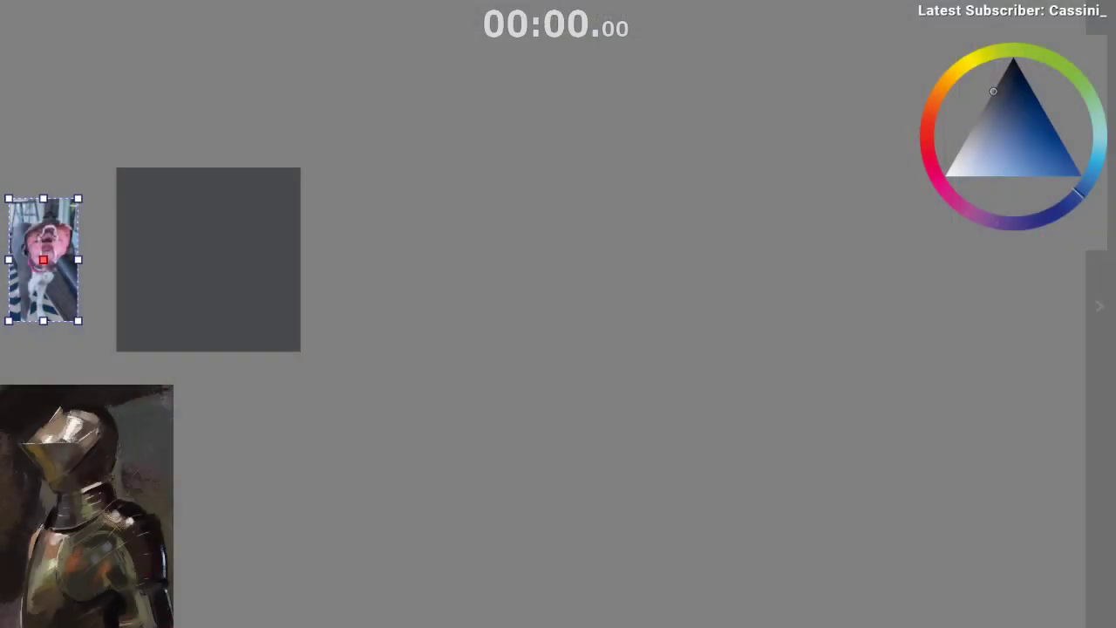
- Paste the sheet of five black character silhouettes and place it to the right of the dark grey square
{"action": "left_click", "coordinate": [75, 159]}
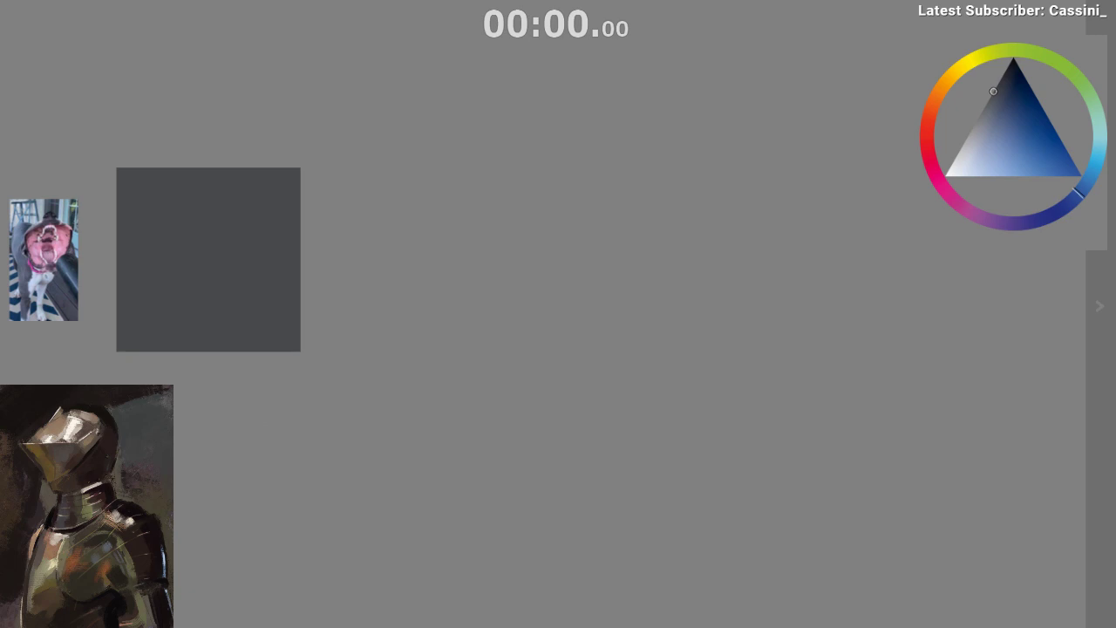
{"action": "key", "text": "ctrl+v"}
{"action": "left_click_drag", "start_coordinate": [323, 415], "coordinate": [549, 352]}
{"action": "left_click", "coordinate": [640, 378]}
{"action": "scroll", "coordinate": [641, 319], "scroll_direction": "up", "scroll_amount": 4}
{"action": "left_click_drag", "start_coordinate": [640, 320], "coordinate": [433, 221]}
{"action": "left_click", "coordinate": [441, 408]}
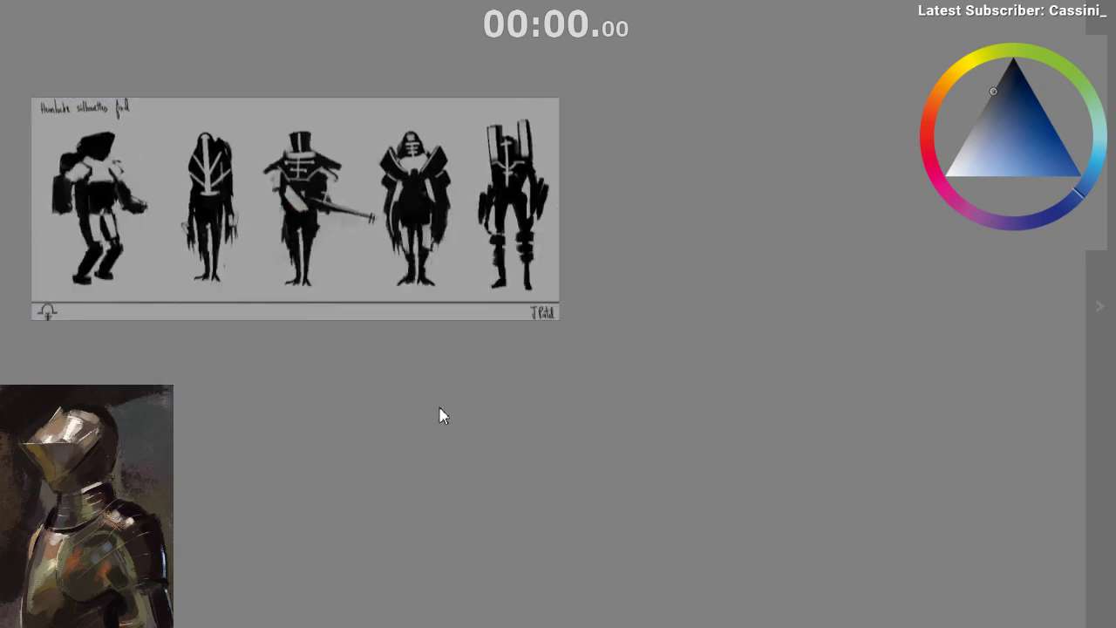
{"action": "left_click_drag", "start_coordinate": [343, 319], "coordinate": [344, 309]}
{"action": "scroll", "coordinate": [322, 355], "scroll_direction": "down", "scroll_amount": 2}
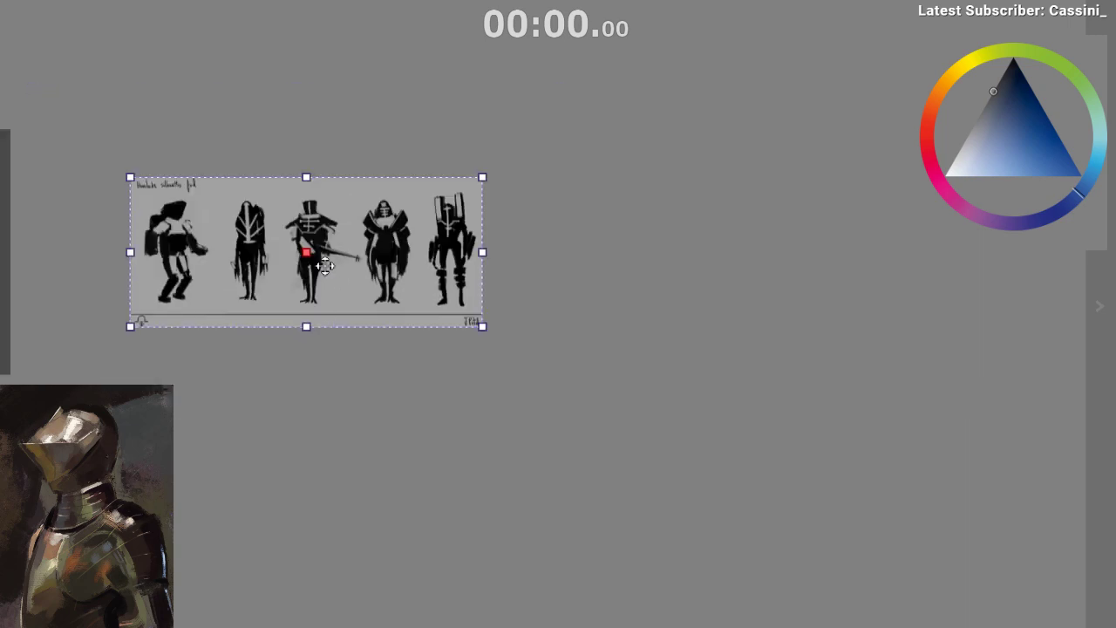
{"action": "left_click_drag", "start_coordinate": [325, 266], "coordinate": [317, 207]}
{"action": "left_click", "coordinate": [162, 302]}
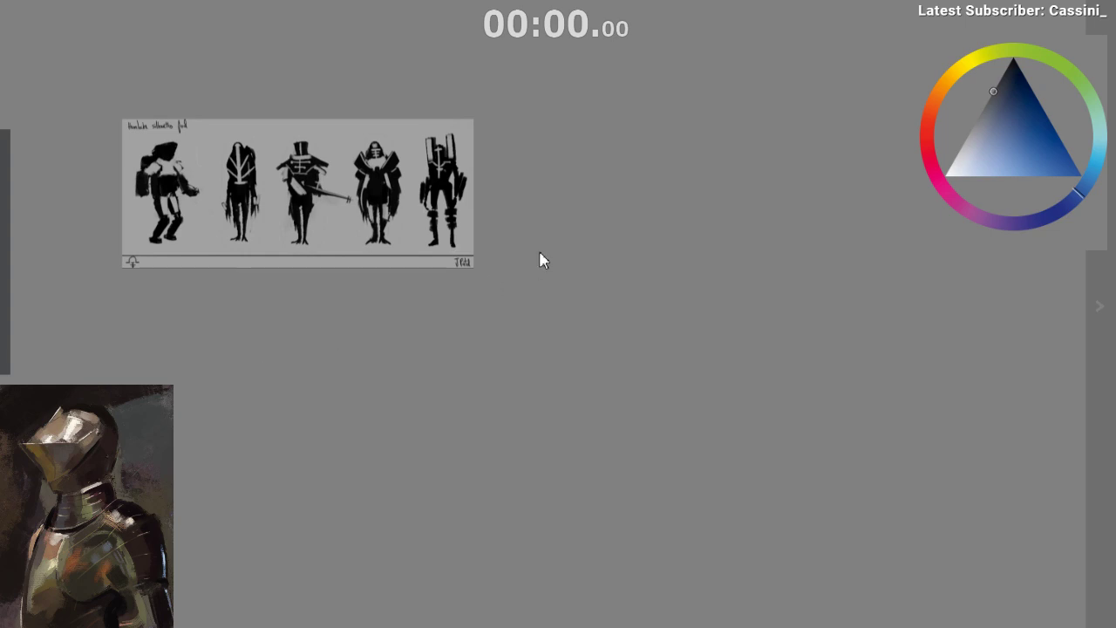
- Paste the sheet of four armoured silhouette variations and place it to the right of the five-silhouette sheet
{"action": "key", "text": "ctrl+v"}
{"action": "left_click_drag", "start_coordinate": [637, 349], "coordinate": [639, 197]}
{"action": "key", "text": "Return"}
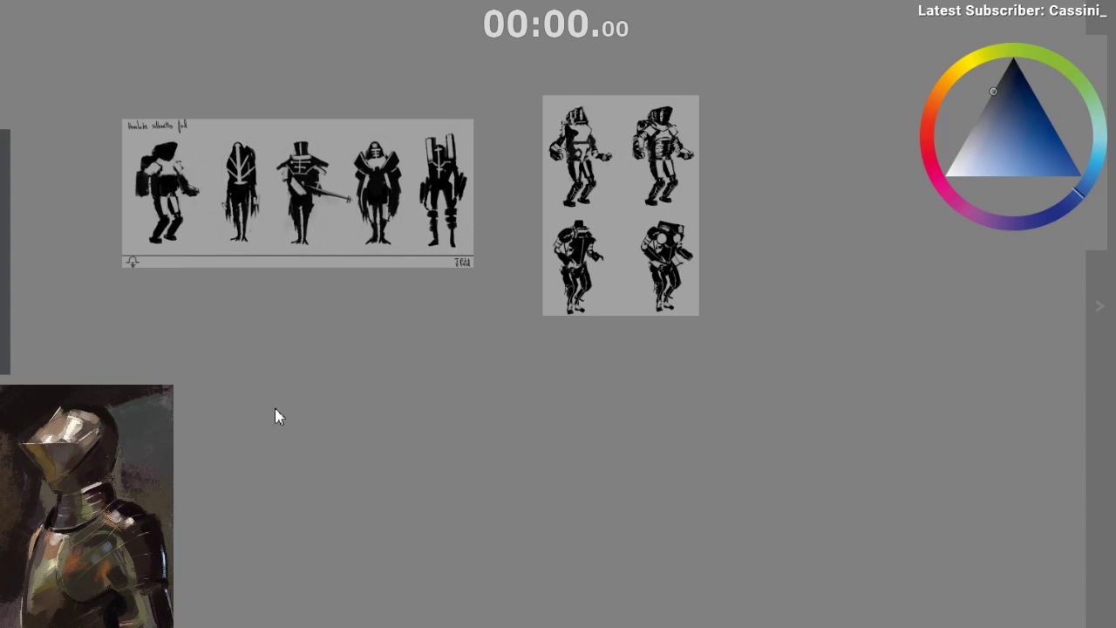
- Paste the grey armoured character sketches below the silhouettes and shift both silhouette sheets higher to make room
{"action": "key", "text": "ctrl+v"}
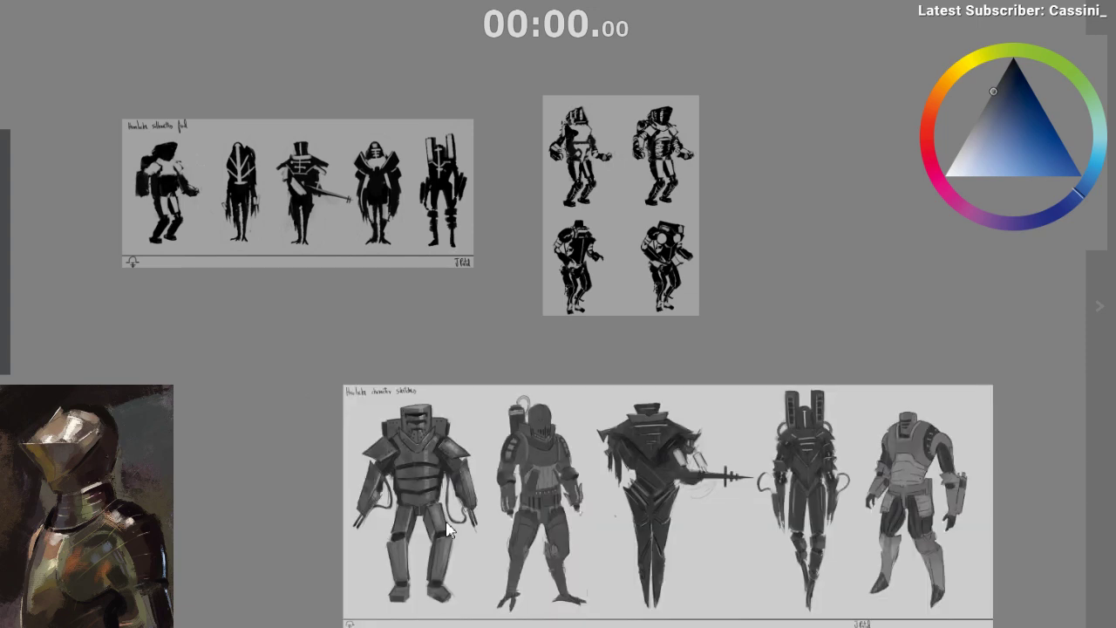
{"action": "mouse_move", "coordinate": [482, 508]}
{"action": "left_mouse_down"}
{"action": "mouse_move", "coordinate": [301, 409]}
{"action": "mouse_move", "coordinate": [235, 415]}
{"action": "left_mouse_up"}
{"action": "left_click", "coordinate": [728, 233]}
{"action": "left_click_drag", "start_coordinate": [352, 195], "coordinate": [360, 143]}
{"action": "left_click_drag", "start_coordinate": [621, 205], "coordinate": [643, 129]}
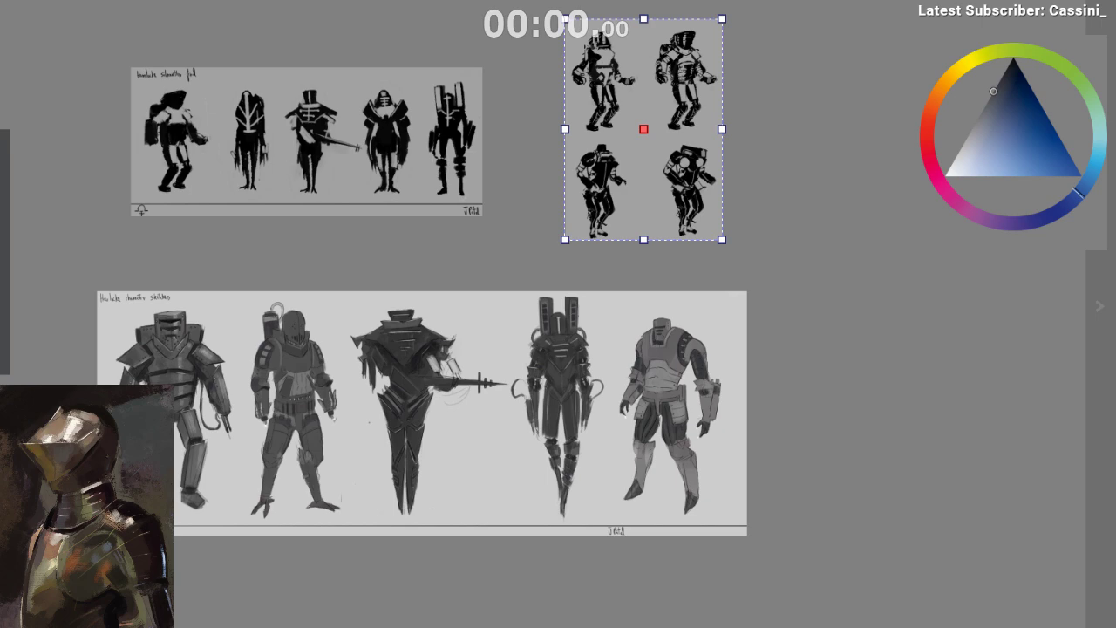
- Paste the electro flamer orthographic line drawings and place them directly below the armoured character sketches
{"action": "key", "text": "ctrl+v"}
{"action": "scroll", "coordinate": [558, 314], "scroll_direction": "down", "scroll_amount": 3}
{"action": "mouse_move", "coordinate": [742, 466]}
{"action": "left_mouse_down"}
{"action": "mouse_move", "coordinate": [581, 568]}
{"action": "mouse_move", "coordinate": [351, 615]}
{"action": "left_mouse_up"}
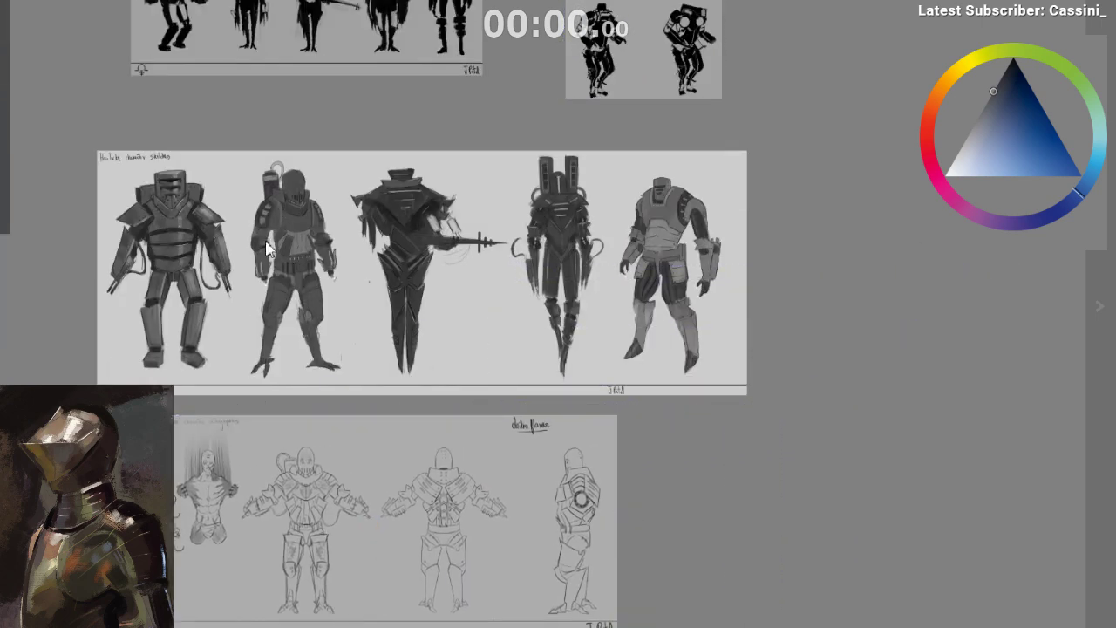
{"action": "scroll", "coordinate": [339, 528], "scroll_direction": "up", "scroll_amount": 5}
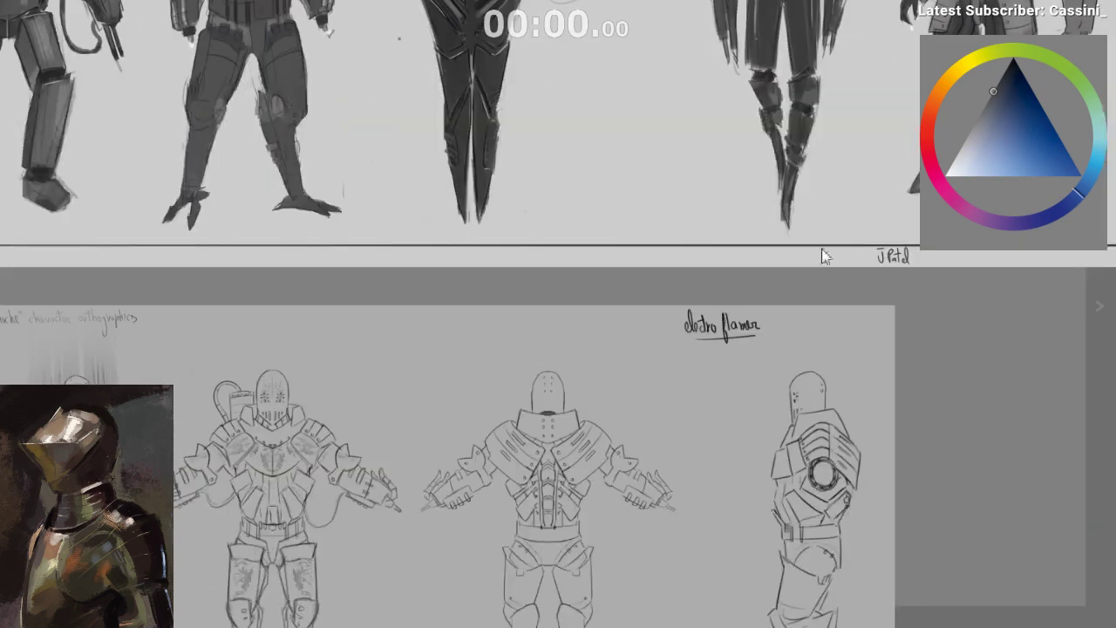
{"action": "scroll", "coordinate": [529, 304], "scroll_direction": "down", "scroll_amount": 7}
{"action": "scroll", "coordinate": [530, 181], "scroll_direction": "down", "scroll_amount": 2}
{"action": "scroll", "coordinate": [741, 182], "scroll_direction": "up", "scroll_amount": 2}
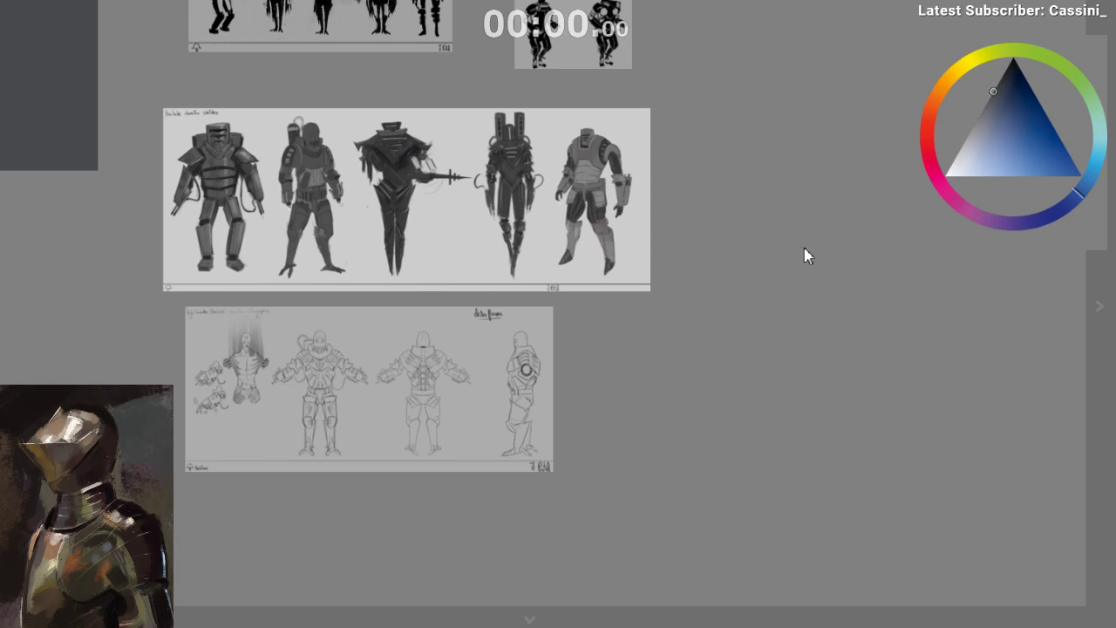
- Paste the sheet of five hooded, robed characters and place it to the right of the armoured character sketches
{"action": "key", "text": "ctrl+v"}
{"action": "left_click_drag", "start_coordinate": [884, 256], "coordinate": [820, 185]}
{"action": "key", "text": "Return"}
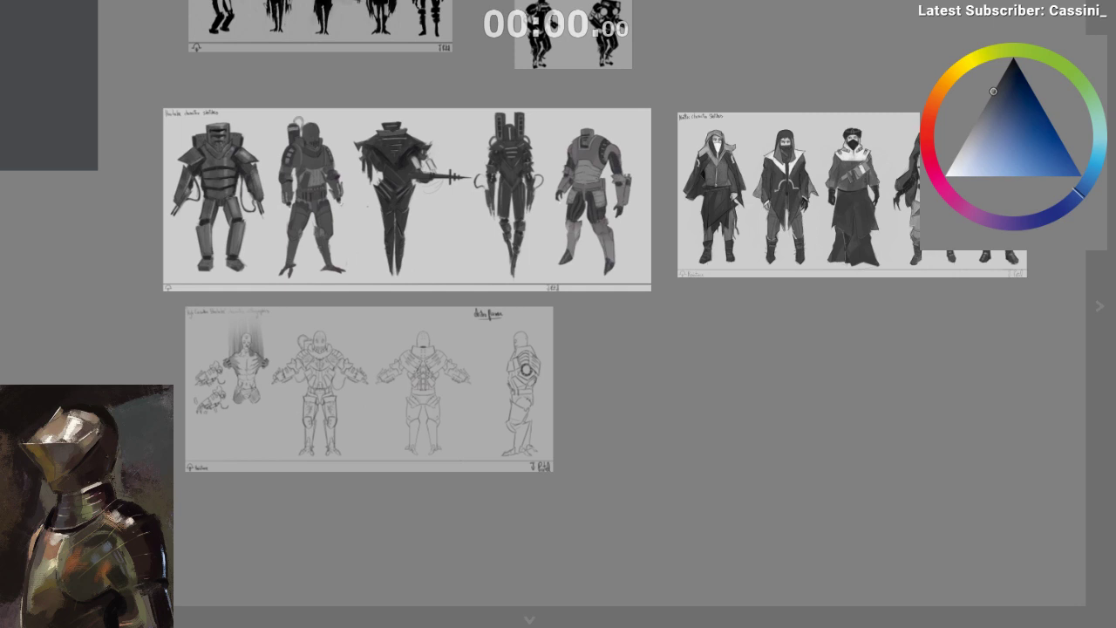
- Paste the hooded woman's orthographic line drawings and place them below the robed characters sheet
{"action": "key", "text": "ctrl+v"}
{"action": "left_click_drag", "start_coordinate": [722, 507], "coordinate": [721, 430]}
{"action": "left_click_drag", "start_coordinate": [896, 493], "coordinate": [554, 470]}
{"action": "scroll", "coordinate": [637, 494], "scroll_direction": "up", "scroll_amount": 2}
{"action": "key", "text": "Return"}
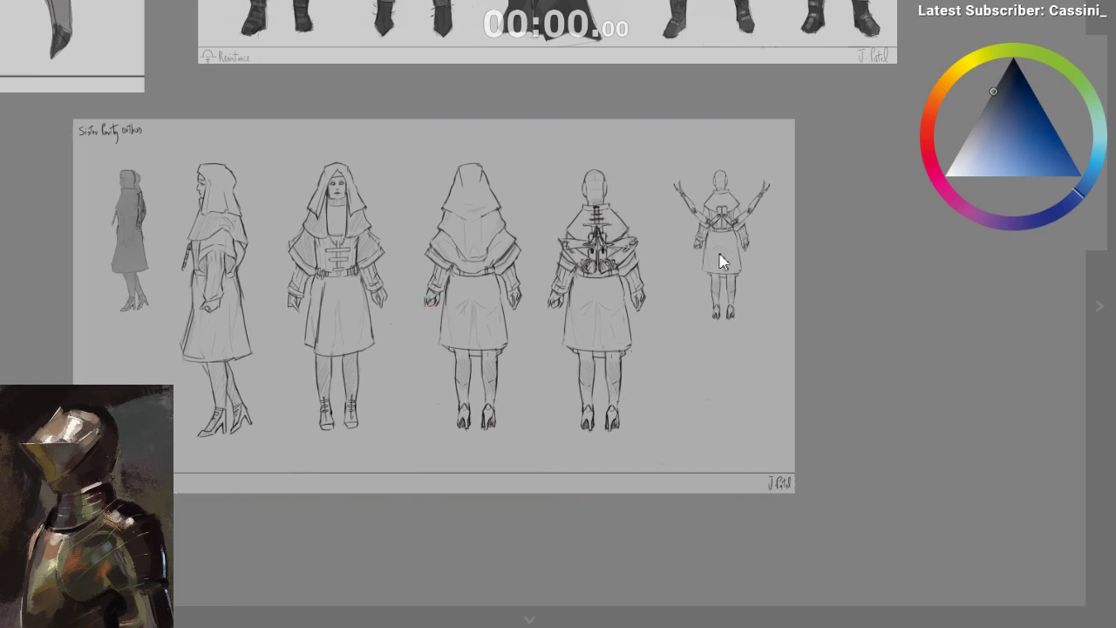
- Paste the sheet of sword-like arm silhouettes and place it to the right of the hooded woman's orthographics
{"action": "key", "text": "ctrl+v"}
{"action": "left_click_drag", "start_coordinate": [881, 288], "coordinate": [995, 180]}
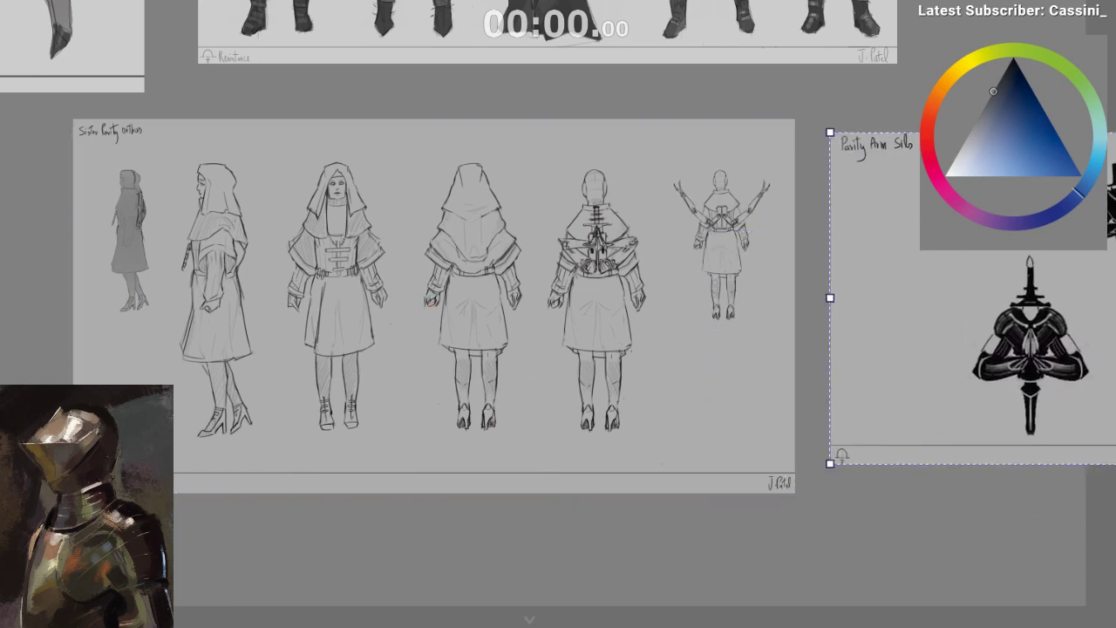
{"action": "scroll", "coordinate": [575, 428], "scroll_direction": "down", "scroll_amount": 3}
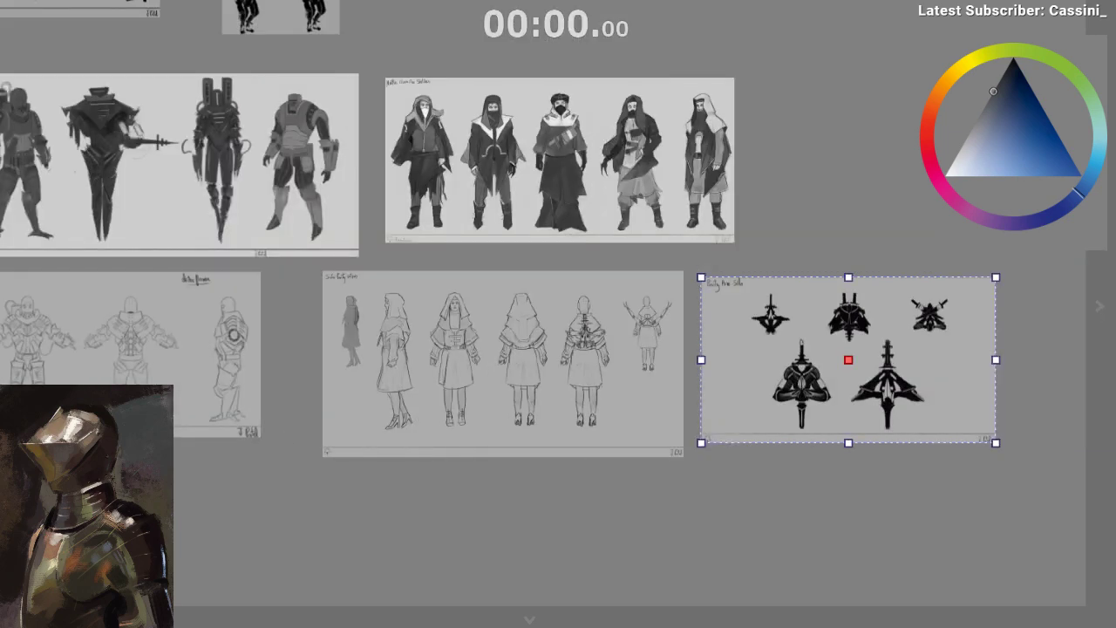
- Paste the grey cloaked-figure sheet with the mechanical back arms and place it below the hooded woman's orthographics
{"action": "key", "text": "ctrl+v"}
{"action": "left_click_drag", "start_coordinate": [612, 624], "coordinate": [486, 593]}
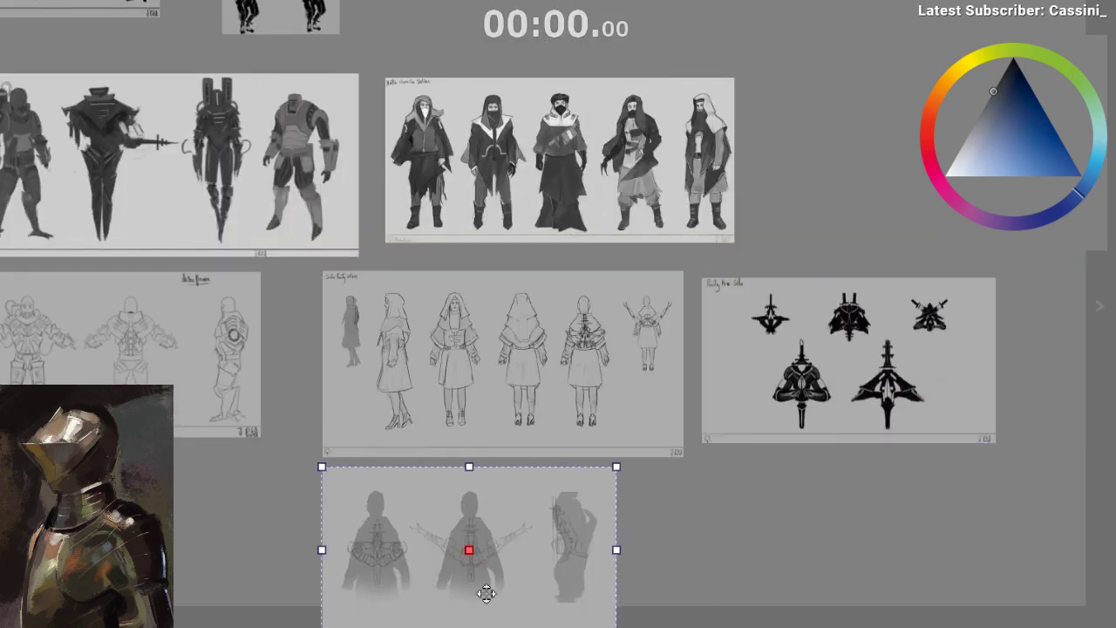
{"action": "scroll", "coordinate": [486, 593], "scroll_direction": "up", "scroll_amount": 5}
{"action": "left_click", "coordinate": [221, 256]}
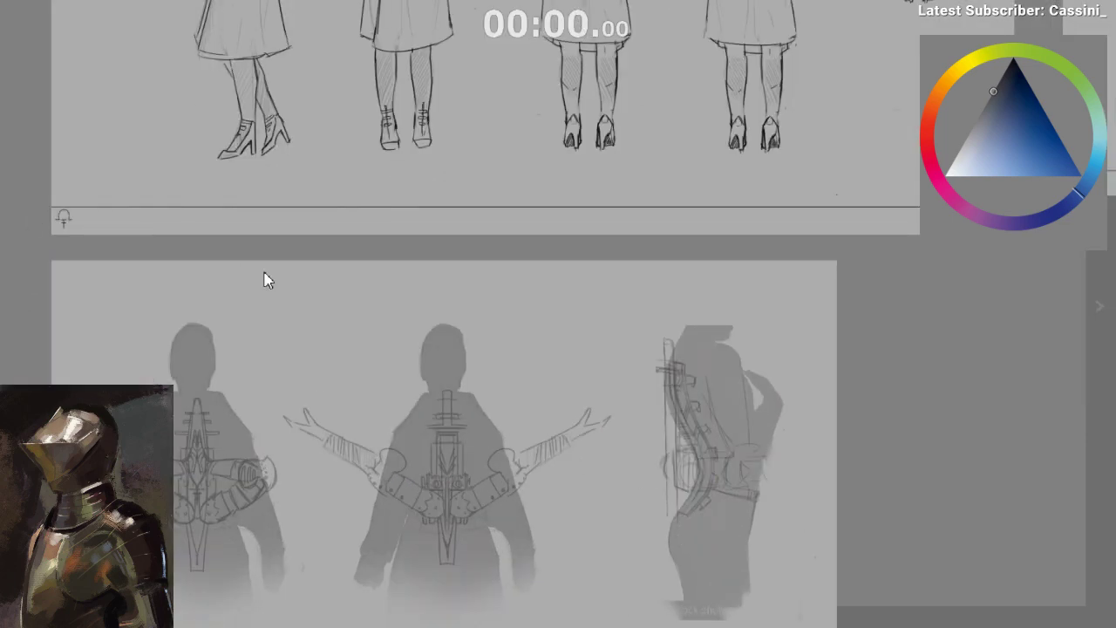
{"action": "scroll", "coordinate": [267, 279], "scroll_direction": "down", "scroll_amount": 4}
{"action": "scroll", "coordinate": [270, 279], "scroll_direction": "up", "scroll_amount": 2}
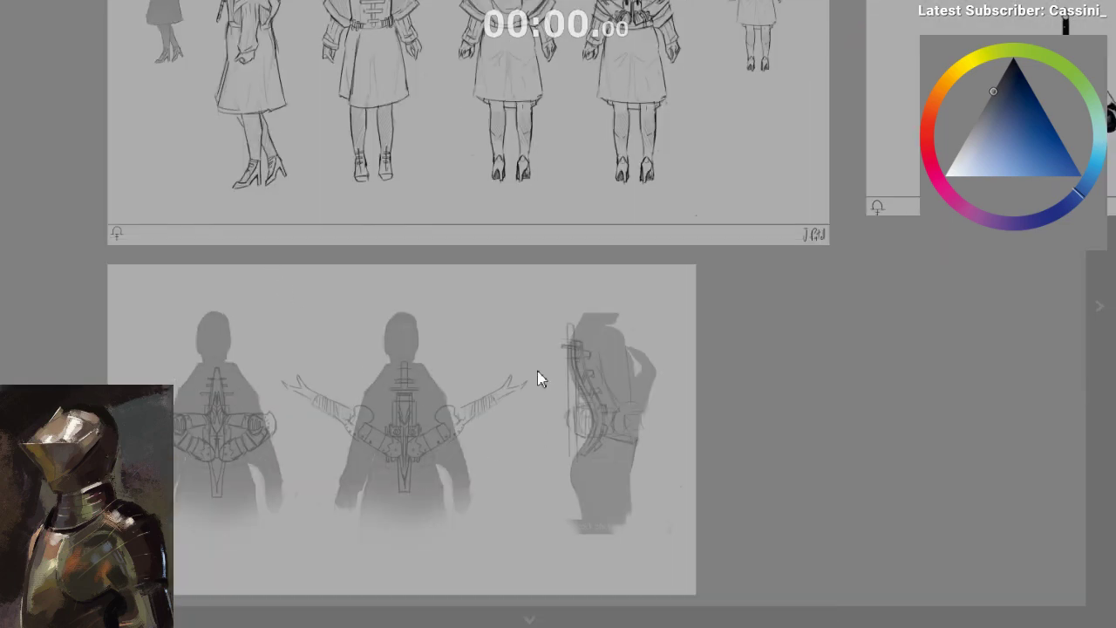
{"action": "scroll", "coordinate": [341, 232], "scroll_direction": "down", "scroll_amount": 6}
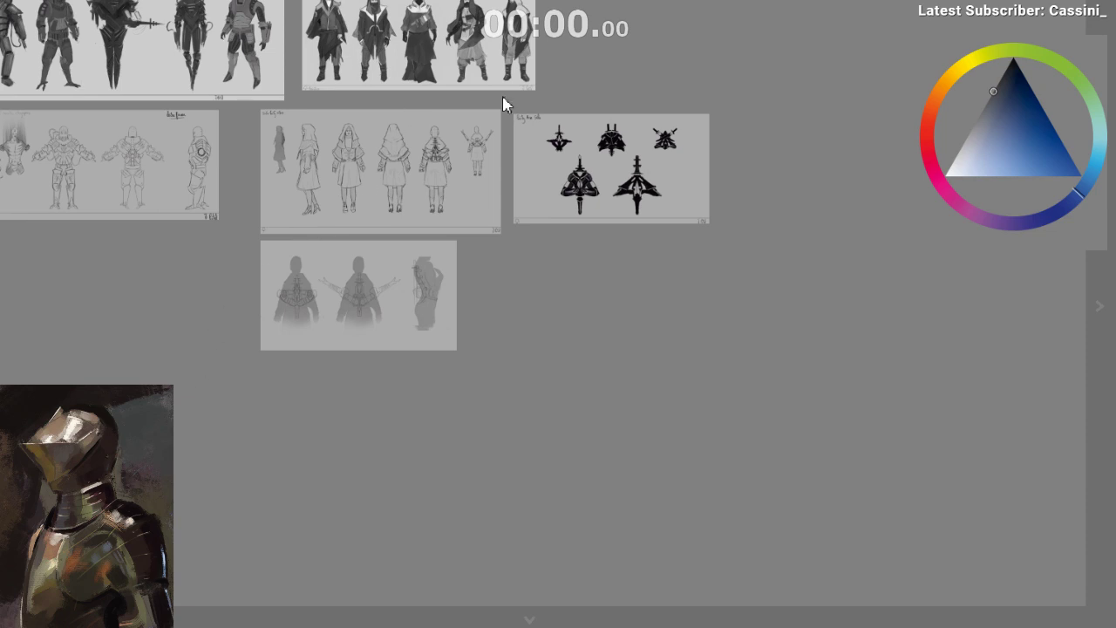
- Paste the hooded figure with the feathers beside the woman's orthographics and move the sword-like arm silhouettes beneath it
{"action": "key", "text": "ctrl+v"}
{"action": "left_click_drag", "start_coordinate": [785, 178], "coordinate": [746, 89]}
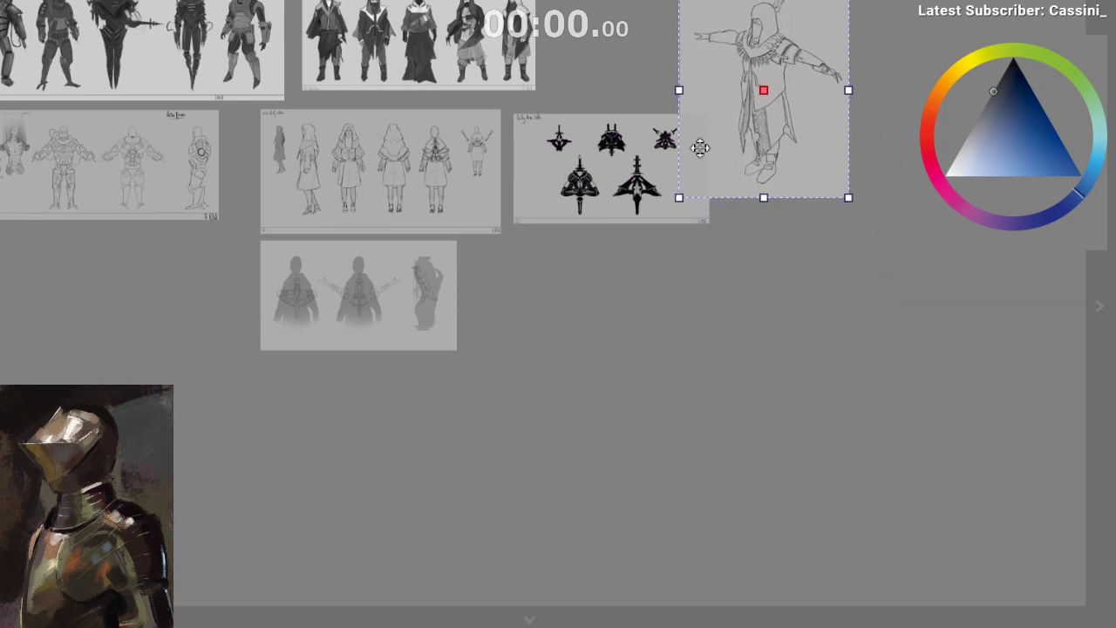
{"action": "left_click_drag", "start_coordinate": [667, 177], "coordinate": [678, 286]}
{"action": "left_click_drag", "start_coordinate": [758, 119], "coordinate": [608, 136]}
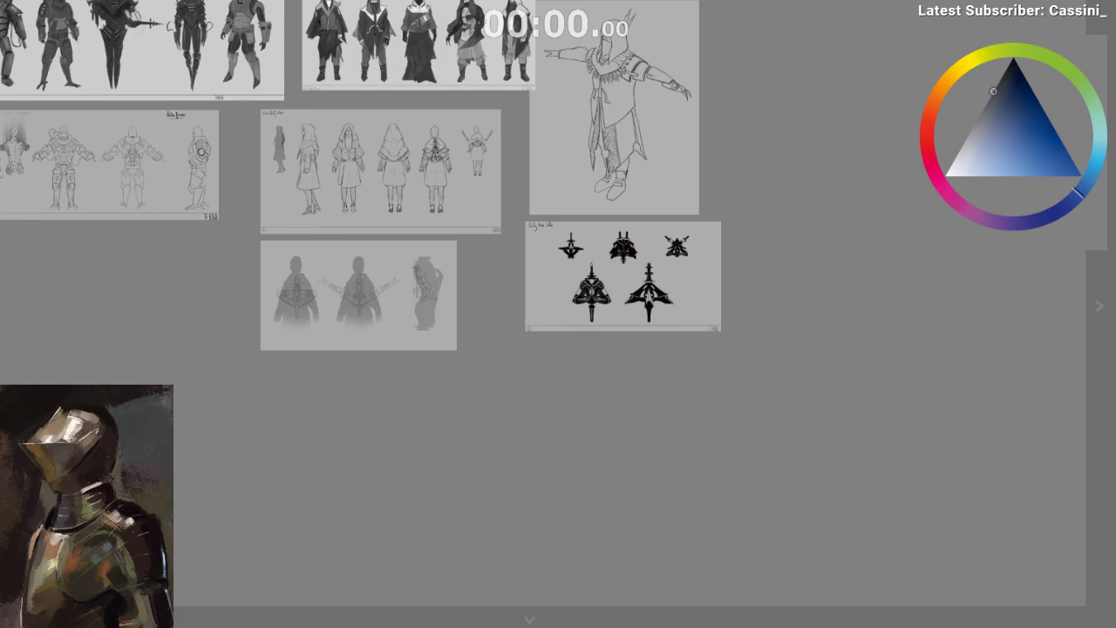
- Add the black single-arm silhouettes below the sword-like ones and place the arm orthographics to the right of the feathered figure
{"action": "key", "text": "ctrl+v"}
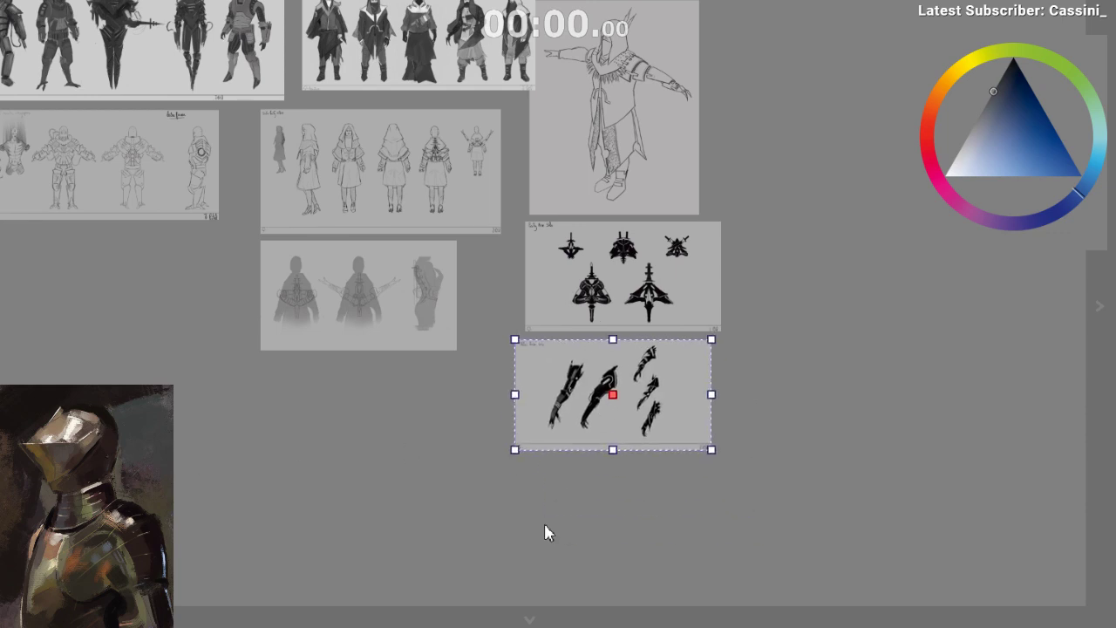
{"action": "left_click", "coordinate": [544, 526]}
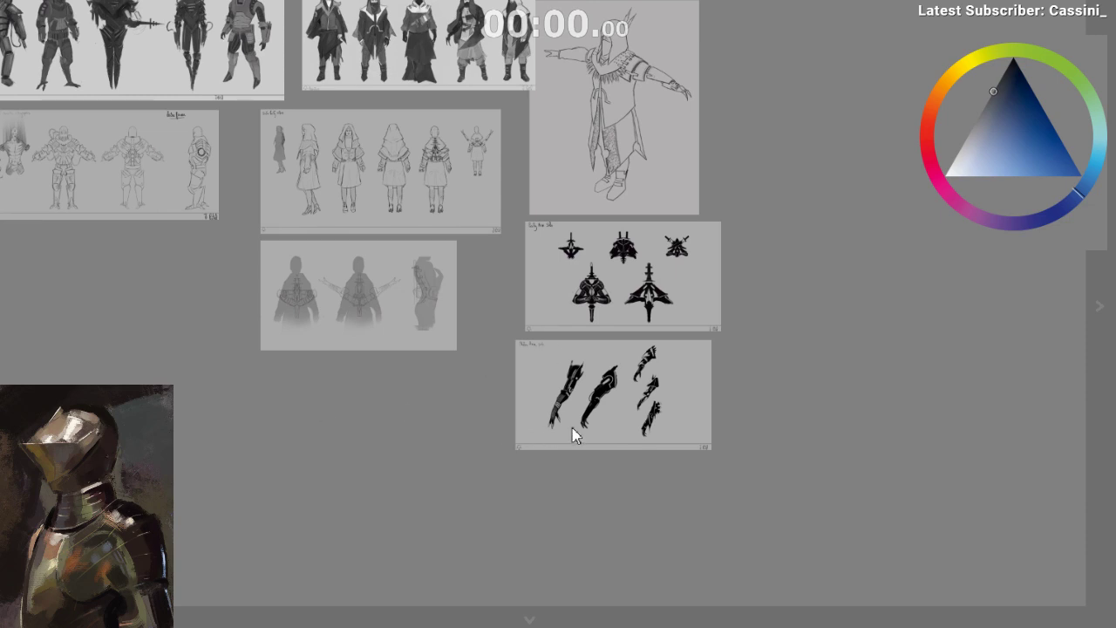
{"action": "mouse_move", "coordinate": [487, 454]}
{"action": "left_mouse_down"}
{"action": "mouse_move", "coordinate": [747, 100]}
{"action": "mouse_move", "coordinate": [735, 163]}
{"action": "left_mouse_up"}
{"action": "scroll", "coordinate": [1025, 141], "scroll_direction": "up", "scroll_amount": 5}
{"action": "left_click_drag", "start_coordinate": [311, 197], "coordinate": [315, 260]}
{"action": "scroll", "coordinate": [316, 260], "scroll_direction": "down", "scroll_amount": 1}
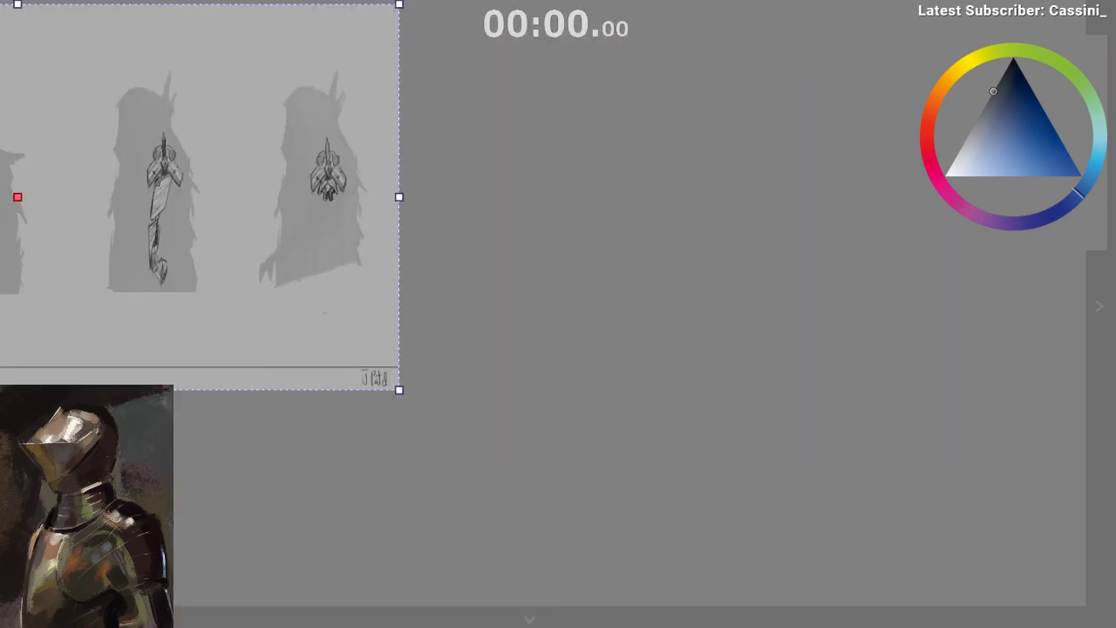
{"action": "left_click_drag", "start_coordinate": [18, 197], "coordinate": [525, 197]}
{"action": "left_click", "coordinate": [545, 526]}
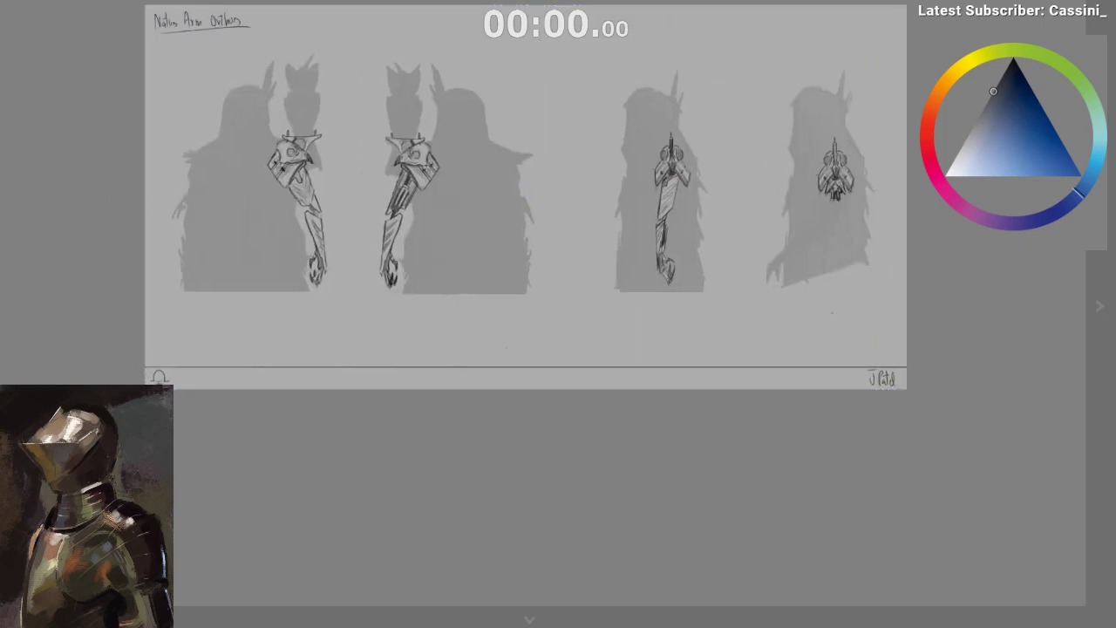
- Look back across the pasted concept sheets from the arm orthographics to the dog photo and the dark grey square
{"action": "scroll", "coordinate": [562, 481], "scroll_direction": "left", "scroll_amount": 10}
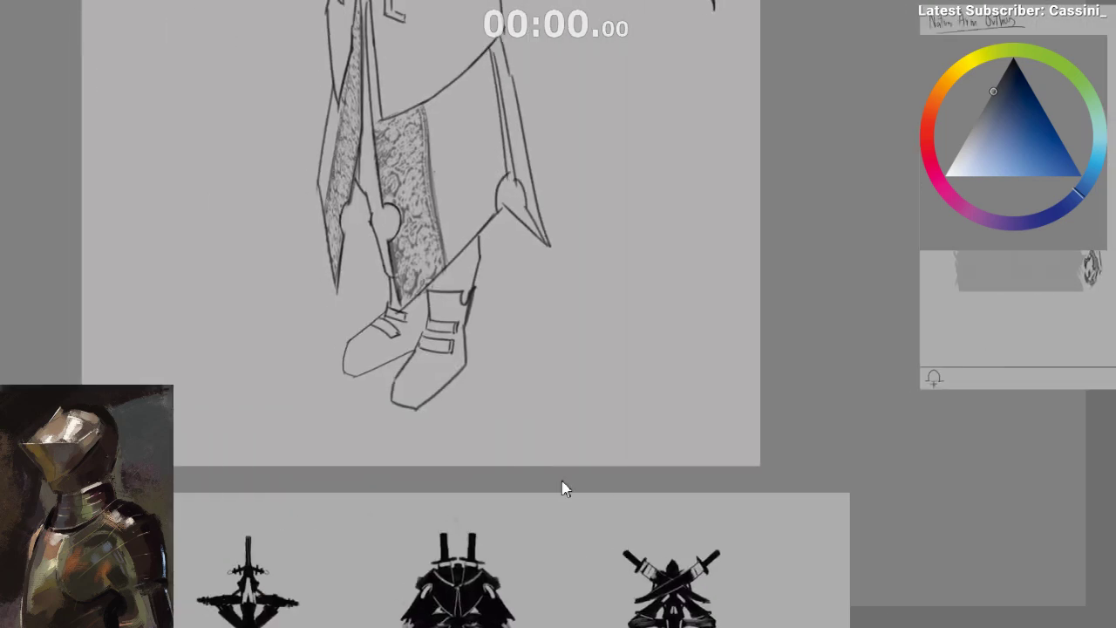
{"action": "scroll", "coordinate": [563, 489], "scroll_direction": "down", "scroll_amount": 4}
{"action": "scroll", "coordinate": [561, 482], "scroll_direction": "down", "scroll_amount": 1}
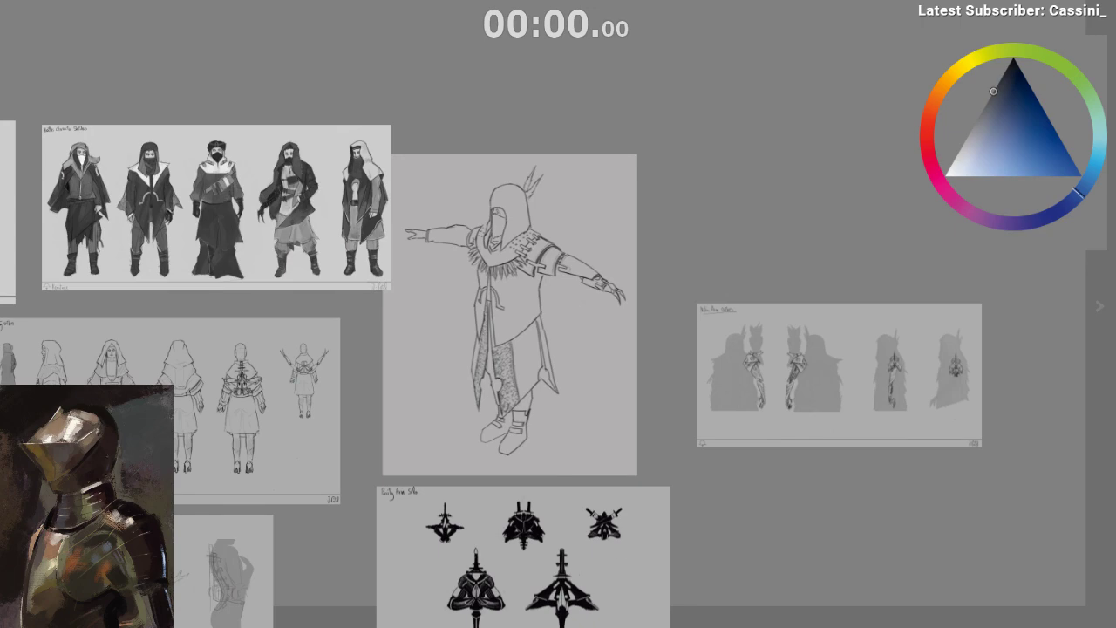
{"action": "scroll", "coordinate": [585, 500], "scroll_direction": "left", "scroll_amount": 5}
{"action": "scroll", "coordinate": [571, 471], "scroll_direction": "left", "scroll_amount": 6}
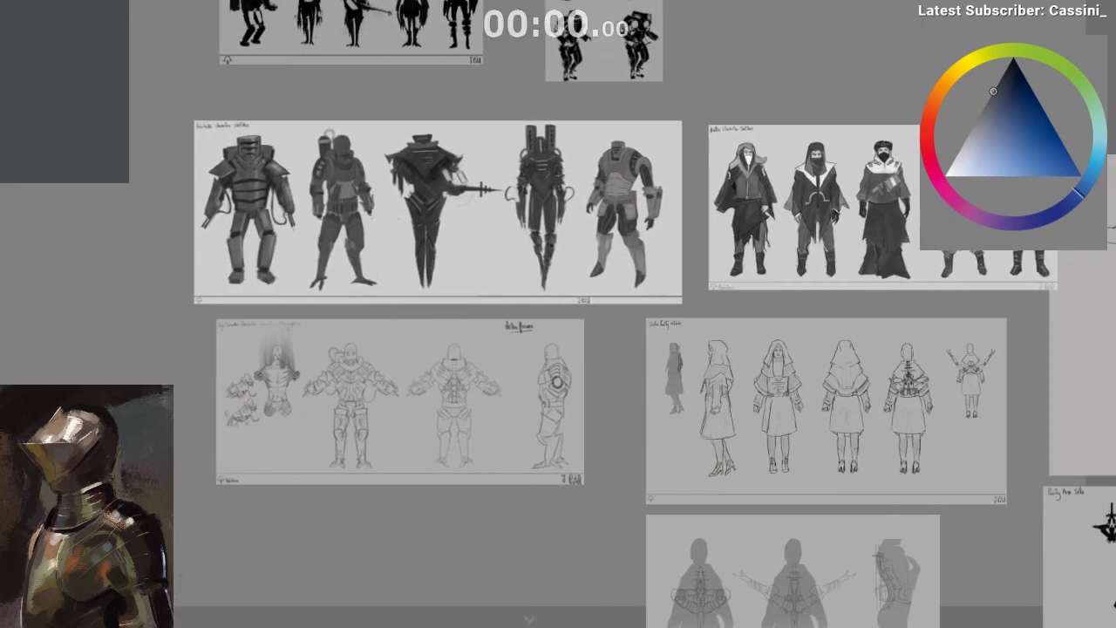
{"action": "scroll", "coordinate": [558, 314], "scroll_direction": "left", "scroll_amount": 2}
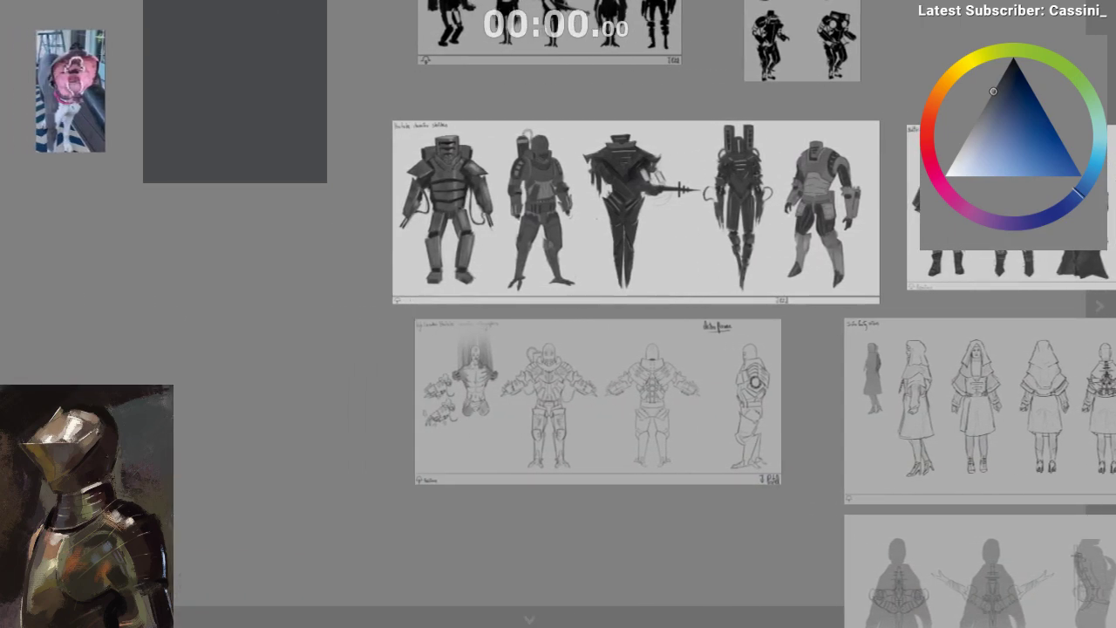
{"action": "scroll", "coordinate": [265, 53], "scroll_direction": "up", "scroll_amount": 1}
{"action": "scroll", "coordinate": [264, 58], "scroll_direction": "down", "scroll_amount": 3}
{"action": "scroll", "coordinate": [267, 58], "scroll_direction": "up", "scroll_amount": 2}
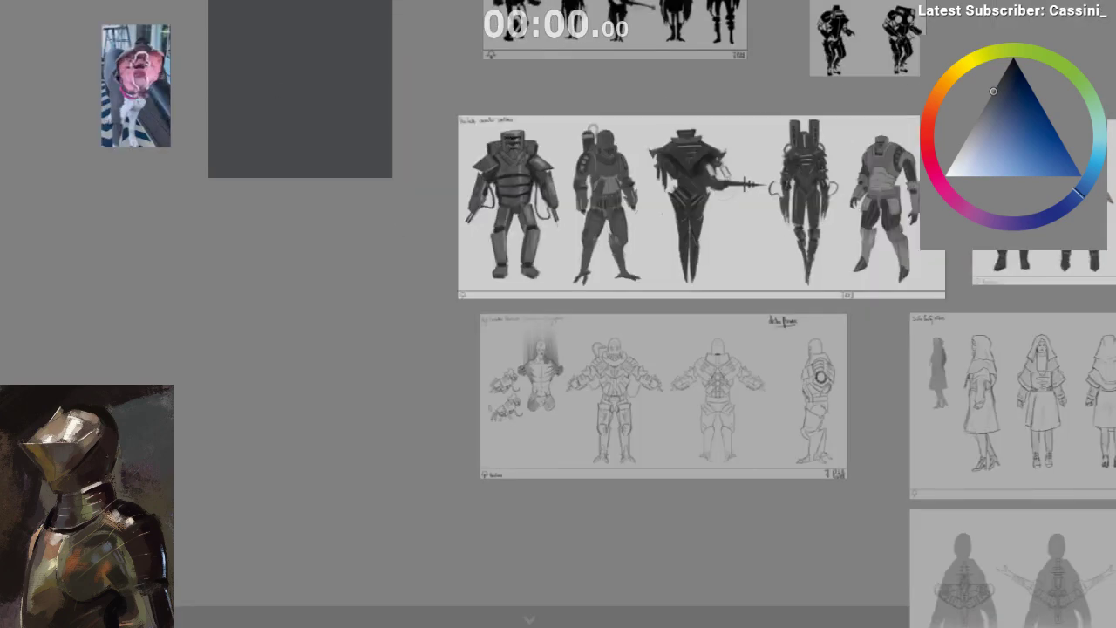
{"action": "scroll", "coordinate": [558, 314], "scroll_direction": "up", "scroll_amount": 2}
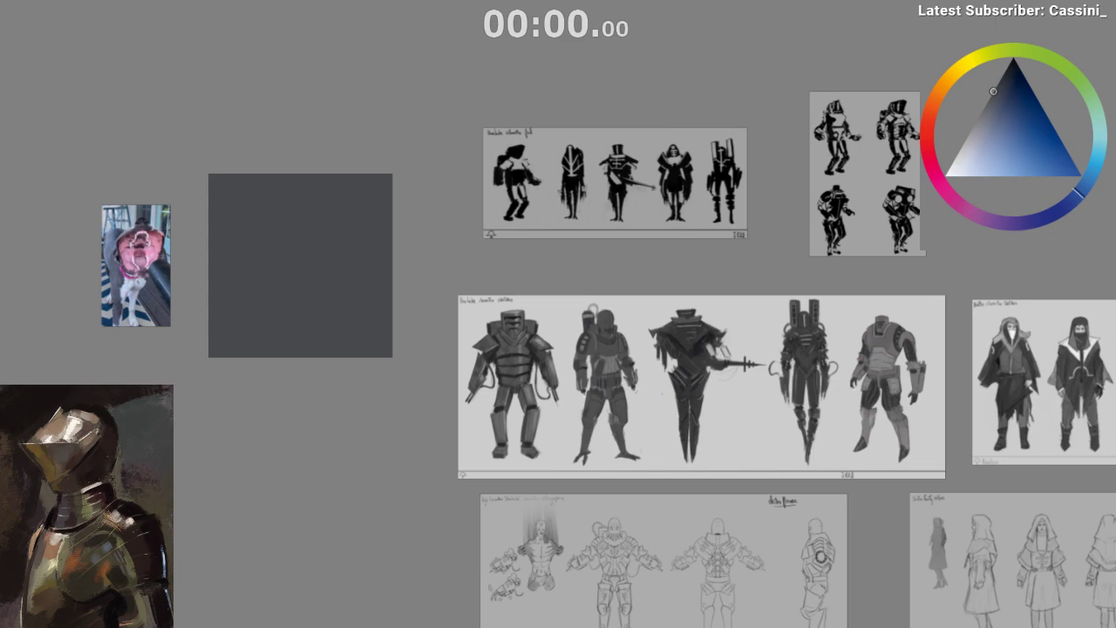
- Survey the whole board, examine the black silhouette sheets up close, and return to the robed characters and arm designs
{"action": "scroll", "coordinate": [59, 382], "scroll_direction": "down", "scroll_amount": 8}
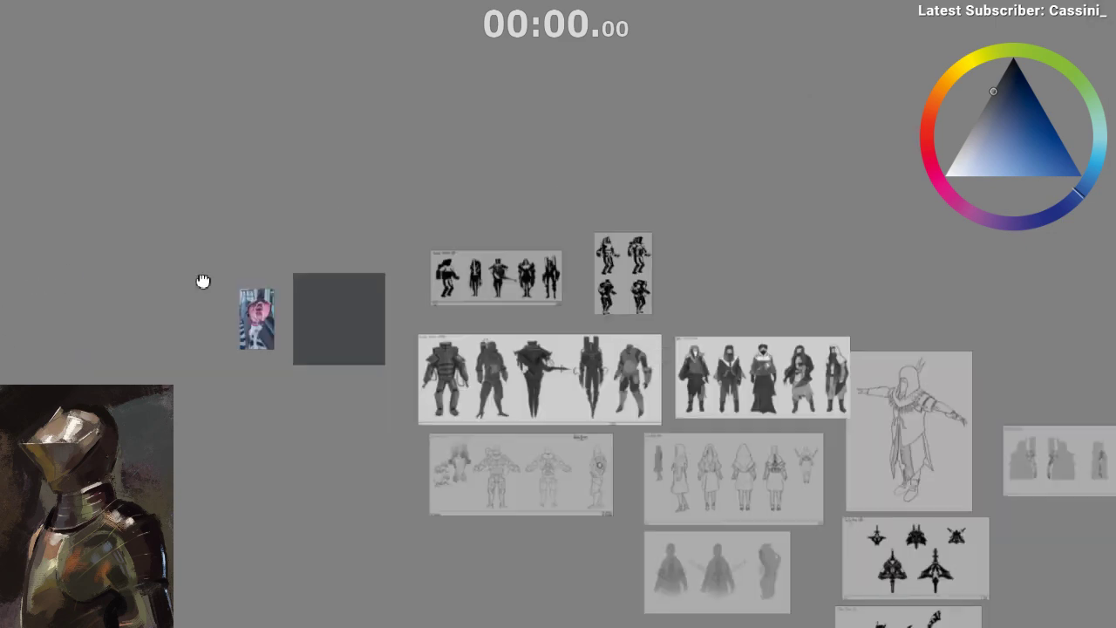
{"action": "left_click_drag", "start_coordinate": [206, 305], "coordinate": [92, 179]}
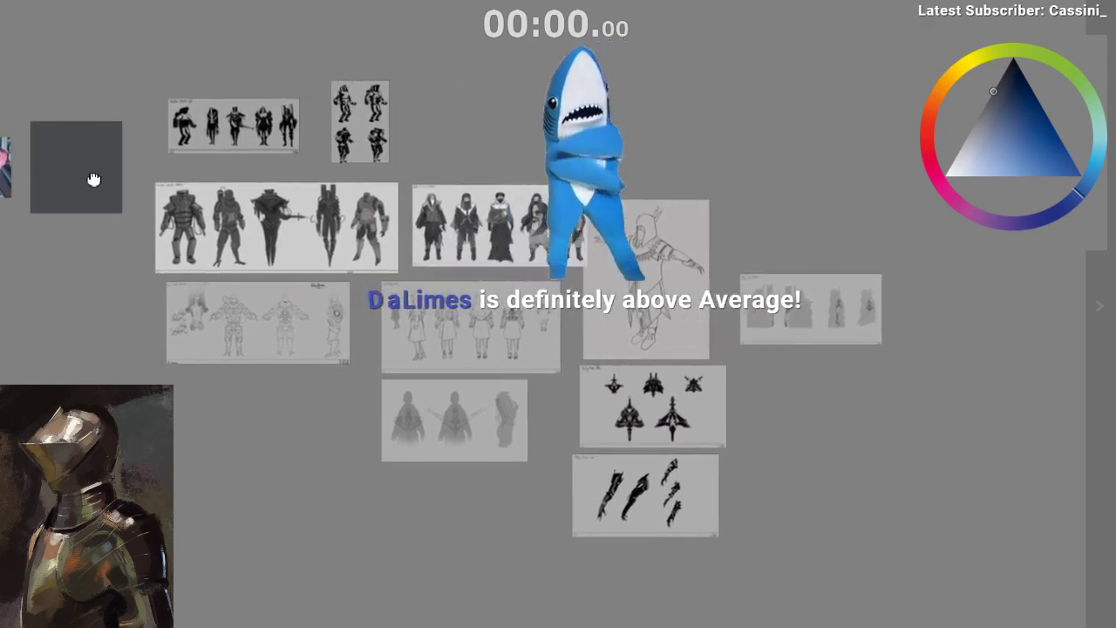
{"action": "scroll", "coordinate": [346, 211], "scroll_direction": "up", "scroll_amount": 2}
{"action": "scroll", "coordinate": [347, 211], "scroll_direction": "up", "scroll_amount": 4}
{"action": "left_click_drag", "start_coordinate": [315, 109], "coordinate": [560, 284]}
{"action": "scroll", "coordinate": [362, 180], "scroll_direction": "up", "scroll_amount": 5}
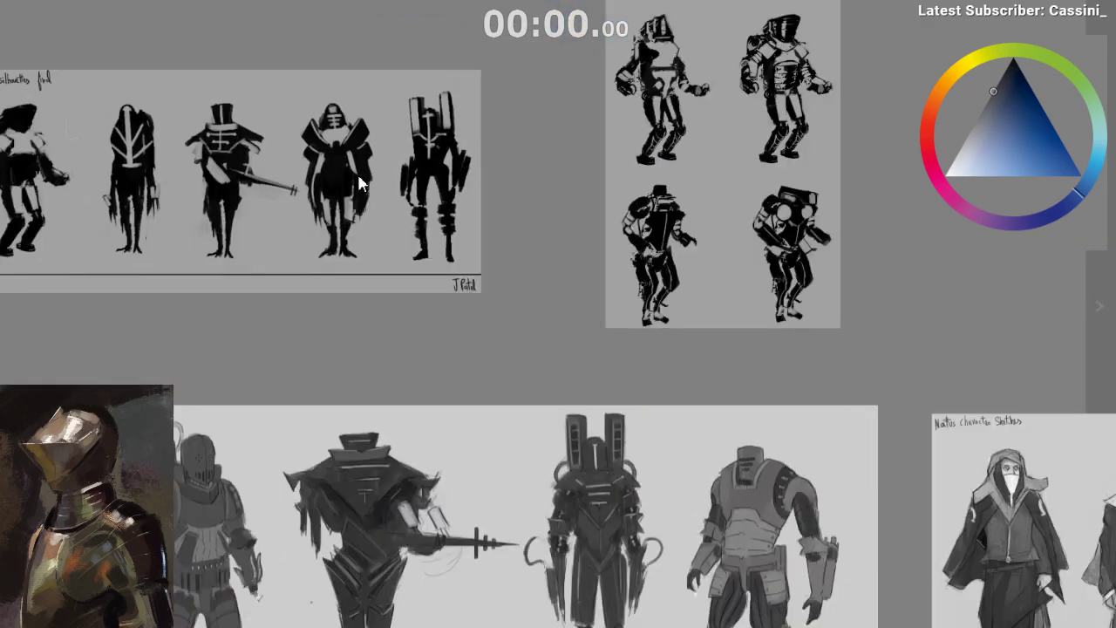
{"action": "left_click_drag", "start_coordinate": [476, 226], "coordinate": [564, 251]}
{"action": "scroll", "coordinate": [558, 248], "scroll_direction": "down", "scroll_amount": 5}
{"action": "scroll", "coordinate": [613, 186], "scroll_direction": "down", "scroll_amount": 3}
{"action": "scroll", "coordinate": [668, 319], "scroll_direction": "down", "scroll_amount": 2}
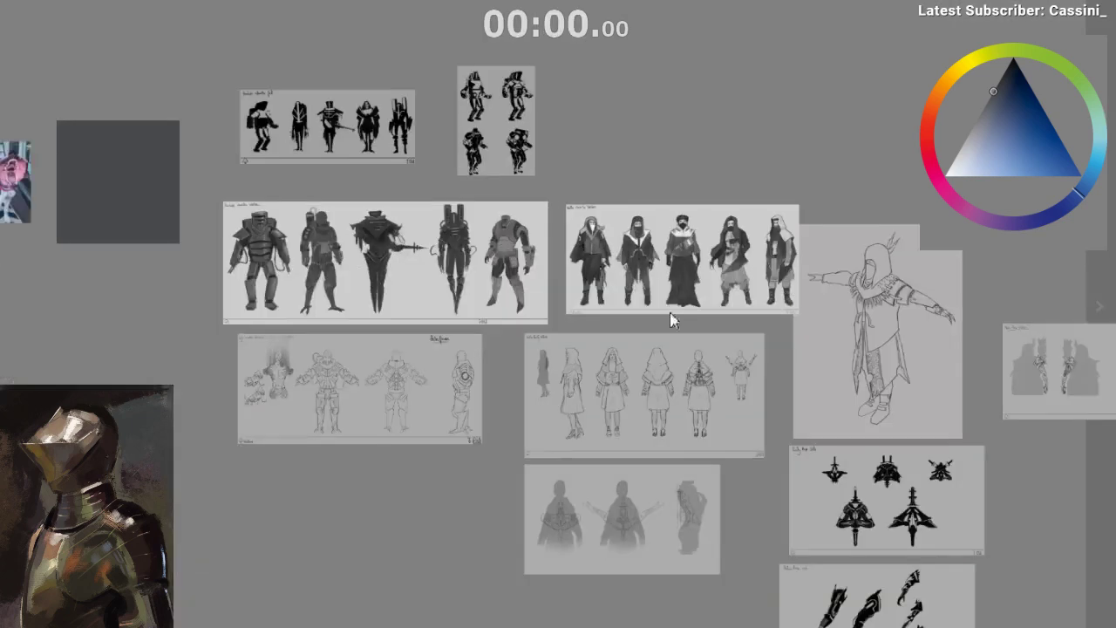
{"action": "left_click_drag", "start_coordinate": [668, 319], "coordinate": [373, 339]}
{"action": "left_click_drag", "start_coordinate": [337, 273], "coordinate": [365, 270]}
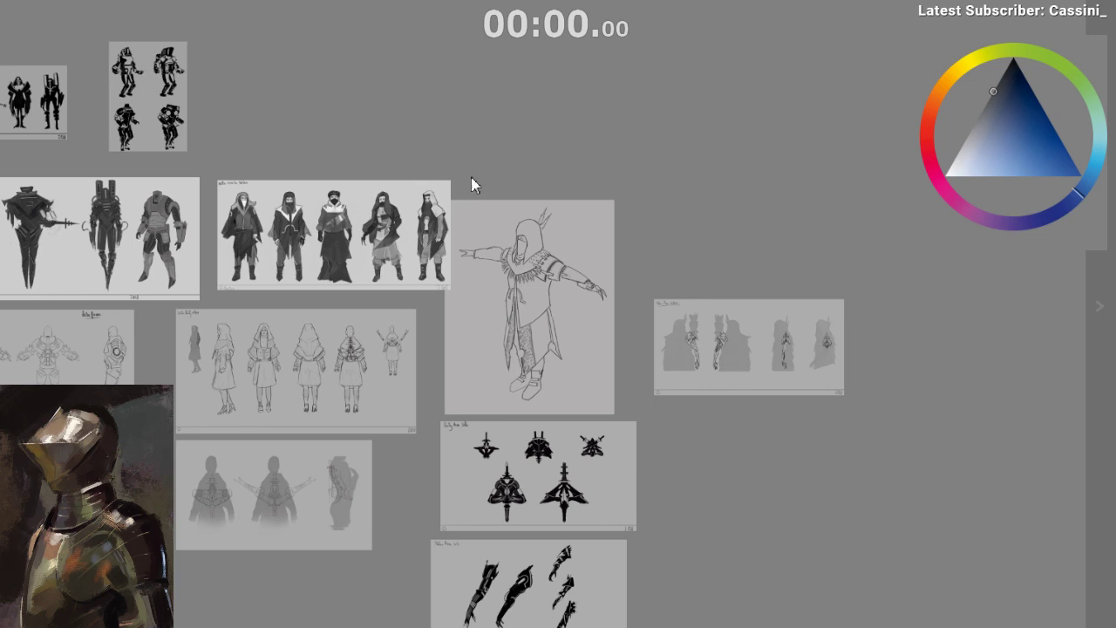
- Paste the large black robed-character silhouette sheet, move it above the greyscale robed sketches and enlarge it
{"action": "key", "text": "ctrl+v"}
{"action": "left_click_drag", "start_coordinate": [419, 79], "coordinate": [433, 251]}
{"action": "left_click_drag", "start_coordinate": [433, 248], "coordinate": [417, 229]}
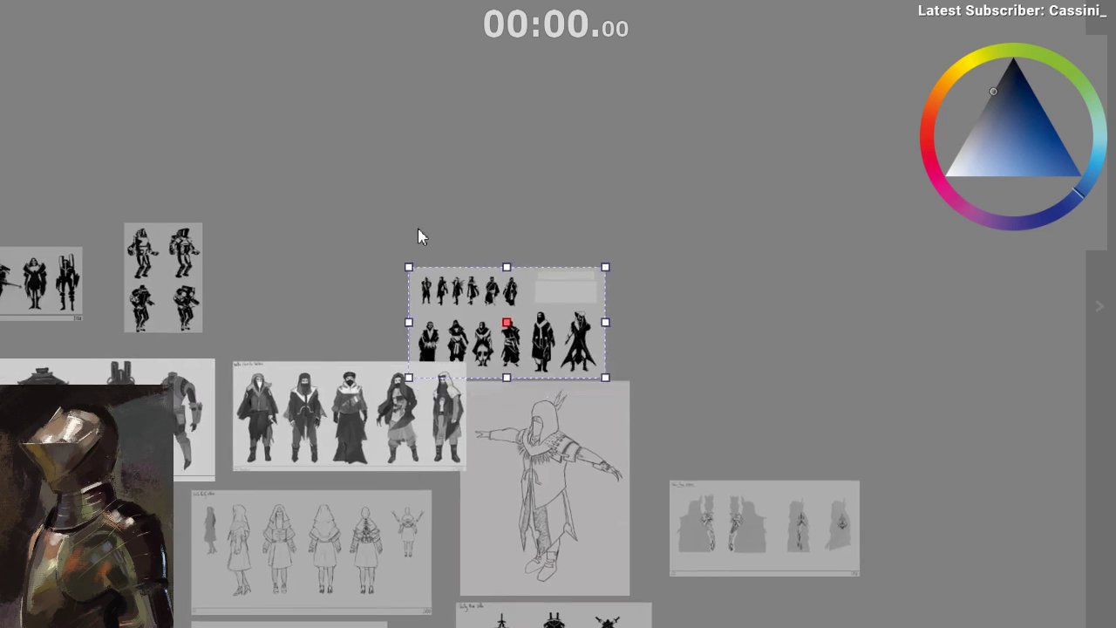
{"action": "left_click_drag", "start_coordinate": [478, 292], "coordinate": [333, 207]}
{"action": "left_click_drag", "start_coordinate": [462, 182], "coordinate": [451, 205]}
{"action": "left_click", "coordinate": [605, 262]}
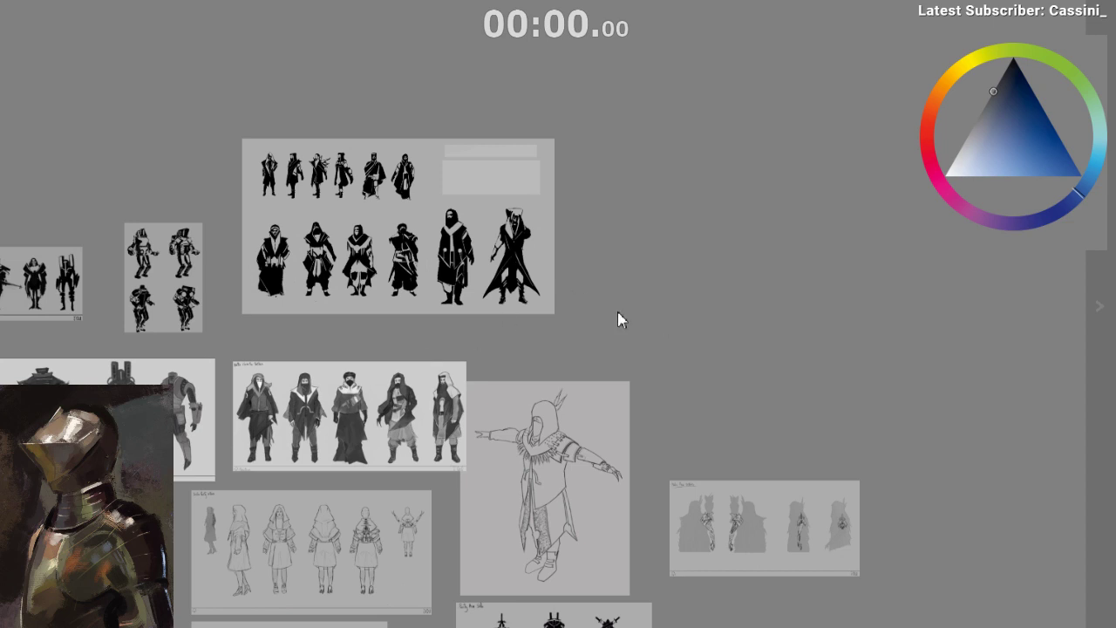
- Paste the five black robed silhouettes beneath the larger silhouette sheet and move the greyscale robed sketches up under them
{"action": "key", "text": "ctrl+v"}
{"action": "left_click_drag", "start_coordinate": [443, 255], "coordinate": [438, 120]}
{"action": "left_click_drag", "start_coordinate": [722, 310], "coordinate": [336, 245]}
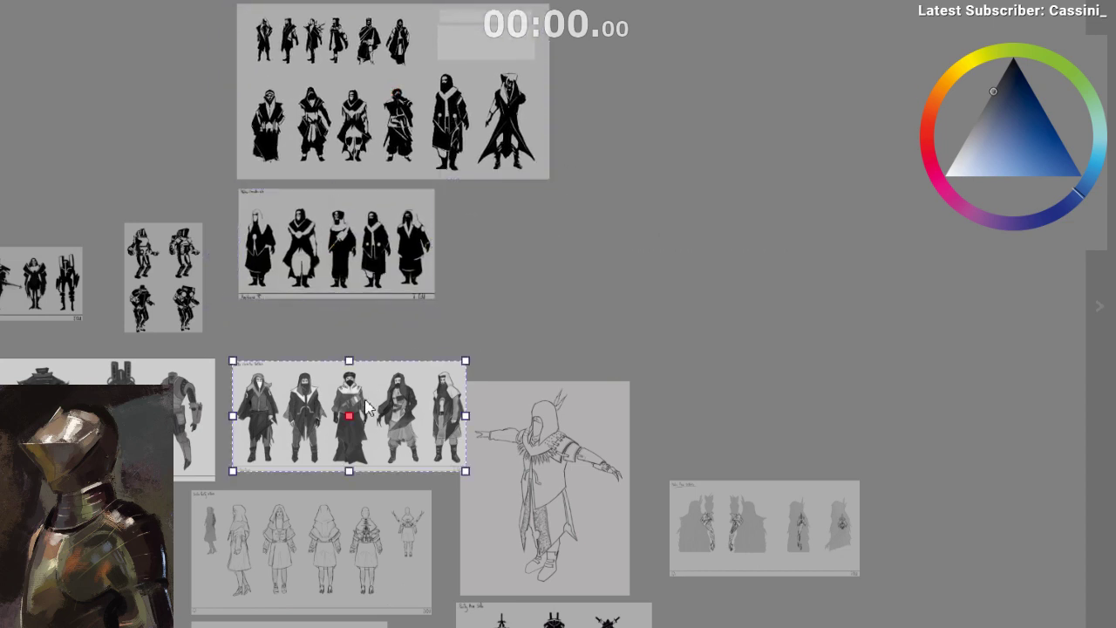
{"action": "left_click_drag", "start_coordinate": [357, 417], "coordinate": [360, 373]}
{"action": "left_click", "coordinate": [357, 474]}
- Move the feathered hooded figure up beside the robed sheets and the arm orthographics to the right of that figure
{"action": "scroll", "coordinate": [306, 324], "scroll_direction": "up", "scroll_amount": 6}
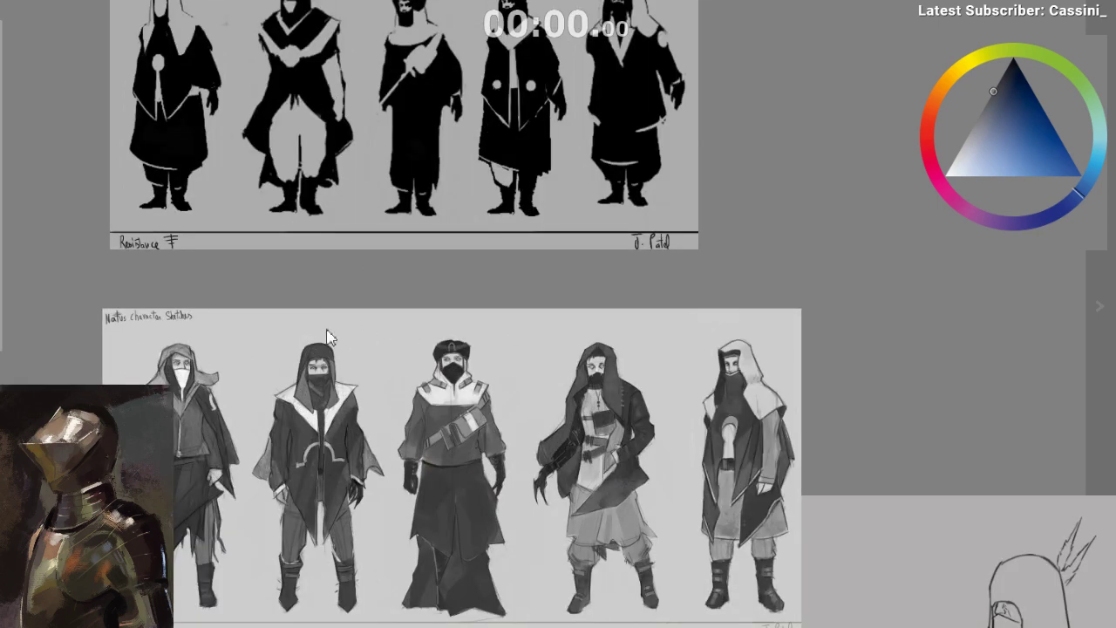
{"action": "left_click_drag", "start_coordinate": [240, 307], "coordinate": [139, 298]}
{"action": "left_click_drag", "start_coordinate": [269, 298], "coordinate": [317, 280]}
{"action": "left_click_drag", "start_coordinate": [364, 248], "coordinate": [372, 289]}
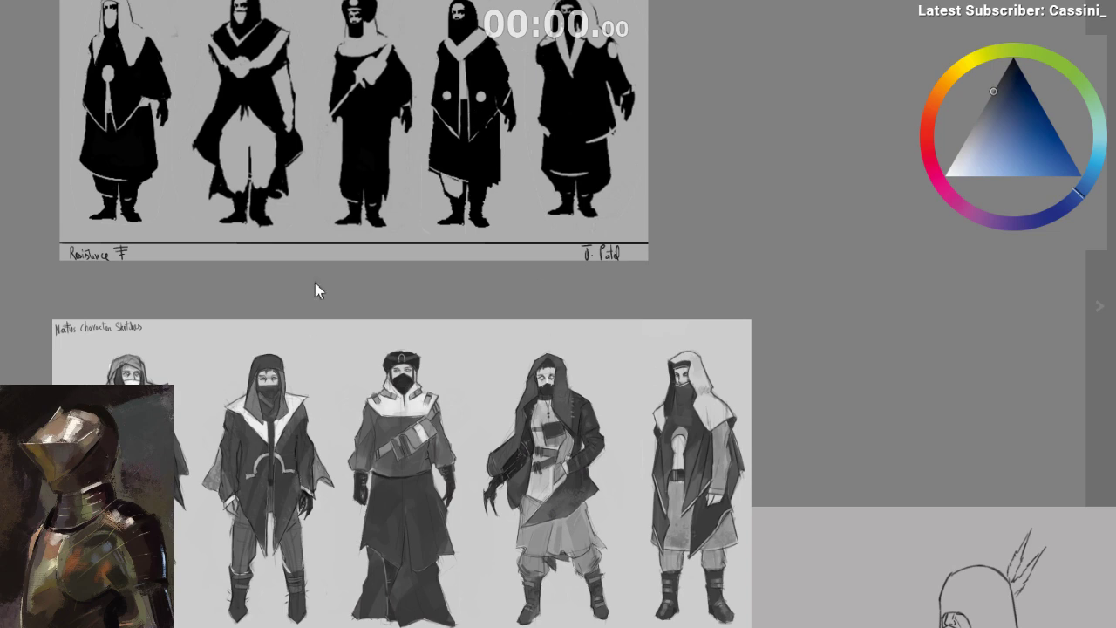
{"action": "scroll", "coordinate": [318, 449], "scroll_direction": "down", "scroll_amount": 5}
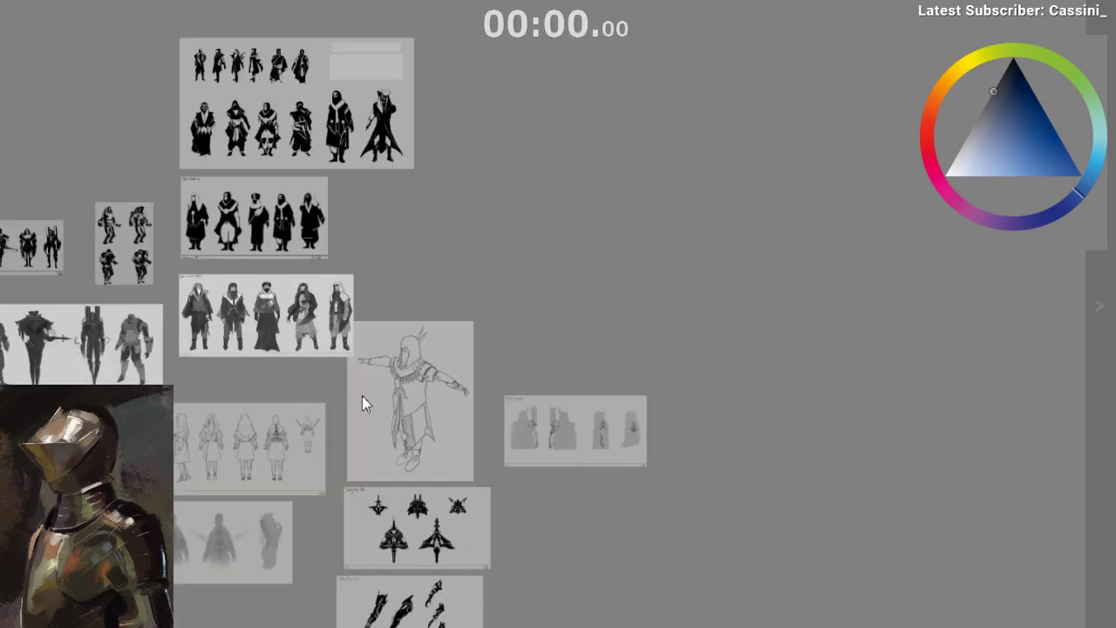
{"action": "mouse_move", "coordinate": [418, 402]}
{"action": "left_mouse_down"}
{"action": "mouse_move", "coordinate": [418, 269]}
{"action": "mouse_move", "coordinate": [426, 278]}
{"action": "left_mouse_up"}
{"action": "left_click", "coordinate": [416, 195]}
{"action": "scroll", "coordinate": [416, 198], "scroll_direction": "up", "scroll_amount": 5}
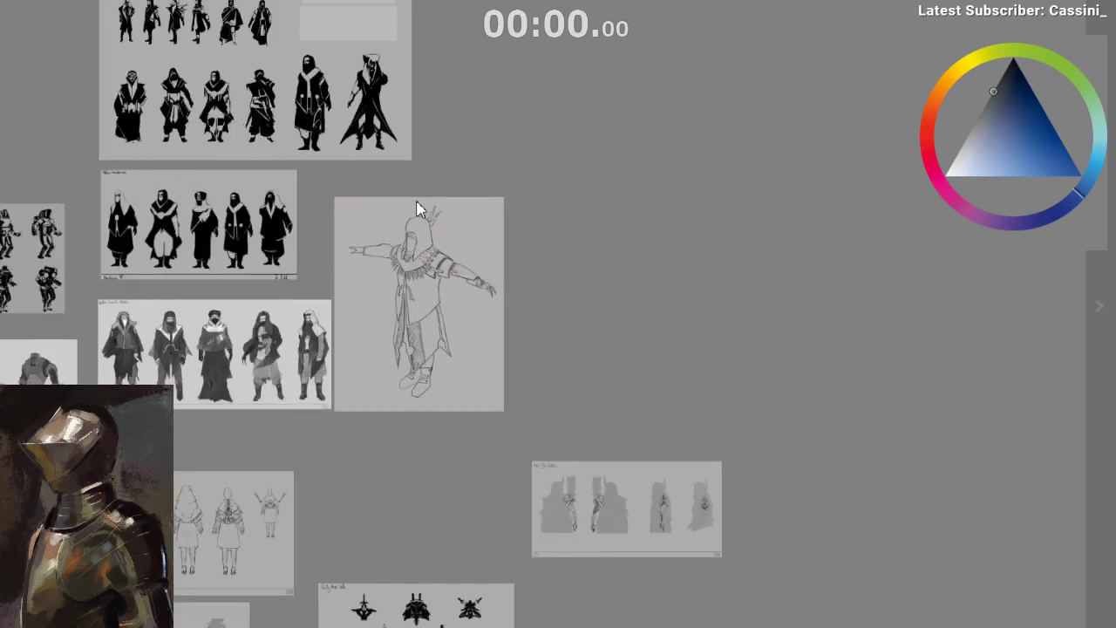
{"action": "scroll", "coordinate": [443, 462], "scroll_direction": "down", "scroll_amount": 4}
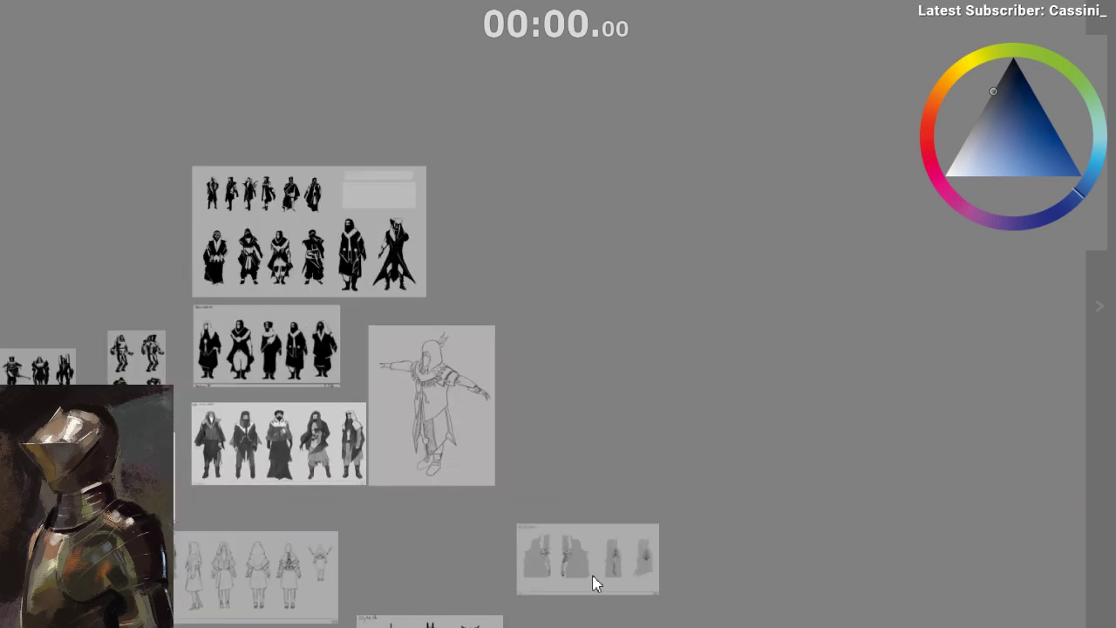
{"action": "left_click_drag", "start_coordinate": [590, 574], "coordinate": [573, 365]}
{"action": "scroll", "coordinate": [576, 480], "scroll_direction": "up", "scroll_amount": 3}
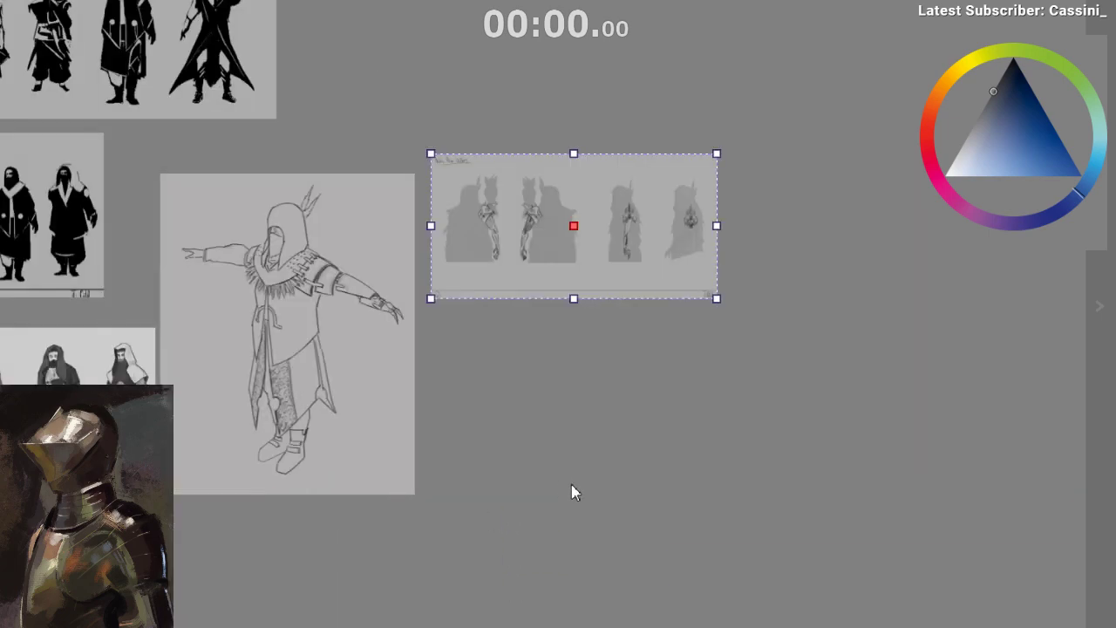
- Move the black single-arm silhouettes beneath the arm orthographics, beside the feathered hooded figure
{"action": "left_click_drag", "start_coordinate": [403, 454], "coordinate": [418, 158]}
{"action": "scroll", "coordinate": [411, 329], "scroll_direction": "down", "scroll_amount": 4}
{"action": "mouse_move", "coordinate": [369, 525]}
{"action": "left_mouse_down"}
{"action": "mouse_move", "coordinate": [468, 244]}
{"action": "mouse_move", "coordinate": [522, 240]}
{"action": "left_mouse_up"}
{"action": "scroll", "coordinate": [506, 275], "scroll_direction": "up", "scroll_amount": 4}
{"action": "left_click_drag", "start_coordinate": [396, 225], "coordinate": [636, 520]}
{"action": "scroll", "coordinate": [596, 484], "scroll_direction": "down", "scroll_amount": 2}
{"action": "scroll", "coordinate": [553, 439], "scroll_direction": "up", "scroll_amount": 2}
{"action": "left_click_drag", "start_coordinate": [538, 431], "coordinate": [514, 381]}
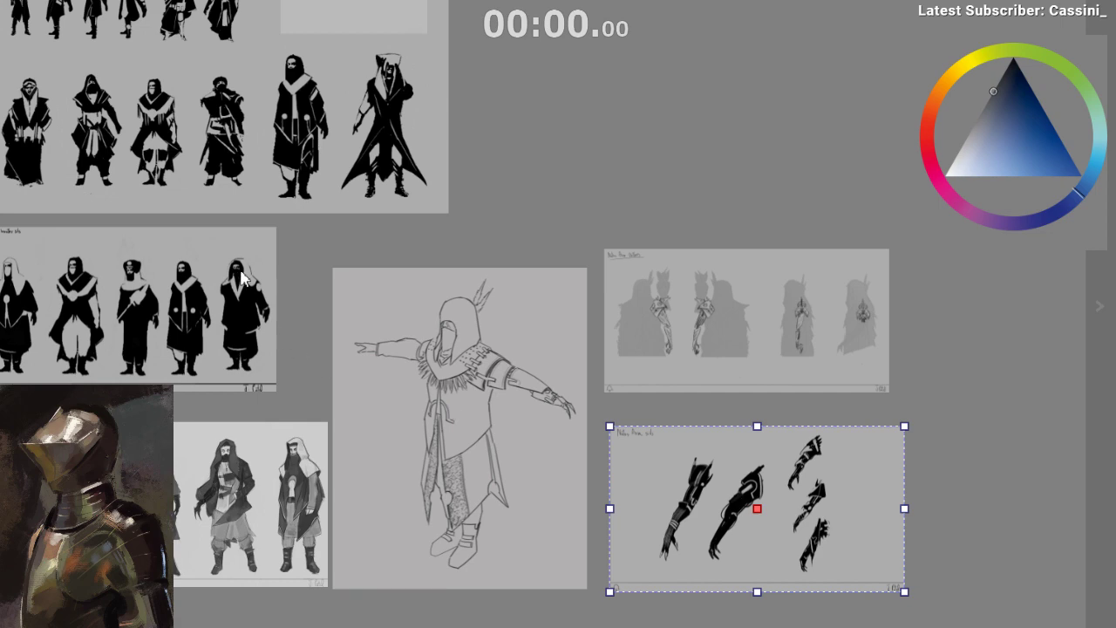
- Survey the board and examine the armoured character's front, back and side orthographics up close
{"action": "scroll", "coordinate": [232, 292], "scroll_direction": "down", "scroll_amount": 3}
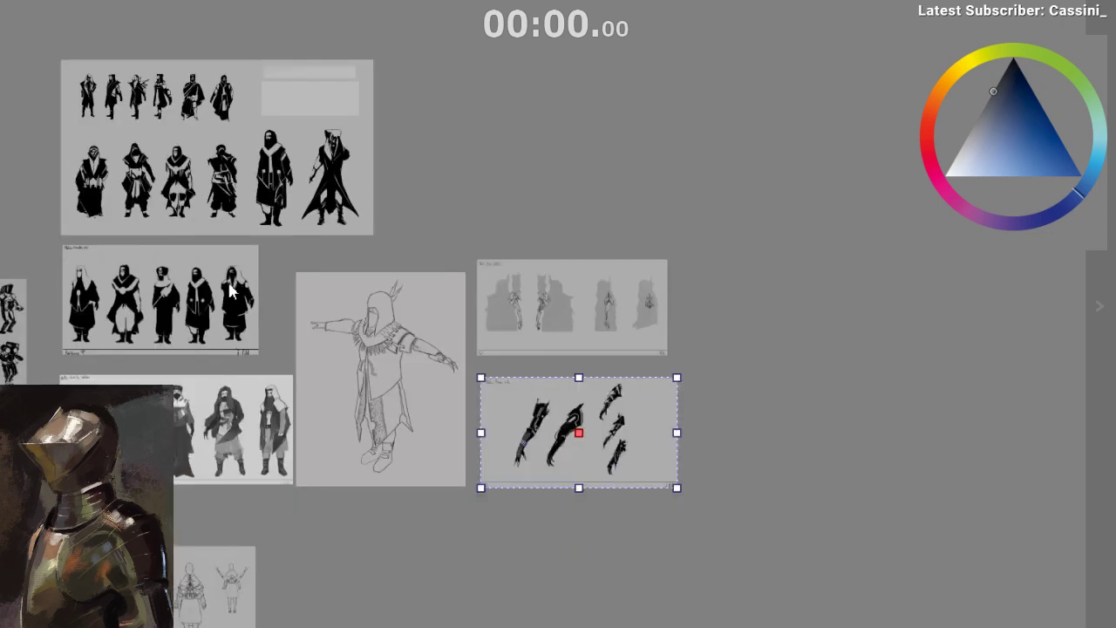
{"action": "left_click_drag", "start_coordinate": [35, 215], "coordinate": [396, 94]}
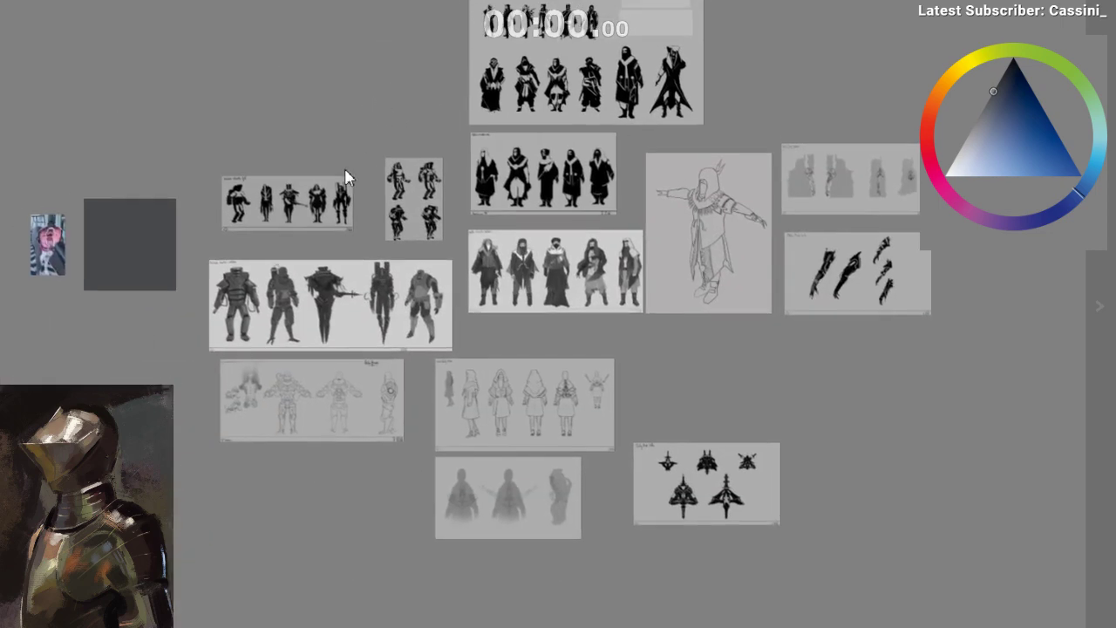
{"action": "scroll", "coordinate": [344, 174], "scroll_direction": "up", "scroll_amount": 4}
{"action": "scroll", "coordinate": [306, 243], "scroll_direction": "up", "scroll_amount": 5}
{"action": "left_click_drag", "start_coordinate": [353, 507], "coordinate": [357, 197]}
{"action": "scroll", "coordinate": [358, 201], "scroll_direction": "down", "scroll_amount": 3}
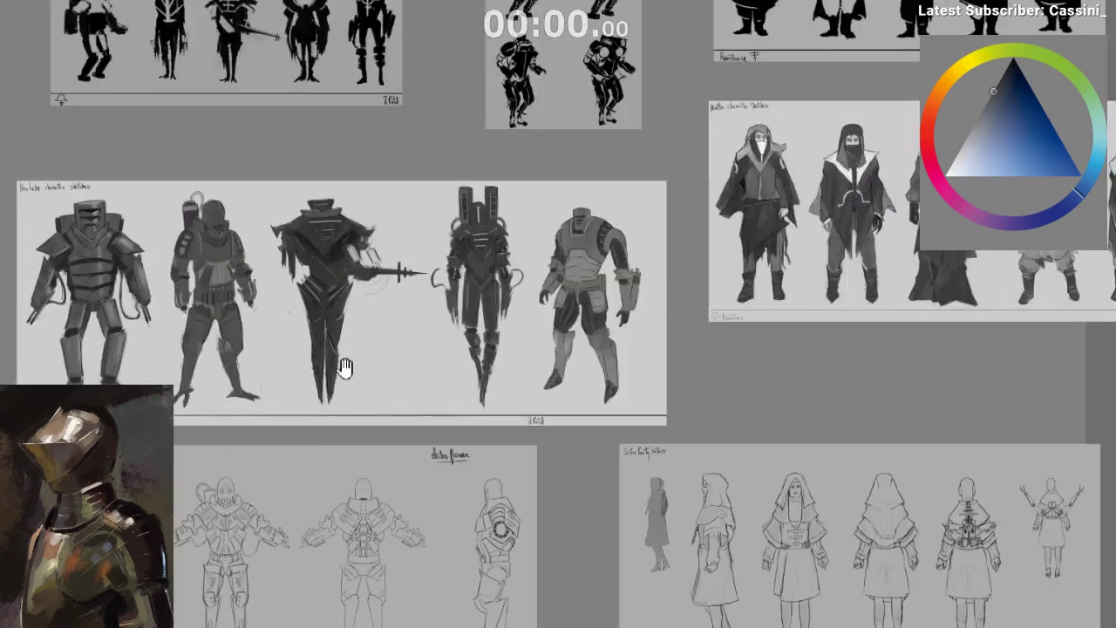
{"action": "left_click_drag", "start_coordinate": [343, 366], "coordinate": [345, 46]}
{"action": "scroll", "coordinate": [310, 342], "scroll_direction": "up", "scroll_amount": 6}
{"action": "left_click_drag", "start_coordinate": [308, 341], "coordinate": [440, 347]}
{"action": "scroll", "coordinate": [383, 323], "scroll_direction": "down", "scroll_amount": 2}
{"action": "scroll", "coordinate": [404, 349], "scroll_direction": "up", "scroll_amount": 2}
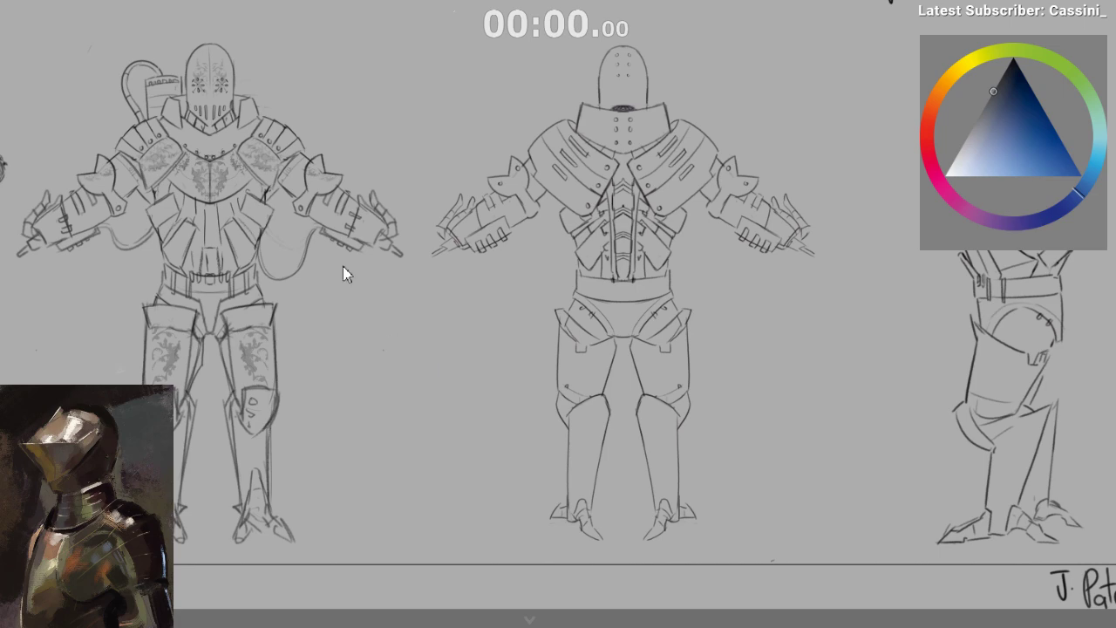
{"action": "scroll", "coordinate": [347, 255], "scroll_direction": "down", "scroll_amount": 2}
{"action": "mouse_move", "coordinate": [401, 181]}
{"action": "left_mouse_down"}
{"action": "mouse_move", "coordinate": [617, 177]}
{"action": "mouse_move", "coordinate": [598, 224]}
{"action": "mouse_move", "coordinate": [609, 243]}
{"action": "left_mouse_up"}
{"action": "scroll", "coordinate": [377, 223], "scroll_direction": "up", "scroll_amount": 3}
{"action": "scroll", "coordinate": [294, 218], "scroll_direction": "down", "scroll_amount": 6}
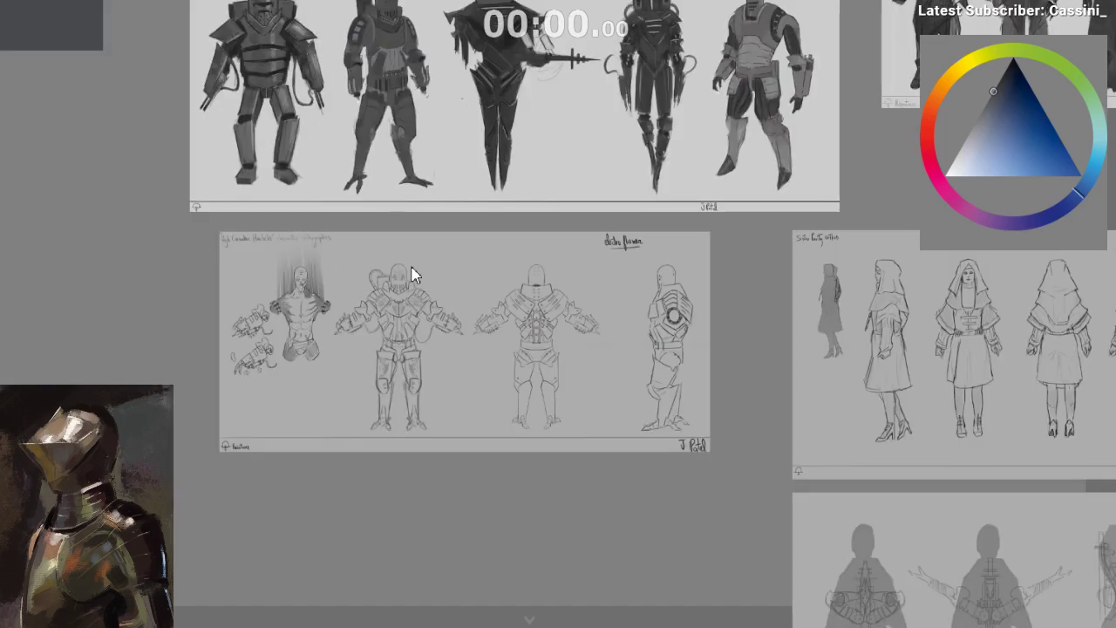
- Compare the five greyscale armoured character sketches with the orthographics beneath them, and return to the dog photo and dark grey square
{"action": "left_click_drag", "start_coordinate": [428, 251], "coordinate": [437, 329]}
{"action": "scroll", "coordinate": [437, 329], "scroll_direction": "down", "scroll_amount": 3}
{"action": "left_click_drag", "start_coordinate": [578, 308], "coordinate": [352, 330]}
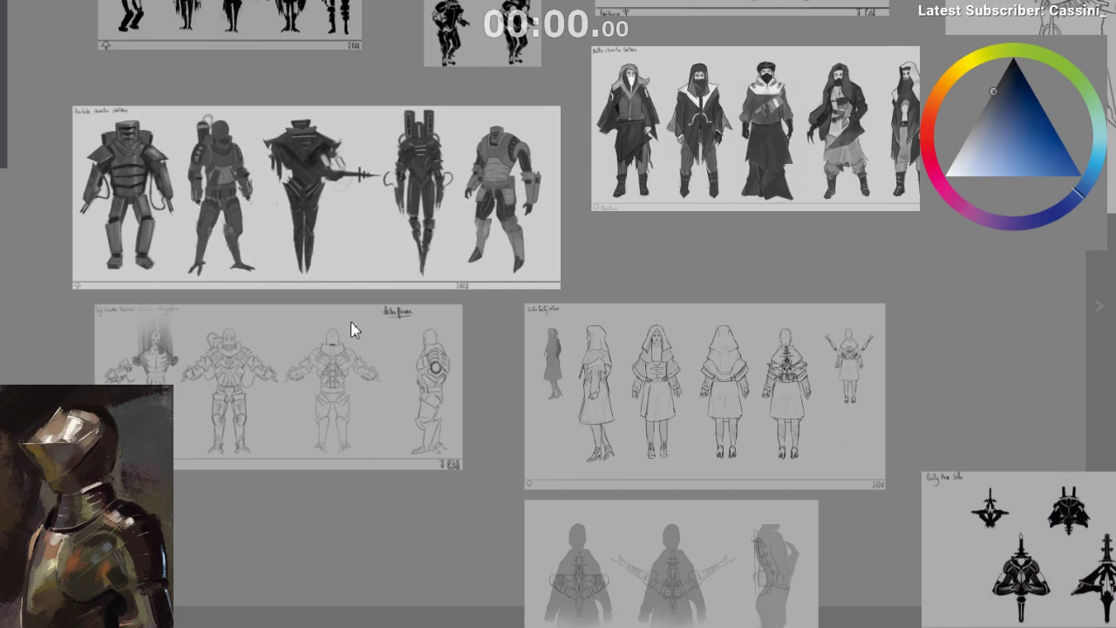
{"action": "left_click_drag", "start_coordinate": [393, 128], "coordinate": [396, 153]}
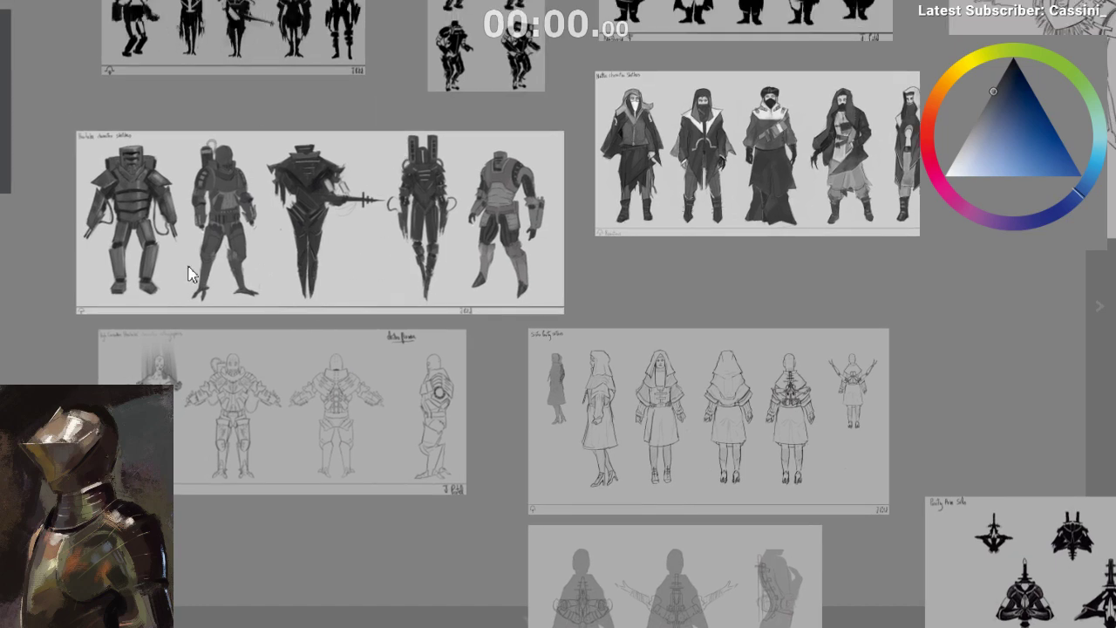
{"action": "left_click_drag", "start_coordinate": [272, 178], "coordinate": [277, 218]}
{"action": "scroll", "coordinate": [247, 378], "scroll_direction": "up", "scroll_amount": 3}
{"action": "left_click_drag", "start_coordinate": [256, 372], "coordinate": [279, 315]}
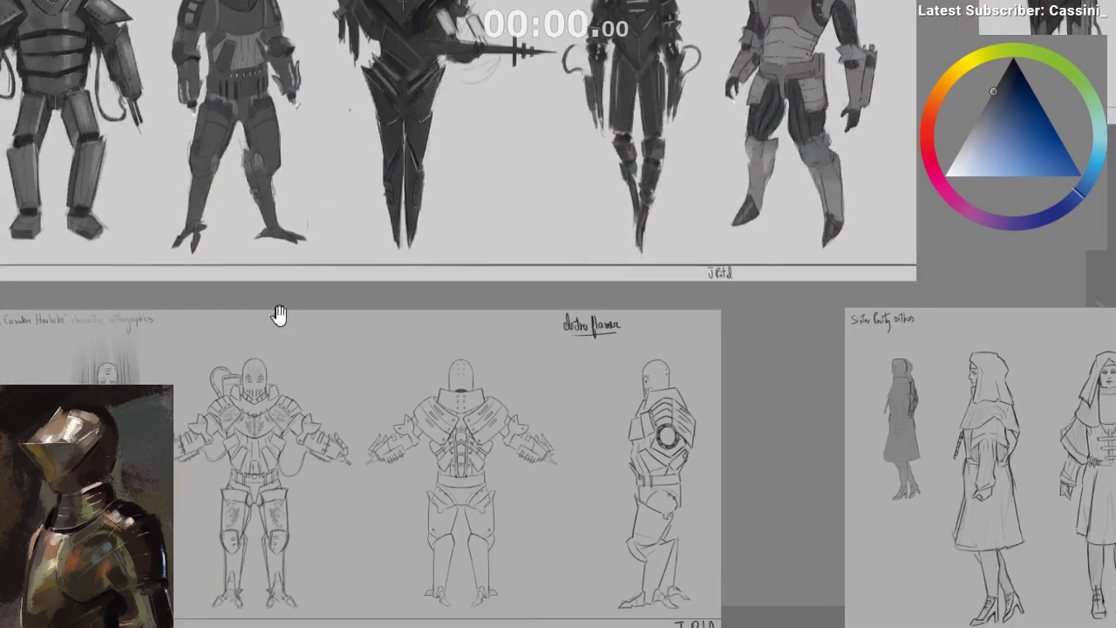
{"action": "scroll", "coordinate": [250, 230], "scroll_direction": "down", "scroll_amount": 2}
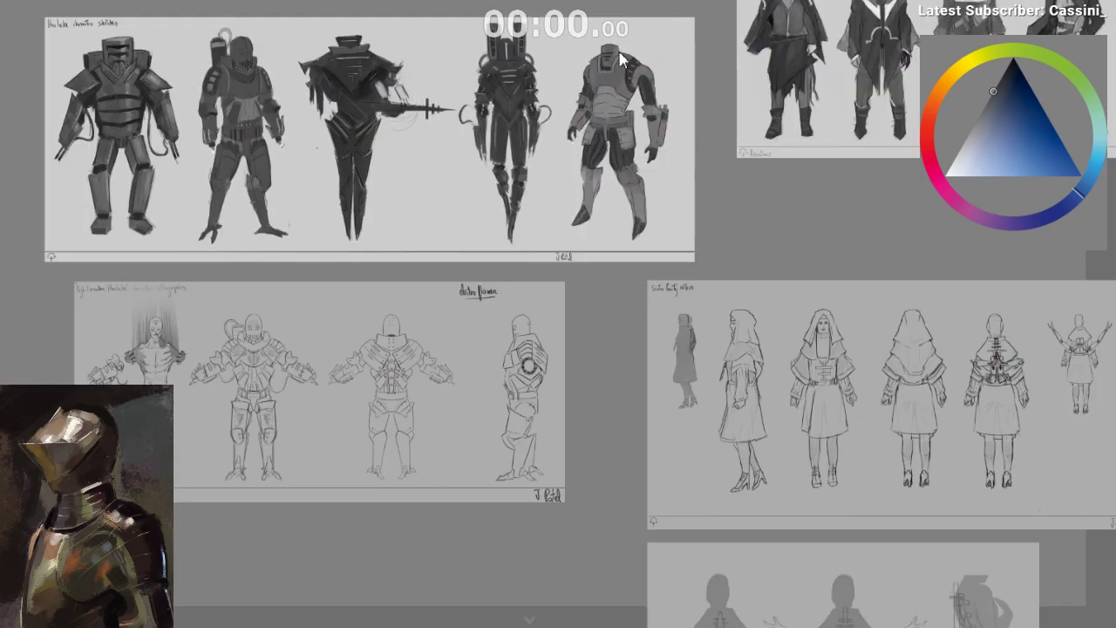
{"action": "scroll", "coordinate": [445, 86], "scroll_direction": "up", "scroll_amount": 3}
{"action": "left_click_drag", "start_coordinate": [292, 100], "coordinate": [456, 98]}
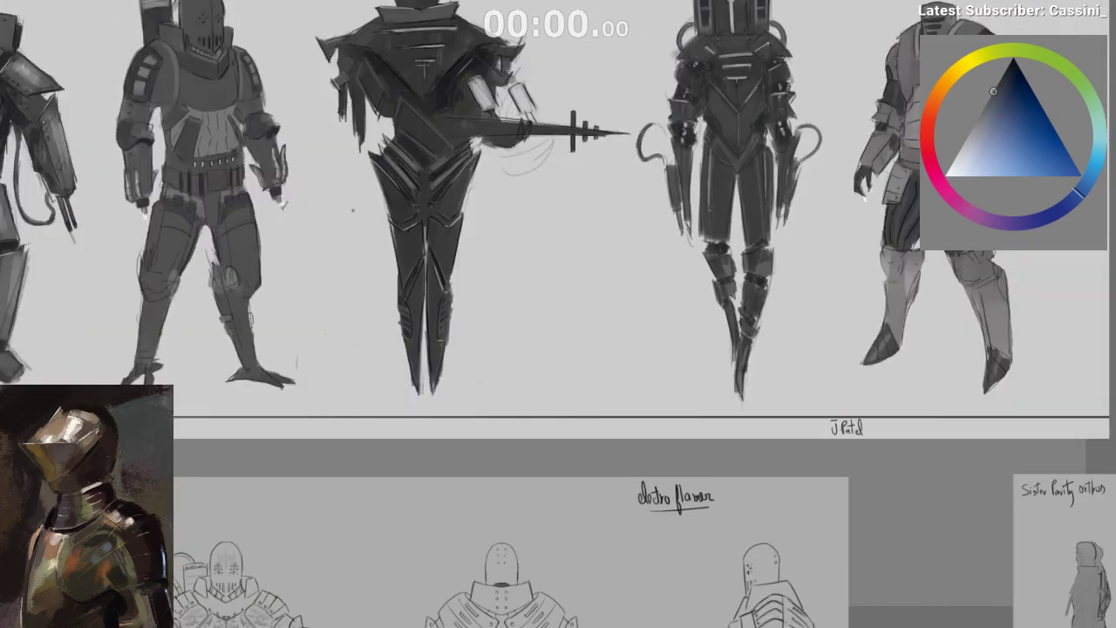
{"action": "left_click_drag", "start_coordinate": [341, 114], "coordinate": [486, 99]}
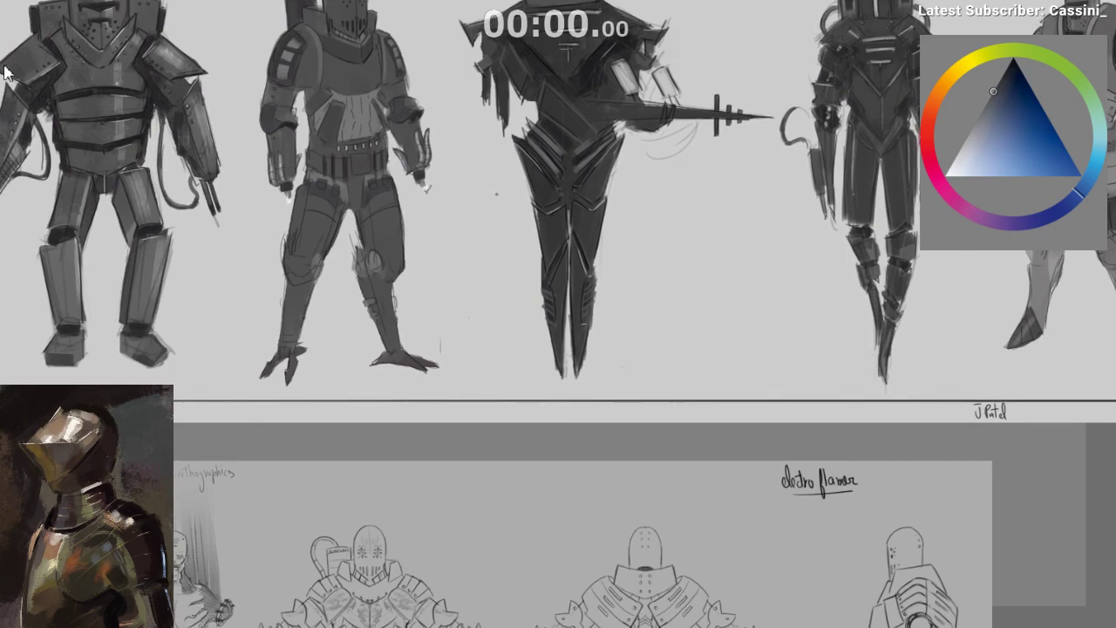
{"action": "scroll", "coordinate": [129, 156], "scroll_direction": "down", "scroll_amount": 3}
{"action": "left_click_drag", "start_coordinate": [252, 99], "coordinate": [168, 201]}
{"action": "scroll", "coordinate": [151, 63], "scroll_direction": "down", "scroll_amount": 2}
{"action": "left_click_drag", "start_coordinate": [230, 90], "coordinate": [289, 52]}
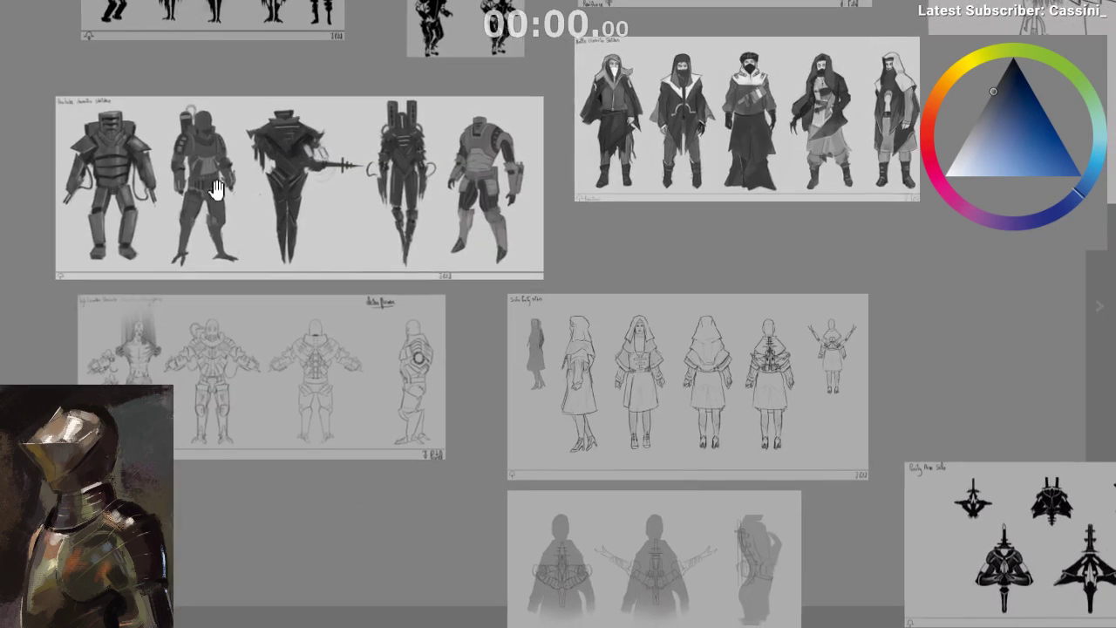
{"action": "left_click_drag", "start_coordinate": [284, 287], "coordinate": [282, 192]}
{"action": "left_click_drag", "start_coordinate": [186, 130], "coordinate": [498, 365]}
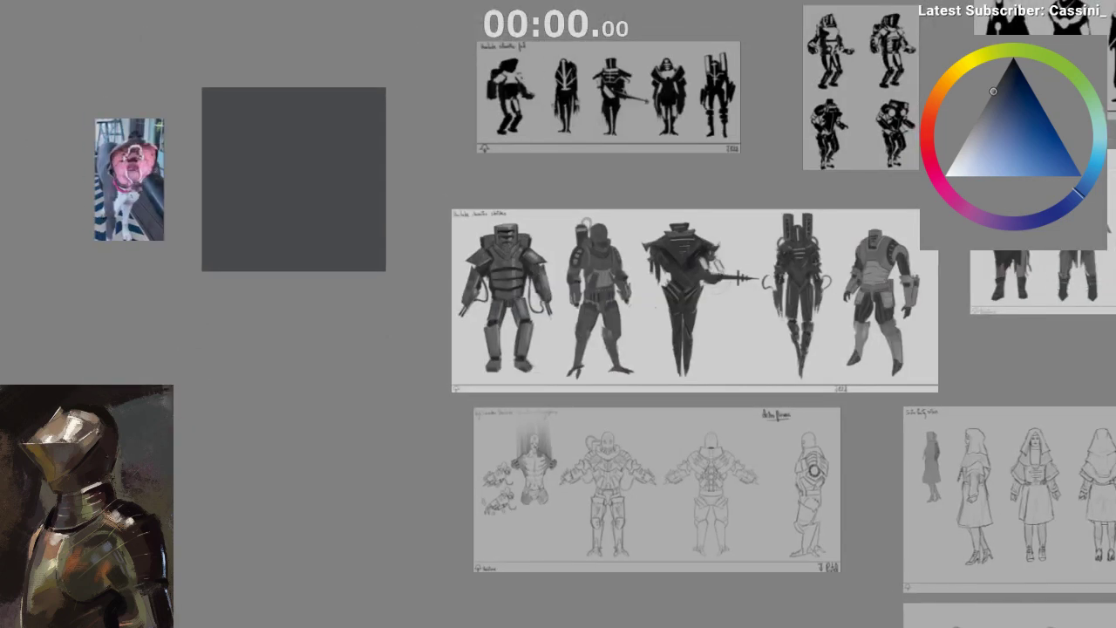
- Reposition the dog photo beside the dark grey square and examine its open mouth up close
{"action": "key", "text": "ctrl+t"}
{"action": "left_click_drag", "start_coordinate": [110, 148], "coordinate": [115, 171]}
{"action": "scroll", "coordinate": [182, 209], "scroll_direction": "up", "scroll_amount": 1}
{"action": "left_click_drag", "start_coordinate": [128, 272], "coordinate": [214, 403]}
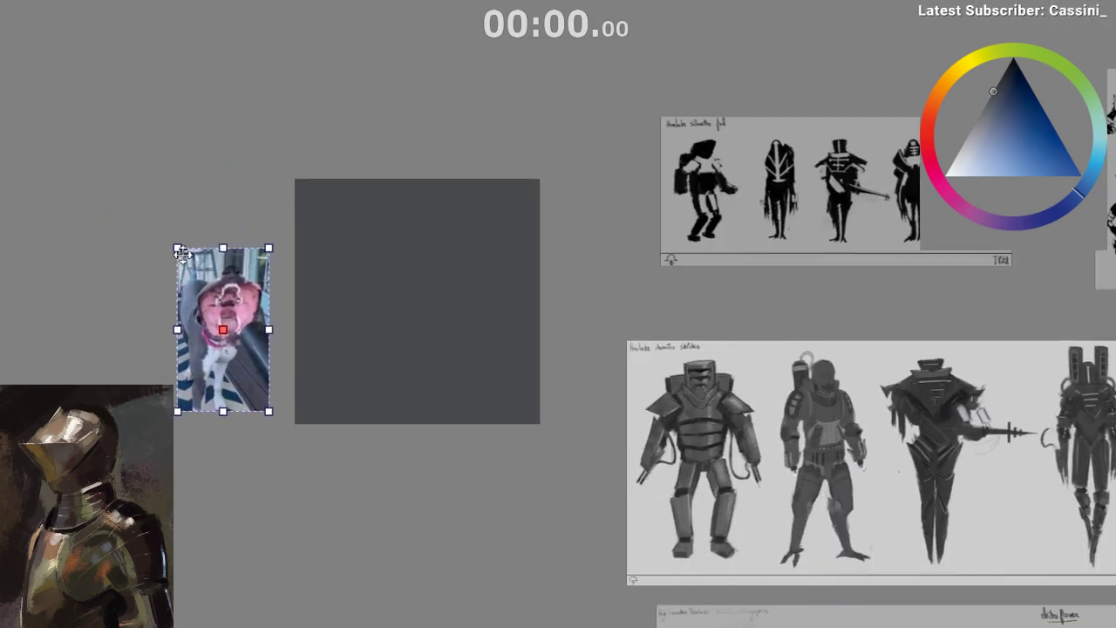
{"action": "scroll", "coordinate": [181, 286], "scroll_direction": "up", "scroll_amount": 3}
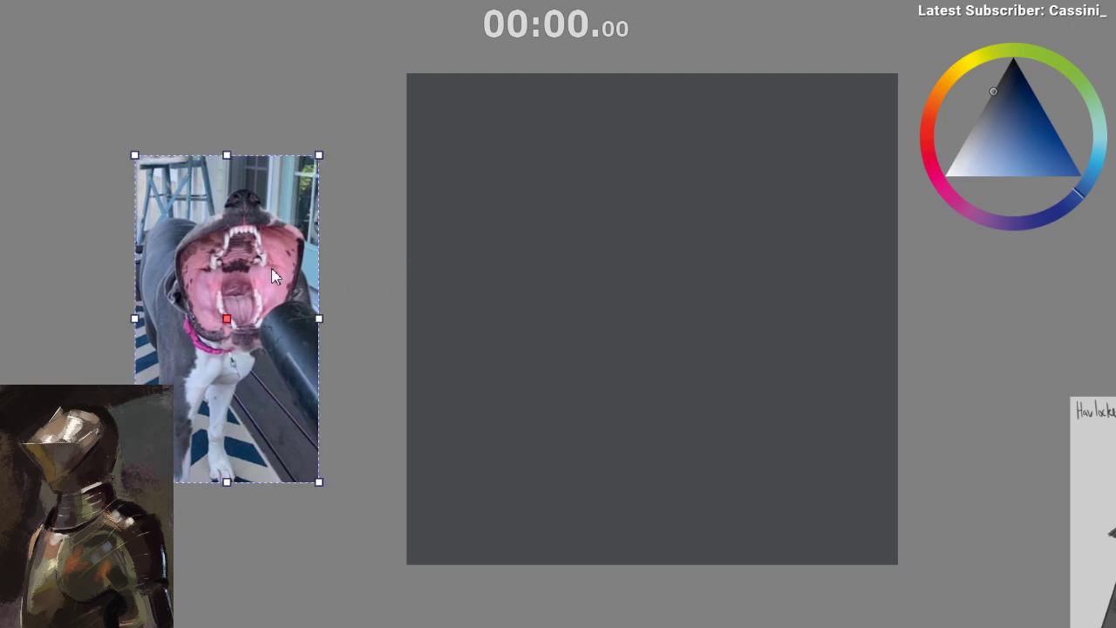
{"action": "left_click_drag", "start_coordinate": [271, 268], "coordinate": [281, 222]}
{"action": "left_click", "coordinate": [346, 262]}
{"action": "scroll", "coordinate": [329, 270], "scroll_direction": "up", "scroll_amount": 2}
{"action": "left_click_drag", "start_coordinate": [329, 269], "coordinate": [372, 252]}
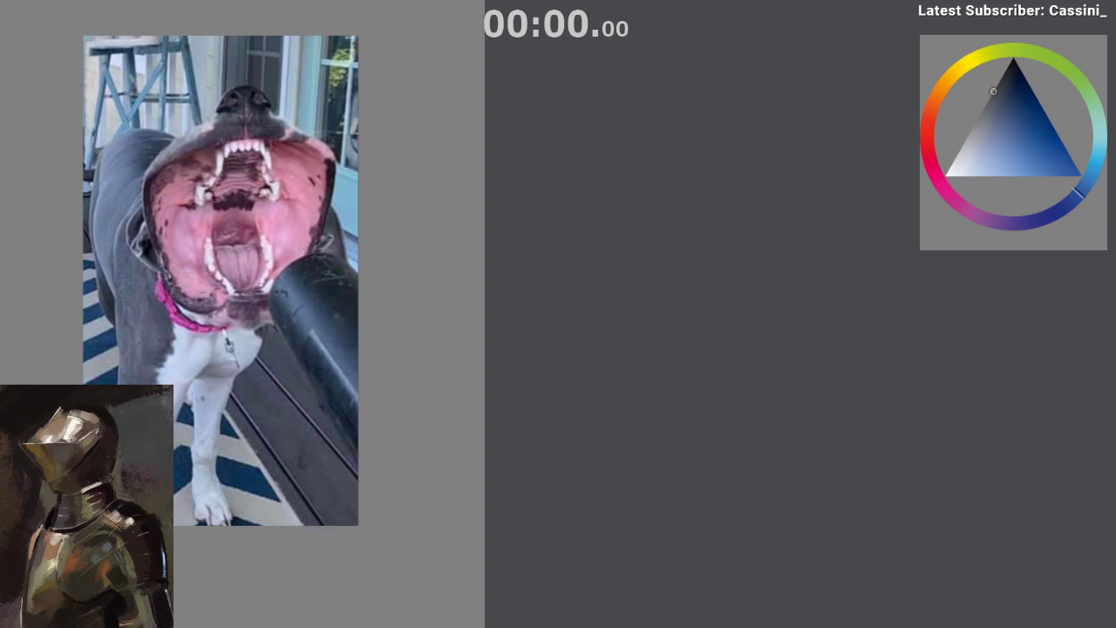
- Place the Cultist Dog concept sheet below the dog photo and dark grey square, clear of the armoured sketches
{"action": "scroll", "coordinate": [311, 522], "scroll_direction": "down", "scroll_amount": 5}
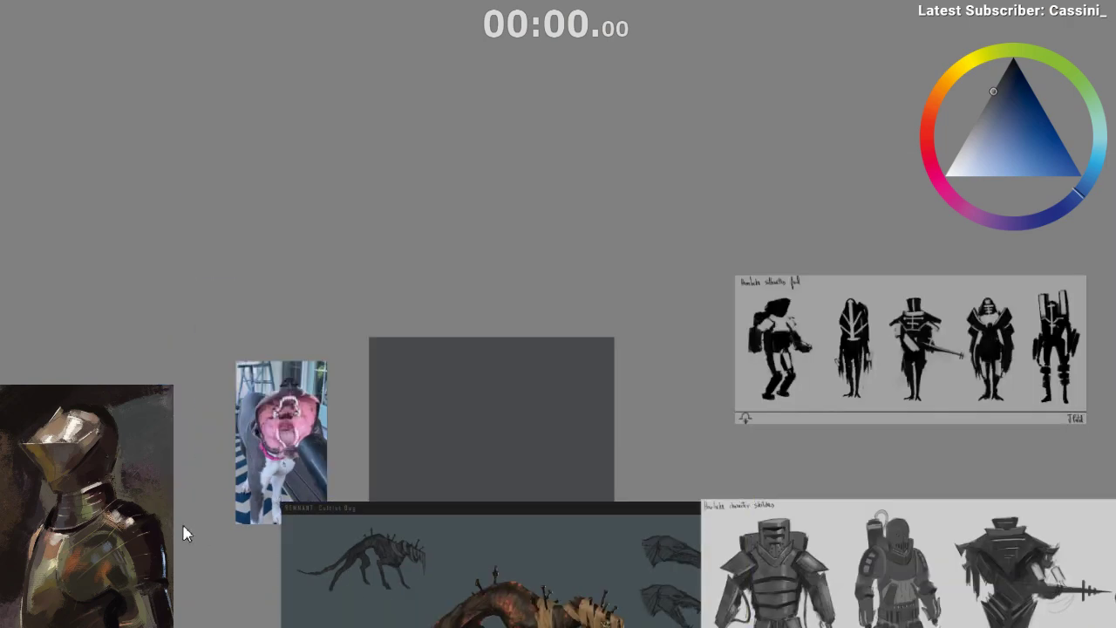
{"action": "left_click_drag", "start_coordinate": [189, 563], "coordinate": [76, 218]}
{"action": "left_click_drag", "start_coordinate": [475, 224], "coordinate": [276, 390]}
{"action": "left_click", "coordinate": [212, 542]}
- Examine the painted creature and the small full-body sketch on the Cultist Dog sheet
{"action": "scroll", "coordinate": [193, 495], "scroll_direction": "up", "scroll_amount": 3}
{"action": "left_click_drag", "start_coordinate": [175, 415], "coordinate": [280, 396]}
{"action": "scroll", "coordinate": [279, 395], "scroll_direction": "up", "scroll_amount": 3}
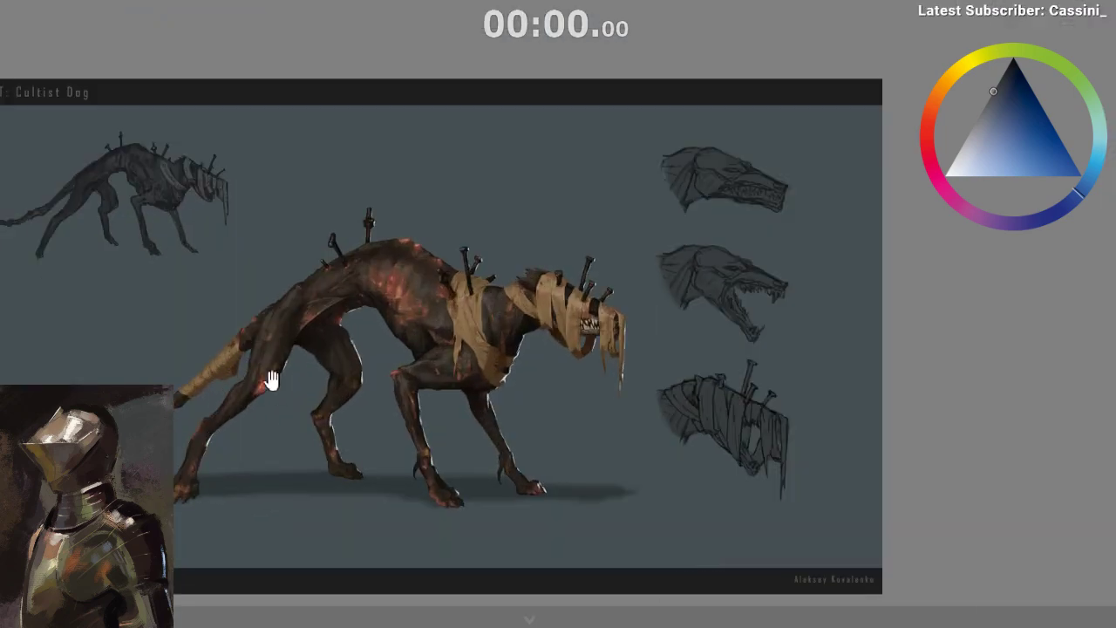
{"action": "left_click_drag", "start_coordinate": [308, 354], "coordinate": [309, 359]}
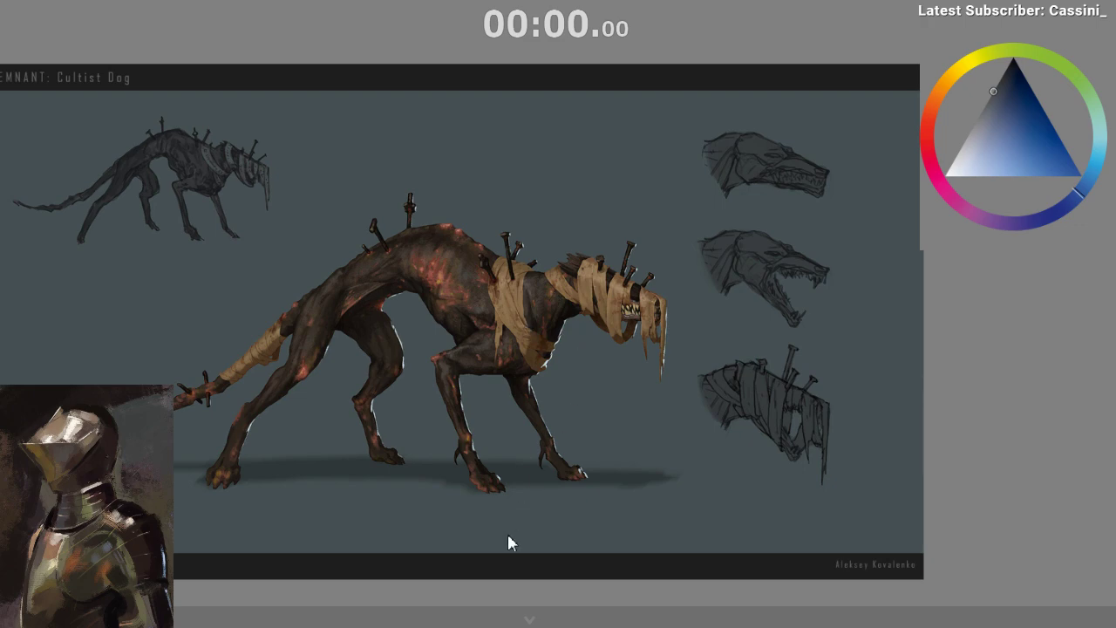
{"action": "scroll", "coordinate": [143, 169], "scroll_direction": "up", "scroll_amount": 3}
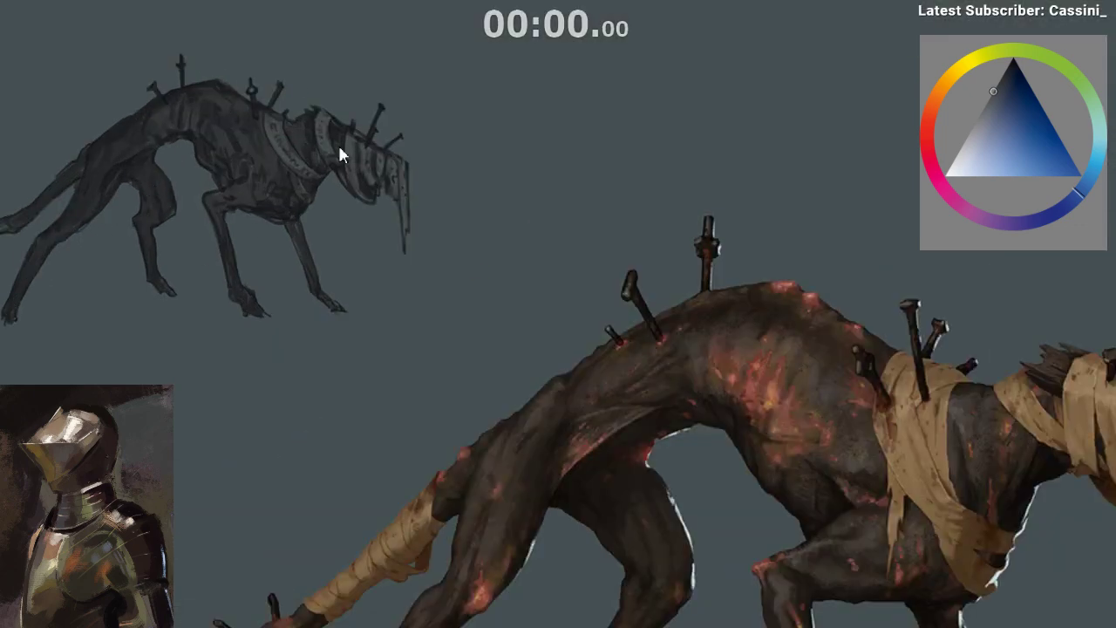
{"action": "scroll", "coordinate": [336, 174], "scroll_direction": "down", "scroll_amount": 5}
- Study the Cultist Dog's head sketches and the painted creature's bandaged head and body up close
{"action": "left_click_drag", "start_coordinate": [565, 215], "coordinate": [474, 232]}
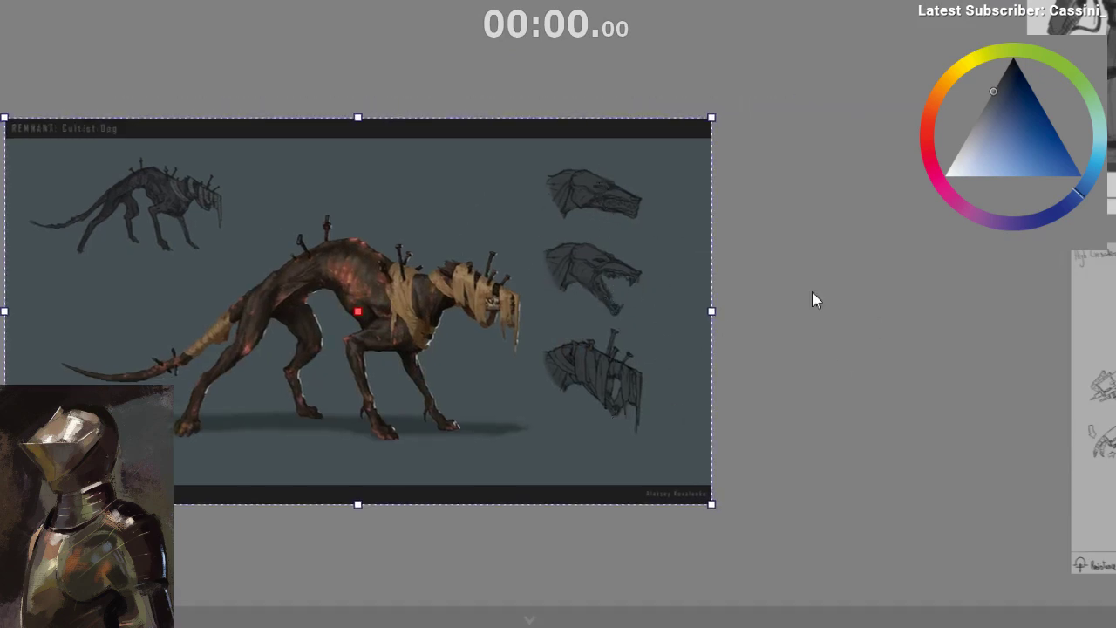
{"action": "scroll", "coordinate": [710, 257], "scroll_direction": "up", "scroll_amount": 3}
{"action": "scroll", "coordinate": [675, 271], "scroll_direction": "up", "scroll_amount": 2}
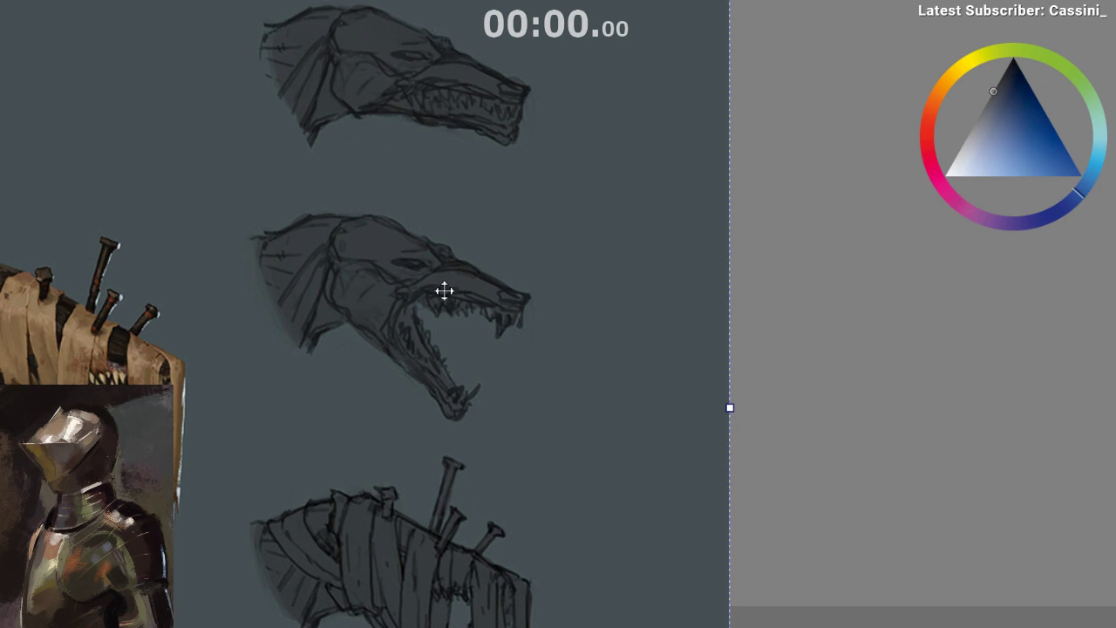
{"action": "scroll", "coordinate": [444, 290], "scroll_direction": "down", "scroll_amount": 3}
{"action": "left_click_drag", "start_coordinate": [393, 251], "coordinate": [650, 252]}
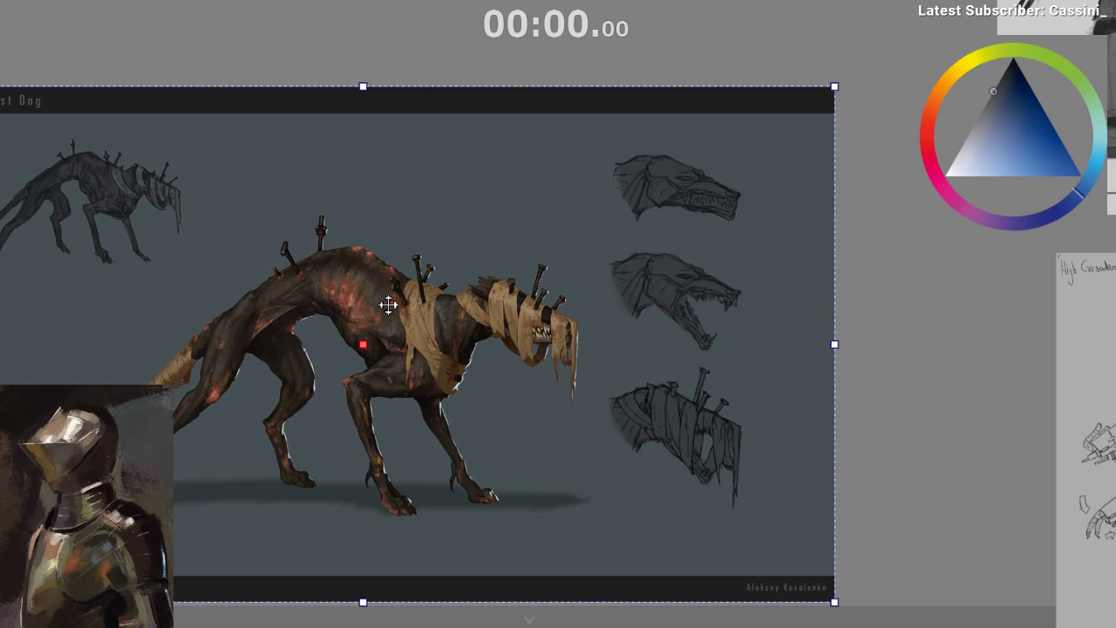
{"action": "scroll", "coordinate": [417, 399], "scroll_direction": "up", "scroll_amount": 4}
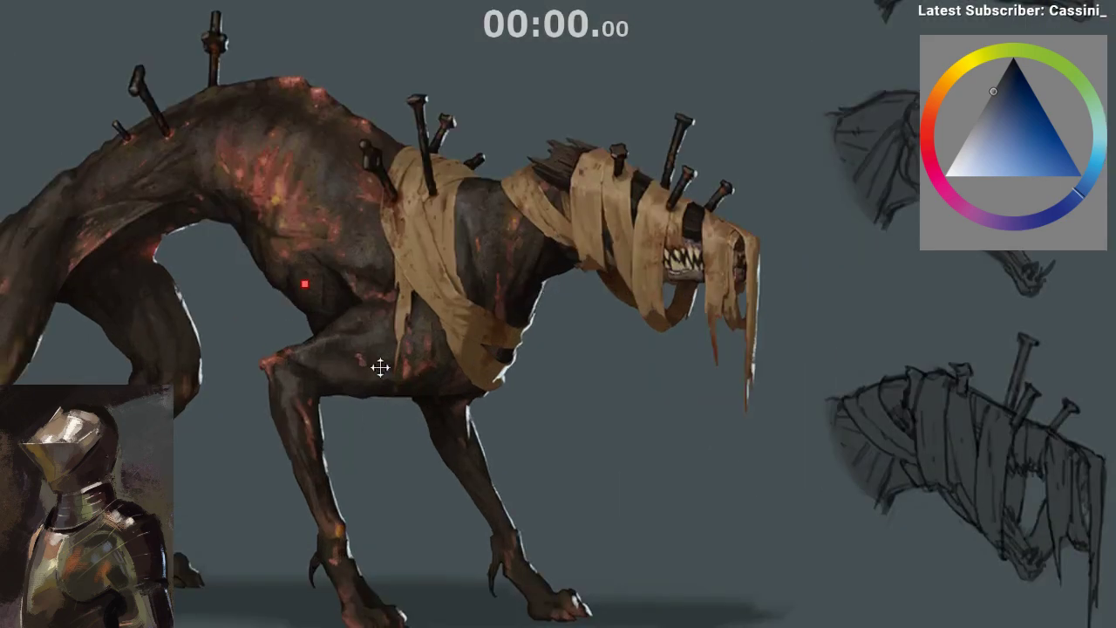
{"action": "scroll", "coordinate": [380, 367], "scroll_direction": "down", "scroll_amount": 1}
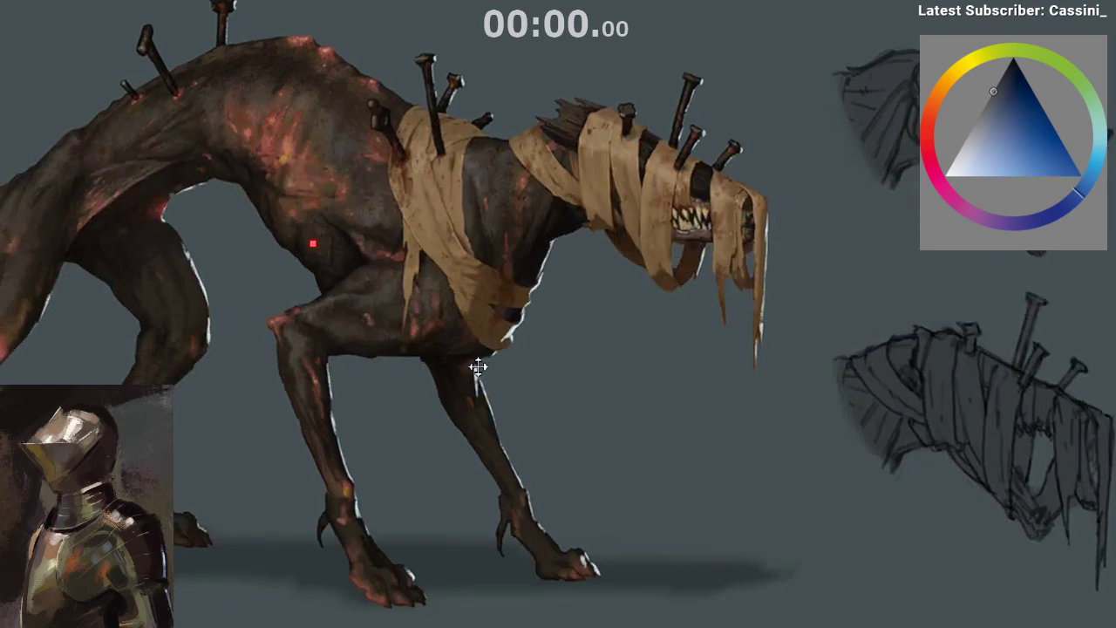
- Move the Cultist Dog sheet up on the board, closer to the dog photo and dark grey square
{"action": "scroll", "coordinate": [478, 367], "scroll_direction": "down", "scroll_amount": 4}
{"action": "scroll", "coordinate": [478, 366], "scroll_direction": "up", "scroll_amount": 4}
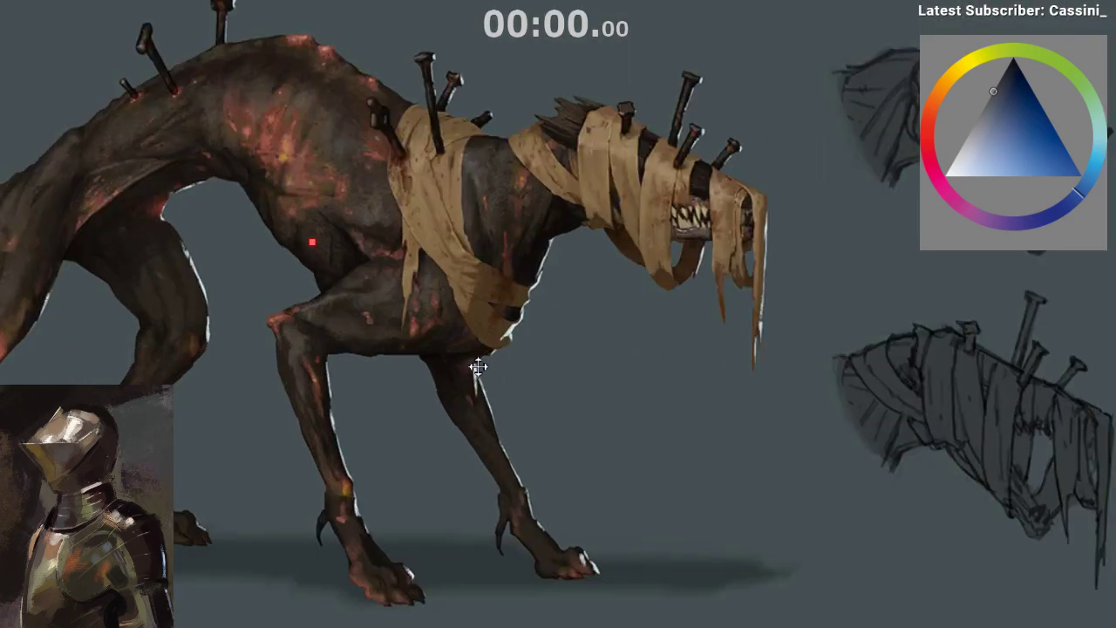
{"action": "scroll", "coordinate": [478, 366], "scroll_direction": "down", "scroll_amount": 6}
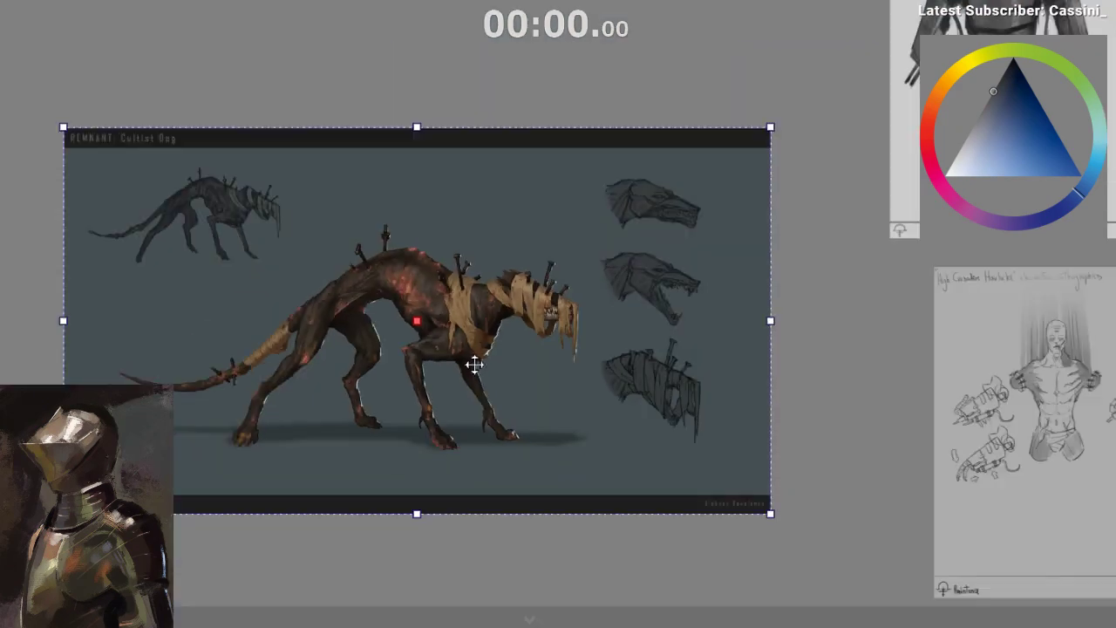
{"action": "left_click_drag", "start_coordinate": [477, 366], "coordinate": [425, 276]}
{"action": "left_click", "coordinate": [419, 466]}
{"action": "scroll", "coordinate": [419, 465], "scroll_direction": "down", "scroll_amount": 2}
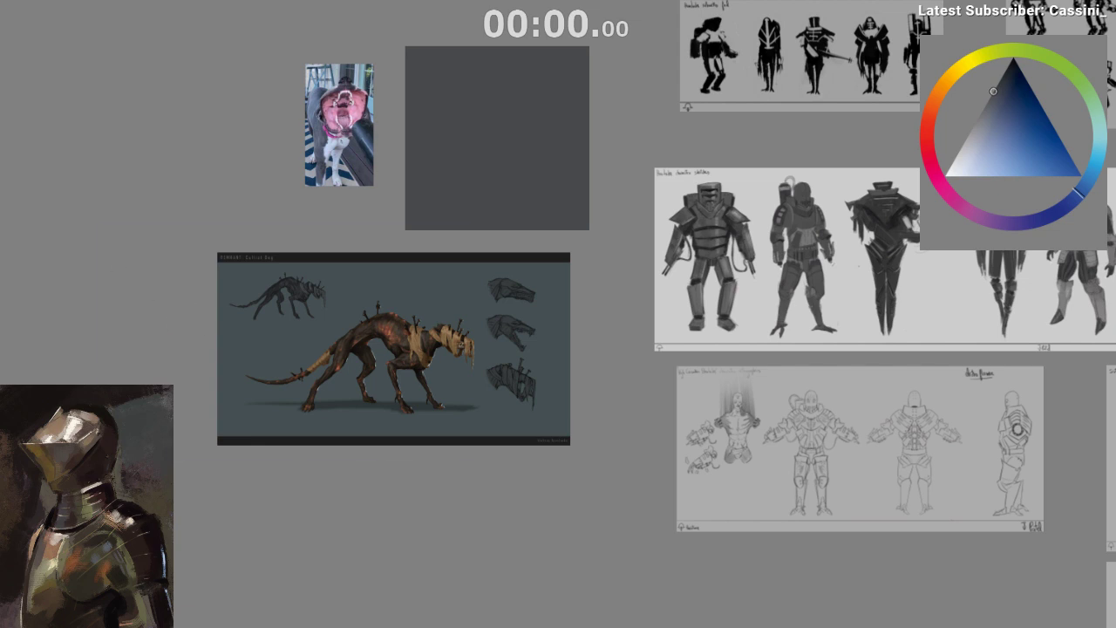
- Add the stormy sea painting below the Cultist Dog sheet, shifting the sheet up and moving the painting beneath it
{"action": "key", "text": "ctrl+z"}
{"action": "left_click_drag", "start_coordinate": [199, 279], "coordinate": [153, 534]}
{"action": "left_click_drag", "start_coordinate": [271, 376], "coordinate": [247, 328]}
{"action": "scroll", "coordinate": [835, 400], "scroll_direction": "down", "scroll_amount": 3}
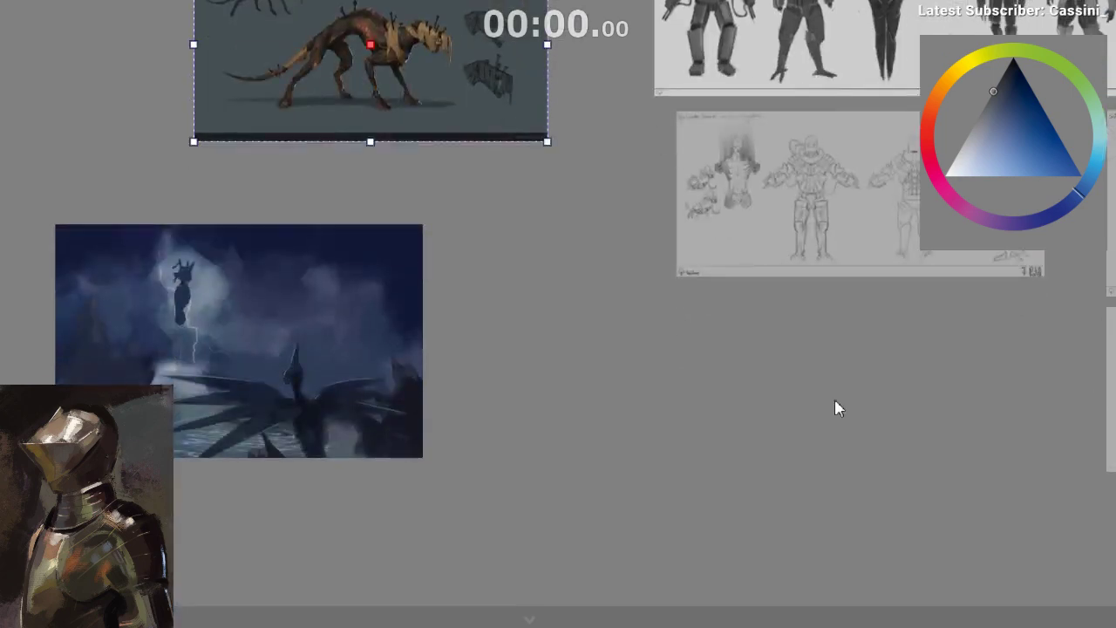
{"action": "left_click_drag", "start_coordinate": [360, 370], "coordinate": [543, 368]}
{"action": "left_click", "coordinate": [510, 533]}
- Inspect the stormy sea painting and nudge it slightly within the space below the Cultist Dog sheet
{"action": "scroll", "coordinate": [480, 370], "scroll_direction": "up", "scroll_amount": 5}
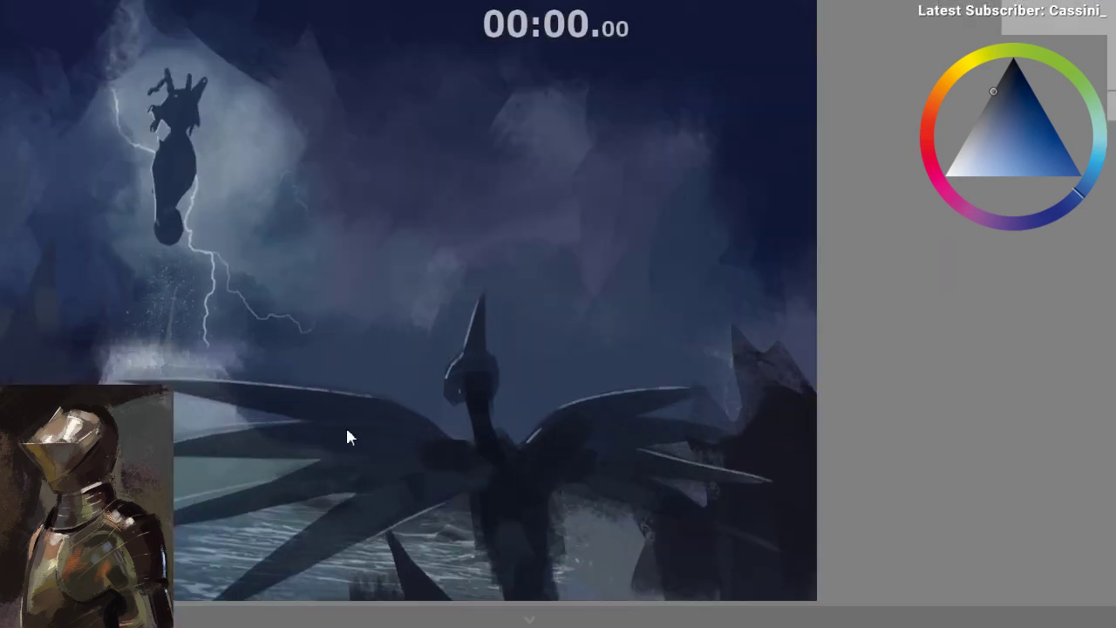
{"action": "scroll", "coordinate": [348, 436], "scroll_direction": "down", "scroll_amount": 6}
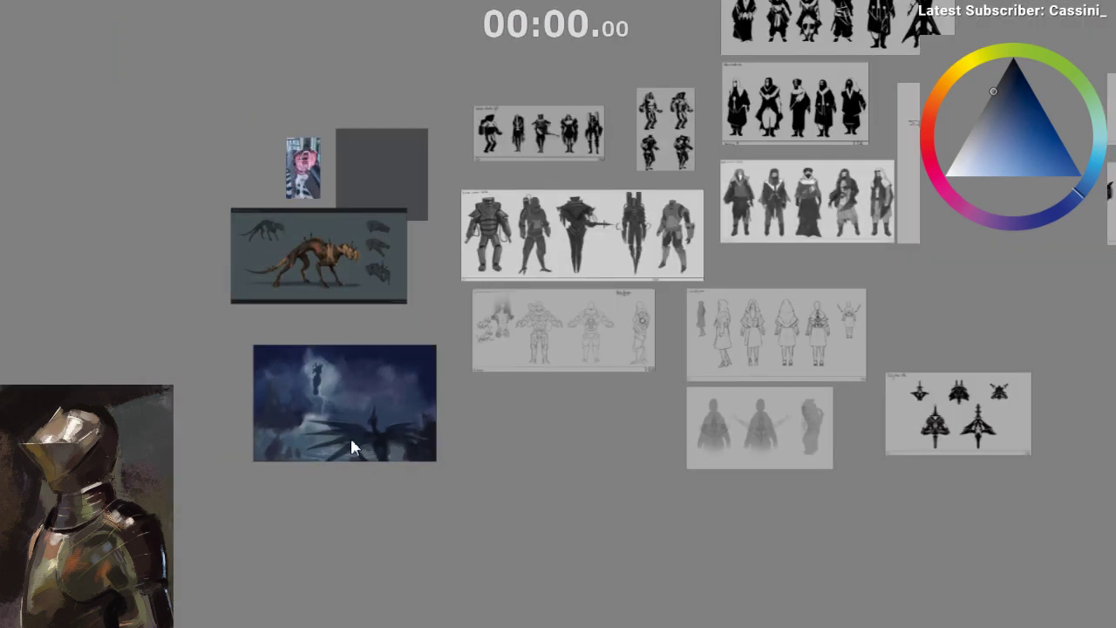
{"action": "scroll", "coordinate": [349, 471], "scroll_direction": "up", "scroll_amount": 2}
{"action": "left_click_drag", "start_coordinate": [367, 389], "coordinate": [375, 392]}
{"action": "left_click", "coordinate": [375, 503]}
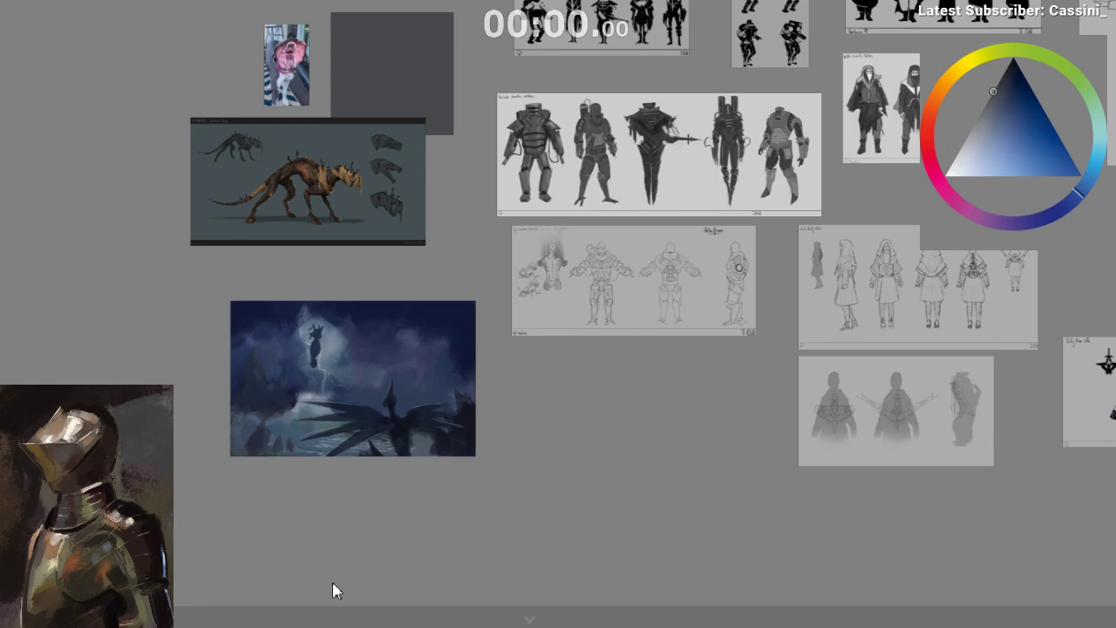
- Examine the storm painting's floating silhouette, lightning, water spray and winged foreground creature up close
{"action": "scroll", "coordinate": [317, 407], "scroll_direction": "up", "scroll_amount": 5}
{"action": "scroll", "coordinate": [317, 407], "scroll_direction": "down", "scroll_amount": 3}
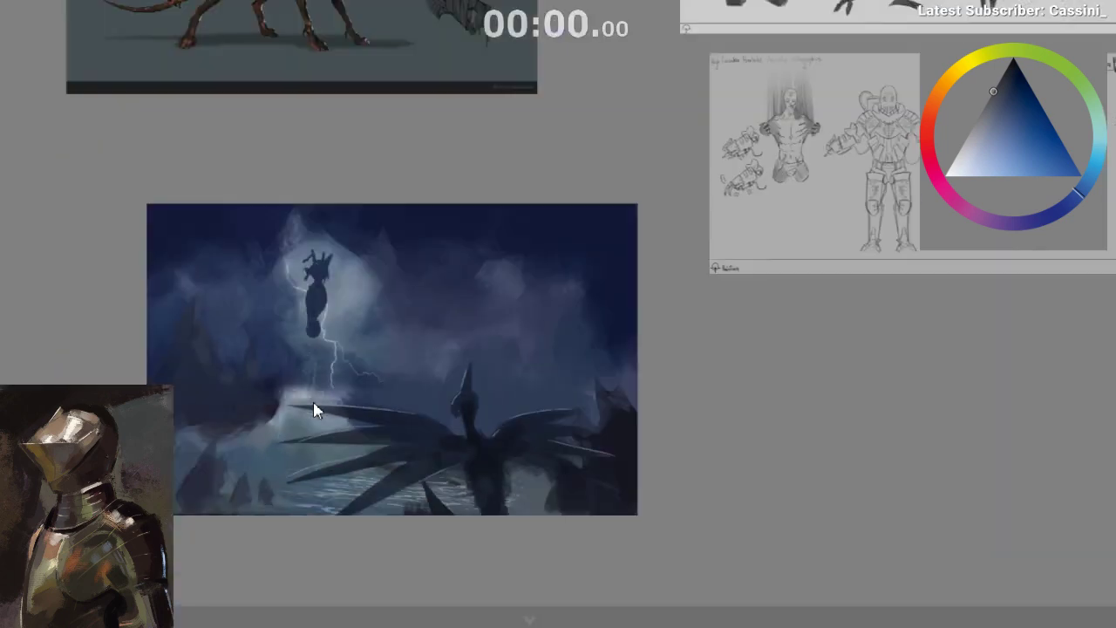
{"action": "scroll", "coordinate": [316, 410], "scroll_direction": "up", "scroll_amount": 2}
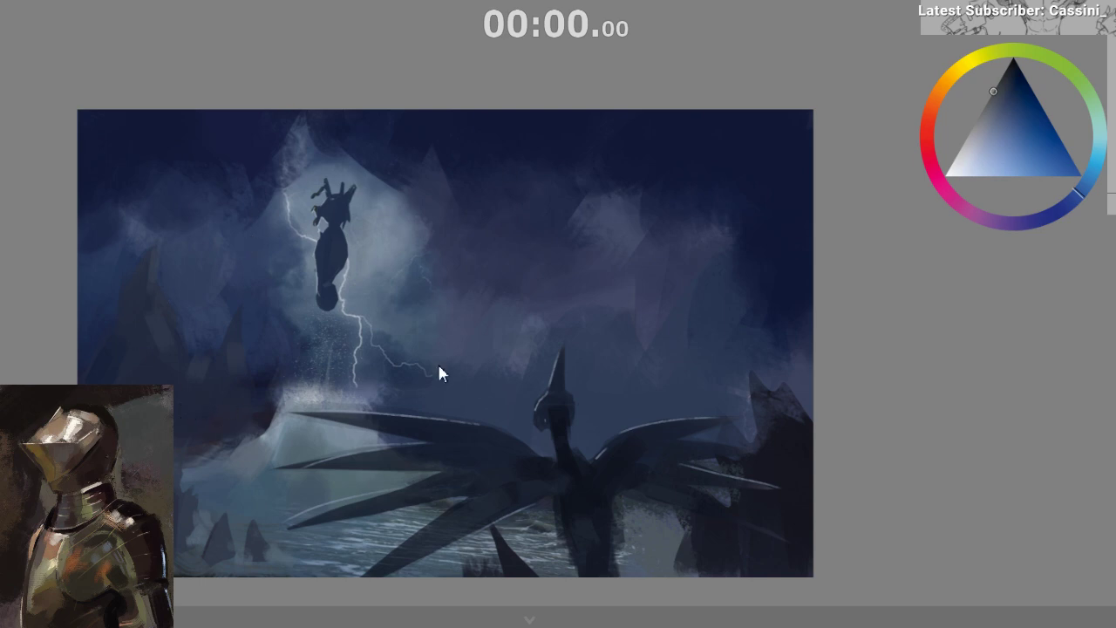
{"action": "scroll", "coordinate": [295, 451], "scroll_direction": "up", "scroll_amount": 3}
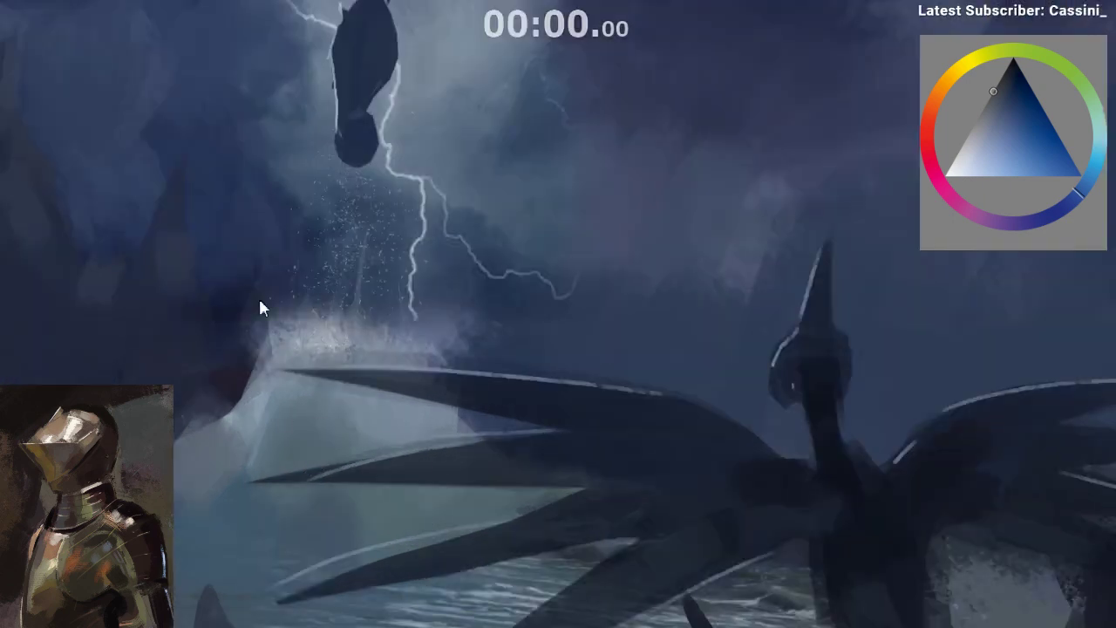
{"action": "scroll", "coordinate": [370, 386], "scroll_direction": "down", "scroll_amount": 3}
- Add the annotated thirds-grid copy of the storm painting and line it up beside the clean version
{"action": "left_click_drag", "start_coordinate": [474, 256], "coordinate": [309, 258]}
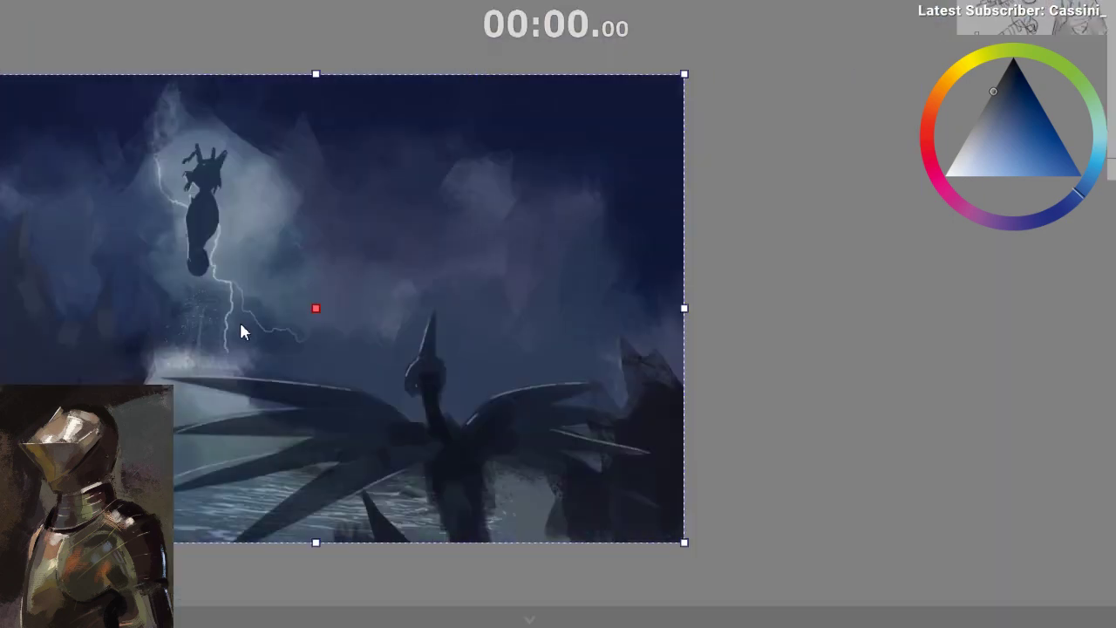
{"action": "scroll", "coordinate": [543, 349], "scroll_direction": "down", "scroll_amount": 2}
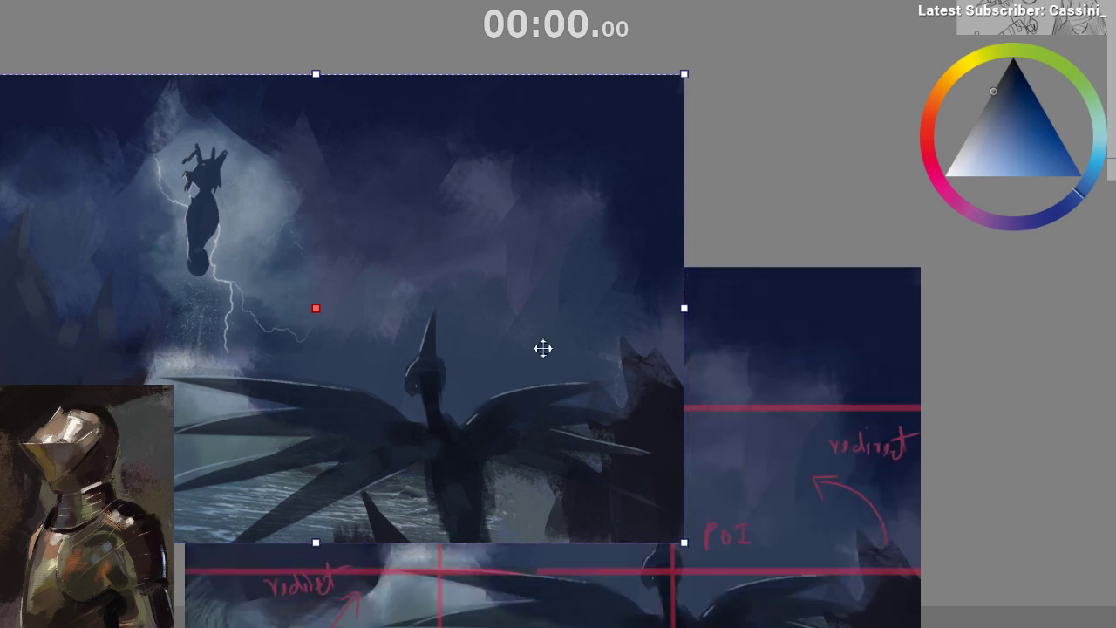
{"action": "mouse_move", "coordinate": [396, 321]}
{"action": "left_mouse_down"}
{"action": "mouse_move", "coordinate": [403, 187]}
{"action": "mouse_move", "coordinate": [75, 252]}
{"action": "mouse_move", "coordinate": [31, 371]}
{"action": "left_mouse_up"}
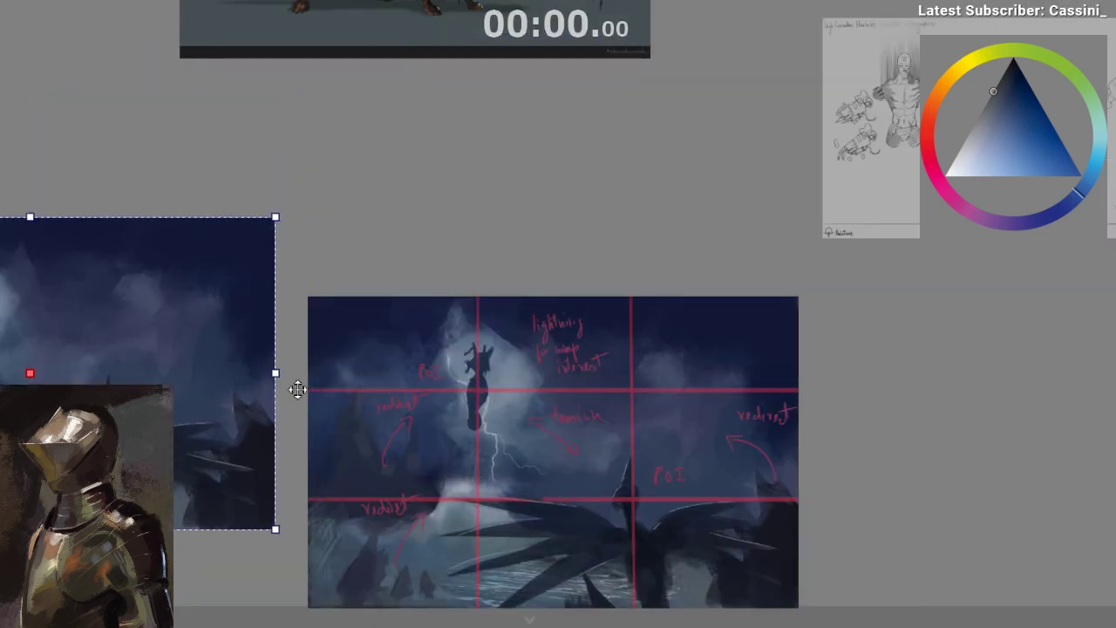
{"action": "mouse_move", "coordinate": [424, 415]}
{"action": "left_mouse_down"}
{"action": "mouse_move", "coordinate": [409, 320]}
{"action": "mouse_move", "coordinate": [399, 335]}
{"action": "left_mouse_up"}
{"action": "left_click", "coordinate": [559, 555]}
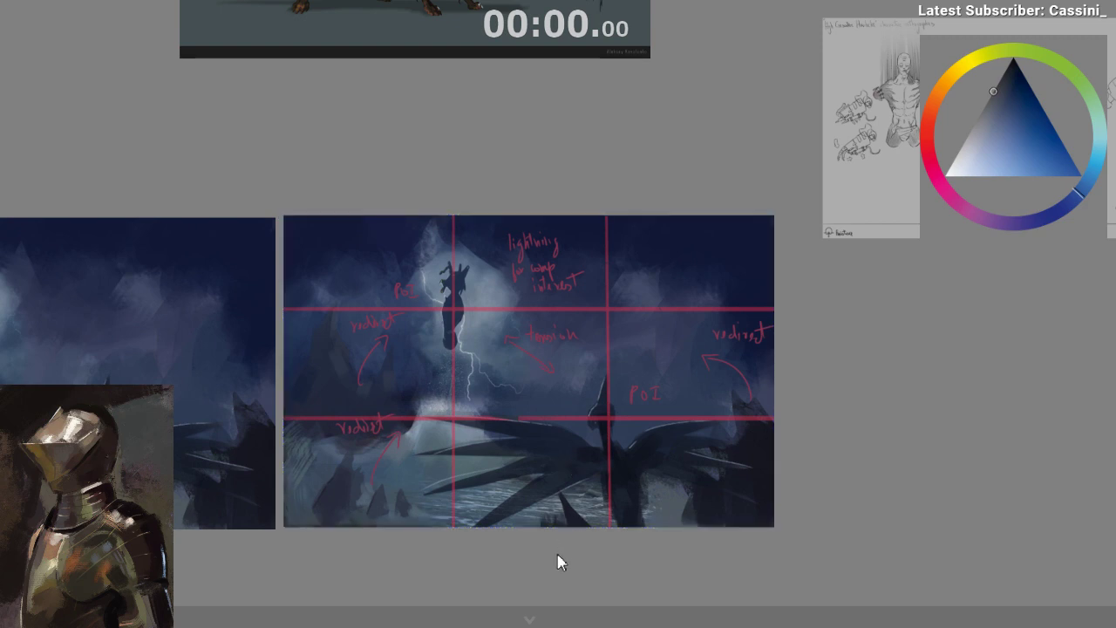
- Study the composition notes over the storm painting, plus the version with the coloured seahorse creature and its reference images
{"action": "left_click_drag", "start_coordinate": [558, 556], "coordinate": [335, 556]}
{"action": "scroll", "coordinate": [334, 360], "scroll_direction": "up", "scroll_amount": 3}
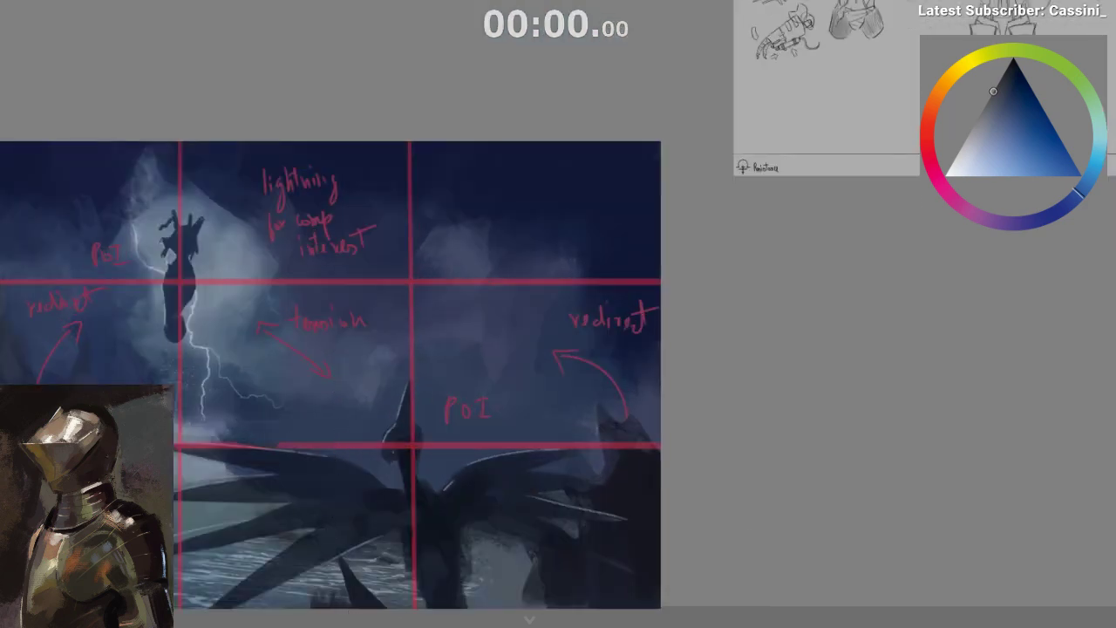
{"action": "left_click_drag", "start_coordinate": [334, 360], "coordinate": [514, 360]}
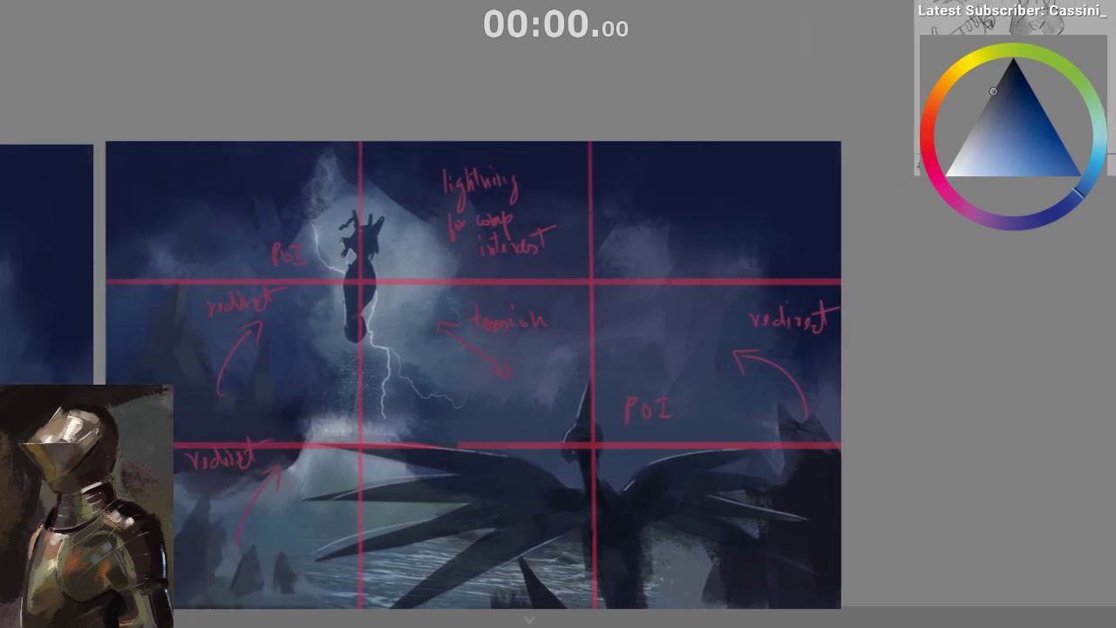
{"action": "left_click_drag", "start_coordinate": [358, 592], "coordinate": [320, 592]}
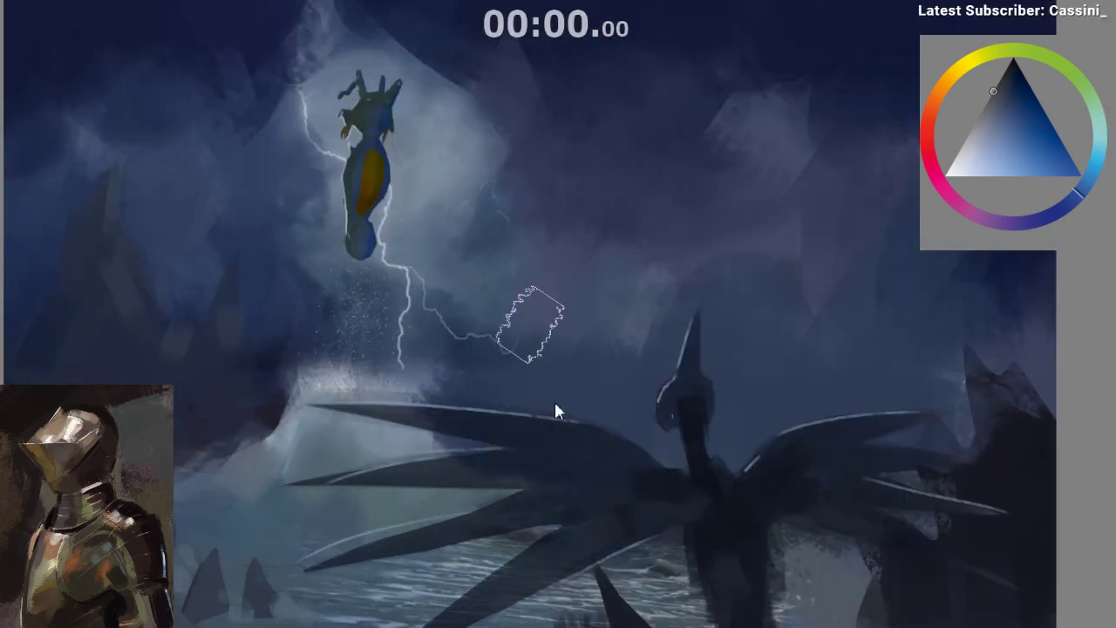
{"action": "scroll", "coordinate": [555, 414], "scroll_direction": "down", "scroll_amount": 5}
{"action": "scroll", "coordinate": [539, 446], "scroll_direction": "up", "scroll_amount": 2}
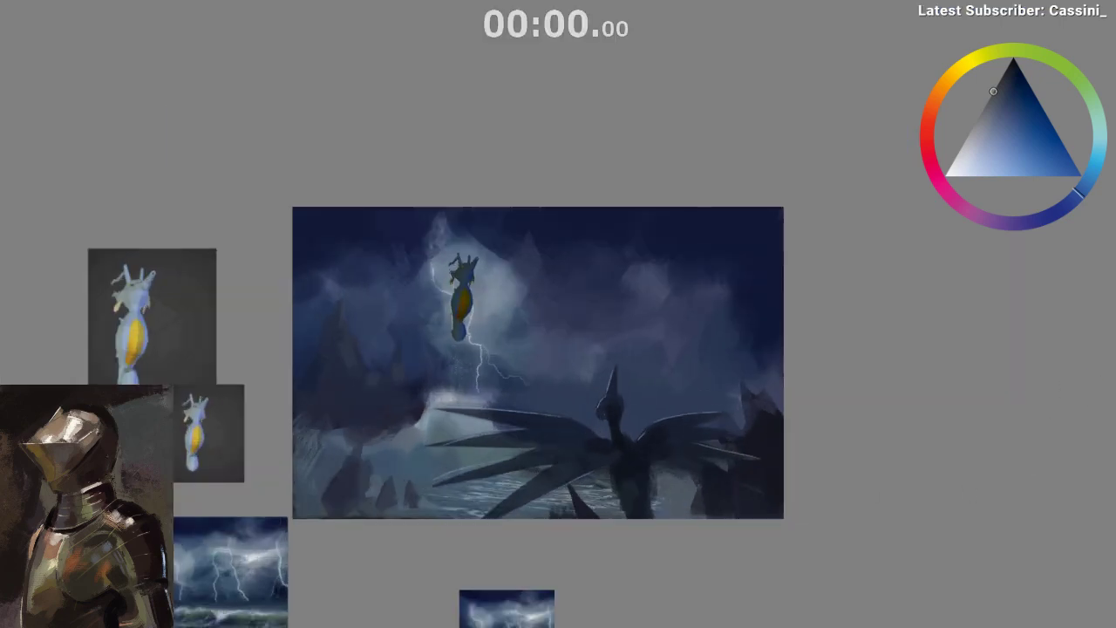
{"action": "key", "text": "ctrl+z"}
{"action": "mouse_move", "coordinate": [632, 623]}
{"action": "left_mouse_down"}
{"action": "mouse_move", "coordinate": [413, 623]}
{"action": "mouse_move", "coordinate": [685, 622]}
{"action": "left_mouse_up"}
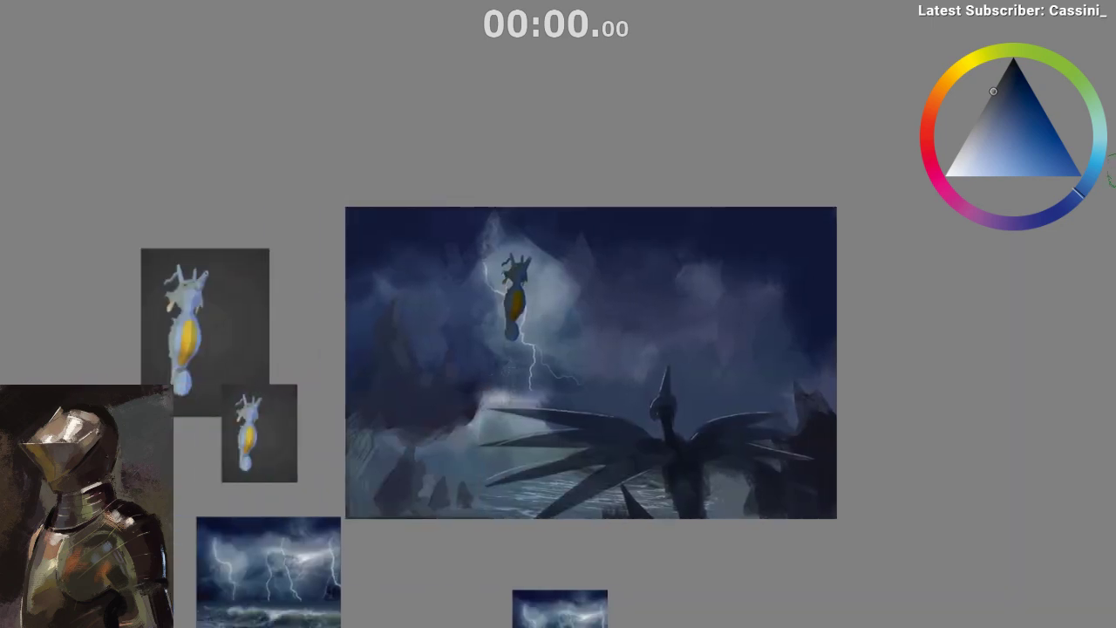
{"action": "left_click_drag", "start_coordinate": [1115, 170], "coordinate": [1115, 275]}
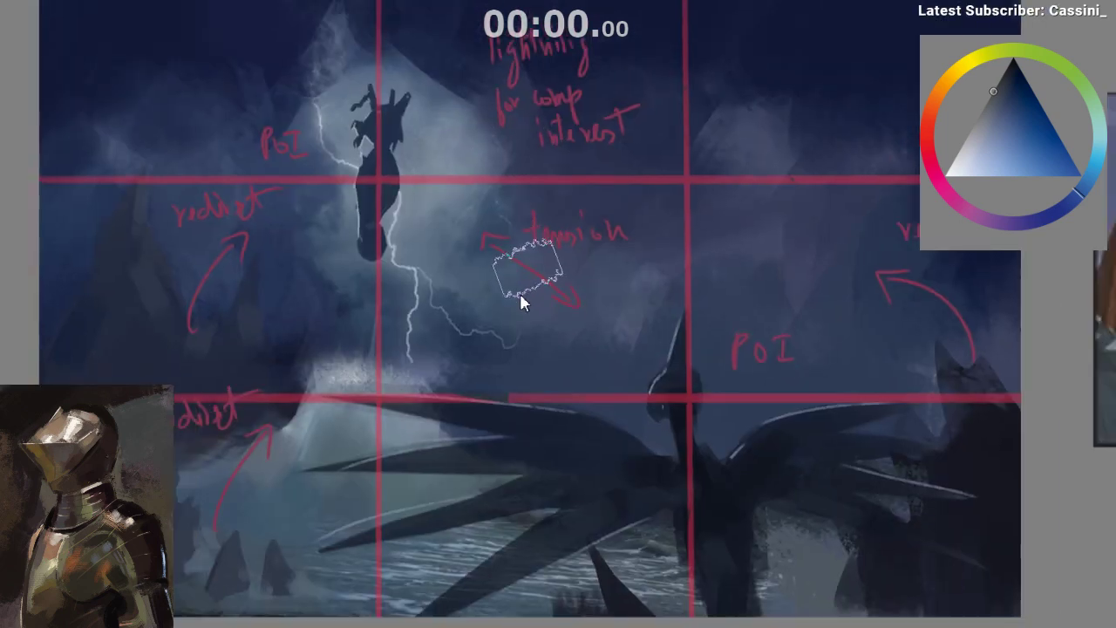
- Examine the original painting of the blue seahorse, text banner and open-jawed grey creature beside the annotated storm painting
{"action": "scroll", "coordinate": [521, 298], "scroll_direction": "down", "scroll_amount": 5}
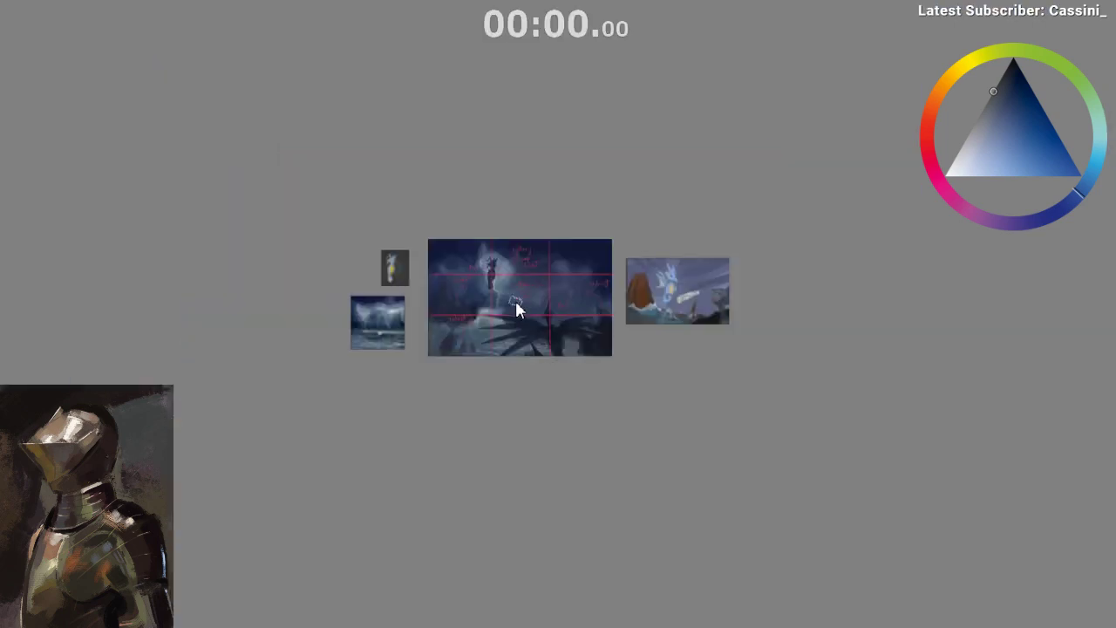
{"action": "scroll", "coordinate": [516, 305], "scroll_direction": "up", "scroll_amount": 2}
{"action": "scroll", "coordinate": [457, 621], "scroll_direction": "right", "scroll_amount": 2}
{"action": "left_click_drag", "start_coordinate": [466, 624], "coordinate": [535, 624]}
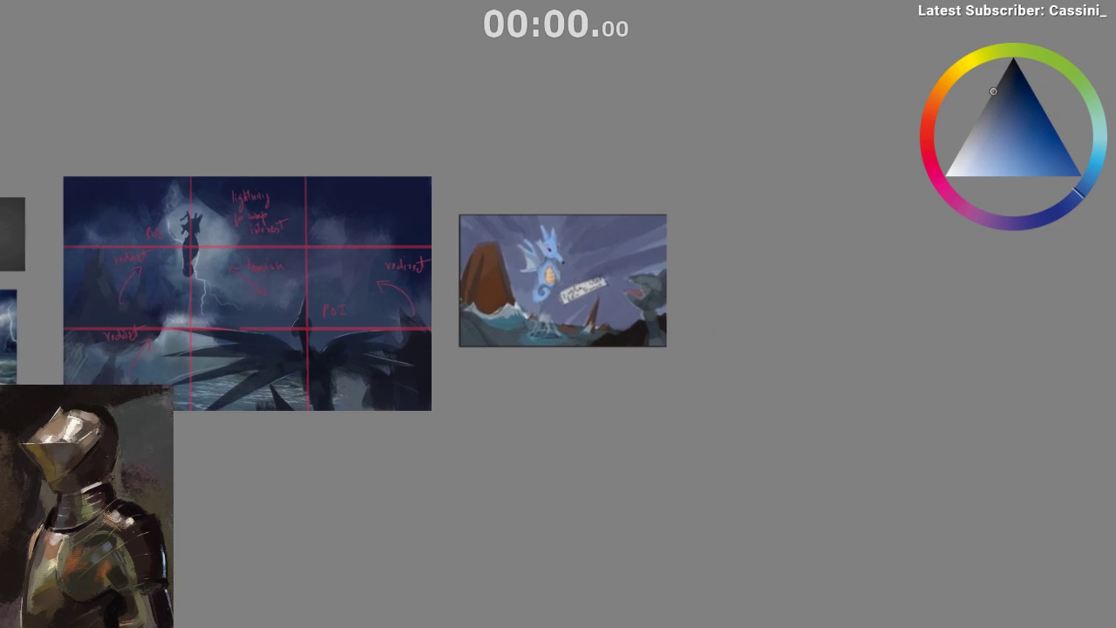
{"action": "left_click", "coordinate": [508, 266]}
{"action": "scroll", "coordinate": [589, 259], "scroll_direction": "up", "scroll_amount": 5}
{"action": "left_click", "coordinate": [533, 521]}
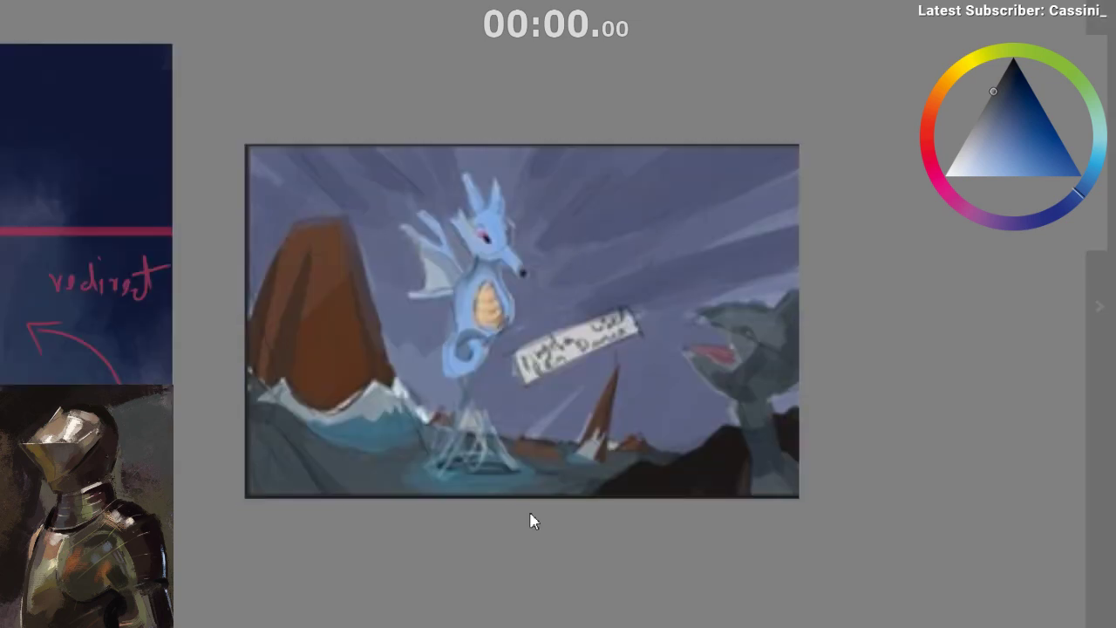
{"action": "left_click_drag", "start_coordinate": [530, 513], "coordinate": [505, 527]}
{"action": "scroll", "coordinate": [502, 538], "scroll_direction": "down", "scroll_amount": 3}
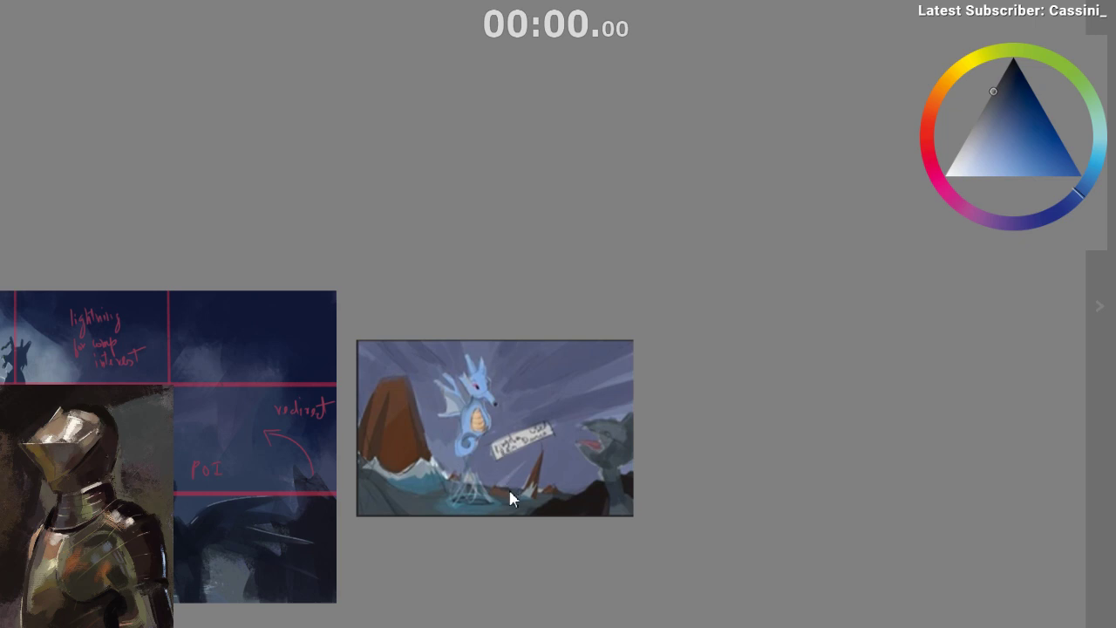
{"action": "scroll", "coordinate": [566, 517], "scroll_direction": "up", "scroll_amount": 2}
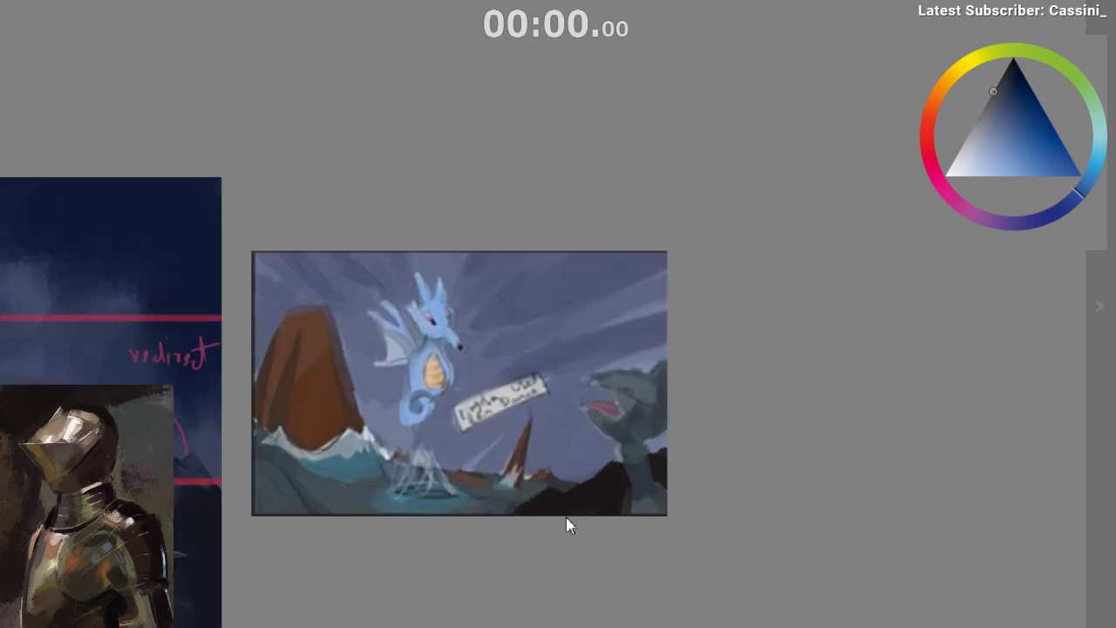
{"action": "scroll", "coordinate": [566, 517], "scroll_direction": "up", "scroll_amount": 1}
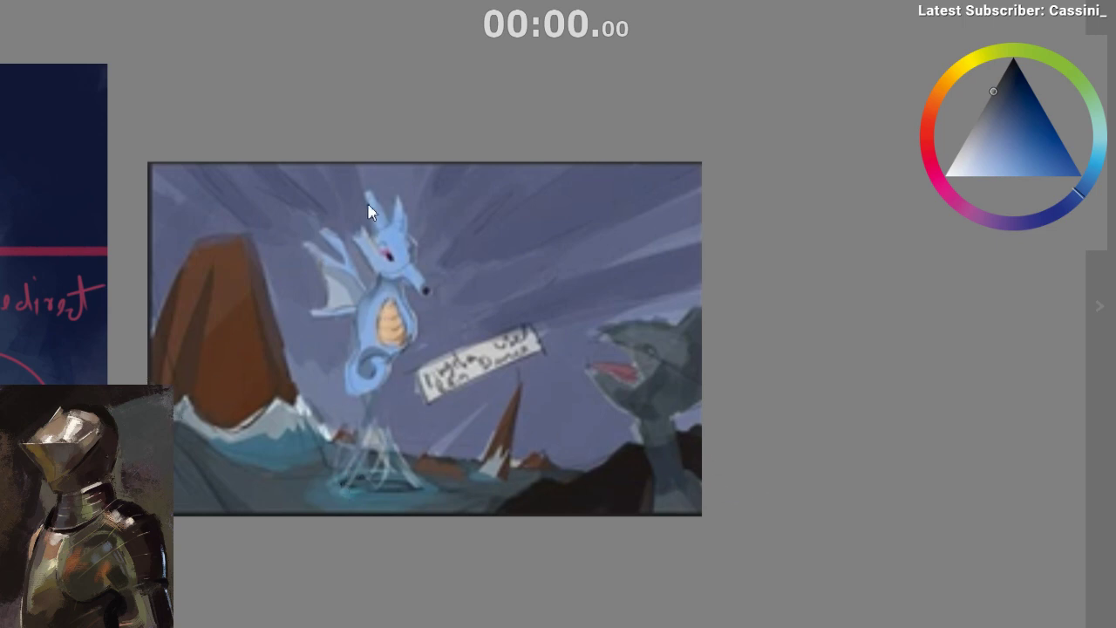
{"action": "scroll", "coordinate": [351, 366], "scroll_direction": "down", "scroll_amount": 1}
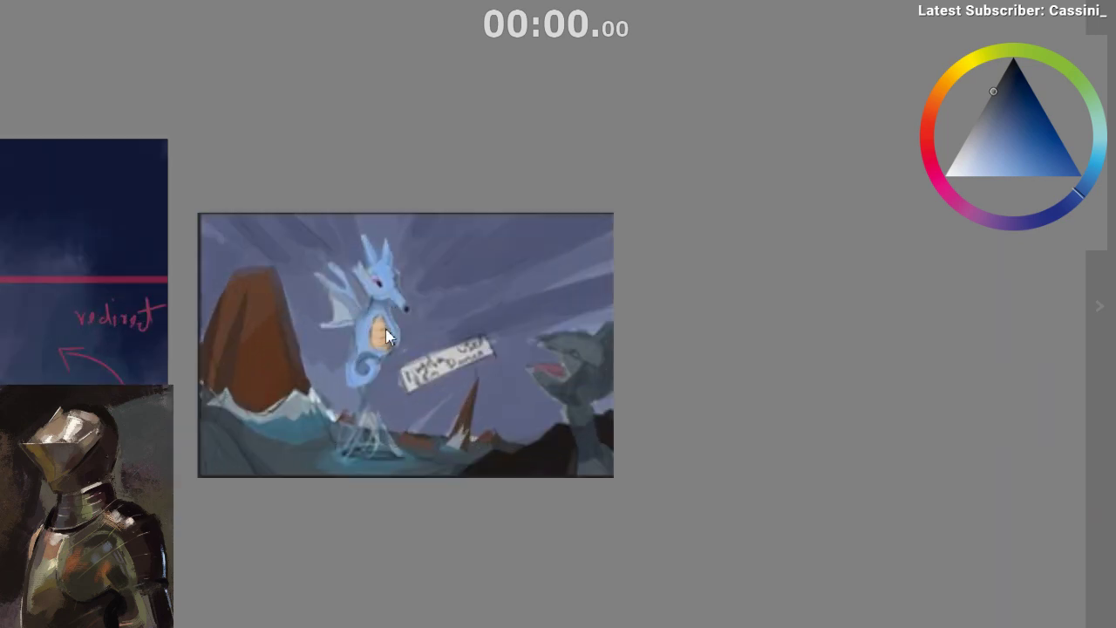
{"action": "scroll", "coordinate": [370, 449], "scroll_direction": "down", "scroll_amount": 2}
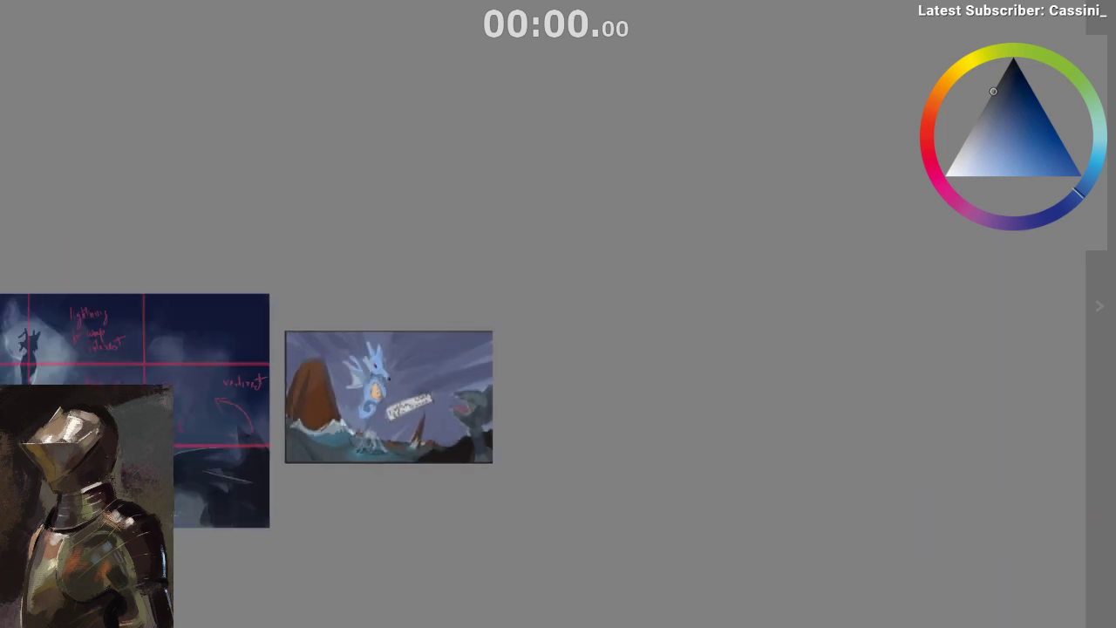
- Examine the seahorse model reference and compare it with the annotated storm painting and the original painting
{"action": "left_click_drag", "start_coordinate": [419, 627], "coordinate": [338, 627]}
{"action": "scroll", "coordinate": [339, 363], "scroll_direction": "up", "scroll_amount": 4}
{"action": "left_click", "coordinate": [423, 330]}
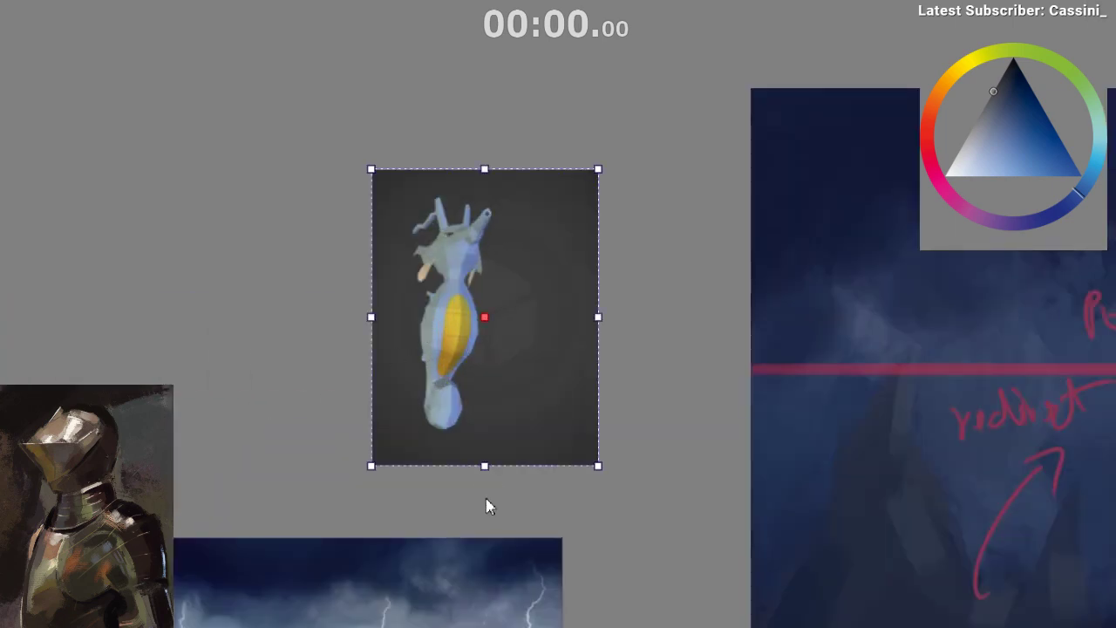
{"action": "left_click", "coordinate": [489, 503]}
{"action": "left_click_drag", "start_coordinate": [462, 626], "coordinate": [542, 626]}
{"action": "scroll", "coordinate": [543, 534], "scroll_direction": "down", "scroll_amount": 2}
{"action": "scroll", "coordinate": [922, 235], "scroll_direction": "down", "scroll_amount": 3}
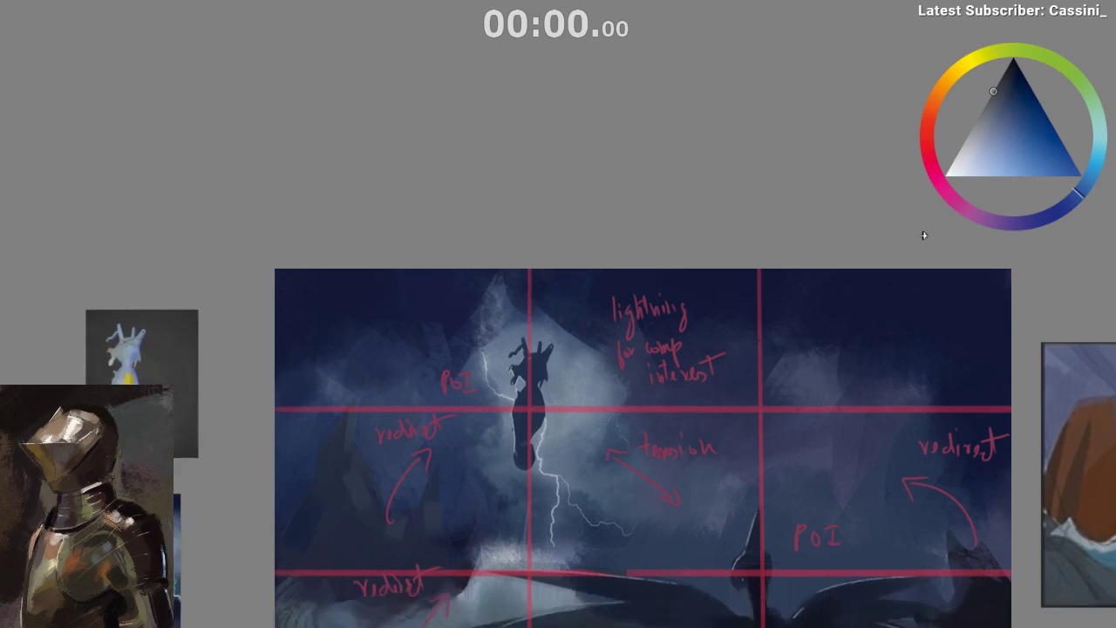
{"action": "scroll", "coordinate": [556, 624], "scroll_direction": "right", "scroll_amount": 6}
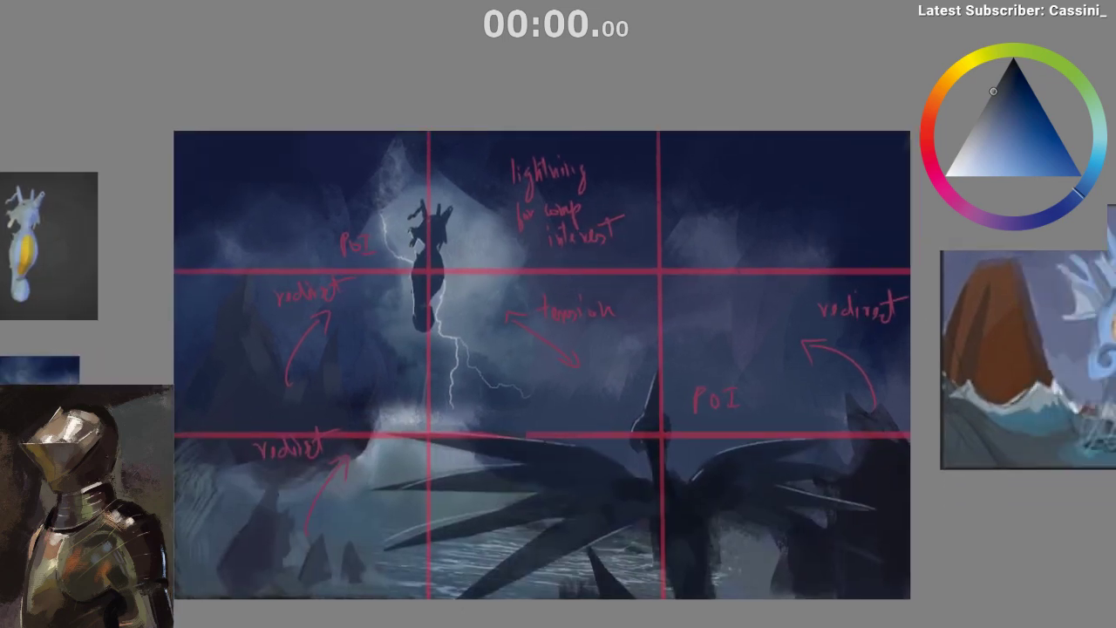
{"action": "scroll", "coordinate": [563, 533], "scroll_direction": "down", "scroll_amount": 3}
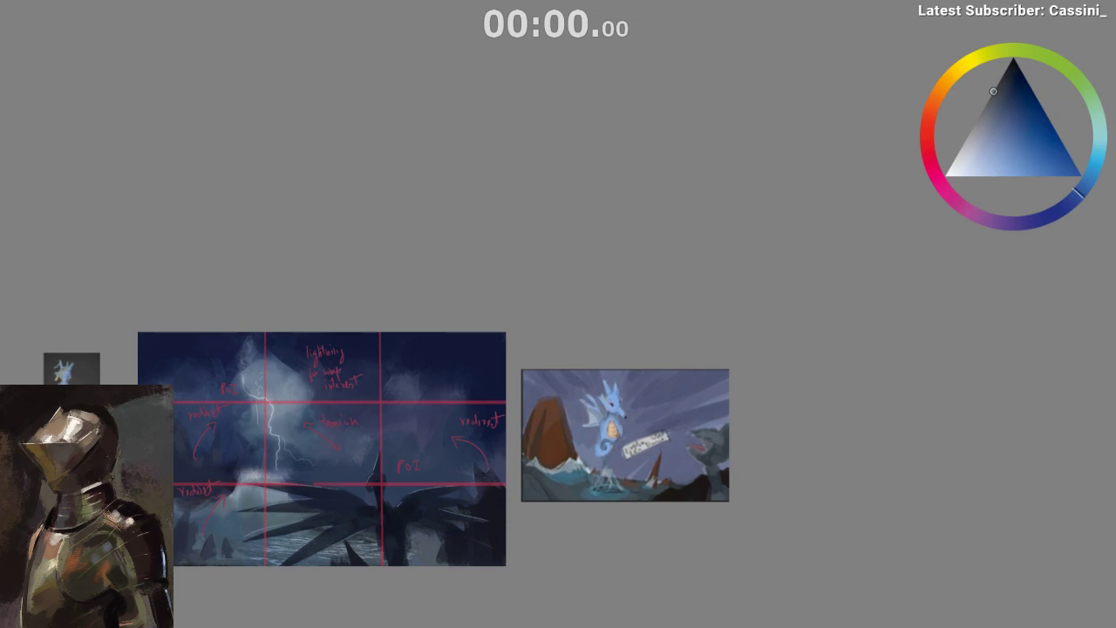
{"action": "scroll", "coordinate": [449, 567], "scroll_direction": "up", "scroll_amount": 2}
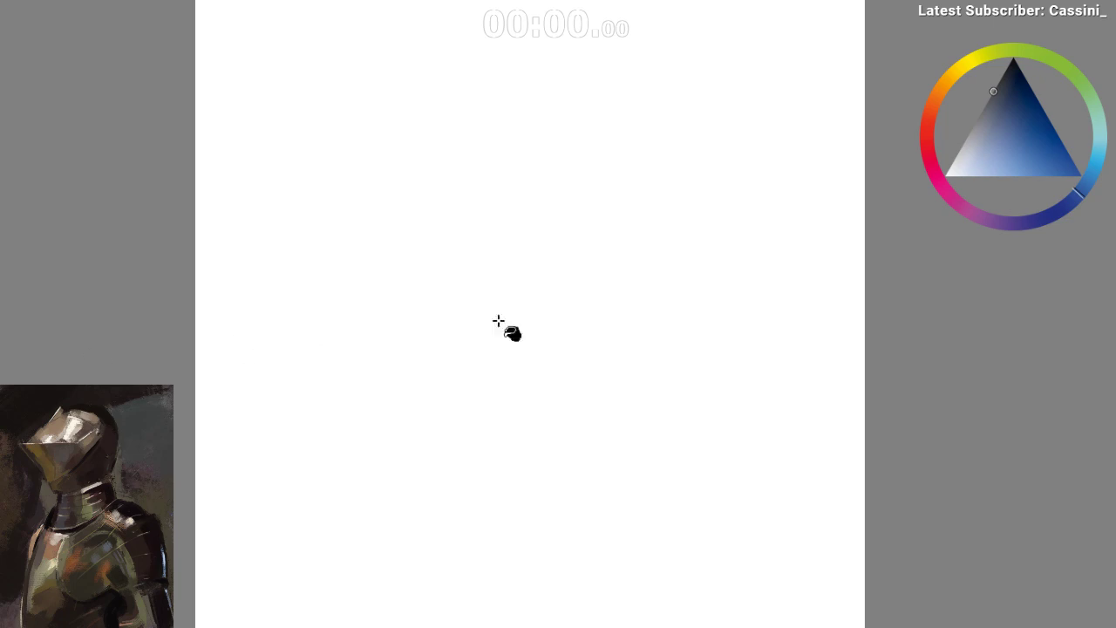
- Fill the blank white canvas with mid grey and paste in the photo of the open-mouthed dog
{"action": "left_click", "coordinate": [983, 108]}
{"action": "left_click", "coordinate": [723, 126]}
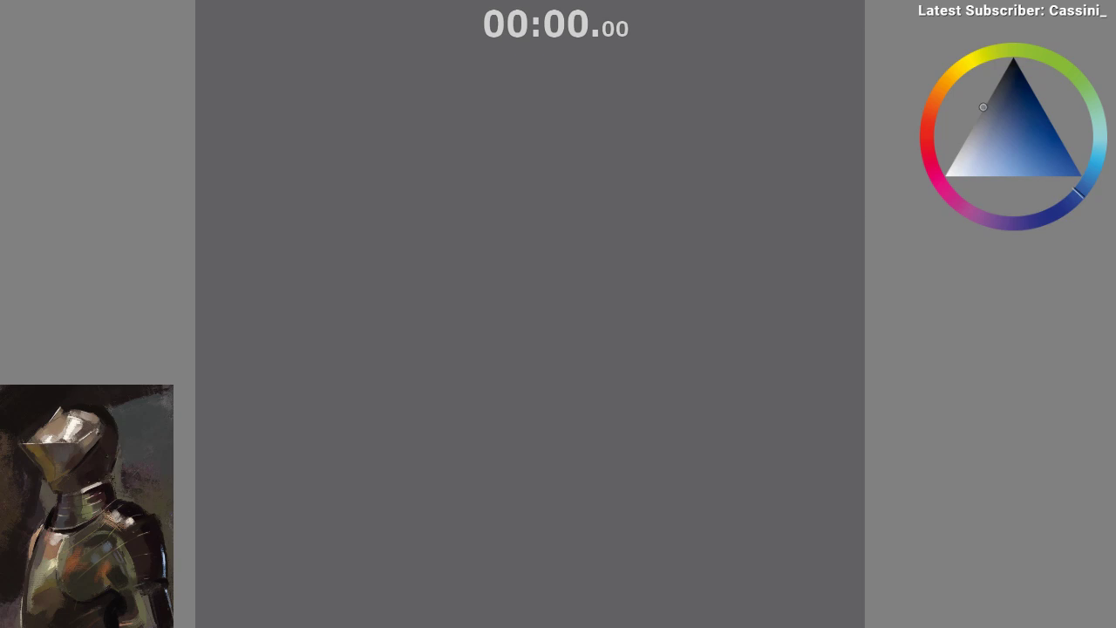
{"action": "key", "text": "ctrl+v"}
{"action": "scroll", "coordinate": [243, 349], "scroll_direction": "down", "scroll_amount": 4}
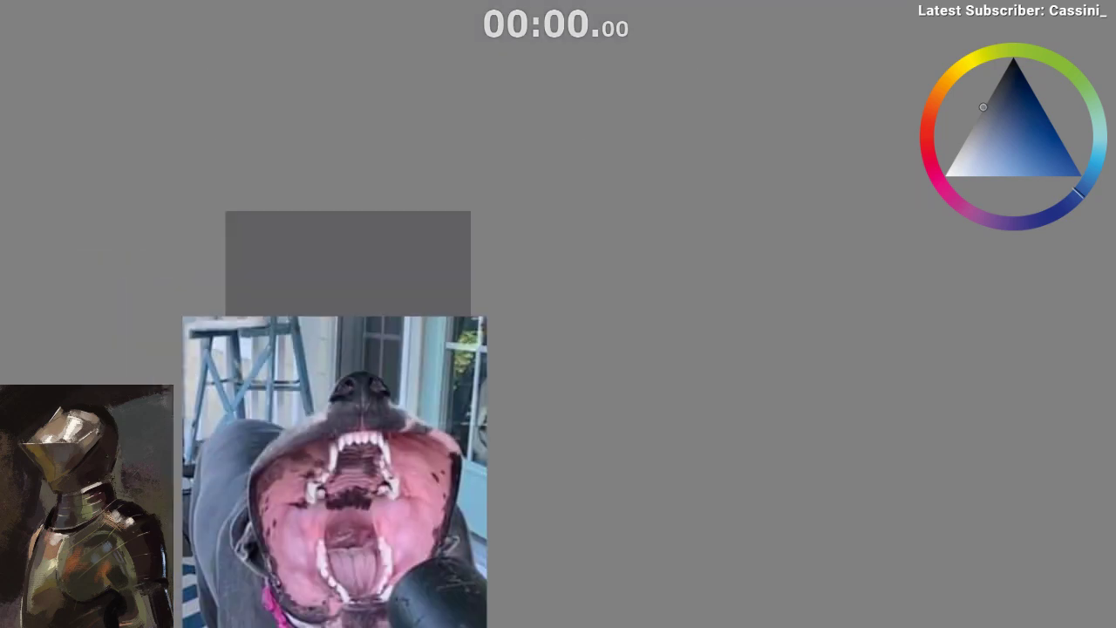
- Scale the open-mouthed dog photo down and place it in the empty space between the knight painting and the dark grey square
{"action": "key", "text": "ctrl+t"}
{"action": "left_click_drag", "start_coordinate": [248, 360], "coordinate": [159, 246]}
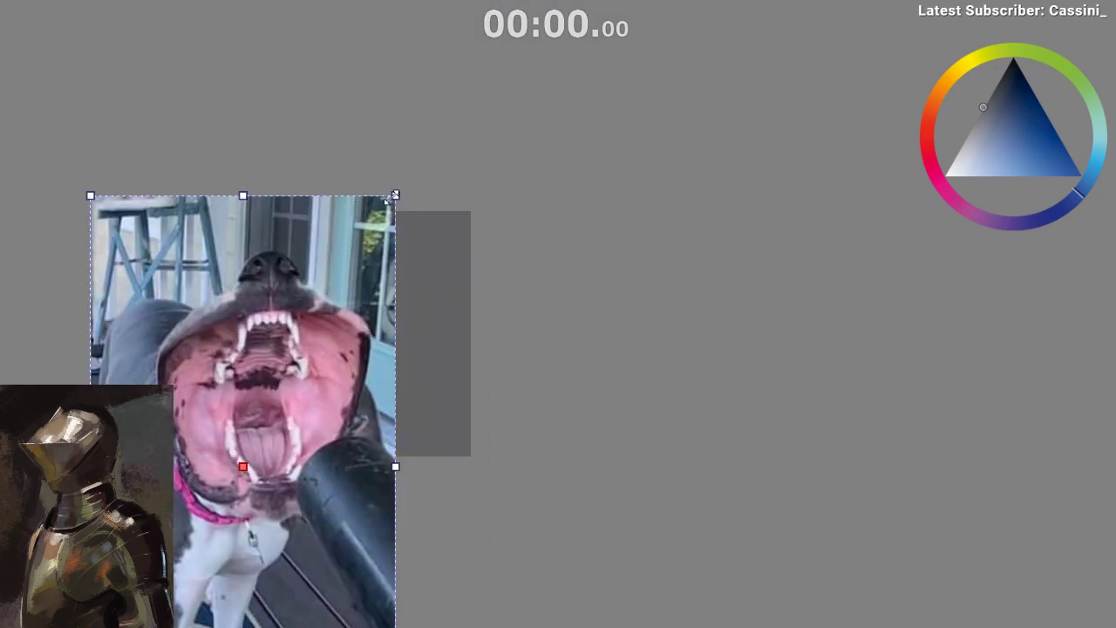
{"action": "left_click_drag", "start_coordinate": [395, 200], "coordinate": [187, 412]}
{"action": "left_click_drag", "start_coordinate": [129, 627], "coordinate": [142, 299]}
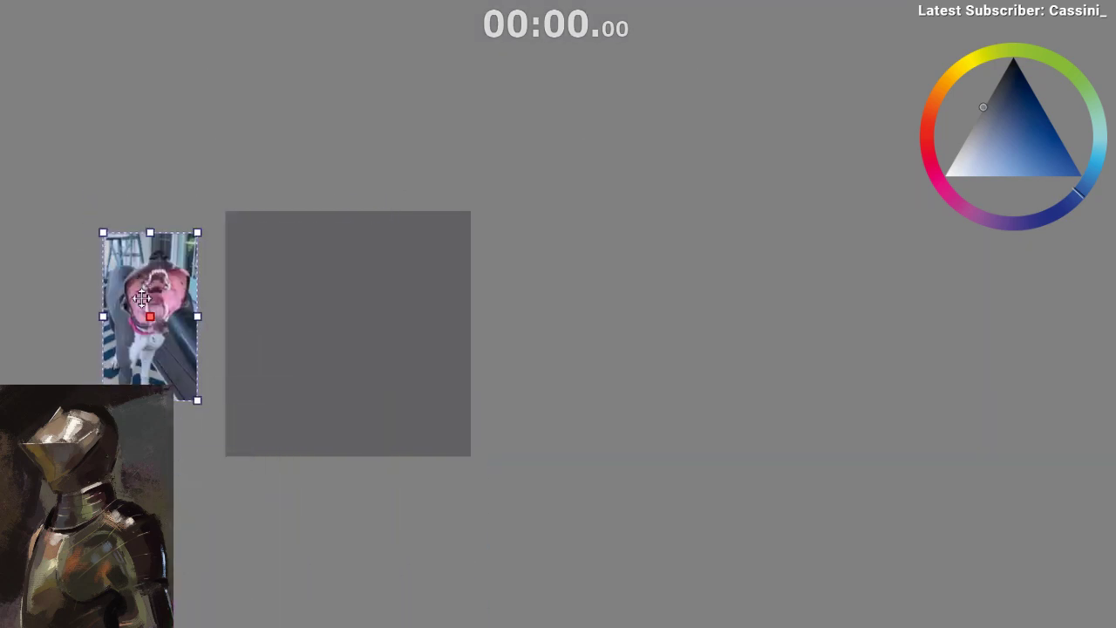
{"action": "left_click_drag", "start_coordinate": [22, 241], "coordinate": [80, 224]}
{"action": "scroll", "coordinate": [119, 267], "scroll_direction": "up", "scroll_amount": 2}
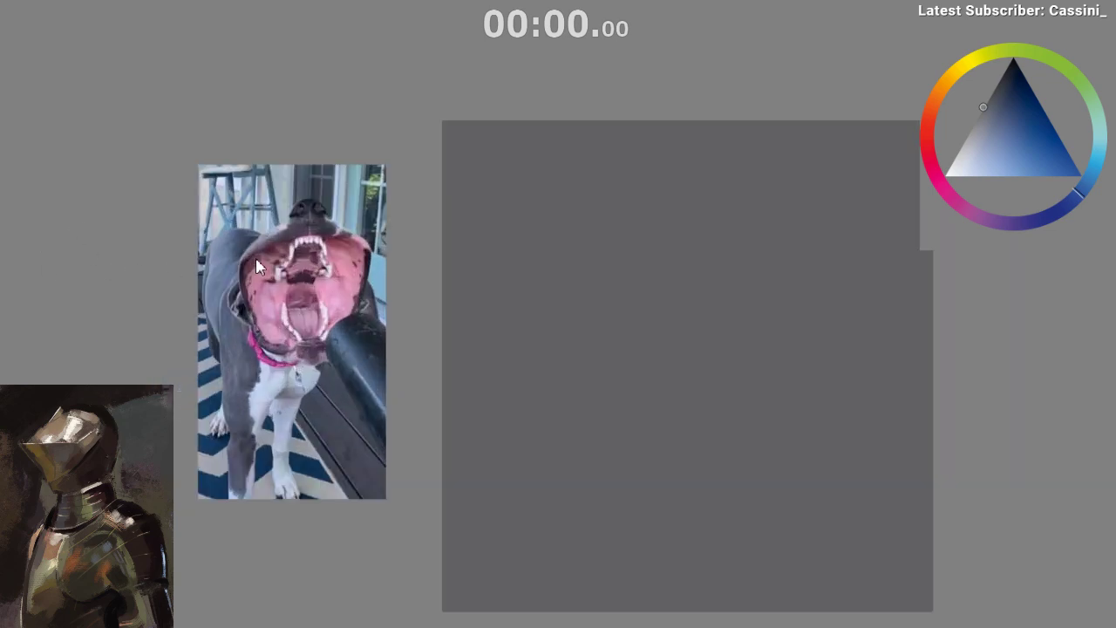
{"action": "left_click_drag", "start_coordinate": [387, 166], "coordinate": [365, 193]}
{"action": "scroll", "coordinate": [159, 226], "scroll_direction": "down", "scroll_amount": 1}
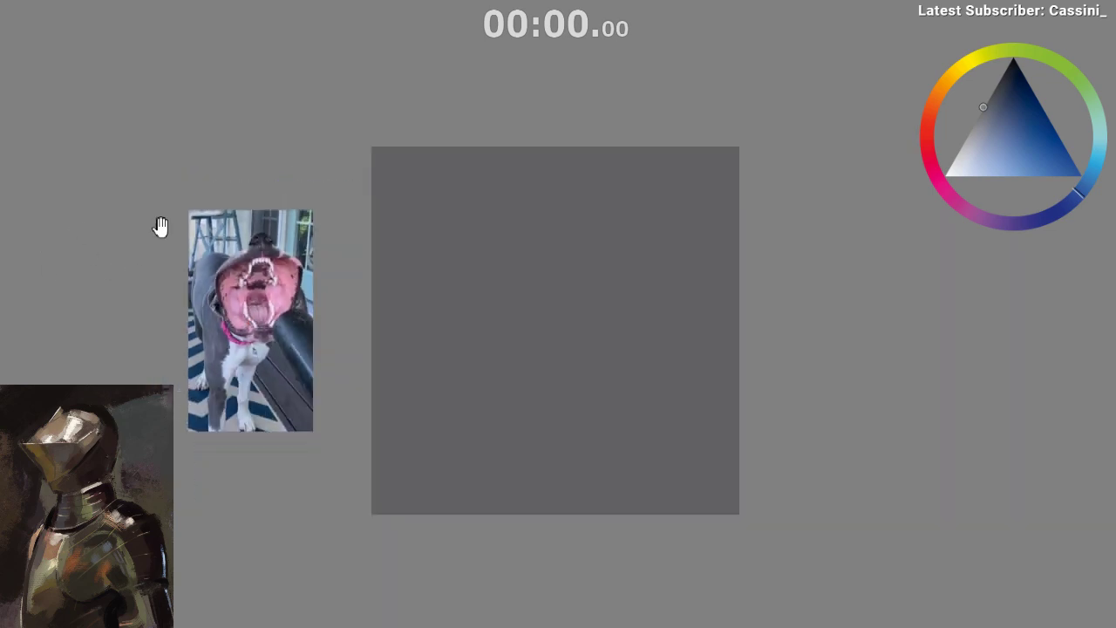
{"action": "left_click_drag", "start_coordinate": [160, 226], "coordinate": [182, 216]}
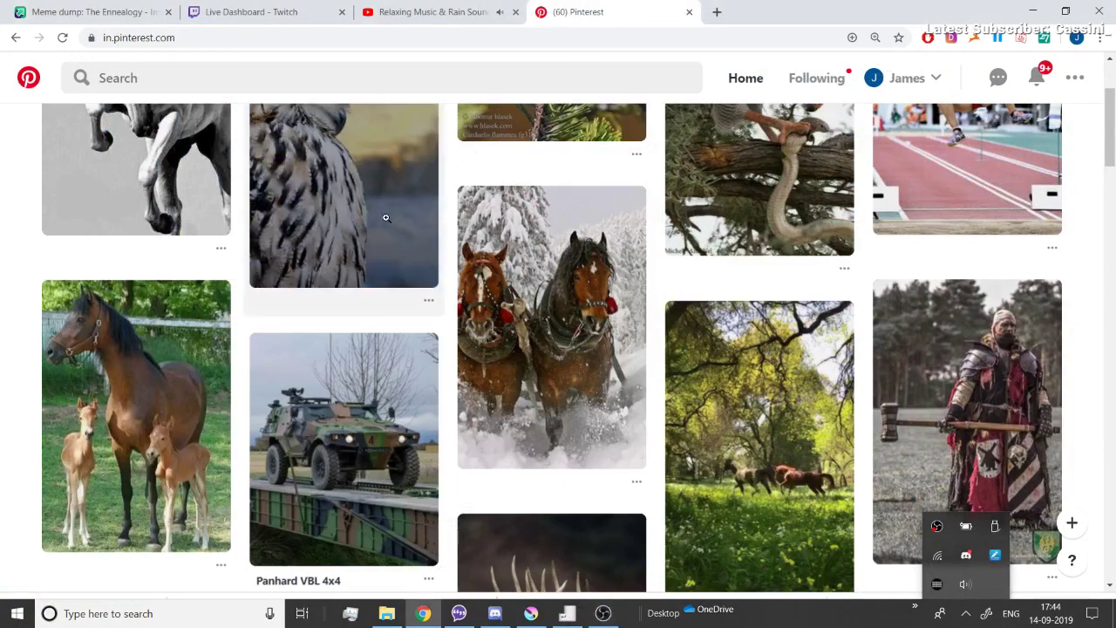
{"action": "scroll", "coordinate": [385, 218], "scroll_direction": "up", "scroll_amount": 2}
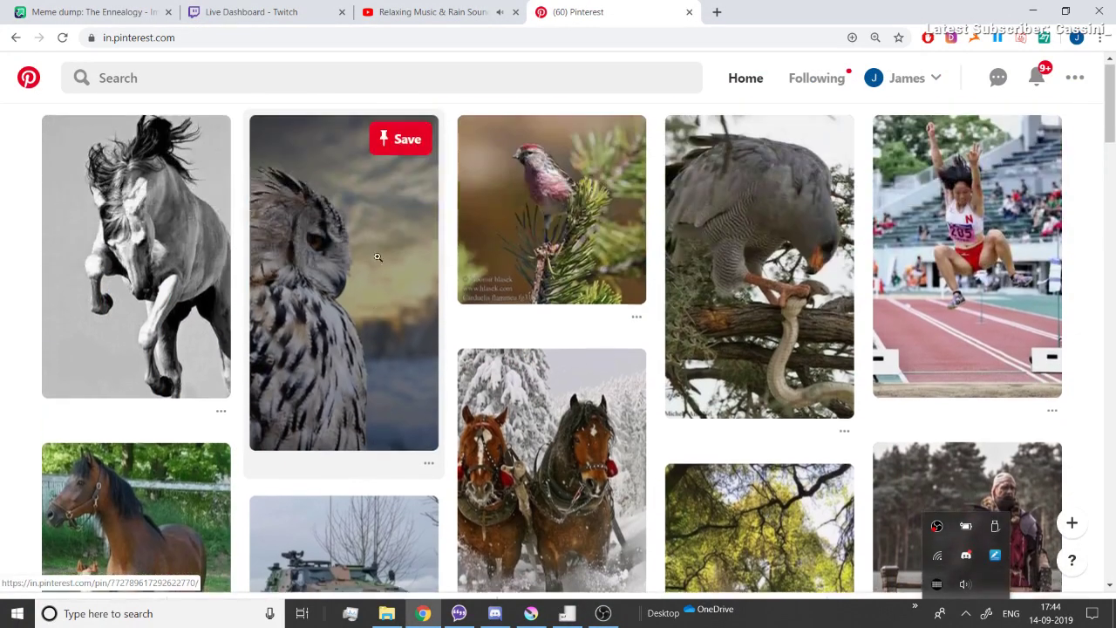
{"action": "left_click", "coordinate": [336, 81]}
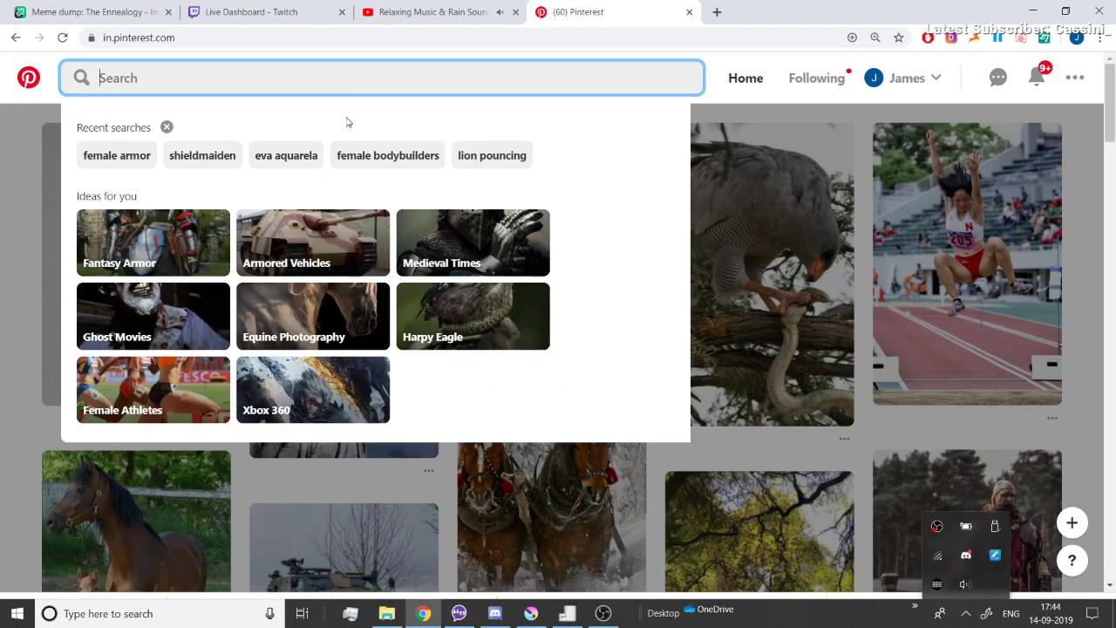
{"action": "key", "text": "ctrl+Tab"}
{"action": "key", "text": "alt+Tab"}
{"action": "key", "text": "alt+Tab"}
{"action": "key", "text": "Escape"}
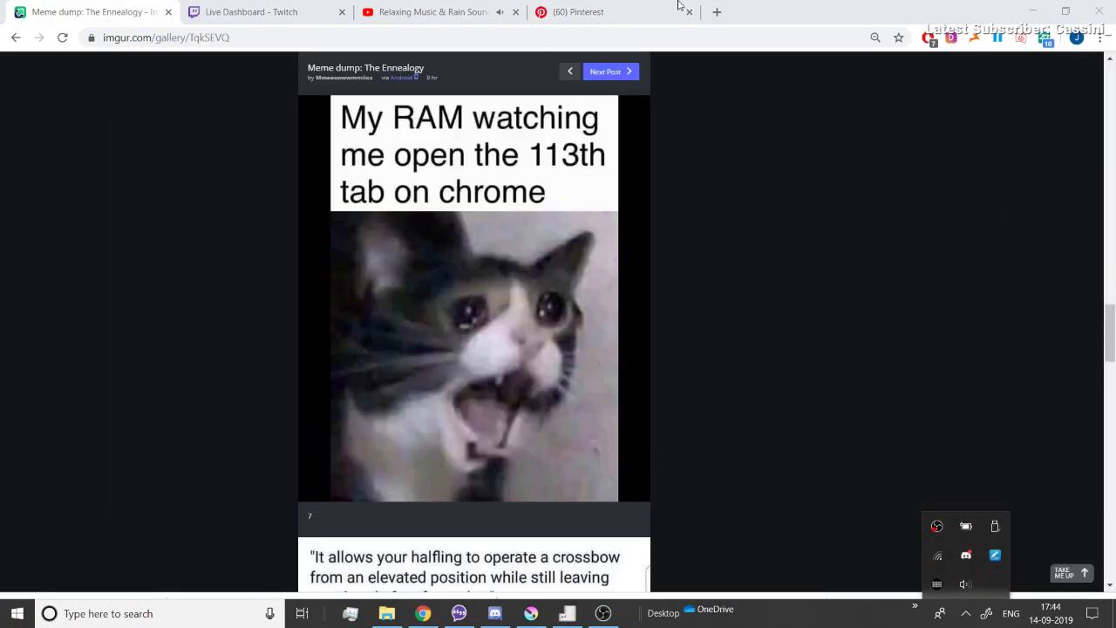
{"action": "left_click", "coordinate": [614, 10]}
{"action": "key", "text": "alt+Tab"}
{"action": "key", "text": "alt+Tab"}
{"action": "key", "text": "Escape"}
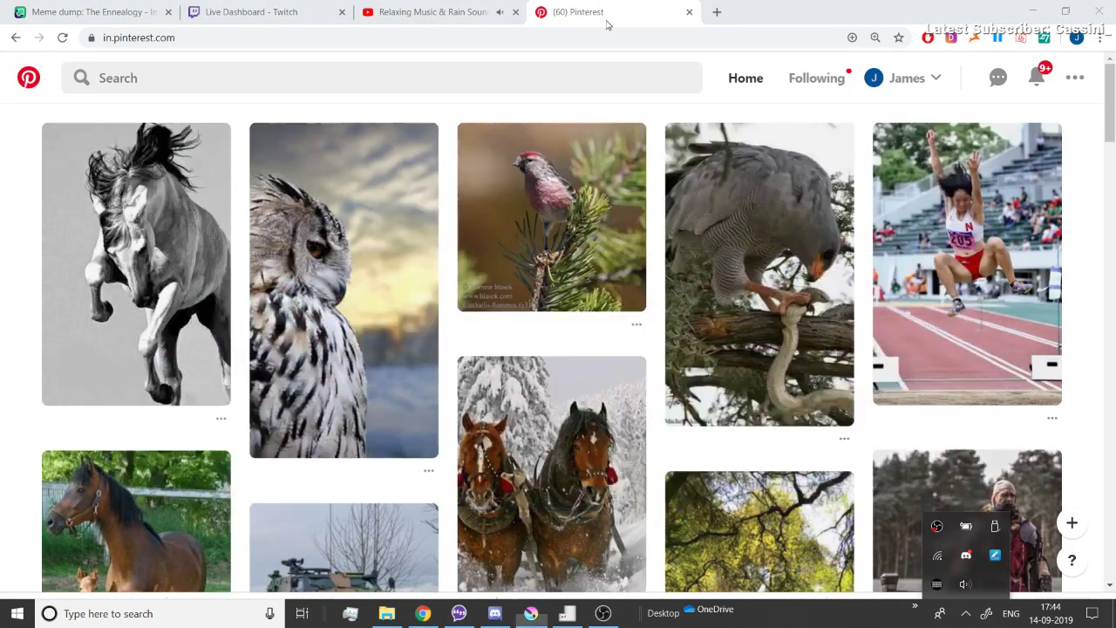
{"action": "key", "text": "alt+Tab"}
{"action": "key", "text": "alt+Tab"}
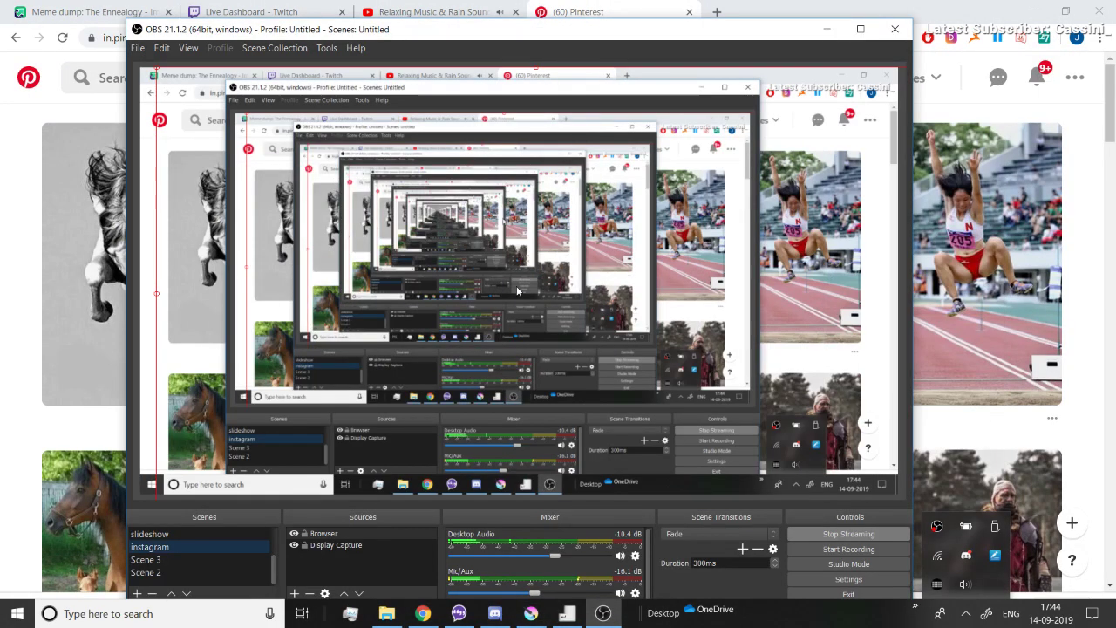
{"action": "key", "text": "alt+Tab"}
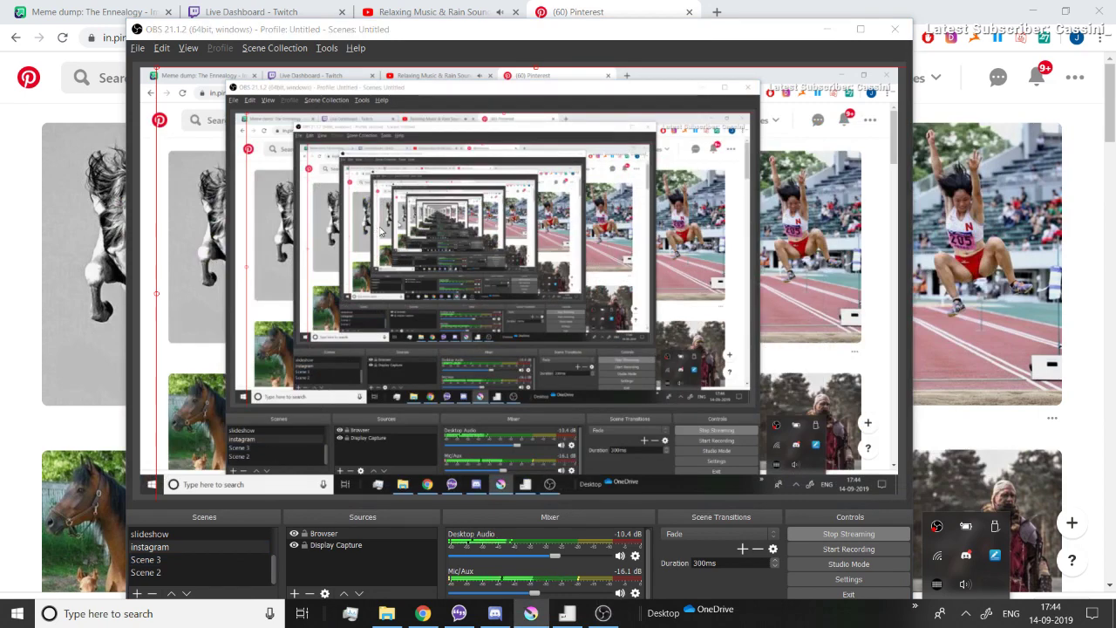
{"action": "left_click", "coordinate": [3, 289]}
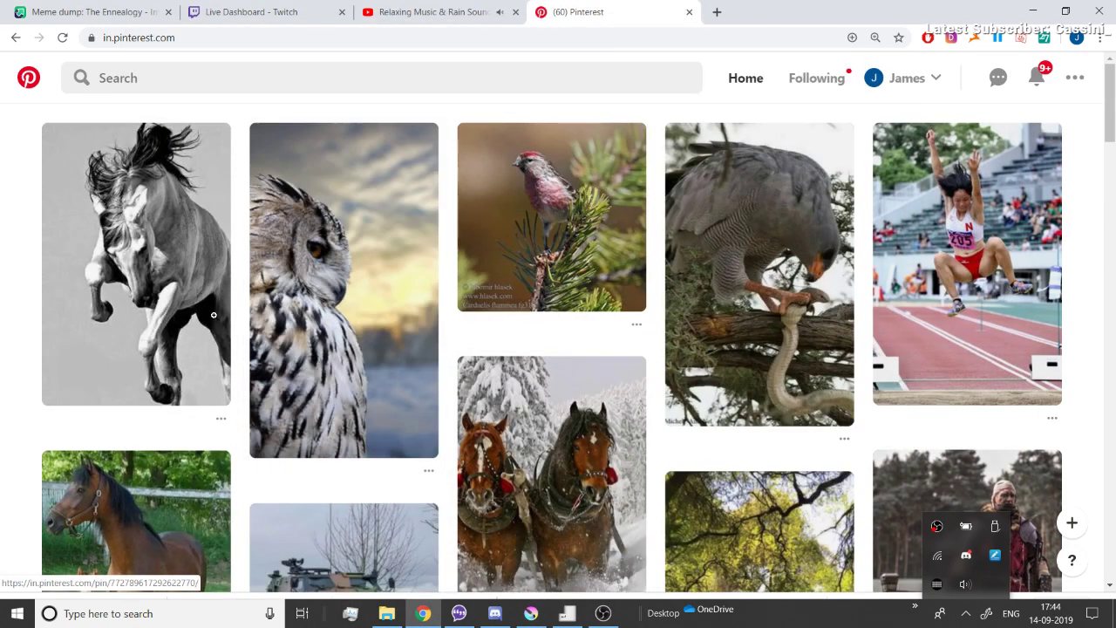
- Search Pinterest for "side hound" and look through the results for a side-view dog reference
{"action": "left_click", "coordinate": [262, 84]}
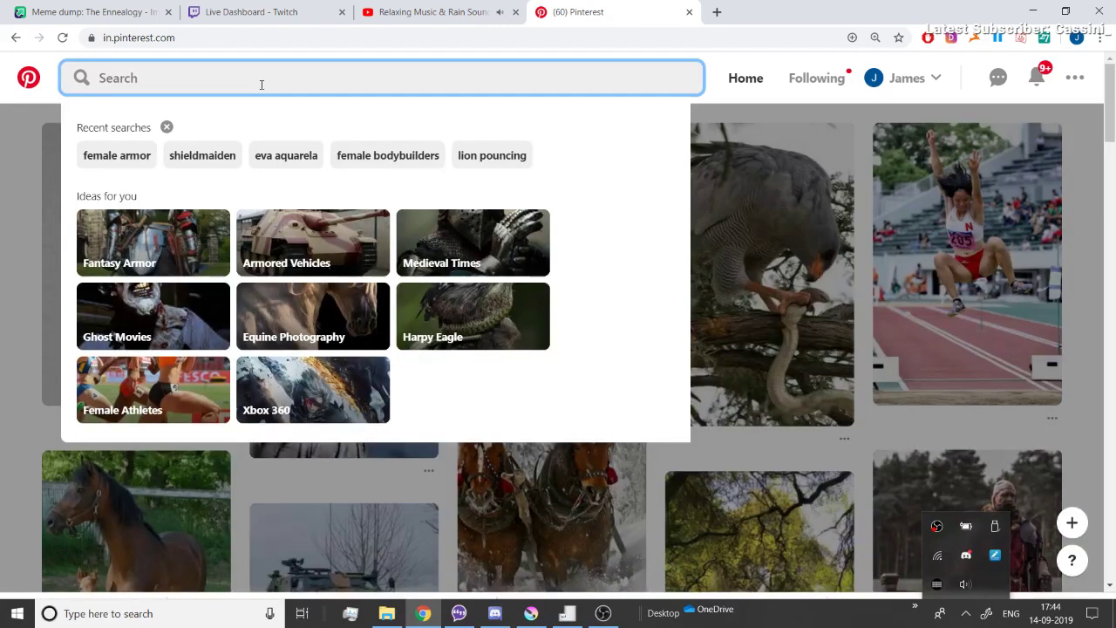
{"action": "type", "text": "s"}
{"action": "type", "text": "ide hound"}
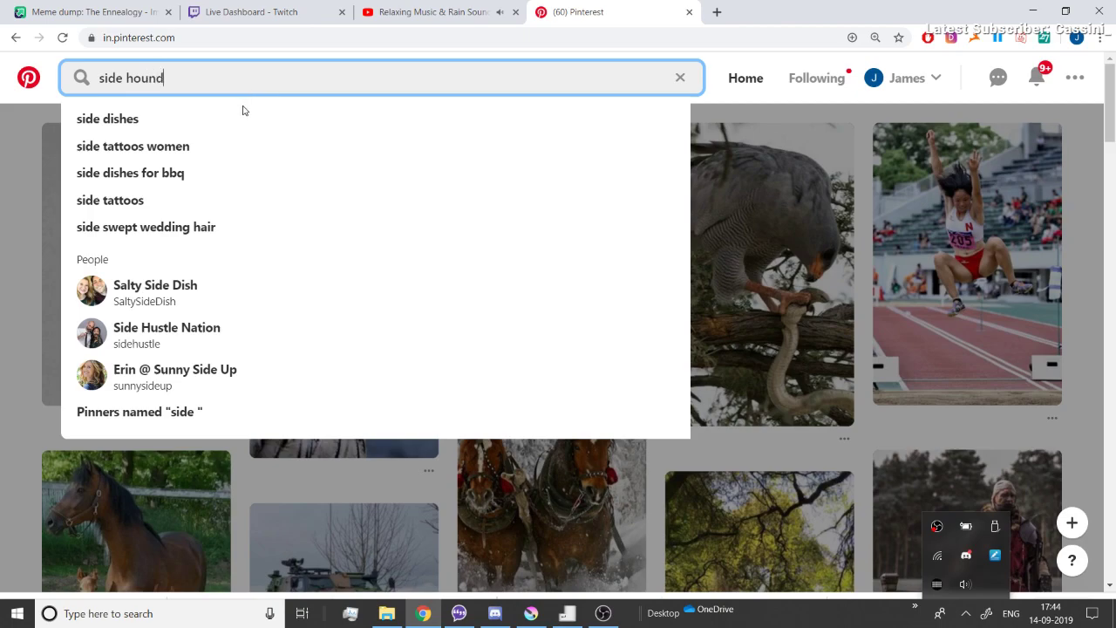
{"action": "key", "text": "Return"}
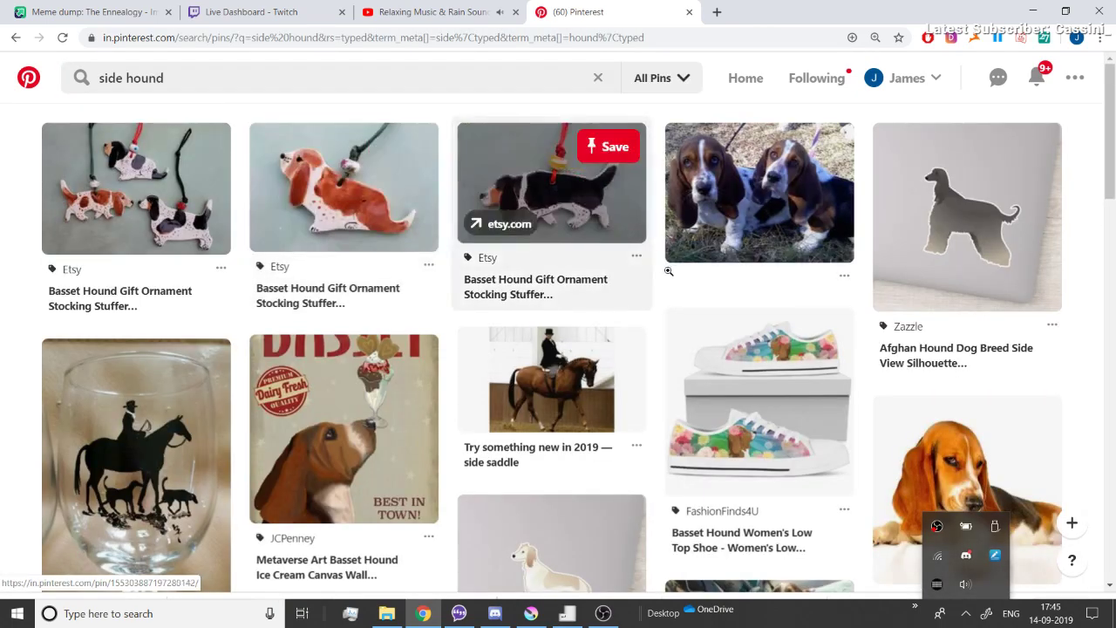
{"action": "scroll", "coordinate": [663, 271], "scroll_direction": "down", "scroll_amount": 3}
{"action": "scroll", "coordinate": [663, 271], "scroll_direction": "down", "scroll_amount": 3}
{"action": "scroll", "coordinate": [785, 245], "scroll_direction": "up", "scroll_amount": 5}
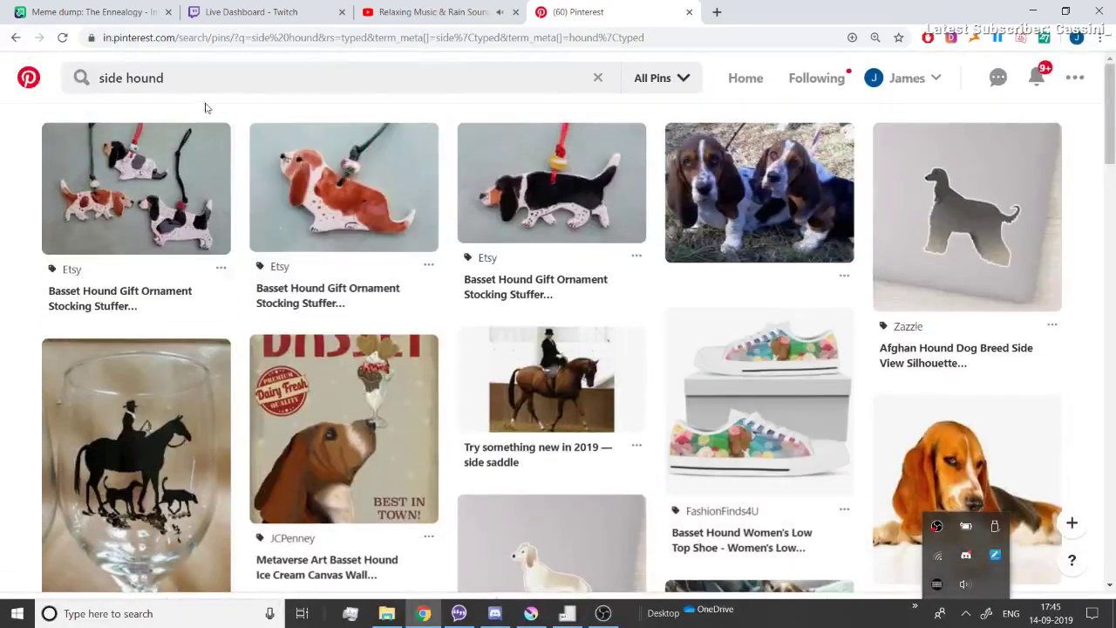
- Replace the Pinterest search with "side grey hound"
{"action": "left_click", "coordinate": [67, 77]}
{"action": "type", "text": "si"}
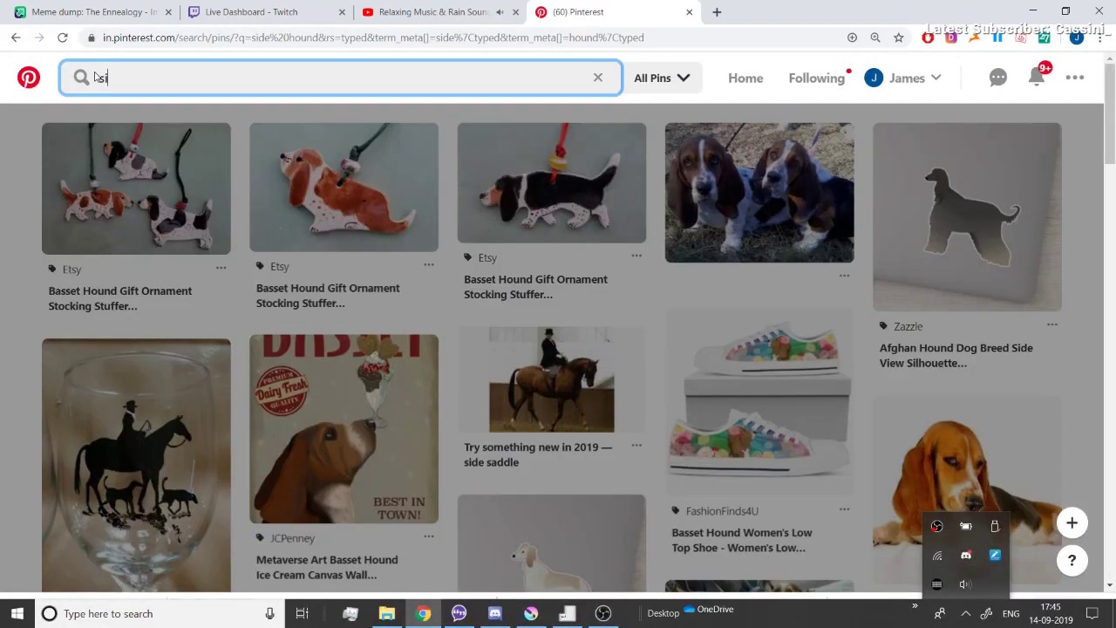
{"action": "type", "text": "de ge"}
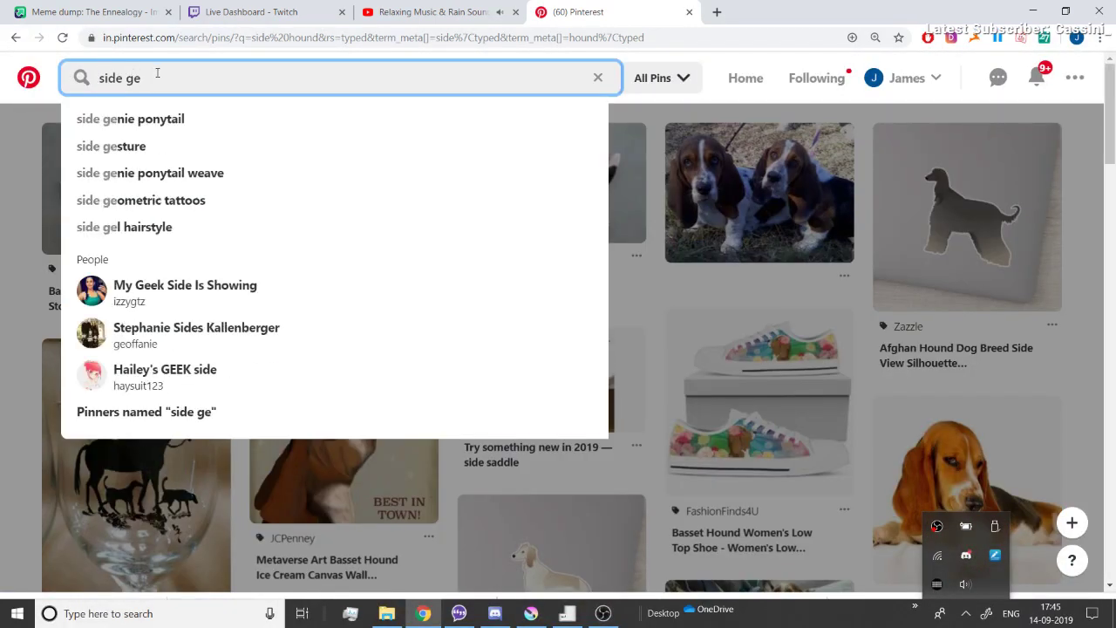
{"action": "key", "text": "BackSpace"}
{"action": "type", "text": "rey"}
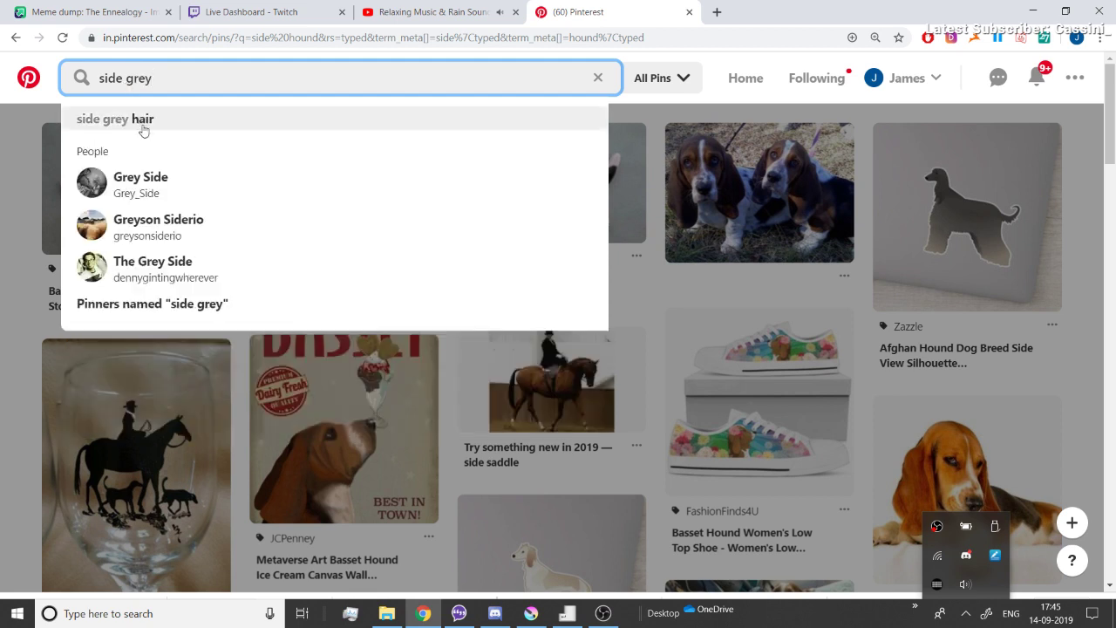
{"action": "type", "text": " ho"}
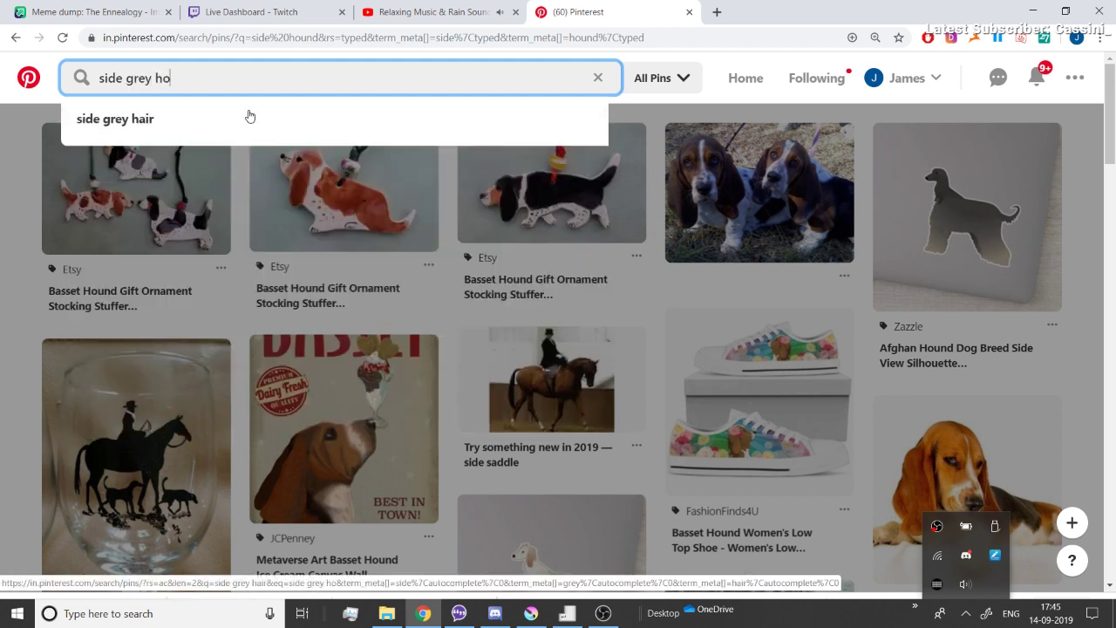
{"action": "type", "text": "und"}
{"action": "key", "text": "Return"}
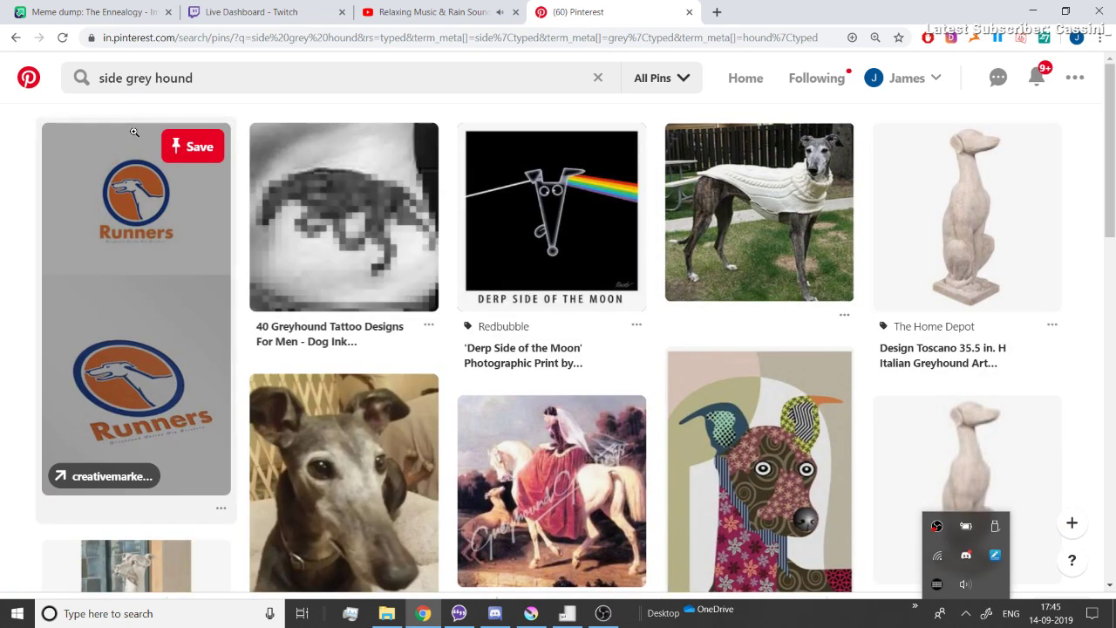
- Find the Hettie Greyhound standing figurine among the results and save its picture as a JPEG in the tetra folder
{"action": "scroll", "coordinate": [138, 196], "scroll_direction": "down", "scroll_amount": 2}
{"action": "scroll", "coordinate": [139, 187], "scroll_direction": "down", "scroll_amount": 15}
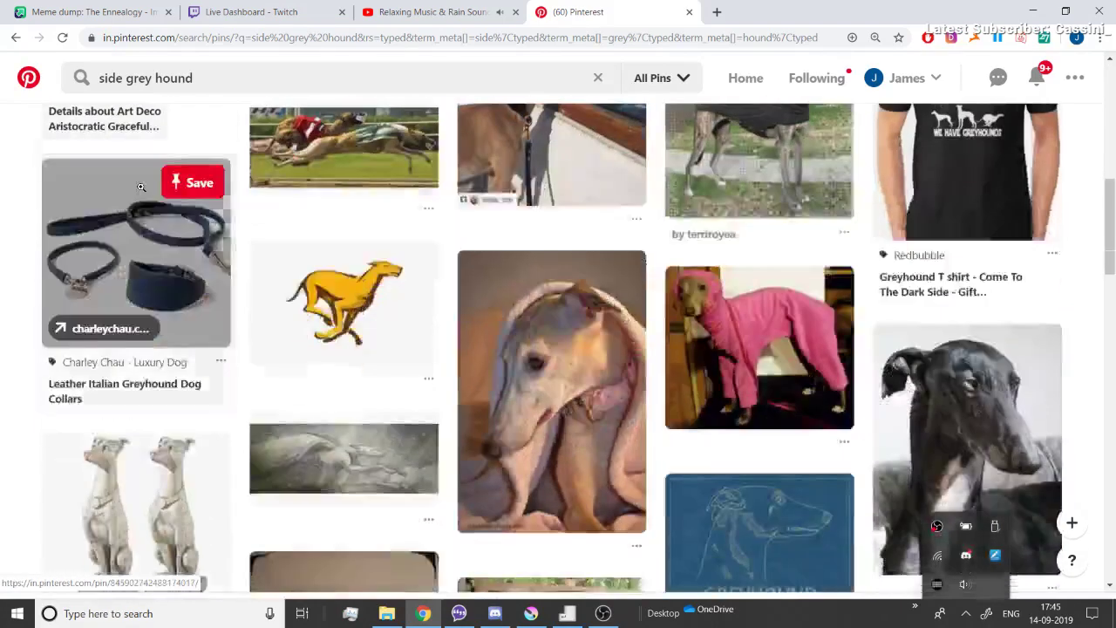
{"action": "scroll", "coordinate": [332, 226], "scroll_direction": "up", "scroll_amount": 2}
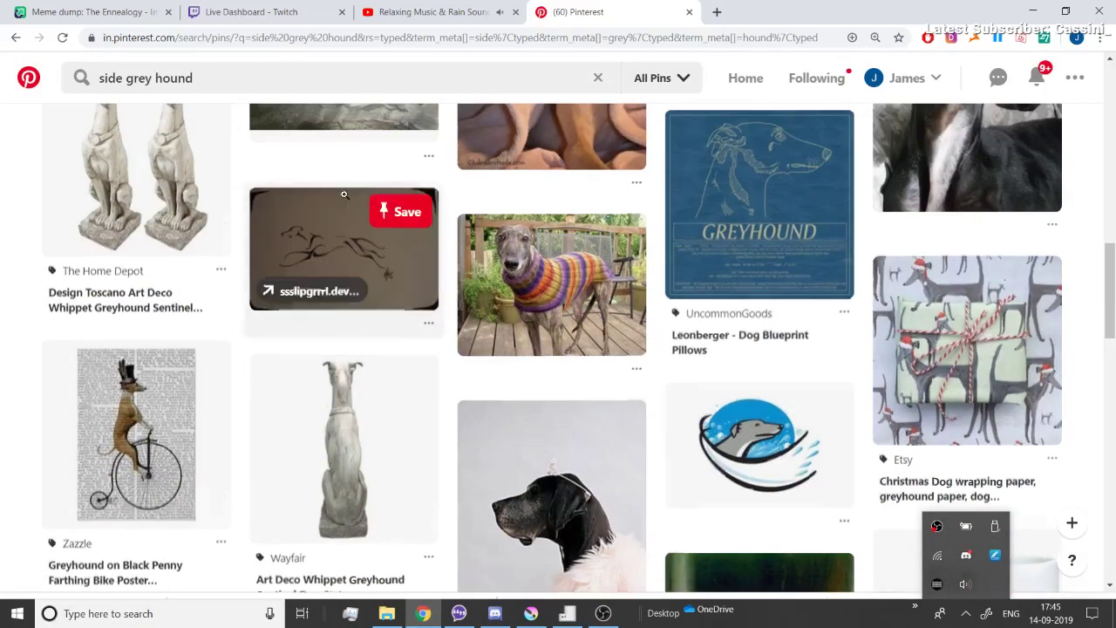
{"action": "scroll", "coordinate": [342, 199], "scroll_direction": "down", "scroll_amount": 6}
{"action": "scroll", "coordinate": [471, 205], "scroll_direction": "down", "scroll_amount": 2}
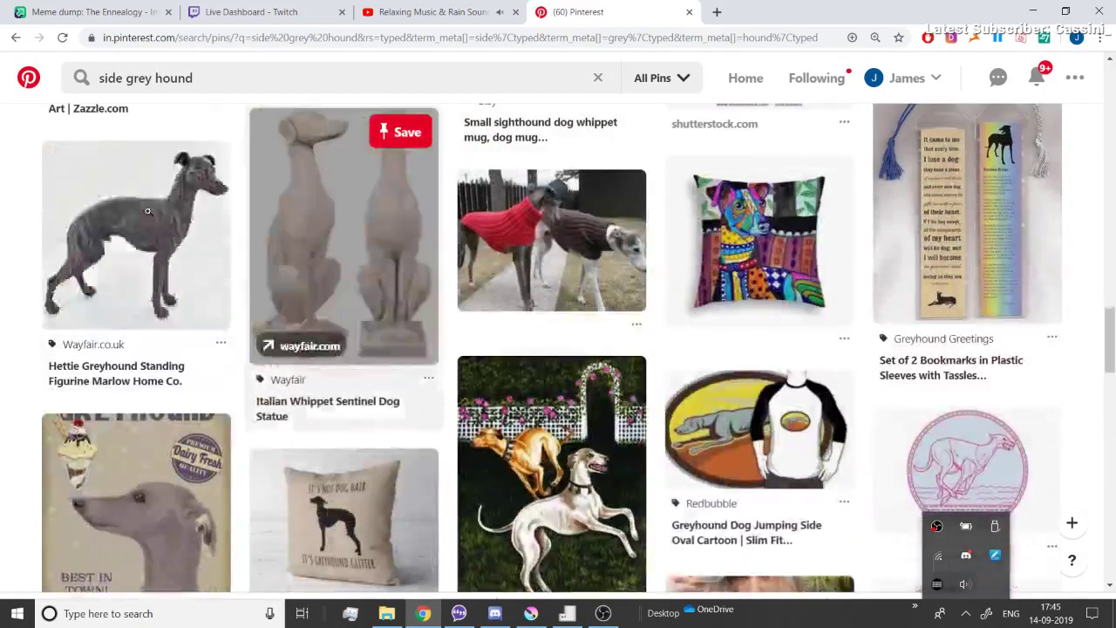
{"action": "left_click", "coordinate": [188, 225]}
{"action": "right_click", "coordinate": [513, 283]}
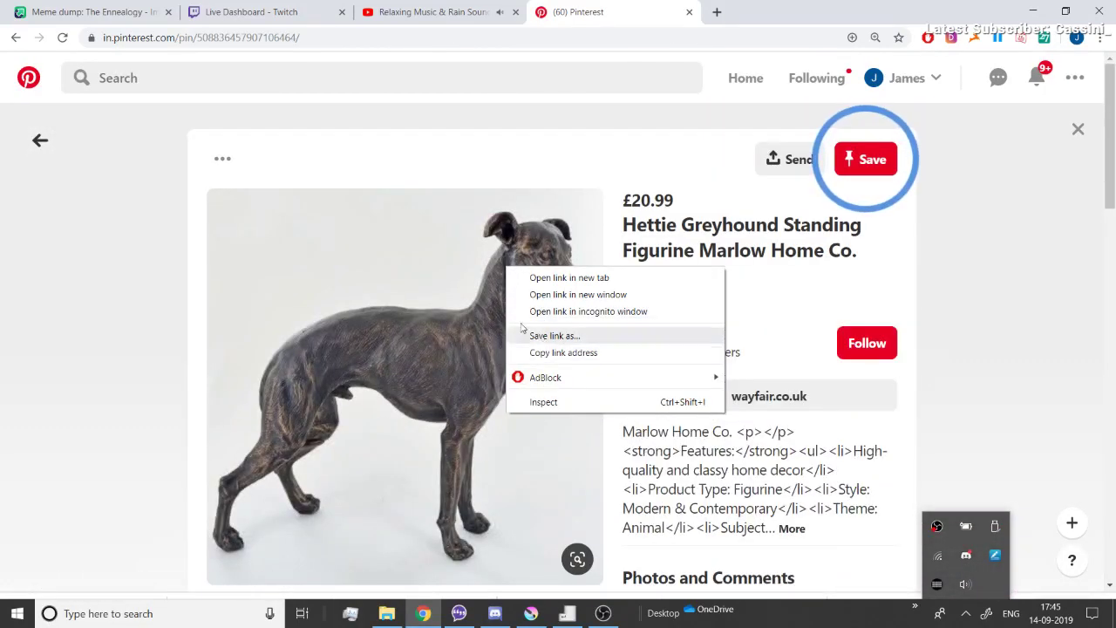
{"action": "right_click", "coordinate": [414, 304]}
{"action": "left_click", "coordinate": [457, 437]}
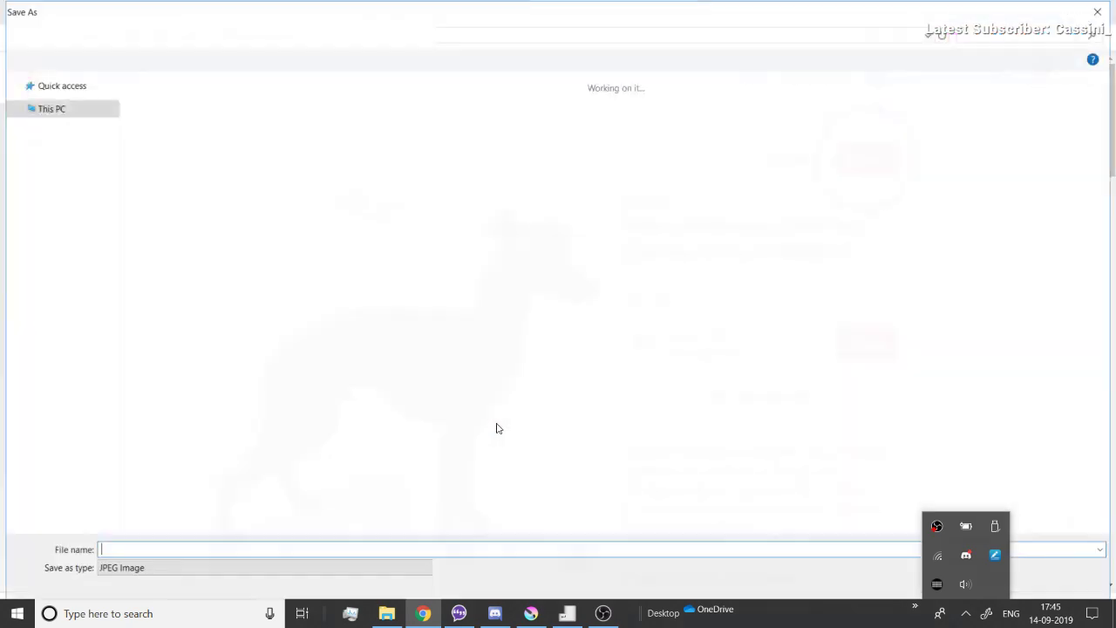
{"action": "left_click", "coordinate": [910, 550]}
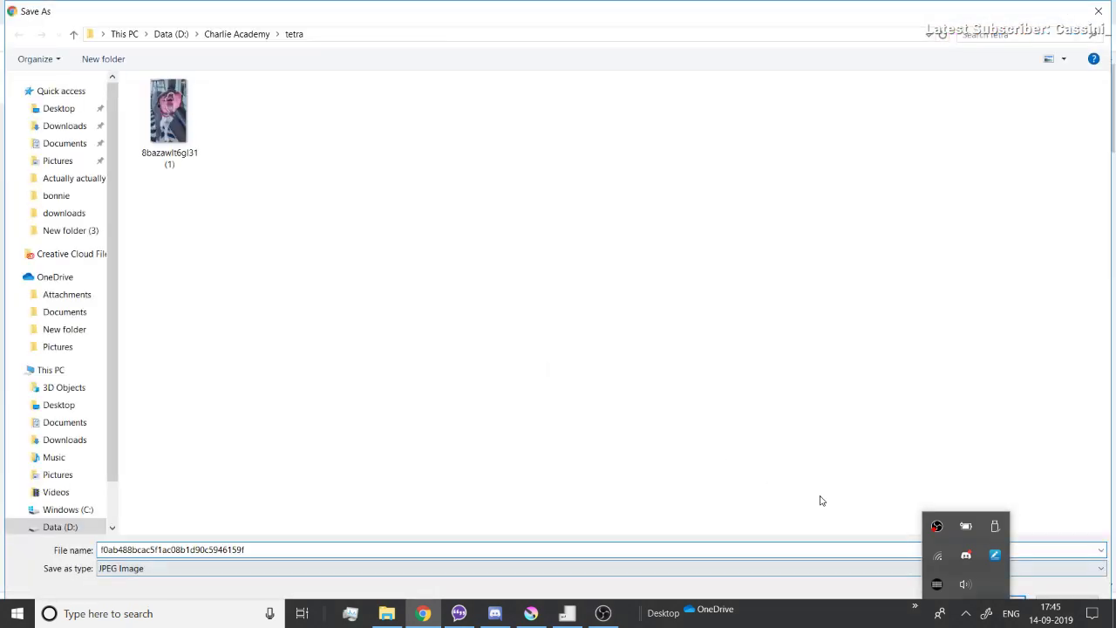
{"action": "left_click", "coordinate": [1015, 603]}
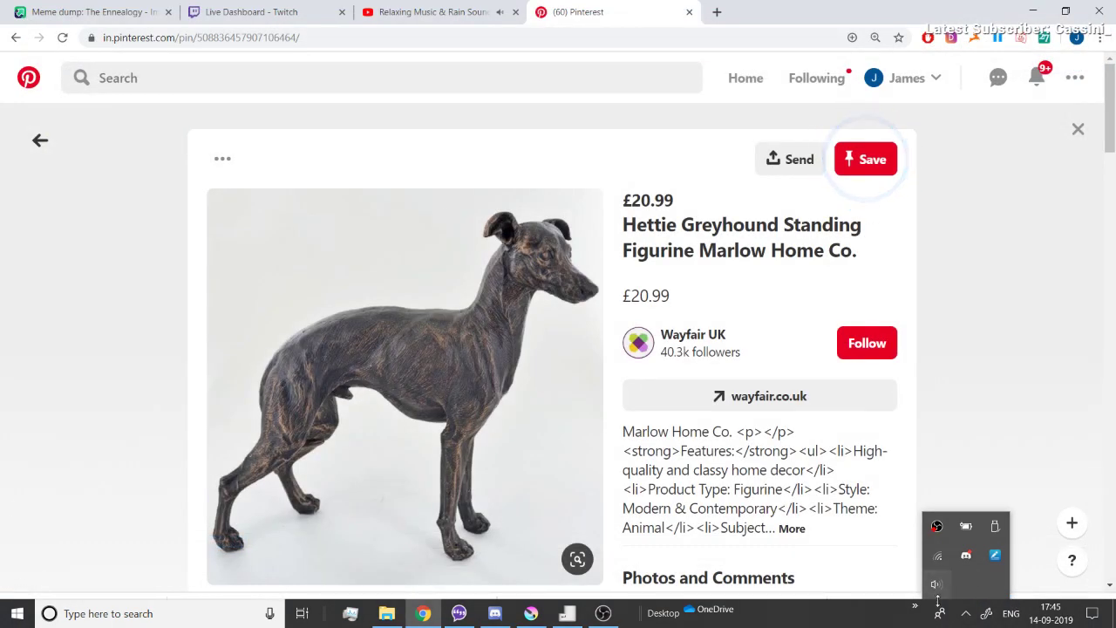
- Search Pinterest for "profile dog" and look through the results for side views of dogs
{"action": "left_click", "coordinate": [311, 78]}
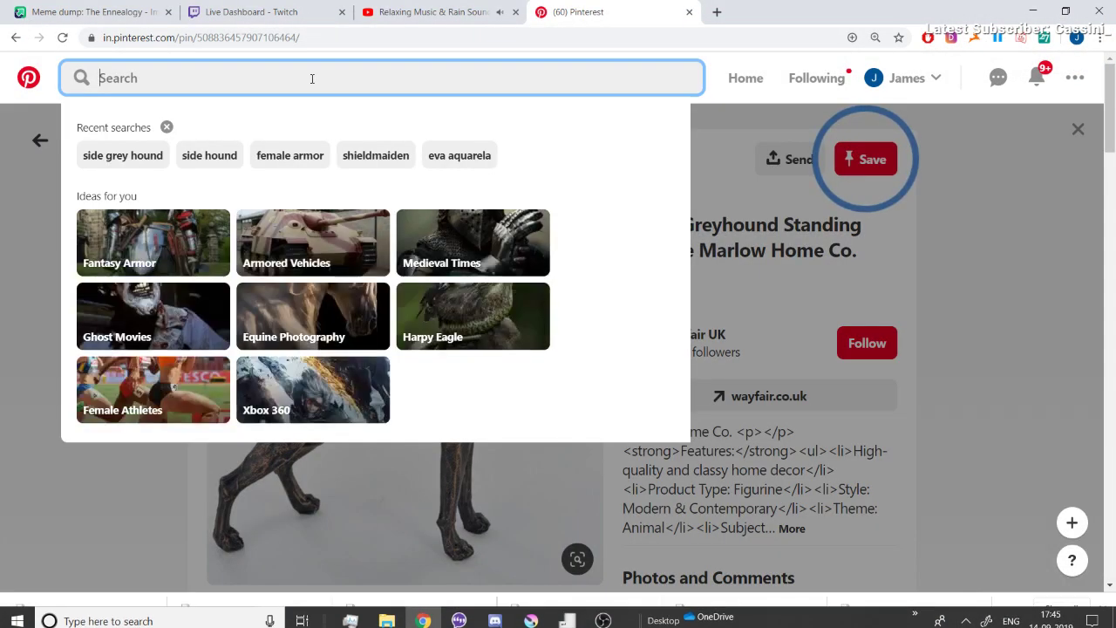
{"action": "type", "text": "pr"}
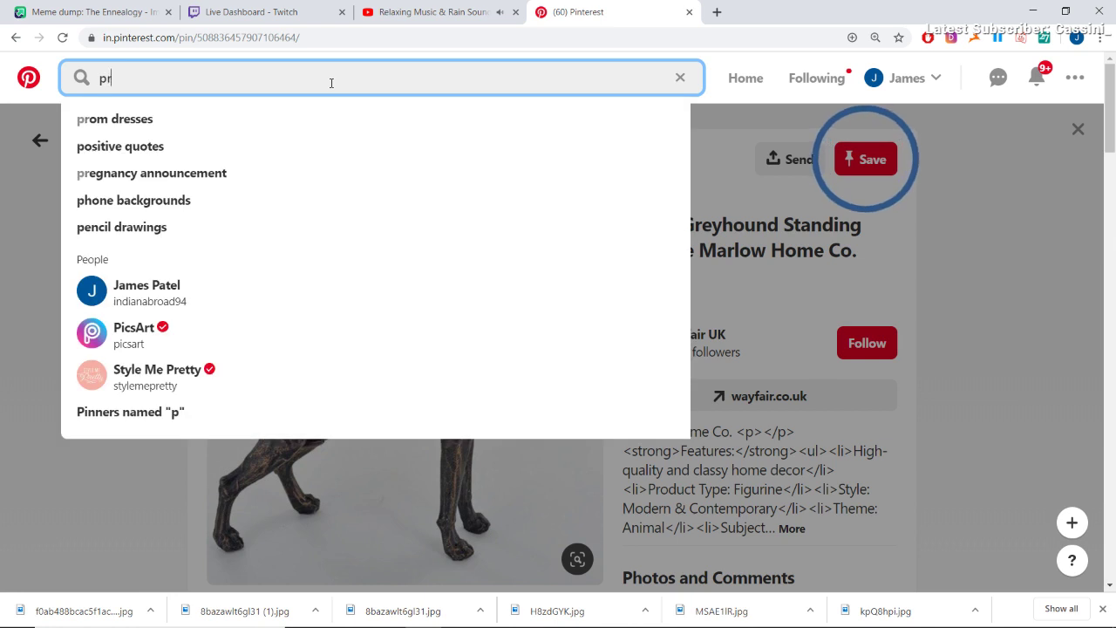
{"action": "type", "text": "ofile d"}
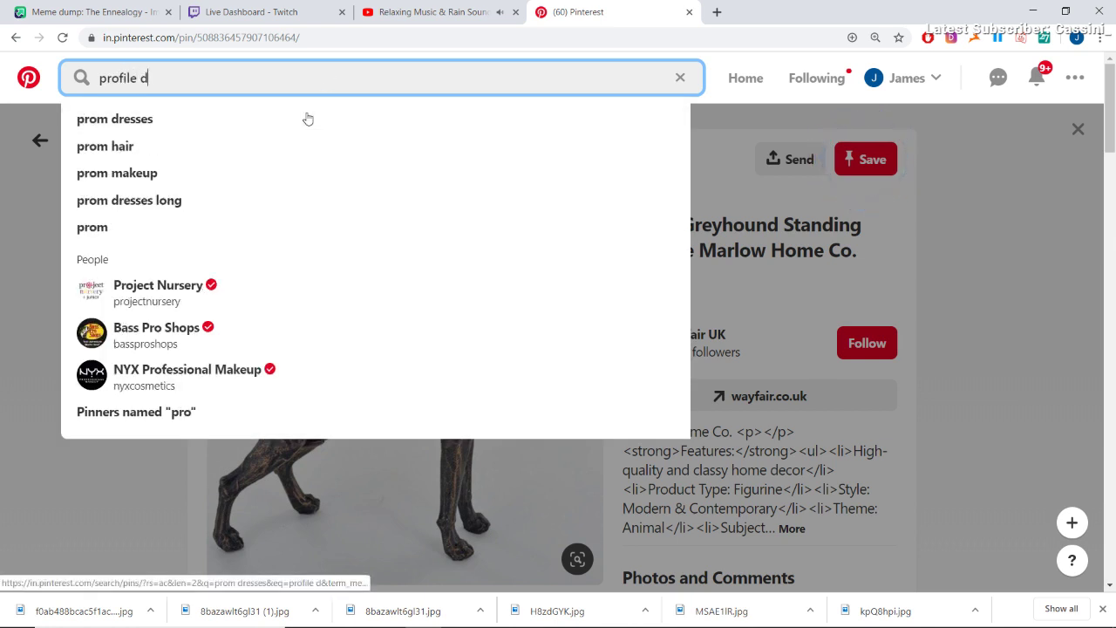
{"action": "type", "text": "og'"}
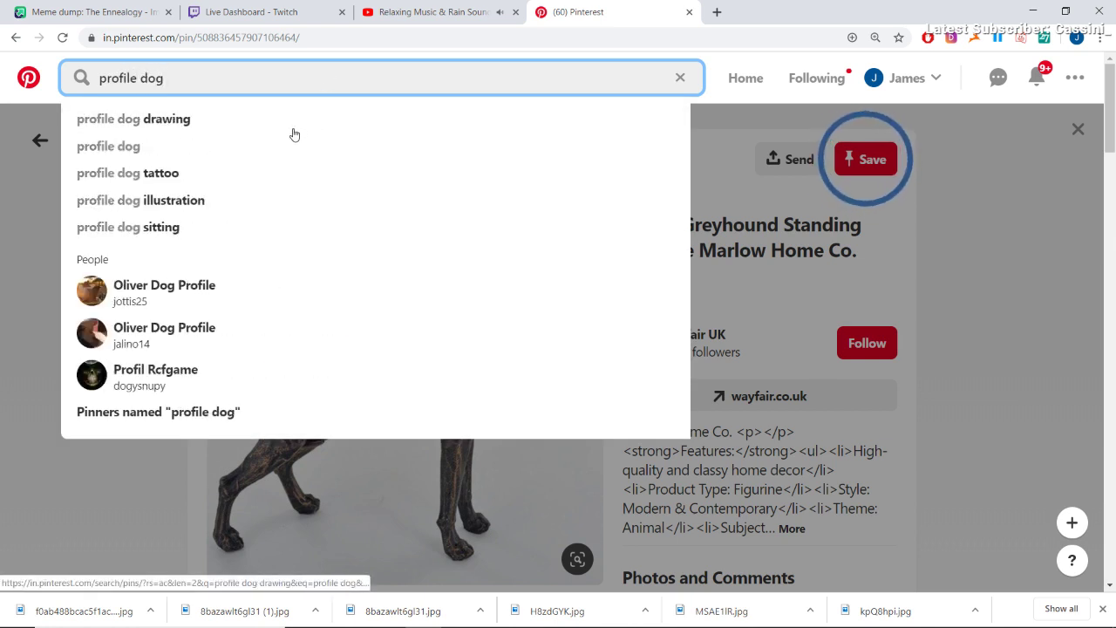
{"action": "key", "text": "Return"}
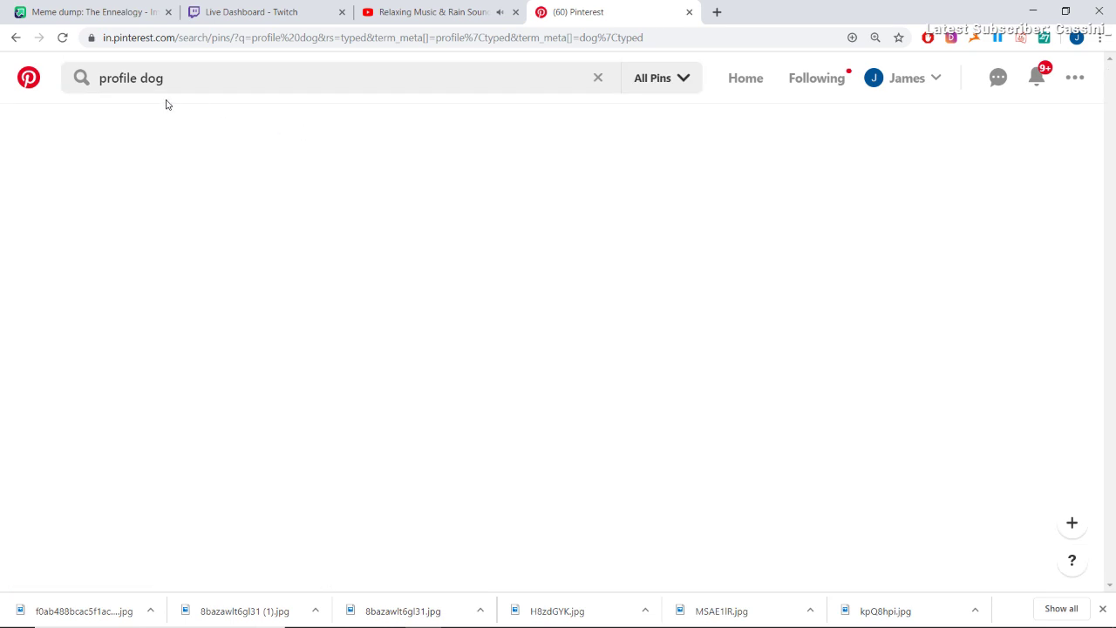
{"action": "scroll", "coordinate": [453, 180], "scroll_direction": "down", "scroll_amount": 3}
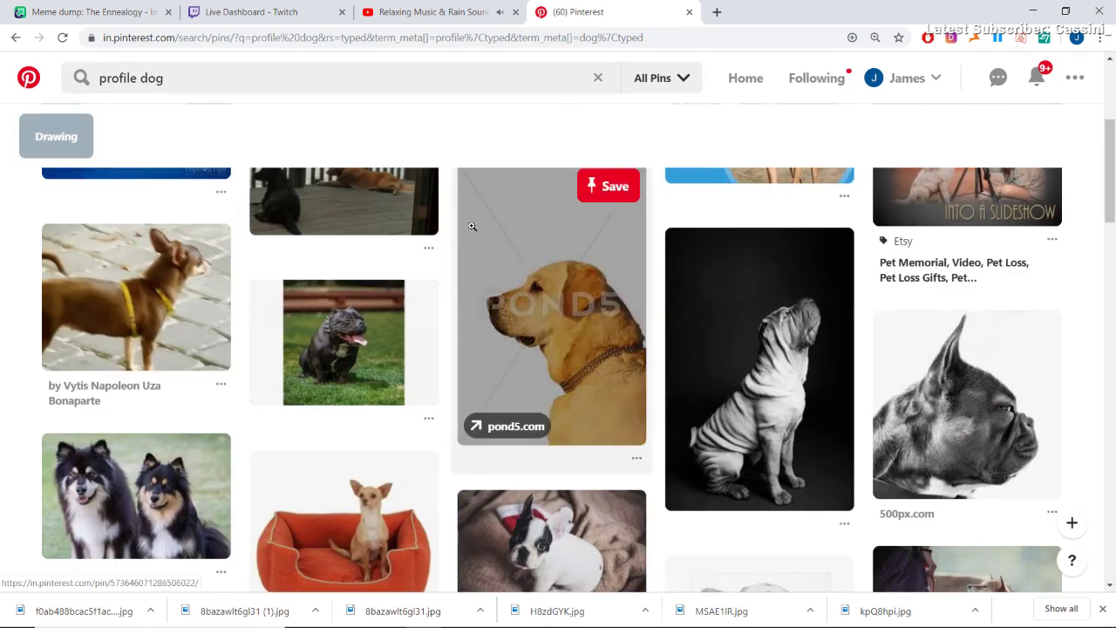
{"action": "scroll", "coordinate": [471, 226], "scroll_direction": "down", "scroll_amount": 2}
{"action": "scroll", "coordinate": [799, 258], "scroll_direction": "up", "scroll_amount": 2}
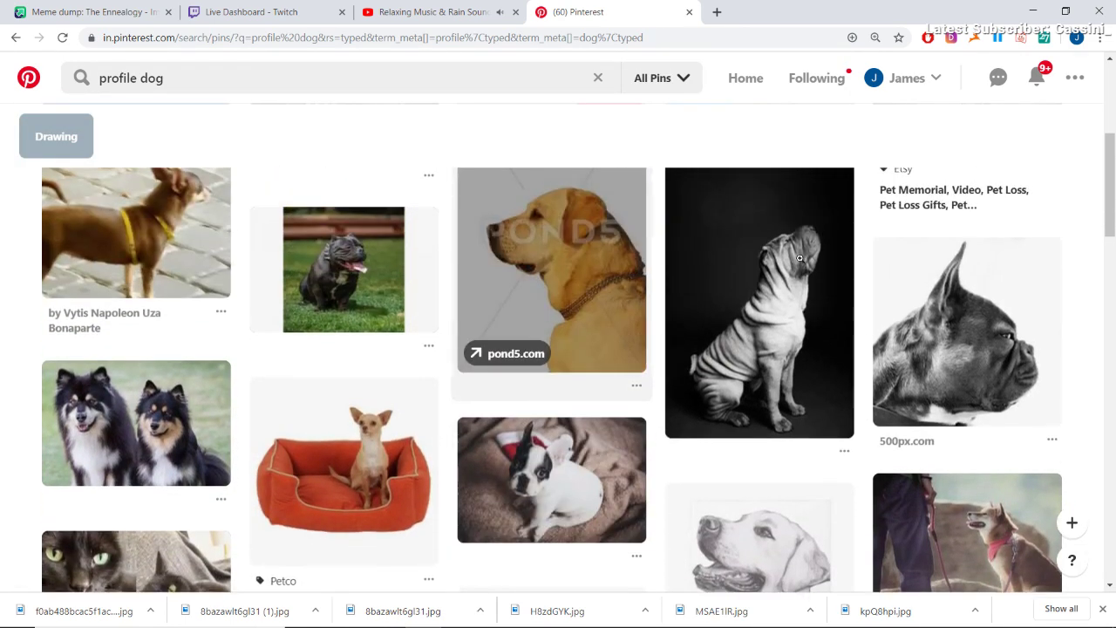
- Open the black-and-white Shar-pei profile pin and save its picture as a JPEG in the tetra folder
{"action": "left_click", "coordinate": [800, 259]}
{"action": "right_click", "coordinate": [456, 318]}
{"action": "left_click", "coordinate": [515, 389]}
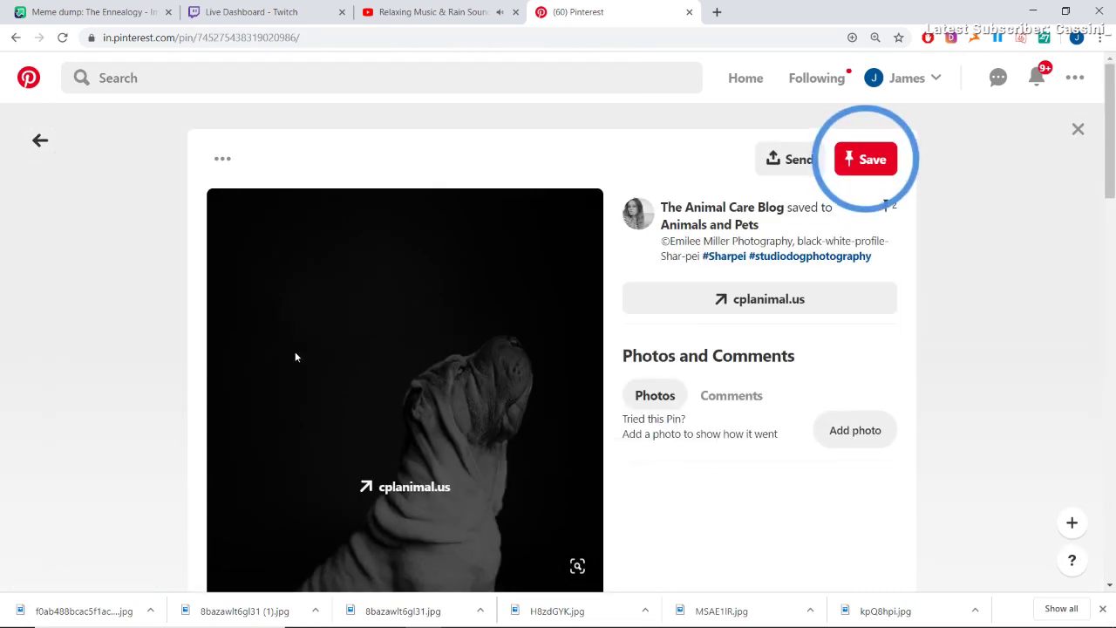
{"action": "right_click", "coordinate": [296, 356]}
{"action": "left_click", "coordinate": [353, 477]}
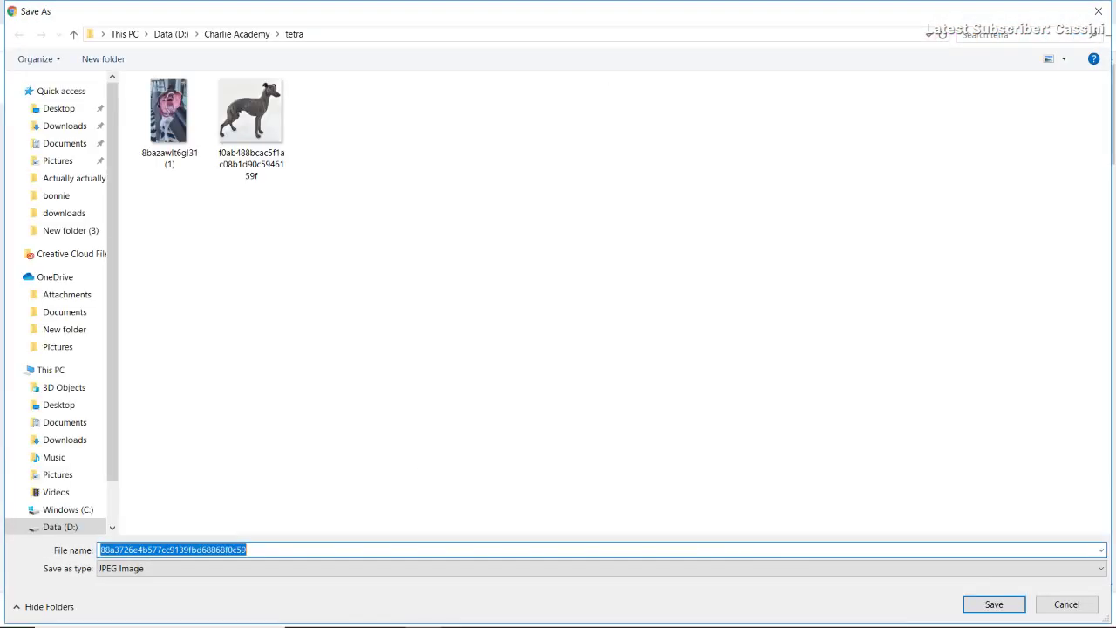
{"action": "left_click", "coordinate": [986, 603]}
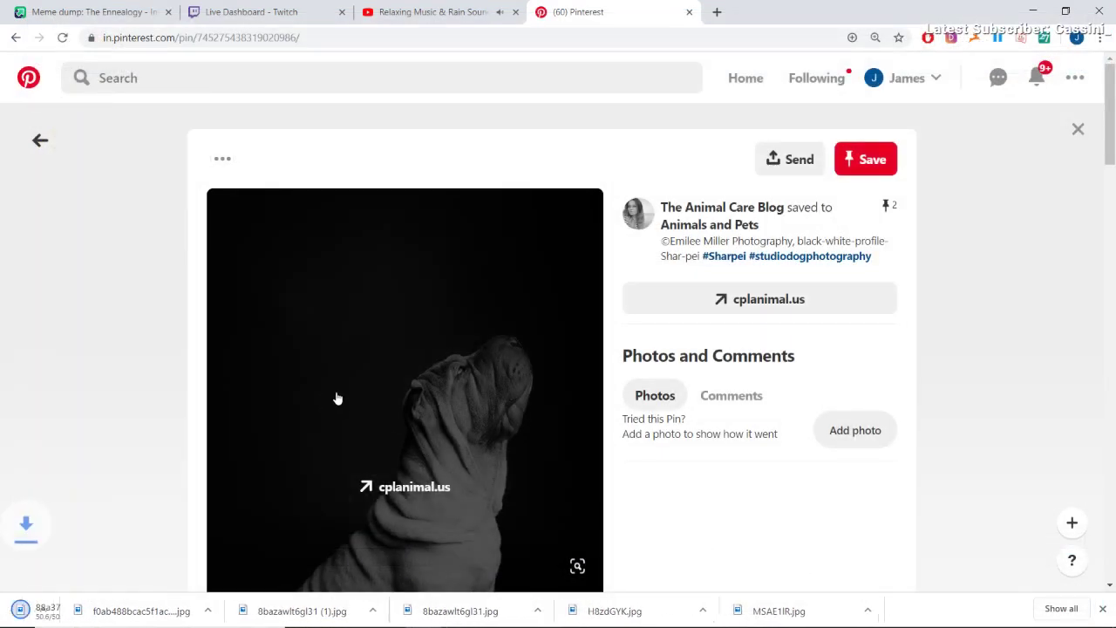
- Find the sitting Italian greyhound with a raised leg among the related pins and save its picture in the tetra folder
{"action": "scroll", "coordinate": [338, 399], "scroll_direction": "down", "scroll_amount": 10}
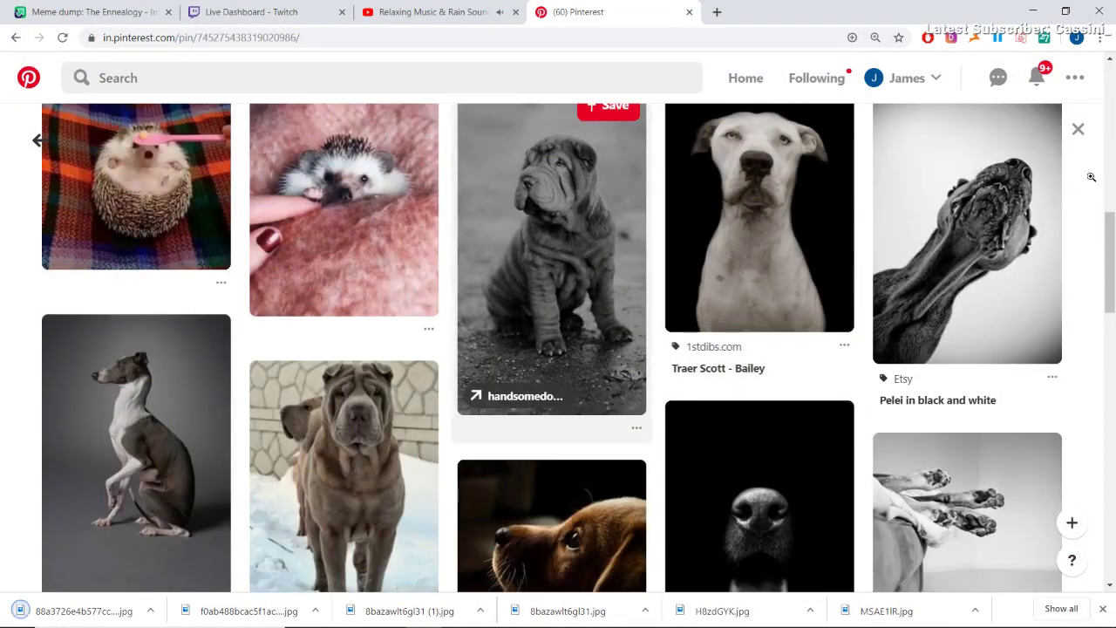
{"action": "scroll", "coordinate": [218, 265], "scroll_direction": "down", "scroll_amount": 3}
{"action": "scroll", "coordinate": [218, 265], "scroll_direction": "up", "scroll_amount": 1}
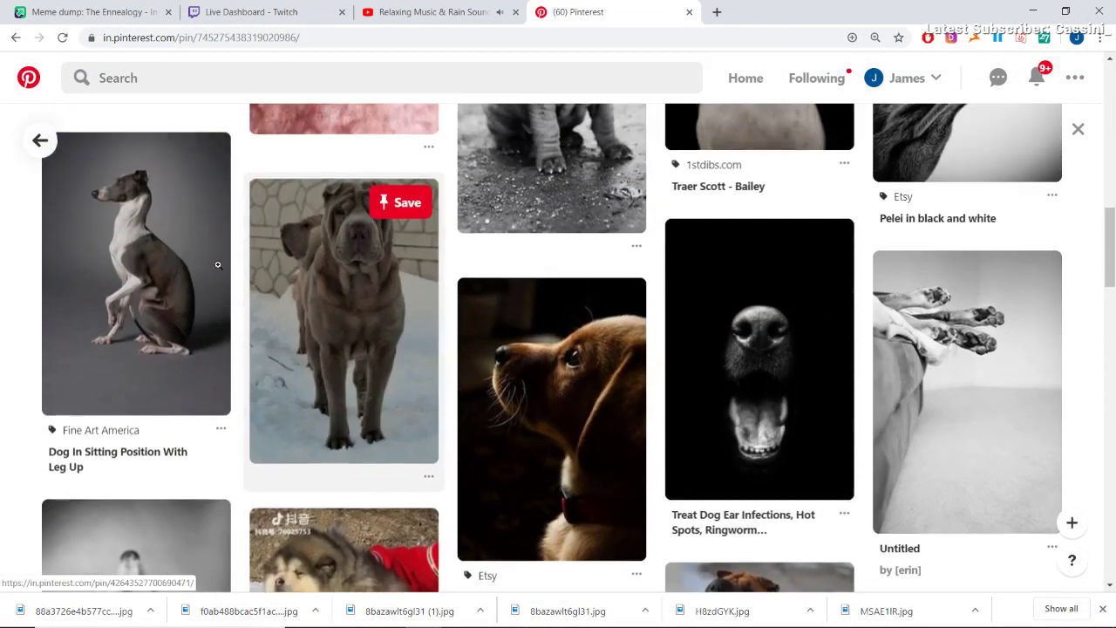
{"action": "left_click", "coordinate": [218, 265]}
{"action": "scroll", "coordinate": [450, 267], "scroll_direction": "down", "scroll_amount": 1}
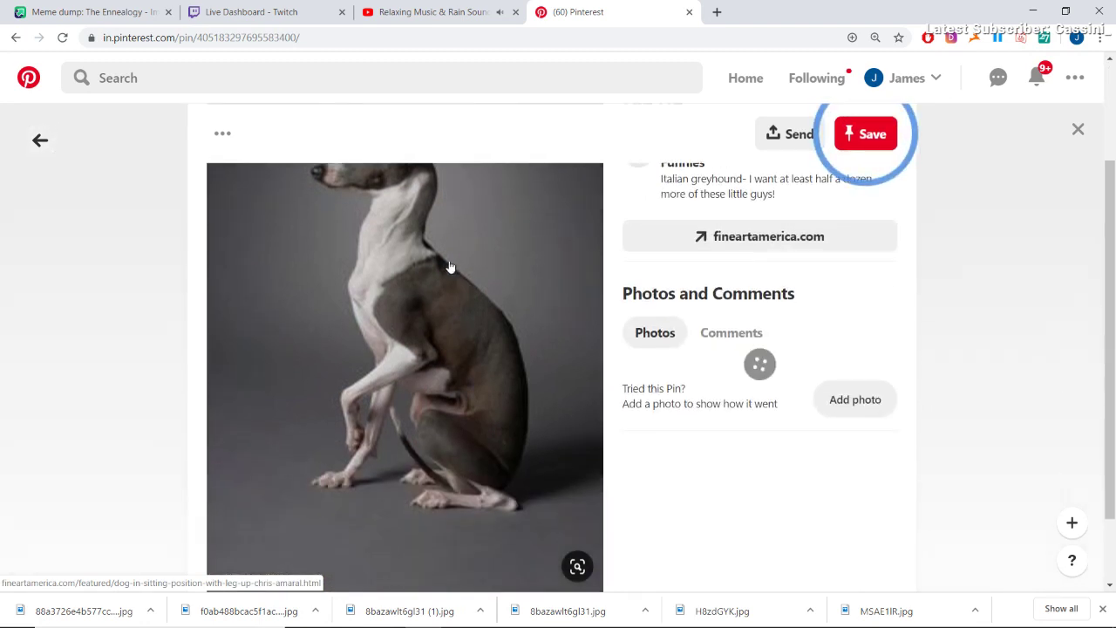
{"action": "right_click", "coordinate": [450, 262]}
{"action": "right_click", "coordinate": [358, 268]}
{"action": "left_click", "coordinate": [412, 393]}
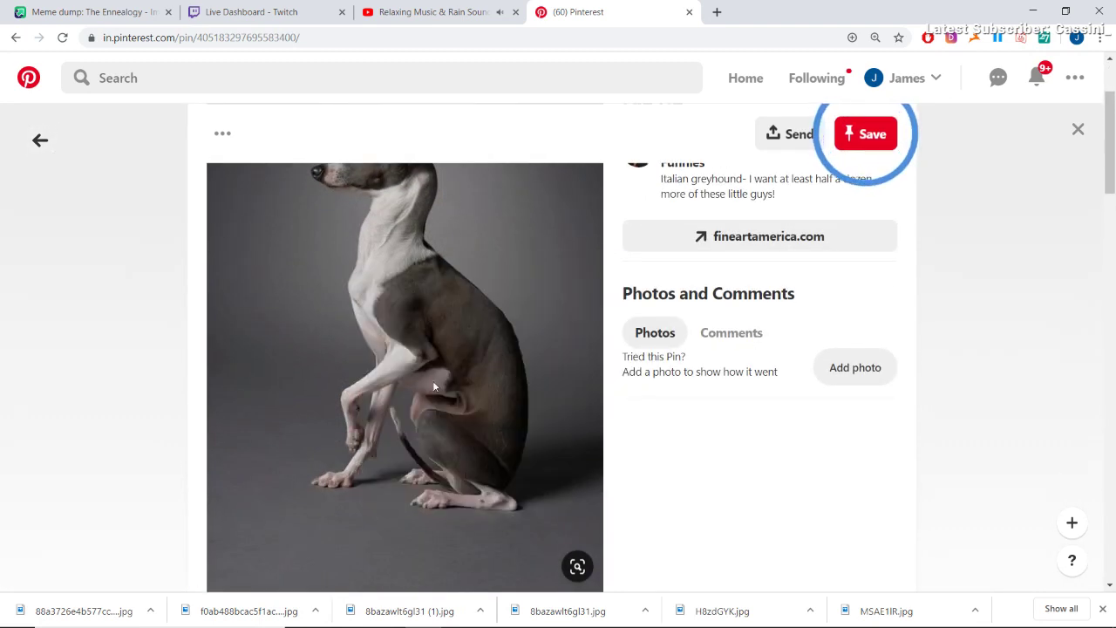
{"action": "left_click", "coordinate": [968, 608]}
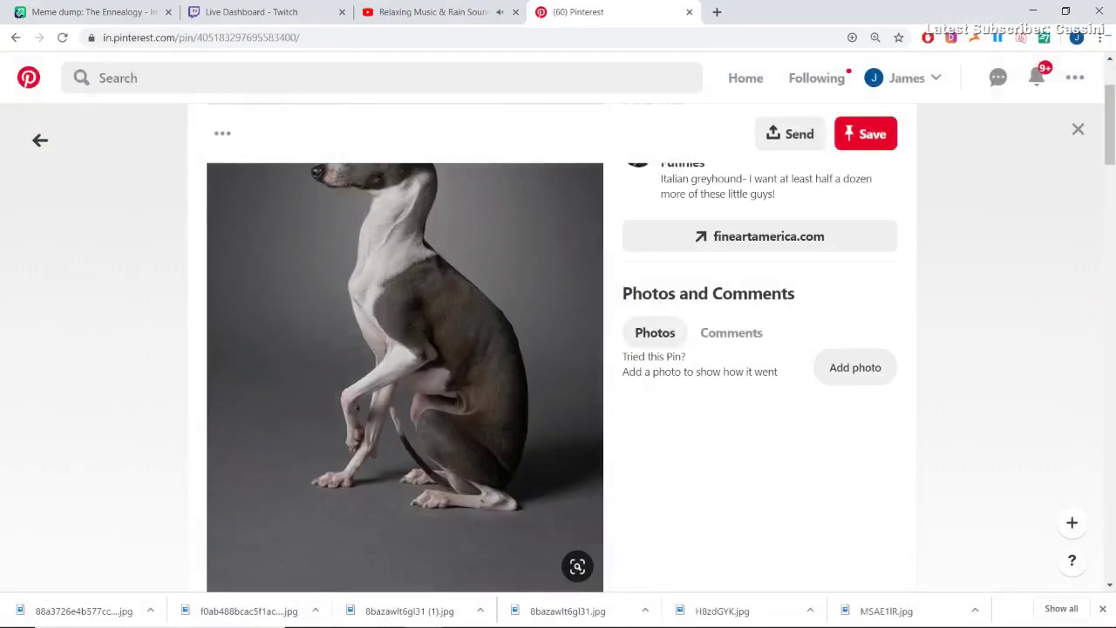
- Look through the pins related to the sitting greyhound and open the dark photo of the hound rearing on its hind legs
{"action": "scroll", "coordinate": [1115, 252], "scroll_direction": "down", "scroll_amount": 1}
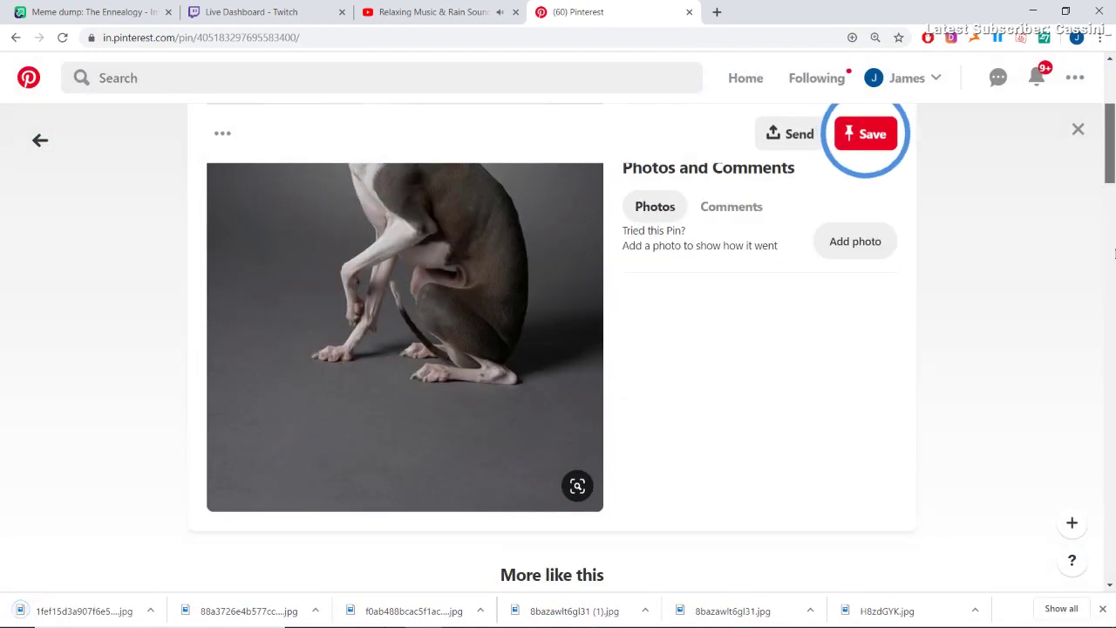
{"action": "scroll", "coordinate": [1115, 253], "scroll_direction": "down", "scroll_amount": 8}
{"action": "scroll", "coordinate": [440, 281], "scroll_direction": "up", "scroll_amount": 4}
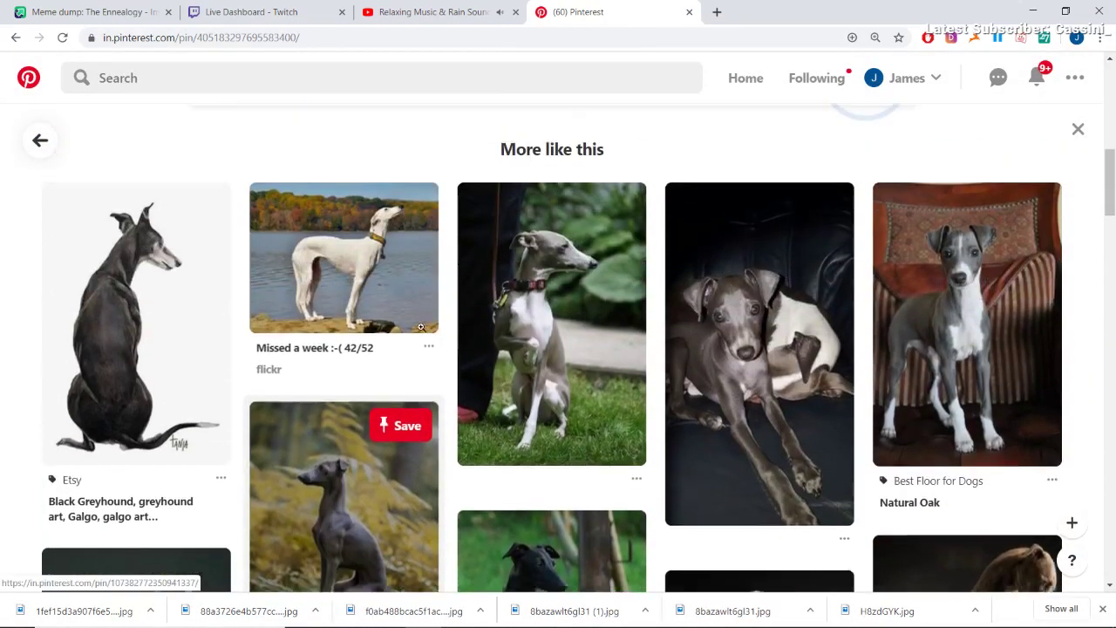
{"action": "scroll", "coordinate": [419, 262], "scroll_direction": "down", "scroll_amount": 5}
{"action": "scroll", "coordinate": [266, 359], "scroll_direction": "down", "scroll_amount": 8}
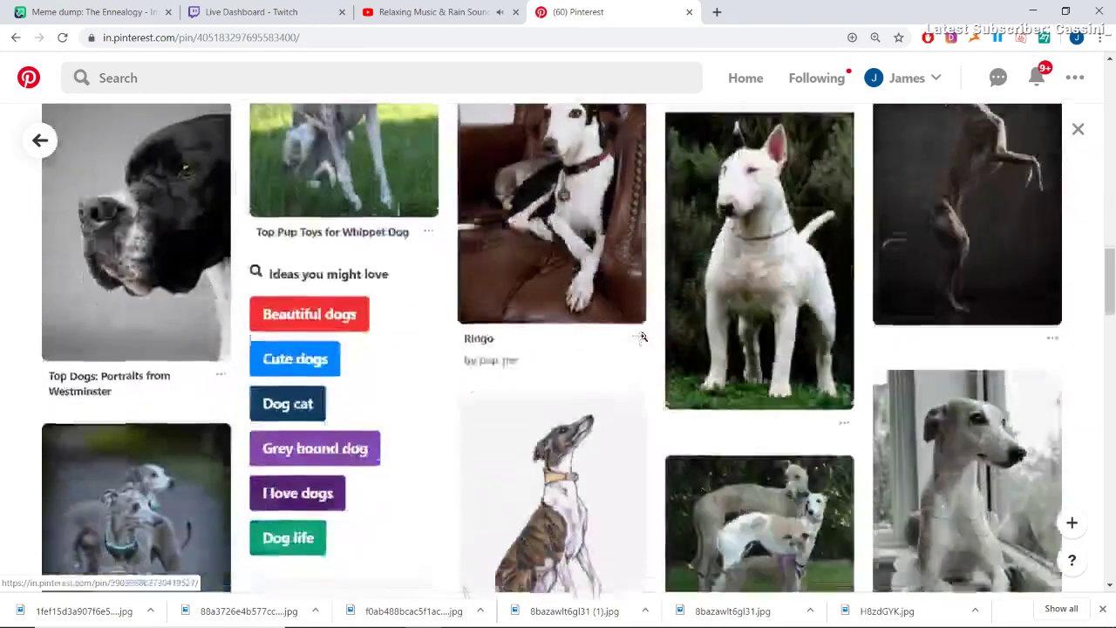
{"action": "scroll", "coordinate": [642, 336], "scroll_direction": "up", "scroll_amount": 4}
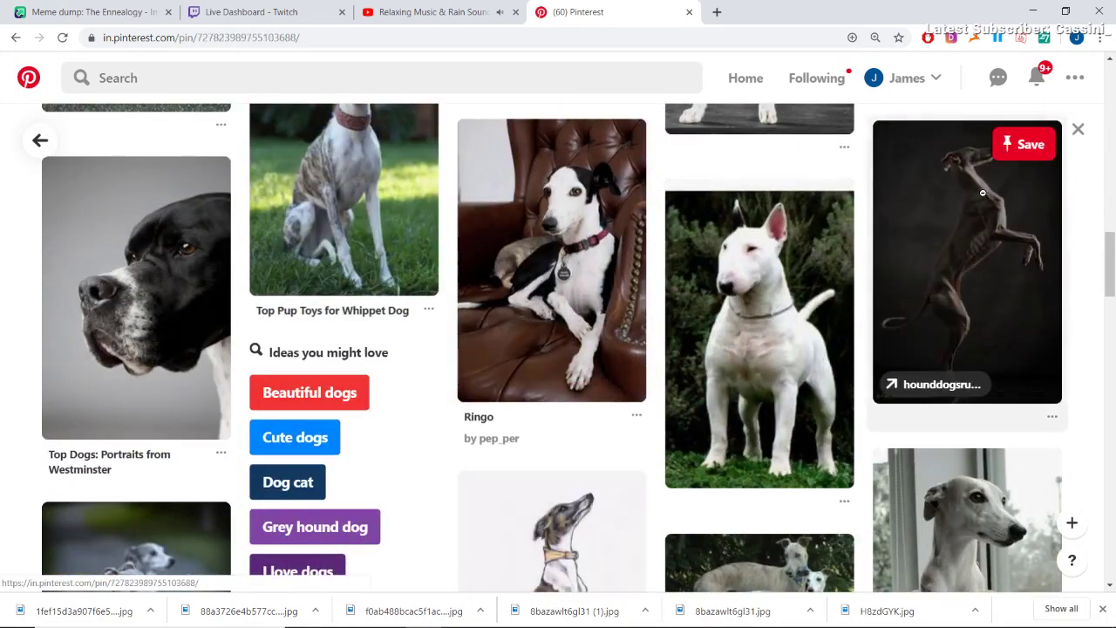
{"action": "left_click", "coordinate": [884, 297]}
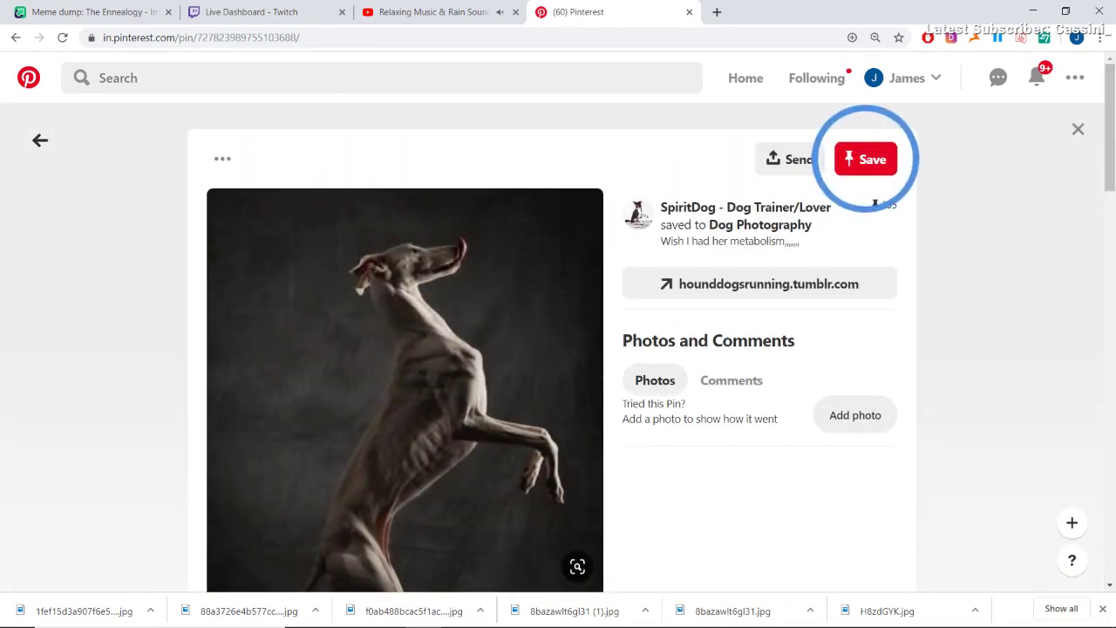
- Open the related side-view photo of the hunched galgo above its reflection and save it as a JPEG in the tetra folder
{"action": "scroll", "coordinate": [1087, 215], "scroll_direction": "down", "scroll_amount": 10}
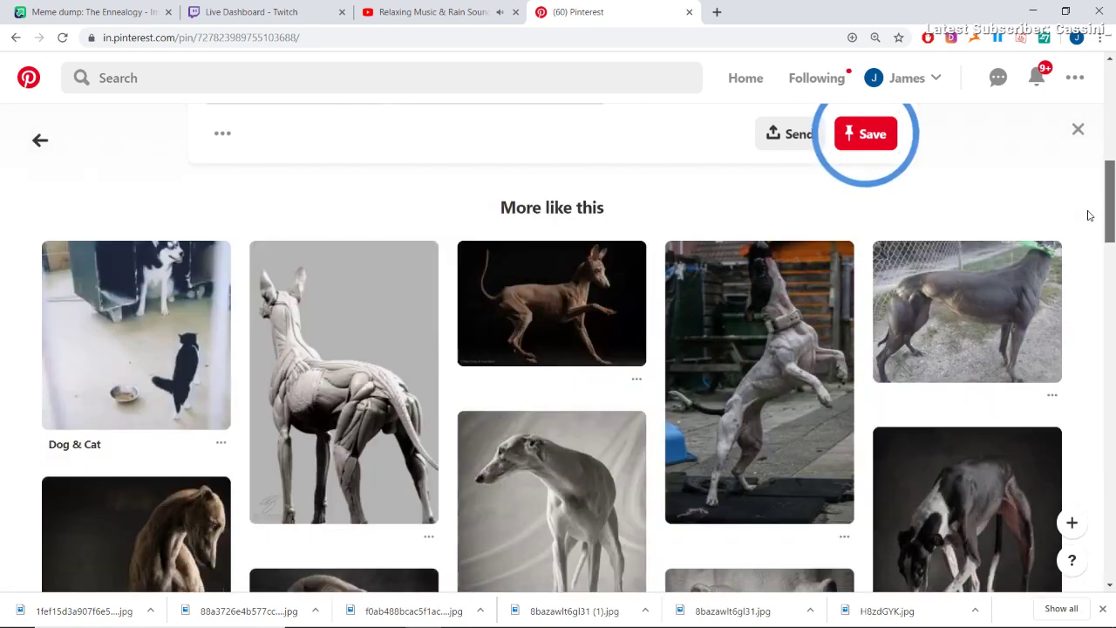
{"action": "scroll", "coordinate": [1075, 270], "scroll_direction": "up", "scroll_amount": 1}
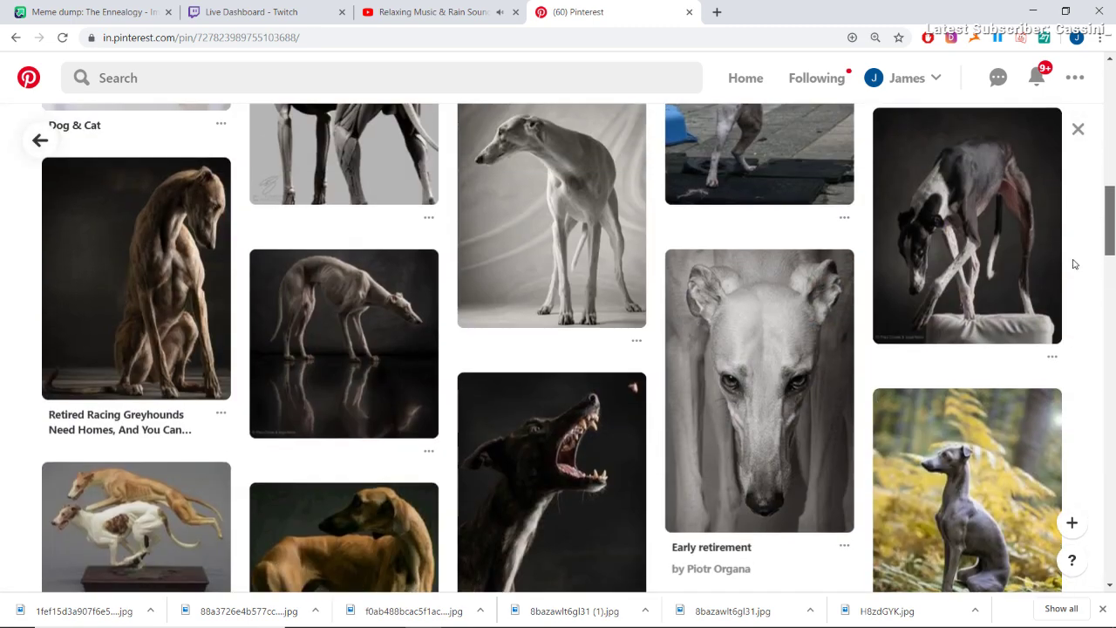
{"action": "left_click", "coordinate": [327, 340]}
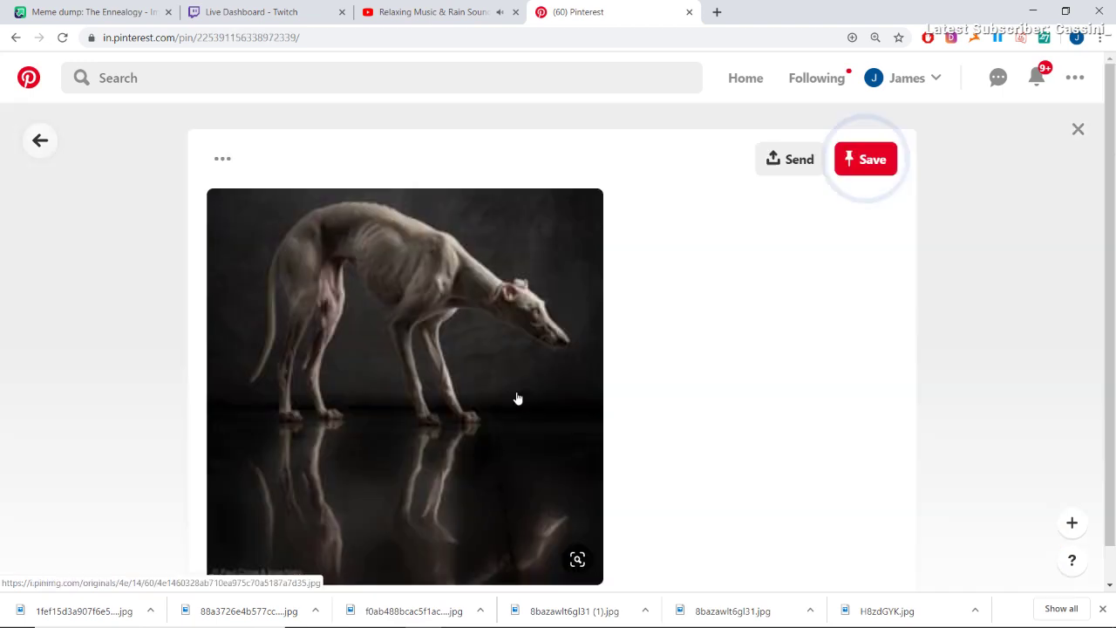
{"action": "right_click", "coordinate": [436, 328]}
{"action": "left_click", "coordinate": [486, 451]}
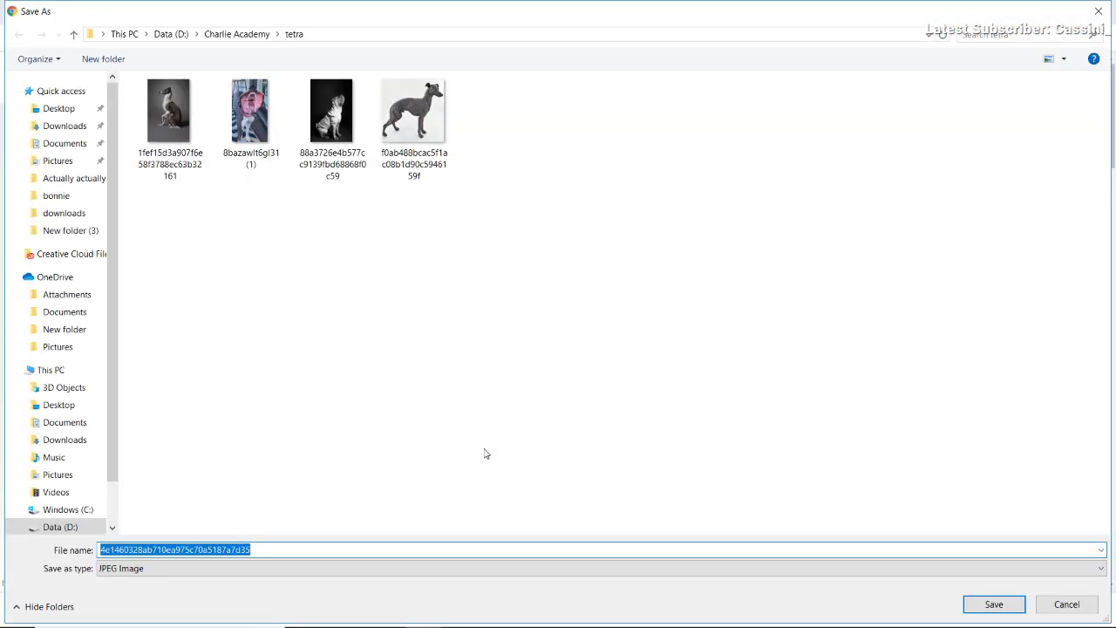
{"action": "left_click", "coordinate": [983, 604]}
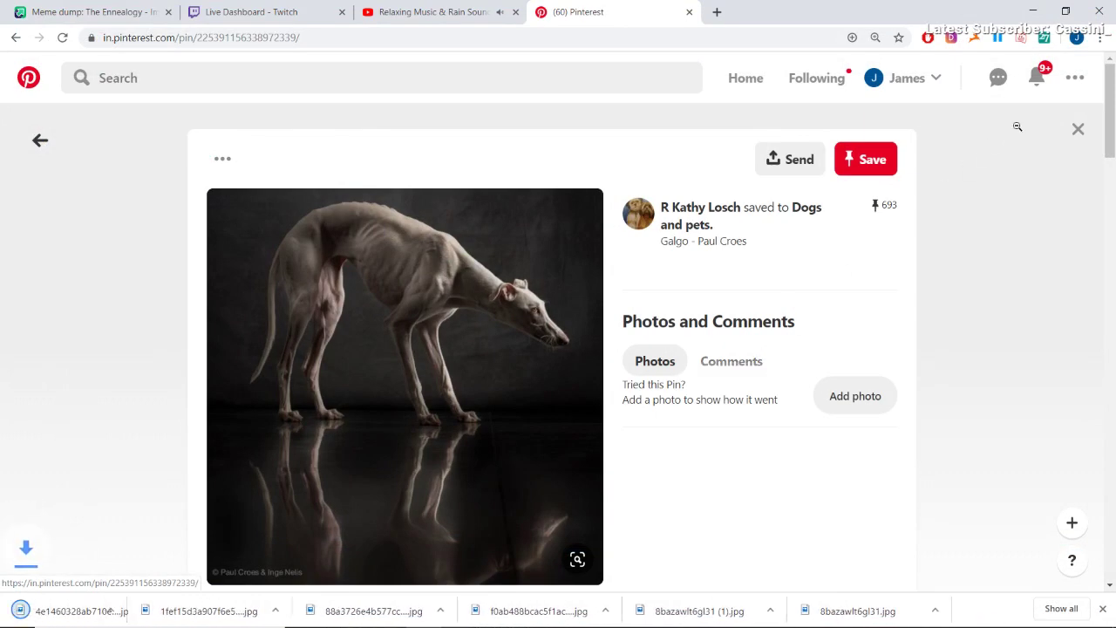
- Look through the pins related to the hunched galgo for further hound references
{"action": "scroll", "coordinate": [1112, 146], "scroll_direction": "down", "scroll_amount": 5}
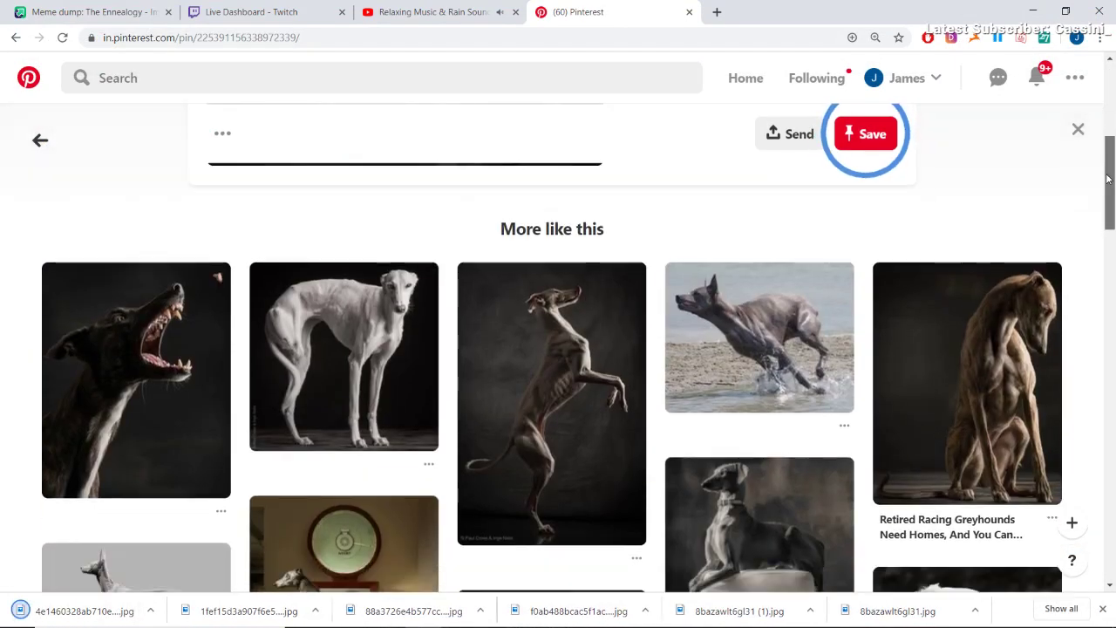
{"action": "scroll", "coordinate": [1104, 201], "scroll_direction": "down", "scroll_amount": 4}
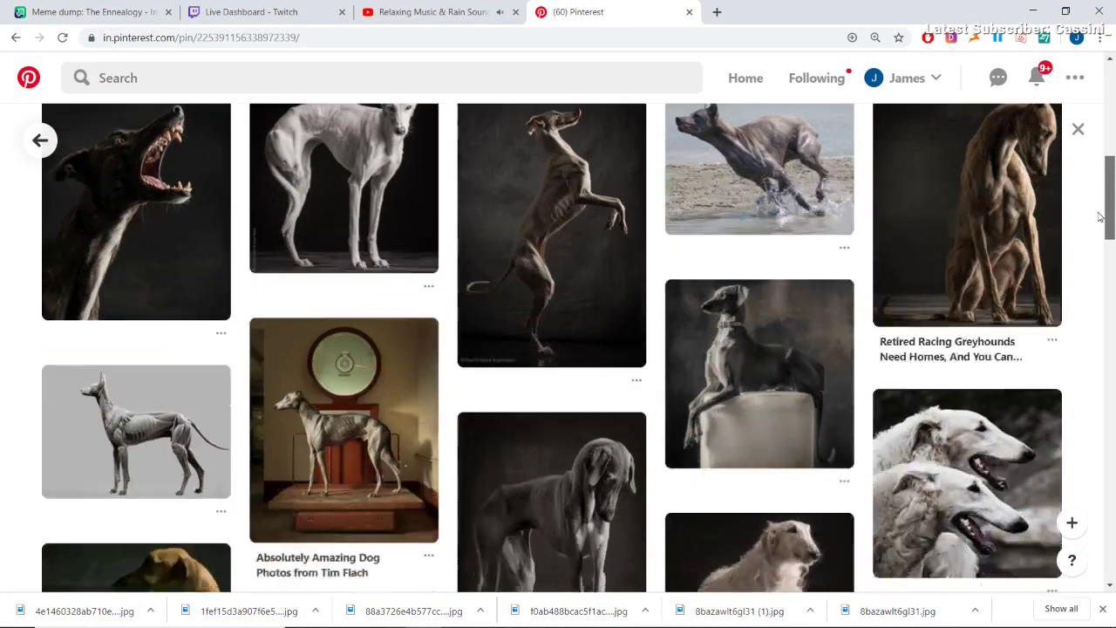
{"action": "scroll", "coordinate": [1088, 245], "scroll_direction": "down", "scroll_amount": 6}
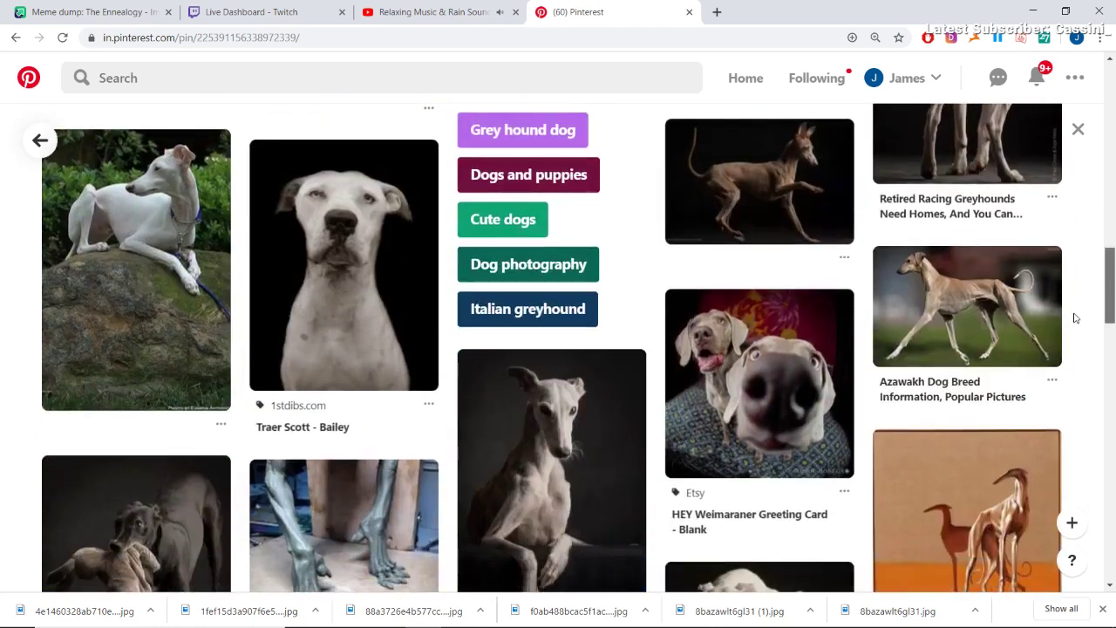
{"action": "left_click_drag", "start_coordinate": [1075, 317], "coordinate": [1082, 133]}
- Search Pinterest for "basilisk lizard"
{"action": "left_click", "coordinate": [328, 78]}
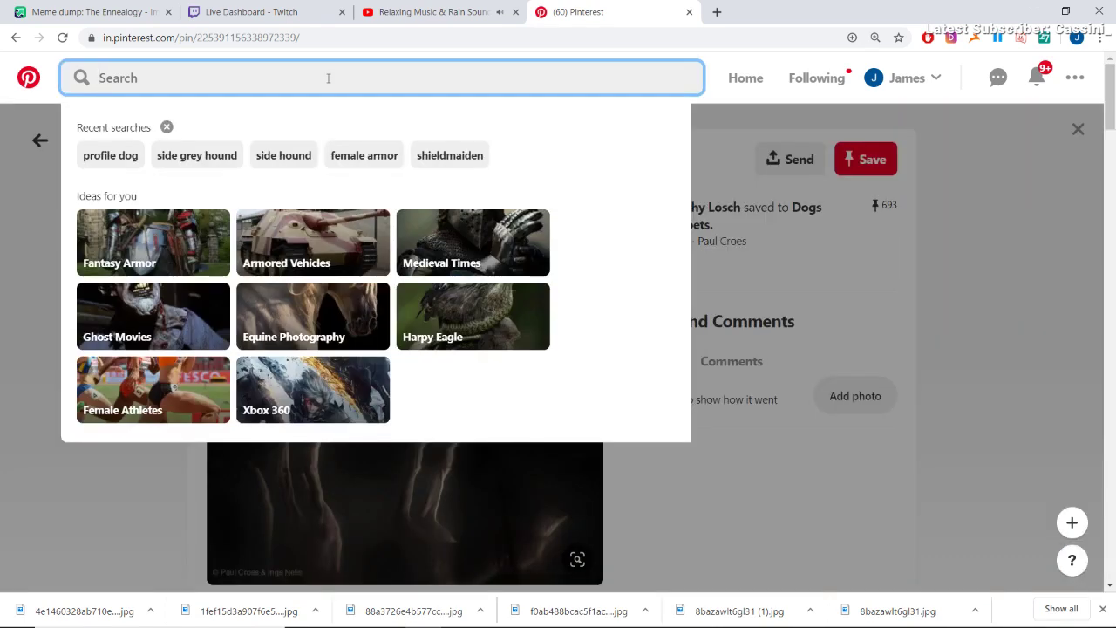
{"action": "type", "text": "re"}
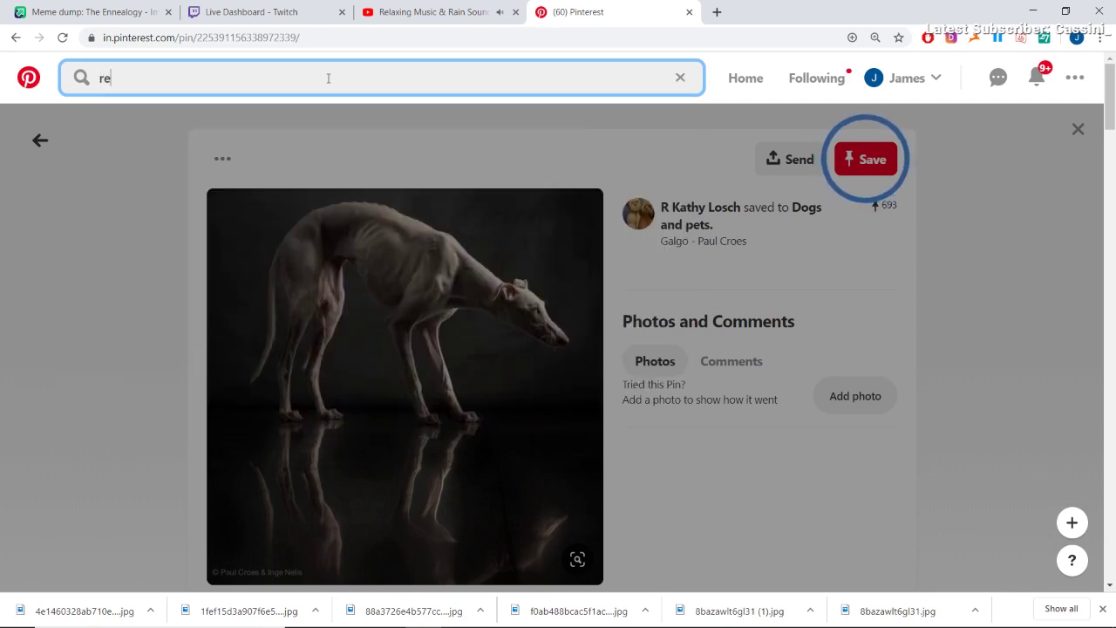
{"action": "key", "text": "BackSpace"}
{"action": "key", "text": "BackSpace"}
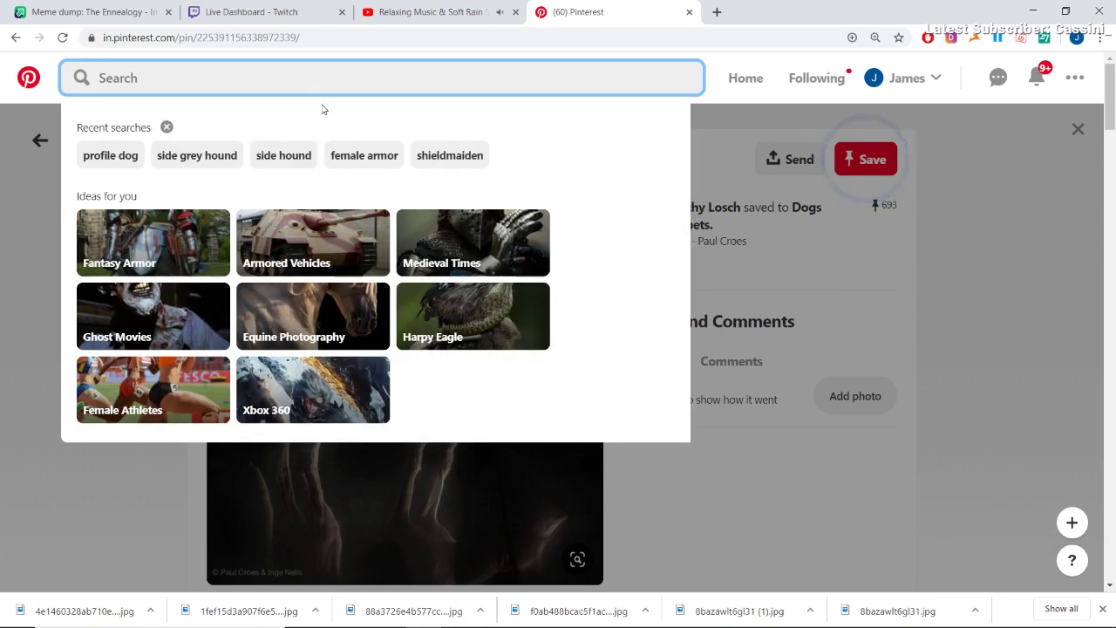
{"action": "type", "text": "basil"}
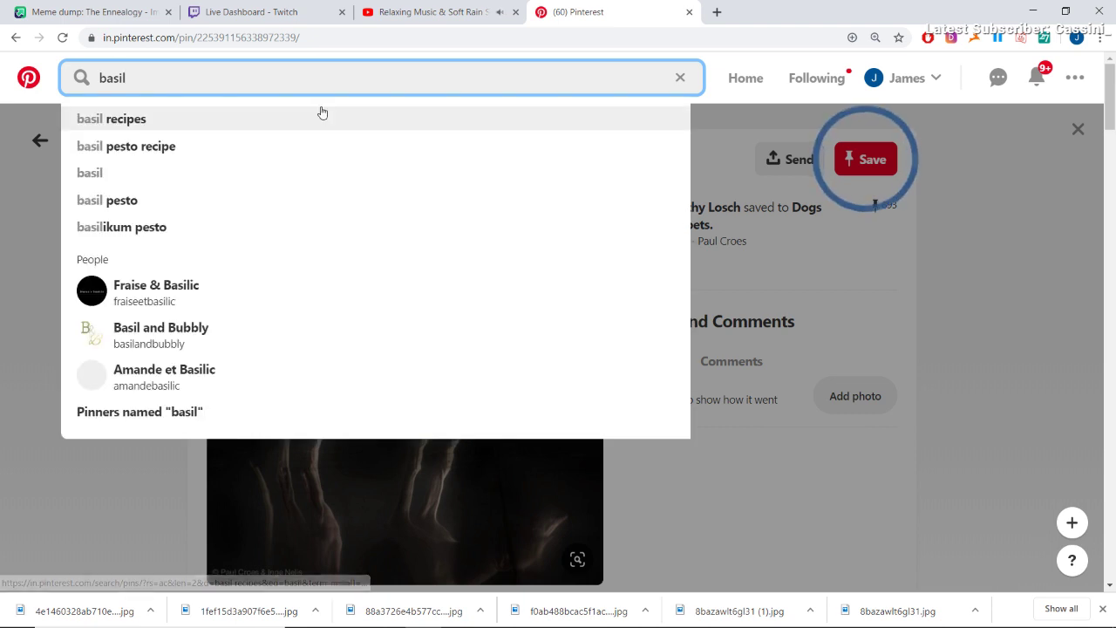
{"action": "type", "text": "is"}
{"action": "left_click", "coordinate": [207, 119]}
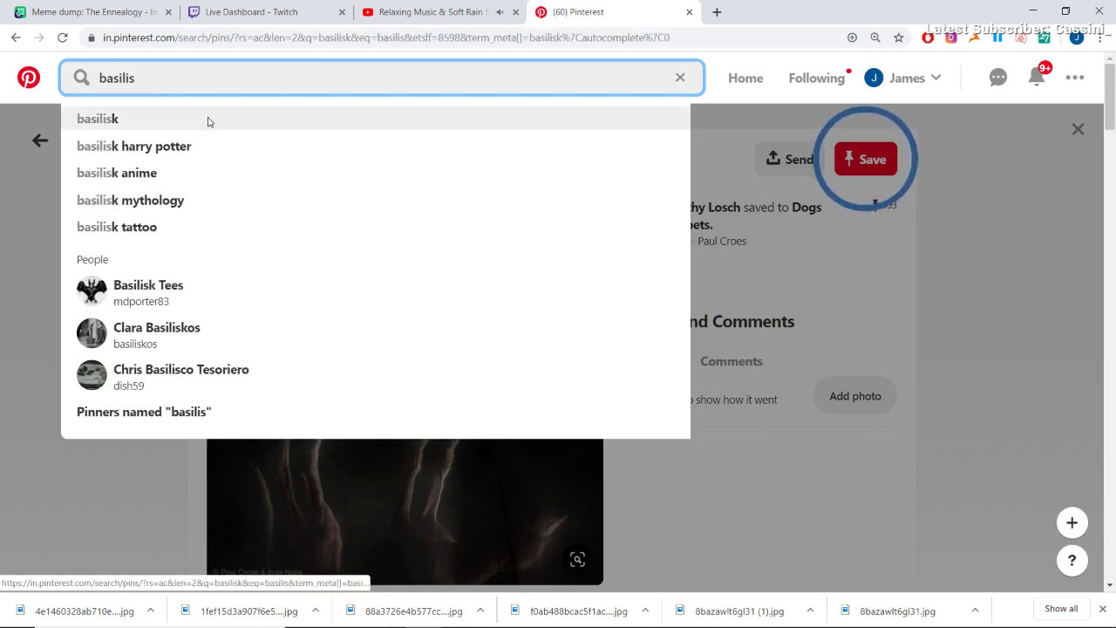
{"action": "left_click", "coordinate": [227, 82]}
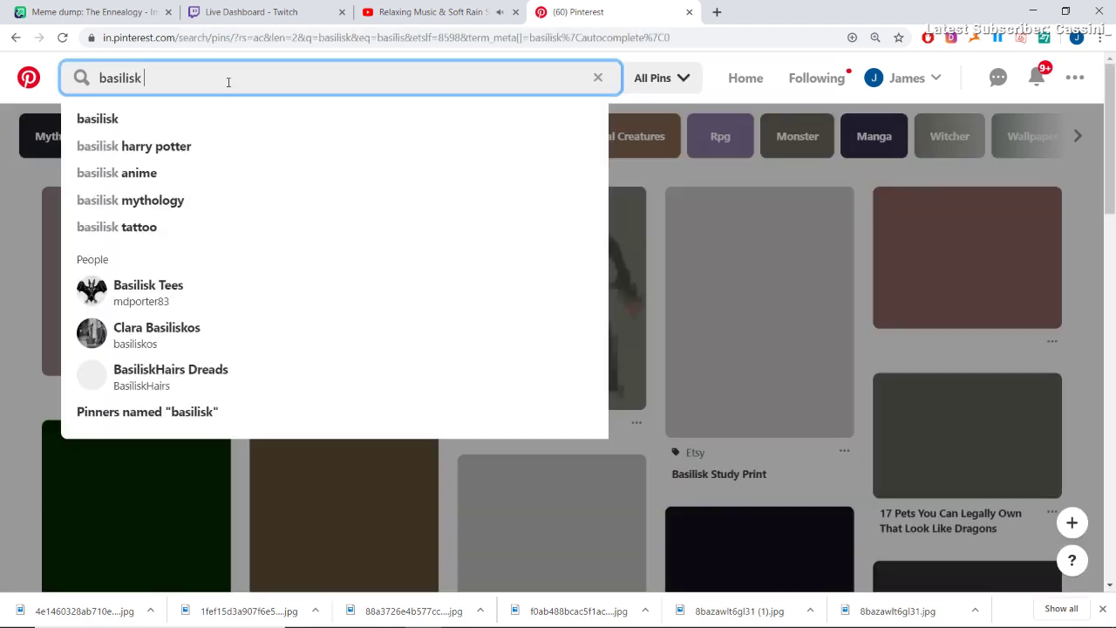
{"action": "type", "text": "liza"}
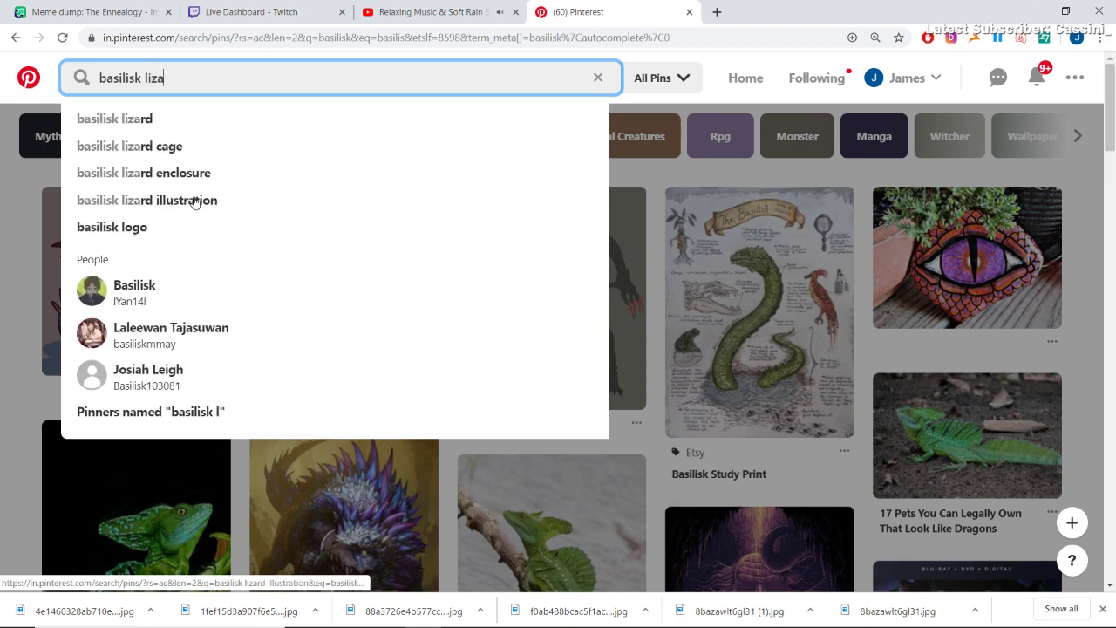
{"action": "type", "text": "rd"}
{"action": "key", "text": "Return"}
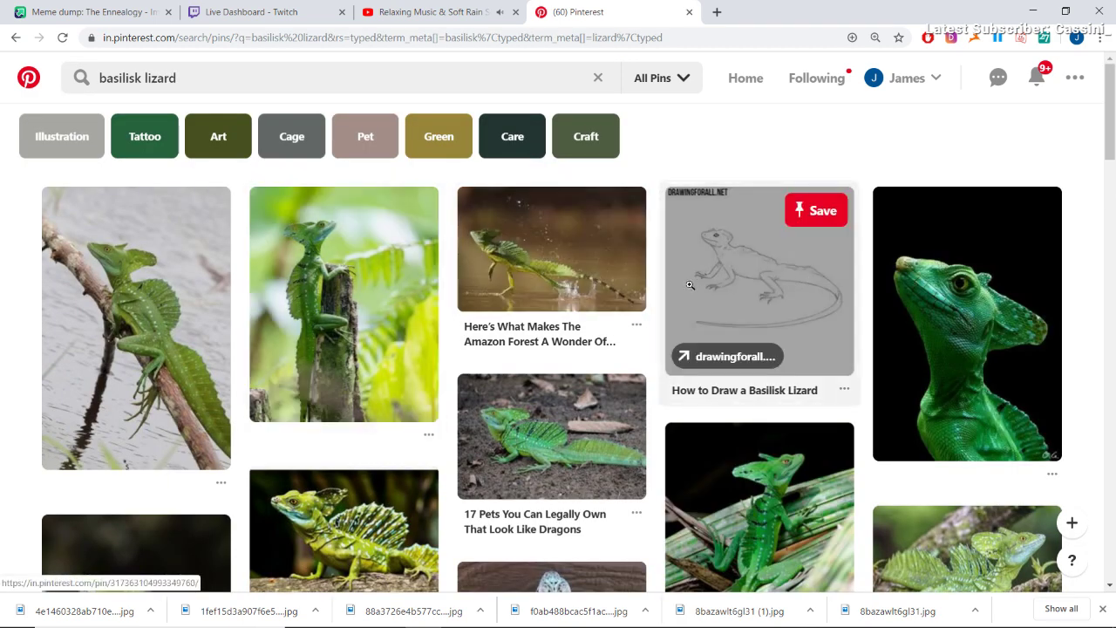
{"action": "scroll", "coordinate": [549, 262], "scroll_direction": "down", "scroll_amount": 3}
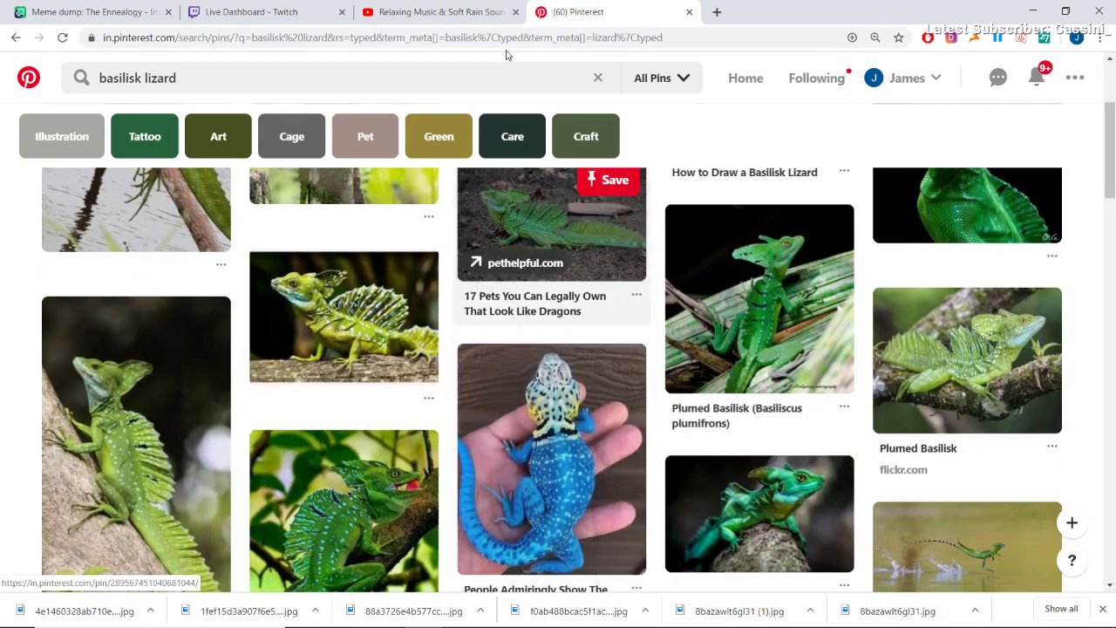
- Switch to YouTube, resume the relaxing music and soft rain video, and return to the Pinterest results
{"action": "left_click", "coordinate": [471, 13]}
{"action": "left_click", "coordinate": [518, 237]}
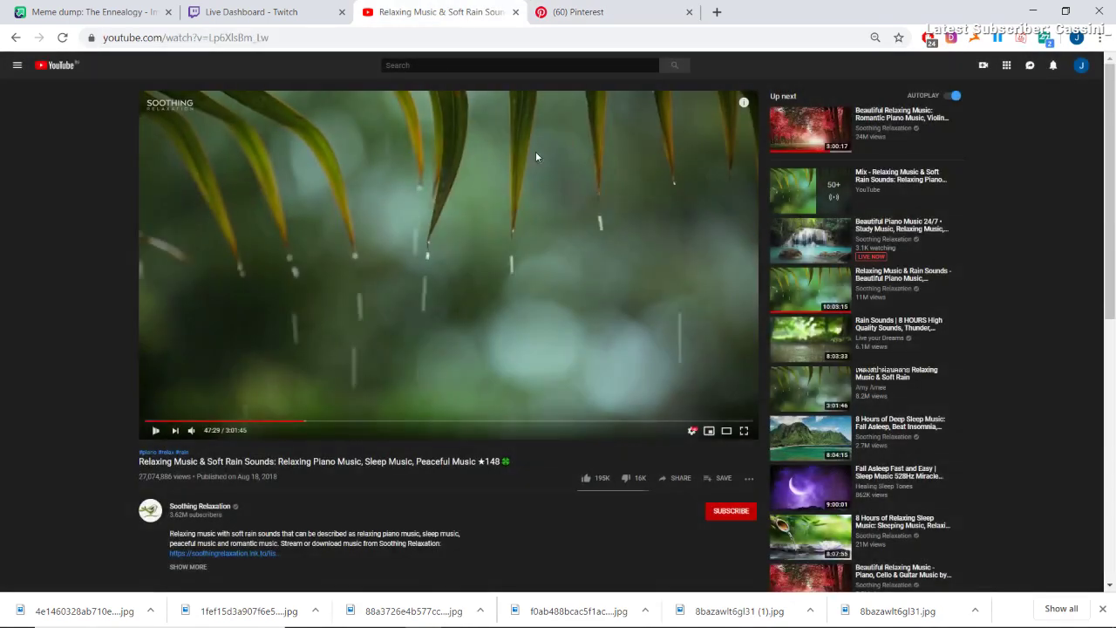
{"action": "key", "text": "ctrl+Tab"}
- Look through the basilisk lizard results for a suitable reptile reference
{"action": "scroll", "coordinate": [366, 375], "scroll_direction": "down", "scroll_amount": 5}
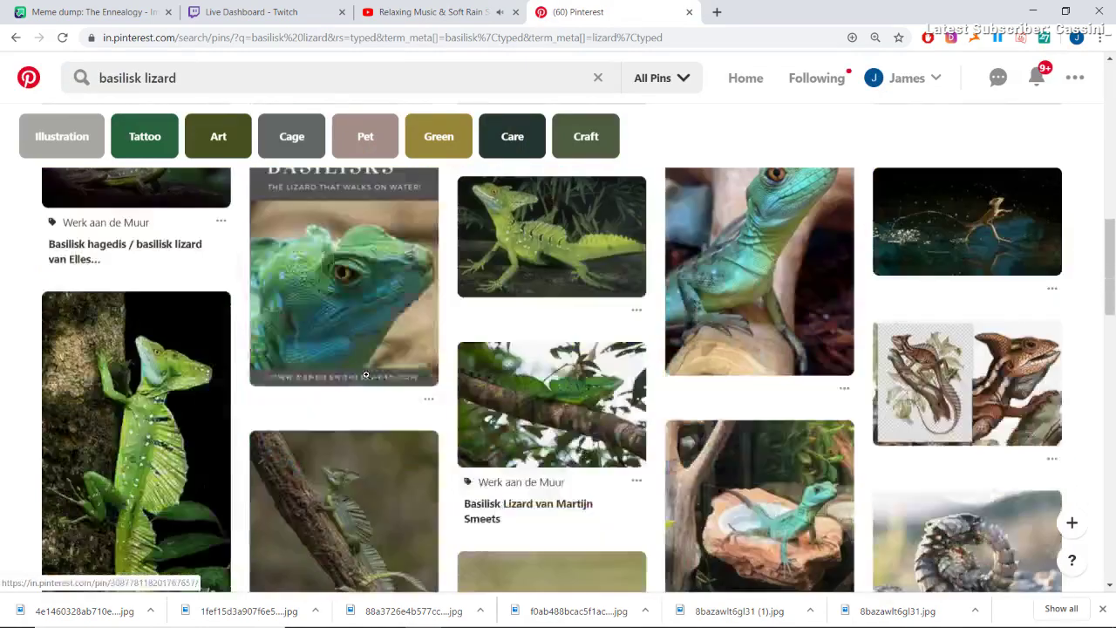
{"action": "scroll", "coordinate": [366, 375], "scroll_direction": "down", "scroll_amount": 4}
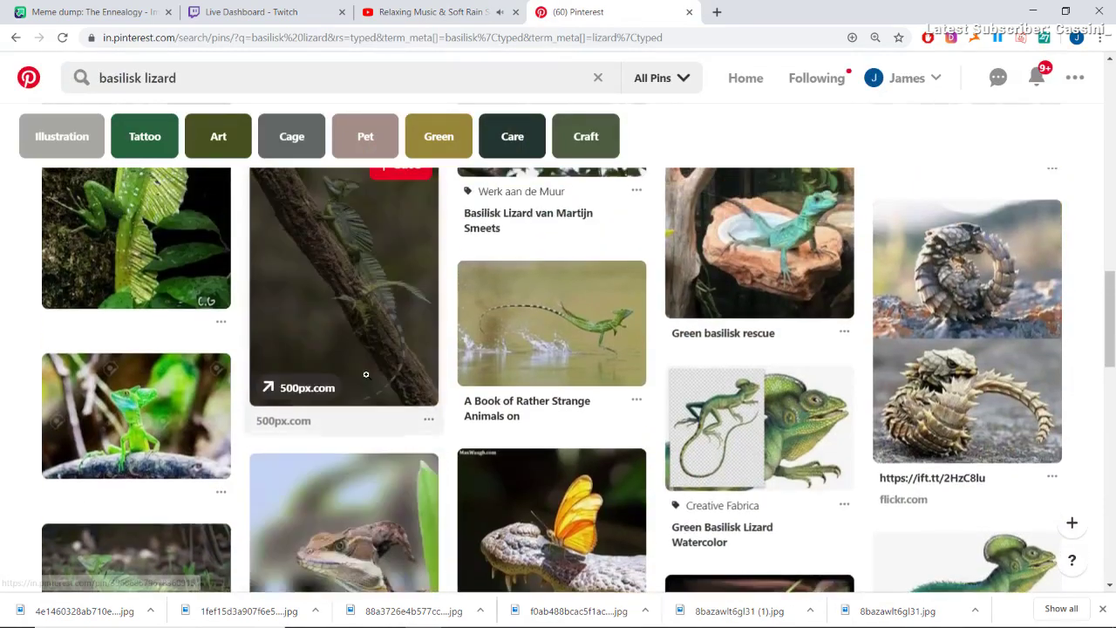
{"action": "scroll", "coordinate": [365, 375], "scroll_direction": "down", "scroll_amount": 7}
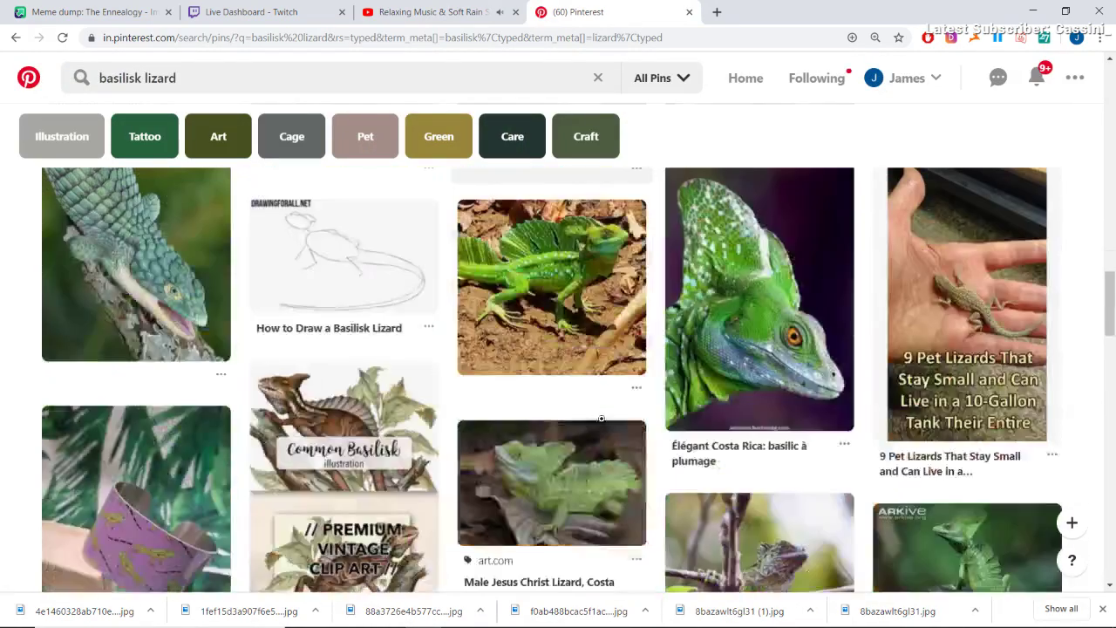
{"action": "left_click_drag", "start_coordinate": [1110, 304], "coordinate": [1105, 88]}
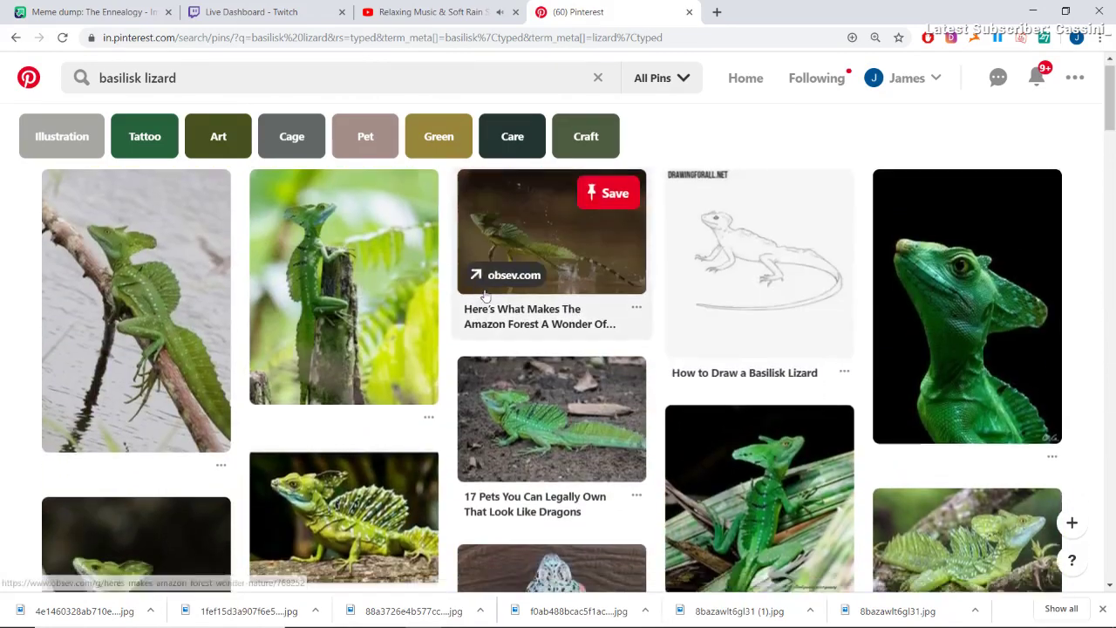
- Open the spiny-crested green basilisk pin and, from its related pins, save the photo of a basilisk running over water as a JPEG
{"action": "scroll", "coordinate": [319, 346], "scroll_direction": "down", "scroll_amount": 1}
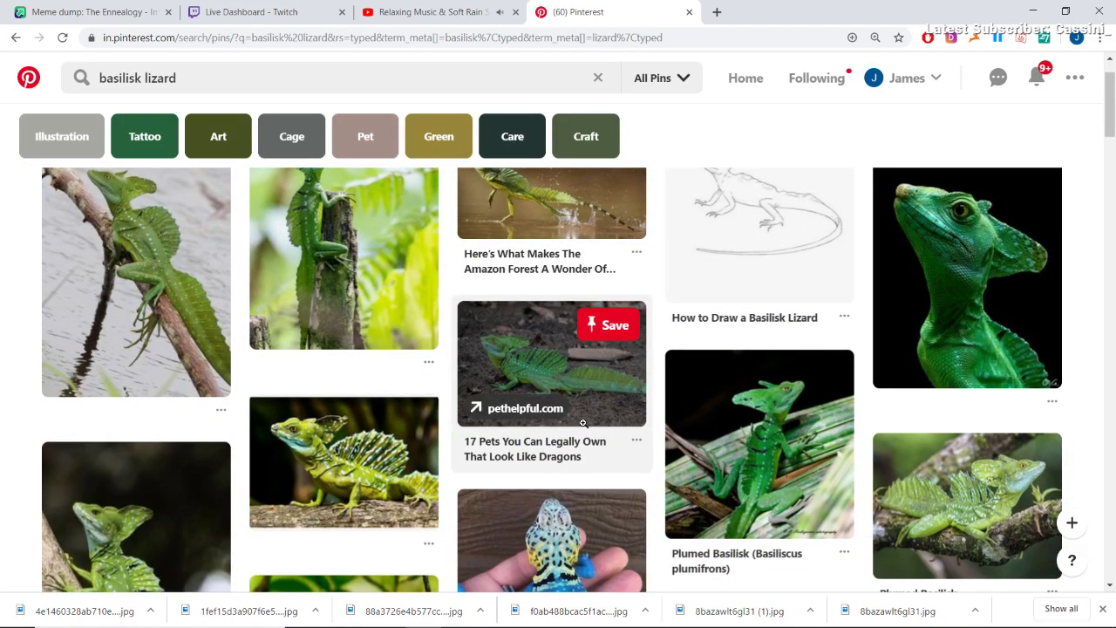
{"action": "left_click", "coordinate": [343, 463]}
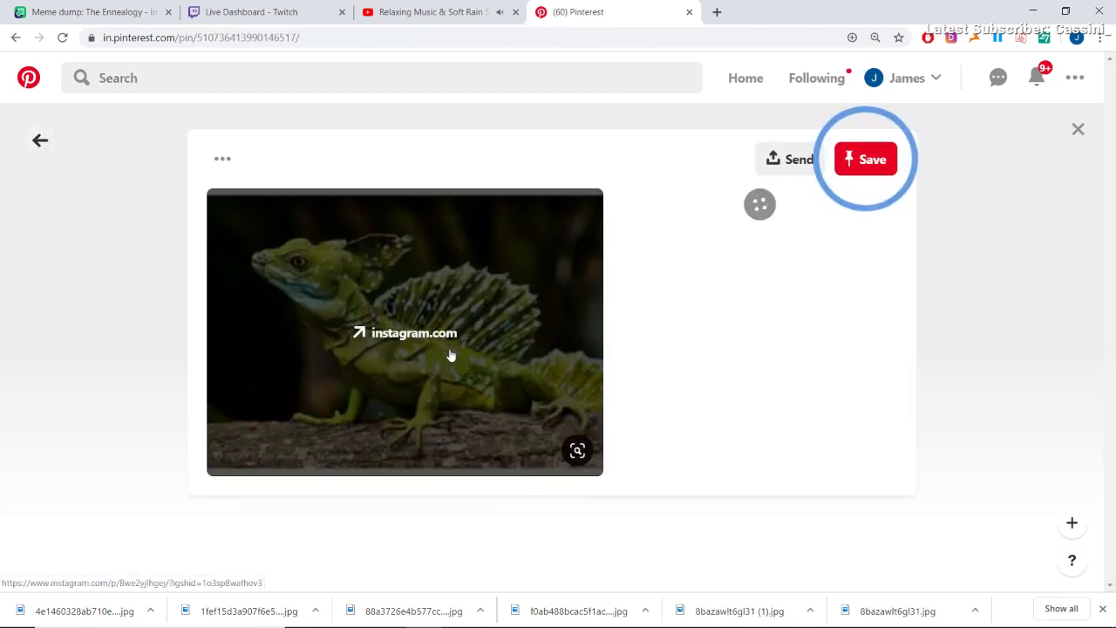
{"action": "scroll", "coordinate": [588, 356], "scroll_direction": "down", "scroll_amount": 3}
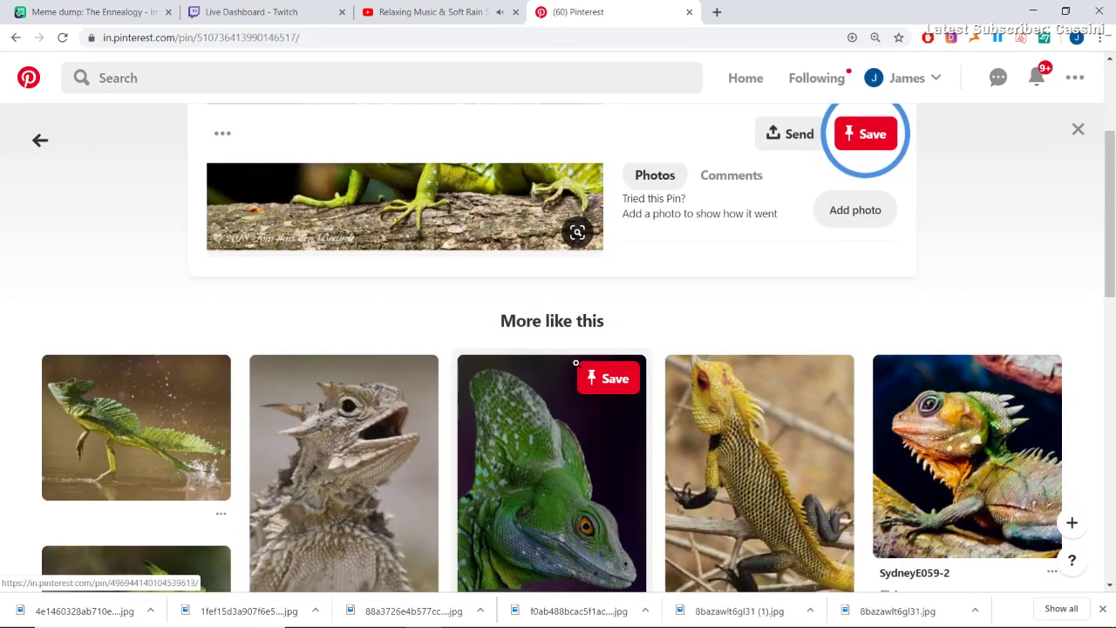
{"action": "scroll", "coordinate": [576, 368], "scroll_direction": "down", "scroll_amount": 3}
{"action": "scroll", "coordinate": [144, 287], "scroll_direction": "up", "scroll_amount": 1}
{"action": "left_click", "coordinate": [143, 261]}
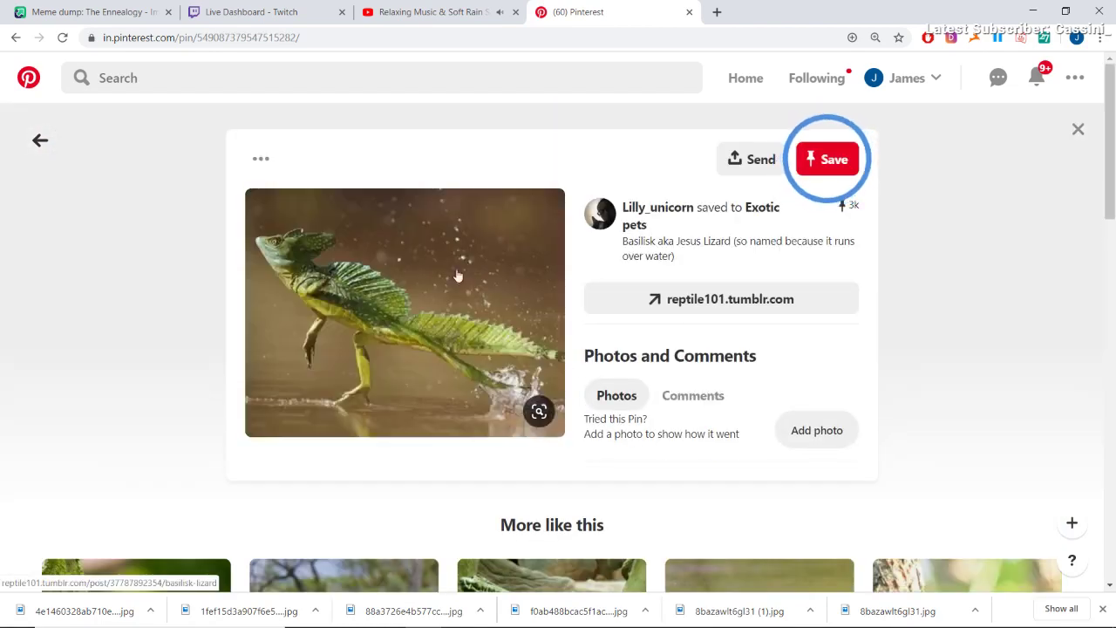
{"action": "right_click", "coordinate": [443, 267]}
{"action": "left_click", "coordinate": [505, 395]}
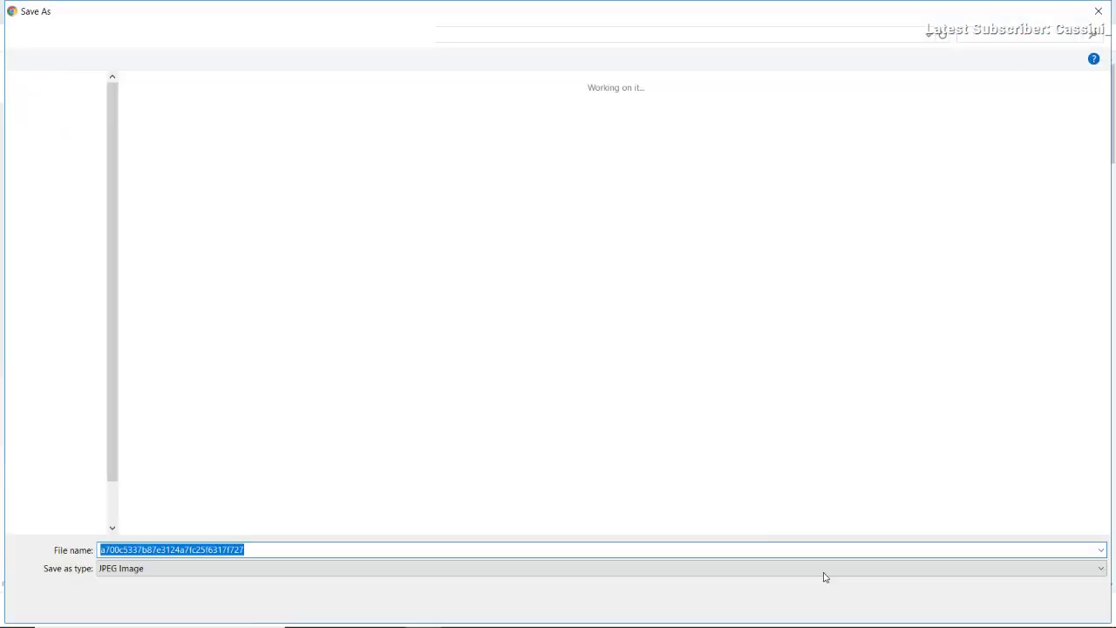
{"action": "left_click", "coordinate": [992, 602]}
- Open the related "Frill-necked Lizard, Chlamydosaurus kingii" pin and save its image as a JPEG in the tetra folder
{"action": "scroll", "coordinate": [545, 524], "scroll_direction": "down", "scroll_amount": 6}
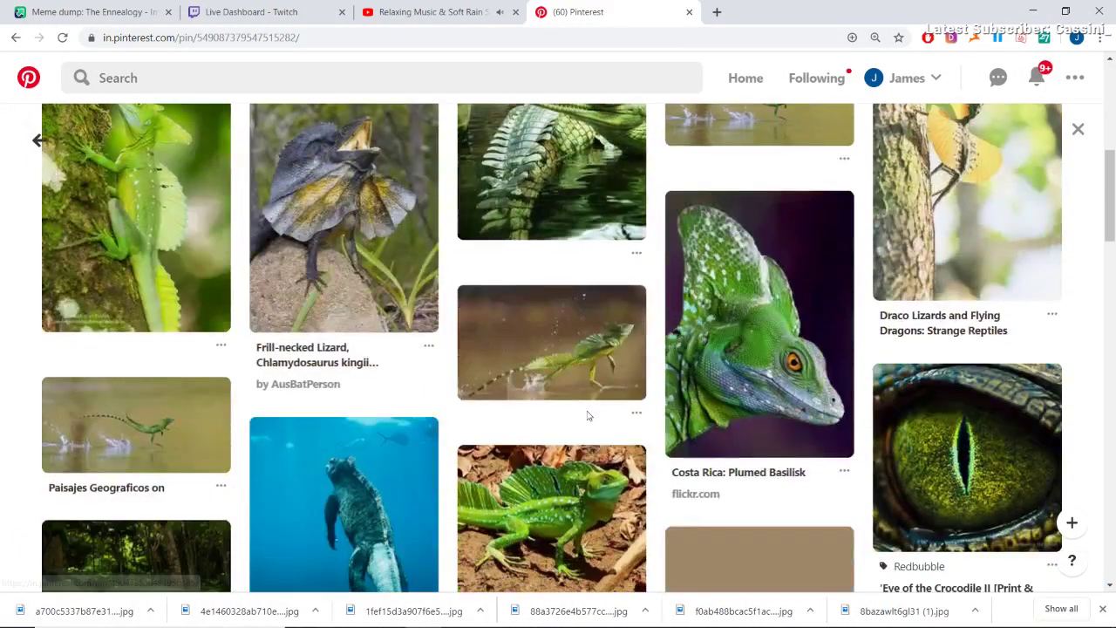
{"action": "left_click", "coordinate": [398, 358]}
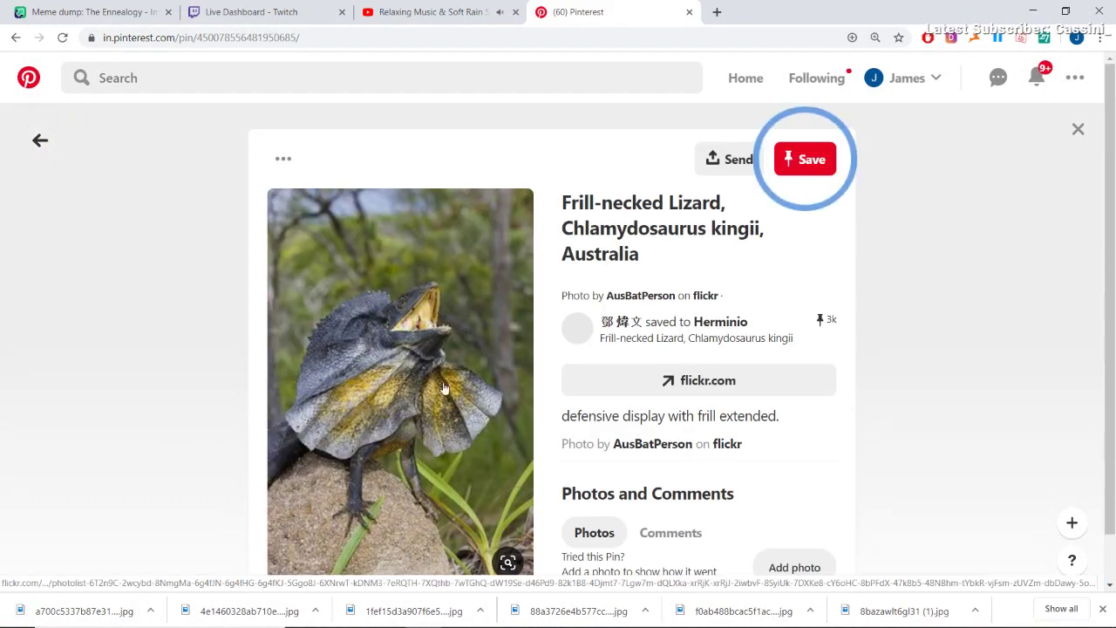
{"action": "right_click", "coordinate": [423, 314]}
{"action": "right_click", "coordinate": [387, 352]}
{"action": "right_click", "coordinate": [387, 425]}
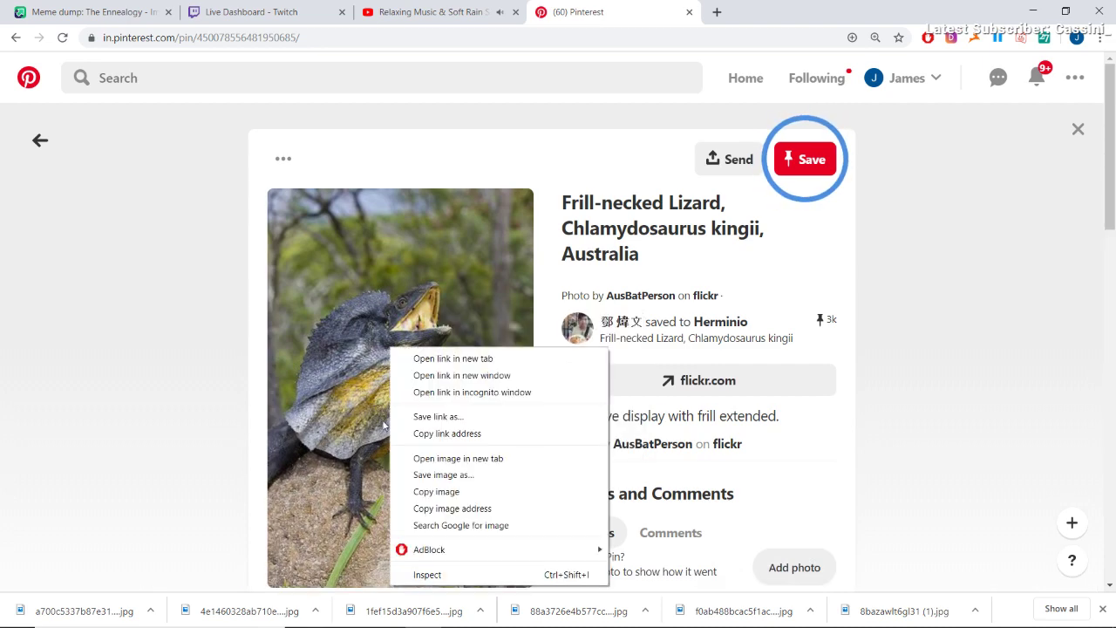
{"action": "left_click", "coordinate": [455, 476]}
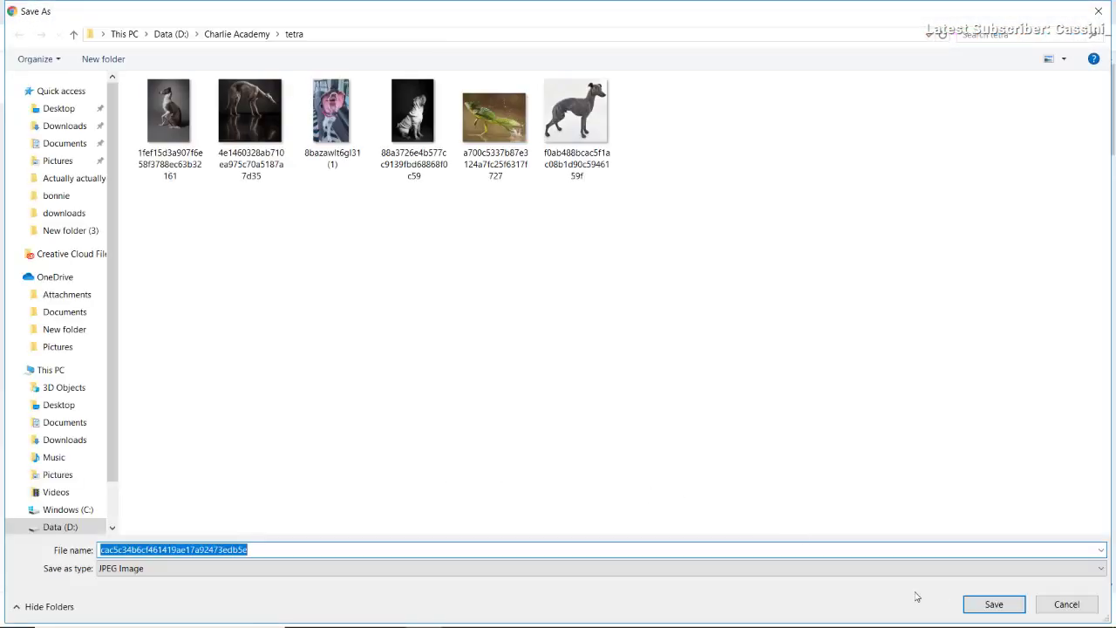
{"action": "left_click", "coordinate": [994, 605]}
- From the related pins, open "Top 10 Weirdest Animals In The World" and save its frilled lizard image in the tetra folder
{"action": "scroll", "coordinate": [357, 253], "scroll_direction": "down", "scroll_amount": 2}
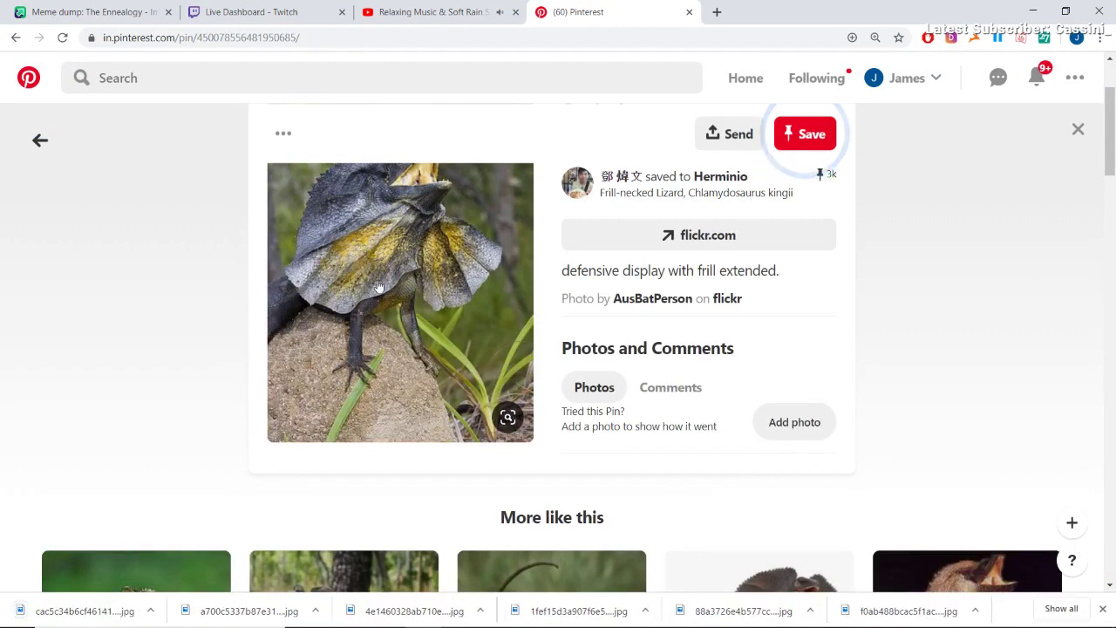
{"action": "scroll", "coordinate": [378, 287], "scroll_direction": "down", "scroll_amount": 3}
{"action": "scroll", "coordinate": [319, 332], "scroll_direction": "down", "scroll_amount": 2}
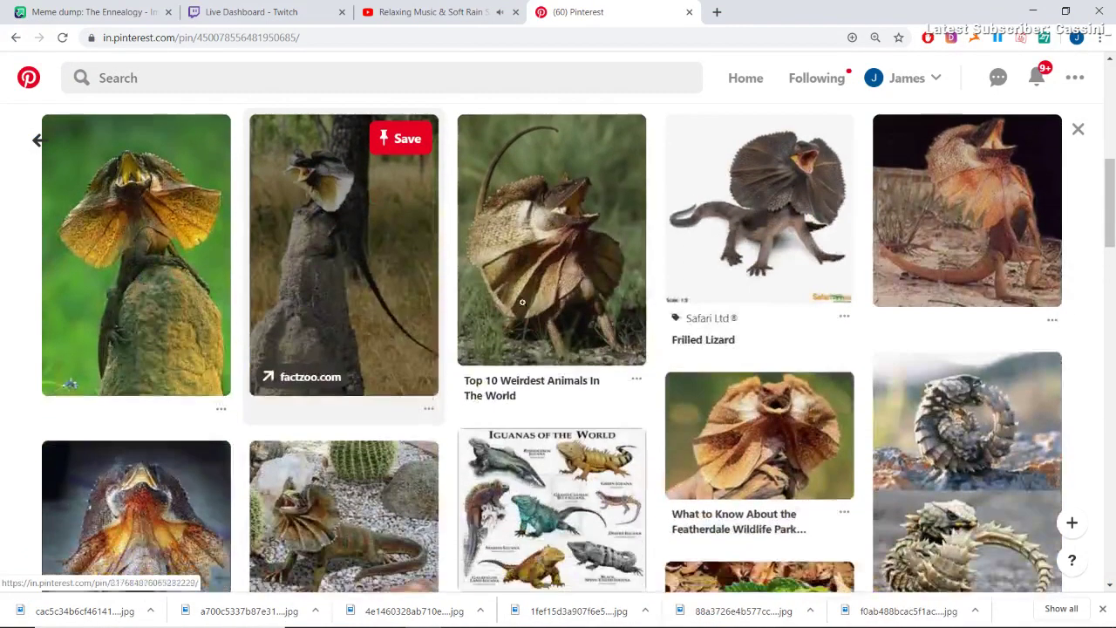
{"action": "left_click", "coordinate": [463, 298]}
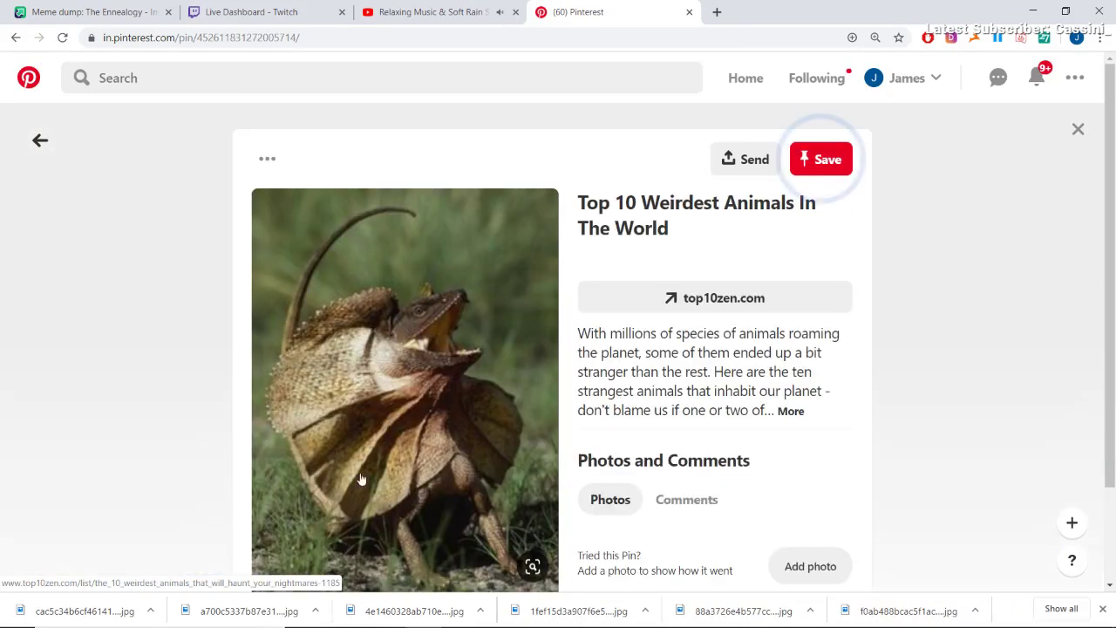
{"action": "right_click", "coordinate": [376, 280]}
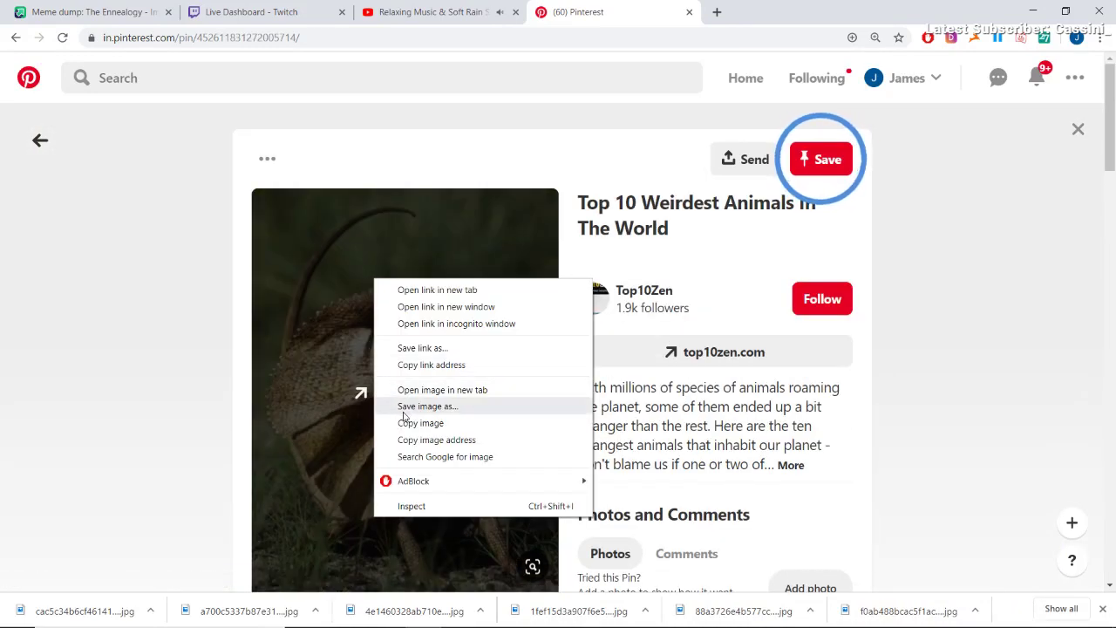
{"action": "left_click", "coordinate": [403, 408]}
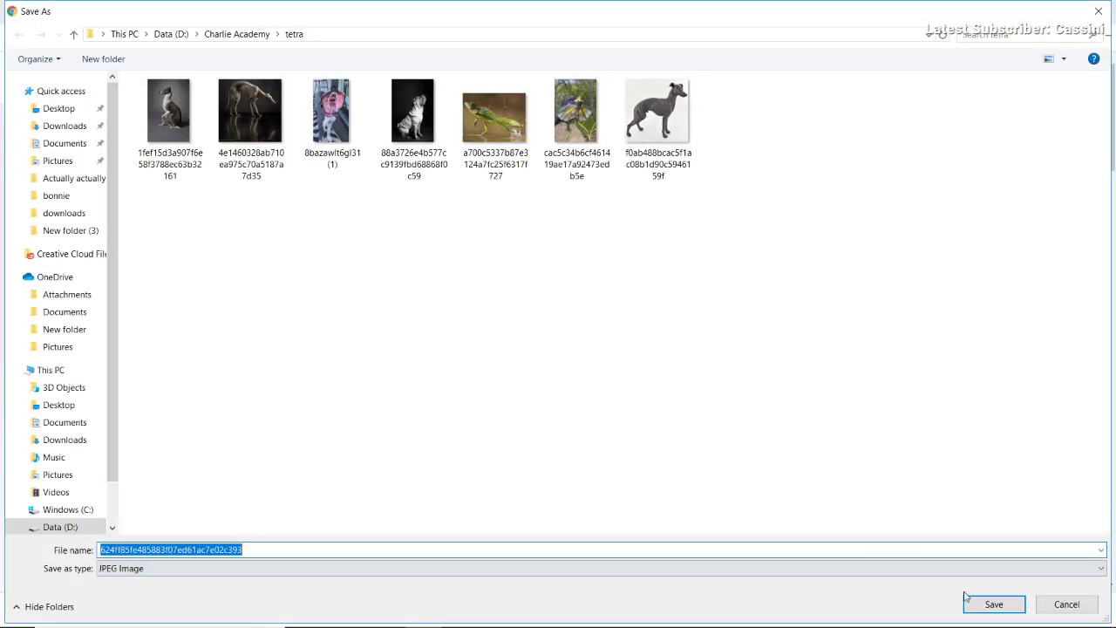
{"action": "left_click", "coordinate": [990, 603]}
- Find the related aboutanimals.com pin of the calm frilled lizard with folded frill and save its image in the tetra folder
{"action": "left_click_drag", "start_coordinate": [1112, 105], "coordinate": [1092, 275]}
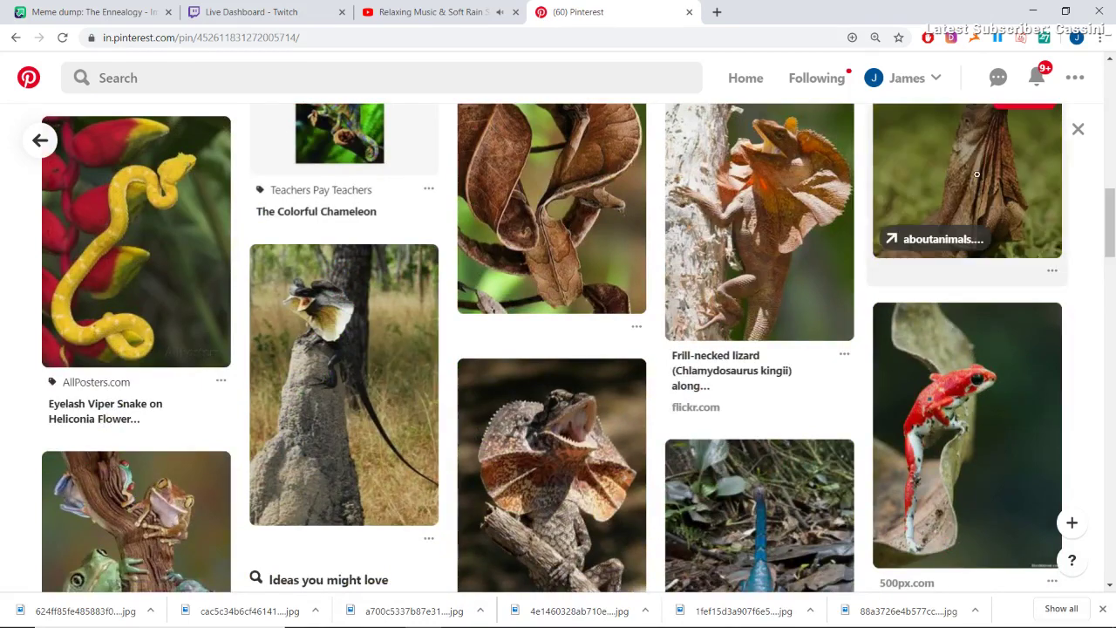
{"action": "left_click", "coordinate": [881, 253]}
{"action": "scroll", "coordinate": [538, 481], "scroll_direction": "down", "scroll_amount": 5}
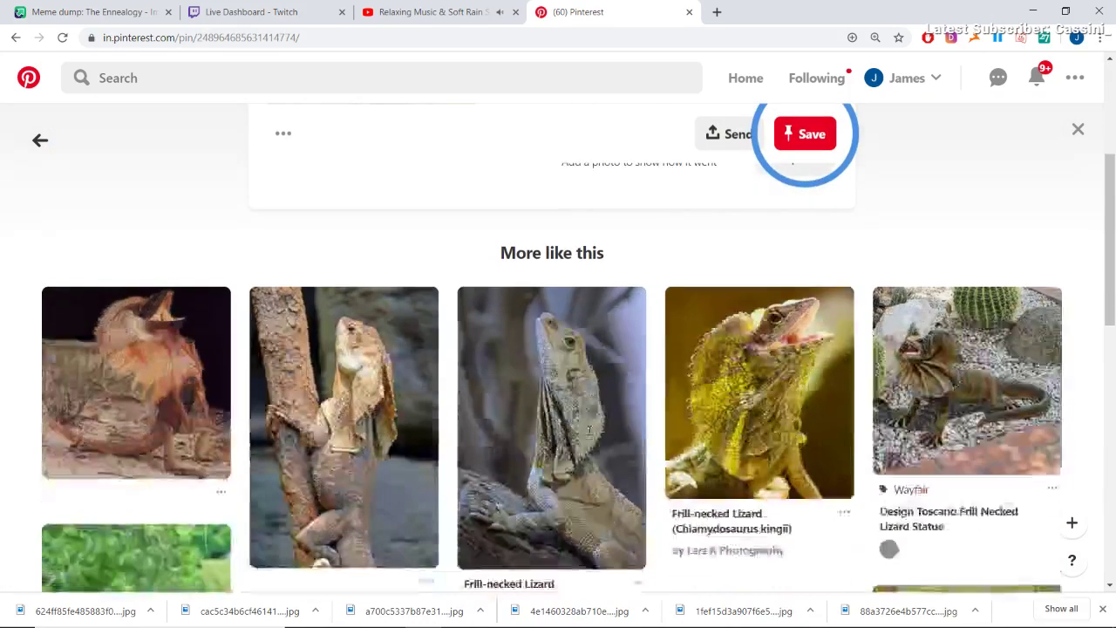
{"action": "scroll", "coordinate": [489, 262], "scroll_direction": "up", "scroll_amount": 4}
{"action": "right_click", "coordinate": [422, 192]}
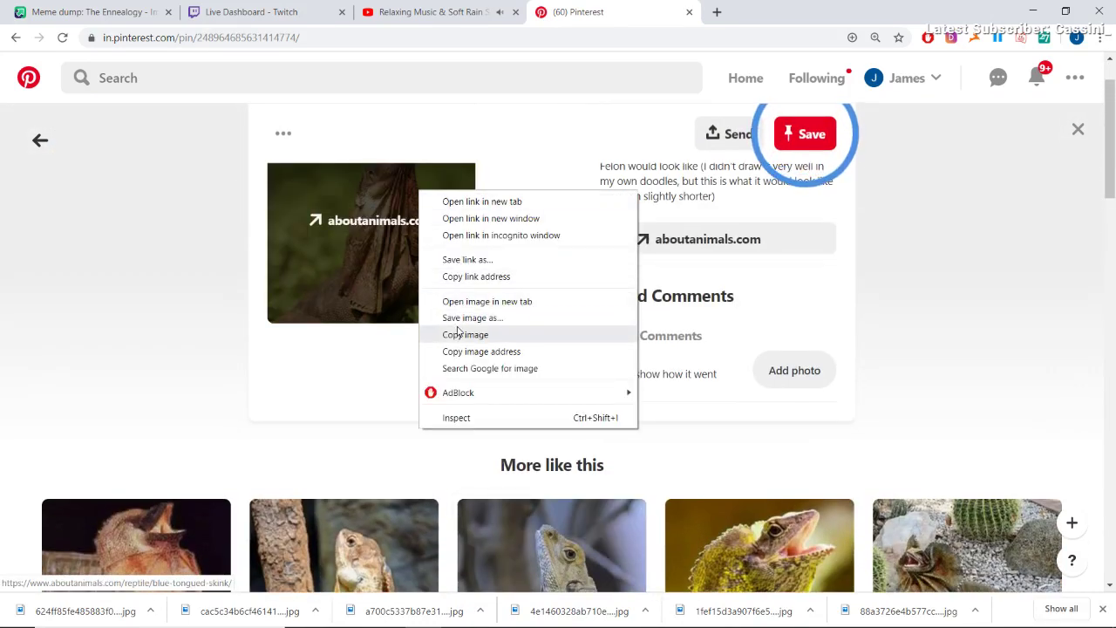
{"action": "left_click", "coordinate": [462, 318]}
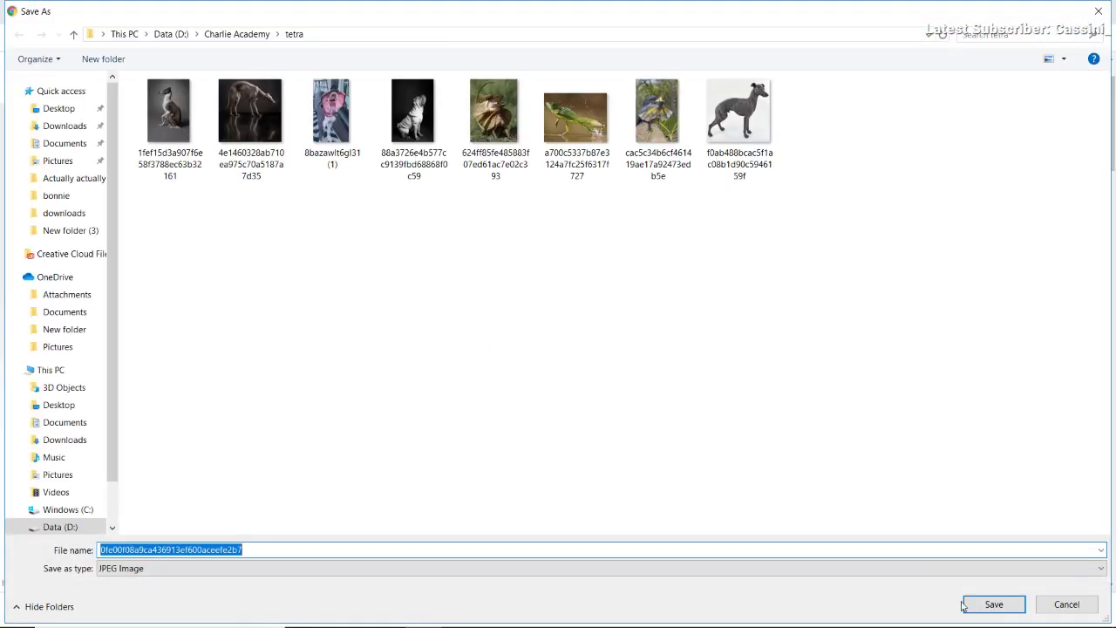
{"action": "left_click", "coordinate": [993, 604]}
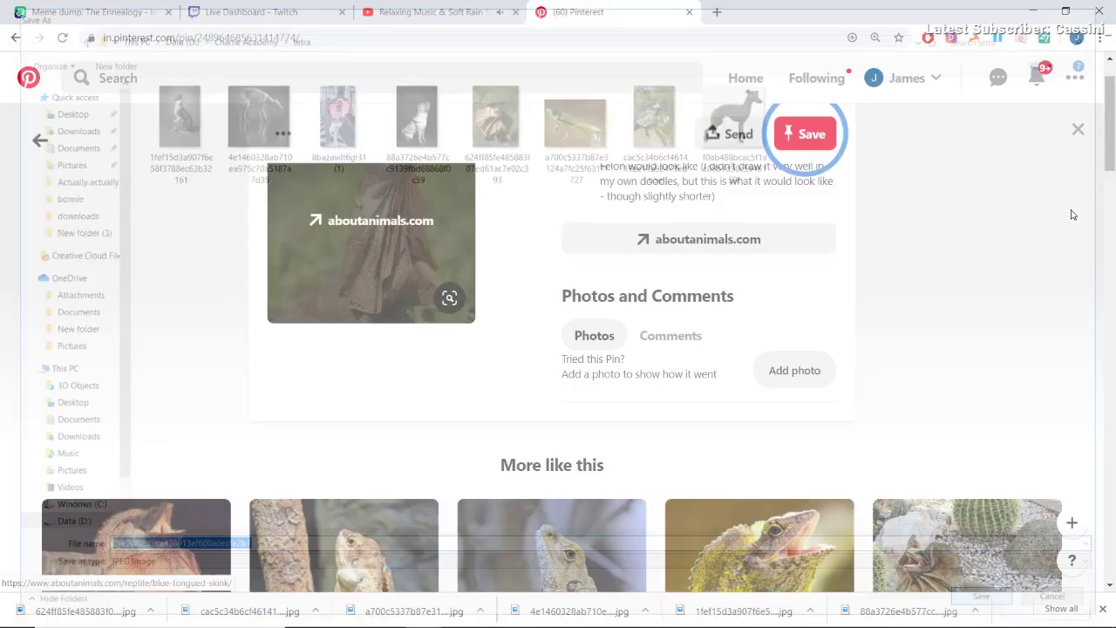
{"action": "scroll", "coordinate": [1114, 144], "scroll_direction": "down", "scroll_amount": 3}
{"action": "scroll", "coordinate": [1048, 129], "scroll_direction": "up", "scroll_amount": 4}
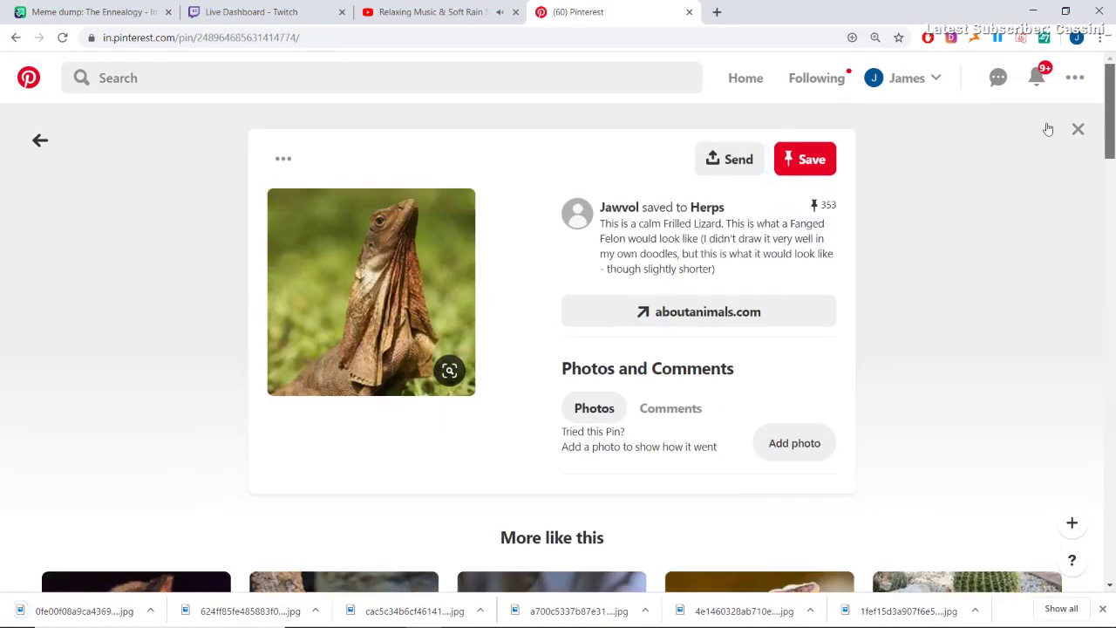
- Search Pinterest for "chimp teeth bare" and skim the results for a bared-teeth reference
{"action": "left_click", "coordinate": [278, 76]}
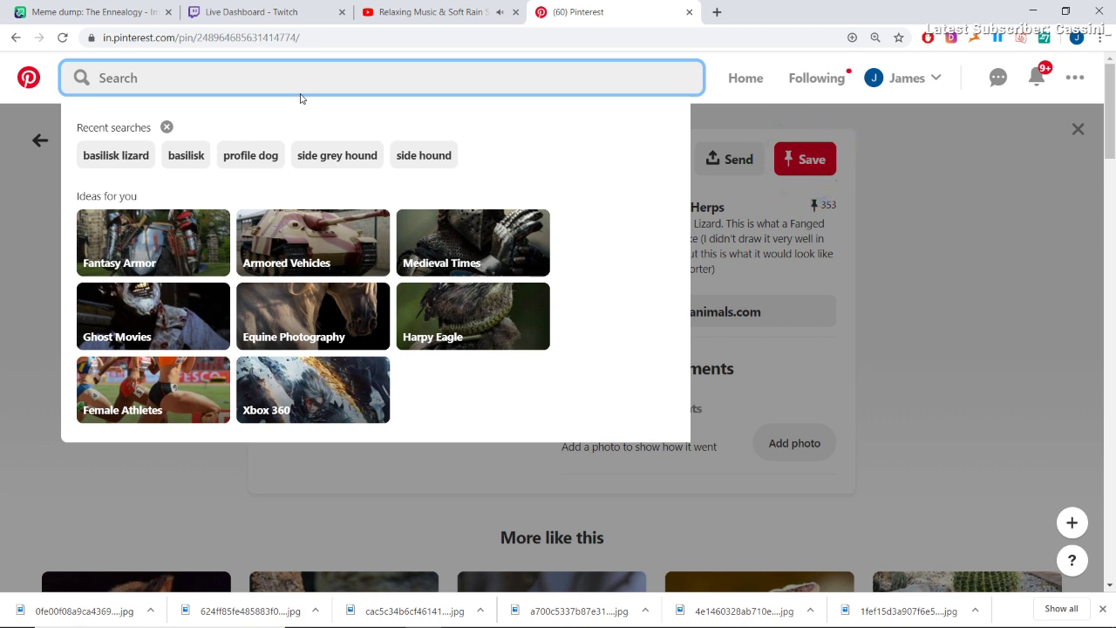
{"action": "type", "text": "chimp"}
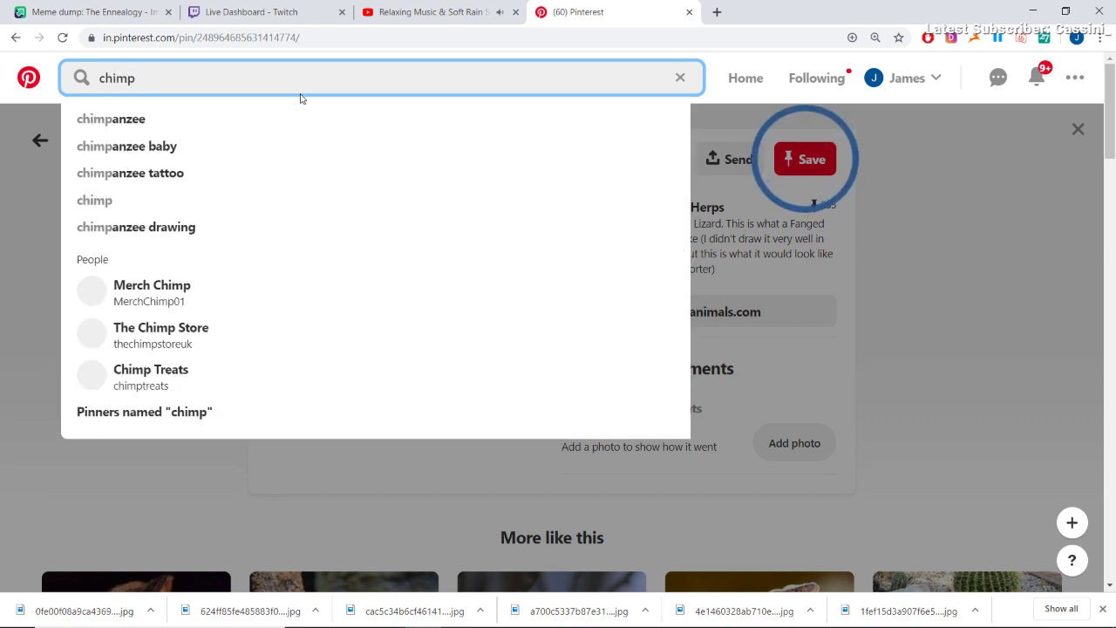
{"action": "type", "text": " bare"}
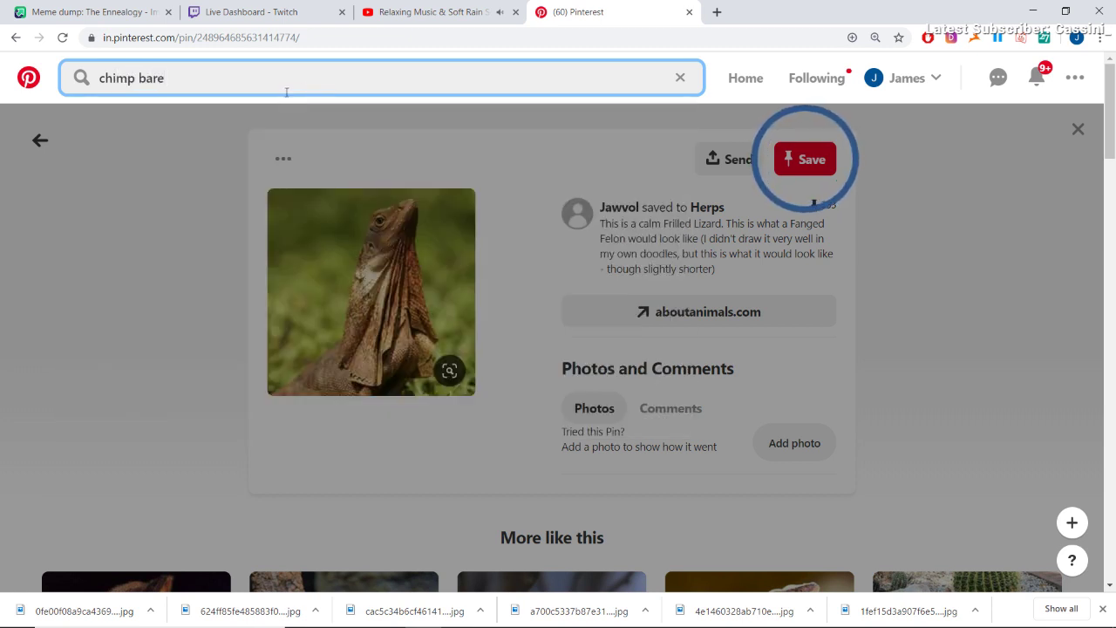
{"action": "key", "text": "BackSpace"}
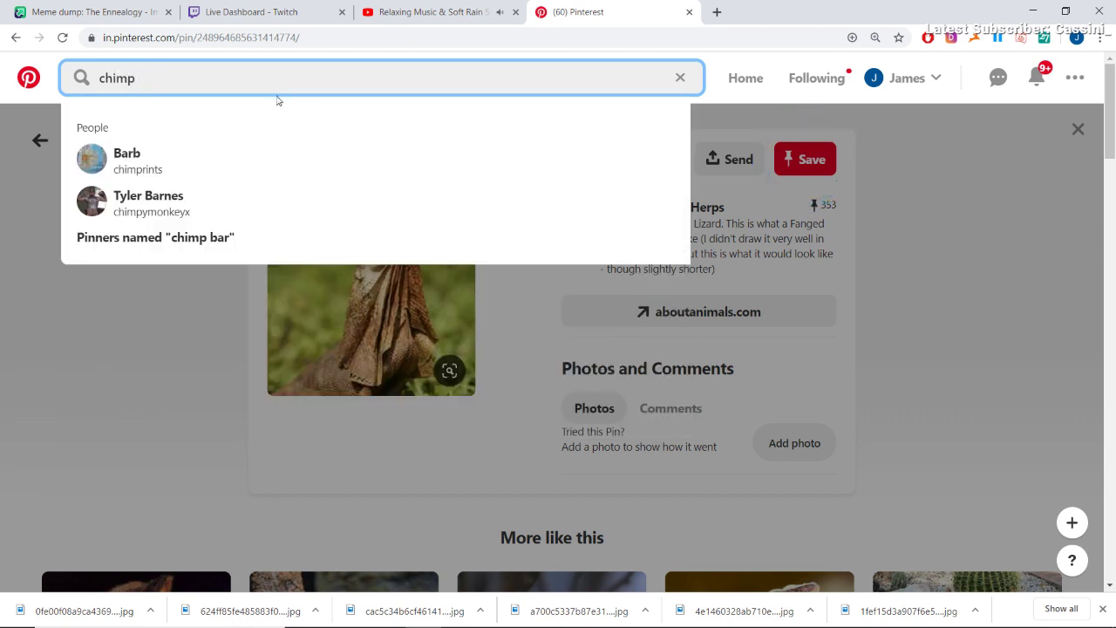
{"action": "type", "text": "teeth ba"}
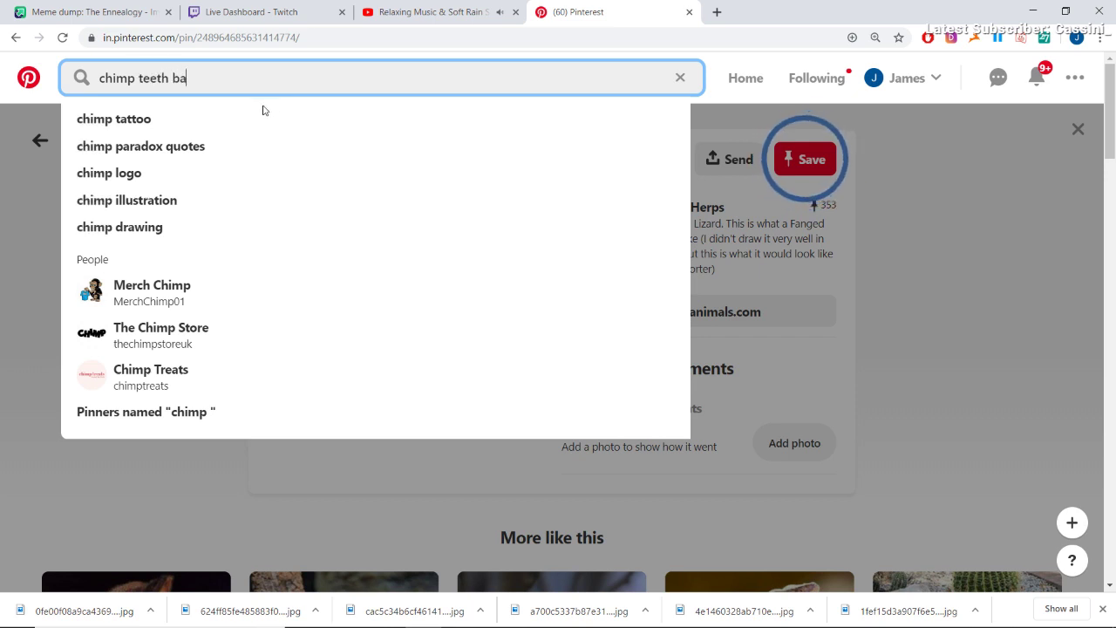
{"action": "type", "text": "re"}
{"action": "key", "text": "Return"}
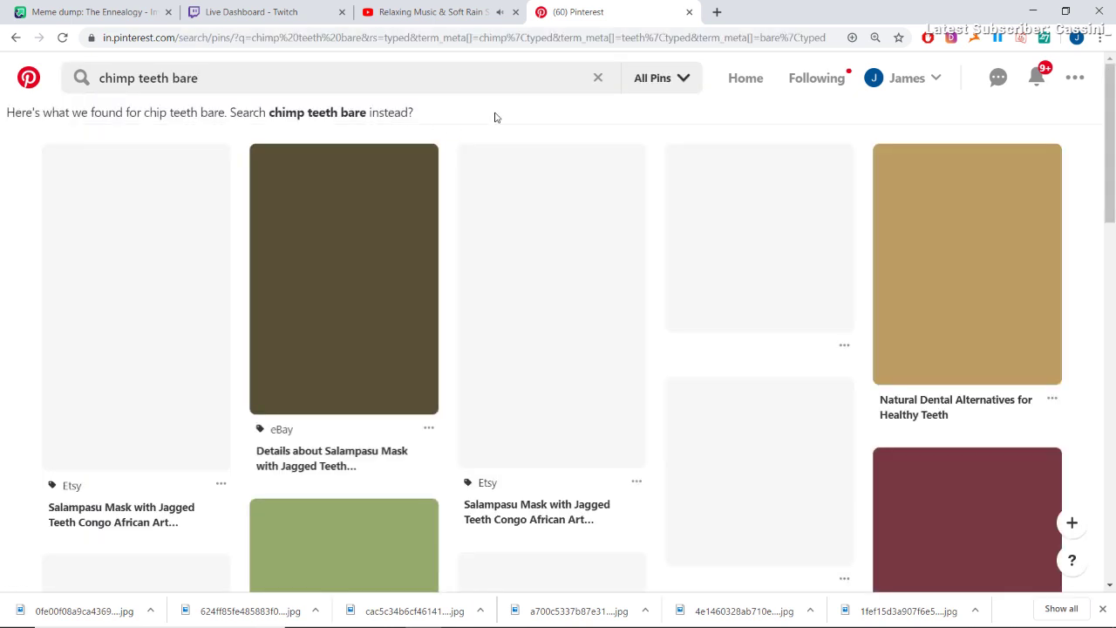
{"action": "scroll", "coordinate": [254, 201], "scroll_direction": "down", "scroll_amount": 3}
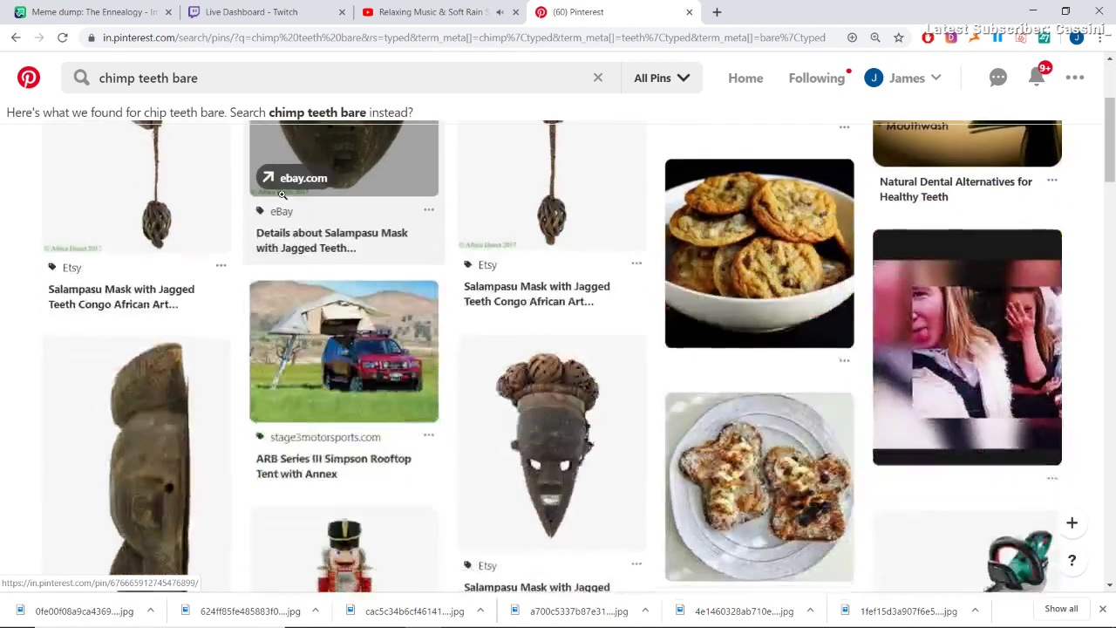
{"action": "scroll", "coordinate": [254, 201], "scroll_direction": "up", "scroll_amount": 3}
- Shorten the search to "chimp teeth" and replace it with a search for "monkey teeth"
{"action": "left_click", "coordinate": [206, 77]}
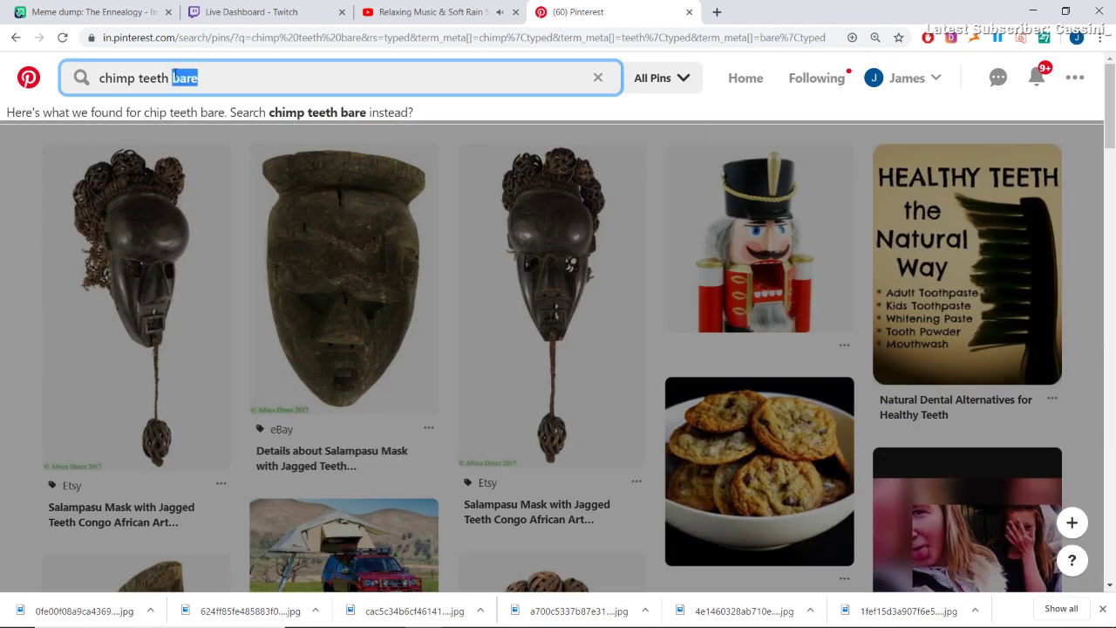
{"action": "key", "text": "Return"}
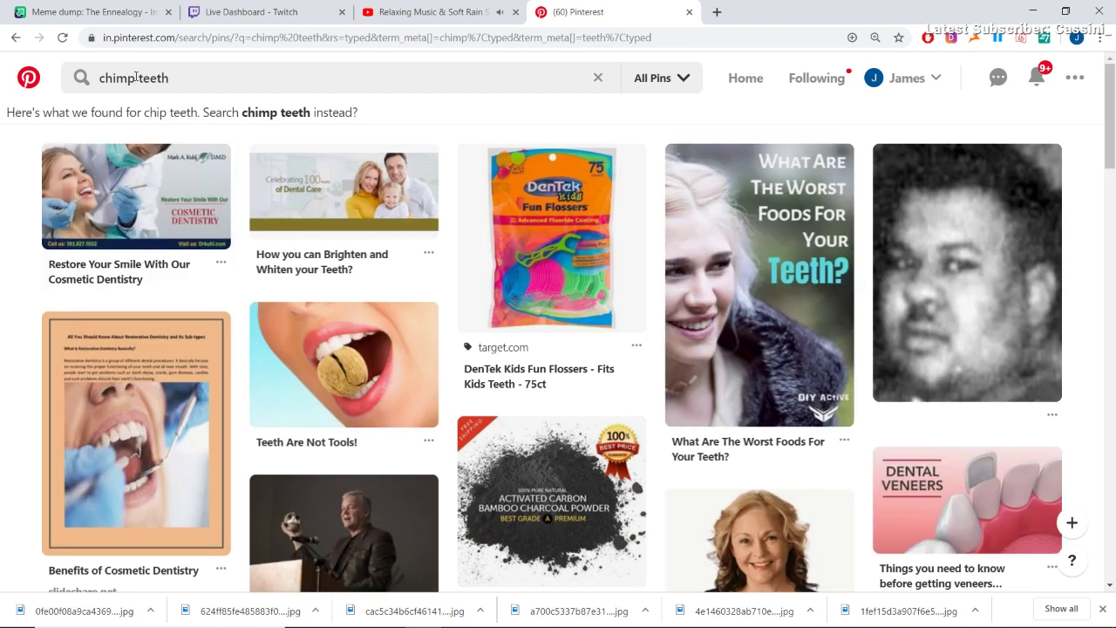
{"action": "double_click", "coordinate": [135, 77]}
{"action": "type", "text": "monkey"}
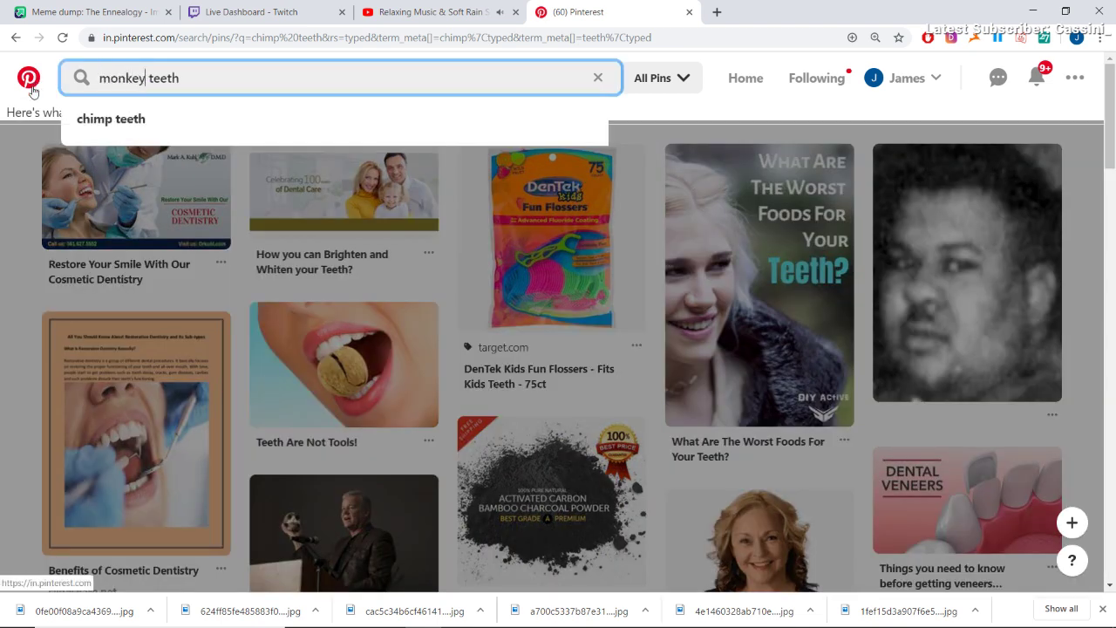
{"action": "key", "text": "Return"}
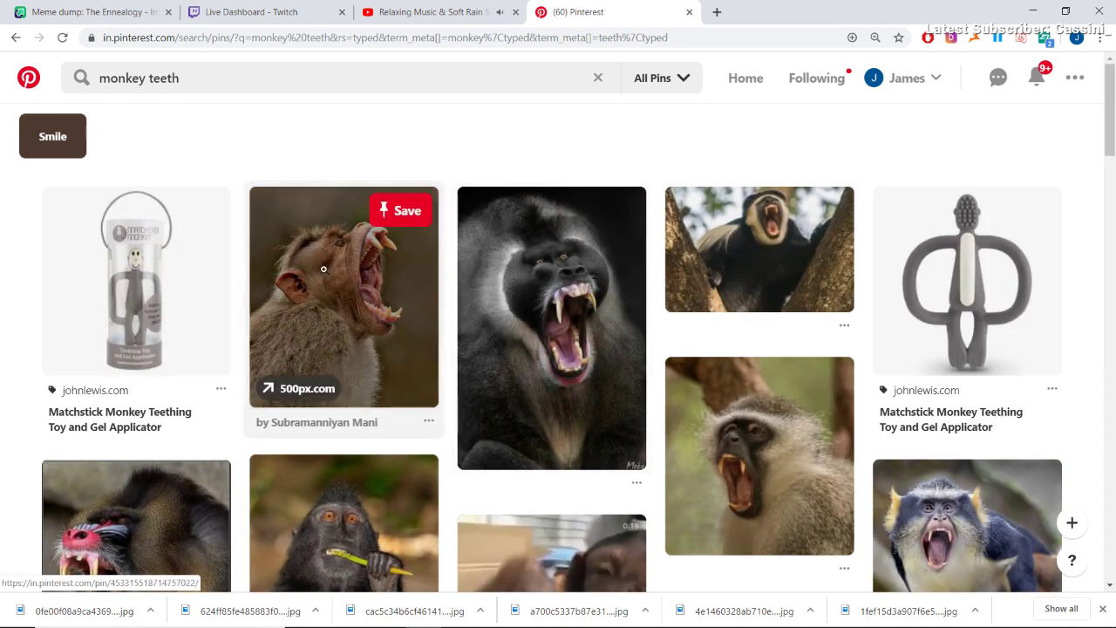
- From the "monkey teeth" results, open the 500px.com bonnet macaque pin with its mouth wide open and save its image in the tetra folder
{"action": "scroll", "coordinate": [383, 302], "scroll_direction": "down", "scroll_amount": 2}
{"action": "scroll", "coordinate": [388, 321], "scroll_direction": "up", "scroll_amount": 2}
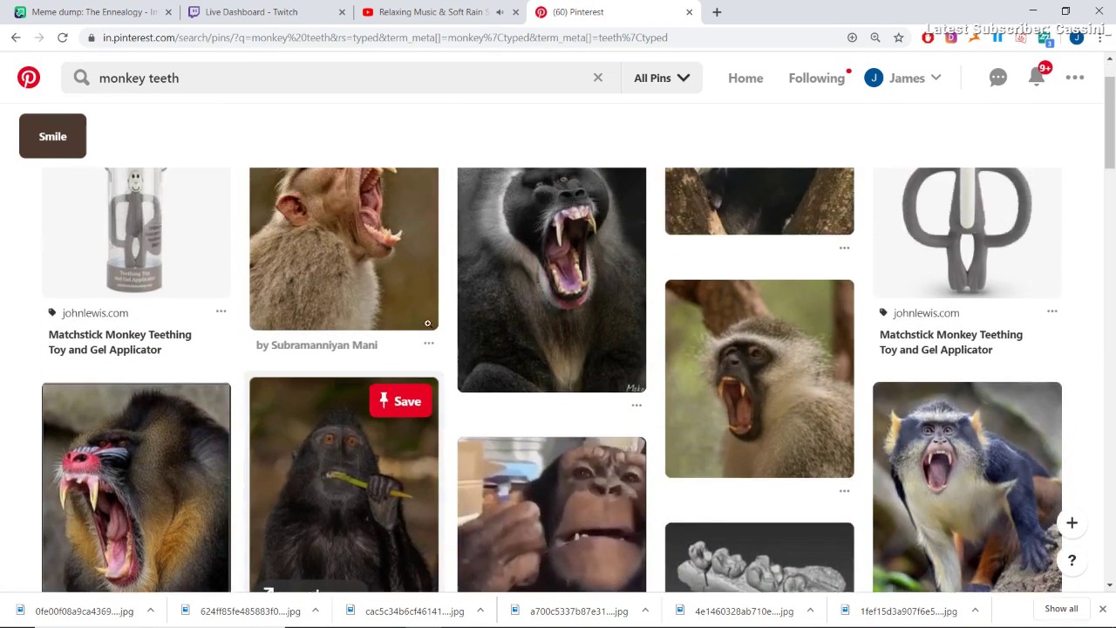
{"action": "left_click", "coordinate": [322, 369]}
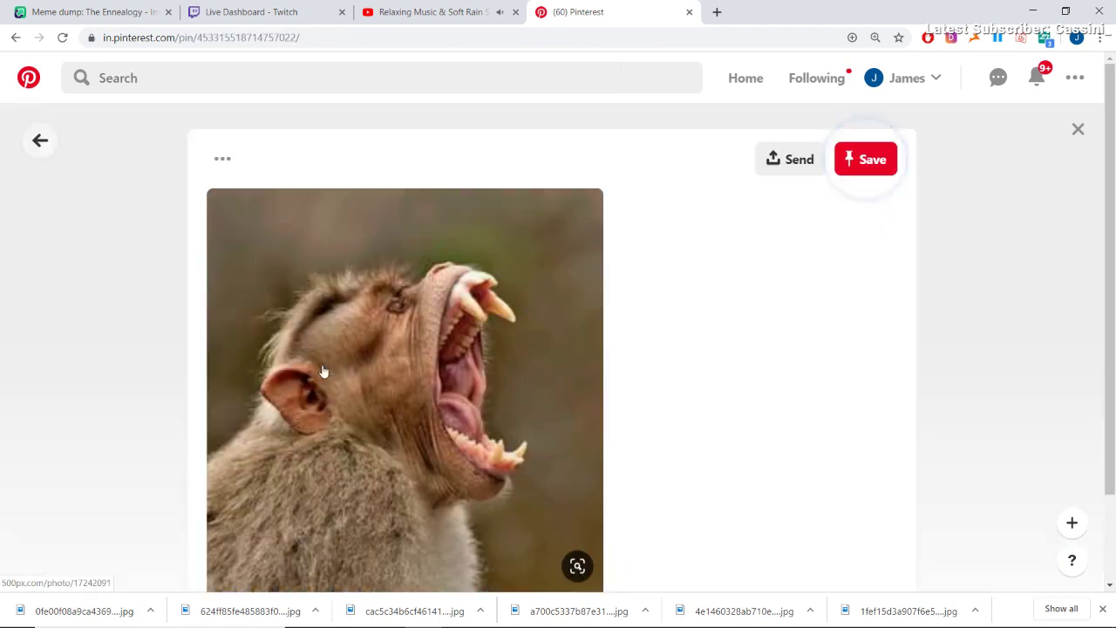
{"action": "right_click", "coordinate": [419, 323]}
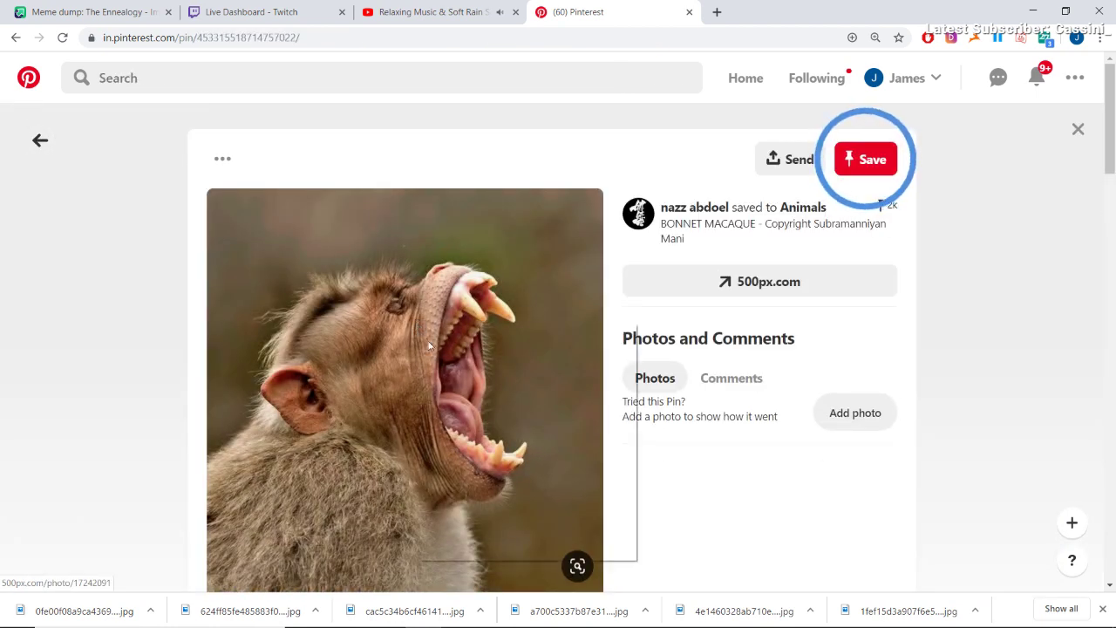
{"action": "left_click", "coordinate": [471, 450]}
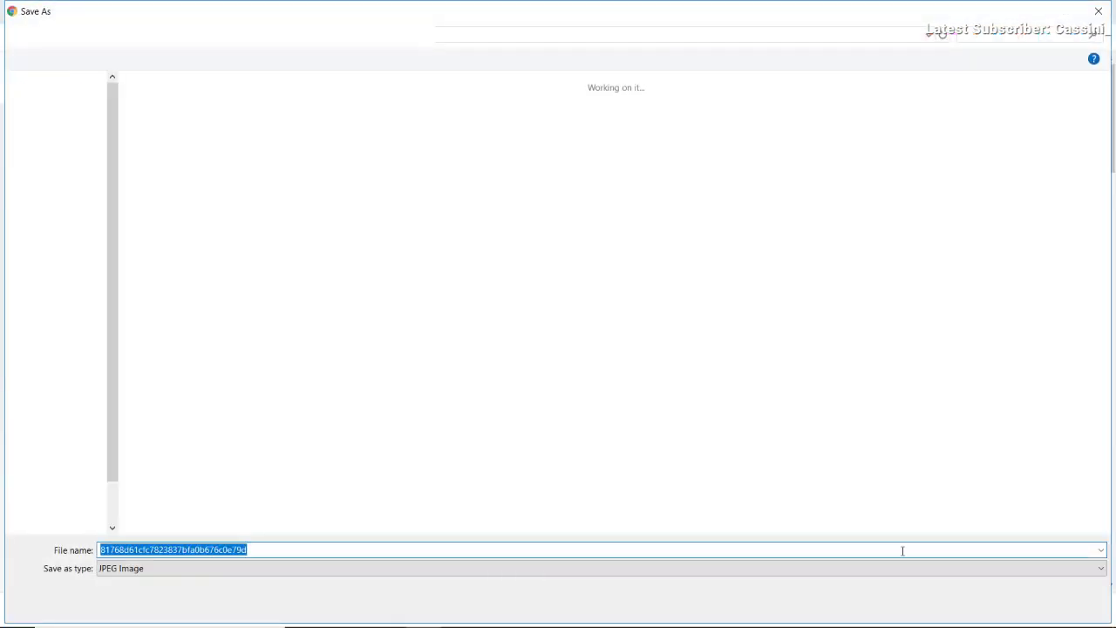
{"action": "left_click", "coordinate": [966, 603]}
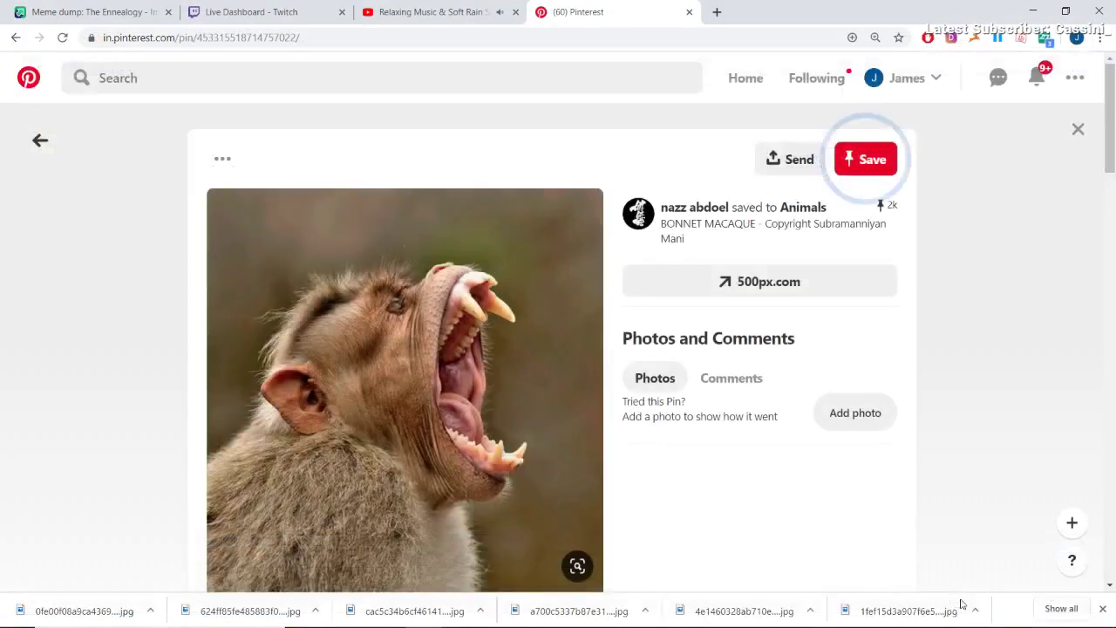
- From the related pins, open "Gelada Baboon, Semien Mountains - Ethiopia" with the flipped lip and save its image in the tetra folder
{"action": "scroll", "coordinate": [685, 523], "scroll_direction": "down", "scroll_amount": 10}
{"action": "scroll", "coordinate": [613, 399], "scroll_direction": "up", "scroll_amount": 1}
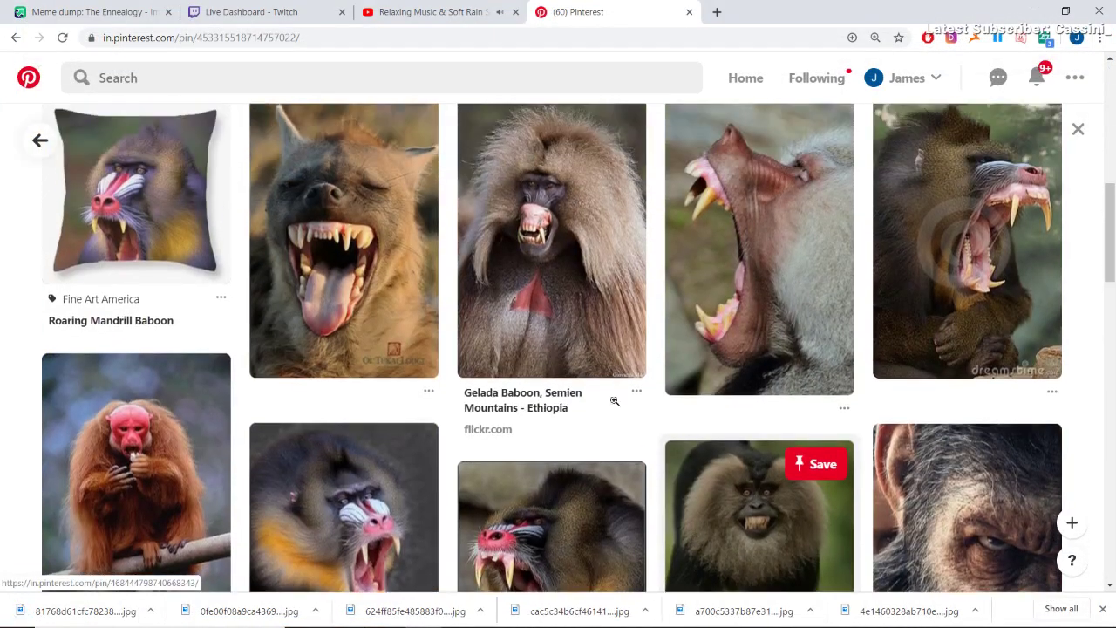
{"action": "left_click", "coordinate": [582, 243]}
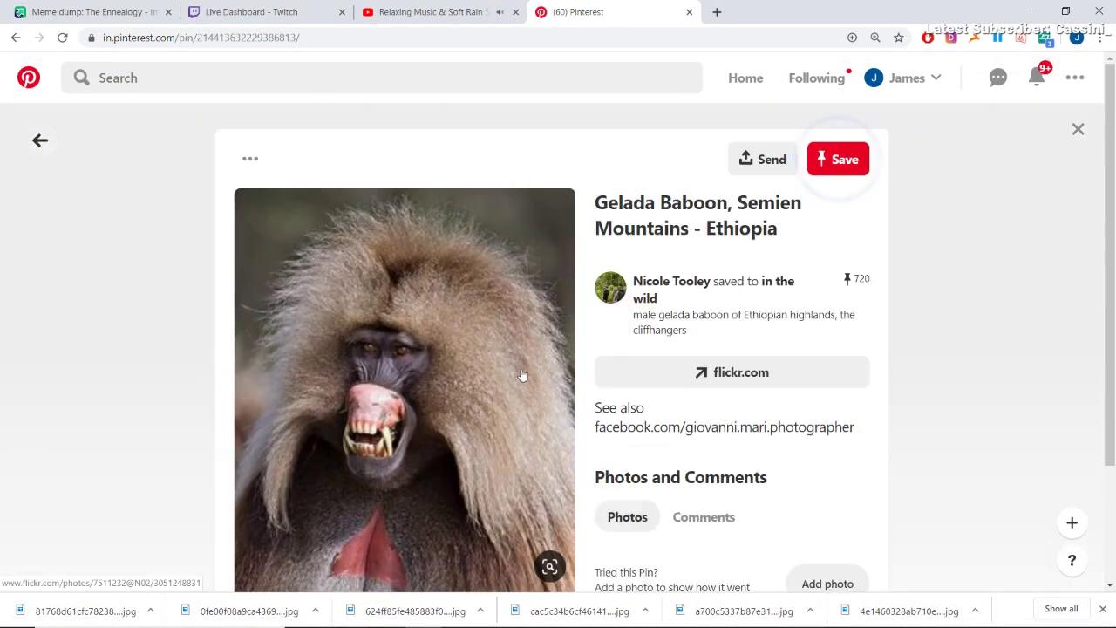
{"action": "scroll", "coordinate": [492, 389], "scroll_direction": "down", "scroll_amount": 2}
{"action": "scroll", "coordinate": [446, 261], "scroll_direction": "up", "scroll_amount": 1}
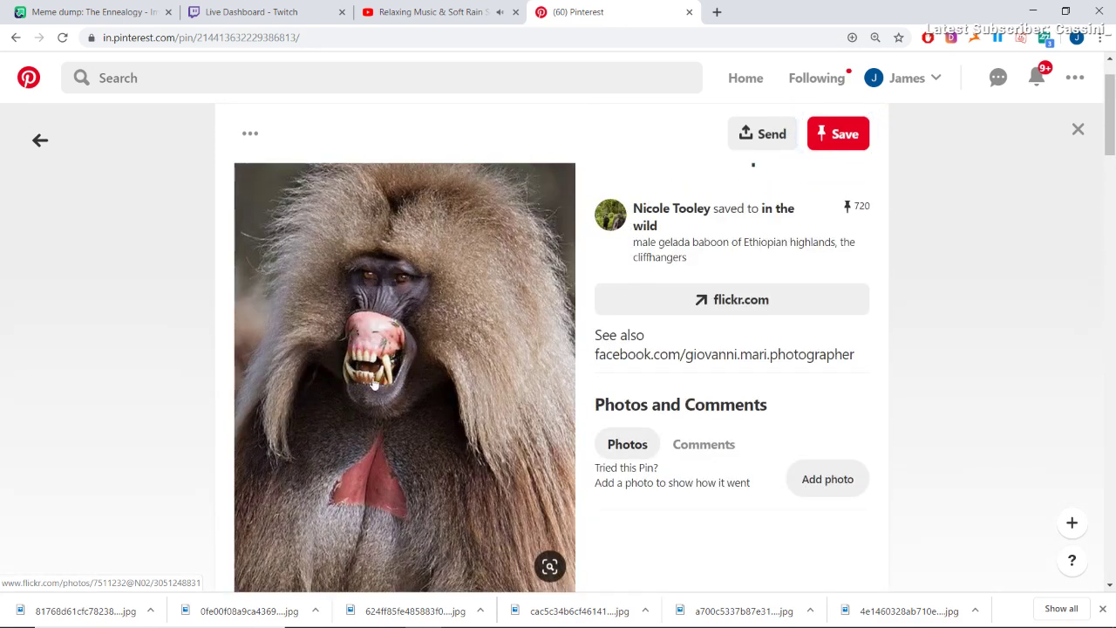
{"action": "right_click", "coordinate": [374, 384]}
{"action": "left_click", "coordinate": [433, 408]}
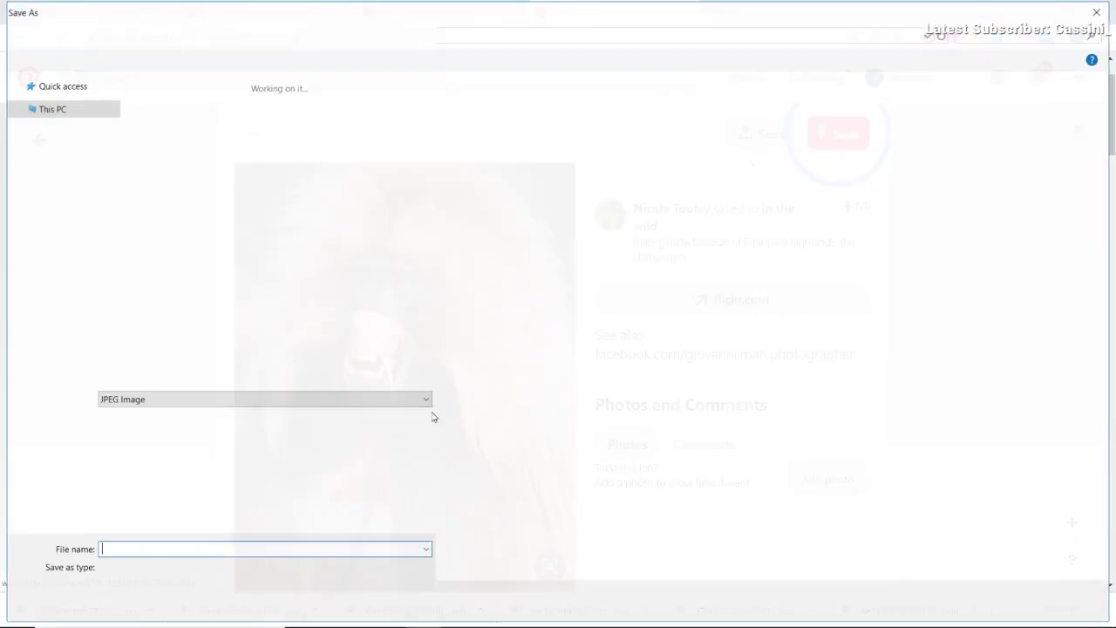
{"action": "left_click", "coordinate": [990, 610]}
- Look through the pins related to the gelada baboon for another primate baring its teeth
{"action": "scroll", "coordinate": [538, 372], "scroll_direction": "down", "scroll_amount": 8}
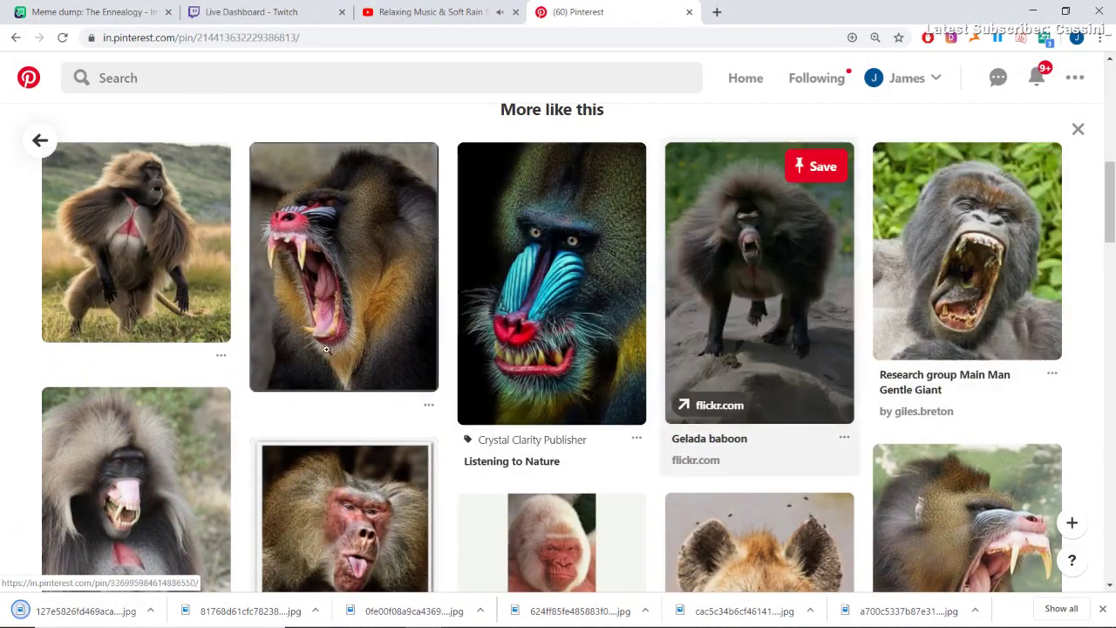
{"action": "scroll", "coordinate": [330, 352], "scroll_direction": "down", "scroll_amount": 4}
{"action": "scroll", "coordinate": [330, 352], "scroll_direction": "down", "scroll_amount": 3}
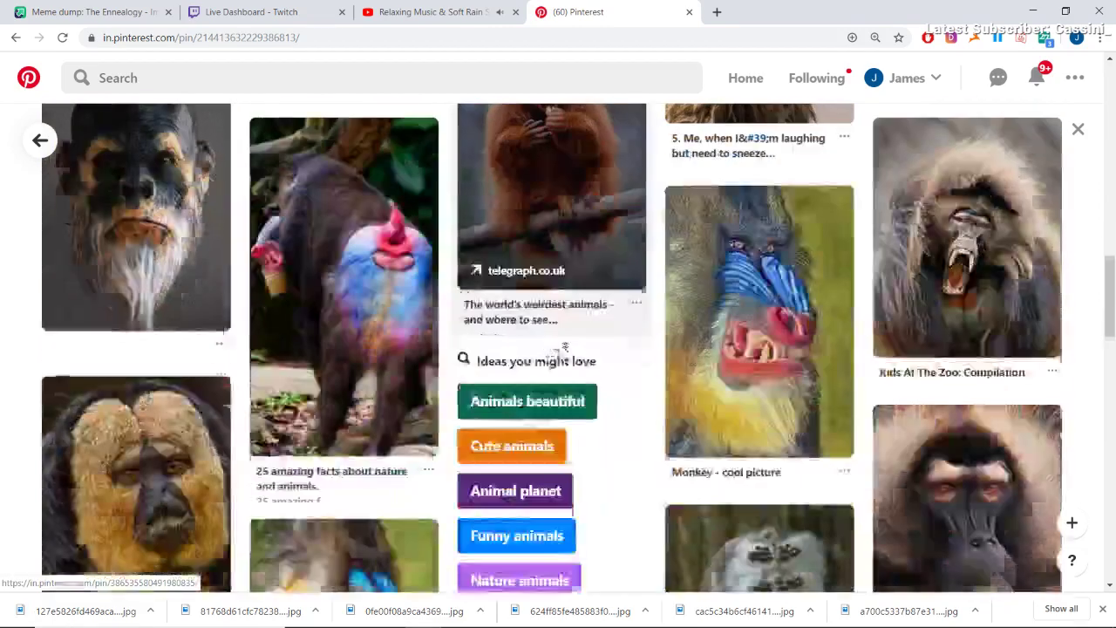
{"action": "scroll", "coordinate": [539, 398], "scroll_direction": "down", "scroll_amount": 2}
{"action": "scroll", "coordinate": [539, 398], "scroll_direction": "down", "scroll_amount": 3}
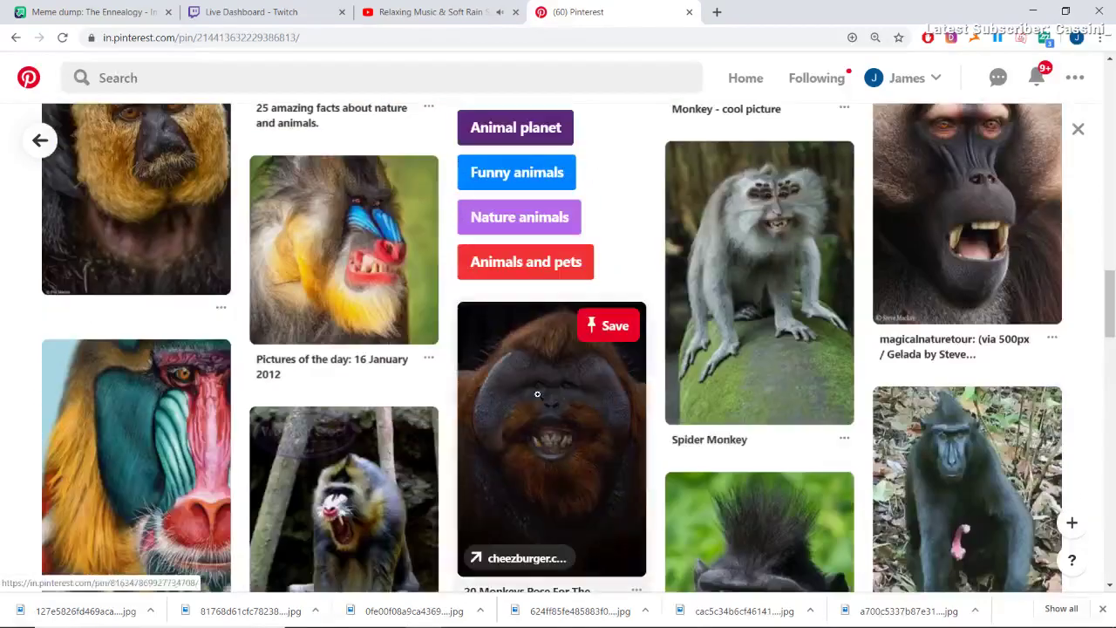
{"action": "scroll", "coordinate": [533, 387], "scroll_direction": "down", "scroll_amount": 1}
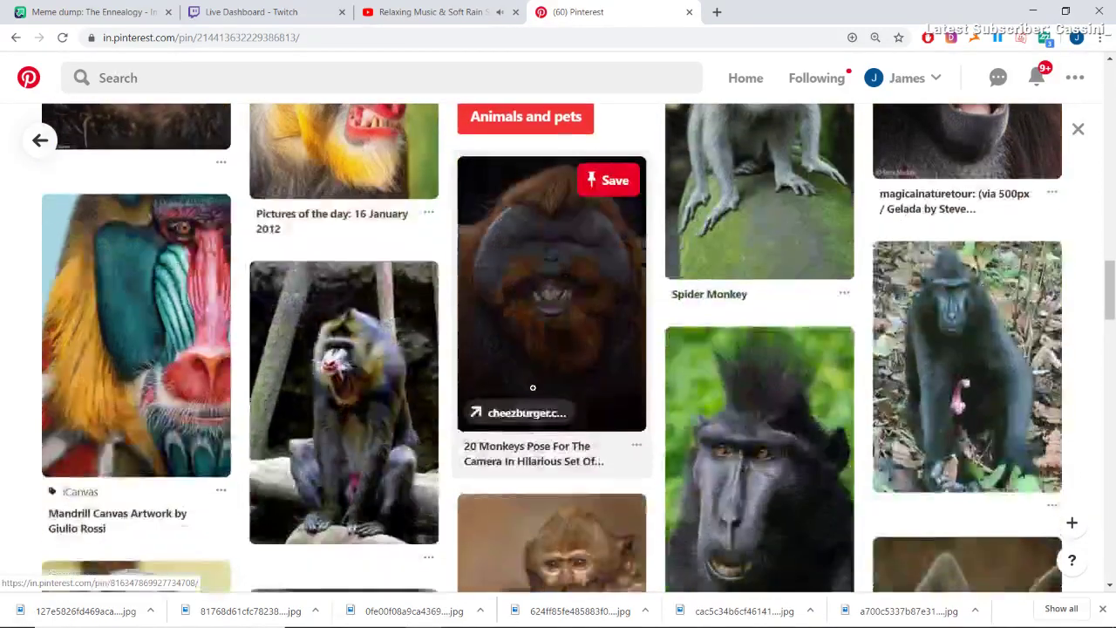
{"action": "scroll", "coordinate": [650, 402], "scroll_direction": "down", "scroll_amount": 6}
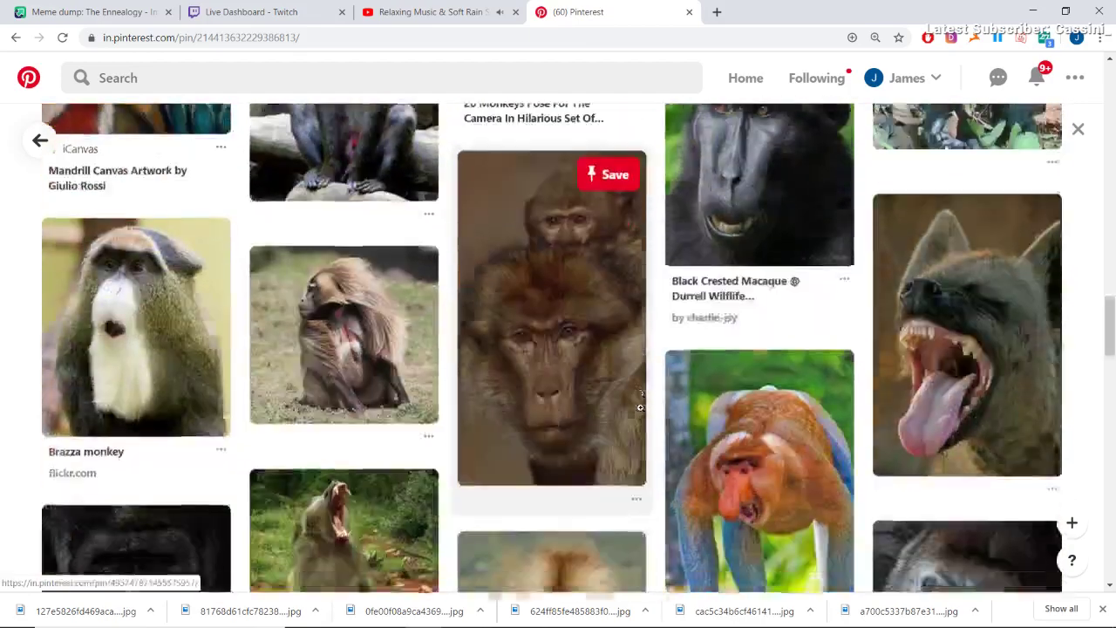
{"action": "scroll", "coordinate": [638, 409], "scroll_direction": "down", "scroll_amount": 6}
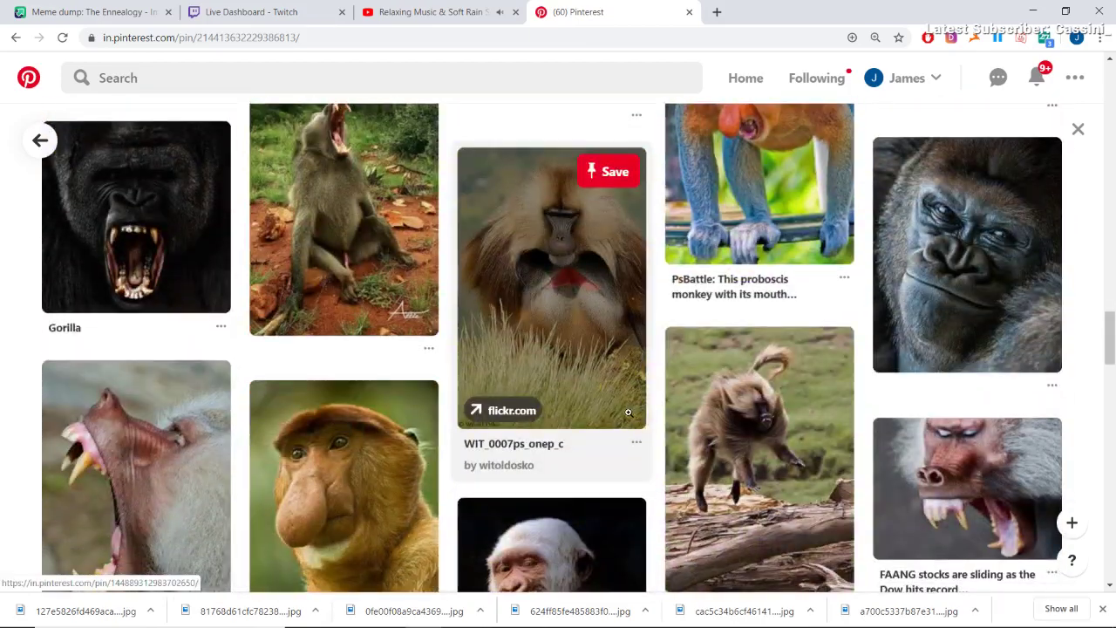
{"action": "scroll", "coordinate": [611, 402], "scroll_direction": "down", "scroll_amount": 3}
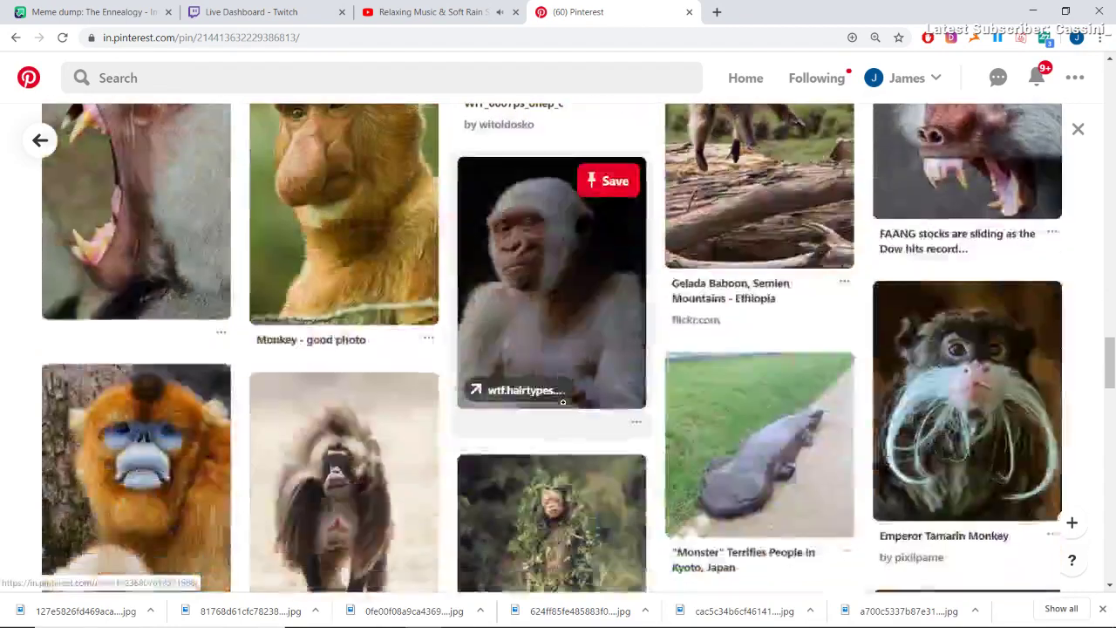
{"action": "scroll", "coordinate": [564, 403], "scroll_direction": "down", "scroll_amount": 4}
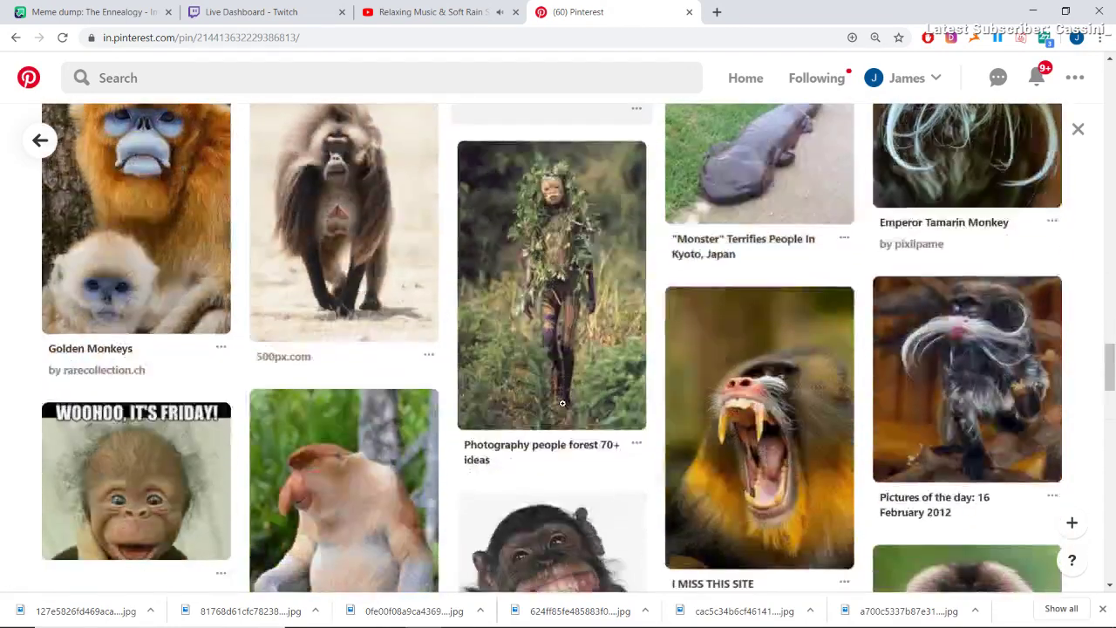
{"action": "scroll", "coordinate": [745, 421], "scroll_direction": "down", "scroll_amount": 2}
{"action": "scroll", "coordinate": [741, 421], "scroll_direction": "down", "scroll_amount": 2}
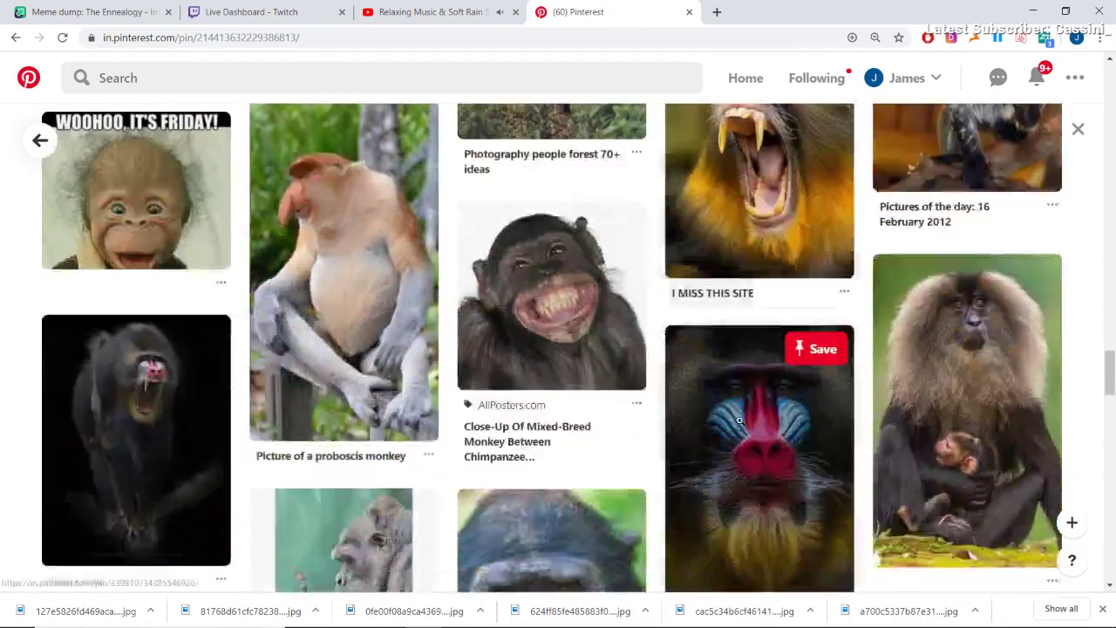
{"action": "scroll", "coordinate": [737, 426], "scroll_direction": "up", "scroll_amount": 5}
{"action": "scroll", "coordinate": [728, 431], "scroll_direction": "down", "scroll_amount": 4}
{"action": "scroll", "coordinate": [728, 432], "scroll_direction": "down", "scroll_amount": 3}
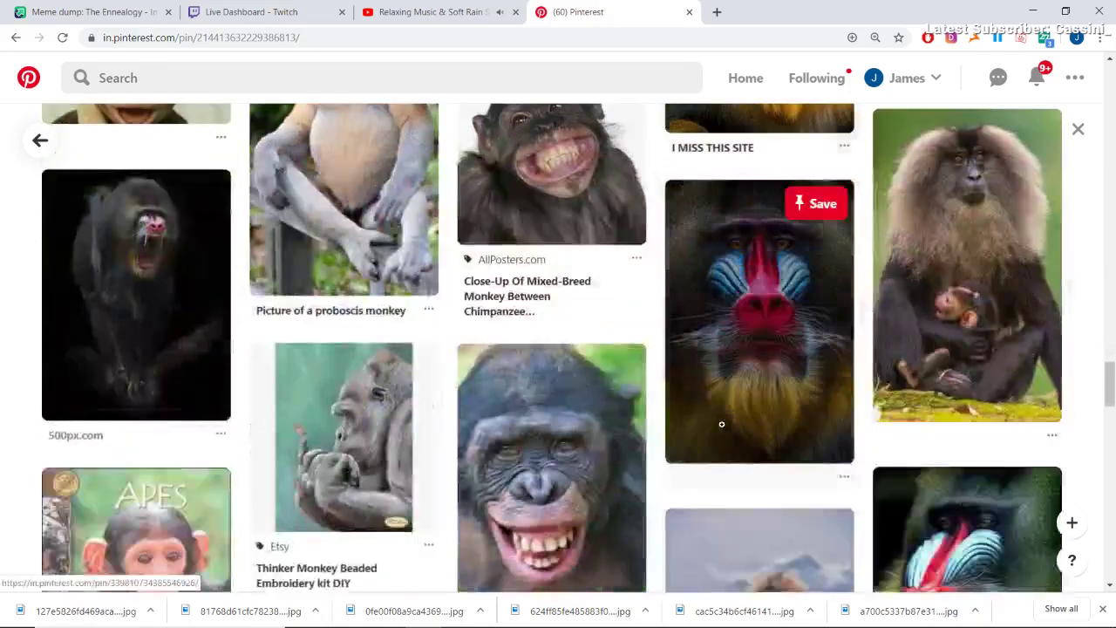
- Open the 500px.com pin of the angry mandrill on a black background and save its image in the tetra folder
{"action": "left_click", "coordinate": [160, 229]}
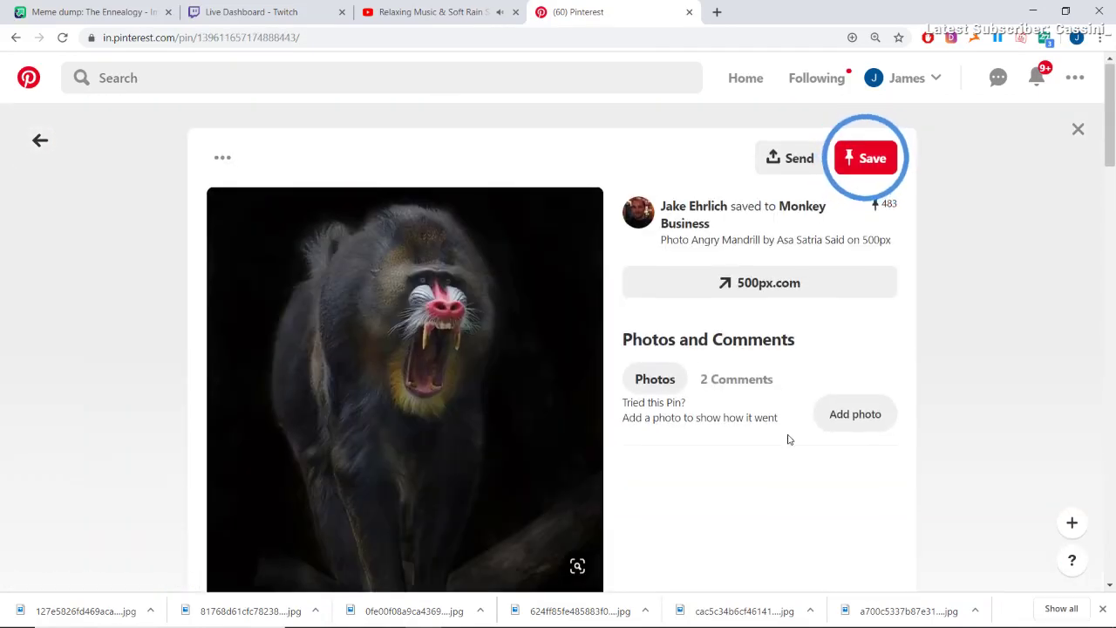
{"action": "scroll", "coordinate": [698, 392], "scroll_direction": "down", "scroll_amount": 2}
{"action": "scroll", "coordinate": [523, 331], "scroll_direction": "up", "scroll_amount": 2}
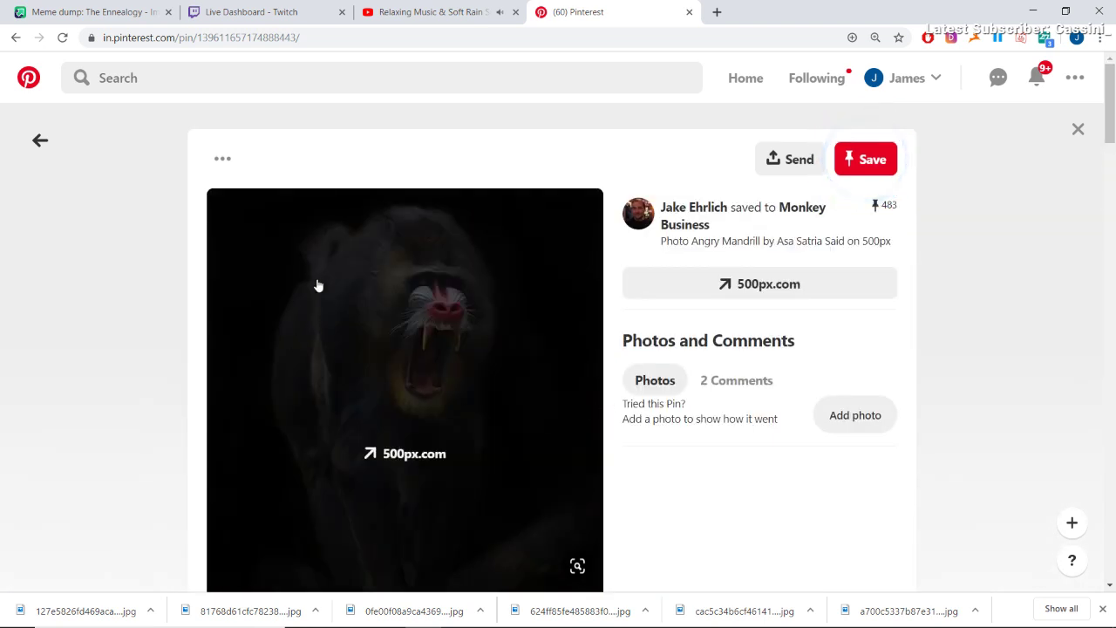
{"action": "scroll", "coordinate": [105, 398], "scroll_direction": "down", "scroll_amount": 1}
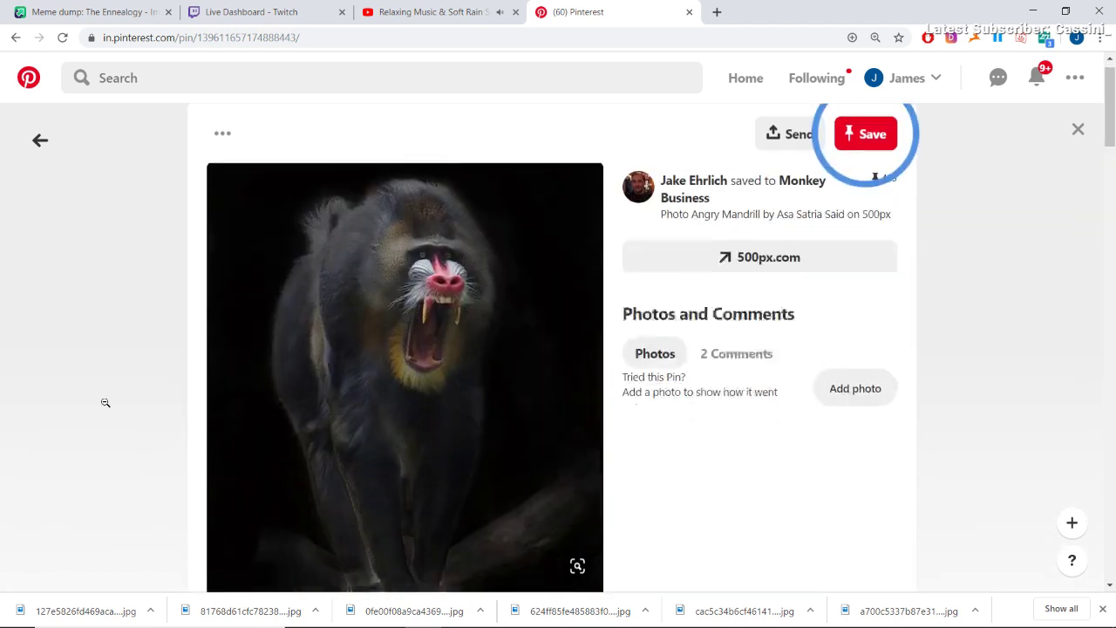
{"action": "right_click", "coordinate": [311, 280]}
{"action": "left_click", "coordinate": [365, 407]}
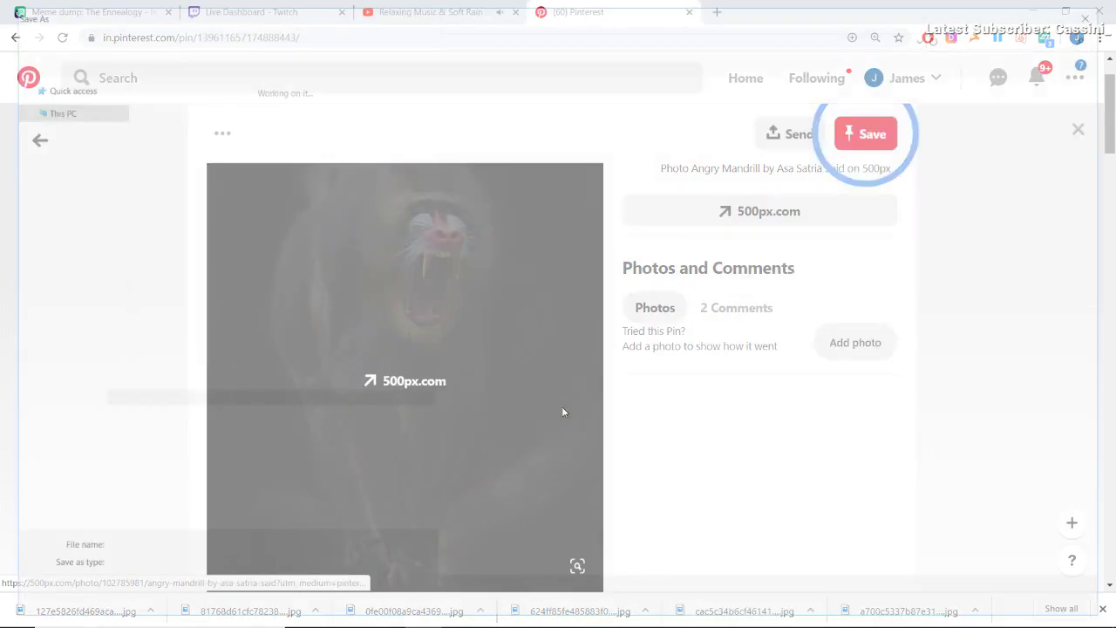
{"action": "key", "text": "Return"}
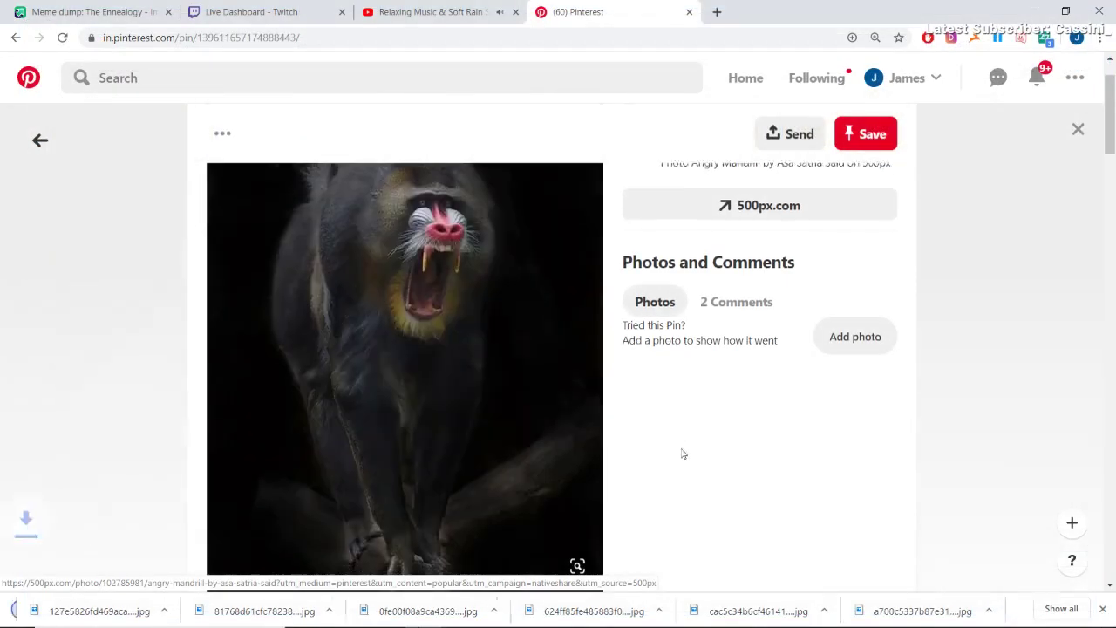
- Search Pinterest for "horse lips" and skim the results for a usable mouth reference
{"action": "scroll", "coordinate": [681, 454], "scroll_direction": "down", "scroll_amount": 5}
{"action": "scroll", "coordinate": [675, 454], "scroll_direction": "down", "scroll_amount": 3}
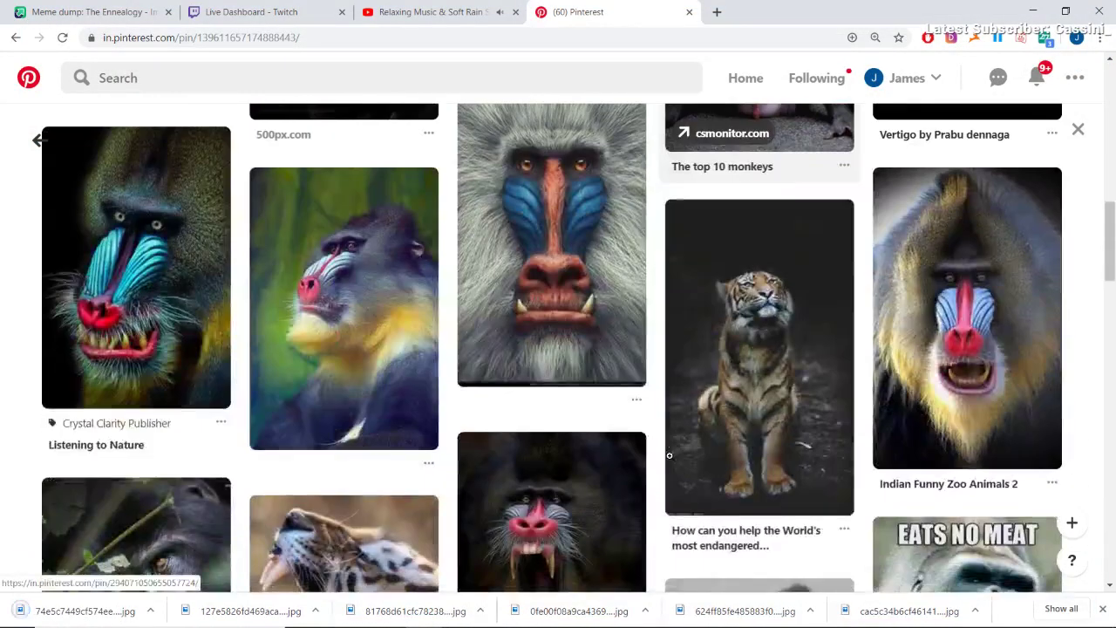
{"action": "scroll", "coordinate": [515, 475], "scroll_direction": "down", "scroll_amount": 4}
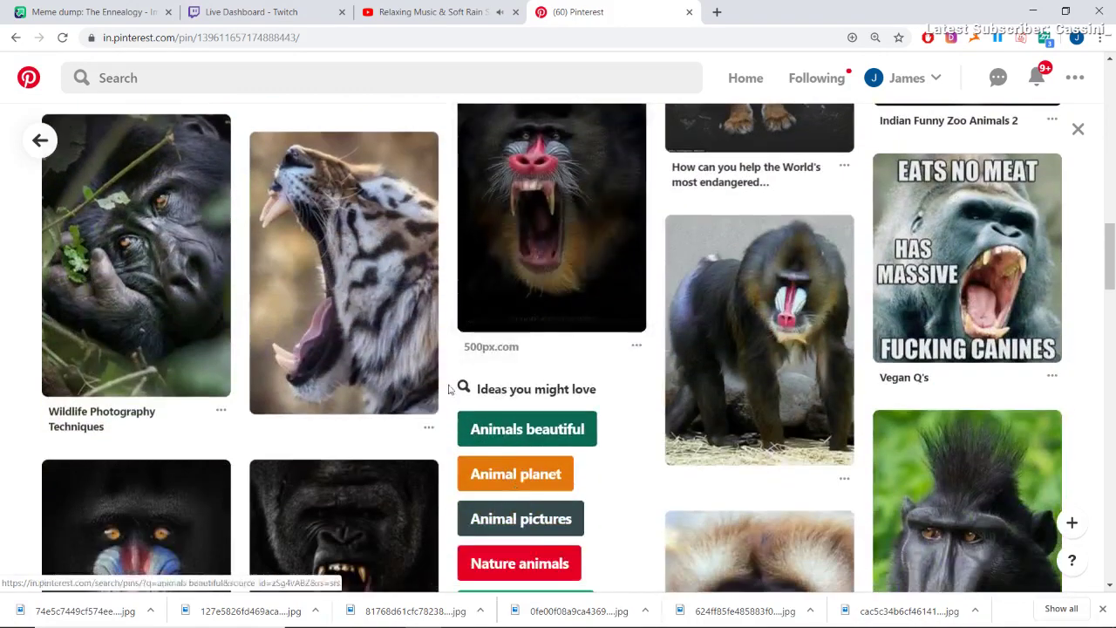
{"action": "left_click", "coordinate": [388, 83]}
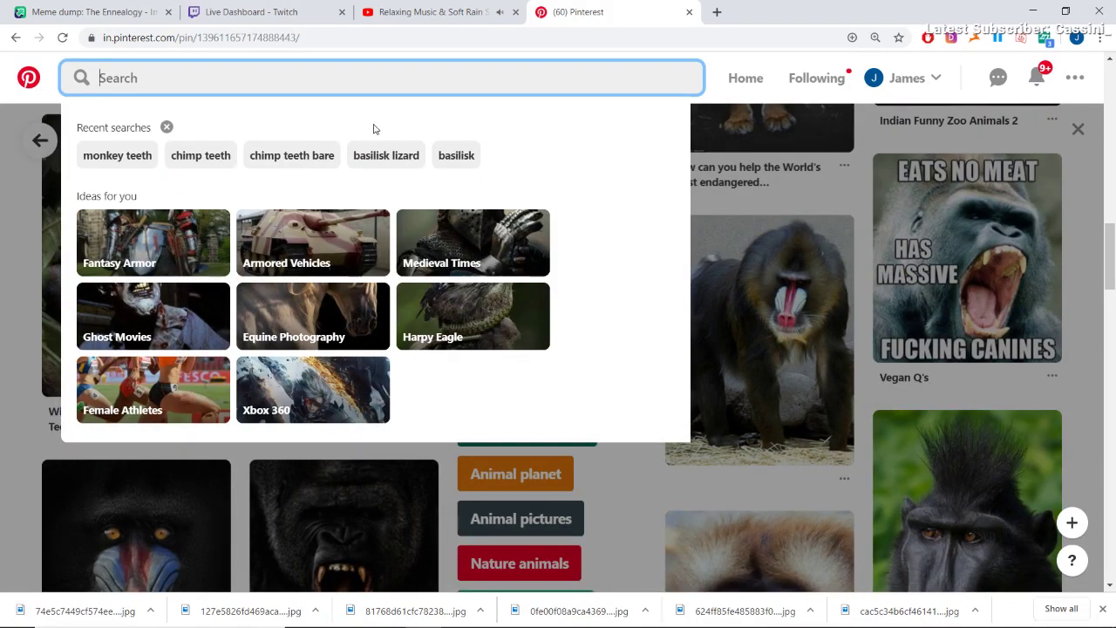
{"action": "type", "text": "hors"}
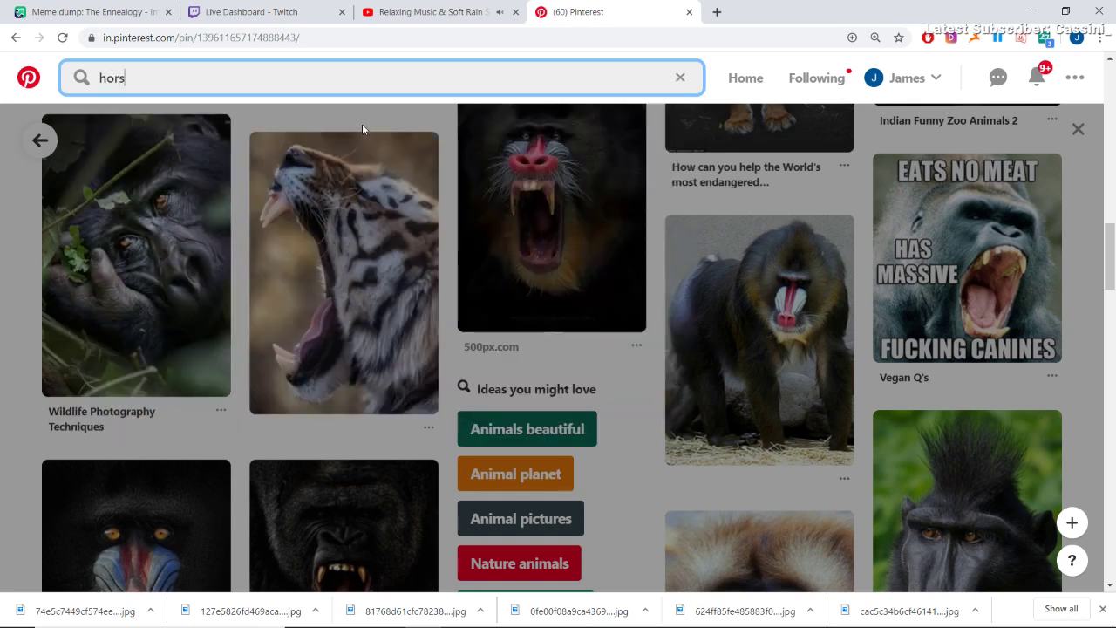
{"action": "type", "text": "e lips"}
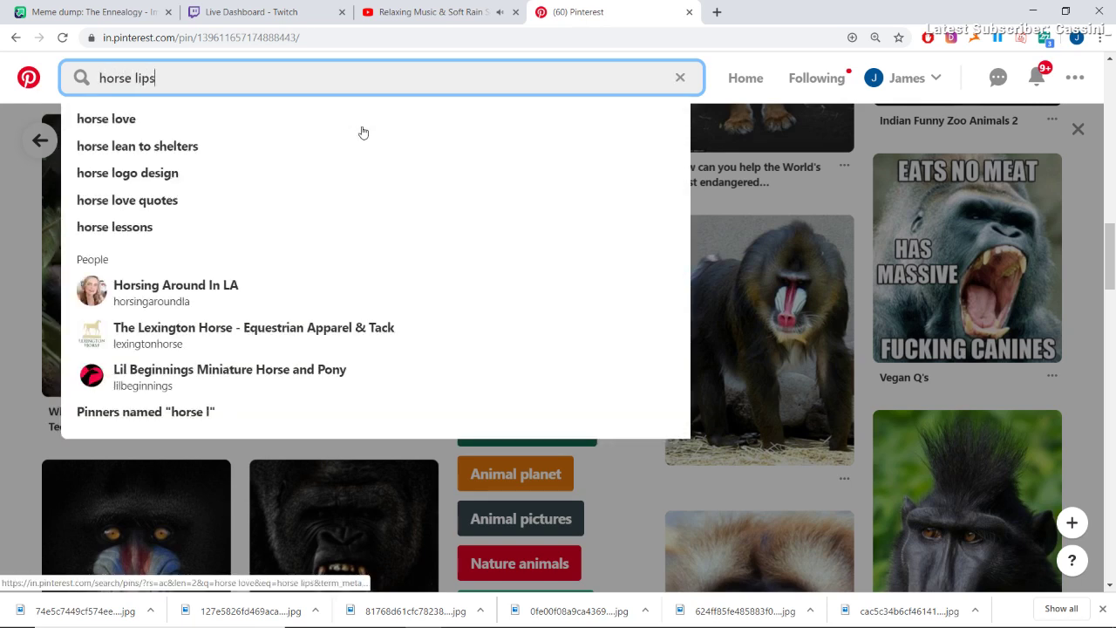
{"action": "key", "text": "Return"}
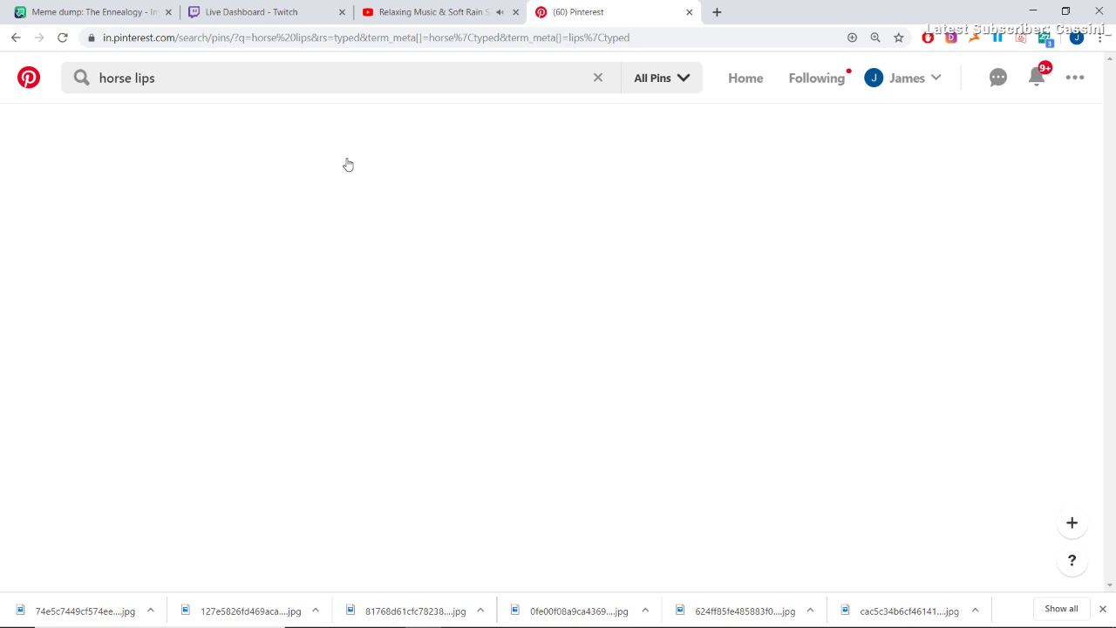
{"action": "scroll", "coordinate": [358, 305], "scroll_direction": "down", "scroll_amount": 5}
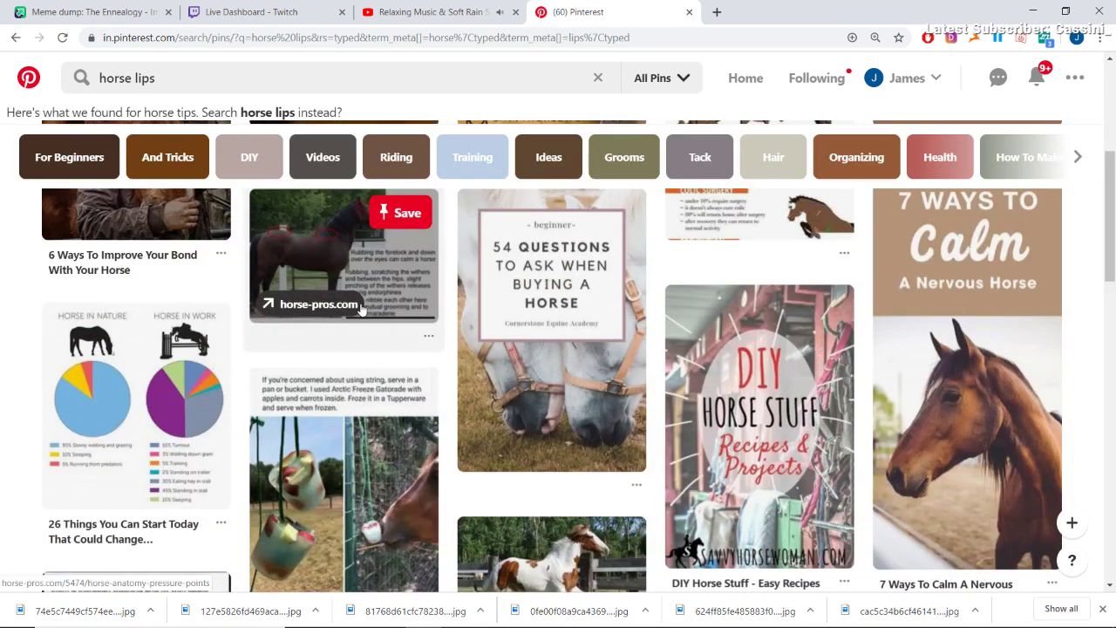
{"action": "scroll", "coordinate": [360, 309], "scroll_direction": "down", "scroll_amount": 7}
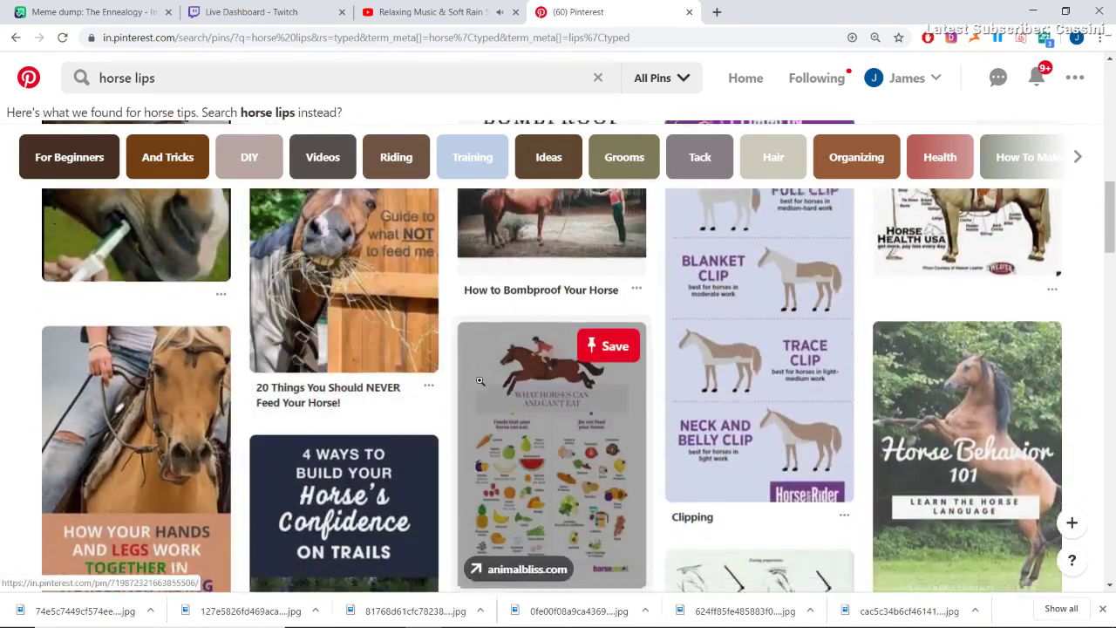
{"action": "scroll", "coordinate": [479, 381], "scroll_direction": "down", "scroll_amount": 6}
- Search Pinterest for "horse lips anatomy"
{"action": "left_click", "coordinate": [250, 81]}
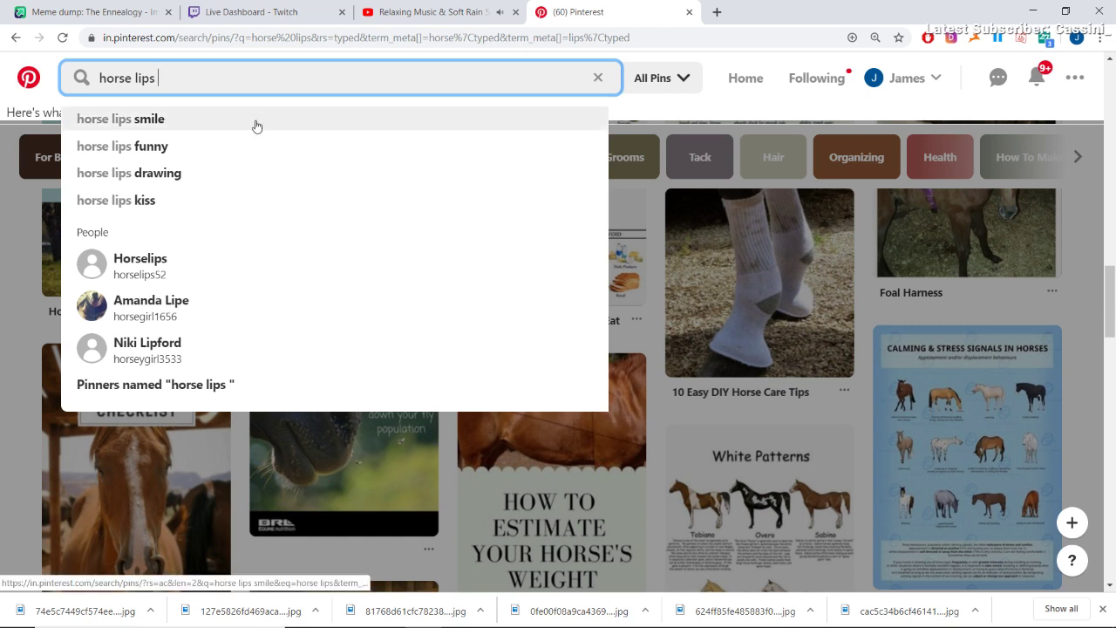
{"action": "type", "text": "a"}
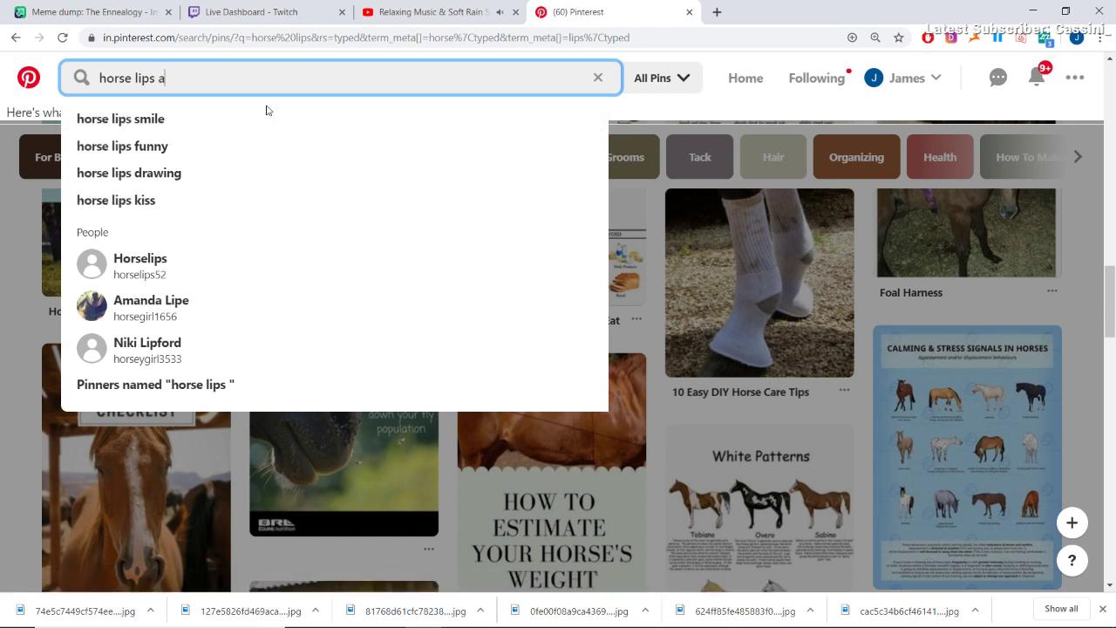
{"action": "type", "text": "na"}
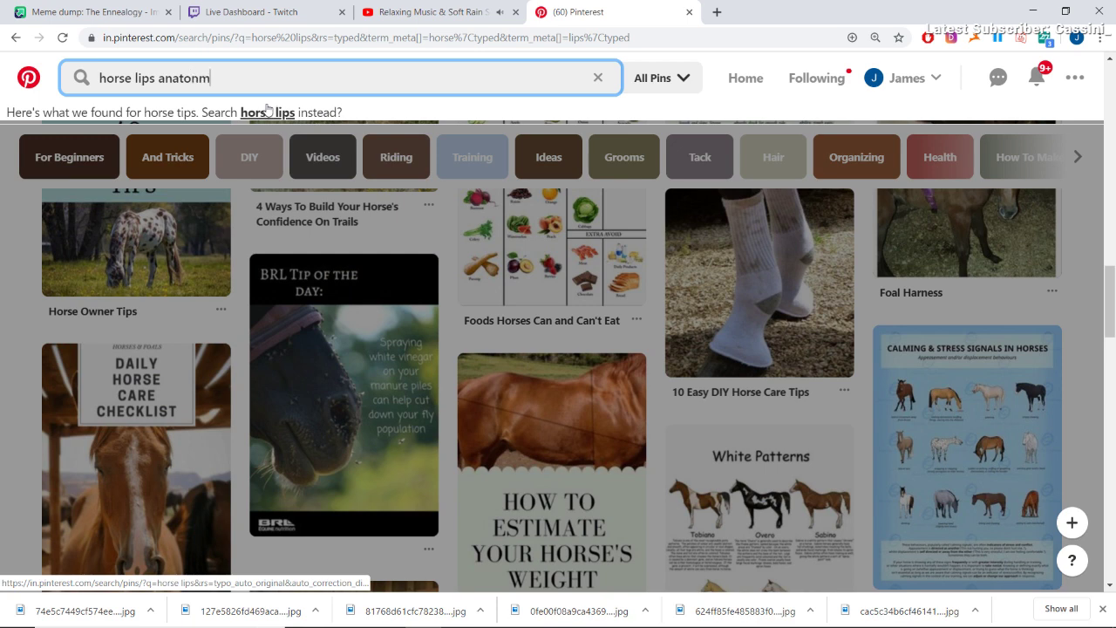
{"action": "type", "text": "tonm"}
{"action": "key", "text": "BackSpace"}
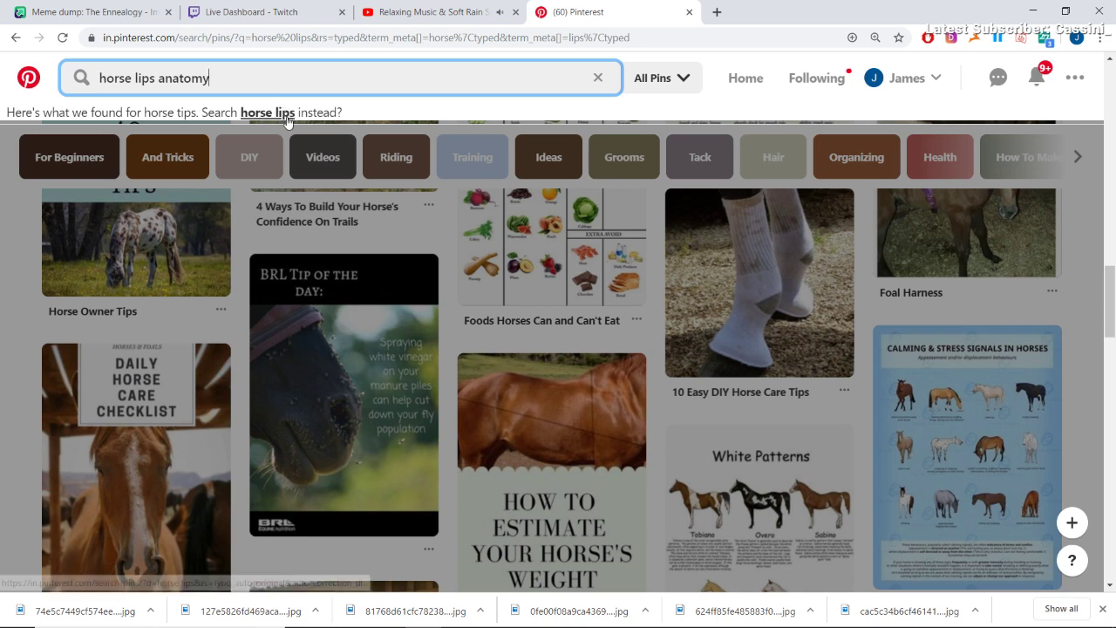
{"action": "key", "text": "Return"}
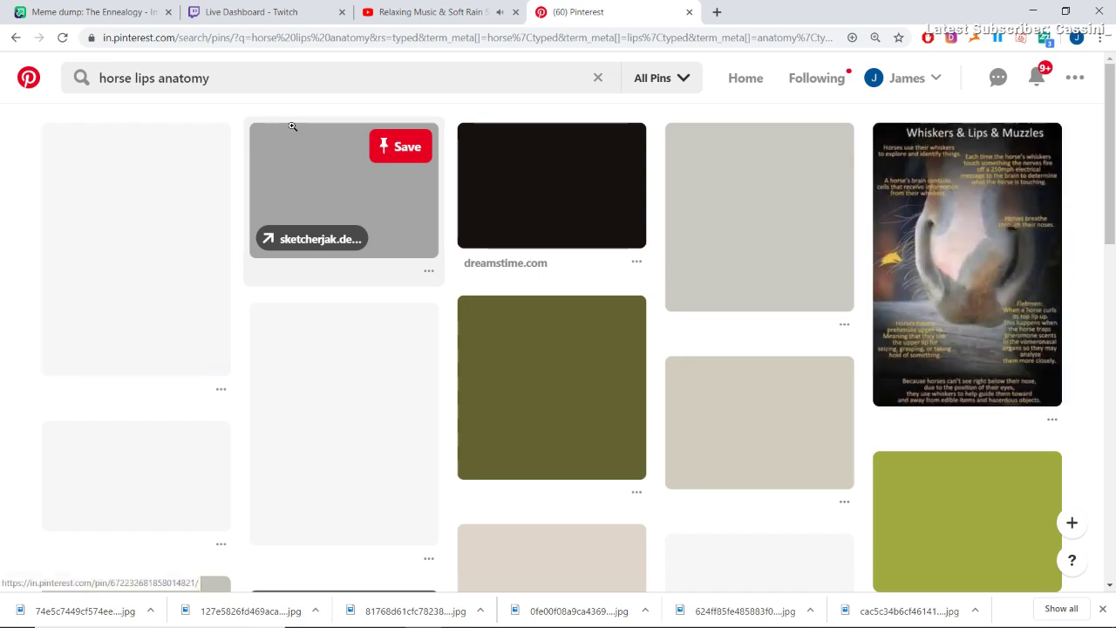
- Look through the horse lips anatomy results for a clear photo of a horse's muzzle, lips or bared teeth
{"action": "scroll", "coordinate": [334, 275], "scroll_direction": "down", "scroll_amount": 6}
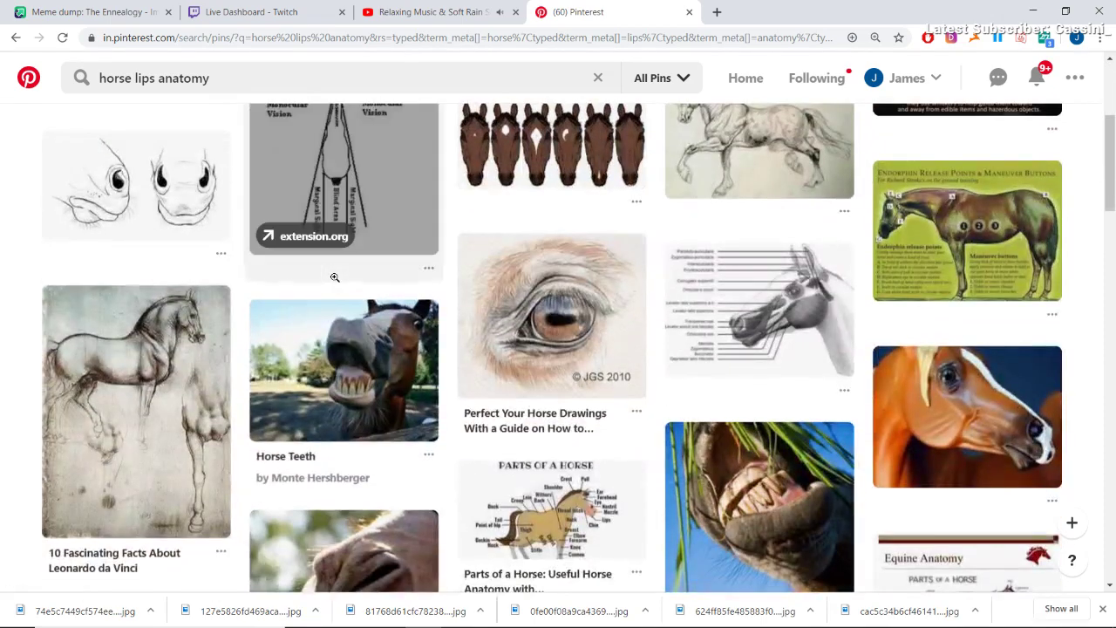
{"action": "scroll", "coordinate": [334, 275], "scroll_direction": "down", "scroll_amount": 4}
{"action": "scroll", "coordinate": [337, 279], "scroll_direction": "up", "scroll_amount": 2}
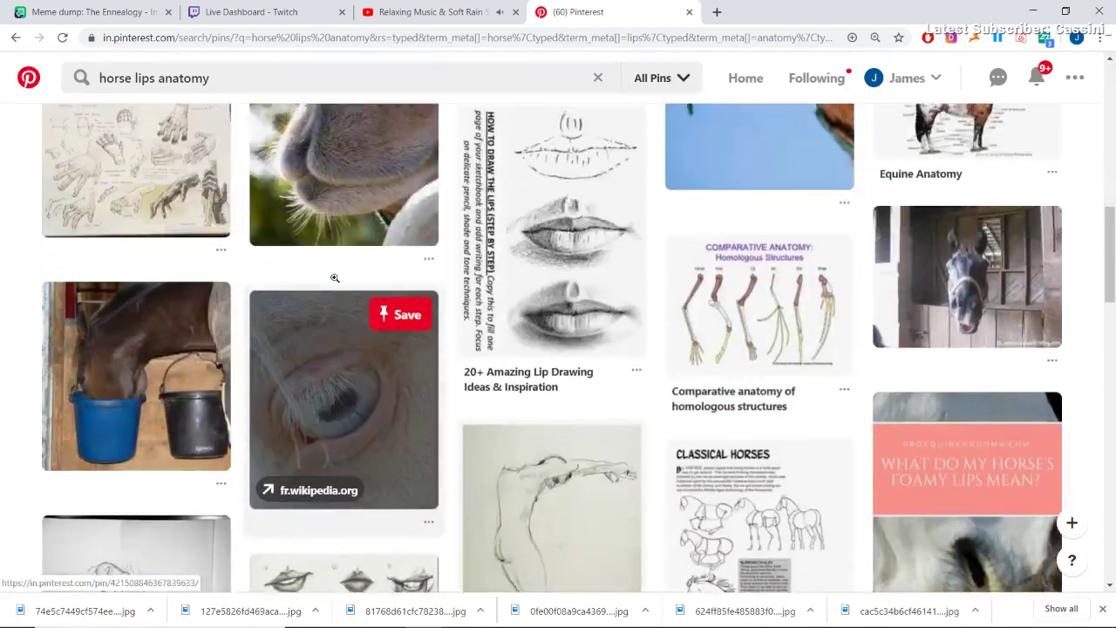
{"action": "scroll", "coordinate": [342, 276], "scroll_direction": "down", "scroll_amount": 8}
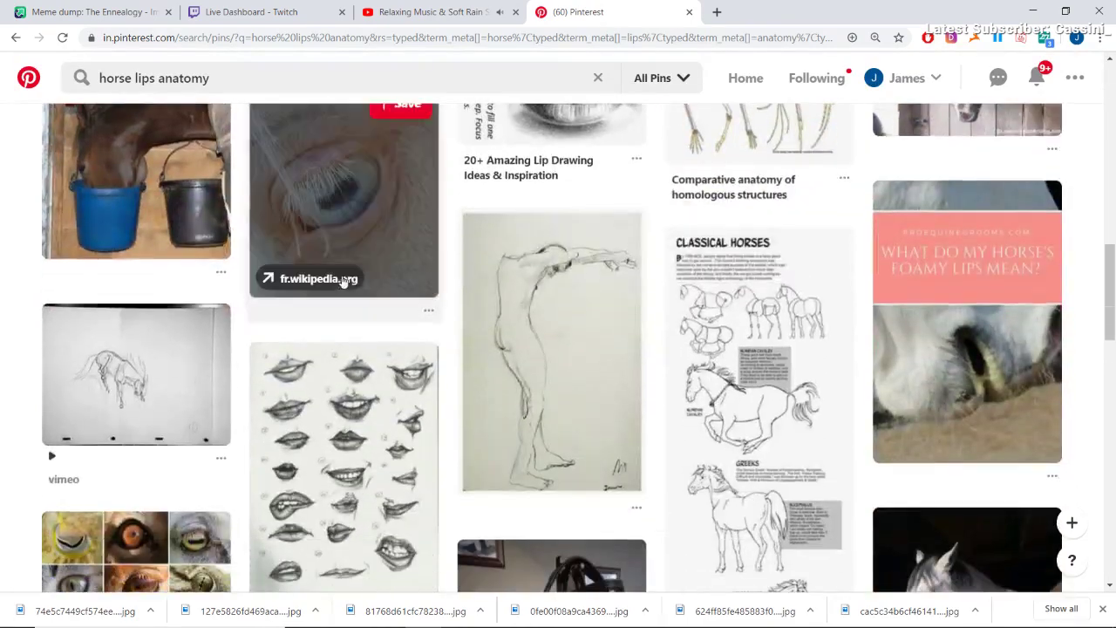
{"action": "scroll", "coordinate": [342, 275], "scroll_direction": "up", "scroll_amount": 1}
{"action": "scroll", "coordinate": [759, 200], "scroll_direction": "down", "scroll_amount": 1}
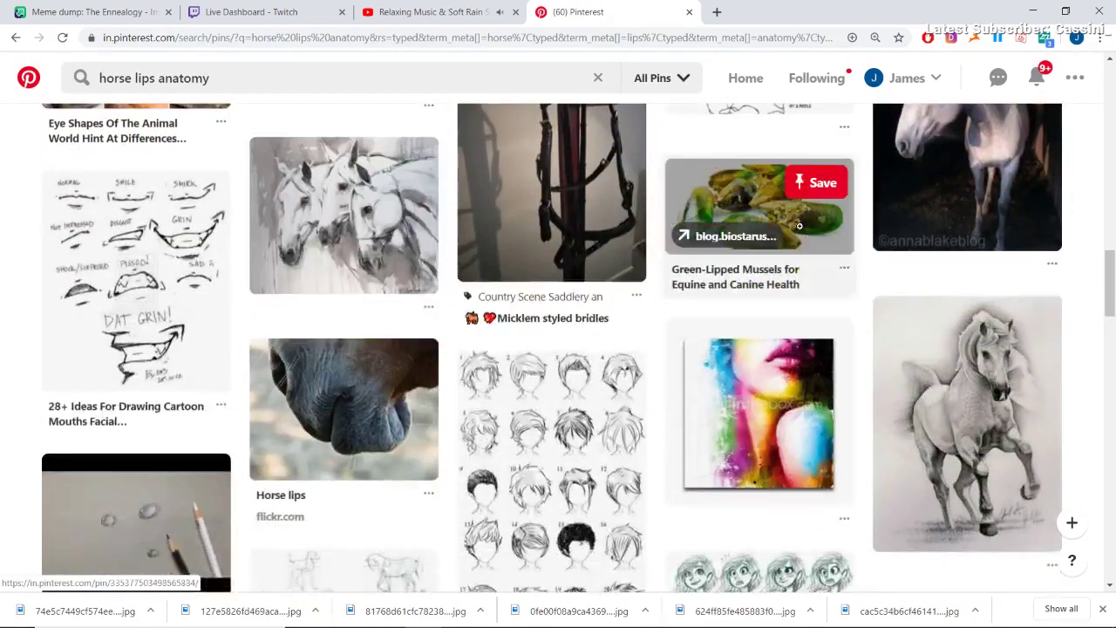
{"action": "scroll", "coordinate": [759, 227], "scroll_direction": "up", "scroll_amount": 2}
{"action": "scroll", "coordinate": [975, 441], "scroll_direction": "down", "scroll_amount": 3}
{"action": "scroll", "coordinate": [975, 441], "scroll_direction": "down", "scroll_amount": 5}
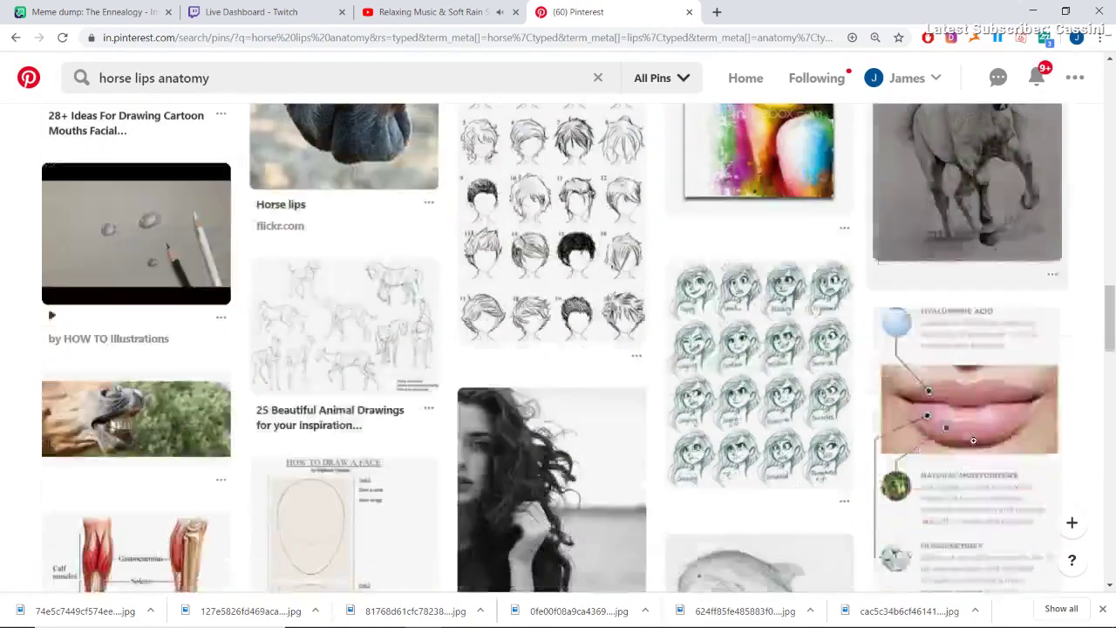
{"action": "scroll", "coordinate": [972, 445], "scroll_direction": "up", "scroll_amount": 4}
{"action": "scroll", "coordinate": [973, 444], "scroll_direction": "up", "scroll_amount": 1}
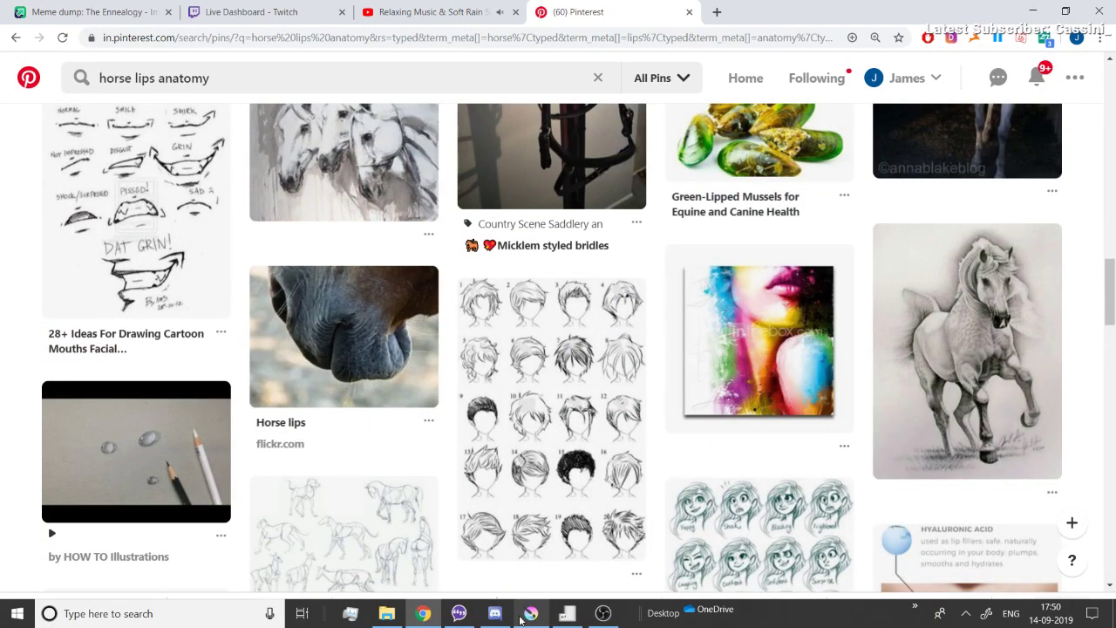
- Switch to OBS and change the stream from the instagram scene to the painting scene with the timer
{"action": "left_click", "coordinate": [521, 619]}
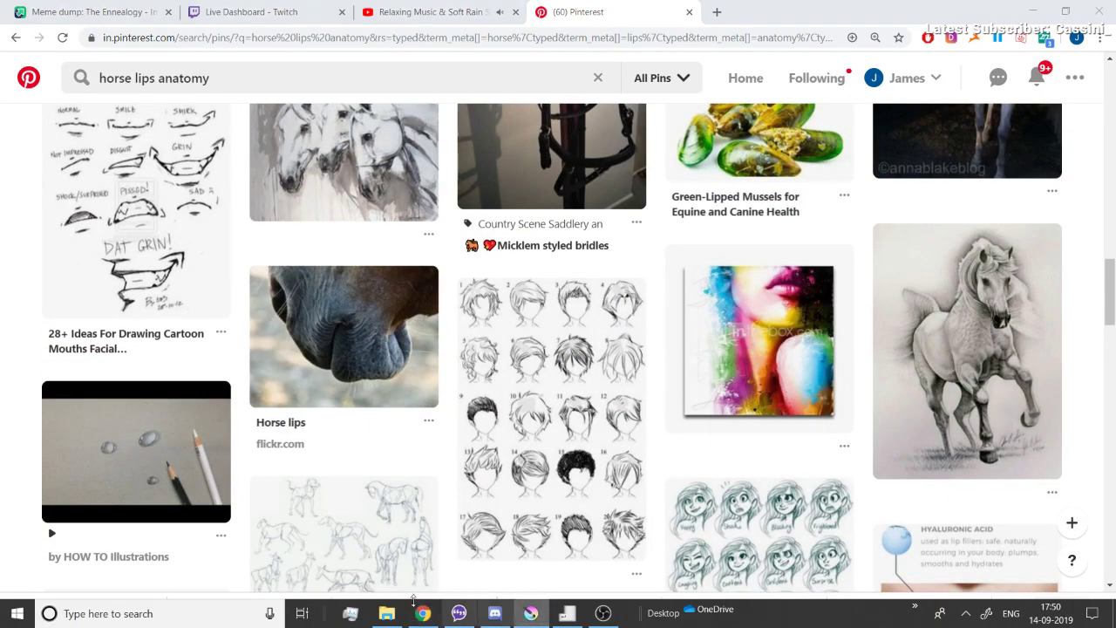
{"action": "left_click", "coordinate": [544, 616]}
{"action": "left_click", "coordinate": [544, 616]}
{"action": "left_click", "coordinate": [602, 614]}
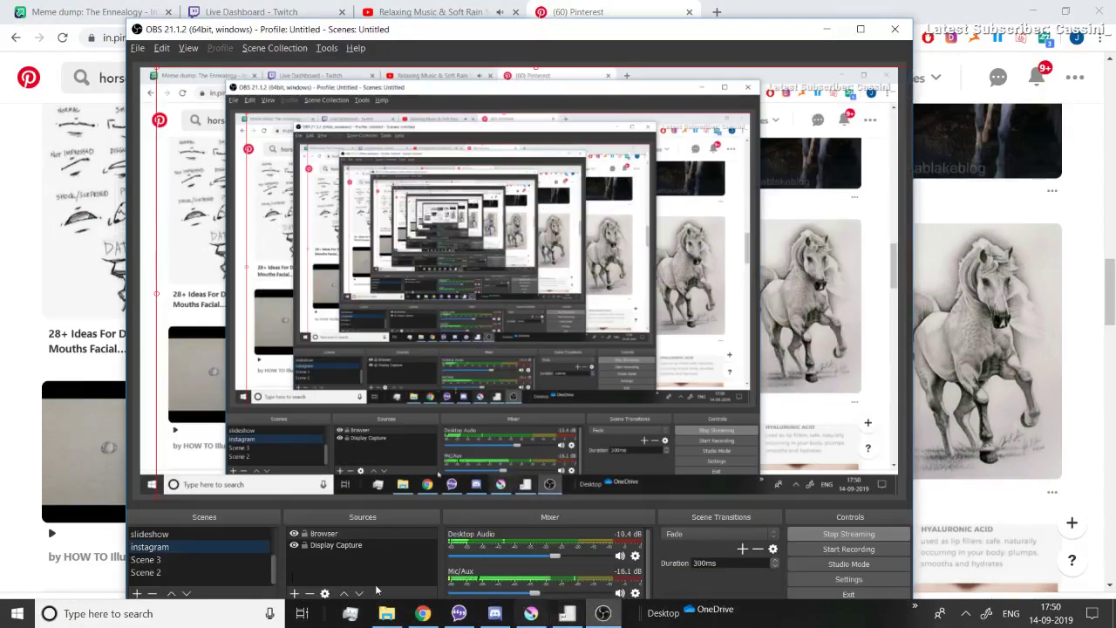
{"action": "scroll", "coordinate": [202, 552], "scroll_direction": "up", "scroll_amount": 2}
{"action": "left_click", "coordinate": [201, 552]}
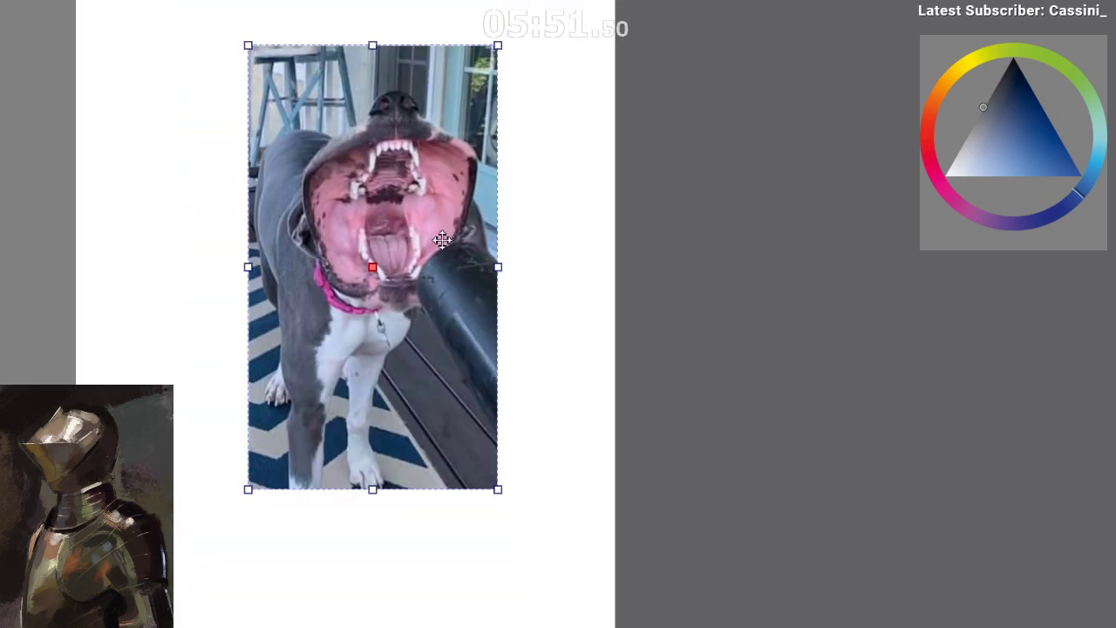
- Switch to the painting canvas and apply the transform of the open-mouthed dog photo
{"action": "key", "text": "Return"}
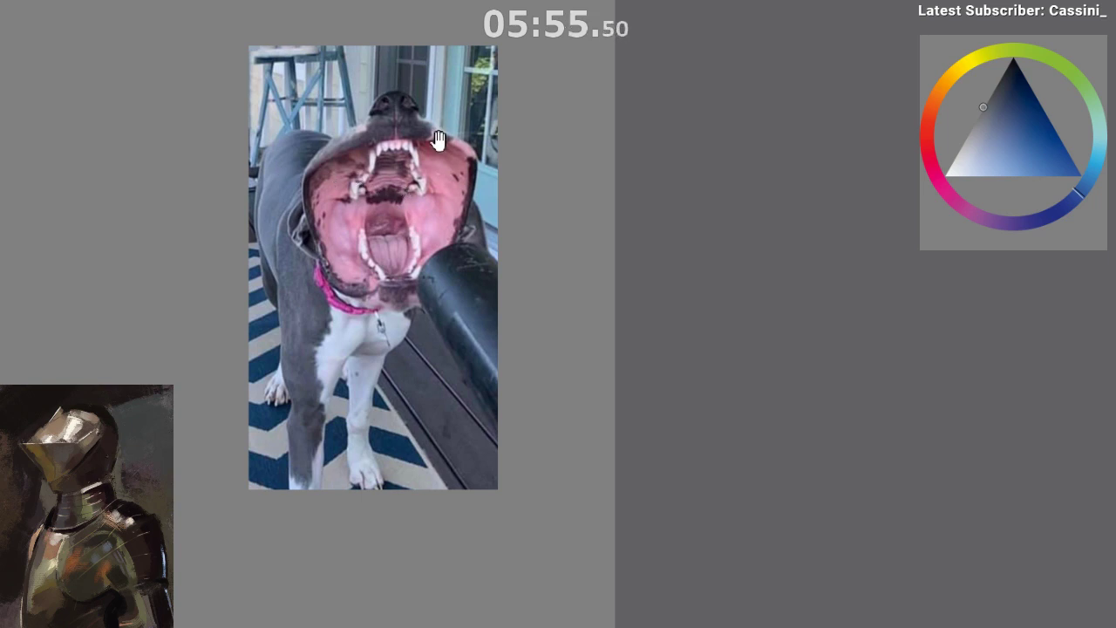
{"action": "scroll", "coordinate": [469, 156], "scroll_direction": "down", "scroll_amount": 1}
{"action": "left_click_drag", "start_coordinate": [435, 179], "coordinate": [410, 182]}
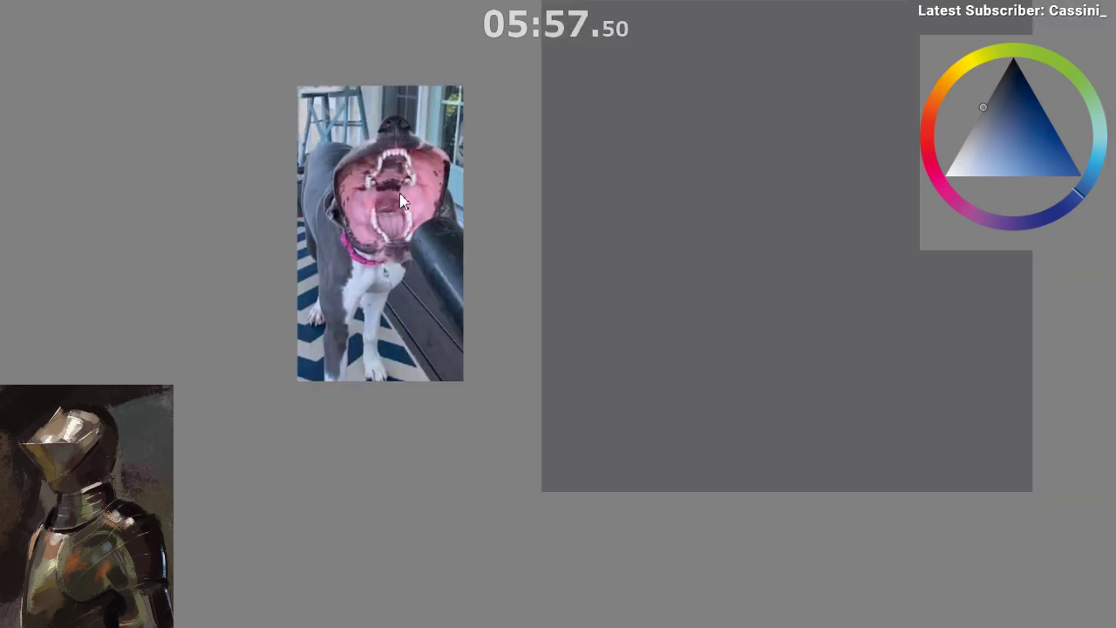
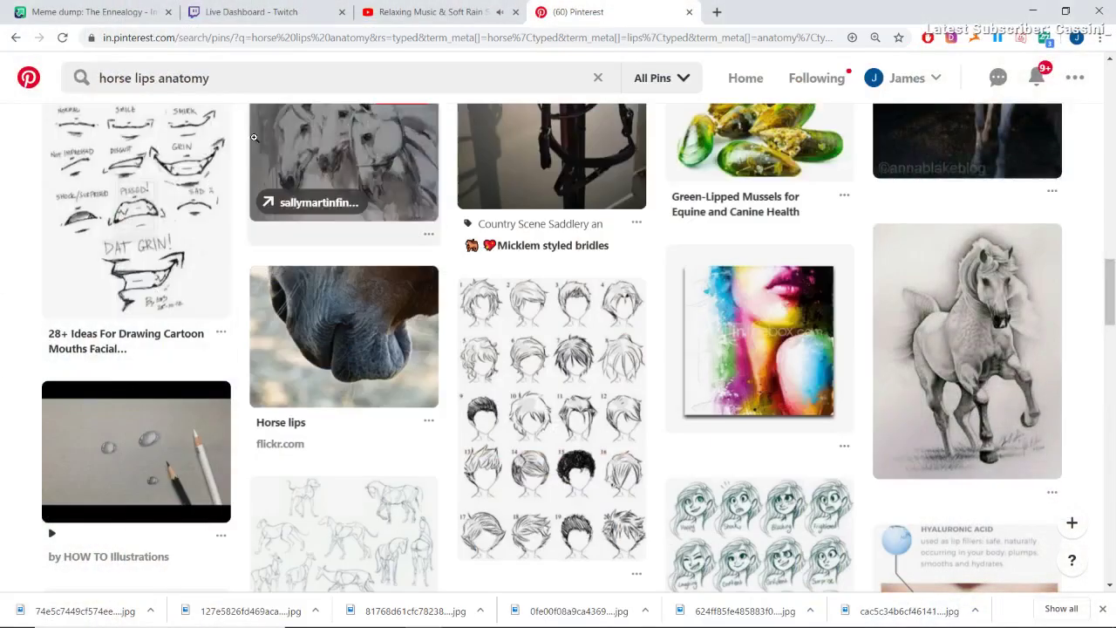
- Return to Pinterest, search for "basking sharks" and skim the results for a wide-open mouth reference
{"action": "double_click", "coordinate": [266, 78]}
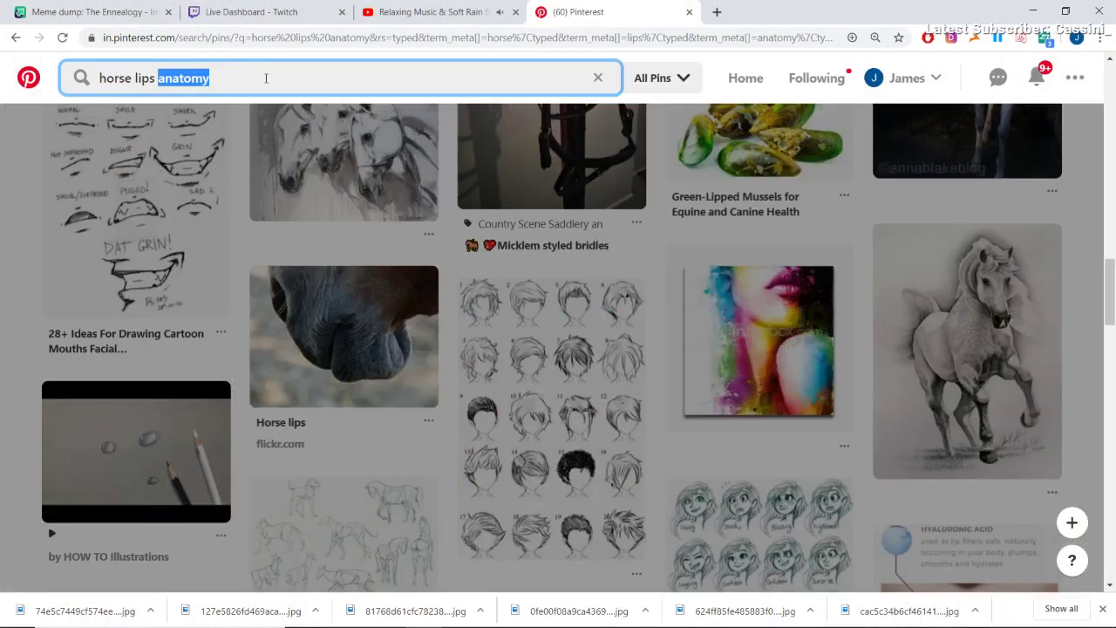
{"action": "key", "text": "ctrl+a"}
{"action": "type", "text": "b"}
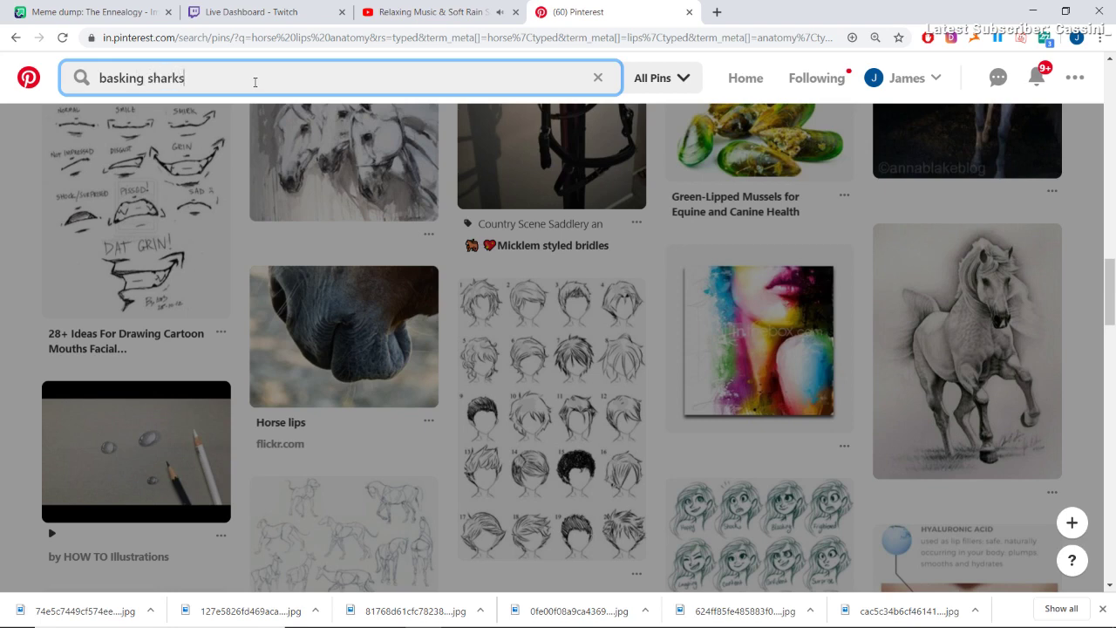
{"action": "left_click", "coordinate": [241, 106]}
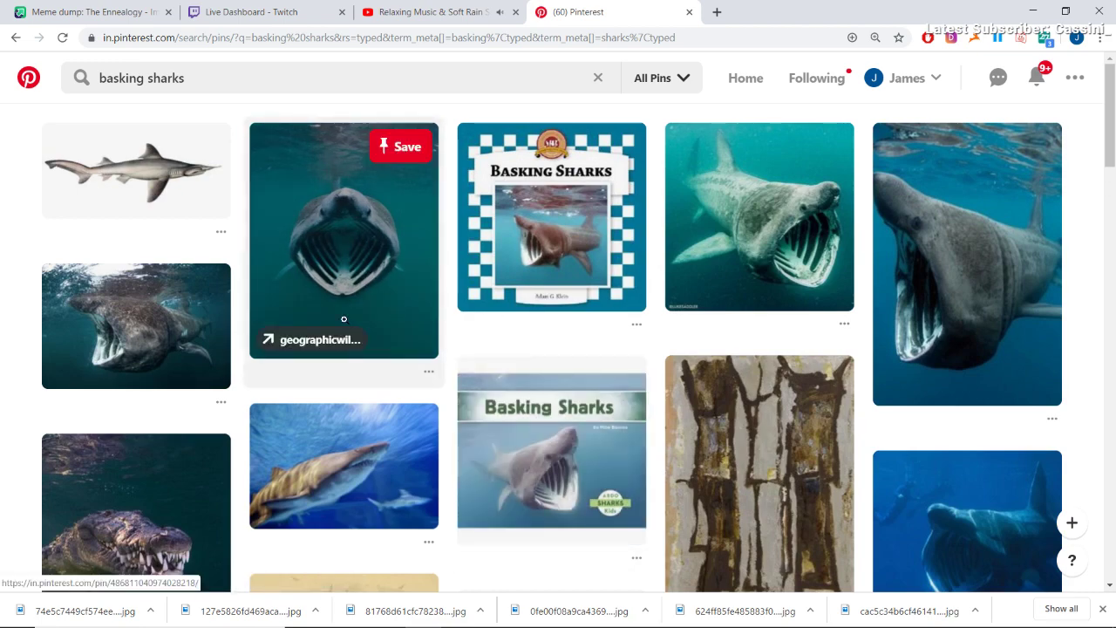
{"action": "scroll", "coordinate": [655, 344], "scroll_direction": "down", "scroll_amount": 2}
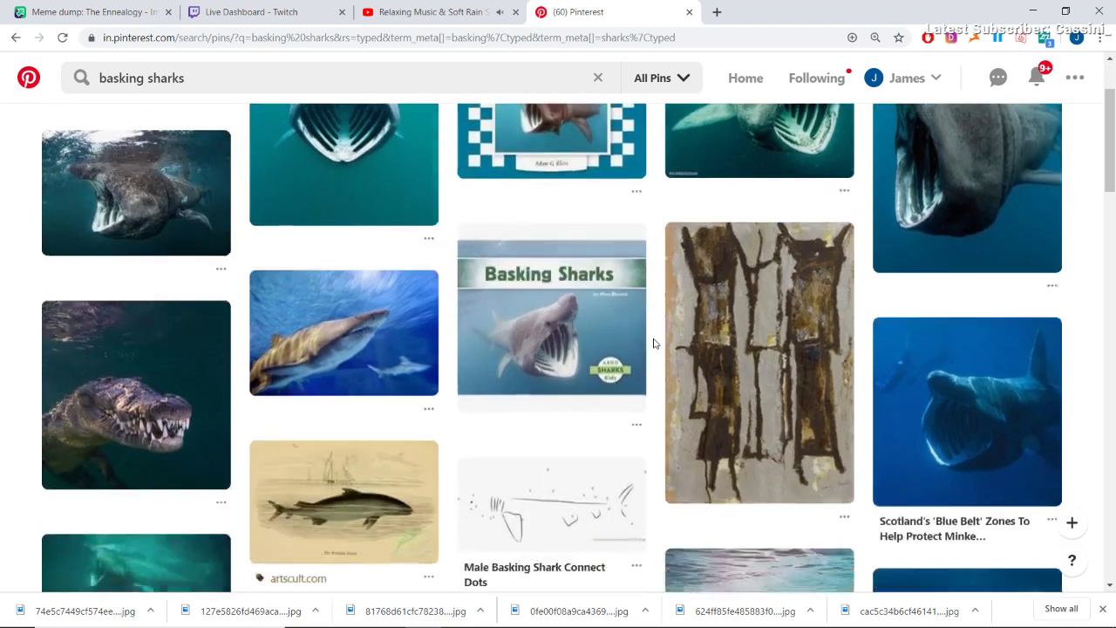
{"action": "scroll", "coordinate": [655, 344], "scroll_direction": "down", "scroll_amount": 2}
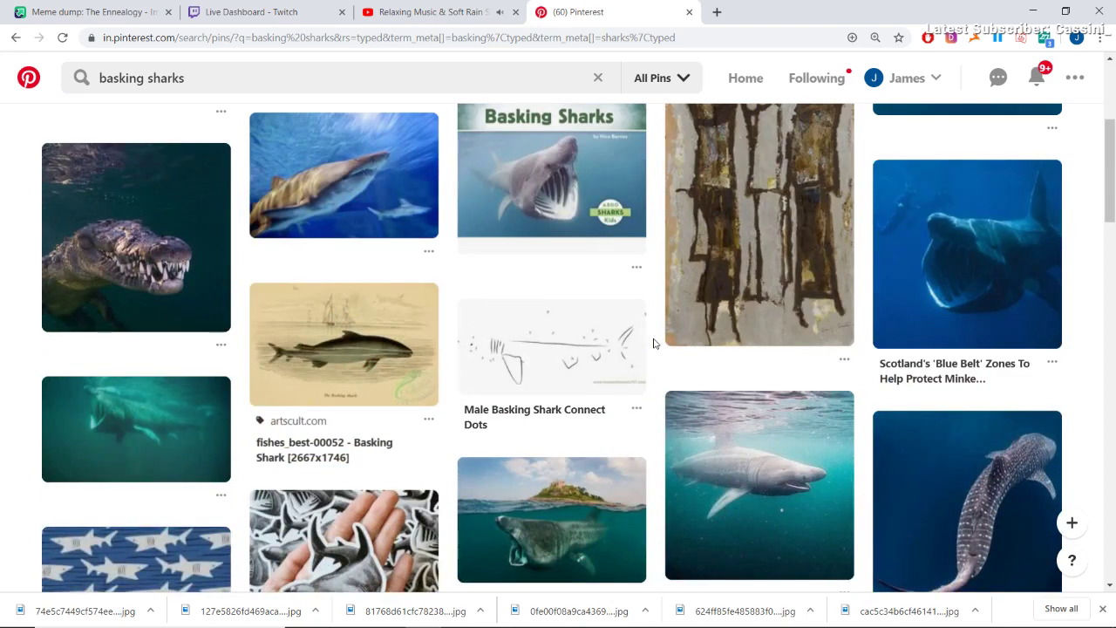
{"action": "scroll", "coordinate": [655, 344], "scroll_direction": "down", "scroll_amount": 3}
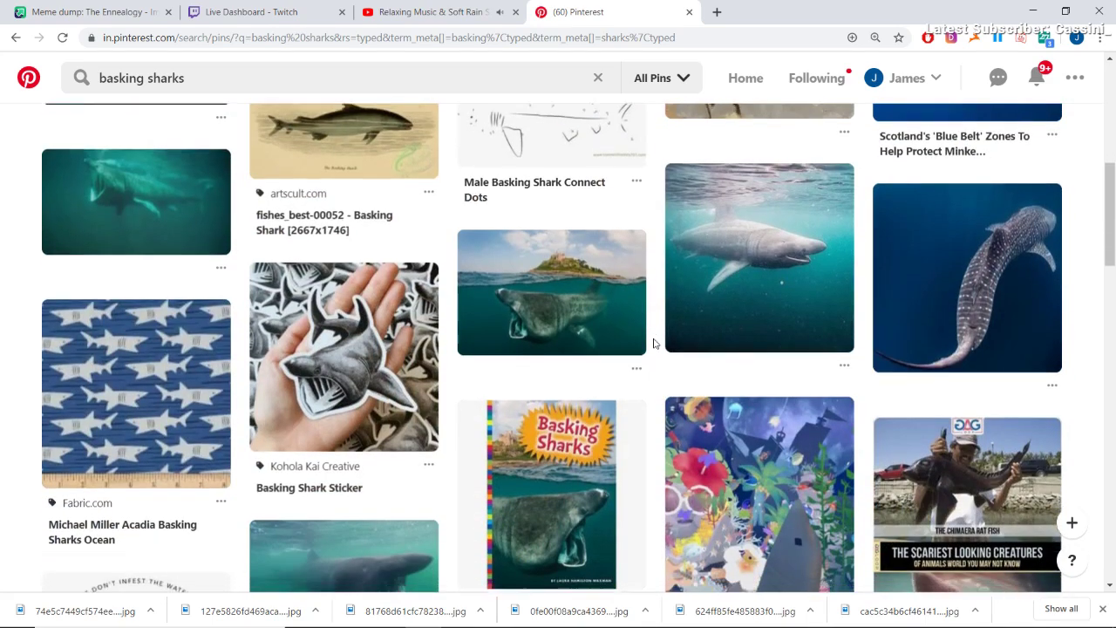
{"action": "scroll", "coordinate": [655, 344], "scroll_direction": "down", "scroll_amount": 5}
{"action": "scroll", "coordinate": [655, 344], "scroll_direction": "up", "scroll_amount": 9}
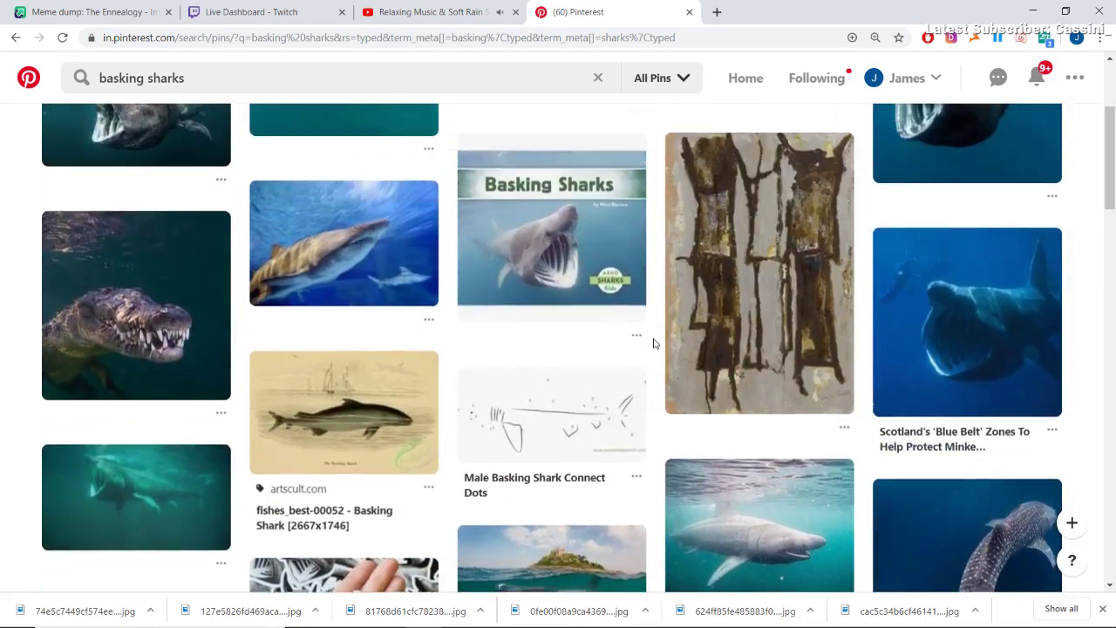
{"action": "scroll", "coordinate": [655, 344], "scroll_direction": "up", "scroll_amount": 3}
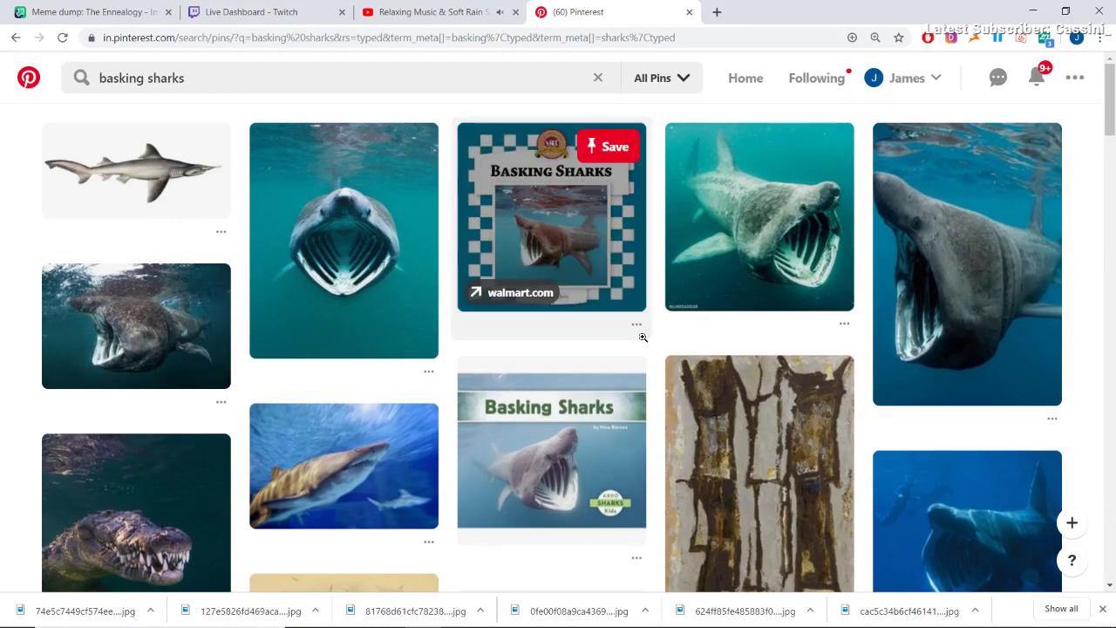
- Open the natanimallife.com pin of the gaping basking shark seen from the side and save its image in the tetra folder
{"action": "left_click", "coordinate": [968, 261]}
{"action": "scroll", "coordinate": [573, 356], "scroll_direction": "down", "scroll_amount": 5}
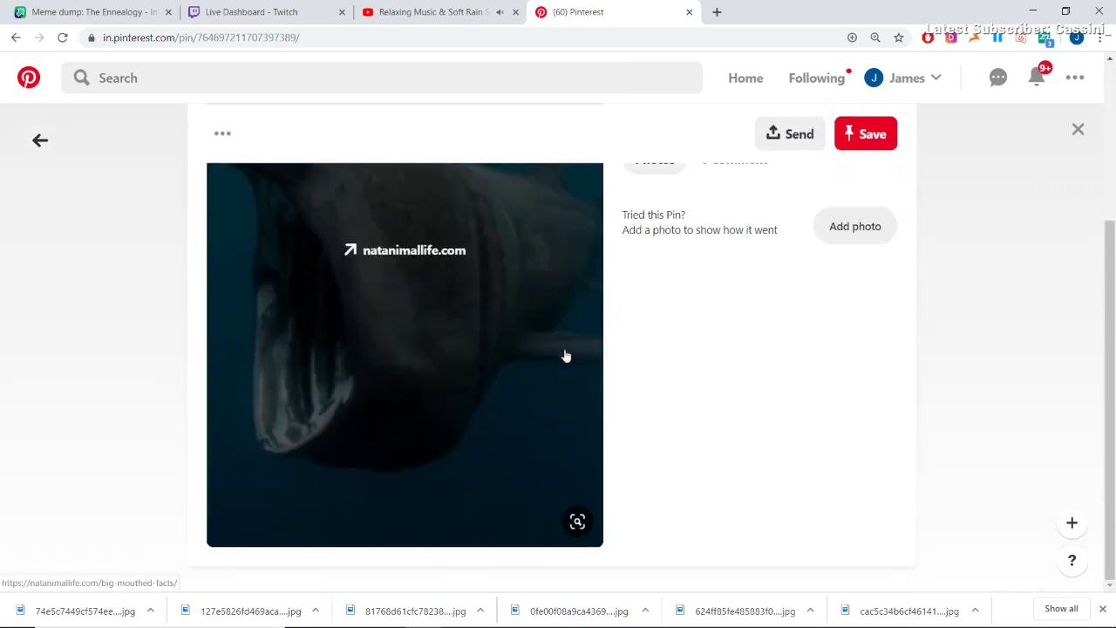
{"action": "scroll", "coordinate": [565, 356], "scroll_direction": "down", "scroll_amount": 5}
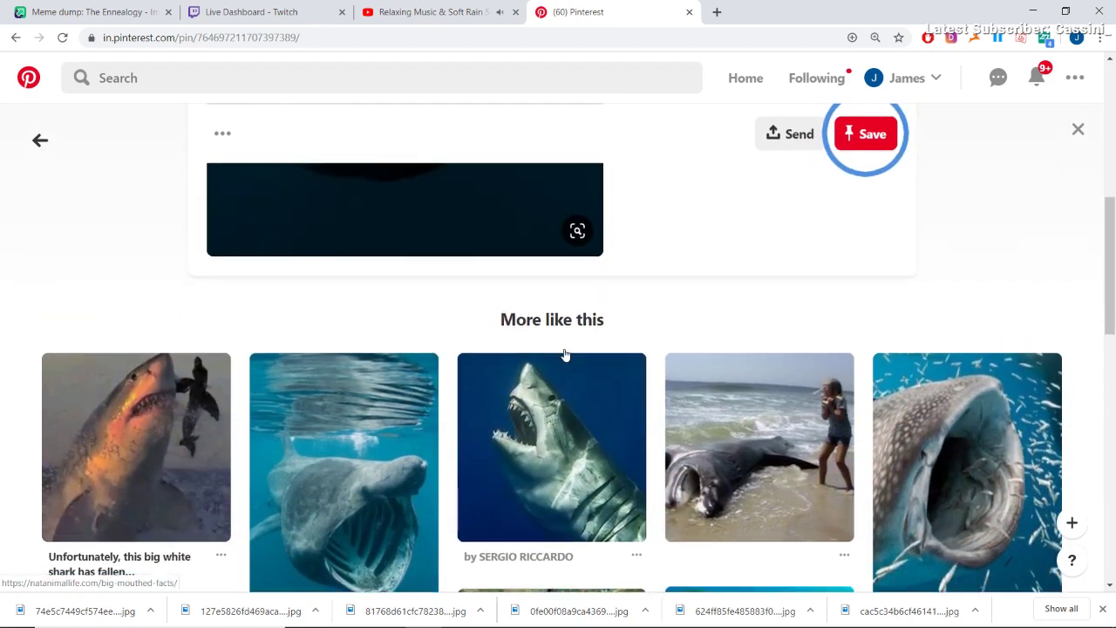
{"action": "scroll", "coordinate": [564, 351], "scroll_direction": "down", "scroll_amount": 3}
{"action": "scroll", "coordinate": [563, 349], "scroll_direction": "up", "scroll_amount": 10}
{"action": "scroll", "coordinate": [720, 406], "scroll_direction": "down", "scroll_amount": 3}
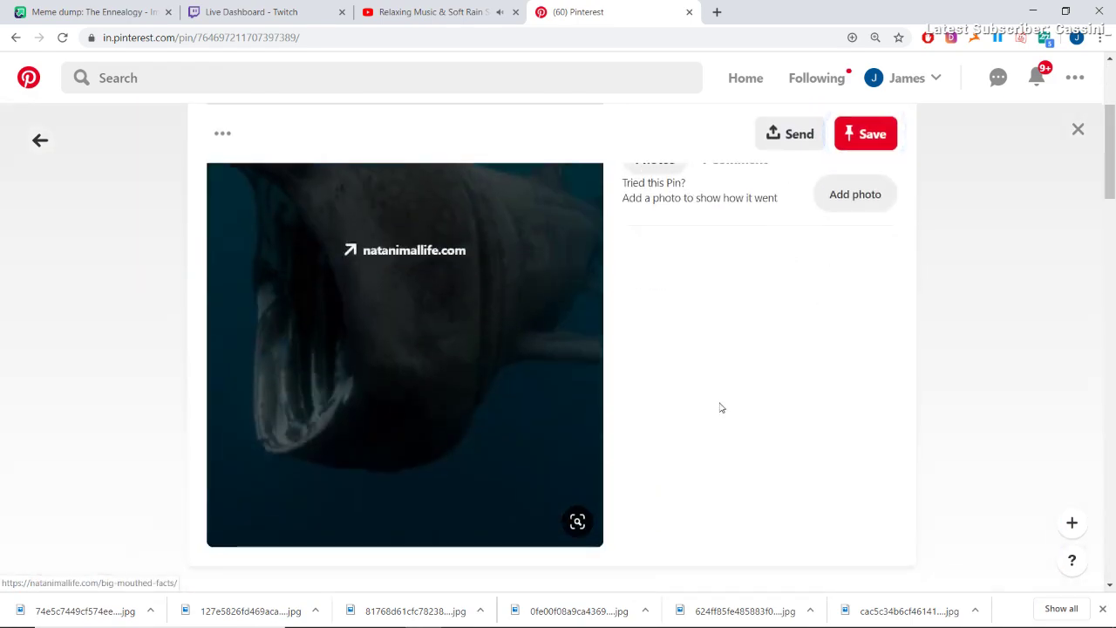
{"action": "right_click", "coordinate": [399, 414]}
{"action": "left_click", "coordinate": [471, 465]}
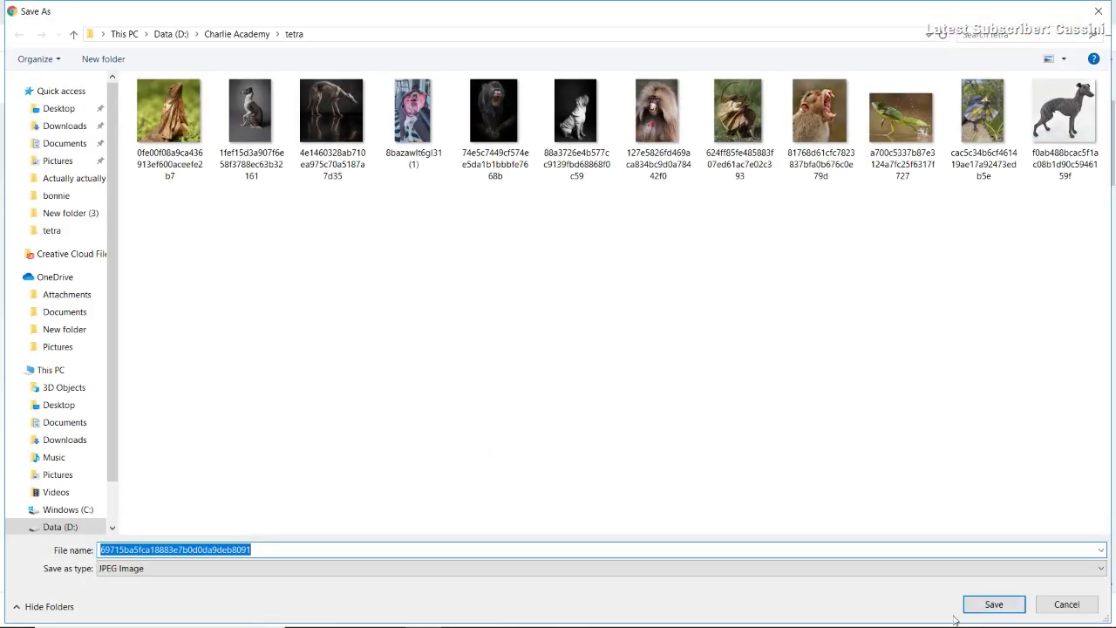
{"action": "left_click", "coordinate": [966, 608]}
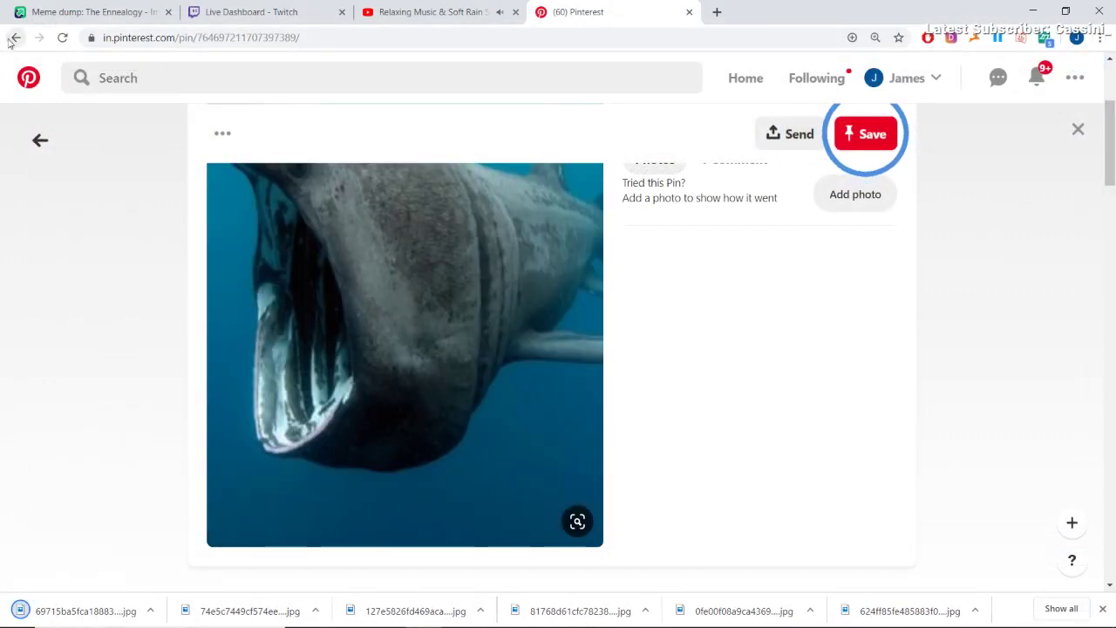
- Back in the results, open "Scotland's 'Blue Belt' Zones To Help Protect Minke Whales And Basking Sharks" and save its image in the tetra folder
{"action": "left_click", "coordinate": [15, 37]}
{"action": "scroll", "coordinate": [927, 218], "scroll_direction": "down", "scroll_amount": 3}
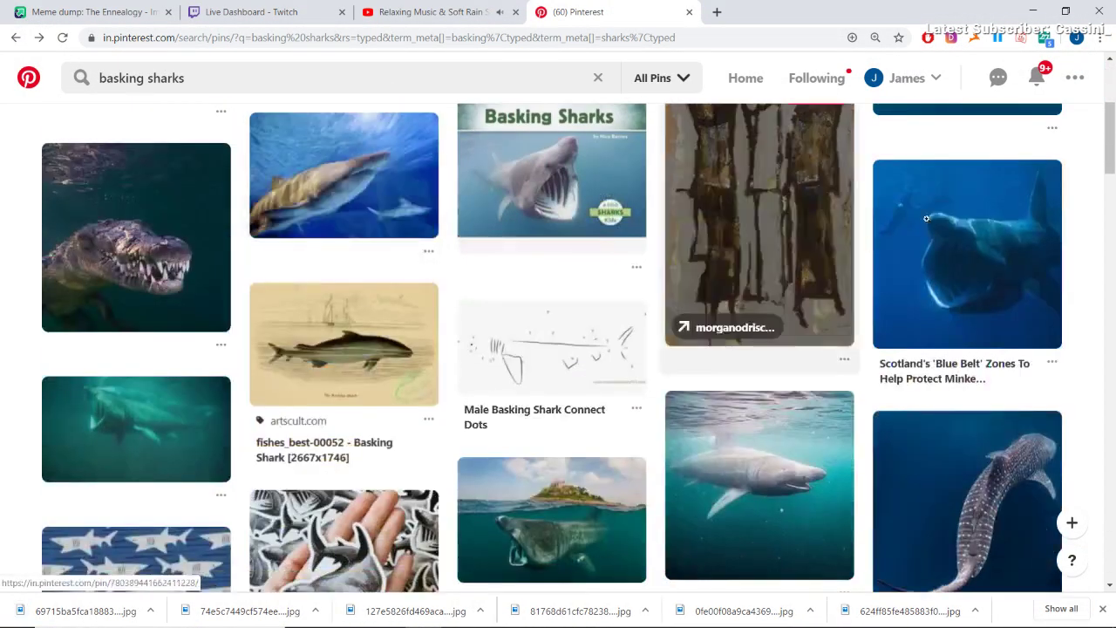
{"action": "left_click", "coordinate": [927, 218]}
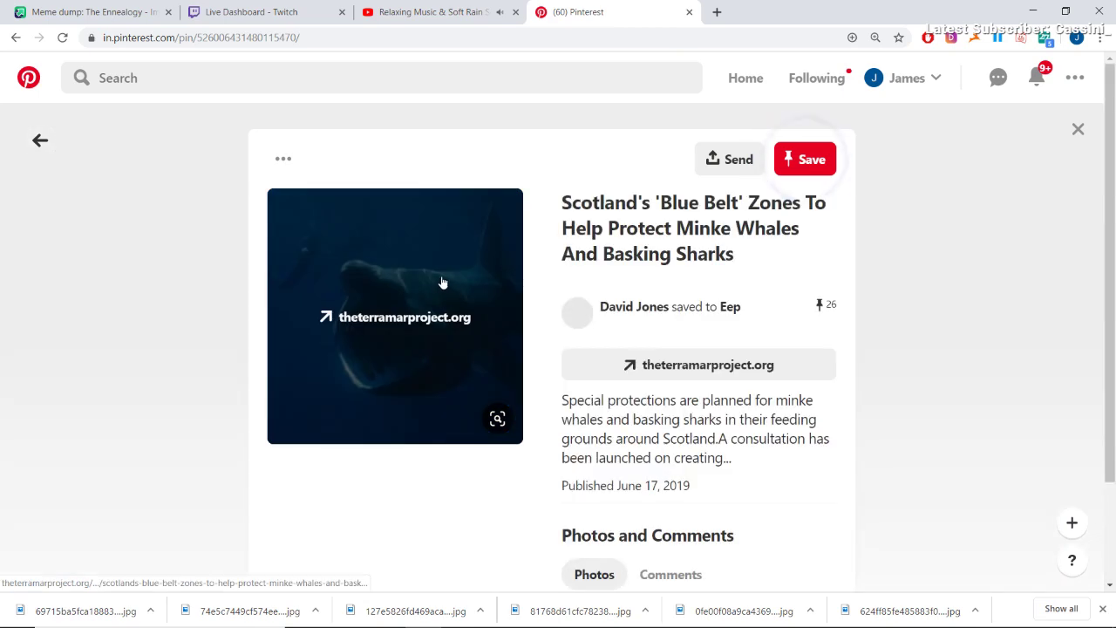
{"action": "right_click", "coordinate": [437, 246]}
{"action": "left_click", "coordinate": [474, 373]}
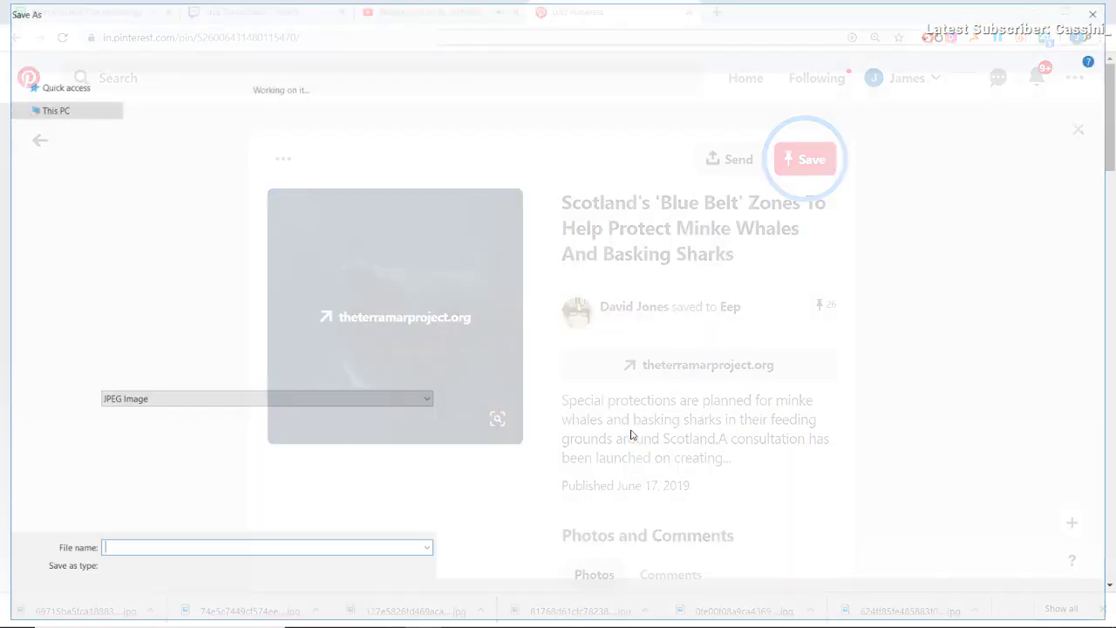
{"action": "left_click", "coordinate": [974, 610]}
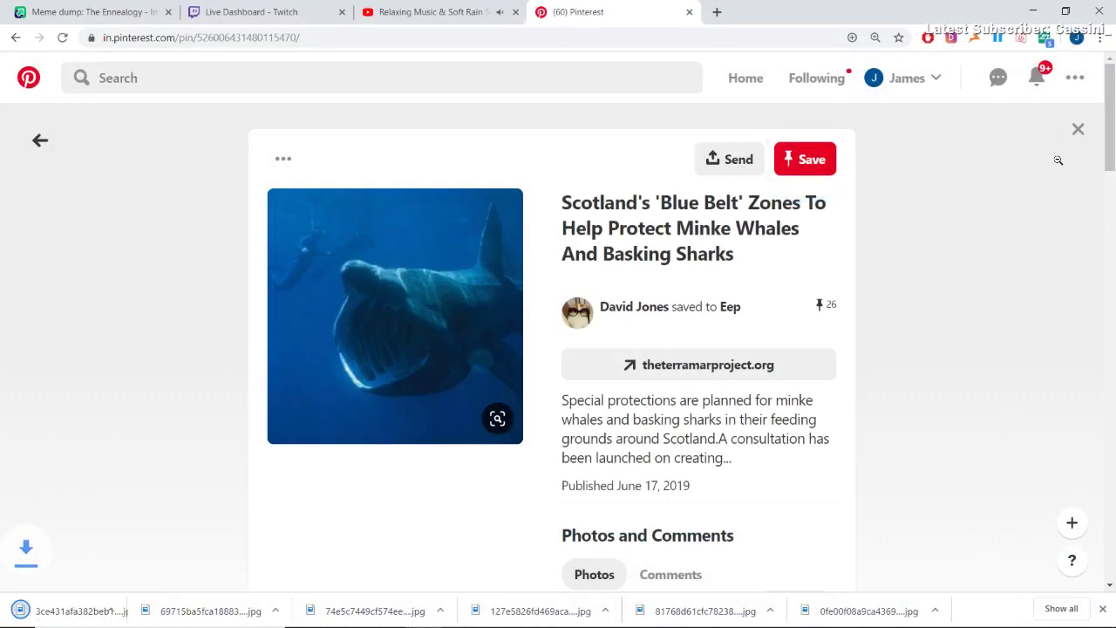
- Open the laist.com pin of the basking shark gaping toward the viewer and save its image in the tetra folder
{"action": "left_click_drag", "start_coordinate": [1112, 113], "coordinate": [1089, 245]}
{"action": "left_click", "coordinate": [960, 234]}
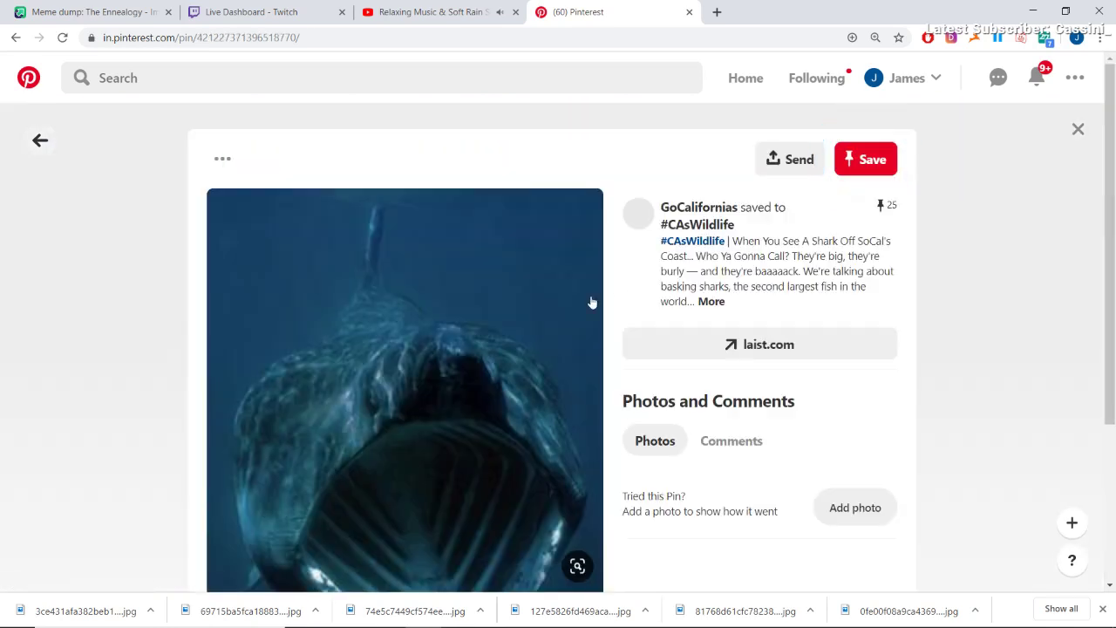
{"action": "right_click", "coordinate": [458, 312]}
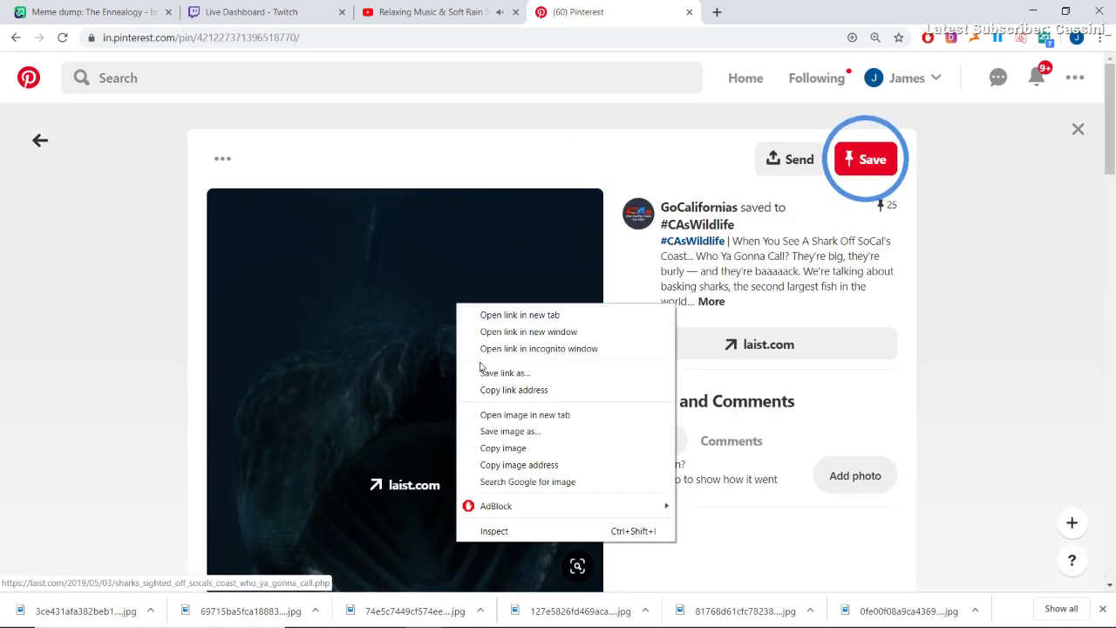
{"action": "left_click", "coordinate": [510, 432]}
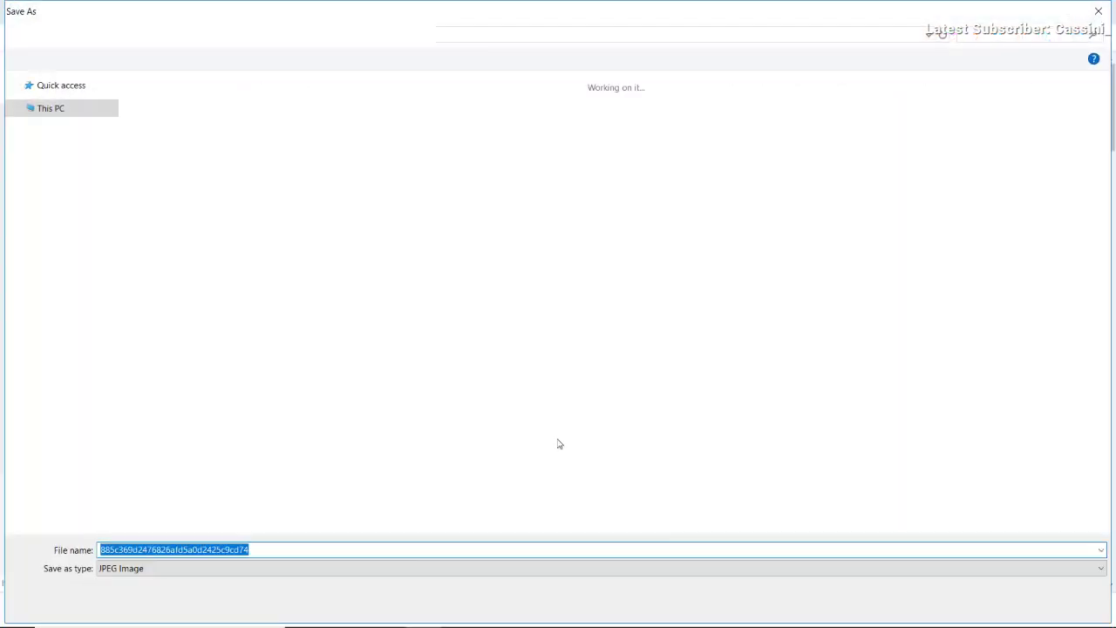
{"action": "left_click", "coordinate": [993, 604]}
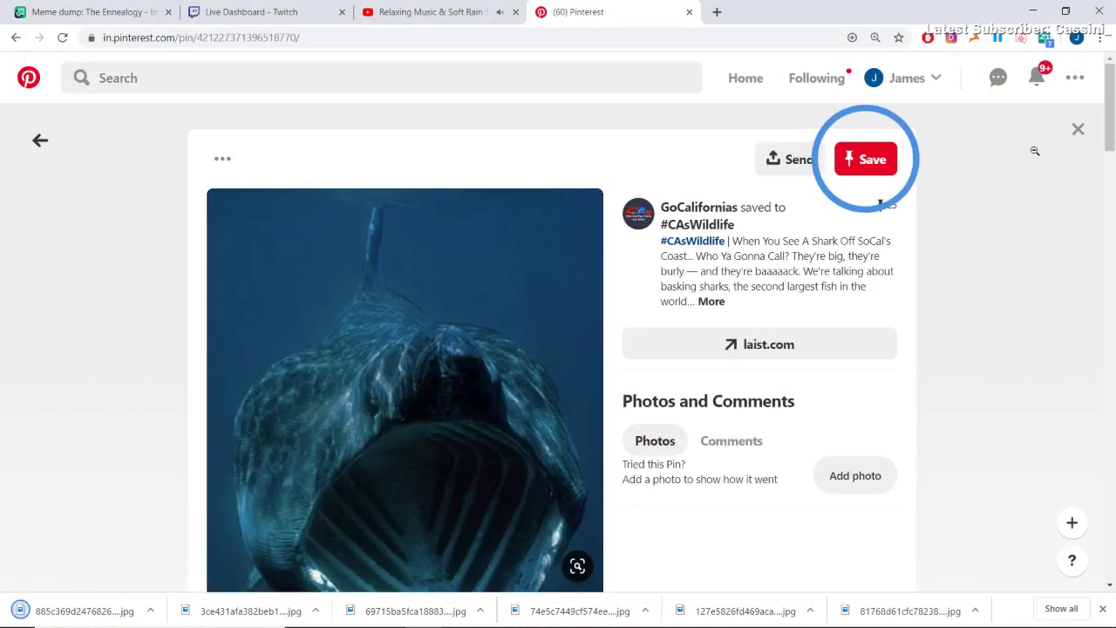
{"action": "left_click_drag", "start_coordinate": [1108, 87], "coordinate": [1090, 212]}
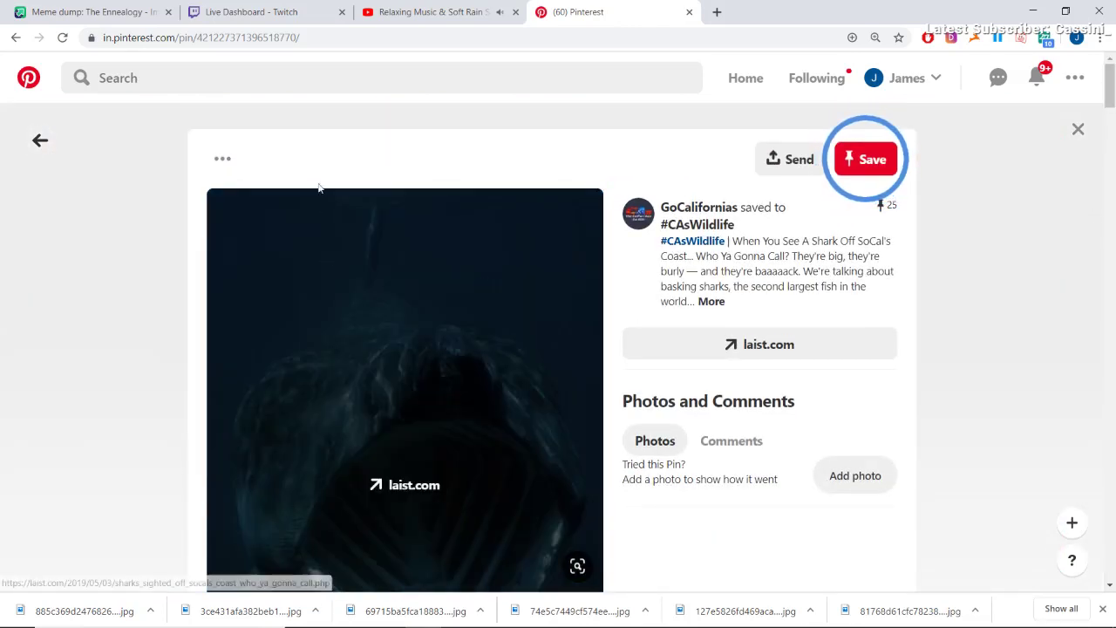
- Search Pinterest for "snake dislocating" and skim the results for a wide-open jaw reference
{"action": "left_click", "coordinate": [253, 80]}
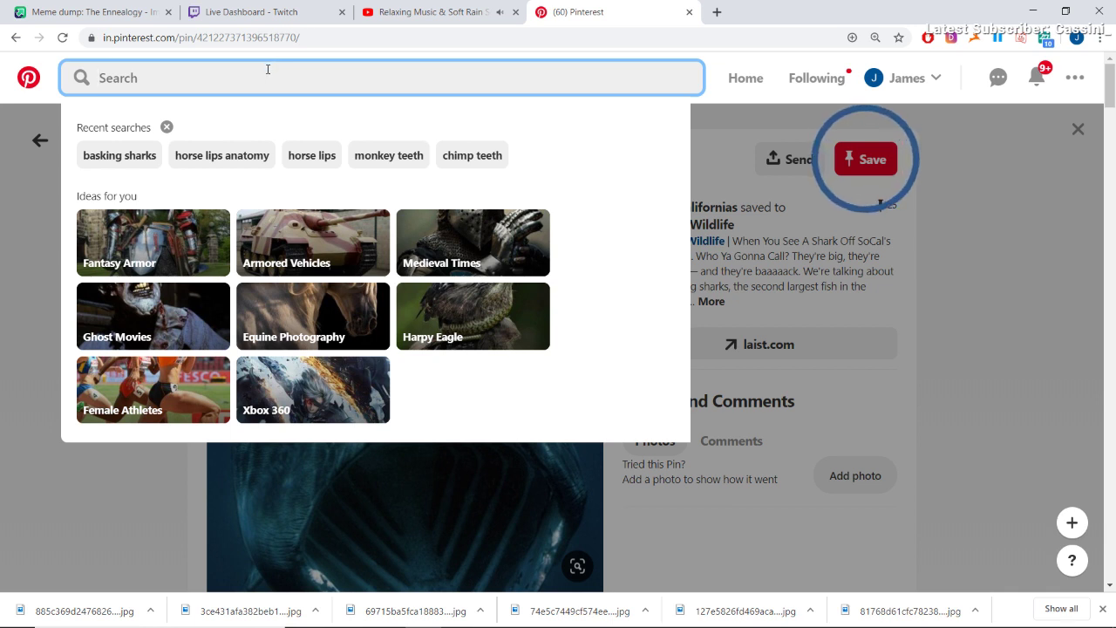
{"action": "type", "text": "sna"}
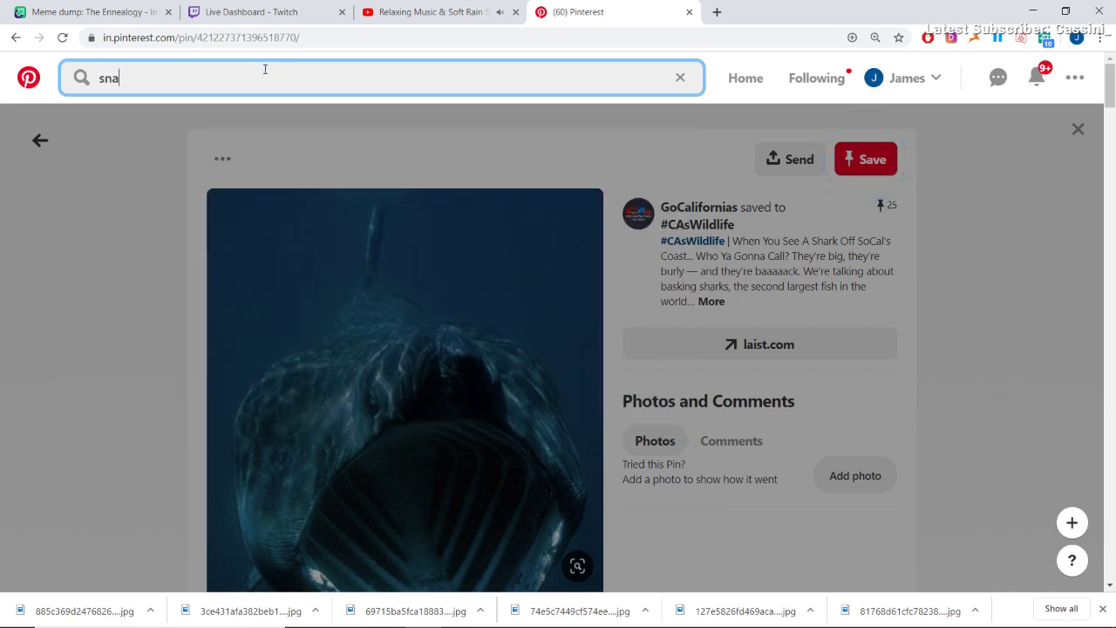
{"action": "type", "text": "ke disl"}
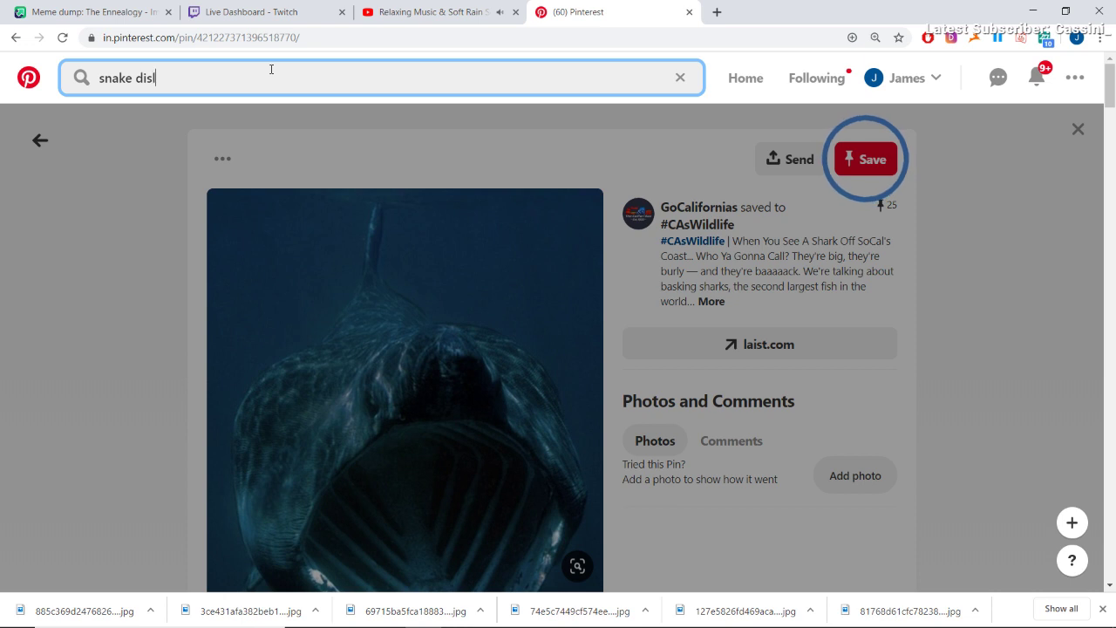
{"action": "type", "text": "ocating"}
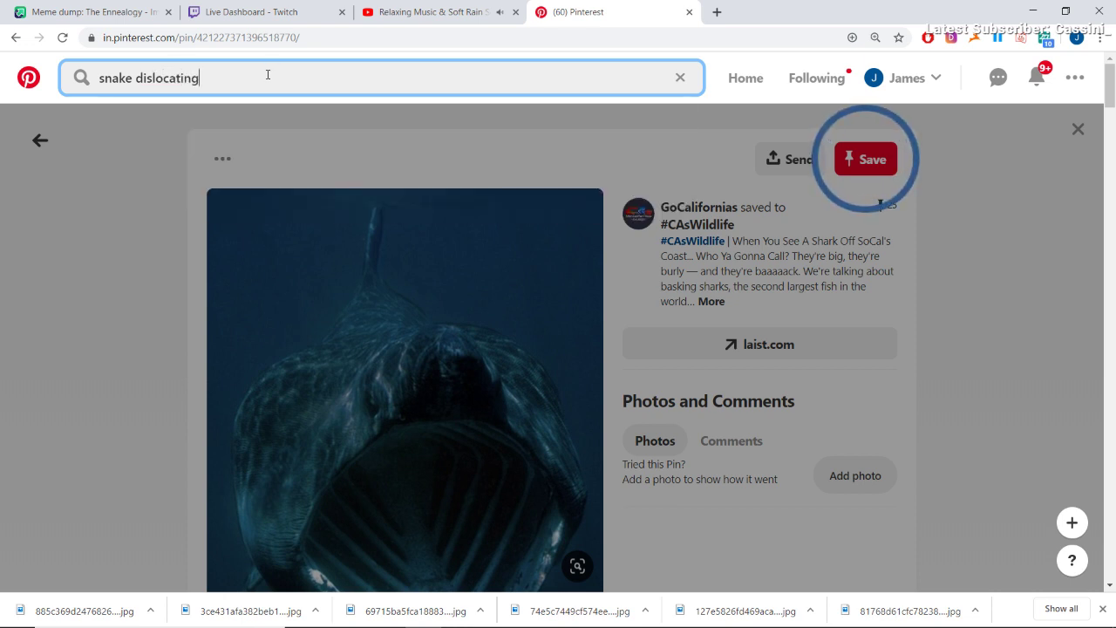
{"action": "key", "text": "Return"}
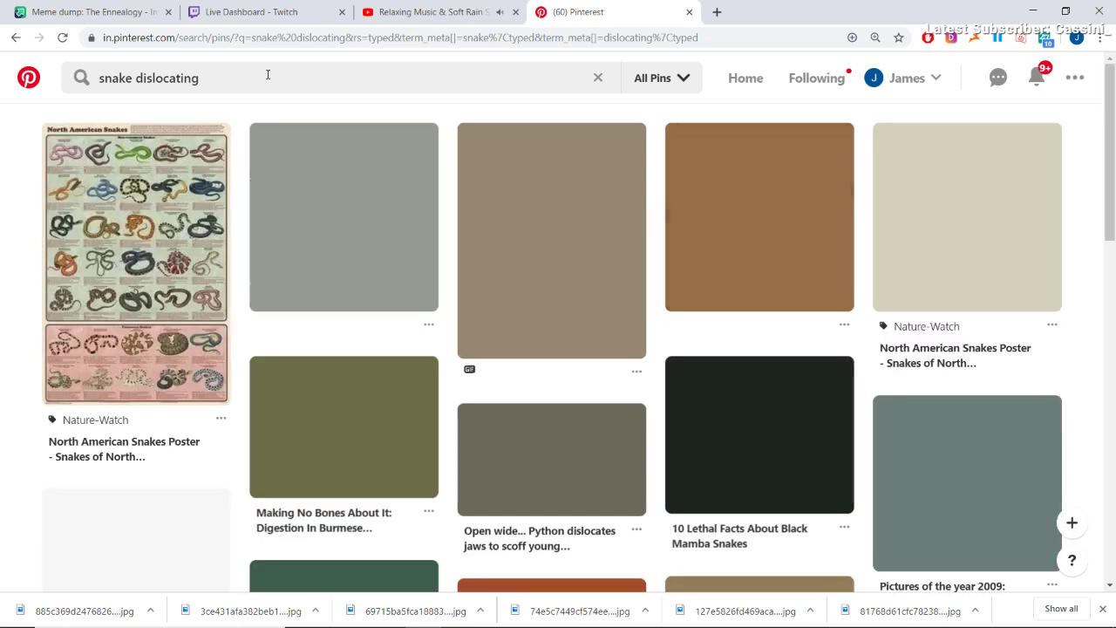
{"action": "scroll", "coordinate": [259, 72], "scroll_direction": "down", "scroll_amount": 5}
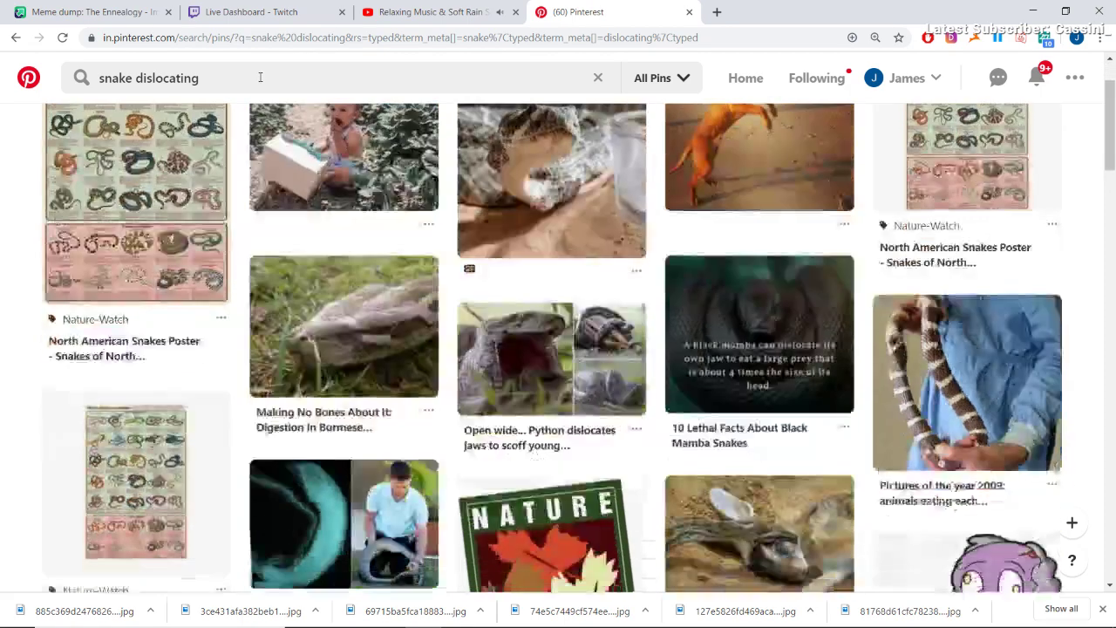
{"action": "scroll", "coordinate": [197, 72], "scroll_direction": "up", "scroll_amount": 5}
- Refine the search to "snake dislocating jaw" and look through the results for a usable snake mouth
{"action": "left_click", "coordinate": [212, 80]}
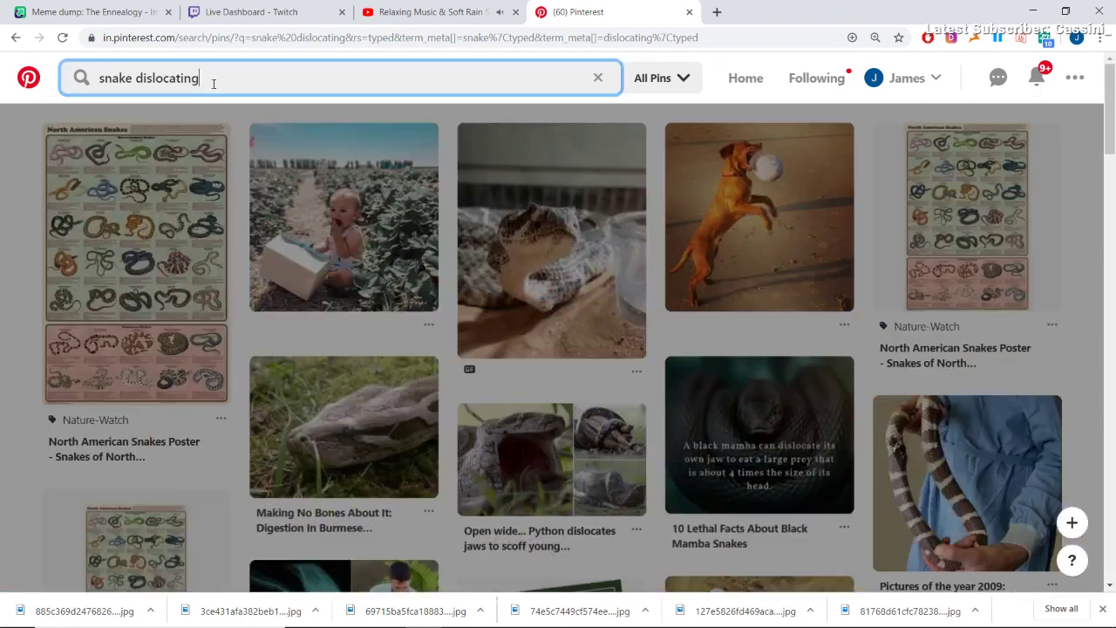
{"action": "type", "text": "jaw"}
{"action": "key", "text": "Return"}
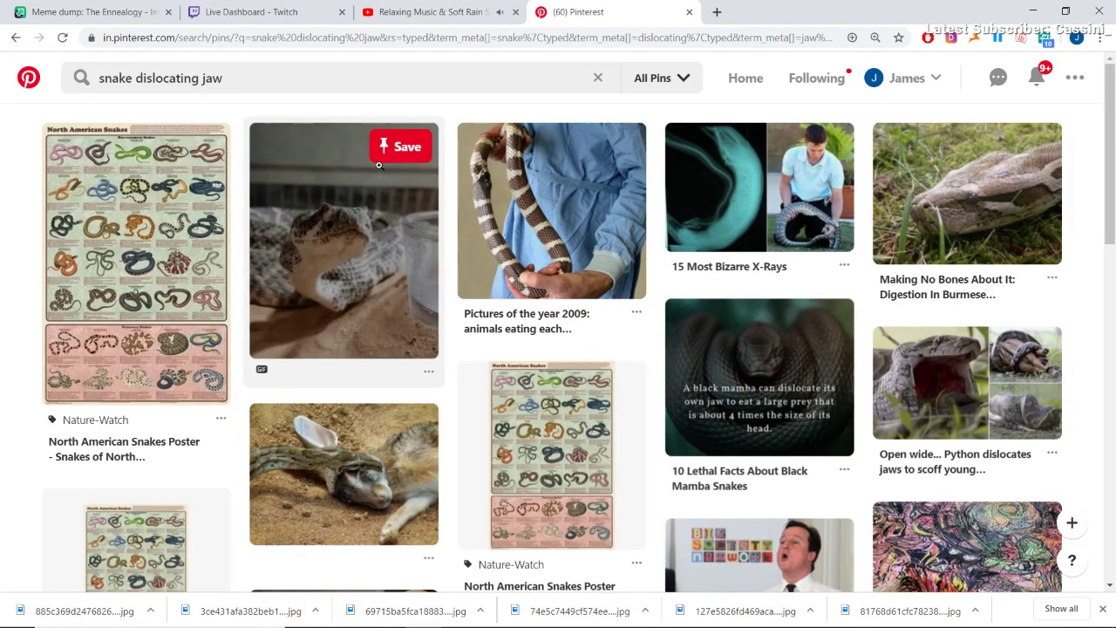
{"action": "scroll", "coordinate": [382, 177], "scroll_direction": "down", "scroll_amount": 5}
{"action": "scroll", "coordinate": [382, 177], "scroll_direction": "down", "scroll_amount": 10}
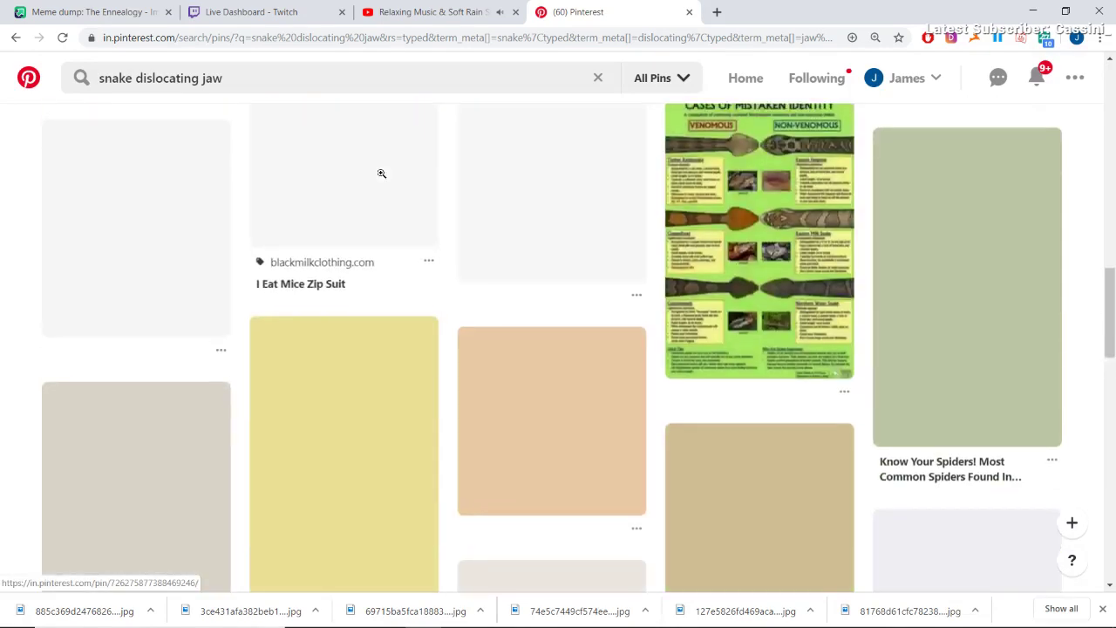
{"action": "scroll", "coordinate": [382, 175], "scroll_direction": "up", "scroll_amount": 12}
- Replace the snake query with a search for "hippo"
{"action": "left_click_drag", "start_coordinate": [233, 81], "coordinate": [36, 77]}
{"action": "type", "text": "hippo"}
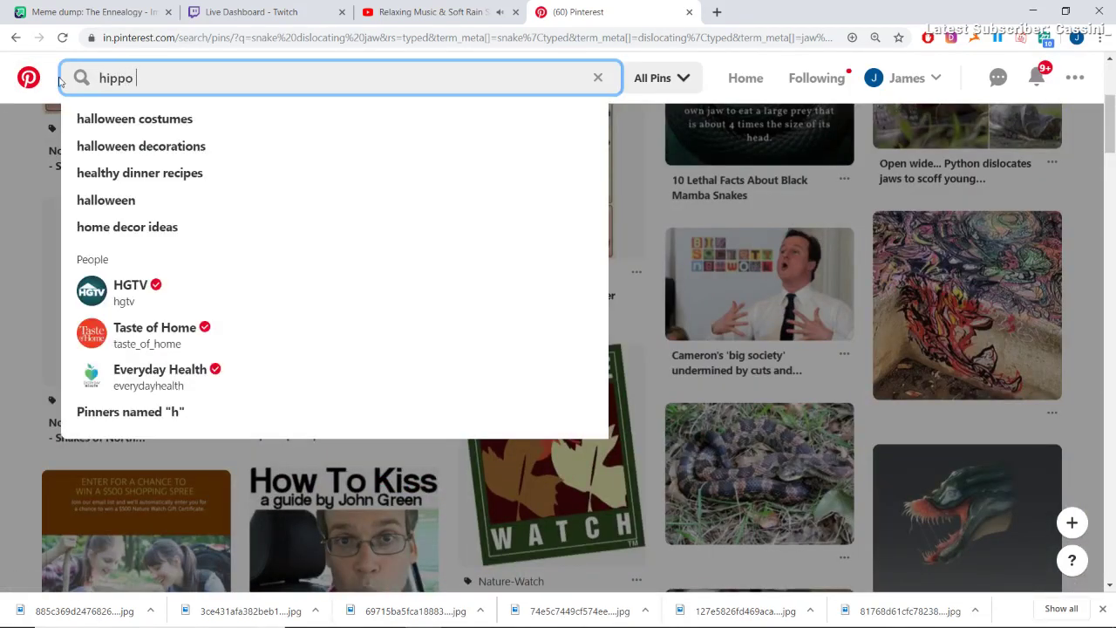
{"action": "key", "text": "Return"}
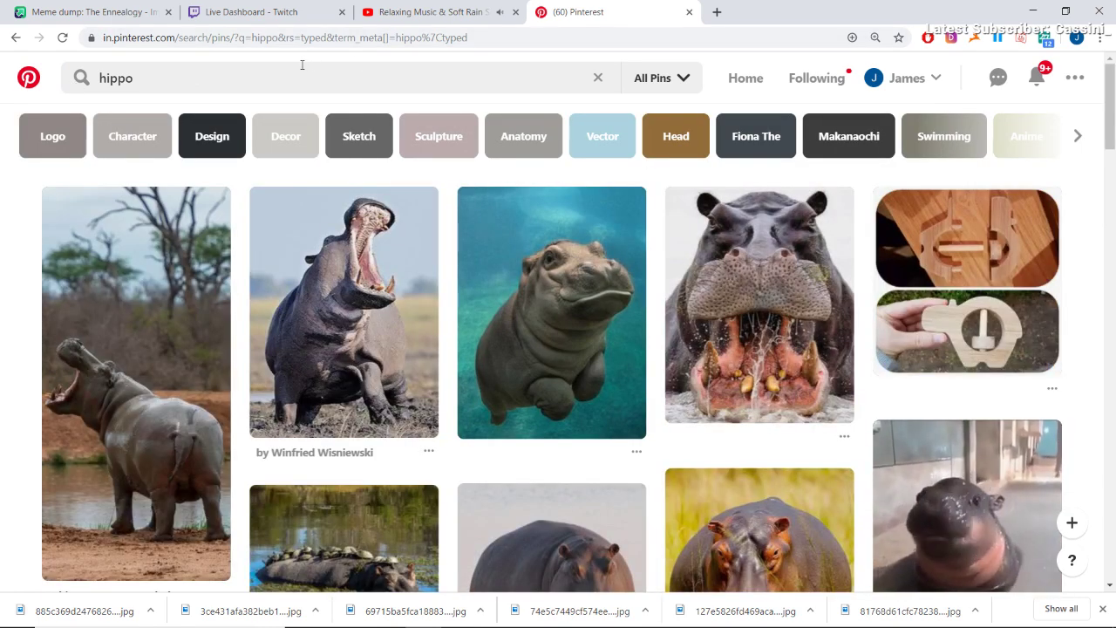
- Narrow the search to "hippo open mouth" to find gaping hippo references
{"action": "left_click", "coordinate": [236, 67]}
{"action": "type", "text": "op"}
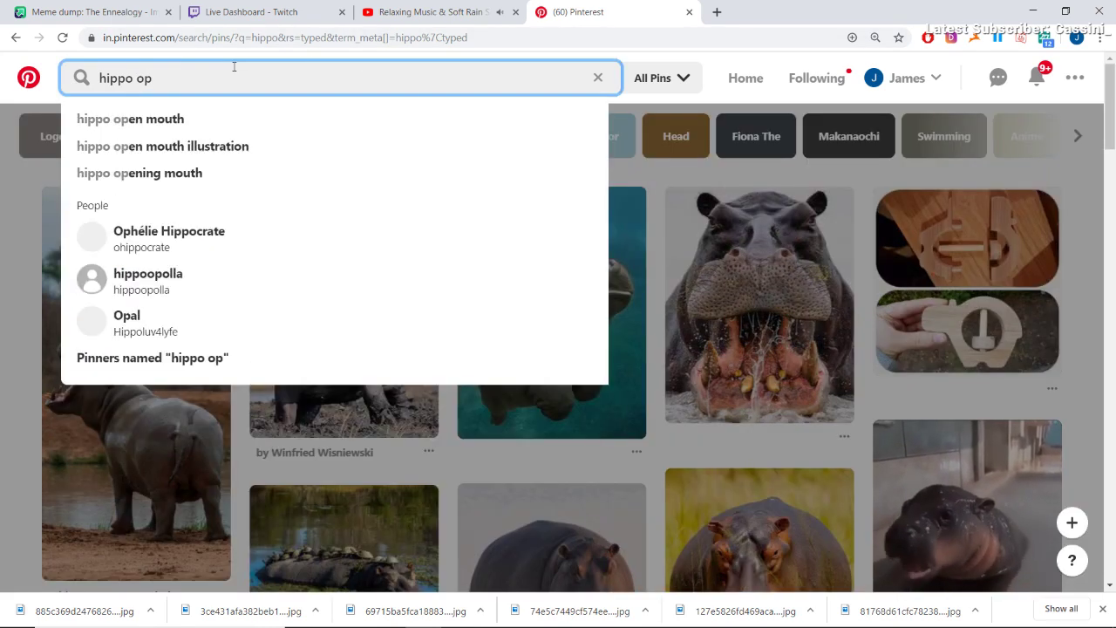
{"action": "type", "text": "en mow"}
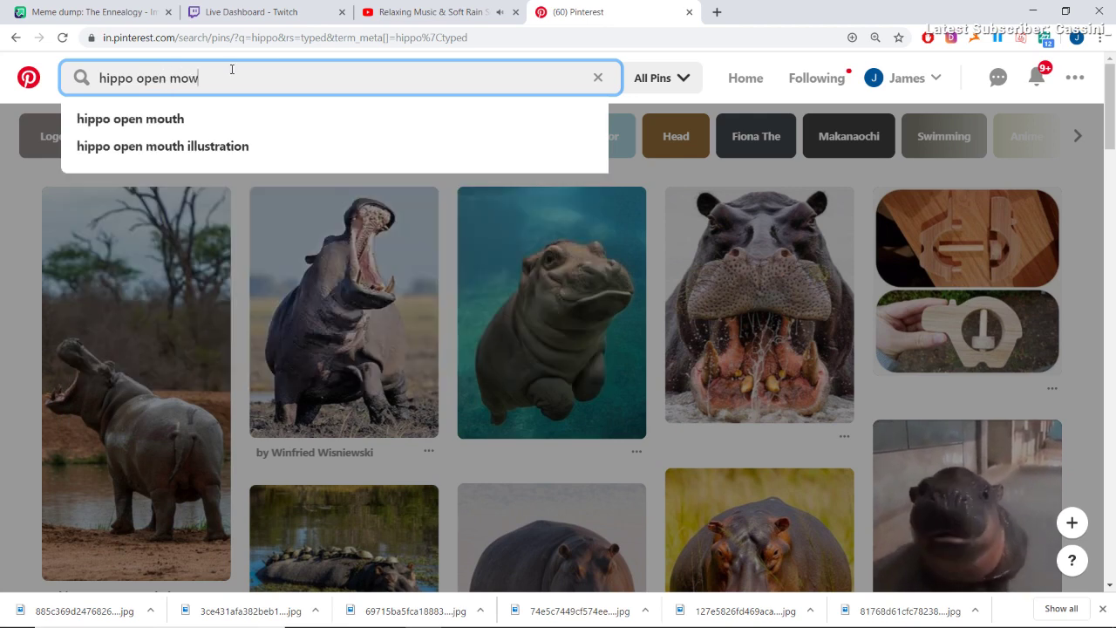
{"action": "type", "text": "th"}
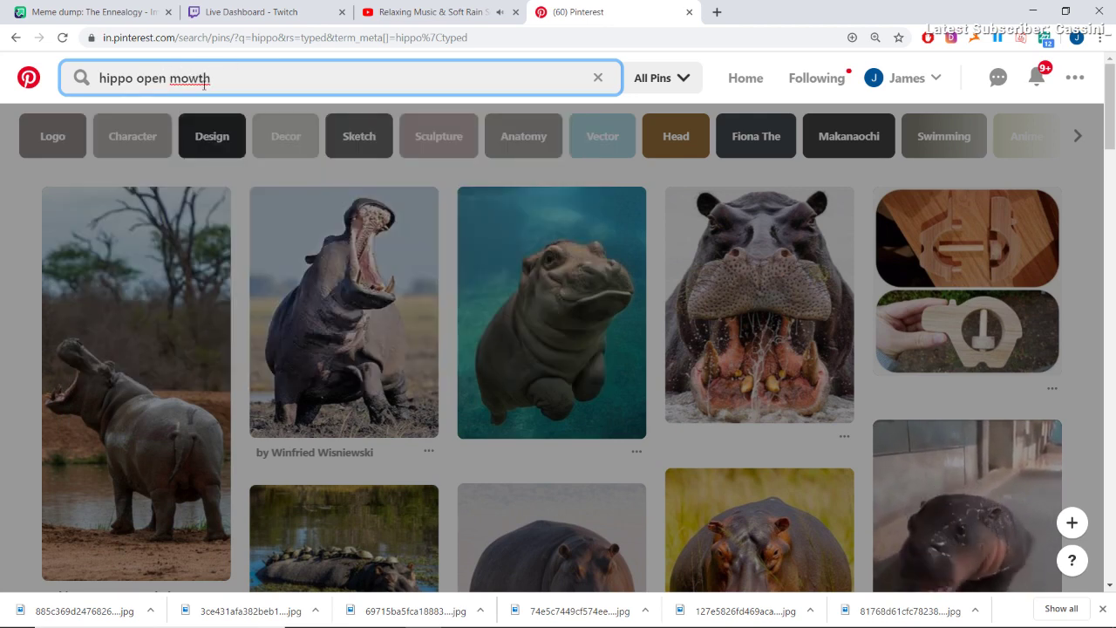
{"action": "key", "text": "BackSpace"}
{"action": "key", "text": "BackSpace"}
{"action": "key", "text": "BackSpace"}
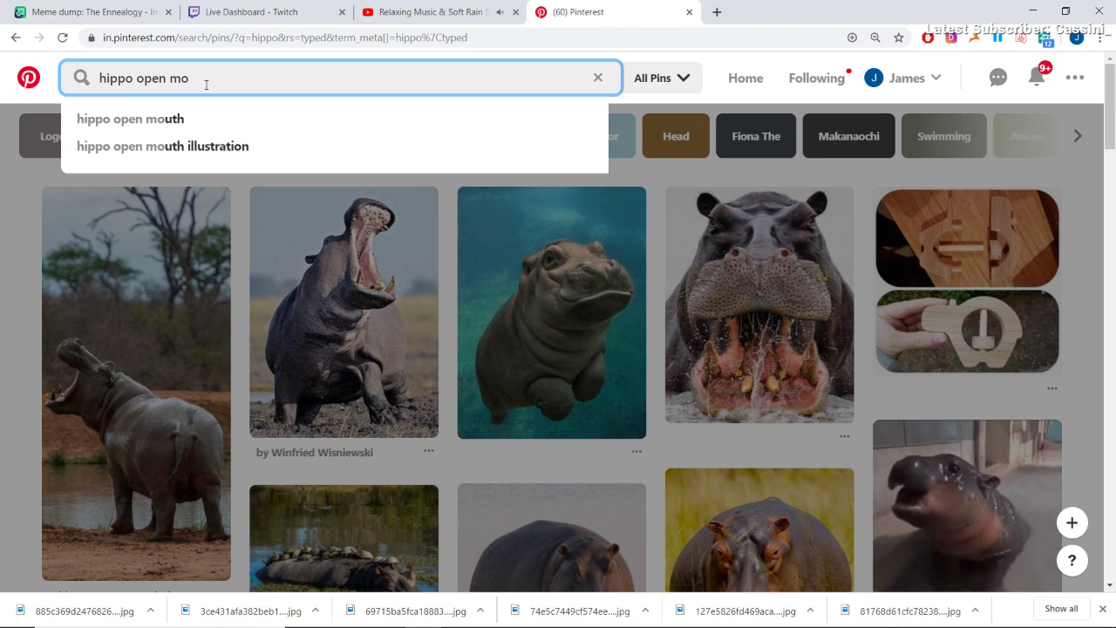
{"action": "type", "text": "uth"}
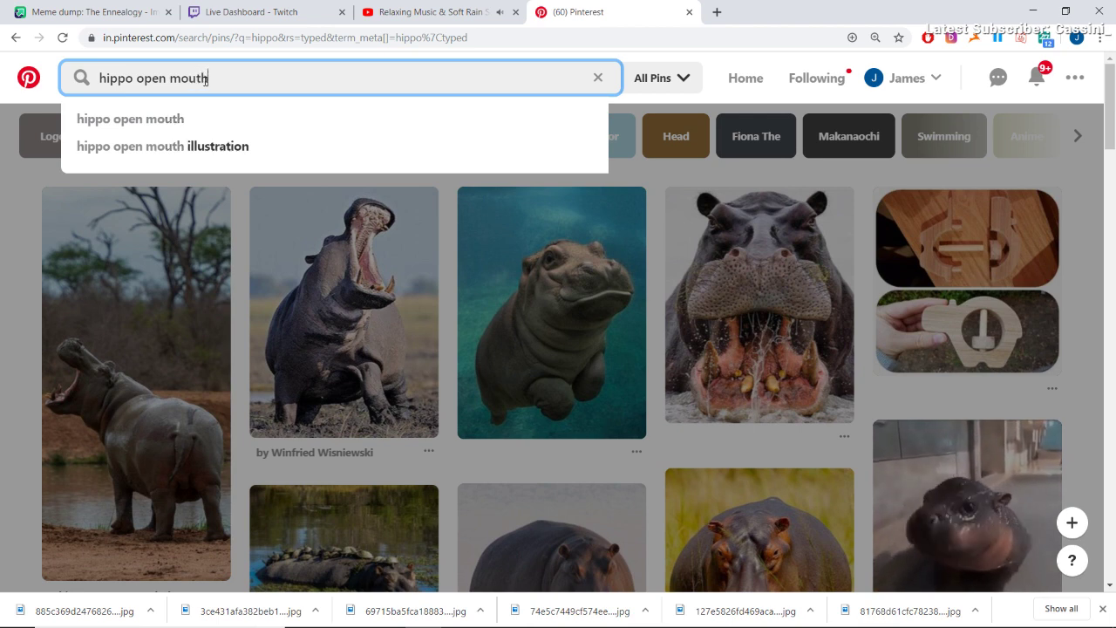
{"action": "key", "text": "Return"}
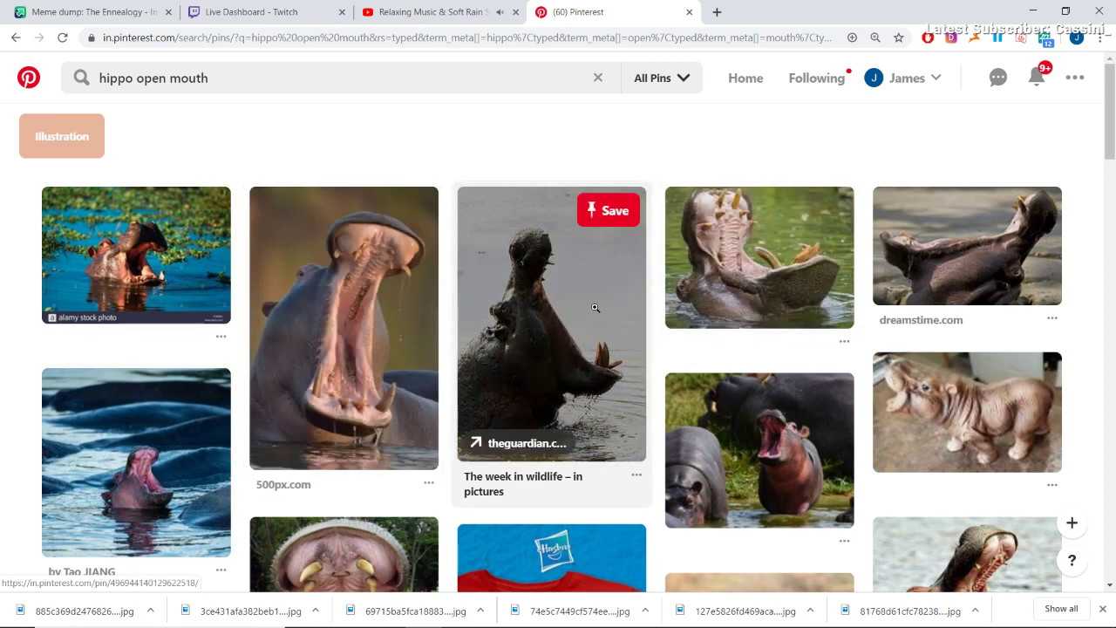
- Open The Guardian's "The week in wildlife – in pictures" hippo pin and save its image in the tetra folder
{"action": "left_click", "coordinate": [574, 389]}
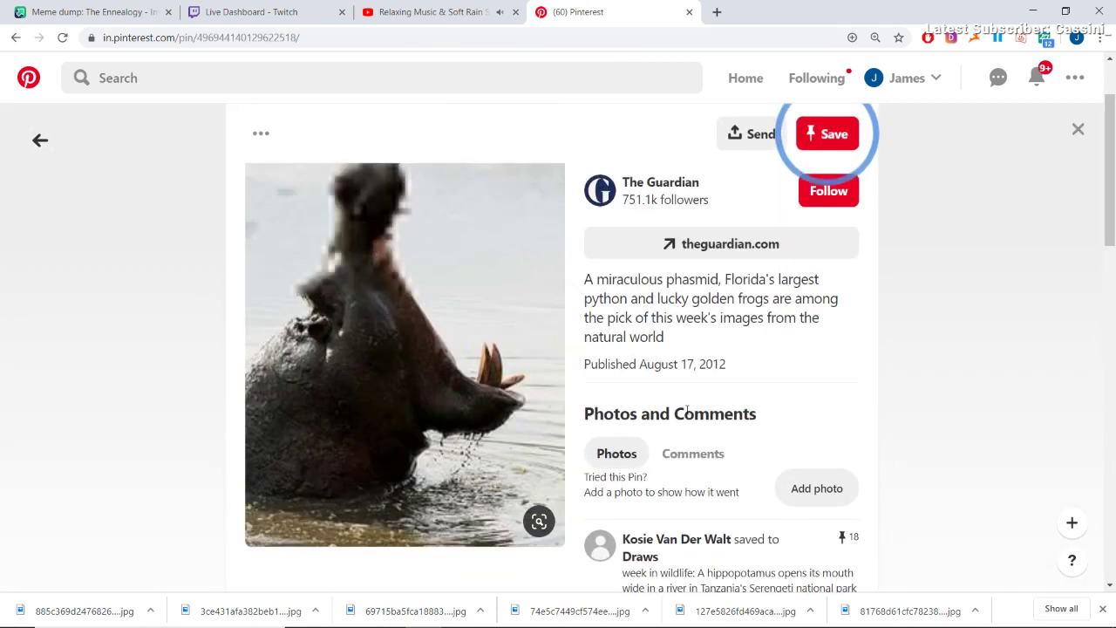
{"action": "right_click", "coordinate": [420, 178]}
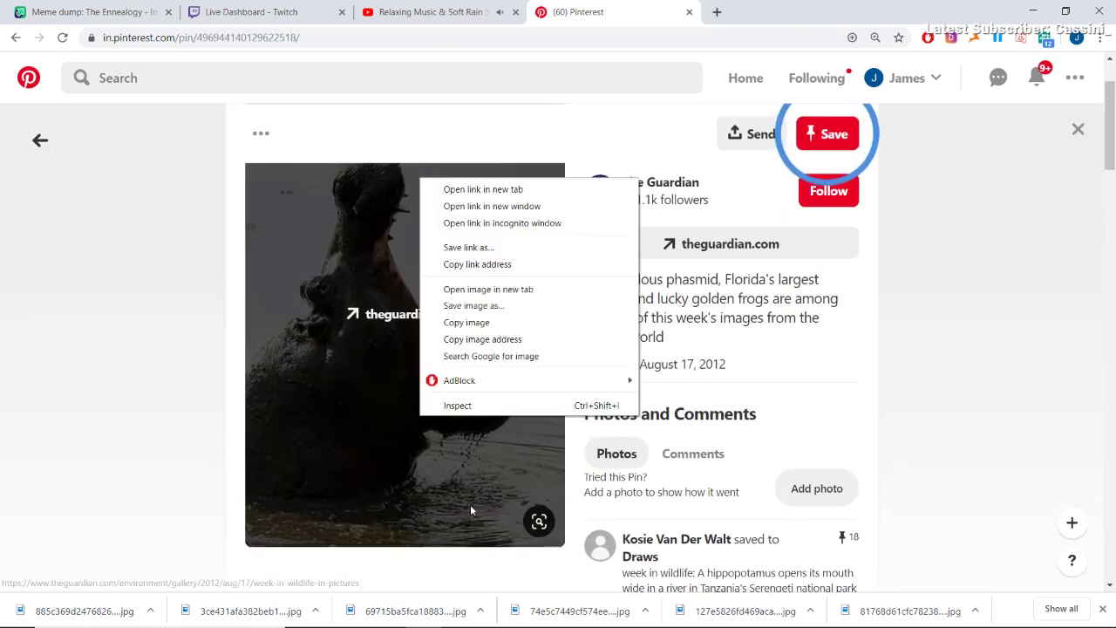
{"action": "left_click", "coordinate": [471, 310]}
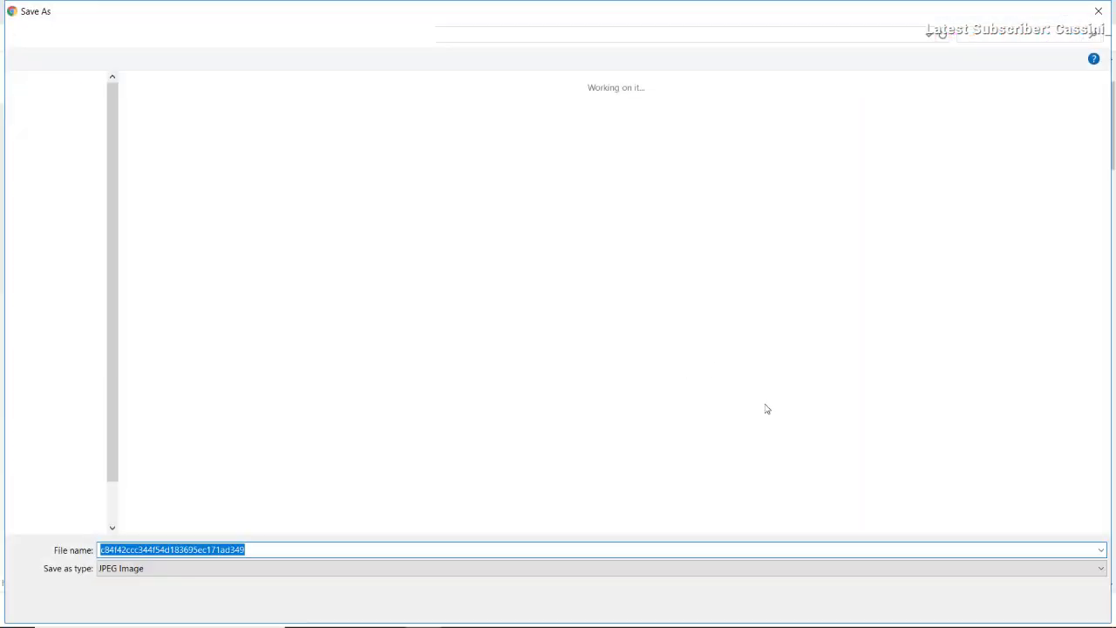
{"action": "left_click", "coordinate": [986, 602]}
- Skim the related pins below the Guardian hippo photo for further open-mouth animal references
{"action": "scroll", "coordinate": [556, 526], "scroll_direction": "down", "scroll_amount": 3}
{"action": "scroll", "coordinate": [555, 527], "scroll_direction": "down", "scroll_amount": 2}
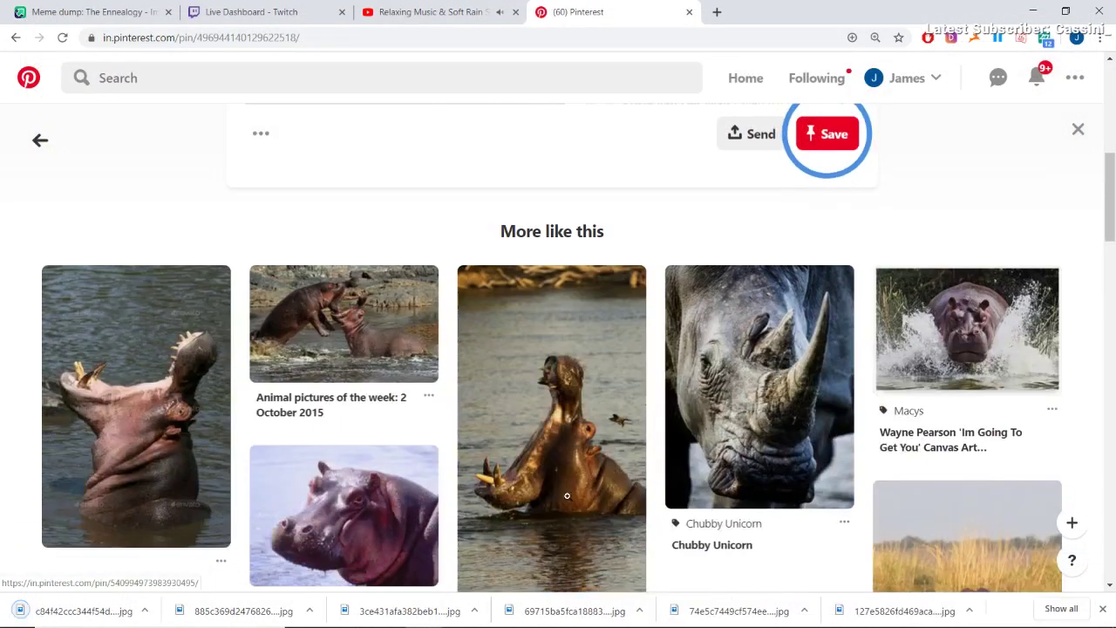
{"action": "left_click", "coordinate": [556, 527]}
{"action": "left_click", "coordinate": [199, 87]}
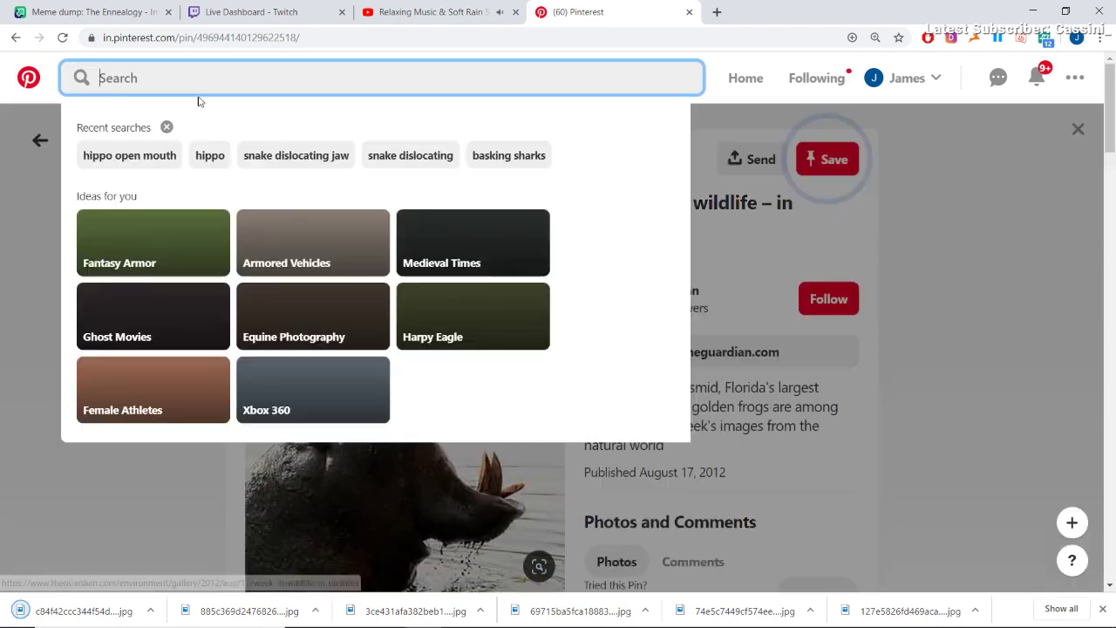
{"action": "left_click", "coordinate": [148, 566]}
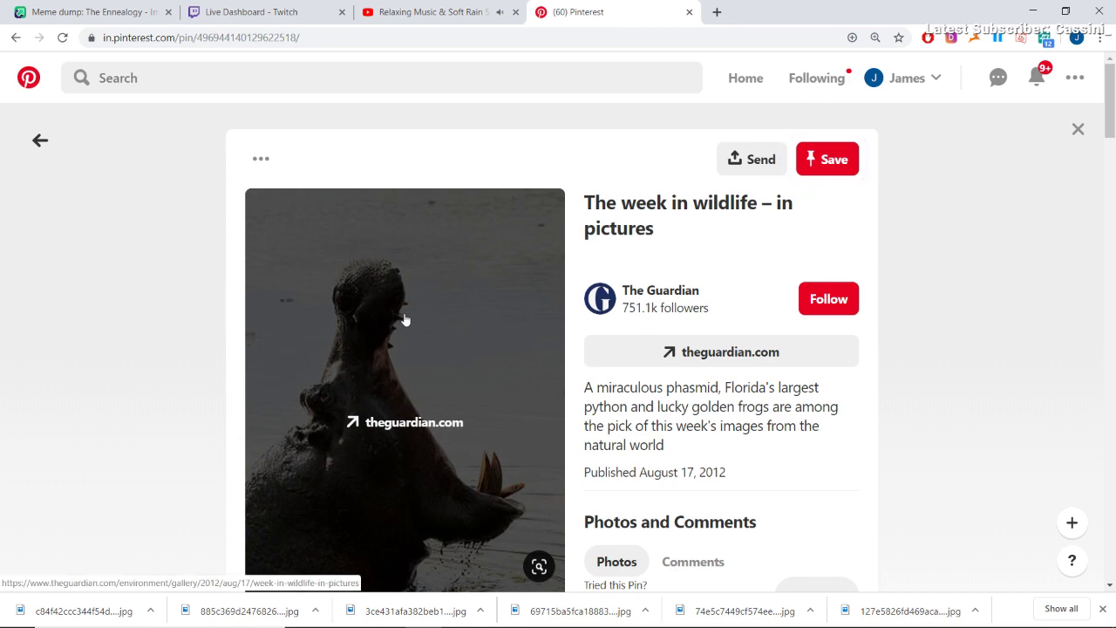
{"action": "scroll", "coordinate": [379, 354], "scroll_direction": "down", "scroll_amount": 7}
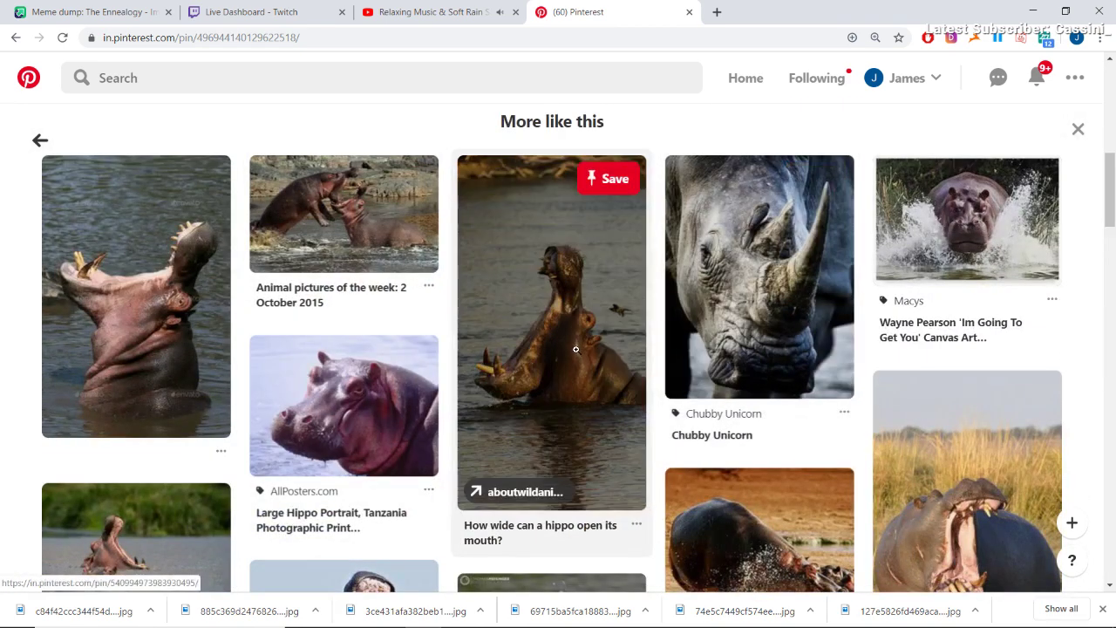
{"action": "scroll", "coordinate": [578, 353], "scroll_direction": "down", "scroll_amount": 3}
{"action": "scroll", "coordinate": [575, 350], "scroll_direction": "down", "scroll_amount": 4}
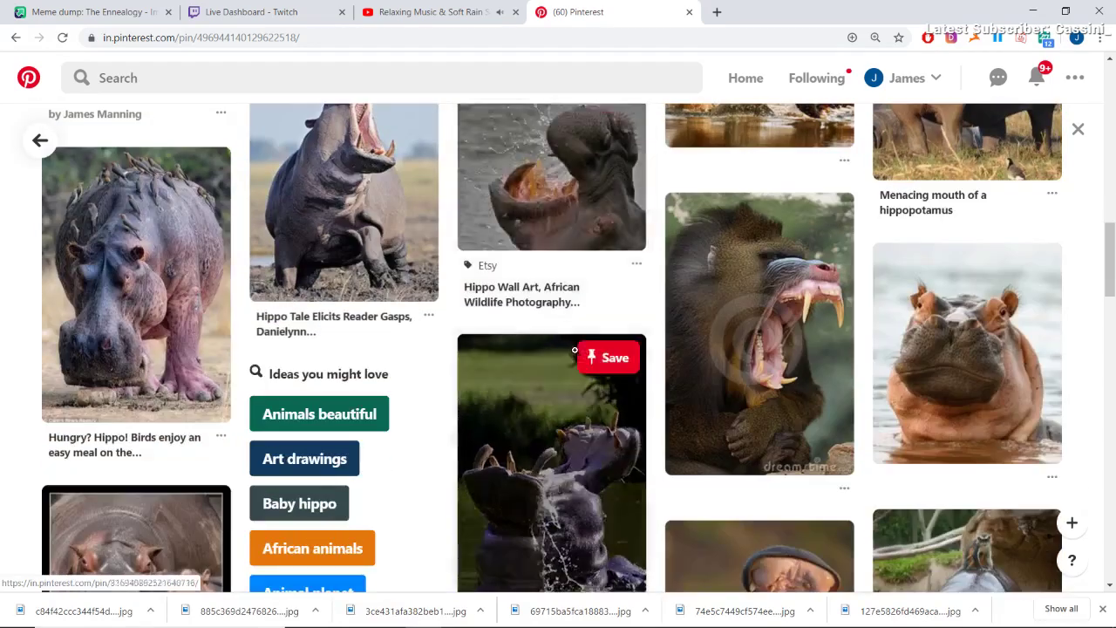
{"action": "scroll", "coordinate": [574, 350], "scroll_direction": "up", "scroll_amount": 1}
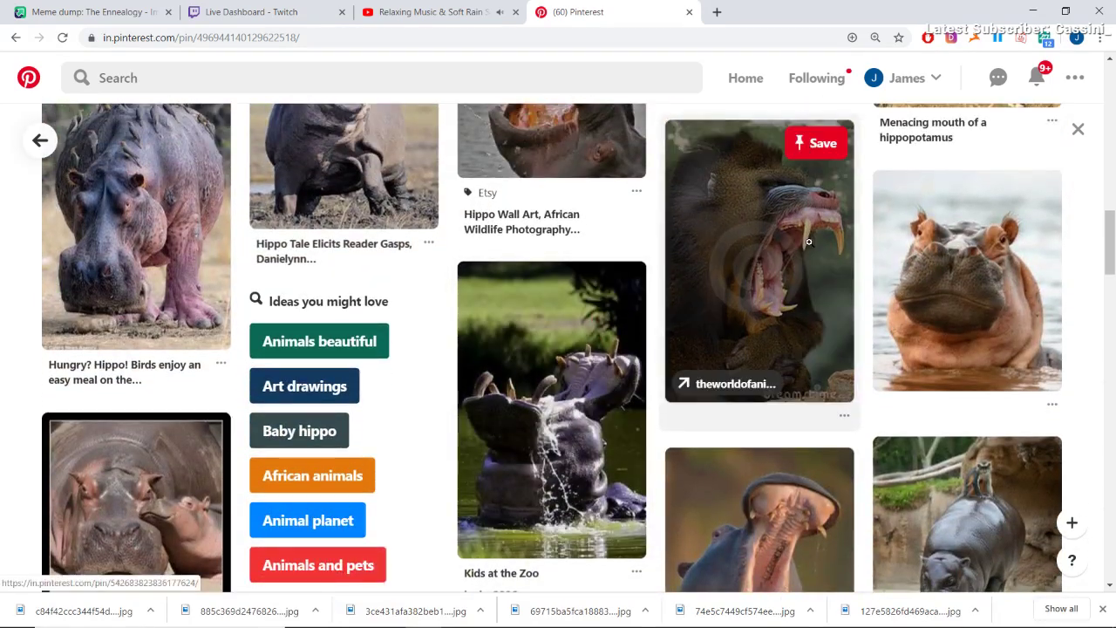
- Open the "Mandrill vs Clouded Leopard" pin of the mandrill baring its fangs and save its image in the tetra folder
{"action": "left_click", "coordinate": [803, 260]}
{"action": "scroll", "coordinate": [465, 399], "scroll_direction": "down", "scroll_amount": 4}
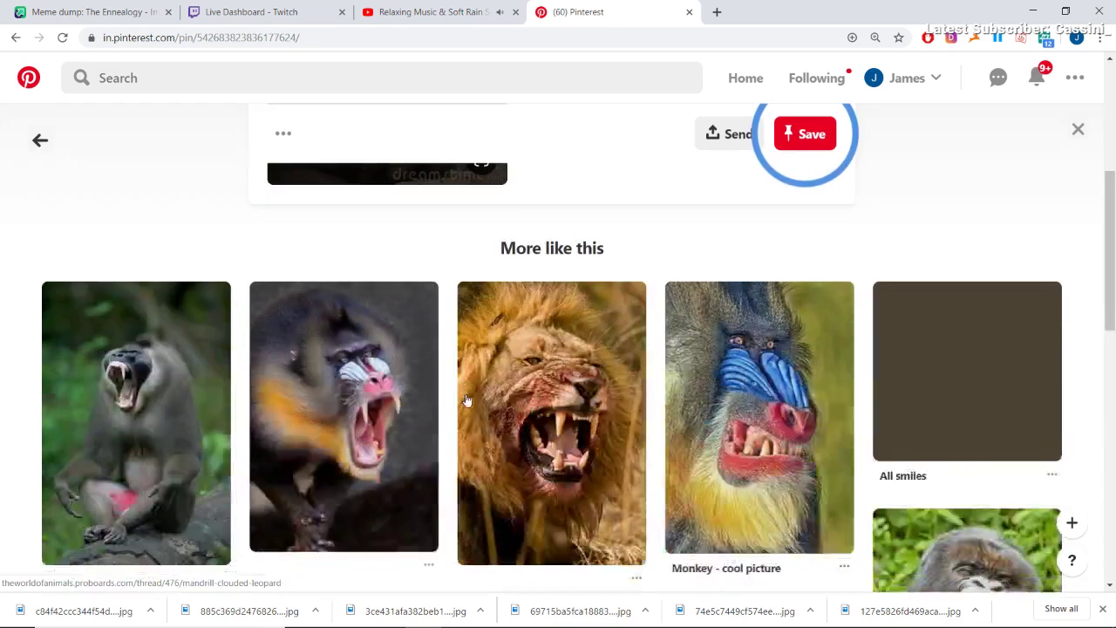
{"action": "scroll", "coordinate": [466, 395], "scroll_direction": "up", "scroll_amount": 4}
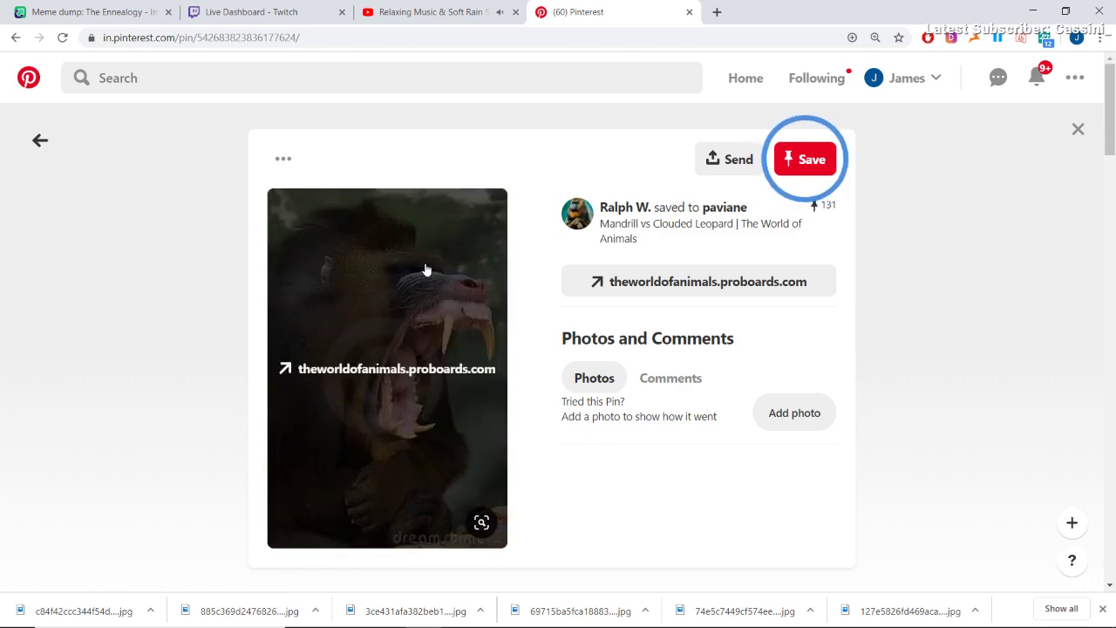
{"action": "right_click", "coordinate": [424, 264]}
{"action": "left_click", "coordinate": [492, 390]}
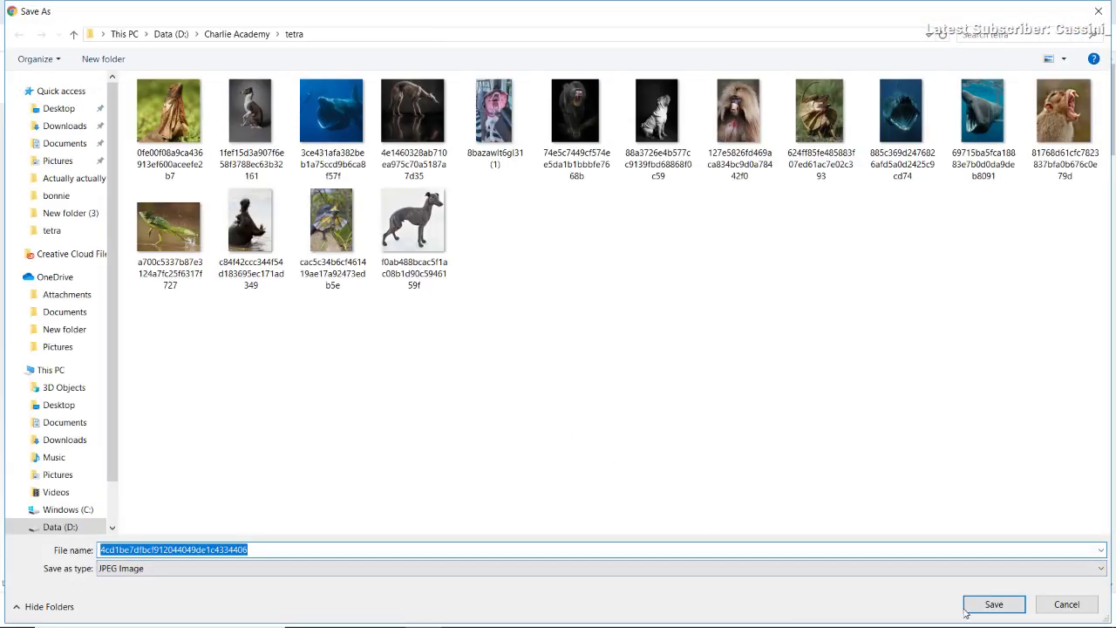
{"action": "left_click", "coordinate": [992, 604]}
{"action": "left_click_drag", "start_coordinate": [1104, 108], "coordinate": [1104, 204]}
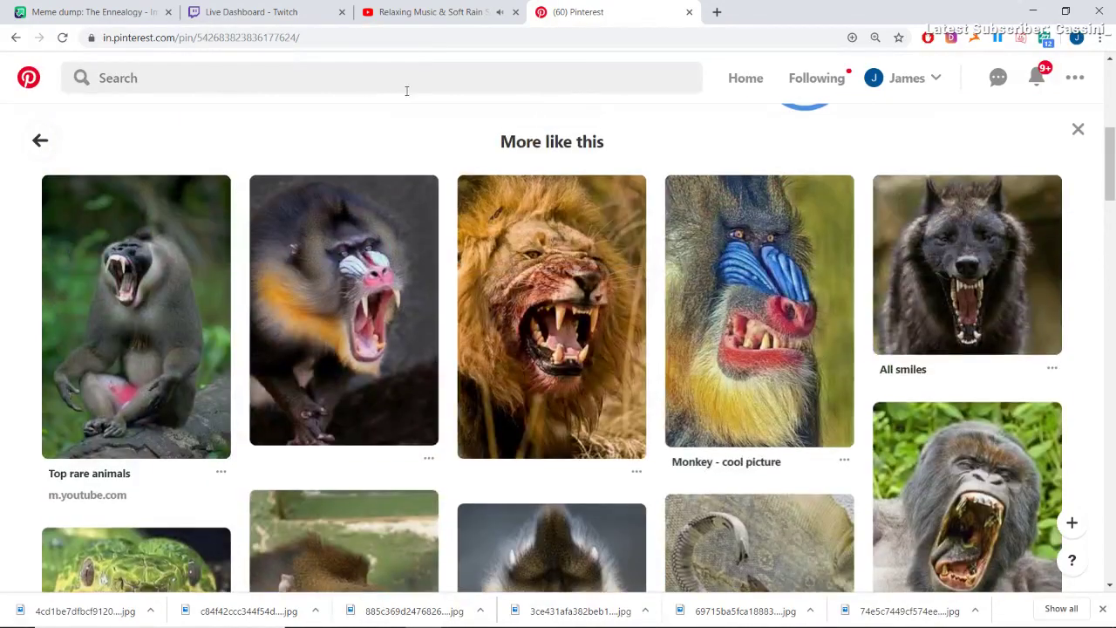
- Search Pinterest for "snake mouth open" and skim the results for gaping snake references
{"action": "left_click", "coordinate": [401, 90]}
{"action": "type", "text": "snake mouth"}
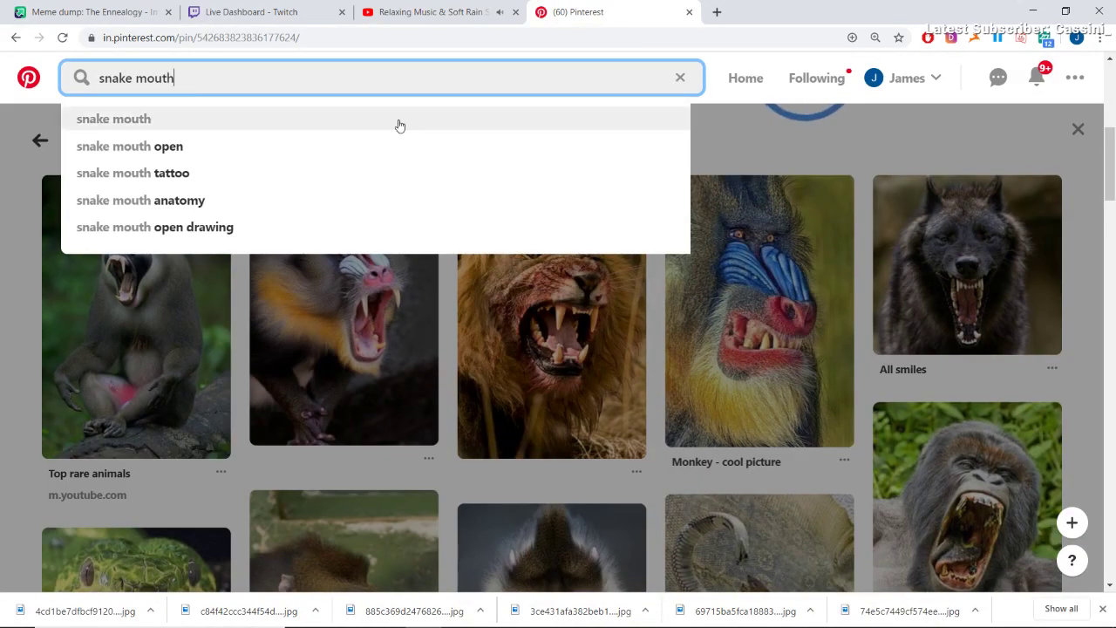
{"action": "left_click", "coordinate": [276, 152]}
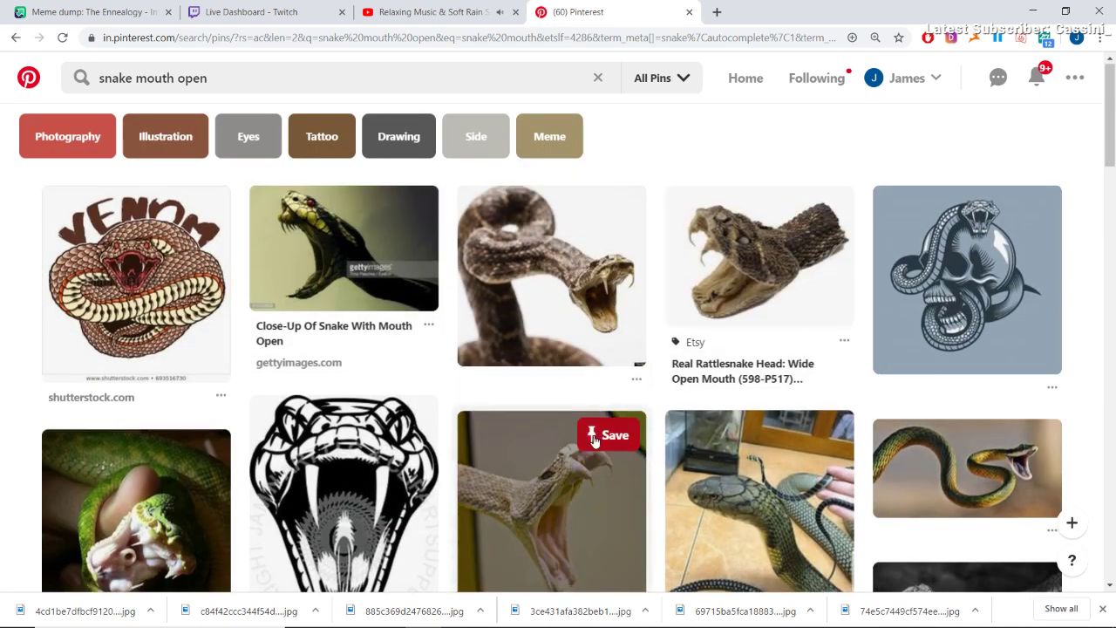
{"action": "scroll", "coordinate": [628, 343], "scroll_direction": "down", "scroll_amount": 2}
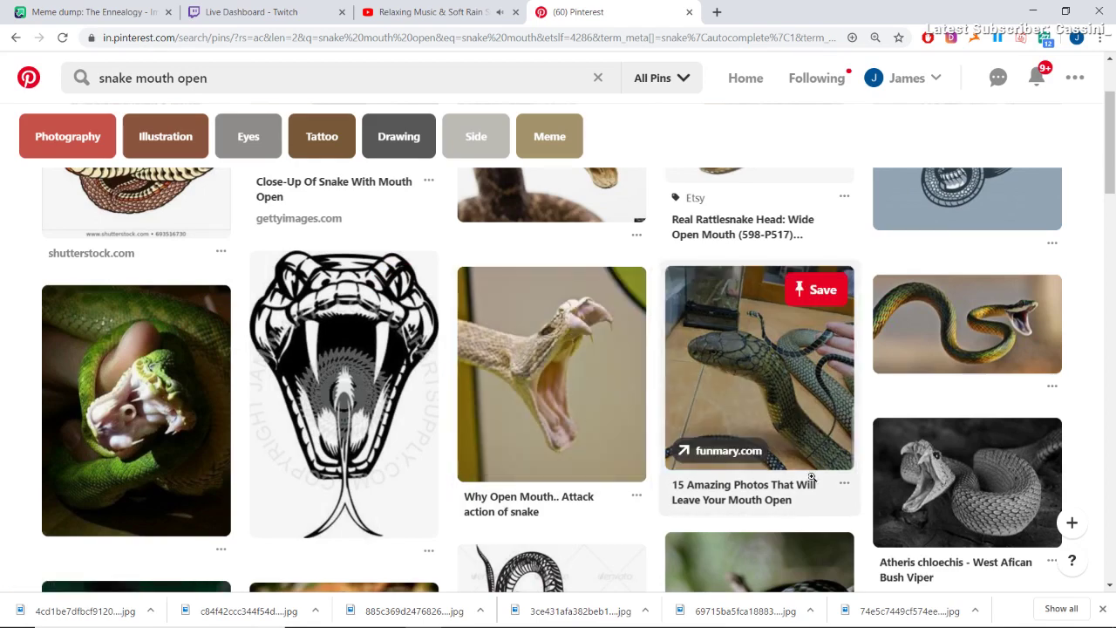
{"action": "scroll", "coordinate": [809, 475], "scroll_direction": "down", "scroll_amount": 4}
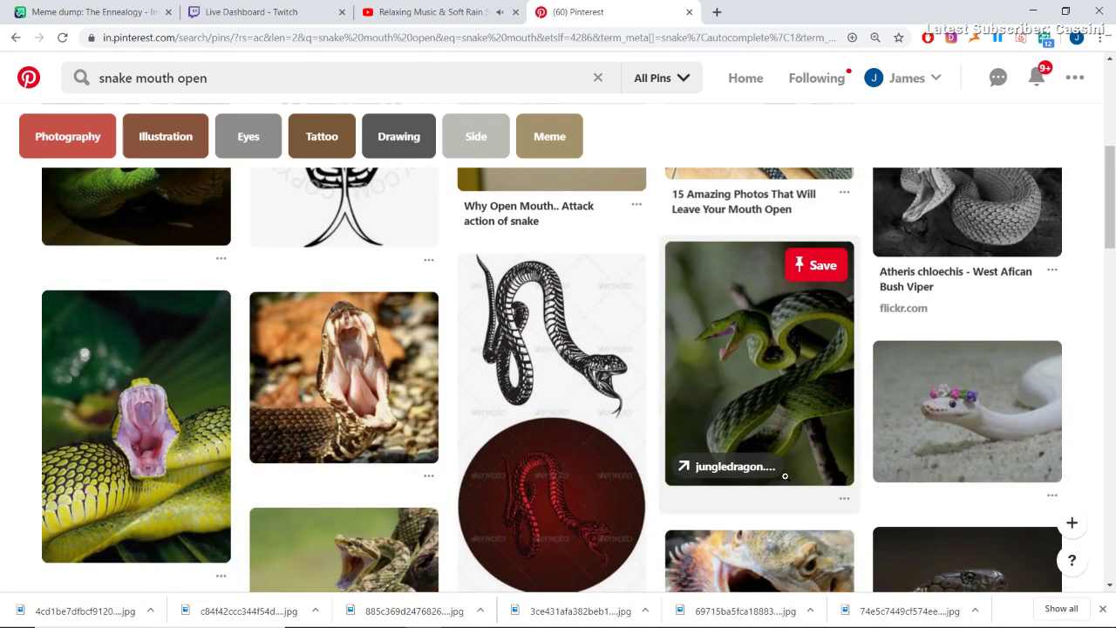
{"action": "scroll", "coordinate": [785, 477], "scroll_direction": "down", "scroll_amount": 3}
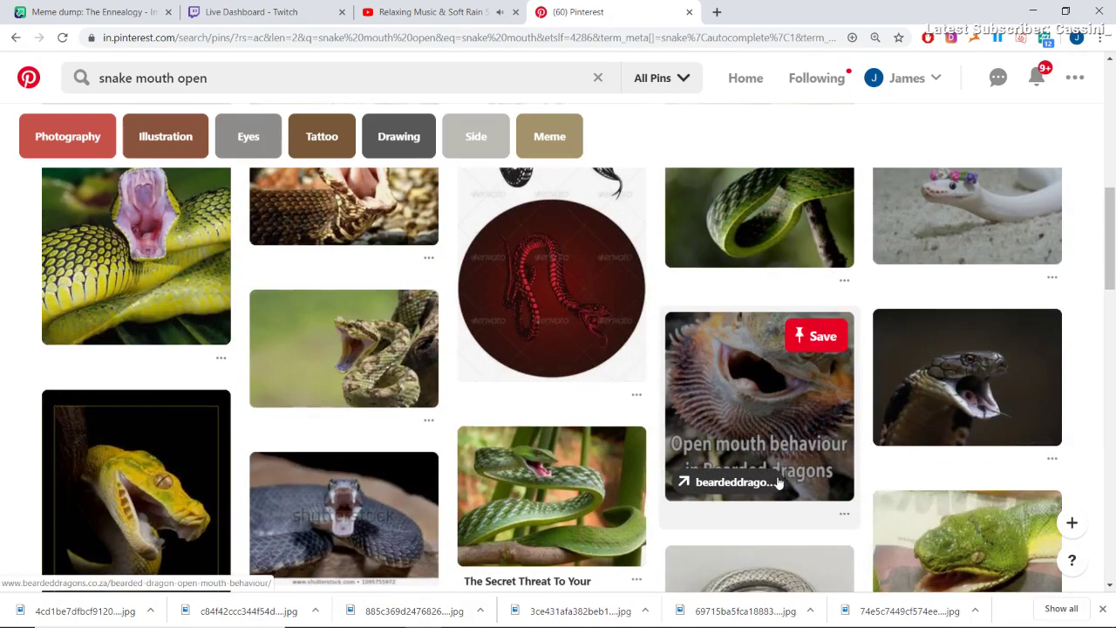
{"action": "scroll", "coordinate": [779, 483], "scroll_direction": "down", "scroll_amount": 1}
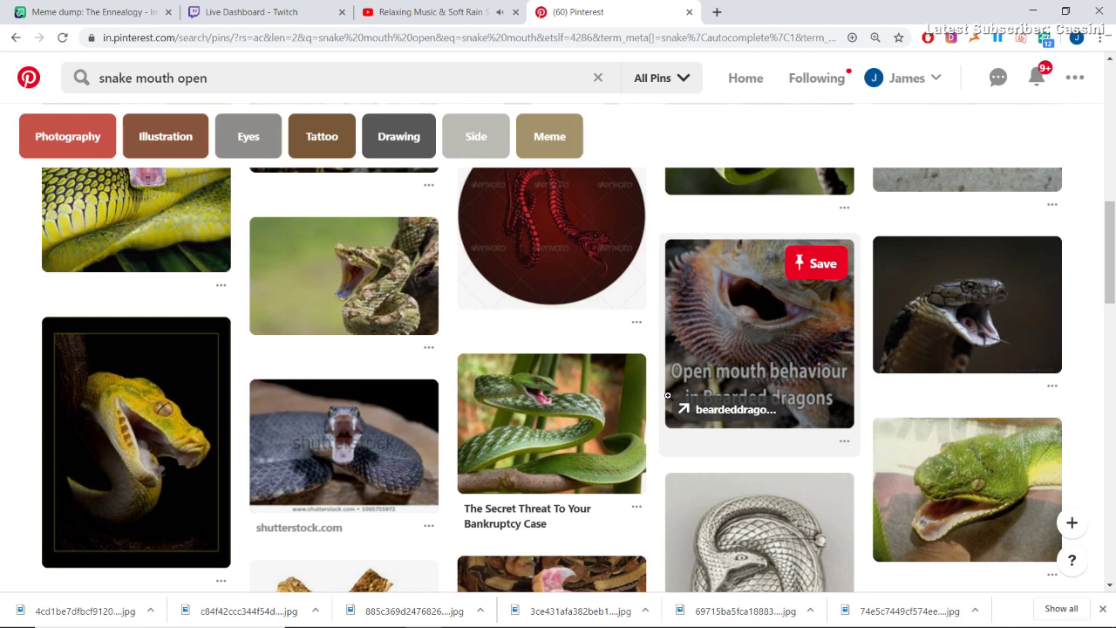
{"action": "scroll", "coordinate": [637, 329], "scroll_direction": "down", "scroll_amount": 15}
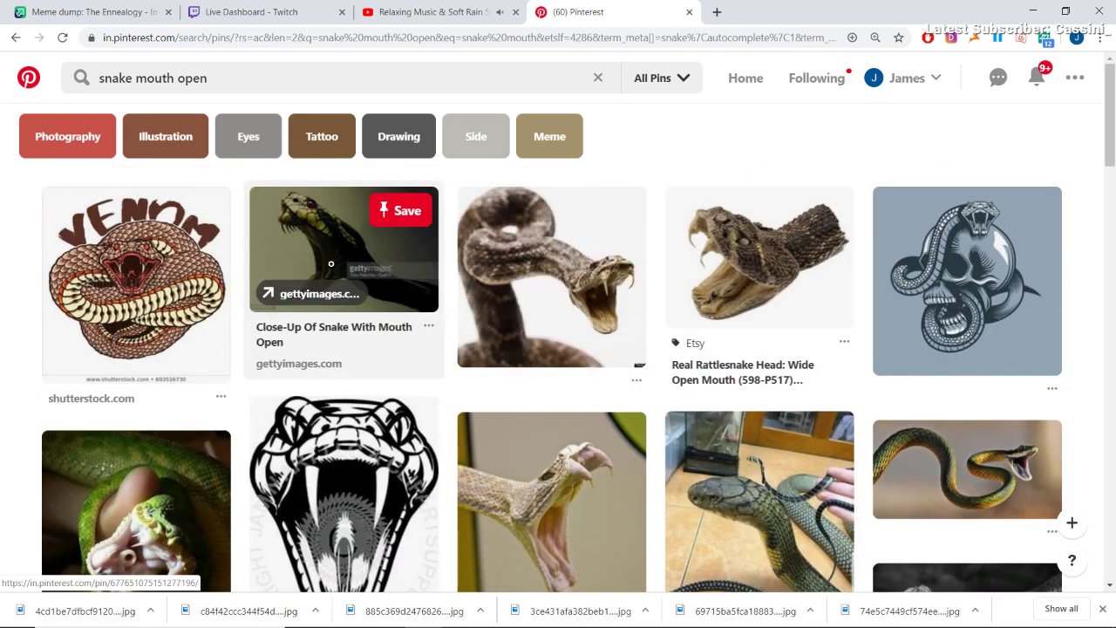
- Open the "Close-Up Of Snake With Mouth Open" pin and examine its related pins for further snake jaw references
{"action": "left_click", "coordinate": [396, 264]}
{"action": "scroll", "coordinate": [534, 366], "scroll_direction": "down", "scroll_amount": 4}
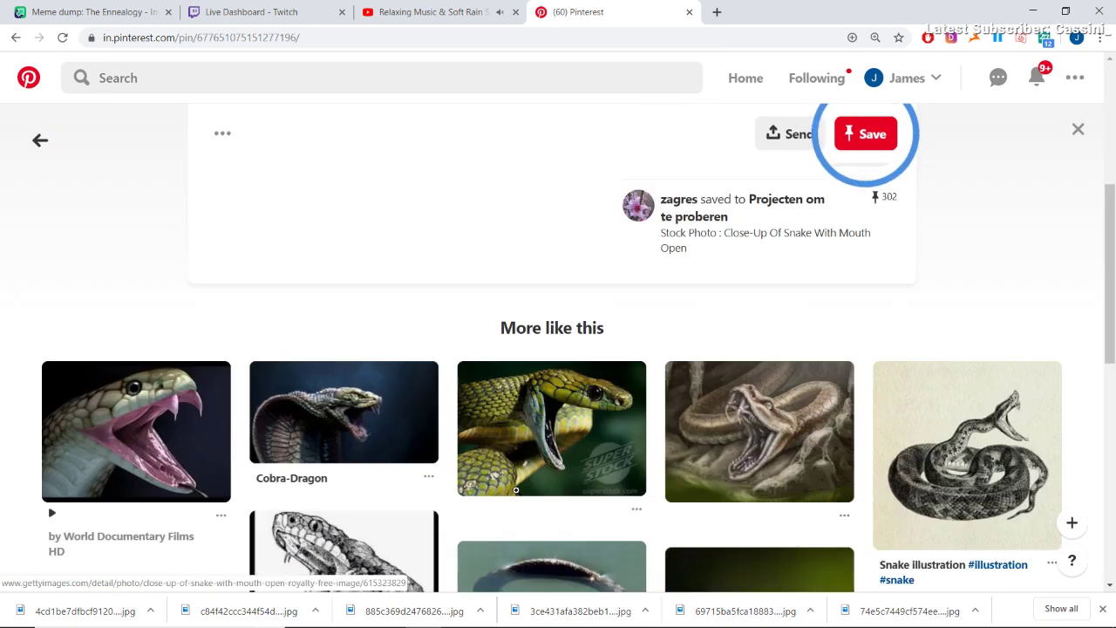
{"action": "scroll", "coordinate": [471, 450], "scroll_direction": "down", "scroll_amount": 3}
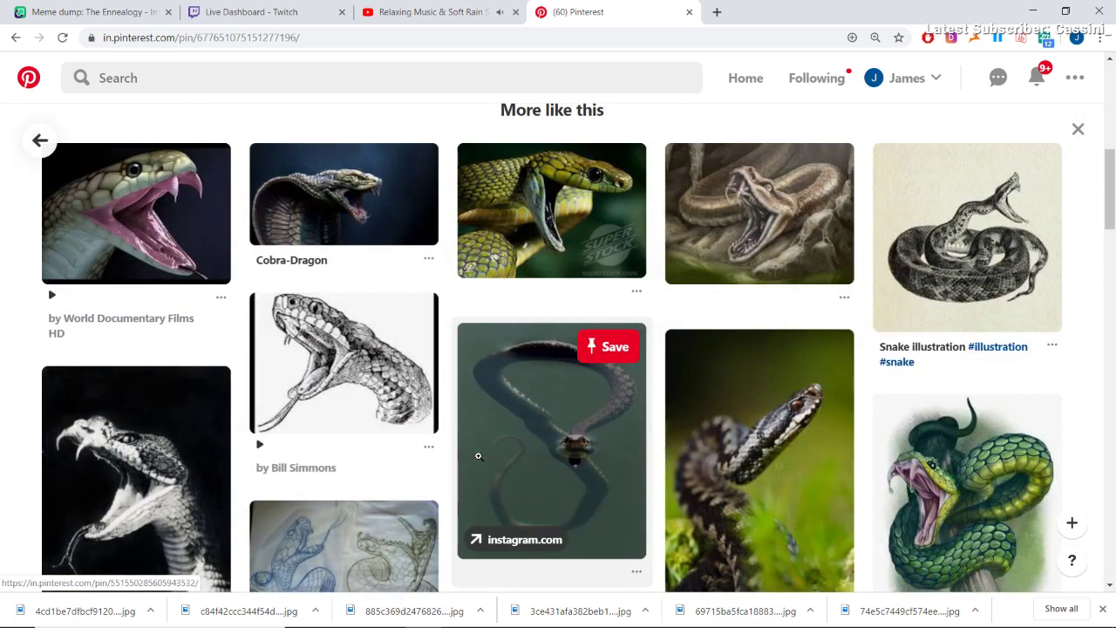
{"action": "scroll", "coordinate": [478, 456], "scroll_direction": "down", "scroll_amount": 5}
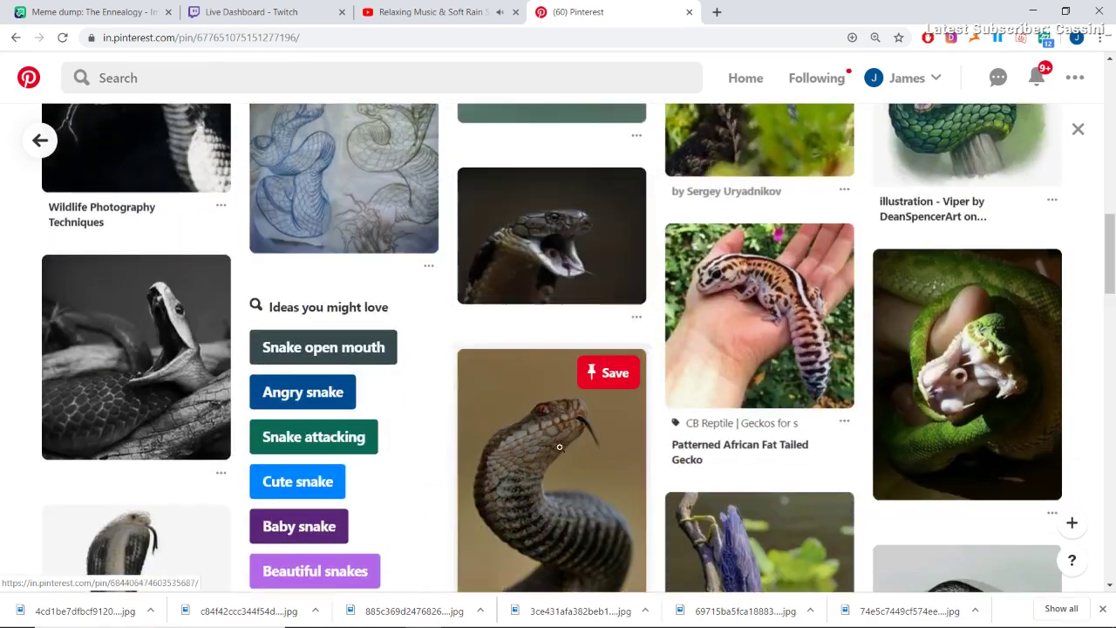
{"action": "scroll", "coordinate": [571, 447], "scroll_direction": "up", "scroll_amount": 2}
{"action": "scroll", "coordinate": [567, 450], "scroll_direction": "down", "scroll_amount": 3}
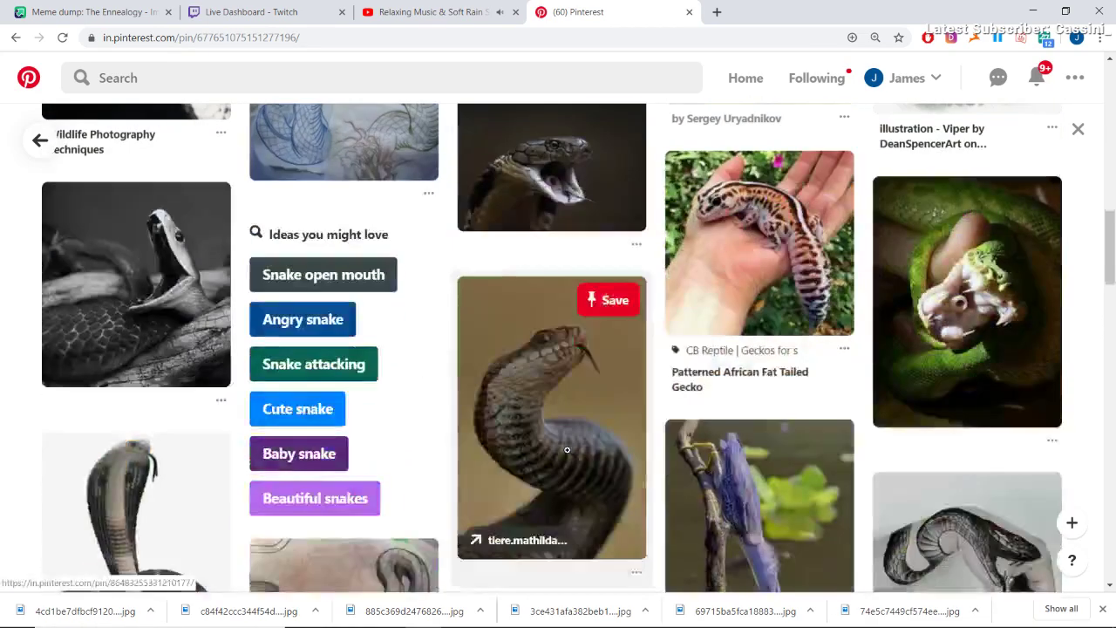
{"action": "scroll", "coordinate": [566, 449], "scroll_direction": "down", "scroll_amount": 2}
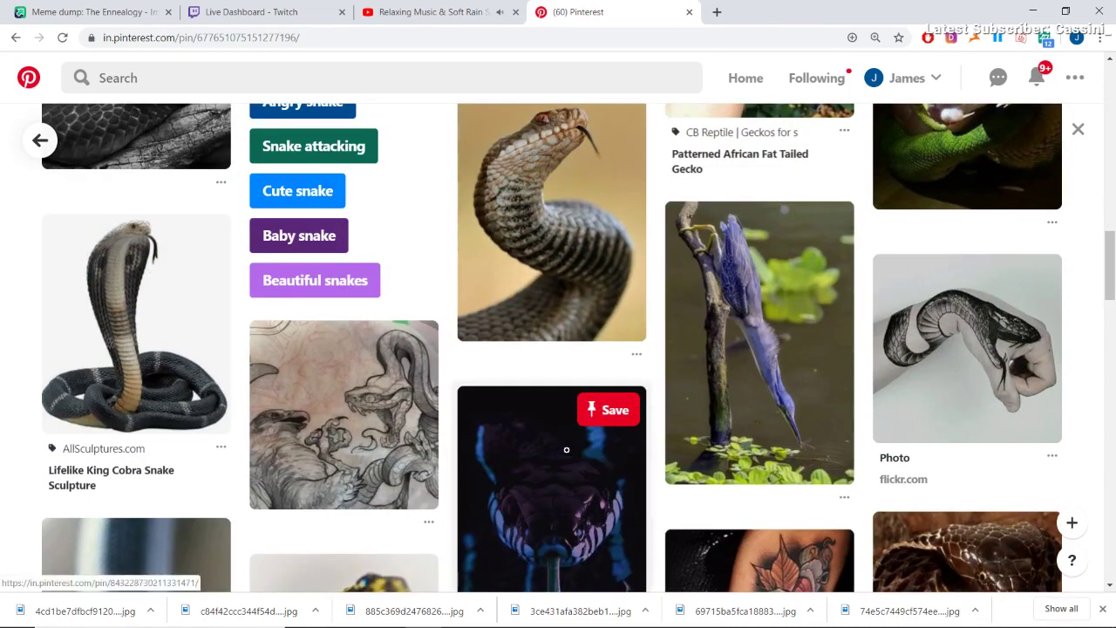
{"action": "scroll", "coordinate": [526, 308], "scroll_direction": "up", "scroll_amount": 1}
{"action": "scroll", "coordinate": [526, 308], "scroll_direction": "up", "scroll_amount": 7}
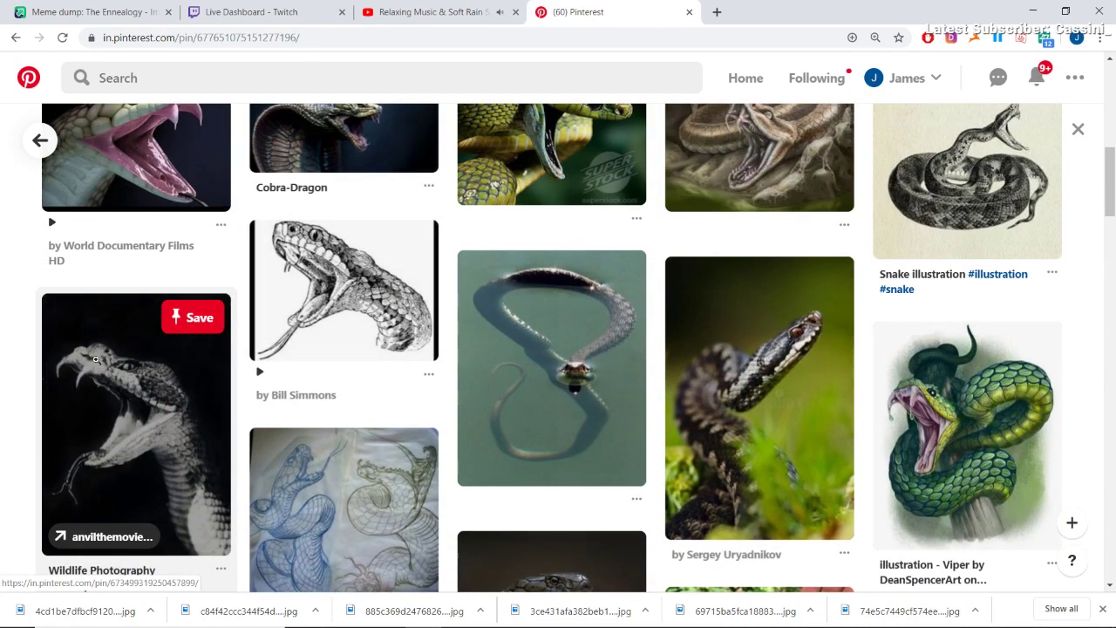
{"action": "scroll", "coordinate": [415, 416], "scroll_direction": "up", "scroll_amount": 4}
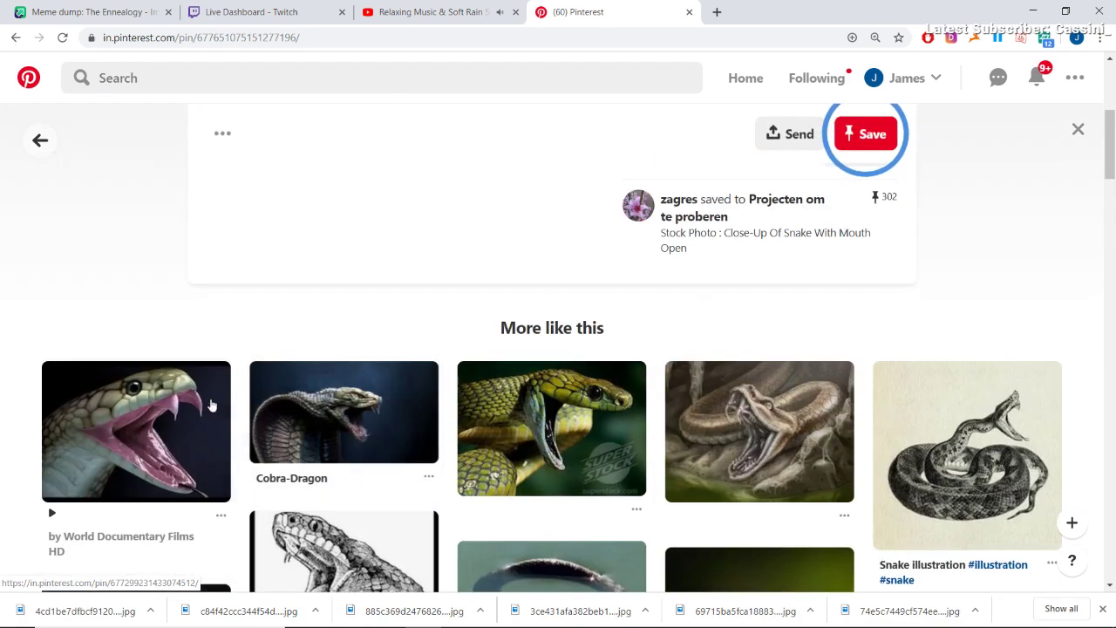
{"action": "scroll", "coordinate": [552, 213], "scroll_direction": "down", "scroll_amount": 3}
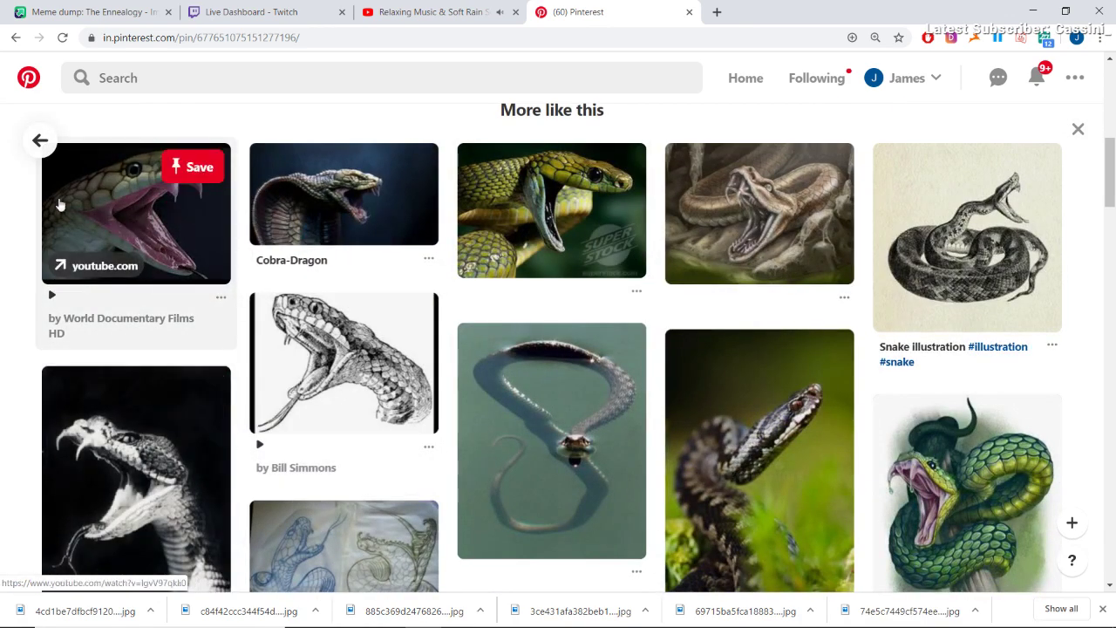
- Return to the "snake mouth open" results and open the kimballstock.com pin of the yellow-green snake gaping at the viewer
{"action": "left_click", "coordinate": [15, 37]}
{"action": "scroll", "coordinate": [234, 409], "scroll_direction": "down", "scroll_amount": 1}
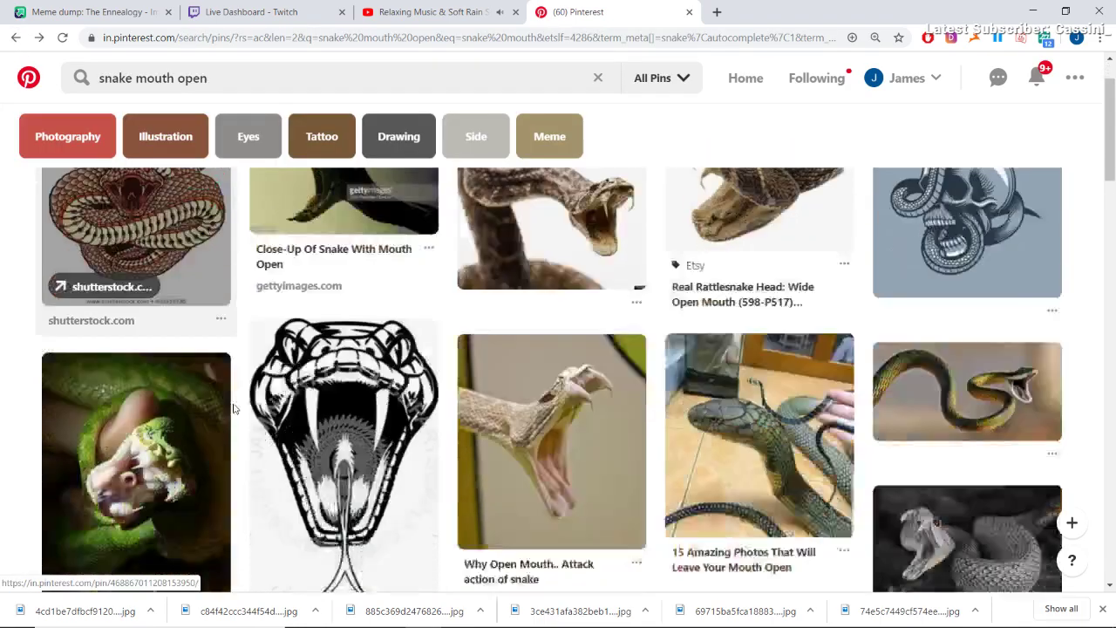
{"action": "scroll", "coordinate": [233, 408], "scroll_direction": "down", "scroll_amount": 6}
{"action": "scroll", "coordinate": [237, 427], "scroll_direction": "down", "scroll_amount": 2}
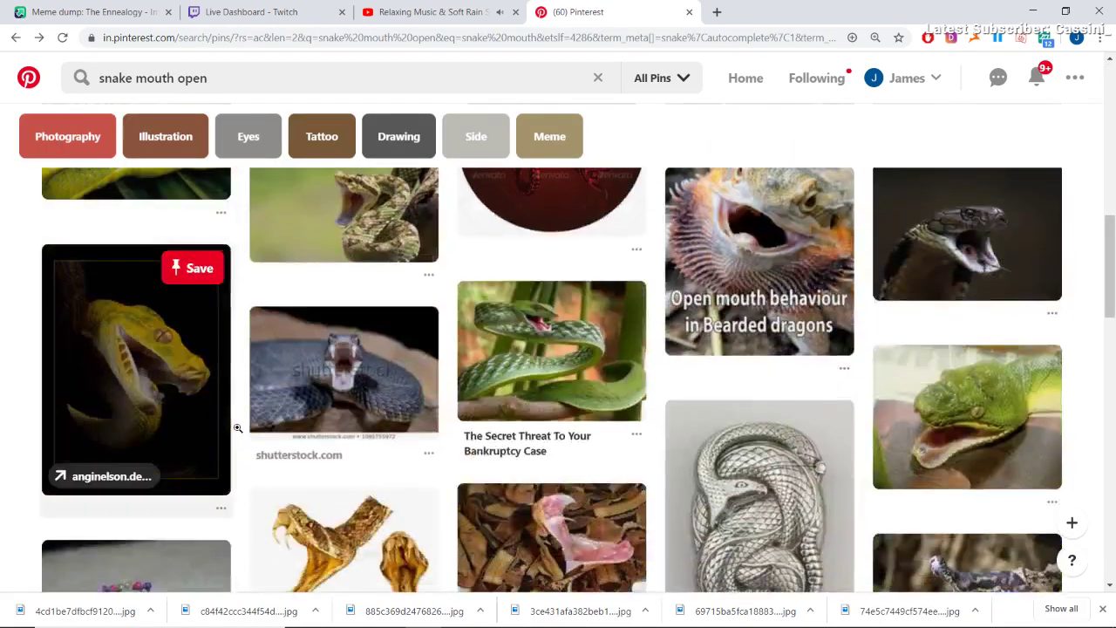
{"action": "scroll", "coordinate": [237, 427], "scroll_direction": "up", "scroll_amount": 2}
{"action": "left_click", "coordinate": [201, 340]}
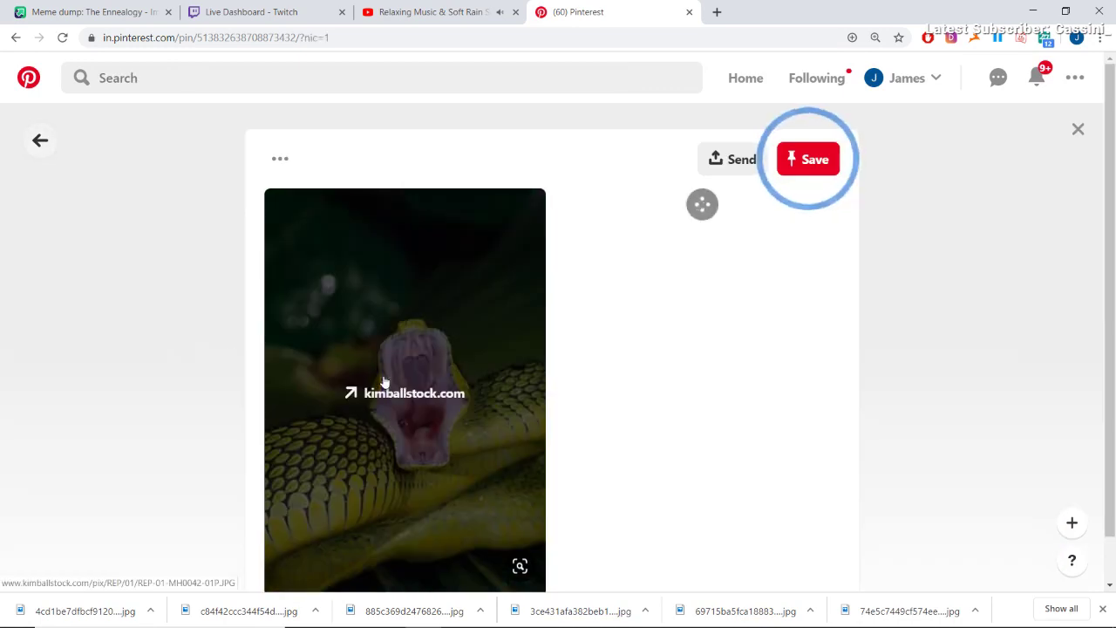
- Open the related "Healthy Living Blogs" pin of the green snake's open mouth and save its image in the tetra folder
{"action": "scroll", "coordinate": [361, 498], "scroll_direction": "down", "scroll_amount": 3}
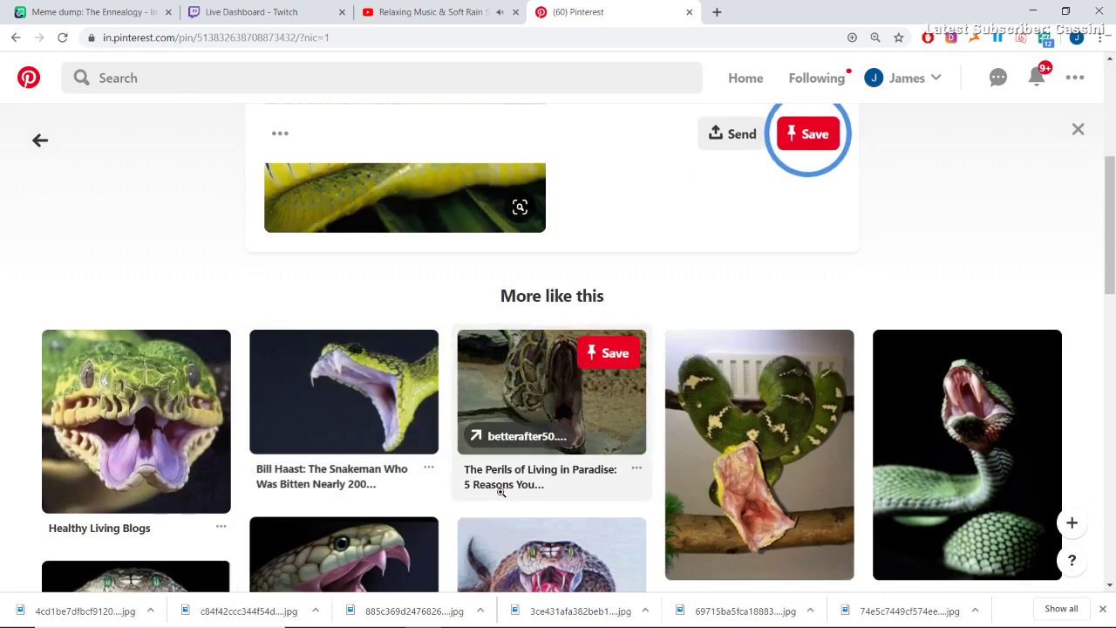
{"action": "scroll", "coordinate": [183, 400], "scroll_direction": "down", "scroll_amount": 1}
{"action": "left_click", "coordinate": [154, 359]}
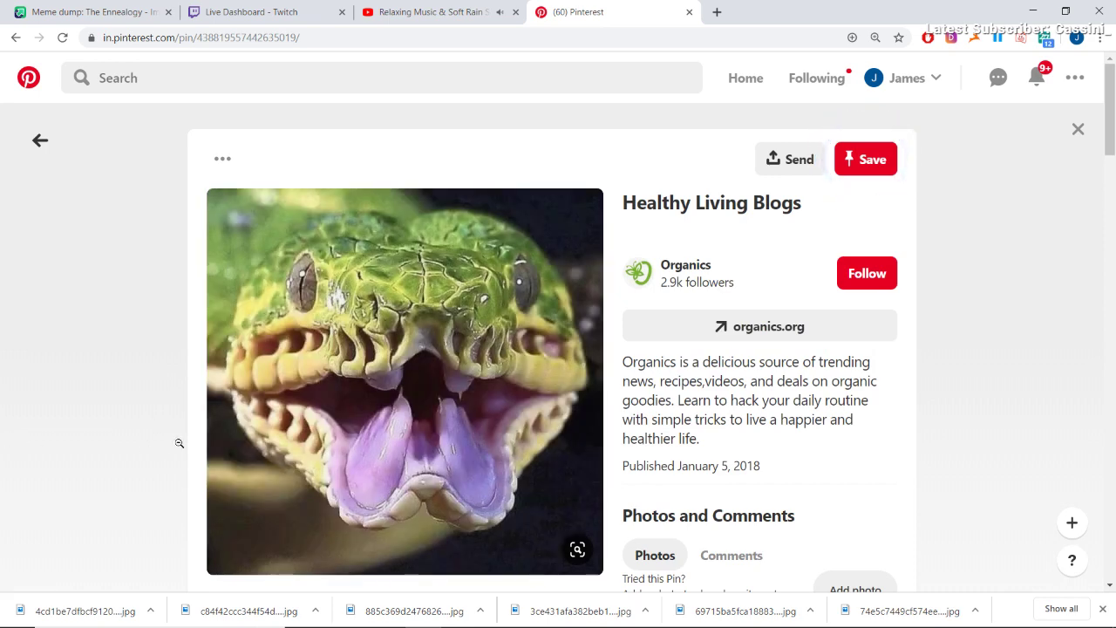
{"action": "right_click", "coordinate": [340, 271]}
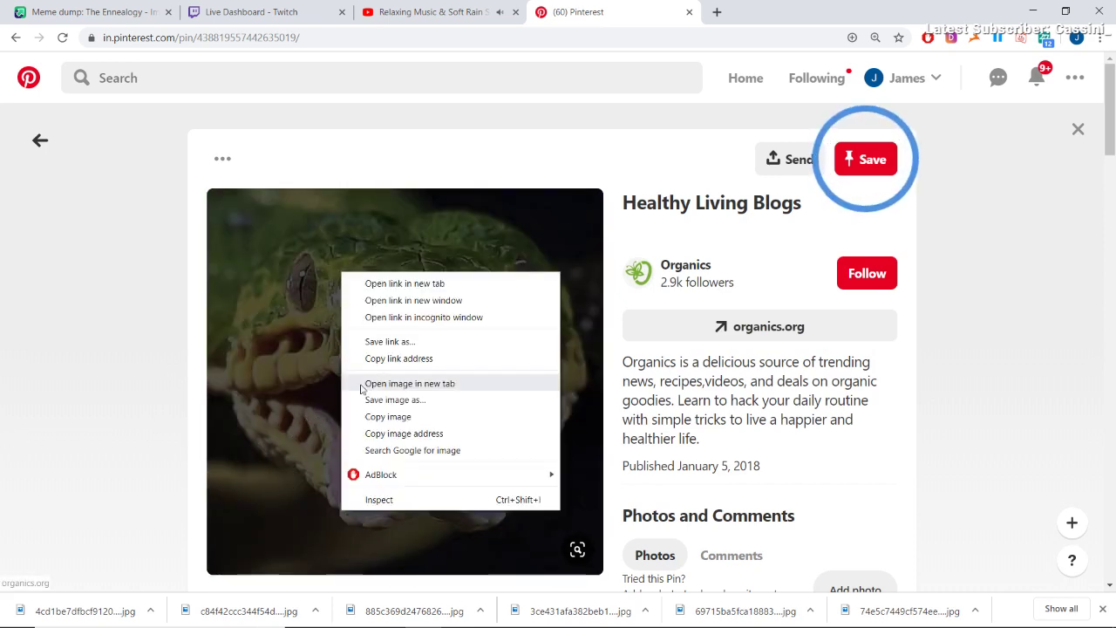
{"action": "left_click", "coordinate": [371, 404]}
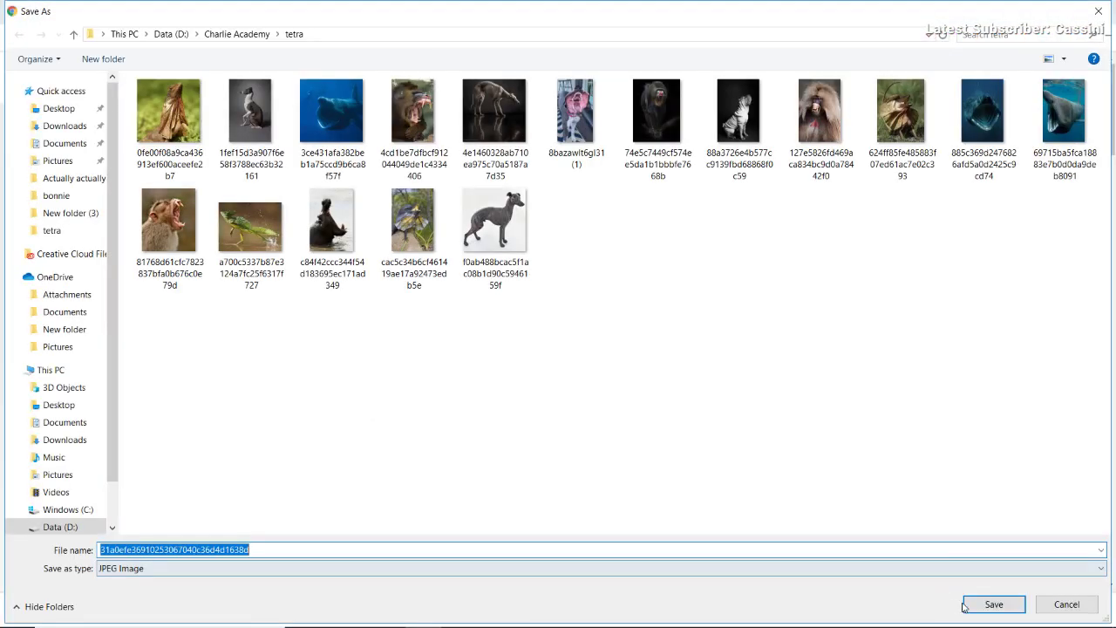
{"action": "left_click", "coordinate": [977, 612]}
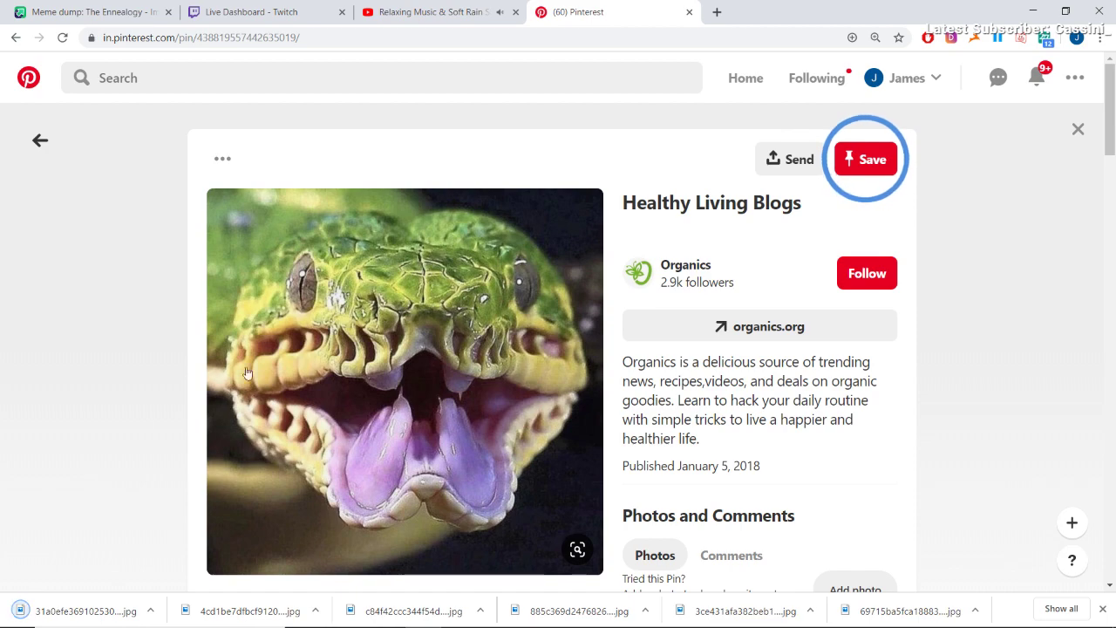
- Open the related "29 Pics That Prove Nature Is Scary AF" goose pin and skim its related pins for open-beak references
{"action": "scroll", "coordinate": [59, 448], "scroll_direction": "down", "scroll_amount": 9}
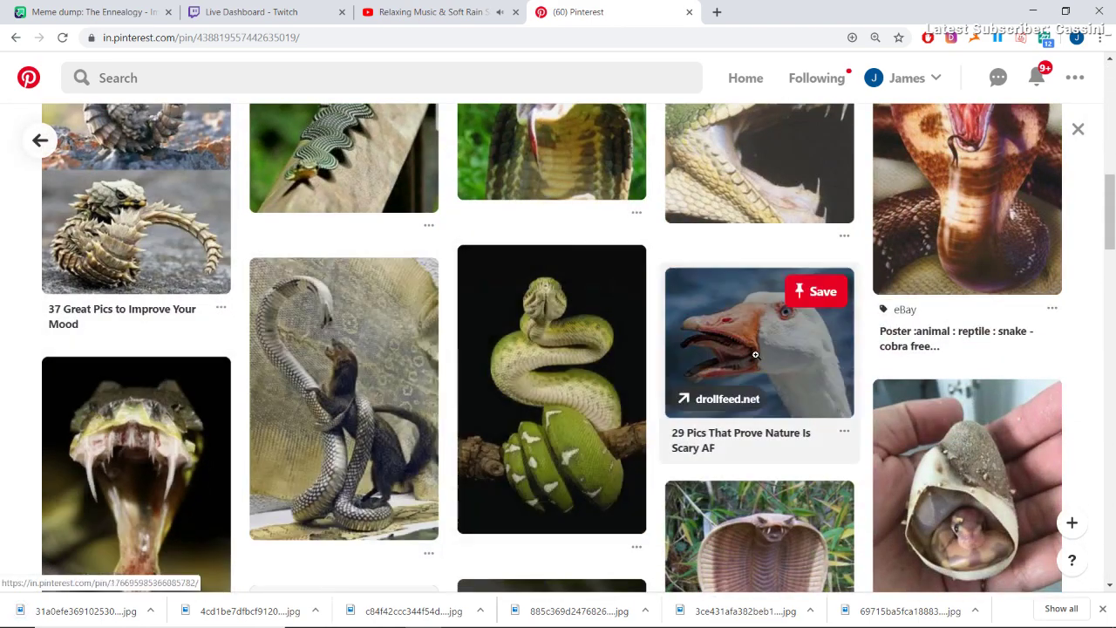
{"action": "left_click", "coordinate": [748, 381]}
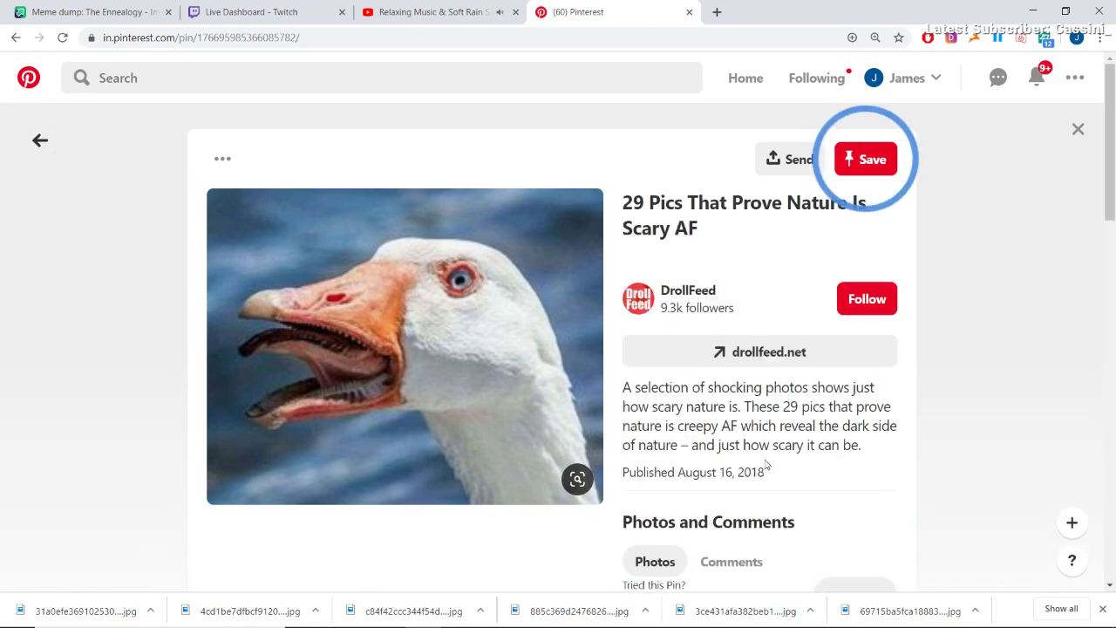
{"action": "scroll", "coordinate": [740, 466], "scroll_direction": "down", "scroll_amount": 4}
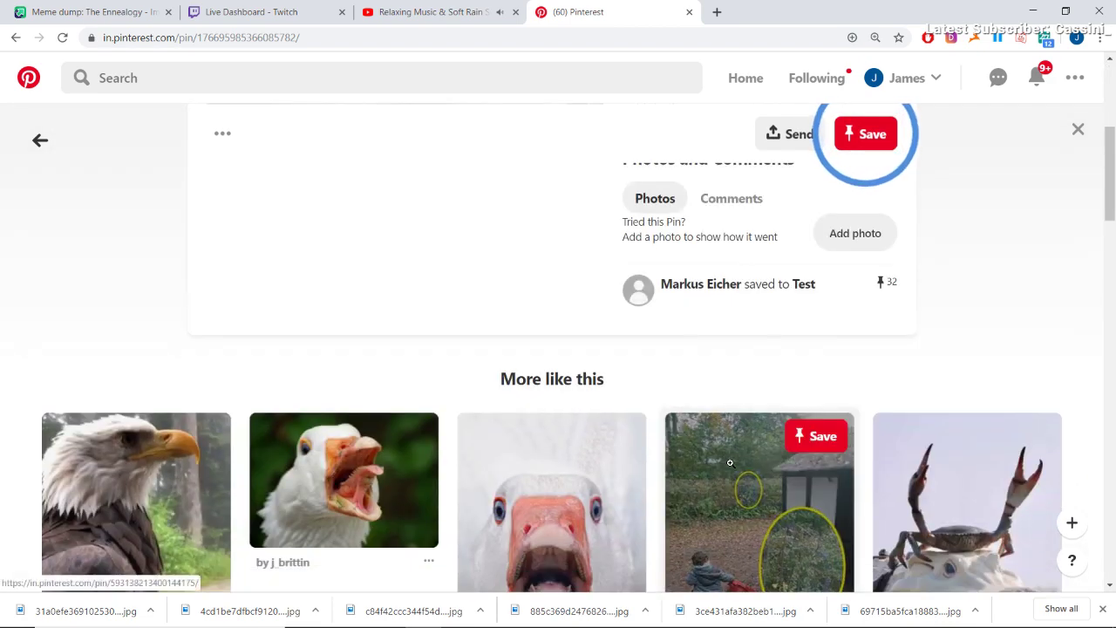
{"action": "scroll", "coordinate": [730, 462], "scroll_direction": "down", "scroll_amount": 3}
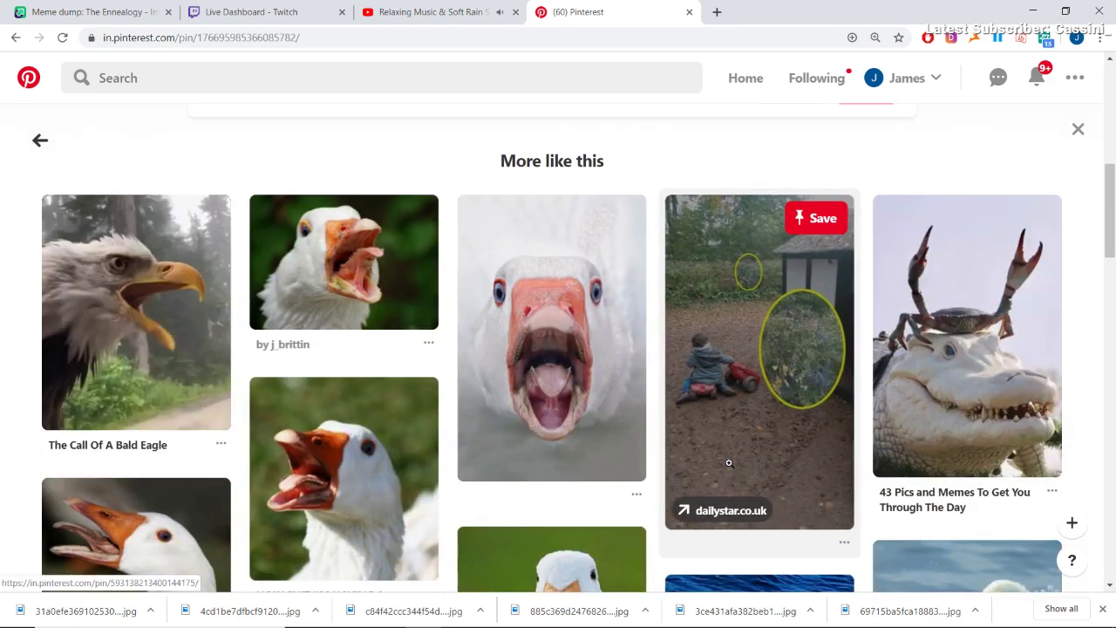
{"action": "scroll", "coordinate": [964, 336], "scroll_direction": "down", "scroll_amount": 1}
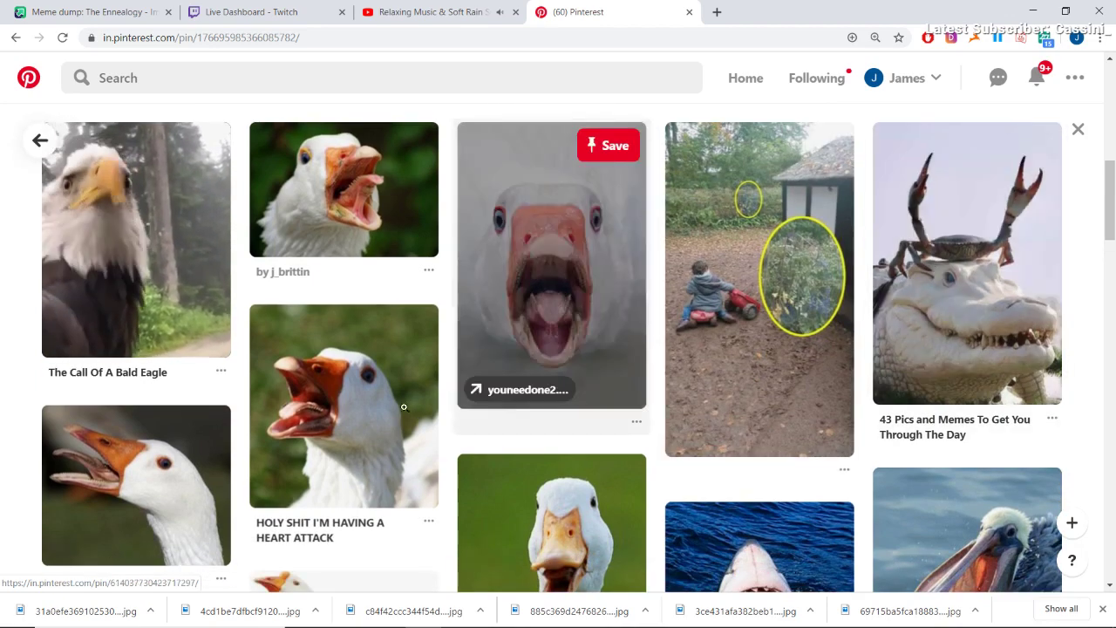
{"action": "scroll", "coordinate": [370, 392], "scroll_direction": "down", "scroll_amount": 2}
{"action": "scroll", "coordinate": [370, 393], "scroll_direction": "up", "scroll_amount": 10}
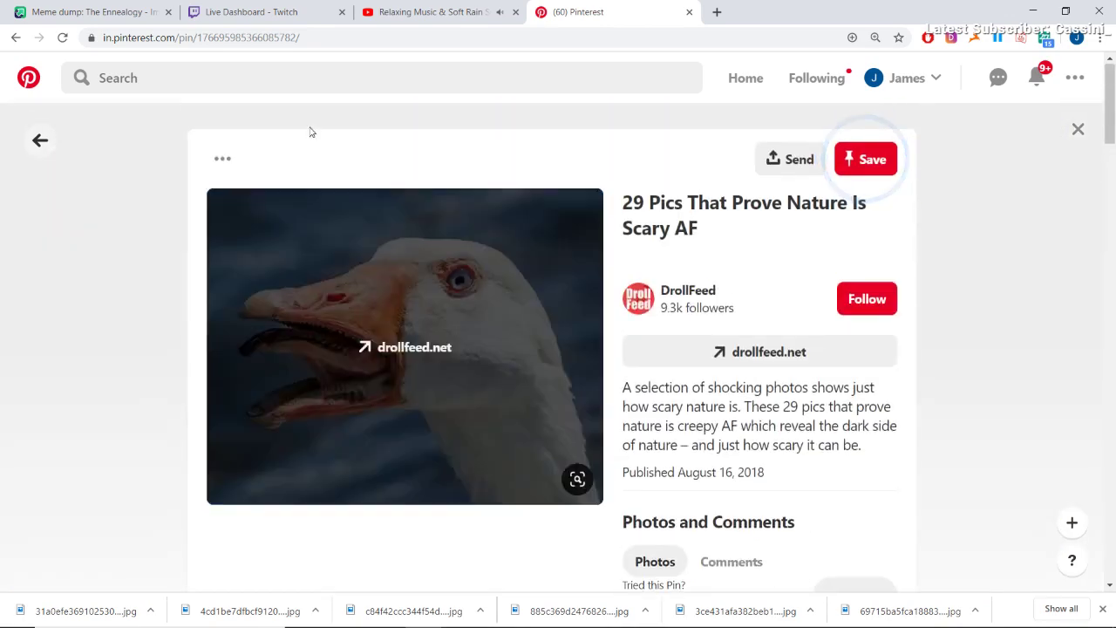
- Search Pinterest for "goblin shark" and skim the results for protruding-jaw references
{"action": "left_click", "coordinate": [312, 87]}
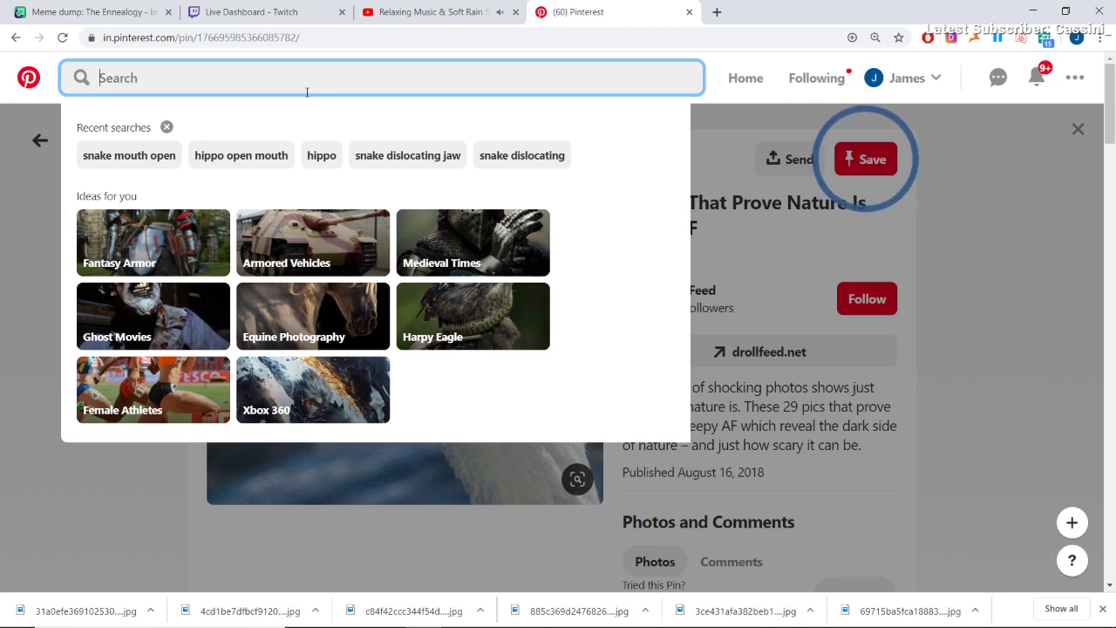
{"action": "type", "text": "g"}
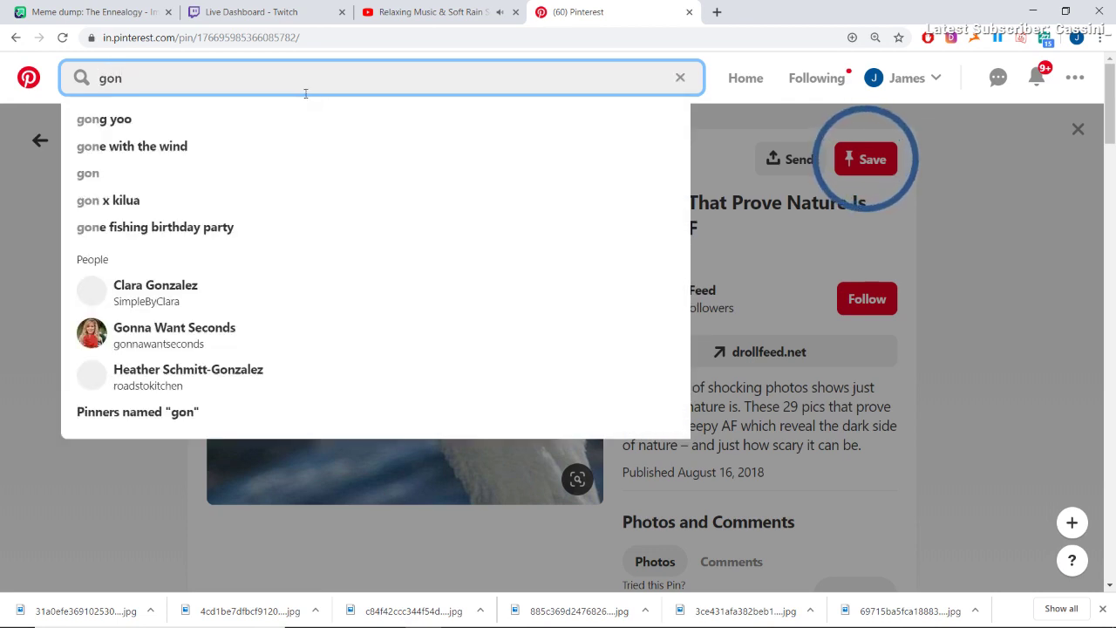
{"action": "type", "text": "oblin shark"}
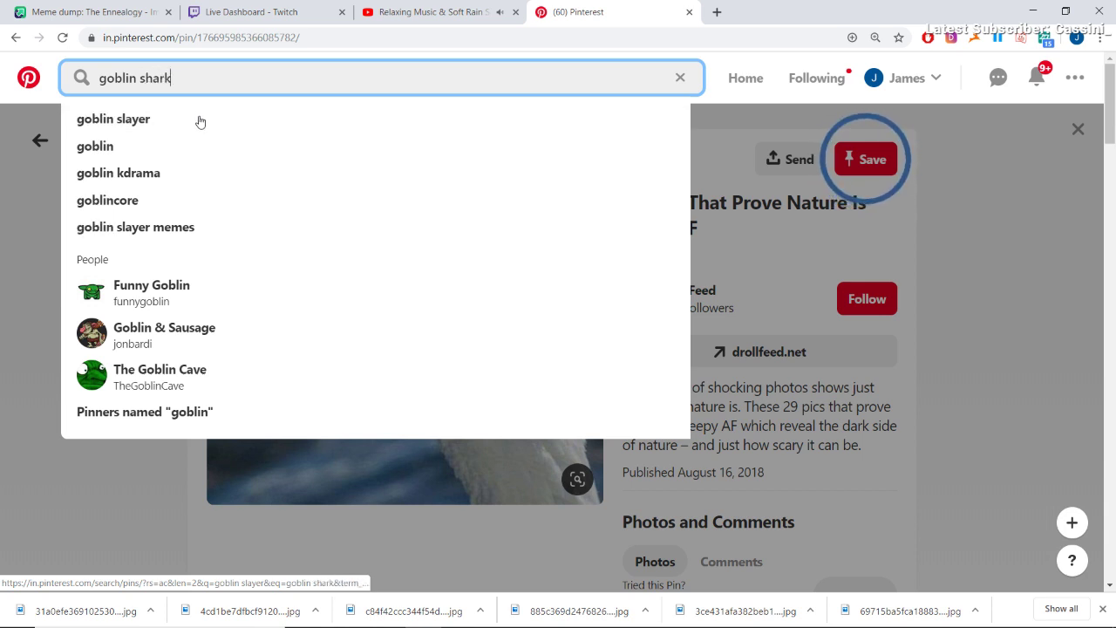
{"action": "key", "text": "Return"}
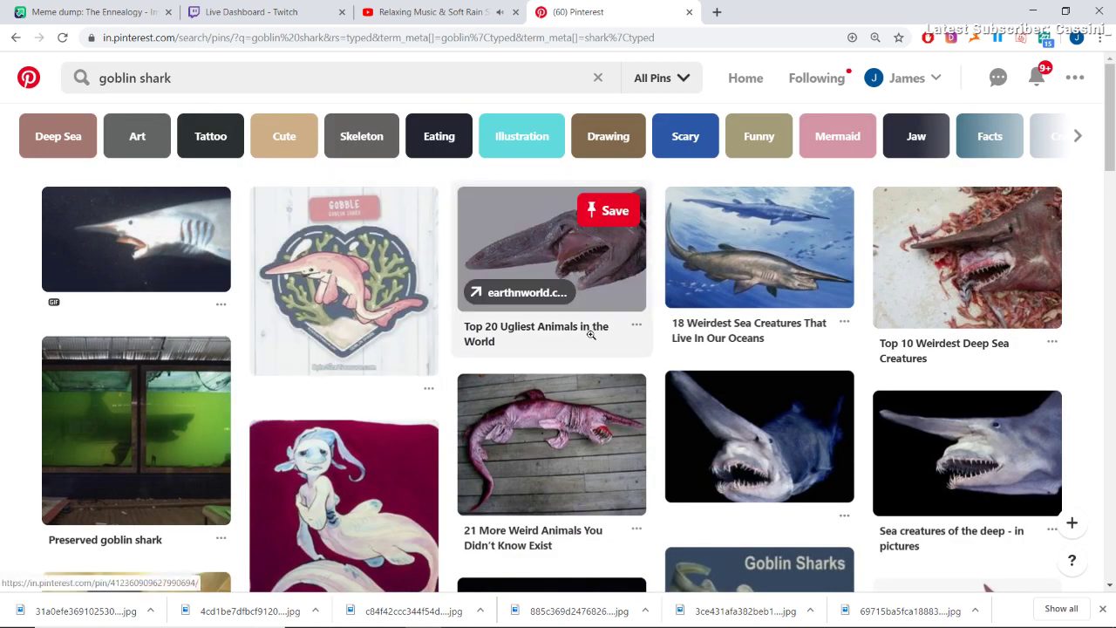
{"action": "scroll", "coordinate": [563, 349], "scroll_direction": "down", "scroll_amount": 4}
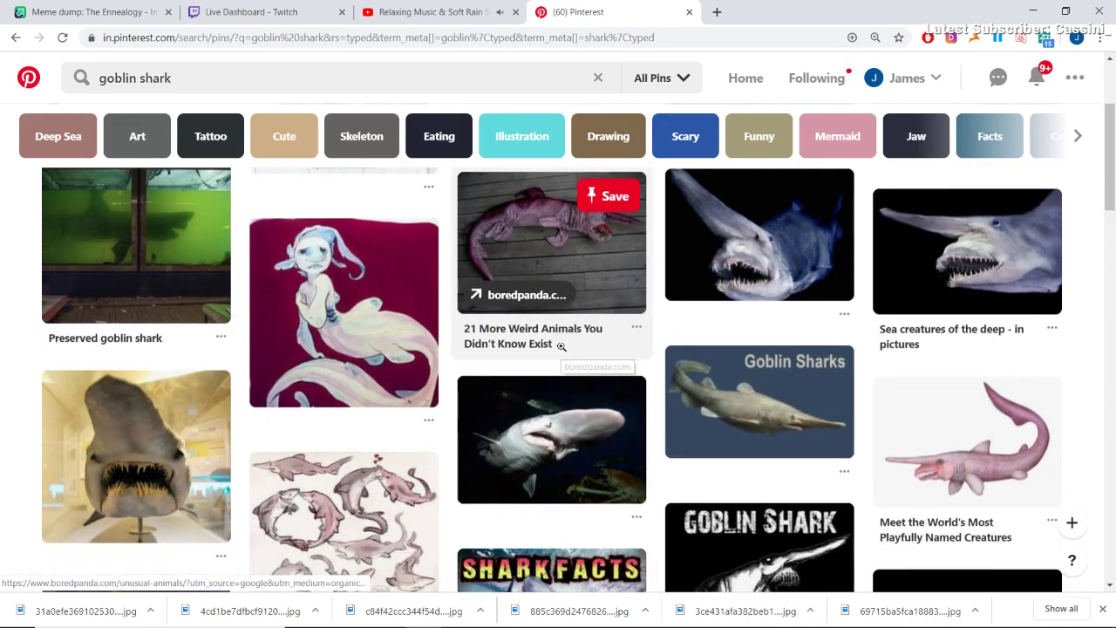
{"action": "scroll", "coordinate": [562, 347], "scroll_direction": "up", "scroll_amount": 4}
{"action": "scroll", "coordinate": [562, 348], "scroll_direction": "down", "scroll_amount": 10}
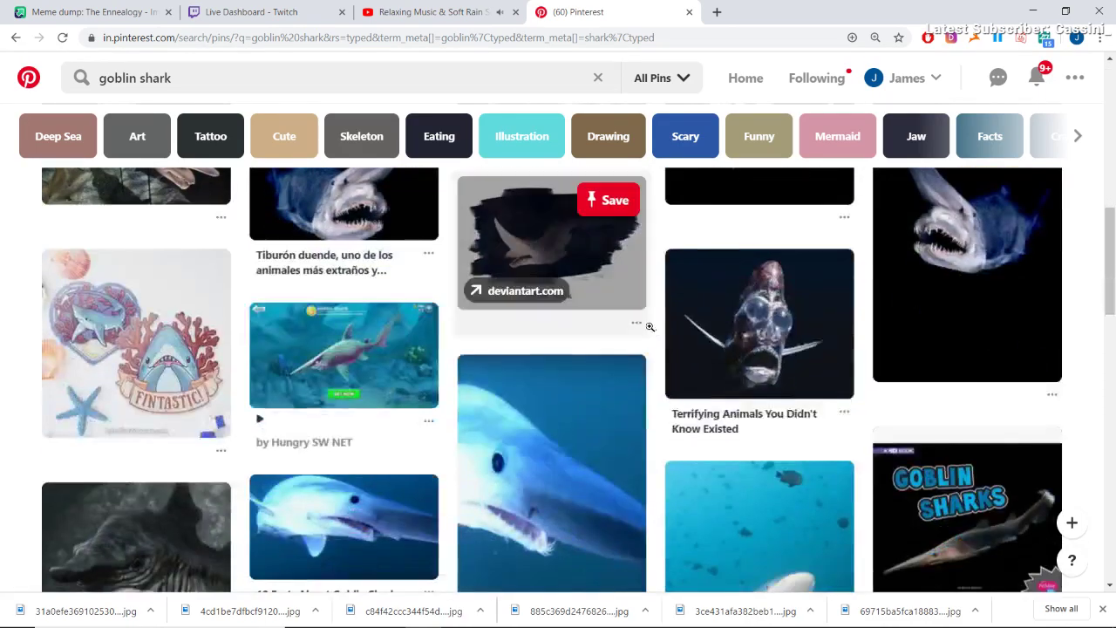
- Look through the "goblin shark" results again and open the animated pin of the goblin shark catching prey with its extended jaws
{"action": "scroll", "coordinate": [645, 331], "scroll_direction": "down", "scroll_amount": 2}
{"action": "scroll", "coordinate": [571, 353], "scroll_direction": "up", "scroll_amount": 3}
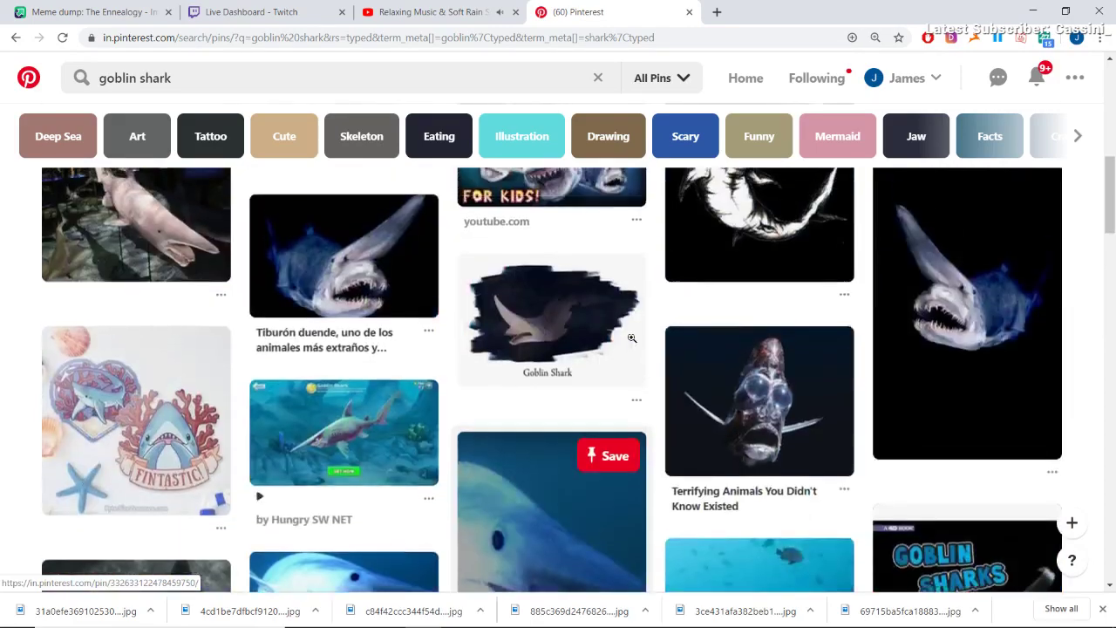
{"action": "scroll", "coordinate": [570, 357], "scroll_direction": "down", "scroll_amount": 3}
{"action": "scroll", "coordinate": [569, 356], "scroll_direction": "down", "scroll_amount": 2}
{"action": "scroll", "coordinate": [156, 283], "scroll_direction": "up", "scroll_amount": 2}
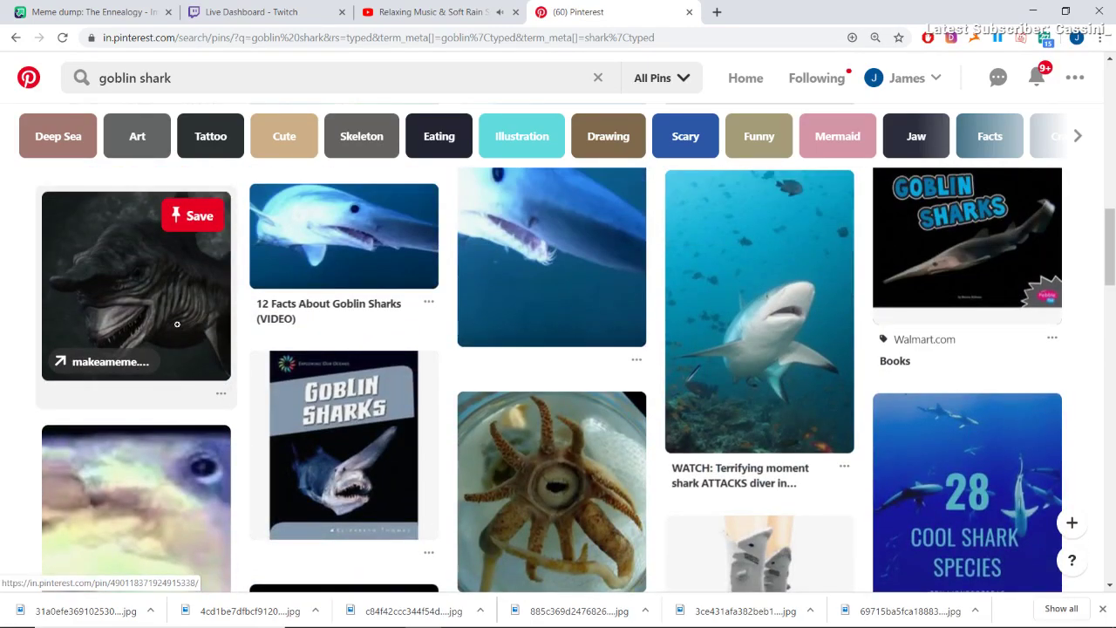
{"action": "scroll", "coordinate": [294, 358], "scroll_direction": "down", "scroll_amount": 1}
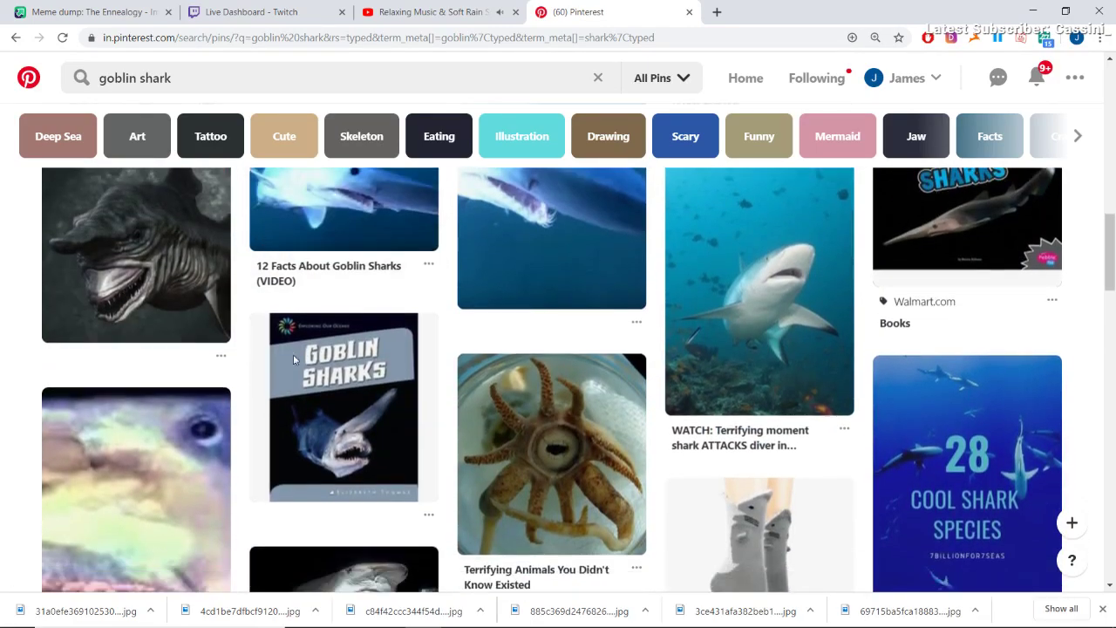
{"action": "scroll", "coordinate": [294, 359], "scroll_direction": "down", "scroll_amount": 5}
{"action": "scroll", "coordinate": [378, 327], "scroll_direction": "up", "scroll_amount": 10}
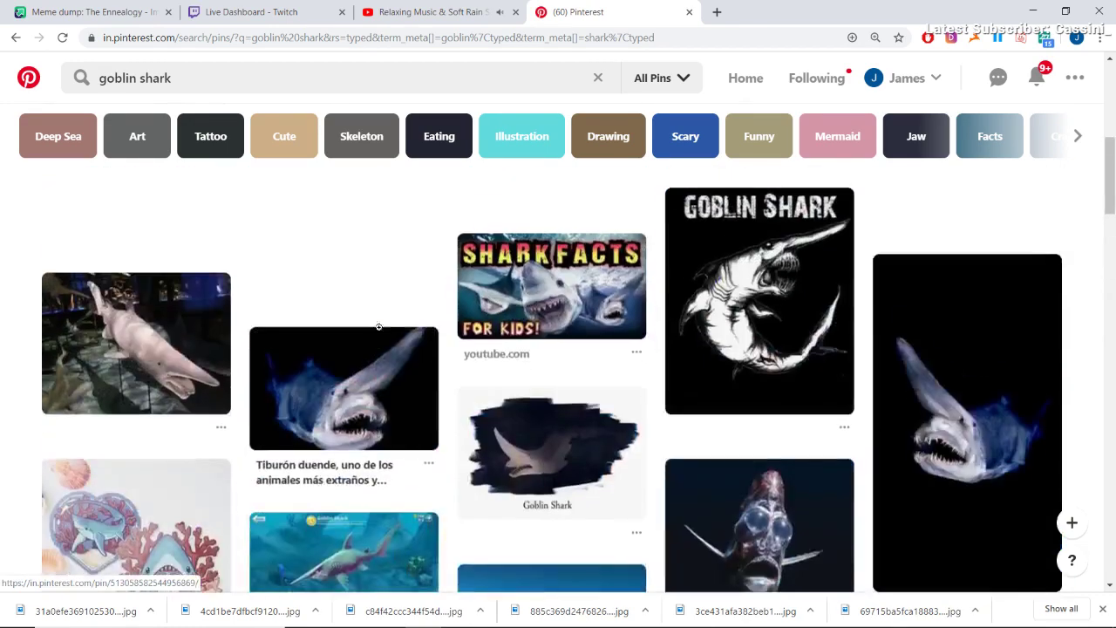
{"action": "scroll", "coordinate": [379, 326], "scroll_direction": "up", "scroll_amount": 5}
{"action": "left_click", "coordinate": [218, 262]}
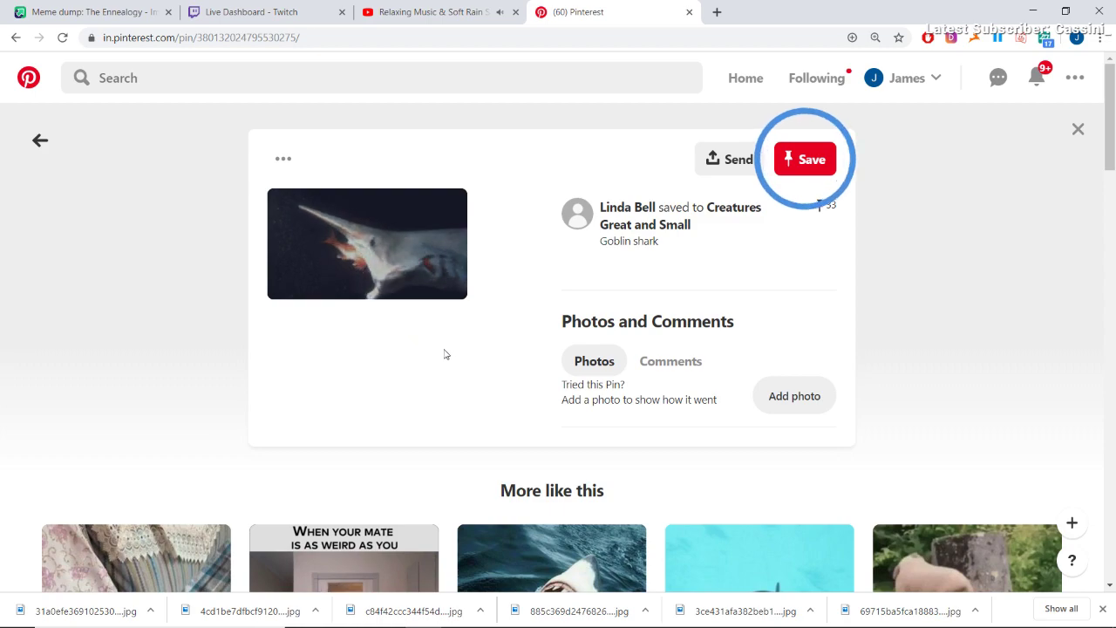
- Examine the animated goblin shark pin's related pins for close-up views of open shark jaws and teeth
{"action": "scroll", "coordinate": [441, 355], "scroll_direction": "down", "scroll_amount": 10}
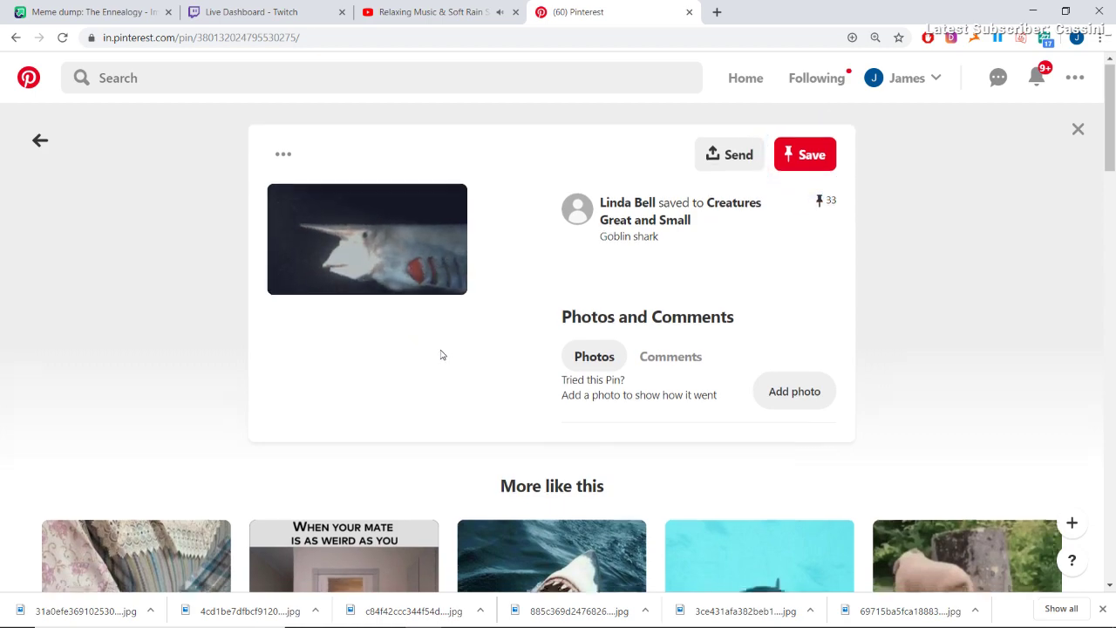
{"action": "scroll", "coordinate": [442, 349], "scroll_direction": "down", "scroll_amount": 1}
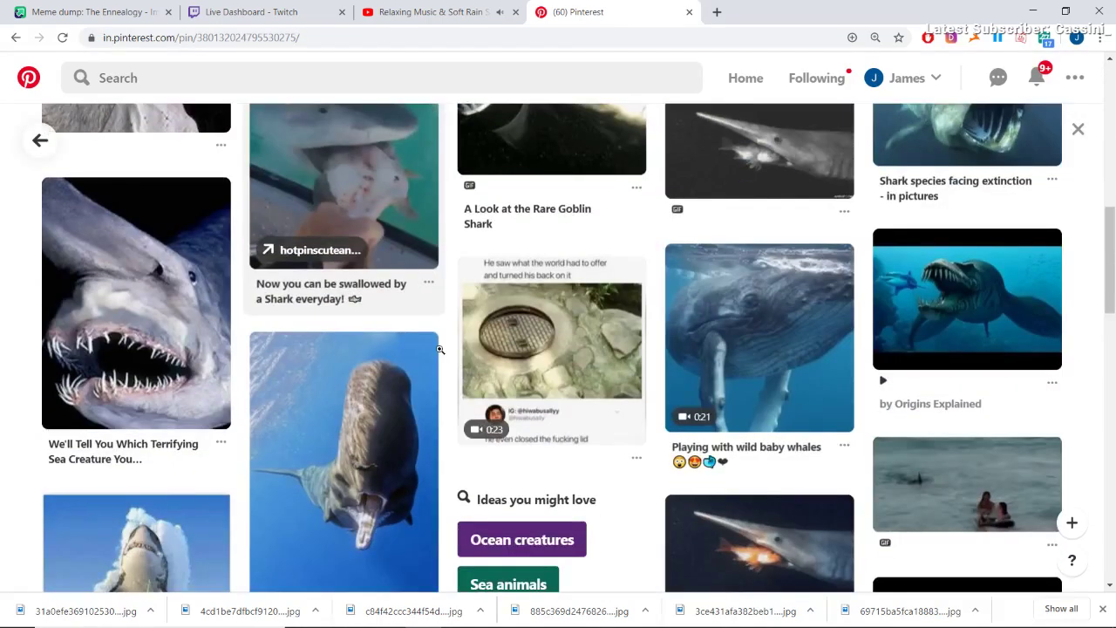
{"action": "scroll", "coordinate": [450, 349], "scroll_direction": "up", "scroll_amount": 1}
{"action": "scroll", "coordinate": [449, 345], "scroll_direction": "down", "scroll_amount": 5}
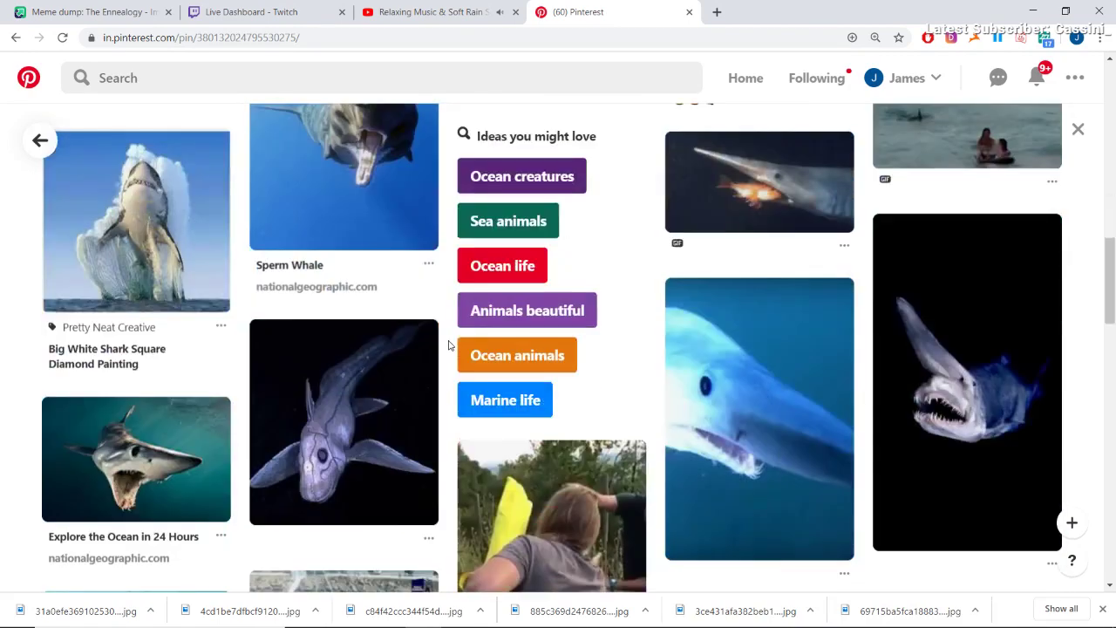
{"action": "scroll", "coordinate": [450, 345], "scroll_direction": "down", "scroll_amount": 3}
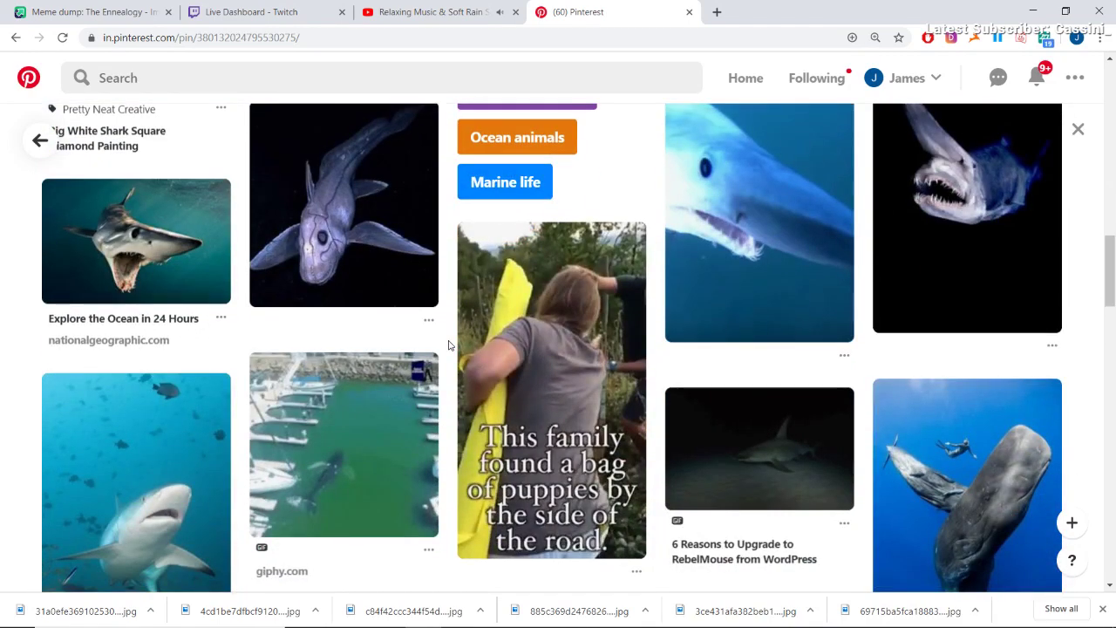
{"action": "scroll", "coordinate": [449, 346], "scroll_direction": "down", "scroll_amount": 7}
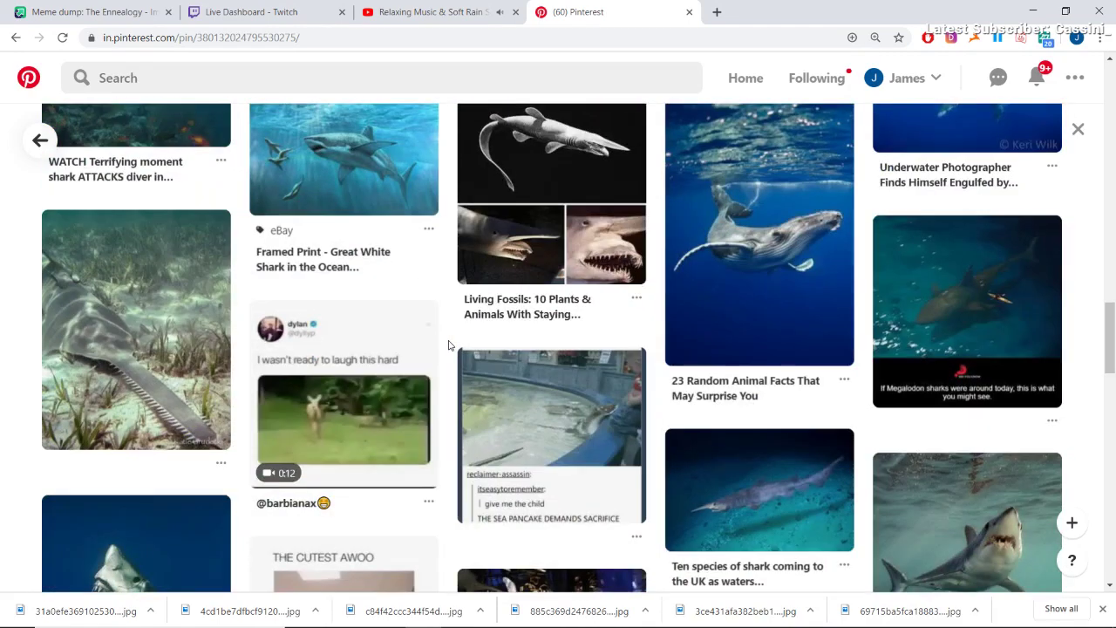
{"action": "scroll", "coordinate": [449, 345], "scroll_direction": "down", "scroll_amount": 3}
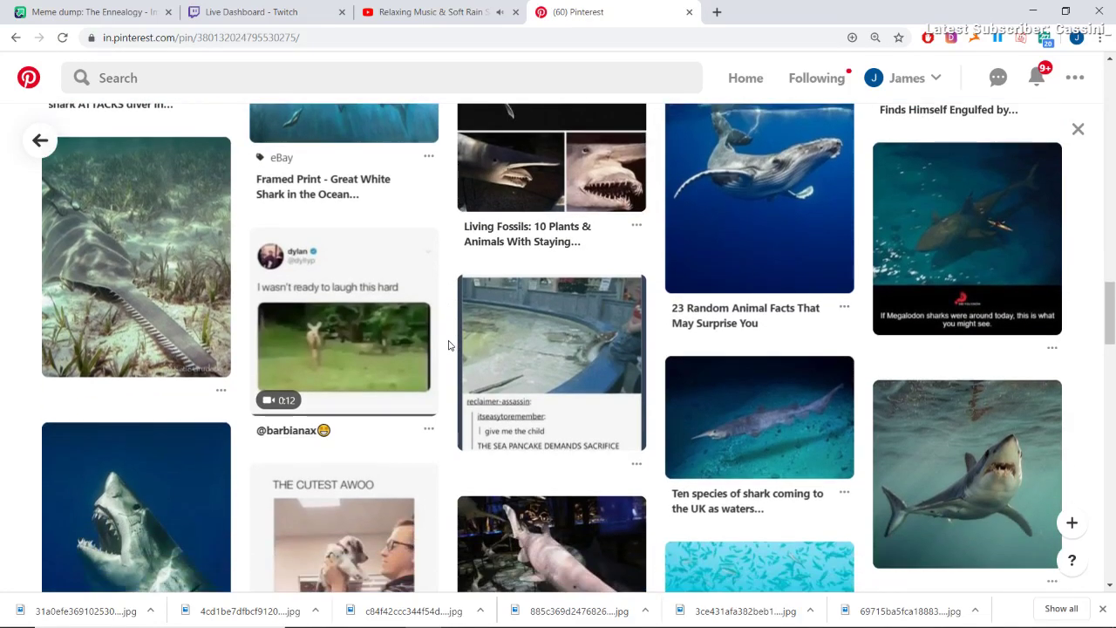
{"action": "scroll", "coordinate": [449, 345], "scroll_direction": "up", "scroll_amount": 1}
{"action": "scroll", "coordinate": [449, 345], "scroll_direction": "down", "scroll_amount": 7}
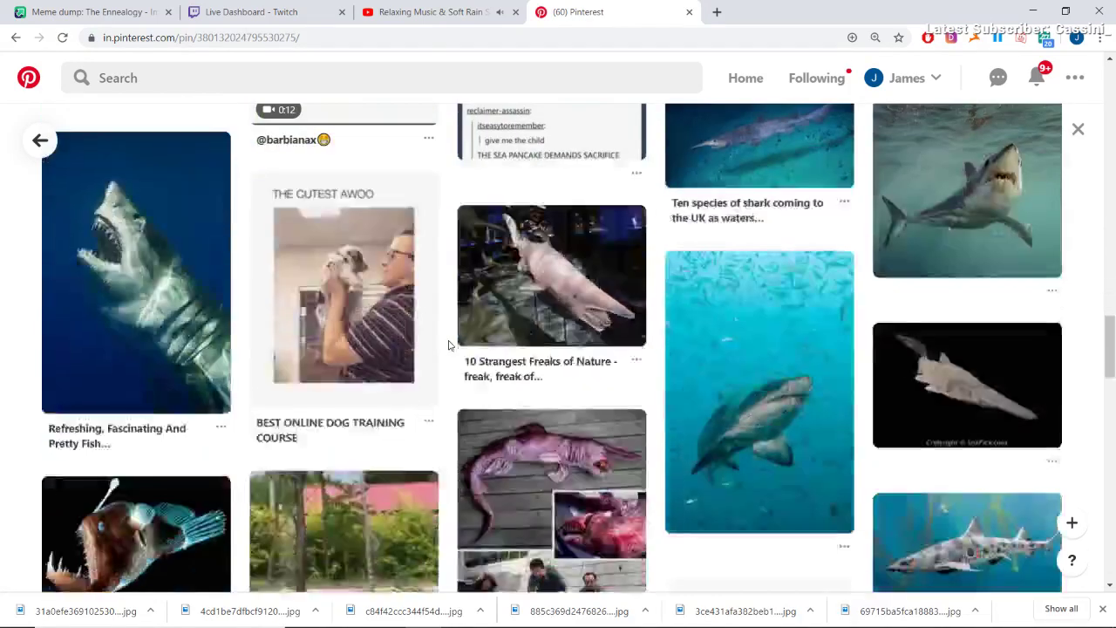
{"action": "scroll", "coordinate": [450, 340], "scroll_direction": "down", "scroll_amount": 3}
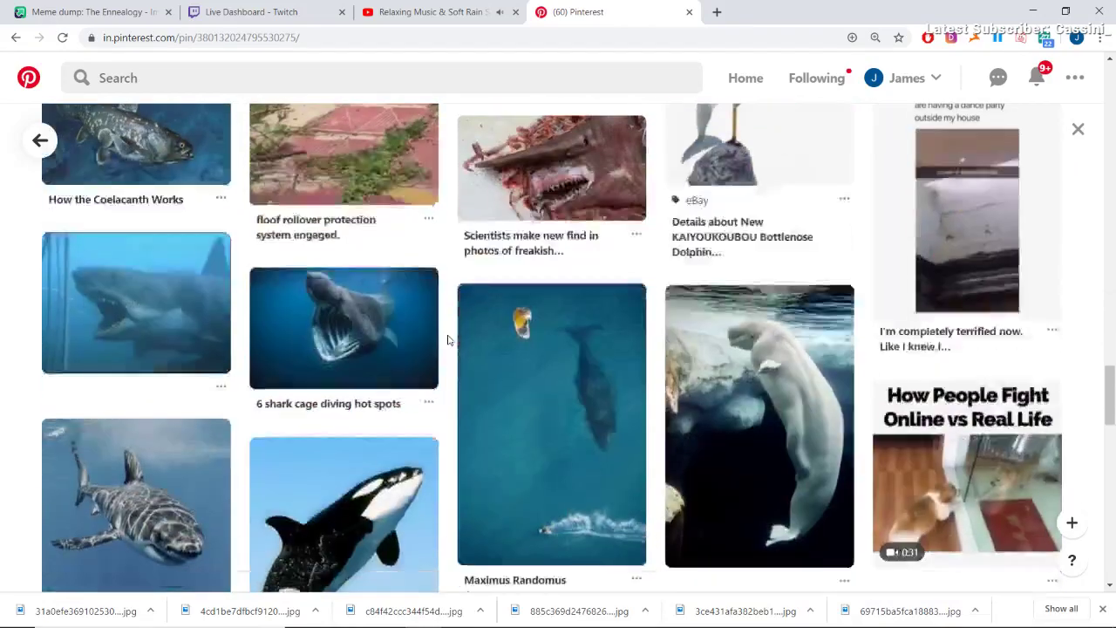
{"action": "scroll", "coordinate": [449, 342], "scroll_direction": "up", "scroll_amount": 10}
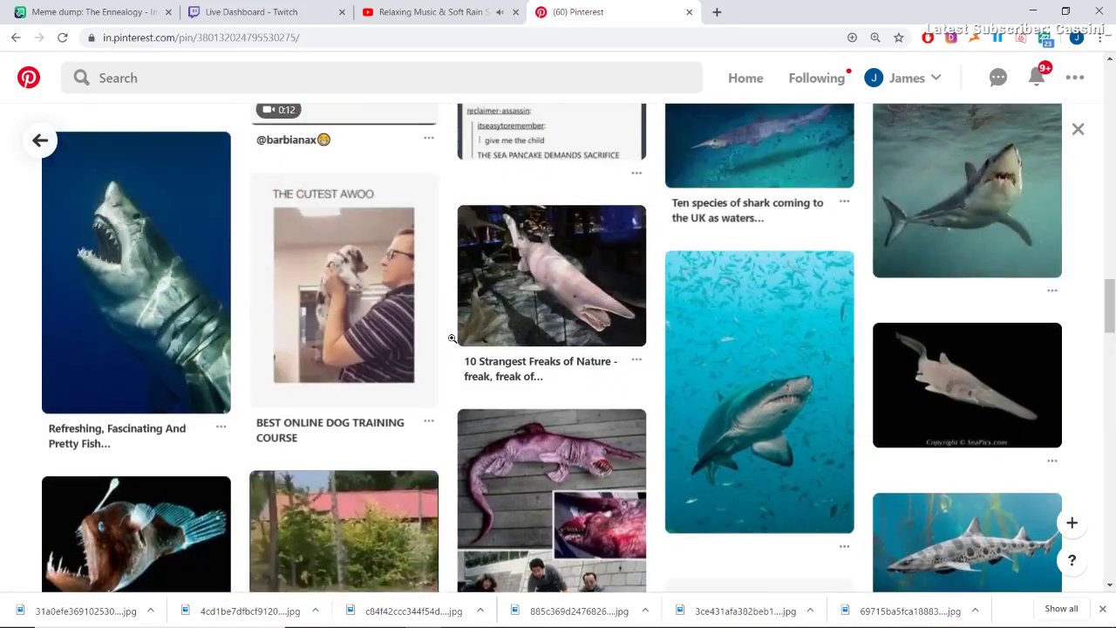
{"action": "scroll", "coordinate": [452, 343], "scroll_direction": "up", "scroll_amount": 3}
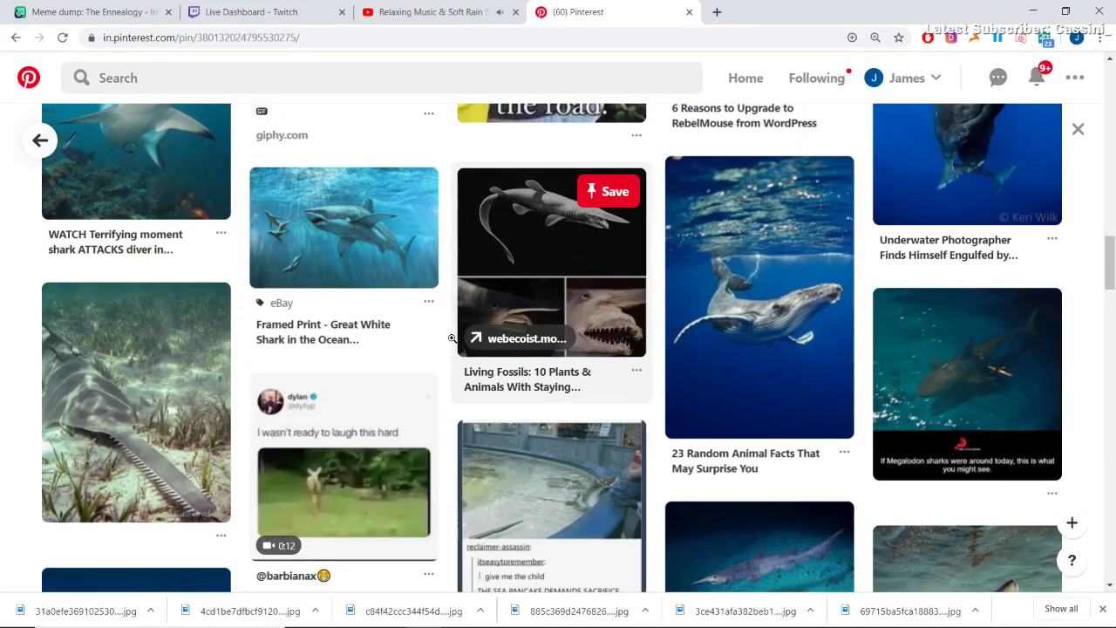
{"action": "scroll", "coordinate": [452, 339], "scroll_direction": "up", "scroll_amount": 6}
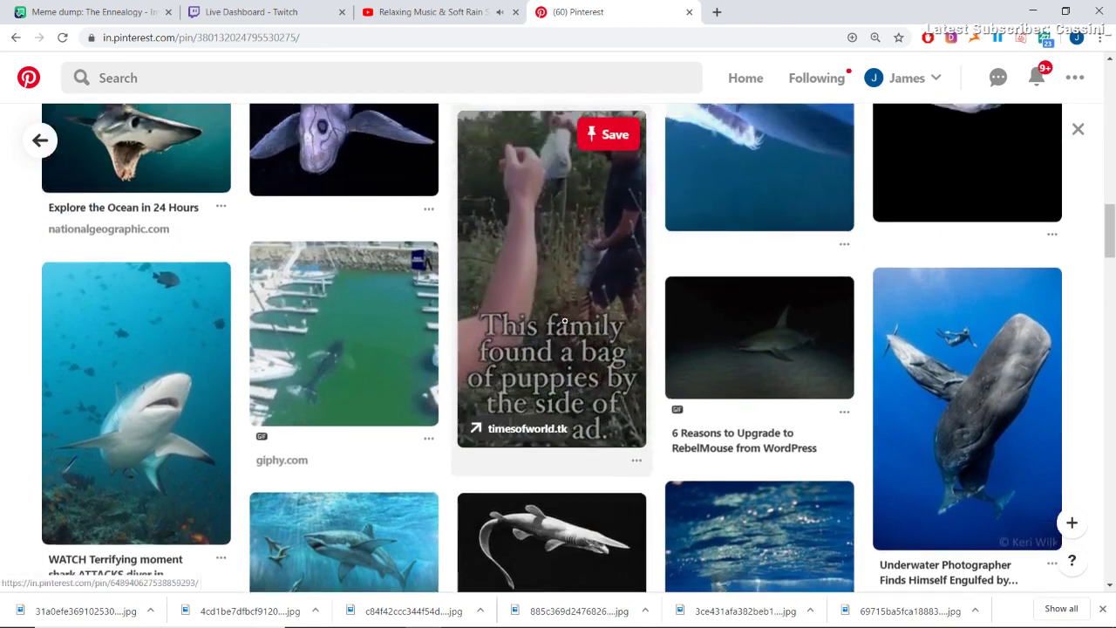
{"action": "right_click", "coordinate": [551, 325]}
{"action": "scroll", "coordinate": [6, 312], "scroll_direction": "up", "scroll_amount": 7}
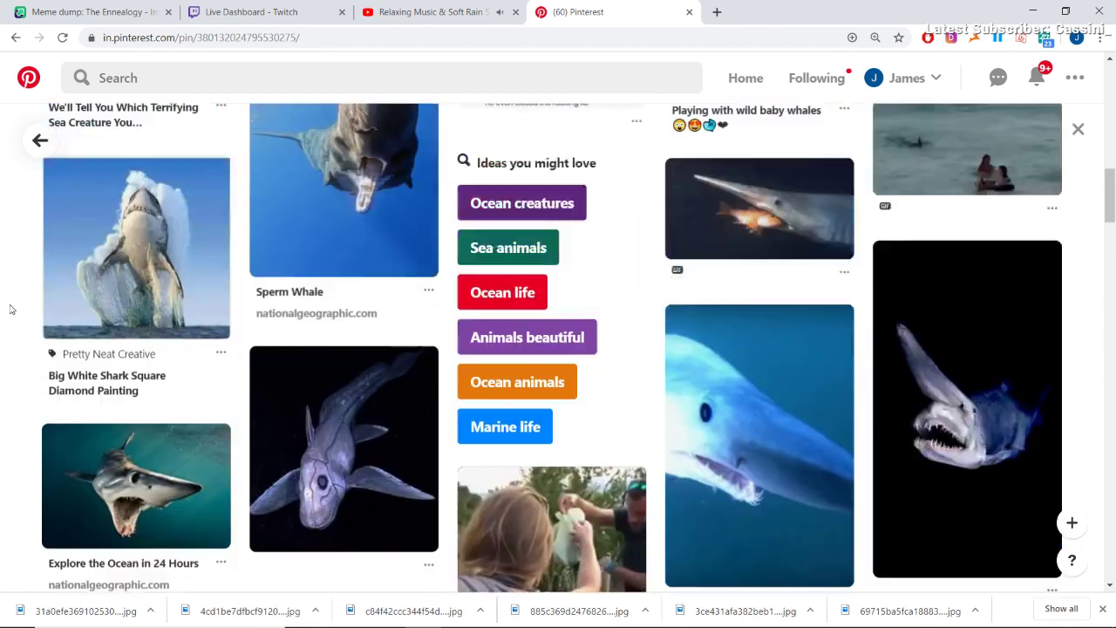
{"action": "scroll", "coordinate": [257, 298], "scroll_direction": "up", "scroll_amount": 3}
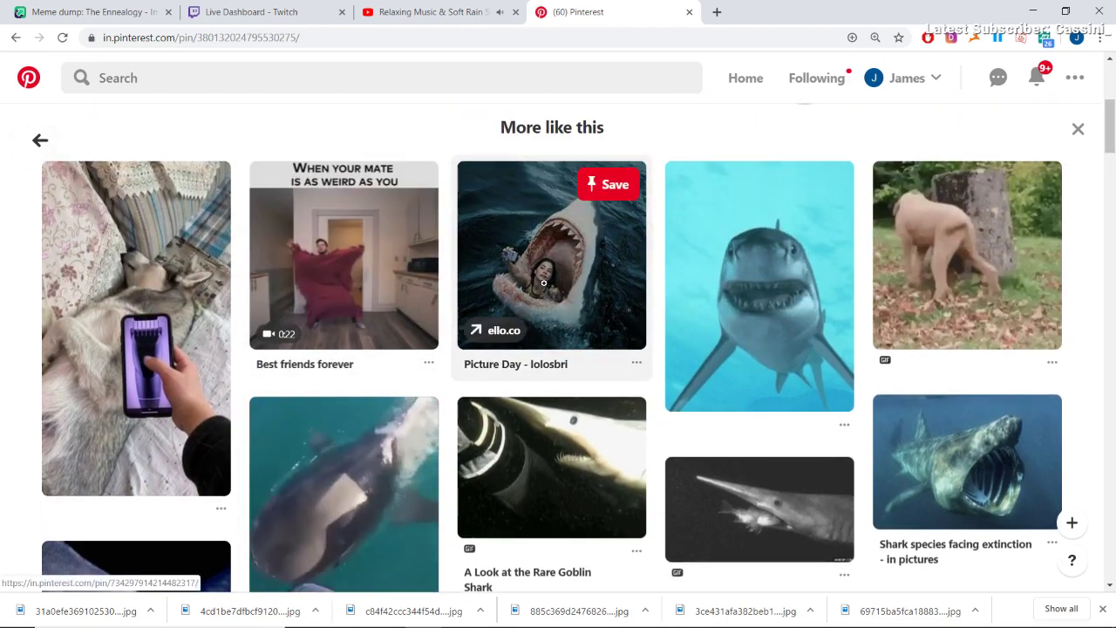
- Open the related "We'll Tell You Which Terrifying Sea Creature You Are" pin and view its goblin shark close-up
{"action": "scroll", "coordinate": [410, 400], "scroll_direction": "down", "scroll_amount": 4}
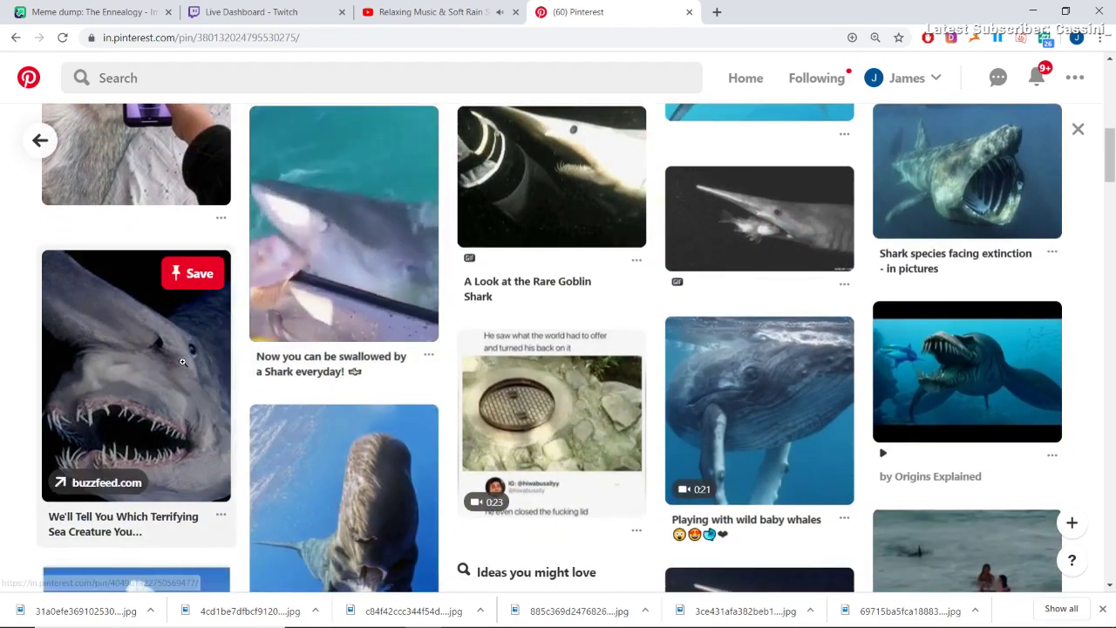
{"action": "left_click", "coordinate": [171, 354]}
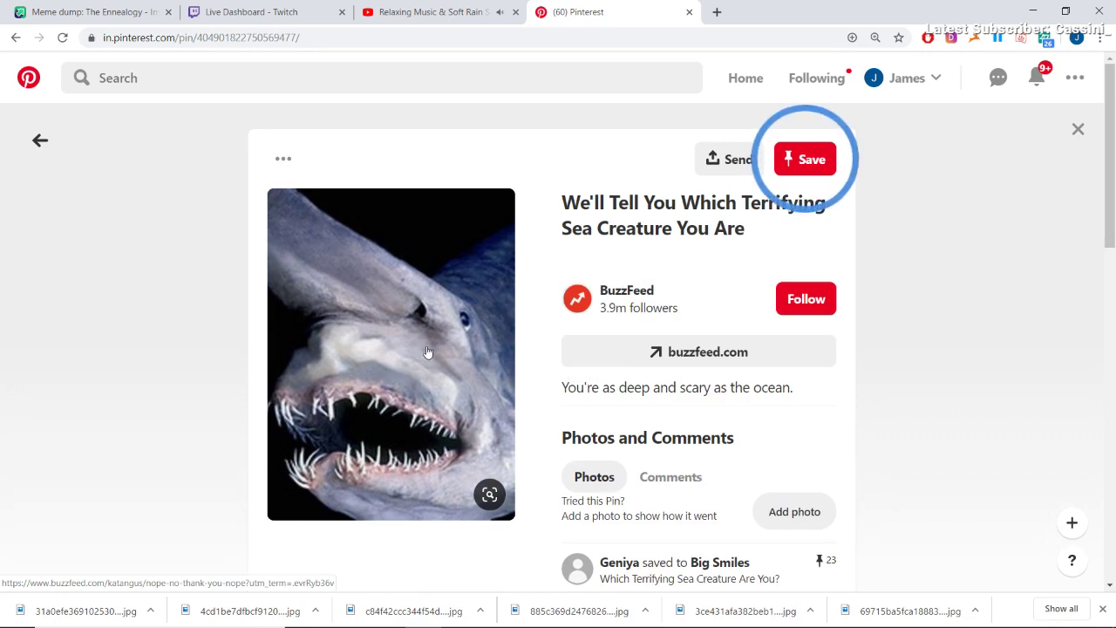
{"action": "scroll", "coordinate": [427, 352], "scroll_direction": "down", "scroll_amount": 8}
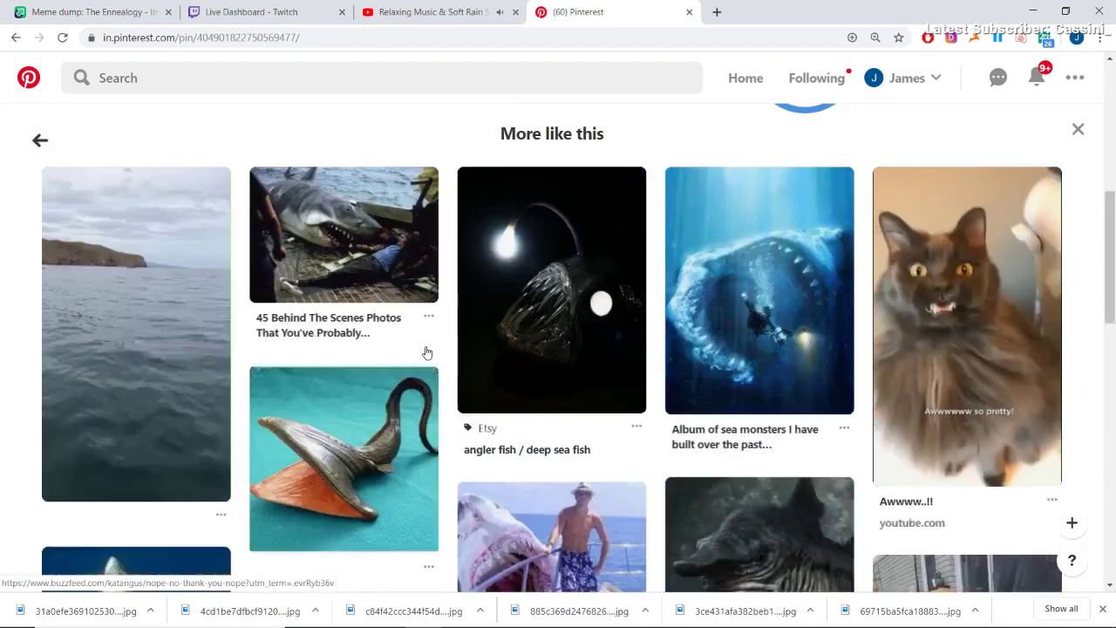
{"action": "scroll", "coordinate": [427, 351], "scroll_direction": "up", "scroll_amount": 4}
{"action": "scroll", "coordinate": [427, 352], "scroll_direction": "up", "scroll_amount": 5}
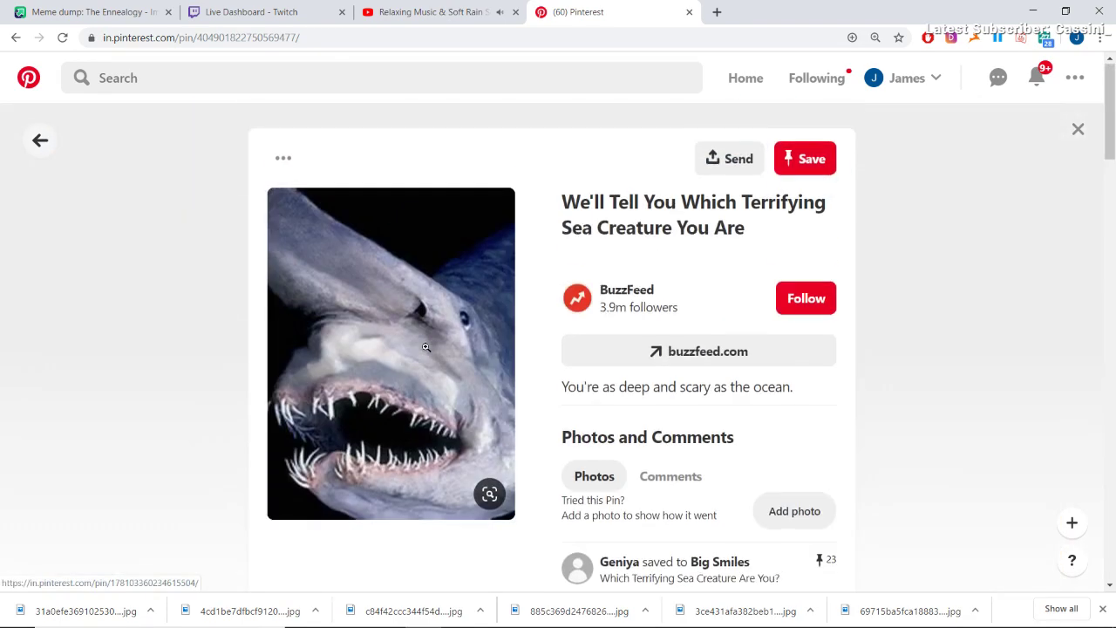
- Examine the related pins below the goblin shark close-up for gaping shark and deep-sea fish mouths
{"action": "scroll", "coordinate": [406, 307], "scroll_direction": "down", "scroll_amount": 10}
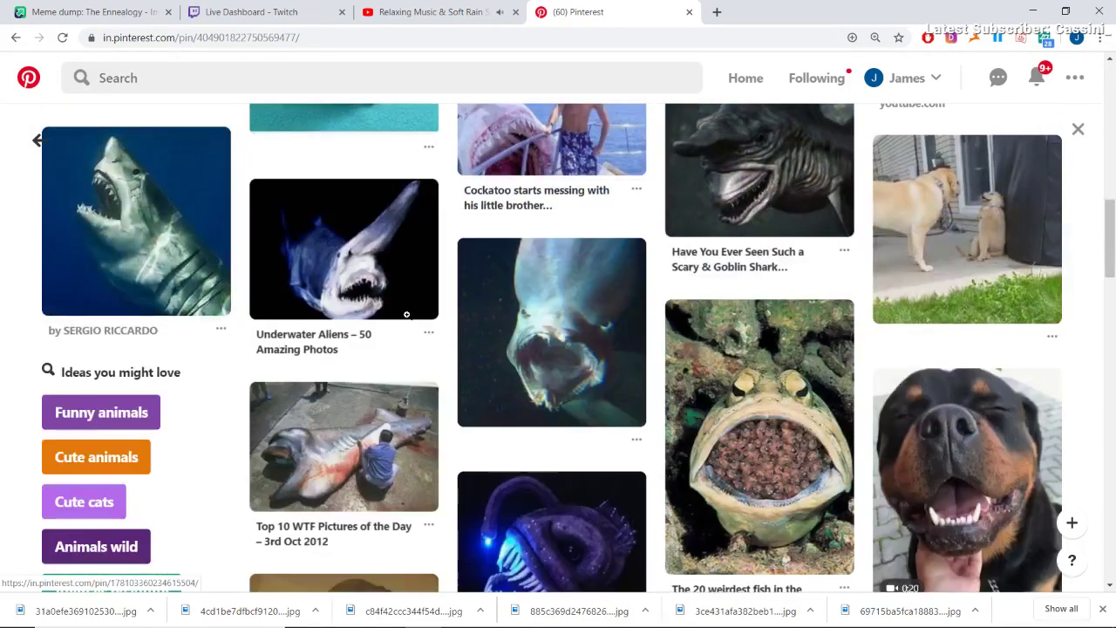
{"action": "scroll", "coordinate": [456, 364], "scroll_direction": "down", "scroll_amount": 5}
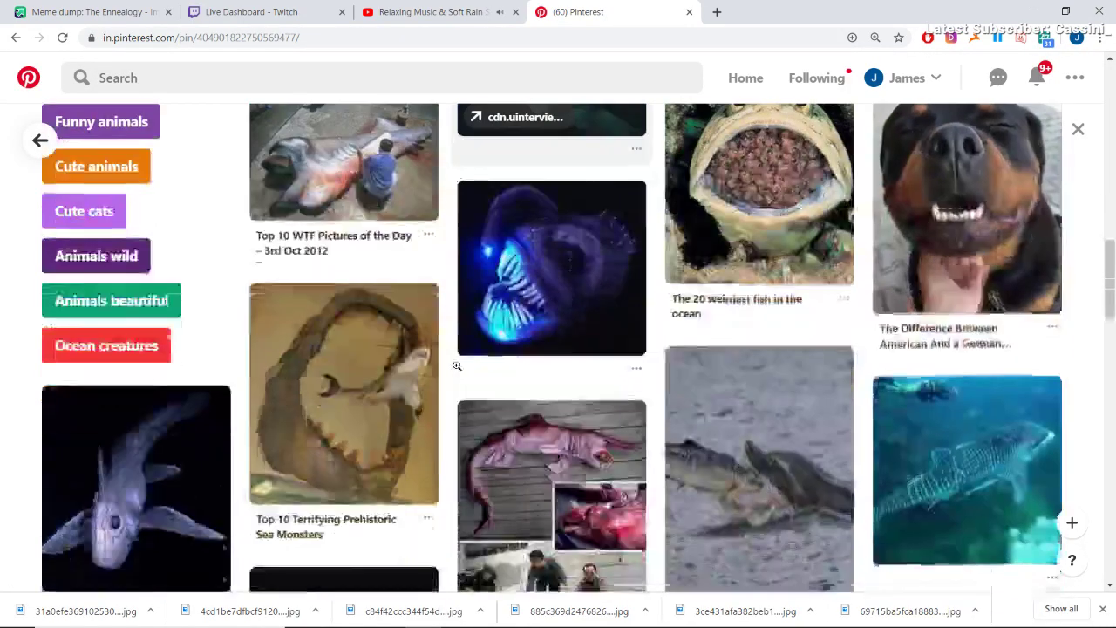
{"action": "scroll", "coordinate": [455, 366], "scroll_direction": "down", "scroll_amount": 4}
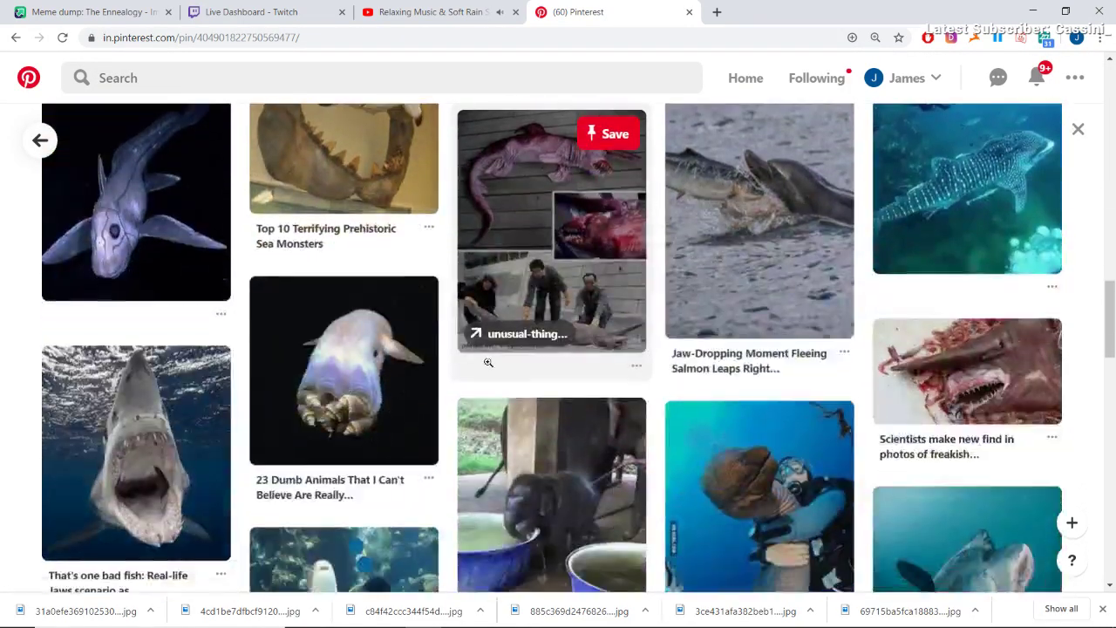
{"action": "scroll", "coordinate": [309, 406], "scroll_direction": "down", "scroll_amount": 4}
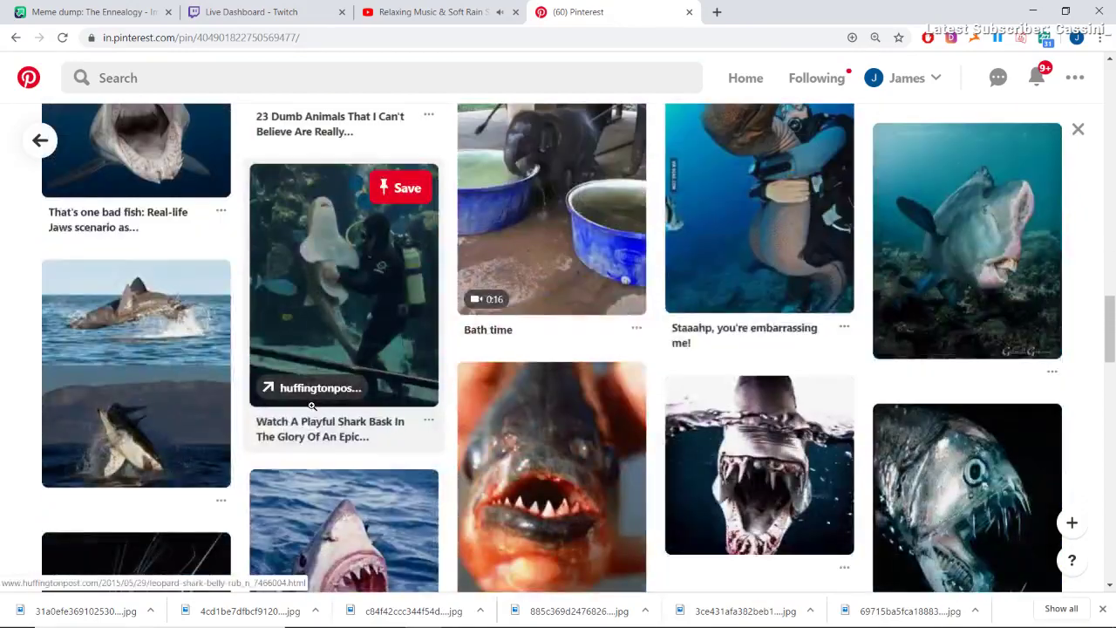
{"action": "scroll", "coordinate": [316, 404], "scroll_direction": "up", "scroll_amount": 6}
{"action": "scroll", "coordinate": [315, 404], "scroll_direction": "up", "scroll_amount": 3}
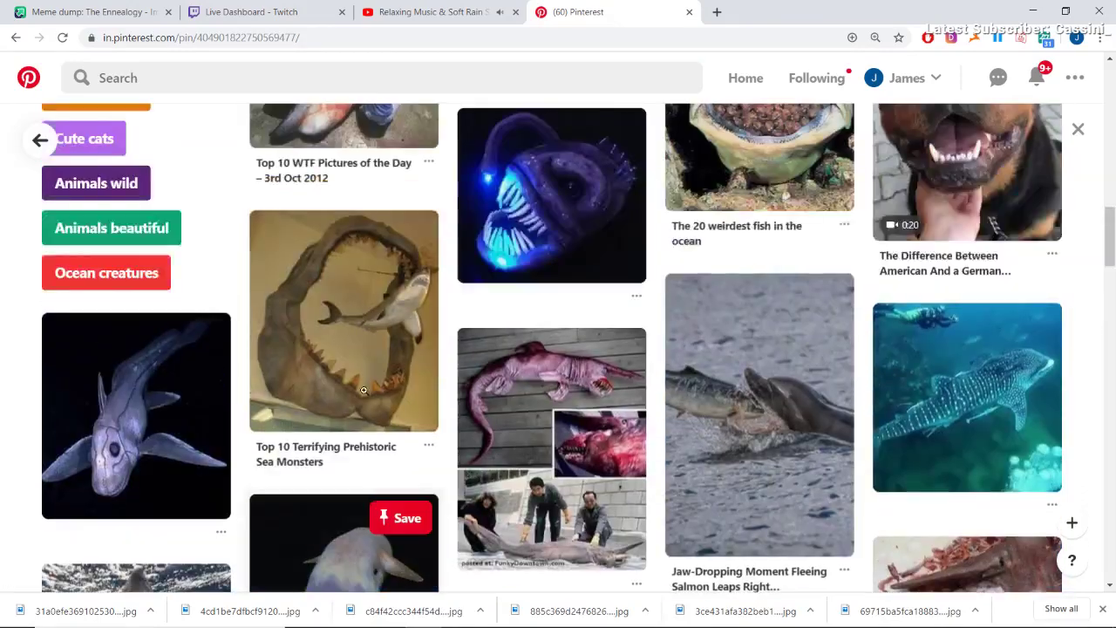
{"action": "scroll", "coordinate": [424, 410], "scroll_direction": "down", "scroll_amount": 10}
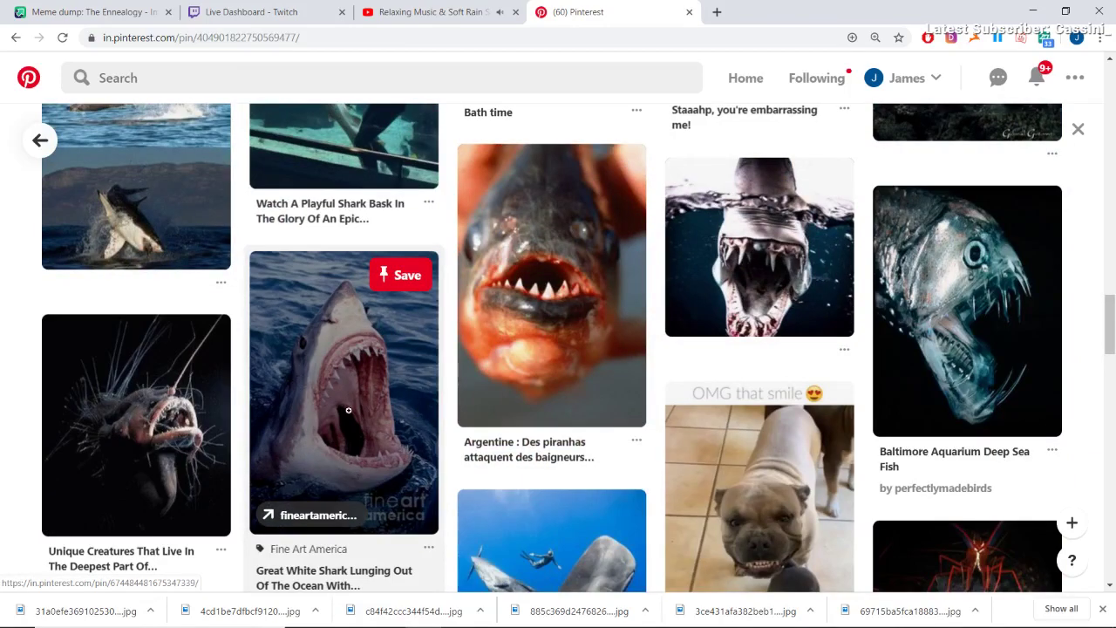
{"action": "scroll", "coordinate": [348, 410], "scroll_direction": "down", "scroll_amount": 4}
{"action": "scroll", "coordinate": [348, 411], "scroll_direction": "down", "scroll_amount": 3}
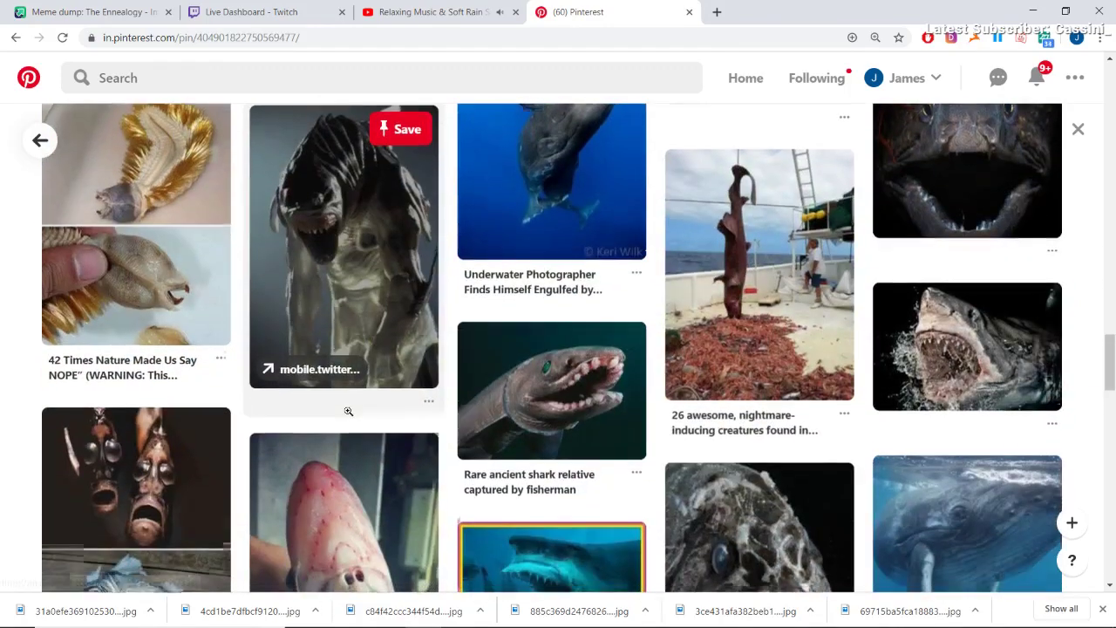
{"action": "scroll", "coordinate": [348, 410], "scroll_direction": "down", "scroll_amount": 2}
{"action": "scroll", "coordinate": [346, 411], "scroll_direction": "down", "scroll_amount": 4}
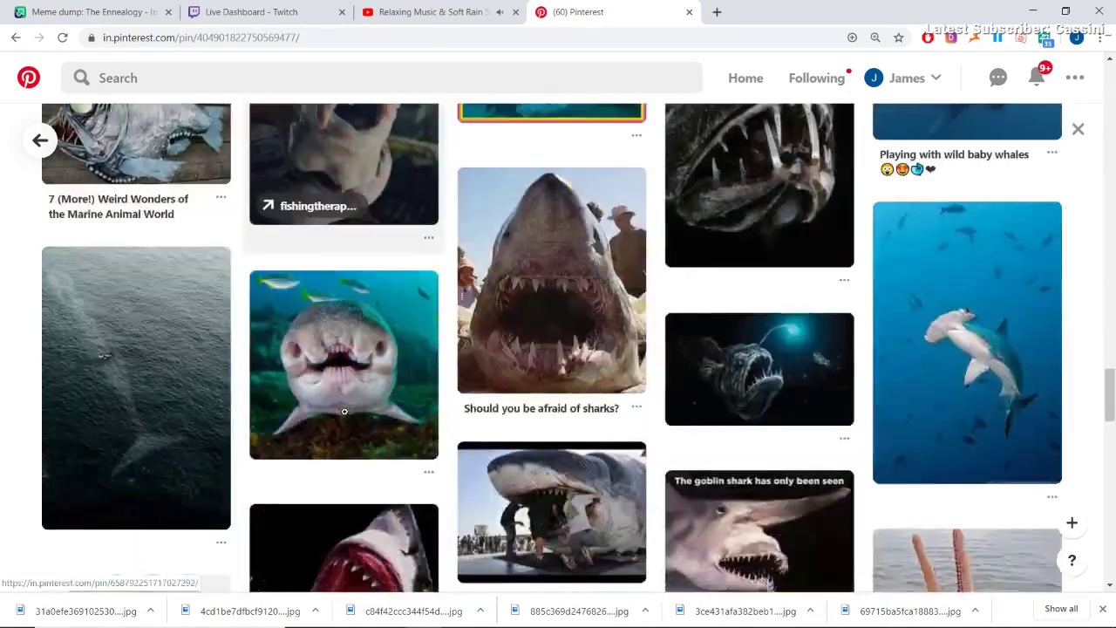
- Open the topbuzz.com pin of the open-mouthed shark in the yellow-orange frame and save its image in the tetra folder
{"action": "scroll", "coordinate": [344, 411], "scroll_direction": "up", "scroll_amount": 2}
{"action": "left_click", "coordinate": [529, 355]}
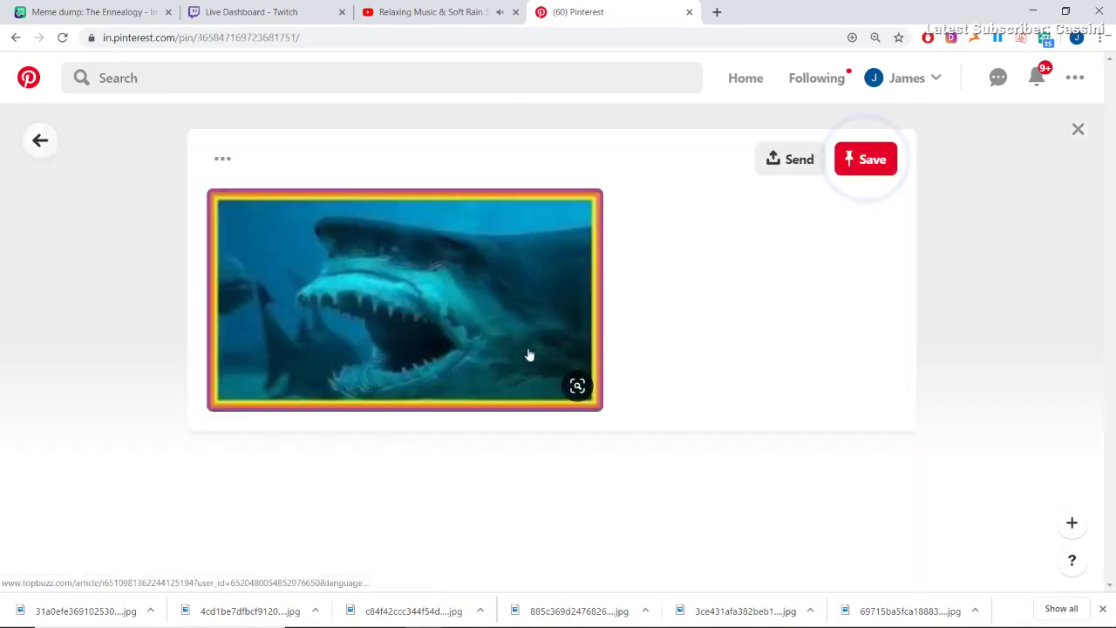
{"action": "right_click", "coordinate": [495, 364]}
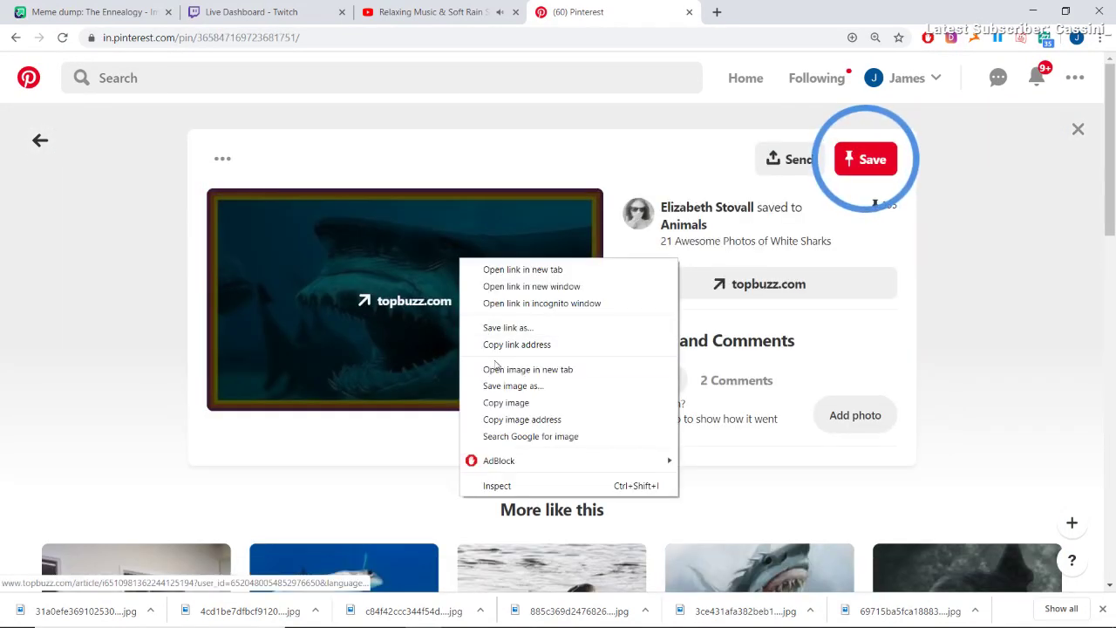
{"action": "left_click", "coordinate": [499, 386]}
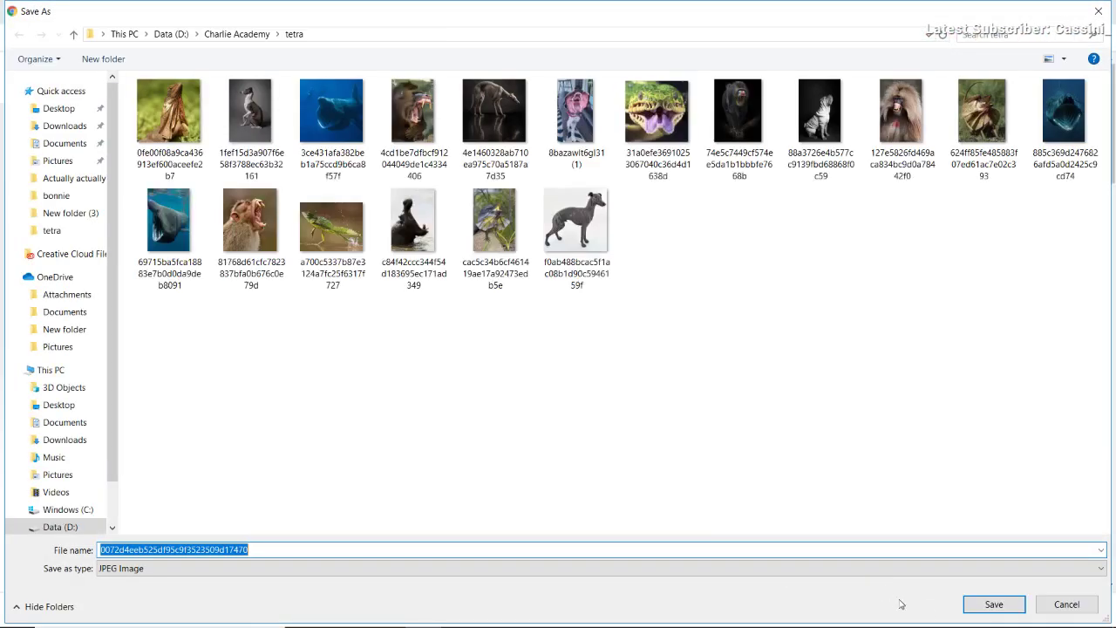
{"action": "left_click", "coordinate": [981, 604]}
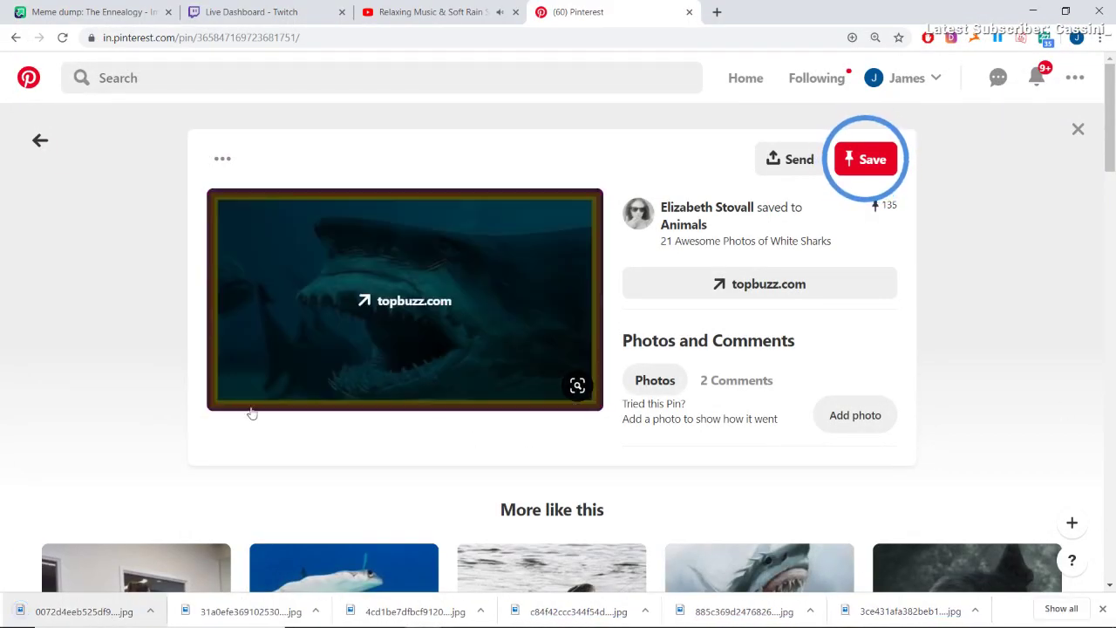
- Search the pins for "profile lizard"
{"action": "scroll", "coordinate": [254, 395], "scroll_direction": "down", "scroll_amount": 1}
{"action": "scroll", "coordinate": [254, 395], "scroll_direction": "down", "scroll_amount": 5}
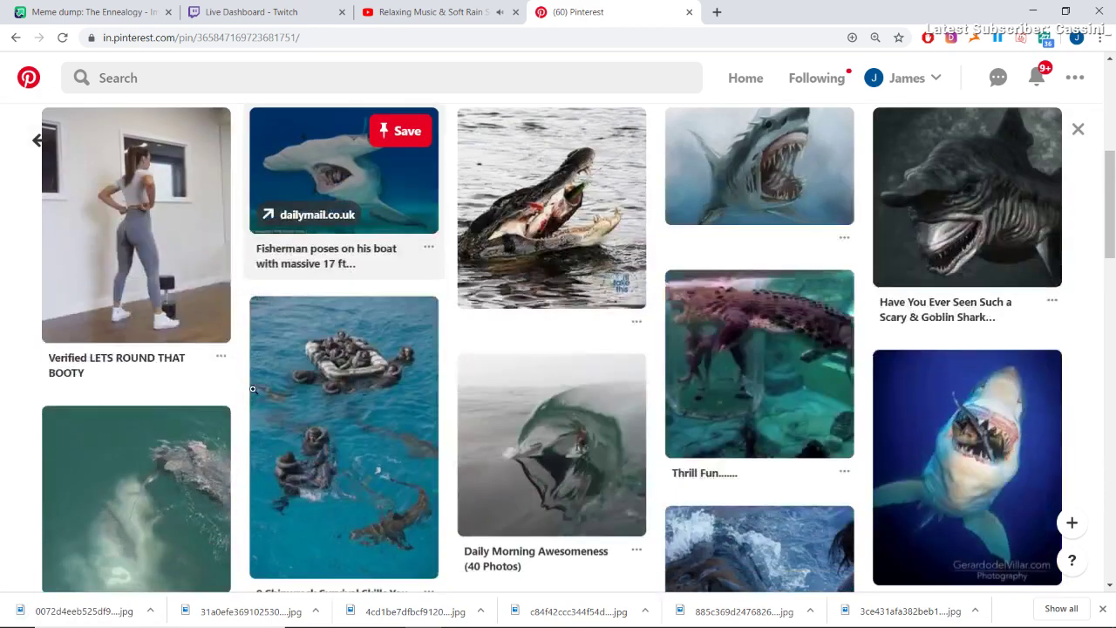
{"action": "scroll", "coordinate": [262, 383], "scroll_direction": "up", "scroll_amount": 5}
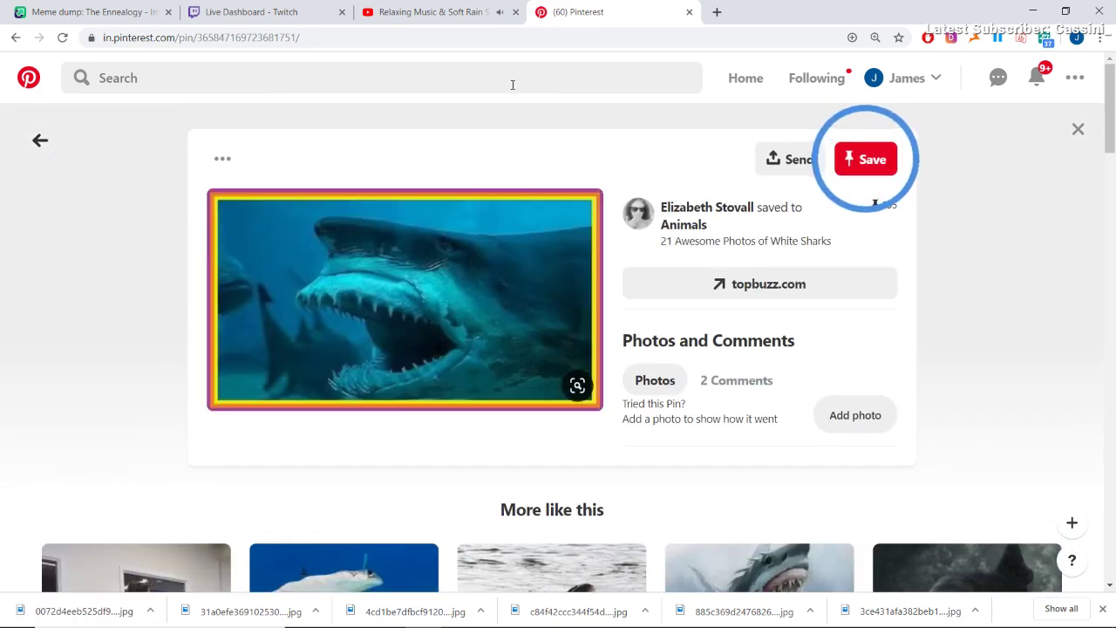
{"action": "left_click", "coordinate": [513, 82]}
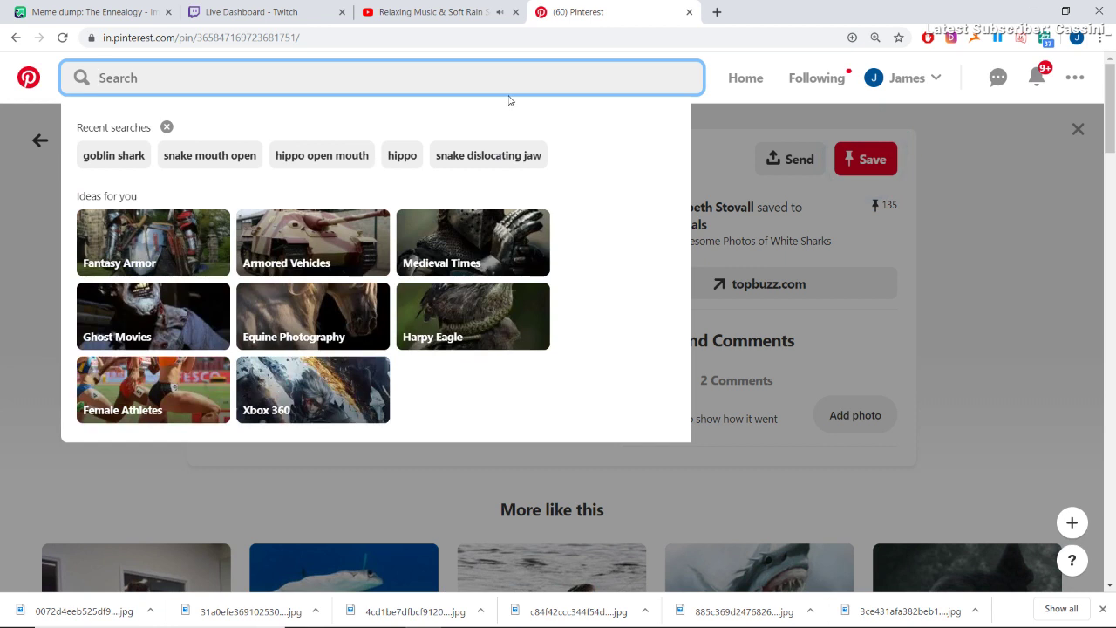
{"action": "type", "text": "p"}
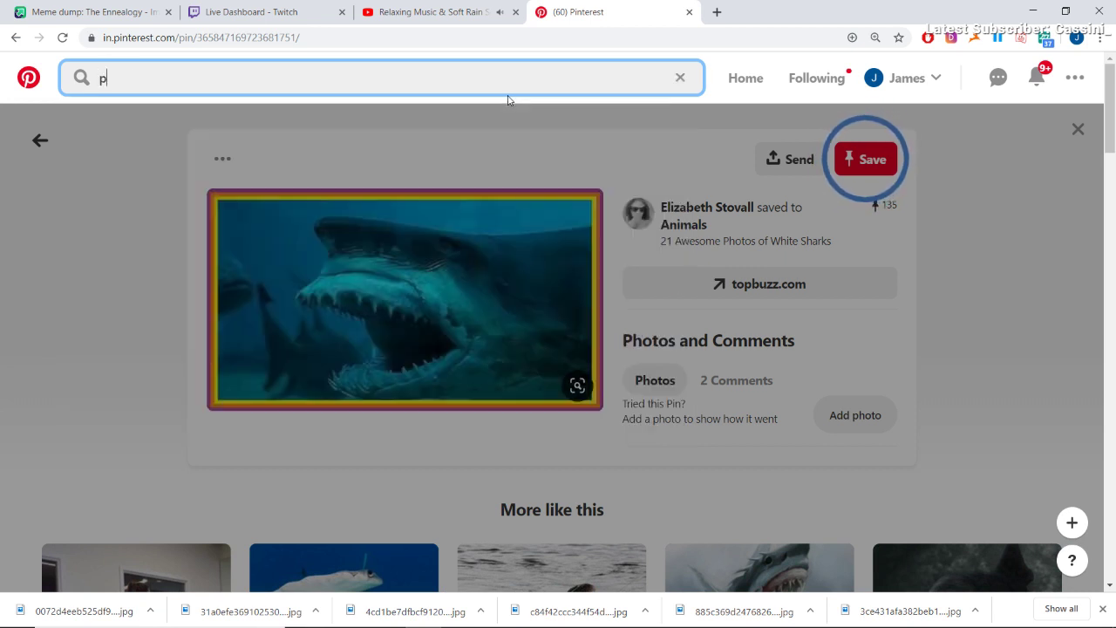
{"action": "type", "text": "rog"}
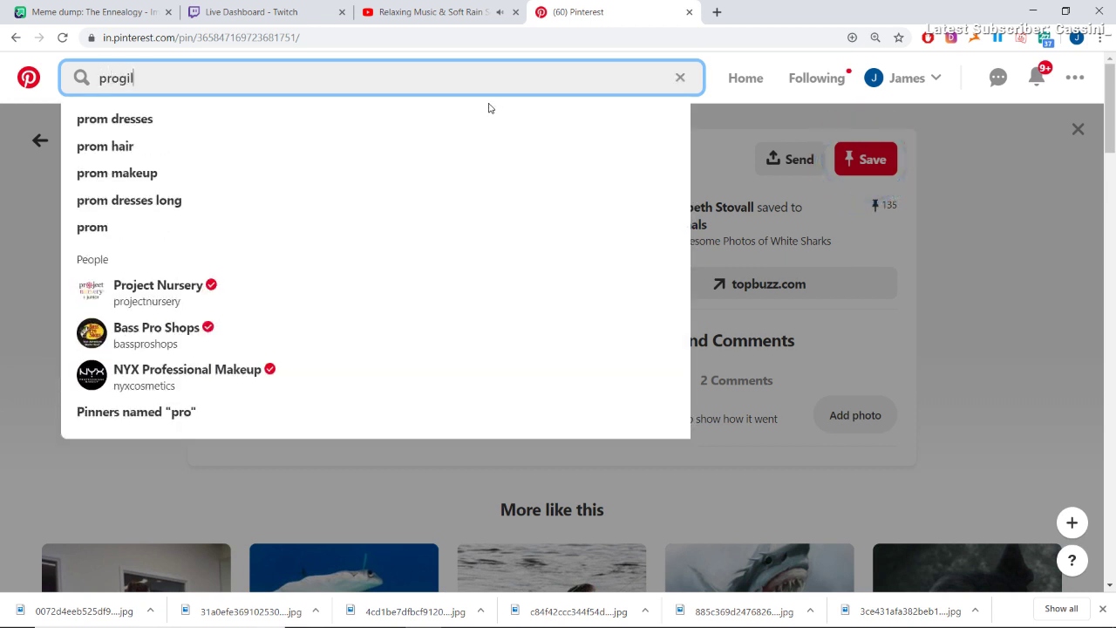
{"action": "type", "text": "il"}
{"action": "key", "text": "BackSpace"}
{"action": "key", "text": "BackSpace"}
{"action": "key", "text": "BackSpace"}
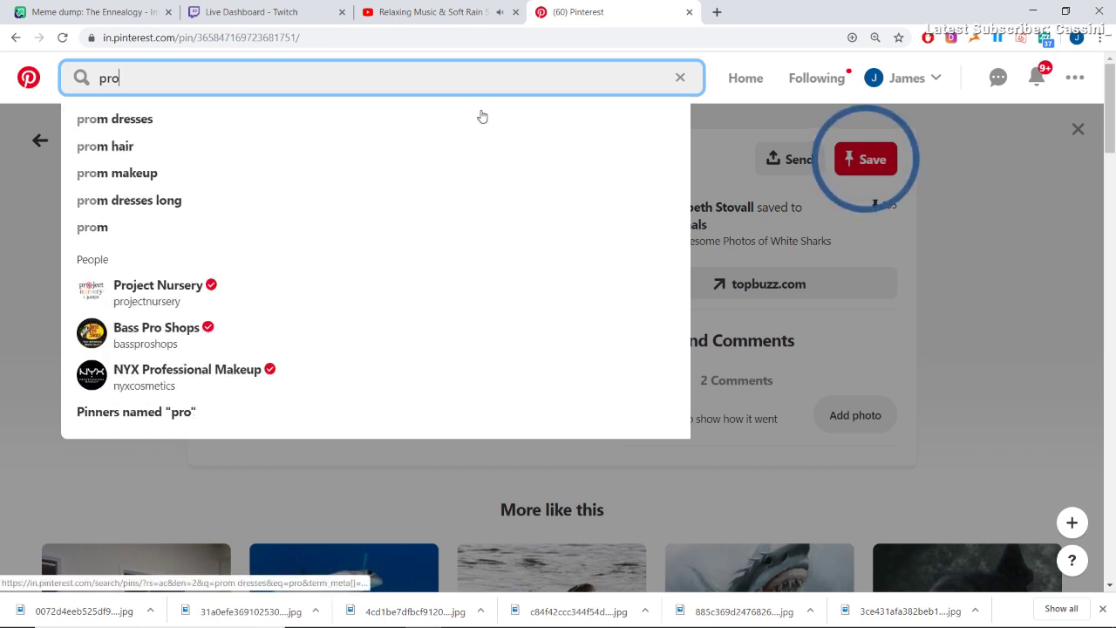
{"action": "type", "text": "file"}
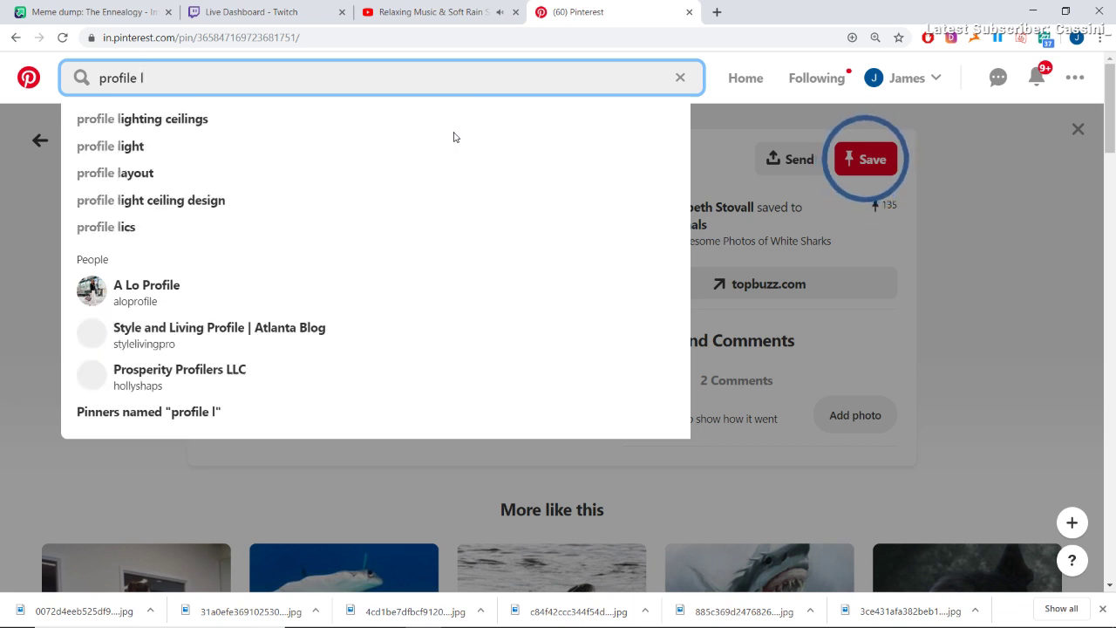
{"action": "type", "text": "lizard"}
{"action": "key", "text": "Return"}
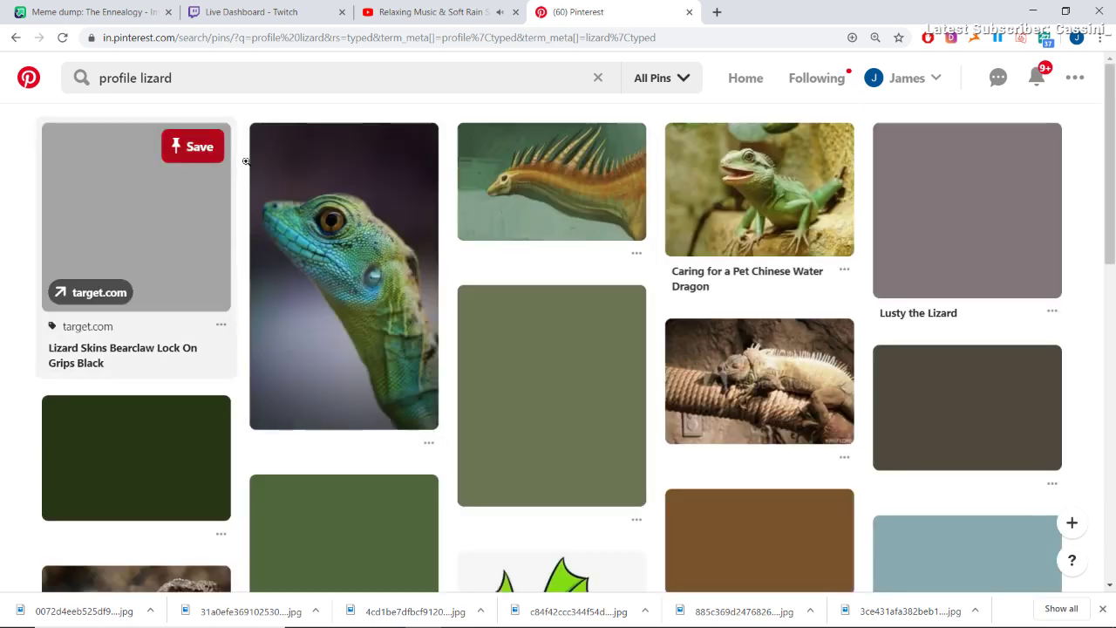
- Examine the lizard search results for clear side-view references of reptile heads
{"action": "scroll", "coordinate": [611, 306], "scroll_direction": "down", "scroll_amount": 4}
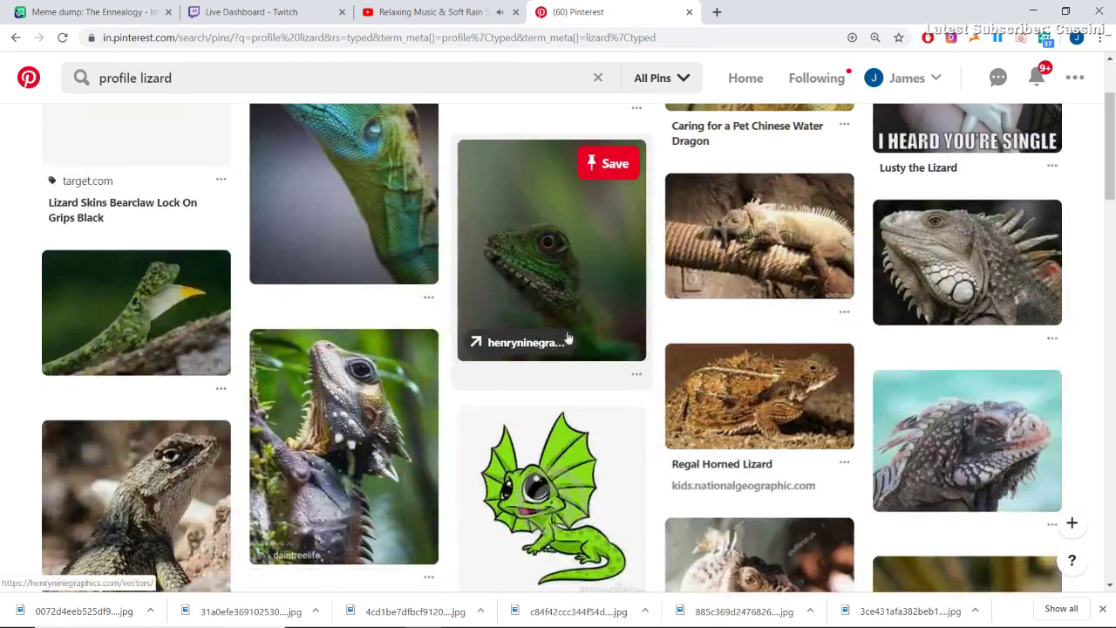
{"action": "scroll", "coordinate": [609, 326], "scroll_direction": "down", "scroll_amount": 3}
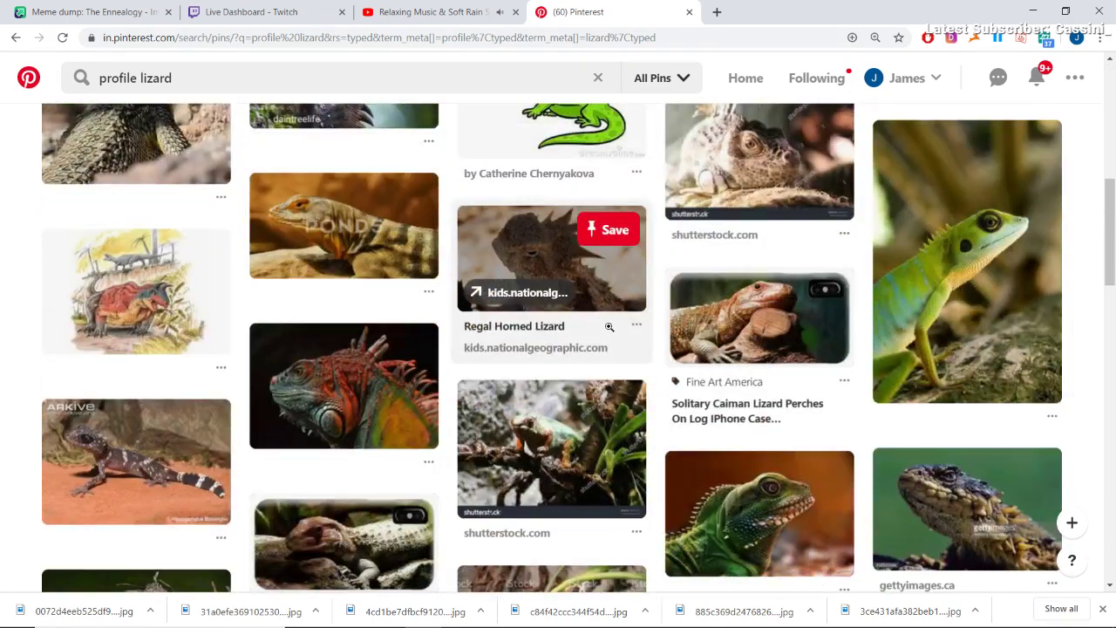
{"action": "scroll", "coordinate": [609, 326], "scroll_direction": "down", "scroll_amount": 5}
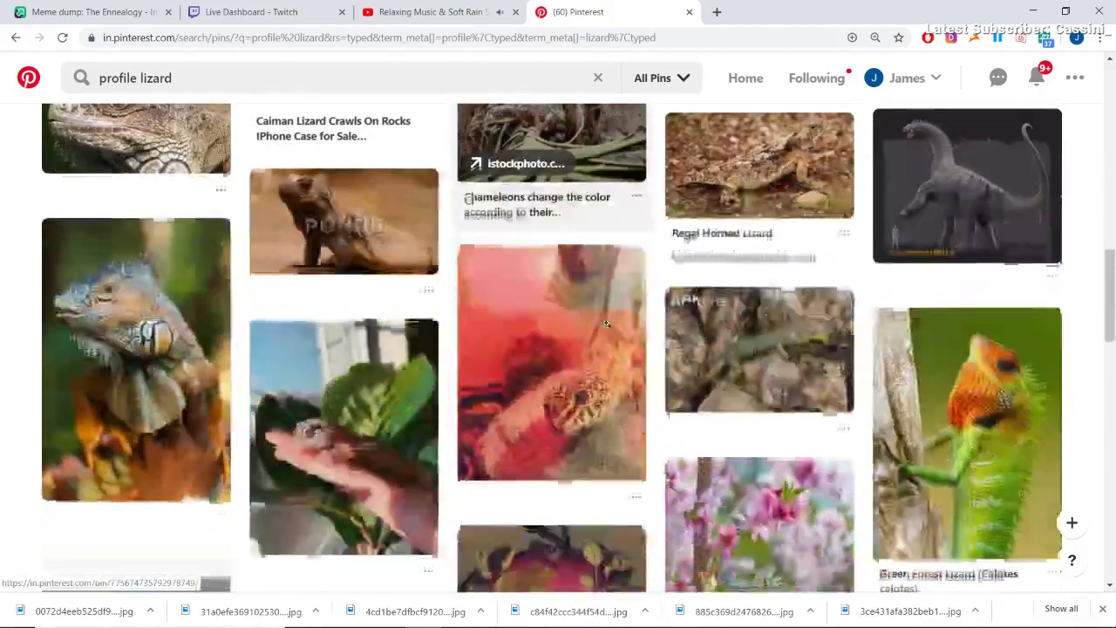
{"action": "scroll", "coordinate": [606, 323], "scroll_direction": "down", "scroll_amount": 1}
{"action": "scroll", "coordinate": [604, 321], "scroll_direction": "up", "scroll_amount": 2}
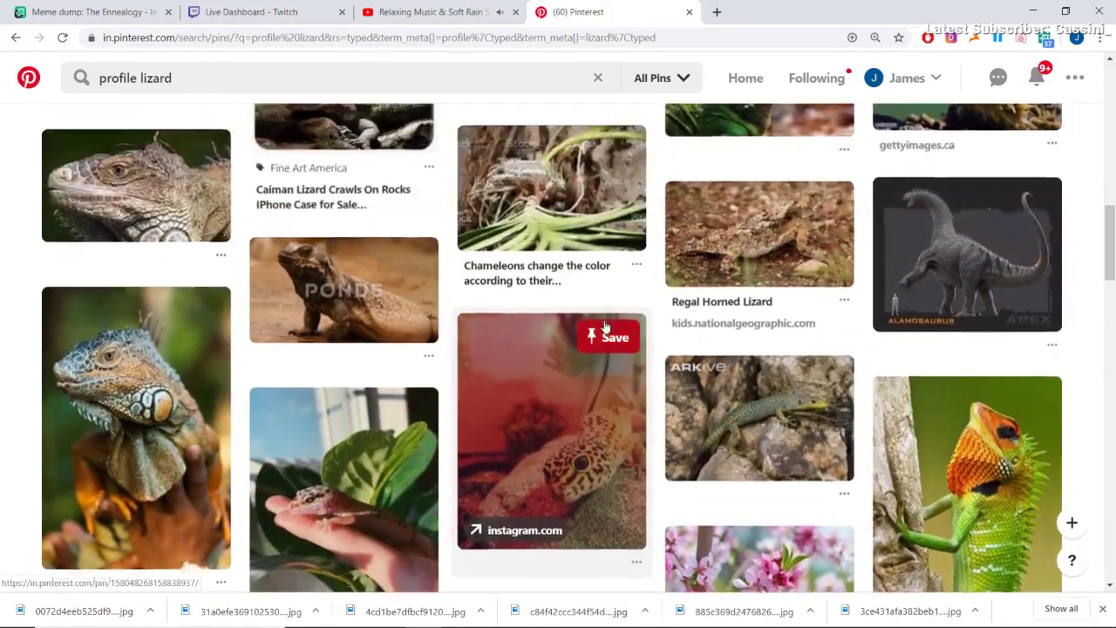
{"action": "scroll", "coordinate": [603, 322], "scroll_direction": "down", "scroll_amount": 2}
{"action": "scroll", "coordinate": [603, 323], "scroll_direction": "up", "scroll_amount": 3}
{"action": "scroll", "coordinate": [602, 320], "scroll_direction": "down", "scroll_amount": 5}
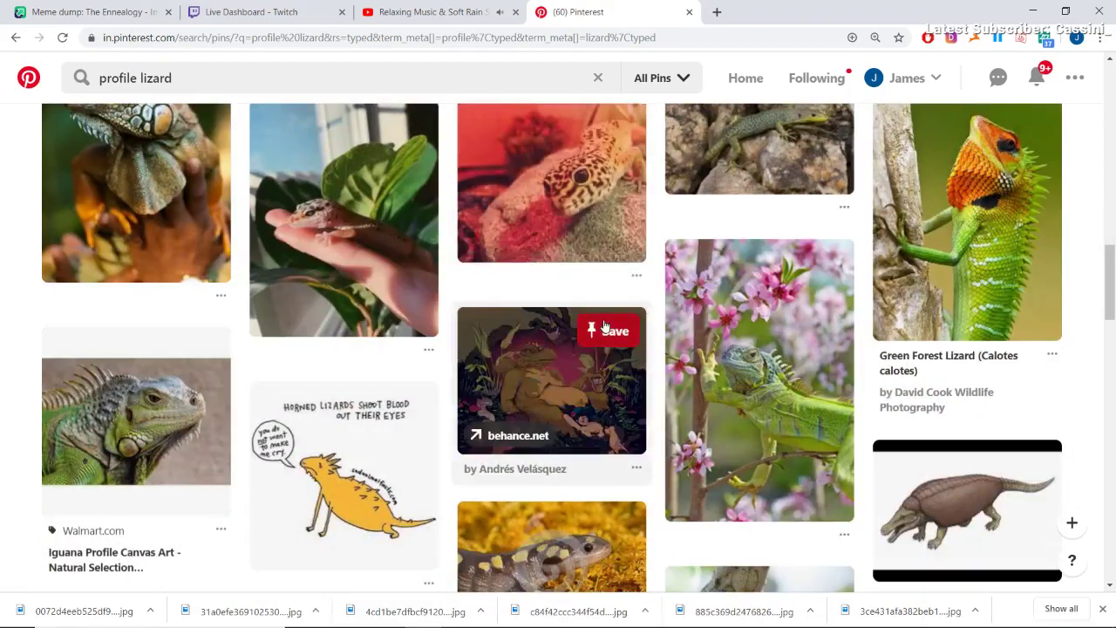
{"action": "scroll", "coordinate": [603, 320], "scroll_direction": "down", "scroll_amount": 7}
{"action": "scroll", "coordinate": [603, 319], "scroll_direction": "down", "scroll_amount": 8}
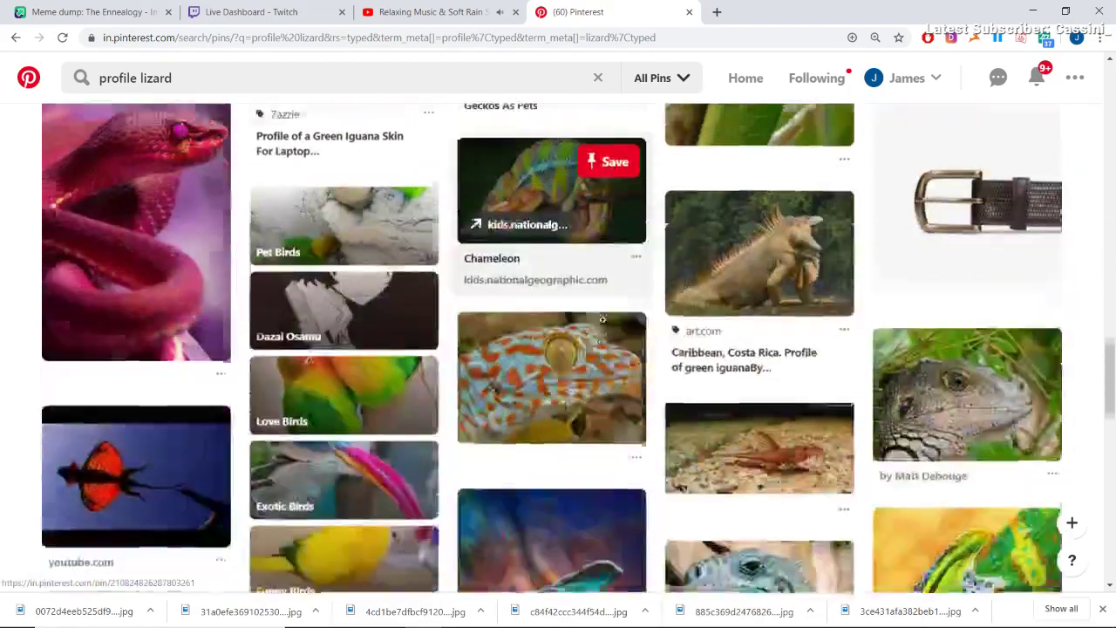
{"action": "scroll", "coordinate": [589, 315], "scroll_direction": "down", "scroll_amount": 3}
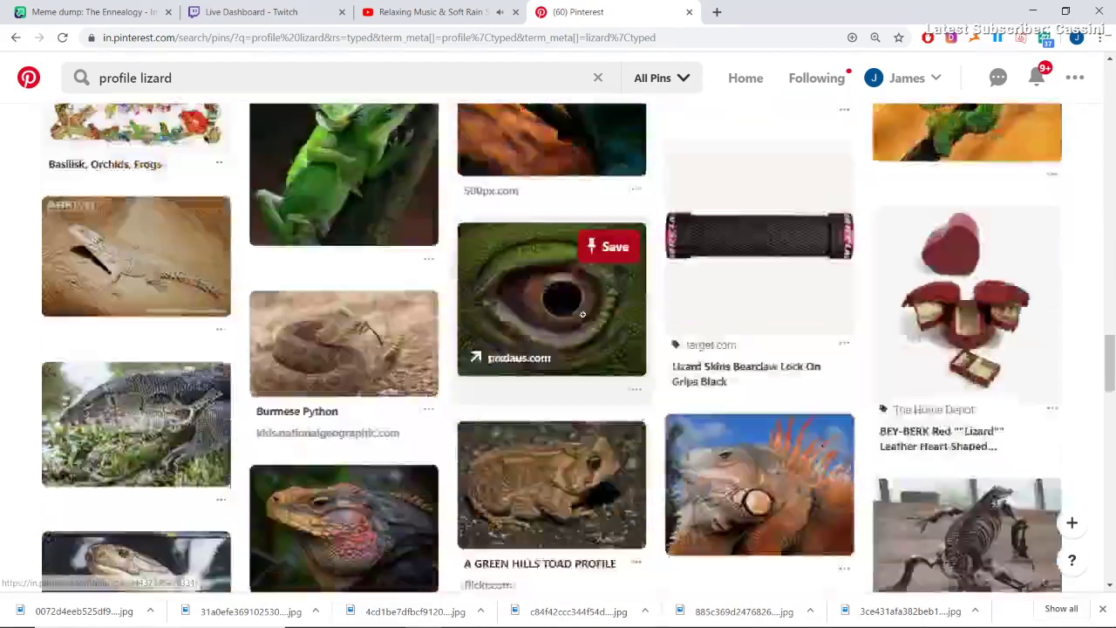
{"action": "scroll", "coordinate": [582, 315], "scroll_direction": "down", "scroll_amount": 3}
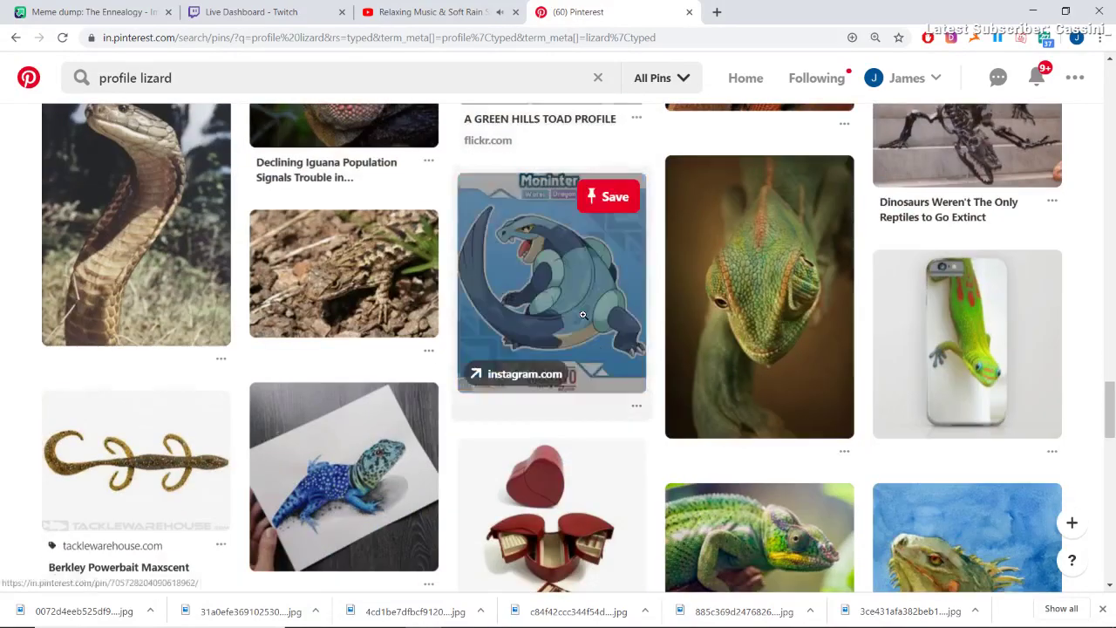
{"action": "scroll", "coordinate": [583, 314], "scroll_direction": "down", "scroll_amount": 8}
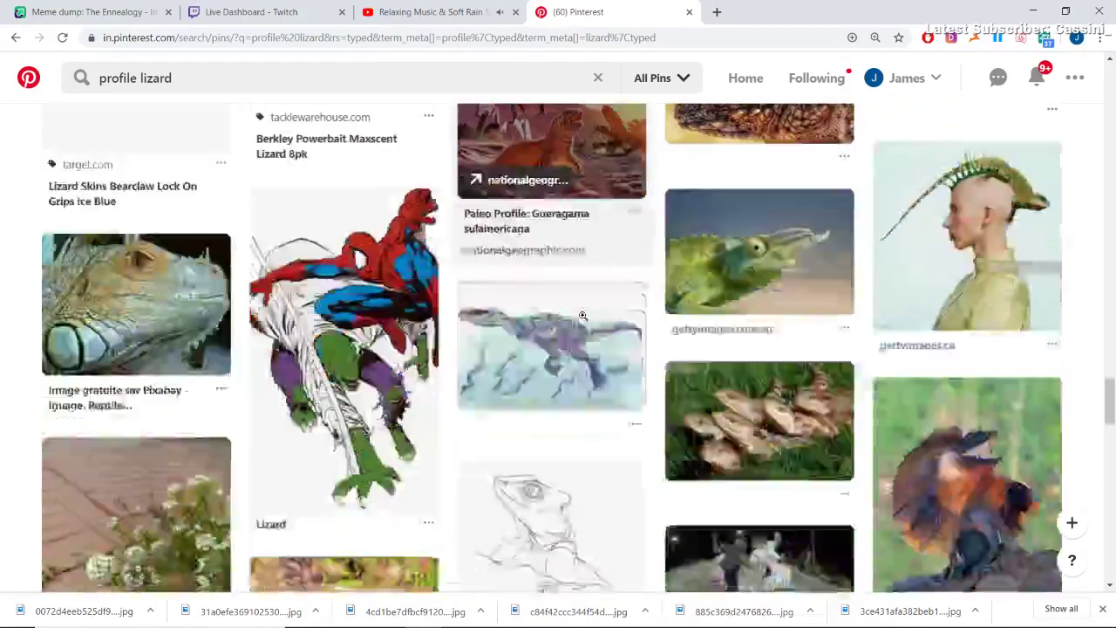
{"action": "scroll", "coordinate": [583, 314], "scroll_direction": "down", "scroll_amount": 2}
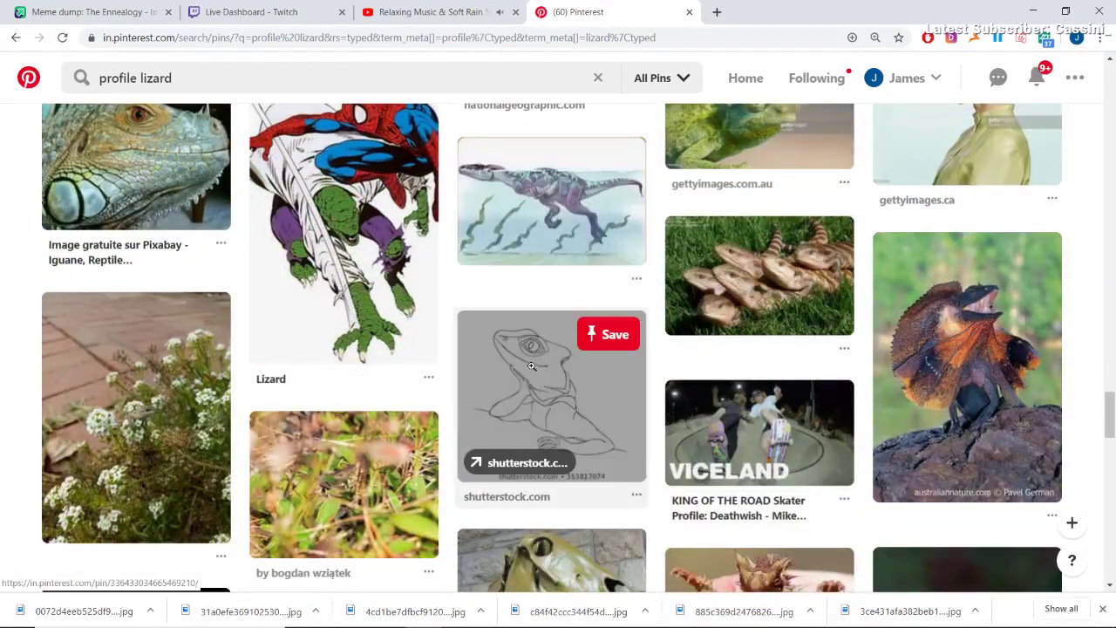
{"action": "scroll", "coordinate": [531, 366], "scroll_direction": "down", "scroll_amount": 5}
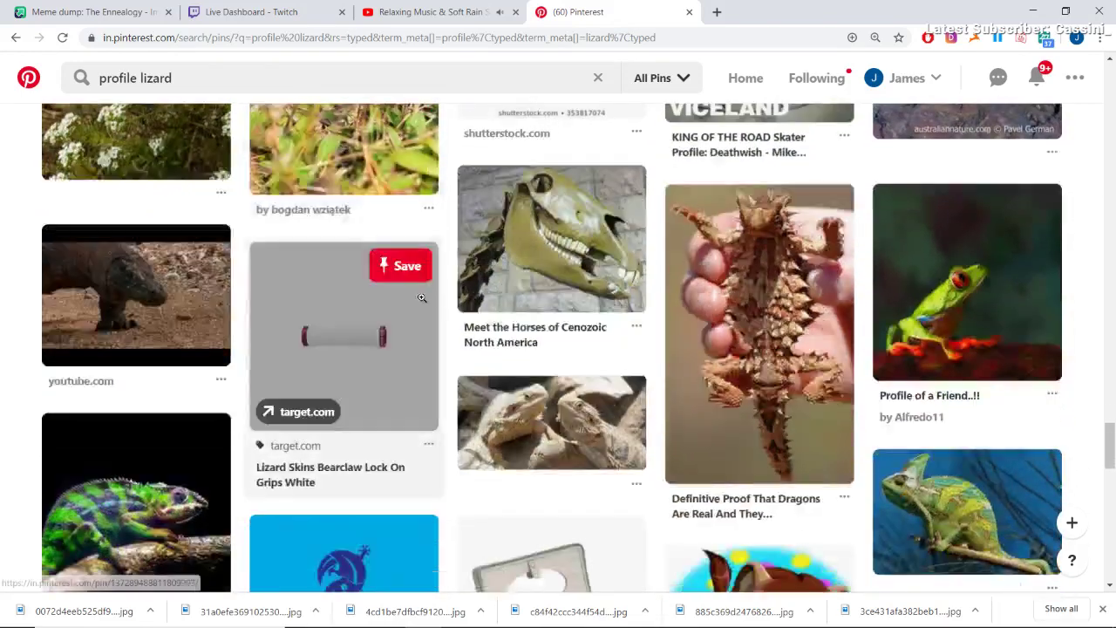
- Search the pins for "horse profile"
{"action": "left_click", "coordinate": [297, 84]}
{"action": "type", "text": "h"}
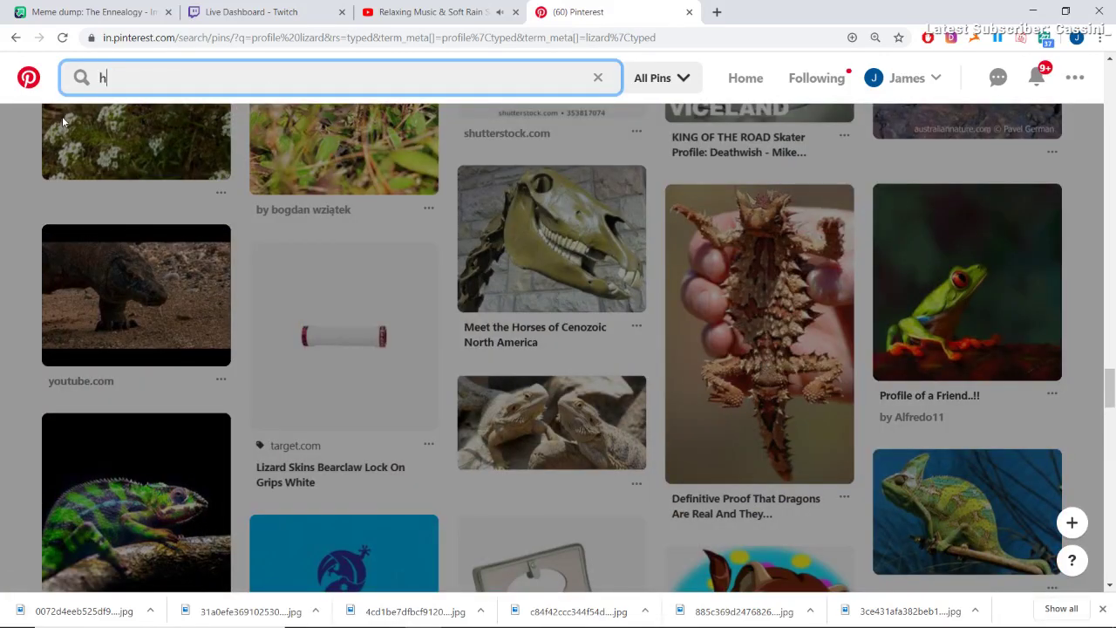
{"action": "type", "text": "orse profile"}
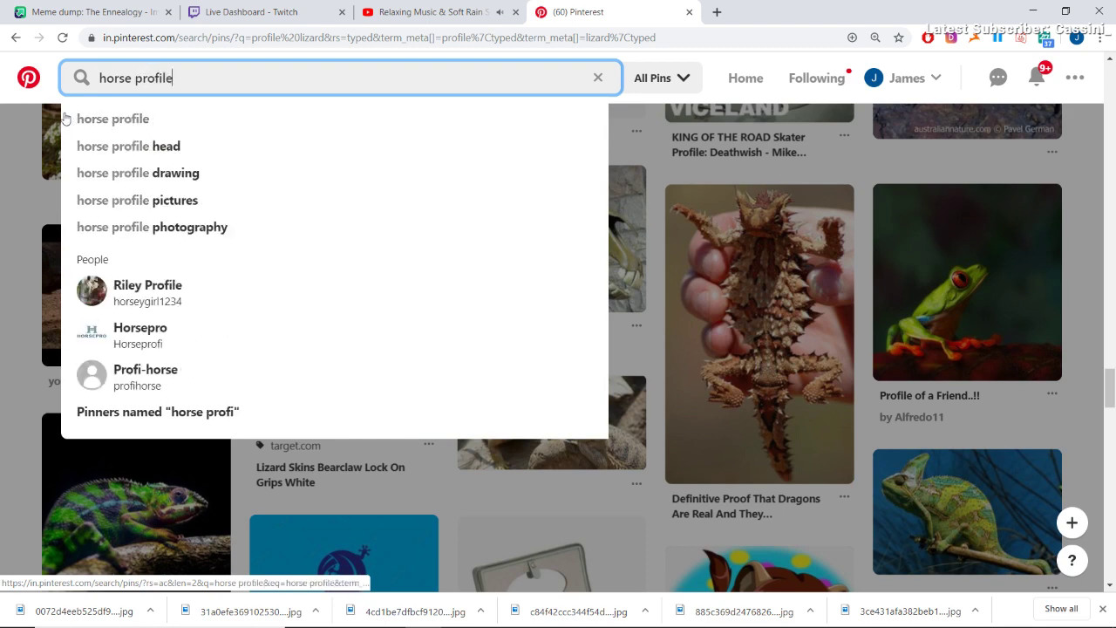
- Search Pinterest for "horse profile" and open the black-and-white pin of a horse standing side-on in a corral
{"action": "key", "text": "Return"}
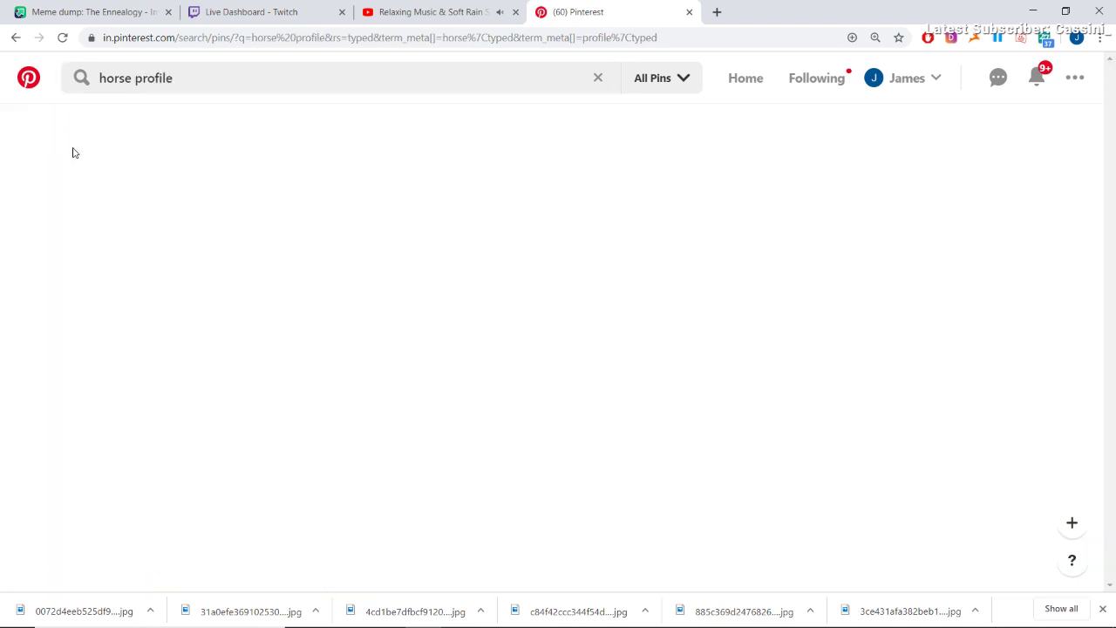
{"action": "scroll", "coordinate": [585, 175], "scroll_direction": "down", "scroll_amount": 6}
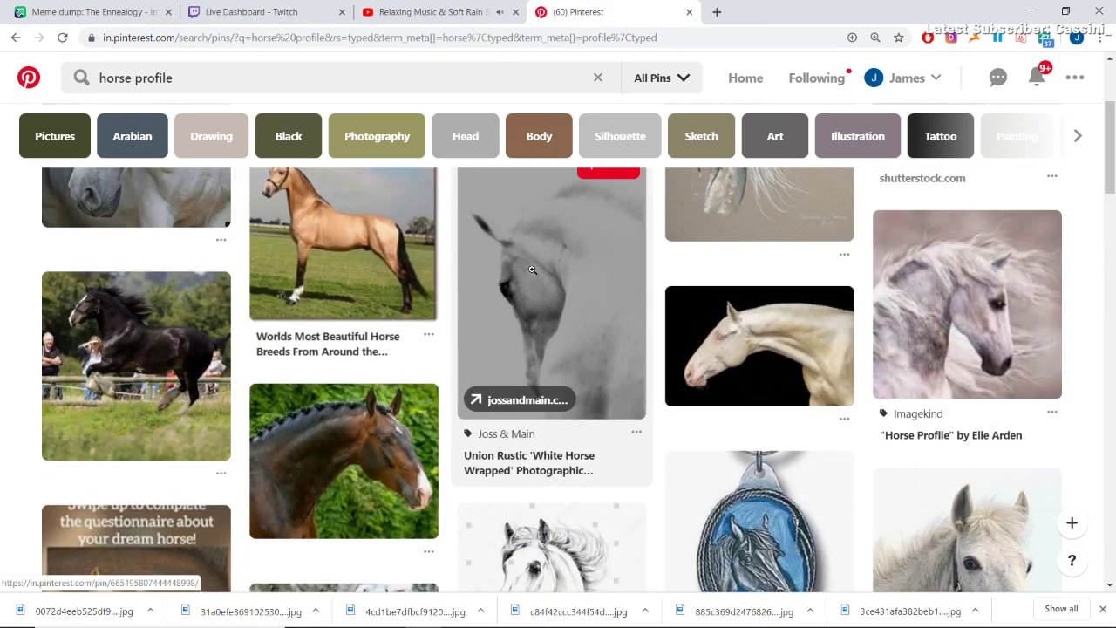
{"action": "scroll", "coordinate": [534, 271], "scroll_direction": "down", "scroll_amount": 6}
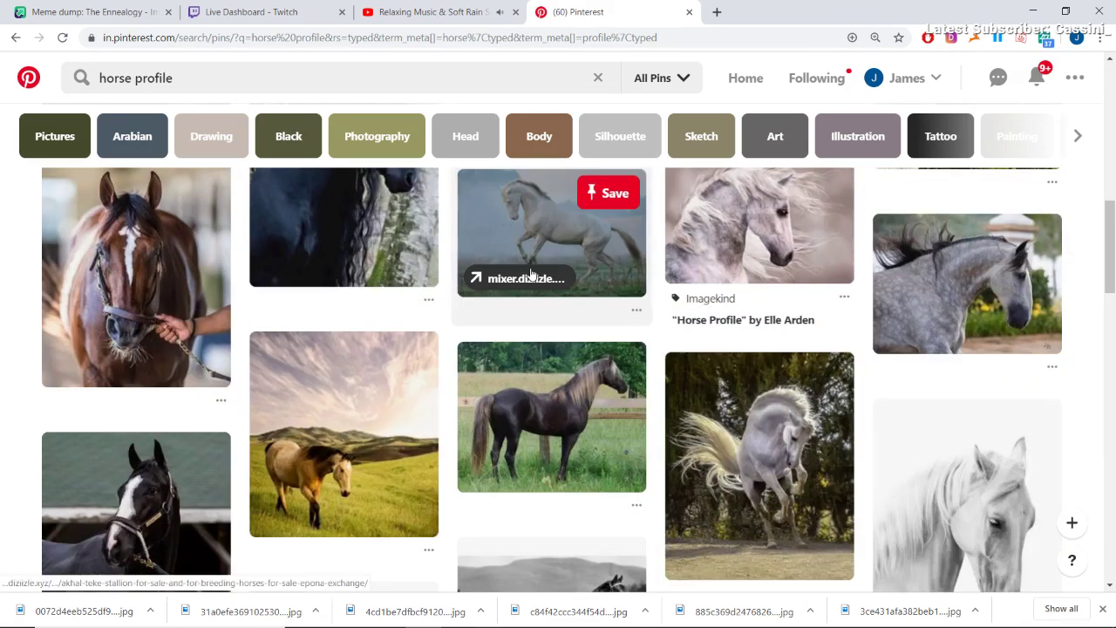
{"action": "scroll", "coordinate": [530, 275], "scroll_direction": "down", "scroll_amount": 5}
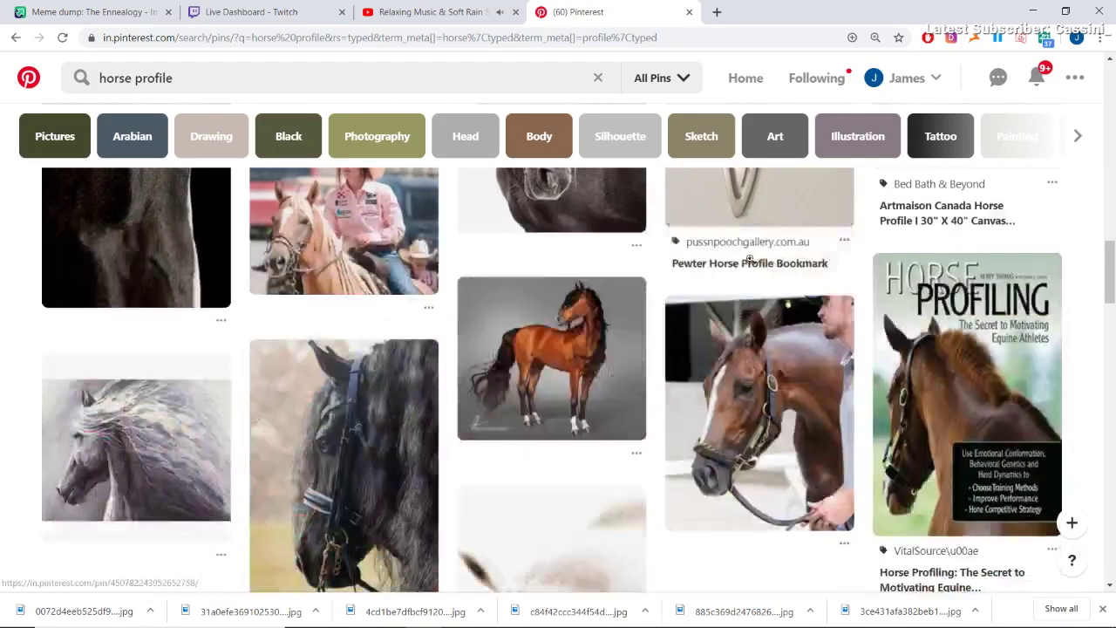
{"action": "right_click", "coordinate": [743, 264]}
{"action": "left_click", "coordinate": [556, 248]}
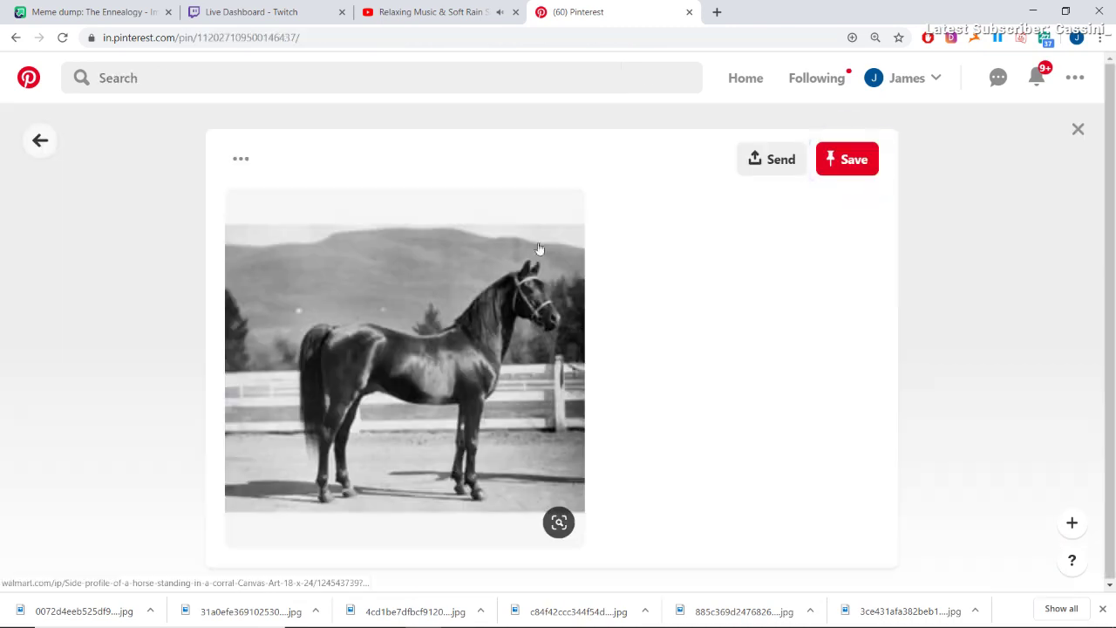
- Open the related black-and-white pin of a dark horse in side profile and look through its similar pins
{"action": "scroll", "coordinate": [646, 393], "scroll_direction": "down", "scroll_amount": 6}
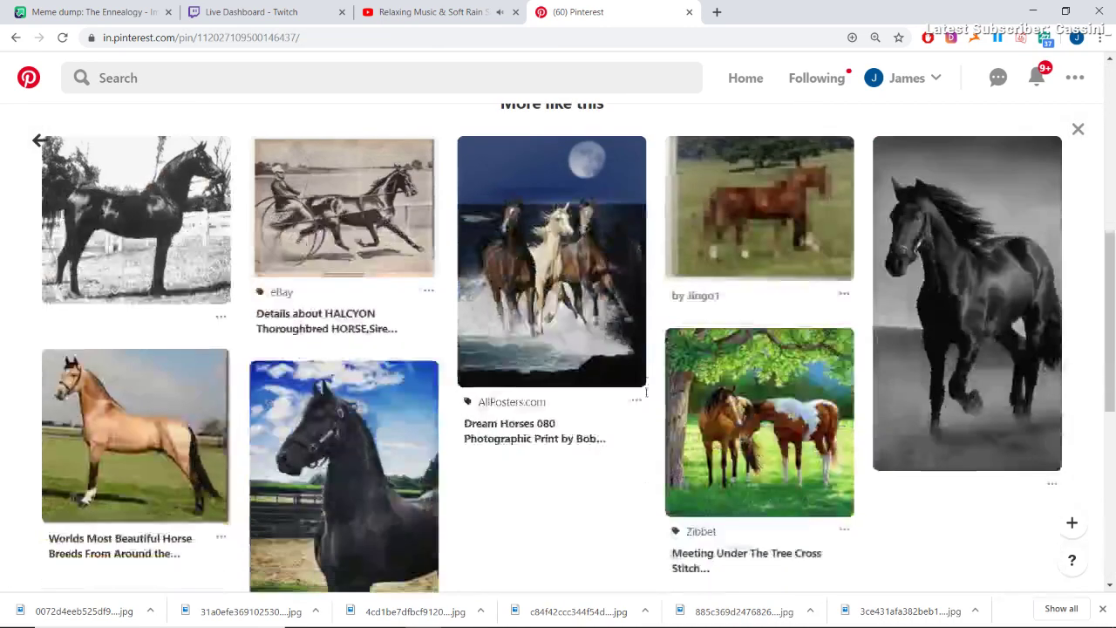
{"action": "left_click", "coordinate": [158, 200]}
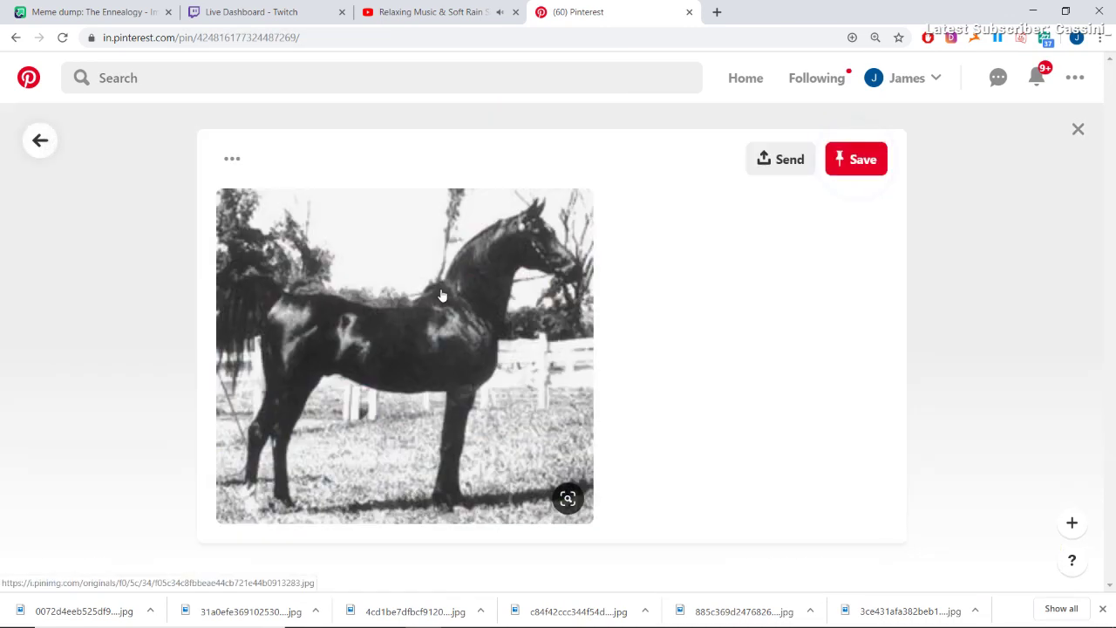
{"action": "scroll", "coordinate": [478, 284], "scroll_direction": "down", "scroll_amount": 4}
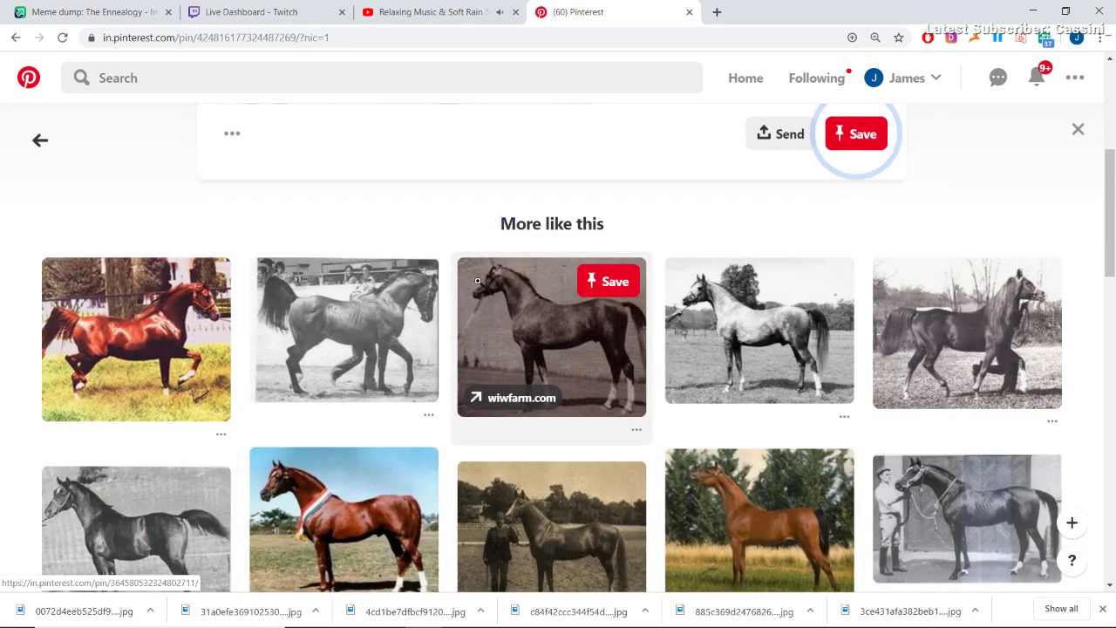
{"action": "scroll", "coordinate": [478, 280], "scroll_direction": "down", "scroll_amount": 3}
{"action": "scroll", "coordinate": [478, 280], "scroll_direction": "down", "scroll_amount": 3}
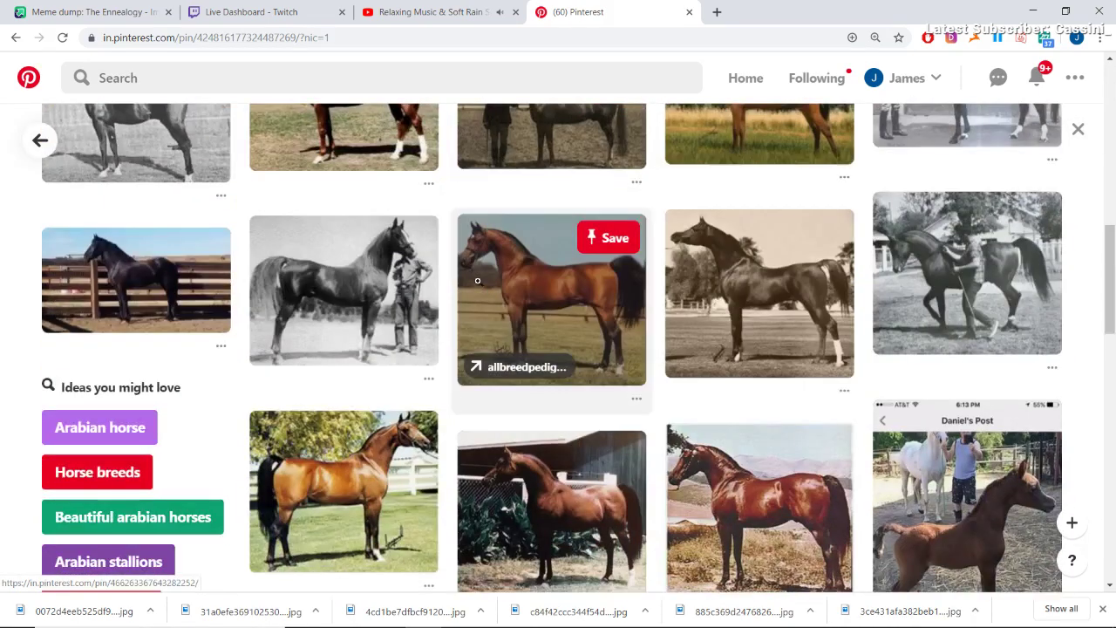
{"action": "scroll", "coordinate": [478, 280], "scroll_direction": "up", "scroll_amount": 5}
{"action": "scroll", "coordinate": [478, 280], "scroll_direction": "up", "scroll_amount": 4}
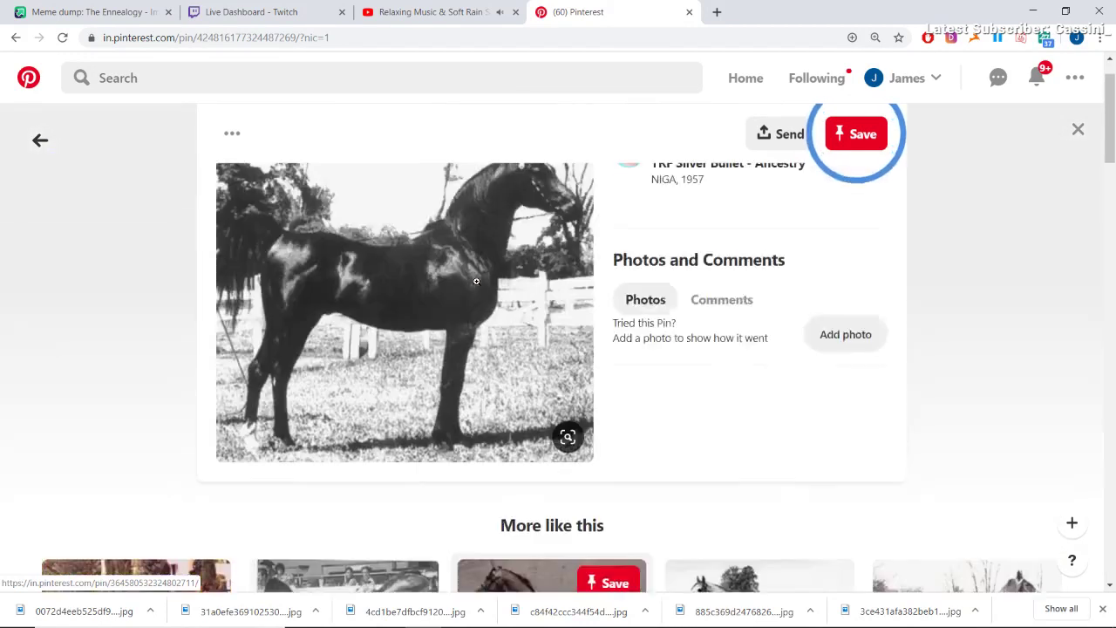
- Save the black-and-white horse picture as a JPEG image in the tetra folder
{"action": "right_click", "coordinate": [515, 271]}
{"action": "left_click", "coordinate": [558, 397]}
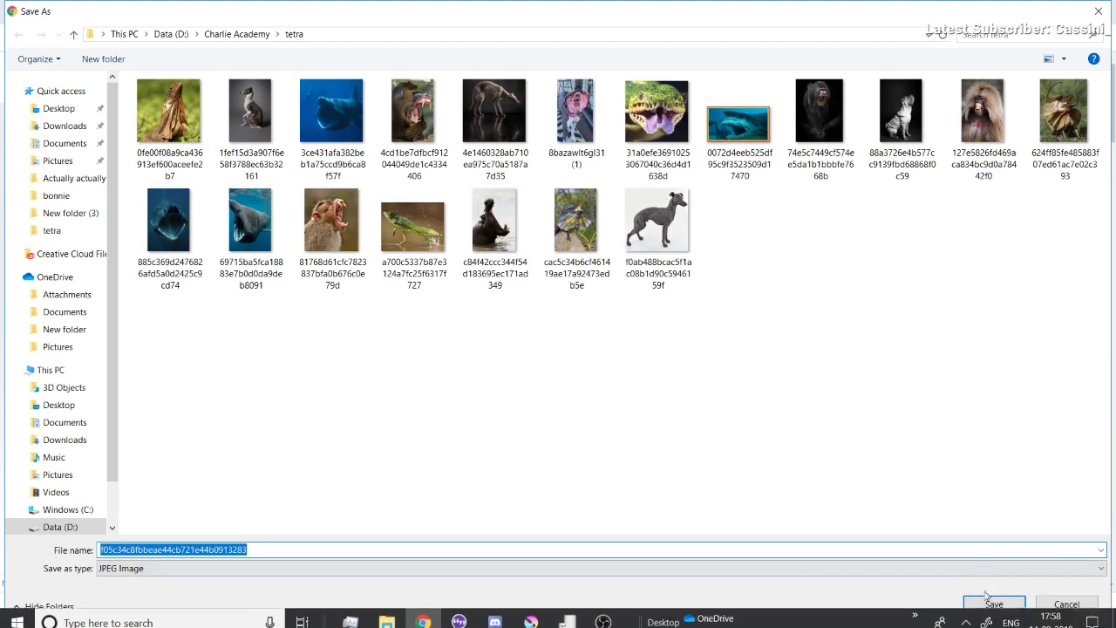
{"action": "left_click", "coordinate": [993, 605]}
- Switch to Krita and delete the shark reference image below the open-mouthed dog photo
{"action": "mouse_move", "coordinate": [458, 624]}
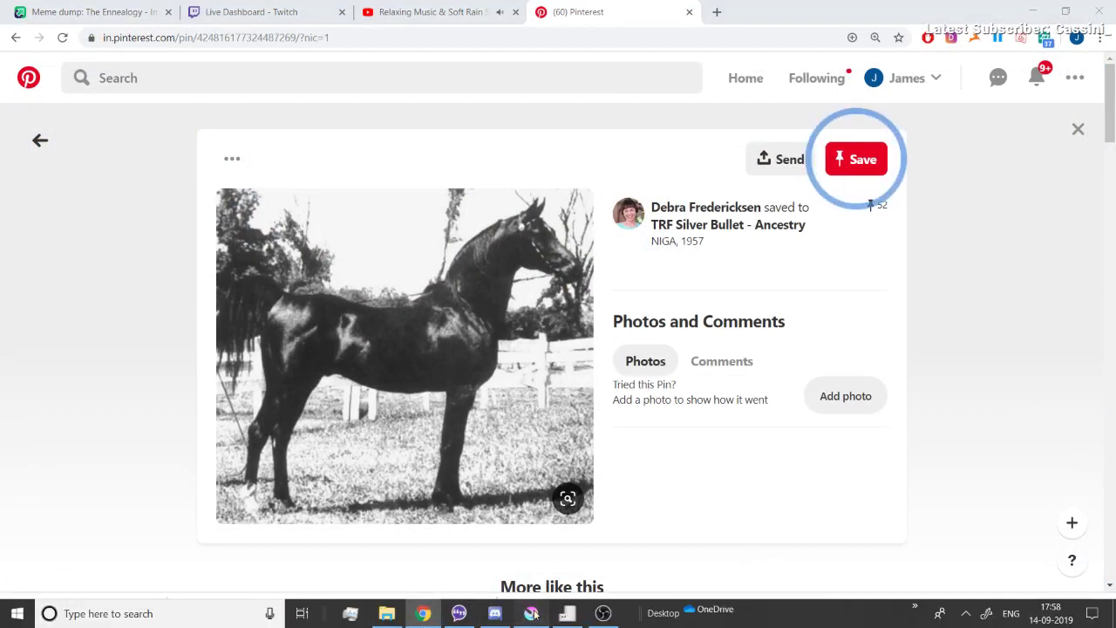
{"action": "left_click", "coordinate": [603, 613]}
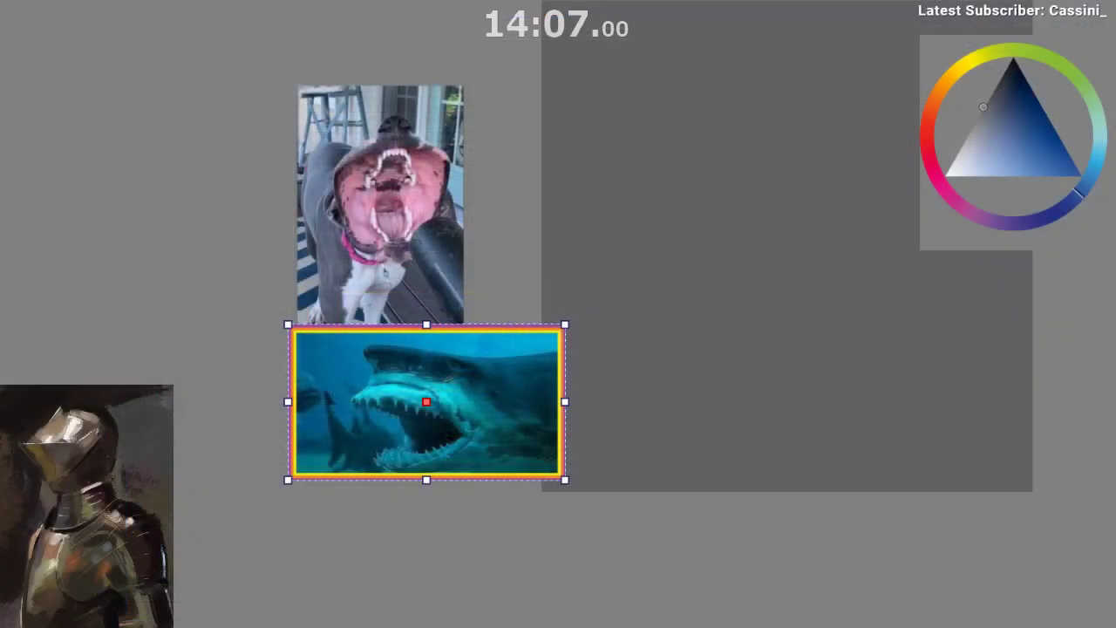
{"action": "left_click_drag", "start_coordinate": [427, 402], "coordinate": [181, 425]}
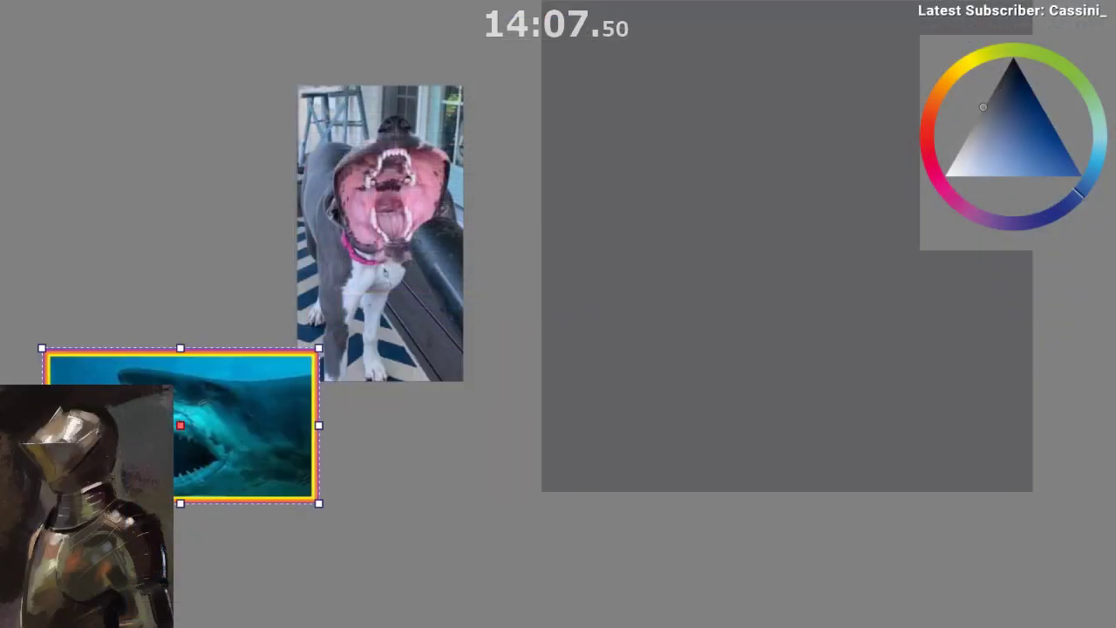
{"action": "key", "text": "Delete"}
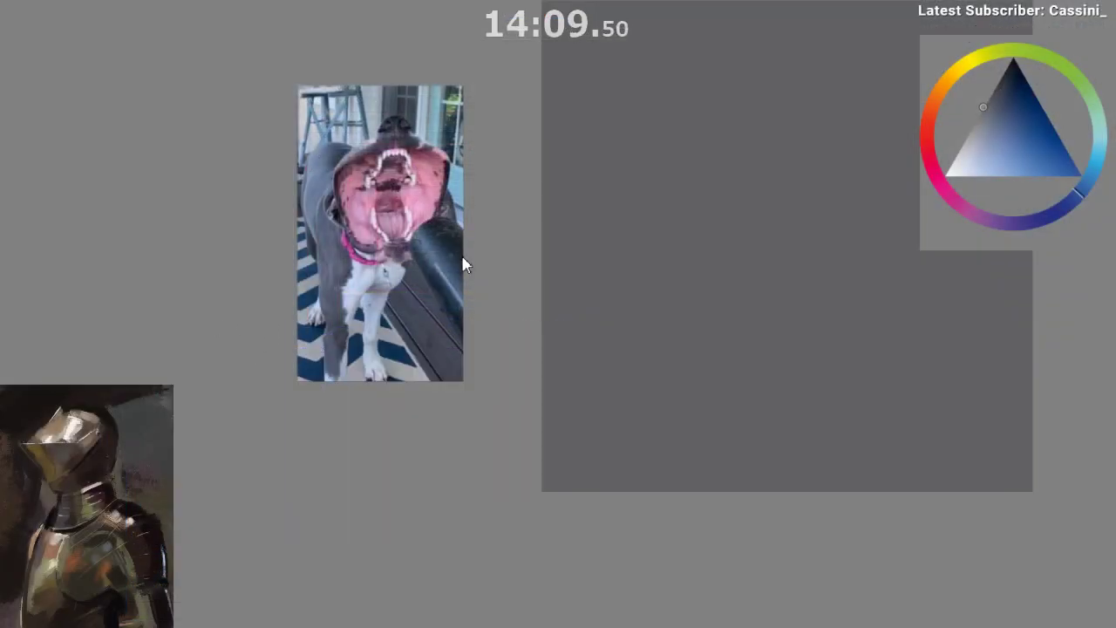
- Add the collected animal reference photos to the grey canvas as stacked layers
{"action": "scroll", "coordinate": [466, 257], "scroll_direction": "up", "scroll_amount": 1}
{"action": "left_click_drag", "start_coordinate": [446, 254], "coordinate": [346, 235]}
{"action": "scroll", "coordinate": [339, 254], "scroll_direction": "down", "scroll_amount": 2}
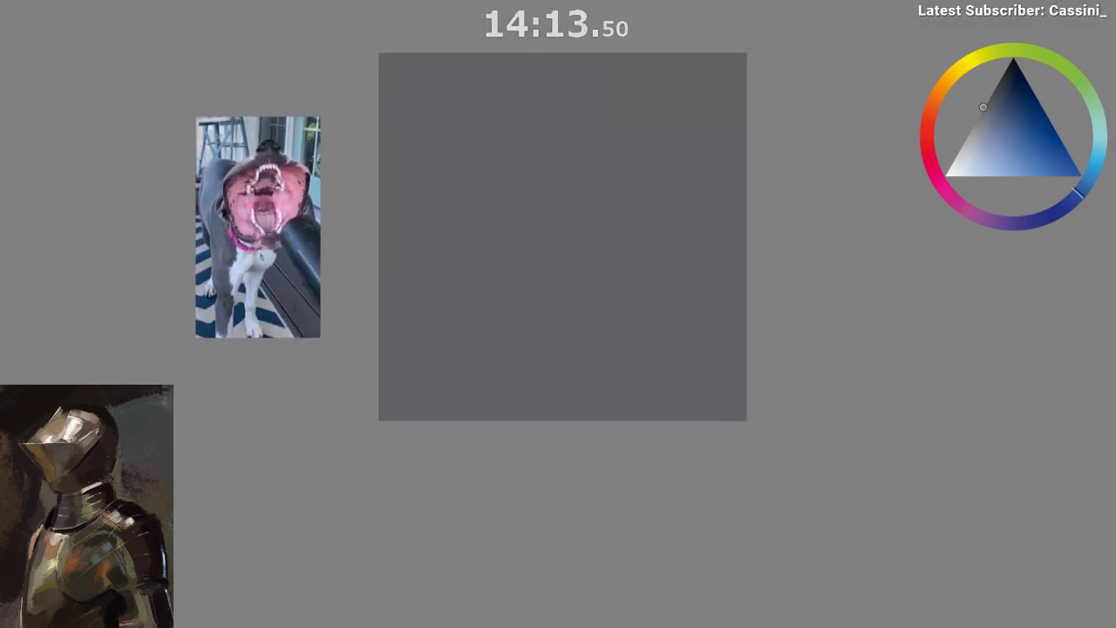
{"action": "left_click", "coordinate": [202, 253]}
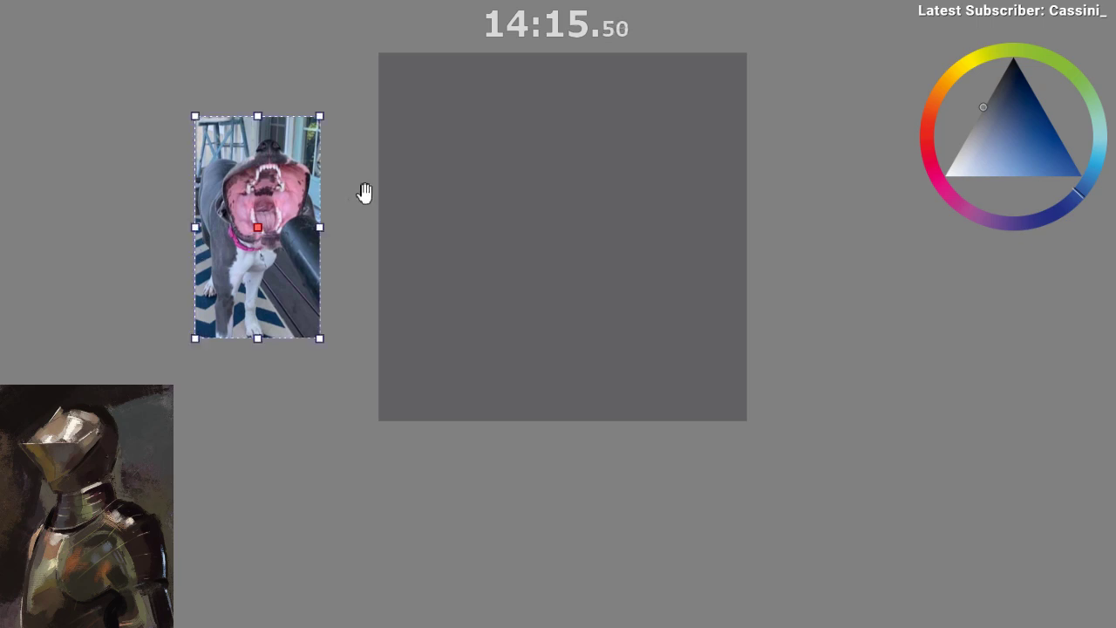
{"action": "left_click_drag", "start_coordinate": [364, 192], "coordinate": [220, 200]}
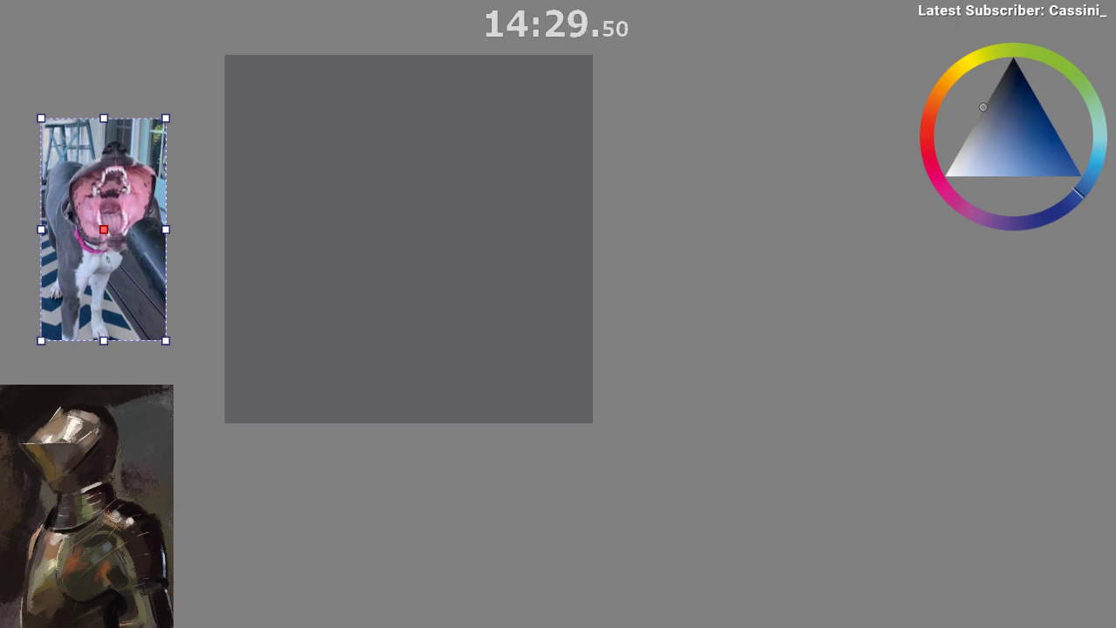
{"action": "key", "text": "ctrl+v"}
{"action": "key", "text": "ctrl+v"}
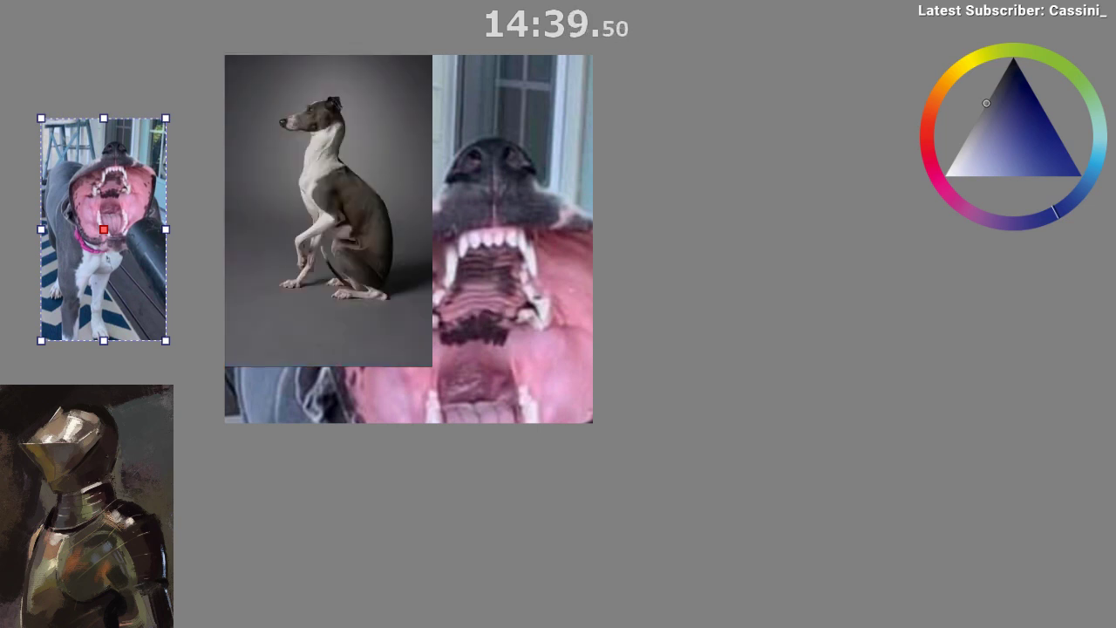
{"action": "key", "text": "Return"}
- Scale down the sitting greyhound photo and place it in the canvas's upper-left corner
{"action": "scroll", "coordinate": [359, 68], "scroll_direction": "up", "scroll_amount": 3}
{"action": "left_click_drag", "start_coordinate": [234, 77], "coordinate": [262, 125]}
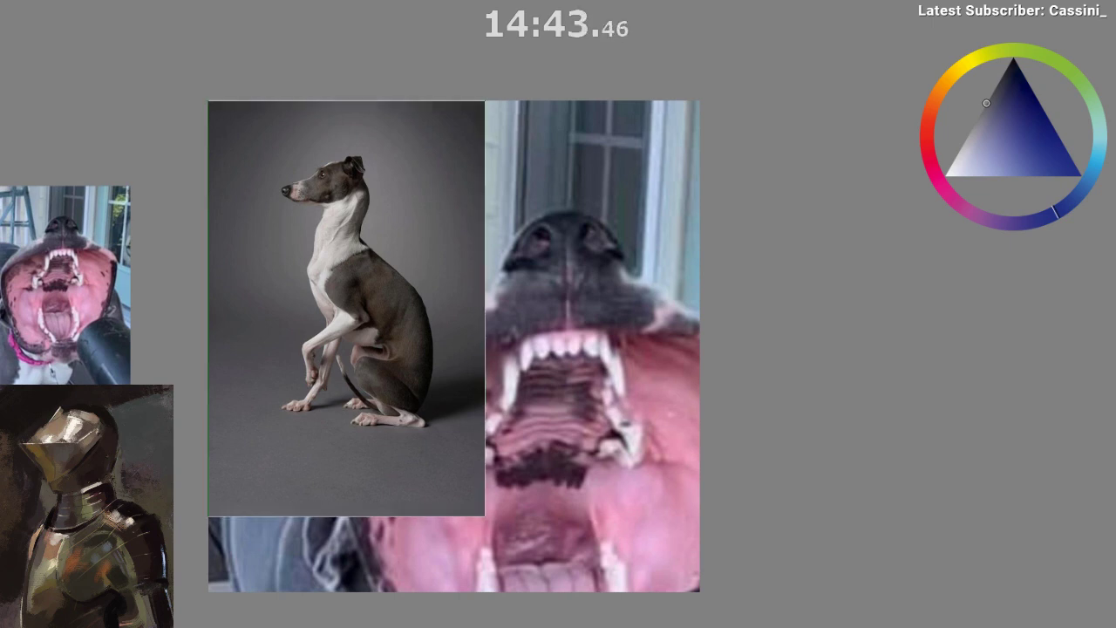
{"action": "left_click", "coordinate": [295, 223]}
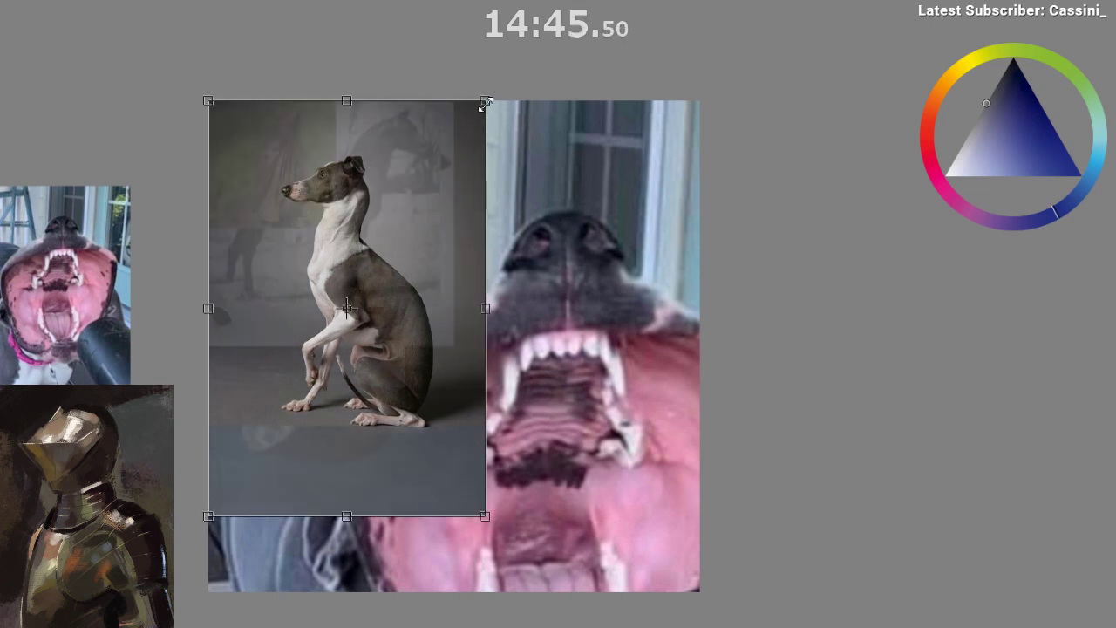
{"action": "left_click_drag", "start_coordinate": [486, 103], "coordinate": [332, 320]}
{"action": "left_click_drag", "start_coordinate": [259, 382], "coordinate": [259, 148]}
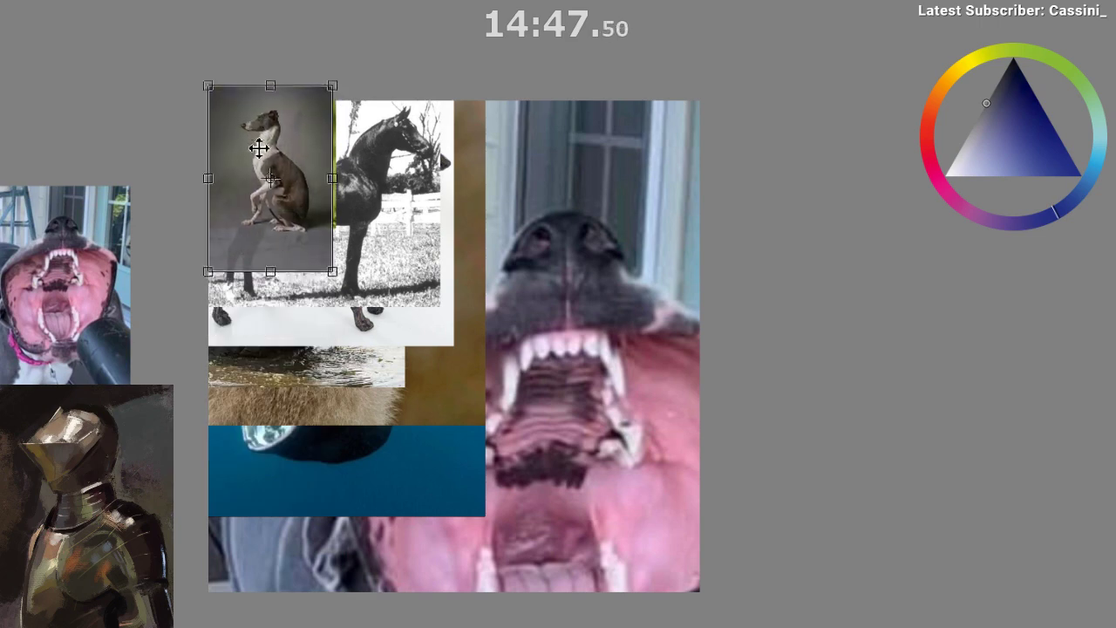
{"action": "left_click_drag", "start_coordinate": [333, 85], "coordinate": [287, 162]}
{"action": "left_click_drag", "start_coordinate": [245, 206], "coordinate": [246, 159]}
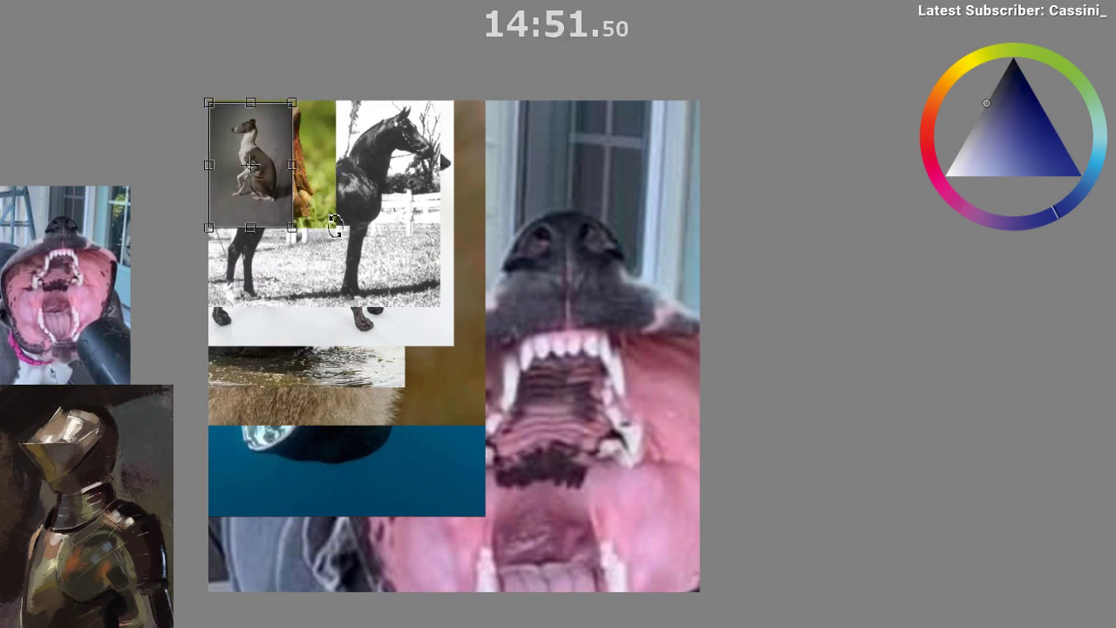
{"action": "scroll", "coordinate": [351, 252], "scroll_direction": "up", "scroll_amount": 2}
{"action": "left_click_drag", "start_coordinate": [352, 251], "coordinate": [289, 173]}
{"action": "scroll", "coordinate": [286, 154], "scroll_direction": "down", "scroll_amount": 2}
{"action": "key", "text": "Return"}
{"action": "key", "text": "ctrl+t"}
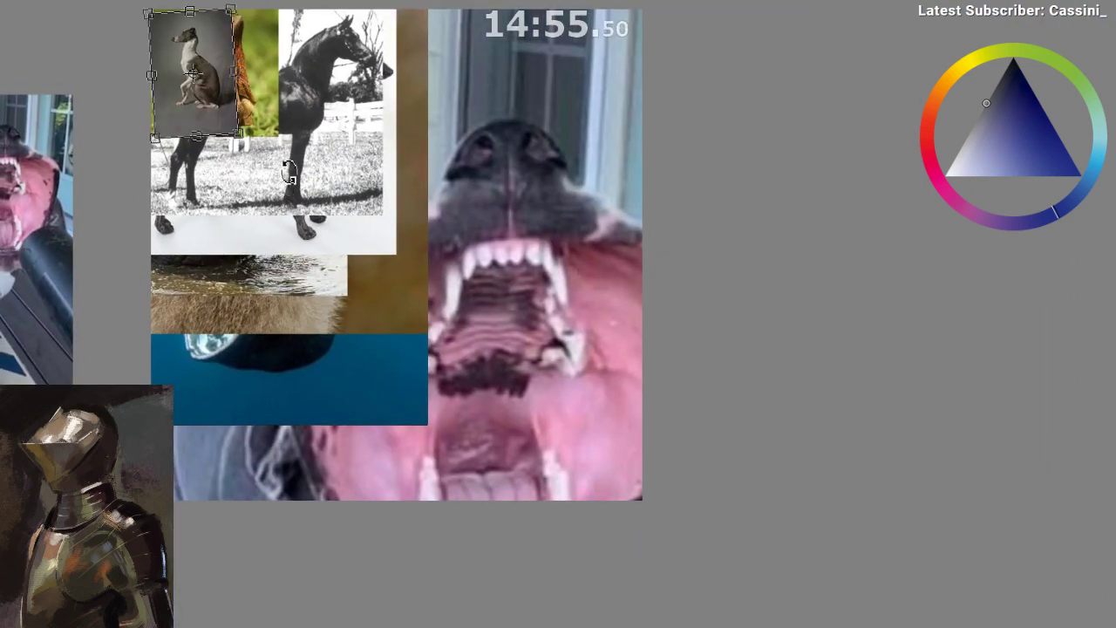
{"action": "key", "text": "ctrl+z"}
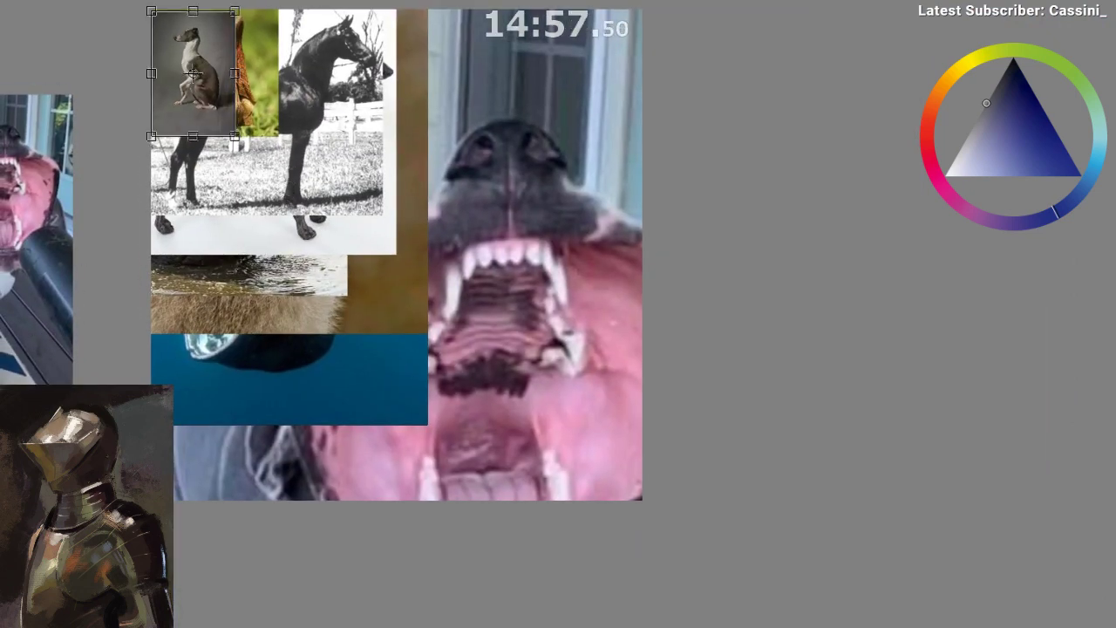
- Shrink the brown lizard photo and place it directly right of the sitting greyhound along the canvas's upper edge
{"action": "left_click_drag", "start_coordinate": [154, 283], "coordinate": [154, 295]}
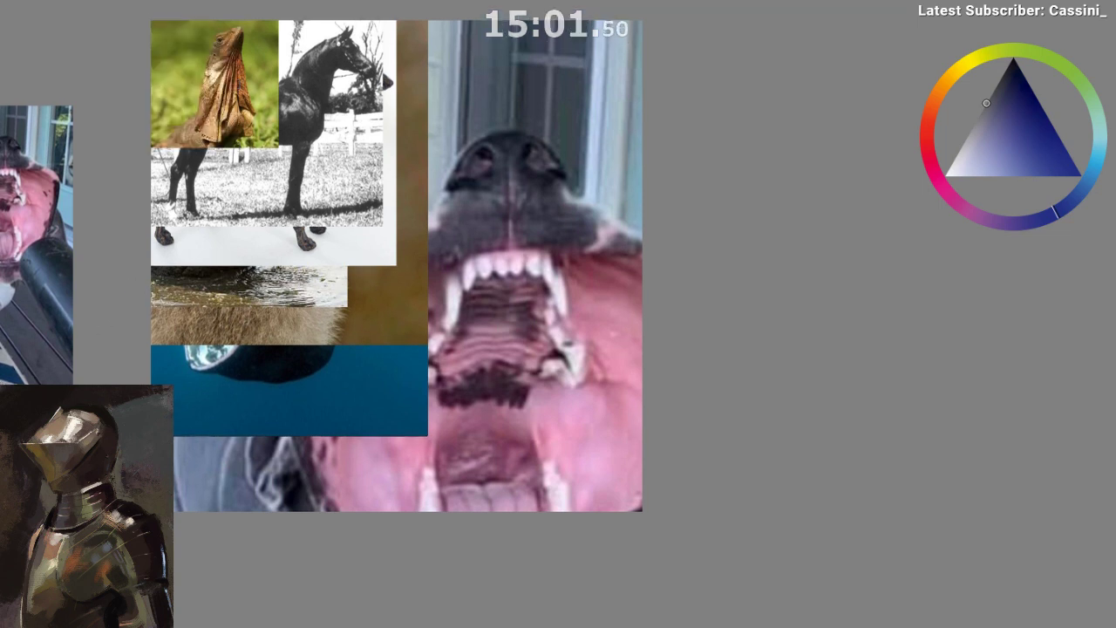
{"action": "key", "text": "Return"}
{"action": "left_click", "coordinate": [262, 105]}
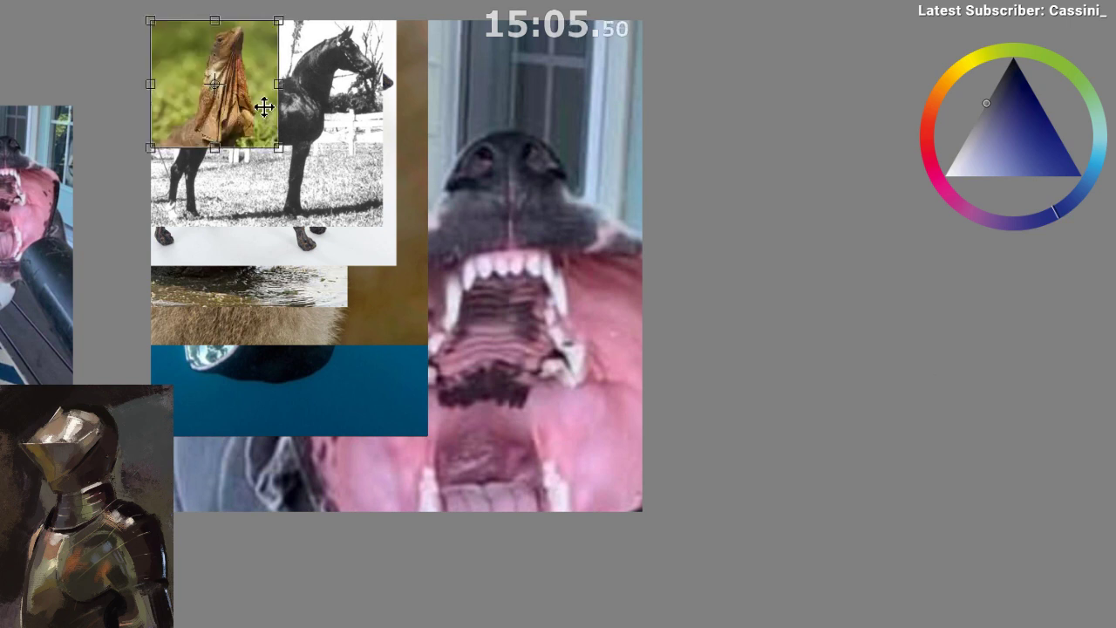
{"action": "left_click_drag", "start_coordinate": [262, 105], "coordinate": [357, 160]}
{"action": "left_click_drag", "start_coordinate": [373, 80], "coordinate": [324, 125]}
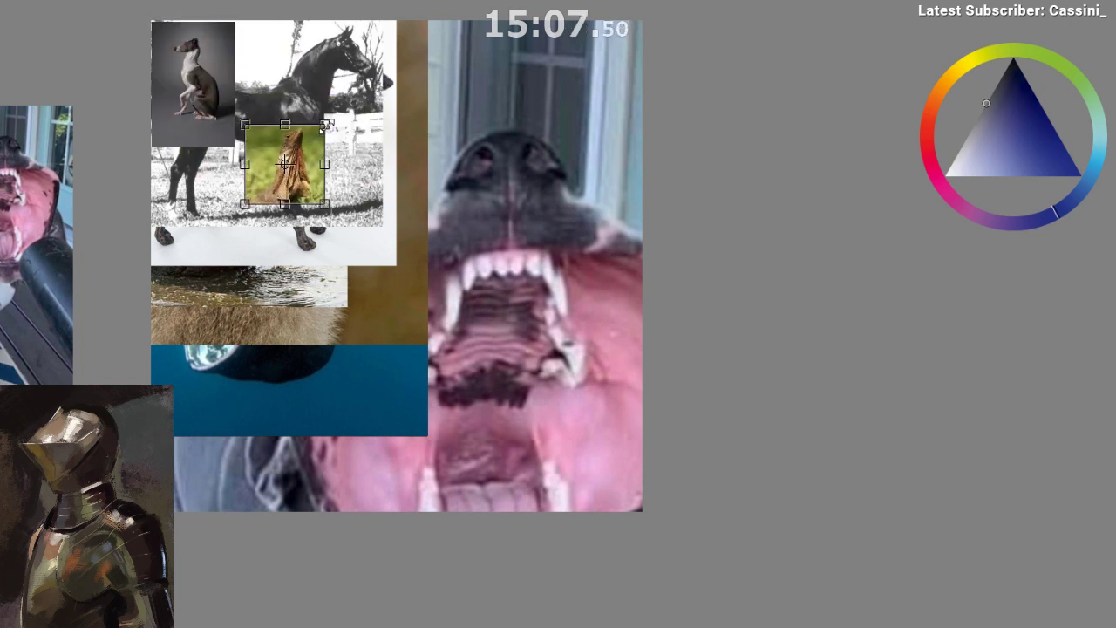
{"action": "left_click_drag", "start_coordinate": [285, 178], "coordinate": [279, 77]}
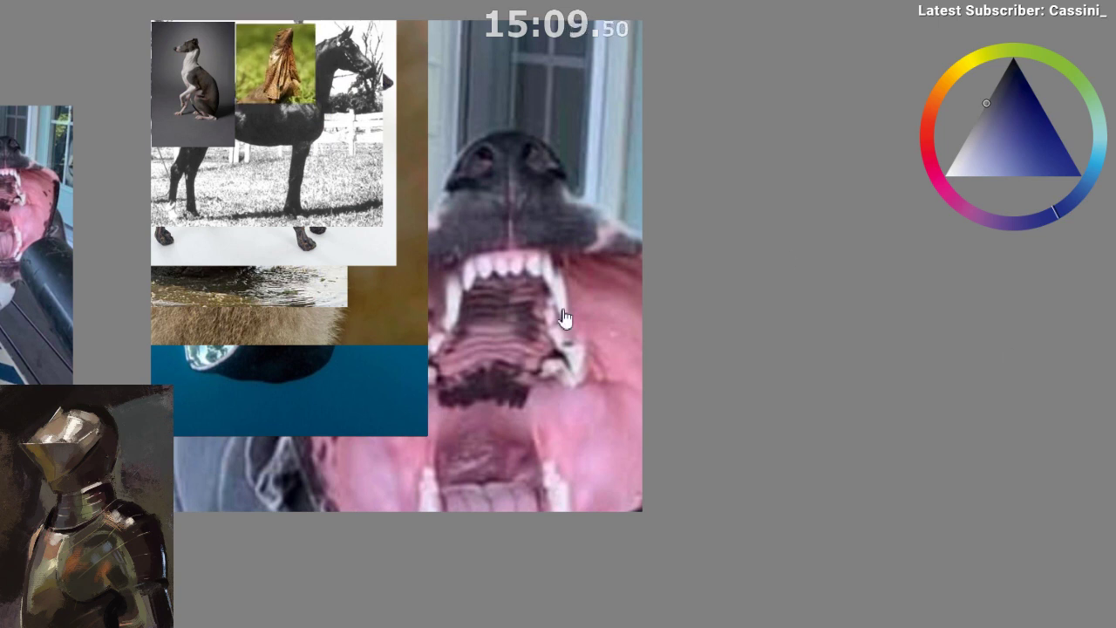
- Scale down the black horse and standing greyhound photos and line them up beside the brown lizard in the top row
{"action": "left_click", "coordinate": [342, 192]}
{"action": "left_click_drag", "start_coordinate": [382, 24], "coordinate": [265, 127]}
{"action": "left_click_drag", "start_coordinate": [231, 153], "coordinate": [249, 173]}
{"action": "left_click", "coordinate": [369, 219]}
{"action": "left_click_drag", "start_coordinate": [210, 225], "coordinate": [494, 75]}
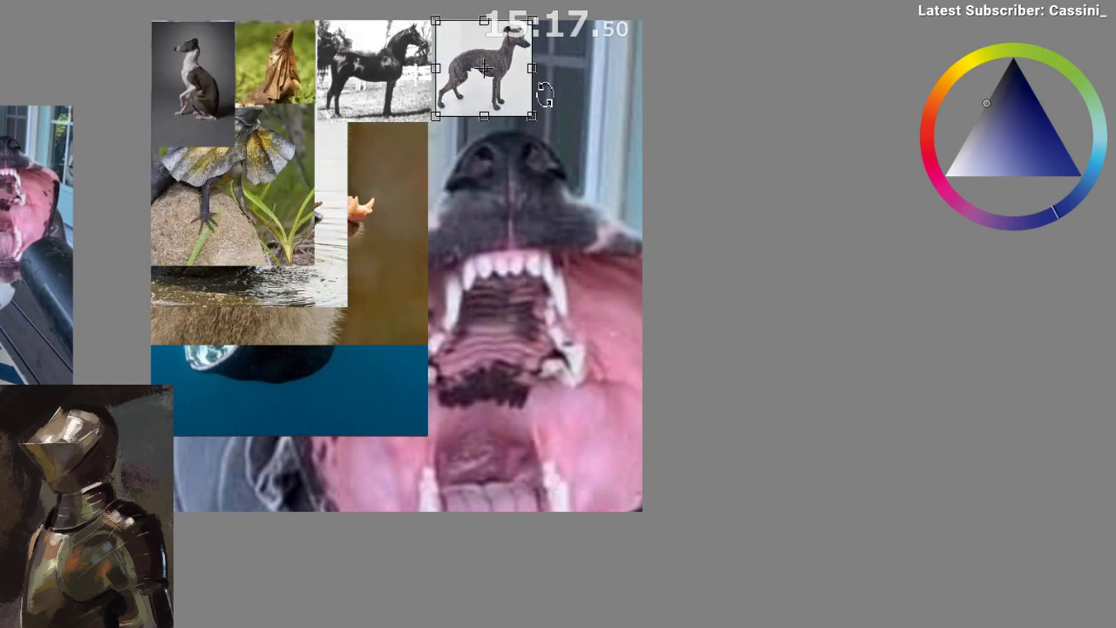
{"action": "left_click_drag", "start_coordinate": [483, 67], "coordinate": [478, 65]}
{"action": "left_click", "coordinate": [1025, 425]}
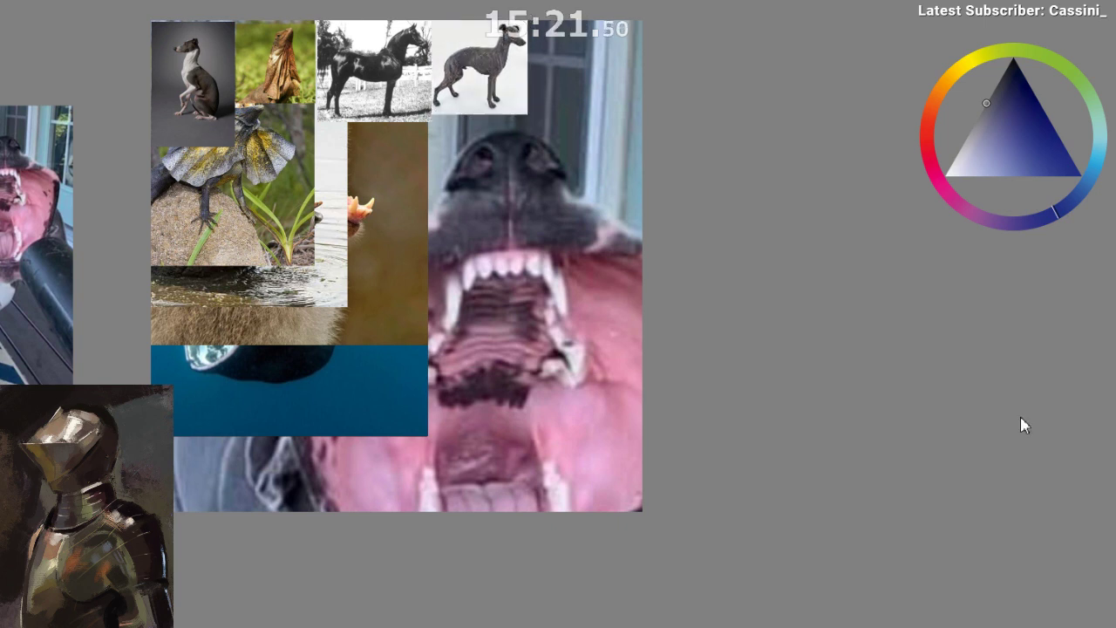
- Shrink the frilled lizard photo and place it at the right end of the top row of references
{"action": "left_click_drag", "start_coordinate": [290, 140], "coordinate": [318, 249]}
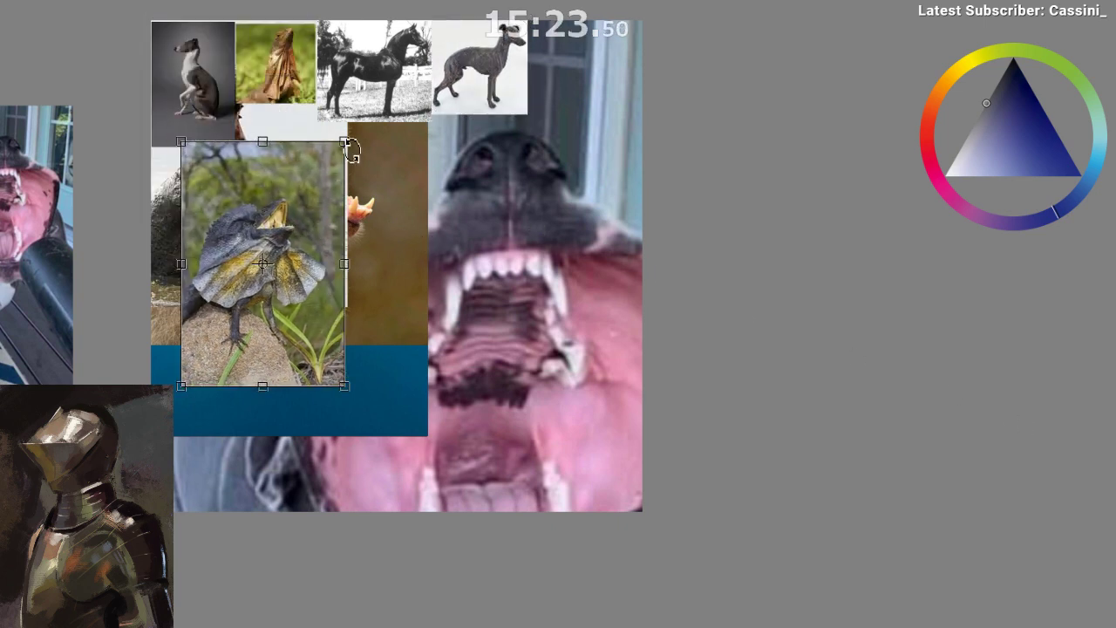
{"action": "left_click_drag", "start_coordinate": [347, 141], "coordinate": [220, 272]}
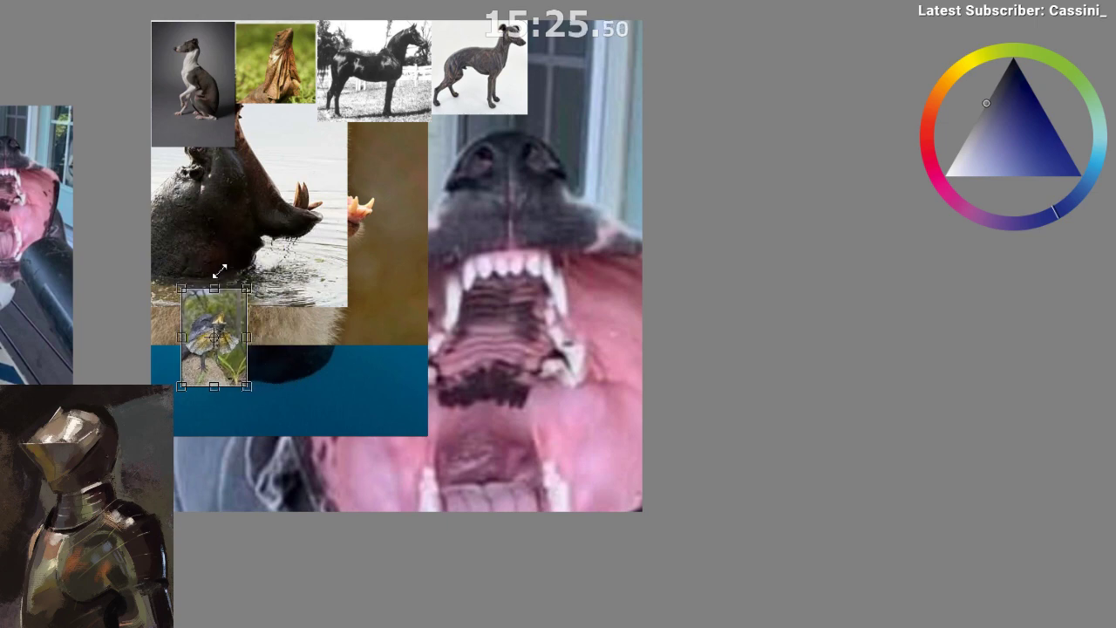
{"action": "scroll", "coordinate": [213, 316], "scroll_direction": "up", "scroll_amount": 6}
{"action": "scroll", "coordinate": [210, 357], "scroll_direction": "down", "scroll_amount": 6}
{"action": "left_click_drag", "start_coordinate": [209, 358], "coordinate": [595, 94]}
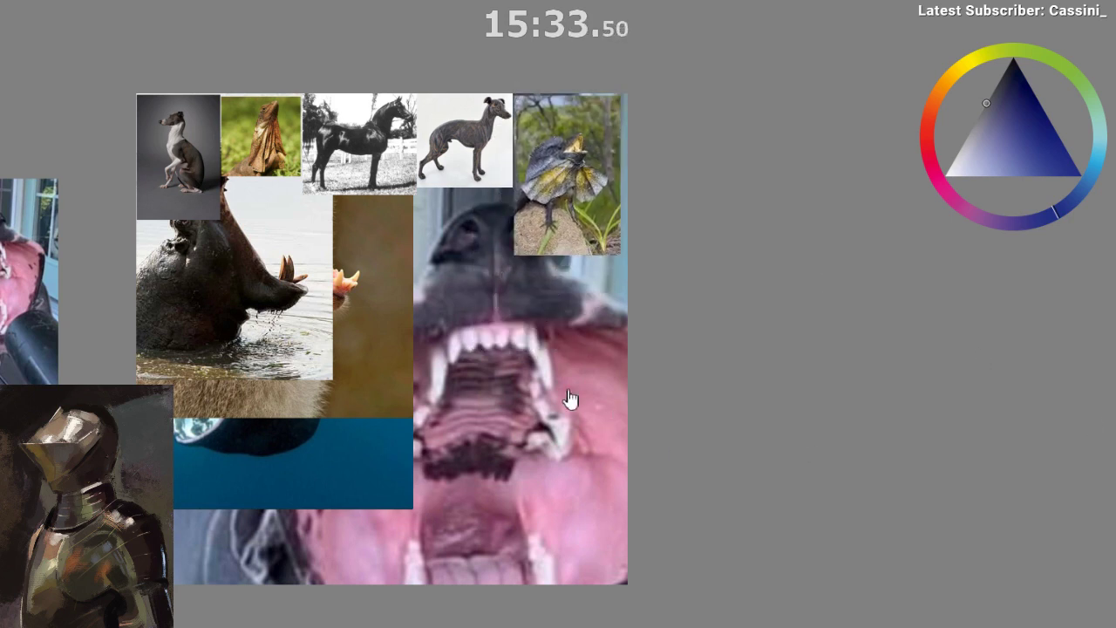
- Scale down the open-mouthed hippo photo and place it beneath the standing greyhound, beside the frilled lizard
{"action": "left_click", "coordinate": [232, 282]}
{"action": "left_click_drag", "start_coordinate": [232, 282], "coordinate": [302, 287]}
{"action": "left_click_drag", "start_coordinate": [336, 239], "coordinate": [218, 423]}
{"action": "left_click_drag", "start_coordinate": [209, 467], "coordinate": [494, 227]}
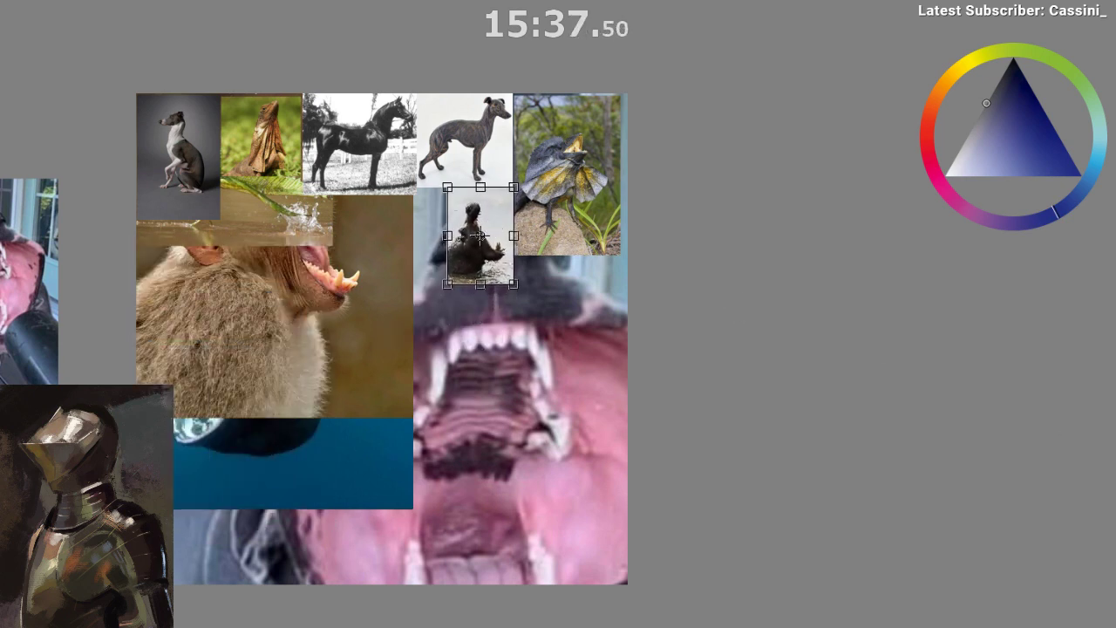
- Scale down the running green lizard photo slightly and place it in the canvas's lower right corner
{"action": "key", "text": "Return"}
{"action": "left_click", "coordinate": [304, 220]}
{"action": "left_click_drag", "start_coordinate": [303, 220], "coordinate": [304, 394]}
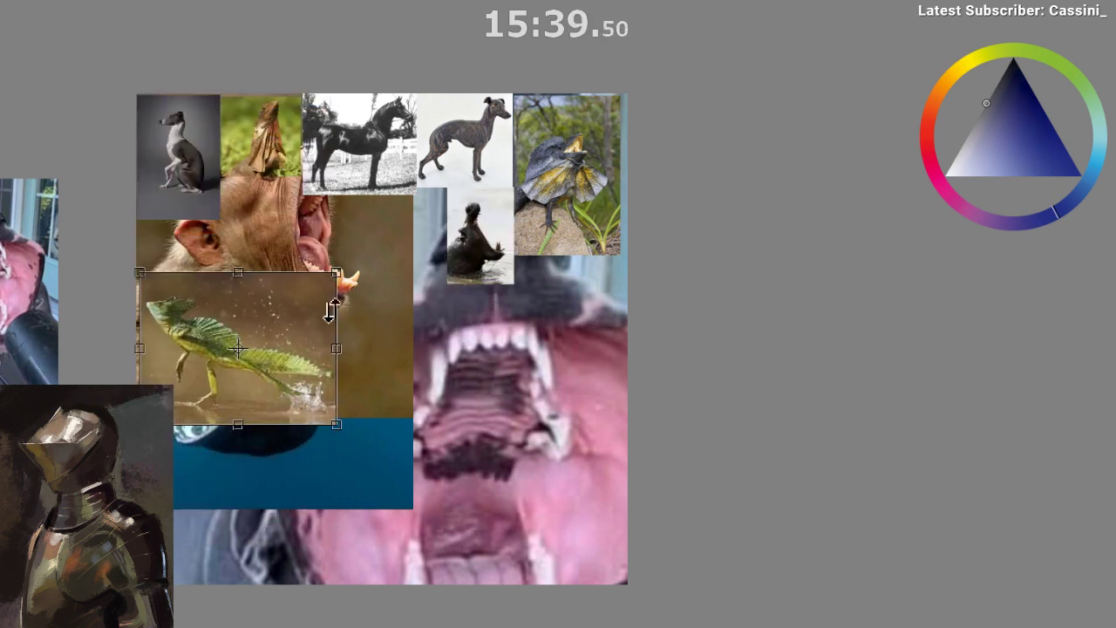
{"action": "left_click_drag", "start_coordinate": [336, 270], "coordinate": [320, 294]}
{"action": "left_click_drag", "start_coordinate": [263, 368], "coordinate": [564, 490]}
- Shrink the screaming monkey photo and place it beneath the blue frilled lizard along the canvas's right edge
{"action": "left_click", "coordinate": [231, 319]}
{"action": "left_click_drag", "start_coordinate": [333, 245], "coordinate": [314, 340]}
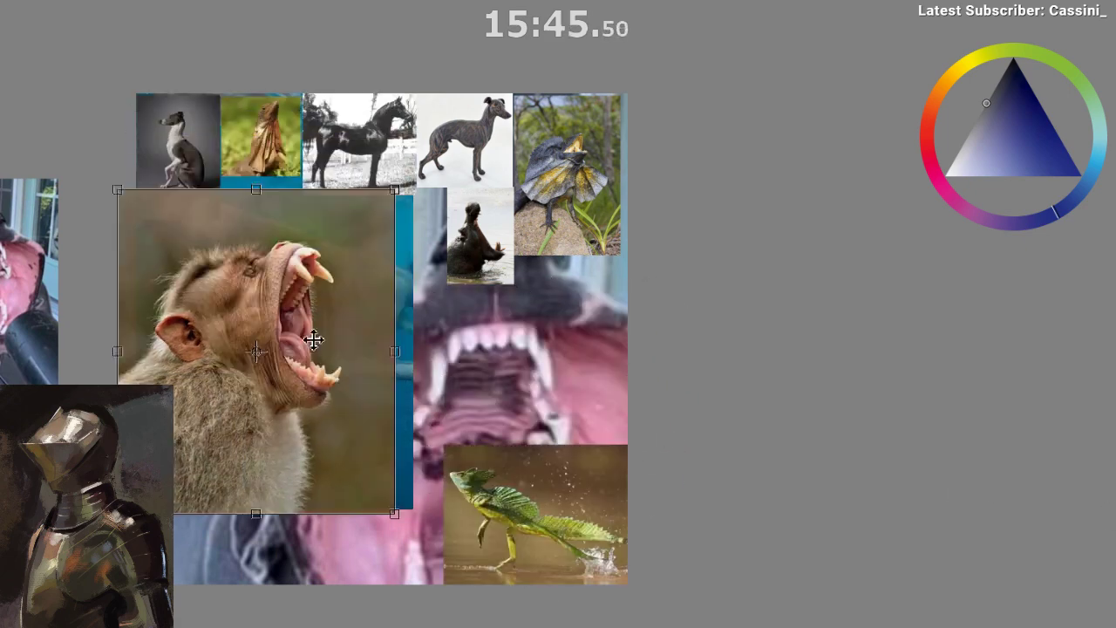
{"action": "left_click_drag", "start_coordinate": [395, 190], "coordinate": [249, 369]}
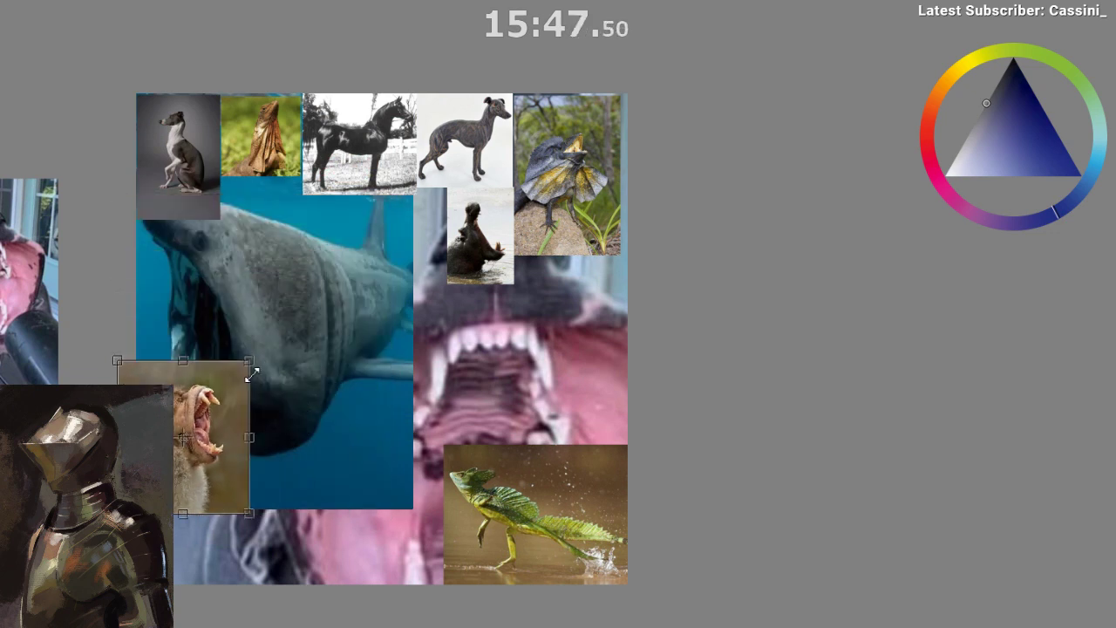
{"action": "left_click_drag", "start_coordinate": [222, 414], "coordinate": [598, 318]}
{"action": "left_click_drag", "start_coordinate": [622, 268], "coordinate": [591, 311]}
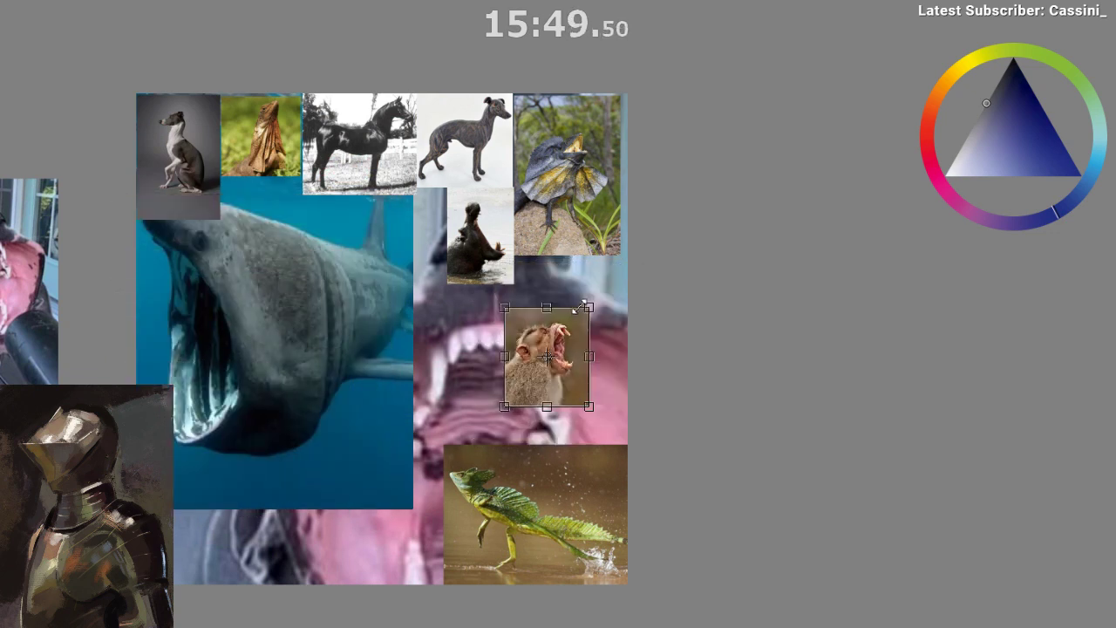
{"action": "left_click_drag", "start_coordinate": [549, 357], "coordinate": [596, 295]}
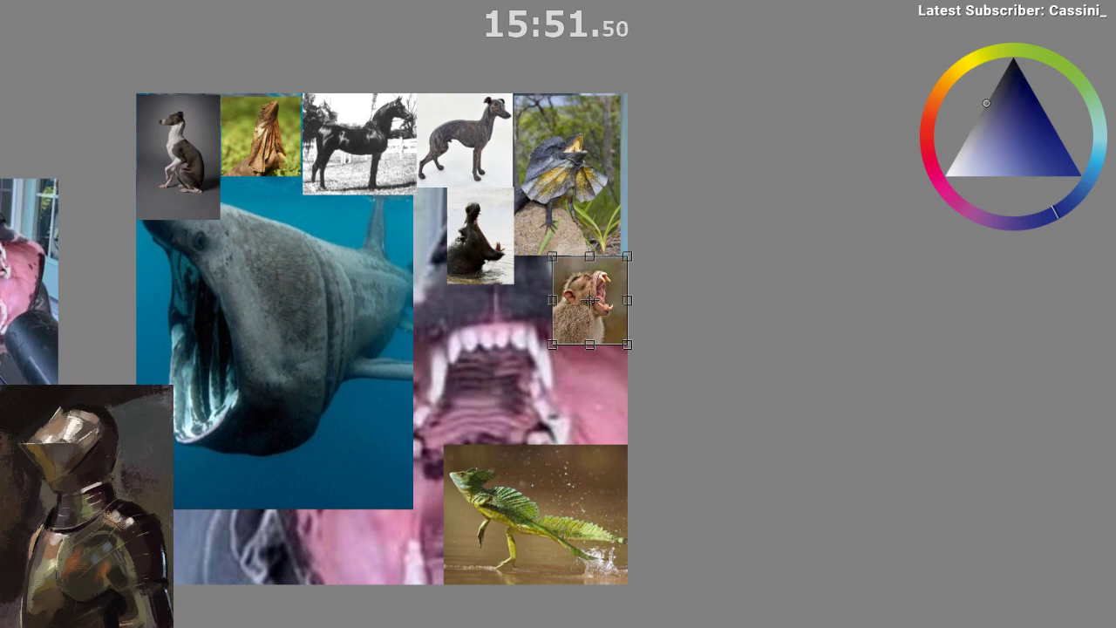
- Scale down the side-view basking shark photo and fit it between the screaming monkey and the green lizard
{"action": "left_click", "coordinate": [302, 324]}
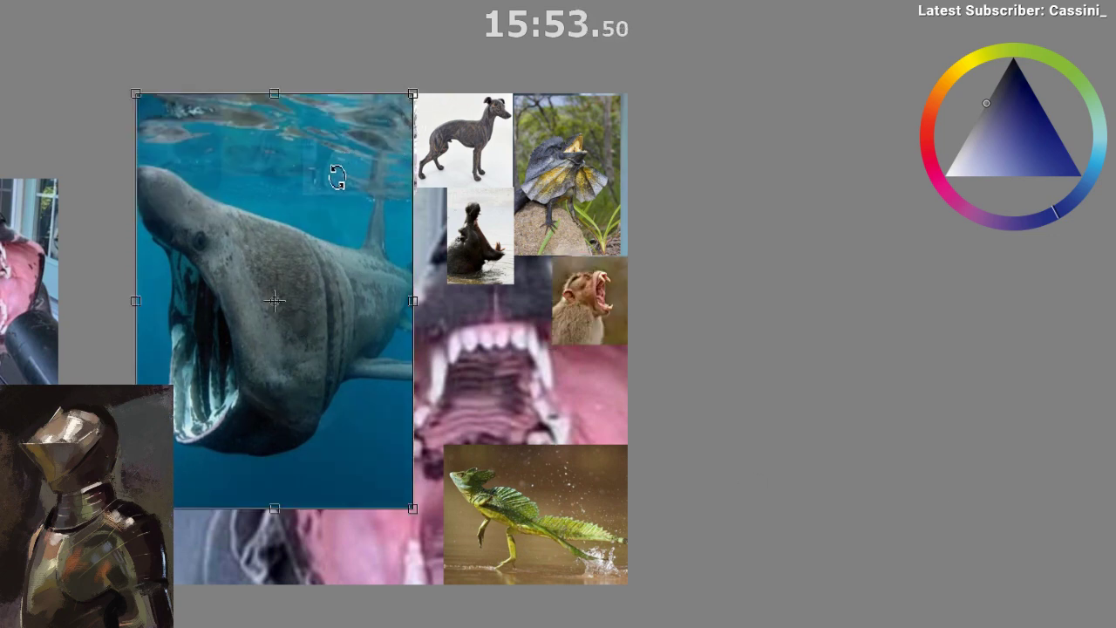
{"action": "scroll", "coordinate": [334, 199], "scroll_direction": "down", "scroll_amount": 2}
{"action": "scroll", "coordinate": [361, 200], "scroll_direction": "up", "scroll_amount": 2}
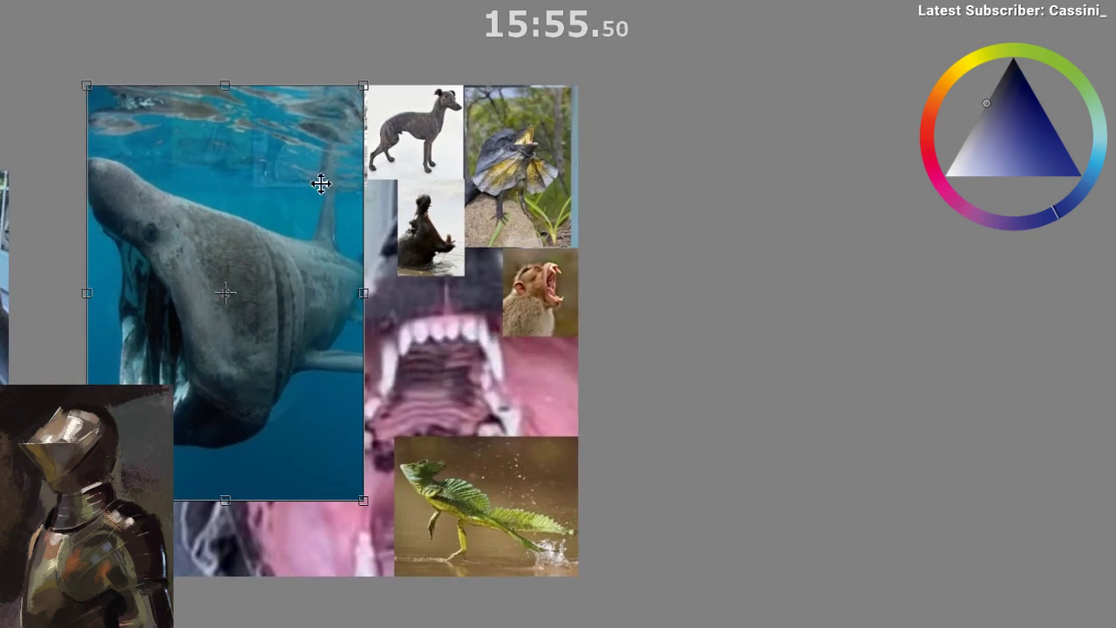
{"action": "left_click_drag", "start_coordinate": [364, 87], "coordinate": [194, 323]}
{"action": "left_click_drag", "start_coordinate": [178, 394], "coordinate": [465, 348]}
{"action": "left_click_drag", "start_coordinate": [489, 287], "coordinate": [450, 341]}
{"action": "left_click_drag", "start_coordinate": [419, 393], "coordinate": [513, 386]}
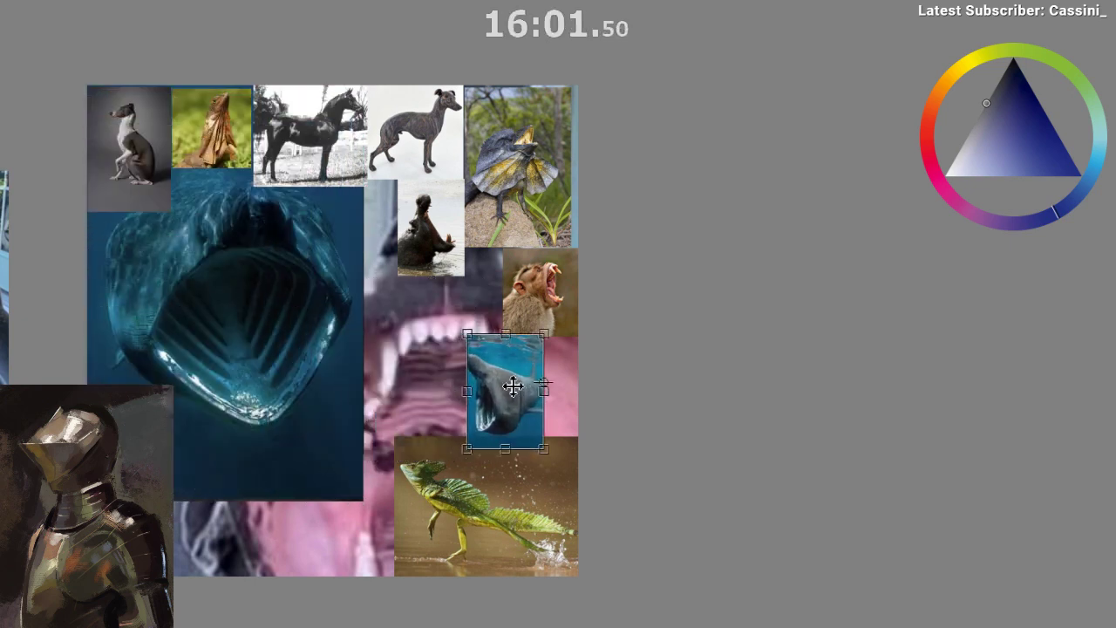
{"action": "left_click_drag", "start_coordinate": [544, 332], "coordinate": [534, 348]}
{"action": "left_click_drag", "start_coordinate": [509, 397], "coordinate": [545, 383]}
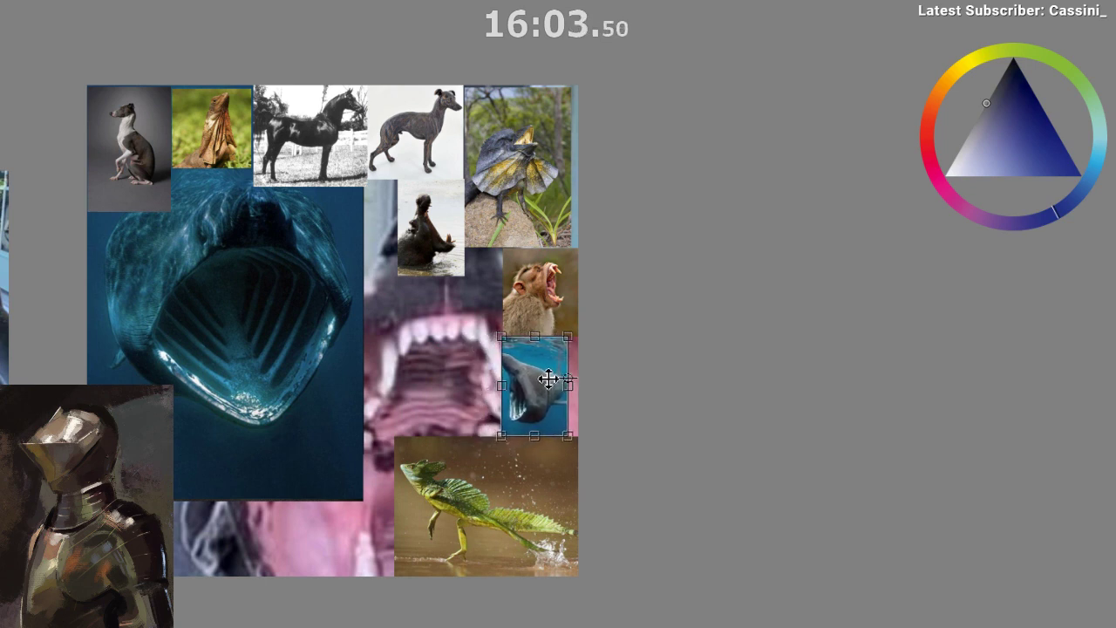
{"action": "left_click_drag", "start_coordinate": [566, 339], "coordinate": [551, 370]}
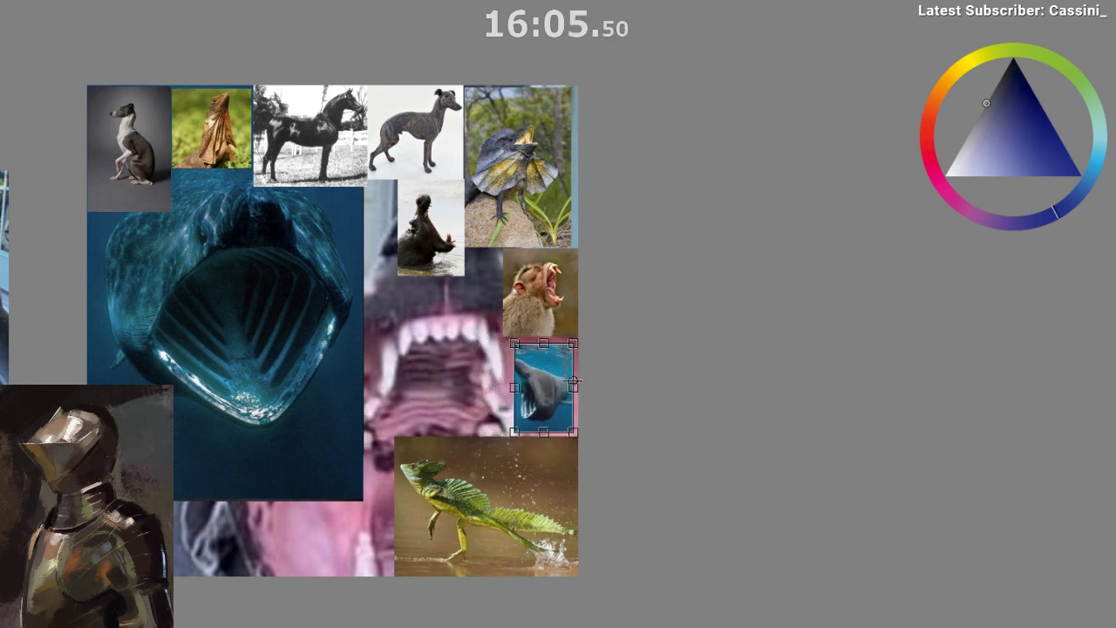
- Shrink the front-view shark photo and place it left of the side-view shark, above the green lizard
{"action": "left_click", "coordinate": [317, 323]}
{"action": "left_click_drag", "start_coordinate": [360, 86], "coordinate": [302, 178]}
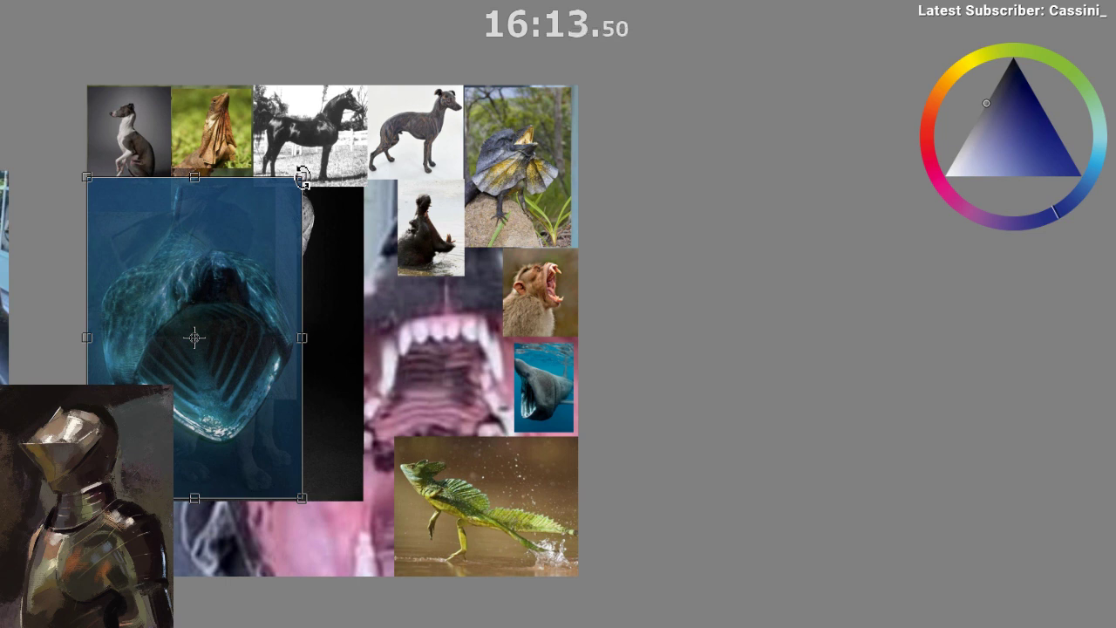
{"action": "left_click_drag", "start_coordinate": [301, 177], "coordinate": [200, 329]}
{"action": "left_click_drag", "start_coordinate": [167, 401], "coordinate": [474, 341]}
{"action": "left_click_drag", "start_coordinate": [505, 268], "coordinate": [487, 295]}
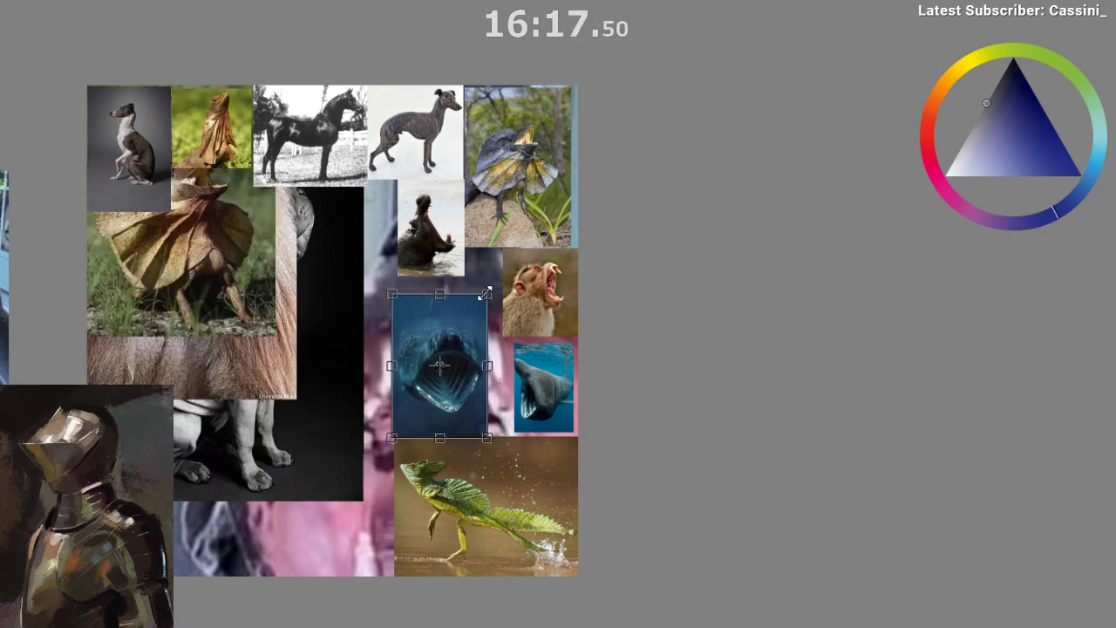
{"action": "left_click_drag", "start_coordinate": [458, 332], "coordinate": [472, 332]}
{"action": "key", "text": "Return"}
- Scale down the brown frilled lizard photo with raised tail and place it left of the green lizard on the bottom row
{"action": "left_click", "coordinate": [1113, 570]}
{"action": "key", "text": "ctrl+t"}
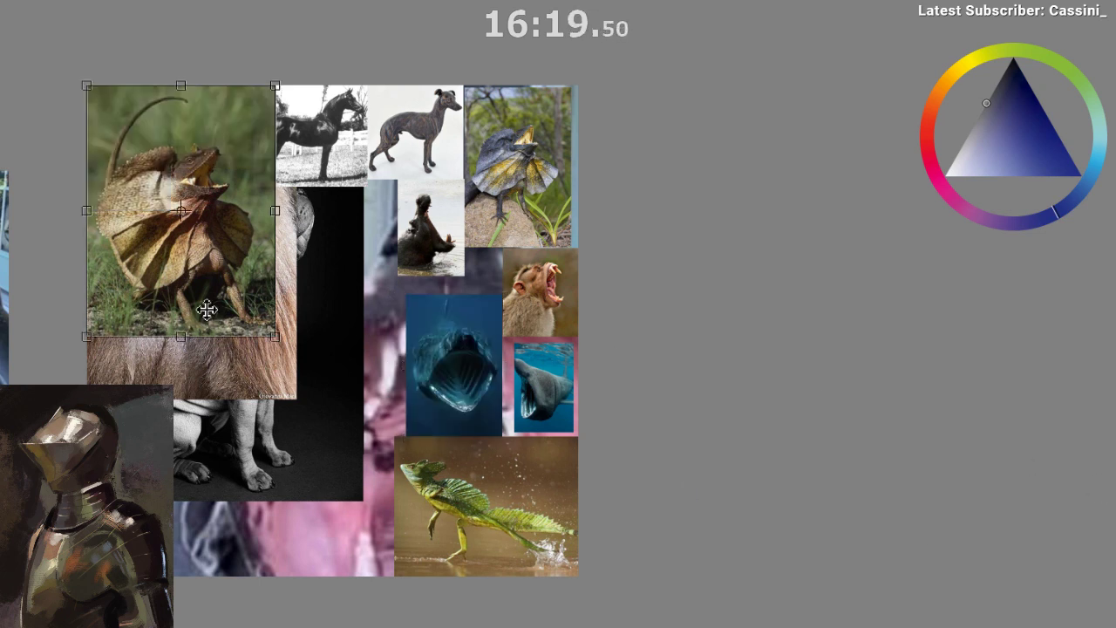
{"action": "left_click_drag", "start_coordinate": [275, 87], "coordinate": [407, 399]}
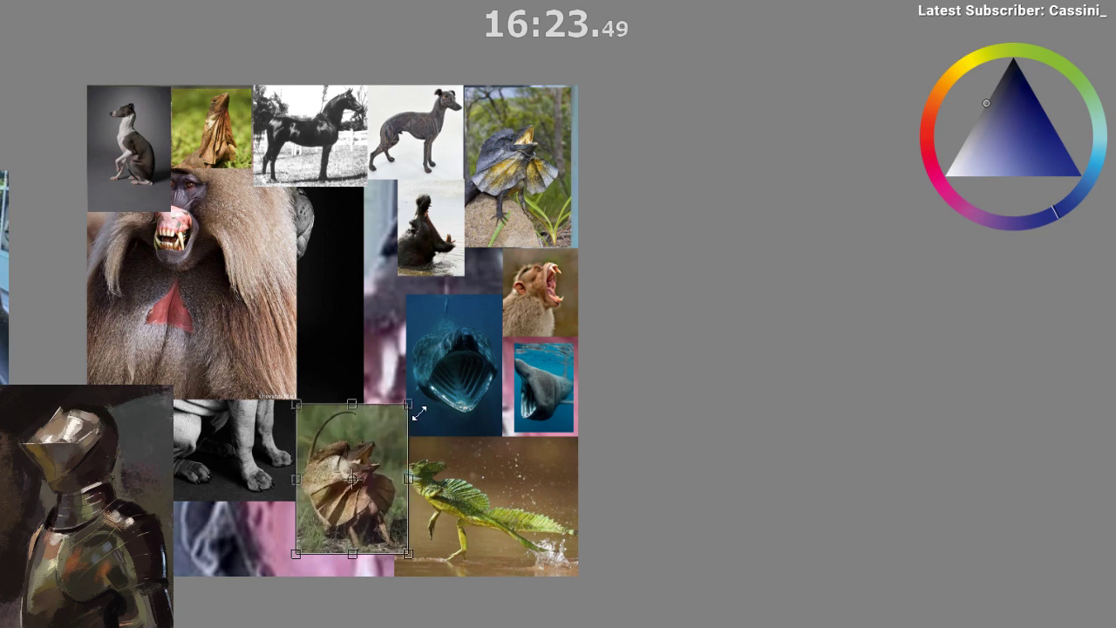
{"action": "left_click_drag", "start_coordinate": [389, 451], "coordinate": [366, 472]}
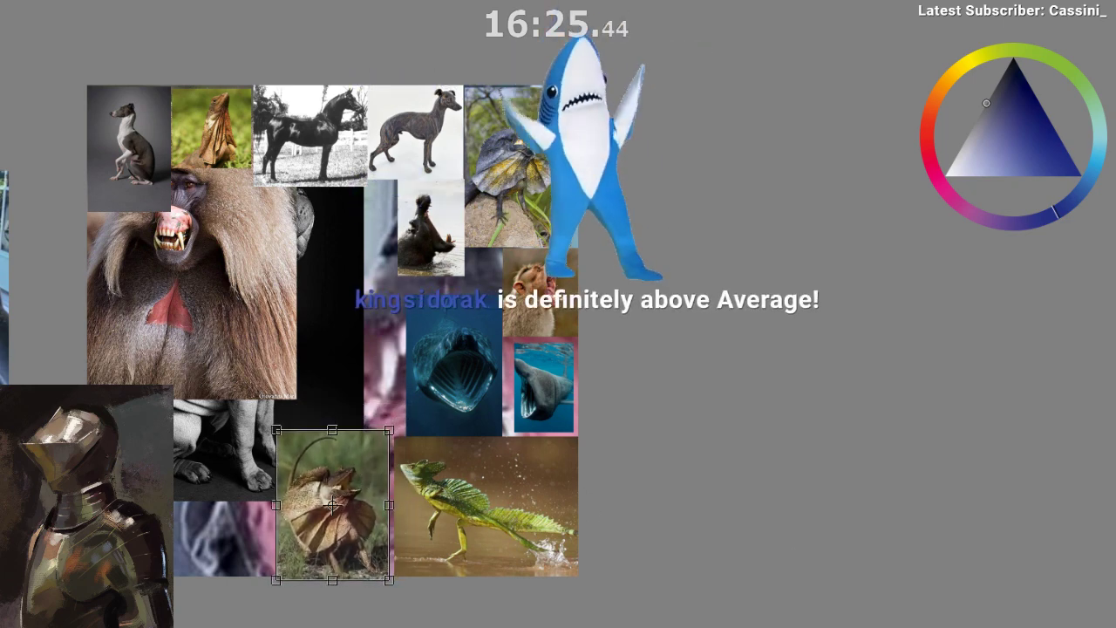
{"action": "key", "text": "Return"}
- Shrink the long-haired baboon photo and place it left of the brown frilled lizard on the bottom row
{"action": "key", "text": "ctrl+t"}
{"action": "left_click_drag", "start_coordinate": [217, 303], "coordinate": [243, 385]}
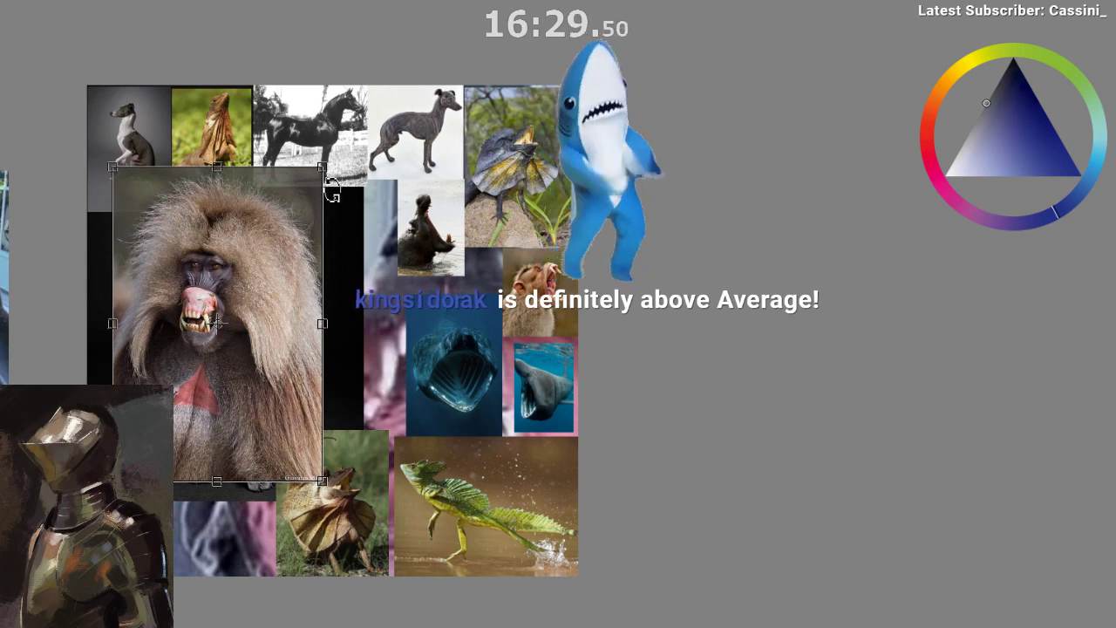
{"action": "left_click_drag", "start_coordinate": [321, 166], "coordinate": [197, 317]}
{"action": "left_click_drag", "start_coordinate": [27, 232], "coordinate": [194, 182]}
{"action": "left_click_drag", "start_coordinate": [285, 301], "coordinate": [334, 395]}
{"action": "left_click_drag", "start_coordinate": [347, 446], "coordinate": [350, 447]}
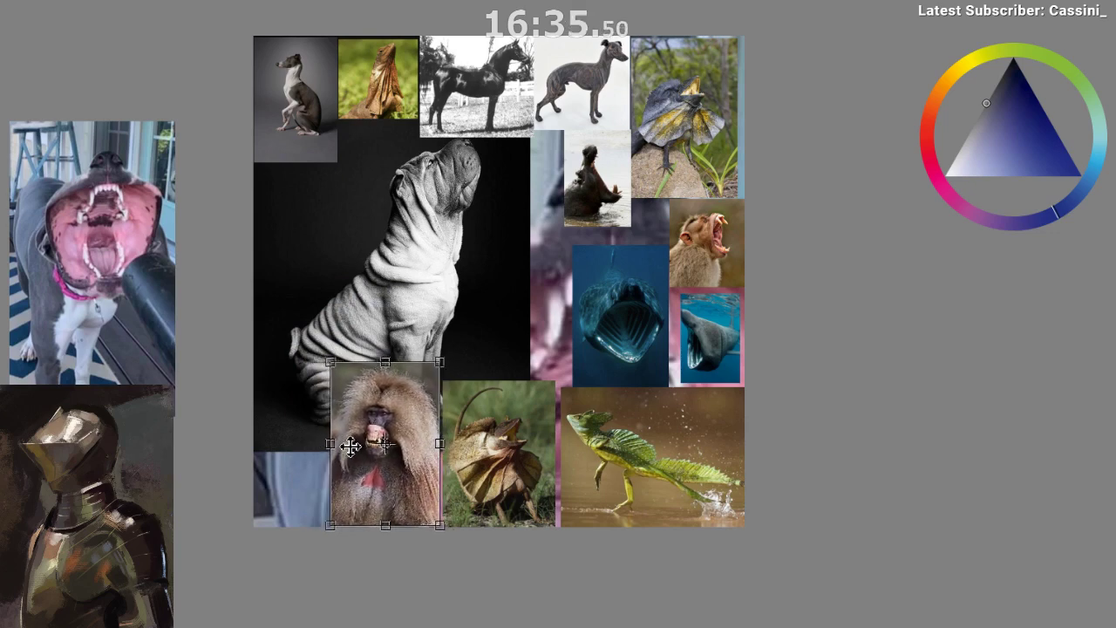
{"action": "key", "text": "Return"}
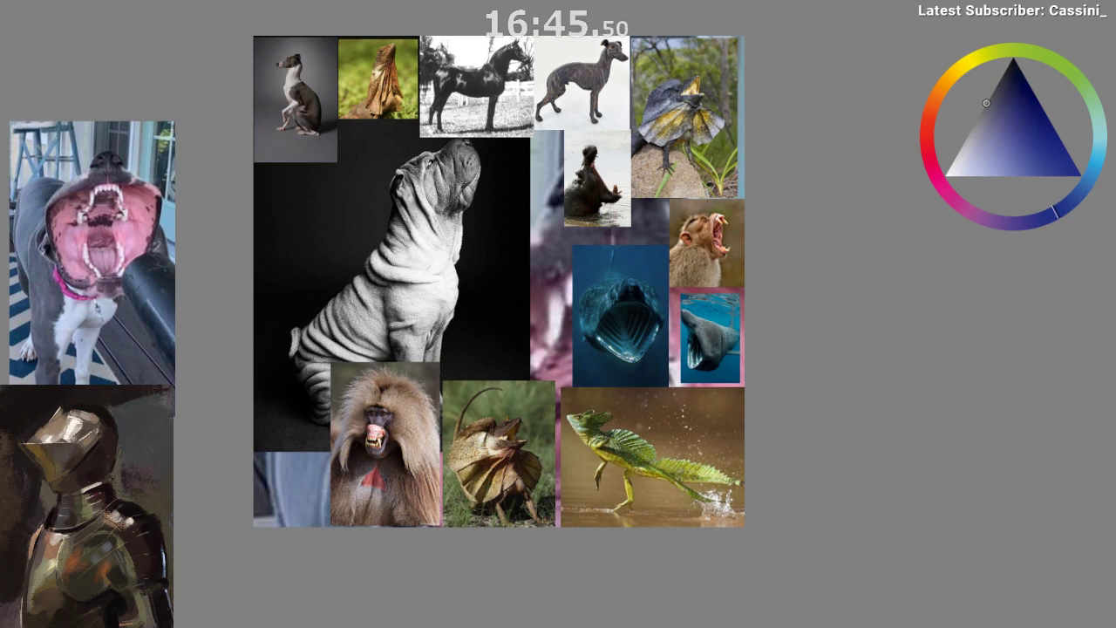
- Paste the armoured character orthographics sheet as a reference and place it right of the animal photo canvas
{"action": "scroll", "coordinate": [399, 336], "scroll_direction": "down", "scroll_amount": 2}
{"action": "left_click", "coordinate": [400, 336]}
{"action": "left_click_drag", "start_coordinate": [743, 195], "coordinate": [517, 140]}
{"action": "left_click", "coordinate": [601, 166]}
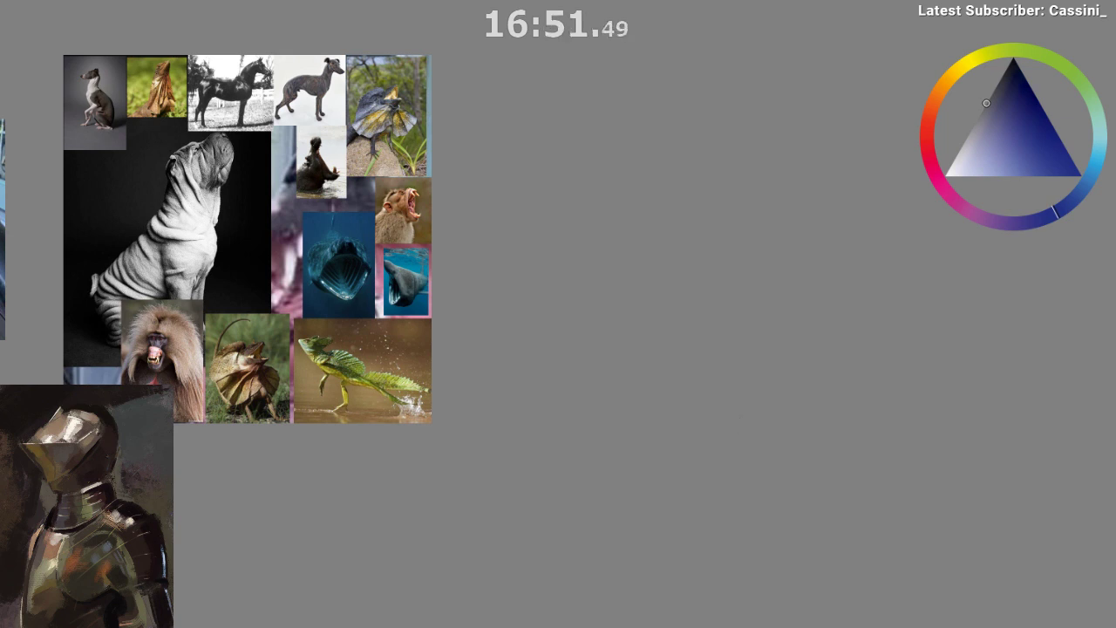
{"action": "left_click", "coordinate": [643, 461]}
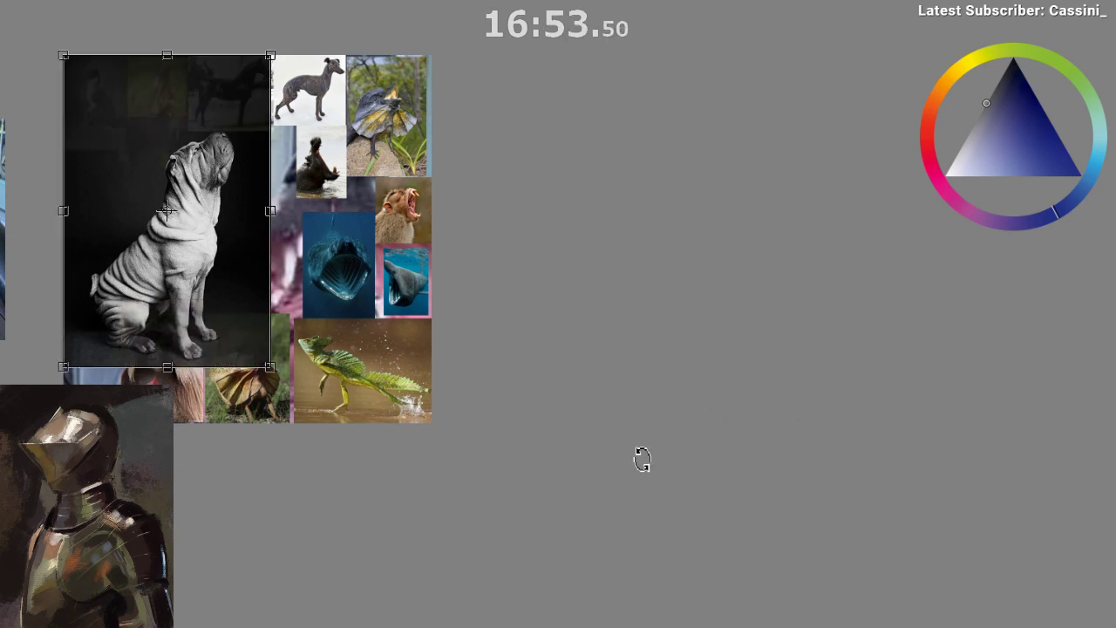
{"action": "left_click_drag", "start_coordinate": [627, 445], "coordinate": [504, 364]}
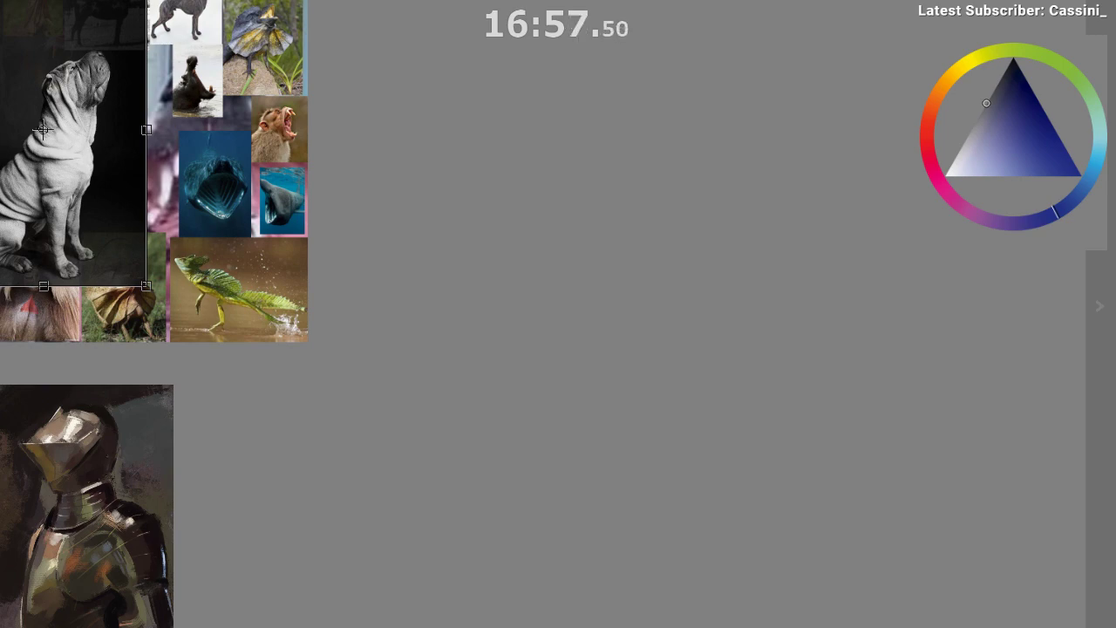
{"action": "key", "text": "ctrl+v"}
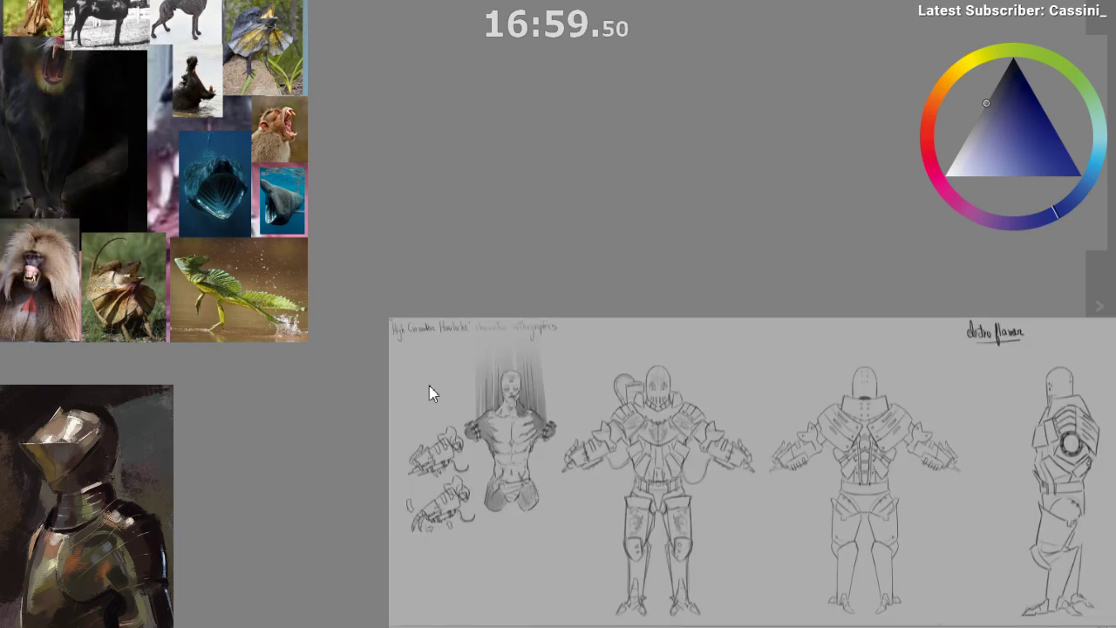
{"action": "left_click_drag", "start_coordinate": [490, 438], "coordinate": [459, 248]}
{"action": "scroll", "coordinate": [498, 456], "scroll_direction": "down", "scroll_amount": 1}
{"action": "left_click_drag", "start_coordinate": [379, 430], "coordinate": [184, 381]}
{"action": "scroll", "coordinate": [438, 407], "scroll_direction": "up", "scroll_amount": 1}
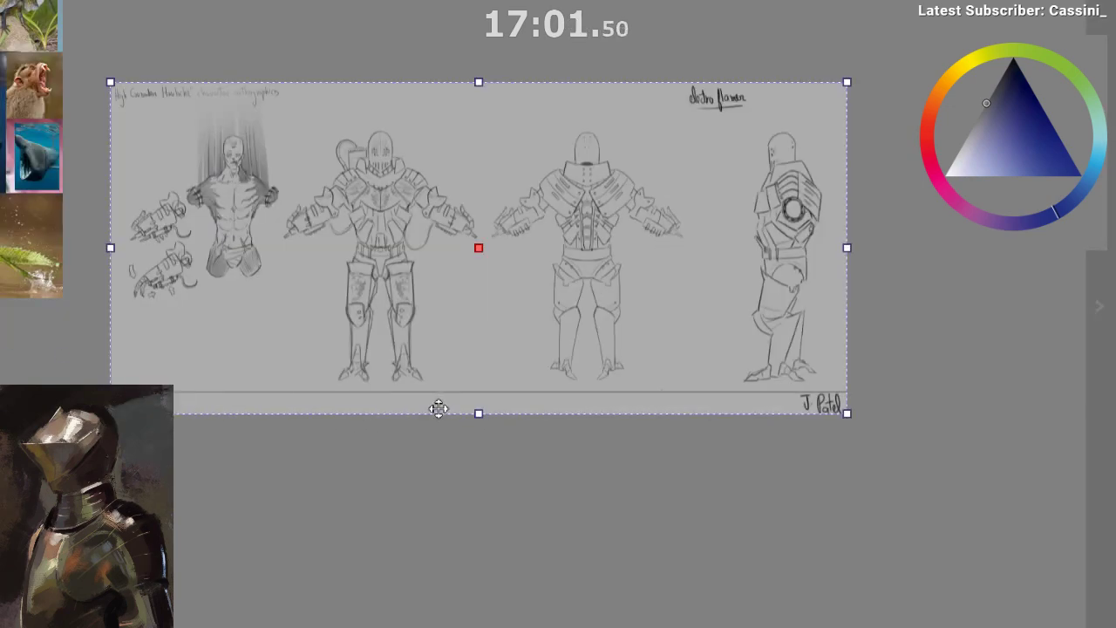
{"action": "left_click_drag", "start_coordinate": [447, 359], "coordinate": [432, 306]}
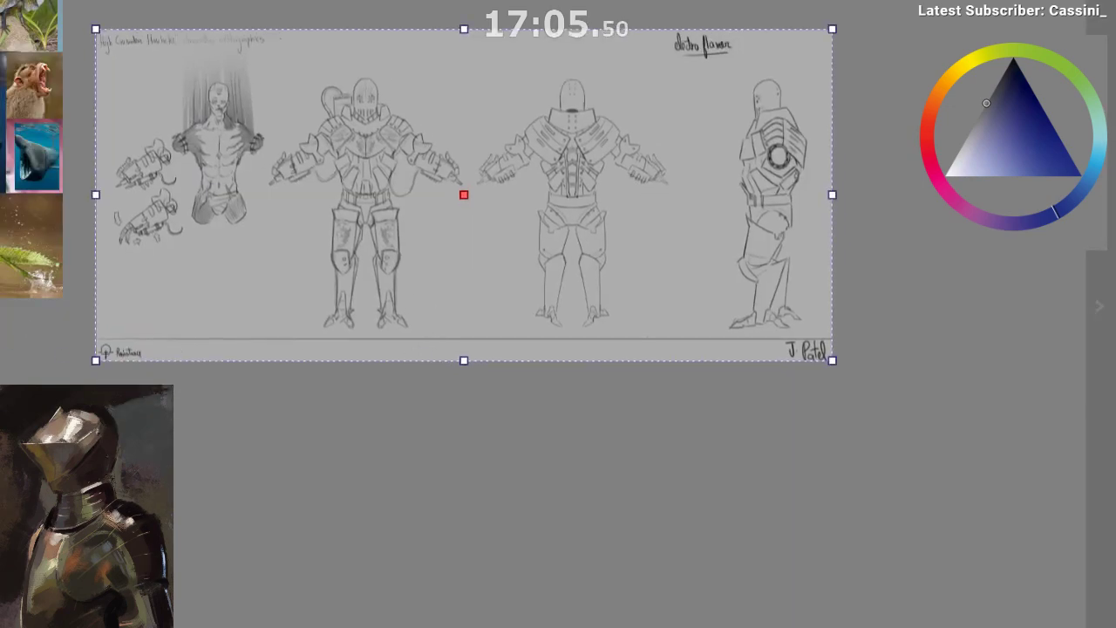
- Paste the hooded character sketches sheet and place it beneath the armoured character sheet
{"action": "key", "text": "ctrl+v"}
{"action": "left_click_drag", "start_coordinate": [479, 585], "coordinate": [453, 541]}
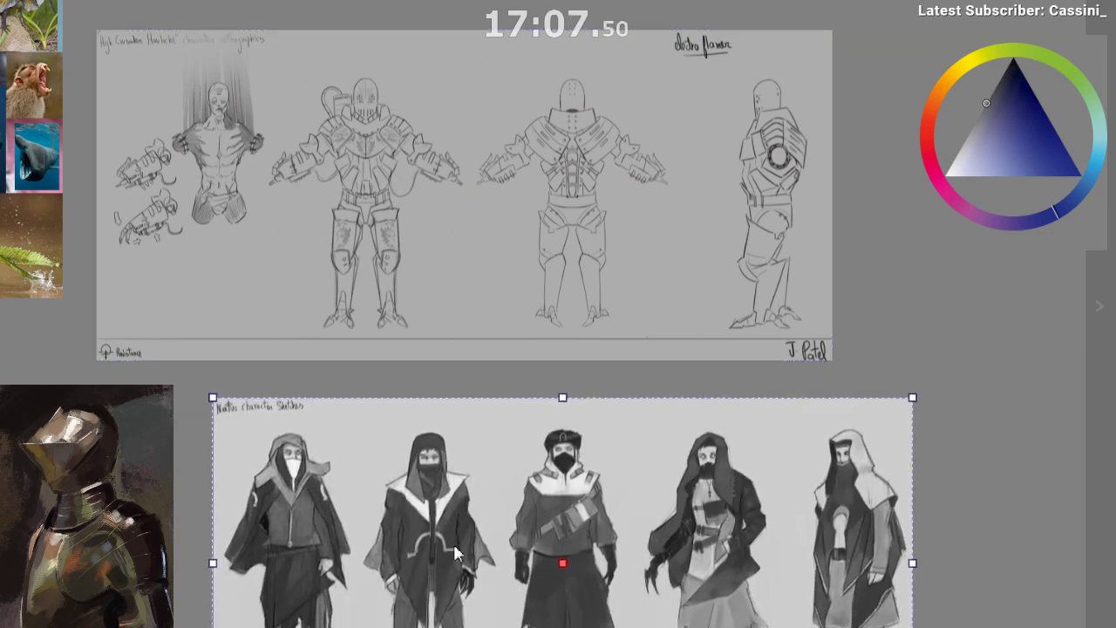
{"action": "left_click_drag", "start_coordinate": [511, 624], "coordinate": [389, 403]}
{"action": "scroll", "coordinate": [408, 424], "scroll_direction": "down", "scroll_amount": 1}
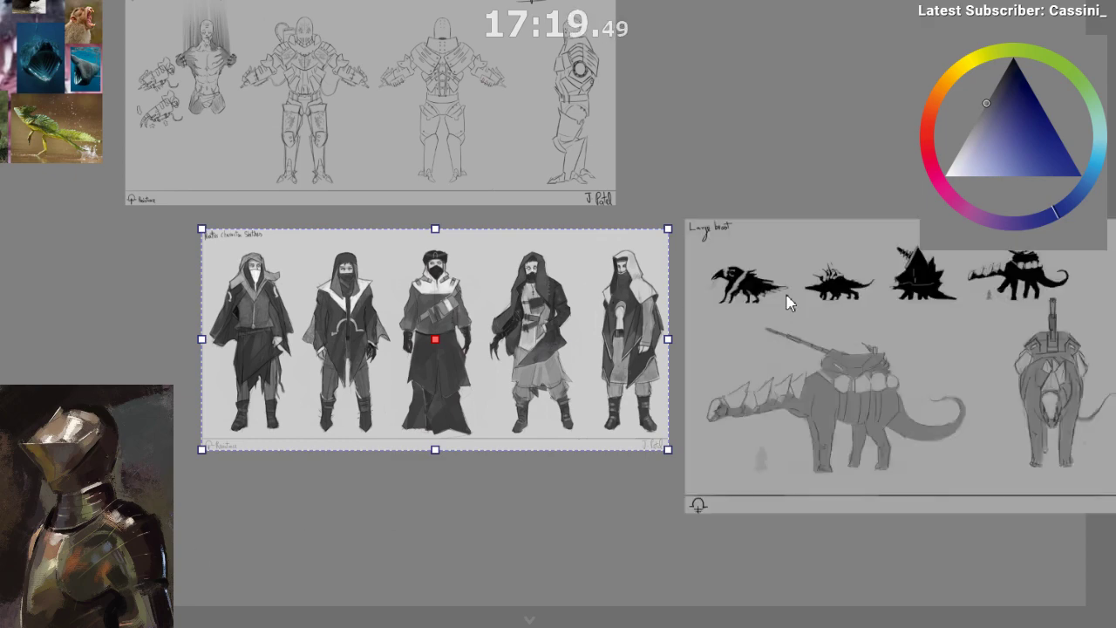
- Move the large beast concept sheet beneath the hooded character sketches
{"action": "left_click_drag", "start_coordinate": [786, 295], "coordinate": [368, 505]}
{"action": "left_click_drag", "start_coordinate": [228, 500], "coordinate": [162, 253]}
{"action": "left_click_drag", "start_coordinate": [320, 363], "coordinate": [237, 387]}
{"action": "left_click", "coordinate": [338, 526]}
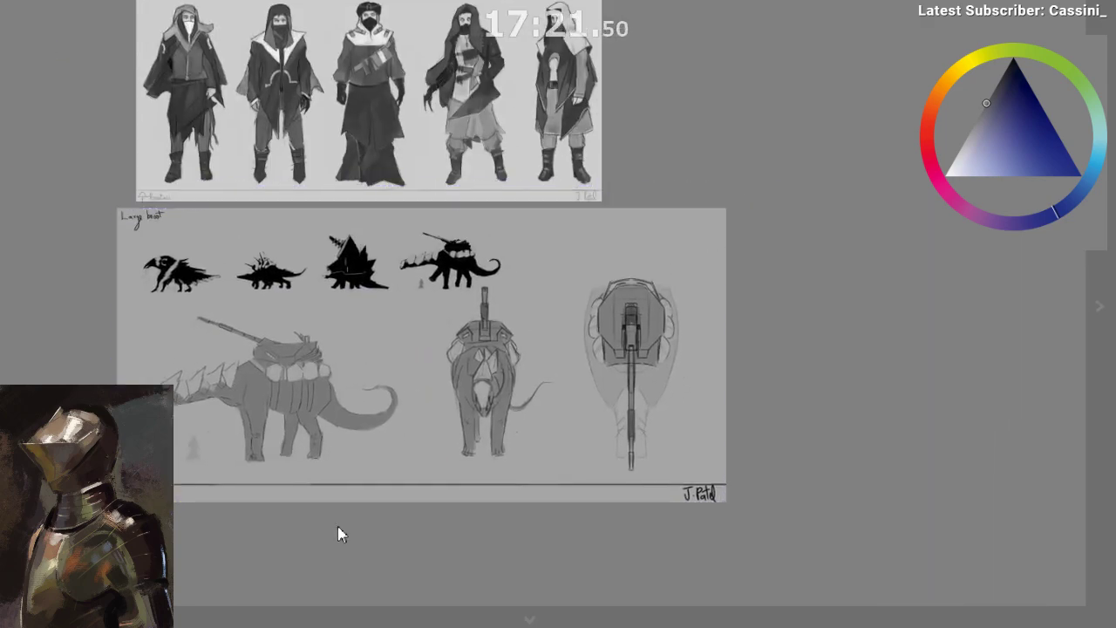
{"action": "scroll", "coordinate": [310, 427], "scroll_direction": "up", "scroll_amount": 1}
{"action": "left_click_drag", "start_coordinate": [323, 386], "coordinate": [317, 419]}
{"action": "scroll", "coordinate": [38, 224], "scroll_direction": "down", "scroll_amount": 1}
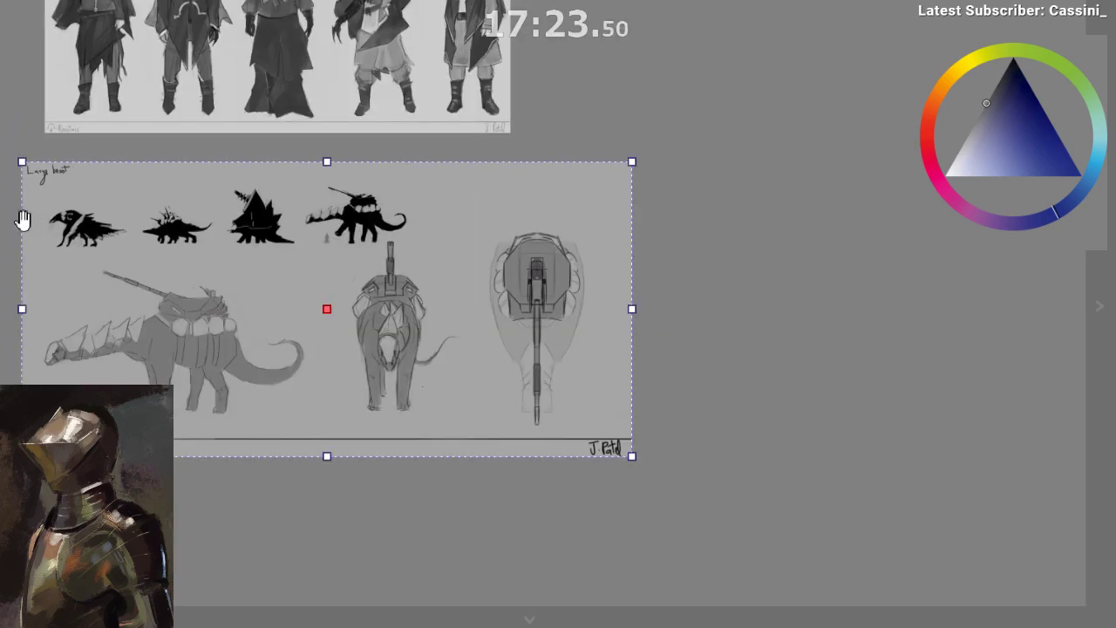
- Scale down the black-and-white wrinkled dog photo and place it left of the front-view shark, above the brown frilled lizard
{"action": "left_click_drag", "start_coordinate": [20, 219], "coordinate": [180, 274]}
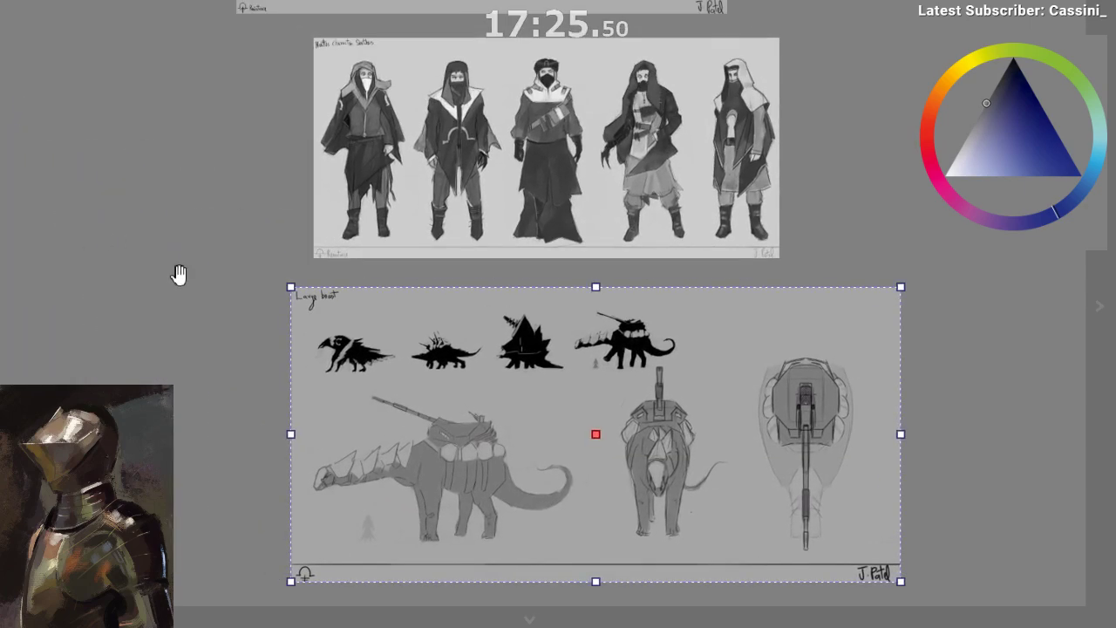
{"action": "left_click", "coordinate": [268, 246]}
{"action": "left_click_drag", "start_coordinate": [150, 120], "coordinate": [223, 298]}
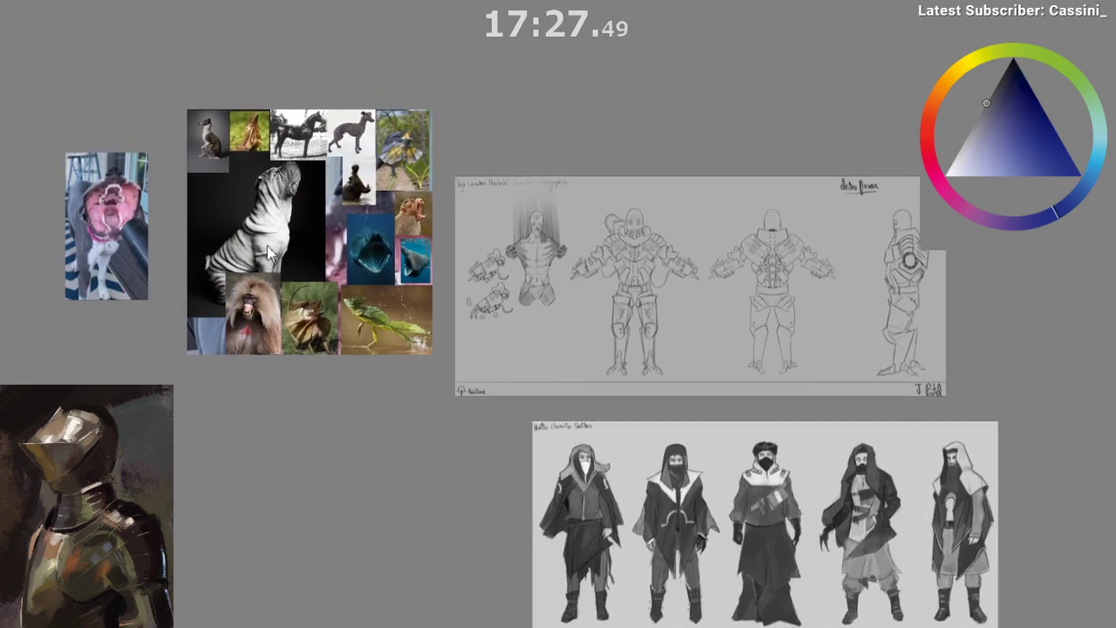
{"action": "scroll", "coordinate": [267, 245], "scroll_direction": "up", "scroll_amount": 4}
{"action": "scroll", "coordinate": [388, 275], "scroll_direction": "down", "scroll_amount": 2}
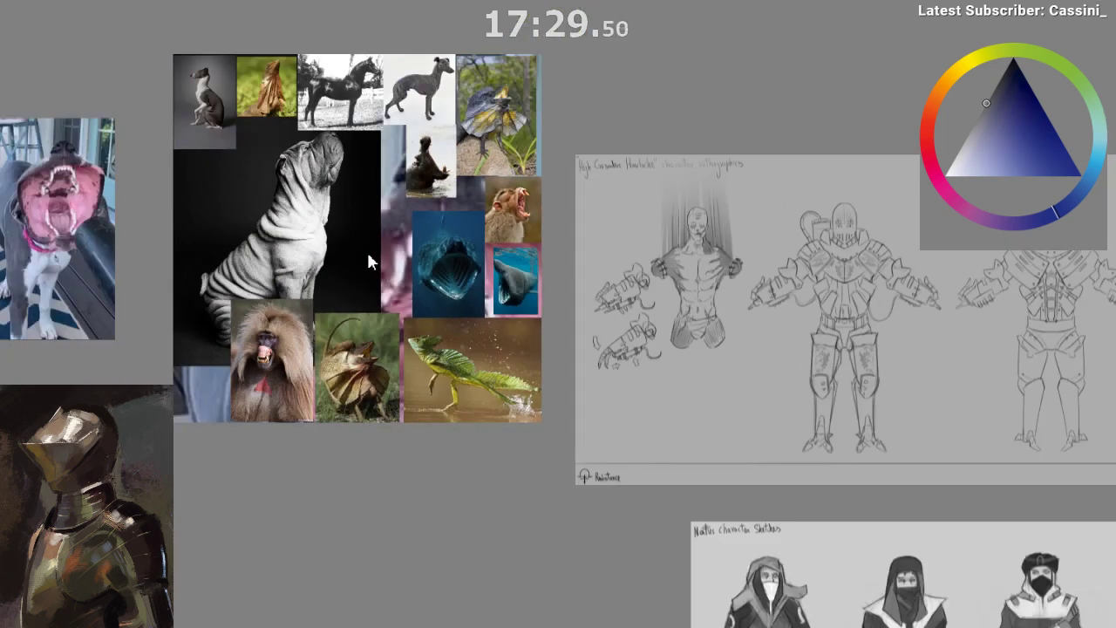
{"action": "scroll", "coordinate": [366, 250], "scroll_direction": "up", "scroll_amount": 2}
{"action": "left_click_drag", "start_coordinate": [245, 140], "coordinate": [300, 216]}
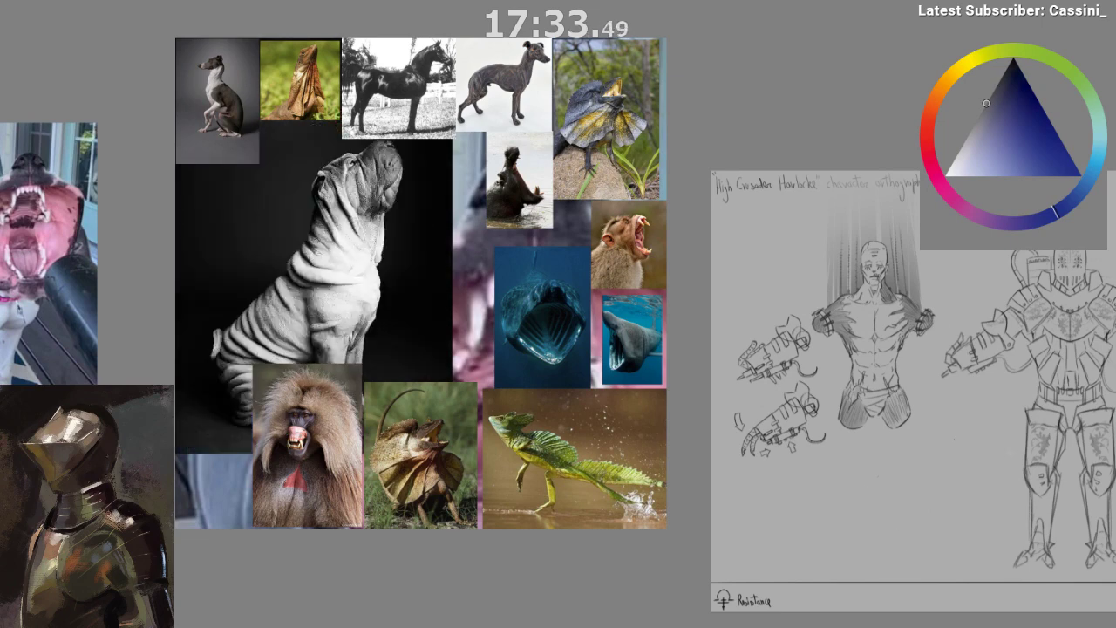
{"action": "left_click", "coordinate": [422, 244]}
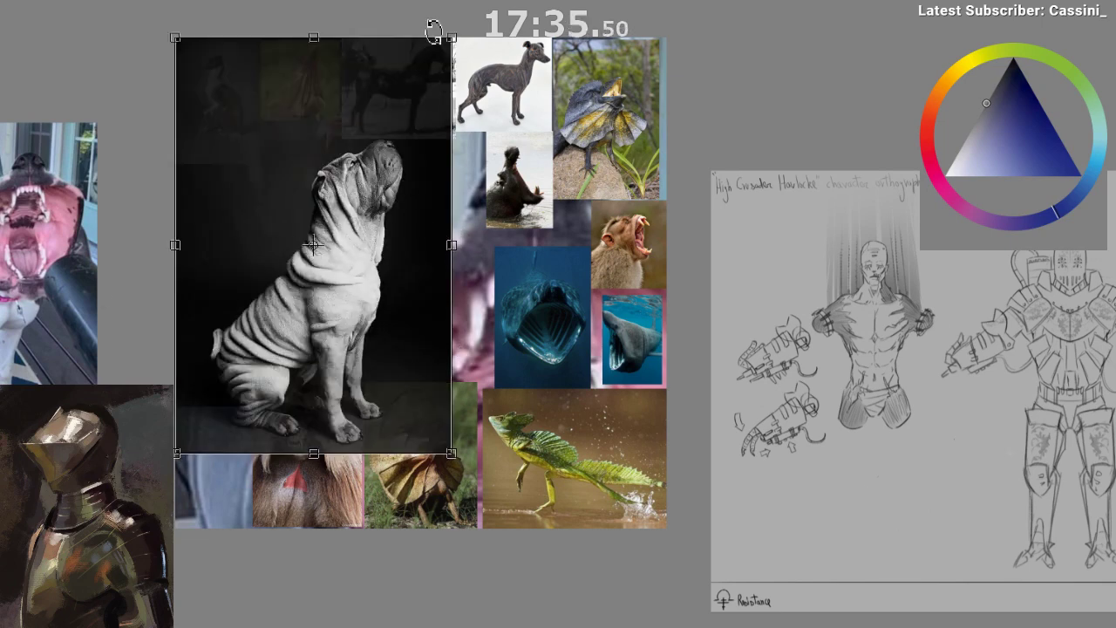
{"action": "left_click_drag", "start_coordinate": [456, 37], "coordinate": [269, 312]}
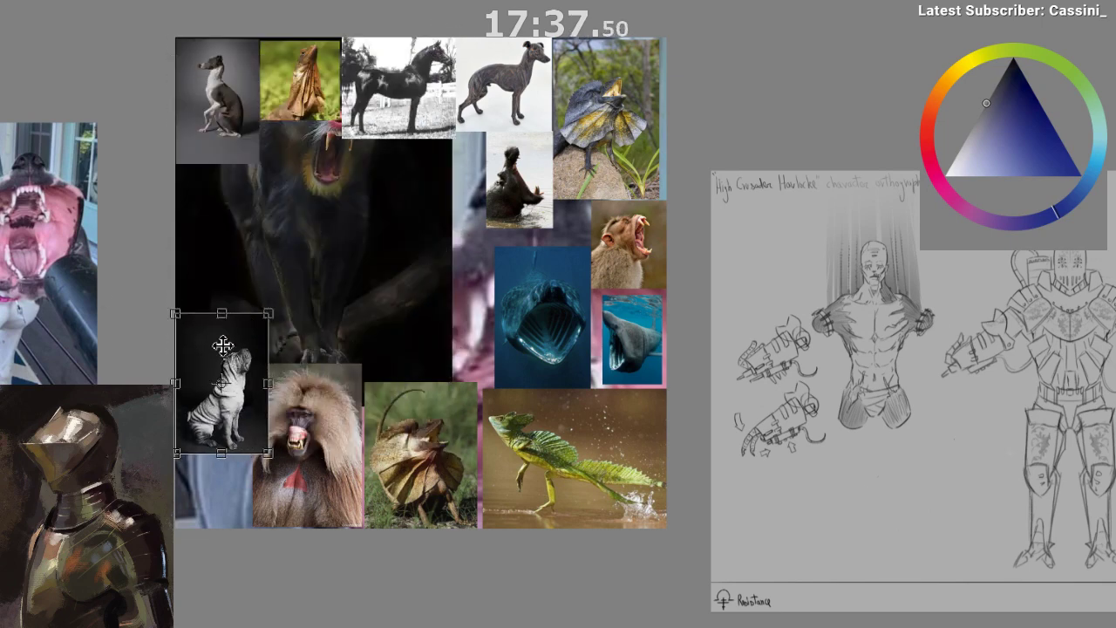
{"action": "left_click_drag", "start_coordinate": [221, 347], "coordinate": [438, 278]}
{"action": "mouse_move", "coordinate": [486, 244]}
{"action": "left_mouse_down"}
{"action": "mouse_move", "coordinate": [494, 237]}
{"action": "mouse_move", "coordinate": [478, 265]}
{"action": "mouse_move", "coordinate": [499, 235]}
{"action": "left_mouse_up"}
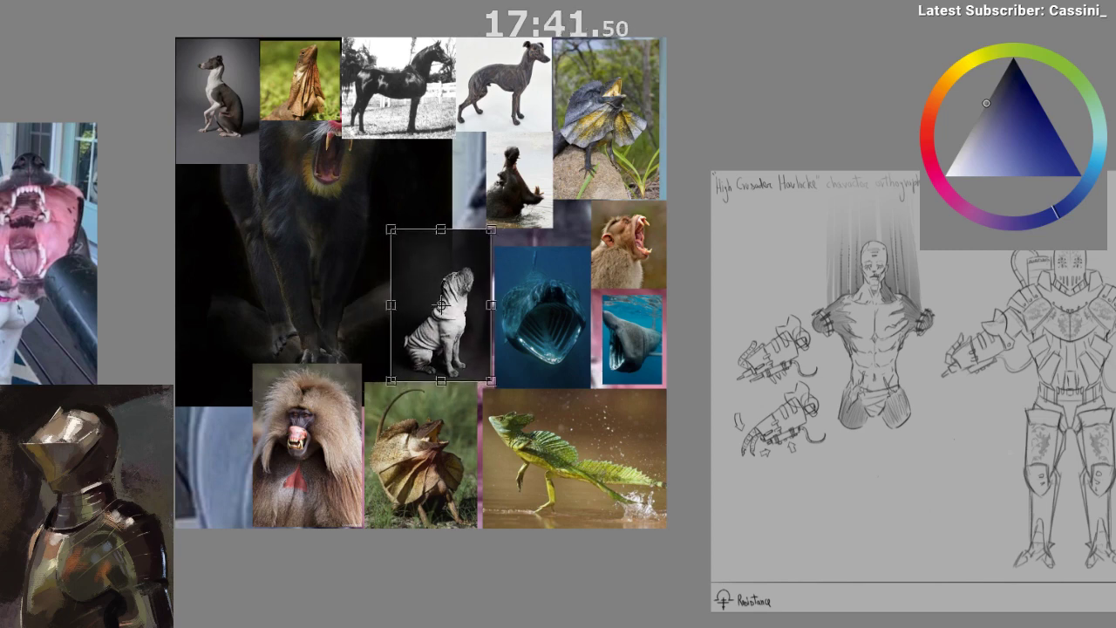
- Scale down the dark front-view mandrill photo and place it in the canvas's lower-left corner, beside the long-haired baboon
{"action": "left_click_drag", "start_coordinate": [260, 245], "coordinate": [284, 283]}
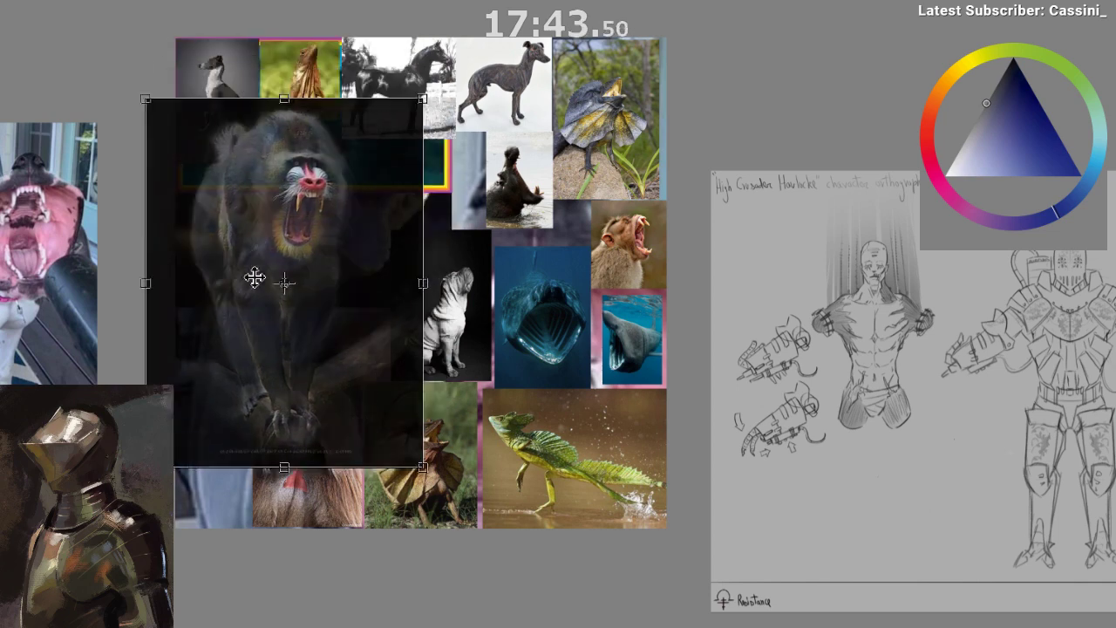
{"action": "left_click_drag", "start_coordinate": [422, 102], "coordinate": [246, 335]}
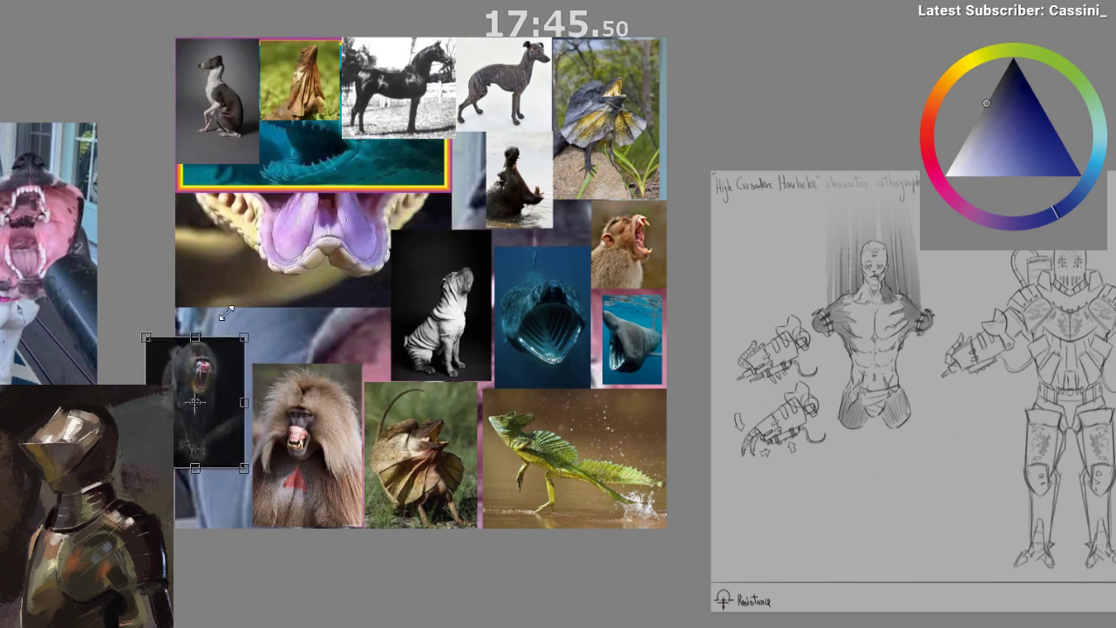
{"action": "left_click_drag", "start_coordinate": [209, 371], "coordinate": [242, 421]}
{"action": "left_click_drag", "start_coordinate": [282, 387], "coordinate": [264, 409]}
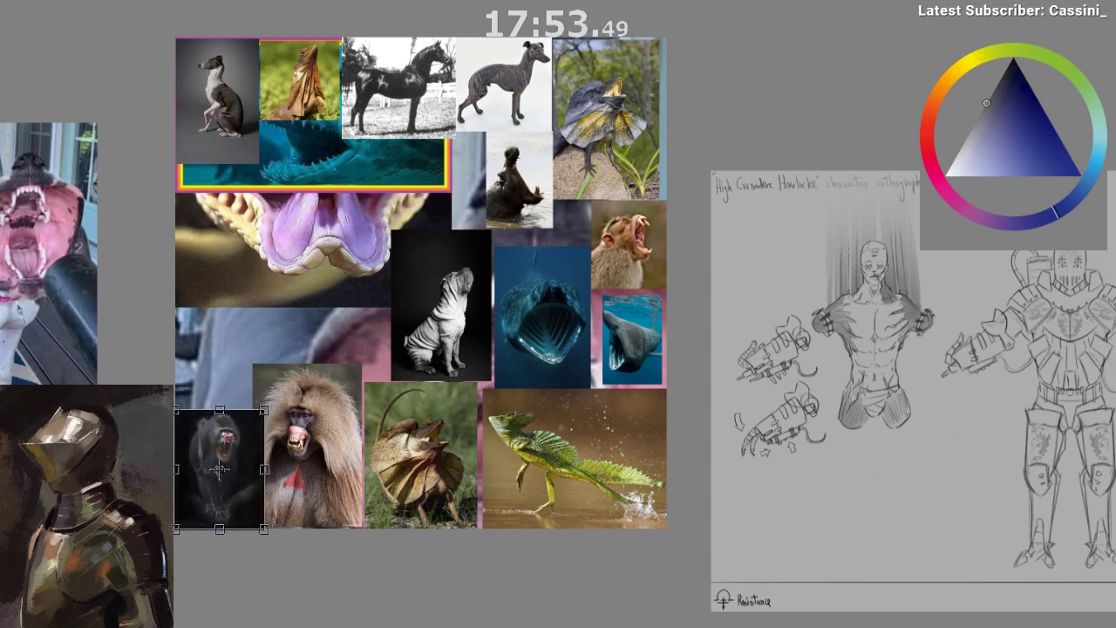
{"action": "key", "text": "Return"}
- Scale down the yellow-bordered shark photo and place it left of the wrinkled dog, above the long-haired baboon
{"action": "left_click", "coordinate": [318, 173], "text": "ctrl+shift"}
{"action": "key", "text": "ctrl+t"}
{"action": "left_click_drag", "start_coordinate": [370, 161], "coordinate": [335, 295]}
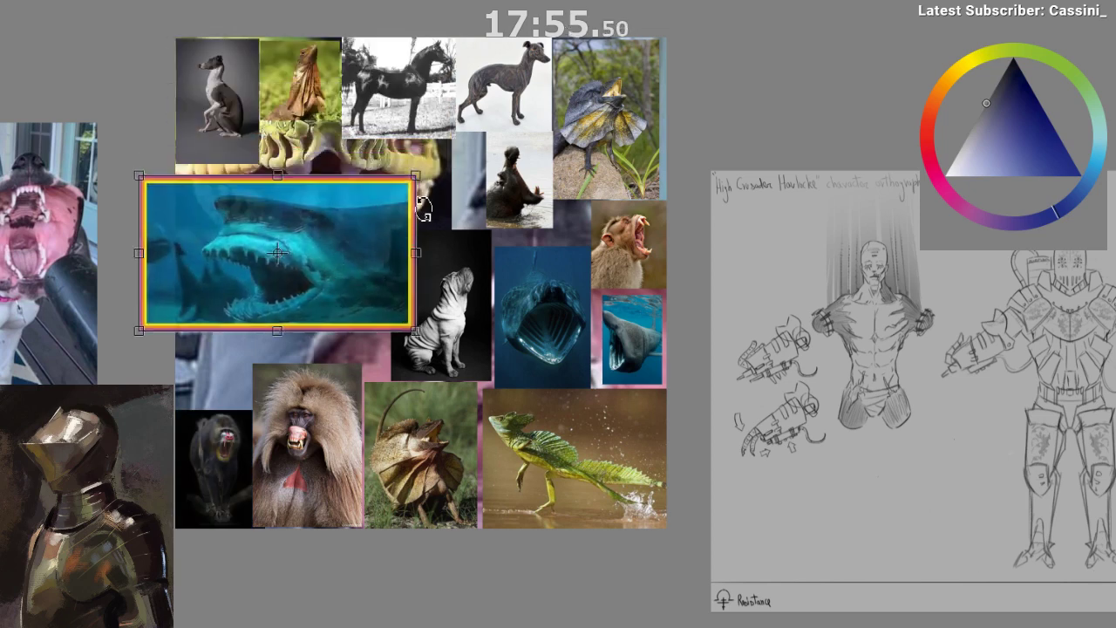
{"action": "left_click_drag", "start_coordinate": [418, 177], "coordinate": [371, 338]}
{"action": "key", "text": "Return"}
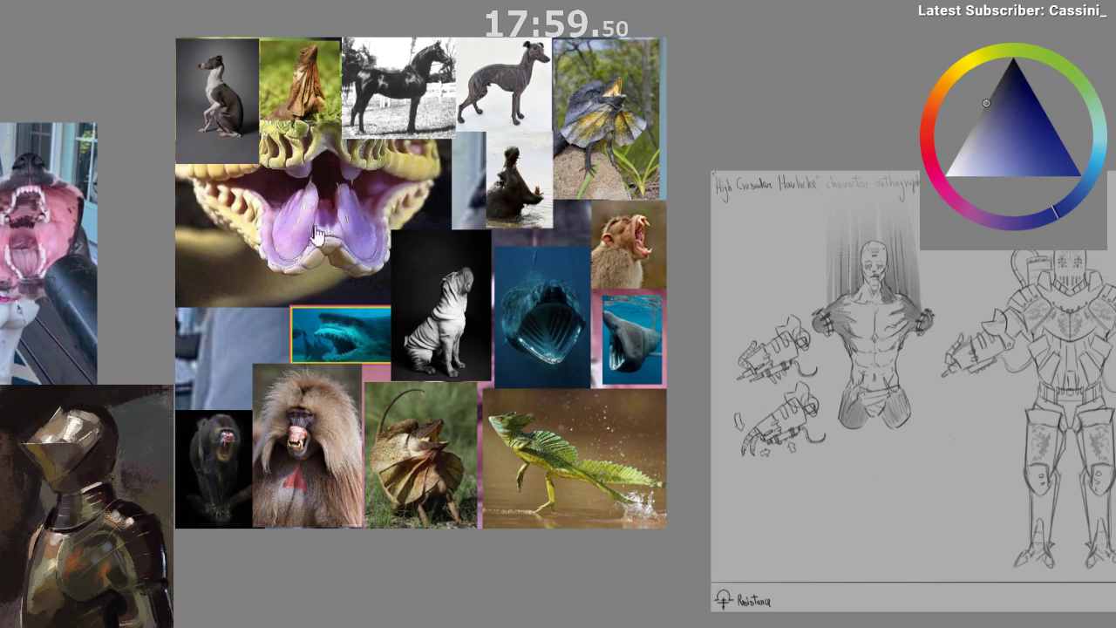
- Scale down the open-mouthed green snake photo and place it left of the yellow-bordered shark photo
{"action": "left_click_drag", "start_coordinate": [315, 233], "coordinate": [308, 310]}
{"action": "left_click_drag", "start_coordinate": [448, 116], "coordinate": [273, 310]}
{"action": "left_click_drag", "start_coordinate": [215, 341], "coordinate": [240, 319]}
{"action": "key", "text": "Return"}
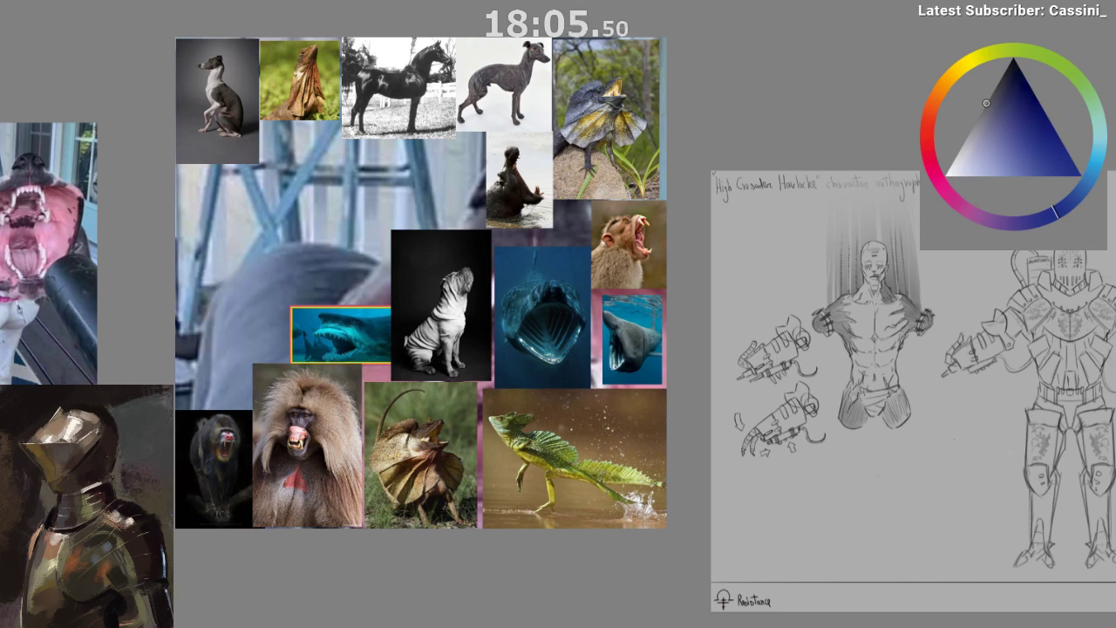
- Scale down the open-mouthed dog photo, place it at the canvas's left edge above the dark mandrill, and shift the snake photo aside
{"action": "left_click", "coordinate": [356, 197]}
{"action": "left_click_drag", "start_coordinate": [353, 204], "coordinate": [352, 248]}
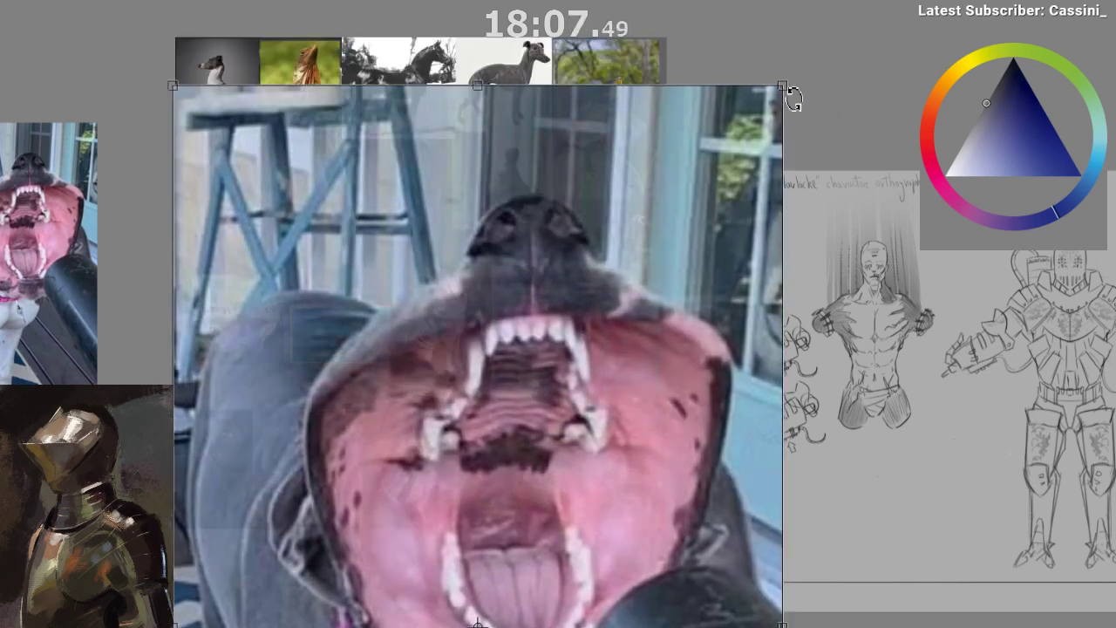
{"action": "left_click_drag", "start_coordinate": [785, 89], "coordinate": [225, 597]}
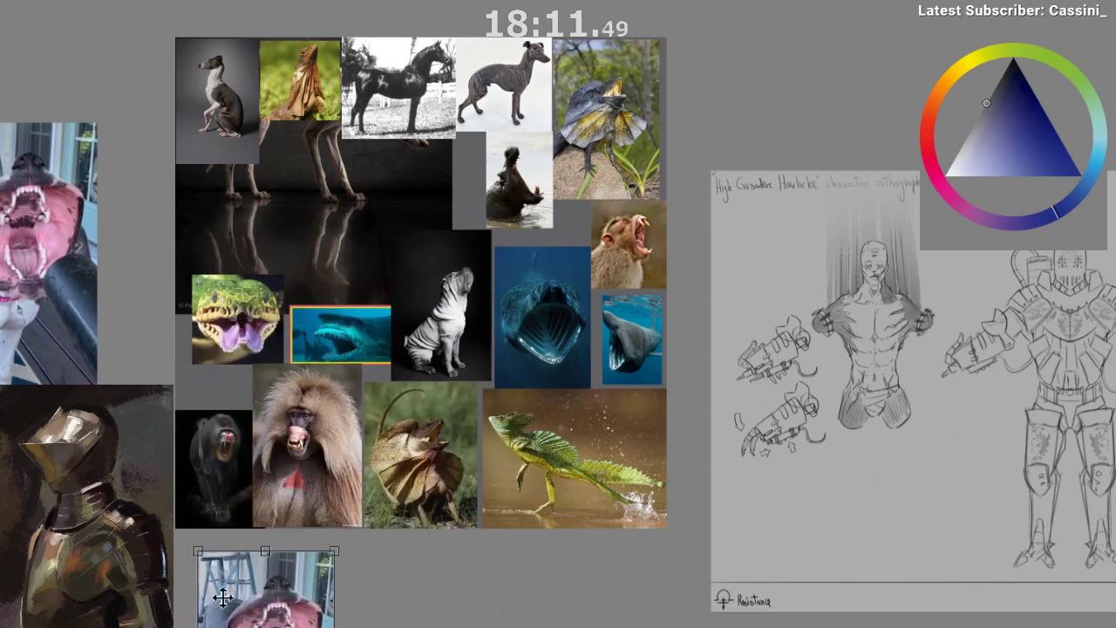
{"action": "left_click_drag", "start_coordinate": [324, 608], "coordinate": [293, 350]}
{"action": "left_click_drag", "start_coordinate": [93, 317], "coordinate": [278, 323]}
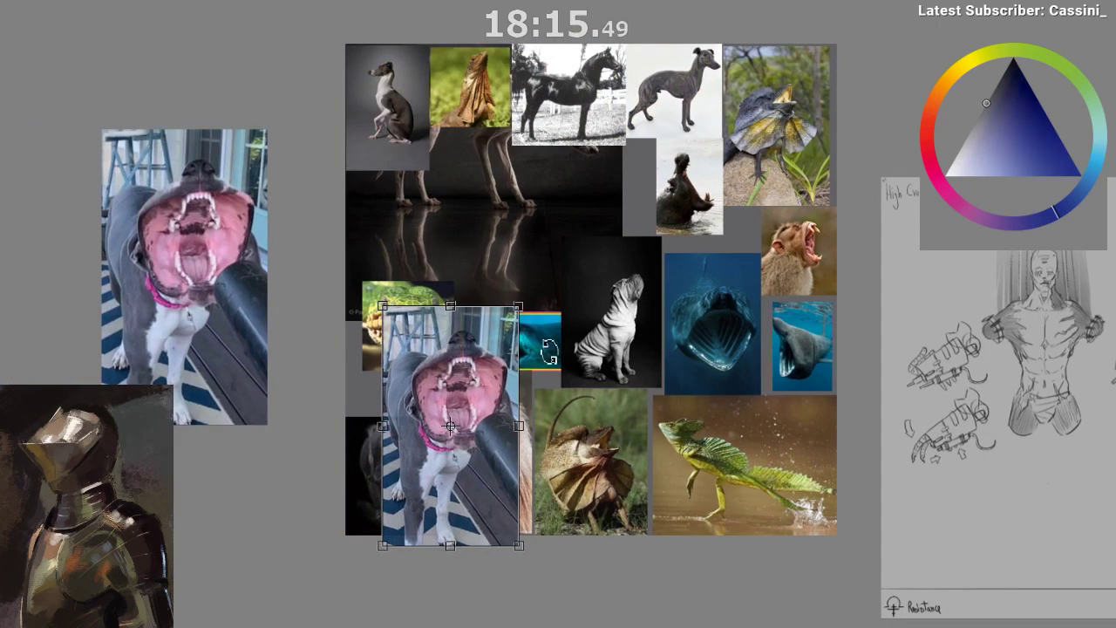
{"action": "left_click_drag", "start_coordinate": [551, 352], "coordinate": [519, 344]}
{"action": "left_click_drag", "start_coordinate": [491, 297], "coordinate": [416, 428]}
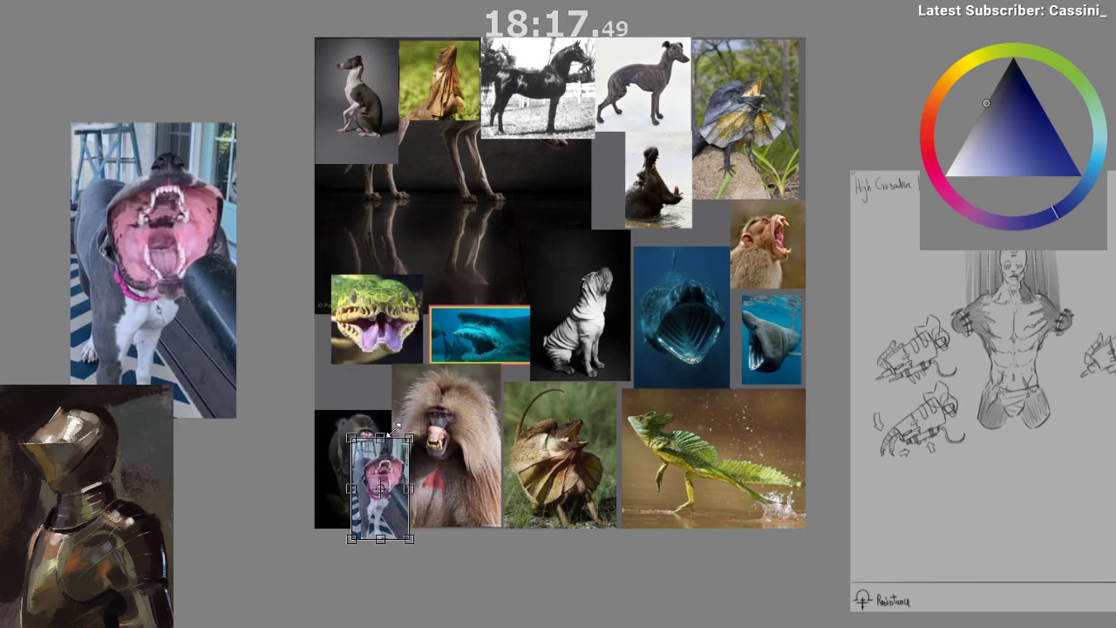
{"action": "left_click_drag", "start_coordinate": [368, 481], "coordinate": [406, 295]}
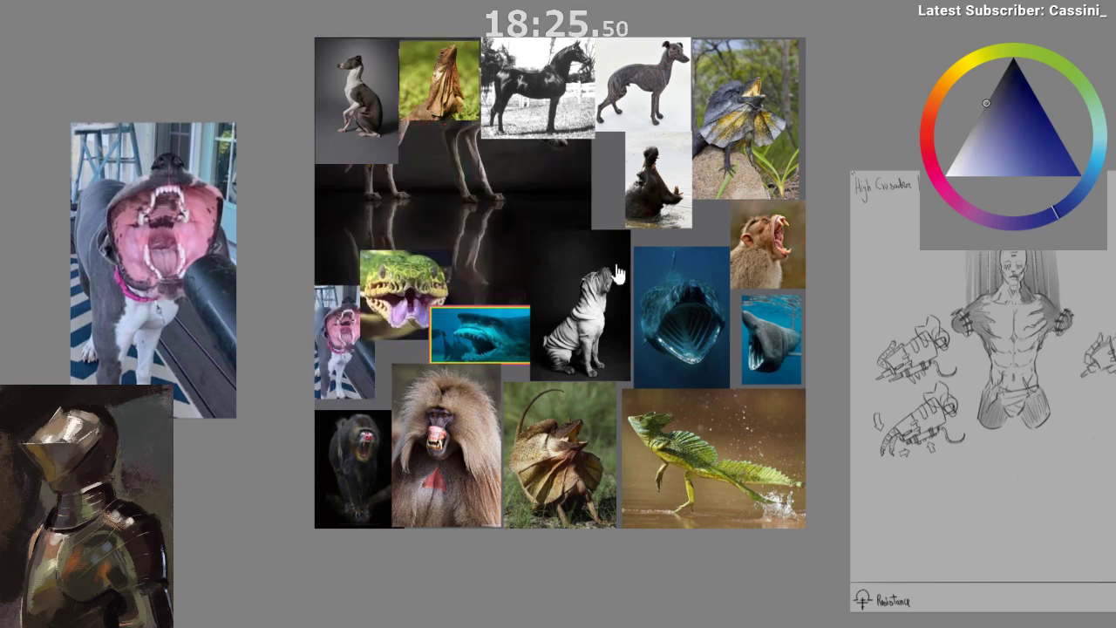
- Scale down the dark standing greyhound photo and place it beneath the horse, left of the hippo and above the wrinkled dog
{"action": "left_click", "coordinate": [547, 212]}
{"action": "left_click_drag", "start_coordinate": [597, 40], "coordinate": [472, 262]}
{"action": "left_click_drag", "start_coordinate": [373, 270], "coordinate": [543, 198]}
{"action": "left_click_drag", "start_coordinate": [590, 139], "coordinate": [588, 170]}
- Scale down the side-view mandrill photo and place it left of the wrinkled dog, above the yellow-bordered shark
{"action": "left_click", "coordinate": [455, 240]}
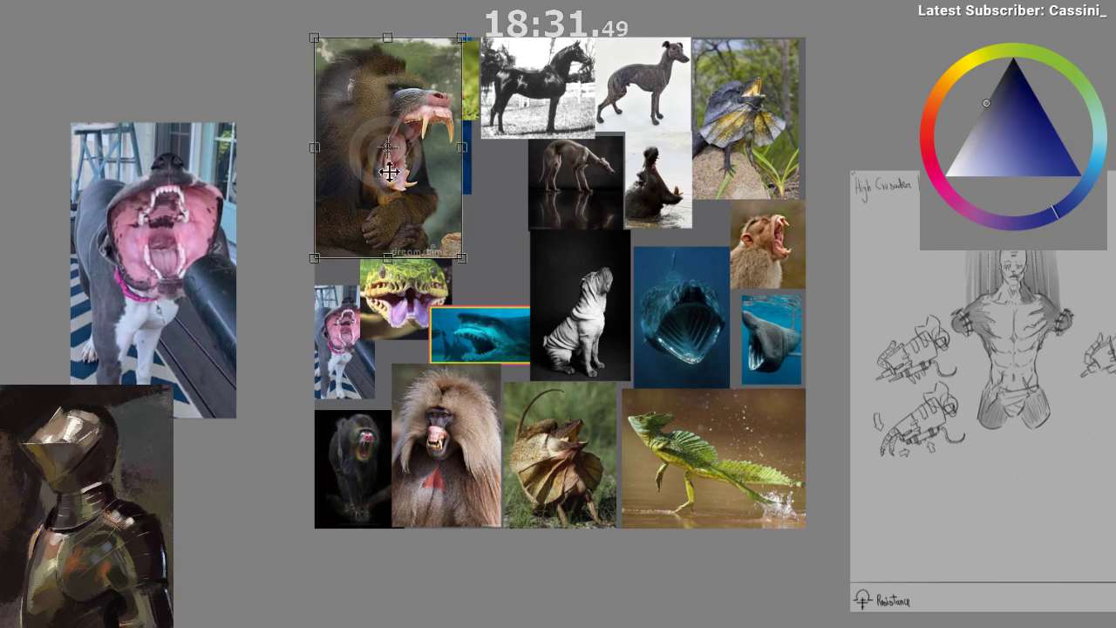
{"action": "left_click_drag", "start_coordinate": [460, 54], "coordinate": [408, 161]}
{"action": "key", "text": "ctrl+z"}
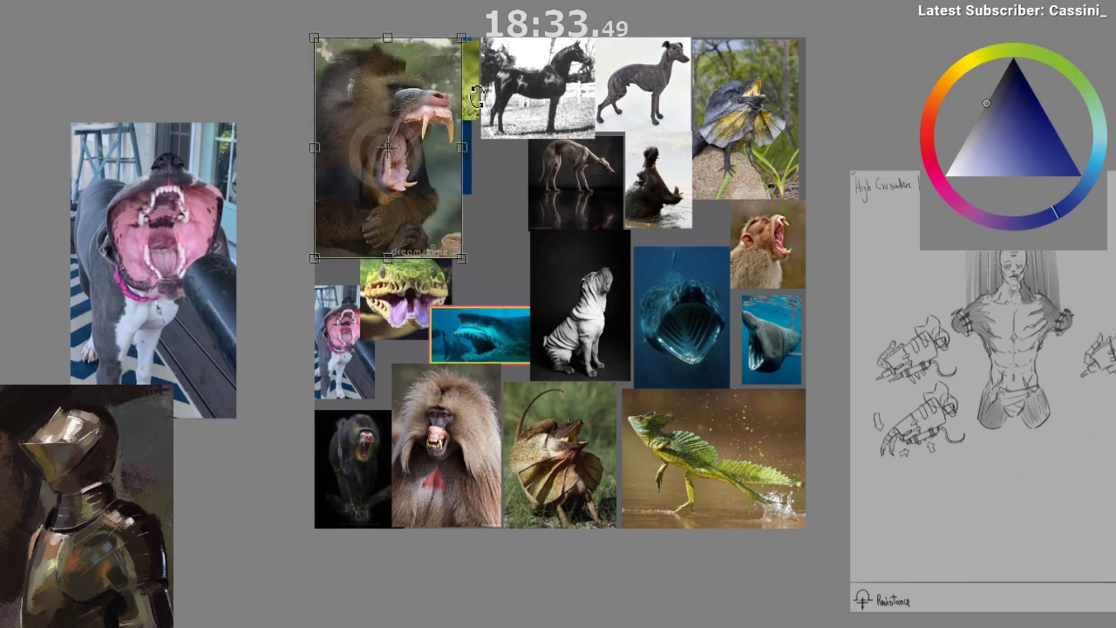
{"action": "left_click_drag", "start_coordinate": [470, 46], "coordinate": [506, 211]}
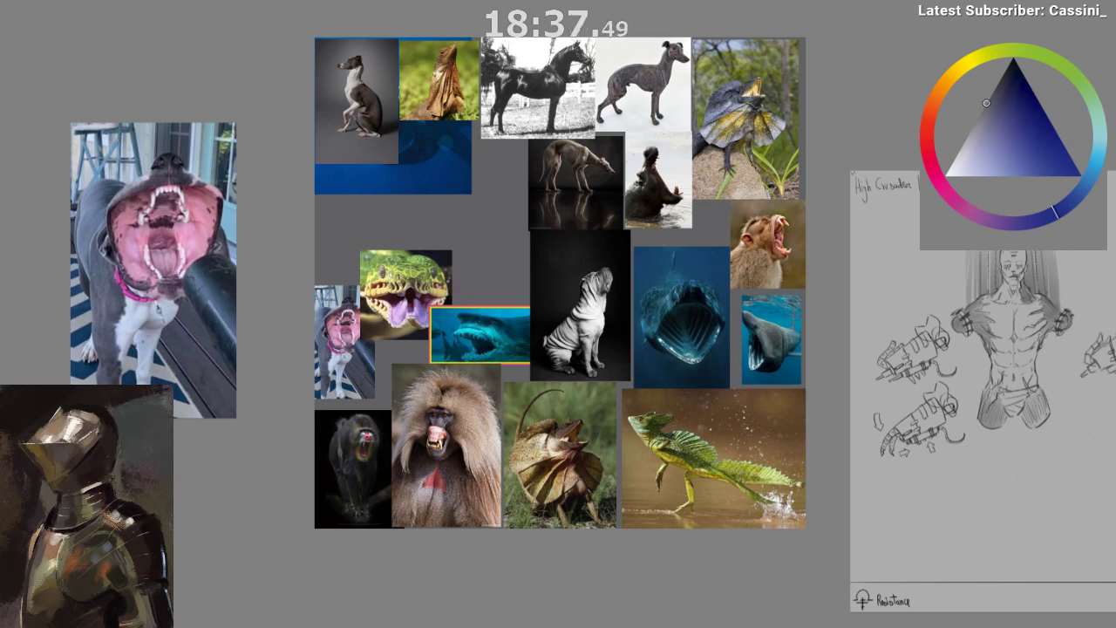
- Scale down the side-view blue basking shark photo and place it beneath the sitting greyhound, above the green snake
{"action": "left_click", "coordinate": [453, 168]}
{"action": "left_click_drag", "start_coordinate": [476, 43], "coordinate": [420, 148]}
{"action": "scroll", "coordinate": [615, 271], "scroll_direction": "up", "scroll_amount": 1}
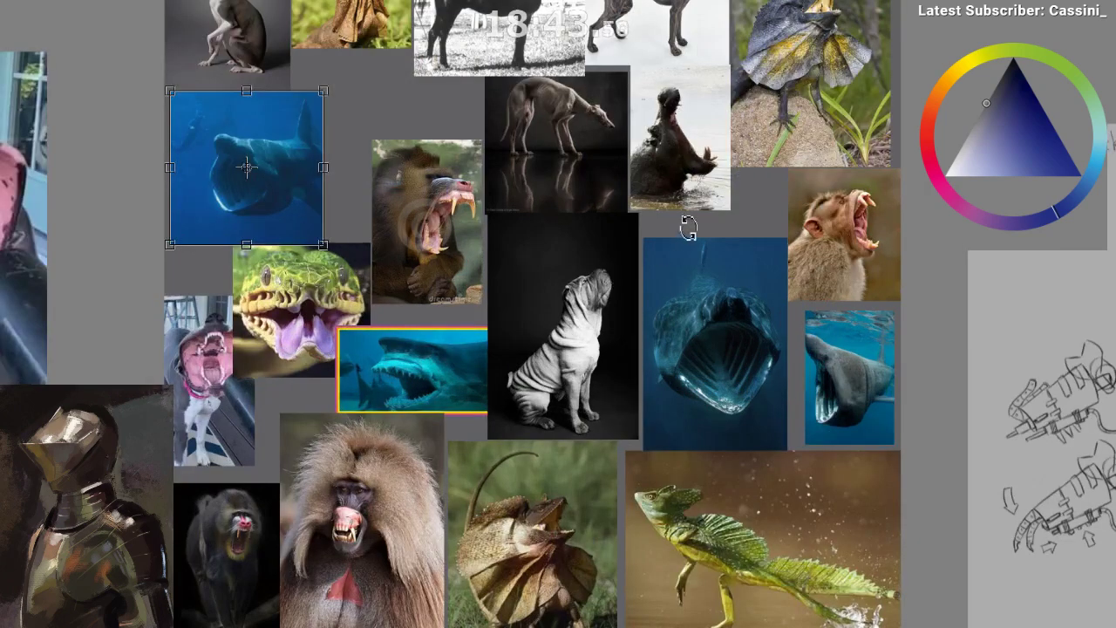
{"action": "left_click_drag", "start_coordinate": [680, 229], "coordinate": [534, 236]}
{"action": "scroll", "coordinate": [520, 239], "scroll_direction": "down", "scroll_amount": 1}
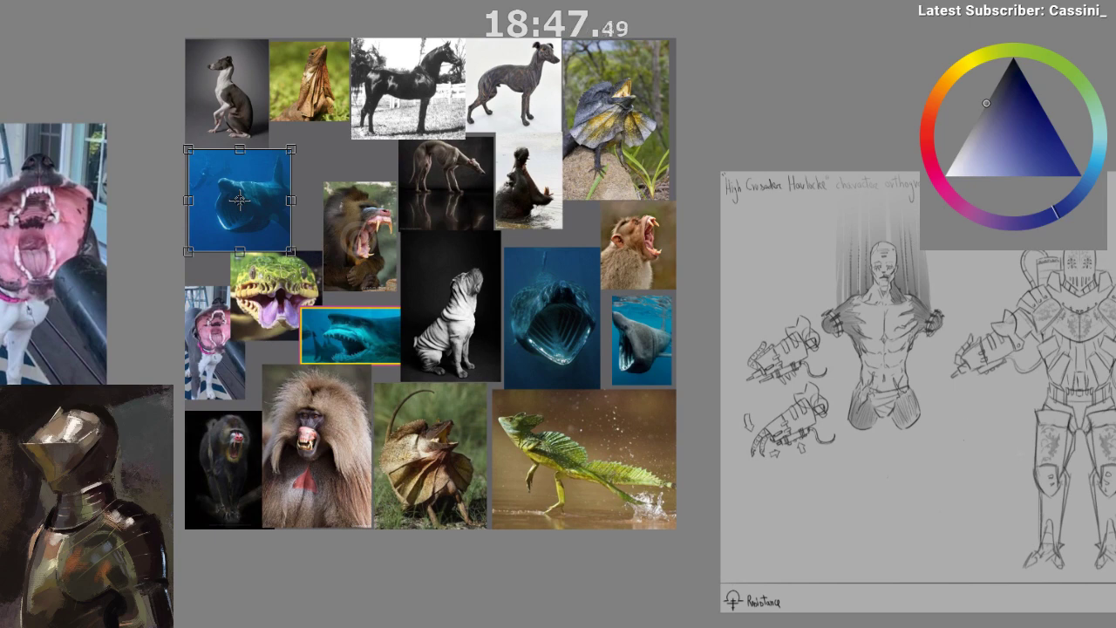
{"action": "key", "text": "Return"}
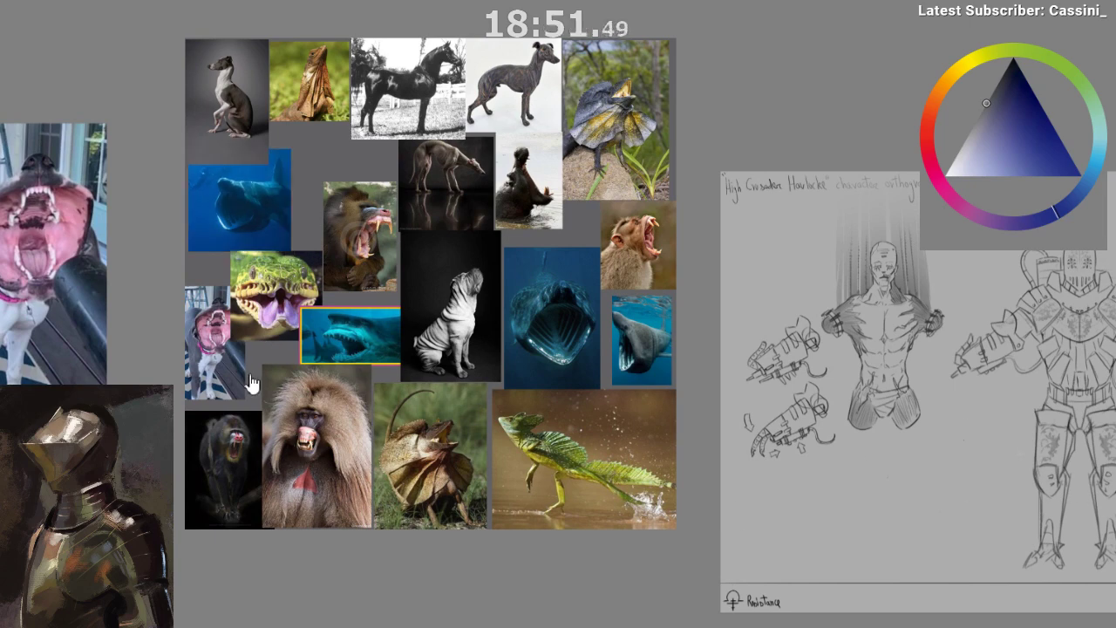
- Move the small open-mouthed dog photo down against the dark mandrill photo at the canvas's left edge
{"action": "scroll", "coordinate": [255, 384], "scroll_direction": "down", "scroll_amount": 2}
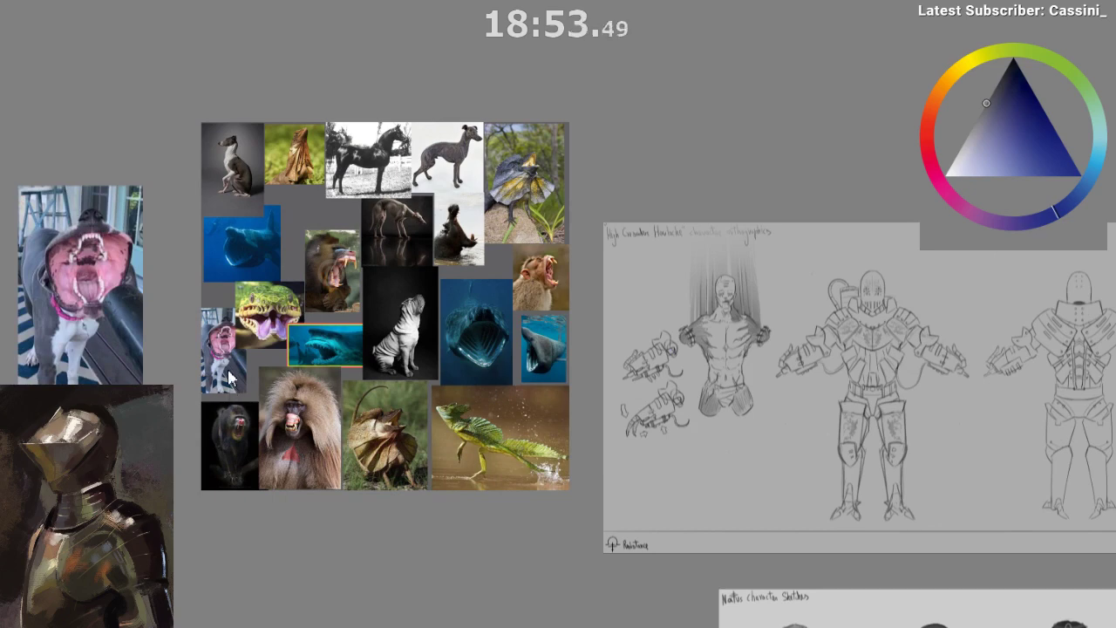
{"action": "scroll", "coordinate": [226, 350], "scroll_direction": "up", "scroll_amount": 2}
{"action": "left_click_drag", "start_coordinate": [225, 351], "coordinate": [404, 334]}
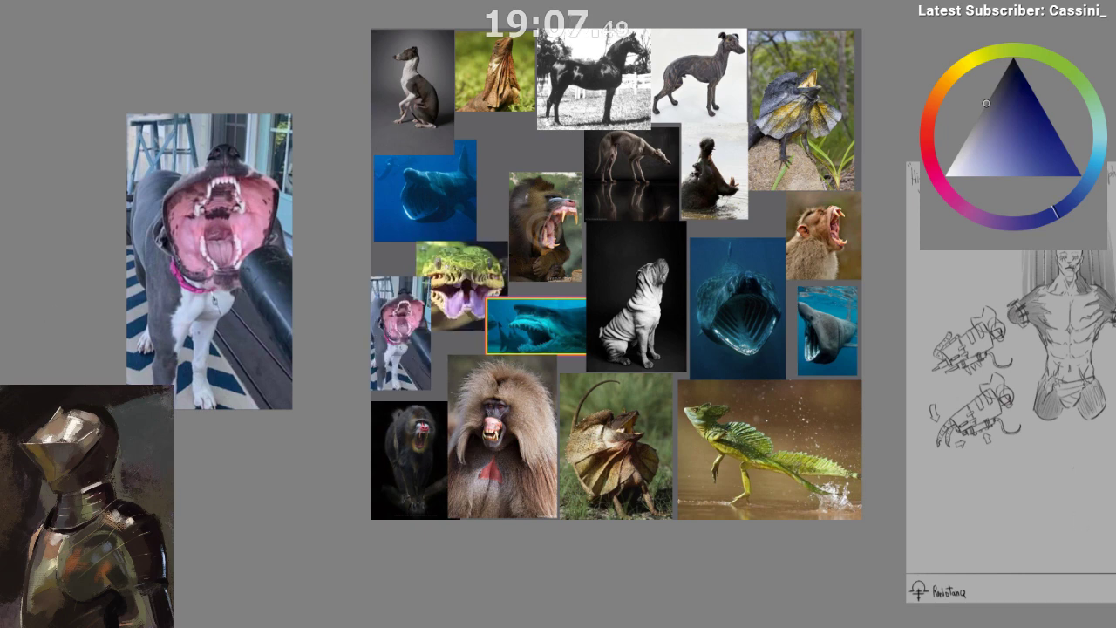
{"action": "scroll", "coordinate": [576, 363], "scroll_direction": "up", "scroll_amount": 2}
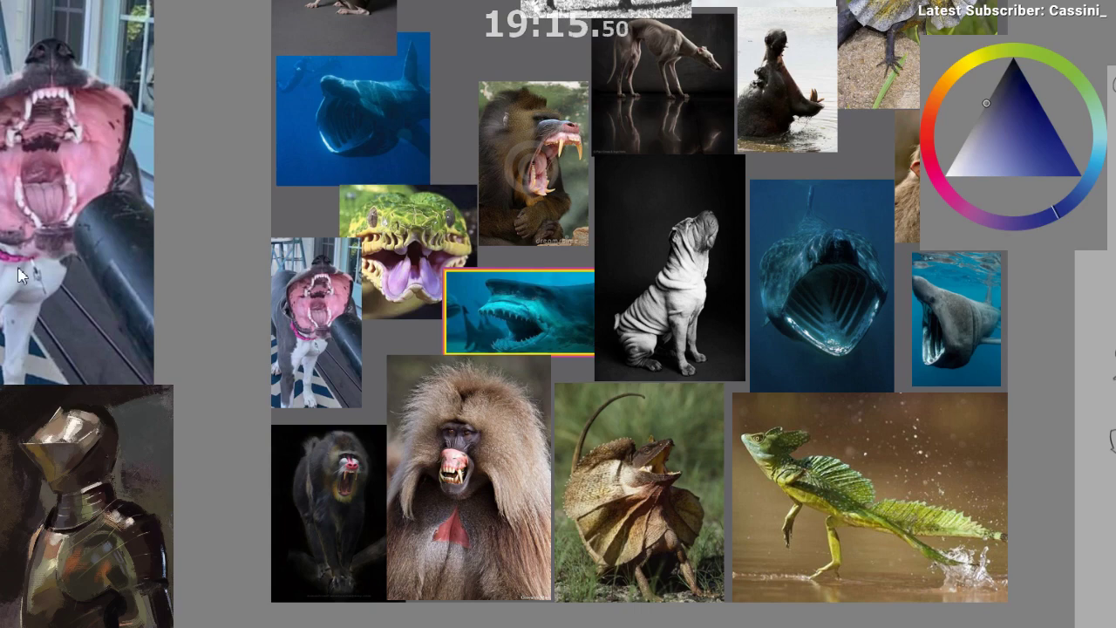
{"action": "mouse_move", "coordinate": [306, 305]}
{"action": "left_mouse_down"}
{"action": "mouse_move", "coordinate": [306, 322]}
{"action": "mouse_move", "coordinate": [293, 322]}
{"action": "left_mouse_up"}
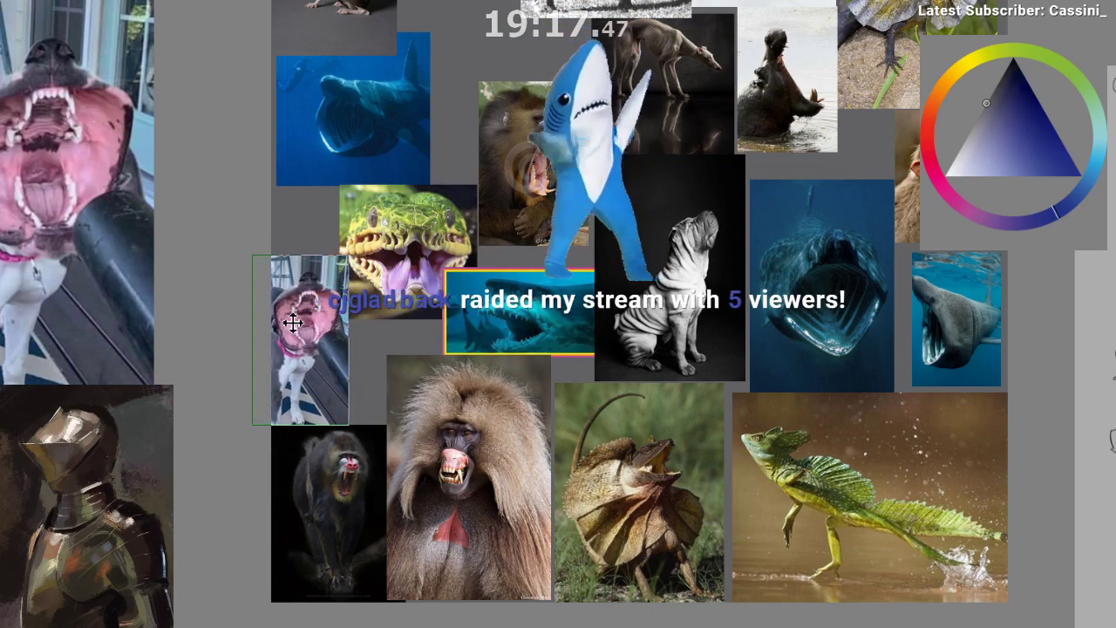
{"action": "scroll", "coordinate": [218, 323], "scroll_direction": "down", "scroll_amount": 2}
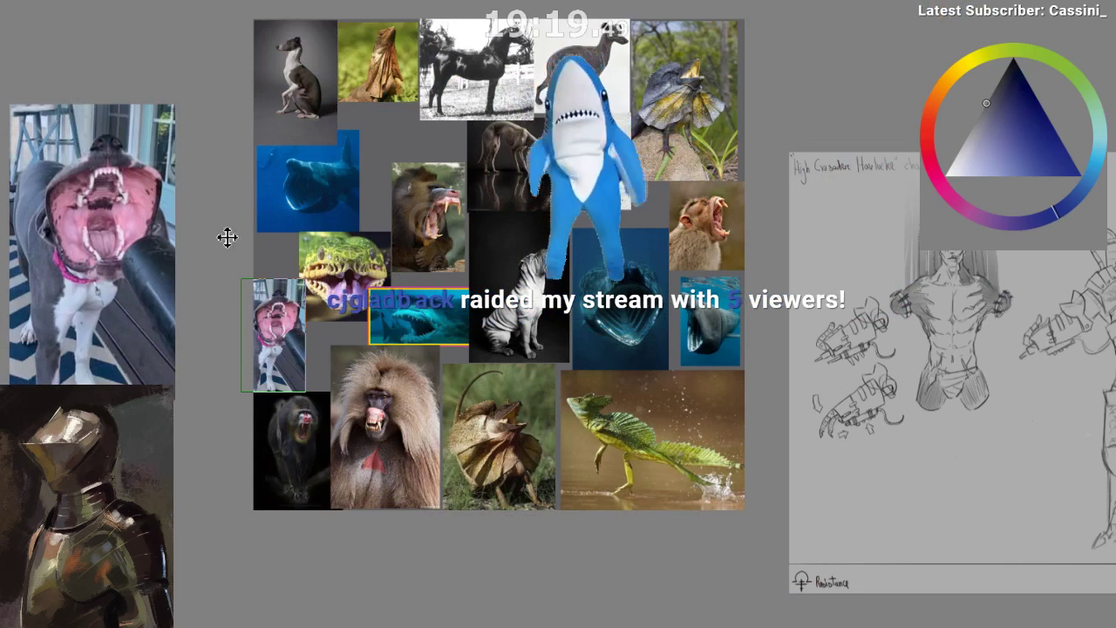
{"action": "left_click_drag", "start_coordinate": [109, 237], "coordinate": [27, 279]}
{"action": "scroll", "coordinate": [357, 295], "scroll_direction": "down", "scroll_amount": 2}
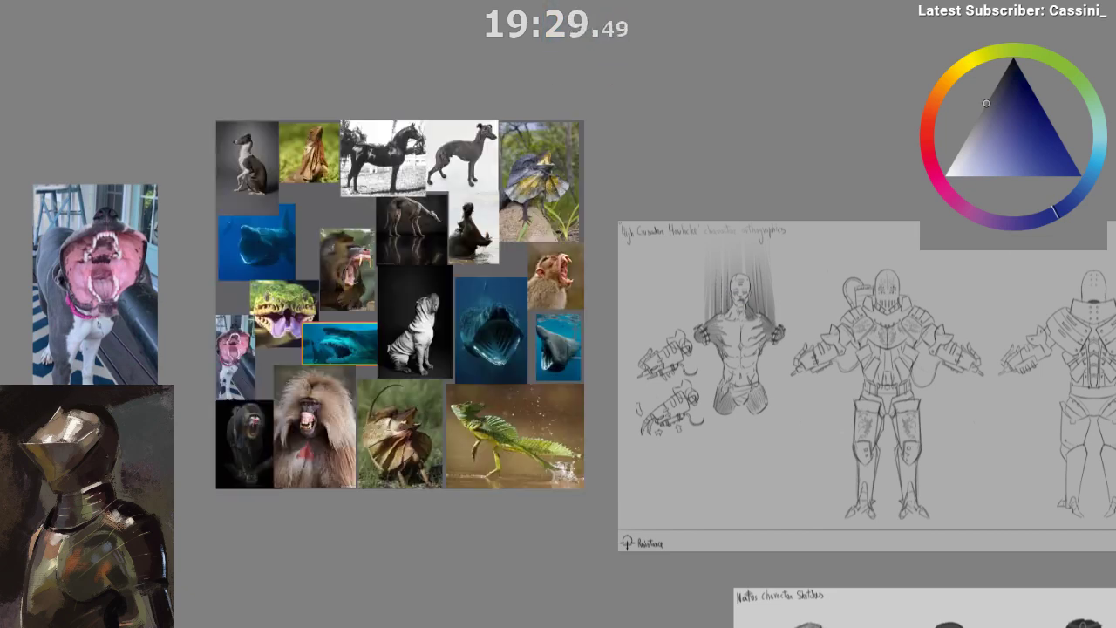
{"action": "left_click_drag", "start_coordinate": [549, 85], "coordinate": [555, 87]}
{"action": "scroll", "coordinate": [521, 114], "scroll_direction": "up", "scroll_amount": 3}
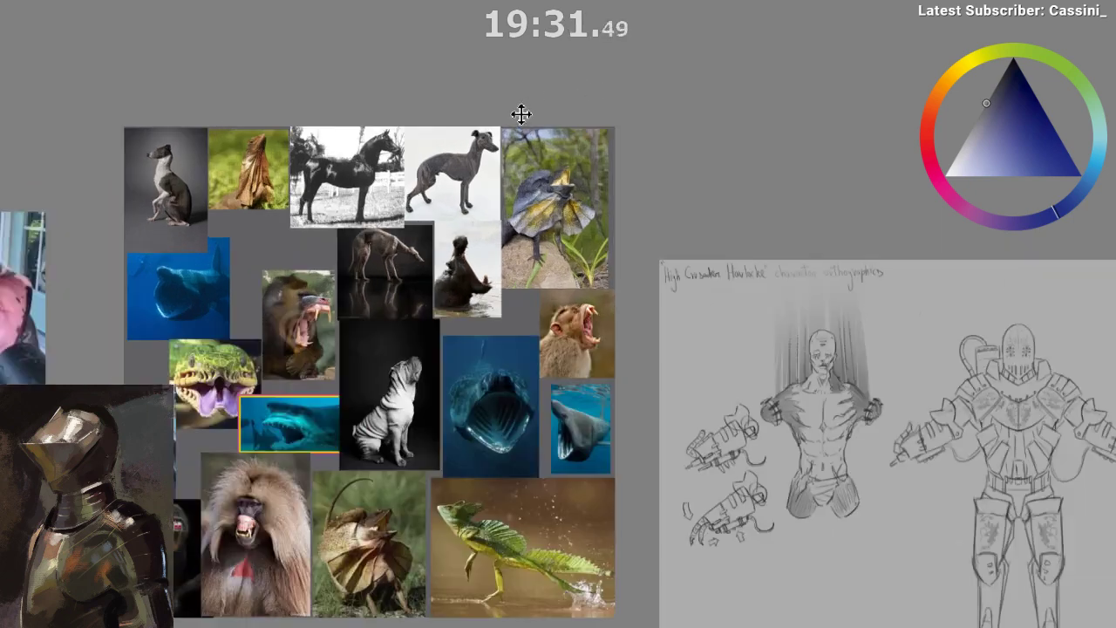
{"action": "left_click_drag", "start_coordinate": [400, 120], "coordinate": [422, 110]}
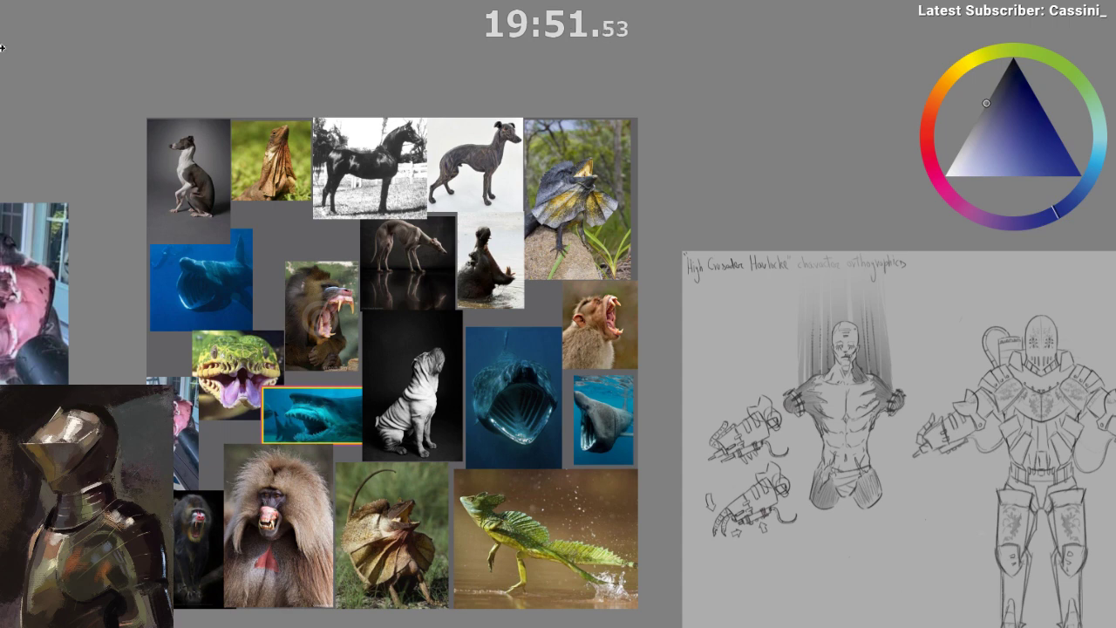
{"action": "key", "text": "ctrl+t"}
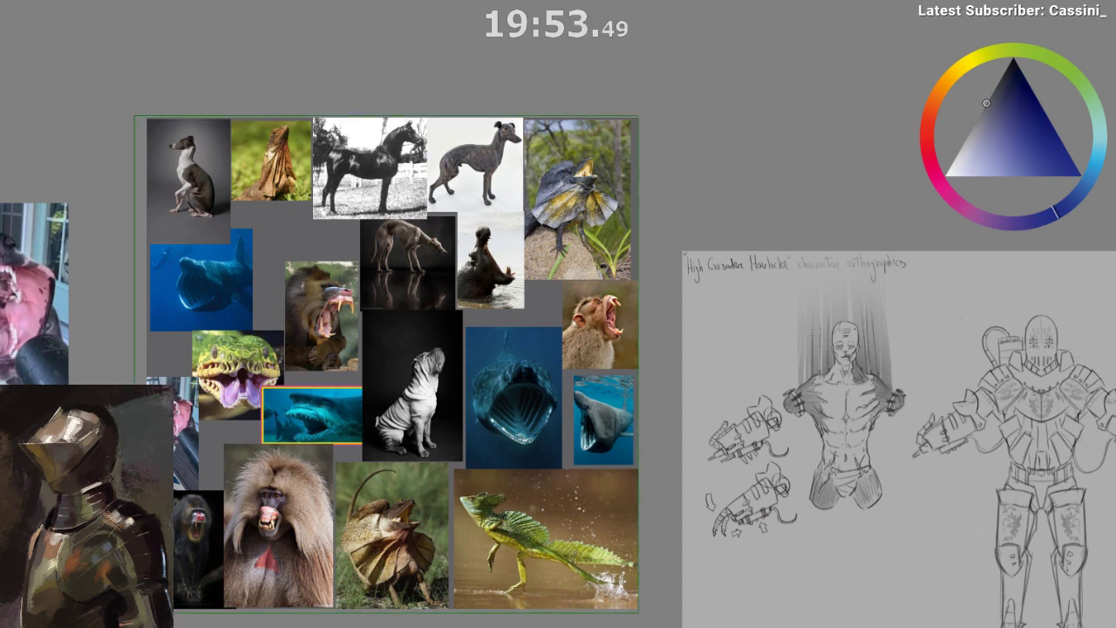
- Switch to the board of portrait studies and examine the pair of greyscale portraits beside their photo references
{"action": "left_click", "coordinate": [475, 1]}
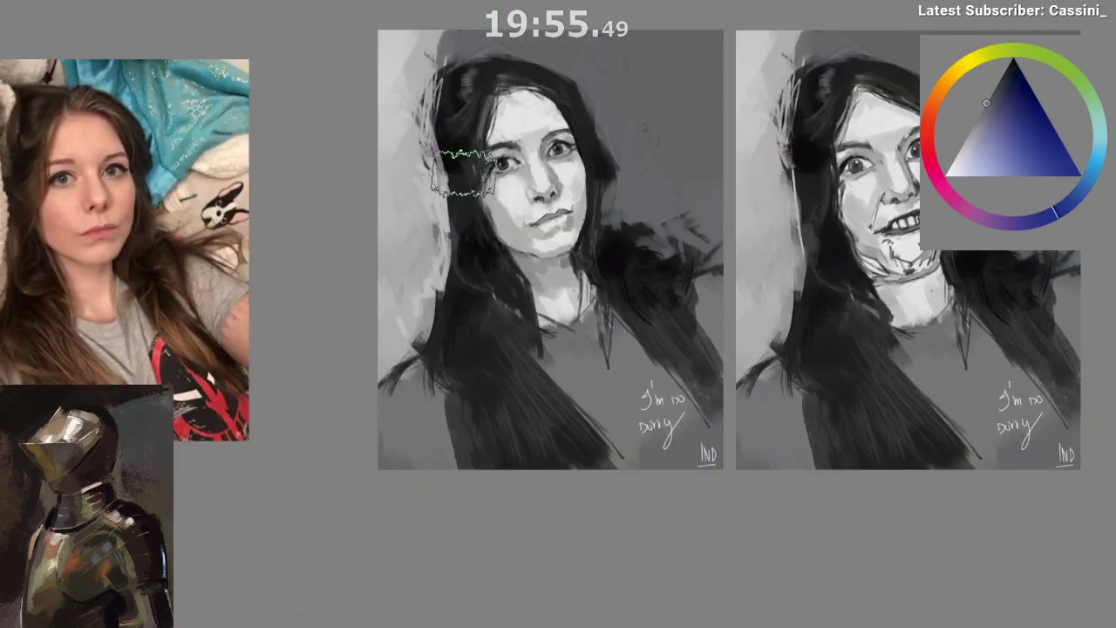
{"action": "scroll", "coordinate": [464, 172], "scroll_direction": "down", "scroll_amount": 2}
{"action": "left_click_drag", "start_coordinate": [239, 138], "coordinate": [156, 142]}
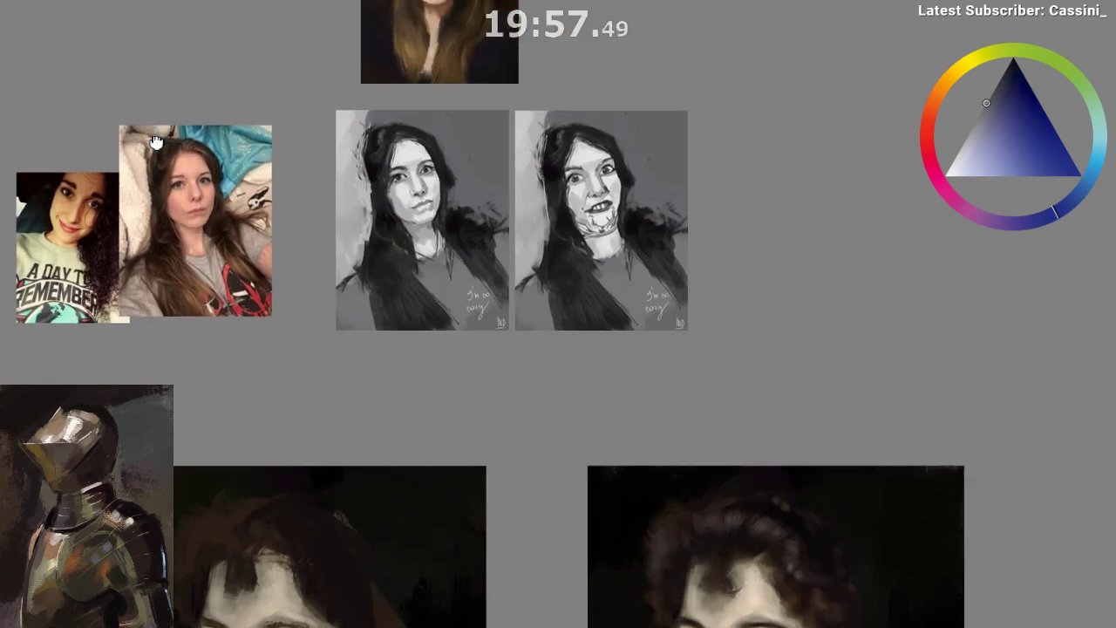
{"action": "scroll", "coordinate": [225, 155], "scroll_direction": "up", "scroll_amount": 2}
{"action": "left_click_drag", "start_coordinate": [294, 158], "coordinate": [50, 165]}
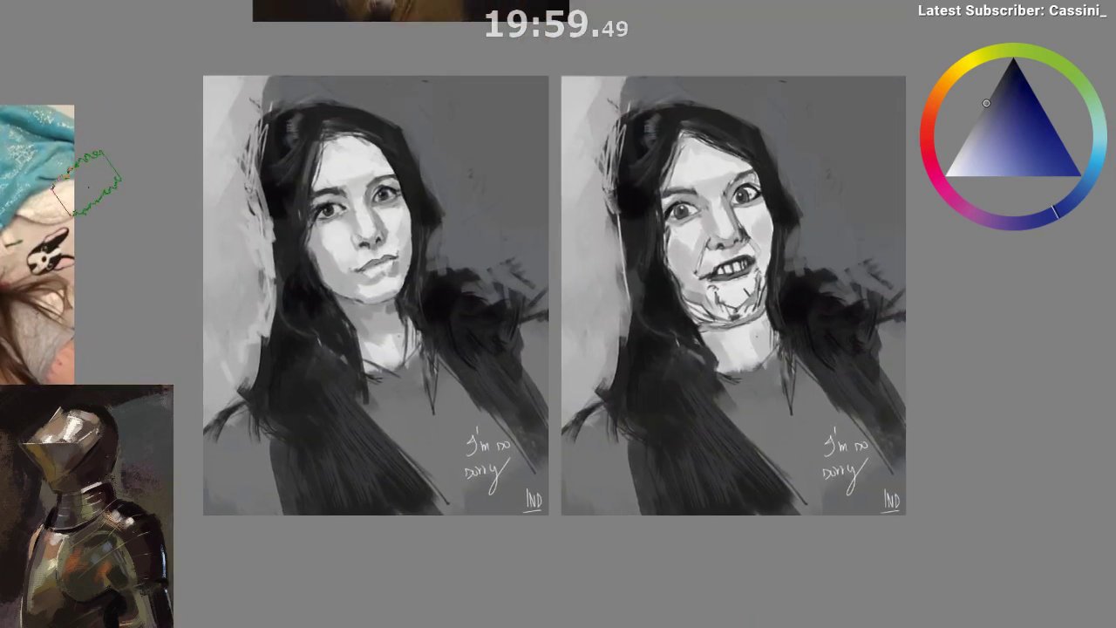
{"action": "scroll", "coordinate": [87, 187], "scroll_direction": "down", "scroll_amount": 1}
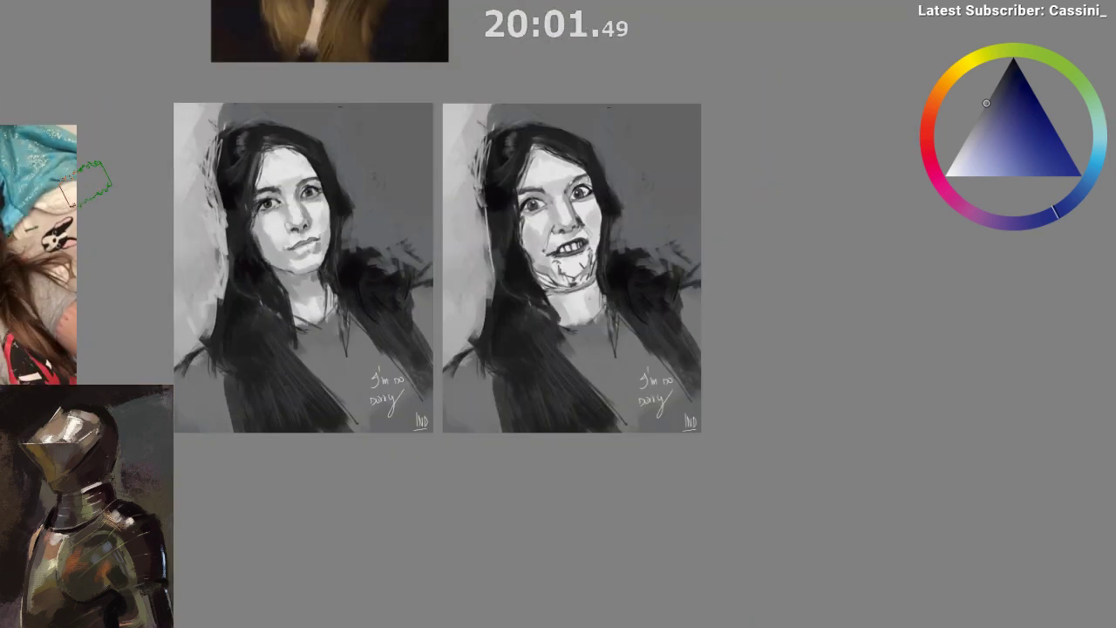
{"action": "scroll", "coordinate": [87, 185], "scroll_direction": "down", "scroll_amount": 3}
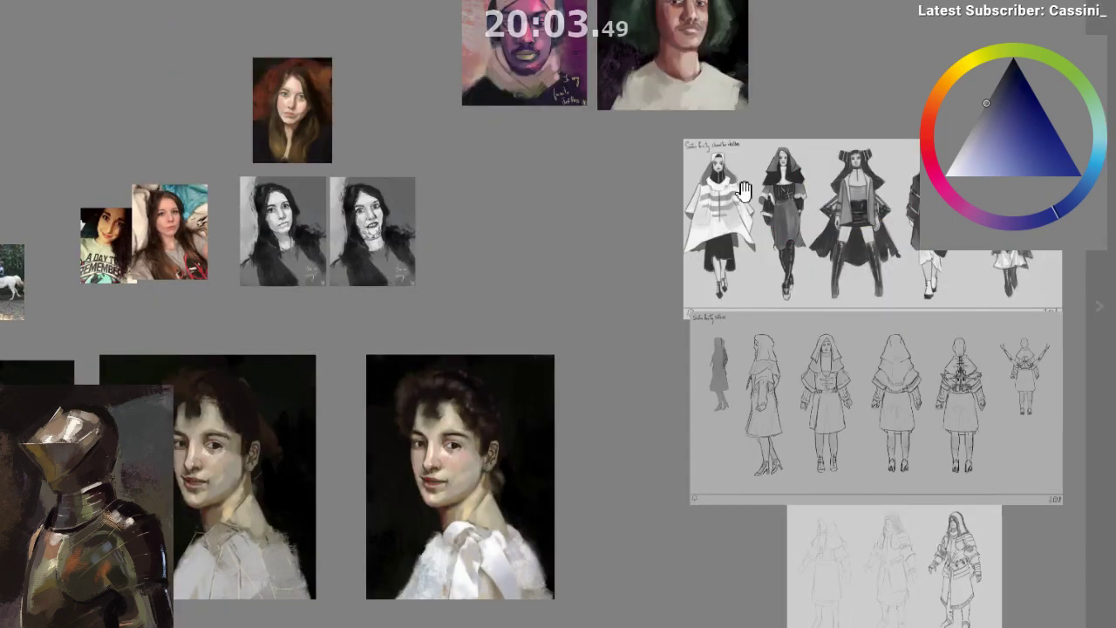
- Examine the hooded costume sheets, the armoured hooded figure sketches and the knight paintings on the board
{"action": "left_click_drag", "start_coordinate": [559, 190], "coordinate": [591, 85]}
{"action": "left_click_drag", "start_coordinate": [648, 163], "coordinate": [797, 111]}
{"action": "left_click_drag", "start_coordinate": [863, 182], "coordinate": [411, 241]}
{"action": "left_click_drag", "start_coordinate": [802, 139], "coordinate": [665, 189]}
{"action": "scroll", "coordinate": [678, 100], "scroll_direction": "up", "scroll_amount": 1}
{"action": "scroll", "coordinate": [678, 101], "scroll_direction": "up", "scroll_amount": 1}
{"action": "scroll", "coordinate": [663, 132], "scroll_direction": "down", "scroll_amount": 1}
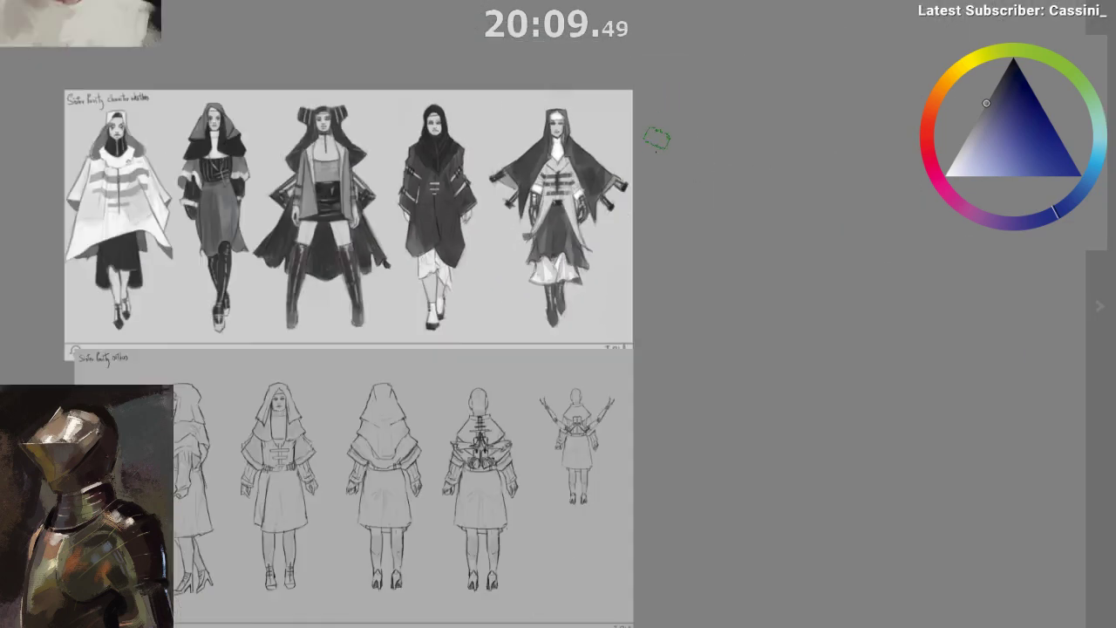
{"action": "left_click_drag", "start_coordinate": [422, 261], "coordinate": [406, 54]}
{"action": "scroll", "coordinate": [410, 225], "scroll_direction": "up", "scroll_amount": 3}
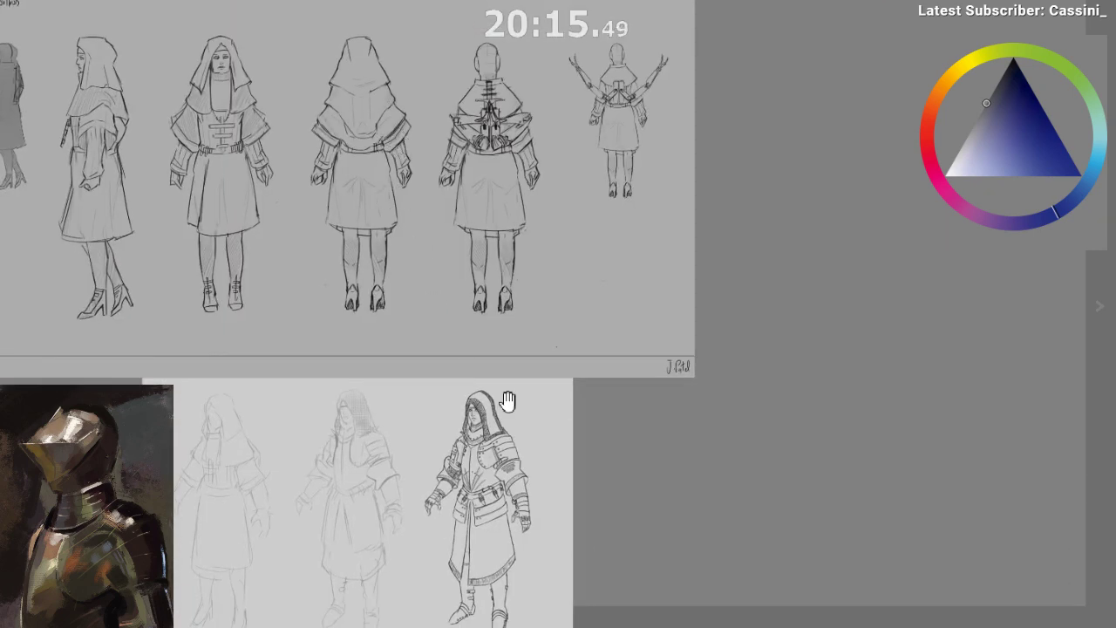
{"action": "left_click", "coordinate": [530, 443], "text": "ctrl"}
{"action": "left_click_drag", "start_coordinate": [529, 439], "coordinate": [490, 211]}
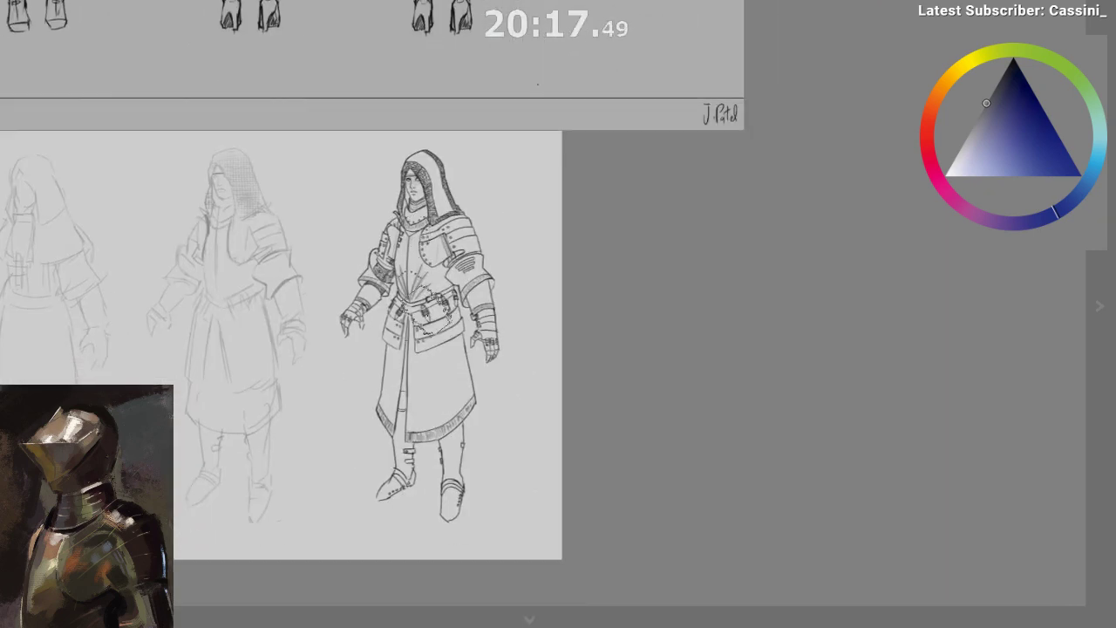
{"action": "mouse_move", "coordinate": [425, 312]}
{"action": "left_mouse_down"}
{"action": "mouse_move", "coordinate": [277, 332]}
{"action": "mouse_move", "coordinate": [543, 208]}
{"action": "left_mouse_up"}
{"action": "left_click_drag", "start_coordinate": [518, 275], "coordinate": [607, 233]}
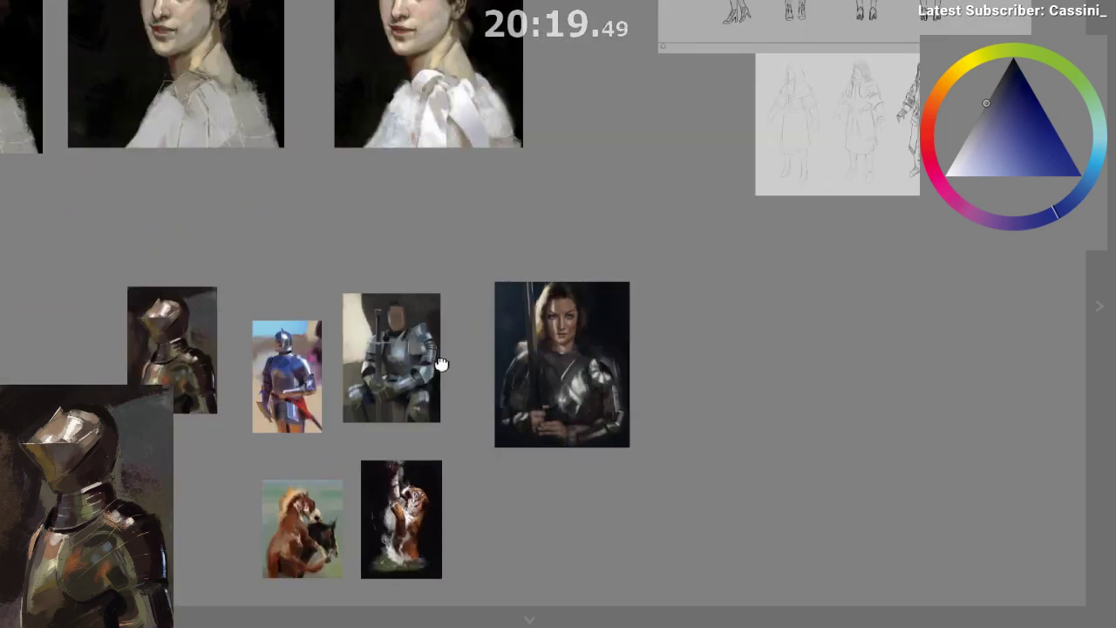
- Examine the knight paintings and the horse and tiger studies on the board up close
{"action": "scroll", "coordinate": [424, 356], "scroll_direction": "up", "scroll_amount": 3}
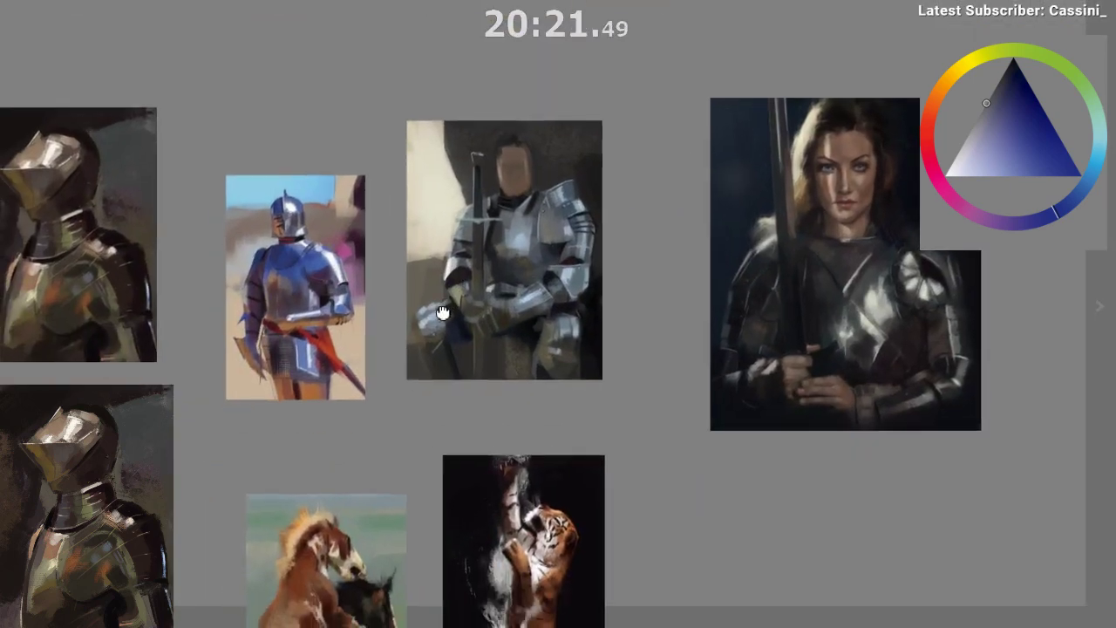
{"action": "scroll", "coordinate": [264, 478], "scroll_direction": "down", "scroll_amount": 2}
{"action": "left_click_drag", "start_coordinate": [264, 478], "coordinate": [265, 304]}
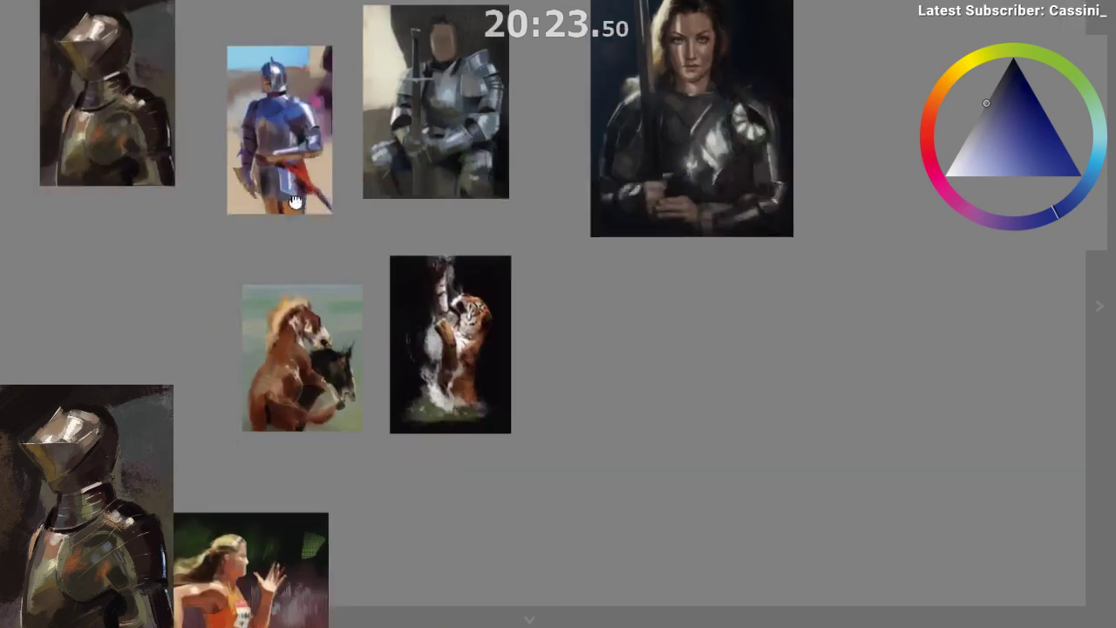
{"action": "scroll", "coordinate": [260, 401], "scroll_direction": "up", "scroll_amount": 3}
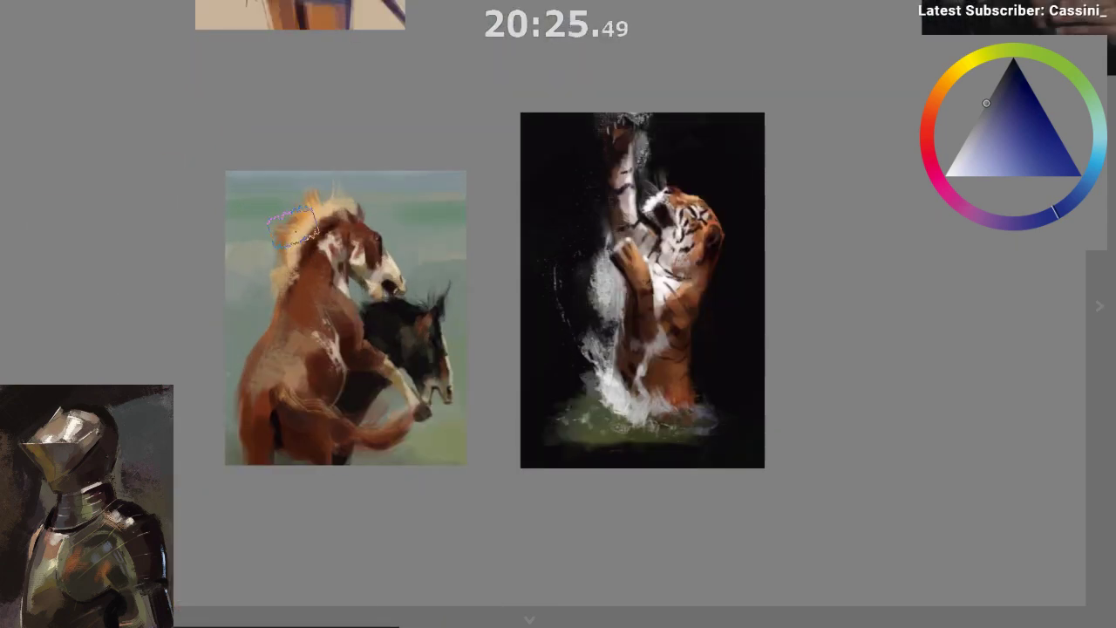
{"action": "scroll", "coordinate": [290, 231], "scroll_direction": "down", "scroll_amount": 3}
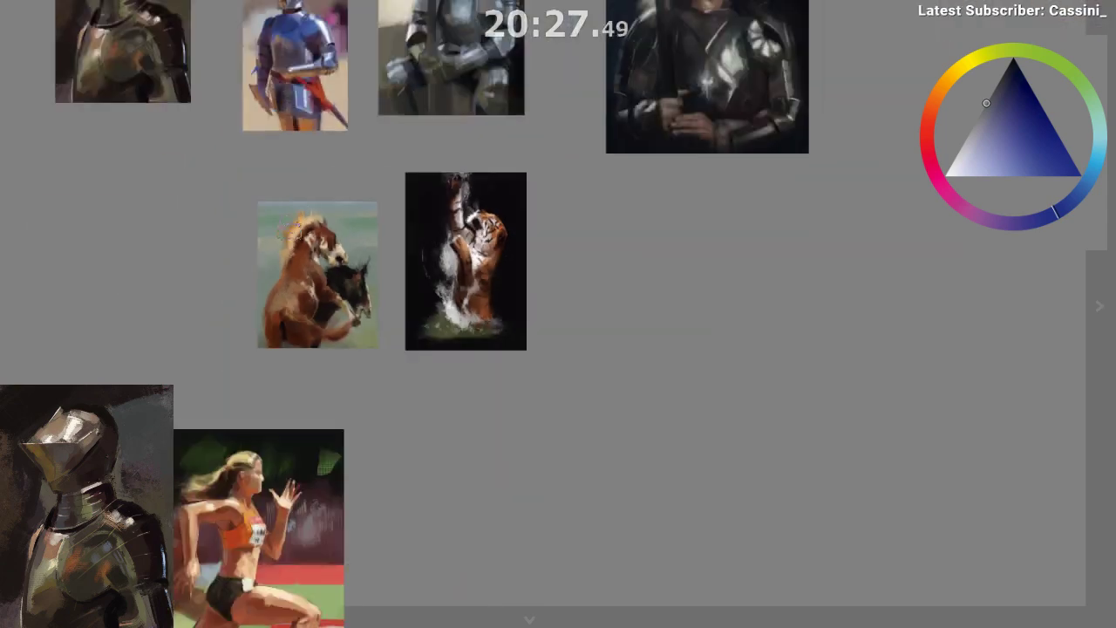
{"action": "left_click_drag", "start_coordinate": [353, 96], "coordinate": [310, 222]}
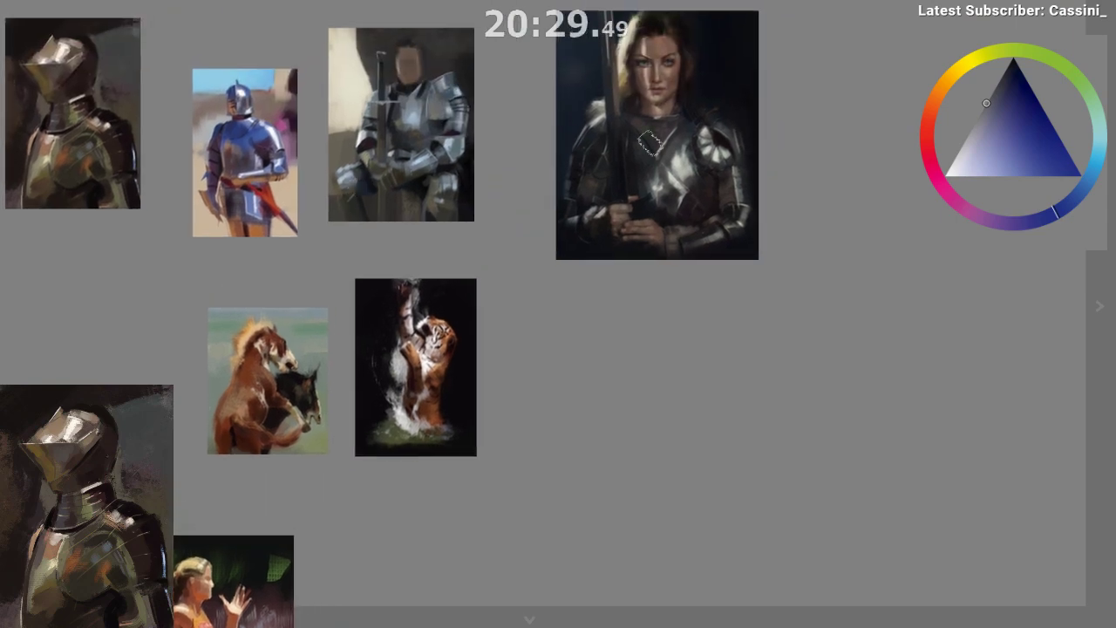
- Examine the greyscale wolf and lion studies, the landscape paintings, the sprinter and the reclining figure
{"action": "mouse_move", "coordinate": [117, 526]}
{"action": "left_mouse_down"}
{"action": "mouse_move", "coordinate": [344, 301]}
{"action": "mouse_move", "coordinate": [383, 173]}
{"action": "mouse_move", "coordinate": [607, 2]}
{"action": "mouse_move", "coordinate": [704, 2]}
{"action": "left_mouse_up"}
{"action": "left_click_drag", "start_coordinate": [720, 192], "coordinate": [870, 261]}
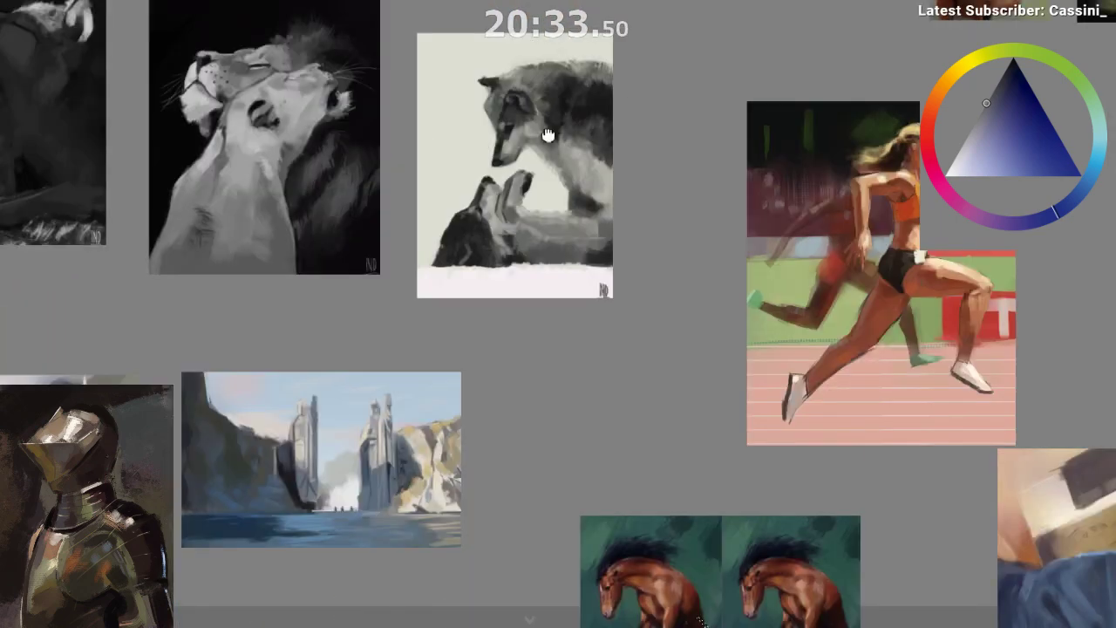
{"action": "mouse_move", "coordinate": [523, 123]}
{"action": "left_mouse_down"}
{"action": "mouse_move", "coordinate": [644, 194]}
{"action": "mouse_move", "coordinate": [646, 208]}
{"action": "left_mouse_up"}
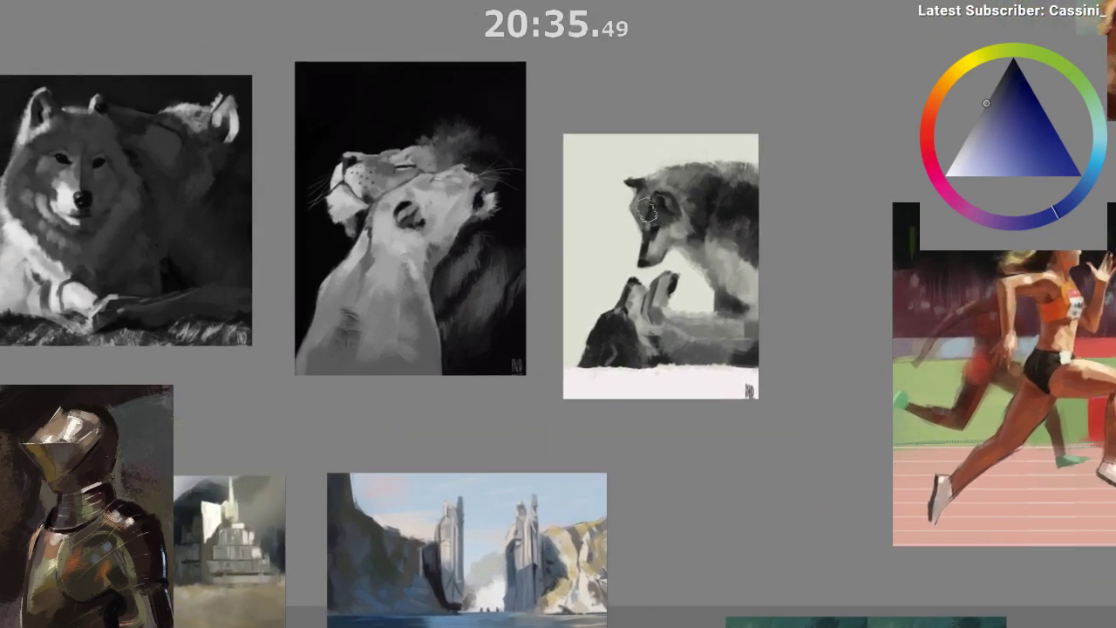
{"action": "scroll", "coordinate": [382, 283], "scroll_direction": "down", "scroll_amount": 2}
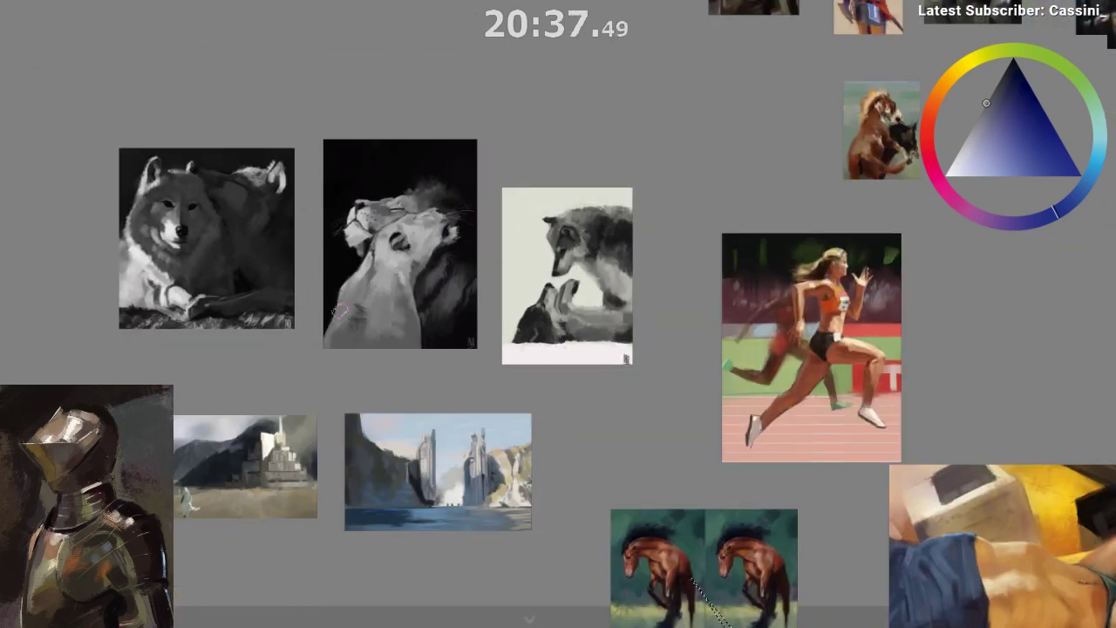
{"action": "left_click_drag", "start_coordinate": [444, 386], "coordinate": [404, 254]}
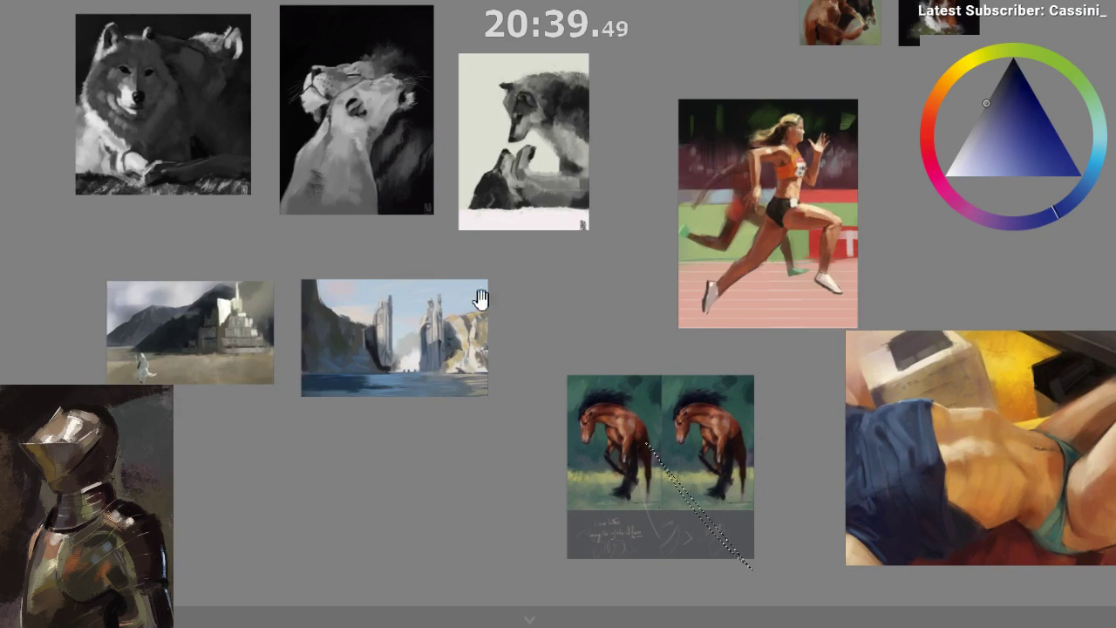
{"action": "left_click_drag", "start_coordinate": [471, 271], "coordinate": [352, 213]}
{"action": "left_click_drag", "start_coordinate": [641, 264], "coordinate": [202, 253]}
{"action": "left_click_drag", "start_coordinate": [480, 196], "coordinate": [546, 274]}
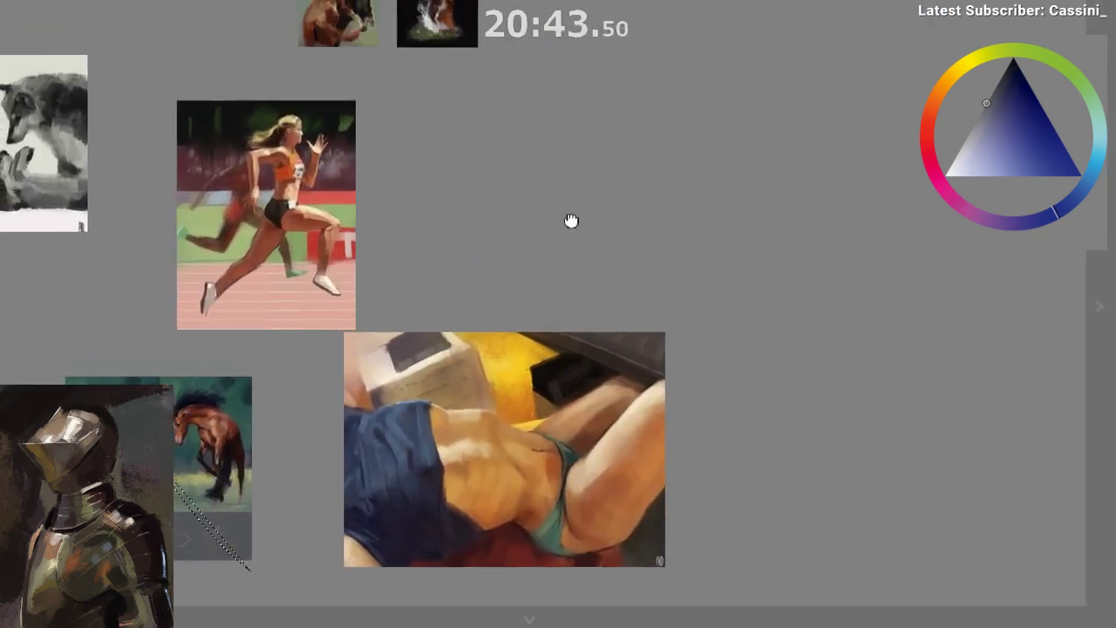
- Compare the three stages of the white-bloused woman's portrait and look over the studies above them
{"action": "left_click_drag", "start_coordinate": [440, 130], "coordinate": [576, 259]}
{"action": "left_click_drag", "start_coordinate": [477, 55], "coordinate": [539, 280]}
{"action": "left_click_drag", "start_coordinate": [502, 125], "coordinate": [489, 312]}
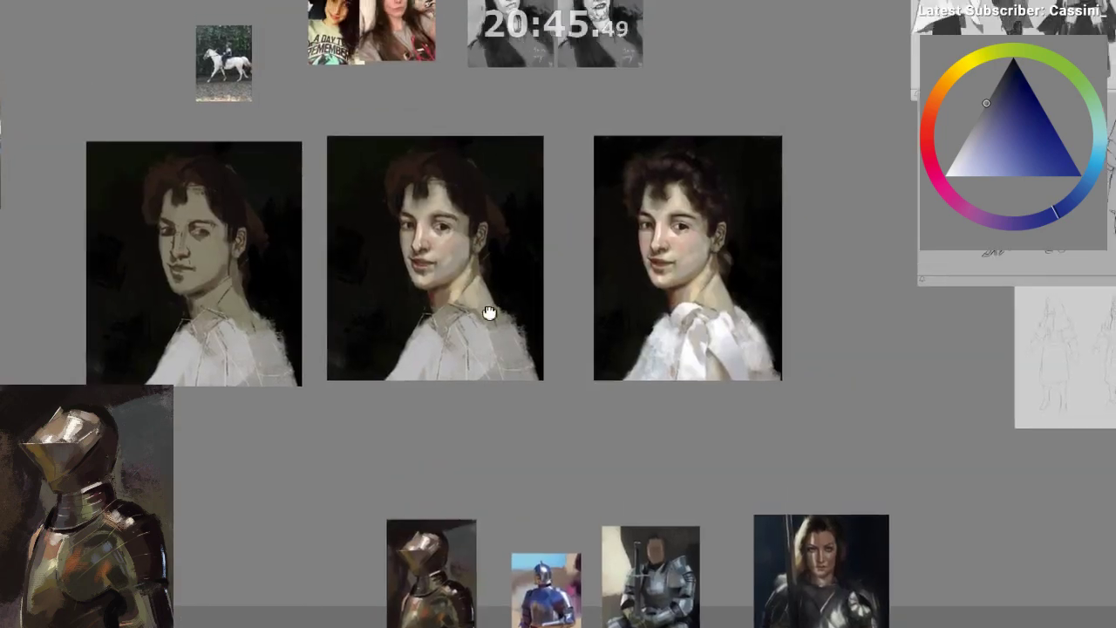
{"action": "left_click_drag", "start_coordinate": [532, 196], "coordinate": [488, 309]}
{"action": "scroll", "coordinate": [489, 308], "scroll_direction": "up", "scroll_amount": 2}
{"action": "scroll", "coordinate": [489, 307], "scroll_direction": "down", "scroll_amount": 1}
{"action": "left_click_drag", "start_coordinate": [539, 254], "coordinate": [596, 192]}
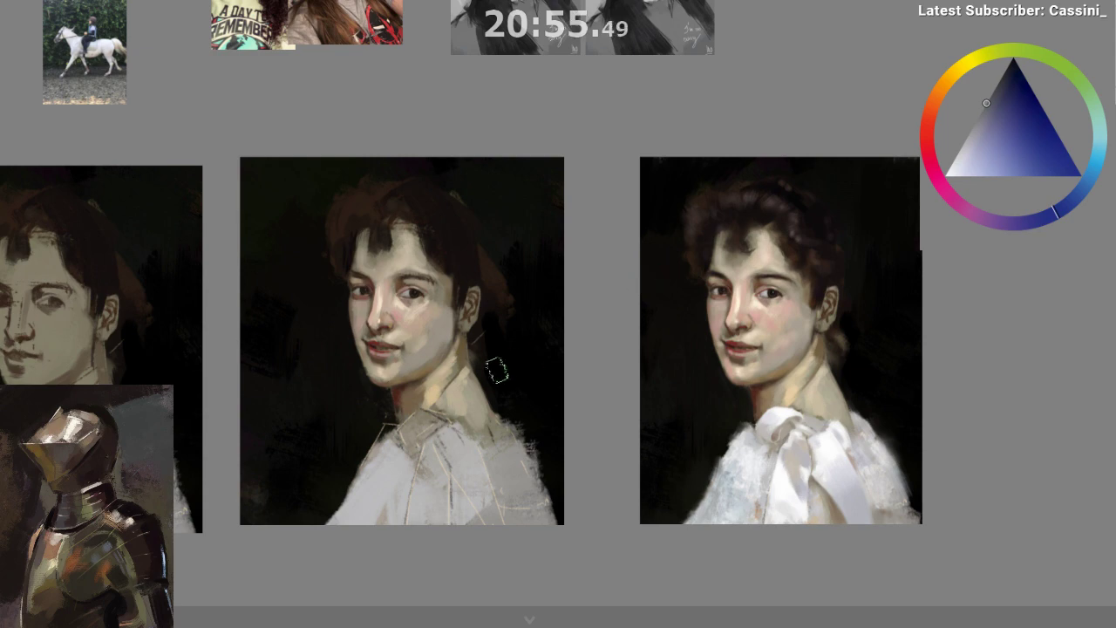
{"action": "left_click_drag", "start_coordinate": [523, 393], "coordinate": [746, 392]}
{"action": "mouse_move", "coordinate": [486, 617]}
{"action": "left_mouse_down"}
{"action": "mouse_move", "coordinate": [464, 618]}
{"action": "mouse_move", "coordinate": [490, 604]}
{"action": "left_mouse_up"}
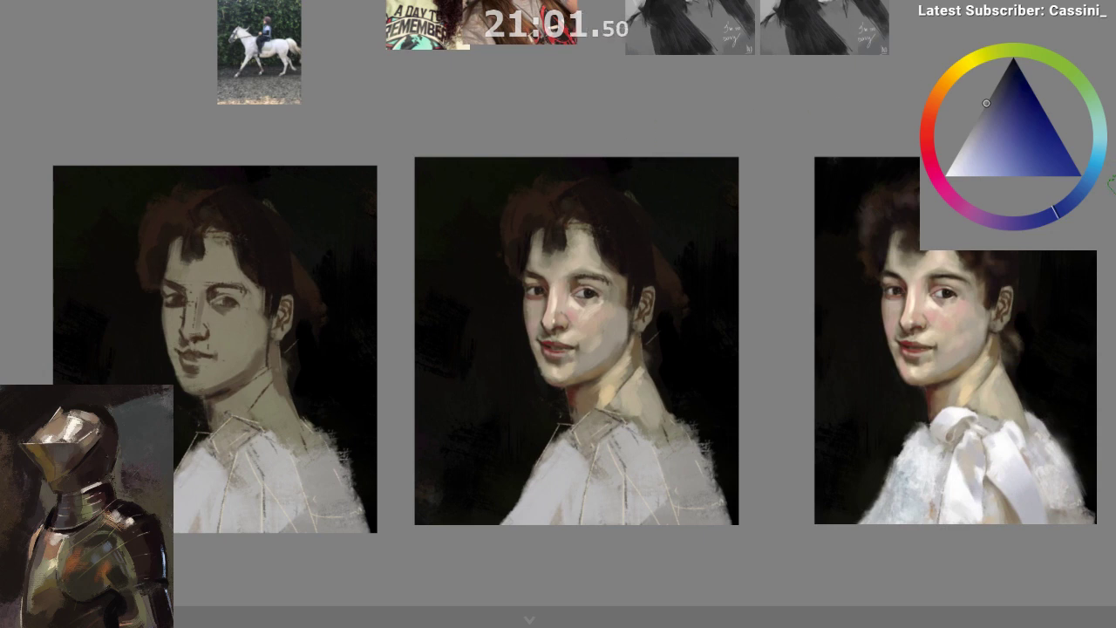
{"action": "left_click_drag", "start_coordinate": [1113, 184], "coordinate": [1113, 161]}
{"action": "scroll", "coordinate": [923, 181], "scroll_direction": "up", "scroll_amount": 5}
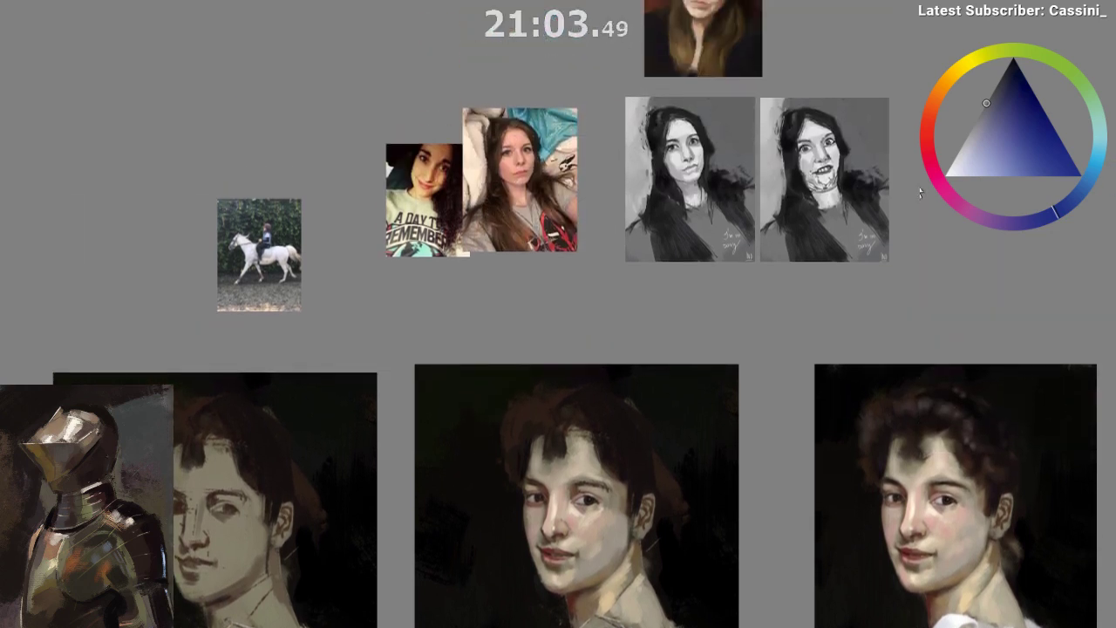
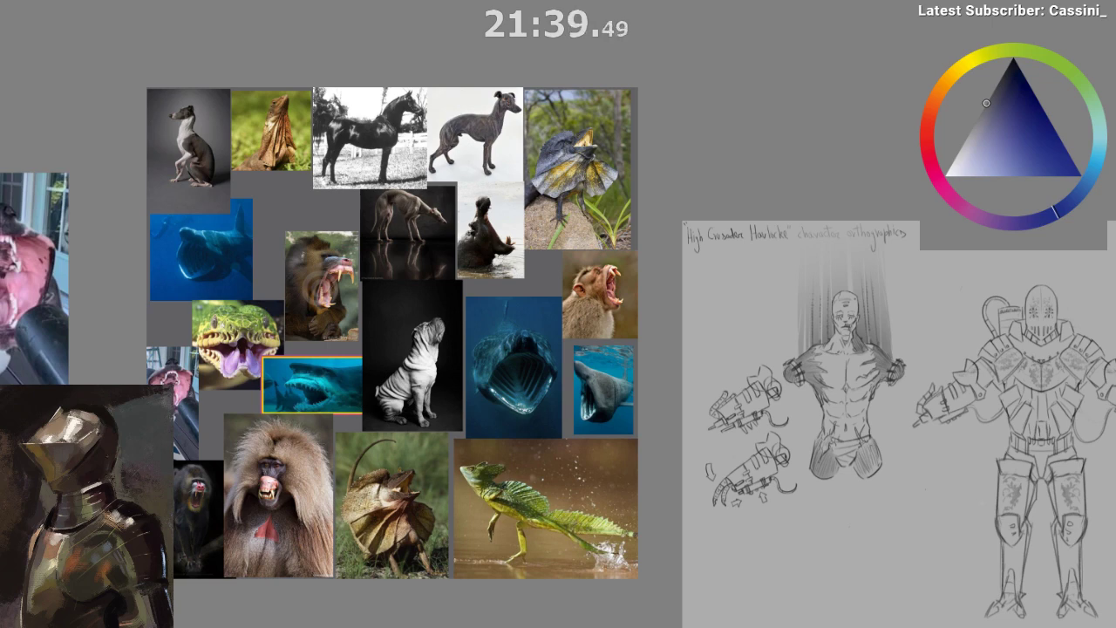
- Return to the compact animal sheet and paste the individual animal photos as a pile below it
{"action": "left_click_drag", "start_coordinate": [87, 142], "coordinate": [253, 223]}
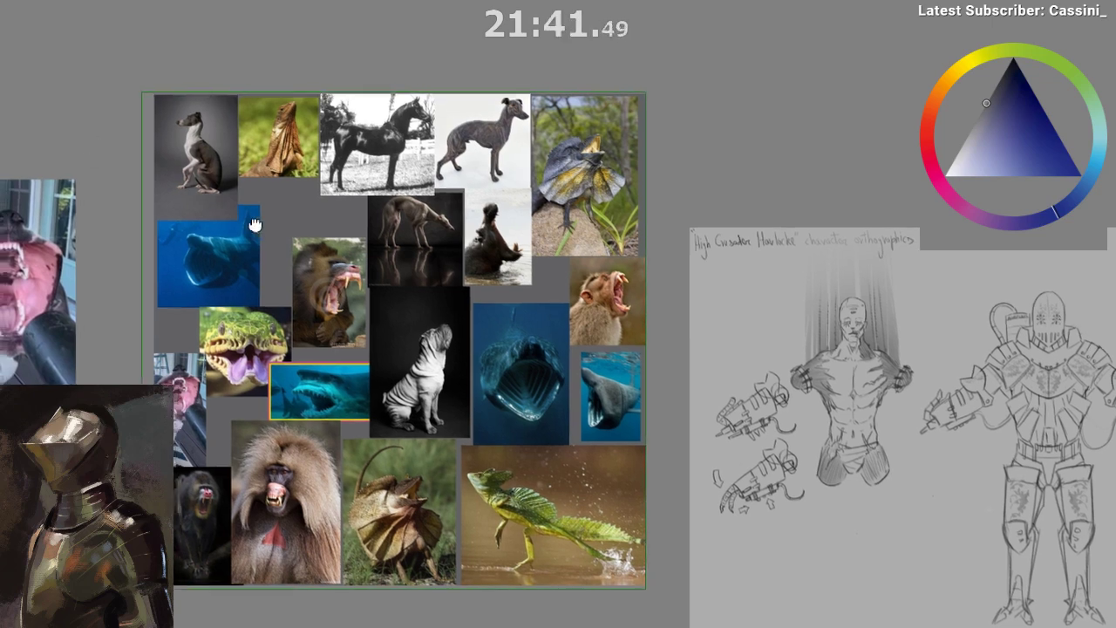
{"action": "scroll", "coordinate": [230, 234], "scroll_direction": "down", "scroll_amount": 2}
{"action": "left_click_drag", "start_coordinate": [150, 295], "coordinate": [167, 187]}
{"action": "scroll", "coordinate": [166, 186], "scroll_direction": "down", "scroll_amount": 3}
{"action": "left_click_drag", "start_coordinate": [157, 337], "coordinate": [181, 205]}
{"action": "scroll", "coordinate": [238, 466], "scroll_direction": "down", "scroll_amount": 7}
{"action": "left_click_drag", "start_coordinate": [403, 475], "coordinate": [401, 286]}
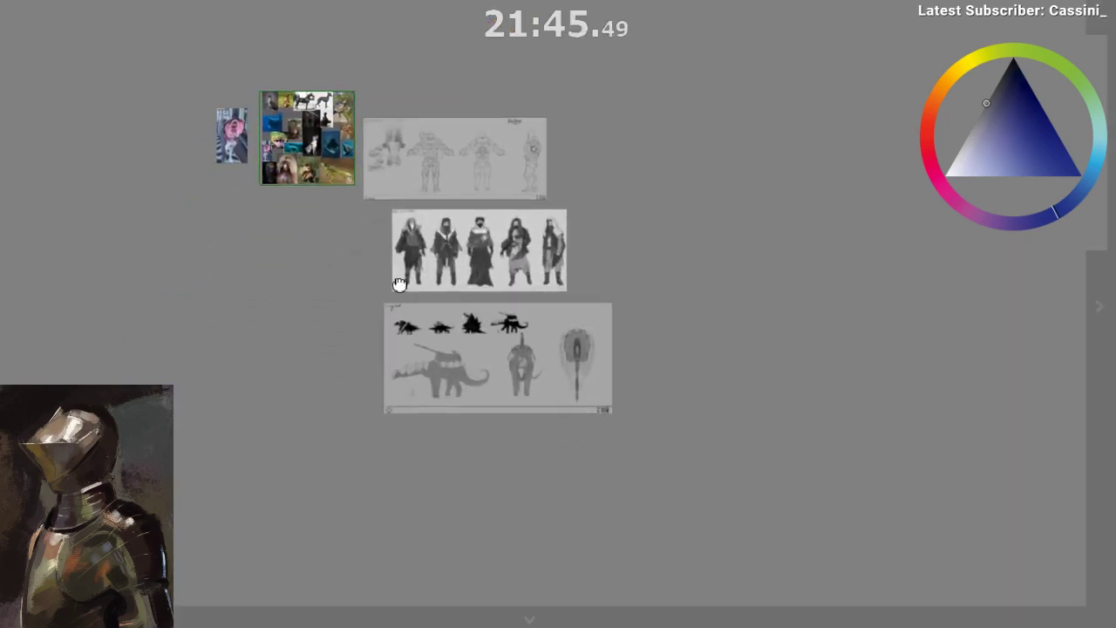
{"action": "left_click_drag", "start_coordinate": [311, 147], "coordinate": [381, 228]}
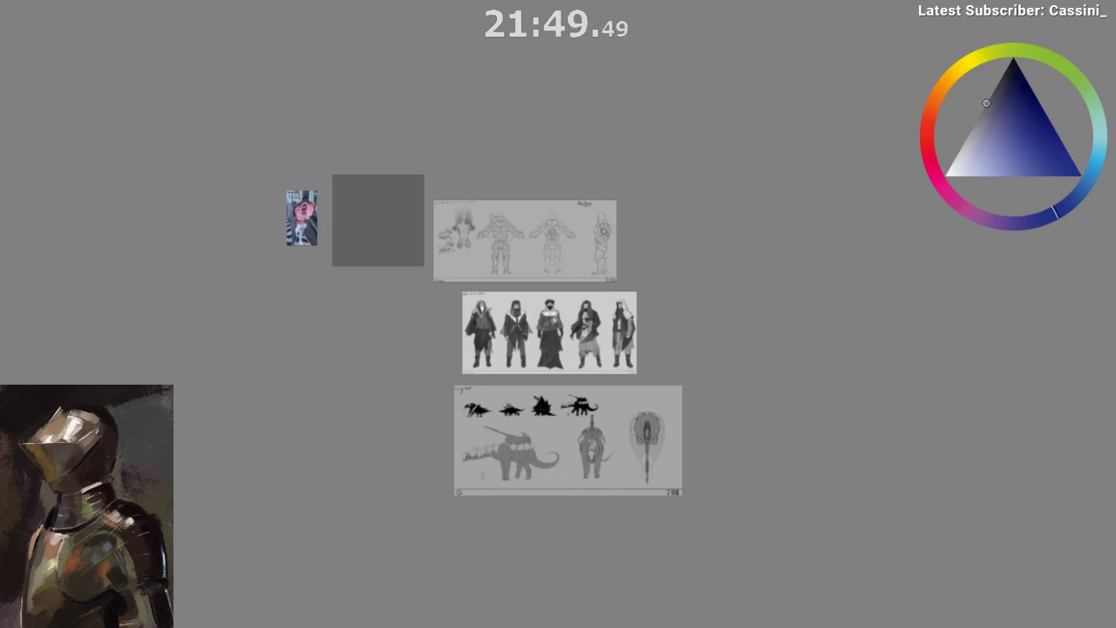
{"action": "left_click_drag", "start_coordinate": [523, 506], "coordinate": [518, 415]}
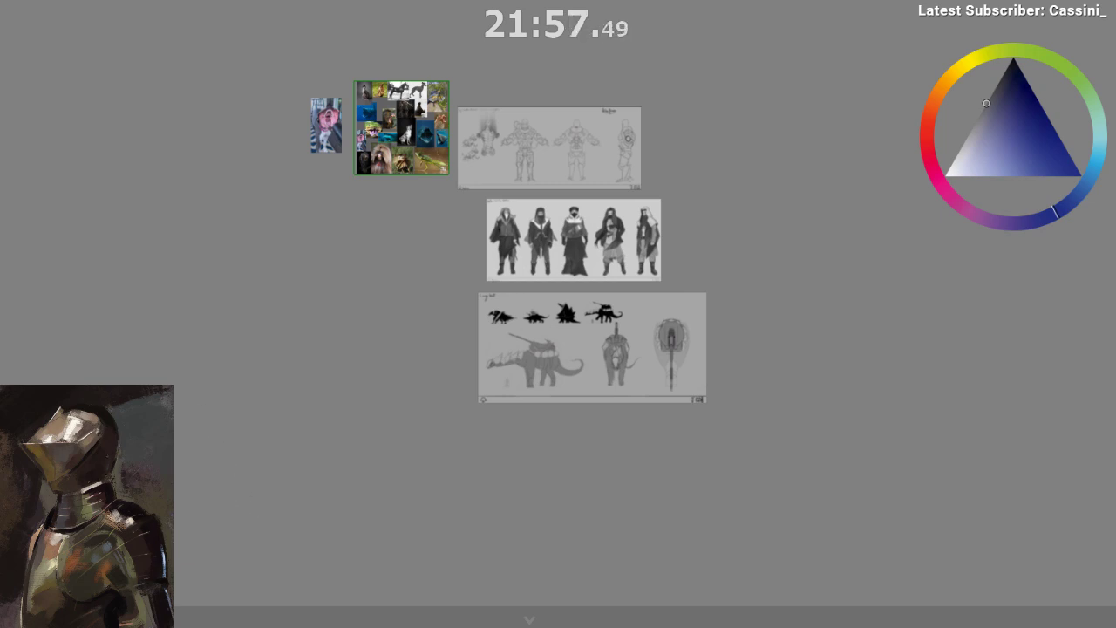
{"action": "key", "text": "ctrl+v"}
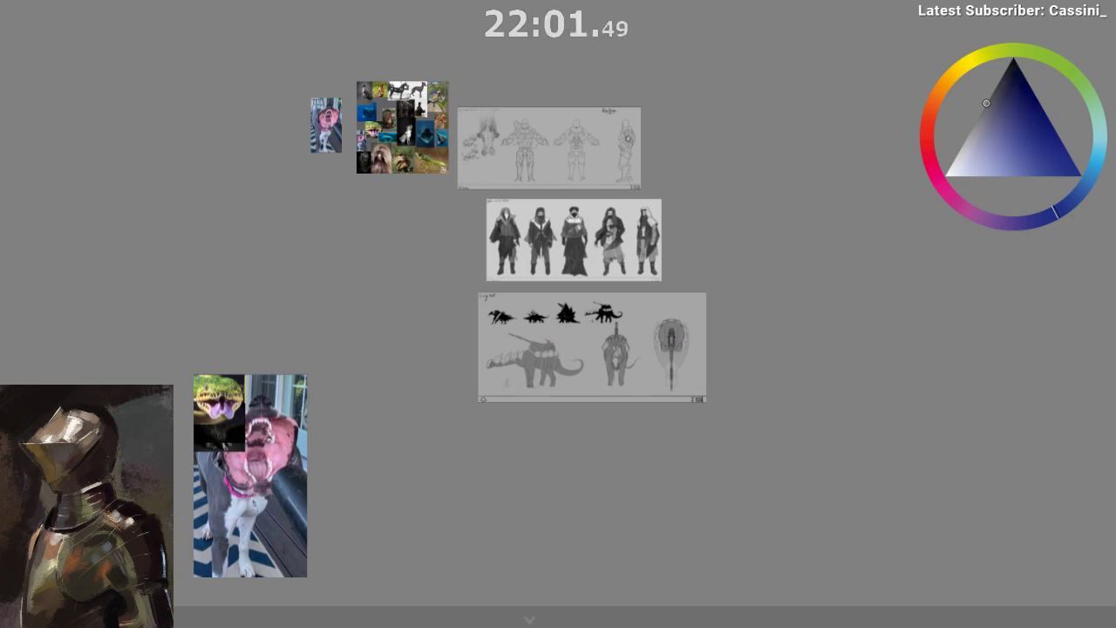
- Spread the large open-mouthed dog, dark mandrill and long-haired gelada photos out of the pasted pile
{"action": "left_click_drag", "start_coordinate": [261, 437], "coordinate": [234, 196]}
{"action": "left_click_drag", "start_coordinate": [283, 389], "coordinate": [120, 154]}
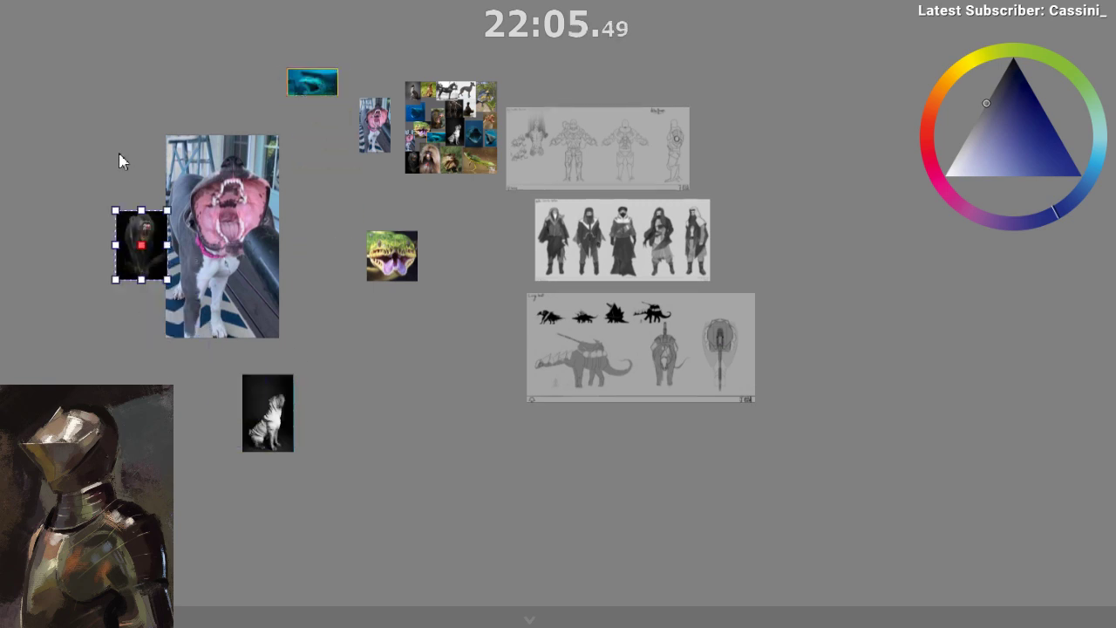
{"action": "left_click_drag", "start_coordinate": [135, 240], "coordinate": [146, 60]}
{"action": "left_click_drag", "start_coordinate": [267, 410], "coordinate": [366, 347]}
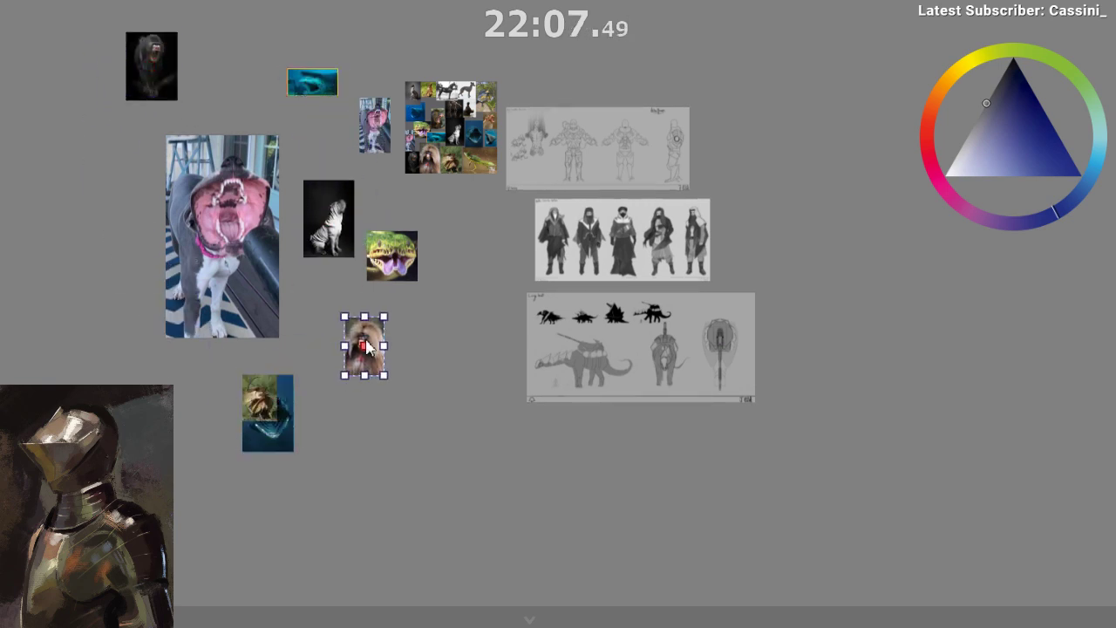
- Spread the frilled lizard, basking shark, open-mouthed macaque, black horse and sitting greyhound photos out of the pile
{"action": "left_click_drag", "start_coordinate": [257, 407], "coordinate": [419, 398]}
{"action": "left_click_drag", "start_coordinate": [275, 427], "coordinate": [238, 59]}
{"action": "left_click_drag", "start_coordinate": [245, 414], "coordinate": [473, 328]}
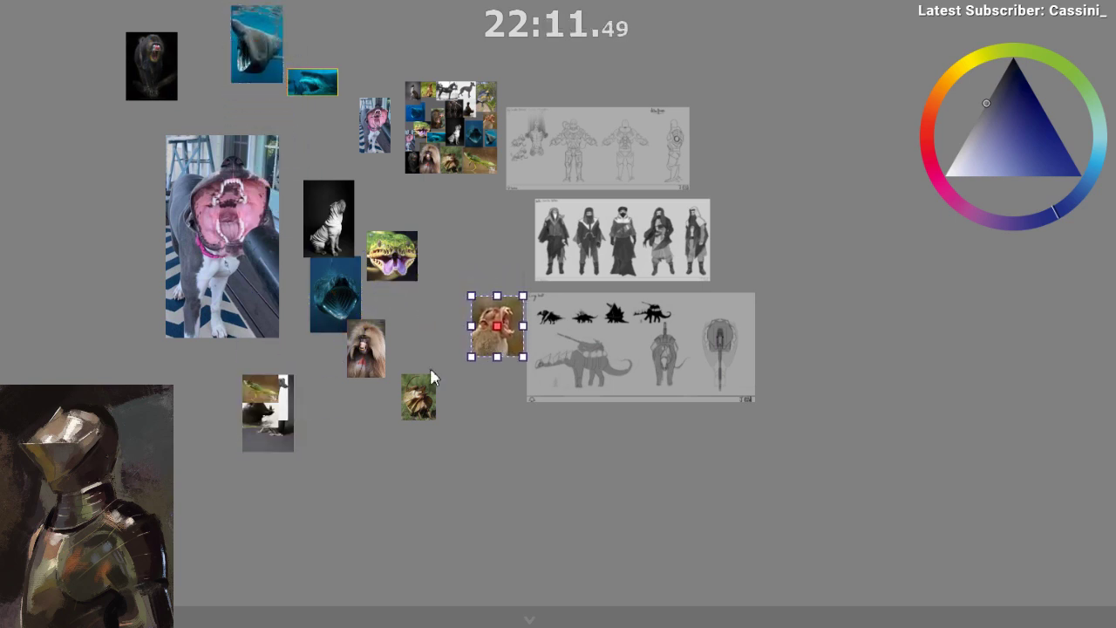
{"action": "left_click_drag", "start_coordinate": [262, 389], "coordinate": [706, 74]}
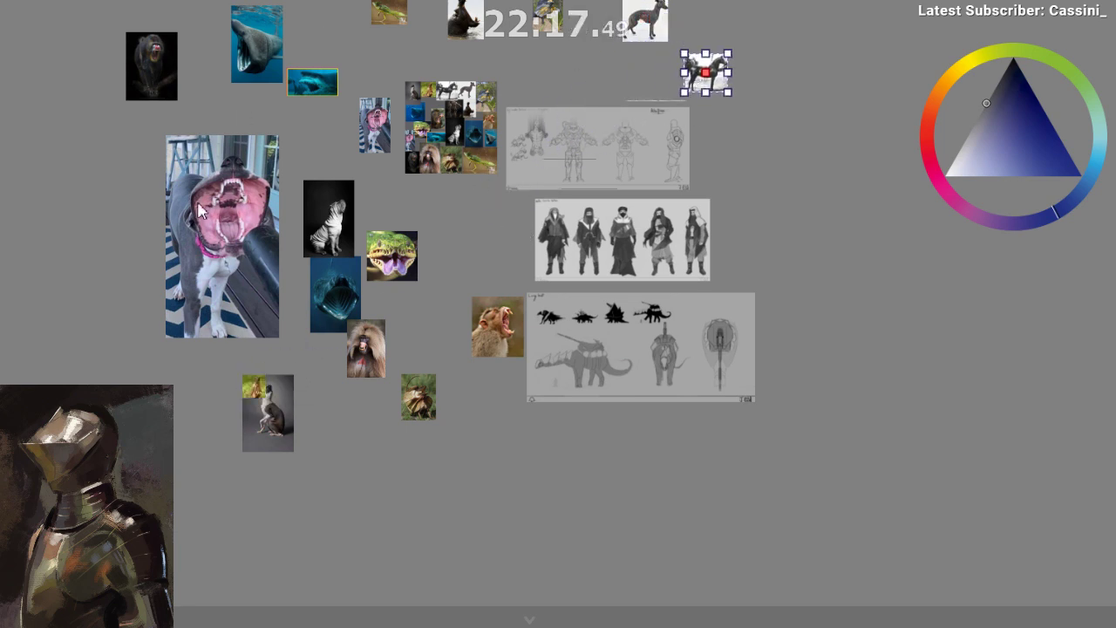
{"action": "left_click_drag", "start_coordinate": [266, 426], "coordinate": [478, 251]}
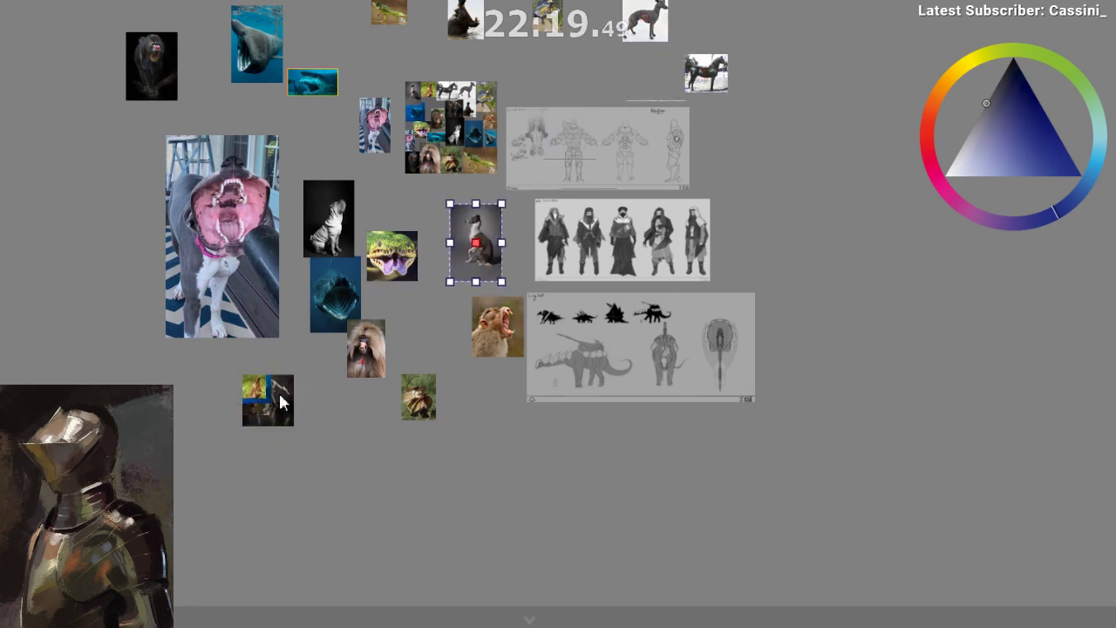
{"action": "left_click_drag", "start_coordinate": [265, 401], "coordinate": [349, 385]}
- Shrink the large open-mouthed dog photo, pull it aside and delete it
{"action": "scroll", "coordinate": [360, 390], "scroll_direction": "up", "scroll_amount": 2}
{"action": "scroll", "coordinate": [358, 384], "scroll_direction": "up", "scroll_amount": 1}
{"action": "left_click_drag", "start_coordinate": [397, 197], "coordinate": [369, 414]}
{"action": "scroll", "coordinate": [370, 406], "scroll_direction": "down", "scroll_amount": 1}
{"action": "scroll", "coordinate": [387, 204], "scroll_direction": "down", "scroll_amount": 2}
{"action": "left_click", "coordinate": [272, 210]}
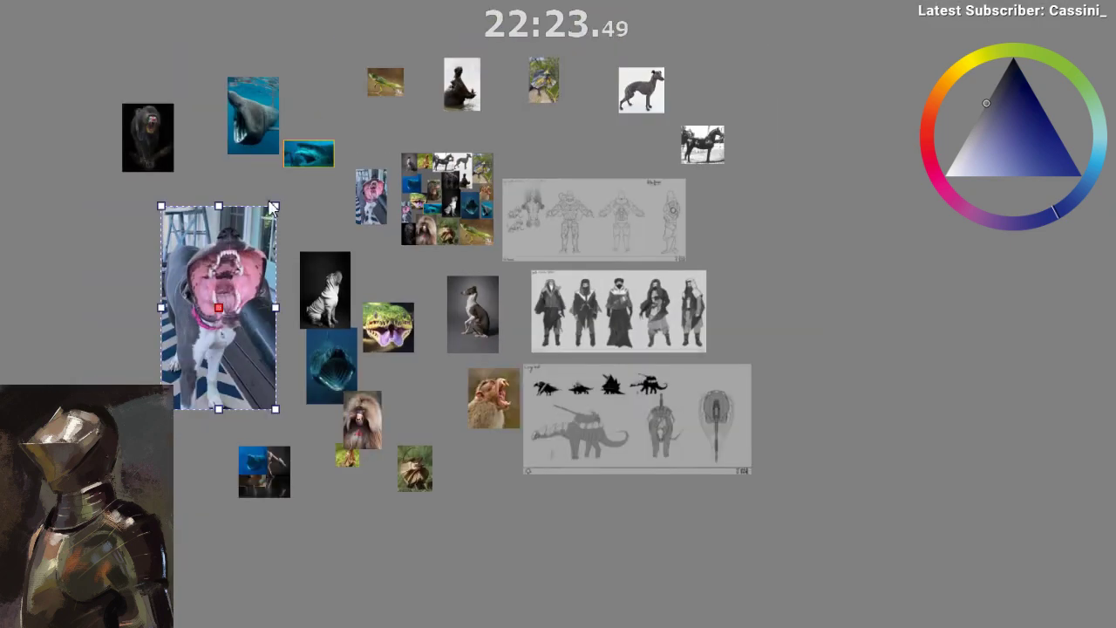
{"action": "left_click_drag", "start_coordinate": [277, 206], "coordinate": [205, 328]}
{"action": "left_click_drag", "start_coordinate": [174, 380], "coordinate": [73, 352]}
{"action": "key", "text": "Delete"}
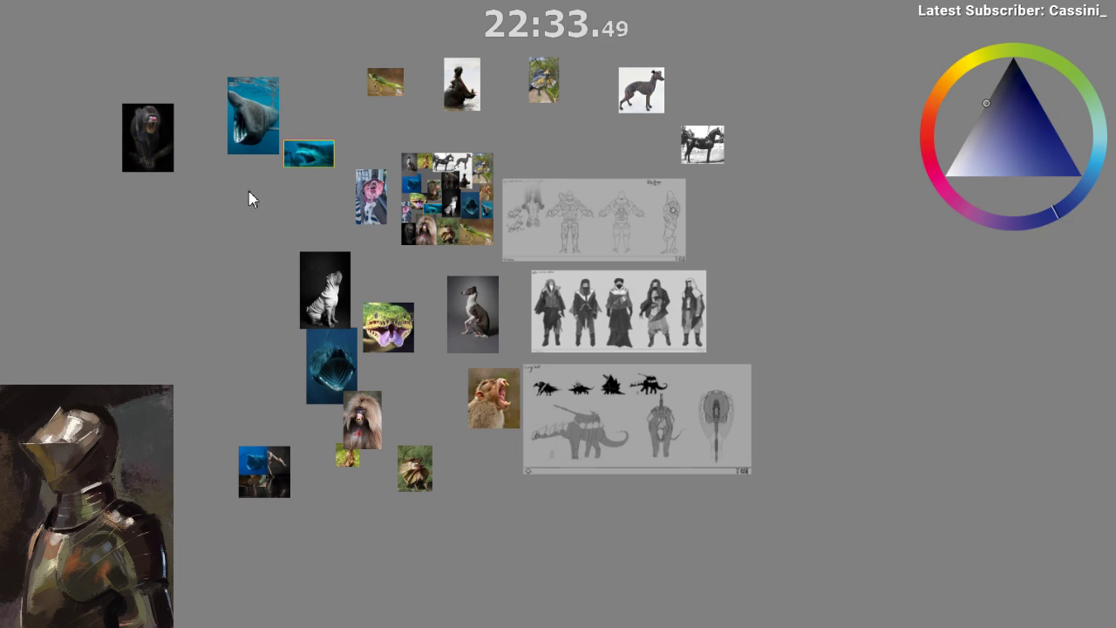
- Select the armoured character, hooded costume and beast concept sheets together and delete them
{"action": "left_click_drag", "start_coordinate": [796, 193], "coordinate": [524, 476]}
{"action": "left_click", "coordinate": [569, 529]}
{"action": "left_click", "coordinate": [582, 419]}
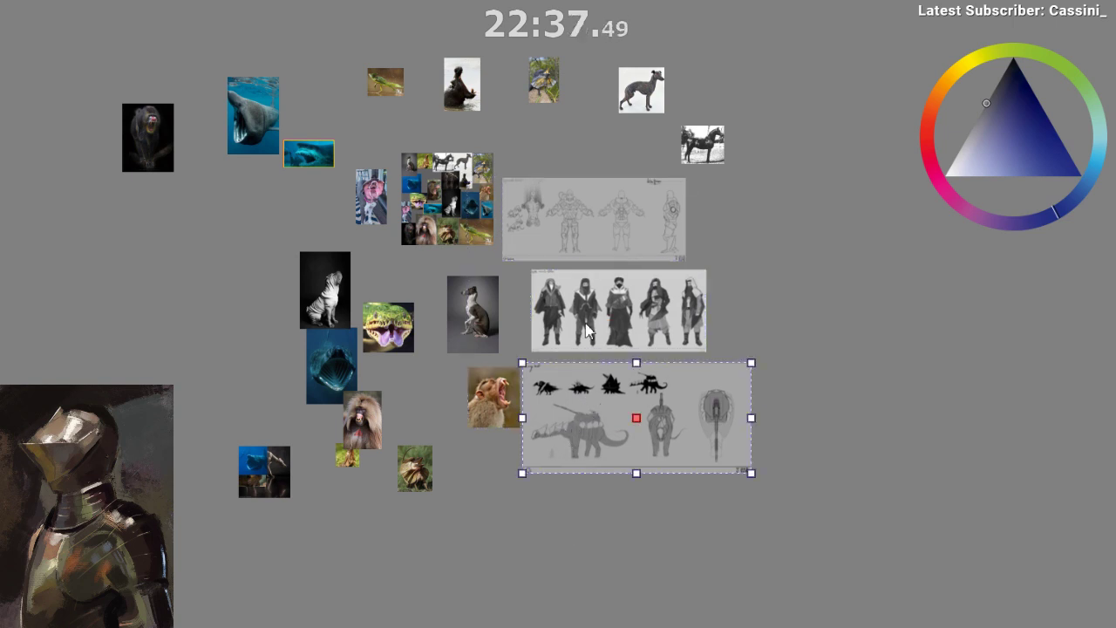
{"action": "left_click", "coordinate": [570, 226]}
{"action": "left_click", "coordinate": [576, 402], "text": "shift"}
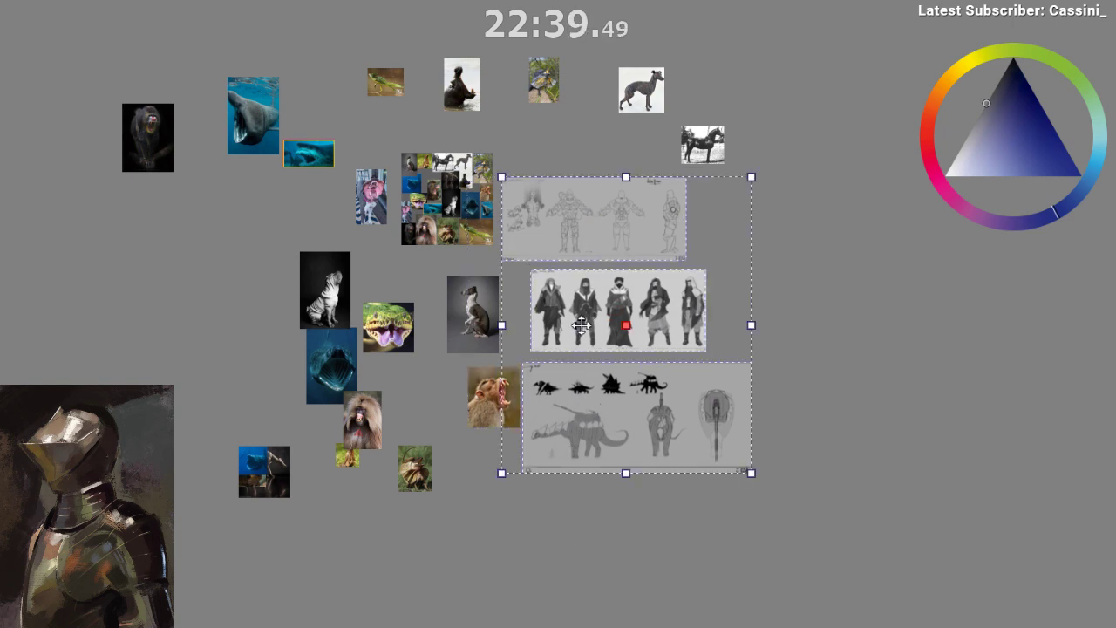
{"action": "key", "text": "Delete"}
- Resize the green basilisk photo slightly larger and place it above the small open-mouthed dog photo, near the compact sheet
{"action": "scroll", "coordinate": [567, 266], "scroll_direction": "up", "scroll_amount": 2}
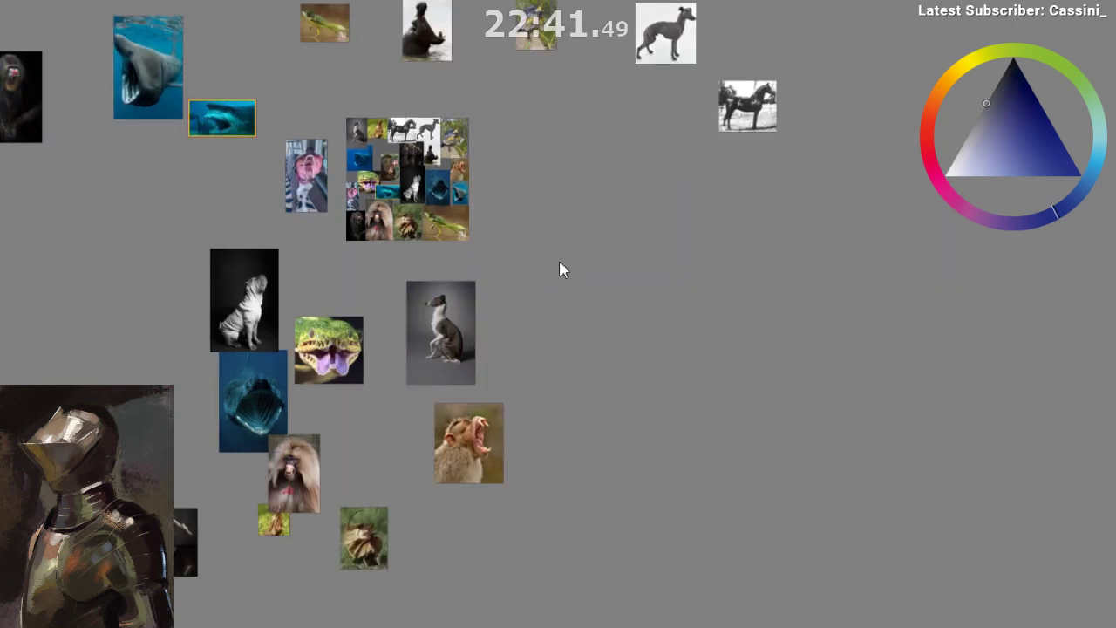
{"action": "left_click_drag", "start_coordinate": [525, 152], "coordinate": [564, 168]}
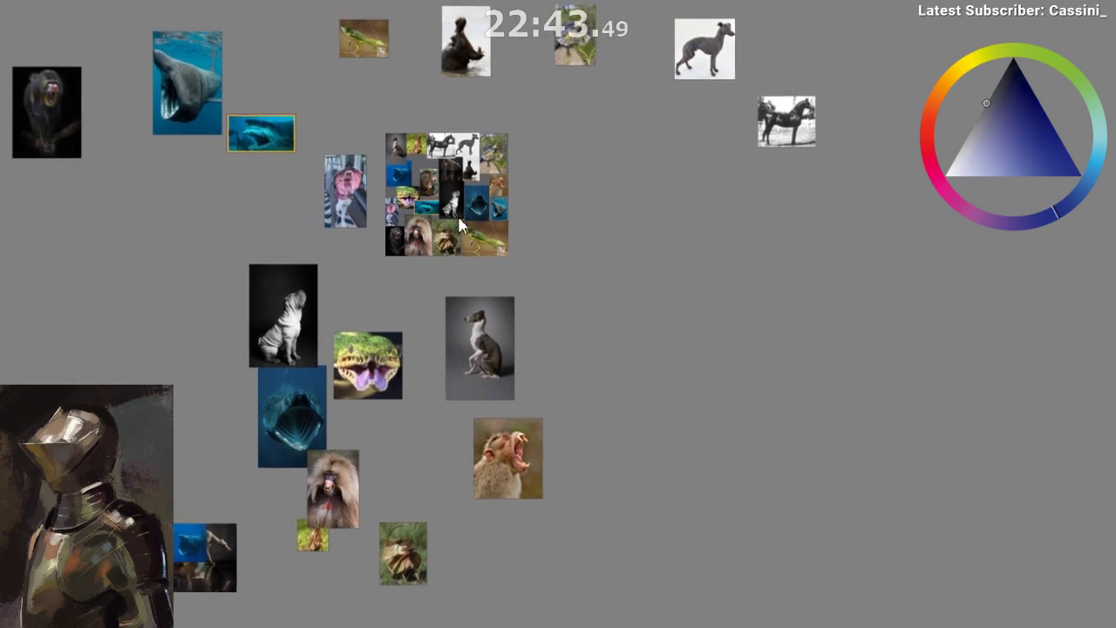
{"action": "left_click_drag", "start_coordinate": [367, 39], "coordinate": [354, 89]}
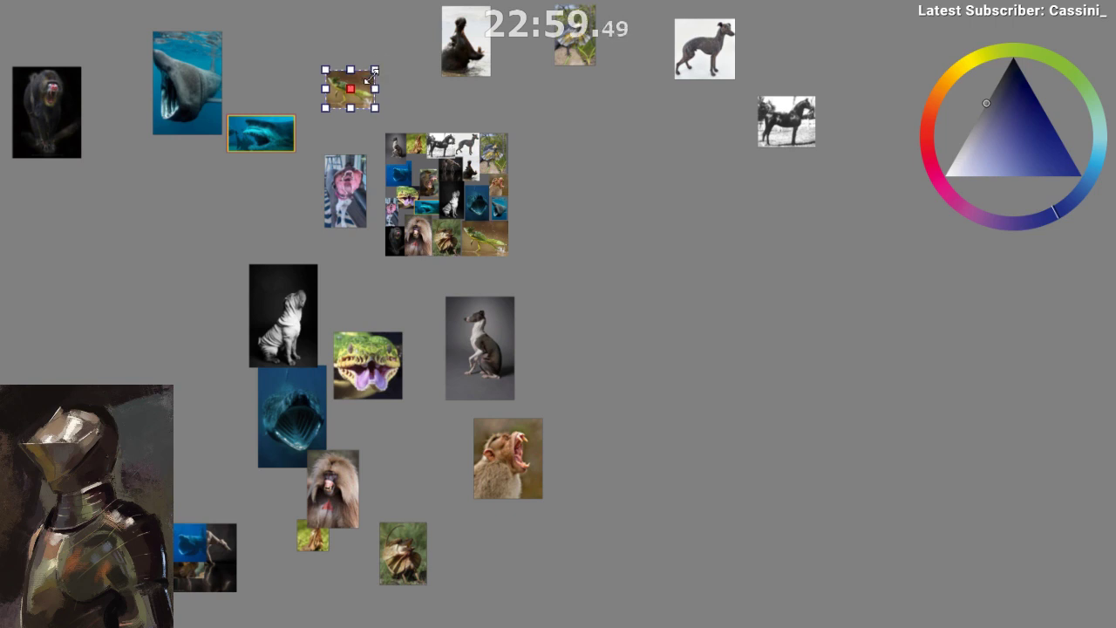
{"action": "left_click_drag", "start_coordinate": [374, 70], "coordinate": [435, 14]}
{"action": "left_click_drag", "start_coordinate": [393, 97], "coordinate": [400, 129]}
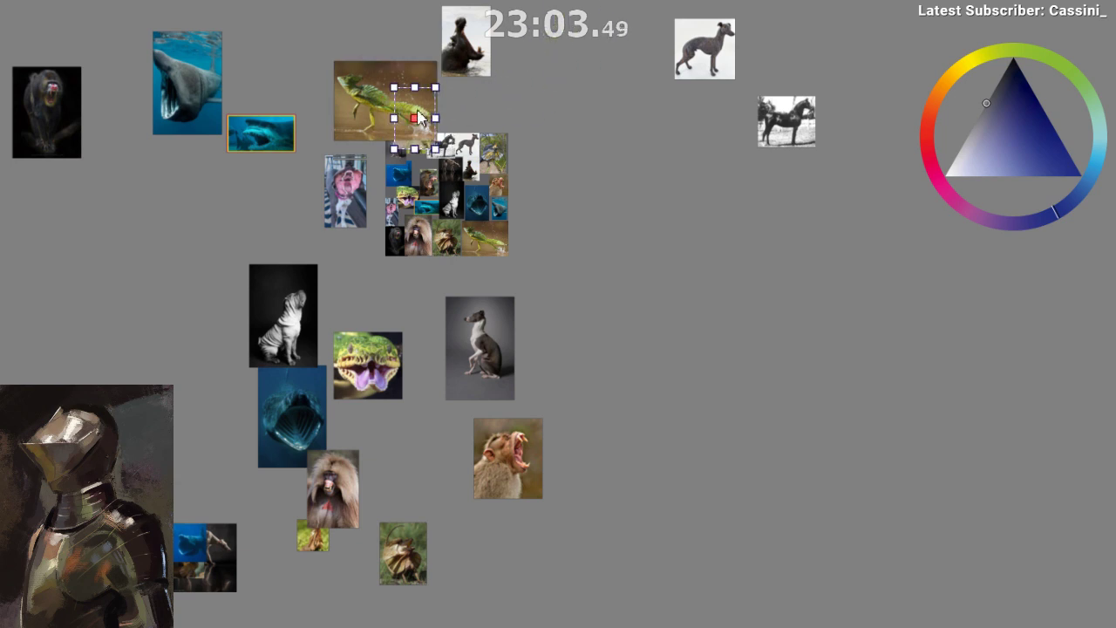
{"action": "left_click_drag", "start_coordinate": [437, 61], "coordinate": [349, 114]}
- Move the small open-mouthed dog photo up beneath the basilisk and pull the bending greyhound photo out of the pile
{"action": "left_click", "coordinate": [368, 365]}
{"action": "left_click_drag", "start_coordinate": [345, 191], "coordinate": [337, 173]}
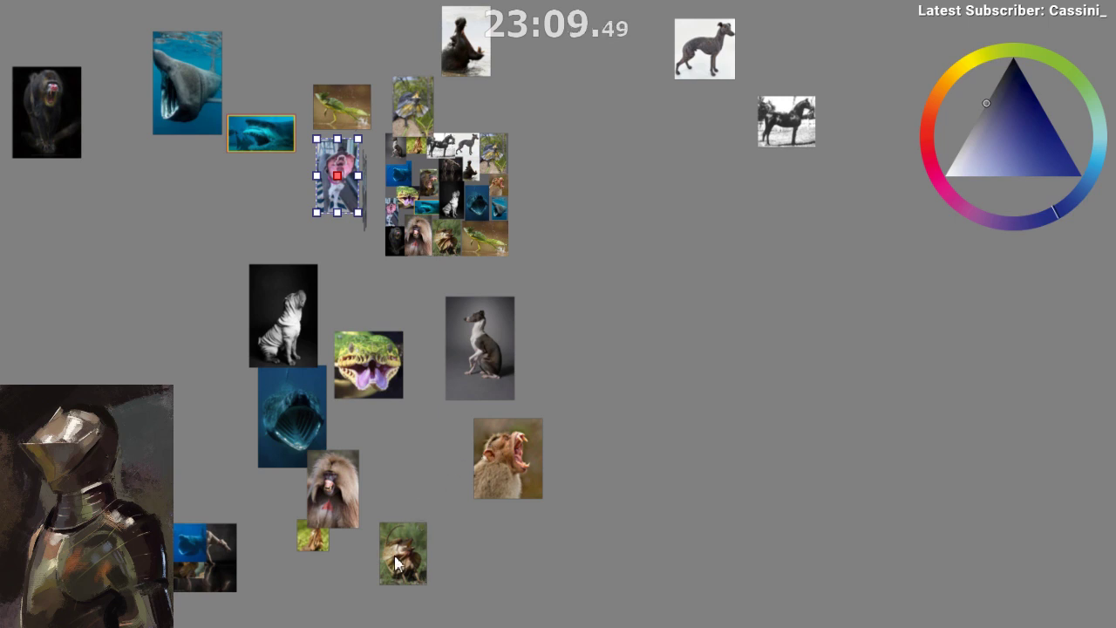
{"action": "mouse_move", "coordinate": [202, 544]}
{"action": "left_mouse_down"}
{"action": "mouse_move", "coordinate": [144, 516]}
{"action": "mouse_move", "coordinate": [178, 522]}
{"action": "mouse_move", "coordinate": [168, 376]}
{"action": "mouse_move", "coordinate": [191, 470]}
{"action": "left_mouse_up"}
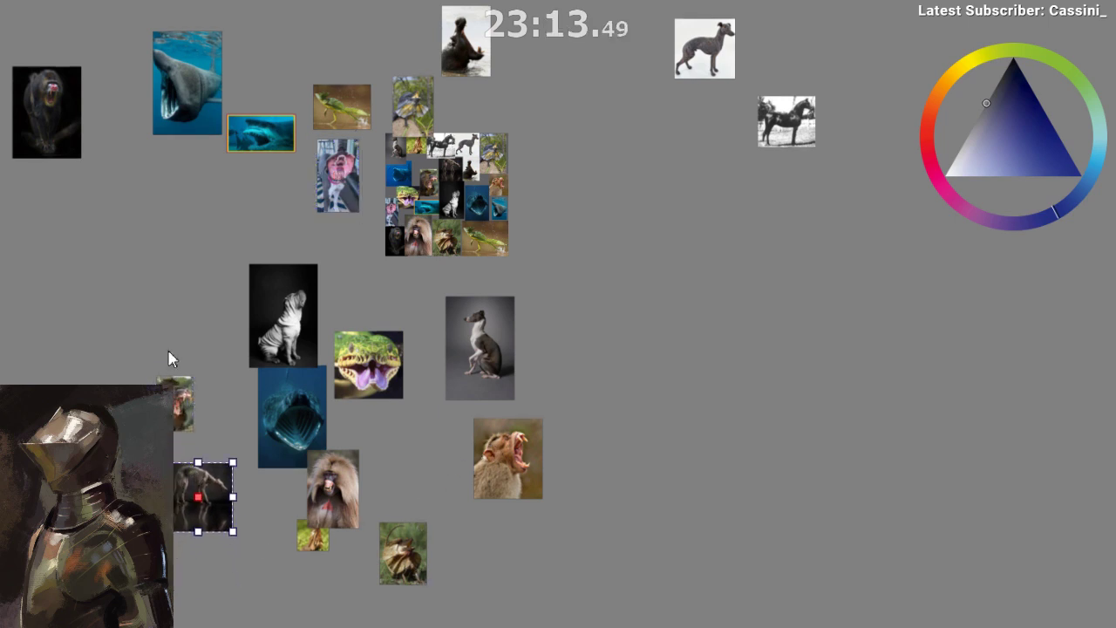
- Shift the frilled lizard photo slightly toward the basilisk photo, above the compact animal sheet
{"action": "scroll", "coordinate": [168, 350], "scroll_direction": "up", "scroll_amount": 1}
{"action": "scroll", "coordinate": [261, 251], "scroll_direction": "down", "scroll_amount": 1}
{"action": "left_click_drag", "start_coordinate": [416, 221], "coordinate": [397, 271]}
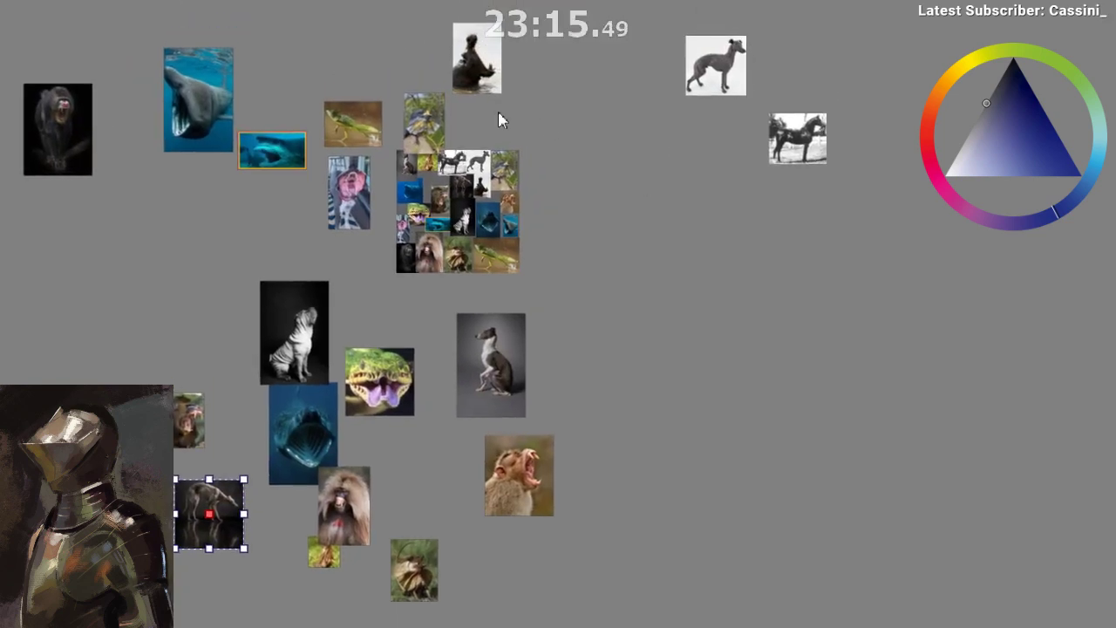
{"action": "left_click_drag", "start_coordinate": [427, 117], "coordinate": [414, 110]}
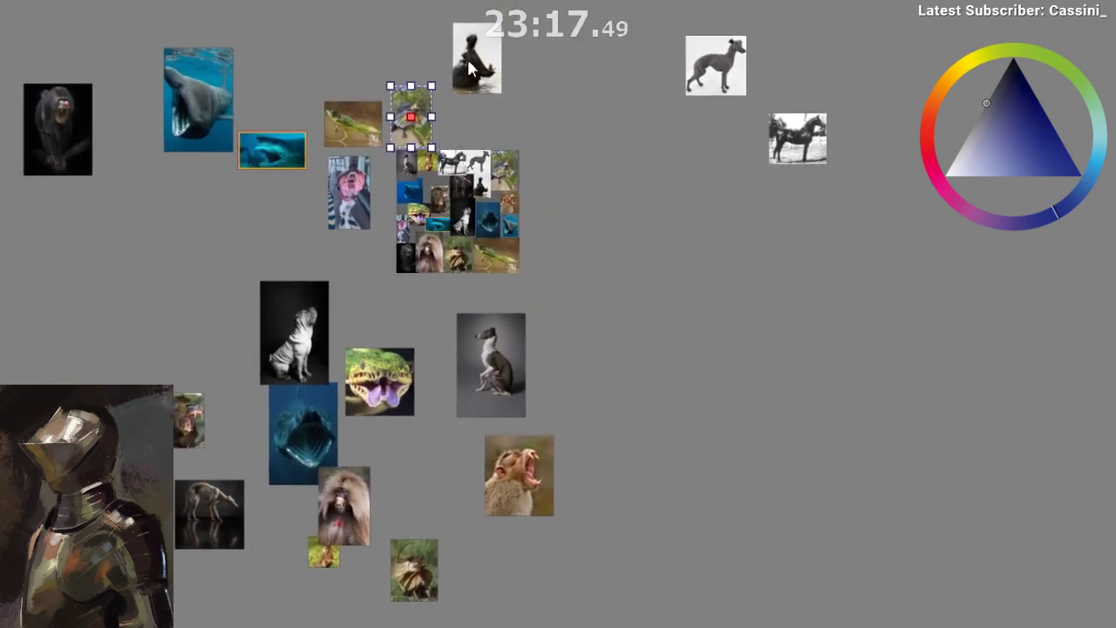
- Move the black horse photo below the standing greyhound figure and pull the hippo photo across to sit between them
{"action": "left_click", "coordinate": [468, 59]}
{"action": "left_click_drag", "start_coordinate": [798, 147], "coordinate": [708, 270]}
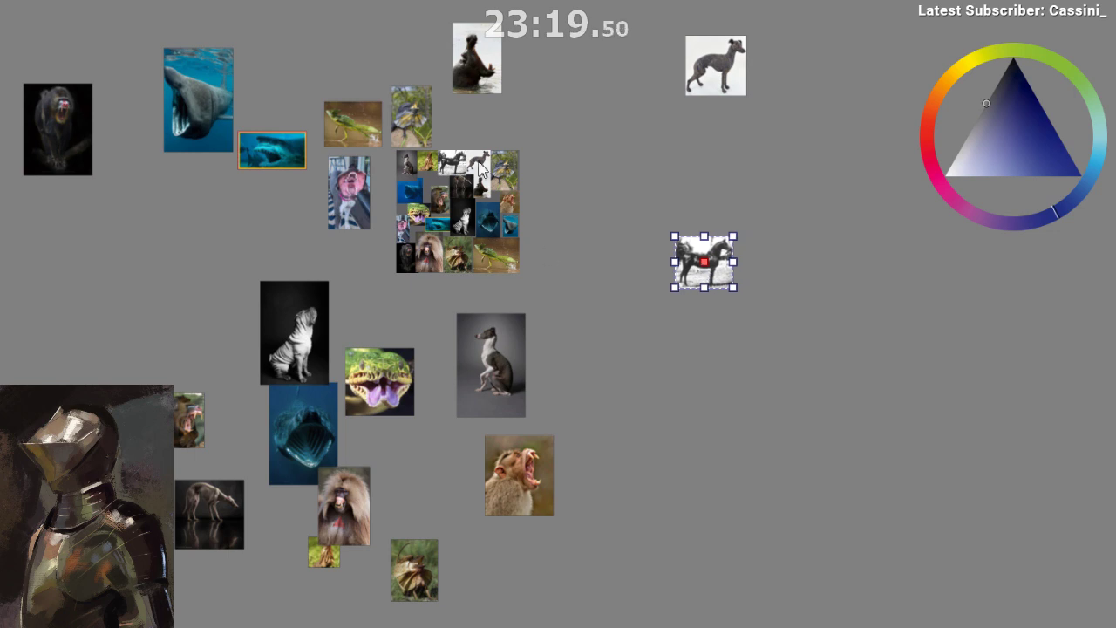
{"action": "left_click_drag", "start_coordinate": [489, 63], "coordinate": [797, 163]}
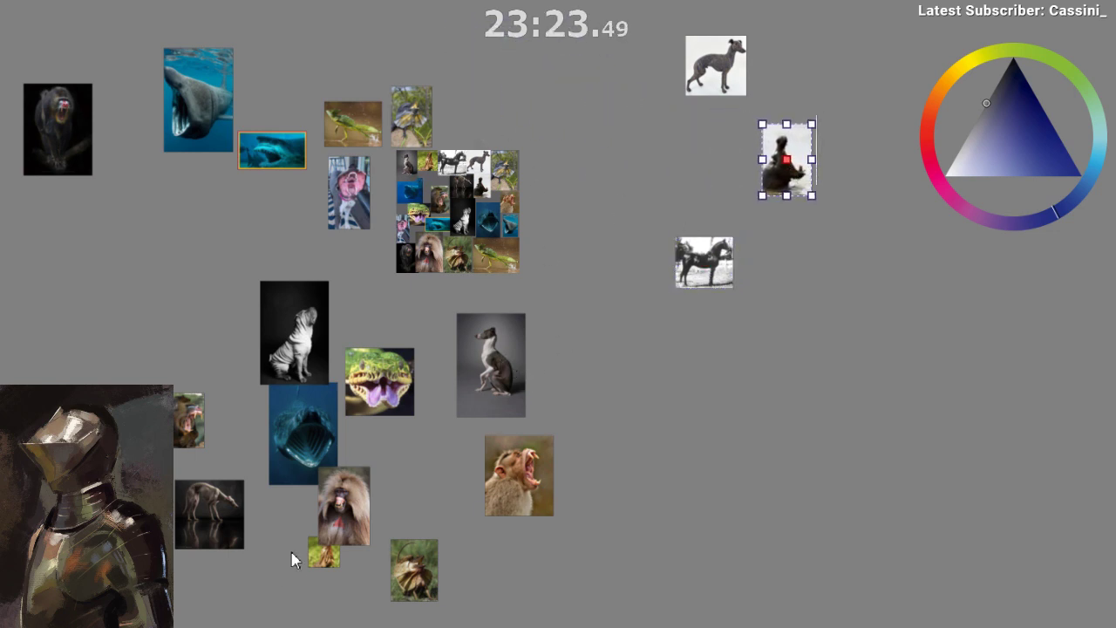
- Shrink the open-mouthed green snake photo and place it beside the frilled lizard photo above the compact sheet
{"action": "scroll", "coordinate": [319, 484], "scroll_direction": "up", "scroll_amount": 1}
{"action": "left_click_drag", "start_coordinate": [370, 391], "coordinate": [534, 498]}
{"action": "scroll", "coordinate": [562, 506], "scroll_direction": "up", "scroll_amount": 4}
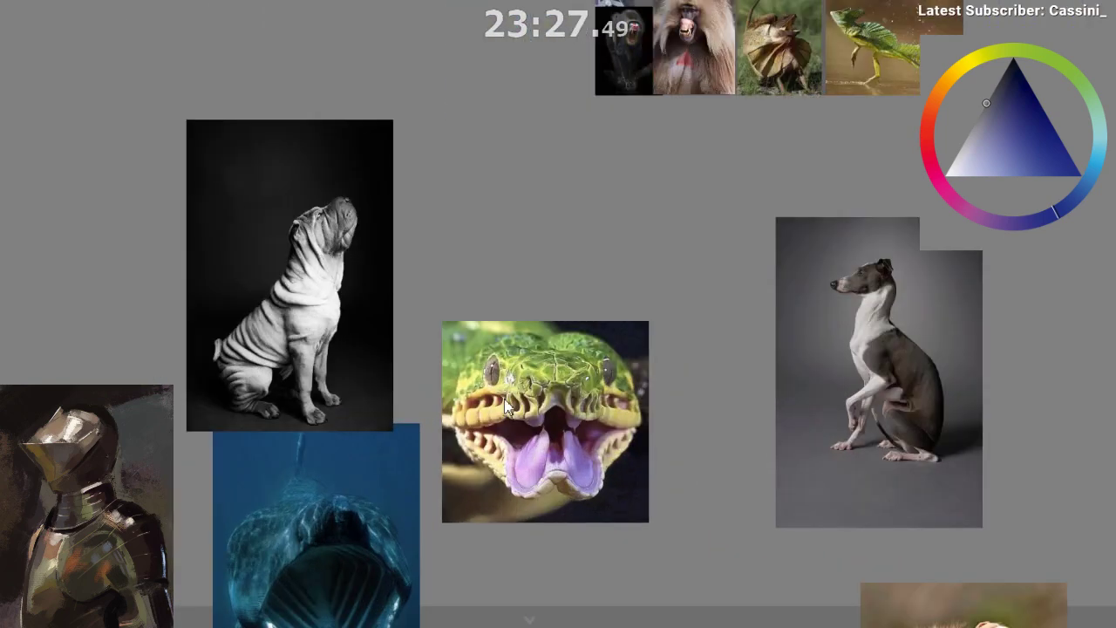
{"action": "scroll", "coordinate": [541, 398], "scroll_direction": "down", "scroll_amount": 4}
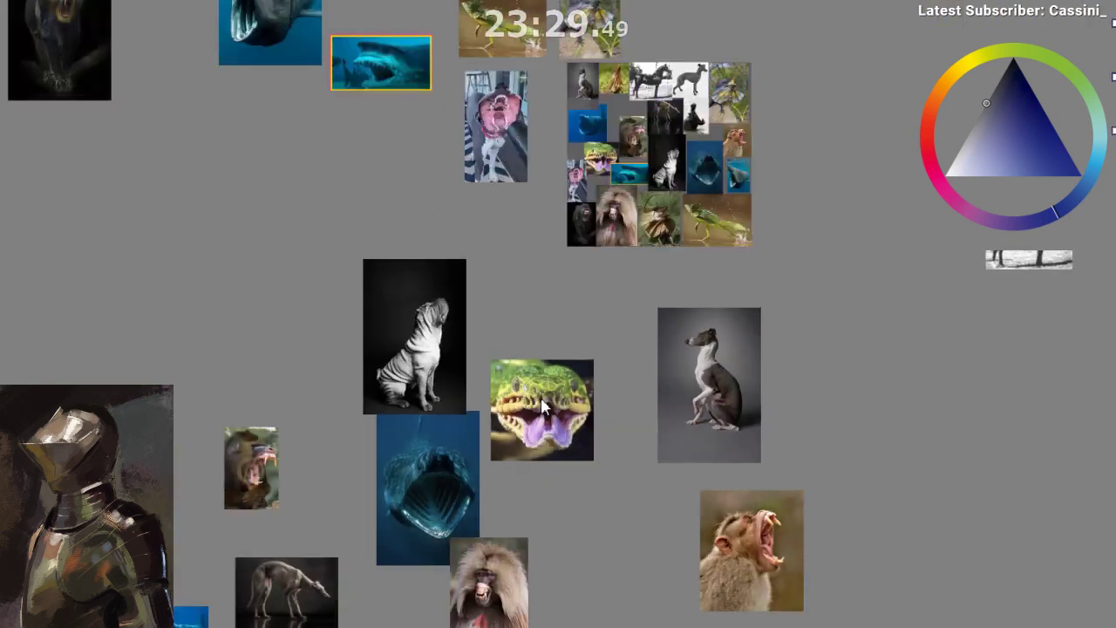
{"action": "left_click_drag", "start_coordinate": [542, 401], "coordinate": [359, 365]}
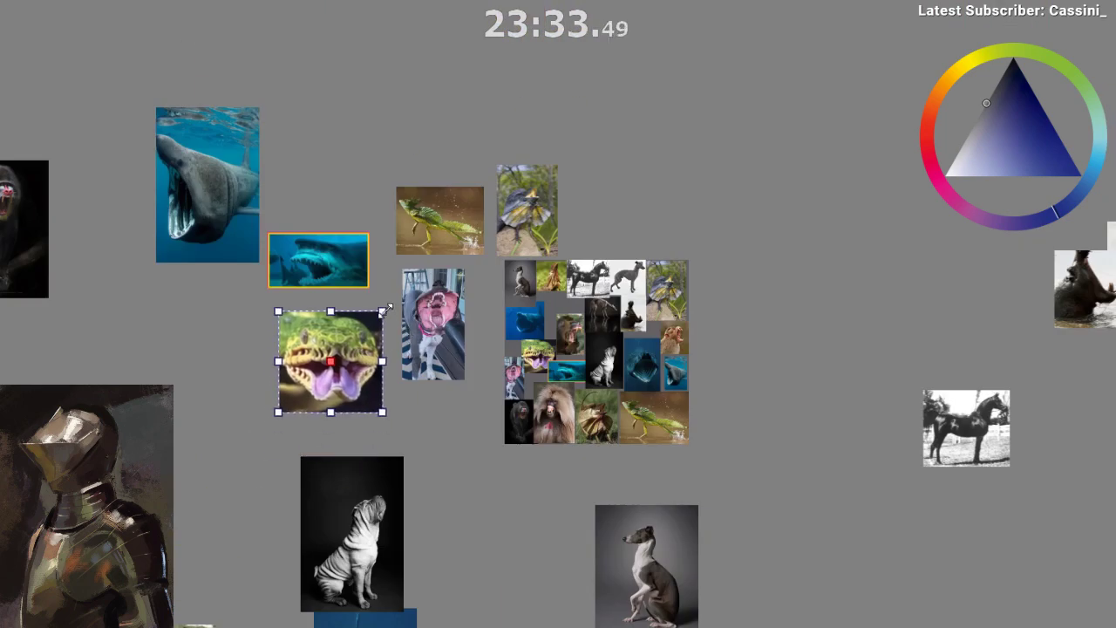
{"action": "left_click_drag", "start_coordinate": [382, 310], "coordinate": [345, 349]}
{"action": "left_click_drag", "start_coordinate": [606, 224], "coordinate": [629, 210]}
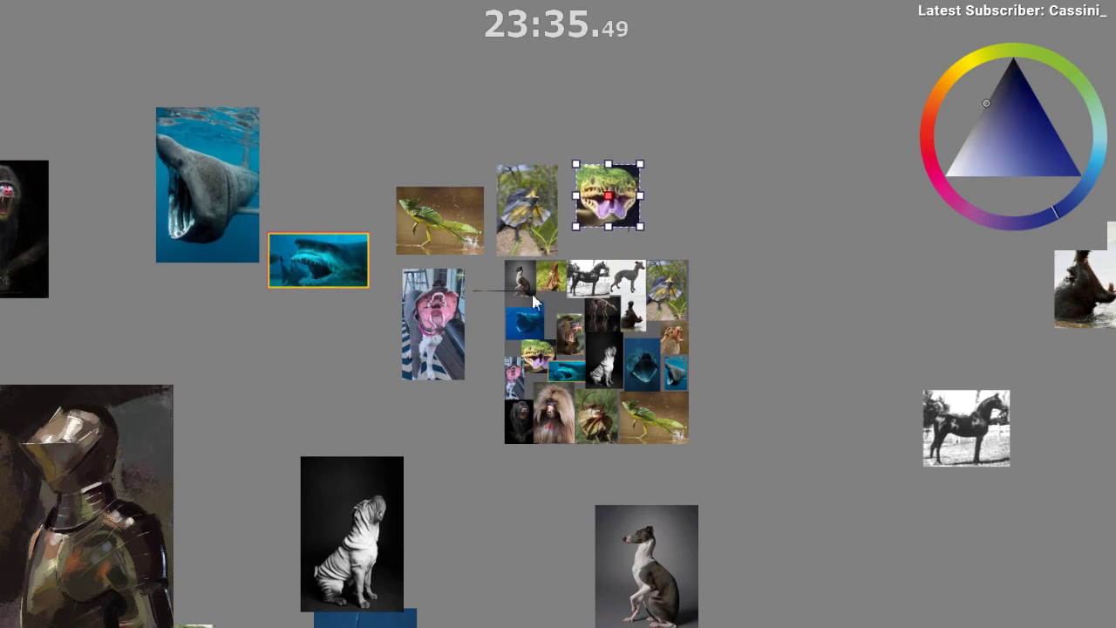
- Inspect the long-haired baboon photo up close and bring it out of the lower pile onto the compact sheet
{"action": "left_click", "coordinate": [422, 327]}
{"action": "left_click_drag", "start_coordinate": [336, 260], "coordinate": [154, 318]}
{"action": "scroll", "coordinate": [199, 375], "scroll_direction": "down", "scroll_amount": 3}
{"action": "left_click_drag", "start_coordinate": [253, 485], "coordinate": [372, 166]}
{"action": "scroll", "coordinate": [333, 213], "scroll_direction": "up", "scroll_amount": 1}
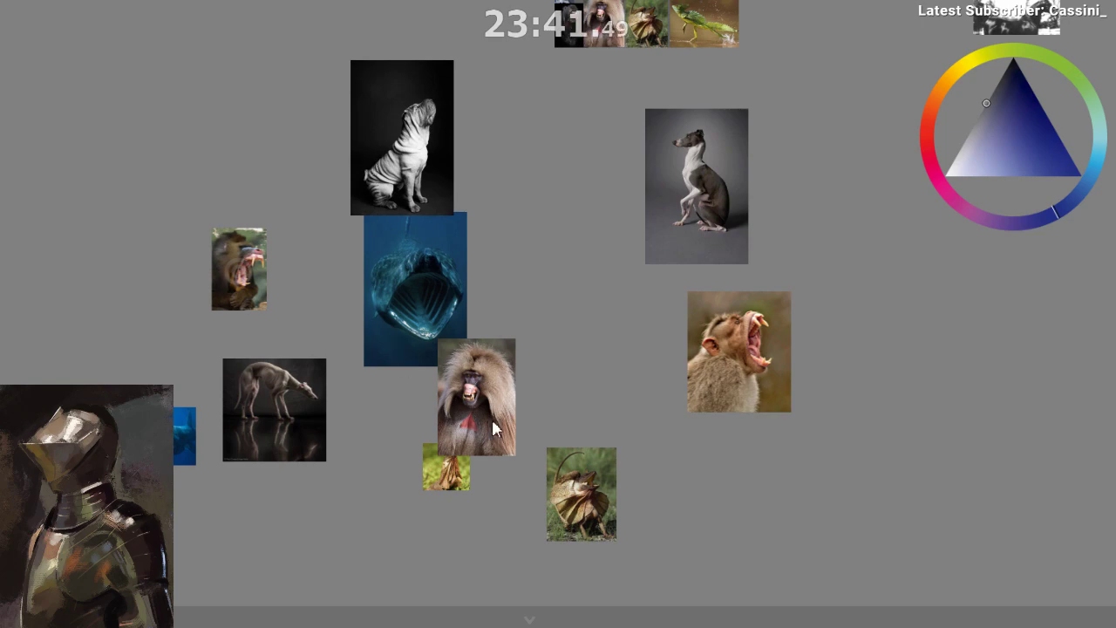
{"action": "scroll", "coordinate": [497, 389], "scroll_direction": "up", "scroll_amount": 6}
{"action": "left_click_drag", "start_coordinate": [465, 397], "coordinate": [464, 333]}
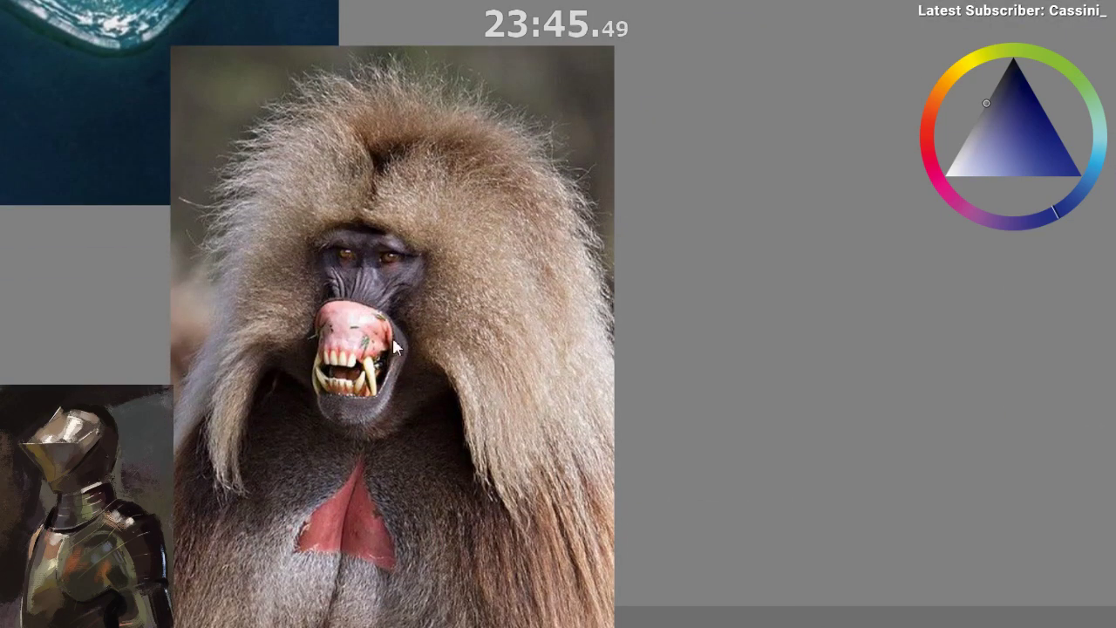
{"action": "scroll", "coordinate": [412, 391], "scroll_direction": "down", "scroll_amount": 4}
{"action": "scroll", "coordinate": [410, 389], "scroll_direction": "down", "scroll_amount": 2}
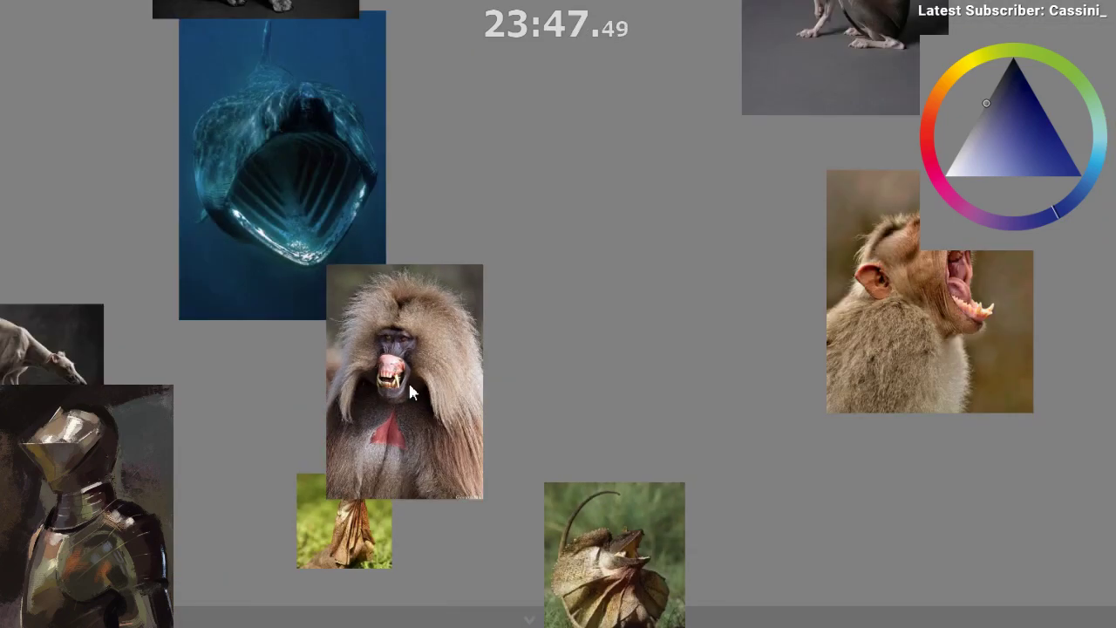
{"action": "scroll", "coordinate": [407, 356], "scroll_direction": "down", "scroll_amount": 4}
{"action": "left_click_drag", "start_coordinate": [499, 316], "coordinate": [423, 540]}
{"action": "left_click_drag", "start_coordinate": [339, 600], "coordinate": [445, 206]}
{"action": "left_click_drag", "start_coordinate": [445, 206], "coordinate": [375, 481]}
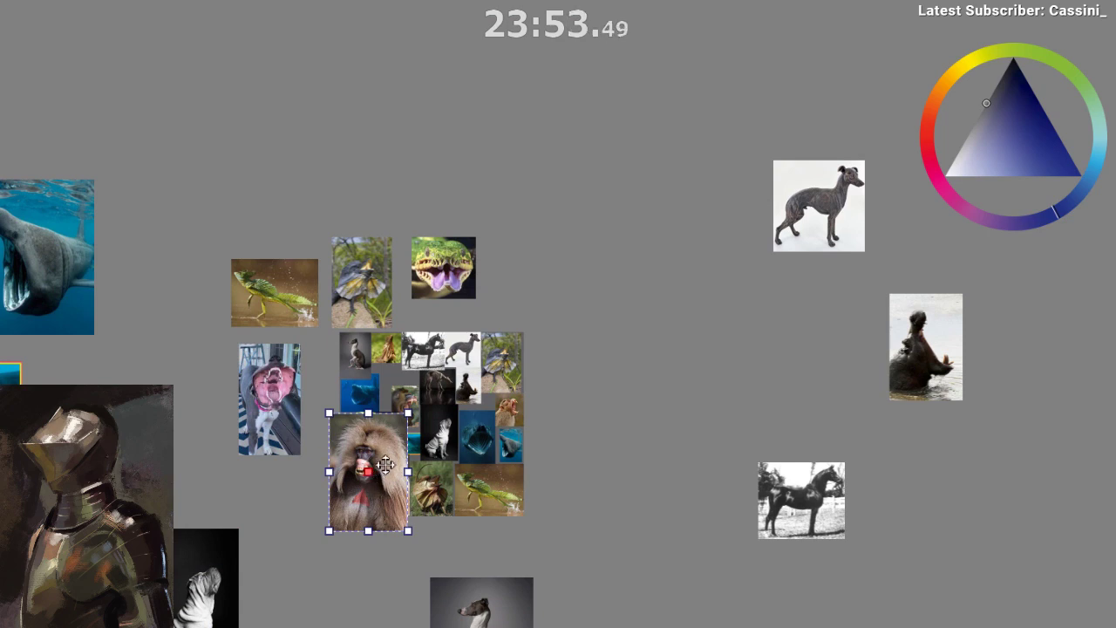
- Shrink the long-haired baboon photo and place it next to the snake photo in the row above the compact sheet
{"action": "left_click_drag", "start_coordinate": [373, 478], "coordinate": [478, 338]}
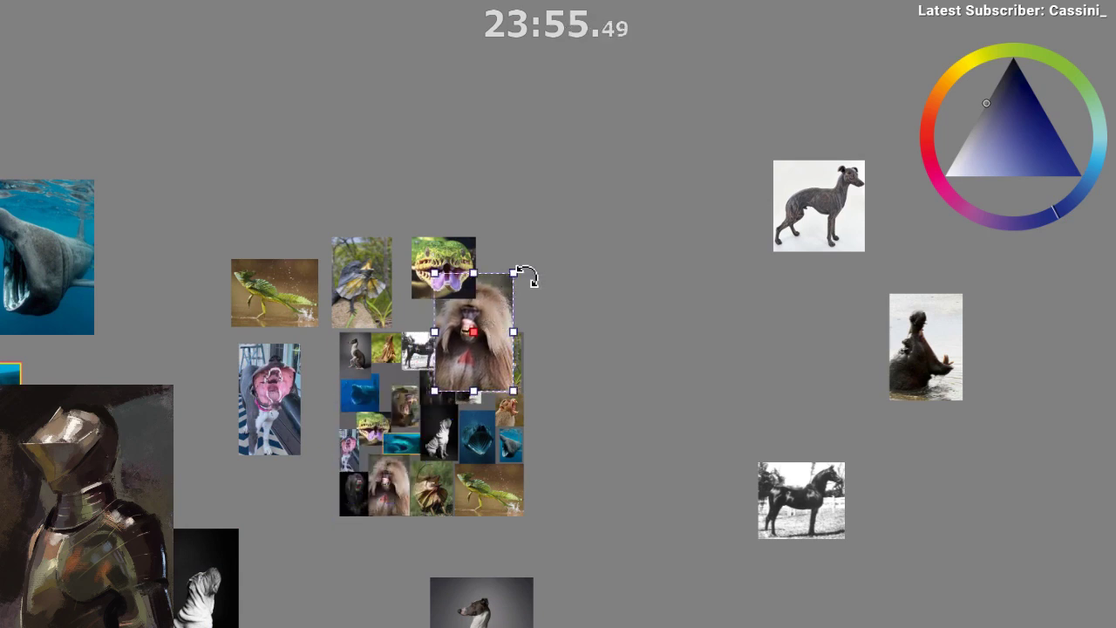
{"action": "left_click_drag", "start_coordinate": [512, 273], "coordinate": [487, 291]}
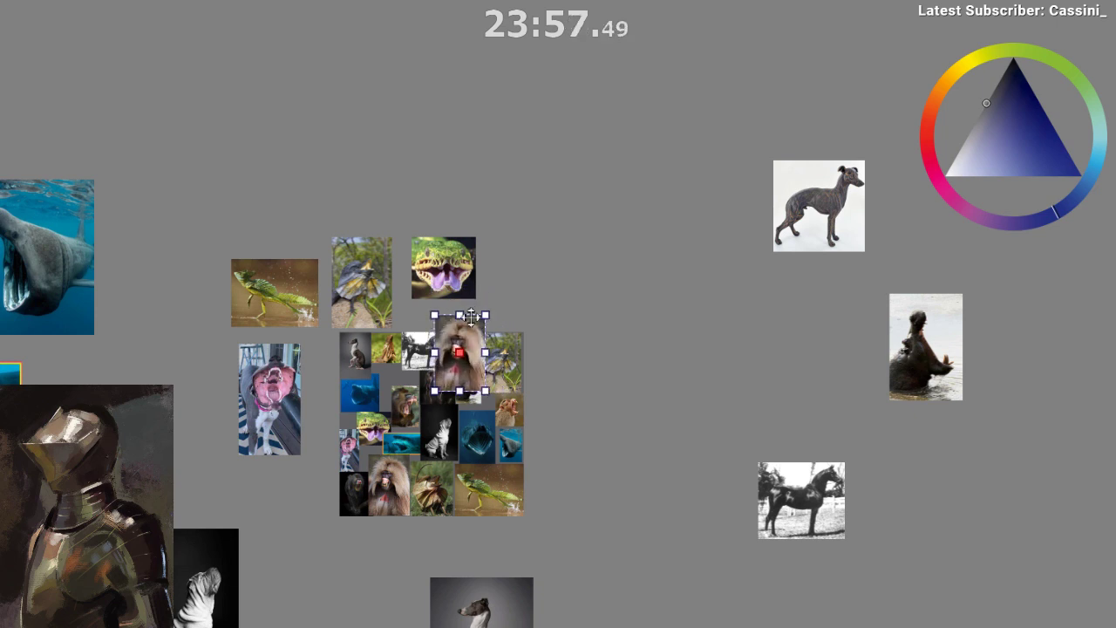
{"action": "left_click_drag", "start_coordinate": [453, 349], "coordinate": [517, 271]}
- Nudge the small open-mouthed dog photo closer to the compact sheet, directly beneath the basilisk photo
{"action": "left_click_drag", "start_coordinate": [358, 431], "coordinate": [386, 327]}
{"action": "left_click_drag", "start_coordinate": [290, 306], "coordinate": [308, 289]}
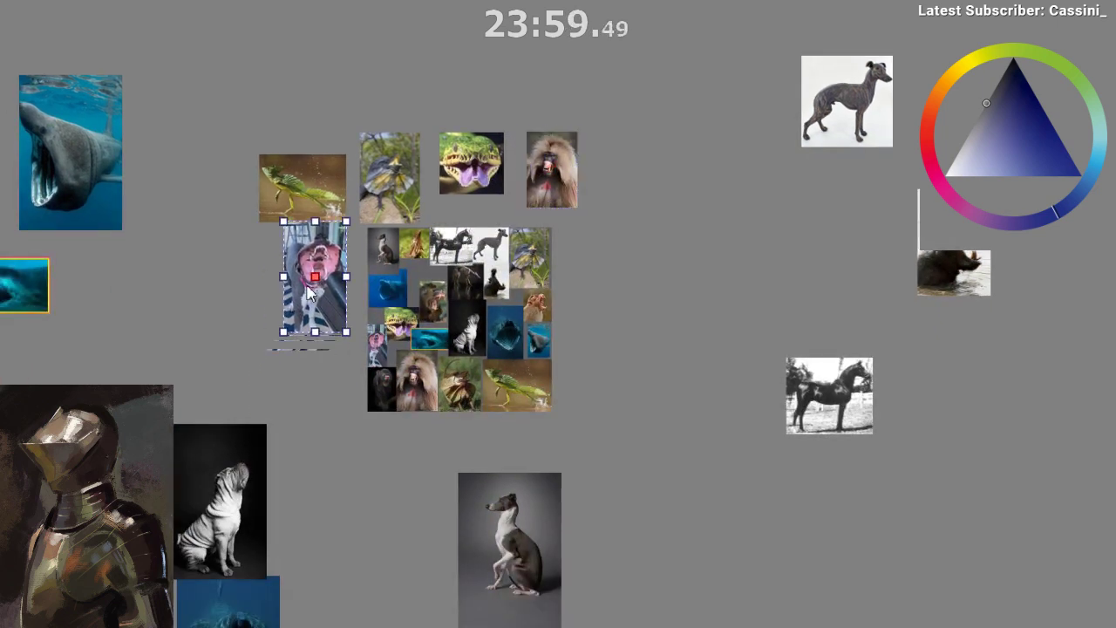
{"action": "left_click_drag", "start_coordinate": [246, 383], "coordinate": [318, 290]}
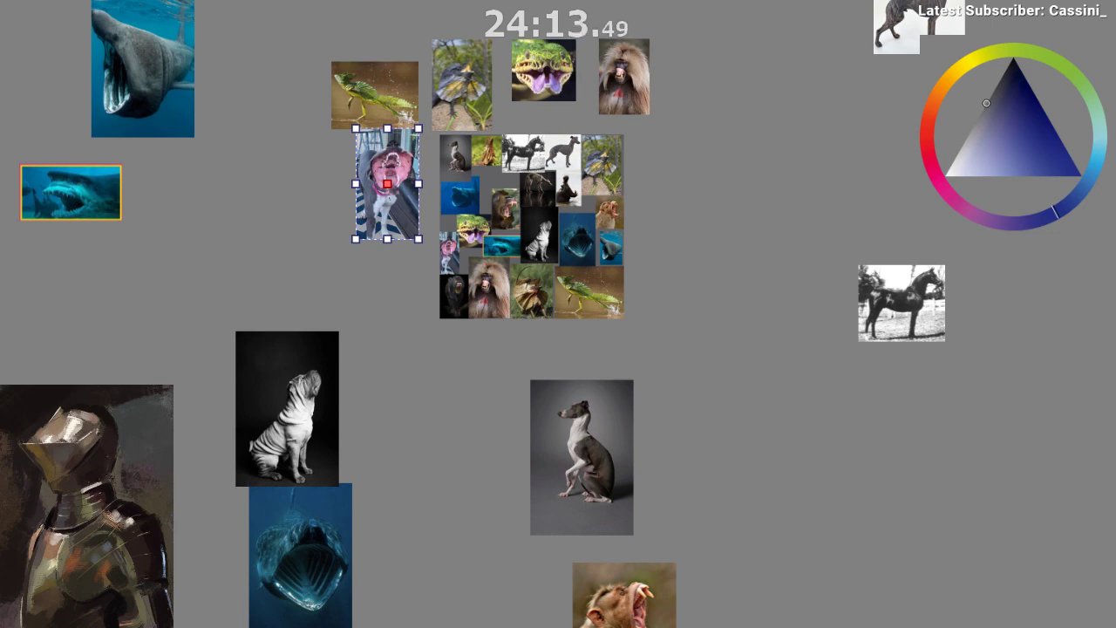
- Switch to the portrait painting document and look over the stages of the woman's portrait
{"action": "key", "text": "ctrl+Tab"}
{"action": "scroll", "coordinate": [314, 358], "scroll_direction": "down", "scroll_amount": 2}
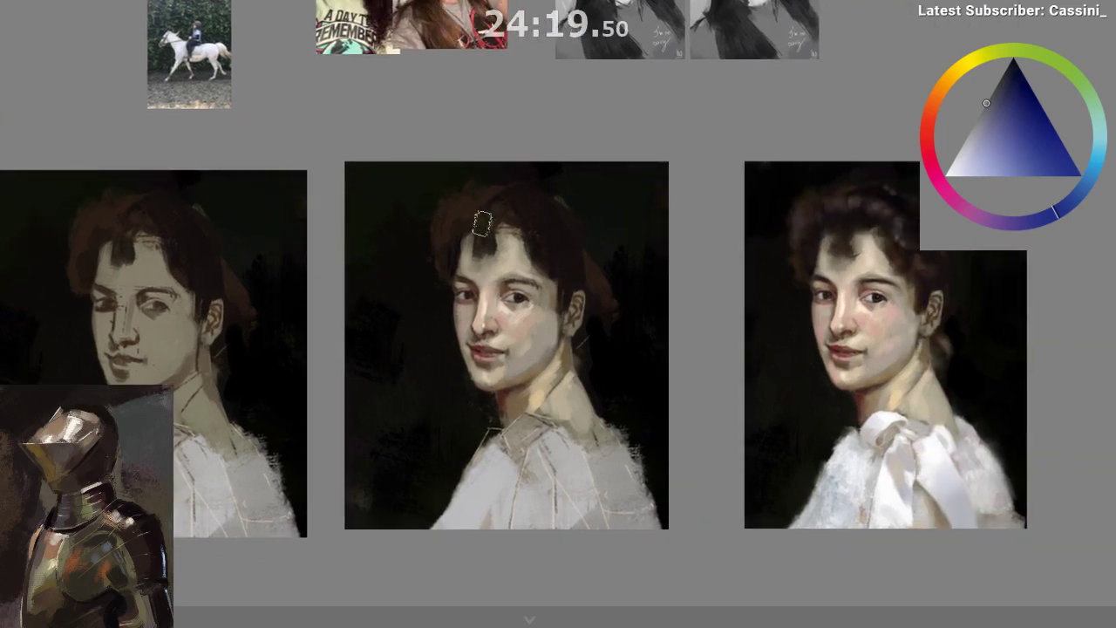
{"action": "scroll", "coordinate": [477, 228], "scroll_direction": "down", "scroll_amount": 1}
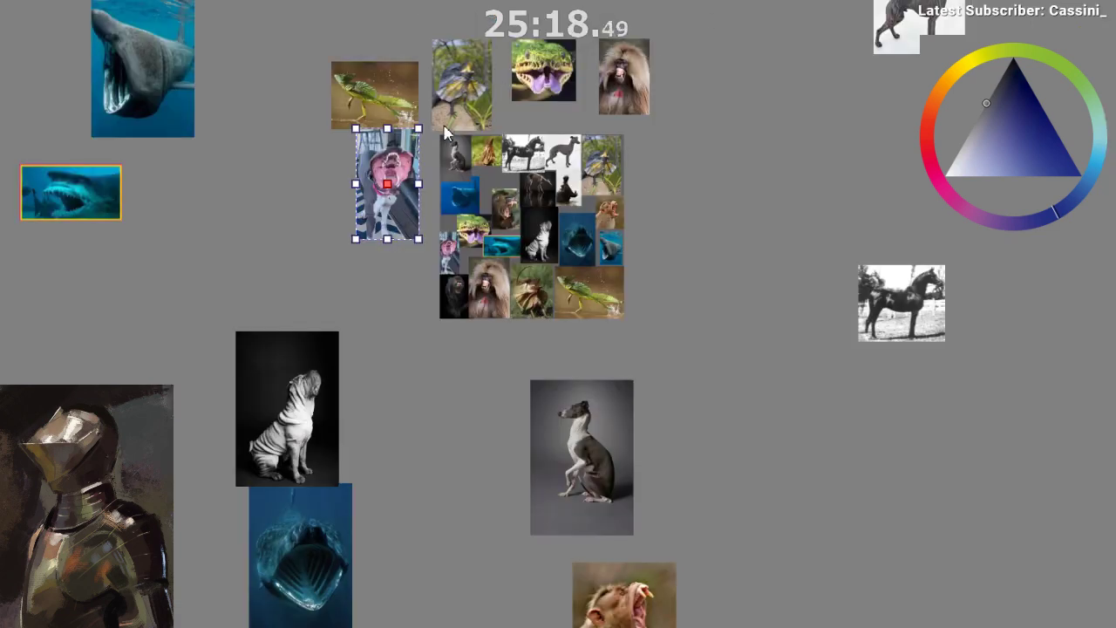
- Paste the hooded figure line drawing onto the animal reference board and move it clear of the compact sheet and bulldog photo
{"action": "scroll", "coordinate": [448, 133], "scroll_direction": "up", "scroll_amount": 3}
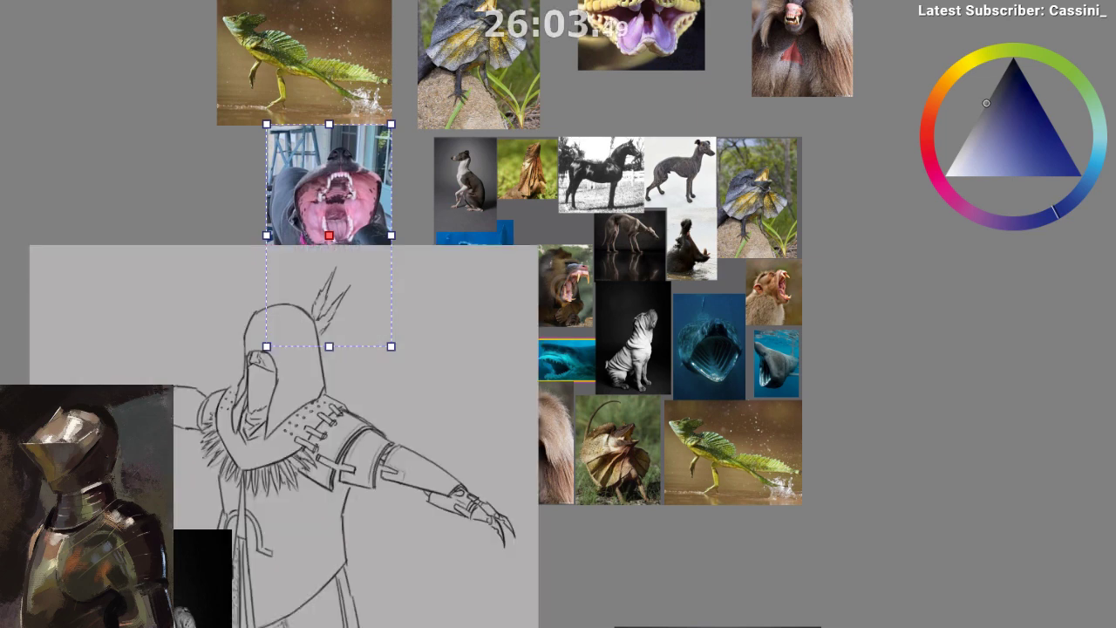
{"action": "key", "text": "ctrl+v"}
{"action": "left_click_drag", "start_coordinate": [37, 229], "coordinate": [222, 127]}
{"action": "mouse_move", "coordinate": [374, 373]}
{"action": "left_mouse_down"}
{"action": "mouse_move", "coordinate": [107, 219]}
{"action": "mouse_move", "coordinate": [299, 227]}
{"action": "left_mouse_up"}
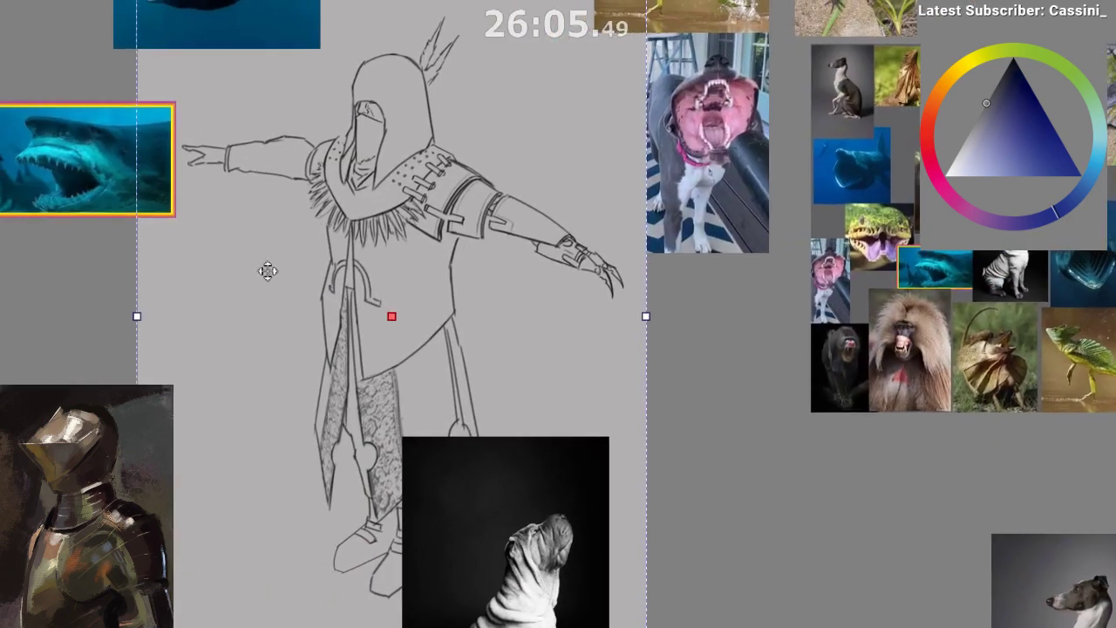
{"action": "left_click_drag", "start_coordinate": [267, 269], "coordinate": [96, 396]}
{"action": "mouse_move", "coordinate": [98, 465]}
{"action": "left_mouse_down"}
{"action": "mouse_move", "coordinate": [282, 275]}
{"action": "mouse_move", "coordinate": [71, 316]}
{"action": "left_mouse_up"}
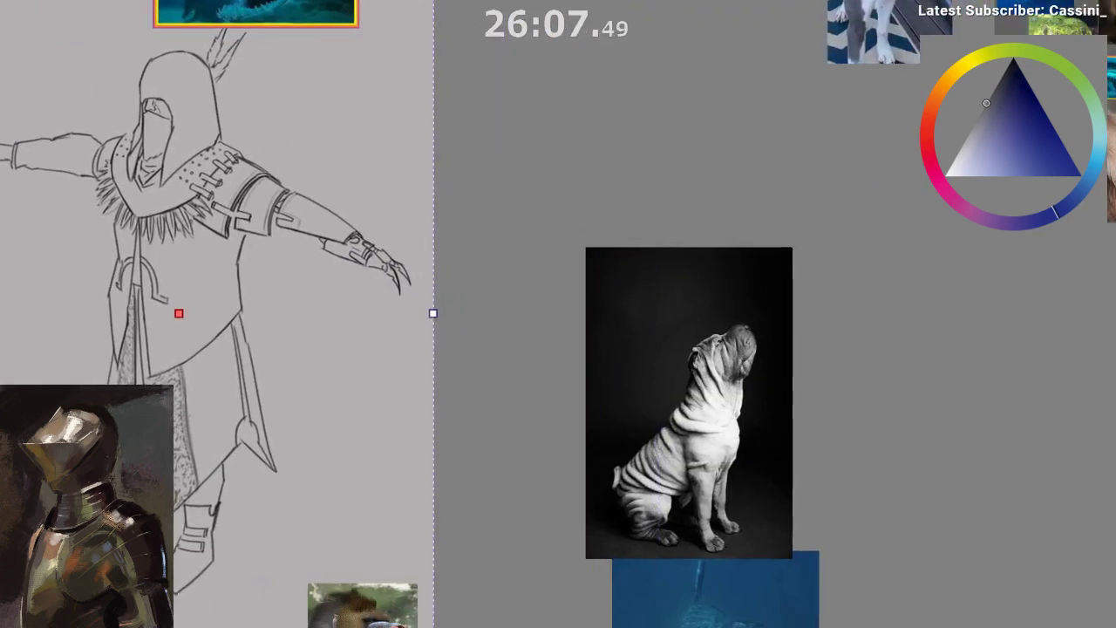
- Shrink the hooded figure line drawing and position it beneath the wide shark photo
{"action": "left_click_drag", "start_coordinate": [403, 32], "coordinate": [289, 153]}
{"action": "left_click_drag", "start_coordinate": [135, 302], "coordinate": [302, 151]}
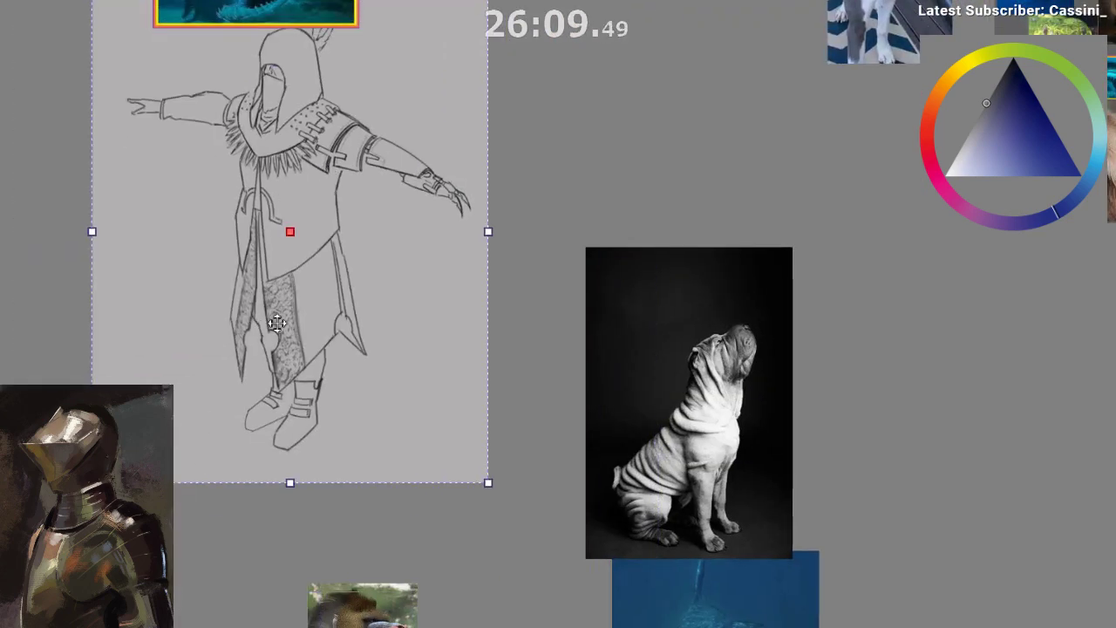
{"action": "left_click_drag", "start_coordinate": [277, 323], "coordinate": [294, 270]}
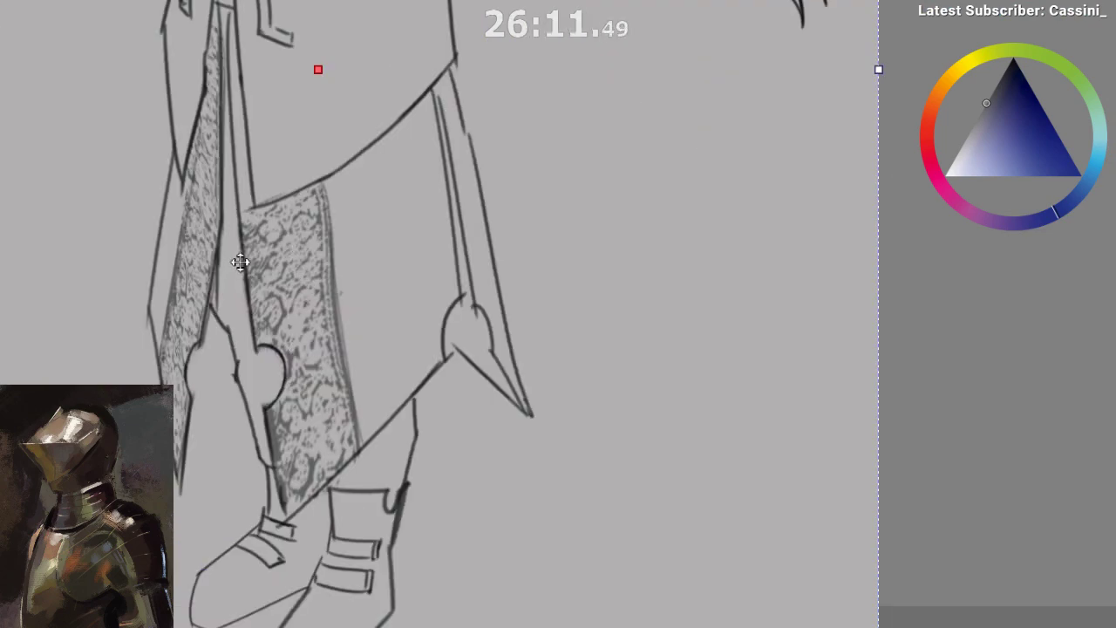
{"action": "scroll", "coordinate": [241, 262], "scroll_direction": "down", "scroll_amount": 5}
{"action": "scroll", "coordinate": [241, 261], "scroll_direction": "down", "scroll_amount": 2}
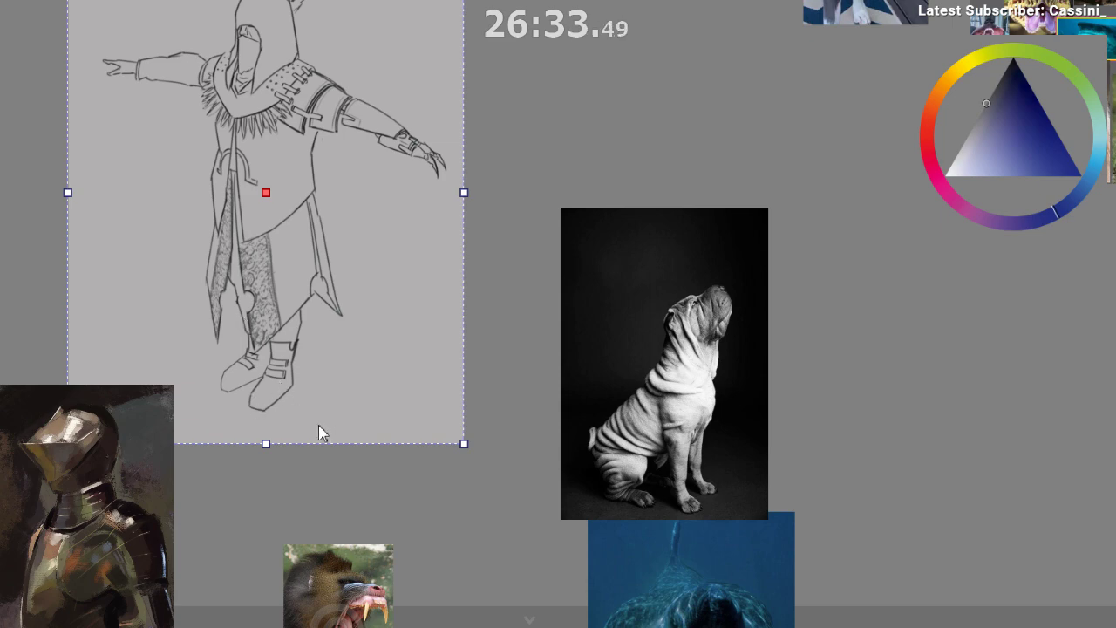
- Move the costume sketch sheet with several hooded figures below and beside the single hooded figure drawing
{"action": "scroll", "coordinate": [318, 425], "scroll_direction": "down", "scroll_amount": 1}
{"action": "mouse_move", "coordinate": [412, 481]}
{"action": "left_mouse_down"}
{"action": "mouse_move", "coordinate": [346, 485]}
{"action": "mouse_move", "coordinate": [2, 405]}
{"action": "mouse_move", "coordinate": [2, 525]}
{"action": "left_mouse_up"}
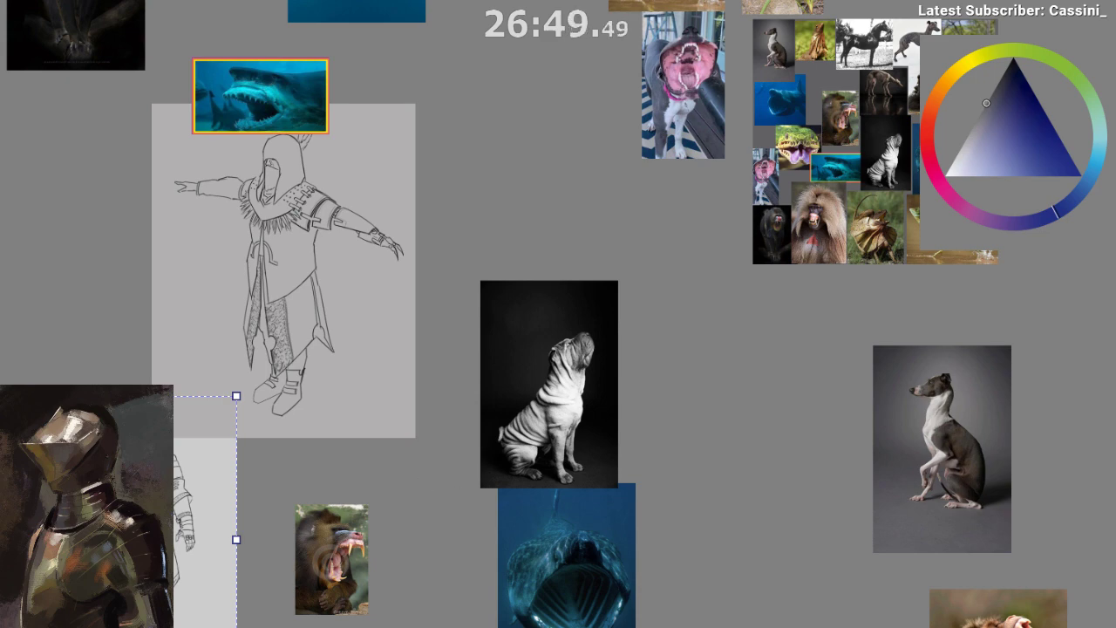
- Move the dark storm painting with the winged silhouette into the empty area beneath the bending greyhound photo
{"action": "scroll", "coordinate": [558, 314], "scroll_direction": "down", "scroll_amount": 1}
{"action": "scroll", "coordinate": [558, 314], "scroll_direction": "down", "scroll_amount": 4}
{"action": "scroll", "coordinate": [559, 314], "scroll_direction": "down", "scroll_amount": 6}
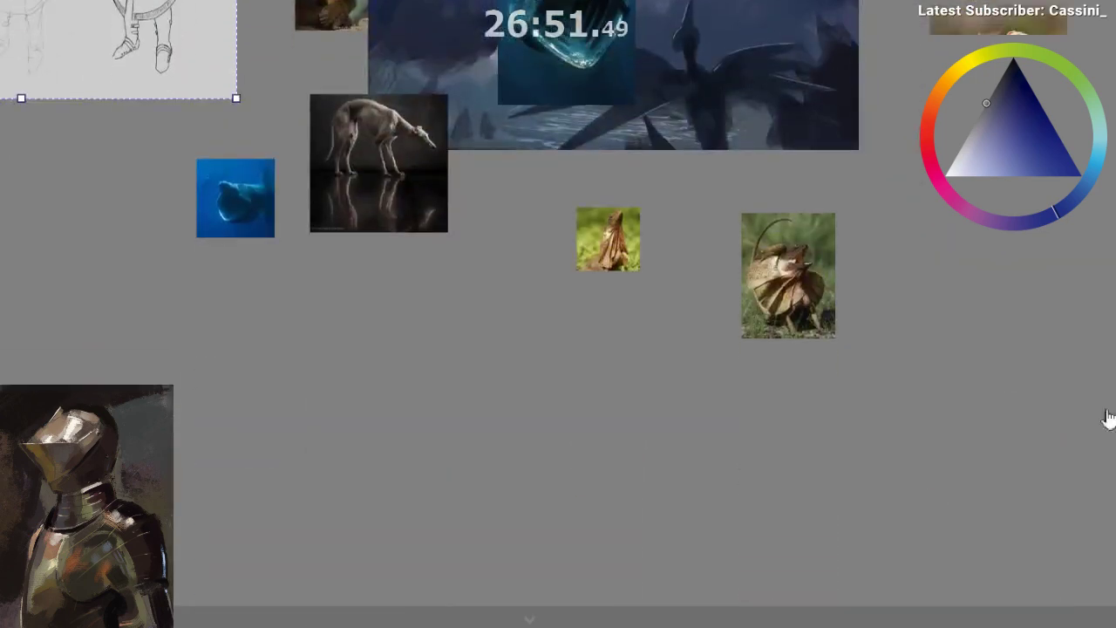
{"action": "mouse_move", "coordinate": [621, 130]}
{"action": "left_mouse_down"}
{"action": "mouse_move", "coordinate": [606, 274]}
{"action": "mouse_move", "coordinate": [433, 504]}
{"action": "left_mouse_up"}
{"action": "mouse_move", "coordinate": [426, 528]}
{"action": "left_mouse_down"}
{"action": "mouse_move", "coordinate": [488, 528]}
{"action": "mouse_move", "coordinate": [421, 545]}
{"action": "left_mouse_up"}
{"action": "key", "text": "Return"}
{"action": "left_click_drag", "start_coordinate": [493, 593], "coordinate": [514, 593]}
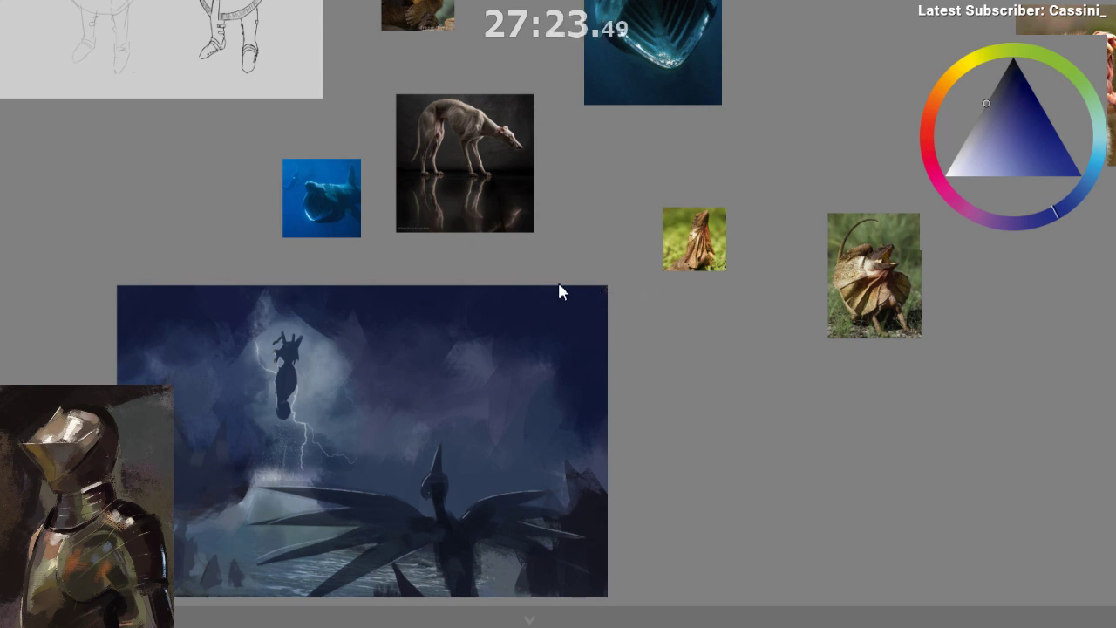
- Switch to the storm composition document and examine the red thirds grid and handwritten notes on the painting
{"action": "key", "text": "alt+Tab"}
{"action": "scroll", "coordinate": [439, 333], "scroll_direction": "down", "scroll_amount": 1}
{"action": "key", "text": "alt+Tab"}
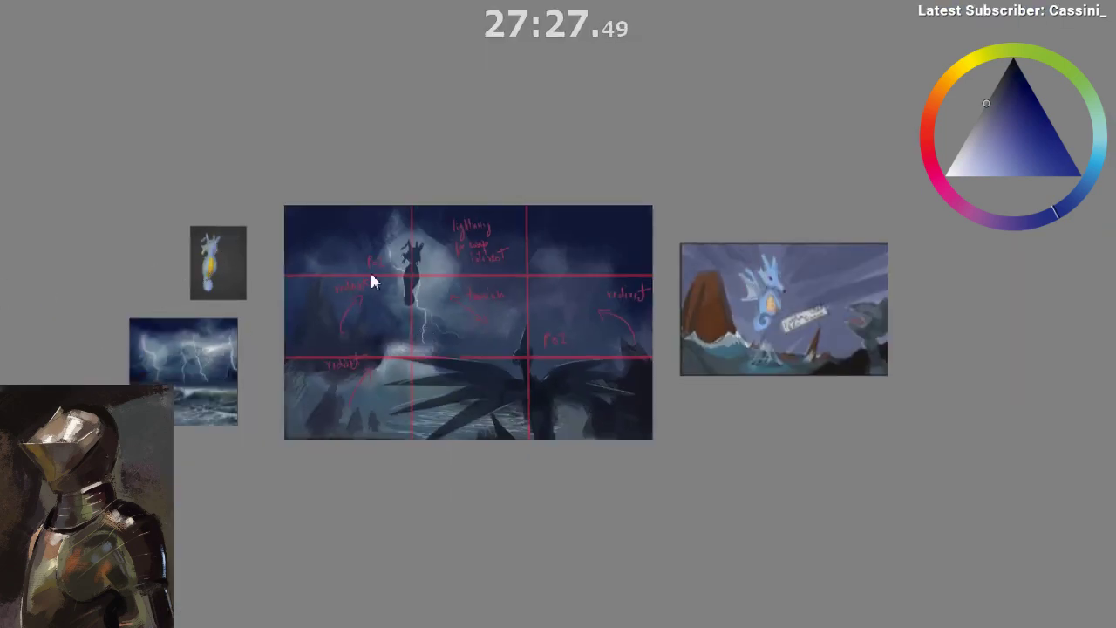
{"action": "scroll", "coordinate": [370, 270], "scroll_direction": "up", "scroll_amount": 4}
{"action": "scroll", "coordinate": [409, 188], "scroll_direction": "down", "scroll_amount": 2}
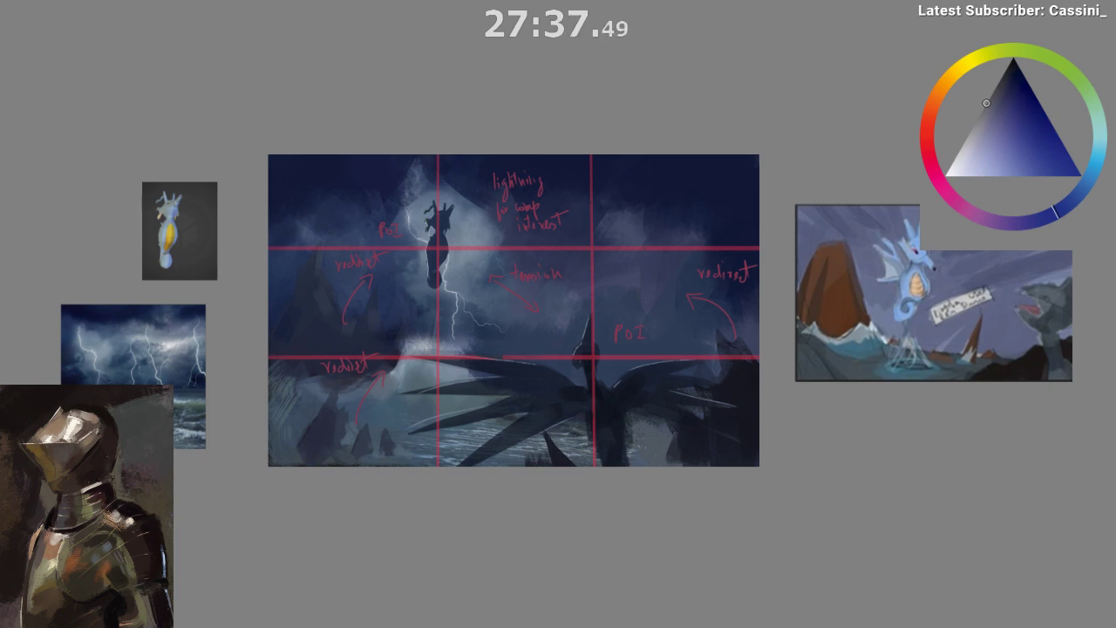
- Move the small blue seahorse picture farther away from the annotated storm painting, above the lightning photo
{"action": "left_click", "coordinate": [172, 222]}
{"action": "mouse_move", "coordinate": [171, 223]}
{"action": "left_mouse_down"}
{"action": "mouse_move", "coordinate": [445, 226]}
{"action": "mouse_move", "coordinate": [361, 199]}
{"action": "mouse_move", "coordinate": [430, 236]}
{"action": "mouse_move", "coordinate": [72, 174]}
{"action": "left_mouse_up"}
{"action": "scroll", "coordinate": [403, 184], "scroll_direction": "up", "scroll_amount": 2}
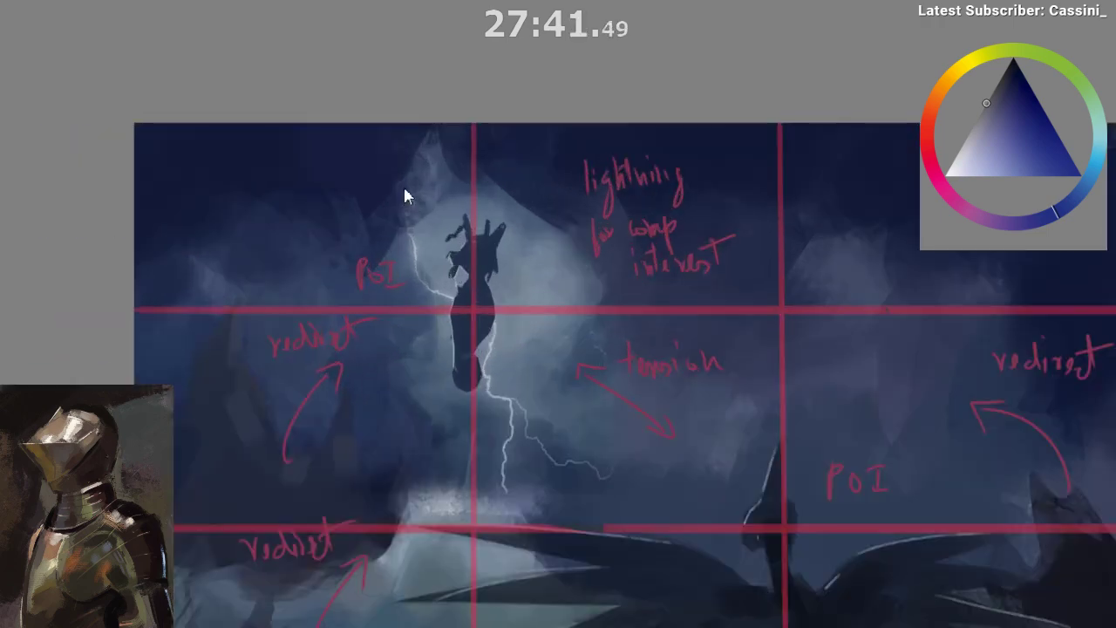
{"action": "scroll", "coordinate": [402, 189], "scroll_direction": "down", "scroll_amount": 2}
{"action": "left_click_drag", "start_coordinate": [451, 205], "coordinate": [462, 205]}
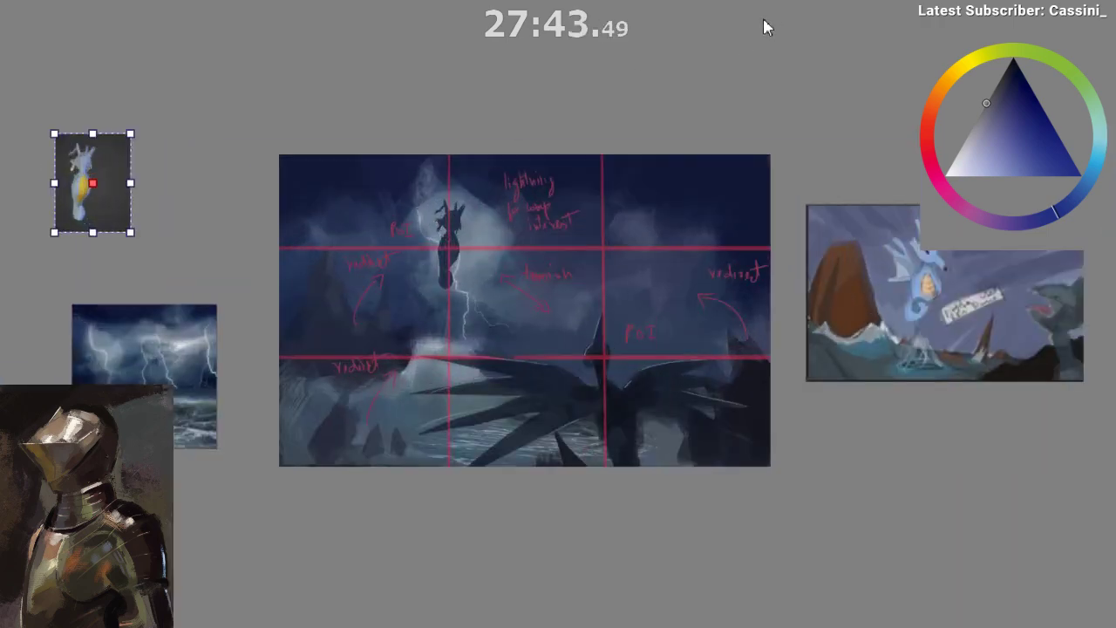
{"action": "left_click", "coordinate": [785, 3]}
{"action": "left_click", "coordinate": [558, 2]}
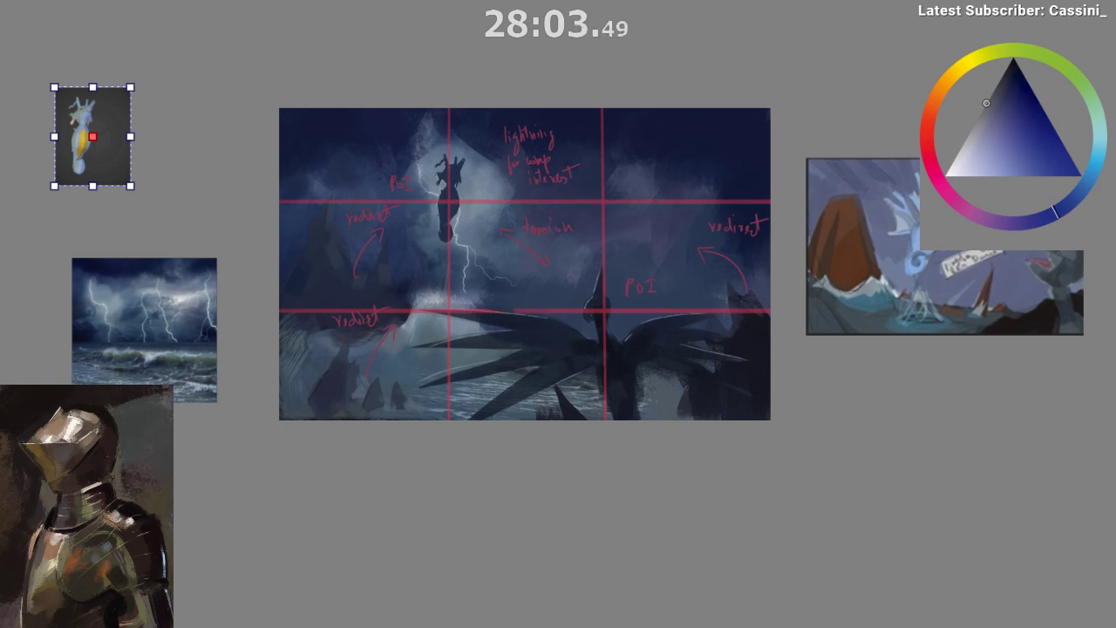
- Return to the animal reference board and look closely at the photos in the compact animal sheet
{"action": "key", "text": "ctrl+Tab"}
{"action": "scroll", "coordinate": [566, 124], "scroll_direction": "down", "scroll_amount": 2}
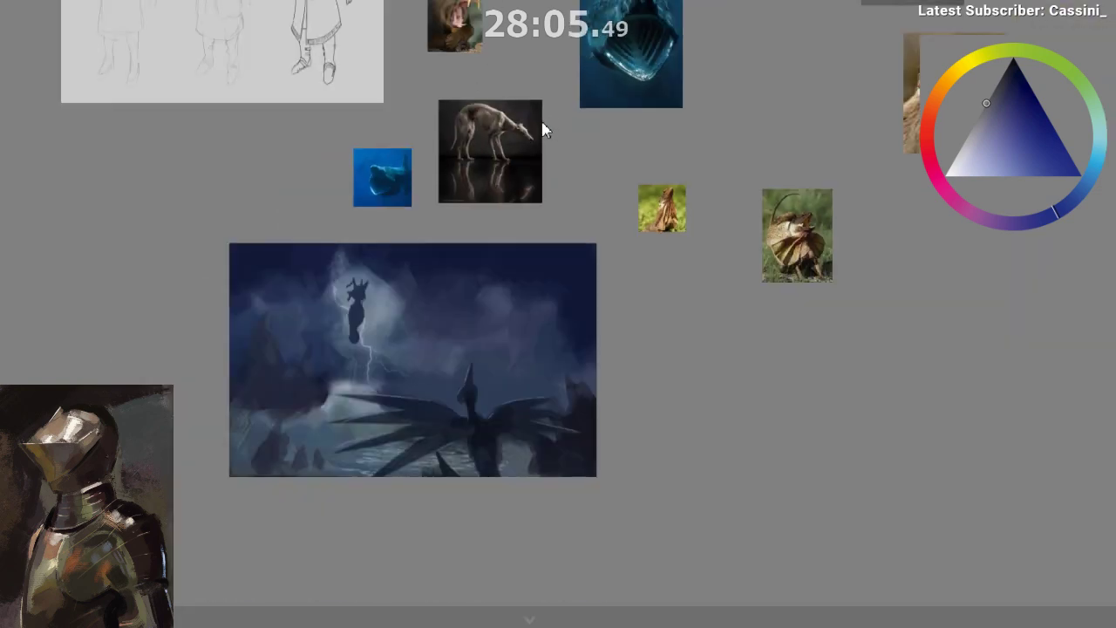
{"action": "scroll", "coordinate": [1066, 253], "scroll_direction": "up", "scroll_amount": 8}
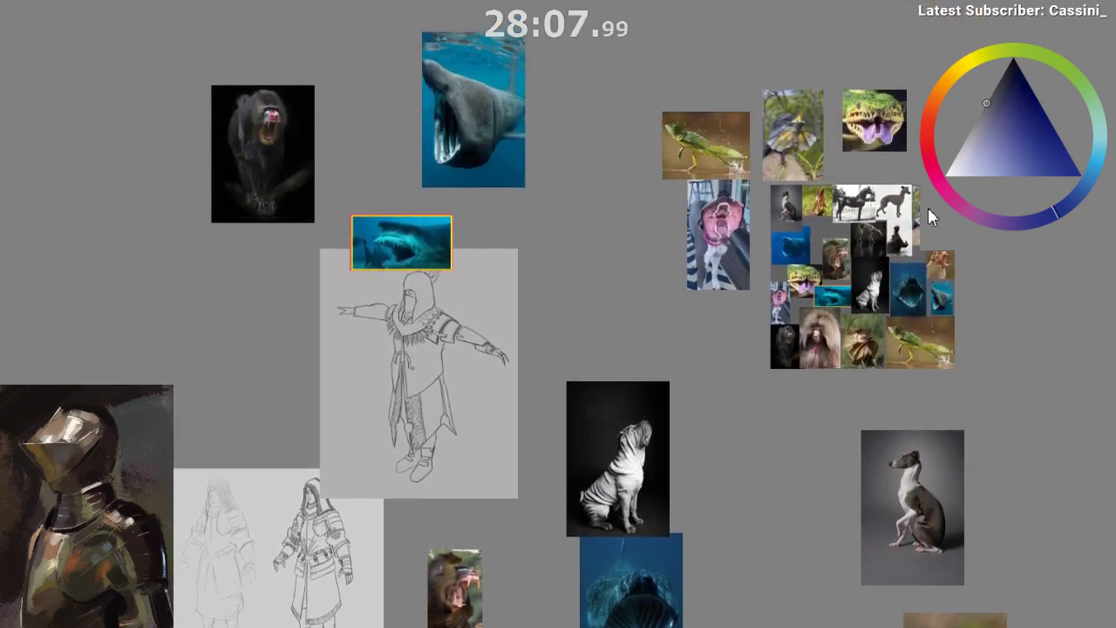
{"action": "mouse_move", "coordinate": [928, 206]}
{"action": "left_mouse_down"}
{"action": "mouse_move", "coordinate": [926, 226]}
{"action": "mouse_move", "coordinate": [929, 82]}
{"action": "mouse_move", "coordinate": [929, 217]}
{"action": "left_mouse_up"}
{"action": "left_click_drag", "start_coordinate": [971, 608], "coordinate": [601, 608]}
{"action": "scroll", "coordinate": [368, 183], "scroll_direction": "up", "scroll_amount": 3}
{"action": "scroll", "coordinate": [646, 247], "scroll_direction": "up", "scroll_amount": 1}
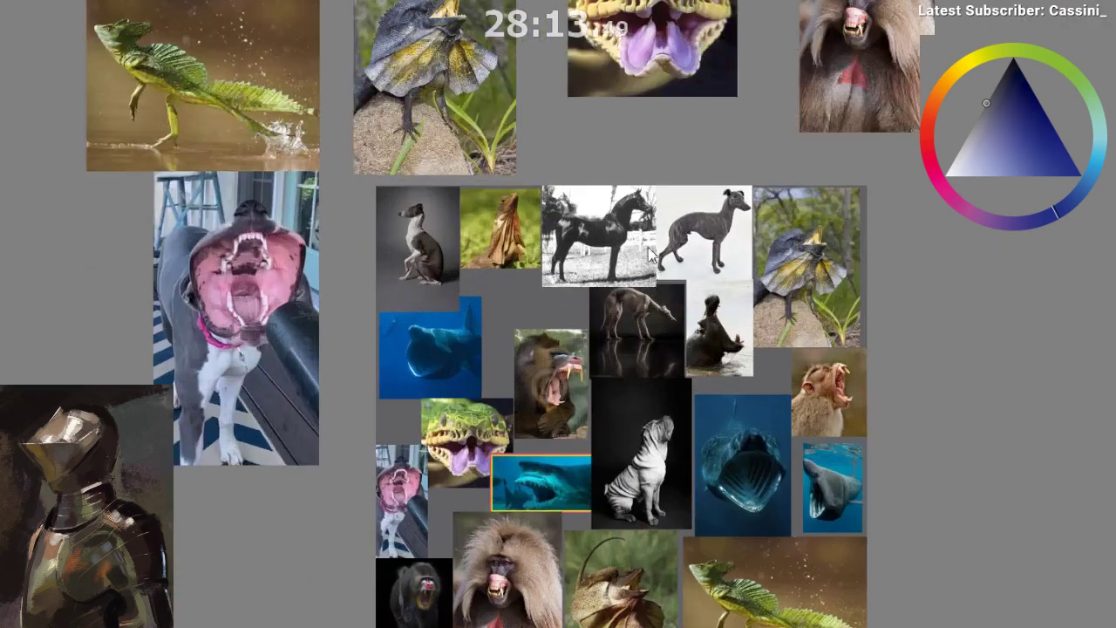
- Isolate the sitting greyhound from the compact animal sheet with a freehand selection and delete the rest of the sheet
{"action": "left_click_drag", "start_coordinate": [472, 591], "coordinate": [325, 592]}
{"action": "scroll", "coordinate": [429, 414], "scroll_direction": "down", "scroll_amount": 1}
{"action": "scroll", "coordinate": [430, 423], "scroll_direction": "up", "scroll_amount": 2}
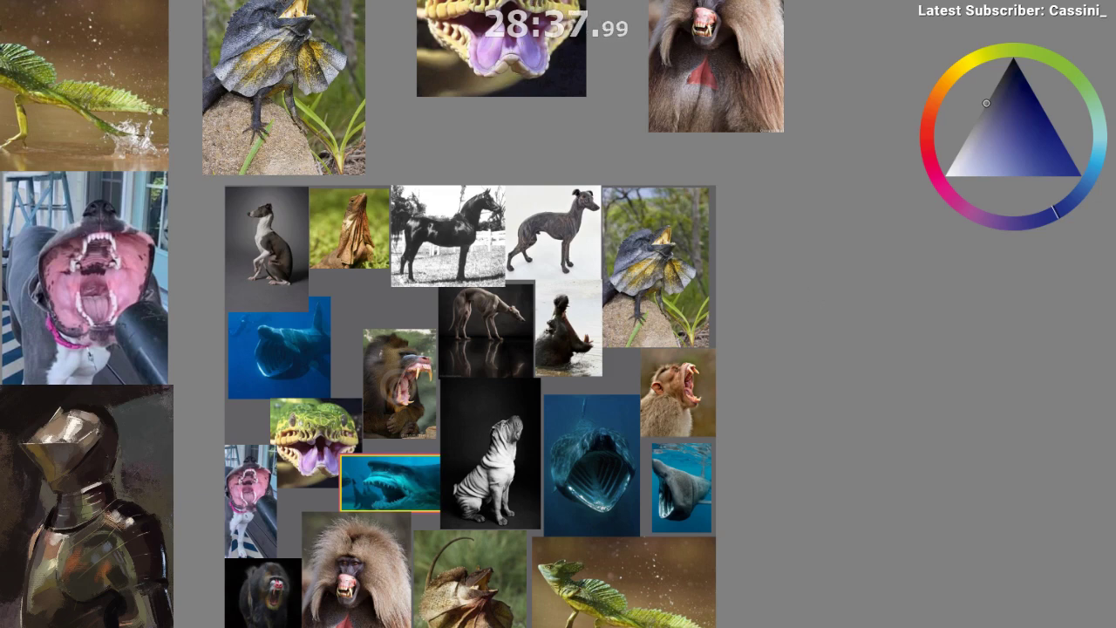
{"action": "scroll", "coordinate": [467, 262], "scroll_direction": "up", "scroll_amount": 3}
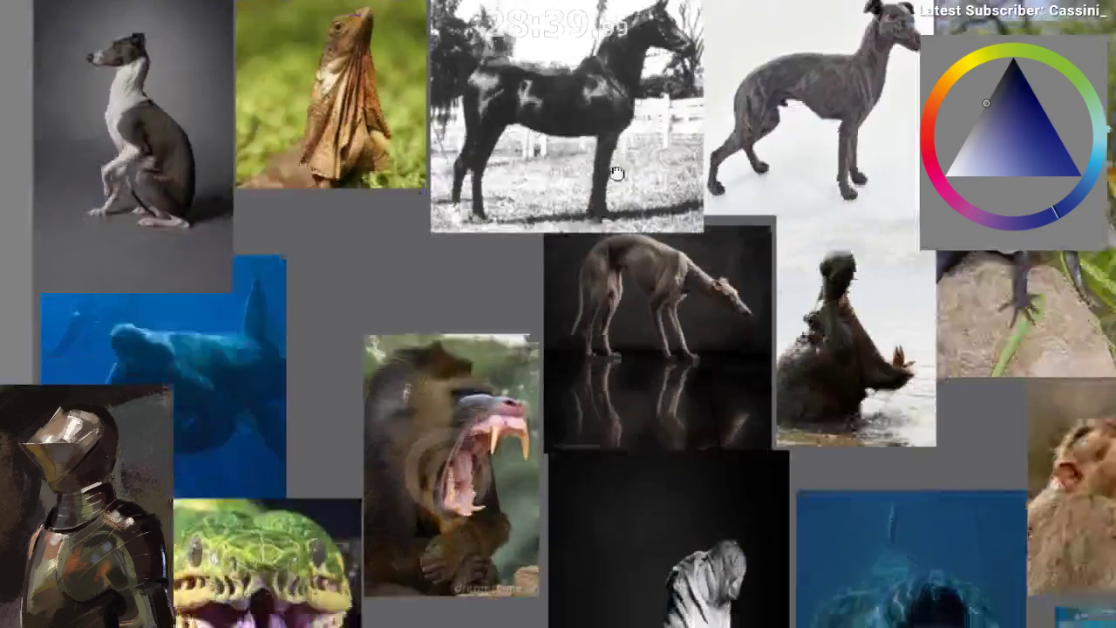
{"action": "left_click_drag", "start_coordinate": [618, 174], "coordinate": [535, 361]}
{"action": "scroll", "coordinate": [535, 361], "scroll_direction": "down", "scroll_amount": 2}
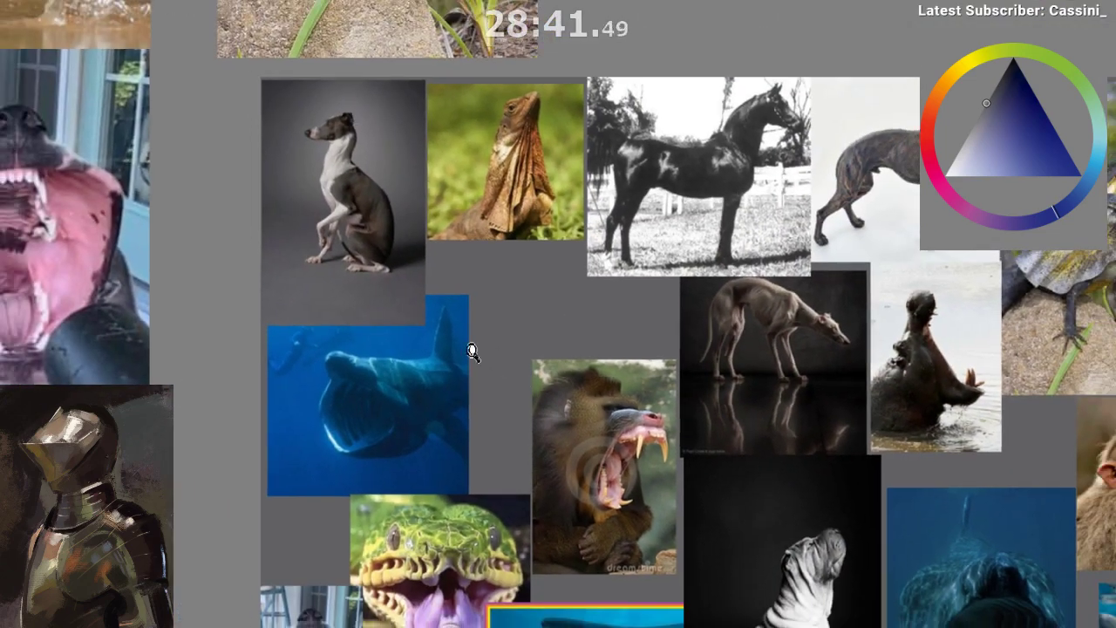
{"action": "mouse_move", "coordinate": [322, 95]}
{"action": "left_mouse_down"}
{"action": "mouse_move", "coordinate": [386, 300]}
{"action": "mouse_move", "coordinate": [327, 88]}
{"action": "left_mouse_up"}
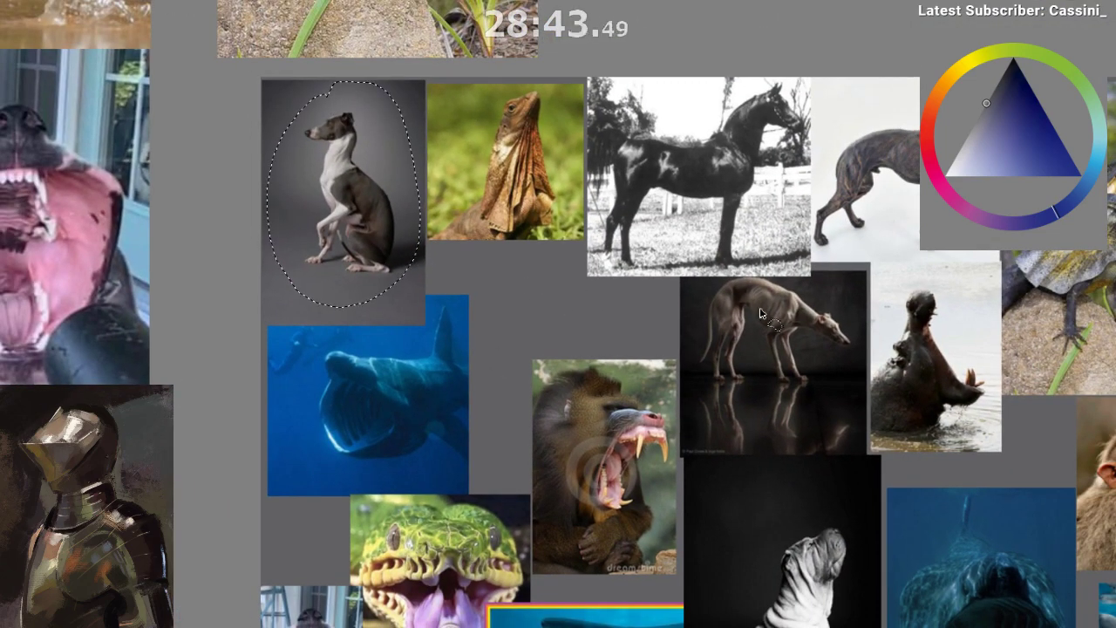
{"action": "key", "text": "ctrl+shift+i"}
{"action": "key", "text": "Delete"}
{"action": "key", "text": "ctrl+d"}
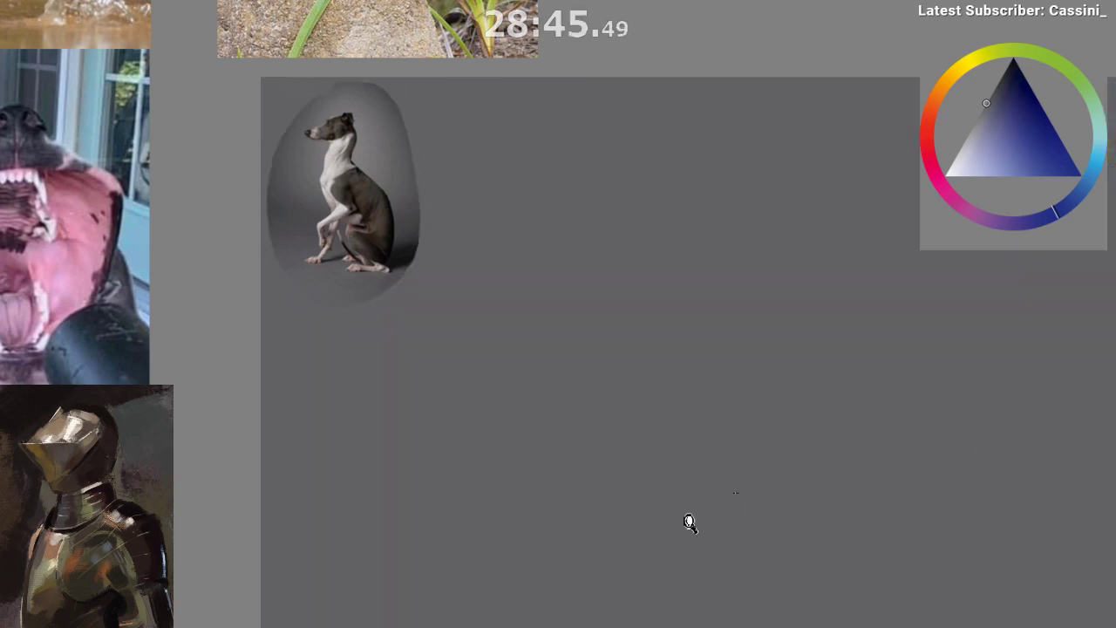
- Apply a threshold to the greyhound cutout to reduce it to pure black and white
{"action": "scroll", "coordinate": [698, 517], "scroll_direction": "down", "scroll_amount": 1}
{"action": "left_click_drag", "start_coordinate": [592, 452], "coordinate": [633, 499]}
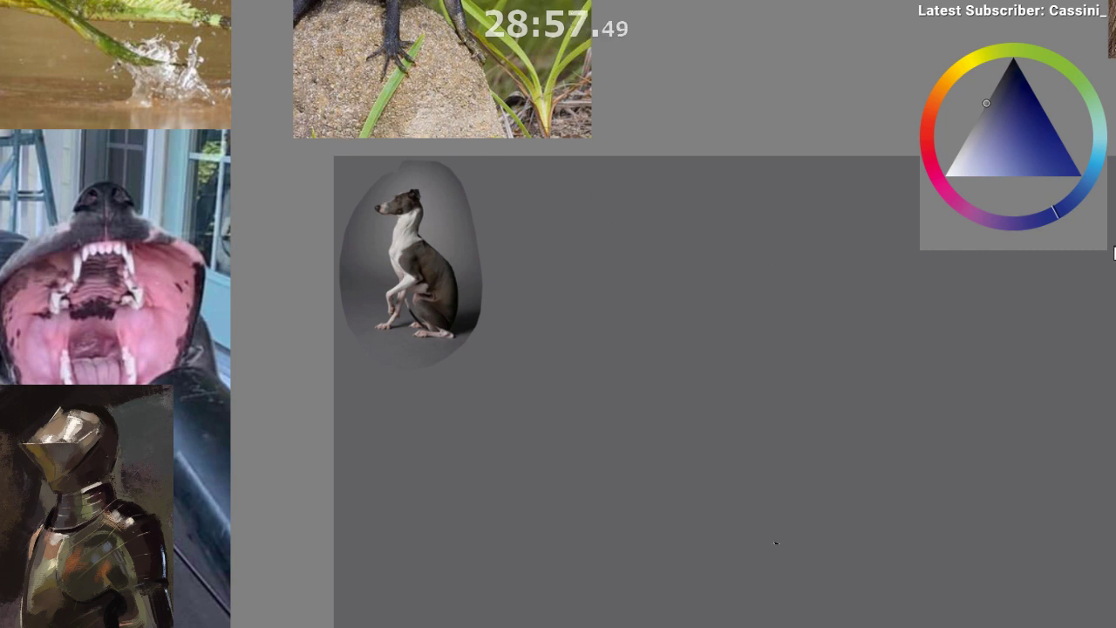
{"action": "left_click", "coordinate": [929, 115]}
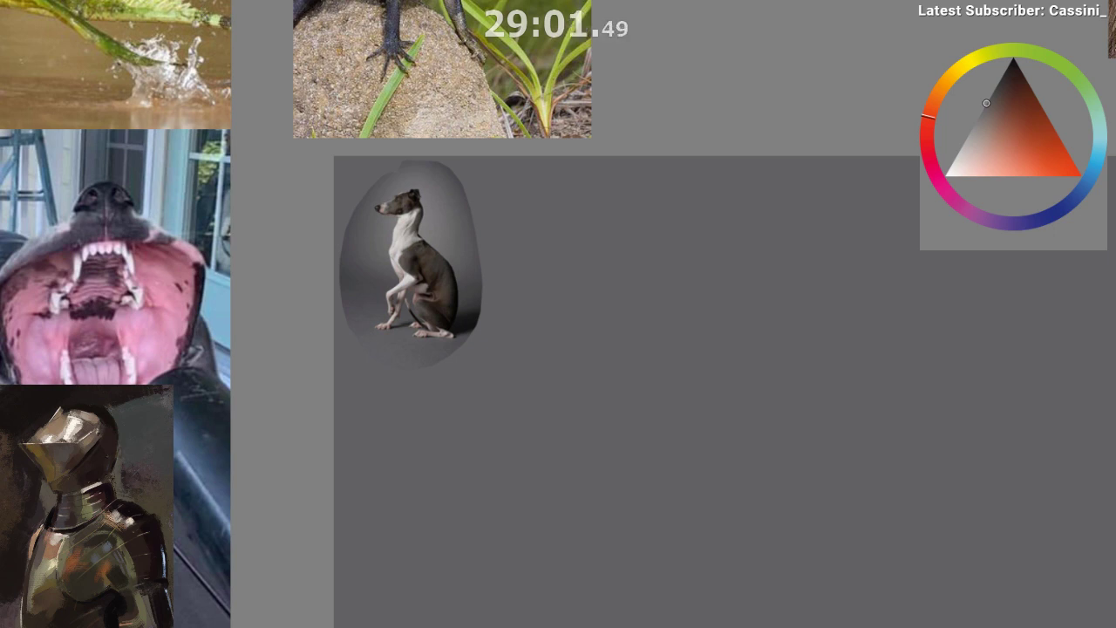
{"action": "left_click", "coordinate": [350, 122]}
{"action": "left_click_drag", "start_coordinate": [974, 253], "coordinate": [905, 253]}
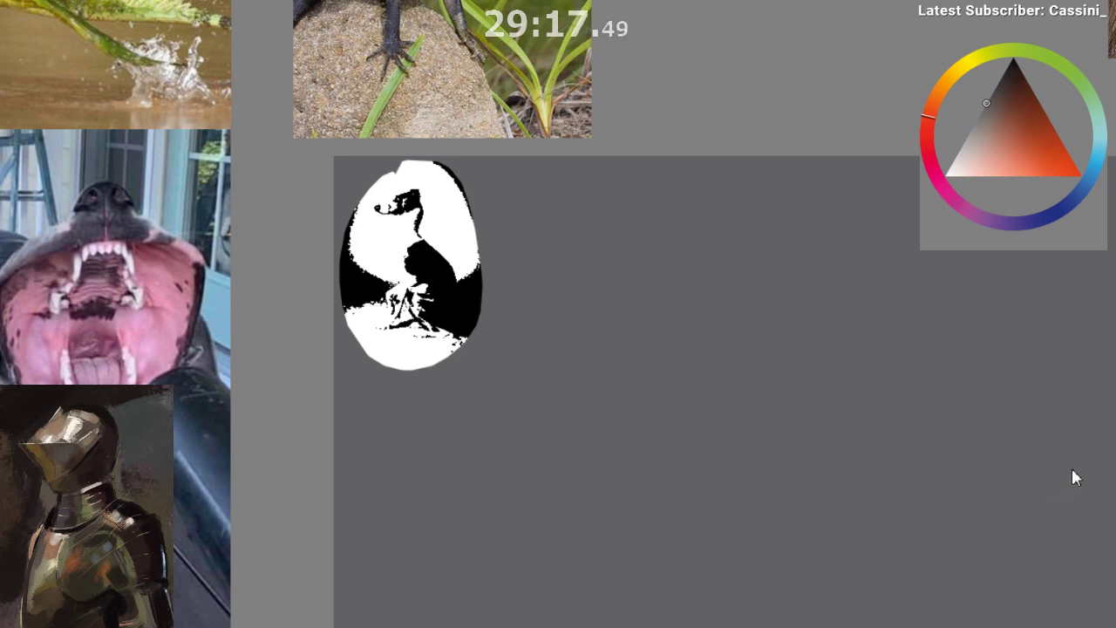
- Remove the white areas of the thresholded greyhound so that only its black shapes remain on the grey
{"action": "left_click_drag", "start_coordinate": [380, 279], "coordinate": [476, 277]}
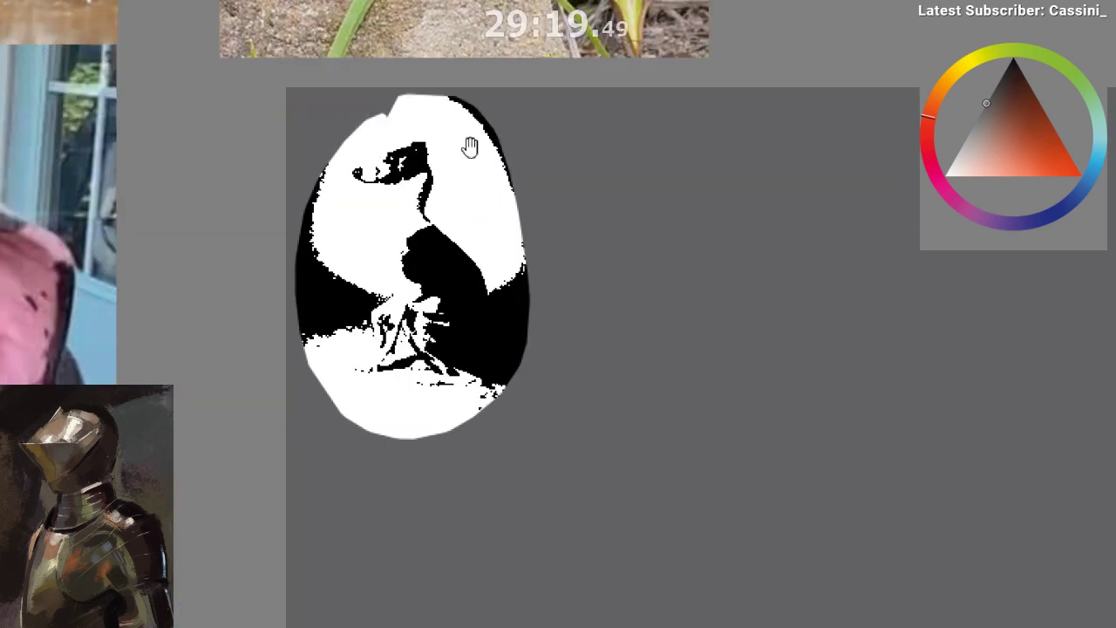
{"action": "left_click_drag", "start_coordinate": [468, 147], "coordinate": [468, 166]}
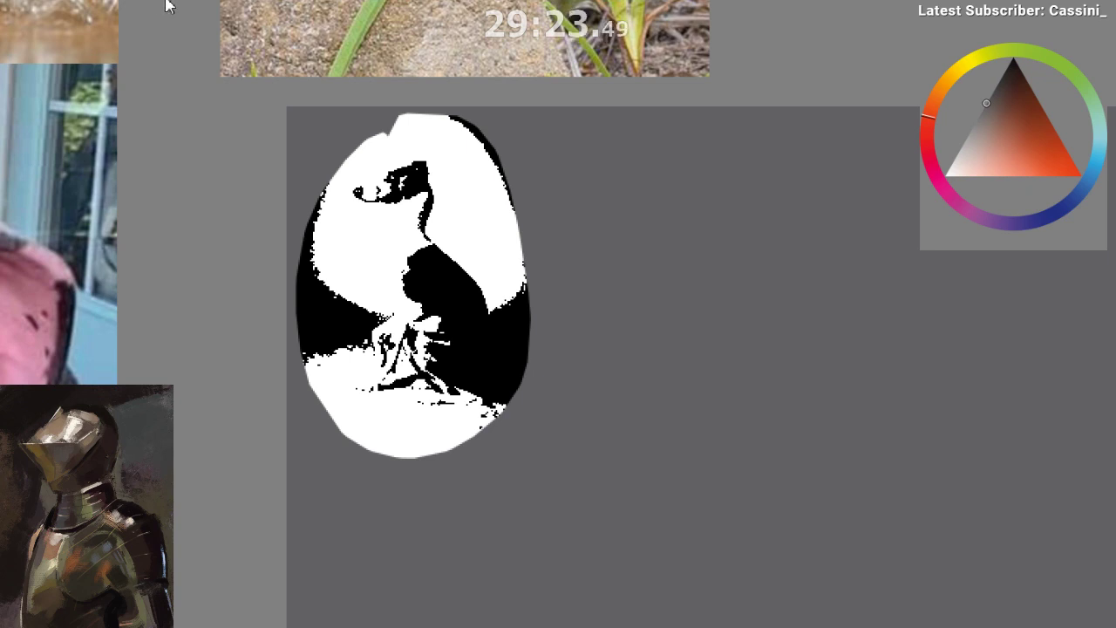
{"action": "left_click", "coordinate": [312, 1]}
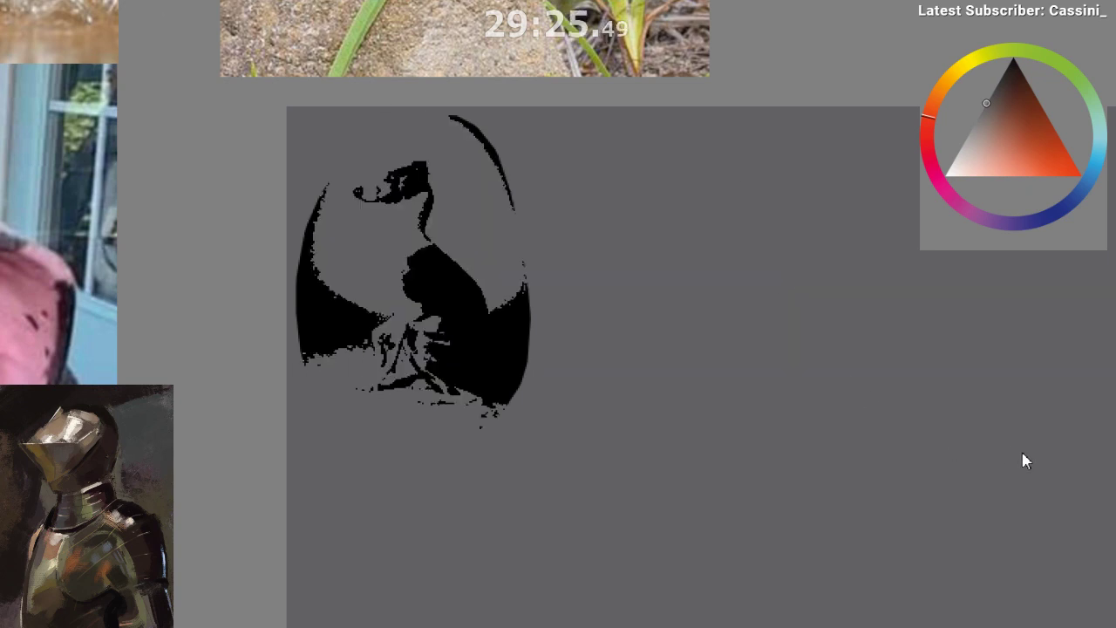
{"action": "left_click_drag", "start_coordinate": [484, 446], "coordinate": [509, 415]}
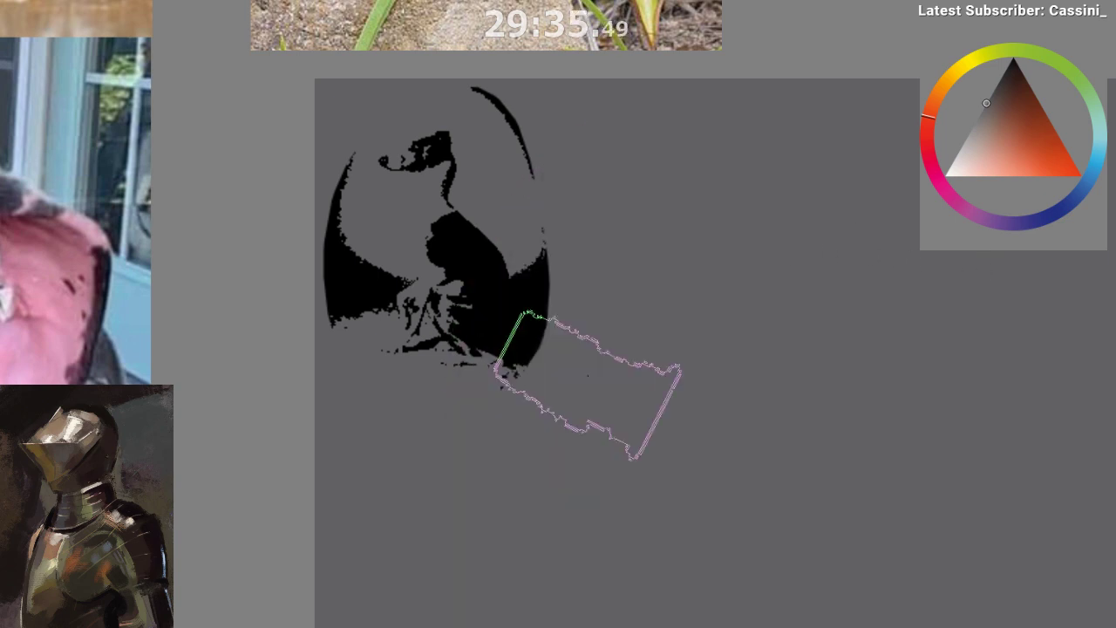
{"action": "left_click_drag", "start_coordinate": [675, 359], "coordinate": [643, 394]}
{"action": "left_click_drag", "start_coordinate": [618, 432], "coordinate": [609, 444]}
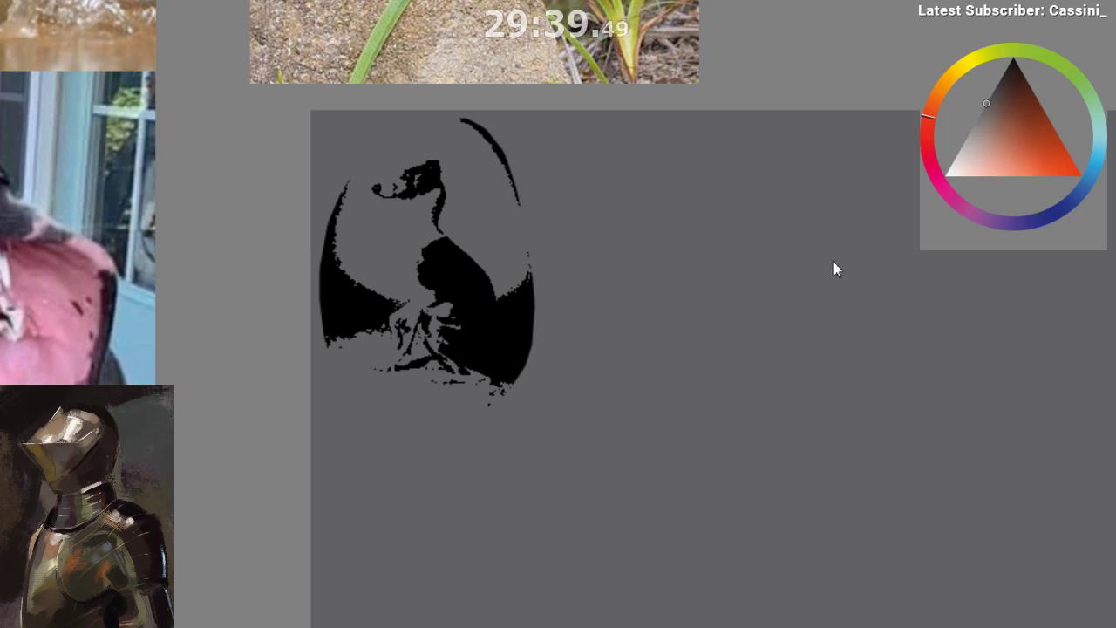
{"action": "left_click_drag", "start_coordinate": [642, 445], "coordinate": [640, 460]}
{"action": "left_click", "coordinate": [326, 259], "text": "alt"}
{"action": "left_click_drag", "start_coordinate": [335, 225], "coordinate": [336, 277]}
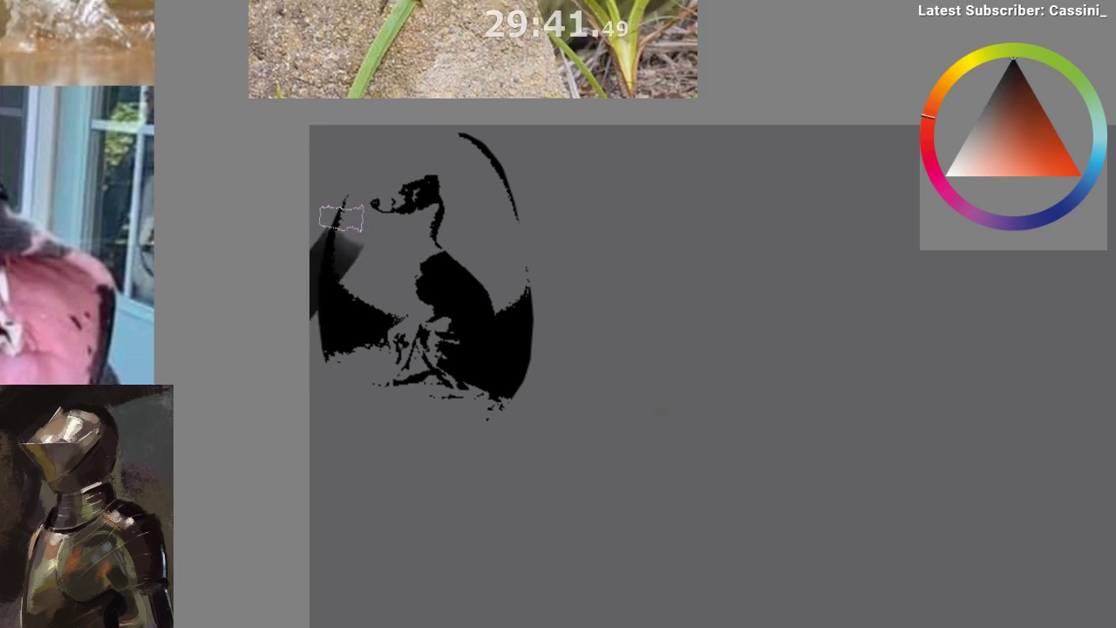
{"action": "key", "text": "ctrl+z"}
- Paint out the black patches around the greyhound with the sampled background grey and fill the gaps in its haunch with black
{"action": "left_click", "coordinate": [342, 189], "text": "alt"}
{"action": "mouse_move", "coordinate": [336, 213]}
{"action": "left_mouse_down"}
{"action": "mouse_move", "coordinate": [326, 312]}
{"action": "mouse_move", "coordinate": [333, 372]}
{"action": "mouse_move", "coordinate": [329, 229]}
{"action": "mouse_move", "coordinate": [342, 370]}
{"action": "mouse_move", "coordinate": [351, 328]}
{"action": "mouse_move", "coordinate": [446, 262]}
{"action": "mouse_move", "coordinate": [508, 184]}
{"action": "mouse_move", "coordinate": [477, 126]}
{"action": "mouse_move", "coordinate": [539, 253]}
{"action": "mouse_move", "coordinate": [542, 325]}
{"action": "mouse_move", "coordinate": [516, 277]}
{"action": "mouse_move", "coordinate": [534, 421]}
{"action": "mouse_move", "coordinate": [490, 436]}
{"action": "mouse_move", "coordinate": [482, 418]}
{"action": "mouse_move", "coordinate": [391, 429]}
{"action": "left_mouse_up"}
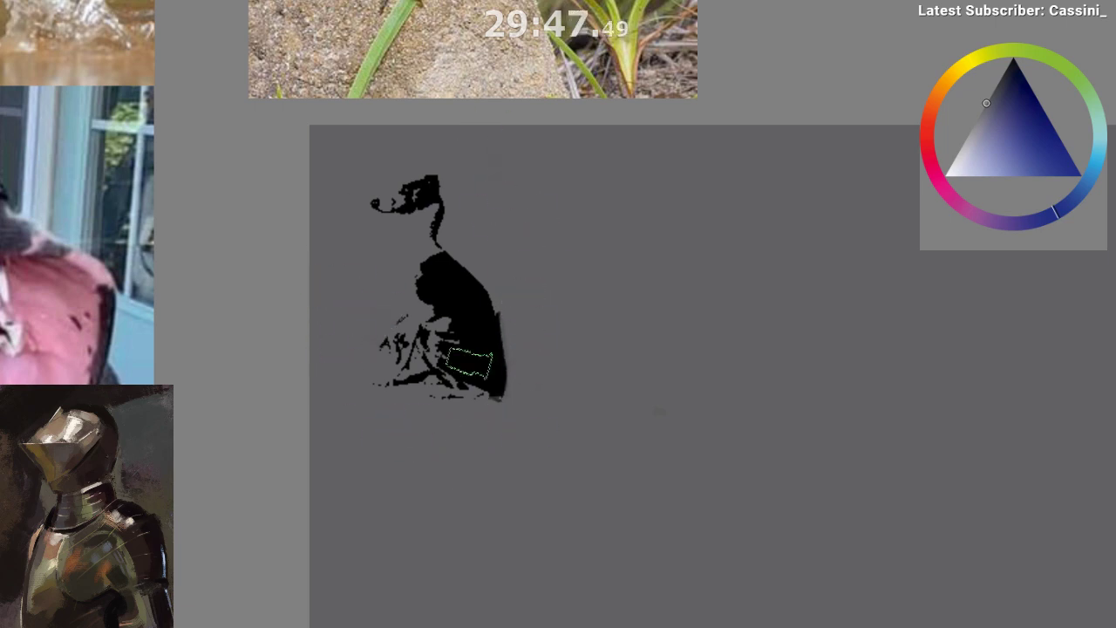
{"action": "left_click", "coordinate": [439, 275], "text": "alt"}
{"action": "left_click_drag", "start_coordinate": [513, 316], "coordinate": [444, 276]}
{"action": "key", "text": "ctrl+z"}
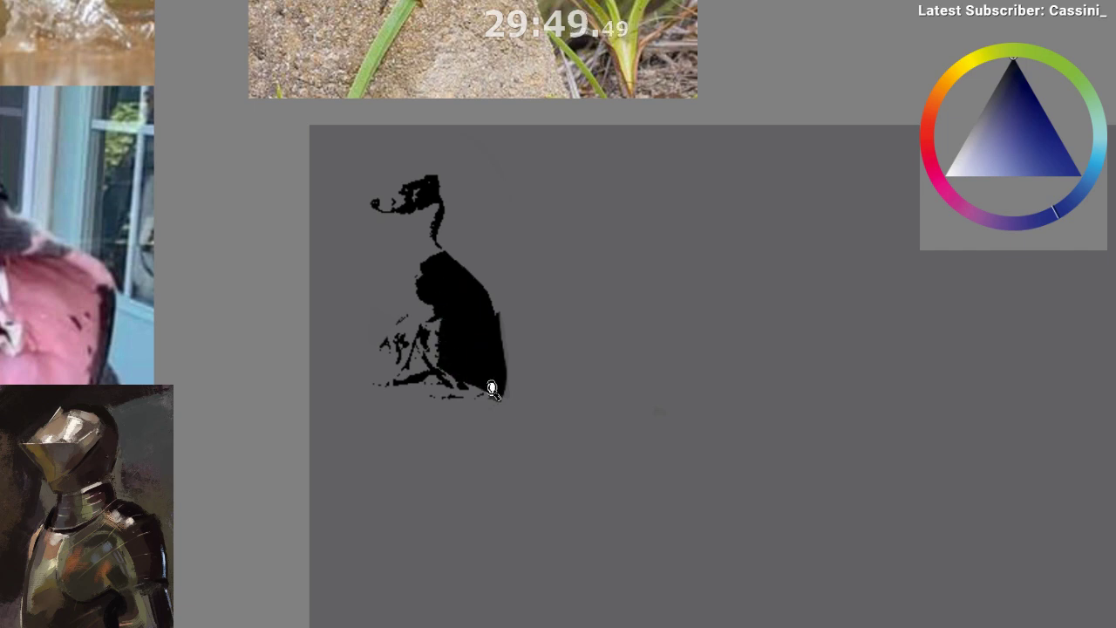
- Paint a thin black line down the front of the greyhound's neck and chest to complete the silhouette
{"action": "scroll", "coordinate": [495, 389], "scroll_direction": "down", "scroll_amount": 3}
{"action": "left_click_drag", "start_coordinate": [518, 371], "coordinate": [500, 161]}
{"action": "scroll", "coordinate": [507, 363], "scroll_direction": "up", "scroll_amount": 1}
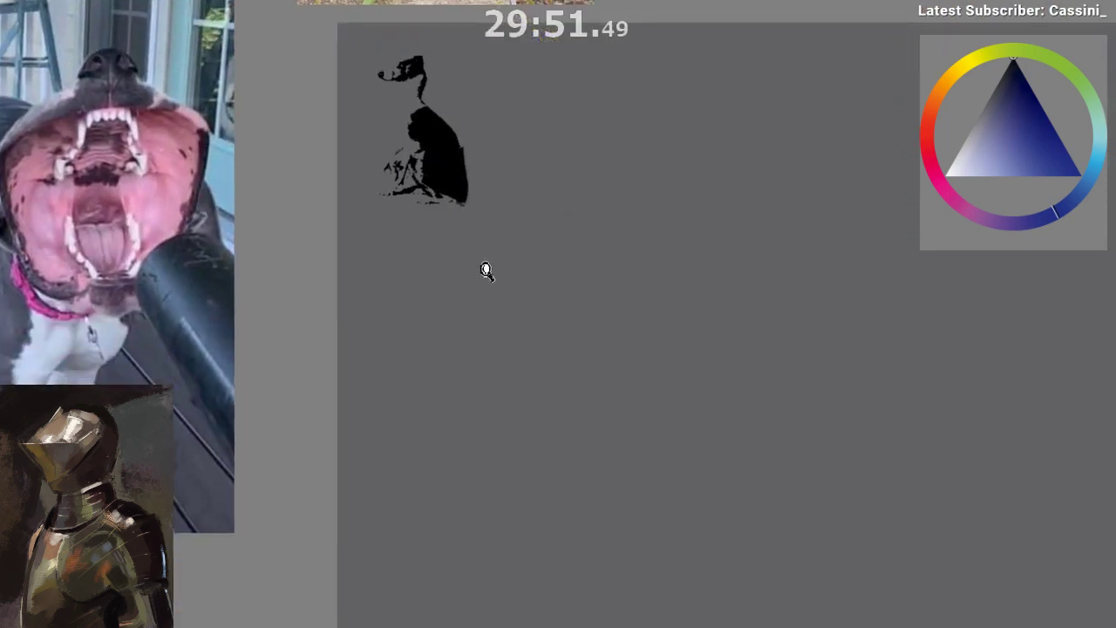
{"action": "scroll", "coordinate": [486, 288], "scroll_direction": "up", "scroll_amount": 2}
{"action": "left_click_drag", "start_coordinate": [491, 355], "coordinate": [521, 568]}
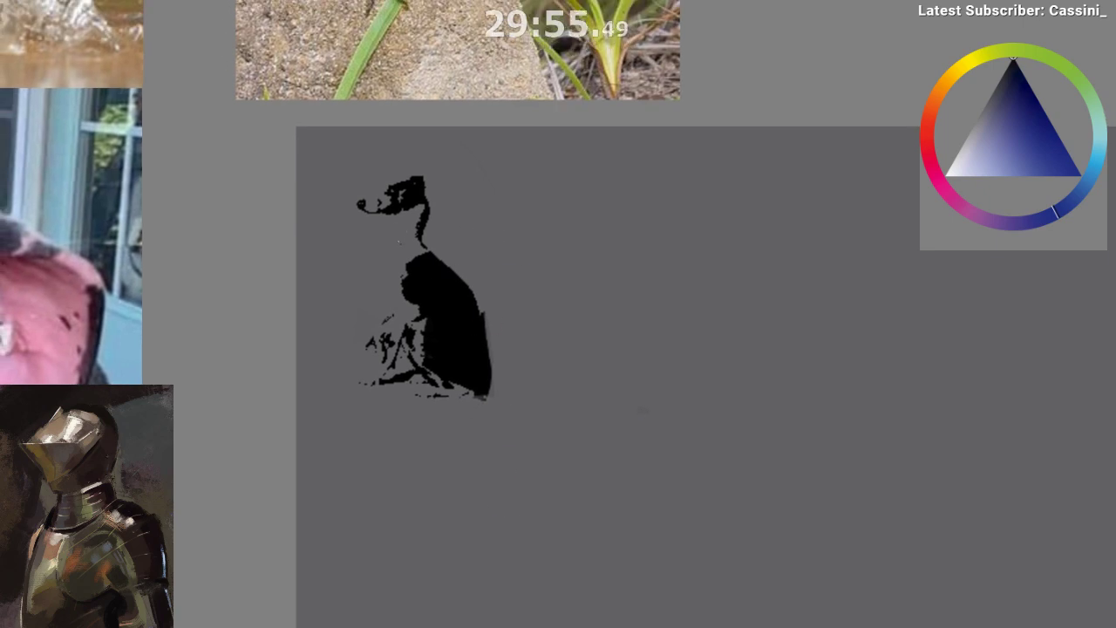
{"action": "mouse_move", "coordinate": [397, 206]}
{"action": "left_mouse_down"}
{"action": "mouse_move", "coordinate": [397, 293]}
{"action": "mouse_move", "coordinate": [423, 330]}
{"action": "left_mouse_up"}
{"action": "key", "text": "ctrl+z"}
{"action": "mouse_move", "coordinate": [393, 260]}
{"action": "left_mouse_down"}
{"action": "mouse_move", "coordinate": [403, 316]}
{"action": "mouse_move", "coordinate": [425, 327]}
{"action": "left_mouse_up"}
{"action": "left_click_drag", "start_coordinate": [464, 362], "coordinate": [470, 357]}
{"action": "left_click_drag", "start_coordinate": [528, 426], "coordinate": [428, 425]}
- Pick a light grey and fill the background behind the greyhound silhouette with it
{"action": "scroll", "coordinate": [528, 550], "scroll_direction": "down", "scroll_amount": 2}
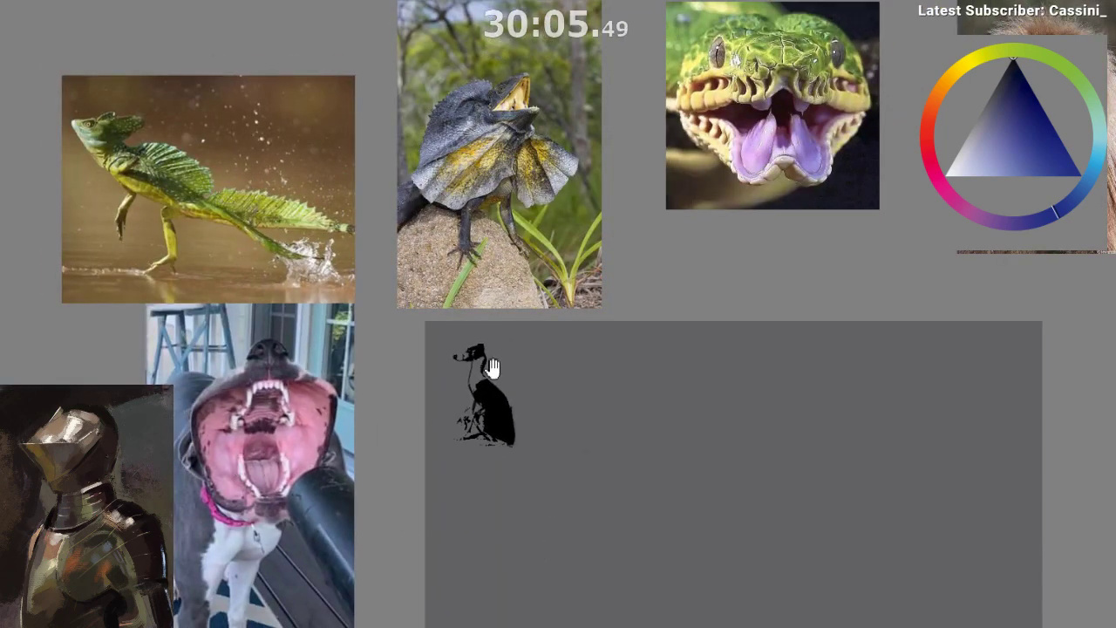
{"action": "scroll", "coordinate": [565, 364], "scroll_direction": "up", "scroll_amount": 3}
{"action": "scroll", "coordinate": [498, 319], "scroll_direction": "up", "scroll_amount": 3}
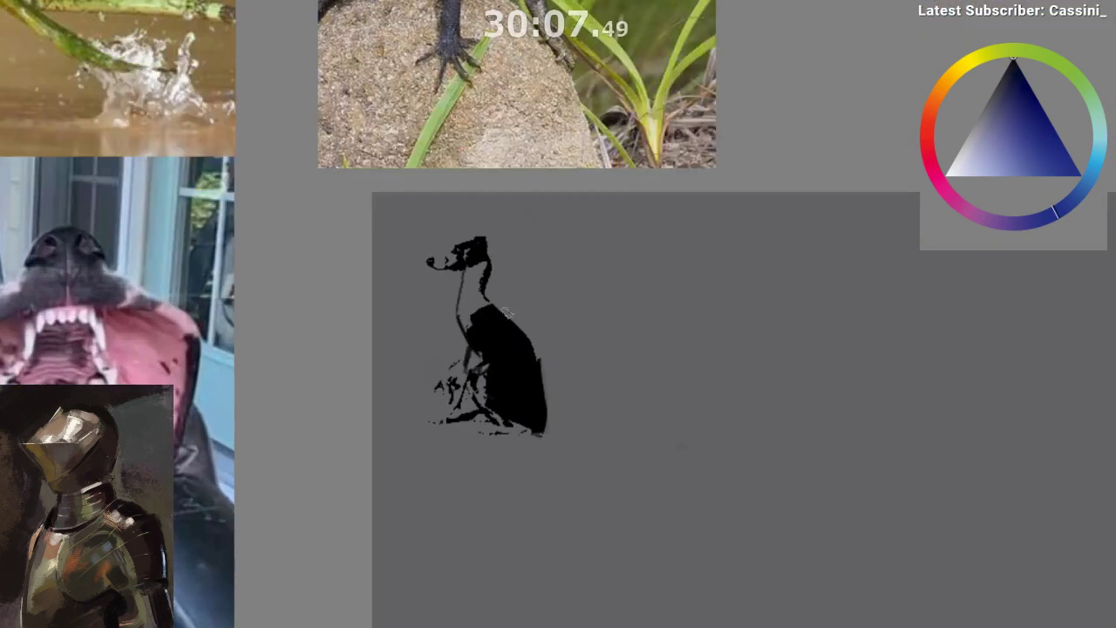
{"action": "scroll", "coordinate": [859, 528], "scroll_direction": "down", "scroll_amount": 2}
{"action": "left_click_drag", "start_coordinate": [800, 550], "coordinate": [728, 434]}
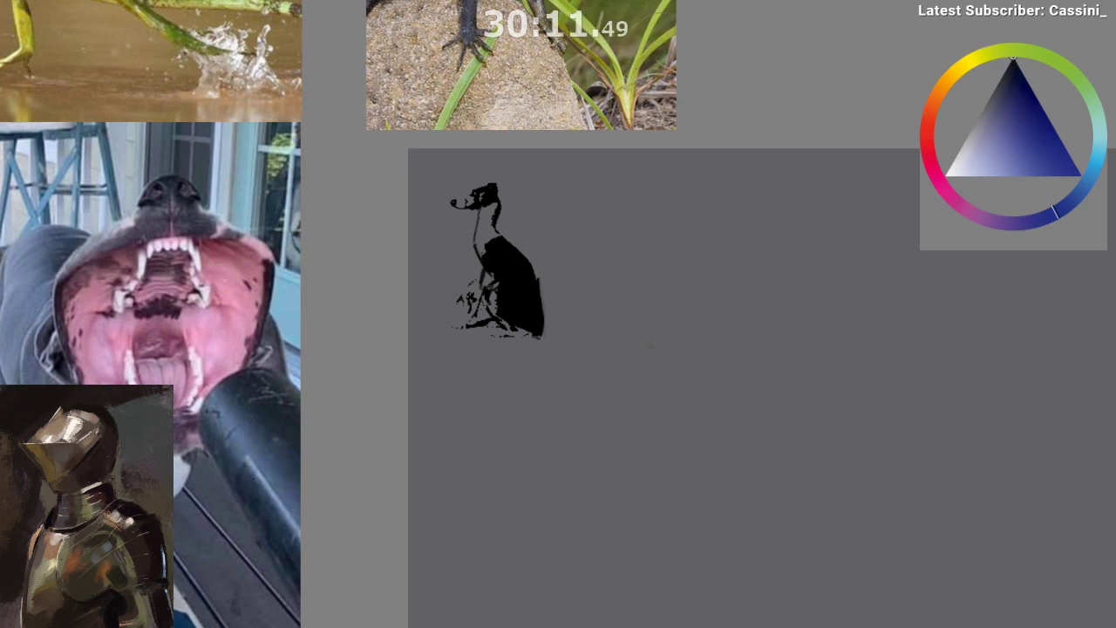
{"action": "scroll", "coordinate": [383, 404], "scroll_direction": "down", "scroll_amount": 2}
{"action": "mouse_move", "coordinate": [384, 403]}
{"action": "left_mouse_down"}
{"action": "mouse_move", "coordinate": [322, 409]}
{"action": "mouse_move", "coordinate": [301, 374]}
{"action": "left_mouse_up"}
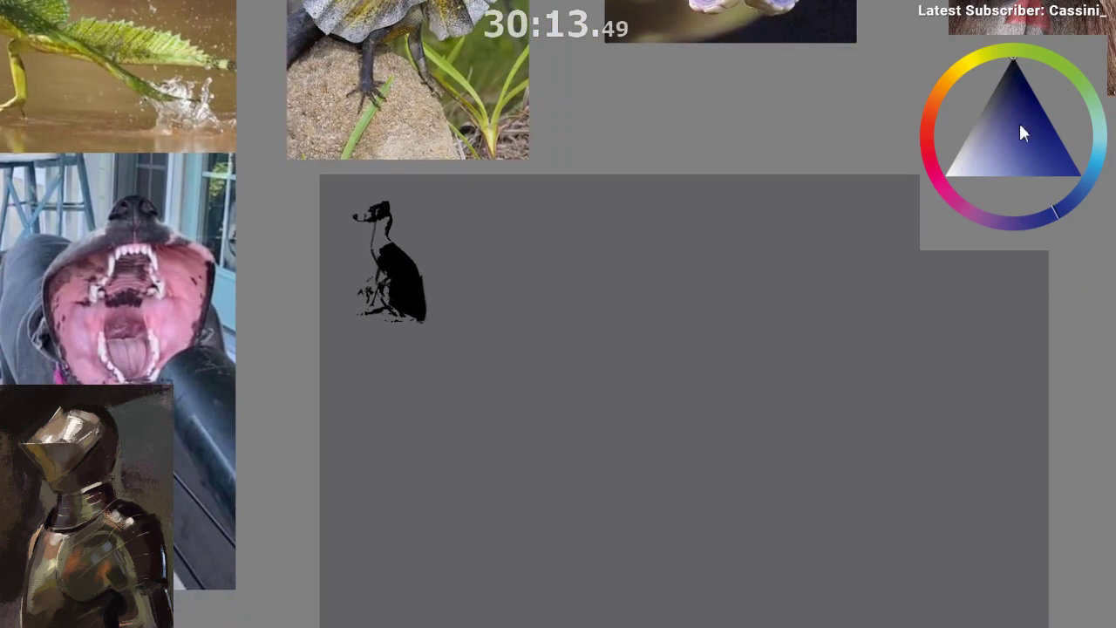
{"action": "left_click_drag", "start_coordinate": [966, 140], "coordinate": [961, 147]}
{"action": "left_click", "coordinate": [668, 412]}
{"action": "left_click_drag", "start_coordinate": [563, 476], "coordinate": [531, 439]}
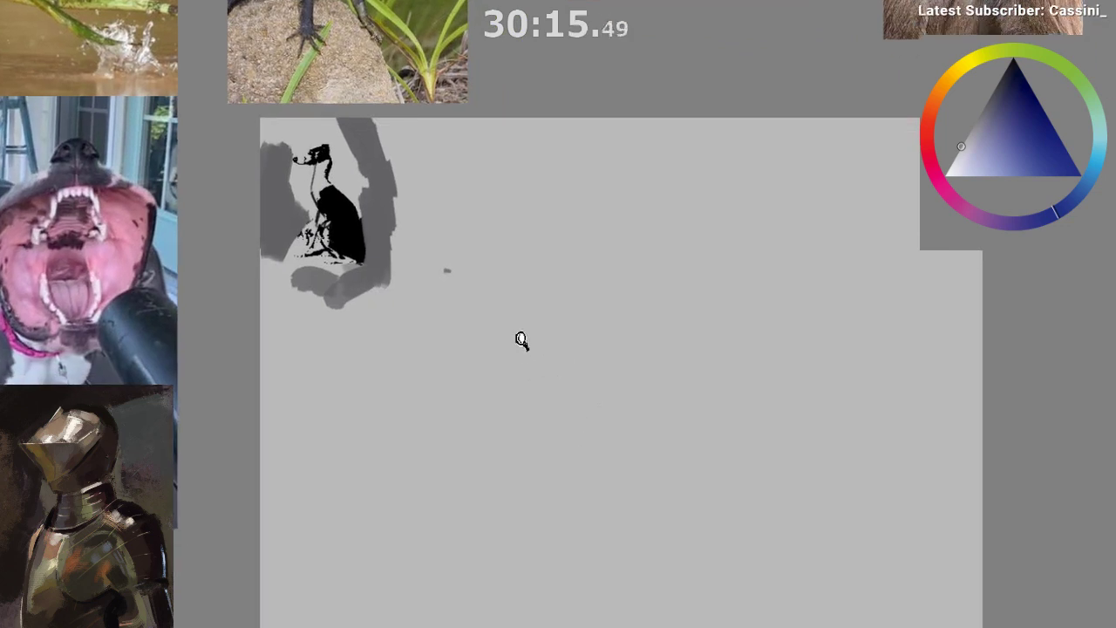
{"action": "left_click", "coordinate": [521, 339], "text": "ctrl"}
{"action": "left_click_drag", "start_coordinate": [490, 336], "coordinate": [594, 370]}
{"action": "left_click", "coordinate": [515, 451], "text": "alt"}
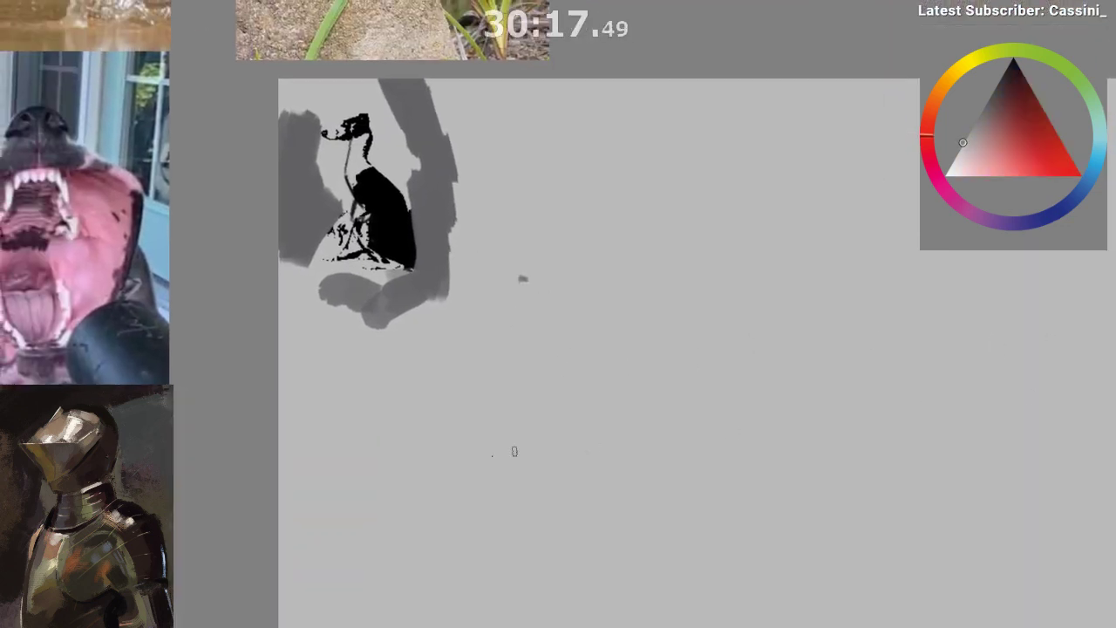
{"action": "left_click", "coordinate": [436, 223]}
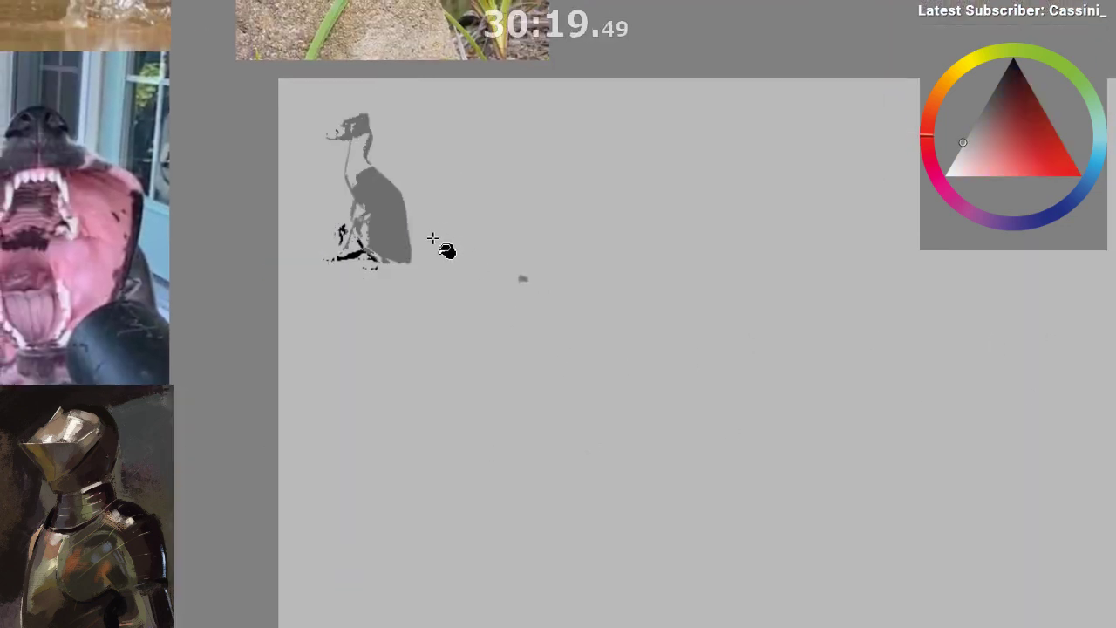
{"action": "key", "text": "ctrl+z"}
{"action": "key", "text": "ctrl+z"}
{"action": "key", "text": "ctrl+shift+z"}
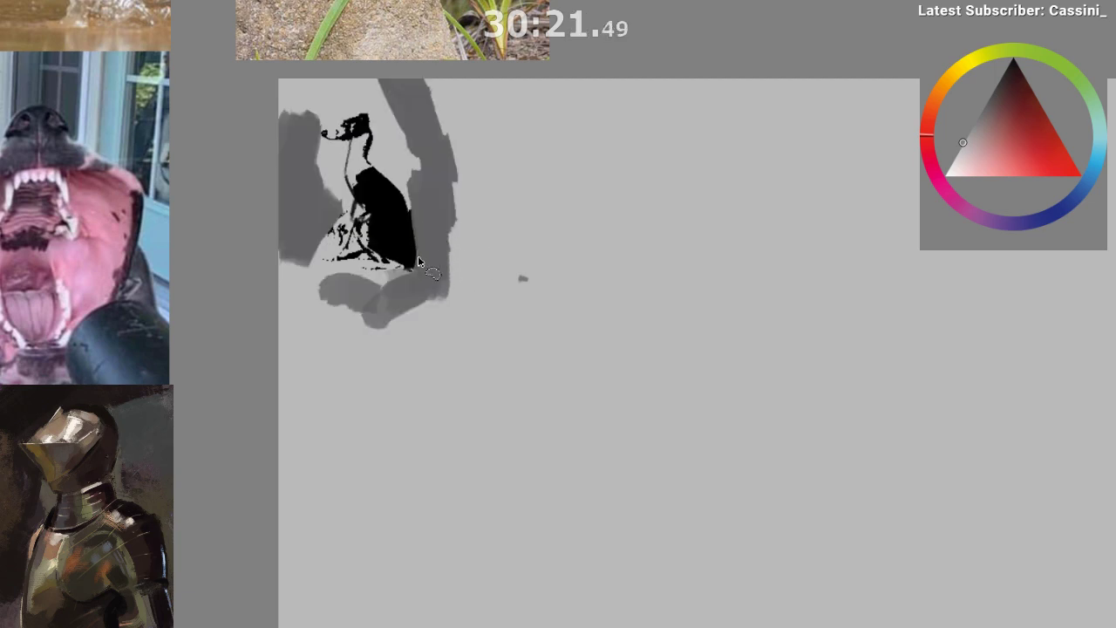
- Select closely around the greyhound silhouette, invert the selection and delete the dark grey strokes outside it
{"action": "left_click_drag", "start_coordinate": [403, 153], "coordinate": [324, 142]}
{"action": "mouse_move", "coordinate": [336, 188]}
{"action": "left_mouse_down"}
{"action": "mouse_move", "coordinate": [346, 234]}
{"action": "mouse_move", "coordinate": [313, 262]}
{"action": "mouse_move", "coordinate": [326, 295]}
{"action": "mouse_move", "coordinate": [351, 277]}
{"action": "mouse_move", "coordinate": [418, 273]}
{"action": "left_mouse_up"}
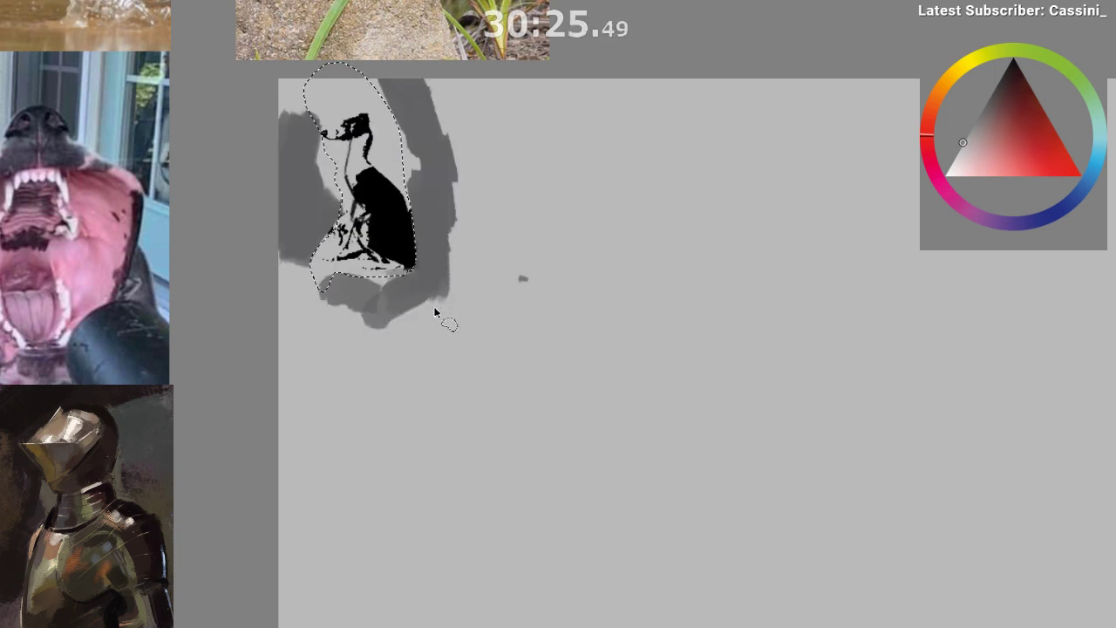
{"action": "key", "text": "ctrl+shift+i"}
{"action": "key", "text": "Delete"}
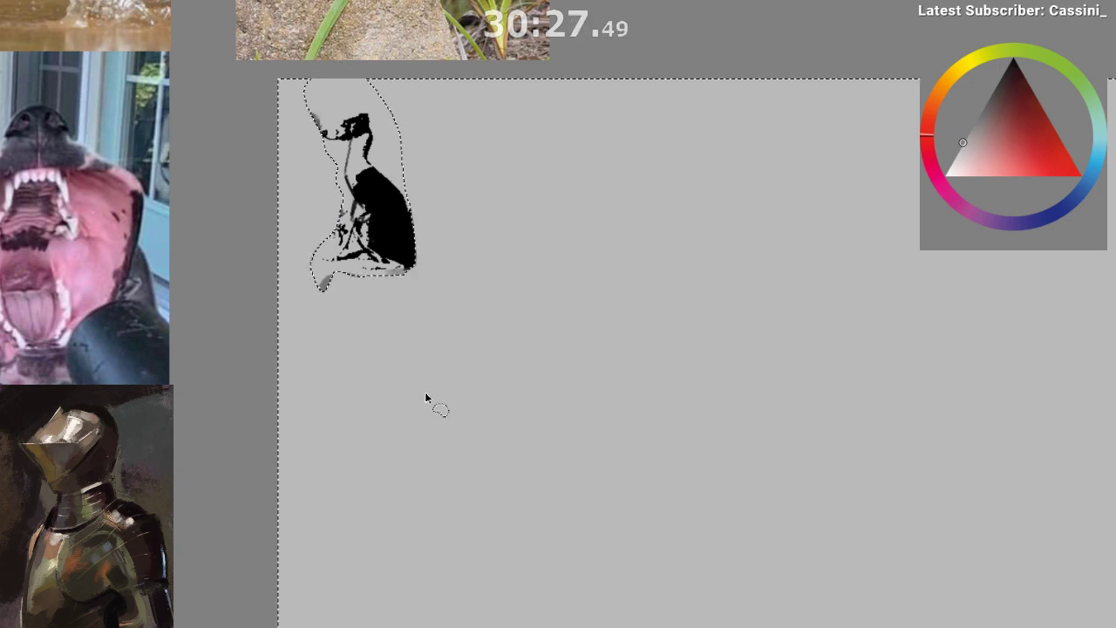
{"action": "key", "text": "ctrl+d"}
{"action": "left_click_drag", "start_coordinate": [394, 198], "coordinate": [471, 278]}
{"action": "left_click_drag", "start_coordinate": [473, 279], "coordinate": [506, 355]}
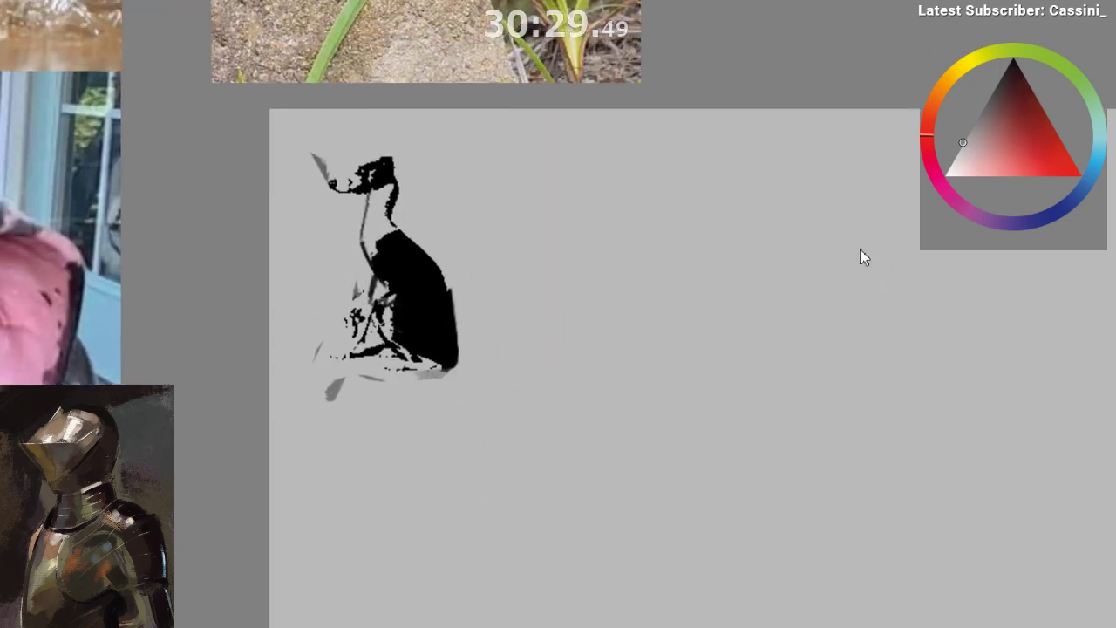
- Cover the leftover grey smudges by the greyhound's snout, chest and feet with light grey
{"action": "left_click_drag", "start_coordinate": [316, 159], "coordinate": [324, 181]}
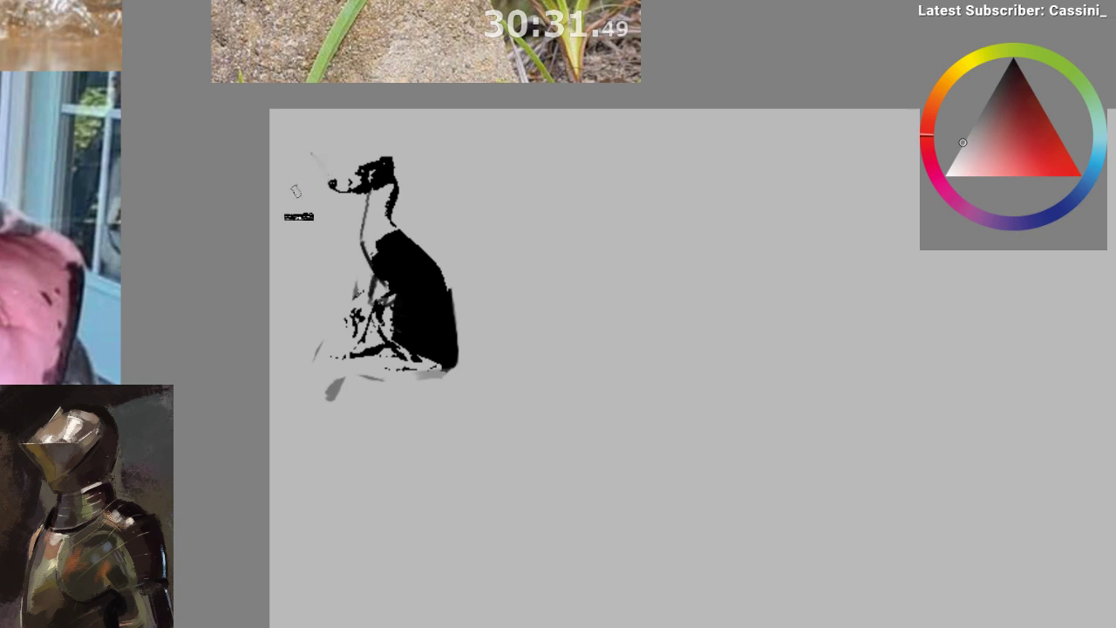
{"action": "left_click_drag", "start_coordinate": [318, 338], "coordinate": [314, 364]}
{"action": "left_click_drag", "start_coordinate": [330, 404], "coordinate": [342, 384]}
{"action": "left_click_drag", "start_coordinate": [427, 394], "coordinate": [391, 395]}
{"action": "left_click_drag", "start_coordinate": [344, 278], "coordinate": [349, 324]}
{"action": "left_click_drag", "start_coordinate": [482, 313], "coordinate": [446, 319]}
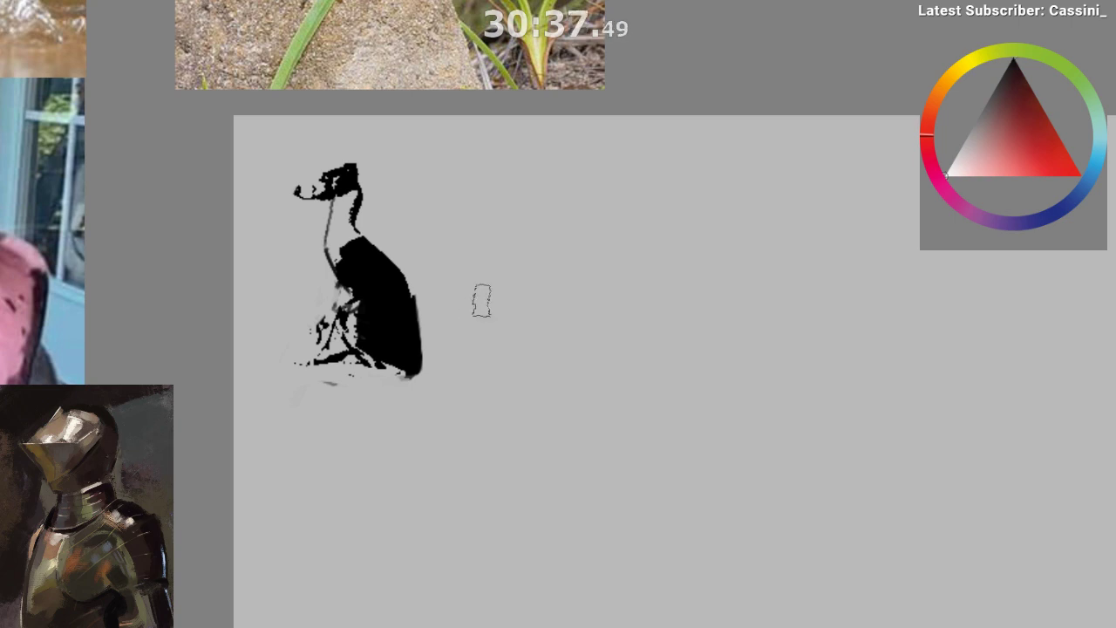
- Paint a thick black stroke beside the greyhound and carve it into a slim tapering shape with light grey strokes
{"action": "left_click", "coordinate": [511, 277], "text": "ctrl"}
{"action": "key", "text": "d"}
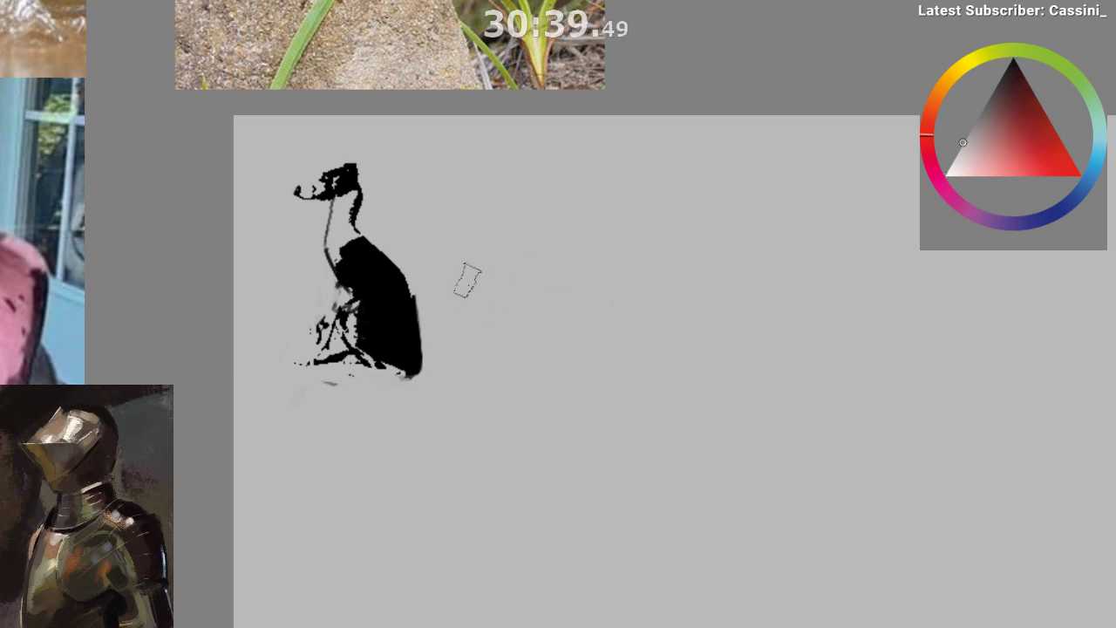
{"action": "left_click_drag", "start_coordinate": [504, 211], "coordinate": [478, 367]}
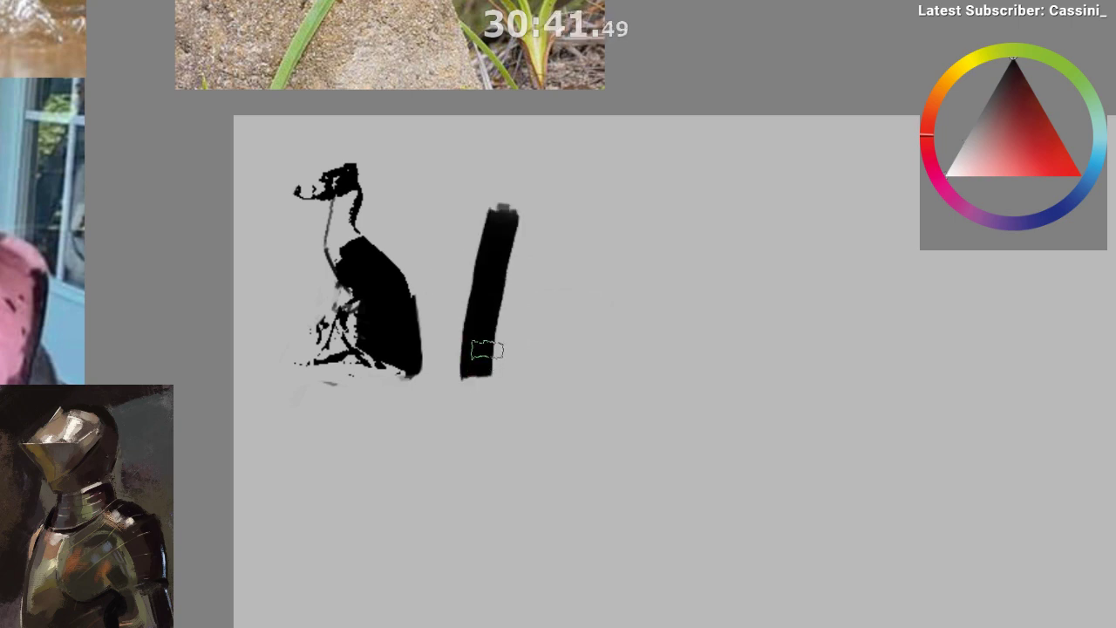
{"action": "key", "text": "x"}
{"action": "left_click_drag", "start_coordinate": [500, 194], "coordinate": [478, 348]}
{"action": "left_click_drag", "start_coordinate": [511, 214], "coordinate": [466, 420]}
{"action": "left_click_drag", "start_coordinate": [474, 359], "coordinate": [464, 405]}
{"action": "key", "text": "x"}
{"action": "key", "text": "x"}
{"action": "mouse_move", "coordinate": [492, 228]}
{"action": "left_mouse_down"}
{"action": "mouse_move", "coordinate": [460, 439]}
{"action": "mouse_move", "coordinate": [470, 342]}
{"action": "mouse_move", "coordinate": [453, 414]}
{"action": "mouse_move", "coordinate": [501, 220]}
{"action": "mouse_move", "coordinate": [441, 453]}
{"action": "left_mouse_up"}
- Enlarge the brush and carve the black test stroke into a thin tapering line with light grey
{"action": "key", "text": "x"}
{"action": "key", "text": "x"}
{"action": "key", "text": "x"}
{"action": "key", "text": "bracketright"}
{"action": "key", "text": "bracketright"}
{"action": "key", "text": "bracketright"}
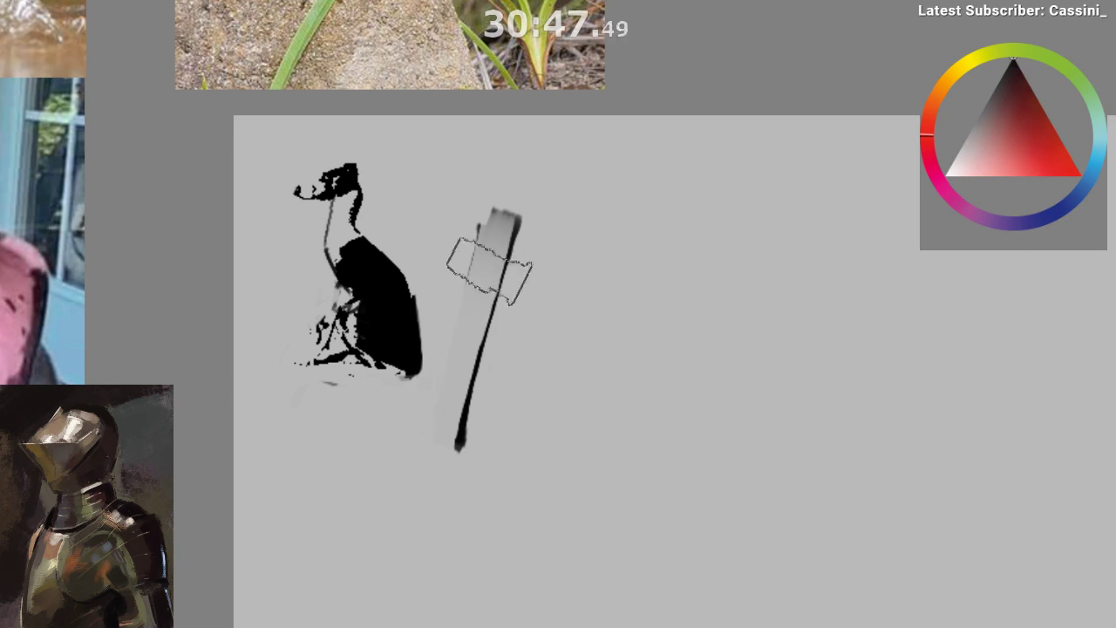
- Paint over the test stroke beside the greyhound with light grey
{"action": "key", "text": "x"}
{"action": "key", "text": "x"}
{"action": "key", "text": "x"}
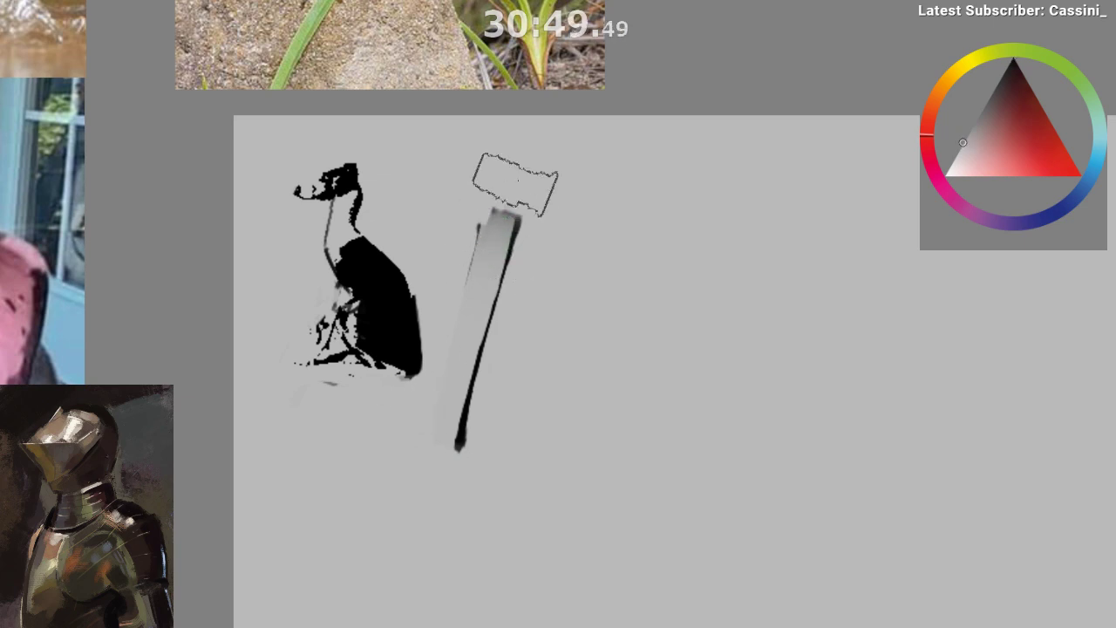
{"action": "mouse_move", "coordinate": [515, 184]}
{"action": "left_mouse_down"}
{"action": "mouse_move", "coordinate": [484, 413]}
{"action": "mouse_move", "coordinate": [458, 445]}
{"action": "left_mouse_up"}
{"action": "left_click_drag", "start_coordinate": [416, 301], "coordinate": [497, 347]}
- Reduce the brush size and block in the greyhound's head as a solid black shape with a drooping muzzle
{"action": "key", "text": "bracketleft"}
{"action": "key", "text": "bracketleft"}
{"action": "key", "text": "bracketleft"}
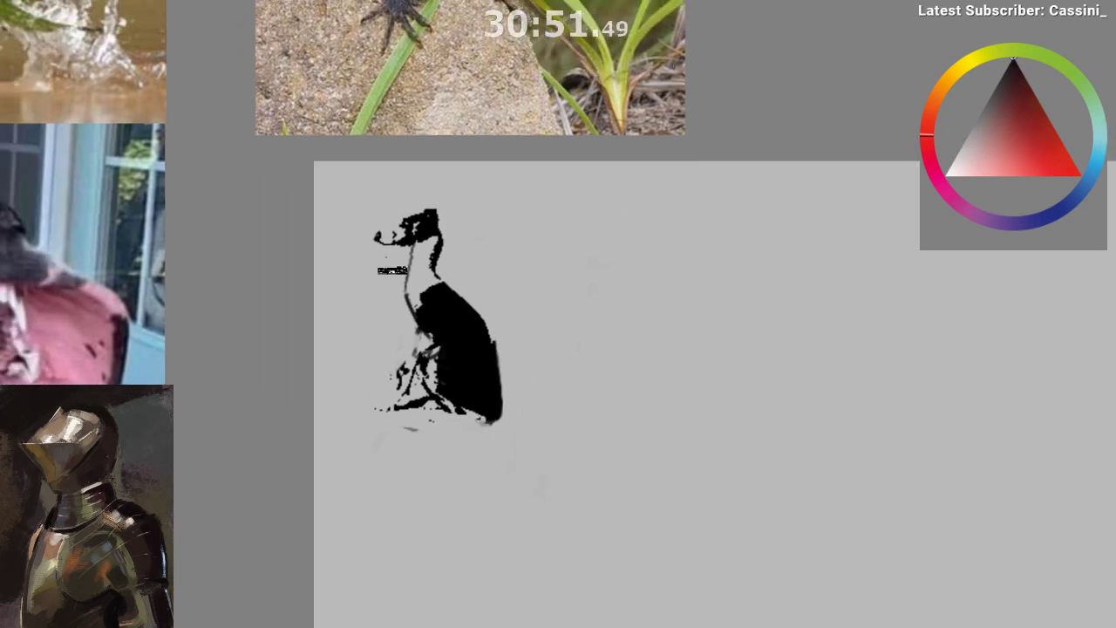
{"action": "key", "text": "x"}
{"action": "mouse_move", "coordinate": [422, 228]}
{"action": "left_mouse_down"}
{"action": "mouse_move", "coordinate": [385, 238]}
{"action": "mouse_move", "coordinate": [420, 220]}
{"action": "mouse_move", "coordinate": [394, 234]}
{"action": "mouse_move", "coordinate": [391, 264]}
{"action": "mouse_move", "coordinate": [418, 233]}
{"action": "mouse_move", "coordinate": [407, 252]}
{"action": "mouse_move", "coordinate": [407, 240]}
{"action": "mouse_move", "coordinate": [389, 238]}
{"action": "mouse_move", "coordinate": [443, 230]}
{"action": "left_mouse_up"}
{"action": "key", "text": "ctrl+z"}
{"action": "key", "text": "ctrl+z"}
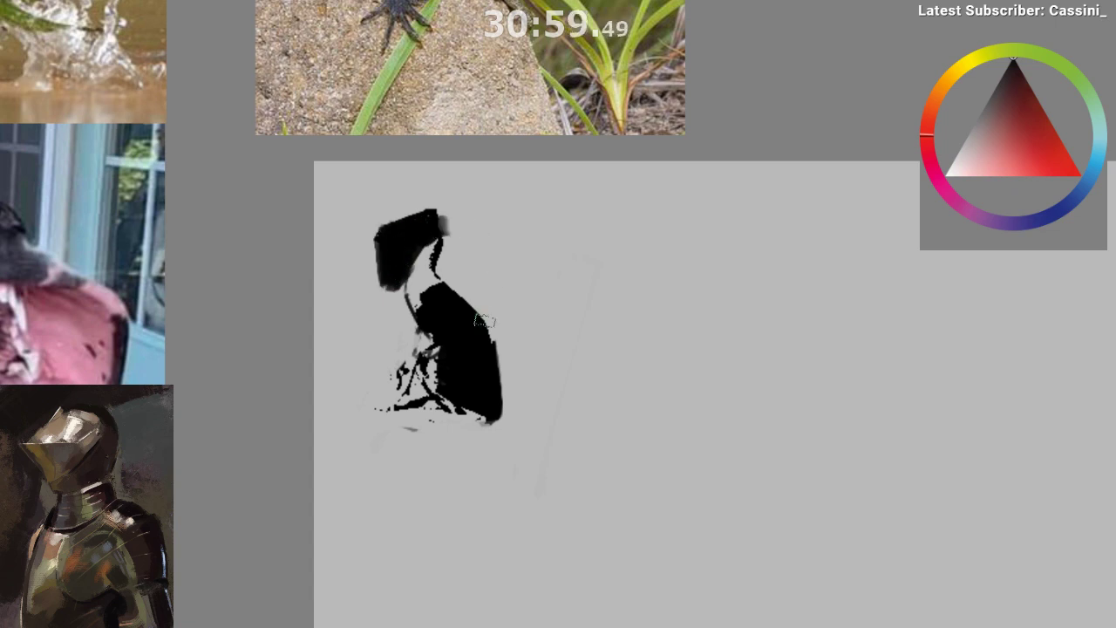
- Paint a thick upward-curving black tail from the rump and carve out the hind leg with light grey
{"action": "mouse_move", "coordinate": [485, 348]}
{"action": "left_mouse_down"}
{"action": "mouse_move", "coordinate": [567, 393]}
{"action": "mouse_move", "coordinate": [598, 325]}
{"action": "mouse_move", "coordinate": [565, 376]}
{"action": "mouse_move", "coordinate": [496, 369]}
{"action": "mouse_move", "coordinate": [539, 382]}
{"action": "mouse_move", "coordinate": [531, 386]}
{"action": "mouse_move", "coordinate": [551, 369]}
{"action": "left_mouse_up"}
{"action": "left_click", "coordinate": [410, 348], "text": "ctrl"}
{"action": "left_click_drag", "start_coordinate": [426, 330], "coordinate": [399, 395]}
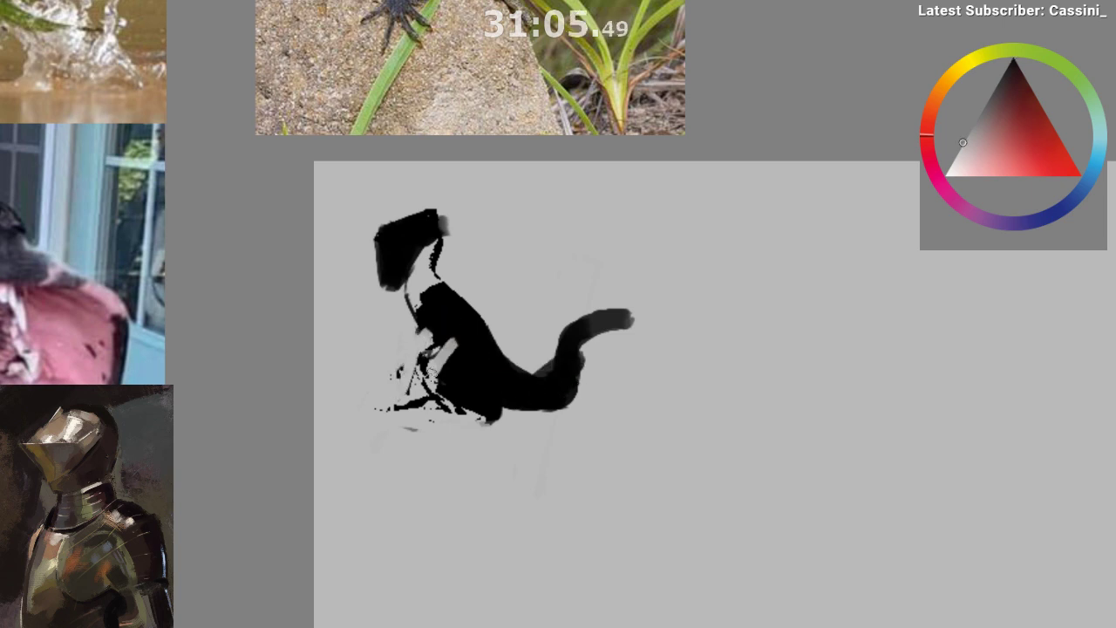
{"action": "mouse_move", "coordinate": [456, 355]}
{"action": "left_mouse_down"}
{"action": "mouse_move", "coordinate": [434, 375]}
{"action": "mouse_move", "coordinate": [448, 393]}
{"action": "mouse_move", "coordinate": [432, 367]}
{"action": "mouse_move", "coordinate": [459, 414]}
{"action": "left_mouse_up"}
{"action": "key", "text": "ctrl+z"}
{"action": "left_click", "coordinate": [471, 407], "text": "ctrl"}
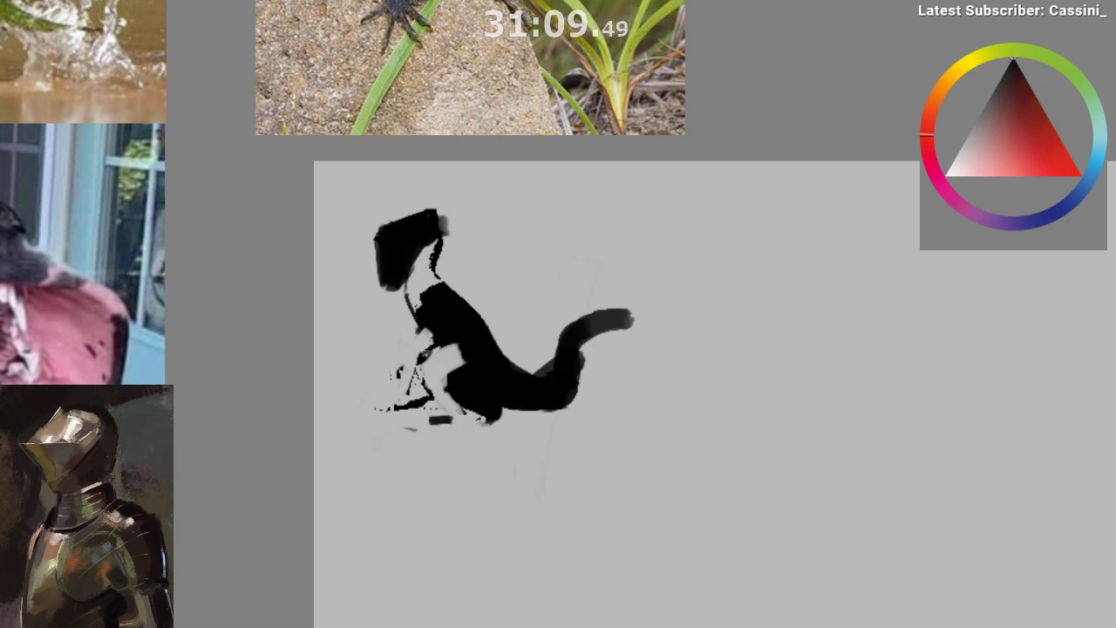
- Mirror the view and reshape the creature's muzzle by alternating light grey and black strokes
{"action": "key", "text": "m"}
{"action": "left_click_drag", "start_coordinate": [523, 436], "coordinate": [363, 432]}
{"action": "left_click", "coordinate": [576, 292], "text": "ctrl"}
{"action": "mouse_move", "coordinate": [574, 282]}
{"action": "left_mouse_down"}
{"action": "mouse_move", "coordinate": [558, 271]}
{"action": "mouse_move", "coordinate": [576, 272]}
{"action": "left_mouse_up"}
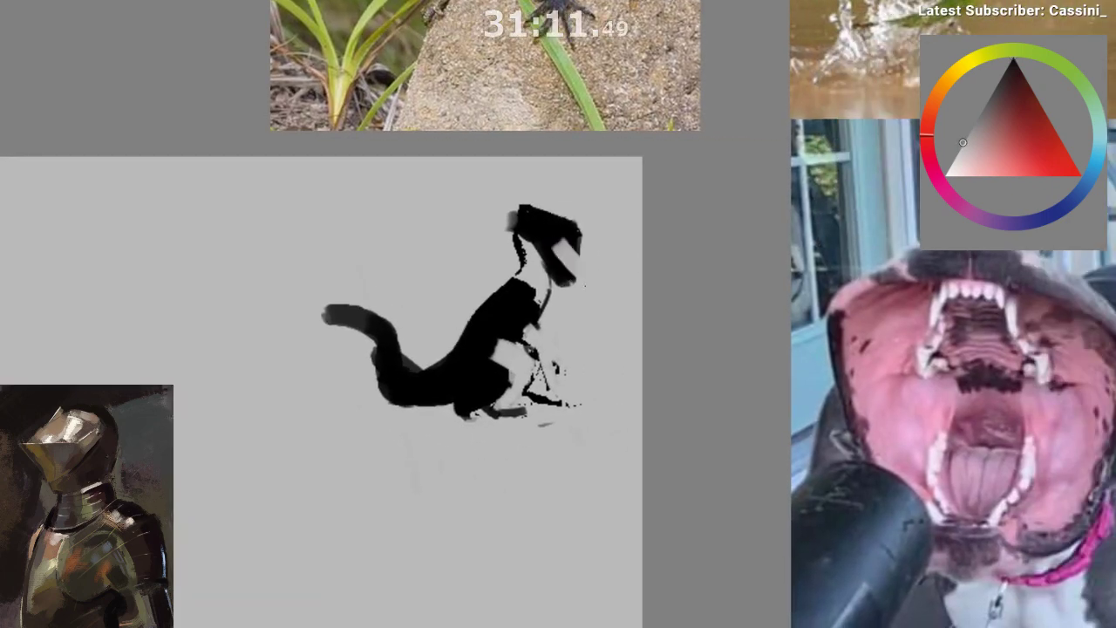
{"action": "key", "text": "minus"}
{"action": "mouse_move", "coordinate": [551, 330]}
{"action": "left_mouse_down"}
{"action": "mouse_move", "coordinate": [544, 345]}
{"action": "mouse_move", "coordinate": [449, 368]}
{"action": "left_mouse_up"}
{"action": "left_click", "coordinate": [494, 259], "text": "ctrl"}
{"action": "mouse_move", "coordinate": [510, 264]}
{"action": "left_mouse_down"}
{"action": "mouse_move", "coordinate": [505, 298]}
{"action": "mouse_move", "coordinate": [467, 353]}
{"action": "left_mouse_up"}
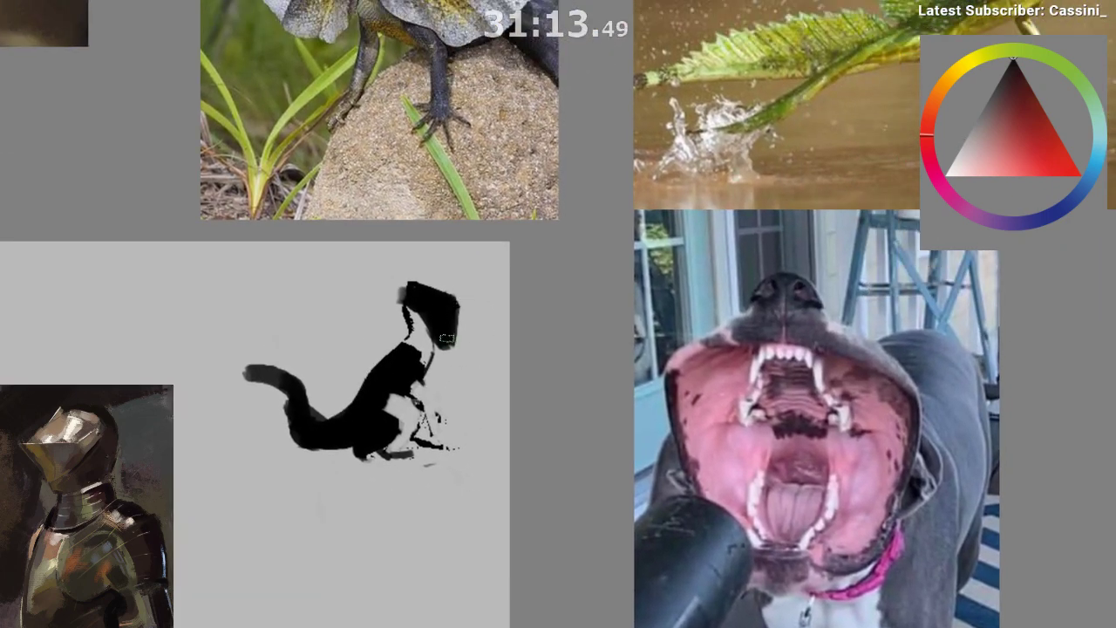
- Cut a narrow light grey mouth gap into the black muzzle
{"action": "left_click", "coordinate": [431, 339], "text": "ctrl"}
{"action": "left_click_drag", "start_coordinate": [436, 304], "coordinate": [446, 337]}
{"action": "left_click_drag", "start_coordinate": [442, 324], "coordinate": [440, 381]}
{"action": "key", "text": "ctrl+z"}
{"action": "key", "text": "ctrl+z"}
- Move the basking shark reference photo beside the silhouette canvas and return to the brush
{"action": "left_click_drag", "start_coordinate": [440, 382], "coordinate": [387, 237]}
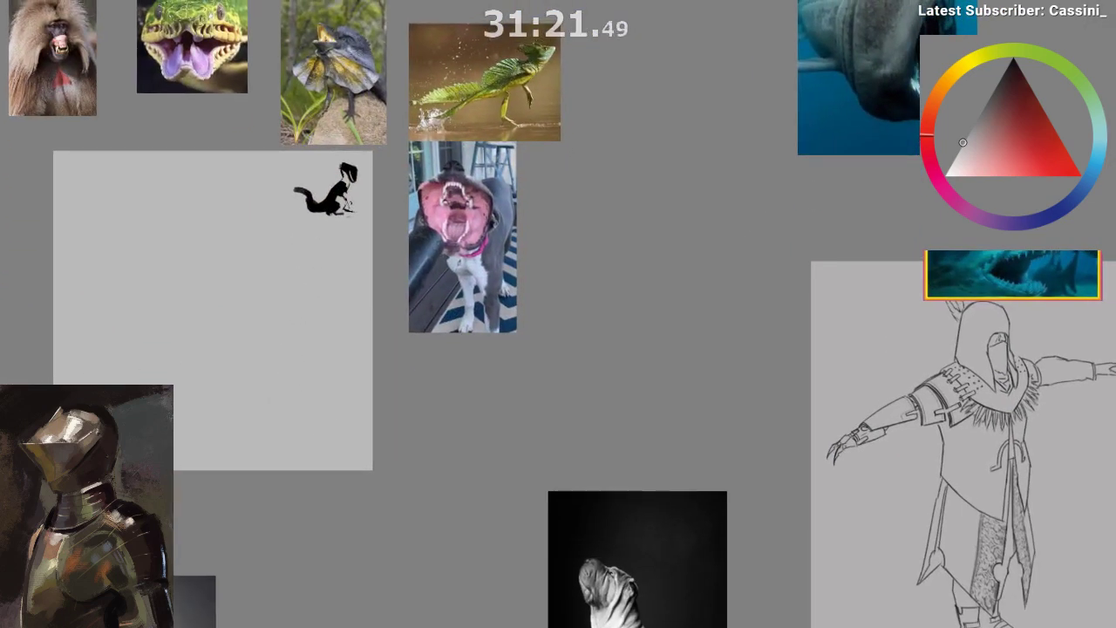
{"action": "left_click_drag", "start_coordinate": [853, 69], "coordinate": [458, 200]}
{"action": "key", "text": "b"}
- Repaint the head after the shark, with a flat black top and a wide light grey open mouth
{"action": "mouse_move", "coordinate": [307, 208]}
{"action": "left_mouse_down"}
{"action": "mouse_move", "coordinate": [332, 179]}
{"action": "mouse_move", "coordinate": [366, 204]}
{"action": "mouse_move", "coordinate": [260, 370]}
{"action": "left_mouse_up"}
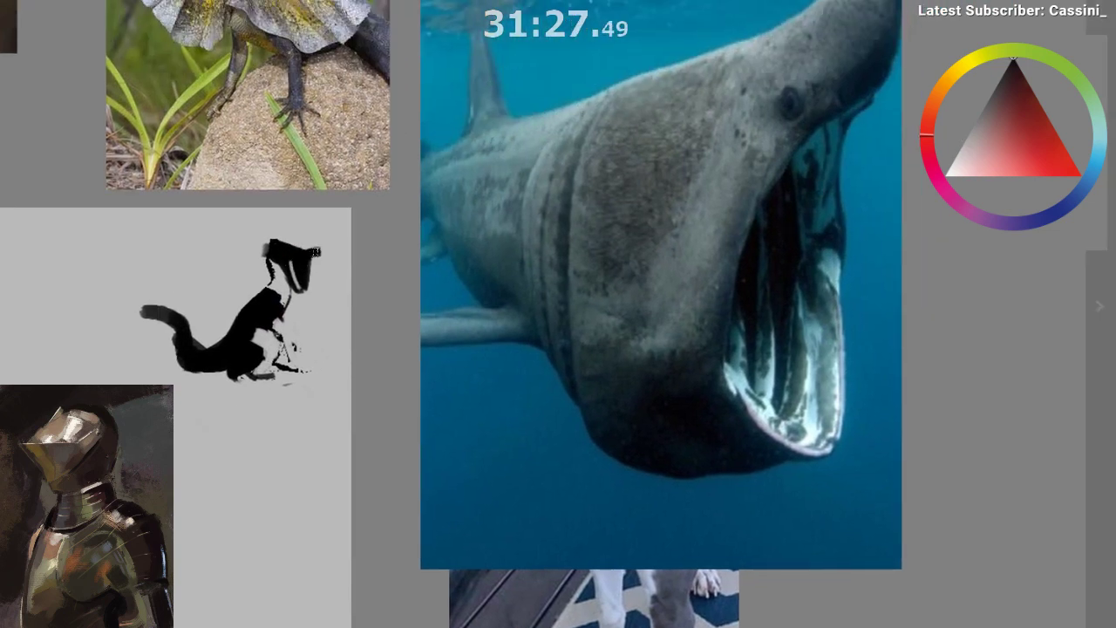
{"action": "left_click", "coordinate": [256, 250], "text": "ctrl"}
{"action": "mouse_move", "coordinate": [253, 256]}
{"action": "left_mouse_down"}
{"action": "mouse_move", "coordinate": [277, 236]}
{"action": "mouse_move", "coordinate": [266, 242]}
{"action": "mouse_move", "coordinate": [303, 241]}
{"action": "left_mouse_up"}
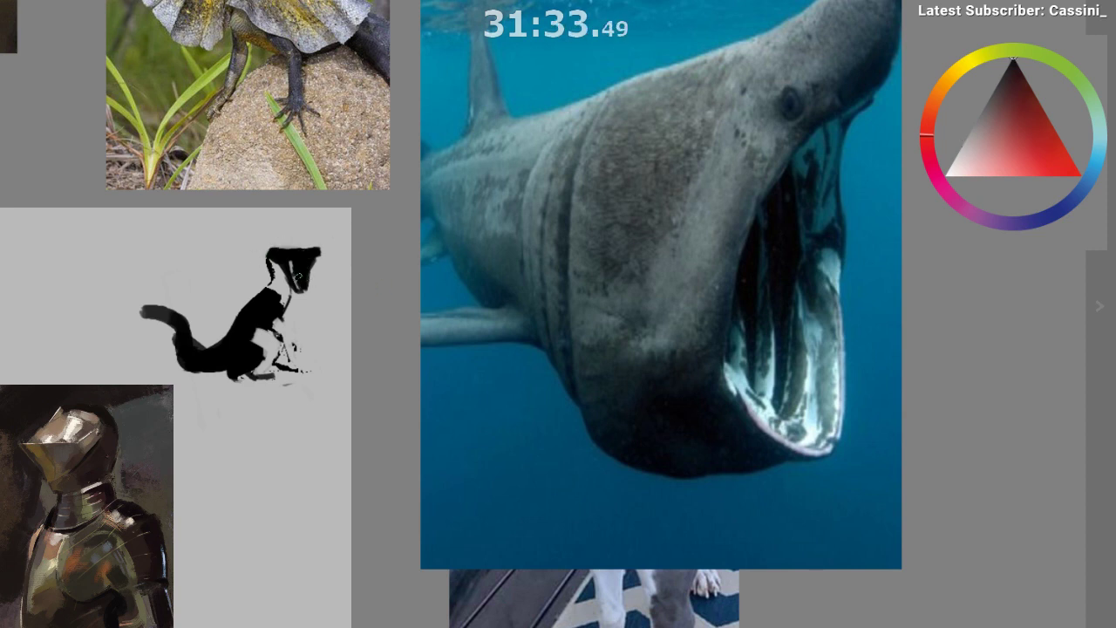
{"action": "left_click_drag", "start_coordinate": [296, 269], "coordinate": [301, 288]}
{"action": "key", "text": "ctrl+z"}
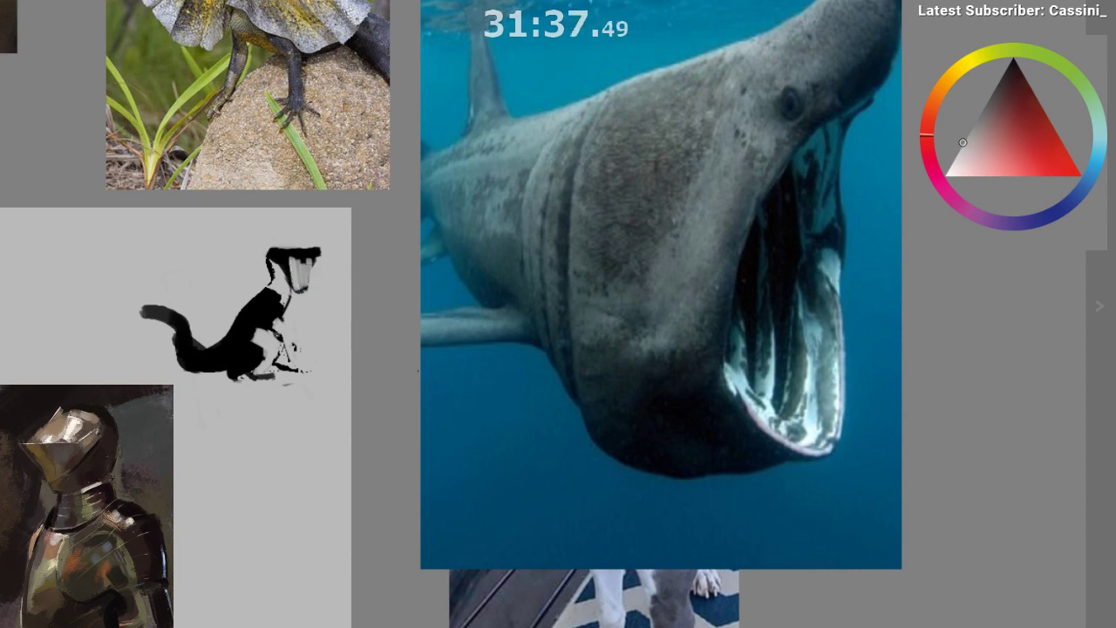
- Mirror the view back and slim the thick tail by trimming its outer edge with light grey
{"action": "key", "text": "m"}
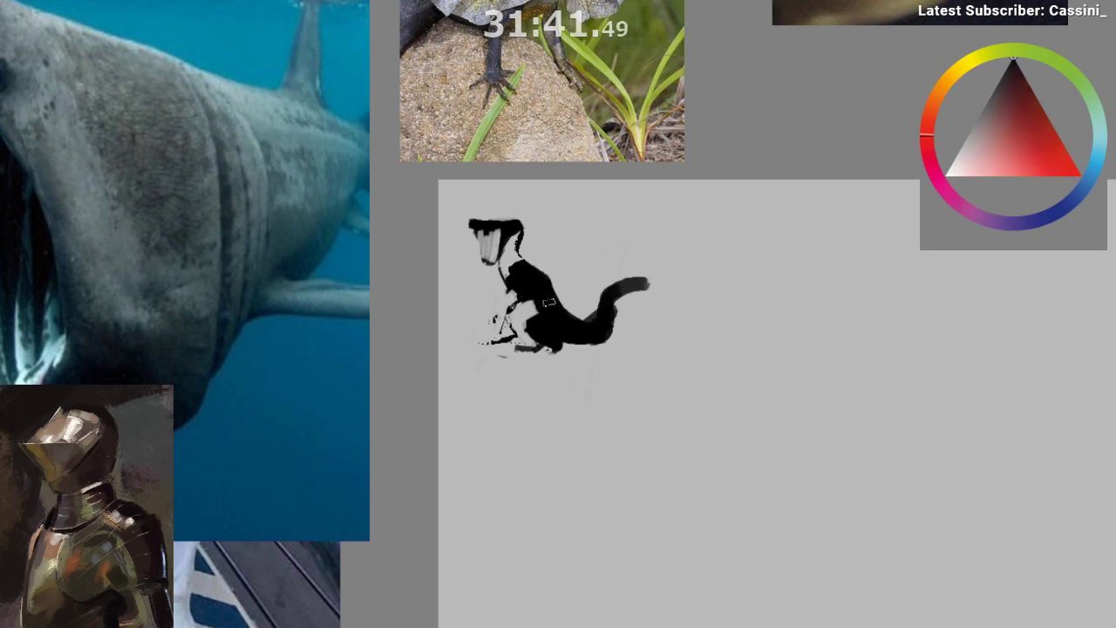
{"action": "mouse_move", "coordinate": [551, 366]}
{"action": "left_mouse_down"}
{"action": "mouse_move", "coordinate": [521, 369]}
{"action": "mouse_move", "coordinate": [502, 401]}
{"action": "left_mouse_up"}
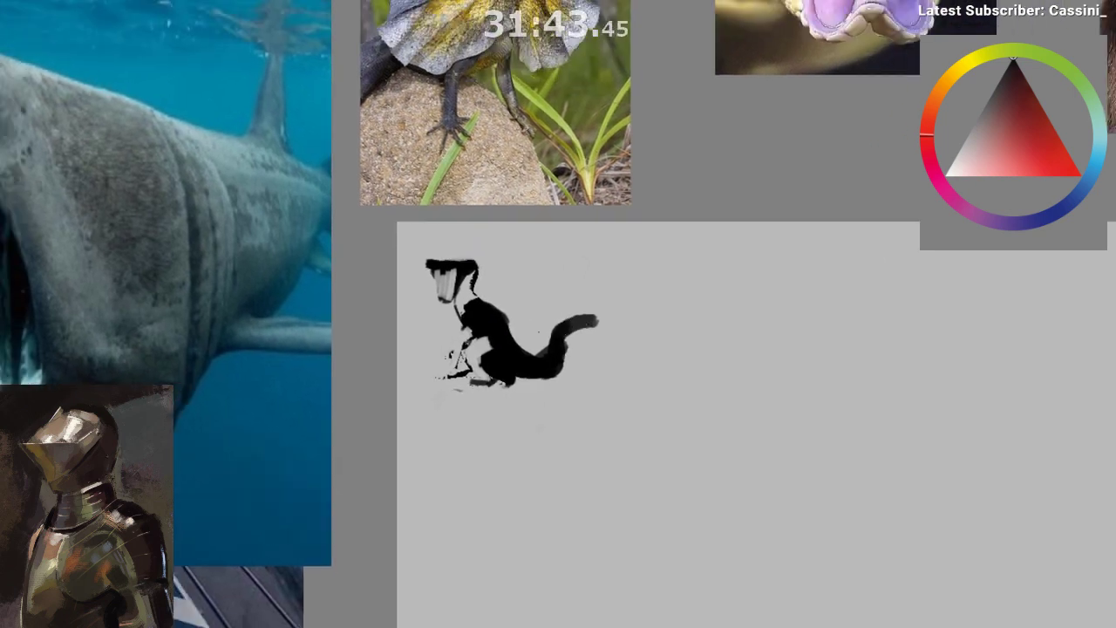
{"action": "left_click", "coordinate": [501, 305], "text": "alt"}
{"action": "mouse_move", "coordinate": [492, 315]}
{"action": "left_mouse_down"}
{"action": "mouse_move", "coordinate": [513, 338]}
{"action": "mouse_move", "coordinate": [566, 324]}
{"action": "mouse_move", "coordinate": [571, 310]}
{"action": "left_mouse_up"}
{"action": "key", "text": "ctrl+z"}
{"action": "key", "text": "ctrl+z"}
{"action": "key", "text": "ctrl+z"}
{"action": "left_click_drag", "start_coordinate": [536, 352], "coordinate": [576, 309]}
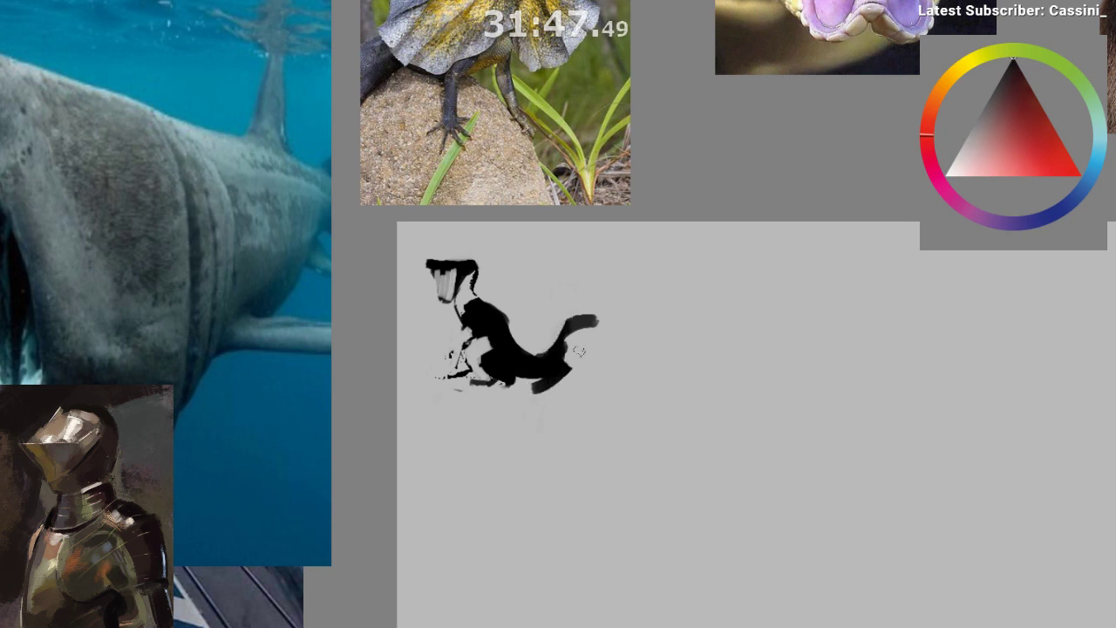
{"action": "left_click", "coordinate": [541, 360], "text": "alt"}
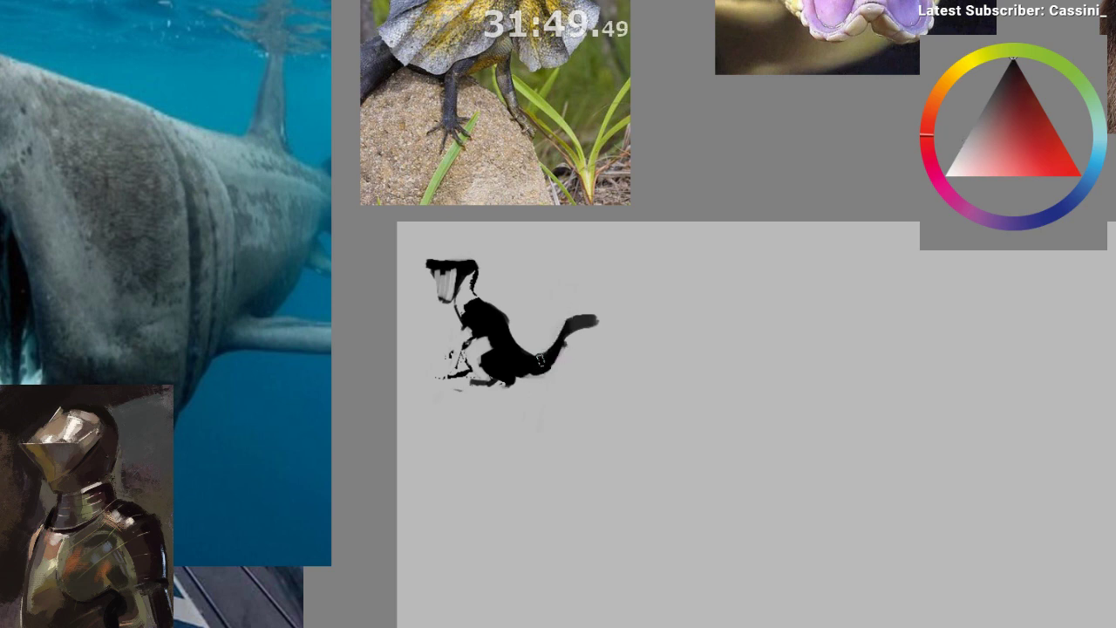
- Paint a forked black fluke on the tail's end and a small black fin on the back
{"action": "mouse_move", "coordinate": [546, 359]}
{"action": "left_mouse_down"}
{"action": "mouse_move", "coordinate": [575, 370]}
{"action": "mouse_move", "coordinate": [570, 326]}
{"action": "mouse_move", "coordinate": [596, 324]}
{"action": "left_mouse_up"}
{"action": "key", "text": "ctrl+z"}
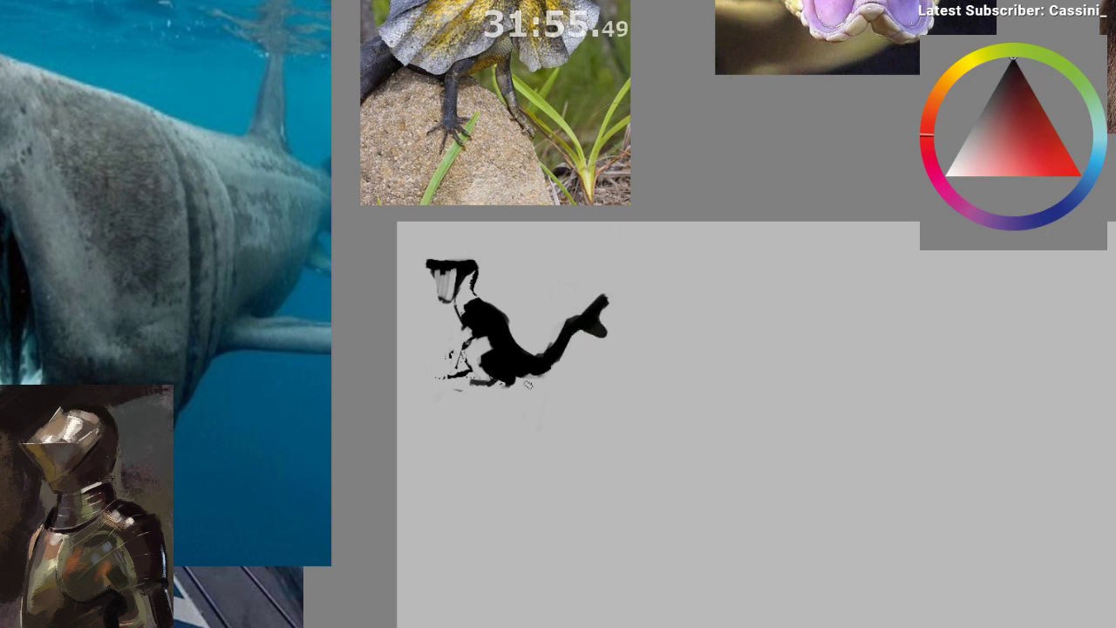
{"action": "left_click_drag", "start_coordinate": [488, 309], "coordinate": [498, 324]}
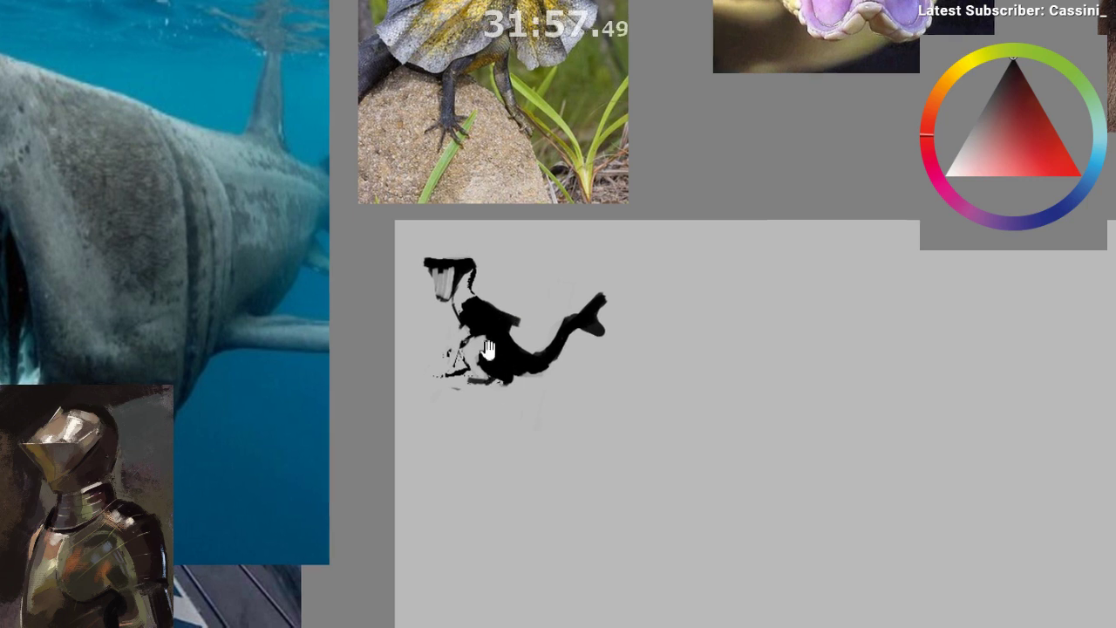
- Fill the belly and haunch with black, mirror the view and repaint the front leg as a slim black shape
{"action": "left_click", "coordinate": [963, 142]}
{"action": "mouse_move", "coordinate": [482, 328]}
{"action": "left_mouse_down"}
{"action": "mouse_move", "coordinate": [462, 351]}
{"action": "mouse_move", "coordinate": [479, 337]}
{"action": "left_mouse_up"}
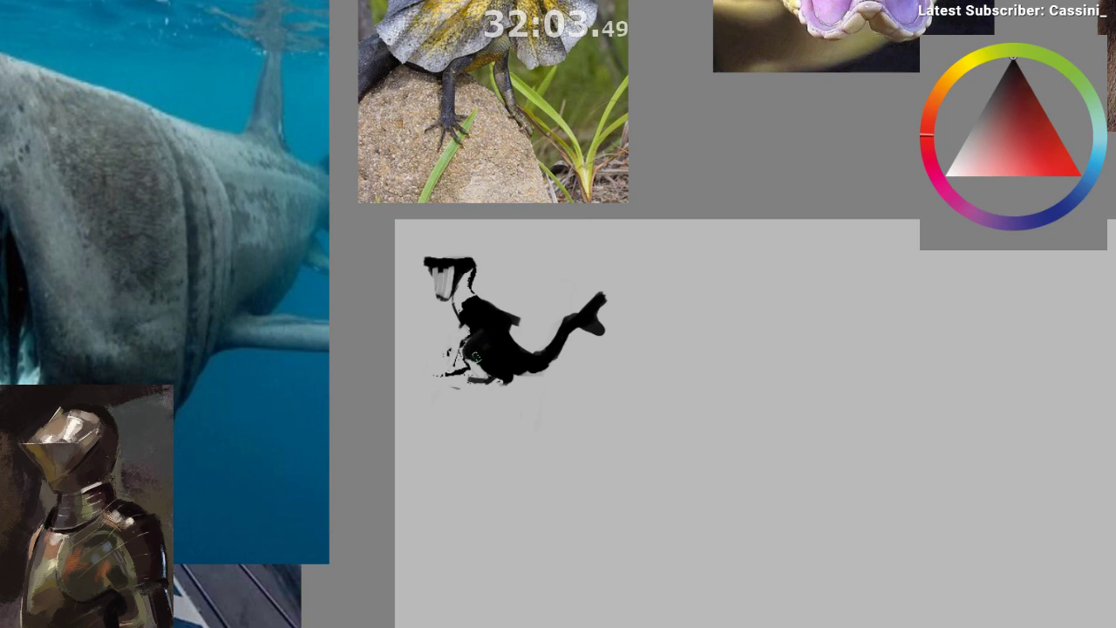
{"action": "key", "text": "m"}
{"action": "left_click", "coordinate": [963, 142]}
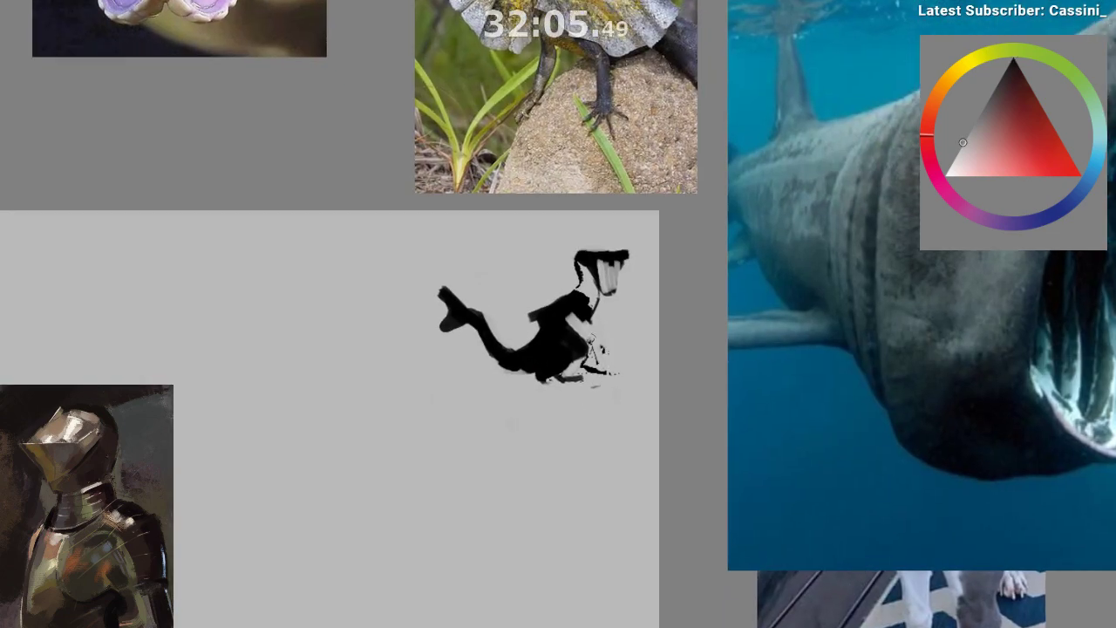
{"action": "key", "text": "ctrl+z"}
{"action": "key", "text": "ctrl+z"}
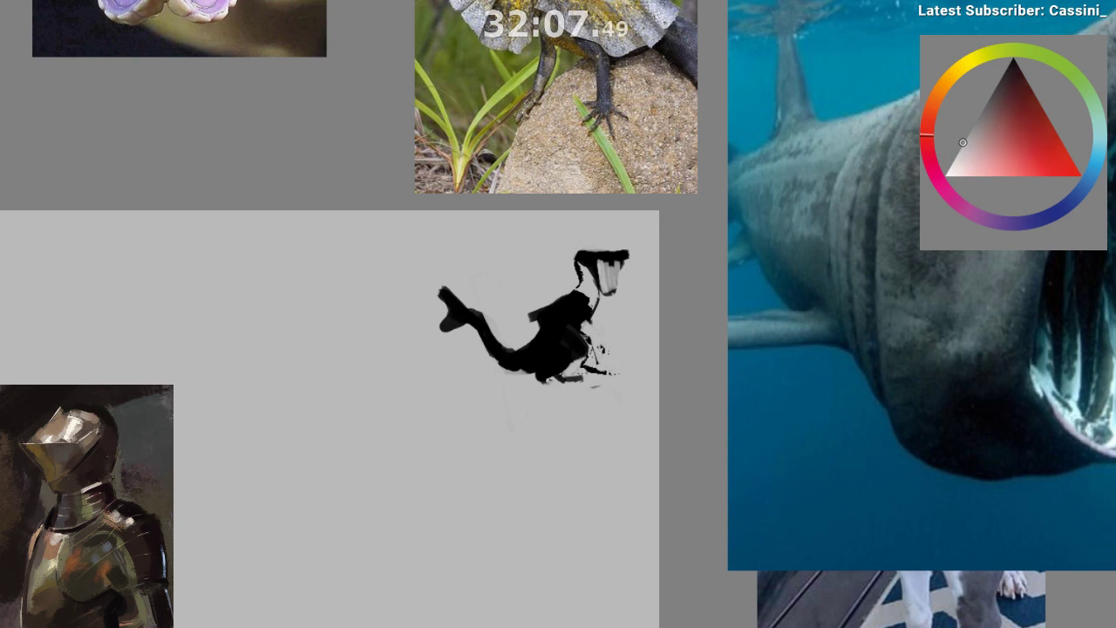
{"action": "left_click", "coordinate": [597, 351], "text": "ctrl"}
{"action": "mouse_move", "coordinate": [590, 346]}
{"action": "left_mouse_down"}
{"action": "mouse_move", "coordinate": [617, 345]}
{"action": "mouse_move", "coordinate": [619, 372]}
{"action": "left_mouse_up"}
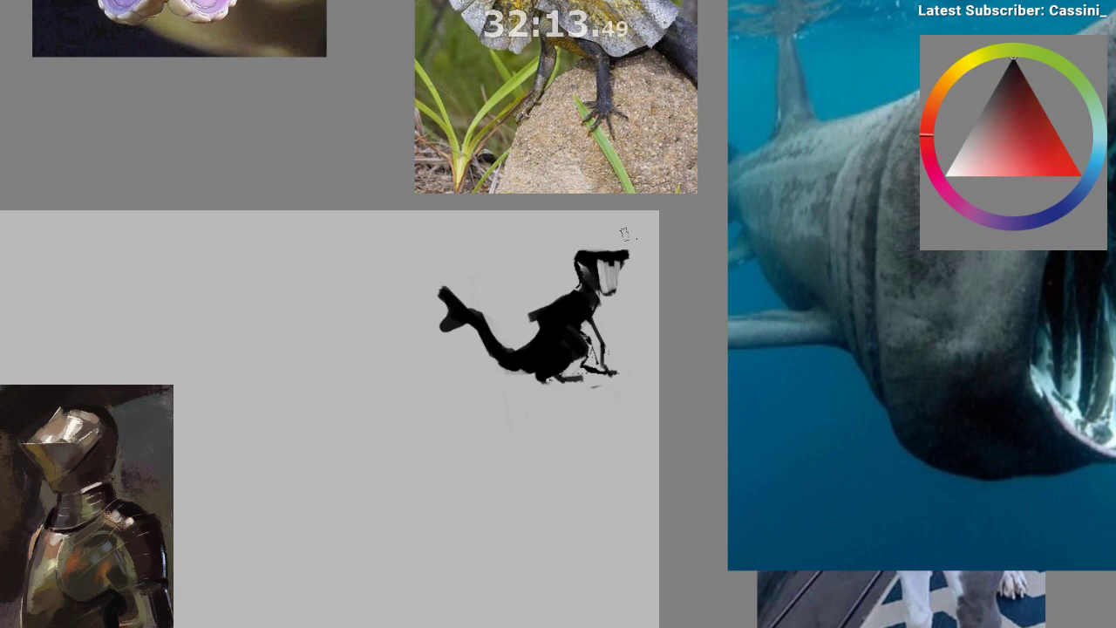
- Mirror the view back and paint dark vertical lines inside the open mouth
{"action": "key", "text": "m"}
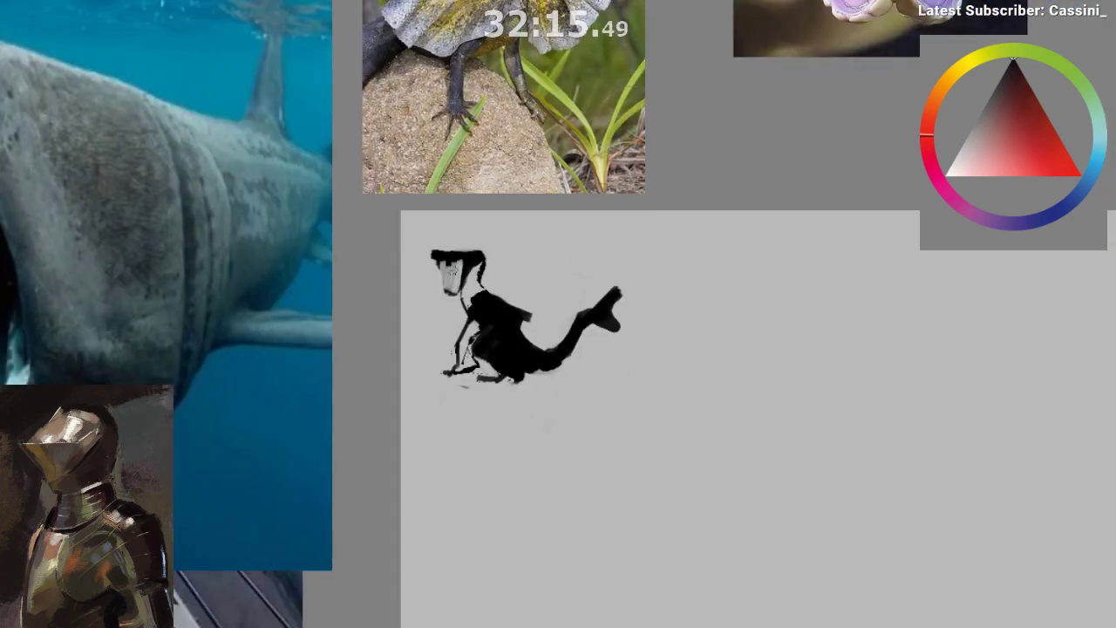
{"action": "left_click", "coordinate": [469, 259], "text": "alt"}
{"action": "left_click_drag", "start_coordinate": [460, 258], "coordinate": [455, 294]}
- Cut away the forked fluke and taper the tail to a thin point
{"action": "left_click_drag", "start_coordinate": [514, 434], "coordinate": [502, 432]}
{"action": "mouse_move", "coordinate": [536, 384]}
{"action": "left_mouse_down"}
{"action": "mouse_move", "coordinate": [546, 376]}
{"action": "mouse_move", "coordinate": [507, 339]}
{"action": "left_mouse_up"}
{"action": "mouse_move", "coordinate": [534, 354]}
{"action": "left_mouse_down"}
{"action": "mouse_move", "coordinate": [573, 463]}
{"action": "mouse_move", "coordinate": [424, 334]}
{"action": "mouse_move", "coordinate": [471, 358]}
{"action": "mouse_move", "coordinate": [525, 431]}
{"action": "left_mouse_up"}
{"action": "left_click", "coordinate": [370, 256], "text": "alt"}
{"action": "mouse_move", "coordinate": [374, 244]}
{"action": "left_mouse_down"}
{"action": "mouse_move", "coordinate": [401, 211]}
{"action": "mouse_move", "coordinate": [389, 226]}
{"action": "mouse_move", "coordinate": [353, 225]}
{"action": "mouse_move", "coordinate": [384, 207]}
{"action": "mouse_move", "coordinate": [379, 228]}
{"action": "mouse_move", "coordinate": [360, 235]}
{"action": "mouse_move", "coordinate": [351, 195]}
{"action": "left_mouse_up"}
{"action": "left_click", "coordinate": [350, 241], "text": "alt"}
{"action": "key", "text": "ctrl+z"}
- Paint three short slanted light grey gill stripes on the black shoulder
{"action": "left_click", "coordinate": [325, 197], "text": "ctrl"}
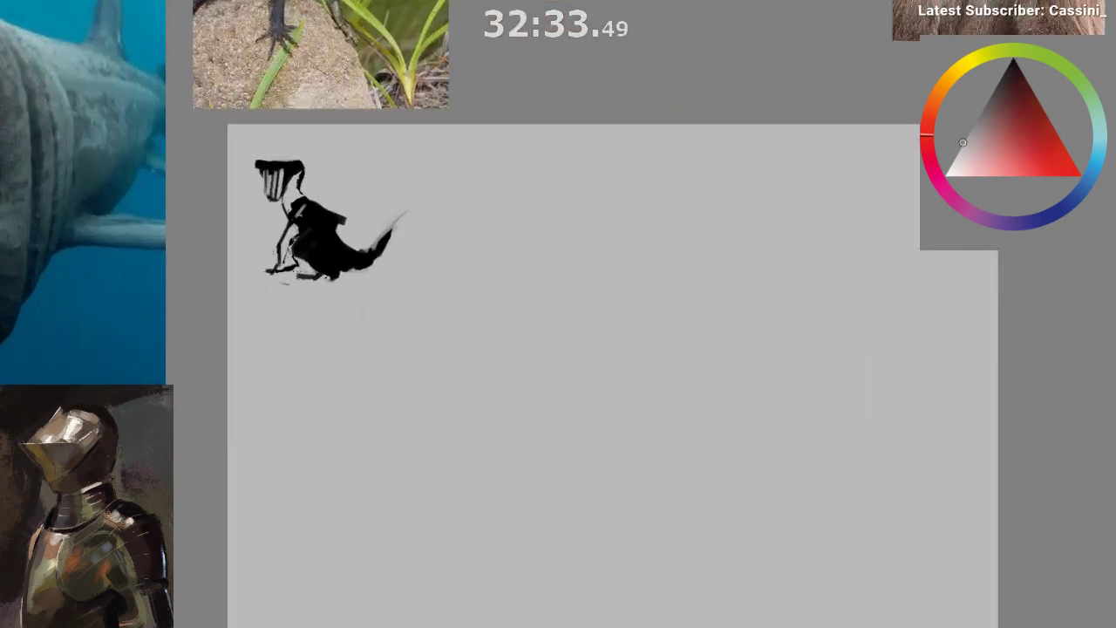
{"action": "left_click_drag", "start_coordinate": [303, 206], "coordinate": [295, 219]}
{"action": "left_click_drag", "start_coordinate": [309, 207], "coordinate": [301, 221]}
{"action": "left_click_drag", "start_coordinate": [313, 208], "coordinate": [304, 224]}
- Extend the tail in black into a longer S-curve with a thin hooked tip
{"action": "left_click_drag", "start_coordinate": [414, 312], "coordinate": [442, 339]}
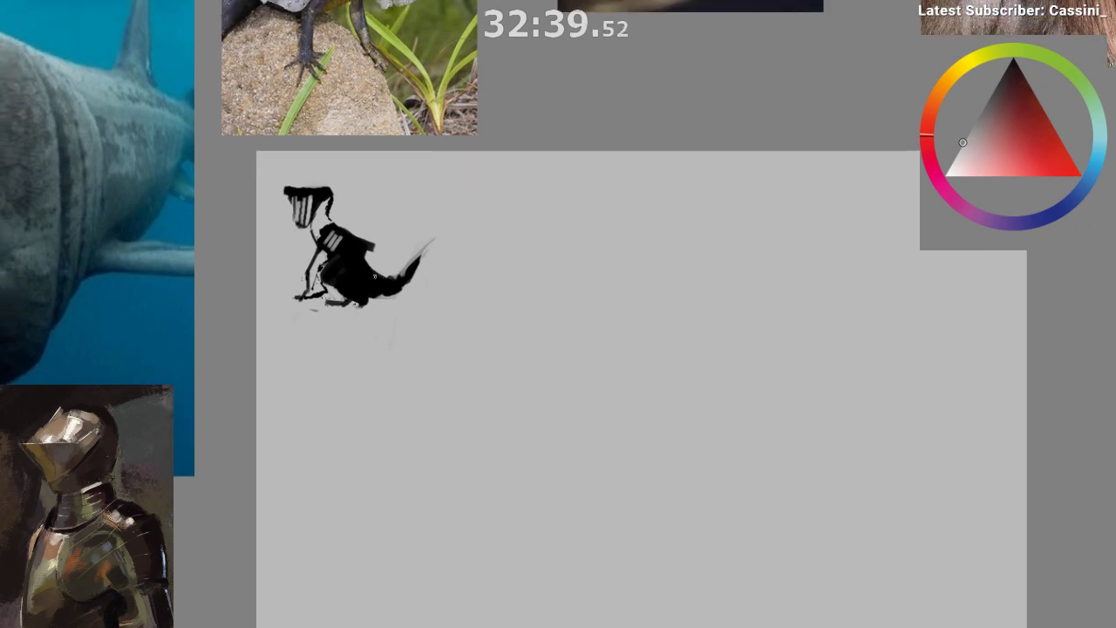
{"action": "left_click", "coordinate": [362, 264], "text": "ctrl"}
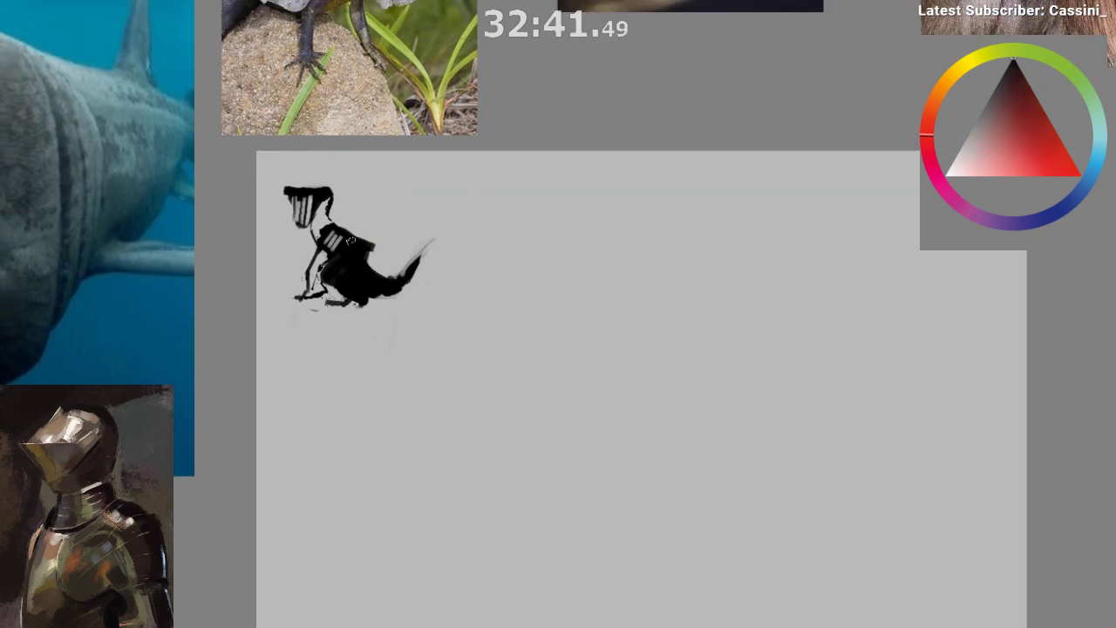
{"action": "left_click_drag", "start_coordinate": [396, 278], "coordinate": [465, 220]}
{"action": "mouse_move", "coordinate": [445, 224]}
{"action": "left_mouse_down"}
{"action": "mouse_move", "coordinate": [420, 271]}
{"action": "mouse_move", "coordinate": [380, 289]}
{"action": "mouse_move", "coordinate": [432, 266]}
{"action": "mouse_move", "coordinate": [459, 217]}
{"action": "mouse_move", "coordinate": [473, 224]}
{"action": "left_mouse_up"}
{"action": "key", "text": "ctrl+z"}
{"action": "key", "text": "ctrl+z"}
- Clean up below the body with light grey, paint solid black feet along the base and mirror the view
{"action": "left_click", "coordinate": [315, 279], "text": "alt"}
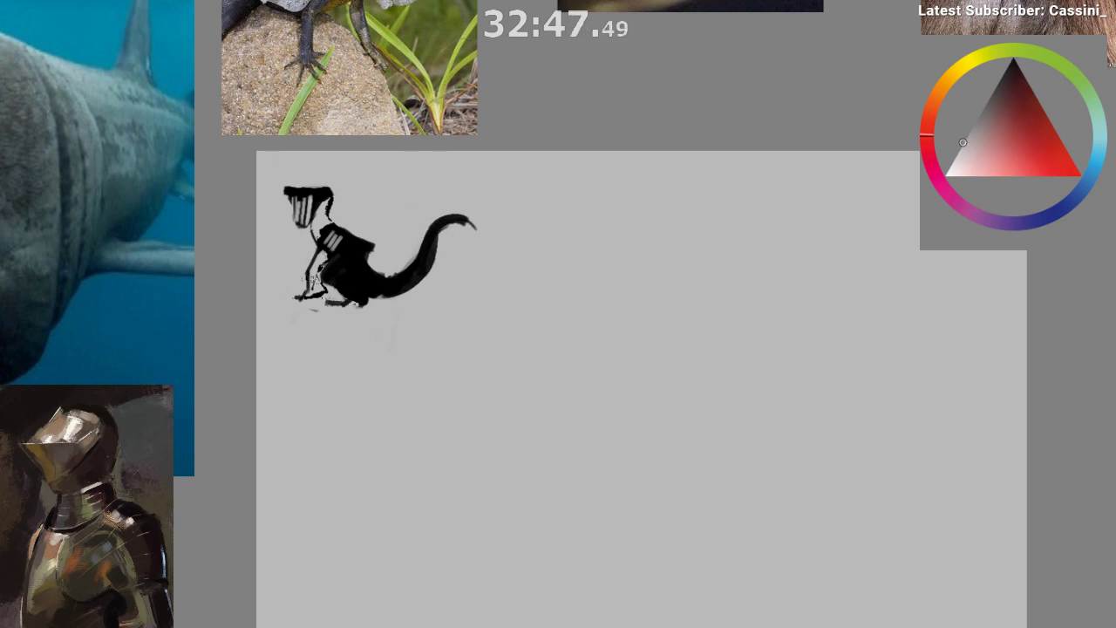
{"action": "left_click_drag", "start_coordinate": [311, 308], "coordinate": [362, 308]}
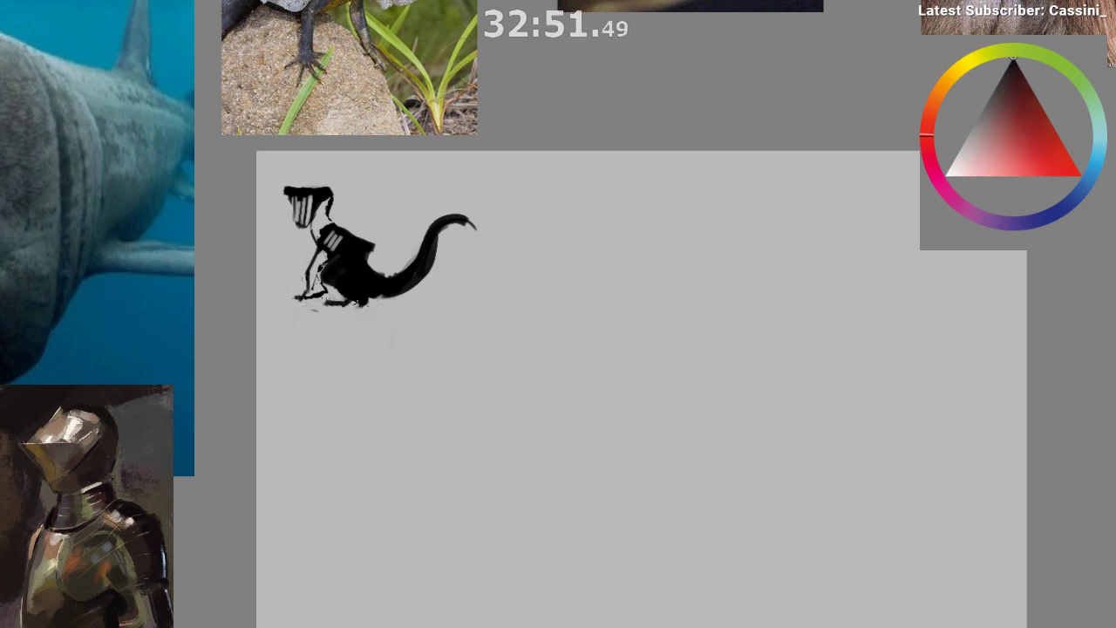
{"action": "left_click_drag", "start_coordinate": [680, 469], "coordinate": [480, 447]}
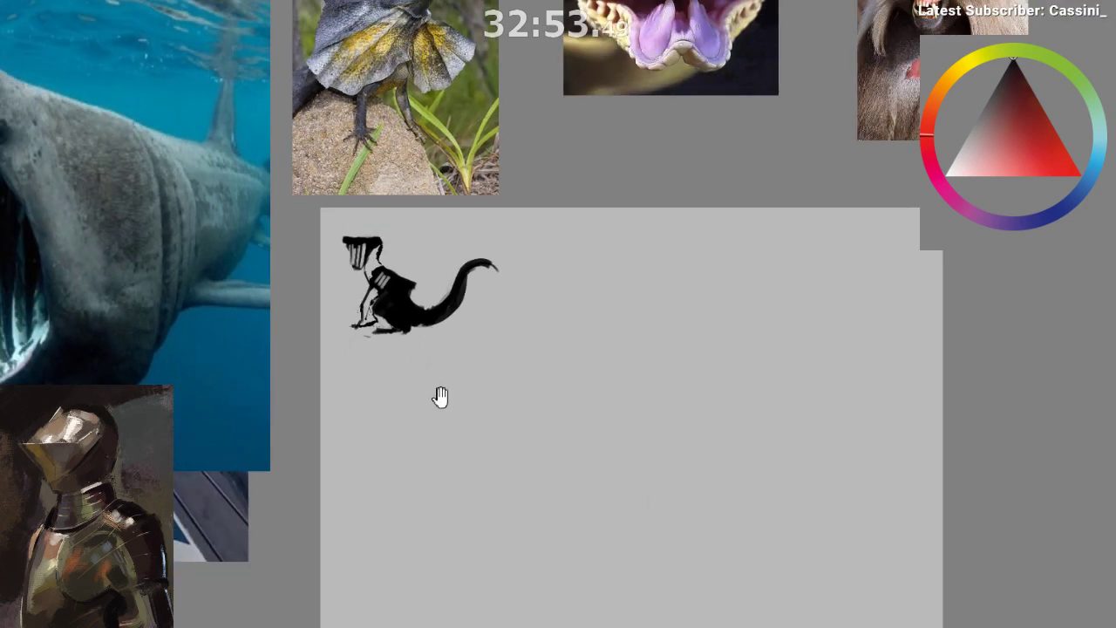
{"action": "left_click_drag", "start_coordinate": [382, 329], "coordinate": [460, 336]}
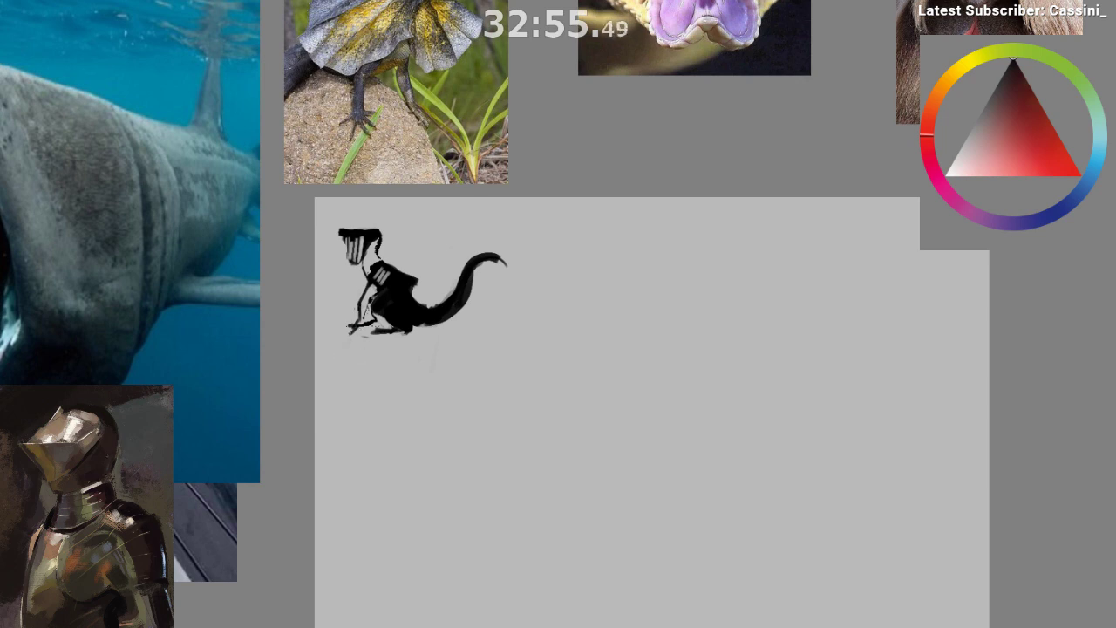
{"action": "left_click_drag", "start_coordinate": [374, 330], "coordinate": [352, 329]}
{"action": "left_click", "coordinate": [368, 337], "text": "alt"}
{"action": "key", "text": "m"}
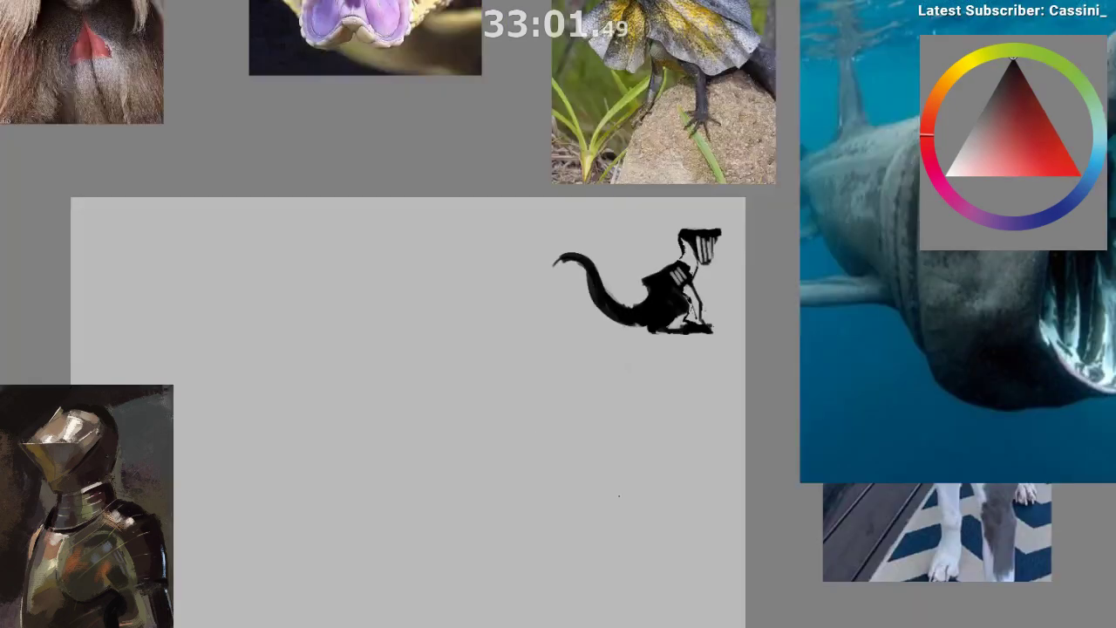
- Bring up the animal reference collage and isolate the head-lowered greyhound on the black background with a freehand selection
{"action": "key", "text": "m"}
{"action": "left_click_drag", "start_coordinate": [608, 495], "coordinate": [531, 276]}
{"action": "key", "text": "ctrl+z"}
{"action": "scroll", "coordinate": [677, 506], "scroll_direction": "down", "scroll_amount": 2}
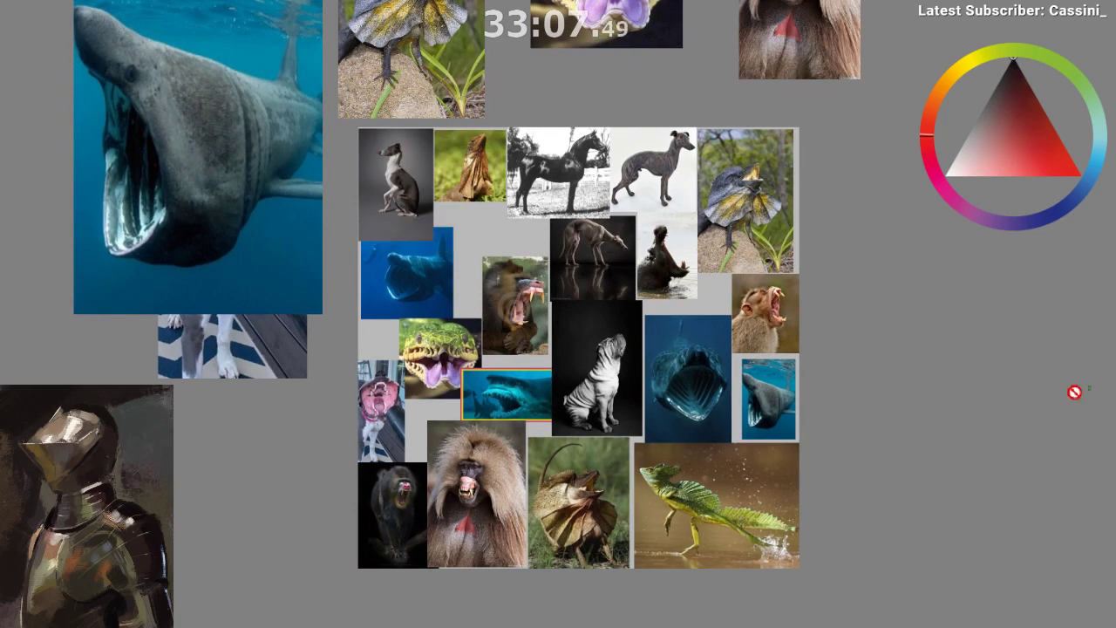
{"action": "scroll", "coordinate": [747, 473], "scroll_direction": "up", "scroll_amount": 2}
{"action": "left_click_drag", "start_coordinate": [733, 471], "coordinate": [691, 556]}
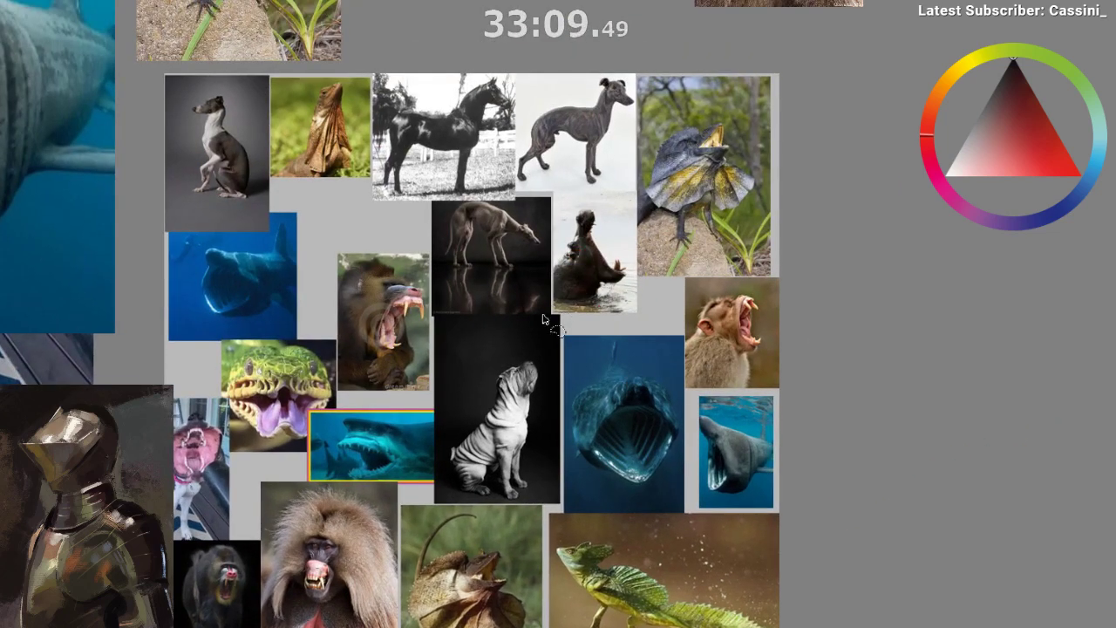
{"action": "left_click_drag", "start_coordinate": [453, 452], "coordinate": [380, 508]}
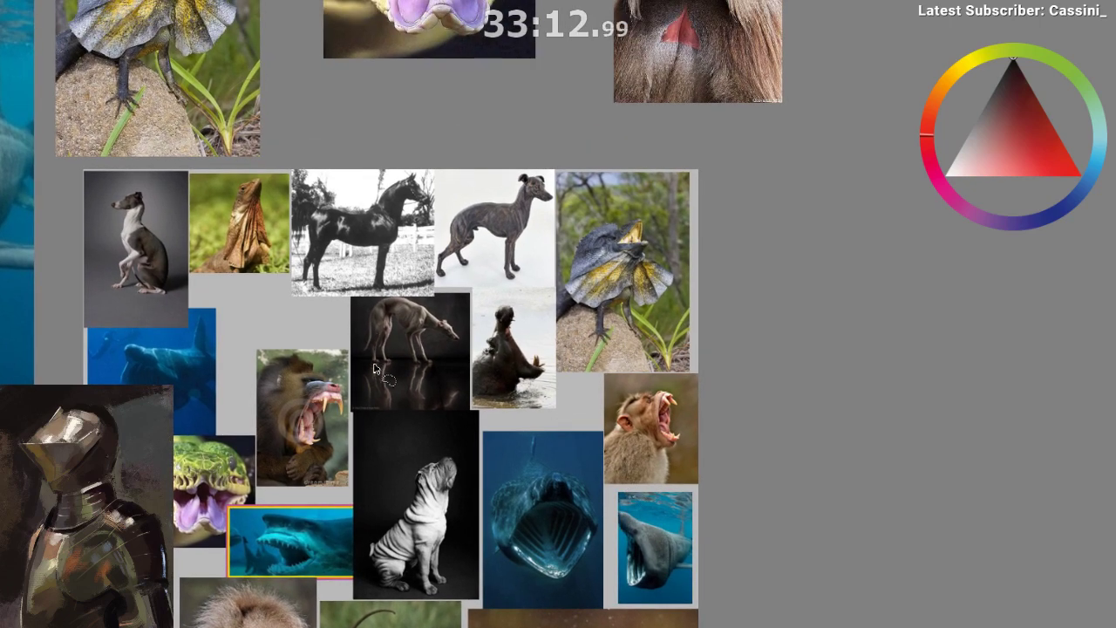
{"action": "mouse_move", "coordinate": [373, 369]}
{"action": "left_mouse_down"}
{"action": "mouse_move", "coordinate": [429, 376]}
{"action": "mouse_move", "coordinate": [462, 312]}
{"action": "mouse_move", "coordinate": [393, 301]}
{"action": "mouse_move", "coordinate": [367, 365]}
{"action": "left_mouse_up"}
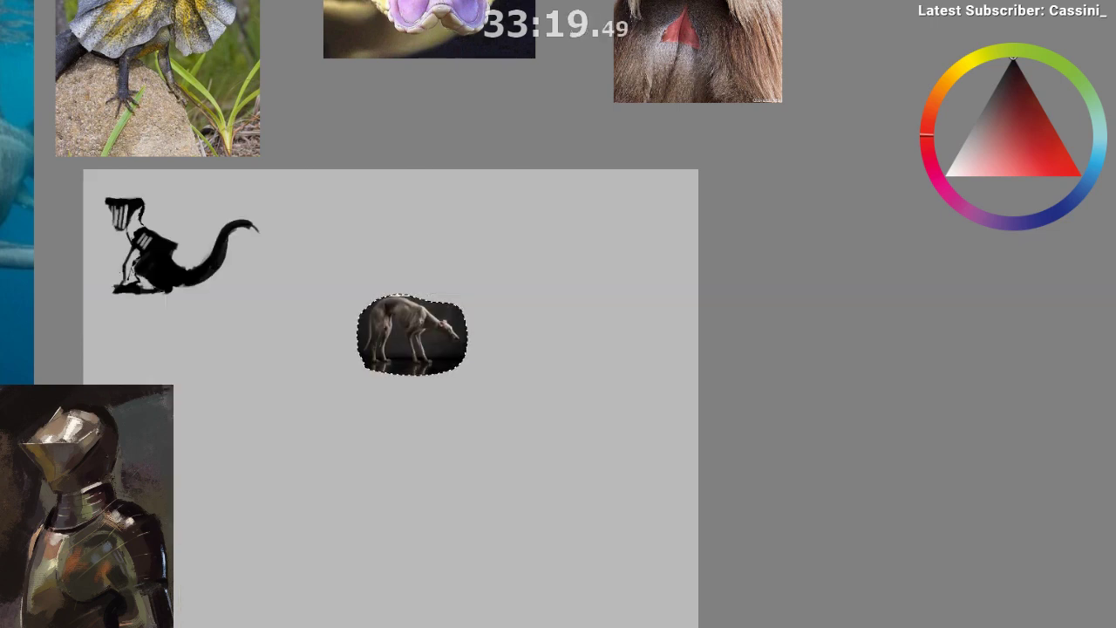
- Threshold the isolated greyhound to pure black and white, adjusting the level until its whole body separates from the dark background
{"action": "left_click_drag", "start_coordinate": [685, 449], "coordinate": [677, 449]}
{"action": "mouse_move", "coordinate": [526, 397]}
{"action": "left_mouse_down"}
{"action": "mouse_move", "coordinate": [531, 361]}
{"action": "mouse_move", "coordinate": [672, 237]}
{"action": "left_mouse_up"}
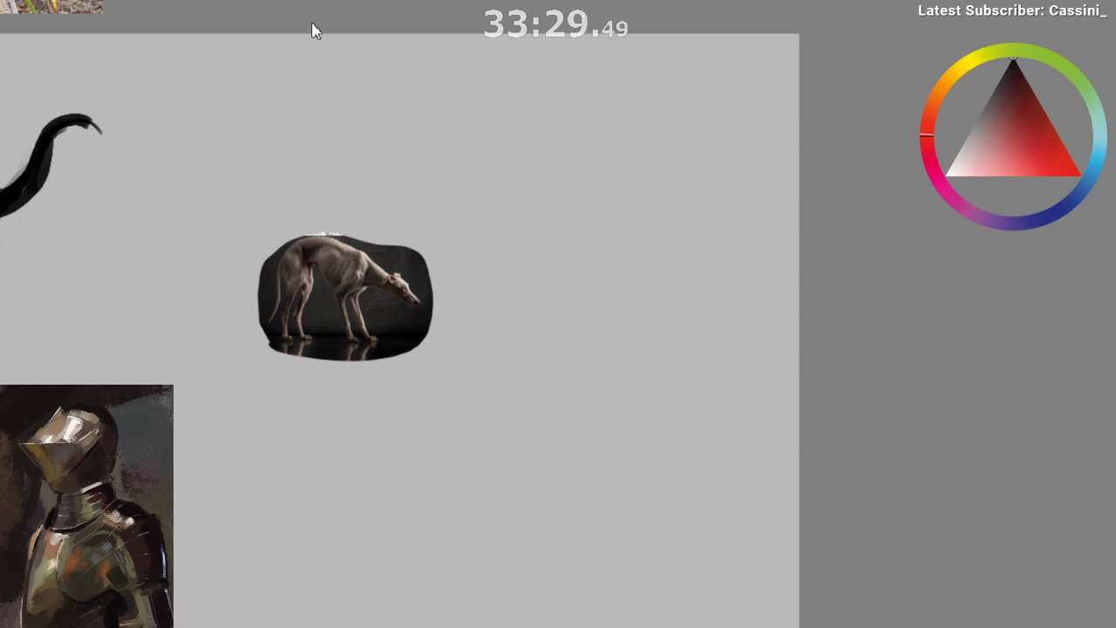
{"action": "left_click", "coordinate": [357, 123]}
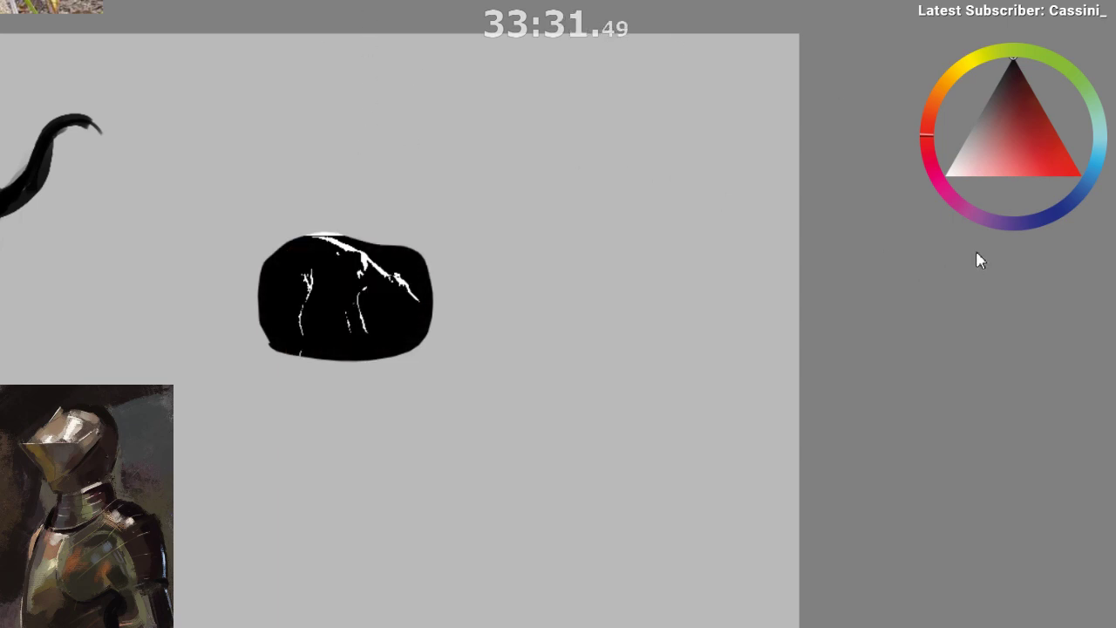
{"action": "left_click_drag", "start_coordinate": [975, 252], "coordinate": [959, 251]}
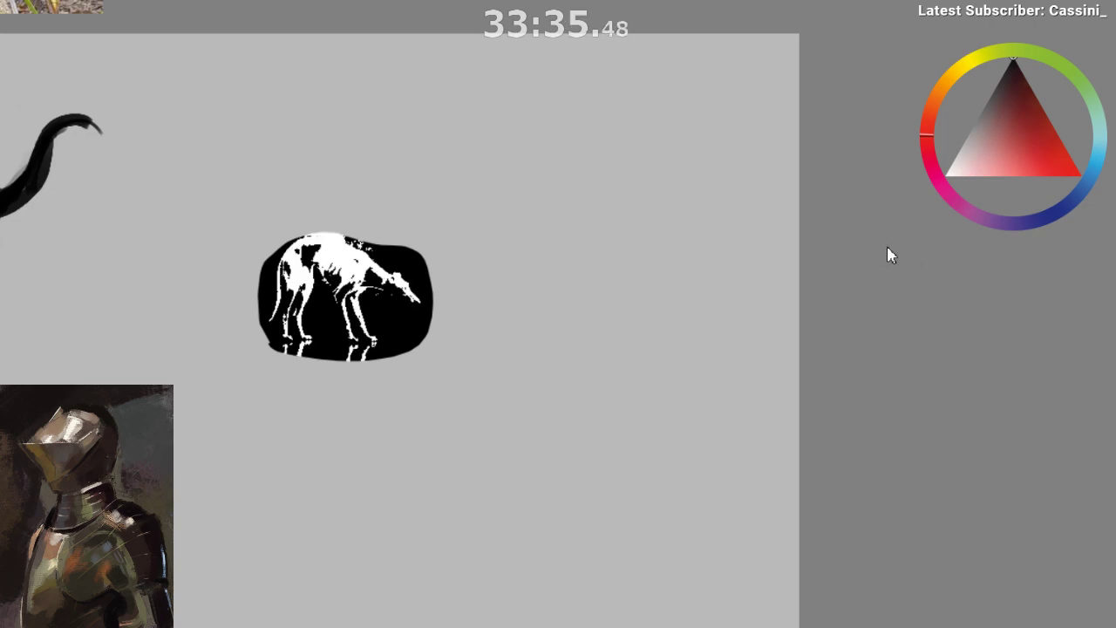
{"action": "left_click_drag", "start_coordinate": [887, 247], "coordinate": [867, 247]}
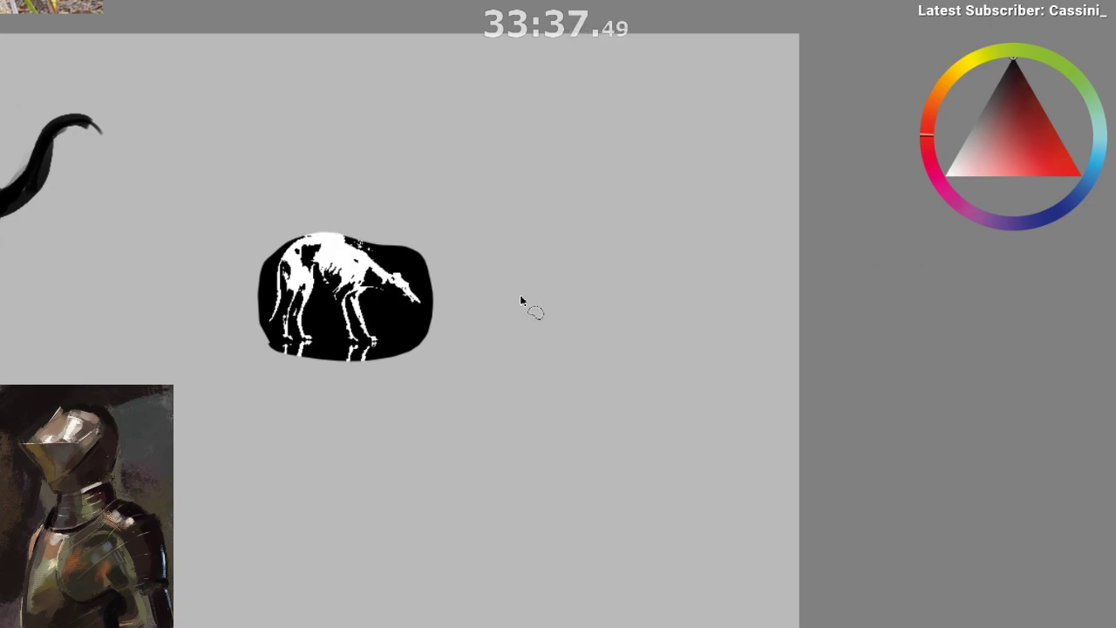
- Invert the thresholded greyhound to black and blend its white surround away into the grey canvas
{"action": "left_click_drag", "start_coordinate": [394, 196], "coordinate": [480, 221]}
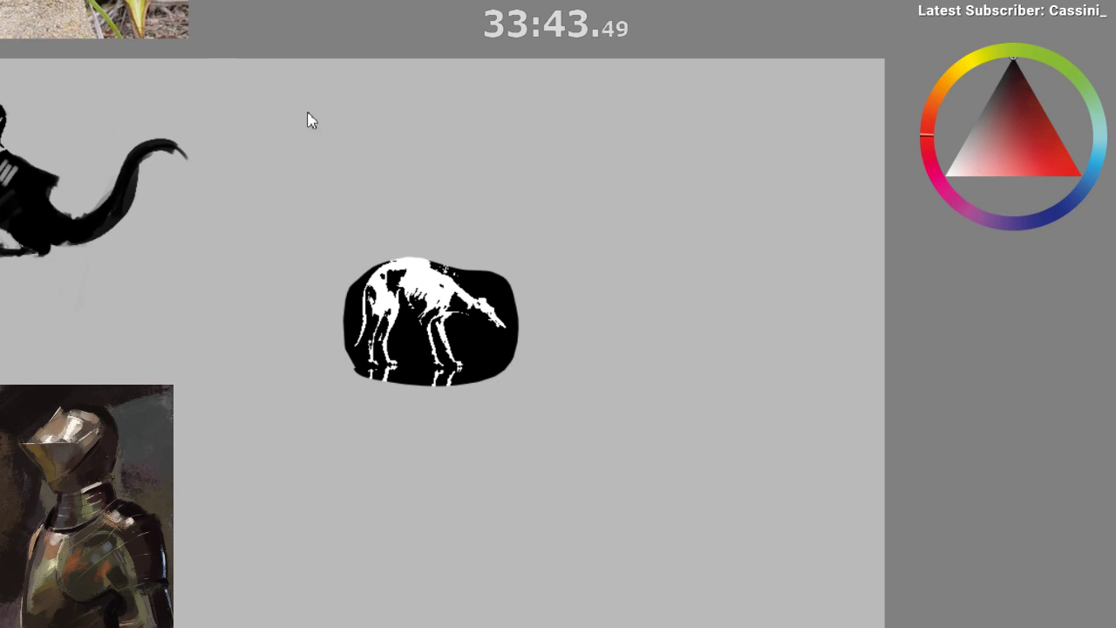
{"action": "key", "text": "ctrl+i"}
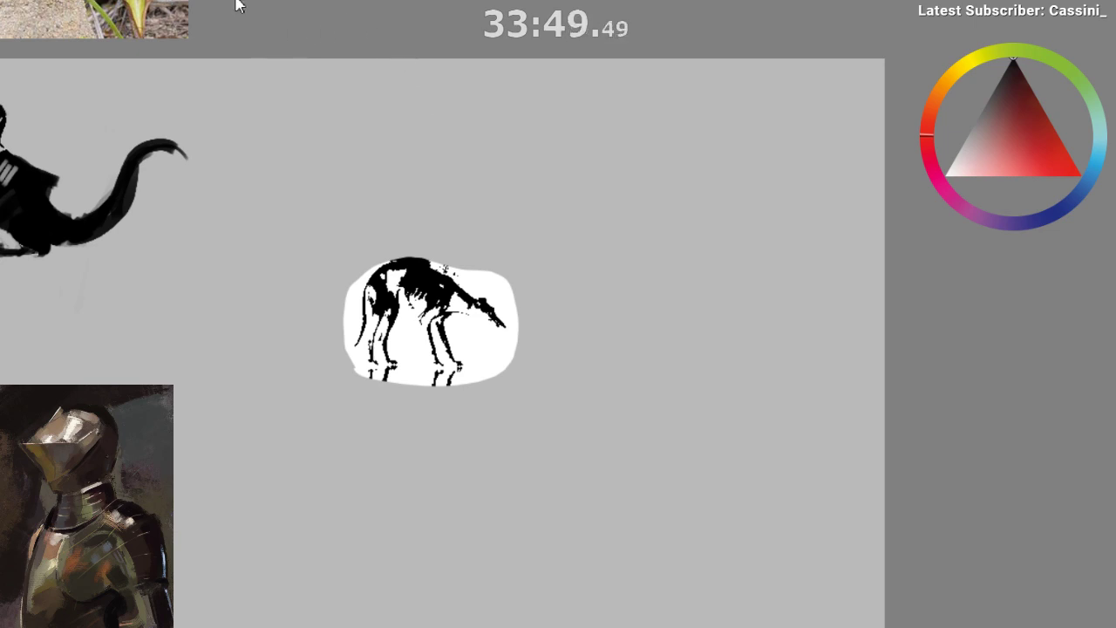
{"action": "left_click", "coordinate": [319, 5]}
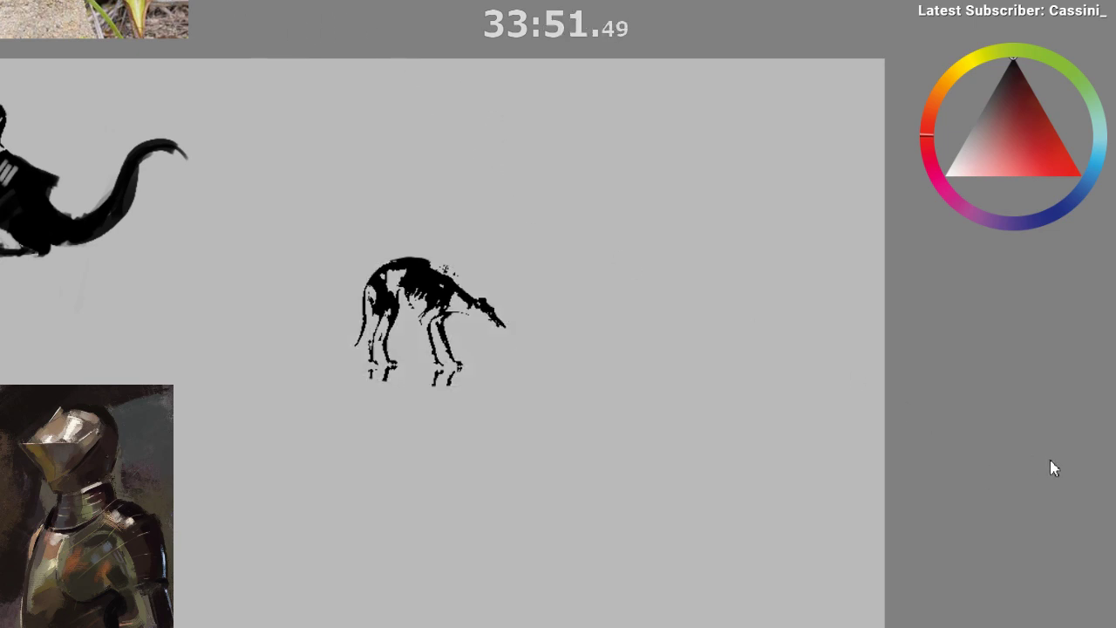
- Fill the greyhound's upper shoulder with a short black brush stroke
{"action": "left_click_drag", "start_coordinate": [497, 387], "coordinate": [497, 279]}
{"action": "key", "text": "x"}
{"action": "left_click_drag", "start_coordinate": [410, 257], "coordinate": [426, 257]}
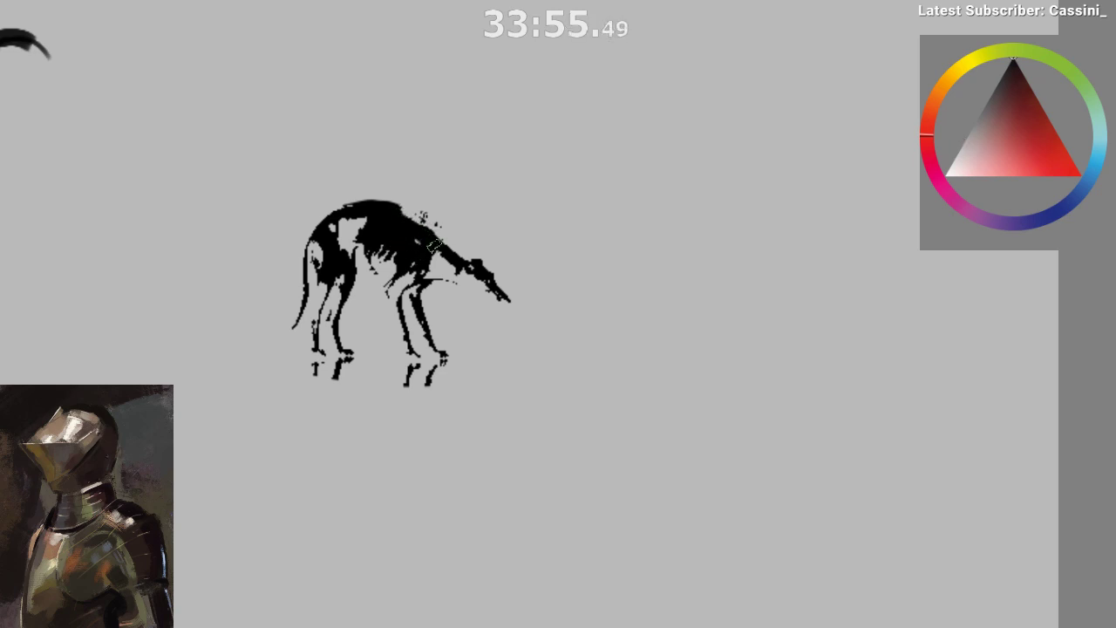
- Bring up the animal reference collage and isolate the frilled lizard's head and frill with a freehand selection
{"action": "left_click_drag", "start_coordinate": [462, 311], "coordinate": [473, 465]}
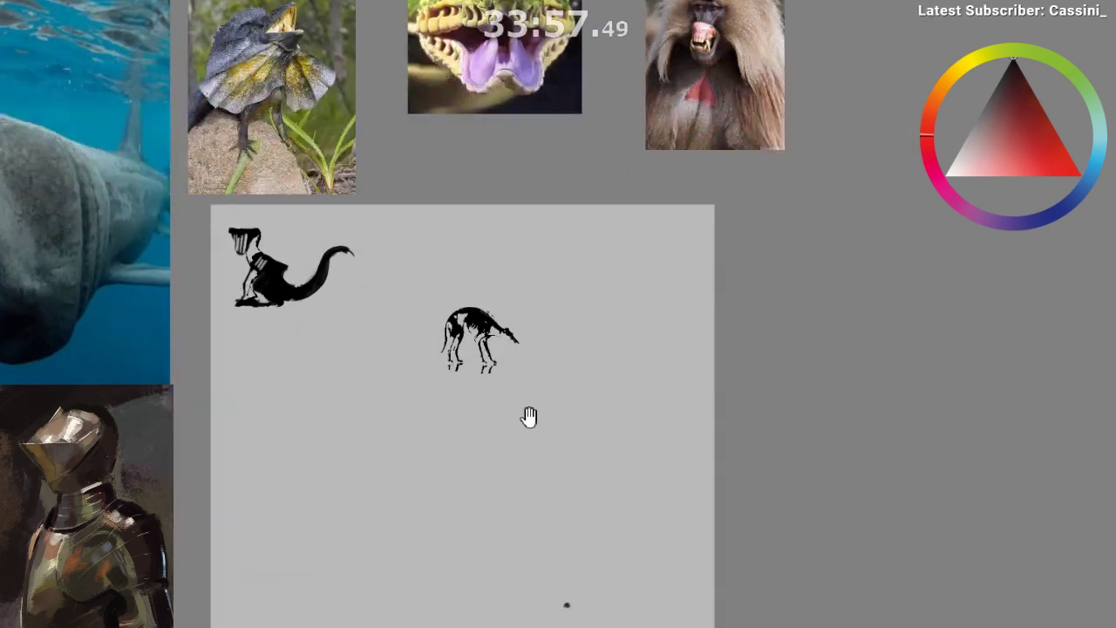
{"action": "left_click_drag", "start_coordinate": [528, 416], "coordinate": [493, 339]}
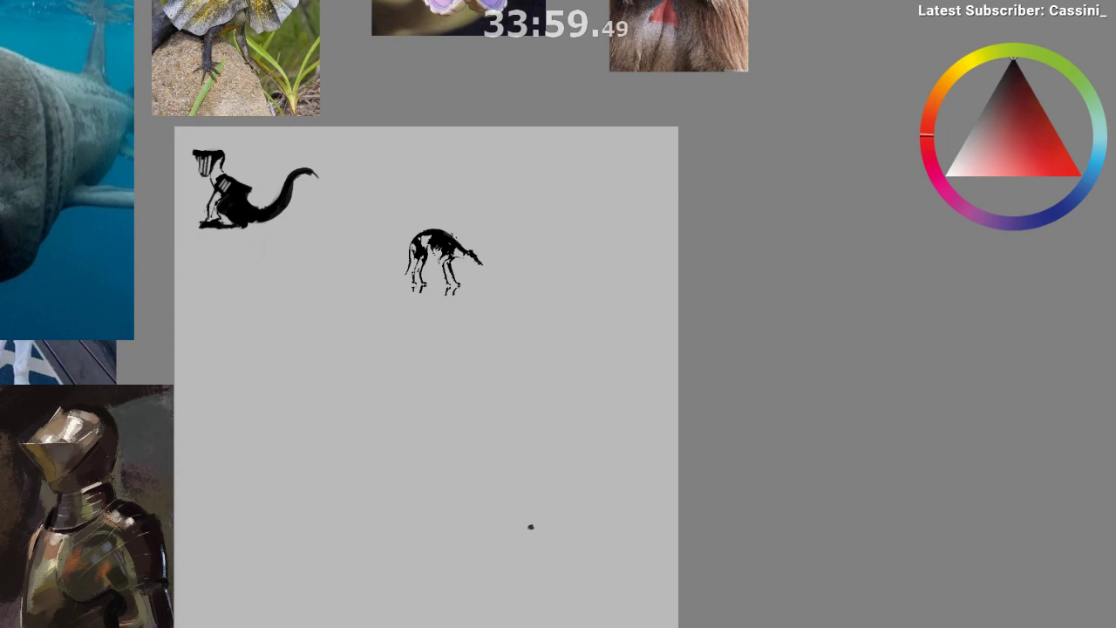
{"action": "key", "text": "ctrl+z"}
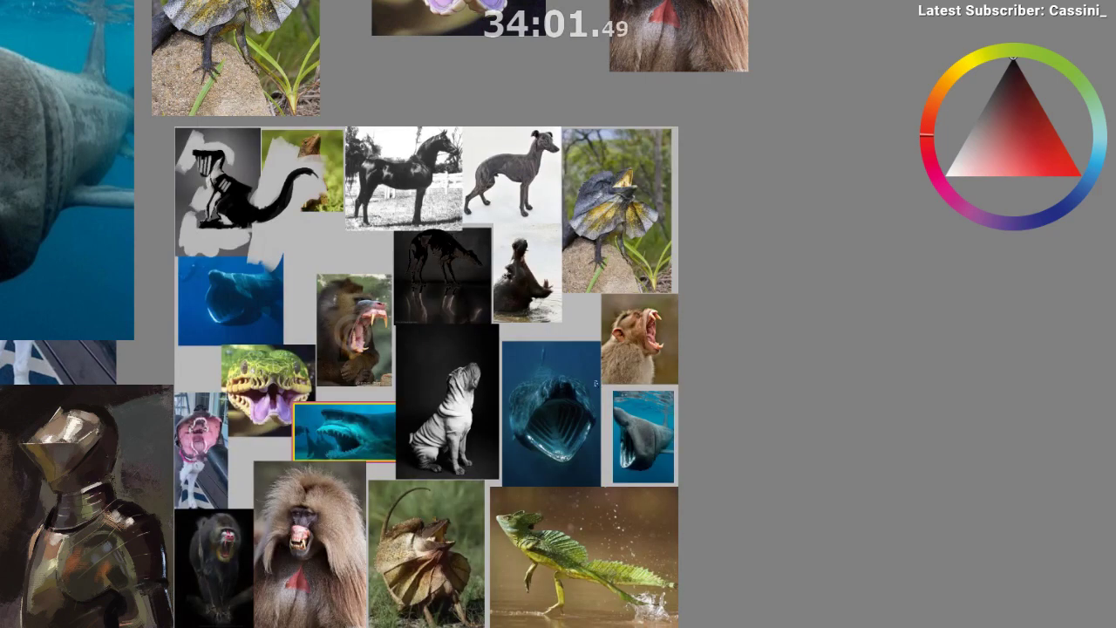
{"action": "left_click", "coordinate": [552, 405], "text": "alt"}
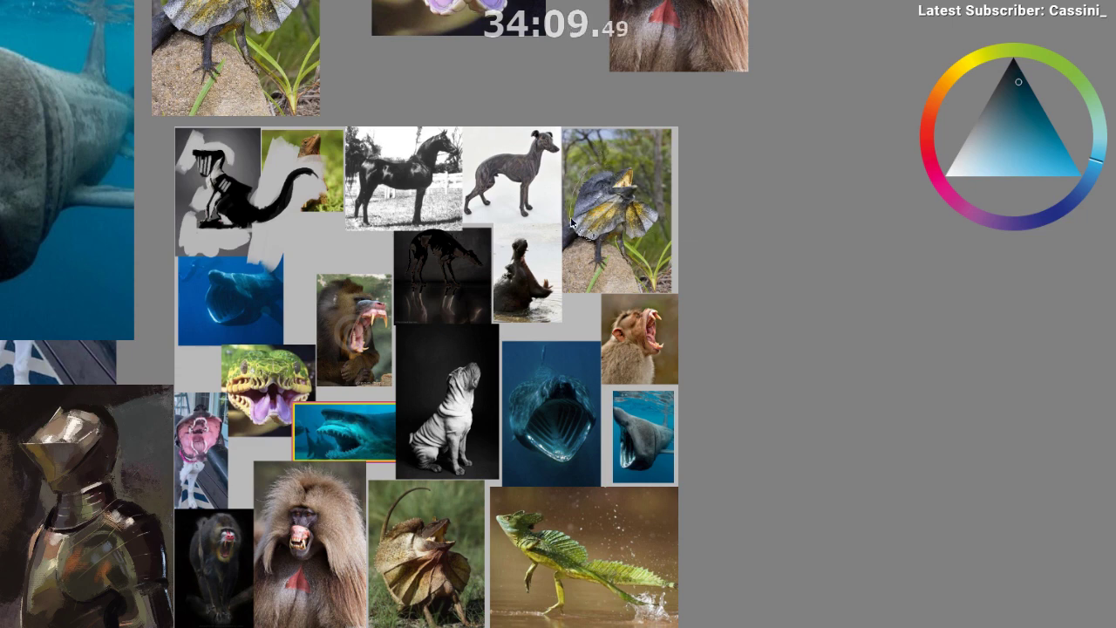
{"action": "left_click_drag", "start_coordinate": [660, 237], "coordinate": [596, 167]}
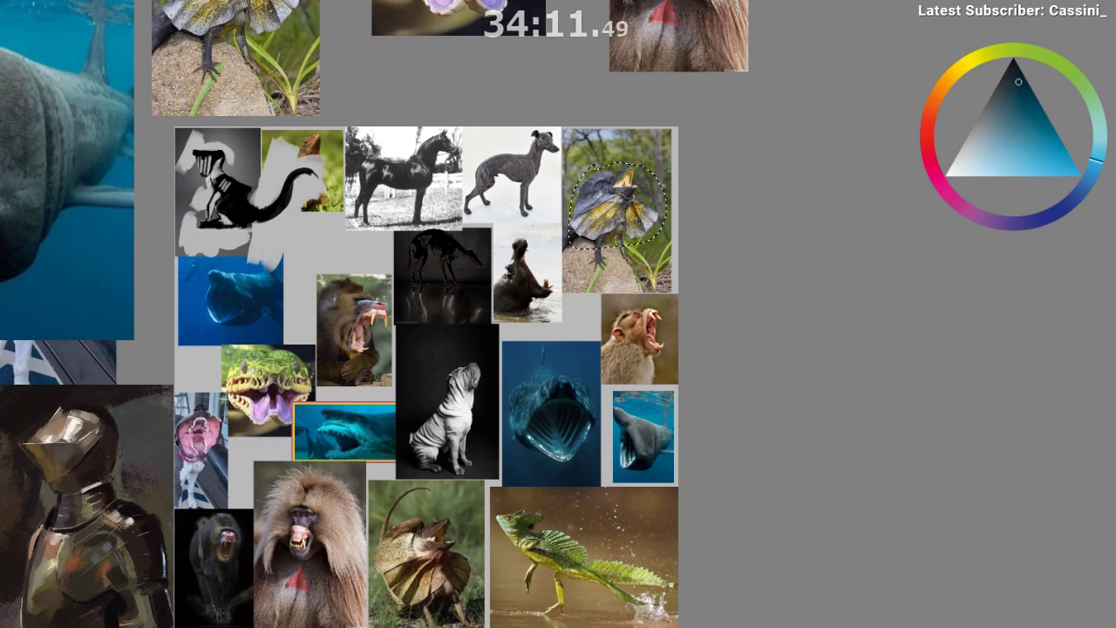
{"action": "key", "text": "ctrl+comma"}
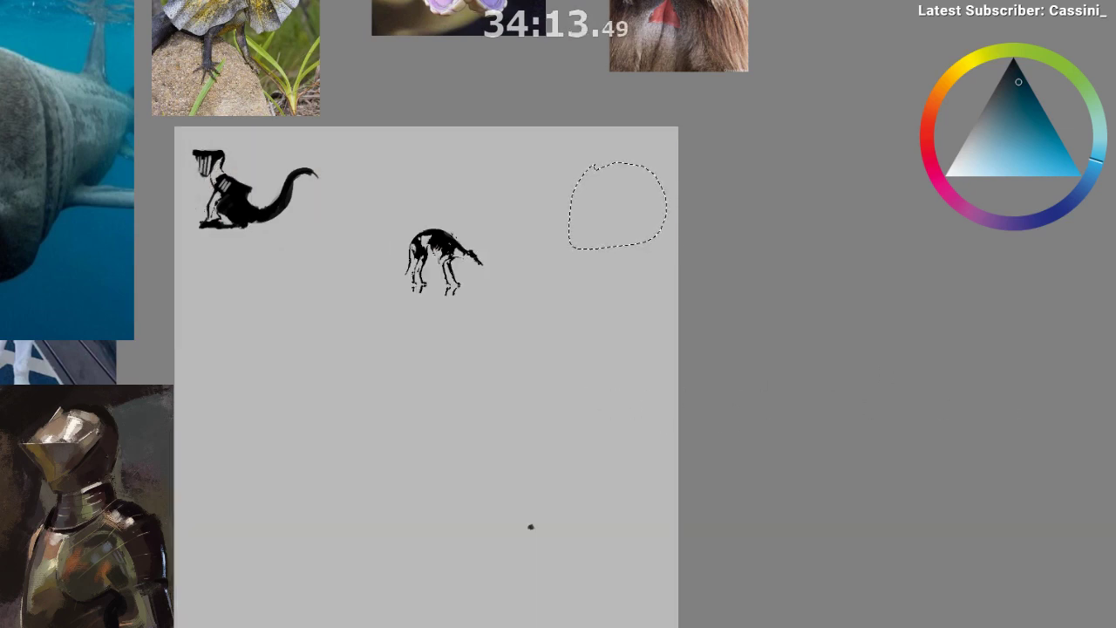
{"action": "key", "text": "ctrl+comma"}
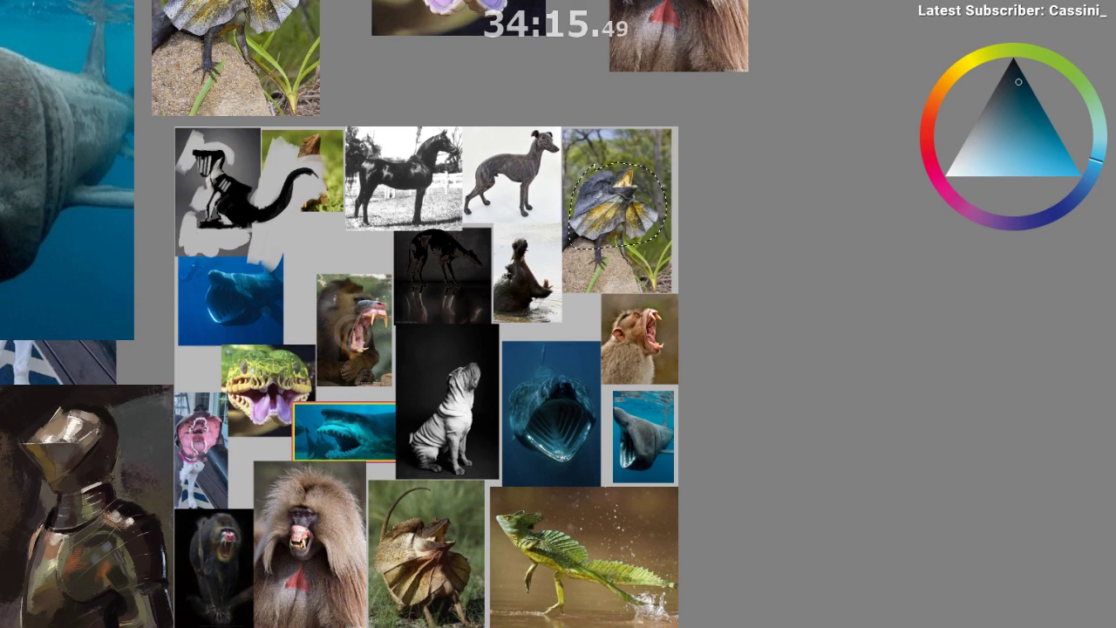
{"action": "key", "text": "ctrl+comma"}
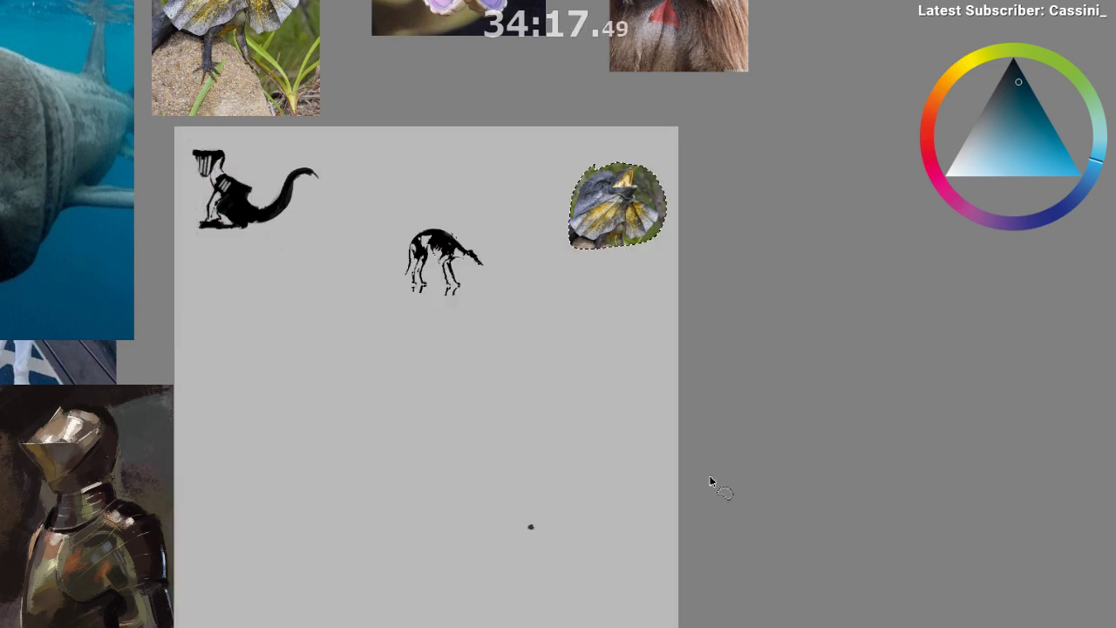
- Threshold the frilled lizard cutout to pure black and white so the frill's ribs stand out
{"action": "left_click_drag", "start_coordinate": [668, 465], "coordinate": [689, 408]}
{"action": "left_click_drag", "start_coordinate": [655, 349], "coordinate": [655, 476]}
{"action": "scroll", "coordinate": [224, 42], "scroll_direction": "up", "scroll_amount": 1}
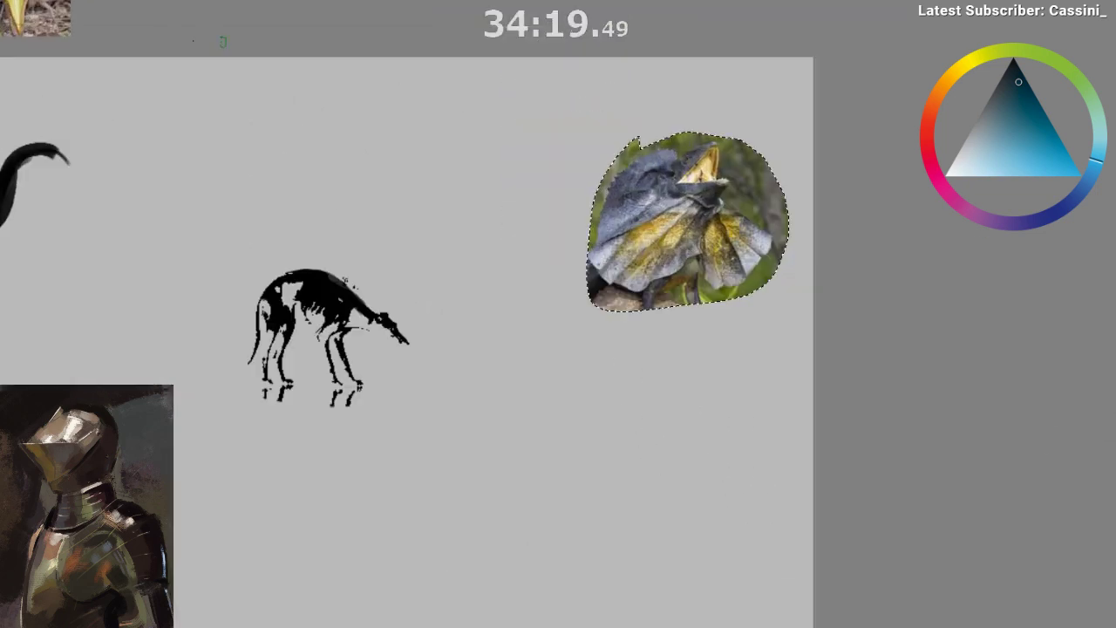
{"action": "left_click", "coordinate": [378, 128]}
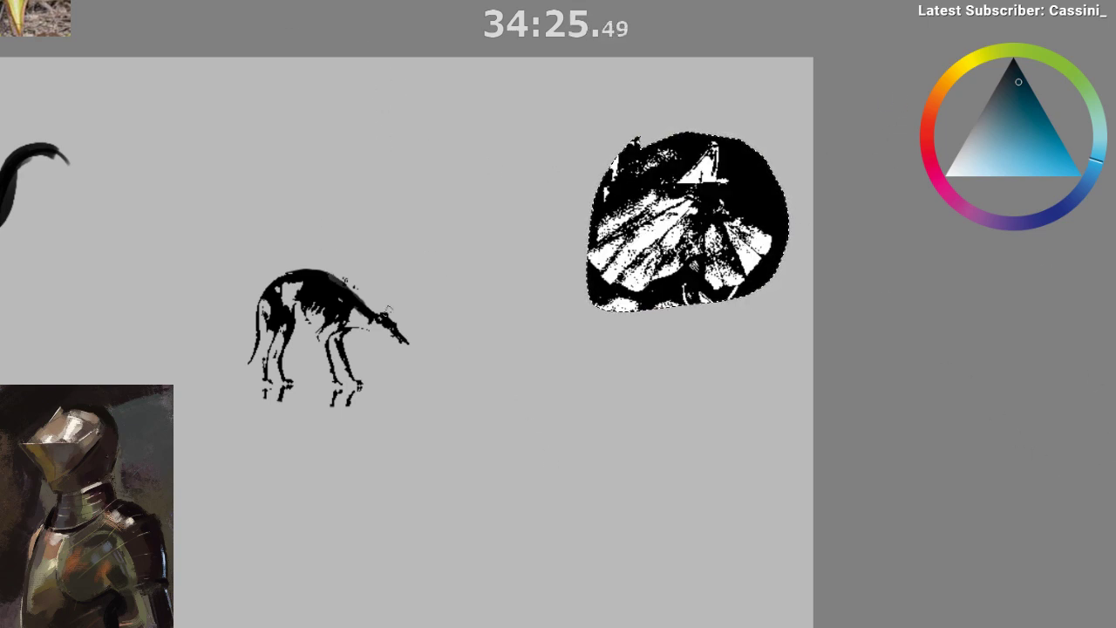
{"action": "left_click_drag", "start_coordinate": [506, 154], "coordinate": [380, 153]}
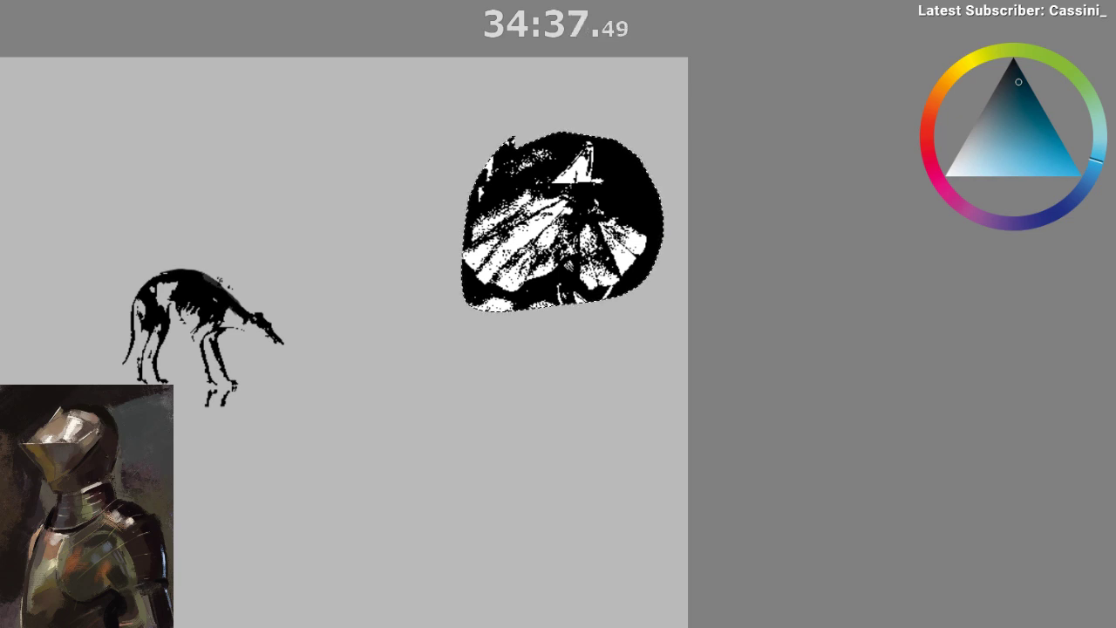
- Invert the lizard cutout, blend its white areas away into the grey canvas and clear the selection
{"action": "key", "text": "ctrl+i"}
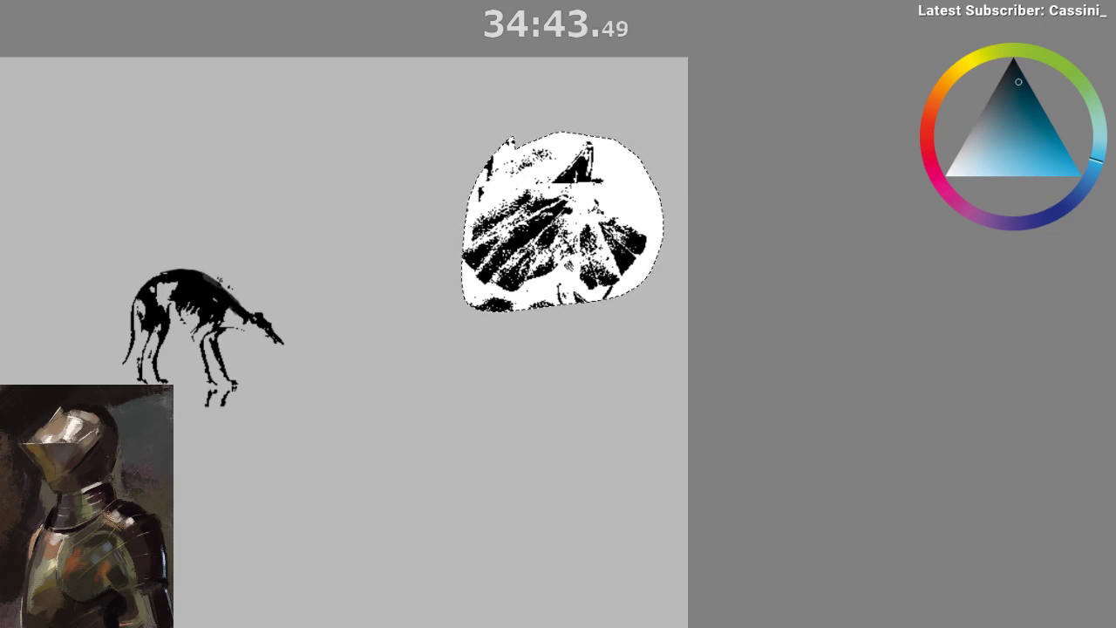
{"action": "left_click", "coordinate": [572, 149]}
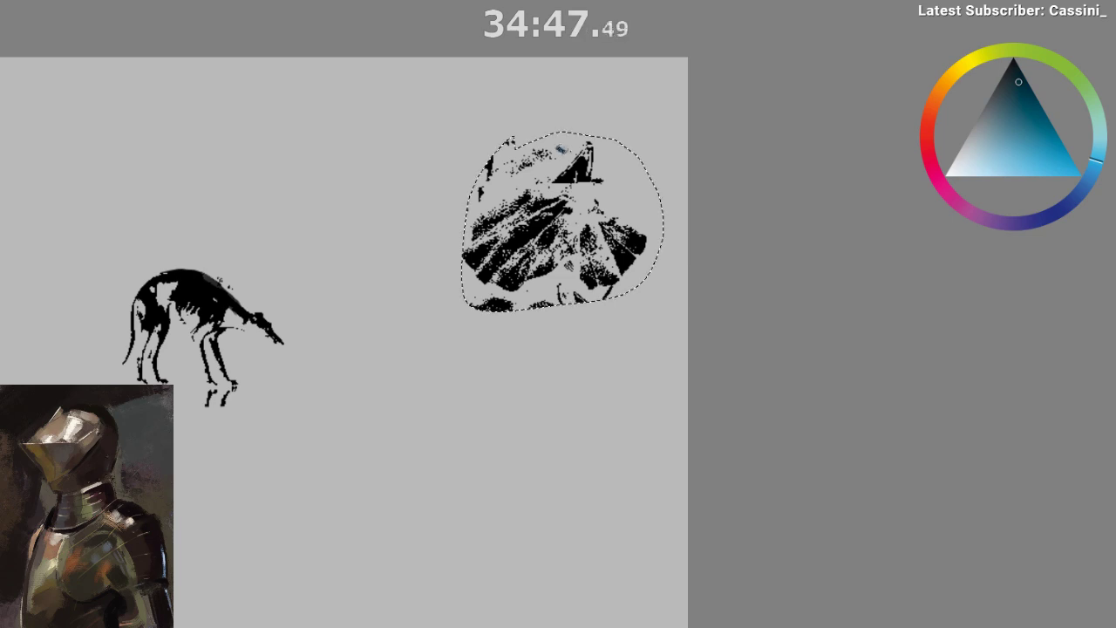
{"action": "left_click_drag", "start_coordinate": [424, 213], "coordinate": [473, 177]}
{"action": "key", "text": "ctrl+d"}
- Scale the lizard frill down and move it just above the greyhound's head
{"action": "key", "text": "ctrl+t"}
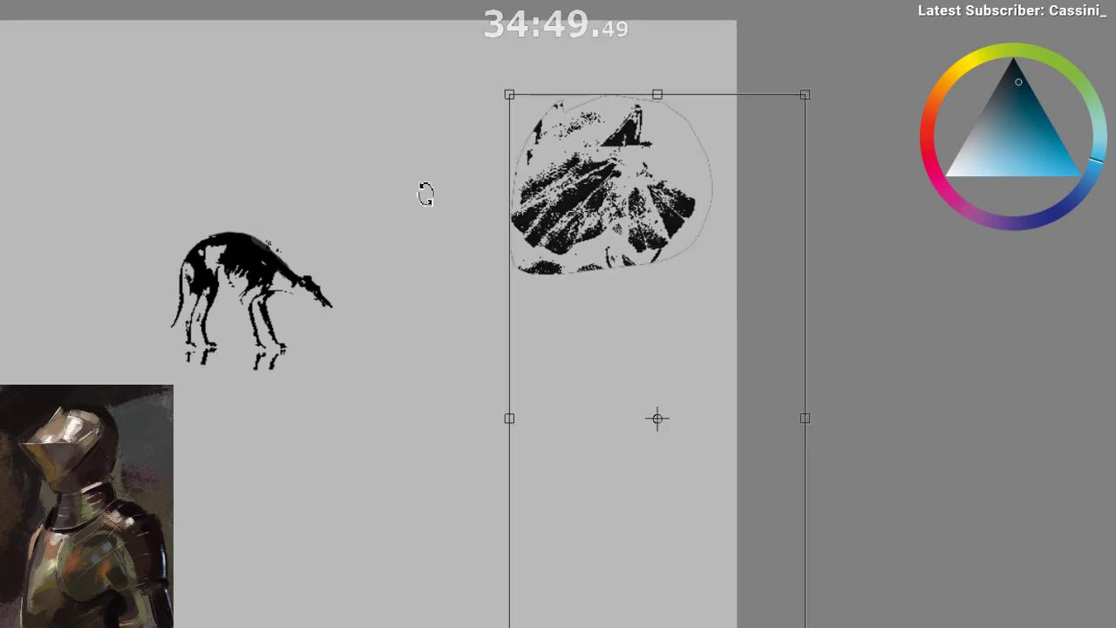
{"action": "left_click_drag", "start_coordinate": [603, 186], "coordinate": [342, 299]}
{"action": "mouse_move", "coordinate": [547, 208]}
{"action": "left_mouse_down"}
{"action": "mouse_move", "coordinate": [435, 302]}
{"action": "mouse_move", "coordinate": [405, 370]}
{"action": "left_mouse_up"}
{"action": "mouse_move", "coordinate": [329, 480]}
{"action": "left_mouse_down"}
{"action": "mouse_move", "coordinate": [366, 241]}
{"action": "mouse_move", "coordinate": [405, 156]}
{"action": "left_mouse_up"}
{"action": "key", "text": "Return"}
{"action": "mouse_move", "coordinate": [403, 42]}
{"action": "left_mouse_down"}
{"action": "mouse_move", "coordinate": [316, 100]}
{"action": "mouse_move", "coordinate": [402, 44]}
{"action": "mouse_move", "coordinate": [348, 48]}
{"action": "left_mouse_up"}
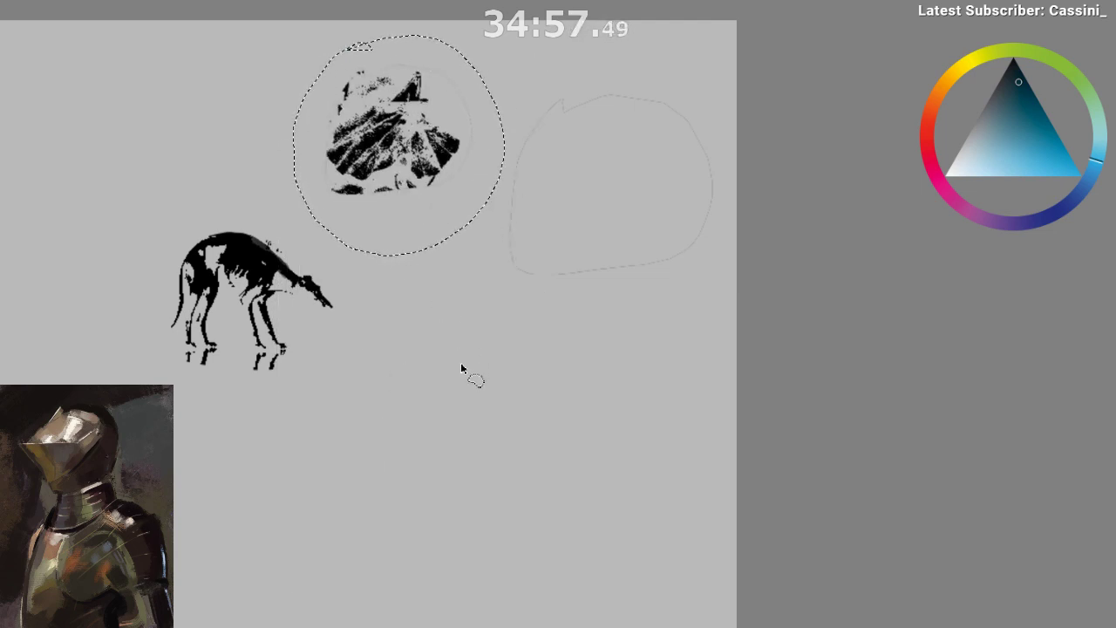
{"action": "left_click_drag", "start_coordinate": [438, 316], "coordinate": [437, 329]}
{"action": "key", "text": "ctrl+d"}
{"action": "scroll", "coordinate": [370, 332], "scroll_direction": "up", "scroll_amount": 2}
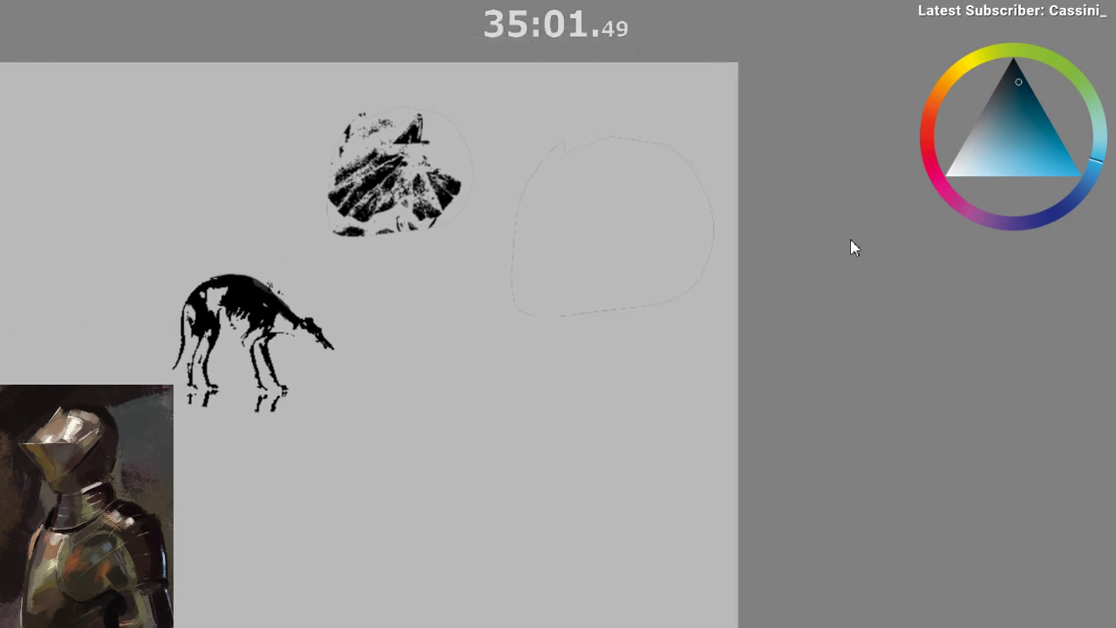
- Sample the light grey background and paint over the leftover cutout outline and the scraps around the frill
{"action": "left_click", "coordinate": [566, 305], "text": "ctrl"}
{"action": "mouse_move", "coordinate": [593, 138]}
{"action": "left_mouse_down"}
{"action": "mouse_move", "coordinate": [614, 131]}
{"action": "mouse_move", "coordinate": [701, 182]}
{"action": "mouse_move", "coordinate": [490, 194]}
{"action": "left_mouse_up"}
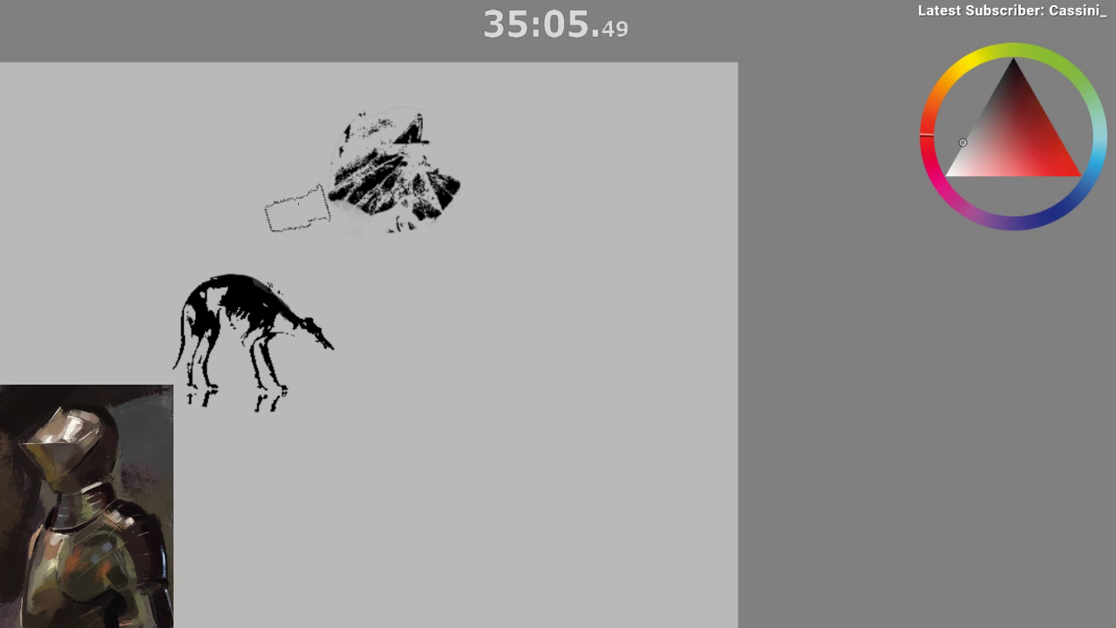
{"action": "mouse_move", "coordinate": [313, 128]}
{"action": "left_mouse_down"}
{"action": "mouse_move", "coordinate": [375, 87]}
{"action": "mouse_move", "coordinate": [417, 83]}
{"action": "mouse_move", "coordinate": [490, 161]}
{"action": "mouse_move", "coordinate": [353, 249]}
{"action": "mouse_move", "coordinate": [321, 249]}
{"action": "mouse_move", "coordinate": [382, 251]}
{"action": "mouse_move", "coordinate": [375, 271]}
{"action": "mouse_move", "coordinate": [420, 255]}
{"action": "left_mouse_up"}
- Draw a tight freehand selection around the lizard's head and frill
{"action": "key", "text": "l"}
{"action": "mouse_move", "coordinate": [351, 86]}
{"action": "left_mouse_down"}
{"action": "mouse_move", "coordinate": [395, 277]}
{"action": "mouse_move", "coordinate": [358, 86]}
{"action": "mouse_move", "coordinate": [409, 128]}
{"action": "left_mouse_up"}
{"action": "key", "text": "ctrl+t"}
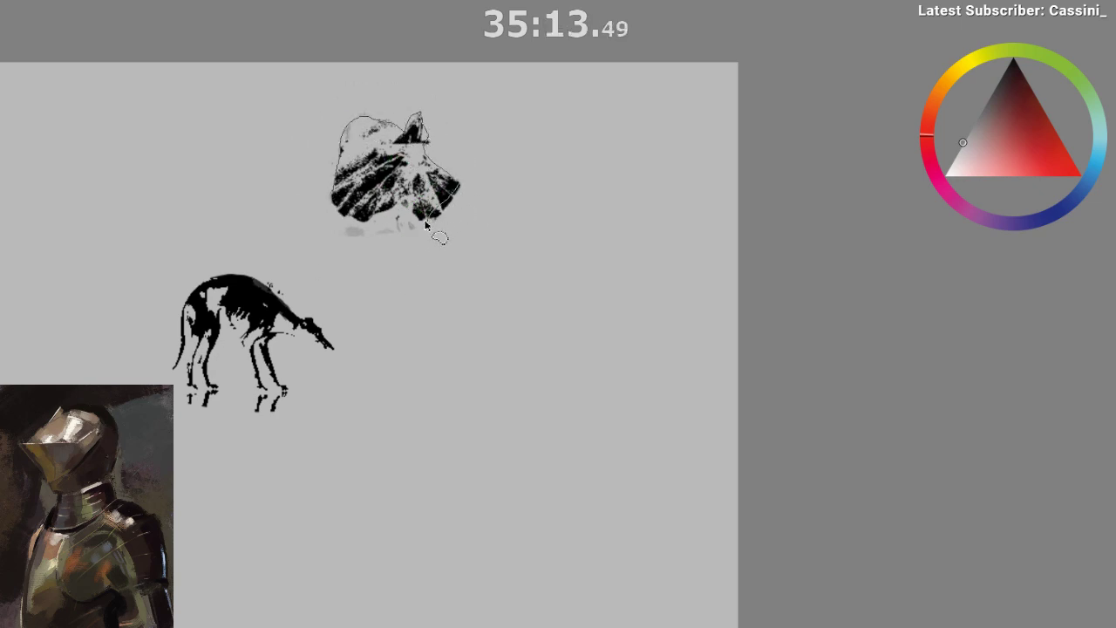
{"action": "left_click_drag", "start_coordinate": [333, 210], "coordinate": [335, 216]}
- Try placing the selected frill at full size over the greyhound's head and neck, undoing the placement
{"action": "key", "text": "ctrl+t"}
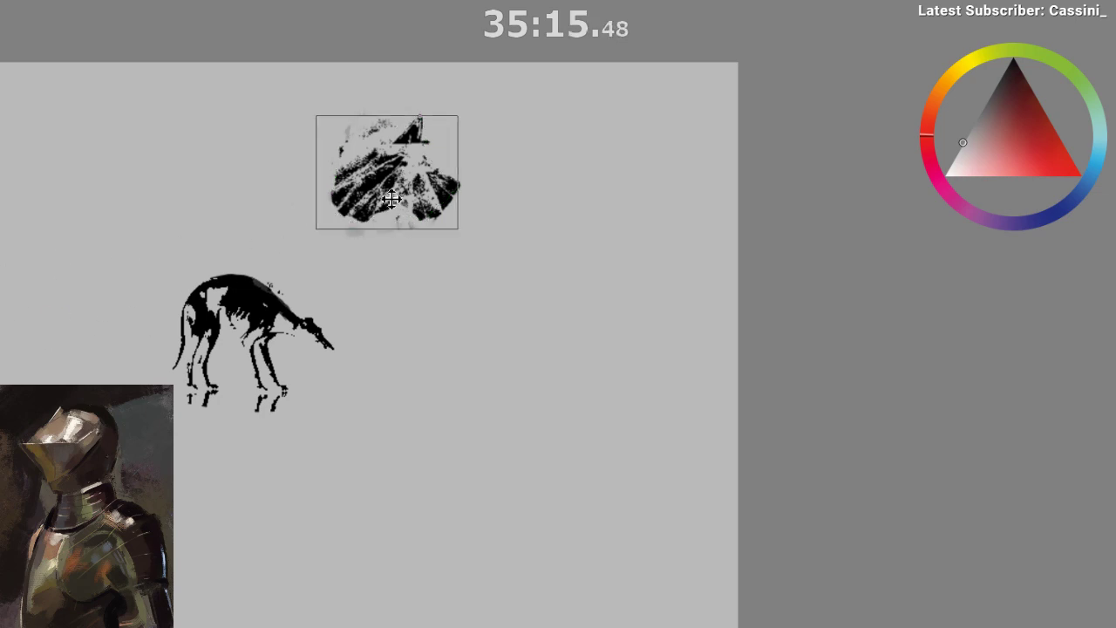
{"action": "left_click_drag", "start_coordinate": [407, 180], "coordinate": [331, 327]}
{"action": "key", "text": "ctrl+t"}
{"action": "left_click_drag", "start_coordinate": [403, 274], "coordinate": [379, 387]}
{"action": "left_click_drag", "start_coordinate": [319, 350], "coordinate": [294, 360]}
{"action": "left_click", "coordinate": [319, 334], "text": "ctrl"}
{"action": "left_click_drag", "start_coordinate": [324, 195], "coordinate": [258, 340]}
{"action": "key", "text": "ctrl+z"}
{"action": "key", "text": "ctrl+z"}
{"action": "key", "text": "ctrl+z"}
{"action": "key", "text": "ctrl+z"}
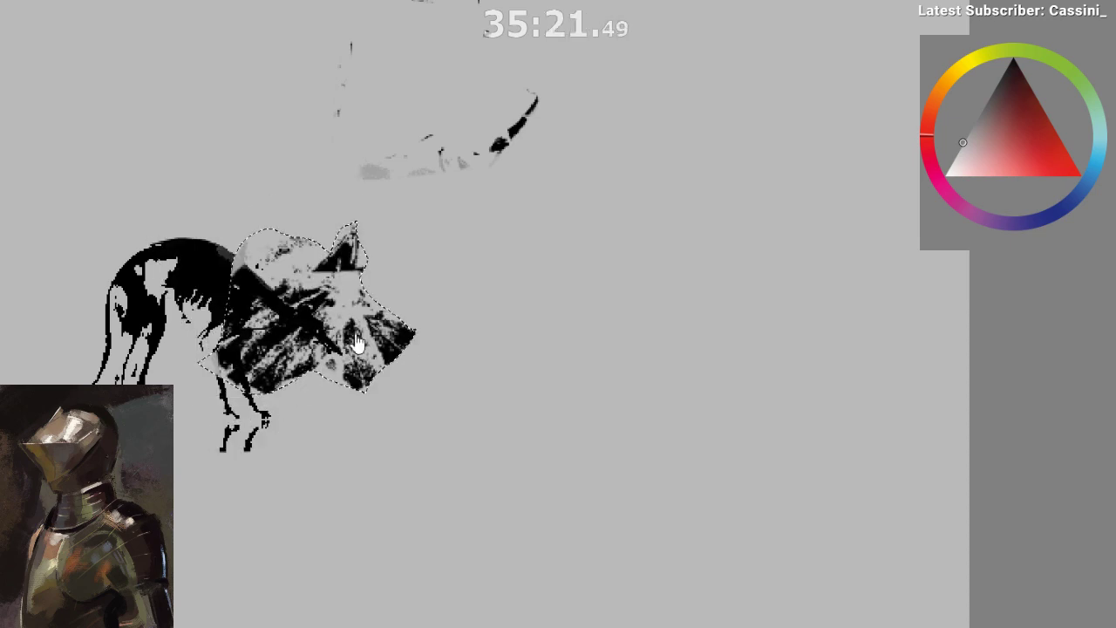
- Shrink, rotate and flatten the selected frill so it wraps around the greyhound's lowered head and neck
{"action": "key", "text": "ctrl+t"}
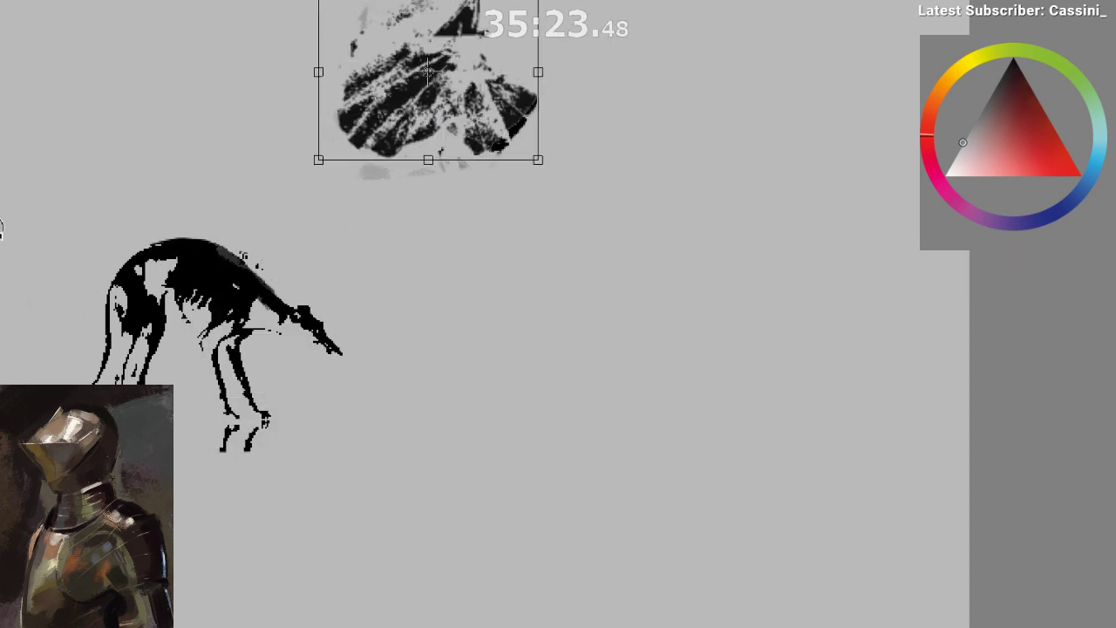
{"action": "mouse_move", "coordinate": [442, 121]}
{"action": "left_mouse_down"}
{"action": "mouse_move", "coordinate": [409, 261]}
{"action": "mouse_move", "coordinate": [355, 356]}
{"action": "left_mouse_up"}
{"action": "left_click_drag", "start_coordinate": [454, 240], "coordinate": [307, 335]}
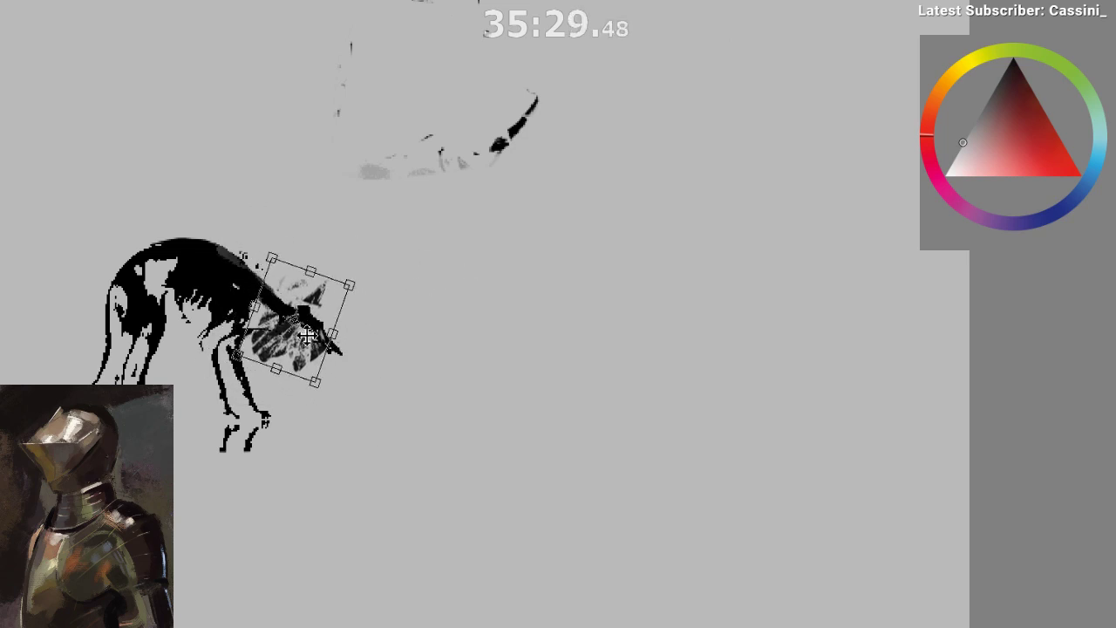
{"action": "left_click_drag", "start_coordinate": [348, 376], "coordinate": [320, 410]}
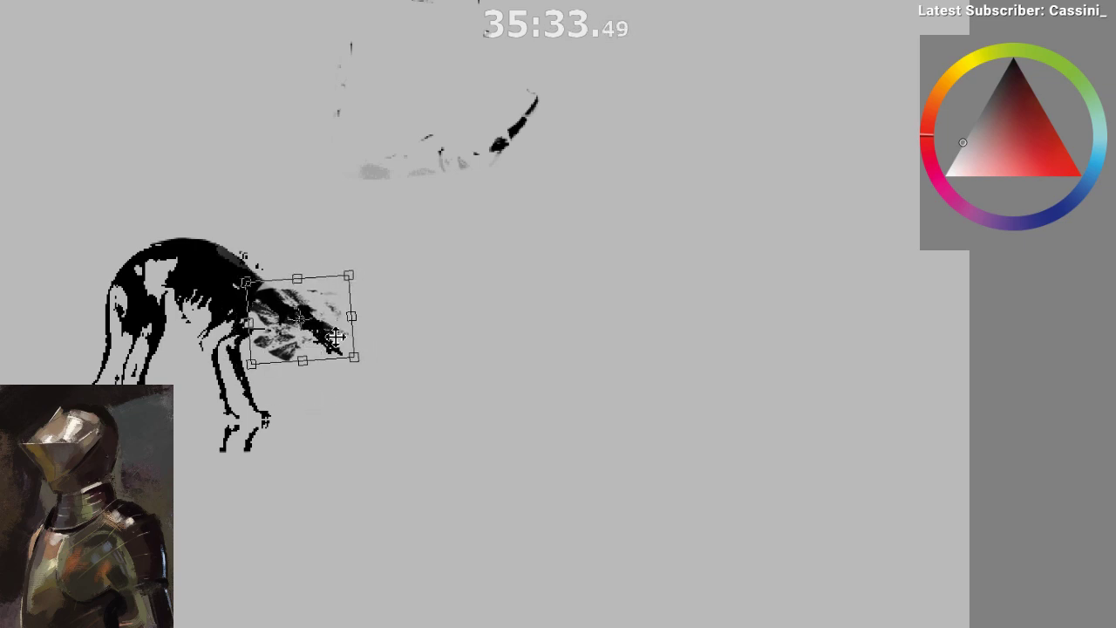
{"action": "key", "text": "Return"}
- Mirror the view and paint light grey over the part of the frill above the greyhound's neck
{"action": "key", "text": "m"}
{"action": "left_click_drag", "start_coordinate": [414, 498], "coordinate": [100, 480]}
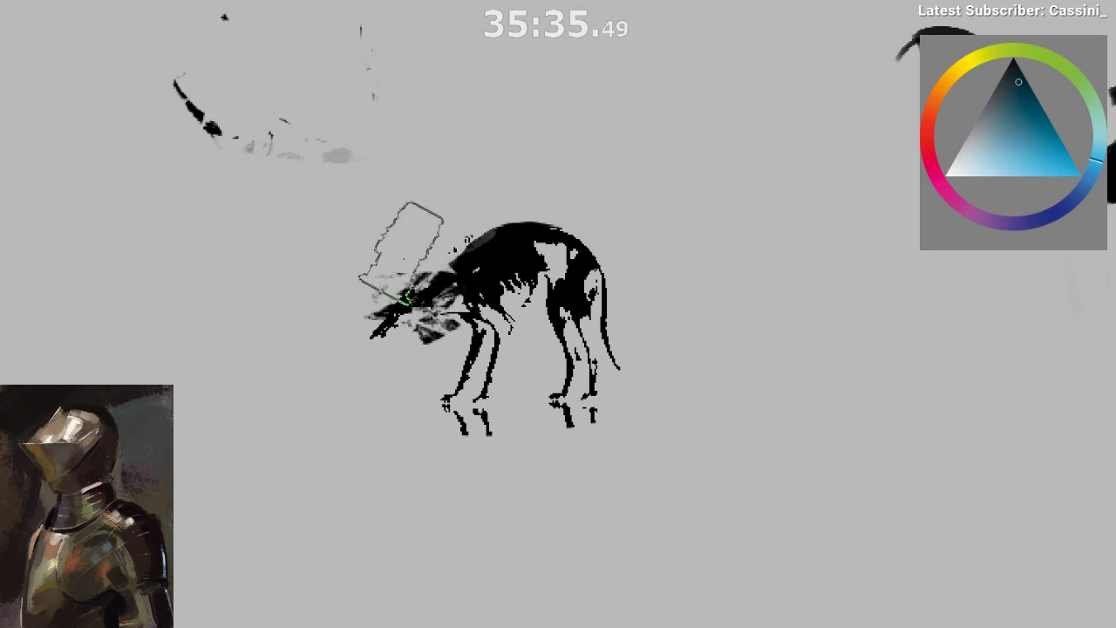
{"action": "left_click_drag", "start_coordinate": [370, 293], "coordinate": [435, 247]}
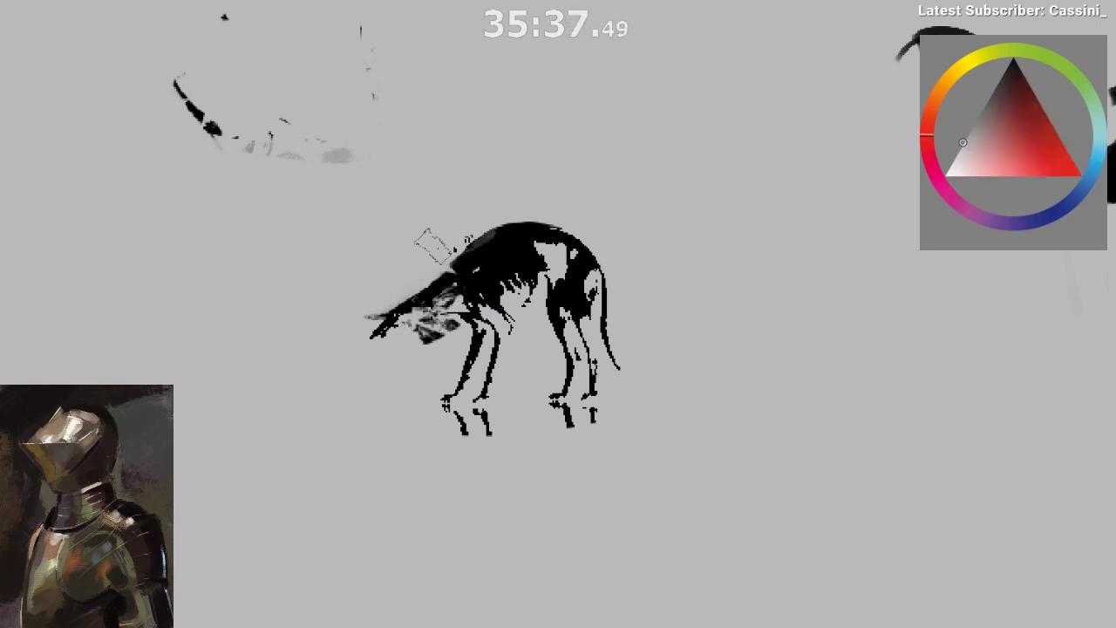
{"action": "left_click_drag", "start_coordinate": [443, 390], "coordinate": [428, 454]}
{"action": "key", "text": "x"}
{"action": "left_click_drag", "start_coordinate": [262, 322], "coordinate": [292, 155]}
{"action": "key", "text": "ctrl+z"}
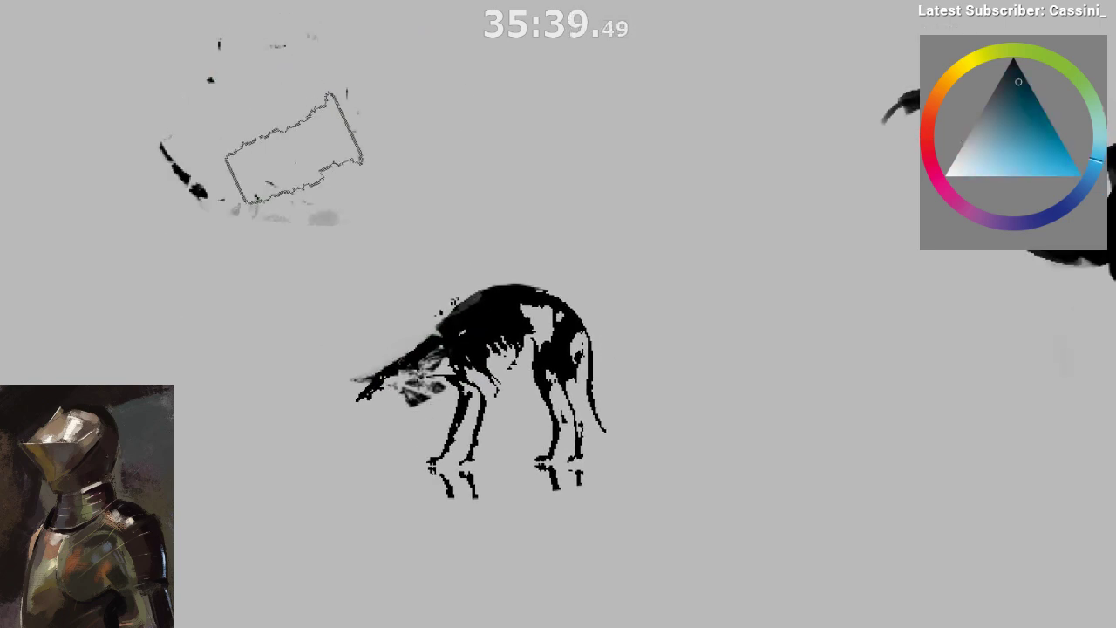
{"action": "left_click", "coordinate": [232, 327], "text": "ctrl"}
{"action": "key", "text": "x"}
{"action": "left_click", "coordinate": [427, 345], "text": "ctrl"}
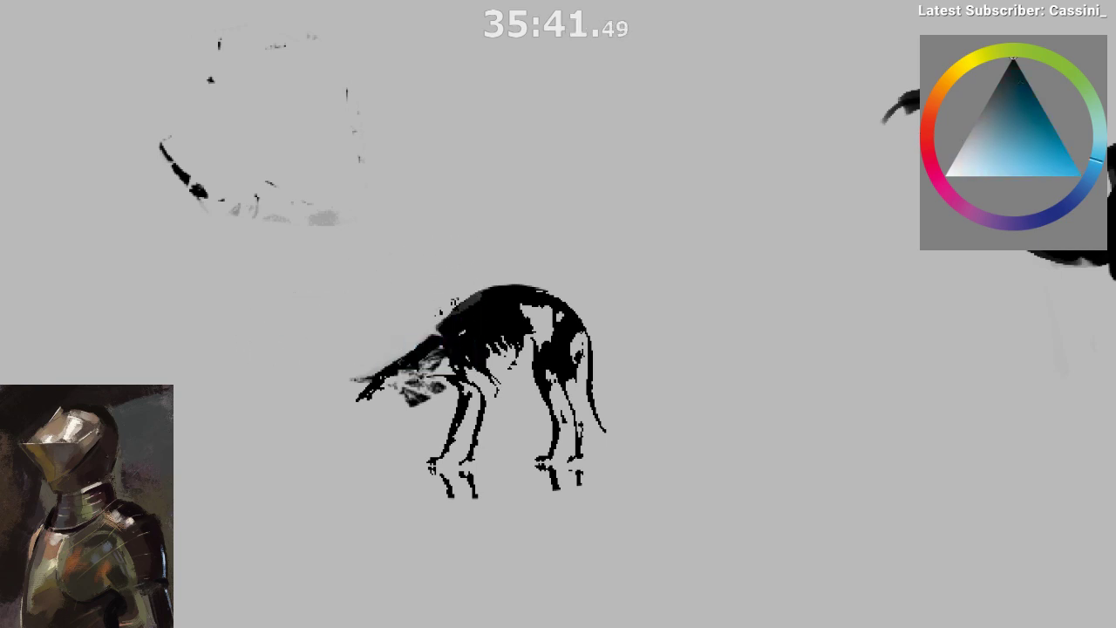
{"action": "key", "text": "x"}
{"action": "key", "text": "x"}
{"action": "left_click_drag", "start_coordinate": [336, 237], "coordinate": [237, 162]}
{"action": "key", "text": "ctrl+z"}
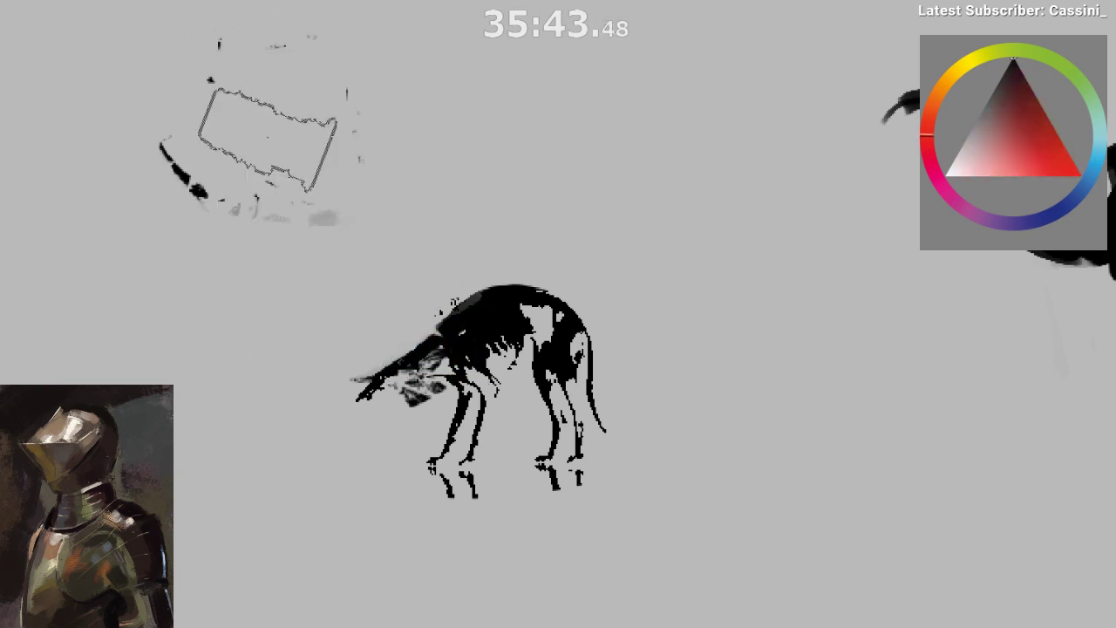
{"action": "left_click", "coordinate": [267, 126], "text": "ctrl"}
{"action": "key", "text": "m"}
{"action": "left_click_drag", "start_coordinate": [703, 351], "coordinate": [541, 254]}
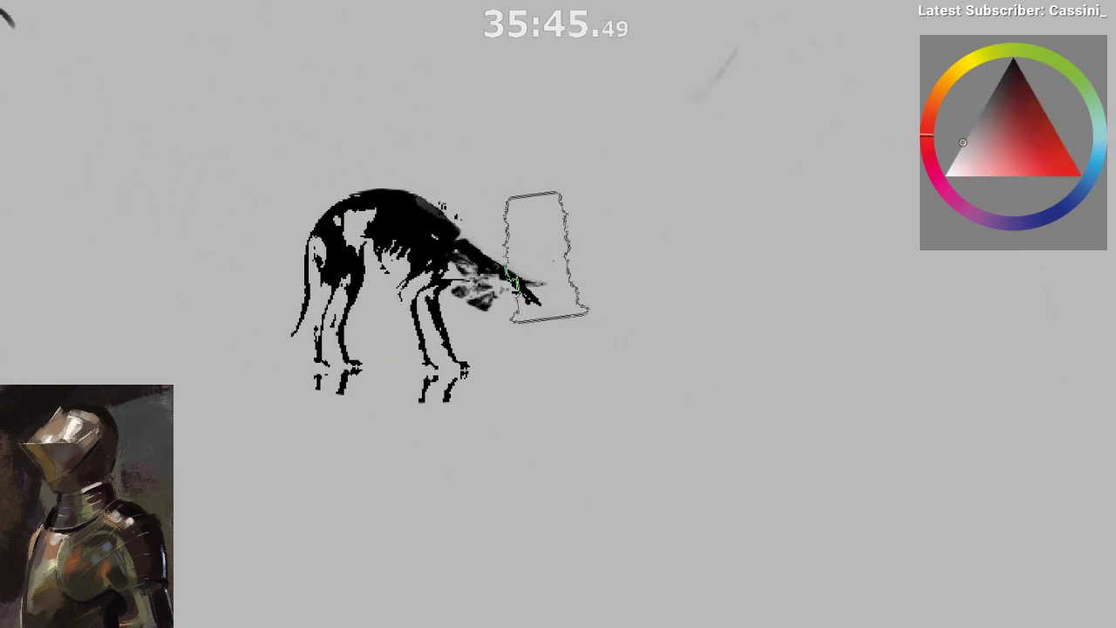
{"action": "key", "text": "ctrl+z"}
- Paint the frill and neck solid black, forming a broad flared collar shape behind the greyhound's lowered head
{"action": "left_click", "coordinate": [452, 236], "text": "ctrl"}
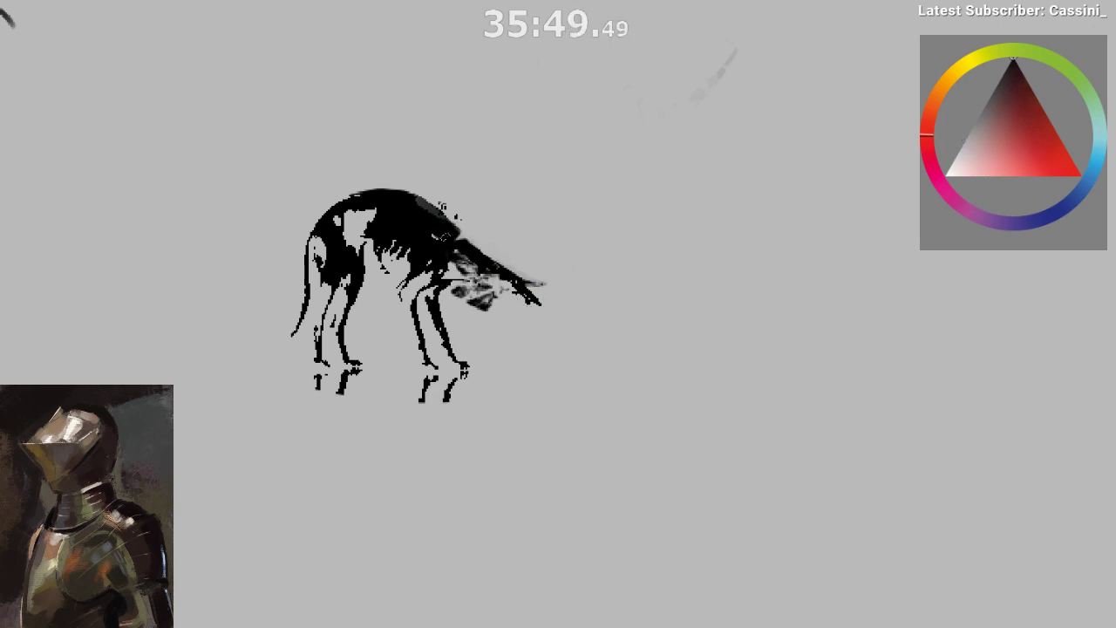
{"action": "mouse_move", "coordinate": [492, 279]}
{"action": "left_mouse_down"}
{"action": "mouse_move", "coordinate": [458, 293]}
{"action": "mouse_move", "coordinate": [468, 298]}
{"action": "mouse_move", "coordinate": [460, 320]}
{"action": "mouse_move", "coordinate": [462, 274]}
{"action": "mouse_move", "coordinate": [443, 274]}
{"action": "mouse_move", "coordinate": [467, 260]}
{"action": "left_mouse_up"}
{"action": "key", "text": "ctrl+z"}
{"action": "key", "text": "ctrl+z"}
{"action": "key", "text": "m"}
{"action": "mouse_move", "coordinate": [605, 278]}
{"action": "left_mouse_down"}
{"action": "mouse_move", "coordinate": [520, 279]}
{"action": "mouse_move", "coordinate": [598, 225]}
{"action": "mouse_move", "coordinate": [573, 264]}
{"action": "mouse_move", "coordinate": [589, 248]}
{"action": "mouse_move", "coordinate": [585, 287]}
{"action": "left_mouse_up"}
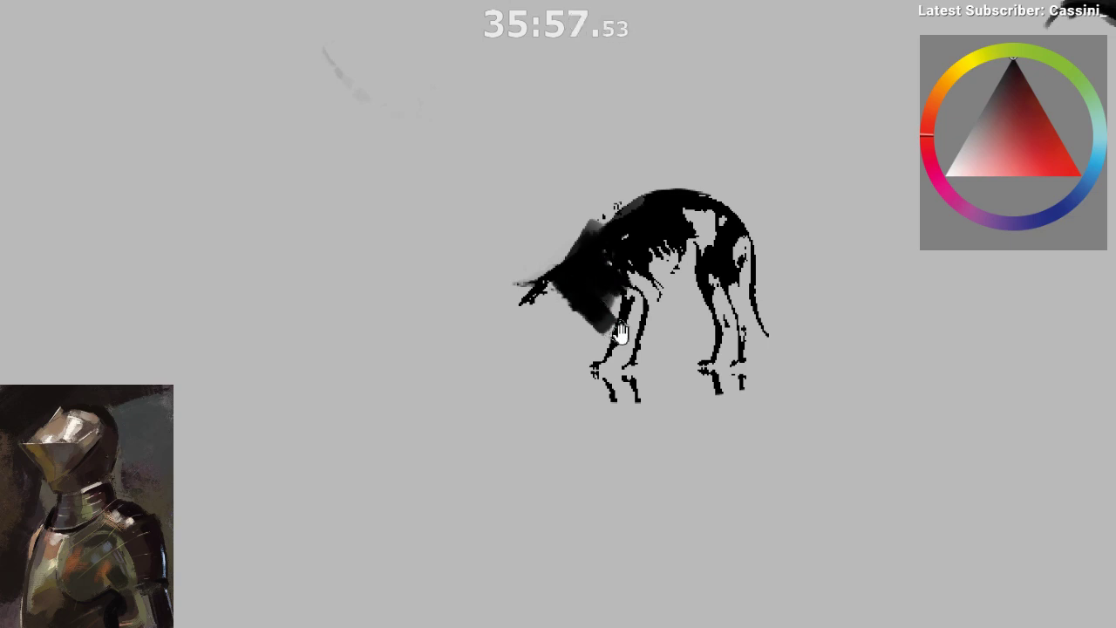
{"action": "left_click_drag", "start_coordinate": [620, 332], "coordinate": [585, 349]}
{"action": "left_click_drag", "start_coordinate": [556, 370], "coordinate": [456, 374]}
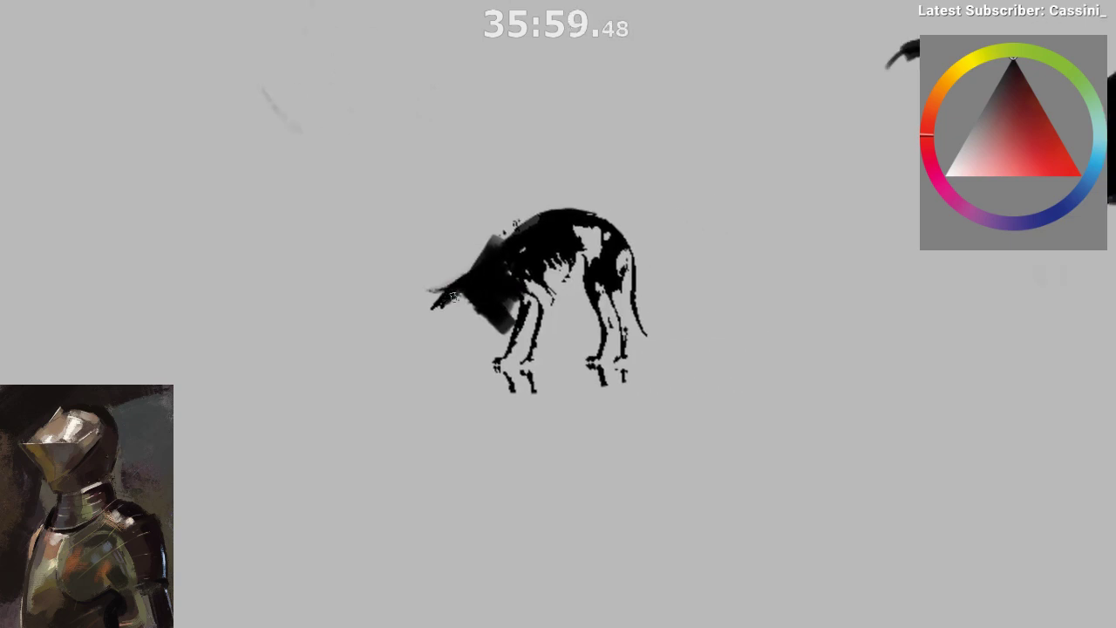
{"action": "left_click_drag", "start_coordinate": [562, 253], "coordinate": [546, 278]}
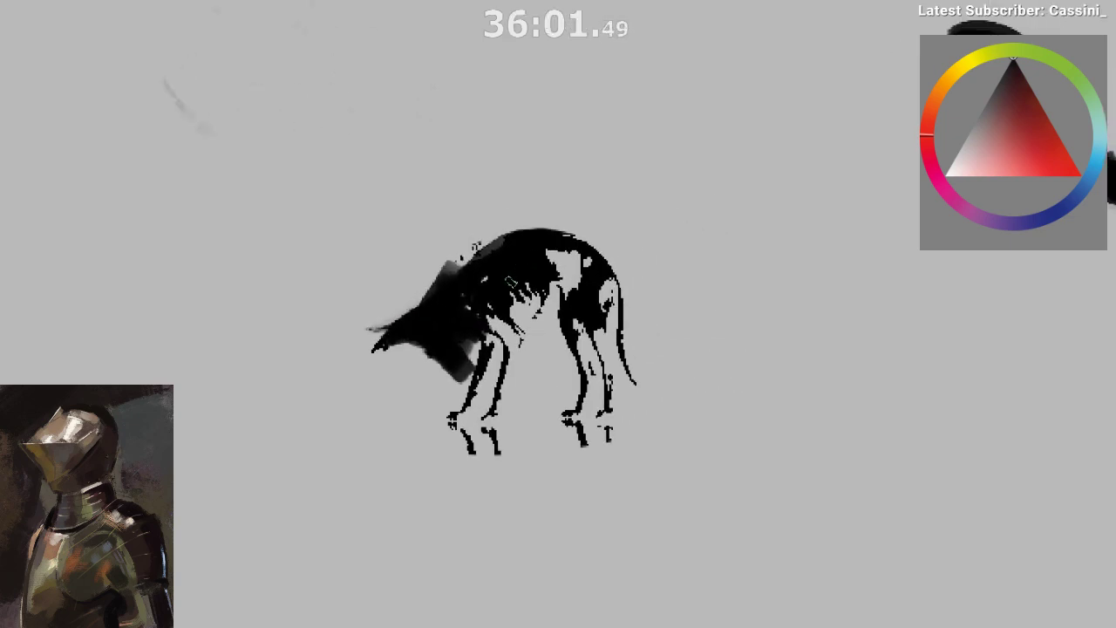
- Paint a light grey ribbed band across the black collar, separating the head from the body
{"action": "left_click_drag", "start_coordinate": [451, 255], "coordinate": [423, 302]}
{"action": "key", "text": "ctrl+z"}
{"action": "left_click_drag", "start_coordinate": [499, 336], "coordinate": [437, 337]}
{"action": "left_click", "coordinate": [419, 349], "text": "alt"}
{"action": "left_click_drag", "start_coordinate": [439, 291], "coordinate": [420, 331]}
{"action": "key", "text": "ctrl+z"}
{"action": "mouse_move", "coordinate": [438, 286]}
{"action": "left_mouse_down"}
{"action": "mouse_move", "coordinate": [429, 299]}
{"action": "mouse_move", "coordinate": [449, 320]}
{"action": "left_mouse_up"}
{"action": "key", "text": "ctrl+z"}
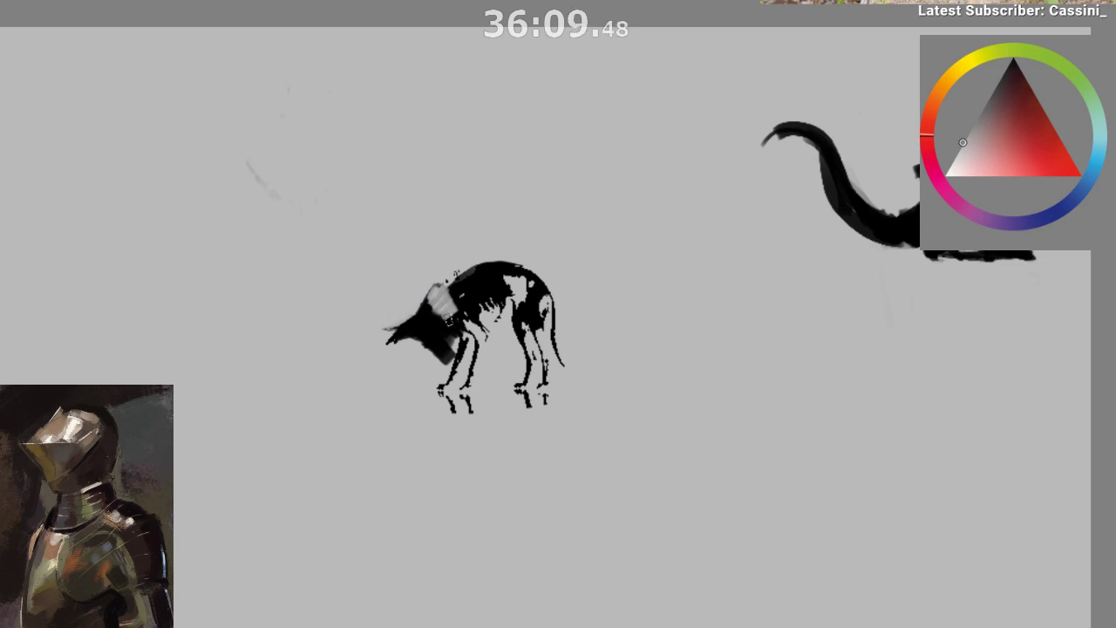
{"action": "key", "text": "m"}
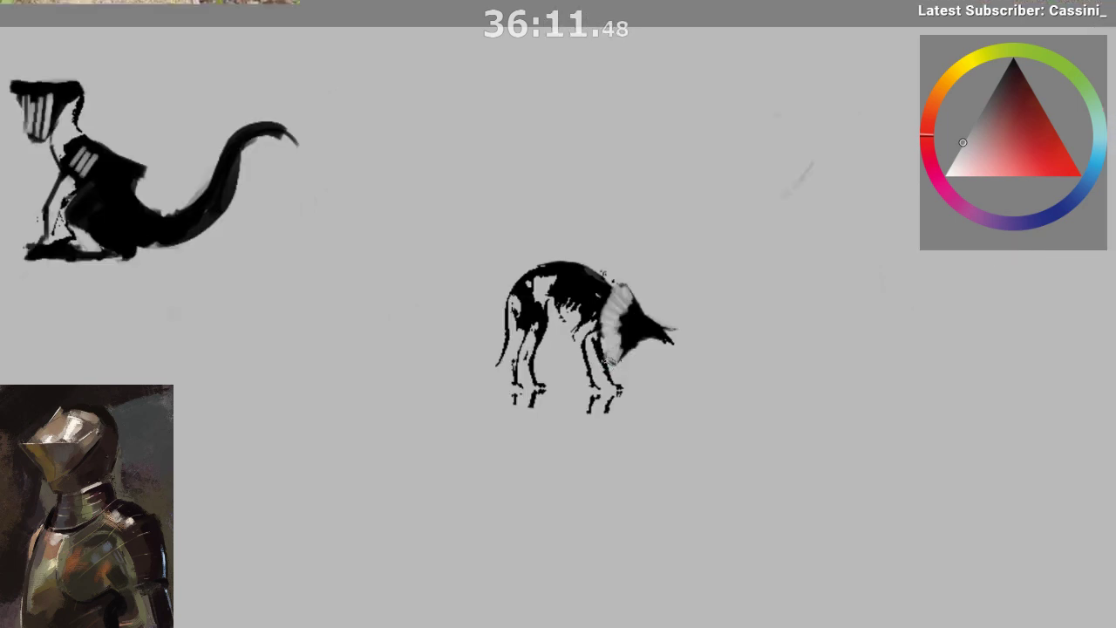
- Fill the creature's chest and ribs with black and thicken both front legs into solid shapes
{"action": "left_click_drag", "start_coordinate": [559, 349], "coordinate": [527, 347]}
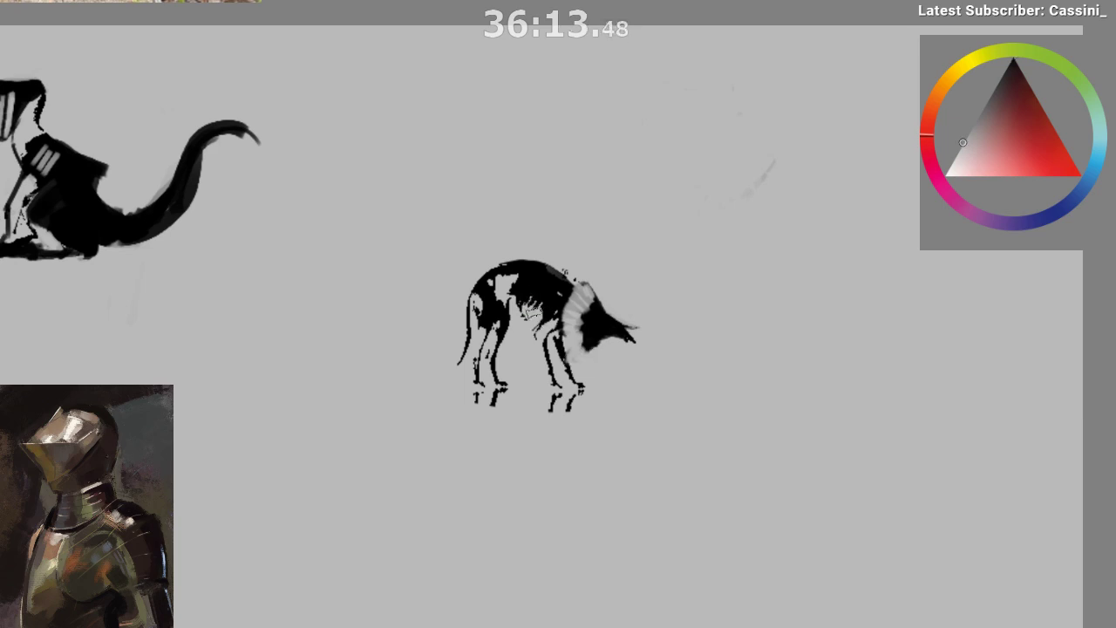
{"action": "left_click_drag", "start_coordinate": [534, 296], "coordinate": [537, 328]}
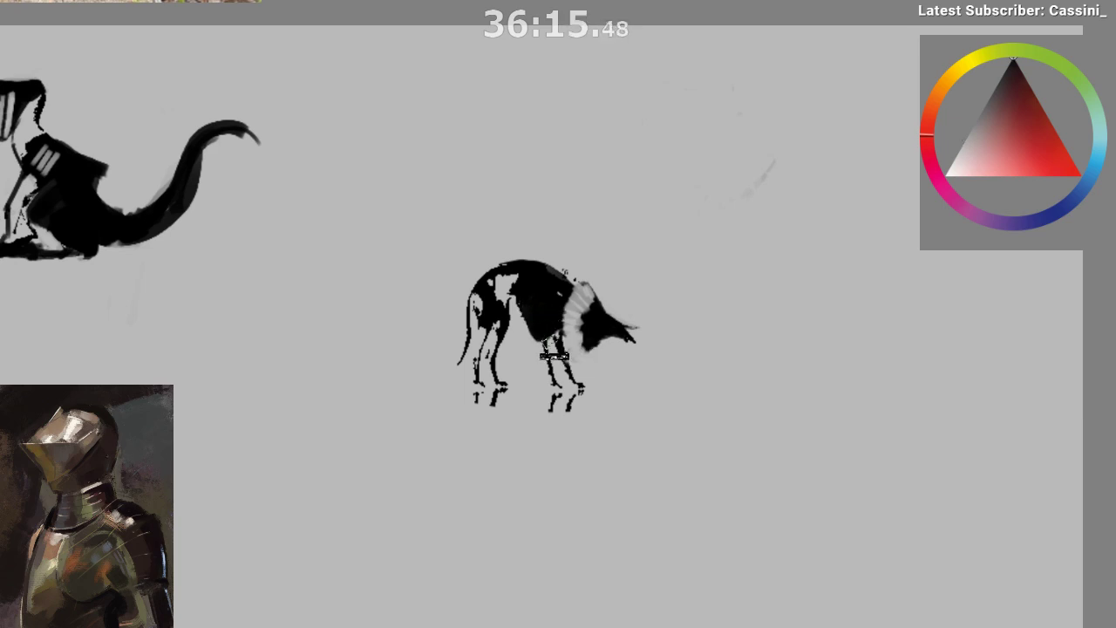
{"action": "left_click_drag", "start_coordinate": [559, 337], "coordinate": [567, 378]}
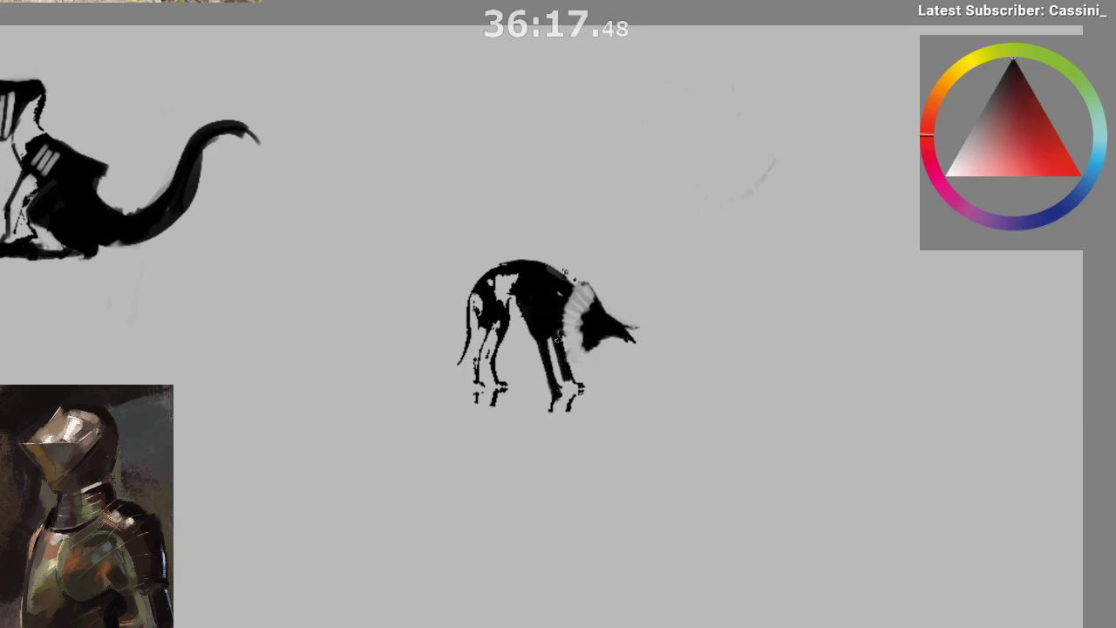
{"action": "left_click_drag", "start_coordinate": [489, 349], "coordinate": [468, 371]}
{"action": "key", "text": "ctrl+plus"}
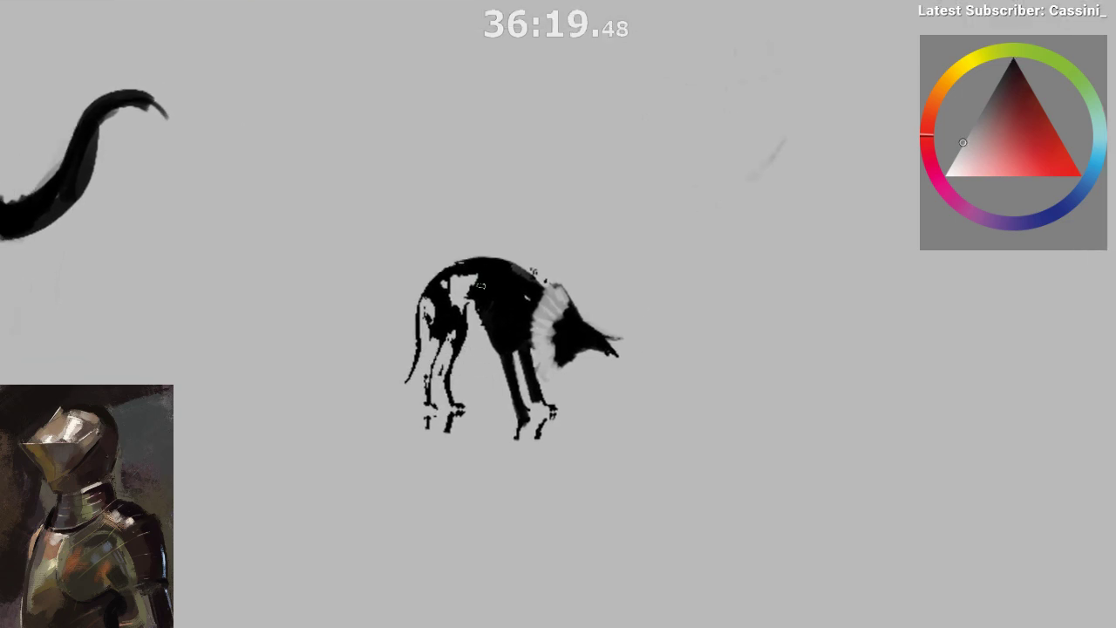
- Fill the light patches on the hindquarters with black and thicken the hind legs
{"action": "left_click", "coordinate": [455, 310], "text": "alt"}
{"action": "mouse_move", "coordinate": [478, 279]}
{"action": "left_mouse_down"}
{"action": "mouse_move", "coordinate": [463, 300]}
{"action": "mouse_move", "coordinate": [443, 296]}
{"action": "mouse_move", "coordinate": [456, 349]}
{"action": "mouse_move", "coordinate": [441, 393]}
{"action": "left_mouse_up"}
{"action": "key", "text": "ctrl+z"}
{"action": "left_click_drag", "start_coordinate": [427, 304], "coordinate": [427, 408]}
{"action": "mouse_move", "coordinate": [431, 349]}
{"action": "left_mouse_down"}
{"action": "mouse_move", "coordinate": [427, 402]}
{"action": "mouse_move", "coordinate": [425, 360]}
{"action": "mouse_move", "coordinate": [415, 365]}
{"action": "left_mouse_up"}
{"action": "key", "text": "ctrl+z"}
{"action": "left_click_drag", "start_coordinate": [575, 371], "coordinate": [583, 327]}
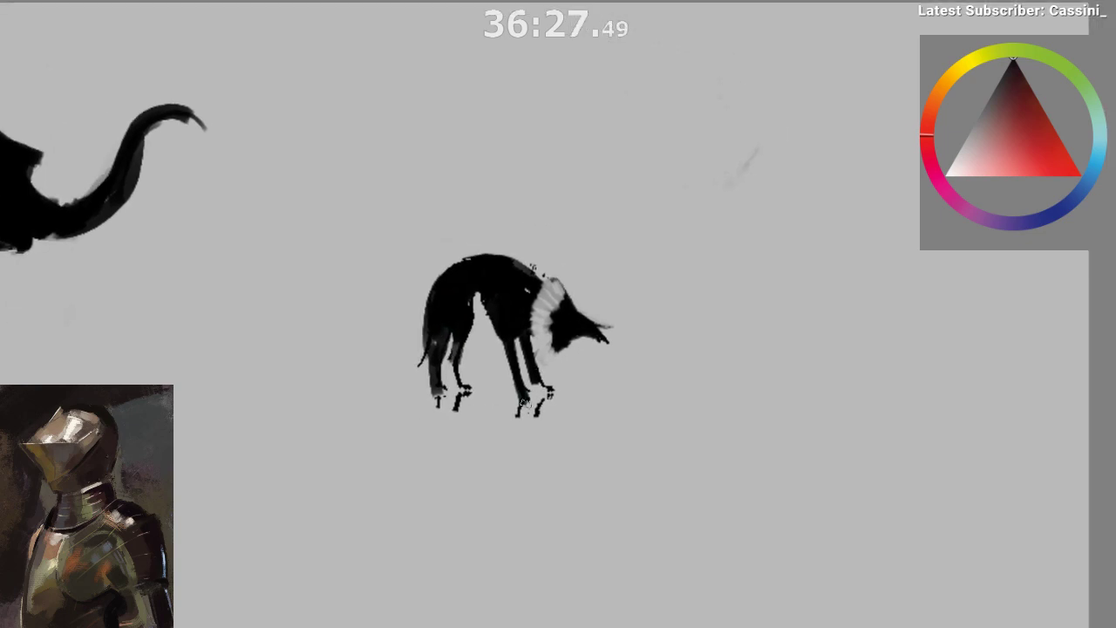
- Check the silhouette in a mirrored view and thicken the creature's paws with black
{"action": "key", "text": "m"}
{"action": "left_click_drag", "start_coordinate": [521, 459], "coordinate": [541, 412]}
{"action": "left_click", "coordinate": [542, 411], "text": "ctrl"}
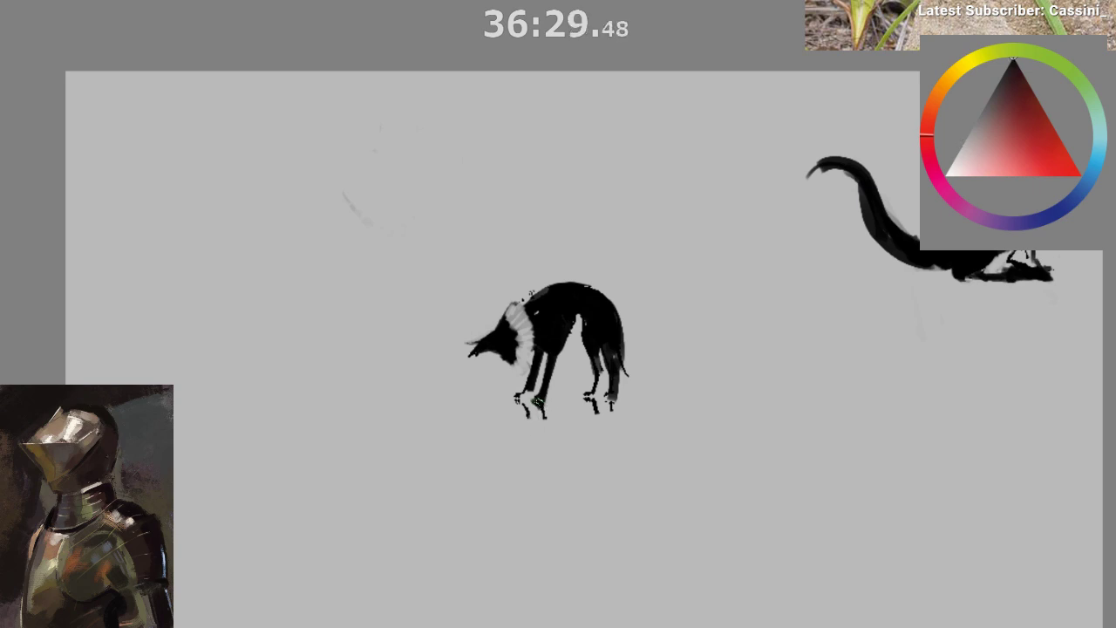
{"action": "key", "text": "m"}
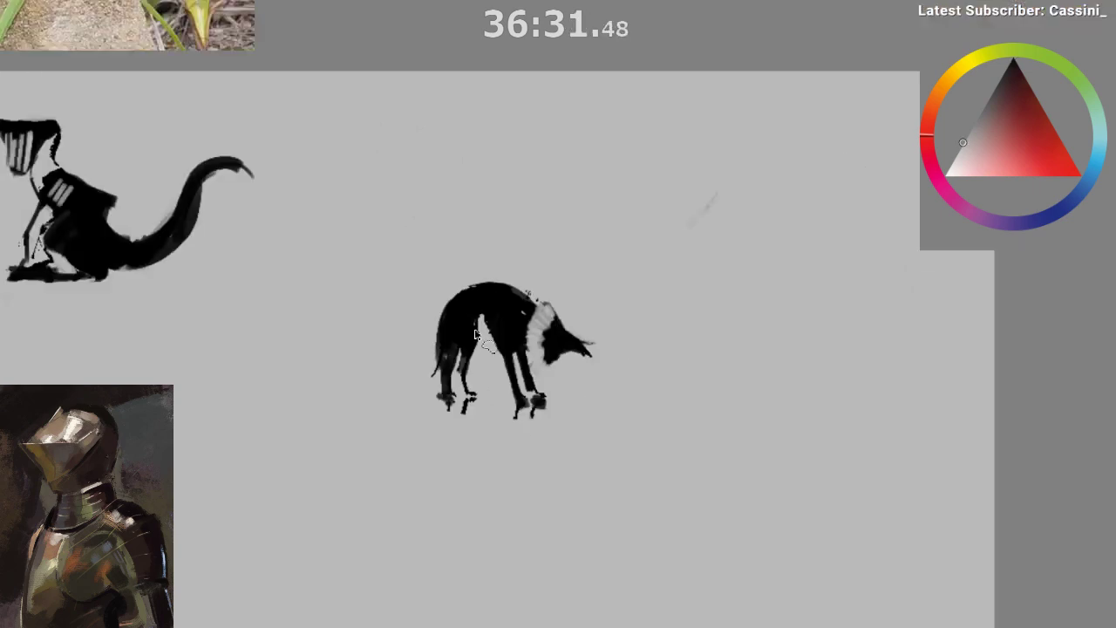
- Draw a long upward-curling black tail with a small pointed tuft at its tip
{"action": "left_click_drag", "start_coordinate": [451, 299], "coordinate": [402, 356]}
{"action": "mouse_move", "coordinate": [375, 302]}
{"action": "left_mouse_down"}
{"action": "mouse_move", "coordinate": [436, 338]}
{"action": "mouse_move", "coordinate": [460, 297]}
{"action": "mouse_move", "coordinate": [398, 387]}
{"action": "mouse_move", "coordinate": [366, 296]}
{"action": "left_mouse_up"}
{"action": "key", "text": "b"}
{"action": "left_click", "coordinate": [454, 332], "text": "ctrl"}
{"action": "key", "text": "ctrl+d"}
{"action": "mouse_move", "coordinate": [602, 334]}
{"action": "left_mouse_down"}
{"action": "mouse_move", "coordinate": [541, 274]}
{"action": "mouse_move", "coordinate": [573, 276]}
{"action": "mouse_move", "coordinate": [573, 294]}
{"action": "mouse_move", "coordinate": [504, 407]}
{"action": "left_mouse_up"}
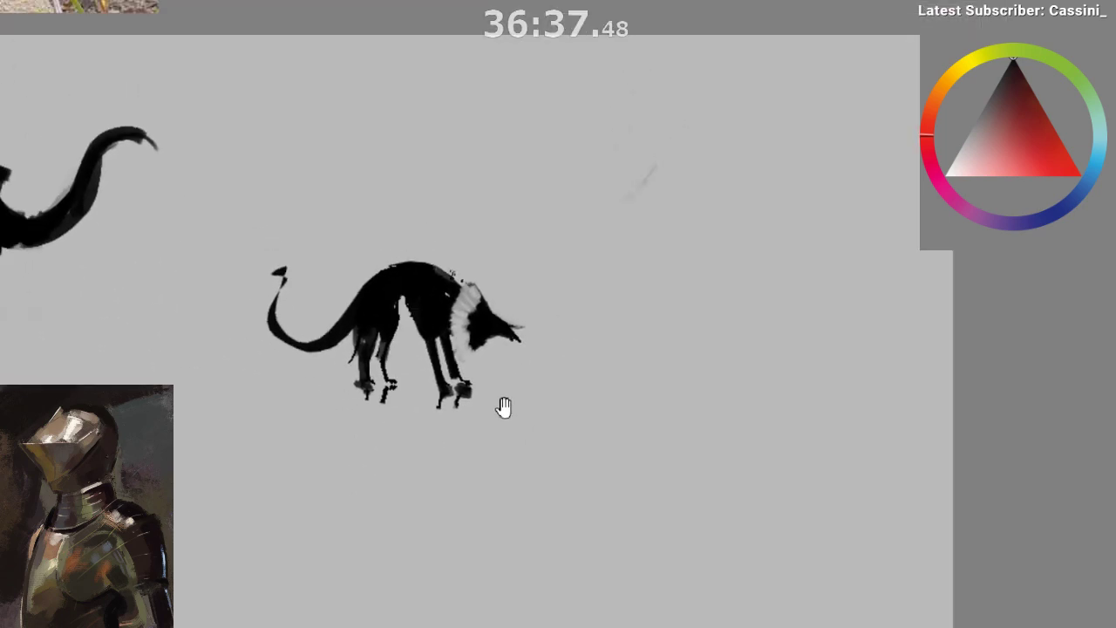
- Touch up the belly in black and paint out the reflections beneath the paws with the background grey
{"action": "left_click", "coordinate": [471, 371], "text": "ctrl"}
{"action": "mouse_move", "coordinate": [443, 272]}
{"action": "left_mouse_down"}
{"action": "mouse_move", "coordinate": [390, 296]}
{"action": "mouse_move", "coordinate": [430, 293]}
{"action": "mouse_move", "coordinate": [429, 281]}
{"action": "left_mouse_up"}
{"action": "mouse_move", "coordinate": [451, 403]}
{"action": "left_mouse_down"}
{"action": "mouse_move", "coordinate": [422, 420]}
{"action": "mouse_move", "coordinate": [474, 415]}
{"action": "left_mouse_up"}
{"action": "key", "text": "ctrl+z"}
{"action": "left_click", "coordinate": [345, 415], "text": "alt"}
{"action": "left_click_drag", "start_coordinate": [351, 417], "coordinate": [466, 415]}
{"action": "left_click_drag", "start_coordinate": [399, 417], "coordinate": [482, 412]}
{"action": "left_click_drag", "start_coordinate": [350, 406], "coordinate": [537, 404]}
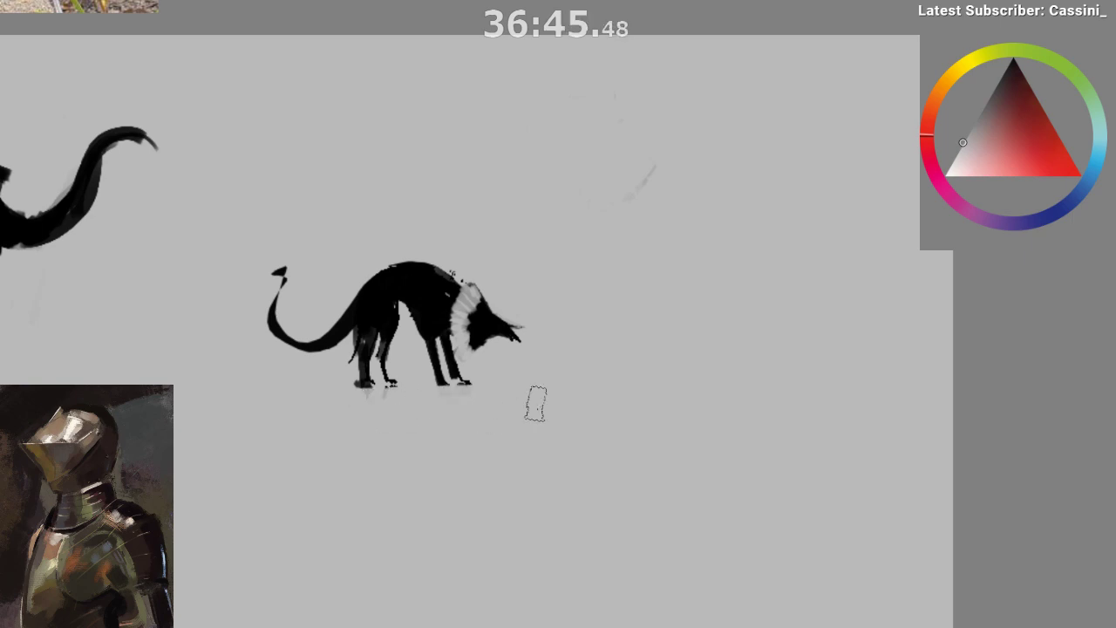
{"action": "key", "text": "m"}
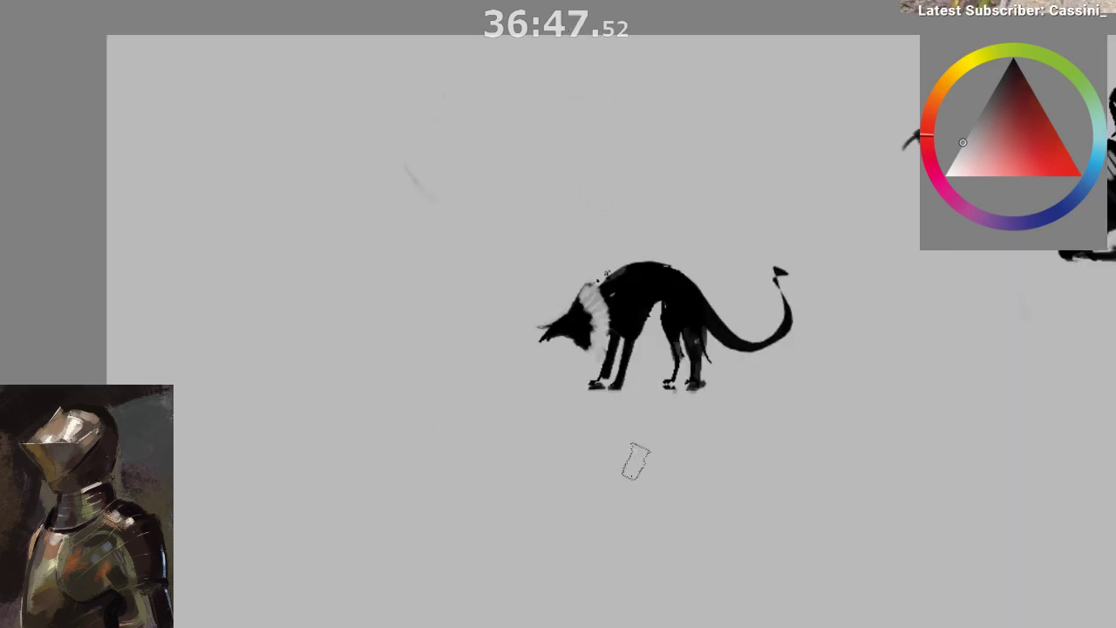
- Select the collared creature with a freehand outline and move it up beside the seated long-tailed creature
{"action": "left_click_drag", "start_coordinate": [637, 460], "coordinate": [548, 500]}
{"action": "left_click_drag", "start_coordinate": [436, 545], "coordinate": [449, 602]}
{"action": "key", "text": "m"}
{"action": "left_click_drag", "start_coordinate": [503, 473], "coordinate": [514, 457]}
{"action": "mouse_move", "coordinate": [532, 367]}
{"action": "left_mouse_down"}
{"action": "mouse_move", "coordinate": [664, 499]}
{"action": "mouse_move", "coordinate": [541, 376]}
{"action": "left_mouse_up"}
{"action": "left_click_drag", "start_coordinate": [414, 481], "coordinate": [352, 443]}
{"action": "key", "text": "t"}
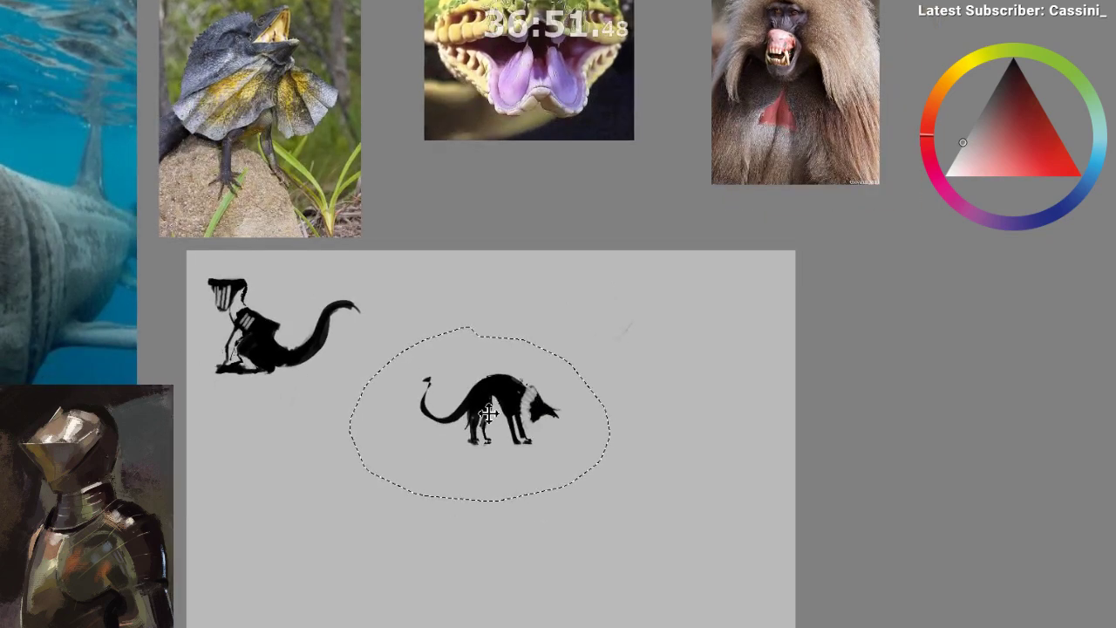
{"action": "mouse_move", "coordinate": [489, 413]}
{"action": "left_mouse_down"}
{"action": "mouse_move", "coordinate": [443, 323]}
{"action": "mouse_move", "coordinate": [440, 338]}
{"action": "left_mouse_up"}
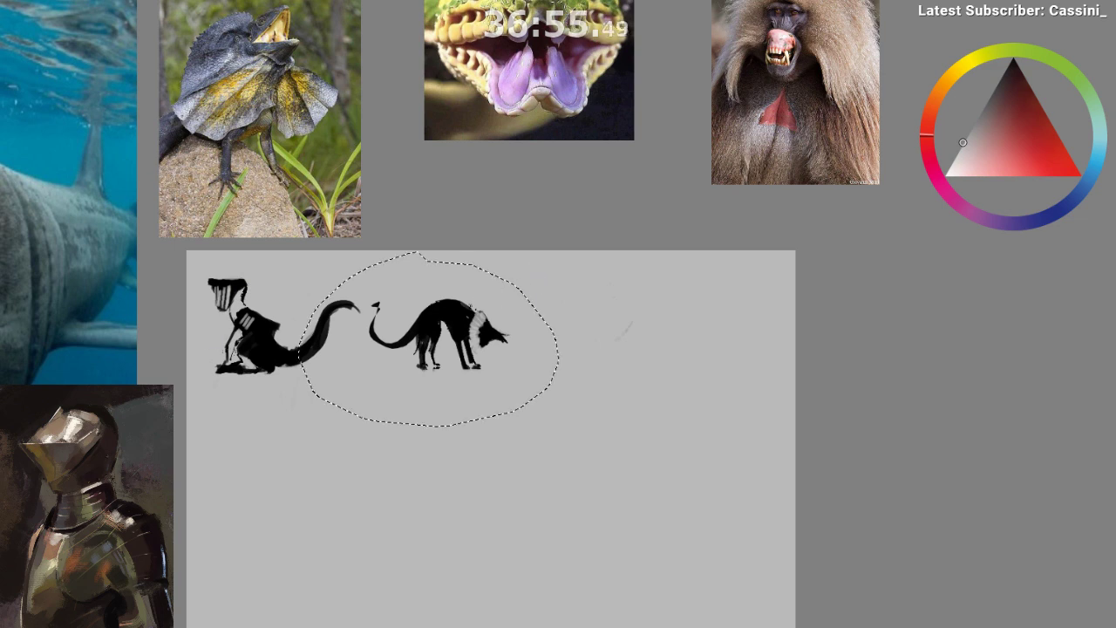
{"action": "key", "text": "ctrl+t"}
{"action": "mouse_move", "coordinate": [556, 252]}
{"action": "left_mouse_down"}
{"action": "mouse_move", "coordinate": [578, 235]}
{"action": "mouse_move", "coordinate": [563, 253]}
{"action": "left_mouse_up"}
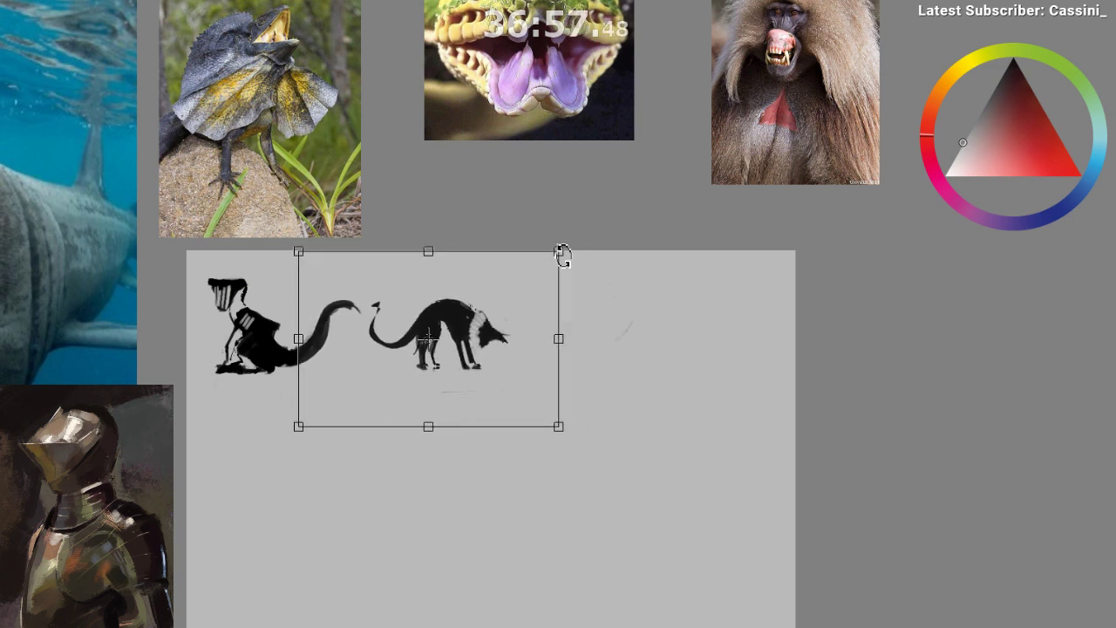
{"action": "key", "text": "Return"}
{"action": "key", "text": "ctrl+t"}
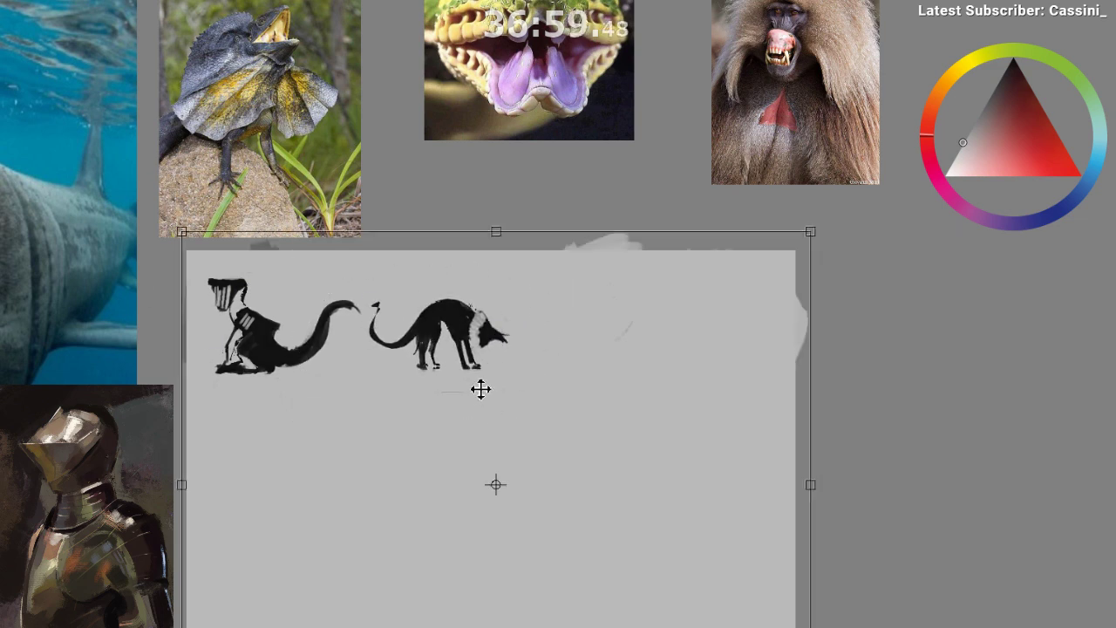
{"action": "key", "text": "Escape"}
- Reselect the collared creature, enlarge it slightly, align its feet with the seated creature and clear the selection
{"action": "mouse_move", "coordinate": [509, 312]}
{"action": "left_mouse_down"}
{"action": "mouse_move", "coordinate": [349, 399]}
{"action": "mouse_move", "coordinate": [375, 301]}
{"action": "mouse_move", "coordinate": [505, 305]}
{"action": "mouse_move", "coordinate": [517, 269]}
{"action": "mouse_move", "coordinate": [550, 239]}
{"action": "left_mouse_up"}
{"action": "key", "text": "ctrl+t"}
{"action": "left_click_drag", "start_coordinate": [523, 375], "coordinate": [523, 395]}
{"action": "key", "text": "Return"}
{"action": "mouse_move", "coordinate": [539, 497]}
{"action": "left_mouse_down"}
{"action": "mouse_move", "coordinate": [521, 503]}
{"action": "mouse_move", "coordinate": [469, 409]}
{"action": "mouse_move", "coordinate": [441, 397]}
{"action": "left_mouse_up"}
{"action": "key", "text": "ctrl+d"}
{"action": "left_click_drag", "start_coordinate": [459, 286], "coordinate": [504, 253]}
{"action": "mouse_move", "coordinate": [499, 197]}
{"action": "left_mouse_down"}
{"action": "mouse_move", "coordinate": [324, 317]}
{"action": "mouse_move", "coordinate": [499, 197]}
{"action": "left_mouse_up"}
{"action": "mouse_move", "coordinate": [337, 292]}
{"action": "left_mouse_down"}
{"action": "mouse_move", "coordinate": [425, 323]}
{"action": "mouse_move", "coordinate": [515, 269]}
{"action": "mouse_move", "coordinate": [440, 187]}
{"action": "mouse_move", "coordinate": [340, 198]}
{"action": "mouse_move", "coordinate": [341, 293]}
{"action": "left_mouse_up"}
{"action": "left_click_drag", "start_coordinate": [350, 427], "coordinate": [306, 417]}
{"action": "key", "text": "ctrl+d"}
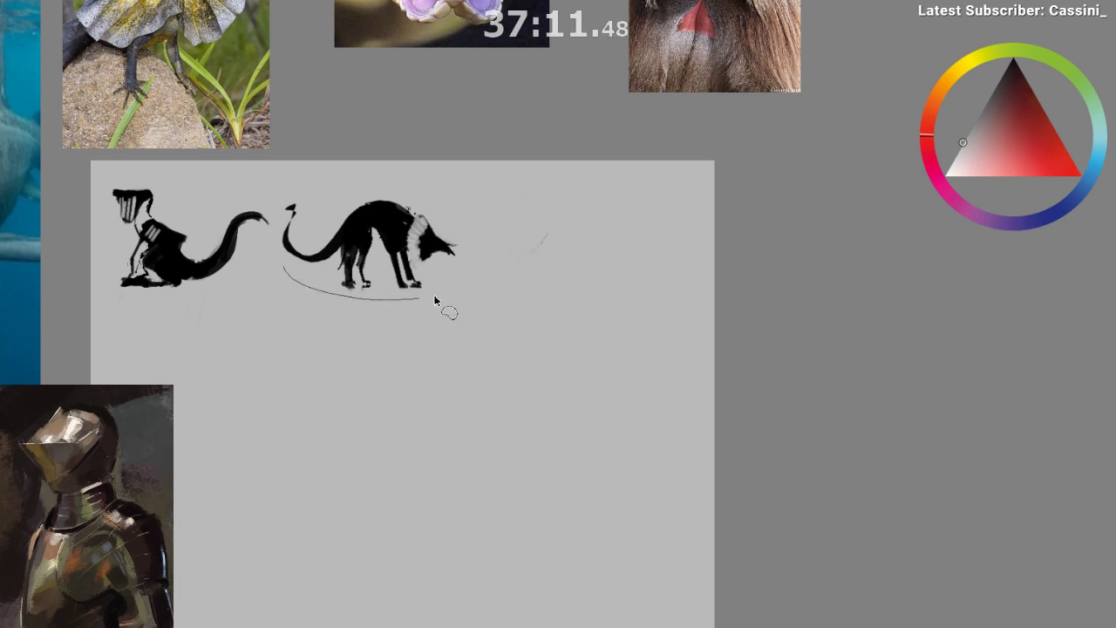
- Select and duplicate the collared creature, placing the copy to the right of the original
{"action": "mouse_move", "coordinate": [436, 301]}
{"action": "left_mouse_down"}
{"action": "mouse_move", "coordinate": [366, 183]}
{"action": "mouse_move", "coordinate": [286, 199]}
{"action": "mouse_move", "coordinate": [280, 258]}
{"action": "left_mouse_up"}
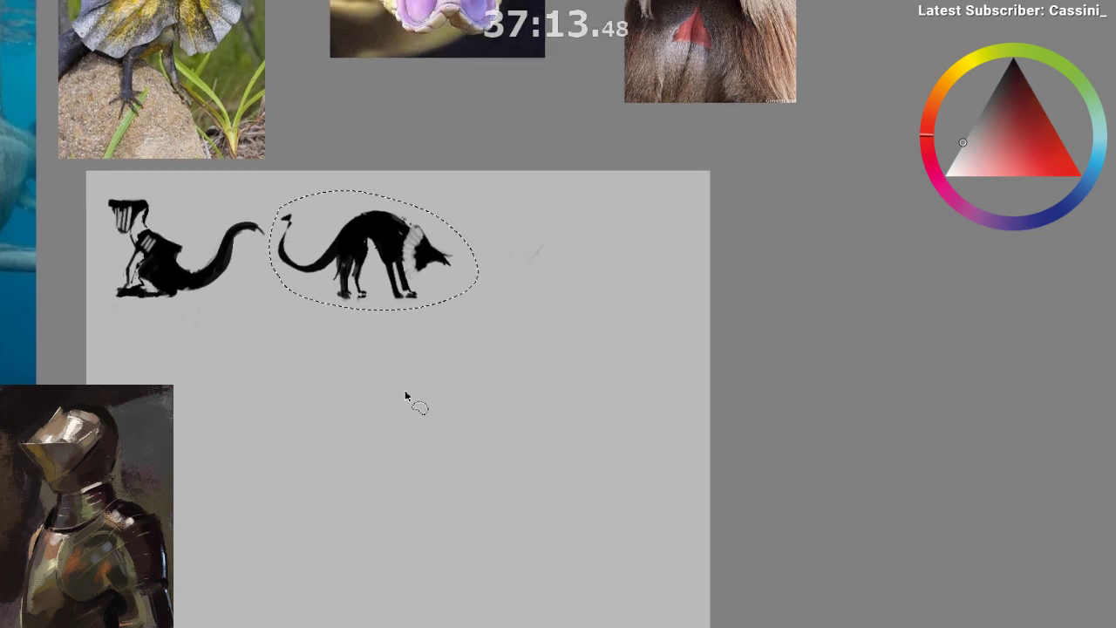
{"action": "key", "text": "ctrl+c"}
{"action": "key", "text": "ctrl+v"}
{"action": "key", "text": "t"}
{"action": "left_click_drag", "start_coordinate": [396, 256], "coordinate": [546, 289]}
{"action": "left_click_drag", "start_coordinate": [549, 286], "coordinate": [579, 305]}
{"action": "key", "text": "Return"}
{"action": "key", "text": "ctrl+d"}
- Paint over the copy's light collar and pointed head with black, forming a bulky rounded head
{"action": "left_click_drag", "start_coordinate": [573, 361], "coordinate": [483, 403]}
{"action": "left_click", "coordinate": [546, 324], "text": "alt"}
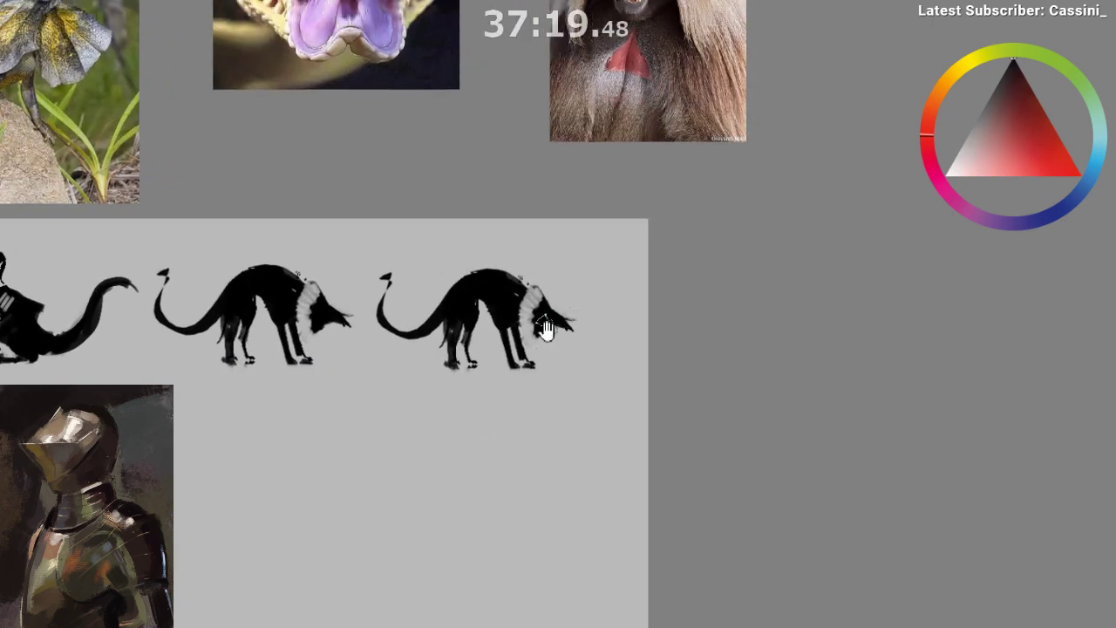
{"action": "mouse_move", "coordinate": [546, 330]}
{"action": "left_mouse_down"}
{"action": "mouse_move", "coordinate": [559, 324]}
{"action": "mouse_move", "coordinate": [540, 328]}
{"action": "left_mouse_up"}
{"action": "key", "text": "ctrl+z"}
{"action": "left_click_drag", "start_coordinate": [545, 277], "coordinate": [543, 352]}
{"action": "key", "text": "ctrl+z"}
{"action": "key", "text": "ctrl+z"}
{"action": "mouse_move", "coordinate": [531, 298]}
{"action": "left_mouse_down"}
{"action": "mouse_move", "coordinate": [544, 323]}
{"action": "mouse_move", "coordinate": [548, 314]}
{"action": "left_mouse_up"}
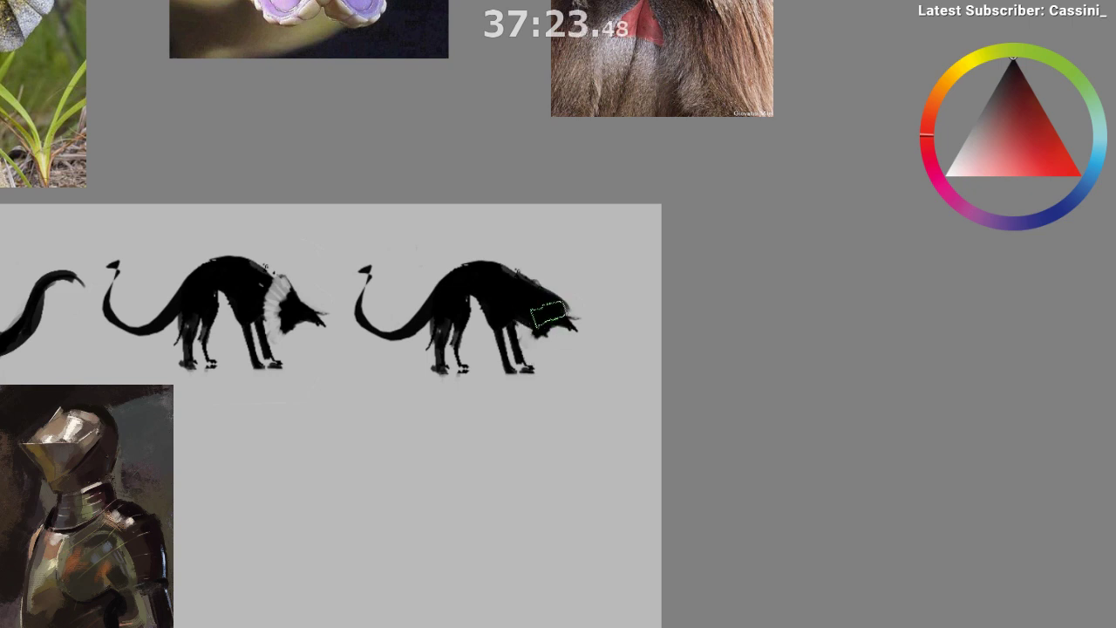
{"action": "key", "text": "m"}
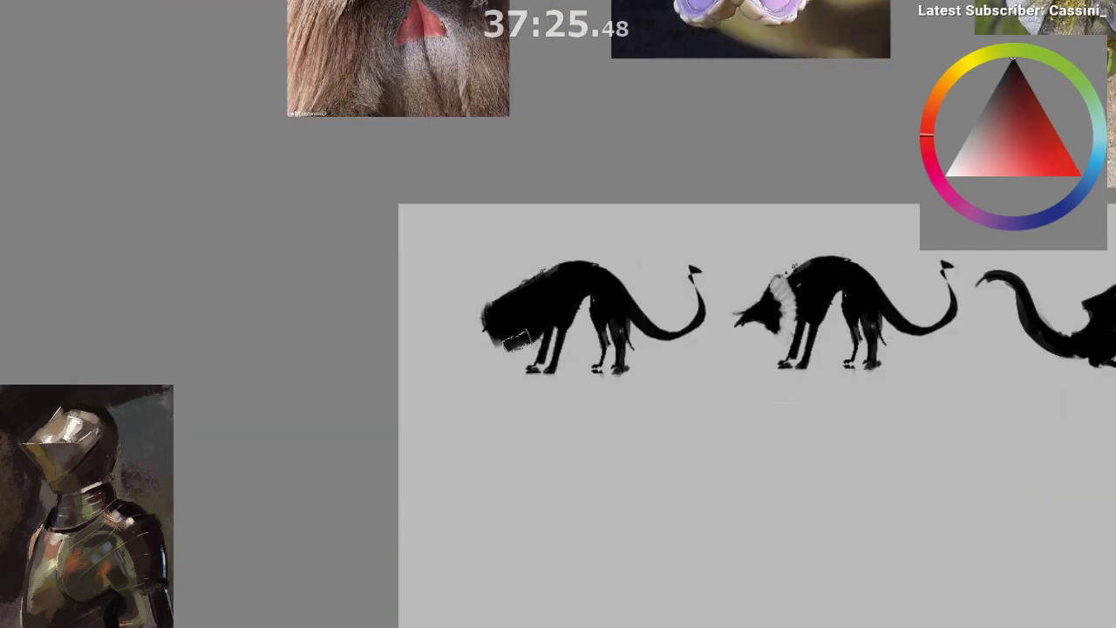
{"action": "key", "text": "m"}
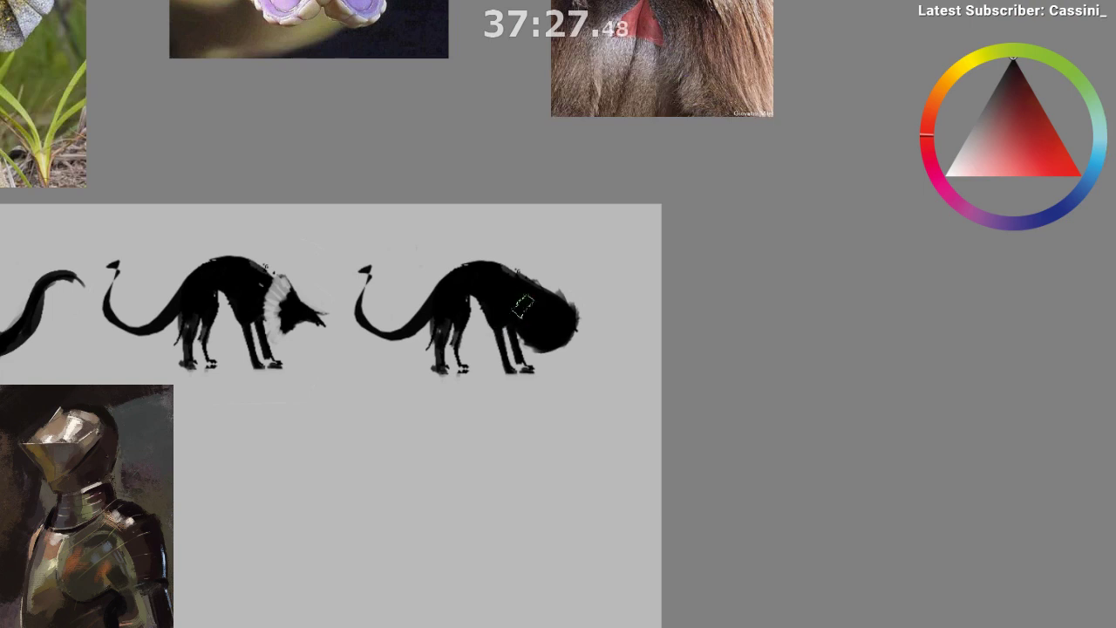
{"action": "key", "text": "ctrl+z"}
- Paint narrow light grey slits across the copy's neck behind the rounded head
{"action": "left_click", "coordinate": [483, 319], "text": "alt"}
{"action": "left_click_drag", "start_coordinate": [523, 300], "coordinate": [518, 319]}
{"action": "left_click_drag", "start_coordinate": [520, 324], "coordinate": [527, 310]}
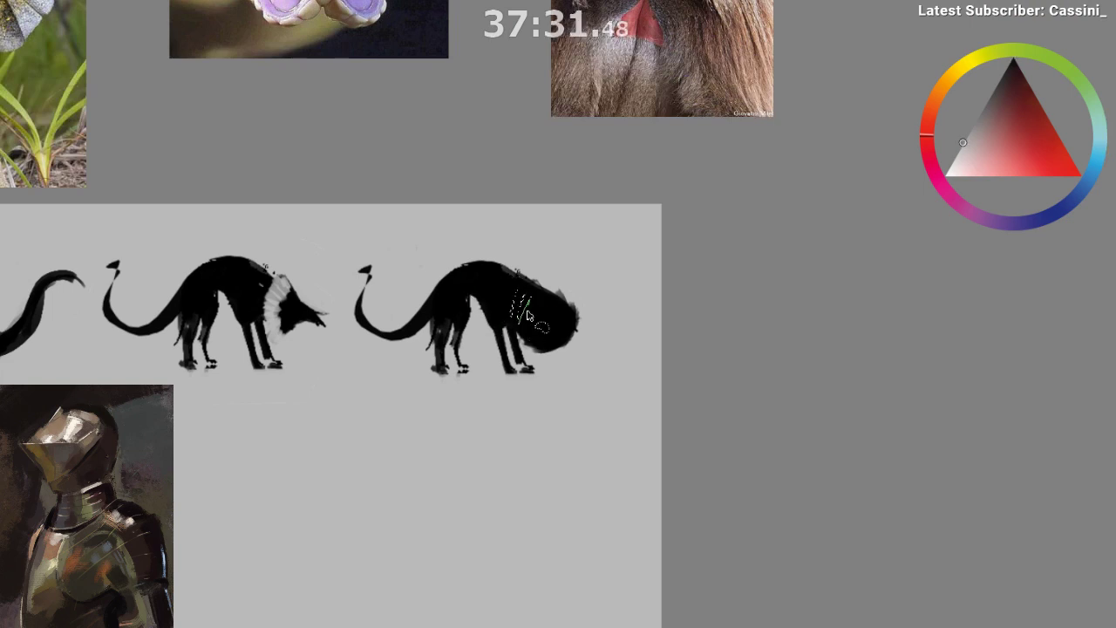
{"action": "key", "text": "ctrl+d"}
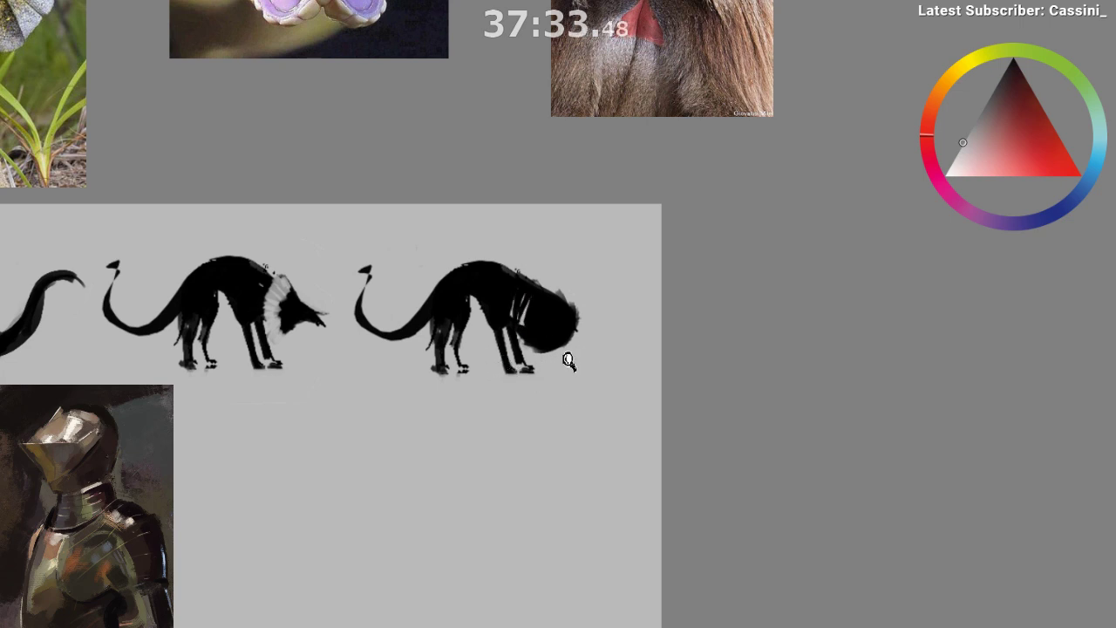
{"action": "left_click_drag", "start_coordinate": [571, 356], "coordinate": [574, 332]}
{"action": "left_click_drag", "start_coordinate": [505, 280], "coordinate": [504, 310]}
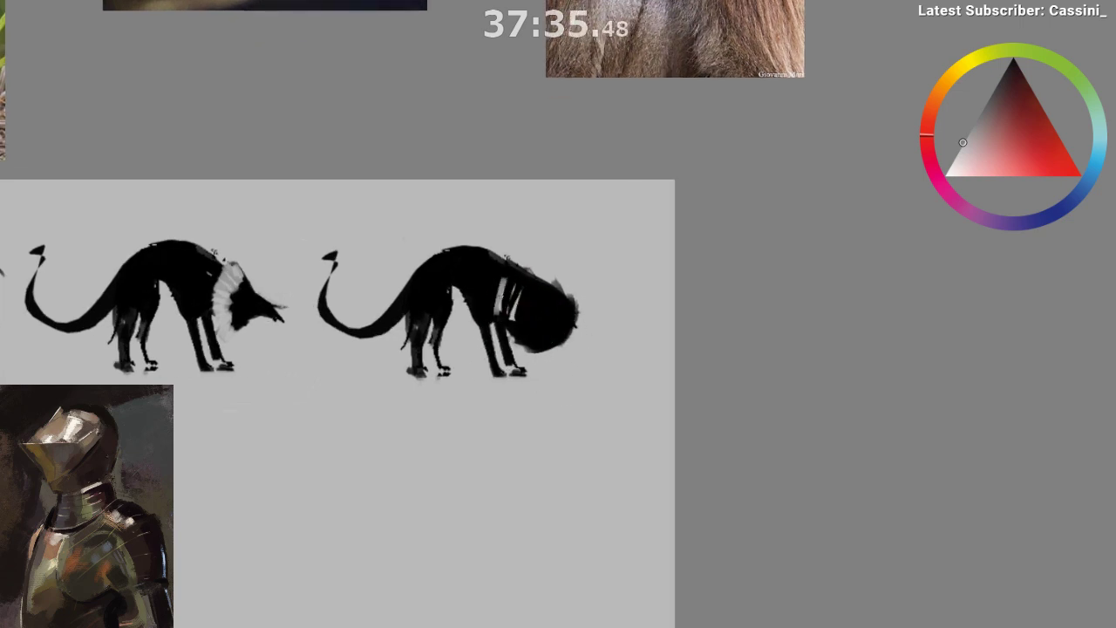
- Fill the front of the copy's rounded head with a light grey face patch
{"action": "mouse_move", "coordinate": [552, 343]}
{"action": "left_mouse_down"}
{"action": "mouse_move", "coordinate": [571, 310]}
{"action": "mouse_move", "coordinate": [570, 343]}
{"action": "mouse_move", "coordinate": [571, 310]}
{"action": "mouse_move", "coordinate": [569, 344]}
{"action": "mouse_move", "coordinate": [534, 369]}
{"action": "mouse_move", "coordinate": [560, 353]}
{"action": "mouse_move", "coordinate": [577, 299]}
{"action": "left_mouse_up"}
{"action": "key", "text": "b"}
{"action": "left_click", "coordinate": [563, 357], "text": "alt"}
{"action": "key", "text": "ctrl+d"}
- Mirror the view and speckle the copy's light face patch with small black marks
{"action": "key", "text": "m"}
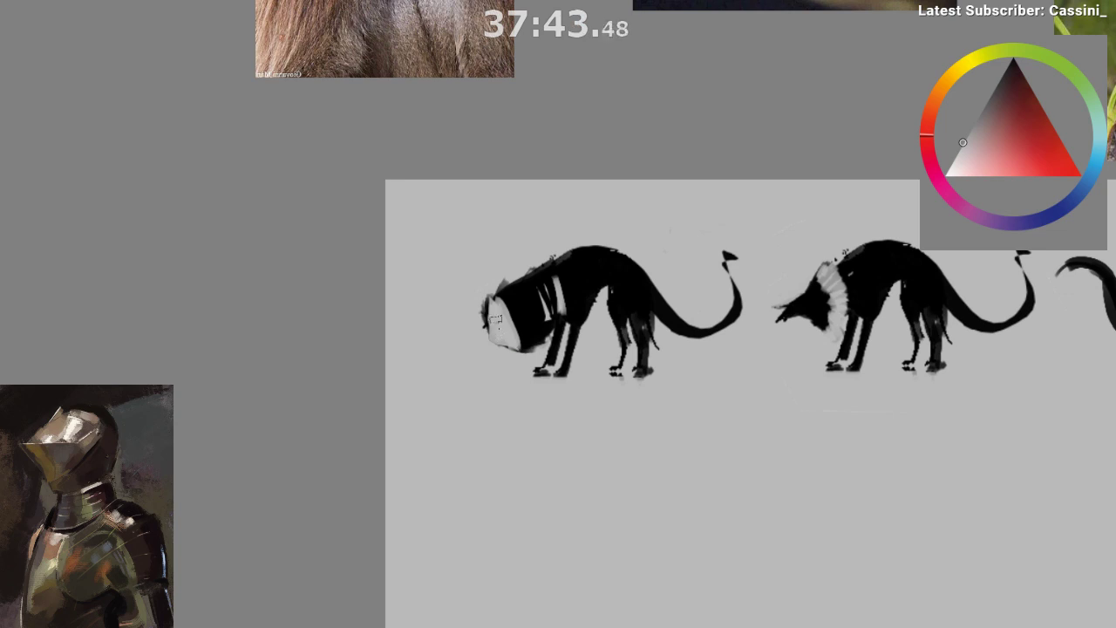
{"action": "left_click", "coordinate": [521, 319], "text": "alt"}
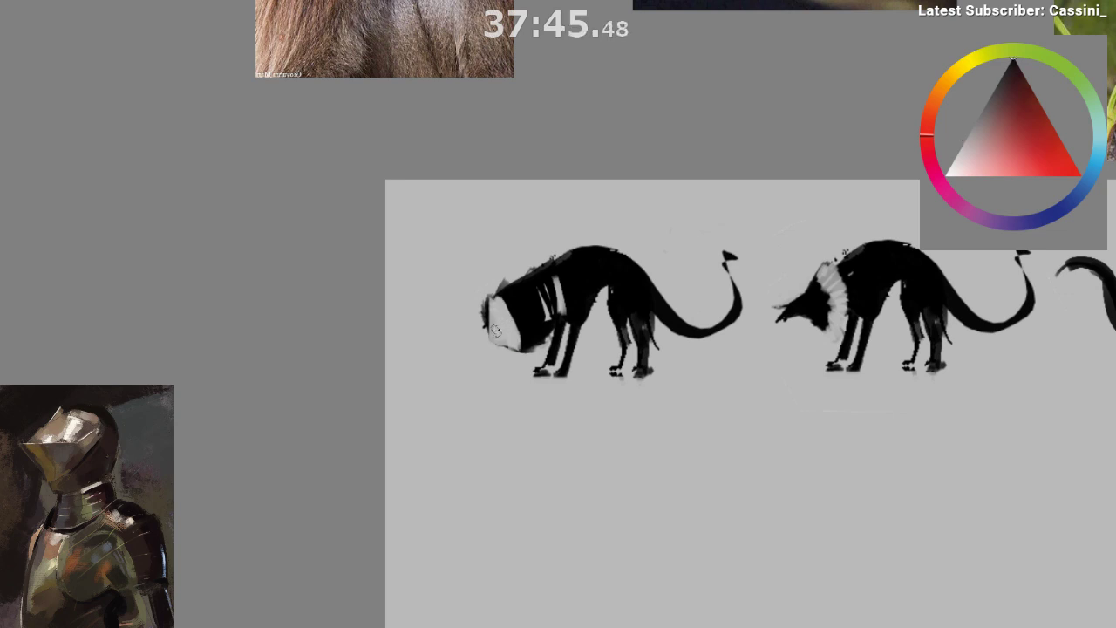
{"action": "mouse_move", "coordinate": [506, 331]}
{"action": "left_mouse_down"}
{"action": "mouse_move", "coordinate": [495, 335]}
{"action": "mouse_move", "coordinate": [512, 342]}
{"action": "left_mouse_up"}
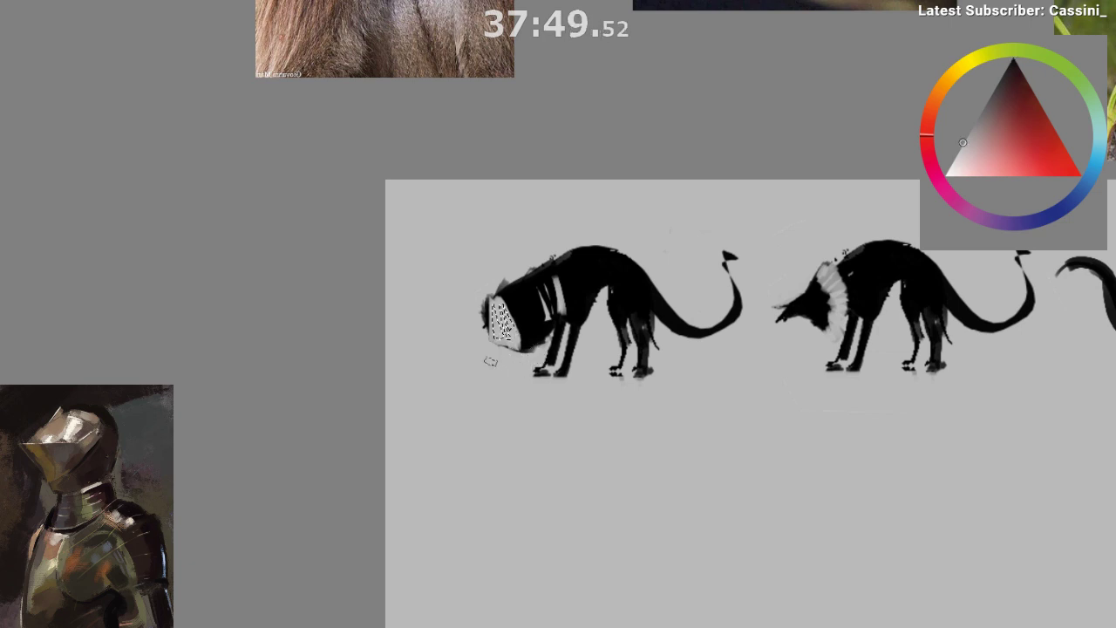
- Replace the speckles on the copy's light face patch with tall black bars
{"action": "key", "text": "ctrl+d"}
{"action": "left_click_drag", "start_coordinate": [513, 470], "coordinate": [463, 472]}
{"action": "mouse_move", "coordinate": [571, 473]}
{"action": "left_mouse_down"}
{"action": "mouse_move", "coordinate": [323, 407]}
{"action": "mouse_move", "coordinate": [254, 486]}
{"action": "mouse_move", "coordinate": [155, 500]}
{"action": "left_mouse_up"}
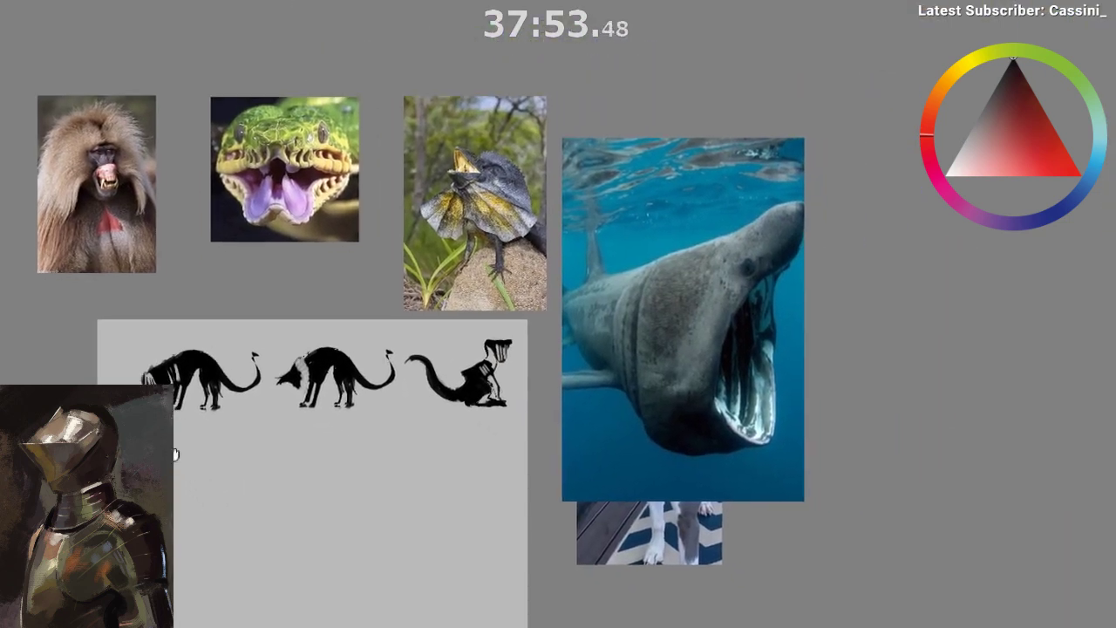
{"action": "mouse_move", "coordinate": [209, 445]}
{"action": "left_mouse_down"}
{"action": "mouse_move", "coordinate": [159, 385]}
{"action": "mouse_move", "coordinate": [172, 367]}
{"action": "left_mouse_up"}
{"action": "mouse_move", "coordinate": [124, 286]}
{"action": "left_mouse_down"}
{"action": "mouse_move", "coordinate": [141, 239]}
{"action": "mouse_move", "coordinate": [122, 236]}
{"action": "left_mouse_up"}
{"action": "key", "text": "ctrl+z"}
{"action": "key", "text": "ctrl+z"}
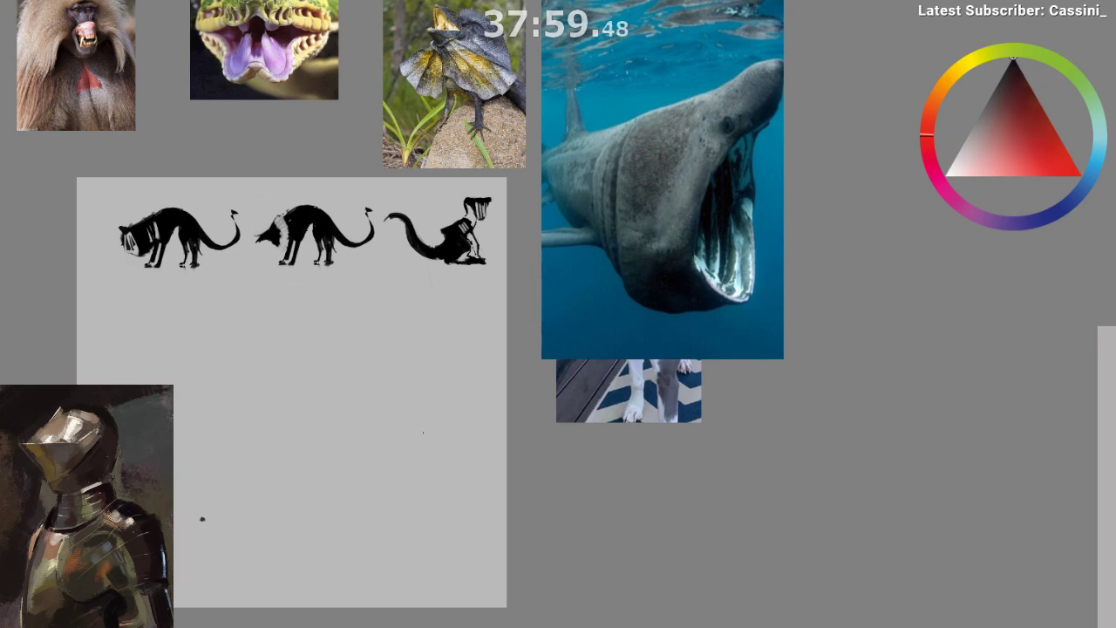
- Mirror the view and refine the copy's barred face patch and the jutting upper edge of its angular head
{"action": "key", "text": "m"}
{"action": "left_click_drag", "start_coordinate": [411, 443], "coordinate": [93, 434]}
{"action": "left_click_drag", "start_coordinate": [622, 321], "coordinate": [602, 375]}
{"action": "left_click_drag", "start_coordinate": [536, 386], "coordinate": [441, 430]}
{"action": "left_click_drag", "start_coordinate": [615, 301], "coordinate": [635, 228]}
{"action": "left_click_drag", "start_coordinate": [566, 279], "coordinate": [560, 303]}
{"action": "key", "text": "ctrl+z"}
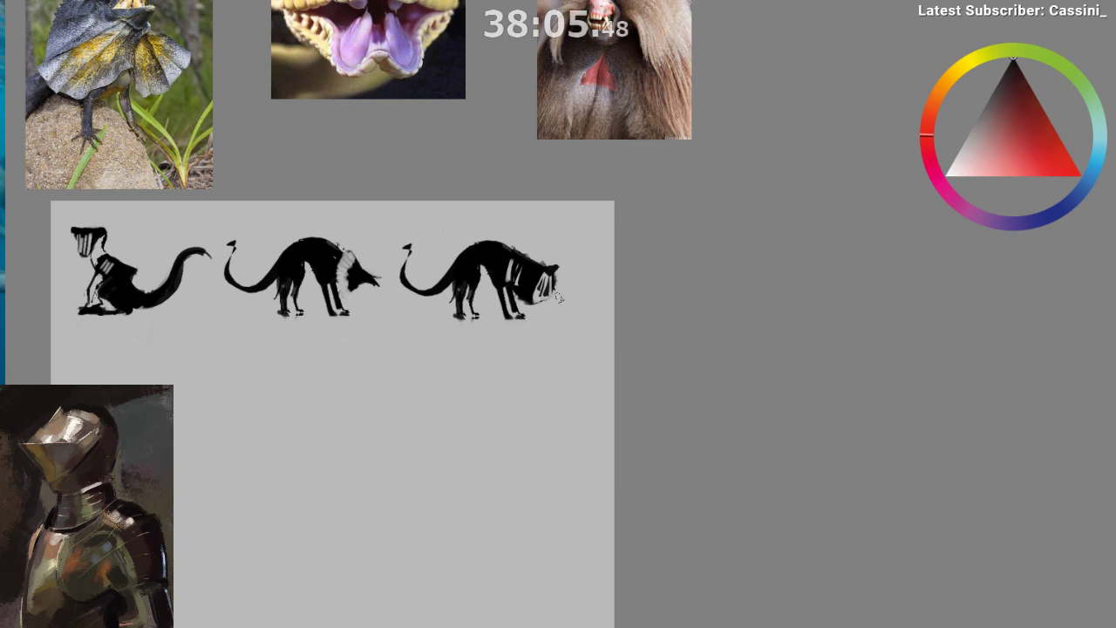
{"action": "left_click", "coordinate": [561, 297], "text": "ctrl"}
{"action": "mouse_move", "coordinate": [560, 276]}
{"action": "left_mouse_down"}
{"action": "mouse_move", "coordinate": [549, 349]}
{"action": "mouse_move", "coordinate": [581, 320]}
{"action": "left_mouse_up"}
{"action": "left_click", "coordinate": [560, 290], "text": "ctrl"}
- Paint black jagged spikes along the copy's rump and the base of its tail, checking the shape in a mirrored view
{"action": "left_click", "coordinate": [508, 266], "text": "ctrl"}
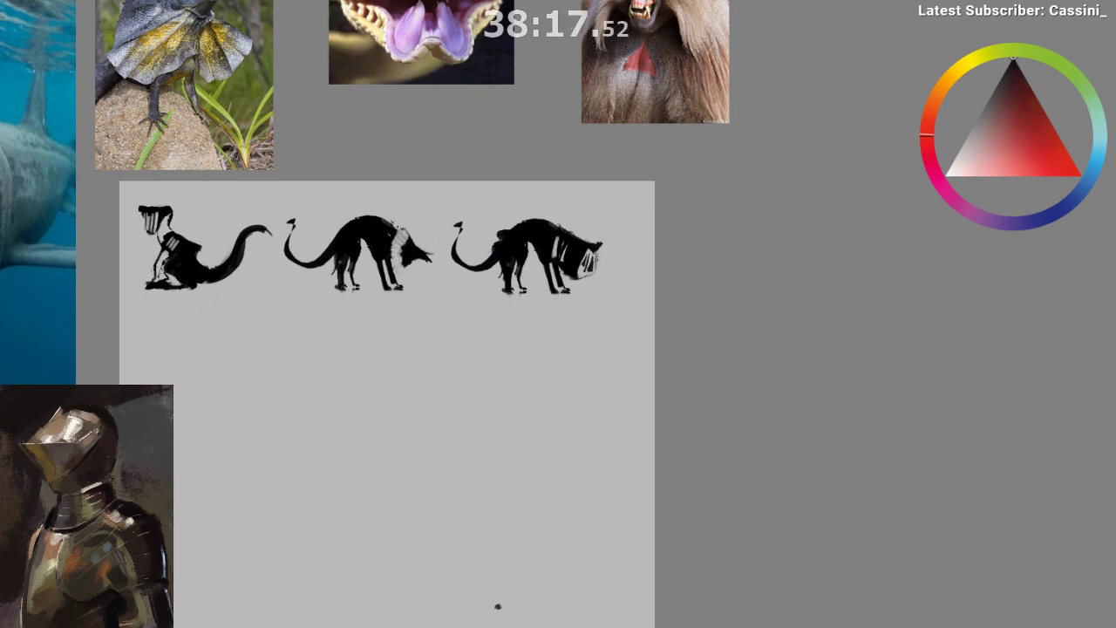
{"action": "key", "text": "m"}
{"action": "mouse_move", "coordinate": [613, 288]}
{"action": "left_mouse_down"}
{"action": "mouse_move", "coordinate": [594, 251]}
{"action": "mouse_move", "coordinate": [546, 234]}
{"action": "left_mouse_up"}
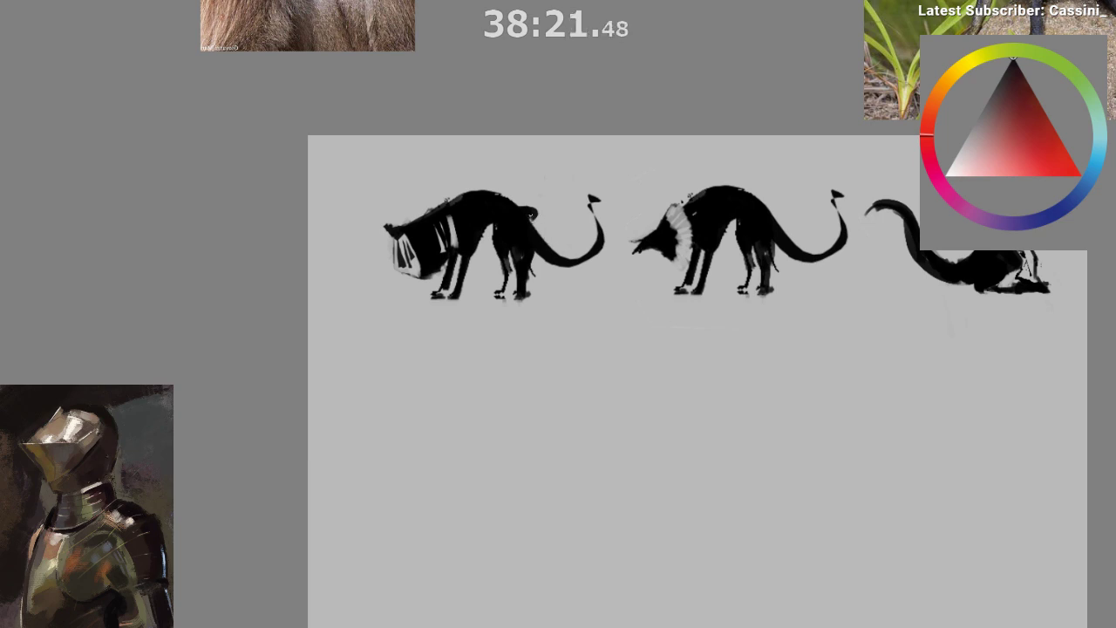
{"action": "mouse_move", "coordinate": [526, 223]}
{"action": "left_mouse_down"}
{"action": "mouse_move", "coordinate": [557, 253]}
{"action": "mouse_move", "coordinate": [527, 212]}
{"action": "mouse_move", "coordinate": [537, 220]}
{"action": "left_mouse_up"}
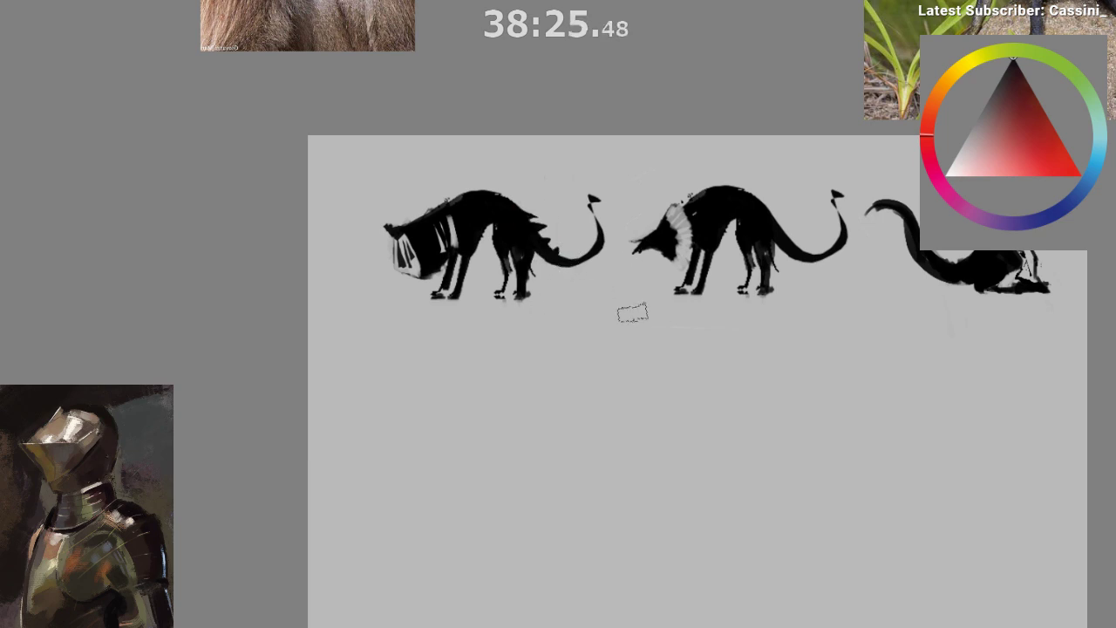
- Shape a ragged ridge along the copy's shoulders with light grey and black strokes, and mirror the view
{"action": "left_click_drag", "start_coordinate": [593, 360], "coordinate": [588, 295]}
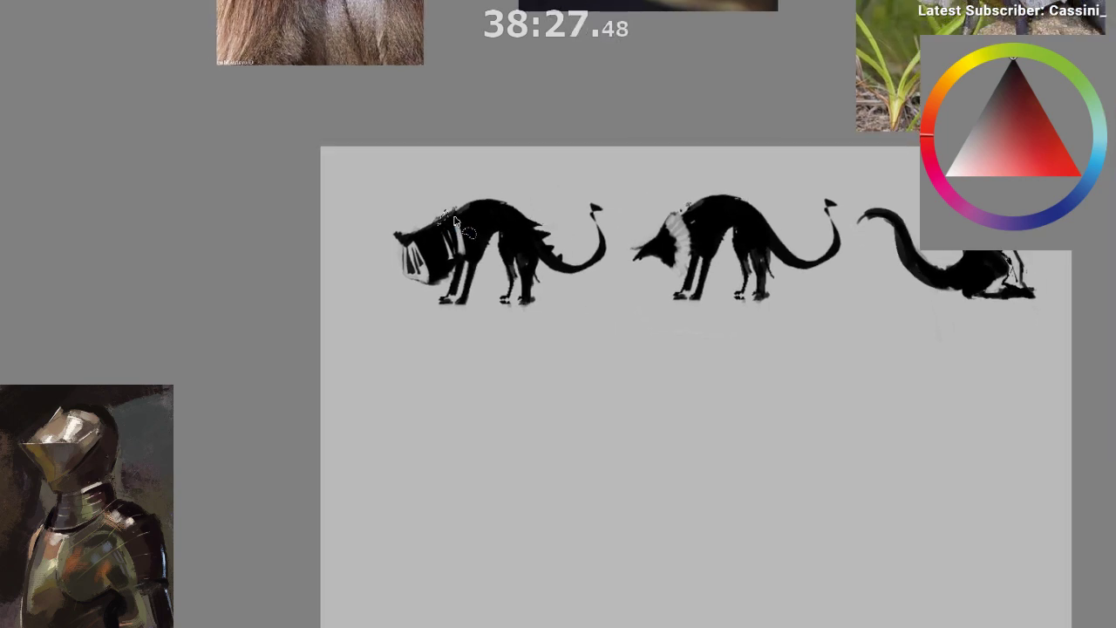
{"action": "left_click", "coordinate": [473, 195], "text": "alt"}
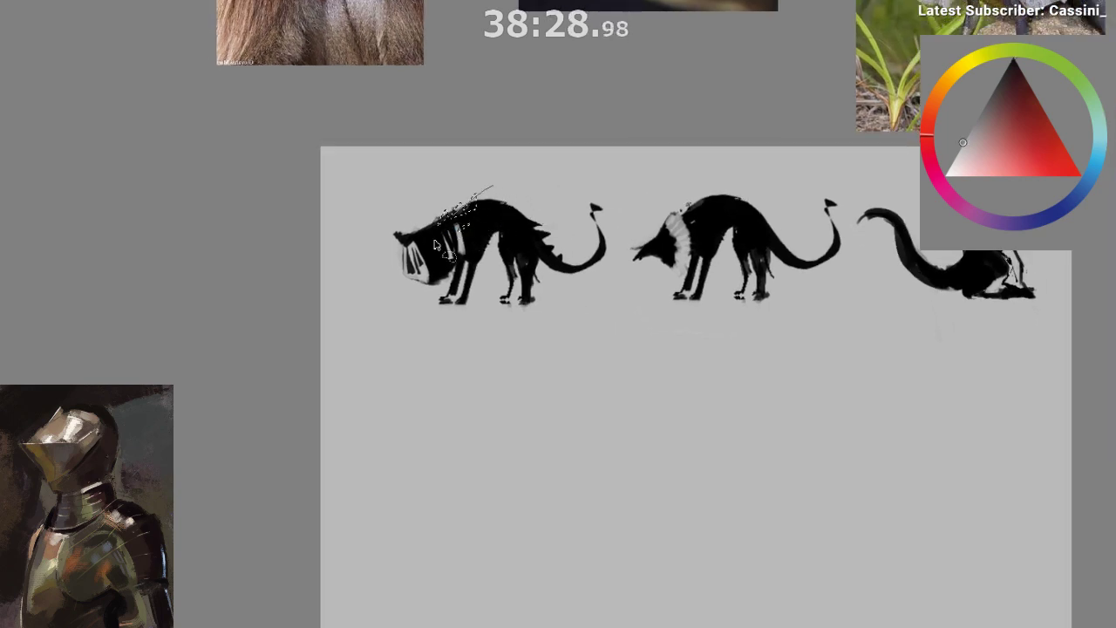
{"action": "left_click", "coordinate": [481, 220], "text": "alt"}
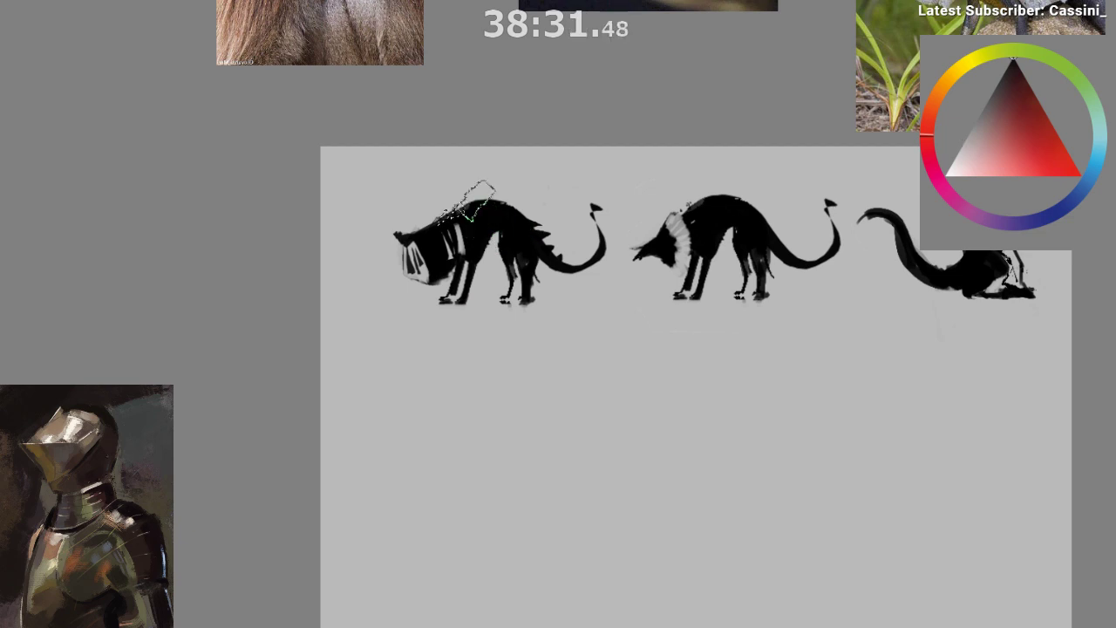
{"action": "key", "text": "m"}
- Select the stray dark spot low on the empty part of the canvas and delete it
{"action": "scroll", "coordinate": [613, 446], "scroll_direction": "down", "scroll_amount": 3}
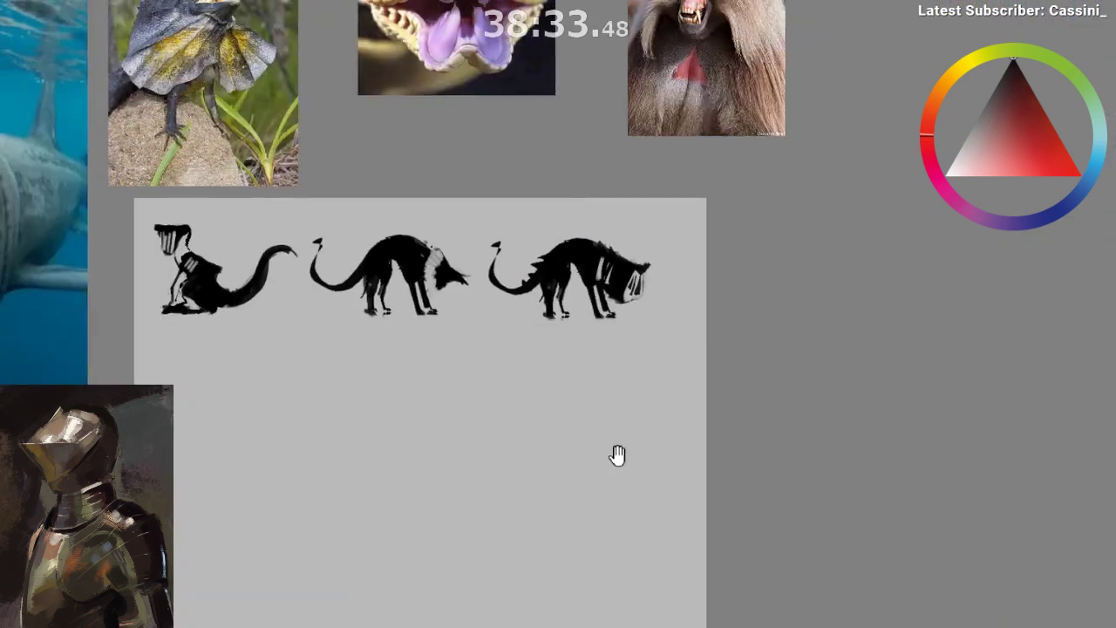
{"action": "scroll", "coordinate": [613, 445], "scroll_direction": "down", "scroll_amount": 2}
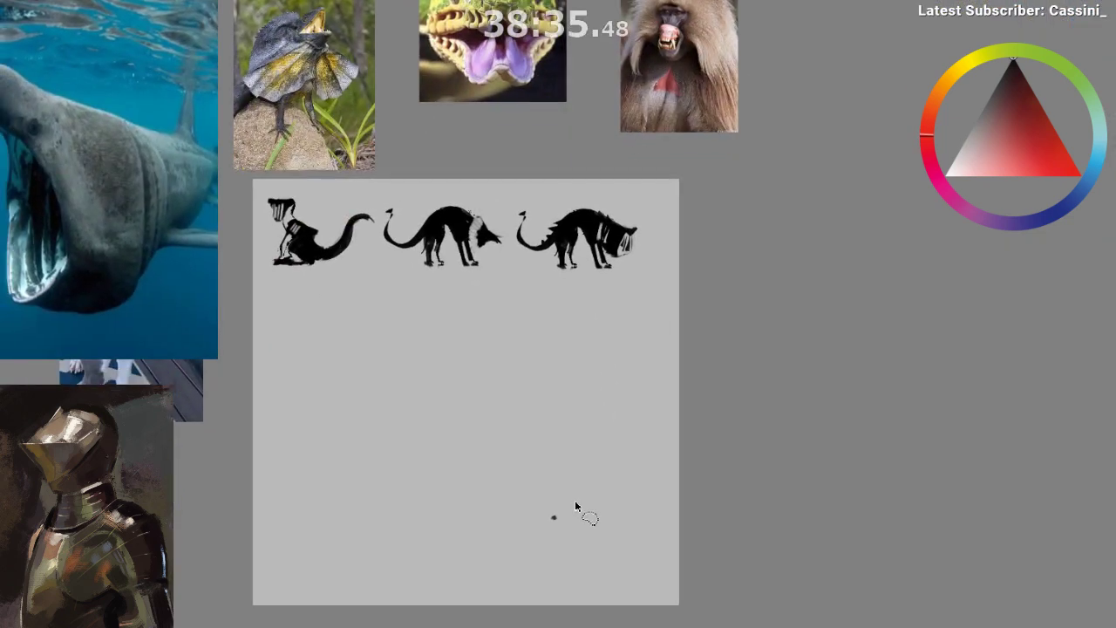
{"action": "scroll", "coordinate": [563, 302], "scroll_direction": "up", "scroll_amount": 2}
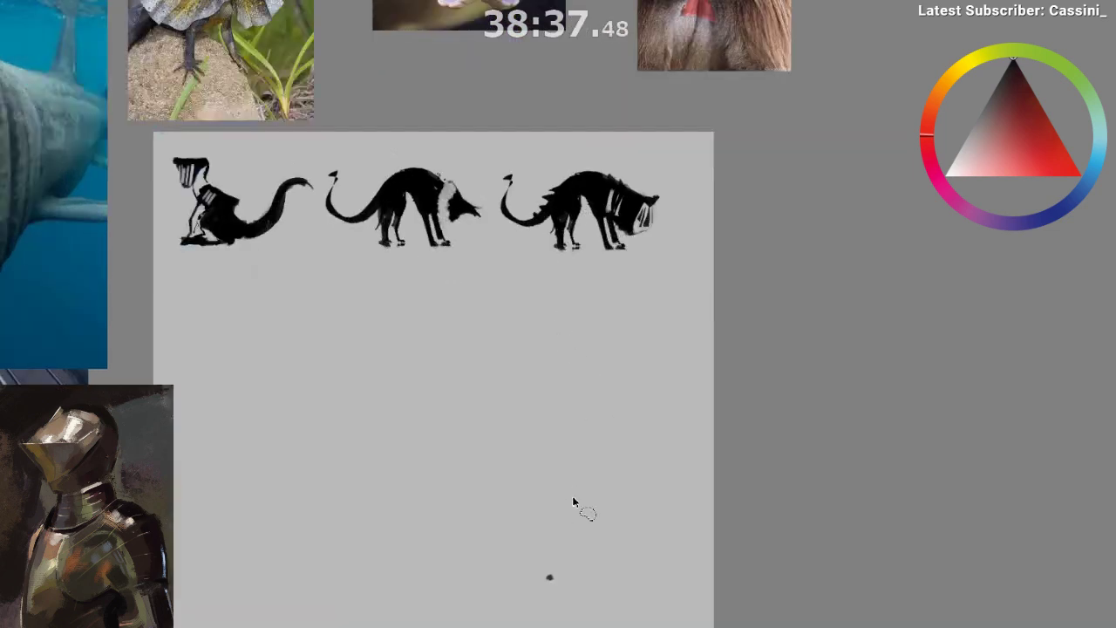
{"action": "left_click_drag", "start_coordinate": [546, 537], "coordinate": [541, 546]}
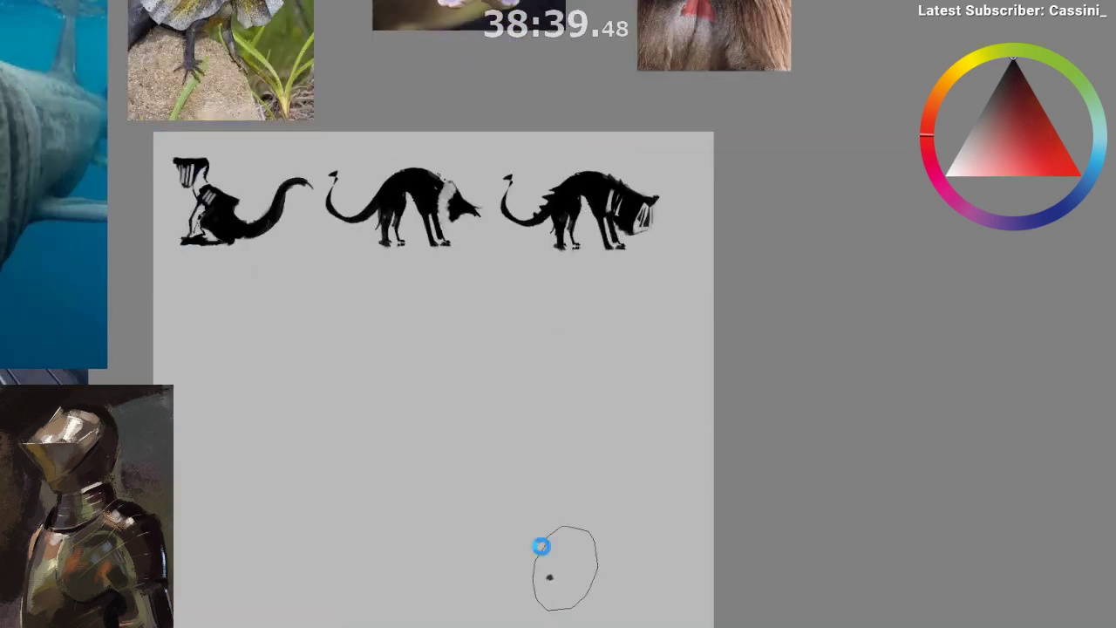
{"action": "key", "text": "Delete"}
{"action": "key", "text": "ctrl+shift+a"}
{"action": "left_click_drag", "start_coordinate": [467, 427], "coordinate": [446, 503]}
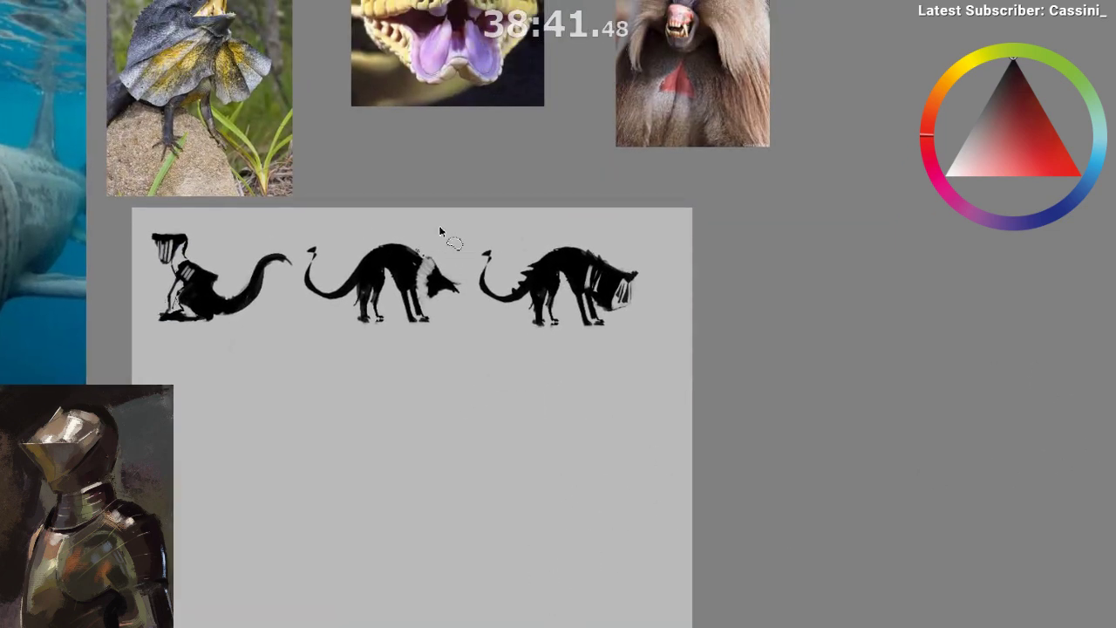
- Duplicate the middle collared greyhound and place the copy in a new row below the seated creature
{"action": "mouse_move", "coordinate": [404, 212]}
{"action": "left_mouse_down"}
{"action": "mouse_move", "coordinate": [294, 271]}
{"action": "mouse_move", "coordinate": [378, 366]}
{"action": "left_mouse_up"}
{"action": "mouse_move", "coordinate": [294, 247]}
{"action": "left_mouse_down"}
{"action": "mouse_move", "coordinate": [335, 349]}
{"action": "mouse_move", "coordinate": [466, 336]}
{"action": "mouse_move", "coordinate": [453, 239]}
{"action": "mouse_move", "coordinate": [301, 253]}
{"action": "left_mouse_up"}
{"action": "key", "text": "ctrl+c"}
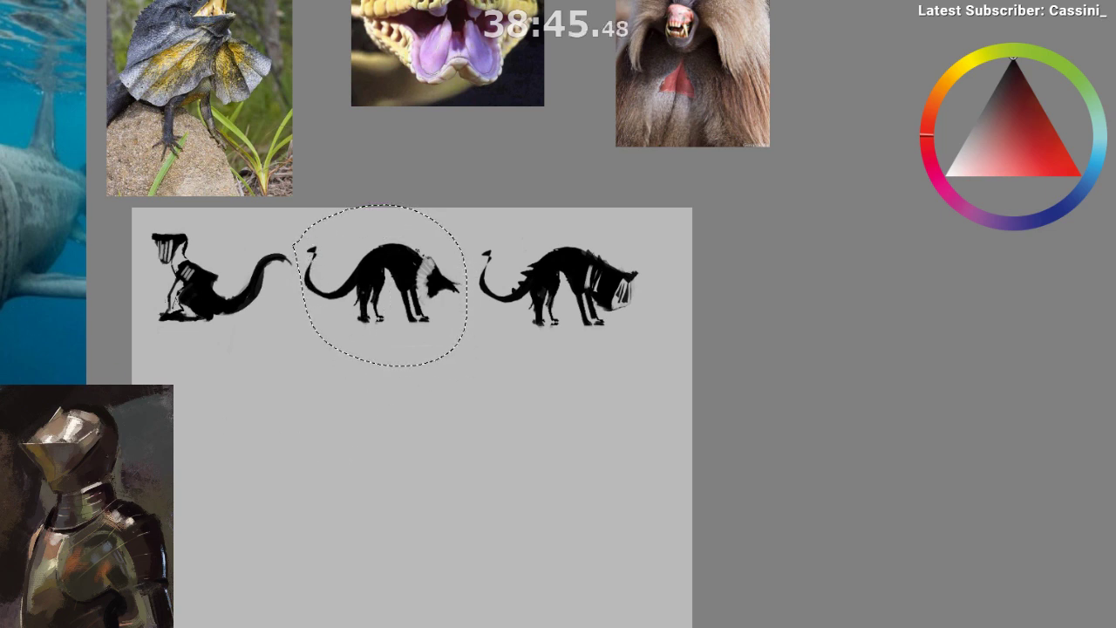
{"action": "key", "text": "ctrl+v"}
{"action": "key", "text": "t"}
{"action": "left_click_drag", "start_coordinate": [397, 303], "coordinate": [211, 434]}
{"action": "left_click_drag", "start_coordinate": [294, 408], "coordinate": [384, 351]}
{"action": "left_click_drag", "start_coordinate": [336, 380], "coordinate": [373, 386]}
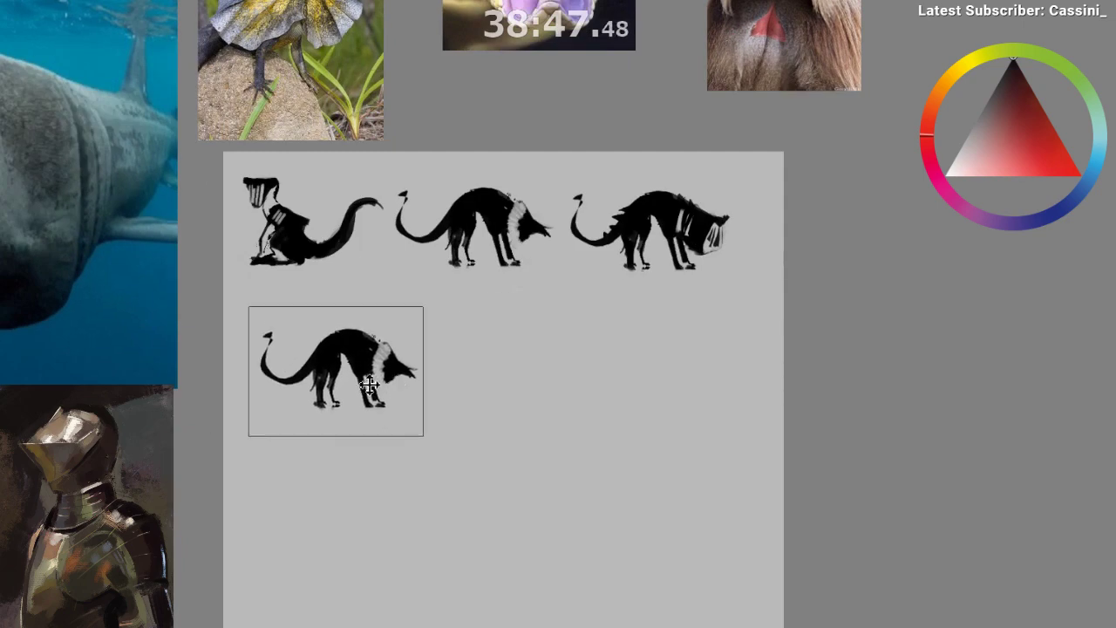
{"action": "key", "text": "Return"}
{"action": "left_click_drag", "start_coordinate": [451, 386], "coordinate": [381, 448]}
{"action": "key", "text": "ctrl+d"}
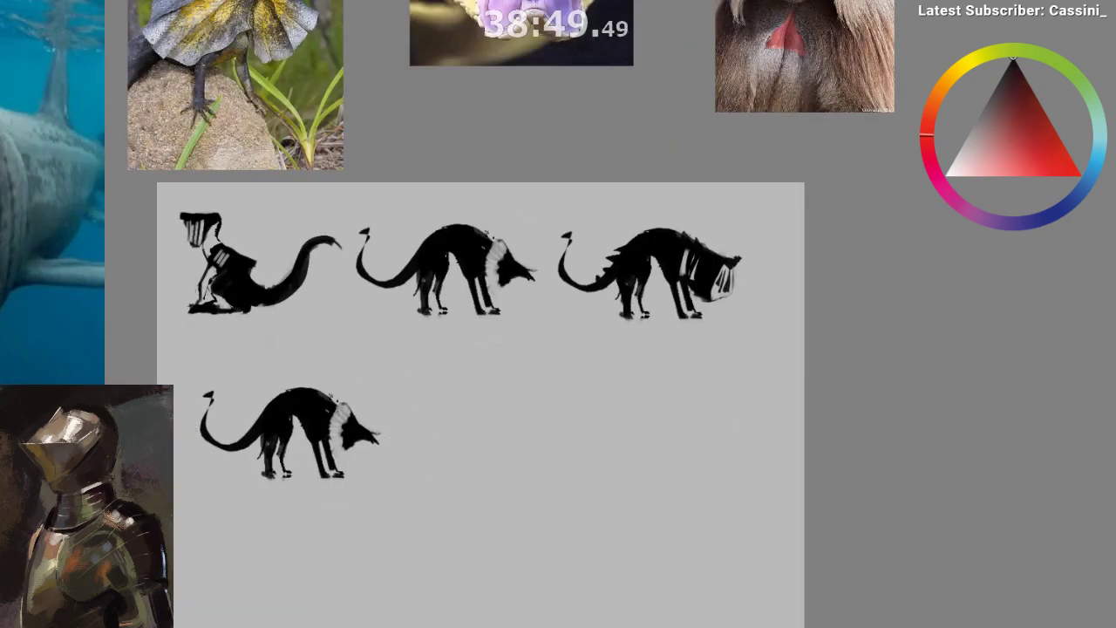
- Paint the new copy's light collar black, and enlarge its front half while shifting it away from the hindquarters
{"action": "left_click_drag", "start_coordinate": [327, 417], "coordinate": [345, 424]}
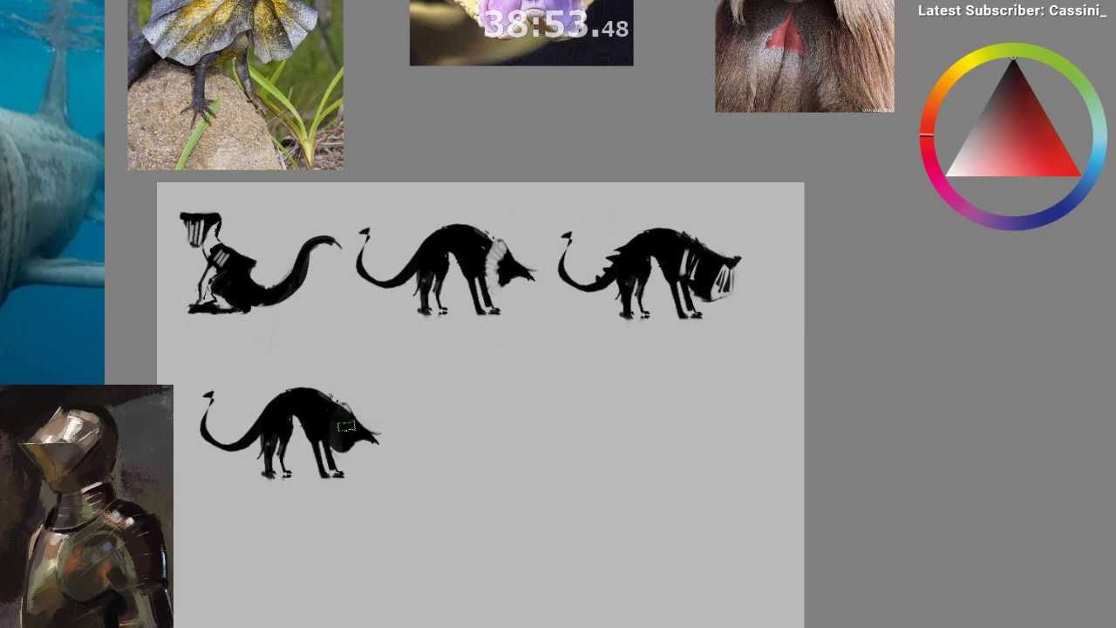
{"action": "left_click_drag", "start_coordinate": [355, 406], "coordinate": [362, 371]}
{"action": "key", "text": "l"}
{"action": "mouse_move", "coordinate": [299, 353]}
{"action": "left_mouse_down"}
{"action": "mouse_move", "coordinate": [319, 438]}
{"action": "mouse_move", "coordinate": [201, 408]}
{"action": "left_mouse_up"}
{"action": "key", "text": "ctrl+d"}
{"action": "left_click_drag", "start_coordinate": [330, 334], "coordinate": [325, 342]}
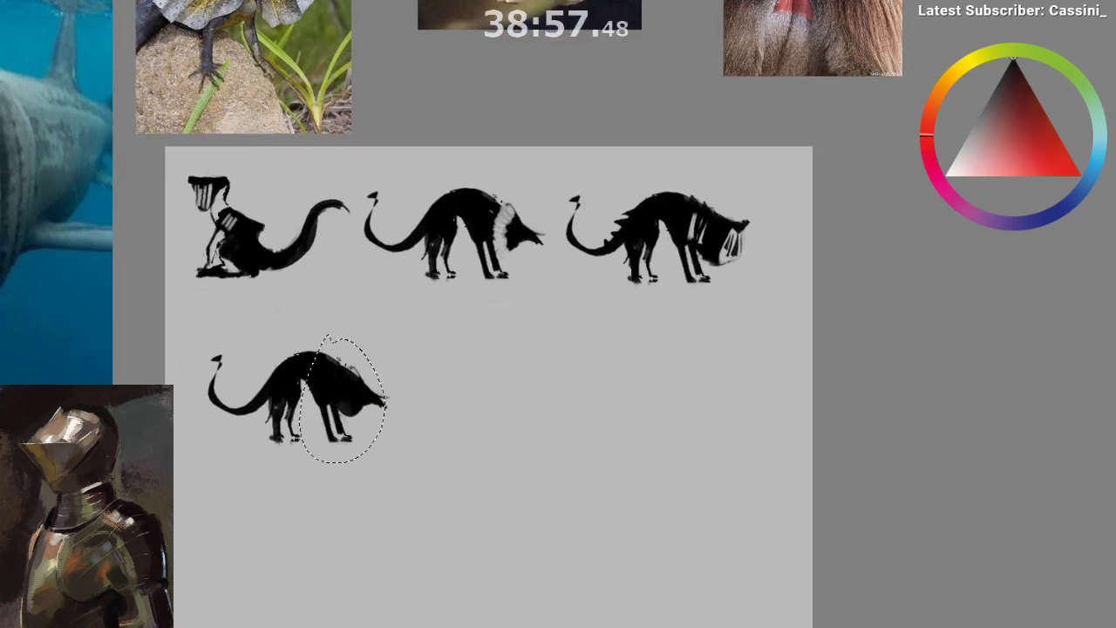
{"action": "key", "text": "ctrl+t"}
{"action": "key", "text": "Escape"}
{"action": "key", "text": "ctrl+t"}
{"action": "left_click_drag", "start_coordinate": [391, 336], "coordinate": [421, 305]}
{"action": "left_click_drag", "start_coordinate": [366, 408], "coordinate": [378, 409]}
{"action": "key", "text": "Return"}
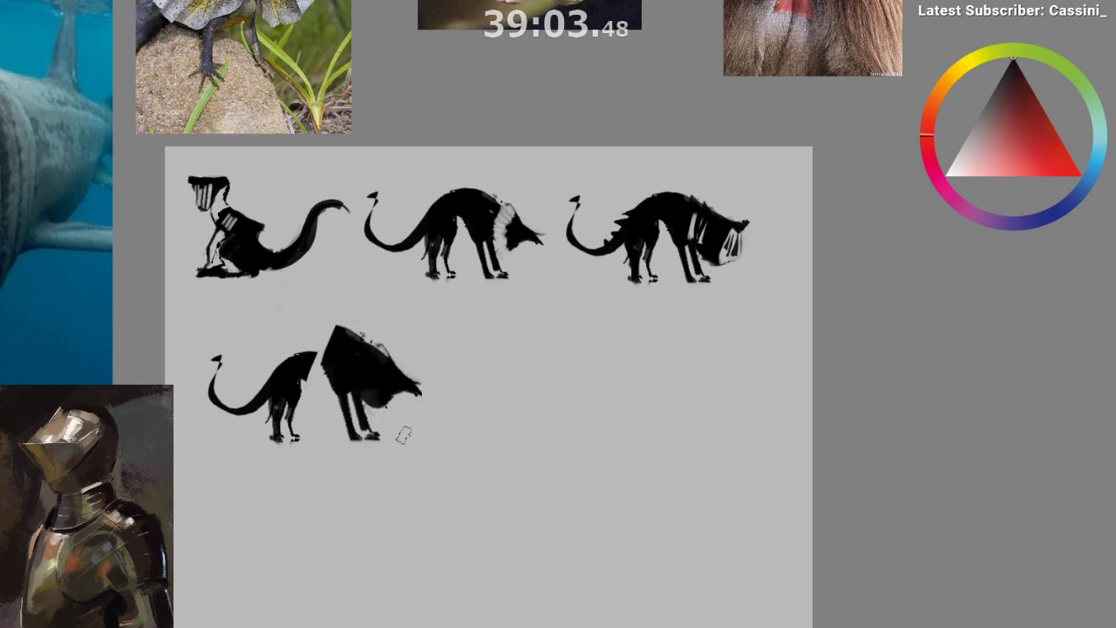
- Fill the gap between the new copy's two halves with black to form a high humped back, checking it mirrored
{"action": "key", "text": "ctrl+d"}
{"action": "mouse_move", "coordinate": [301, 365]}
{"action": "left_mouse_down"}
{"action": "mouse_move", "coordinate": [335, 344]}
{"action": "mouse_move", "coordinate": [314, 371]}
{"action": "mouse_move", "coordinate": [325, 372]}
{"action": "mouse_move", "coordinate": [335, 329]}
{"action": "left_mouse_up"}
{"action": "key", "text": "m"}
{"action": "left_click_drag", "start_coordinate": [563, 498], "coordinate": [418, 460]}
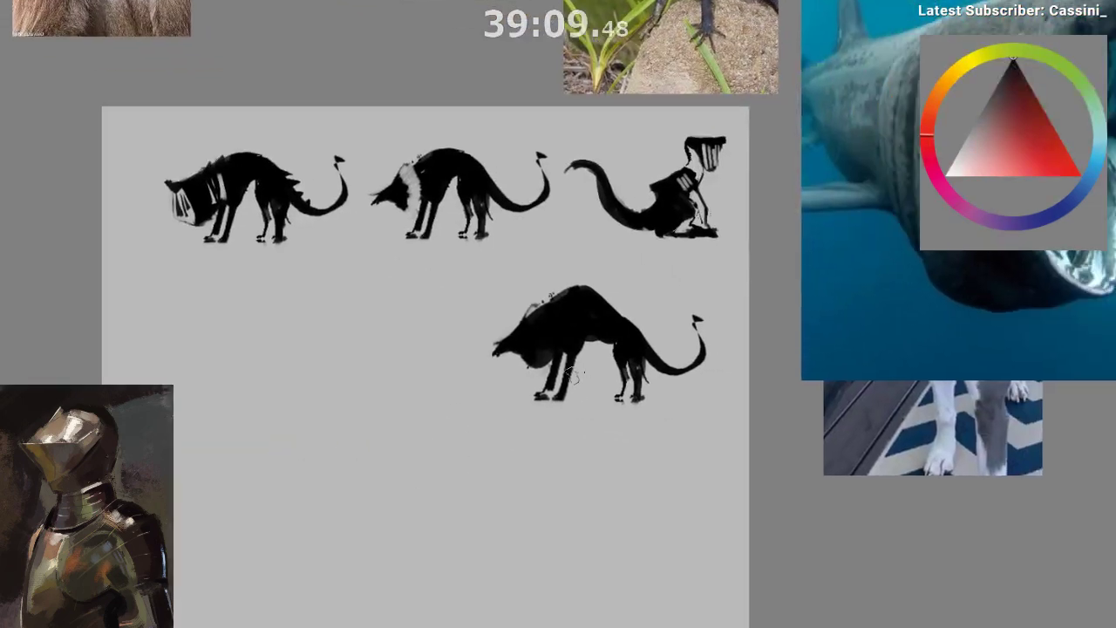
{"action": "key", "text": "m"}
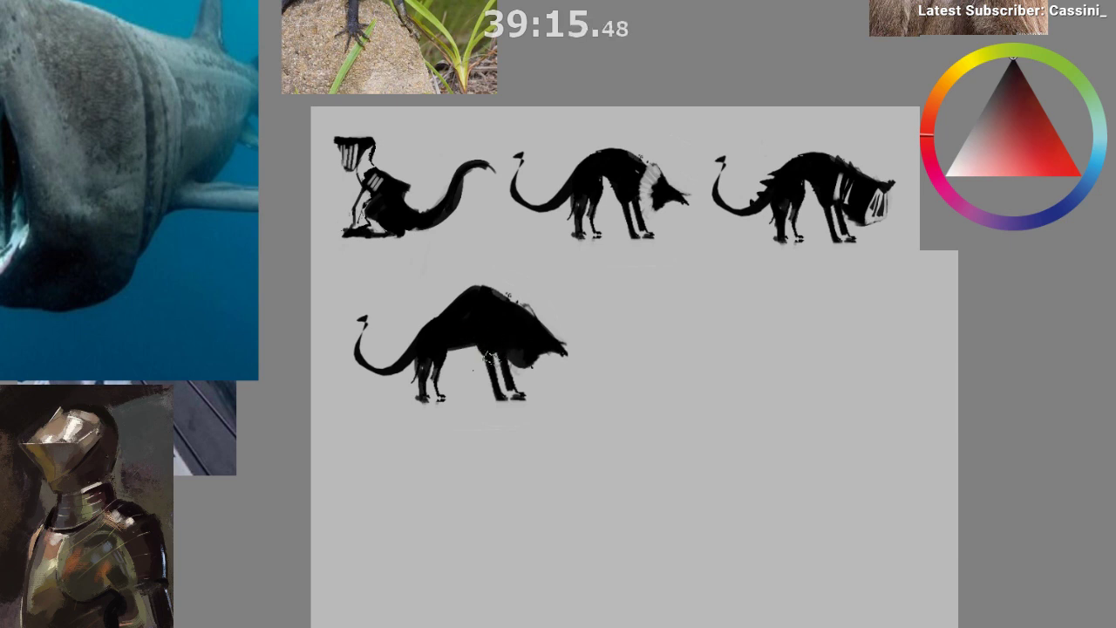
- Erase the humped creature's curled tail and paint a thick black tail trailing low behind its hind legs
{"action": "left_click_drag", "start_coordinate": [356, 322], "coordinate": [389, 370]}
{"action": "key", "text": "ctrl+z"}
{"action": "mouse_move", "coordinate": [362, 321]}
{"action": "left_mouse_down"}
{"action": "mouse_move", "coordinate": [383, 353]}
{"action": "mouse_move", "coordinate": [369, 329]}
{"action": "mouse_move", "coordinate": [369, 341]}
{"action": "mouse_move", "coordinate": [386, 323]}
{"action": "mouse_move", "coordinate": [410, 340]}
{"action": "mouse_move", "coordinate": [391, 380]}
{"action": "left_mouse_up"}
{"action": "key", "text": "ctrl+z"}
{"action": "left_click", "coordinate": [422, 393], "text": "alt"}
{"action": "key", "text": "ctrl+z"}
{"action": "left_click_drag", "start_coordinate": [416, 339], "coordinate": [400, 383]}
{"action": "key", "text": "ctrl+z"}
{"action": "mouse_move", "coordinate": [417, 340]}
{"action": "left_mouse_down"}
{"action": "mouse_move", "coordinate": [402, 390]}
{"action": "mouse_move", "coordinate": [355, 395]}
{"action": "mouse_move", "coordinate": [417, 375]}
{"action": "mouse_move", "coordinate": [358, 396]}
{"action": "left_mouse_up"}
{"action": "key", "text": "ctrl+z"}
{"action": "key", "text": "ctrl+z"}
{"action": "key", "text": "ctrl+z"}
{"action": "left_click_drag", "start_coordinate": [420, 439], "coordinate": [418, 486]}
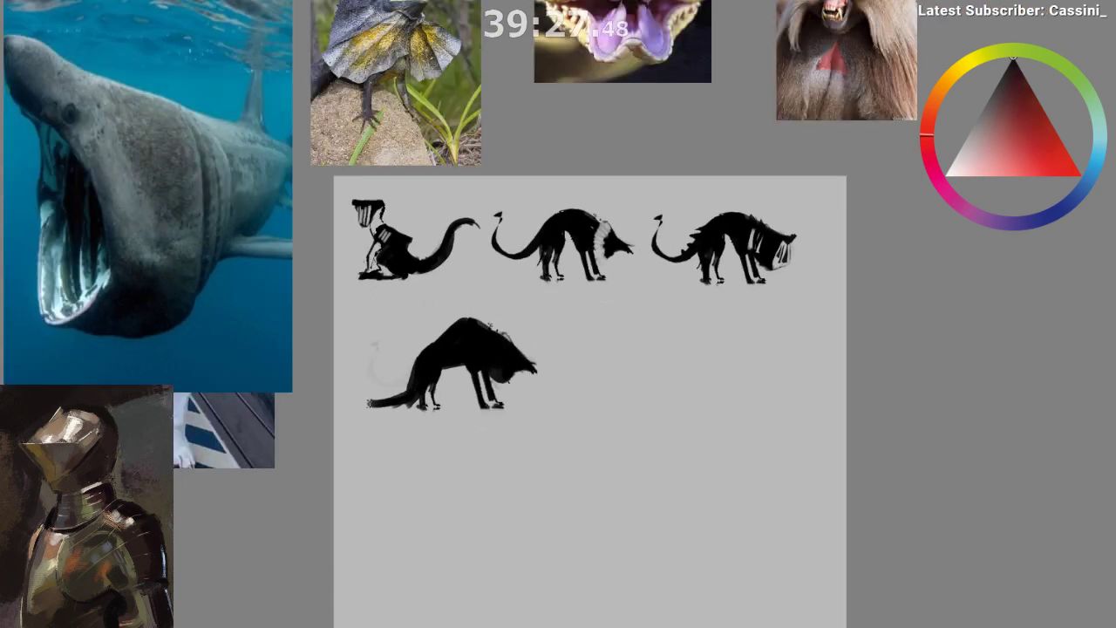
- Extend the humped creature's low tail into a longer curve with an upturned tip, and touch up the belly
{"action": "mouse_move", "coordinate": [389, 403]}
{"action": "left_mouse_down"}
{"action": "mouse_move", "coordinate": [341, 381]}
{"action": "mouse_move", "coordinate": [365, 400]}
{"action": "left_mouse_up"}
{"action": "key", "text": "ctrl+z"}
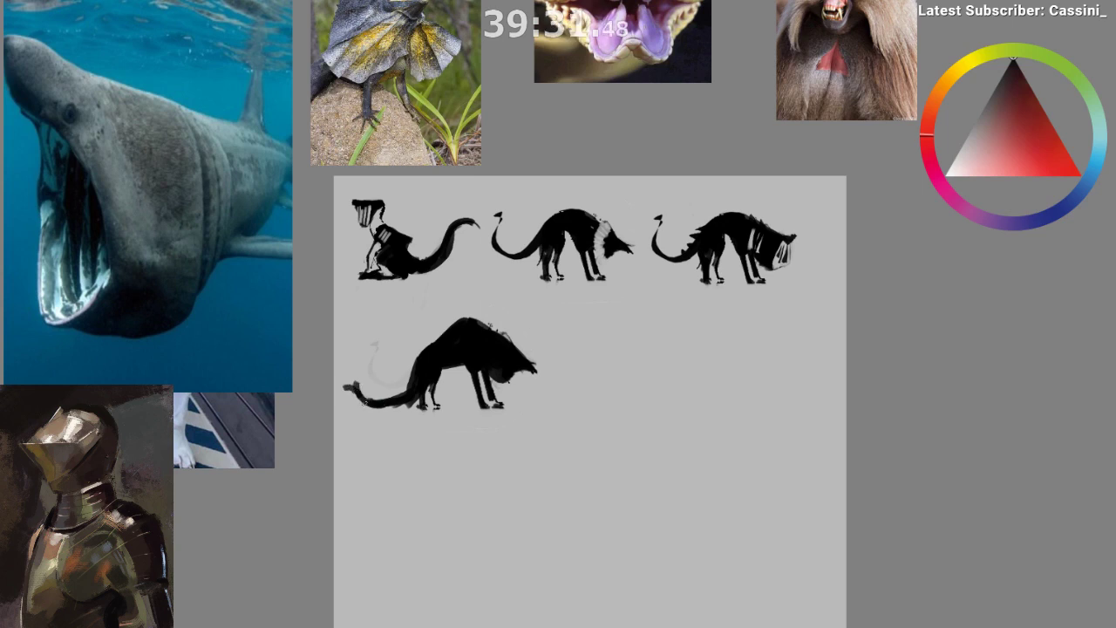
{"action": "left_click_drag", "start_coordinate": [421, 386], "coordinate": [464, 366]}
{"action": "left_click_drag", "start_coordinate": [536, 442], "coordinate": [459, 463]}
- Rework the humped creature's head with a jagged black mane and cover the pointed snout with light grey
{"action": "left_click", "coordinate": [441, 402], "text": "alt"}
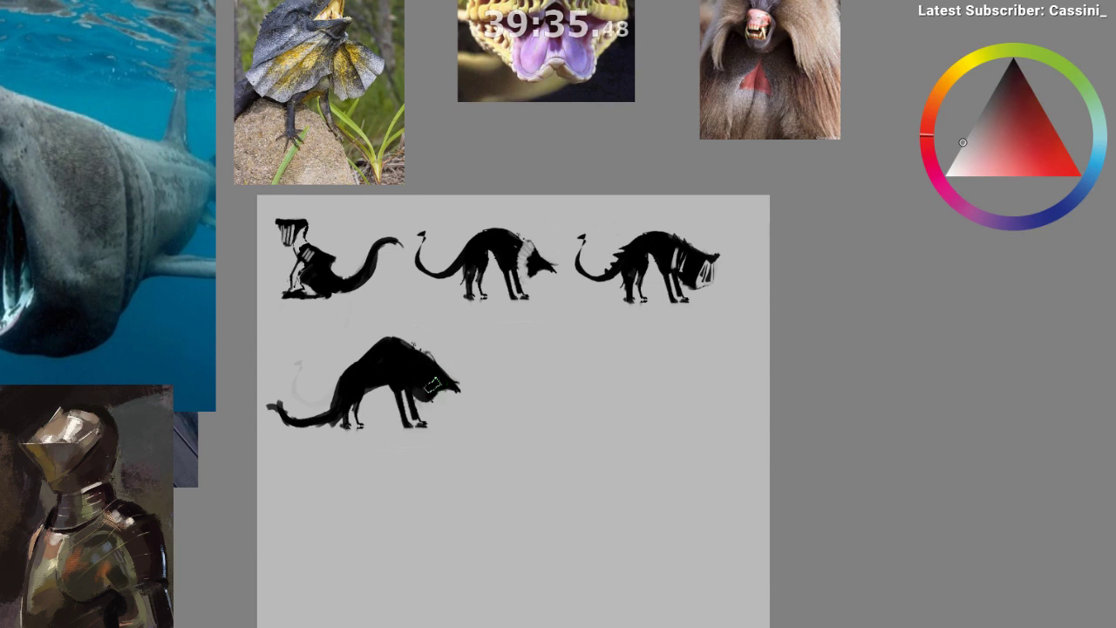
{"action": "left_click_drag", "start_coordinate": [428, 373], "coordinate": [438, 403]}
{"action": "key", "text": "ctrl+z"}
{"action": "left_click", "coordinate": [422, 391], "text": "ctrl"}
{"action": "left_click_drag", "start_coordinate": [454, 382], "coordinate": [456, 404]}
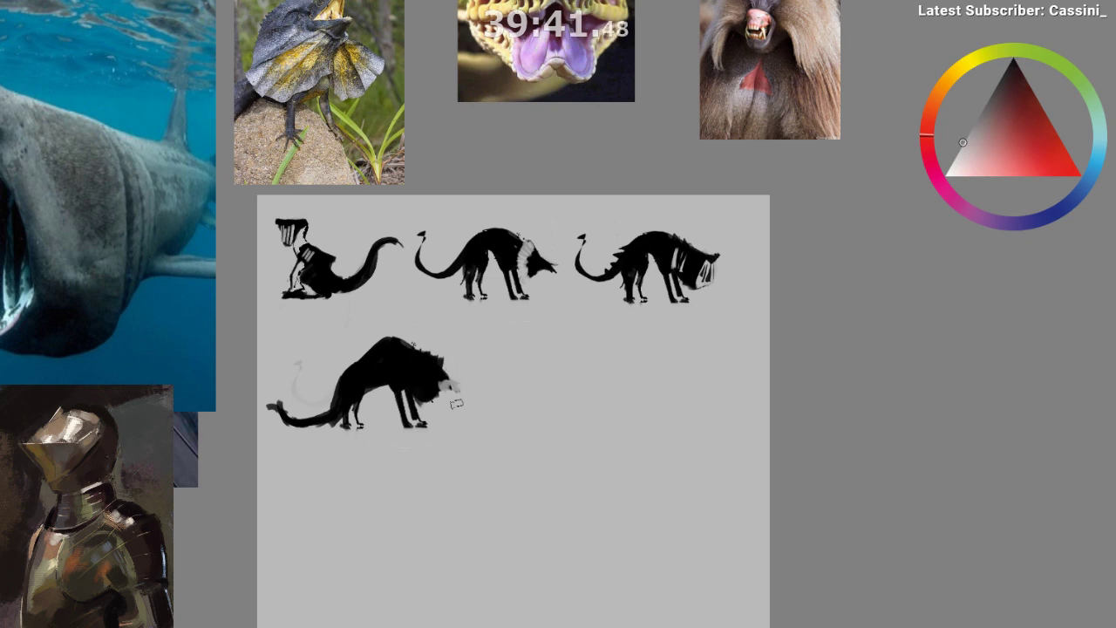
- Rework the humped creature's muzzle in light grey and black, forming a short snout in front of the mane
{"action": "scroll", "coordinate": [455, 394], "scroll_direction": "up", "scroll_amount": 3}
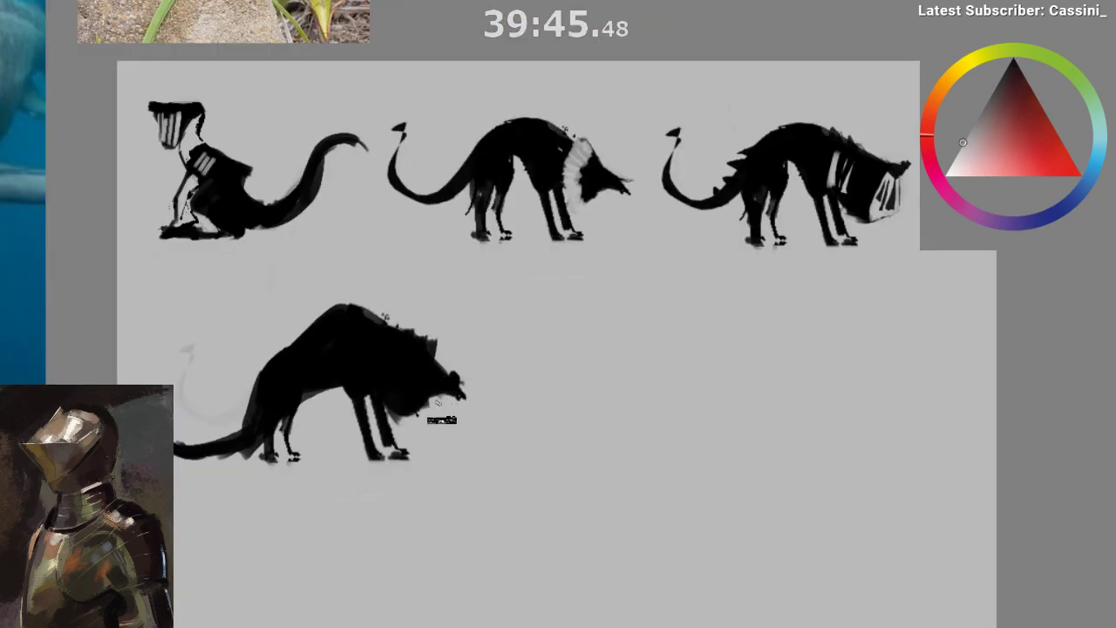
{"action": "scroll", "coordinate": [441, 419], "scroll_direction": "down", "scroll_amount": 2}
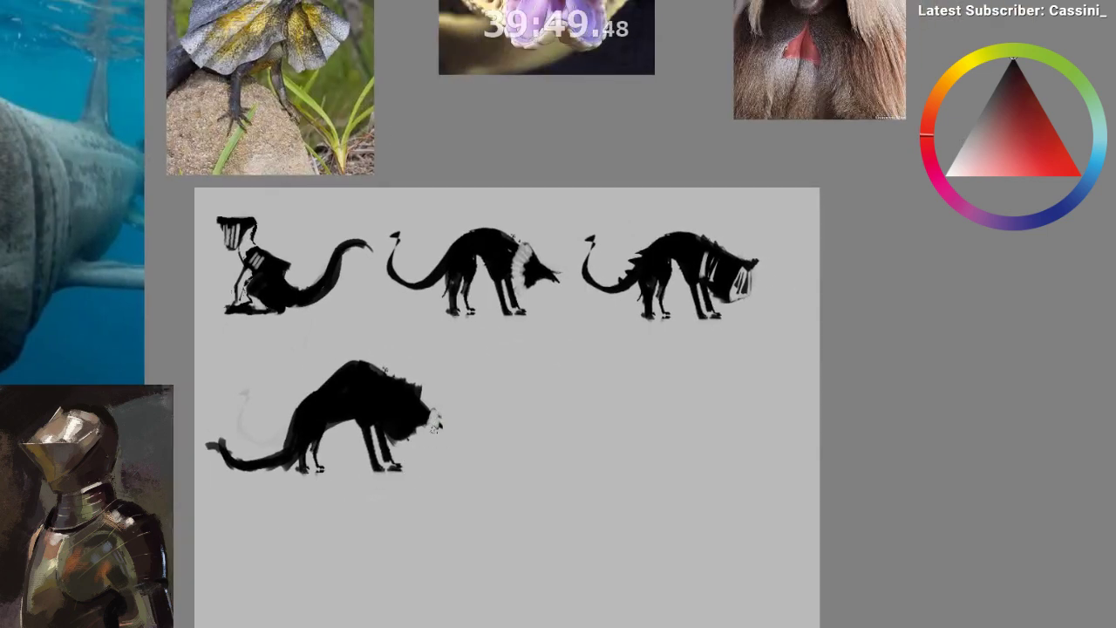
{"action": "left_click", "coordinate": [433, 426], "text": "ctrl"}
{"action": "left_click", "coordinate": [423, 423], "text": "ctrl"}
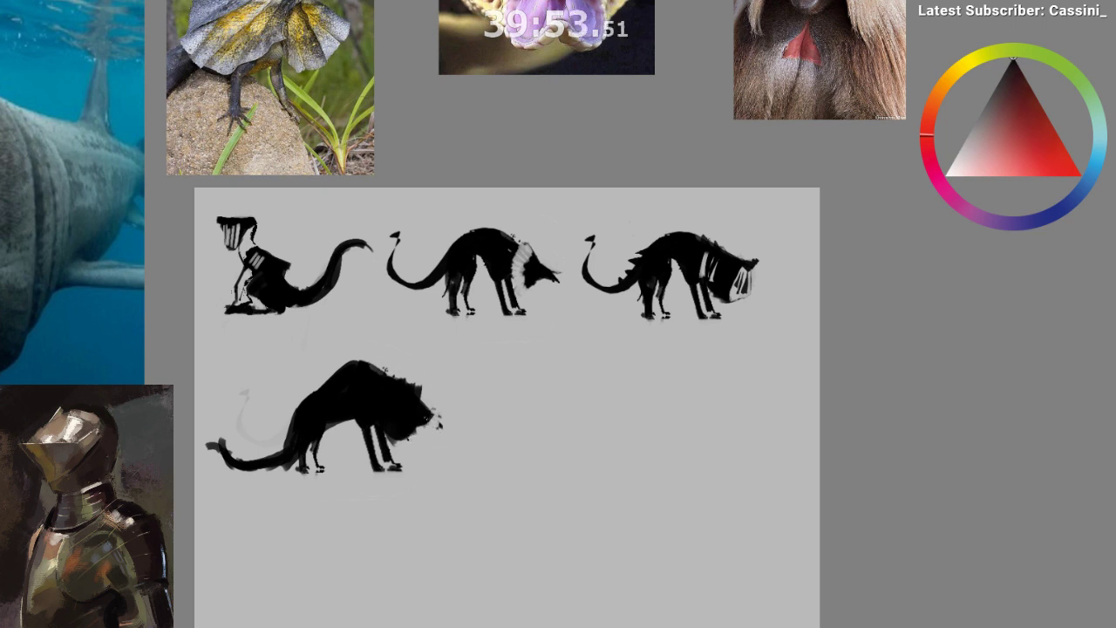
- Paint a light grey patch on the humped creature's face above the snout and define the black nose
{"action": "mouse_move", "coordinate": [424, 425]}
{"action": "left_mouse_down"}
{"action": "mouse_move", "coordinate": [405, 480]}
{"action": "mouse_move", "coordinate": [398, 463]}
{"action": "left_mouse_up"}
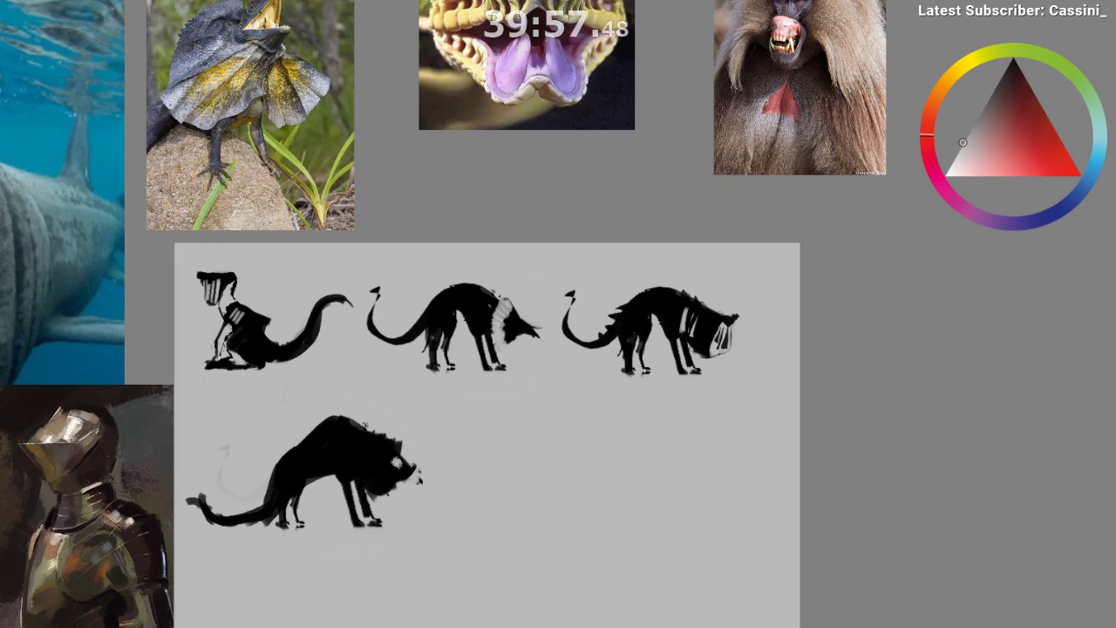
{"action": "scroll", "coordinate": [430, 474], "scroll_direction": "up", "scroll_amount": 2}
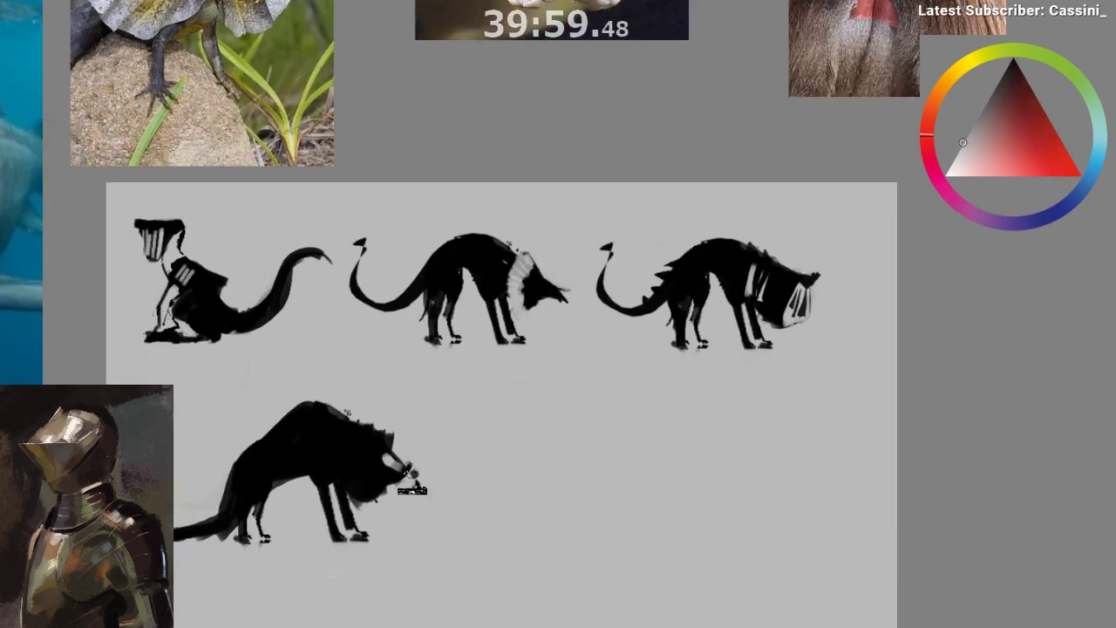
{"action": "left_click", "coordinate": [395, 479], "text": "alt"}
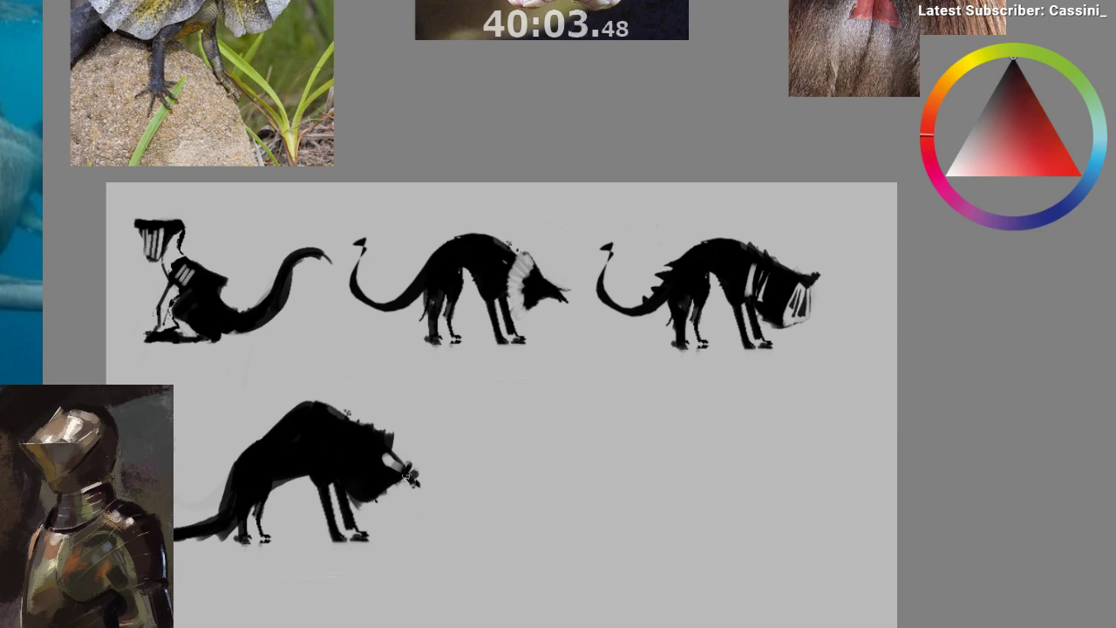
- Mirror the view, sharpen the humped creature's snout with light grey, and paint a small black lower jaw beneath it
{"action": "key", "text": "m"}
{"action": "scroll", "coordinate": [610, 520], "scroll_direction": "up", "scroll_amount": 1}
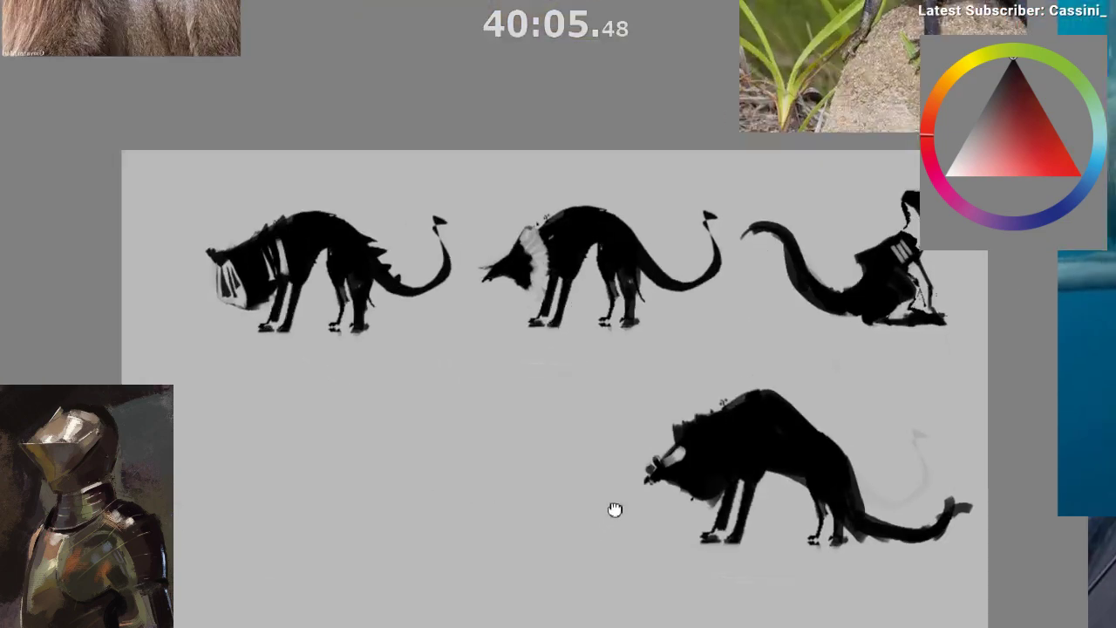
{"action": "left_click_drag", "start_coordinate": [616, 511], "coordinate": [491, 433]}
{"action": "left_click", "coordinate": [515, 401], "text": "alt"}
{"action": "left_click_drag", "start_coordinate": [531, 379], "coordinate": [516, 399]}
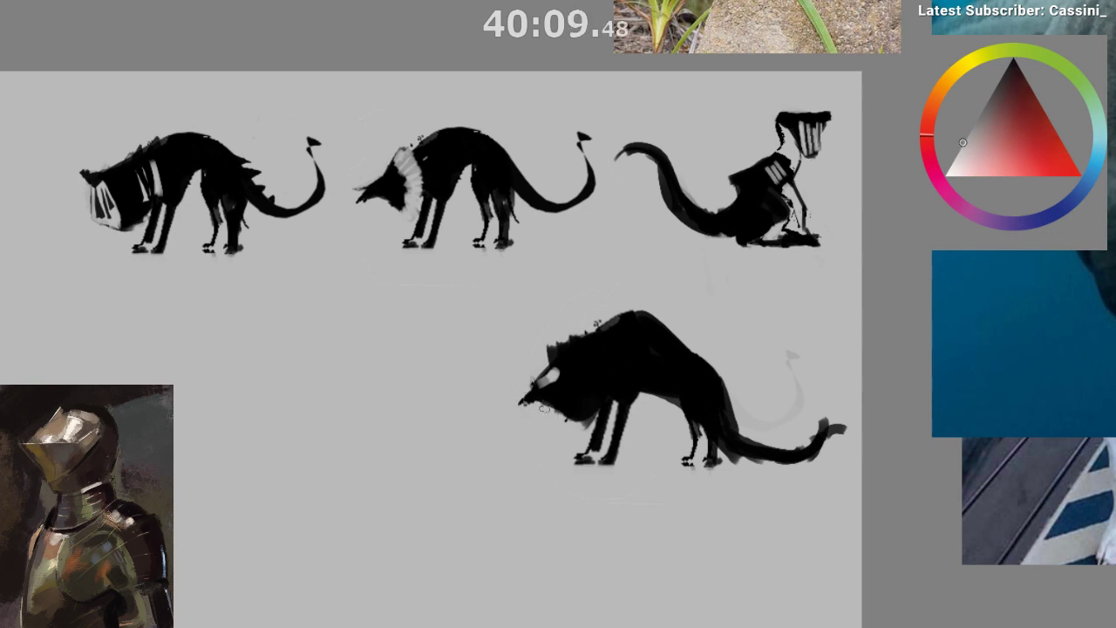
{"action": "left_click", "coordinate": [553, 403], "text": "alt"}
{"action": "mouse_move", "coordinate": [547, 405]}
{"action": "left_mouse_down"}
{"action": "mouse_move", "coordinate": [544, 416]}
{"action": "mouse_move", "coordinate": [558, 411]}
{"action": "left_mouse_up"}
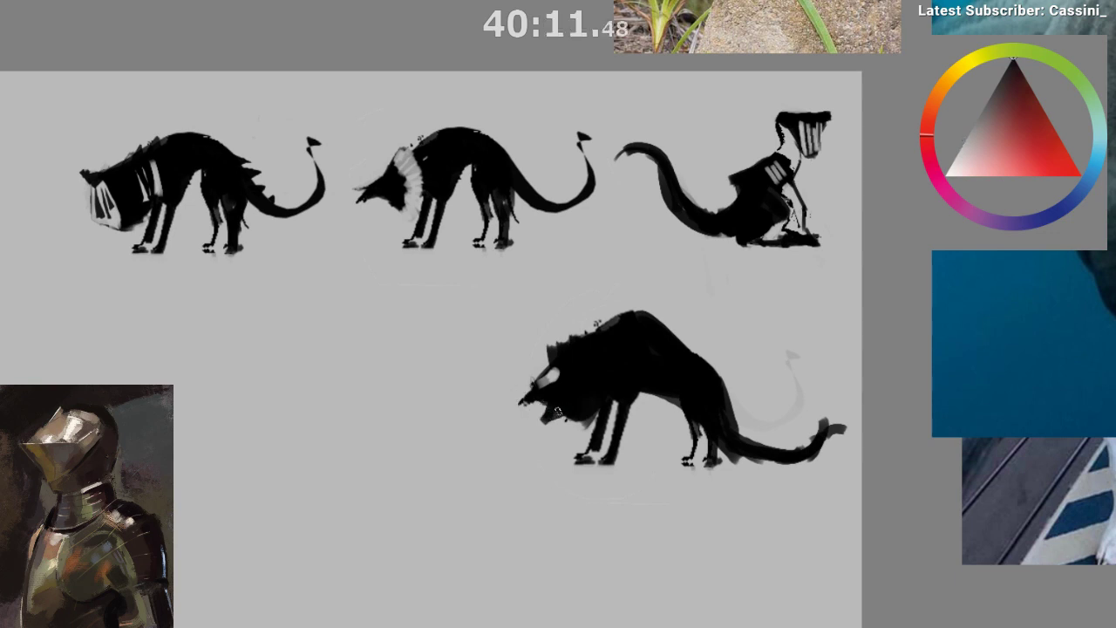
- Open the humped creature's mouth with light grey and break up the pale patch on its face with black strokes
{"action": "key", "text": "m"}
{"action": "left_click", "coordinate": [480, 433], "text": "ctrl"}
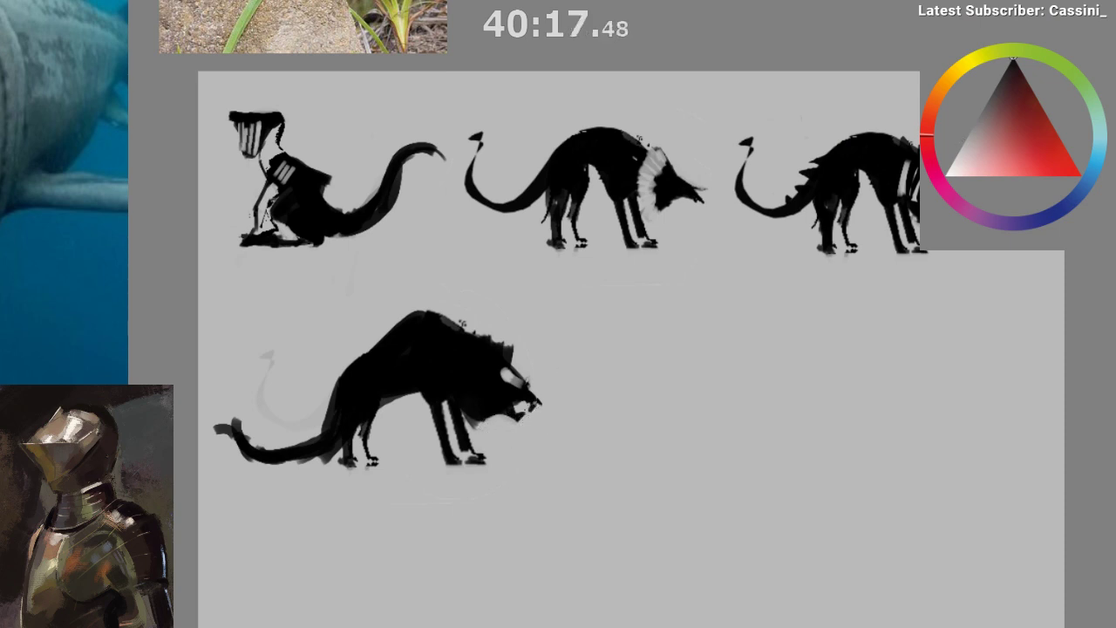
{"action": "scroll", "coordinate": [584, 380], "scroll_direction": "up", "scroll_amount": 2}
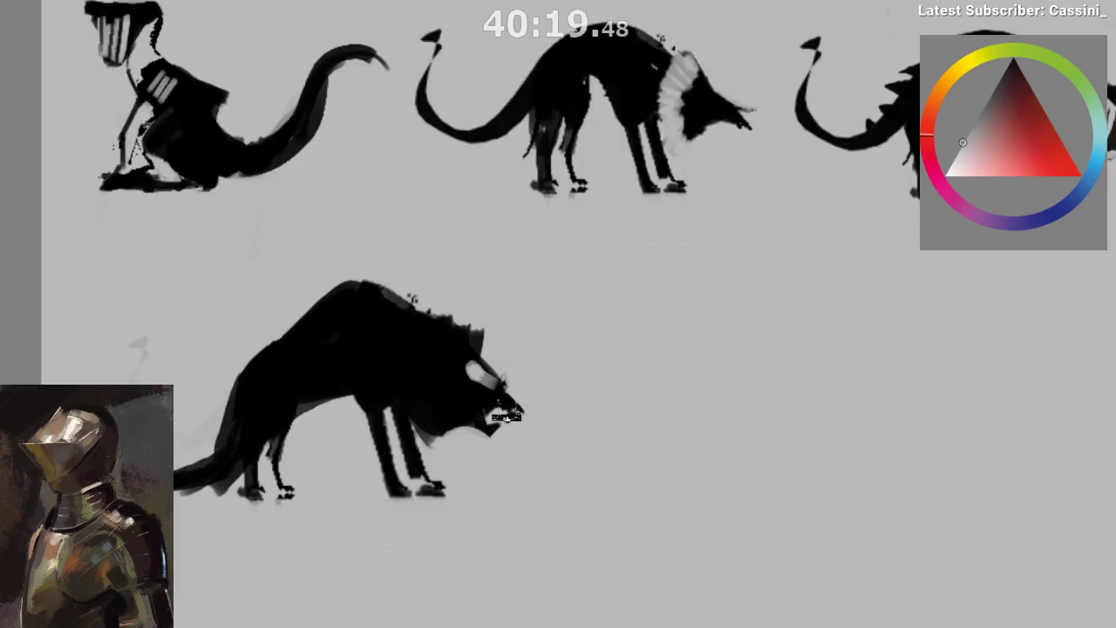
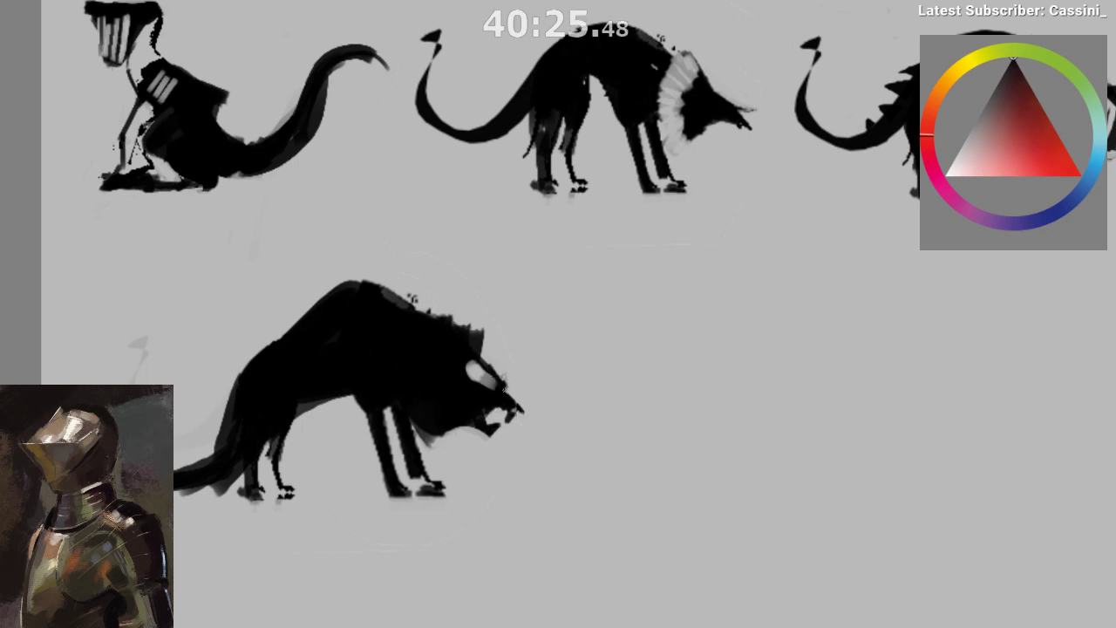
{"action": "left_click", "coordinate": [465, 377], "text": "alt"}
{"action": "left_click_drag", "start_coordinate": [467, 365], "coordinate": [466, 384]}
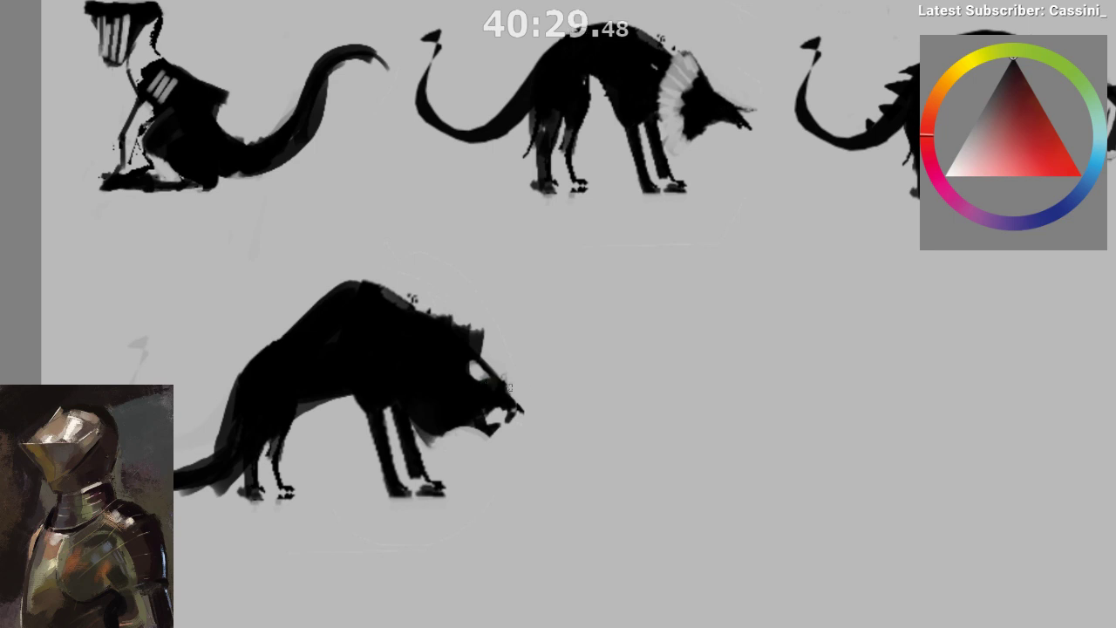
{"action": "left_click", "coordinate": [492, 384], "text": "ctrl"}
{"action": "left_click", "coordinate": [479, 375], "text": "ctrl"}
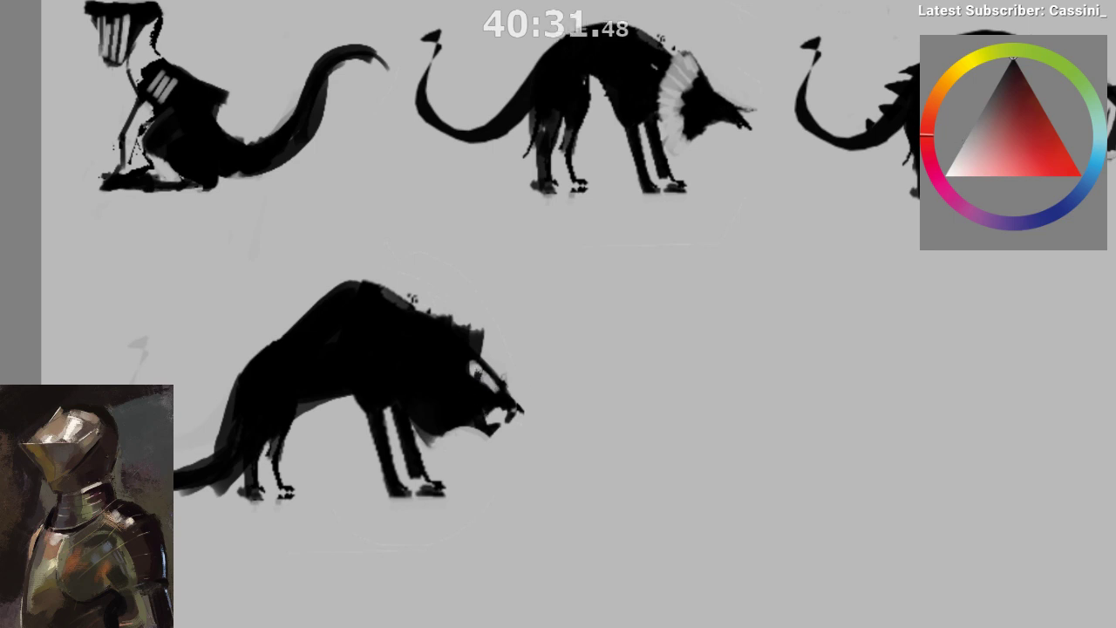
{"action": "key", "text": "m"}
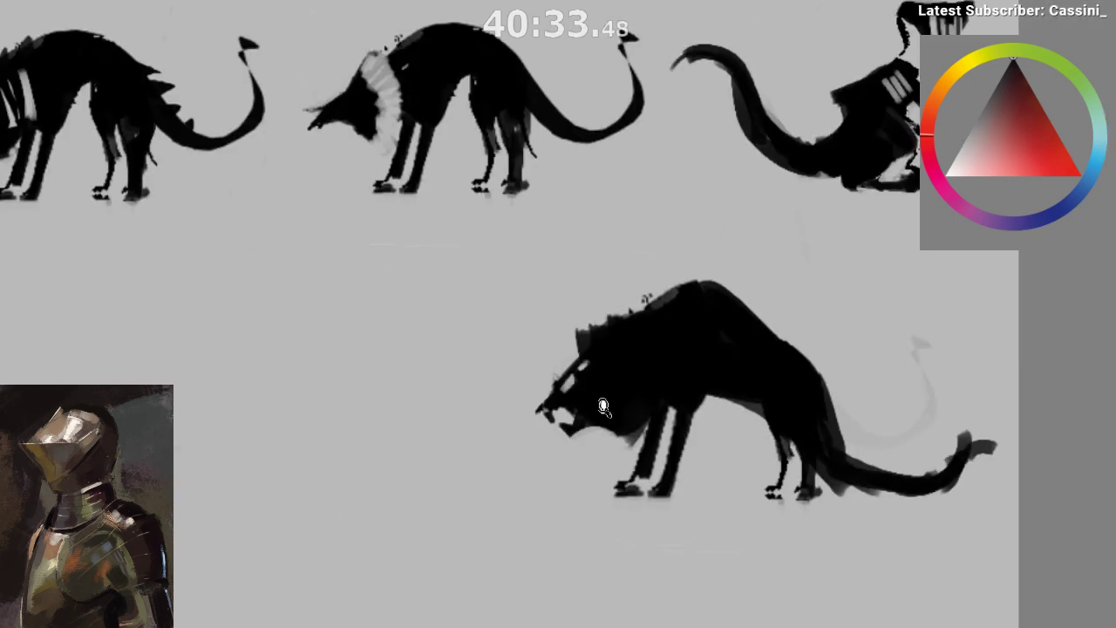
- Shape ragged spiky tufts along the humped creature's mane and beneath its jaw using lasso selections and black and light grey
{"action": "scroll", "coordinate": [493, 471], "scroll_direction": "down", "scroll_amount": 5}
{"action": "scroll", "coordinate": [484, 485], "scroll_direction": "up", "scroll_amount": 3}
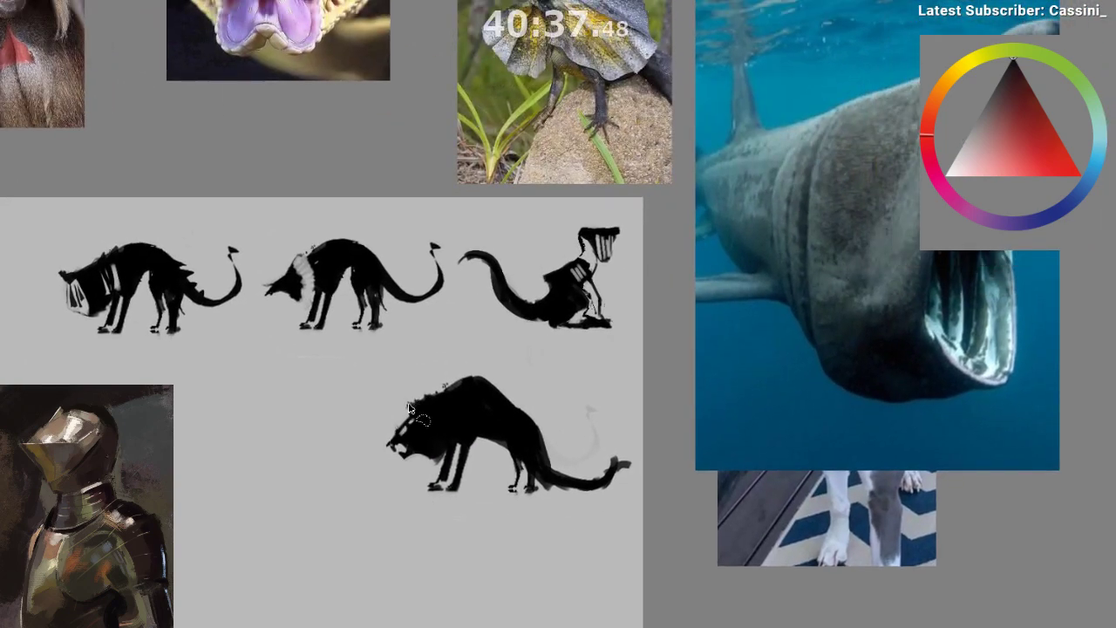
{"action": "left_click_drag", "start_coordinate": [419, 415], "coordinate": [440, 395]}
{"action": "mouse_move", "coordinate": [424, 453]}
{"action": "left_mouse_down"}
{"action": "mouse_move", "coordinate": [412, 484]}
{"action": "mouse_move", "coordinate": [426, 420]}
{"action": "mouse_move", "coordinate": [438, 461]}
{"action": "left_mouse_up"}
{"action": "key", "text": "ctrl+d"}
{"action": "key", "text": "ctrl+shift+h"}
{"action": "scroll", "coordinate": [589, 478], "scroll_direction": "up", "scroll_amount": 1}
{"action": "left_click", "coordinate": [584, 478], "text": "alt"}
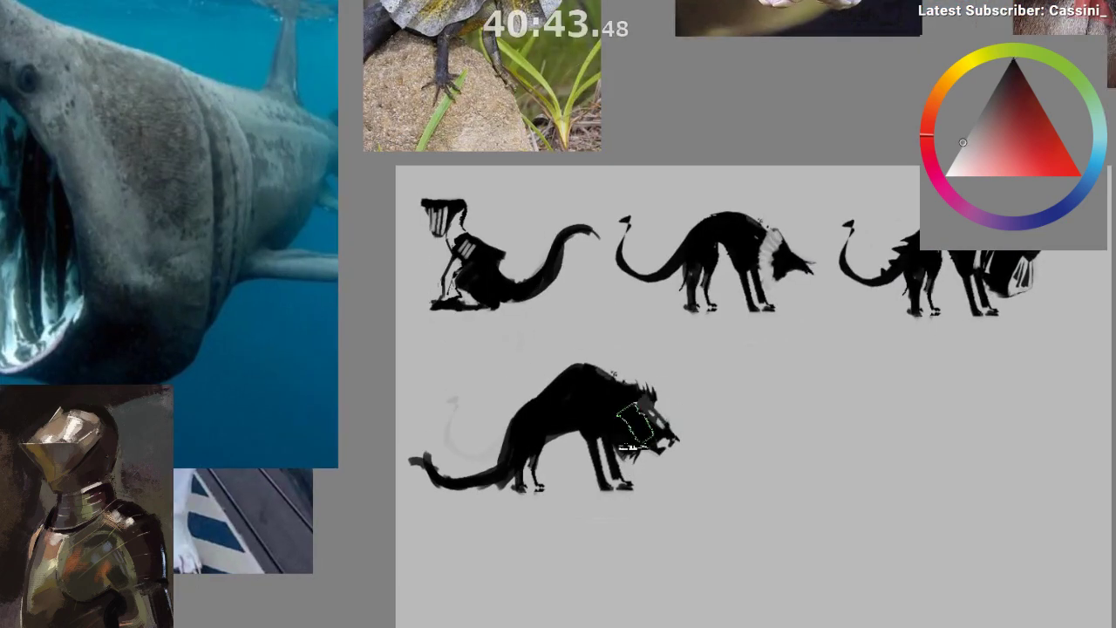
{"action": "left_click_drag", "start_coordinate": [653, 417], "coordinate": [628, 432]}
{"action": "left_click_drag", "start_coordinate": [633, 441], "coordinate": [573, 446]}
{"action": "key", "text": "ctrl+z"}
{"action": "left_click", "coordinate": [541, 430], "text": "alt"}
{"action": "scroll", "coordinate": [532, 489], "scroll_direction": "down", "scroll_amount": 1}
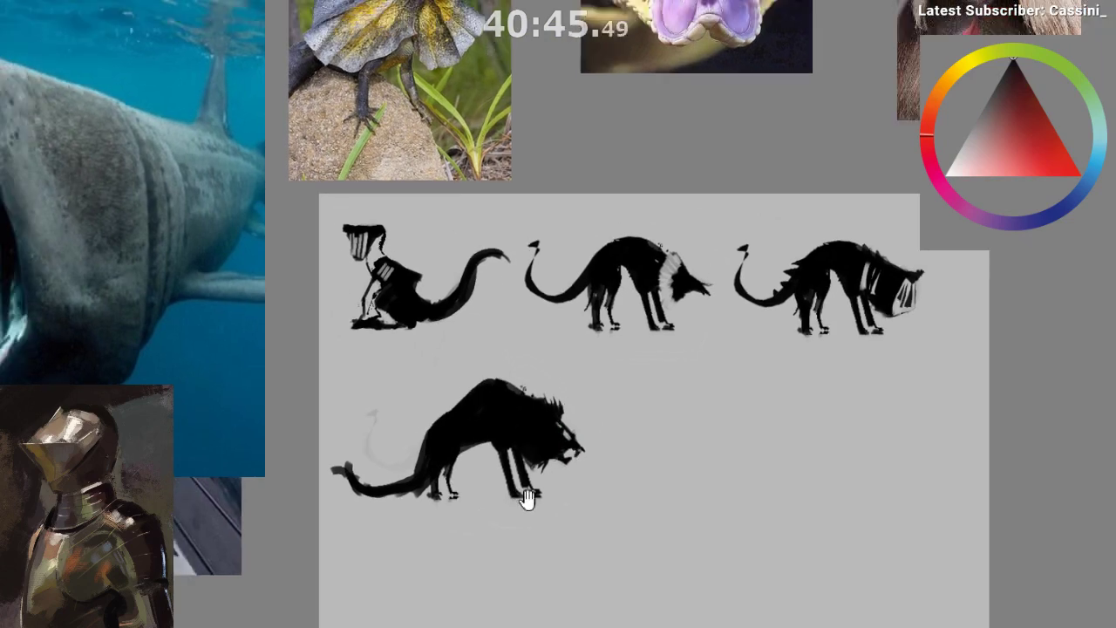
- Refine the humped creature's snout tip and open jaws with black and light grey strokes
{"action": "mouse_move", "coordinate": [526, 500]}
{"action": "left_mouse_down"}
{"action": "mouse_move", "coordinate": [456, 552]}
{"action": "mouse_move", "coordinate": [502, 520]}
{"action": "left_mouse_up"}
{"action": "mouse_move", "coordinate": [503, 520]}
{"action": "left_mouse_down"}
{"action": "mouse_move", "coordinate": [466, 570]}
{"action": "mouse_move", "coordinate": [502, 479]}
{"action": "left_mouse_up"}
{"action": "left_click_drag", "start_coordinate": [503, 479], "coordinate": [495, 425]}
{"action": "left_click", "coordinate": [478, 473]}
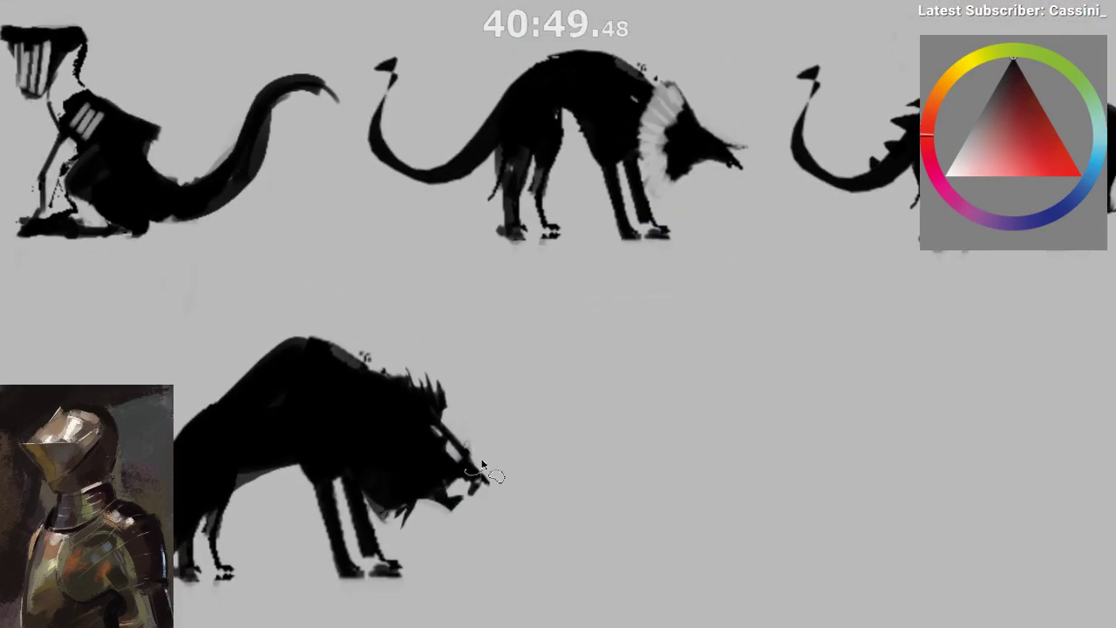
{"action": "mouse_move", "coordinate": [476, 478]}
{"action": "left_mouse_down"}
{"action": "mouse_move", "coordinate": [434, 519]}
{"action": "mouse_move", "coordinate": [453, 516]}
{"action": "mouse_move", "coordinate": [424, 602]}
{"action": "mouse_move", "coordinate": [438, 516]}
{"action": "mouse_move", "coordinate": [462, 499]}
{"action": "left_mouse_up"}
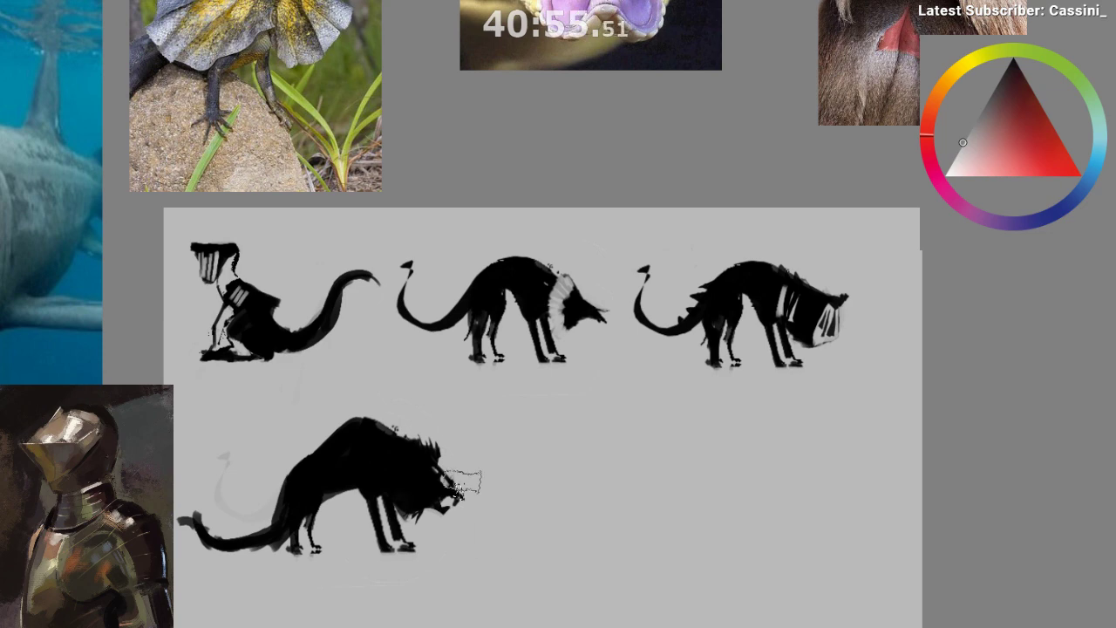
- Trim the bridge of the humped creature's snout with light grey and fill the pale face patch with black
{"action": "key", "text": "m"}
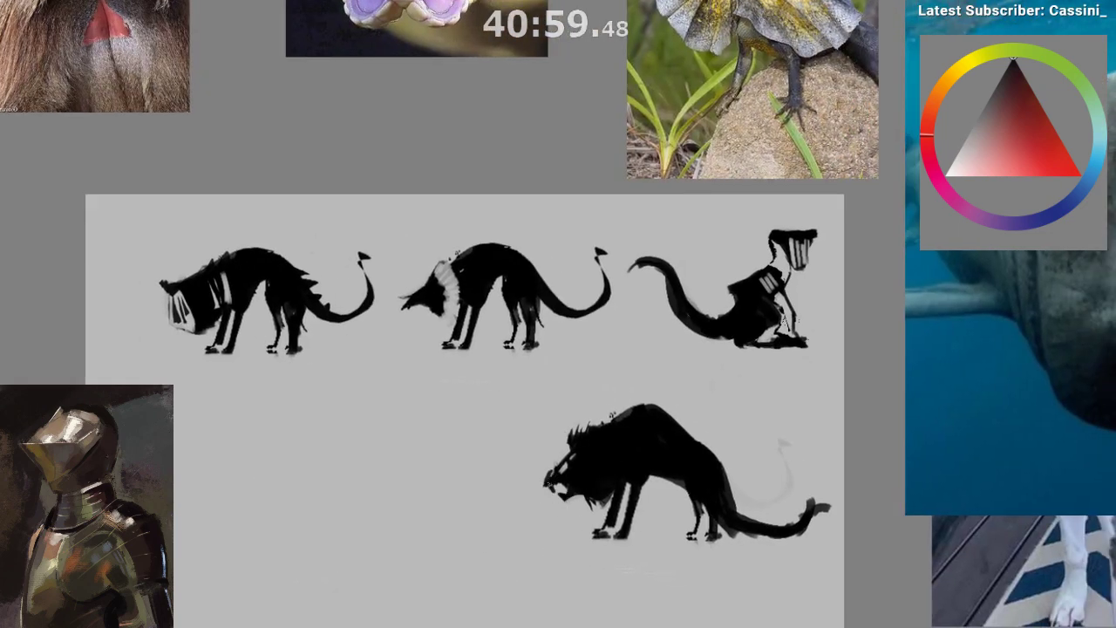
{"action": "left_click_drag", "start_coordinate": [578, 522], "coordinate": [570, 549]}
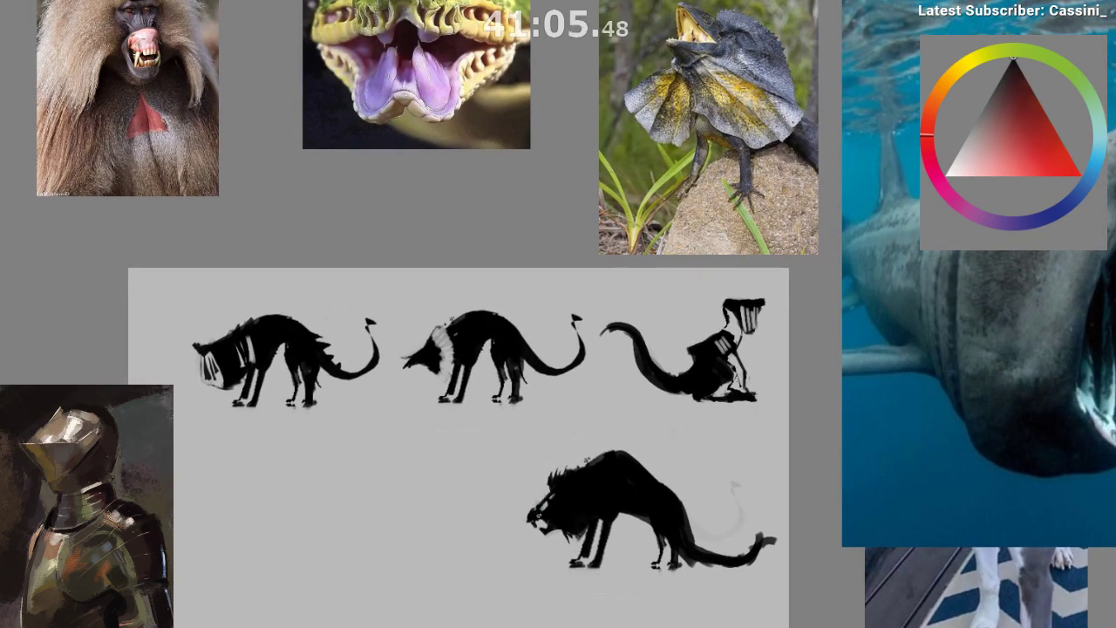
{"action": "left_click", "coordinate": [538, 490], "text": "alt"}
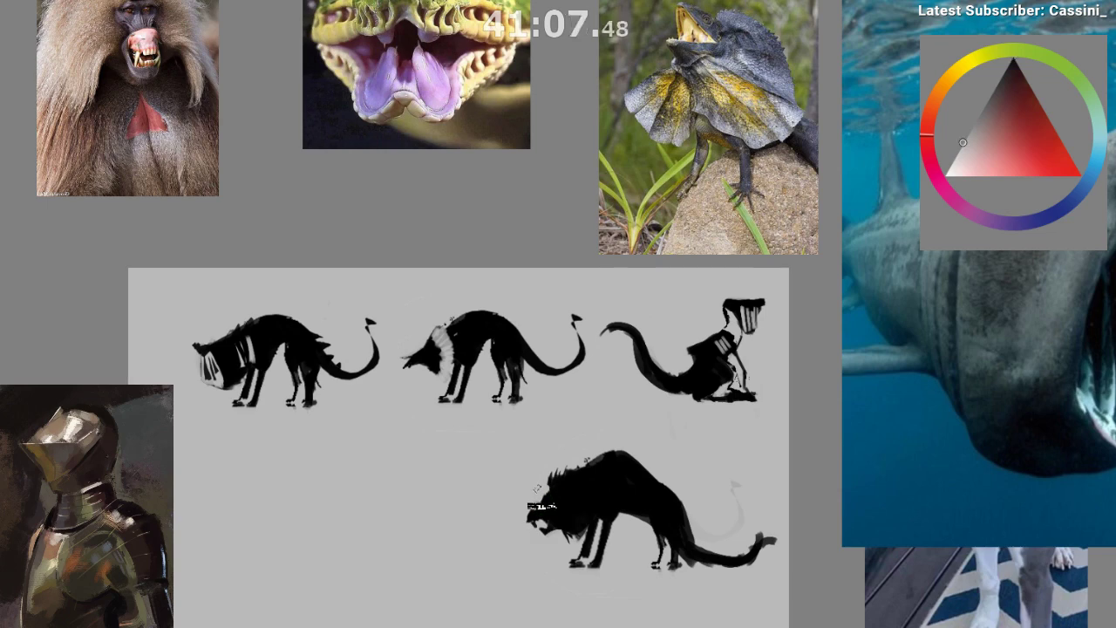
{"action": "key", "text": "m"}
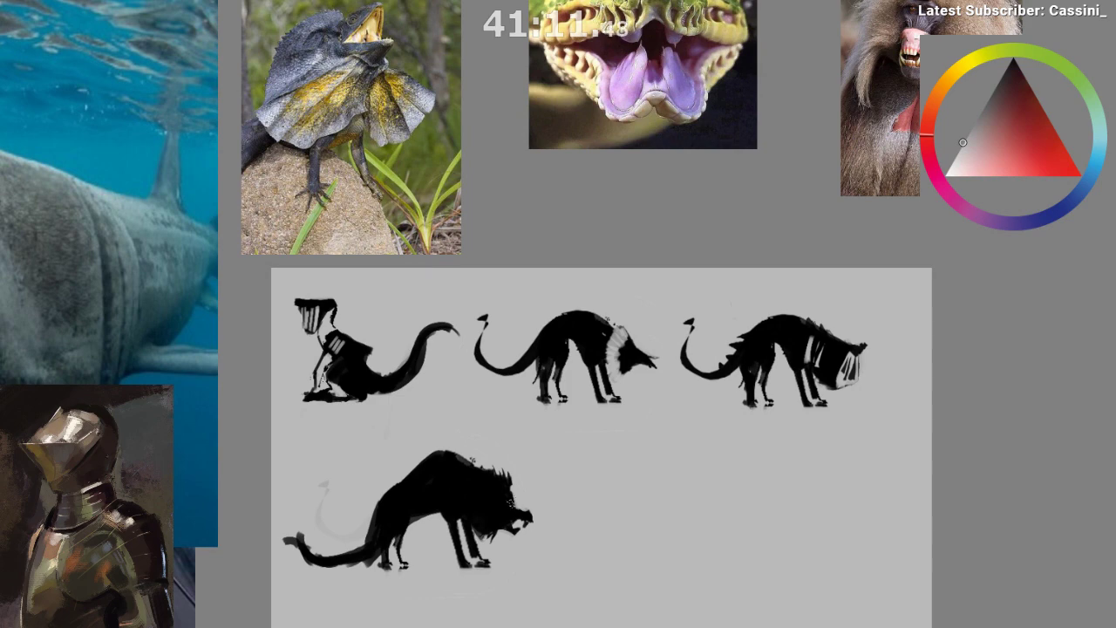
{"action": "left_click_drag", "start_coordinate": [542, 532], "coordinate": [542, 540]}
{"action": "mouse_move", "coordinate": [542, 540]}
{"action": "left_mouse_down"}
{"action": "mouse_move", "coordinate": [516, 521]}
{"action": "mouse_move", "coordinate": [508, 532]}
{"action": "left_mouse_up"}
{"action": "scroll", "coordinate": [466, 502], "scroll_direction": "down", "scroll_amount": 3}
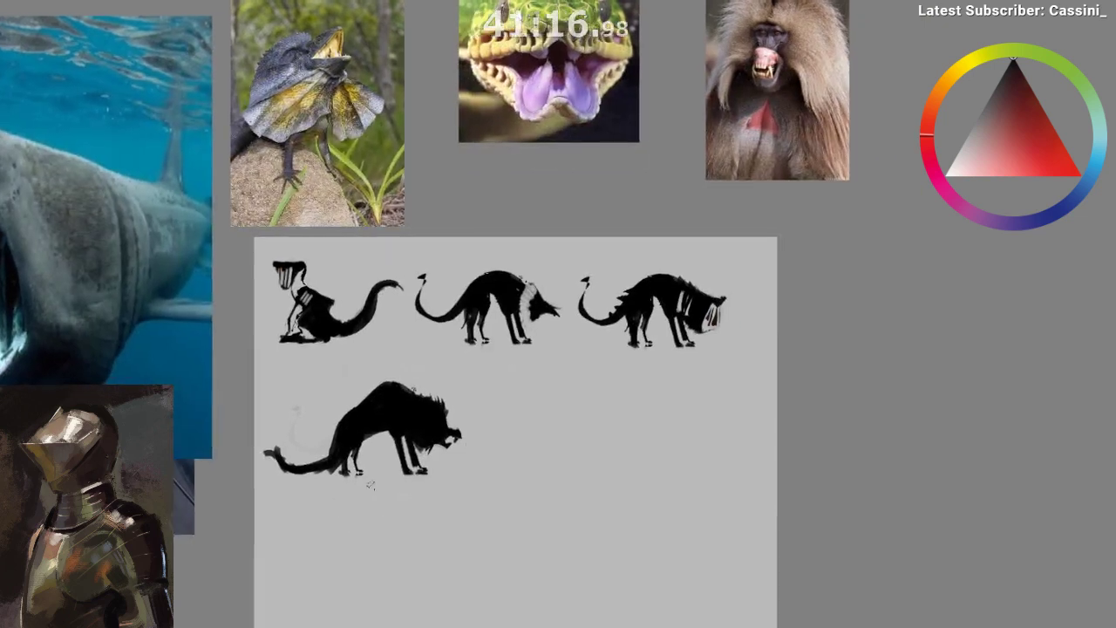
- Lasso and delete the faint old tail remnant above the humped creature's tail and the excess at the tail's tip
{"action": "key", "text": "l"}
{"action": "mouse_move", "coordinate": [309, 378]}
{"action": "left_mouse_down"}
{"action": "mouse_move", "coordinate": [298, 454]}
{"action": "mouse_move", "coordinate": [298, 391]}
{"action": "left_mouse_up"}
{"action": "key", "text": "Delete"}
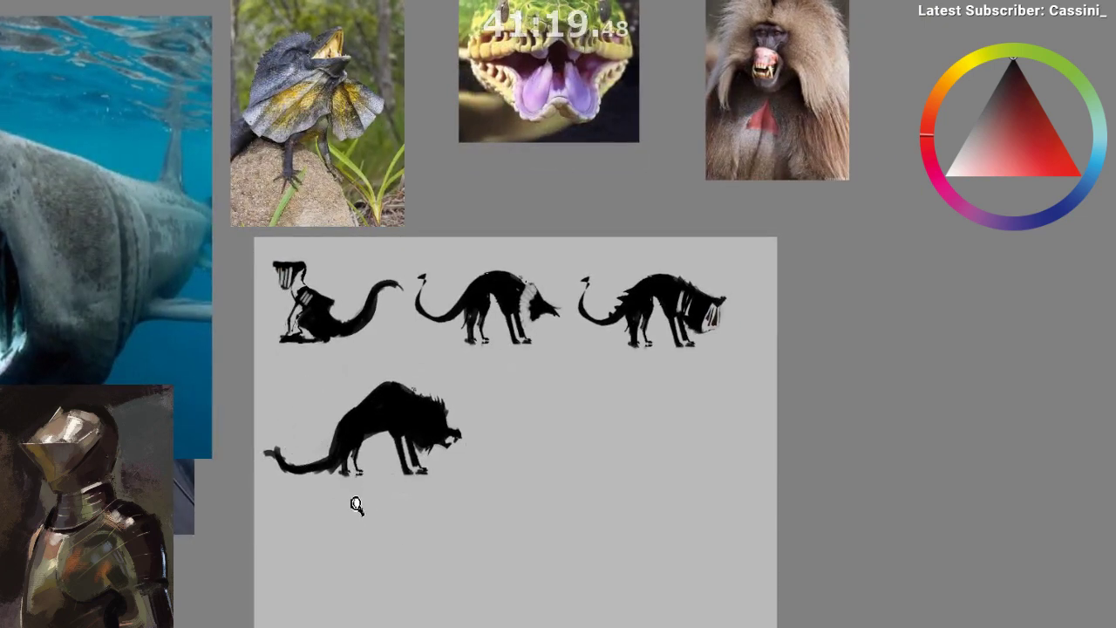
{"action": "scroll", "coordinate": [356, 504], "scroll_direction": "up", "scroll_amount": 2}
{"action": "left_click_drag", "start_coordinate": [465, 487], "coordinate": [299, 529]}
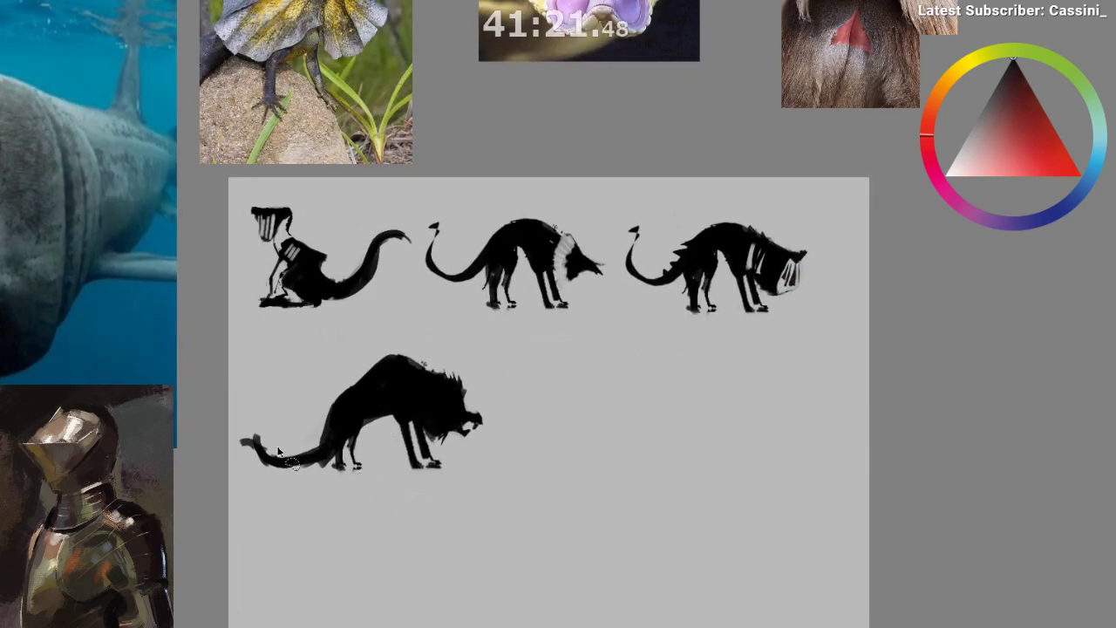
{"action": "left_click_drag", "start_coordinate": [253, 477], "coordinate": [238, 479]}
{"action": "key", "text": "Delete"}
{"action": "key", "text": "ctrl+d"}
- Select the humped creature, scale it down and place it directly beneath the seated creature
{"action": "left_click_drag", "start_coordinate": [374, 542], "coordinate": [368, 547]}
{"action": "key", "text": "ctrl+t"}
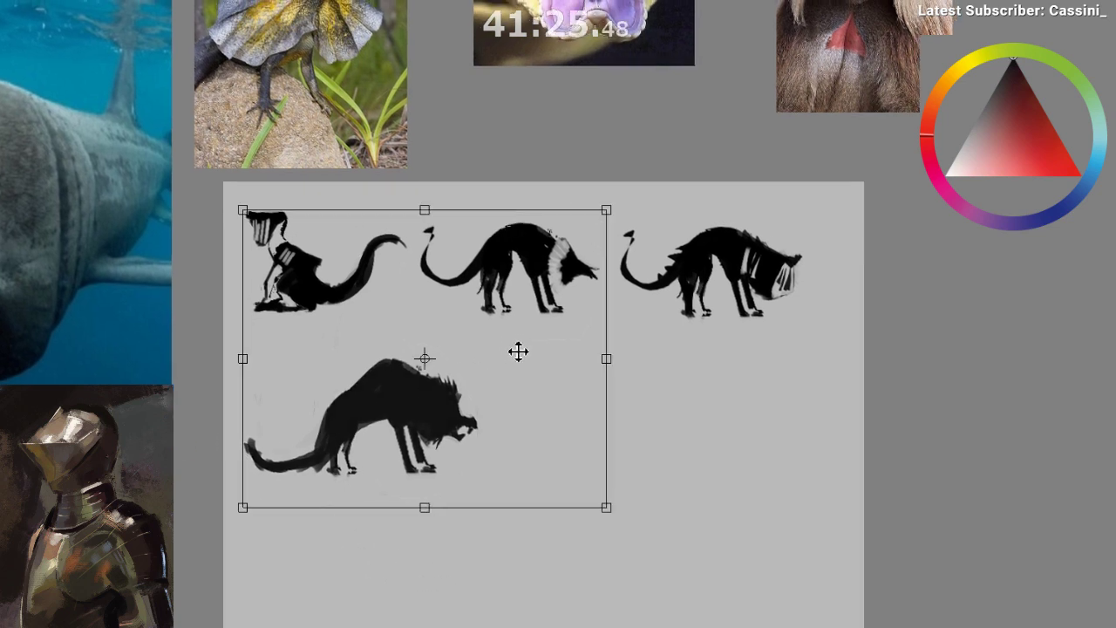
{"action": "key", "text": "Return"}
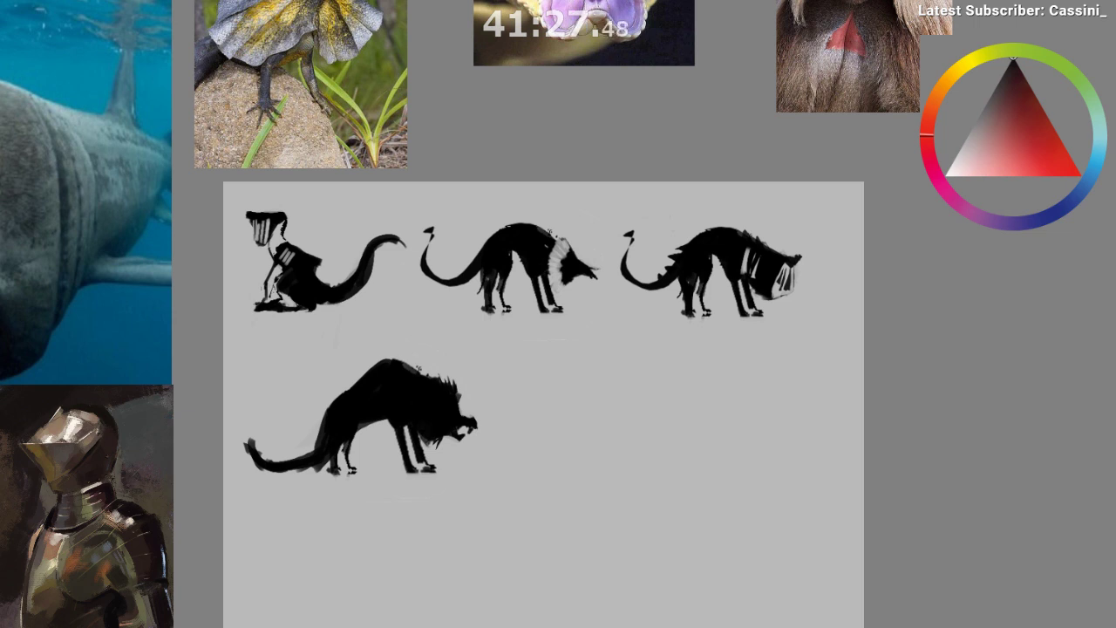
{"action": "mouse_move", "coordinate": [497, 366]}
{"action": "left_mouse_down"}
{"action": "mouse_move", "coordinate": [498, 474]}
{"action": "mouse_move", "coordinate": [202, 485]}
{"action": "mouse_move", "coordinate": [495, 360]}
{"action": "mouse_move", "coordinate": [401, 406]}
{"action": "left_mouse_up"}
{"action": "key", "text": "ctrl+t"}
{"action": "left_click_drag", "start_coordinate": [345, 471], "coordinate": [357, 391]}
{"action": "left_click_drag", "start_coordinate": [348, 451], "coordinate": [329, 521]}
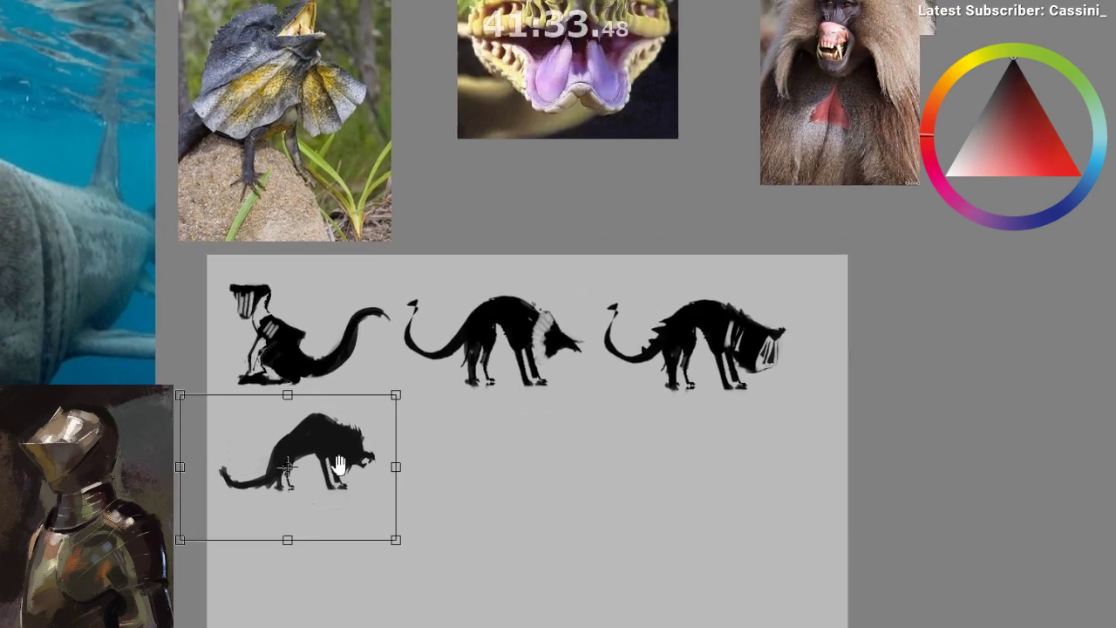
{"action": "key", "text": "Return"}
{"action": "left_click_drag", "start_coordinate": [345, 433], "coordinate": [347, 431]}
{"action": "scroll", "coordinate": [348, 434], "scroll_direction": "up", "scroll_amount": 1}
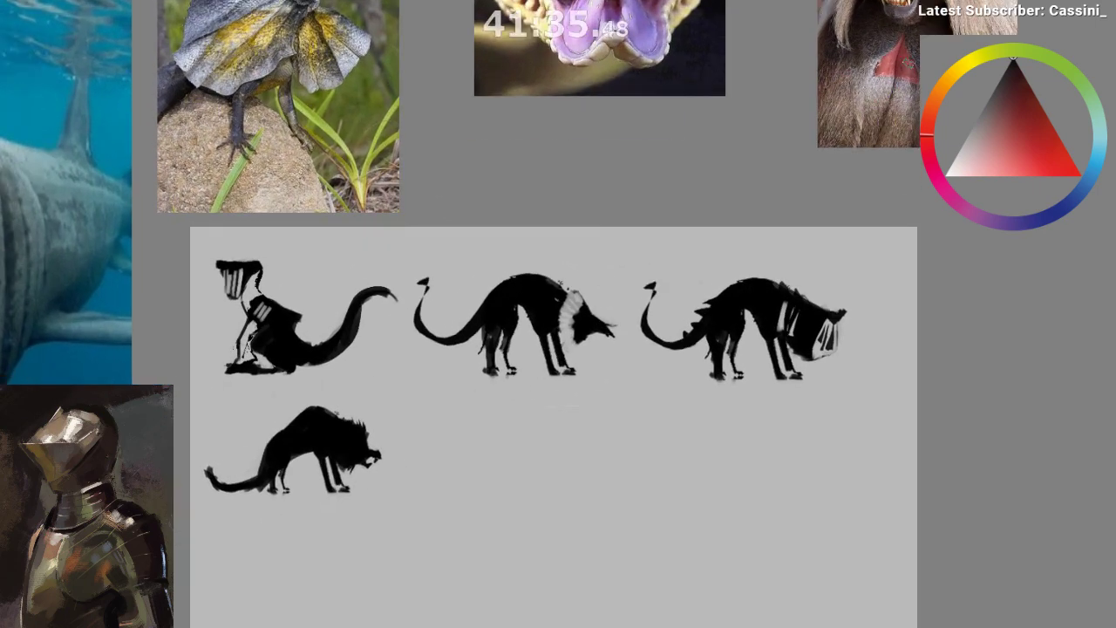
- Lasso pointed shapes along the humped creature's belly, paint them light grey, and clear the selection
{"action": "scroll", "coordinate": [309, 462], "scroll_direction": "up", "scroll_amount": 3}
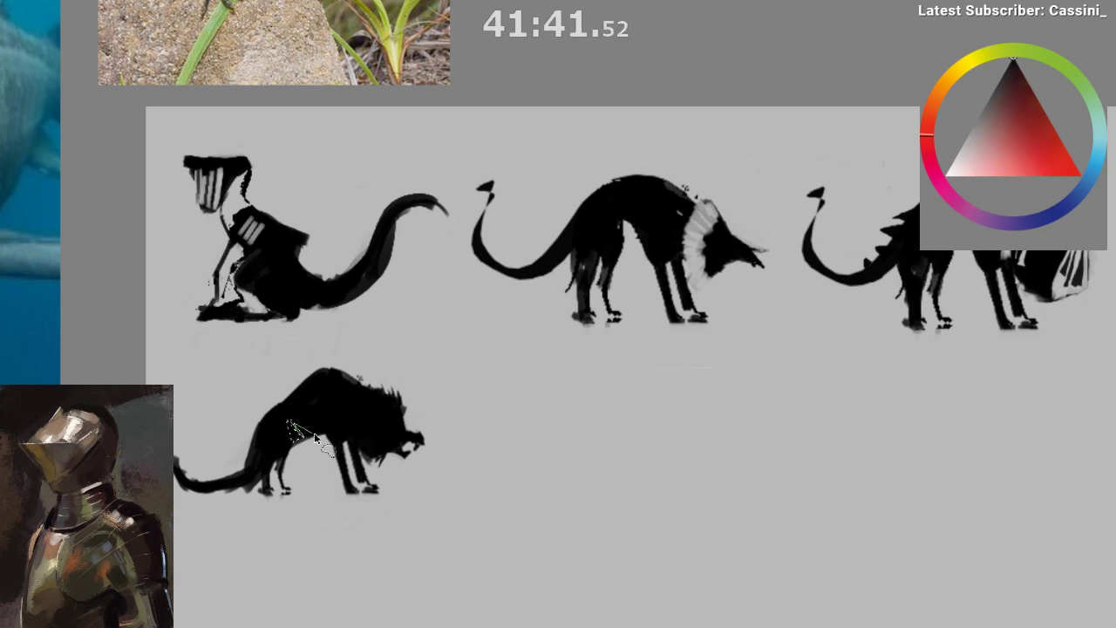
{"action": "mouse_move", "coordinate": [315, 436]}
{"action": "left_mouse_down"}
{"action": "mouse_move", "coordinate": [323, 412]}
{"action": "mouse_move", "coordinate": [335, 436]}
{"action": "left_mouse_up"}
{"action": "key", "text": "b"}
{"action": "left_click", "coordinate": [298, 495], "text": "alt"}
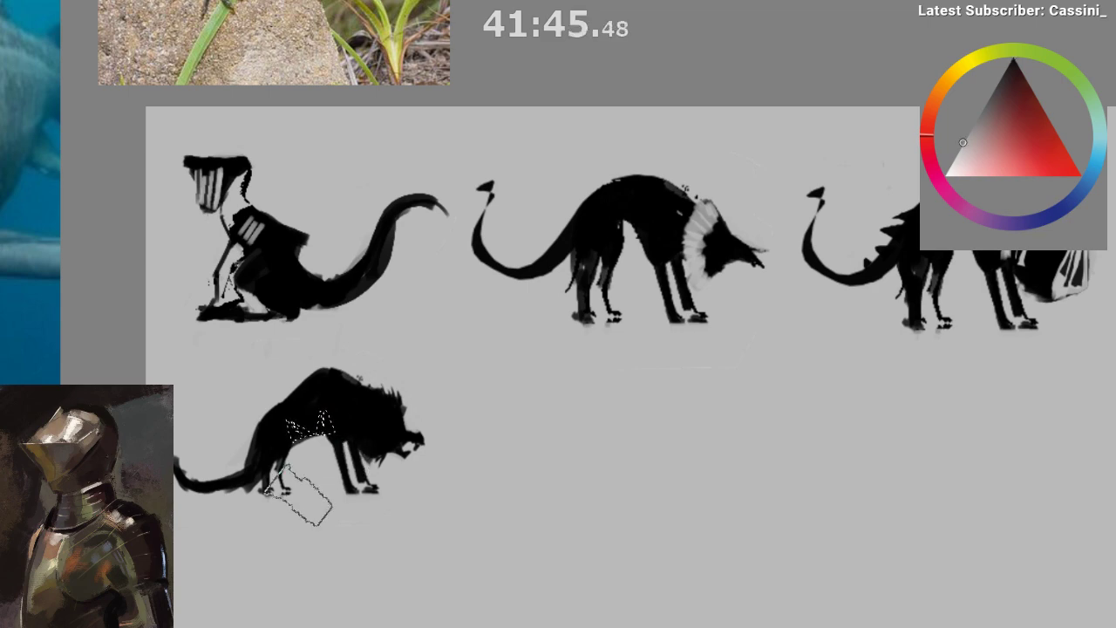
{"action": "key", "text": "ctrl+shift+a"}
- Mirror the view and reshape the pale belly cutout near the front legs with light grey and black
{"action": "key", "text": "m"}
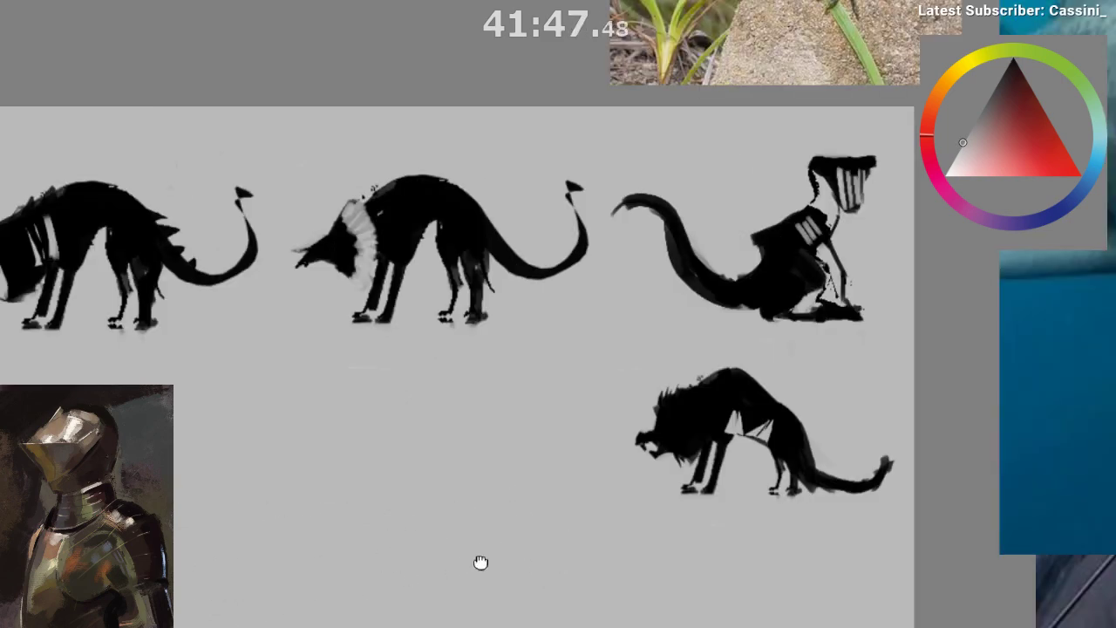
{"action": "left_click_drag", "start_coordinate": [480, 563], "coordinate": [310, 550]}
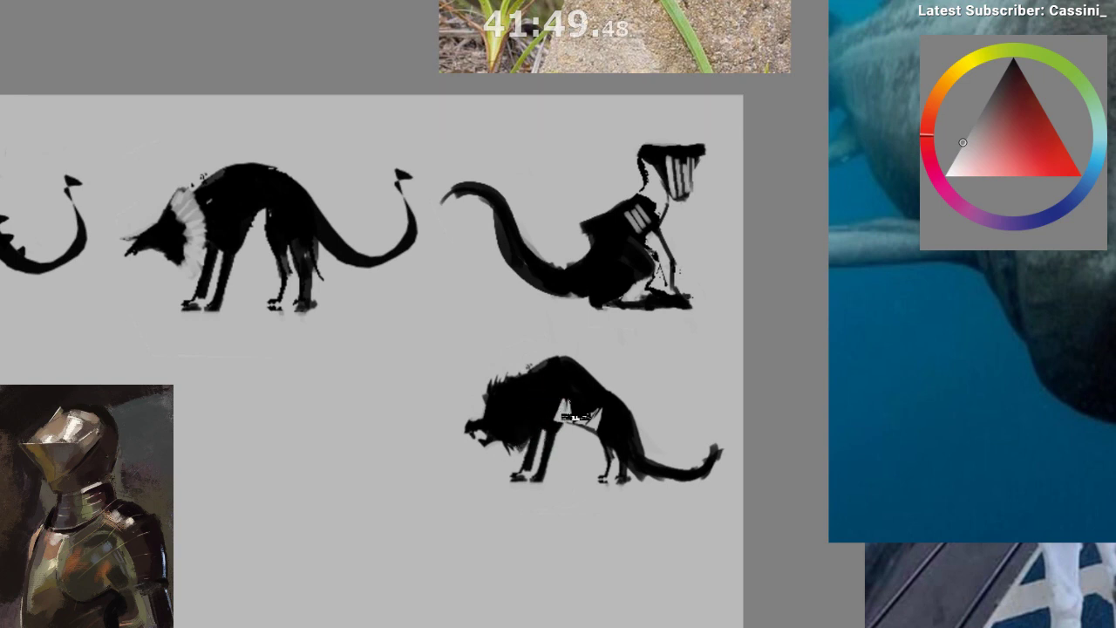
{"action": "left_click_drag", "start_coordinate": [560, 420], "coordinate": [558, 437]}
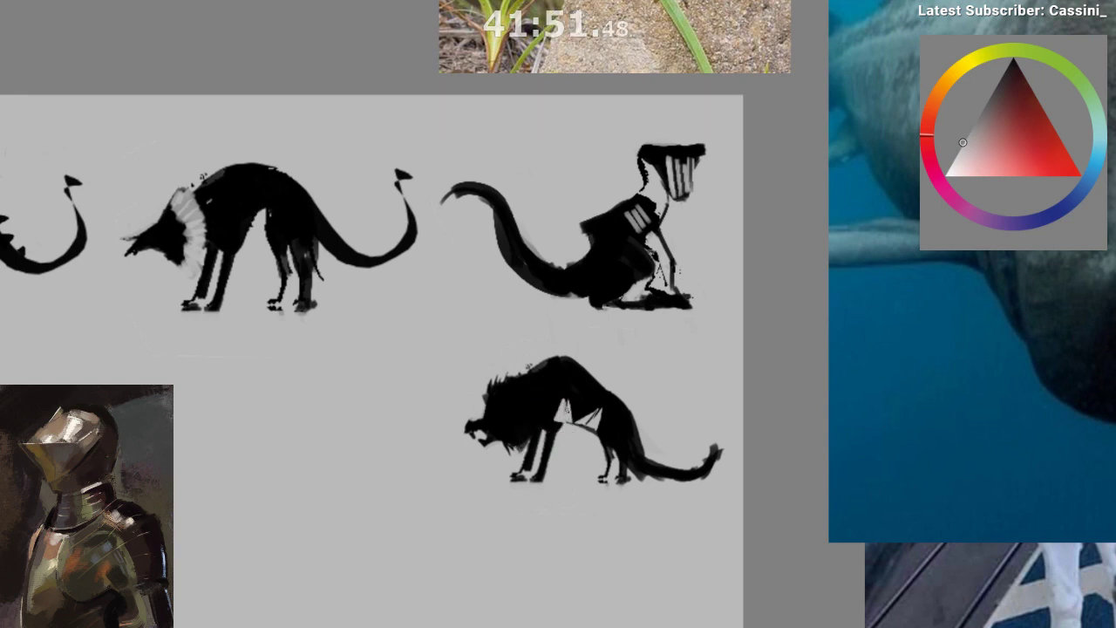
{"action": "left_click_drag", "start_coordinate": [553, 415], "coordinate": [559, 429]}
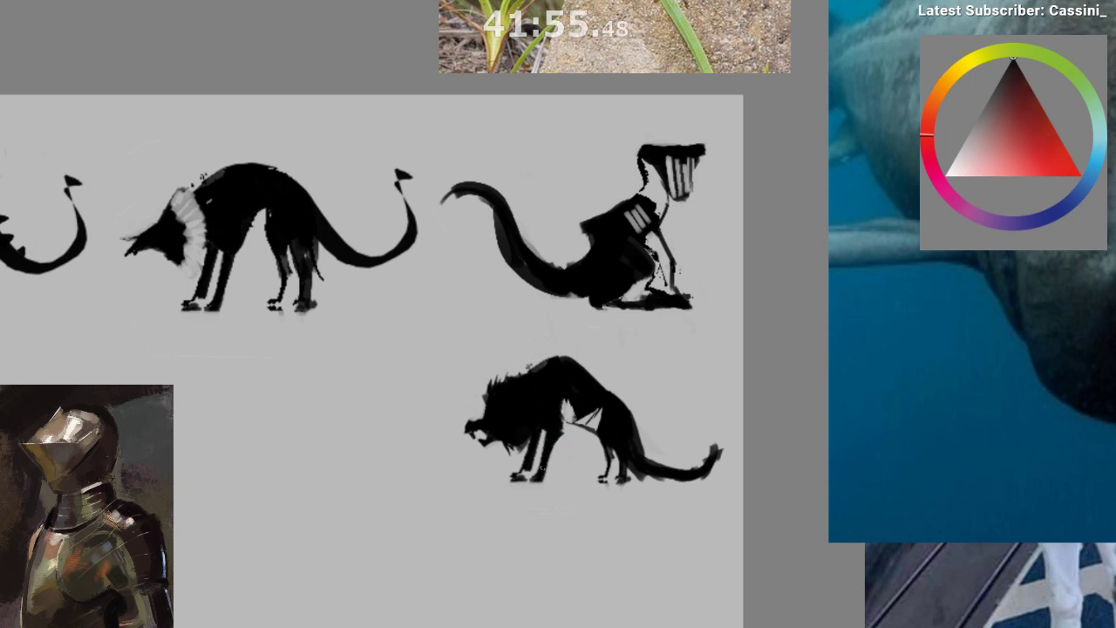
- Mirror the view back and slim the humped creature's tail with light grey
{"action": "key", "text": "m"}
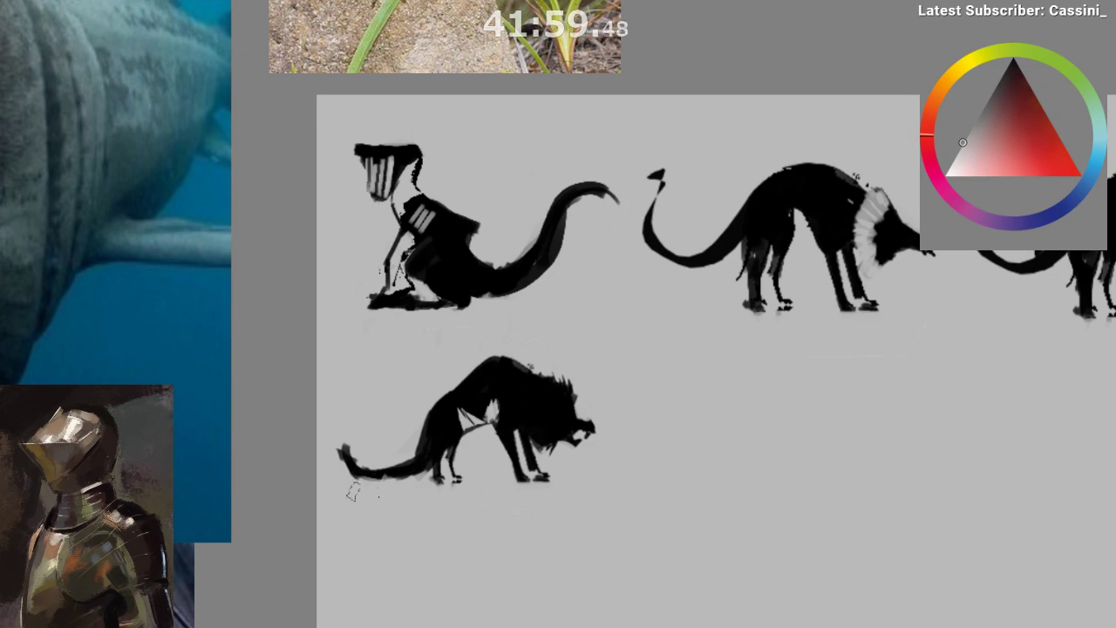
{"action": "left_click_drag", "start_coordinate": [458, 478], "coordinate": [460, 531]}
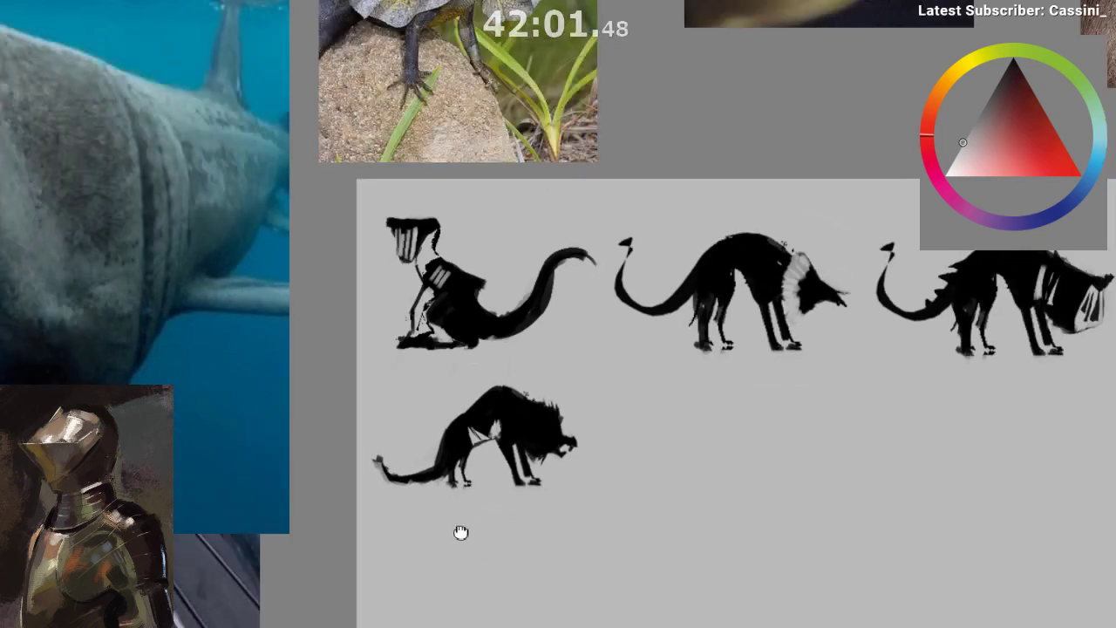
{"action": "left_click_drag", "start_coordinate": [344, 481], "coordinate": [384, 576]}
{"action": "left_click_drag", "start_coordinate": [505, 503], "coordinate": [386, 384]}
{"action": "left_click_drag", "start_coordinate": [453, 446], "coordinate": [463, 384]}
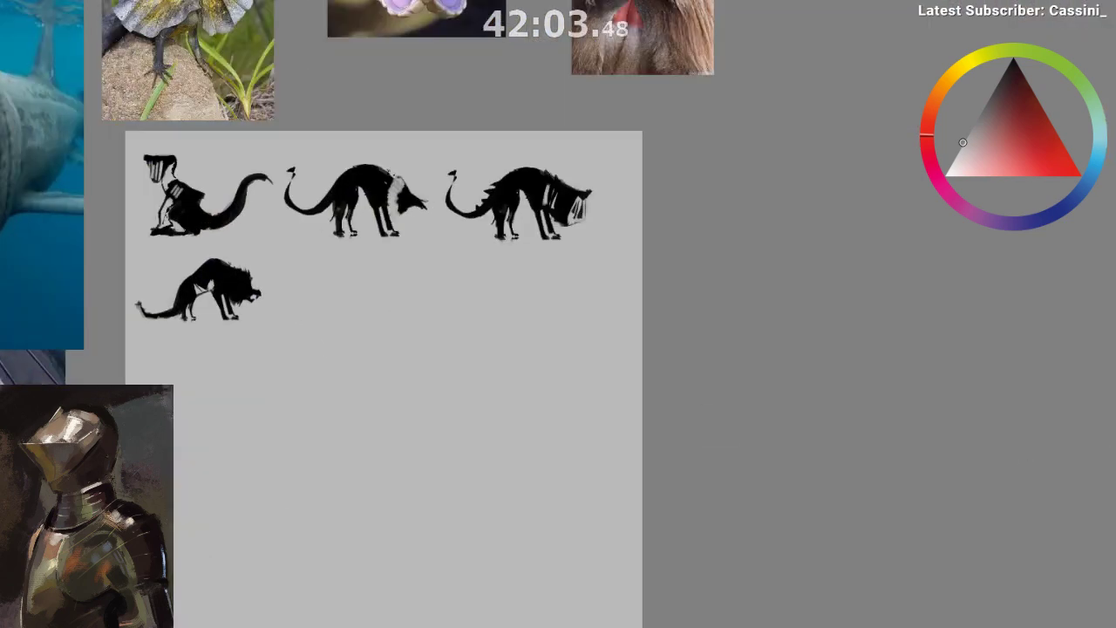
- Show the animal reference collage and lasso the running green lizard photo to isolate it on the sheet
{"action": "left_click", "coordinate": [1083, 445]}
{"action": "left_click_drag", "start_coordinate": [740, 531], "coordinate": [788, 457]}
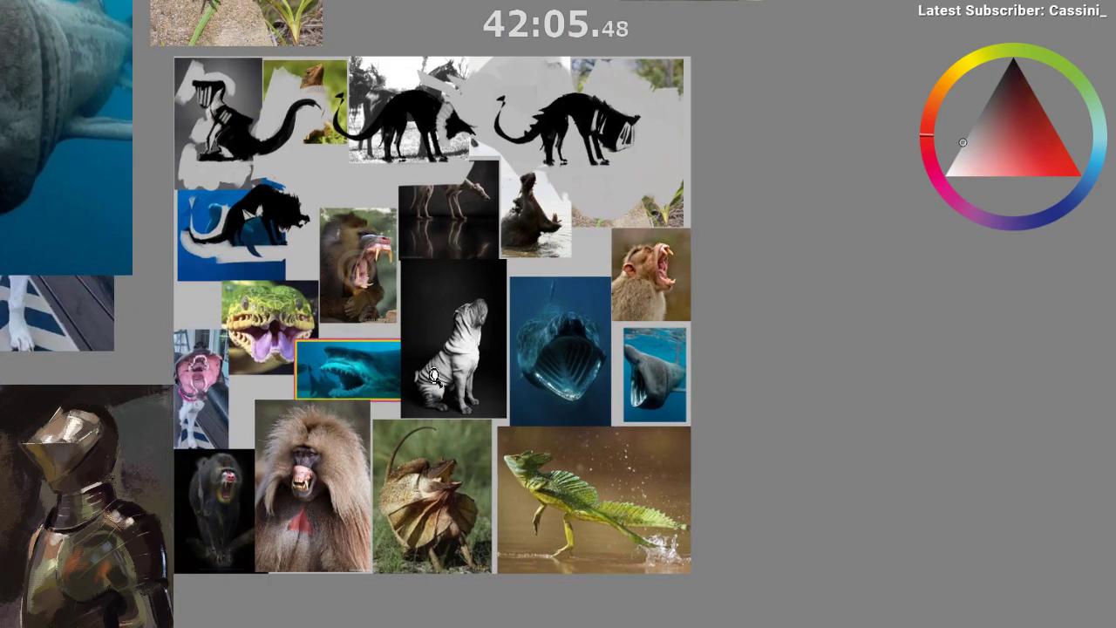
{"action": "left_click_drag", "start_coordinate": [433, 381], "coordinate": [521, 392]}
{"action": "mouse_move", "coordinate": [767, 494]}
{"action": "left_mouse_down"}
{"action": "mouse_move", "coordinate": [695, 557]}
{"action": "mouse_move", "coordinate": [695, 428]}
{"action": "mouse_move", "coordinate": [681, 571]}
{"action": "left_mouse_up"}
{"action": "left_click_drag", "start_coordinate": [453, 495], "coordinate": [462, 411]}
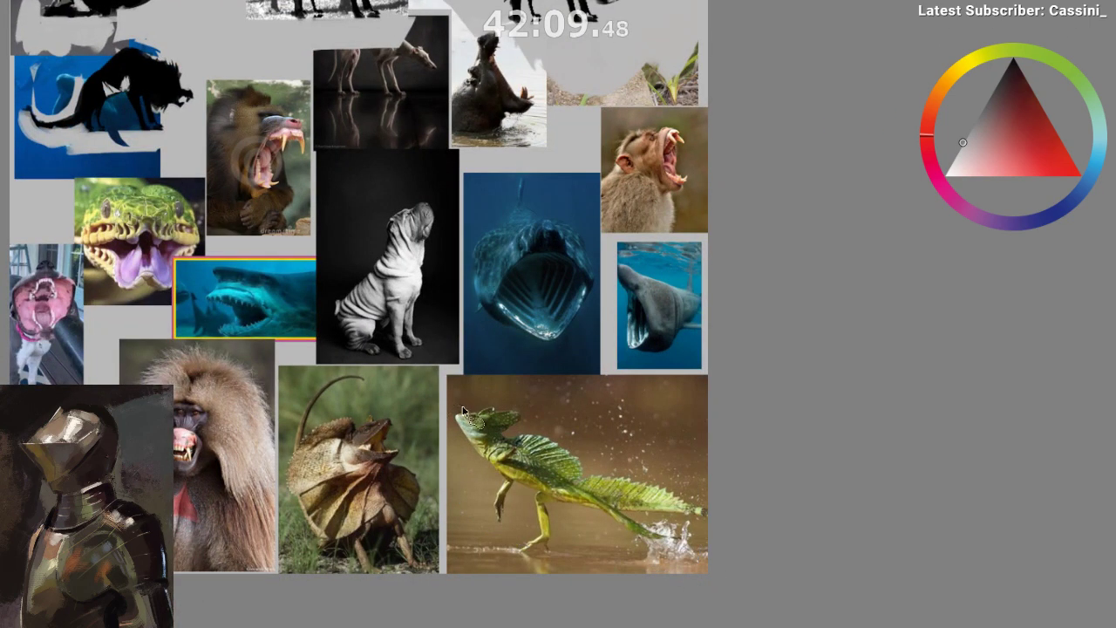
{"action": "left_click_drag", "start_coordinate": [526, 572], "coordinate": [692, 564]}
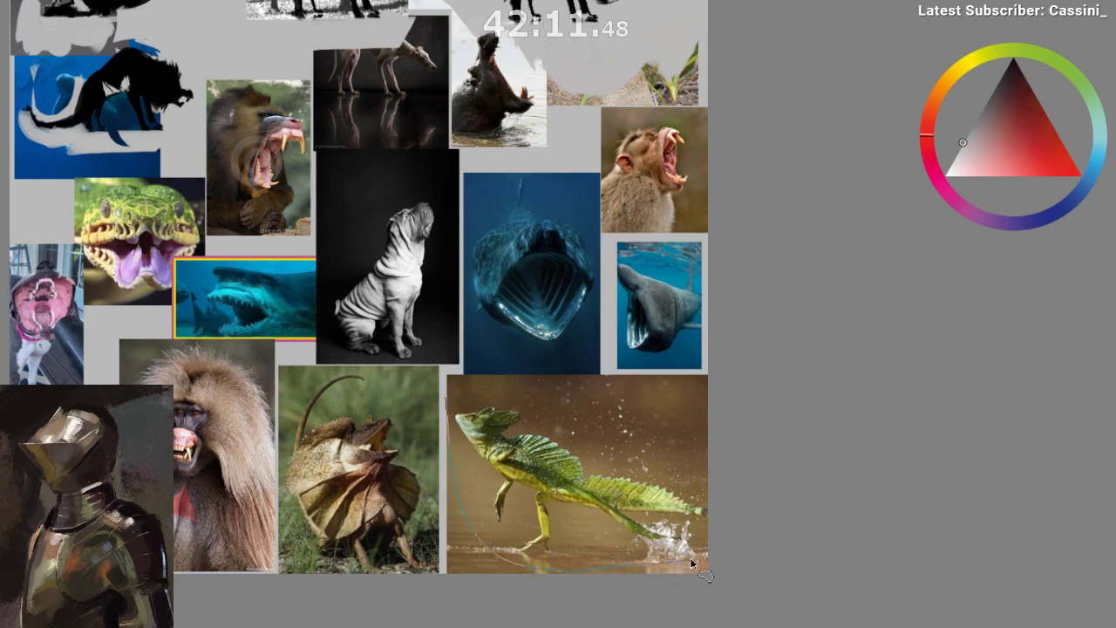
{"action": "left_click_drag", "start_coordinate": [646, 445], "coordinate": [654, 446]}
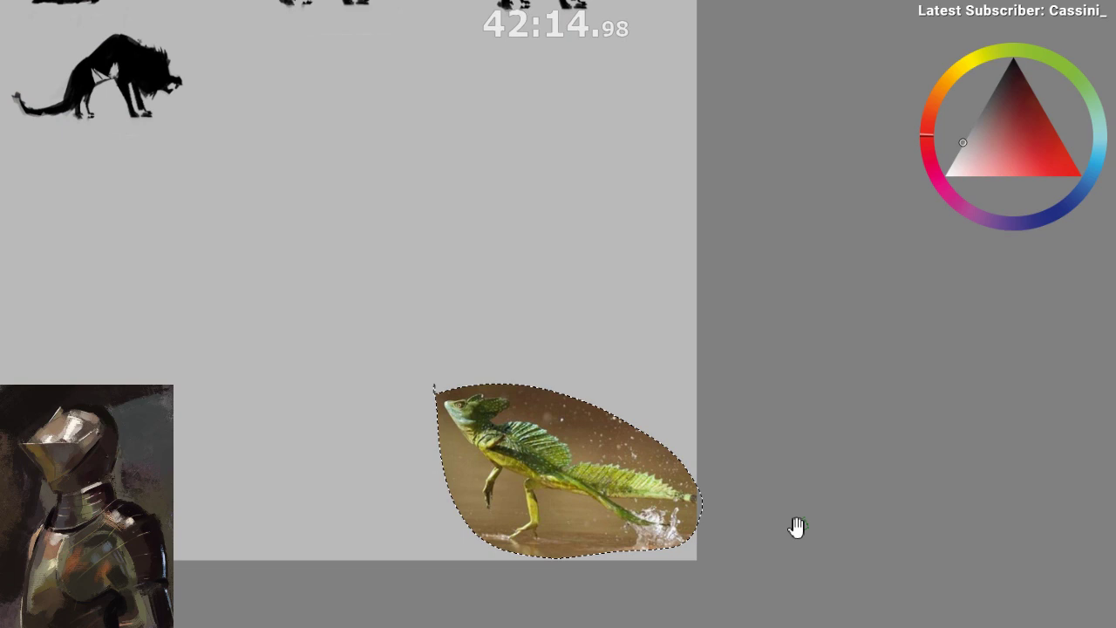
- Apply a threshold to the selected lizard photo, trying different levels until it splits into pure black and white shapes
{"action": "left_click_drag", "start_coordinate": [798, 527], "coordinate": [684, 534]}
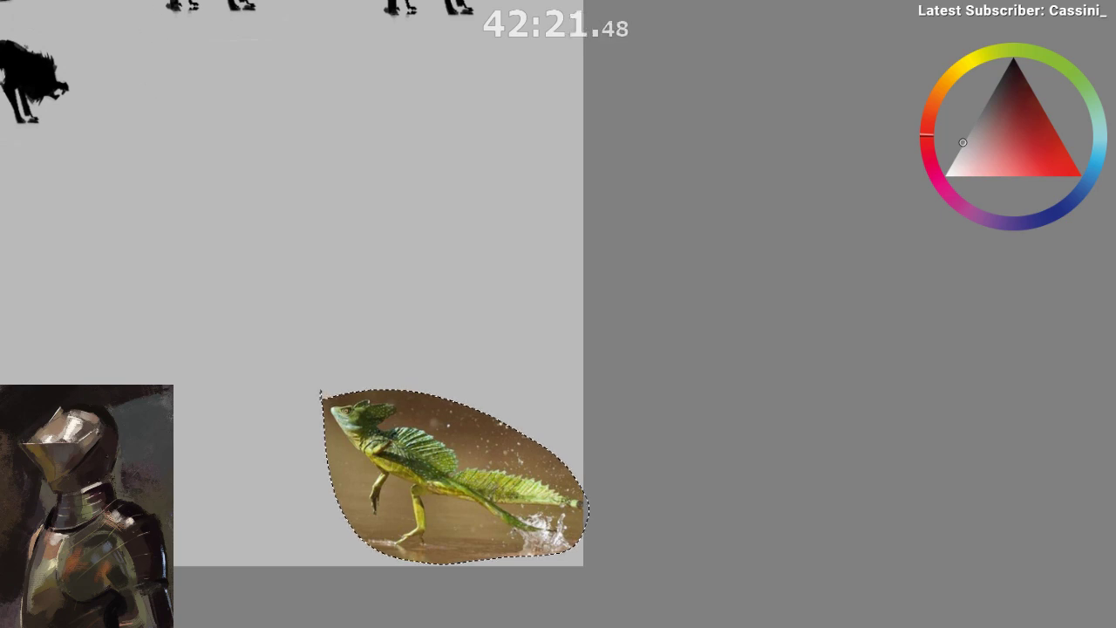
{"action": "left_click", "coordinate": [367, 134]}
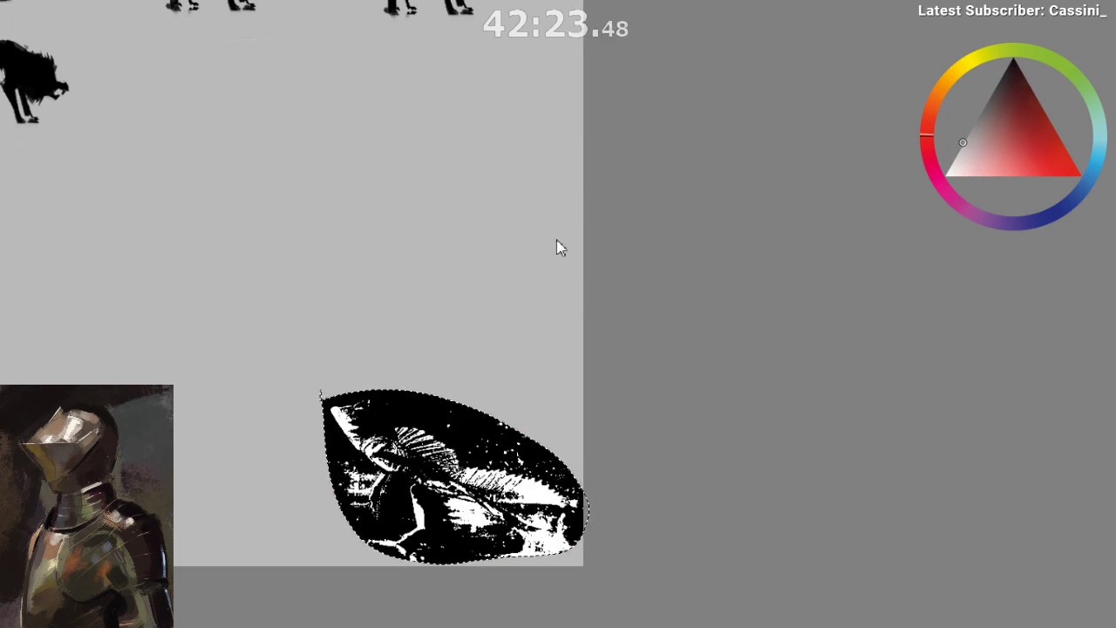
{"action": "mouse_move", "coordinate": [507, 138]}
{"action": "left_mouse_down"}
{"action": "mouse_move", "coordinate": [542, 135]}
{"action": "mouse_move", "coordinate": [527, 141]}
{"action": "left_mouse_up"}
{"action": "key", "text": "ctrl+f"}
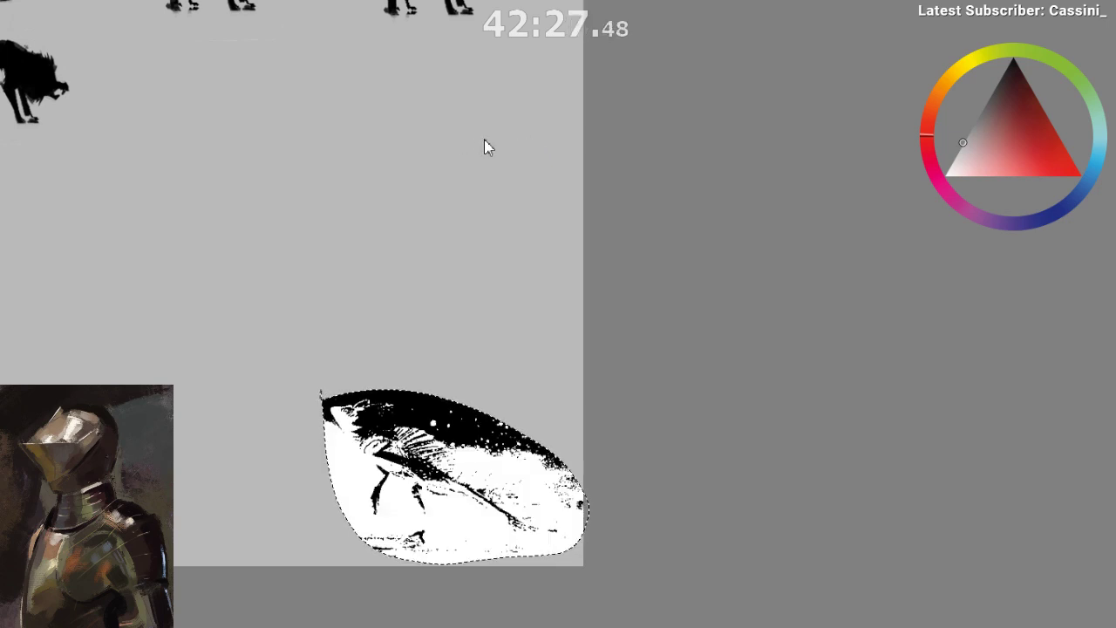
{"action": "key", "text": "ctrl+f"}
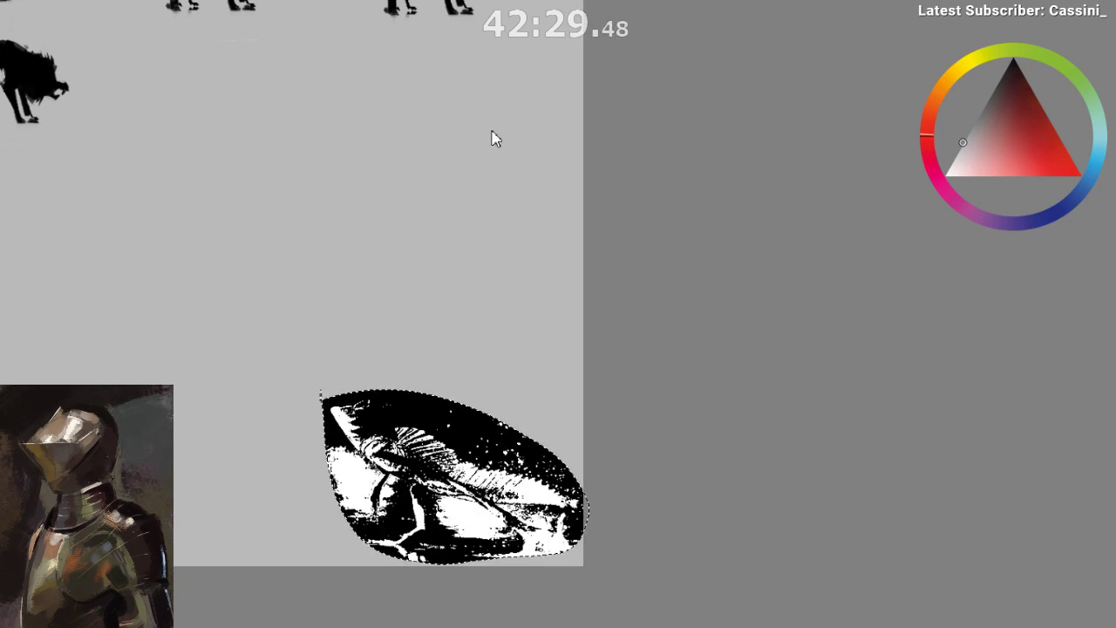
{"action": "key", "text": "ctrl+f"}
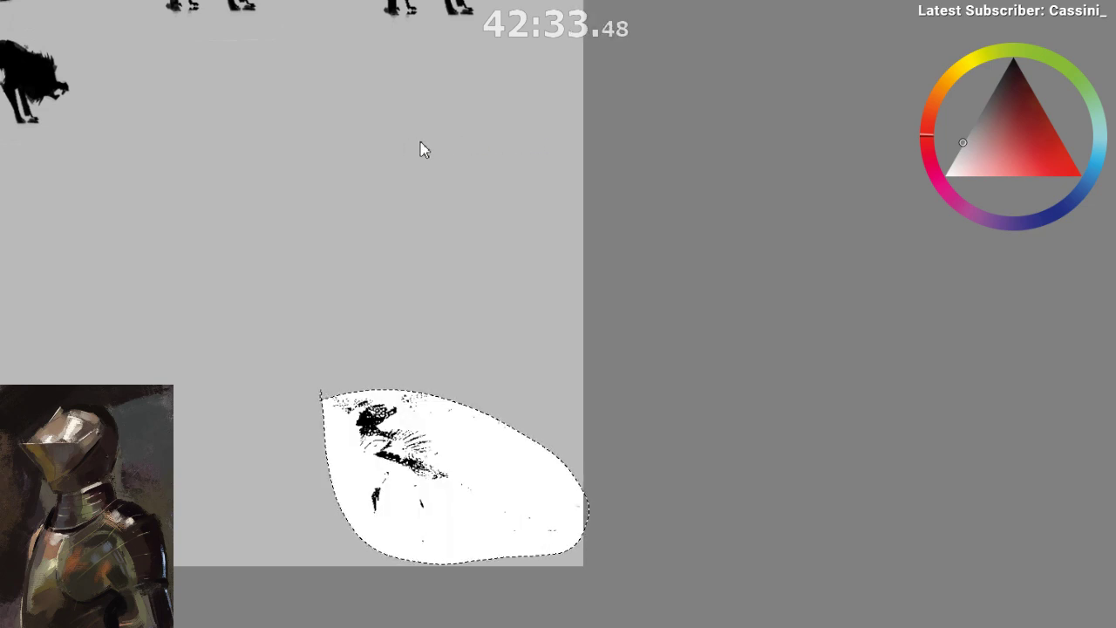
{"action": "left_click_drag", "start_coordinate": [420, 142], "coordinate": [477, 152]}
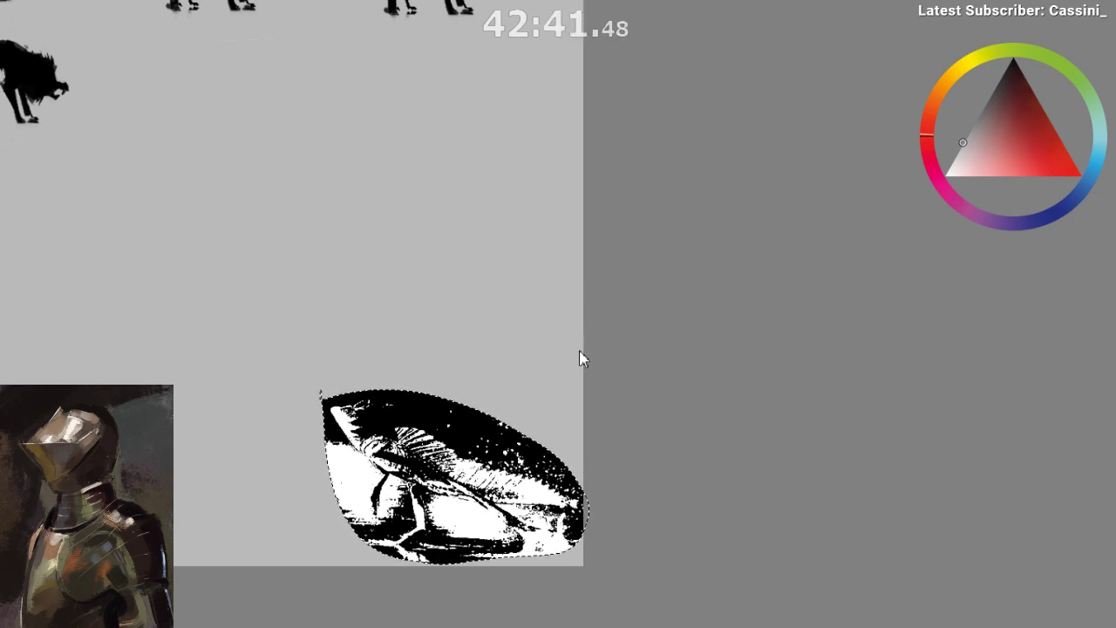
{"action": "left_click_drag", "start_coordinate": [499, 421], "coordinate": [504, 422]}
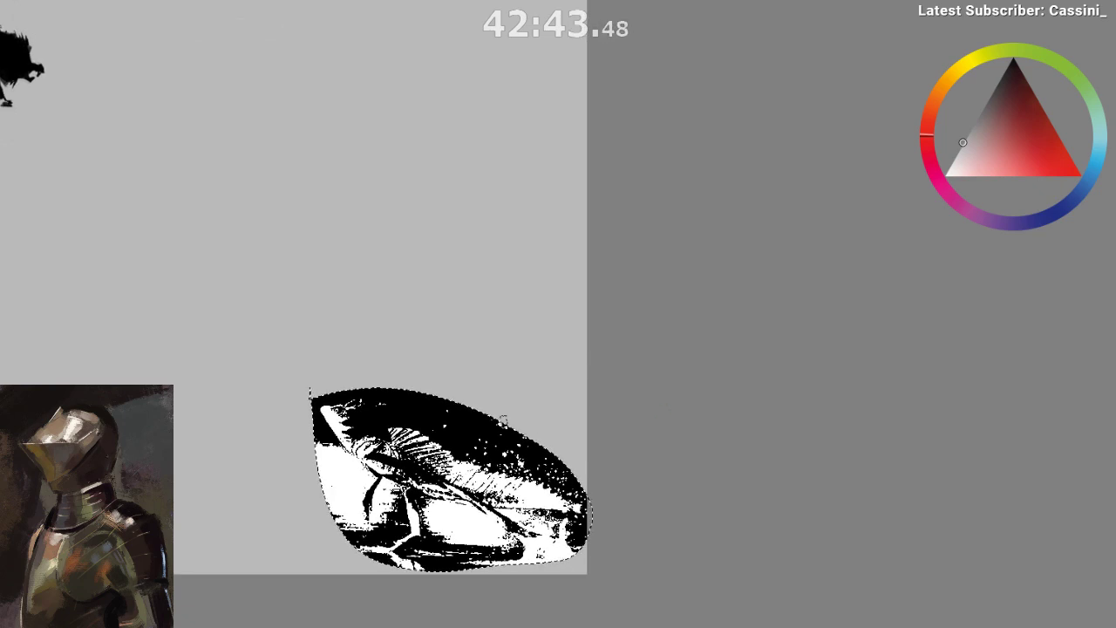
- Turn the white areas of the thresholded lizard cutout into the sheet's light grey
{"action": "left_click_drag", "start_coordinate": [617, 602], "coordinate": [560, 434]}
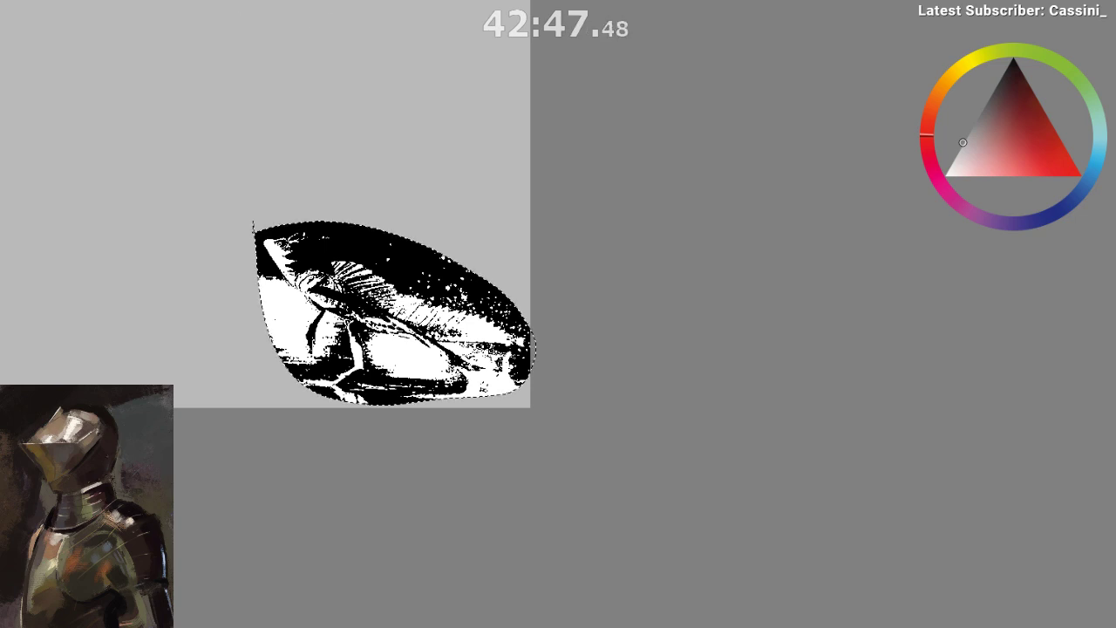
{"action": "left_click", "coordinate": [332, 116]}
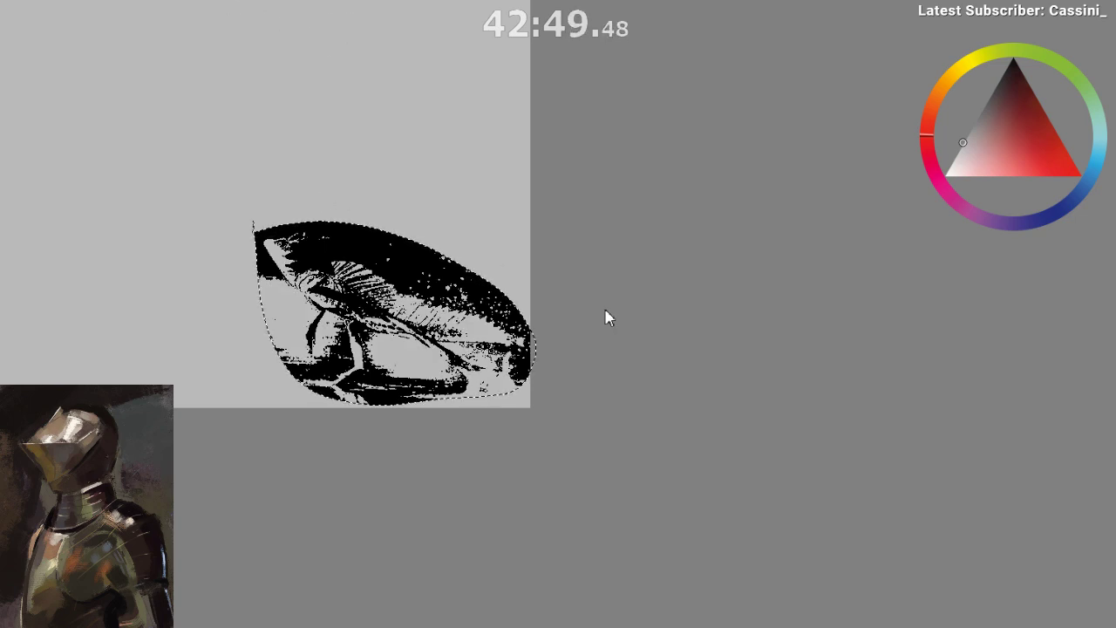
{"action": "scroll", "coordinate": [395, 301], "scroll_direction": "up", "scroll_amount": 2}
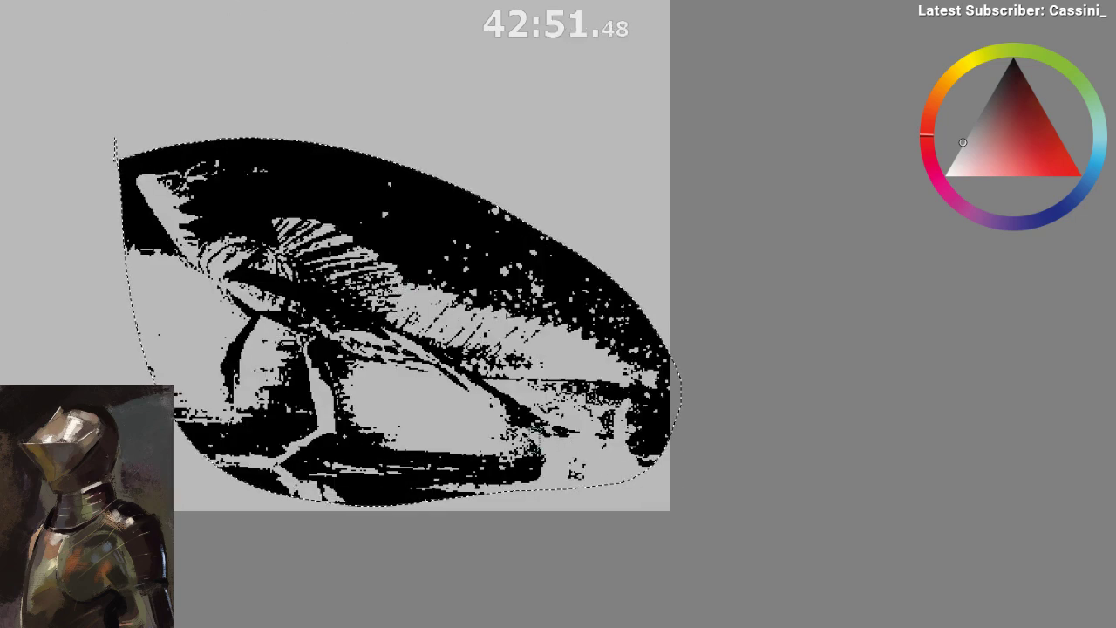
- Clear the selection around the lizard cutout and mirror the view
{"action": "left_click_drag", "start_coordinate": [120, 177], "coordinate": [204, 286]}
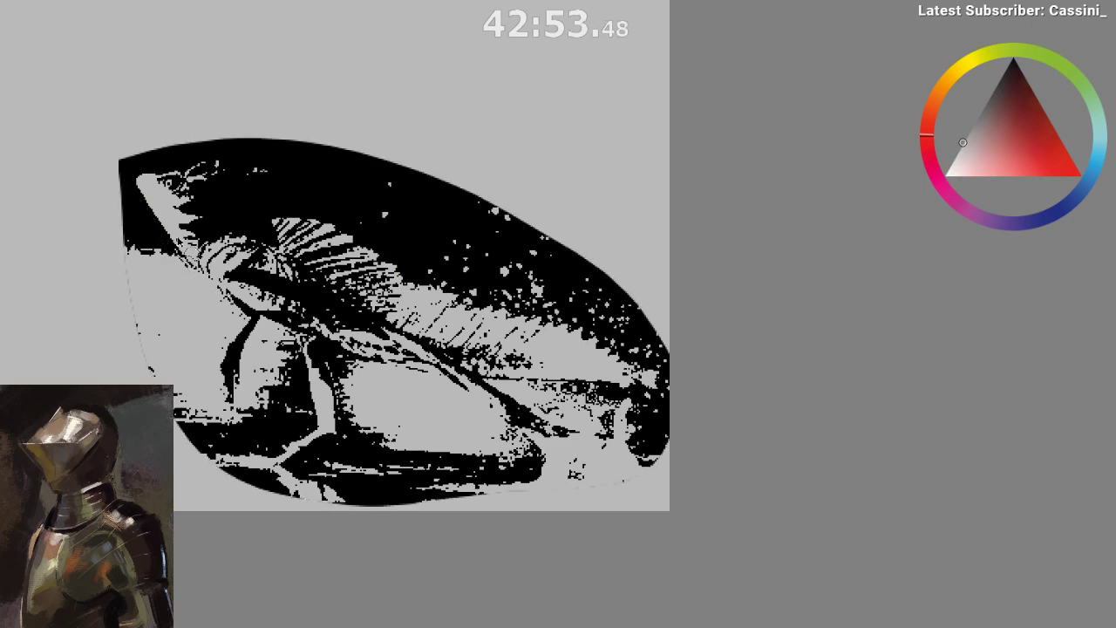
{"action": "left_click_drag", "start_coordinate": [159, 237], "coordinate": [202, 294]}
{"action": "key", "text": "ctrl+d"}
{"action": "key", "text": "h"}
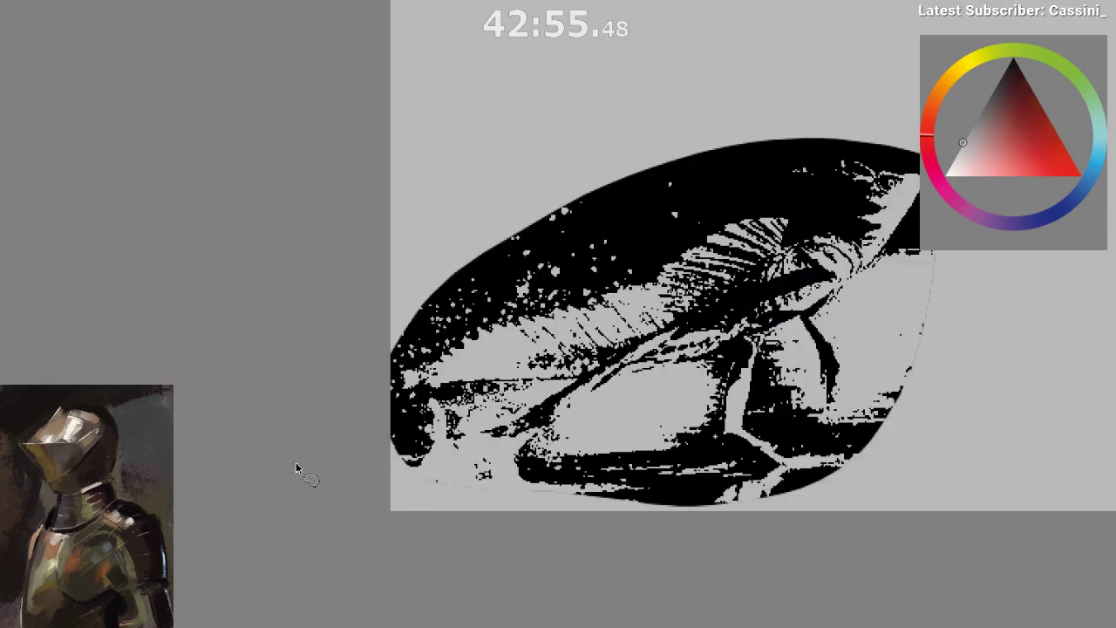
{"action": "scroll", "coordinate": [356, 502], "scroll_direction": "down", "scroll_amount": 2}
{"action": "left_click_drag", "start_coordinate": [357, 532], "coordinate": [191, 496]}
{"action": "key", "text": "x"}
{"action": "left_click_drag", "start_coordinate": [595, 247], "coordinate": [563, 349]}
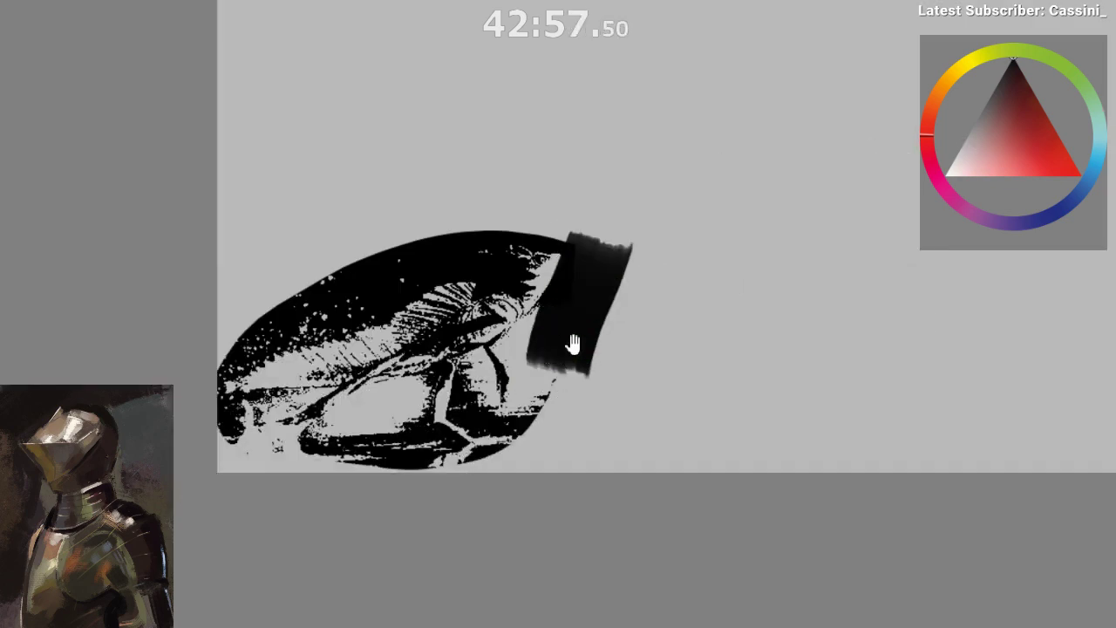
{"action": "scroll", "coordinate": [573, 345], "scroll_direction": "down", "scroll_amount": 1}
{"action": "key", "text": "ctrl+z"}
{"action": "key", "text": "x"}
- Paint out the black background in front of, above and below the lizard with a smaller light grey brush, keeping its body and legs
{"action": "key", "text": "bracketleft"}
{"action": "left_click_drag", "start_coordinate": [577, 270], "coordinate": [551, 320]}
{"action": "key", "text": "ctrl+z"}
{"action": "mouse_move", "coordinate": [588, 257]}
{"action": "left_mouse_down"}
{"action": "mouse_move", "coordinate": [565, 337]}
{"action": "mouse_move", "coordinate": [593, 300]}
{"action": "mouse_move", "coordinate": [547, 443]}
{"action": "mouse_move", "coordinate": [534, 414]}
{"action": "left_mouse_up"}
{"action": "mouse_move", "coordinate": [482, 359]}
{"action": "left_mouse_down"}
{"action": "mouse_move", "coordinate": [478, 409]}
{"action": "mouse_move", "coordinate": [517, 426]}
{"action": "mouse_move", "coordinate": [356, 481]}
{"action": "mouse_move", "coordinate": [411, 436]}
{"action": "mouse_move", "coordinate": [397, 420]}
{"action": "mouse_move", "coordinate": [349, 466]}
{"action": "mouse_move", "coordinate": [324, 467]}
{"action": "mouse_move", "coordinate": [330, 419]}
{"action": "mouse_move", "coordinate": [258, 441]}
{"action": "mouse_move", "coordinate": [270, 395]}
{"action": "mouse_move", "coordinate": [399, 264]}
{"action": "mouse_move", "coordinate": [536, 219]}
{"action": "left_mouse_up"}
{"action": "key", "text": "ctrl+z"}
{"action": "key", "text": "ctrl+z"}
{"action": "key", "text": "ctrl+z"}
{"action": "mouse_move", "coordinate": [406, 281]}
{"action": "left_mouse_down"}
{"action": "mouse_move", "coordinate": [467, 257]}
{"action": "mouse_move", "coordinate": [403, 265]}
{"action": "mouse_move", "coordinate": [364, 313]}
{"action": "mouse_move", "coordinate": [405, 290]}
{"action": "mouse_move", "coordinate": [390, 290]}
{"action": "mouse_move", "coordinate": [389, 302]}
{"action": "mouse_move", "coordinate": [419, 249]}
{"action": "left_mouse_up"}
{"action": "key", "text": "ctrl+z"}
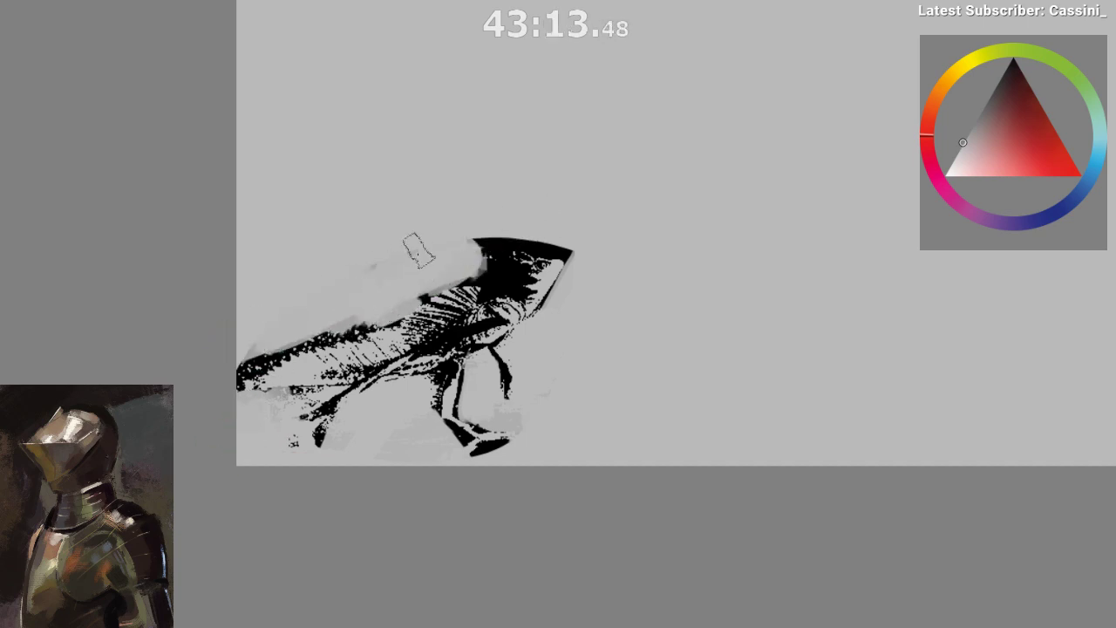
- Trim the black along the lizard's tail and behind its head with light grey, and mirror the view back
{"action": "mouse_move", "coordinate": [350, 303]}
{"action": "left_mouse_down"}
{"action": "mouse_move", "coordinate": [261, 332]}
{"action": "mouse_move", "coordinate": [222, 363]}
{"action": "mouse_move", "coordinate": [266, 349]}
{"action": "left_mouse_up"}
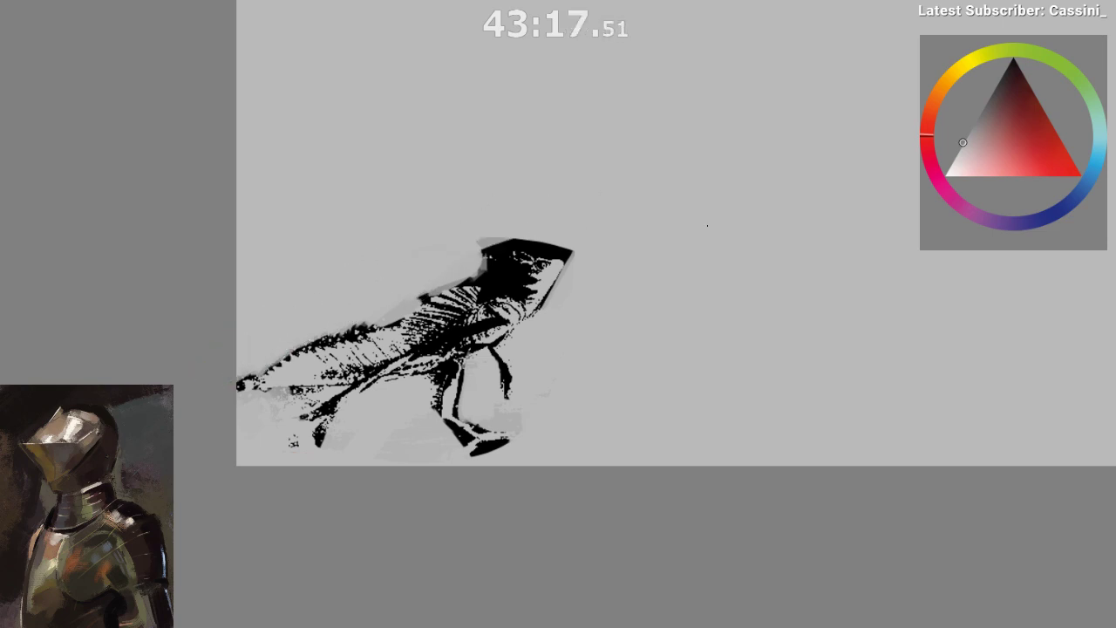
{"action": "key", "text": "m"}
{"action": "left_click_drag", "start_coordinate": [546, 403], "coordinate": [543, 403]}
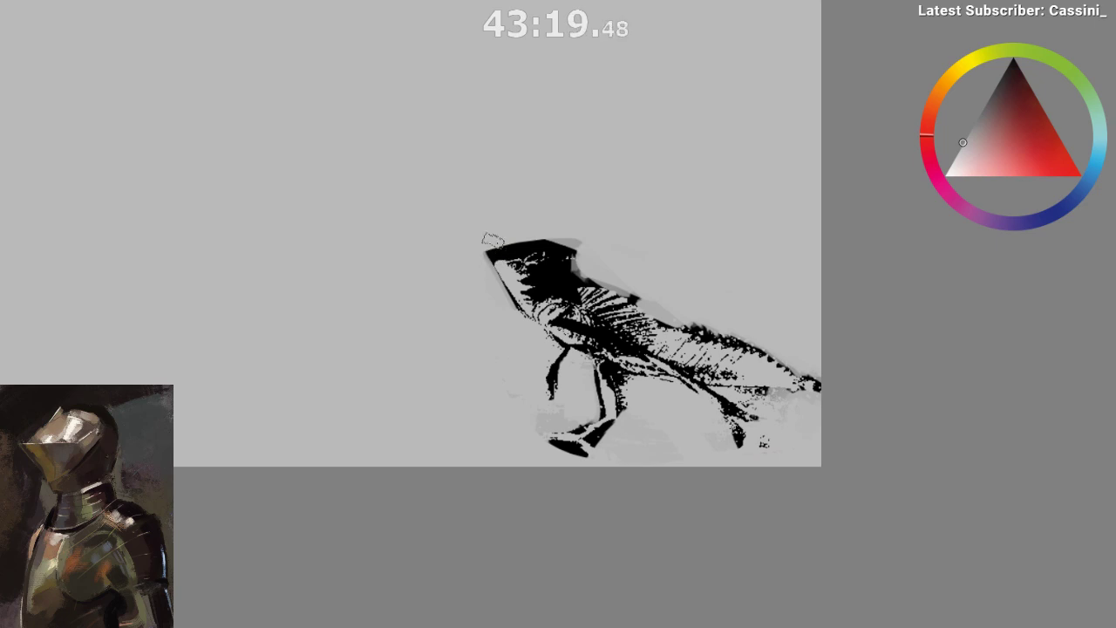
- Carve the lizard creature's head into a pointed, backward-swept crest using the background grey
{"action": "mouse_move", "coordinate": [488, 253]}
{"action": "left_mouse_down"}
{"action": "mouse_move", "coordinate": [537, 230]}
{"action": "mouse_move", "coordinate": [515, 243]}
{"action": "mouse_move", "coordinate": [587, 244]}
{"action": "mouse_move", "coordinate": [593, 256]}
{"action": "mouse_move", "coordinate": [567, 275]}
{"action": "mouse_move", "coordinate": [598, 266]}
{"action": "left_mouse_up"}
{"action": "left_click_drag", "start_coordinate": [629, 336], "coordinate": [621, 422]}
{"action": "mouse_move", "coordinate": [621, 422]}
{"action": "left_mouse_down"}
{"action": "mouse_move", "coordinate": [533, 453]}
{"action": "mouse_move", "coordinate": [484, 421]}
{"action": "mouse_move", "coordinate": [644, 397]}
{"action": "left_mouse_up"}
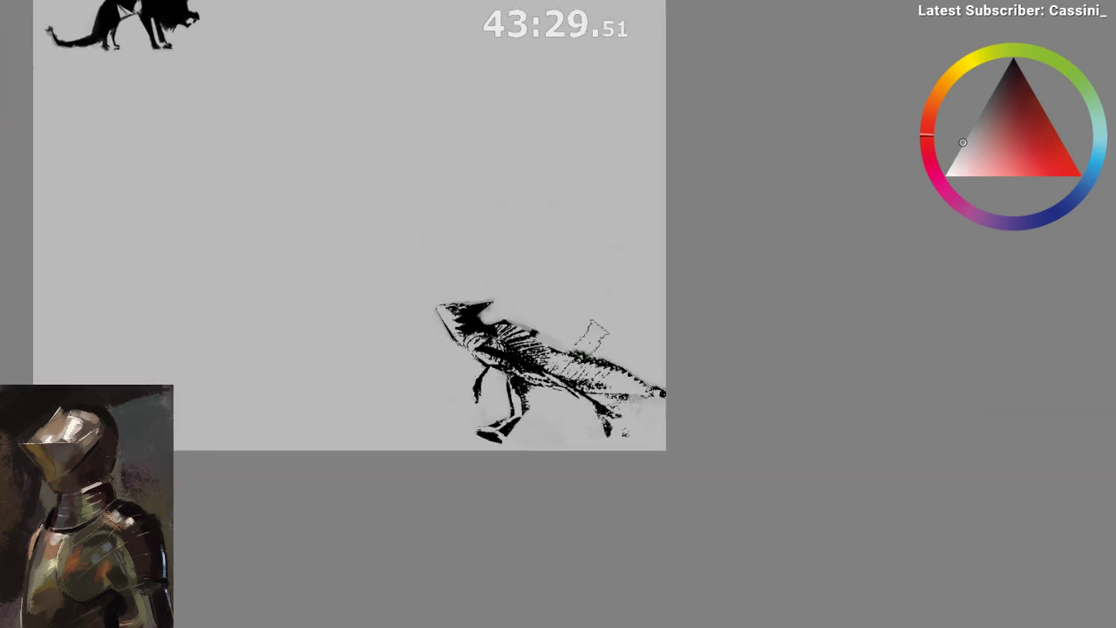
{"action": "scroll", "coordinate": [628, 380], "scroll_direction": "up", "scroll_amount": 3}
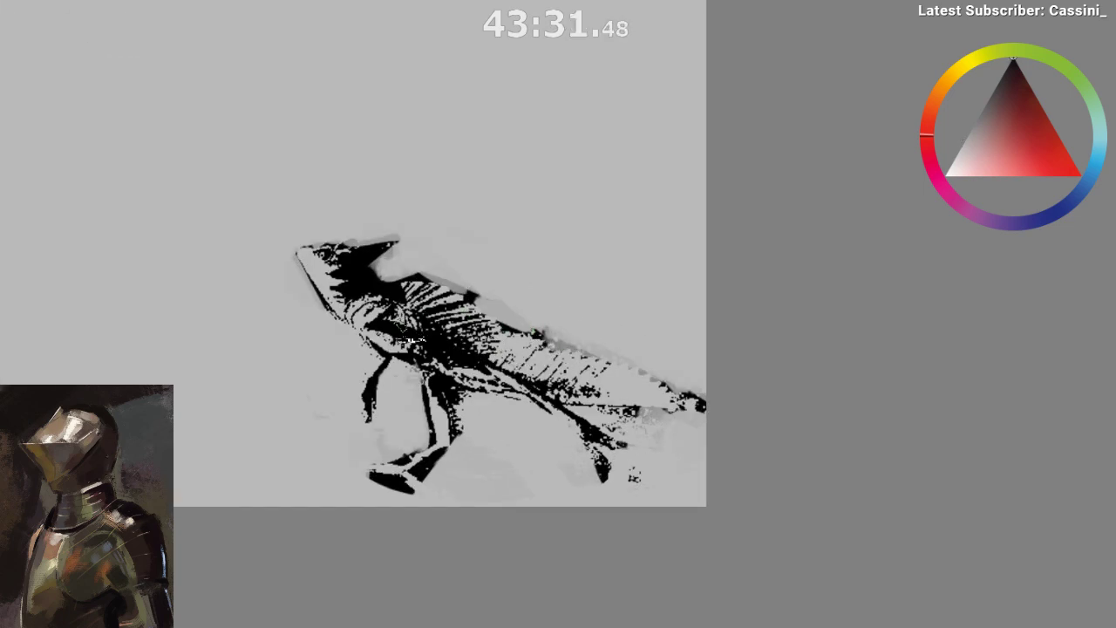
- Fill the creature's neck, chest and belly with solid black strokes
{"action": "mouse_move", "coordinate": [384, 316]}
{"action": "left_mouse_down"}
{"action": "mouse_move", "coordinate": [371, 318]}
{"action": "mouse_move", "coordinate": [409, 338]}
{"action": "left_mouse_up"}
{"action": "left_click_drag", "start_coordinate": [422, 332], "coordinate": [506, 376]}
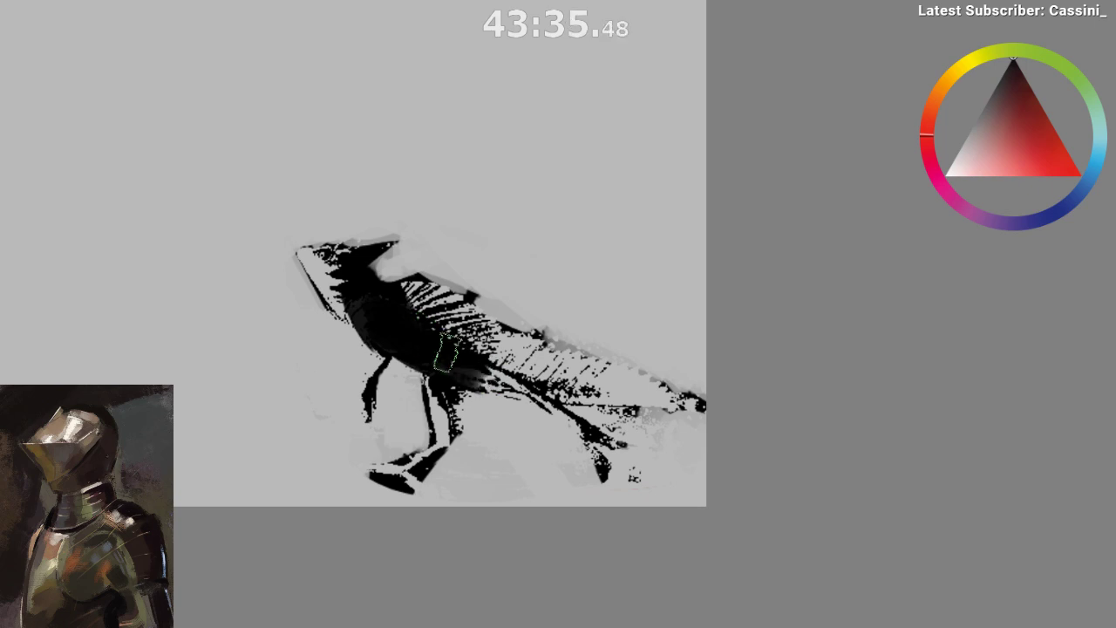
{"action": "left_click_drag", "start_coordinate": [446, 356], "coordinate": [508, 375]}
- Mirror the canvas and paint light grey over the ribbing along the creature's back to slim the body
{"action": "left_click_drag", "start_coordinate": [398, 326], "coordinate": [392, 295]}
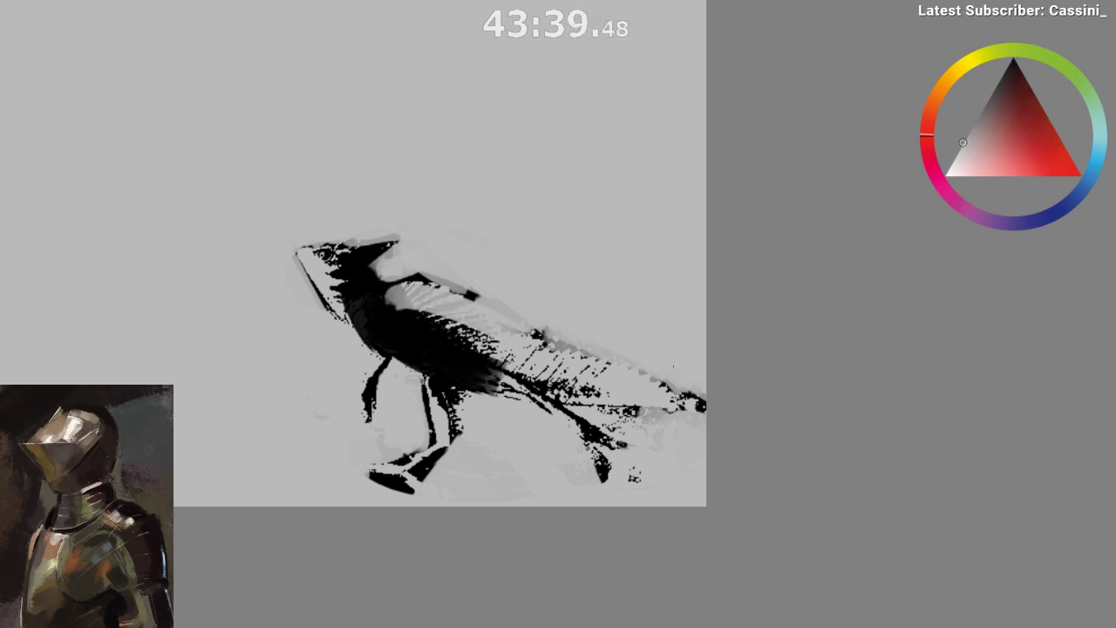
{"action": "key", "text": "m"}
{"action": "mouse_move", "coordinate": [583, 268]}
{"action": "left_mouse_down"}
{"action": "mouse_move", "coordinate": [494, 331]}
{"action": "mouse_move", "coordinate": [591, 266]}
{"action": "mouse_move", "coordinate": [517, 330]}
{"action": "mouse_move", "coordinate": [442, 343]}
{"action": "mouse_move", "coordinate": [578, 281]}
{"action": "mouse_move", "coordinate": [494, 344]}
{"action": "left_mouse_up"}
{"action": "key", "text": "x"}
{"action": "left_click", "coordinate": [438, 307], "text": "ctrl"}
{"action": "mouse_move", "coordinate": [440, 312]}
{"action": "left_mouse_down"}
{"action": "mouse_move", "coordinate": [514, 284]}
{"action": "mouse_move", "coordinate": [559, 246]}
{"action": "left_mouse_up"}
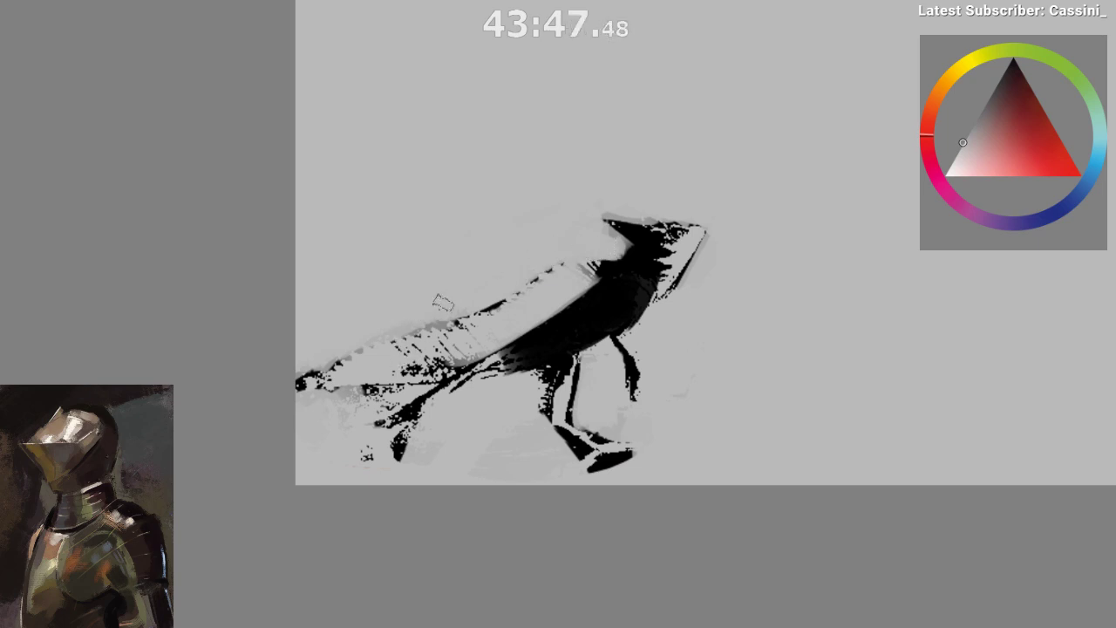
{"action": "mouse_move", "coordinate": [448, 321]}
{"action": "left_mouse_down"}
{"action": "mouse_move", "coordinate": [515, 286]}
{"action": "mouse_move", "coordinate": [473, 307]}
{"action": "left_mouse_up"}
- Paint a new black hind leg from the belly down to the ground and trim its edges with grey
{"action": "left_click_drag", "start_coordinate": [454, 436], "coordinate": [397, 436]}
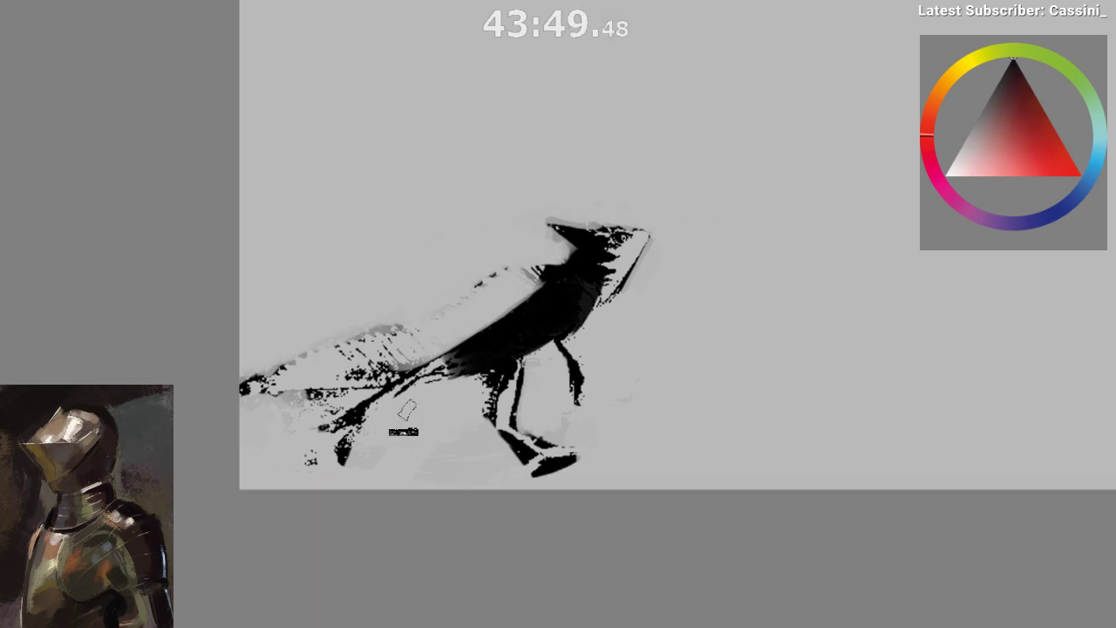
{"action": "key", "text": "ctrl+z"}
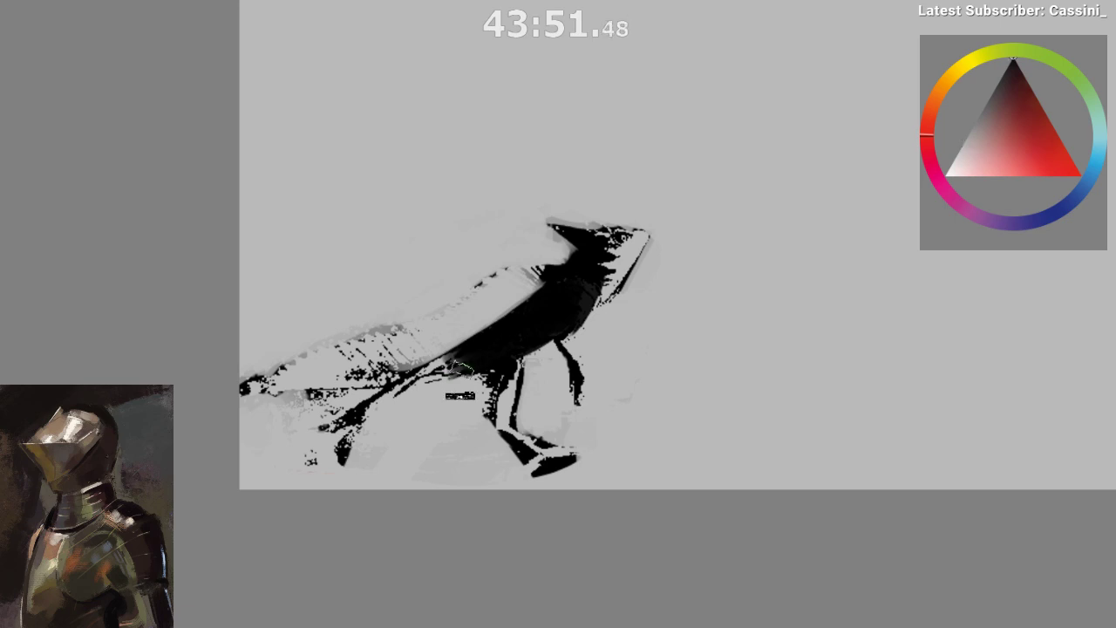
{"action": "left_click", "coordinate": [467, 370], "text": "ctrl"}
{"action": "mouse_move", "coordinate": [470, 377]}
{"action": "left_mouse_down"}
{"action": "mouse_move", "coordinate": [423, 464]}
{"action": "mouse_move", "coordinate": [461, 467]}
{"action": "mouse_move", "coordinate": [438, 418]}
{"action": "mouse_move", "coordinate": [455, 461]}
{"action": "left_mouse_up"}
{"action": "left_click", "coordinate": [432, 403], "text": "ctrl"}
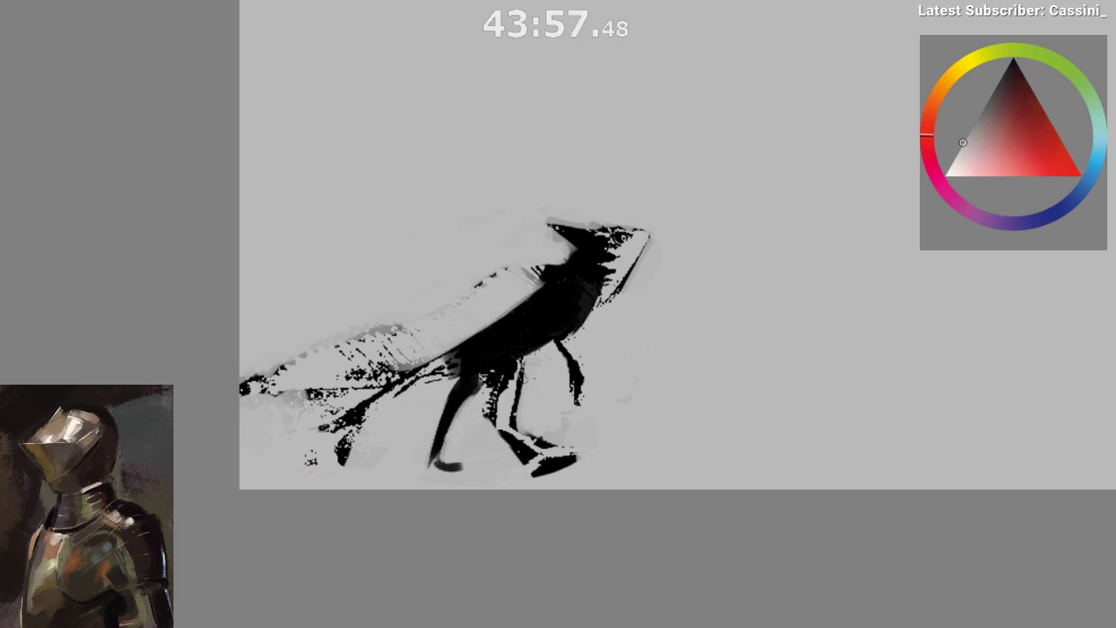
- Repaint the other supporting leg as a solid black bent leg with a small, flat foot
{"action": "left_click_drag", "start_coordinate": [513, 377], "coordinate": [507, 427]}
{"action": "key", "text": "ctrl+z"}
{"action": "mouse_move", "coordinate": [513, 366]}
{"action": "left_mouse_down"}
{"action": "mouse_move", "coordinate": [503, 420]}
{"action": "mouse_move", "coordinate": [516, 360]}
{"action": "mouse_move", "coordinate": [509, 385]}
{"action": "mouse_move", "coordinate": [546, 462]}
{"action": "left_mouse_up"}
{"action": "key", "text": "ctrl+z"}
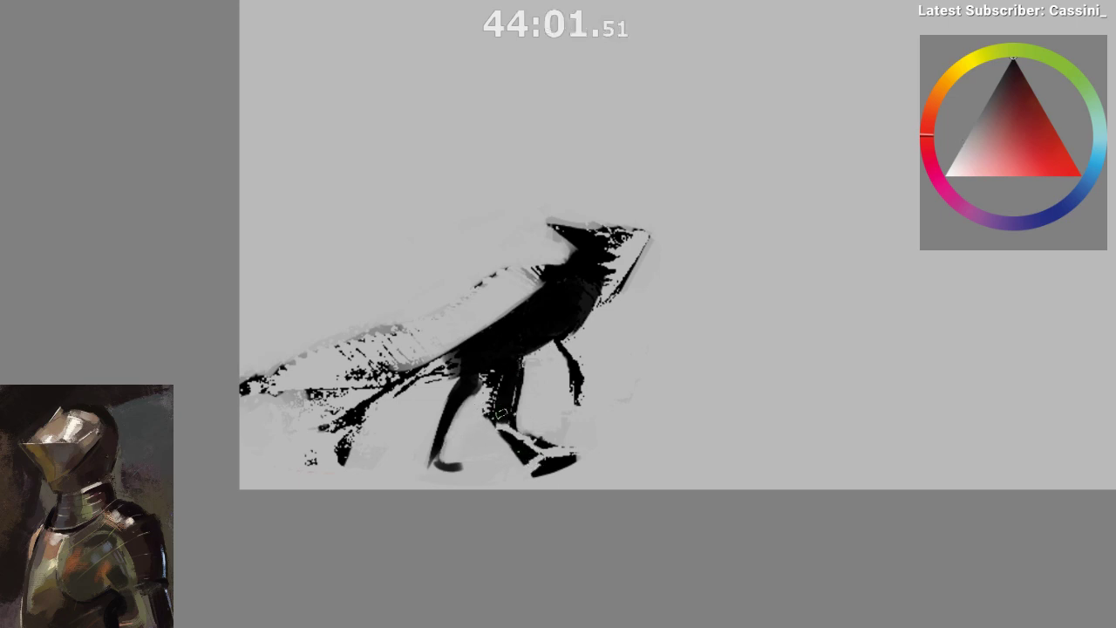
{"action": "left_click_drag", "start_coordinate": [503, 415], "coordinate": [540, 468]}
{"action": "mouse_move", "coordinate": [492, 375]}
{"action": "left_mouse_down"}
{"action": "mouse_move", "coordinate": [487, 452]}
{"action": "mouse_move", "coordinate": [541, 500]}
{"action": "left_mouse_up"}
{"action": "left_click_drag", "start_coordinate": [537, 427], "coordinate": [579, 462]}
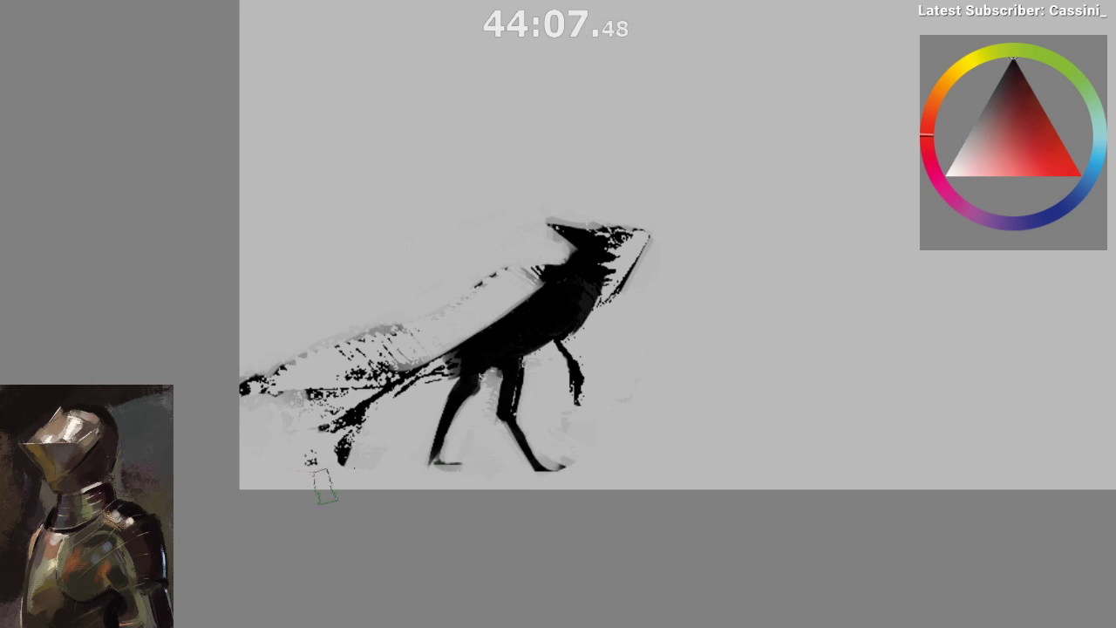
- Paint out the old trailing limb under the tail with the background grey and mirror the canvas back
{"action": "left_click_drag", "start_coordinate": [387, 413], "coordinate": [278, 475]}
{"action": "key", "text": "ctrl+z"}
{"action": "mouse_move", "coordinate": [405, 409]}
{"action": "left_mouse_down"}
{"action": "mouse_move", "coordinate": [307, 456]}
{"action": "mouse_move", "coordinate": [286, 423]}
{"action": "mouse_move", "coordinate": [386, 414]}
{"action": "mouse_move", "coordinate": [218, 390]}
{"action": "left_mouse_up"}
{"action": "key", "text": "m"}
{"action": "left_click_drag", "start_coordinate": [539, 483], "coordinate": [487, 493]}
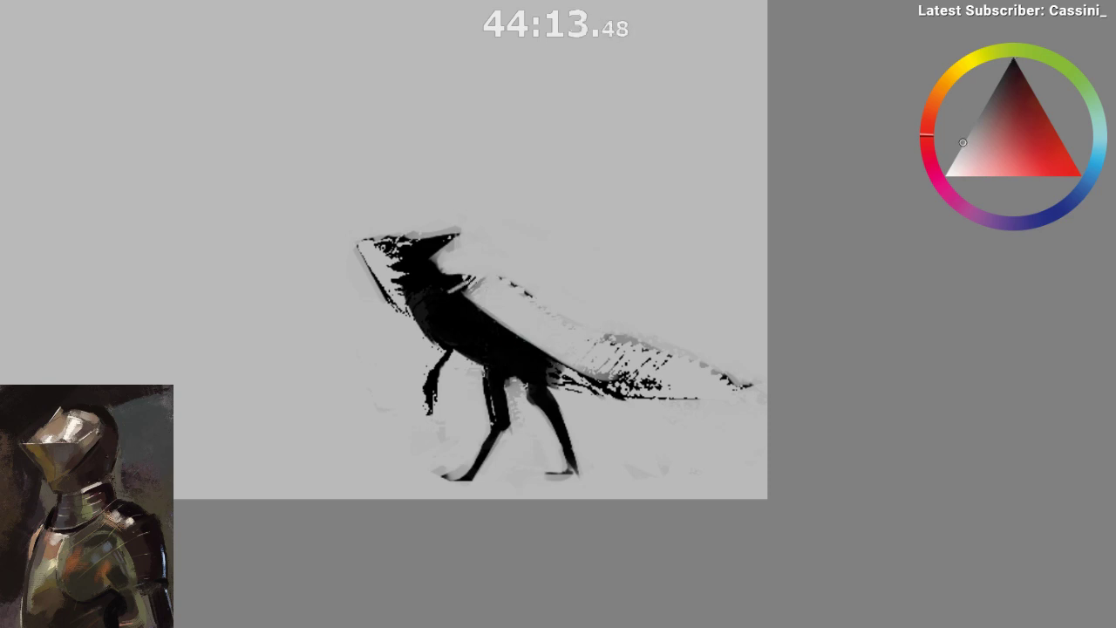
- Extend the black body backward into a solid tail along the underside of the stippled area
{"action": "key", "text": "ctrl+z"}
{"action": "left_click", "coordinate": [479, 333], "text": "alt"}
{"action": "mouse_move", "coordinate": [528, 358]}
{"action": "left_mouse_down"}
{"action": "mouse_move", "coordinate": [615, 369]}
{"action": "mouse_move", "coordinate": [636, 400]}
{"action": "left_mouse_up"}
{"action": "key", "text": "ctrl+z"}
{"action": "key", "text": "ctrl+z"}
{"action": "left_click_drag", "start_coordinate": [545, 387], "coordinate": [704, 400]}
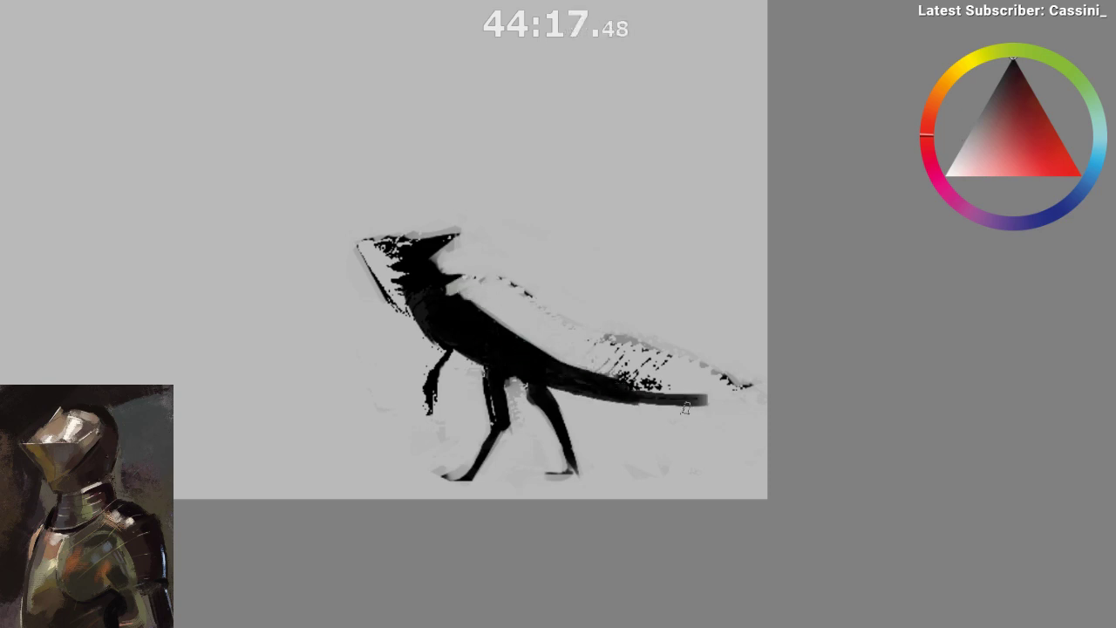
- Curve the tail's underside and taper its end into a thin, upturned point
{"action": "mouse_move", "coordinate": [615, 426]}
{"action": "left_mouse_down"}
{"action": "mouse_move", "coordinate": [565, 432]}
{"action": "mouse_move", "coordinate": [709, 405]}
{"action": "left_mouse_up"}
{"action": "mouse_move", "coordinate": [626, 410]}
{"action": "left_mouse_down"}
{"action": "mouse_move", "coordinate": [717, 391]}
{"action": "mouse_move", "coordinate": [683, 401]}
{"action": "left_mouse_up"}
{"action": "key", "text": "ctrl+z"}
{"action": "key", "text": "ctrl+z"}
{"action": "mouse_move", "coordinate": [624, 429]}
{"action": "left_mouse_down"}
{"action": "mouse_move", "coordinate": [653, 428]}
{"action": "mouse_move", "coordinate": [711, 392]}
{"action": "left_mouse_up"}
{"action": "key", "text": "ctrl+z"}
{"action": "left_click_drag", "start_coordinate": [625, 409], "coordinate": [711, 393]}
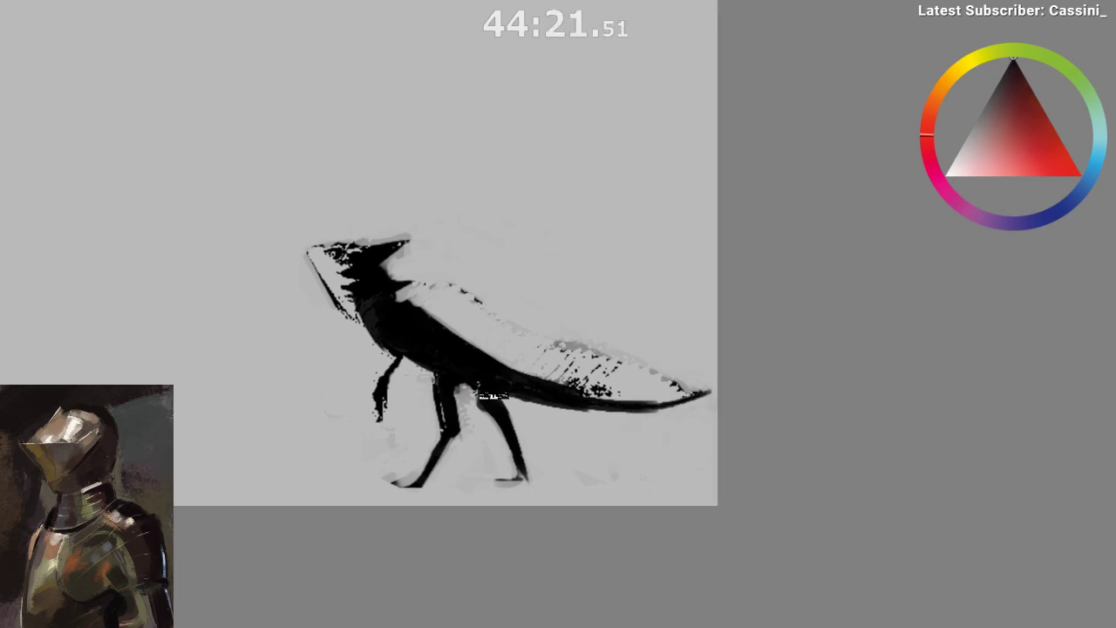
- Lasso the whole creature and move it up into the empty area beneath the other silhouettes
{"action": "left_click_drag", "start_coordinate": [389, 341], "coordinate": [434, 377]}
{"action": "scroll", "coordinate": [528, 415], "scroll_direction": "down", "scroll_amount": 2}
{"action": "left_click_drag", "start_coordinate": [385, 320], "coordinate": [423, 357]}
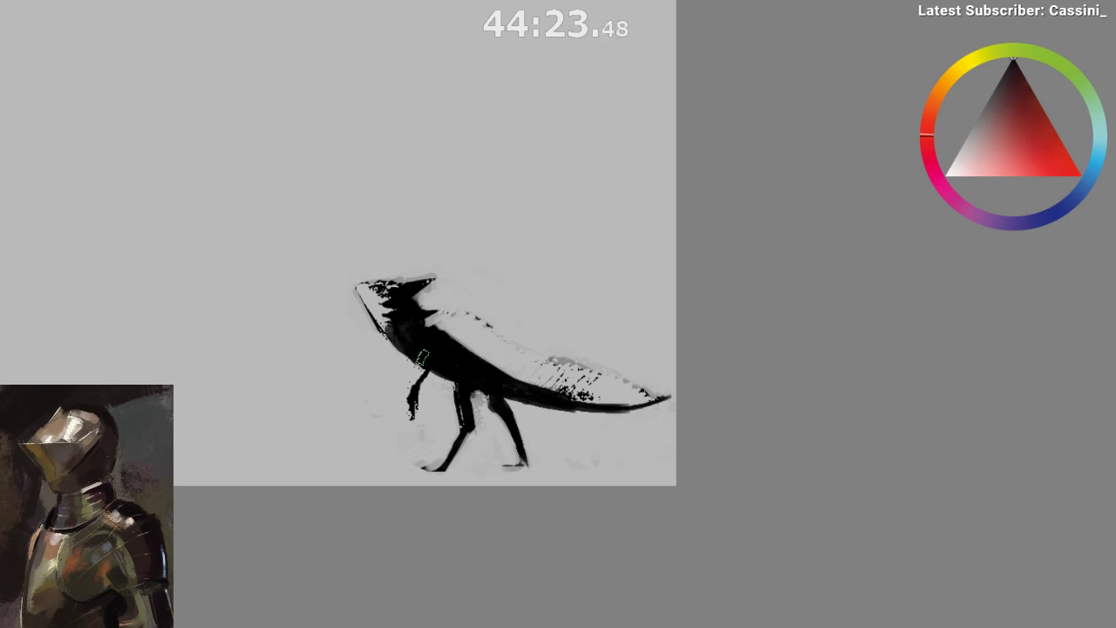
{"action": "scroll", "coordinate": [597, 349], "scroll_direction": "down", "scroll_amount": 2}
{"action": "left_click_drag", "start_coordinate": [587, 436], "coordinate": [574, 486]}
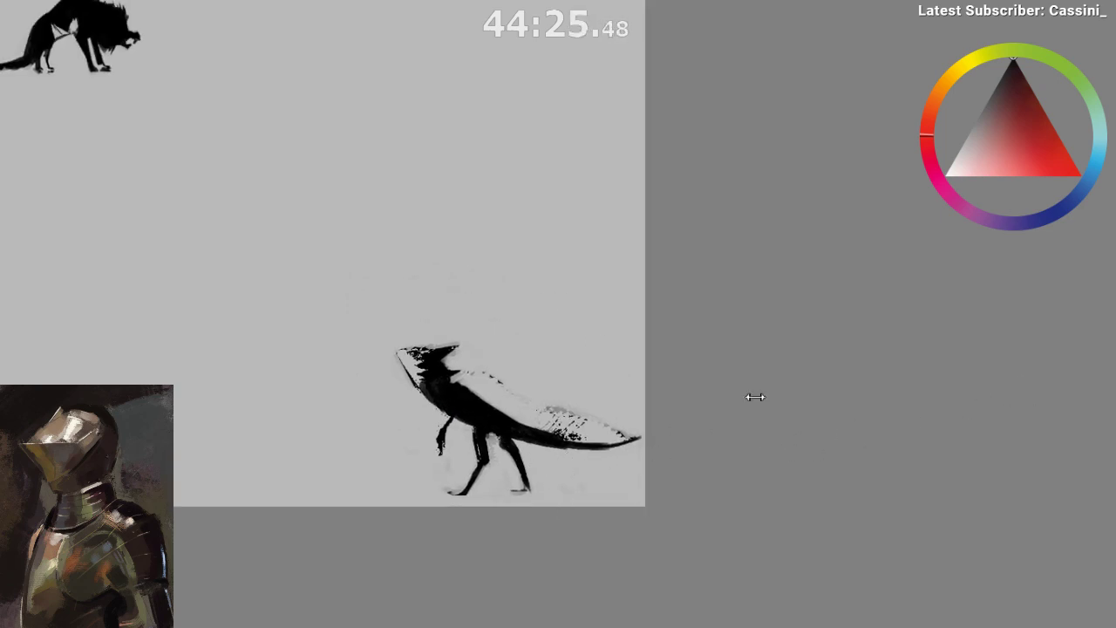
{"action": "mouse_move", "coordinate": [486, 296]}
{"action": "left_mouse_down"}
{"action": "mouse_move", "coordinate": [672, 411]}
{"action": "mouse_move", "coordinate": [526, 301]}
{"action": "left_mouse_up"}
{"action": "left_click_drag", "start_coordinate": [460, 559], "coordinate": [450, 627]}
{"action": "key", "text": "t"}
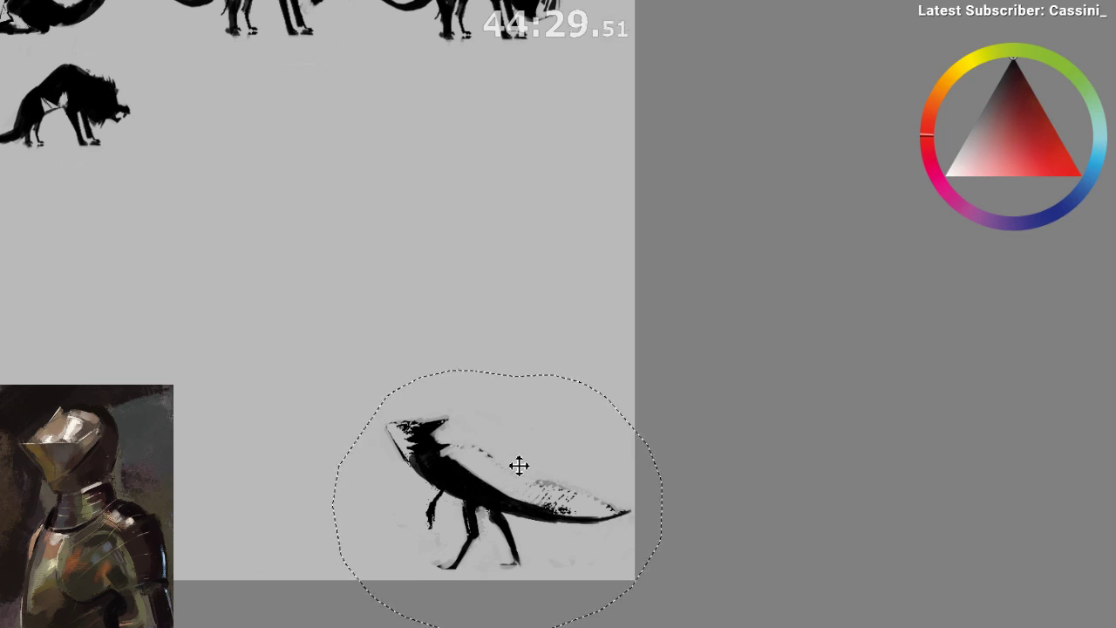
{"action": "mouse_move", "coordinate": [474, 456]}
{"action": "left_mouse_down"}
{"action": "mouse_move", "coordinate": [360, 344]}
{"action": "mouse_move", "coordinate": [323, 218]}
{"action": "left_mouse_up"}
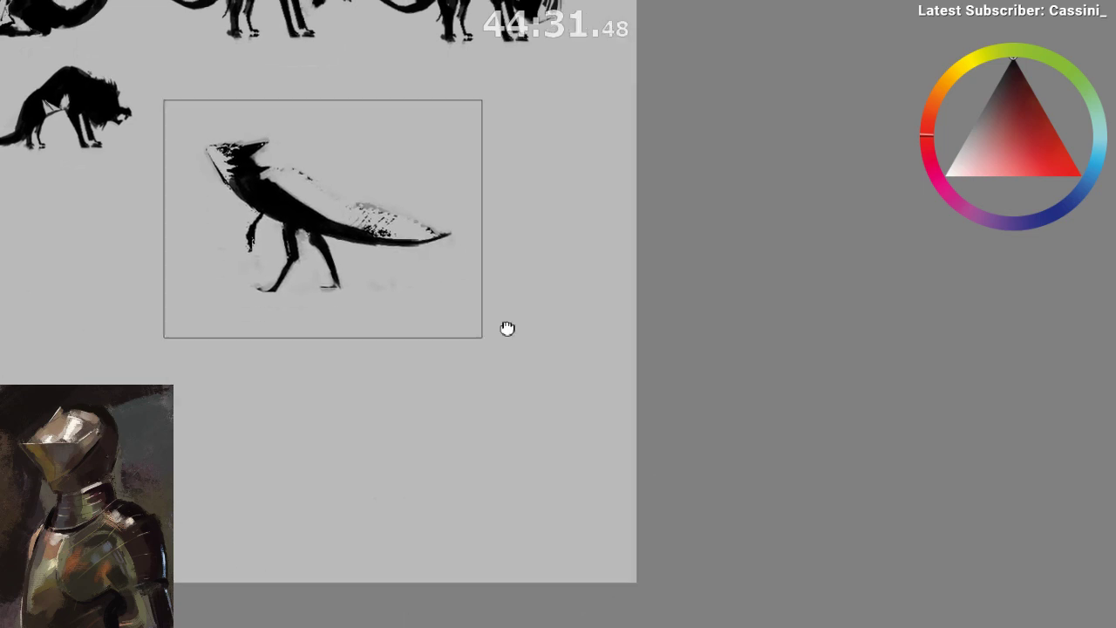
- Scale the selected creature down to match the other silhouettes and reposition it below them
{"action": "left_click_drag", "start_coordinate": [506, 328], "coordinate": [557, 420]}
{"action": "key", "text": "ctrl+t"}
{"action": "left_click_drag", "start_coordinate": [532, 183], "coordinate": [409, 279]}
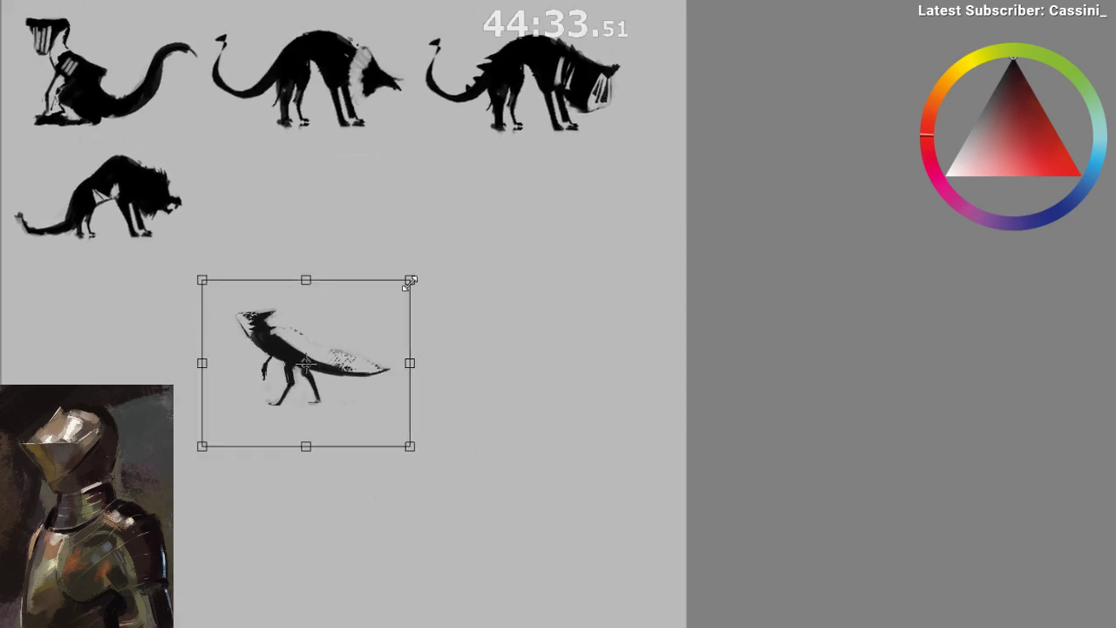
{"action": "left_click_drag", "start_coordinate": [364, 377], "coordinate": [387, 308]}
{"action": "key", "text": "Return"}
- Deselect the creature and compare its size with the other silhouettes on the sheet
{"action": "left_click", "coordinate": [344, 412], "text": "alt"}
{"action": "left_click", "coordinate": [355, 472], "text": "alt"}
{"action": "left_click_drag", "start_coordinate": [372, 469], "coordinate": [431, 454]}
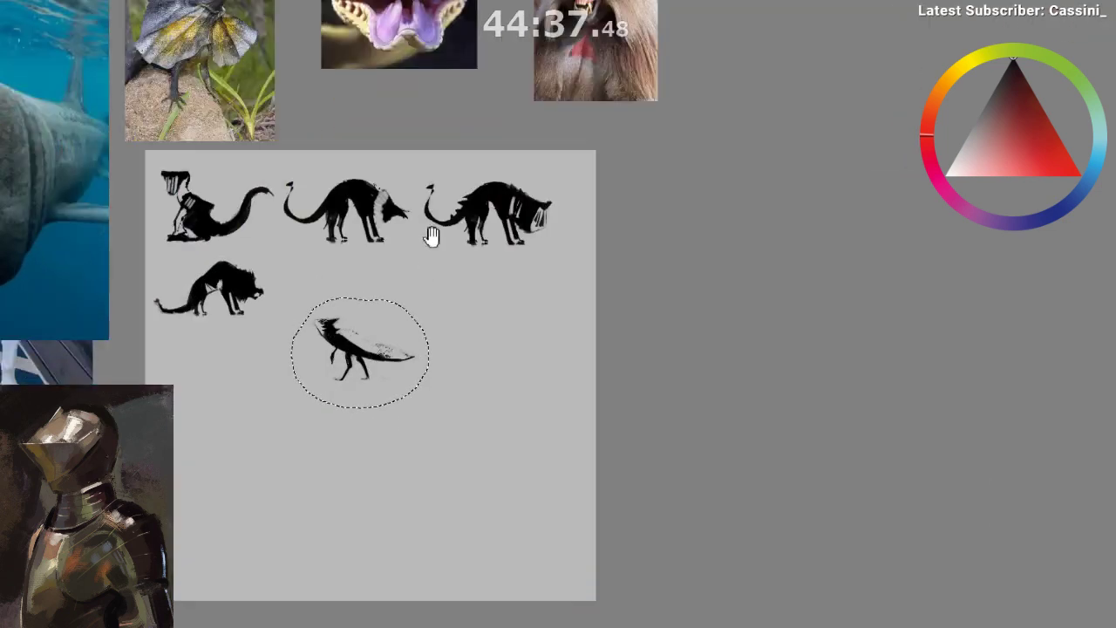
{"action": "left_click_drag", "start_coordinate": [430, 231], "coordinate": [466, 330]}
{"action": "left_click_drag", "start_coordinate": [392, 451], "coordinate": [428, 421]}
{"action": "key", "text": "ctrl+d"}
{"action": "left_click", "coordinate": [424, 468], "text": "alt"}
{"action": "scroll", "coordinate": [423, 436], "scroll_direction": "up", "scroll_amount": 2}
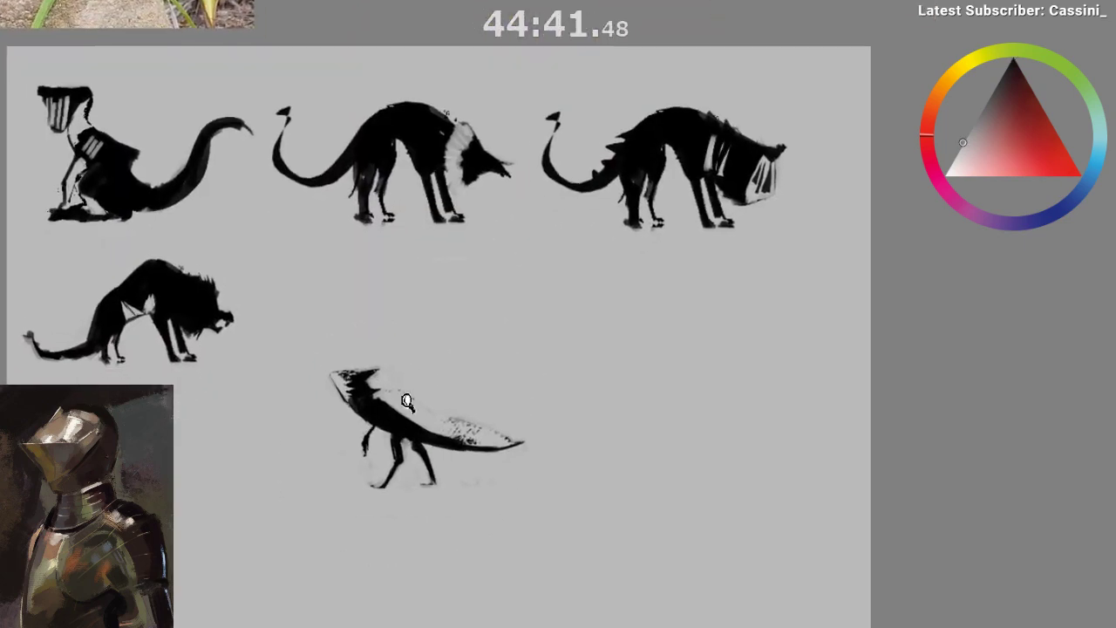
{"action": "scroll", "coordinate": [378, 446], "scroll_direction": "down", "scroll_amount": 2}
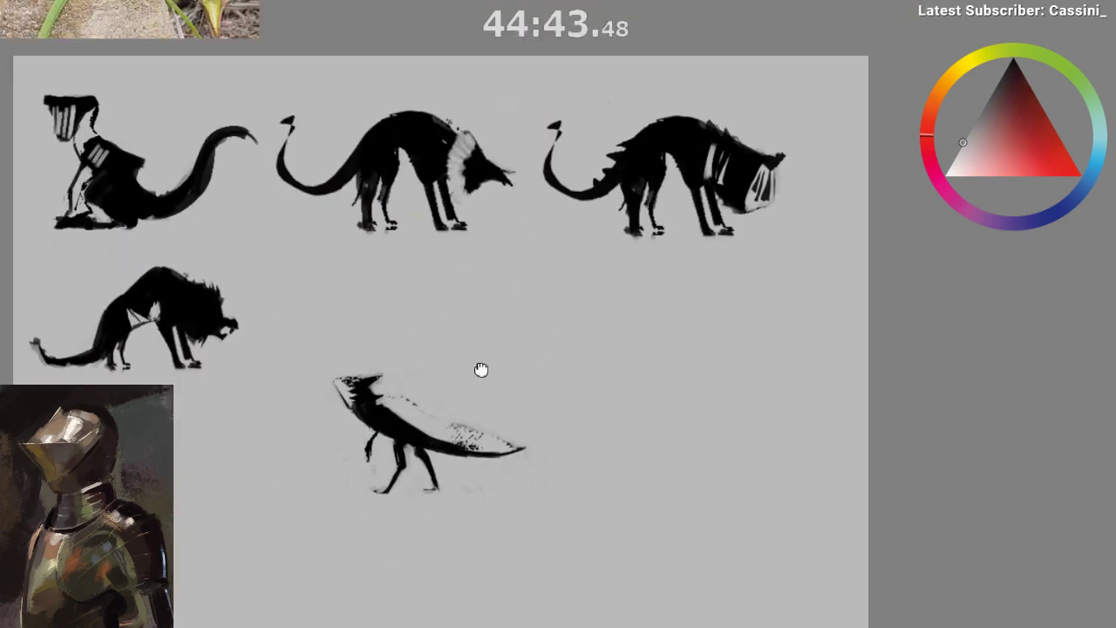
- Lasso the reduced creature and move it to the lower right corner of the canvas
{"action": "mouse_move", "coordinate": [414, 255]}
{"action": "left_mouse_down"}
{"action": "mouse_move", "coordinate": [491, 457]}
{"action": "mouse_move", "coordinate": [411, 259]}
{"action": "left_mouse_up"}
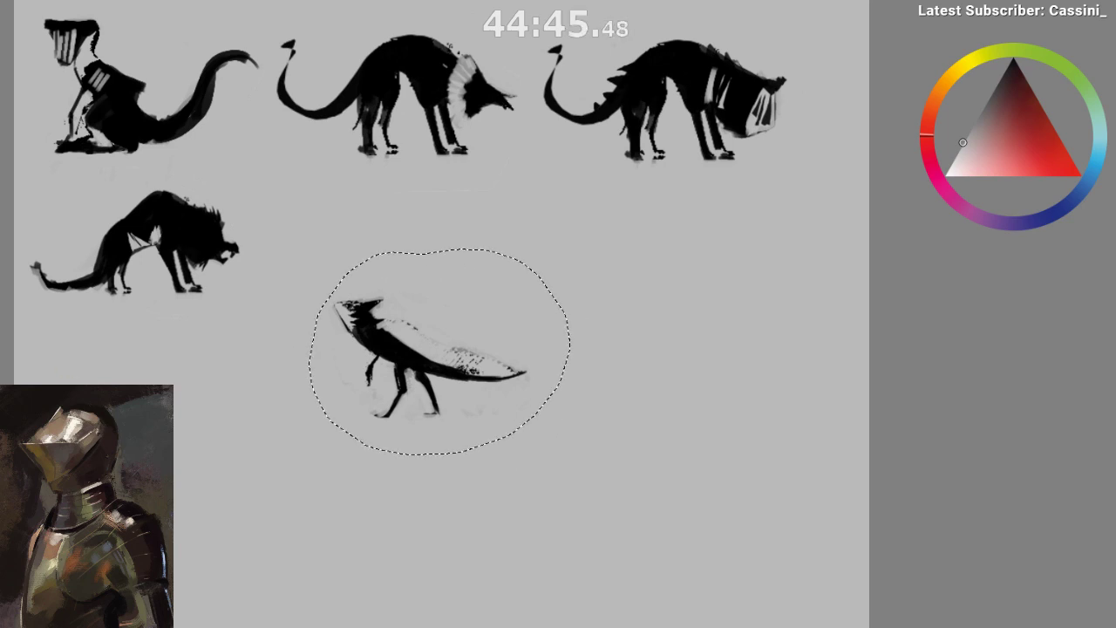
{"action": "key", "text": "t"}
{"action": "left_click_drag", "start_coordinate": [511, 404], "coordinate": [634, 549]}
{"action": "left_click_drag", "start_coordinate": [503, 377], "coordinate": [407, 166]}
{"action": "left_click_drag", "start_coordinate": [503, 299], "coordinate": [676, 519]}
{"action": "key", "text": "Return"}
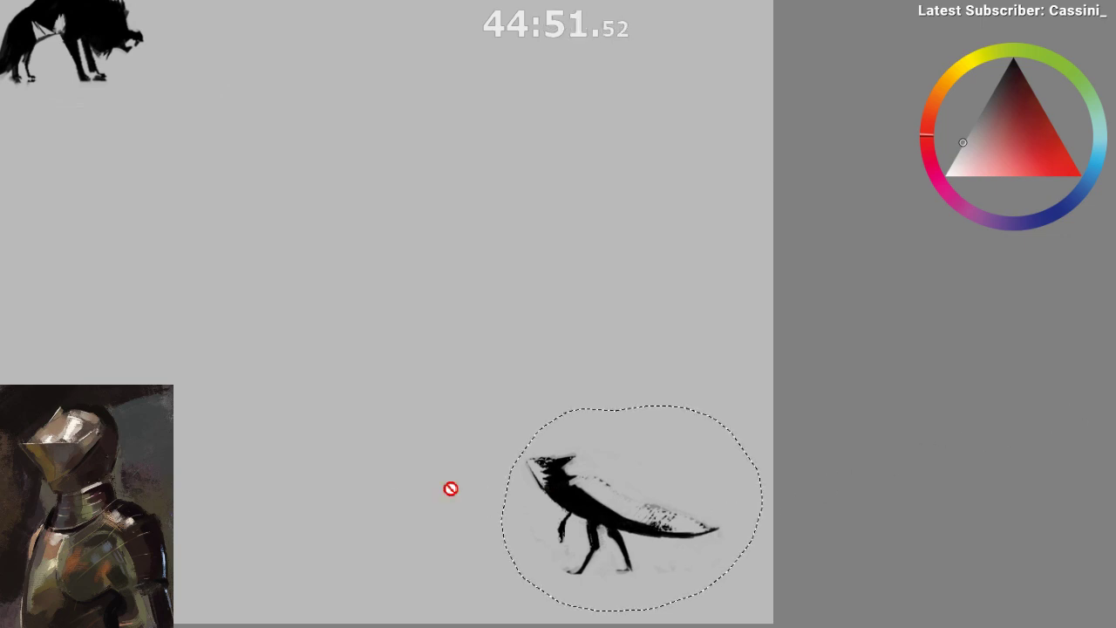
- Place a copy of the creature in the second row beside the bristle-maned beast and clear the selection
{"action": "left_click_drag", "start_coordinate": [601, 503], "coordinate": [296, 94], "text": "alt"}
{"action": "mouse_move", "coordinate": [296, 94]}
{"action": "left_mouse_down"}
{"action": "mouse_move", "coordinate": [448, 526]}
{"action": "mouse_move", "coordinate": [398, 369]}
{"action": "mouse_move", "coordinate": [403, 378]}
{"action": "mouse_move", "coordinate": [416, 371]}
{"action": "left_mouse_up"}
{"action": "left_click_drag", "start_coordinate": [438, 369], "coordinate": [456, 361], "text": "ctrl"}
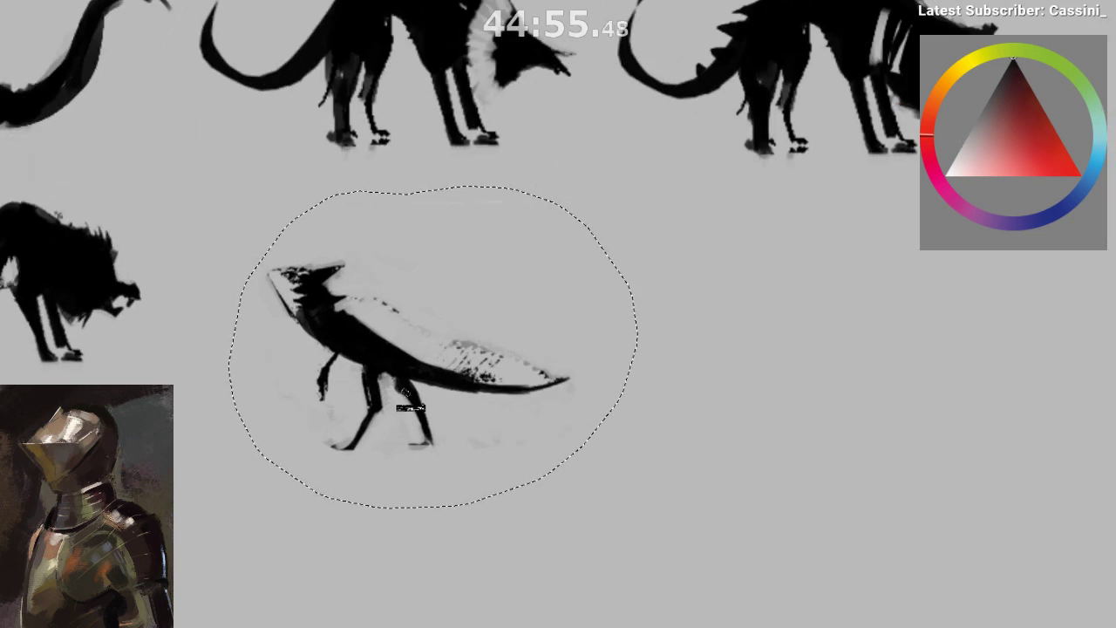
{"action": "key", "text": "ctrl+d"}
{"action": "left_click", "coordinate": [382, 390], "text": "alt"}
{"action": "scroll", "coordinate": [366, 434], "scroll_direction": "down", "scroll_amount": 2}
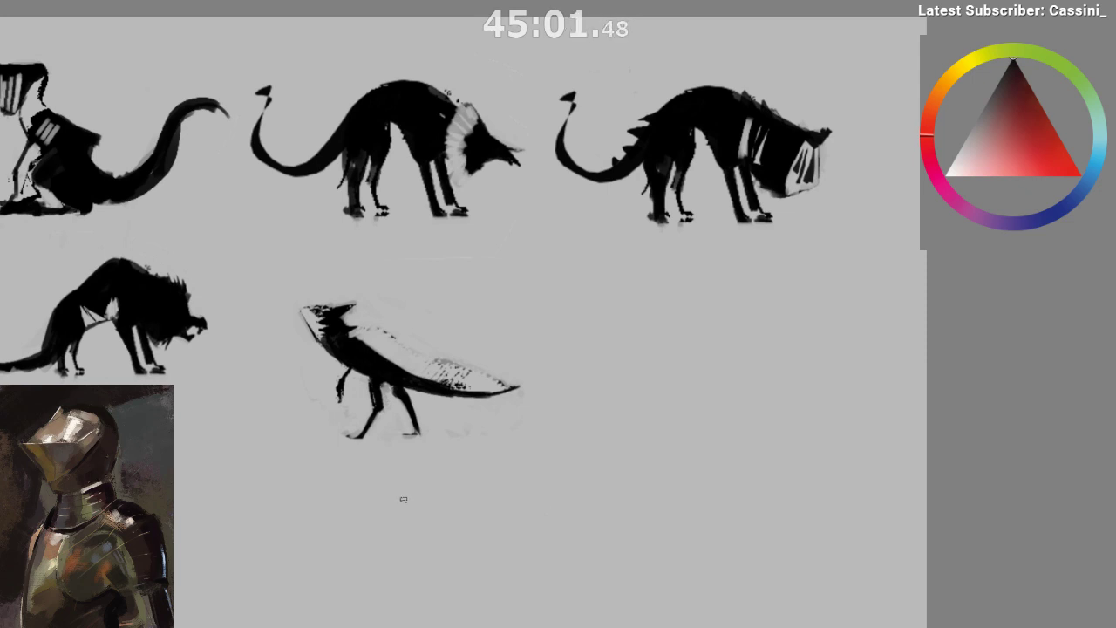
{"action": "left_click_drag", "start_coordinate": [431, 472], "coordinate": [440, 461]}
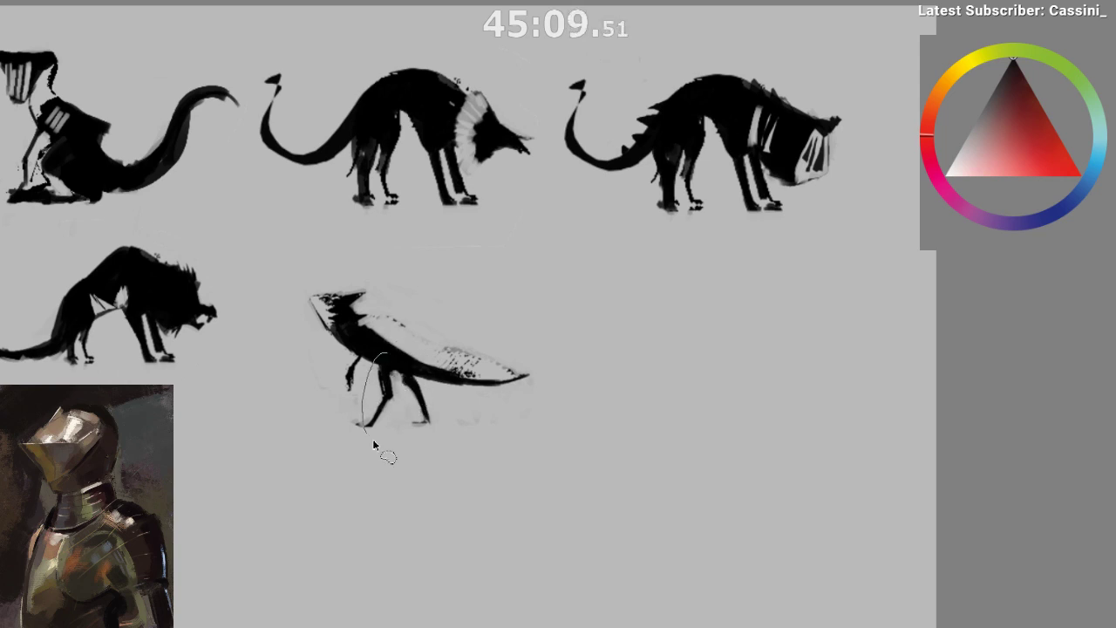
- Lasso the creature's two legs, enlarge them with Free Transform, fit them under the body and check the mirrored view
{"action": "mouse_move", "coordinate": [373, 445]}
{"action": "left_mouse_down"}
{"action": "mouse_move", "coordinate": [425, 432]}
{"action": "mouse_move", "coordinate": [382, 355]}
{"action": "left_mouse_up"}
{"action": "key", "text": "ctrl+t"}
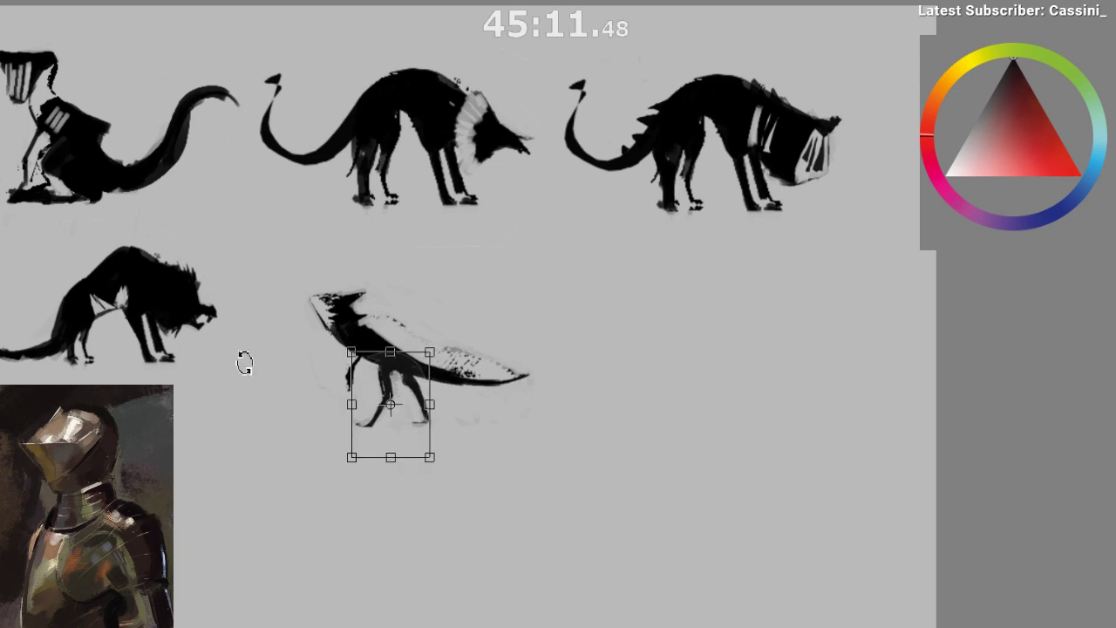
{"action": "left_click_drag", "start_coordinate": [430, 457], "coordinate": [468, 518]}
{"action": "left_click_drag", "start_coordinate": [424, 424], "coordinate": [398, 418]}
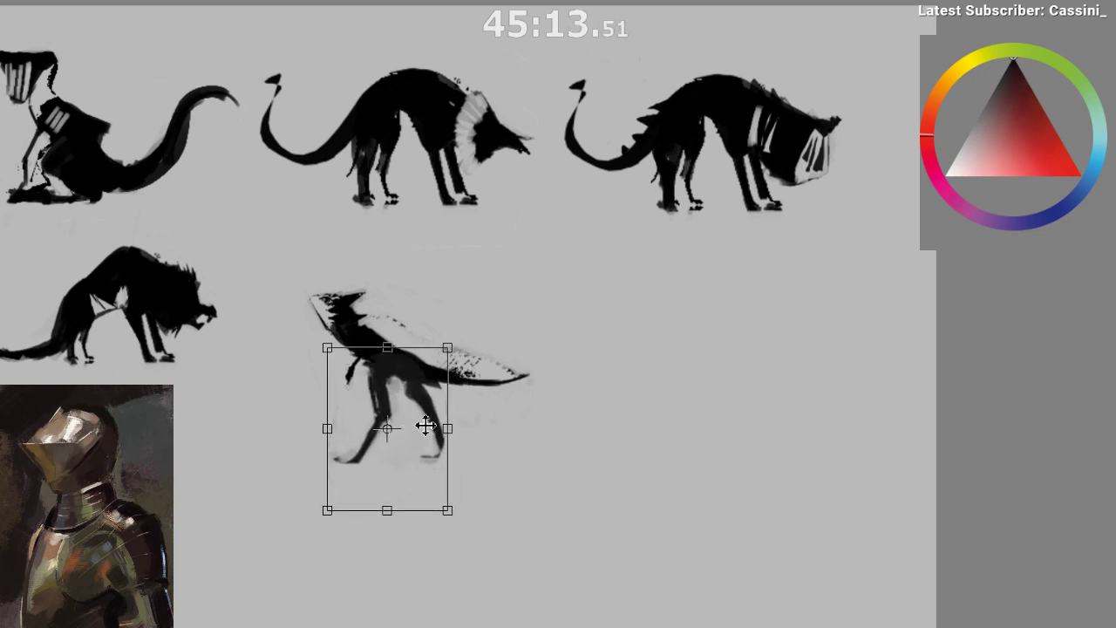
{"action": "left_click_drag", "start_coordinate": [448, 347], "coordinate": [426, 381]}
{"action": "left_click_drag", "start_coordinate": [430, 437], "coordinate": [430, 434]}
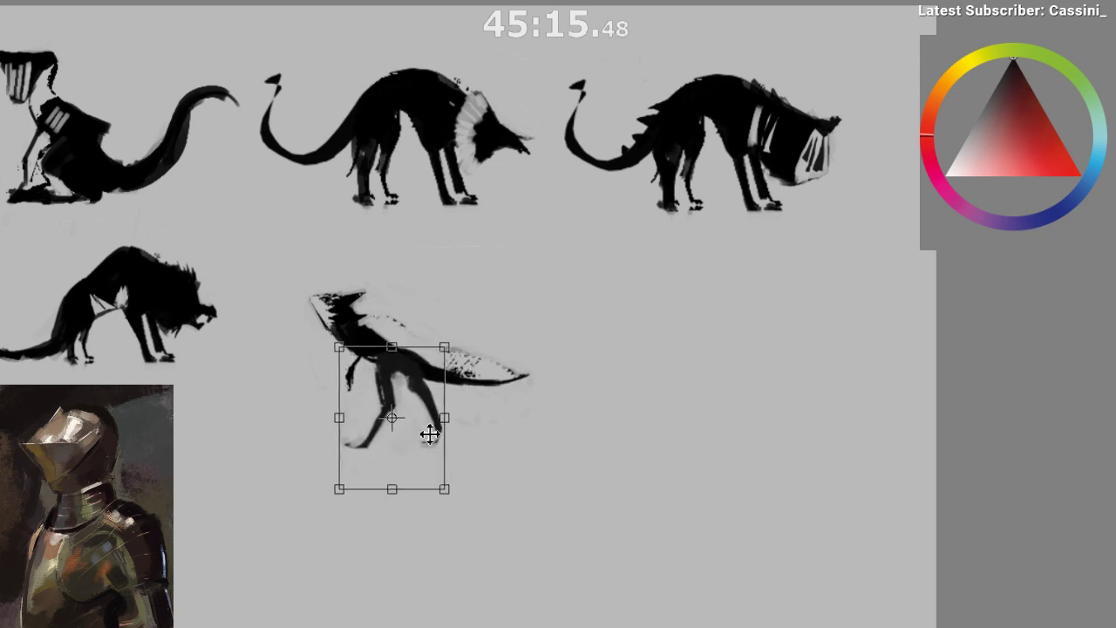
{"action": "key", "text": "Return"}
{"action": "key", "text": "m"}
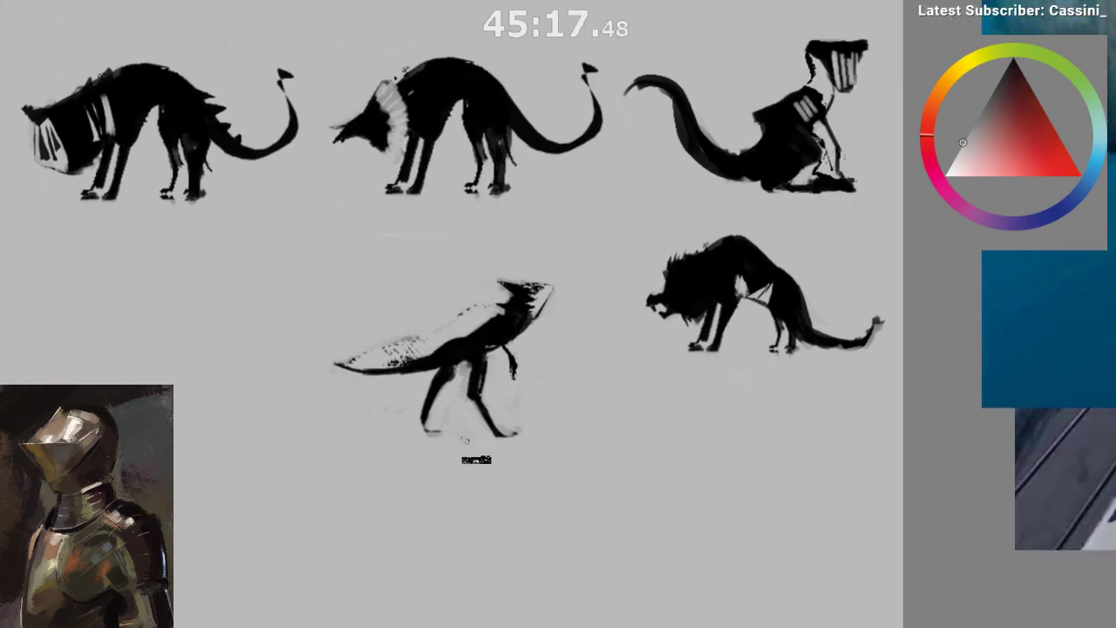
{"action": "key", "text": "m"}
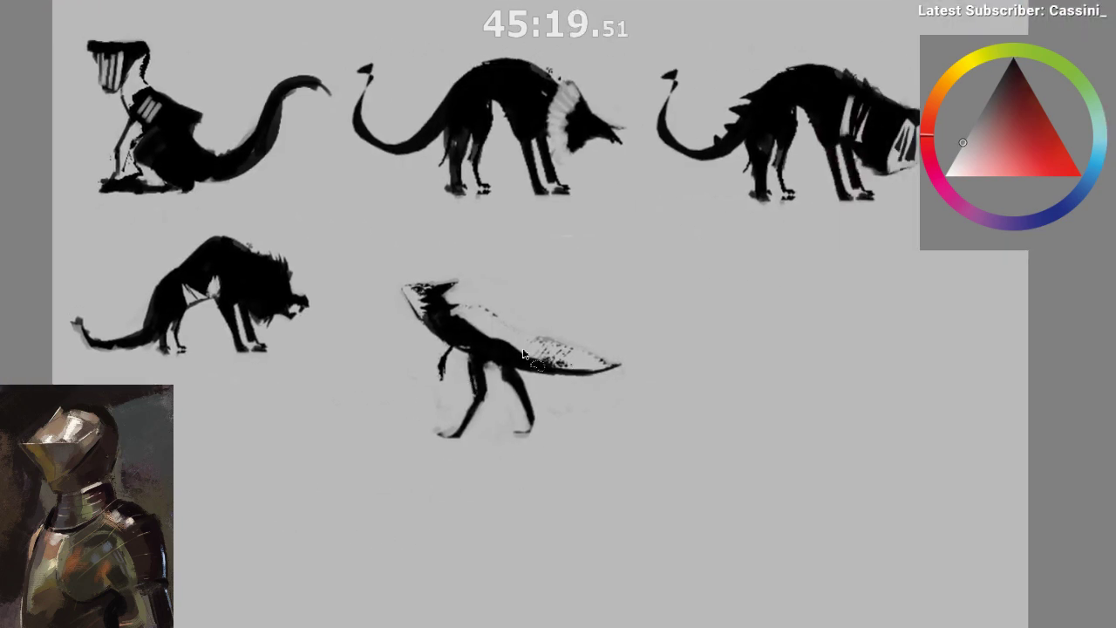
- Lasso the creature's tail and stretch it lengthwise with Free Transform
{"action": "left_click_drag", "start_coordinate": [629, 346], "coordinate": [519, 347]}
{"action": "key", "text": "ctrl+t"}
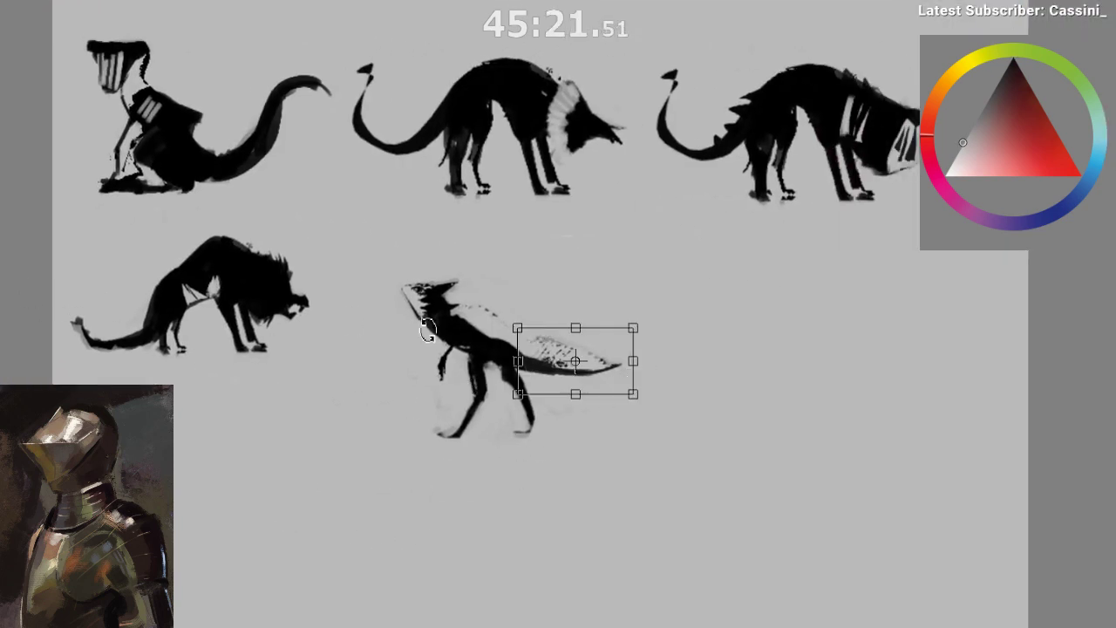
{"action": "left_click_drag", "start_coordinate": [658, 360], "coordinate": [709, 359]}
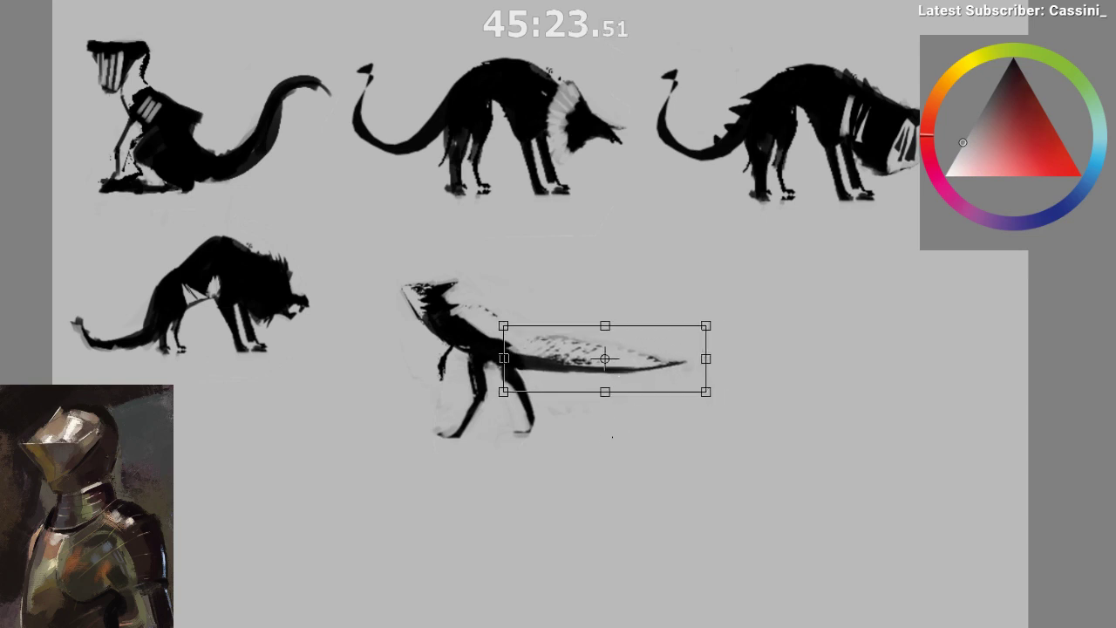
{"action": "key", "text": "Return"}
- Set the stretched tail against the body, touch up its tip in the mirrored view, and lasso the tail for Free Transform
{"action": "left_click_drag", "start_coordinate": [527, 498], "coordinate": [490, 504]}
{"action": "key", "text": "m"}
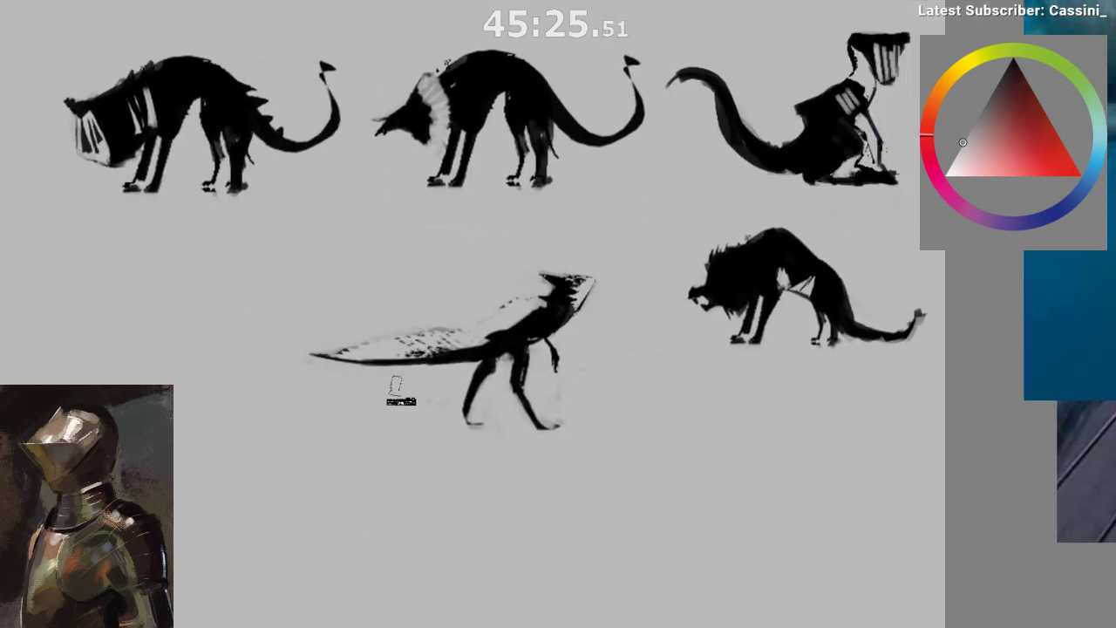
{"action": "left_click_drag", "start_coordinate": [315, 355], "coordinate": [418, 366]}
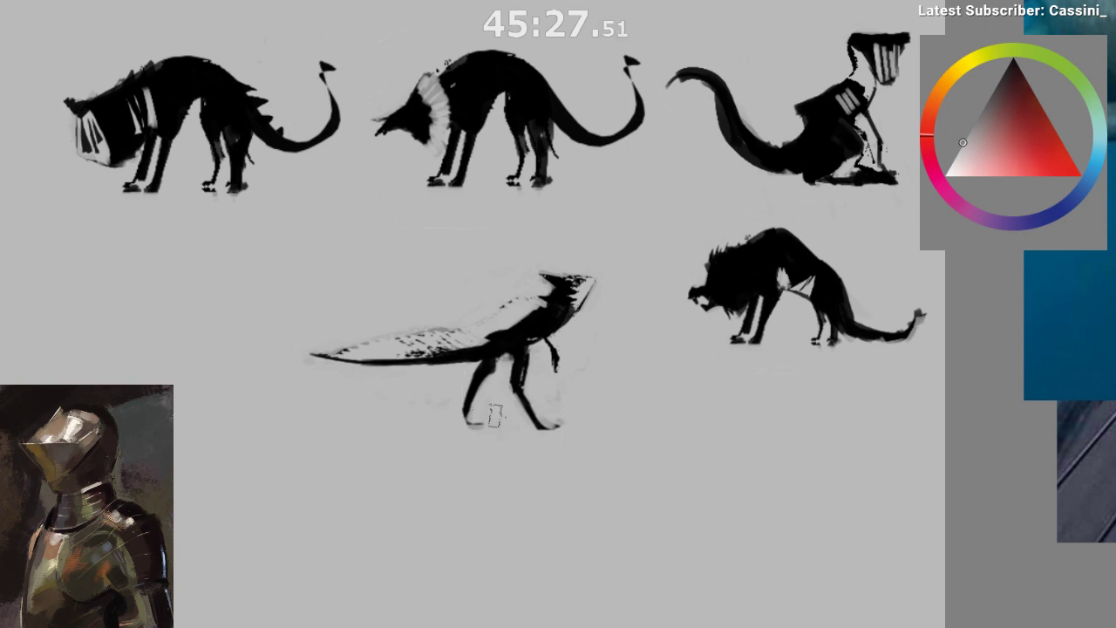
{"action": "mouse_move", "coordinate": [319, 353]}
{"action": "left_mouse_down"}
{"action": "mouse_move", "coordinate": [497, 375]}
{"action": "mouse_move", "coordinate": [325, 341]}
{"action": "left_mouse_up"}
{"action": "left_click_drag", "start_coordinate": [480, 373], "coordinate": [321, 324]}
{"action": "key", "text": "ctrl+t"}
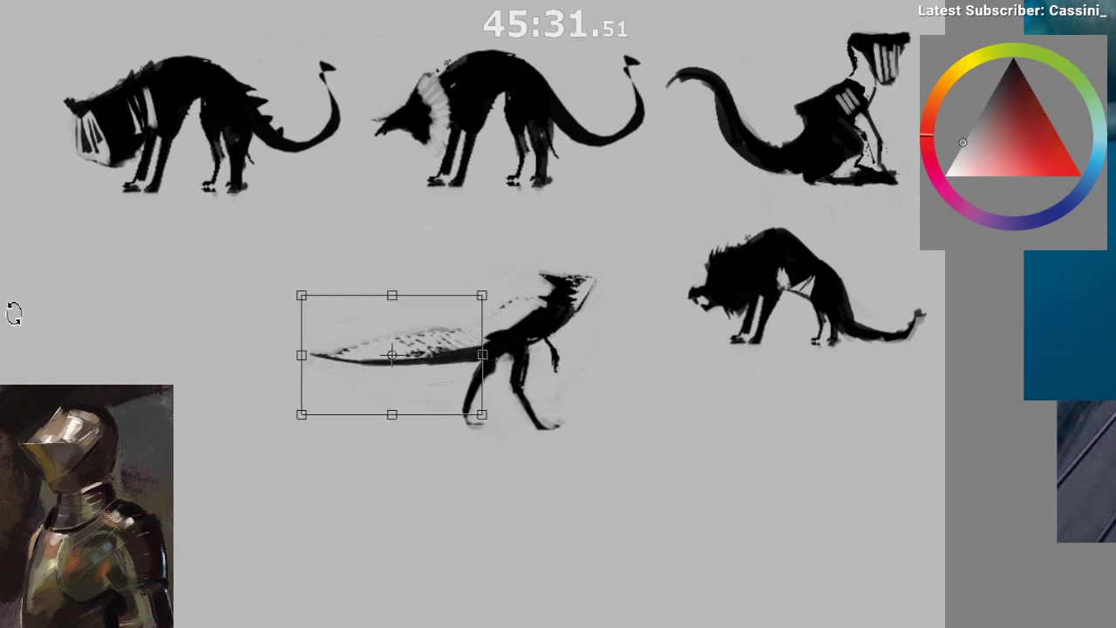
- Try to raise the lassoed tail slightly and bend it downward into an arc
{"action": "mouse_move", "coordinate": [393, 414]}
{"action": "left_mouse_down"}
{"action": "mouse_move", "coordinate": [389, 446]}
{"action": "mouse_move", "coordinate": [392, 418]}
{"action": "left_mouse_up"}
{"action": "left_click_drag", "start_coordinate": [413, 381], "coordinate": [416, 375]}
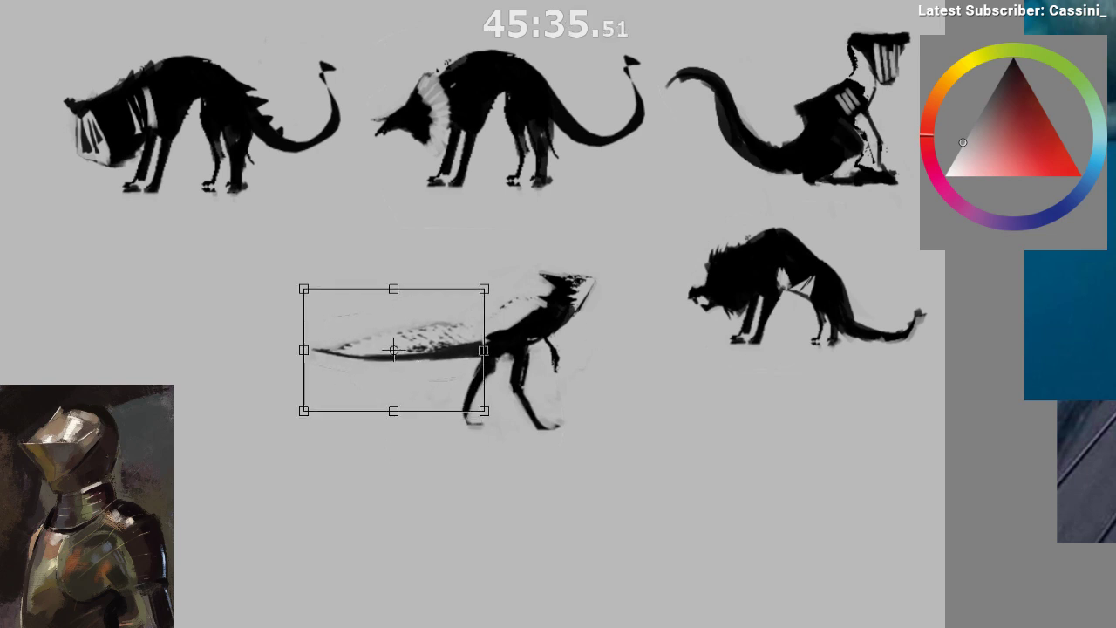
{"action": "key", "text": "Return"}
{"action": "mouse_move", "coordinate": [409, 296]}
{"action": "left_mouse_down"}
{"action": "mouse_move", "coordinate": [456, 361]}
{"action": "mouse_move", "coordinate": [417, 431]}
{"action": "mouse_move", "coordinate": [428, 399]}
{"action": "mouse_move", "coordinate": [427, 437]}
{"action": "mouse_move", "coordinate": [421, 416]}
{"action": "mouse_move", "coordinate": [443, 477]}
{"action": "mouse_move", "coordinate": [415, 484]}
{"action": "left_mouse_up"}
{"action": "key", "text": "m"}
{"action": "left_click_drag", "start_coordinate": [528, 529], "coordinate": [343, 523]}
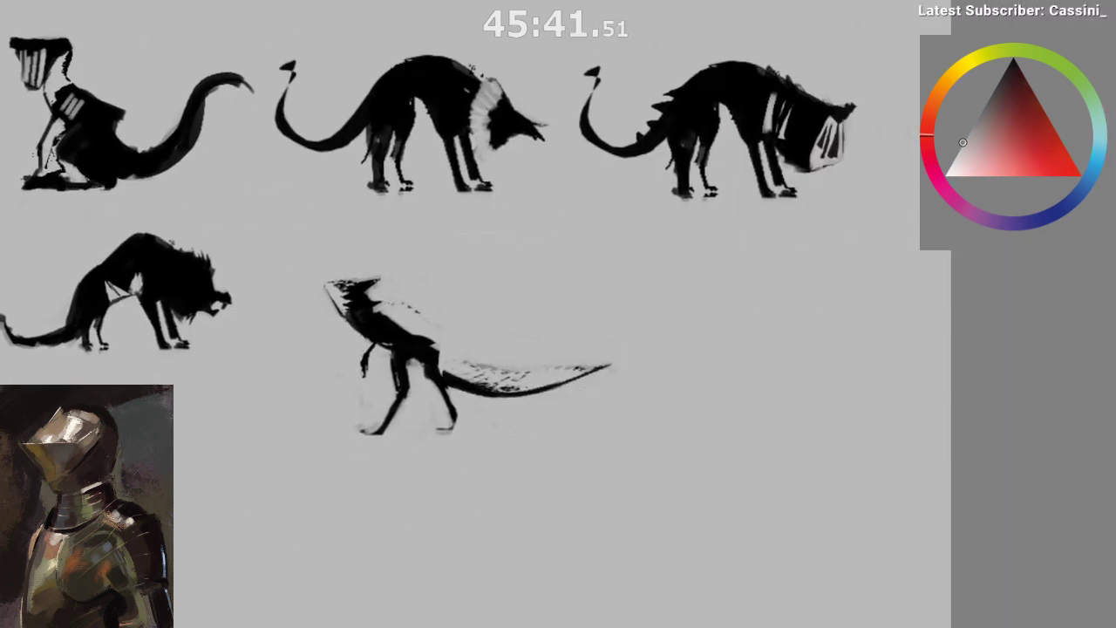
- Crop the canvas to the tail selection, and undo the crop and the tail reshaping
{"action": "key", "text": "c"}
{"action": "key", "text": "Return"}
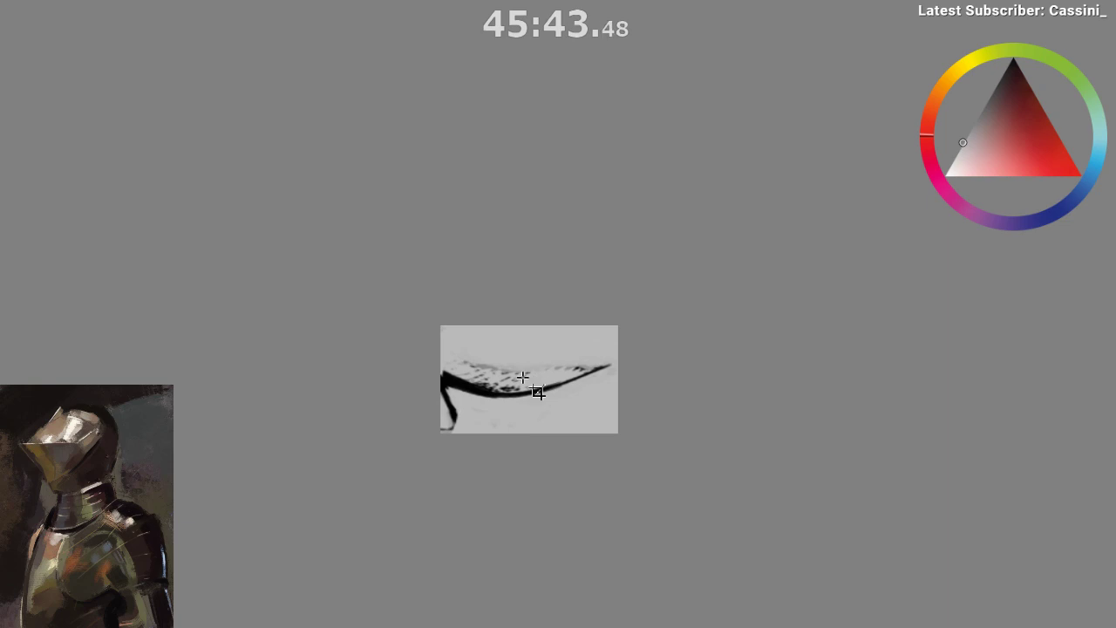
{"action": "key", "text": "ctrl+z"}
{"action": "left_click", "coordinate": [523, 376]}
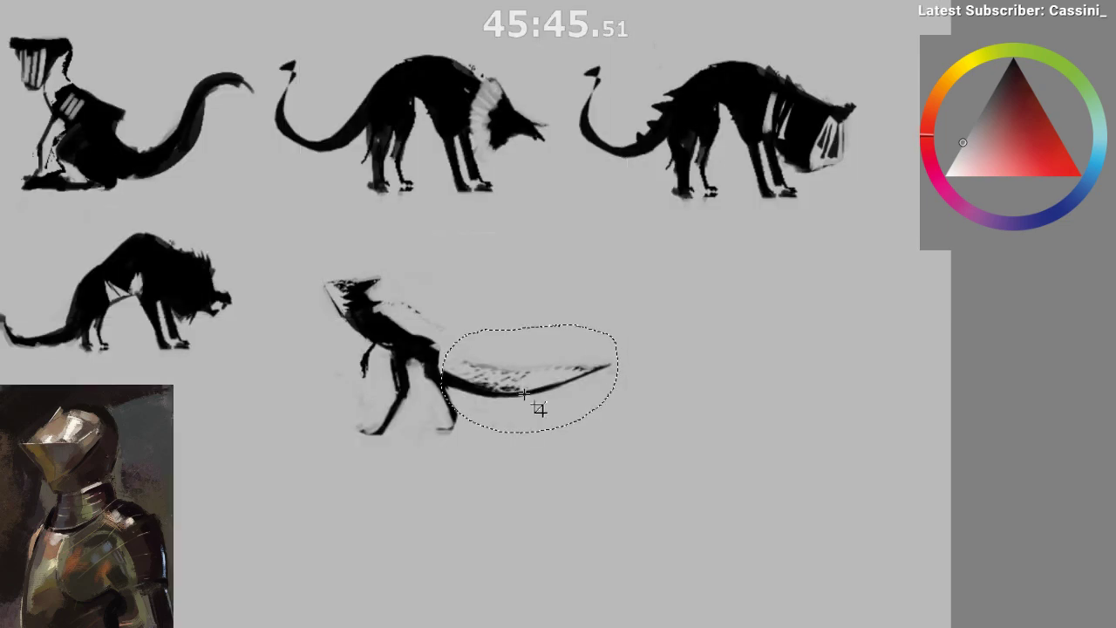
{"action": "key", "text": "ctrl+z"}
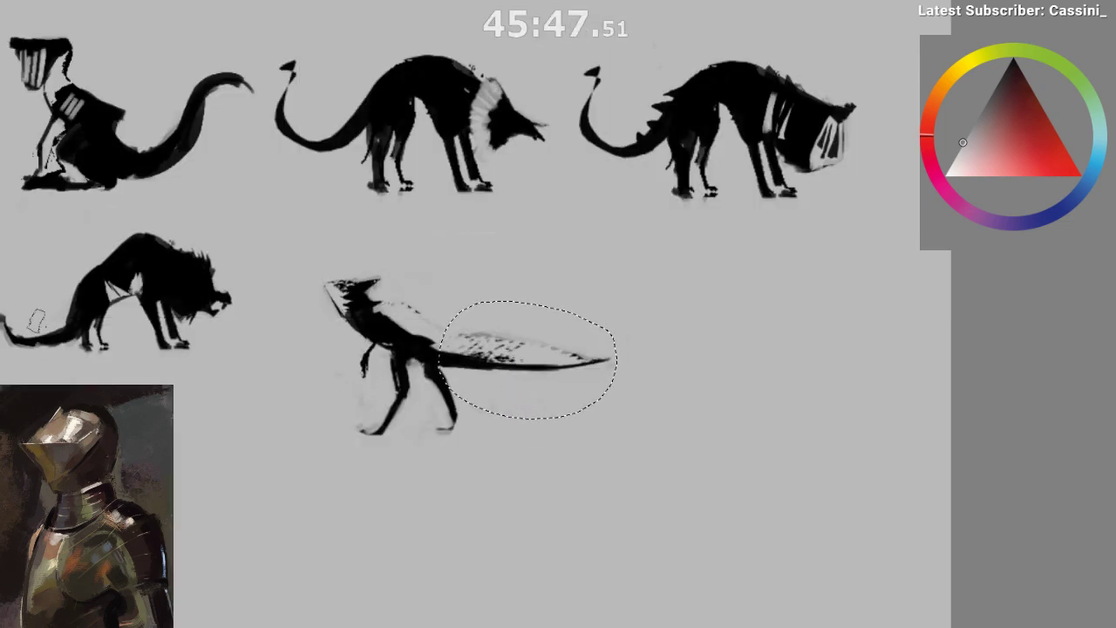
- Clear the selection and push the creature's straight tail downward into a sagging arc with a large warping brush
{"action": "key", "text": "ctrl+t"}
{"action": "left_click", "coordinate": [1016, 369]}
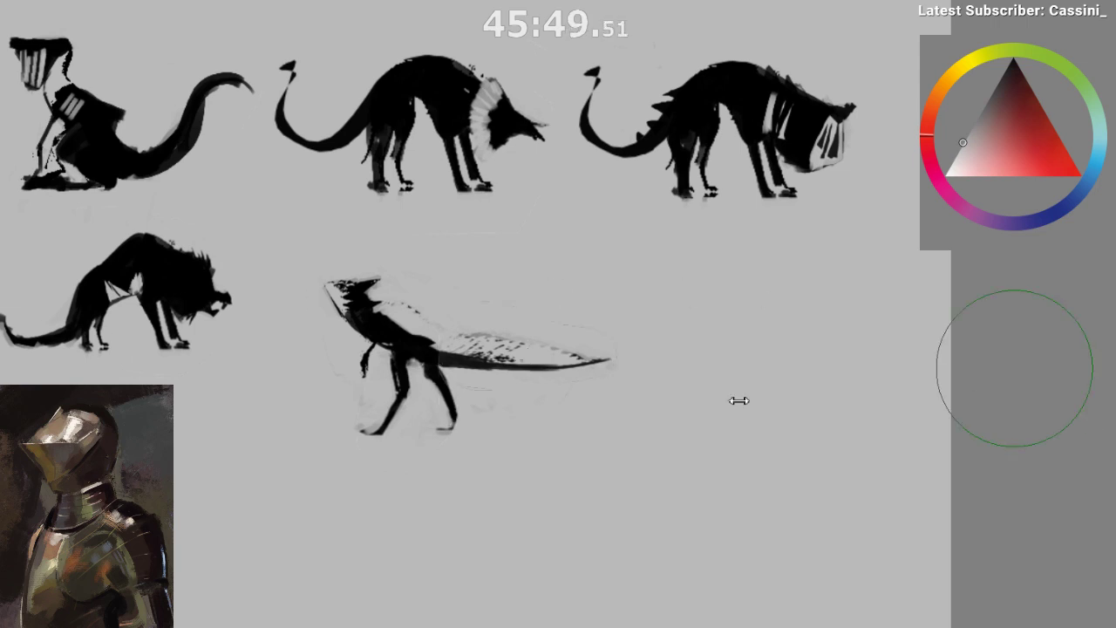
{"action": "left_click_drag", "start_coordinate": [524, 326], "coordinate": [510, 407]}
{"action": "left_click_drag", "start_coordinate": [518, 364], "coordinate": [497, 463]}
{"action": "left_click_drag", "start_coordinate": [505, 391], "coordinate": [464, 538]}
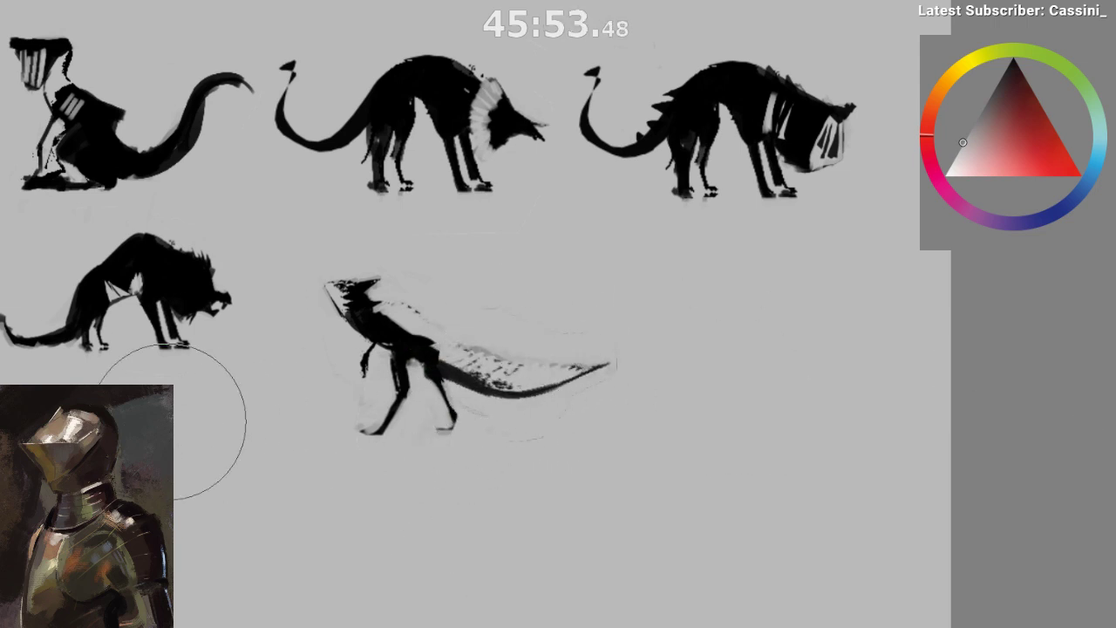
- Nudge the curved tail up with Free Transform so it joins the hips, and check the mirrored view
{"action": "left_click_drag", "start_coordinate": [471, 314], "coordinate": [454, 336]}
{"action": "key", "text": "ctrl+t"}
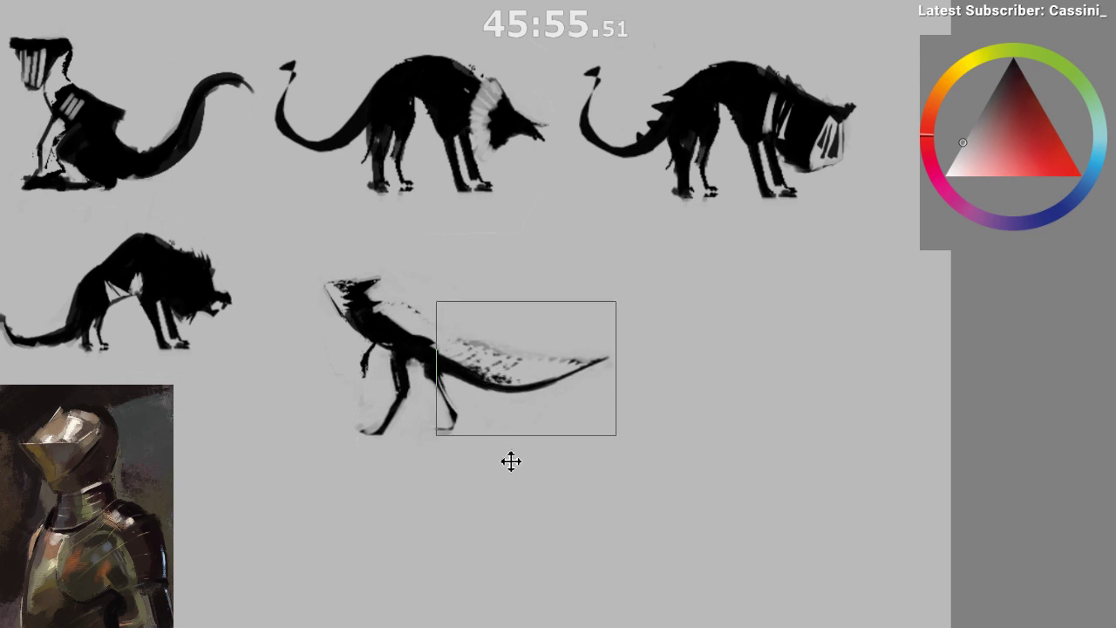
{"action": "key", "text": "m"}
{"action": "key", "text": "Return"}
{"action": "key", "text": "m"}
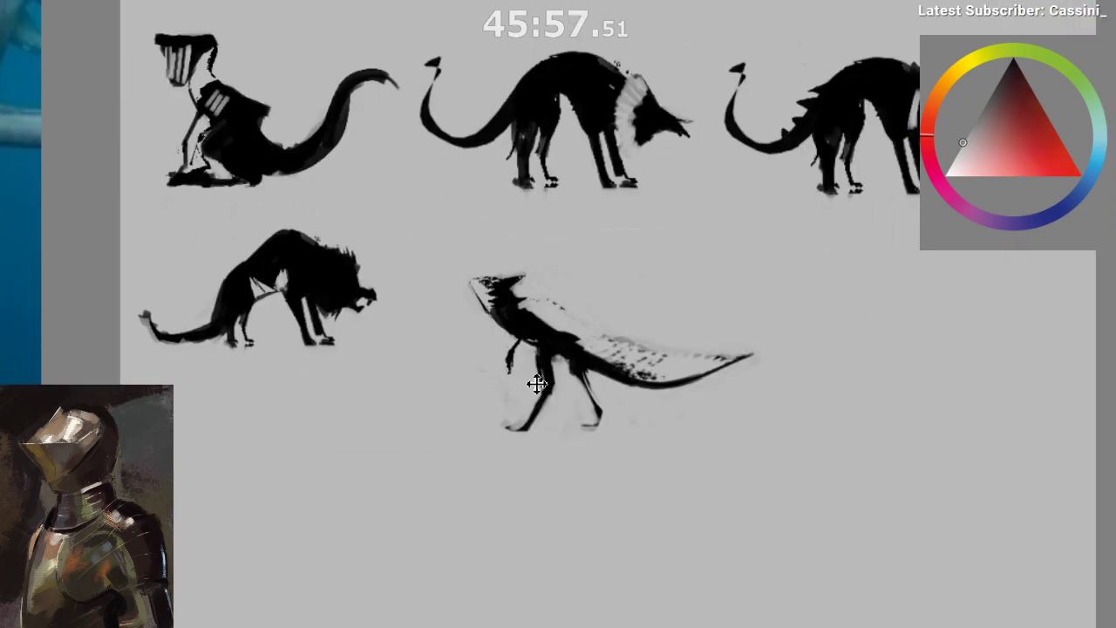
- Move the crested creature up within the second row, closer to the bristle-maned beast
{"action": "left_click_drag", "start_coordinate": [503, 384], "coordinate": [460, 395]}
{"action": "left_click", "coordinate": [488, 323], "text": "alt"}
{"action": "left_click_drag", "start_coordinate": [483, 342], "coordinate": [468, 304]}
{"action": "key", "text": "t"}
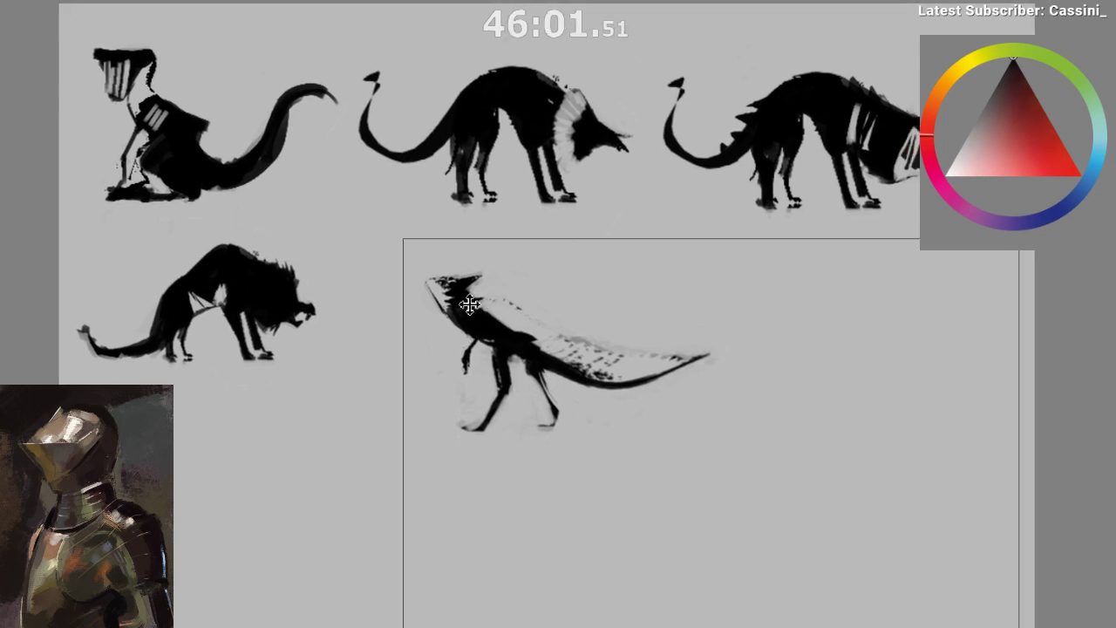
{"action": "key", "text": "ctrl+z"}
{"action": "left_click_drag", "start_coordinate": [486, 366], "coordinate": [473, 340]}
- Paint over the black crest behind the creature's head with the sampled background grey
{"action": "key", "text": "b"}
{"action": "left_click", "coordinate": [472, 299], "text": "alt"}
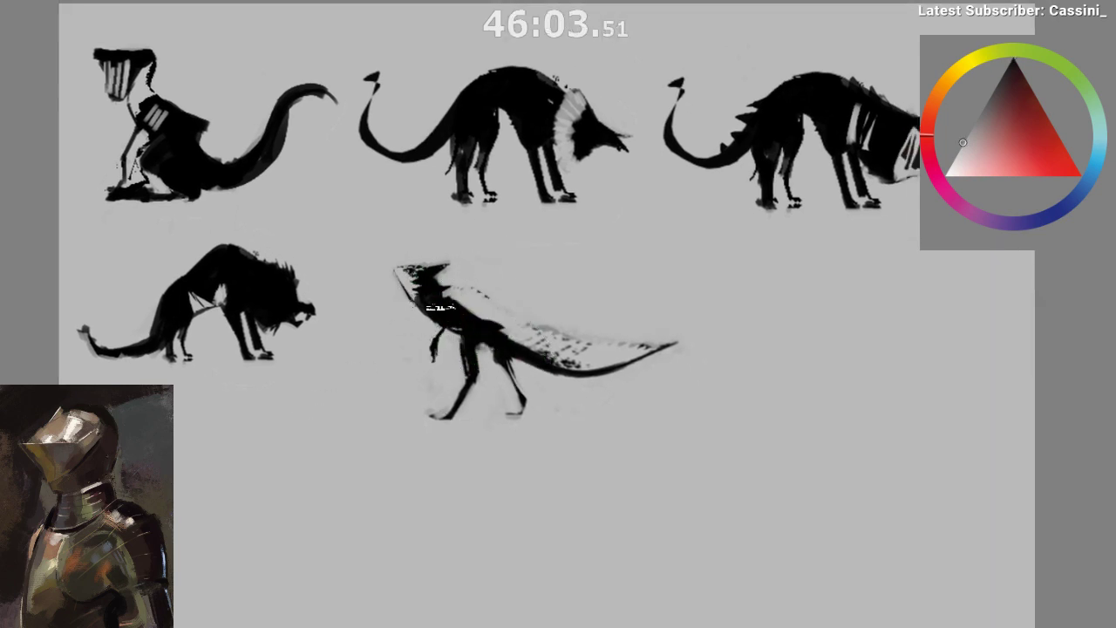
{"action": "left_click_drag", "start_coordinate": [444, 295], "coordinate": [434, 273]}
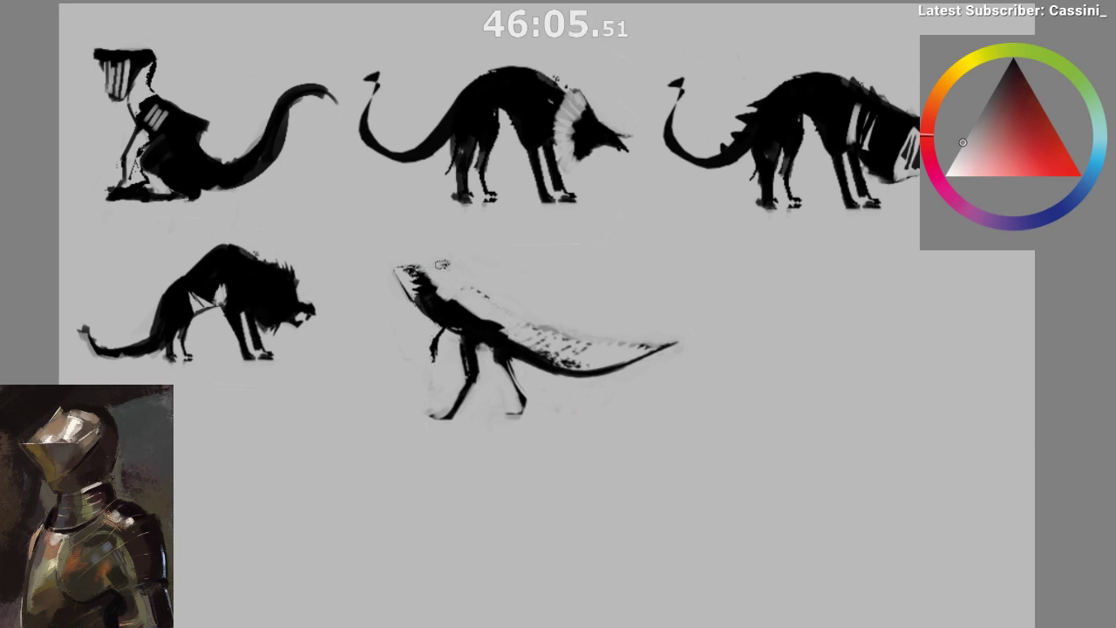
- Sketch the outline and thin ribs of a raised sail from the top of the head down the creature's back
{"action": "key", "text": "m"}
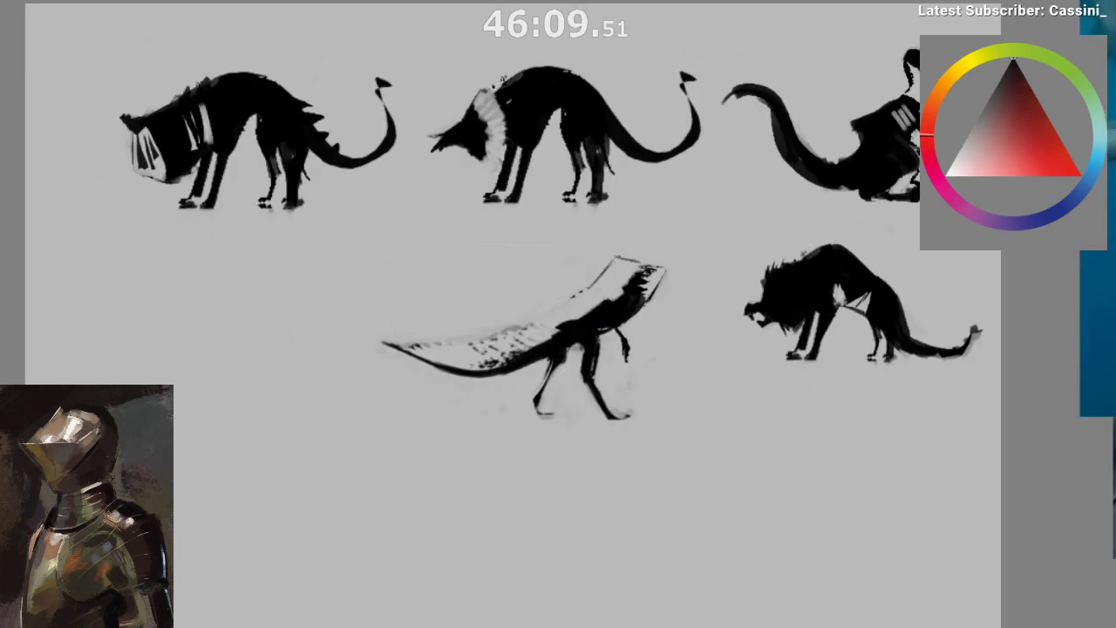
{"action": "key", "text": "m"}
{"action": "left_click_drag", "start_coordinate": [425, 262], "coordinate": [455, 253]}
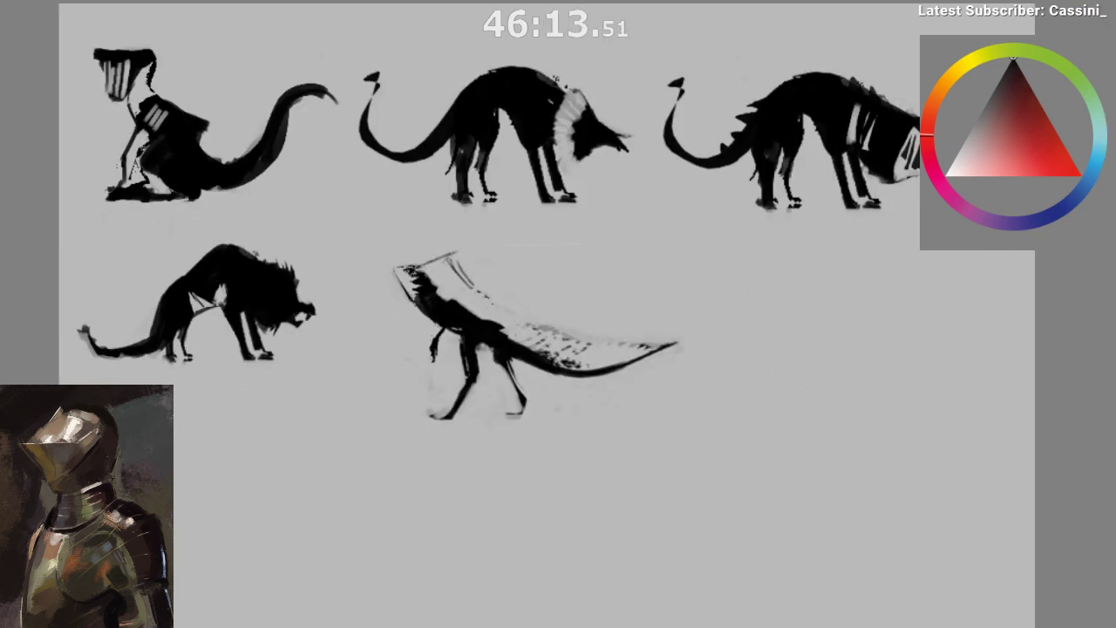
- Thicken the creature's neck and back with dark strokes and check the silhouette mirrored
{"action": "left_click", "coordinate": [431, 302], "text": "ctrl"}
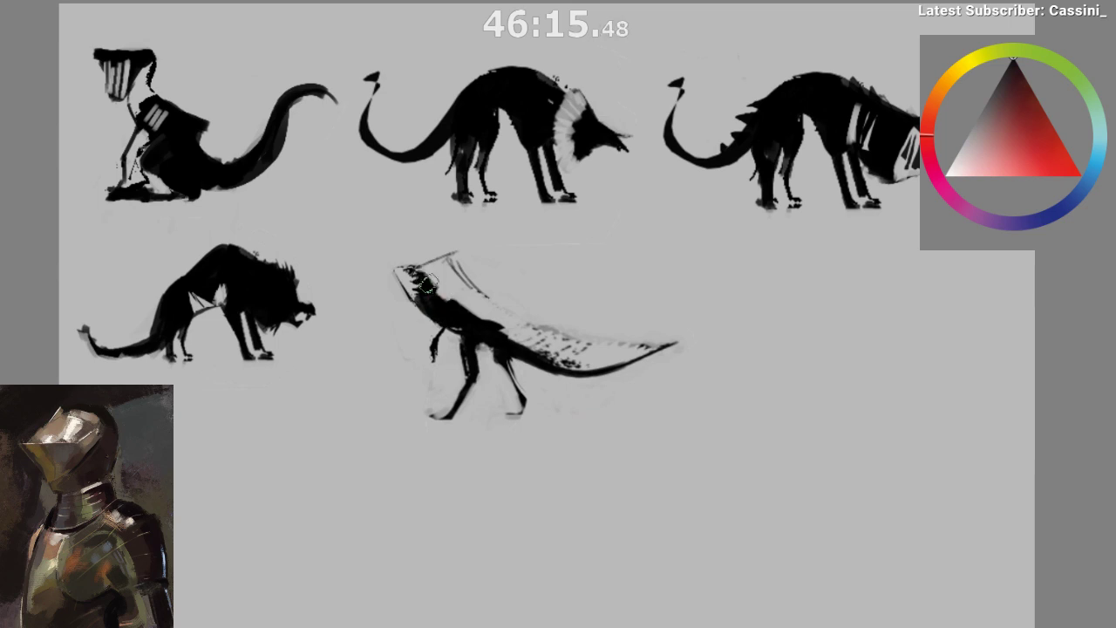
{"action": "mouse_move", "coordinate": [427, 284]}
{"action": "left_mouse_down"}
{"action": "mouse_move", "coordinate": [514, 342]}
{"action": "mouse_move", "coordinate": [478, 325]}
{"action": "left_mouse_up"}
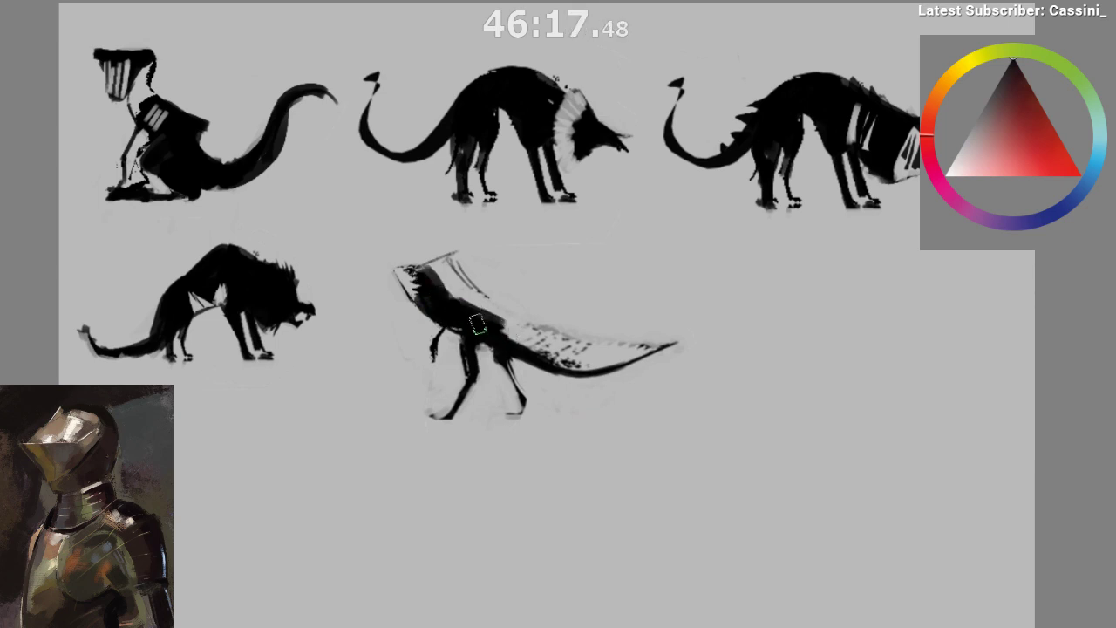
{"action": "key", "text": "m"}
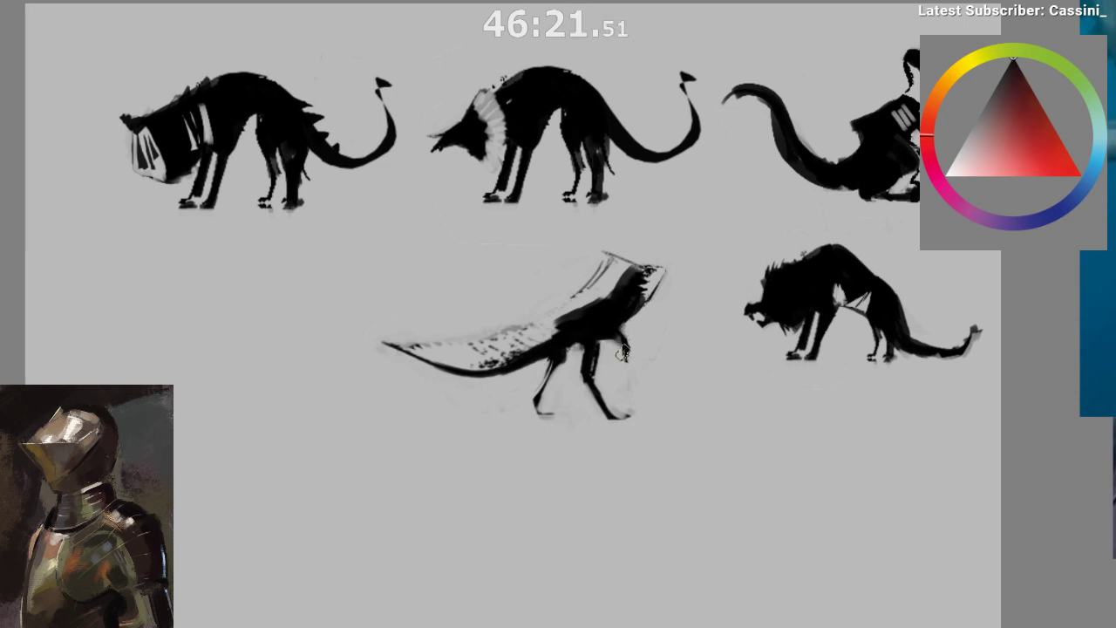
{"action": "key", "text": "m"}
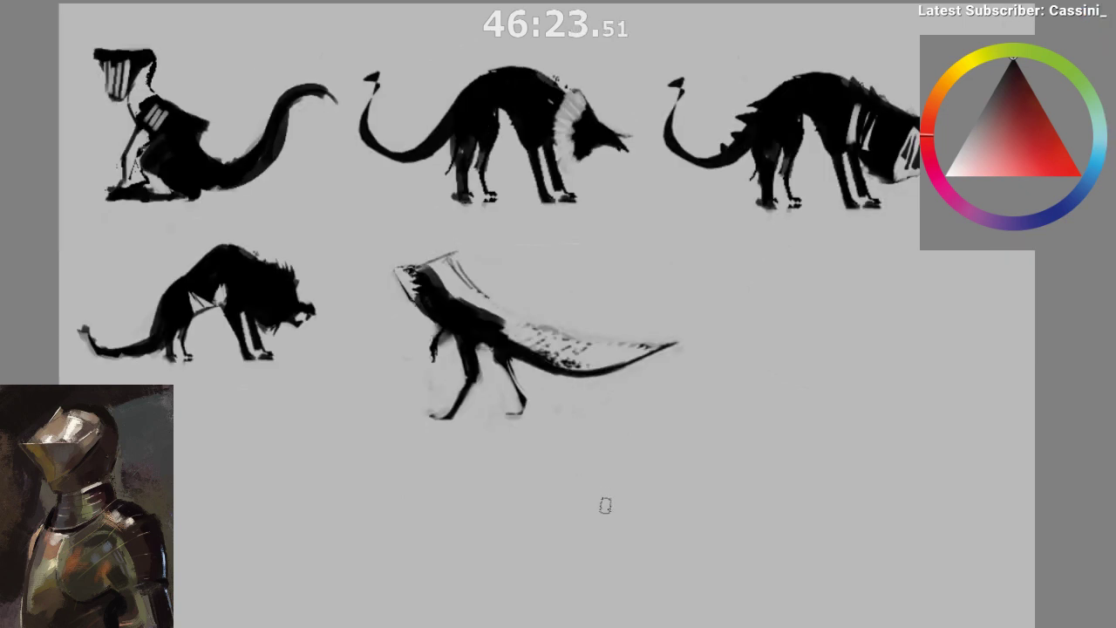
- Repaint the creature's head as a blunt black snout and carve an open mouth into it with background grey
{"action": "left_click_drag", "start_coordinate": [602, 512], "coordinate": [608, 546]}
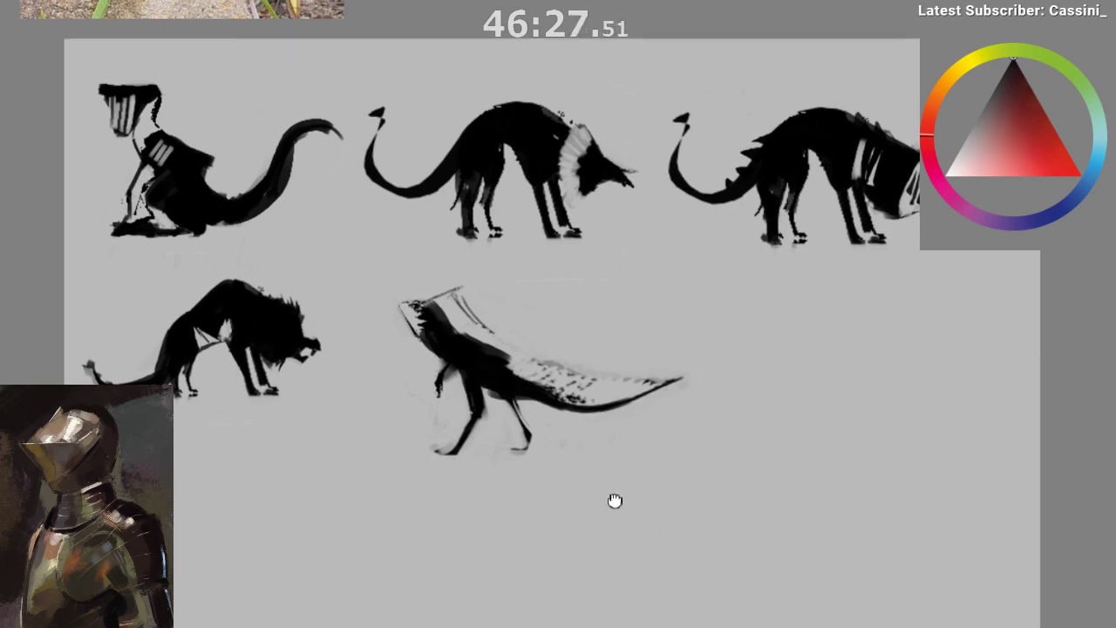
{"action": "left_click_drag", "start_coordinate": [616, 501], "coordinate": [601, 508]}
{"action": "scroll", "coordinate": [576, 532], "scroll_direction": "down", "scroll_amount": 5}
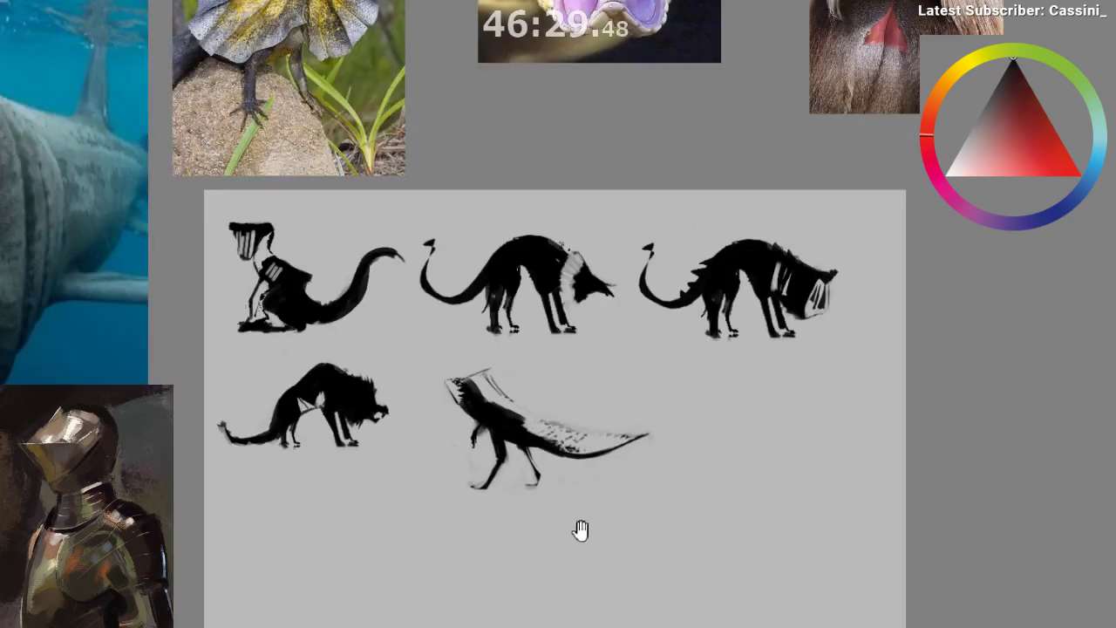
{"action": "scroll", "coordinate": [569, 530], "scroll_direction": "up", "scroll_amount": 2}
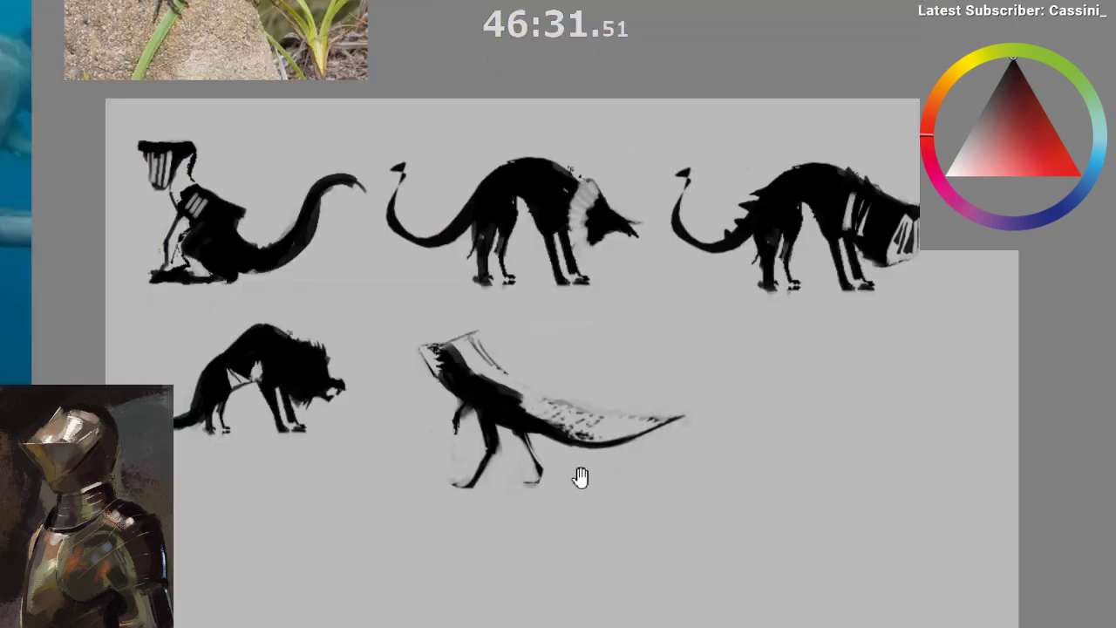
{"action": "scroll", "coordinate": [560, 553], "scroll_direction": "down", "scroll_amount": 1}
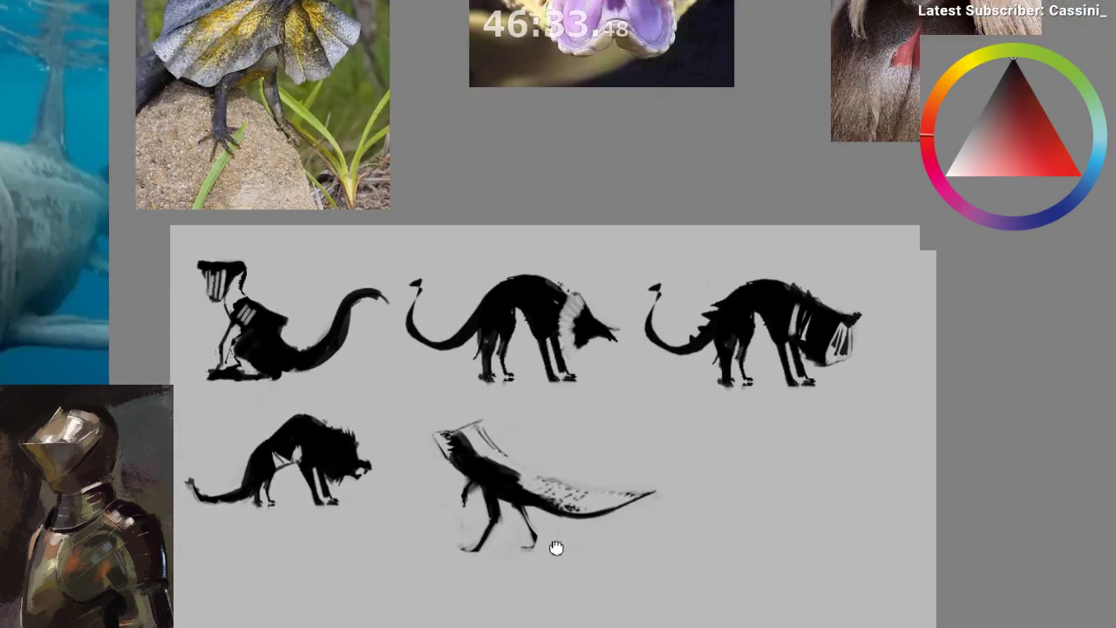
{"action": "left_click_drag", "start_coordinate": [556, 547], "coordinate": [549, 573]}
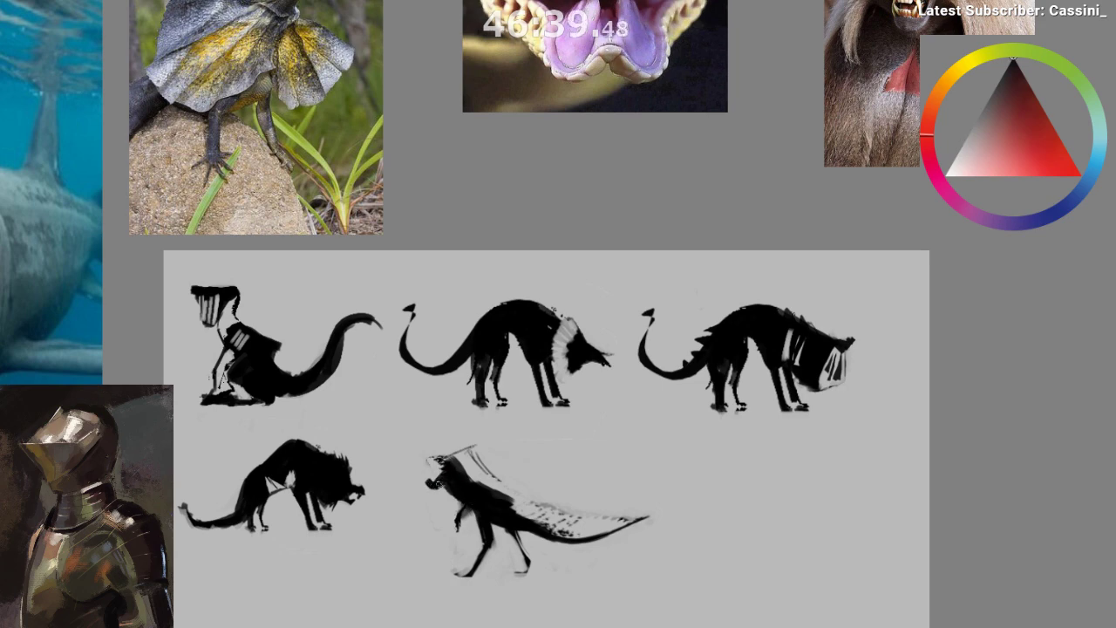
{"action": "key", "text": "m"}
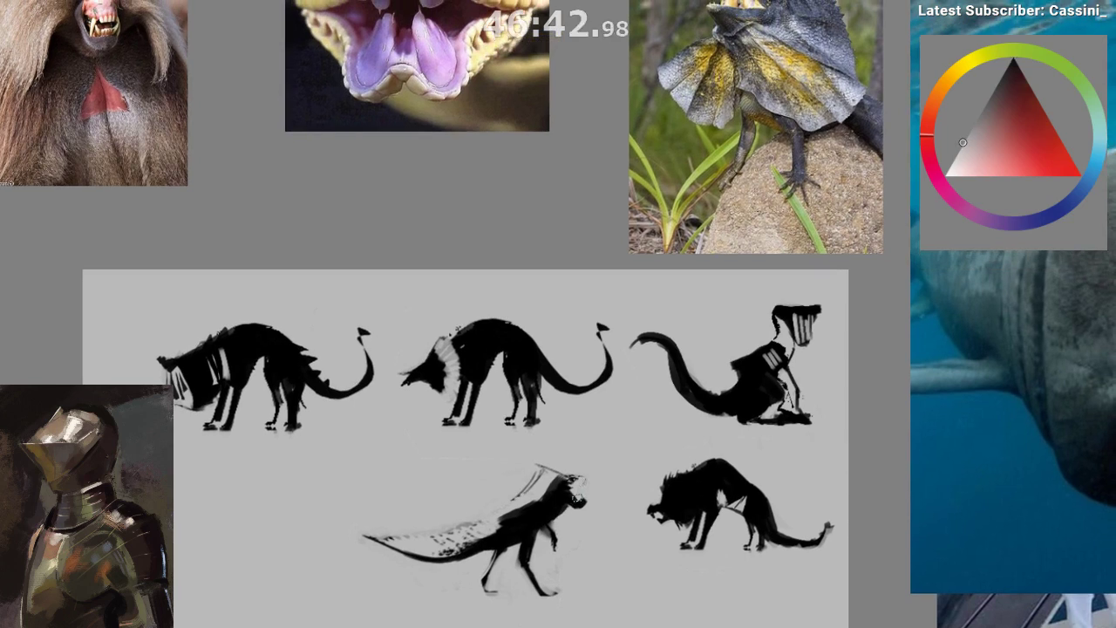
{"action": "left_click_drag", "start_coordinate": [577, 498], "coordinate": [570, 513]}
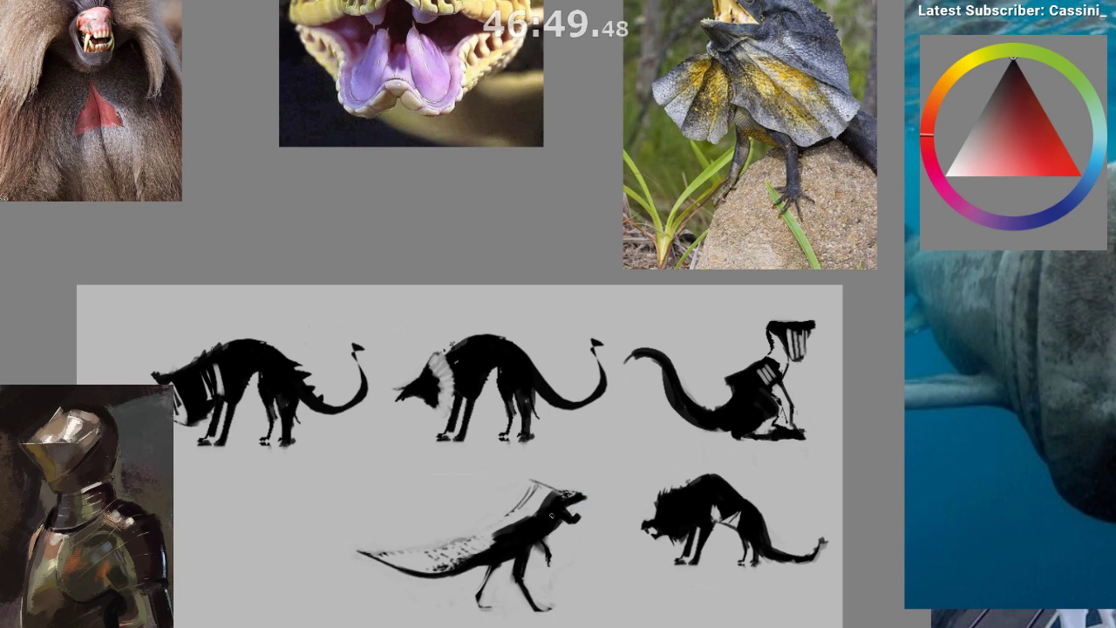
- Refine the gaping head in black, squaring off the upper snout and shaping the hanging lower jaw
{"action": "key", "text": "m"}
{"action": "left_click_drag", "start_coordinate": [517, 485], "coordinate": [533, 366]}
{"action": "left_click", "coordinate": [451, 457], "text": "ctrl"}
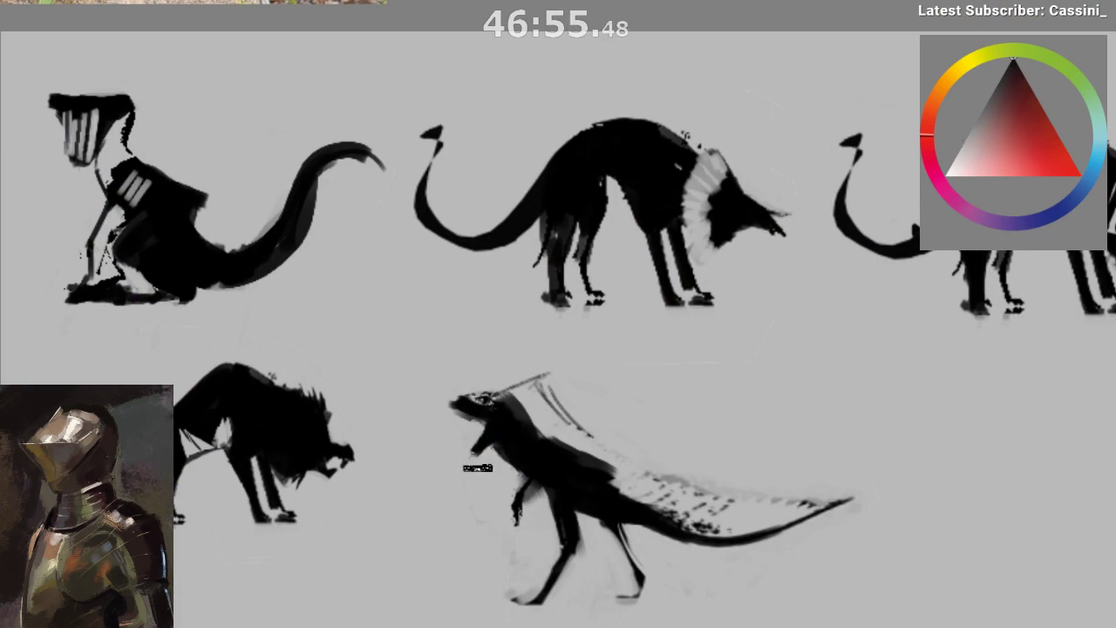
{"action": "mouse_move", "coordinate": [476, 496]}
{"action": "left_mouse_down"}
{"action": "mouse_move", "coordinate": [459, 502]}
{"action": "mouse_move", "coordinate": [459, 556]}
{"action": "mouse_move", "coordinate": [444, 480]}
{"action": "left_mouse_up"}
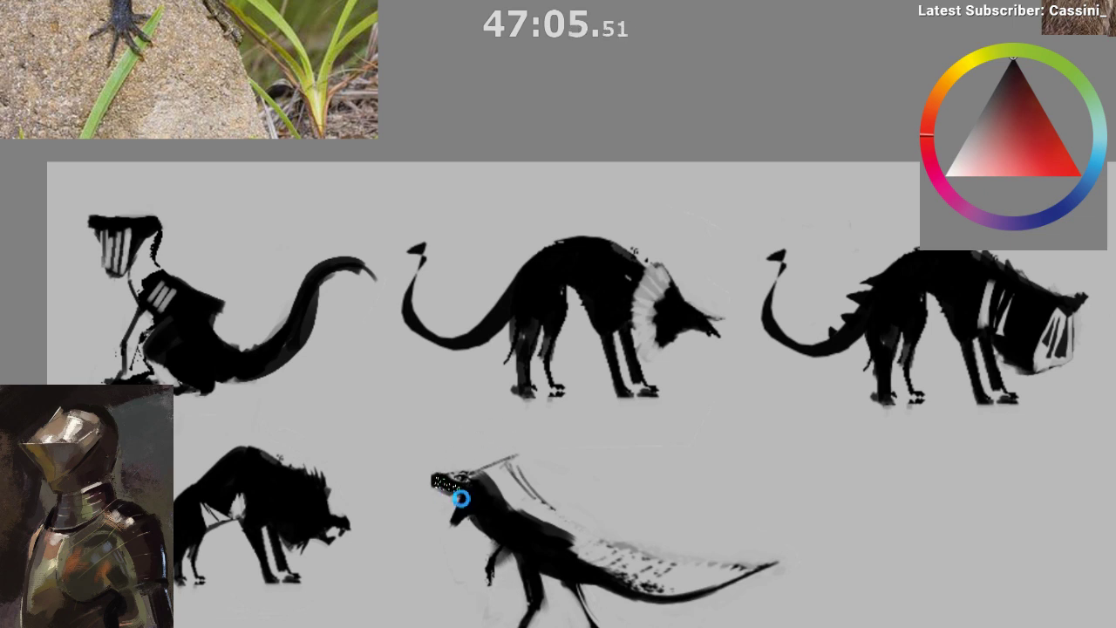
{"action": "left_click", "coordinate": [476, 522], "text": "alt"}
{"action": "left_click_drag", "start_coordinate": [466, 495], "coordinate": [456, 521]}
- Add pale pointed teeth and long front fangs along both open jaws, checking the head in both orientations
{"action": "key", "text": "ctrl+shift+h"}
{"action": "scroll", "coordinate": [700, 503], "scroll_direction": "down", "scroll_amount": 2}
{"action": "mouse_move", "coordinate": [648, 549]}
{"action": "left_mouse_down"}
{"action": "mouse_move", "coordinate": [533, 618]}
{"action": "mouse_move", "coordinate": [532, 485]}
{"action": "mouse_move", "coordinate": [517, 424]}
{"action": "left_mouse_up"}
{"action": "scroll", "coordinate": [539, 593], "scroll_direction": "down", "scroll_amount": 1}
{"action": "scroll", "coordinate": [556, 428], "scroll_direction": "up", "scroll_amount": 3}
{"action": "key", "text": "b"}
{"action": "key", "text": "x"}
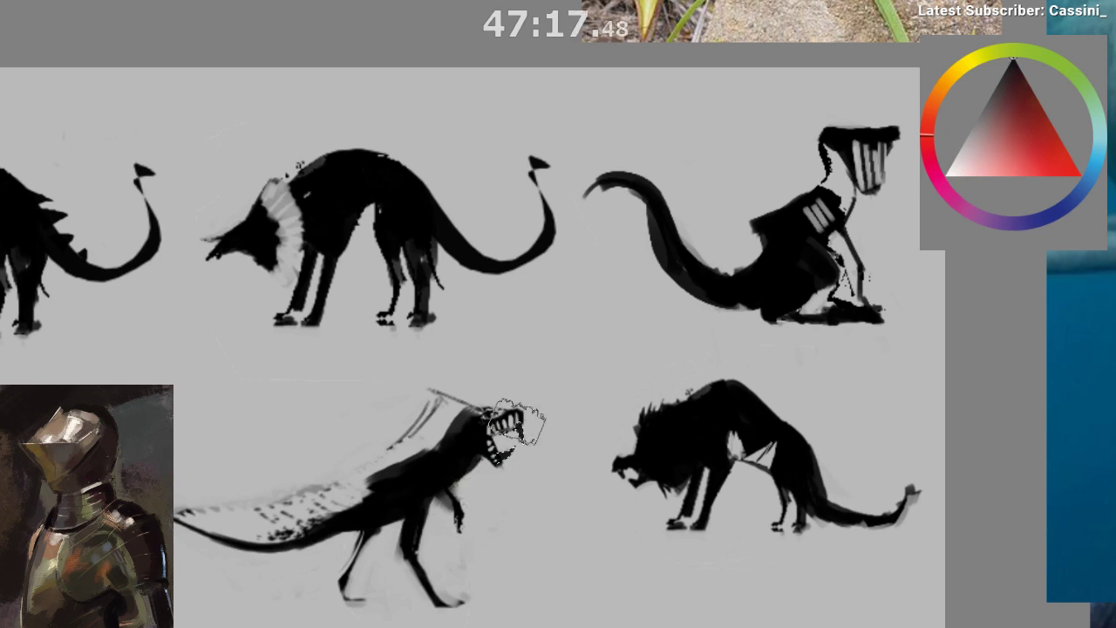
{"action": "key", "text": "ctrl+d"}
{"action": "key", "text": "m"}
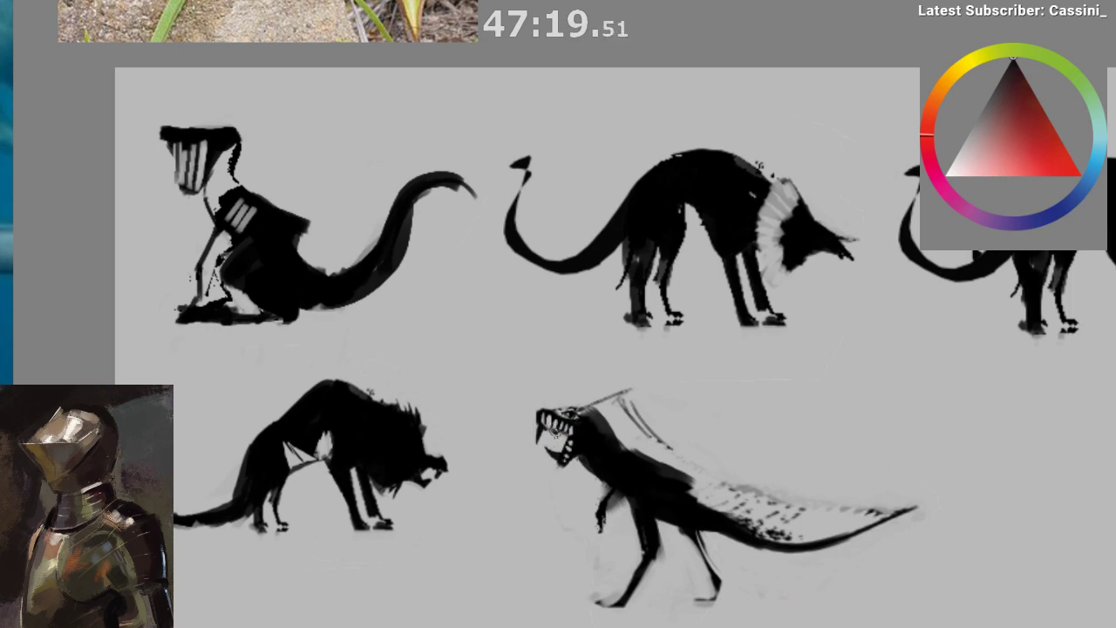
- Paint a round pale grey eye on the creature's head just behind the upper teeth
{"action": "scroll", "coordinate": [562, 488], "scroll_direction": "down", "scroll_amount": 2}
{"action": "scroll", "coordinate": [558, 520], "scroll_direction": "down", "scroll_amount": 1}
{"action": "left_click_drag", "start_coordinate": [560, 531], "coordinate": [501, 625]}
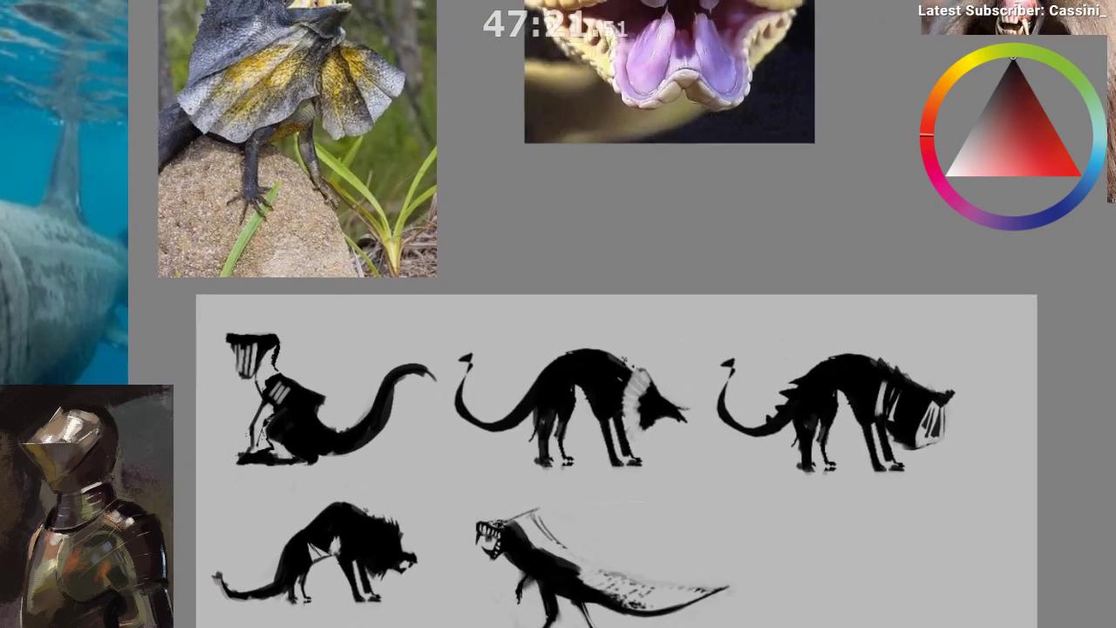
{"action": "scroll", "coordinate": [490, 576], "scroll_direction": "down", "scroll_amount": 1}
{"action": "left_click_drag", "start_coordinate": [549, 504], "coordinate": [467, 465]}
{"action": "scroll", "coordinate": [467, 466], "scroll_direction": "up", "scroll_amount": 3}
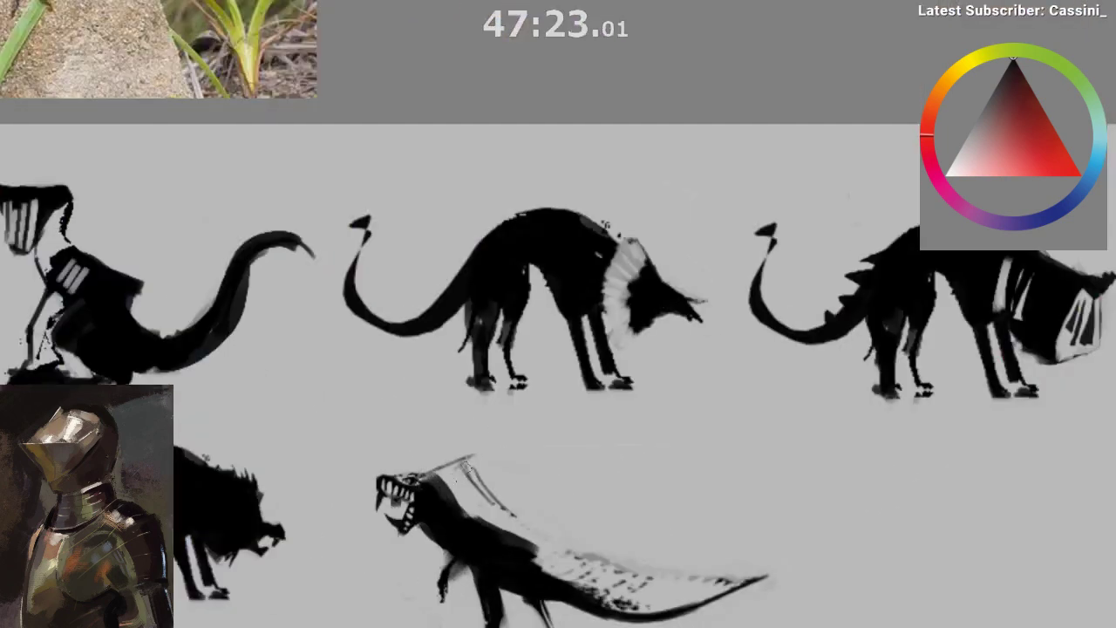
{"action": "left_click", "coordinate": [426, 504], "text": "alt"}
{"action": "left_click_drag", "start_coordinate": [401, 480], "coordinate": [433, 485]}
{"action": "left_click_drag", "start_coordinate": [506, 419], "coordinate": [501, 335]}
{"action": "left_click", "coordinate": [455, 398], "text": "alt"}
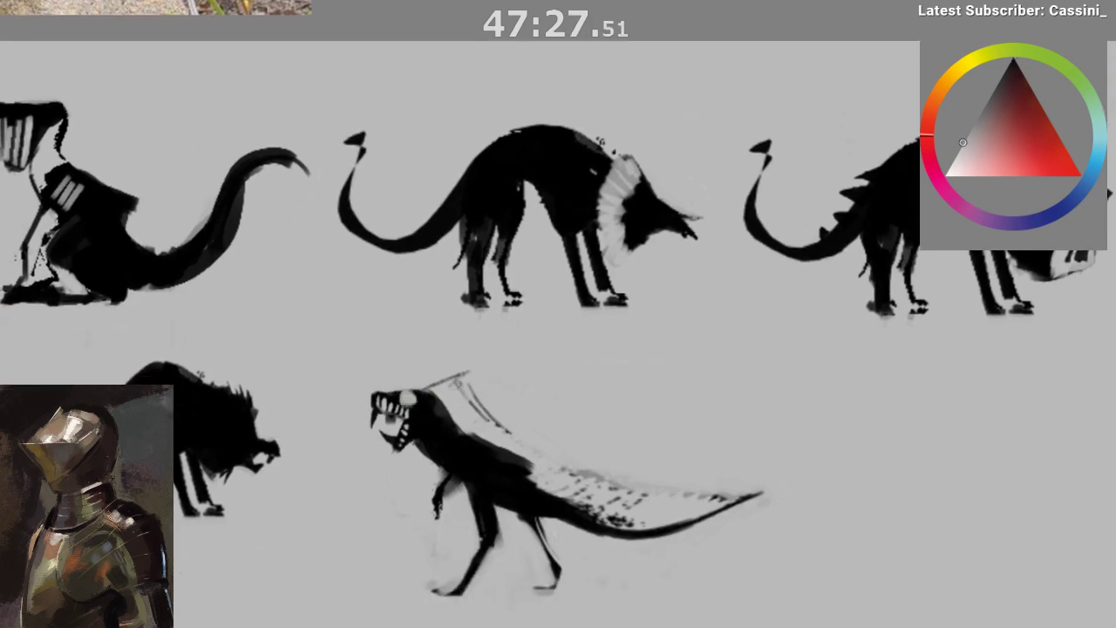
- Undo the oversized pale eye stroke and paint out the lizard creature's small forearm in background grey
{"action": "key", "text": "ctrl+z"}
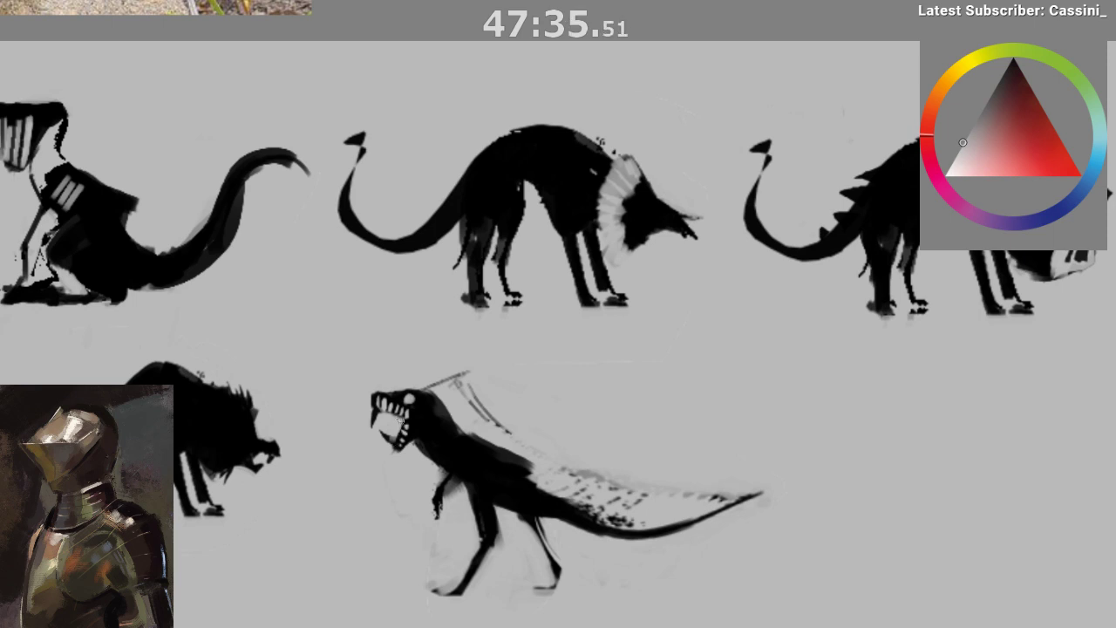
{"action": "key", "text": "m"}
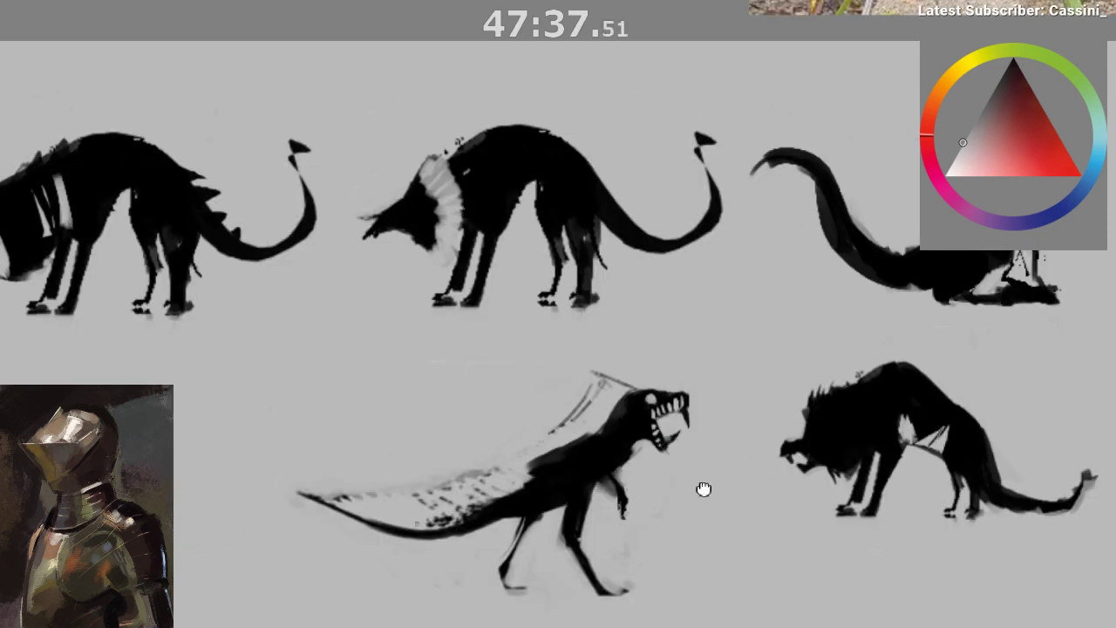
{"action": "mouse_move", "coordinate": [622, 438]}
{"action": "left_mouse_down"}
{"action": "mouse_move", "coordinate": [587, 477]}
{"action": "mouse_move", "coordinate": [572, 474]}
{"action": "mouse_move", "coordinate": [617, 486]}
{"action": "mouse_move", "coordinate": [586, 499]}
{"action": "left_mouse_up"}
{"action": "left_click", "coordinate": [590, 513], "text": "alt"}
- Select the lizard creature's head with a freehand outline and scale it down onto the neck
{"action": "mouse_move", "coordinate": [646, 422]}
{"action": "left_mouse_down"}
{"action": "mouse_move", "coordinate": [572, 405]}
{"action": "mouse_move", "coordinate": [548, 364]}
{"action": "left_mouse_up"}
{"action": "key", "text": "l"}
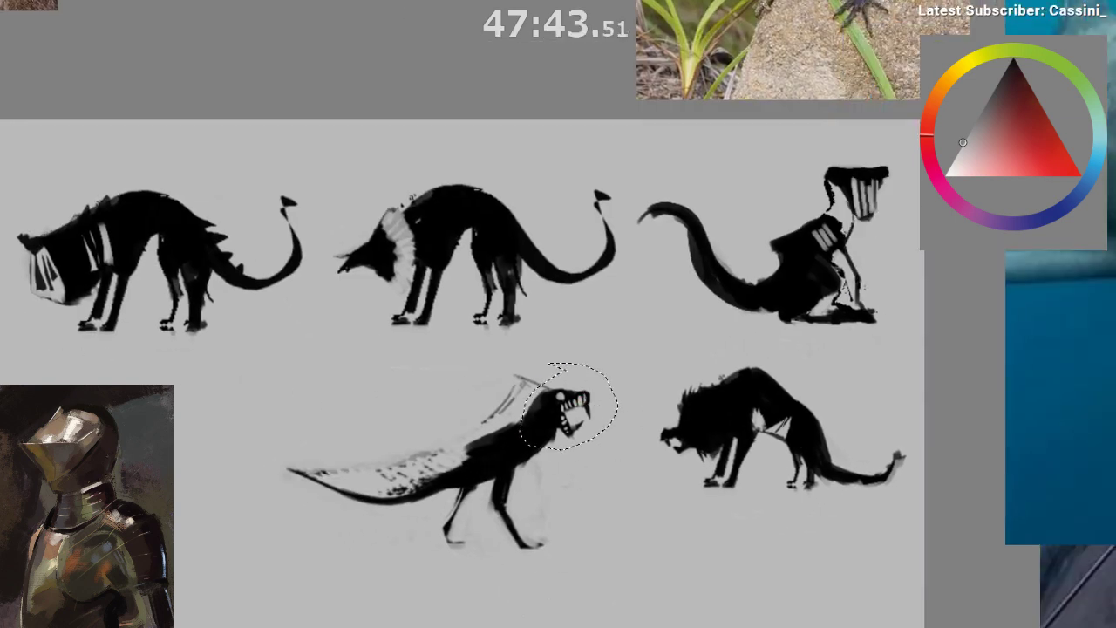
{"action": "key", "text": "ctrl+t"}
{"action": "left_click_drag", "start_coordinate": [618, 362], "coordinate": [591, 387]}
{"action": "left_click_drag", "start_coordinate": [565, 424], "coordinate": [566, 421]}
{"action": "left_click_drag", "start_coordinate": [593, 384], "coordinate": [598, 378]}
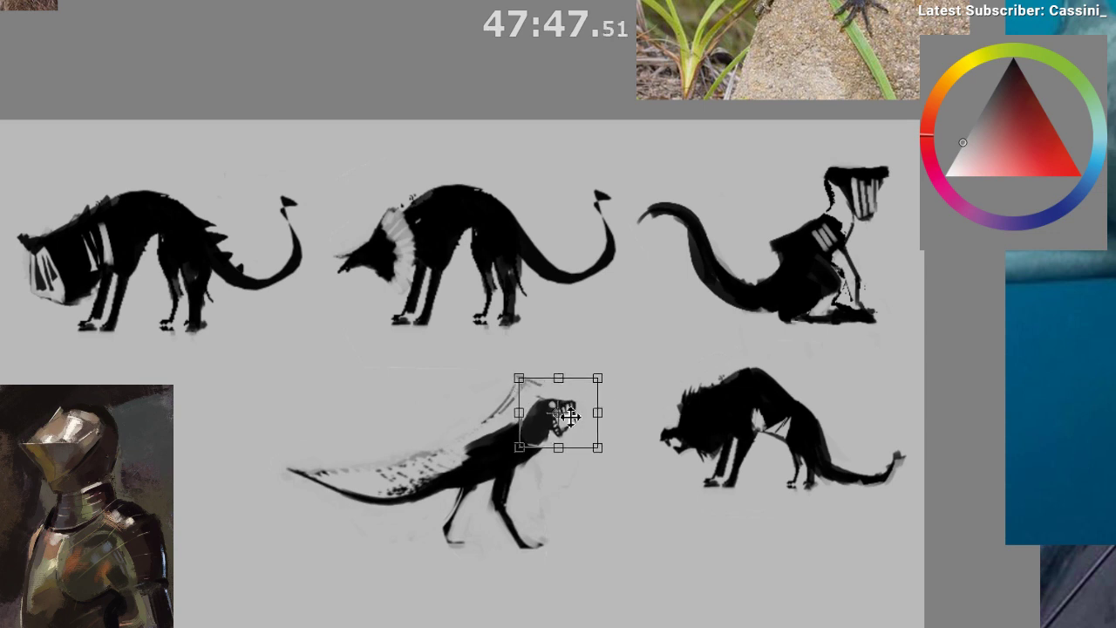
{"action": "key", "text": "Return"}
- Clear the loose sketched sail lines above the lizard creature's head and neck with background grey
{"action": "key", "text": "m"}
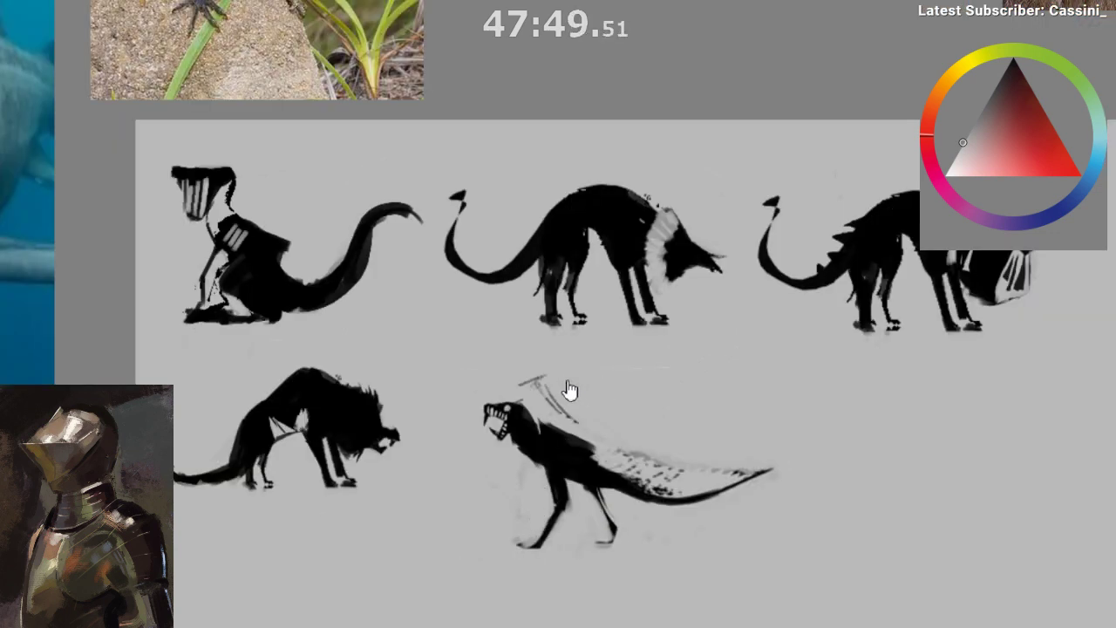
{"action": "mouse_move", "coordinate": [539, 364]}
{"action": "left_mouse_down"}
{"action": "mouse_move", "coordinate": [582, 421]}
{"action": "mouse_move", "coordinate": [548, 369]}
{"action": "left_mouse_up"}
{"action": "key", "text": "ctrl+z"}
{"action": "left_click", "coordinate": [622, 443], "text": "alt"}
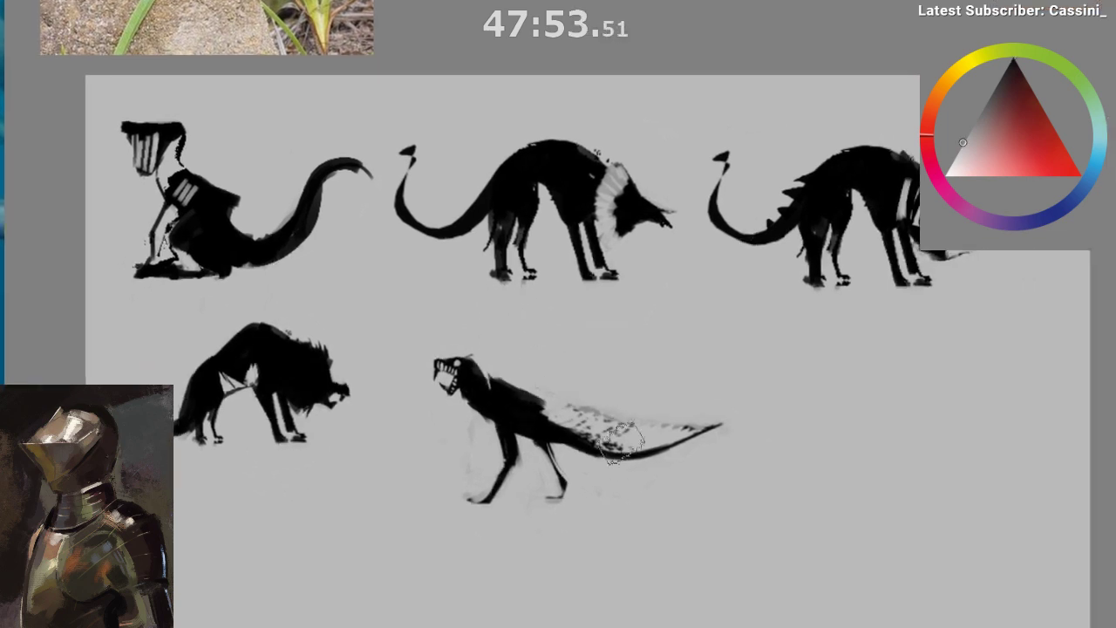
- Rework the lizard creature's legs in black, thickening the hind leg, and check the shape in both orientations
{"action": "left_click_drag", "start_coordinate": [471, 485], "coordinate": [458, 503]}
{"action": "key", "text": "ctrl+z"}
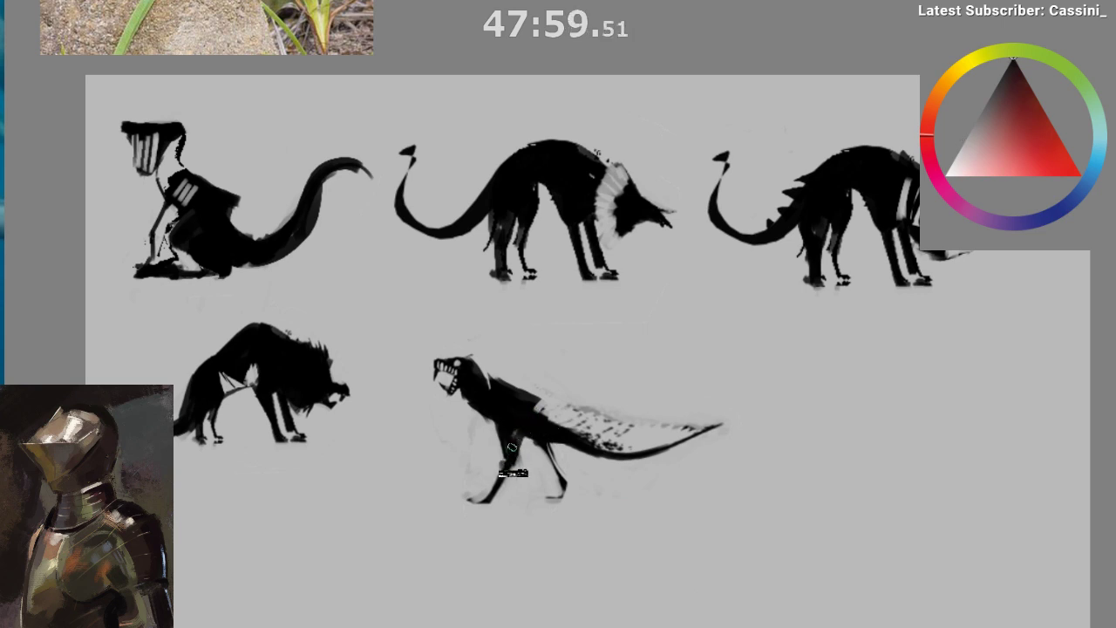
{"action": "key", "text": "ctrl+z"}
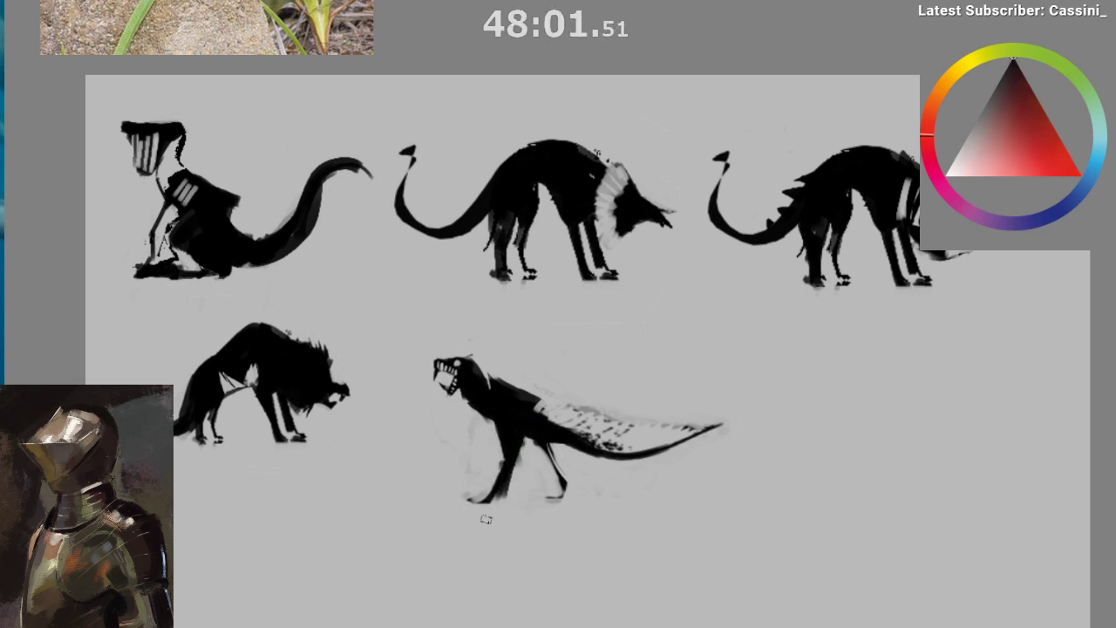
{"action": "left_click_drag", "start_coordinate": [486, 519], "coordinate": [528, 431]}
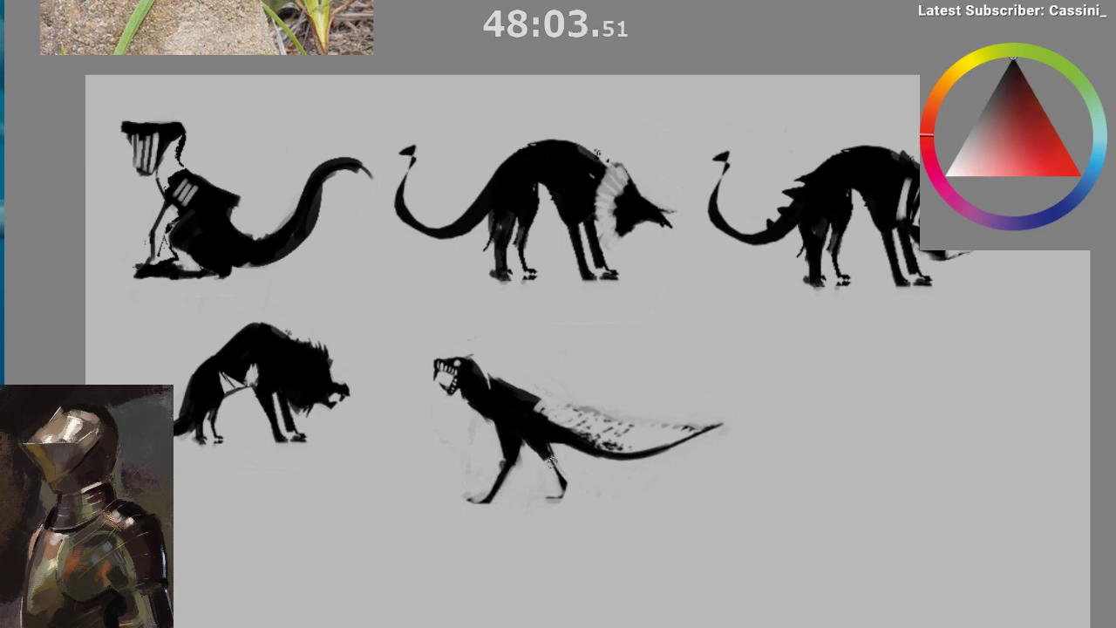
{"action": "key", "text": "m"}
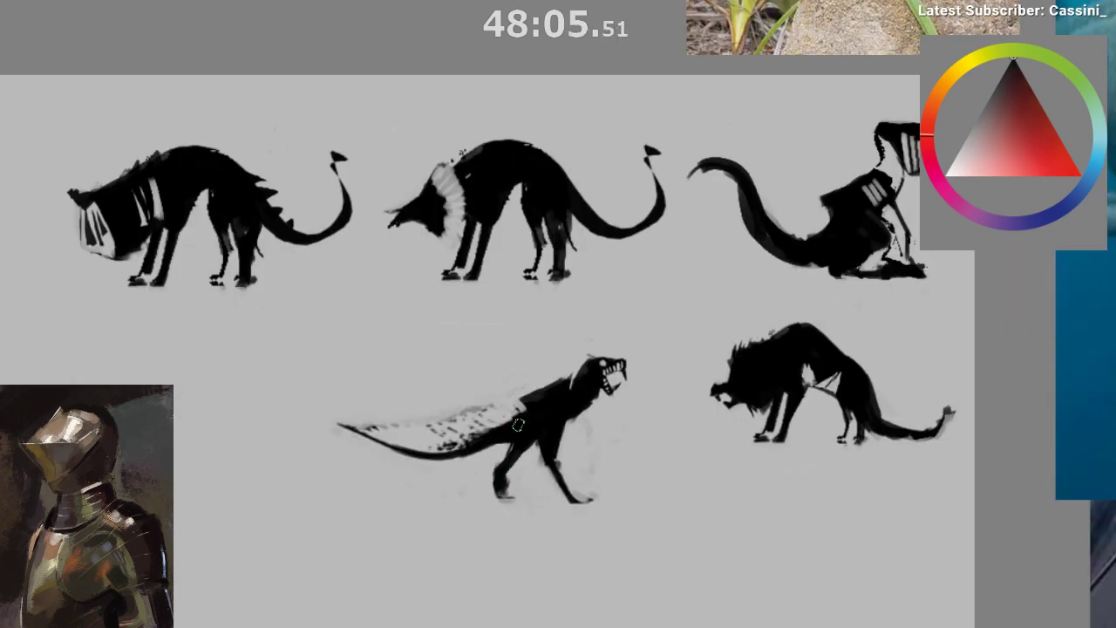
{"action": "key", "text": "m"}
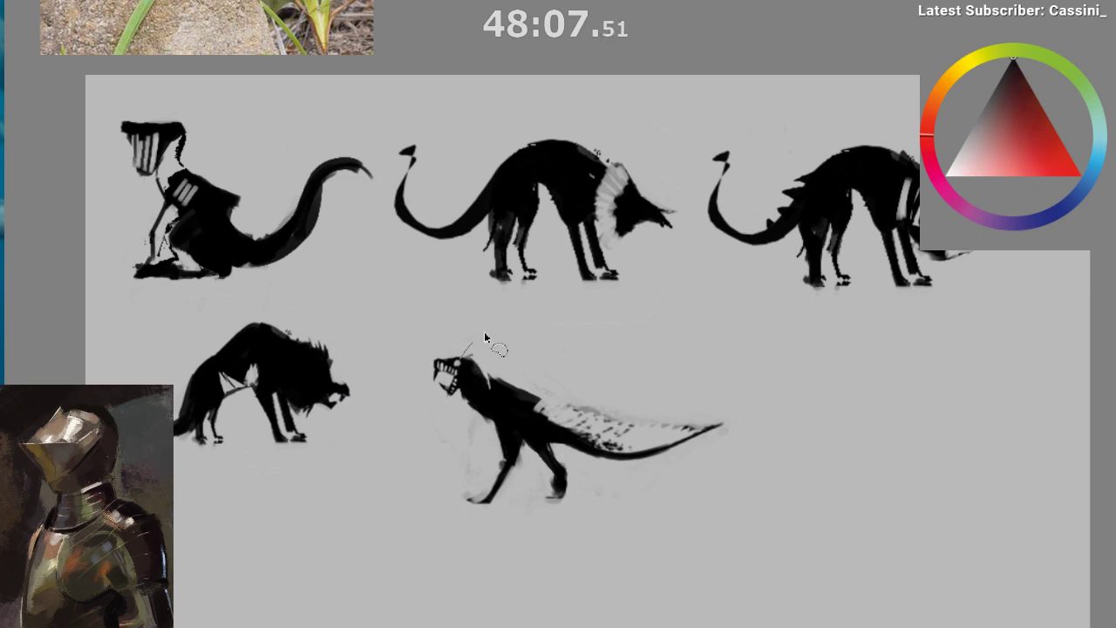
- Add a tall pointed crest of thin black spines behind the head and extend the sail edge along the upper back
{"action": "left_click_drag", "start_coordinate": [486, 338], "coordinate": [464, 359]}
{"action": "mouse_move", "coordinate": [472, 359]}
{"action": "left_mouse_down"}
{"action": "mouse_move", "coordinate": [490, 349]}
{"action": "mouse_move", "coordinate": [478, 362]}
{"action": "mouse_move", "coordinate": [495, 373]}
{"action": "left_mouse_up"}
{"action": "key", "text": "b"}
{"action": "left_click", "coordinate": [572, 419], "text": "ctrl"}
{"action": "left_click", "coordinate": [504, 410], "text": "ctrl"}
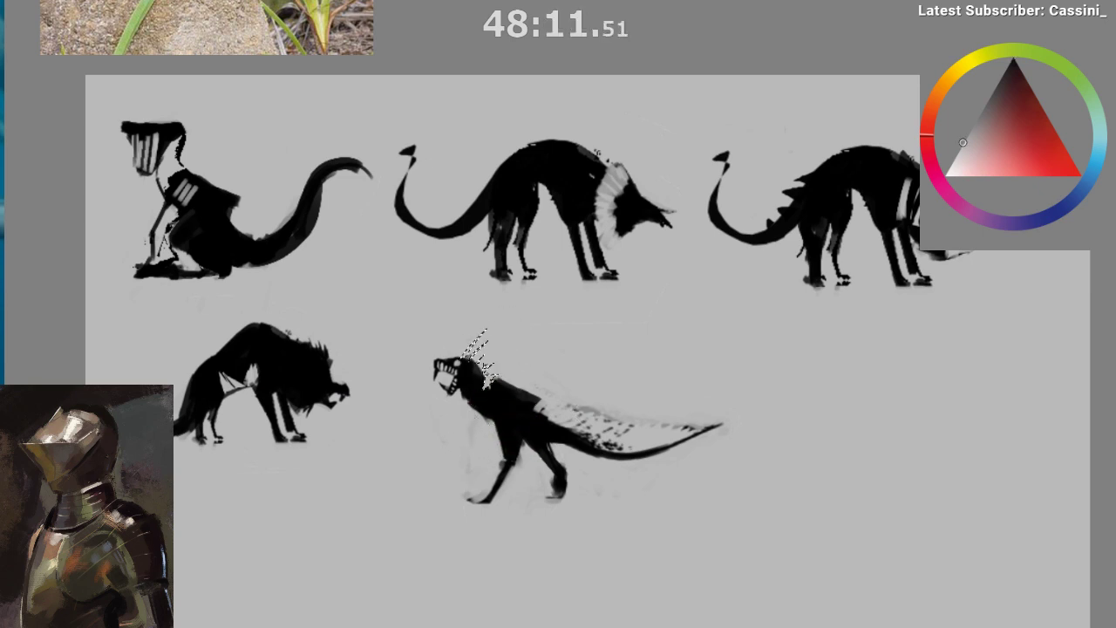
{"action": "key", "text": "m"}
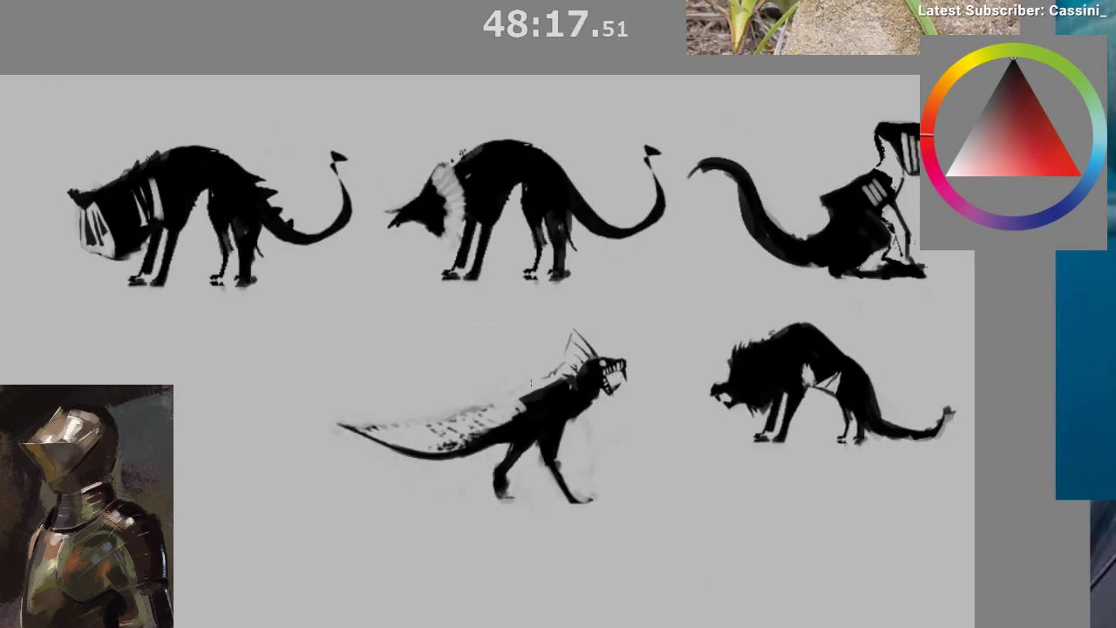
{"action": "key", "text": "m"}
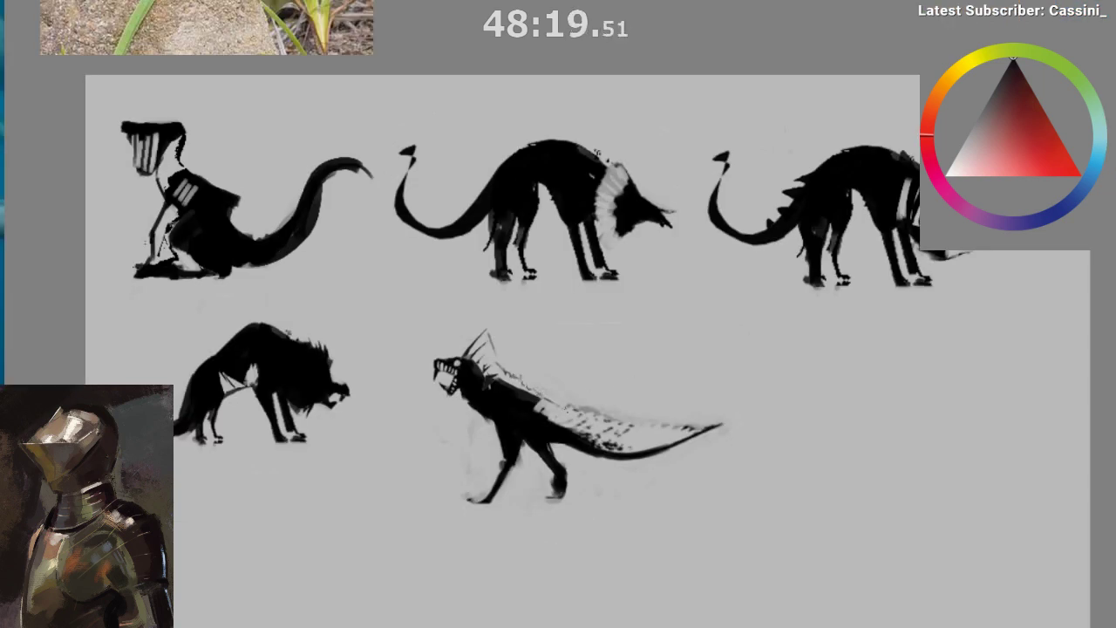
- Undo the last stroke and paint a small clawed black forearm beneath the lizard creature's neck
{"action": "key", "text": "ctrl+z"}
{"action": "left_click", "coordinate": [488, 412], "text": "alt"}
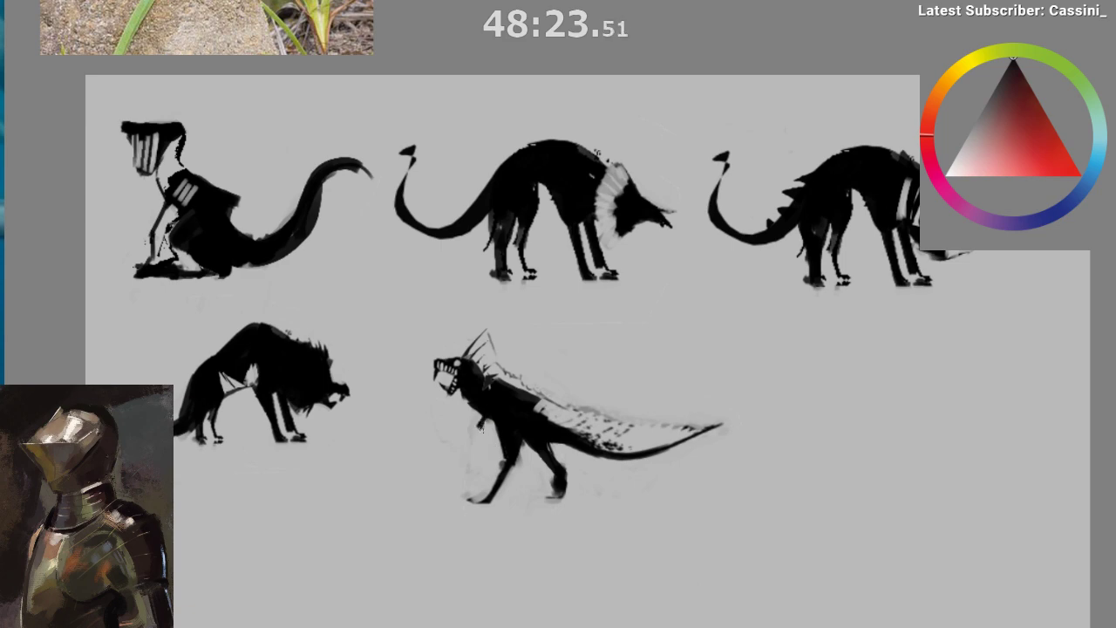
{"action": "mouse_move", "coordinate": [519, 485]}
{"action": "left_mouse_down"}
{"action": "mouse_move", "coordinate": [507, 503]}
{"action": "mouse_move", "coordinate": [512, 463]}
{"action": "mouse_move", "coordinate": [476, 485]}
{"action": "left_mouse_up"}
{"action": "left_click_drag", "start_coordinate": [568, 433], "coordinate": [492, 393]}
- Trim the lizard creature's lower legs with background grey and reshape the hind foot in black
{"action": "left_click", "coordinate": [391, 483], "text": "alt"}
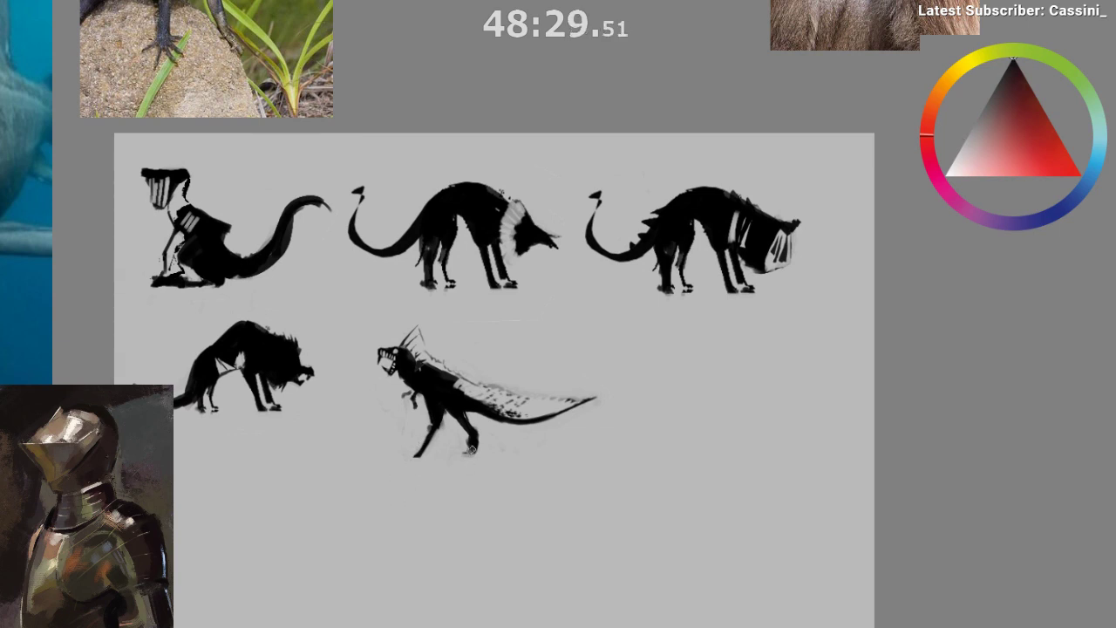
{"action": "left_click_drag", "start_coordinate": [455, 438], "coordinate": [466, 464]}
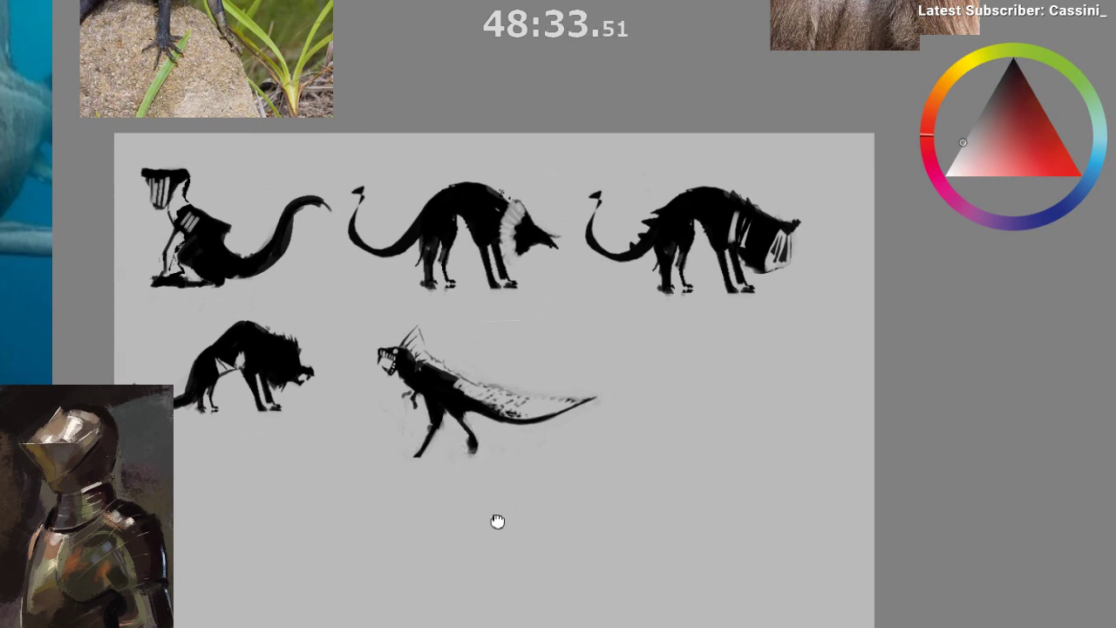
{"action": "left_click_drag", "start_coordinate": [497, 521], "coordinate": [480, 560]}
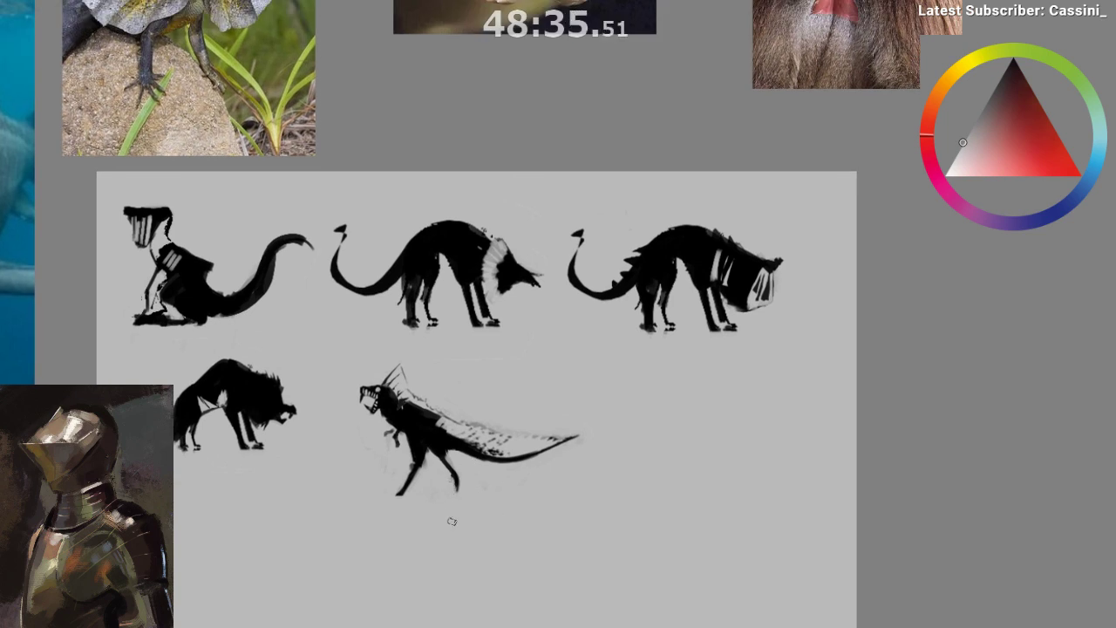
{"action": "left_click", "coordinate": [452, 496], "text": "ctrl"}
{"action": "left_click_drag", "start_coordinate": [449, 487], "coordinate": [505, 531]}
{"action": "left_click", "coordinate": [454, 486], "text": "ctrl"}
- Select the whole crested lizard creature with a freehand outline, scale it down and reposition it in the second row
{"action": "key", "text": "l"}
{"action": "mouse_move", "coordinate": [398, 373]}
{"action": "left_mouse_down"}
{"action": "mouse_move", "coordinate": [515, 371]}
{"action": "mouse_move", "coordinate": [397, 373]}
{"action": "left_mouse_up"}
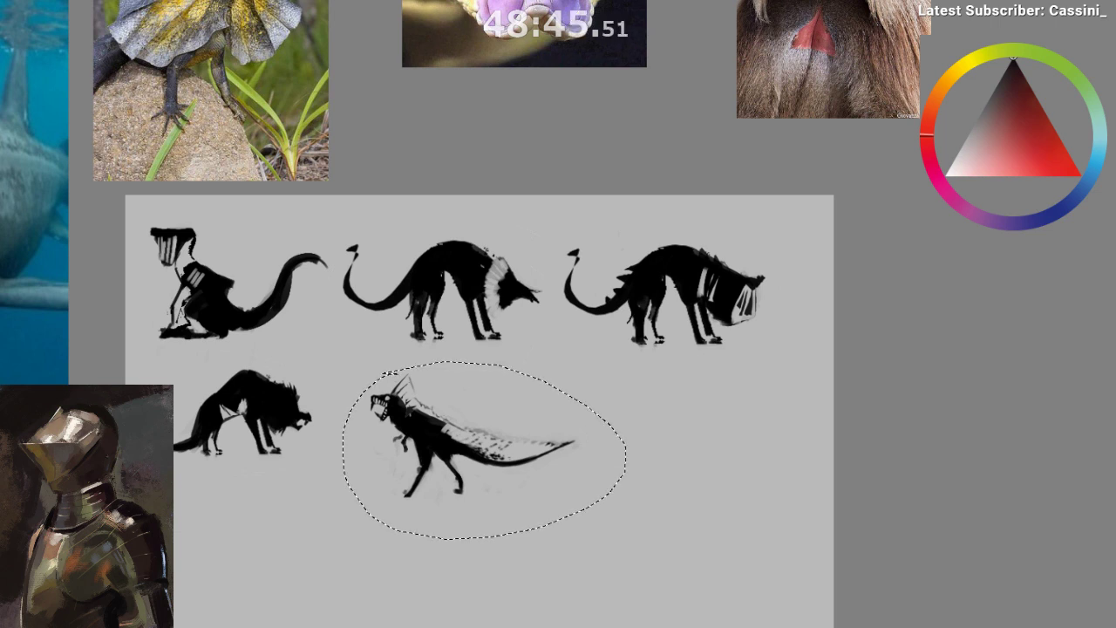
{"action": "key", "text": "ctrl+t"}
{"action": "mouse_move", "coordinate": [633, 369]}
{"action": "left_mouse_down"}
{"action": "mouse_move", "coordinate": [576, 416]}
{"action": "mouse_move", "coordinate": [631, 385]}
{"action": "mouse_move", "coordinate": [576, 393]}
{"action": "left_mouse_up"}
{"action": "mouse_move", "coordinate": [477, 478]}
{"action": "left_mouse_down"}
{"action": "mouse_move", "coordinate": [472, 445]}
{"action": "mouse_move", "coordinate": [487, 431]}
{"action": "mouse_move", "coordinate": [495, 439]}
{"action": "left_mouse_up"}
{"action": "key", "text": "Return"}
- Outline the spare winged lizard near the sheet's lower edge and move it up beside the crested lizard in the second row
{"action": "left_click_drag", "start_coordinate": [553, 520], "coordinate": [521, 518]}
{"action": "left_click_drag", "start_coordinate": [459, 401], "coordinate": [339, 121]}
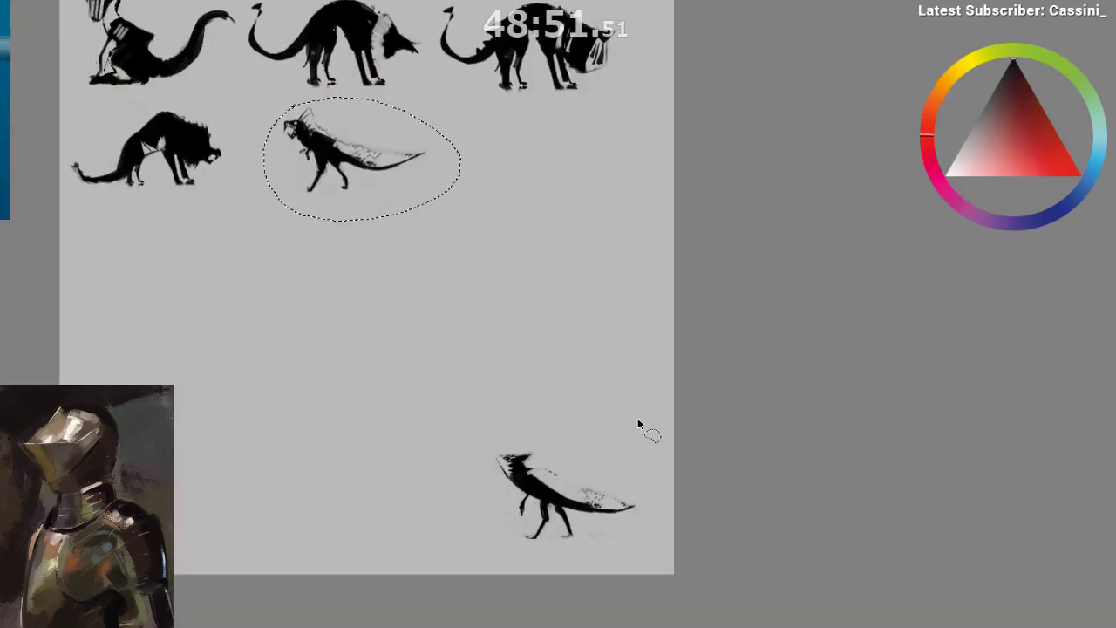
{"action": "key", "text": "ctrl+d"}
{"action": "mouse_move", "coordinate": [503, 414]}
{"action": "left_mouse_down"}
{"action": "mouse_move", "coordinate": [650, 561]}
{"action": "mouse_move", "coordinate": [490, 443]}
{"action": "mouse_move", "coordinate": [510, 426]}
{"action": "left_mouse_up"}
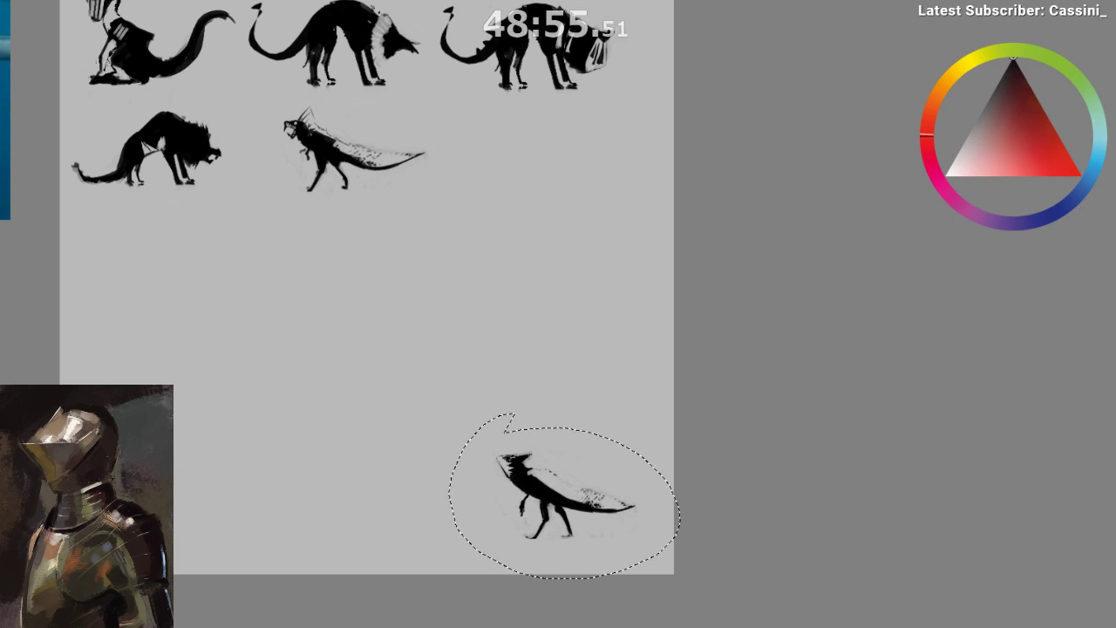
{"action": "key", "text": "t"}
{"action": "left_click_drag", "start_coordinate": [592, 541], "coordinate": [528, 197]}
{"action": "left_click_drag", "start_coordinate": [520, 208], "coordinate": [498, 396]}
{"action": "mouse_move", "coordinate": [493, 392]}
{"action": "left_mouse_down"}
{"action": "mouse_move", "coordinate": [531, 413]}
{"action": "mouse_move", "coordinate": [513, 483]}
{"action": "left_mouse_up"}
- Select the moved lizard's head and transform it into a much larger, tilted head with the horn pointing upward
{"action": "scroll", "coordinate": [516, 434], "scroll_direction": "down", "scroll_amount": 1}
{"action": "key", "text": "l"}
{"action": "mouse_move", "coordinate": [515, 376]}
{"action": "left_mouse_down"}
{"action": "mouse_move", "coordinate": [448, 392]}
{"action": "mouse_move", "coordinate": [486, 373]}
{"action": "left_mouse_up"}
{"action": "key", "text": "ctrl+t"}
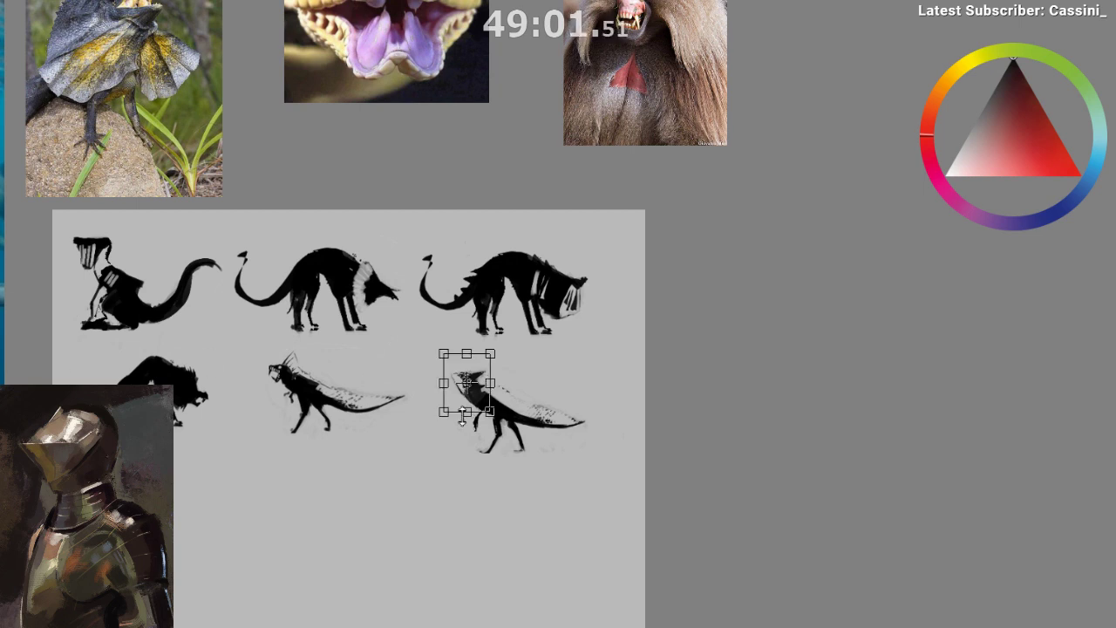
{"action": "left_click_drag", "start_coordinate": [444, 414], "coordinate": [398, 480]}
{"action": "left_click_drag", "start_coordinate": [478, 422], "coordinate": [492, 404]}
{"action": "mouse_move", "coordinate": [533, 456]}
{"action": "left_mouse_down"}
{"action": "mouse_move", "coordinate": [541, 384]}
{"action": "mouse_move", "coordinate": [542, 398]}
{"action": "left_mouse_up"}
{"action": "left_click_drag", "start_coordinate": [479, 430], "coordinate": [471, 431]}
{"action": "left_click_drag", "start_coordinate": [550, 418], "coordinate": [467, 412]}
{"action": "key", "text": "ctrl+z"}
{"action": "key", "text": "Return"}
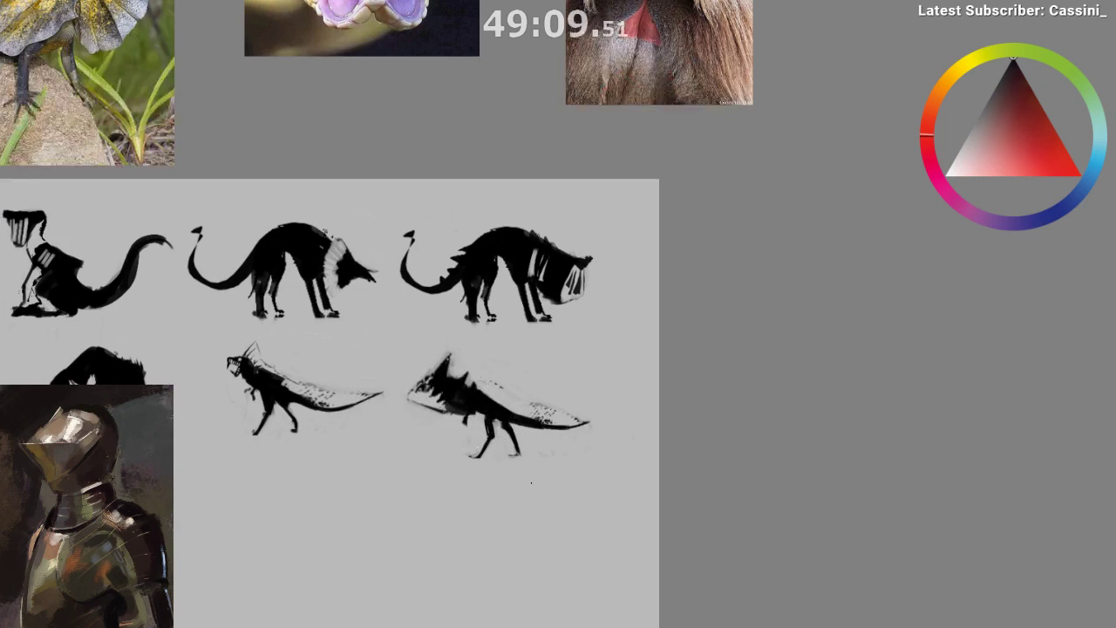
- Outline the spined quadruped's body and legs in the upper row and make a copy of them
{"action": "key", "text": "m"}
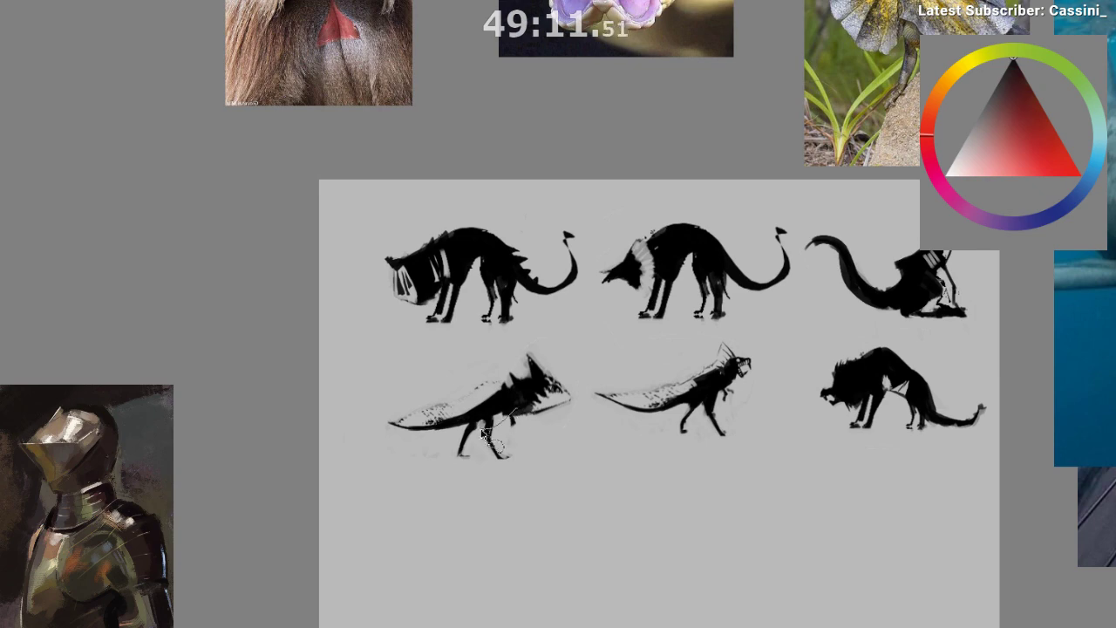
{"action": "left_click_drag", "start_coordinate": [503, 437], "coordinate": [568, 438]}
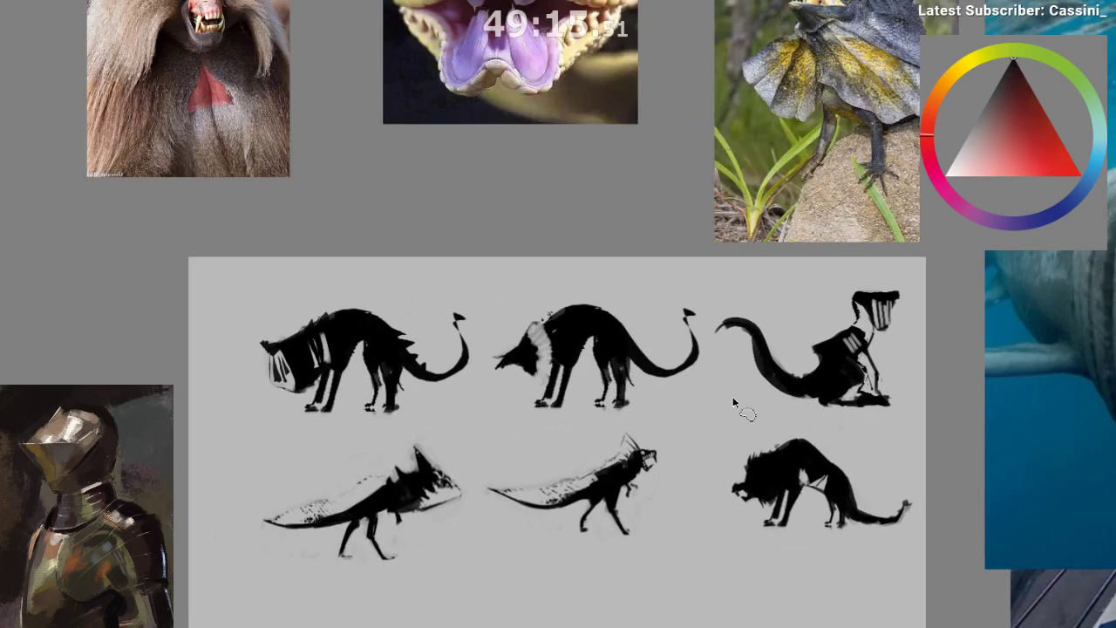
{"action": "key", "text": "m"}
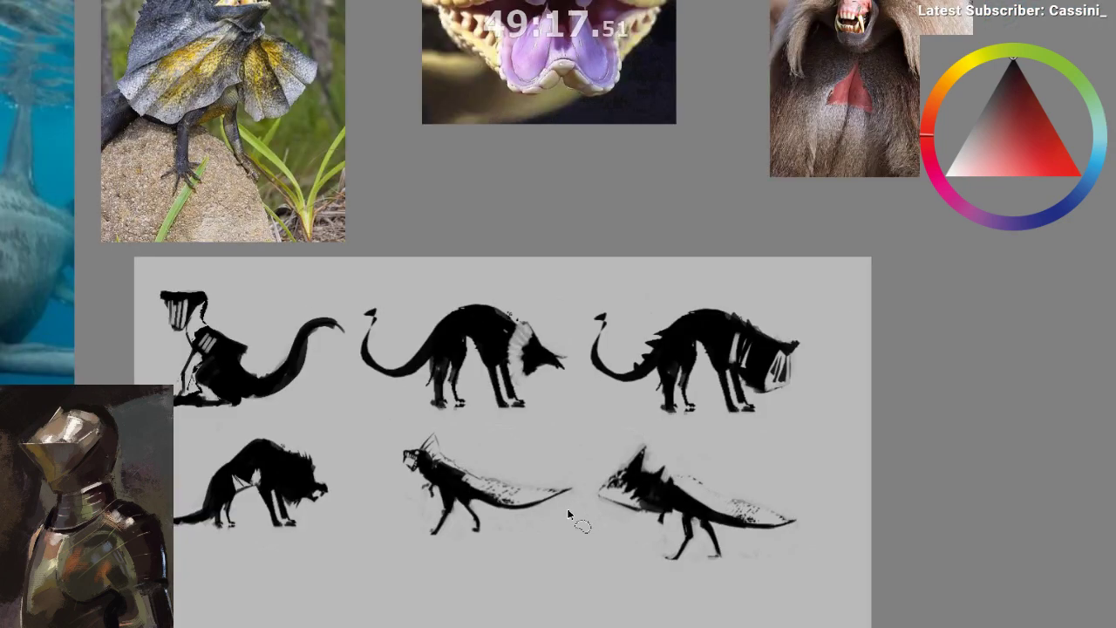
{"action": "left_click_drag", "start_coordinate": [452, 460], "coordinate": [411, 419]}
{"action": "mouse_move", "coordinate": [622, 245]}
{"action": "left_mouse_down"}
{"action": "mouse_move", "coordinate": [565, 370]}
{"action": "mouse_move", "coordinate": [661, 294]}
{"action": "left_mouse_up"}
{"action": "key", "text": "ctrl+shift+a"}
{"action": "mouse_move", "coordinate": [563, 247]}
{"action": "left_mouse_down"}
{"action": "mouse_move", "coordinate": [675, 328]}
{"action": "mouse_move", "coordinate": [599, 227]}
{"action": "left_mouse_up"}
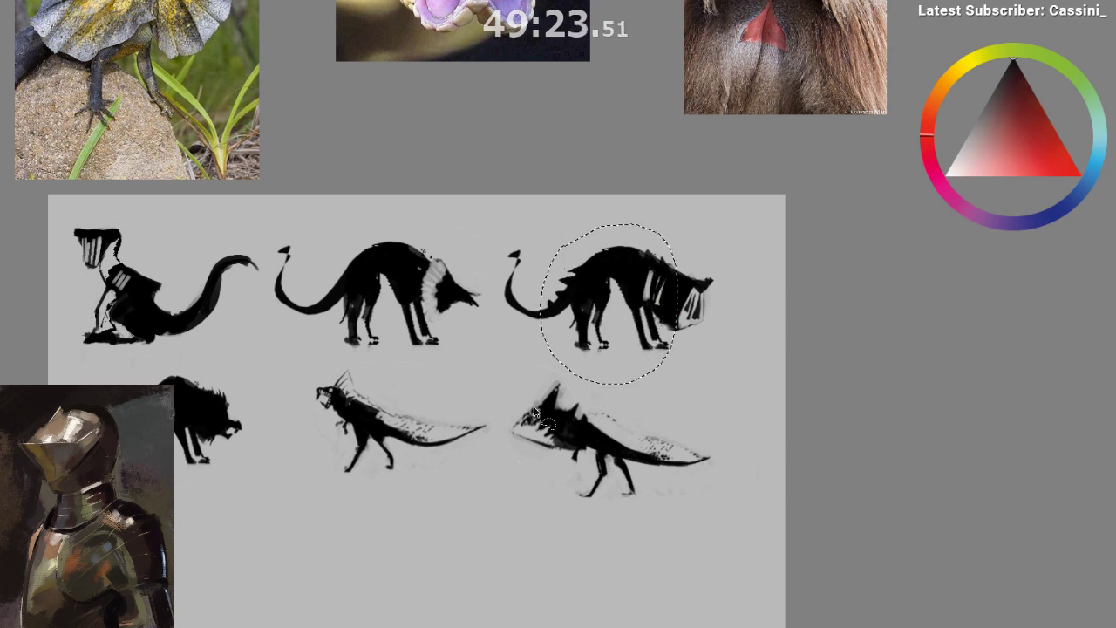
{"action": "key", "text": "c"}
{"action": "key", "text": "v"}
- Mirror the copied quadruped body and place it over the large-headed lizard's body in the second row
{"action": "mouse_move", "coordinate": [622, 324]}
{"action": "left_mouse_down"}
{"action": "mouse_move", "coordinate": [616, 469]}
{"action": "mouse_move", "coordinate": [654, 451]}
{"action": "mouse_move", "coordinate": [403, 451]}
{"action": "left_mouse_up"}
{"action": "key", "text": "ctrl+t"}
{"action": "mouse_move", "coordinate": [477, 466]}
{"action": "left_mouse_down"}
{"action": "mouse_move", "coordinate": [648, 472]}
{"action": "mouse_move", "coordinate": [597, 418]}
{"action": "left_mouse_up"}
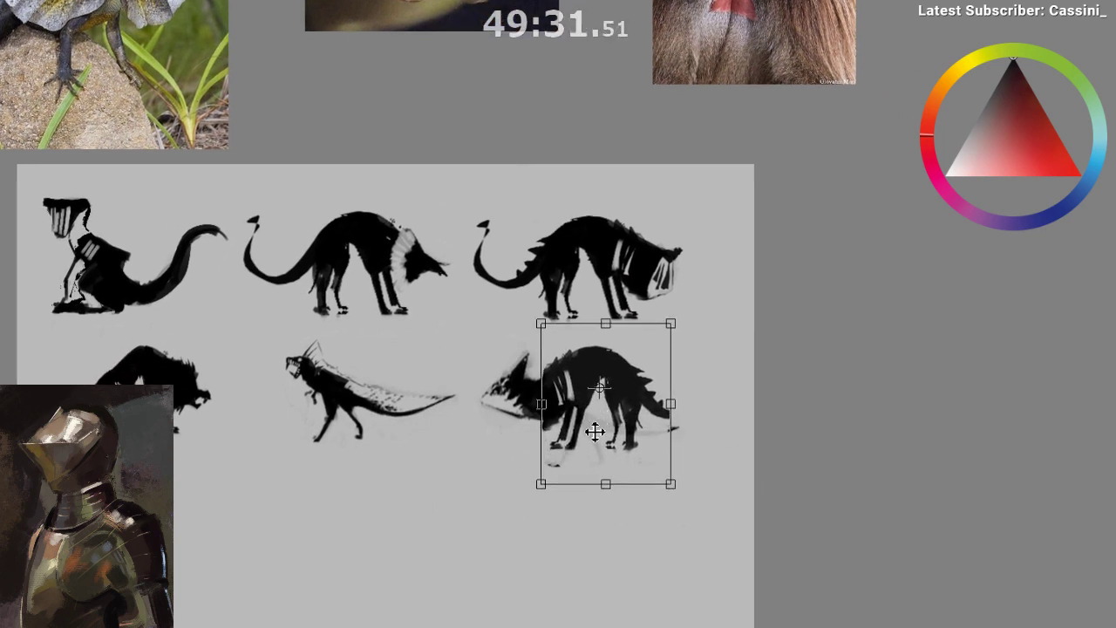
{"action": "key", "text": "Return"}
- Drop the selection and paint out leftover scraps of the old feet beneath the new body in background grey
{"action": "key", "text": "m"}
{"action": "key", "text": "ctrl+shift+a"}
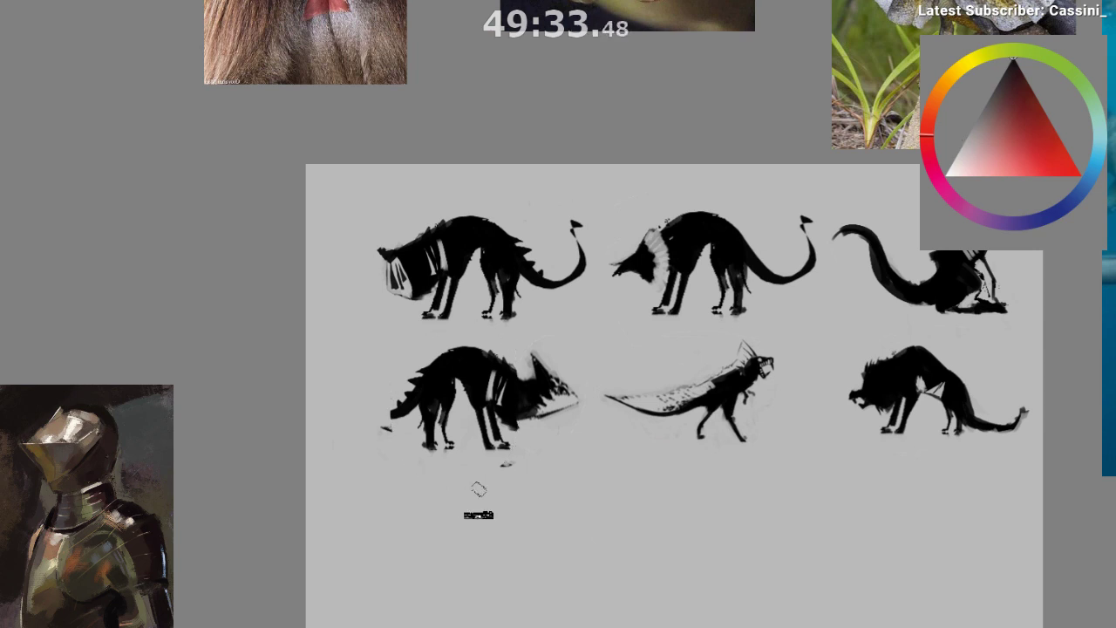
{"action": "left_click", "coordinate": [508, 471], "text": "ctrl"}
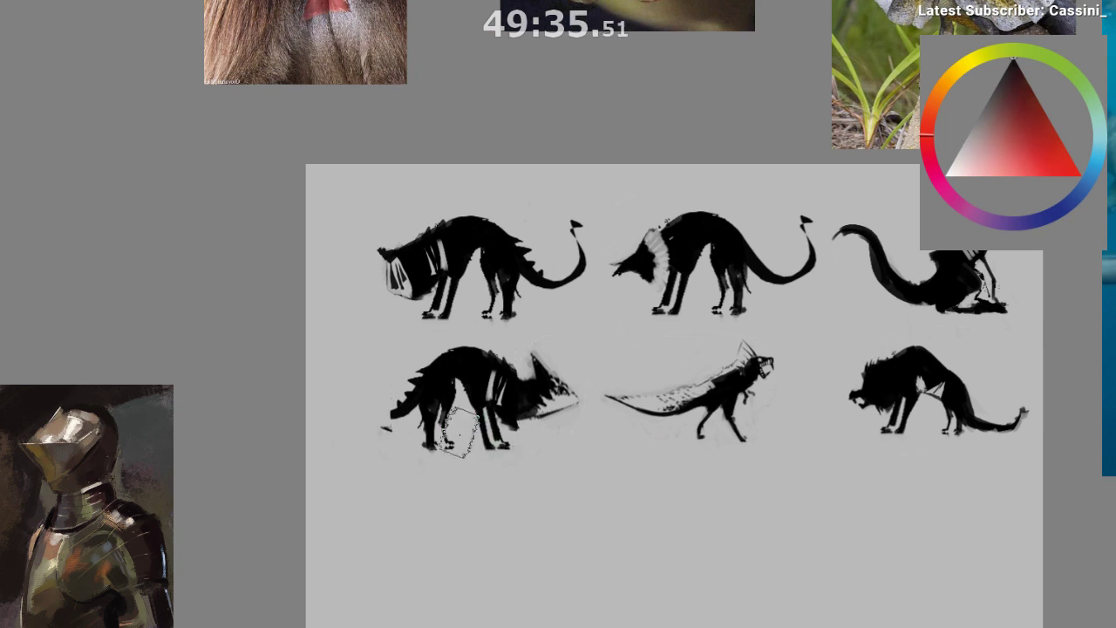
{"action": "left_click", "coordinate": [399, 434], "text": "ctrl"}
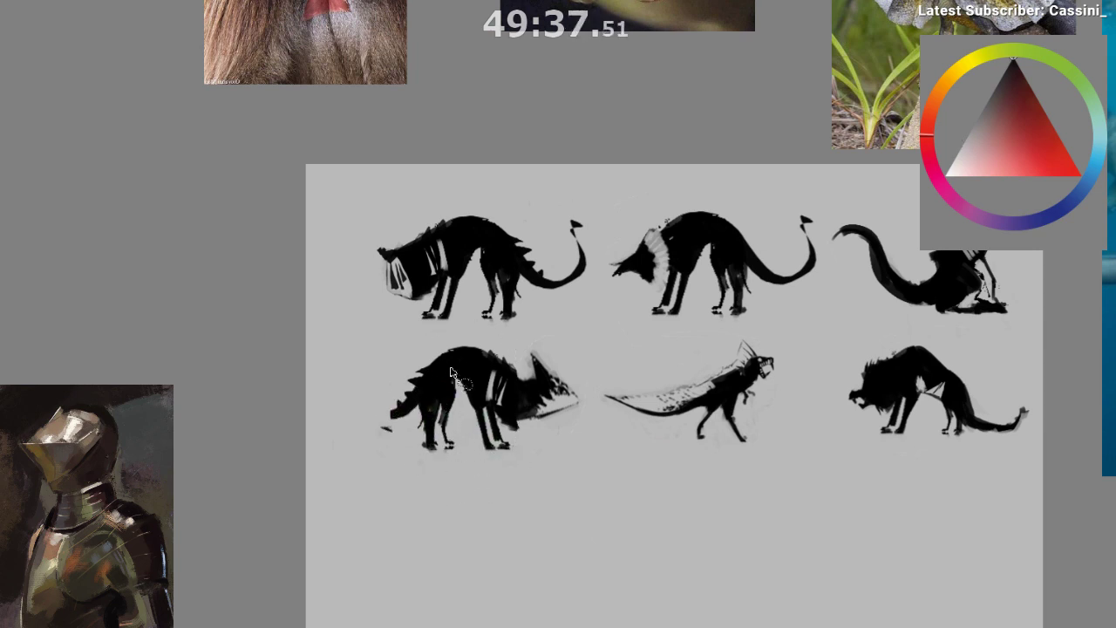
- Outline the spined quadruped's front legs in the upper row and place a copy over the second-row creature's body
{"action": "left_click_drag", "start_coordinate": [451, 373], "coordinate": [339, 427]}
{"action": "left_click_drag", "start_coordinate": [617, 417], "coordinate": [597, 422]}
{"action": "left_click_drag", "start_coordinate": [539, 509], "coordinate": [424, 591]}
{"action": "left_click_drag", "start_coordinate": [495, 528], "coordinate": [456, 538]}
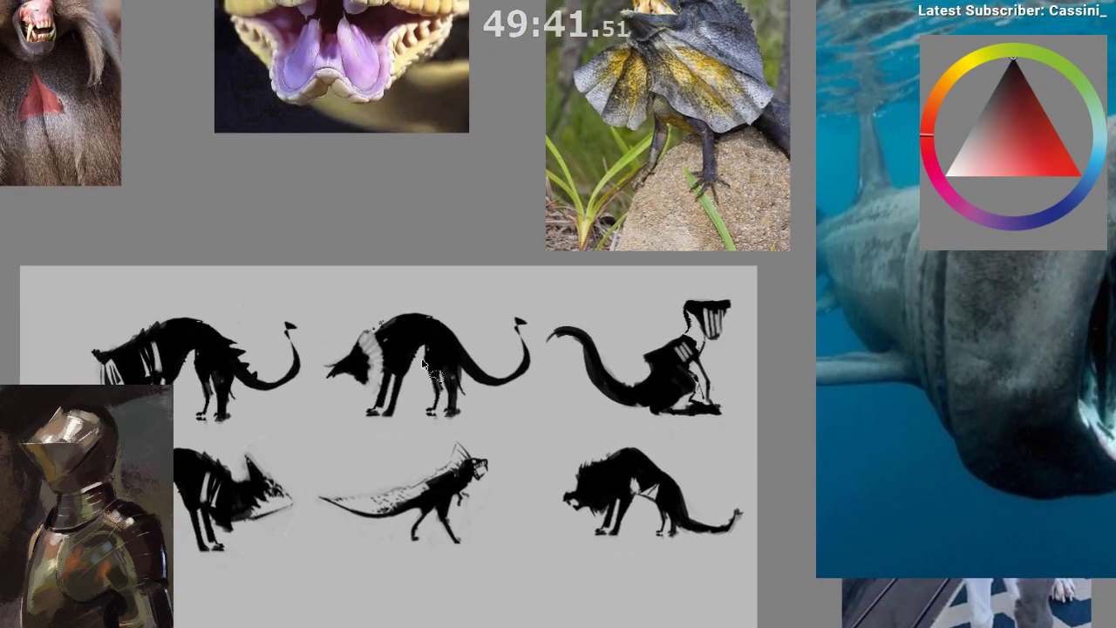
{"action": "left_click_drag", "start_coordinate": [441, 389], "coordinate": [452, 364]}
{"action": "mouse_move", "coordinate": [216, 291]}
{"action": "left_mouse_down"}
{"action": "mouse_move", "coordinate": [250, 410]}
{"action": "mouse_move", "coordinate": [216, 305]}
{"action": "left_mouse_up"}
{"action": "left_click_drag", "start_coordinate": [327, 359], "coordinate": [401, 319]}
{"action": "key", "text": "ctrl+d"}
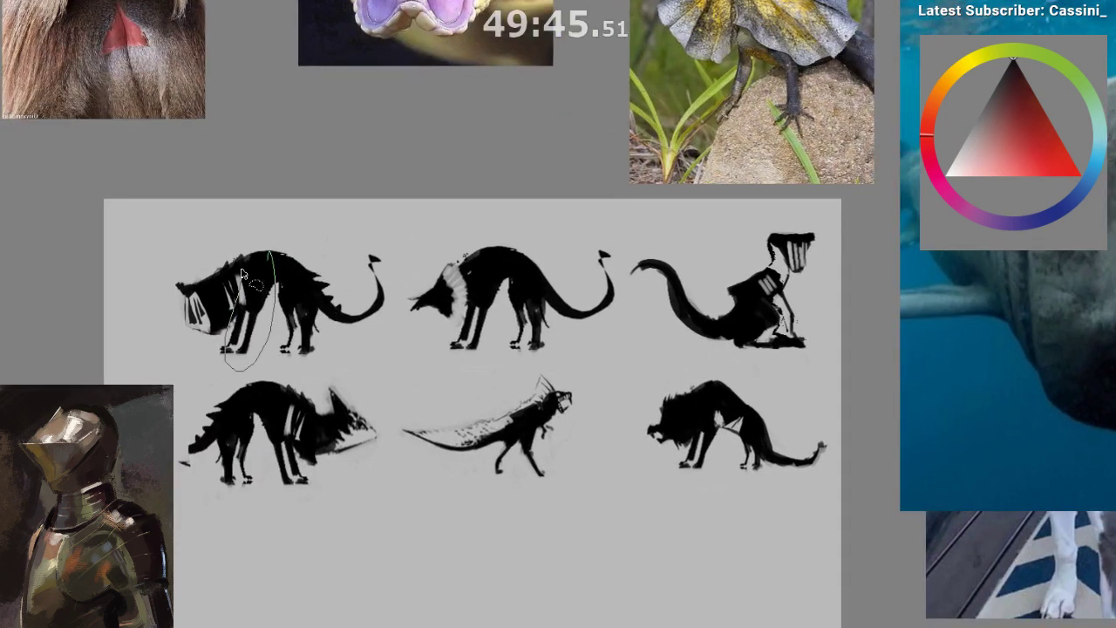
{"action": "left_click_drag", "start_coordinate": [243, 276], "coordinate": [261, 255]}
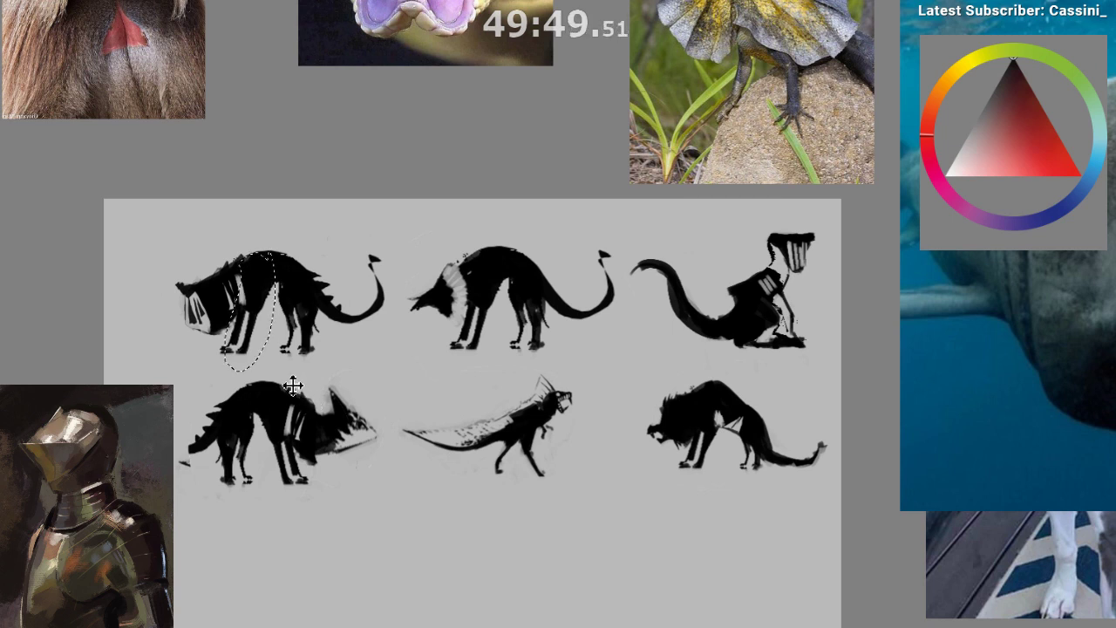
{"action": "key", "text": "ctrl+d"}
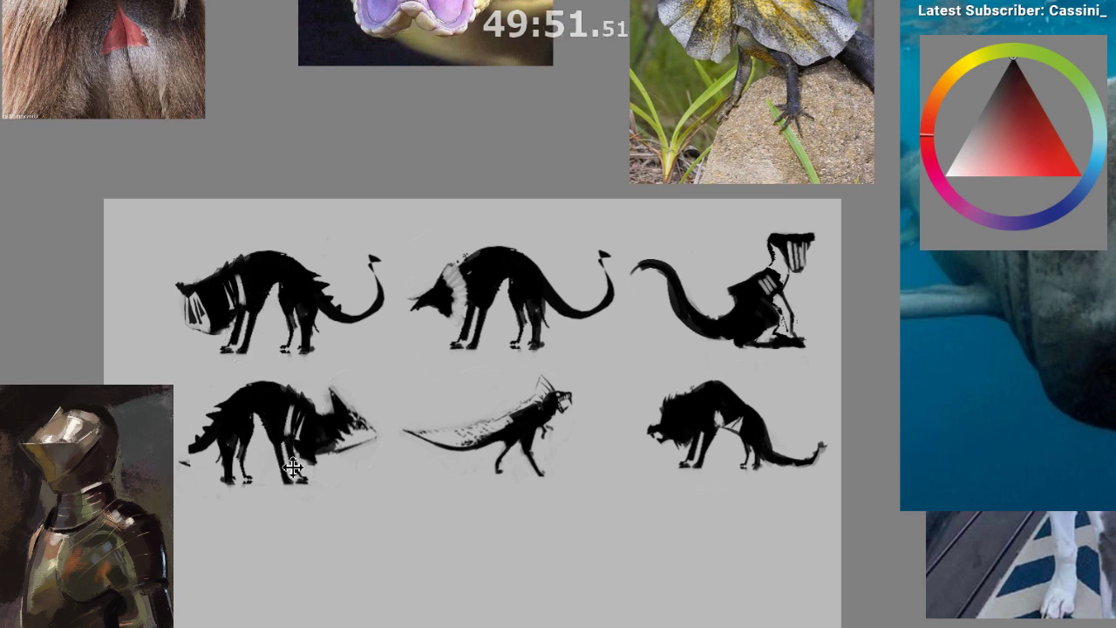
{"action": "key", "text": "ctrl+shift+d"}
{"action": "left_click_drag", "start_coordinate": [256, 250], "coordinate": [278, 381]}
- Rotate the copied legs and fit them under the creature's belly as an extra middle pair
{"action": "key", "text": "ctrl+t"}
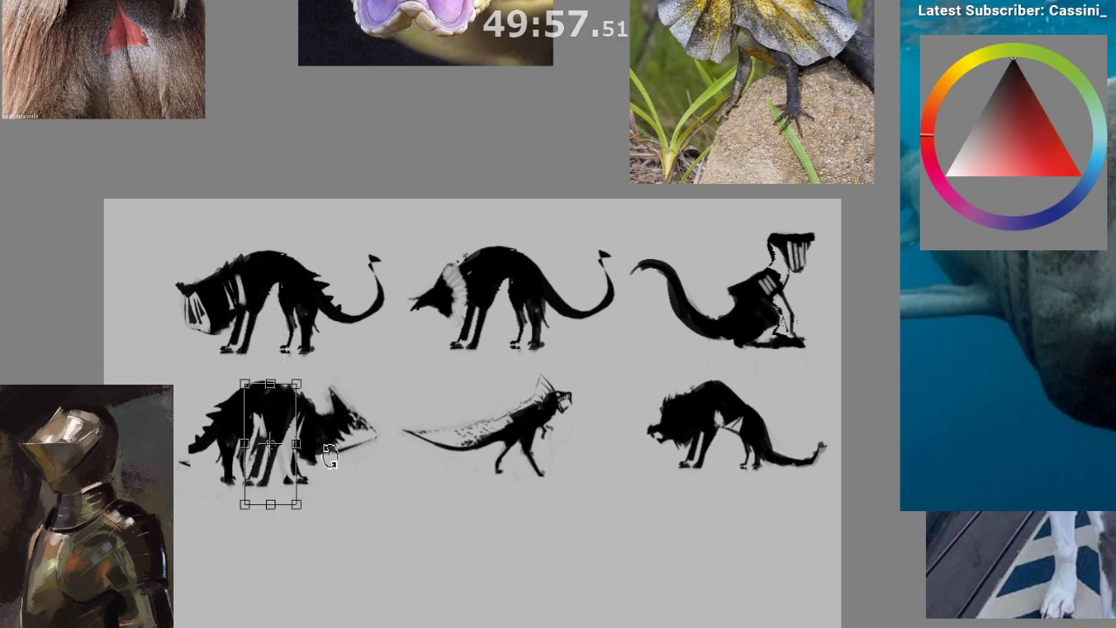
{"action": "left_click_drag", "start_coordinate": [331, 456], "coordinate": [338, 447]}
{"action": "left_click_drag", "start_coordinate": [243, 444], "coordinate": [313, 452]}
{"action": "mouse_move", "coordinate": [252, 435]}
{"action": "left_mouse_down"}
{"action": "mouse_move", "coordinate": [376, 431]}
{"action": "mouse_move", "coordinate": [272, 433]}
{"action": "left_mouse_up"}
{"action": "left_click_drag", "start_coordinate": [336, 405], "coordinate": [351, 404]}
{"action": "left_click_drag", "start_coordinate": [306, 372], "coordinate": [318, 402]}
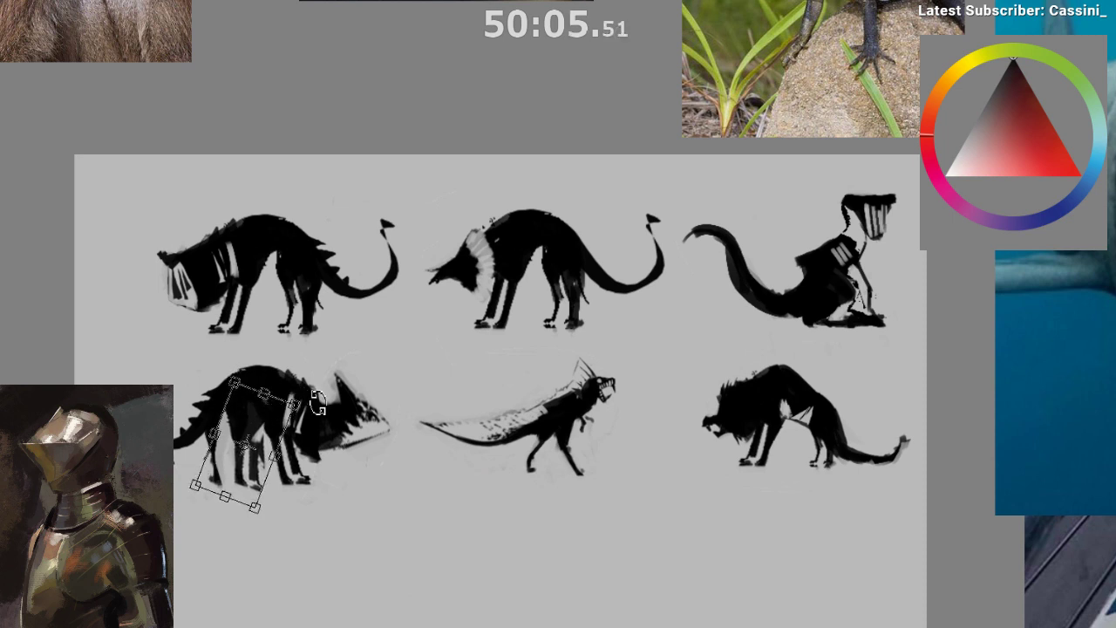
{"action": "left_click_drag", "start_coordinate": [387, 425], "coordinate": [412, 419]}
{"action": "left_click_drag", "start_coordinate": [236, 430], "coordinate": [302, 448]}
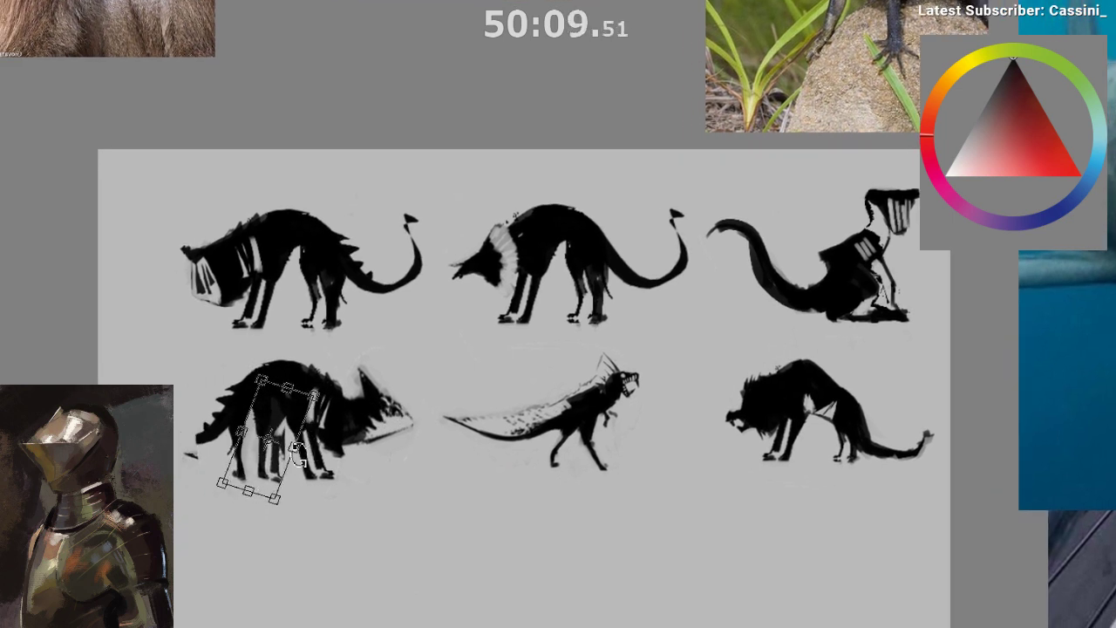
{"action": "key", "text": "Return"}
- Mirror the canvas view and blend the added middle legs into the body, cleaning the light patches around them
{"action": "key", "text": "m"}
{"action": "left_click_drag", "start_coordinate": [385, 562], "coordinate": [160, 539]}
{"action": "key", "text": "x"}
{"action": "key", "text": "ctrl+t"}
{"action": "left_click_drag", "start_coordinate": [561, 411], "coordinate": [566, 408]}
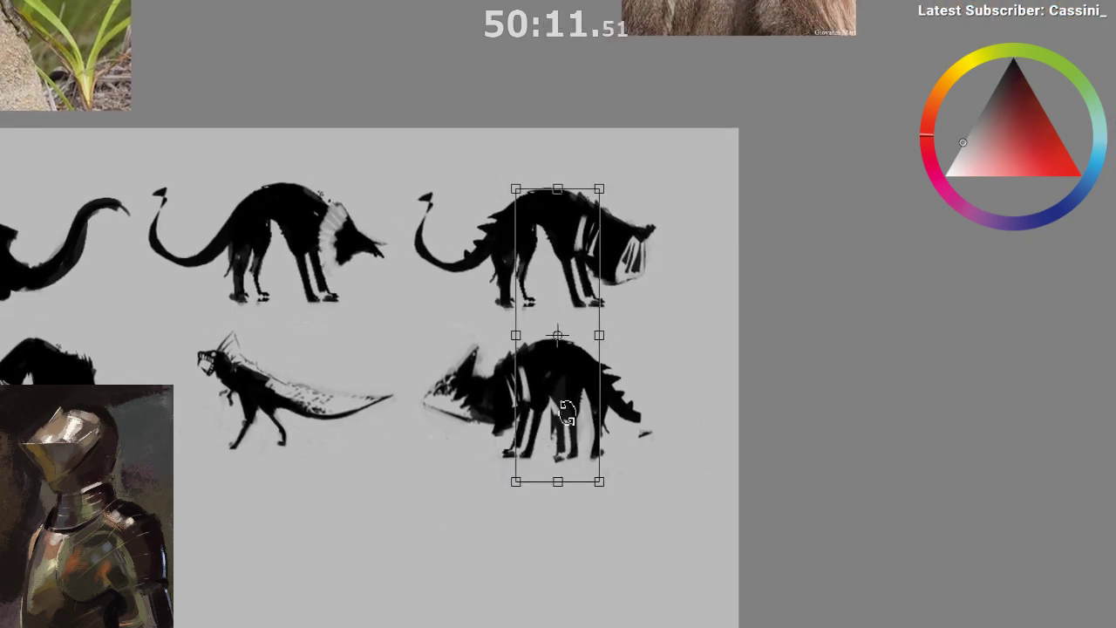
{"action": "key", "text": "Return"}
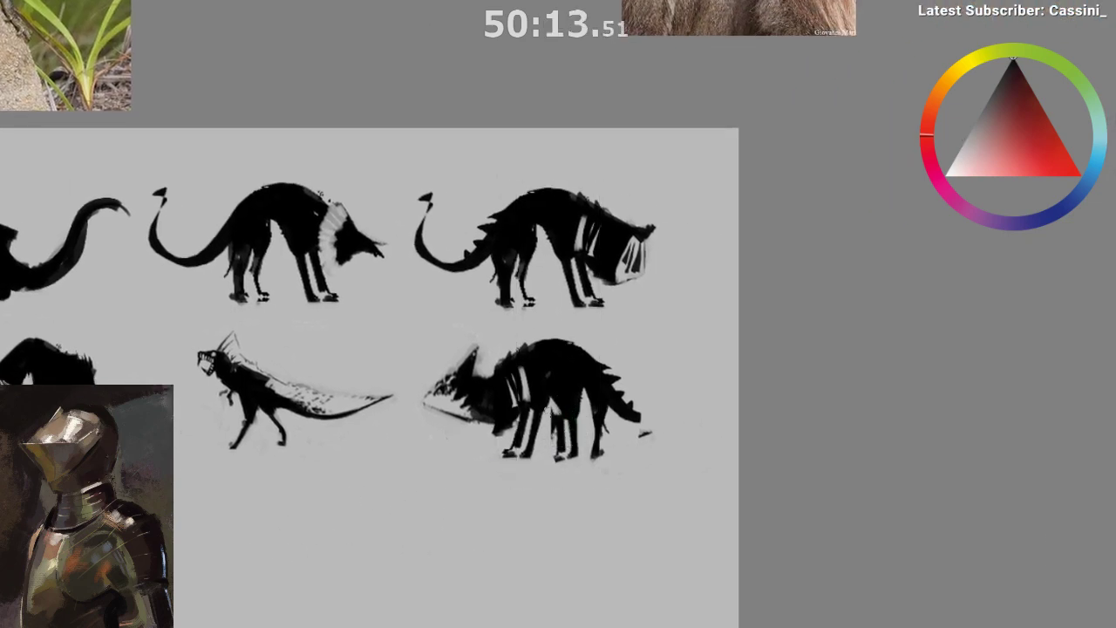
{"action": "left_click", "coordinate": [551, 474], "text": "ctrl"}
{"action": "left_click", "coordinate": [561, 444], "text": "ctrl"}
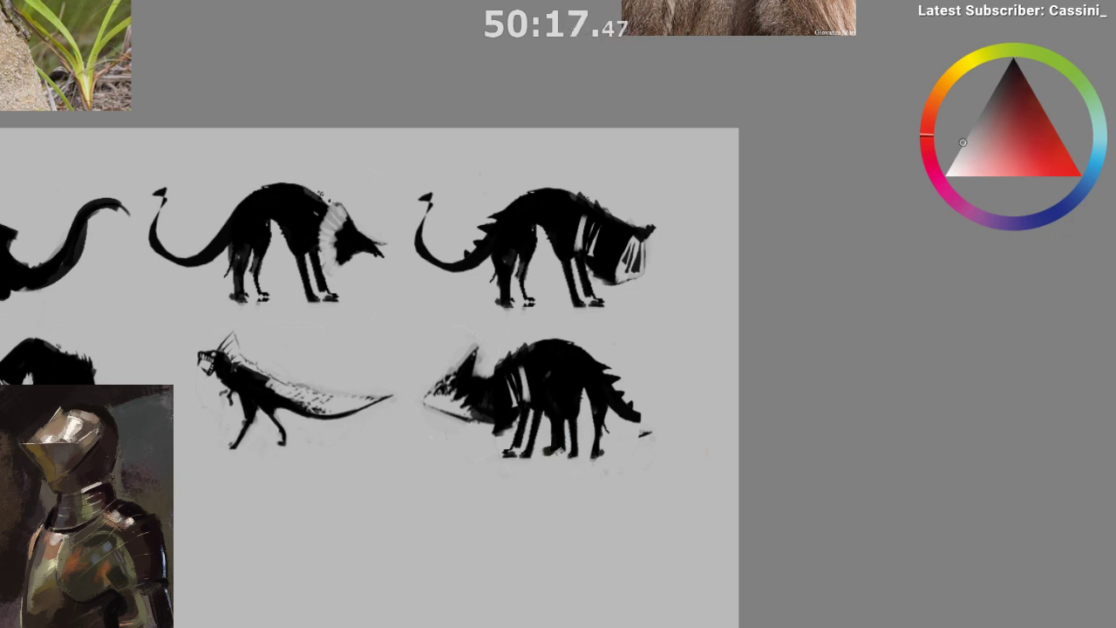
{"action": "left_click", "coordinate": [556, 437], "text": "ctrl"}
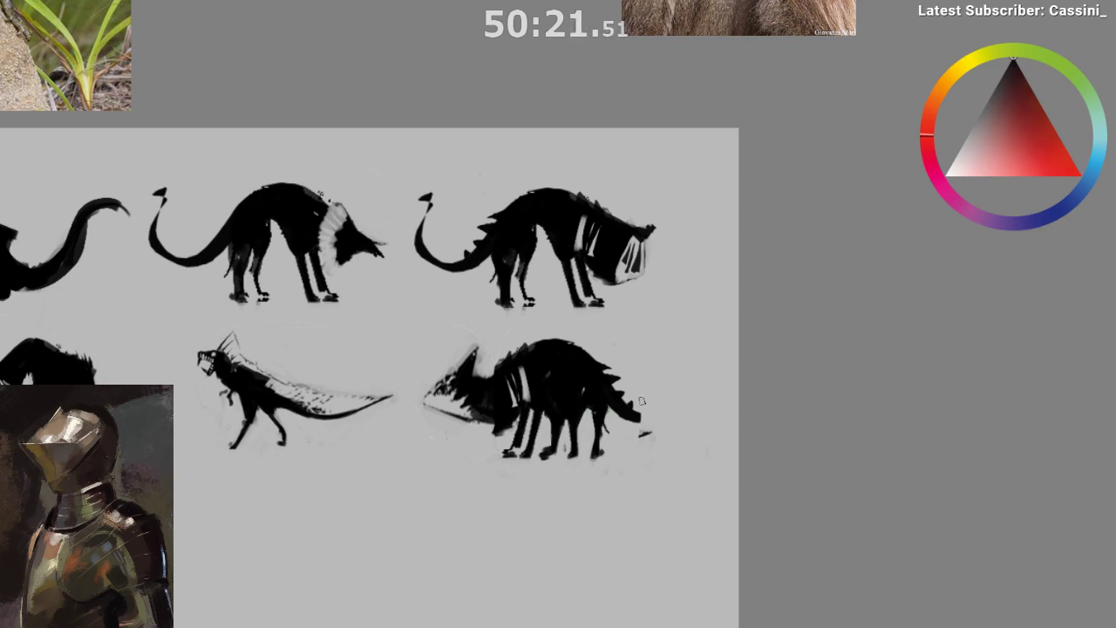
- Paint over the white stripes on the six-legged creature's shoulder in black
{"action": "key", "text": "m"}
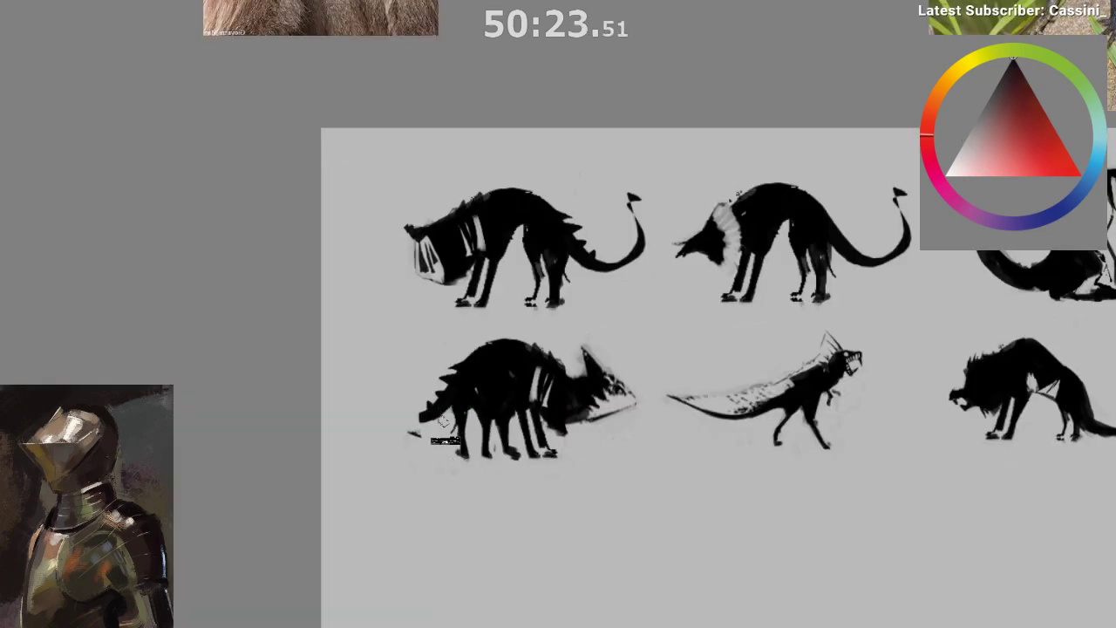
{"action": "left_click_drag", "start_coordinate": [491, 443], "coordinate": [469, 489]}
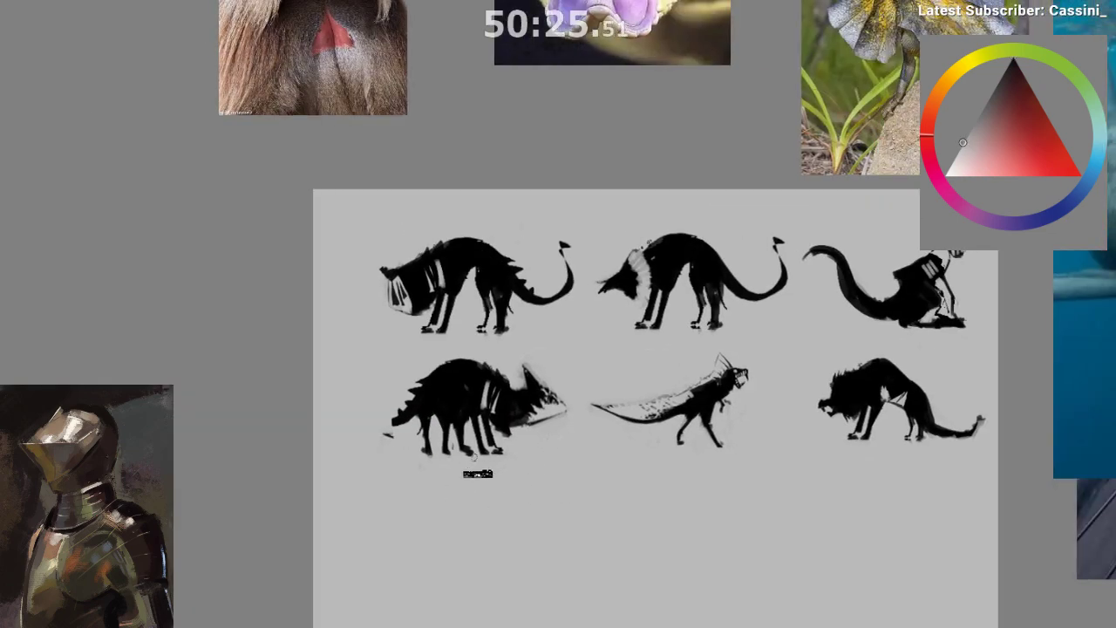
{"action": "left_click_drag", "start_coordinate": [491, 385], "coordinate": [489, 424]}
{"action": "left_click", "coordinate": [482, 405], "text": "ctrl"}
- Copy the two-legged lizard's speckled tail onto the six-legged creature's rear and enlarge it to fit the body
{"action": "key", "text": "m"}
{"action": "mouse_move", "coordinate": [568, 505]}
{"action": "left_mouse_down"}
{"action": "mouse_move", "coordinate": [501, 500]}
{"action": "mouse_move", "coordinate": [473, 447]}
{"action": "mouse_move", "coordinate": [411, 388]}
{"action": "left_mouse_up"}
{"action": "left_click_drag", "start_coordinate": [233, 347], "coordinate": [316, 377]}
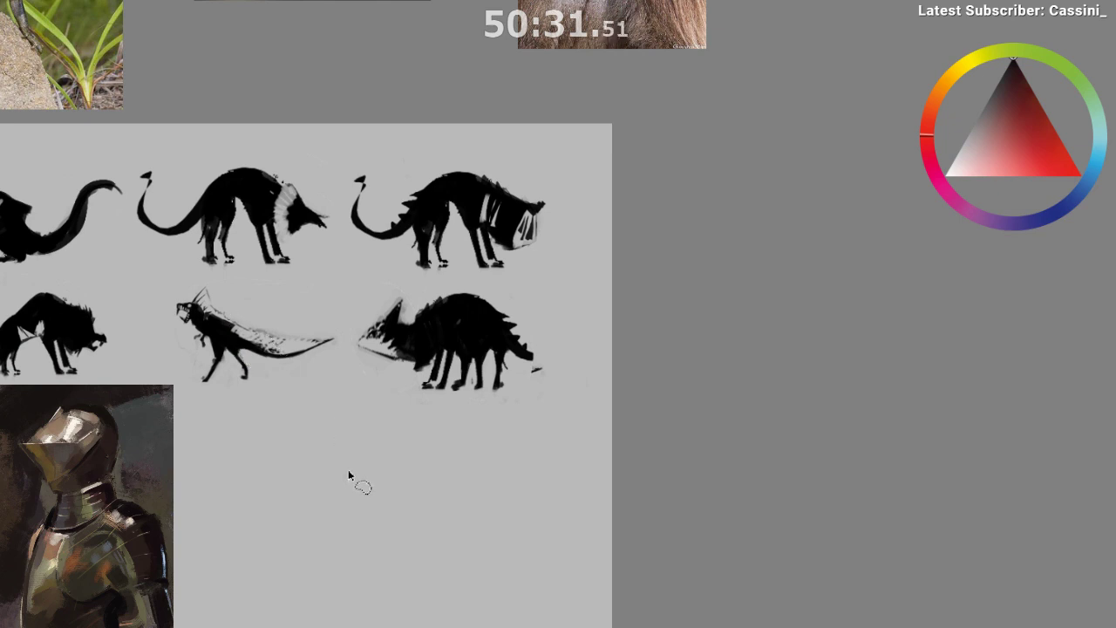
{"action": "mouse_move", "coordinate": [231, 314]}
{"action": "left_mouse_down"}
{"action": "mouse_move", "coordinate": [326, 351]}
{"action": "mouse_move", "coordinate": [235, 312]}
{"action": "mouse_move", "coordinate": [516, 357]}
{"action": "mouse_move", "coordinate": [541, 347]}
{"action": "left_mouse_up"}
{"action": "key", "text": "b"}
{"action": "key", "text": "ctrl+t"}
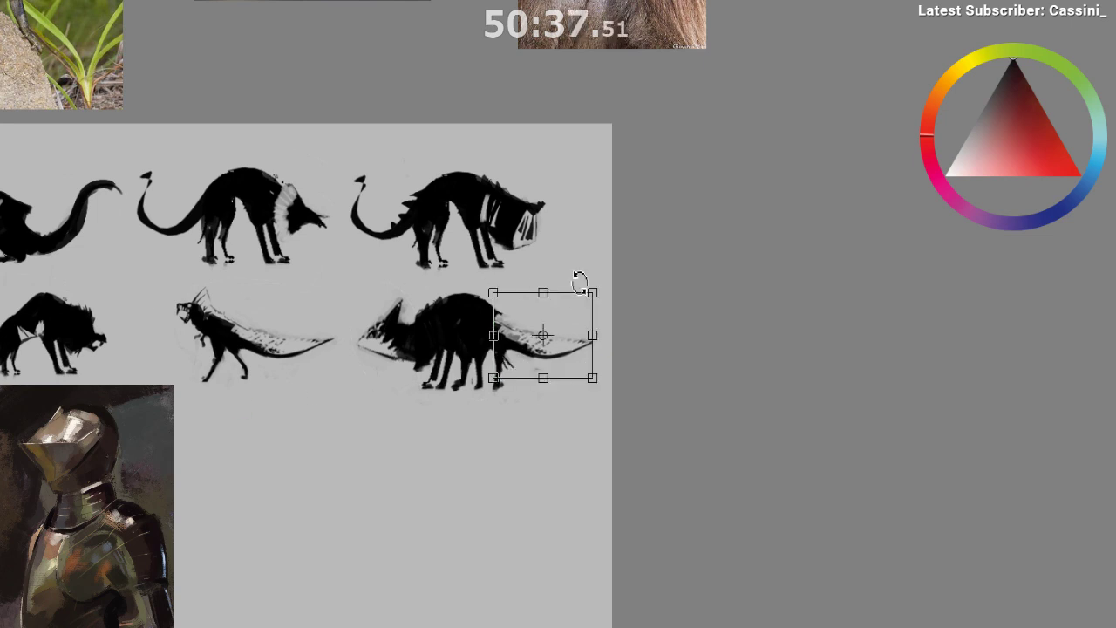
{"action": "left_click_drag", "start_coordinate": [593, 296], "coordinate": [630, 262]}
{"action": "left_click_drag", "start_coordinate": [555, 352], "coordinate": [543, 357]}
{"action": "key", "text": "Return"}
- Blend the new tail into the hindquarters and paint out the old tail's leftovers, checking the mirrored view
{"action": "key", "text": "ctrl+shift+h"}
{"action": "left_click_drag", "start_coordinate": [553, 473], "coordinate": [478, 460]}
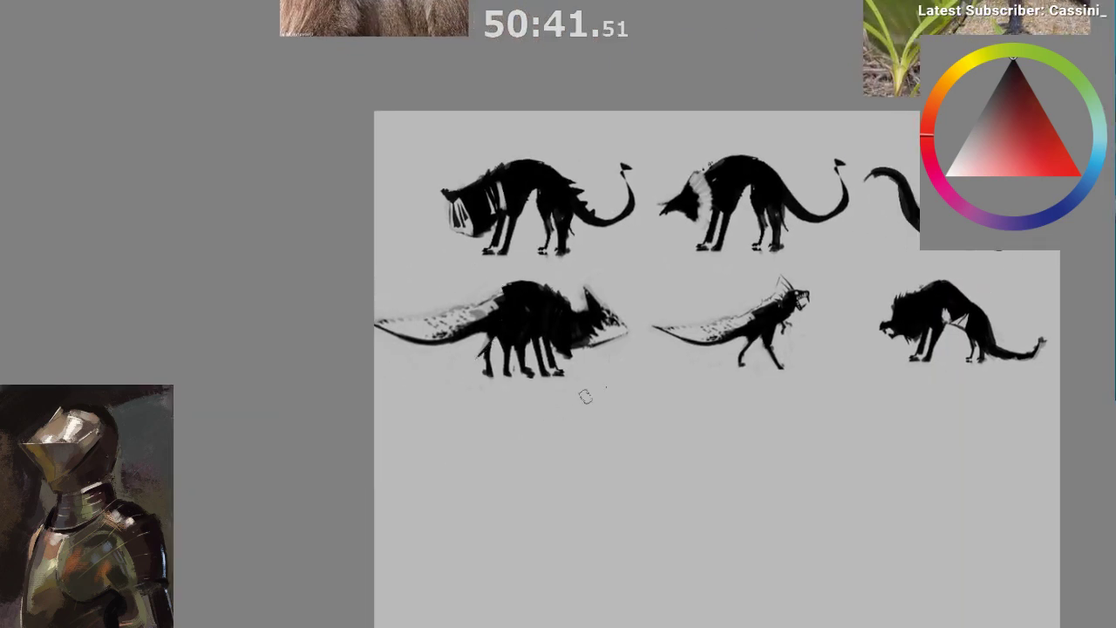
{"action": "left_click_drag", "start_coordinate": [585, 396], "coordinate": [590, 381]}
{"action": "left_click", "coordinate": [512, 390], "text": "alt"}
{"action": "mouse_move", "coordinate": [442, 267]}
{"action": "left_mouse_down"}
{"action": "mouse_move", "coordinate": [457, 293]}
{"action": "mouse_move", "coordinate": [458, 266]}
{"action": "left_mouse_up"}
{"action": "left_click", "coordinate": [457, 300], "text": "alt"}
{"action": "left_click_drag", "start_coordinate": [546, 357], "coordinate": [611, 348]}
{"action": "key", "text": "ctrl+shift+h"}
{"action": "left_click_drag", "start_coordinate": [486, 354], "coordinate": [497, 356]}
{"action": "left_click_drag", "start_coordinate": [460, 357], "coordinate": [532, 399]}
- Move the framed open-mouthed shark reference from the reference board to directly beside the silhouette sheet
{"action": "scroll", "coordinate": [532, 400], "scroll_direction": "down", "scroll_amount": 6}
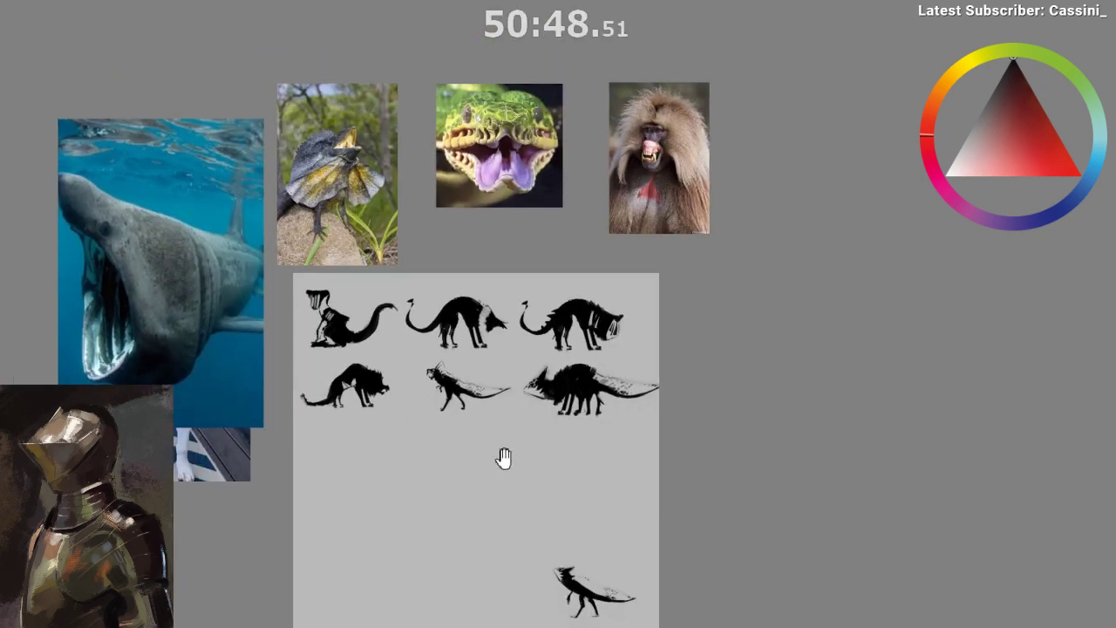
{"action": "left_click_drag", "start_coordinate": [504, 458], "coordinate": [511, 309]}
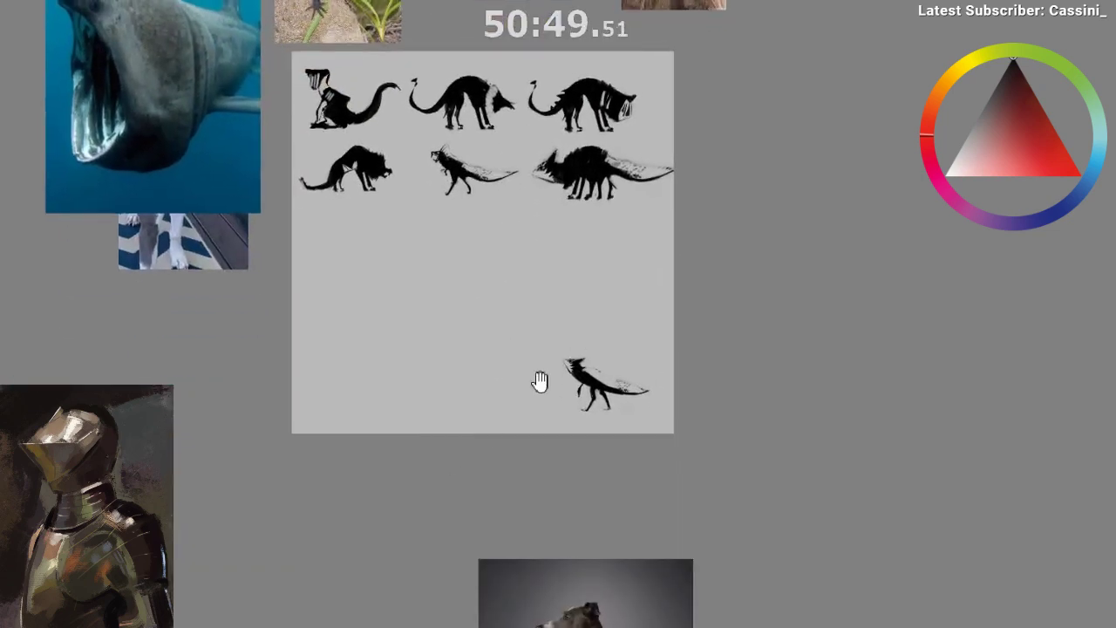
{"action": "left_click_drag", "start_coordinate": [539, 381], "coordinate": [568, 187]}
{"action": "scroll", "coordinate": [517, 321], "scroll_direction": "down", "scroll_amount": 5}
{"action": "left_click_drag", "start_coordinate": [502, 362], "coordinate": [477, 453]}
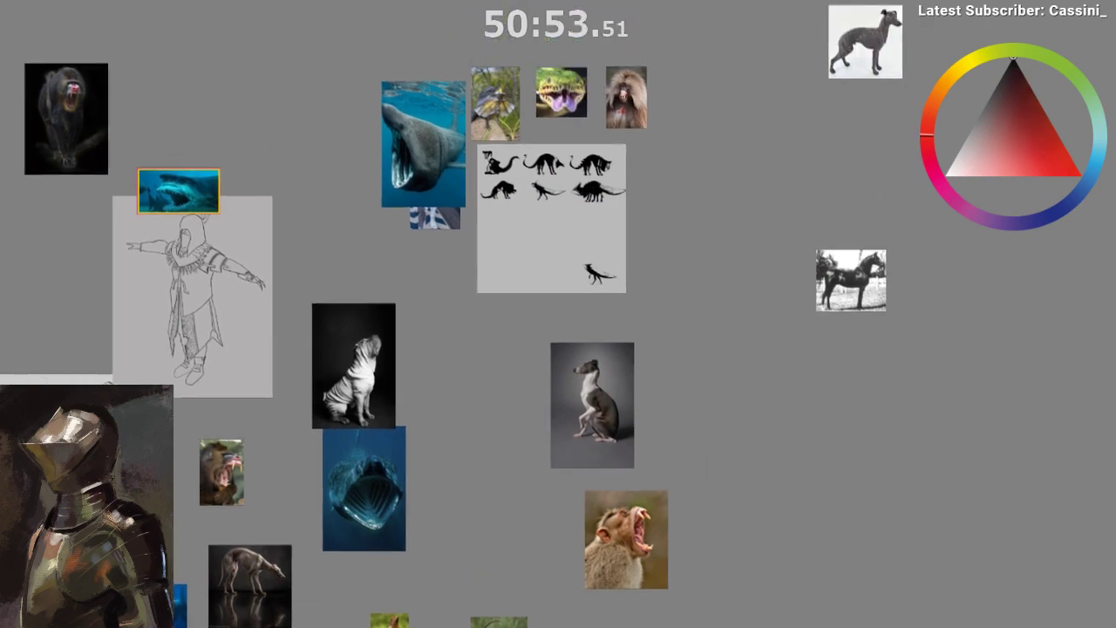
{"action": "left_click_drag", "start_coordinate": [151, 198], "coordinate": [645, 191]}
{"action": "scroll", "coordinate": [684, 155], "scroll_direction": "up", "scroll_amount": 2}
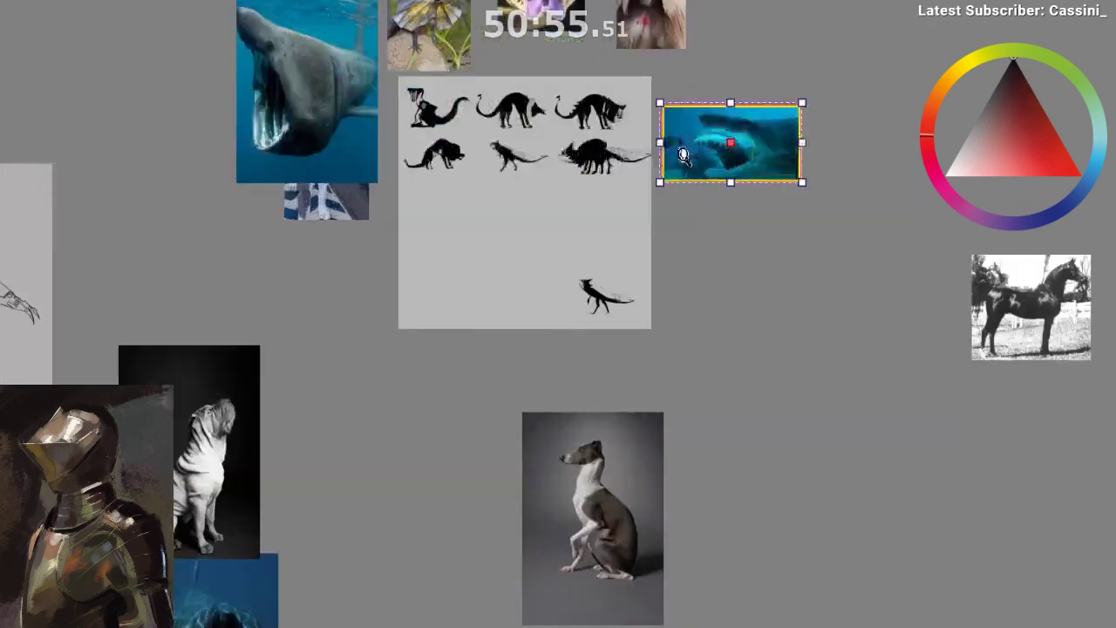
{"action": "left_click_drag", "start_coordinate": [684, 155], "coordinate": [717, 124]}
{"action": "left_click_drag", "start_coordinate": [522, 332], "coordinate": [442, 476]}
{"action": "left_click_drag", "start_coordinate": [516, 325], "coordinate": [557, 292]}
{"action": "left_click_drag", "start_coordinate": [443, 380], "coordinate": [343, 398]}
- Paint the six-legged creature's upper snout solid black with a pointed tip inside a selection, then drop the selection
{"action": "key", "text": "b"}
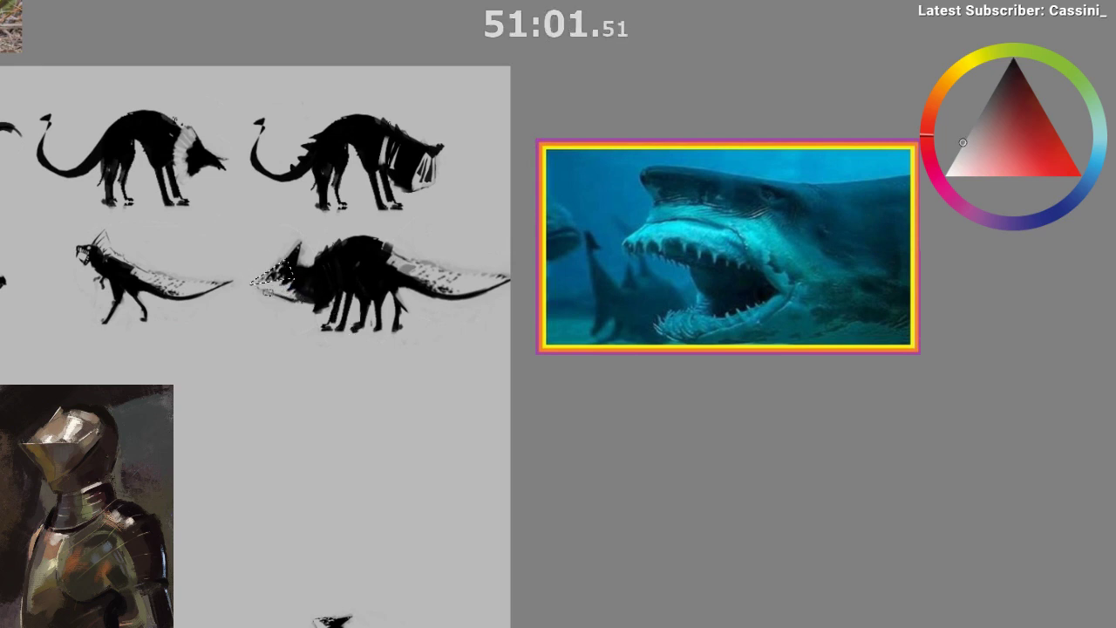
{"action": "left_click", "coordinate": [267, 295], "text": "alt"}
{"action": "mouse_move", "coordinate": [272, 272]}
{"action": "left_mouse_down"}
{"action": "mouse_move", "coordinate": [289, 281]}
{"action": "mouse_move", "coordinate": [260, 290]}
{"action": "left_mouse_up"}
{"action": "left_click", "coordinate": [299, 281], "text": "alt"}
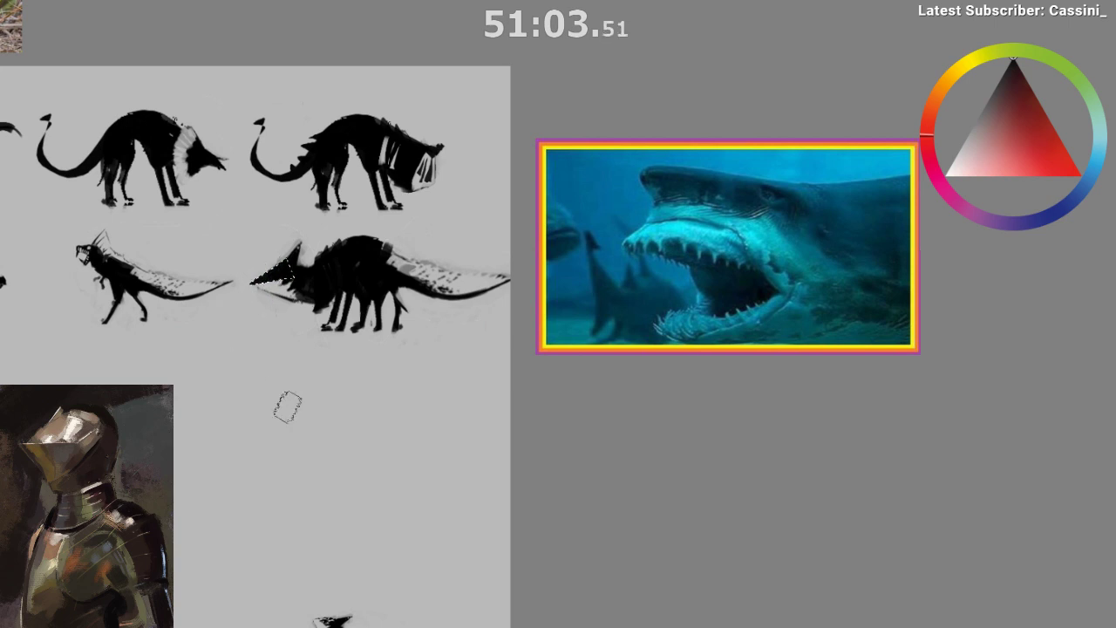
{"action": "key", "text": "ctrl+d"}
- Paint the open mouth and a thin lower jaw inside a selection beneath the snout, then drop the selection
{"action": "left_click_drag", "start_coordinate": [307, 361], "coordinate": [247, 342]}
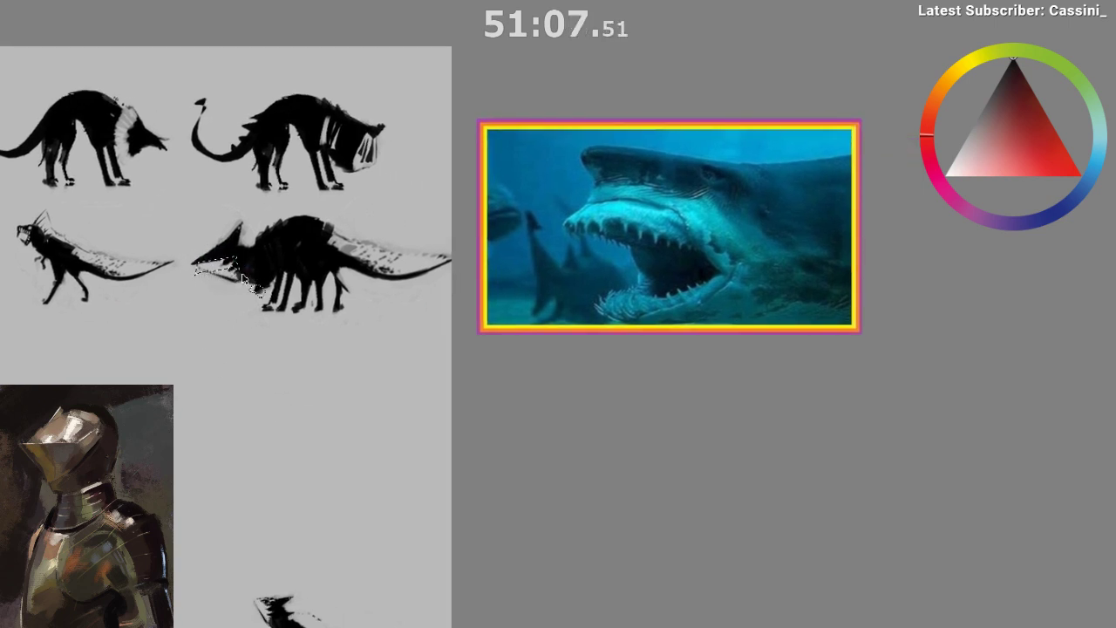
{"action": "key", "text": "b"}
{"action": "left_click", "coordinate": [217, 288], "text": "alt"}
{"action": "mouse_move", "coordinate": [220, 281]}
{"action": "left_mouse_down"}
{"action": "mouse_move", "coordinate": [215, 260]}
{"action": "mouse_move", "coordinate": [202, 285]}
{"action": "left_mouse_up"}
{"action": "left_click", "coordinate": [236, 273], "text": "alt"}
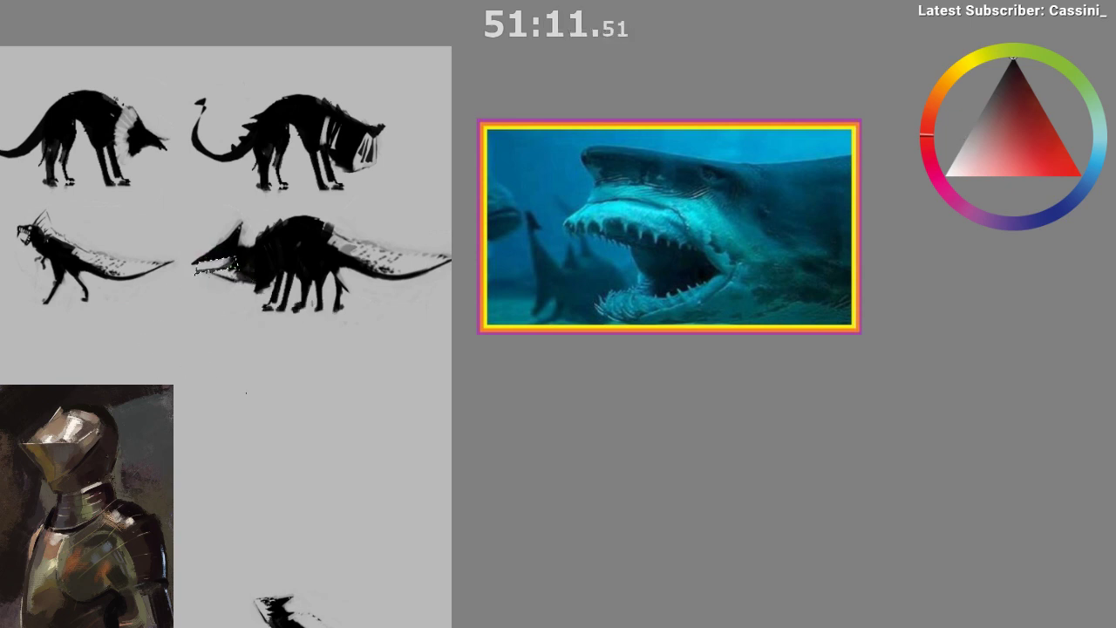
{"action": "key", "text": "ctrl+d"}
- Refine the six-legged creature's open jaws in both view orientations, adding a small fang at the snout's tip
{"action": "key", "text": "ctrl+shift+h"}
{"action": "left_click_drag", "start_coordinate": [396, 478], "coordinate": [256, 473]}
{"action": "left_click_drag", "start_coordinate": [430, 448], "coordinate": [246, 443]}
{"action": "left_click_drag", "start_coordinate": [529, 345], "coordinate": [557, 333]}
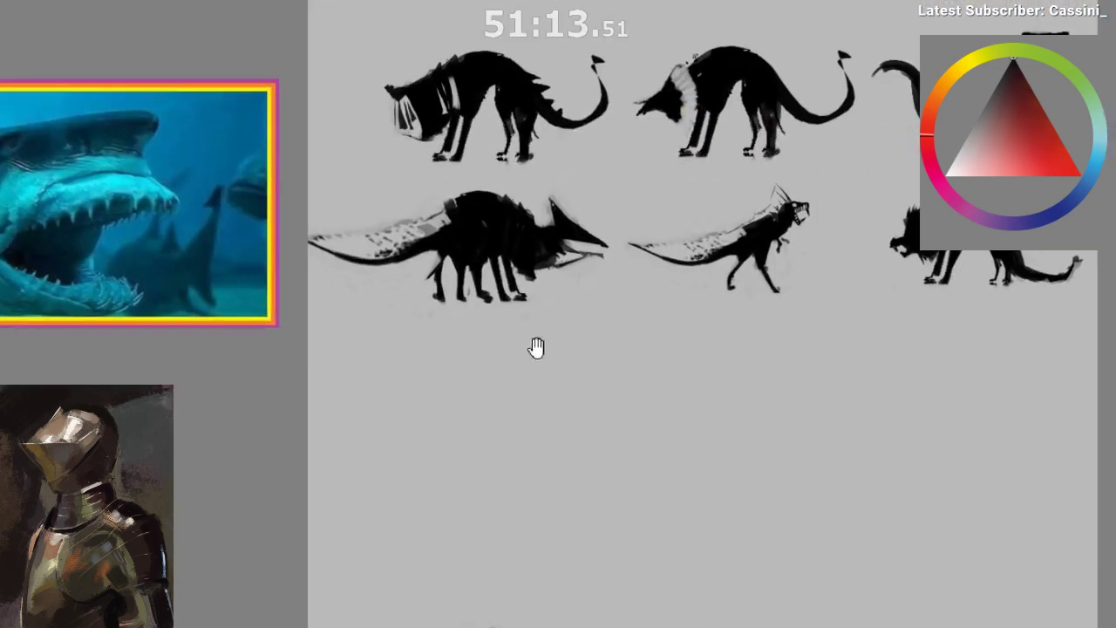
{"action": "left_click_drag", "start_coordinate": [573, 287], "coordinate": [585, 259]}
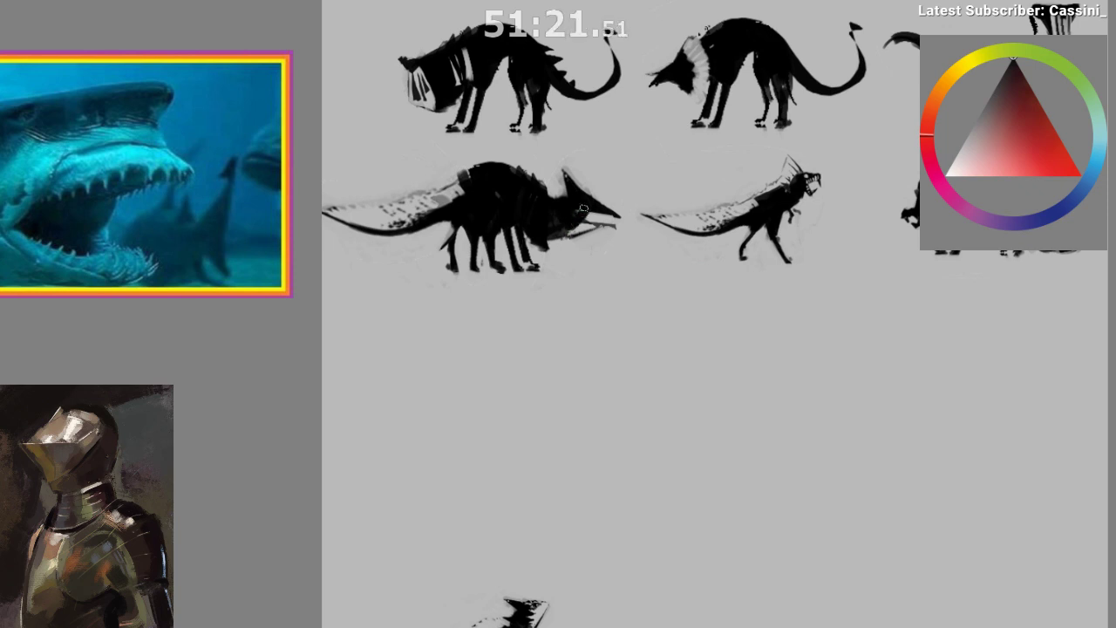
{"action": "key", "text": "m"}
{"action": "left_click_drag", "start_coordinate": [387, 411], "coordinate": [116, 454]}
{"action": "left_click_drag", "start_coordinate": [223, 382], "coordinate": [205, 320]}
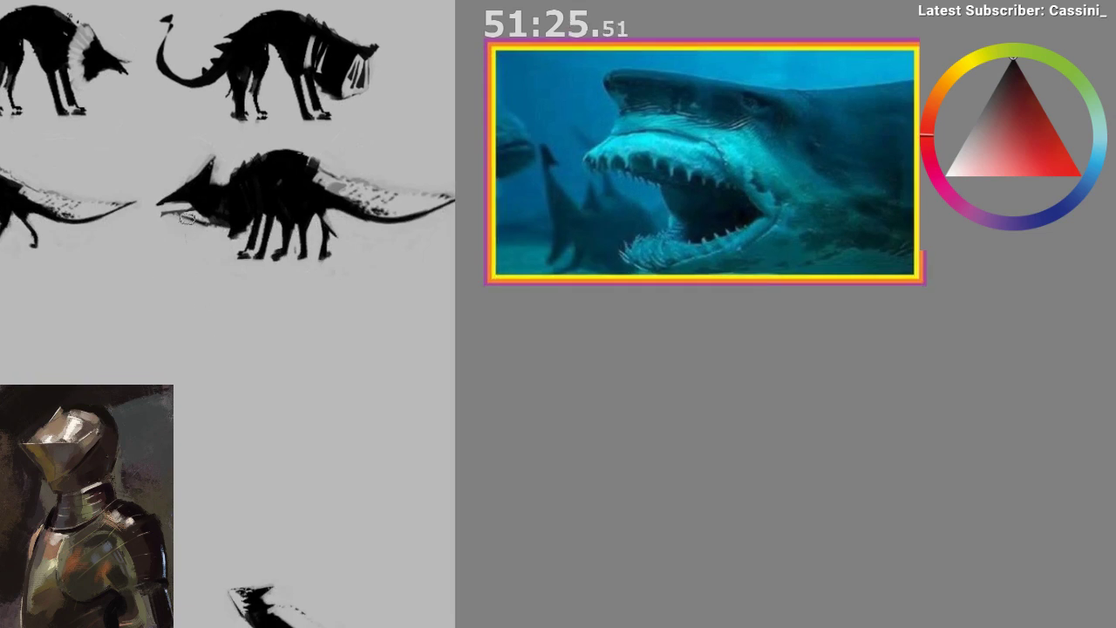
{"action": "left_click_drag", "start_coordinate": [191, 217], "coordinate": [175, 225]}
{"action": "key", "text": "ctrl+z"}
{"action": "left_click_drag", "start_coordinate": [321, 299], "coordinate": [438, 342]}
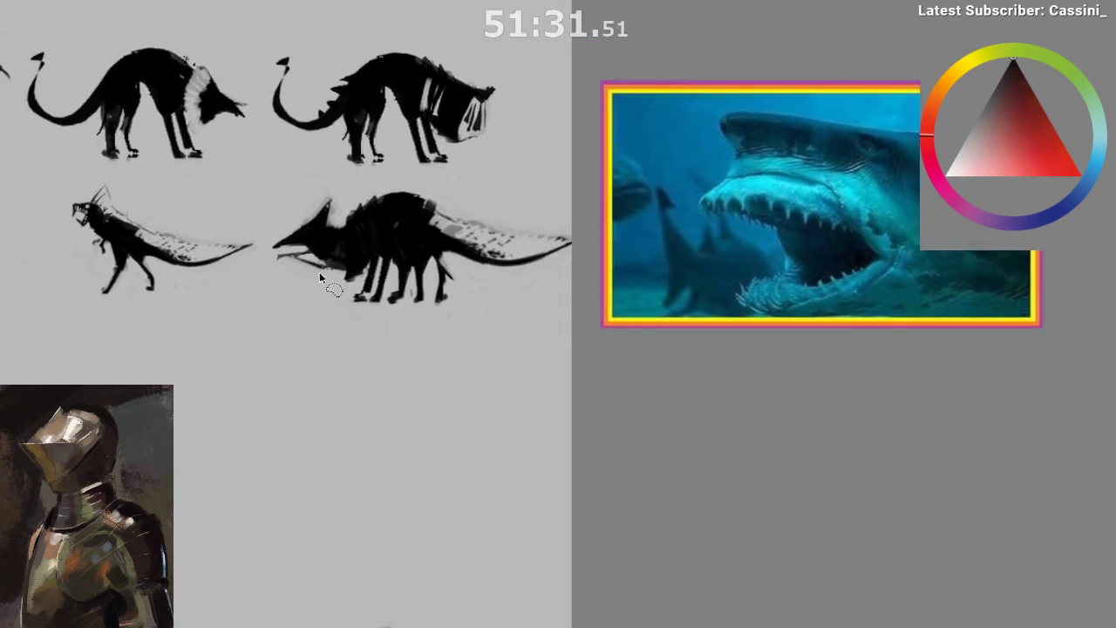
{"action": "mouse_move", "coordinate": [310, 252]}
{"action": "left_mouse_down"}
{"action": "mouse_move", "coordinate": [307, 293]}
{"action": "mouse_move", "coordinate": [306, 254]}
{"action": "left_mouse_up"}
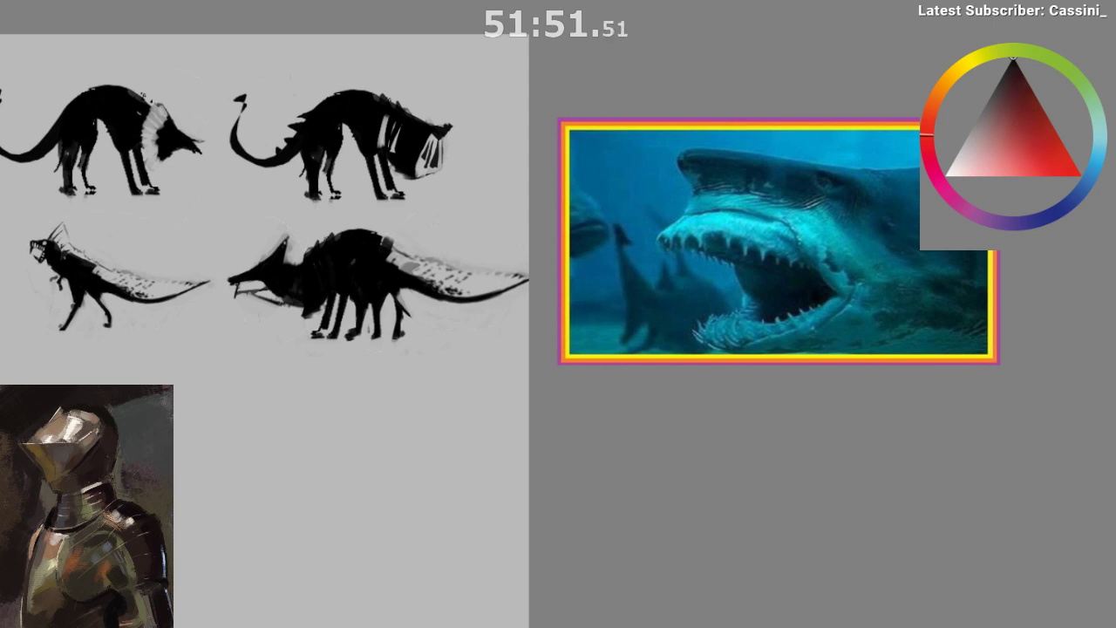
- Outline the area between the six-legged creature's jaws, rework the mouth opening there and drop the selection
{"action": "key", "text": "m"}
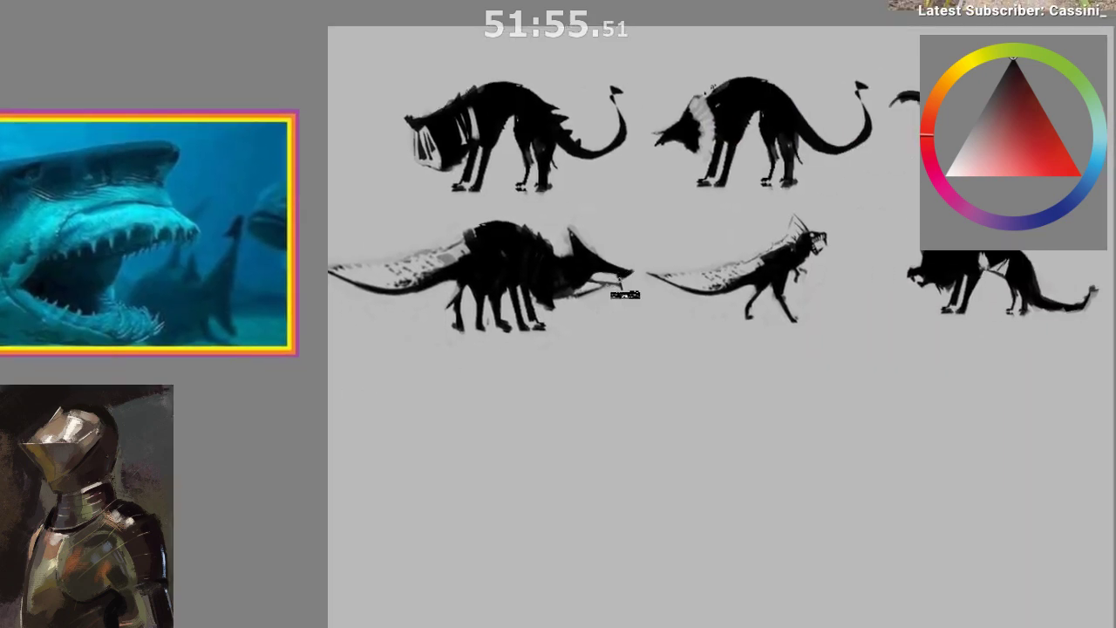
{"action": "mouse_move", "coordinate": [597, 312]}
{"action": "left_mouse_down"}
{"action": "mouse_move", "coordinate": [613, 306]}
{"action": "mouse_move", "coordinate": [604, 303]}
{"action": "left_mouse_up"}
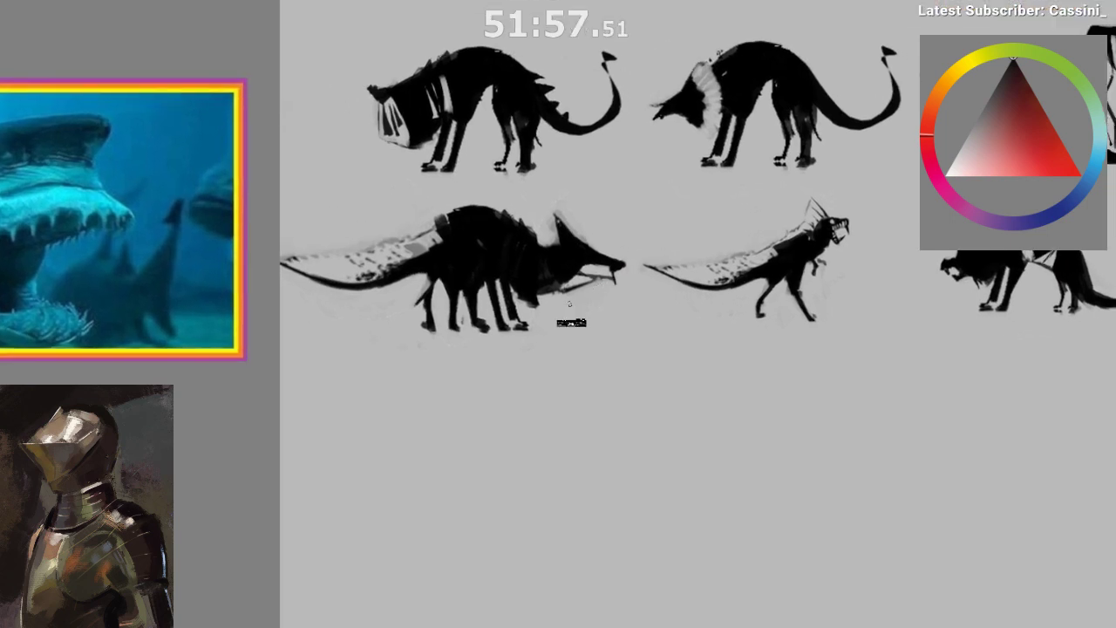
{"action": "mouse_move", "coordinate": [563, 272]}
{"action": "left_mouse_down"}
{"action": "mouse_move", "coordinate": [570, 220]}
{"action": "mouse_move", "coordinate": [588, 247]}
{"action": "left_mouse_up"}
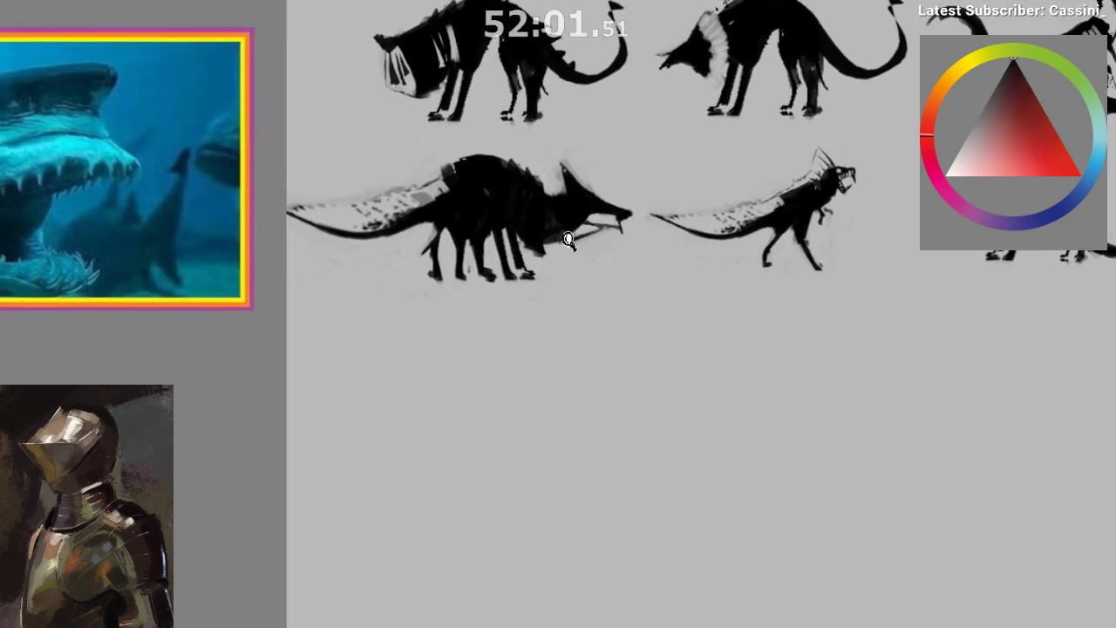
{"action": "scroll", "coordinate": [567, 249], "scroll_direction": "down", "scroll_amount": 2}
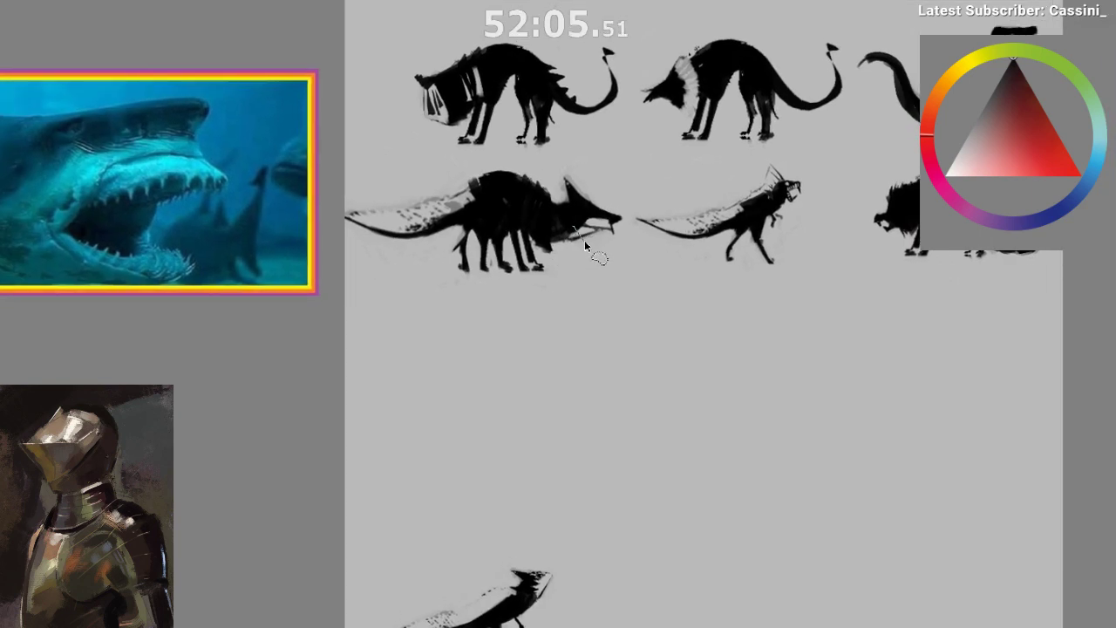
{"action": "left_click_drag", "start_coordinate": [575, 224], "coordinate": [603, 246]}
{"action": "key", "text": "ctrl+d"}
- Mirror the view and rework the lower jaw with a heavier black tip, undoing one attempt
{"action": "key", "text": "f"}
{"action": "left_click_drag", "start_coordinate": [463, 323], "coordinate": [403, 352]}
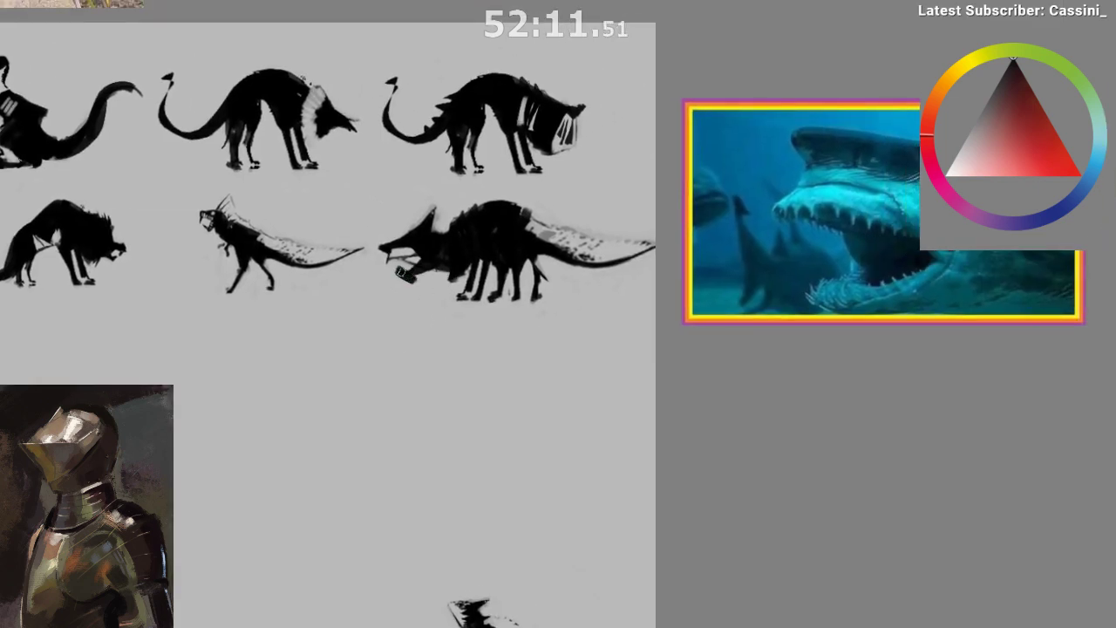
{"action": "key", "text": "ctrl+z"}
{"action": "mouse_move", "coordinate": [397, 288]}
{"action": "left_mouse_down"}
{"action": "mouse_move", "coordinate": [288, 322]}
{"action": "mouse_move", "coordinate": [310, 316]}
{"action": "left_mouse_up"}
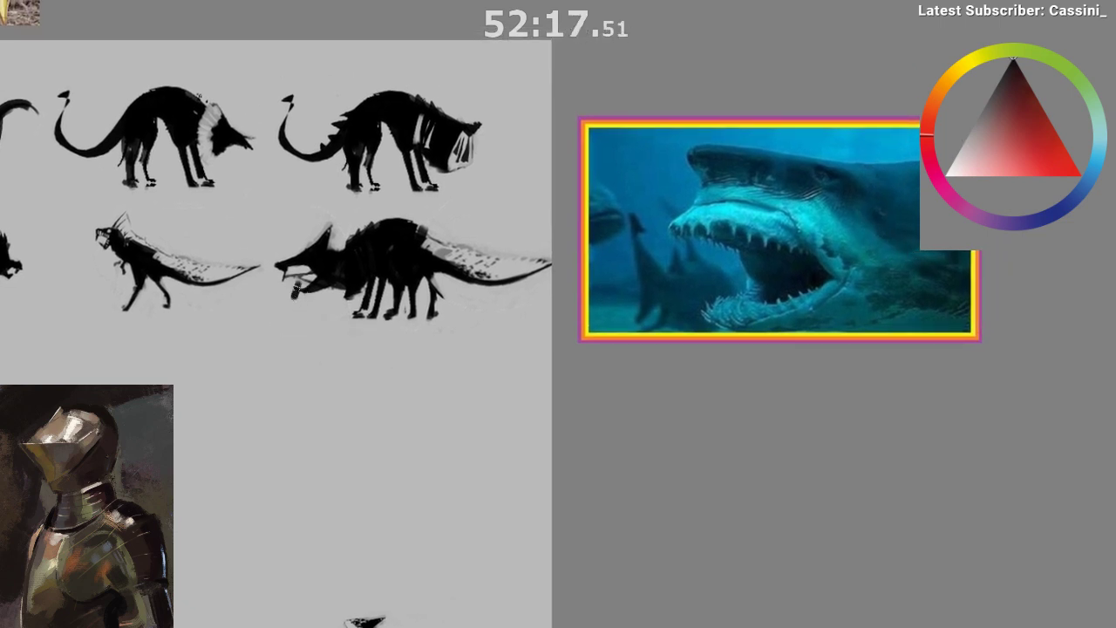
- Rework the six-legged creature's lower jaw and mouth opening with short strokes that give the jaw a jagged, toothed edge
{"action": "left_click", "coordinate": [297, 292], "text": "ctrl"}
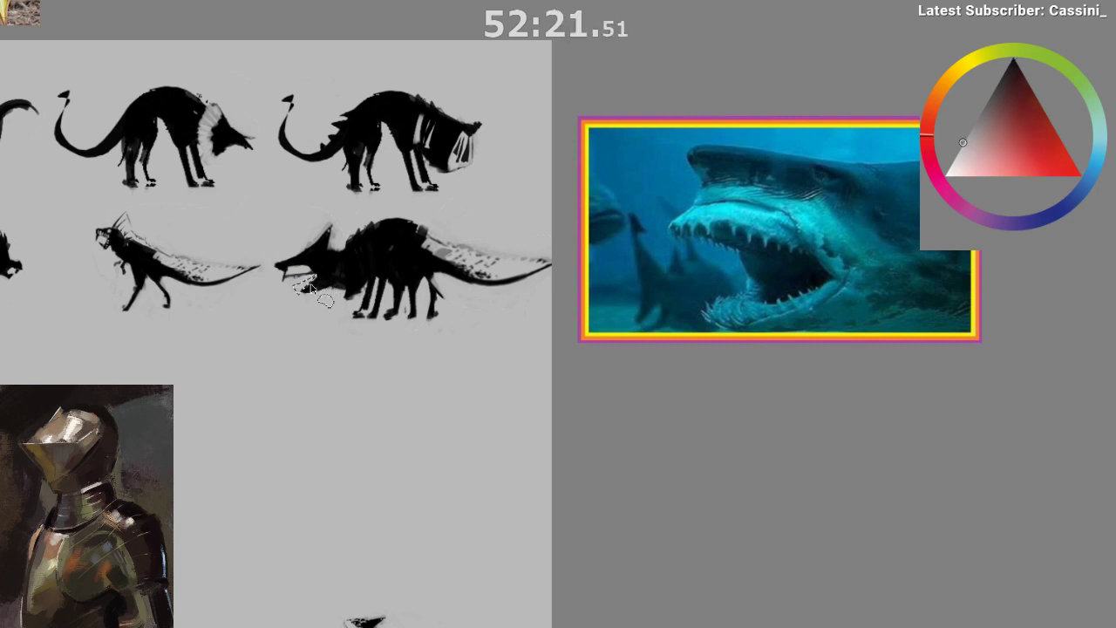
{"action": "left_click", "coordinate": [329, 293], "text": "ctrl"}
{"action": "left_click_drag", "start_coordinate": [305, 290], "coordinate": [323, 277]}
{"action": "left_click", "coordinate": [309, 279], "text": "ctrl"}
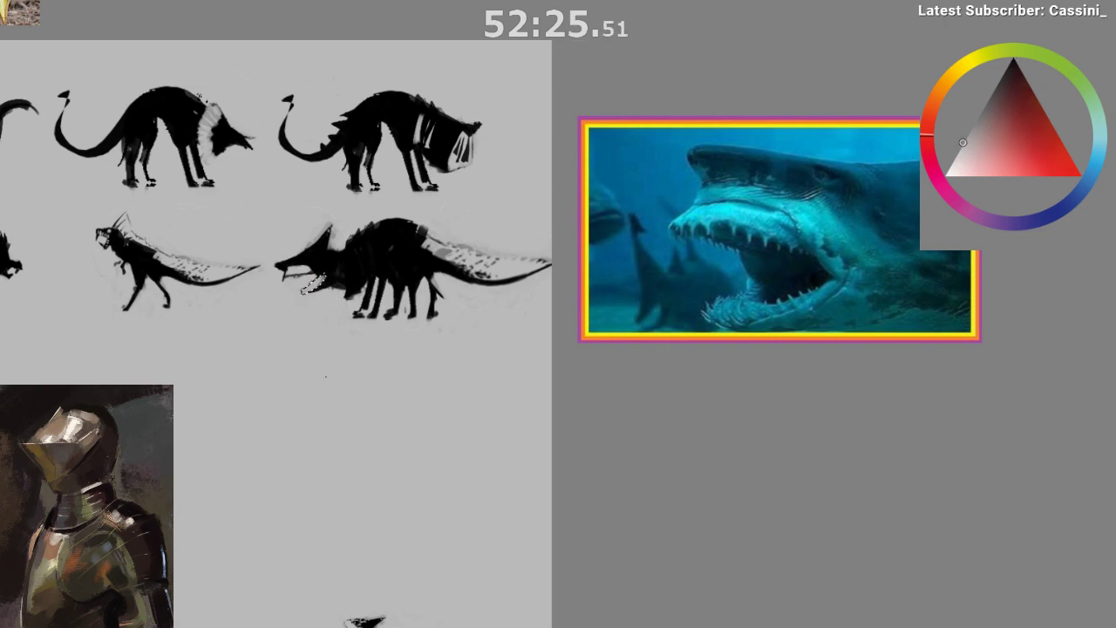
- Mirror the view and reshape the six-legged creature's open mouth, refining the fang and the lower jaw's tip
{"action": "key", "text": "m"}
{"action": "left_click_drag", "start_coordinate": [549, 447], "coordinate": [376, 457]}
{"action": "left_click_drag", "start_coordinate": [607, 357], "coordinate": [611, 327]}
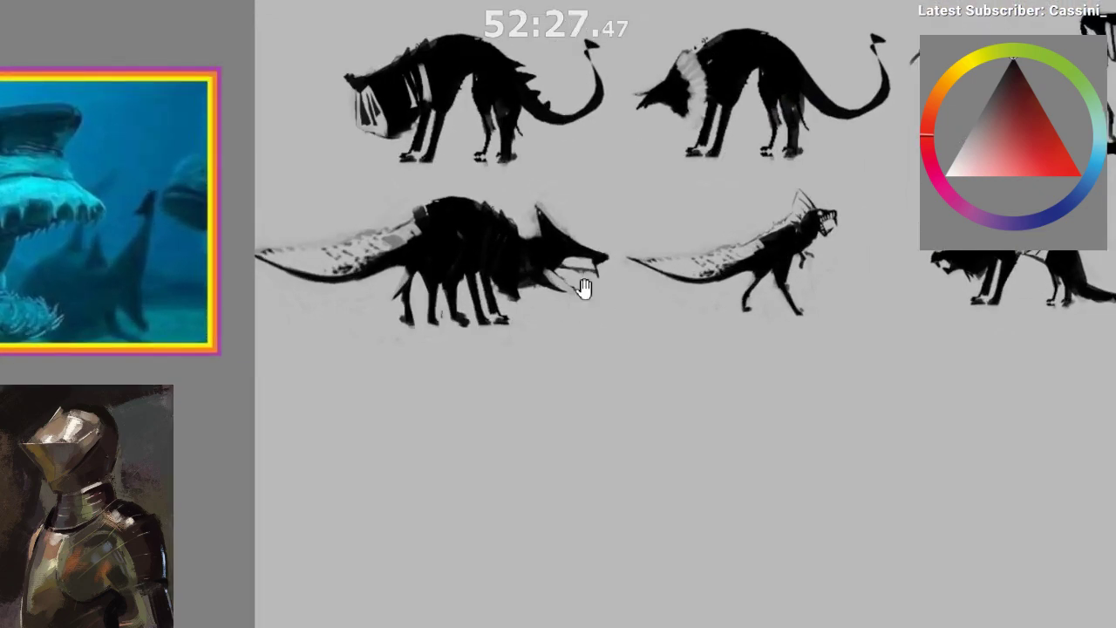
{"action": "scroll", "coordinate": [585, 288], "scroll_direction": "down", "scroll_amount": 1}
{"action": "scroll", "coordinate": [573, 309], "scroll_direction": "up", "scroll_amount": 2}
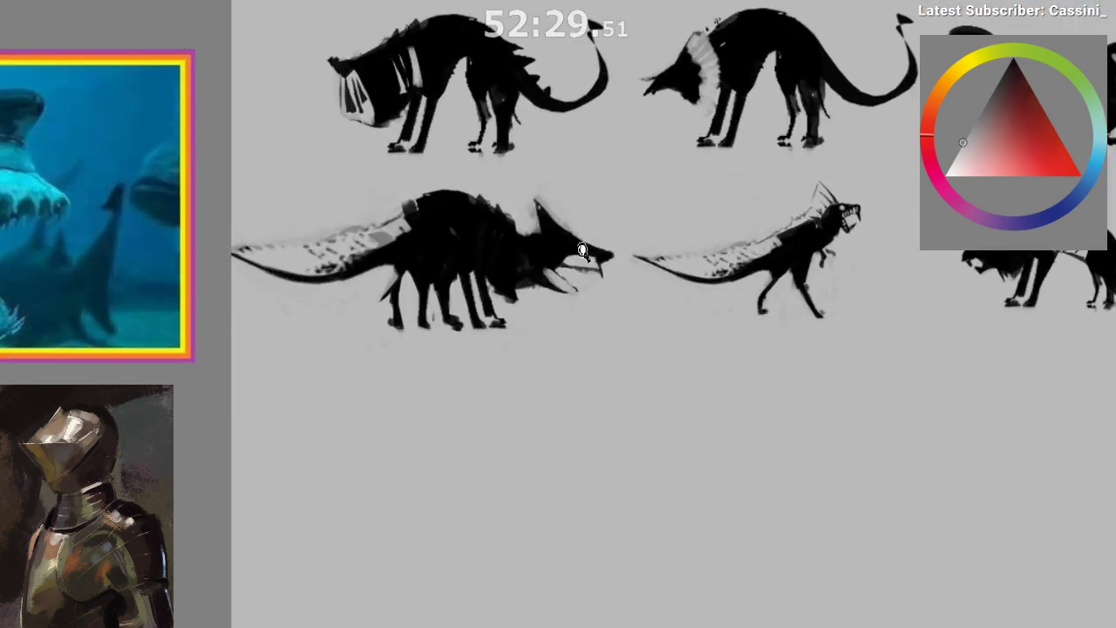
{"action": "left_click", "coordinate": [583, 252], "text": "ctrl"}
{"action": "left_click_drag", "start_coordinate": [576, 285], "coordinate": [602, 286]}
{"action": "mouse_move", "coordinate": [594, 271]}
{"action": "left_mouse_down"}
{"action": "mouse_move", "coordinate": [578, 272]}
{"action": "mouse_move", "coordinate": [572, 286]}
{"action": "left_mouse_up"}
{"action": "left_click", "coordinate": [562, 289], "text": "alt"}
- Return the view to its original orientation and erase the tall horn above the six-legged creature's head
{"action": "key", "text": "m"}
{"action": "left_click_drag", "start_coordinate": [588, 436], "coordinate": [497, 427]}
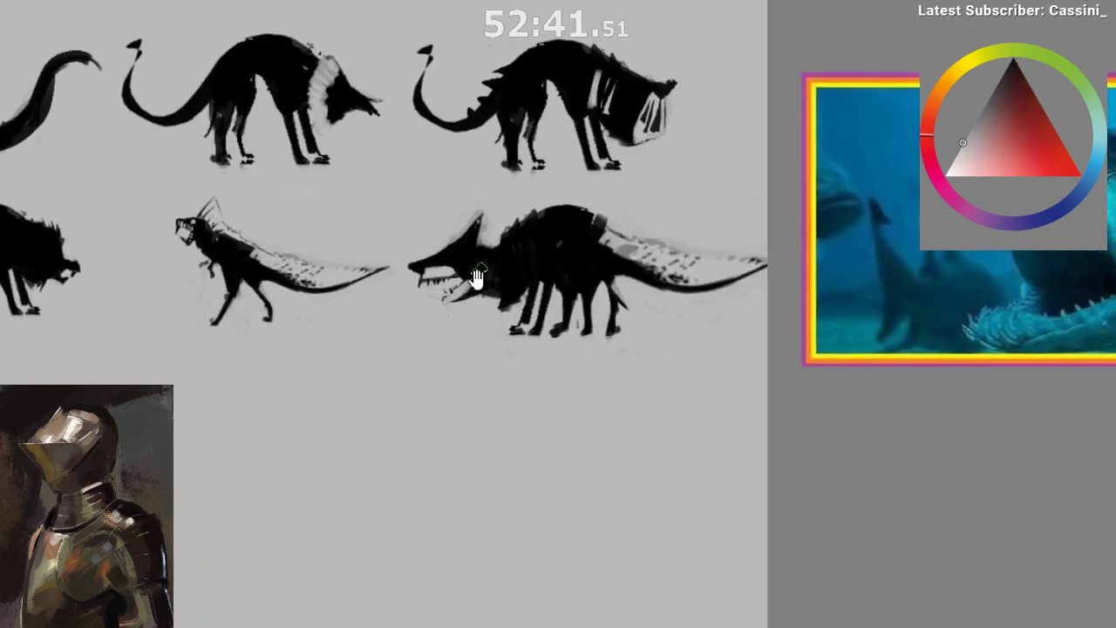
{"action": "left_click_drag", "start_coordinate": [477, 276], "coordinate": [469, 251]}
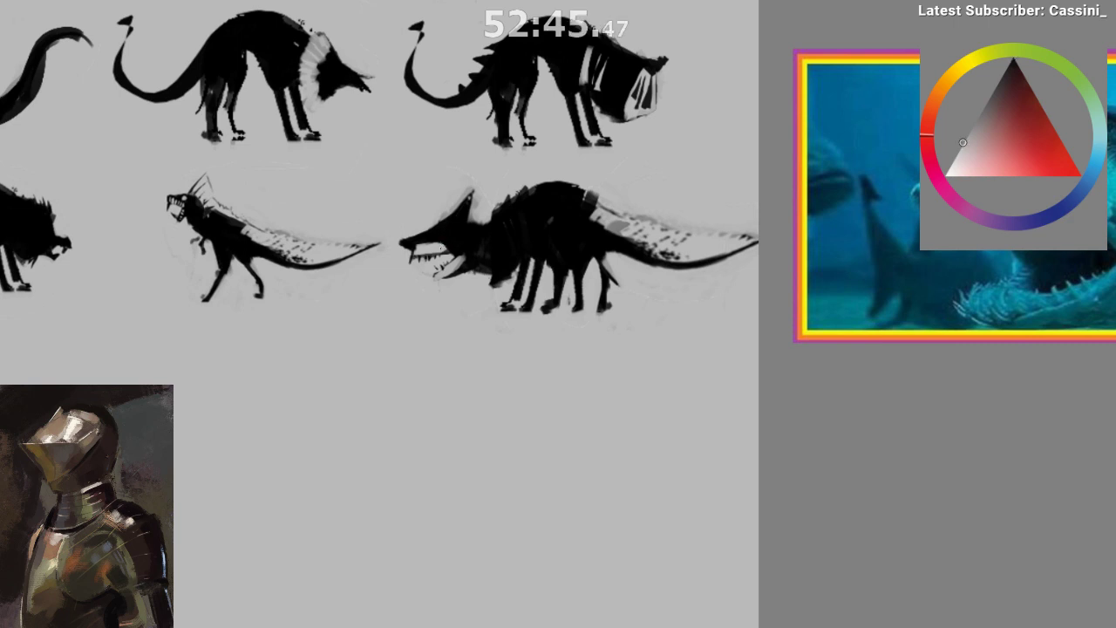
{"action": "left_click_drag", "start_coordinate": [447, 228], "coordinate": [451, 230]}
{"action": "scroll", "coordinate": [541, 348], "scroll_direction": "down", "scroll_amount": 1}
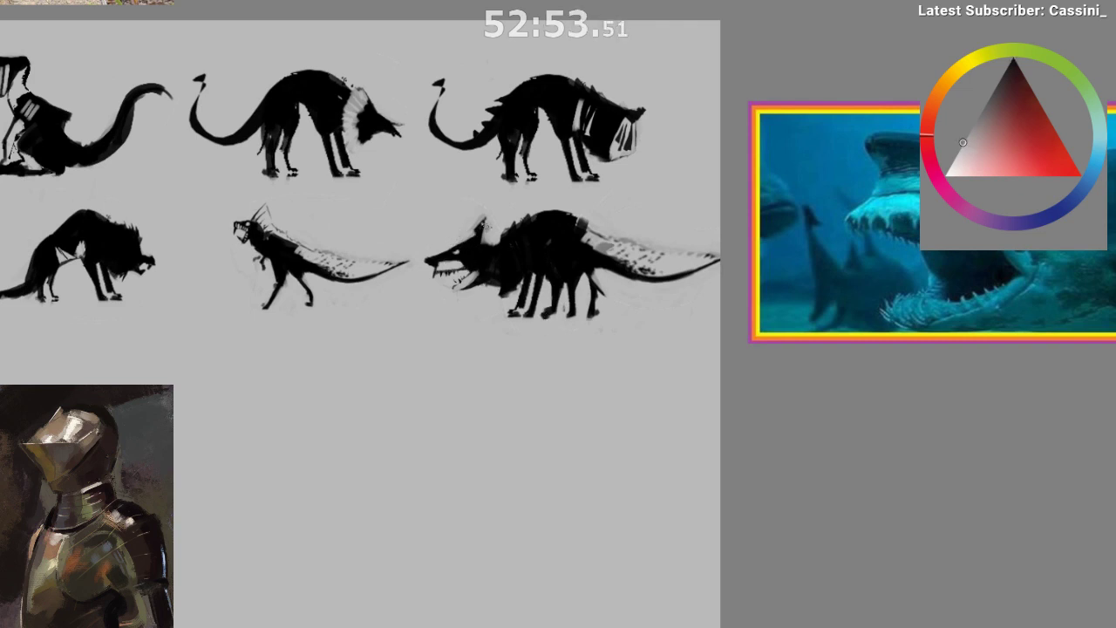
{"action": "key", "text": "ctrl+z"}
{"action": "left_click_drag", "start_coordinate": [489, 224], "coordinate": [457, 236]}
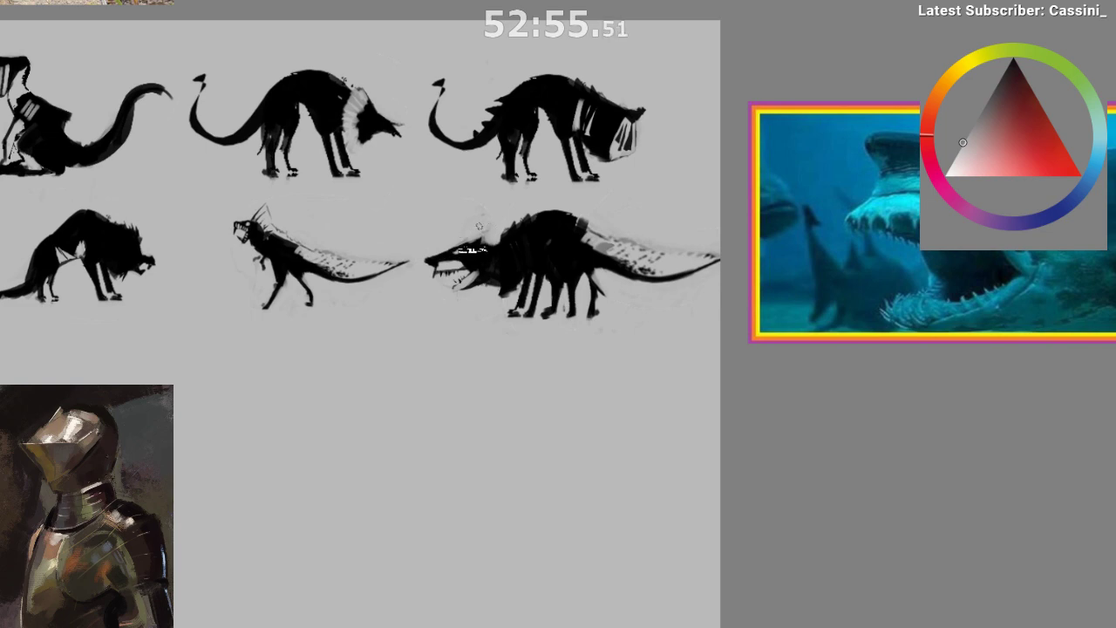
- Refine the six-legged creature's head and jagged neck edge in both view orientations, using black and the sampled background grey
{"action": "left_click_drag", "start_coordinate": [661, 305], "coordinate": [632, 426]}
{"action": "key", "text": "h"}
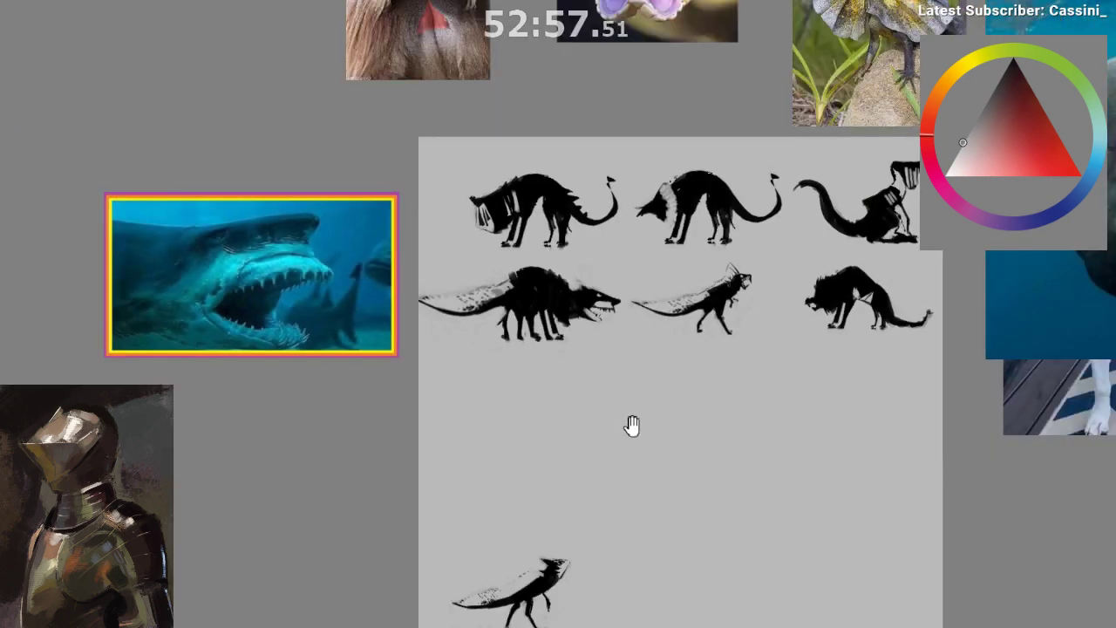
{"action": "scroll", "coordinate": [632, 425], "scroll_direction": "up", "scroll_amount": 1}
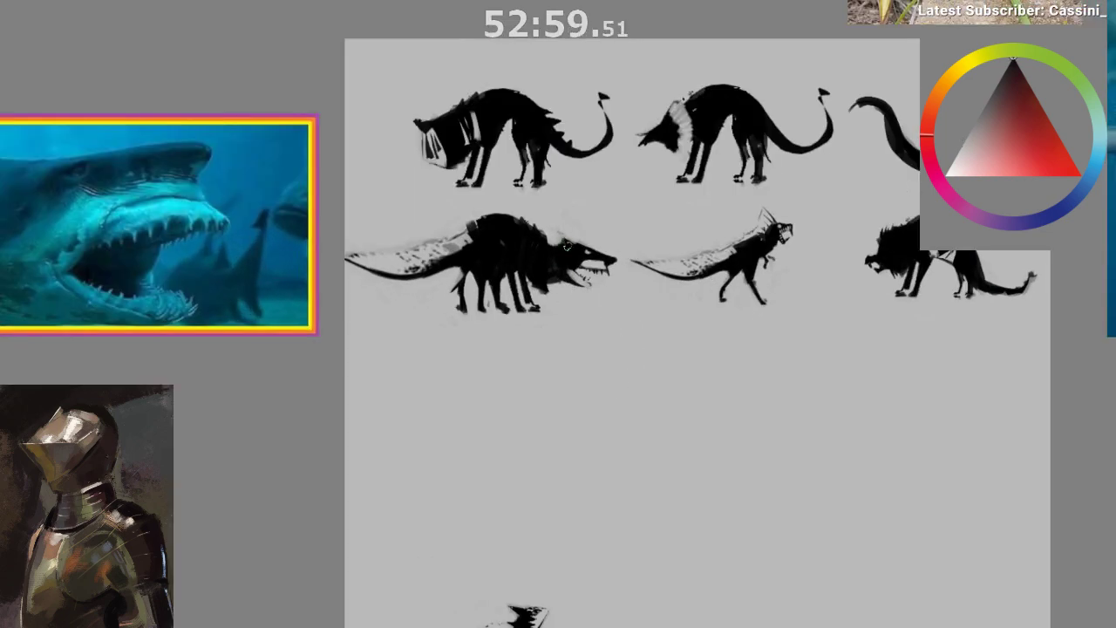
{"action": "scroll", "coordinate": [603, 381], "scroll_direction": "down", "scroll_amount": 1}
{"action": "key", "text": "m"}
{"action": "scroll", "coordinate": [603, 439], "scroll_direction": "down", "scroll_amount": 1}
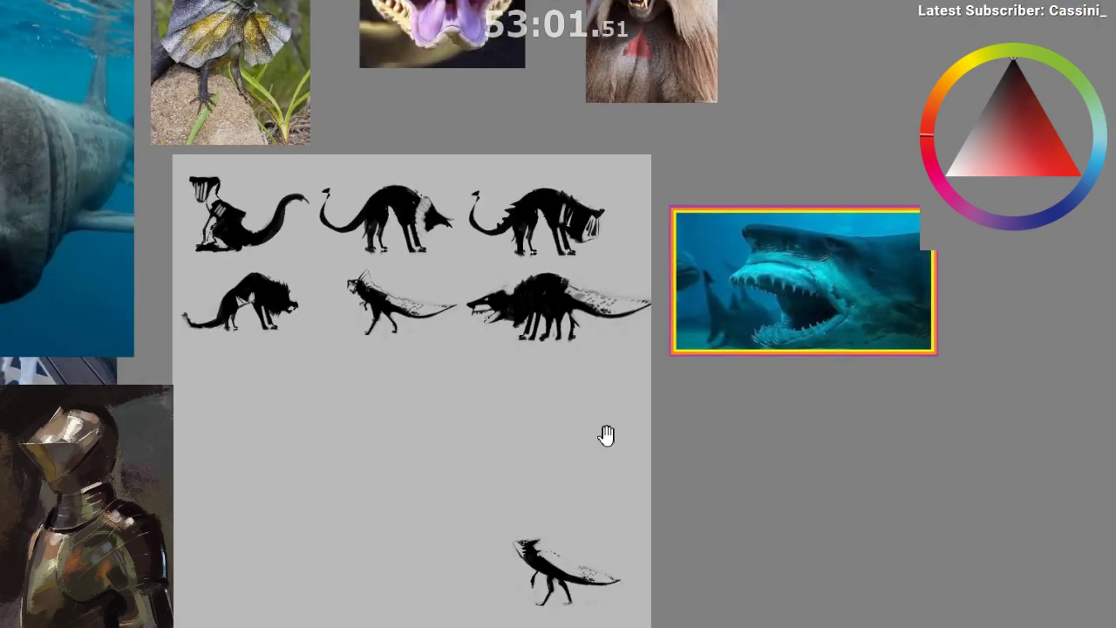
{"action": "key", "text": "x"}
{"action": "mouse_move", "coordinate": [528, 343]}
{"action": "left_mouse_down"}
{"action": "mouse_move", "coordinate": [564, 303]}
{"action": "mouse_move", "coordinate": [245, 346]}
{"action": "mouse_move", "coordinate": [260, 317]}
{"action": "left_mouse_up"}
{"action": "left_click", "coordinate": [253, 337], "text": "alt"}
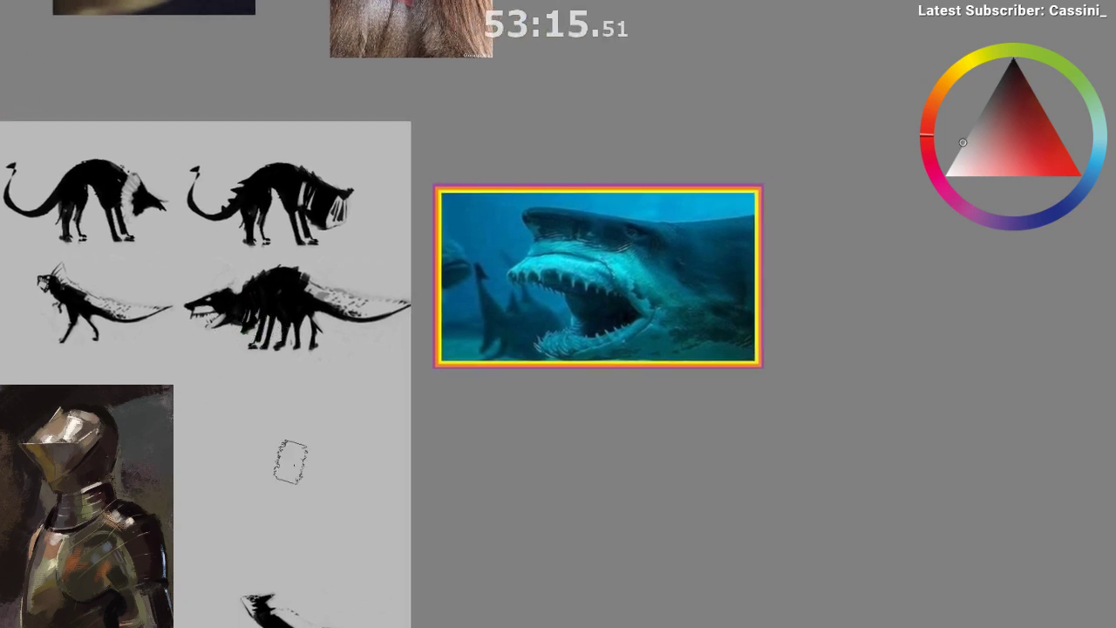
- Check the sheet in mirrored view and outline the whole six-legged creature, including its tail, with a freehand selection
{"action": "key", "text": "m"}
{"action": "left_click_drag", "start_coordinate": [471, 508], "coordinate": [410, 549]}
{"action": "left_click_drag", "start_coordinate": [412, 545], "coordinate": [301, 535]}
{"action": "key", "text": "m"}
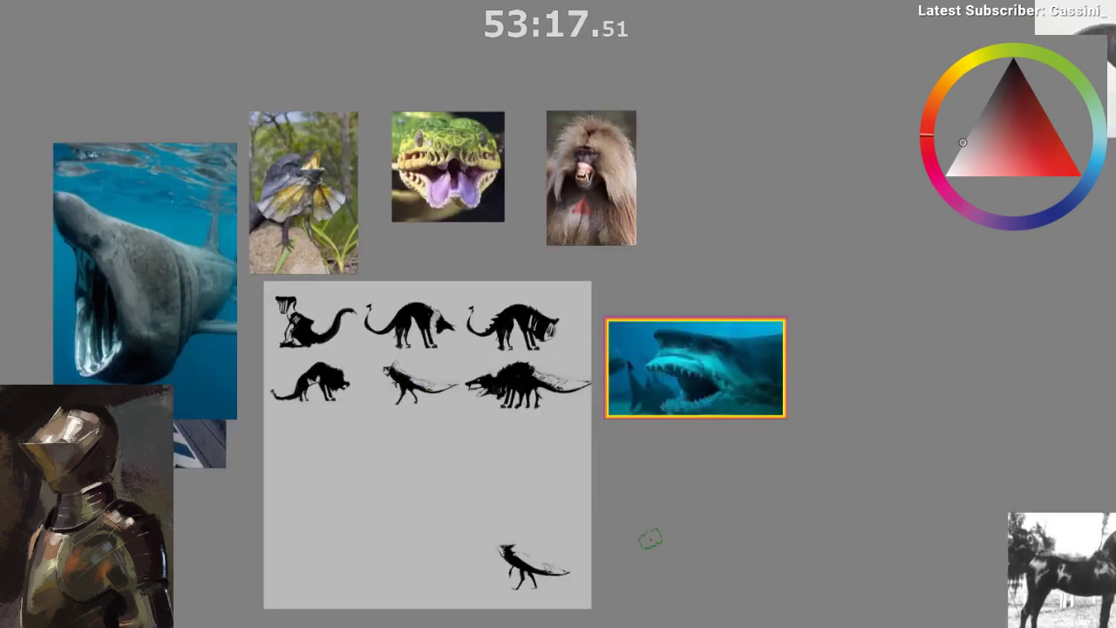
{"action": "scroll", "coordinate": [556, 416], "scroll_direction": "up", "scroll_amount": 4}
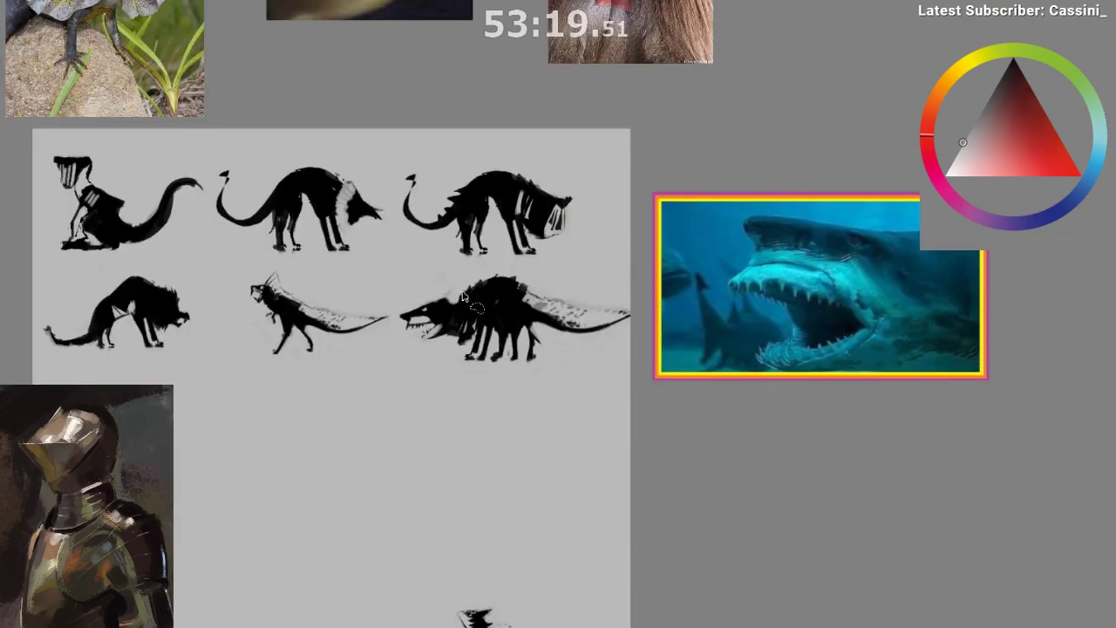
{"action": "left_click_drag", "start_coordinate": [464, 274], "coordinate": [403, 283]}
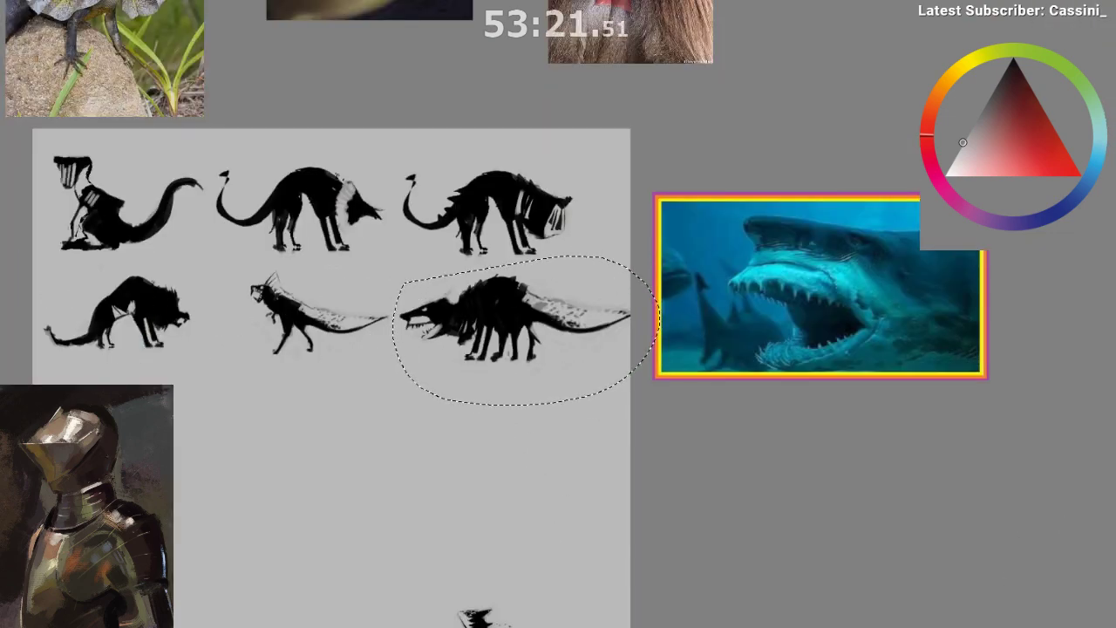
{"action": "key", "text": "ctrl+t"}
{"action": "left_click_drag", "start_coordinate": [661, 256], "coordinate": [622, 289]}
{"action": "key", "text": "ctrl+z"}
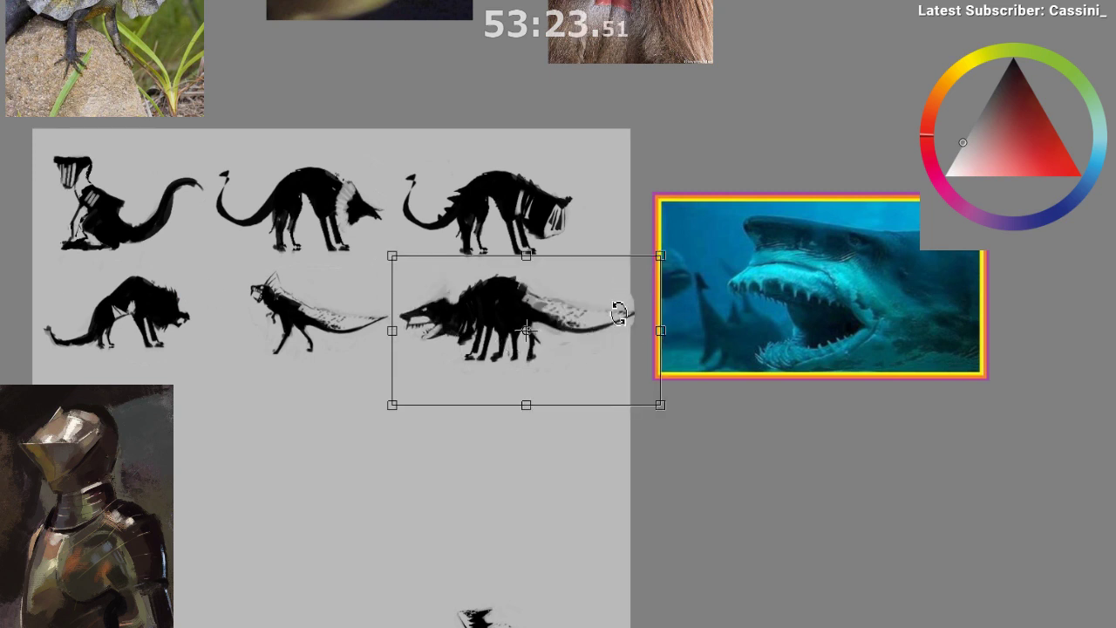
{"action": "key", "text": "Escape"}
{"action": "left_click", "coordinate": [617, 320]}
{"action": "left_click", "coordinate": [615, 329]}
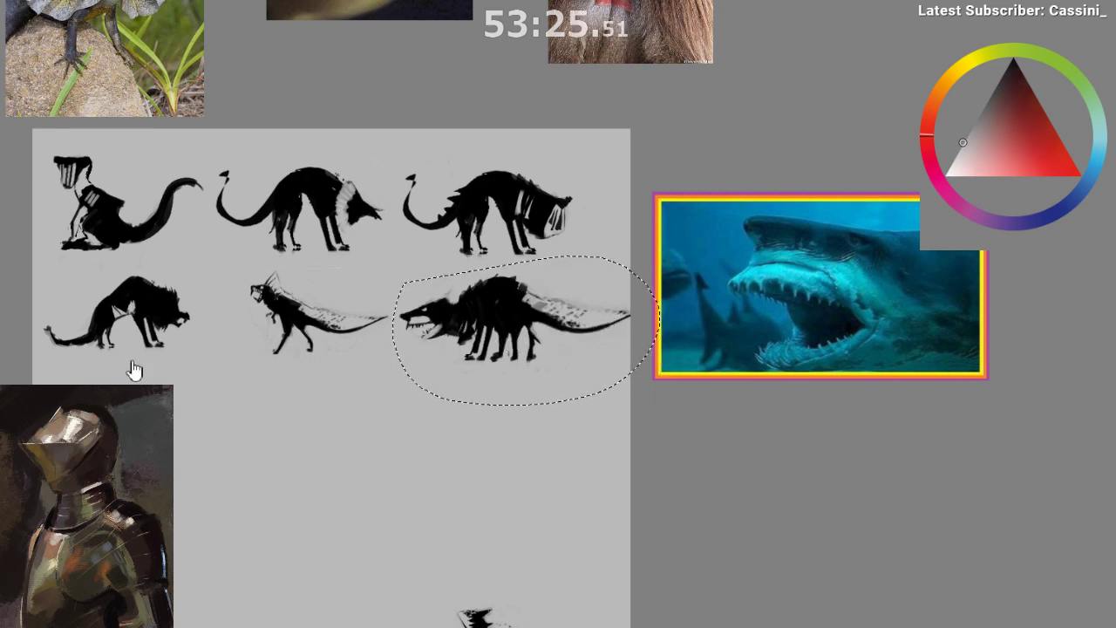
- Scale the selected six-legged creature down and reposition it at the end of the second row, in line with its neighbours
{"action": "key", "text": "ctrl+t"}
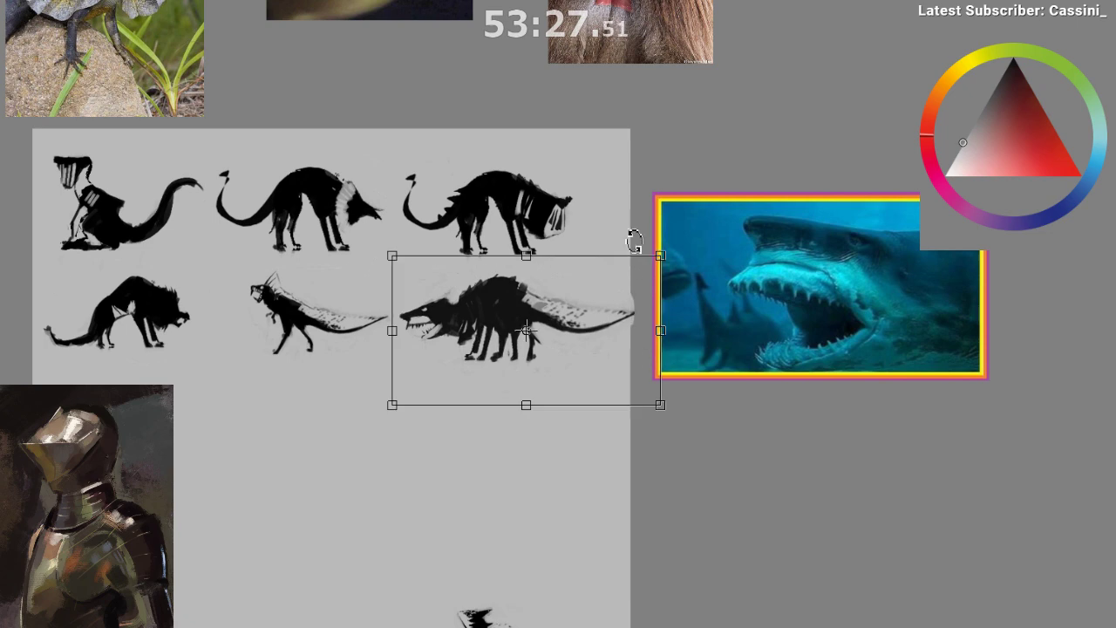
{"action": "left_click_drag", "start_coordinate": [661, 256], "coordinate": [601, 289]}
{"action": "left_click_drag", "start_coordinate": [551, 336], "coordinate": [575, 307]}
{"action": "left_click_drag", "start_coordinate": [625, 259], "coordinate": [641, 249]}
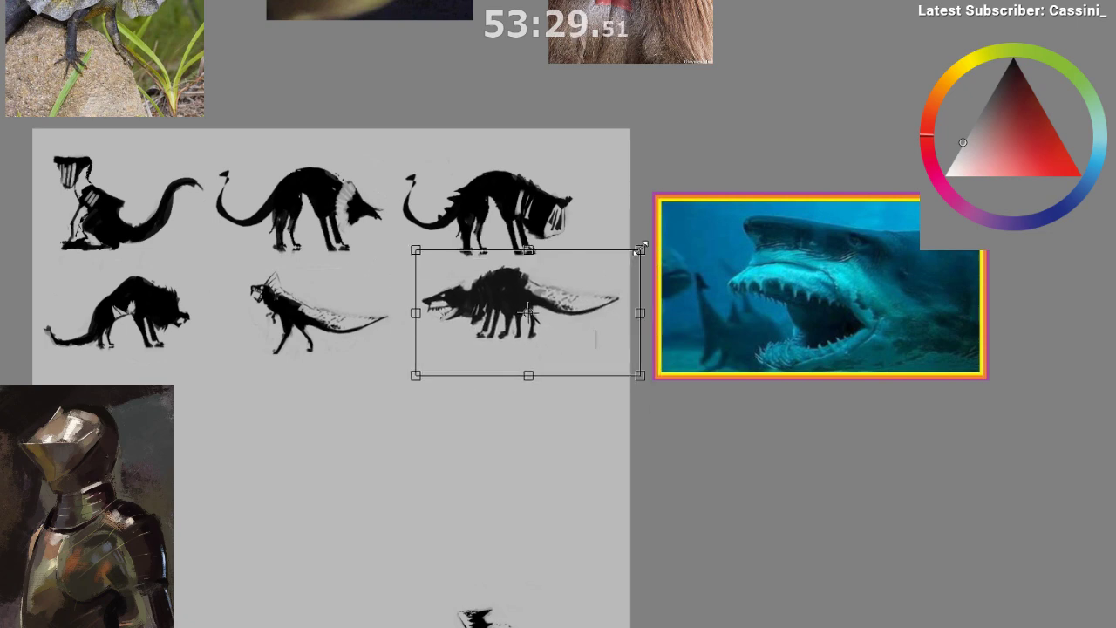
{"action": "left_click_drag", "start_coordinate": [563, 302], "coordinate": [551, 313]}
{"action": "left_click_drag", "start_coordinate": [529, 407], "coordinate": [546, 302]}
{"action": "left_click_drag", "start_coordinate": [541, 373], "coordinate": [480, 370]}
{"action": "left_click_drag", "start_coordinate": [536, 252], "coordinate": [524, 240]}
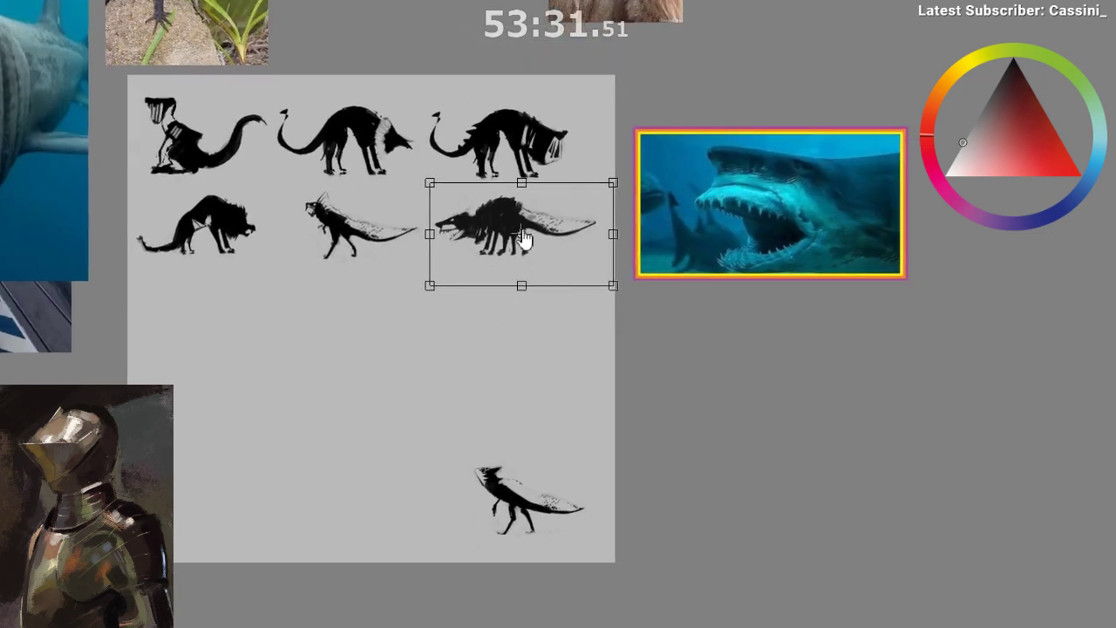
{"action": "key", "text": "Return"}
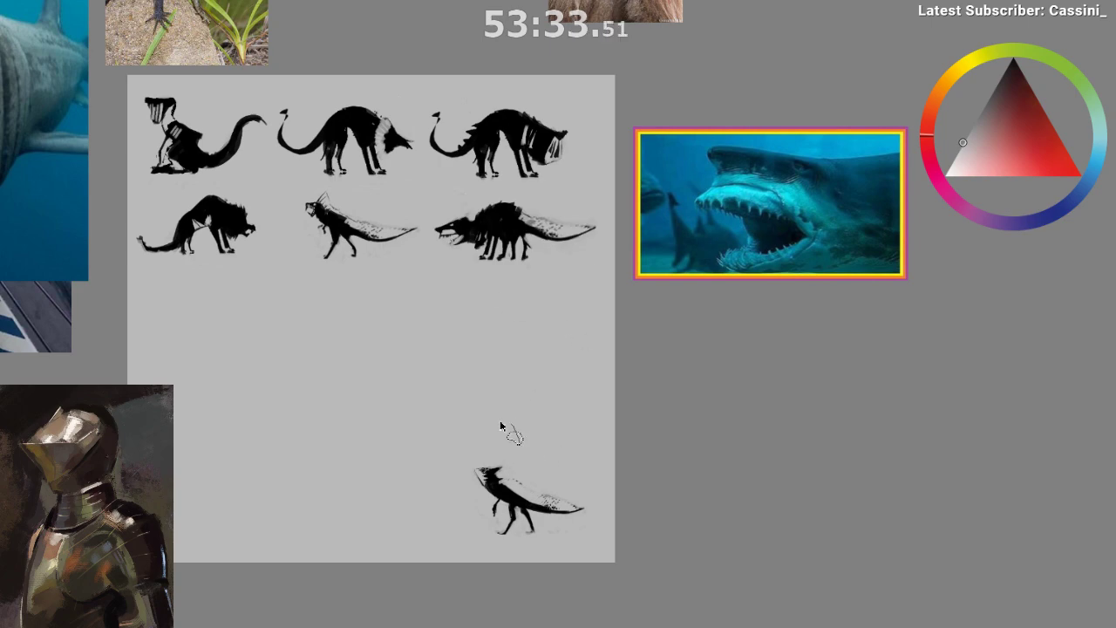
- Select the leftover two-legged creature near the canvas's lower edge and delete it
{"action": "left_click_drag", "start_coordinate": [501, 422], "coordinate": [503, 433]}
{"action": "key", "text": "Delete"}
{"action": "scroll", "coordinate": [559, 559], "scroll_direction": "down", "scroll_amount": 3}
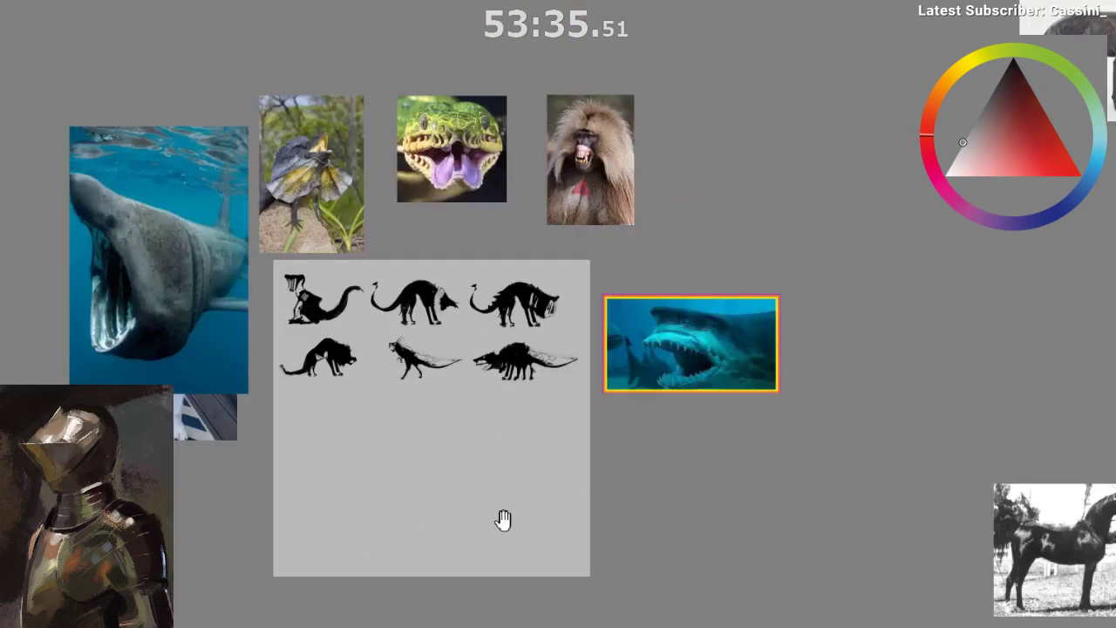
- Show the animal reference collage, look through its photos and hide the silhouettes painted over it
{"action": "scroll", "coordinate": [655, 378], "scroll_direction": "up", "scroll_amount": 5}
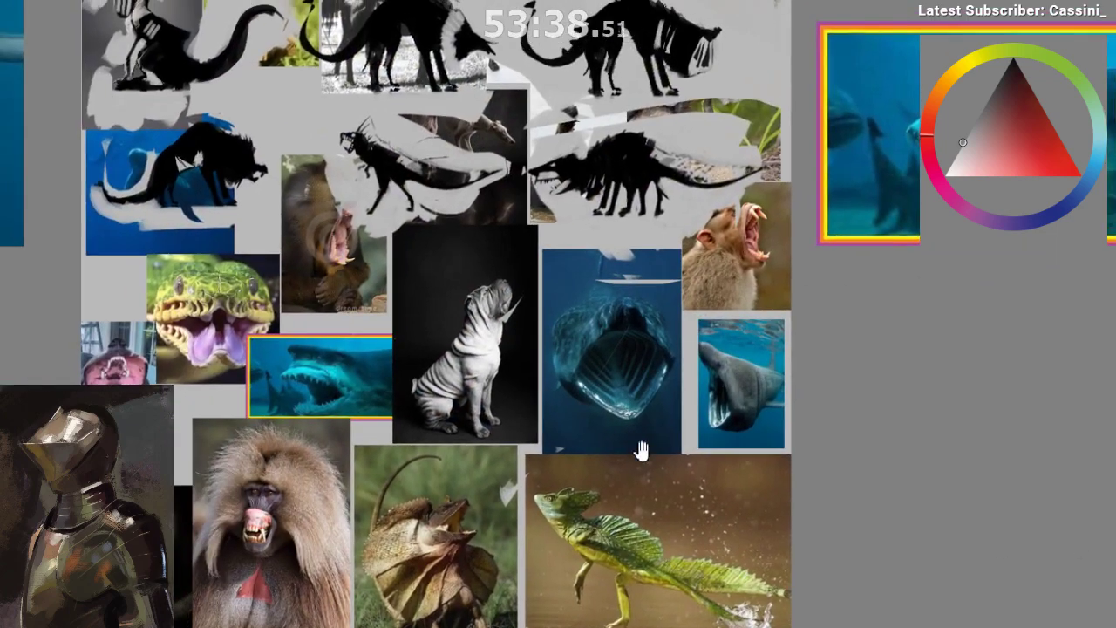
{"action": "left_click_drag", "start_coordinate": [631, 478], "coordinate": [625, 512]}
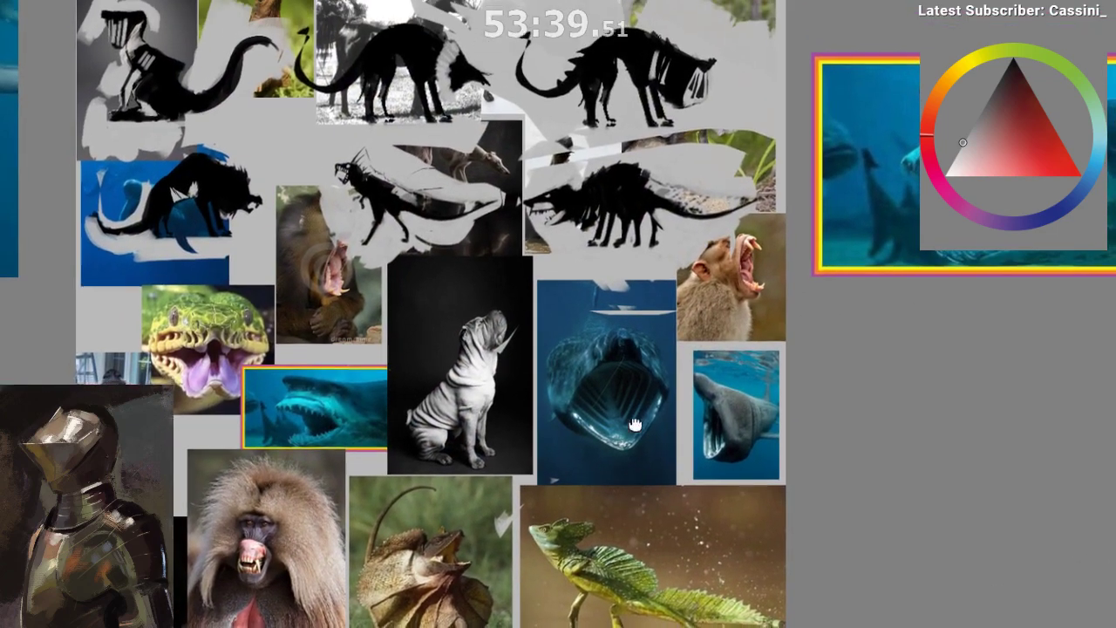
{"action": "left_click_drag", "start_coordinate": [633, 424], "coordinate": [703, 304]}
{"action": "left_click_drag", "start_coordinate": [663, 511], "coordinate": [625, 489]}
{"action": "left_click_drag", "start_coordinate": [794, 456], "coordinate": [839, 417]}
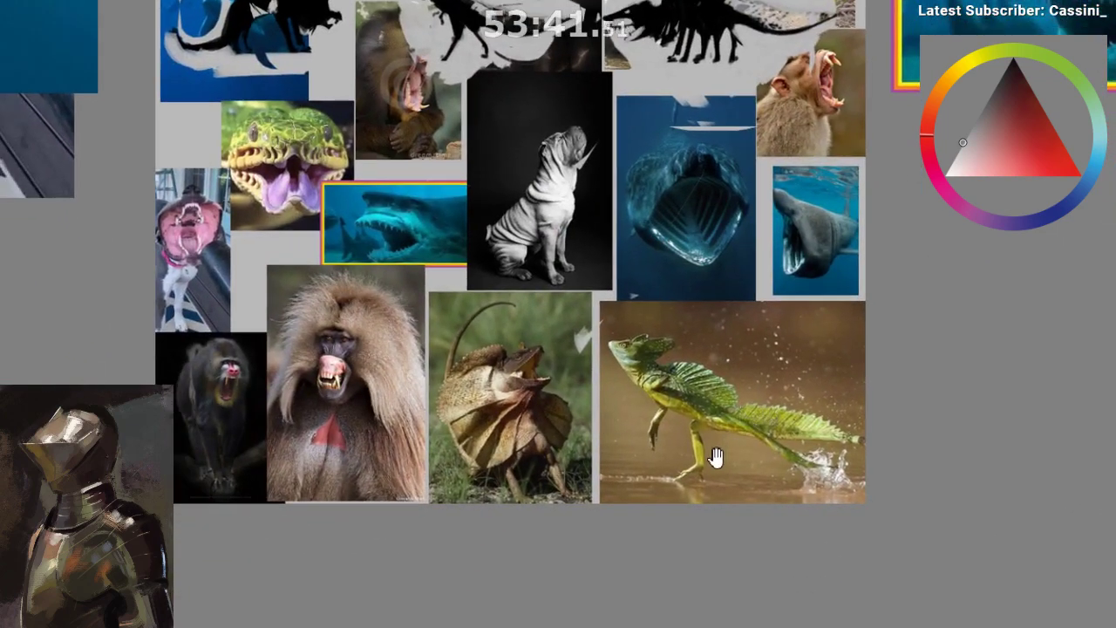
{"action": "left_click_drag", "start_coordinate": [700, 474], "coordinate": [526, 581]}
{"action": "left_click_drag", "start_coordinate": [591, 526], "coordinate": [590, 562]}
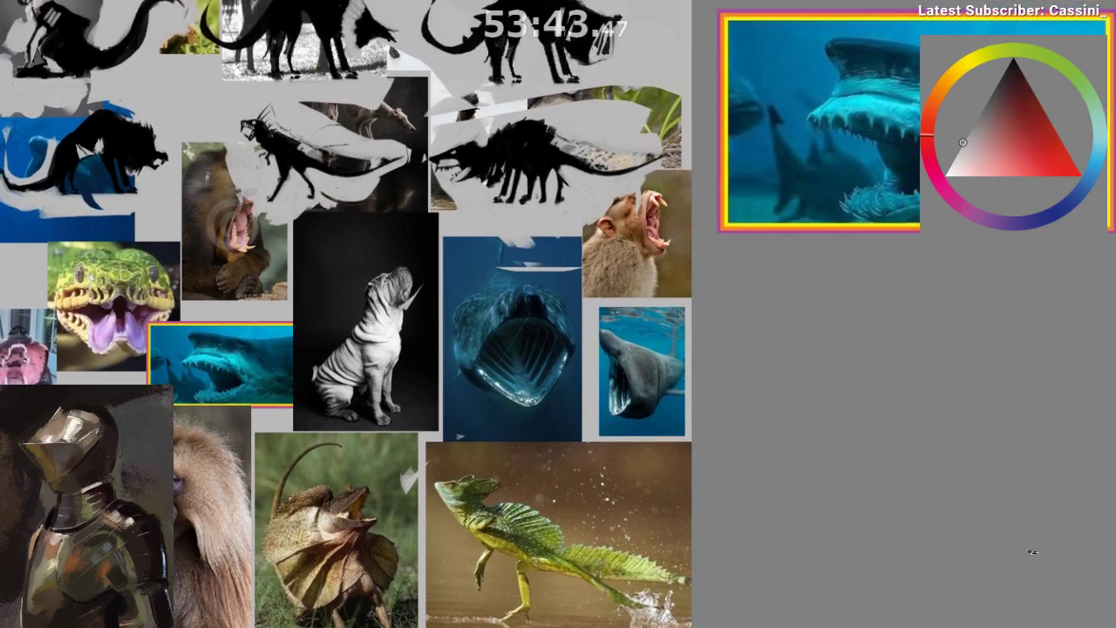
{"action": "left_click", "coordinate": [1042, 426]}
{"action": "left_click_drag", "start_coordinate": [619, 487], "coordinate": [628, 603]}
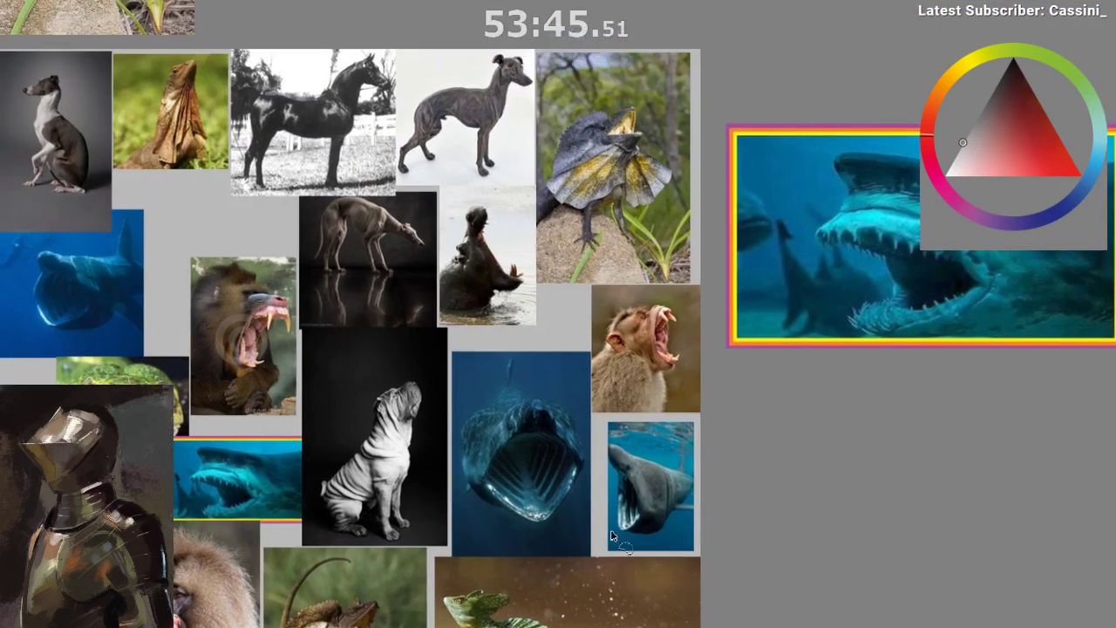
{"action": "left_click_drag", "start_coordinate": [617, 537], "coordinate": [633, 570]}
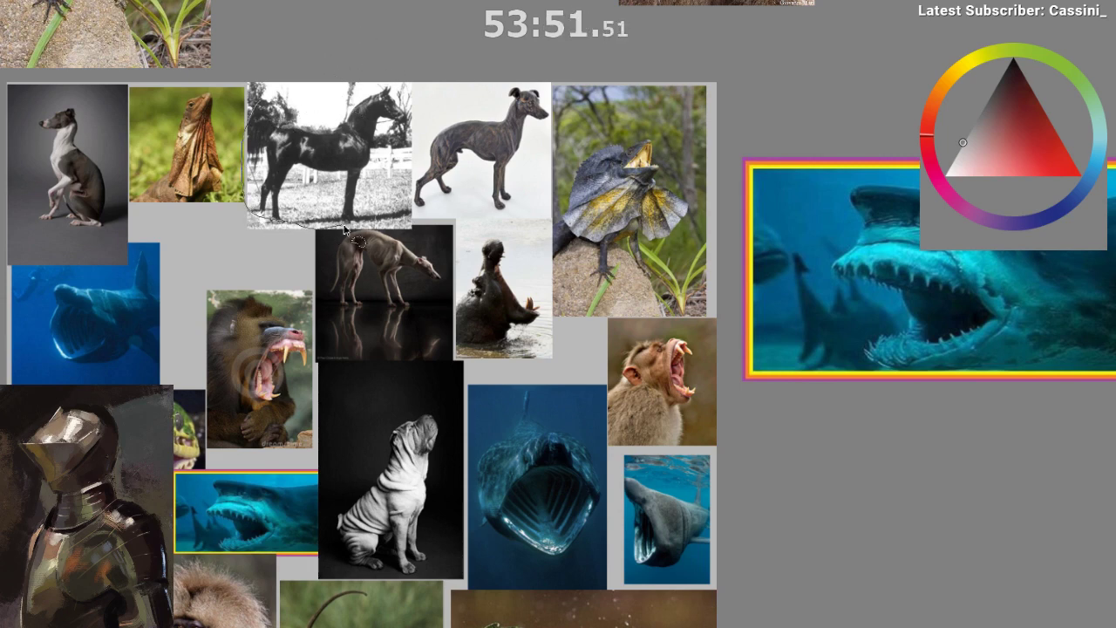
- Outline the black-and-white horse photo in the collage, invert the selection and delete all the other photos
{"action": "left_click_drag", "start_coordinate": [413, 112], "coordinate": [243, 122]}
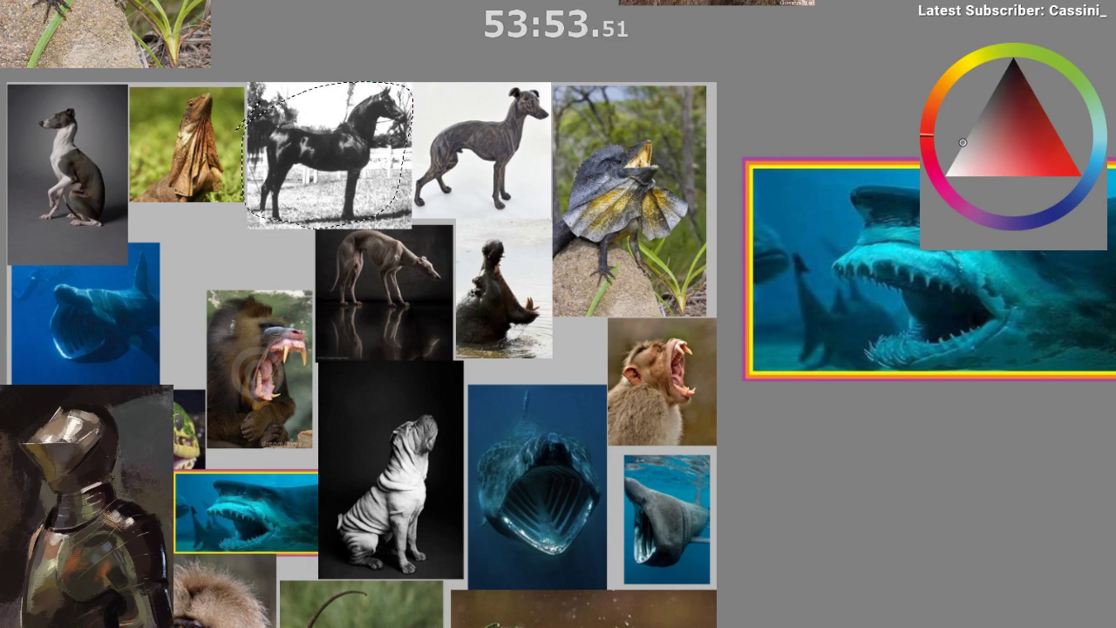
{"action": "key", "text": "ctrl+shift+i"}
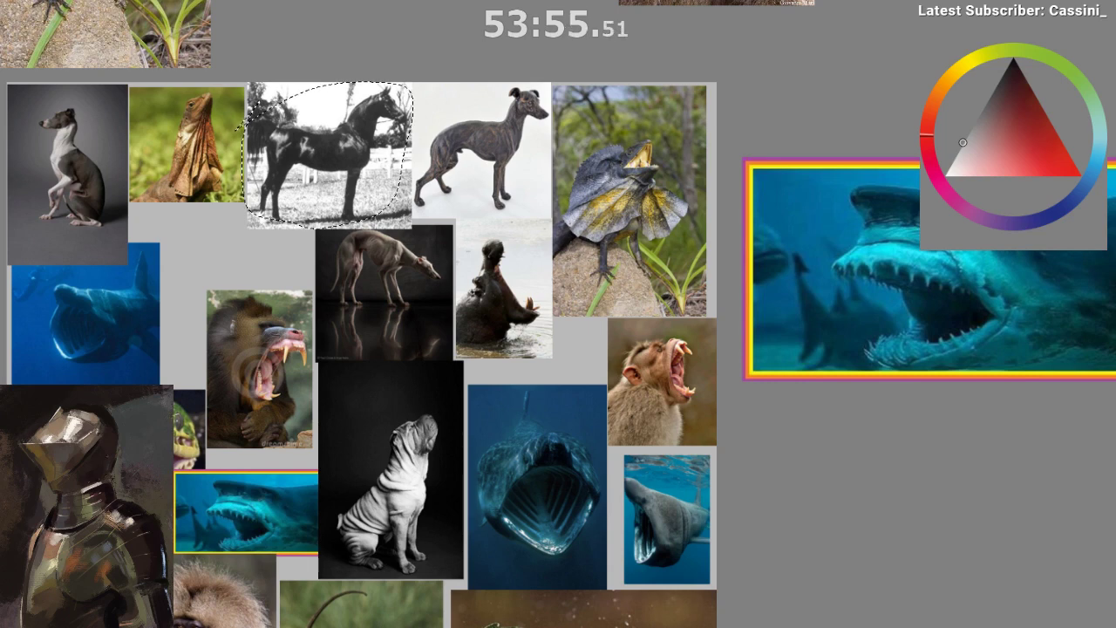
{"action": "key", "text": "Delete"}
{"action": "left_click_drag", "start_coordinate": [772, 518], "coordinate": [750, 513]}
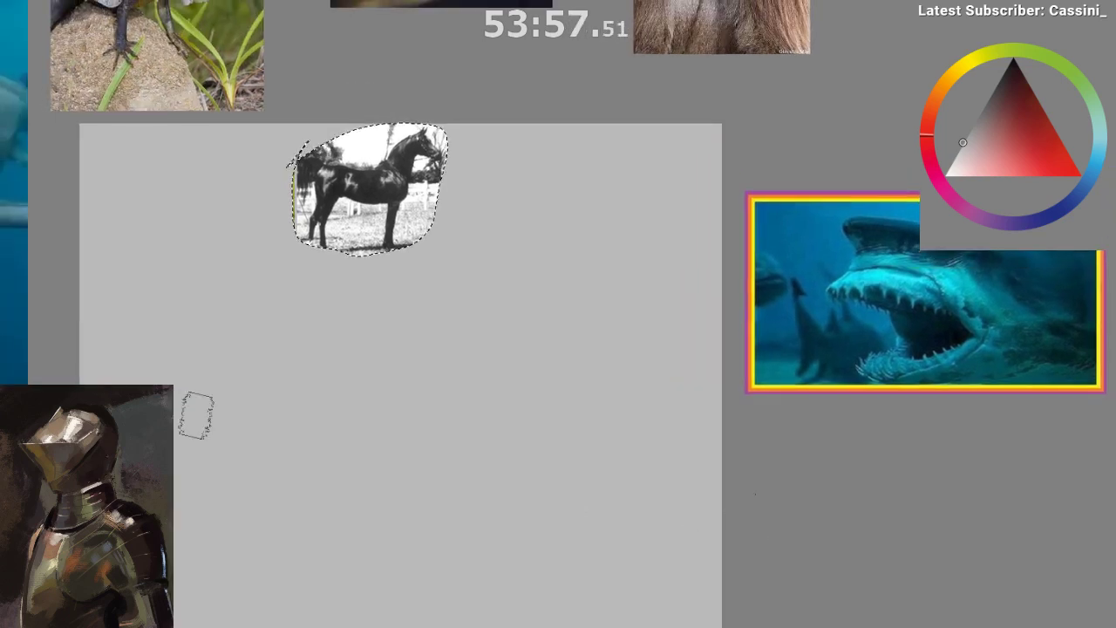
- Move the cut-out horse photo down and to the left into the canvas's empty area
{"action": "key", "text": "t"}
{"action": "left_click_drag", "start_coordinate": [341, 202], "coordinate": [247, 533]}
{"action": "left_click_drag", "start_coordinate": [365, 403], "coordinate": [431, 284]}
{"action": "left_click_drag", "start_coordinate": [345, 422], "coordinate": [354, 366]}
- Cut off the strip of background behind the horse's tail along the photo's edge and drop the selection
{"action": "key", "text": "l"}
{"action": "mouse_move", "coordinate": [229, 282]}
{"action": "left_mouse_down"}
{"action": "mouse_move", "coordinate": [219, 498]}
{"action": "mouse_move", "coordinate": [229, 283]}
{"action": "left_mouse_up"}
{"action": "key", "text": "Delete"}
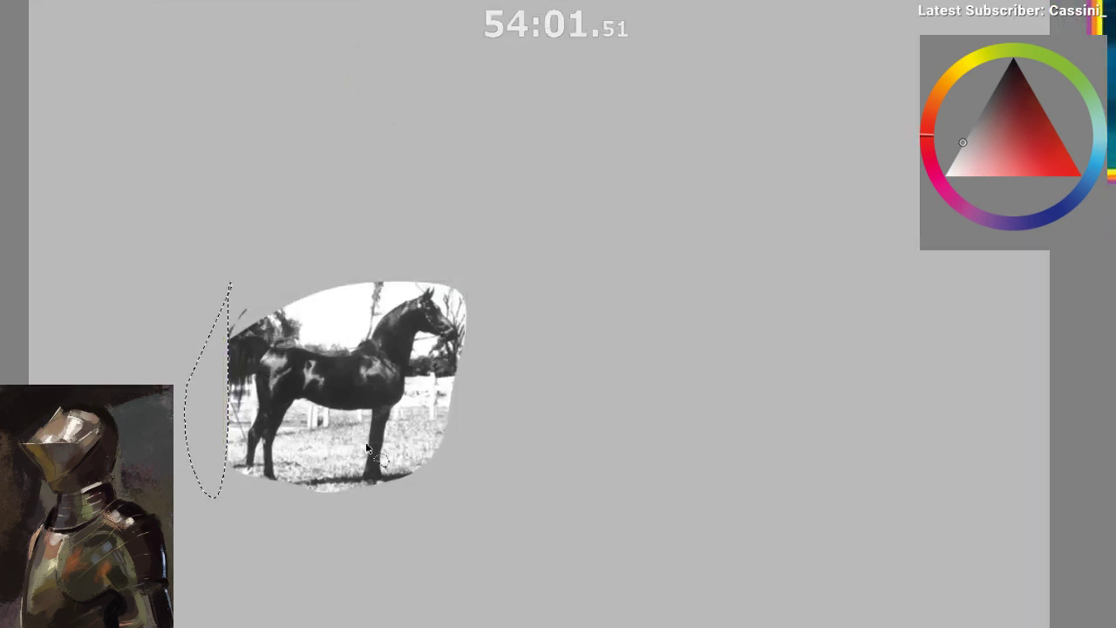
{"action": "key", "text": "ctrl+d"}
{"action": "left_click_drag", "start_coordinate": [342, 491], "coordinate": [328, 491]}
{"action": "left_click_drag", "start_coordinate": [331, 489], "coordinate": [363, 469]}
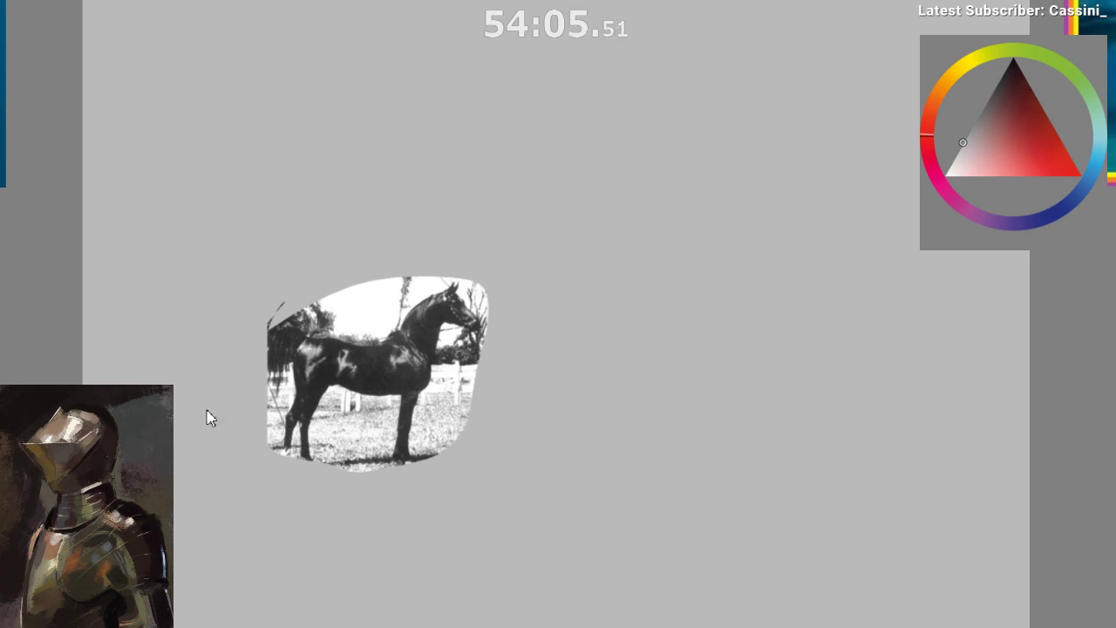
- Trim the background around the horse's tail and hindquarters, and convert the photo to pure black and white
{"action": "mouse_move", "coordinate": [270, 376]}
{"action": "left_mouse_down"}
{"action": "mouse_move", "coordinate": [277, 334]}
{"action": "mouse_move", "coordinate": [324, 333]}
{"action": "mouse_move", "coordinate": [276, 280]}
{"action": "mouse_move", "coordinate": [251, 444]}
{"action": "mouse_move", "coordinate": [273, 424]}
{"action": "mouse_move", "coordinate": [268, 386]}
{"action": "mouse_move", "coordinate": [280, 393]}
{"action": "mouse_move", "coordinate": [292, 368]}
{"action": "left_mouse_up"}
{"action": "key", "text": "Delete"}
{"action": "key", "text": "ctrl+d"}
{"action": "left_click_drag", "start_coordinate": [269, 434], "coordinate": [290, 371]}
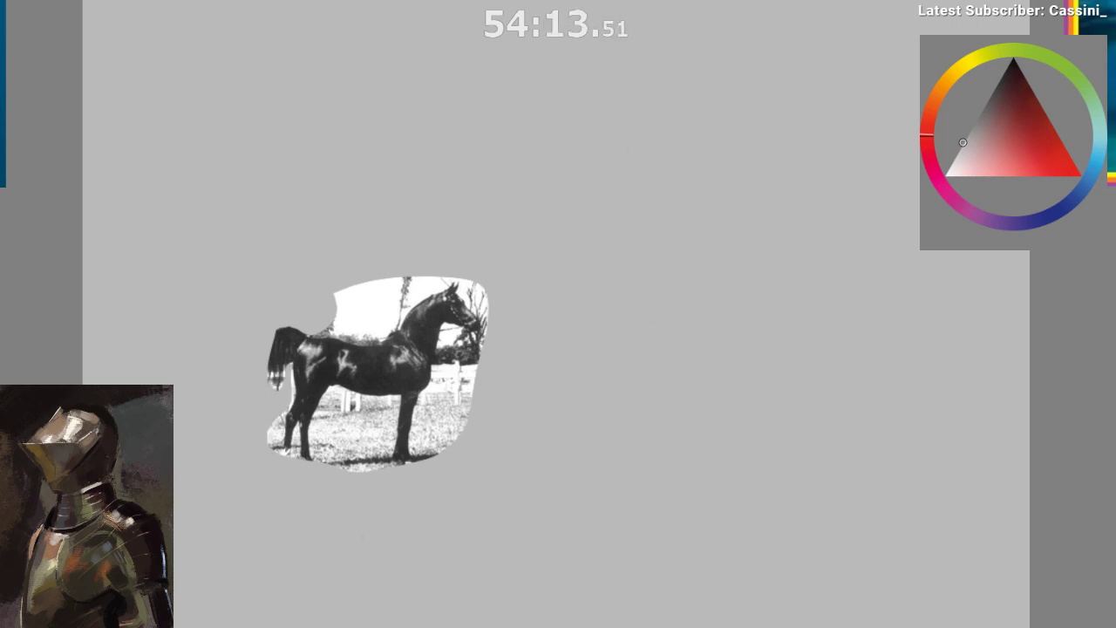
{"action": "left_click", "coordinate": [356, 116]}
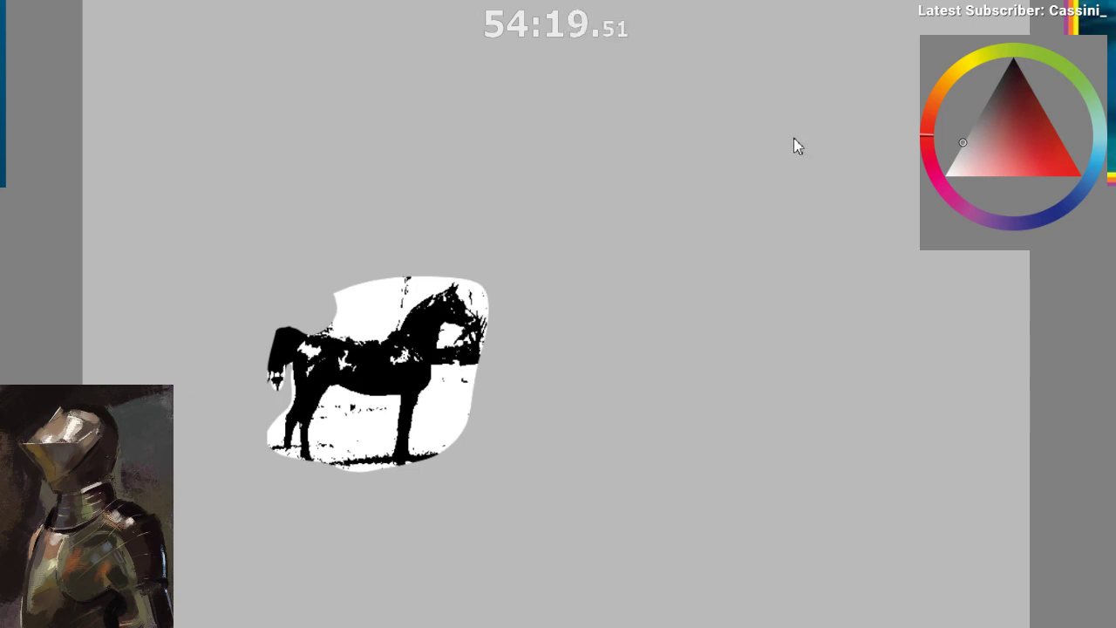
- Finish the horse's black-and-white conversion without its white background, and paint out the specks around its head and chest in canvas grey
{"action": "left_click_drag", "start_coordinate": [794, 138], "coordinate": [786, 131]}
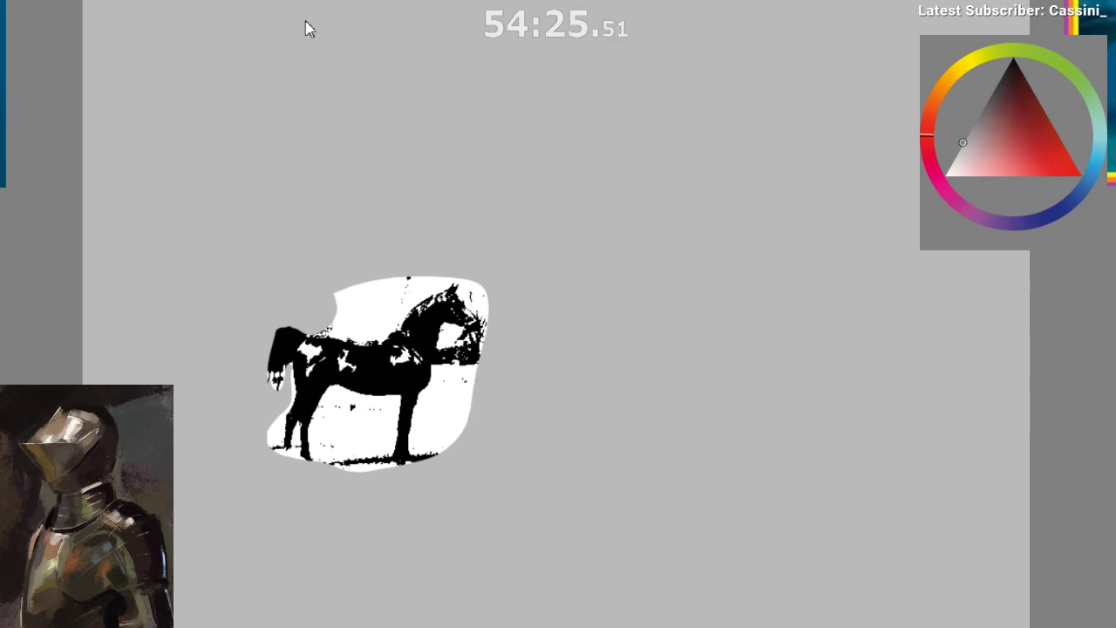
{"action": "left_click", "coordinate": [335, 0]}
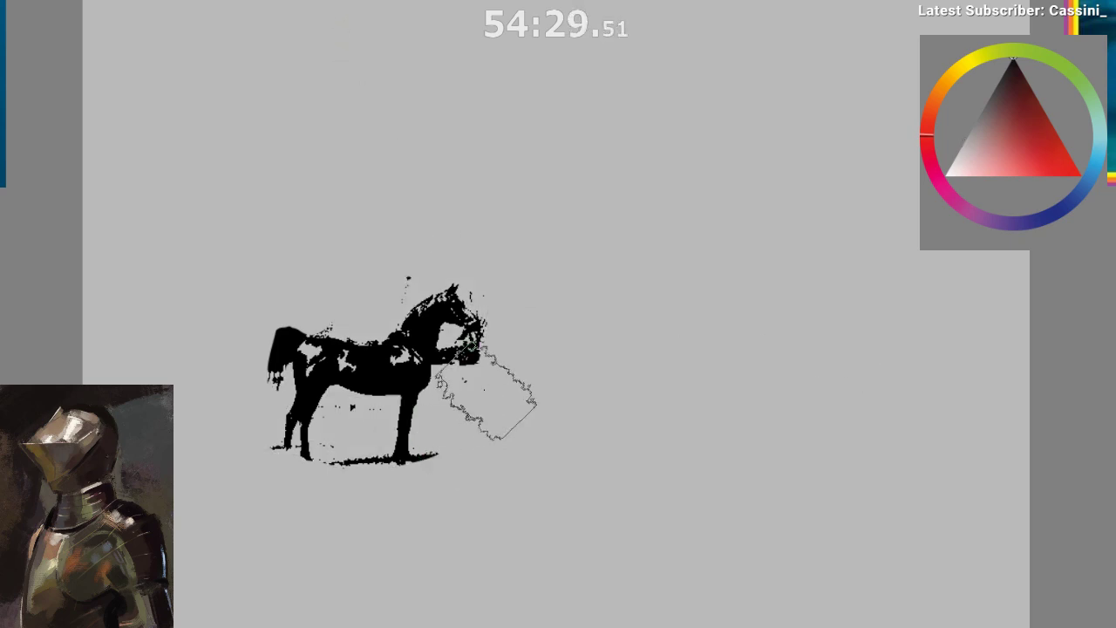
{"action": "left_click_drag", "start_coordinate": [466, 375], "coordinate": [459, 417]}
{"action": "key", "text": "ctrl+z"}
{"action": "left_click", "coordinate": [465, 389], "text": "alt"}
{"action": "left_click_drag", "start_coordinate": [454, 342], "coordinate": [447, 360]}
{"action": "left_click_drag", "start_coordinate": [436, 418], "coordinate": [457, 420]}
{"action": "left_click_drag", "start_coordinate": [443, 354], "coordinate": [484, 351]}
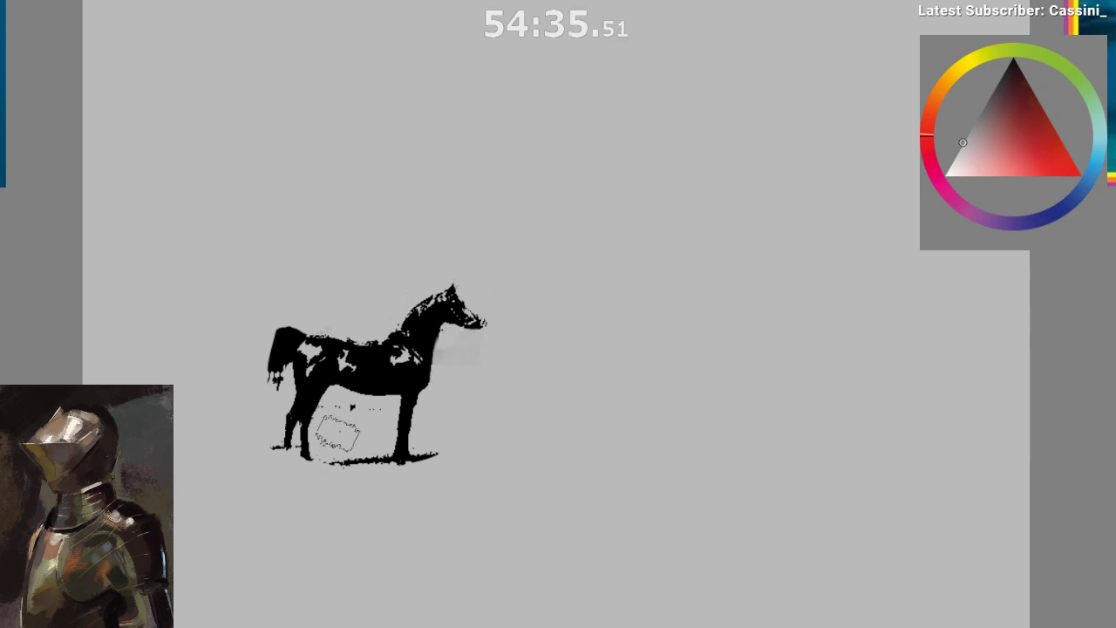
- Paint out the specks under the horse's belly and around its hind hooves in grey, and rework the edge of its tail
{"action": "left_click_drag", "start_coordinate": [340, 437], "coordinate": [369, 483]}
{"action": "key", "text": "ctrl+z"}
{"action": "left_click_drag", "start_coordinate": [267, 461], "coordinate": [273, 465]}
{"action": "left_click_drag", "start_coordinate": [365, 419], "coordinate": [342, 425]}
{"action": "mouse_move", "coordinate": [284, 337]}
{"action": "left_mouse_down"}
{"action": "mouse_move", "coordinate": [299, 333]}
{"action": "mouse_move", "coordinate": [262, 371]}
{"action": "left_mouse_up"}
{"action": "left_click", "coordinate": [289, 340], "text": "alt"}
{"action": "left_click", "coordinate": [258, 357], "text": "ctrl"}
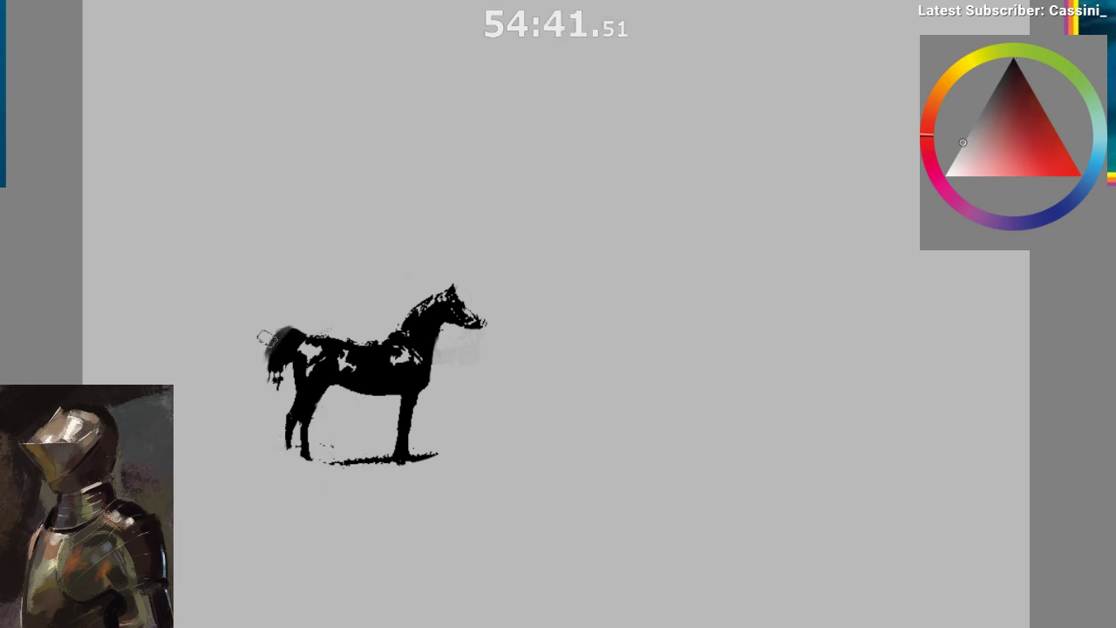
- Bring the earlier creature silhouettes back into view on the sheet together with the horse
{"action": "scroll", "coordinate": [441, 401], "scroll_direction": "down", "scroll_amount": 1}
{"action": "scroll", "coordinate": [463, 463], "scroll_direction": "down", "scroll_amount": 2}
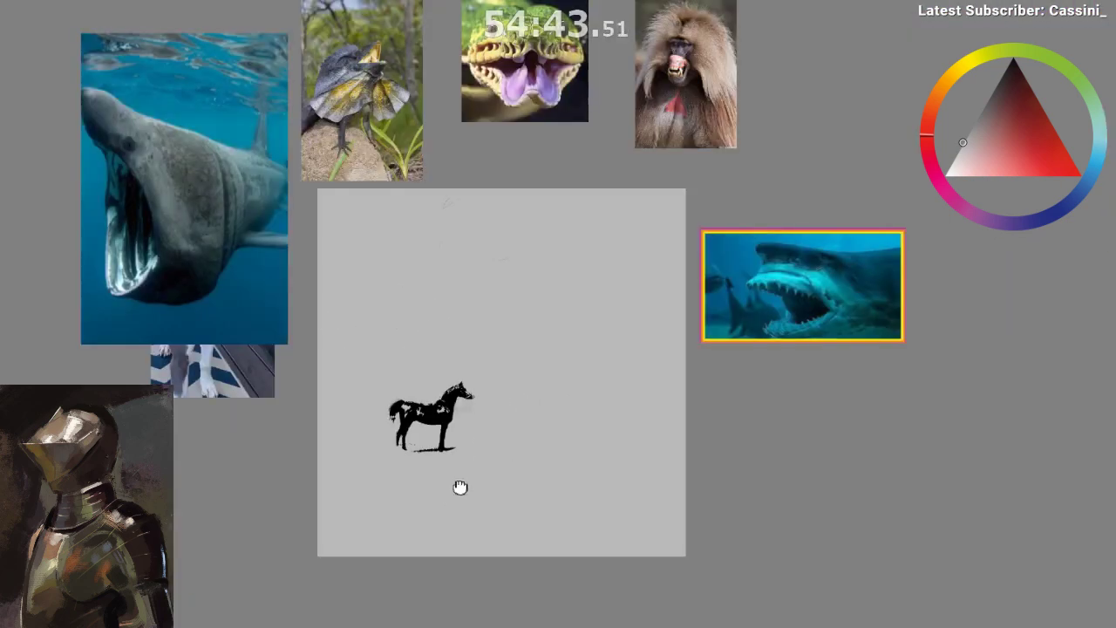
{"action": "left_click_drag", "start_coordinate": [460, 488], "coordinate": [436, 518]}
{"action": "left_click_drag", "start_coordinate": [544, 389], "coordinate": [717, 399]}
{"action": "key", "text": "Delete"}
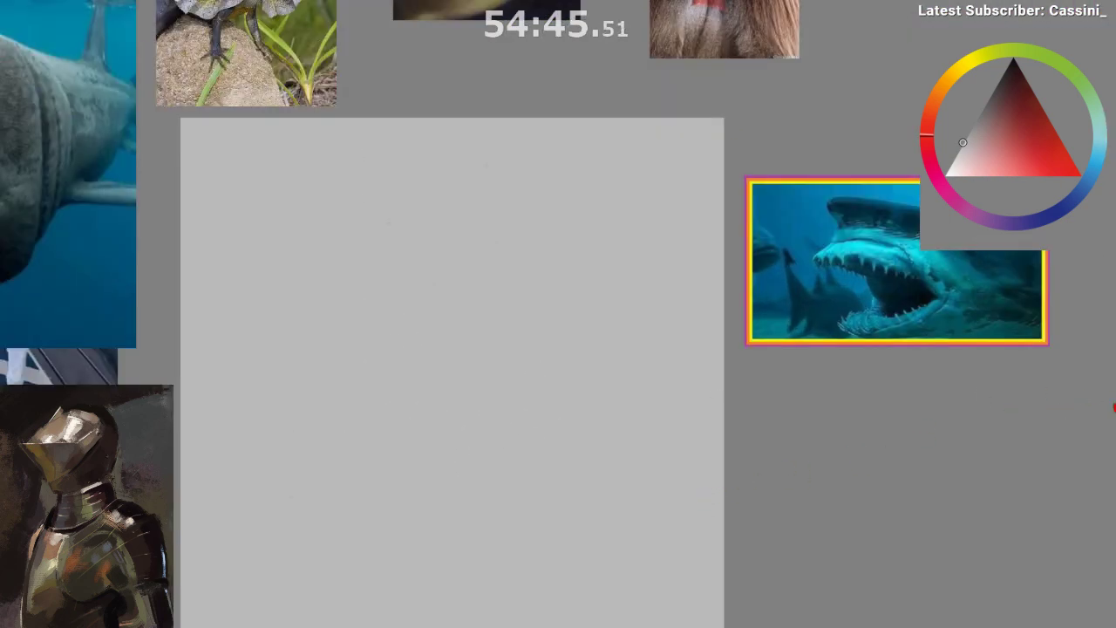
{"action": "key", "text": "ctrl+z"}
{"action": "key", "text": "ctrl+z"}
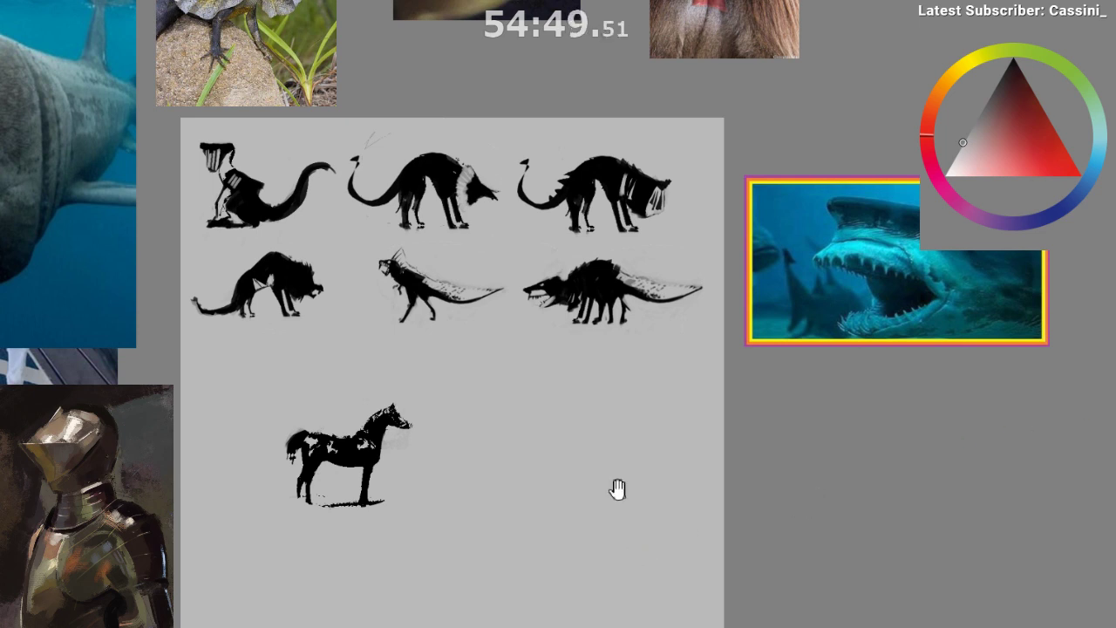
- Enlarge the horse silhouette slightly and place it in the lower right area of the canvas
{"action": "mouse_move", "coordinate": [407, 387]}
{"action": "left_mouse_down"}
{"action": "mouse_move", "coordinate": [308, 381]}
{"action": "mouse_move", "coordinate": [546, 419]}
{"action": "mouse_move", "coordinate": [498, 471]}
{"action": "left_mouse_up"}
{"action": "key", "text": "t"}
{"action": "key", "text": "ctrl+t"}
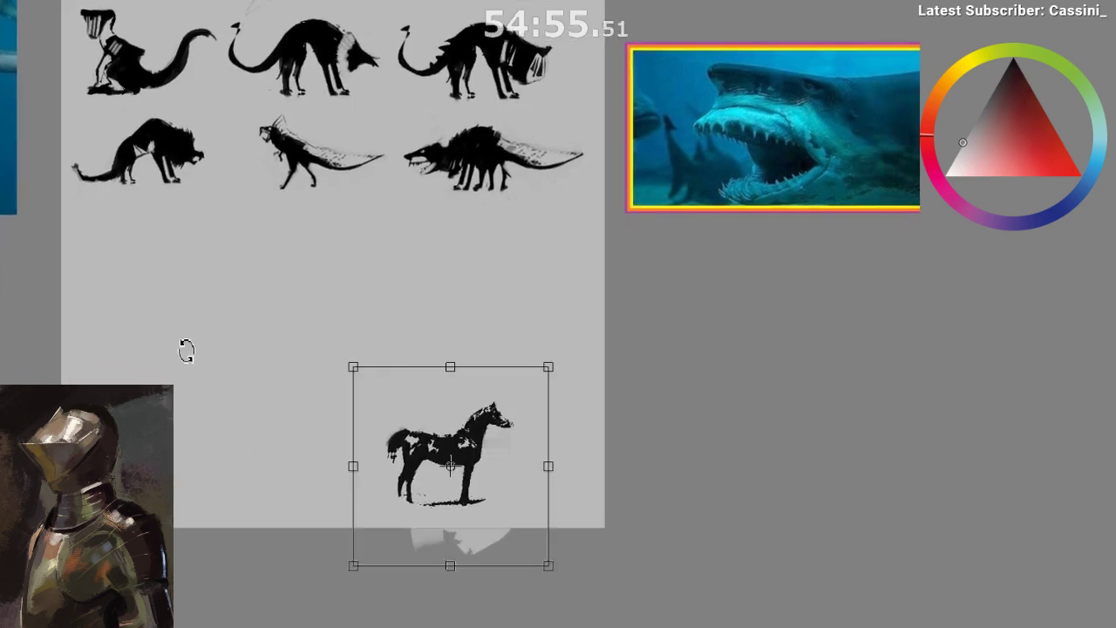
{"action": "left_click_drag", "start_coordinate": [548, 373], "coordinate": [584, 335]}
{"action": "left_click_drag", "start_coordinate": [521, 419], "coordinate": [549, 413]}
{"action": "key", "text": "Return"}
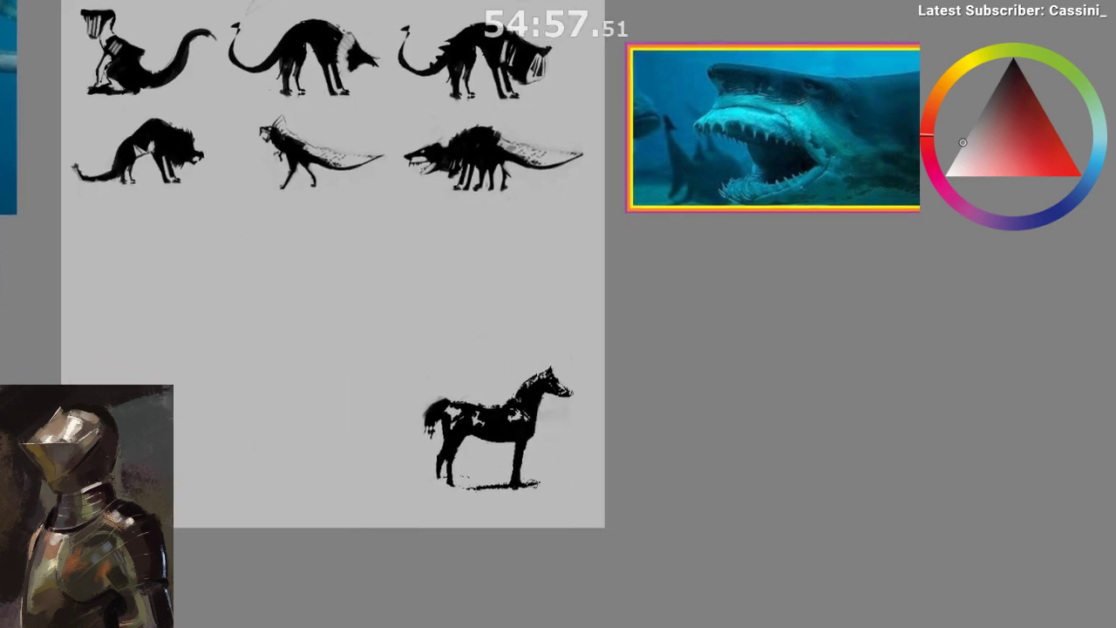
{"action": "key", "text": "ctrl+d"}
{"action": "left_click_drag", "start_coordinate": [660, 454], "coordinate": [671, 447]}
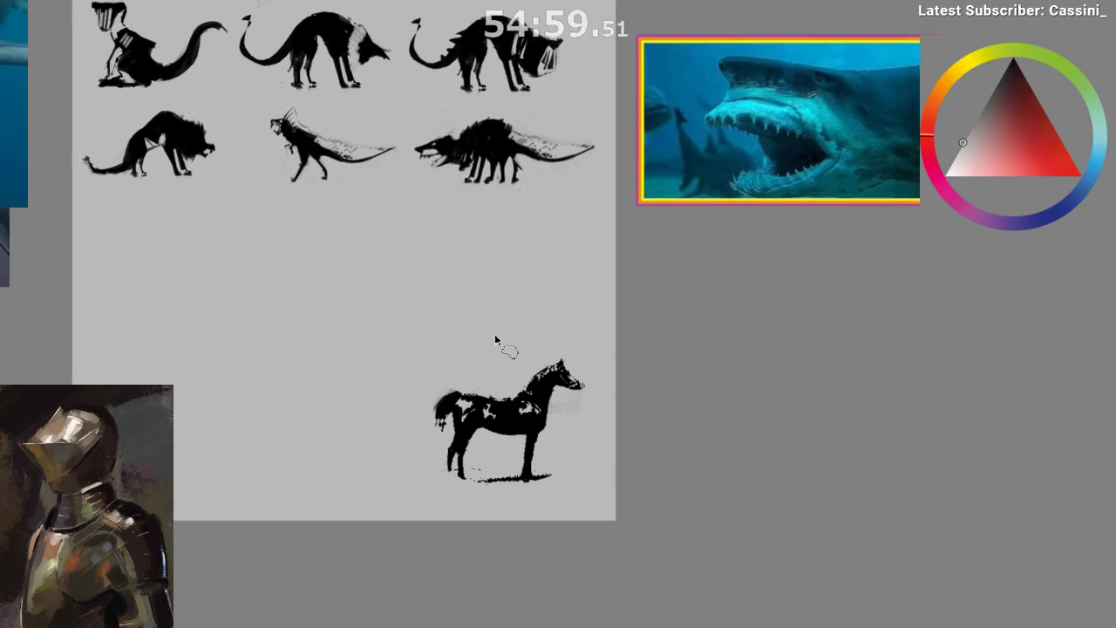
- Duplicate the horse silhouette into the empty space below the first creature of the second row
{"action": "mouse_move", "coordinate": [496, 341]}
{"action": "left_mouse_down"}
{"action": "mouse_move", "coordinate": [489, 513]}
{"action": "mouse_move", "coordinate": [508, 316]}
{"action": "left_mouse_up"}
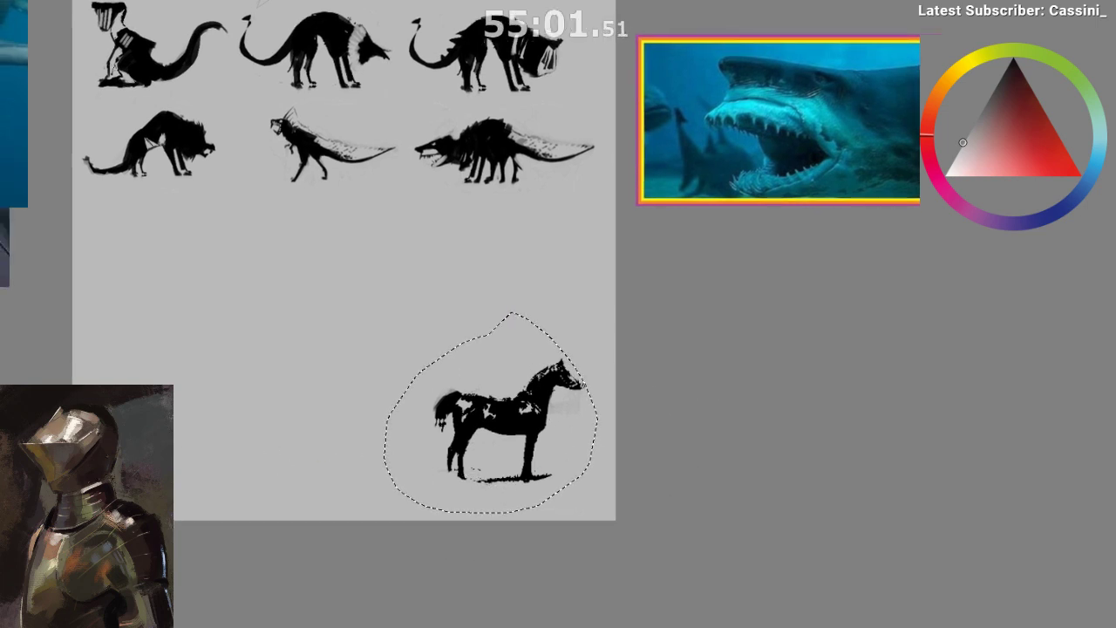
{"action": "left_click_drag", "start_coordinate": [513, 423], "coordinate": [221, 290]}
{"action": "left_click_drag", "start_coordinate": [438, 379], "coordinate": [564, 433]}
{"action": "left_click_drag", "start_coordinate": [338, 370], "coordinate": [301, 381]}
{"action": "key", "text": "ctrl+d"}
- Copy the head of the third creature in the top row and place it over the duplicated horse's head
{"action": "mouse_move", "coordinate": [669, 67]}
{"action": "left_mouse_down"}
{"action": "mouse_move", "coordinate": [689, 132]}
{"action": "mouse_move", "coordinate": [652, 59]}
{"action": "left_mouse_up"}
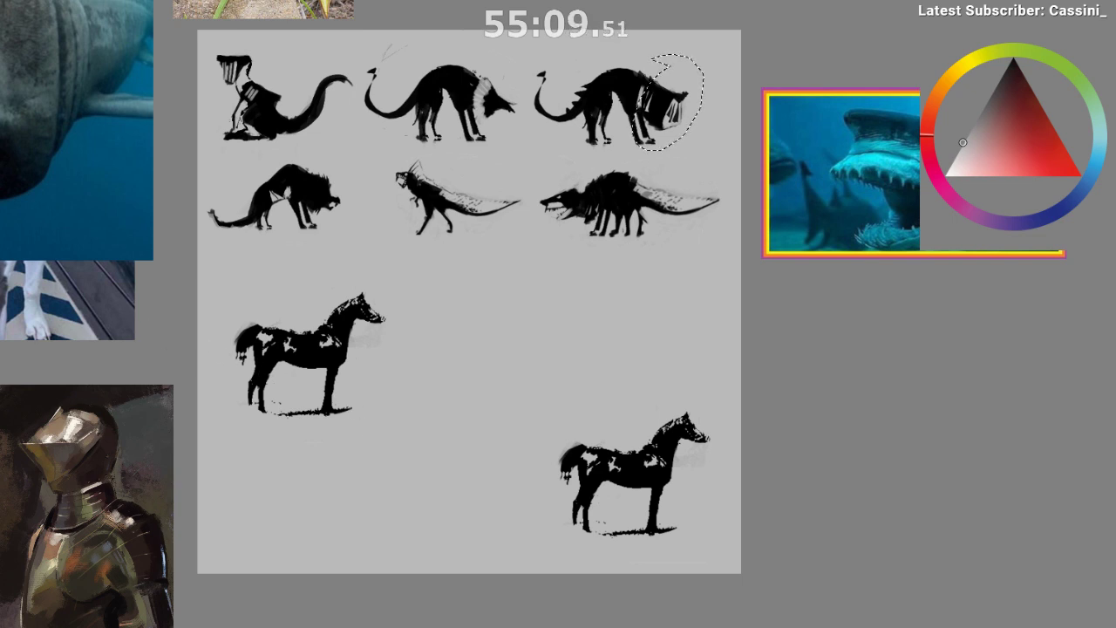
{"action": "key", "text": "ctrl+c"}
{"action": "key", "text": "t"}
{"action": "key", "text": "ctrl+v"}
{"action": "mouse_move", "coordinate": [659, 109]}
{"action": "left_mouse_down"}
{"action": "mouse_move", "coordinate": [354, 324]}
{"action": "mouse_move", "coordinate": [388, 332]}
{"action": "left_mouse_up"}
{"action": "scroll", "coordinate": [375, 330], "scroll_direction": "up", "scroll_amount": 1}
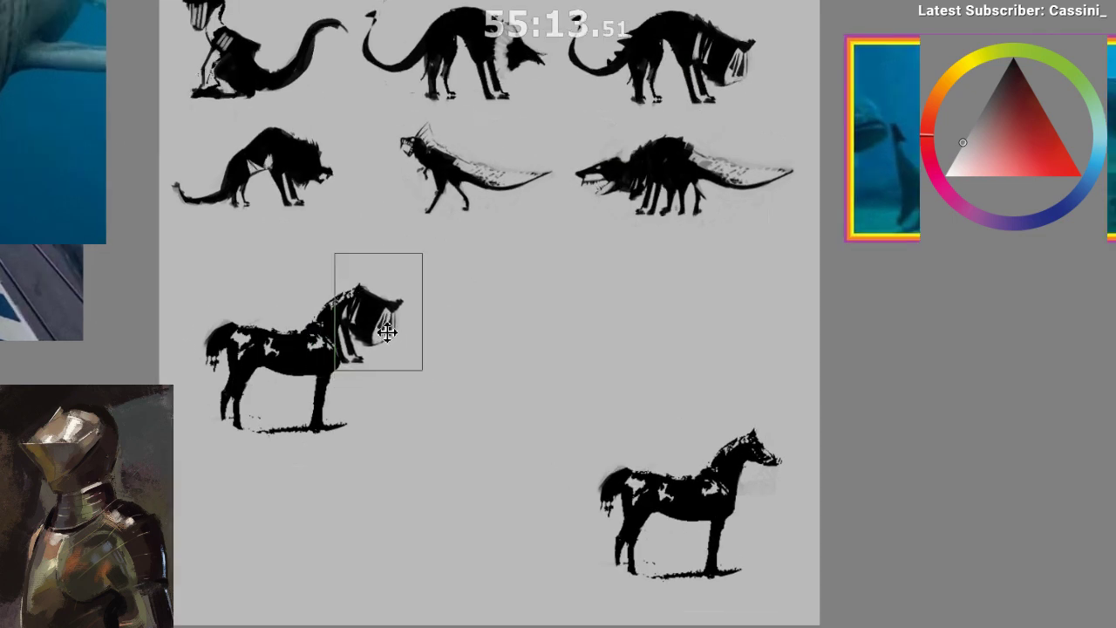
- Remove the copied leg remnants and blend the new head into the horse with a thick black neck, checking it mirrored
{"action": "key", "text": "m"}
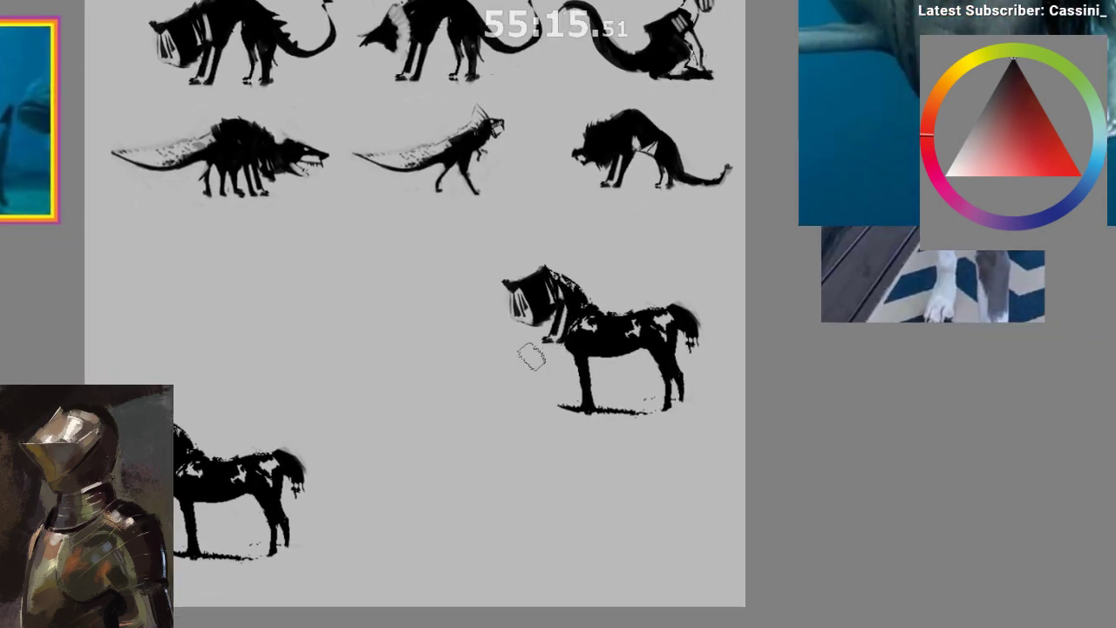
{"action": "left_click_drag", "start_coordinate": [547, 348], "coordinate": [558, 318]}
{"action": "left_click", "coordinate": [581, 323], "text": "alt"}
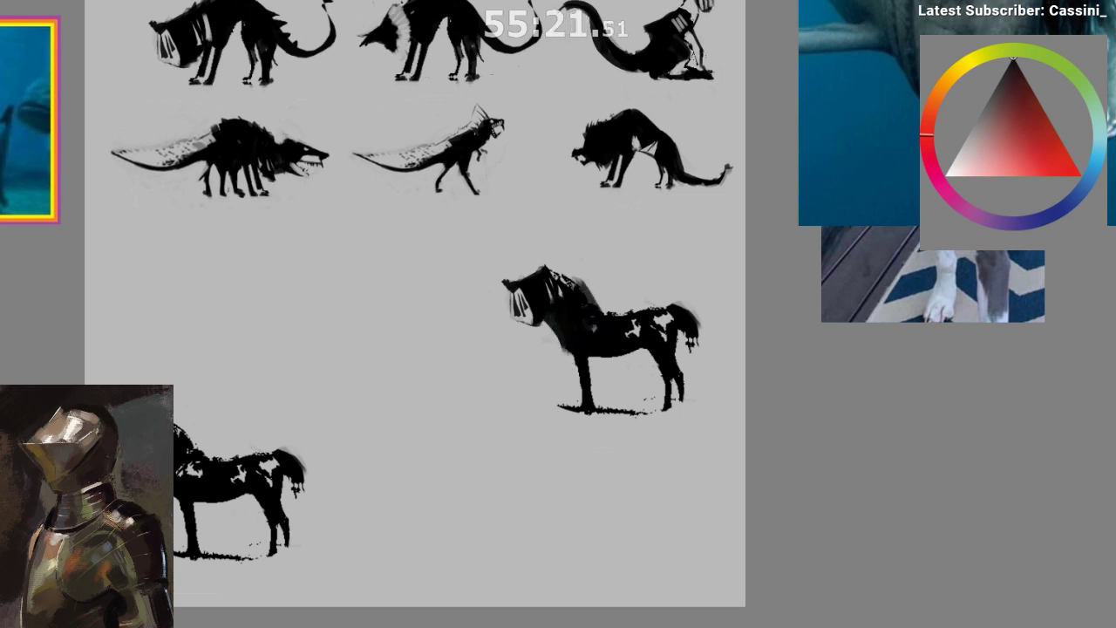
{"action": "key", "text": "m"}
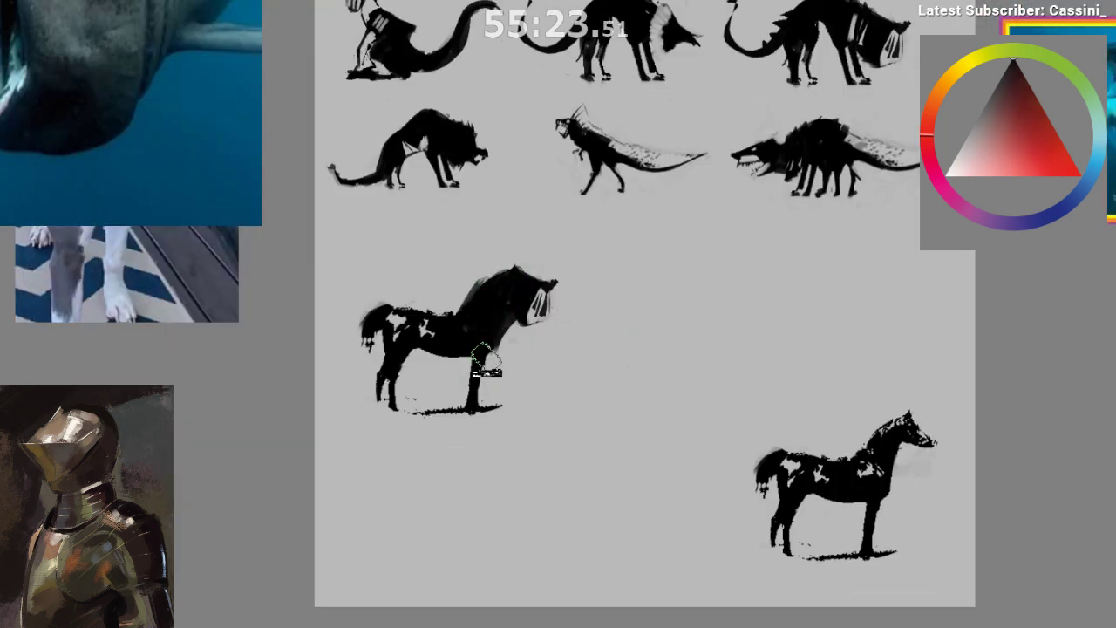
{"action": "mouse_move", "coordinate": [464, 305]}
{"action": "left_mouse_down"}
{"action": "mouse_move", "coordinate": [481, 274]}
{"action": "mouse_move", "coordinate": [511, 258]}
{"action": "left_mouse_up"}
{"action": "left_click_drag", "start_coordinate": [571, 365], "coordinate": [546, 317]}
{"action": "mouse_move", "coordinate": [478, 328]}
{"action": "left_mouse_down"}
{"action": "mouse_move", "coordinate": [495, 258]}
{"action": "mouse_move", "coordinate": [475, 330]}
{"action": "left_mouse_up"}
- Select the new creature's head, scale it down slightly and set it back against the neck
{"action": "mouse_move", "coordinate": [511, 233]}
{"action": "left_mouse_down"}
{"action": "mouse_move", "coordinate": [474, 294]}
{"action": "mouse_move", "coordinate": [458, 242]}
{"action": "left_mouse_up"}
{"action": "key", "text": "ctrl+t"}
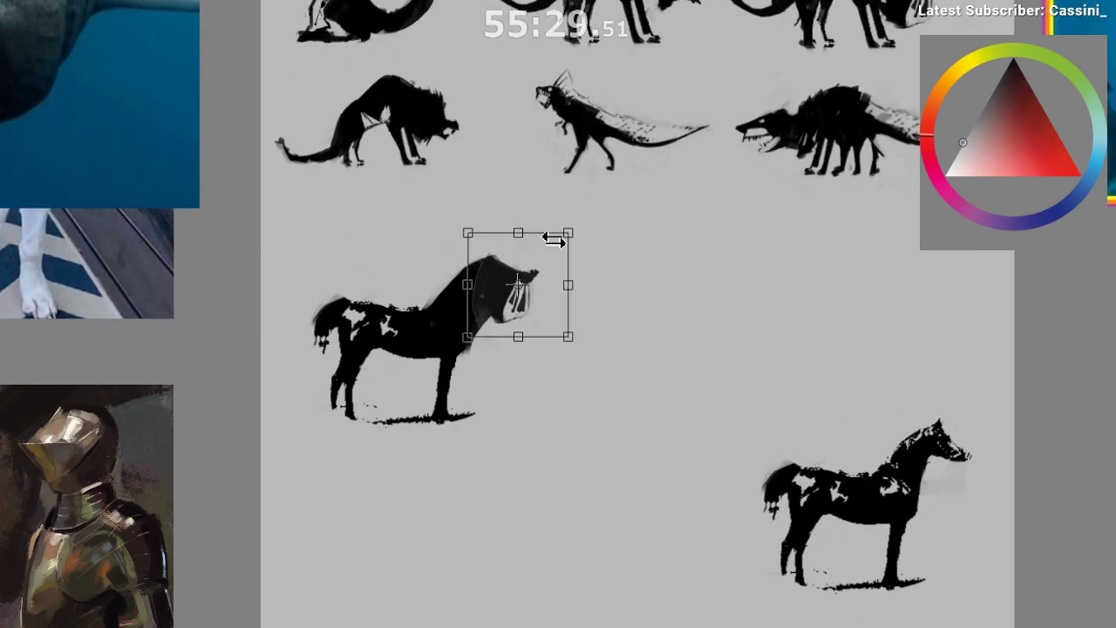
{"action": "left_click_drag", "start_coordinate": [569, 233], "coordinate": [552, 249]}
{"action": "mouse_move", "coordinate": [516, 296]}
{"action": "left_mouse_down"}
{"action": "mouse_move", "coordinate": [520, 283]}
{"action": "mouse_move", "coordinate": [509, 294]}
{"action": "left_mouse_up"}
{"action": "key", "text": "Return"}
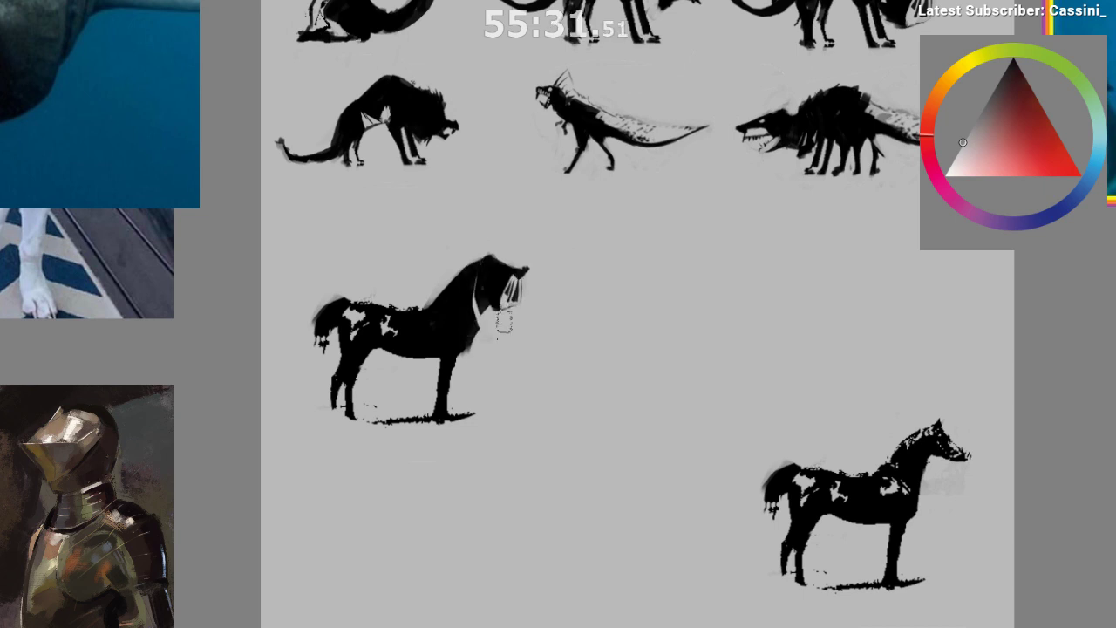
- Fill the gap between head and neck with black and paint a row of light diagonal stripes along the neck
{"action": "key", "text": "m"}
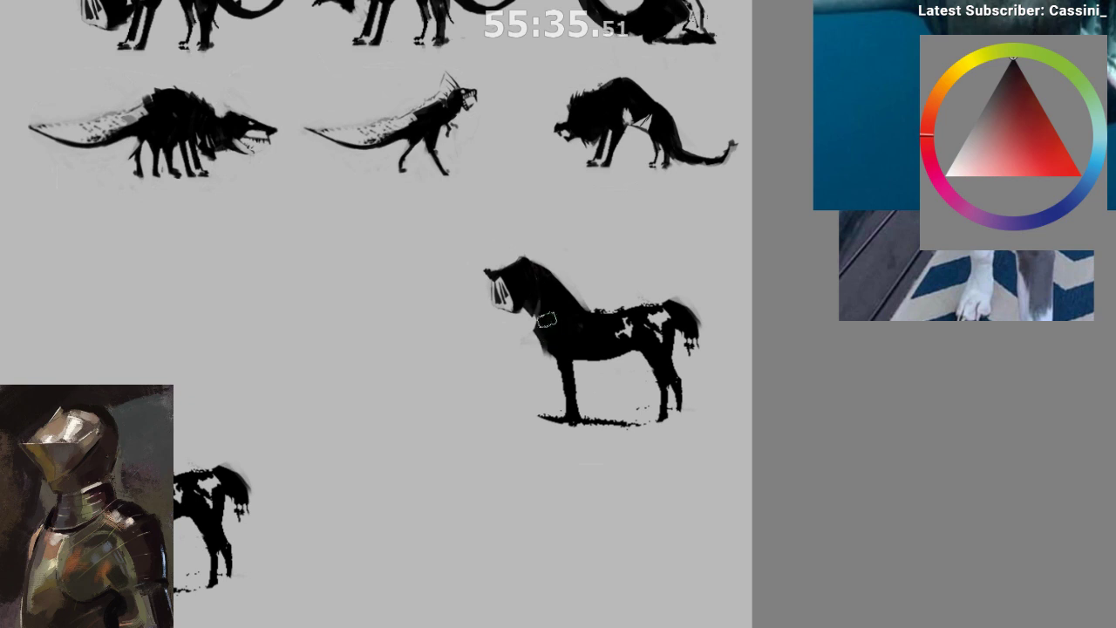
{"action": "mouse_move", "coordinate": [582, 362]}
{"action": "left_mouse_down"}
{"action": "mouse_move", "coordinate": [606, 349]}
{"action": "mouse_move", "coordinate": [582, 308]}
{"action": "mouse_move", "coordinate": [543, 323]}
{"action": "left_mouse_up"}
{"action": "key", "text": "x"}
{"action": "mouse_move", "coordinate": [560, 287]}
{"action": "left_mouse_down"}
{"action": "mouse_move", "coordinate": [554, 325]}
{"action": "mouse_move", "coordinate": [573, 342]}
{"action": "left_mouse_up"}
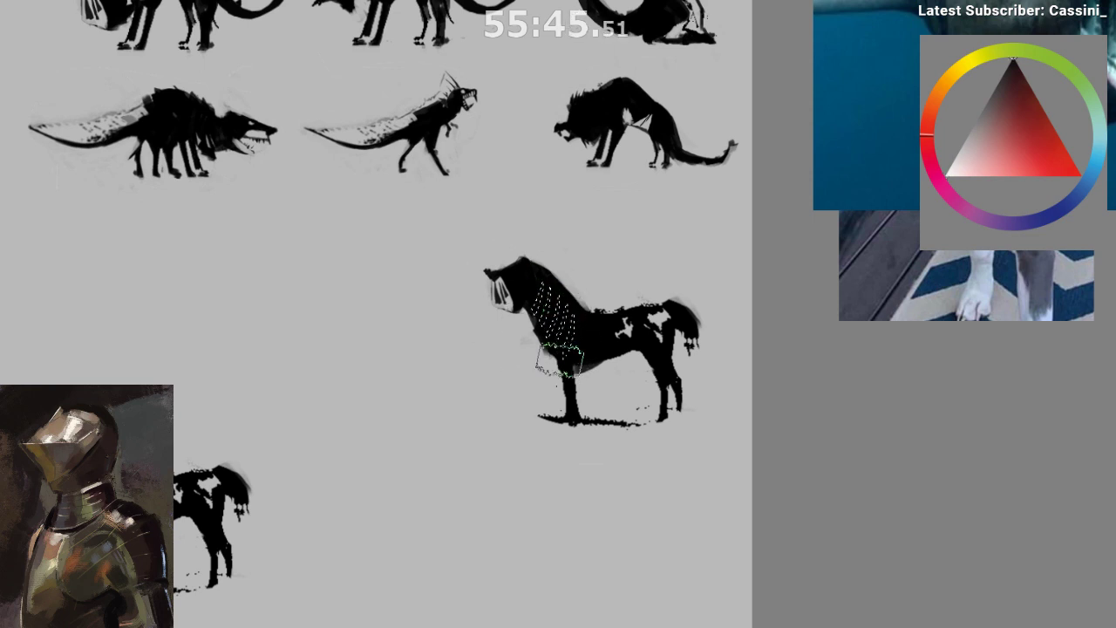
{"action": "left_click", "coordinate": [470, 346], "text": "alt"}
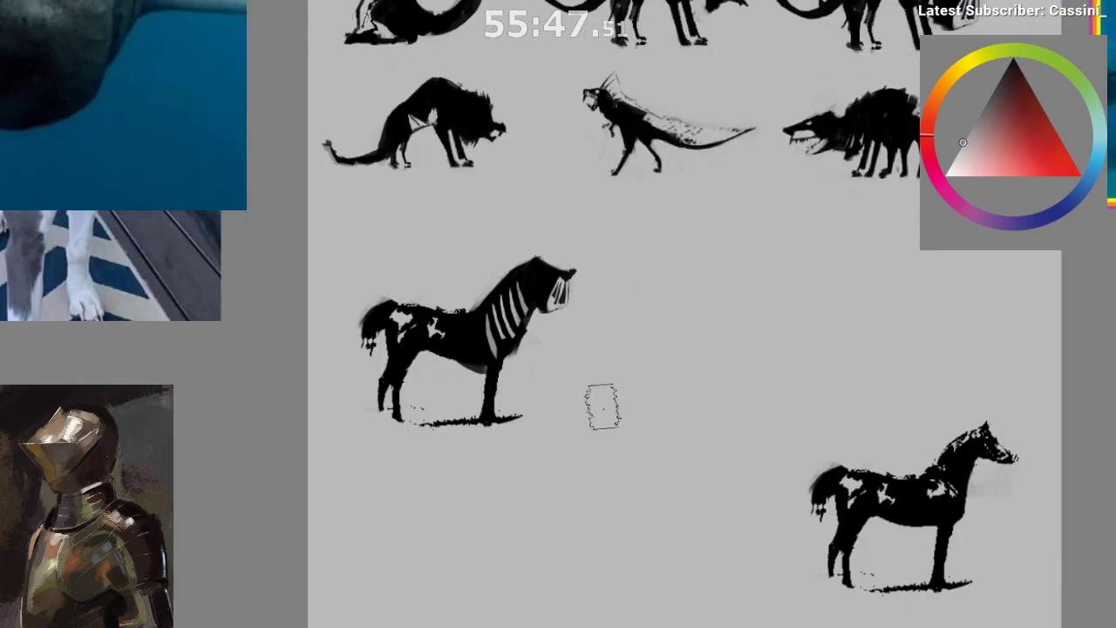
- Touch up the striped creature's shoulder and torso in black, and mirror the canvas to check the shape
{"action": "key", "text": "m"}
{"action": "left_click_drag", "start_coordinate": [488, 318], "coordinate": [495, 353]}
{"action": "left_click_drag", "start_coordinate": [531, 393], "coordinate": [521, 384]}
{"action": "left_click", "coordinate": [464, 361], "text": "alt"}
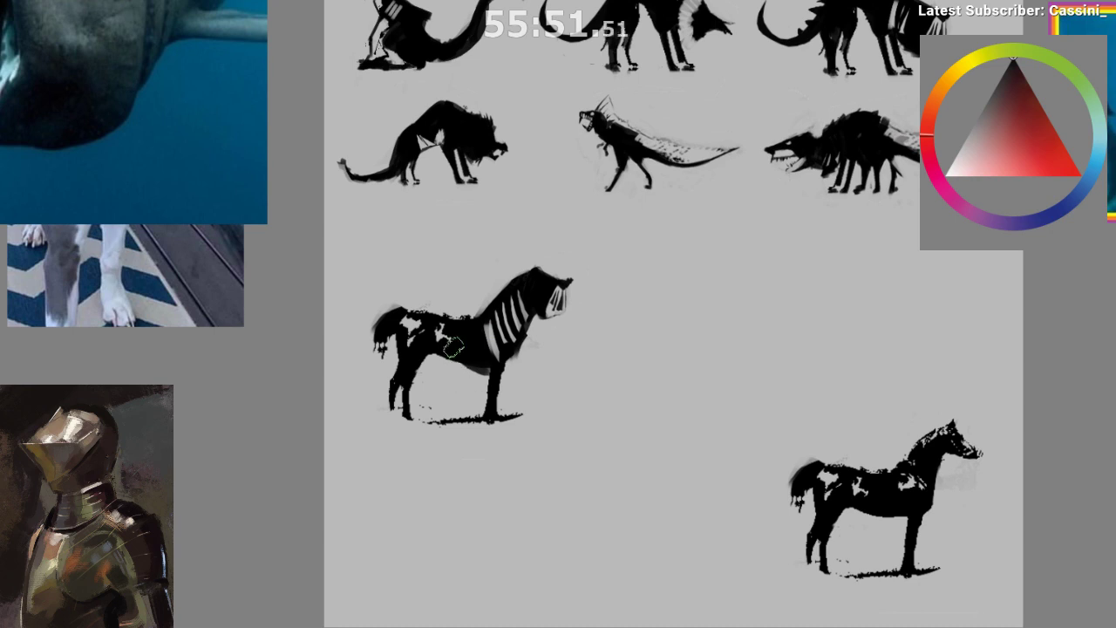
{"action": "scroll", "coordinate": [505, 400], "scroll_direction": "down", "scroll_amount": 1}
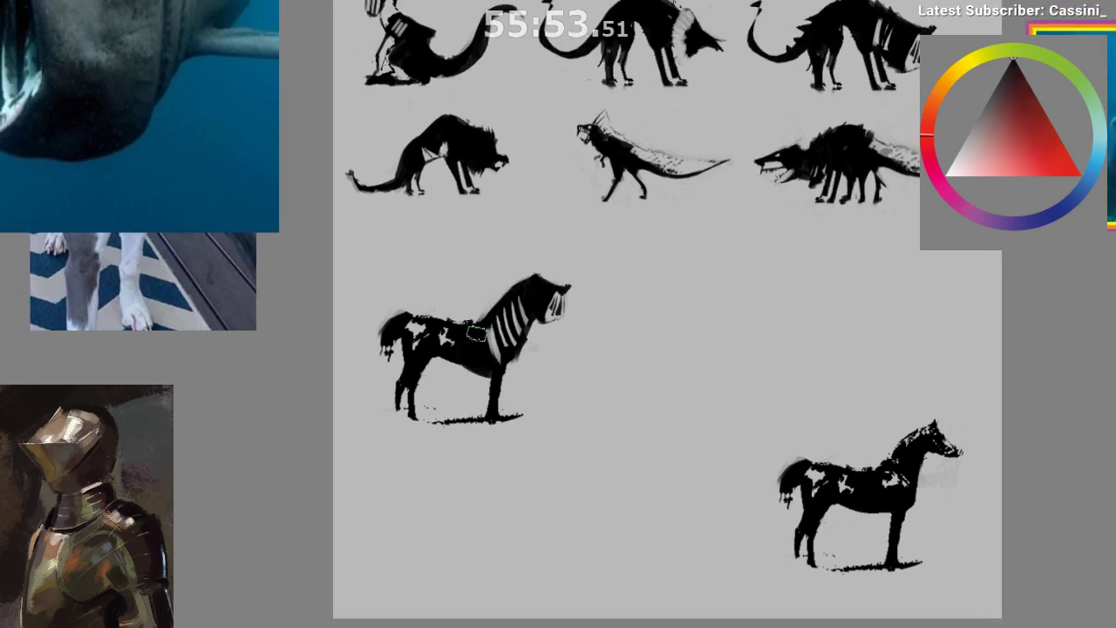
{"action": "key", "text": "m"}
{"action": "left_click_drag", "start_coordinate": [555, 458], "coordinate": [544, 462]}
{"action": "left_click_drag", "start_coordinate": [563, 414], "coordinate": [560, 417]}
- Select the striped creature's front half and shift it forward and slightly up, away from the hindquarters
{"action": "left_click_drag", "start_coordinate": [495, 254], "coordinate": [610, 392]}
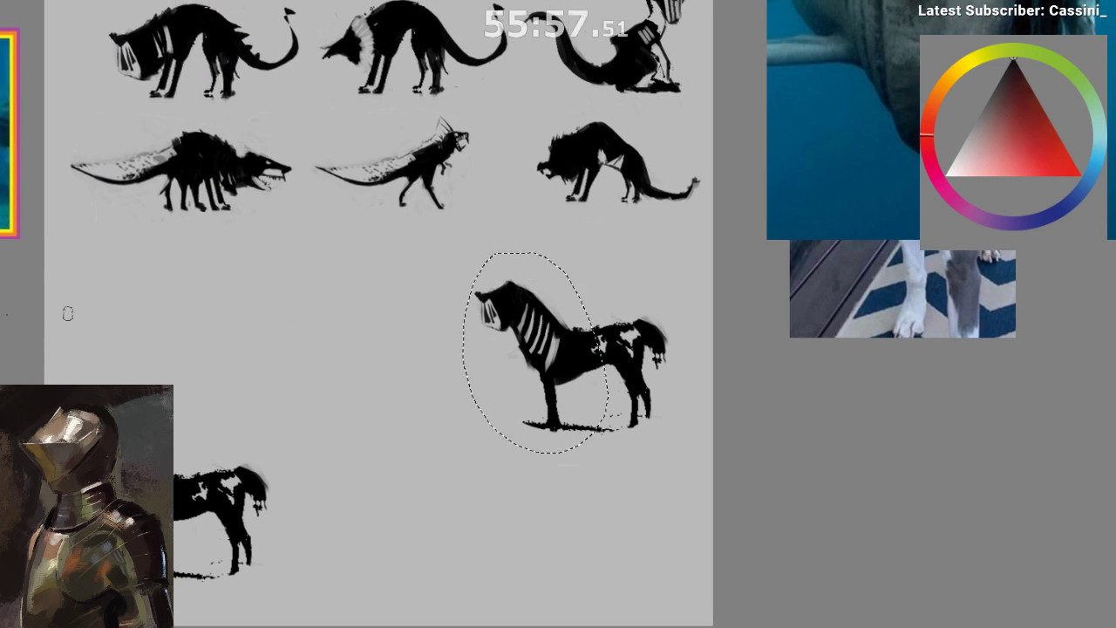
{"action": "key", "text": "ctrl+t"}
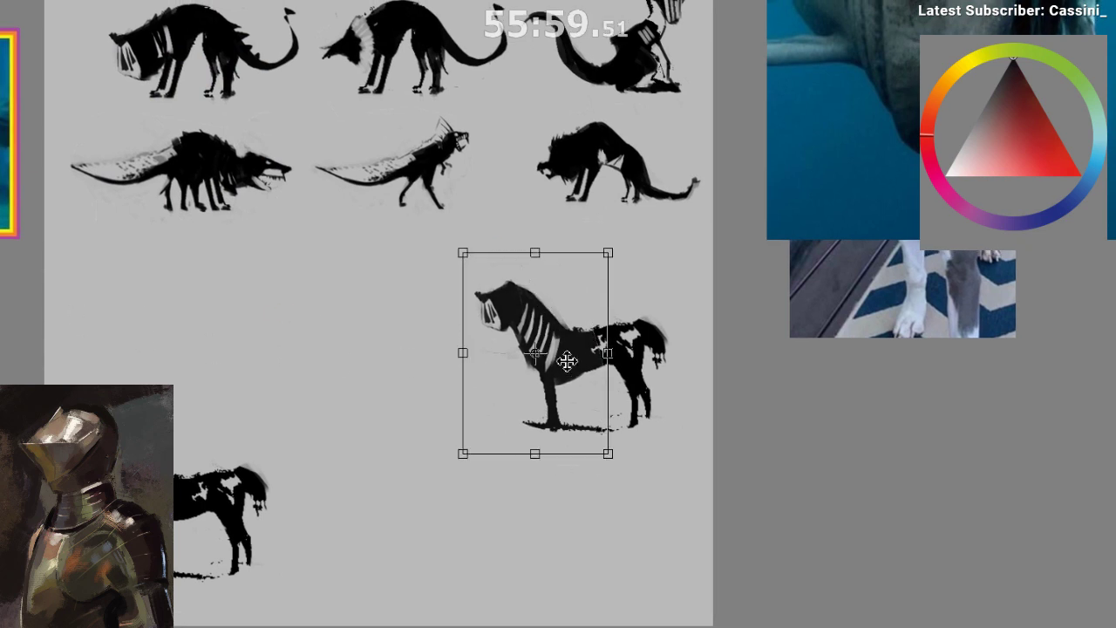
{"action": "left_click_drag", "start_coordinate": [567, 361], "coordinate": [566, 351]}
{"action": "left_click_drag", "start_coordinate": [602, 242], "coordinate": [625, 214]}
{"action": "mouse_move", "coordinate": [605, 284]}
{"action": "left_mouse_down"}
{"action": "mouse_move", "coordinate": [592, 300]}
{"action": "mouse_move", "coordinate": [601, 287]}
{"action": "left_mouse_up"}
{"action": "key", "text": "Return"}
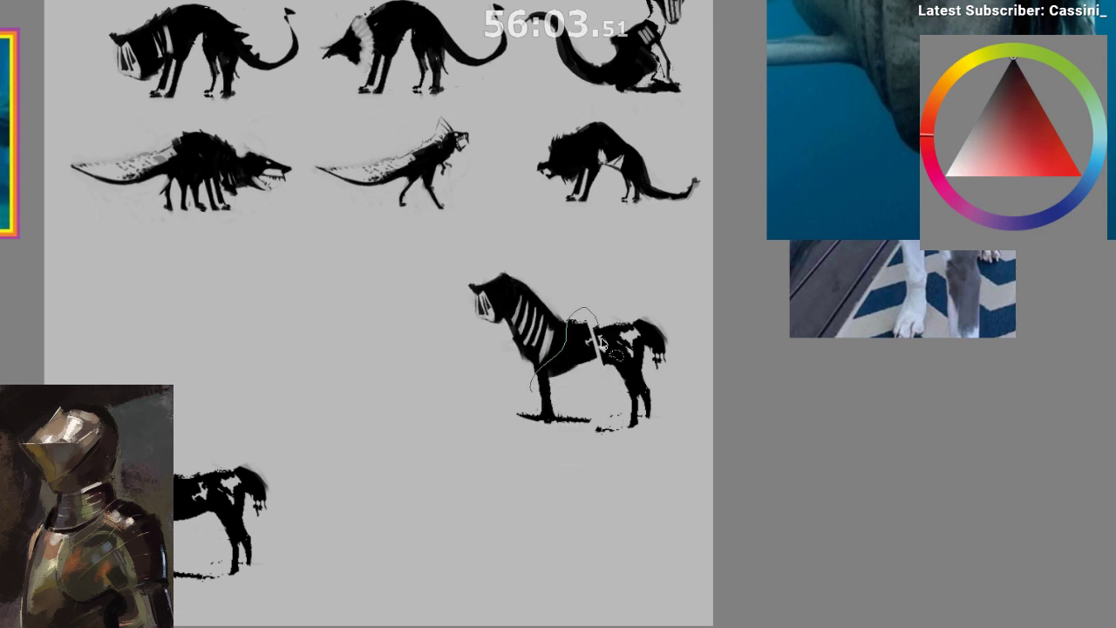
- Select the creature's chest and front leg and stretch them downward to lengthen the leg
{"action": "left_click_drag", "start_coordinate": [602, 343], "coordinate": [523, 396]}
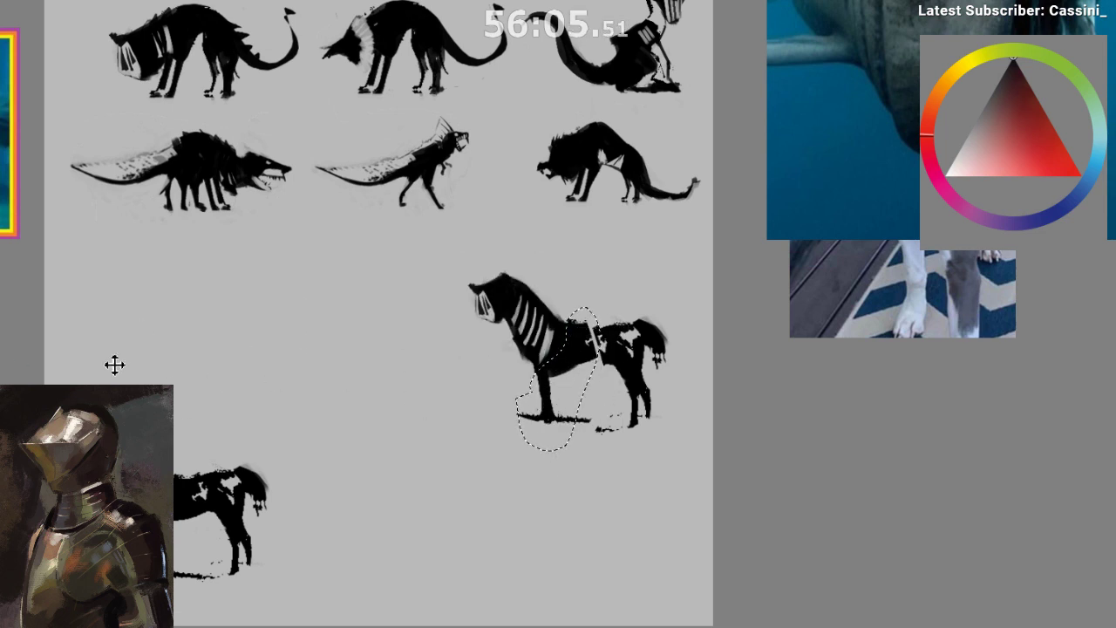
{"action": "key", "text": "ctrl+t"}
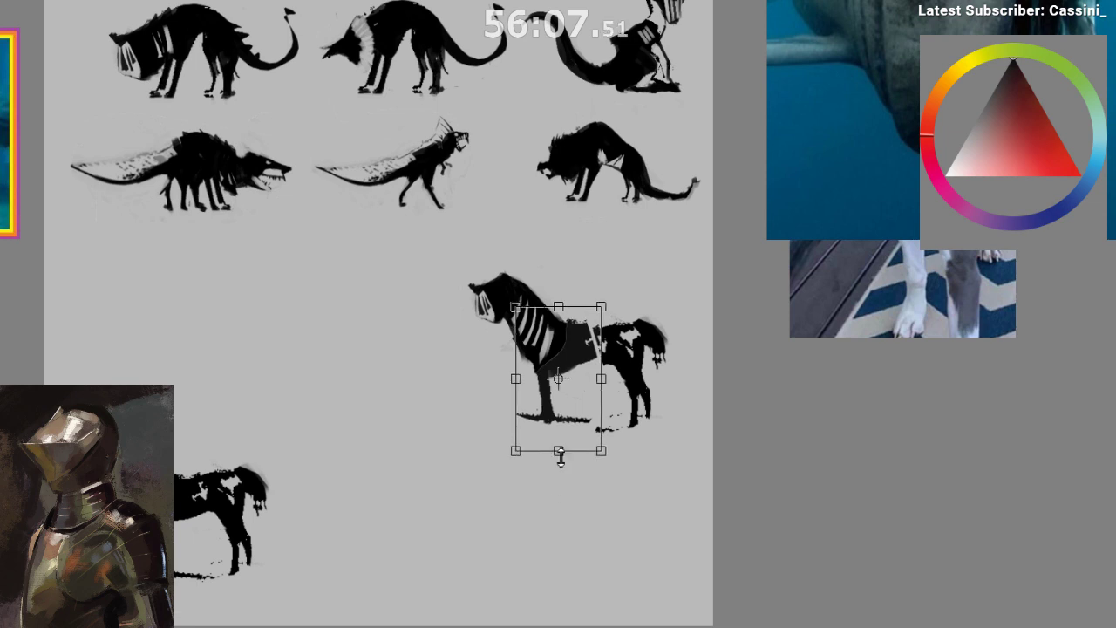
{"action": "left_click_drag", "start_coordinate": [560, 453], "coordinate": [561, 480]}
{"action": "mouse_move", "coordinate": [558, 419]}
{"action": "left_mouse_down"}
{"action": "mouse_move", "coordinate": [553, 406]}
{"action": "mouse_move", "coordinate": [567, 420]}
{"action": "left_mouse_up"}
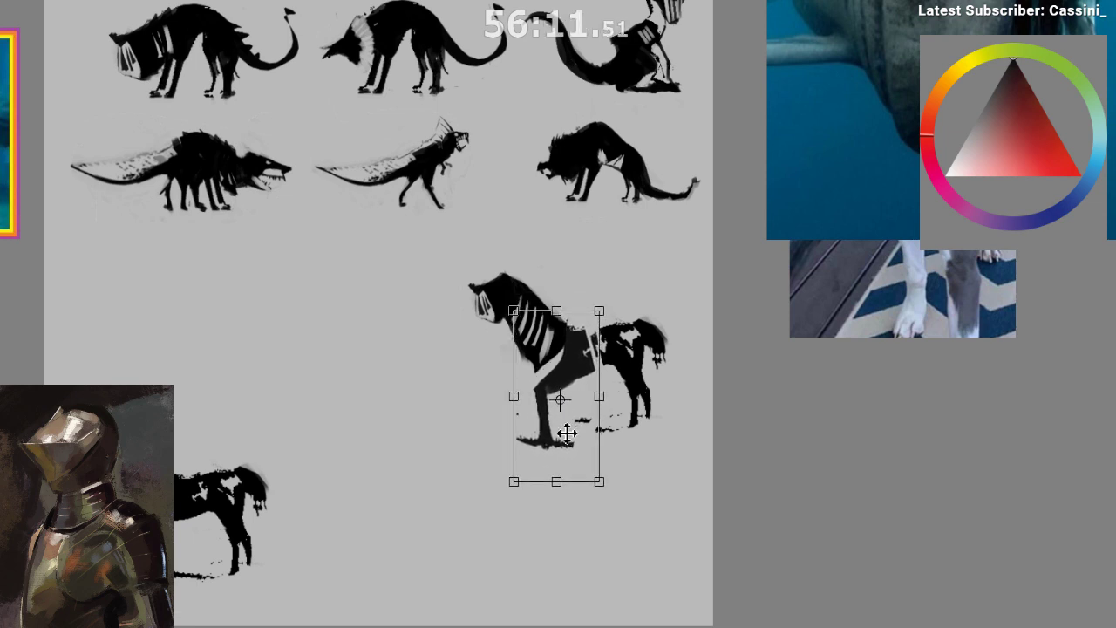
{"action": "key", "text": "Return"}
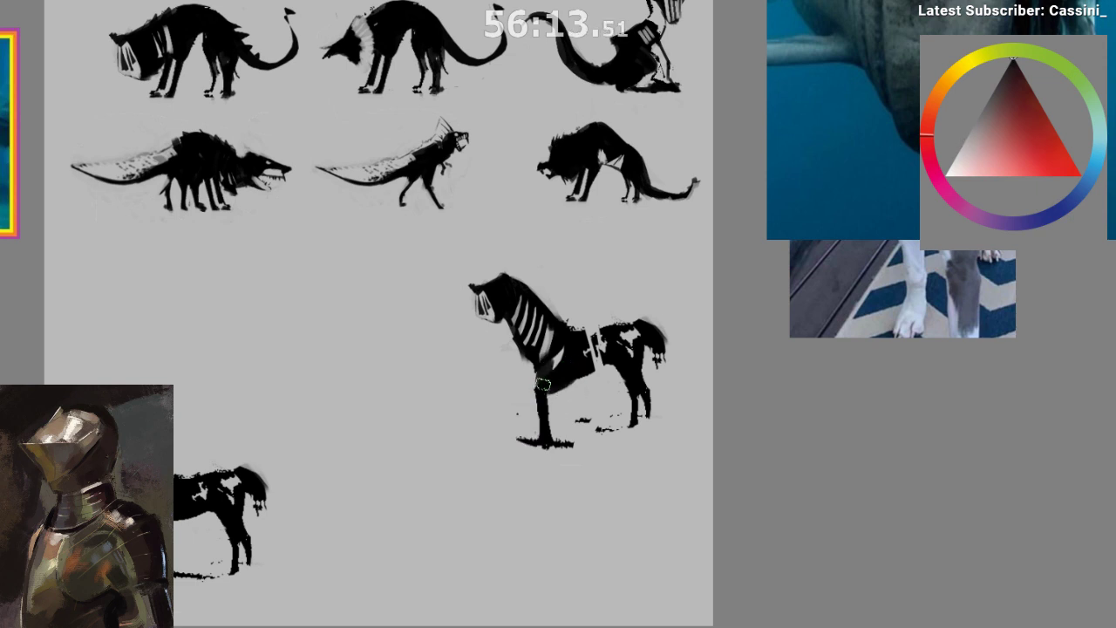
- Select the creature's hindquarters, tilt them and move them lower behind the front half
{"action": "mouse_move", "coordinate": [612, 292]}
{"action": "left_mouse_down"}
{"action": "mouse_move", "coordinate": [685, 308]}
{"action": "mouse_move", "coordinate": [597, 272]}
{"action": "left_mouse_up"}
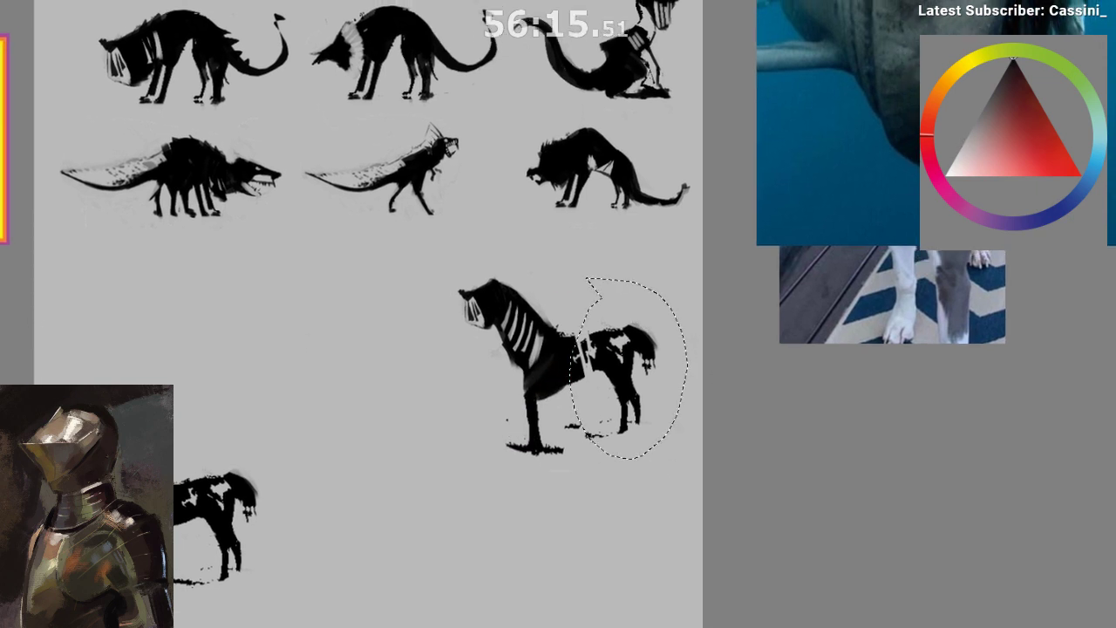
{"action": "key", "text": "ctrl+t"}
{"action": "left_click_drag", "start_coordinate": [635, 349], "coordinate": [632, 377]}
{"action": "mouse_move", "coordinate": [692, 329]}
{"action": "left_mouse_down"}
{"action": "mouse_move", "coordinate": [713, 367]}
{"action": "mouse_move", "coordinate": [667, 366]}
{"action": "mouse_move", "coordinate": [705, 345]}
{"action": "left_mouse_up"}
{"action": "left_click_drag", "start_coordinate": [744, 342], "coordinate": [739, 324]}
{"action": "left_click_drag", "start_coordinate": [632, 413], "coordinate": [651, 406]}
{"action": "key", "text": "Return"}
{"action": "key", "text": "ctrl+d"}
- Flip the canvas and paint black across the gap in the creature's torso to join both halves
{"action": "key", "text": "ctrl+shift+h"}
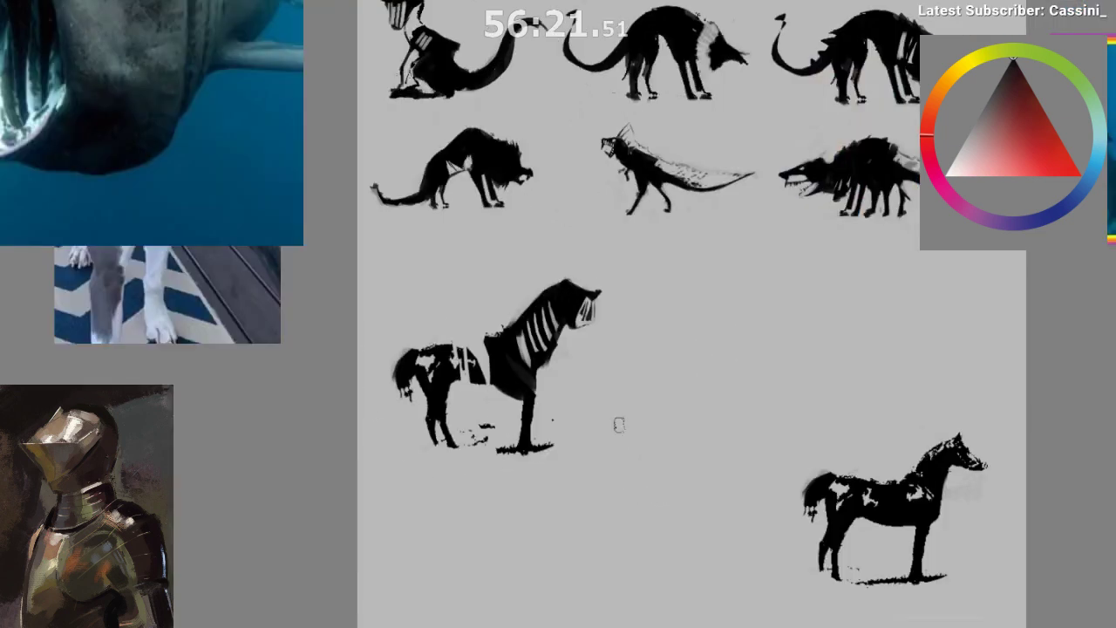
{"action": "key", "text": "ctrl+d"}
{"action": "mouse_move", "coordinate": [454, 363]}
{"action": "left_mouse_down"}
{"action": "mouse_move", "coordinate": [489, 346]}
{"action": "mouse_move", "coordinate": [488, 369]}
{"action": "mouse_move", "coordinate": [437, 353]}
{"action": "left_mouse_up"}
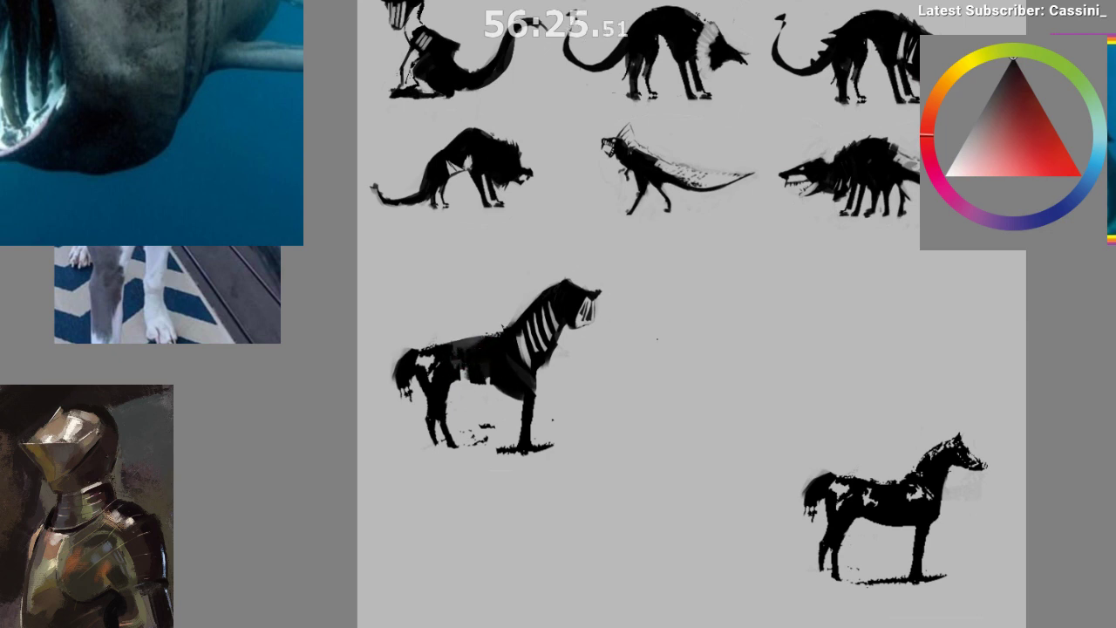
{"action": "key", "text": "m"}
{"action": "mouse_move", "coordinate": [628, 371]}
{"action": "left_mouse_down"}
{"action": "mouse_move", "coordinate": [563, 367]}
{"action": "mouse_move", "coordinate": [536, 407]}
{"action": "mouse_move", "coordinate": [541, 397]}
{"action": "mouse_move", "coordinate": [550, 460]}
{"action": "left_mouse_up"}
{"action": "key", "text": "ctrl+z"}
{"action": "key", "text": "]"}
{"action": "mouse_move", "coordinate": [508, 402]}
{"action": "left_mouse_down"}
{"action": "mouse_move", "coordinate": [521, 413]}
{"action": "mouse_move", "coordinate": [520, 396]}
{"action": "mouse_move", "coordinate": [491, 386]}
{"action": "mouse_move", "coordinate": [479, 293]}
{"action": "left_mouse_up"}
{"action": "key", "text": "ctrl+z"}
{"action": "key", "text": "ctrl+z"}
- Thicken the creature's front leg and hoof in black and paint out the ground shadow around the foot in grey
{"action": "left_click", "coordinate": [494, 392], "text": "alt"}
{"action": "key", "text": "]"}
{"action": "left_click_drag", "start_coordinate": [504, 333], "coordinate": [511, 366]}
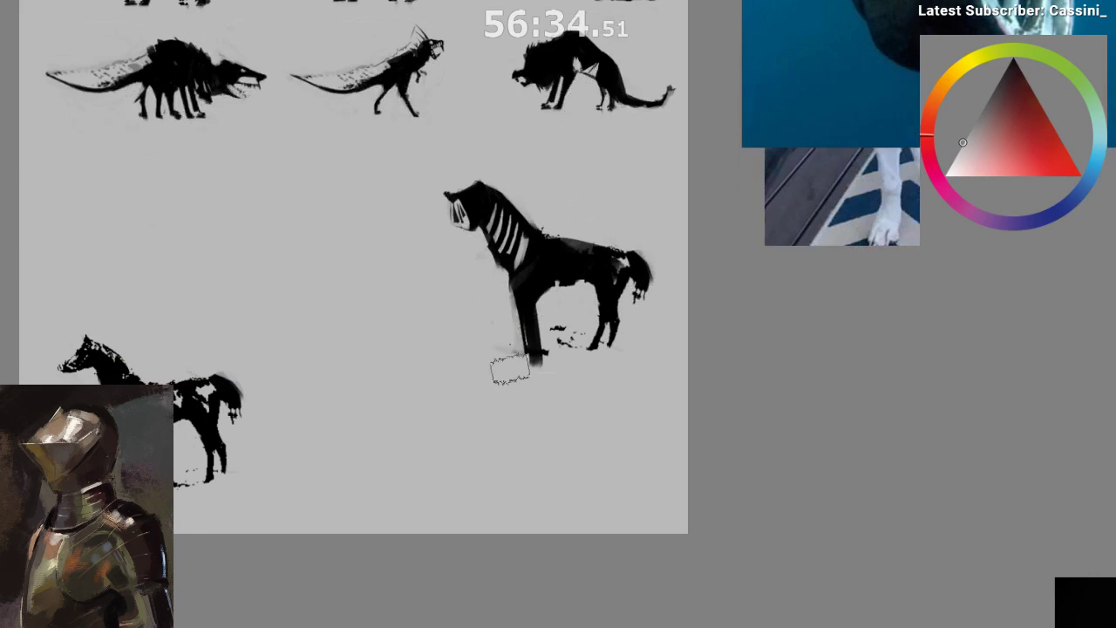
{"action": "left_click", "coordinate": [536, 317], "text": "alt"}
{"action": "left_click_drag", "start_coordinate": [536, 307], "coordinate": [536, 352]}
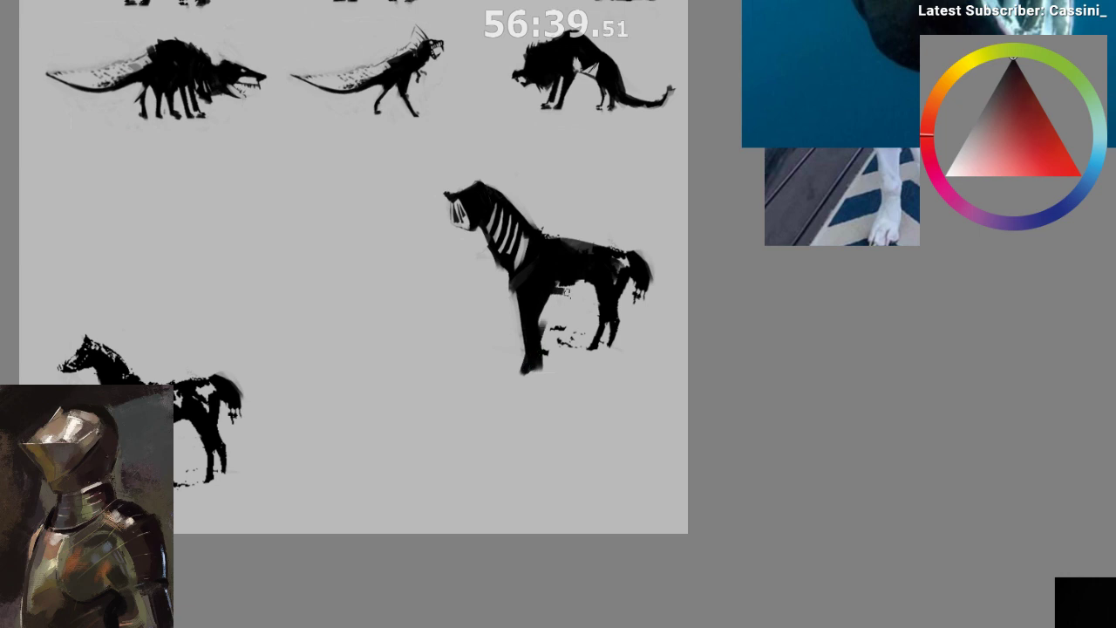
- Fill the creature's belly edge in black and trim the line of its back with the background grey
{"action": "key", "text": "ctrl+z"}
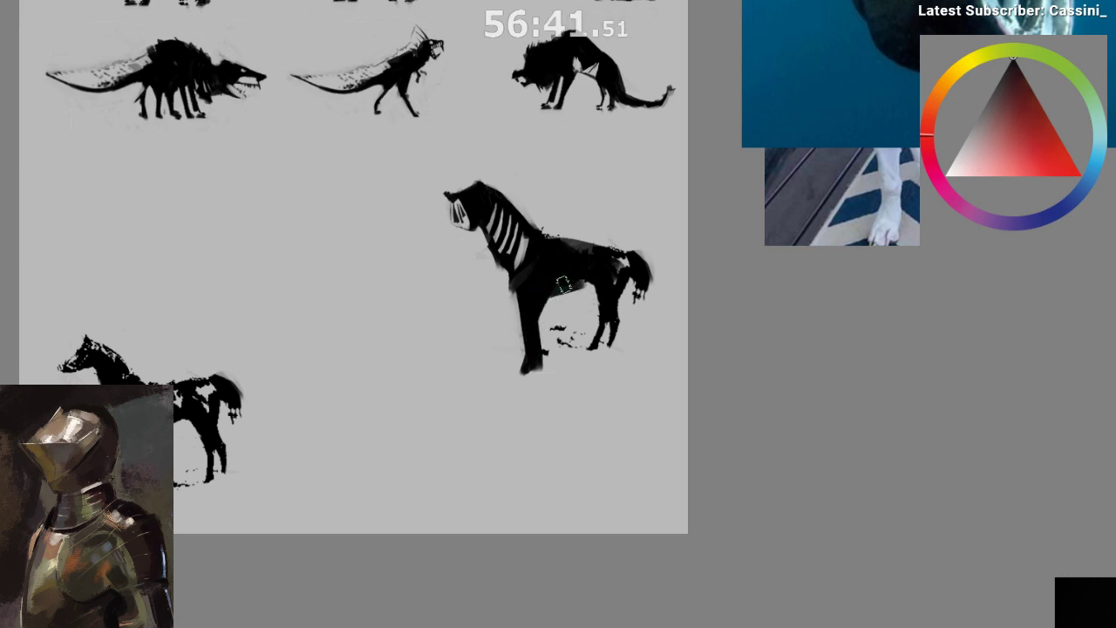
{"action": "left_click", "coordinate": [571, 223], "text": "alt"}
{"action": "left_click_drag", "start_coordinate": [543, 236], "coordinate": [600, 249]}
{"action": "key", "text": "ctrl+z"}
{"action": "key", "text": "m"}
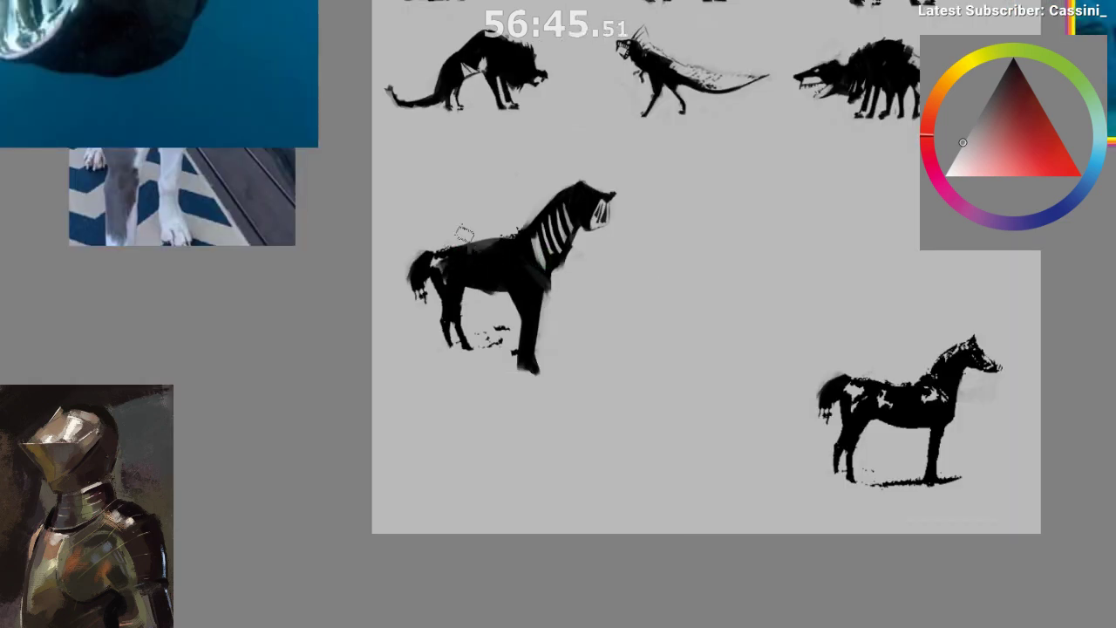
{"action": "key", "text": "x"}
{"action": "mouse_move", "coordinate": [443, 216]}
{"action": "left_mouse_down"}
{"action": "mouse_move", "coordinate": [522, 214]}
{"action": "mouse_move", "coordinate": [489, 173]}
{"action": "mouse_move", "coordinate": [523, 193]}
{"action": "left_mouse_up"}
{"action": "left_click_drag", "start_coordinate": [497, 332], "coordinate": [451, 460]}
{"action": "key", "text": "ctrl+z"}
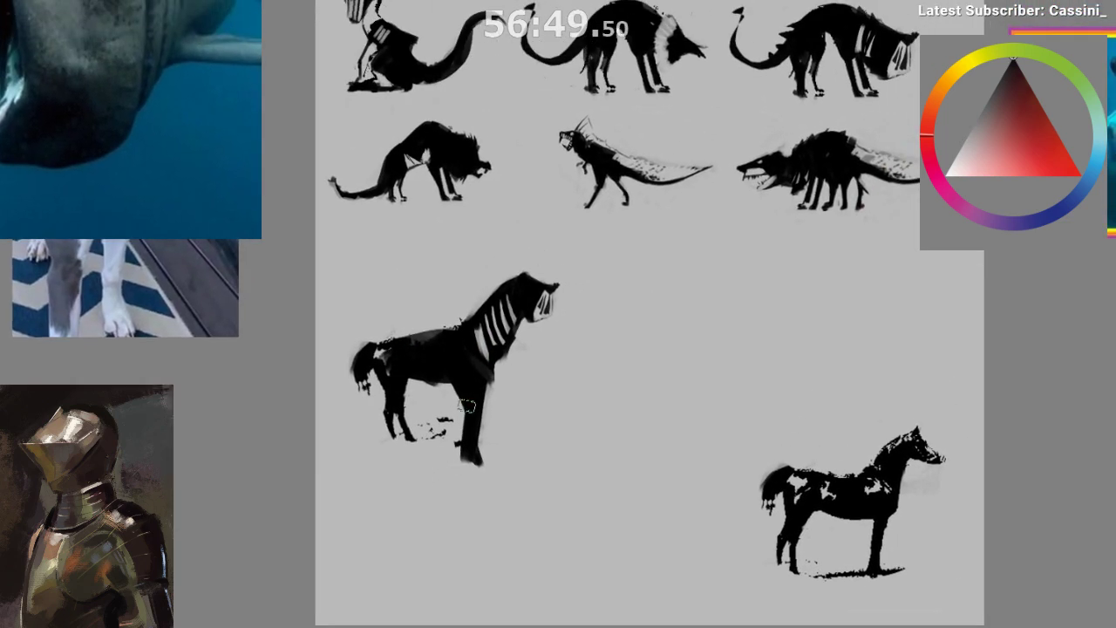
{"action": "mouse_move", "coordinate": [508, 211]}
{"action": "left_mouse_down"}
{"action": "mouse_move", "coordinate": [462, 290]}
{"action": "mouse_move", "coordinate": [341, 351]}
{"action": "left_mouse_up"}
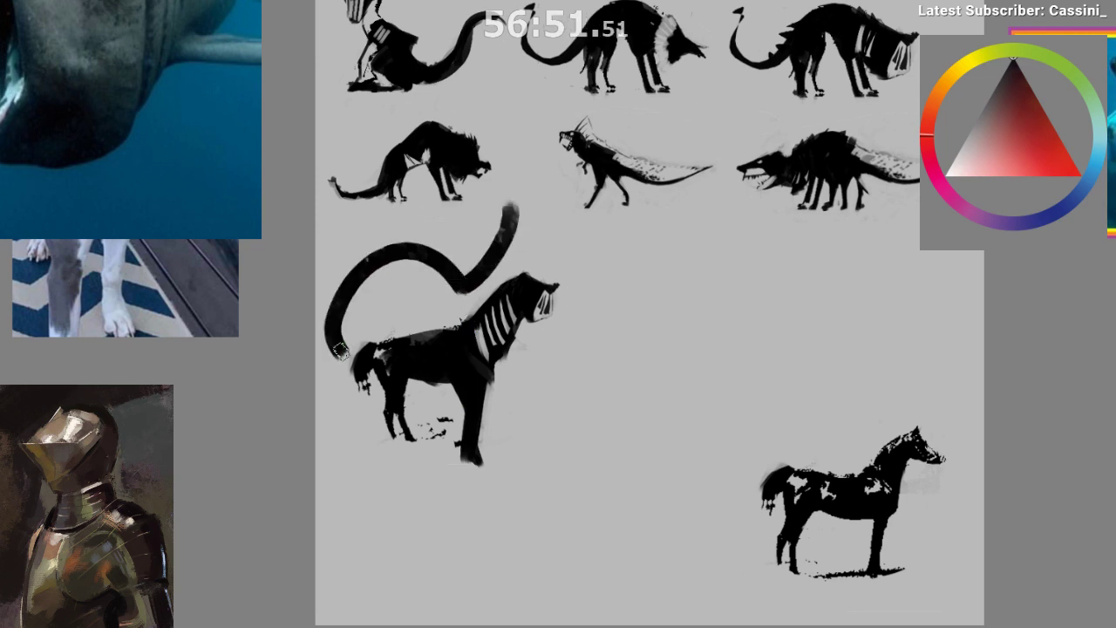
{"action": "key", "text": "ctrl+z"}
{"action": "mouse_move", "coordinate": [513, 181]}
{"action": "left_mouse_down"}
{"action": "mouse_move", "coordinate": [474, 262]}
{"action": "mouse_move", "coordinate": [361, 283]}
{"action": "left_mouse_up"}
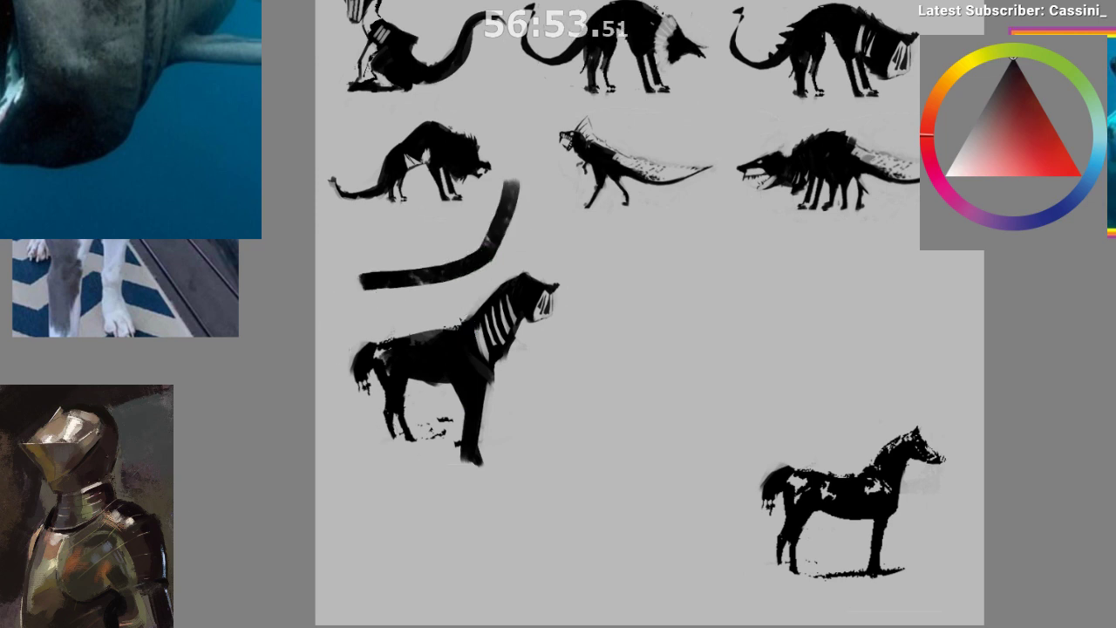
{"action": "key", "text": "ctrl+z"}
- Smooth the creature's back and cover the pale patches on its back and hindquarters with black
{"action": "left_click_drag", "start_coordinate": [440, 474], "coordinate": [403, 414]}
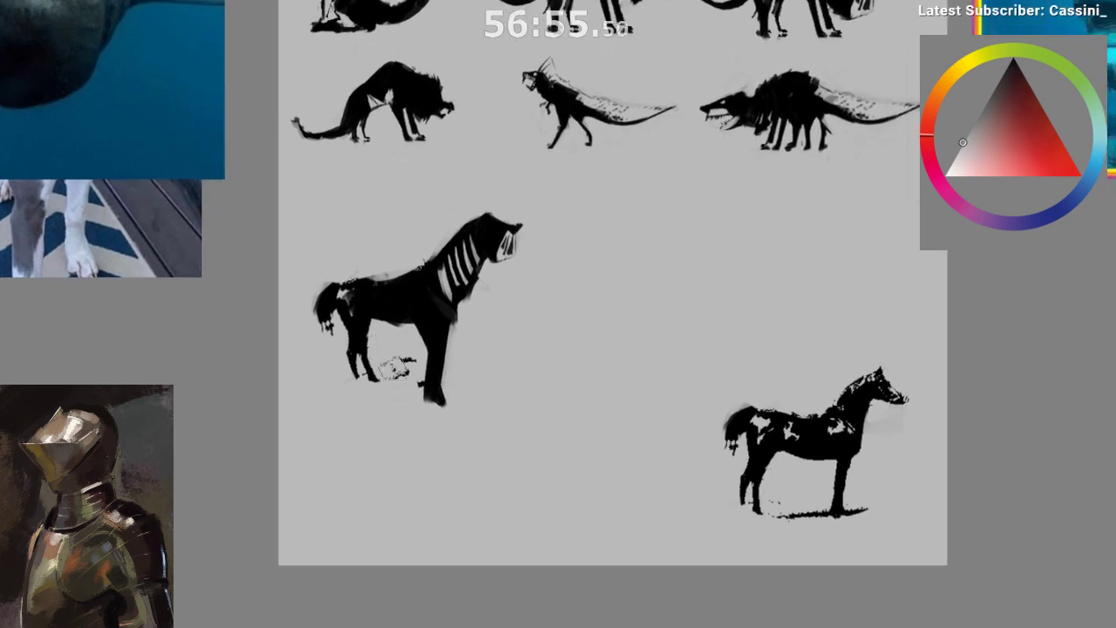
{"action": "mouse_move", "coordinate": [374, 299]}
{"action": "left_mouse_down"}
{"action": "mouse_move", "coordinate": [346, 302]}
{"action": "mouse_move", "coordinate": [356, 283]}
{"action": "mouse_move", "coordinate": [387, 289]}
{"action": "left_mouse_up"}
{"action": "key", "text": "ctrl+z"}
{"action": "left_click", "coordinate": [380, 296], "text": "alt"}
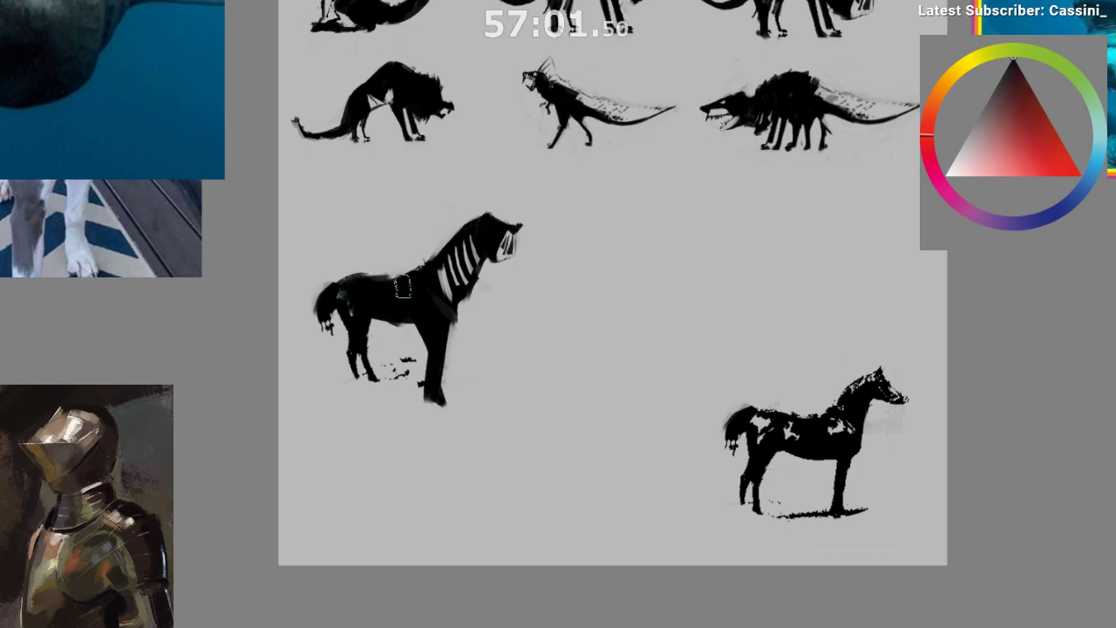
{"action": "left_click_drag", "start_coordinate": [510, 443], "coordinate": [389, 495]}
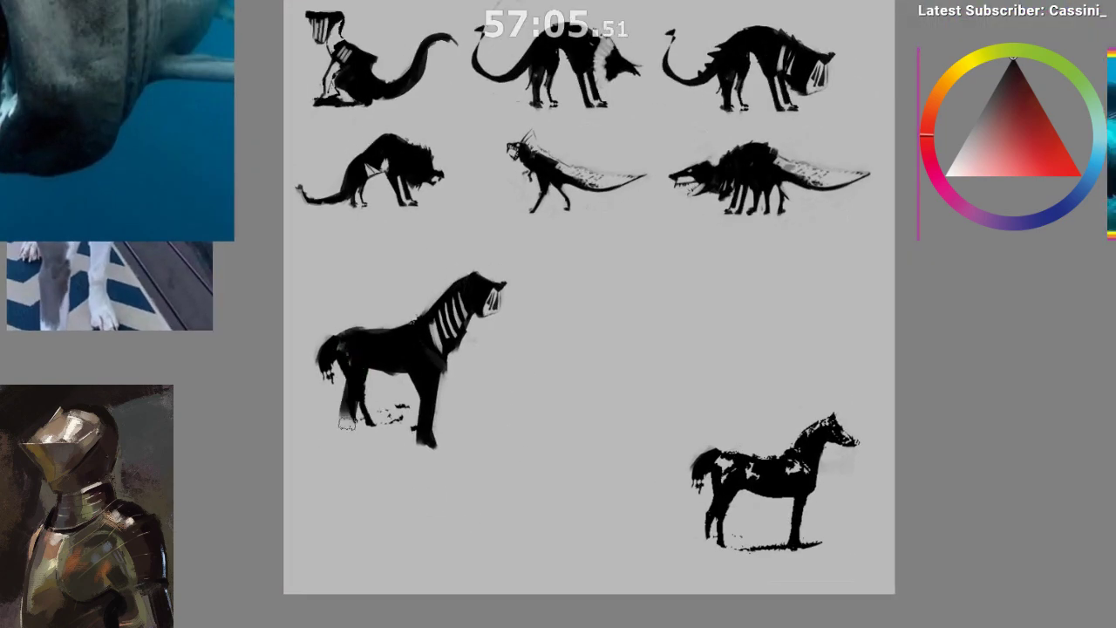
- Extend the creature's near hind leg down to the front hoof's level in black, checking it on the flipped canvas
{"action": "left_click_drag", "start_coordinate": [352, 414], "coordinate": [362, 455]}
{"action": "key", "text": "ctrl+z"}
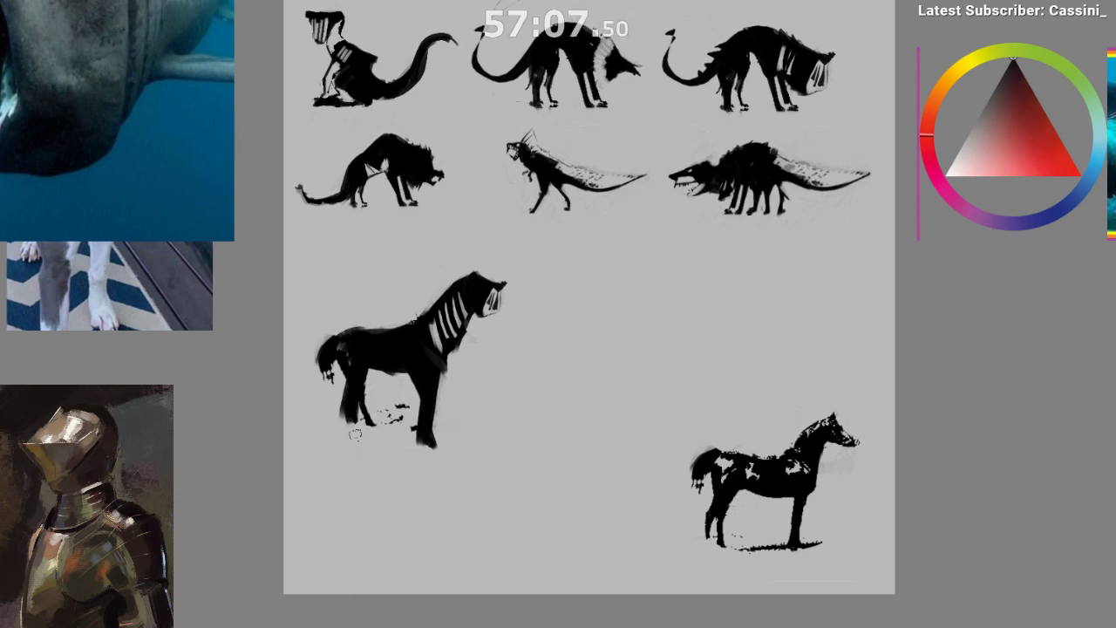
{"action": "left_click_drag", "start_coordinate": [351, 408], "coordinate": [354, 434]}
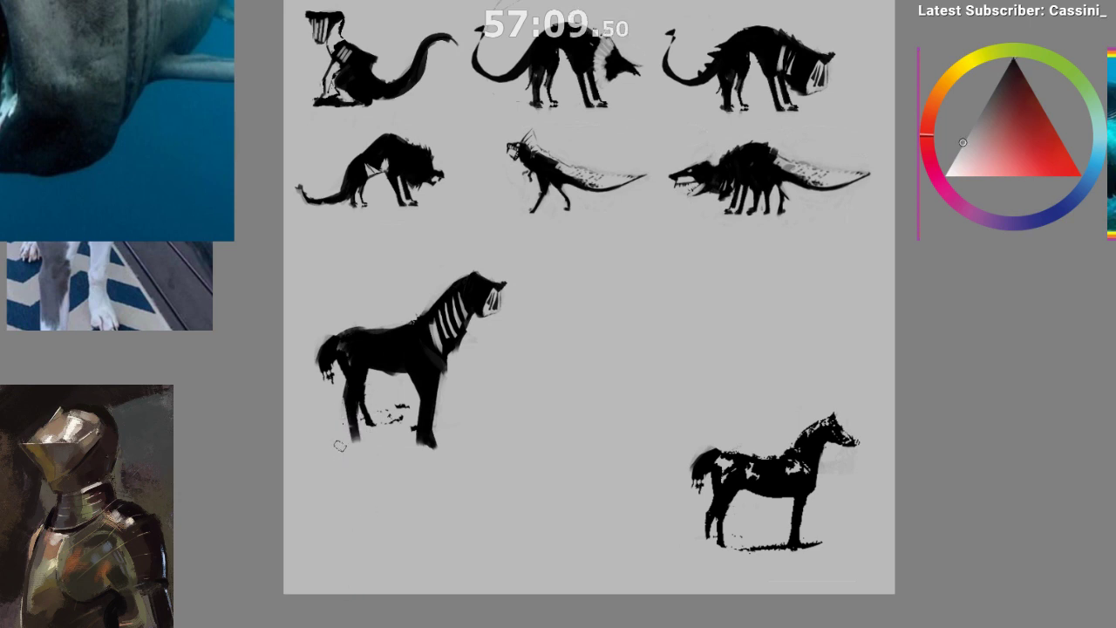
{"action": "key", "text": "m"}
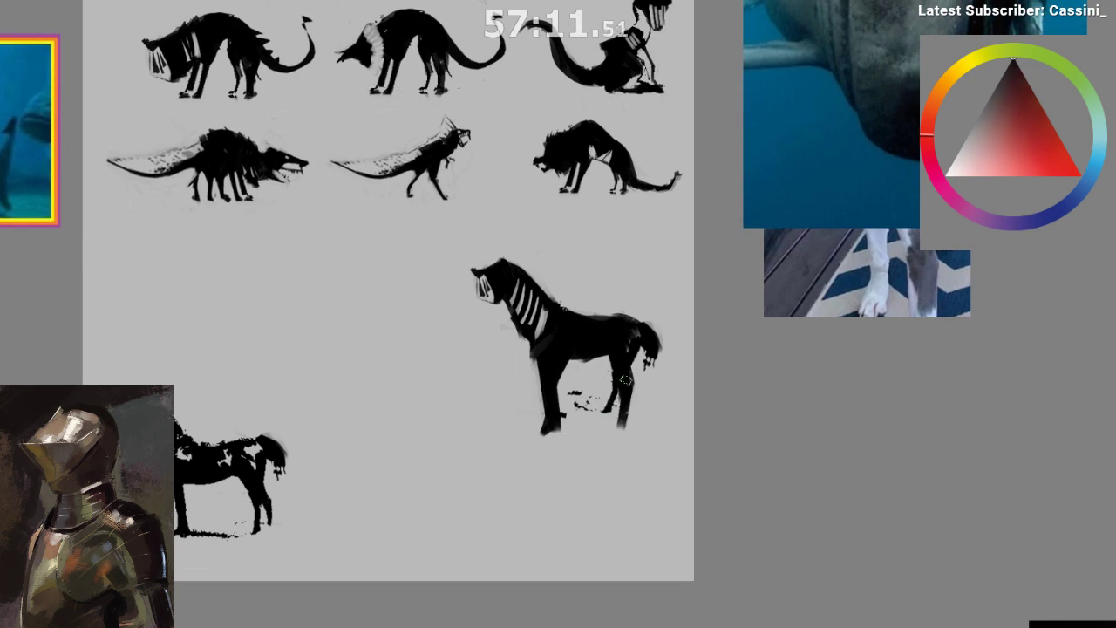
{"action": "left_click_drag", "start_coordinate": [626, 380], "coordinate": [619, 436]}
- Paint out the old far hind leg and ground specks in grey and repaint that leg further back in black
{"action": "left_click", "coordinate": [589, 418], "text": "alt"}
{"action": "left_click_drag", "start_coordinate": [602, 389], "coordinate": [608, 410]}
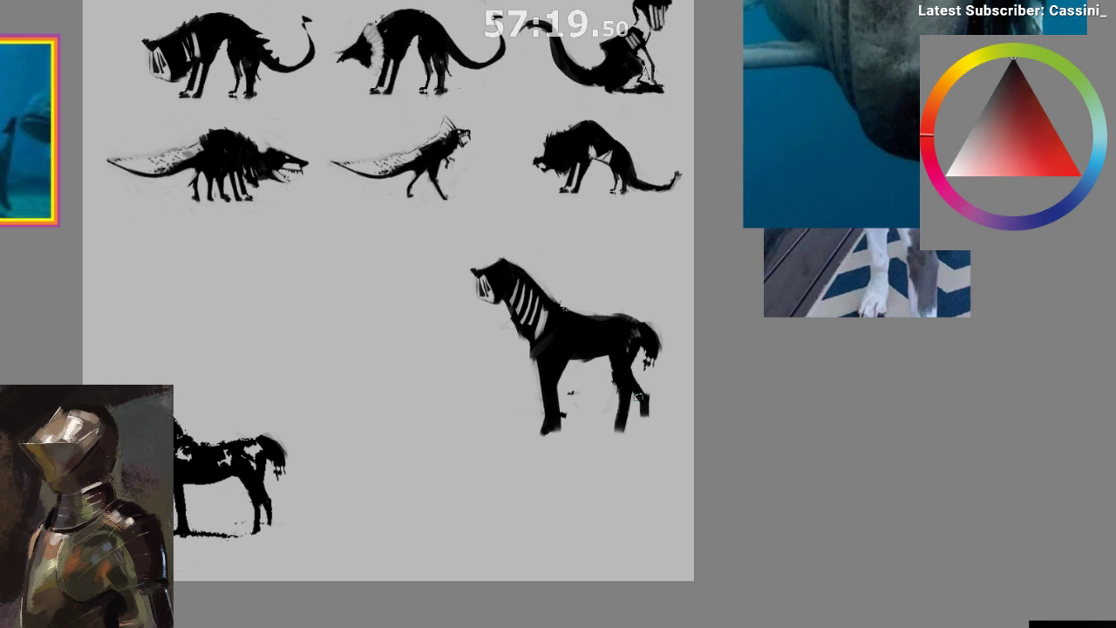
{"action": "mouse_move", "coordinate": [638, 396]}
{"action": "left_mouse_down"}
{"action": "mouse_move", "coordinate": [645, 446]}
{"action": "mouse_move", "coordinate": [650, 387]}
{"action": "mouse_move", "coordinate": [647, 454]}
{"action": "left_mouse_up"}
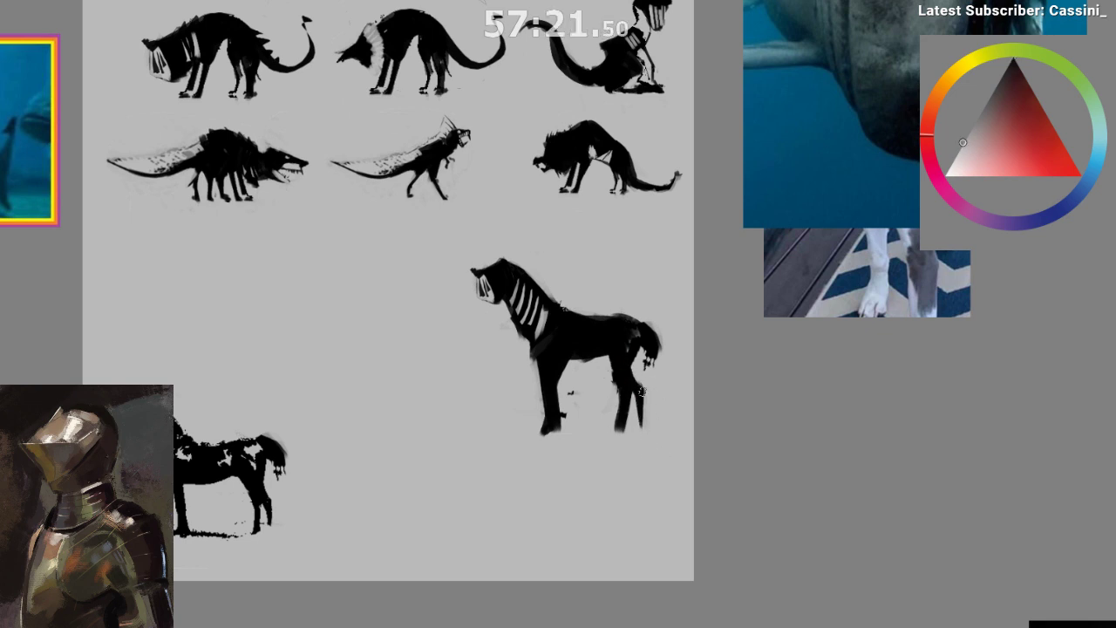
- Replace the horse tail with a rounded black rump and paint thin grey rib stripes on the flank
{"action": "mouse_move", "coordinate": [654, 325]}
{"action": "left_mouse_down"}
{"action": "mouse_move", "coordinate": [642, 384]}
{"action": "mouse_move", "coordinate": [664, 325]}
{"action": "mouse_move", "coordinate": [638, 342]}
{"action": "left_mouse_up"}
{"action": "key", "text": "ctrl+z"}
{"action": "left_click", "coordinate": [648, 383], "text": "alt"}
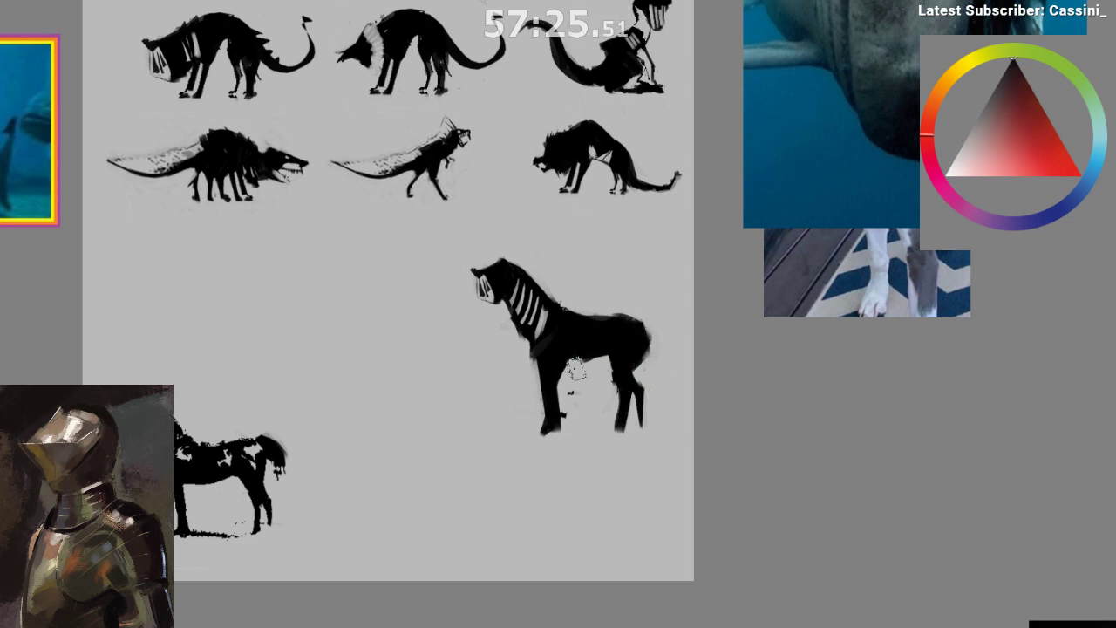
{"action": "left_click", "coordinate": [576, 369], "text": "alt"}
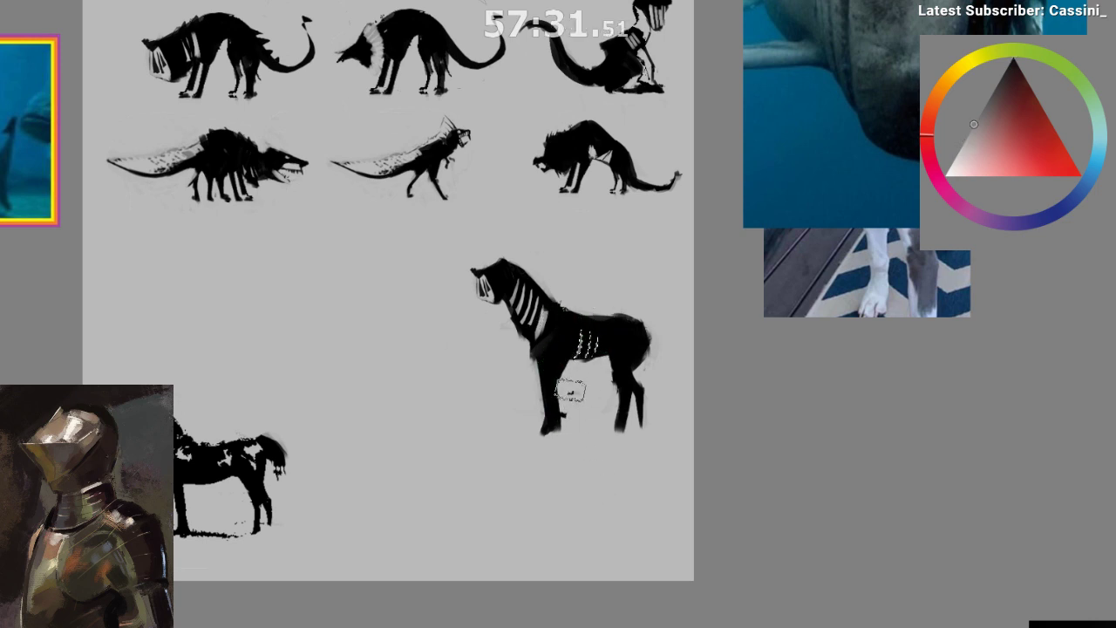
{"action": "key", "text": "m"}
{"action": "left_click_drag", "start_coordinate": [562, 480], "coordinate": [522, 492]}
{"action": "left_click_drag", "start_coordinate": [520, 491], "coordinate": [331, 494]}
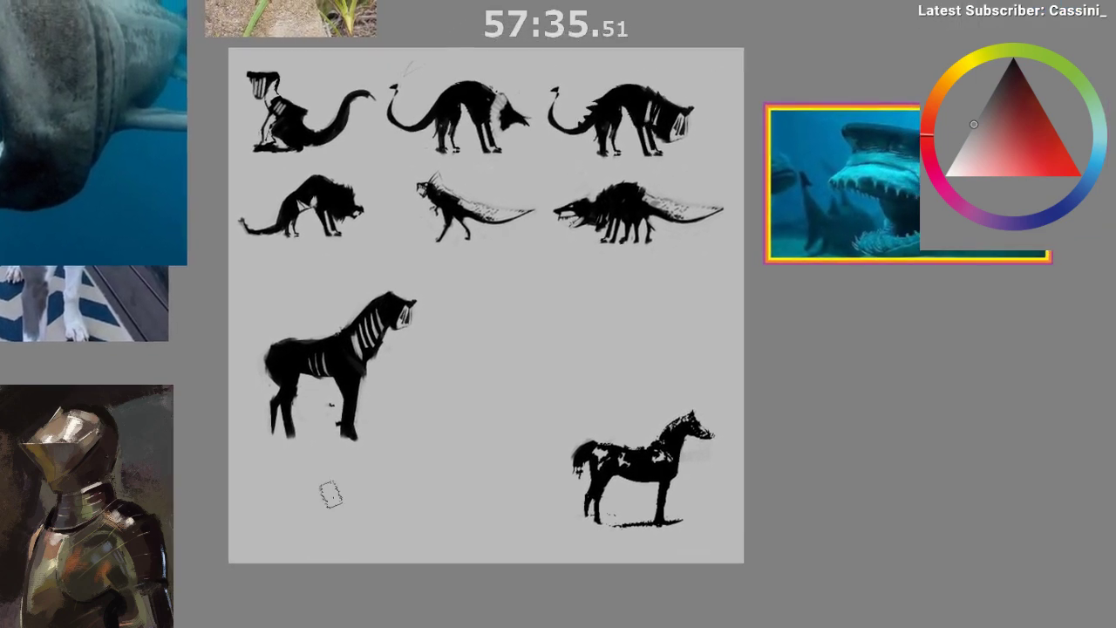
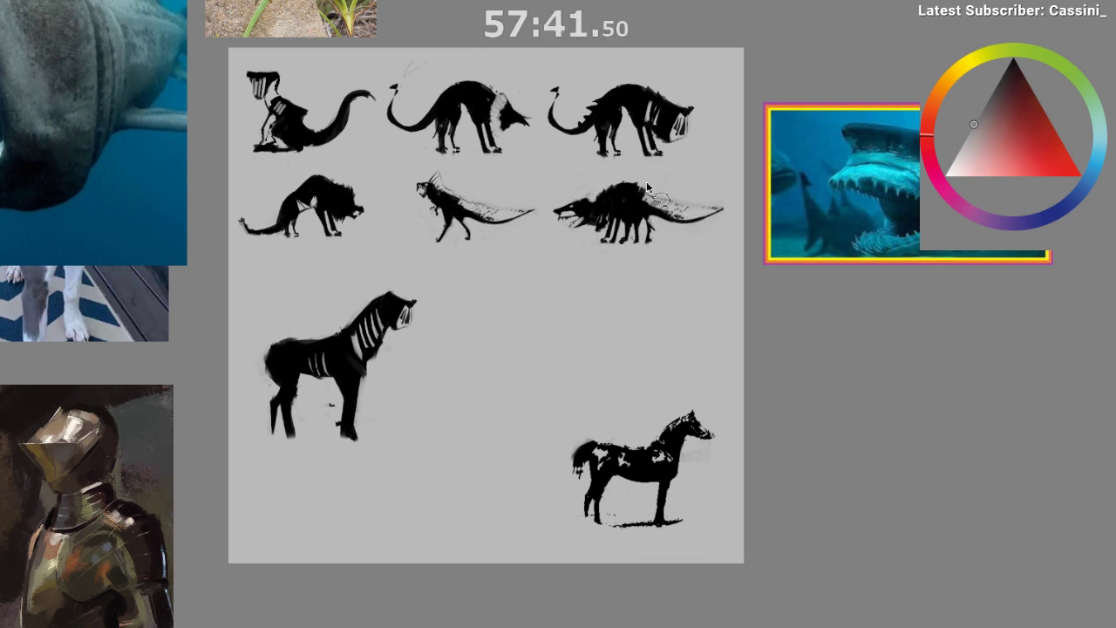
- Copy the speckled tail of the many-legged creature and place it, rotated, behind the horse creature's rump
{"action": "left_click_drag", "start_coordinate": [647, 186], "coordinate": [643, 190]}
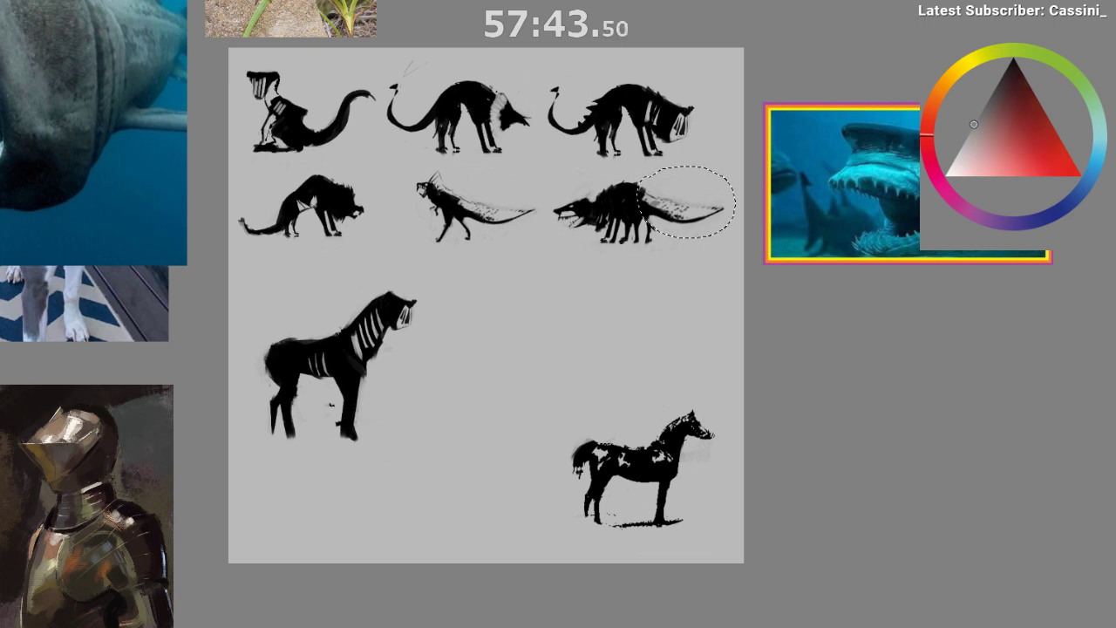
{"action": "left_click_drag", "start_coordinate": [615, 218], "coordinate": [358, 353]}
{"action": "key", "text": "ctrl+t"}
{"action": "left_click_drag", "start_coordinate": [481, 353], "coordinate": [287, 391]}
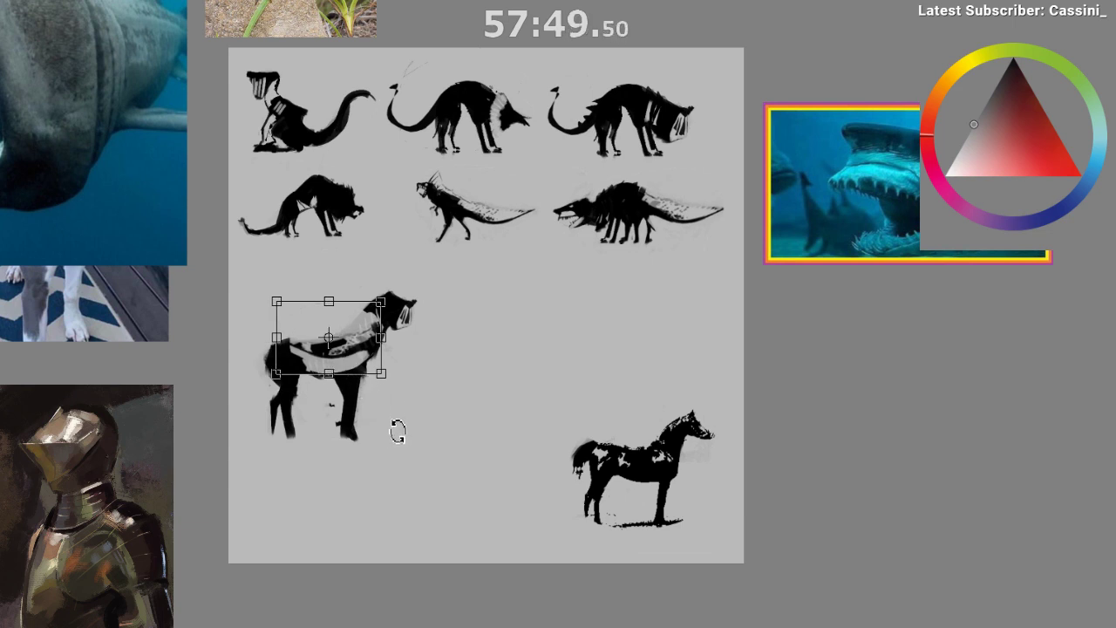
{"action": "left_click_drag", "start_coordinate": [398, 439], "coordinate": [403, 464]}
{"action": "left_click_drag", "start_coordinate": [367, 380], "coordinate": [267, 394]}
{"action": "left_click_drag", "start_coordinate": [434, 425], "coordinate": [456, 397]}
{"action": "key", "text": "Return"}
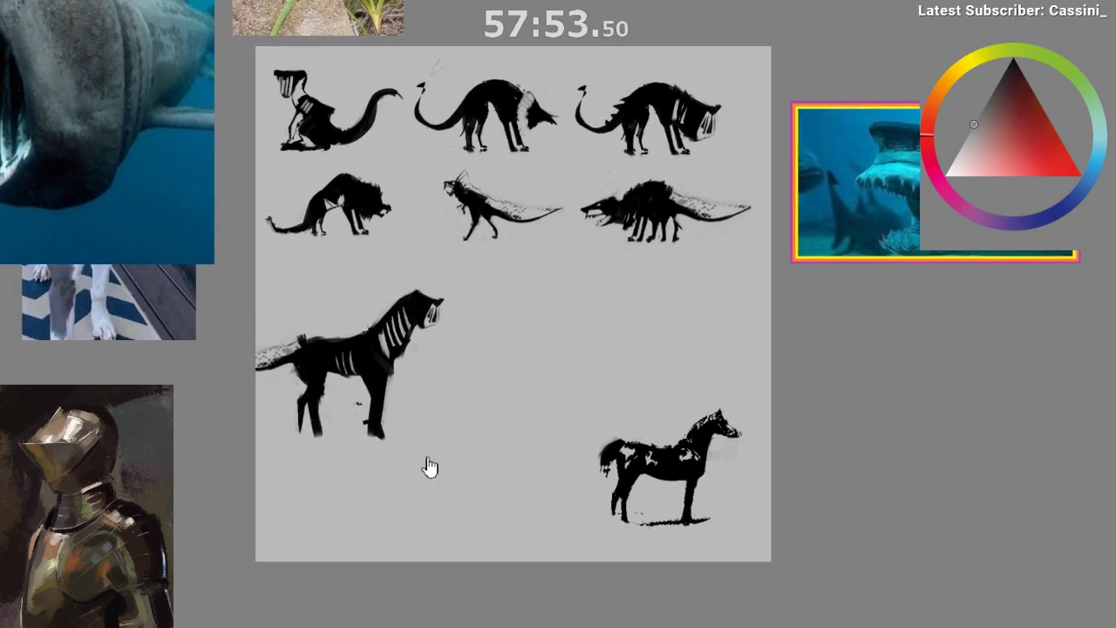
- Move the pasted tail off the rump to the empty area below the horse creature
{"action": "mouse_move", "coordinate": [447, 265]}
{"action": "left_mouse_down"}
{"action": "mouse_move", "coordinate": [475, 340]}
{"action": "mouse_move", "coordinate": [225, 270]}
{"action": "left_mouse_up"}
{"action": "key", "text": "t"}
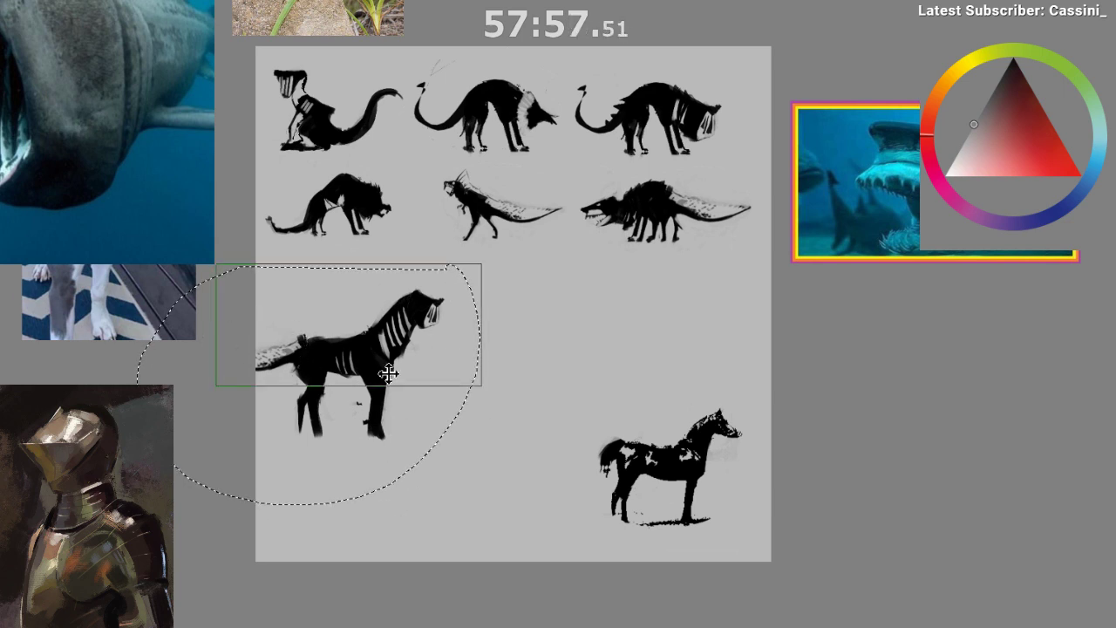
{"action": "left_click_drag", "start_coordinate": [388, 374], "coordinate": [446, 373]}
{"action": "key", "text": "ctrl+z"}
{"action": "left_click_drag", "start_coordinate": [347, 351], "coordinate": [448, 495]}
{"action": "key", "text": "Return"}
- Select the horse creature without its tail, scale it down and shift it closer to the second row
{"action": "mouse_move", "coordinate": [453, 271]}
{"action": "left_mouse_down"}
{"action": "mouse_move", "coordinate": [509, 349]}
{"action": "mouse_move", "coordinate": [471, 277]}
{"action": "left_mouse_up"}
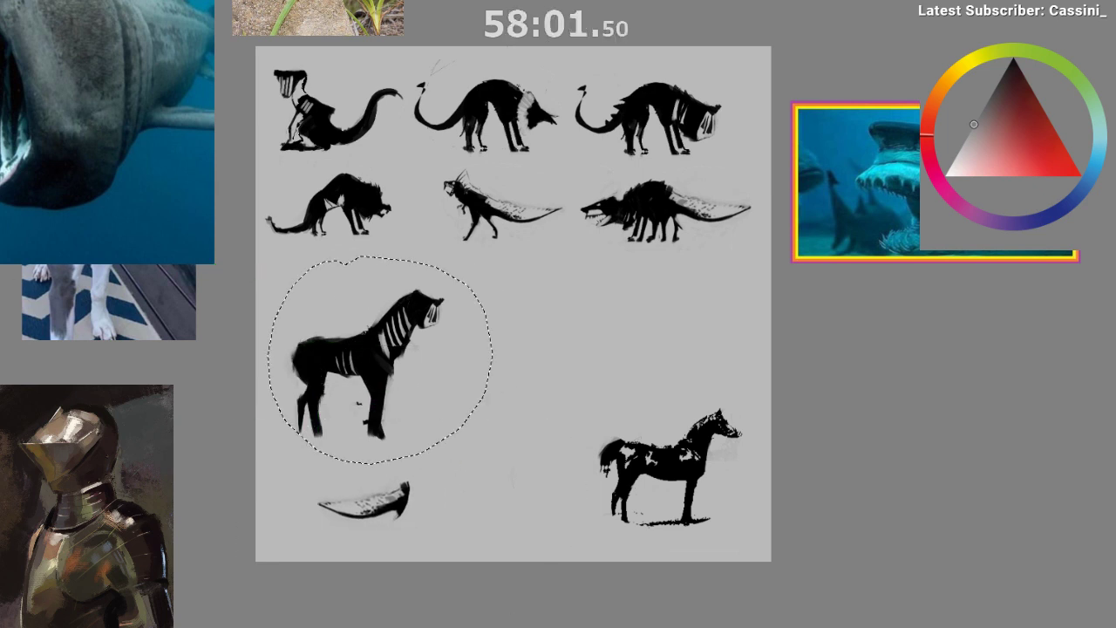
{"action": "key", "text": "ctrl+t"}
{"action": "key", "text": "Return"}
{"action": "key", "text": "ctrl+t"}
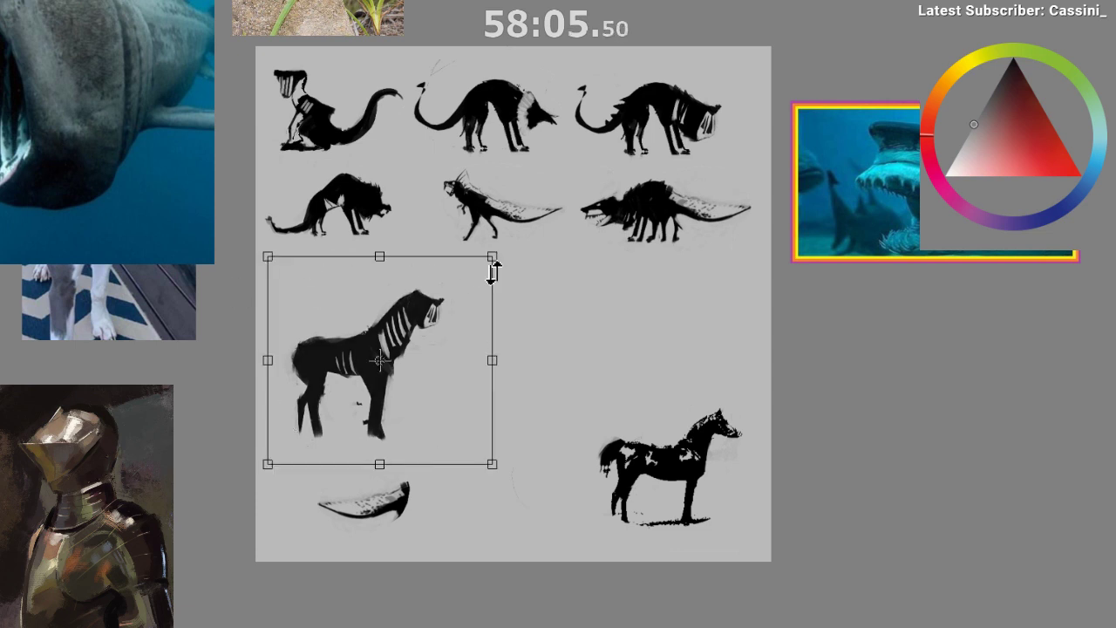
{"action": "left_click_drag", "start_coordinate": [493, 274], "coordinate": [421, 320]}
{"action": "left_click_drag", "start_coordinate": [388, 360], "coordinate": [444, 307]}
{"action": "key", "text": "Return"}
- Select the separate speckled tail, attach it to the shrunken creature's rump and check the join on the flipped canvas
{"action": "mouse_move", "coordinate": [355, 456]}
{"action": "left_mouse_down"}
{"action": "mouse_move", "coordinate": [346, 574]}
{"action": "mouse_move", "coordinate": [314, 502]}
{"action": "left_mouse_up"}
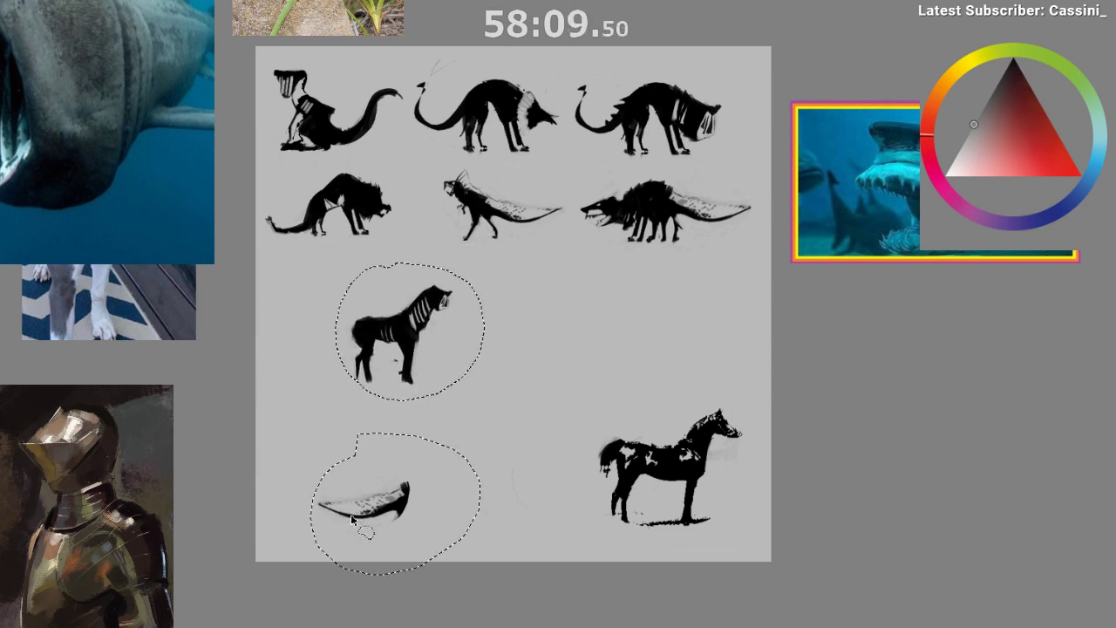
{"action": "key", "text": "ctrl+d"}
{"action": "mouse_move", "coordinate": [342, 446]}
{"action": "left_mouse_down"}
{"action": "mouse_move", "coordinate": [349, 568]}
{"action": "mouse_move", "coordinate": [343, 446]}
{"action": "left_mouse_up"}
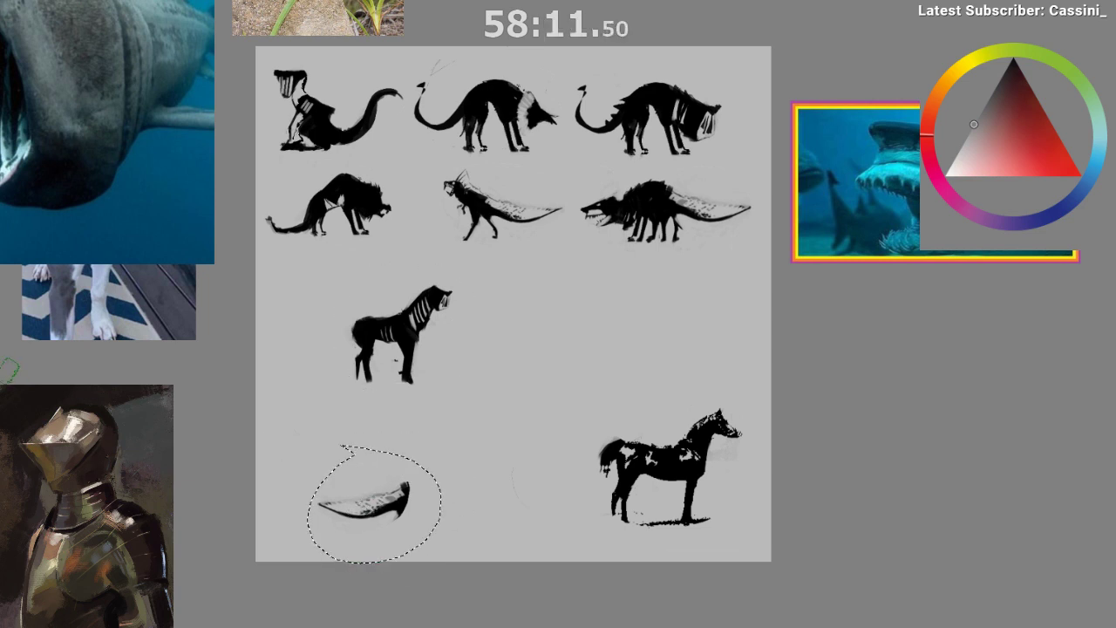
{"action": "mouse_move", "coordinate": [372, 530]}
{"action": "left_mouse_down"}
{"action": "mouse_move", "coordinate": [314, 362]}
{"action": "mouse_move", "coordinate": [324, 352]}
{"action": "mouse_move", "coordinate": [329, 364]}
{"action": "left_mouse_up"}
{"action": "key", "text": "m"}
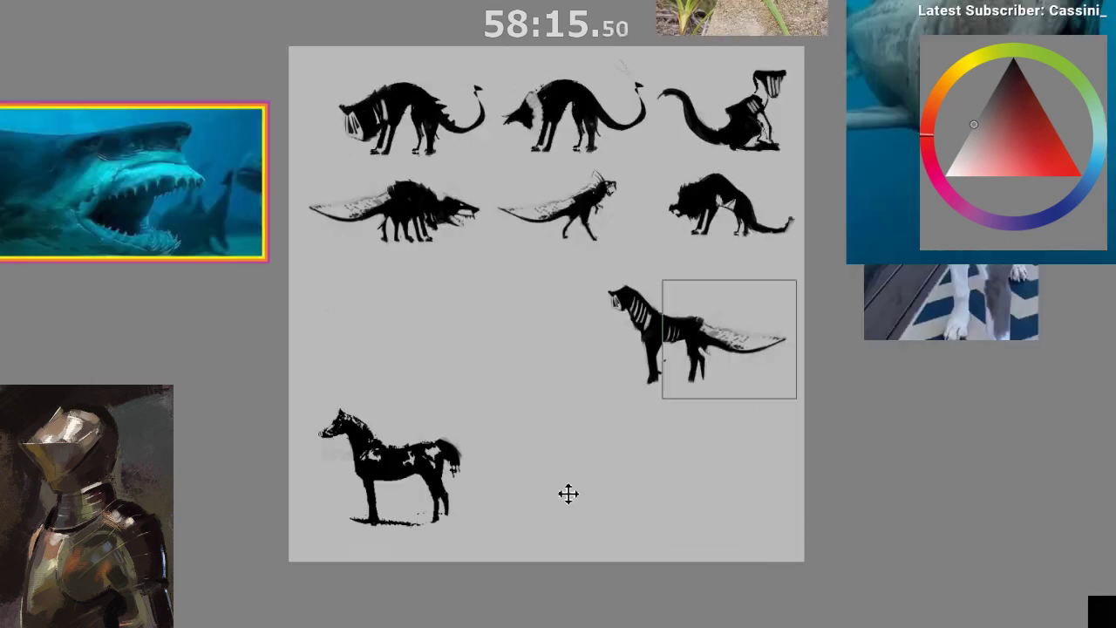
{"action": "left_click_drag", "start_coordinate": [529, 513], "coordinate": [377, 492]}
{"action": "key", "text": "Return"}
- Blend the tail's base into the rump with black brush strokes
{"action": "mouse_move", "coordinate": [567, 358]}
{"action": "left_mouse_down"}
{"action": "mouse_move", "coordinate": [579, 356]}
{"action": "mouse_move", "coordinate": [526, 330]}
{"action": "mouse_move", "coordinate": [538, 335]}
{"action": "left_mouse_up"}
{"action": "key", "text": "b"}
{"action": "left_click", "coordinate": [546, 336], "text": "alt"}
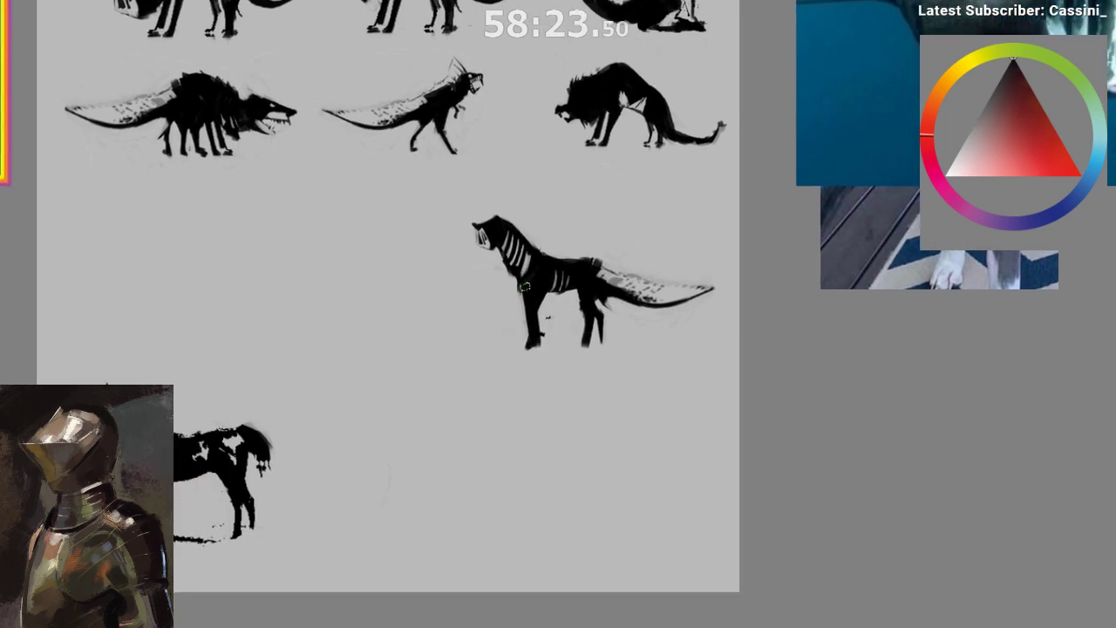
{"action": "left_click_drag", "start_coordinate": [543, 302], "coordinate": [561, 243]}
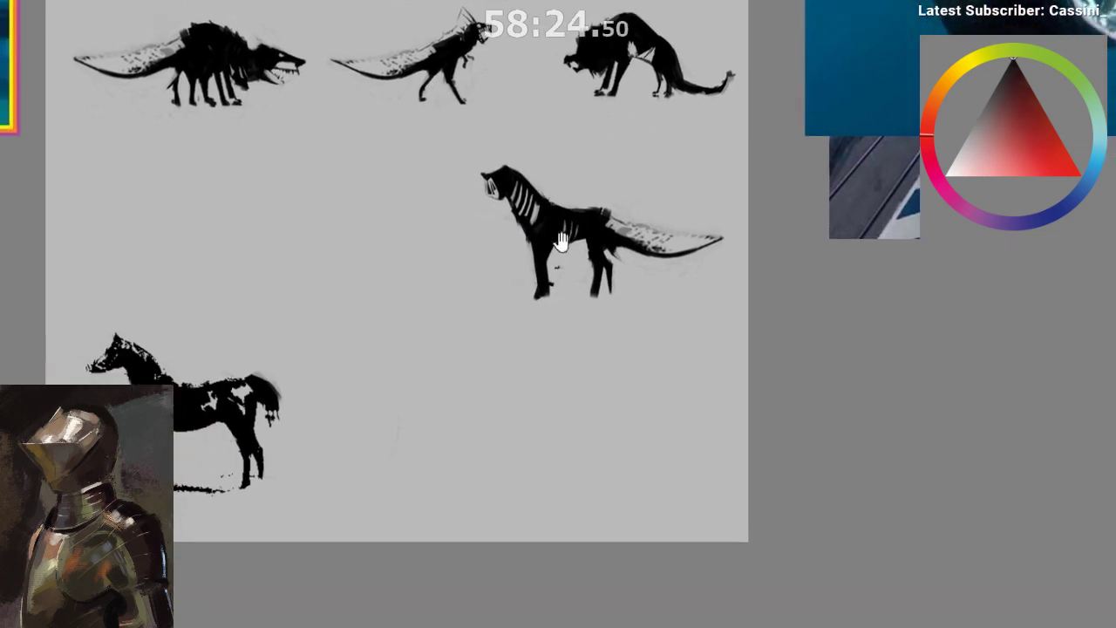
- Slim the creature's front and hind legs and shape the feet, clearing the specks between them with background grey
{"action": "left_click", "coordinate": [525, 280], "text": "ctrl"}
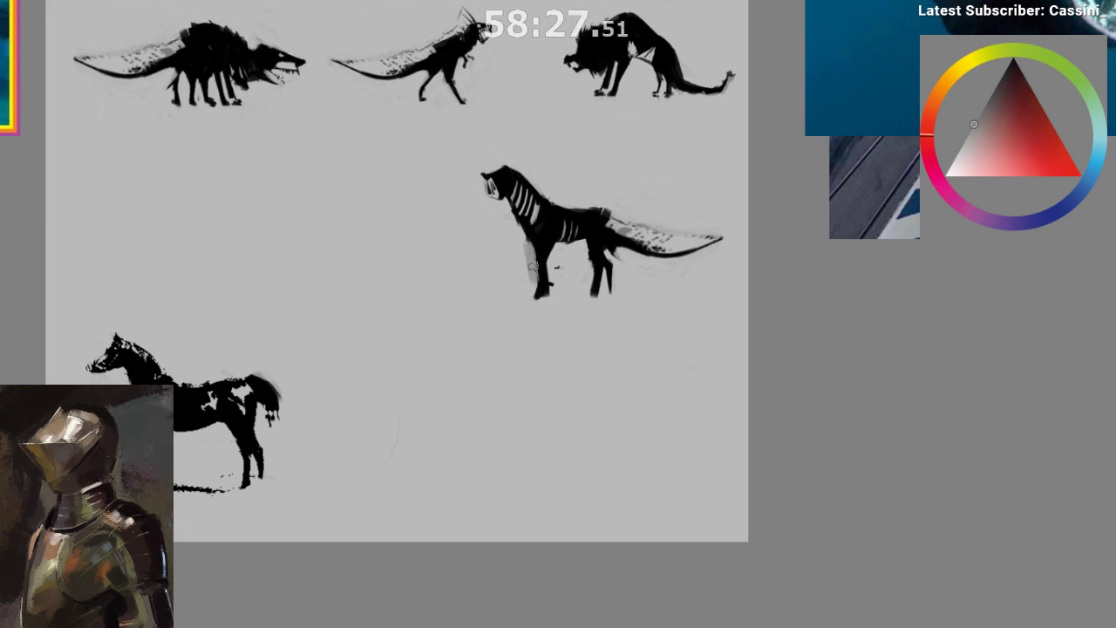
{"action": "key", "text": "ctrl+z"}
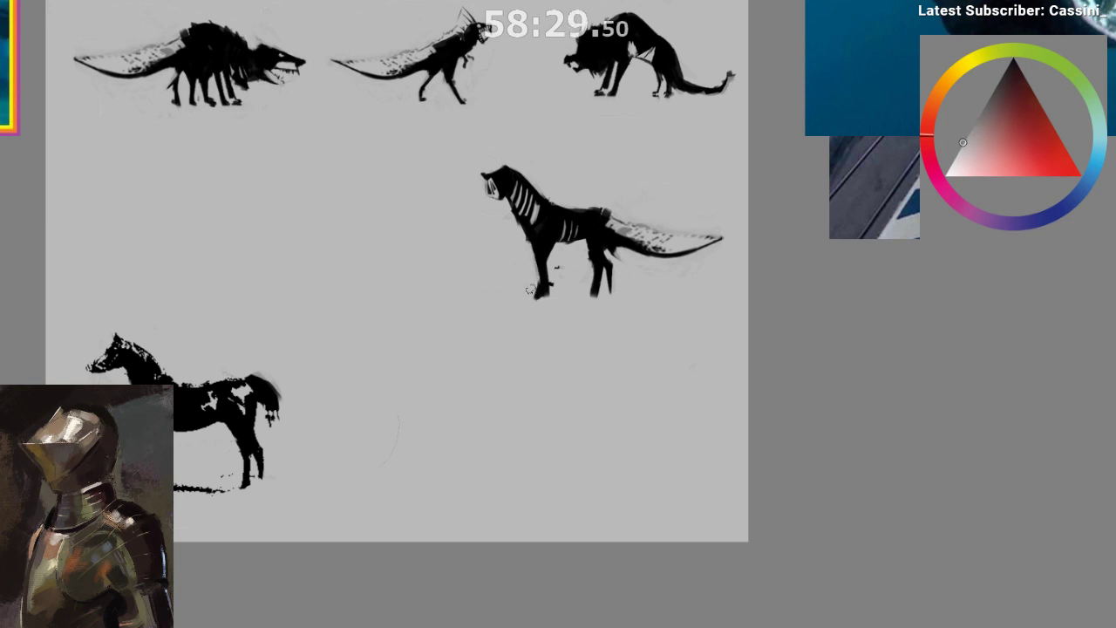
{"action": "left_click_drag", "start_coordinate": [593, 382], "coordinate": [572, 439]}
{"action": "left_click_drag", "start_coordinate": [605, 366], "coordinate": [587, 392]}
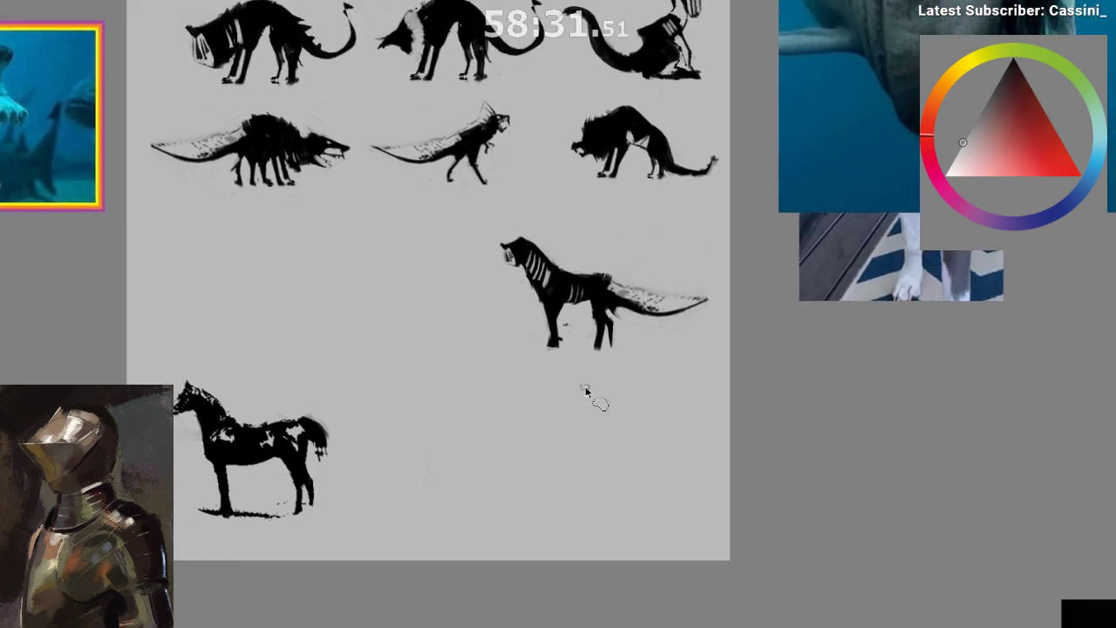
{"action": "left_click", "coordinate": [576, 332], "text": "ctrl"}
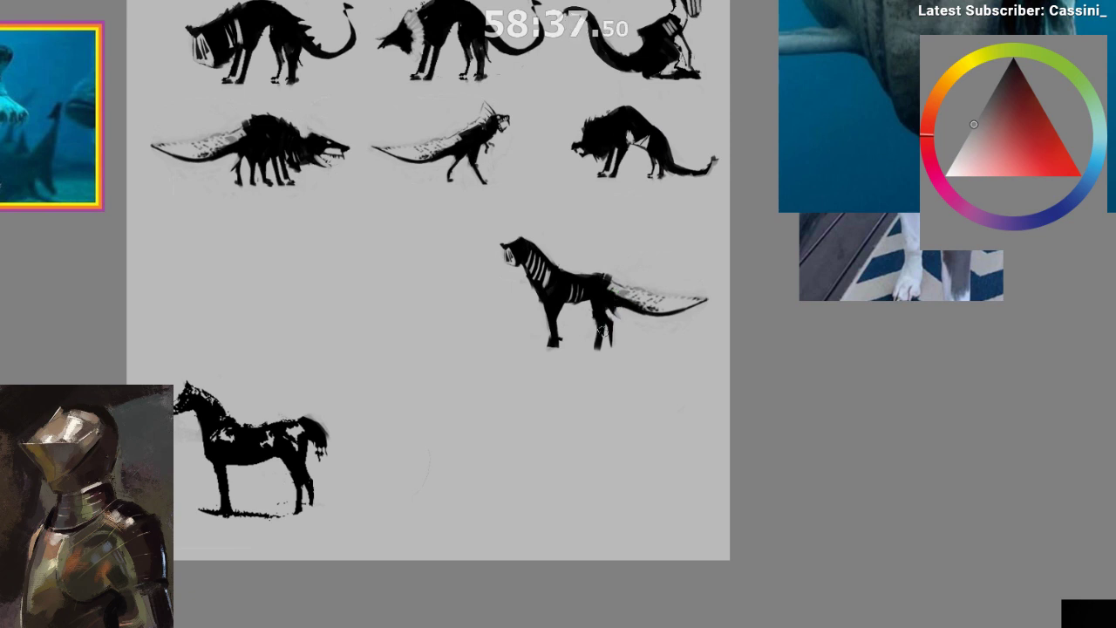
{"action": "left_click", "coordinate": [601, 347], "text": "ctrl"}
{"action": "left_click_drag", "start_coordinate": [593, 434], "coordinate": [579, 460]}
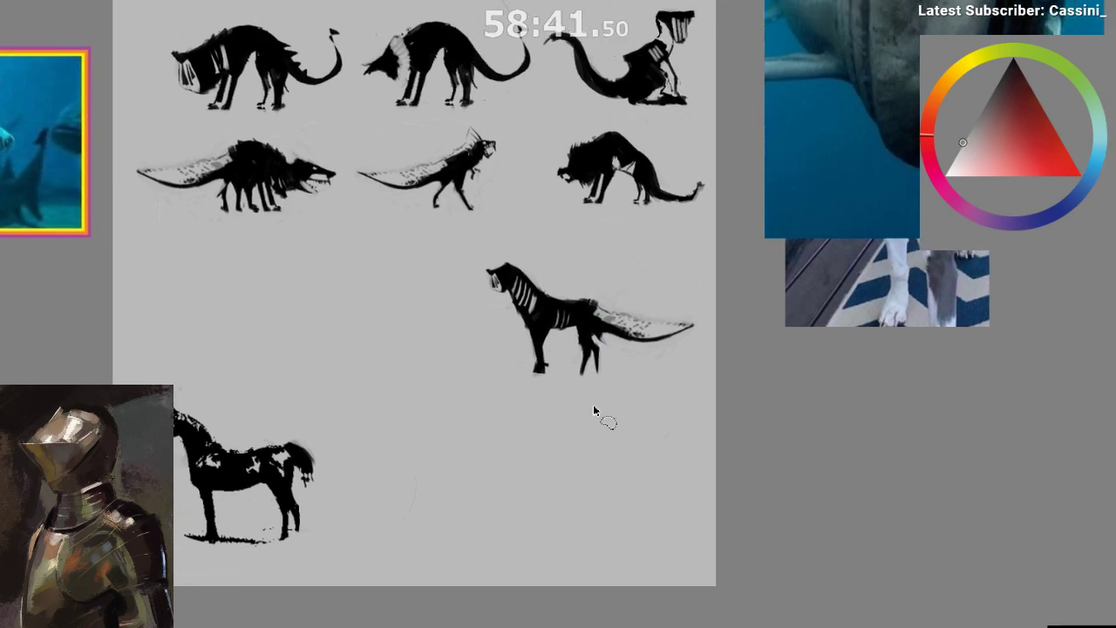
- Select the whole long-tailed horse creature and move it to the opposite end of the third row
{"action": "mouse_move", "coordinate": [530, 230]}
{"action": "left_mouse_down"}
{"action": "mouse_move", "coordinate": [521, 421]}
{"action": "mouse_move", "coordinate": [542, 215]}
{"action": "mouse_move", "coordinate": [715, 406]}
{"action": "mouse_move", "coordinate": [508, 236]}
{"action": "left_mouse_up"}
{"action": "key", "text": "ctrl+v"}
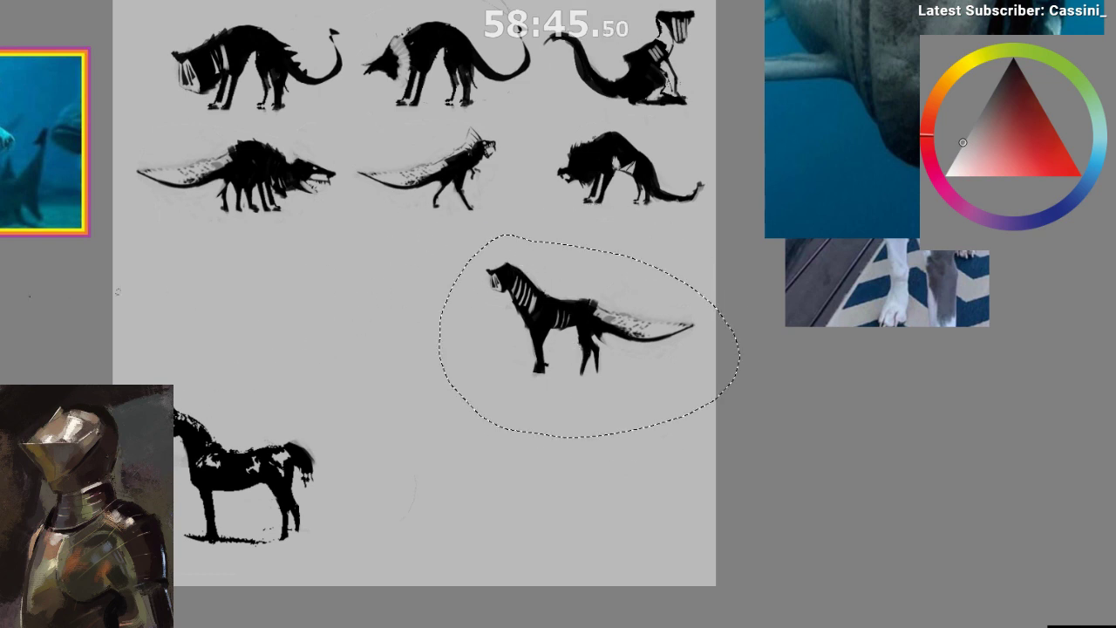
{"action": "mouse_move", "coordinate": [564, 319]}
{"action": "left_mouse_down"}
{"action": "mouse_move", "coordinate": [270, 354]}
{"action": "mouse_move", "coordinate": [23, 350]}
{"action": "left_mouse_up"}
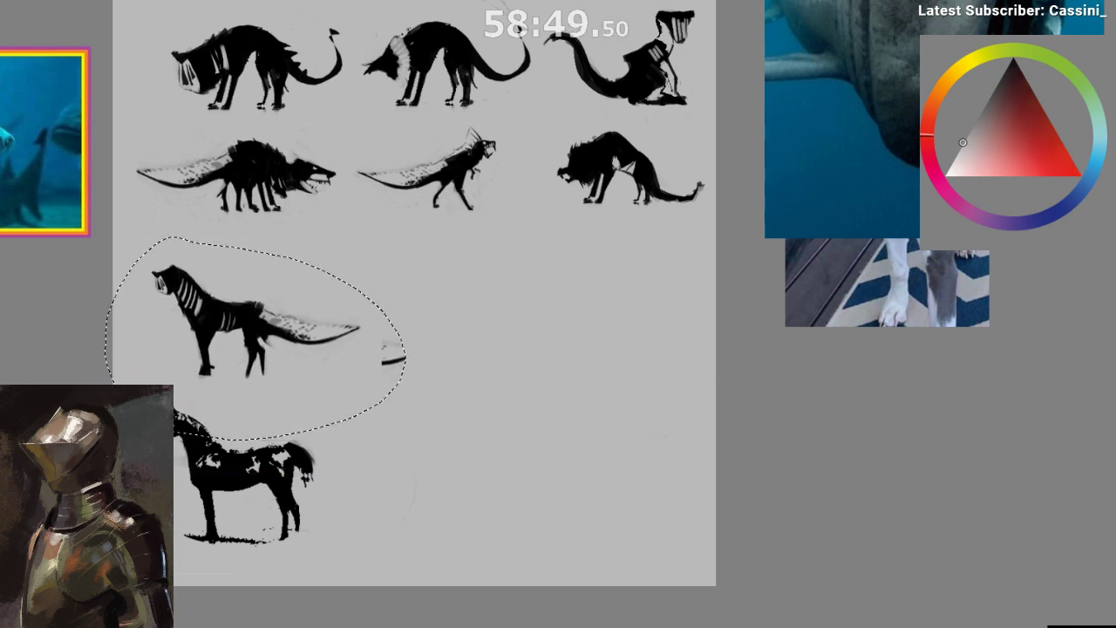
{"action": "key", "text": "ctrl+t"}
{"action": "left_click_drag", "start_coordinate": [413, 248], "coordinate": [343, 298]}
{"action": "mouse_move", "coordinate": [268, 356]}
{"action": "left_mouse_down"}
{"action": "mouse_move", "coordinate": [305, 320]}
{"action": "mouse_move", "coordinate": [295, 315]}
{"action": "left_mouse_up"}
{"action": "key", "text": "ctrl+z"}
{"action": "key", "text": "ctrl+z"}
{"action": "key", "text": "ctrl+z"}
{"action": "key", "text": "Escape"}
{"action": "key", "text": "ctrl+z"}
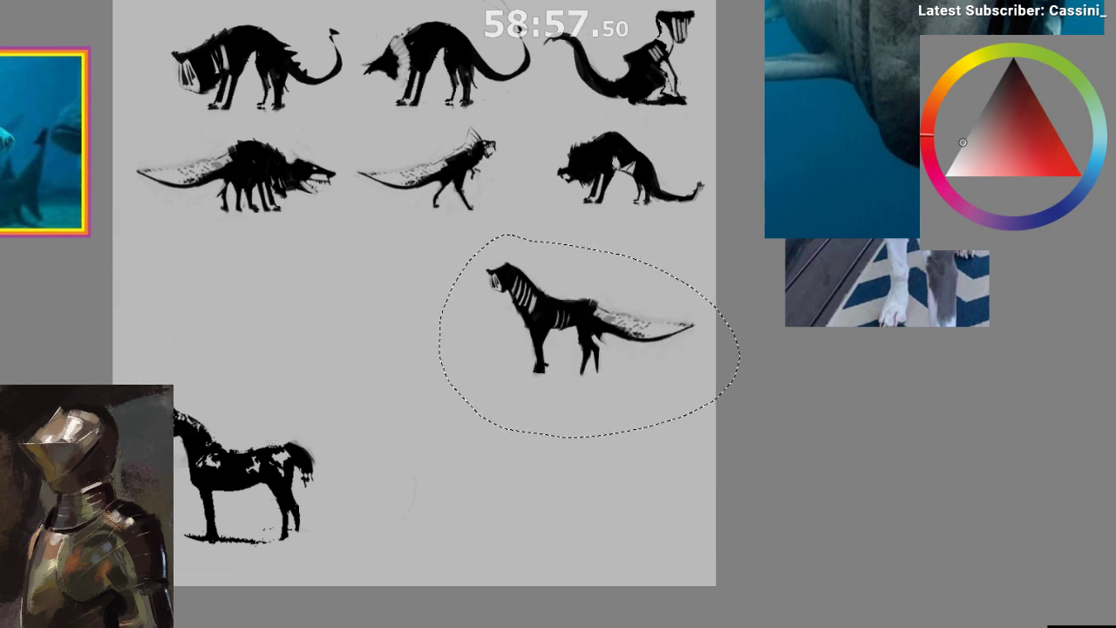
- Select the striped, long-tailed horse creature, shrink it and move it to the start of the third row
{"action": "key", "text": "ctrl+d"}
{"action": "mouse_move", "coordinate": [504, 245]}
{"action": "left_mouse_down"}
{"action": "mouse_move", "coordinate": [644, 253]}
{"action": "mouse_move", "coordinate": [615, 247]}
{"action": "left_mouse_up"}
{"action": "key", "text": "ctrl+t"}
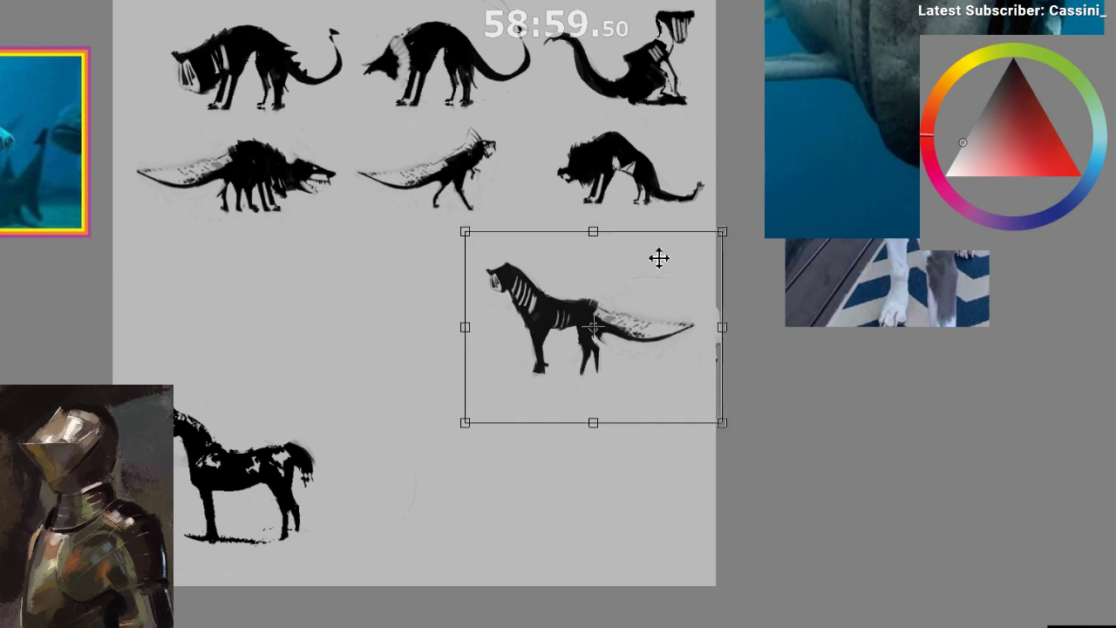
{"action": "left_click_drag", "start_coordinate": [722, 231], "coordinate": [664, 274]}
{"action": "left_click_drag", "start_coordinate": [582, 340], "coordinate": [263, 299]}
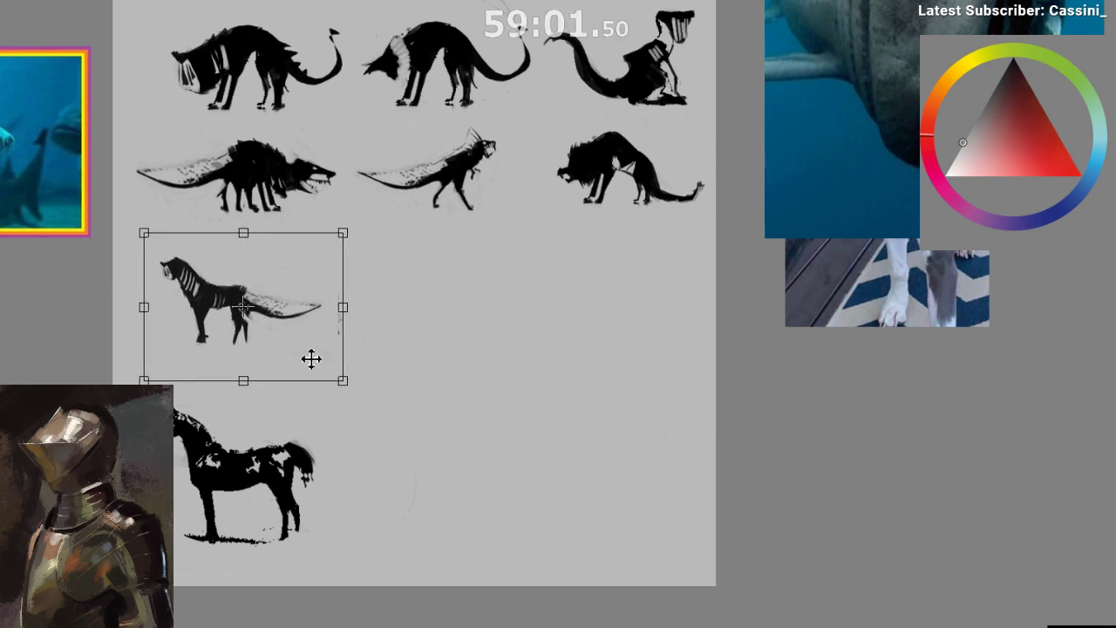
{"action": "key", "text": "Return"}
- Duplicate the spotted horse silhouette, shrink the copy and place it beside the long-tailed creature in the third row
{"action": "left_click_drag", "start_coordinate": [287, 335], "coordinate": [212, 302]}
{"action": "key", "text": "t"}
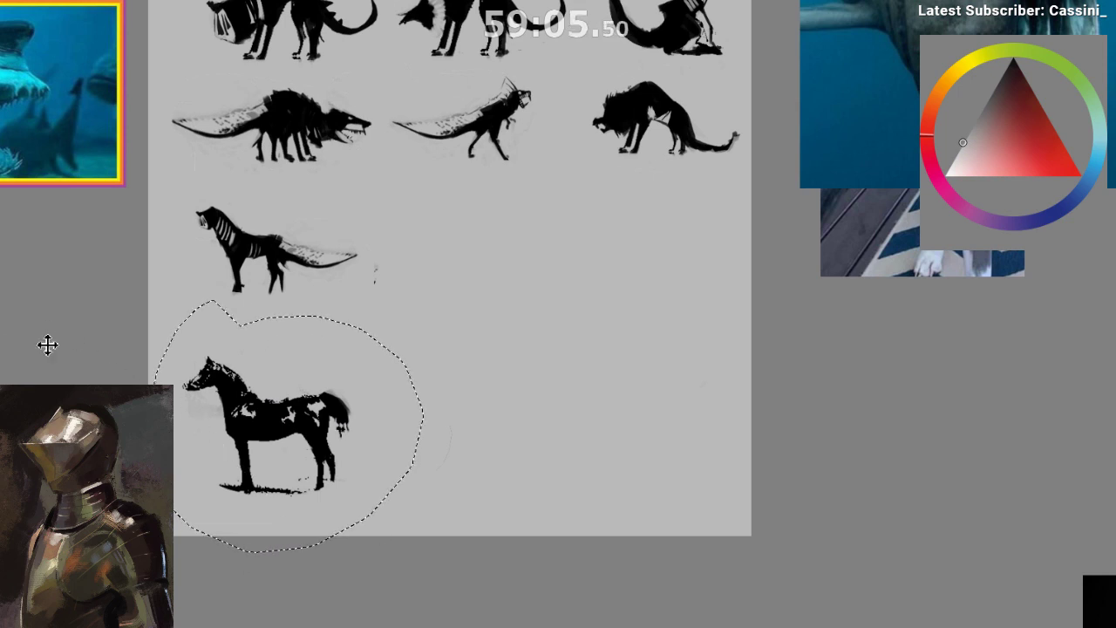
{"action": "mouse_move", "coordinate": [318, 443]}
{"action": "left_mouse_down"}
{"action": "mouse_move", "coordinate": [486, 300]}
{"action": "mouse_move", "coordinate": [551, 274]}
{"action": "left_mouse_up"}
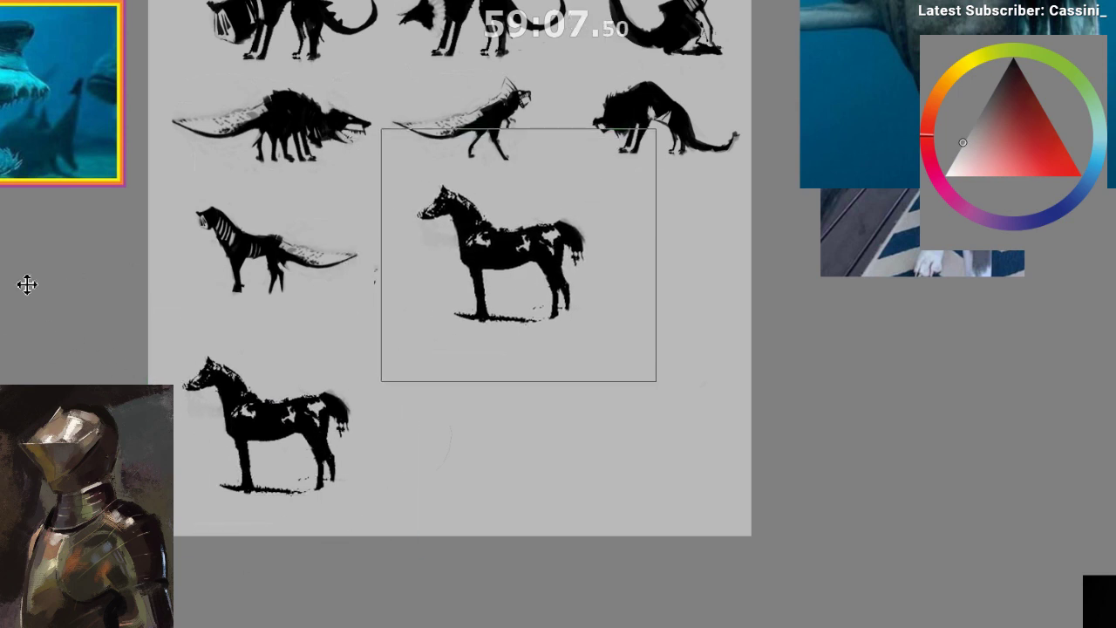
{"action": "left_click_drag", "start_coordinate": [658, 130], "coordinate": [593, 190]}
{"action": "left_click_drag", "start_coordinate": [517, 294], "coordinate": [528, 265]}
{"action": "key", "text": "ctrl+plus"}
{"action": "left_click_drag", "start_coordinate": [499, 371], "coordinate": [475, 429]}
{"action": "left_click_drag", "start_coordinate": [486, 357], "coordinate": [473, 349]}
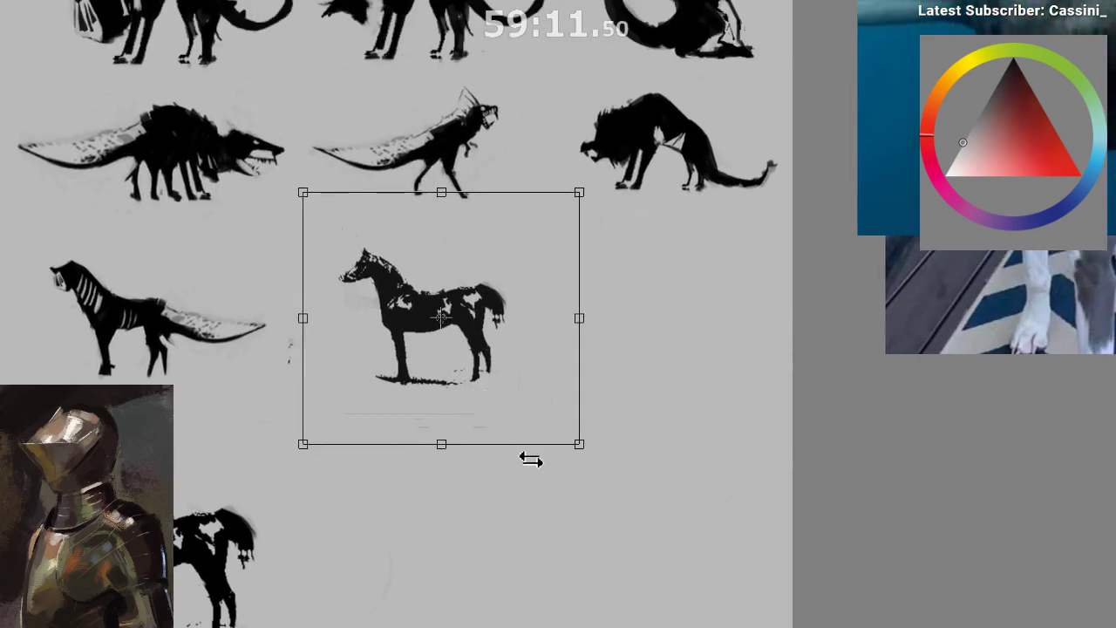
{"action": "key", "text": "Return"}
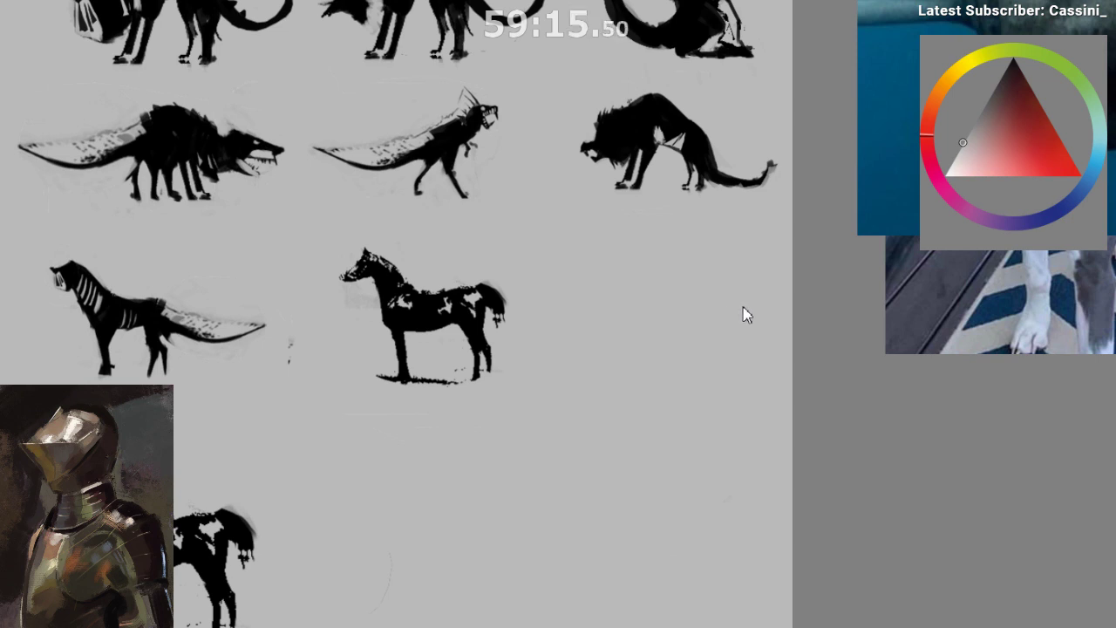
- Examine the animal reference photos and sketches around the silhouette sheet
{"action": "left_click_drag", "start_coordinate": [582, 454], "coordinate": [579, 466]}
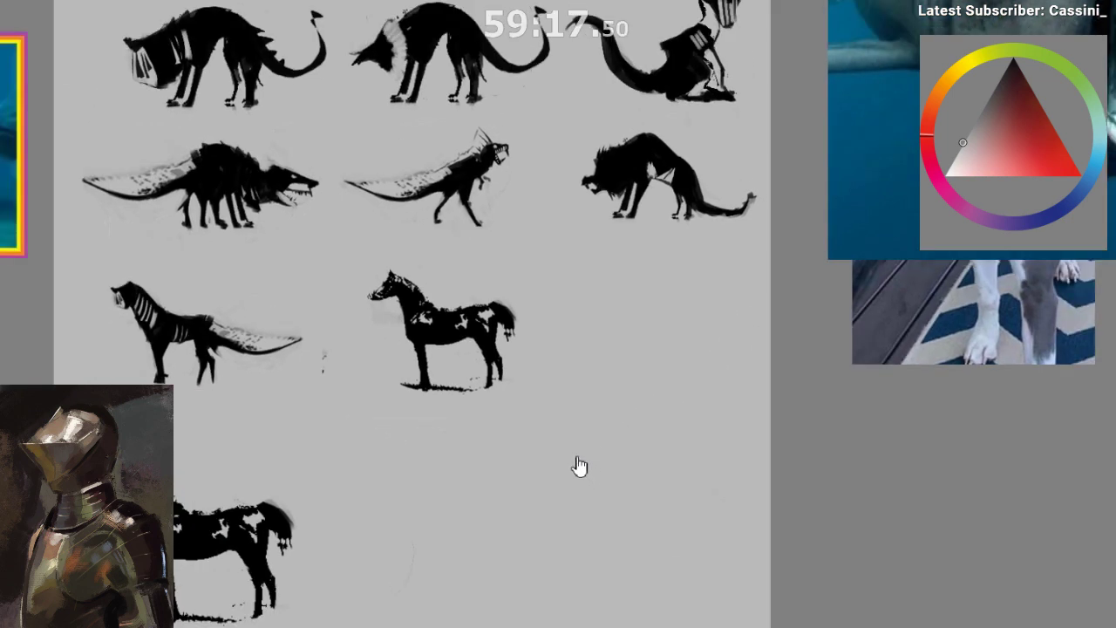
{"action": "left_click_drag", "start_coordinate": [450, 384], "coordinate": [499, 398]}
{"action": "scroll", "coordinate": [486, 419], "scroll_direction": "down", "scroll_amount": 5}
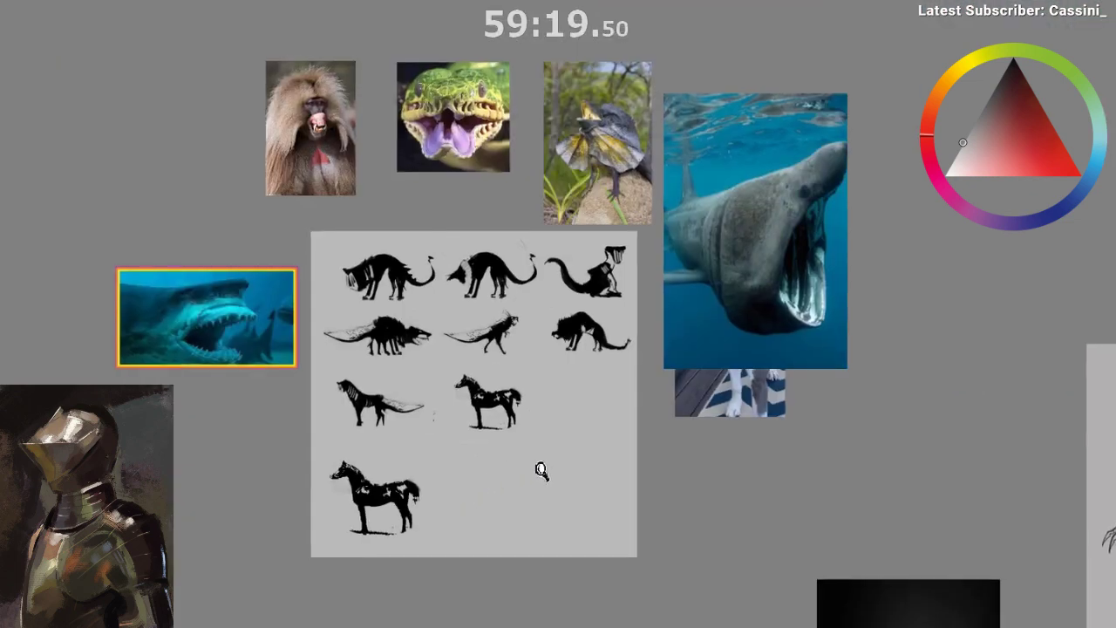
{"action": "left_click_drag", "start_coordinate": [512, 532], "coordinate": [429, 531]}
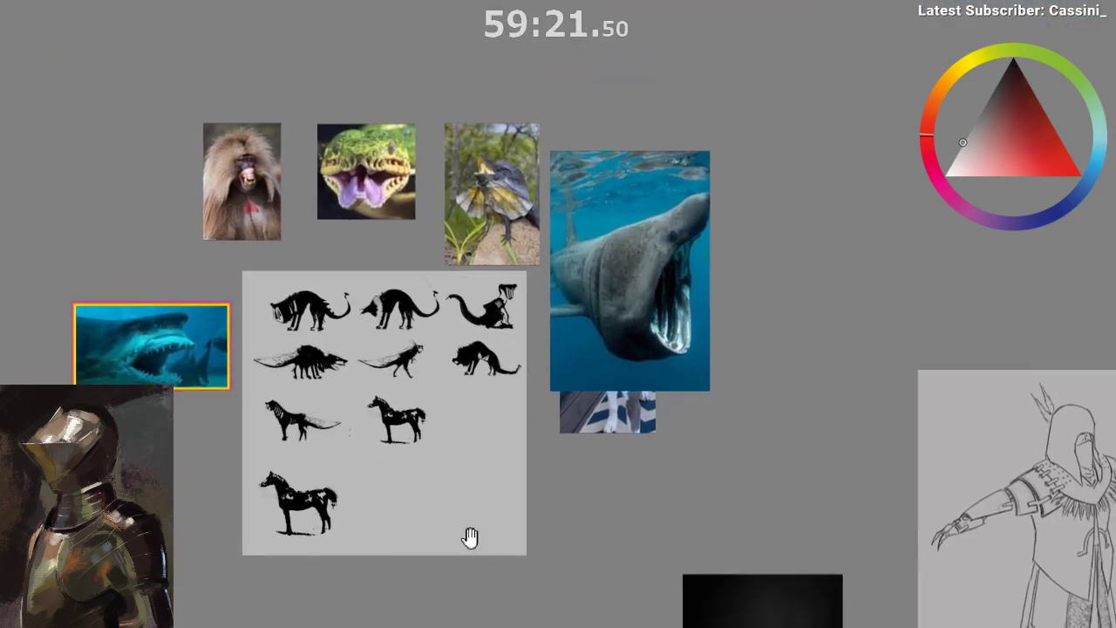
{"action": "left_click_drag", "start_coordinate": [503, 579], "coordinate": [506, 527]}
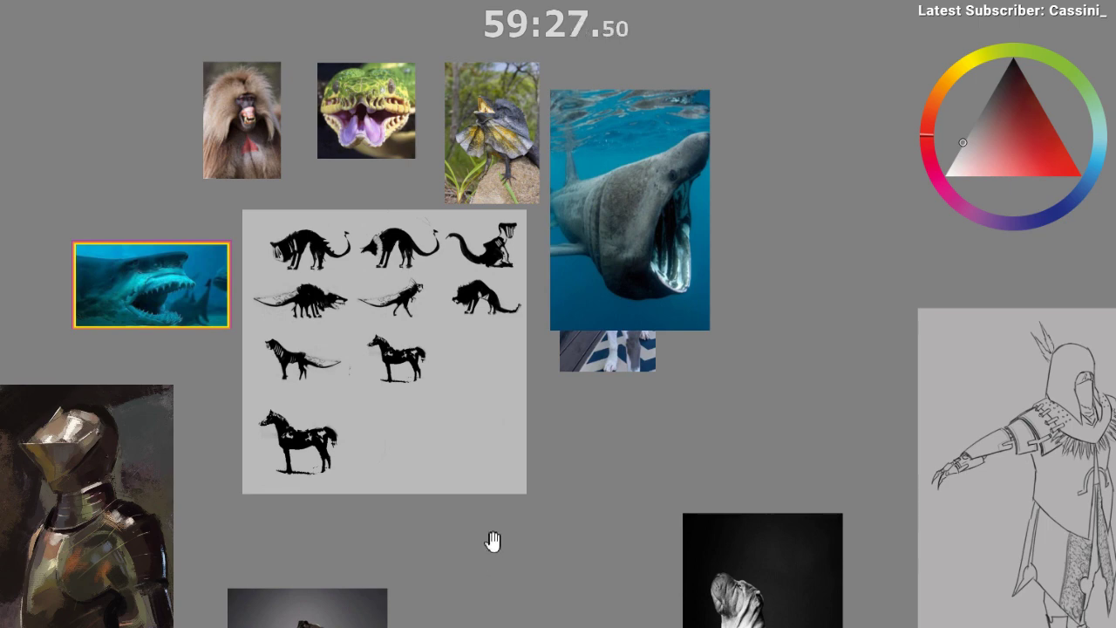
{"action": "left_click_drag", "start_coordinate": [509, 533], "coordinate": [491, 428]}
{"action": "scroll", "coordinate": [464, 549], "scroll_direction": "down", "scroll_amount": 1}
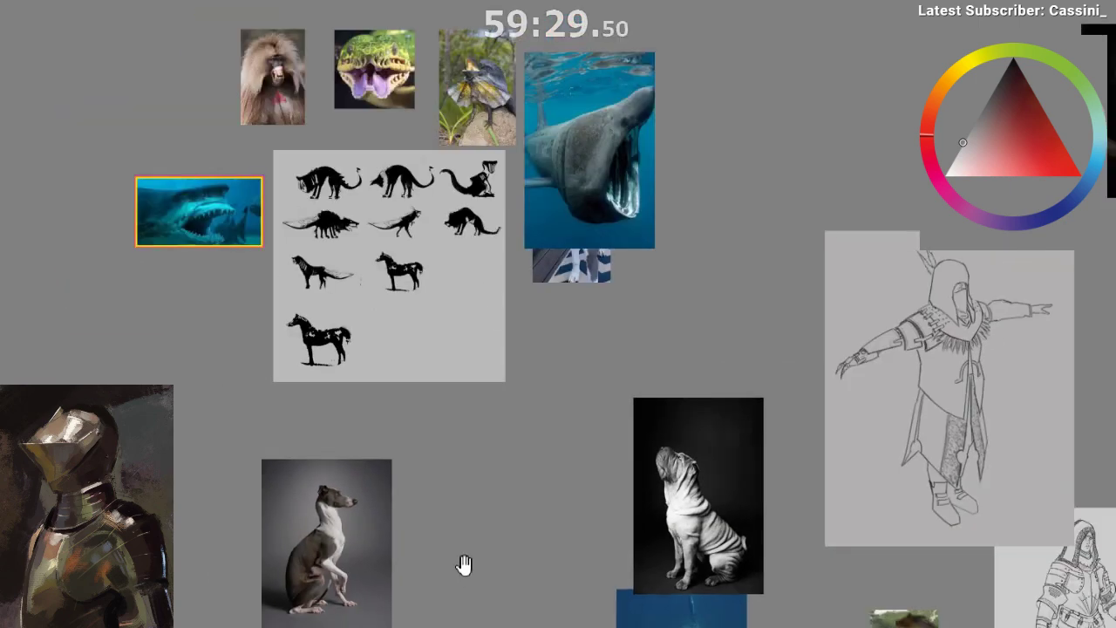
{"action": "scroll", "coordinate": [503, 489], "scroll_direction": "down", "scroll_amount": 3}
{"action": "left_click_drag", "start_coordinate": [489, 523], "coordinate": [511, 439]}
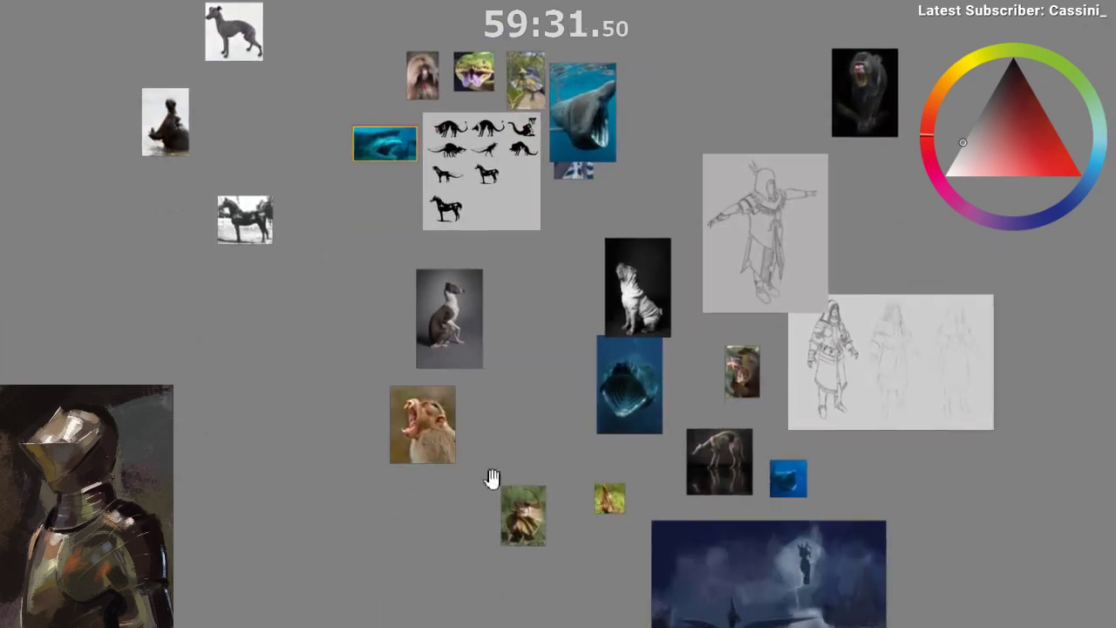
{"action": "left_click_drag", "start_coordinate": [514, 515], "coordinate": [397, 495]}
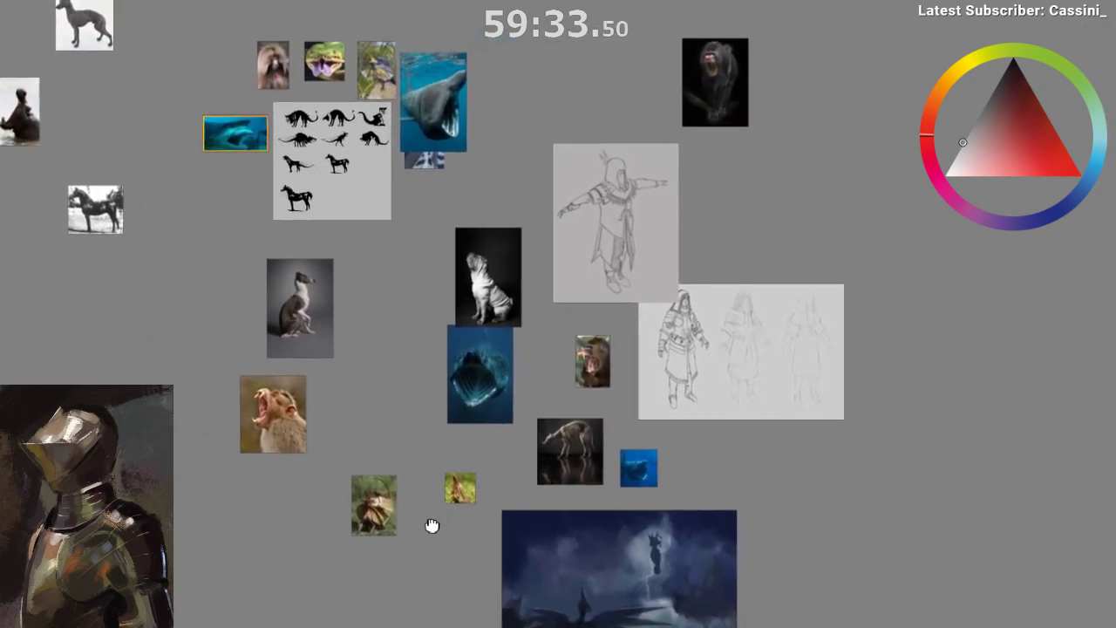
{"action": "left_click_drag", "start_coordinate": [651, 454], "coordinate": [644, 519]}
{"action": "left_click_drag", "start_coordinate": [381, 366], "coordinate": [505, 459]}
{"action": "left_click_drag", "start_coordinate": [456, 356], "coordinate": [527, 289]}
{"action": "scroll", "coordinate": [527, 289], "scroll_direction": "up", "scroll_amount": 6}
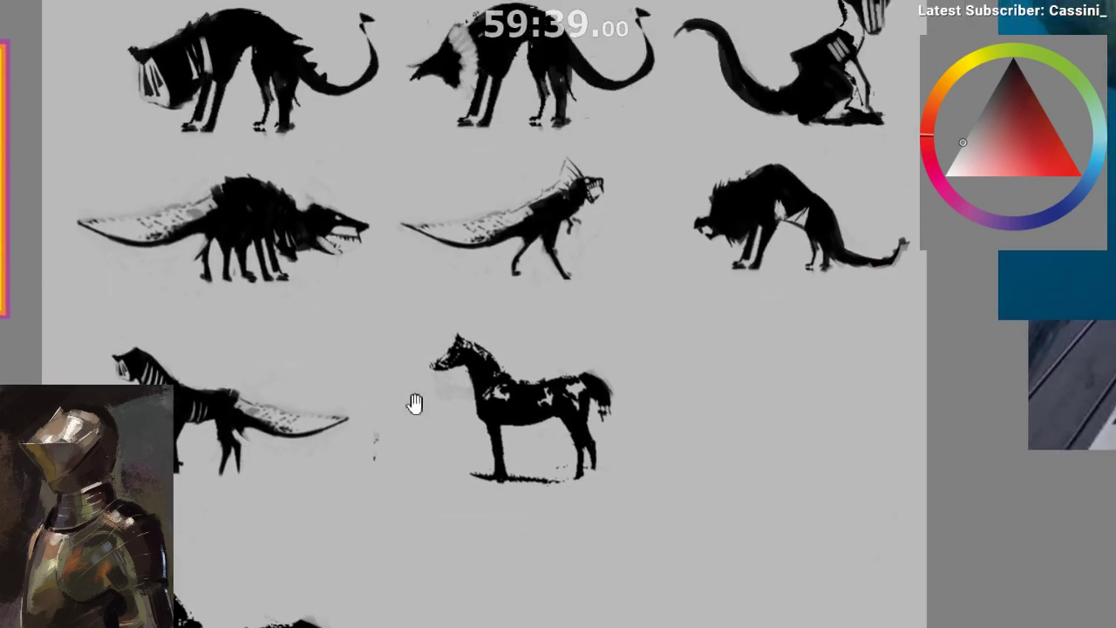
{"action": "left_click_drag", "start_coordinate": [415, 403], "coordinate": [387, 422]}
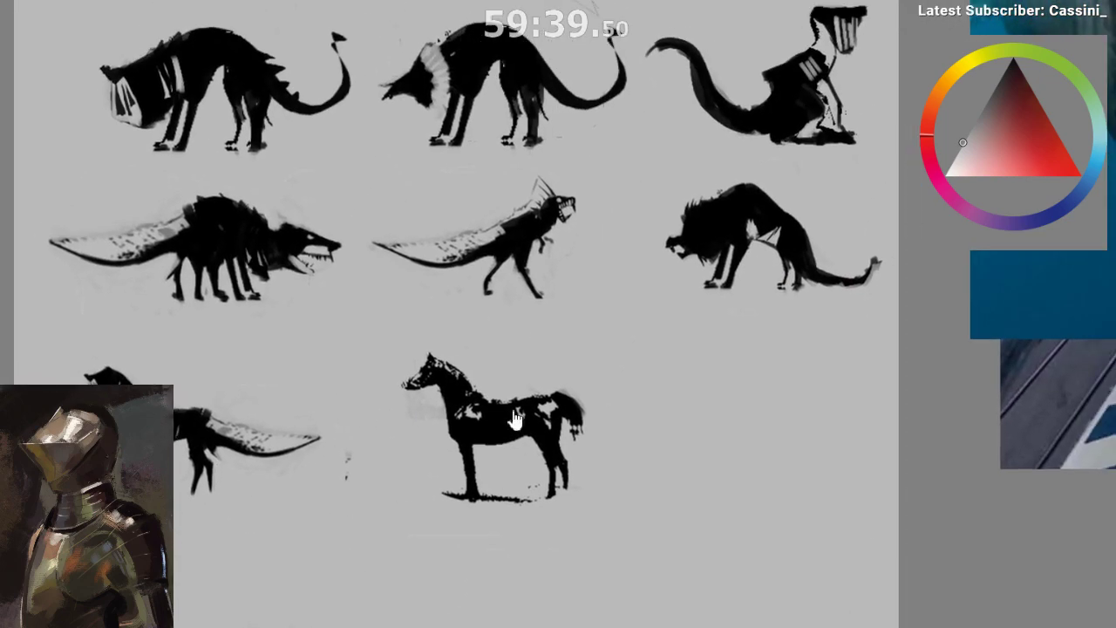
- Copy the toothed head of the many-legged creature, mirror and shrink it, and fit it over the third-row horse's head
{"action": "mouse_move", "coordinate": [296, 195]}
{"action": "left_mouse_down"}
{"action": "mouse_move", "coordinate": [269, 232]}
{"action": "mouse_move", "coordinate": [299, 196]}
{"action": "left_mouse_up"}
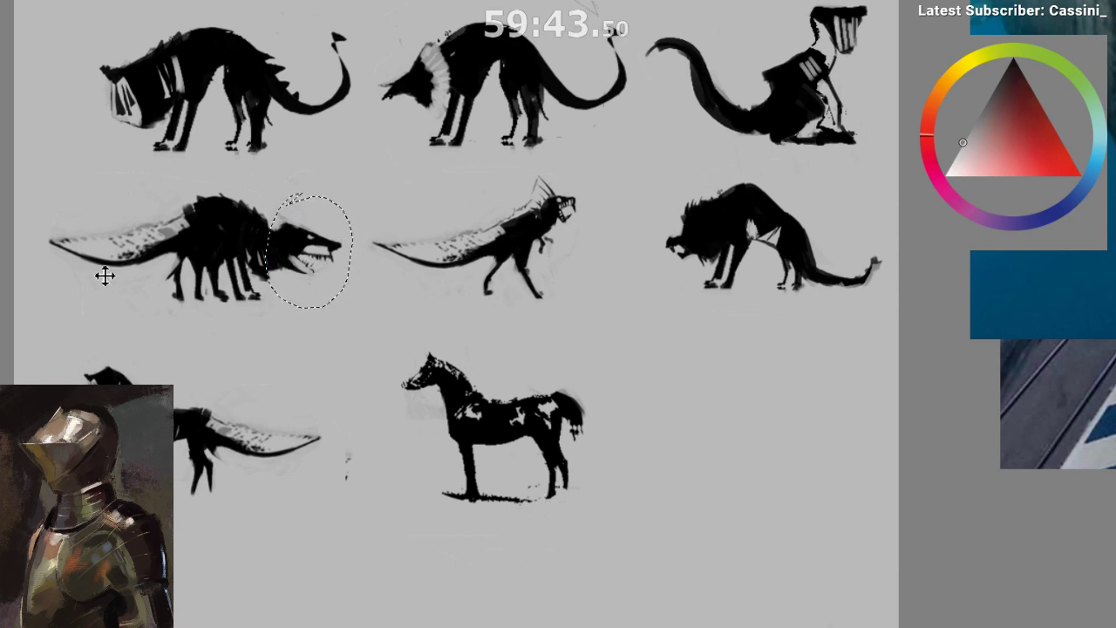
{"action": "left_click_drag", "start_coordinate": [304, 254], "coordinate": [460, 399]}
{"action": "key", "text": "ctrl+t"}
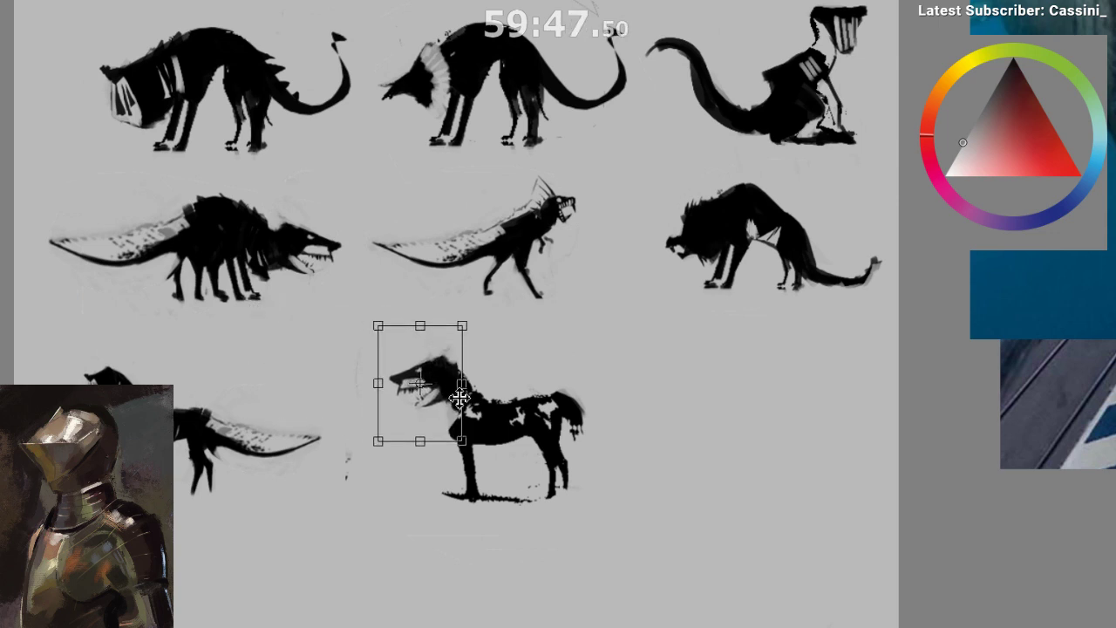
{"action": "left_click_drag", "start_coordinate": [463, 326], "coordinate": [432, 367]}
{"action": "left_click_drag", "start_coordinate": [427, 418], "coordinate": [441, 391]}
{"action": "left_click_drag", "start_coordinate": [448, 338], "coordinate": [447, 335]}
{"action": "right_click", "coordinate": [444, 359]}
{"action": "left_click", "coordinate": [486, 465]}
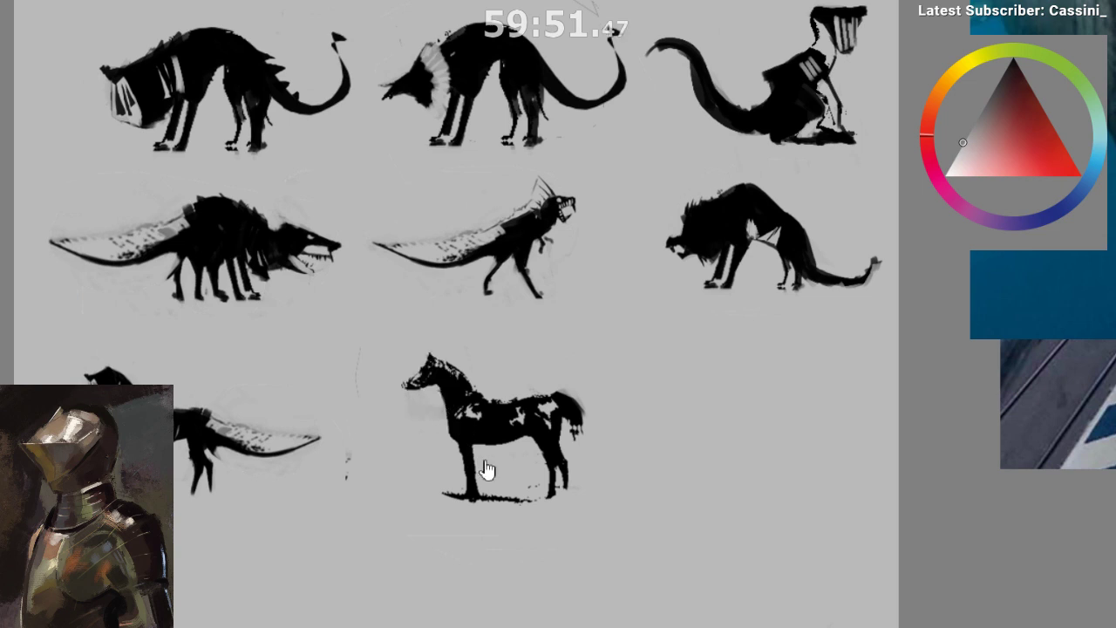
- Clean up the old horse muzzle around the new toothed head with background grey
{"action": "left_click_drag", "start_coordinate": [399, 389], "coordinate": [409, 407]}
{"action": "key", "text": "ctrl+z"}
{"action": "left_click", "coordinate": [404, 414], "text": "alt"}
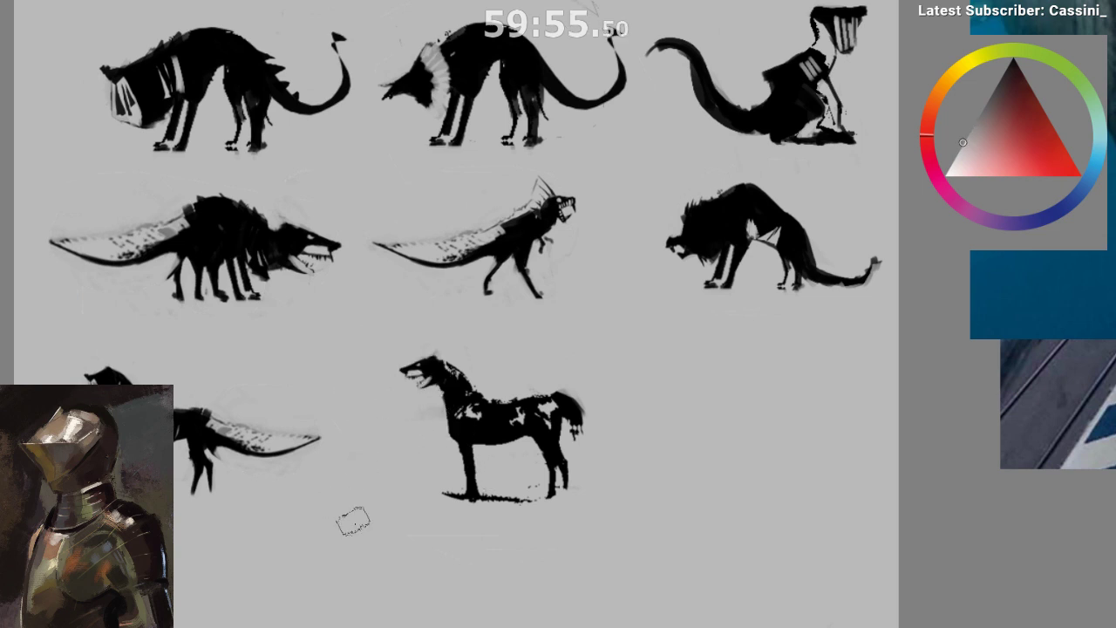
- Select the toothed head's lower jaw and copy it onto the front of the horse's chest
{"action": "left_click_drag", "start_coordinate": [512, 404], "coordinate": [518, 404]}
{"action": "scroll", "coordinate": [414, 375], "scroll_direction": "up", "scroll_amount": 2}
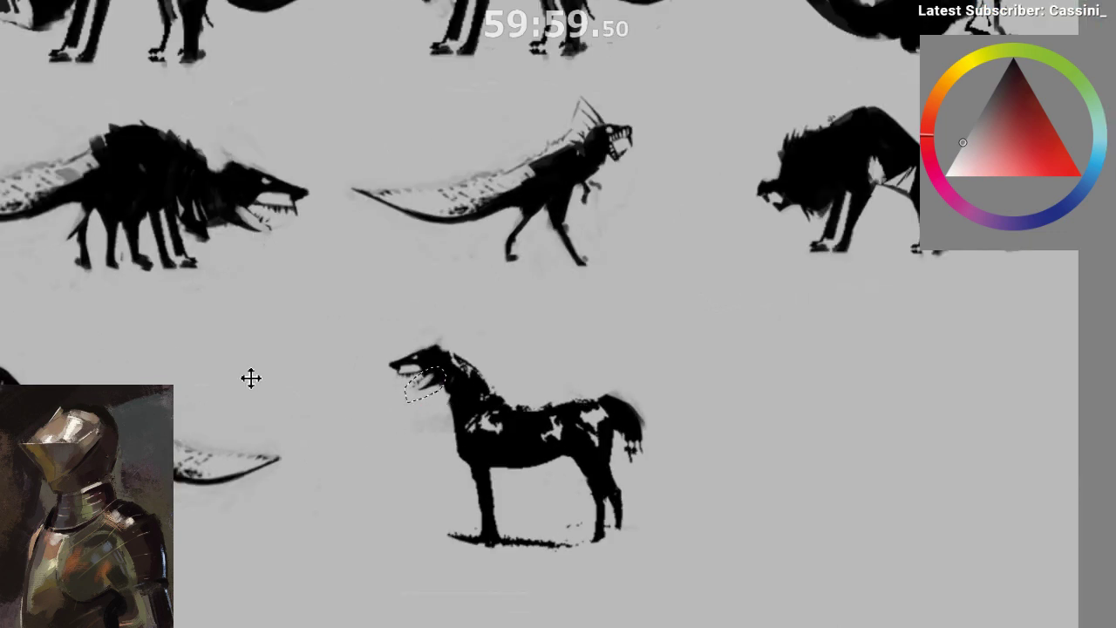
{"action": "mouse_move", "coordinate": [436, 397]}
{"action": "left_mouse_down"}
{"action": "mouse_move", "coordinate": [461, 474]}
{"action": "mouse_move", "coordinate": [455, 463]}
{"action": "mouse_move", "coordinate": [467, 459]}
{"action": "left_mouse_up"}
- Paint out the original lower jaw beneath the snout with background grey and check the head on the flipped canvas
{"action": "key", "text": "b"}
{"action": "left_click", "coordinate": [442, 457], "text": "alt"}
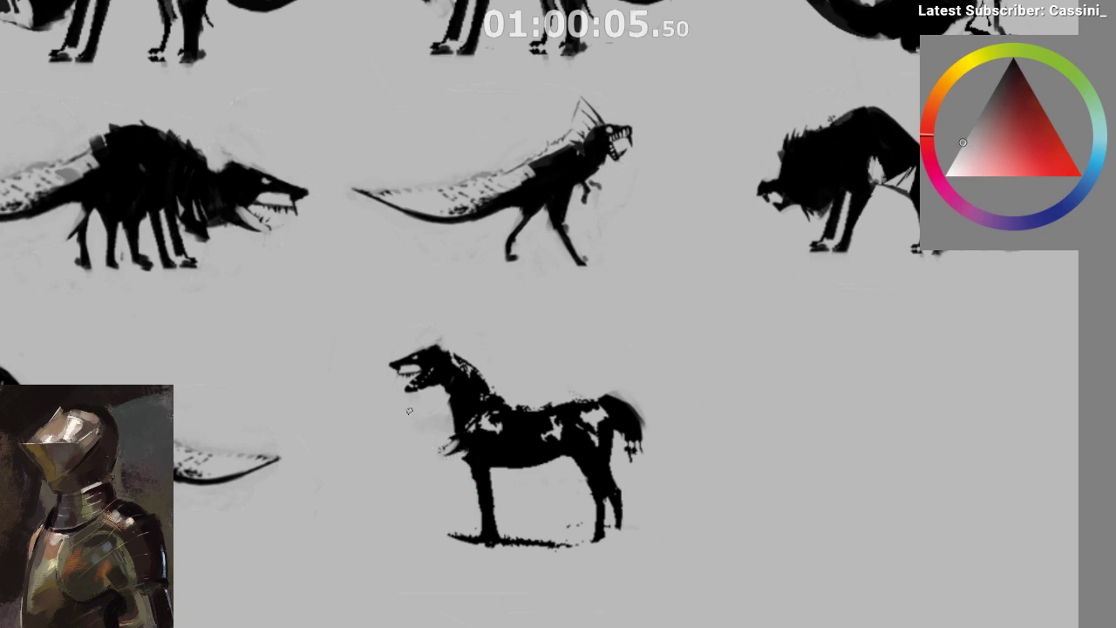
{"action": "left_click_drag", "start_coordinate": [408, 406], "coordinate": [422, 391]}
{"action": "key", "text": "ctrl+z"}
{"action": "left_click", "coordinate": [415, 412], "text": "alt"}
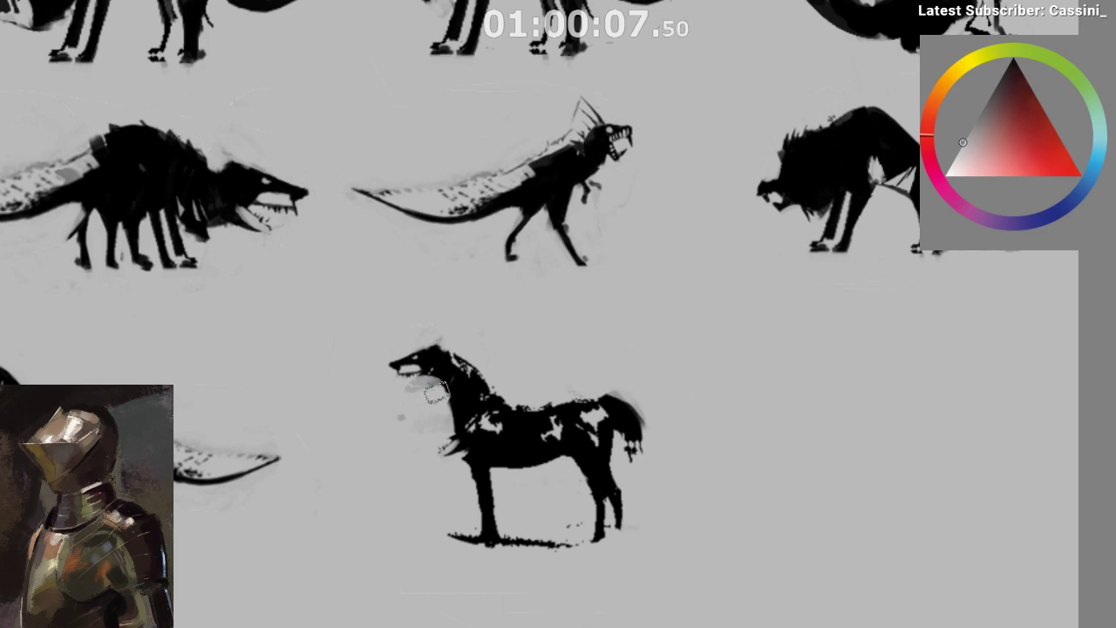
{"action": "key", "text": "m"}
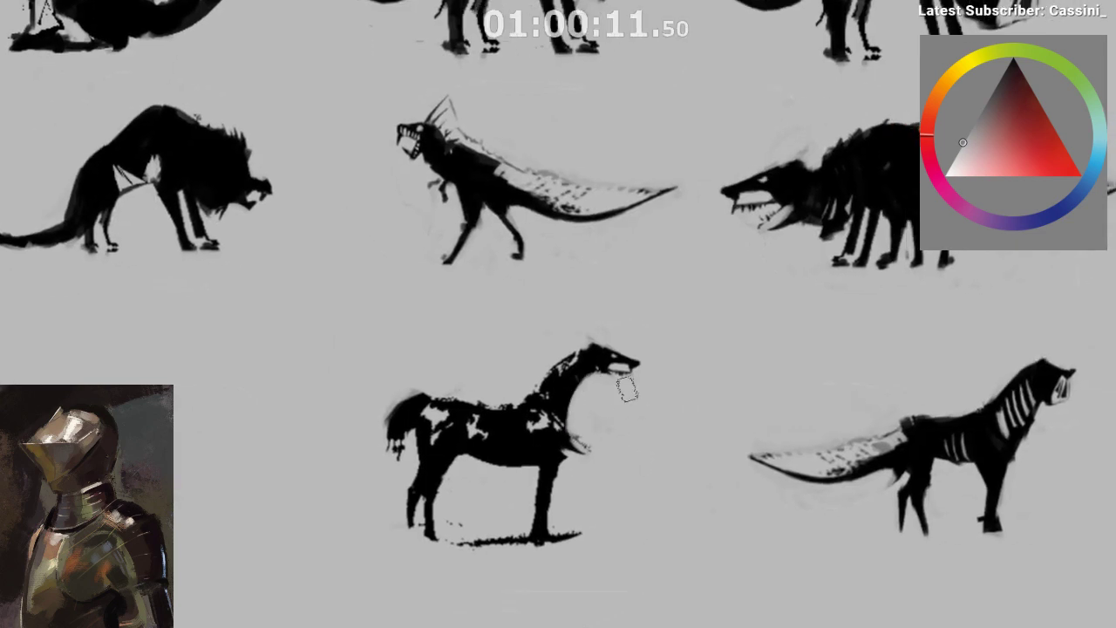
{"action": "mouse_move", "coordinate": [570, 422]}
{"action": "left_mouse_down"}
{"action": "mouse_move", "coordinate": [575, 381]}
{"action": "mouse_move", "coordinate": [543, 381]}
{"action": "left_mouse_up"}
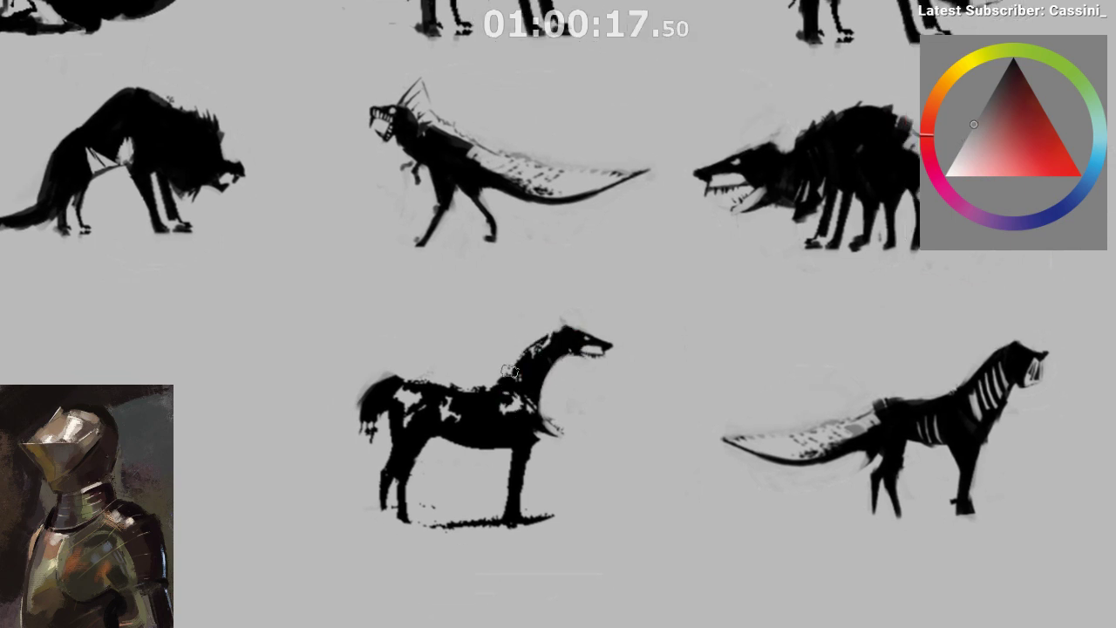
- Fill the light patches on the horse's neck and shoulder with black brush strokes
{"action": "left_click", "coordinate": [506, 407], "text": "alt"}
{"action": "left_click_drag", "start_coordinate": [517, 368], "coordinate": [515, 418]}
{"action": "key", "text": "ctrl+z"}
{"action": "left_click", "coordinate": [527, 405], "text": "ctrl"}
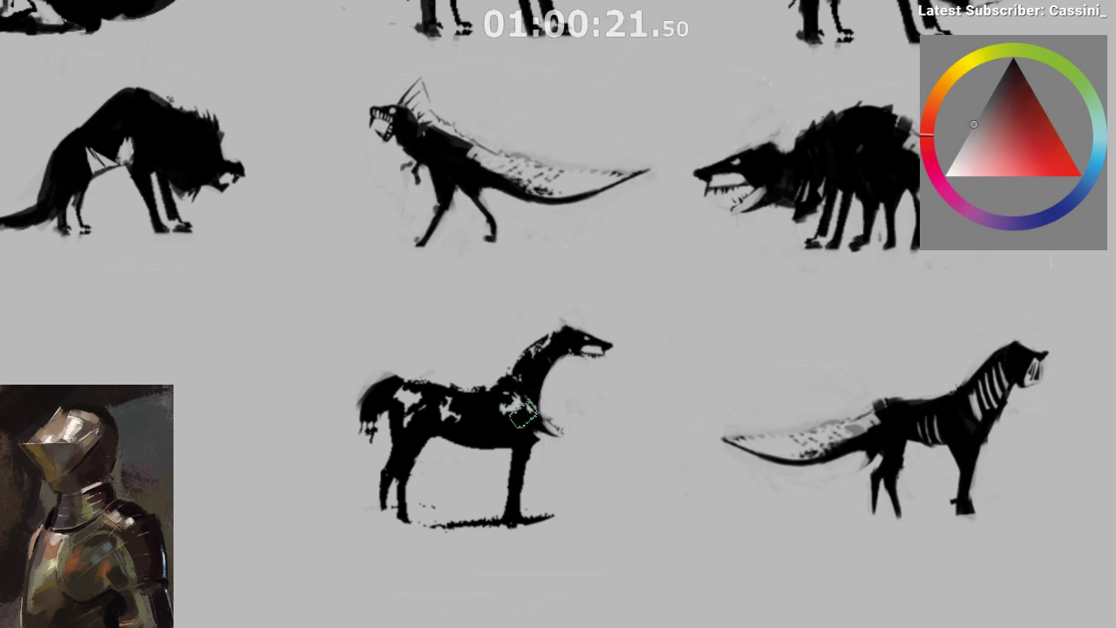
{"action": "left_click", "coordinate": [529, 397], "text": "ctrl"}
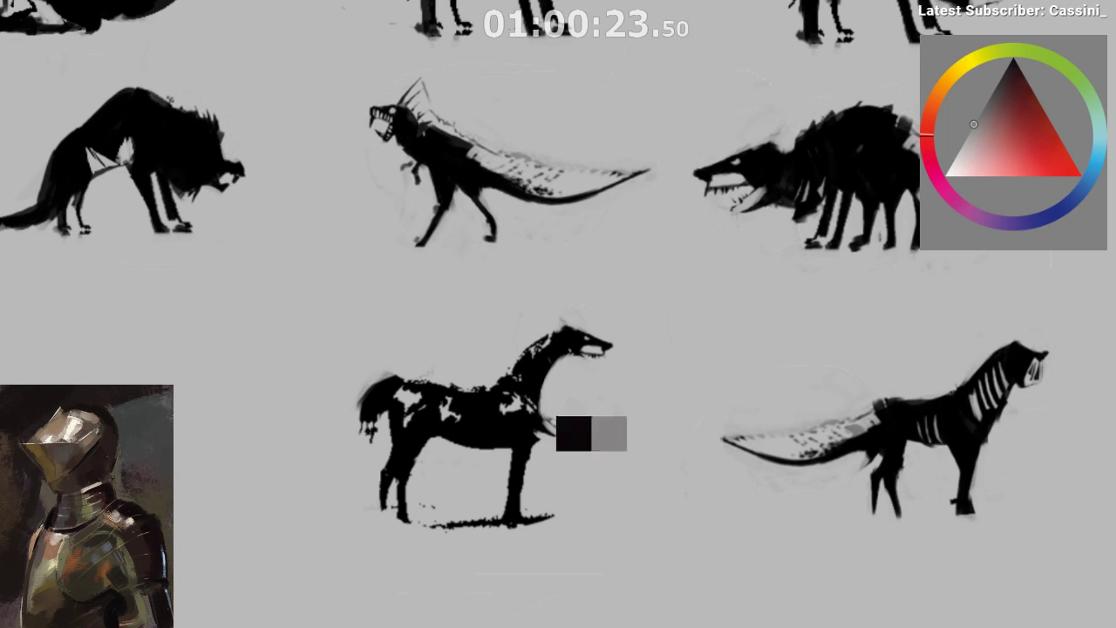
{"action": "mouse_move", "coordinate": [512, 408]}
{"action": "left_mouse_down"}
{"action": "mouse_move", "coordinate": [526, 358]}
{"action": "mouse_move", "coordinate": [514, 397]}
{"action": "mouse_move", "coordinate": [552, 342]}
{"action": "mouse_move", "coordinate": [574, 382]}
{"action": "left_mouse_up"}
- Flip the canvas back and thicken the back of the horse's neck down to the withers in black
{"action": "key", "text": "m"}
{"action": "key", "text": "ctrl+z"}
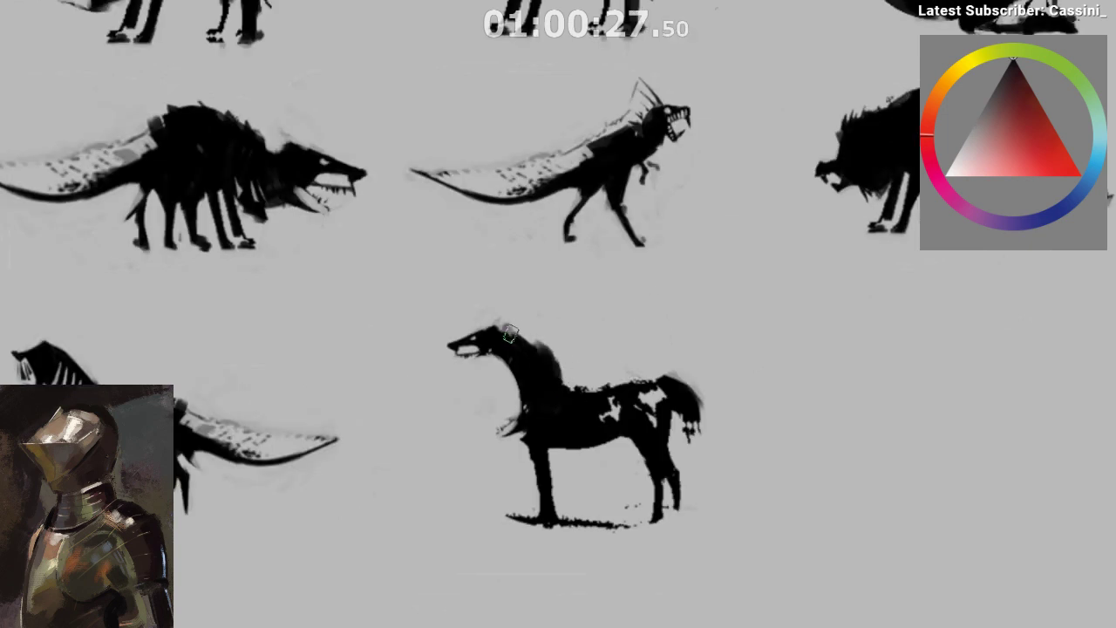
{"action": "left_click_drag", "start_coordinate": [508, 329], "coordinate": [572, 381]}
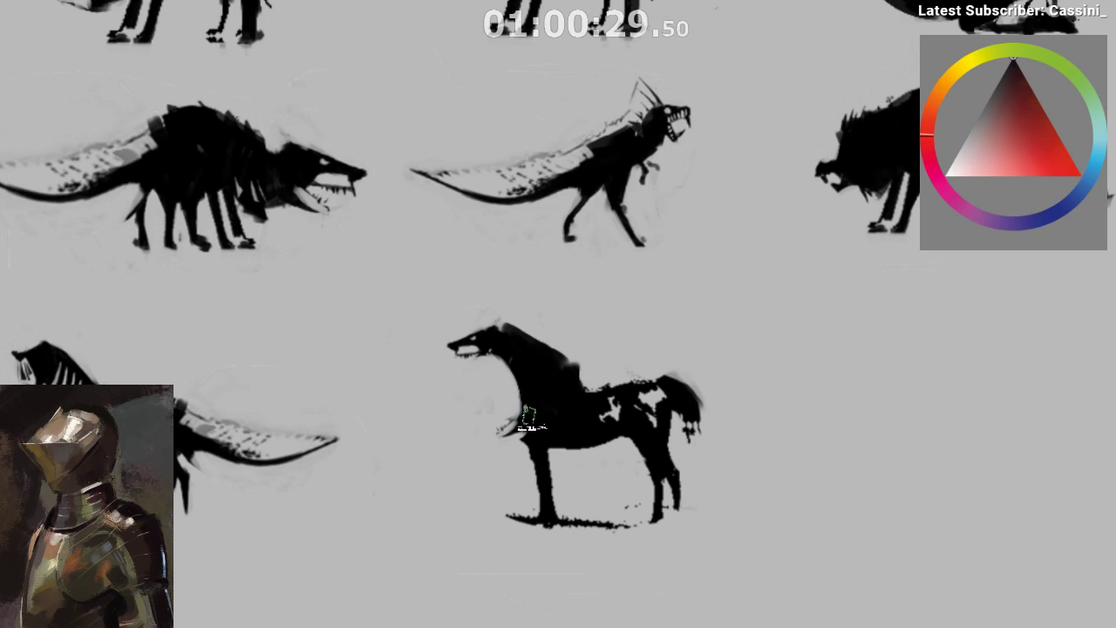
- Mask the area beneath the snout with a selection and paint a thin, wide-open lower jaw along its edge
{"action": "scroll", "coordinate": [474, 379], "scroll_direction": "up", "scroll_amount": 2}
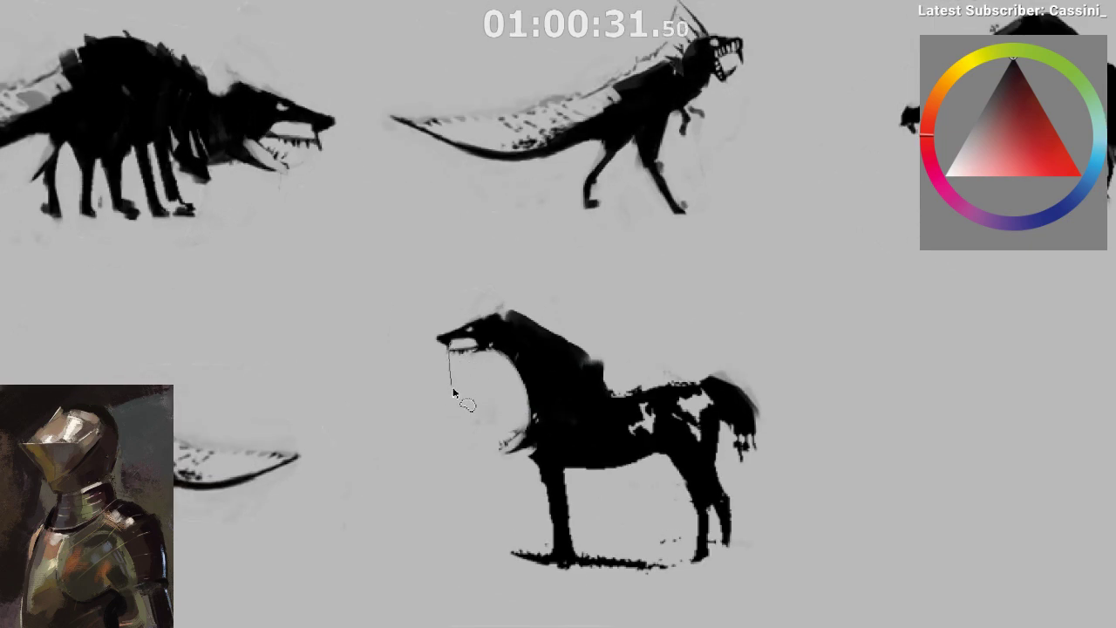
{"action": "mouse_move", "coordinate": [496, 377]}
{"action": "left_mouse_down"}
{"action": "mouse_move", "coordinate": [521, 350]}
{"action": "mouse_move", "coordinate": [444, 402]}
{"action": "mouse_move", "coordinate": [459, 368]}
{"action": "mouse_move", "coordinate": [456, 396]}
{"action": "mouse_move", "coordinate": [519, 356]}
{"action": "left_mouse_up"}
{"action": "left_click", "coordinate": [473, 373], "text": "alt"}
{"action": "key", "text": "x"}
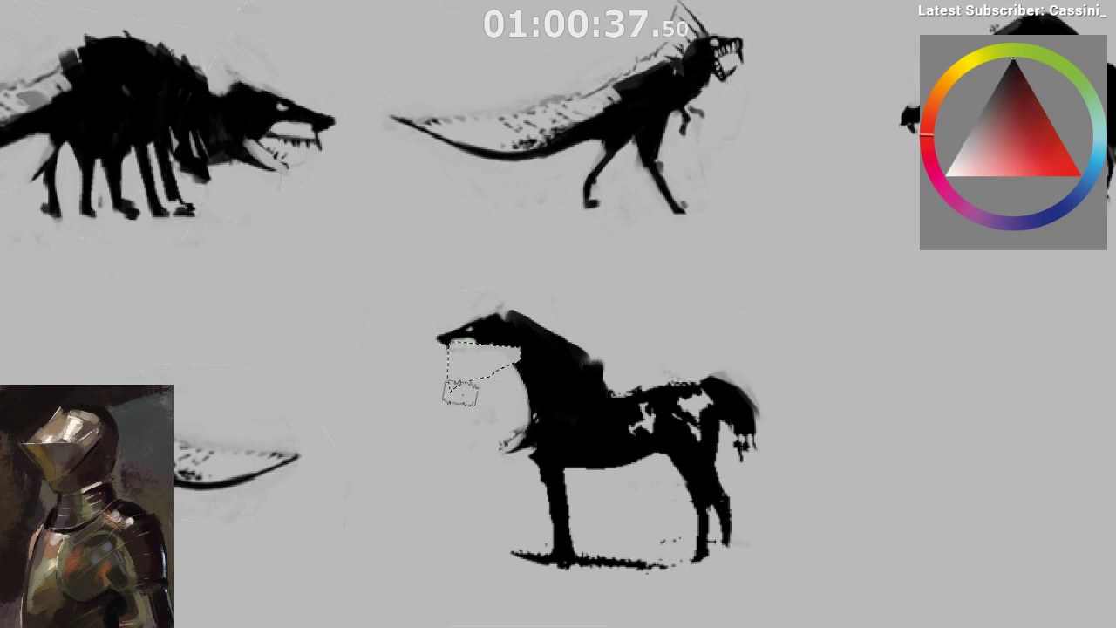
{"action": "left_click_drag", "start_coordinate": [462, 393], "coordinate": [518, 366]}
{"action": "key", "text": "ctrl+d"}
{"action": "key", "text": "x"}
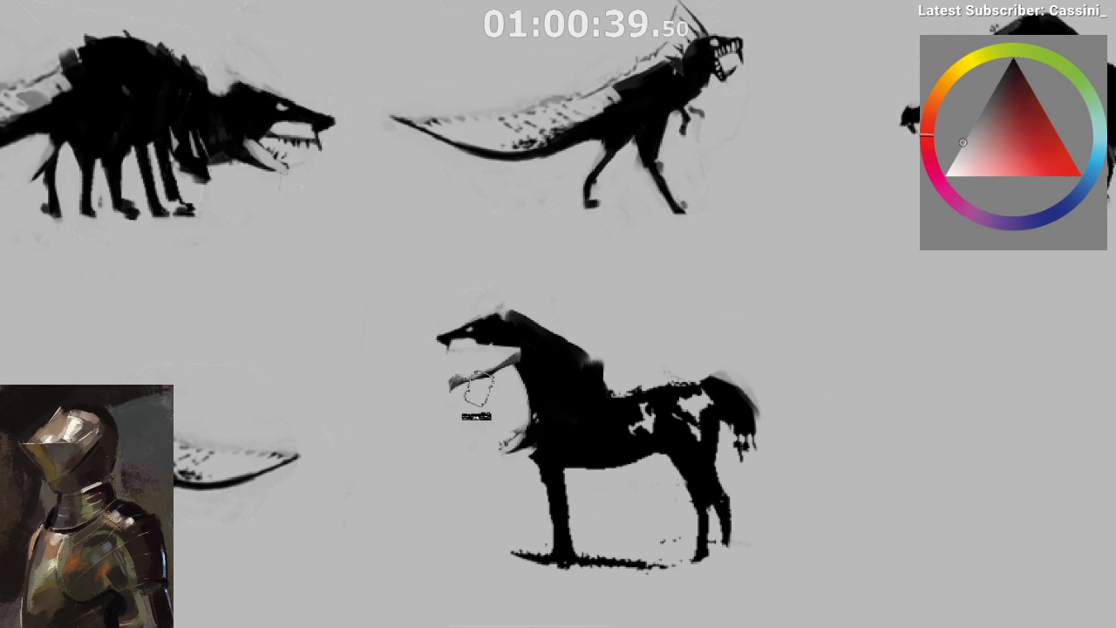
- Mask the front of the chest on the flipped canvas and paint a second, curved pointed jaw jutting out in black
{"action": "key", "text": "m"}
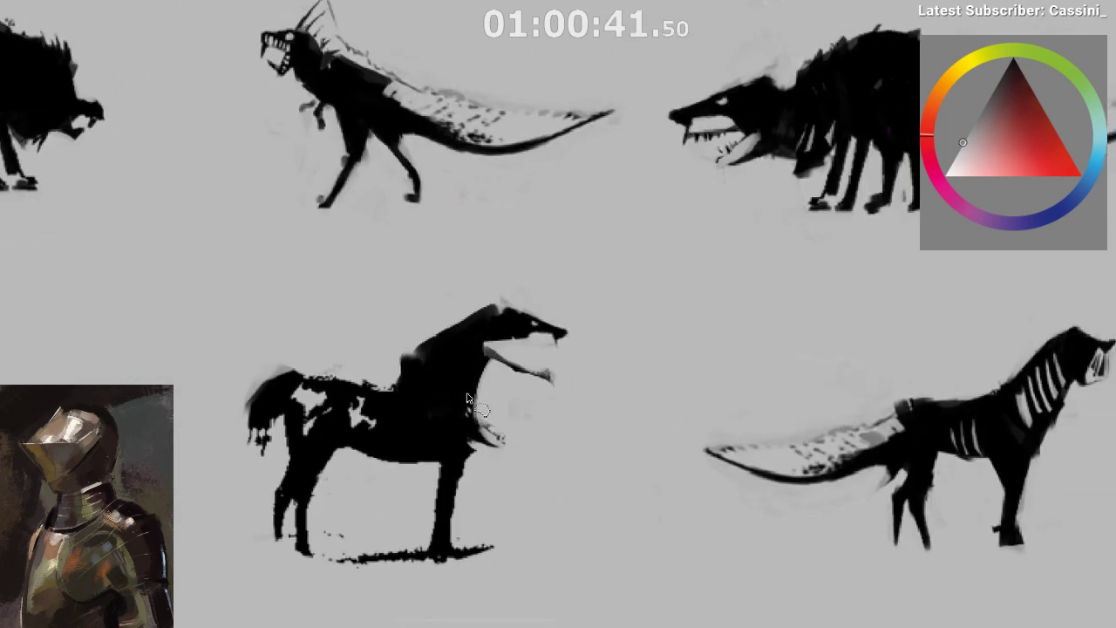
{"action": "left_click_drag", "start_coordinate": [449, 392], "coordinate": [491, 428]}
{"action": "mouse_move", "coordinate": [487, 470]}
{"action": "left_mouse_down"}
{"action": "mouse_move", "coordinate": [503, 443]}
{"action": "mouse_move", "coordinate": [536, 460]}
{"action": "left_mouse_up"}
{"action": "left_click_drag", "start_coordinate": [478, 413], "coordinate": [543, 428]}
{"action": "left_click", "coordinate": [532, 362], "text": "alt"}
{"action": "left_click", "coordinate": [478, 405], "text": "alt"}
{"action": "left_click", "coordinate": [472, 398], "text": "alt"}
{"action": "left_click_drag", "start_coordinate": [473, 413], "coordinate": [527, 415]}
{"action": "key", "text": "ctrl+d"}
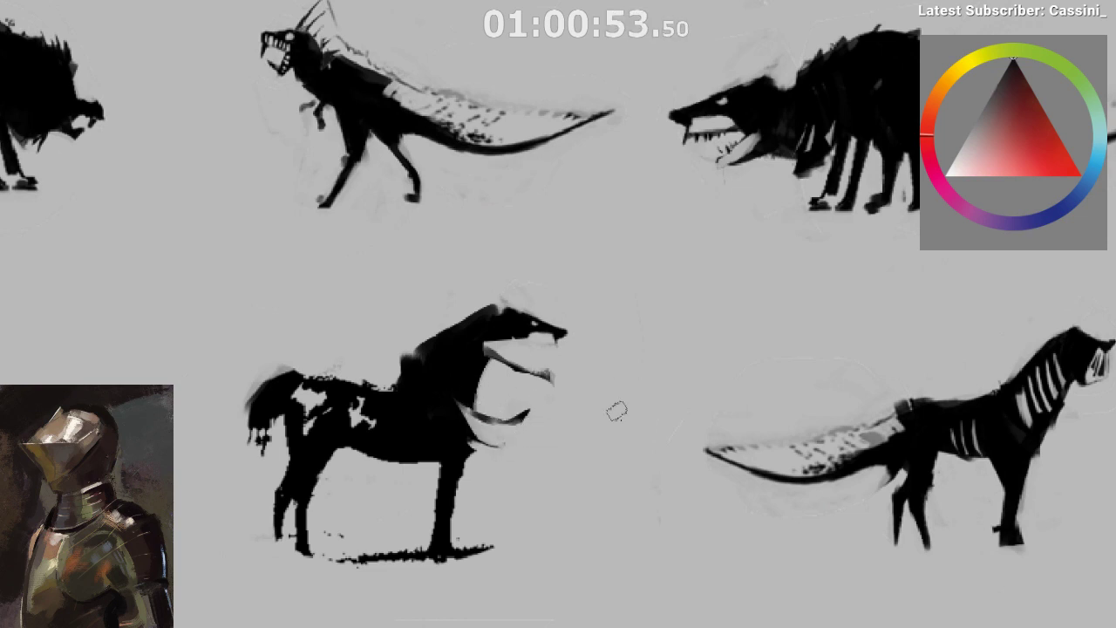
{"action": "key", "text": "m"}
{"action": "left_click", "coordinate": [569, 425], "text": "ctrl"}
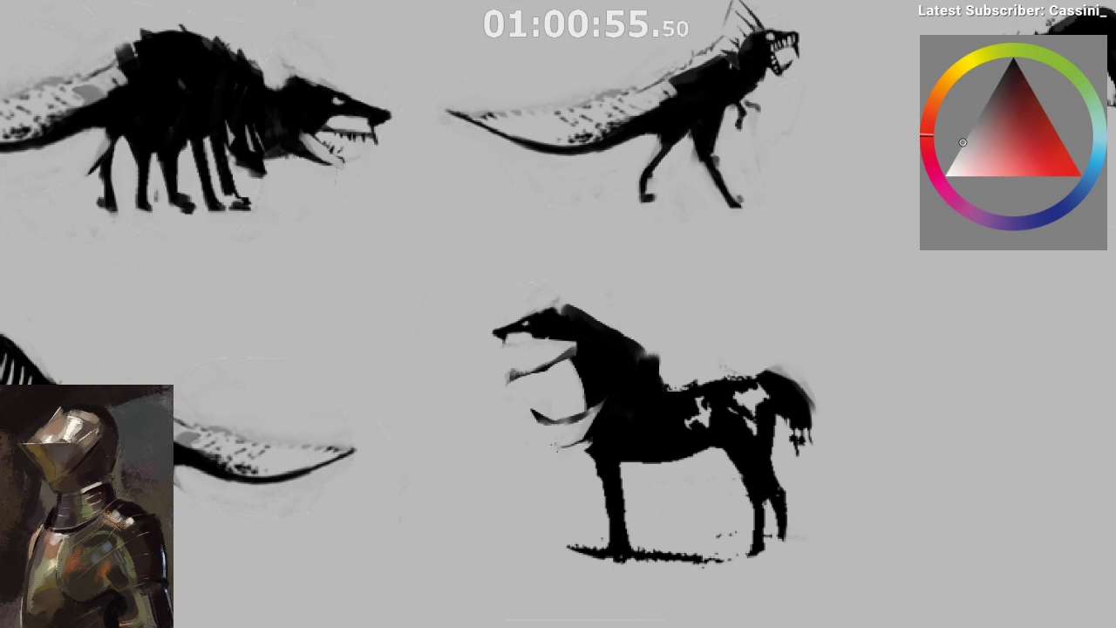
- Paint the curved underside of the second jaw in black, joining it to the chest, and check the silhouette on the flipped canvas
{"action": "left_click_drag", "start_coordinate": [561, 453], "coordinate": [515, 365]}
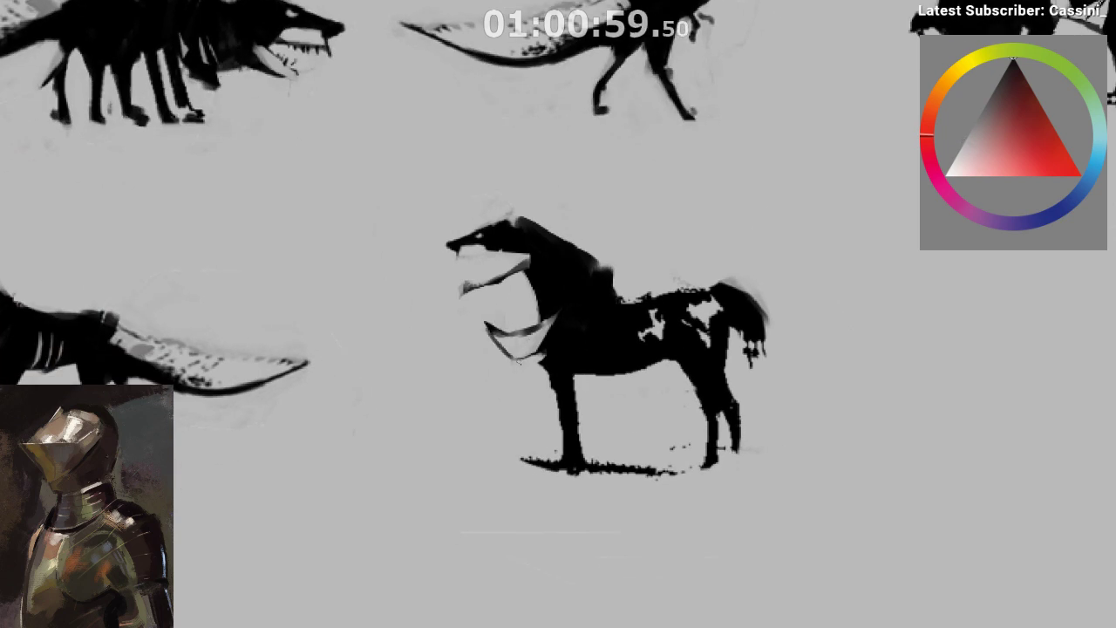
{"action": "left_click_drag", "start_coordinate": [540, 359], "coordinate": [559, 363]}
{"action": "left_click_drag", "start_coordinate": [570, 401], "coordinate": [573, 437]}
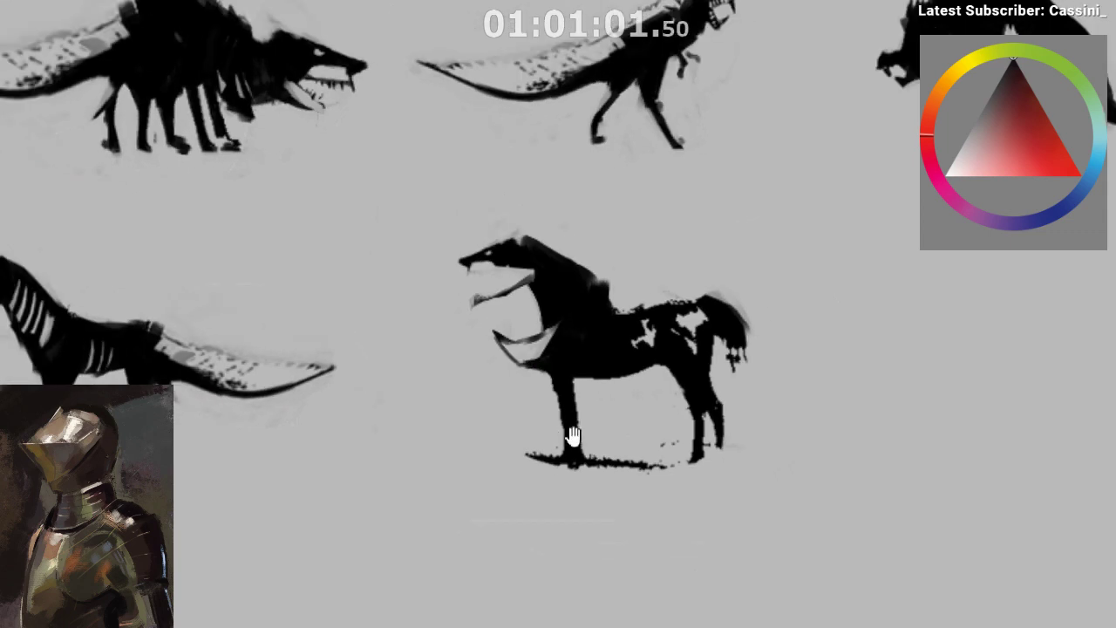
{"action": "key", "text": "ctrl+shift+h"}
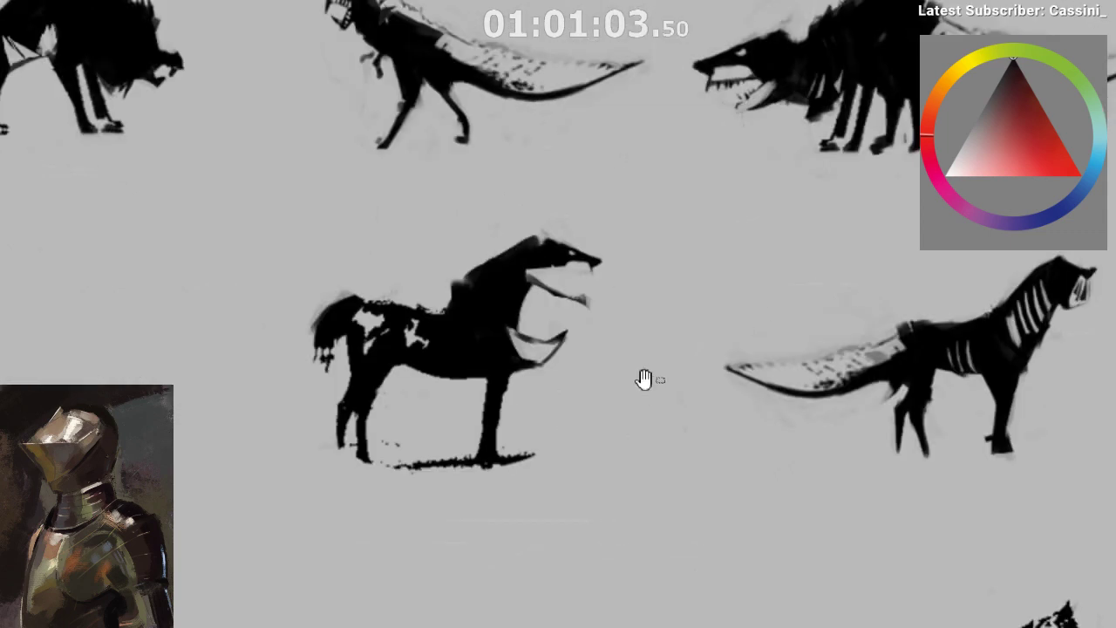
{"action": "left_click_drag", "start_coordinate": [648, 382], "coordinate": [580, 437]}
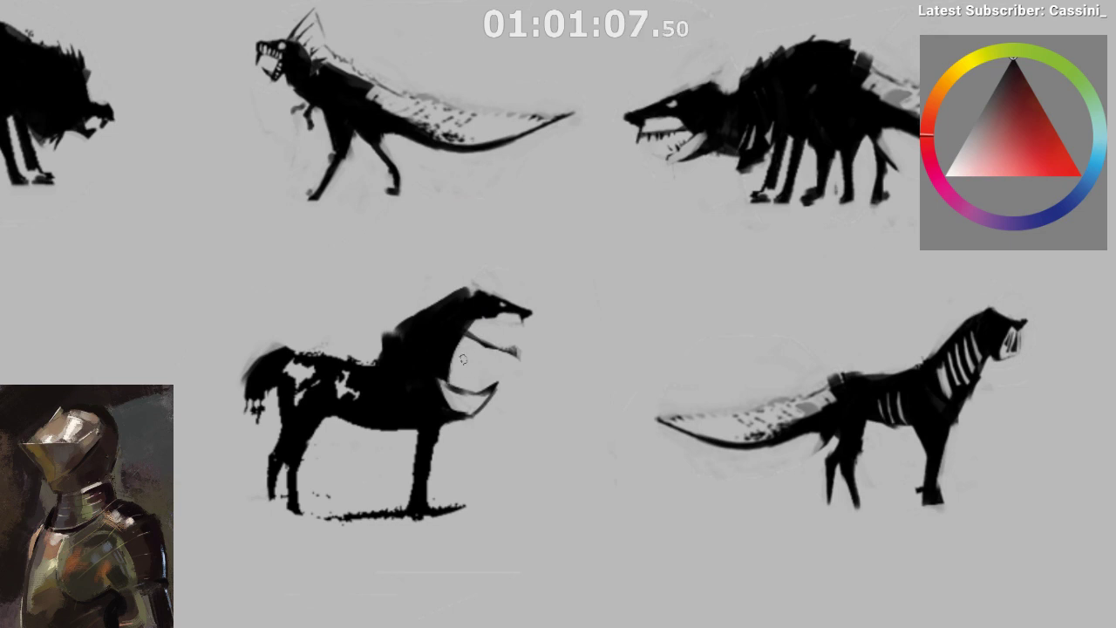
{"action": "scroll", "coordinate": [467, 471], "scroll_direction": "down", "scroll_amount": 1}
{"action": "left_click_drag", "start_coordinate": [466, 471], "coordinate": [349, 403]}
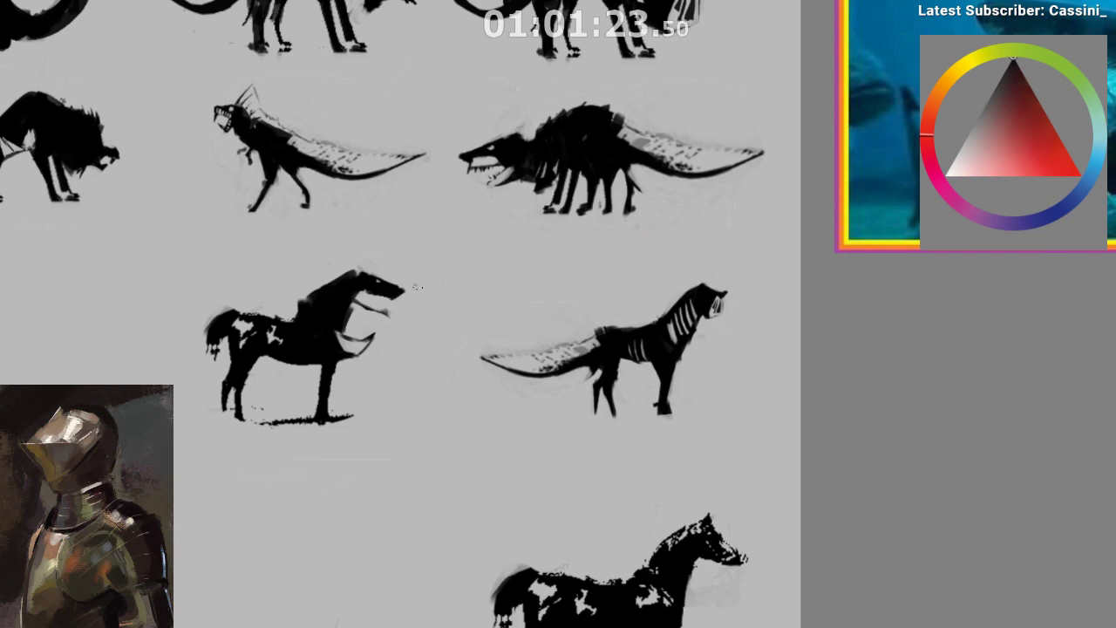
- Flip the canvas back and paint small pointed teeth along both lower jaws
{"action": "key", "text": "m"}
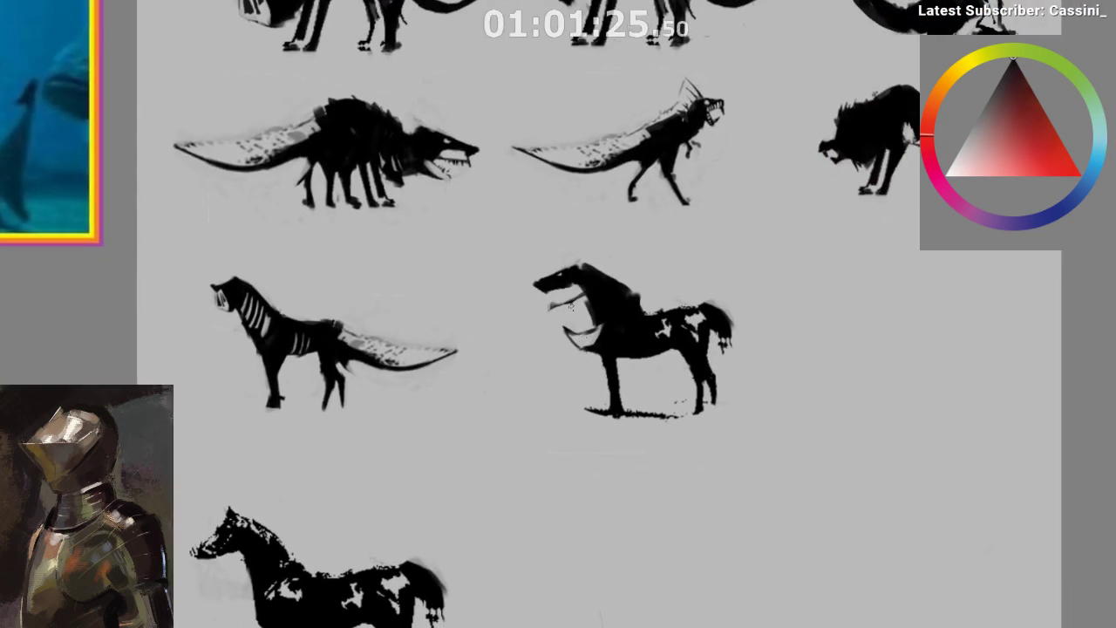
{"action": "key", "text": "ctrl+plus"}
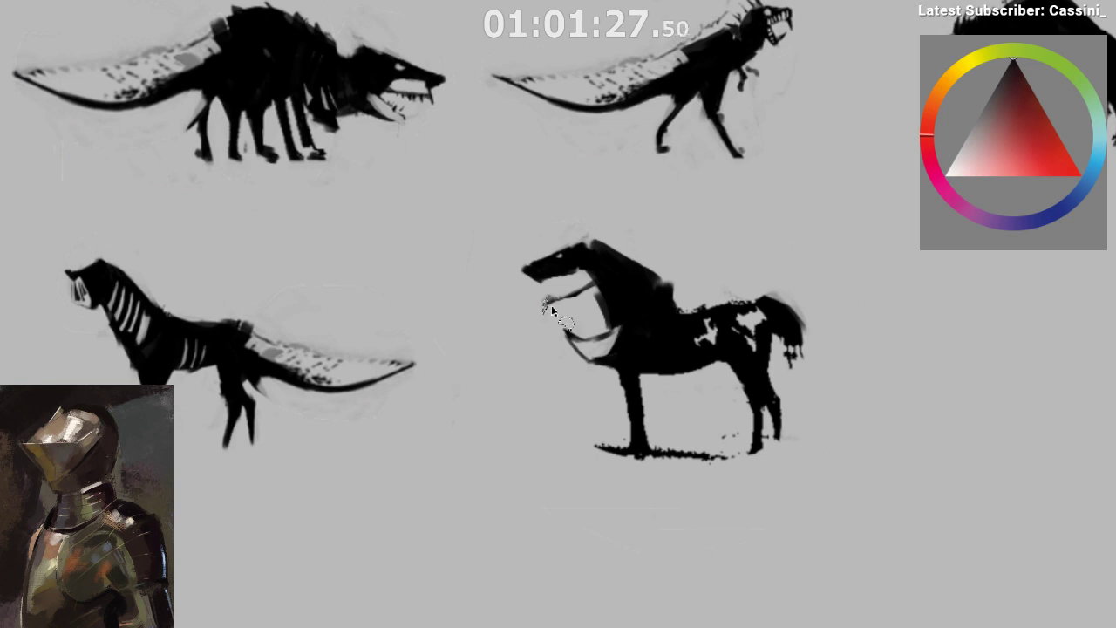
{"action": "mouse_move", "coordinate": [551, 304]}
{"action": "left_mouse_down"}
{"action": "mouse_move", "coordinate": [592, 287]}
{"action": "mouse_move", "coordinate": [587, 346]}
{"action": "left_mouse_up"}
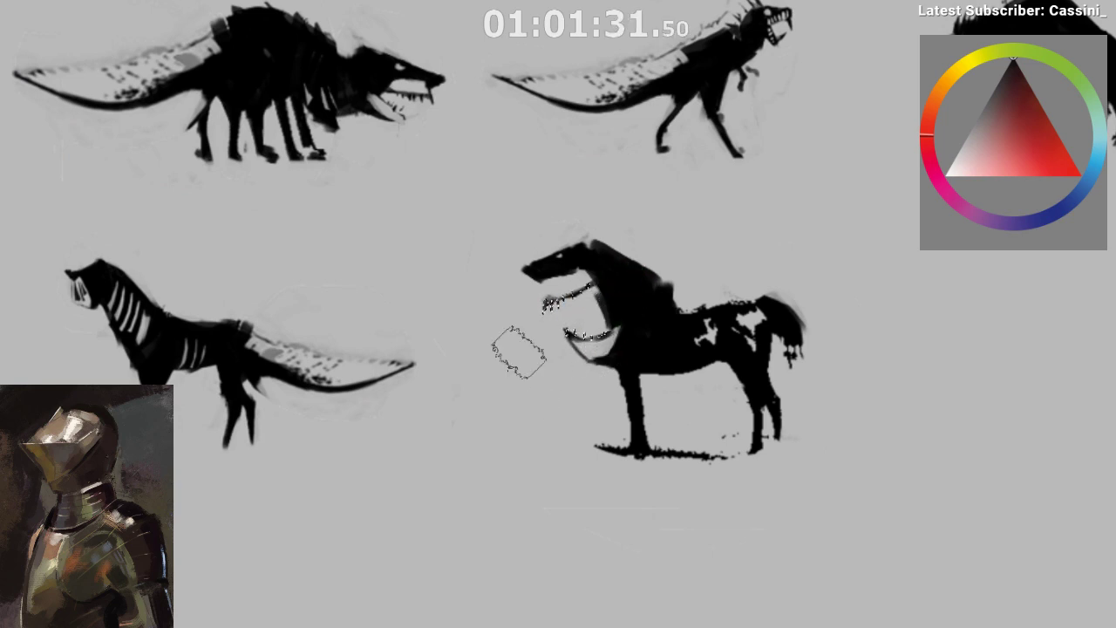
- Smooth the hump at the withers so the back of the neck slopes evenly into the back
{"action": "scroll", "coordinate": [604, 469], "scroll_direction": "down", "scroll_amount": 1}
{"action": "scroll", "coordinate": [604, 469], "scroll_direction": "down", "scroll_amount": 1}
{"action": "left_click_drag", "start_coordinate": [603, 469], "coordinate": [540, 470]}
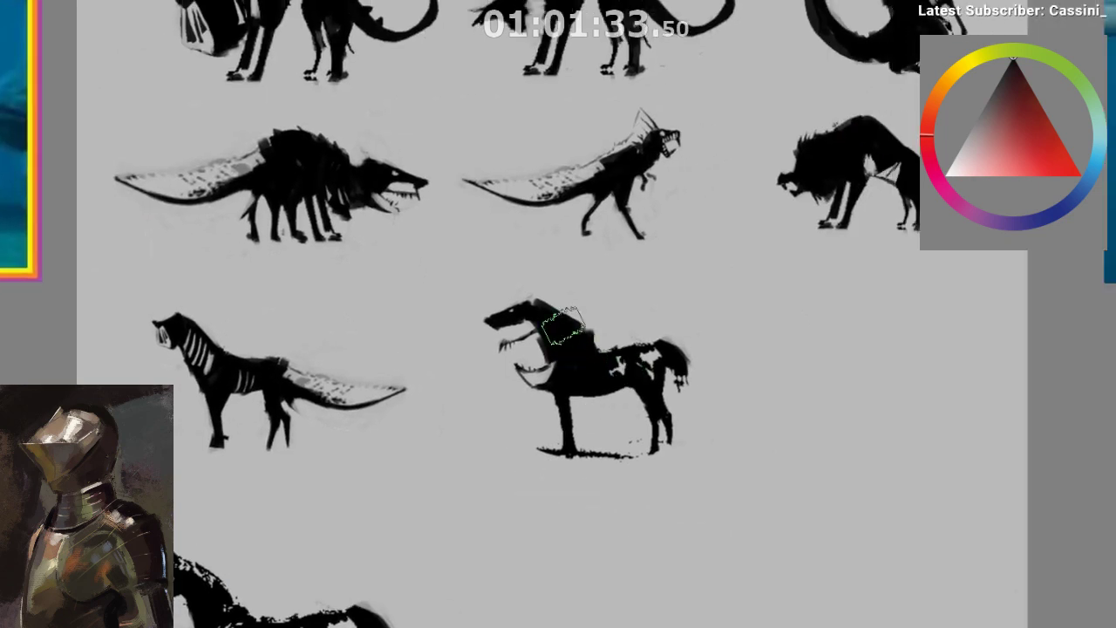
{"action": "left_click_drag", "start_coordinate": [595, 339], "coordinate": [613, 356]}
{"action": "scroll", "coordinate": [610, 433], "scroll_direction": "down", "scroll_amount": 2}
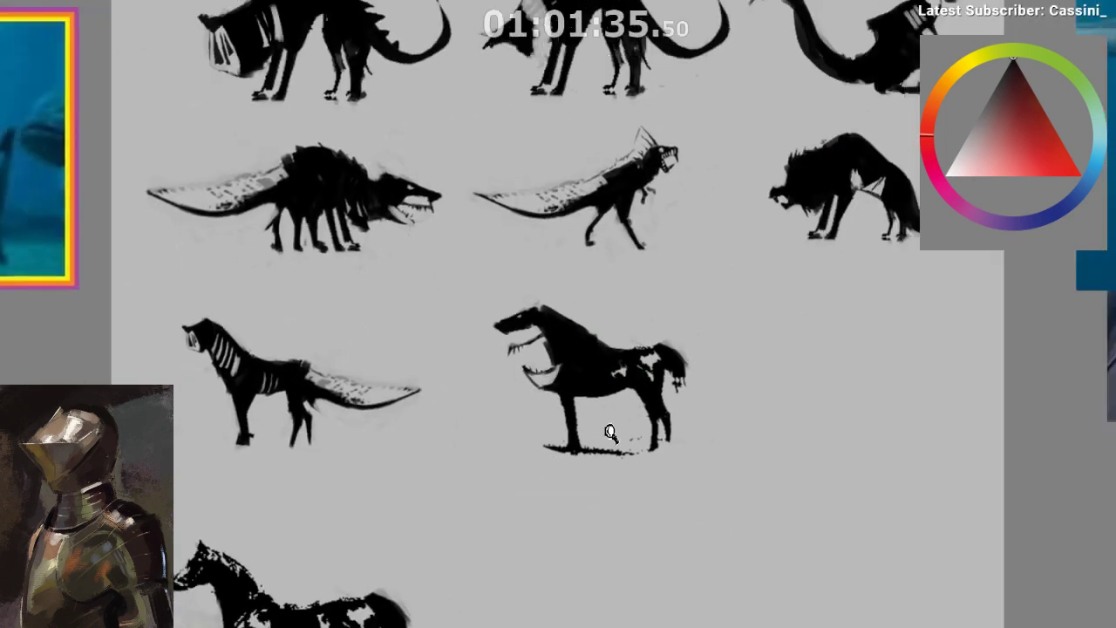
{"action": "mouse_move", "coordinate": [565, 432]}
{"action": "left_mouse_down"}
{"action": "mouse_move", "coordinate": [572, 413]}
{"action": "mouse_move", "coordinate": [587, 414]}
{"action": "left_mouse_up"}
{"action": "key", "text": "ctrl+z"}
{"action": "key", "text": "ctrl+z"}
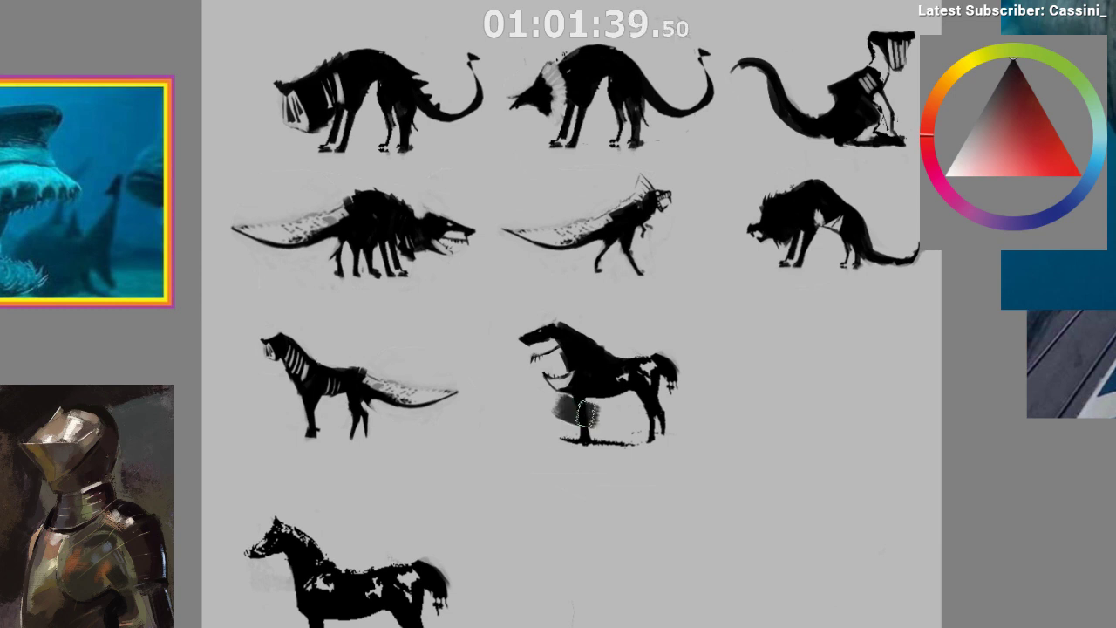
{"action": "key", "text": "ctrl+z"}
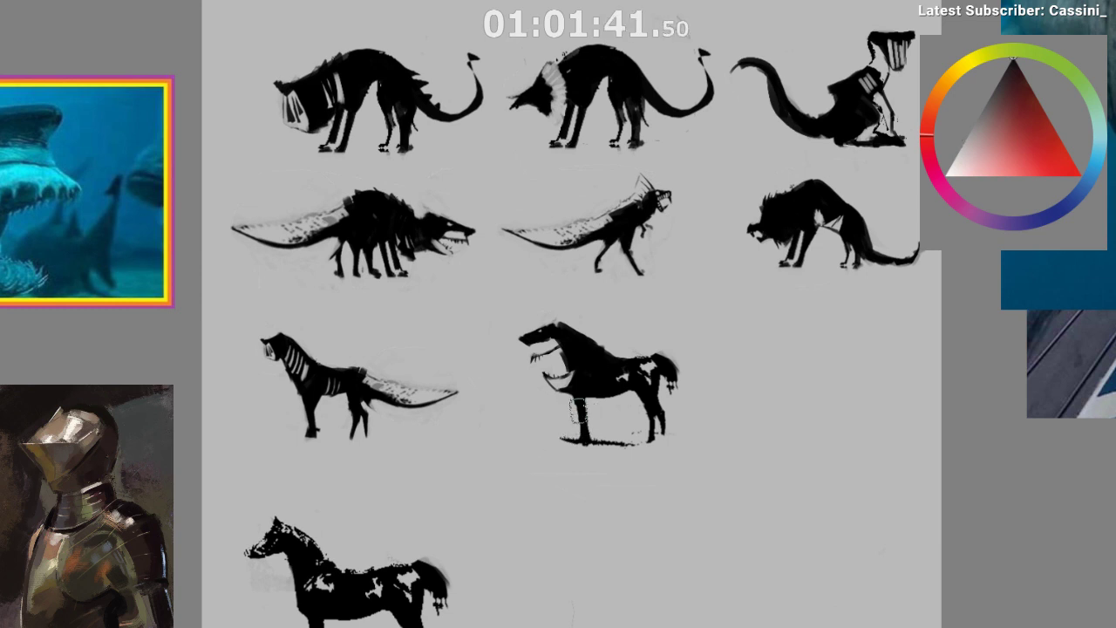
- Paint over the horse's front leg and the ground shadow beneath it with the background grey
{"action": "mouse_move", "coordinate": [579, 401]}
{"action": "left_mouse_down"}
{"action": "mouse_move", "coordinate": [603, 444]}
{"action": "mouse_move", "coordinate": [635, 447]}
{"action": "mouse_move", "coordinate": [524, 404]}
{"action": "mouse_move", "coordinate": [588, 386]}
{"action": "left_mouse_up"}
{"action": "left_click_drag", "start_coordinate": [572, 455], "coordinate": [568, 430]}
{"action": "left_click_drag", "start_coordinate": [558, 483], "coordinate": [542, 539]}
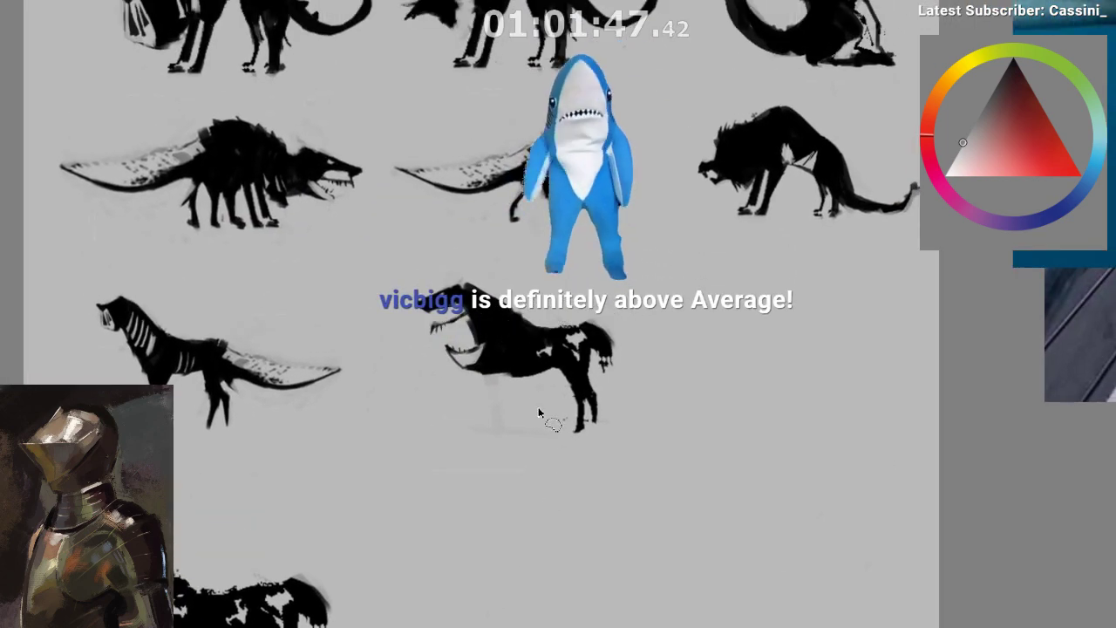
{"action": "left_click_drag", "start_coordinate": [498, 427], "coordinate": [504, 446]}
- Lasso the front legs of the first top-row creature and place an enlarged copy of them beneath the horse's chest
{"action": "left_click_drag", "start_coordinate": [459, 431], "coordinate": [392, 429]}
{"action": "left_click_drag", "start_coordinate": [538, 289], "coordinate": [511, 336]}
{"action": "left_click_drag", "start_coordinate": [379, 248], "coordinate": [367, 253]}
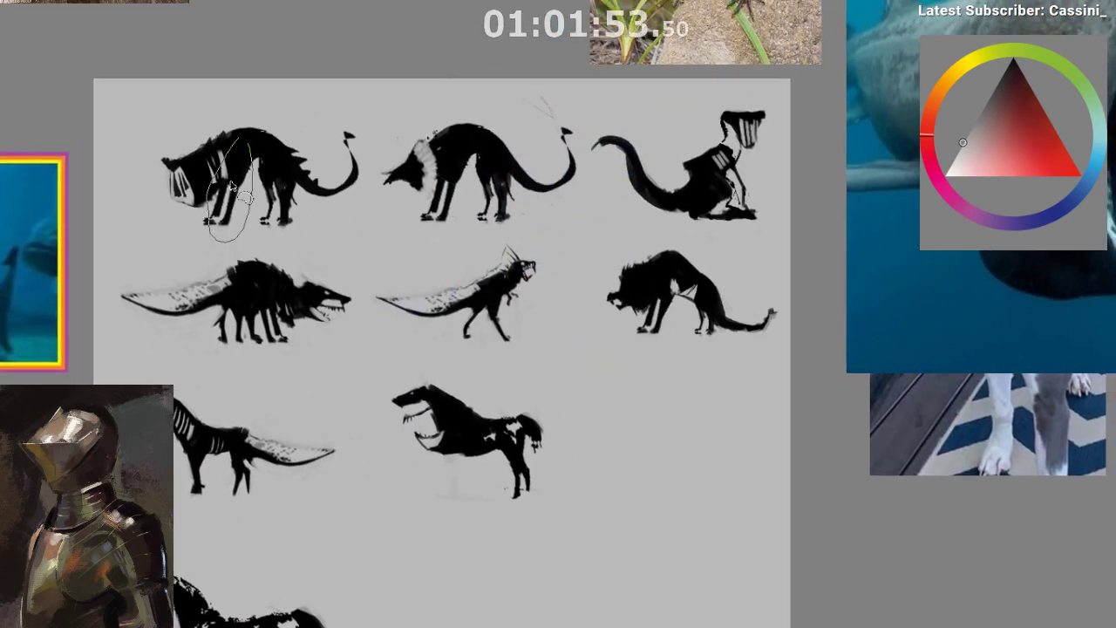
{"action": "mouse_move", "coordinate": [233, 186]}
{"action": "left_mouse_down"}
{"action": "mouse_move", "coordinate": [247, 228]}
{"action": "mouse_move", "coordinate": [258, 163]}
{"action": "mouse_move", "coordinate": [215, 250]}
{"action": "left_mouse_up"}
{"action": "left_click_drag", "start_coordinate": [249, 295], "coordinate": [250, 280]}
{"action": "key", "text": "ctrl+t"}
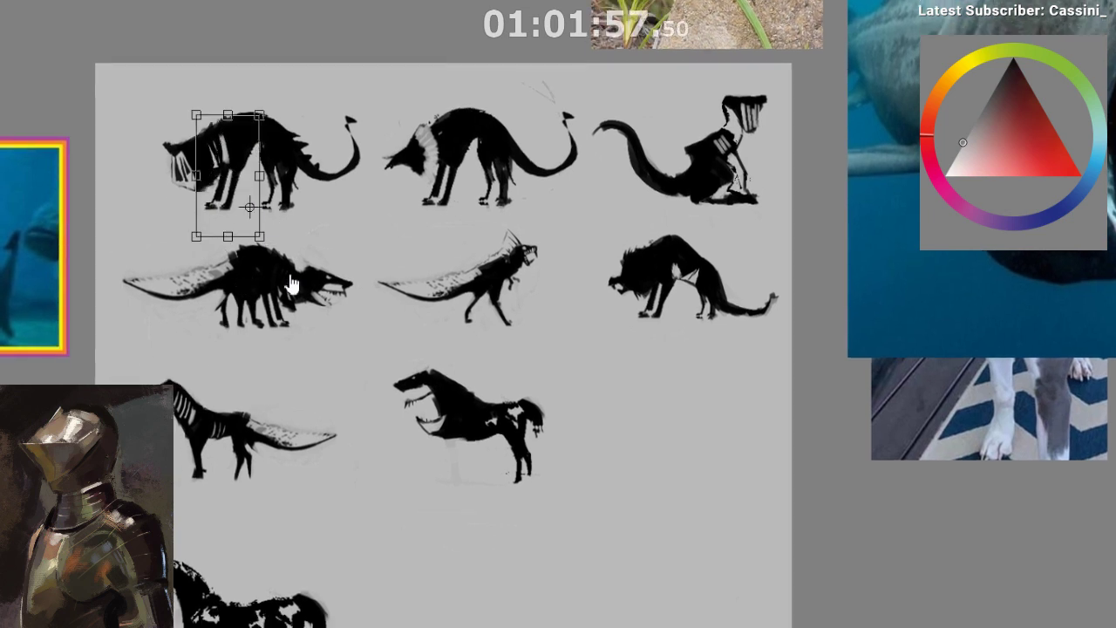
{"action": "left_click_drag", "start_coordinate": [241, 186], "coordinate": [469, 458]}
{"action": "scroll", "coordinate": [469, 459], "scroll_direction": "up", "scroll_amount": 2}
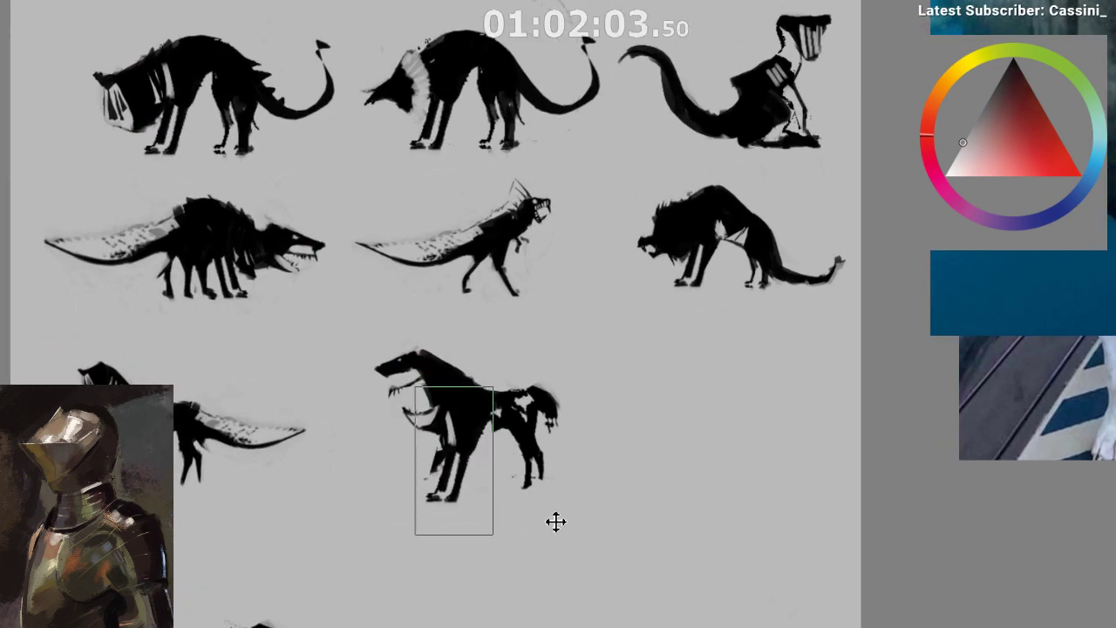
- Clean up the stray parts around the pasted front legs and fill the light patches on the flank and rump in black
{"action": "key", "text": "m"}
{"action": "left_click_drag", "start_coordinate": [423, 522], "coordinate": [347, 471]}
{"action": "key", "text": "b"}
{"action": "left_click", "coordinate": [551, 436], "text": "ctrl"}
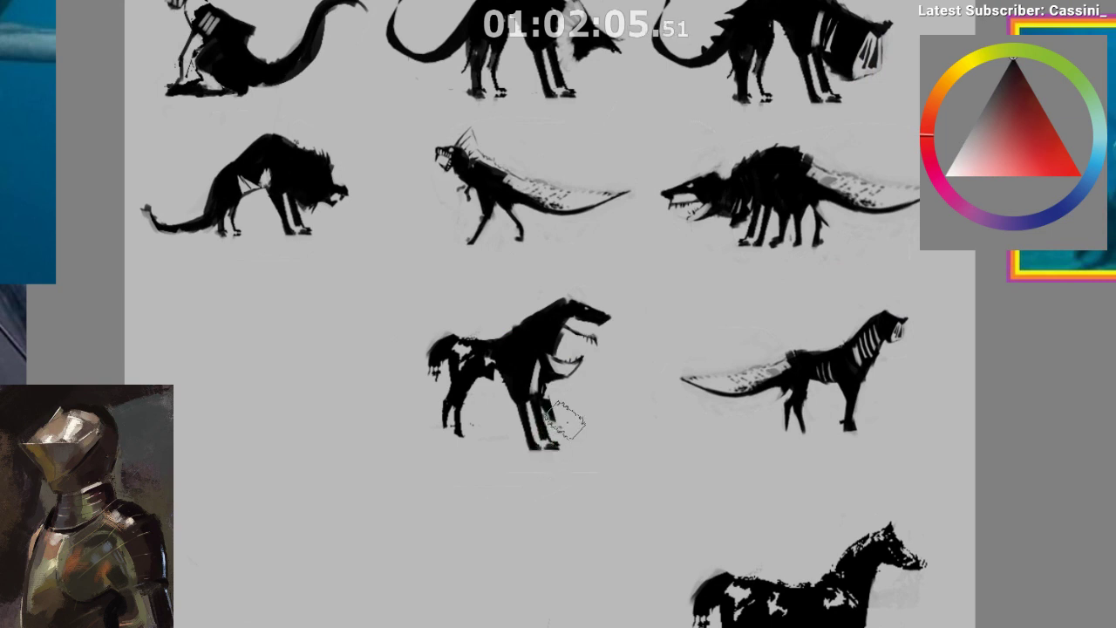
{"action": "left_click", "coordinate": [572, 420], "text": "ctrl"}
{"action": "left_click_drag", "start_coordinate": [571, 419], "coordinate": [516, 378]}
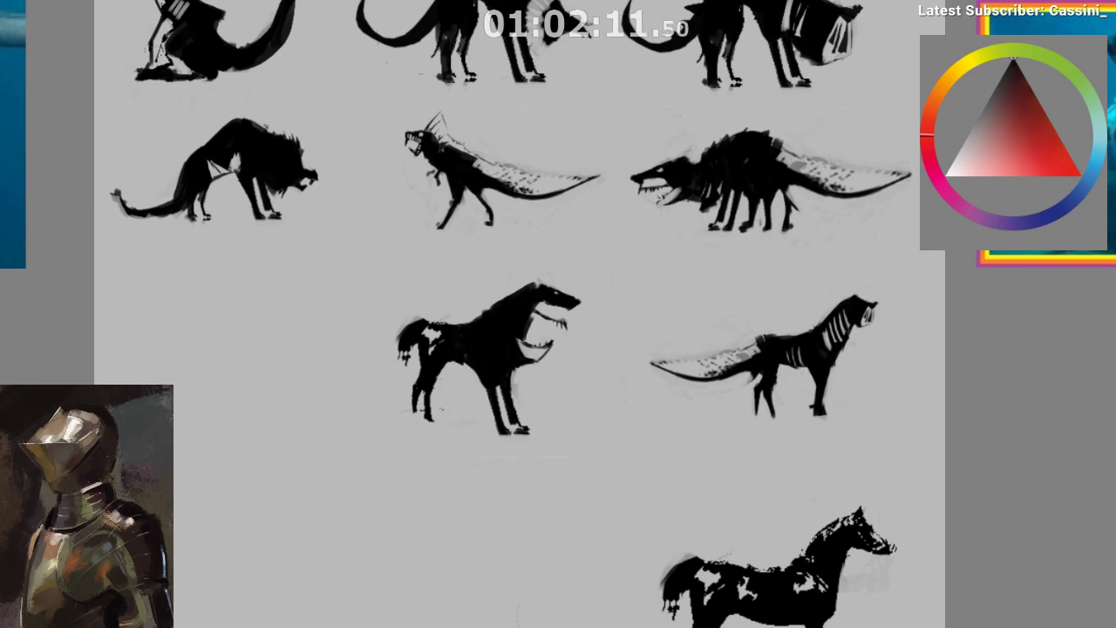
{"action": "left_click_drag", "start_coordinate": [452, 348], "coordinate": [425, 338]}
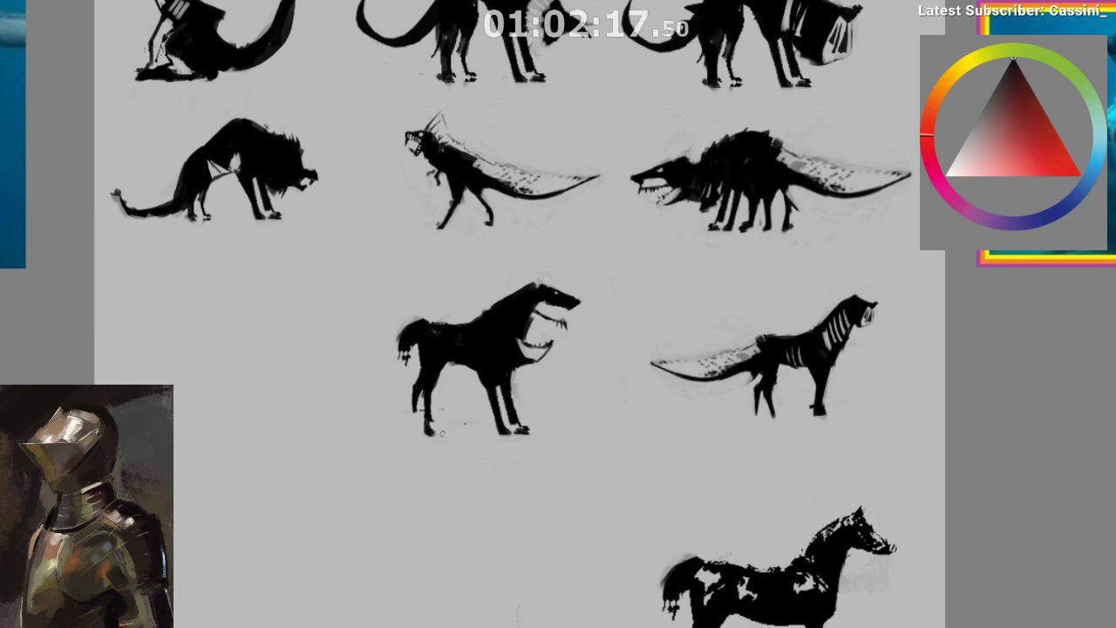
- Extend both hind legs down to the ground in black and shape their feet, checking them on the flipped canvas
{"action": "key", "text": "m"}
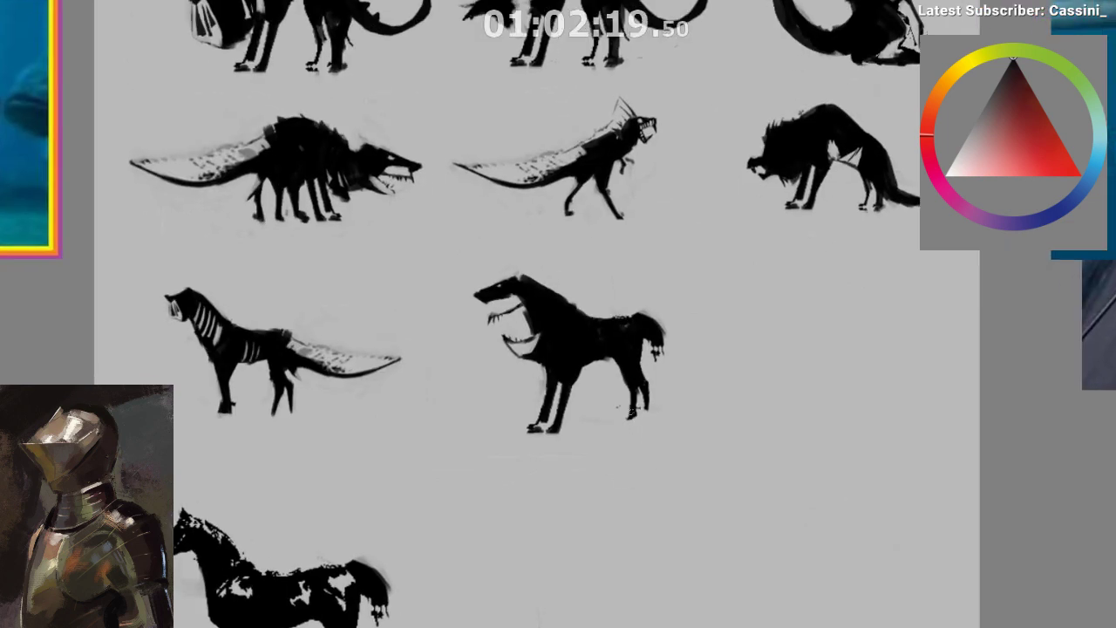
{"action": "left_click_drag", "start_coordinate": [633, 397], "coordinate": [630, 431]}
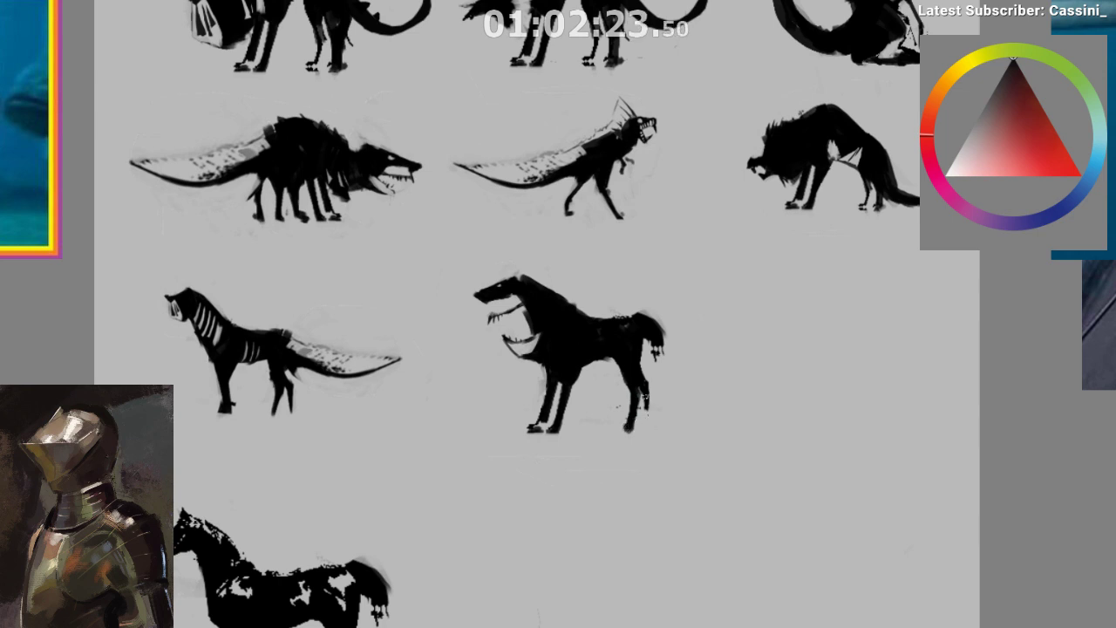
{"action": "left_click_drag", "start_coordinate": [645, 394], "coordinate": [648, 427]}
{"action": "key", "text": "m"}
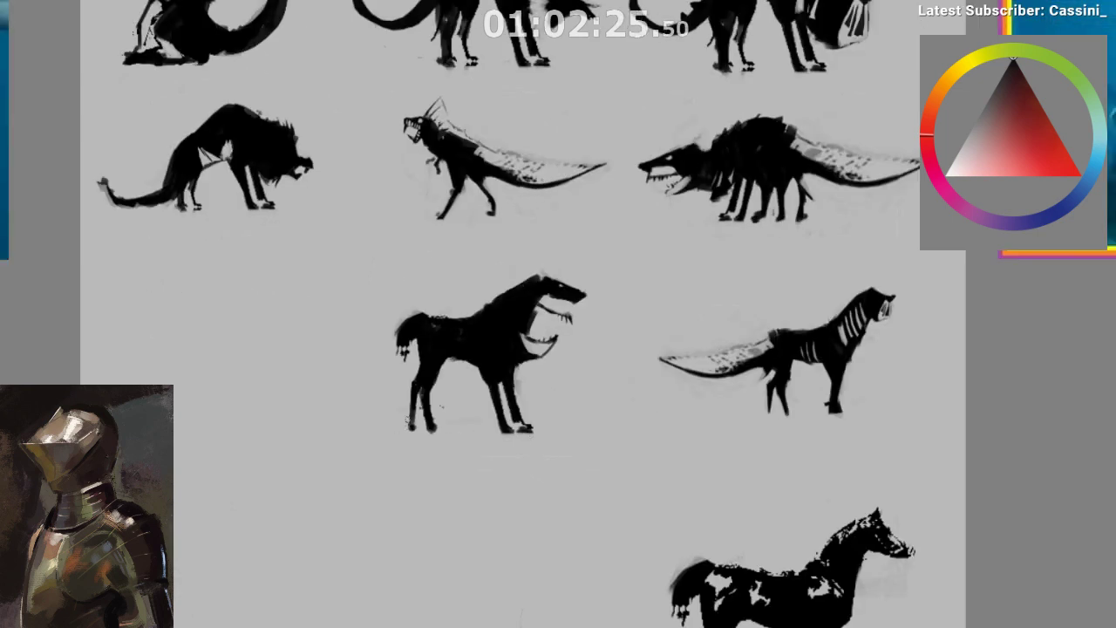
{"action": "left_click_drag", "start_coordinate": [410, 406], "coordinate": [410, 393]}
{"action": "left_click_drag", "start_coordinate": [453, 490], "coordinate": [449, 494]}
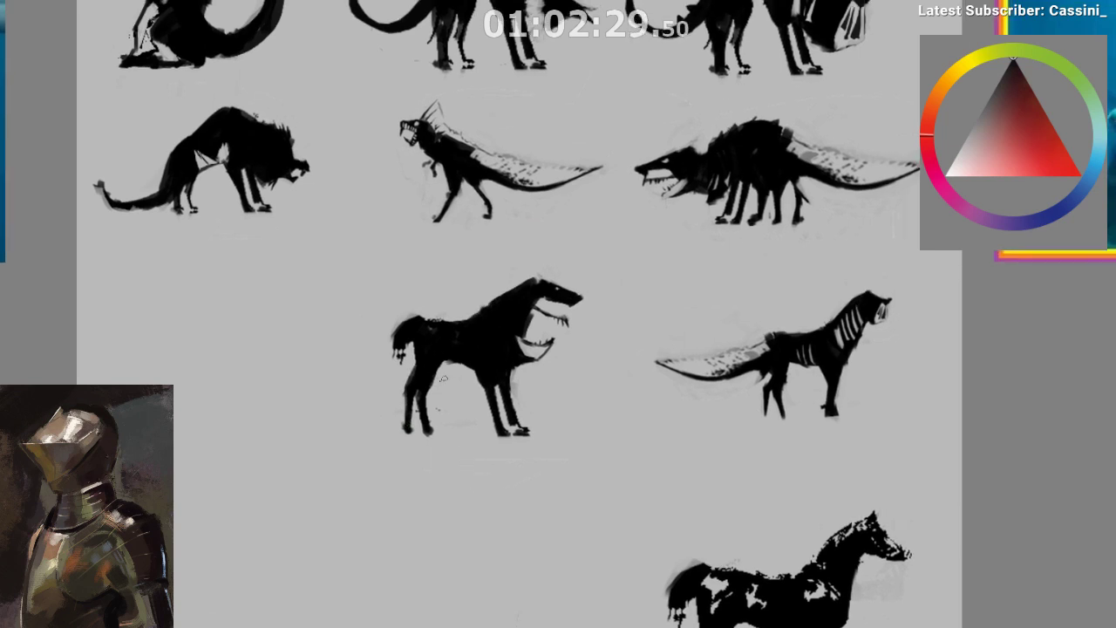
- Sample the background grey and paint out the horse's tail, leaving a blunt rump
{"action": "left_click", "coordinate": [390, 376], "text": "alt"}
{"action": "mouse_move", "coordinate": [397, 356]}
{"action": "left_mouse_down"}
{"action": "mouse_move", "coordinate": [398, 324]}
{"action": "mouse_move", "coordinate": [404, 337]}
{"action": "mouse_move", "coordinate": [408, 324]}
{"action": "left_mouse_up"}
{"action": "key", "text": "m"}
- Lasso the horned head and pale back of the second row's middle creature, then paste a mirrored copy beside the horse
{"action": "mouse_move", "coordinate": [609, 477]}
{"action": "left_mouse_down"}
{"action": "mouse_move", "coordinate": [583, 491]}
{"action": "mouse_move", "coordinate": [454, 493]}
{"action": "left_mouse_up"}
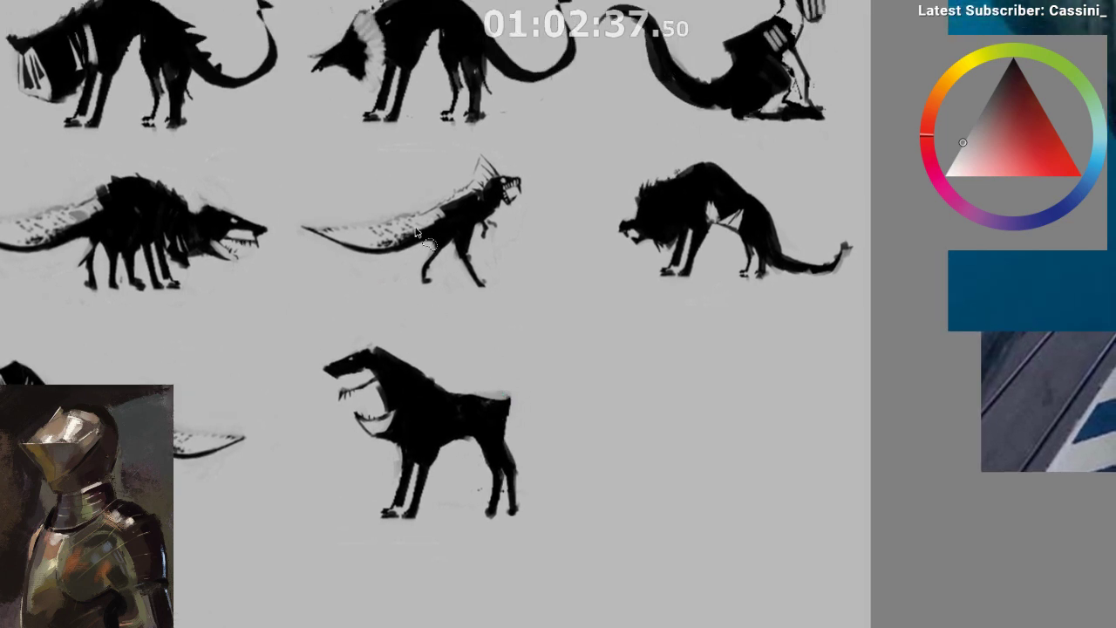
{"action": "mouse_move", "coordinate": [360, 254]}
{"action": "left_mouse_down"}
{"action": "mouse_move", "coordinate": [436, 257]}
{"action": "mouse_move", "coordinate": [489, 139]}
{"action": "mouse_move", "coordinate": [325, 229]}
{"action": "left_mouse_up"}
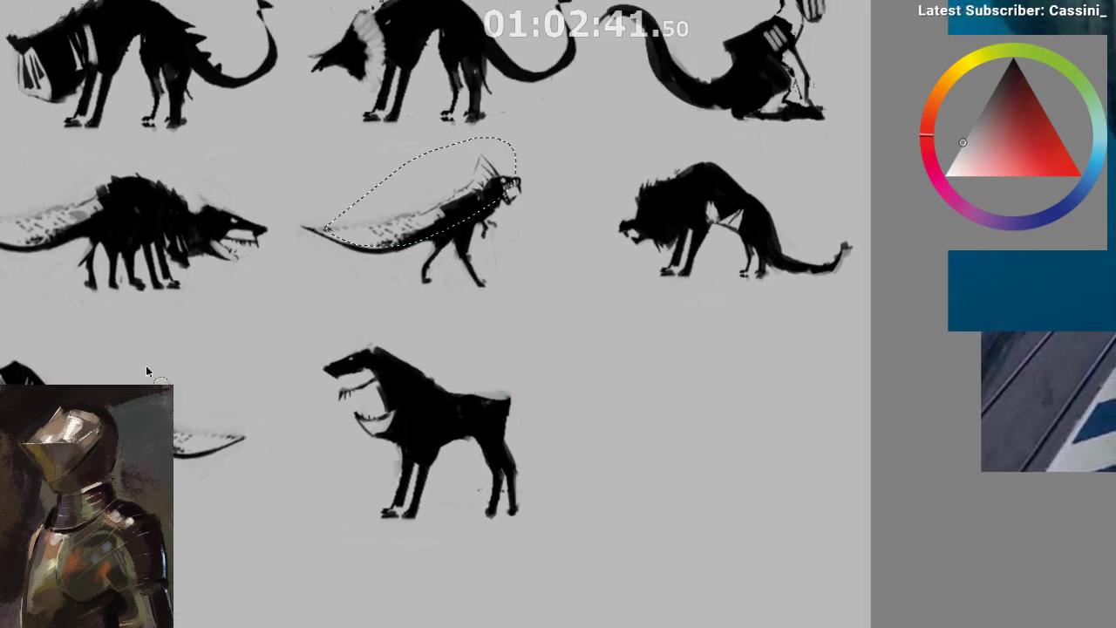
{"action": "key", "text": "ctrl+c"}
{"action": "key", "text": "ctrl+v"}
{"action": "key", "text": "t"}
{"action": "mouse_move", "coordinate": [479, 205]}
{"action": "left_mouse_down"}
{"action": "mouse_move", "coordinate": [500, 379]}
{"action": "mouse_move", "coordinate": [202, 427]}
{"action": "left_mouse_up"}
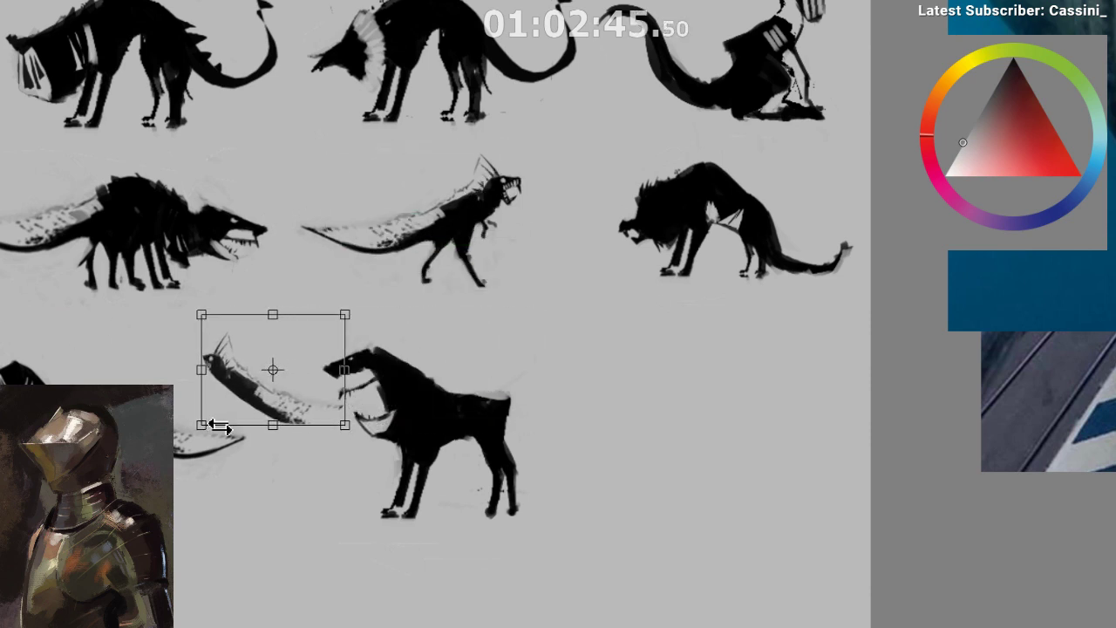
- Position the pasted horned crest along the horse's neck and back without skewing it, and apply the transform
{"action": "left_click_drag", "start_coordinate": [282, 409], "coordinate": [459, 412]}
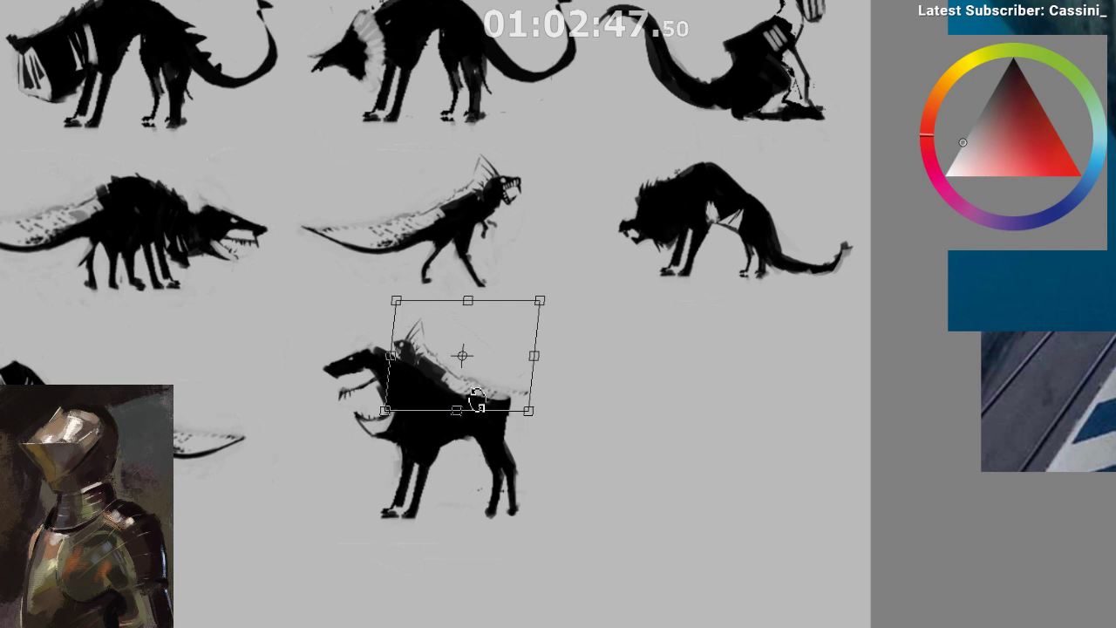
{"action": "key", "text": "ctrl+z"}
{"action": "left_click_drag", "start_coordinate": [476, 354], "coordinate": [451, 389]}
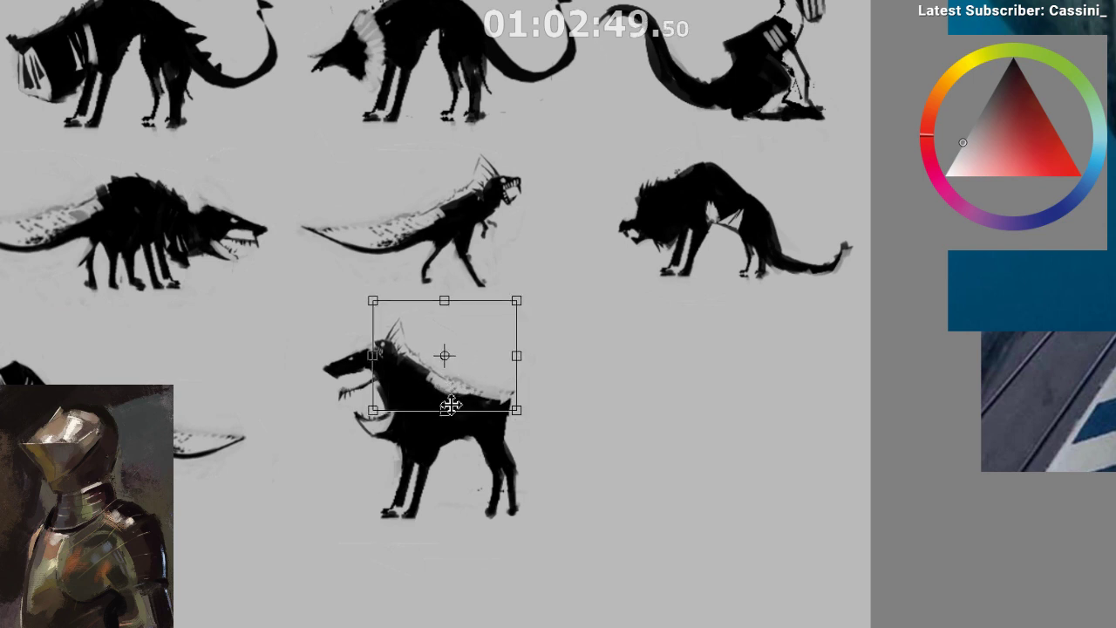
{"action": "key", "text": "m"}
{"action": "key", "text": "Return"}
{"action": "left_click", "coordinate": [604, 407]}
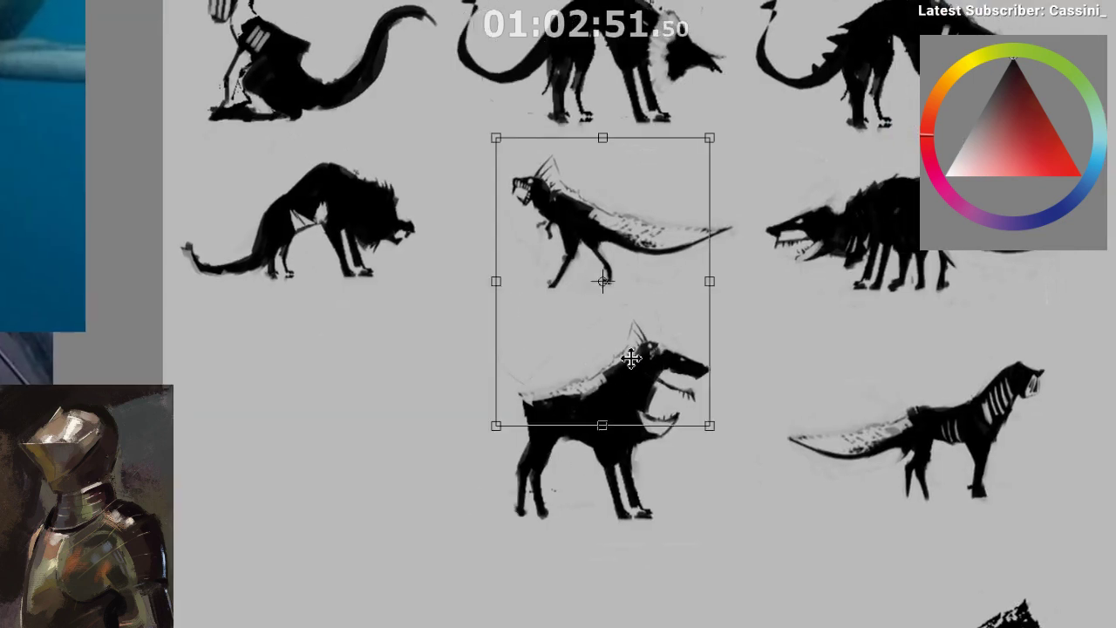
{"action": "key", "text": "Return"}
- Paint over the dark parts of the pasted crest behind the head in light grey, forming a pale mane along the neck
{"action": "left_click_drag", "start_coordinate": [602, 376], "coordinate": [522, 367]}
{"action": "mouse_move", "coordinate": [527, 368]}
{"action": "left_mouse_down"}
{"action": "mouse_move", "coordinate": [563, 382]}
{"action": "mouse_move", "coordinate": [508, 364]}
{"action": "left_mouse_up"}
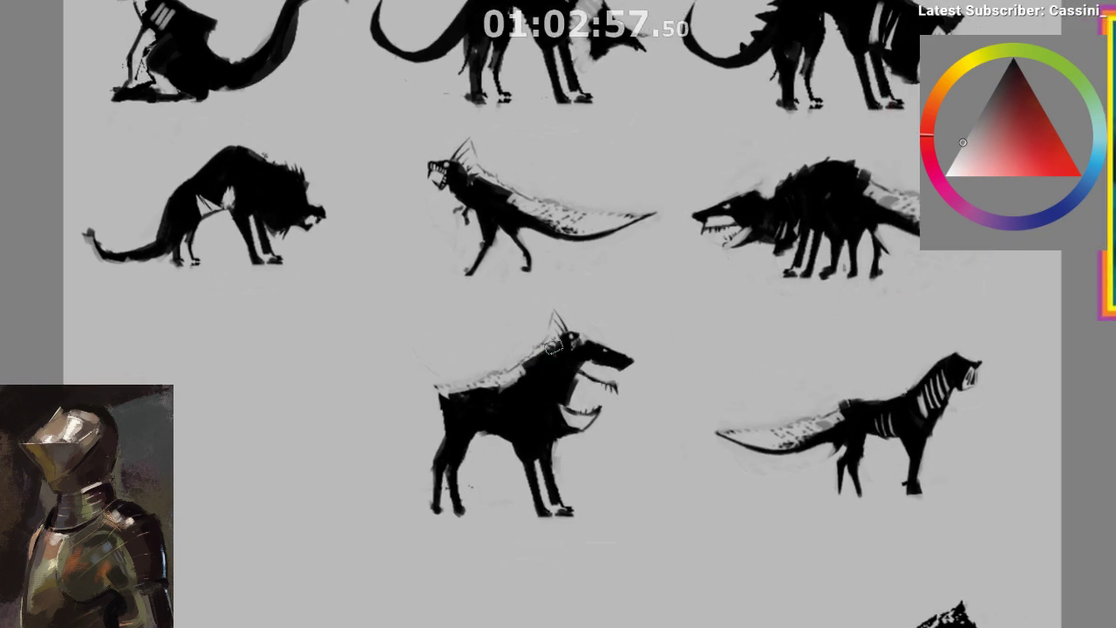
{"action": "scroll", "coordinate": [611, 383], "scroll_direction": "up", "scroll_amount": 3}
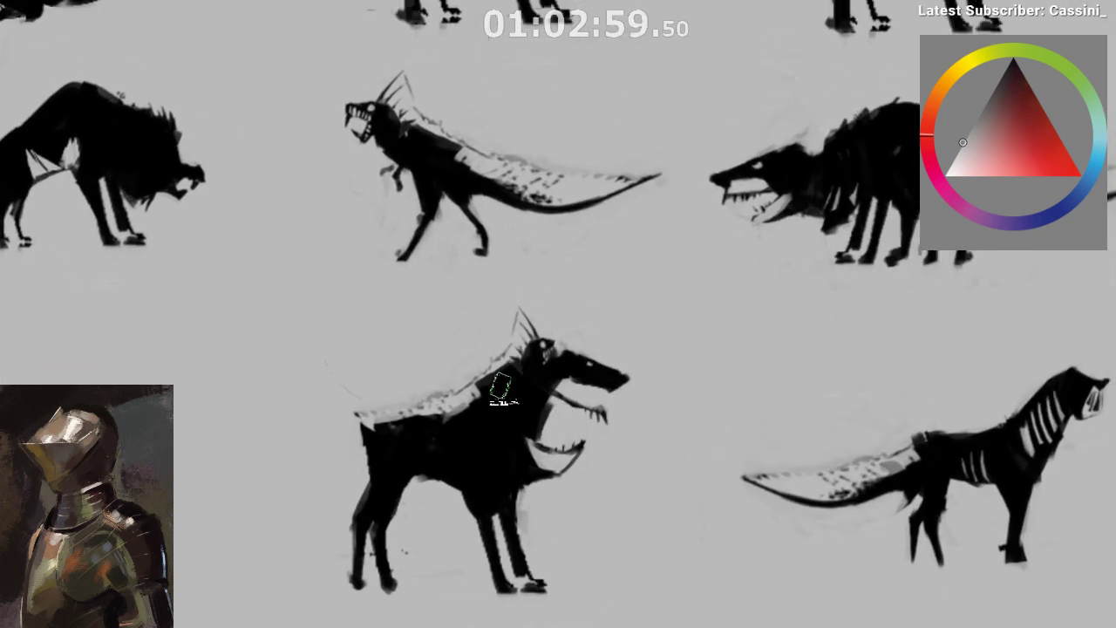
{"action": "mouse_move", "coordinate": [511, 373]}
{"action": "left_mouse_down"}
{"action": "mouse_move", "coordinate": [487, 401]}
{"action": "mouse_move", "coordinate": [519, 347]}
{"action": "left_mouse_up"}
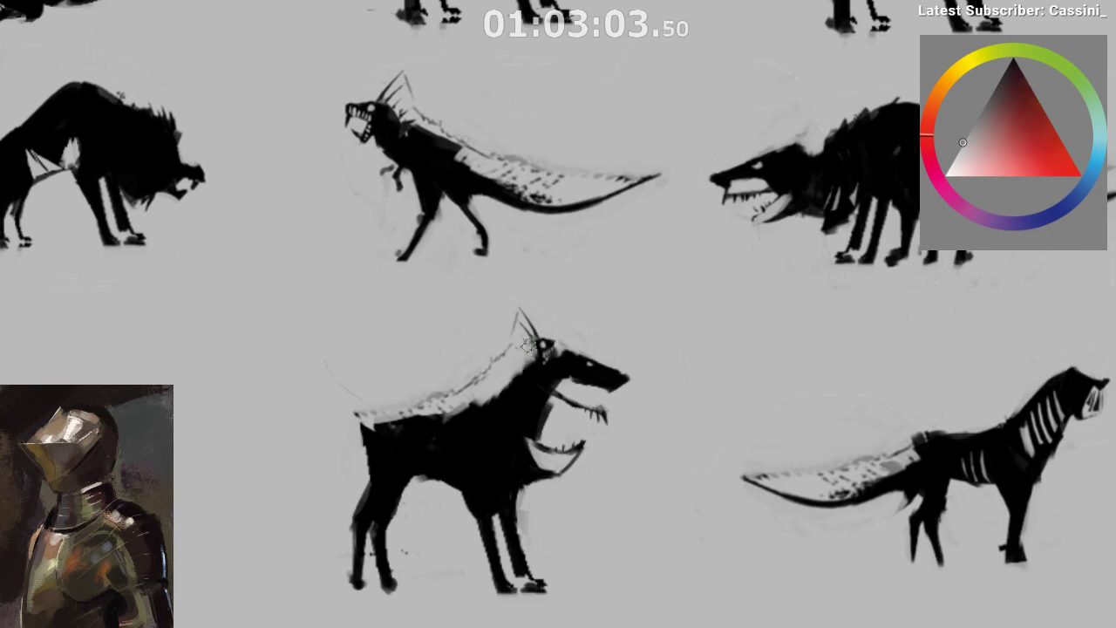
- Flip the canvas and rework the back of the head in black beneath the pointed horns
{"action": "key", "text": "m"}
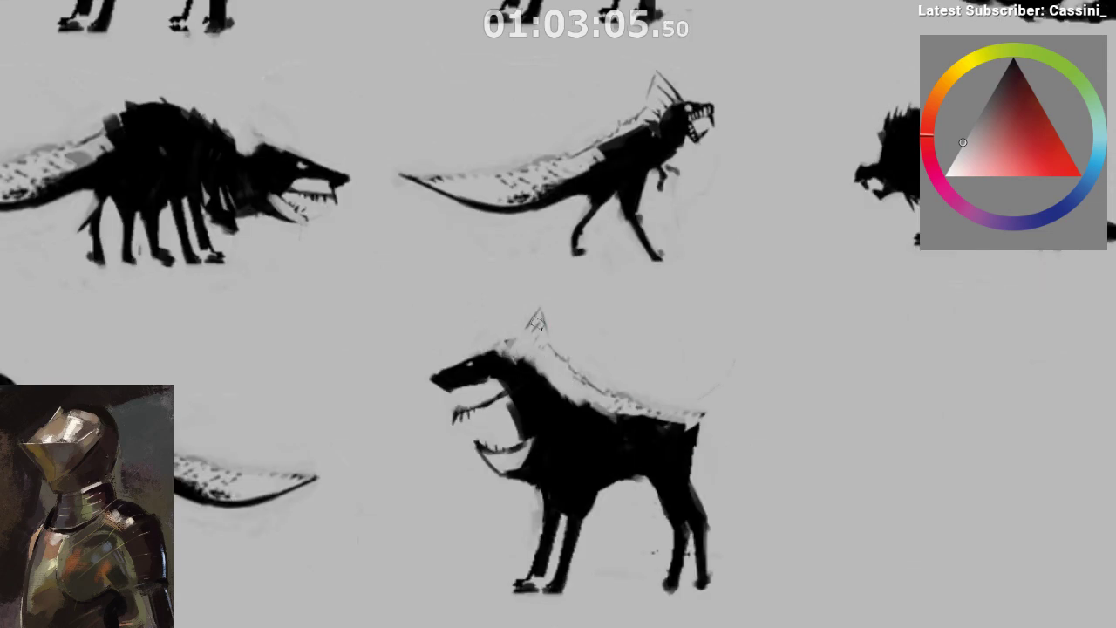
{"action": "left_click_drag", "start_coordinate": [530, 380], "coordinate": [534, 497]}
{"action": "left_click_drag", "start_coordinate": [518, 359], "coordinate": [529, 358]}
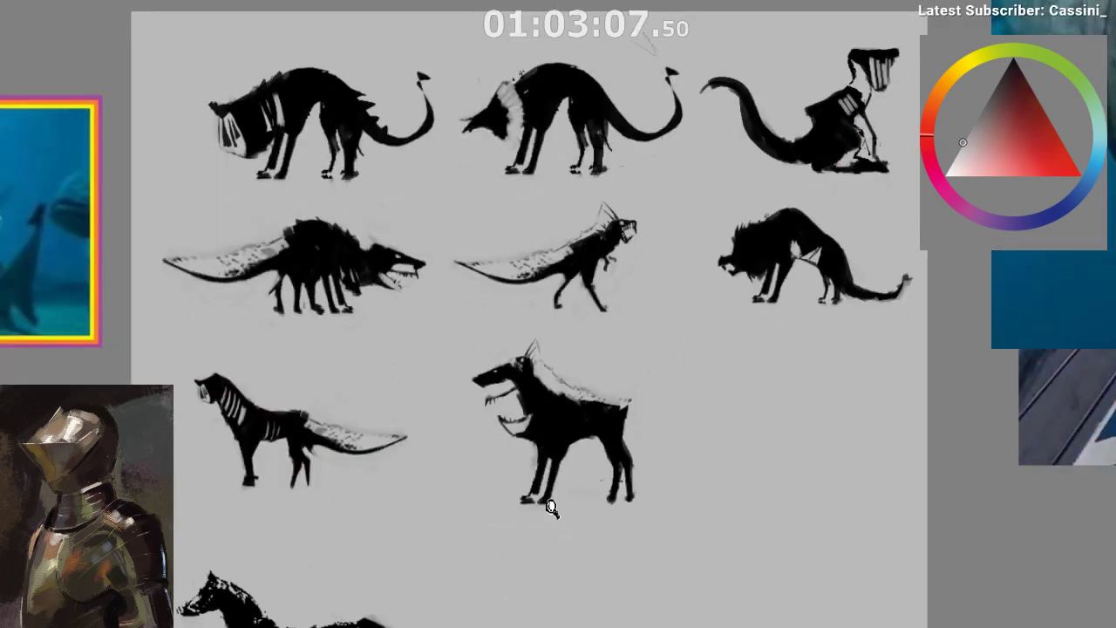
{"action": "left_click_drag", "start_coordinate": [551, 507], "coordinate": [570, 476]}
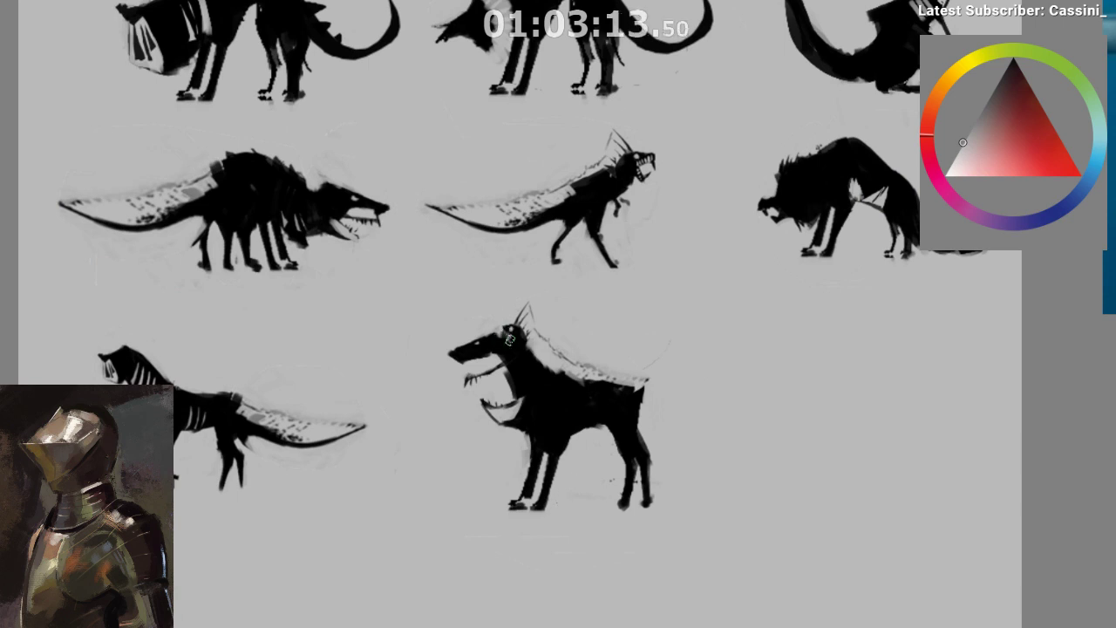
- Touch up the edge behind the third-row creature's head in light grey, then resample black beneath its horns
{"action": "left_click_drag", "start_coordinate": [510, 340], "coordinate": [512, 331]}
{"action": "left_click", "coordinate": [503, 334], "text": "ctrl"}
{"action": "left_click_drag", "start_coordinate": [535, 375], "coordinate": [493, 382]}
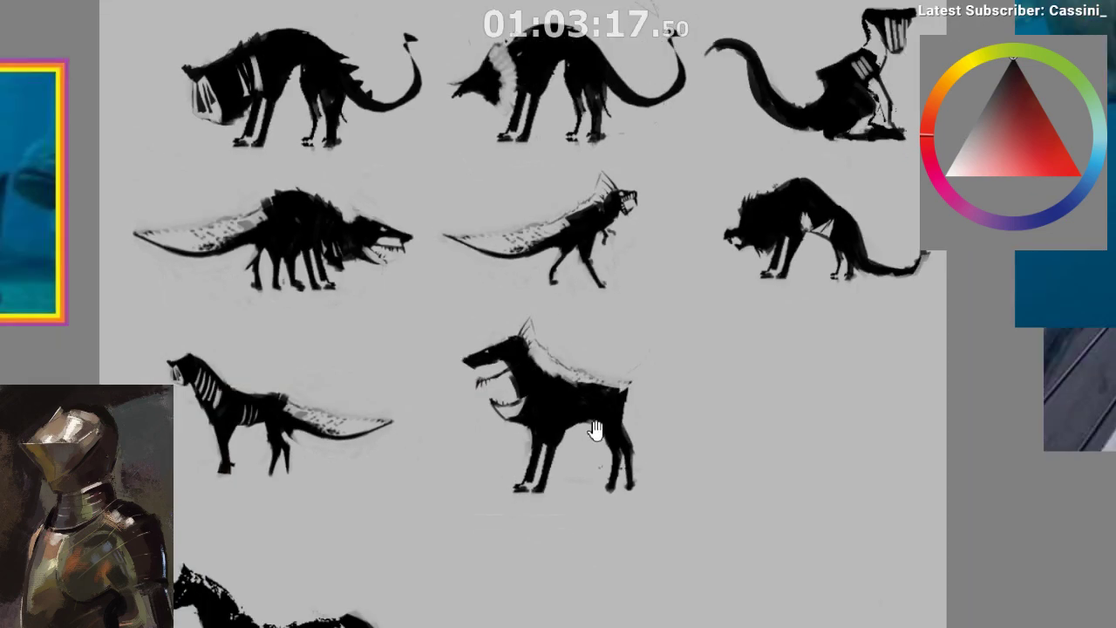
- Survey the animal reference photos and character sketches arranged around the silhouette sheet
{"action": "left_click_drag", "start_coordinate": [594, 431], "coordinate": [568, 375]}
{"action": "left_click_drag", "start_coordinate": [540, 416], "coordinate": [449, 384]}
{"action": "left_click_drag", "start_coordinate": [522, 433], "coordinate": [396, 426]}
{"action": "left_click_drag", "start_coordinate": [486, 408], "coordinate": [400, 482]}
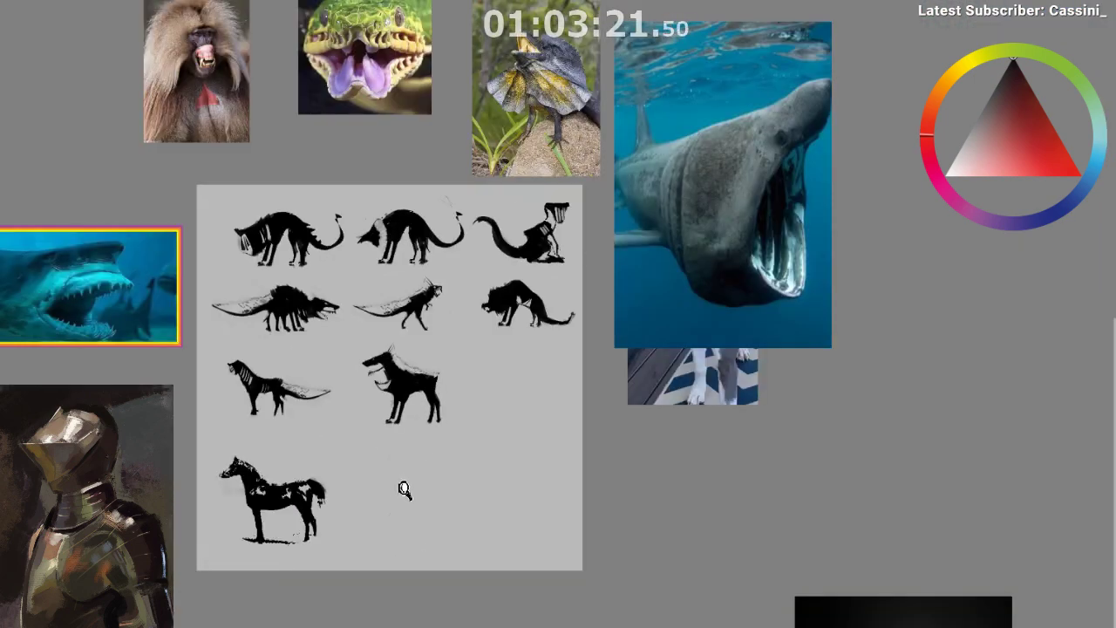
{"action": "left_click_drag", "start_coordinate": [393, 522], "coordinate": [370, 569]}
{"action": "left_click_drag", "start_coordinate": [437, 464], "coordinate": [633, 218]}
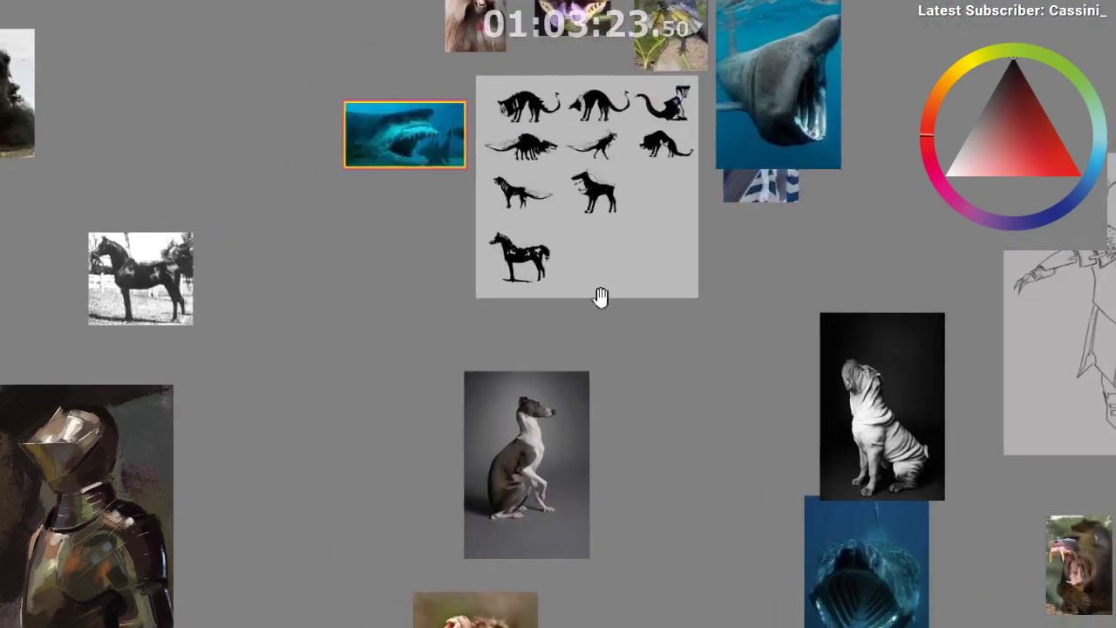
{"action": "mouse_move", "coordinate": [522, 360]}
{"action": "left_mouse_down"}
{"action": "mouse_move", "coordinate": [512, 445]}
{"action": "mouse_move", "coordinate": [214, 479]}
{"action": "left_mouse_up"}
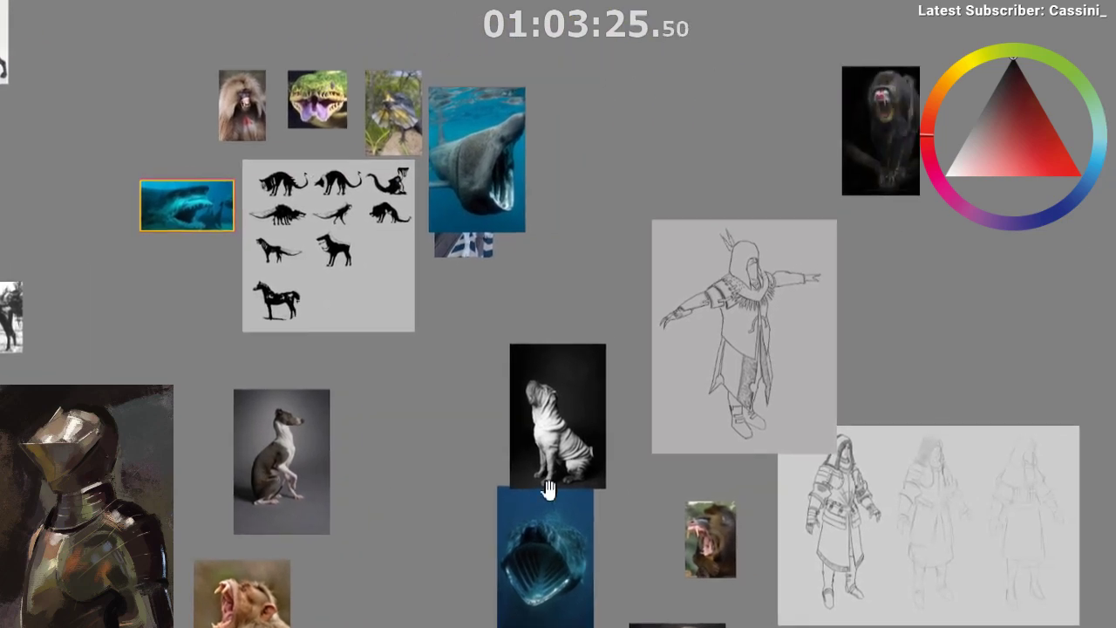
{"action": "left_click_drag", "start_coordinate": [704, 459], "coordinate": [556, 356]}
{"action": "left_click_drag", "start_coordinate": [460, 377], "coordinate": [549, 572]}
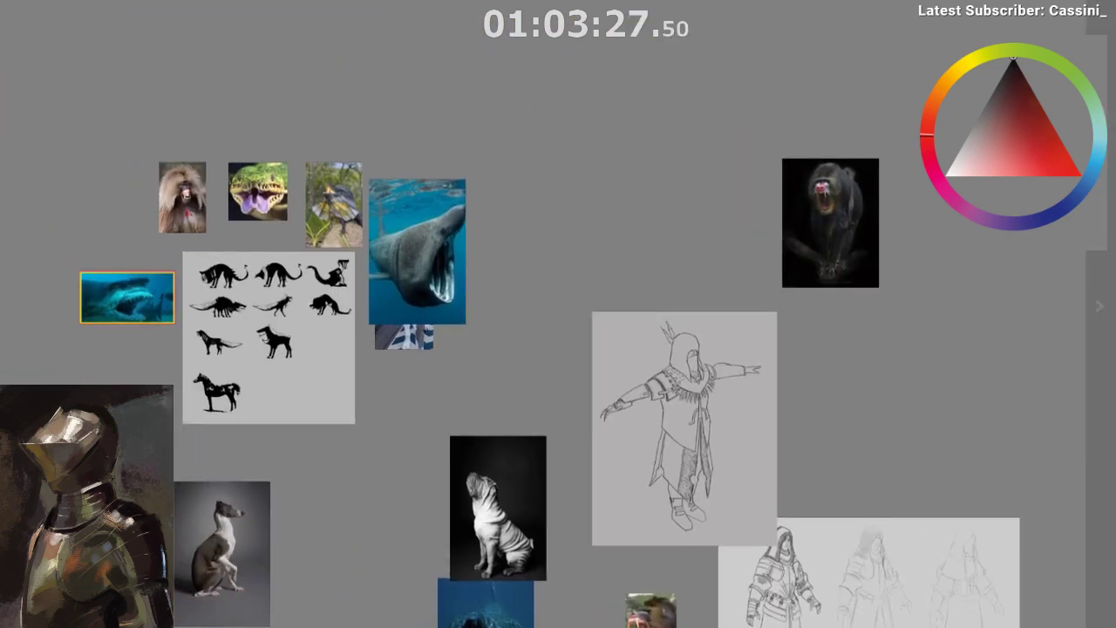
- Move the basking shark reference aside to uncover the photo of the dog with its mouth wide open
{"action": "left_click_drag", "start_coordinate": [416, 264], "coordinate": [540, 289]}
{"action": "scroll", "coordinate": [438, 389], "scroll_direction": "up", "scroll_amount": 1}
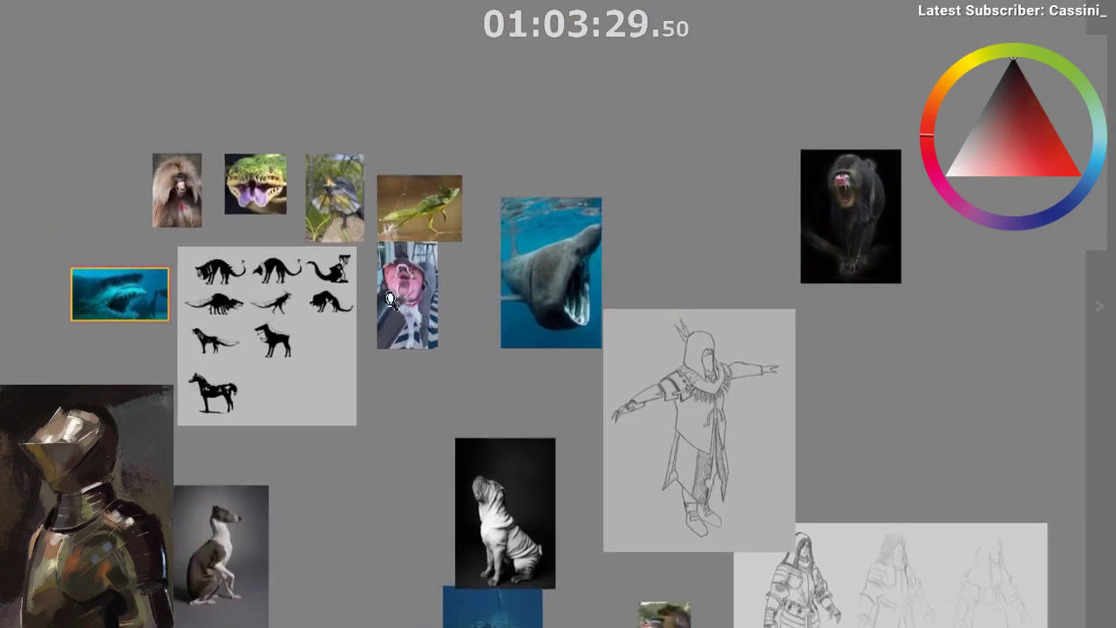
{"action": "left_click_drag", "start_coordinate": [390, 299], "coordinate": [381, 329]}
{"action": "left_click_drag", "start_coordinate": [381, 329], "coordinate": [656, 406]}
{"action": "left_click_drag", "start_coordinate": [441, 372], "coordinate": [449, 381]}
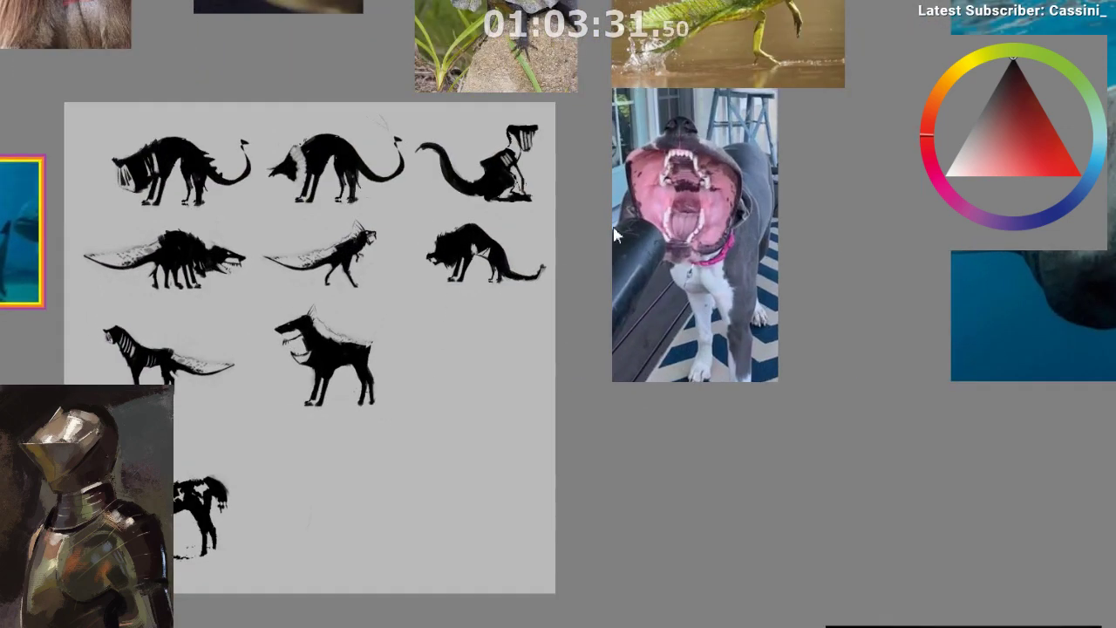
- Reshape the third-row creature's rump and upper hind leg using light grey and solid black
{"action": "left_click_drag", "start_coordinate": [358, 403], "coordinate": [362, 399]}
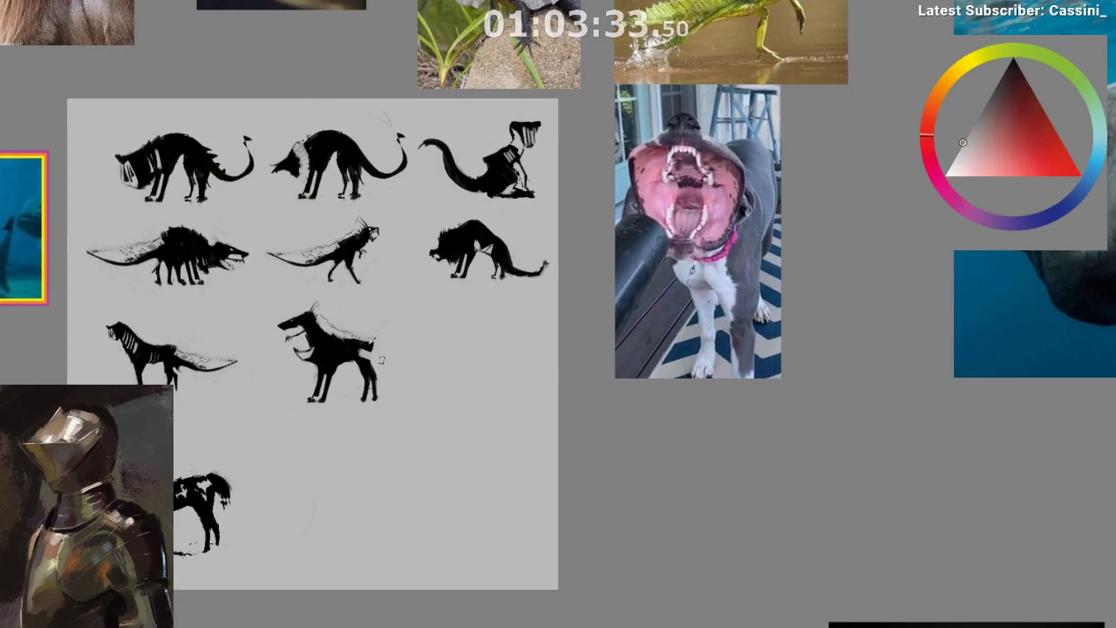
{"action": "left_click_drag", "start_coordinate": [398, 319], "coordinate": [399, 316]}
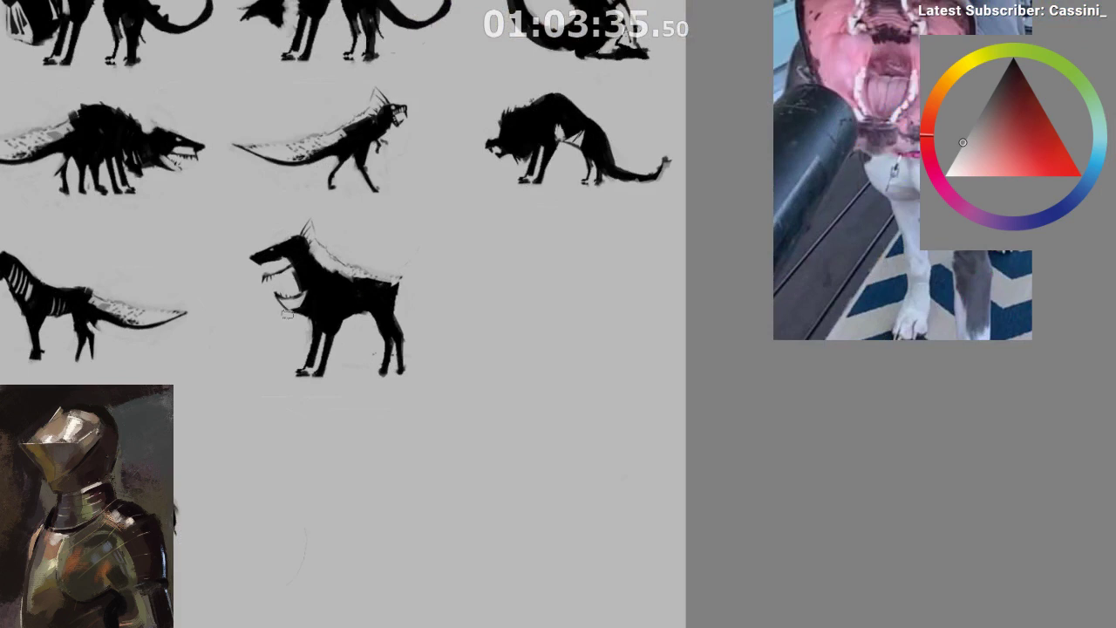
{"action": "mouse_move", "coordinate": [379, 289]}
{"action": "left_mouse_down"}
{"action": "mouse_move", "coordinate": [409, 275]}
{"action": "mouse_move", "coordinate": [414, 322]}
{"action": "mouse_move", "coordinate": [403, 315]}
{"action": "left_mouse_up"}
{"action": "key", "text": "b"}
{"action": "left_click", "coordinate": [384, 322], "text": "alt"}
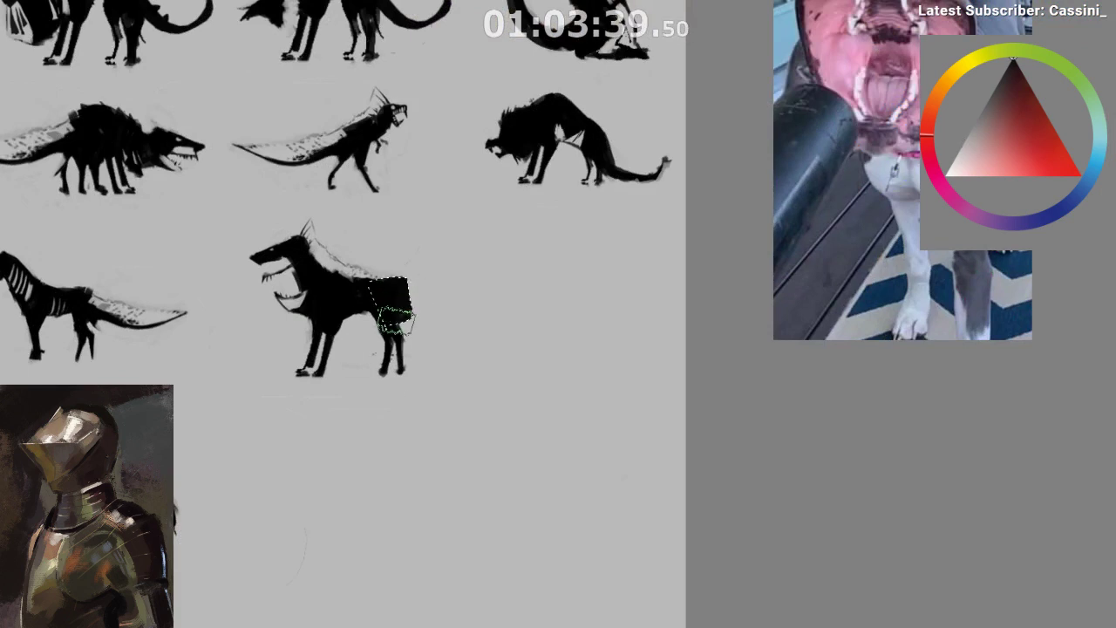
{"action": "key", "text": "ctrl+d"}
{"action": "left_click_drag", "start_coordinate": [422, 451], "coordinate": [406, 451]}
{"action": "left_click_drag", "start_coordinate": [463, 478], "coordinate": [502, 517]}
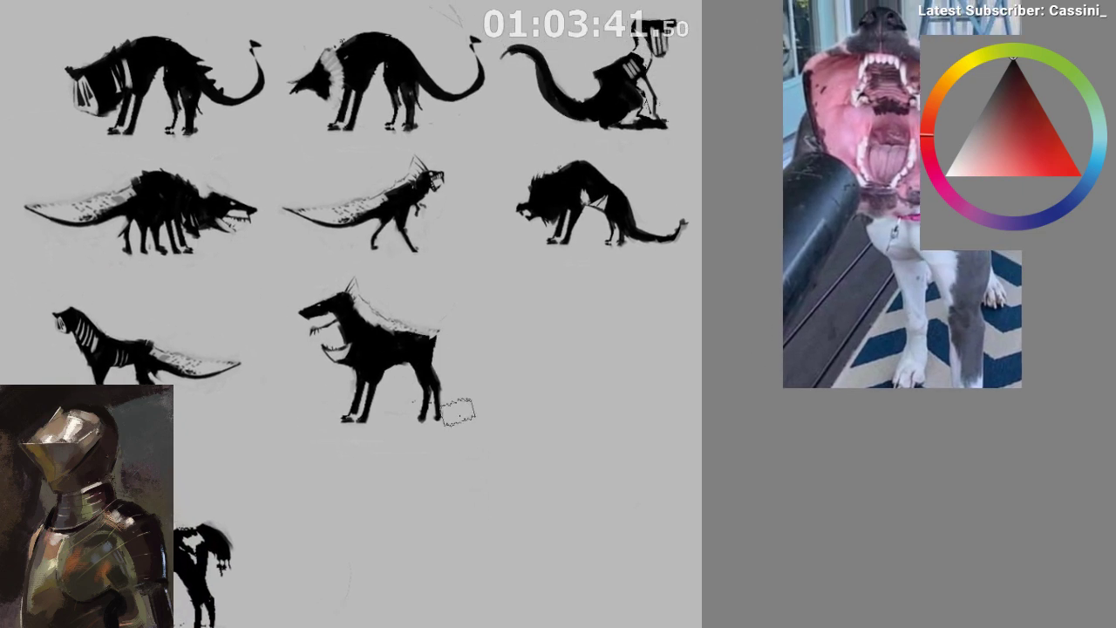
- Outline a long, tapering tail curving out from the creature's rump and fill it with black
{"action": "key", "text": "ctrl+z"}
{"action": "left_click_drag", "start_coordinate": [493, 376], "coordinate": [581, 381]}
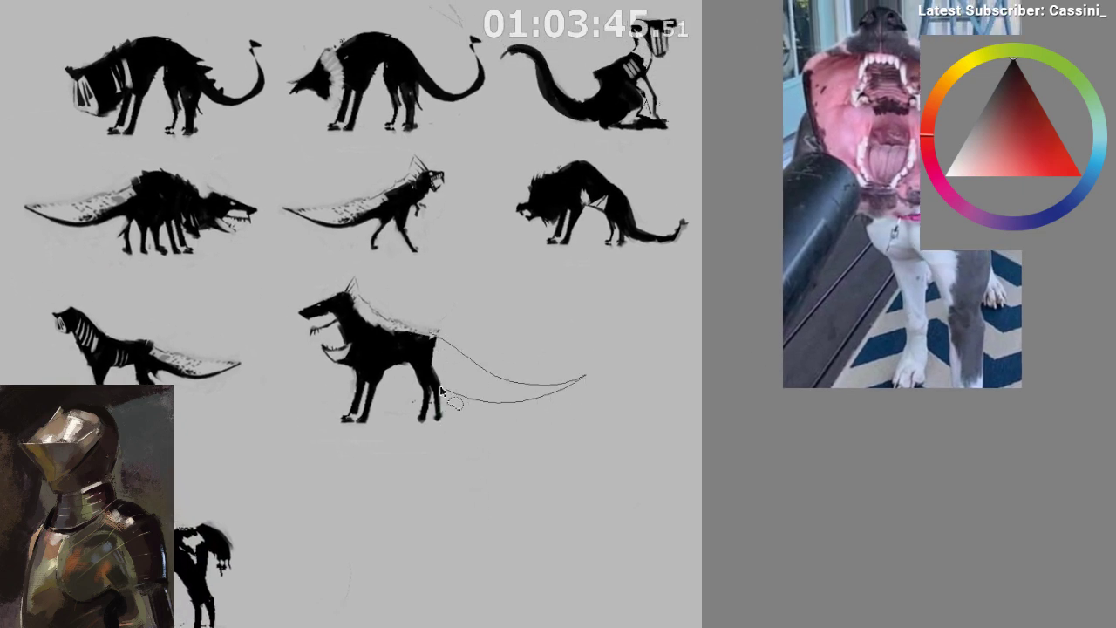
{"action": "key", "text": "b"}
{"action": "mouse_move", "coordinate": [441, 386]}
{"action": "left_mouse_down"}
{"action": "mouse_move", "coordinate": [427, 400]}
{"action": "mouse_move", "coordinate": [558, 397]}
{"action": "mouse_move", "coordinate": [462, 379]}
{"action": "mouse_move", "coordinate": [440, 392]}
{"action": "left_mouse_up"}
{"action": "key", "text": "ctrl+shift+a"}
- Flip the canvas and carve small spikes along the tail's upper edge with light grey
{"action": "key", "text": "m"}
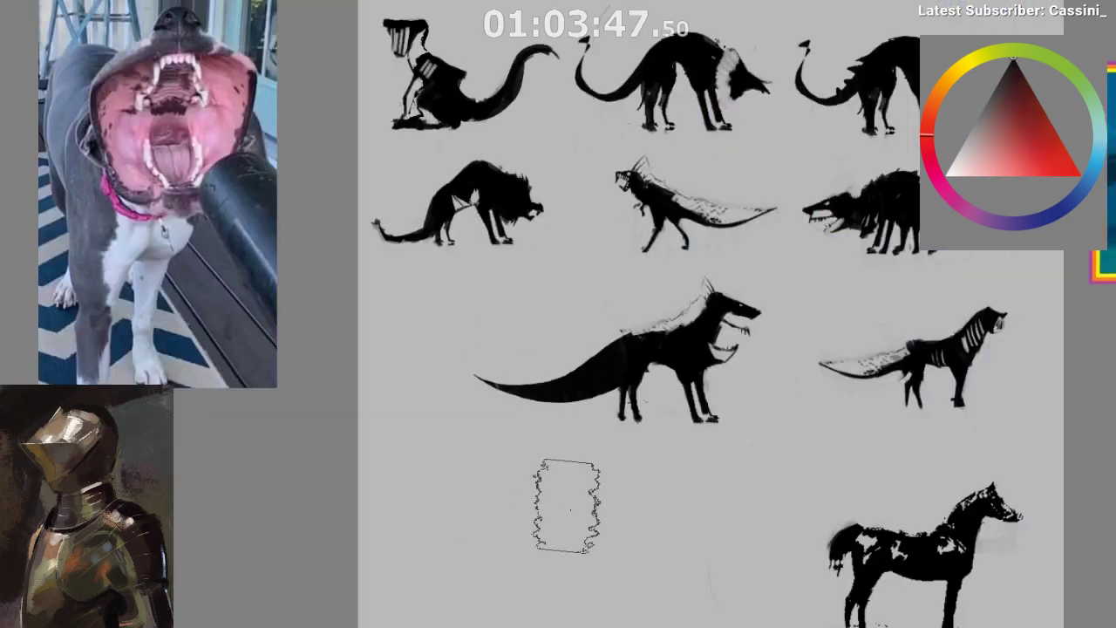
{"action": "left_click_drag", "start_coordinate": [595, 440], "coordinate": [488, 422]}
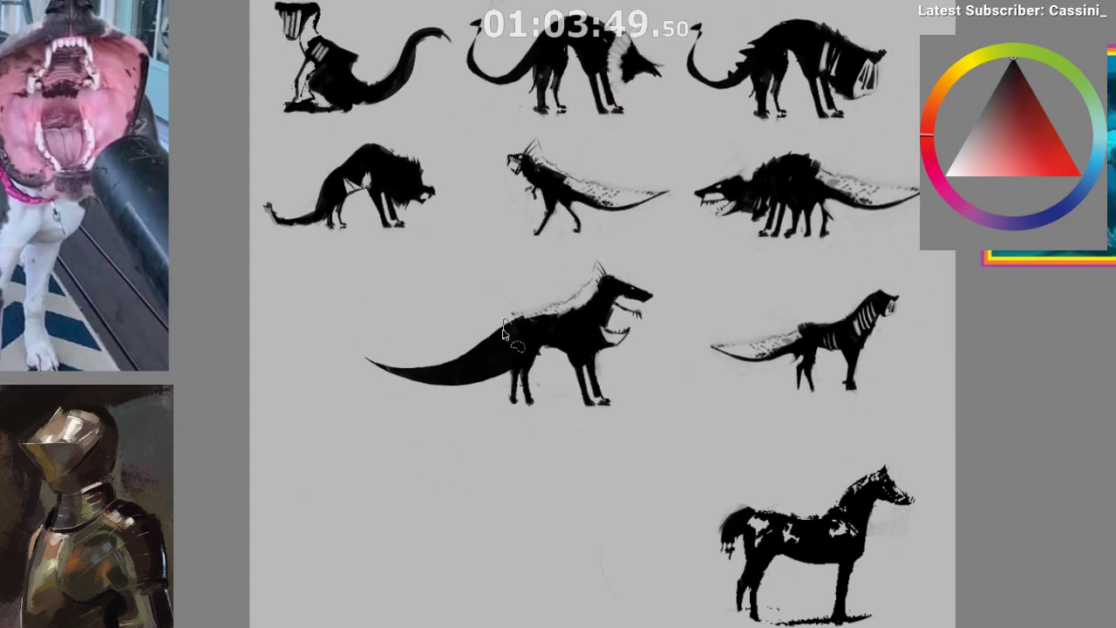
{"action": "left_click", "coordinate": [453, 361], "text": "alt"}
{"action": "left_click_drag", "start_coordinate": [503, 320], "coordinate": [451, 393]}
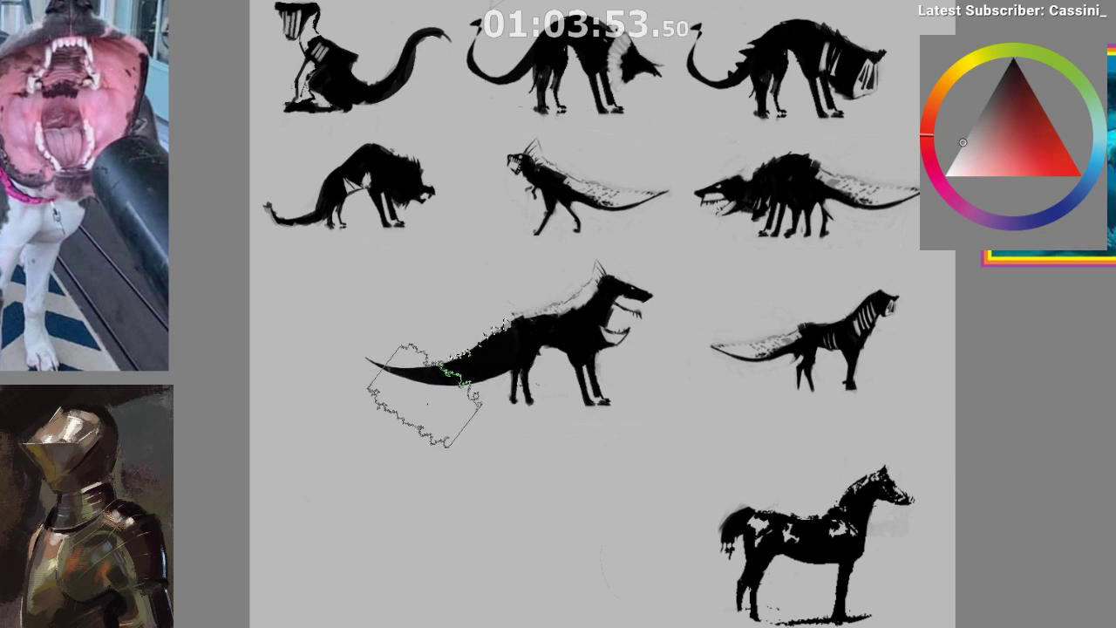
{"action": "left_click_drag", "start_coordinate": [501, 321], "coordinate": [457, 354]}
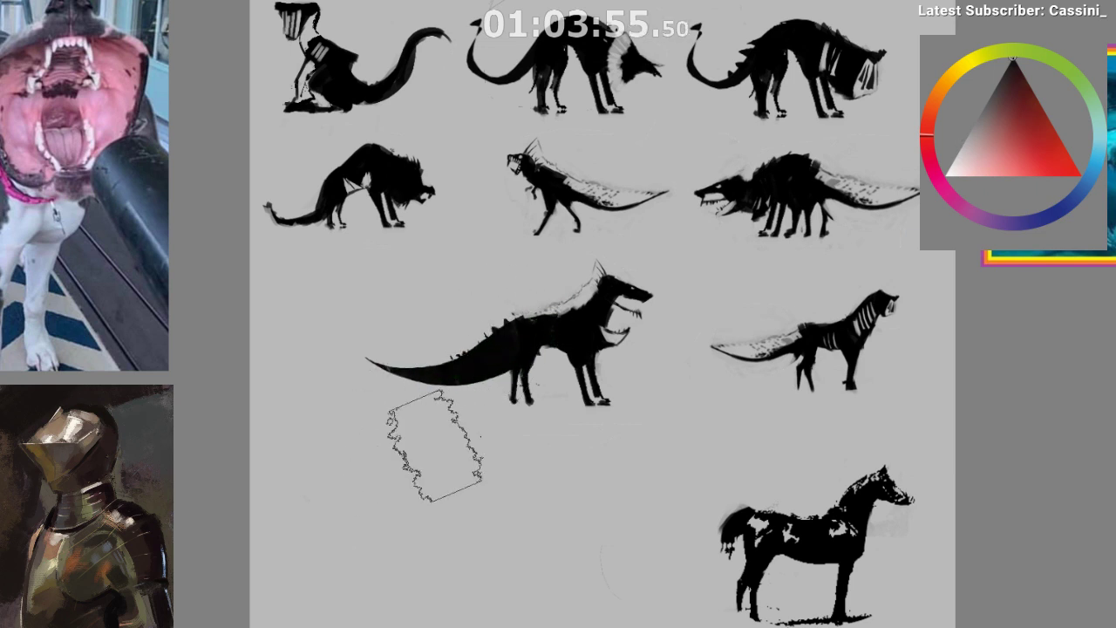
- Flip the canvas back and add a row of grey plate segments along the tail's underside, then clear the selection
{"action": "key", "text": "m"}
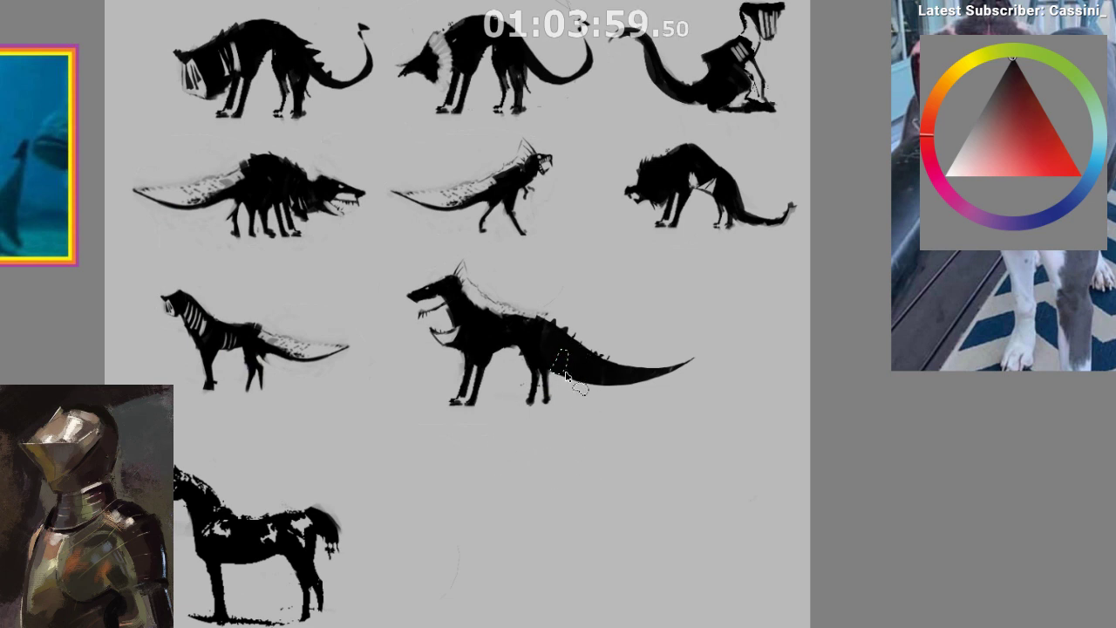
{"action": "mouse_move", "coordinate": [565, 373]}
{"action": "left_mouse_down"}
{"action": "mouse_move", "coordinate": [608, 377]}
{"action": "mouse_move", "coordinate": [586, 375]}
{"action": "mouse_move", "coordinate": [608, 396]}
{"action": "mouse_move", "coordinate": [650, 387]}
{"action": "left_mouse_up"}
{"action": "key", "text": "b"}
{"action": "left_click", "coordinate": [477, 407], "text": "ctrl"}
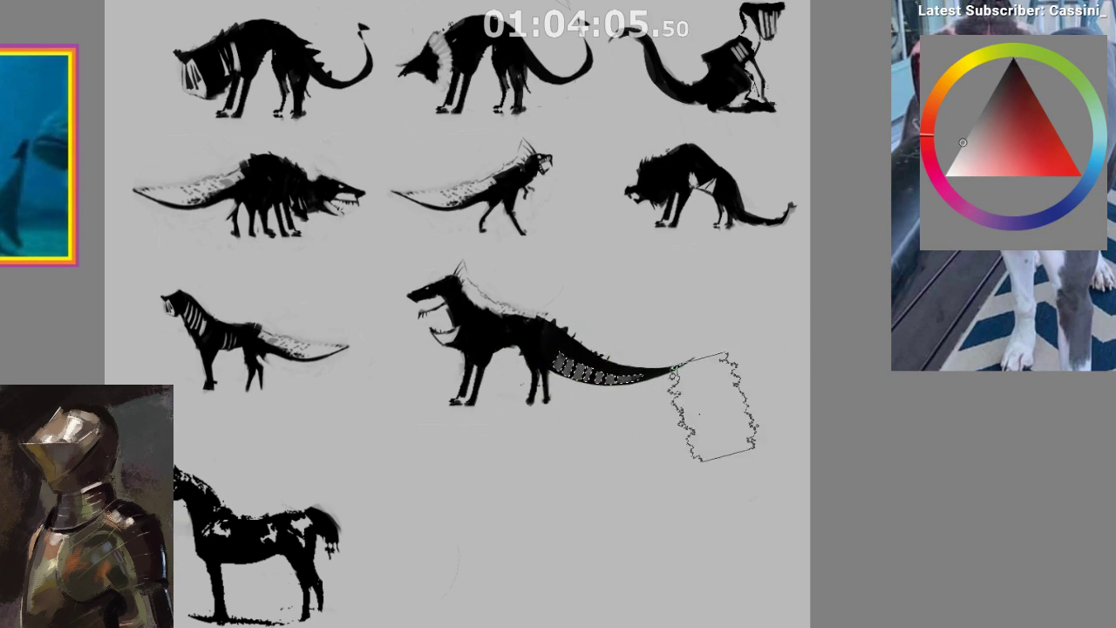
{"action": "key", "text": "ctrl+shift+a"}
- Flip the canvas and refine the creature's belly and upper front legs in black with a smaller brush
{"action": "key", "text": "m"}
{"action": "mouse_move", "coordinate": [601, 499]}
{"action": "left_mouse_down"}
{"action": "mouse_move", "coordinate": [518, 448]}
{"action": "mouse_move", "coordinate": [565, 416]}
{"action": "left_mouse_up"}
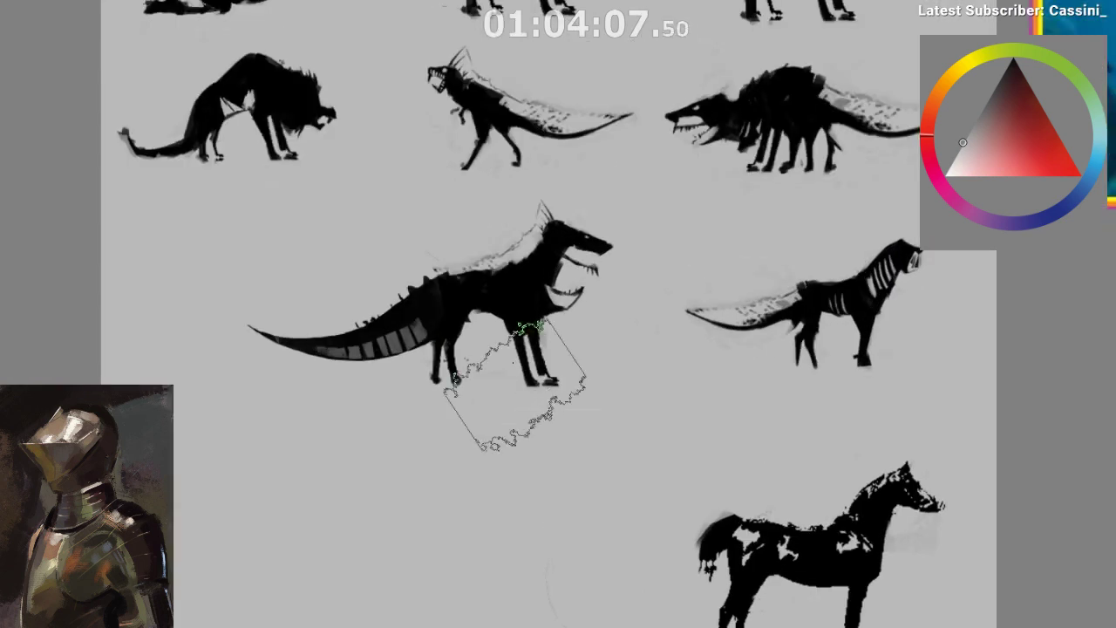
{"action": "key", "text": "["}
{"action": "key", "text": "["}
{"action": "key", "text": "["}
{"action": "key", "text": "["}
{"action": "left_click", "coordinate": [486, 314], "text": "ctrl"}
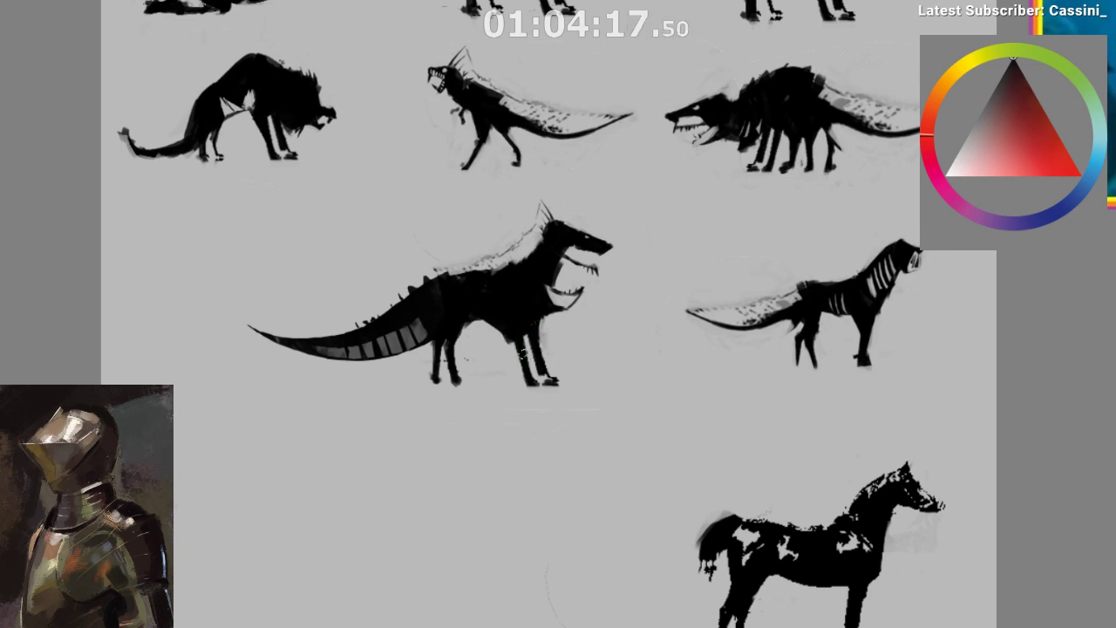
- Restore the canvas orientation and lasso the whole third-row middle creature together with its tail
{"action": "key", "text": "m"}
{"action": "mouse_move", "coordinate": [566, 436]}
{"action": "left_mouse_down"}
{"action": "mouse_move", "coordinate": [563, 478]}
{"action": "mouse_move", "coordinate": [479, 470]}
{"action": "left_mouse_up"}
{"action": "key", "text": "l"}
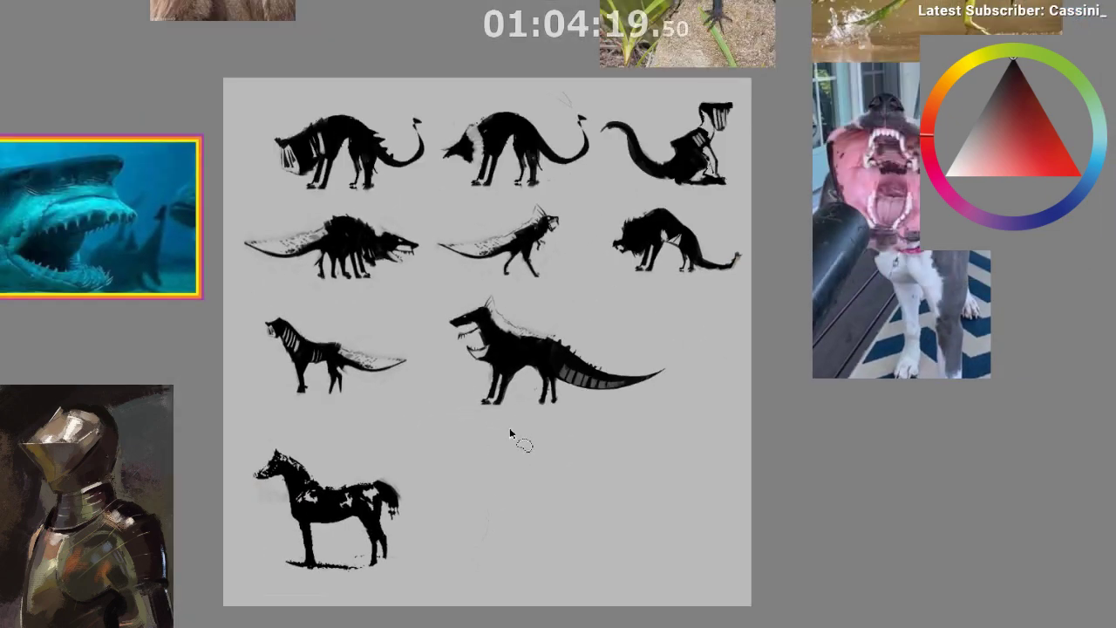
{"action": "mouse_move", "coordinate": [471, 285]}
{"action": "left_mouse_down"}
{"action": "mouse_move", "coordinate": [467, 428]}
{"action": "mouse_move", "coordinate": [472, 288]}
{"action": "mouse_move", "coordinate": [432, 368]}
{"action": "mouse_move", "coordinate": [455, 298]}
{"action": "mouse_move", "coordinate": [689, 397]}
{"action": "mouse_move", "coordinate": [471, 286]}
{"action": "left_mouse_up"}
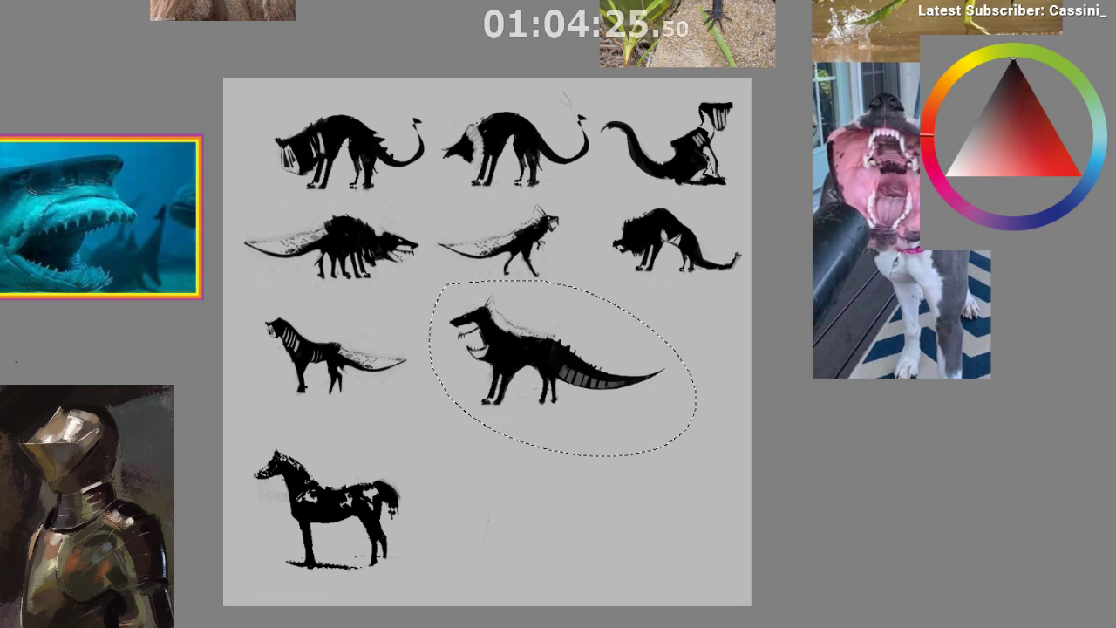
{"action": "key", "text": "ctrl+t"}
{"action": "left_click_drag", "start_coordinate": [696, 280], "coordinate": [653, 312]}
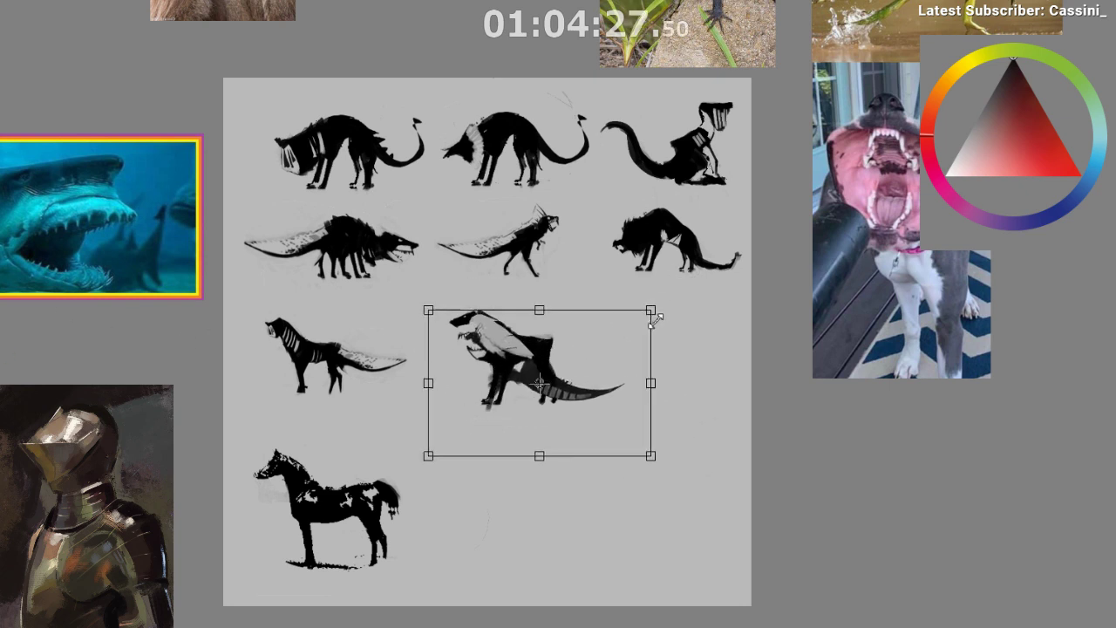
{"action": "key", "text": "ctrl+z"}
{"action": "key", "text": "Return"}
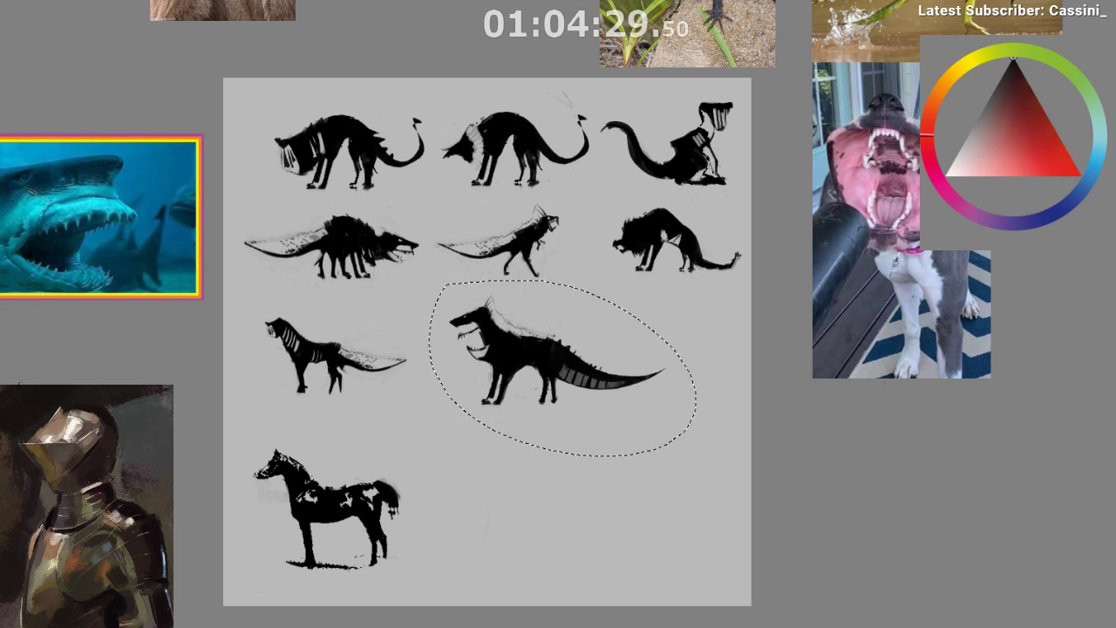
- Scale the selected tailed creature down within the third row, apply the transform and deselect it
{"action": "key", "text": "ctrl+t"}
{"action": "left_click_drag", "start_coordinate": [695, 281], "coordinate": [640, 319]}
{"action": "mouse_move", "coordinate": [529, 380]}
{"action": "left_mouse_down"}
{"action": "mouse_move", "coordinate": [523, 346]}
{"action": "mouse_move", "coordinate": [530, 389]}
{"action": "left_mouse_up"}
{"action": "key", "text": "Return"}
{"action": "left_click_drag", "start_coordinate": [496, 448], "coordinate": [541, 346]}
{"action": "key", "text": "ctrl+d"}
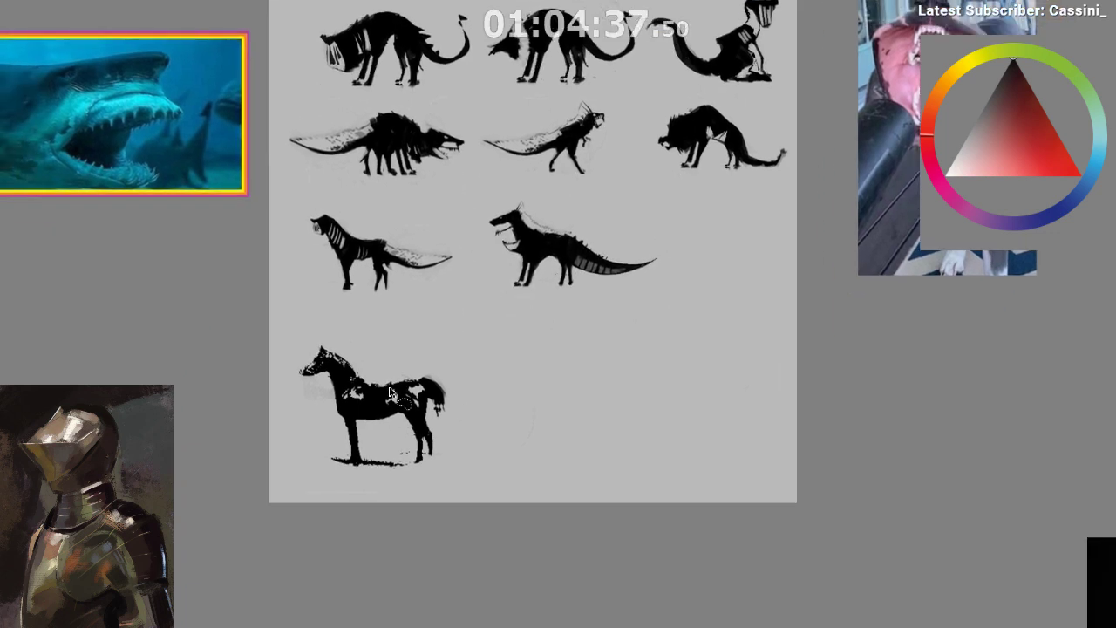
- Try to lasso the bottom horse and move it up beside the third-row tailed creature
{"action": "mouse_move", "coordinate": [257, 402]}
{"action": "left_mouse_down"}
{"action": "mouse_move", "coordinate": [307, 345]}
{"action": "mouse_move", "coordinate": [371, 337]}
{"action": "left_mouse_up"}
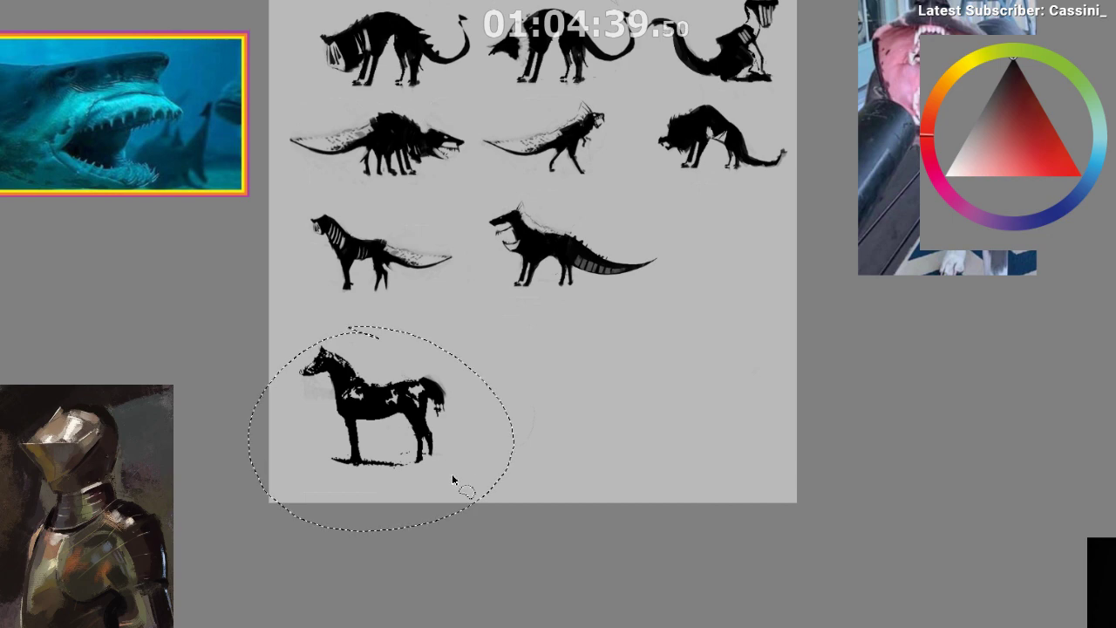
{"action": "scroll", "coordinate": [423, 502], "scroll_direction": "down", "scroll_amount": 3}
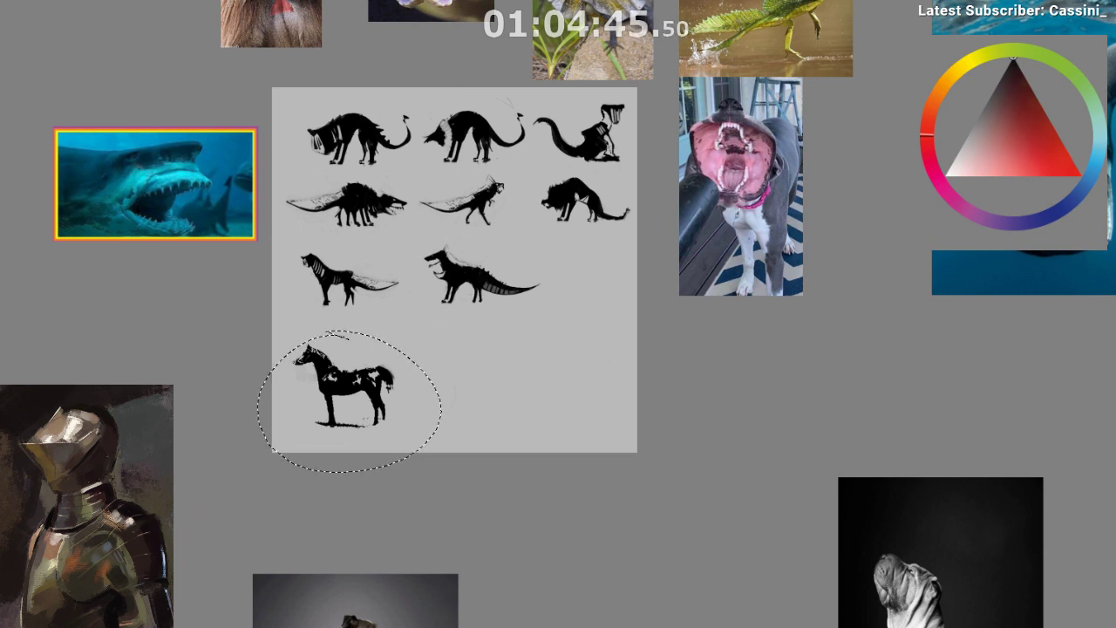
{"action": "left_click_drag", "start_coordinate": [337, 402], "coordinate": [553, 369]}
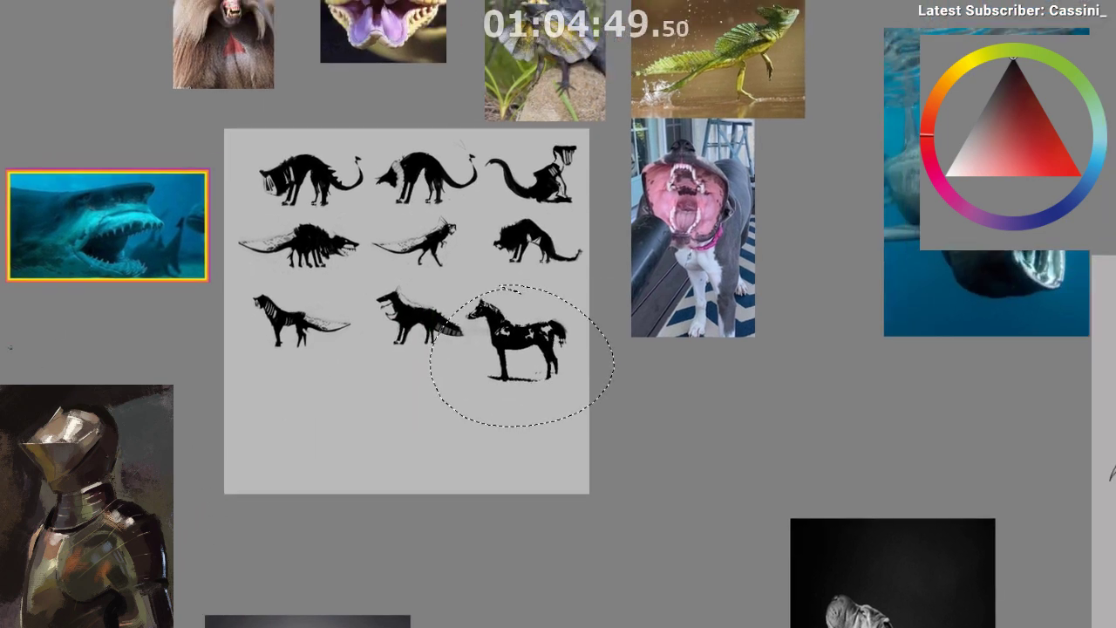
{"action": "left_click_drag", "start_coordinate": [501, 368], "coordinate": [484, 427]}
{"action": "key", "text": "ctrl+z"}
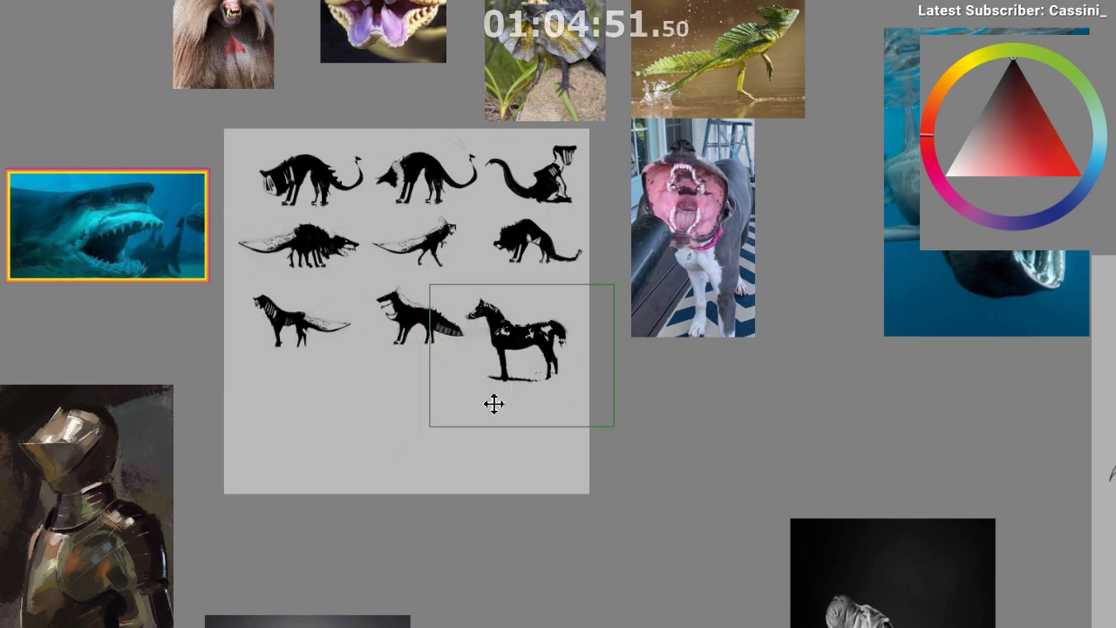
{"action": "key", "text": "ctrl+z"}
{"action": "scroll", "coordinate": [489, 403], "scroll_direction": "up", "scroll_amount": 1}
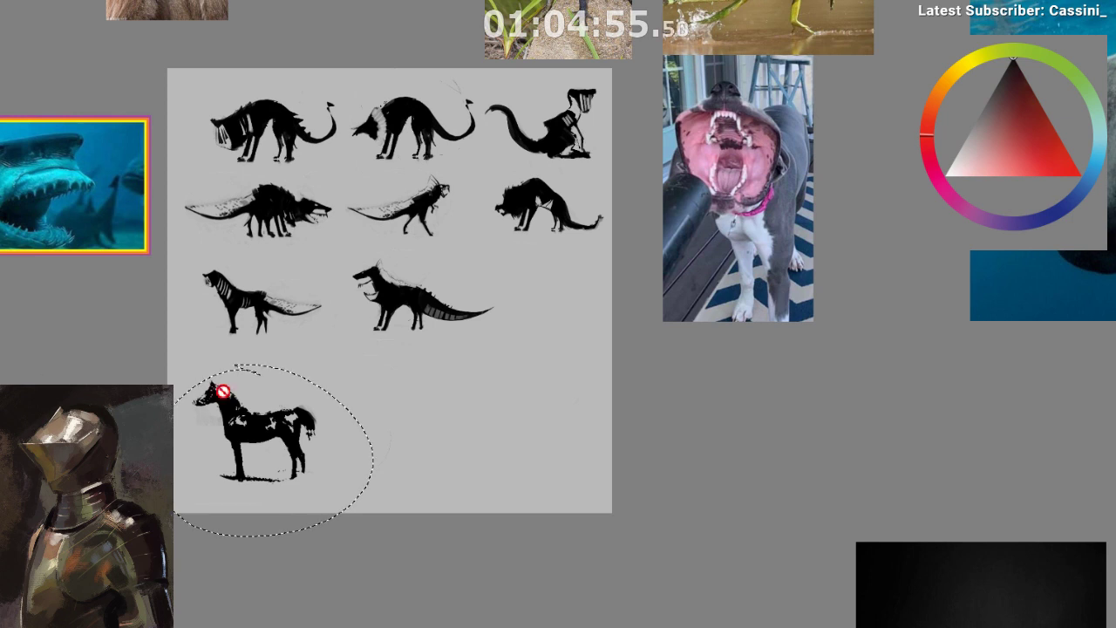
{"action": "mouse_move", "coordinate": [223, 392]}
{"action": "left_mouse_down"}
{"action": "mouse_move", "coordinate": [178, 419]}
{"action": "mouse_move", "coordinate": [310, 525]}
{"action": "mouse_move", "coordinate": [327, 406]}
{"action": "left_mouse_up"}
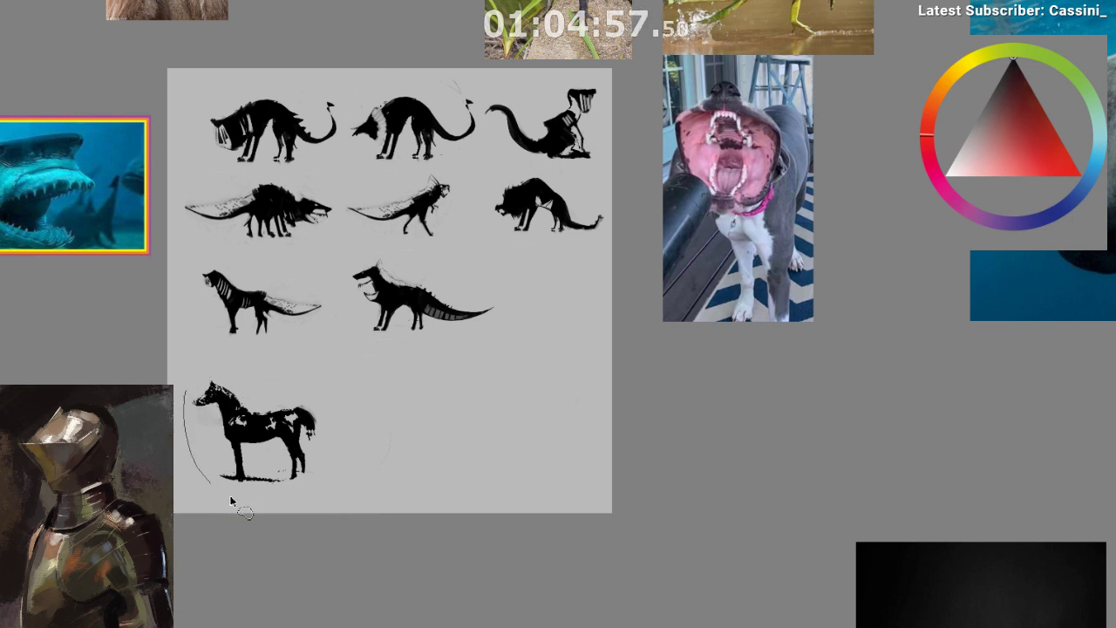
- Lasso the horse more tightly, move it to the middle of the bottom row, apply the transform and deselect it
{"action": "mouse_move", "coordinate": [231, 504]}
{"action": "left_mouse_down"}
{"action": "mouse_move", "coordinate": [318, 397]}
{"action": "mouse_move", "coordinate": [179, 384]}
{"action": "left_mouse_up"}
{"action": "scroll", "coordinate": [140, 294], "scroll_direction": "up", "scroll_amount": 1}
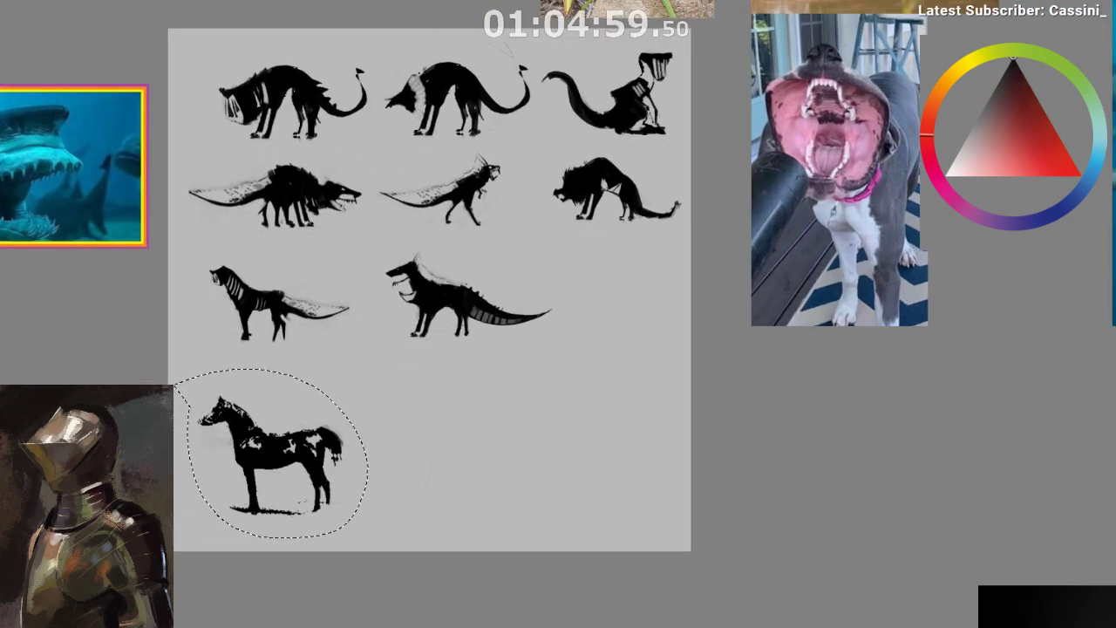
{"action": "key", "text": "ctrl+t"}
{"action": "left_click_drag", "start_coordinate": [305, 428], "coordinate": [520, 408]}
{"action": "scroll", "coordinate": [520, 408], "scroll_direction": "up", "scroll_amount": 2}
{"action": "key", "text": "Return"}
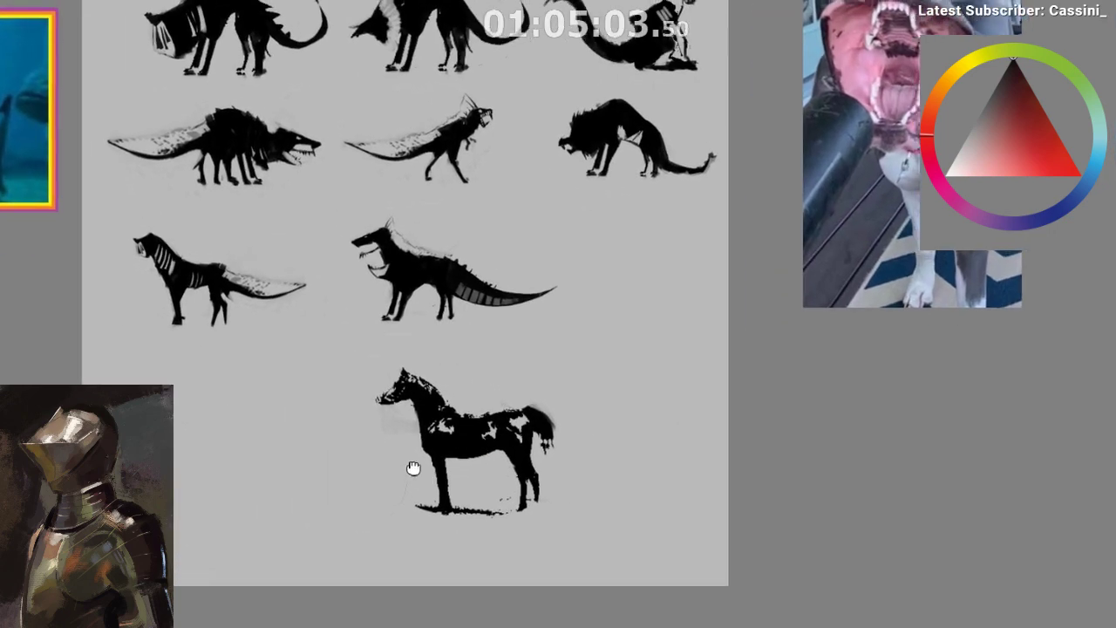
{"action": "left_click_drag", "start_coordinate": [413, 469], "coordinate": [375, 458]}
{"action": "key", "text": "ctrl+shift+a"}
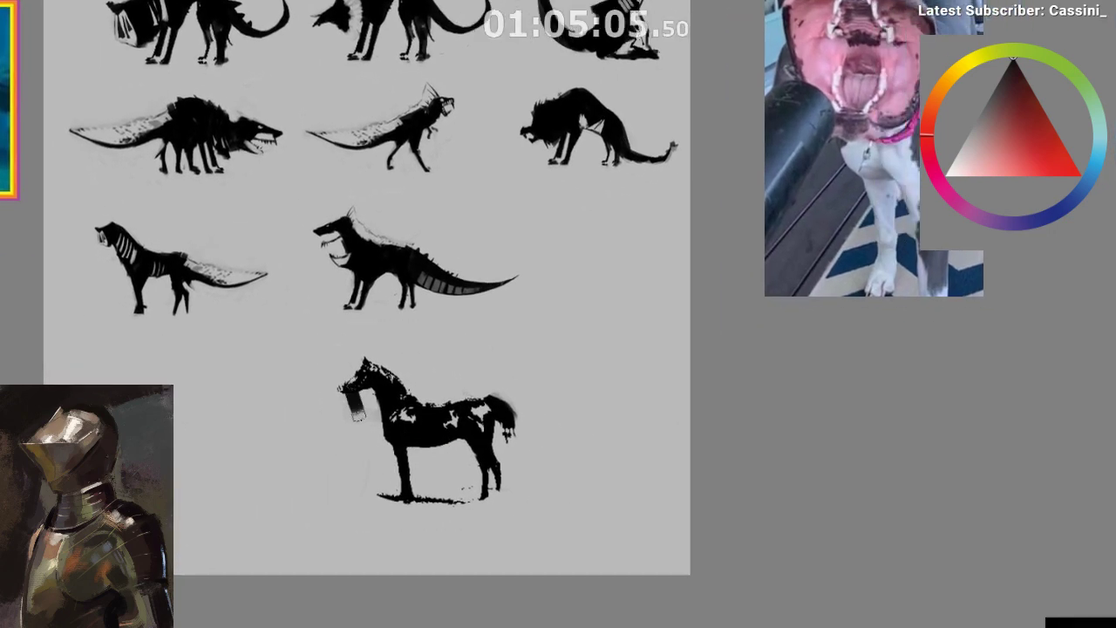
- Paint the bottom-row horse's muzzle into a solid blunt block and fill the light patches on its body with black
{"action": "key", "text": "ctrl+z"}
{"action": "mouse_move", "coordinate": [347, 400]}
{"action": "left_mouse_down"}
{"action": "mouse_move", "coordinate": [373, 392]}
{"action": "mouse_move", "coordinate": [349, 401]}
{"action": "left_mouse_up"}
{"action": "left_click_drag", "start_coordinate": [389, 437], "coordinate": [332, 456]}
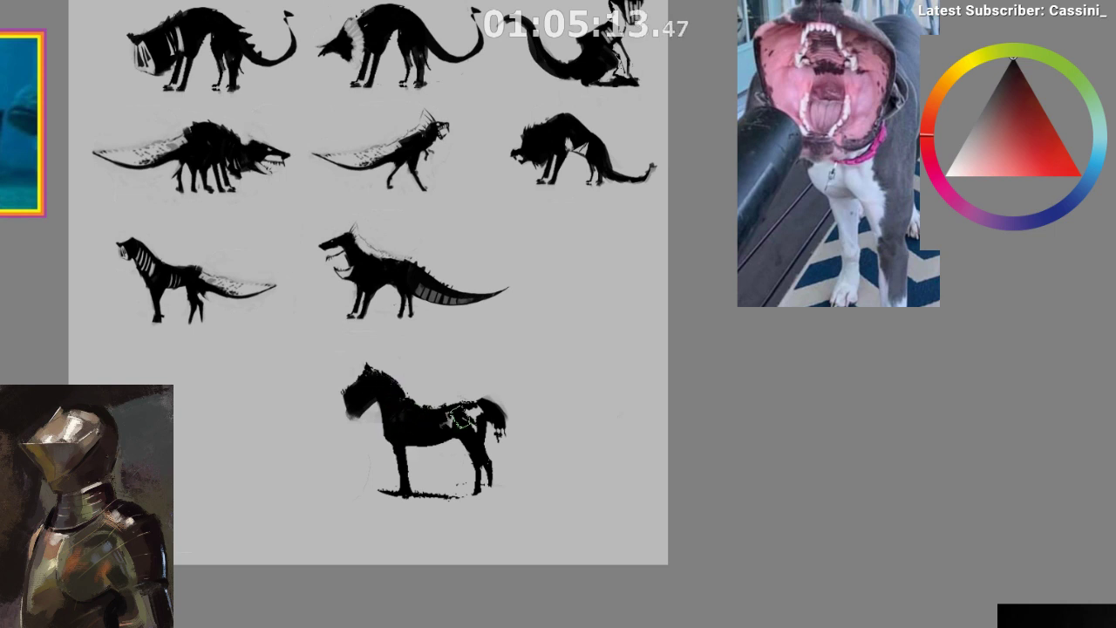
{"action": "left_click_drag", "start_coordinate": [458, 419], "coordinate": [478, 437]}
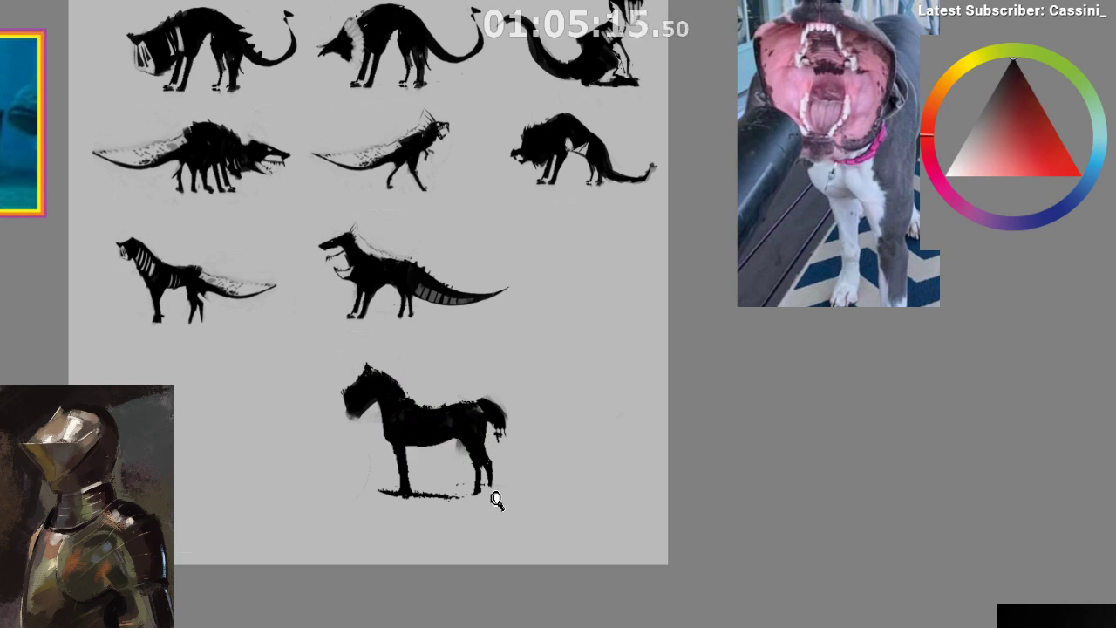
- Lasso the horse's hindquarters, enlarge them, move them away from the front half and apply the transform
{"action": "left_click_drag", "start_coordinate": [496, 499], "coordinate": [489, 392]}
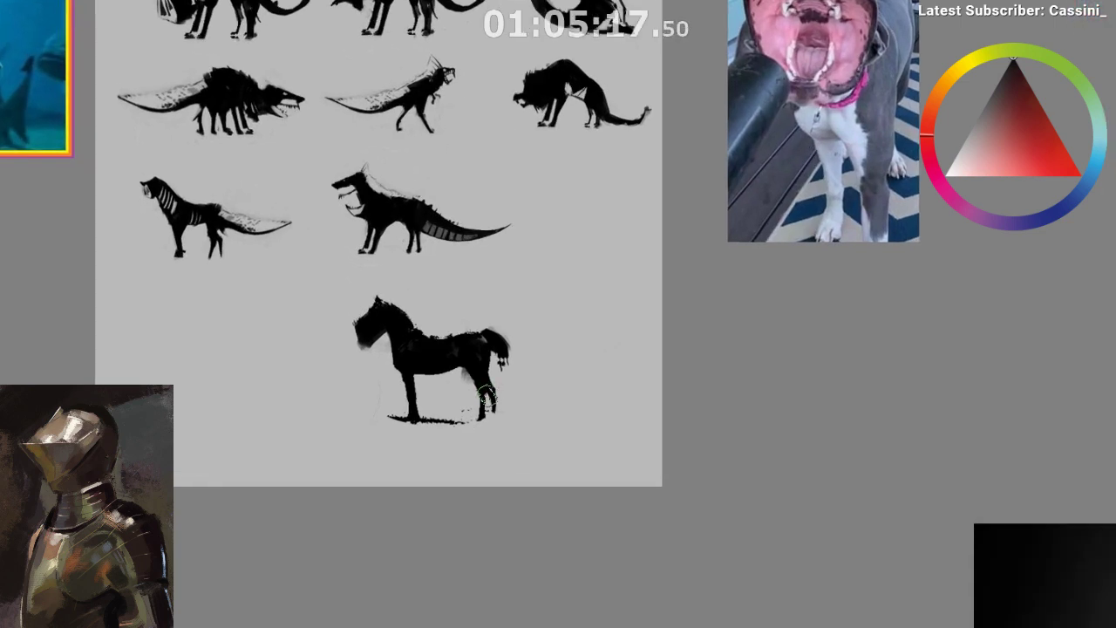
{"action": "key", "text": "l"}
{"action": "left_click_drag", "start_coordinate": [485, 304], "coordinate": [438, 299]}
{"action": "key", "text": "ctrl+t"}
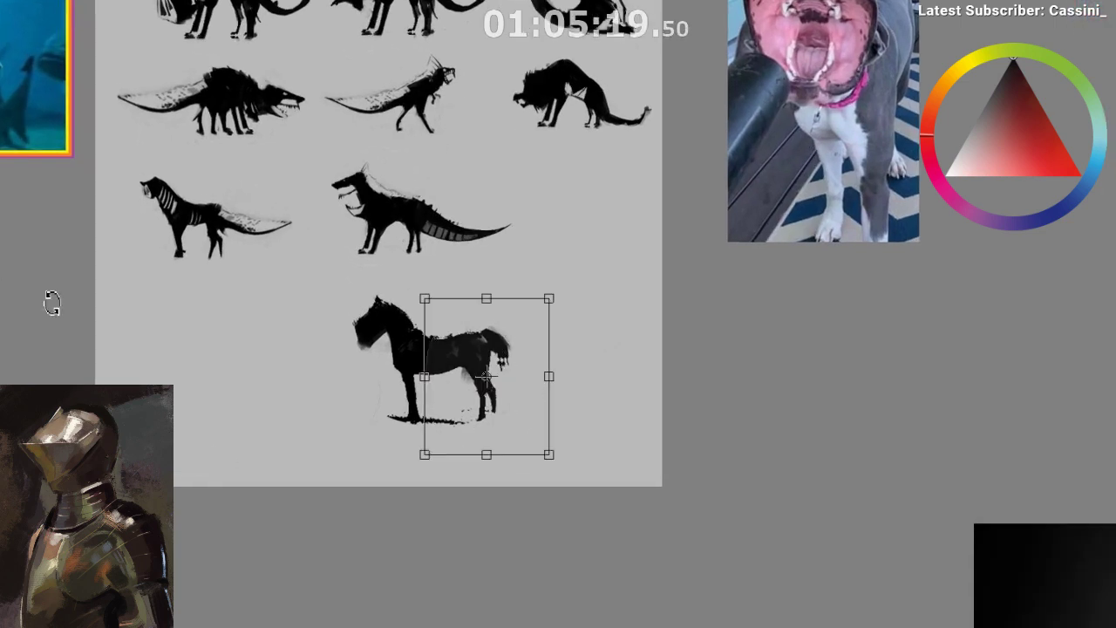
{"action": "left_click_drag", "start_coordinate": [548, 299], "coordinate": [585, 250]}
{"action": "left_click_drag", "start_coordinate": [506, 335], "coordinate": [522, 348]}
{"action": "key", "text": "m"}
{"action": "key", "text": "Return"}
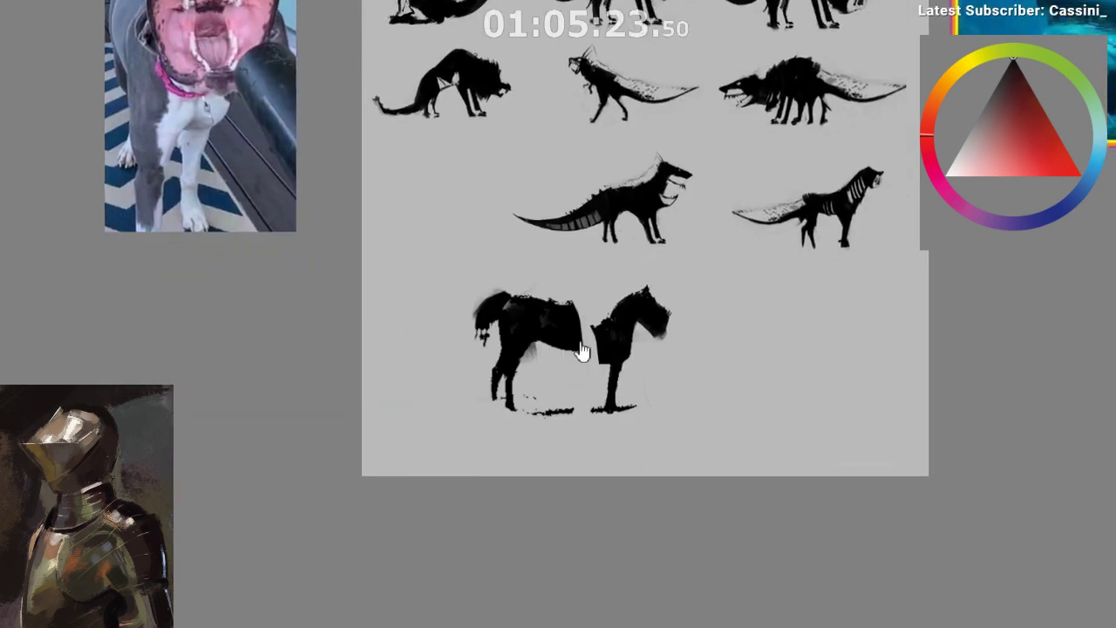
- Bridge the gap between the horse's two halves with black, shaping a sagging back and a rounded belly
{"action": "mouse_move", "coordinate": [531, 268]}
{"action": "left_mouse_down"}
{"action": "mouse_move", "coordinate": [586, 314]}
{"action": "mouse_move", "coordinate": [590, 301]}
{"action": "mouse_move", "coordinate": [590, 339]}
{"action": "mouse_move", "coordinate": [605, 342]}
{"action": "left_mouse_up"}
{"action": "key", "text": "ctrl+z"}
{"action": "left_click", "coordinate": [554, 290], "text": "alt"}
{"action": "left_click", "coordinate": [554, 339], "text": "alt"}
{"action": "mouse_move", "coordinate": [525, 329]}
{"action": "left_mouse_down"}
{"action": "mouse_move", "coordinate": [600, 358]}
{"action": "mouse_move", "coordinate": [562, 343]}
{"action": "mouse_move", "coordinate": [610, 344]}
{"action": "mouse_move", "coordinate": [558, 347]}
{"action": "mouse_move", "coordinate": [605, 358]}
{"action": "left_mouse_up"}
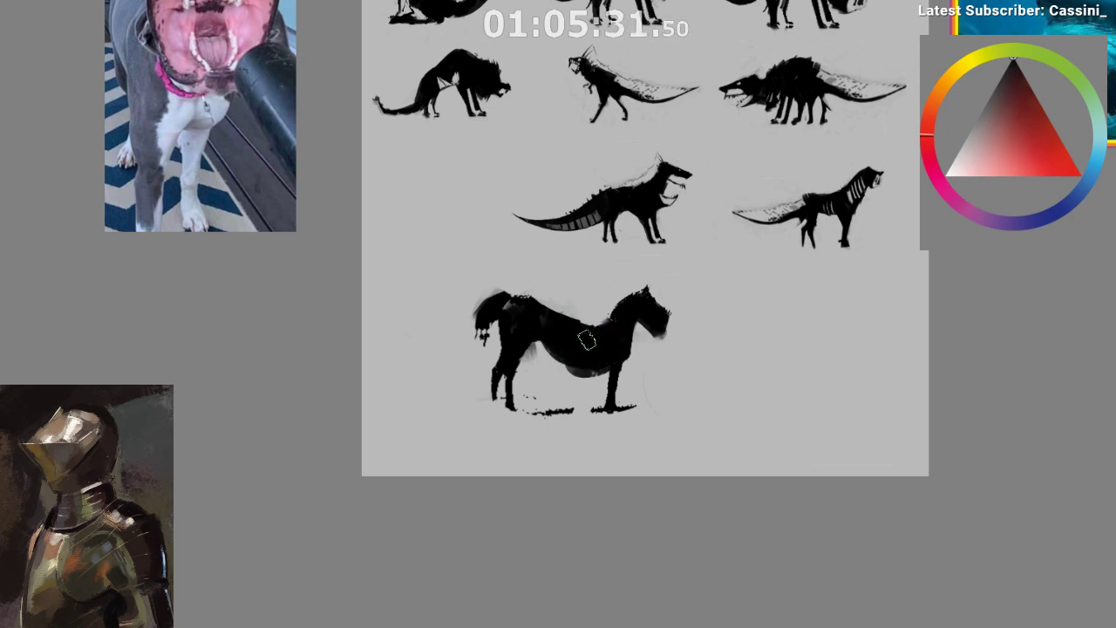
- Thicken and lengthen the horse's hind legs with black strokes
{"action": "mouse_move", "coordinate": [521, 329]}
{"action": "left_mouse_down"}
{"action": "mouse_move", "coordinate": [514, 410]}
{"action": "mouse_move", "coordinate": [539, 316]}
{"action": "mouse_move", "coordinate": [505, 384]}
{"action": "left_mouse_up"}
{"action": "left_click", "coordinate": [526, 332], "text": "alt"}
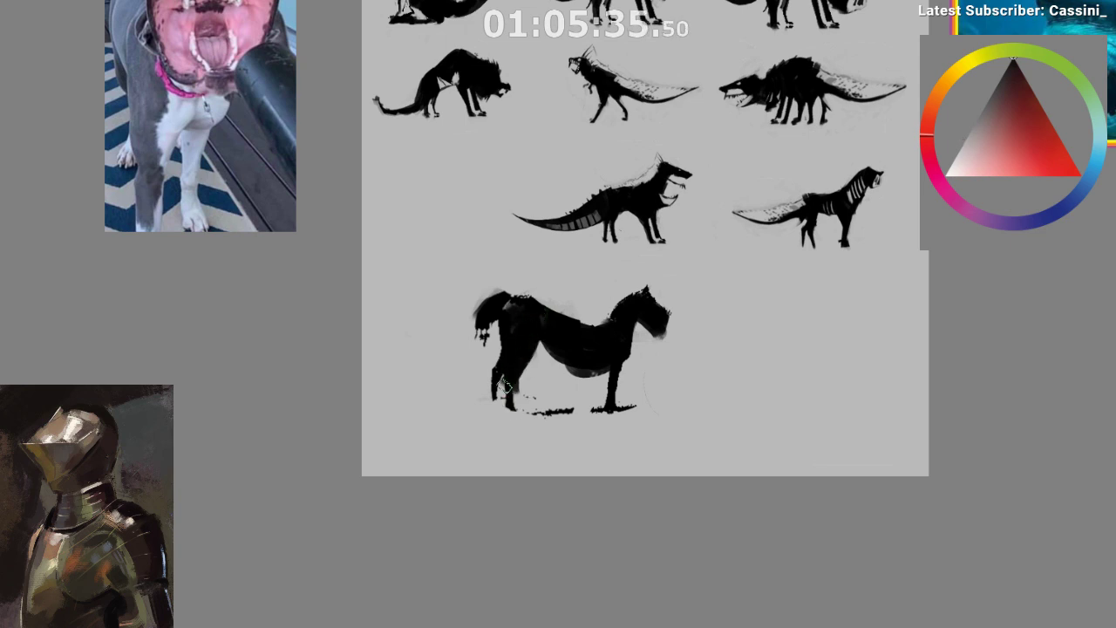
{"action": "key", "text": "m"}
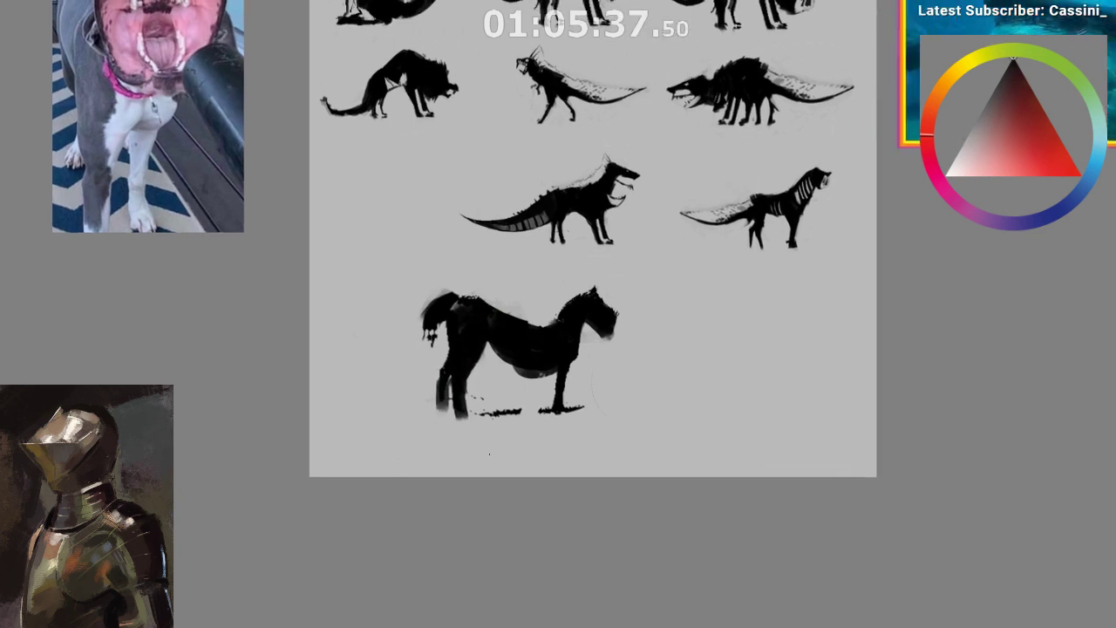
{"action": "left_click", "coordinate": [544, 381], "text": "alt"}
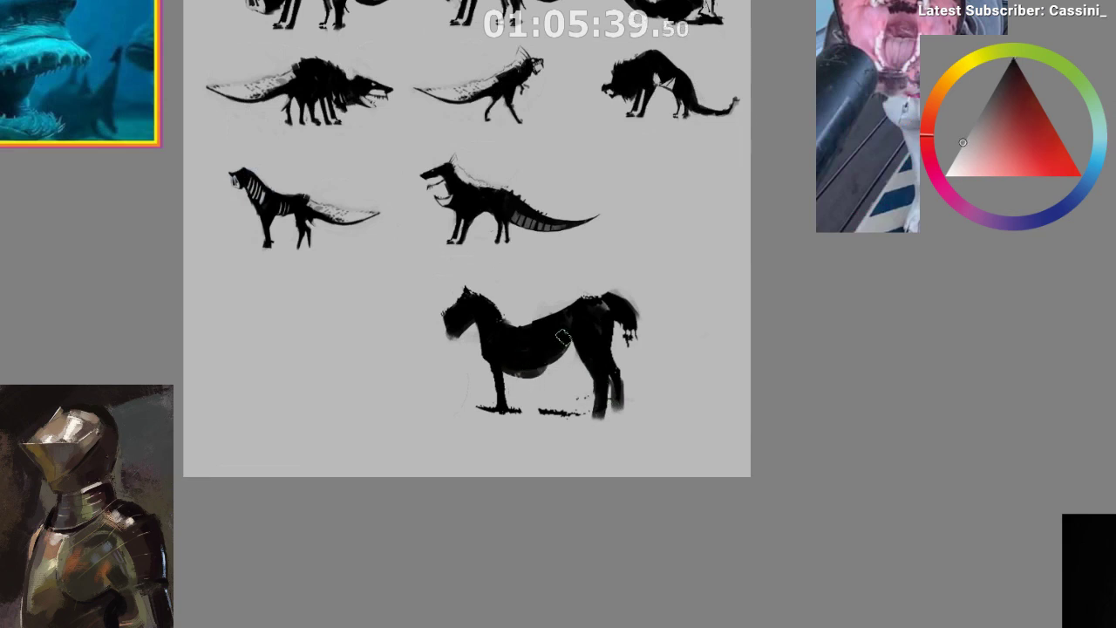
- Try to lasso the creature's head and neck and move them lower
{"action": "mouse_move", "coordinate": [567, 336]}
{"action": "left_mouse_down"}
{"action": "mouse_move", "coordinate": [525, 370]}
{"action": "mouse_move", "coordinate": [478, 263]}
{"action": "left_mouse_up"}
{"action": "key", "text": "ctrl+z"}
{"action": "left_click", "coordinate": [527, 356], "text": "alt"}
{"action": "key", "text": "ctrl+t"}
{"action": "mouse_move", "coordinate": [478, 330]}
{"action": "left_mouse_down"}
{"action": "mouse_move", "coordinate": [481, 379]}
{"action": "mouse_move", "coordinate": [479, 330]}
{"action": "mouse_move", "coordinate": [488, 361]}
{"action": "mouse_move", "coordinate": [443, 275]}
{"action": "mouse_move", "coordinate": [462, 361]}
{"action": "left_mouse_up"}
{"action": "key", "text": "ctrl+z"}
{"action": "key", "text": "ctrl+z"}
- Rotate the creature's head and neck downward in front of the chest and apply the transform
{"action": "key", "text": "b"}
{"action": "key", "text": "ctrl+t"}
{"action": "mouse_move", "coordinate": [513, 325]}
{"action": "left_mouse_down"}
{"action": "mouse_move", "coordinate": [503, 349]}
{"action": "mouse_move", "coordinate": [545, 310]}
{"action": "left_mouse_up"}
{"action": "left_click_drag", "start_coordinate": [498, 368], "coordinate": [468, 371]}
{"action": "left_click_drag", "start_coordinate": [521, 306], "coordinate": [497, 347]}
{"action": "key", "text": "ctrl+z"}
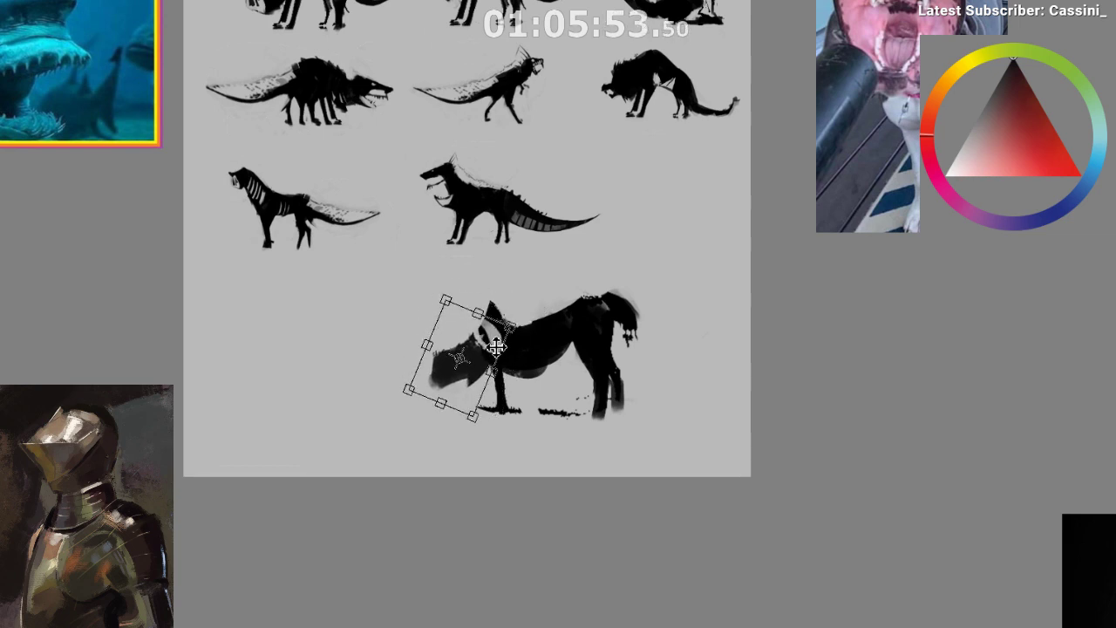
{"action": "key", "text": "Return"}
- Fill the gap at the base of the lowered neck with black and paint out the leftover upright neck tip
{"action": "key", "text": "m"}
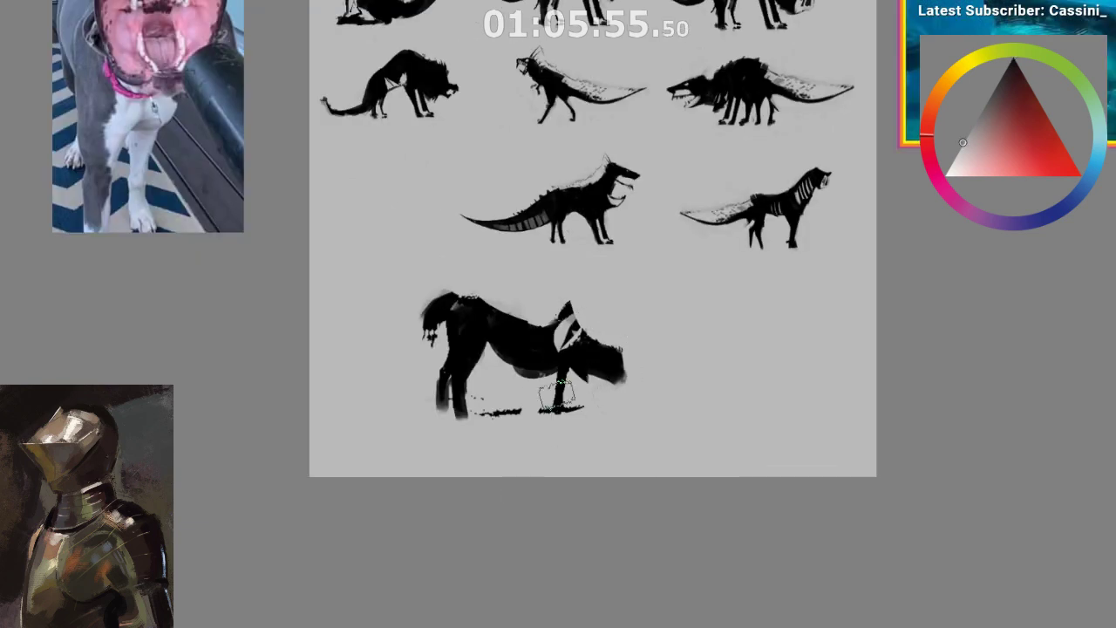
{"action": "key", "text": "x"}
{"action": "mouse_move", "coordinate": [548, 302]}
{"action": "left_mouse_down"}
{"action": "mouse_move", "coordinate": [580, 305]}
{"action": "mouse_move", "coordinate": [545, 300]}
{"action": "mouse_move", "coordinate": [593, 304]}
{"action": "mouse_move", "coordinate": [531, 353]}
{"action": "mouse_move", "coordinate": [573, 344]}
{"action": "left_mouse_up"}
{"action": "key", "text": "ctrl+z"}
{"action": "key", "text": "x"}
{"action": "key", "text": "x"}
{"action": "key", "text": "m"}
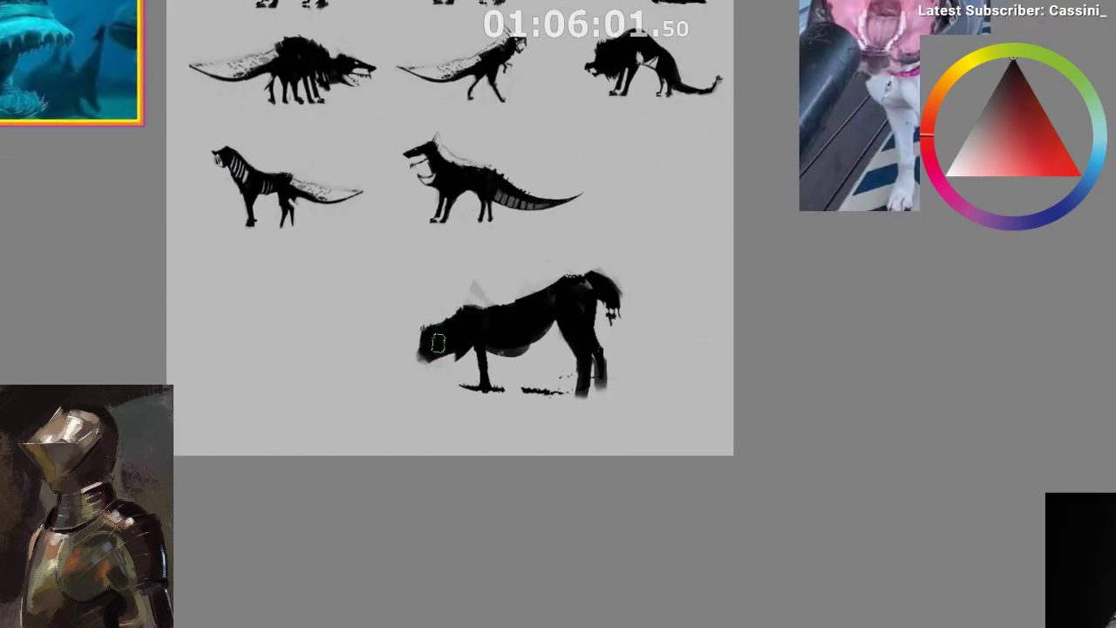
- Repaint the lowered head as a larger blunt wedge and paint out the straight front leg
{"action": "key", "text": "ctrl+z"}
{"action": "mouse_move", "coordinate": [438, 345]}
{"action": "left_mouse_down"}
{"action": "mouse_move", "coordinate": [437, 378]}
{"action": "mouse_move", "coordinate": [429, 354]}
{"action": "mouse_move", "coordinate": [444, 365]}
{"action": "mouse_move", "coordinate": [452, 352]}
{"action": "mouse_move", "coordinate": [429, 369]}
{"action": "mouse_move", "coordinate": [450, 345]}
{"action": "mouse_move", "coordinate": [489, 346]}
{"action": "mouse_move", "coordinate": [468, 376]}
{"action": "mouse_move", "coordinate": [509, 365]}
{"action": "mouse_move", "coordinate": [541, 435]}
{"action": "mouse_move", "coordinate": [523, 442]}
{"action": "mouse_move", "coordinate": [550, 379]}
{"action": "left_mouse_up"}
{"action": "key", "text": "ctrl+z"}
{"action": "key", "text": "ctrl+z"}
{"action": "key", "text": "ctrl+z"}
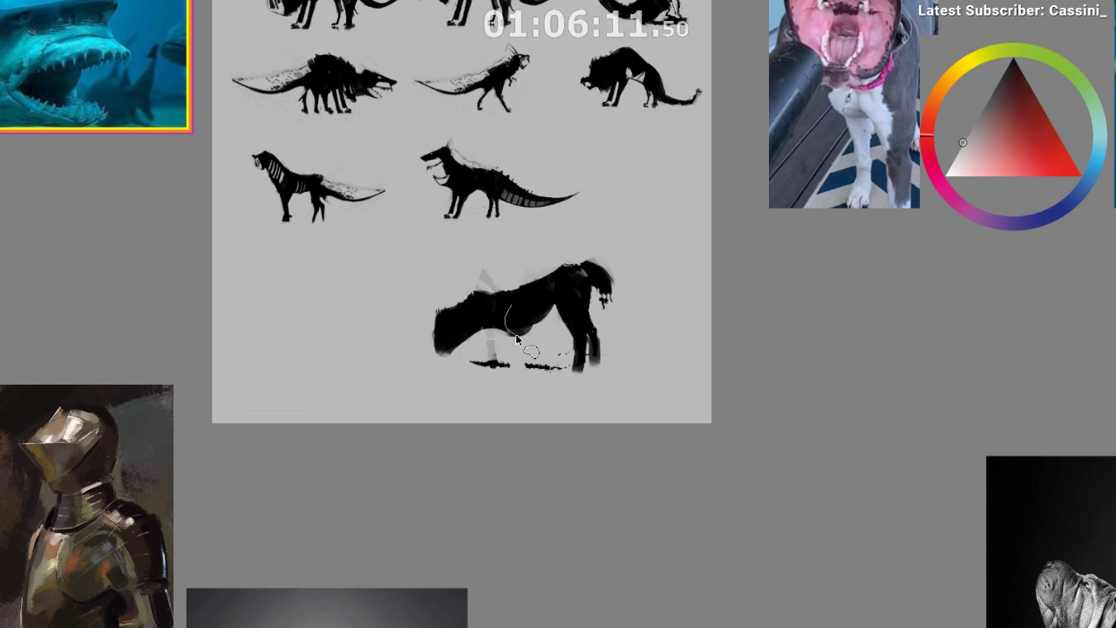
- Lasso and paint bent black forelegs stretching forward along the ground beneath the lowered head
{"action": "mouse_move", "coordinate": [529, 339]}
{"action": "left_mouse_down"}
{"action": "mouse_move", "coordinate": [521, 304]}
{"action": "mouse_move", "coordinate": [464, 359]}
{"action": "mouse_move", "coordinate": [534, 329]}
{"action": "mouse_move", "coordinate": [490, 361]}
{"action": "mouse_move", "coordinate": [545, 359]}
{"action": "left_mouse_up"}
{"action": "key", "text": "b"}
{"action": "left_click", "coordinate": [539, 300], "text": "alt"}
{"action": "key", "text": "m"}
{"action": "key", "text": "ctrl+shift+a"}
{"action": "left_click", "coordinate": [561, 392], "text": "ctrl"}
{"action": "key", "text": "ctrl+z"}
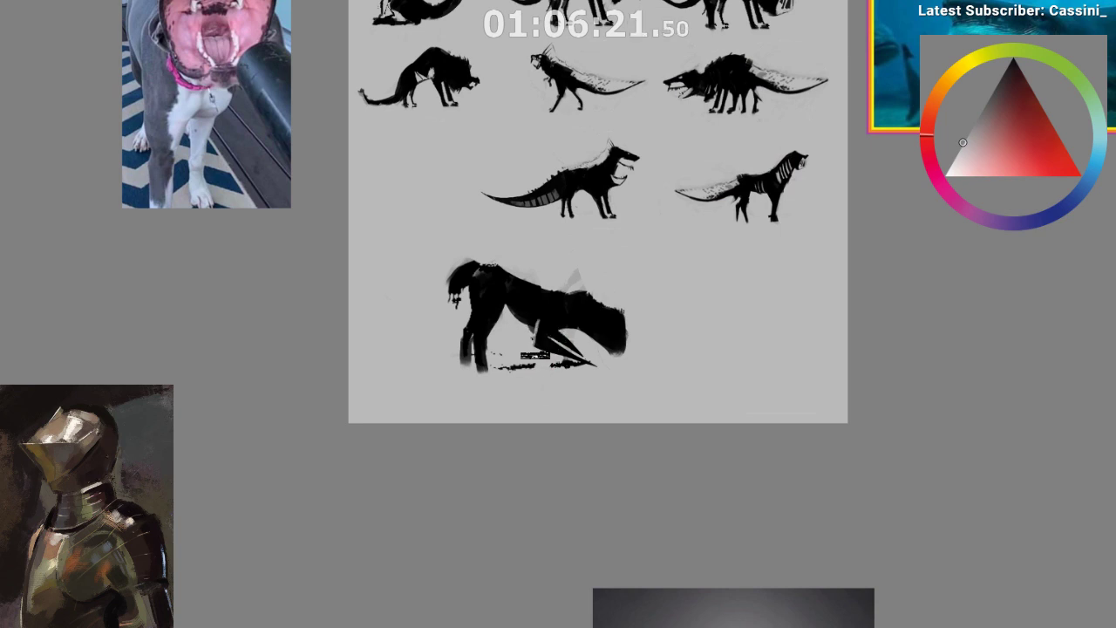
{"action": "key", "text": "m"}
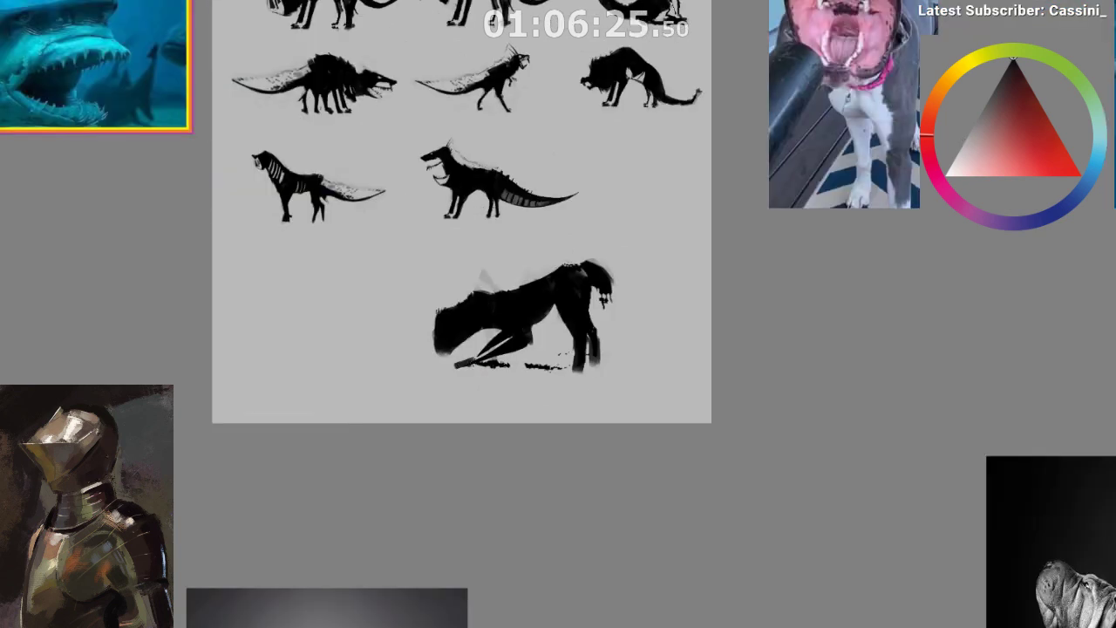
- Carve the front of the blunt muzzle and paint out the grey remnants above the neck and back
{"action": "left_click_drag", "start_coordinate": [463, 374], "coordinate": [461, 436]}
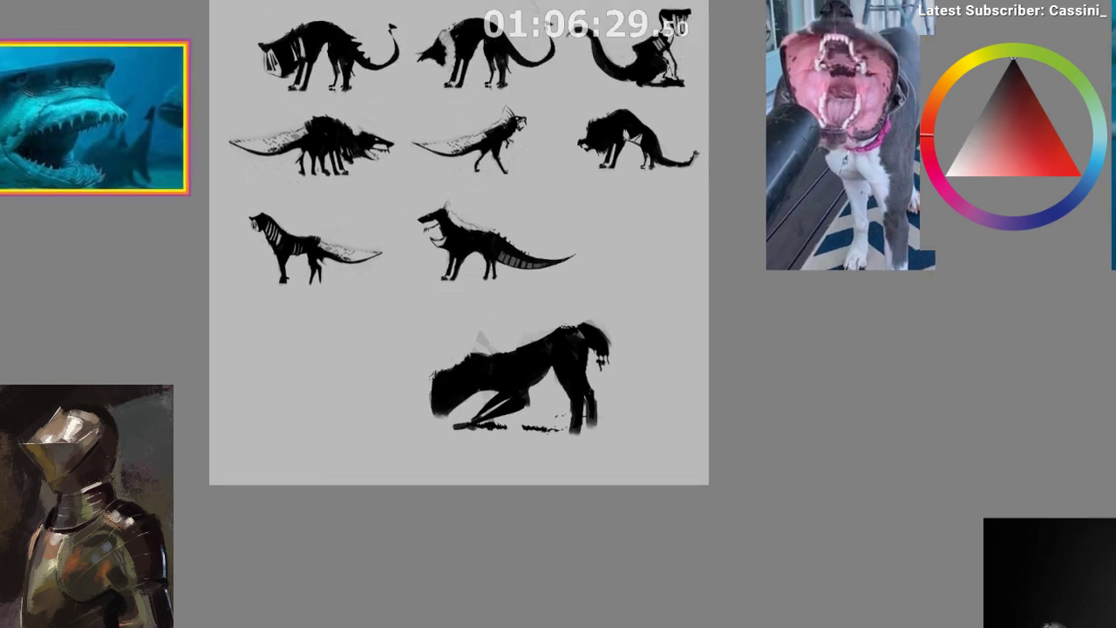
{"action": "scroll", "coordinate": [454, 380], "scroll_direction": "up", "scroll_amount": 1}
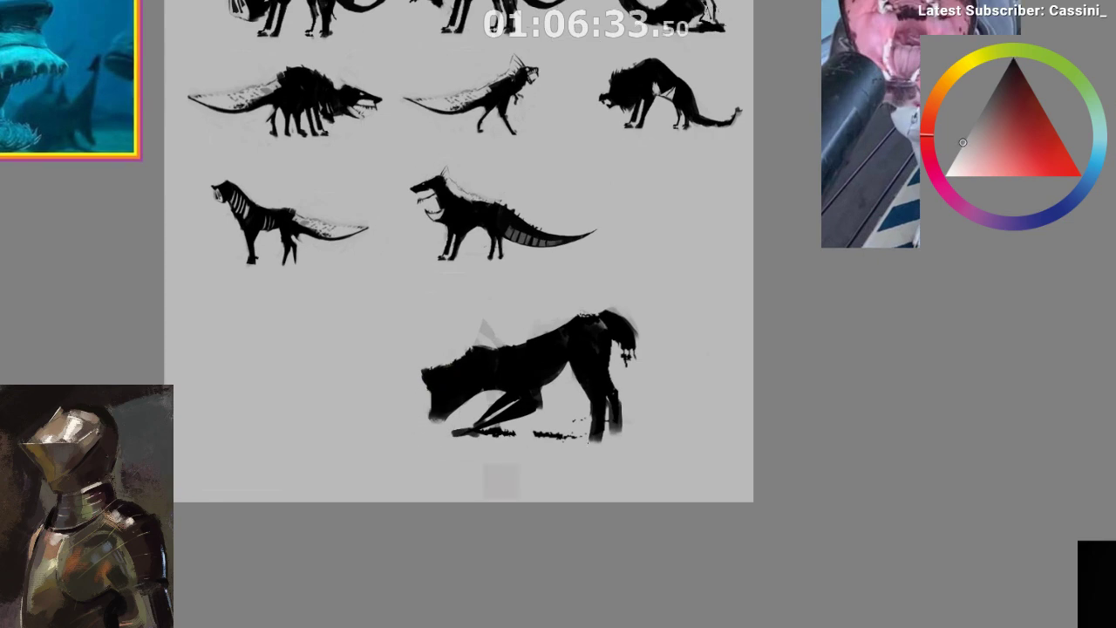
{"action": "key", "text": "m"}
{"action": "mouse_move", "coordinate": [593, 333]}
{"action": "left_mouse_down"}
{"action": "mouse_move", "coordinate": [572, 326]}
{"action": "mouse_move", "coordinate": [600, 345]}
{"action": "mouse_move", "coordinate": [549, 304]}
{"action": "left_mouse_up"}
{"action": "key", "text": "m"}
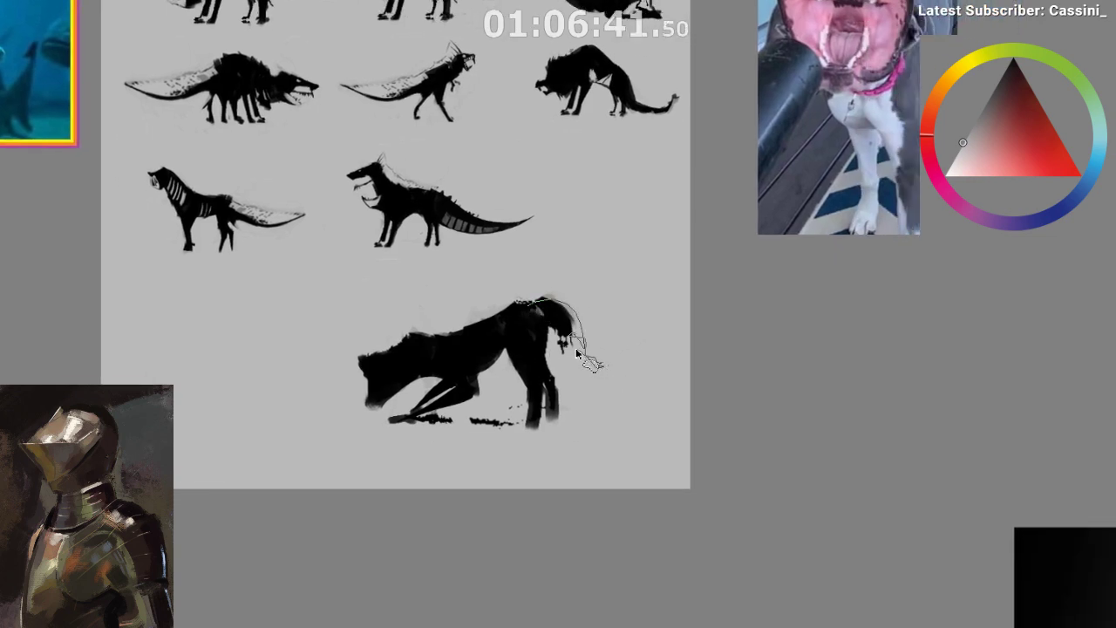
- Lasso a fuller shape for the creature's tail, fill it with black and deselect
{"action": "mouse_move", "coordinate": [576, 353]}
{"action": "left_mouse_down"}
{"action": "mouse_move", "coordinate": [556, 325]}
{"action": "mouse_move", "coordinate": [605, 375]}
{"action": "left_mouse_up"}
{"action": "key", "text": "b"}
{"action": "left_click", "coordinate": [537, 368], "text": "alt"}
{"action": "left_click_drag", "start_coordinate": [553, 306], "coordinate": [600, 361]}
{"action": "key", "text": "ctrl+d"}
{"action": "key", "text": "ctrl+shift+h"}
{"action": "left_click_drag", "start_coordinate": [492, 376], "coordinate": [380, 349]}
{"action": "left_click_drag", "start_coordinate": [622, 342], "coordinate": [582, 399]}
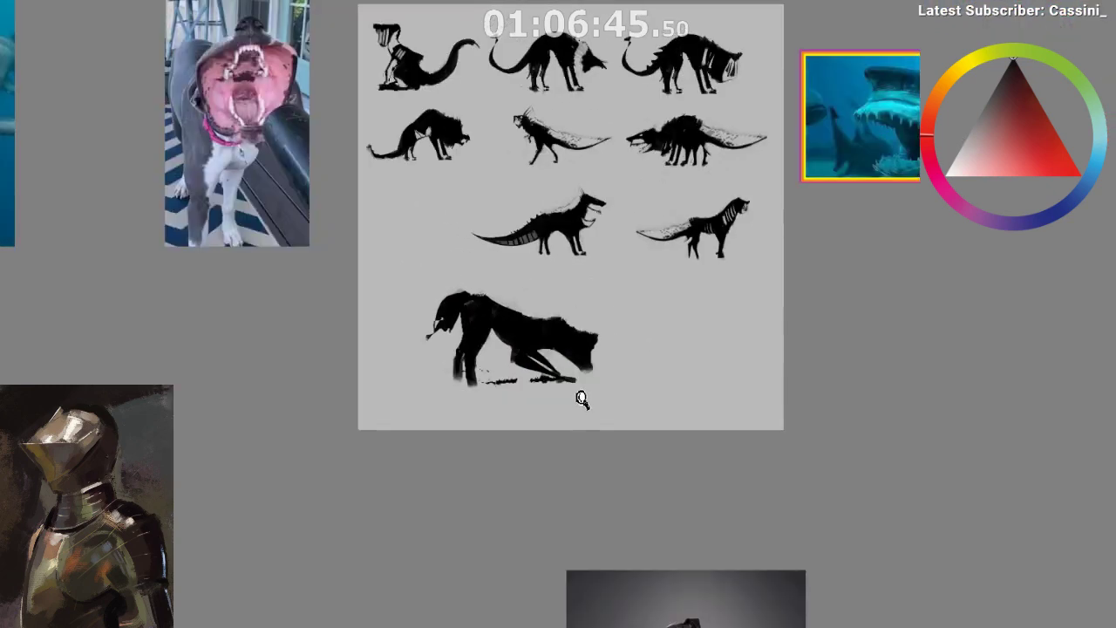
{"action": "left_click", "coordinate": [582, 399]}
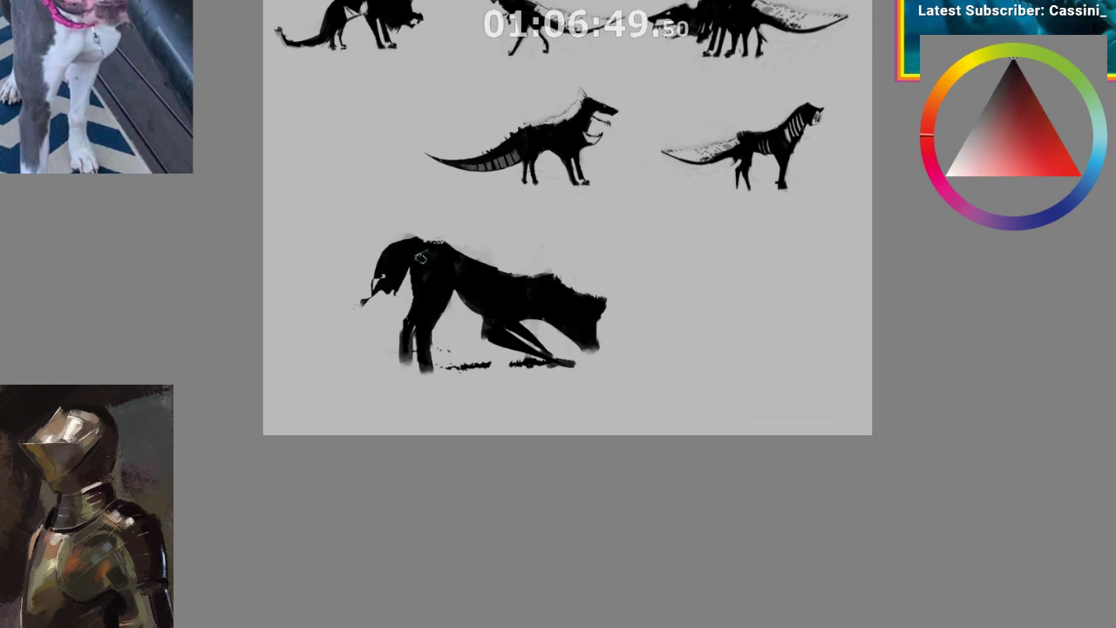
- Lasso rows of pointed teeth along both jaws, paint them in the light background grey and deselect
{"action": "scroll", "coordinate": [612, 412], "scroll_direction": "down", "scroll_amount": 1}
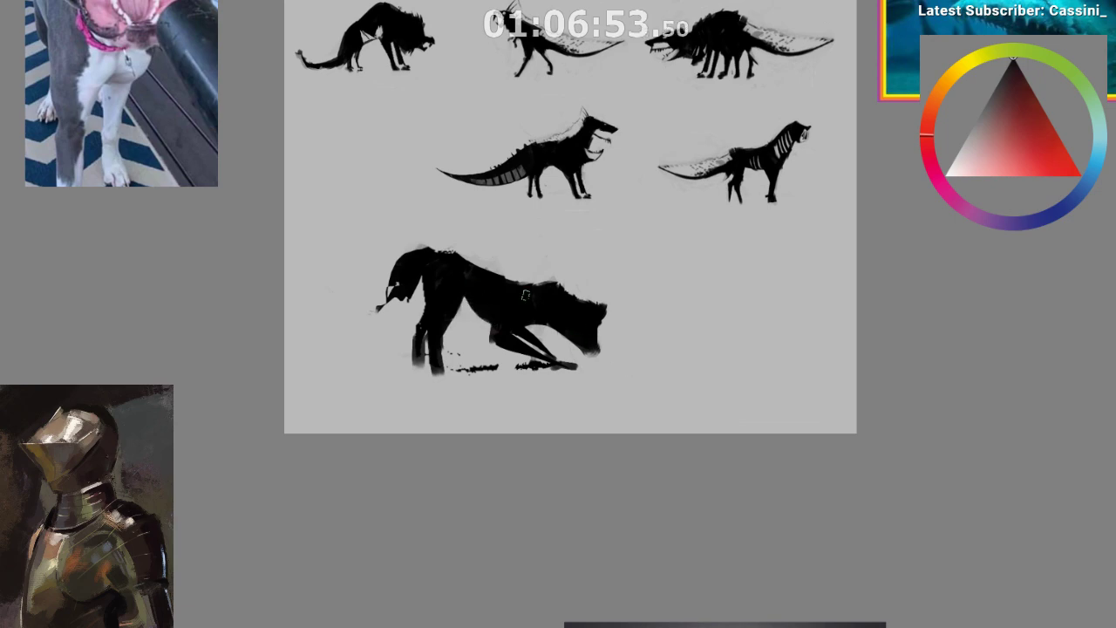
{"action": "key", "text": "ctrl"}
{"action": "left_click_drag", "start_coordinate": [662, 399], "coordinate": [656, 523]}
{"action": "scroll", "coordinate": [638, 455], "scroll_direction": "up", "scroll_amount": 2}
{"action": "left_click_drag", "start_coordinate": [608, 472], "coordinate": [622, 495]}
{"action": "left_click_drag", "start_coordinate": [543, 478], "coordinate": [582, 454]}
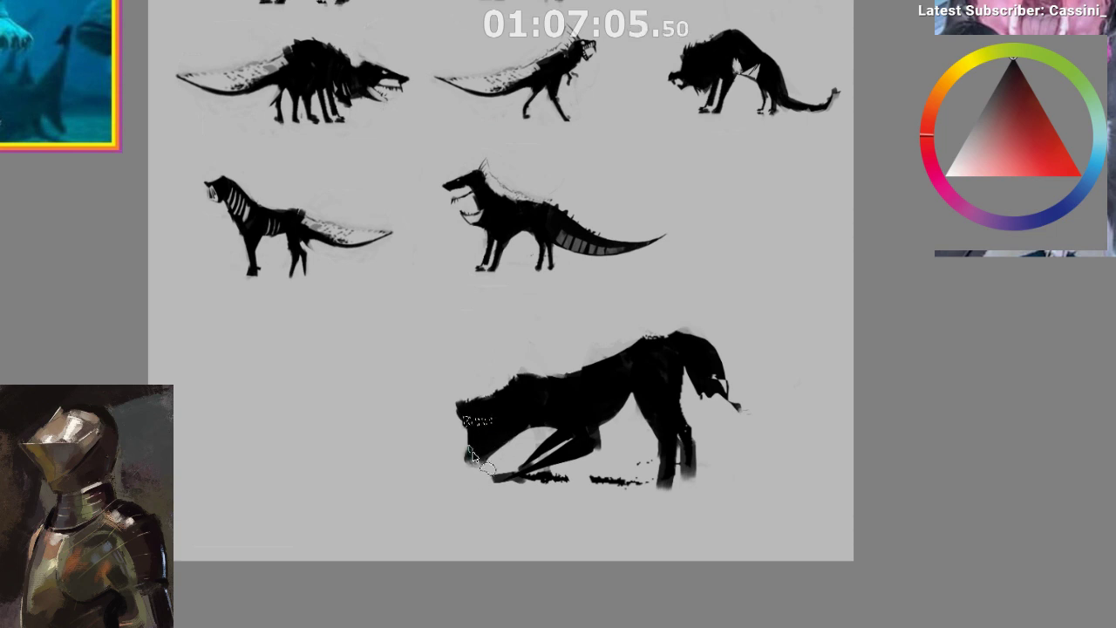
{"action": "key", "text": "b"}
{"action": "left_click", "coordinate": [451, 501], "text": "alt"}
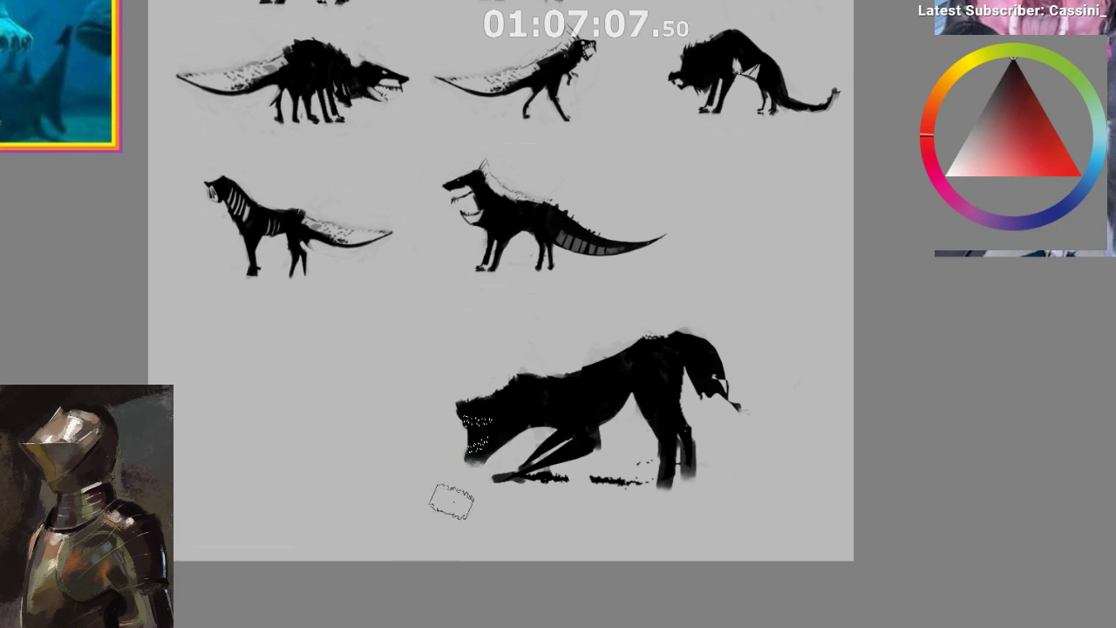
{"action": "left_click_drag", "start_coordinate": [467, 420], "coordinate": [478, 447]}
{"action": "key", "text": "ctrl+d"}
{"action": "key", "text": "ctrl+shift+a"}
{"action": "key", "text": "m"}
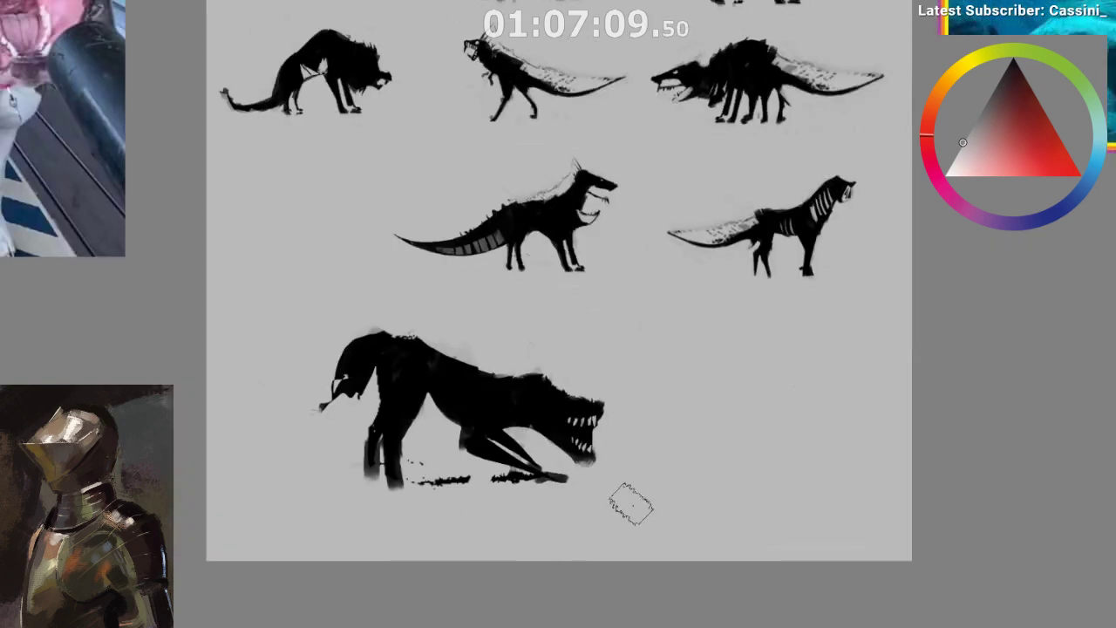
- Refine the edge of the toothed muzzle and paint a dark grey patch on the cheek behind the jaws
{"action": "left_click_drag", "start_coordinate": [630, 504], "coordinate": [568, 462]}
{"action": "scroll", "coordinate": [558, 445], "scroll_direction": "up", "scroll_amount": 1}
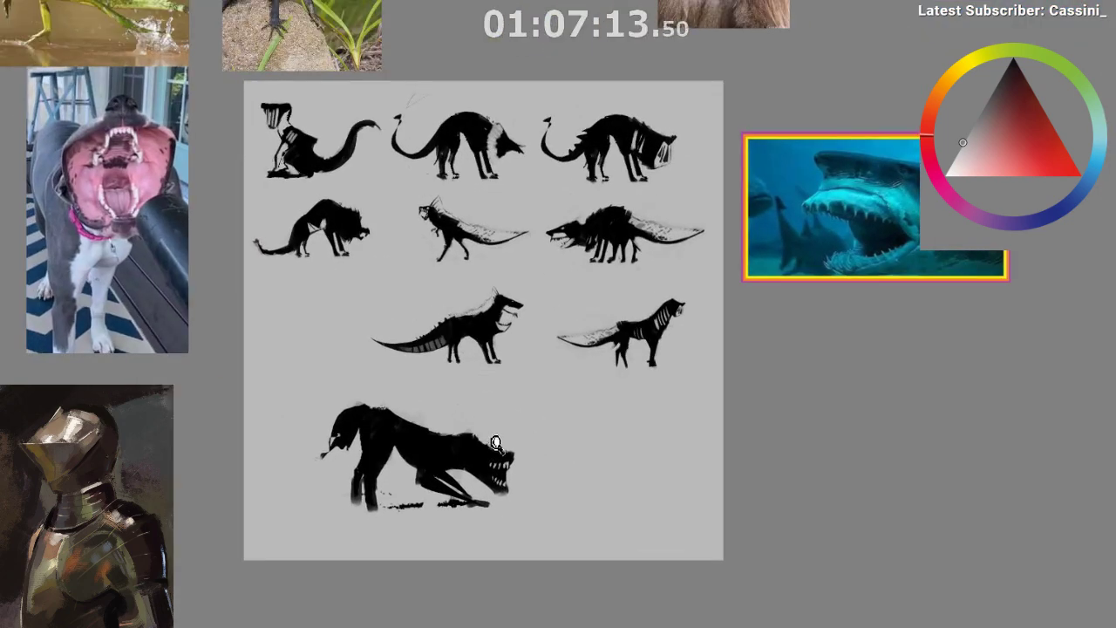
{"action": "scroll", "coordinate": [546, 401], "scroll_direction": "up", "scroll_amount": 3}
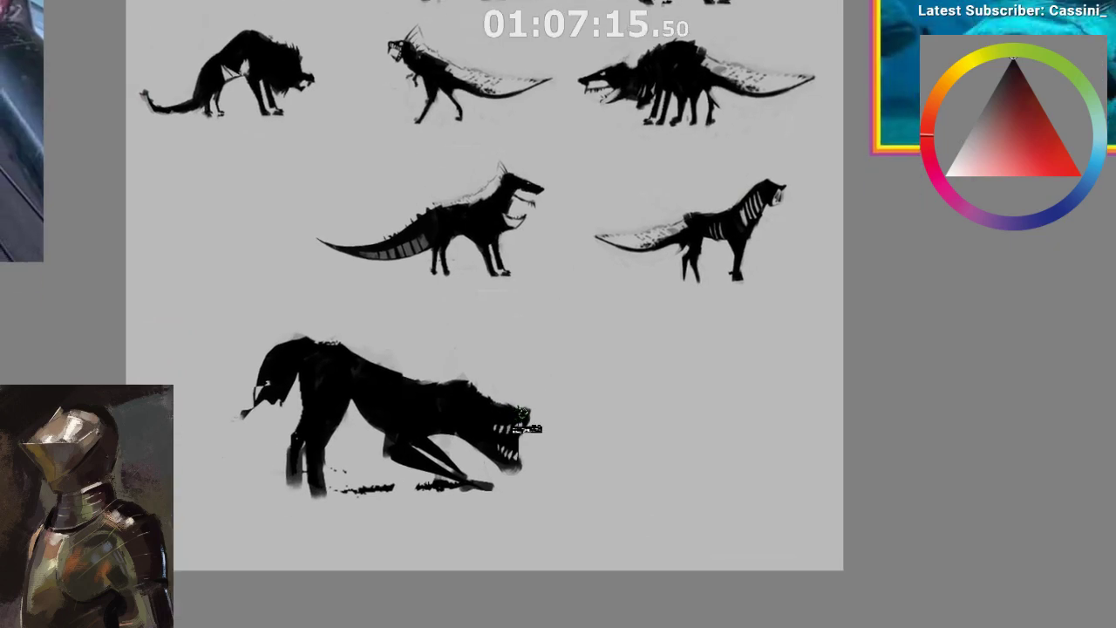
{"action": "mouse_move", "coordinate": [519, 421]}
{"action": "left_mouse_down"}
{"action": "mouse_move", "coordinate": [592, 478]}
{"action": "mouse_move", "coordinate": [560, 463]}
{"action": "mouse_move", "coordinate": [518, 478]}
{"action": "mouse_move", "coordinate": [558, 477]}
{"action": "mouse_move", "coordinate": [546, 466]}
{"action": "mouse_move", "coordinate": [571, 429]}
{"action": "left_mouse_up"}
{"action": "key", "text": "b"}
{"action": "left_click", "coordinate": [500, 539], "text": "alt"}
{"action": "key", "text": "ctrl+z"}
{"action": "key", "text": "ctrl+z"}
{"action": "left_click", "coordinate": [570, 540], "text": "ctrl"}
{"action": "key", "text": "m"}
{"action": "key", "text": "ctrl+shift+a"}
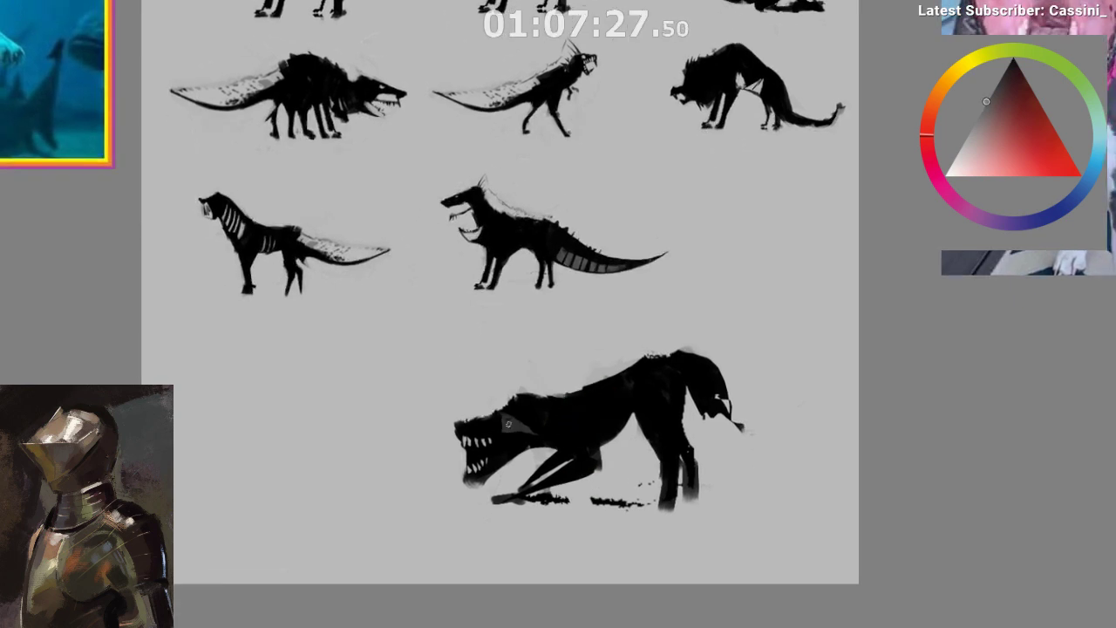
- Try adding more shading around the grey cheek patch
{"action": "left_click_drag", "start_coordinate": [535, 429], "coordinate": [528, 407]}
{"action": "key", "text": "ctrl+z"}
{"action": "key", "text": "ctrl+z"}
{"action": "key", "text": "ctrl+z"}
- Paint out the ground marks between the crouching creature's front and hind legs with the background grey
{"action": "mouse_move", "coordinate": [643, 440]}
{"action": "left_mouse_down"}
{"action": "mouse_move", "coordinate": [641, 462]}
{"action": "mouse_move", "coordinate": [625, 417]}
{"action": "mouse_move", "coordinate": [640, 475]}
{"action": "mouse_move", "coordinate": [616, 517]}
{"action": "mouse_move", "coordinate": [625, 496]}
{"action": "left_mouse_up"}
{"action": "scroll", "coordinate": [624, 512], "scroll_direction": "up", "scroll_amount": 3}
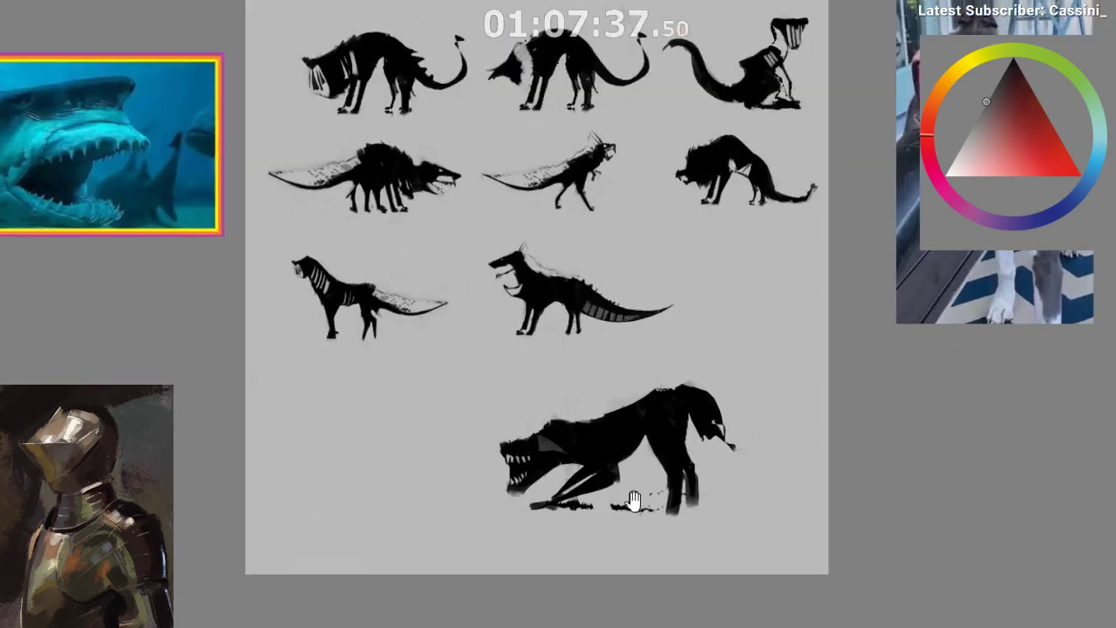
{"action": "mouse_move", "coordinate": [606, 477]}
{"action": "left_mouse_down"}
{"action": "mouse_move", "coordinate": [580, 495]}
{"action": "mouse_move", "coordinate": [593, 521]}
{"action": "mouse_move", "coordinate": [610, 499]}
{"action": "left_mouse_up"}
{"action": "key", "text": "ctrl+z"}
{"action": "key", "text": "ctrl+z"}
{"action": "key", "text": "ctrl+z"}
{"action": "left_click", "coordinate": [550, 521], "text": "ctrl"}
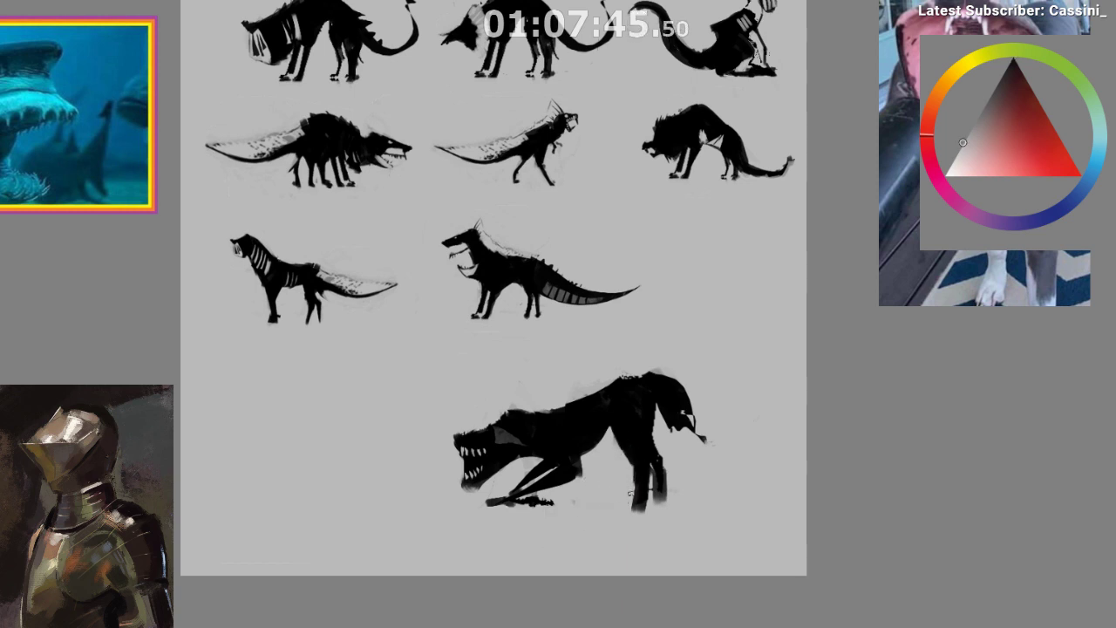
- Clean up the remaining ground marks near the hind feet and around the outstretched front paw
{"action": "mouse_move", "coordinate": [634, 485]}
{"action": "left_mouse_down"}
{"action": "mouse_move", "coordinate": [682, 534]}
{"action": "mouse_move", "coordinate": [682, 519]}
{"action": "mouse_move", "coordinate": [608, 518]}
{"action": "left_mouse_up"}
{"action": "key", "text": "m"}
{"action": "left_click", "coordinate": [556, 504], "text": "ctrl"}
{"action": "left_click_drag", "start_coordinate": [498, 506], "coordinate": [546, 516]}
{"action": "key", "text": "ctrl+z"}
{"action": "left_click", "coordinate": [509, 536], "text": "ctrl"}
{"action": "scroll", "coordinate": [558, 543], "scroll_direction": "down", "scroll_amount": 1}
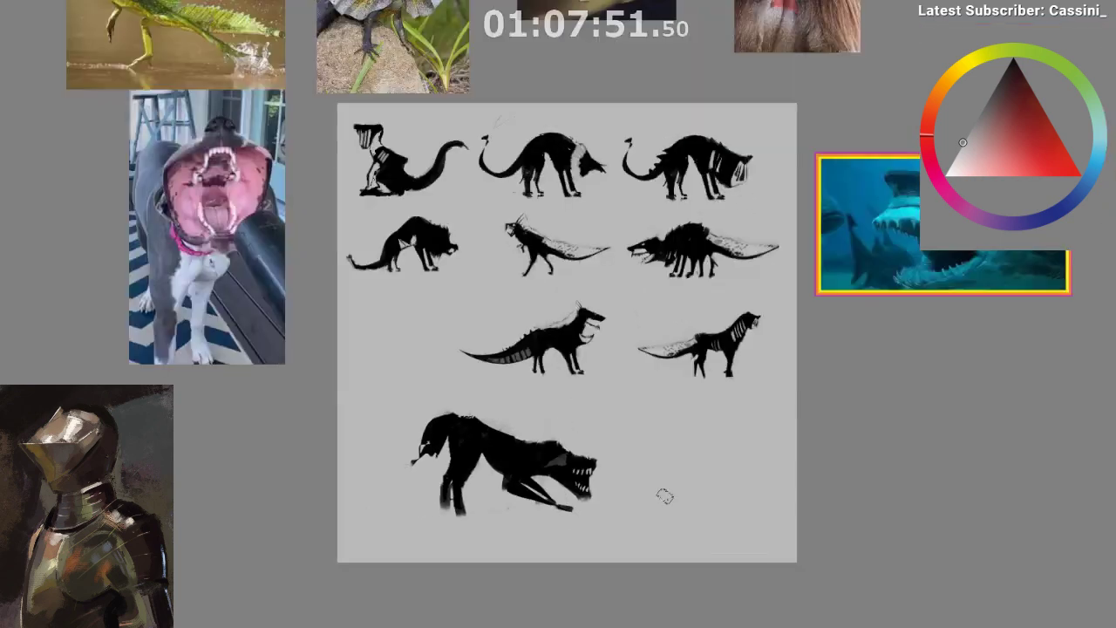
- Lasso a tongue hanging from the open jaws, paint it grey and deselect
{"action": "key", "text": "m"}
{"action": "scroll", "coordinate": [466, 485], "scroll_direction": "up", "scroll_amount": 2}
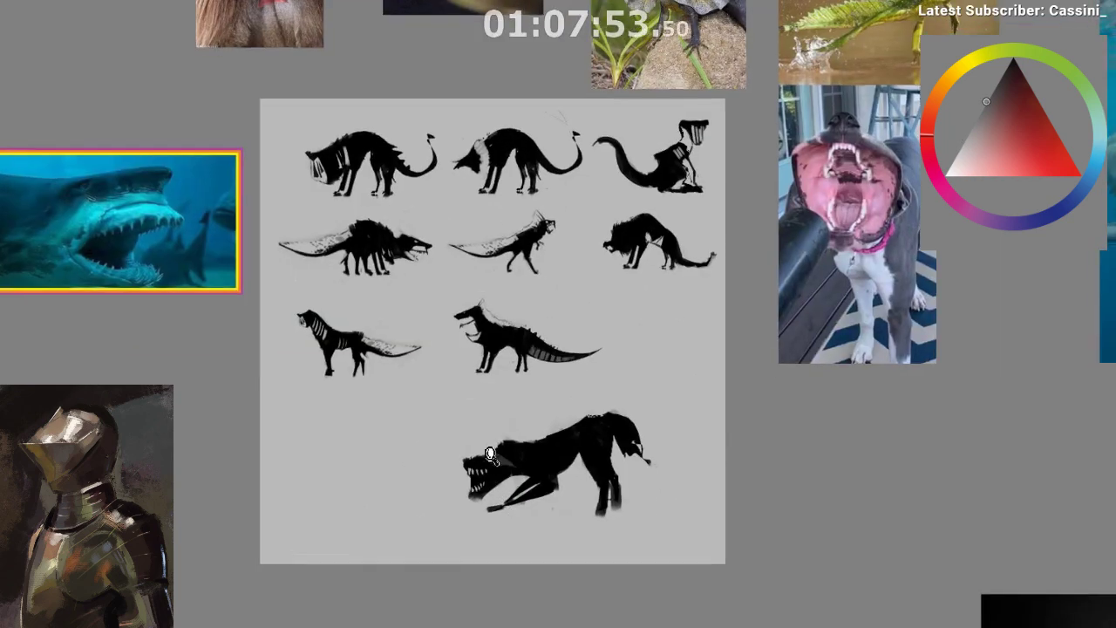
{"action": "left_click", "coordinate": [471, 523], "text": "ctrl"}
{"action": "left_click_drag", "start_coordinate": [467, 489], "coordinate": [449, 513]}
{"action": "left_click", "coordinate": [477, 479], "text": "alt"}
{"action": "key", "text": "ctrl+d"}
- Lasso a curved pointed extension at the end of the tail, fill it with black and deselect
{"action": "scroll", "coordinate": [672, 518], "scroll_direction": "down", "scroll_amount": 1}
{"action": "mouse_move", "coordinate": [708, 466]}
{"action": "left_mouse_down"}
{"action": "mouse_move", "coordinate": [653, 453]}
{"action": "mouse_move", "coordinate": [692, 474]}
{"action": "left_mouse_up"}
{"action": "scroll", "coordinate": [683, 482], "scroll_direction": "down", "scroll_amount": 1}
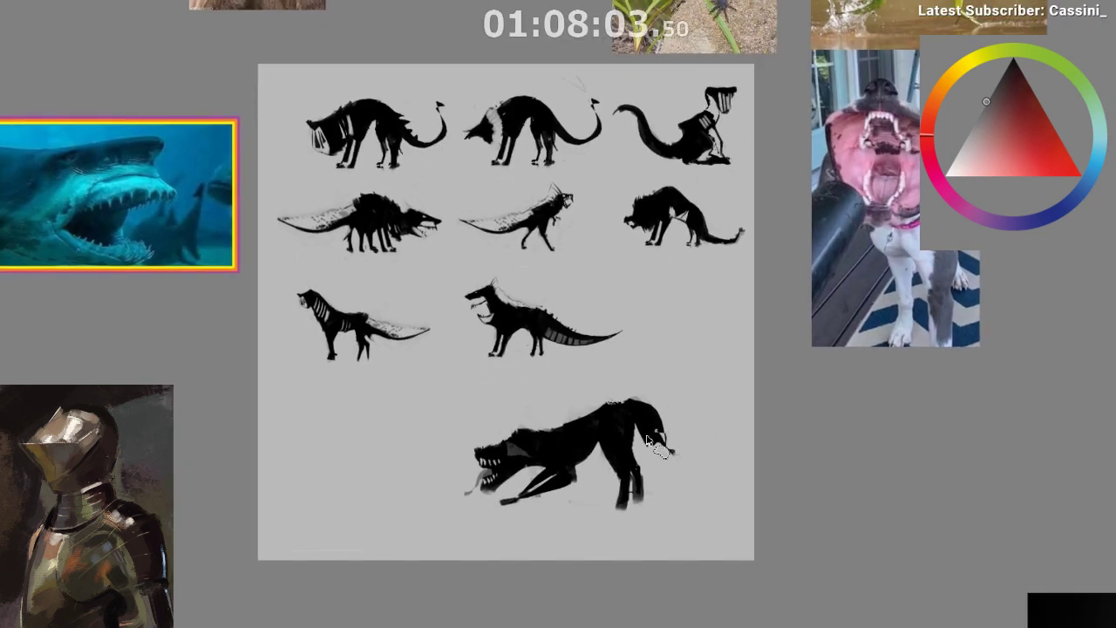
{"action": "mouse_move", "coordinate": [660, 434]}
{"action": "left_mouse_down"}
{"action": "mouse_move", "coordinate": [696, 467]}
{"action": "mouse_move", "coordinate": [657, 447]}
{"action": "left_mouse_up"}
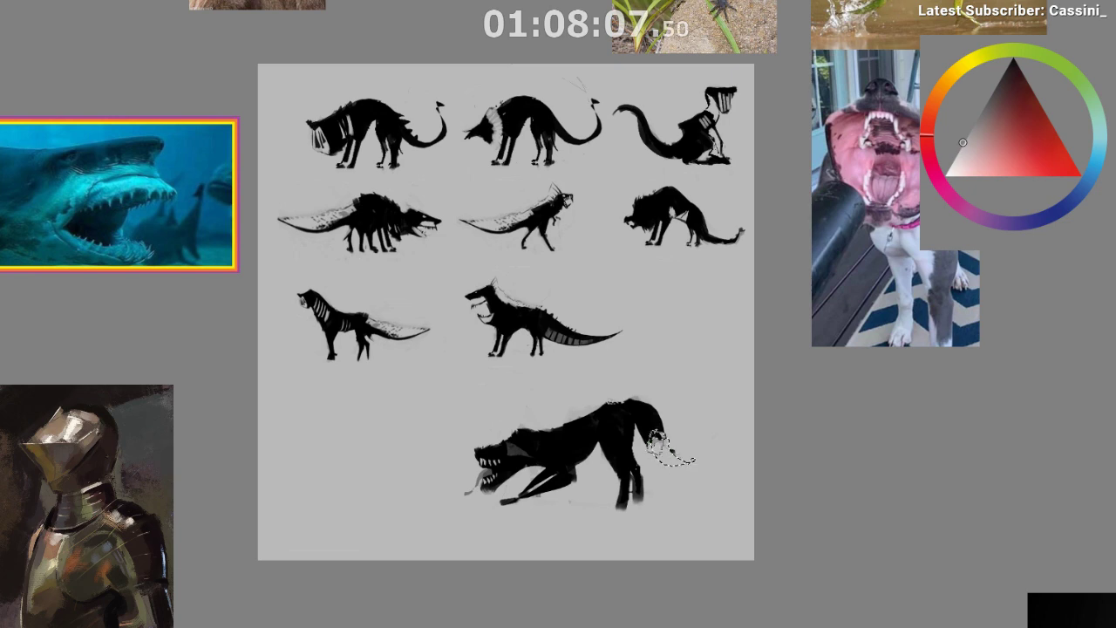
{"action": "left_click", "coordinate": [637, 444], "text": "alt"}
{"action": "mouse_move", "coordinate": [659, 438]}
{"action": "left_mouse_down"}
{"action": "mouse_move", "coordinate": [674, 469]}
{"action": "mouse_move", "coordinate": [661, 439]}
{"action": "left_mouse_up"}
{"action": "key", "text": "ctrl+d"}
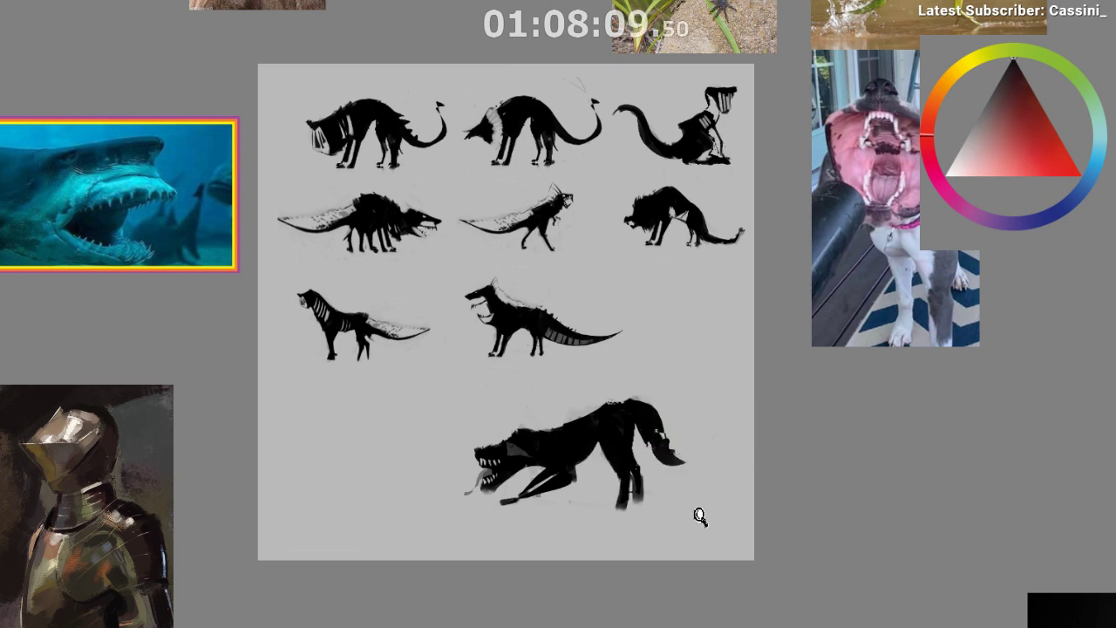
{"action": "mouse_move", "coordinate": [701, 517]}
{"action": "left_mouse_down"}
{"action": "mouse_move", "coordinate": [672, 486]}
{"action": "mouse_move", "coordinate": [694, 462]}
{"action": "left_mouse_up"}
{"action": "mouse_move", "coordinate": [668, 406]}
{"action": "left_mouse_down"}
{"action": "mouse_move", "coordinate": [473, 516]}
{"action": "mouse_move", "coordinate": [601, 410]}
{"action": "left_mouse_up"}
{"action": "key", "text": "ctrl+d"}
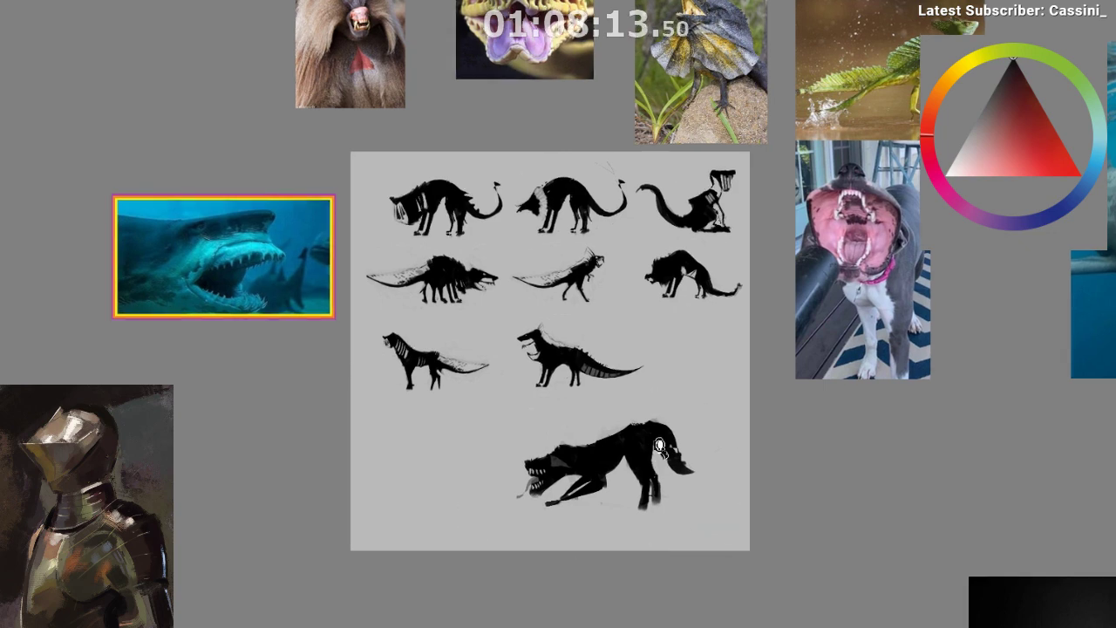
- Sample the light grey and paint the crouching creature's shoulder and upper front leg with it as a pale muscle shape
{"action": "mouse_move", "coordinate": [610, 468]}
{"action": "left_mouse_down"}
{"action": "mouse_move", "coordinate": [528, 451]}
{"action": "mouse_move", "coordinate": [583, 476]}
{"action": "mouse_move", "coordinate": [546, 471]}
{"action": "mouse_move", "coordinate": [501, 441]}
{"action": "left_mouse_up"}
{"action": "scroll", "coordinate": [426, 449], "scroll_direction": "up", "scroll_amount": 1}
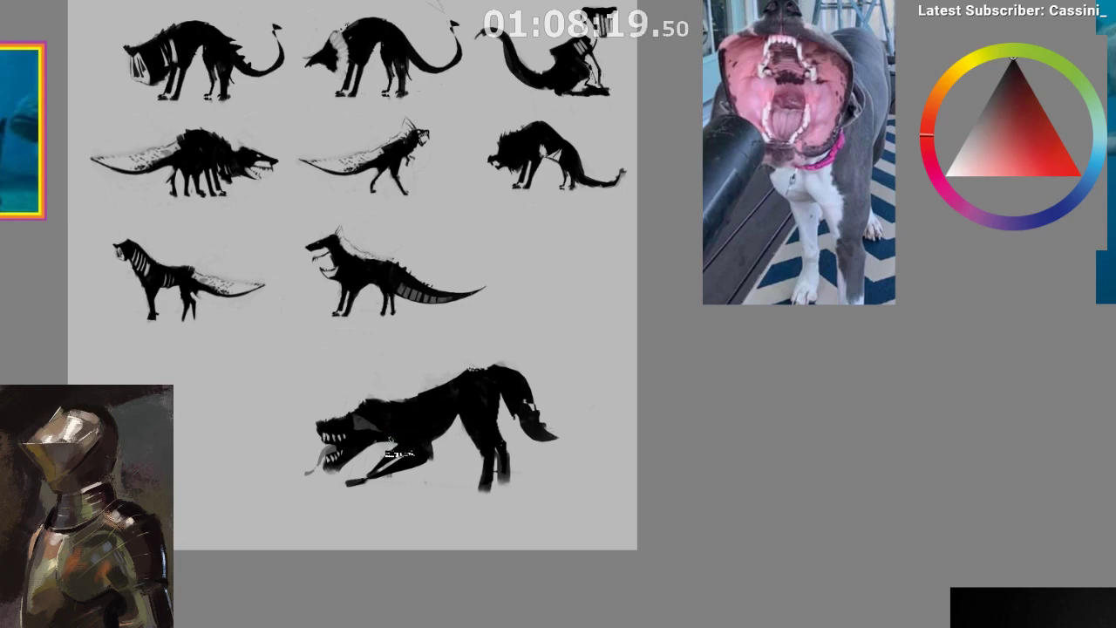
{"action": "left_click", "coordinate": [401, 442], "text": "alt"}
{"action": "key", "text": "ctrl+z"}
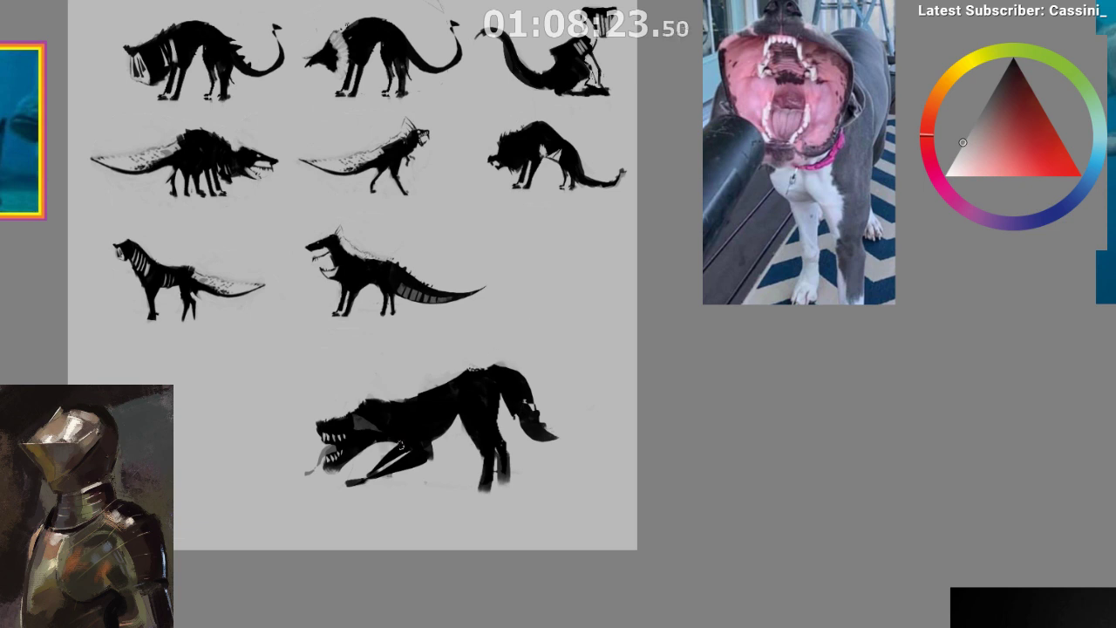
{"action": "mouse_move", "coordinate": [390, 435]}
{"action": "left_mouse_down"}
{"action": "mouse_move", "coordinate": [403, 463]}
{"action": "mouse_move", "coordinate": [408, 441]}
{"action": "mouse_move", "coordinate": [408, 458]}
{"action": "mouse_move", "coordinate": [420, 447]}
{"action": "mouse_move", "coordinate": [405, 433]}
{"action": "mouse_move", "coordinate": [420, 439]}
{"action": "mouse_move", "coordinate": [395, 412]}
{"action": "mouse_move", "coordinate": [394, 434]}
{"action": "mouse_move", "coordinate": [422, 415]}
{"action": "mouse_move", "coordinate": [405, 445]}
{"action": "left_mouse_up"}
{"action": "key", "text": "ctrl+z"}
{"action": "key", "text": "ctrl+z"}
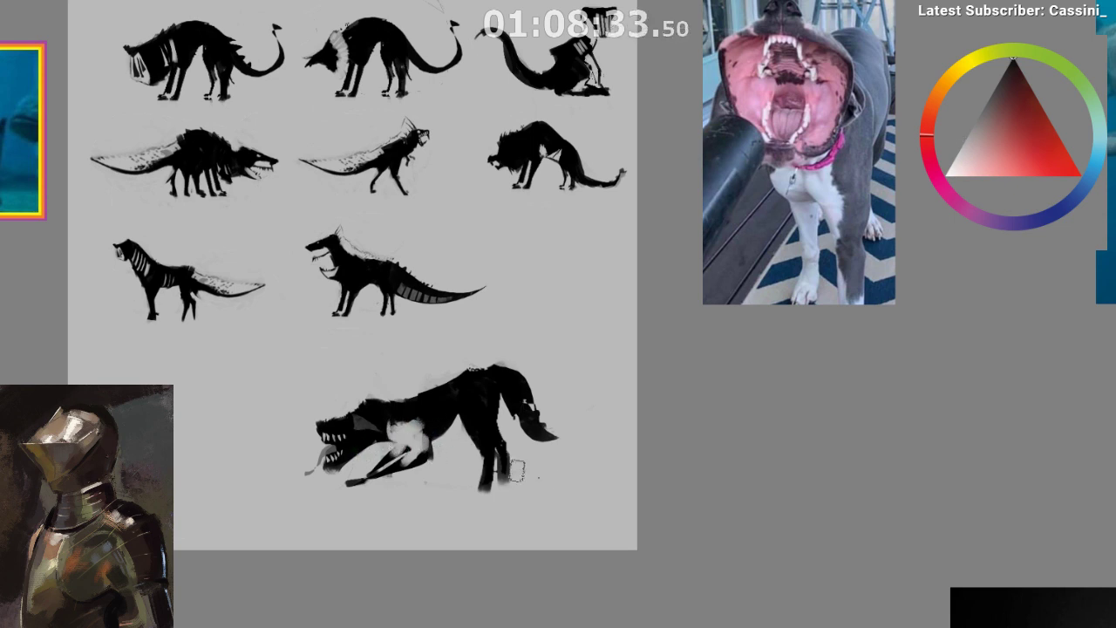
- Mirror the canvas to check the crouching creature, paint pale grey patches on its hind thigh, and restore the original orientation
{"action": "key", "text": "m"}
{"action": "left_click_drag", "start_coordinate": [610, 531], "coordinate": [581, 539]}
{"action": "mouse_move", "coordinate": [625, 438]}
{"action": "left_mouse_down"}
{"action": "mouse_move", "coordinate": [626, 455]}
{"action": "mouse_move", "coordinate": [621, 443]}
{"action": "left_mouse_up"}
{"action": "left_click_drag", "start_coordinate": [610, 478], "coordinate": [599, 497]}
{"action": "mouse_move", "coordinate": [629, 457]}
{"action": "left_mouse_down"}
{"action": "mouse_move", "coordinate": [555, 457]}
{"action": "mouse_move", "coordinate": [625, 455]}
{"action": "left_mouse_up"}
{"action": "left_click", "coordinate": [619, 450], "text": "alt"}
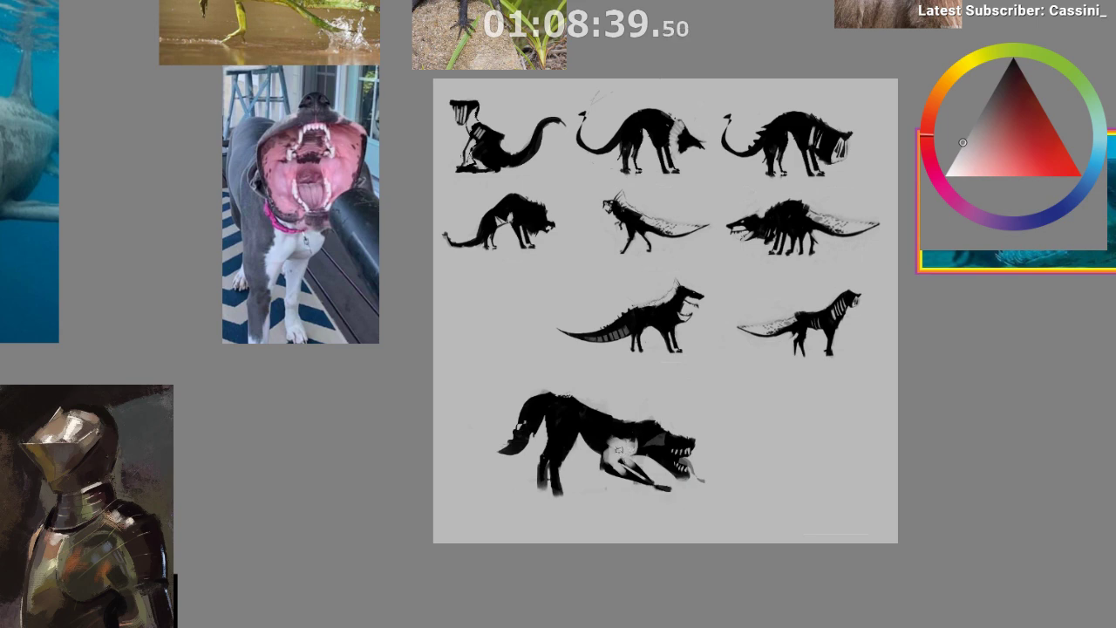
{"action": "key", "text": "ctrl+z"}
{"action": "mouse_move", "coordinate": [575, 425]}
{"action": "left_mouse_down"}
{"action": "mouse_move", "coordinate": [559, 479]}
{"action": "mouse_move", "coordinate": [572, 437]}
{"action": "left_mouse_up"}
{"action": "key", "text": "ctrl+z"}
{"action": "key", "text": "m"}
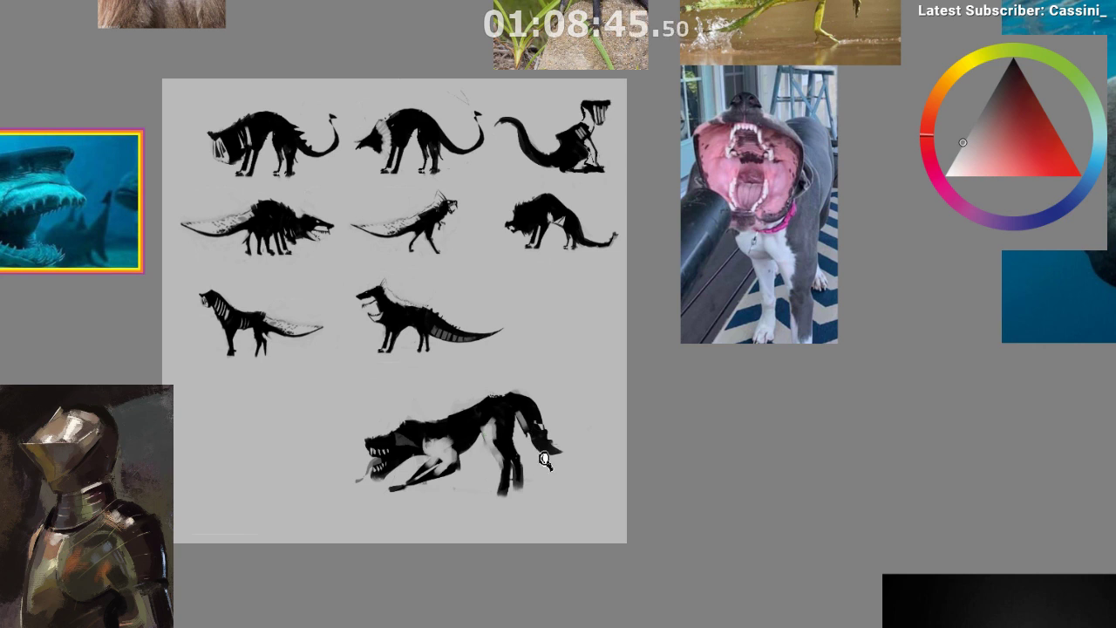
{"action": "scroll", "coordinate": [547, 466], "scroll_direction": "down", "scroll_amount": 1}
{"action": "mouse_move", "coordinate": [504, 403]}
{"action": "left_mouse_down"}
{"action": "mouse_move", "coordinate": [581, 499]}
{"action": "mouse_move", "coordinate": [514, 381]}
{"action": "left_mouse_up"}
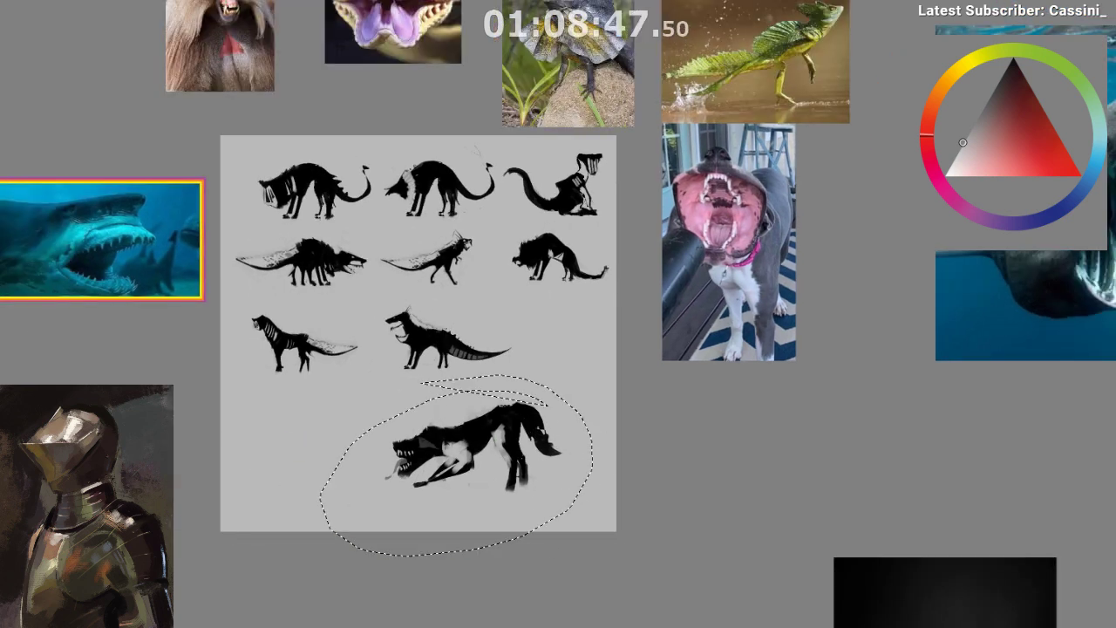
{"action": "key", "text": "ctrl+t"}
{"action": "mouse_move", "coordinate": [593, 375]}
{"action": "left_mouse_down"}
{"action": "mouse_move", "coordinate": [563, 397]}
{"action": "mouse_move", "coordinate": [573, 515]}
{"action": "mouse_move", "coordinate": [488, 399]}
{"action": "left_mouse_up"}
{"action": "key", "text": "ctrl+z"}
{"action": "key", "text": "Escape"}
{"action": "key", "text": "ctrl+d"}
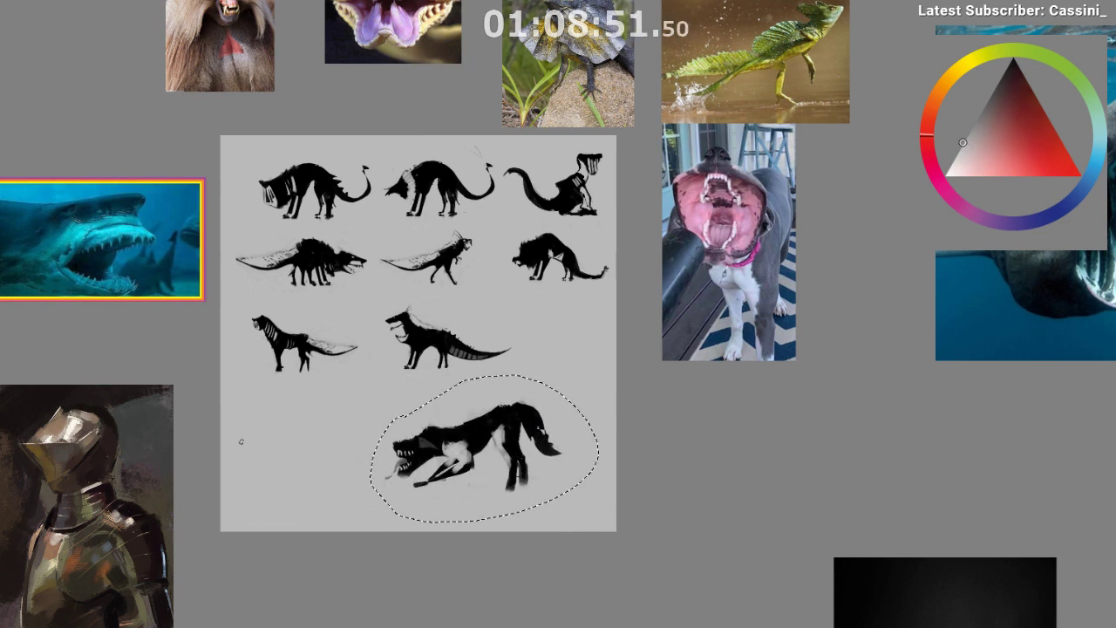
- Scale down the lassoed crouching creature, move it just below the long-tailed creature in the third row, and deselect
{"action": "key", "text": "ctrl+t"}
{"action": "left_click_drag", "start_coordinate": [598, 375], "coordinate": [616, 341]}
{"action": "left_click_drag", "start_coordinate": [565, 414], "coordinate": [481, 438]}
{"action": "key", "text": "Return"}
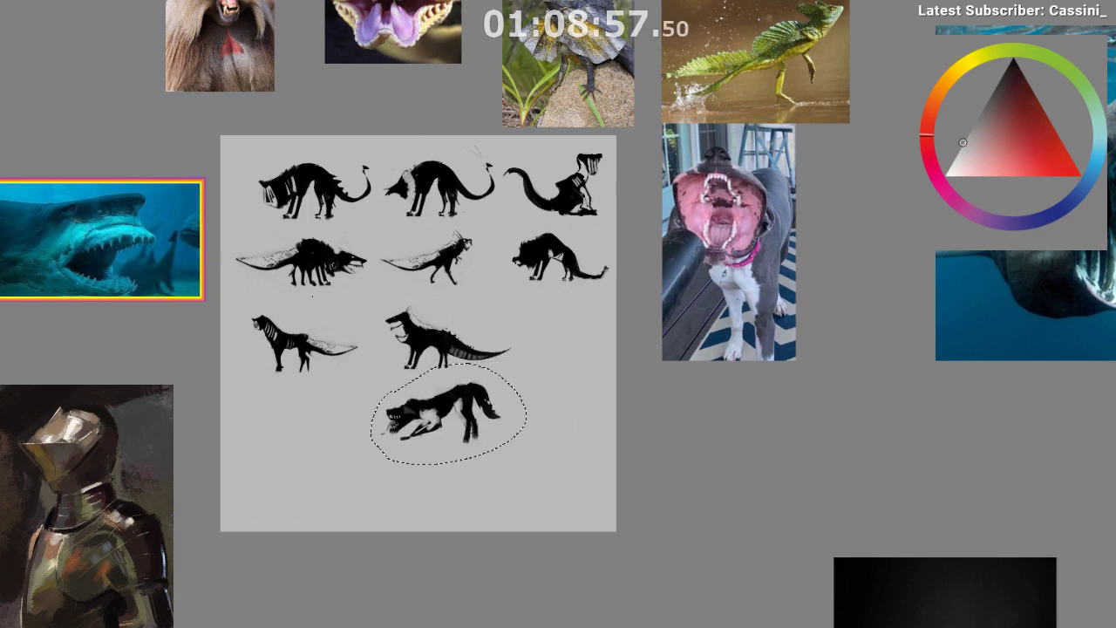
{"action": "key", "text": "ctrl+d"}
{"action": "left_click_drag", "start_coordinate": [478, 330], "coordinate": [506, 324]}
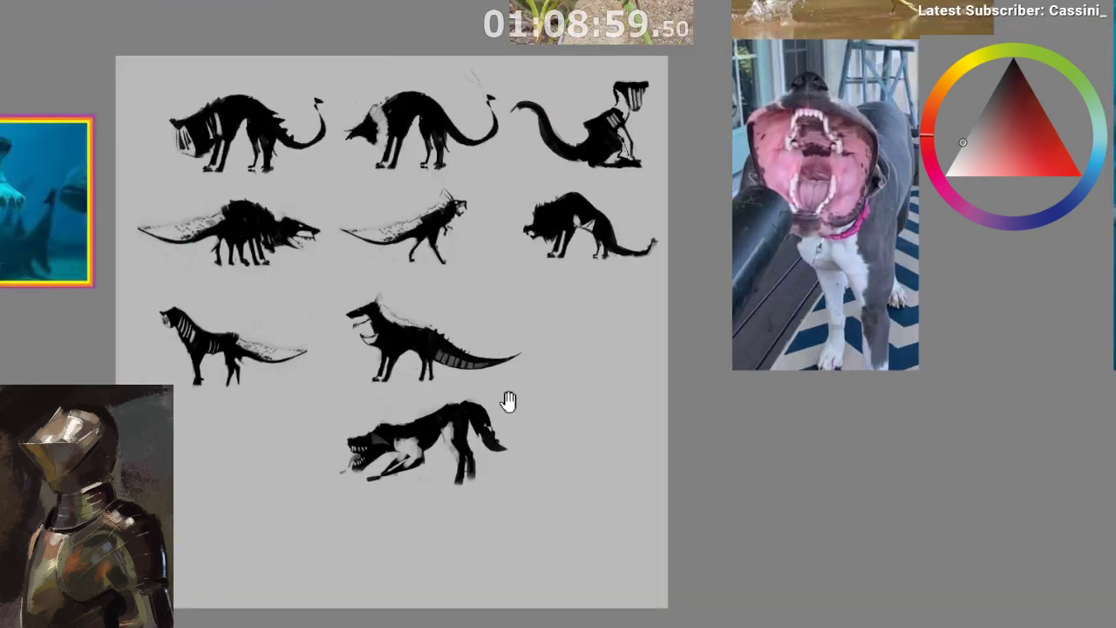
- Mark out the first creature in the top row with a loose lasso and clear the selection
{"action": "left_click_drag", "start_coordinate": [512, 410], "coordinate": [526, 417]}
{"action": "left_click_drag", "start_coordinate": [538, 456], "coordinate": [554, 513]}
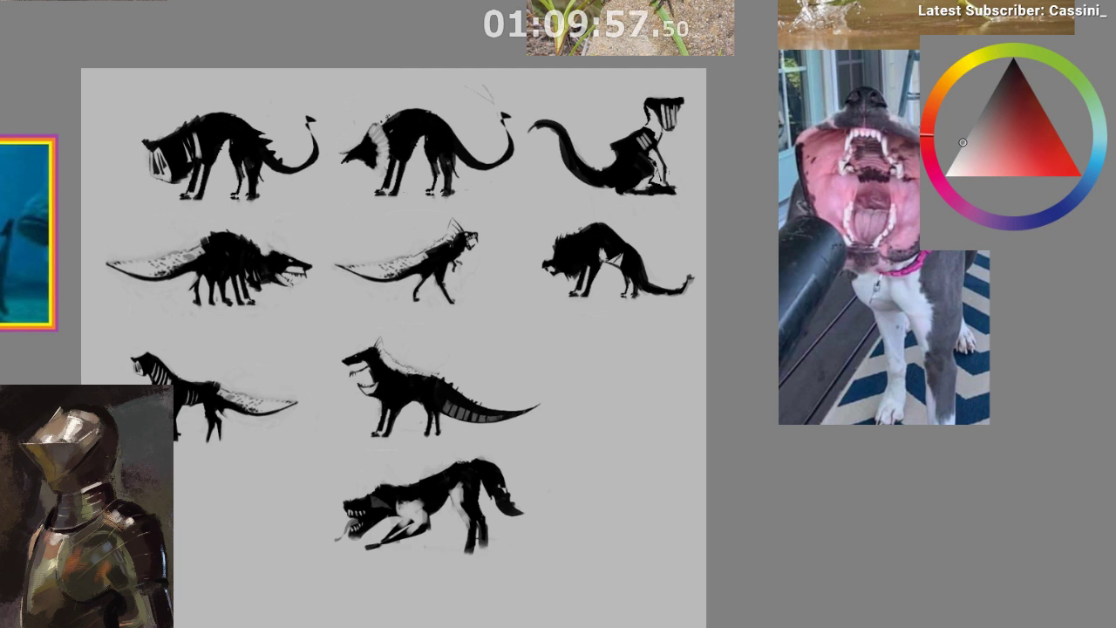
{"action": "left_click_drag", "start_coordinate": [527, 336], "coordinate": [546, 295]}
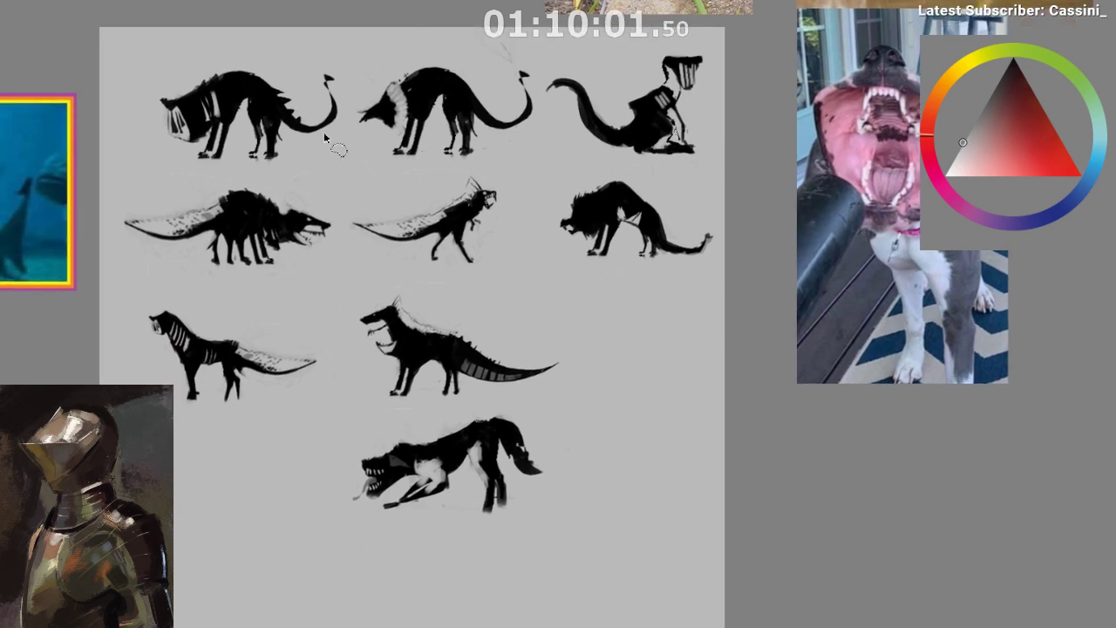
{"action": "key", "text": "l"}
{"action": "mouse_move", "coordinate": [241, 31]}
{"action": "left_mouse_down"}
{"action": "mouse_move", "coordinate": [167, 191]}
{"action": "mouse_move", "coordinate": [261, 31]}
{"action": "left_mouse_up"}
{"action": "key", "text": "ctrl+d"}
{"action": "key", "text": "b"}
{"action": "mouse_move", "coordinate": [179, 49]}
{"action": "left_mouse_down"}
{"action": "mouse_move", "coordinate": [253, 179]}
{"action": "mouse_move", "coordinate": [322, 35]}
{"action": "mouse_move", "coordinate": [279, 16]}
{"action": "left_mouse_up"}
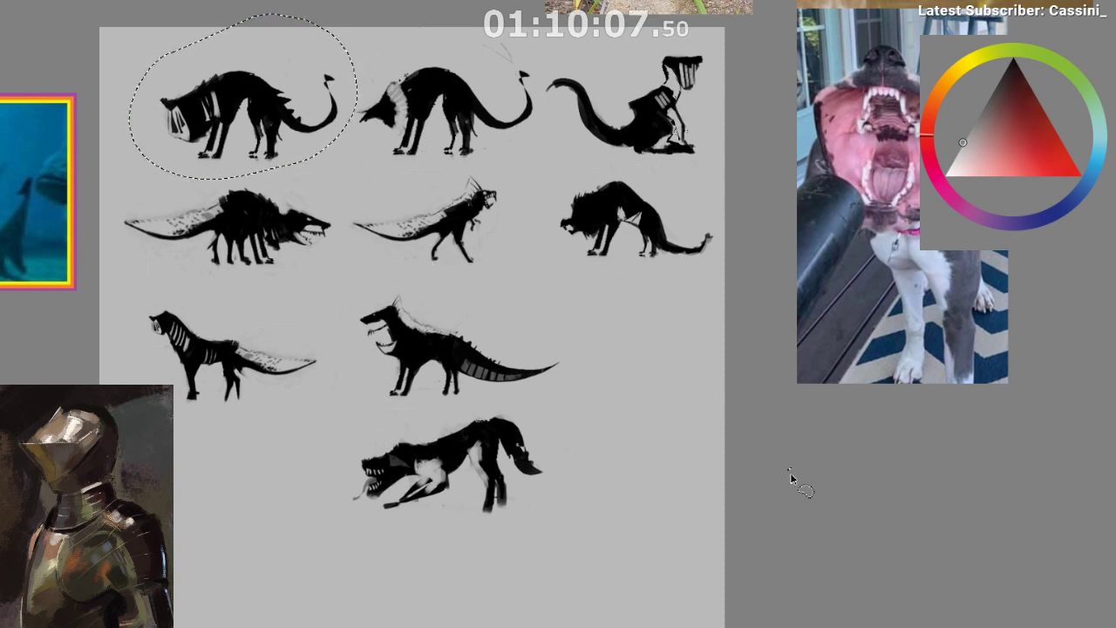
{"action": "key", "text": "ctrl+d"}
- Lasso the two-legged creature in the second row's middle and the striped creature in the third row, and clear both selections
{"action": "left_click_drag", "start_coordinate": [780, 517], "coordinate": [775, 550]}
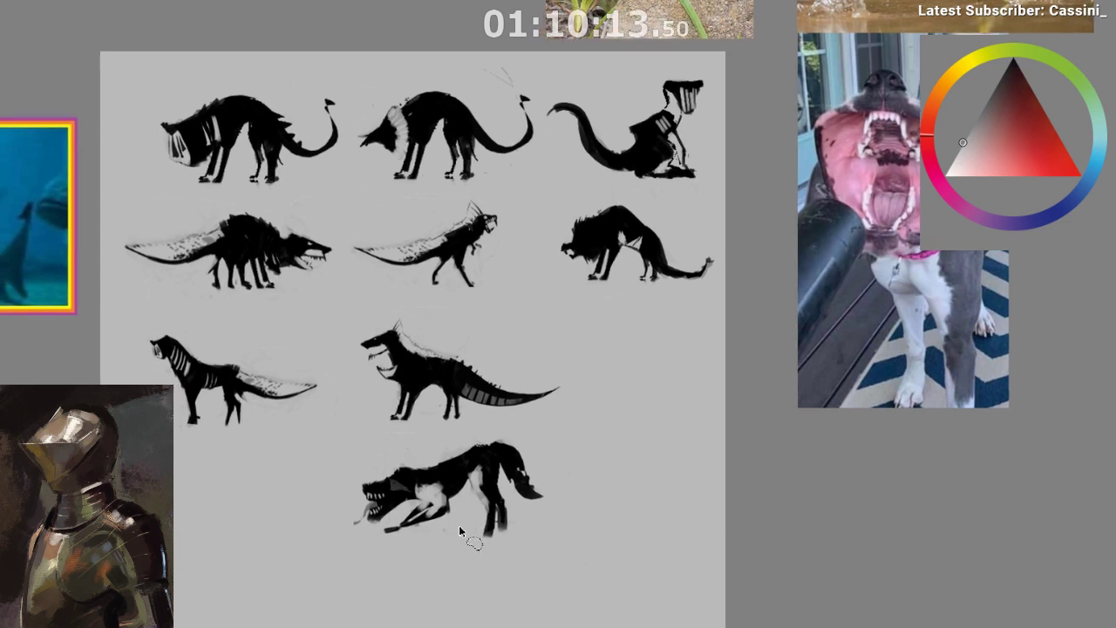
{"action": "left_click_drag", "start_coordinate": [461, 533], "coordinate": [485, 558]}
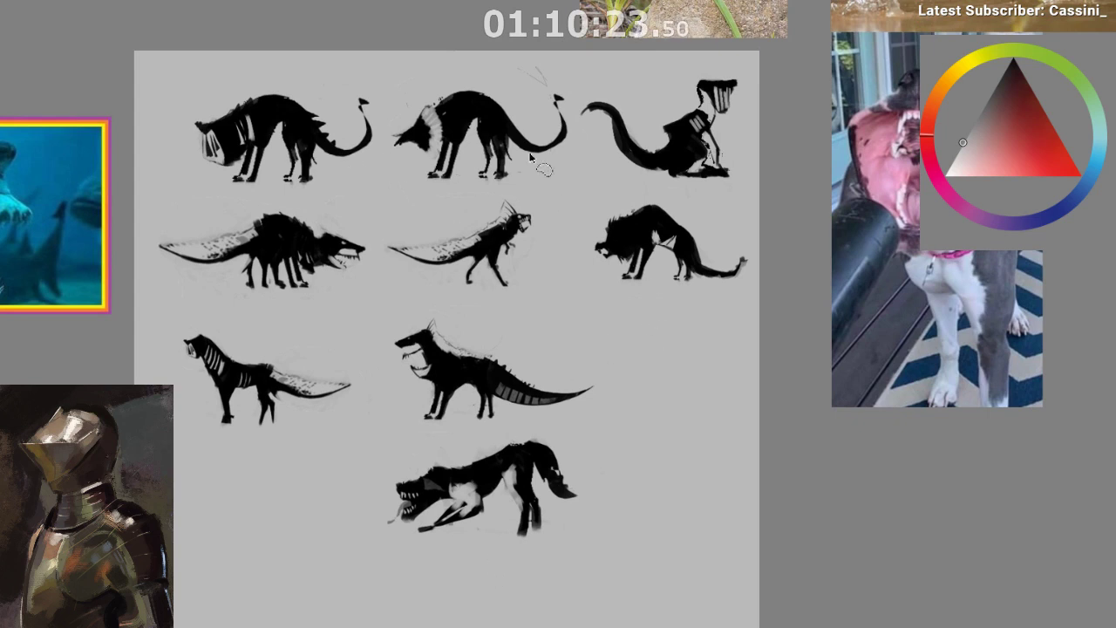
{"action": "left_click_drag", "start_coordinate": [515, 201], "coordinate": [510, 186]}
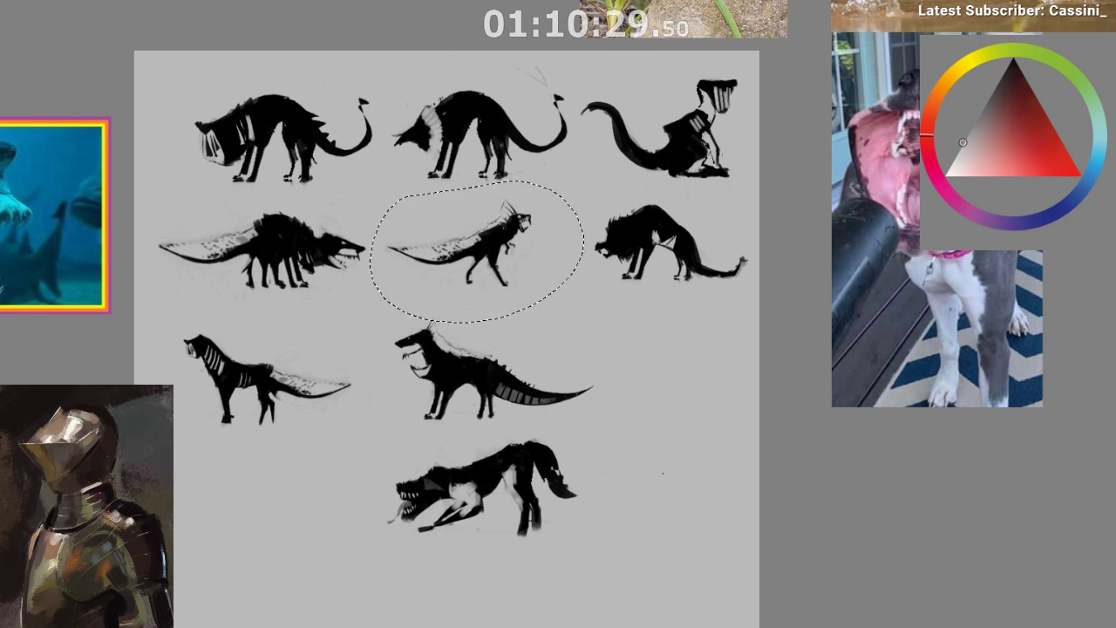
{"action": "left_click_drag", "start_coordinate": [741, 551], "coordinate": [750, 582]}
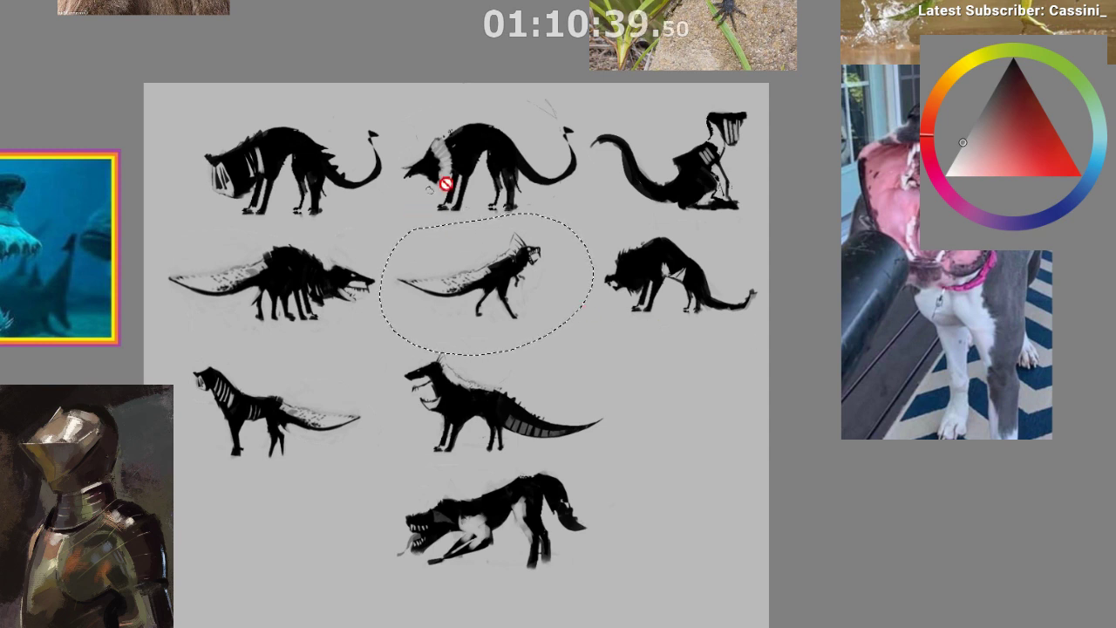
{"action": "left_click_drag", "start_coordinate": [372, 471], "coordinate": [392, 462]}
{"action": "mouse_move", "coordinate": [303, 349]}
{"action": "left_mouse_down"}
{"action": "mouse_move", "coordinate": [457, 414]}
{"action": "mouse_move", "coordinate": [305, 352]}
{"action": "left_mouse_up"}
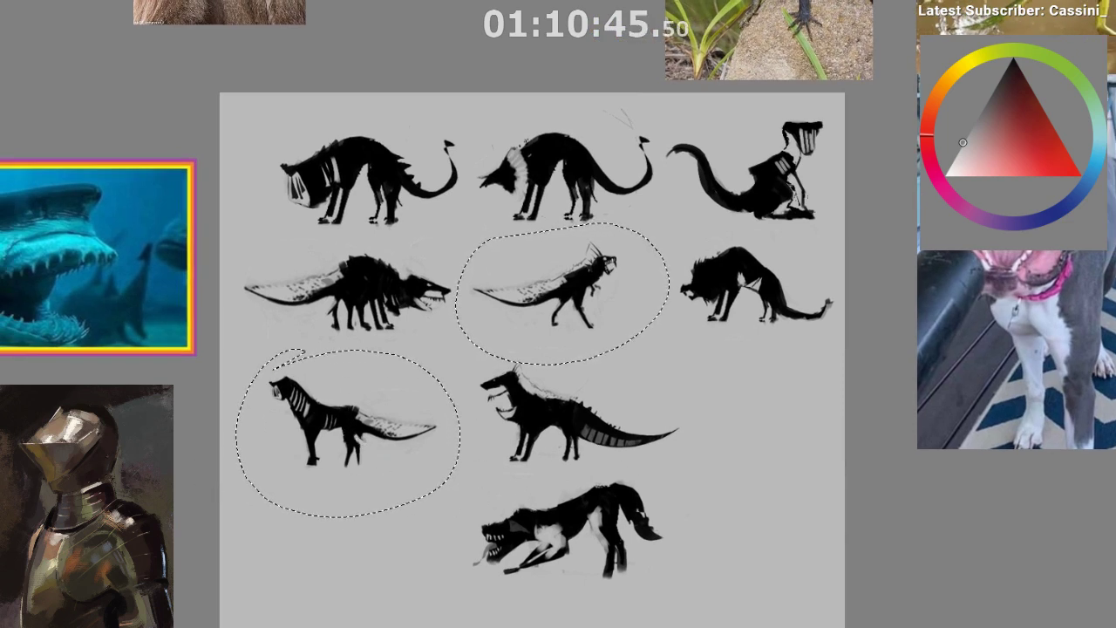
{"action": "key", "text": "ctrl+shift+a"}
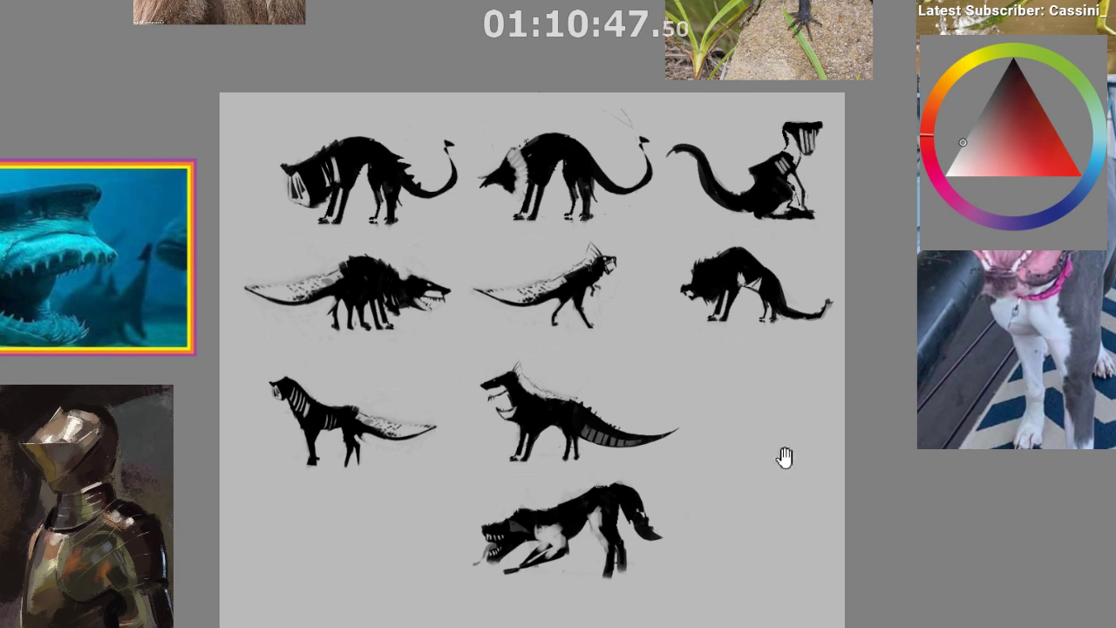
{"action": "left_click_drag", "start_coordinate": [786, 458], "coordinate": [788, 457]}
{"action": "left_click_drag", "start_coordinate": [635, 319], "coordinate": [680, 376]}
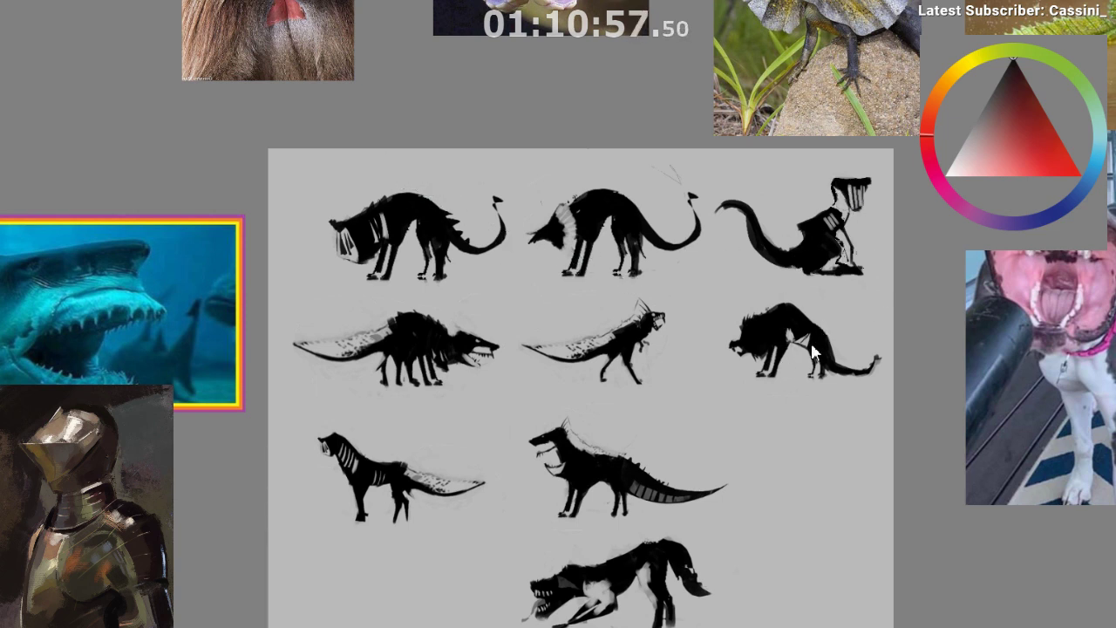
- Handwrite the numbers 1 to 9 in near-black beneath the nine creature silhouettes
{"action": "left_click_drag", "start_coordinate": [1026, 89], "coordinate": [1011, 61]}
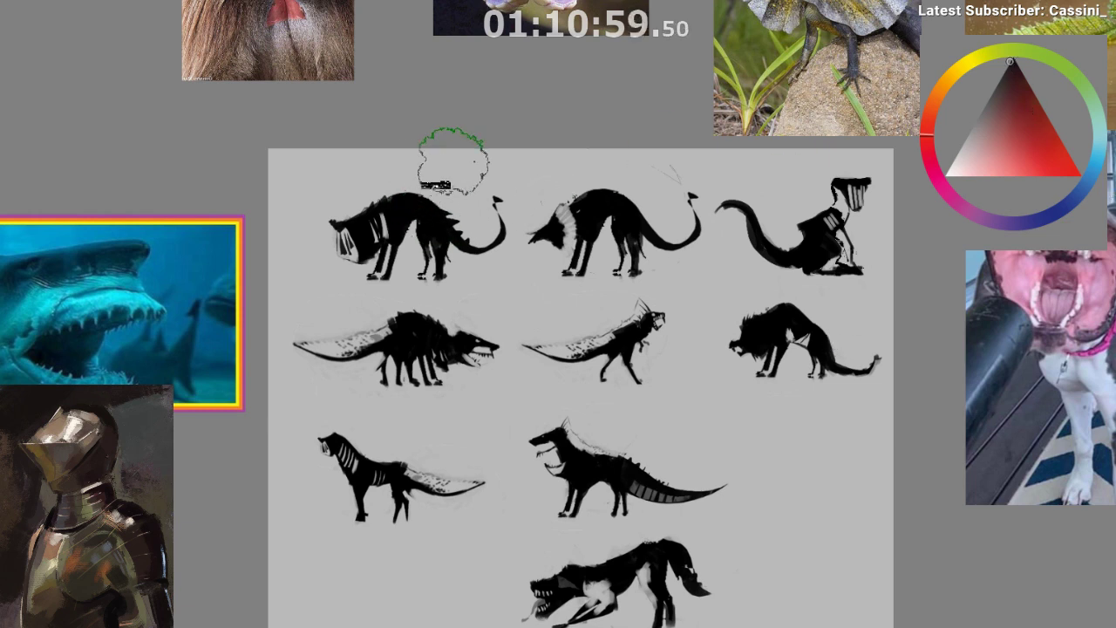
{"action": "left_click_drag", "start_coordinate": [504, 286], "coordinate": [494, 329]}
{"action": "key", "text": "ctrl+z"}
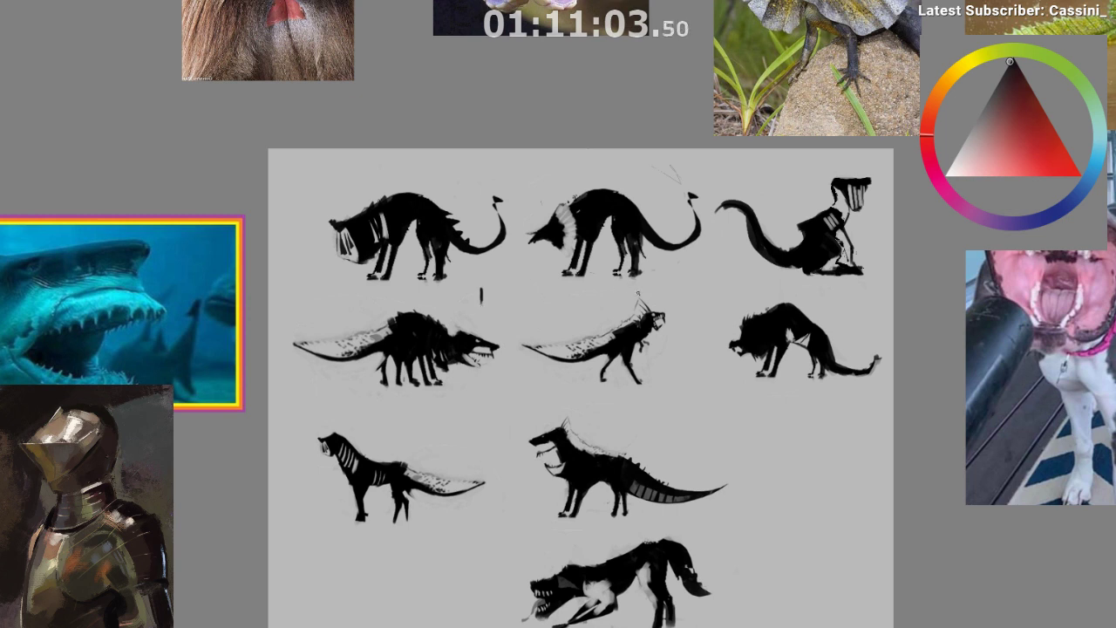
{"action": "left_click_drag", "start_coordinate": [614, 286], "coordinate": [625, 302]}
{"action": "left_click_drag", "start_coordinate": [719, 331], "coordinate": [653, 314]}
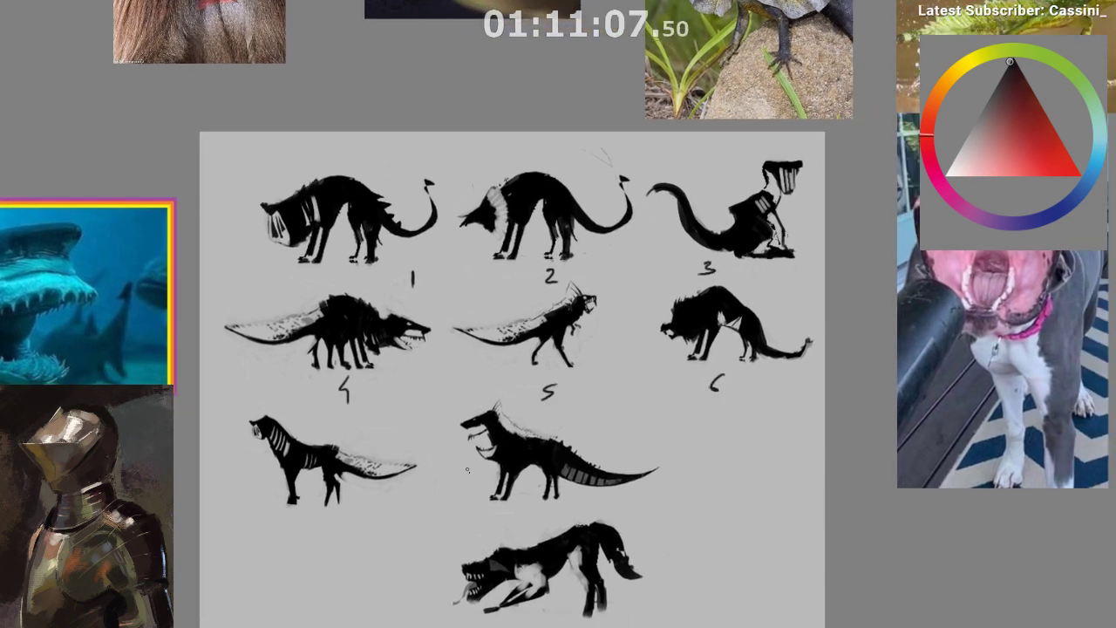
{"action": "left_click_drag", "start_coordinate": [540, 520], "coordinate": [551, 373]}
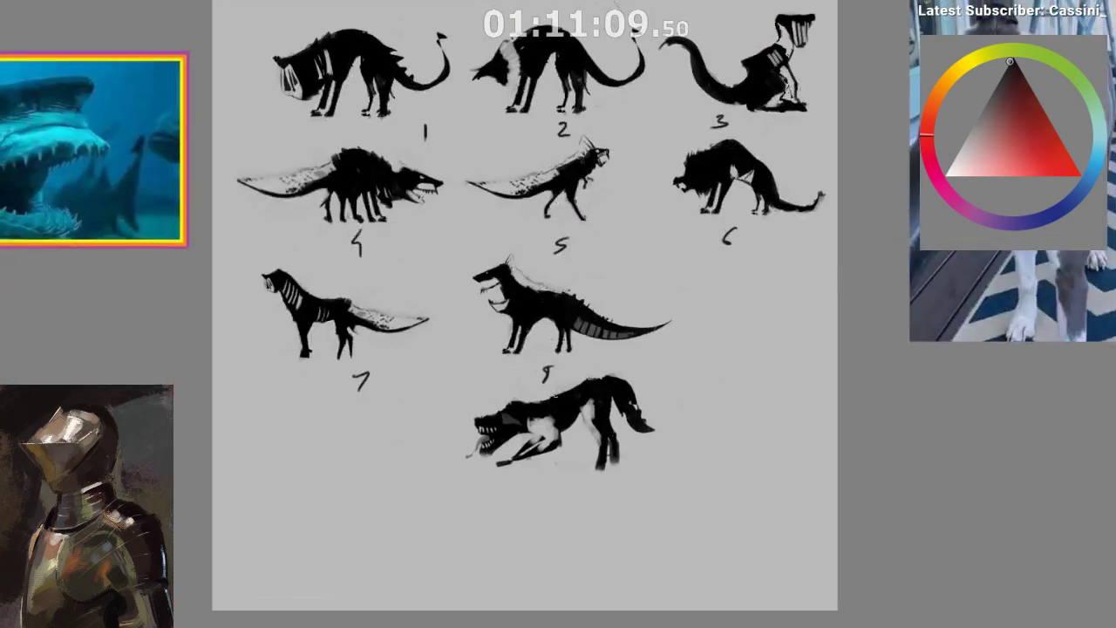
{"action": "left_click_drag", "start_coordinate": [554, 468], "coordinate": [563, 500]}
{"action": "left_click_drag", "start_coordinate": [544, 584], "coordinate": [533, 627]}
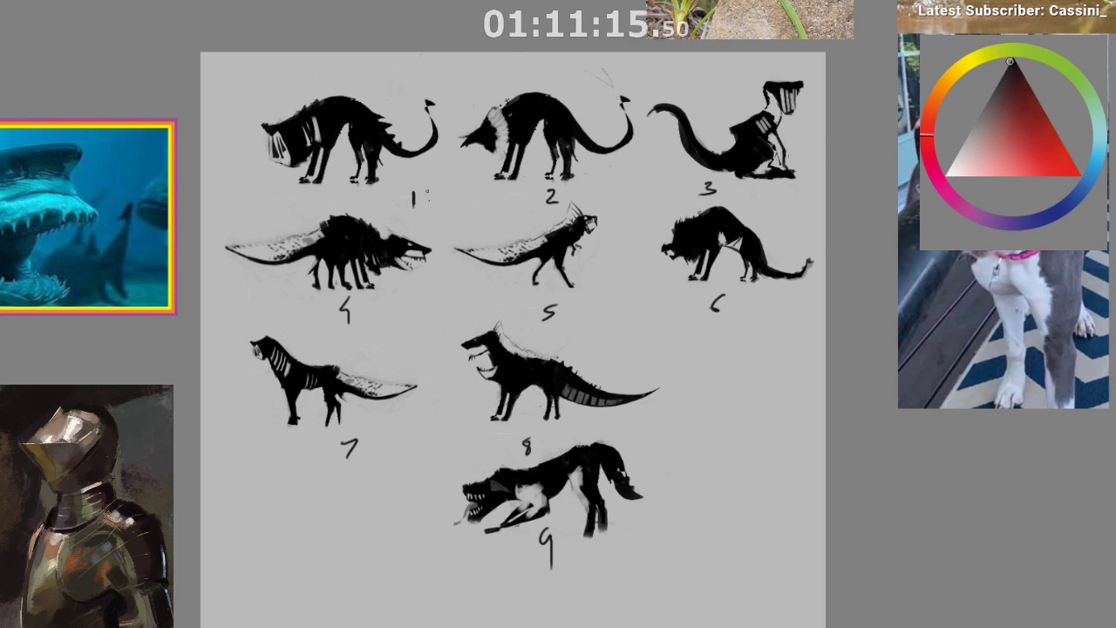
- Draw check marks beside creatures 1 and 5 to flag them as favourites
{"action": "left_click_drag", "start_coordinate": [428, 193], "coordinate": [456, 170]}
{"action": "mouse_move", "coordinate": [700, 590]}
{"action": "left_mouse_down"}
{"action": "mouse_move", "coordinate": [581, 538]}
{"action": "mouse_move", "coordinate": [591, 610]}
{"action": "left_mouse_up"}
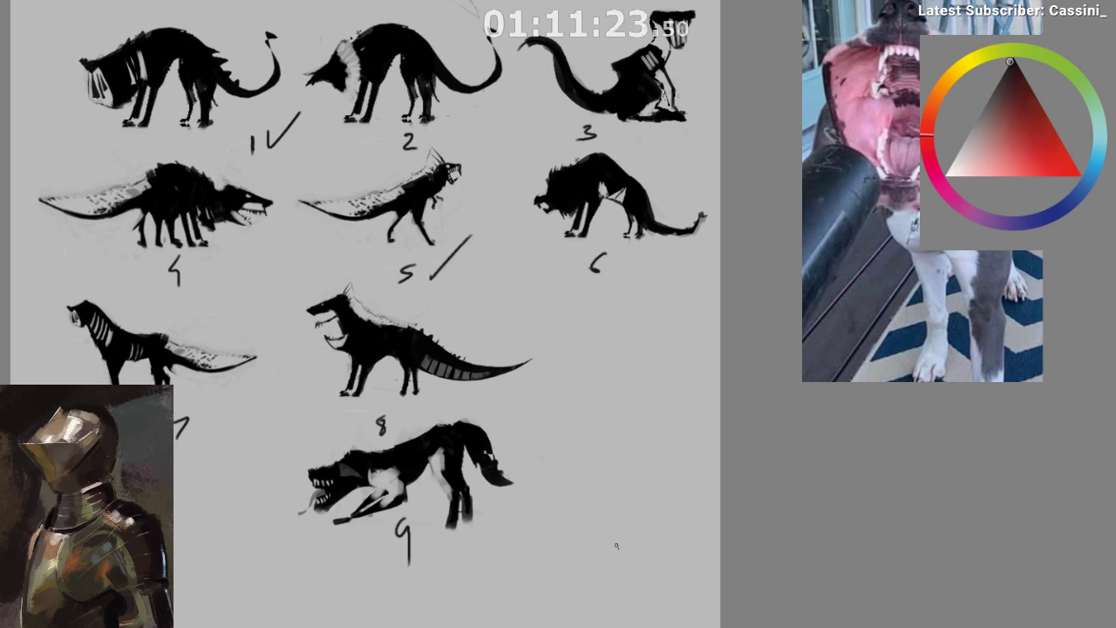
{"action": "mouse_move", "coordinate": [617, 551]}
{"action": "left_mouse_down"}
{"action": "mouse_move", "coordinate": [603, 583]}
{"action": "mouse_move", "coordinate": [614, 556]}
{"action": "left_mouse_up"}
- Examine the numbered creature silhouettes and compare their heads, tails and poses
{"action": "scroll", "coordinate": [614, 560], "scroll_direction": "down", "scroll_amount": 1}
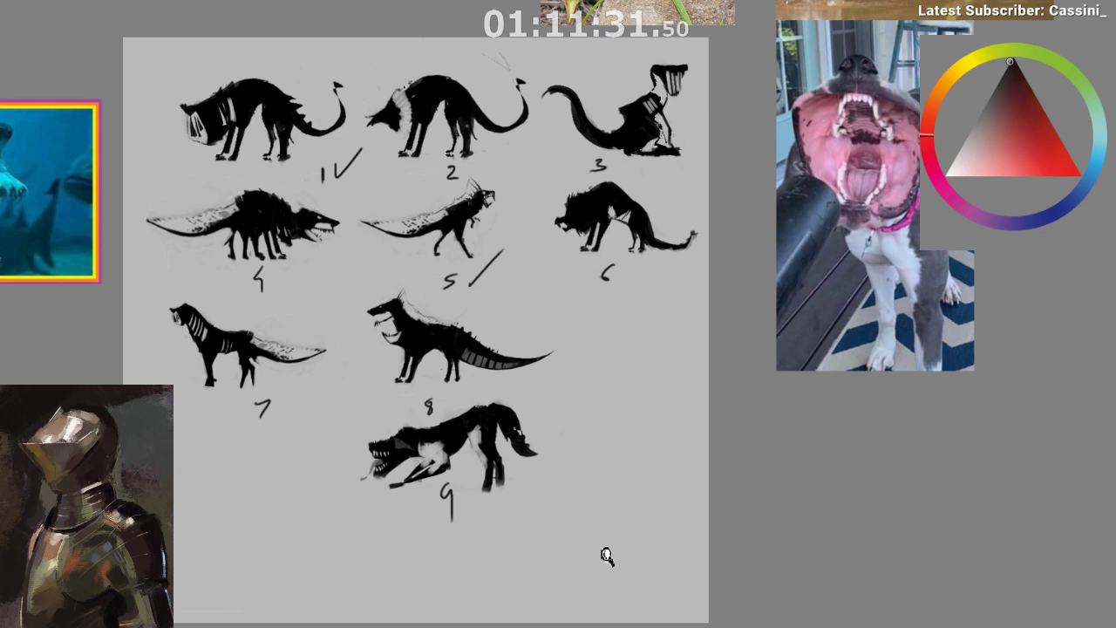
{"action": "scroll", "coordinate": [615, 563], "scroll_direction": "up", "scroll_amount": 1}
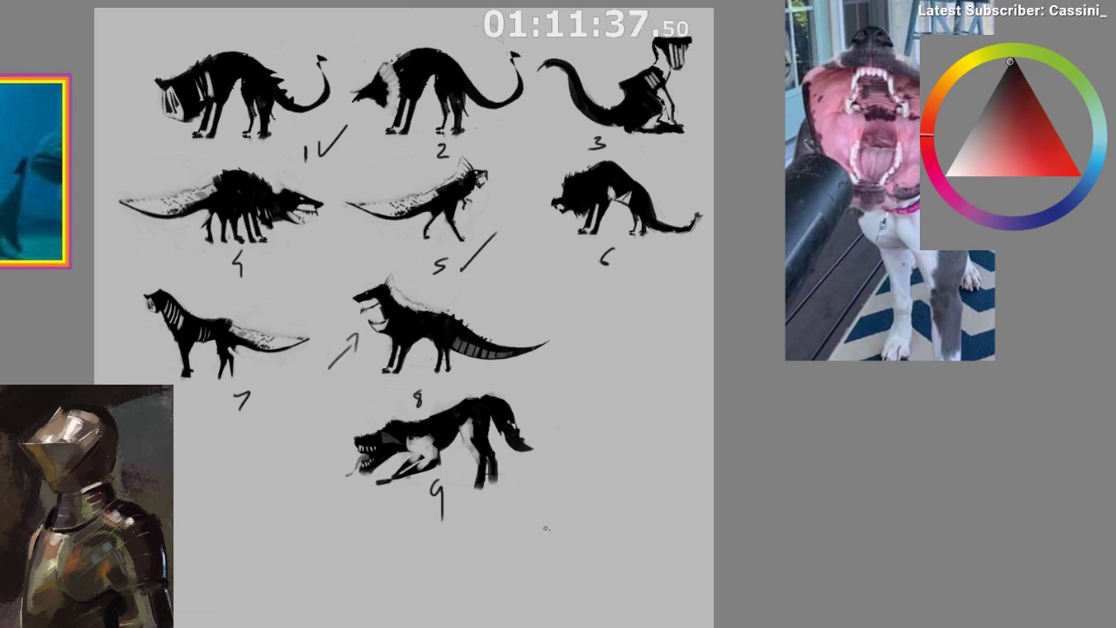
{"action": "scroll", "coordinate": [576, 524], "scroll_direction": "up", "scroll_amount": 1}
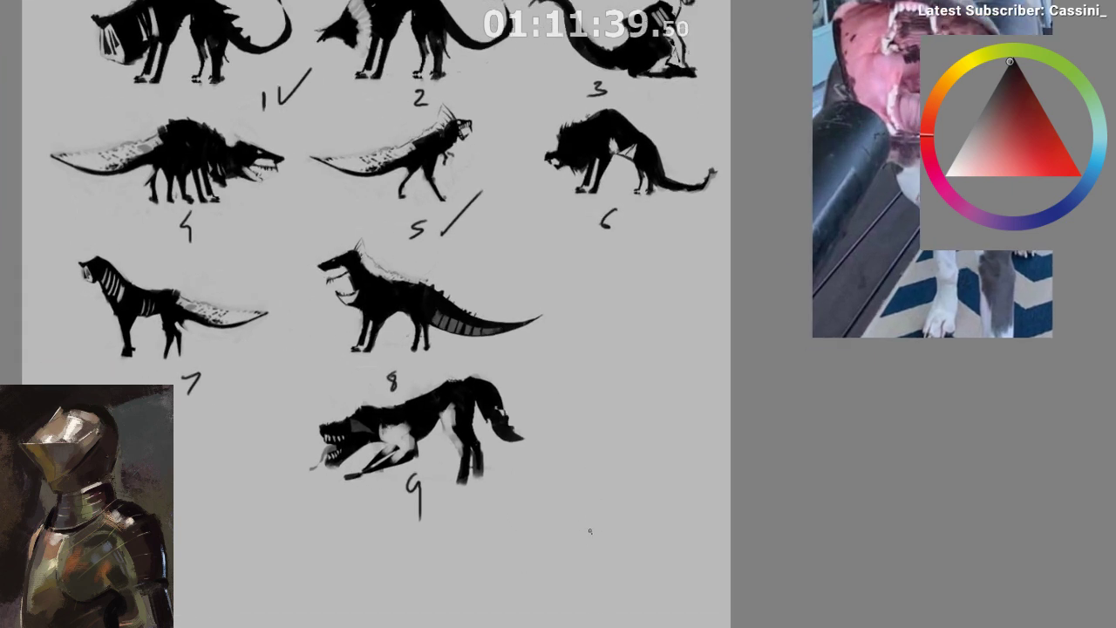
{"action": "left_click_drag", "start_coordinate": [589, 530], "coordinate": [592, 586]}
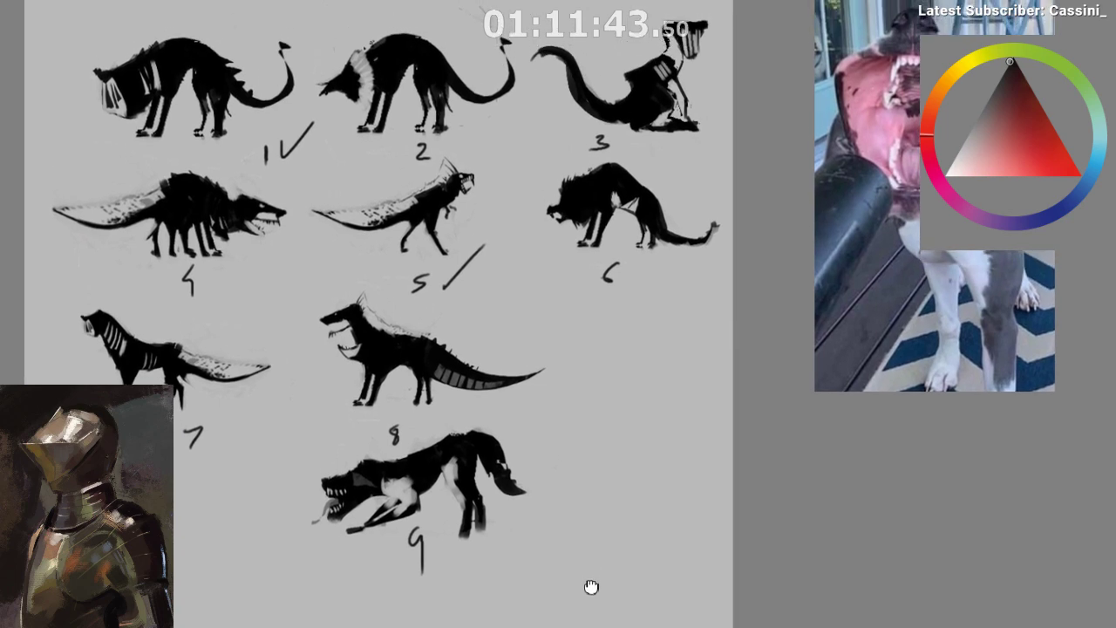
{"action": "scroll", "coordinate": [588, 570], "scroll_direction": "down", "scroll_amount": 2}
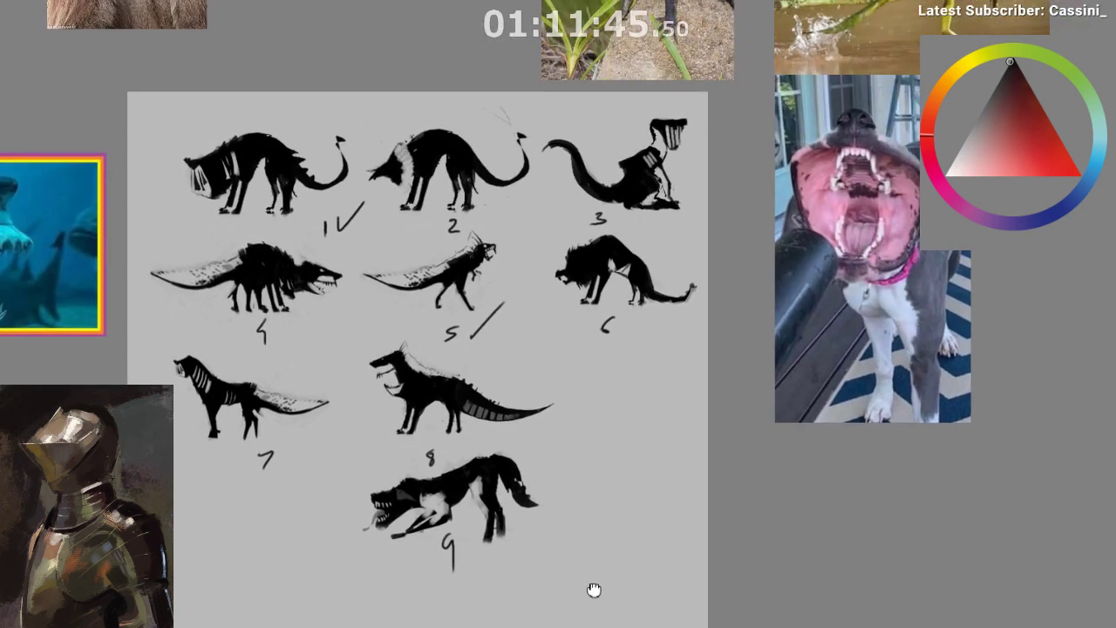
{"action": "scroll", "coordinate": [593, 586], "scroll_direction": "up", "scroll_amount": 2}
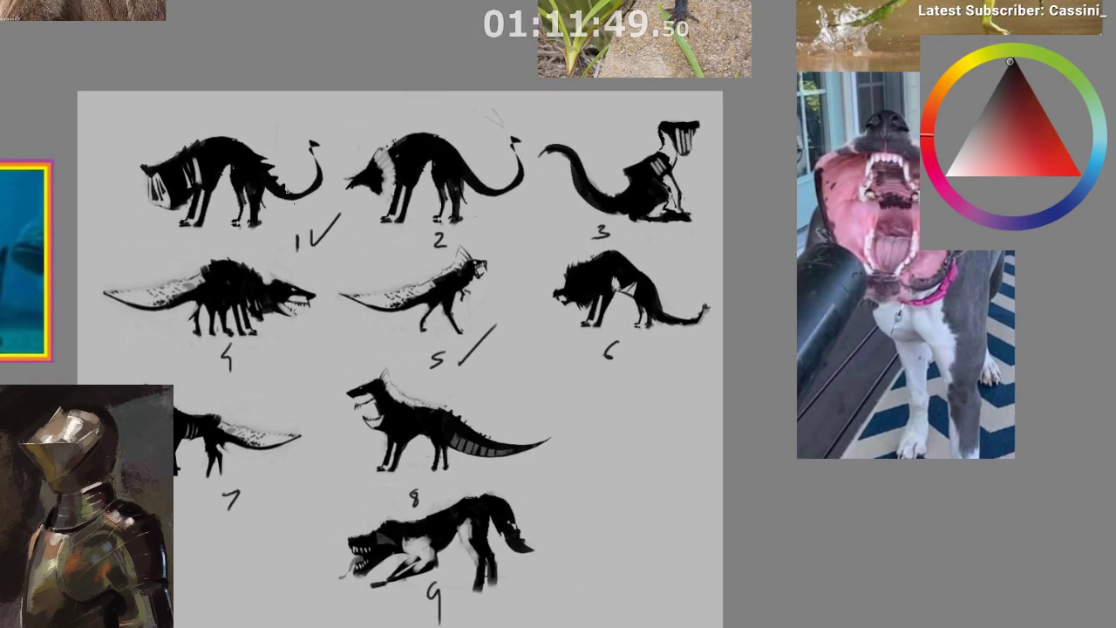
{"action": "left_click_drag", "start_coordinate": [443, 354], "coordinate": [661, 440]}
{"action": "scroll", "coordinate": [643, 497], "scroll_direction": "down", "scroll_amount": 1}
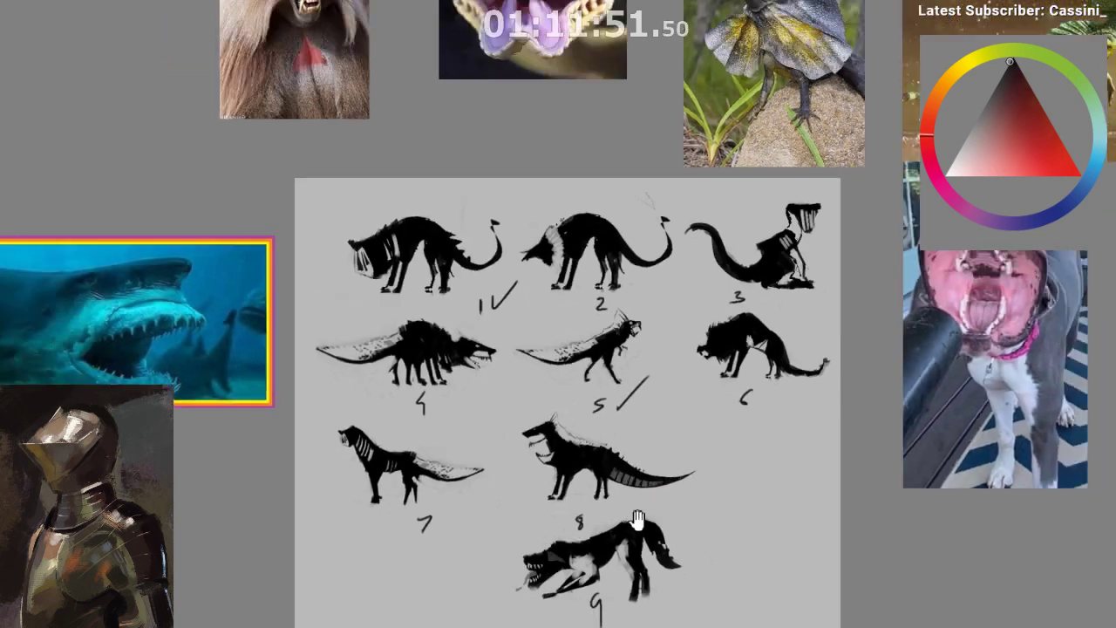
{"action": "scroll", "coordinate": [637, 524], "scroll_direction": "down", "scroll_amount": 1}
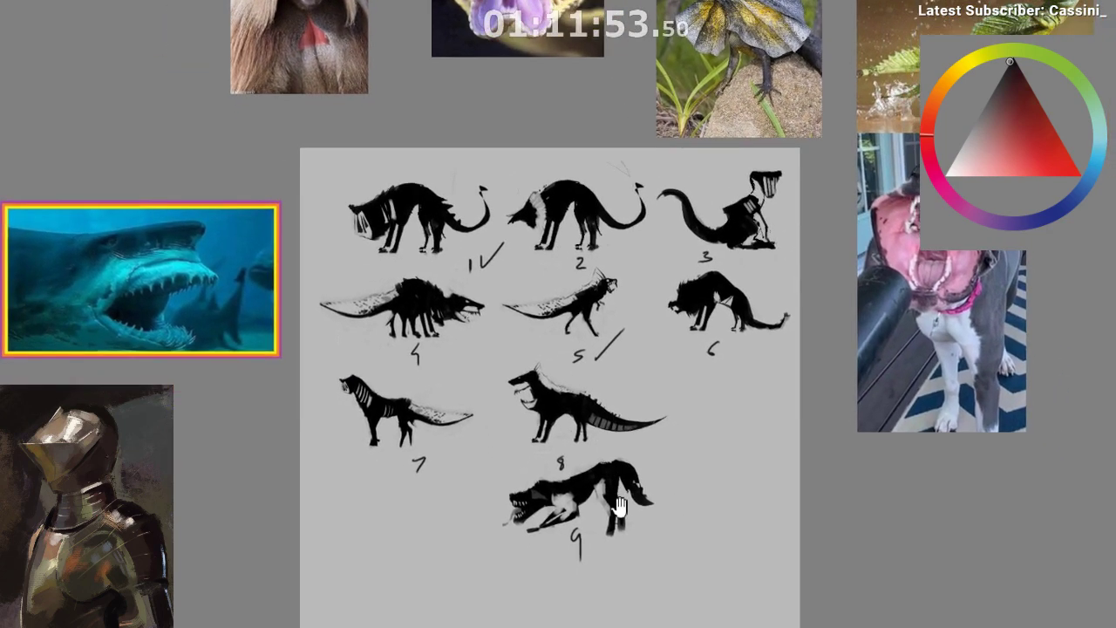
{"action": "scroll", "coordinate": [624, 521], "scroll_direction": "up", "scroll_amount": 2}
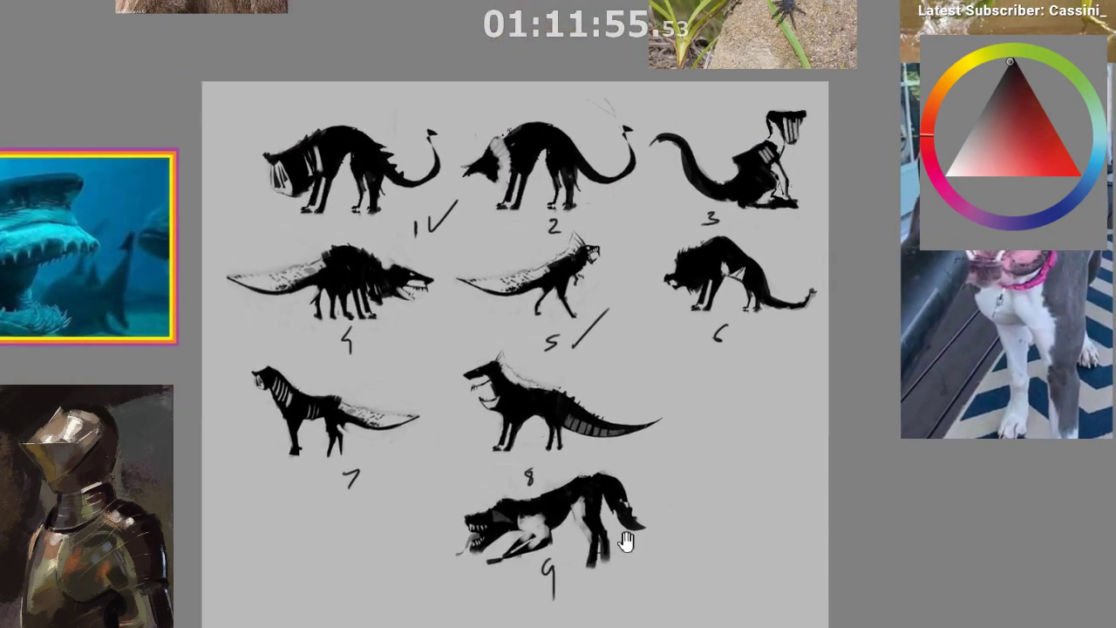
{"action": "scroll", "coordinate": [628, 531], "scroll_direction": "up", "scroll_amount": 1}
{"action": "scroll", "coordinate": [610, 534], "scroll_direction": "down", "scroll_amount": 2}
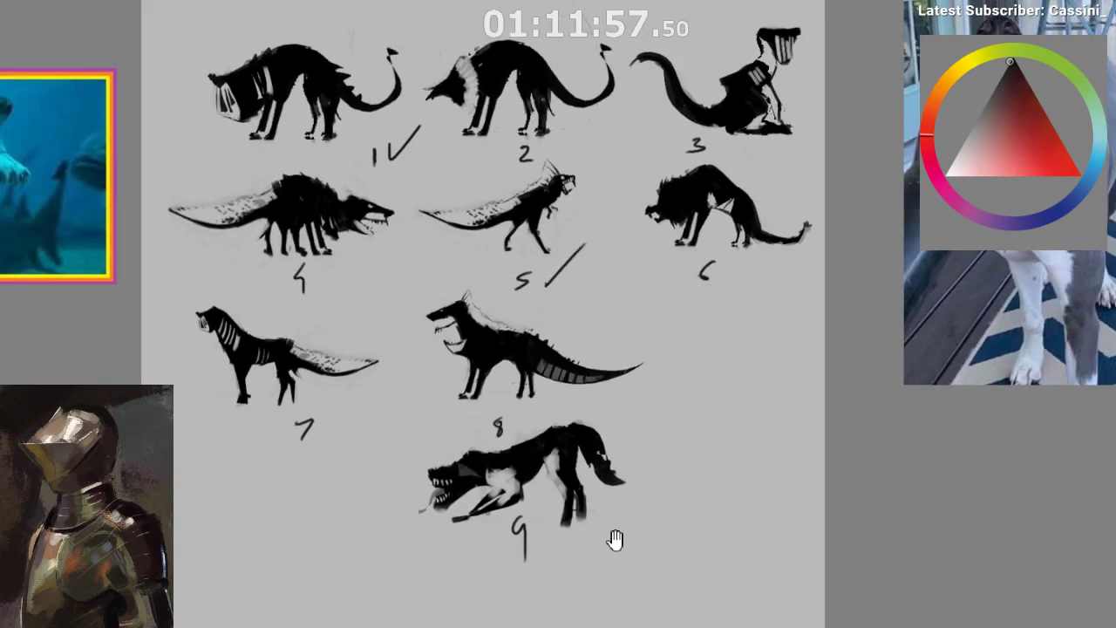
{"action": "scroll", "coordinate": [623, 531], "scroll_direction": "up", "scroll_amount": 1}
{"action": "scroll", "coordinate": [620, 541], "scroll_direction": "up", "scroll_amount": 1}
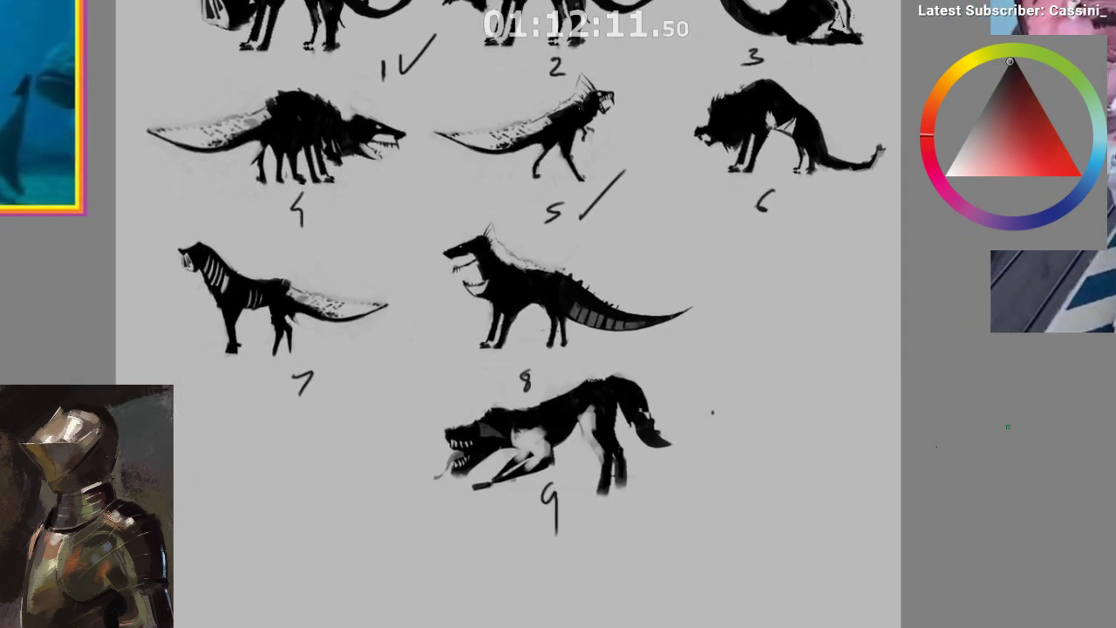
- Clear the handwritten numbers and check marks from the silhouette sheet
{"action": "mouse_move", "coordinate": [739, 529]}
{"action": "left_mouse_down"}
{"action": "mouse_move", "coordinate": [758, 530]}
{"action": "mouse_move", "coordinate": [740, 510]}
{"action": "left_mouse_up"}
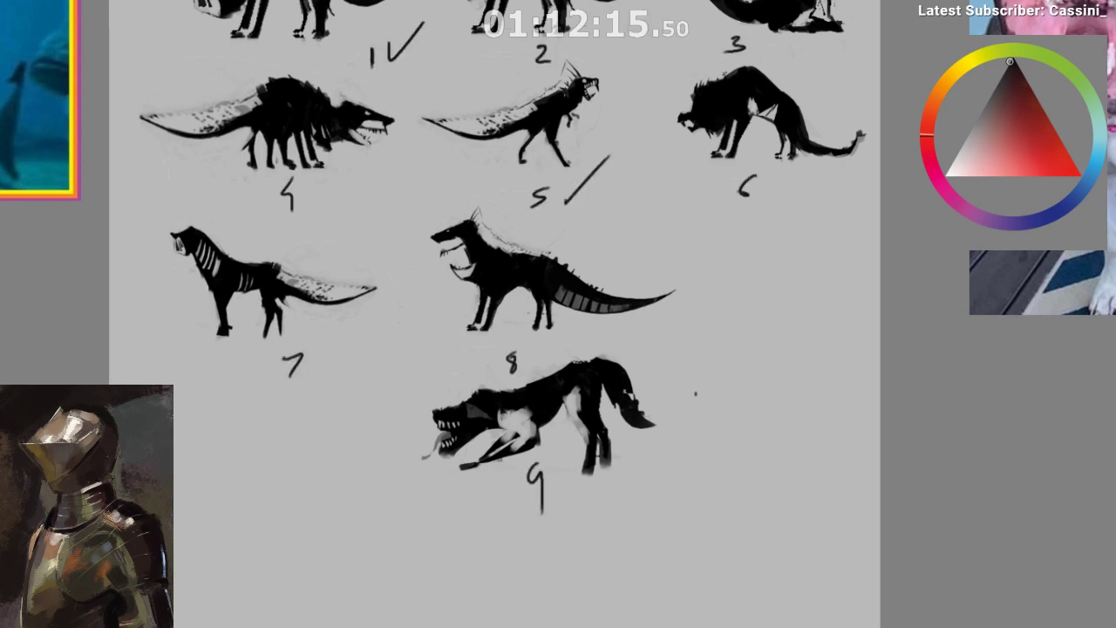
{"action": "key", "text": "Delete"}
{"action": "left_click_drag", "start_coordinate": [814, 550], "coordinate": [819, 556]}
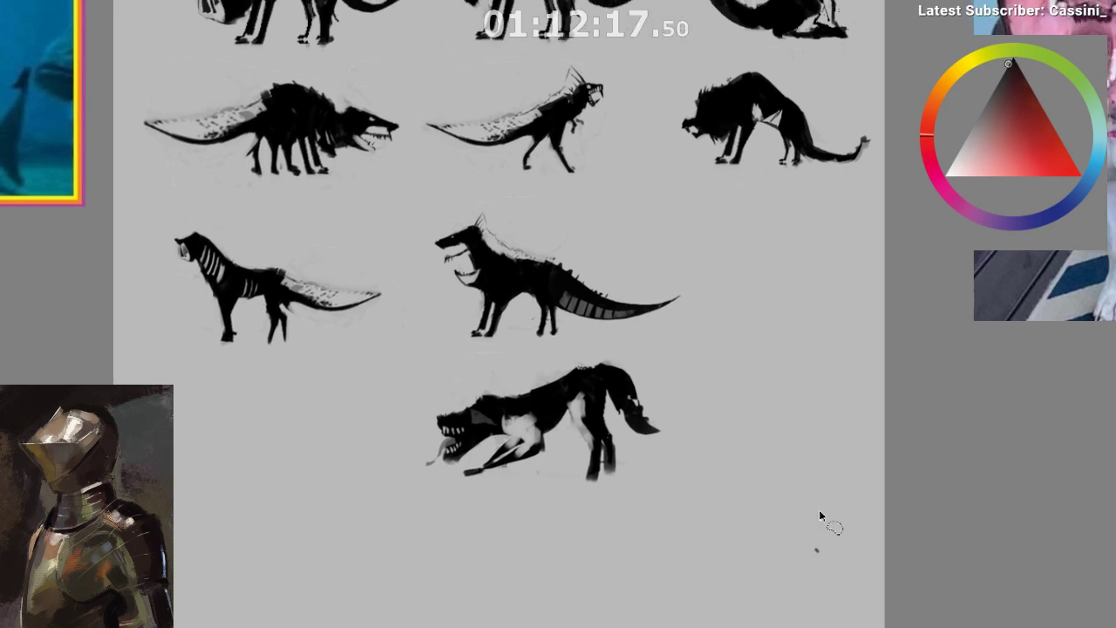
- Duplicate the crouching wolf silhouette and place the copy in the empty area below and to the right of the original
{"action": "mouse_move", "coordinate": [488, 359]}
{"action": "left_mouse_down"}
{"action": "mouse_move", "coordinate": [570, 524]}
{"action": "mouse_move", "coordinate": [505, 359]}
{"action": "left_mouse_up"}
{"action": "mouse_move", "coordinate": [491, 498]}
{"action": "left_mouse_down"}
{"action": "mouse_move", "coordinate": [511, 498]}
{"action": "mouse_move", "coordinate": [480, 480]}
{"action": "left_mouse_up"}
{"action": "key", "text": "v"}
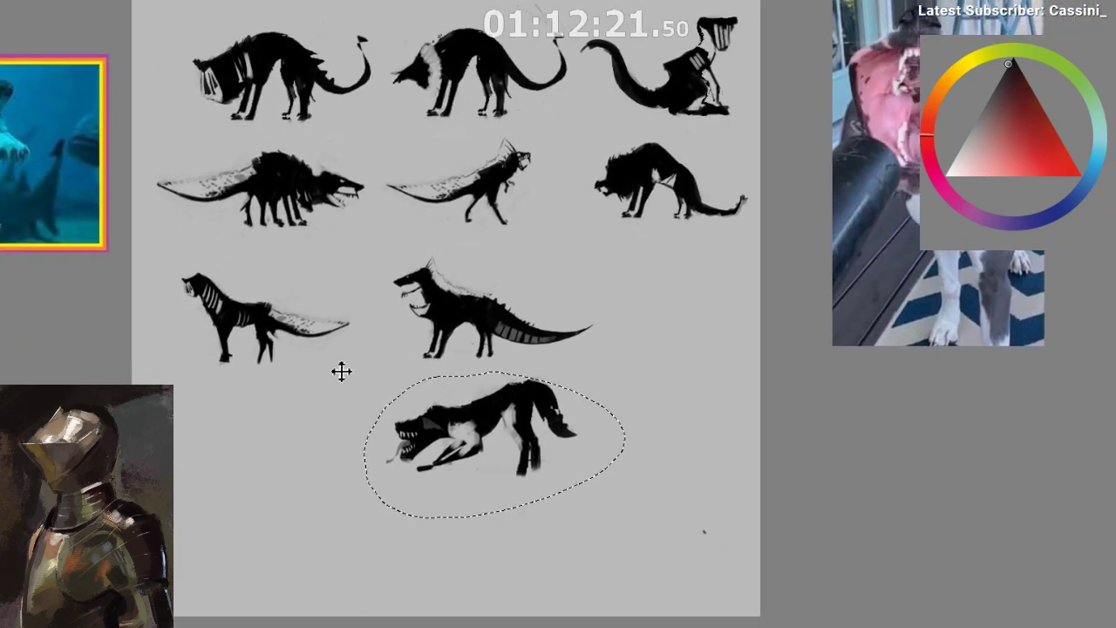
{"action": "mouse_move", "coordinate": [543, 464]}
{"action": "left_mouse_down"}
{"action": "mouse_move", "coordinate": [652, 479]}
{"action": "mouse_move", "coordinate": [660, 532]}
{"action": "left_mouse_up"}
{"action": "left_click_drag", "start_coordinate": [626, 478], "coordinate": [615, 410]}
{"action": "left_click_drag", "start_coordinate": [622, 447], "coordinate": [622, 469]}
{"action": "key", "text": "ctrl+d"}
- Copy the open-jawed head of the spiky-tailed creature and position it over the front of the duplicated wolf
{"action": "key", "text": "l"}
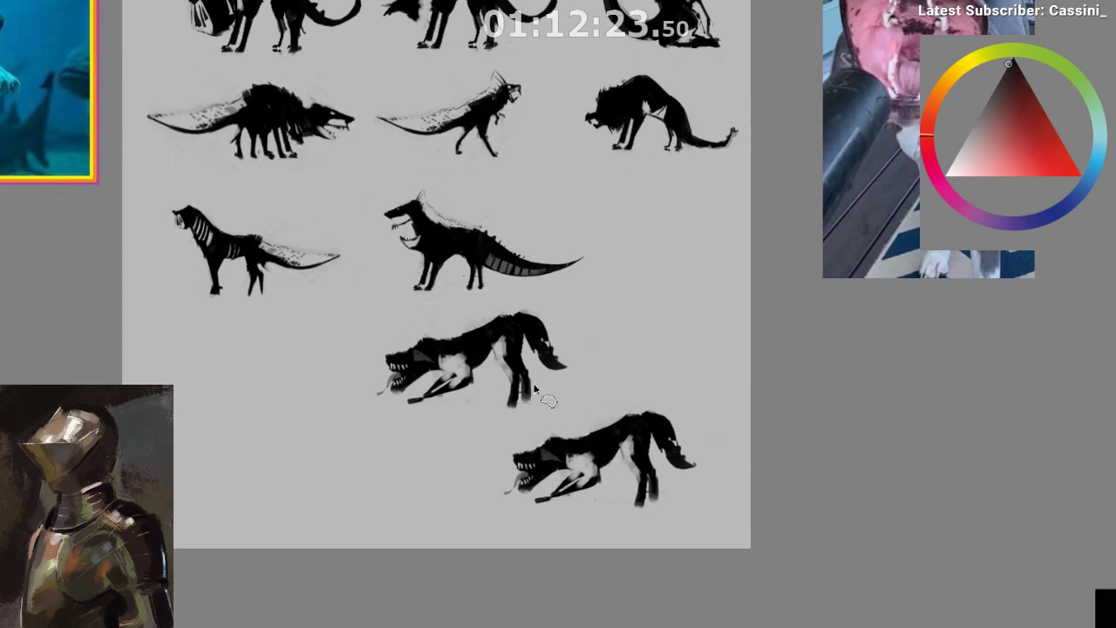
{"action": "mouse_move", "coordinate": [399, 187]}
{"action": "left_mouse_down"}
{"action": "mouse_move", "coordinate": [428, 262]}
{"action": "mouse_move", "coordinate": [397, 185]}
{"action": "left_mouse_up"}
{"action": "key", "text": "ctrl+j"}
{"action": "key", "text": "t"}
{"action": "mouse_move", "coordinate": [445, 274]}
{"action": "left_mouse_down"}
{"action": "mouse_move", "coordinate": [551, 497]}
{"action": "mouse_move", "coordinate": [599, 474]}
{"action": "left_mouse_up"}
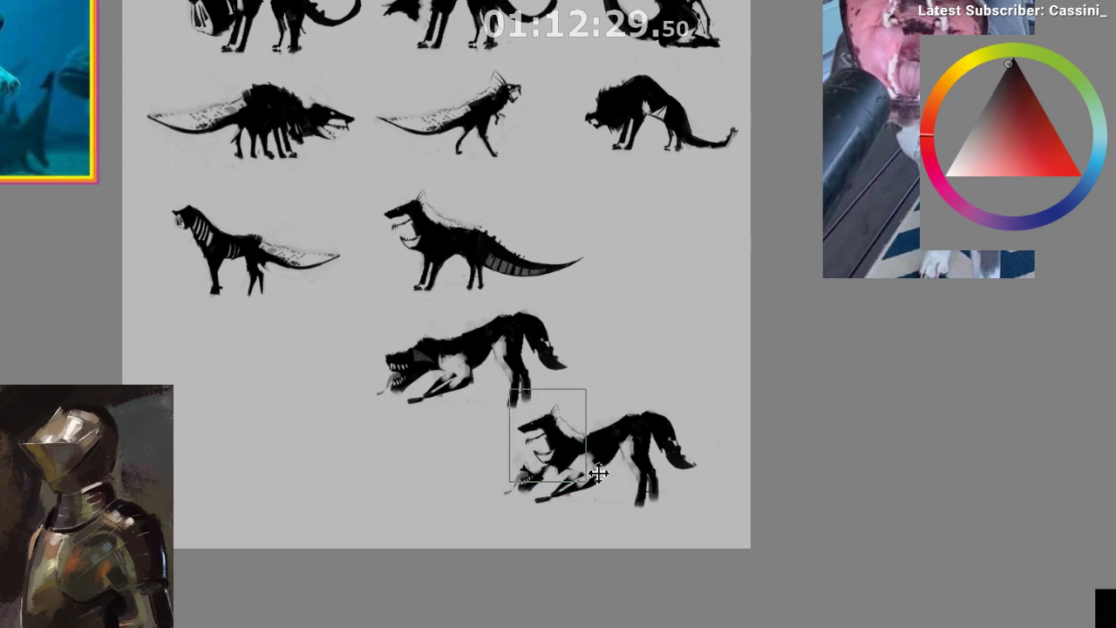
{"action": "key", "text": "m"}
{"action": "scroll", "coordinate": [531, 454], "scroll_direction": "up", "scroll_amount": 1}
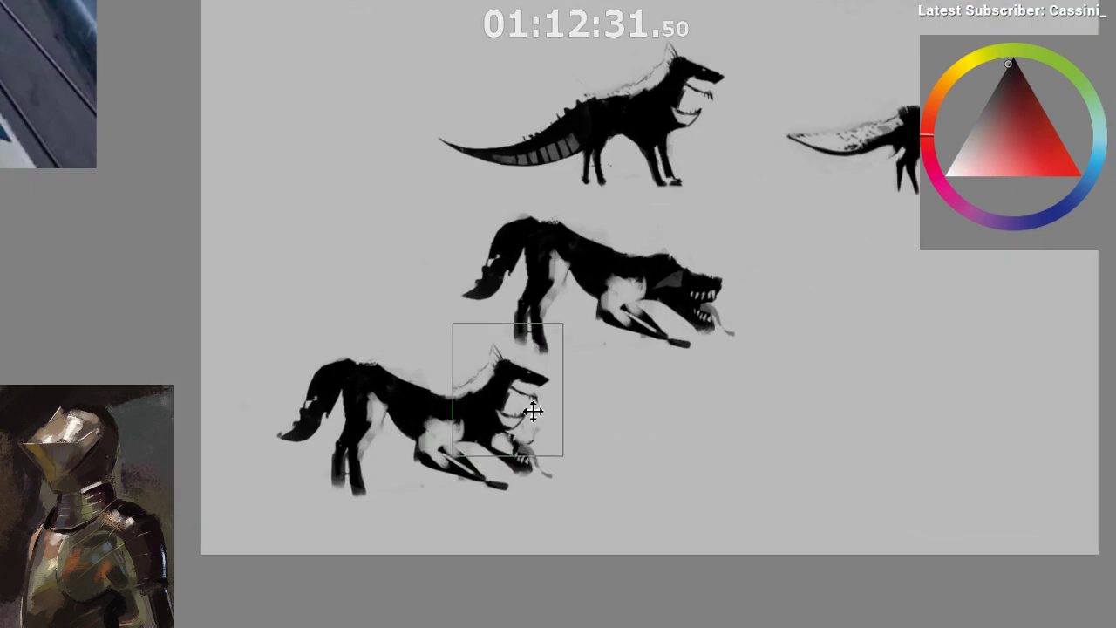
{"action": "left_click_drag", "start_coordinate": [533, 411], "coordinate": [548, 429]}
{"action": "mouse_move", "coordinate": [549, 429]}
{"action": "left_mouse_down"}
{"action": "mouse_move", "coordinate": [501, 408]}
{"action": "mouse_move", "coordinate": [559, 456]}
{"action": "mouse_move", "coordinate": [540, 466]}
{"action": "mouse_move", "coordinate": [568, 460]}
{"action": "left_mouse_up"}
{"action": "key", "text": "m"}
- Paint out the duplicated wolf's original snout with the background grey, undoing the misplaced strokes
{"action": "key", "text": "ctrl+z"}
{"action": "left_click", "coordinate": [541, 466], "text": "alt"}
{"action": "left_click", "coordinate": [546, 468], "text": "alt"}
{"action": "key", "text": "ctrl+z"}
{"action": "key", "text": "ctrl+z"}
{"action": "left_click", "coordinate": [546, 468], "text": "alt"}
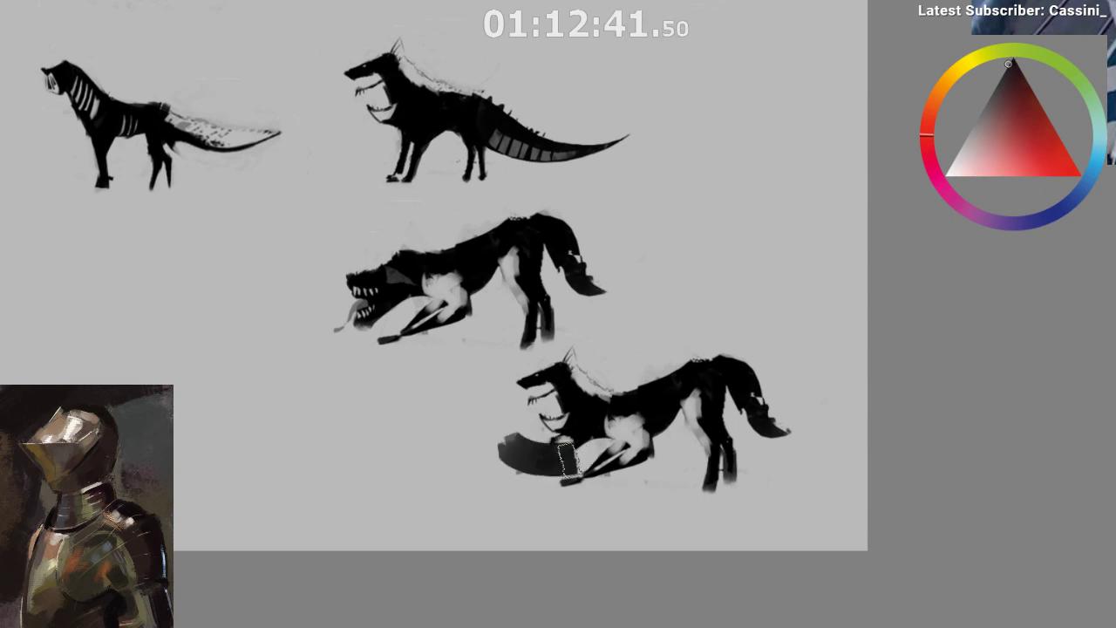
{"action": "key", "text": "ctrl+z"}
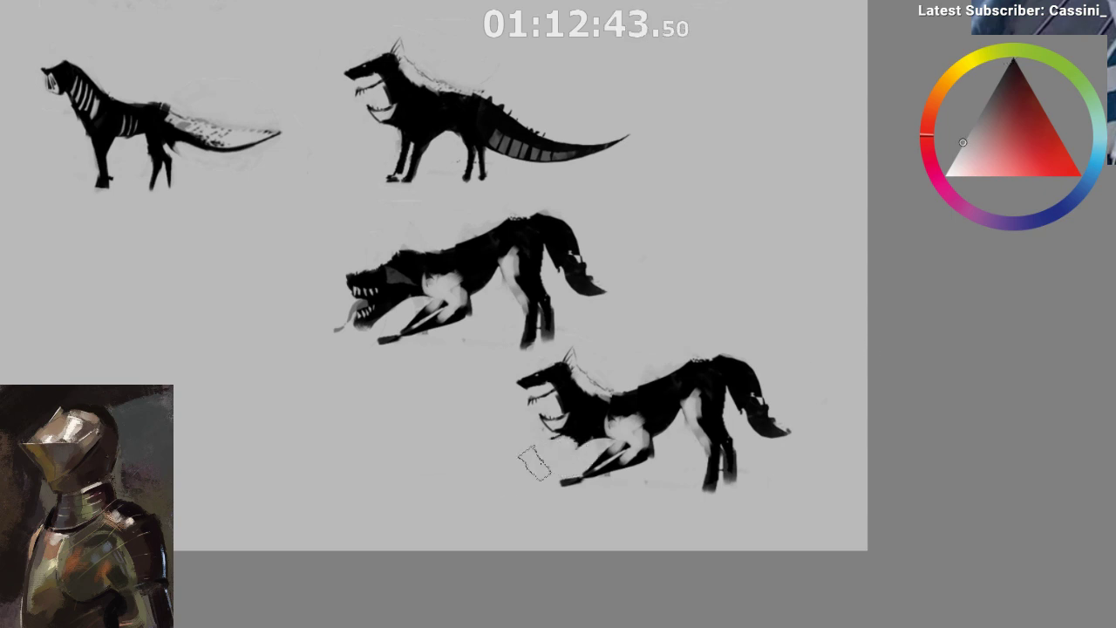
- Paint the duplicated wolf's chest and shoulder black to merge the new head with the body
{"action": "mouse_move", "coordinate": [556, 452]}
{"action": "left_mouse_down"}
{"action": "mouse_move", "coordinate": [583, 454]}
{"action": "mouse_move", "coordinate": [615, 434]}
{"action": "mouse_move", "coordinate": [606, 429]}
{"action": "left_mouse_up"}
{"action": "left_click", "coordinate": [604, 424], "text": "alt"}
{"action": "key", "text": "m"}
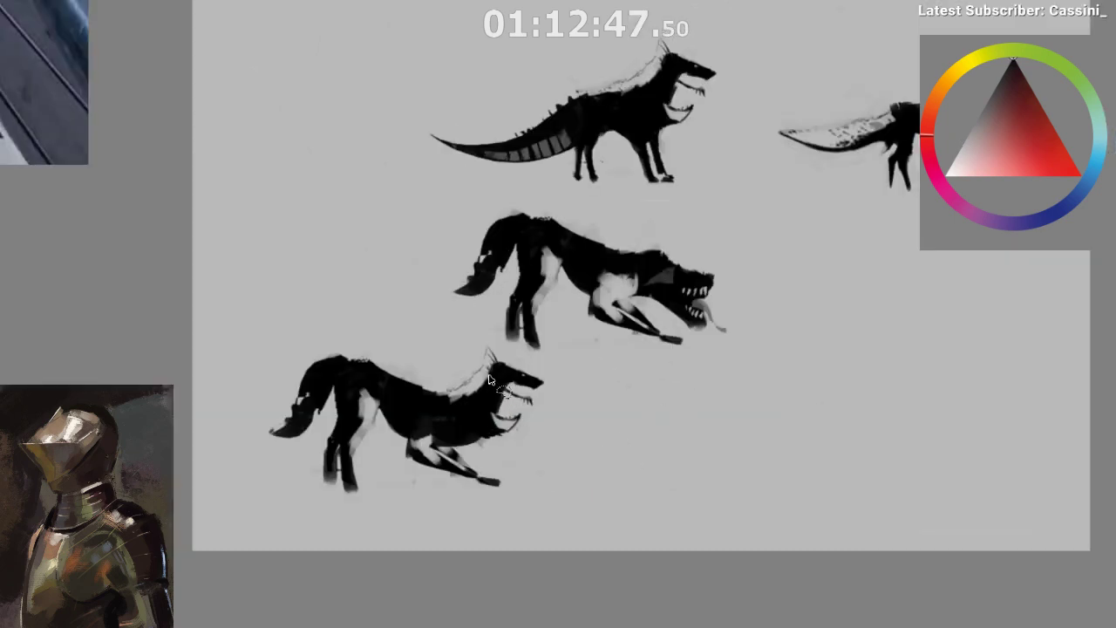
- Lasso the new head, tilt it downward and lower it toward the wolf's front legs
{"action": "mouse_move", "coordinate": [489, 375]}
{"action": "left_mouse_down"}
{"action": "mouse_move", "coordinate": [509, 424]}
{"action": "mouse_move", "coordinate": [543, 439]}
{"action": "mouse_move", "coordinate": [527, 362]}
{"action": "left_mouse_up"}
{"action": "key", "text": "ctrl+t"}
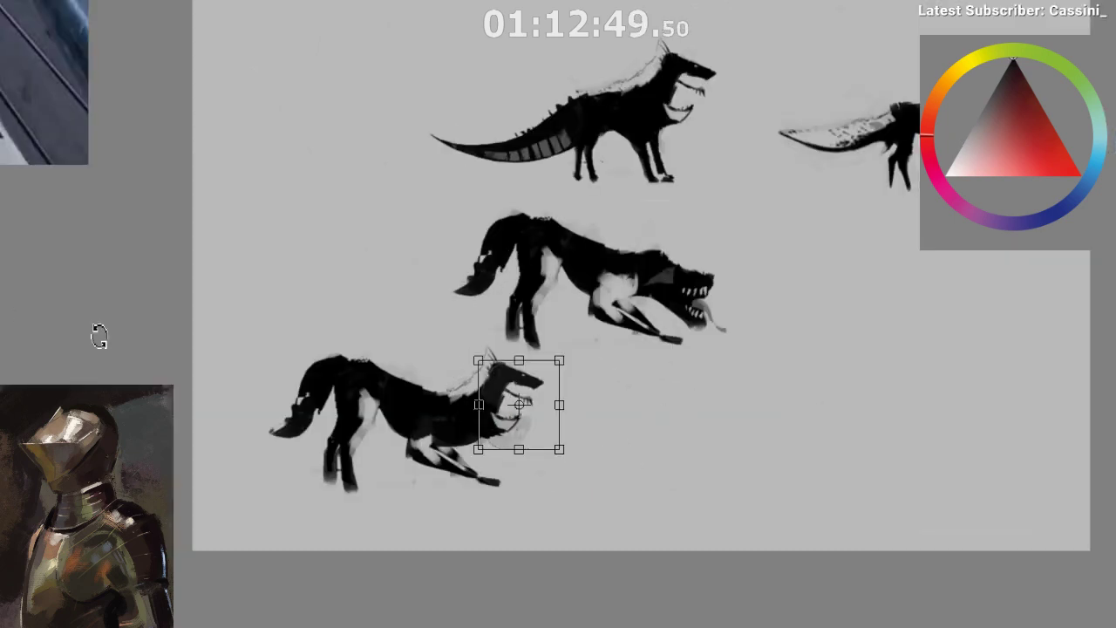
{"action": "left_click_drag", "start_coordinate": [517, 421], "coordinate": [506, 441]}
{"action": "left_click_drag", "start_coordinate": [548, 400], "coordinate": [543, 370]}
{"action": "key", "text": "ctrl+z"}
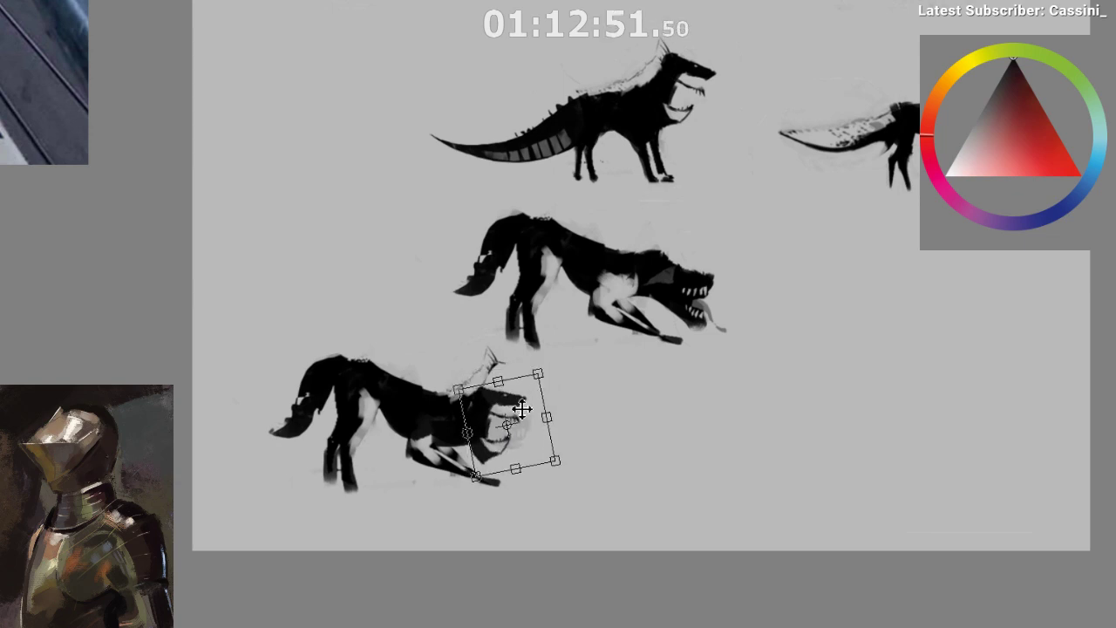
{"action": "left_click_drag", "start_coordinate": [523, 442], "coordinate": [518, 445]}
{"action": "key", "text": "m"}
{"action": "left_click_drag", "start_coordinate": [529, 507], "coordinate": [488, 498]}
{"action": "key", "text": "Return"}
- Clean away the leftover ear and mane above the lowered head to leave a smooth neck line
{"action": "key", "text": "ctrl+d"}
{"action": "key", "text": "ctrl+t"}
{"action": "key", "text": "ctrl+z"}
{"action": "mouse_move", "coordinate": [529, 369]}
{"action": "left_mouse_down"}
{"action": "mouse_move", "coordinate": [567, 377]}
{"action": "mouse_move", "coordinate": [556, 407]}
{"action": "left_mouse_up"}
{"action": "key", "text": "Escape"}
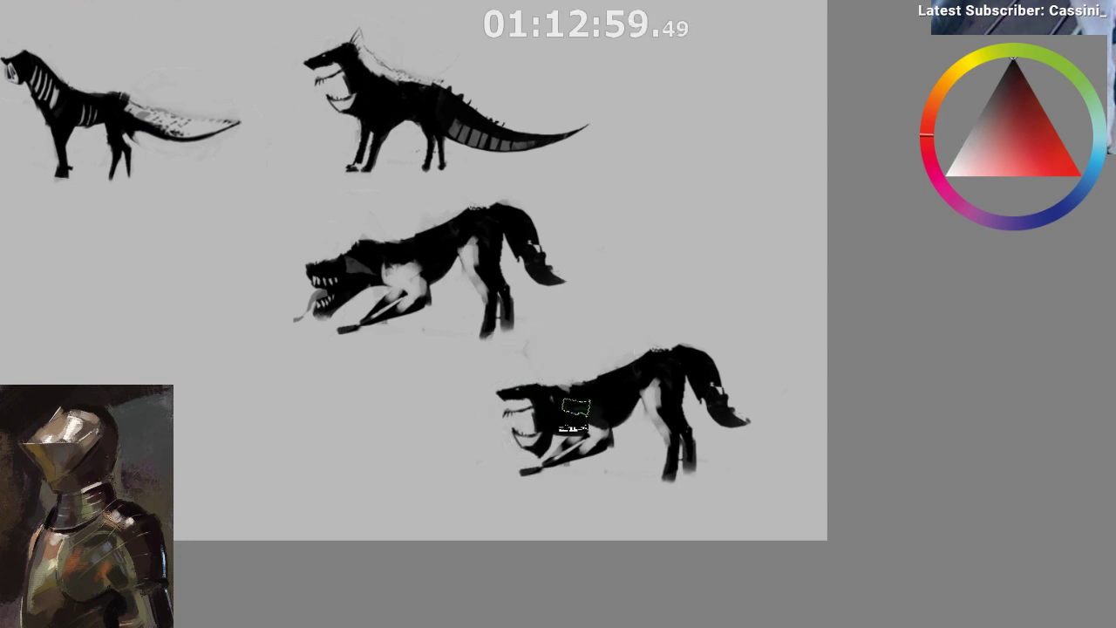
- Paint a light grey patch on the duplicated wolf's shoulder to separate the front leg from the black body
{"action": "key", "text": "m"}
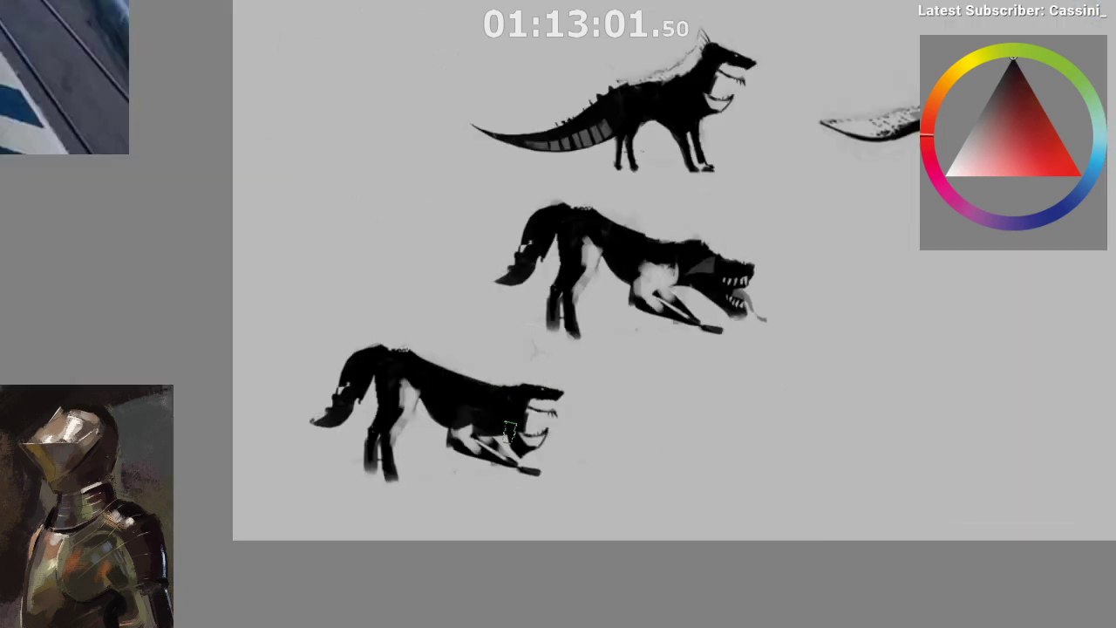
{"action": "mouse_move", "coordinate": [493, 430]}
{"action": "left_mouse_down"}
{"action": "mouse_move", "coordinate": [505, 440]}
{"action": "mouse_move", "coordinate": [441, 443]}
{"action": "left_mouse_up"}
{"action": "scroll", "coordinate": [534, 437], "scroll_direction": "up", "scroll_amount": 2}
{"action": "left_click", "coordinate": [459, 439], "text": "alt"}
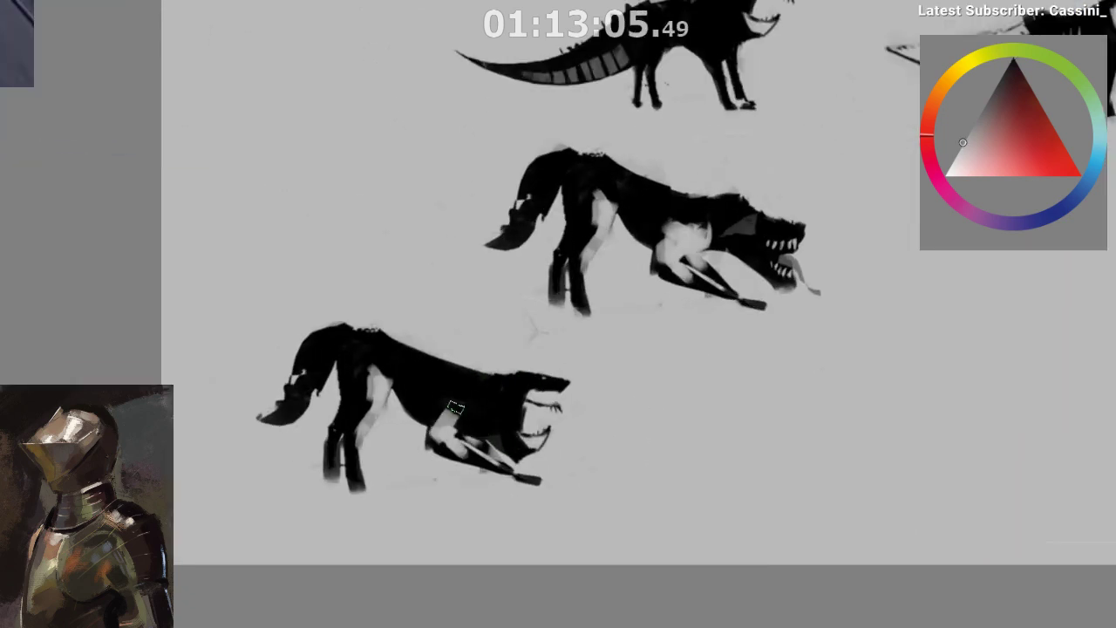
{"action": "key", "text": "m"}
{"action": "left_click_drag", "start_coordinate": [613, 398], "coordinate": [599, 425]}
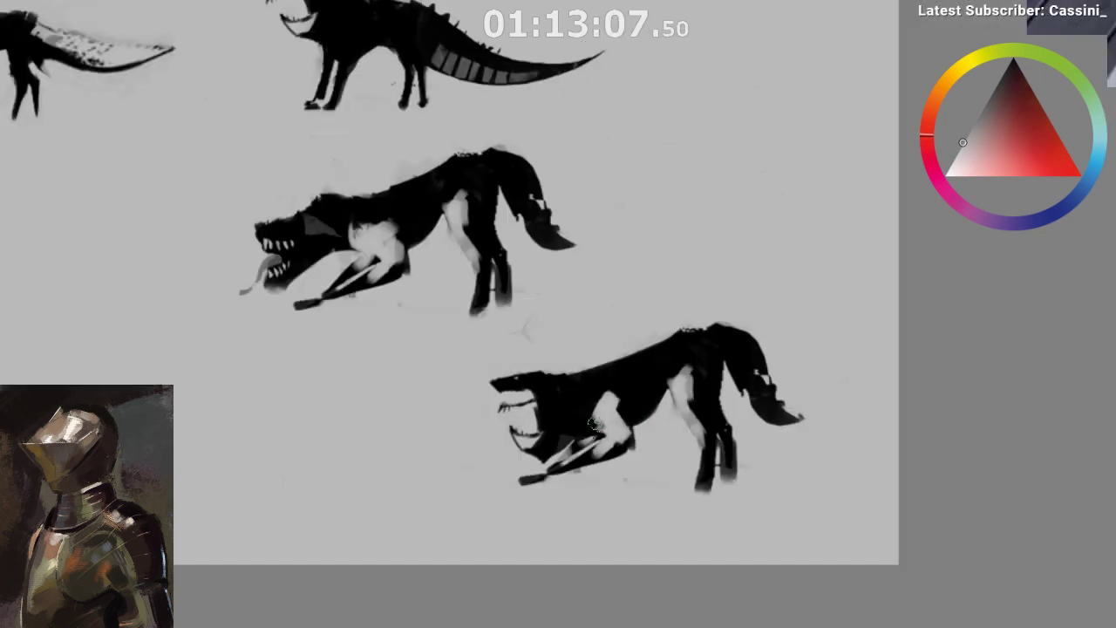
- Trim the dark area beneath the lower jaw with the background grey to open a gap above the foreleg
{"action": "left_click", "coordinate": [569, 438], "text": "alt"}
{"action": "left_click", "coordinate": [529, 466], "text": "alt"}
{"action": "left_click_drag", "start_coordinate": [525, 455], "coordinate": [558, 451]}
{"action": "key", "text": "ctrl+z"}
{"action": "key", "text": "ctrl+z"}
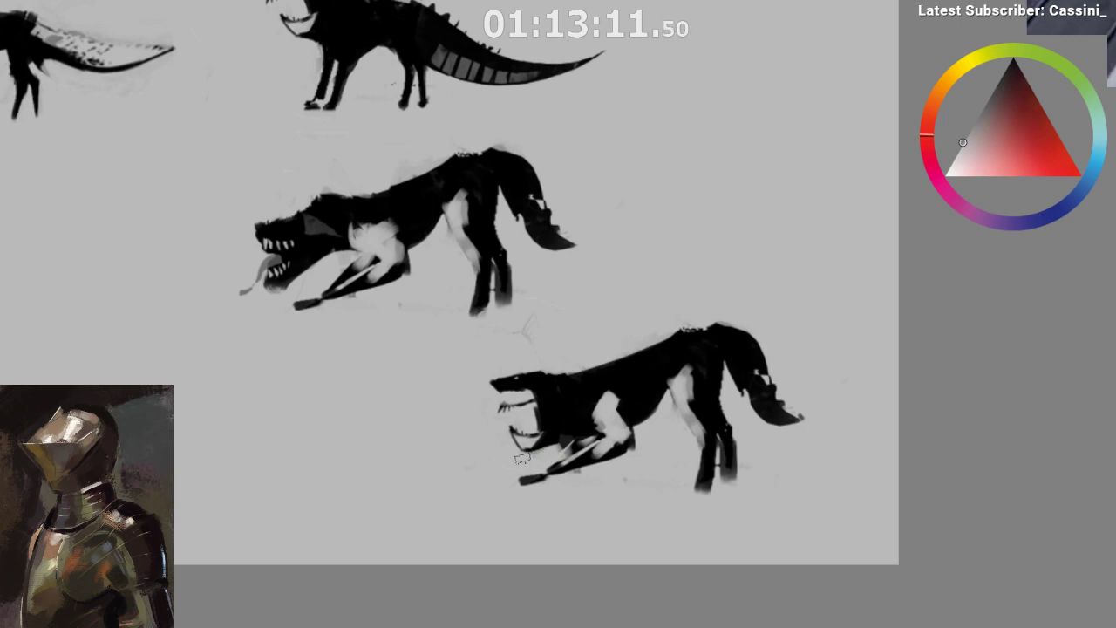
{"action": "key", "text": "m"}
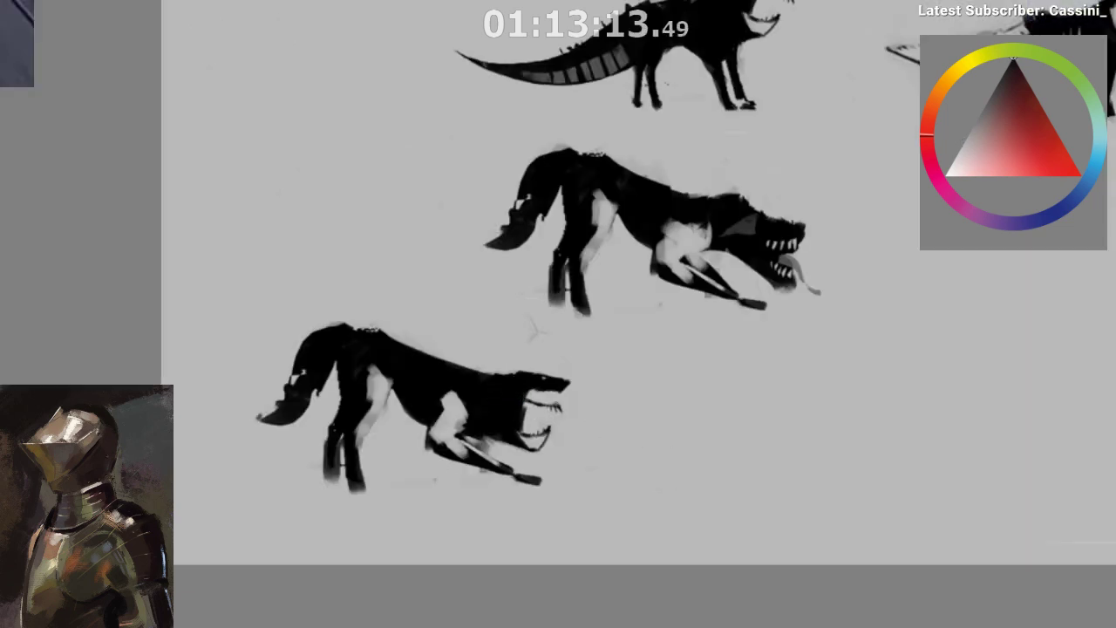
- Paint a small black pointed ear on top of the duplicated wolf's head
{"action": "left_click_drag", "start_coordinate": [520, 377], "coordinate": [503, 365]}
{"action": "scroll", "coordinate": [506, 463], "scroll_direction": "down", "scroll_amount": 2}
{"action": "left_click_drag", "start_coordinate": [523, 468], "coordinate": [463, 463]}
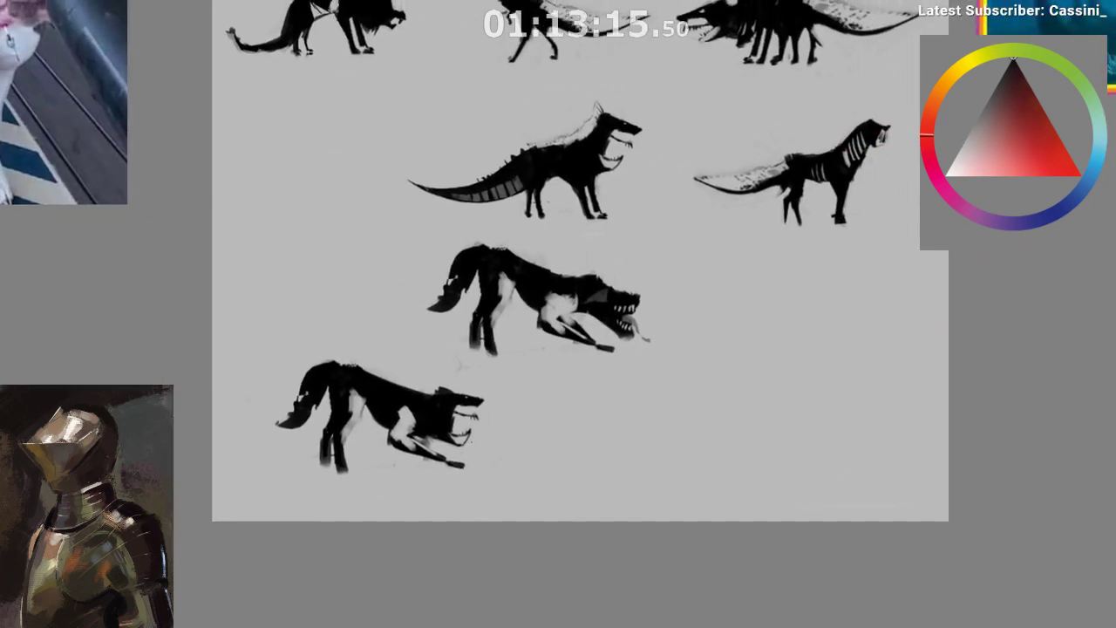
- Copy the standing wolf's maned neck and ear onto the lowest crouching wolf, rotating it to follow the back and neck line
{"action": "mouse_move", "coordinate": [612, 95]}
{"action": "left_mouse_down"}
{"action": "mouse_move", "coordinate": [539, 161]}
{"action": "mouse_move", "coordinate": [424, 395]}
{"action": "left_mouse_up"}
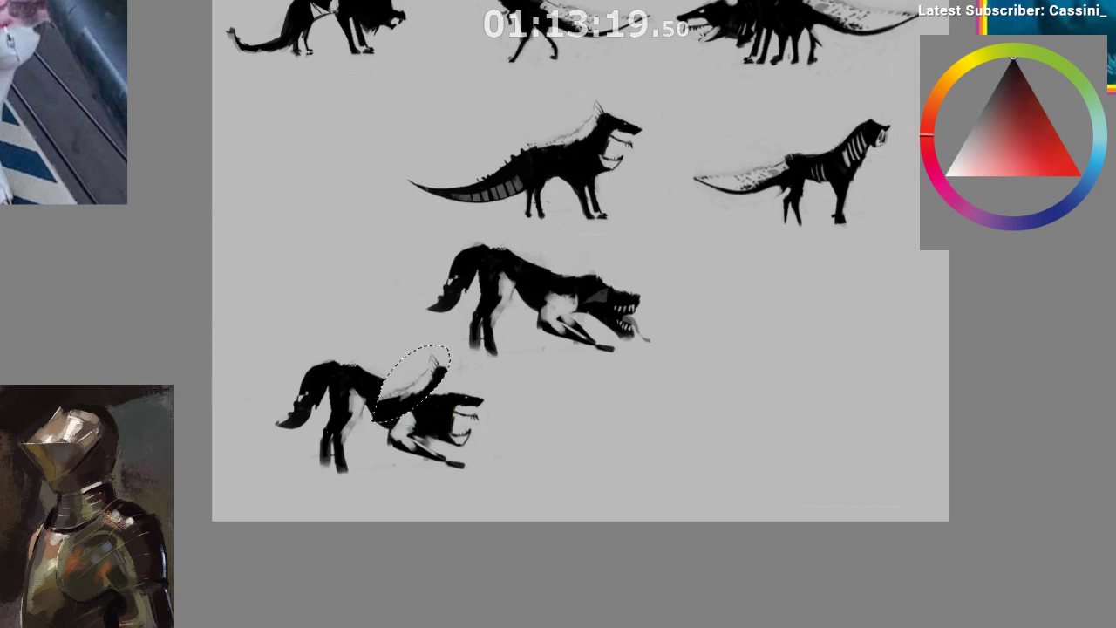
{"action": "key", "text": "ctrl+t"}
{"action": "left_click_drag", "start_coordinate": [472, 359], "coordinate": [486, 389]}
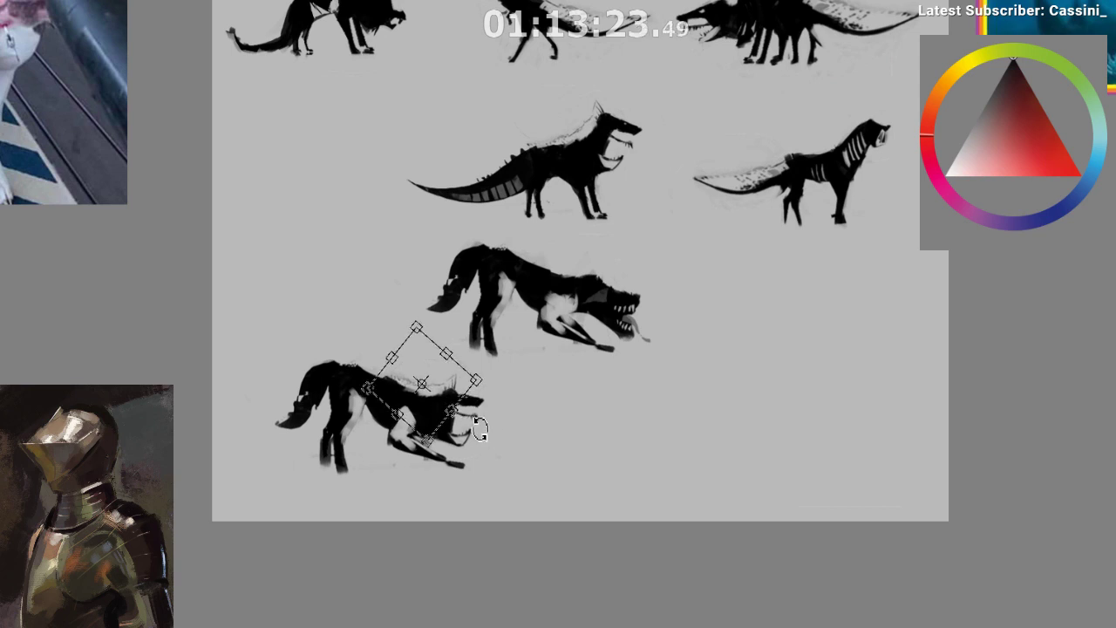
{"action": "key", "text": "Return"}
- Fill the light shoulder patch of the lowest crouching wolf with black and delete its folded front leg
{"action": "key", "text": "m"}
{"action": "mouse_move", "coordinate": [617, 480]}
{"action": "left_mouse_down"}
{"action": "mouse_move", "coordinate": [478, 488]}
{"action": "mouse_move", "coordinate": [375, 477]}
{"action": "left_mouse_up"}
{"action": "left_click_drag", "start_coordinate": [375, 476], "coordinate": [454, 462]}
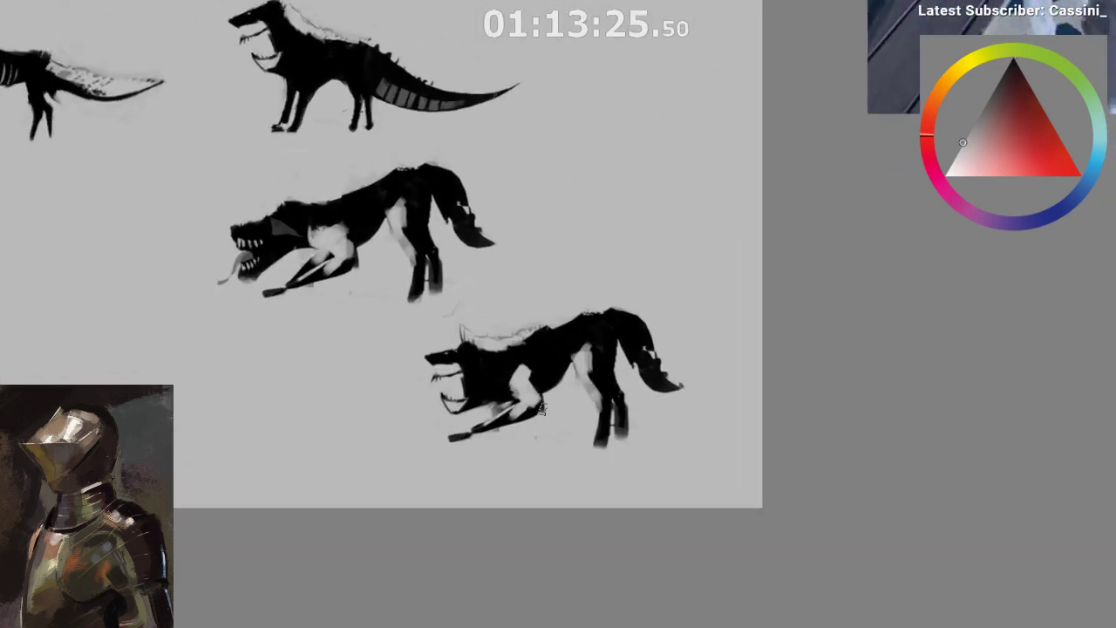
{"action": "mouse_move", "coordinate": [498, 388]}
{"action": "left_mouse_down"}
{"action": "mouse_move", "coordinate": [534, 371]}
{"action": "mouse_move", "coordinate": [534, 405]}
{"action": "mouse_move", "coordinate": [491, 420]}
{"action": "mouse_move", "coordinate": [564, 419]}
{"action": "mouse_move", "coordinate": [615, 454]}
{"action": "mouse_move", "coordinate": [554, 469]}
{"action": "left_mouse_up"}
{"action": "left_click", "coordinate": [531, 364], "text": "alt"}
{"action": "key", "text": "m"}
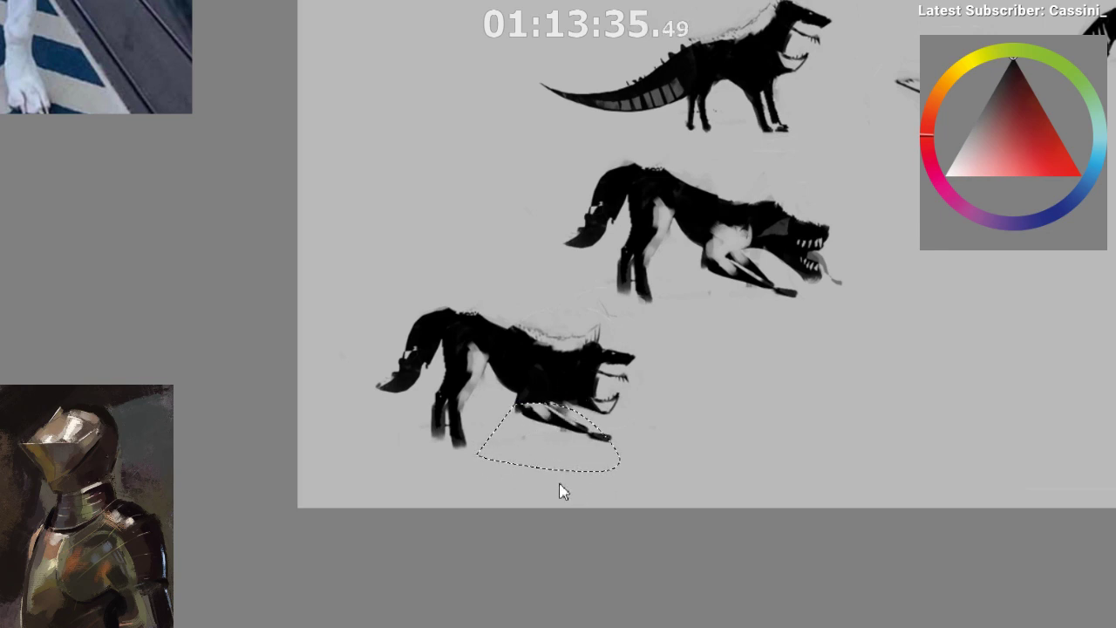
{"action": "key", "text": "Delete"}
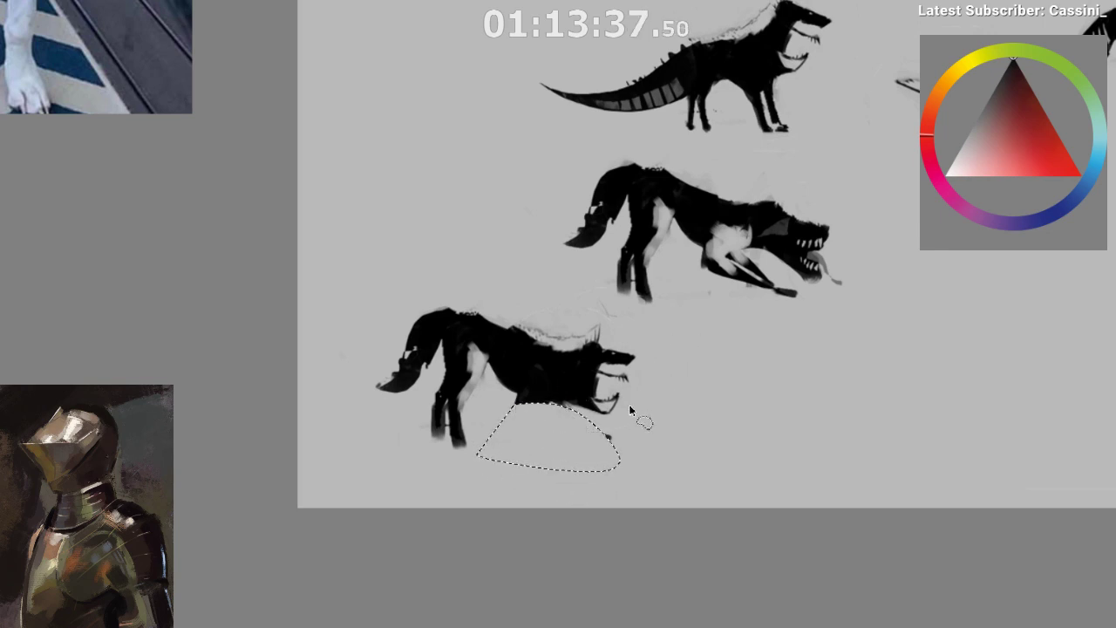
- Outline a long foreleg stretching forward from the crouching wolf's chest to the ground and fill it with black
{"action": "key", "text": "m"}
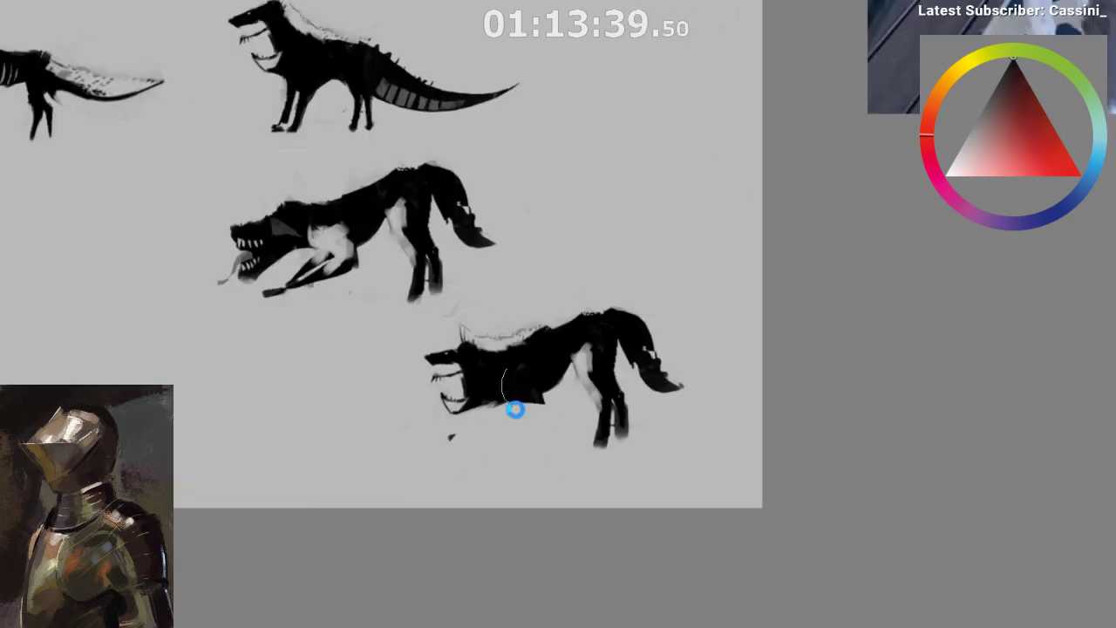
{"action": "left_click_drag", "start_coordinate": [515, 409], "coordinate": [514, 423]}
{"action": "left_click_drag", "start_coordinate": [440, 446], "coordinate": [444, 436]}
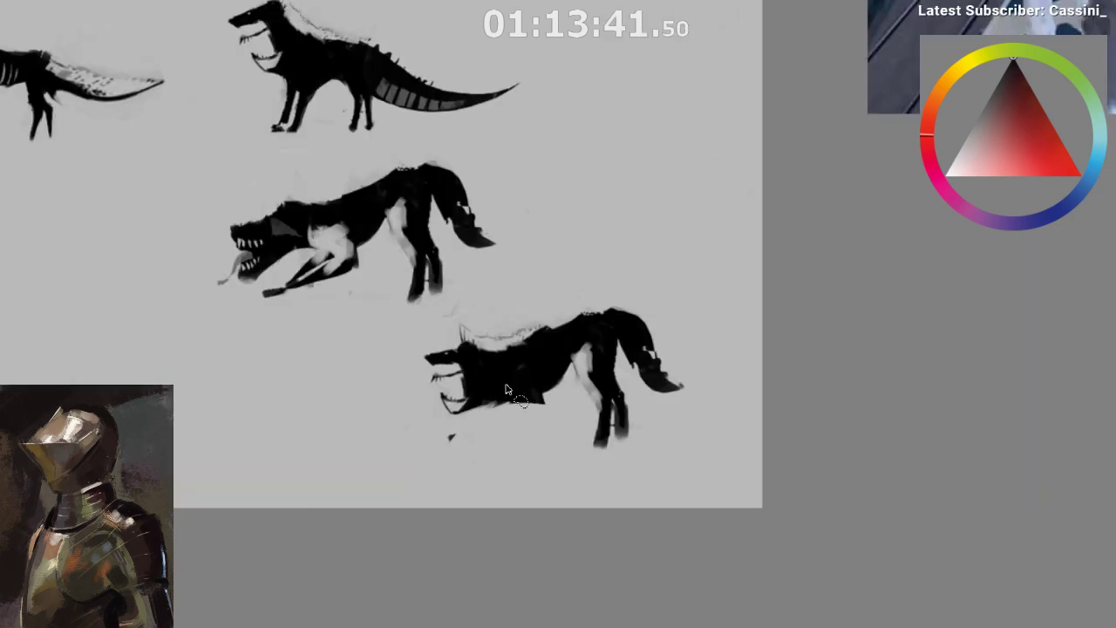
{"action": "left_click_drag", "start_coordinate": [506, 374], "coordinate": [434, 434]}
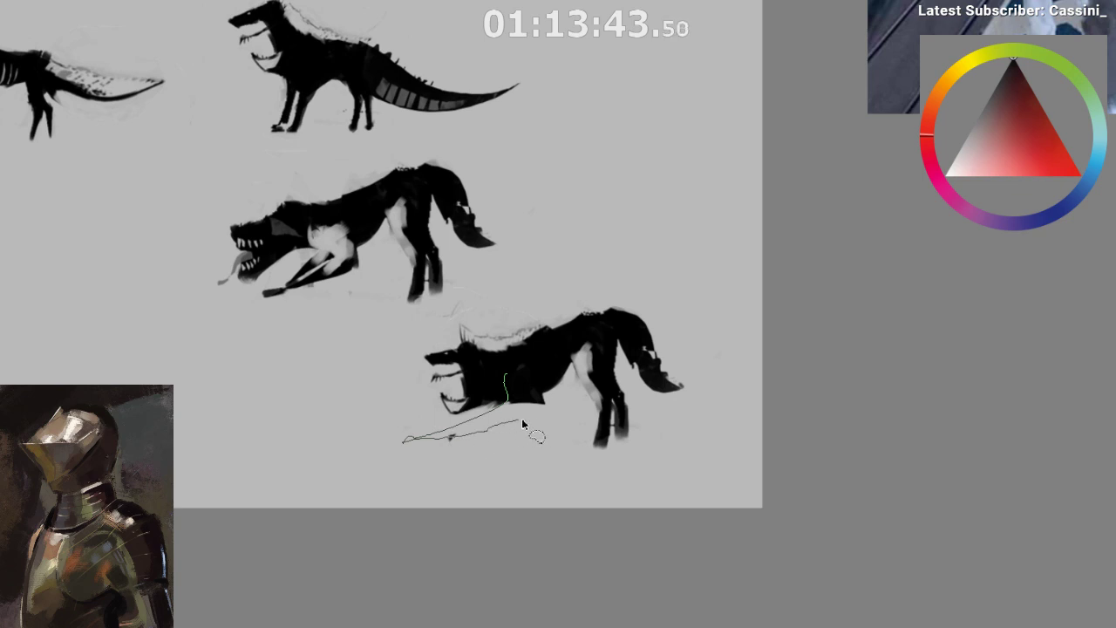
{"action": "mouse_move", "coordinate": [523, 425]}
{"action": "left_mouse_down"}
{"action": "mouse_move", "coordinate": [560, 400]}
{"action": "mouse_move", "coordinate": [547, 358]}
{"action": "mouse_move", "coordinate": [506, 397]}
{"action": "left_mouse_up"}
{"action": "mouse_move", "coordinate": [504, 375]}
{"action": "left_mouse_down"}
{"action": "mouse_move", "coordinate": [500, 405]}
{"action": "mouse_move", "coordinate": [444, 432]}
{"action": "mouse_move", "coordinate": [506, 413]}
{"action": "left_mouse_up"}
{"action": "key", "text": "b"}
{"action": "left_click_drag", "start_coordinate": [530, 375], "coordinate": [474, 433]}
{"action": "key", "text": "ctrl+z"}
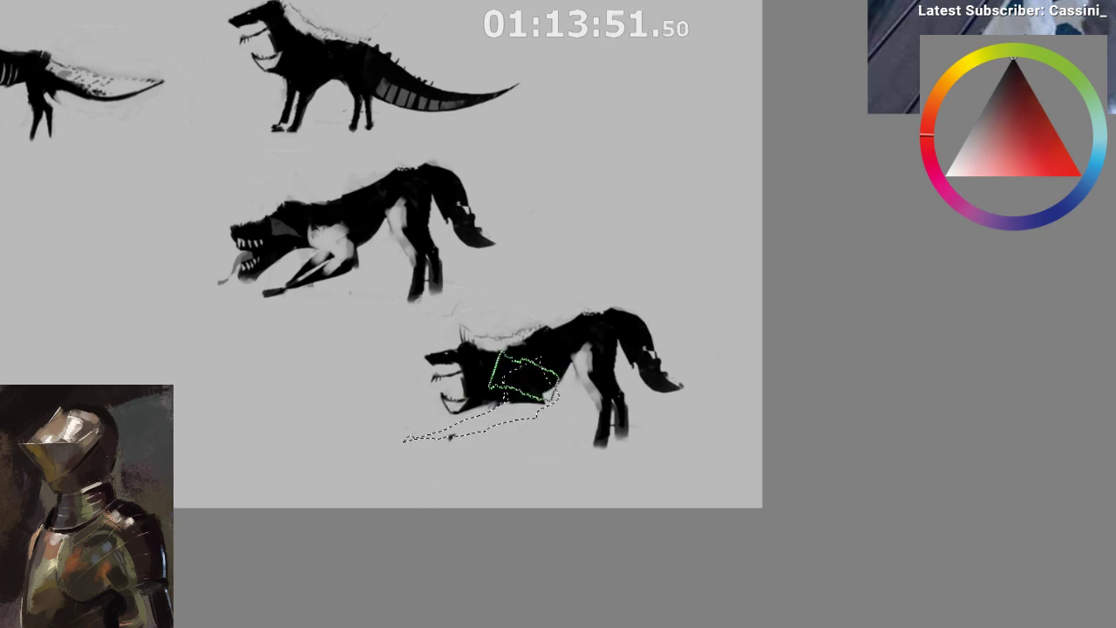
{"action": "left_click_drag", "start_coordinate": [524, 377], "coordinate": [484, 454]}
{"action": "key", "text": "ctrl+z"}
{"action": "left_click_drag", "start_coordinate": [500, 413], "coordinate": [445, 434]}
{"action": "key", "text": "m"}
{"action": "mouse_move", "coordinate": [542, 406]}
{"action": "left_mouse_down"}
{"action": "mouse_move", "coordinate": [538, 429]}
{"action": "mouse_move", "coordinate": [569, 430]}
{"action": "left_mouse_up"}
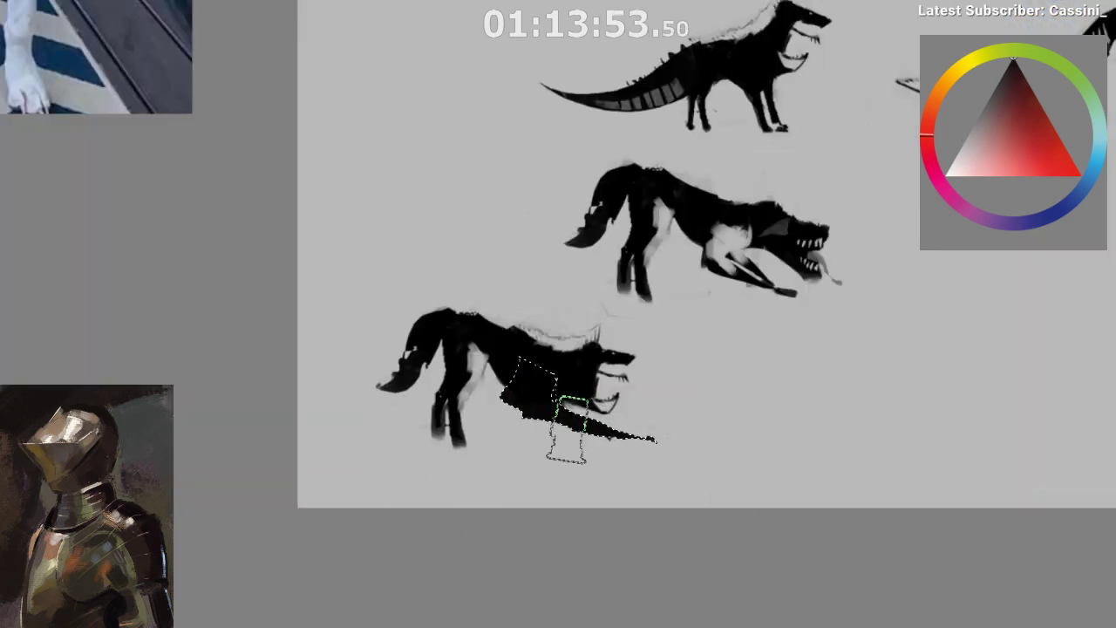
{"action": "key", "text": "ctrl+d"}
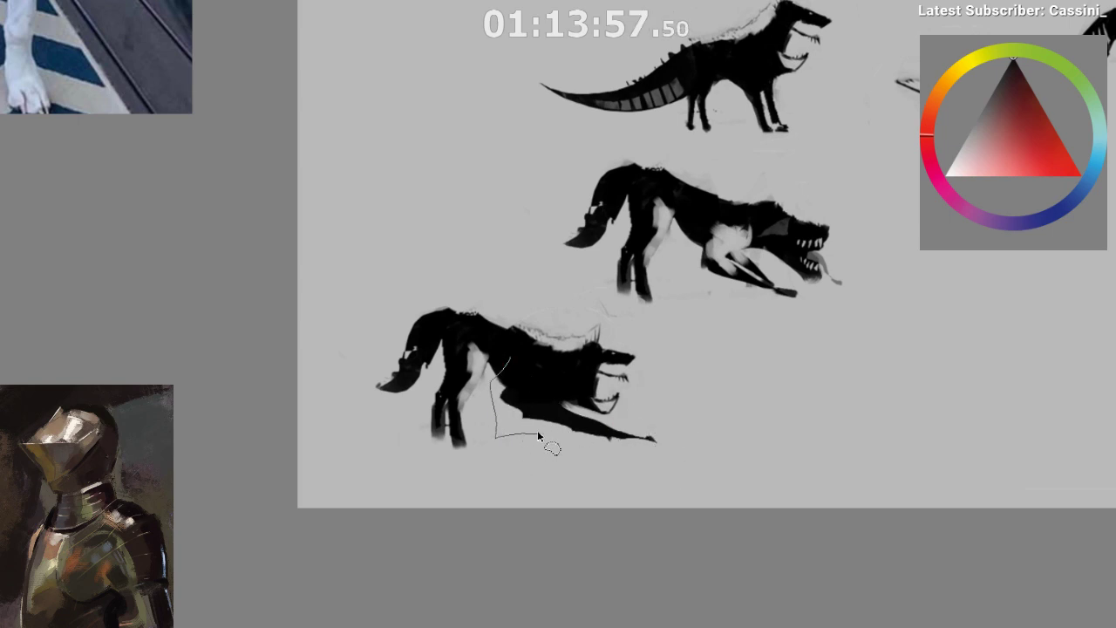
- Add a second, bent foreleg planted beneath the crouching wolf's chest as a solid black shape
{"action": "mouse_move", "coordinate": [510, 357]}
{"action": "left_mouse_down"}
{"action": "mouse_move", "coordinate": [506, 416]}
{"action": "mouse_move", "coordinate": [529, 452]}
{"action": "left_mouse_up"}
{"action": "key", "text": "b"}
{"action": "key", "text": "ctrl+d"}
{"action": "key", "text": "m"}
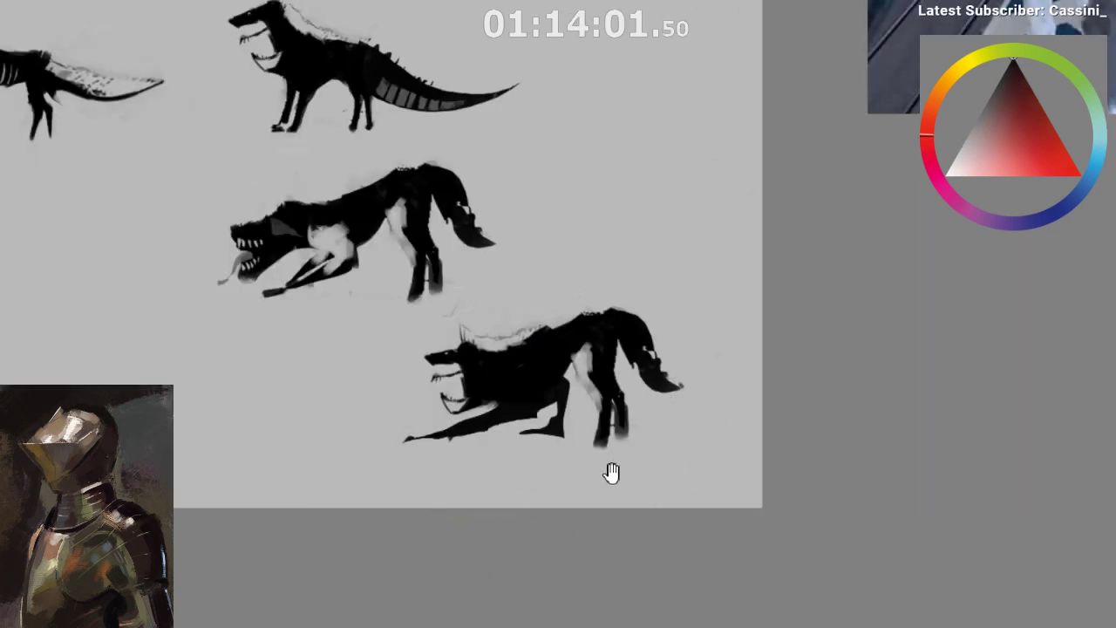
{"action": "key", "text": "ctrl+z"}
{"action": "left_click_drag", "start_coordinate": [618, 423], "coordinate": [585, 467]}
{"action": "key", "text": "m"}
- Review the whole silhouette sheet in both orientations, comparing the reworked crouching wolf with the other creatures
{"action": "left_click_drag", "start_coordinate": [612, 506], "coordinate": [608, 563]}
{"action": "left_click_drag", "start_coordinate": [598, 558], "coordinate": [551, 588]}
{"action": "left_click_drag", "start_coordinate": [593, 563], "coordinate": [581, 519]}
{"action": "left_click_drag", "start_coordinate": [583, 534], "coordinate": [588, 539]}
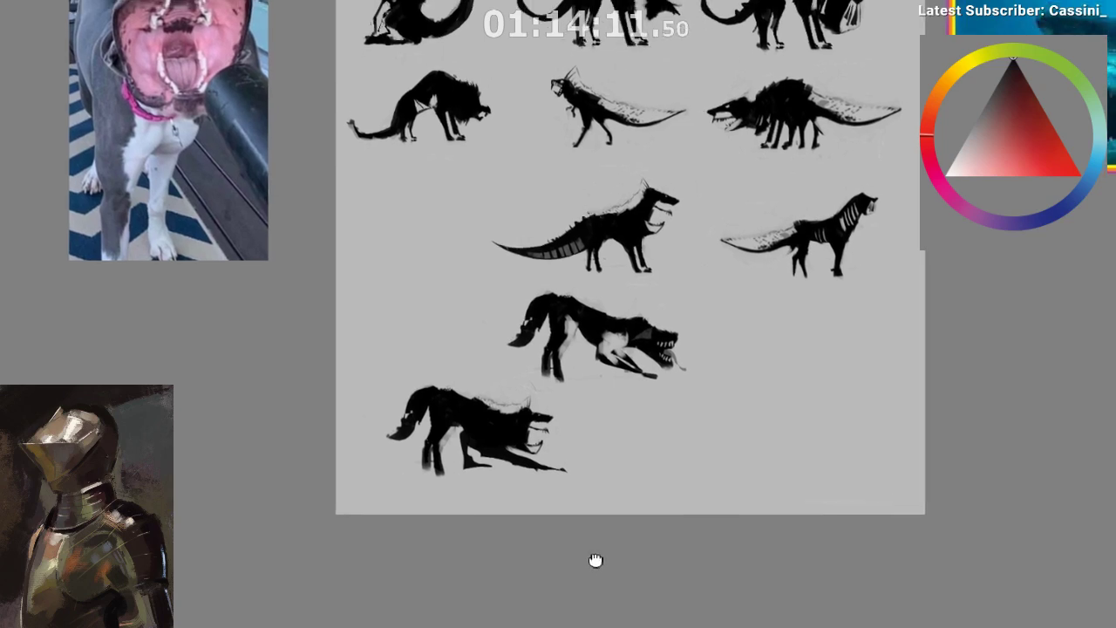
{"action": "scroll", "coordinate": [580, 571], "scroll_direction": "up", "scroll_amount": 2}
{"action": "left_click_drag", "start_coordinate": [582, 520], "coordinate": [520, 604]}
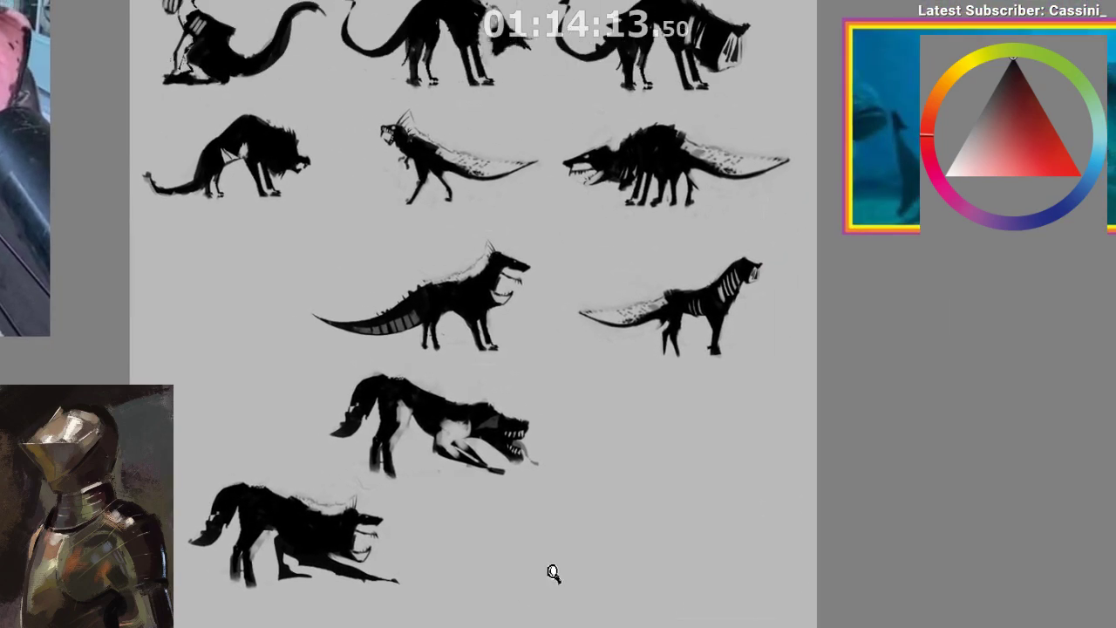
{"action": "left_click_drag", "start_coordinate": [557, 572], "coordinate": [556, 621]}
{"action": "key", "text": "m"}
{"action": "left_click_drag", "start_coordinate": [730, 479], "coordinate": [722, 440]}
{"action": "scroll", "coordinate": [721, 438], "scroll_direction": "up", "scroll_amount": 2}
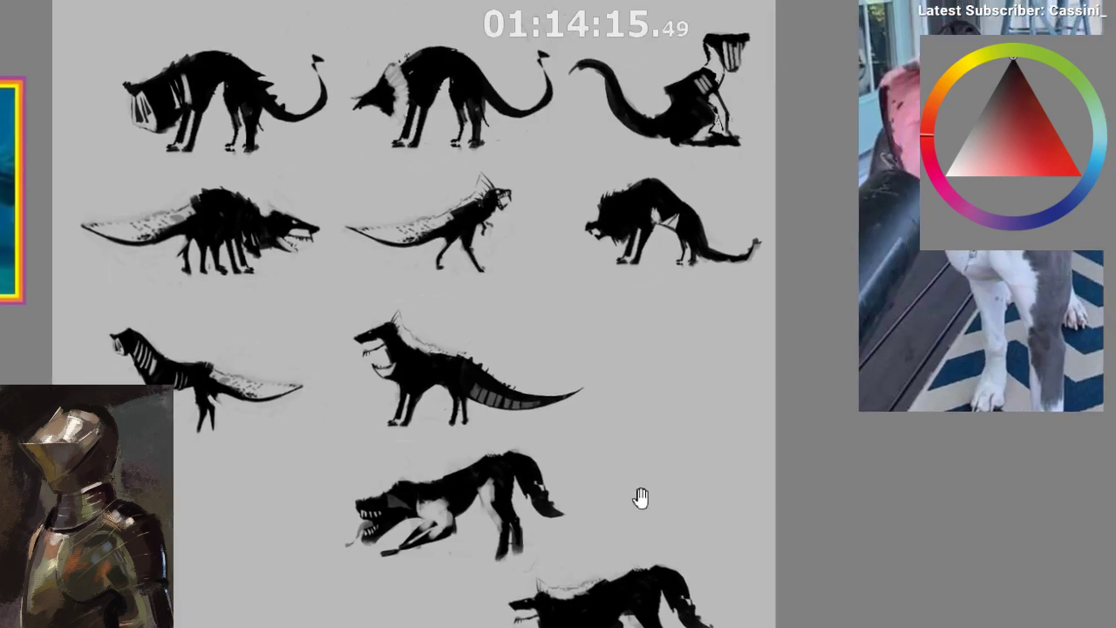
{"action": "left_click_drag", "start_coordinate": [507, 513], "coordinate": [565, 489]}
{"action": "left_click_drag", "start_coordinate": [602, 428], "coordinate": [653, 382]}
{"action": "left_click_drag", "start_coordinate": [531, 469], "coordinate": [613, 405]}
- Duplicate the standing creature with the striped neck and place the copy in the empty space directly below it
{"action": "mouse_move", "coordinate": [206, 155]}
{"action": "left_mouse_down"}
{"action": "mouse_move", "coordinate": [212, 391]}
{"action": "mouse_move", "coordinate": [257, 294]}
{"action": "left_mouse_up"}
{"action": "scroll", "coordinate": [257, 294], "scroll_direction": "down", "scroll_amount": 5}
{"action": "scroll", "coordinate": [343, 322], "scroll_direction": "up", "scroll_amount": 1}
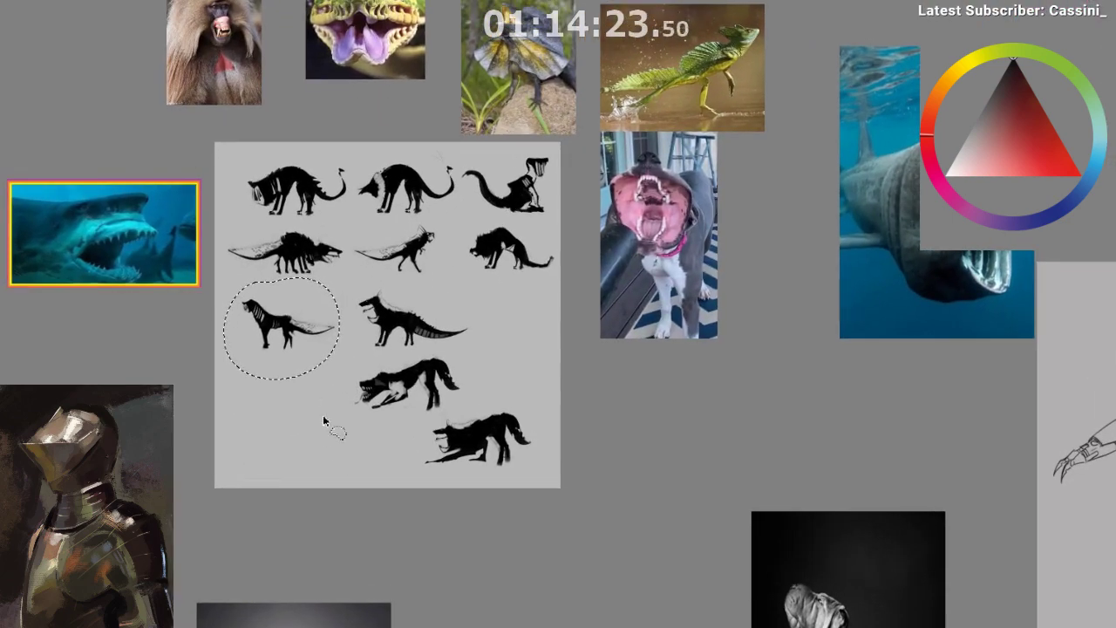
{"action": "key", "text": "ctrl+c"}
{"action": "key", "text": "ctrl+v"}
{"action": "key", "text": "t"}
{"action": "mouse_move", "coordinate": [289, 351]}
{"action": "left_mouse_down"}
{"action": "mouse_move", "coordinate": [292, 461]}
{"action": "mouse_move", "coordinate": [323, 390]}
{"action": "left_mouse_up"}
{"action": "left_click_drag", "start_coordinate": [291, 474], "coordinate": [290, 466]}
{"action": "key", "text": "Return"}
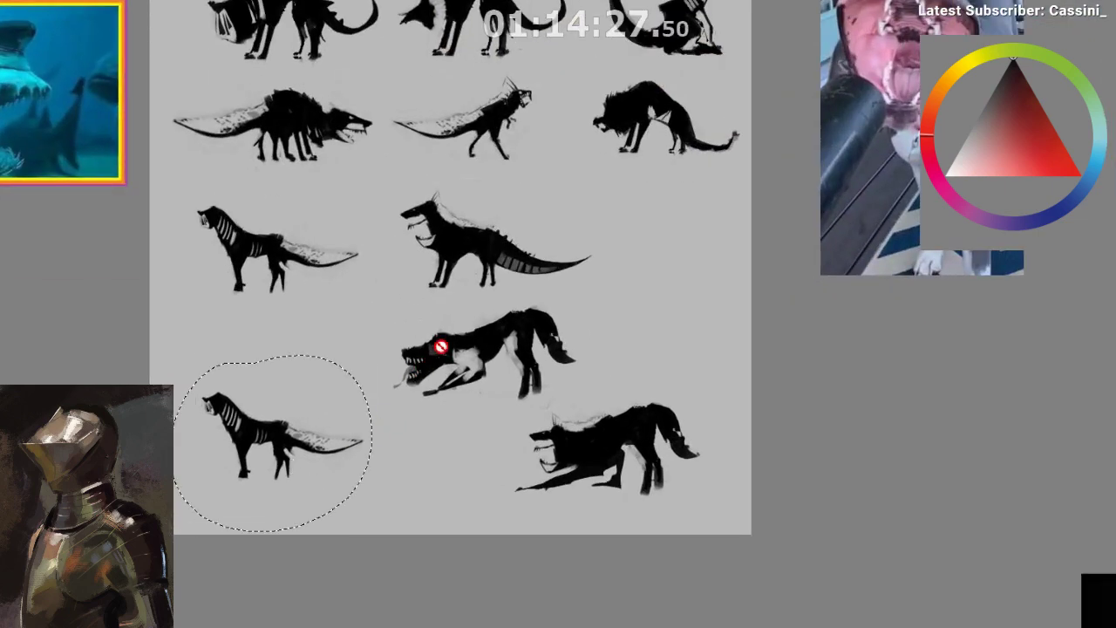
- Copy the open-mouthed head with tongue from the upper crouching wolf onto the duplicated striped creature's head
{"action": "left_click_drag", "start_coordinate": [440, 350], "coordinate": [422, 341]}
{"action": "mouse_move", "coordinate": [429, 384]}
{"action": "left_mouse_down"}
{"action": "mouse_move", "coordinate": [311, 410]}
{"action": "mouse_move", "coordinate": [268, 411]}
{"action": "left_mouse_up"}
{"action": "key", "text": "ctrl+z"}
{"action": "left_click_drag", "start_coordinate": [430, 368], "coordinate": [262, 406]}
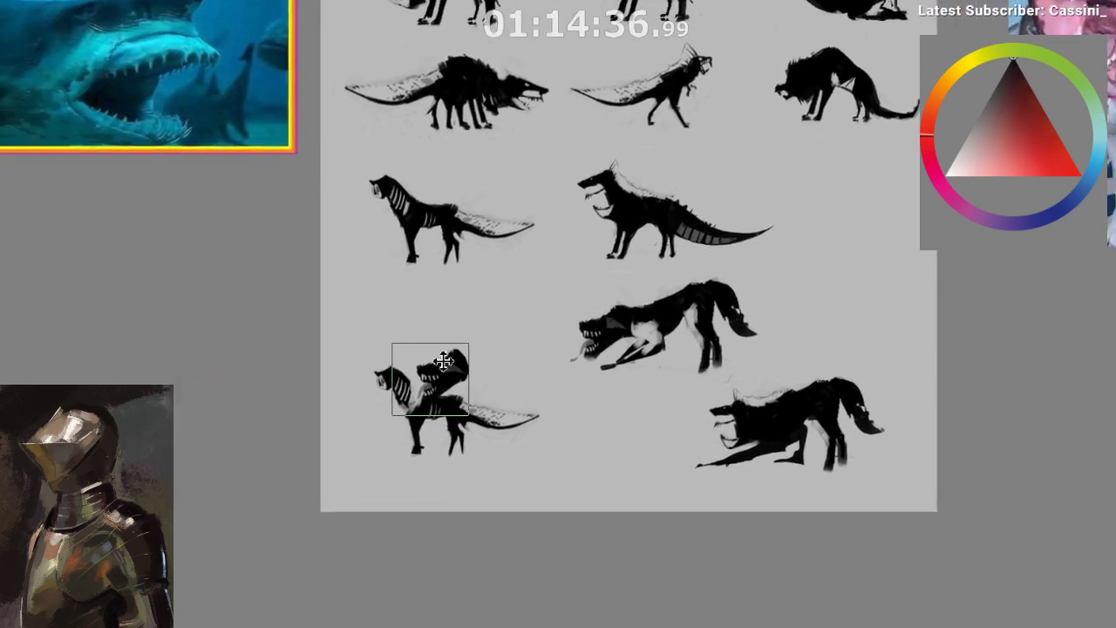
{"action": "left_click_drag", "start_coordinate": [444, 361], "coordinate": [202, 379]}
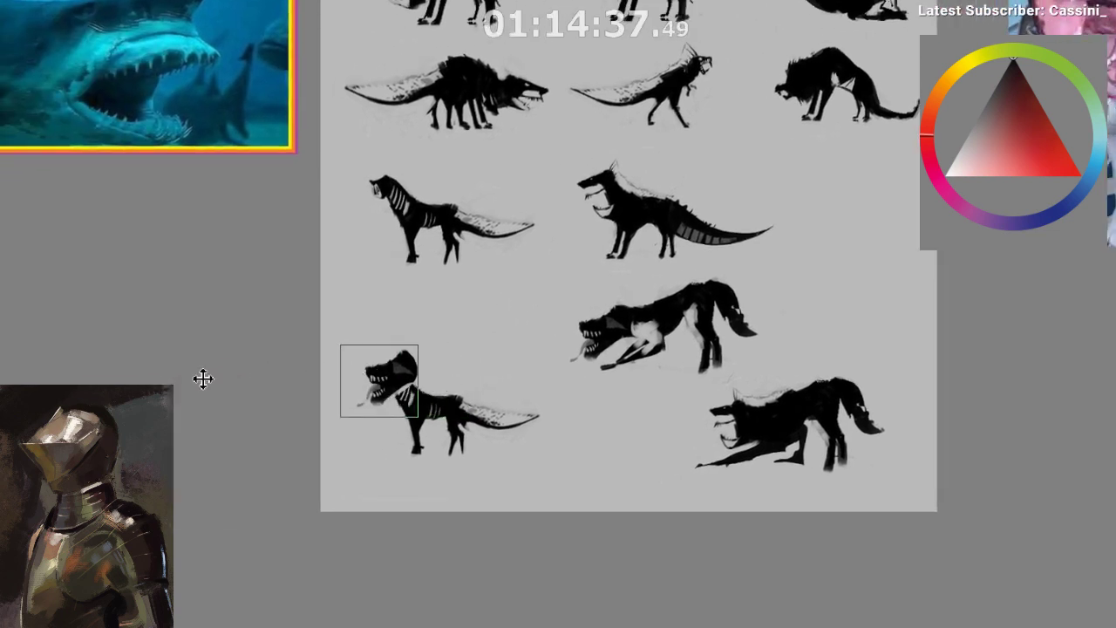
- Scale down and rotate the pasted open-mouthed head so it fits the end of the duplicate's neck
{"action": "key", "text": "ctrl+t"}
{"action": "left_click_drag", "start_coordinate": [419, 342], "coordinate": [409, 372]}
{"action": "key", "text": "ctrl+z"}
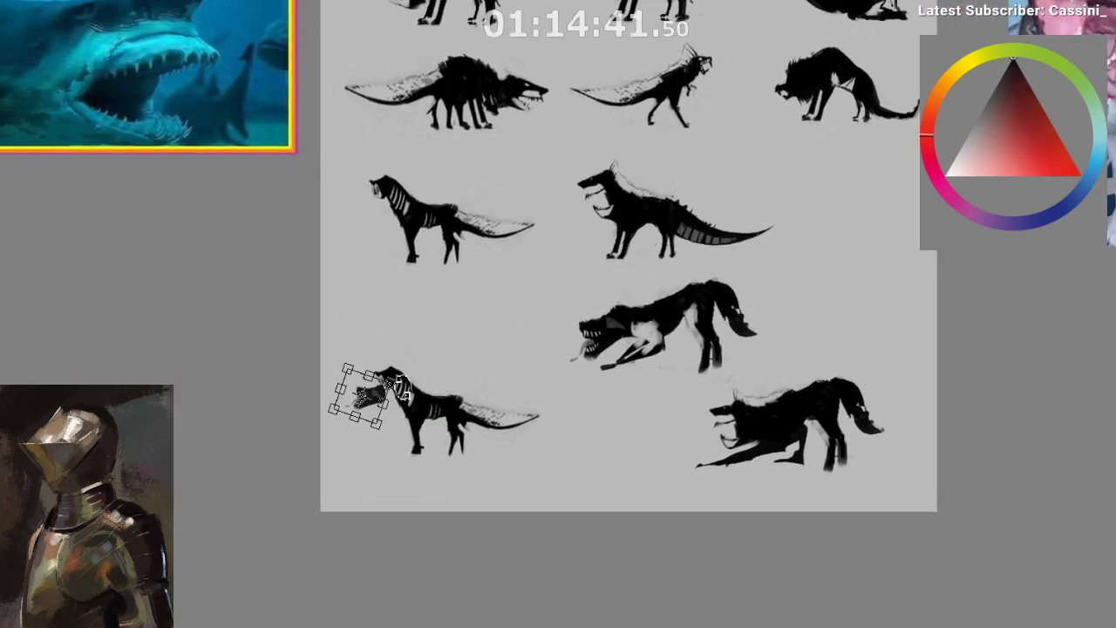
{"action": "scroll", "coordinate": [410, 372], "scroll_direction": "up", "scroll_amount": 5}
{"action": "left_click_drag", "start_coordinate": [370, 411], "coordinate": [383, 385]}
{"action": "key", "text": "ctrl+z"}
{"action": "left_click_drag", "start_coordinate": [432, 353], "coordinate": [415, 334]}
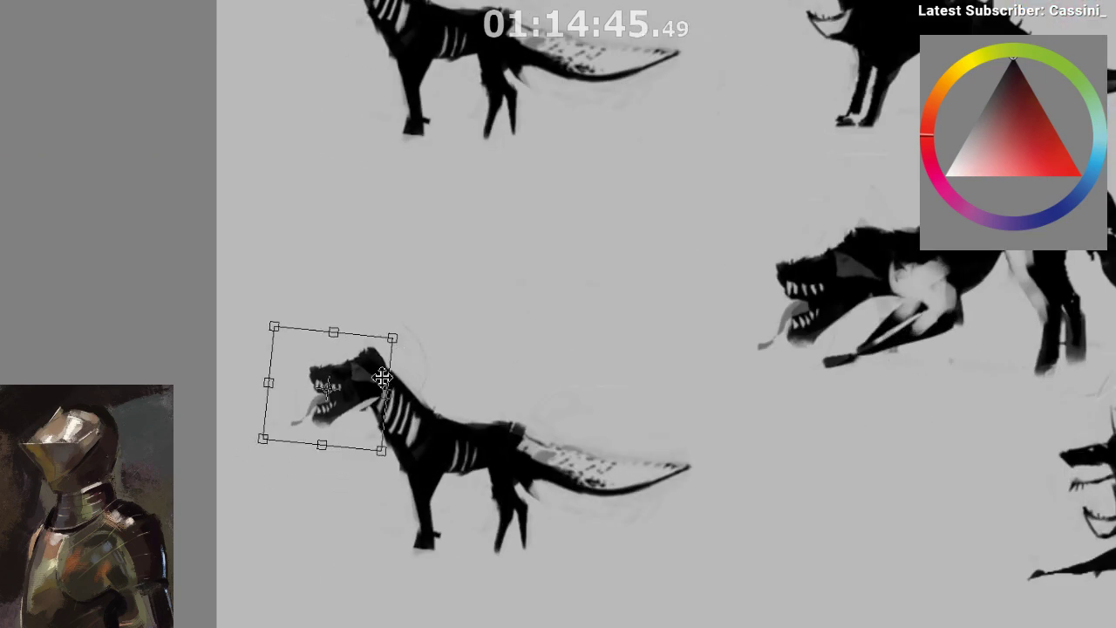
{"action": "mouse_move", "coordinate": [379, 390]}
{"action": "left_mouse_down"}
{"action": "mouse_move", "coordinate": [403, 389]}
{"action": "mouse_move", "coordinate": [404, 375]}
{"action": "mouse_move", "coordinate": [402, 398]}
{"action": "left_mouse_up"}
{"action": "key", "text": "m"}
{"action": "left_click_drag", "start_coordinate": [533, 526], "coordinate": [453, 475]}
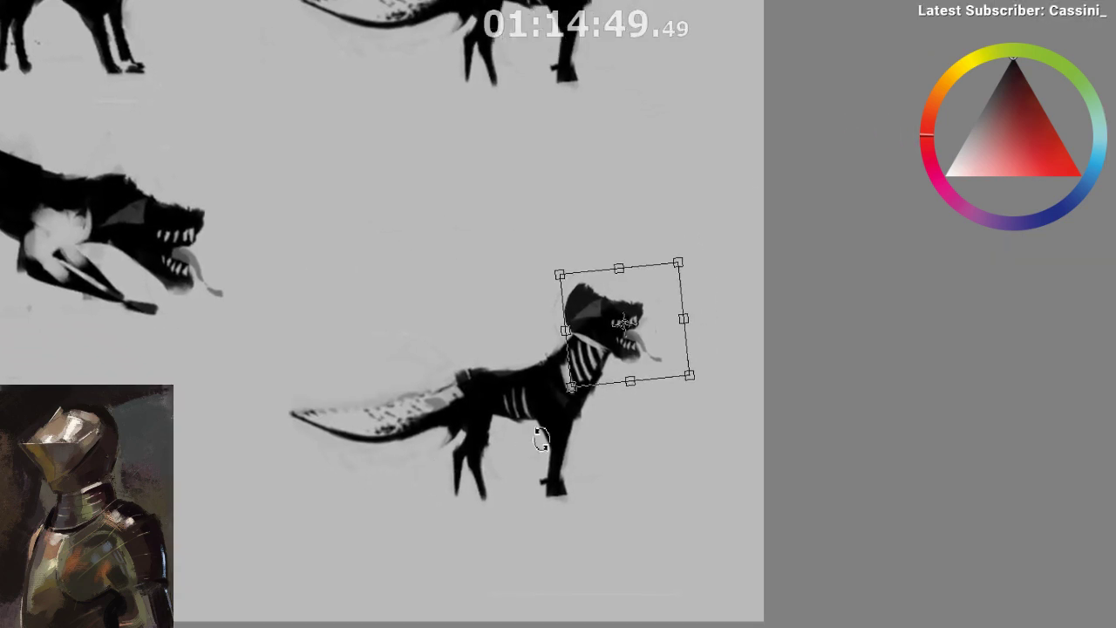
{"action": "key", "text": "Return"}
- Trim the excess fur behind the pasted head with the background grey
{"action": "key", "text": "x"}
{"action": "key", "text": "x"}
{"action": "mouse_move", "coordinate": [560, 344]}
{"action": "left_mouse_down"}
{"action": "mouse_move", "coordinate": [584, 302]}
{"action": "mouse_move", "coordinate": [558, 338]}
{"action": "left_mouse_up"}
{"action": "key", "text": "ctrl+z"}
{"action": "key", "text": "ctrl+z"}
{"action": "left_click_drag", "start_coordinate": [572, 301], "coordinate": [559, 340]}
{"action": "key", "text": "ctrl+z"}
{"action": "mouse_move", "coordinate": [563, 303]}
{"action": "left_mouse_down"}
{"action": "mouse_move", "coordinate": [562, 333]}
{"action": "mouse_move", "coordinate": [576, 293]}
{"action": "left_mouse_up"}
{"action": "key", "text": "ctrl+z"}
{"action": "left_click", "coordinate": [558, 335], "text": "ctrl"}
{"action": "key", "text": "m"}
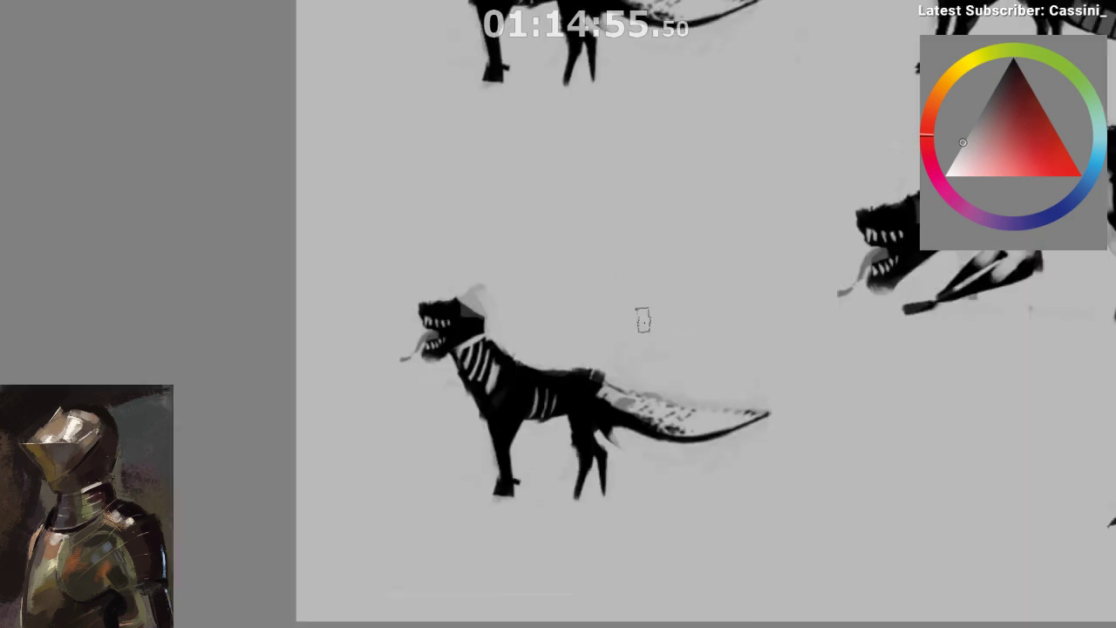
- Paint the duplicate's striped neck solid black and straighten the nape line from the head down to the shoulders
{"action": "mouse_move", "coordinate": [476, 302]}
{"action": "left_mouse_down"}
{"action": "mouse_move", "coordinate": [501, 342]}
{"action": "mouse_move", "coordinate": [500, 318]}
{"action": "mouse_move", "coordinate": [463, 325]}
{"action": "mouse_move", "coordinate": [455, 358]}
{"action": "mouse_move", "coordinate": [461, 341]}
{"action": "mouse_move", "coordinate": [469, 348]}
{"action": "mouse_move", "coordinate": [461, 334]}
{"action": "mouse_move", "coordinate": [457, 349]}
{"action": "mouse_move", "coordinate": [464, 335]}
{"action": "mouse_move", "coordinate": [472, 350]}
{"action": "mouse_move", "coordinate": [466, 327]}
{"action": "mouse_move", "coordinate": [484, 381]}
{"action": "left_mouse_up"}
{"action": "key", "text": "ctrl+z"}
{"action": "key", "text": "ctrl+z"}
{"action": "key", "text": "ctrl+z"}
{"action": "key", "text": "ctrl+z"}
{"action": "key", "text": "ctrl+z"}
{"action": "key", "text": "ctrl+z"}
{"action": "mouse_move", "coordinate": [459, 340]}
{"action": "left_mouse_down"}
{"action": "mouse_move", "coordinate": [477, 367]}
{"action": "mouse_move", "coordinate": [494, 368]}
{"action": "left_mouse_up"}
{"action": "key", "text": "m"}
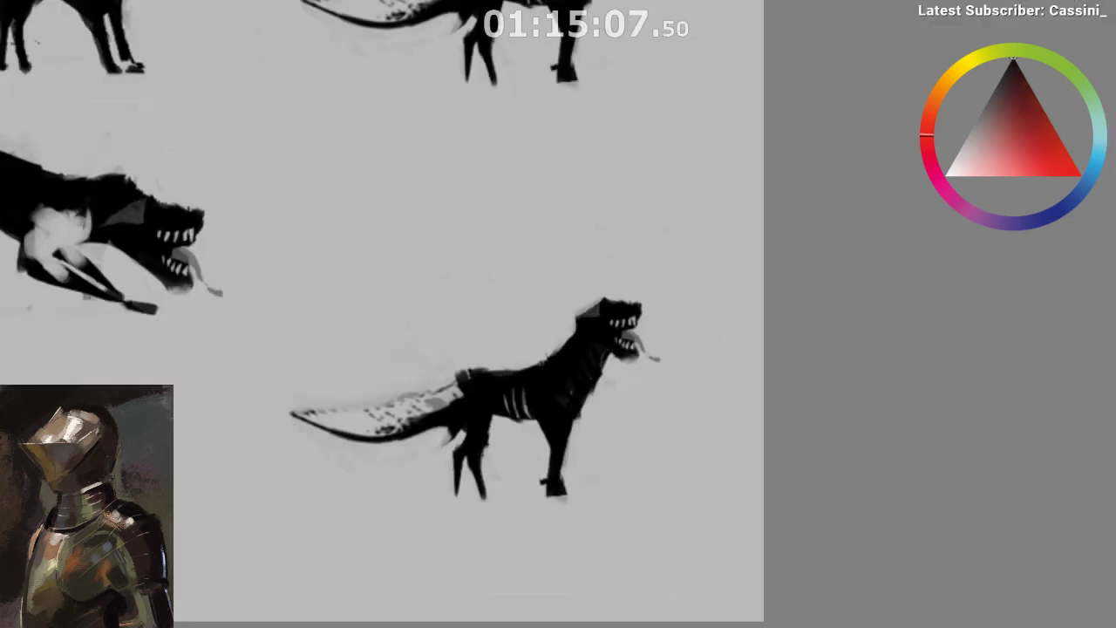
{"action": "left_click_drag", "start_coordinate": [589, 323], "coordinate": [540, 373]}
{"action": "key", "text": "ctrl+z"}
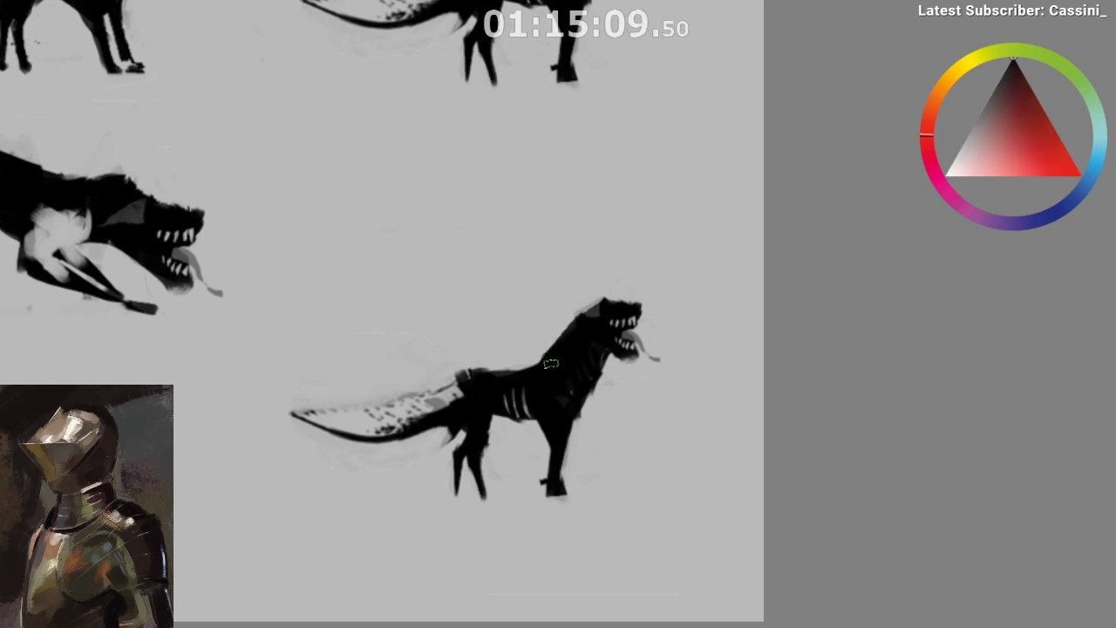
- Add a spiky black crest of swept-back ears behind the duplicate's head, covering the grey ear patch
{"action": "key", "text": "m"}
{"action": "mouse_move", "coordinate": [462, 312]}
{"action": "left_mouse_down"}
{"action": "mouse_move", "coordinate": [498, 303]}
{"action": "mouse_move", "coordinate": [469, 327]}
{"action": "mouse_move", "coordinate": [462, 301]}
{"action": "left_mouse_up"}
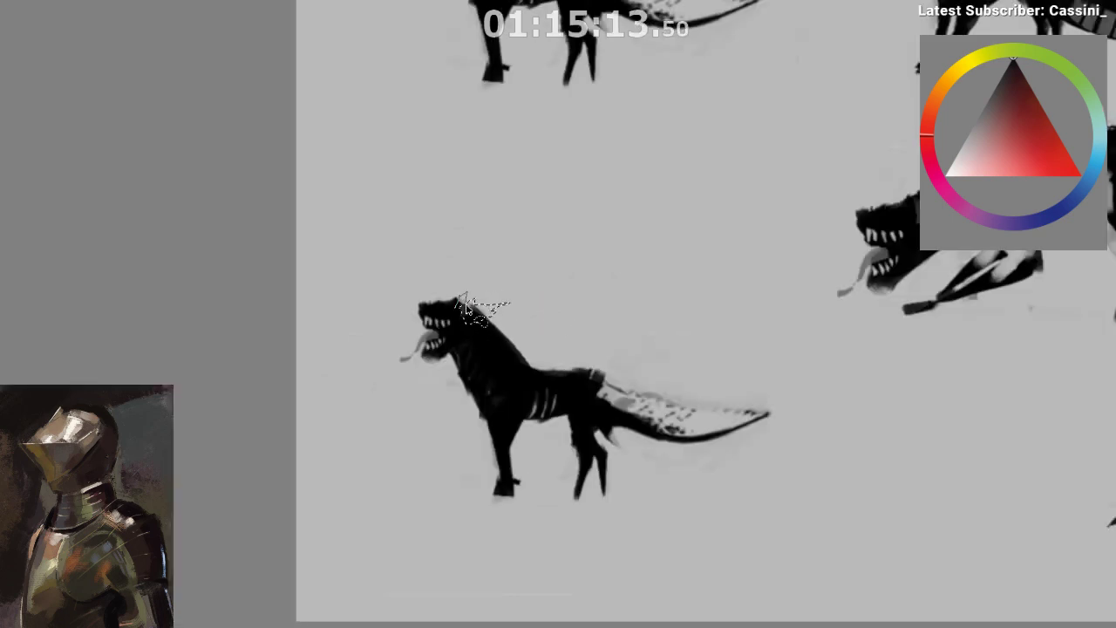
{"action": "key", "text": "b"}
{"action": "left_click", "coordinate": [530, 291], "text": "alt"}
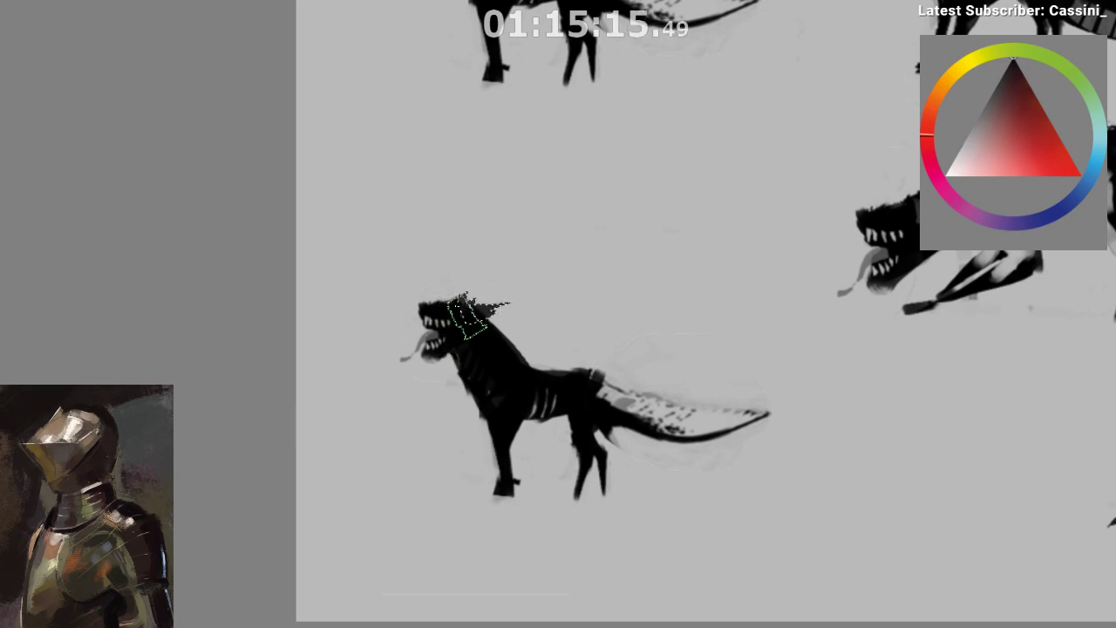
{"action": "key", "text": "m"}
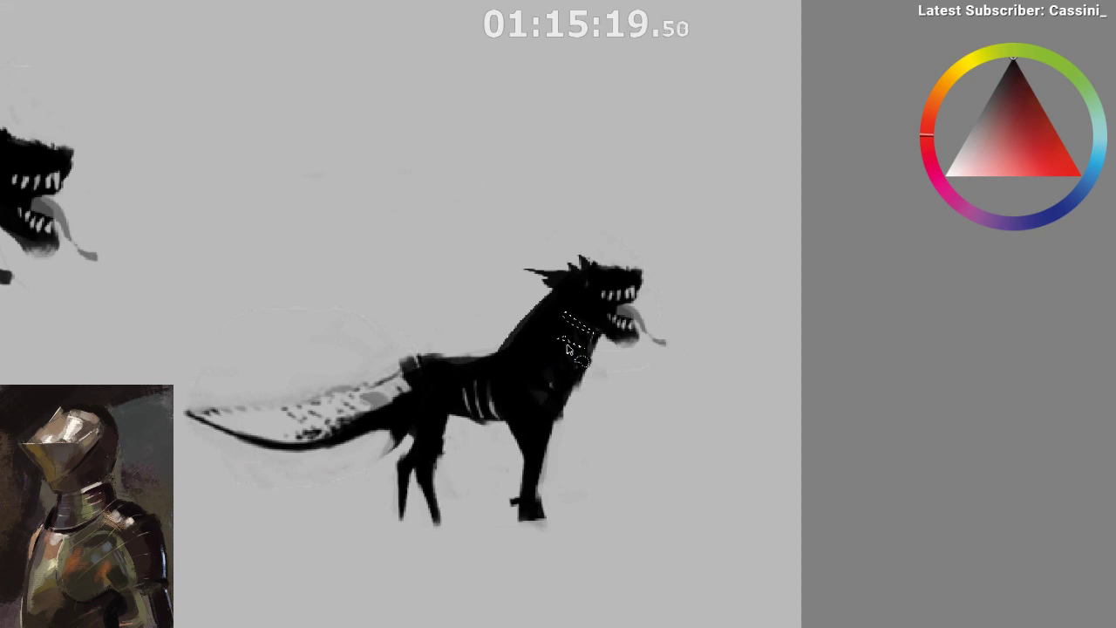
- Outline short stripes along the front of the duplicate's neck and paint them in the light background grey
{"action": "left_click_drag", "start_coordinate": [582, 348], "coordinate": [559, 334]}
{"action": "mouse_move", "coordinate": [559, 350]}
{"action": "left_mouse_down"}
{"action": "mouse_move", "coordinate": [573, 357]}
{"action": "mouse_move", "coordinate": [560, 353]}
{"action": "left_mouse_up"}
{"action": "left_click_drag", "start_coordinate": [552, 362], "coordinate": [561, 374]}
{"action": "key", "text": "b"}
{"action": "left_click", "coordinate": [583, 396], "text": "alt"}
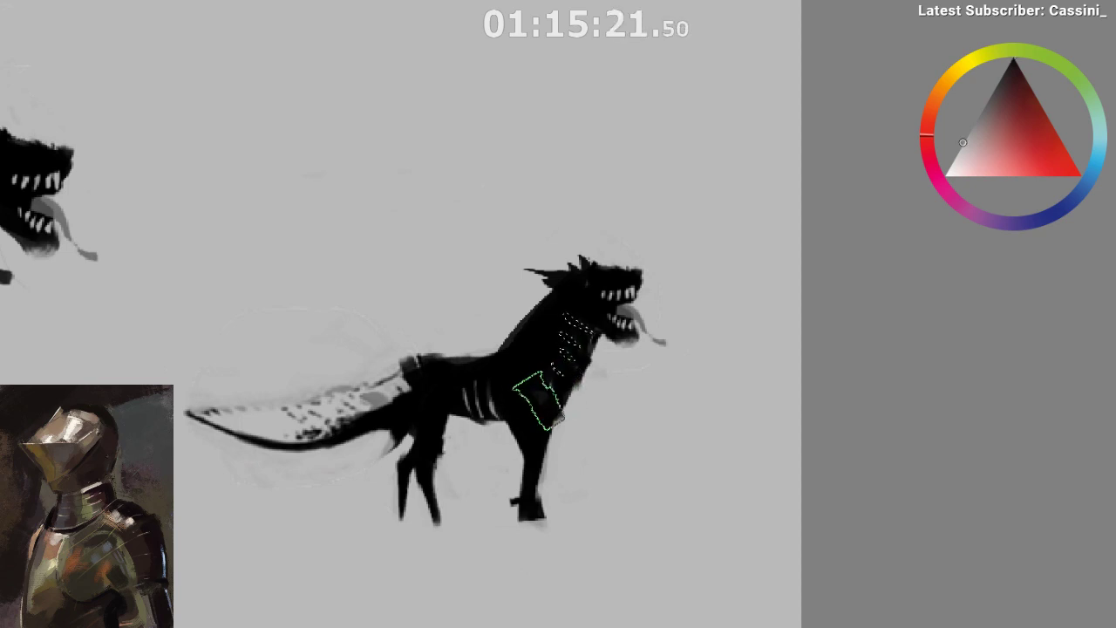
{"action": "left_click_drag", "start_coordinate": [590, 302], "coordinate": [609, 344]}
{"action": "key", "text": "m"}
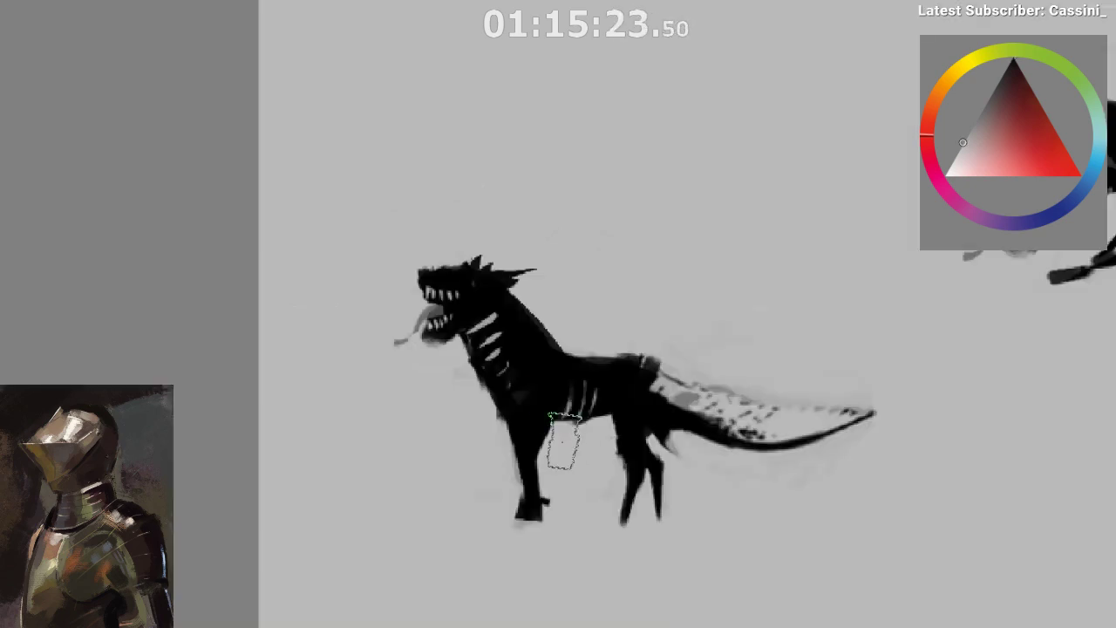
- Darken the rib stripes on the duplicate's flank and extend the black over the base of its tail
{"action": "mouse_move", "coordinate": [571, 384]}
{"action": "left_mouse_down"}
{"action": "mouse_move", "coordinate": [576, 421]}
{"action": "mouse_move", "coordinate": [602, 413]}
{"action": "left_mouse_up"}
{"action": "left_click", "coordinate": [563, 417], "text": "alt"}
{"action": "mouse_move", "coordinate": [626, 470]}
{"action": "left_mouse_down"}
{"action": "mouse_move", "coordinate": [546, 477]}
{"action": "mouse_move", "coordinate": [556, 413]}
{"action": "mouse_move", "coordinate": [623, 456]}
{"action": "left_mouse_up"}
{"action": "left_click_drag", "start_coordinate": [580, 424], "coordinate": [633, 452]}
{"action": "left_click_drag", "start_coordinate": [638, 511], "coordinate": [615, 474]}
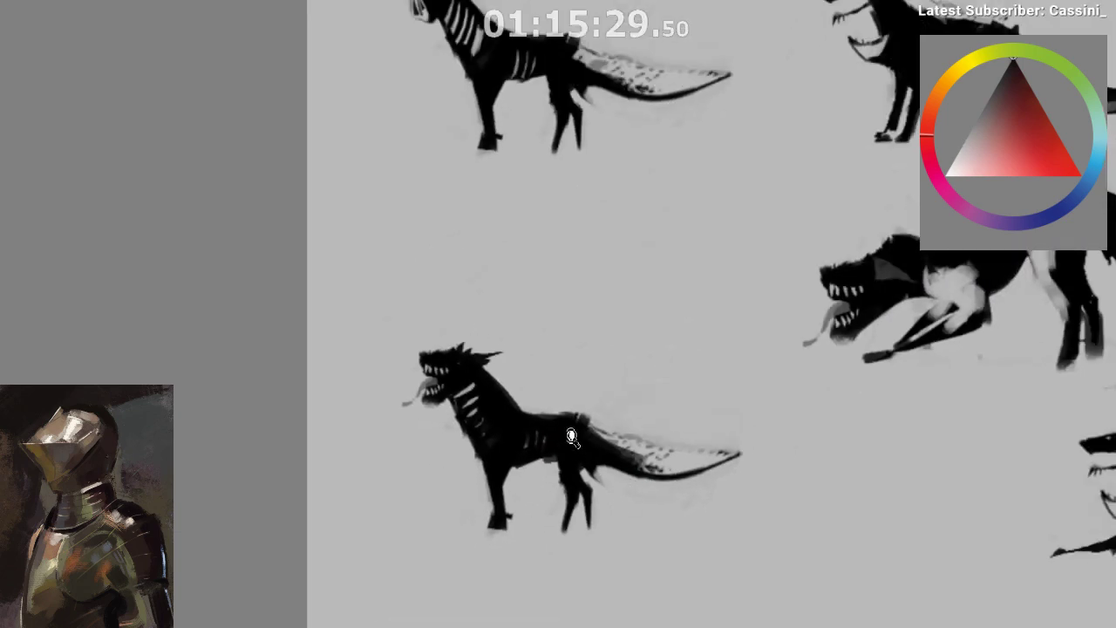
- Sample the light background grey and outline a narrow patch behind the lower-row crested silhouette's front leg to trim its chest
{"action": "left_click_drag", "start_coordinate": [571, 436], "coordinate": [595, 429]}
{"action": "left_click_drag", "start_coordinate": [499, 393], "coordinate": [454, 386]}
{"action": "left_click_drag", "start_coordinate": [424, 466], "coordinate": [389, 476]}
{"action": "left_click_drag", "start_coordinate": [408, 489], "coordinate": [373, 417]}
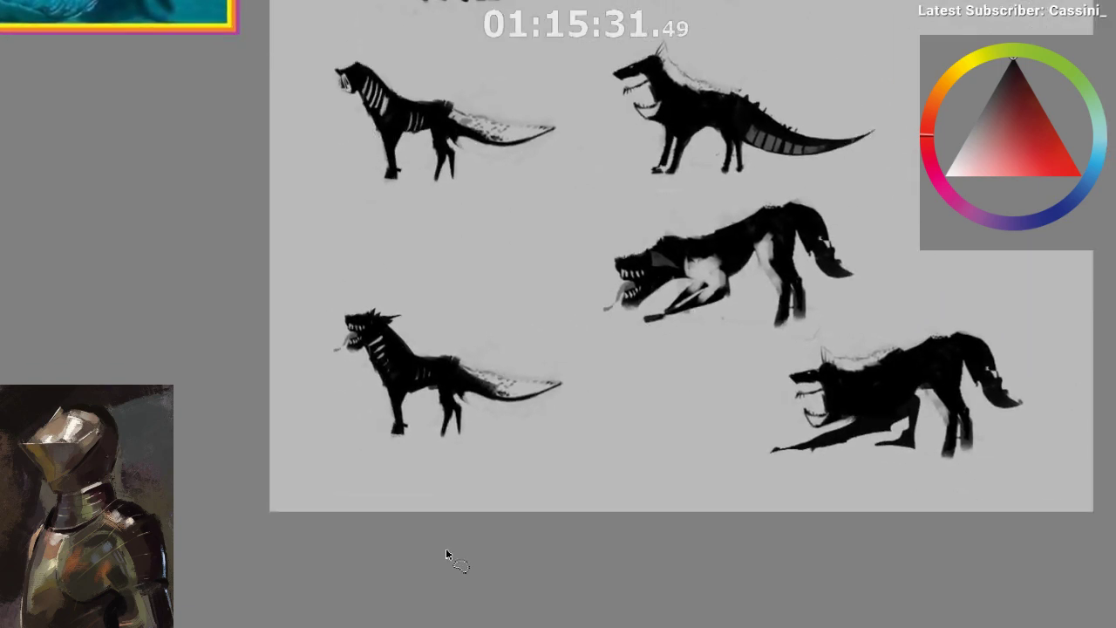
{"action": "mouse_move", "coordinate": [447, 563]}
{"action": "left_mouse_down"}
{"action": "mouse_move", "coordinate": [480, 511]}
{"action": "mouse_move", "coordinate": [451, 513]}
{"action": "left_mouse_up"}
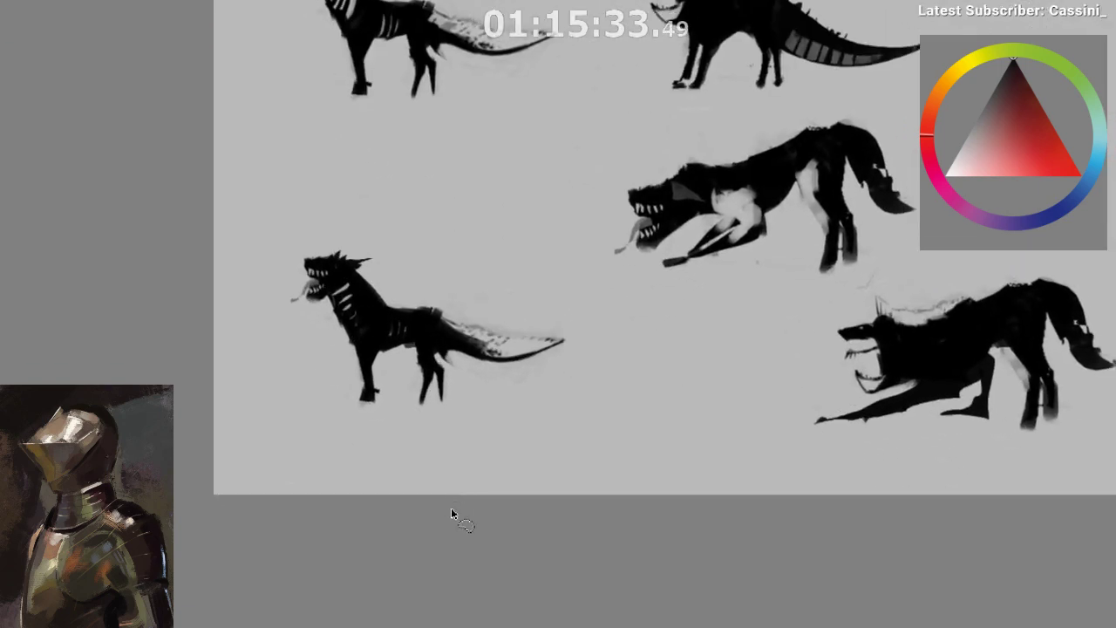
{"action": "left_click", "coordinate": [398, 365], "text": "alt"}
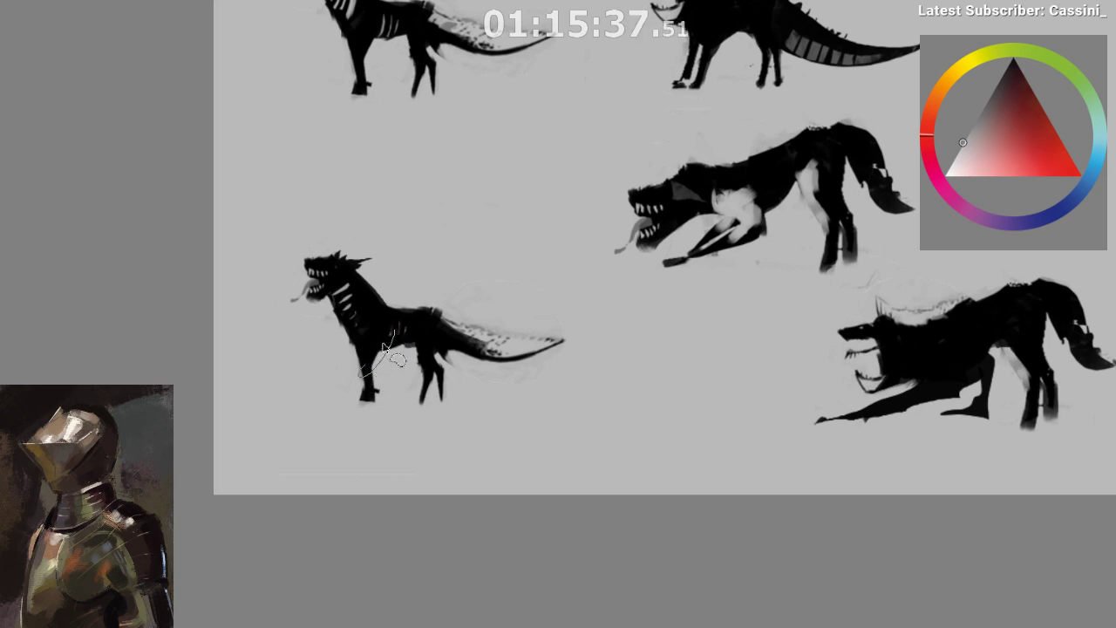
{"action": "left_click_drag", "start_coordinate": [397, 326], "coordinate": [366, 367]}
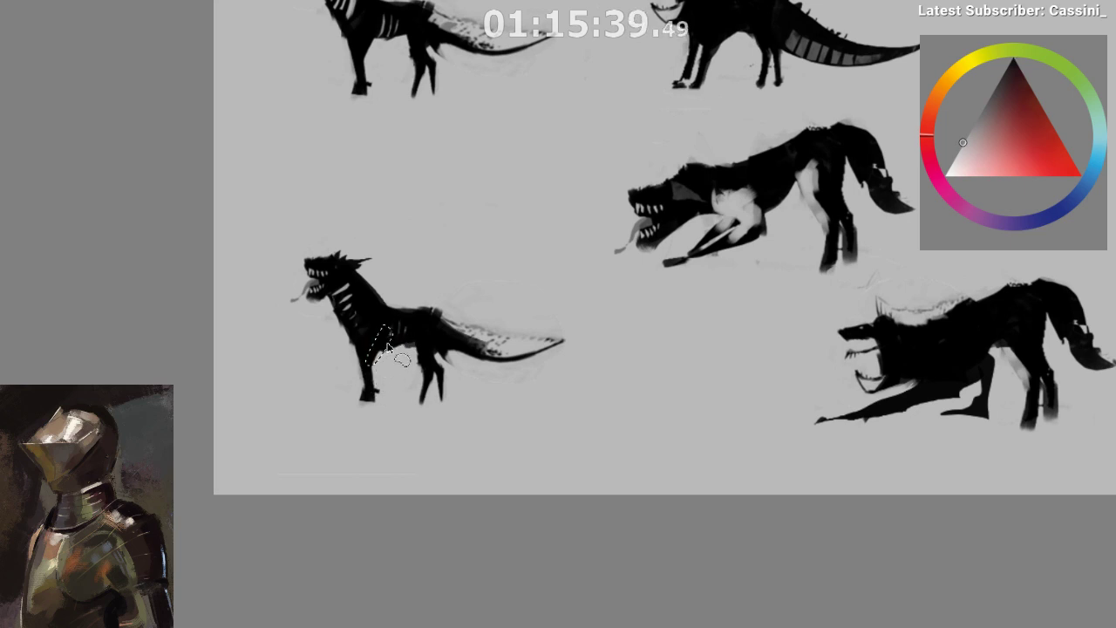
{"action": "left_click_drag", "start_coordinate": [449, 493], "coordinate": [448, 526]}
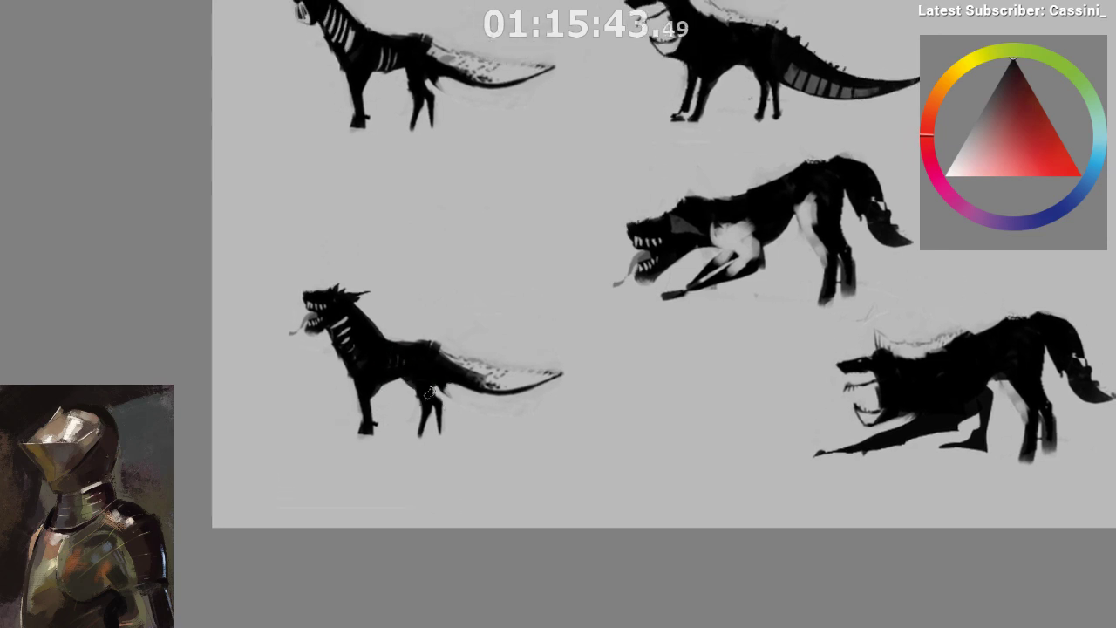
- Examine the creature silhouettes in mirrored and normal view to judge their overall shapes
{"action": "left_click_drag", "start_coordinate": [499, 463], "coordinate": [571, 536]}
{"action": "key", "text": "m"}
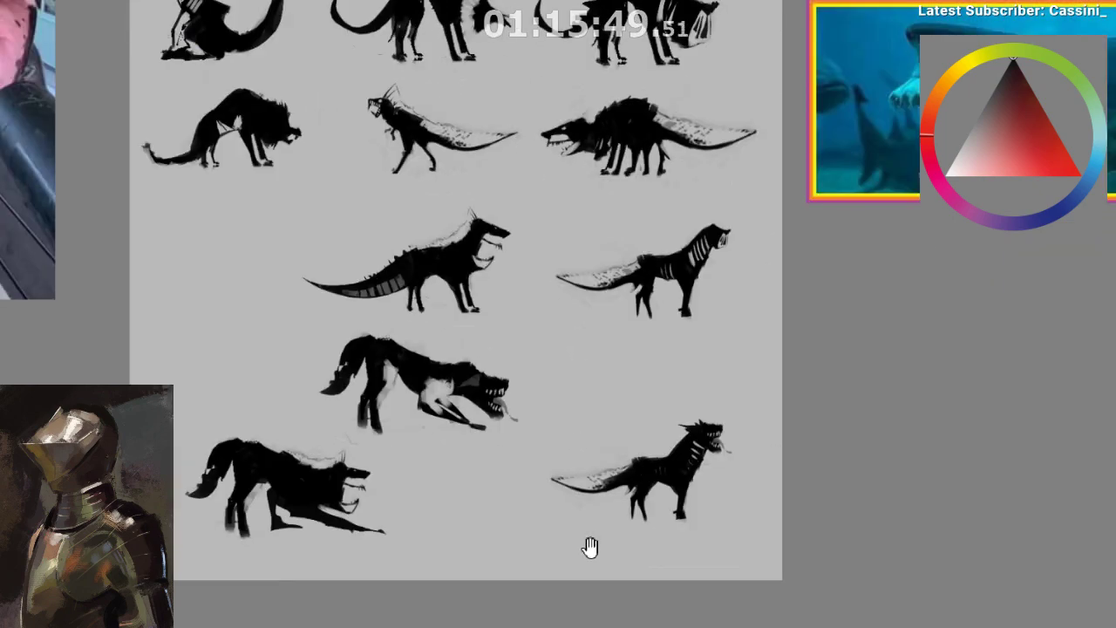
{"action": "scroll", "coordinate": [598, 492], "scroll_direction": "up", "scroll_amount": 4}
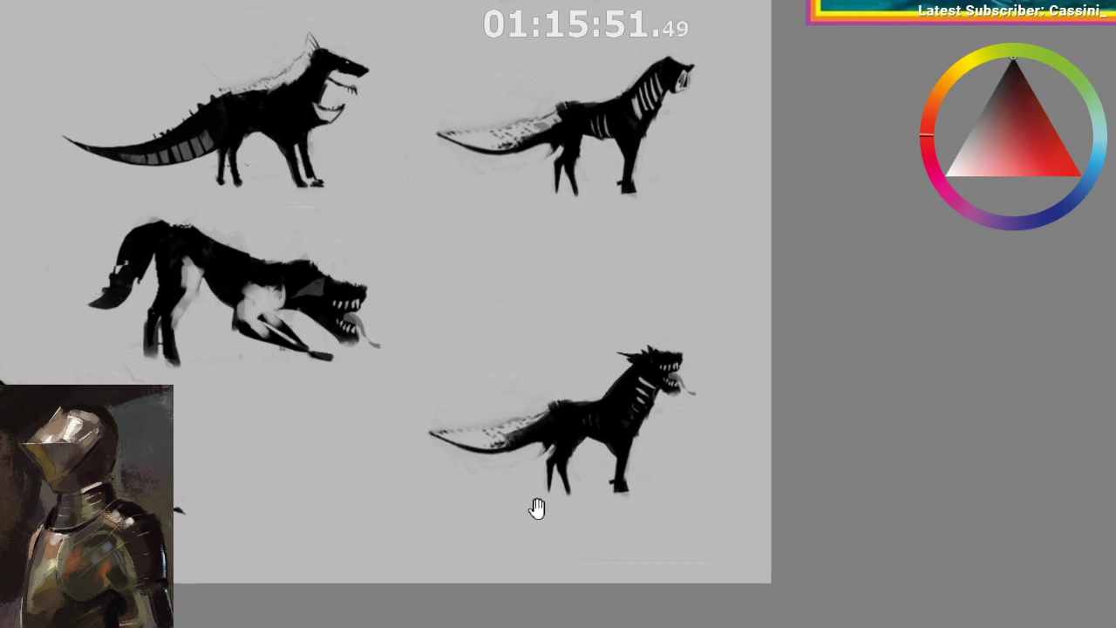
{"action": "scroll", "coordinate": [555, 494], "scroll_direction": "down", "scroll_amount": 1}
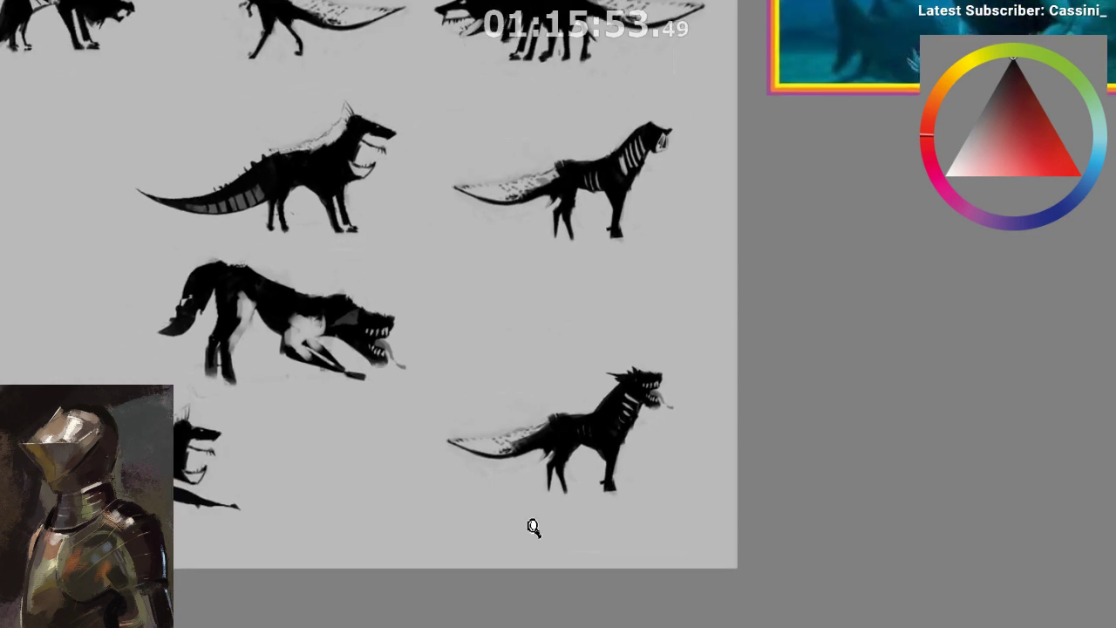
{"action": "scroll", "coordinate": [532, 526], "scroll_direction": "down", "scroll_amount": 1}
{"action": "key", "text": "m"}
{"action": "scroll", "coordinate": [532, 555], "scroll_direction": "down", "scroll_amount": 1}
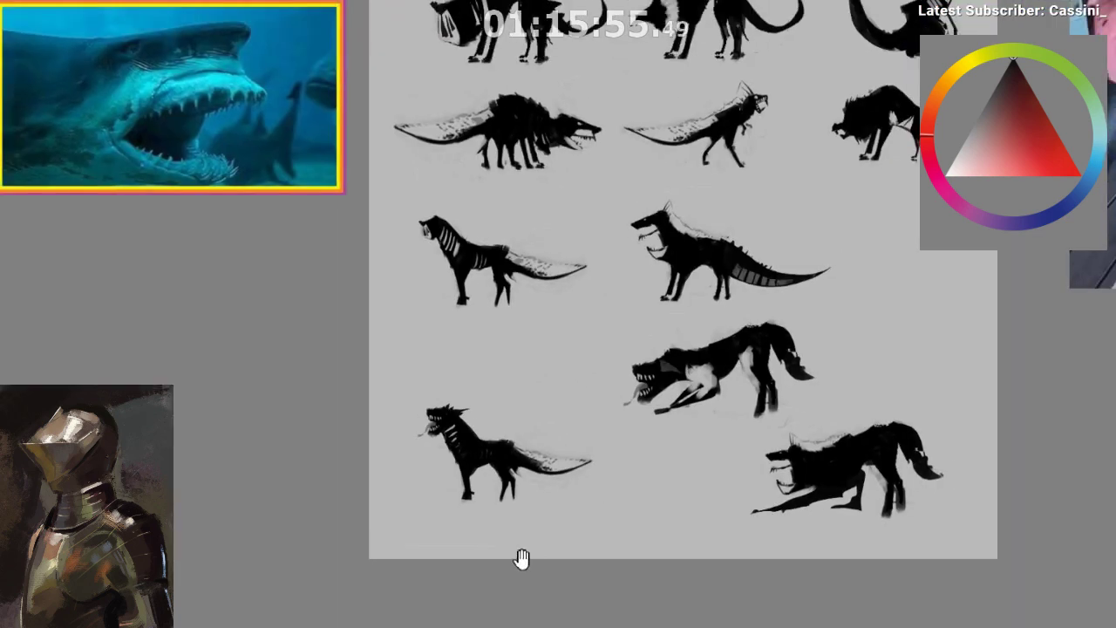
{"action": "left_click_drag", "start_coordinate": [530, 528], "coordinate": [474, 523]}
{"action": "scroll", "coordinate": [537, 528], "scroll_direction": "down", "scroll_amount": 2}
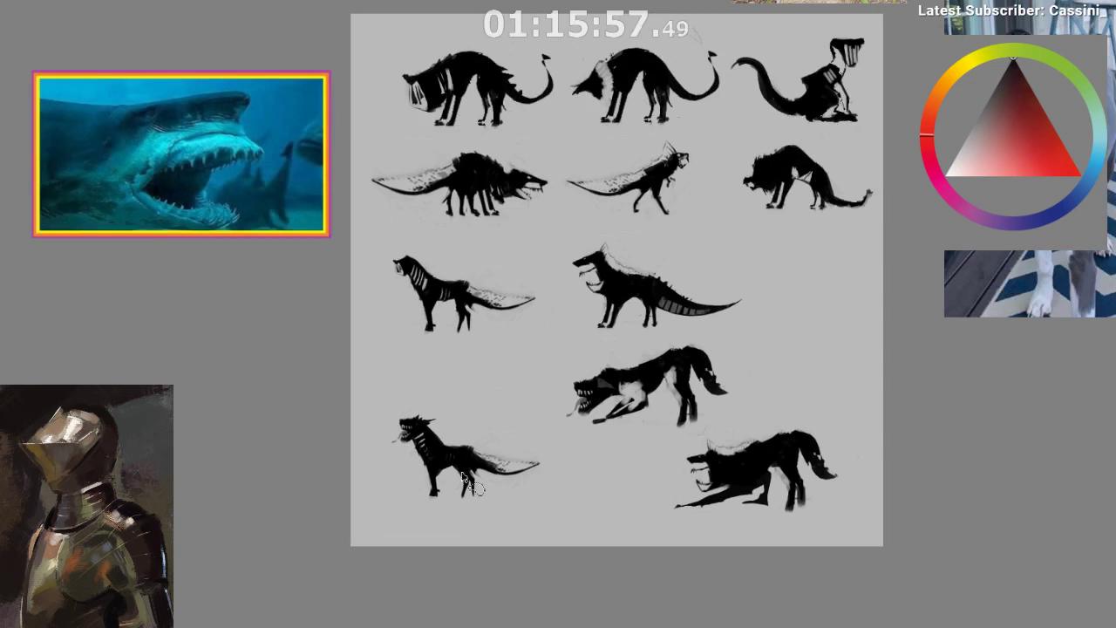
{"action": "mouse_move", "coordinate": [377, 402]}
{"action": "left_mouse_down"}
{"action": "mouse_move", "coordinate": [588, 456]}
{"action": "mouse_move", "coordinate": [484, 381]}
{"action": "mouse_move", "coordinate": [373, 398]}
{"action": "left_mouse_up"}
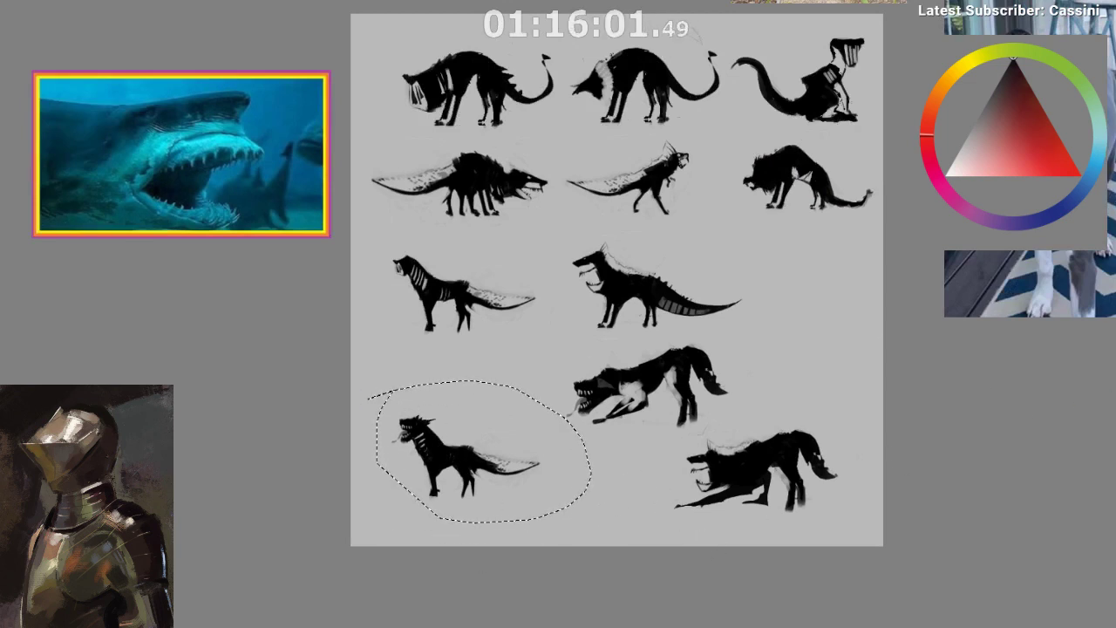
{"action": "left_click_drag", "start_coordinate": [896, 489], "coordinate": [863, 511]}
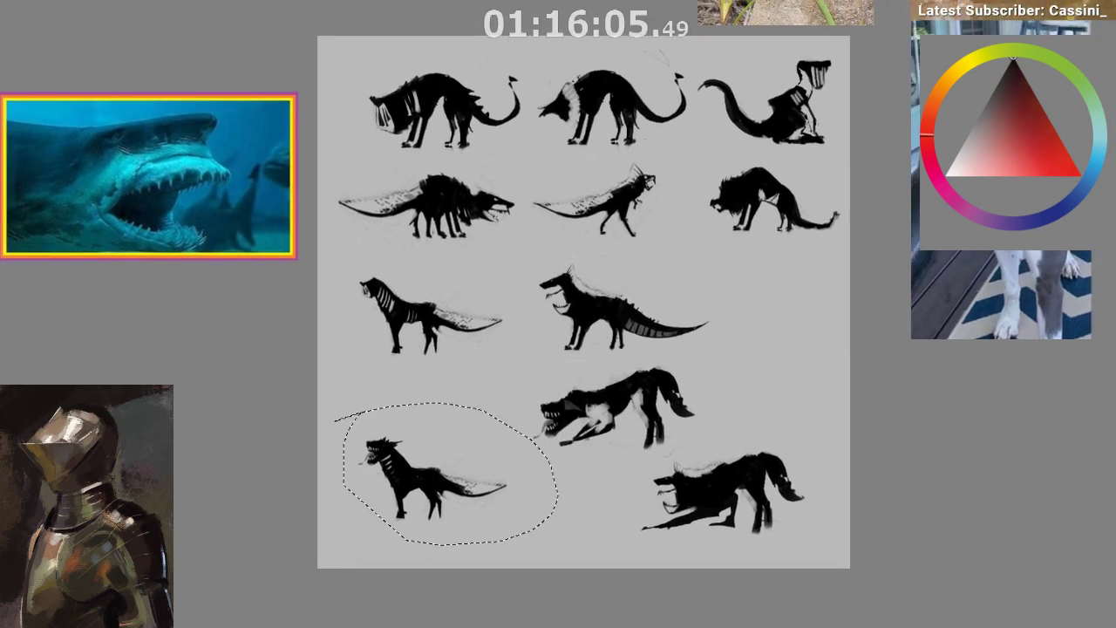
{"action": "left_click_drag", "start_coordinate": [825, 523], "coordinate": [729, 525]}
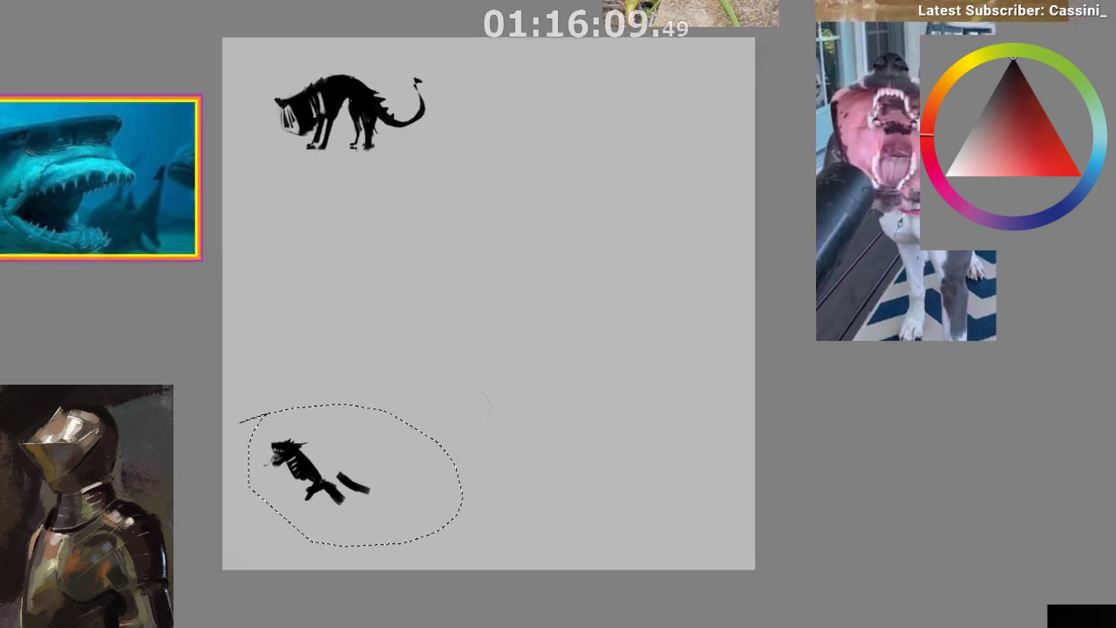
{"action": "key", "text": "ctrl+z"}
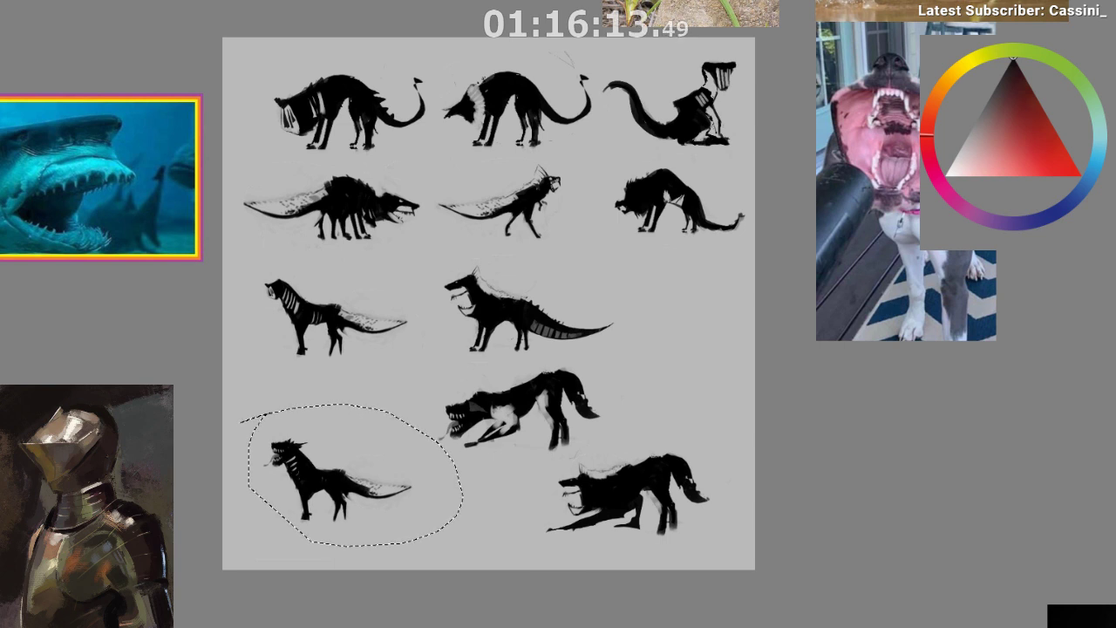
- Step back and forward through the edit history to compare the silhouettes before and after the recent changes, and clear the selection
{"action": "key", "text": "ctrl+z"}
{"action": "key", "text": "ctrl+z"}
{"action": "key", "text": "ctrl+z"}
{"action": "key", "text": "ctrl+z"}
{"action": "key", "text": "ctrl+z"}
{"action": "key", "text": "ctrl+z"}
{"action": "key", "text": "ctrl+z"}
{"action": "key", "text": "ctrl+z"}
{"action": "key", "text": "ctrl+z"}
{"action": "key", "text": "ctrl+z"}
{"action": "key", "text": "ctrl+z"}
{"action": "key", "text": "ctrl+z"}
{"action": "key", "text": "ctrl+shift+z"}
{"action": "key", "text": "ctrl+shift+z"}
{"action": "key", "text": "ctrl+shift+z"}
{"action": "key", "text": "ctrl+shift+z"}
{"action": "key", "text": "ctrl+shift+z"}
{"action": "key", "text": "ctrl+shift+z"}
{"action": "key", "text": "ctrl+shift+z"}
{"action": "key", "text": "ctrl+shift+z"}
{"action": "key", "text": "ctrl+shift+z"}
{"action": "key", "text": "ctrl+shift+z"}
{"action": "key", "text": "ctrl+shift+z"}
{"action": "key", "text": "ctrl+shift+z"}
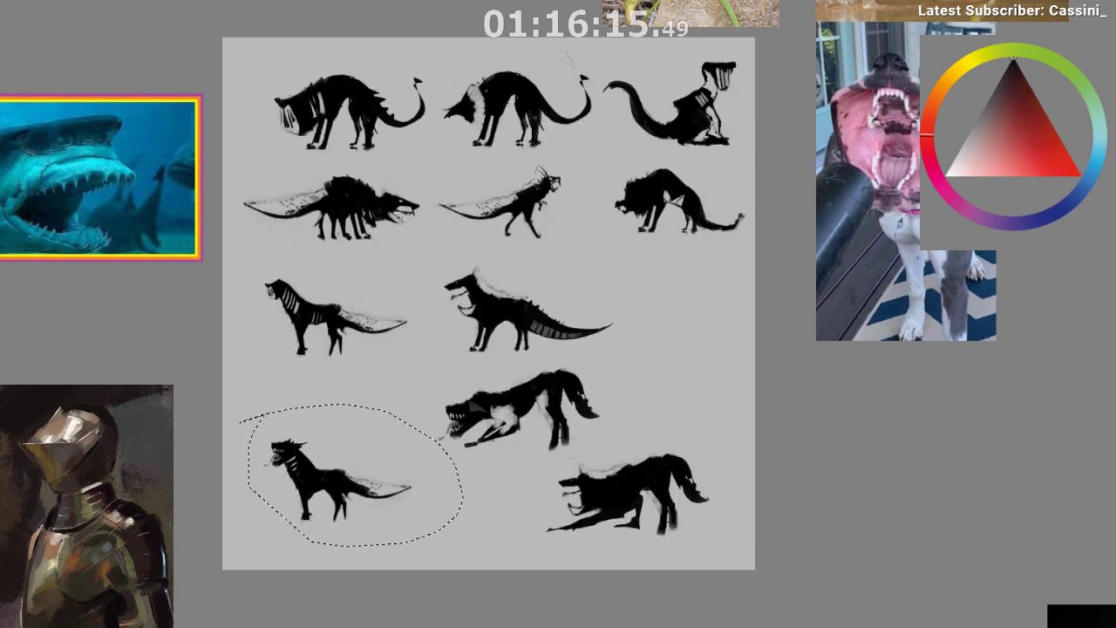
{"action": "key", "text": "ctrl+shift+a"}
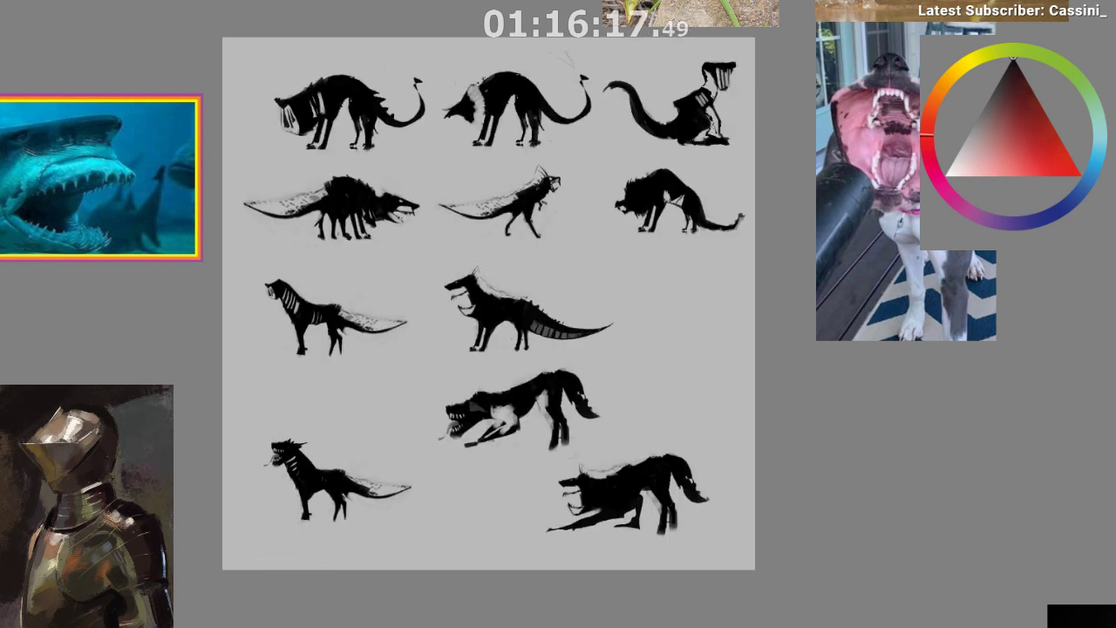
{"action": "key", "text": "ctrl+z"}
{"action": "key", "text": "ctrl+z"}
{"action": "key", "text": "ctrl+z"}
{"action": "key", "text": "ctrl+z"}
{"action": "key", "text": "ctrl+z"}
{"action": "key", "text": "ctrl+z"}
{"action": "key", "text": "ctrl+z"}
{"action": "key", "text": "ctrl+z"}
{"action": "key", "text": "ctrl+z"}
{"action": "key", "text": "ctrl+z"}
{"action": "key", "text": "ctrl+z"}
{"action": "key", "text": "ctrl+z"}
{"action": "key", "text": "ctrl+shift+z"}
{"action": "key", "text": "ctrl+shift+z"}
{"action": "key", "text": "ctrl+shift+z"}
{"action": "key", "text": "ctrl+shift+z"}
{"action": "key", "text": "ctrl+shift+z"}
{"action": "key", "text": "ctrl+shift+z"}
{"action": "key", "text": "ctrl+shift+z"}
{"action": "key", "text": "ctrl+shift+z"}
{"action": "key", "text": "ctrl+shift+z"}
{"action": "key", "text": "ctrl+shift+z"}
{"action": "key", "text": "ctrl+shift+z"}
{"action": "key", "text": "ctrl+shift+z"}
- Select the whole crested, open-mouthed silhouette and isolate it on its own layer with the other silhouettes hidden
{"action": "mouse_move", "coordinate": [251, 459]}
{"action": "left_mouse_down"}
{"action": "mouse_move", "coordinate": [280, 408]}
{"action": "mouse_move", "coordinate": [261, 416]}
{"action": "left_mouse_up"}
{"action": "key", "text": "ctrl+shift+j"}
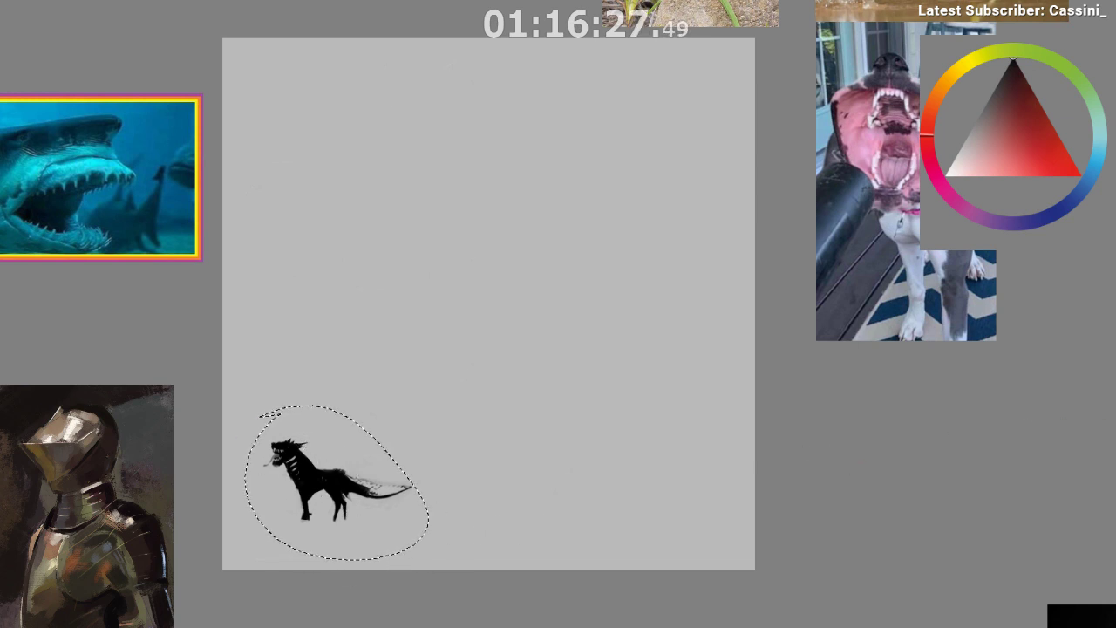
{"action": "left_click_drag", "start_coordinate": [655, 523], "coordinate": [647, 529]}
{"action": "left_click_drag", "start_coordinate": [401, 542], "coordinate": [436, 566]}
{"action": "key", "text": "ctrl+t"}
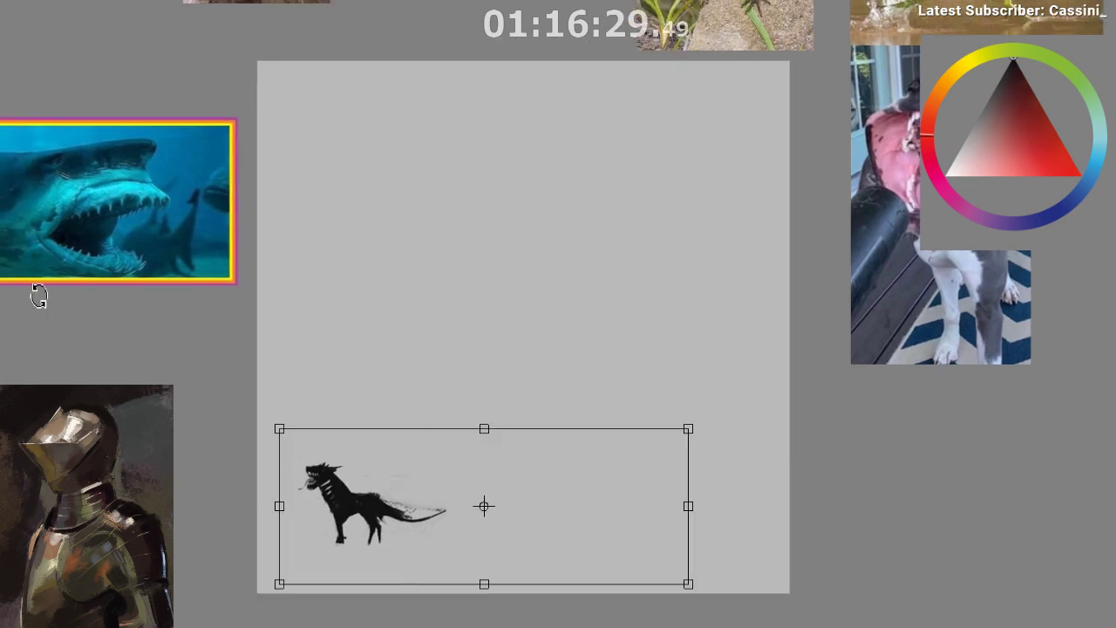
{"action": "left_click_drag", "start_coordinate": [689, 436], "coordinate": [790, 349]}
{"action": "key", "text": "ctrl+z"}
{"action": "key", "text": "Escape"}
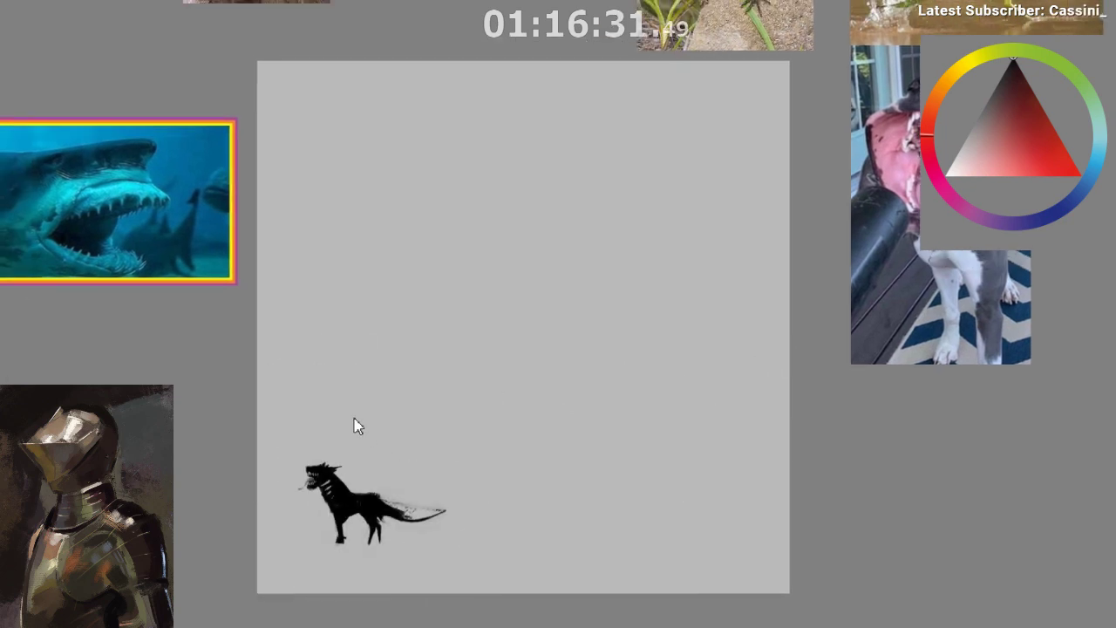
- Move the crested silhouette to the upper left of the sheet and enlarge it to about twice its size
{"action": "mouse_move", "coordinate": [344, 407]}
{"action": "left_mouse_down"}
{"action": "mouse_move", "coordinate": [386, 591]}
{"action": "mouse_move", "coordinate": [348, 405]}
{"action": "left_mouse_up"}
{"action": "key", "text": "ctrl+t"}
{"action": "left_click_drag", "start_coordinate": [383, 475], "coordinate": [392, 237]}
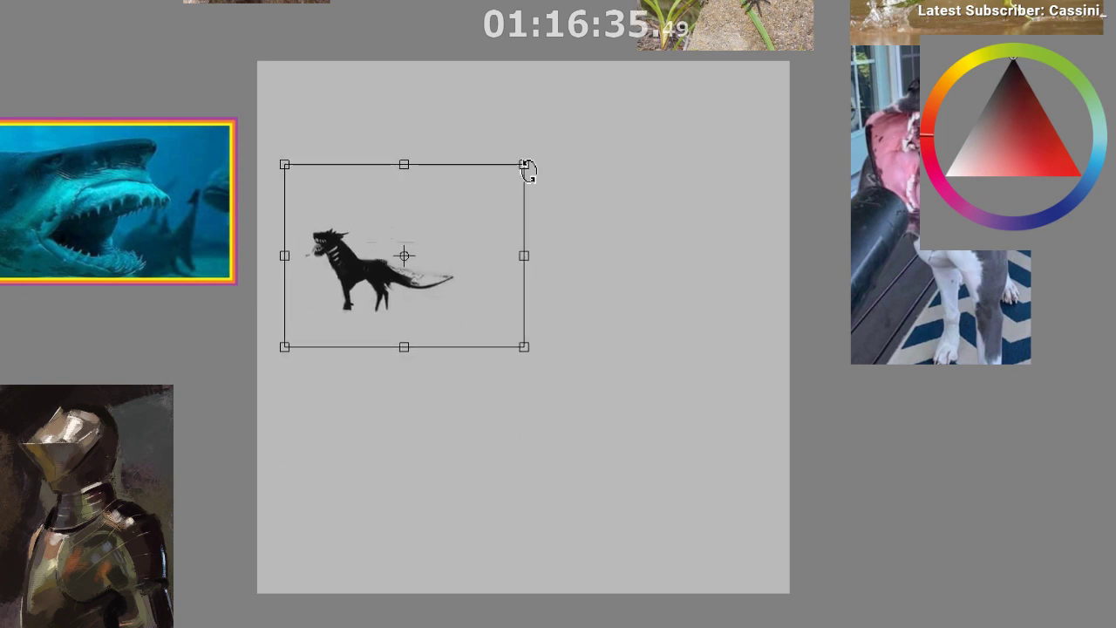
{"action": "left_click_drag", "start_coordinate": [527, 169], "coordinate": [754, 11]}
{"action": "left_click_drag", "start_coordinate": [482, 249], "coordinate": [444, 252]}
{"action": "key", "text": "Return"}
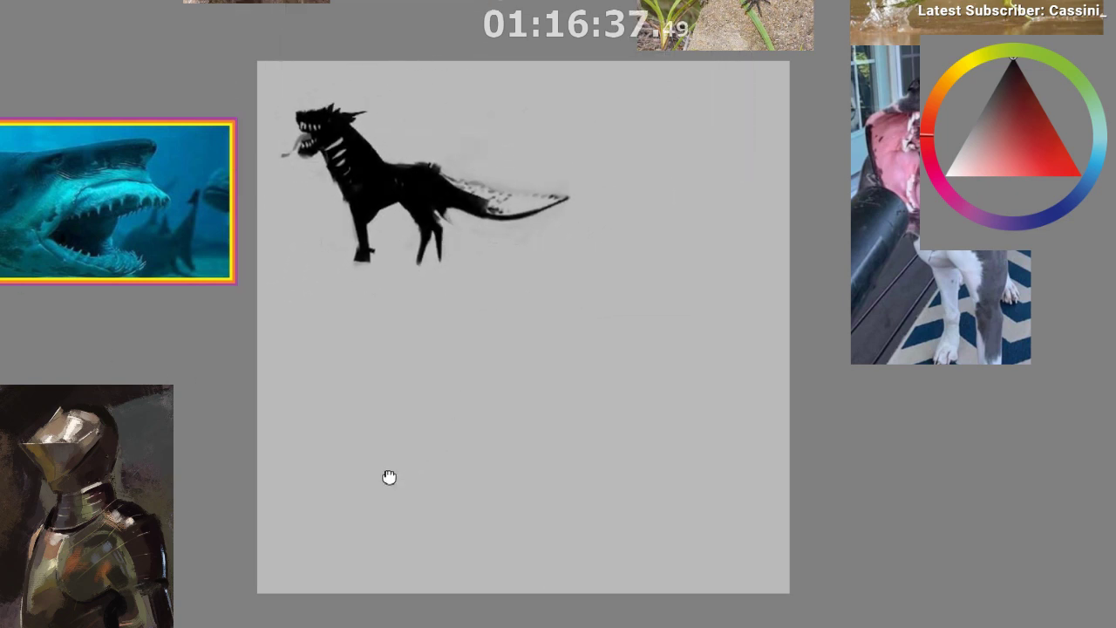
- Bring back the hunched, spiny-backed silhouette, clear the selection and shift the crested silhouette slightly down
{"action": "left_click_drag", "start_coordinate": [403, 472], "coordinate": [356, 430]}
{"action": "key", "text": "ctrl+comma"}
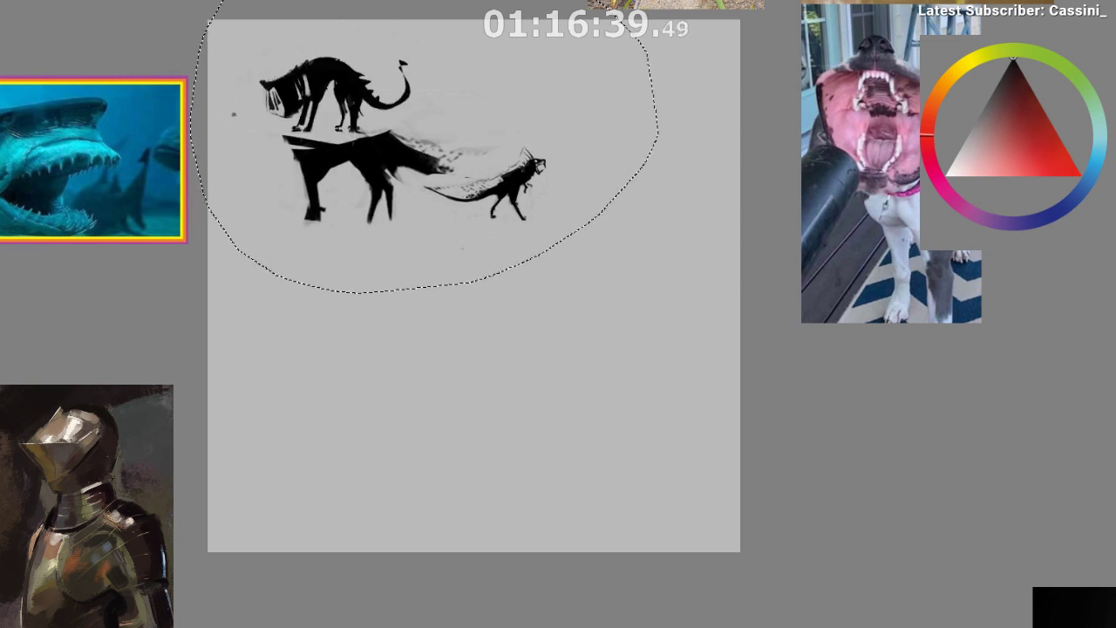
{"action": "key", "text": "ctrl+comma"}
{"action": "key", "text": "ctrl+comma"}
{"action": "key", "text": "ctrl+comma"}
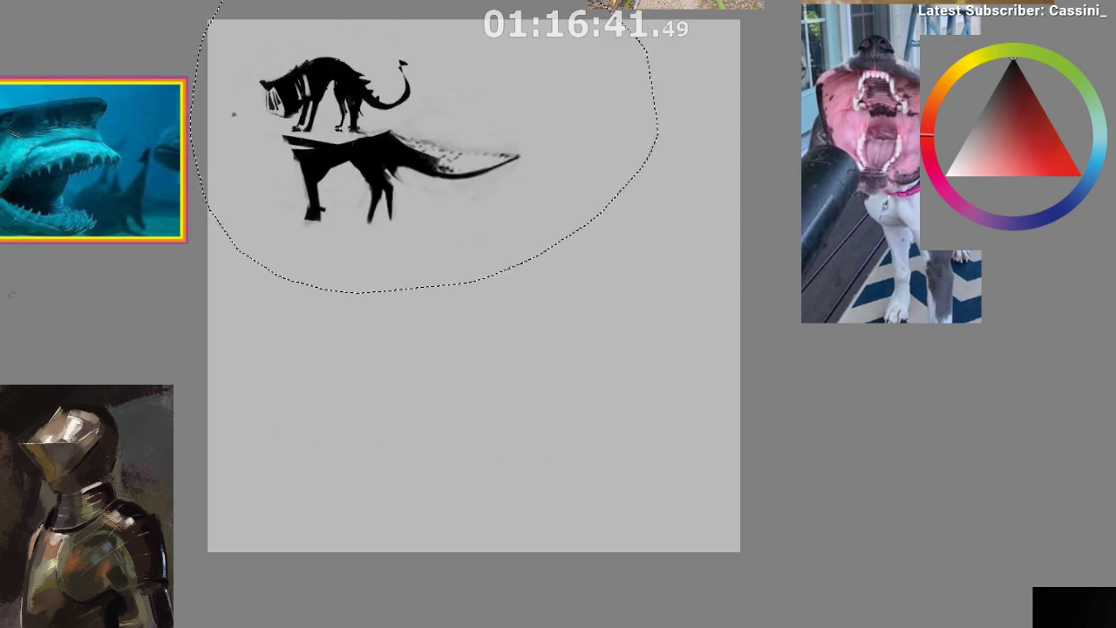
{"action": "key", "text": "ctrl+d"}
{"action": "left_click_drag", "start_coordinate": [319, 98], "coordinate": [433, 184]}
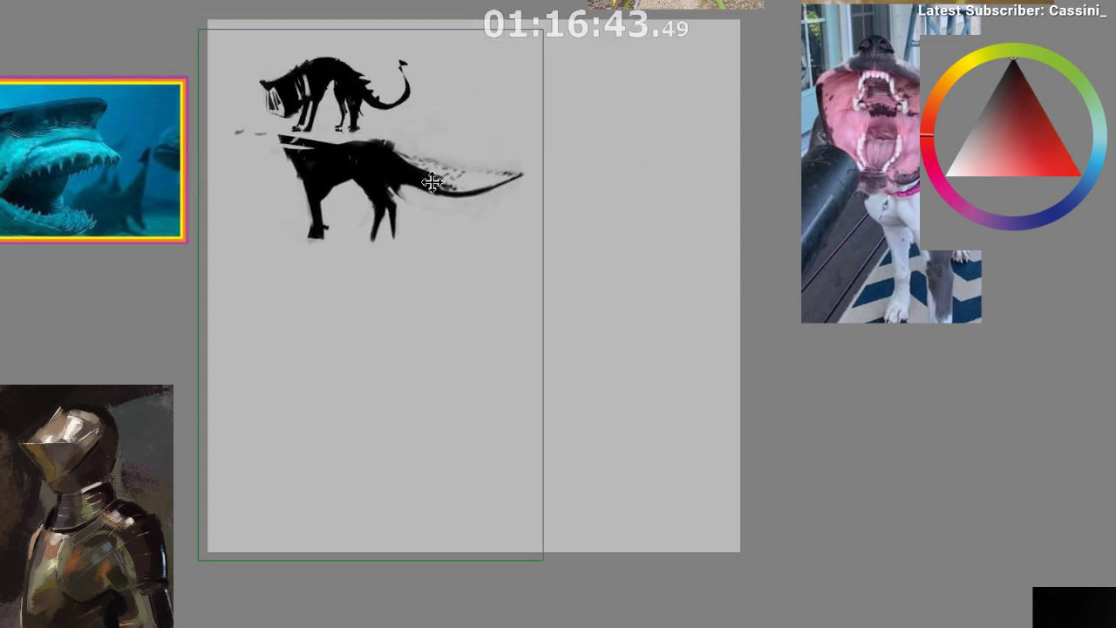
- Move the hunched, spiny-backed silhouette below the crested one and enlarge it to a matching size
{"action": "left_click_drag", "start_coordinate": [357, 137], "coordinate": [375, 429]}
{"action": "left_click_drag", "start_coordinate": [305, 324], "coordinate": [303, 323]}
{"action": "key", "text": "ctrl+t"}
{"action": "mouse_move", "coordinate": [471, 319]}
{"action": "left_mouse_down"}
{"action": "mouse_move", "coordinate": [651, 198]}
{"action": "mouse_move", "coordinate": [433, 392]}
{"action": "mouse_move", "coordinate": [409, 391]}
{"action": "left_mouse_up"}
{"action": "key", "text": "Return"}
{"action": "left_click_drag", "start_coordinate": [459, 510], "coordinate": [441, 547]}
{"action": "key", "text": "ctrl+d"}
- Bring back the small two-legged, long-tailed silhouette, move it to the right of the other two and enlarge it
{"action": "left_click", "coordinate": [463, 222]}
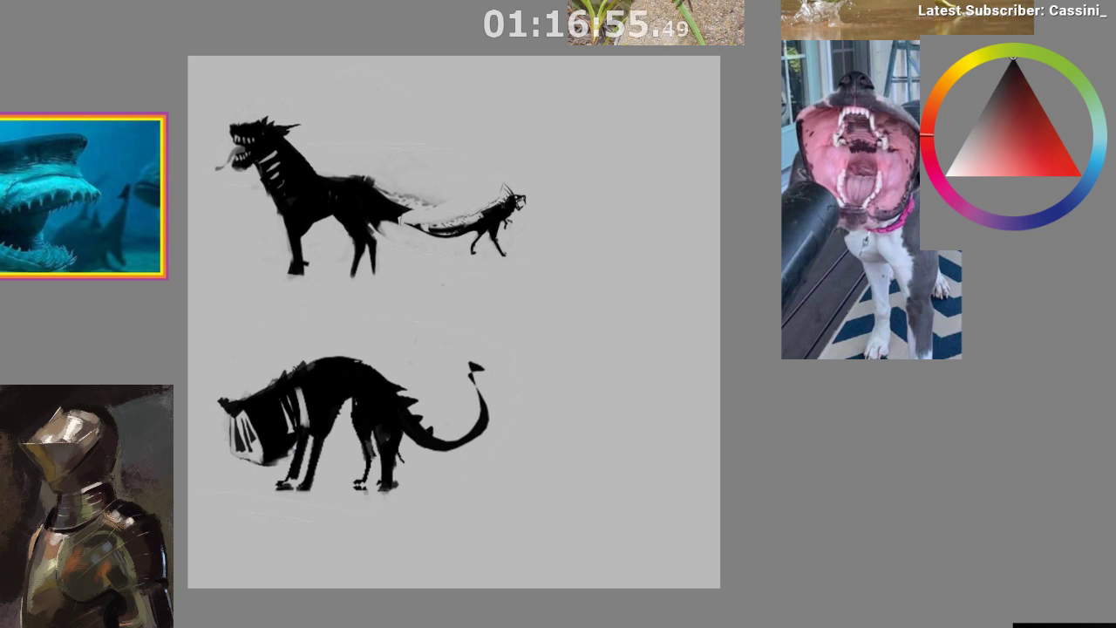
{"action": "left_click_drag", "start_coordinate": [511, 235], "coordinate": [537, 311]}
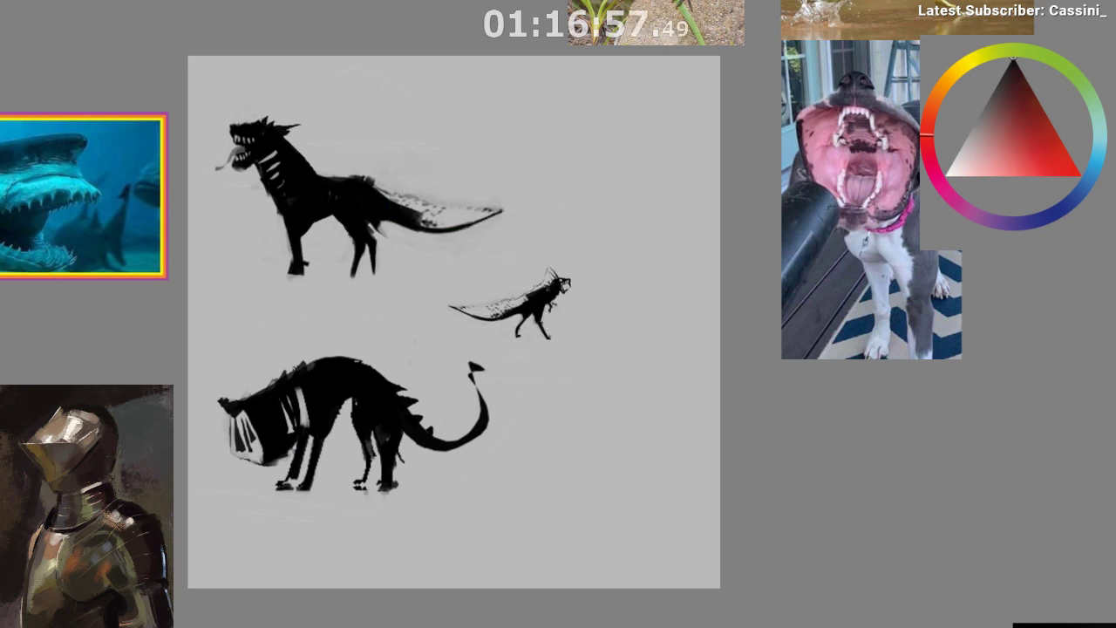
{"action": "key", "text": "ctrl+t"}
{"action": "left_click_drag", "start_coordinate": [582, 249], "coordinate": [726, 133]}
{"action": "left_click_drag", "start_coordinate": [633, 248], "coordinate": [602, 354]}
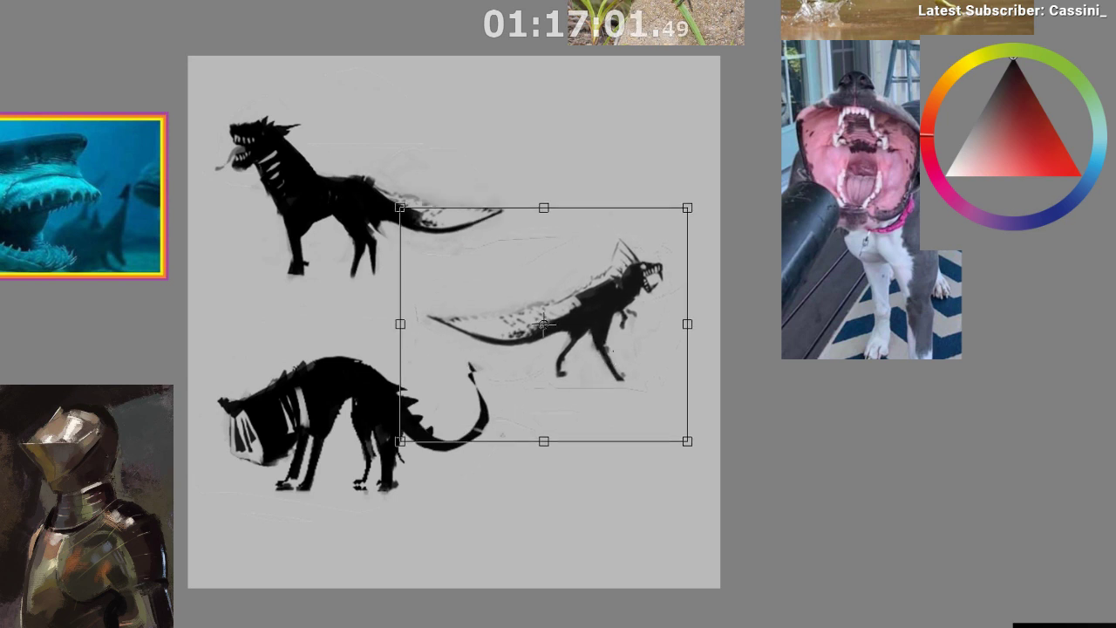
{"action": "key", "text": "Return"}
{"action": "left_click_drag", "start_coordinate": [636, 547], "coordinate": [622, 516]}
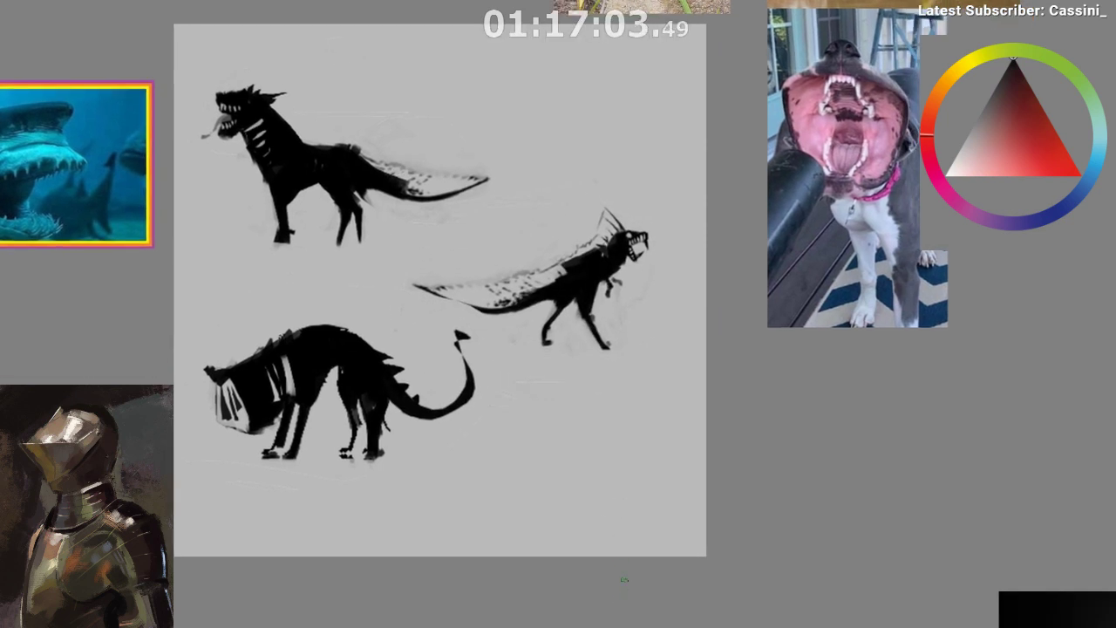
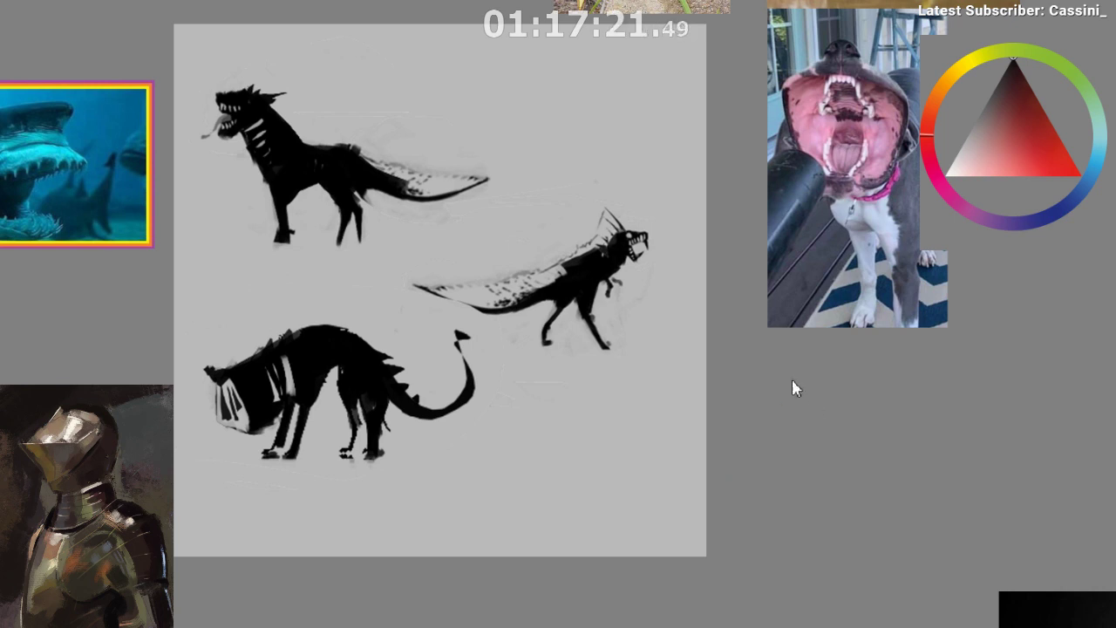
- Move the reference photo of the wrinkled sitting dog below the horse photo
{"action": "scroll", "coordinate": [375, 309], "scroll_direction": "down", "scroll_amount": 4}
{"action": "scroll", "coordinate": [457, 296], "scroll_direction": "down", "scroll_amount": 4}
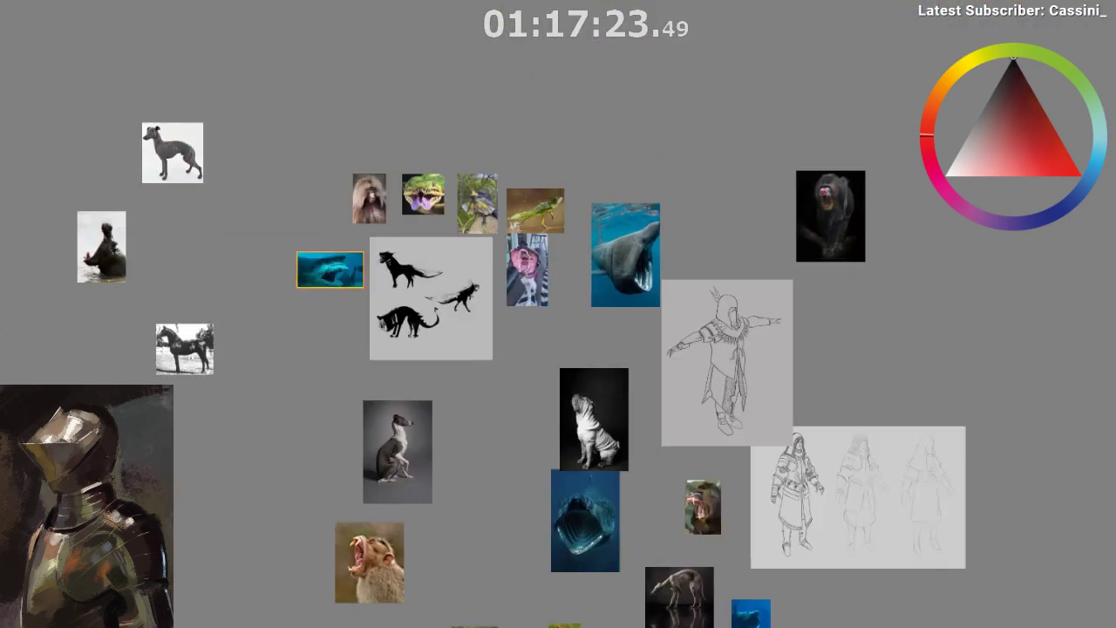
{"action": "left_click_drag", "start_coordinate": [445, 564], "coordinate": [354, 398]}
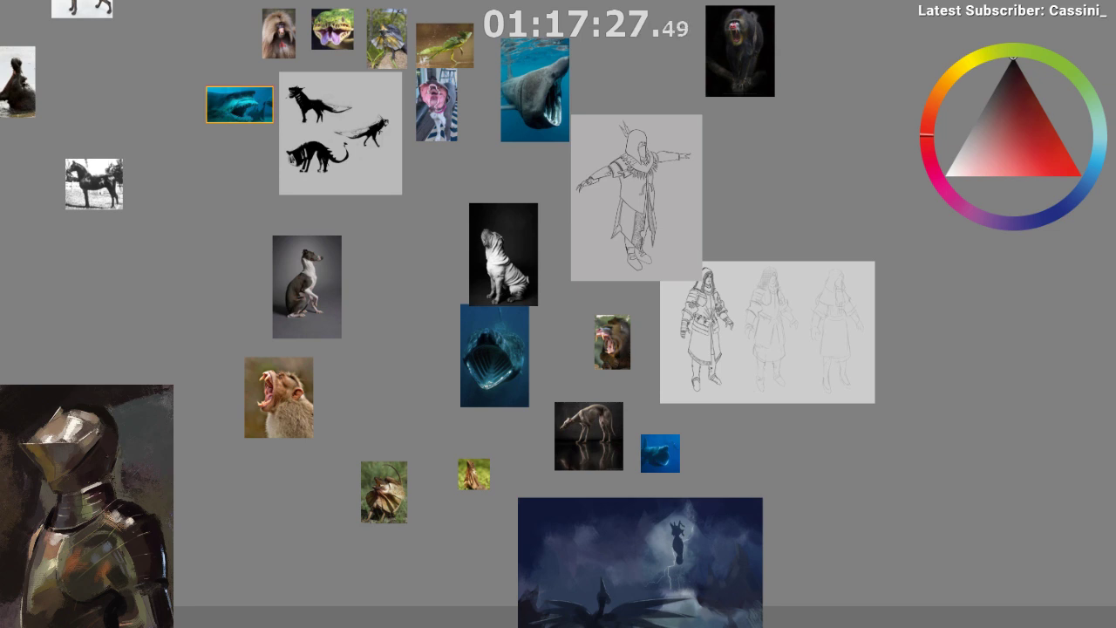
{"action": "left_click_drag", "start_coordinate": [497, 262], "coordinate": [110, 278]}
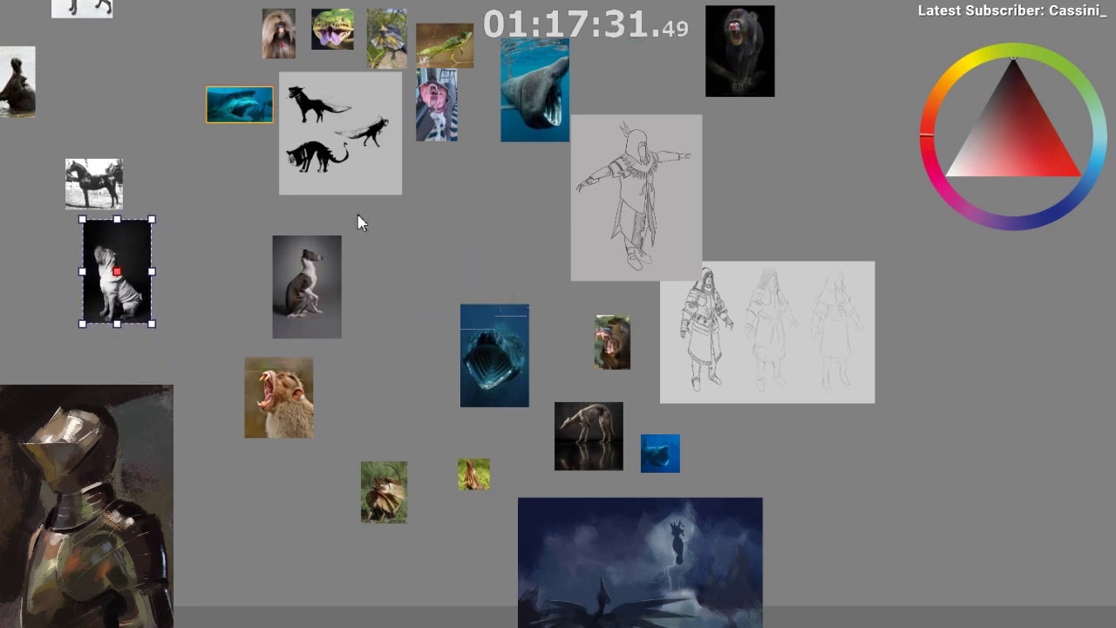
- Gather the three shark reference photos beside the silhouette sheet's upper left and shift the seated greyhound photo out of the way
{"action": "left_click_drag", "start_coordinate": [505, 87], "coordinate": [163, 131]}
{"action": "left_click_drag", "start_coordinate": [486, 353], "coordinate": [220, 261]}
{"action": "left_click", "coordinate": [342, 331]}
{"action": "left_click_drag", "start_coordinate": [345, 326], "coordinate": [398, 374]}
{"action": "left_click_drag", "start_coordinate": [177, 94], "coordinate": [132, 21]}
{"action": "left_click_drag", "start_coordinate": [231, 112], "coordinate": [221, 37]}
{"action": "left_click_drag", "start_coordinate": [234, 235], "coordinate": [230, 105]}
{"action": "left_click_drag", "start_coordinate": [232, 45], "coordinate": [220, 45]}
- Rearrange the reptile and open-mouthed dog photos around the sheet's right side and delete the seated greyhound photo
{"action": "left_click_drag", "start_coordinate": [444, 45], "coordinate": [451, 211]}
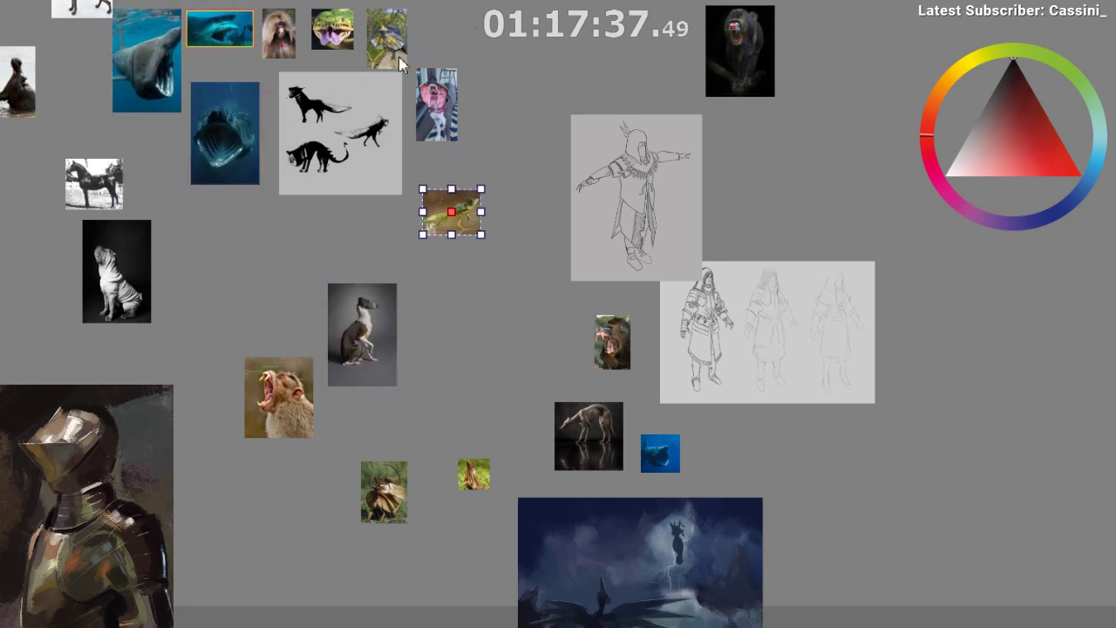
{"action": "left_click_drag", "start_coordinate": [399, 56], "coordinate": [473, 40]}
{"action": "left_click_drag", "start_coordinate": [447, 103], "coordinate": [451, 112]}
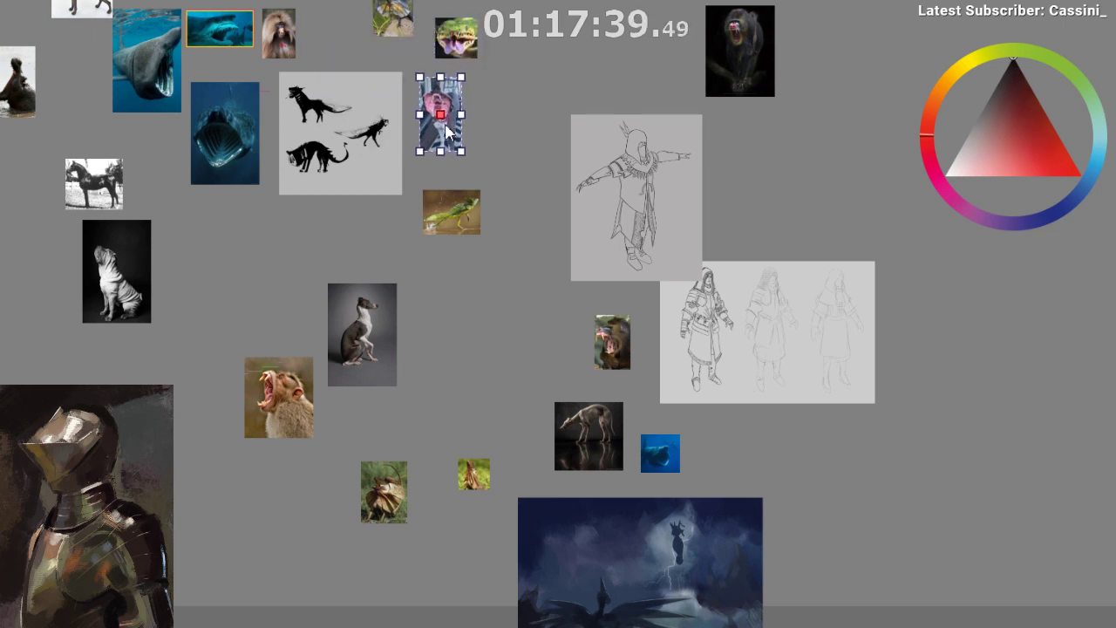
{"action": "left_click", "coordinate": [373, 299]}
{"action": "key", "text": "Delete"}
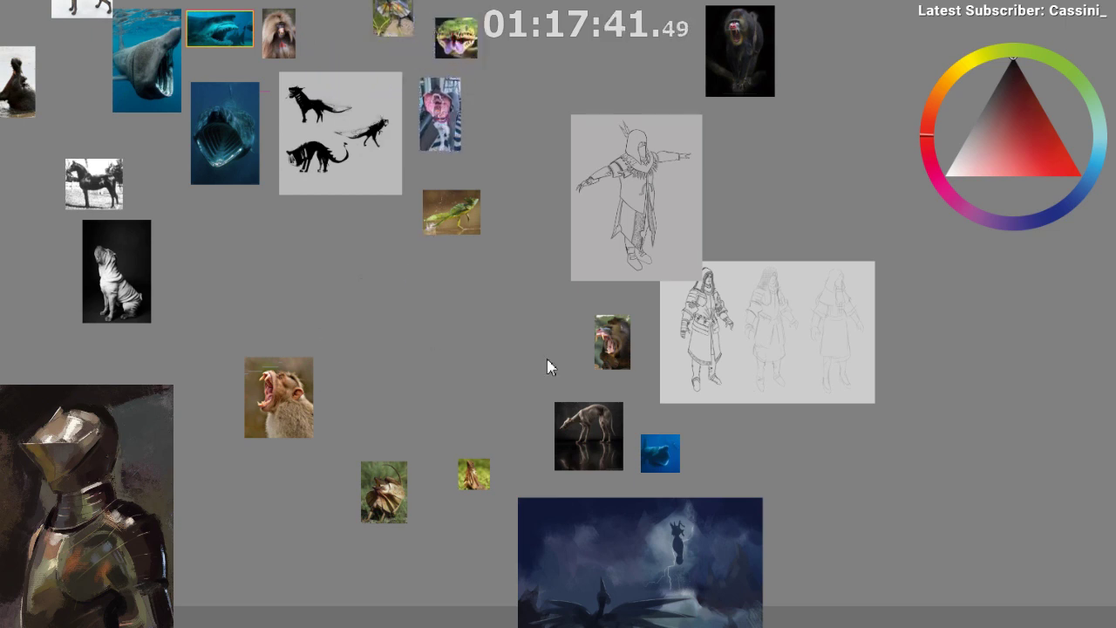
- Remove the arched greyhound photo, and place the standing greyhound and horse photos side by side below the silhouette sheet
{"action": "left_click", "coordinate": [594, 445]}
{"action": "key", "text": "Delete"}
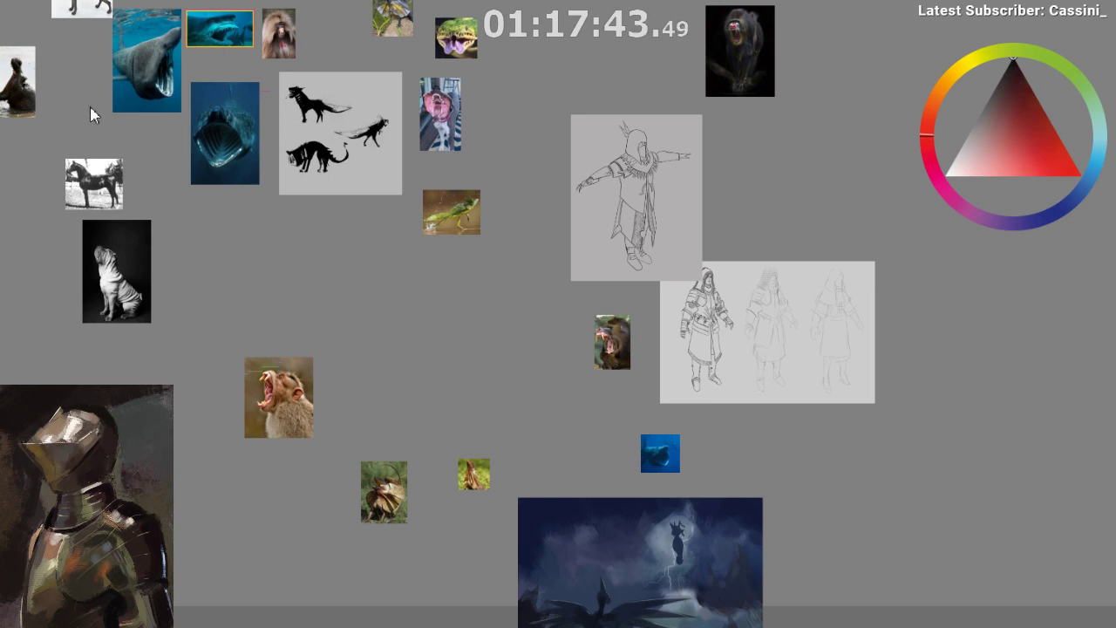
{"action": "scroll", "coordinate": [921, 238], "scroll_direction": "up", "scroll_amount": 2}
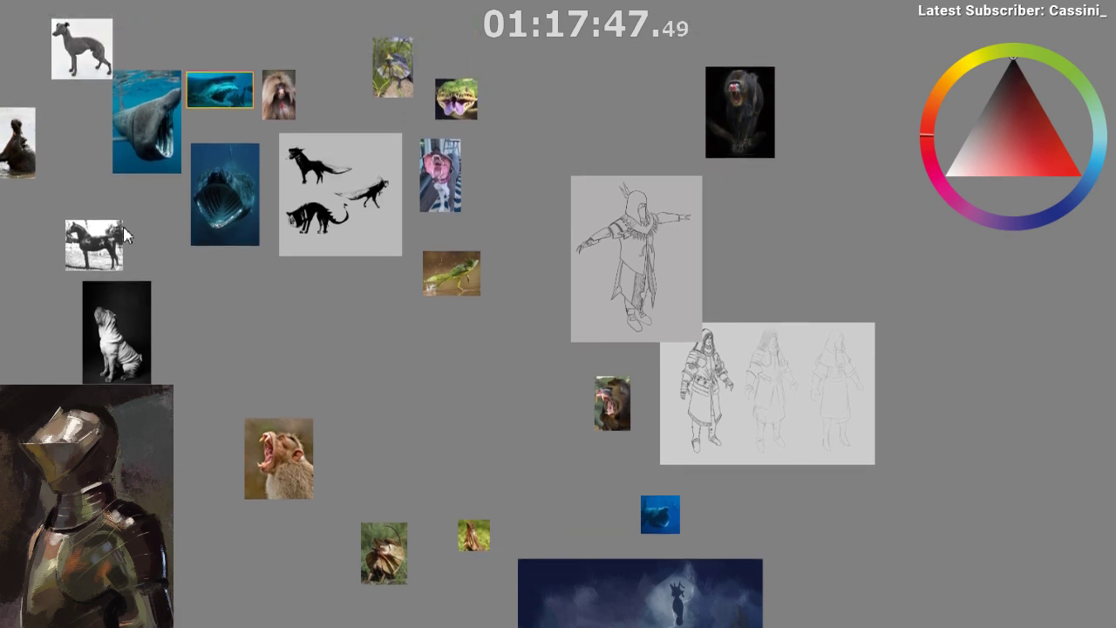
{"action": "left_click_drag", "start_coordinate": [90, 19], "coordinate": [330, 215]}
{"action": "left_click_drag", "start_coordinate": [73, 38], "coordinate": [331, 306]}
{"action": "left_click_drag", "start_coordinate": [104, 251], "coordinate": [276, 316]}
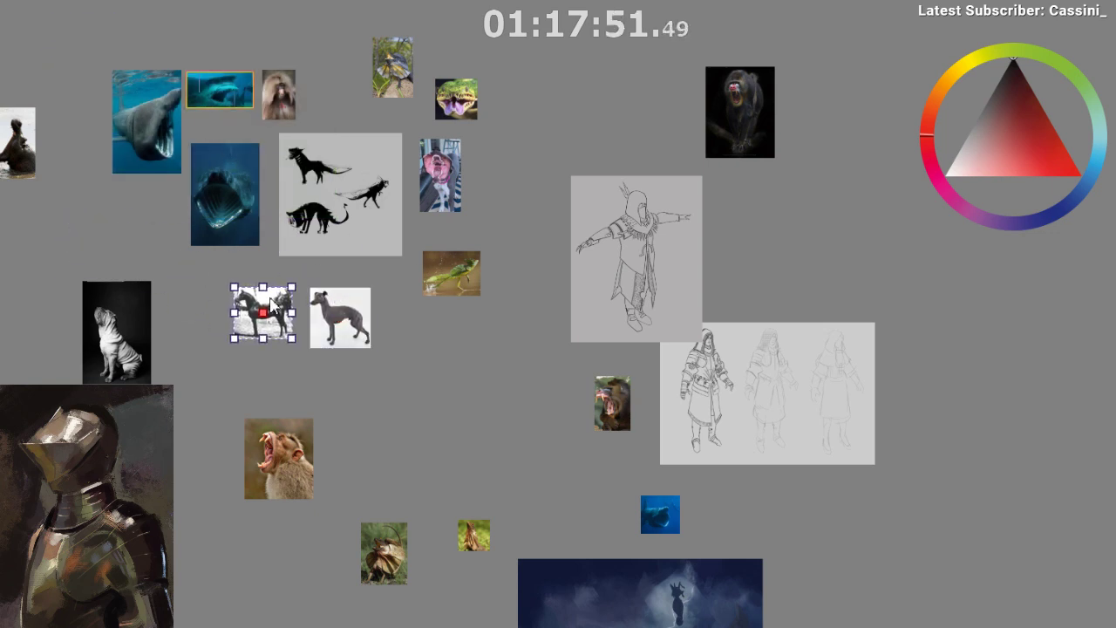
- Delete the wrinkled sitting dog photo and bring the small blue shark photo over beside the other shark photos
{"action": "left_click", "coordinate": [122, 321]}
{"action": "key", "text": "Delete"}
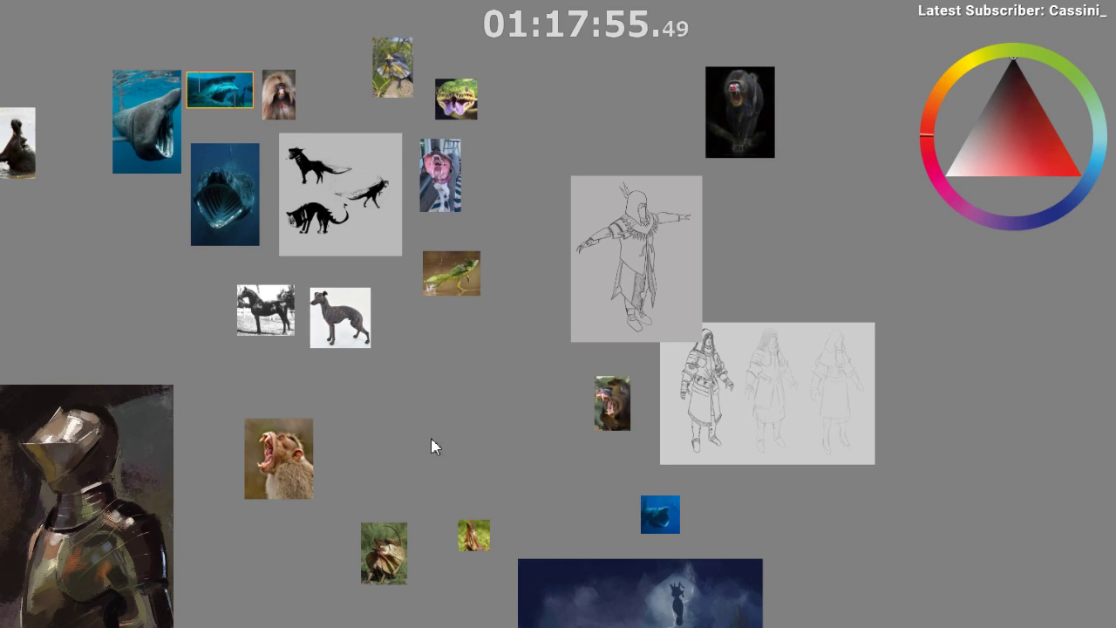
{"action": "left_click_drag", "start_coordinate": [610, 266], "coordinate": [606, 217]}
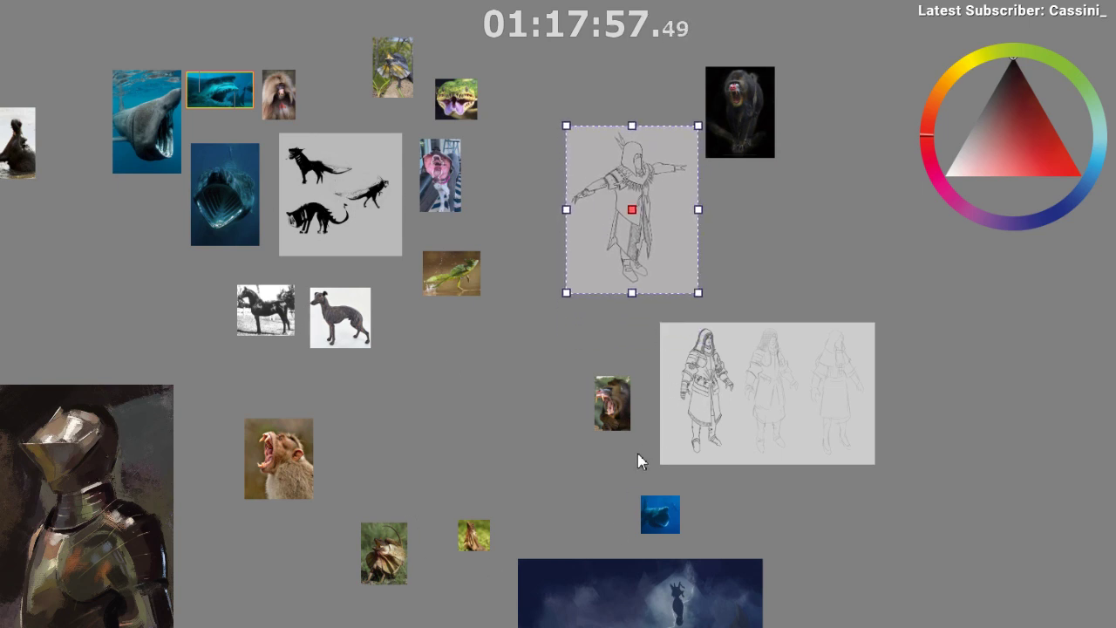
{"action": "mouse_move", "coordinate": [666, 523]}
{"action": "left_mouse_down"}
{"action": "mouse_move", "coordinate": [365, 225]}
{"action": "mouse_move", "coordinate": [92, 223]}
{"action": "left_mouse_up"}
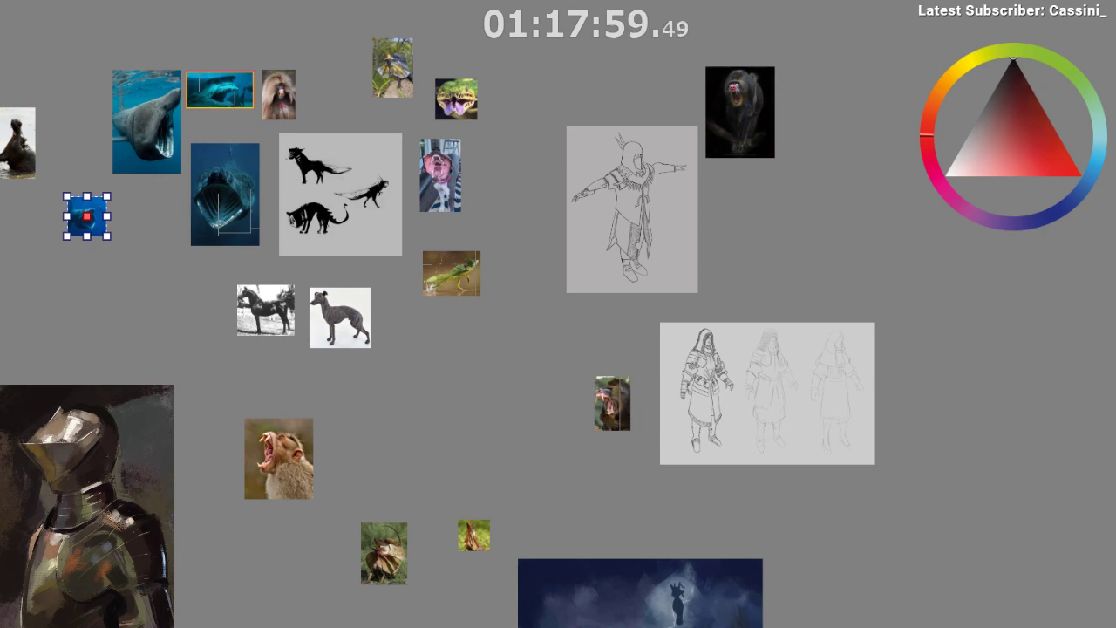
- Delete the standing greyhound photo and bring back the arched greyhound photo, placing it left of the horse
{"action": "scroll", "coordinate": [349, 330], "scroll_direction": "up", "scroll_amount": 5}
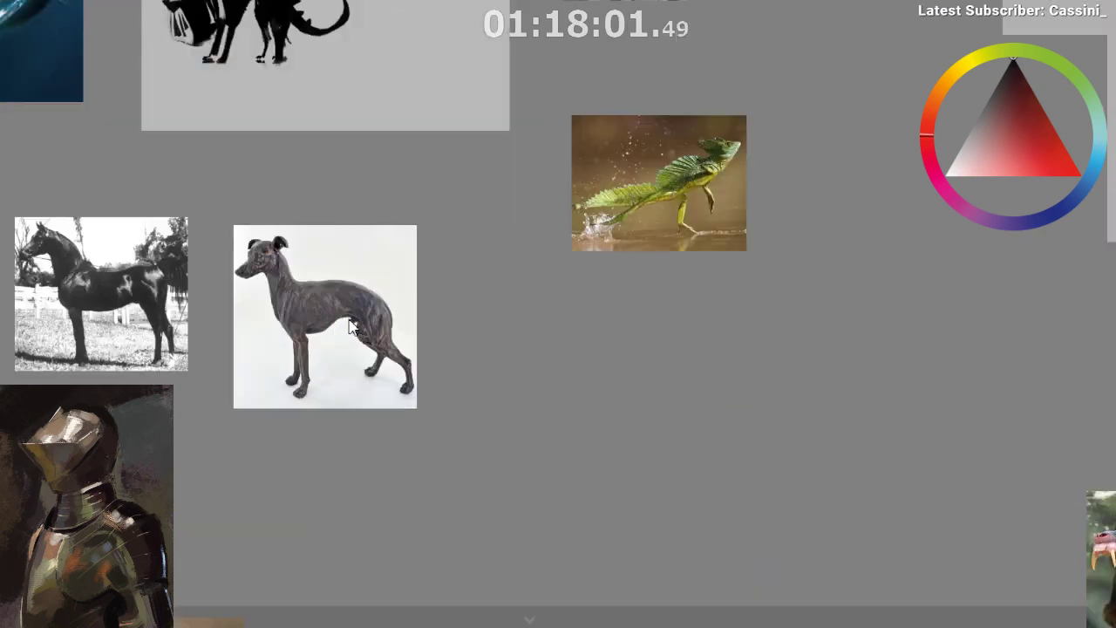
{"action": "scroll", "coordinate": [351, 327], "scroll_direction": "down", "scroll_amount": 3}
{"action": "scroll", "coordinate": [351, 327], "scroll_direction": "down", "scroll_amount": 2}
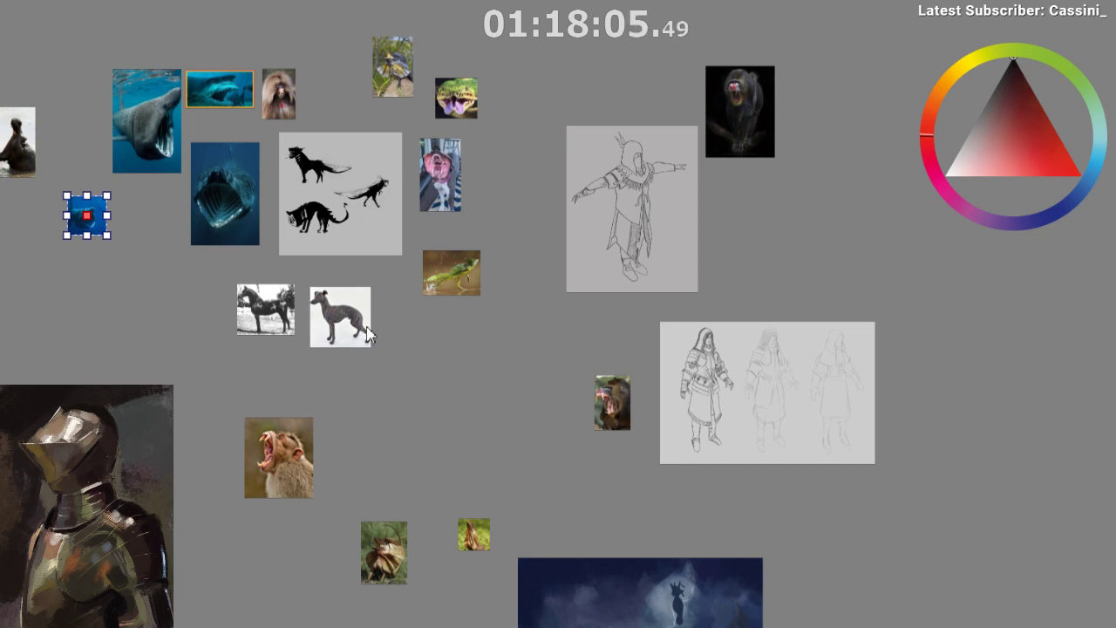
{"action": "left_click", "coordinate": [368, 329]}
{"action": "key", "text": "Delete"}
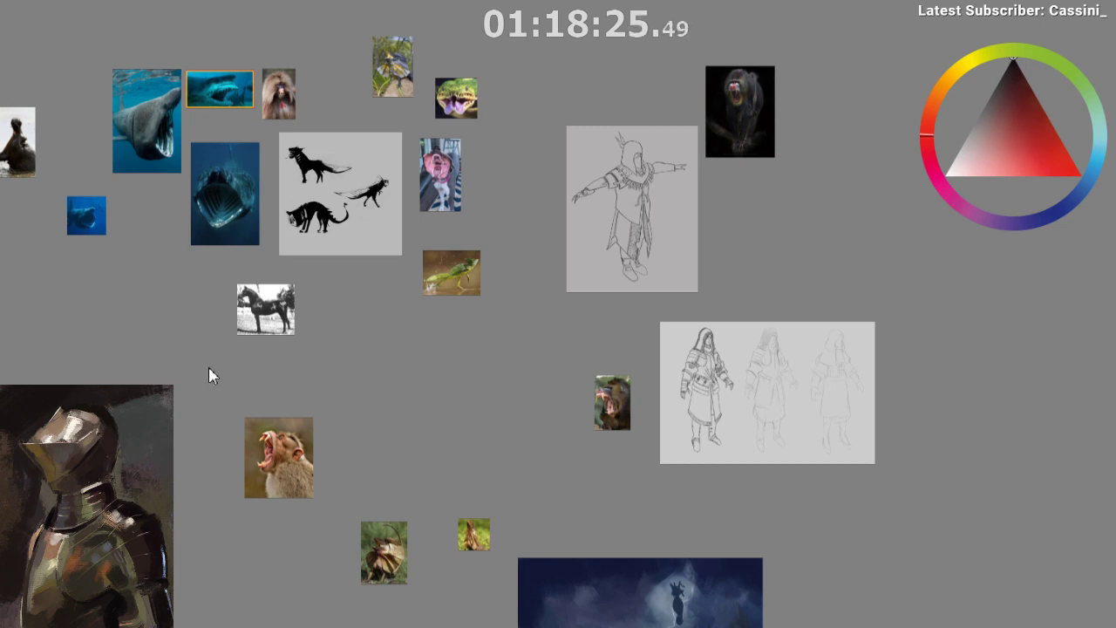
{"action": "key", "text": "ctrl+v"}
{"action": "left_click_drag", "start_coordinate": [142, 328], "coordinate": [187, 293]}
- Tuck the small shark photo beneath the large shark photo, and delete the hippo and long-haired monkey photos
{"action": "left_click", "coordinate": [50, 243]}
{"action": "left_click_drag", "start_coordinate": [85, 217], "coordinate": [150, 211]}
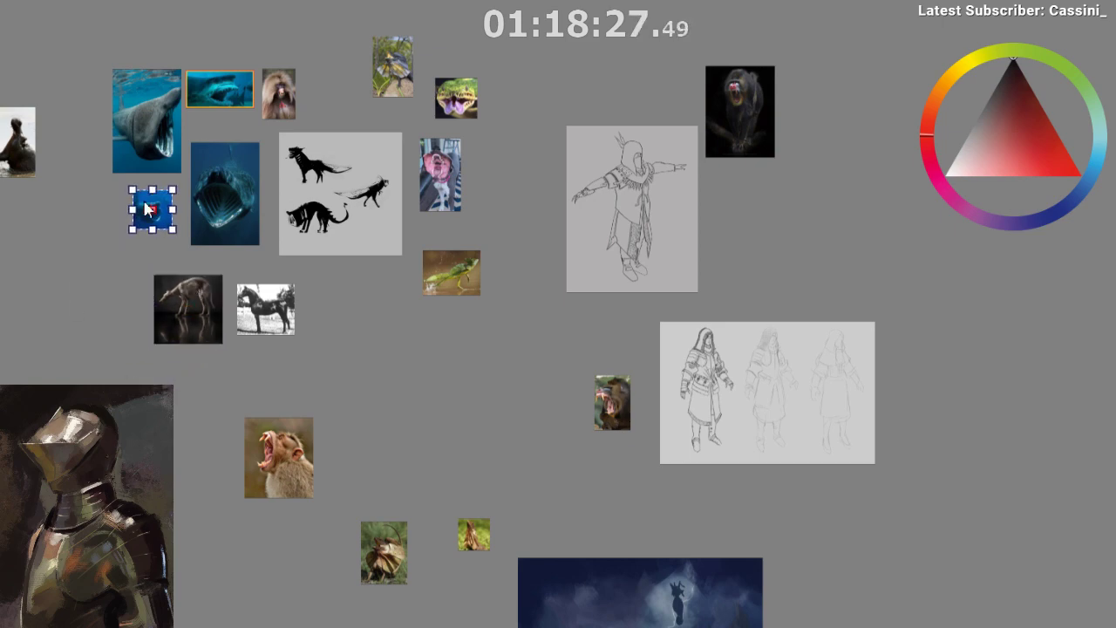
{"action": "left_click_drag", "start_coordinate": [0, 118], "coordinate": [41, 241]}
{"action": "key", "text": "Delete"}
{"action": "left_click", "coordinate": [279, 94]}
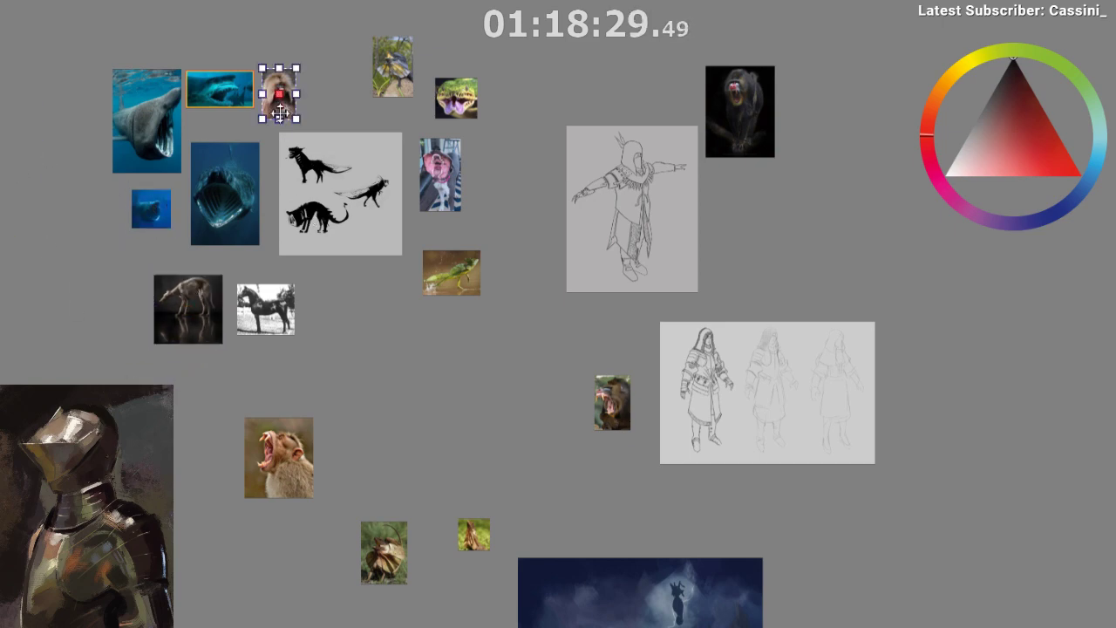
{"action": "scroll", "coordinate": [367, 147], "scroll_direction": "up", "scroll_amount": 3}
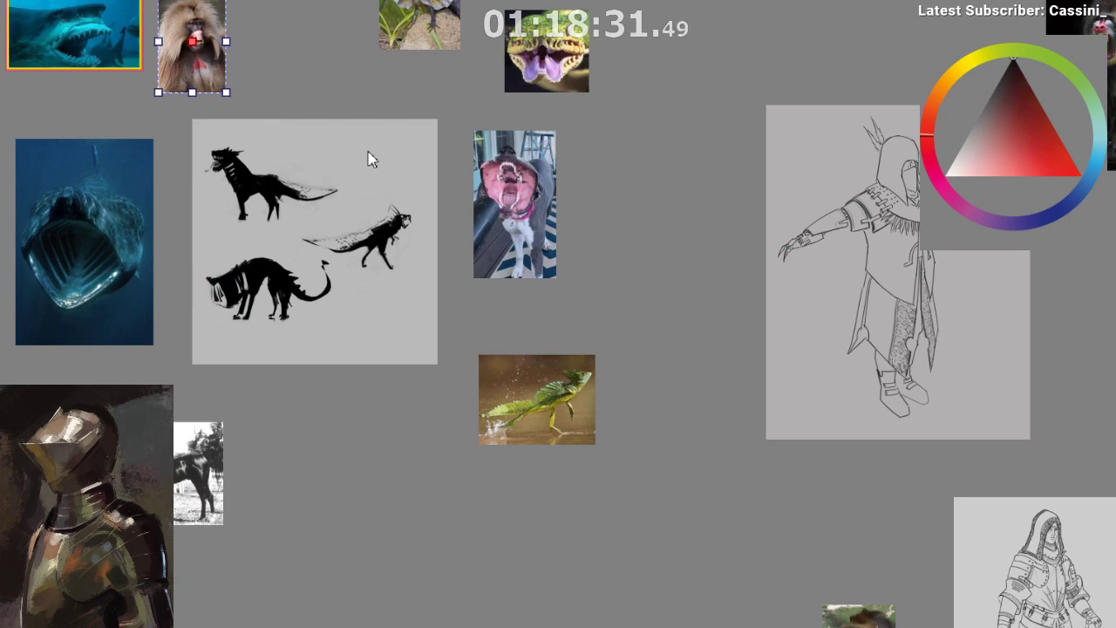
{"action": "scroll", "coordinate": [367, 155], "scroll_direction": "down", "scroll_amount": 3}
{"action": "key", "text": "Delete"}
- Move the lizard and open-mouthed snake photos above the silhouette sheet and delete the dark mandrill photo
{"action": "left_click_drag", "start_coordinate": [411, 96], "coordinate": [287, 110]}
{"action": "left_click_drag", "start_coordinate": [456, 124], "coordinate": [363, 102]}
{"action": "left_click", "coordinate": [740, 131]}
{"action": "key", "text": "Delete"}
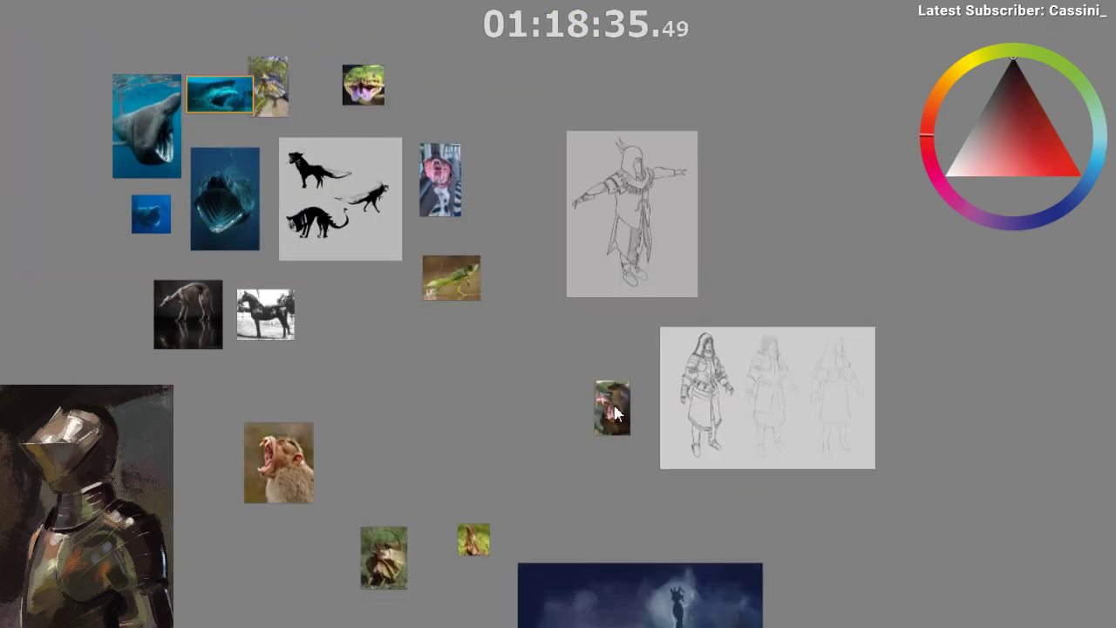
- Delete the snarling baboon photo and the two frilled lizard photos
{"action": "left_click", "coordinate": [615, 408]}
{"action": "key", "text": "Delete"}
{"action": "left_click", "coordinate": [463, 546]}
{"action": "key", "text": "Delete"}
{"action": "left_click", "coordinate": [389, 576]}
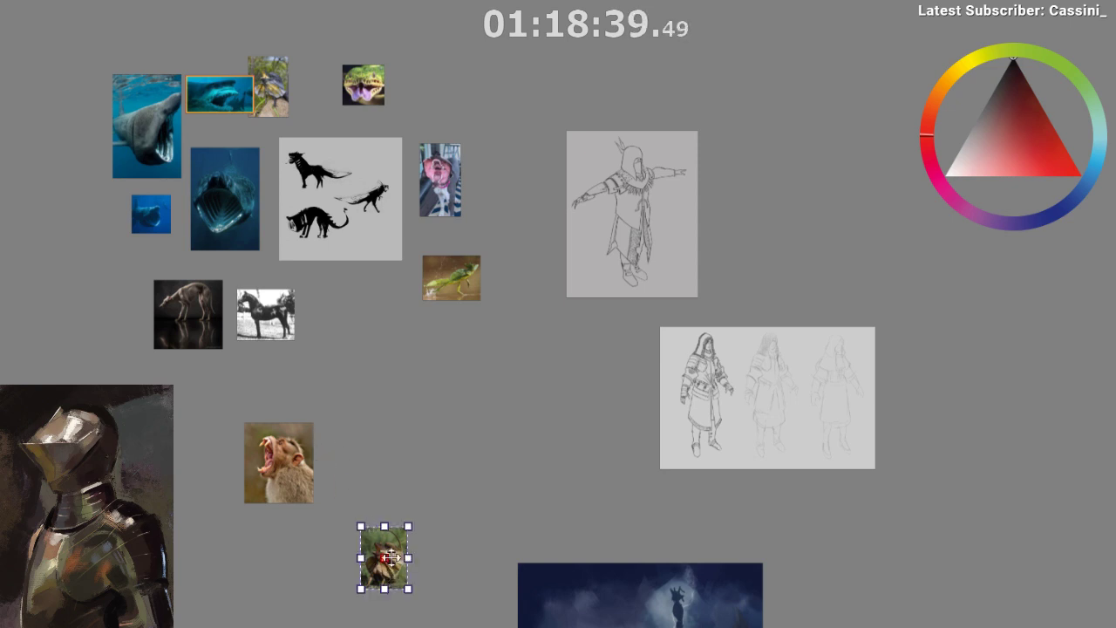
{"action": "left_click_drag", "start_coordinate": [391, 558], "coordinate": [384, 375]}
{"action": "key", "text": "Delete"}
- Delete the night scene painting and the two hooded character line drawings from the reference board
{"action": "left_click_drag", "start_coordinate": [608, 573], "coordinate": [518, 459]}
{"action": "key", "text": "Delete"}
{"action": "left_click_drag", "start_coordinate": [689, 406], "coordinate": [621, 345]}
{"action": "left_click", "coordinate": [623, 277]}
{"action": "key", "text": "Delete"}
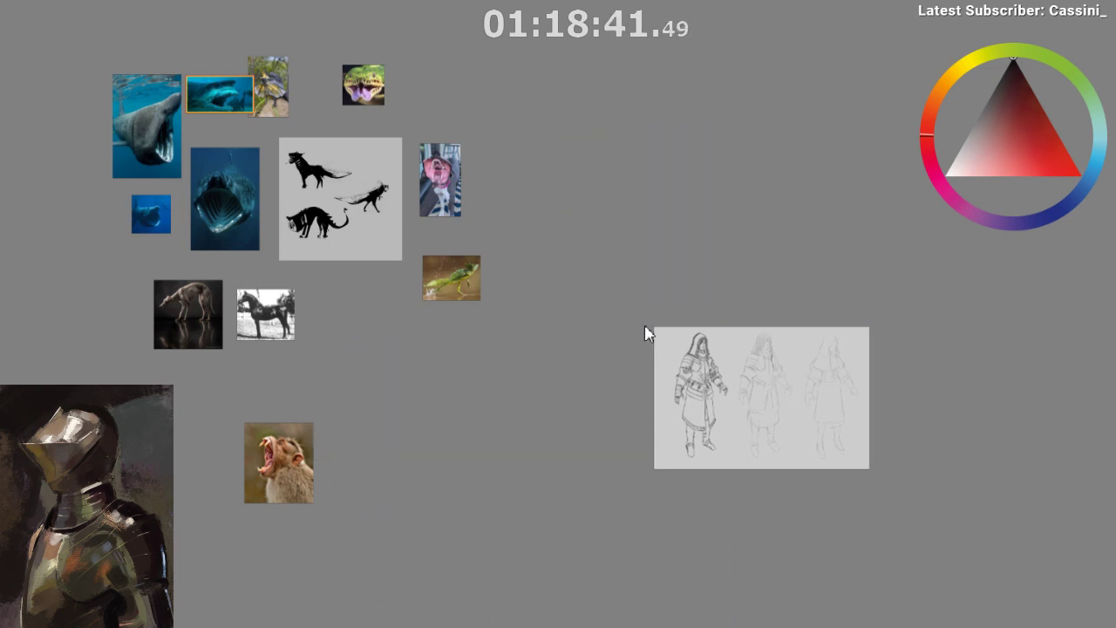
{"action": "left_click", "coordinate": [682, 375]}
{"action": "key", "text": "Delete"}
- Move the screaming monkey photo below the silhouette sheet and shift the lizard photo clear of the shark photo
{"action": "mouse_move", "coordinate": [272, 448]}
{"action": "left_mouse_down"}
{"action": "mouse_move", "coordinate": [308, 391]}
{"action": "mouse_move", "coordinate": [341, 280]}
{"action": "left_mouse_up"}
{"action": "scroll", "coordinate": [282, 279], "scroll_direction": "up", "scroll_amount": 3}
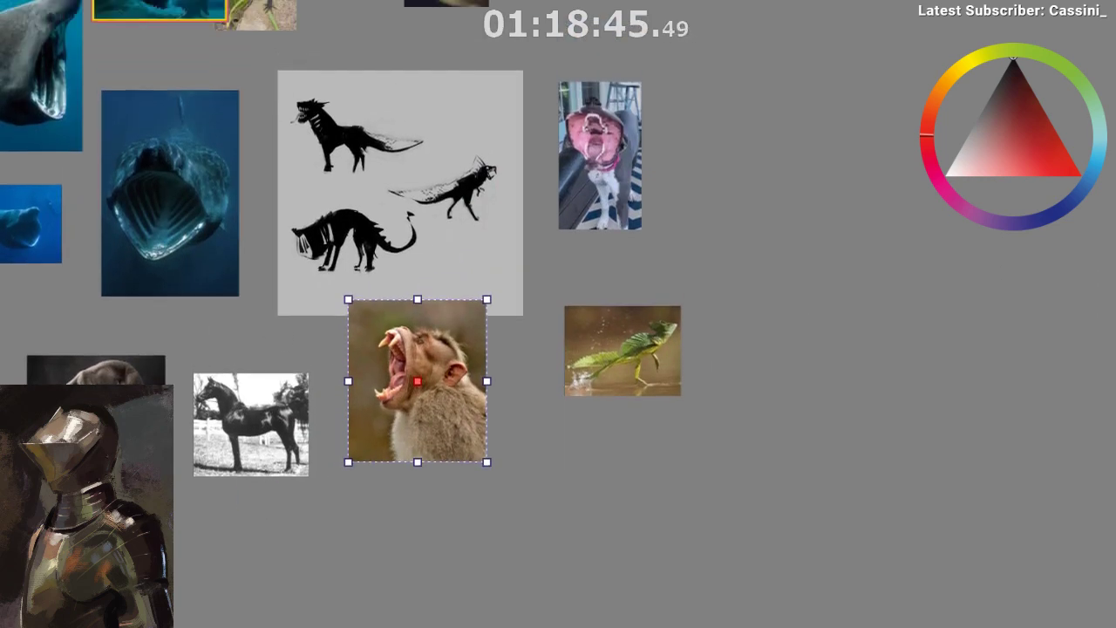
{"action": "left_click", "coordinate": [266, 70]}
{"action": "left_click_drag", "start_coordinate": [280, 63], "coordinate": [192, 81]}
{"action": "left_click_drag", "start_coordinate": [274, 43], "coordinate": [307, 43]}
{"action": "scroll", "coordinate": [397, 179], "scroll_direction": "up", "scroll_amount": 2}
{"action": "left_click_drag", "start_coordinate": [462, 546], "coordinate": [461, 623]}
{"action": "scroll", "coordinate": [432, 221], "scroll_direction": "up", "scroll_amount": 2}
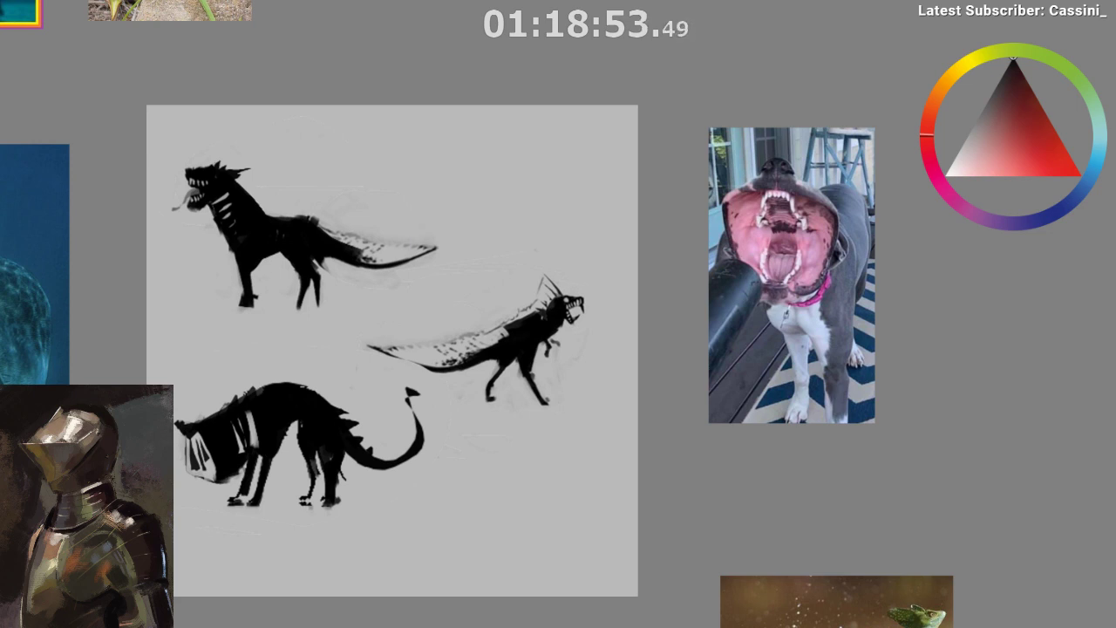
- Move the hunched silhouette to the lower centre of the sheet and lasso-select the top silhouette
{"action": "key", "text": "Delete"}
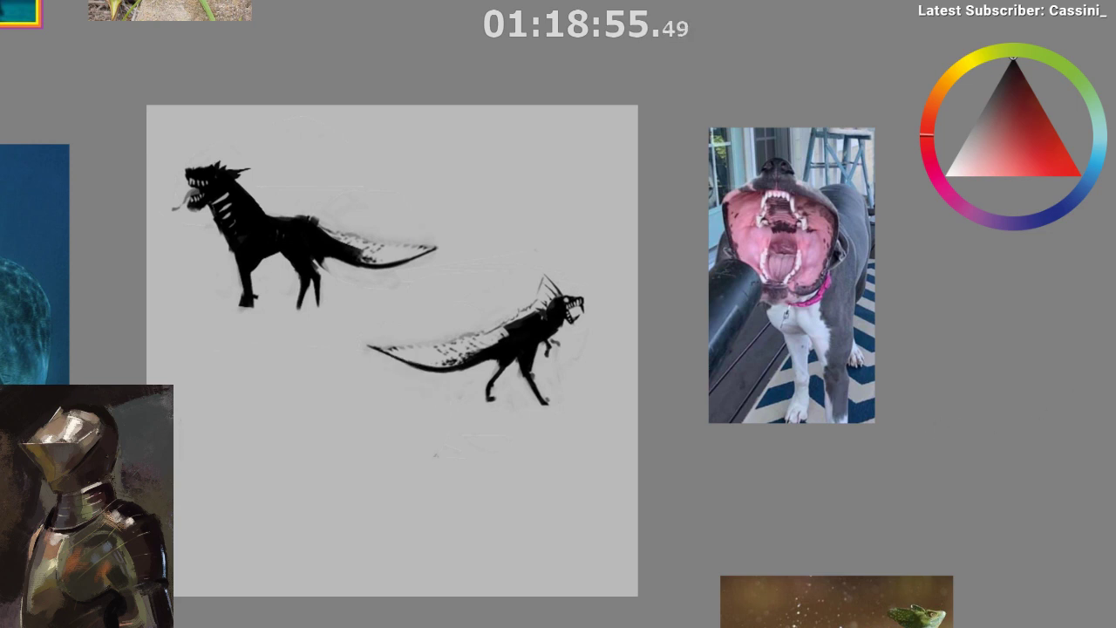
{"action": "key", "text": "ctrl+shift+z"}
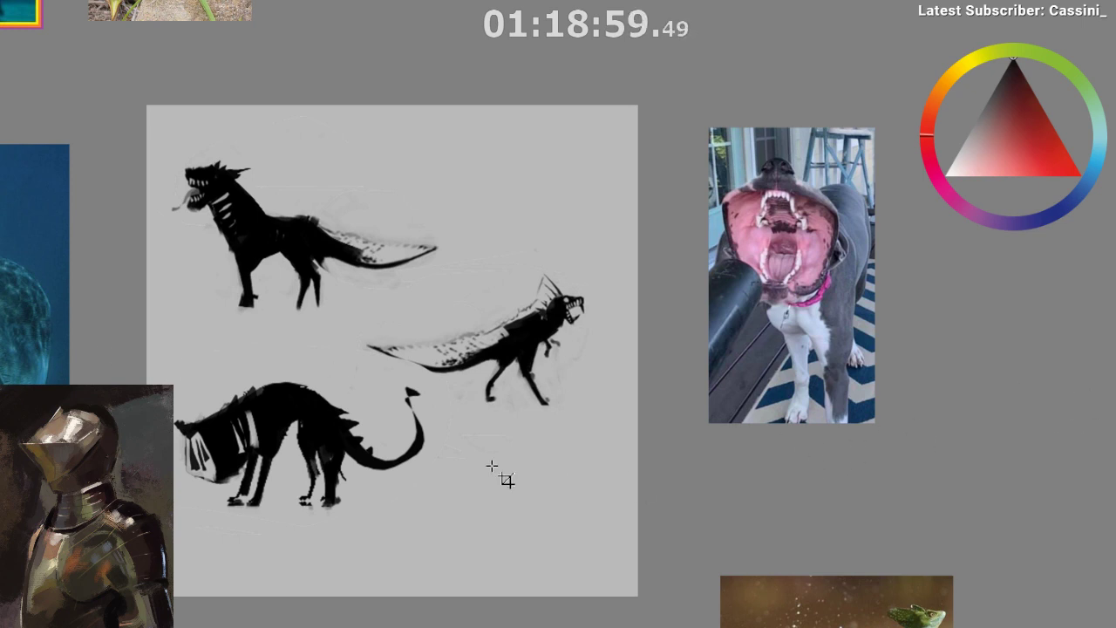
{"action": "left_click_drag", "start_coordinate": [260, 435], "coordinate": [413, 525]}
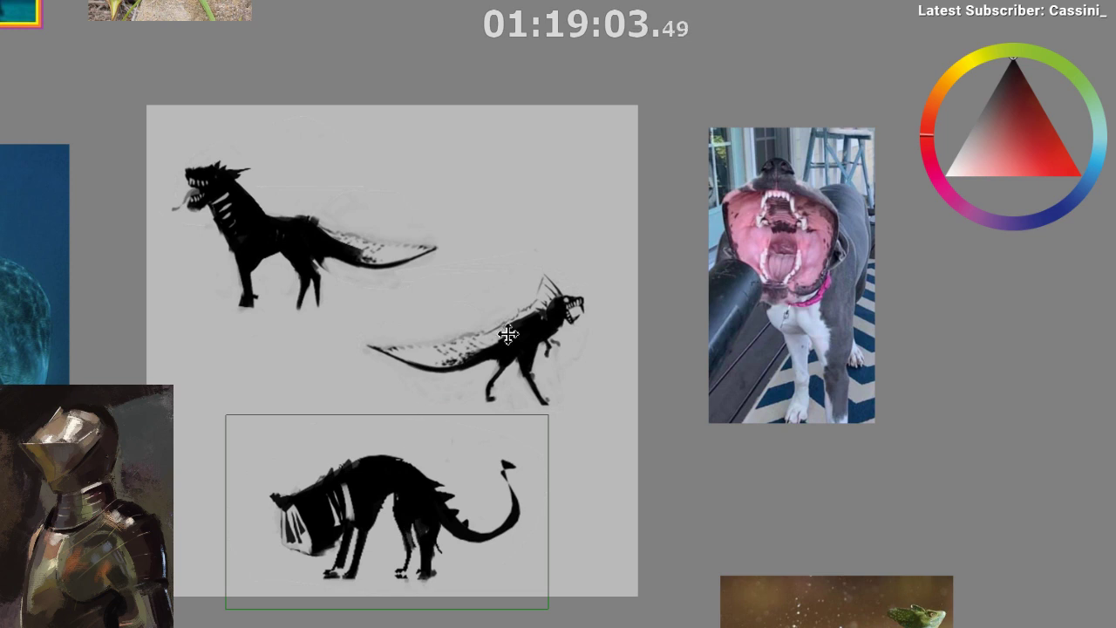
{"action": "mouse_move", "coordinate": [199, 149]}
{"action": "left_mouse_down"}
{"action": "mouse_move", "coordinate": [249, 309]}
{"action": "mouse_move", "coordinate": [200, 147]}
{"action": "left_mouse_up"}
{"action": "key", "text": "ctrl+t"}
{"action": "left_click_drag", "start_coordinate": [323, 238], "coordinate": [410, 192]}
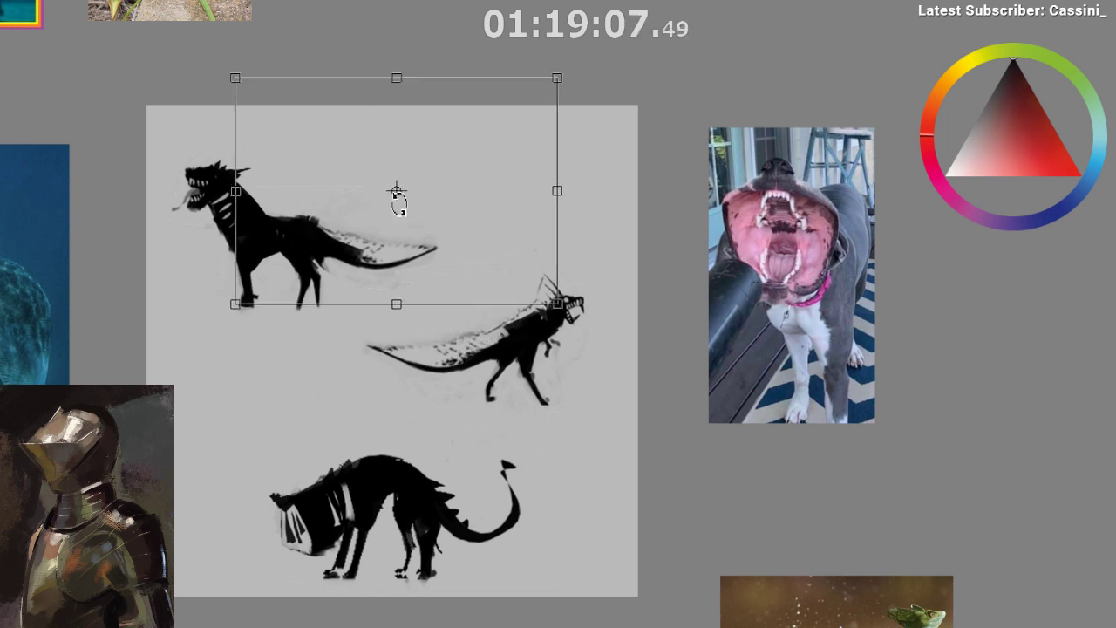
{"action": "key", "text": "ctrl+z"}
{"action": "key", "text": "Escape"}
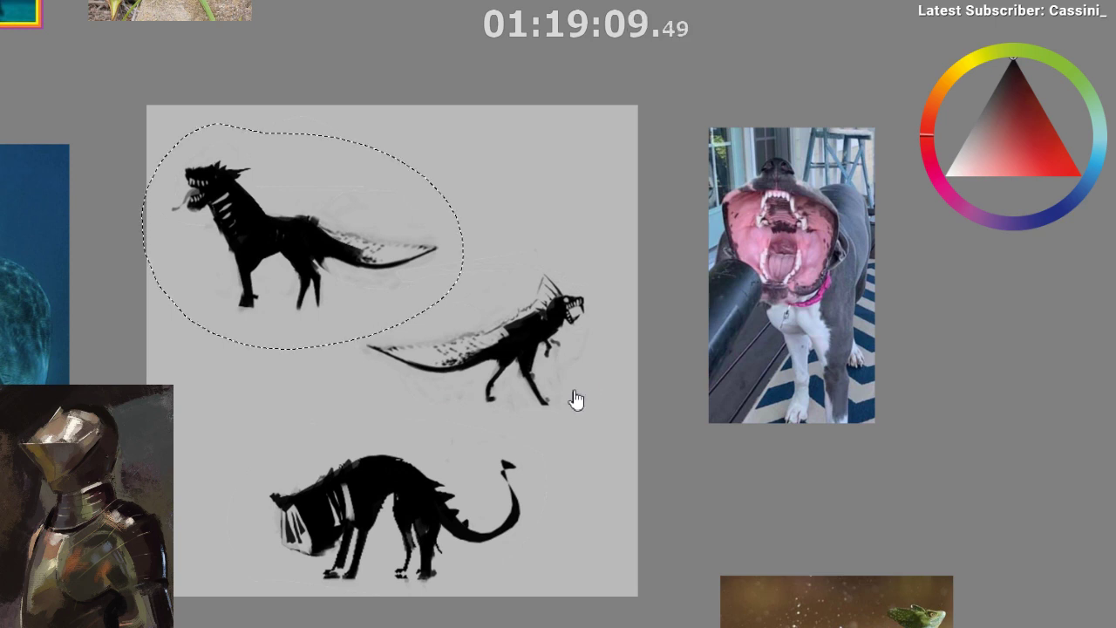
- Scale the selected open-jawed silhouette down slightly and centre it near the sheet's upper edge
{"action": "key", "text": "ctrl+t"}
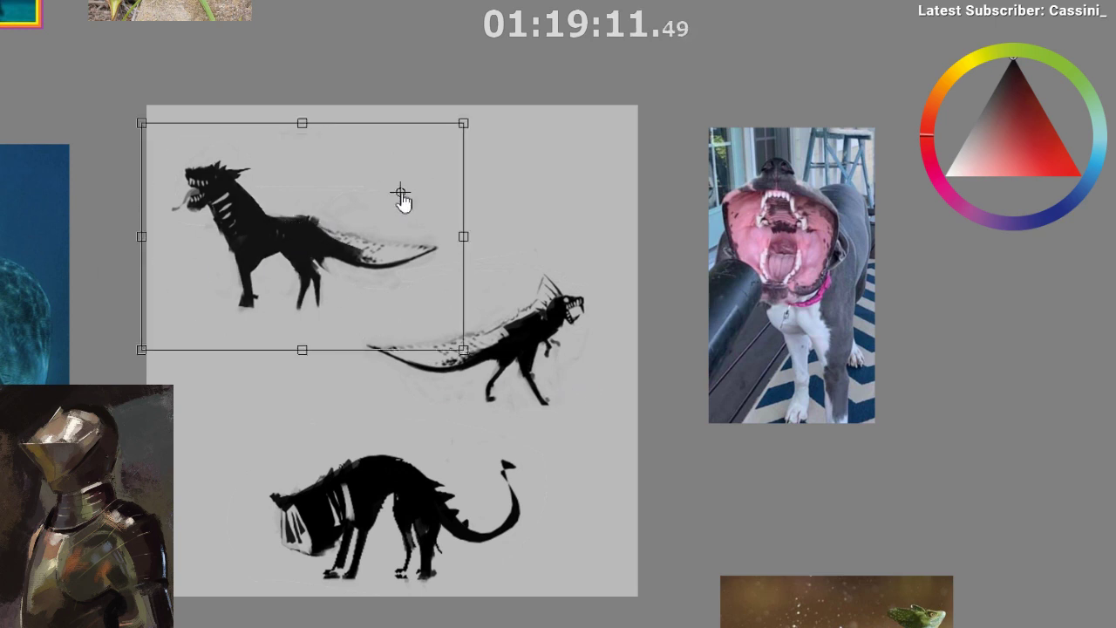
{"action": "left_click_drag", "start_coordinate": [463, 123], "coordinate": [405, 163]}
{"action": "left_click_drag", "start_coordinate": [368, 208], "coordinate": [459, 170]}
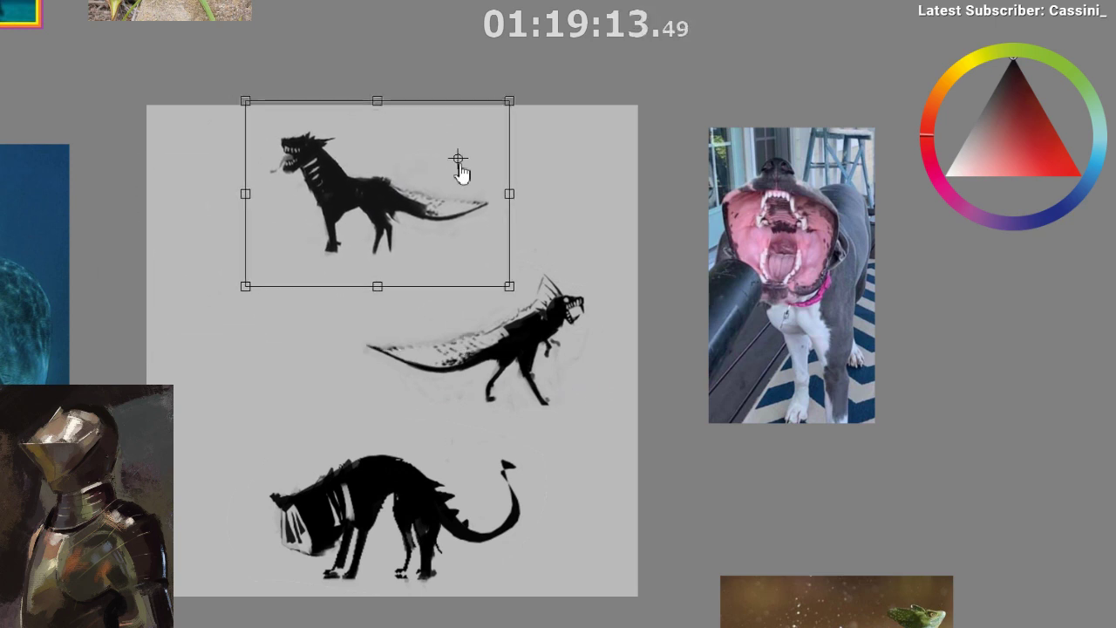
{"action": "left_click_drag", "start_coordinate": [511, 104], "coordinate": [523, 93]}
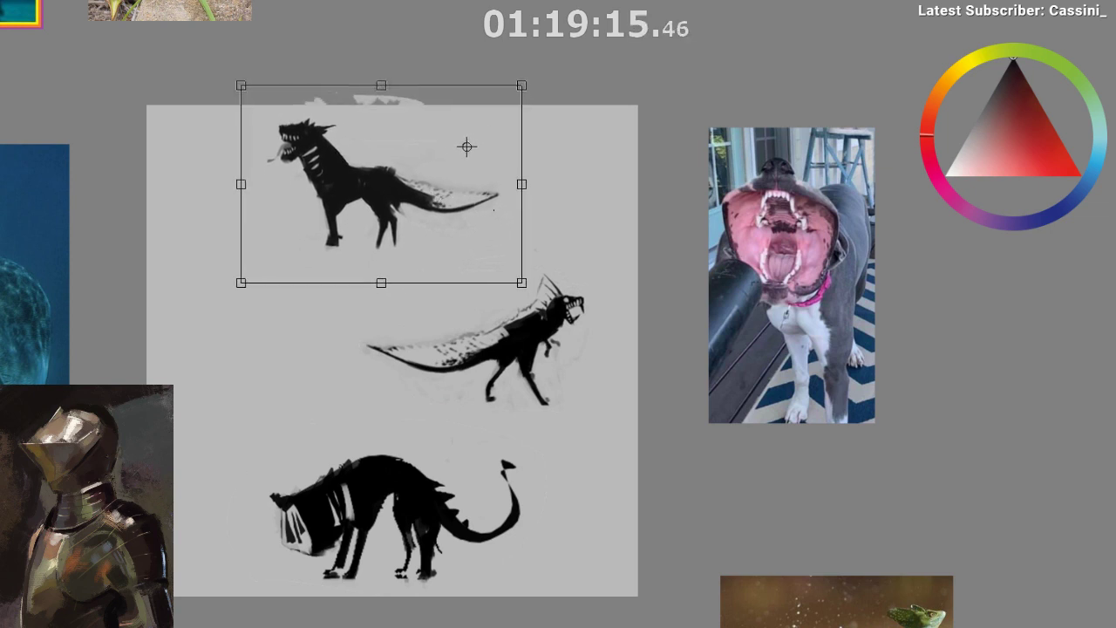
{"action": "key", "text": "Return"}
- Lasso-select the two-legged, long-tailed silhouette and move it left so it lines up with the other two
{"action": "mouse_move", "coordinate": [469, 254]}
{"action": "left_mouse_down"}
{"action": "mouse_move", "coordinate": [328, 390]}
{"action": "mouse_move", "coordinate": [474, 255]}
{"action": "left_mouse_up"}
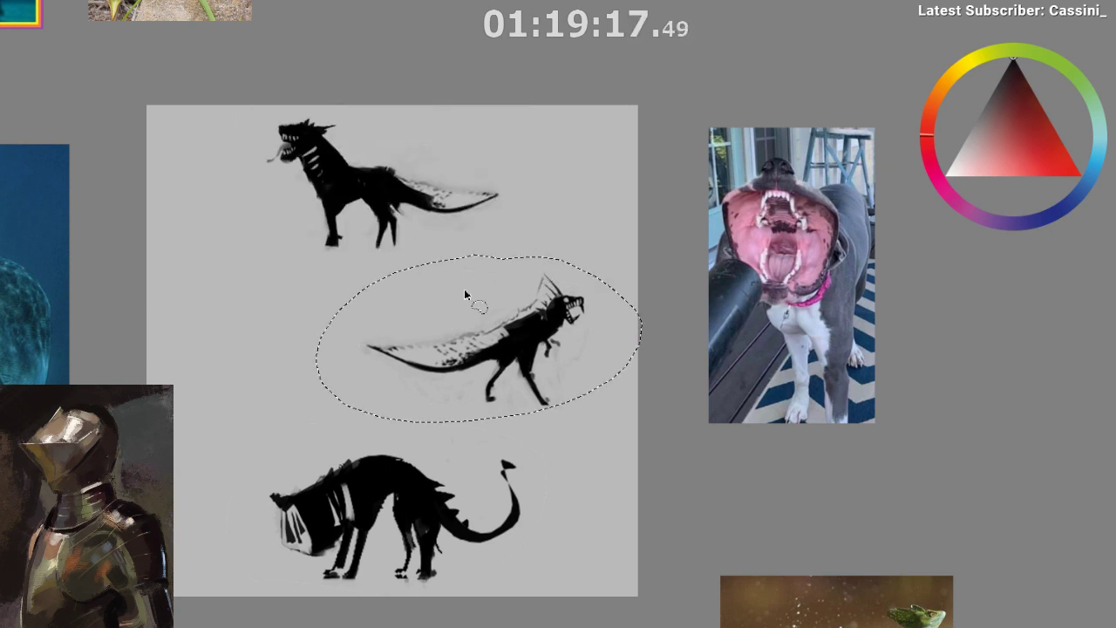
{"action": "key", "text": "ctrl+d"}
{"action": "mouse_move", "coordinate": [359, 326]}
{"action": "left_mouse_down"}
{"action": "mouse_move", "coordinate": [562, 439]}
{"action": "mouse_move", "coordinate": [440, 271]}
{"action": "left_mouse_up"}
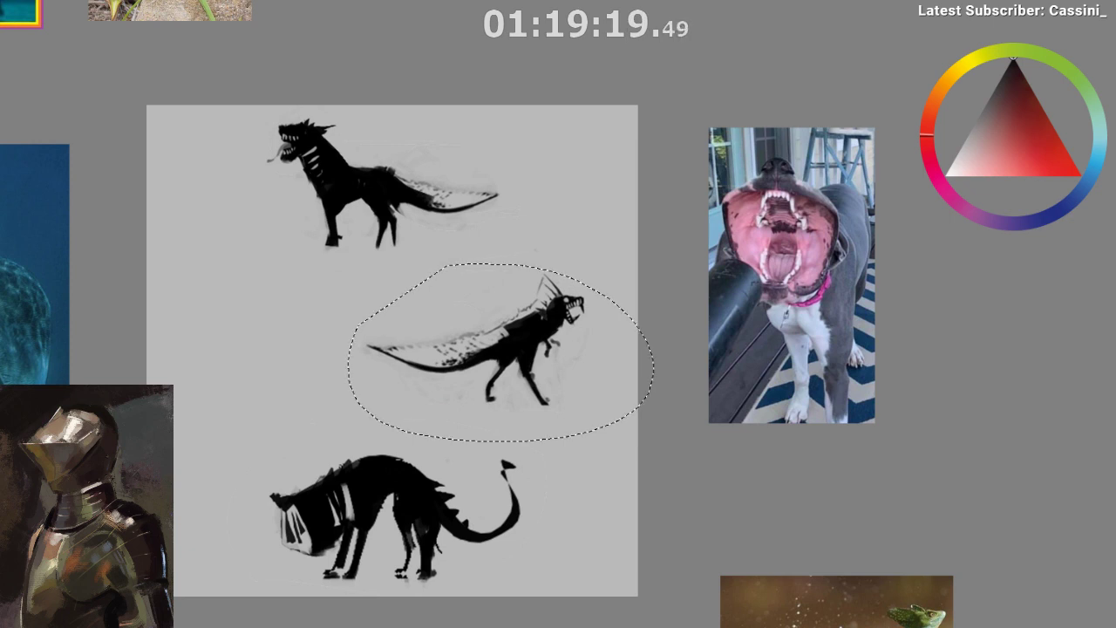
{"action": "key", "text": "ctrl+t"}
{"action": "mouse_move", "coordinate": [431, 338]}
{"action": "left_mouse_down"}
{"action": "mouse_move", "coordinate": [362, 347]}
{"action": "mouse_move", "coordinate": [405, 338]}
{"action": "left_mouse_up"}
{"action": "key", "text": "Return"}
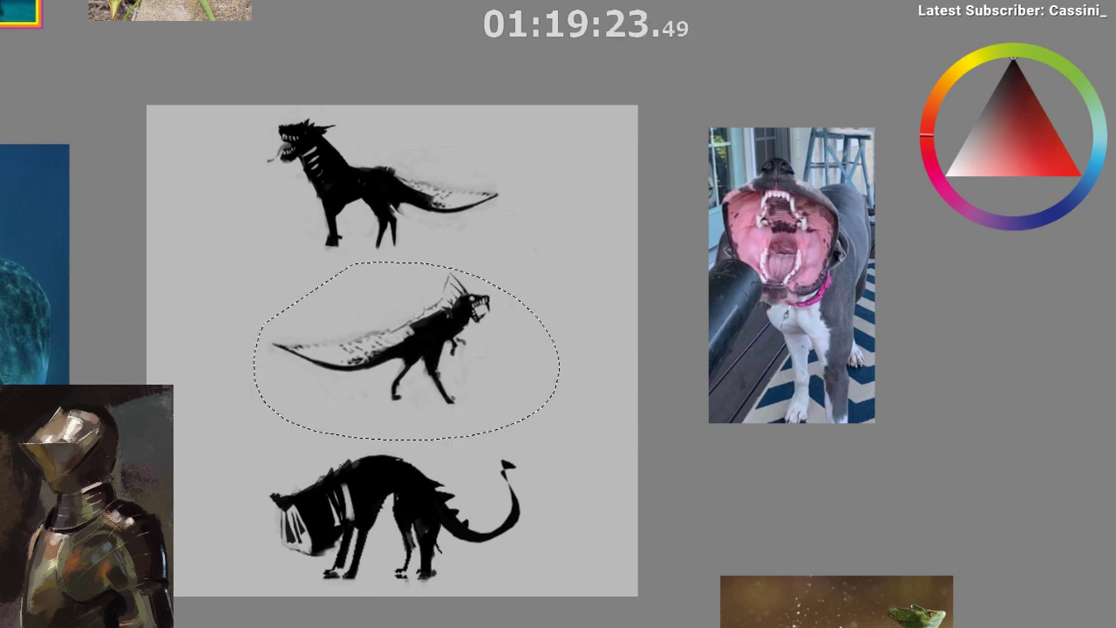
- Enlarge the two-legged silhouette slightly, recentre it between the other two and clear the selection
{"action": "key", "text": "ctrl+t"}
{"action": "left_click_drag", "start_coordinate": [562, 264], "coordinate": [605, 237]}
{"action": "left_click_drag", "start_coordinate": [461, 335], "coordinate": [440, 353]}
{"action": "key", "text": "Return"}
{"action": "key", "text": "ctrl+d"}
{"action": "mouse_move", "coordinate": [609, 428]}
{"action": "left_mouse_down"}
{"action": "mouse_move", "coordinate": [611, 361]}
{"action": "mouse_move", "coordinate": [613, 394]}
{"action": "left_mouse_up"}
{"action": "key", "text": "ctrl+d"}
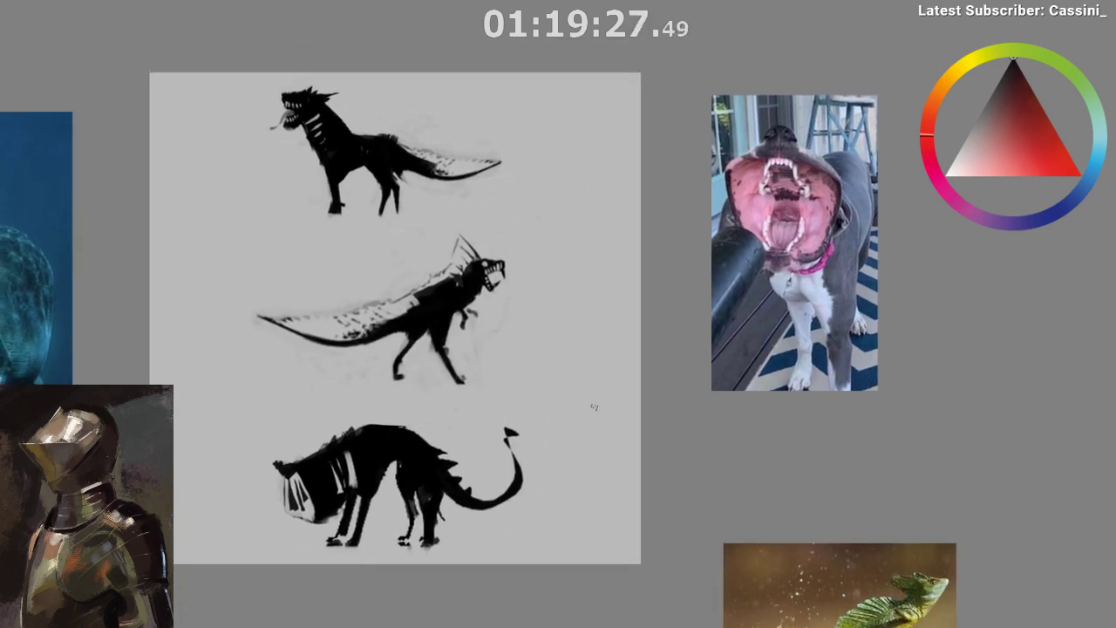
- Handwrite the title "big mouth tetrapod" in black in the sheet's upper-left corner
{"action": "left_click_drag", "start_coordinate": [565, 445], "coordinate": [549, 479]}
{"action": "mouse_move", "coordinate": [590, 374]}
{"action": "left_mouse_down"}
{"action": "mouse_move", "coordinate": [607, 293]}
{"action": "mouse_move", "coordinate": [624, 296]}
{"action": "left_mouse_up"}
{"action": "left_click", "coordinate": [574, 414], "text": "ctrl"}
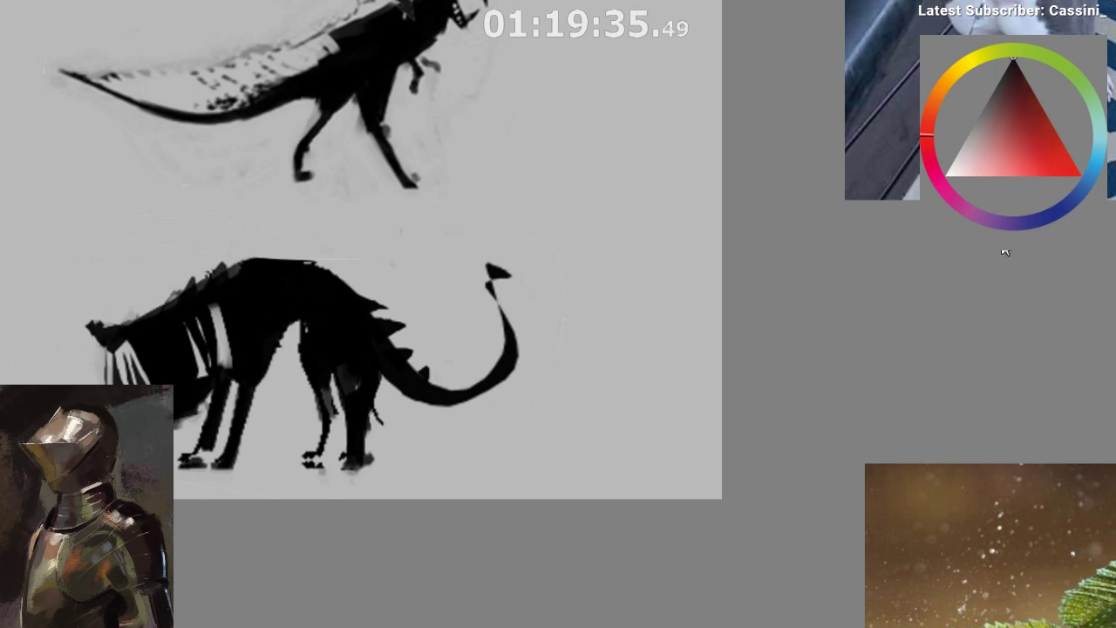
{"action": "left_click_drag", "start_coordinate": [654, 542], "coordinate": [593, 580]}
{"action": "left_click_drag", "start_coordinate": [465, 420], "coordinate": [539, 565]}
{"action": "left_click_drag", "start_coordinate": [307, 233], "coordinate": [338, 192]}
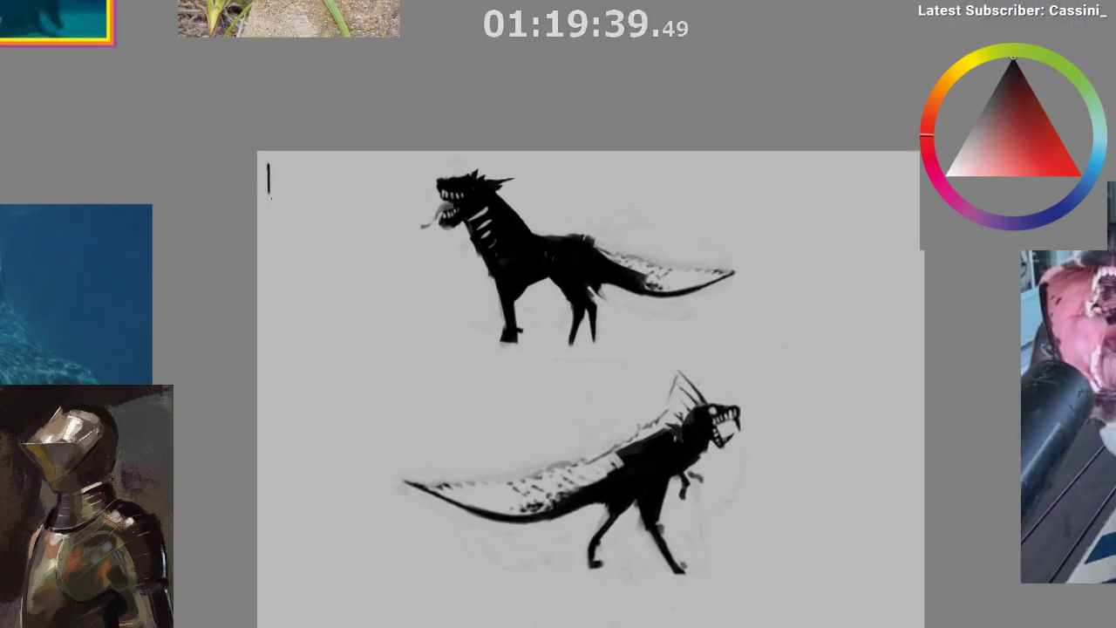
{"action": "left_click_drag", "start_coordinate": [269, 166], "coordinate": [284, 222]}
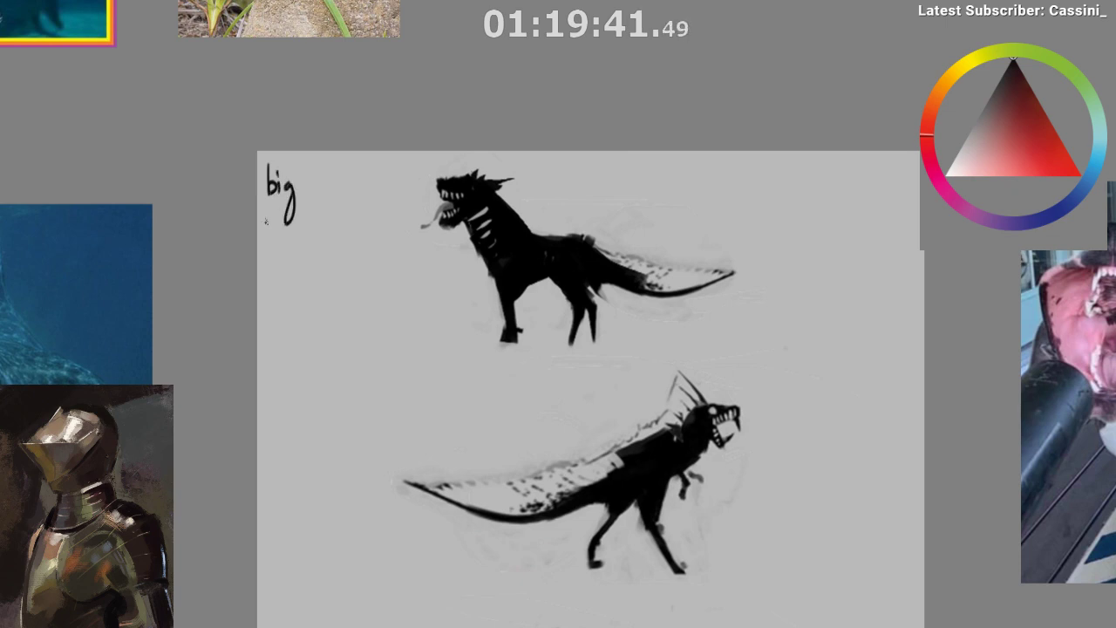
{"action": "left_click_drag", "start_coordinate": [302, 181], "coordinate": [368, 192]}
{"action": "left_click_drag", "start_coordinate": [315, 225], "coordinate": [321, 234]}
{"action": "mouse_move", "coordinate": [325, 210]}
{"action": "left_mouse_down"}
{"action": "mouse_move", "coordinate": [328, 237]}
{"action": "mouse_move", "coordinate": [348, 232]}
{"action": "left_mouse_up"}
{"action": "left_click", "coordinate": [355, 236]}
{"action": "mouse_move", "coordinate": [355, 218]}
{"action": "left_mouse_down"}
{"action": "mouse_move", "coordinate": [353, 231]}
{"action": "mouse_move", "coordinate": [369, 223]}
{"action": "left_mouse_up"}
{"action": "mouse_move", "coordinate": [378, 225]}
{"action": "left_mouse_down"}
{"action": "mouse_move", "coordinate": [379, 208]}
{"action": "mouse_move", "coordinate": [382, 244]}
{"action": "left_mouse_up"}
- Sign the sheet with the artist's initials in its lower-right corner
{"action": "scroll", "coordinate": [396, 304], "scroll_direction": "down", "scroll_amount": 5}
{"action": "left_click_drag", "start_coordinate": [618, 438], "coordinate": [520, 274]}
{"action": "scroll", "coordinate": [524, 349], "scroll_direction": "up", "scroll_amount": 4}
{"action": "left_click_drag", "start_coordinate": [501, 381], "coordinate": [522, 397]}
{"action": "left_click", "coordinate": [534, 383]}
{"action": "mouse_move", "coordinate": [523, 359]}
{"action": "left_mouse_down"}
{"action": "mouse_move", "coordinate": [526, 373]}
{"action": "mouse_move", "coordinate": [541, 374]}
{"action": "left_mouse_up"}
{"action": "left_click_drag", "start_coordinate": [550, 385], "coordinate": [552, 402]}
{"action": "left_click_drag", "start_coordinate": [588, 434], "coordinate": [855, 455]}
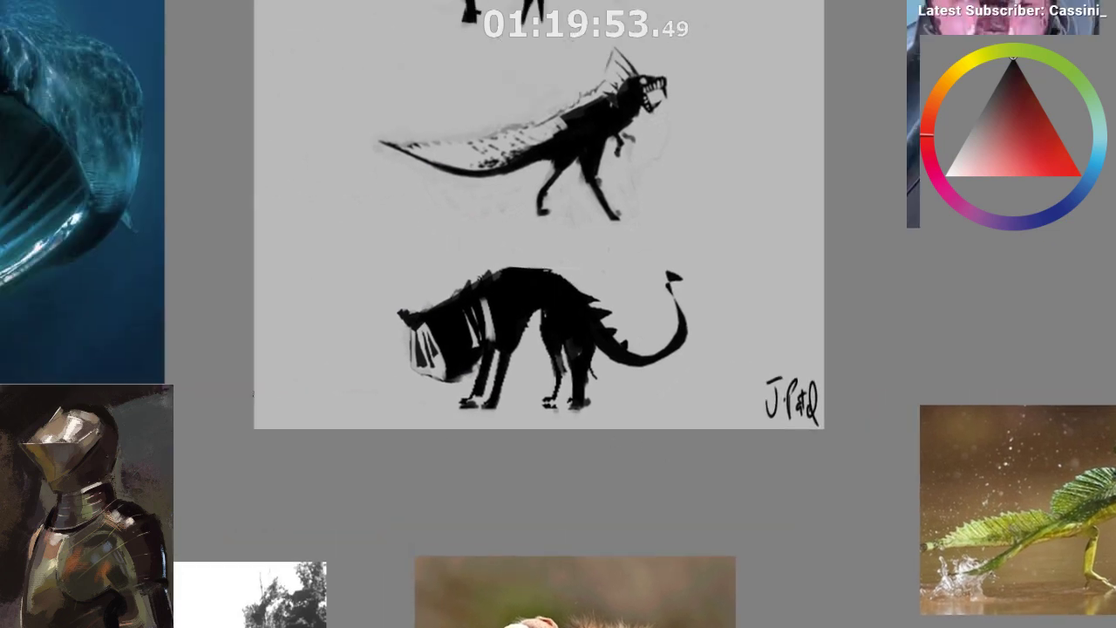
- Handwrite "stream" in the sheet's lower-left corner
{"action": "left_click_drag", "start_coordinate": [272, 398], "coordinate": [284, 394]}
{"action": "left_click", "coordinate": [292, 414]}
{"action": "mouse_move", "coordinate": [279, 395]}
{"action": "left_mouse_down"}
{"action": "mouse_move", "coordinate": [277, 417]}
{"action": "mouse_move", "coordinate": [332, 421]}
{"action": "left_mouse_up"}
{"action": "mouse_move", "coordinate": [300, 428]}
{"action": "left_mouse_down"}
{"action": "mouse_move", "coordinate": [355, 423]}
{"action": "mouse_move", "coordinate": [235, 581]}
{"action": "mouse_move", "coordinate": [140, 627]}
{"action": "left_mouse_up"}
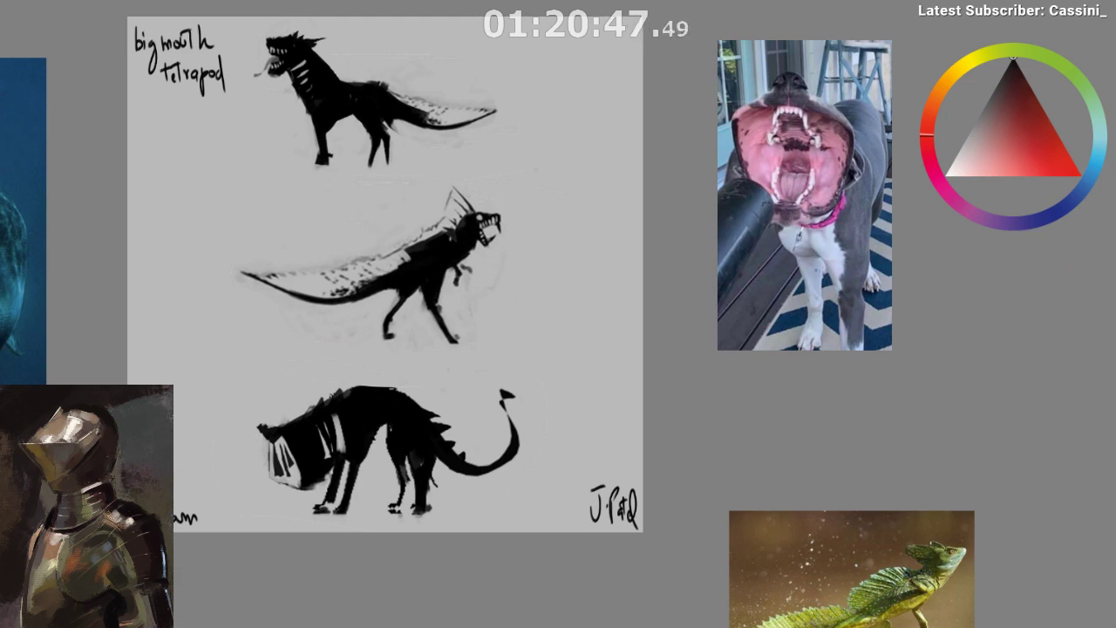
- Lasso the hunched silhouette with the hooked tail and isolate a copy of it on the blank sheet
{"action": "left_click_drag", "start_coordinate": [505, 461], "coordinate": [471, 419]}
{"action": "mouse_move", "coordinate": [436, 378]}
{"action": "left_mouse_down"}
{"action": "mouse_move", "coordinate": [255, 452]}
{"action": "mouse_move", "coordinate": [562, 419]}
{"action": "mouse_move", "coordinate": [441, 347]}
{"action": "left_mouse_up"}
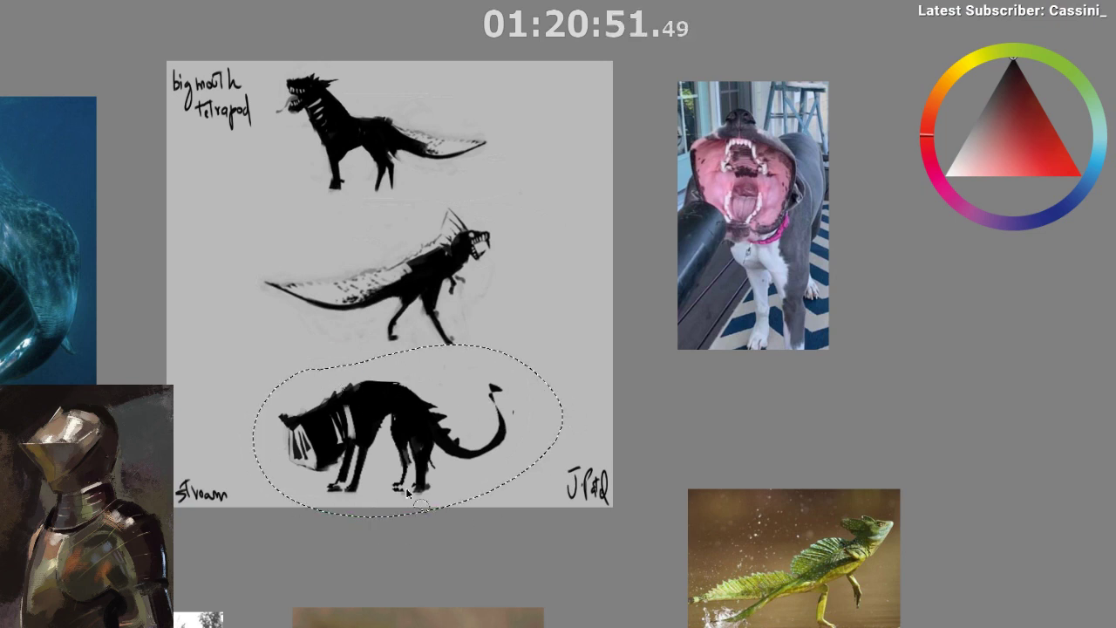
{"action": "left_click", "coordinate": [1088, 362]}
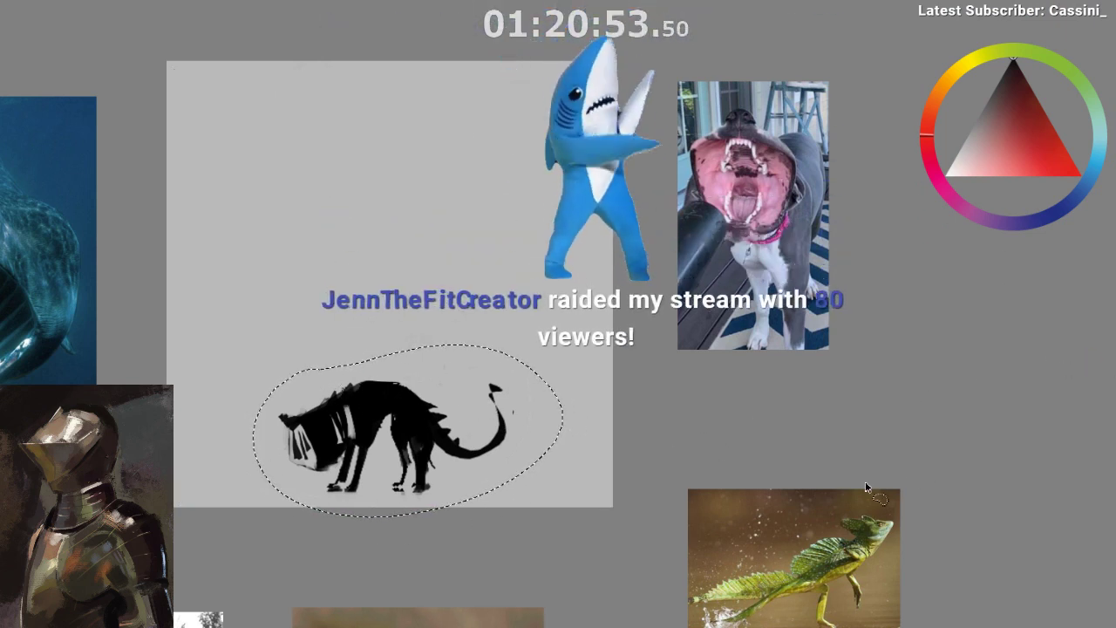
- Enlarge the isolated hunched silhouette to nearly the full sheet width, centre it on the sheet and apply the transform
{"action": "key", "text": "ctrl+t"}
{"action": "left_click_drag", "start_coordinate": [329, 391], "coordinate": [290, 246]}
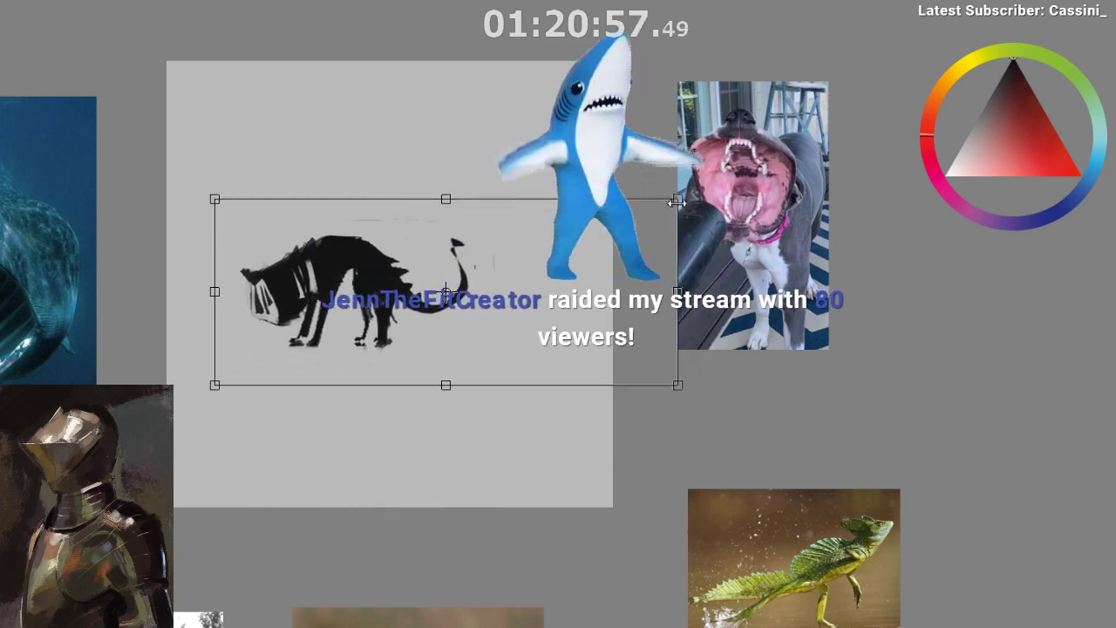
{"action": "left_click_drag", "start_coordinate": [678, 199], "coordinate": [984, 66]}
{"action": "left_click_drag", "start_coordinate": [478, 272], "coordinate": [448, 334]}
{"action": "key", "text": "Return"}
{"action": "scroll", "coordinate": [419, 383], "scroll_direction": "down", "scroll_amount": 2}
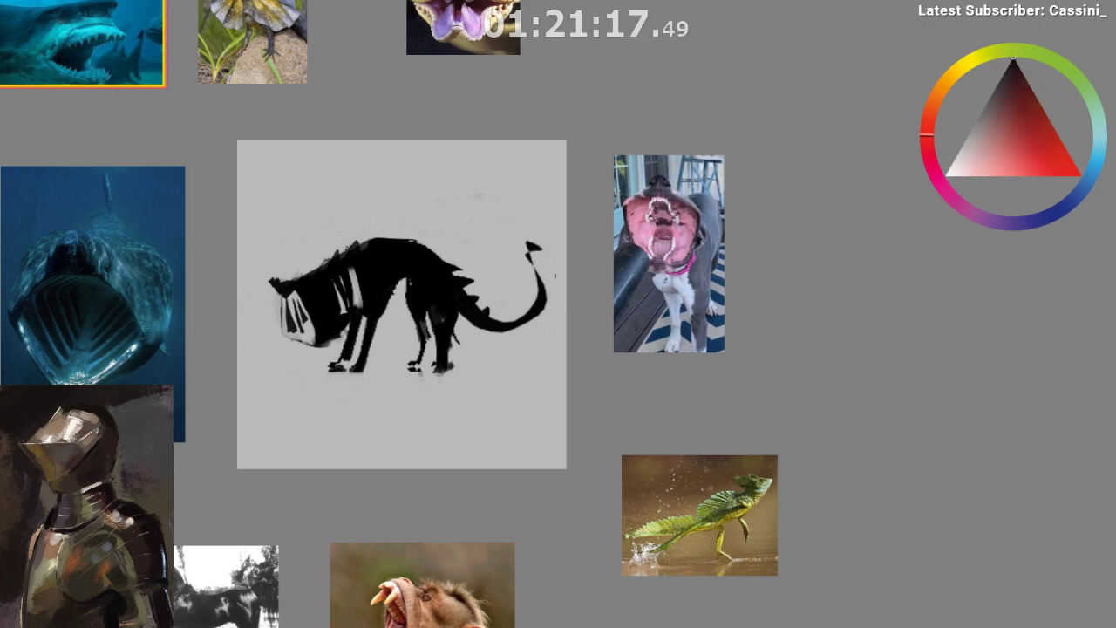
- Switch to the painting portfolio document and examine the two greyscale portraits and the colour portrait of the long-haired woman
{"action": "key", "text": "alt+Tab"}
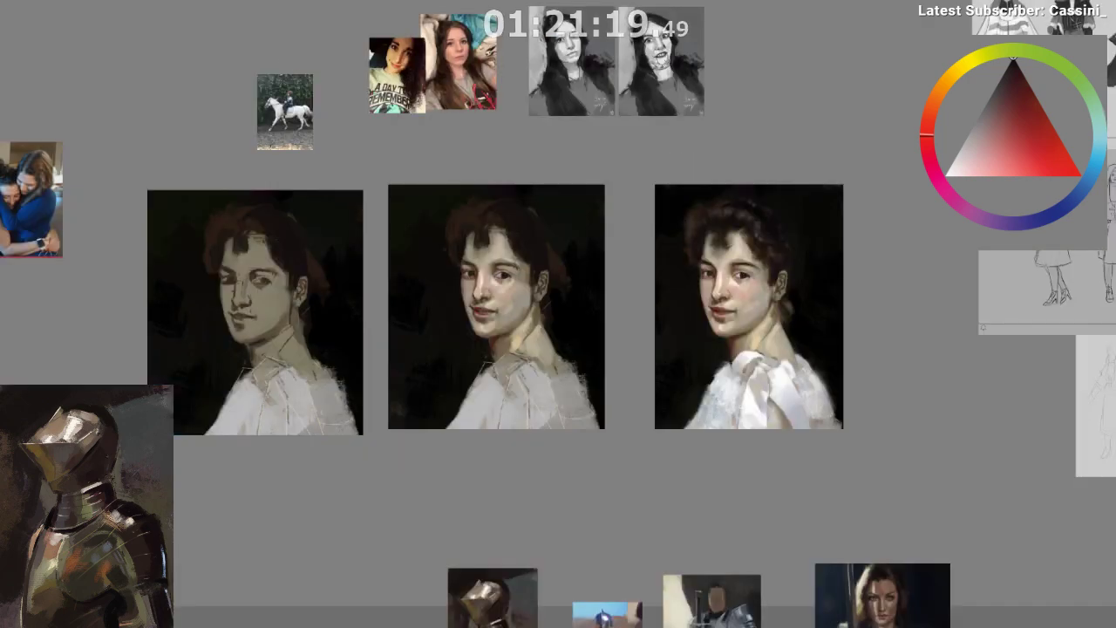
{"action": "scroll", "coordinate": [247, 180], "scroll_direction": "down", "scroll_amount": 2}
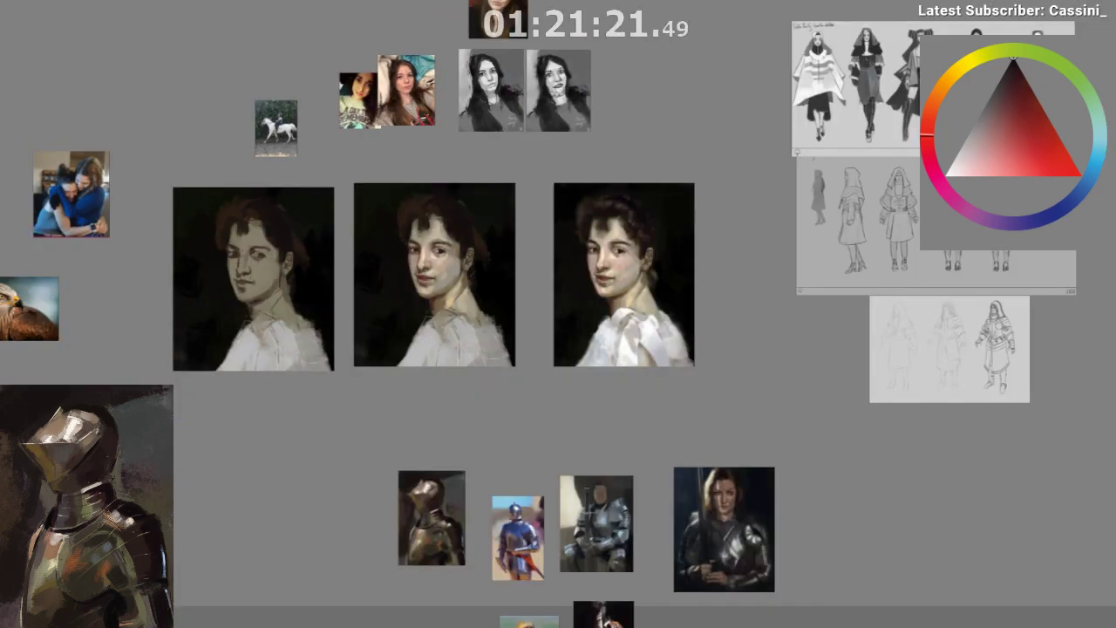
{"action": "scroll", "coordinate": [624, 59], "scroll_direction": "up", "scroll_amount": 8}
{"action": "mouse_move", "coordinate": [456, 40]}
{"action": "left_mouse_down"}
{"action": "mouse_move", "coordinate": [643, 172]}
{"action": "mouse_move", "coordinate": [702, 231]}
{"action": "left_mouse_up"}
{"action": "scroll", "coordinate": [532, 154], "scroll_direction": "down", "scroll_amount": 1}
{"action": "scroll", "coordinate": [531, 153], "scroll_direction": "up", "scroll_amount": 1}
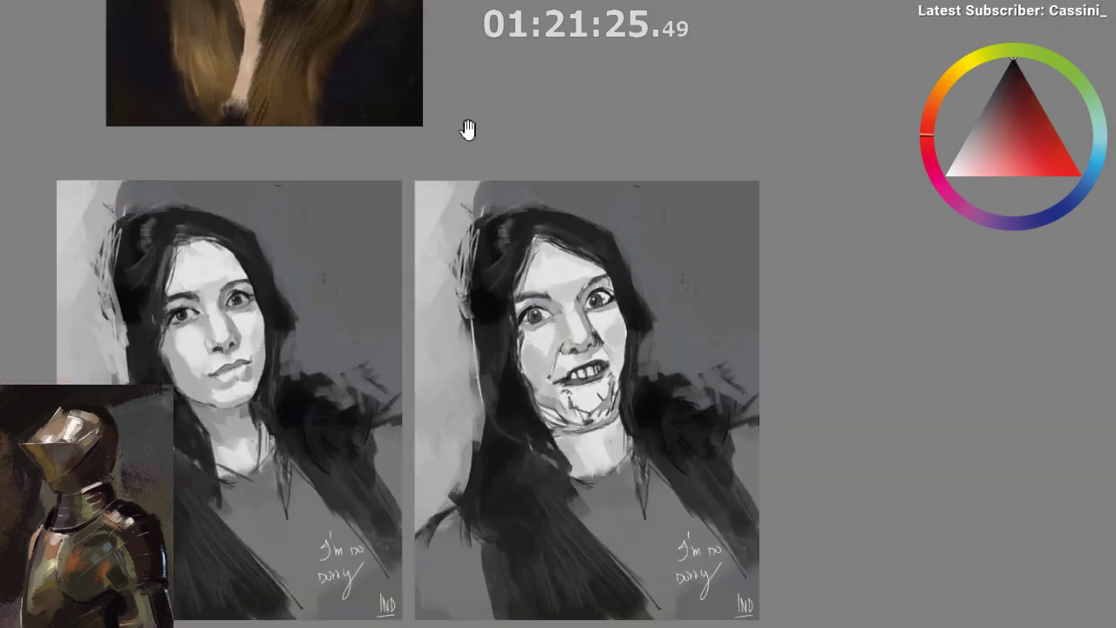
{"action": "left_click_drag", "start_coordinate": [468, 129], "coordinate": [481, 120]}
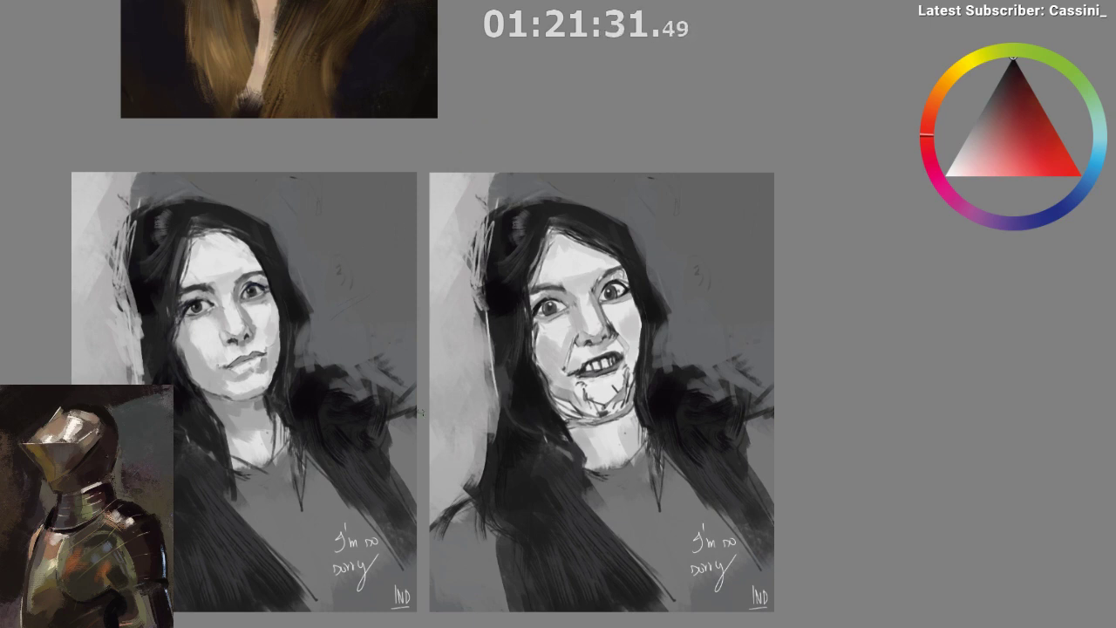
{"action": "scroll", "coordinate": [424, 368], "scroll_direction": "down", "scroll_amount": 2}
{"action": "scroll", "coordinate": [347, 332], "scroll_direction": "up", "scroll_amount": 1}
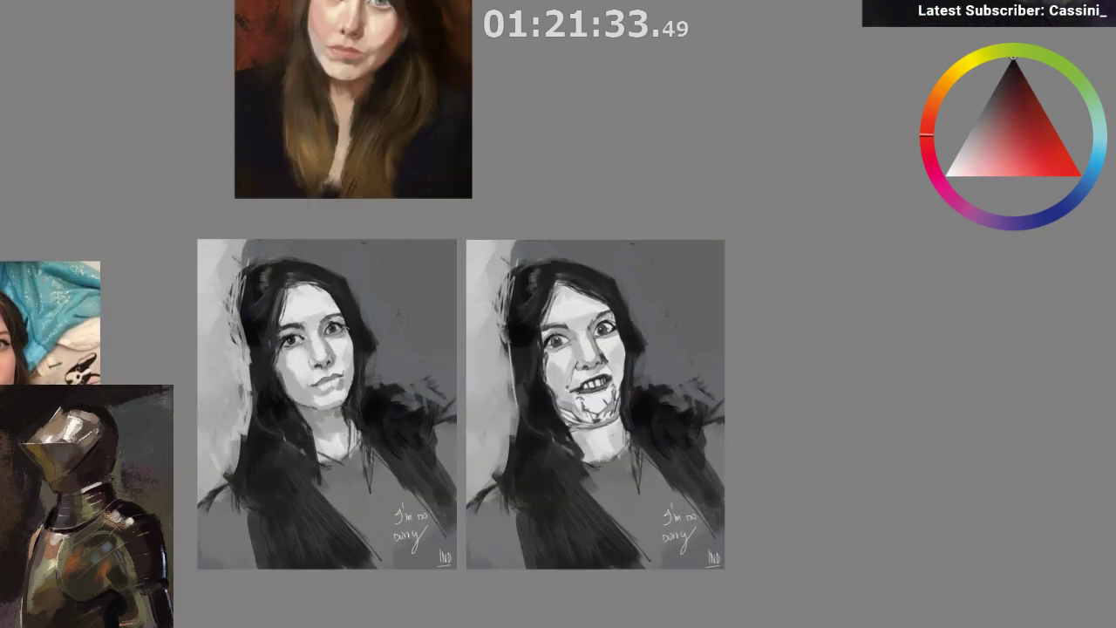
{"action": "left_click_drag", "start_coordinate": [456, 227], "coordinate": [429, 494]}
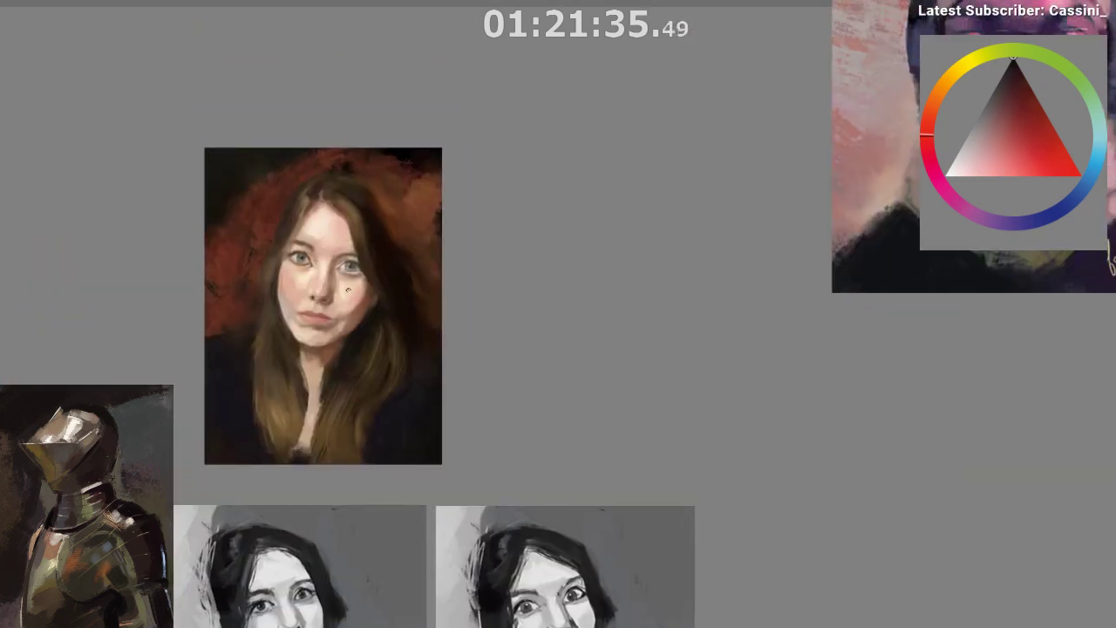
{"action": "scroll", "coordinate": [347, 286], "scroll_direction": "up", "scroll_amount": 1}
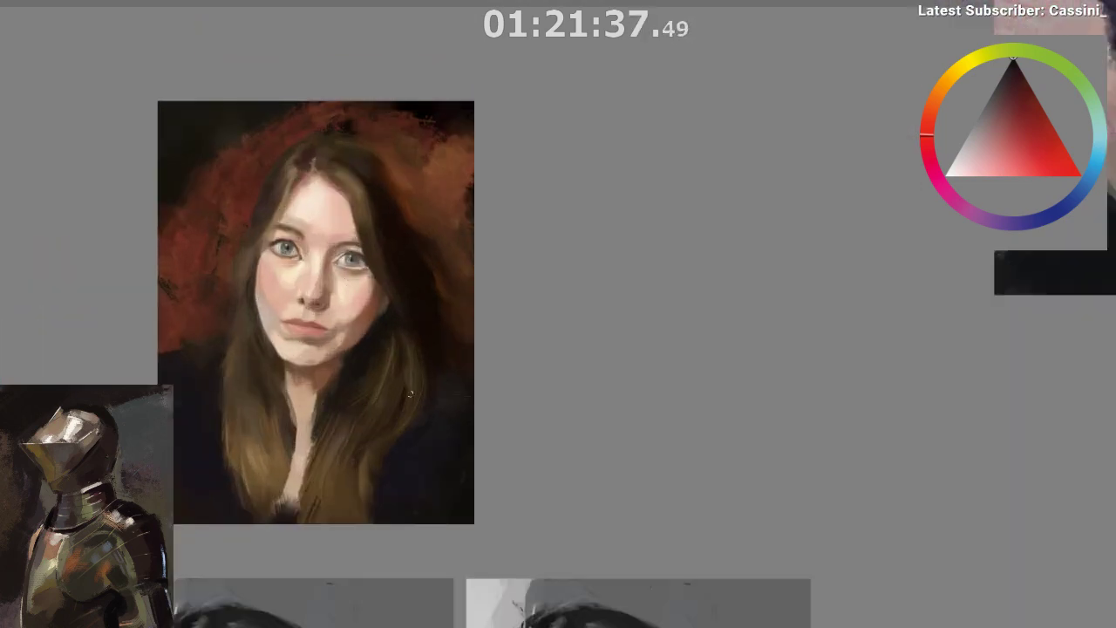
{"action": "left_click_drag", "start_coordinate": [535, 340], "coordinate": [600, 212]}
{"action": "scroll", "coordinate": [604, 260], "scroll_direction": "down", "scroll_amount": 3}
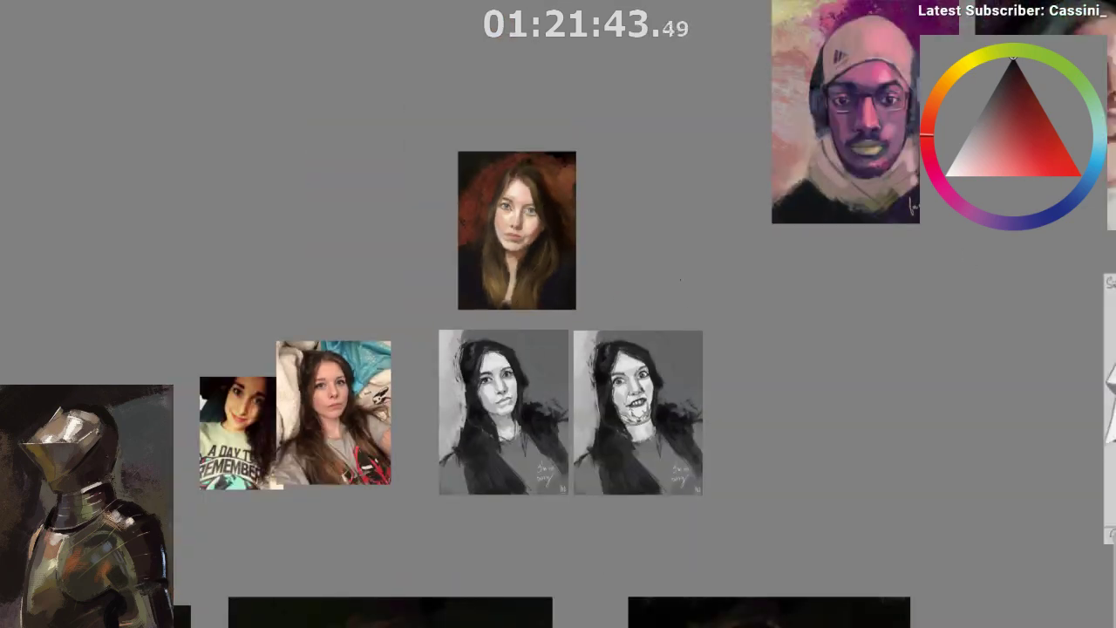
- Examine the purple-lit portrait with headphones and the portrait of the man with green hair
{"action": "left_click_drag", "start_coordinate": [627, 312], "coordinate": [112, 372]}
{"action": "left_click_drag", "start_coordinate": [329, 373], "coordinate": [154, 487]}
{"action": "scroll", "coordinate": [443, 293], "scroll_direction": "up", "scroll_amount": 2}
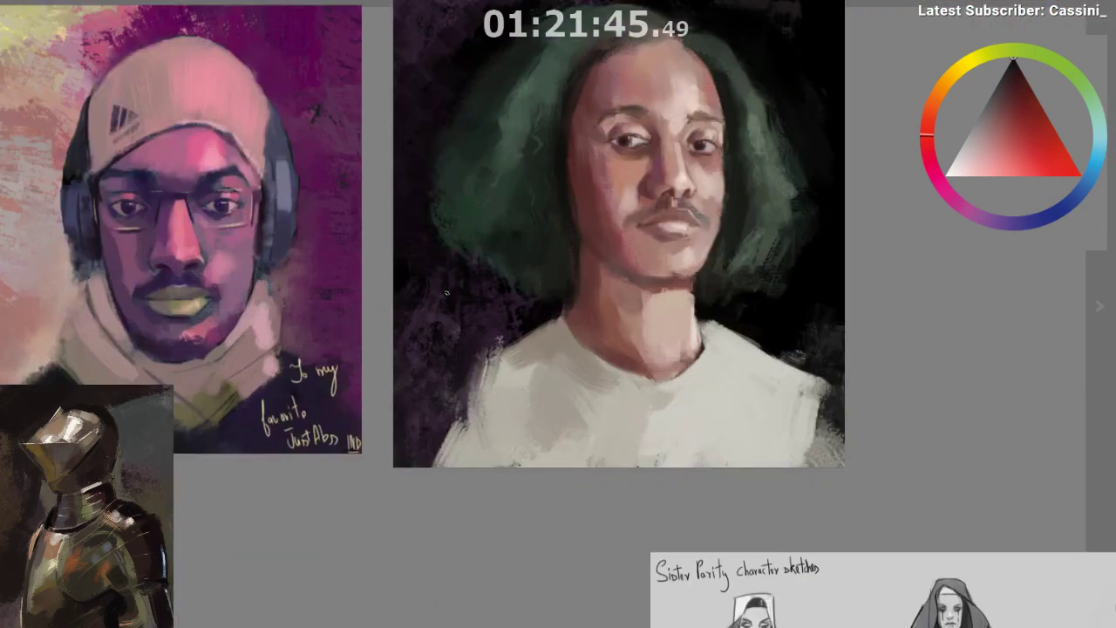
{"action": "scroll", "coordinate": [442, 293], "scroll_direction": "down", "scroll_amount": 1}
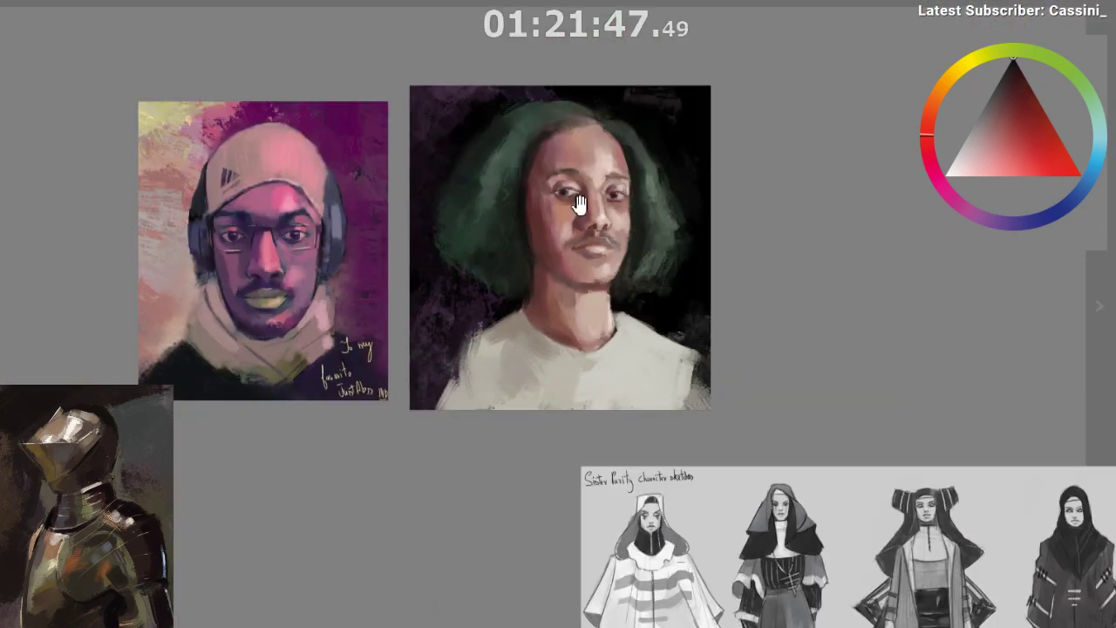
{"action": "left_click_drag", "start_coordinate": [553, 232], "coordinate": [544, 265]}
- Examine the robed character design sheets, including the line-drawn turnaround and the back view with mechanical arms
{"action": "mouse_move", "coordinate": [433, 564]}
{"action": "left_mouse_down"}
{"action": "mouse_move", "coordinate": [241, 282]}
{"action": "mouse_move", "coordinate": [119, 156]}
{"action": "left_mouse_up"}
{"action": "scroll", "coordinate": [362, 249], "scroll_direction": "down", "scroll_amount": 1}
{"action": "left_click_drag", "start_coordinate": [523, 363], "coordinate": [412, 259]}
{"action": "scroll", "coordinate": [412, 259], "scroll_direction": "down", "scroll_amount": 1}
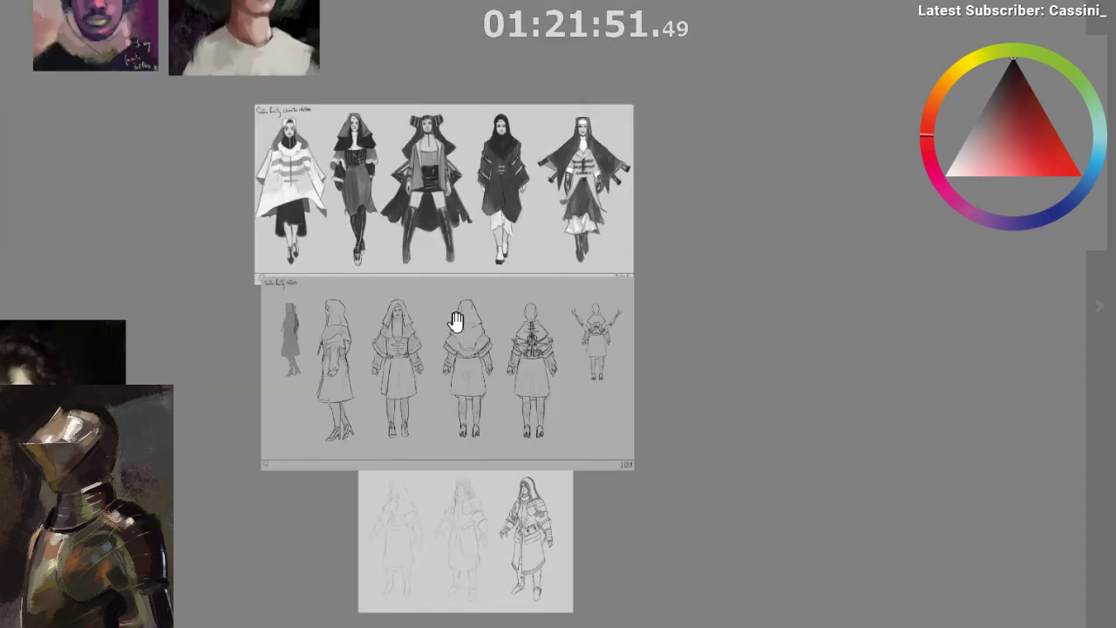
{"action": "left_click_drag", "start_coordinate": [456, 322], "coordinate": [452, 364]}
{"action": "scroll", "coordinate": [452, 364], "scroll_direction": "up", "scroll_amount": 2}
{"action": "mouse_move", "coordinate": [469, 238]}
{"action": "left_mouse_down"}
{"action": "mouse_move", "coordinate": [474, 368]}
{"action": "mouse_move", "coordinate": [361, 164]}
{"action": "left_mouse_up"}
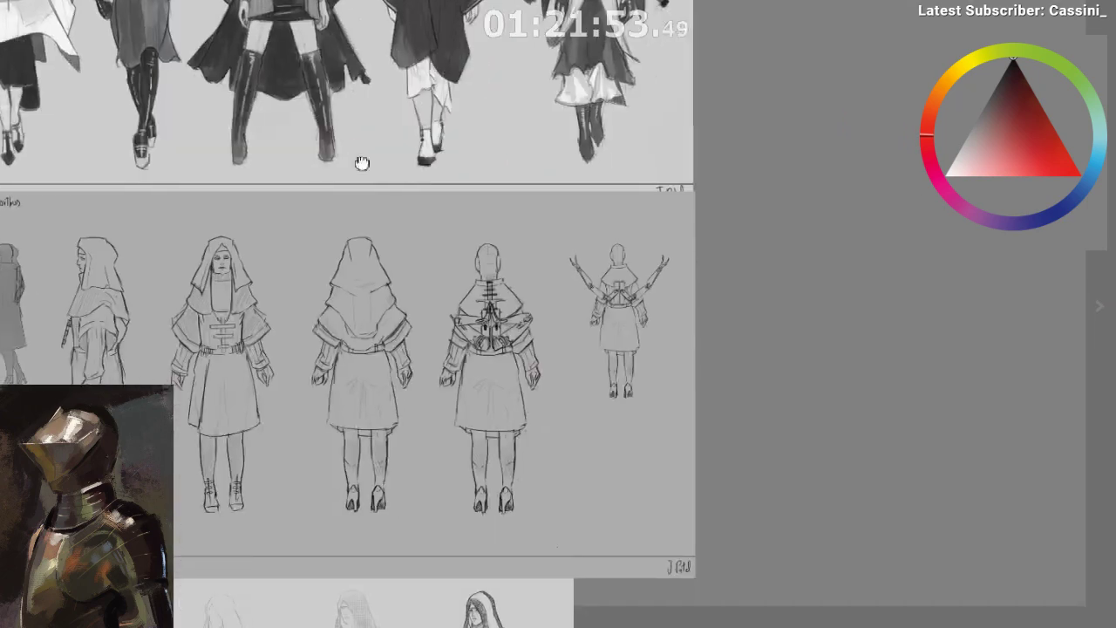
{"action": "scroll", "coordinate": [601, 399], "scroll_direction": "up", "scroll_amount": 3}
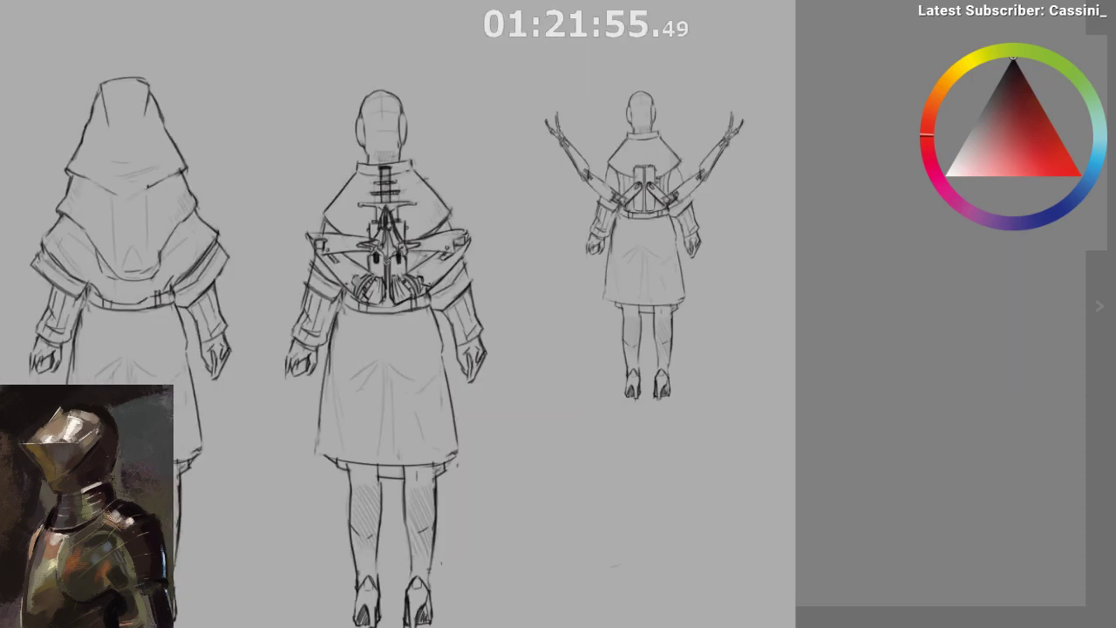
{"action": "scroll", "coordinate": [452, 263], "scroll_direction": "down", "scroll_amount": 1}
{"action": "left_click_drag", "start_coordinate": [424, 389], "coordinate": [444, 192]}
{"action": "scroll", "coordinate": [444, 192], "scroll_direction": "down", "scroll_amount": 1}
{"action": "scroll", "coordinate": [610, 346], "scroll_direction": "down", "scroll_amount": 1}
- Examine the armoured knight paintings and the fighting horses and tiger studies beneath them
{"action": "mouse_move", "coordinate": [644, 346]}
{"action": "left_mouse_down"}
{"action": "mouse_move", "coordinate": [723, 244]}
{"action": "mouse_move", "coordinate": [1106, 150]}
{"action": "left_mouse_up"}
{"action": "left_click_drag", "start_coordinate": [313, 410], "coordinate": [527, 297]}
{"action": "scroll", "coordinate": [471, 288], "scroll_direction": "down", "scroll_amount": 3}
{"action": "scroll", "coordinate": [412, 281], "scroll_direction": "up", "scroll_amount": 4}
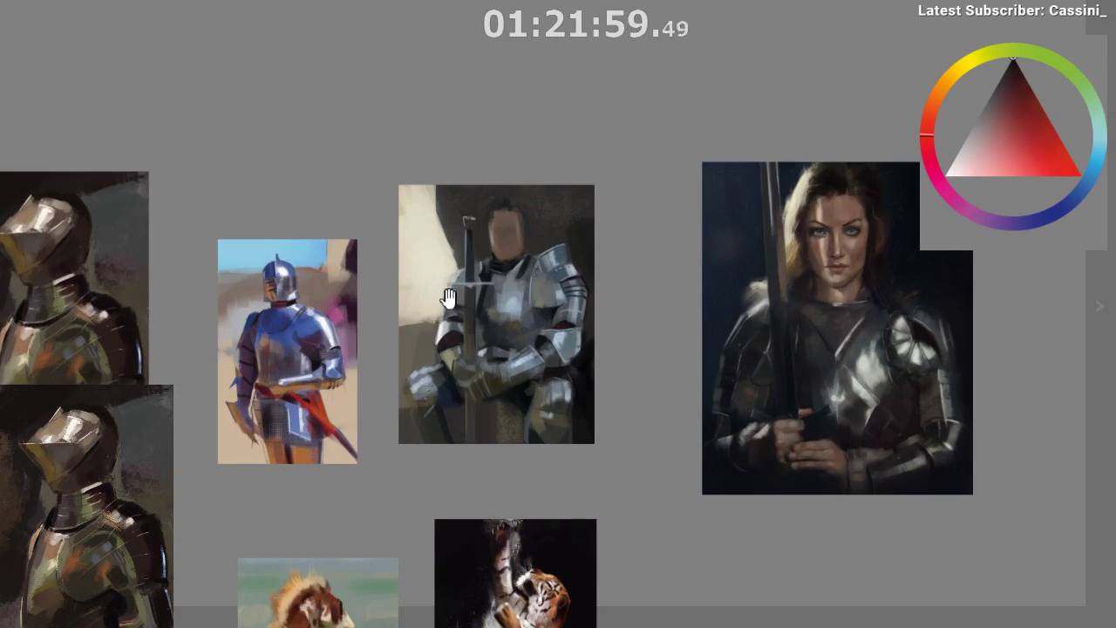
{"action": "left_click_drag", "start_coordinate": [449, 298], "coordinate": [493, 121]}
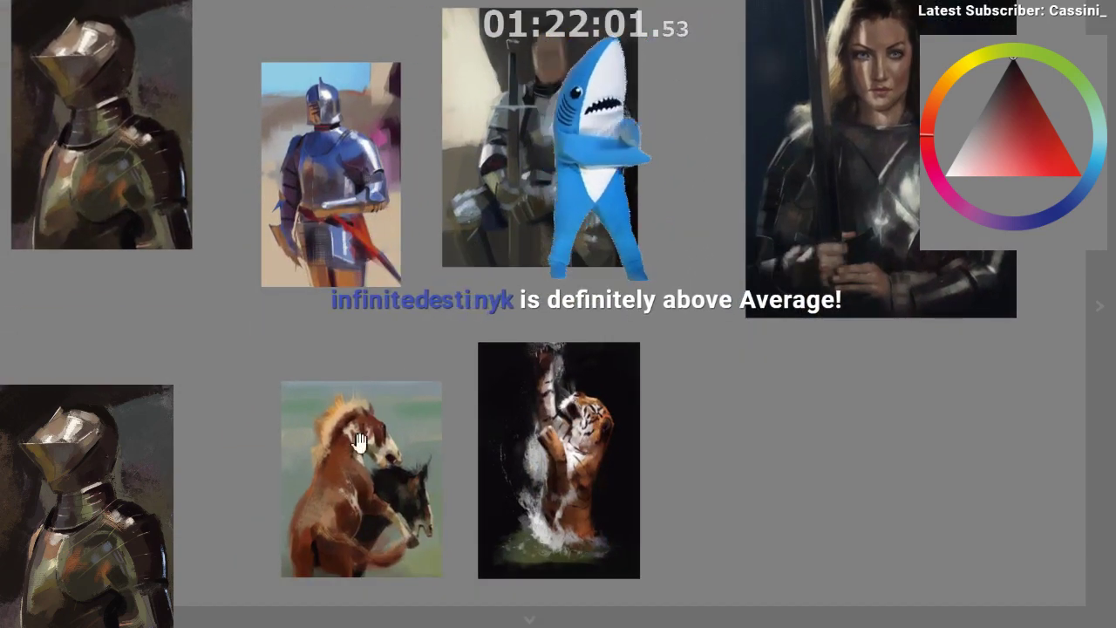
{"action": "scroll", "coordinate": [322, 446], "scroll_direction": "down", "scroll_amount": 2}
{"action": "left_click_drag", "start_coordinate": [296, 454], "coordinate": [510, 254]}
{"action": "left_click_drag", "start_coordinate": [271, 433], "coordinate": [396, 247]}
- Examine the greyscale wolf and lion studies, the two fantasy landscapes and the reclining figure painting
{"action": "mouse_move", "coordinate": [226, 395]}
{"action": "left_mouse_down"}
{"action": "mouse_move", "coordinate": [400, 269]}
{"action": "mouse_move", "coordinate": [599, 310]}
{"action": "mouse_move", "coordinate": [684, 393]}
{"action": "left_mouse_up"}
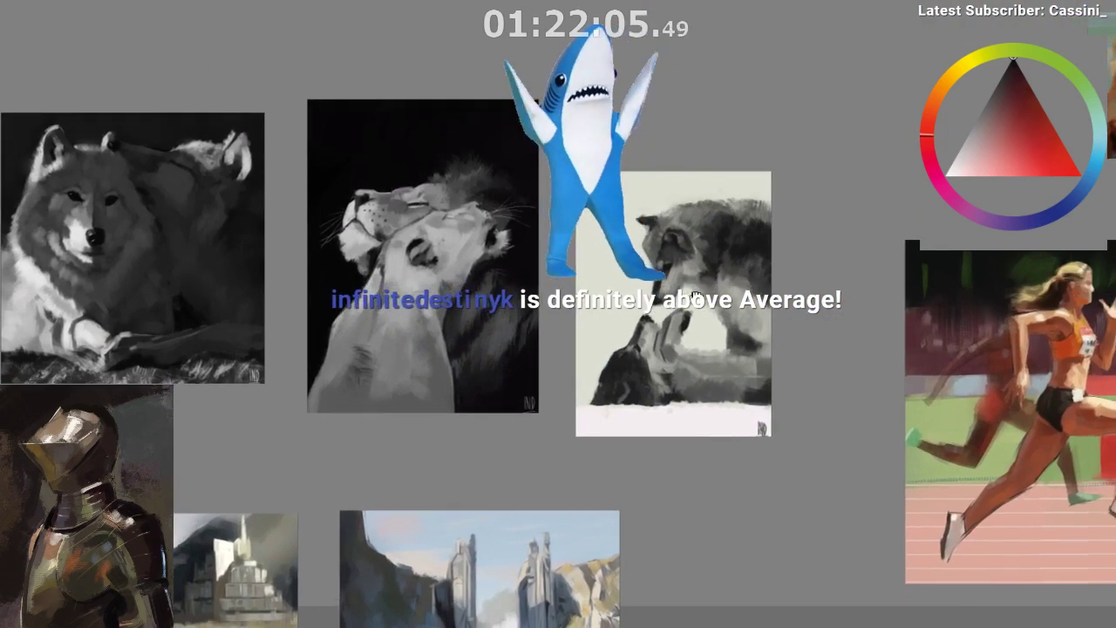
{"action": "left_click_drag", "start_coordinate": [696, 297], "coordinate": [645, 48]}
{"action": "scroll", "coordinate": [560, 499], "scroll_direction": "up", "scroll_amount": 2}
{"action": "left_click_drag", "start_coordinate": [518, 424], "coordinate": [724, 426]}
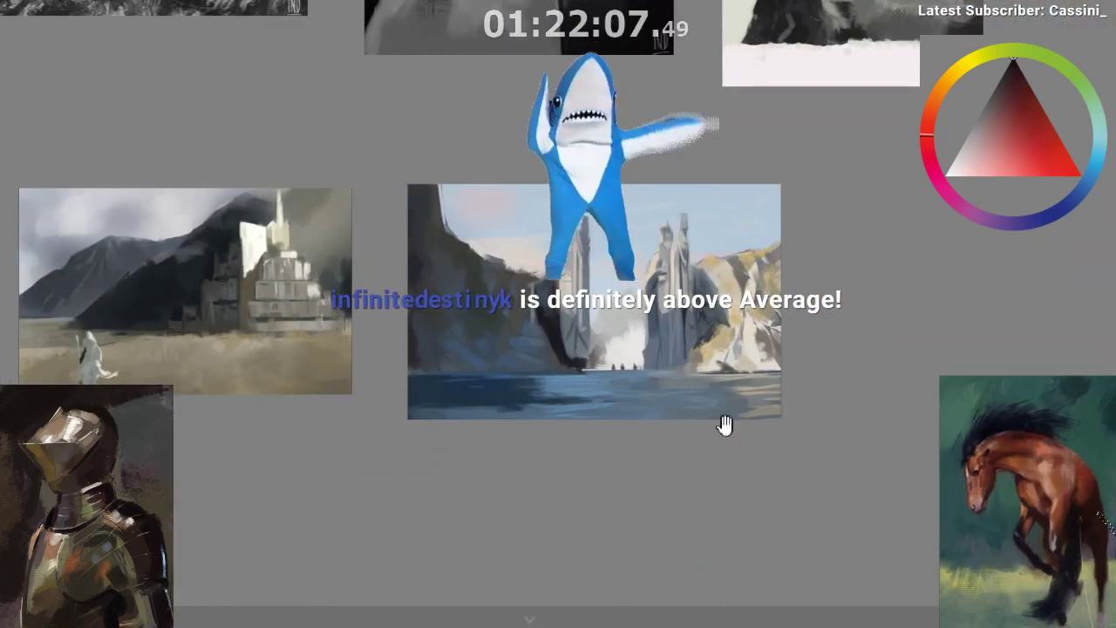
{"action": "scroll", "coordinate": [504, 311], "scroll_direction": "down", "scroll_amount": 2}
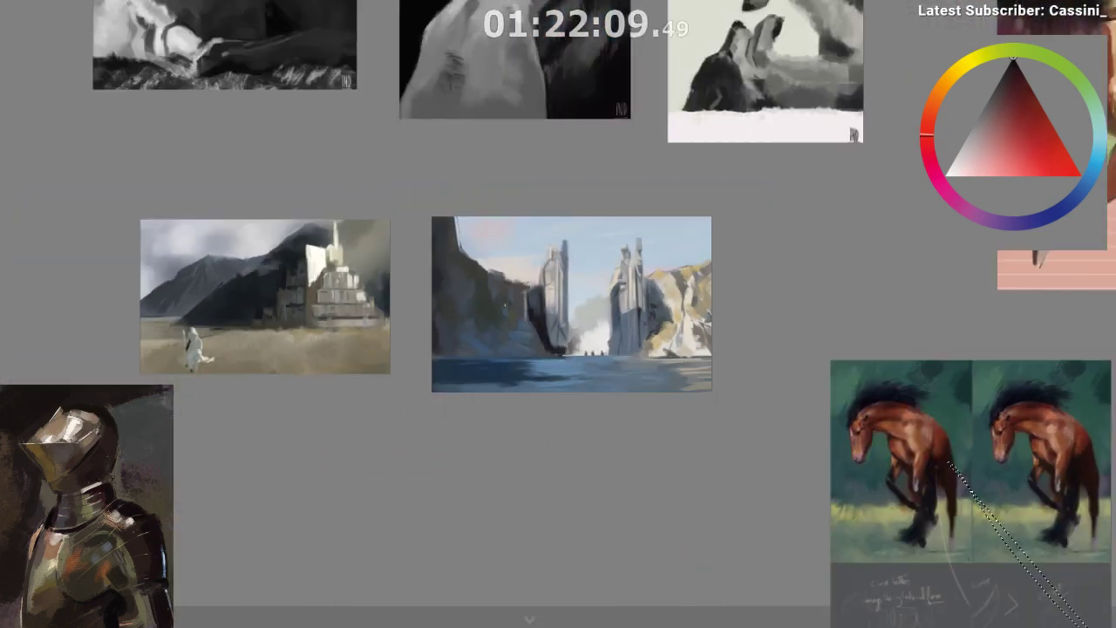
{"action": "left_click_drag", "start_coordinate": [429, 339], "coordinate": [29, 279]}
{"action": "mouse_move", "coordinate": [640, 344]}
{"action": "left_mouse_down"}
{"action": "mouse_move", "coordinate": [322, 326]}
{"action": "mouse_move", "coordinate": [2, 348]}
{"action": "left_mouse_up"}
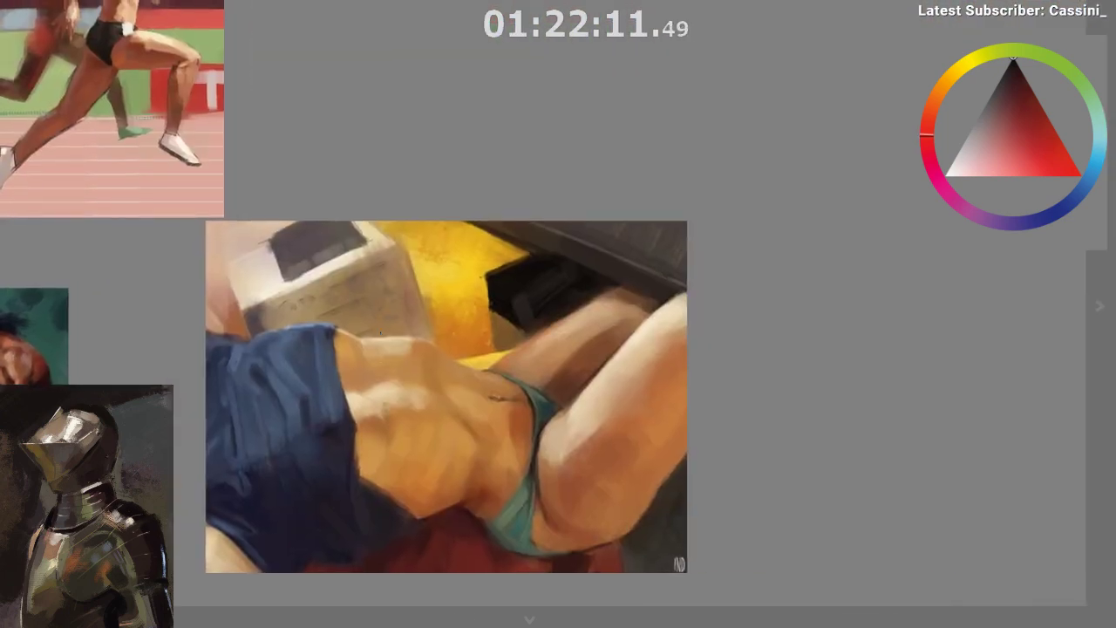
- Compare the staged portraits of the woman in the white blouse, from block-in to finished painting
{"action": "left_click_drag", "start_coordinate": [303, 174], "coordinate": [435, 467]}
{"action": "left_click_drag", "start_coordinate": [379, 237], "coordinate": [419, 428]}
{"action": "scroll", "coordinate": [409, 361], "scroll_direction": "down", "scroll_amount": 1}
{"action": "left_click_drag", "start_coordinate": [378, 181], "coordinate": [437, 474]}
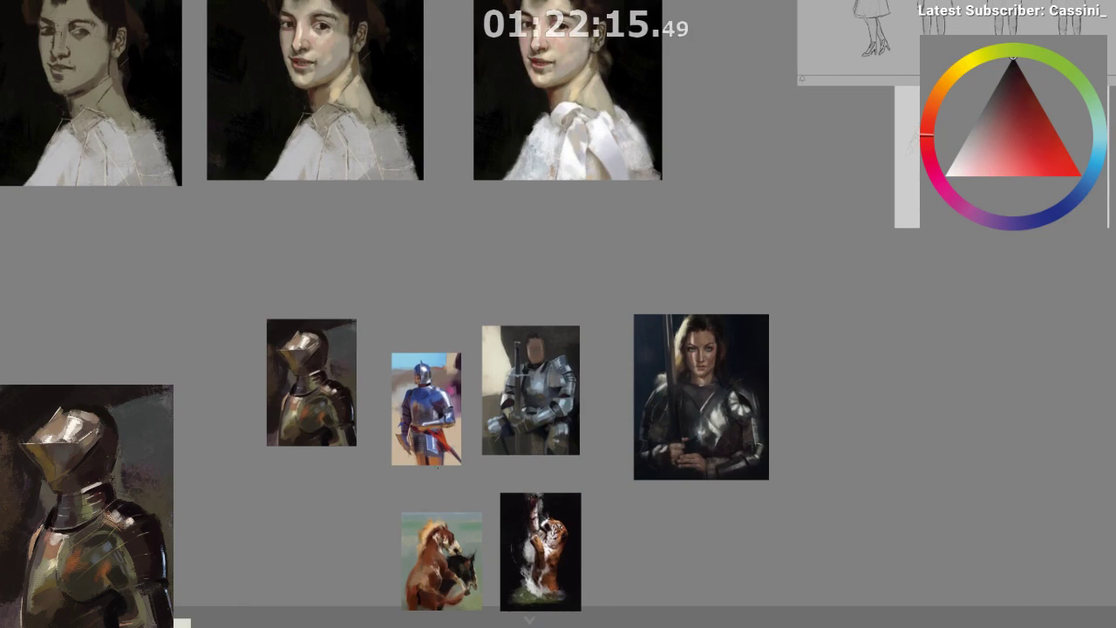
{"action": "left_click_drag", "start_coordinate": [403, 138], "coordinate": [398, 441]}
{"action": "scroll", "coordinate": [506, 383], "scroll_direction": "up", "scroll_amount": 2}
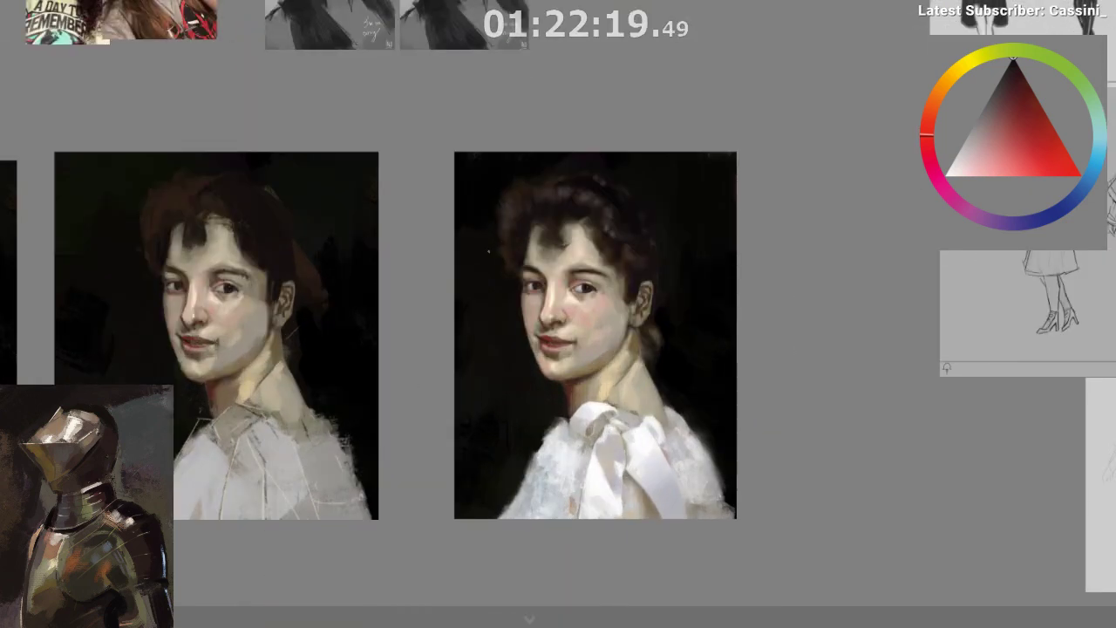
{"action": "left_click_drag", "start_coordinate": [509, 169], "coordinate": [508, 486]}
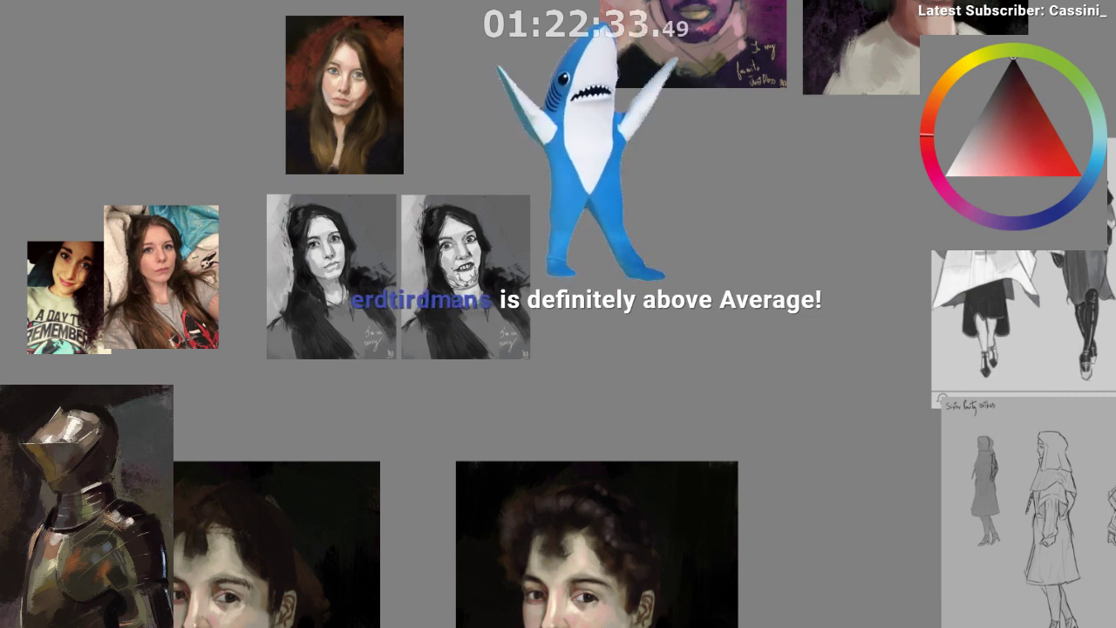
- Switch back to the silhouette document and restore the full labelled sheet with all three tetrapods
{"action": "key", "text": "alt+Tab"}
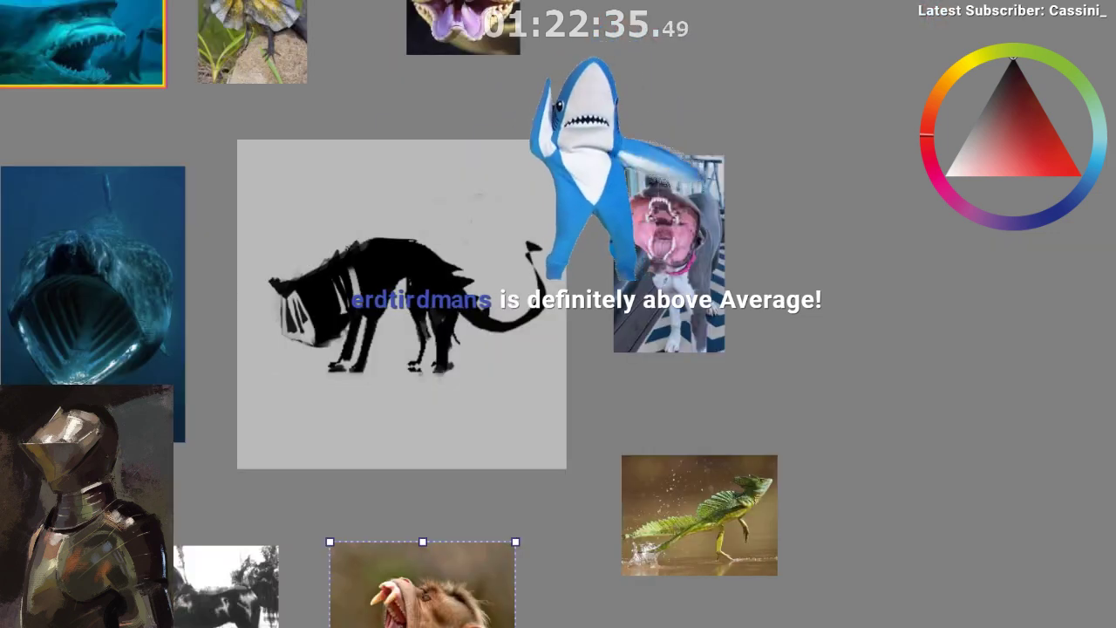
{"action": "scroll", "coordinate": [418, 276], "scroll_direction": "up", "scroll_amount": 1}
{"action": "scroll", "coordinate": [419, 276], "scroll_direction": "up", "scroll_amount": 1}
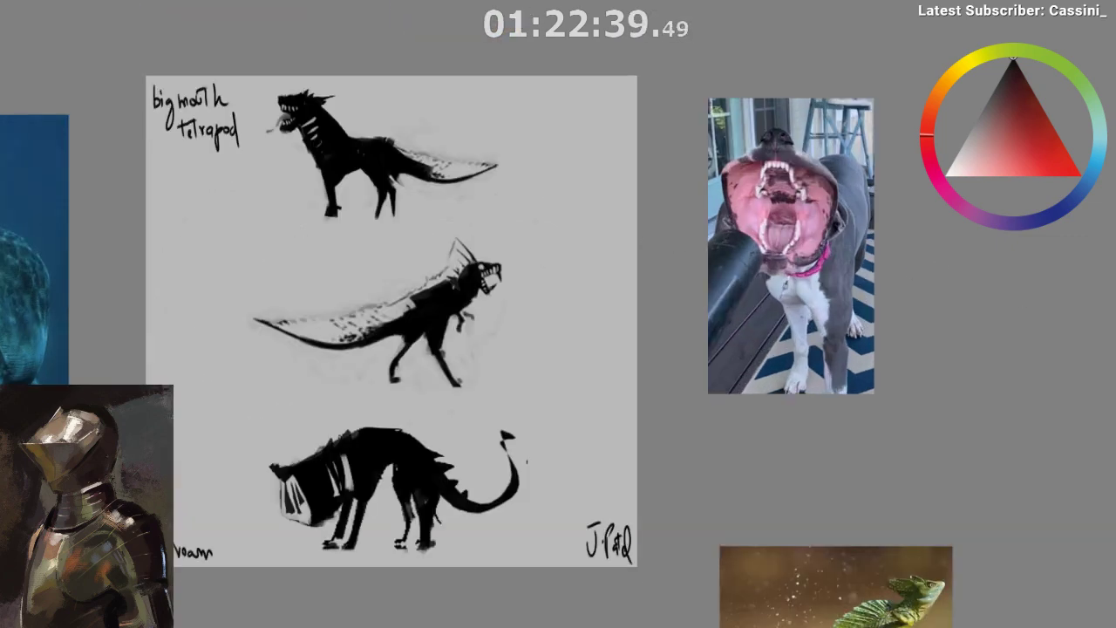
- Compare the open-mouthed top silhouette with the gaping dog, frilled lizard and green snake reference photos
{"action": "scroll", "coordinate": [383, 252], "scroll_direction": "up", "scroll_amount": 1}
{"action": "left_click_drag", "start_coordinate": [394, 120], "coordinate": [470, 344]}
{"action": "scroll", "coordinate": [414, 285], "scroll_direction": "up", "scroll_amount": 1}
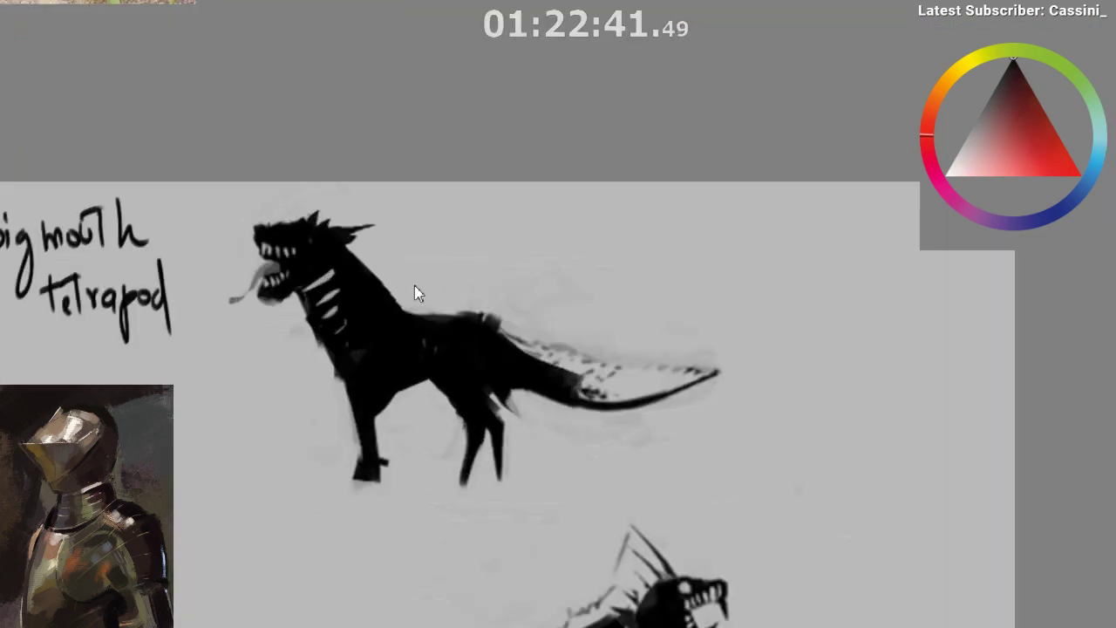
{"action": "scroll", "coordinate": [400, 285], "scroll_direction": "down", "scroll_amount": 3}
{"action": "left_click_drag", "start_coordinate": [529, 305], "coordinate": [337, 307]}
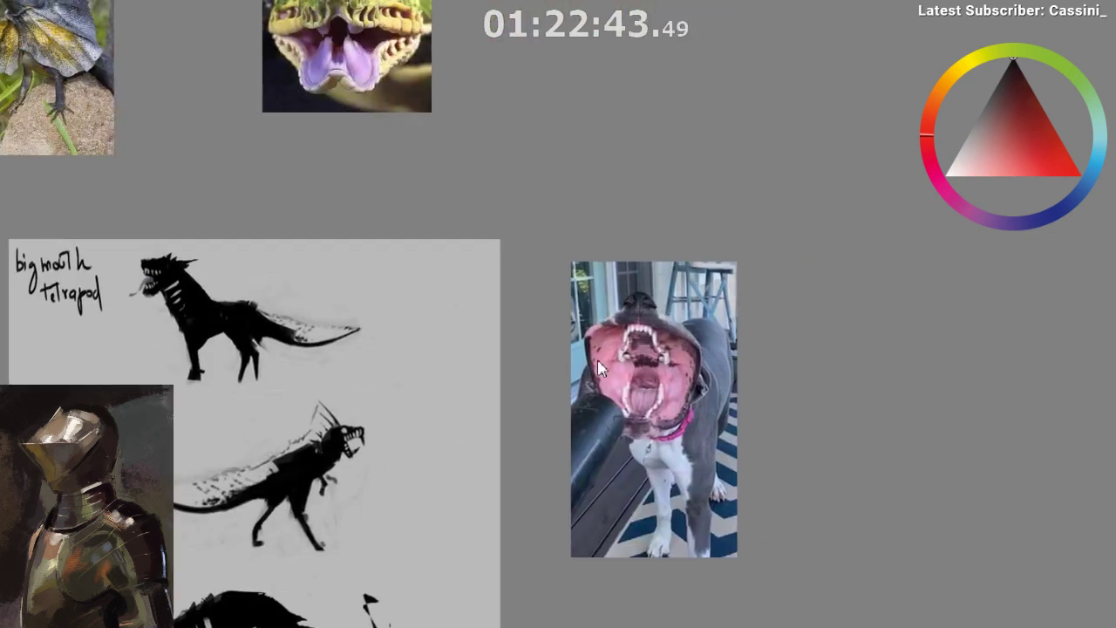
{"action": "left_click_drag", "start_coordinate": [274, 234], "coordinate": [428, 206]}
{"action": "left_click_drag", "start_coordinate": [325, 278], "coordinate": [343, 219]}
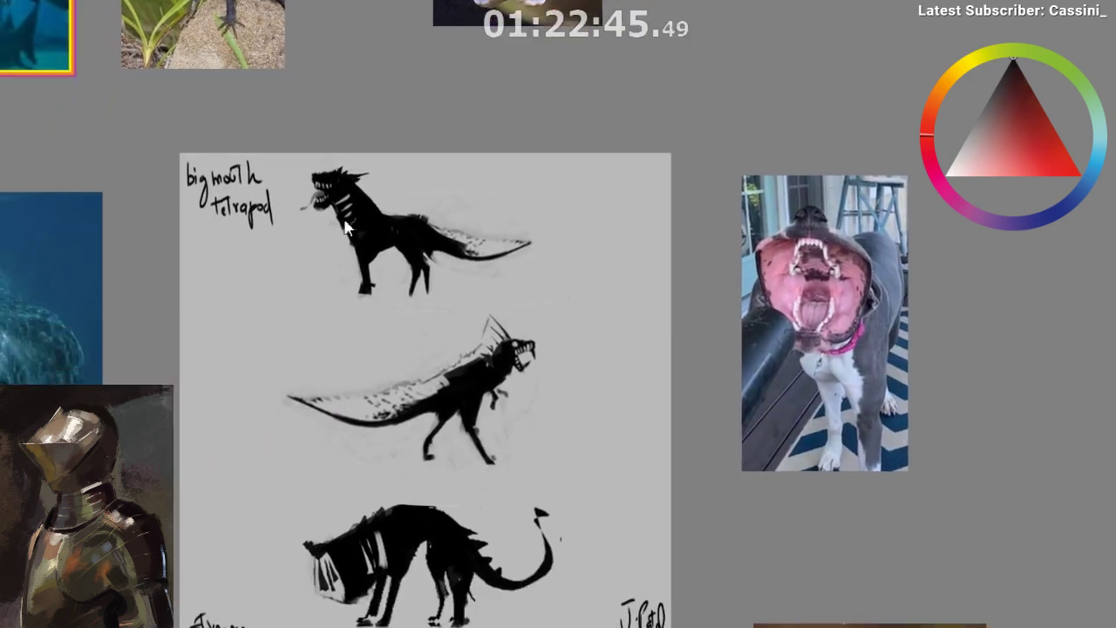
{"action": "left_click_drag", "start_coordinate": [426, 414], "coordinate": [439, 587]}
{"action": "scroll", "coordinate": [464, 287], "scroll_direction": "up", "scroll_amount": 4}
{"action": "scroll", "coordinate": [462, 279], "scroll_direction": "down", "scroll_amount": 2}
{"action": "scroll", "coordinate": [569, 164], "scroll_direction": "down", "scroll_amount": 3}
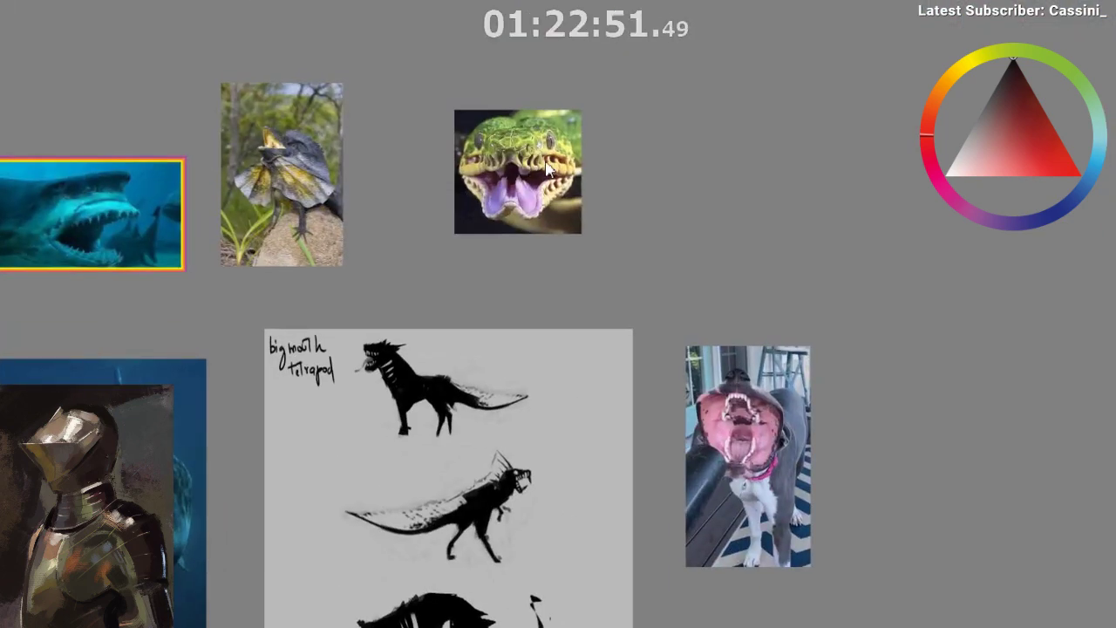
- Review the two lower silhouettes up close and check the composition of the whole signed sheet
{"action": "left_click_drag", "start_coordinate": [523, 515], "coordinate": [518, 346]}
{"action": "scroll", "coordinate": [417, 468], "scroll_direction": "up", "scroll_amount": 3}
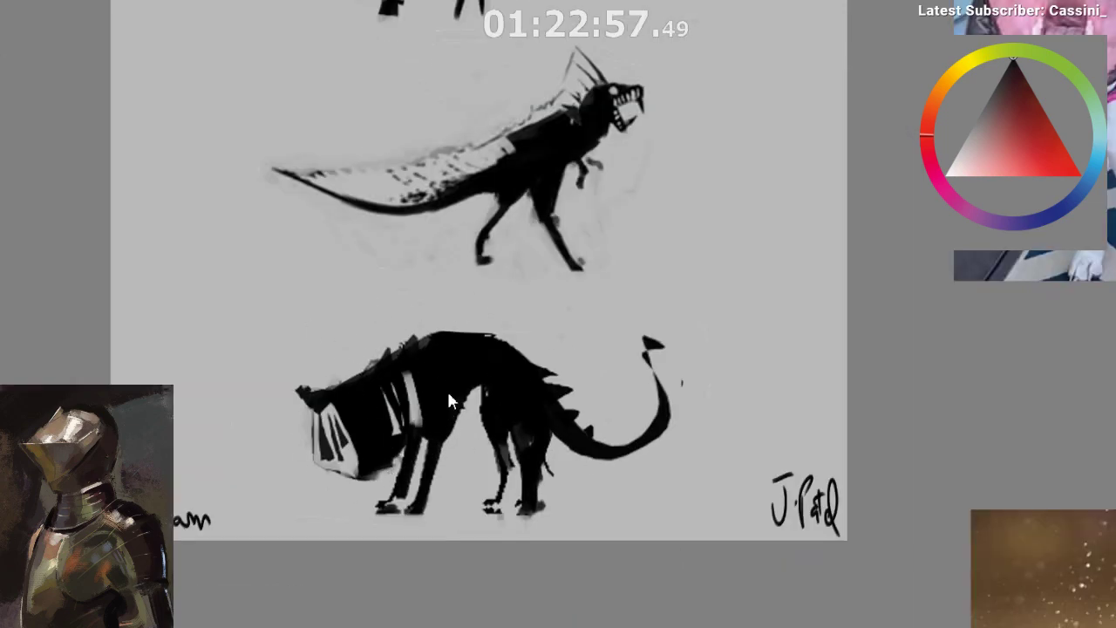
{"action": "scroll", "coordinate": [449, 399], "scroll_direction": "down", "scroll_amount": 2}
{"action": "left_click_drag", "start_coordinate": [569, 325], "coordinate": [553, 388]}
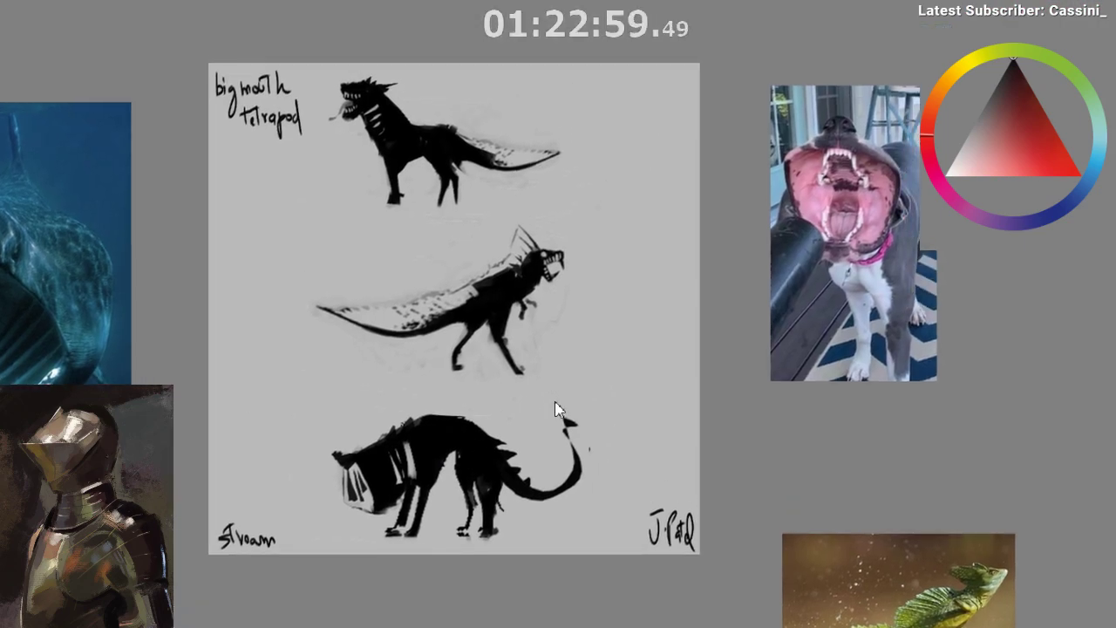
{"action": "scroll", "coordinate": [555, 407], "scroll_direction": "down", "scroll_amount": 5}
{"action": "scroll", "coordinate": [557, 412], "scroll_direction": "up", "scroll_amount": 5}
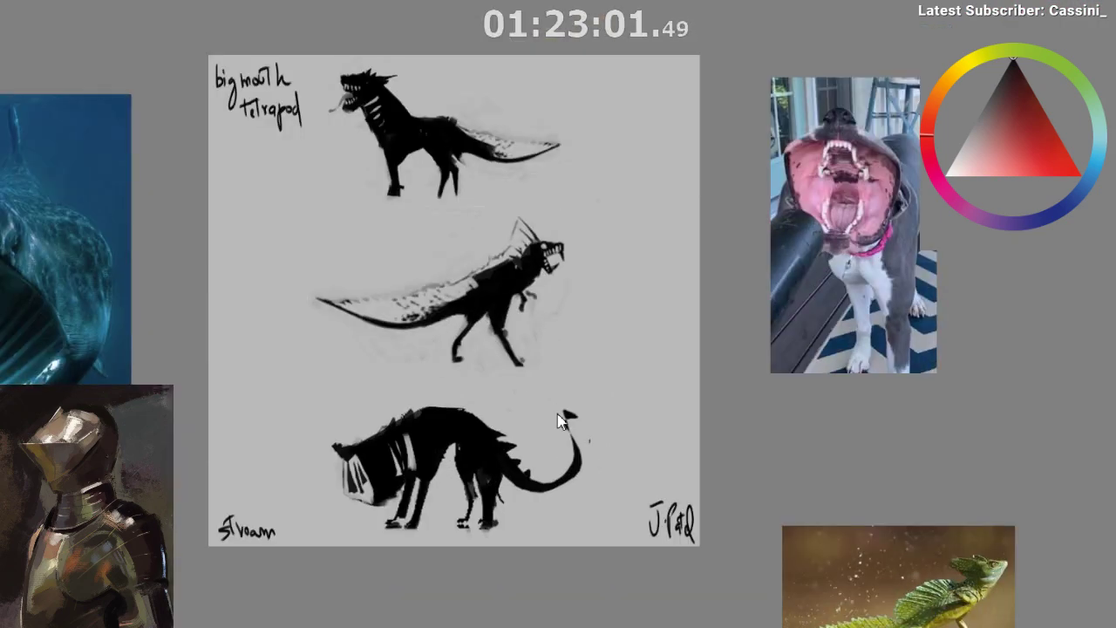
- Mirror the view and paste the five-figure character silhouette sheet into the empty area beside the creature references
{"action": "scroll", "coordinate": [563, 421], "scroll_direction": "down", "scroll_amount": 5}
{"action": "scroll", "coordinate": [563, 421], "scroll_direction": "up", "scroll_amount": 4}
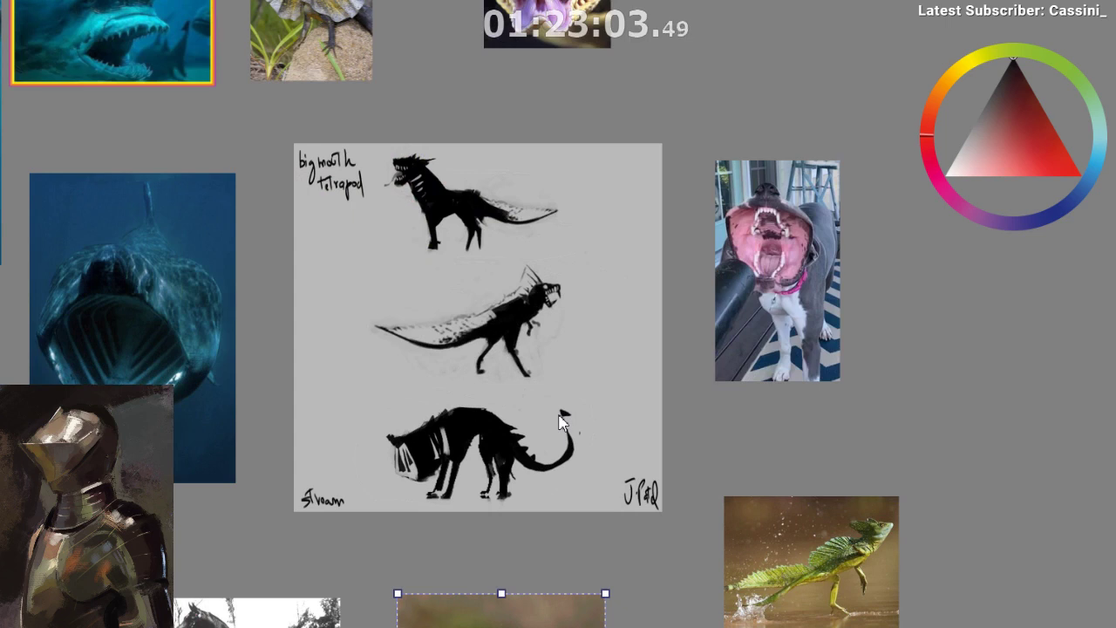
{"action": "left_click_drag", "start_coordinate": [723, 226], "coordinate": [297, 162]}
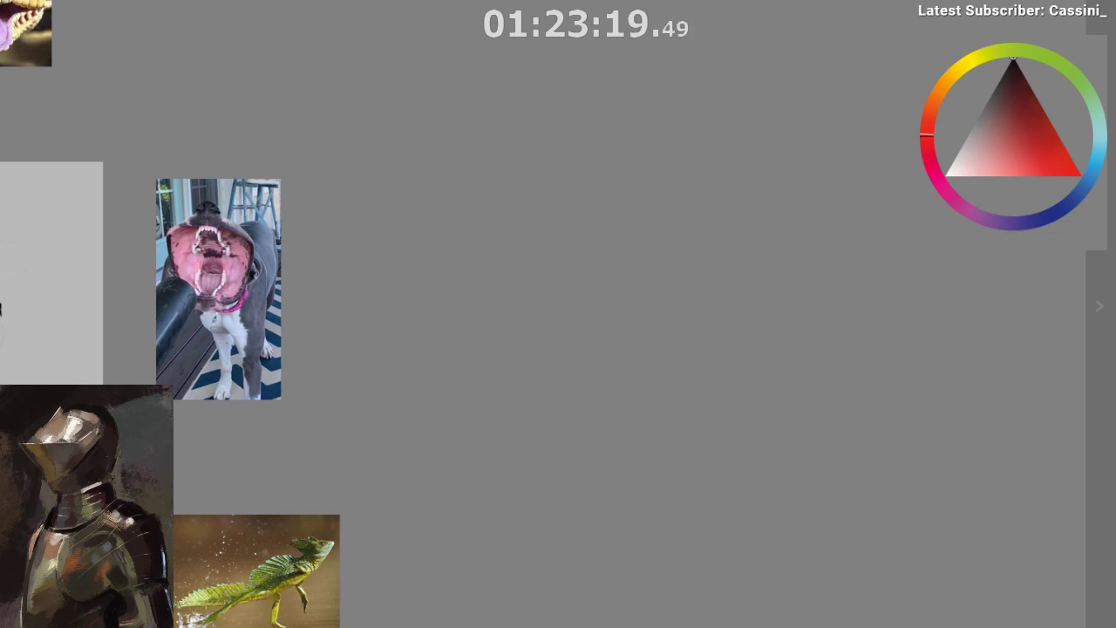
{"action": "key", "text": "ctrl+v"}
{"action": "left_click_drag", "start_coordinate": [358, 357], "coordinate": [718, 213]}
{"action": "left_click_drag", "start_coordinate": [385, 314], "coordinate": [166, 366]}
{"action": "key", "text": "m"}
{"action": "left_click_drag", "start_coordinate": [411, 336], "coordinate": [265, 247]}
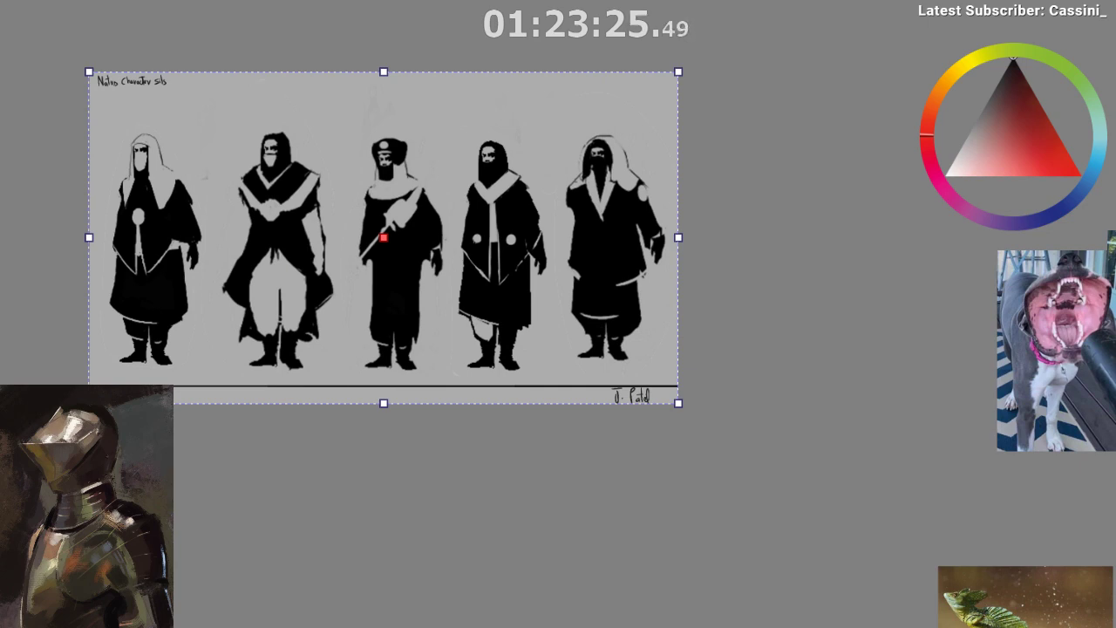
- Paste the grayscale character sketches sheet and arrange it directly below the character silhouette sheet
{"action": "key", "text": "ctrl+v"}
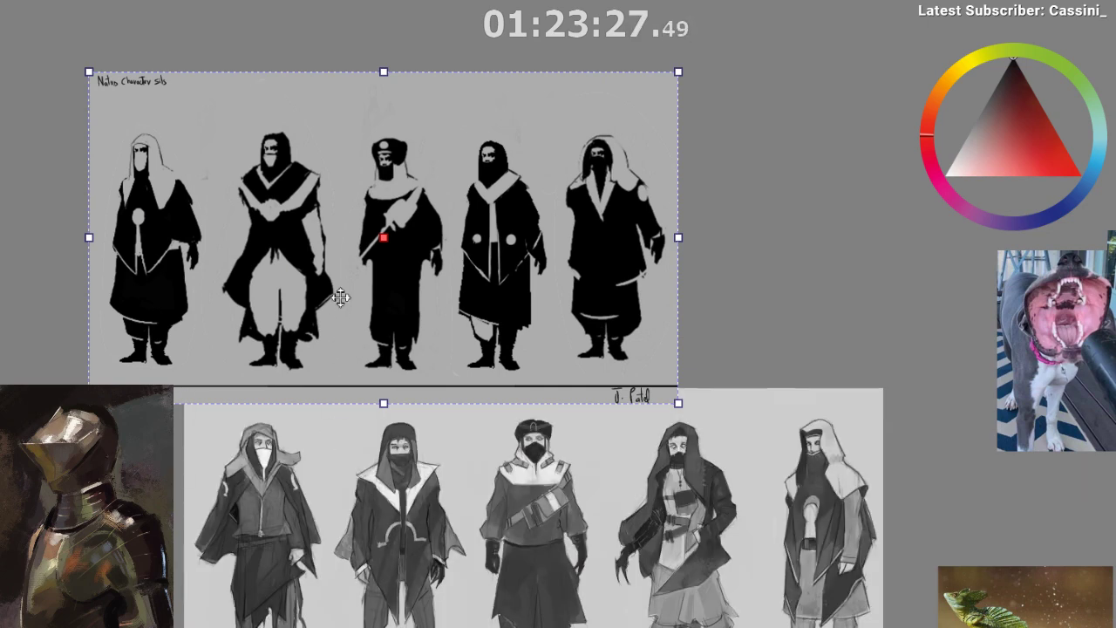
{"action": "left_click_drag", "start_coordinate": [361, 493], "coordinate": [224, 487]}
{"action": "left_click_drag", "start_coordinate": [339, 316], "coordinate": [341, 243]}
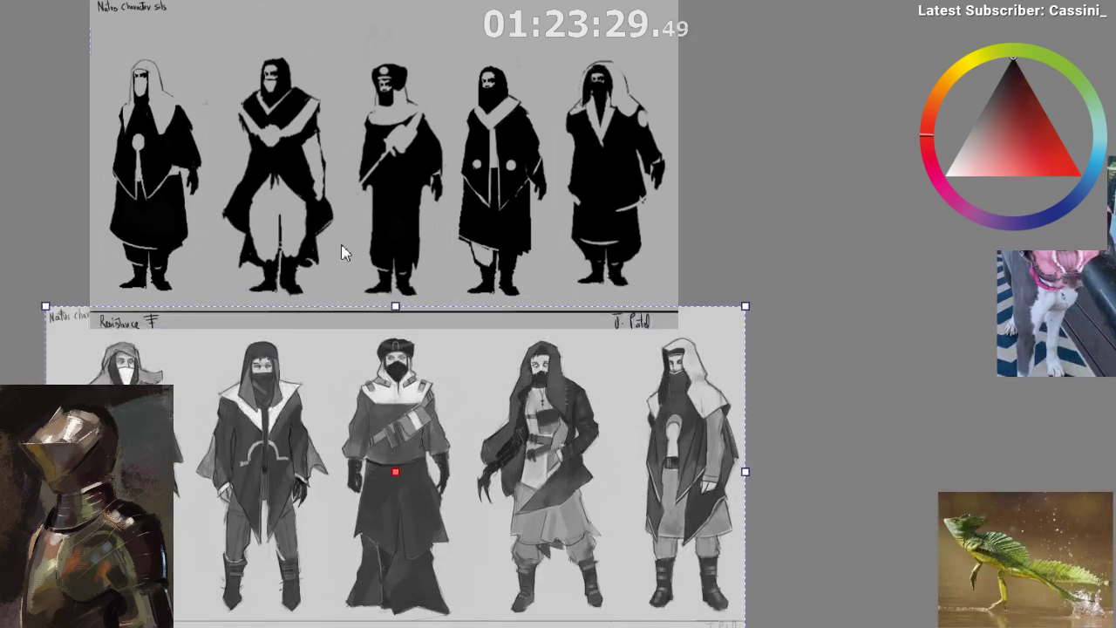
{"action": "left_click_drag", "start_coordinate": [359, 298], "coordinate": [373, 263]}
{"action": "scroll", "coordinate": [368, 369], "scroll_direction": "down", "scroll_amount": 2}
{"action": "scroll", "coordinate": [369, 369], "scroll_direction": "up", "scroll_amount": 2}
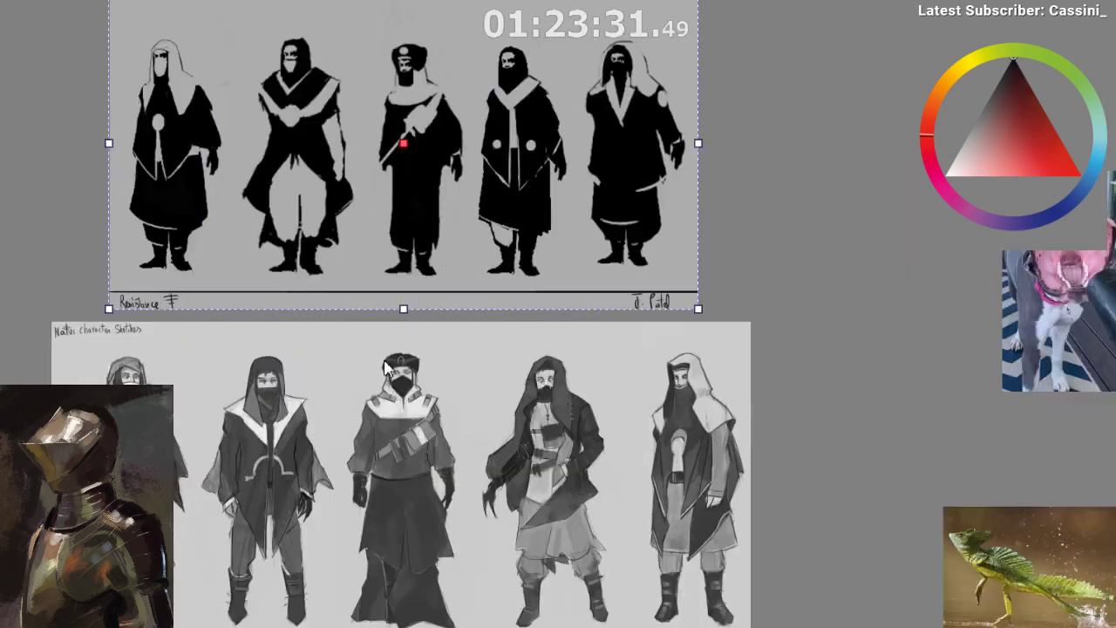
{"action": "left_click", "coordinate": [26, 134]}
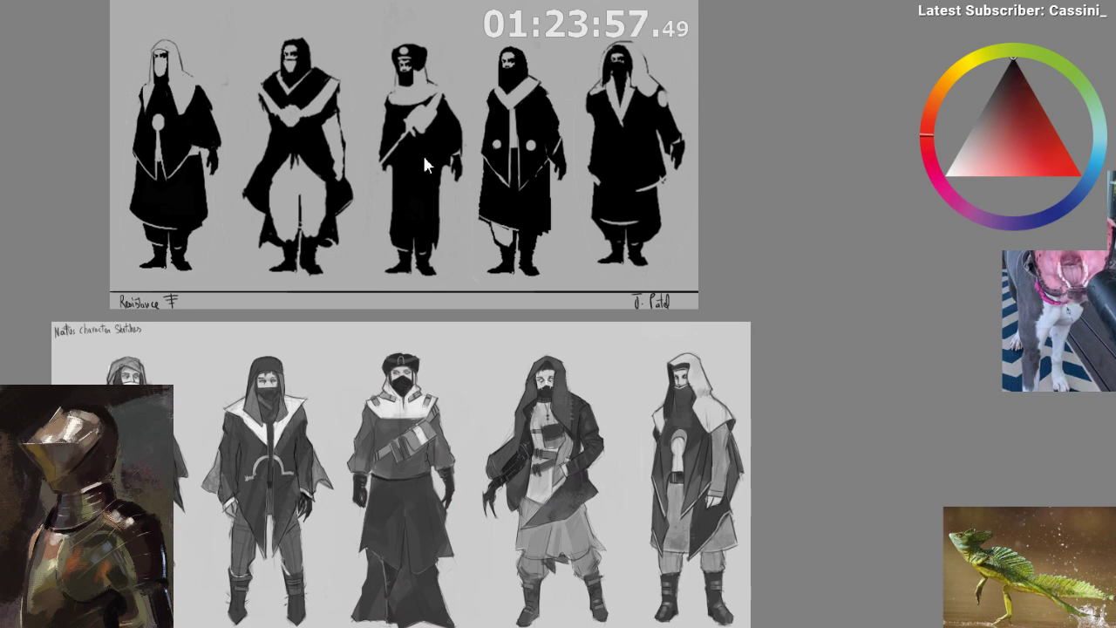
- Examine the mirrored tetrapod silhouette sheet against its surrounding animal reference photos, both up close and as a whole
{"action": "scroll", "coordinate": [415, 163], "scroll_direction": "down", "scroll_amount": 3}
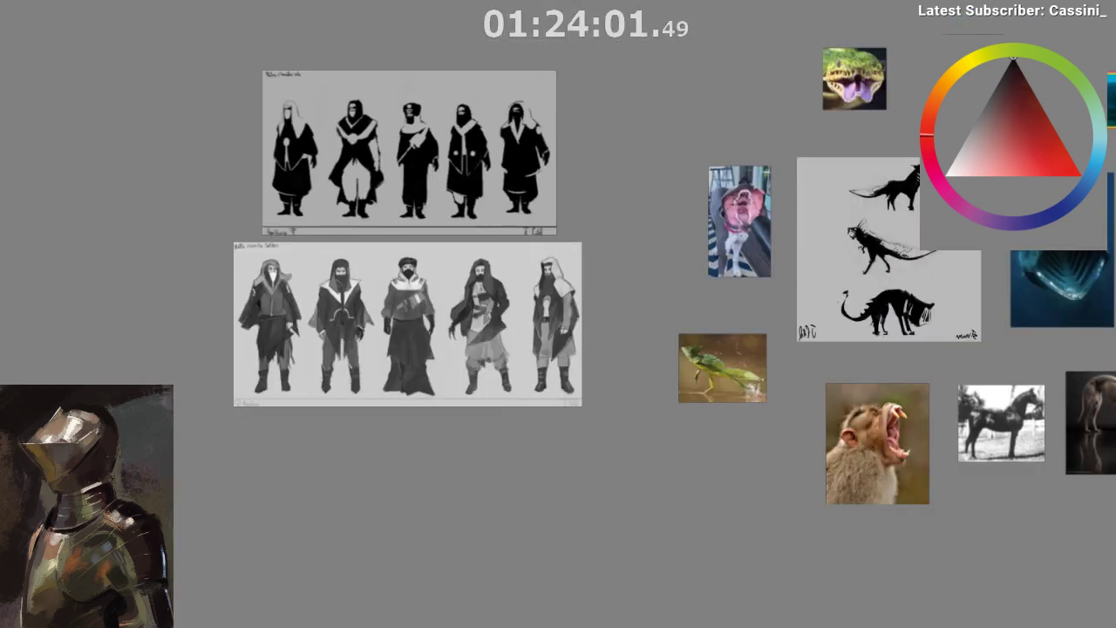
{"action": "left_click_drag", "start_coordinate": [680, 105], "coordinate": [589, 172]}
{"action": "scroll", "coordinate": [590, 171], "scroll_direction": "up", "scroll_amount": 3}
{"action": "left_click_drag", "start_coordinate": [659, 147], "coordinate": [653, 149]}
{"action": "left_click_drag", "start_coordinate": [715, 103], "coordinate": [480, 144]}
{"action": "left_click_drag", "start_coordinate": [762, 80], "coordinate": [526, 88]}
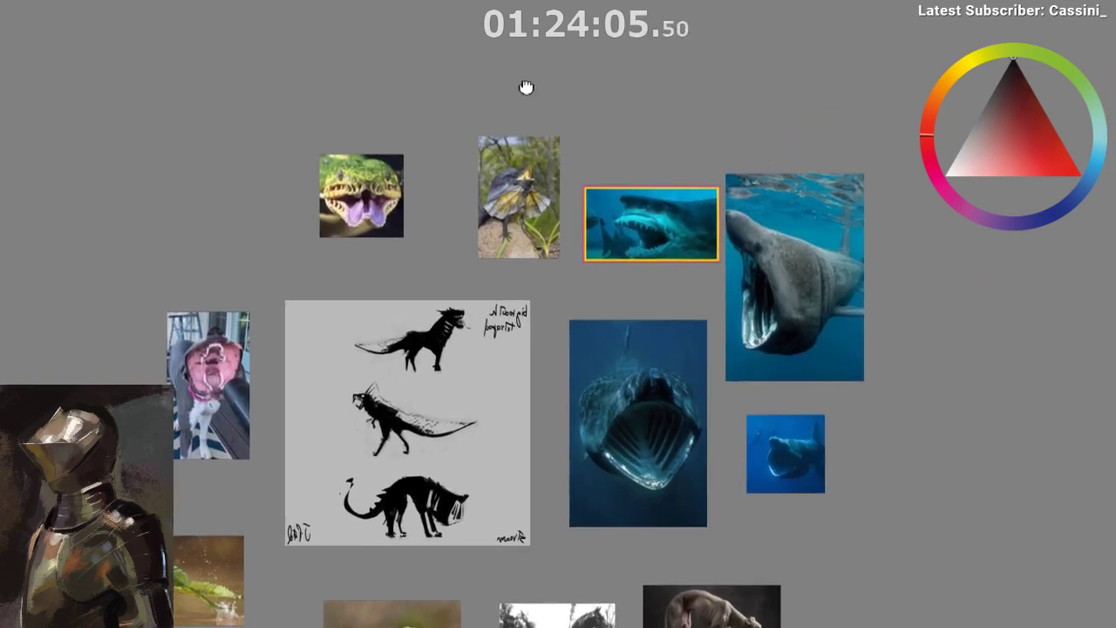
{"action": "left_click_drag", "start_coordinate": [426, 368], "coordinate": [403, 257]}
{"action": "scroll", "coordinate": [403, 256], "scroll_direction": "up", "scroll_amount": 4}
{"action": "scroll", "coordinate": [400, 258], "scroll_direction": "down", "scroll_amount": 4}
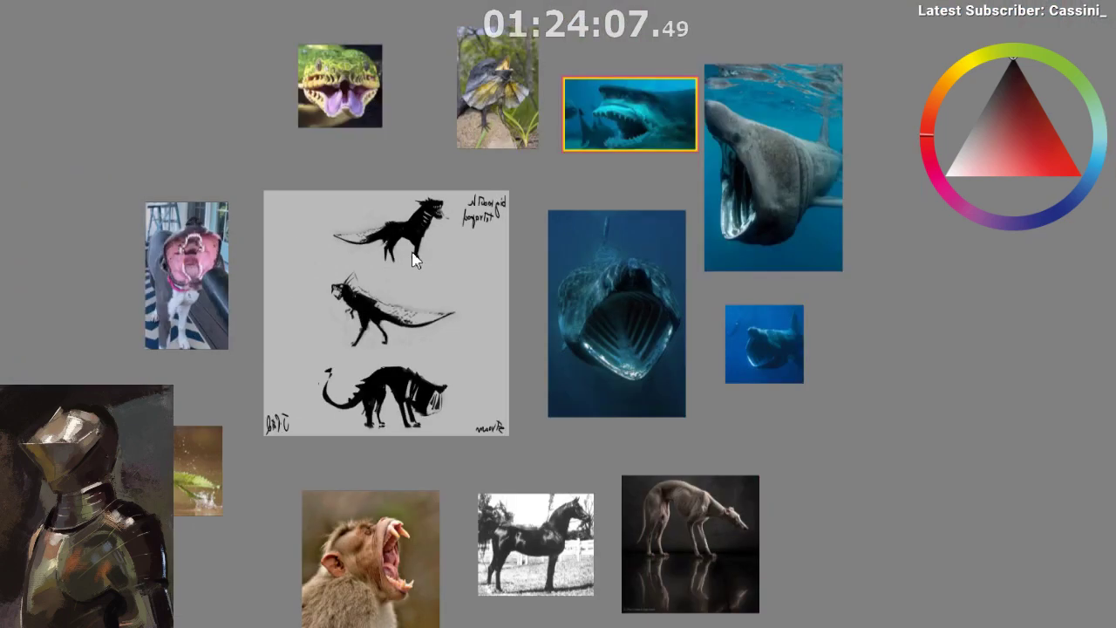
{"action": "scroll", "coordinate": [406, 258], "scroll_direction": "up", "scroll_amount": 4}
{"action": "left_click_drag", "start_coordinate": [414, 224], "coordinate": [439, 168]}
{"action": "scroll", "coordinate": [420, 204], "scroll_direction": "up", "scroll_amount": 4}
{"action": "scroll", "coordinate": [419, 204], "scroll_direction": "down", "scroll_amount": 4}
{"action": "left_click_drag", "start_coordinate": [381, 207], "coordinate": [75, 500]}
{"action": "scroll", "coordinate": [583, 63], "scroll_direction": "down", "scroll_amount": 3}
{"action": "scroll", "coordinate": [394, 175], "scroll_direction": "down", "scroll_amount": 5}
{"action": "left_click_drag", "start_coordinate": [332, 217], "coordinate": [390, 180]}
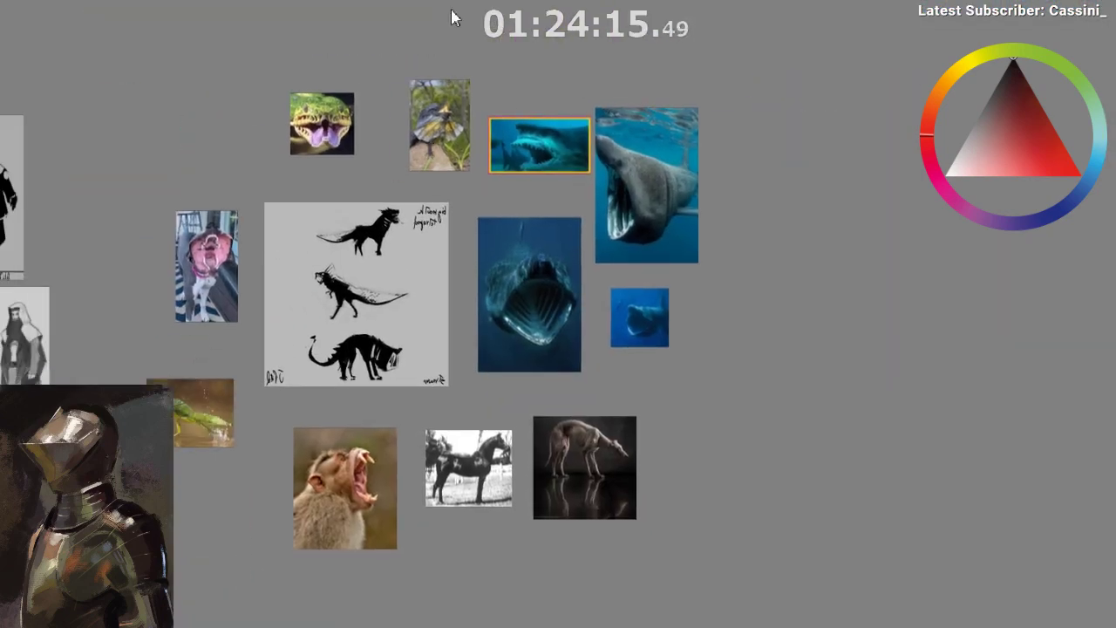
- Look over the painted portraits and the dressed-character design sheets elsewhere on the board
{"action": "left_click_drag", "start_coordinate": [526, 29], "coordinate": [262, 349]}
{"action": "left_click_drag", "start_coordinate": [522, 50], "coordinate": [237, 335]}
{"action": "left_click_drag", "start_coordinate": [354, 410], "coordinate": [446, 196]}
{"action": "scroll", "coordinate": [419, 281], "scroll_direction": "down", "scroll_amount": 2}
{"action": "scroll", "coordinate": [387, 200], "scroll_direction": "up", "scroll_amount": 1}
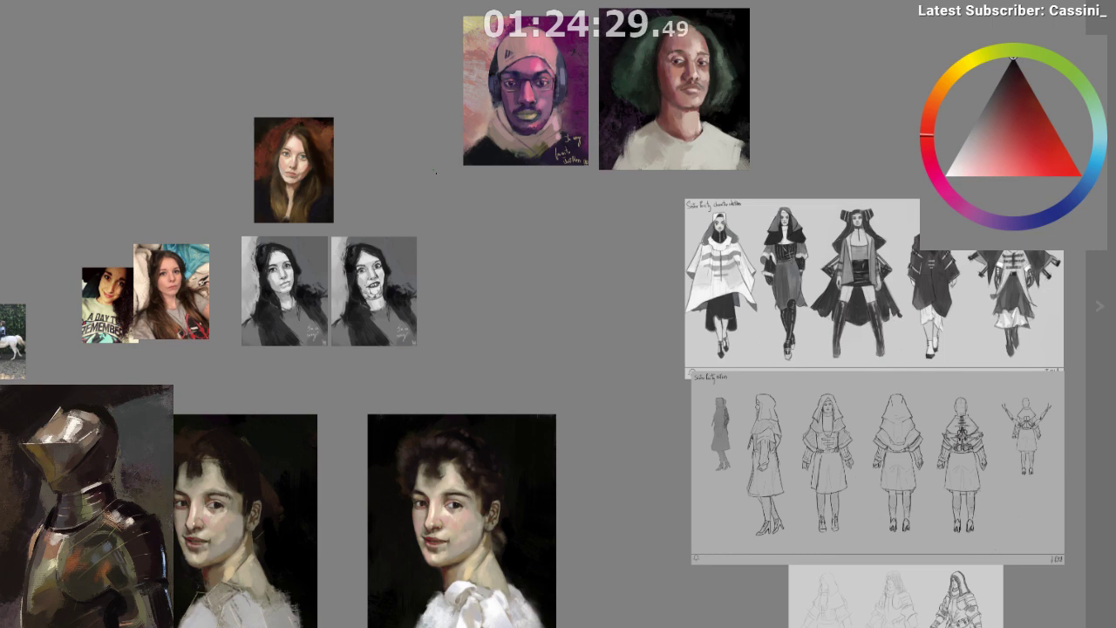
{"action": "left_click_drag", "start_coordinate": [442, 170], "coordinate": [487, 161]}
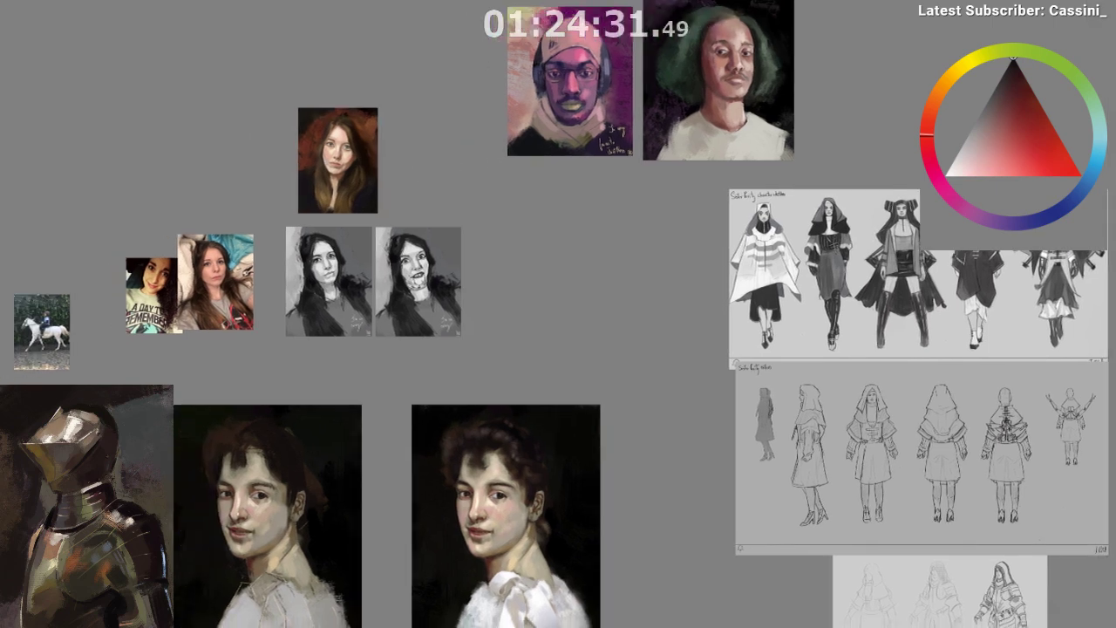
{"action": "left_click_drag", "start_coordinate": [1082, 105], "coordinate": [449, 45]}
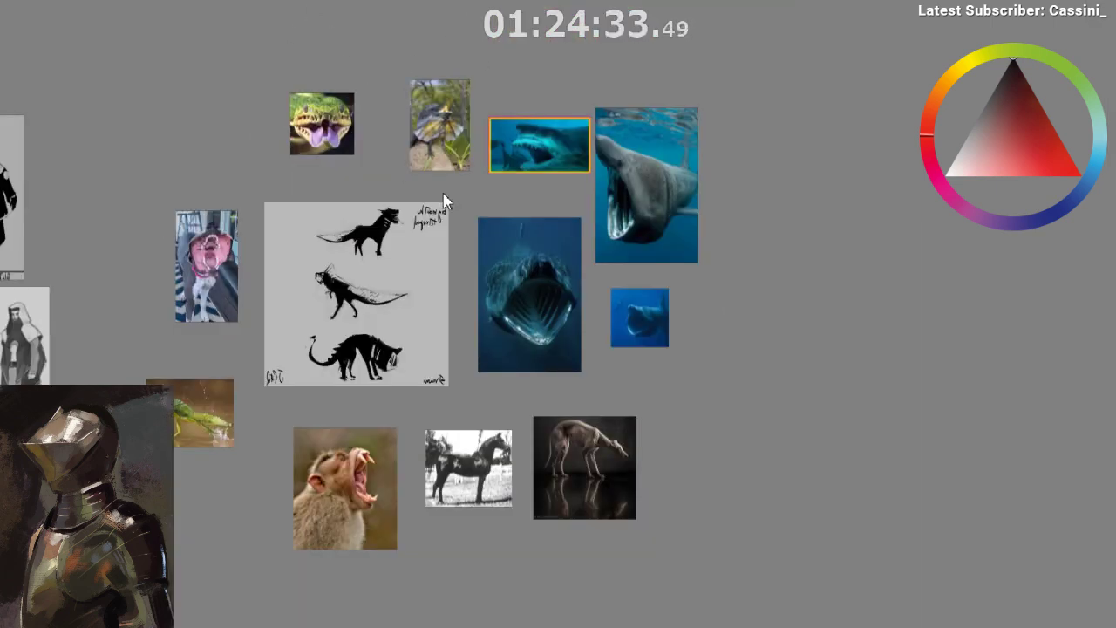
- Check the three mirrored tetrapods up close and show only the enlarged copy of the bottom, head-down creature
{"action": "scroll", "coordinate": [444, 193], "scroll_direction": "up", "scroll_amount": 4}
{"action": "left_click_drag", "start_coordinate": [411, 210], "coordinate": [471, 109]}
{"action": "scroll", "coordinate": [410, 228], "scroll_direction": "up", "scroll_amount": 2}
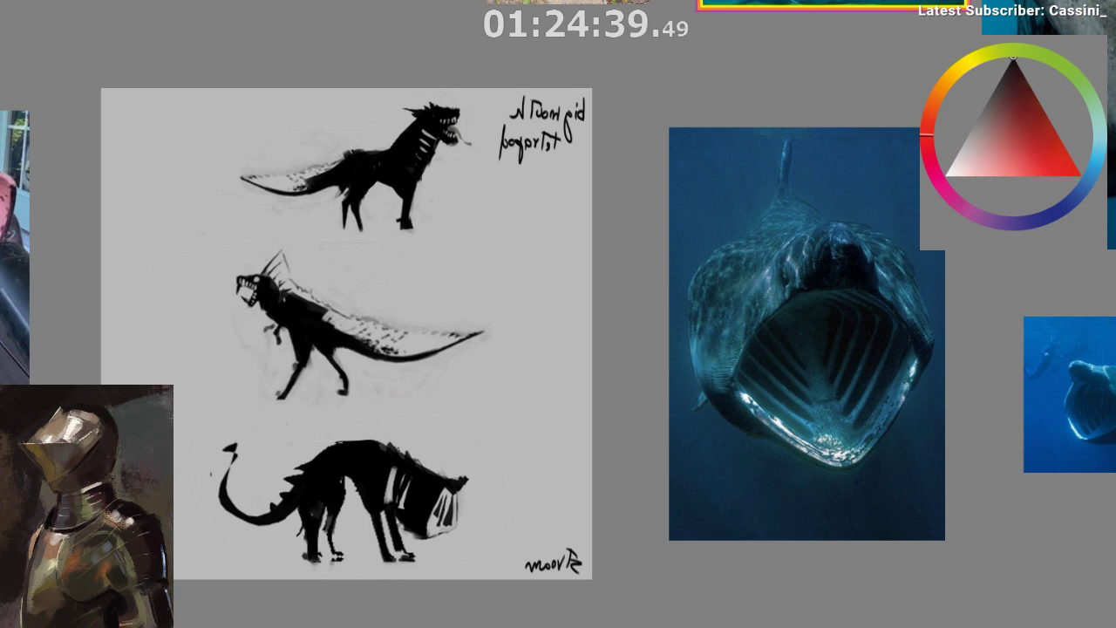
{"action": "left_click_drag", "start_coordinate": [88, 327], "coordinate": [138, 319]}
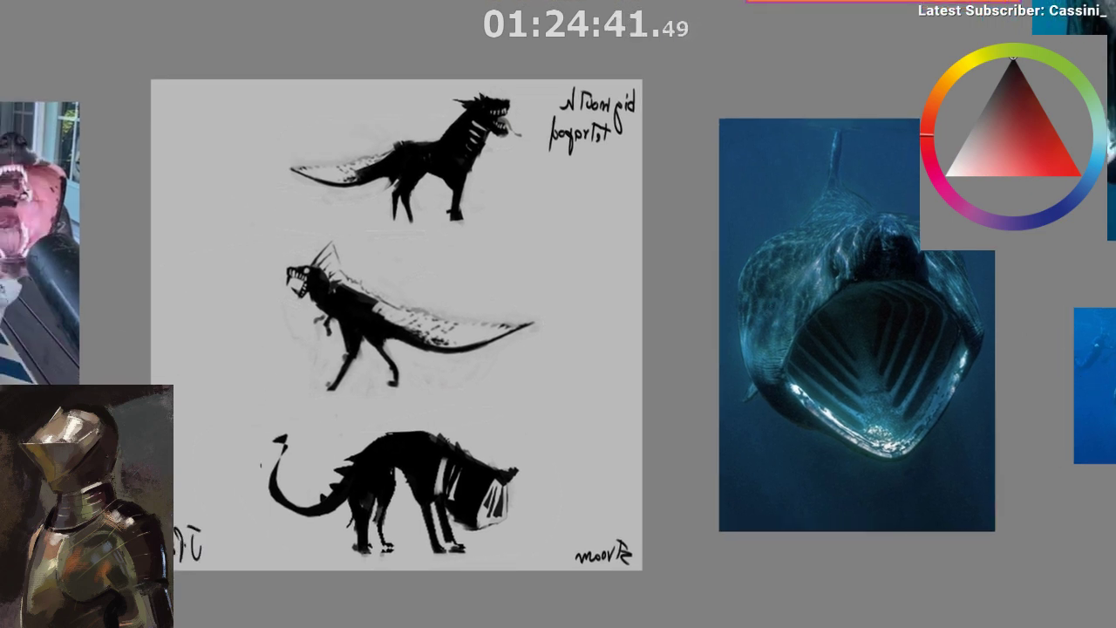
{"action": "scroll", "coordinate": [548, 389], "scroll_direction": "down", "scroll_amount": 3}
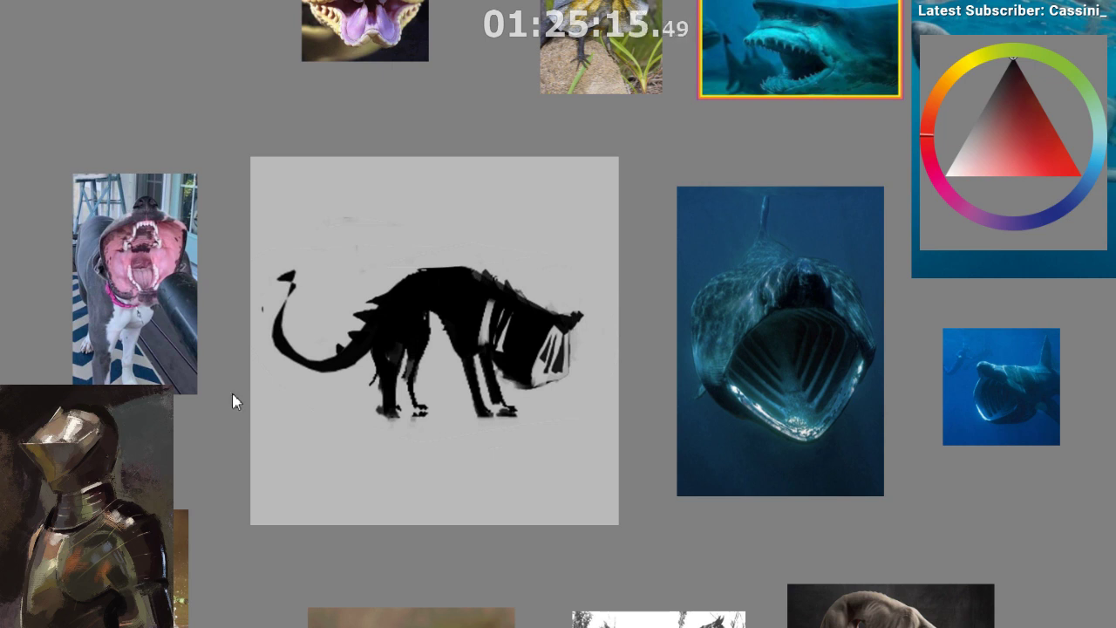
- Paste the armoured character orthographics sheet and move it to an open area away from the creature references
{"action": "key", "text": "ctrl+v"}
{"action": "key", "text": "ctrl+t"}
{"action": "scroll", "coordinate": [384, 470], "scroll_direction": "down", "scroll_amount": 1}
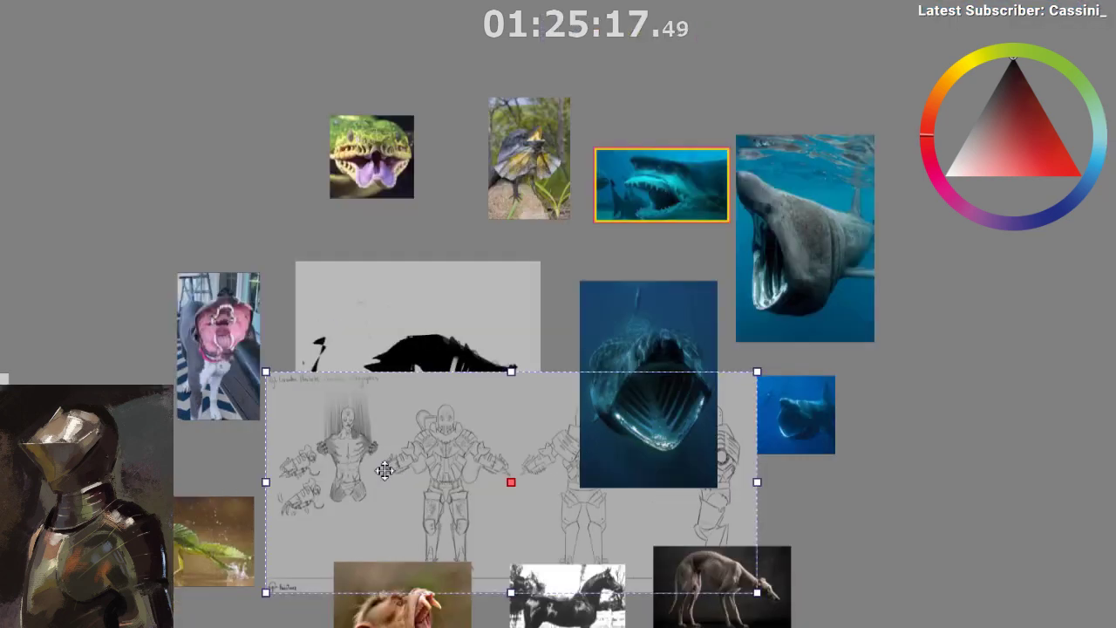
{"action": "mouse_move", "coordinate": [329, 532]}
{"action": "left_mouse_down"}
{"action": "mouse_move", "coordinate": [331, 333]}
{"action": "mouse_move", "coordinate": [373, 167]}
{"action": "left_mouse_up"}
{"action": "left_click_drag", "start_coordinate": [456, 131], "coordinate": [192, 474]}
{"action": "mouse_move", "coordinate": [199, 624]}
{"action": "left_mouse_down"}
{"action": "mouse_move", "coordinate": [294, 254]}
{"action": "mouse_move", "coordinate": [240, 384]}
{"action": "left_mouse_up"}
{"action": "key", "text": "Return"}
- Examine the armoured character's front, back and side orthographic drawings, including the forearm details and title
{"action": "scroll", "coordinate": [205, 327], "scroll_direction": "up", "scroll_amount": 2}
{"action": "scroll", "coordinate": [240, 286], "scroll_direction": "up", "scroll_amount": 1}
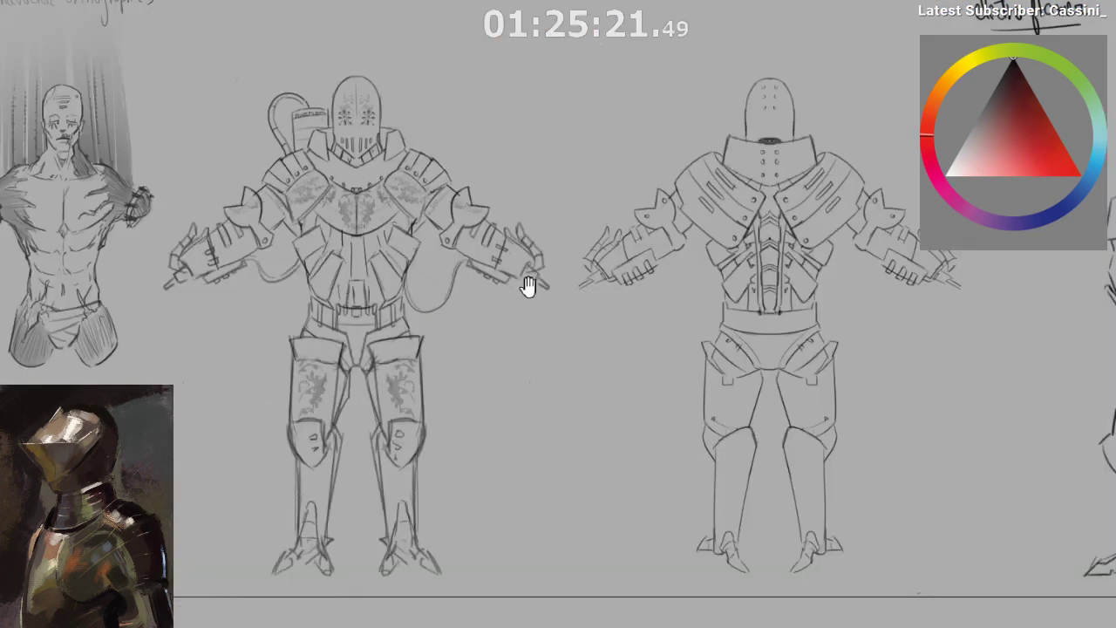
{"action": "mouse_move", "coordinate": [405, 291]}
{"action": "left_mouse_down"}
{"action": "mouse_move", "coordinate": [310, 283]}
{"action": "mouse_move", "coordinate": [392, 279]}
{"action": "left_mouse_up"}
{"action": "scroll", "coordinate": [310, 284], "scroll_direction": "down", "scroll_amount": 3}
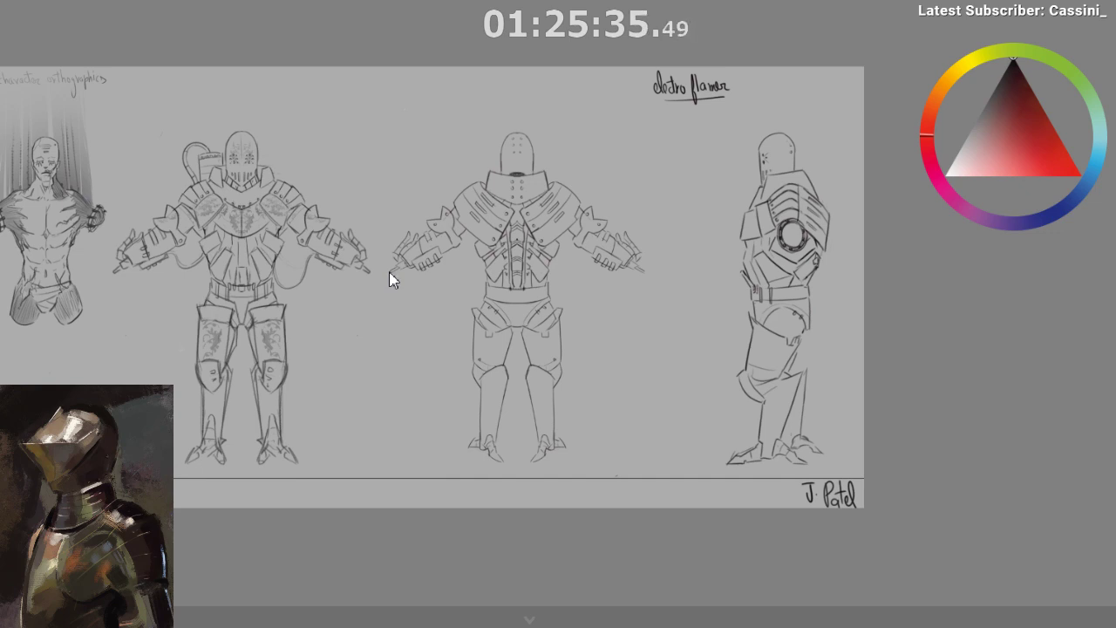
{"action": "scroll", "coordinate": [337, 256], "scroll_direction": "up", "scroll_amount": 2}
{"action": "left_click_drag", "start_coordinate": [594, 416], "coordinate": [451, 424]}
{"action": "left_click_drag", "start_coordinate": [451, 425], "coordinate": [463, 460]}
{"action": "left_click_drag", "start_coordinate": [494, 457], "coordinate": [559, 465]}
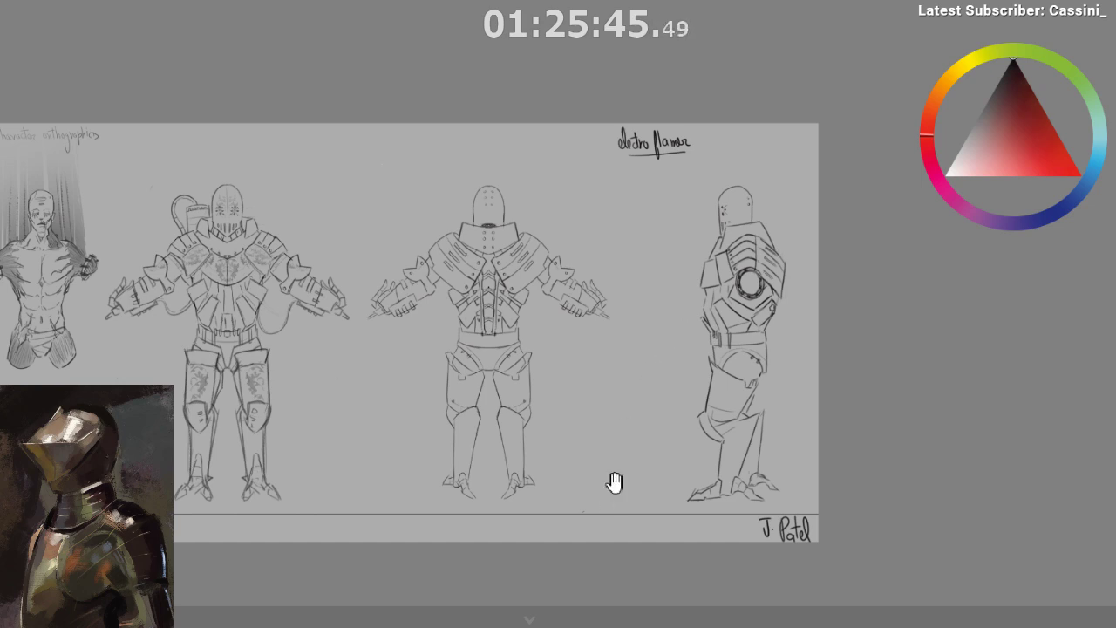
{"action": "scroll", "coordinate": [598, 481], "scroll_direction": "down", "scroll_amount": 1}
{"action": "left_click_drag", "start_coordinate": [649, 415], "coordinate": [596, 439]}
{"action": "left_click_drag", "start_coordinate": [543, 478], "coordinate": [562, 397]}
{"action": "left_click_drag", "start_coordinate": [560, 411], "coordinate": [579, 421]}
{"action": "left_click_drag", "start_coordinate": [571, 435], "coordinate": [580, 369]}
{"action": "left_click_drag", "start_coordinate": [548, 467], "coordinate": [536, 498]}
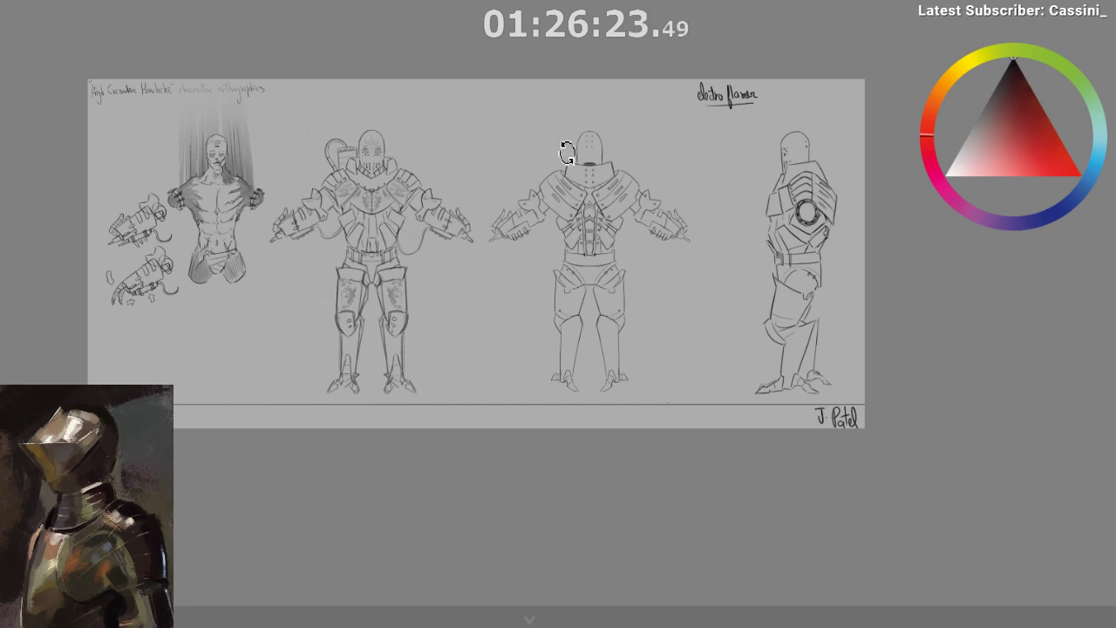
- Return to the enlarged head-down creature and lower its layer opacity to a very faint underlay
{"action": "left_click_drag", "start_coordinate": [569, 215], "coordinate": [527, 317]}
{"action": "left_click_drag", "start_coordinate": [497, 414], "coordinate": [407, 556]}
{"action": "left_click_drag", "start_coordinate": [571, 396], "coordinate": [503, 509]}
{"action": "left_click_drag", "start_coordinate": [608, 305], "coordinate": [547, 528]}
{"action": "mouse_move", "coordinate": [577, 209]}
{"action": "left_mouse_down"}
{"action": "mouse_move", "coordinate": [551, 407]}
{"action": "mouse_move", "coordinate": [581, 449]}
{"action": "mouse_move", "coordinate": [642, 376]}
{"action": "mouse_move", "coordinate": [666, 291]}
{"action": "left_mouse_up"}
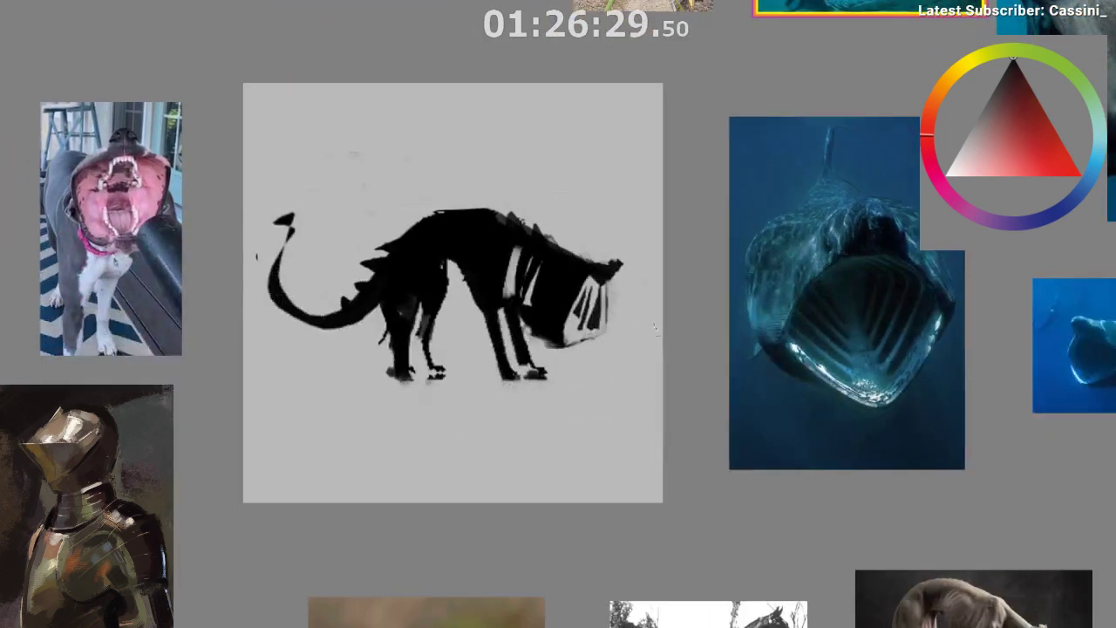
{"action": "key", "text": "4"}
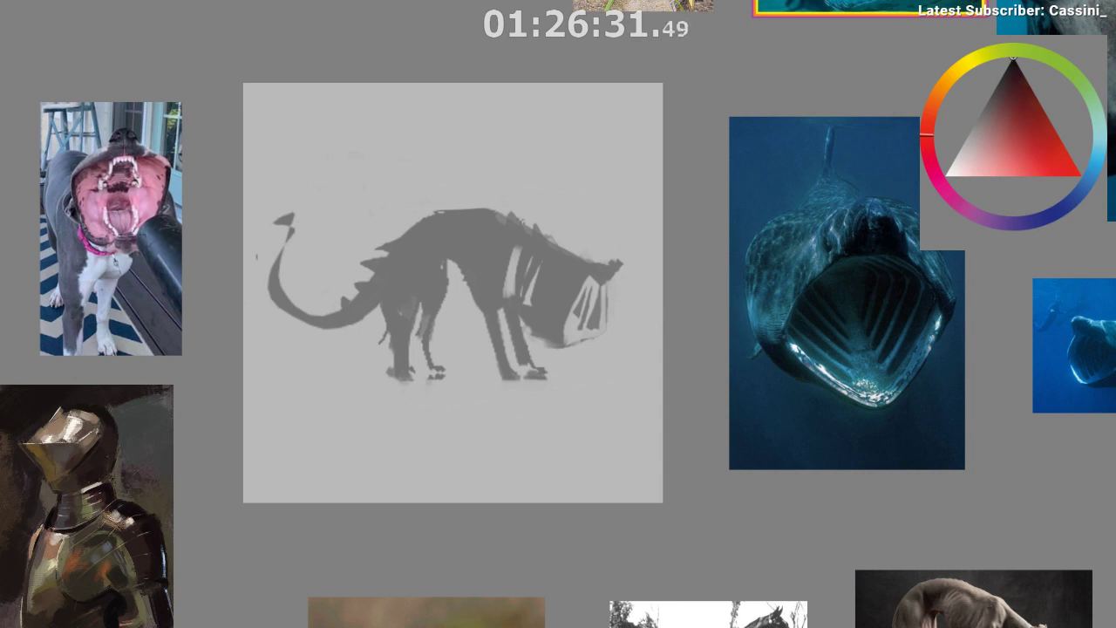
{"action": "key", "text": "2"}
{"action": "key", "text": "1"}
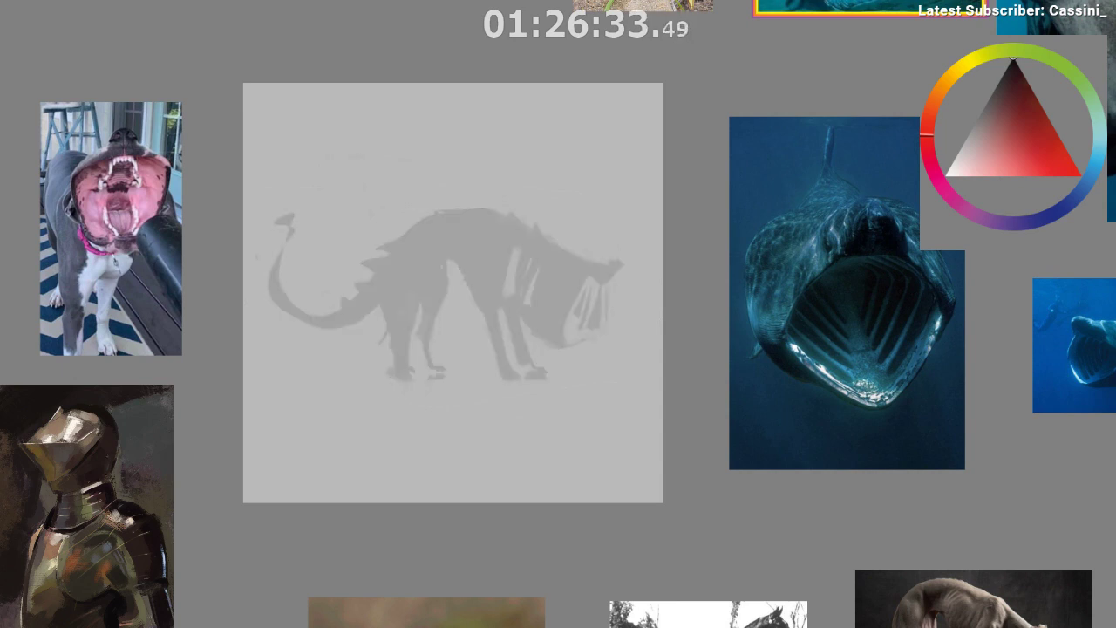
{"action": "key", "text": "3"}
{"action": "key", "text": "2"}
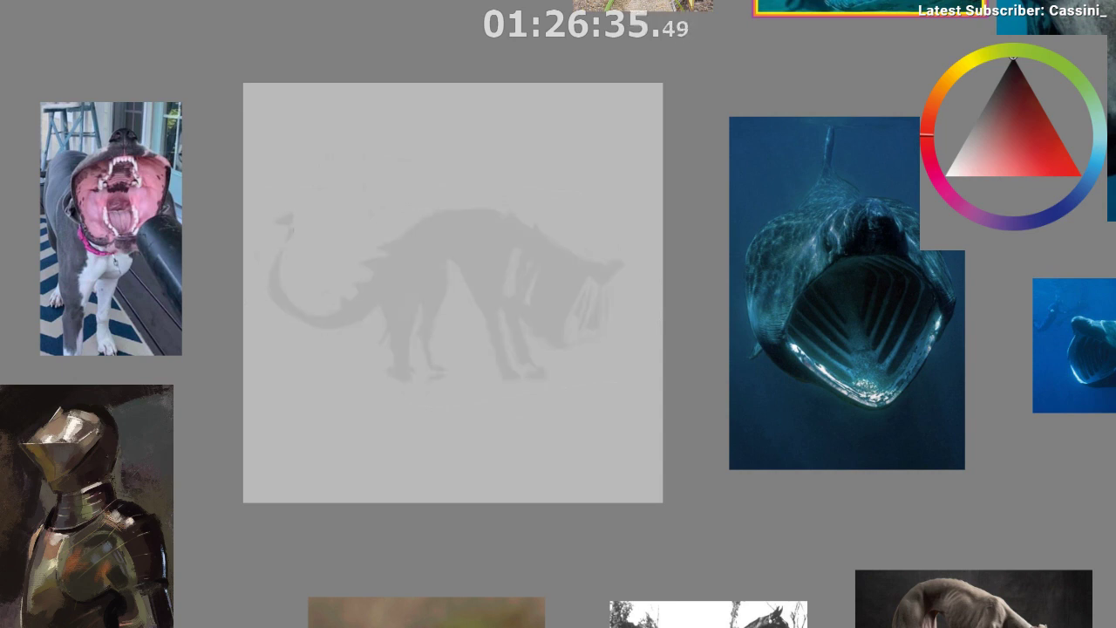
- Move the greyhound reference photo from below the canvas to beside the faded creature's tail
{"action": "left_click_drag", "start_coordinate": [890, 533], "coordinate": [757, 464]}
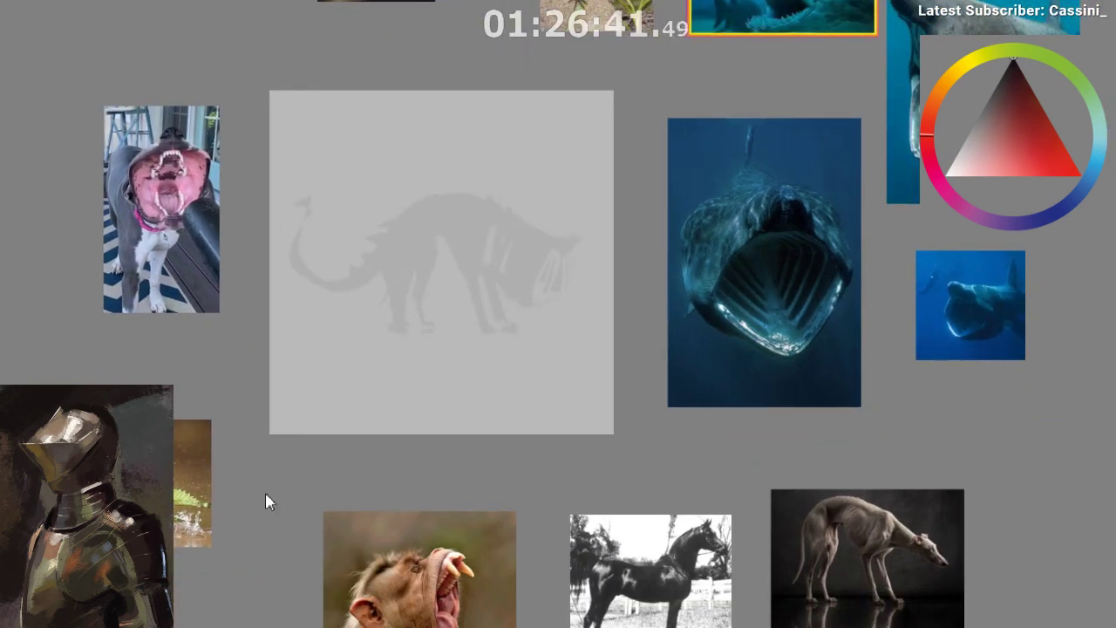
{"action": "left_click", "coordinate": [871, 554]}
{"action": "left_click_drag", "start_coordinate": [870, 554], "coordinate": [518, 295]}
{"action": "left_click_drag", "start_coordinate": [576, 465], "coordinate": [612, 596]}
{"action": "left_click_drag", "start_coordinate": [197, 381], "coordinate": [35, 386]}
{"action": "left_click_drag", "start_coordinate": [539, 455], "coordinate": [229, 173]}
{"action": "scroll", "coordinate": [272, 274], "scroll_direction": "down", "scroll_amount": 3}
{"action": "left_click_drag", "start_coordinate": [119, 323], "coordinate": [96, 484]}
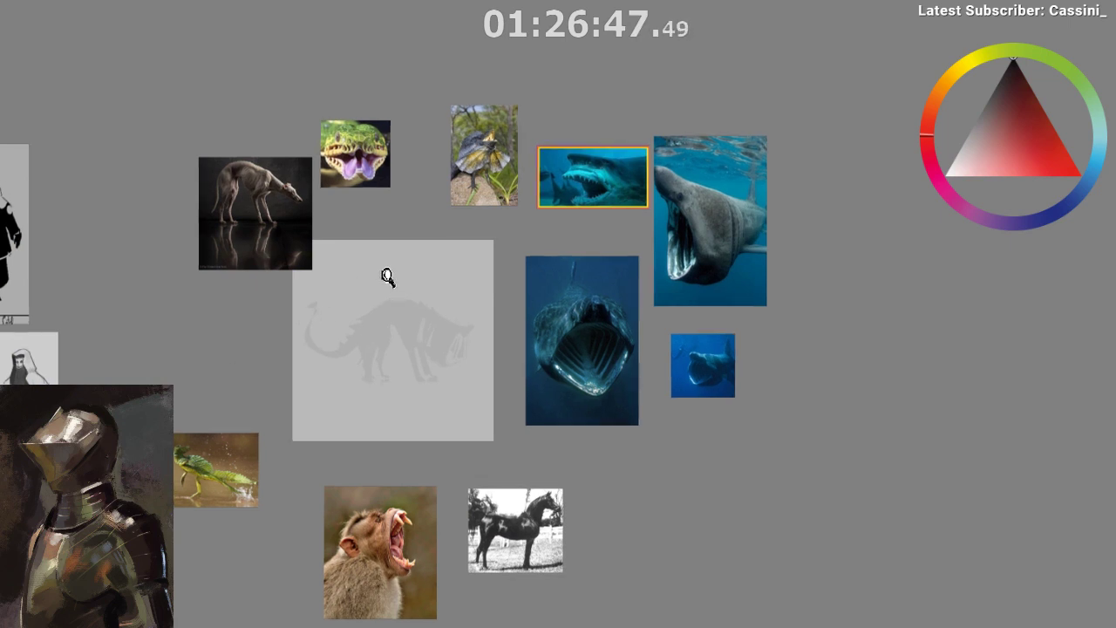
{"action": "scroll", "coordinate": [387, 279], "scroll_direction": "up", "scroll_amount": 1}
{"action": "left_click_drag", "start_coordinate": [256, 232], "coordinate": [200, 311]}
{"action": "left_click_drag", "start_coordinate": [573, 329], "coordinate": [553, 340]}
{"action": "left_click_drag", "start_coordinate": [631, 373], "coordinate": [597, 354]}
- Move the side-view basking shark photo to the canvas's upper-left corner, above the greyhound
{"action": "left_click", "coordinate": [680, 268]}
{"action": "left_click_drag", "start_coordinate": [680, 267], "coordinate": [671, 288]}
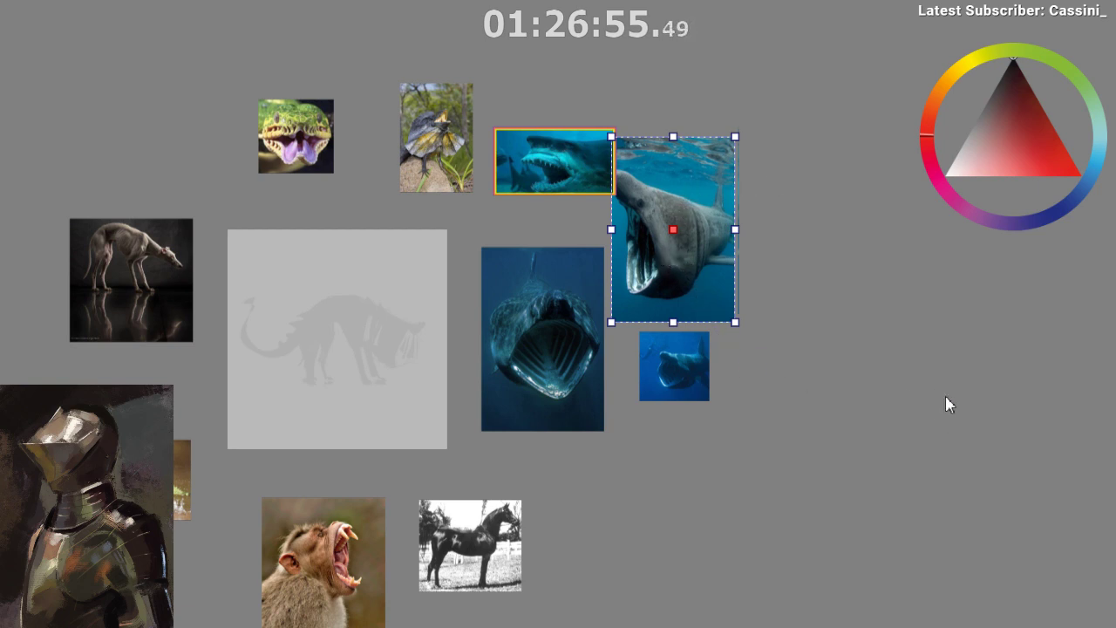
{"action": "left_click_drag", "start_coordinate": [685, 218], "coordinate": [230, 131]}
- Gather the snake, frilled lizard and toothed shark photos into a cluster off the canvas's upper-right side
{"action": "left_click", "coordinate": [296, 135]}
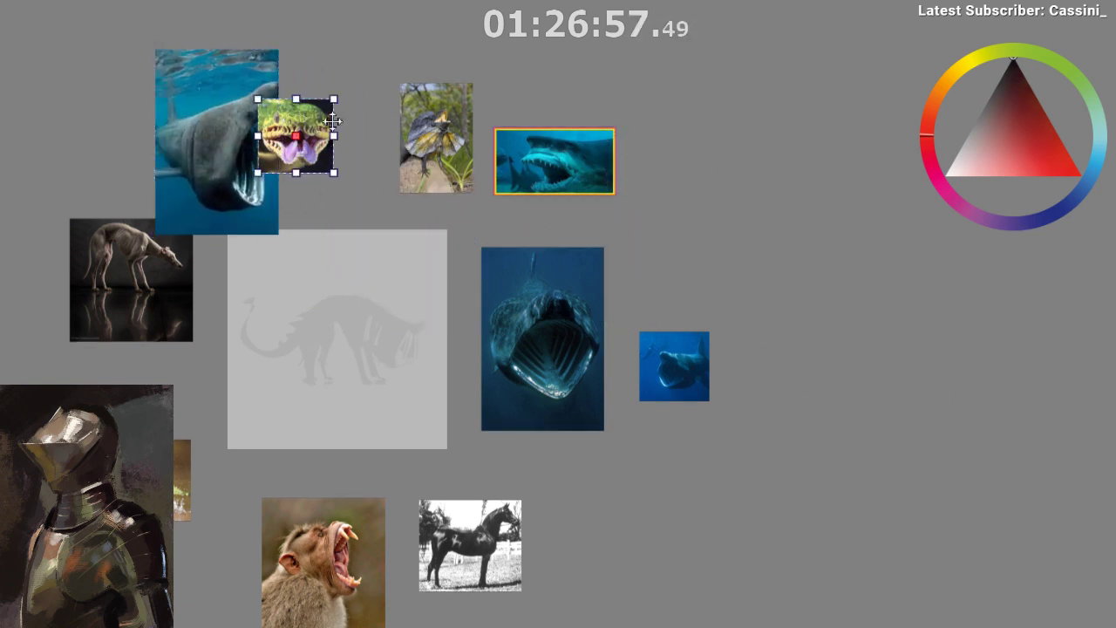
{"action": "left_click_drag", "start_coordinate": [297, 135], "coordinate": [703, 106]}
{"action": "left_click_drag", "start_coordinate": [419, 116], "coordinate": [632, 32]}
{"action": "left_click_drag", "start_coordinate": [543, 137], "coordinate": [634, 98]}
- Place the front-view basking shark photo above the canvas and the green basilisk photo along its right edge
{"action": "left_click_drag", "start_coordinate": [558, 323], "coordinate": [450, 48]}
{"action": "left_click_drag", "start_coordinate": [214, 108], "coordinate": [198, 57]}
{"action": "left_click_drag", "start_coordinate": [290, 254], "coordinate": [357, 232]}
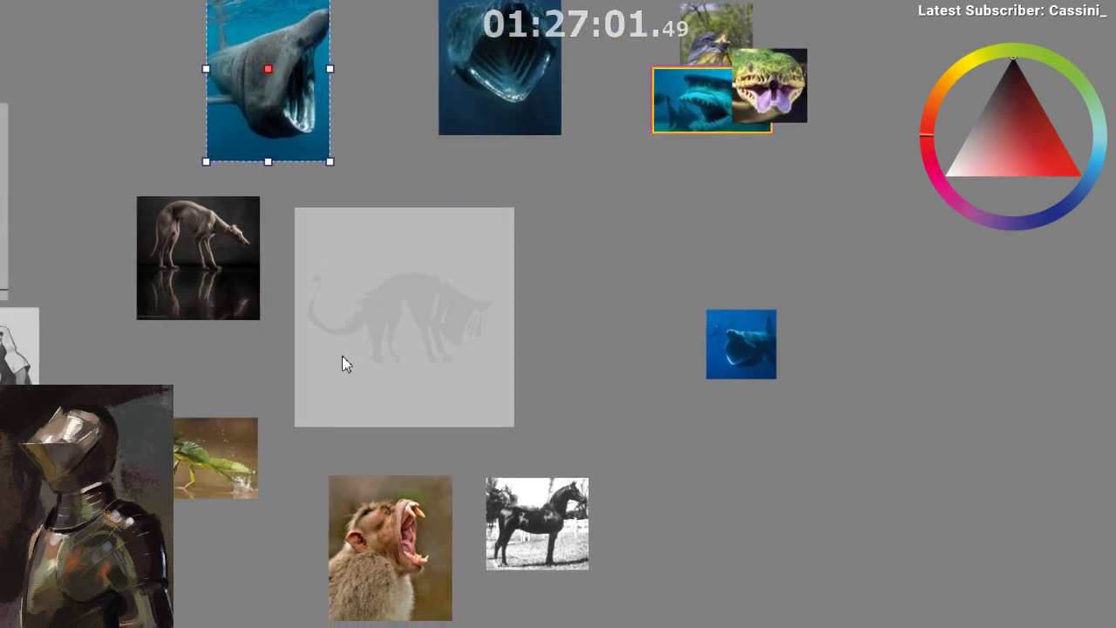
{"action": "left_click_drag", "start_coordinate": [335, 379], "coordinate": [371, 410]}
{"action": "left_click_drag", "start_coordinate": [244, 494], "coordinate": [613, 302]}
{"action": "left_click", "coordinate": [603, 378]}
- Tighten the greyhound, both large basking sharks and the basilisk around the canvas without covering the faded creature
{"action": "scroll", "coordinate": [527, 352], "scroll_direction": "up", "scroll_amount": 1}
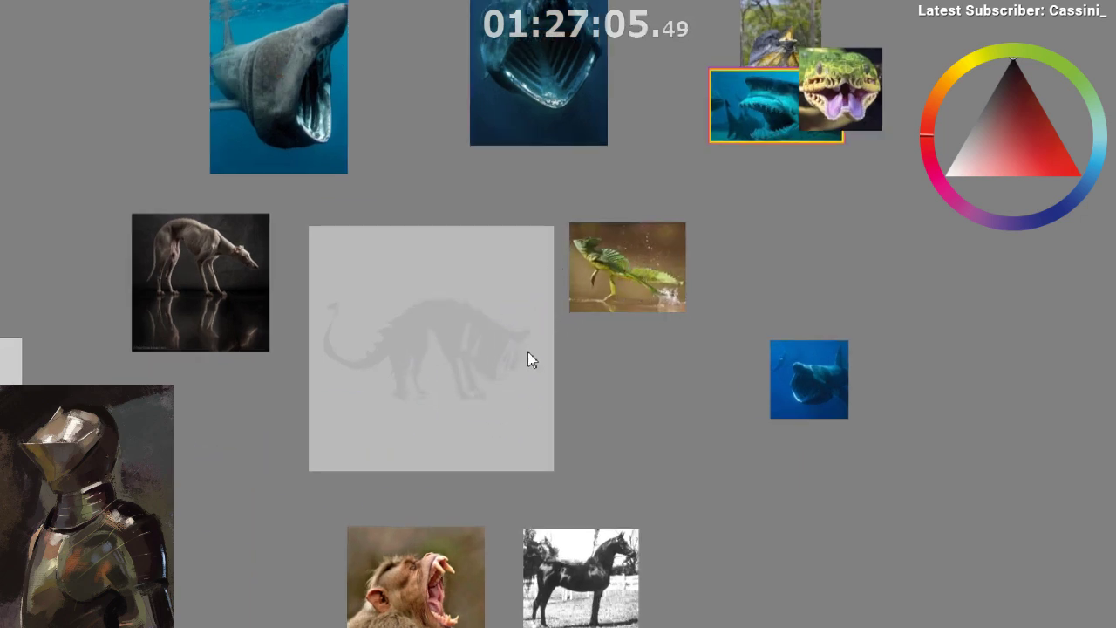
{"action": "left_click_drag", "start_coordinate": [371, 255], "coordinate": [379, 321]}
{"action": "left_click_drag", "start_coordinate": [253, 331], "coordinate": [254, 424]}
{"action": "left_click_drag", "start_coordinate": [288, 131], "coordinate": [235, 230]}
{"action": "left_click_drag", "start_coordinate": [515, 122], "coordinate": [431, 218]}
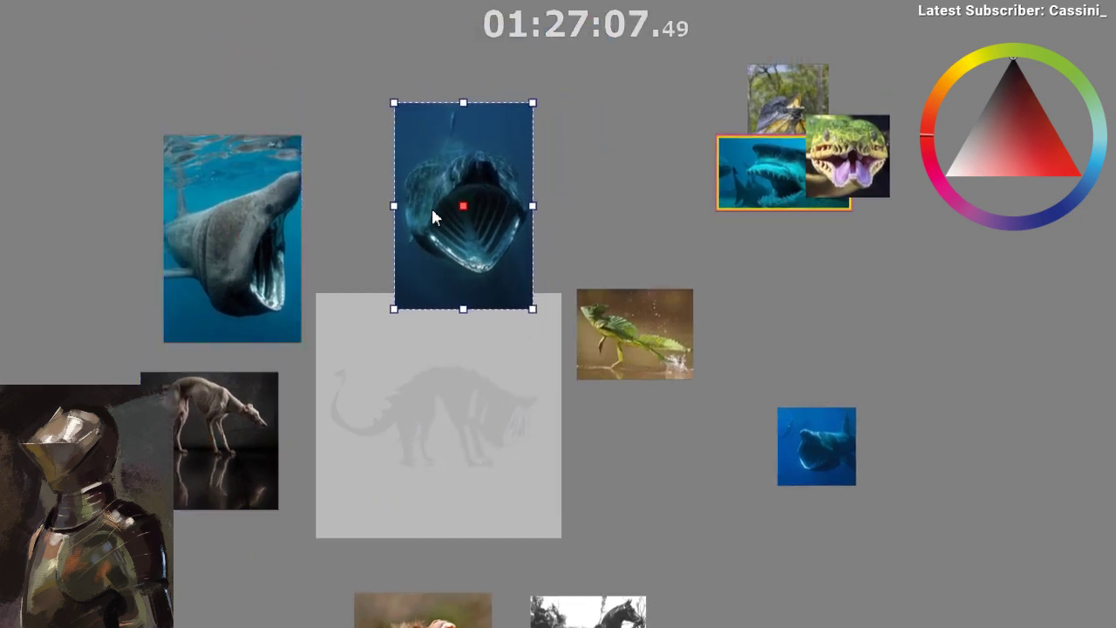
{"action": "left_click_drag", "start_coordinate": [586, 288], "coordinate": [589, 358]}
{"action": "left_click_drag", "start_coordinate": [462, 296], "coordinate": [461, 267]}
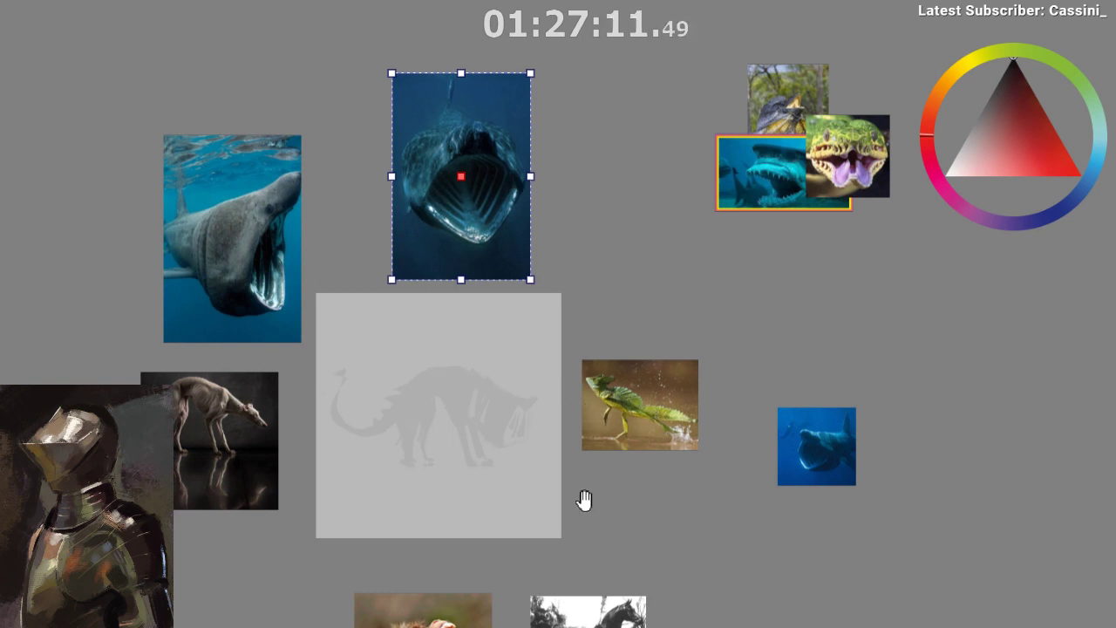
- Move the open-mouthed monkey and the horse photos farther below the canvas
{"action": "left_click_drag", "start_coordinate": [585, 501], "coordinate": [542, 361]}
{"action": "left_click_drag", "start_coordinate": [389, 523], "coordinate": [259, 594]}
{"action": "left_click_drag", "start_coordinate": [530, 513], "coordinate": [515, 612]}
{"action": "left_click_drag", "start_coordinate": [454, 447], "coordinate": [459, 488]}
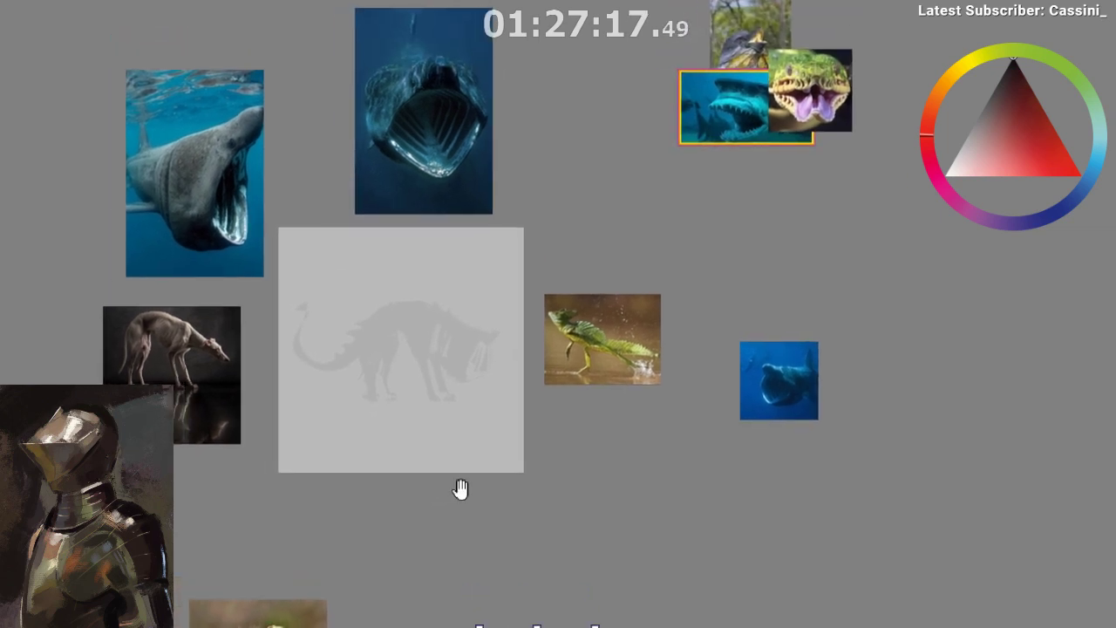
- Move the toothed shark photo farther up and away from the frilled lizard photo beyond the canvas's upper-right corner
{"action": "left_click_drag", "start_coordinate": [471, 359], "coordinate": [410, 409]}
{"action": "left_click_drag", "start_coordinate": [635, 178], "coordinate": [793, 42]}
{"action": "left_click_drag", "start_coordinate": [443, 224], "coordinate": [582, 161]}
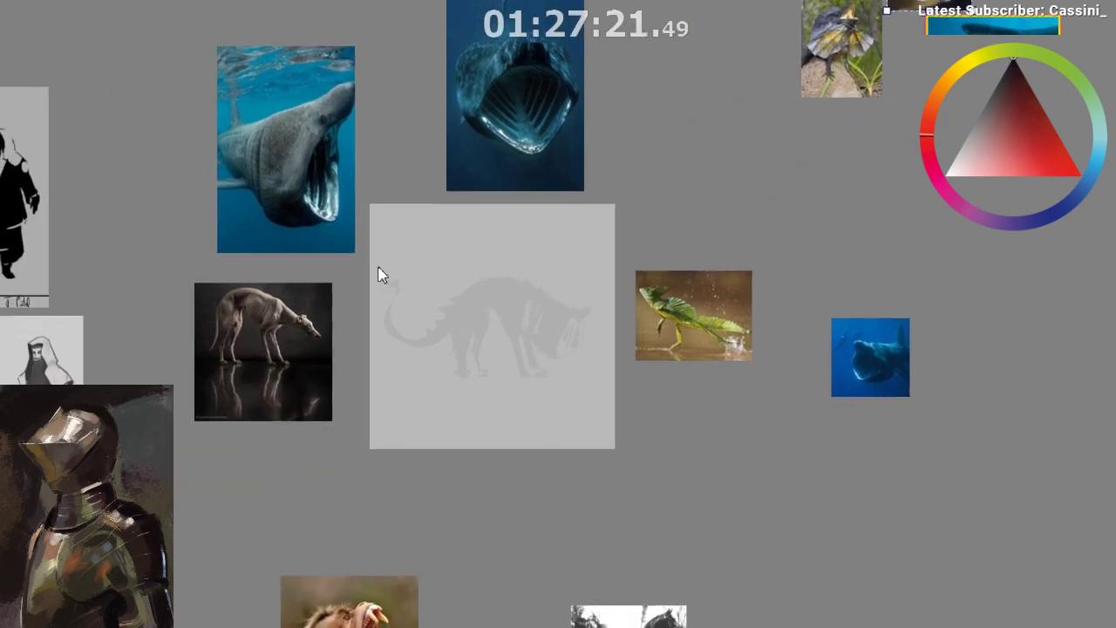
- Bring the faded creature into close view and choose a dark bluish-grey brush colour for sketching over it
{"action": "scroll", "coordinate": [379, 270], "scroll_direction": "up", "scroll_amount": 2}
{"action": "left_click_drag", "start_coordinate": [444, 232], "coordinate": [351, 297]}
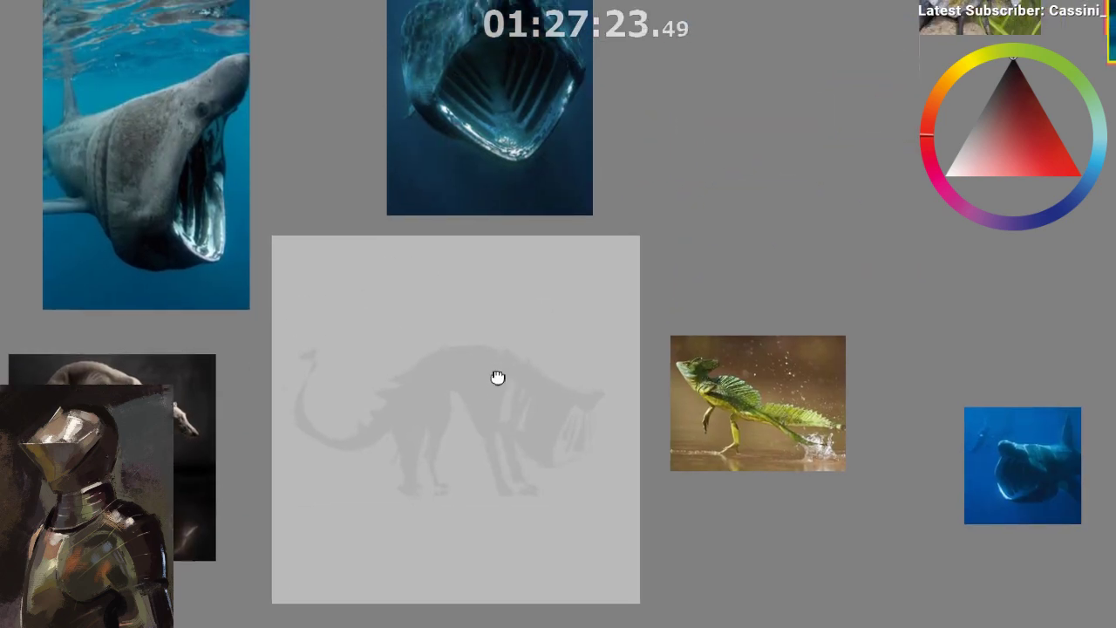
{"action": "left_click_drag", "start_coordinate": [498, 378], "coordinate": [471, 345]}
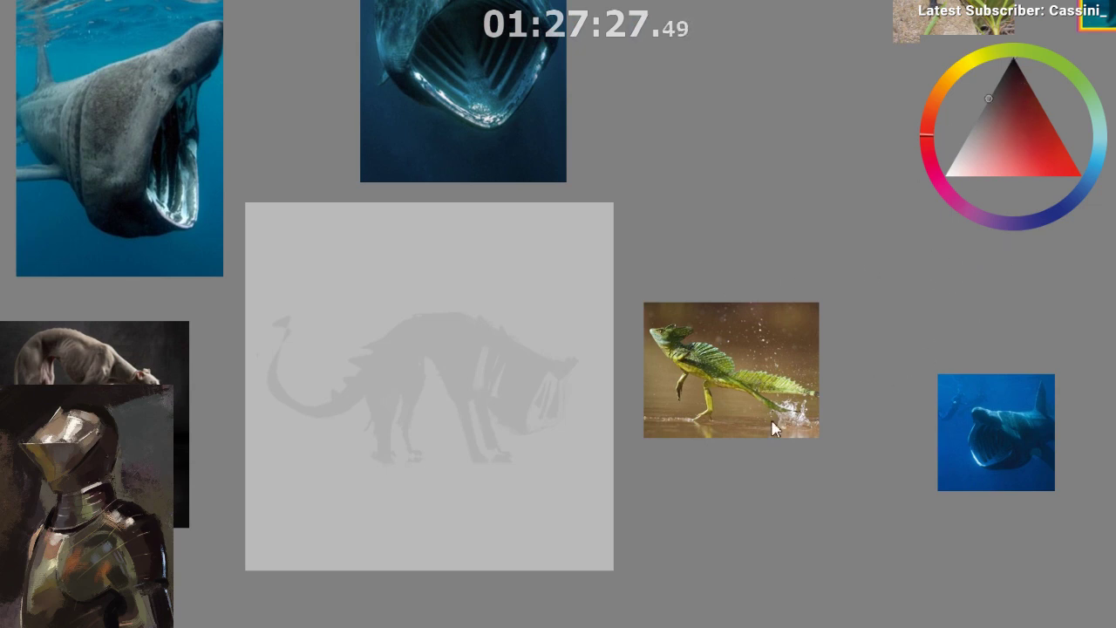
{"action": "left_click", "coordinate": [1008, 615], "text": "alt"}
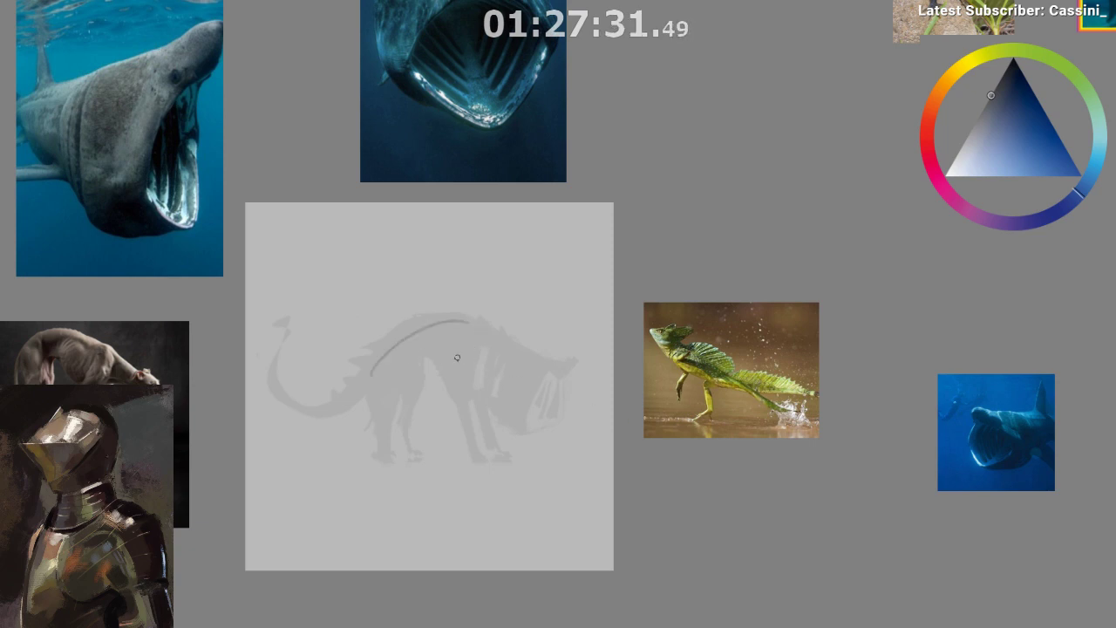
{"action": "left_click_drag", "start_coordinate": [289, 320], "coordinate": [295, 409]}
{"action": "key", "text": "ctrl+z"}
{"action": "left_click_drag", "start_coordinate": [280, 354], "coordinate": [453, 323]}
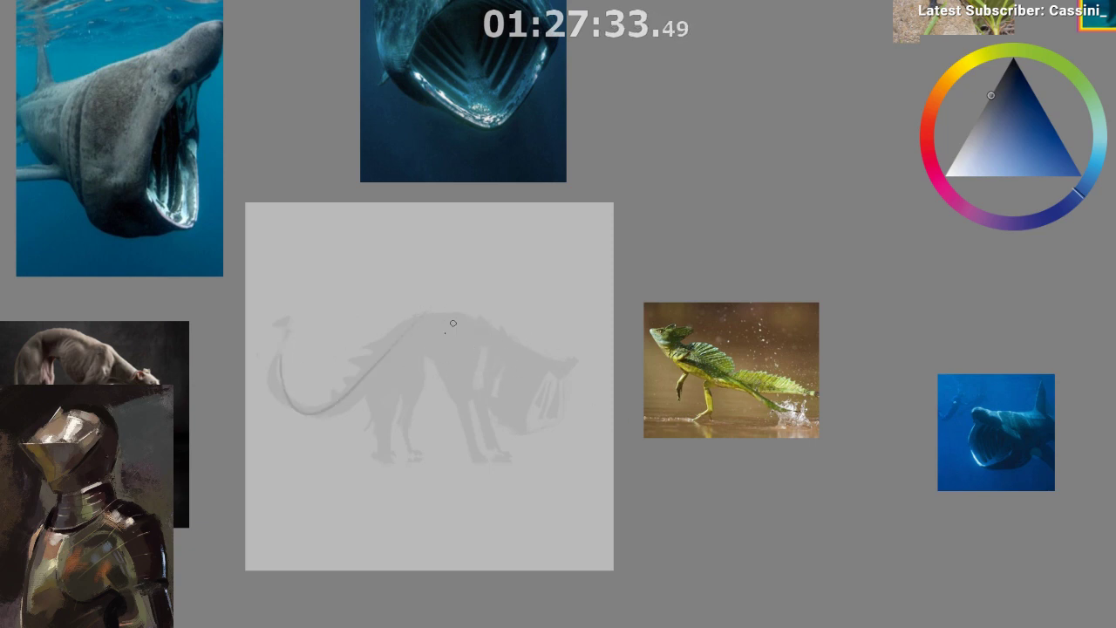
{"action": "key", "text": "ctrl+z"}
{"action": "mouse_move", "coordinate": [342, 401]}
{"action": "left_mouse_down"}
{"action": "mouse_move", "coordinate": [446, 305]}
{"action": "mouse_move", "coordinate": [500, 328]}
{"action": "left_mouse_up"}
{"action": "key", "text": "ctrl+z"}
{"action": "mouse_move", "coordinate": [373, 365]}
{"action": "left_mouse_down"}
{"action": "mouse_move", "coordinate": [282, 309]}
{"action": "mouse_move", "coordinate": [292, 326]}
{"action": "mouse_move", "coordinate": [297, 309]}
{"action": "mouse_move", "coordinate": [283, 302]}
{"action": "mouse_move", "coordinate": [312, 401]}
{"action": "left_mouse_up"}
{"action": "key", "text": "ctrl+z"}
- Sketch the arched back and the long curled tail with a barbed tip and a spiky crest over the underlay
{"action": "left_click_drag", "start_coordinate": [374, 445], "coordinate": [354, 438]}
{"action": "left_click_drag", "start_coordinate": [303, 382], "coordinate": [349, 340]}
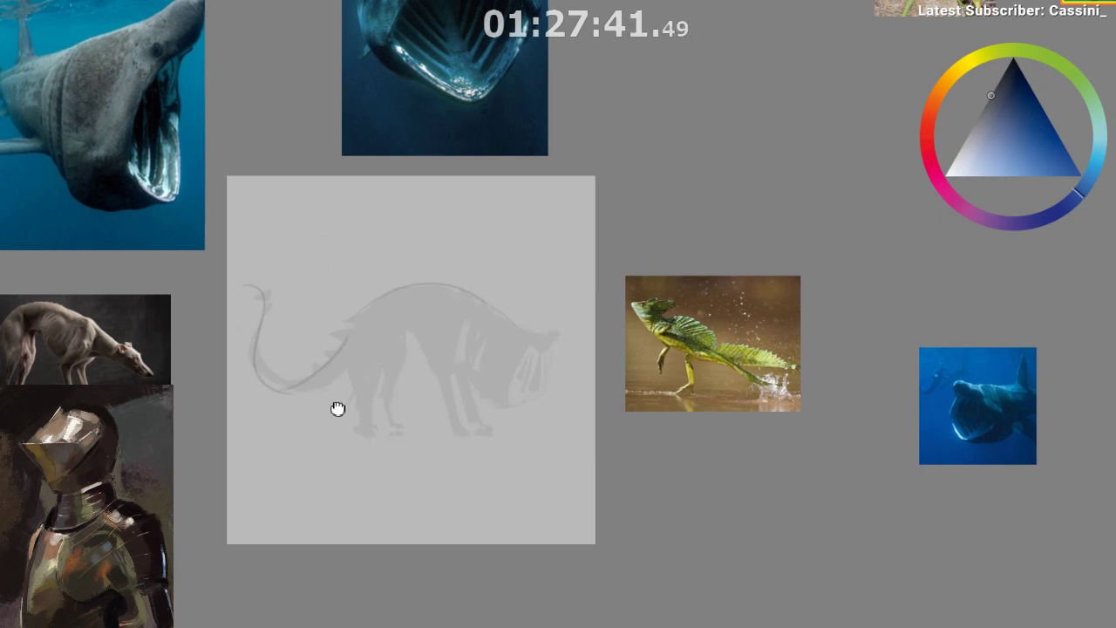
{"action": "left_click_drag", "start_coordinate": [336, 411], "coordinate": [316, 411]}
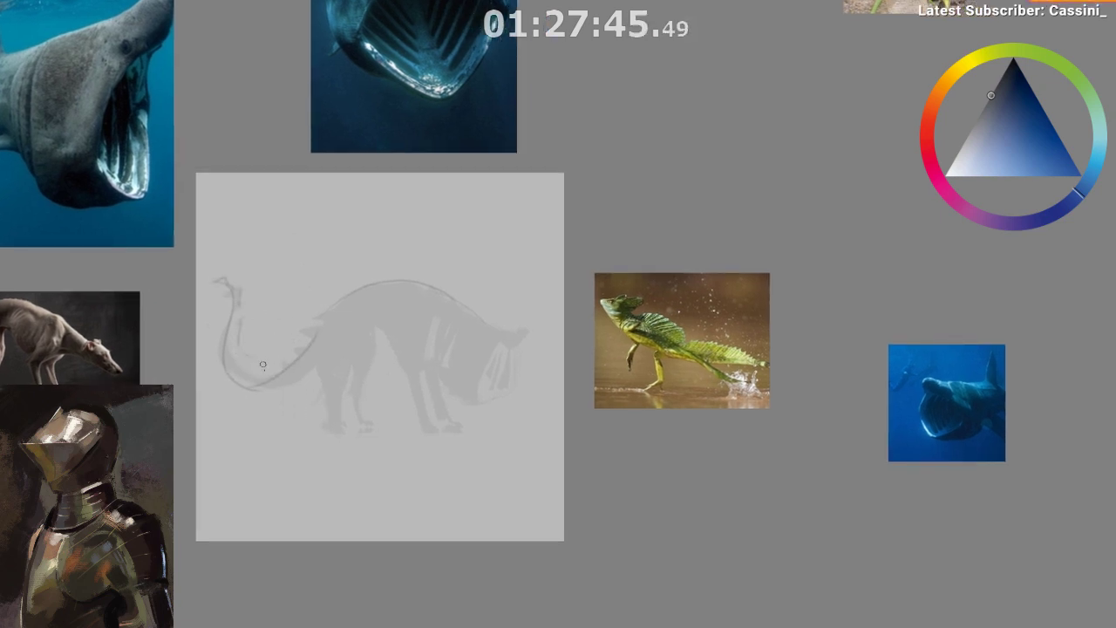
{"action": "left_click_drag", "start_coordinate": [402, 386], "coordinate": [349, 370]}
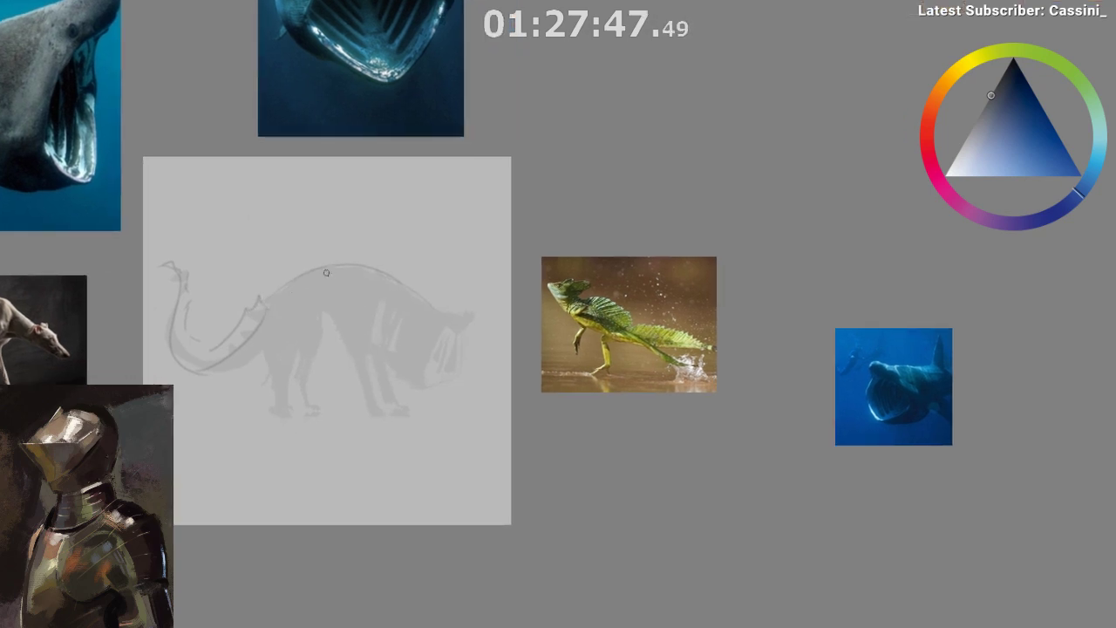
{"action": "mouse_move", "coordinate": [323, 257]}
{"action": "left_mouse_down"}
{"action": "mouse_move", "coordinate": [297, 277]}
{"action": "mouse_move", "coordinate": [341, 243]}
{"action": "mouse_move", "coordinate": [389, 238]}
{"action": "left_mouse_up"}
{"action": "key", "text": "ctrl+z"}
{"action": "key", "text": "ctrl+z"}
{"action": "left_click_drag", "start_coordinate": [279, 279], "coordinate": [404, 277]}
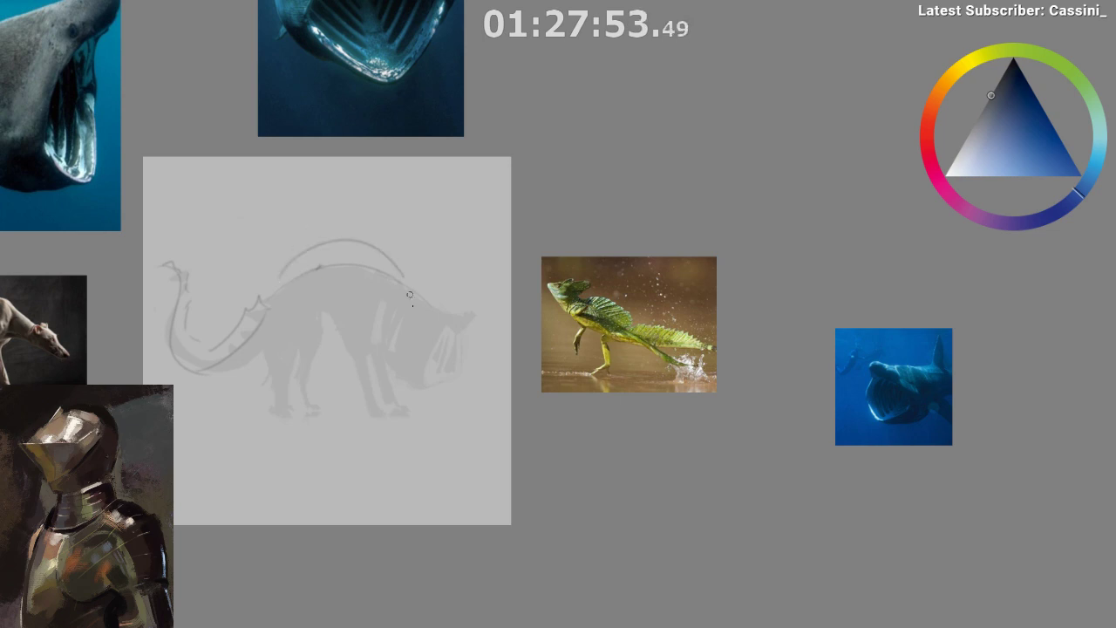
{"action": "key", "text": "ctrl+z"}
- Sketch a raised sail contour above the arched back, closed by a short slanted edge at the shoulders
{"action": "mouse_move", "coordinate": [280, 277]}
{"action": "left_mouse_down"}
{"action": "mouse_move", "coordinate": [384, 252]}
{"action": "mouse_move", "coordinate": [414, 272]}
{"action": "left_mouse_up"}
{"action": "left_click_drag", "start_coordinate": [448, 384], "coordinate": [459, 316]}
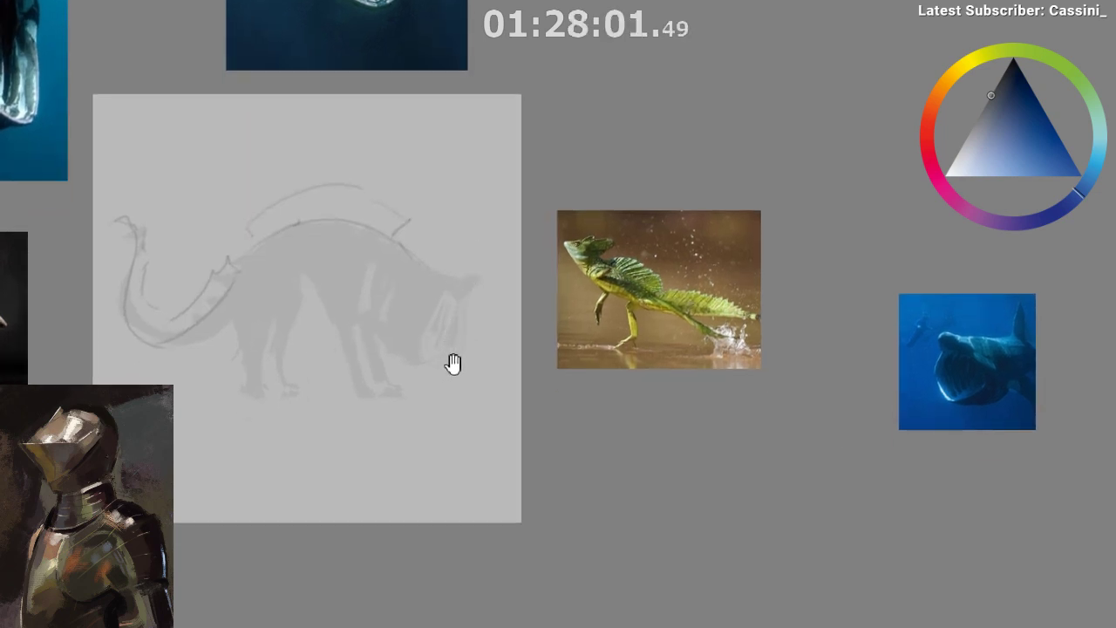
{"action": "left_click_drag", "start_coordinate": [448, 375], "coordinate": [449, 411]}
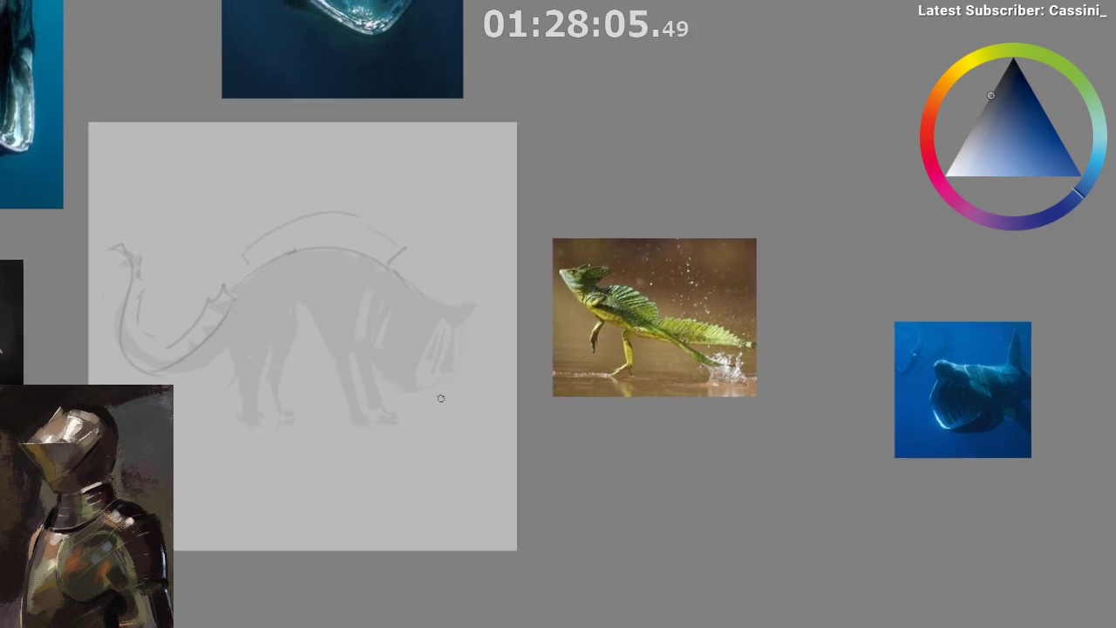
- Handwrite the note "Krita Huion Kamvas Pro 20" in the canvas's empty upper-right corner
{"action": "mouse_move", "coordinate": [402, 152]}
{"action": "left_mouse_down"}
{"action": "mouse_move", "coordinate": [411, 174]}
{"action": "mouse_move", "coordinate": [475, 176]}
{"action": "left_mouse_up"}
{"action": "mouse_move", "coordinate": [440, 249]}
{"action": "left_mouse_down"}
{"action": "mouse_move", "coordinate": [493, 282]}
{"action": "mouse_move", "coordinate": [482, 246]}
{"action": "mouse_move", "coordinate": [479, 258]}
{"action": "mouse_move", "coordinate": [484, 221]}
{"action": "mouse_move", "coordinate": [490, 250]}
{"action": "mouse_move", "coordinate": [563, 252]}
{"action": "left_mouse_up"}
{"action": "mouse_move", "coordinate": [512, 290]}
{"action": "left_mouse_down"}
{"action": "mouse_move", "coordinate": [534, 274]}
{"action": "mouse_move", "coordinate": [525, 328]}
{"action": "left_mouse_up"}
{"action": "left_click_drag", "start_coordinate": [534, 303], "coordinate": [538, 302]}
{"action": "left_click_drag", "start_coordinate": [502, 348], "coordinate": [569, 328]}
{"action": "left_click_drag", "start_coordinate": [556, 379], "coordinate": [555, 422]}
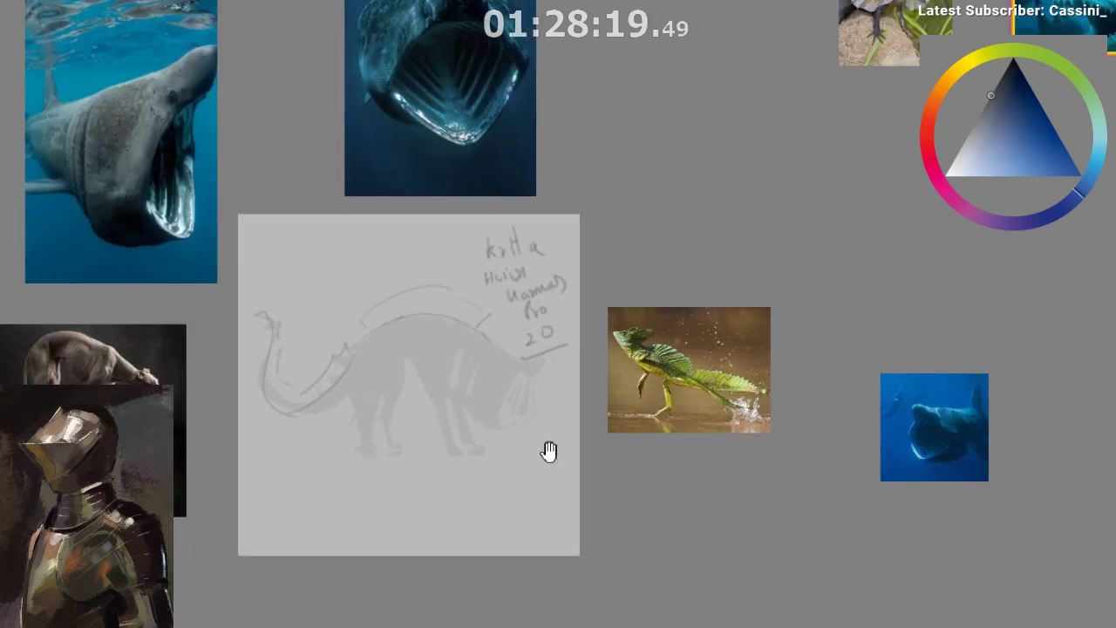
- Undo all strokes of the handwritten note while keeping the creature's back, sail and tail lines
{"action": "left_click_drag", "start_coordinate": [559, 495], "coordinate": [547, 421]}
{"action": "key", "text": "ctrl+z"}
{"action": "key", "text": "ctrl+z"}
{"action": "key", "text": "ctrl+z"}
{"action": "key", "text": "ctrl+z"}
{"action": "key", "text": "ctrl+z"}
{"action": "key", "text": "ctrl+z"}
{"action": "key", "text": "ctrl+z"}
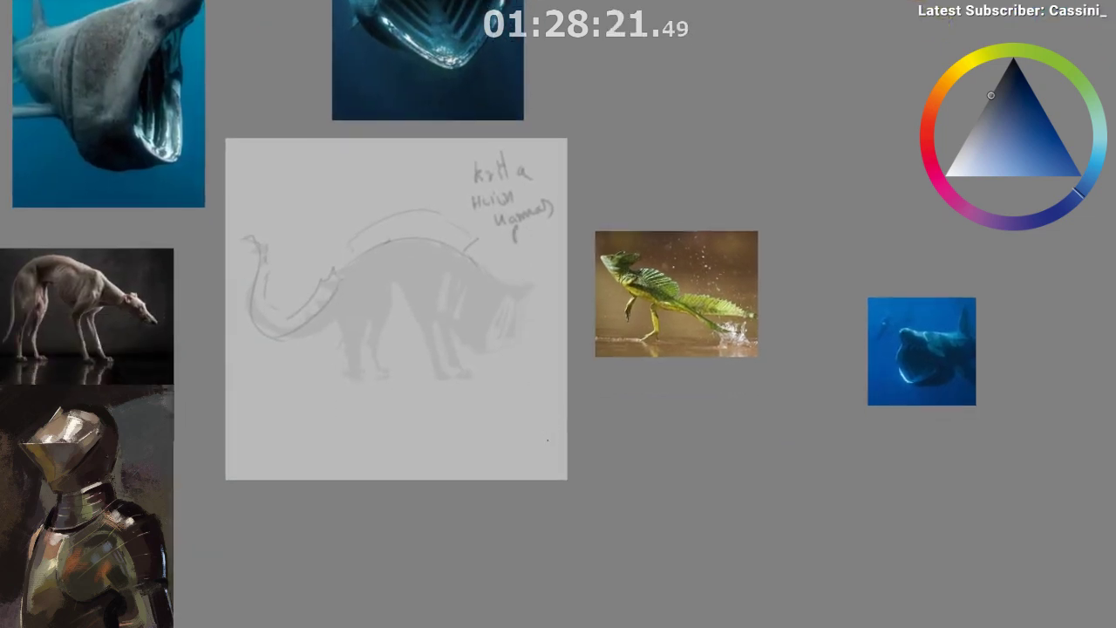
{"action": "key", "text": "ctrl+z"}
{"action": "key", "text": "ctrl+z"}
{"action": "key", "text": "ctrl+z"}
{"action": "key", "text": "ctrl+z"}
{"action": "key", "text": "ctrl+z"}
{"action": "key", "text": "ctrl+z"}
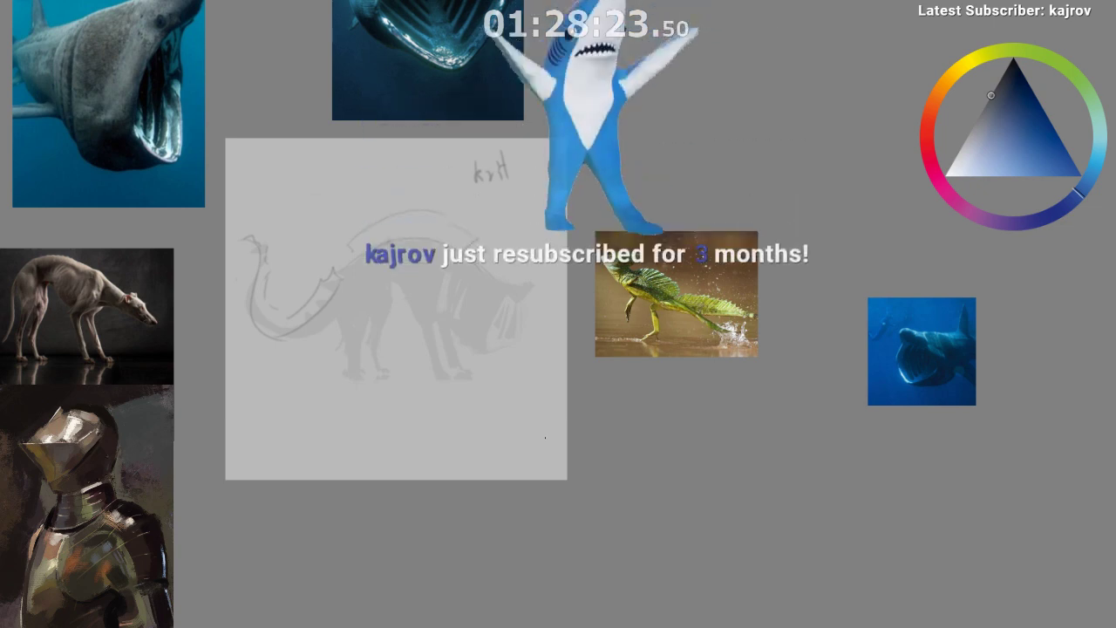
{"action": "key", "text": "ctrl+z"}
{"action": "key", "text": "ctrl+z"}
{"action": "key", "text": "ctrl+z"}
- Sketch the pointed snout, the curved near edge of the open mouth, the lower jaw and long gill slits on the neck
{"action": "left_click_drag", "start_coordinate": [522, 481], "coordinate": [514, 538]}
{"action": "left_click_drag", "start_coordinate": [536, 374], "coordinate": [550, 376]}
{"action": "mouse_move", "coordinate": [531, 427]}
{"action": "left_mouse_down"}
{"action": "mouse_move", "coordinate": [526, 471]}
{"action": "mouse_move", "coordinate": [532, 402]}
{"action": "mouse_move", "coordinate": [540, 411]}
{"action": "left_mouse_up"}
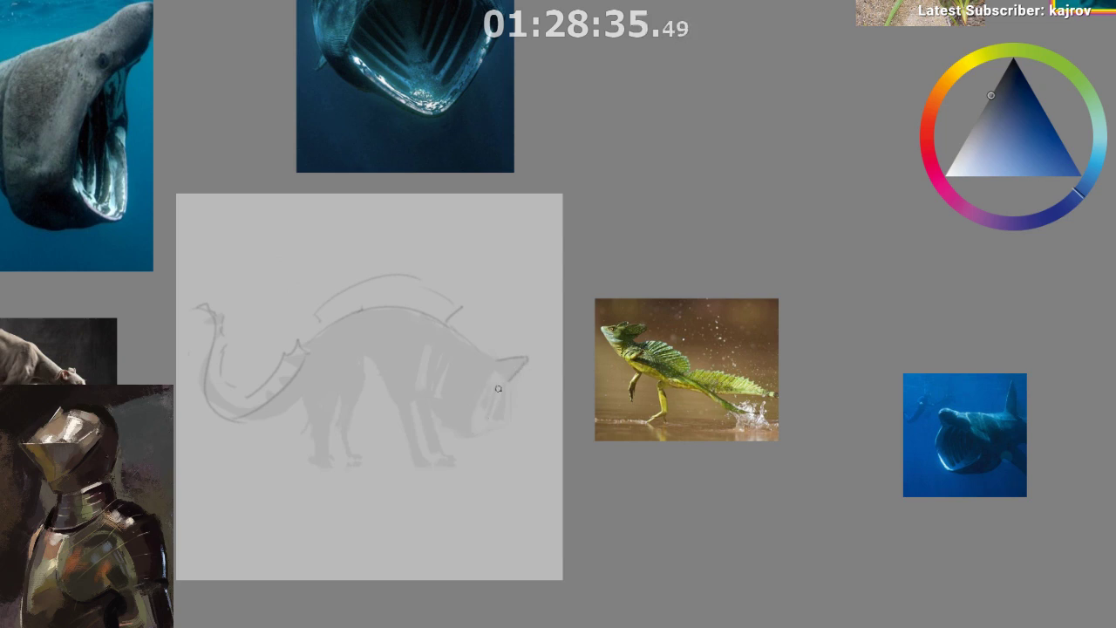
{"action": "mouse_move", "coordinate": [512, 379]}
{"action": "left_mouse_down"}
{"action": "mouse_move", "coordinate": [486, 379]}
{"action": "mouse_move", "coordinate": [495, 302]}
{"action": "left_mouse_up"}
{"action": "left_click_drag", "start_coordinate": [496, 416], "coordinate": [498, 423]}
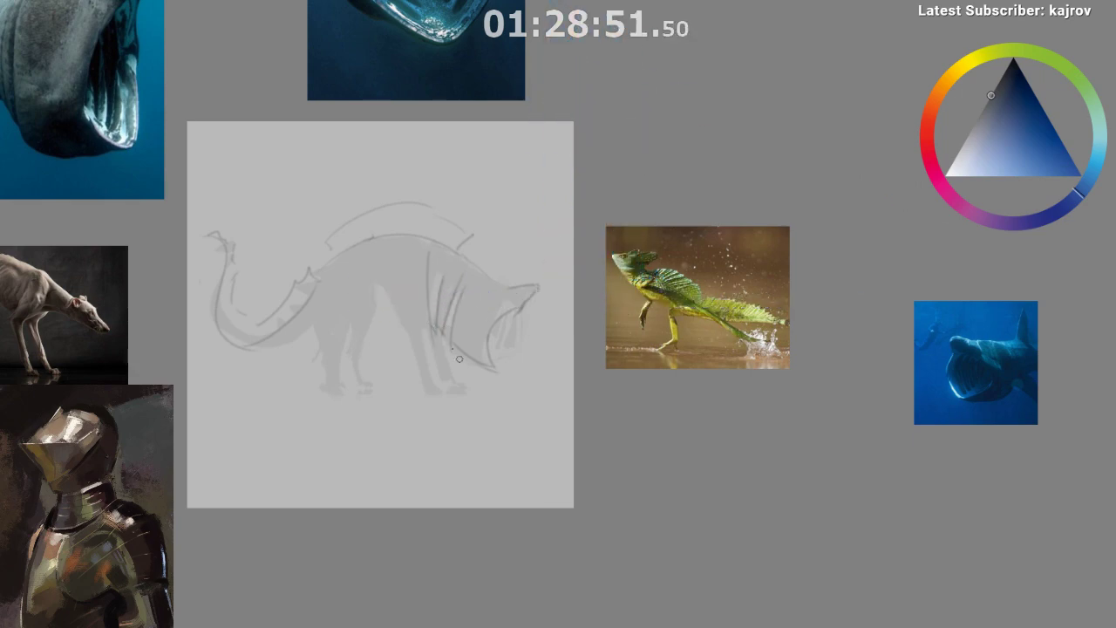
{"action": "left_click_drag", "start_coordinate": [471, 344], "coordinate": [542, 156]}
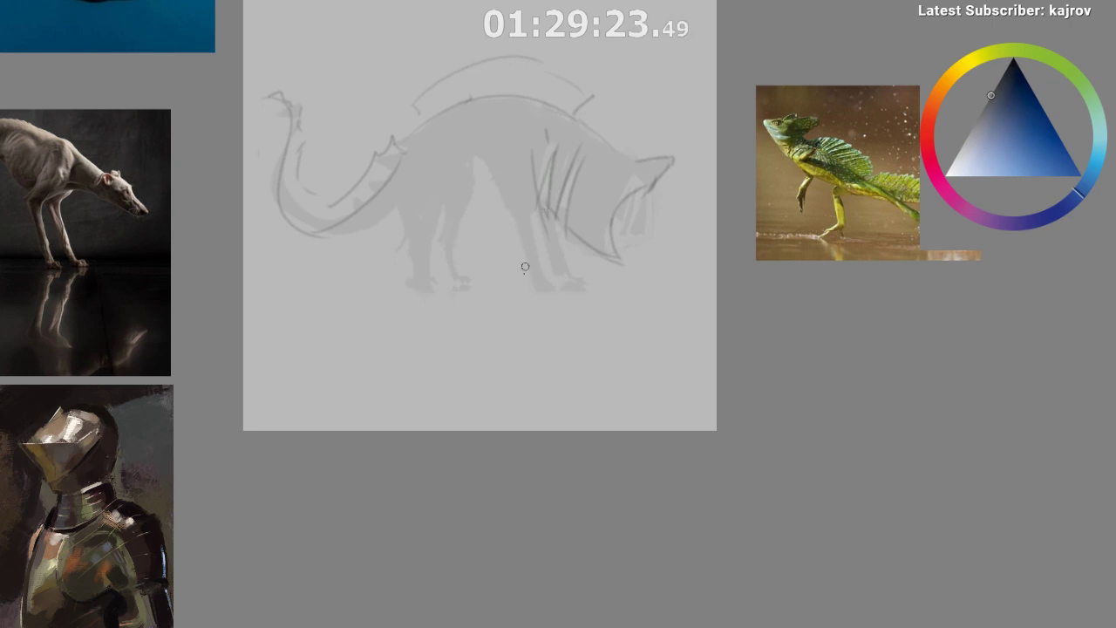
- Try to outline the creature's front leg below the chest with straight contour lines down to the foot
{"action": "left_click_drag", "start_coordinate": [525, 212], "coordinate": [601, 128]}
{"action": "mouse_move", "coordinate": [429, 112]}
{"action": "left_mouse_down"}
{"action": "mouse_move", "coordinate": [492, 231]}
{"action": "mouse_move", "coordinate": [536, 390]}
{"action": "mouse_move", "coordinate": [561, 410]}
{"action": "left_mouse_up"}
{"action": "key", "text": "ctrl+z"}
{"action": "mouse_move", "coordinate": [600, 491]}
{"action": "left_mouse_down"}
{"action": "mouse_move", "coordinate": [602, 562]}
{"action": "mouse_move", "coordinate": [572, 419]}
{"action": "left_mouse_up"}
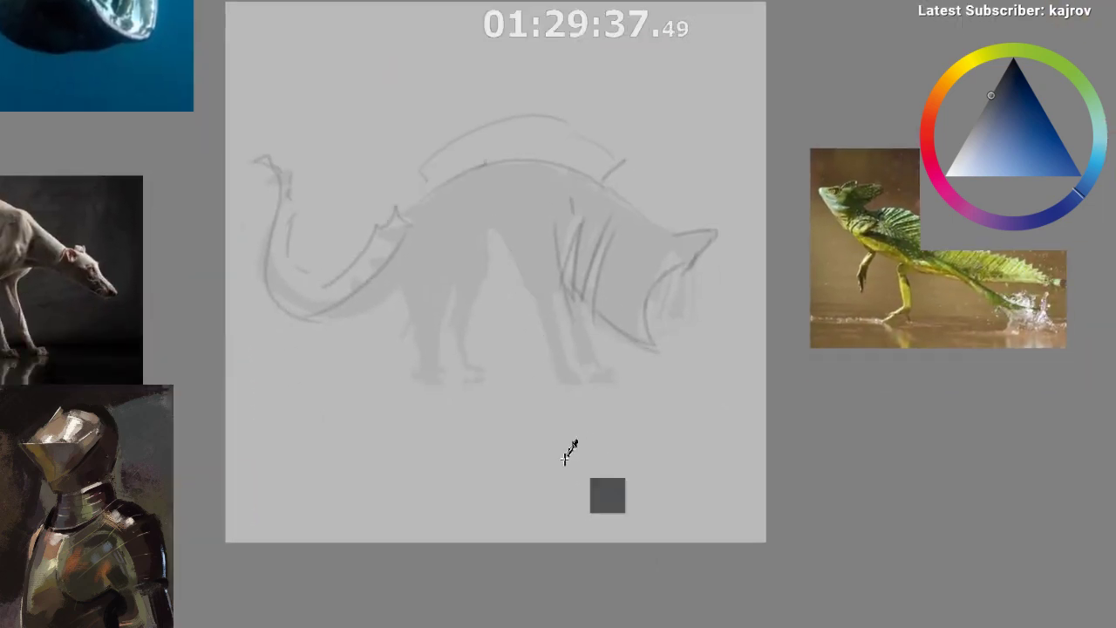
{"action": "scroll", "coordinate": [585, 291], "scroll_direction": "up", "scroll_amount": 2}
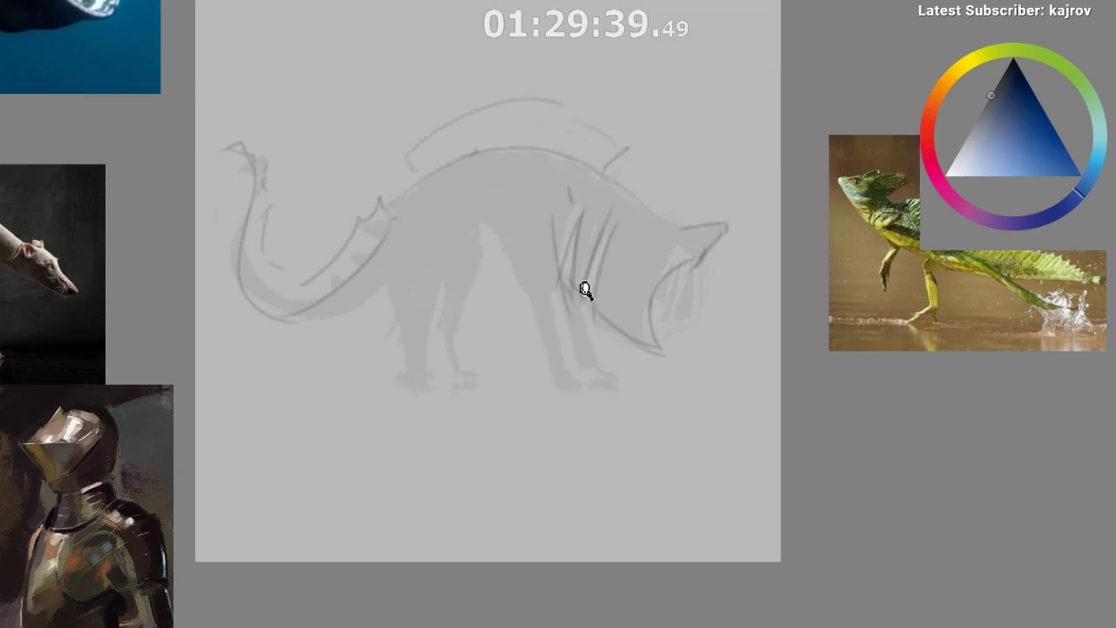
{"action": "left_click_drag", "start_coordinate": [502, 225], "coordinate": [518, 271]}
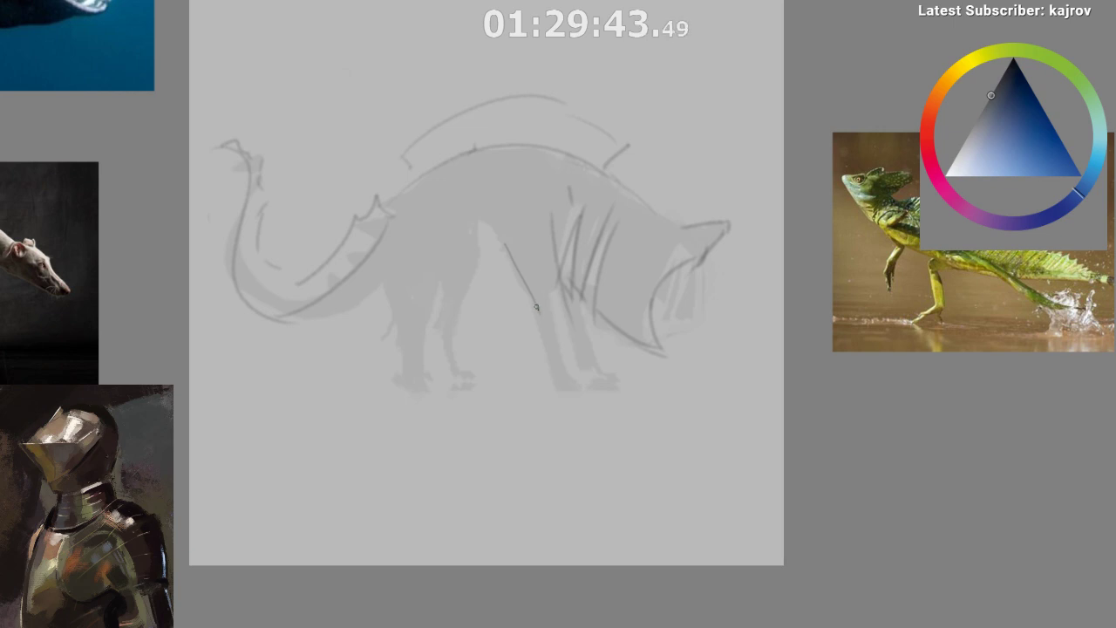
{"action": "mouse_move", "coordinate": [535, 314]}
{"action": "left_mouse_down"}
{"action": "mouse_move", "coordinate": [540, 375]}
{"action": "mouse_move", "coordinate": [586, 394]}
{"action": "left_mouse_up"}
{"action": "left_click_drag", "start_coordinate": [586, 394], "coordinate": [548, 395]}
{"action": "left_click_drag", "start_coordinate": [607, 532], "coordinate": [552, 517]}
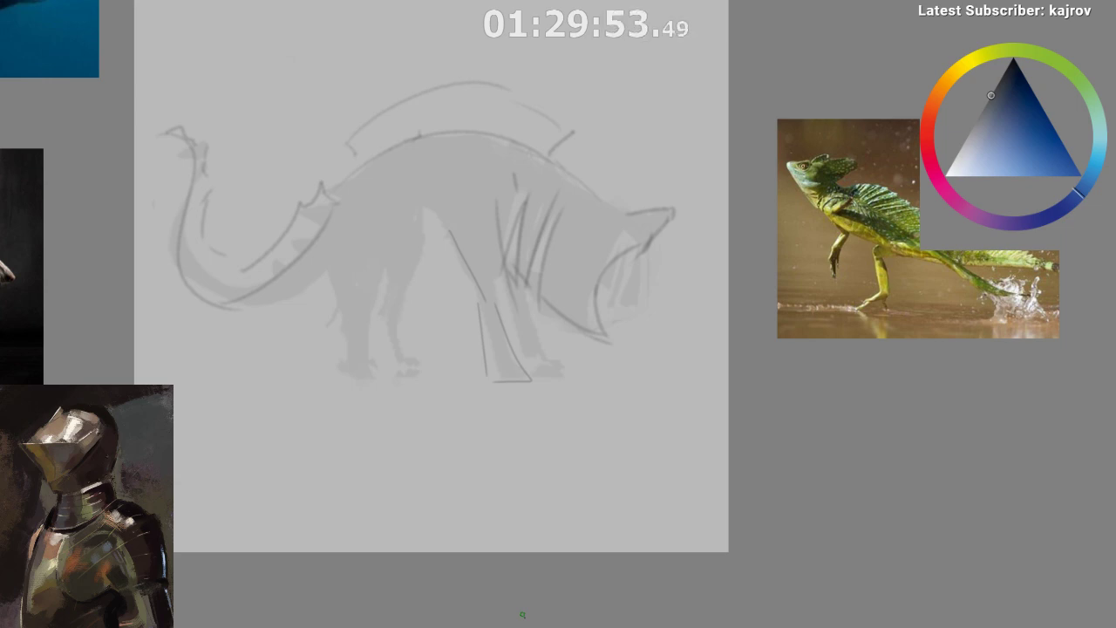
- Undo the front leg outline strokes
{"action": "key", "text": "ctrl+z"}
{"action": "key", "text": "ctrl+z"}
{"action": "key", "text": "ctrl+z"}
{"action": "key", "text": "ctrl+z"}
{"action": "key", "text": "ctrl+z"}
{"action": "key", "text": "ctrl+z"}
- Sketch the far rim of the gaping mouth from the snout tip down to the lower jaw tip
{"action": "mouse_move", "coordinate": [658, 491]}
{"action": "left_mouse_down"}
{"action": "mouse_move", "coordinate": [637, 508]}
{"action": "mouse_move", "coordinate": [629, 497]}
{"action": "mouse_move", "coordinate": [670, 523]}
{"action": "mouse_move", "coordinate": [648, 511]}
{"action": "mouse_move", "coordinate": [653, 447]}
{"action": "left_mouse_up"}
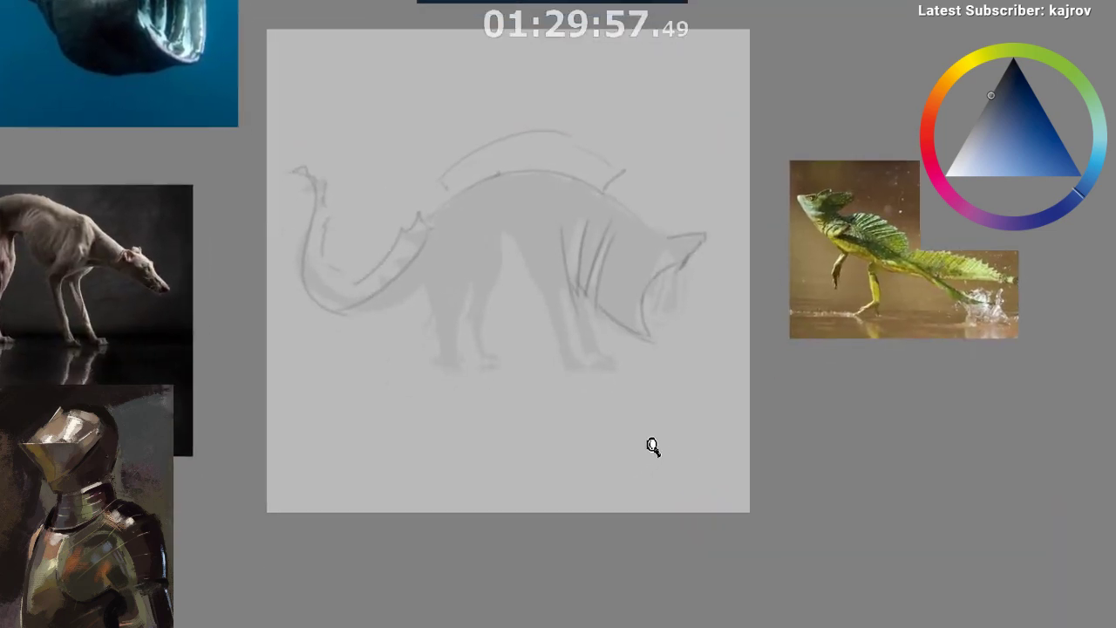
{"action": "scroll", "coordinate": [654, 458], "scroll_direction": "up", "scroll_amount": 1}
{"action": "scroll", "coordinate": [590, 302], "scroll_direction": "down", "scroll_amount": 1}
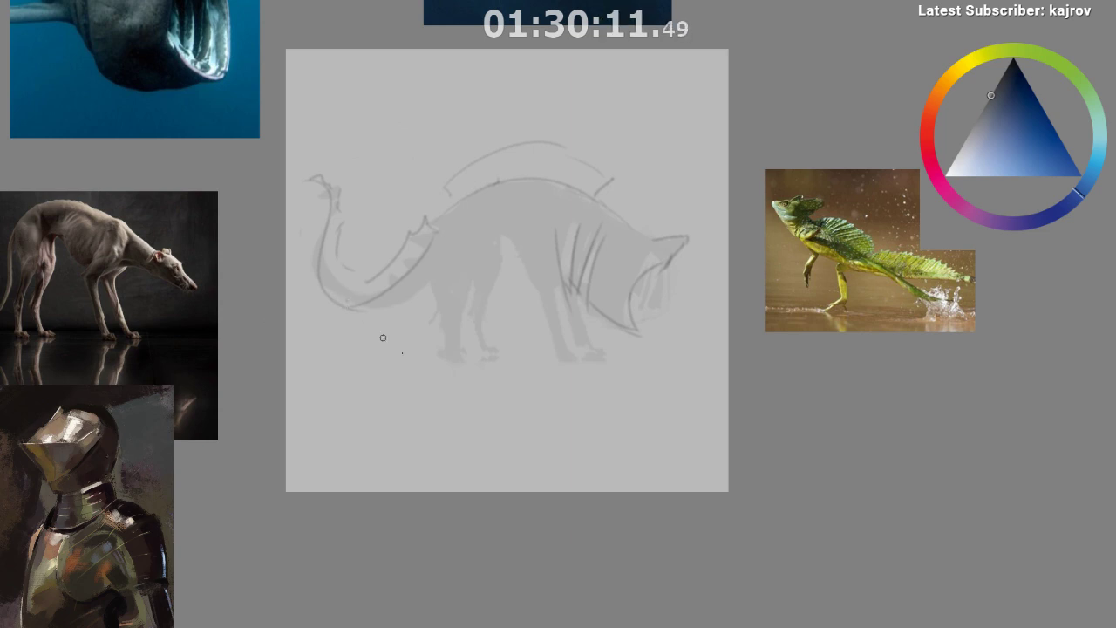
{"action": "scroll", "coordinate": [412, 358], "scroll_direction": "up", "scroll_amount": 1}
{"action": "left_click_drag", "start_coordinate": [393, 302], "coordinate": [386, 319]}
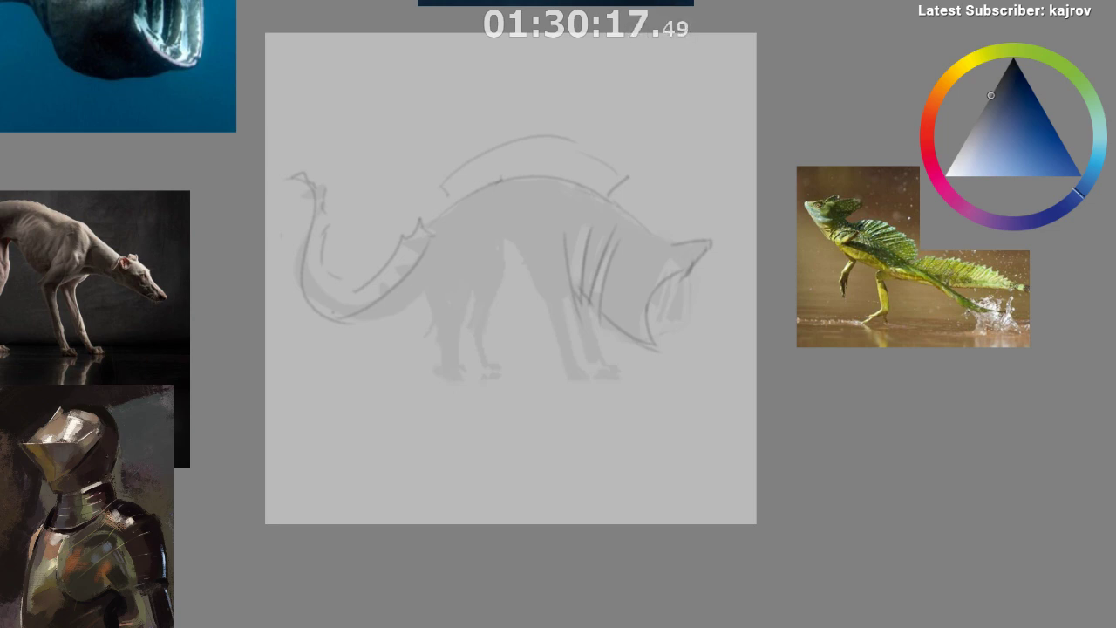
{"action": "left_click_drag", "start_coordinate": [531, 375], "coordinate": [504, 382]}
{"action": "left_click_drag", "start_coordinate": [552, 400], "coordinate": [572, 443]}
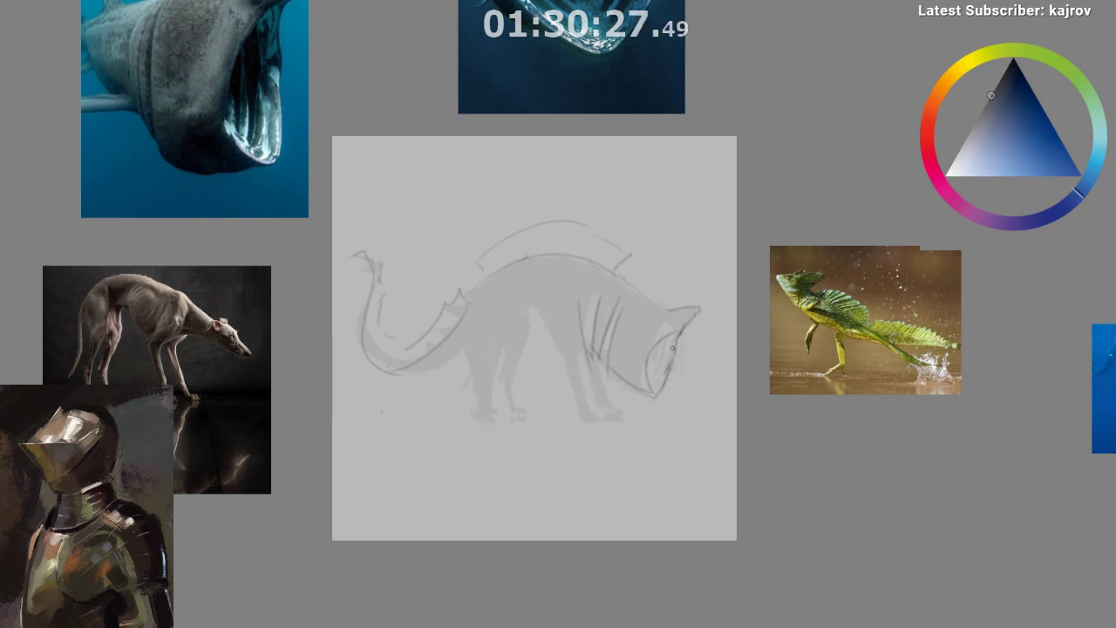
{"action": "left_click_drag", "start_coordinate": [650, 393], "coordinate": [630, 413]}
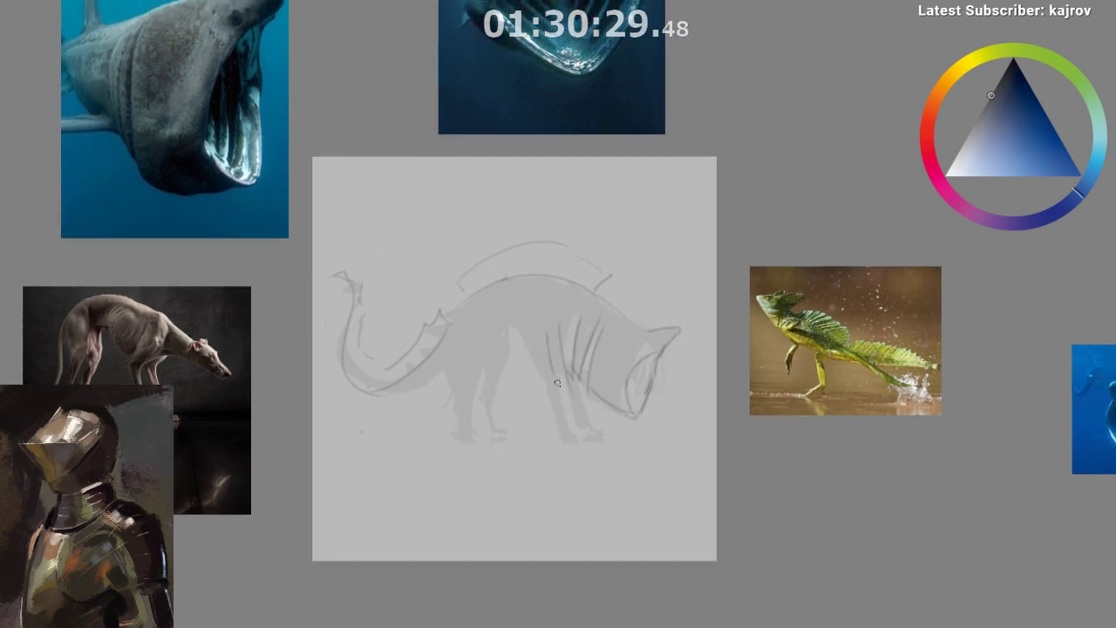
{"action": "left_click_drag", "start_coordinate": [627, 468], "coordinate": [619, 481]}
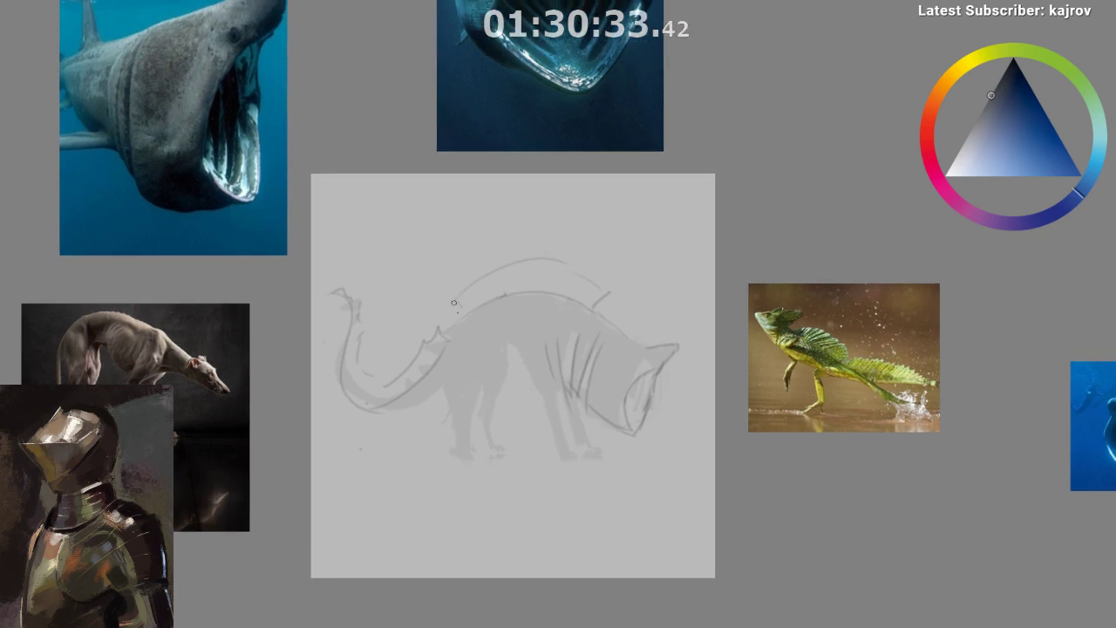
- Add a small pointed spike at the tail-side end of the back sail
{"action": "mouse_move", "coordinate": [441, 389]}
{"action": "left_mouse_down"}
{"action": "mouse_move", "coordinate": [336, 291]}
{"action": "mouse_move", "coordinate": [346, 305]}
{"action": "left_mouse_up"}
{"action": "mouse_move", "coordinate": [366, 343]}
{"action": "left_mouse_down"}
{"action": "mouse_move", "coordinate": [389, 422]}
{"action": "mouse_move", "coordinate": [463, 369]}
{"action": "mouse_move", "coordinate": [536, 259]}
{"action": "left_mouse_up"}
{"action": "scroll", "coordinate": [392, 449], "scroll_direction": "down", "scroll_amount": 1}
{"action": "scroll", "coordinate": [429, 438], "scroll_direction": "up", "scroll_amount": 1}
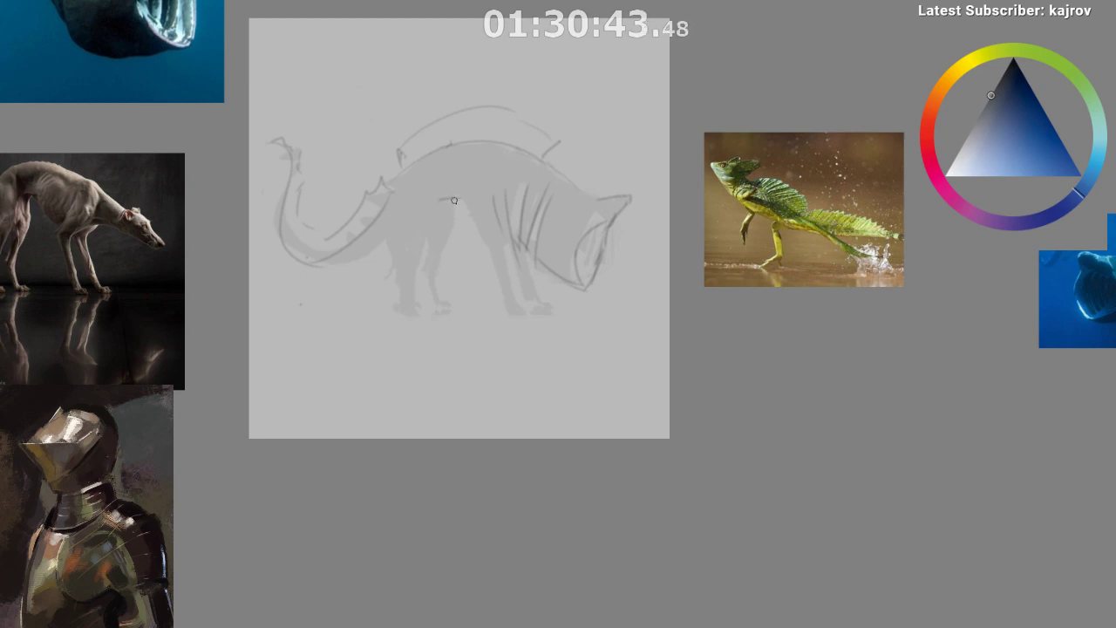
- Sketch the tucked belly line and the deep chest curve running forward to the gill slits, redoing strokes as needed
{"action": "left_click_drag", "start_coordinate": [465, 195], "coordinate": [493, 248]}
{"action": "key", "text": "ctrl+z"}
{"action": "mouse_move", "coordinate": [464, 196]}
{"action": "left_mouse_down"}
{"action": "mouse_move", "coordinate": [511, 251]}
{"action": "mouse_move", "coordinate": [536, 255]}
{"action": "left_mouse_up"}
{"action": "key", "text": "ctrl+z"}
{"action": "mouse_move", "coordinate": [461, 197]}
{"action": "left_mouse_down"}
{"action": "mouse_move", "coordinate": [470, 220]}
{"action": "mouse_move", "coordinate": [513, 247]}
{"action": "left_mouse_up"}
{"action": "key", "text": "ctrl+z"}
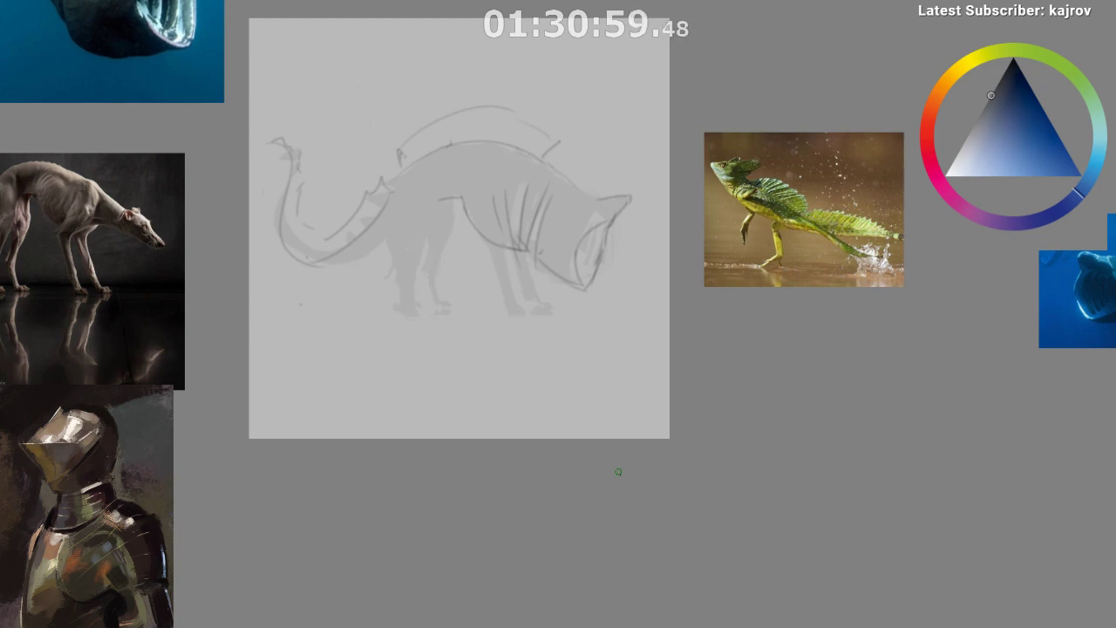
{"action": "left_click_drag", "start_coordinate": [659, 458], "coordinate": [656, 469]}
{"action": "left_click_drag", "start_coordinate": [596, 230], "coordinate": [577, 351]}
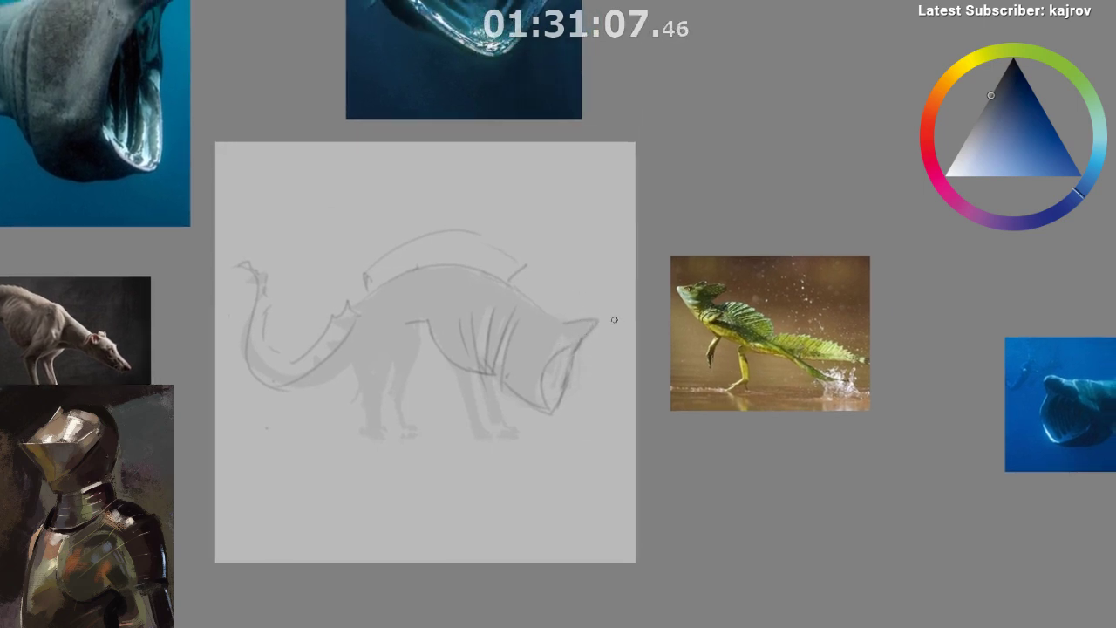
- Start a small side-view skull study above the back sail with a sloping snout line and a hooked front
{"action": "left_click_drag", "start_coordinate": [505, 246], "coordinate": [525, 87]}
{"action": "mouse_move", "coordinate": [544, 223]}
{"action": "left_mouse_down"}
{"action": "mouse_move", "coordinate": [640, 354]}
{"action": "mouse_move", "coordinate": [684, 384]}
{"action": "left_mouse_up"}
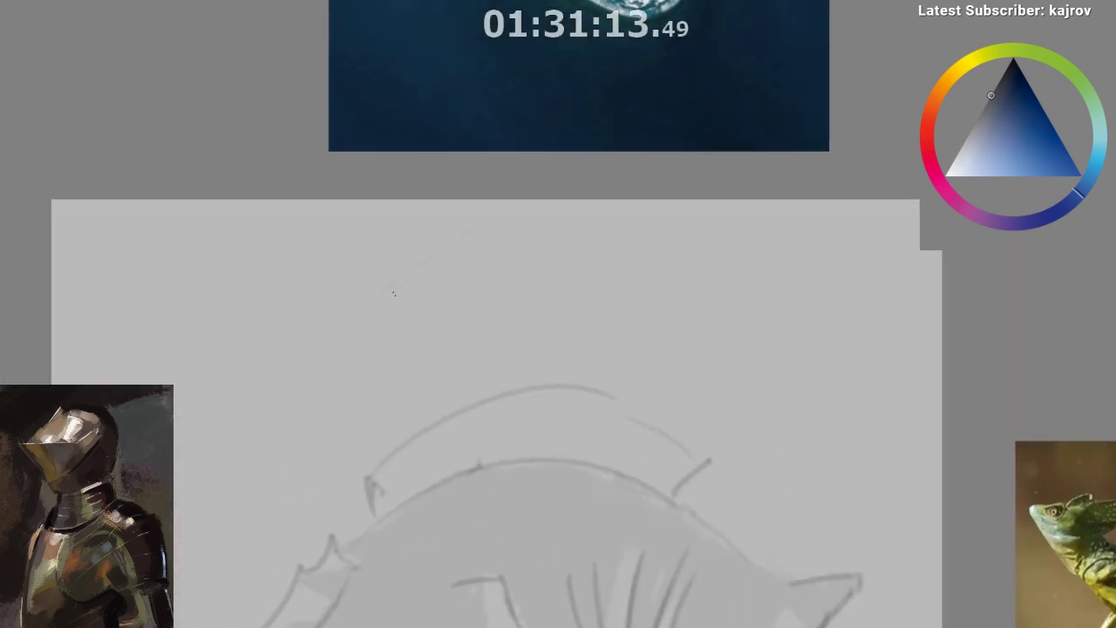
{"action": "left_click_drag", "start_coordinate": [379, 297], "coordinate": [471, 232]}
{"action": "mouse_move", "coordinate": [376, 299]}
{"action": "left_mouse_down"}
{"action": "mouse_move", "coordinate": [405, 292]}
{"action": "mouse_move", "coordinate": [374, 329]}
{"action": "mouse_move", "coordinate": [391, 307]}
{"action": "mouse_move", "coordinate": [373, 353]}
{"action": "left_mouse_up"}
{"action": "key", "text": "ctrl+z"}
{"action": "key", "text": "ctrl+z"}
{"action": "mouse_move", "coordinate": [404, 295]}
{"action": "left_mouse_down"}
{"action": "mouse_move", "coordinate": [380, 353]}
{"action": "mouse_move", "coordinate": [408, 342]}
{"action": "mouse_move", "coordinate": [413, 316]}
{"action": "mouse_move", "coordinate": [427, 329]}
{"action": "mouse_move", "coordinate": [447, 309]}
{"action": "left_mouse_up"}
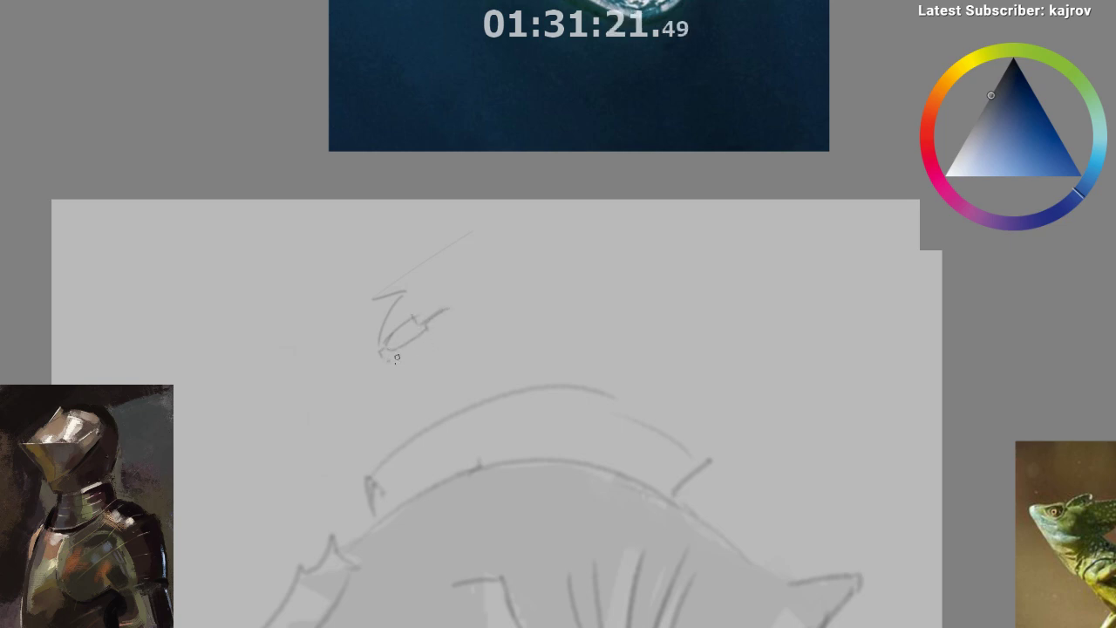
- Complete the skull study with its lower jaw, eye socket, back of the cranium and first neck vertebrae
{"action": "left_click_drag", "start_coordinate": [391, 358], "coordinate": [517, 288]}
{"action": "mouse_move", "coordinate": [418, 324]}
{"action": "left_mouse_down"}
{"action": "mouse_move", "coordinate": [492, 271]}
{"action": "mouse_move", "coordinate": [486, 259]}
{"action": "mouse_move", "coordinate": [579, 276]}
{"action": "left_mouse_up"}
{"action": "left_click_drag", "start_coordinate": [581, 253], "coordinate": [573, 261]}
{"action": "left_click_drag", "start_coordinate": [578, 319], "coordinate": [635, 303]}
{"action": "mouse_move", "coordinate": [635, 303]}
{"action": "left_mouse_down"}
{"action": "mouse_move", "coordinate": [535, 271]}
{"action": "mouse_move", "coordinate": [567, 206]}
{"action": "left_mouse_up"}
{"action": "scroll", "coordinate": [535, 271], "scroll_direction": "up", "scroll_amount": 2}
- Sketch a second rounded skull study beside the first, with a beaked front, lower jaw and two openings
{"action": "key", "text": "ctrl+z"}
{"action": "mouse_move", "coordinate": [502, 264]}
{"action": "left_mouse_down"}
{"action": "mouse_move", "coordinate": [545, 223]}
{"action": "mouse_move", "coordinate": [602, 212]}
{"action": "left_mouse_up"}
{"action": "key", "text": "ctrl+z"}
{"action": "mouse_move", "coordinate": [532, 245]}
{"action": "left_mouse_down"}
{"action": "mouse_move", "coordinate": [506, 300]}
{"action": "mouse_move", "coordinate": [555, 281]}
{"action": "mouse_move", "coordinate": [503, 321]}
{"action": "mouse_move", "coordinate": [515, 286]}
{"action": "mouse_move", "coordinate": [488, 274]}
{"action": "mouse_move", "coordinate": [501, 312]}
{"action": "mouse_move", "coordinate": [617, 298]}
{"action": "left_mouse_up"}
{"action": "key", "text": "ctrl+z"}
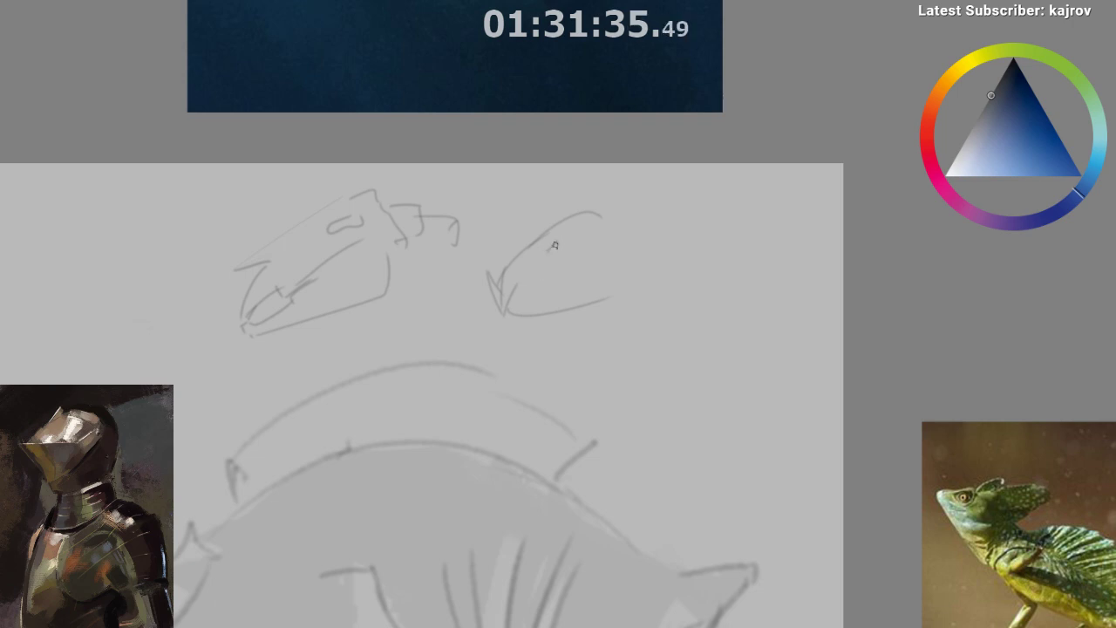
{"action": "mouse_move", "coordinate": [551, 252]}
{"action": "left_mouse_down"}
{"action": "mouse_move", "coordinate": [590, 234]}
{"action": "mouse_move", "coordinate": [572, 254]}
{"action": "mouse_move", "coordinate": [588, 250]}
{"action": "mouse_move", "coordinate": [531, 284]}
{"action": "mouse_move", "coordinate": [591, 279]}
{"action": "left_mouse_up"}
{"action": "key", "text": "ctrl+z"}
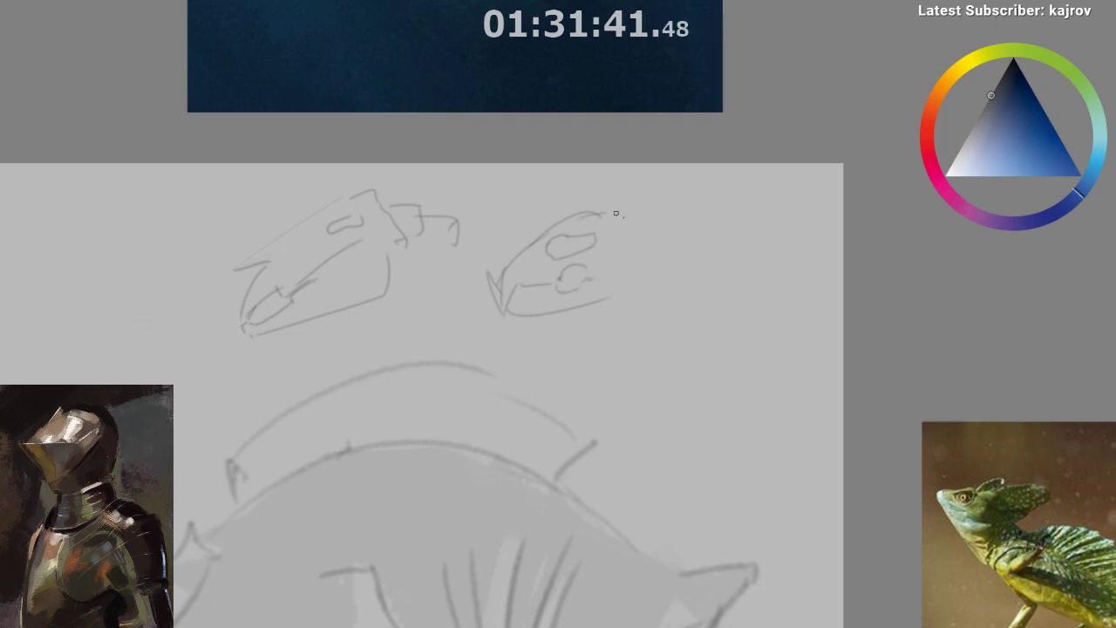
- Draw a curved arrow from the second skull study down toward the creature's head
{"action": "mouse_move", "coordinate": [509, 271]}
{"action": "left_mouse_down"}
{"action": "mouse_move", "coordinate": [634, 232]}
{"action": "mouse_move", "coordinate": [601, 289]}
{"action": "mouse_move", "coordinate": [572, 197]}
{"action": "left_mouse_up"}
{"action": "left_click_drag", "start_coordinate": [591, 236], "coordinate": [623, 375]}
{"action": "left_click_drag", "start_coordinate": [602, 348], "coordinate": [640, 347]}
{"action": "left_click_drag", "start_coordinate": [648, 401], "coordinate": [661, 449]}
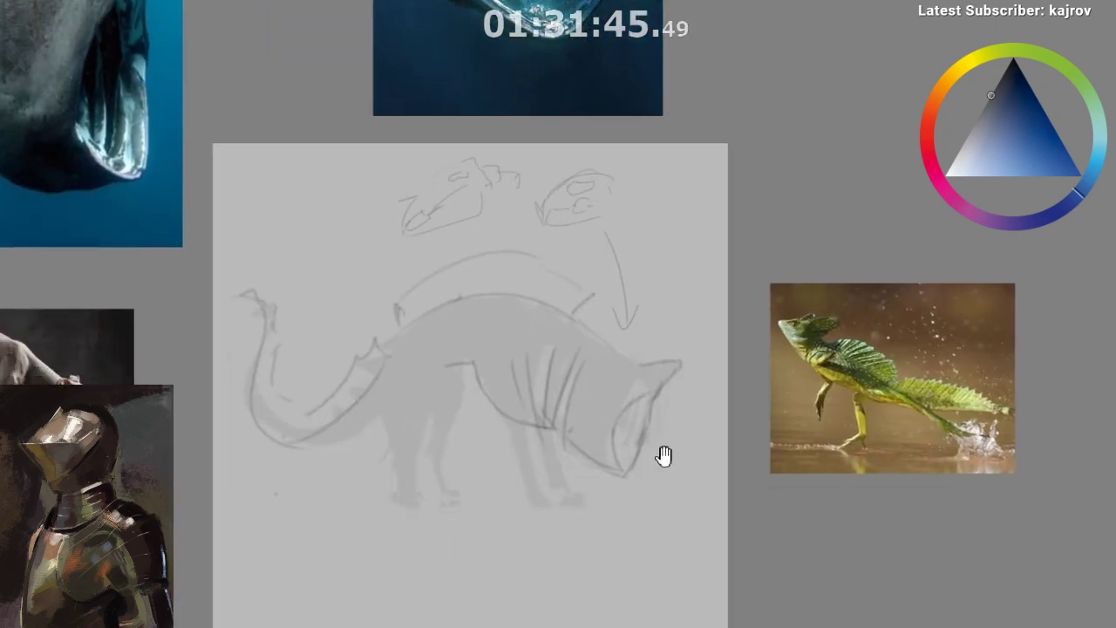
- Undo the curved arrow, the second skull study and the first skull study's neck vertebrae
{"action": "key", "text": "ctrl+z"}
{"action": "key", "text": "ctrl+z"}
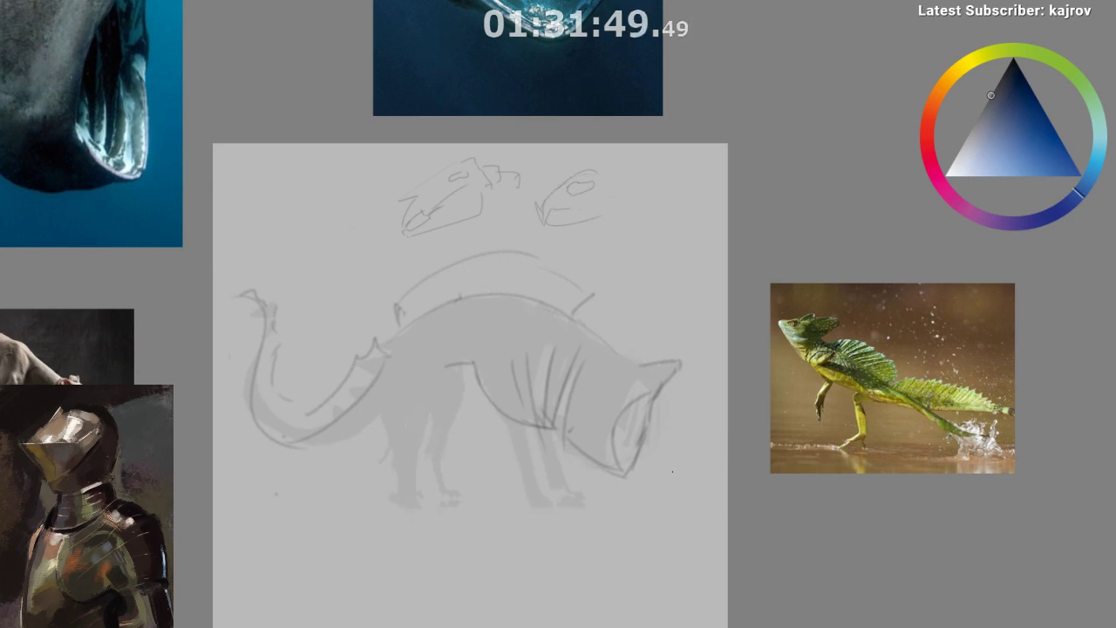
{"action": "key", "text": "ctrl+alt+z"}
{"action": "key", "text": "ctrl+alt+z"}
{"action": "key", "text": "ctrl+alt+z"}
{"action": "key", "text": "ctrl+alt+z"}
{"action": "key", "text": "ctrl+alt+z"}
{"action": "key", "text": "ctrl+alt+z"}
{"action": "key", "text": "ctrl+alt+z"}
{"action": "key", "text": "ctrl+alt+z"}
{"action": "key", "text": "ctrl+shift+z"}
{"action": "key", "text": "ctrl+shift+z"}
{"action": "key", "text": "ctrl+shift+z"}
{"action": "key", "text": "ctrl+shift+z"}
{"action": "key", "text": "ctrl+shift+z"}
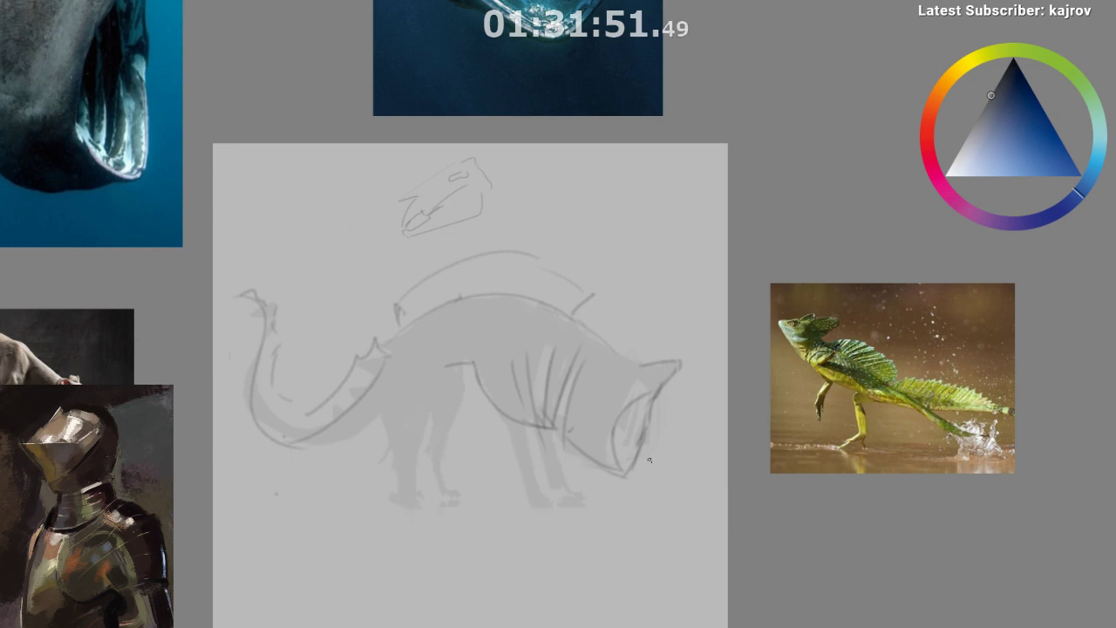
{"action": "key", "text": "ctrl+shift+z"}
{"action": "key", "text": "ctrl+z"}
{"action": "key", "text": "ctrl+z"}
- Draw a small round eye behind the creature's snout and add a curved neck line and cheek fold to the head
{"action": "left_click_drag", "start_coordinate": [655, 472], "coordinate": [639, 472]}
{"action": "left_click_drag", "start_coordinate": [668, 462], "coordinate": [691, 389]}
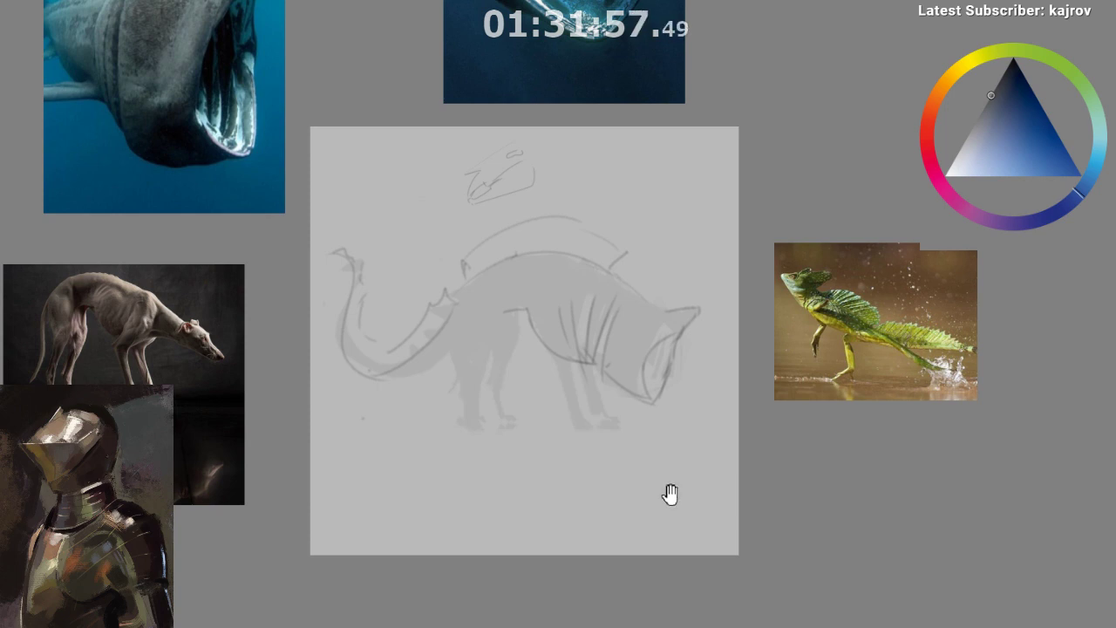
{"action": "scroll", "coordinate": [688, 456], "scroll_direction": "up", "scroll_amount": 1}
{"action": "left_click_drag", "start_coordinate": [672, 483], "coordinate": [639, 467]}
{"action": "scroll", "coordinate": [665, 507], "scroll_direction": "down", "scroll_amount": 1}
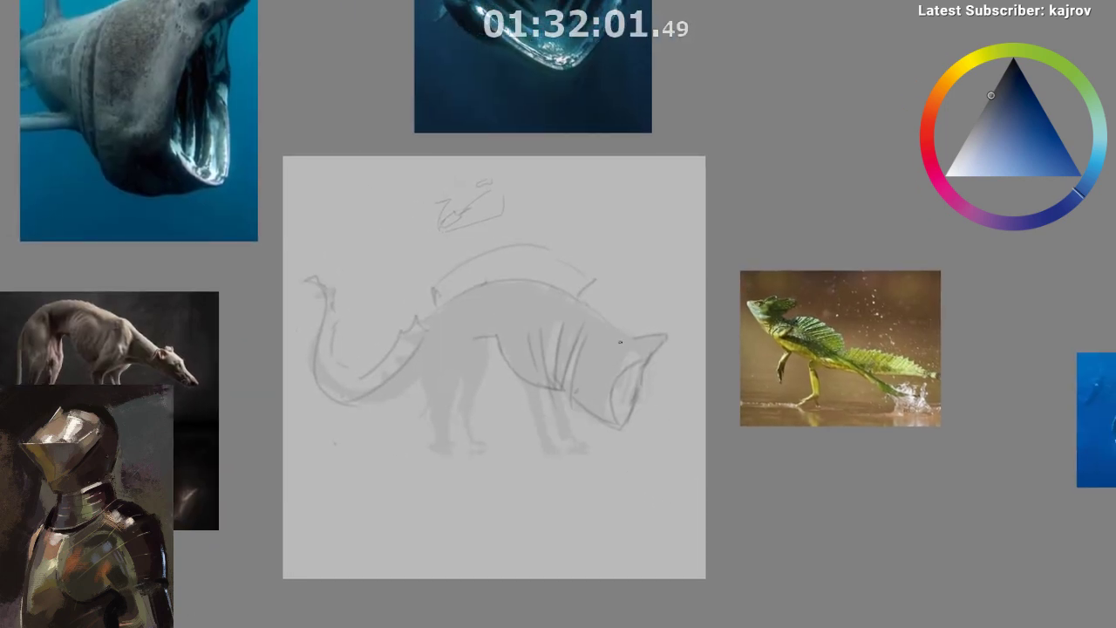
{"action": "left_click_drag", "start_coordinate": [614, 361], "coordinate": [567, 328]}
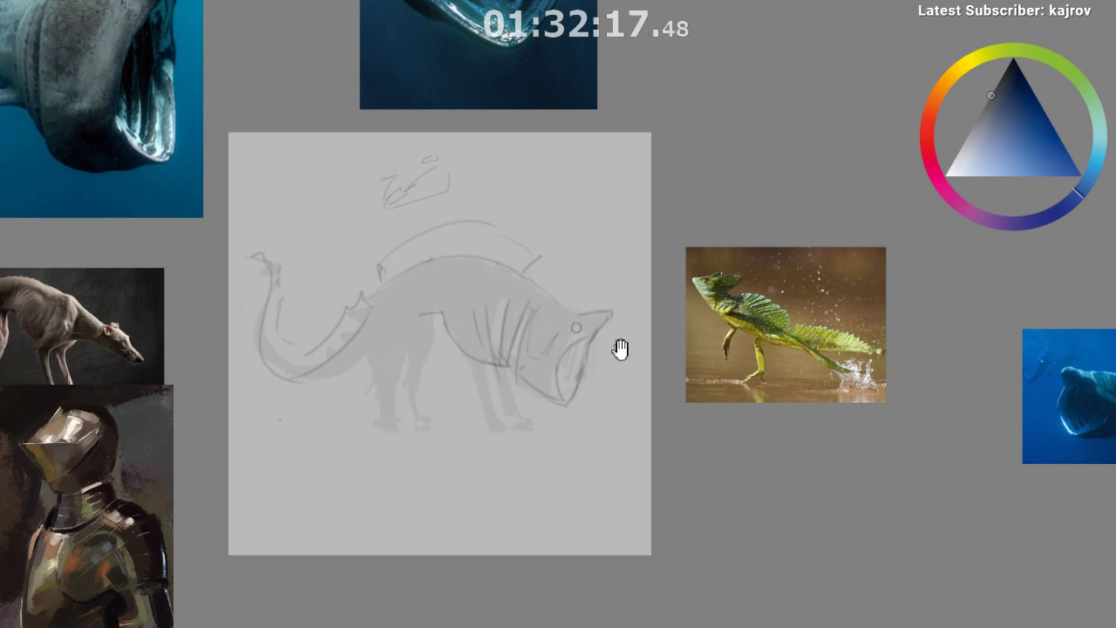
{"action": "left_click_drag", "start_coordinate": [620, 350], "coordinate": [626, 282]}
{"action": "scroll", "coordinate": [582, 409], "scroll_direction": "down", "scroll_amount": 3}
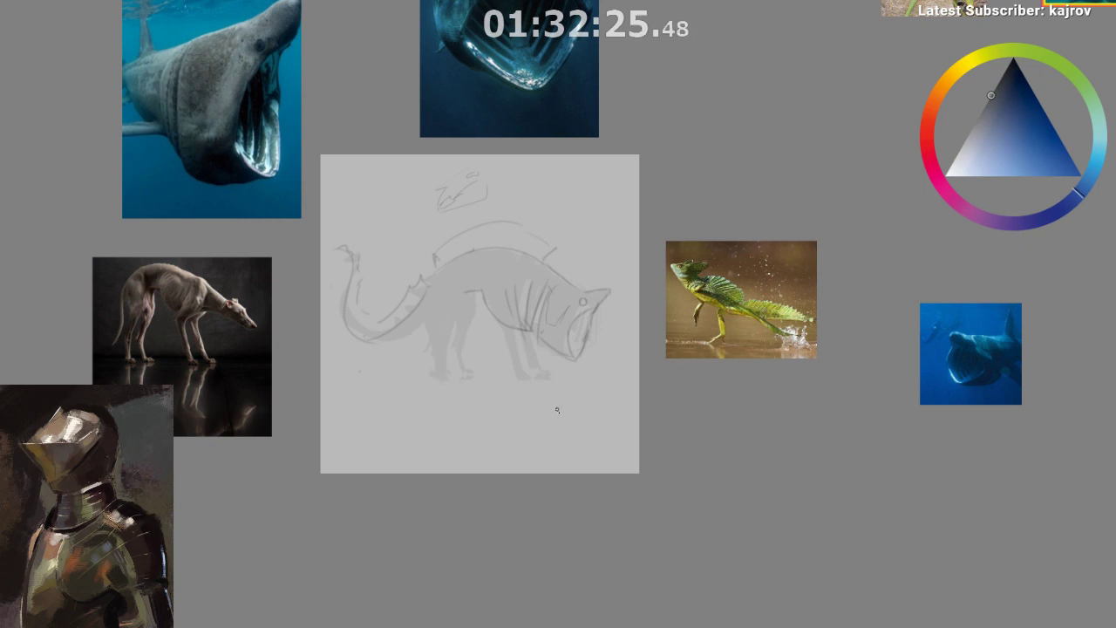
{"action": "scroll", "coordinate": [573, 346], "scroll_direction": "up", "scroll_amount": 3}
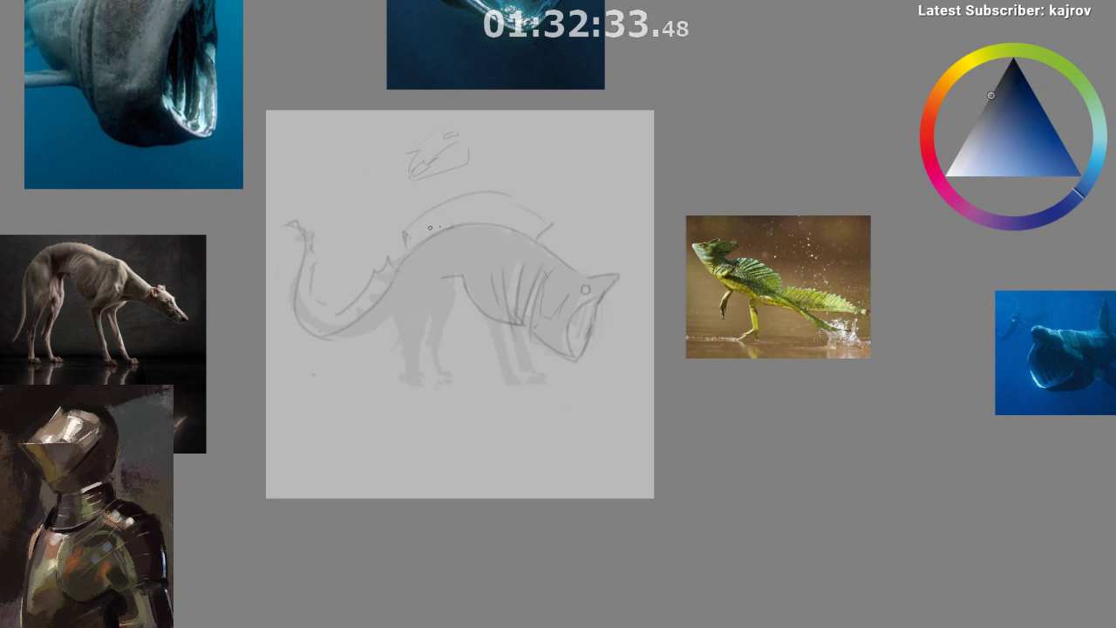
{"action": "left_click_drag", "start_coordinate": [616, 246], "coordinate": [579, 238]}
{"action": "left_click_drag", "start_coordinate": [536, 497], "coordinate": [533, 523]}
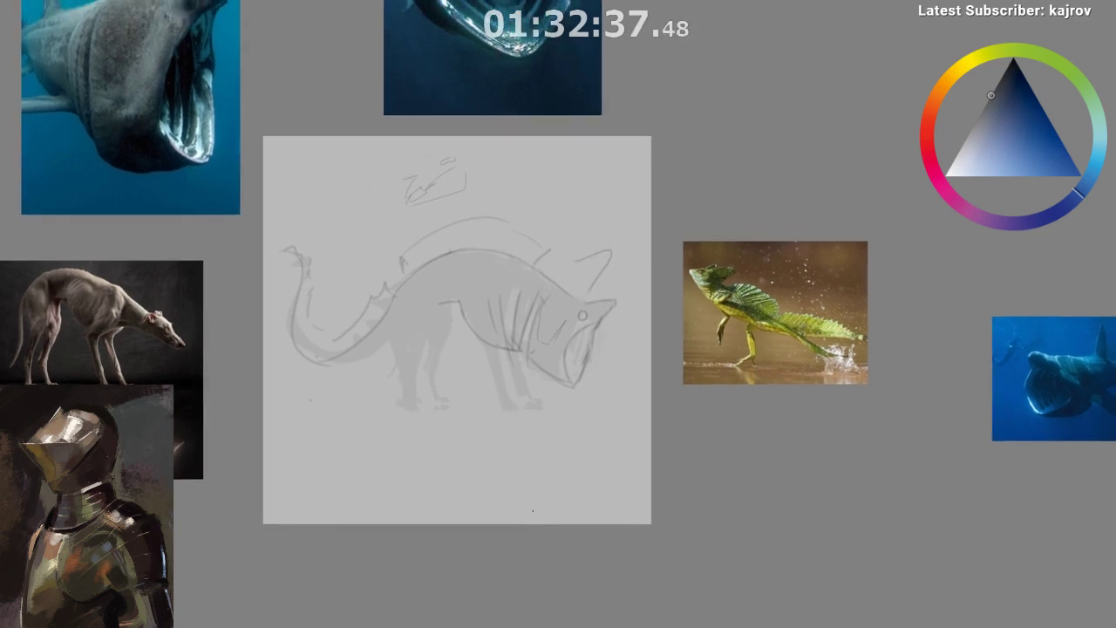
{"action": "key", "text": "ctrl+z"}
- Add curved rib strokes across the creature's flank behind the existing chest lines
{"action": "left_click_drag", "start_coordinate": [492, 331], "coordinate": [545, 254]}
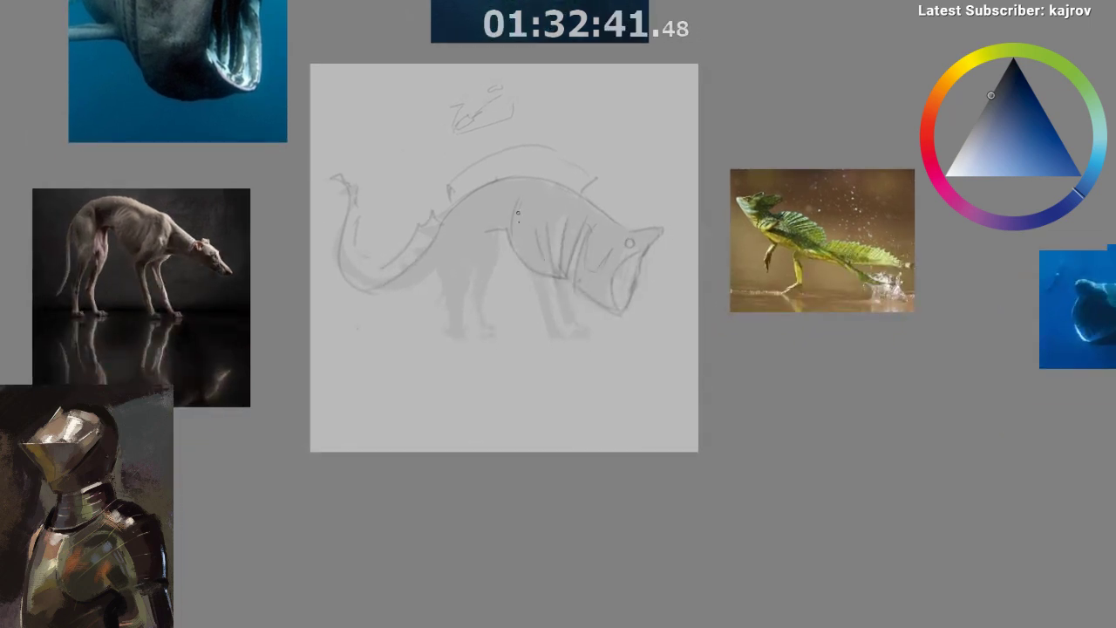
{"action": "left_click_drag", "start_coordinate": [523, 205], "coordinate": [525, 253]}
{"action": "left_click_drag", "start_coordinate": [637, 367], "coordinate": [646, 370]}
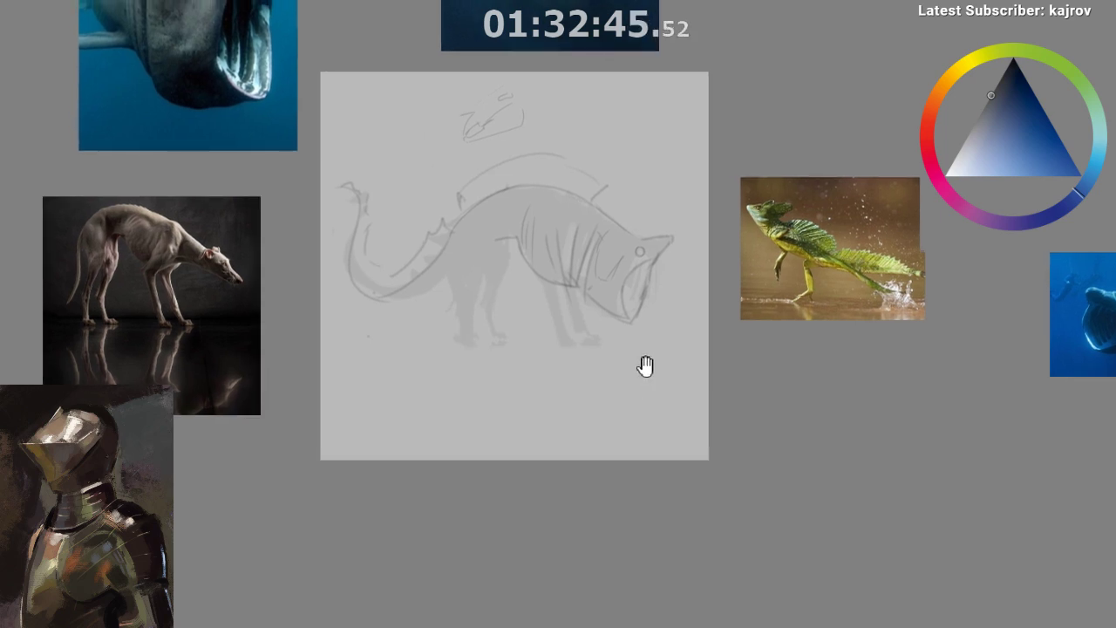
- Outline the near hind leg's haunch, lower leg and foot, and sketch the other hind leg with its paw
{"action": "left_click_drag", "start_coordinate": [569, 334], "coordinate": [575, 332]}
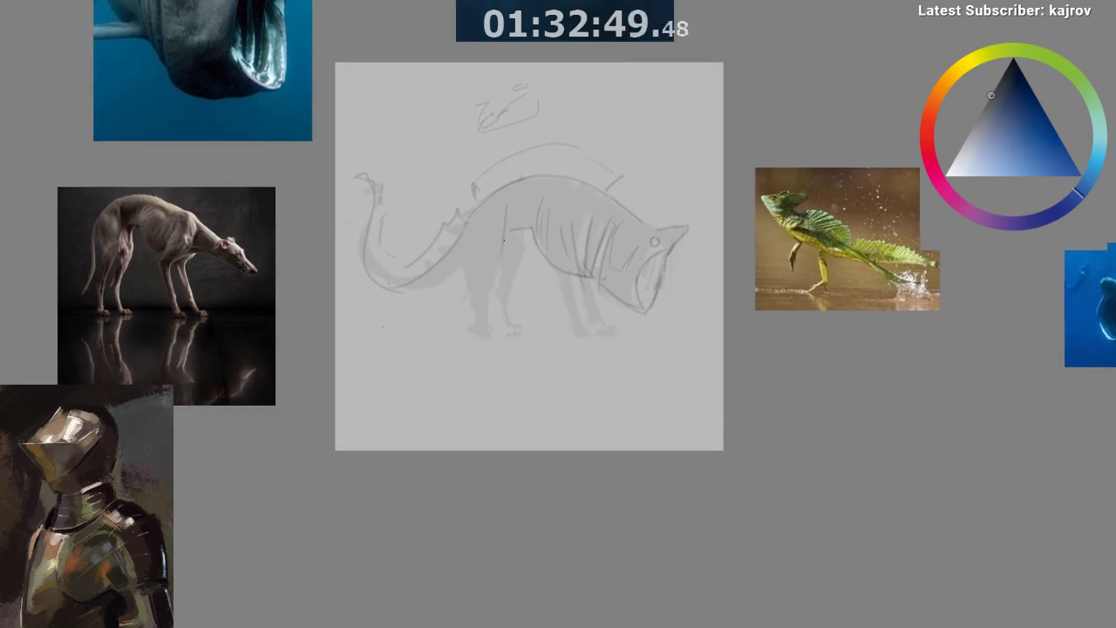
{"action": "left_click_drag", "start_coordinate": [500, 254], "coordinate": [512, 208]}
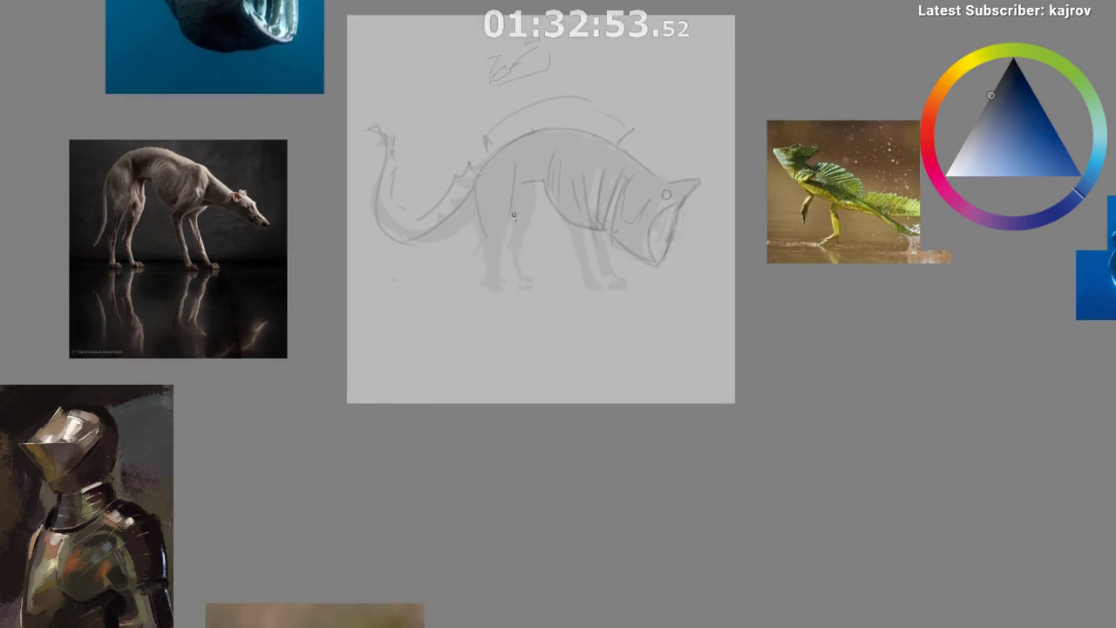
{"action": "left_click_drag", "start_coordinate": [504, 228], "coordinate": [487, 285]}
{"action": "left_click_drag", "start_coordinate": [487, 225], "coordinate": [483, 289]}
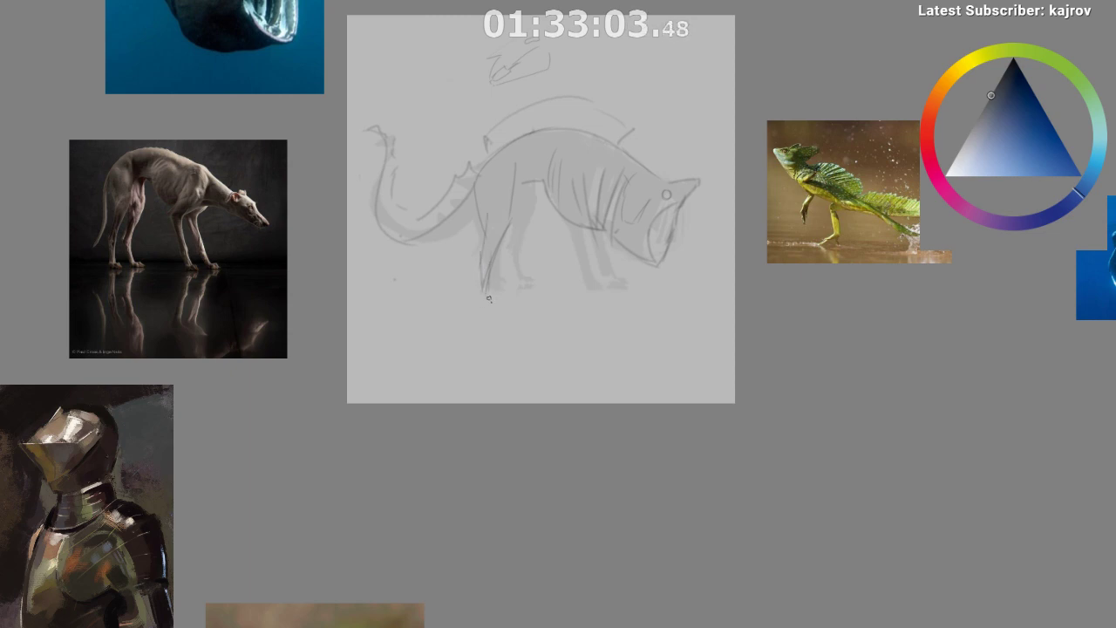
{"action": "left_click_drag", "start_coordinate": [567, 352], "coordinate": [544, 357]}
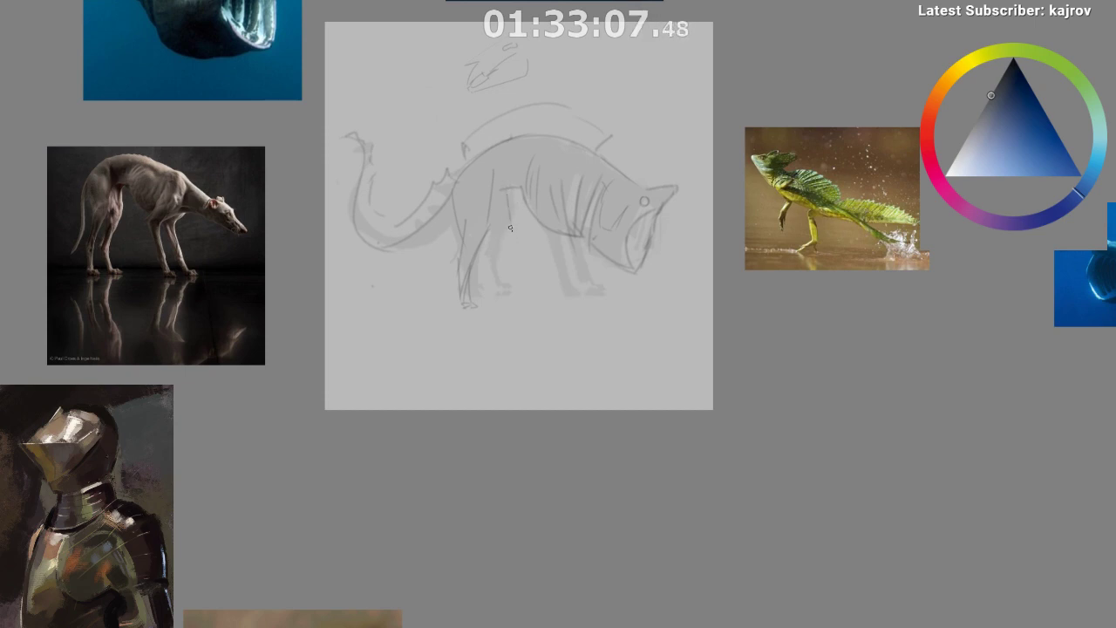
{"action": "left_click_drag", "start_coordinate": [509, 217], "coordinate": [508, 289]}
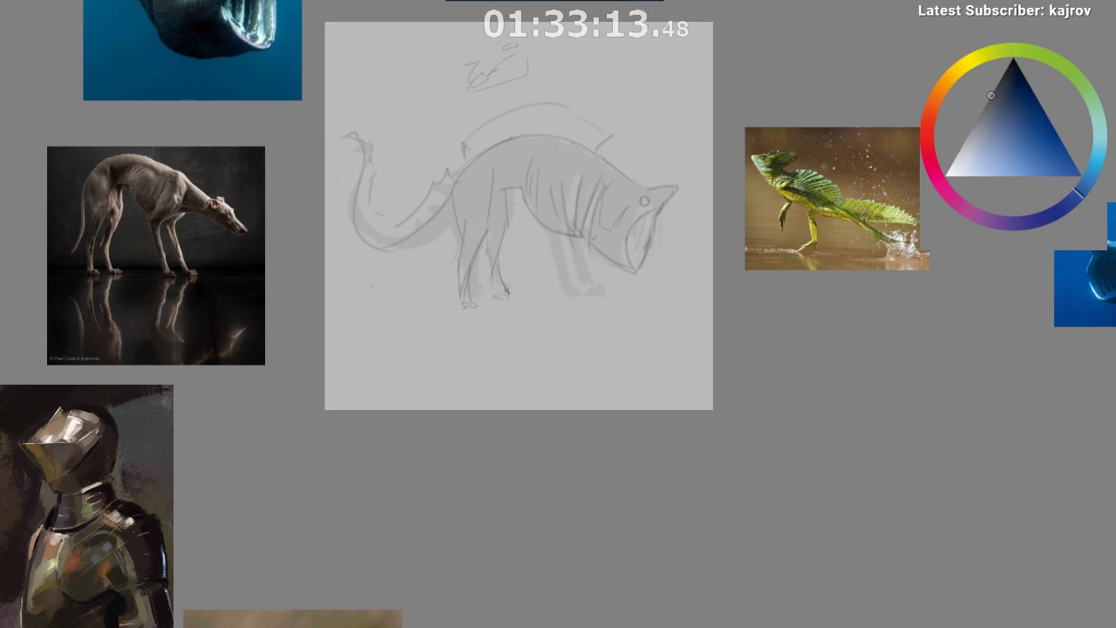
{"action": "left_click_drag", "start_coordinate": [582, 293], "coordinate": [599, 284]}
{"action": "left_click", "coordinate": [537, 291], "text": "alt"}
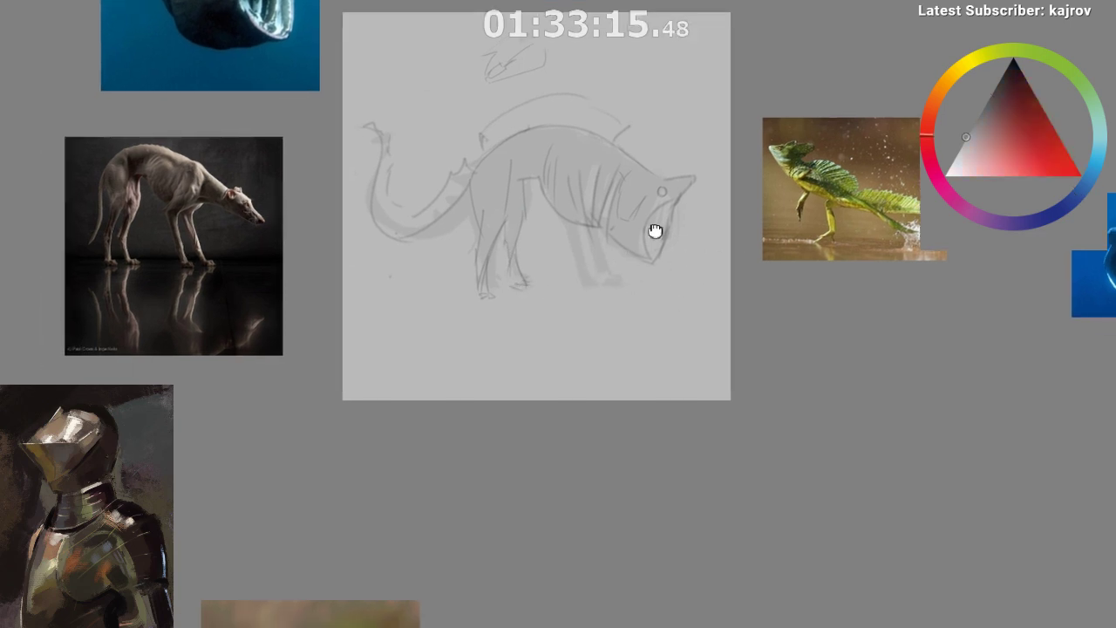
{"action": "scroll", "coordinate": [668, 192], "scroll_direction": "up", "scroll_amount": 1}
{"action": "mouse_move", "coordinate": [654, 233]}
{"action": "left_mouse_down"}
{"action": "mouse_move", "coordinate": [672, 194]}
{"action": "mouse_move", "coordinate": [645, 264]}
{"action": "left_mouse_up"}
{"action": "left_click_drag", "start_coordinate": [602, 344], "coordinate": [620, 352]}
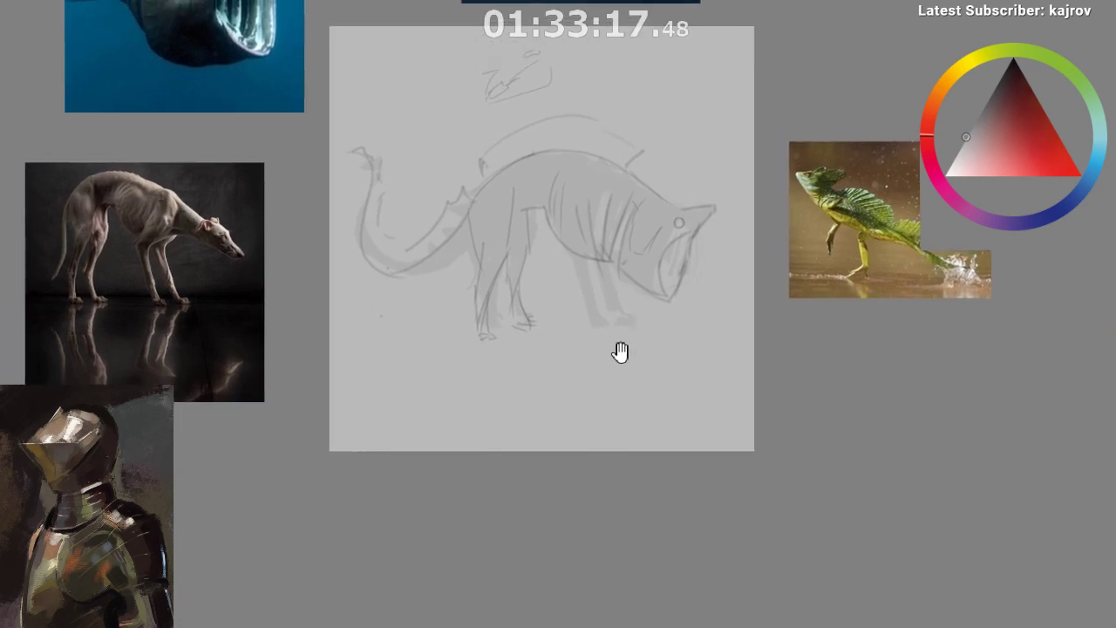
{"action": "left_click_drag", "start_coordinate": [525, 344], "coordinate": [536, 311]}
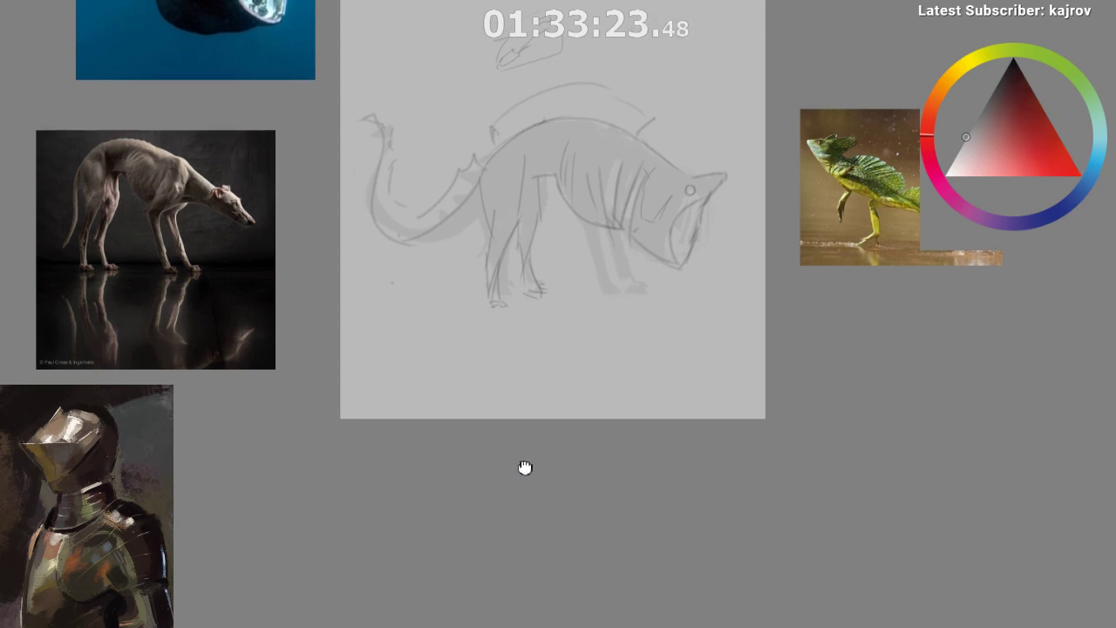
{"action": "left_click_drag", "start_coordinate": [526, 468], "coordinate": [518, 484]}
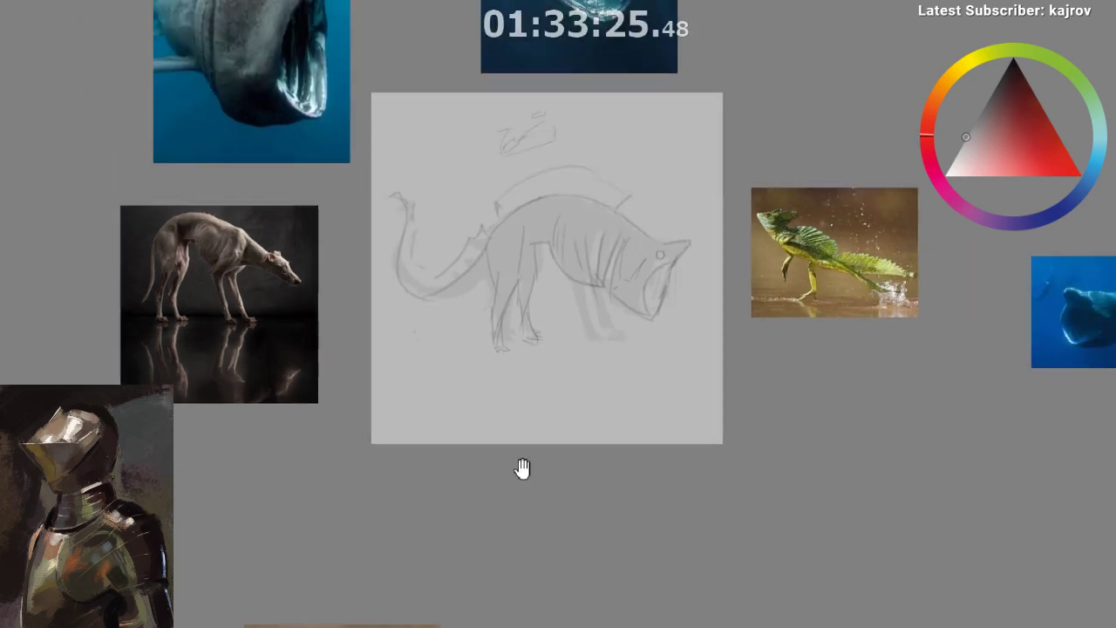
{"action": "scroll", "coordinate": [517, 475], "scroll_direction": "down", "scroll_amount": 2}
{"action": "scroll", "coordinate": [514, 469], "scroll_direction": "down", "scroll_amount": 1}
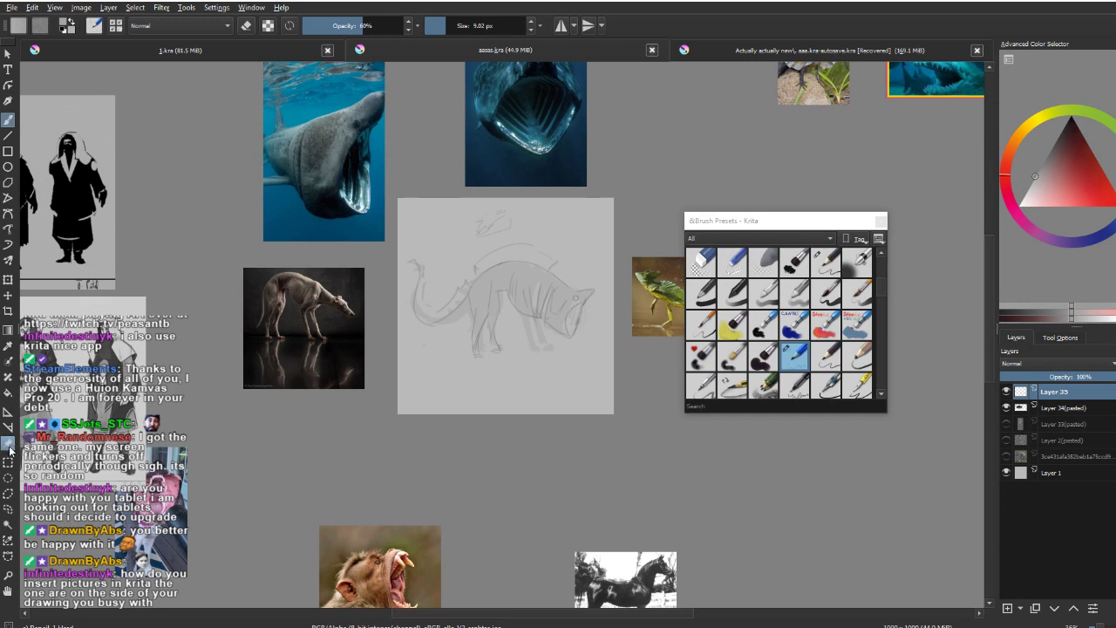
- Reposition the greyhound reference photo slightly lower beside the canvas and return to the brush
{"action": "left_click", "coordinate": [8, 446]}
{"action": "left_click_drag", "start_coordinate": [345, 319], "coordinate": [317, 305]}
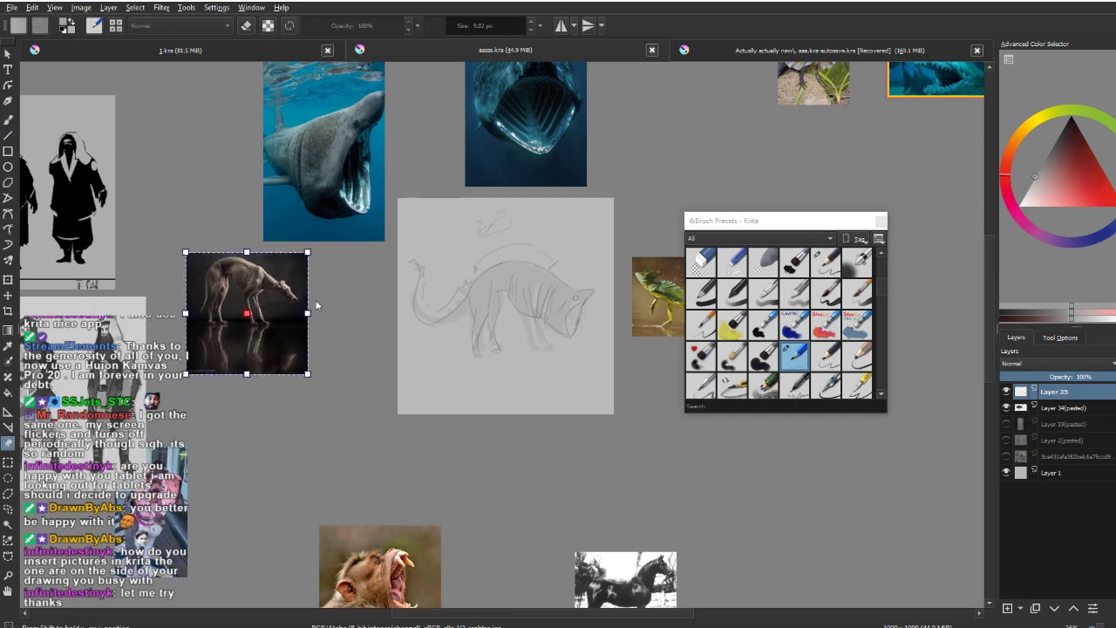
{"action": "left_click_drag", "start_coordinate": [191, 336], "coordinate": [242, 367]}
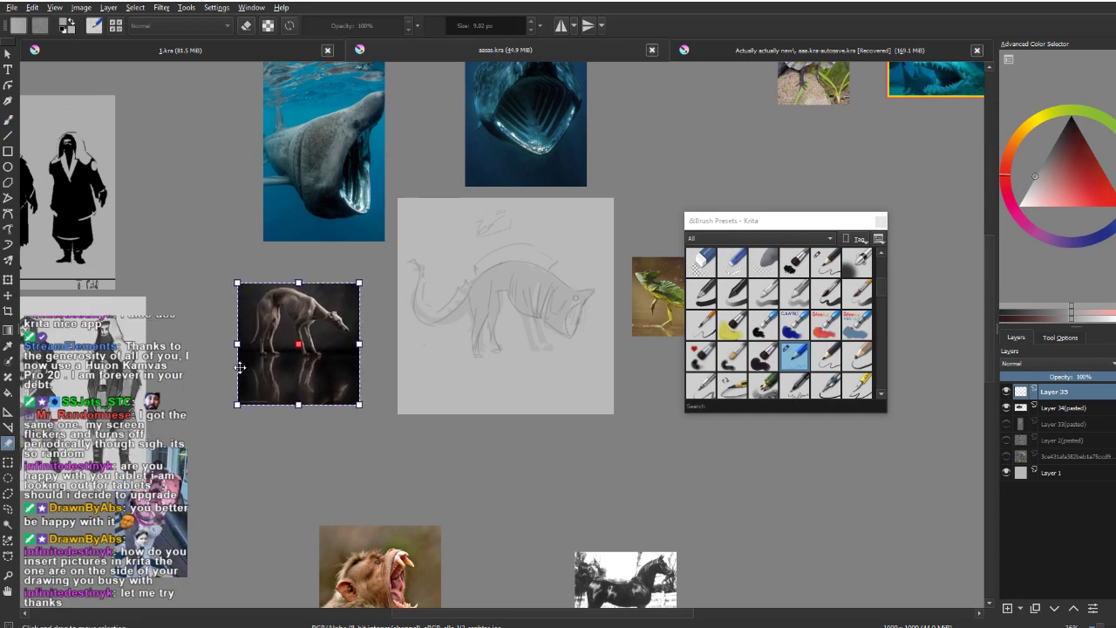
{"action": "left_click", "coordinate": [9, 120]}
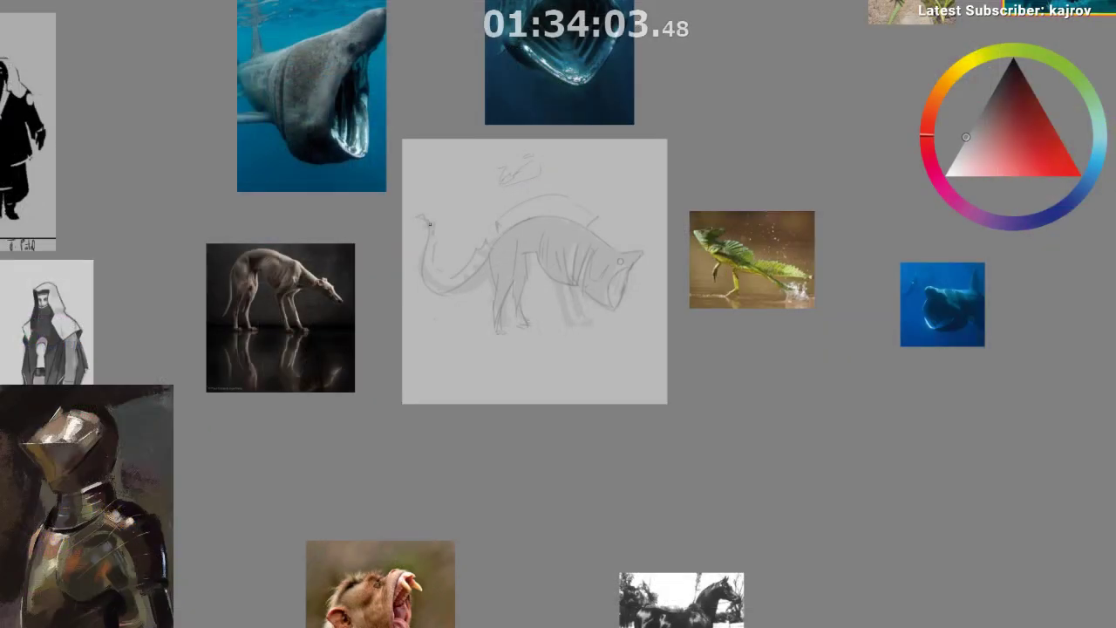
{"action": "scroll", "coordinate": [455, 219], "scroll_direction": "up", "scroll_amount": 2}
{"action": "left_click_drag", "start_coordinate": [413, 211], "coordinate": [336, 181]}
{"action": "scroll", "coordinate": [621, 422], "scroll_direction": "down", "scroll_amount": 1}
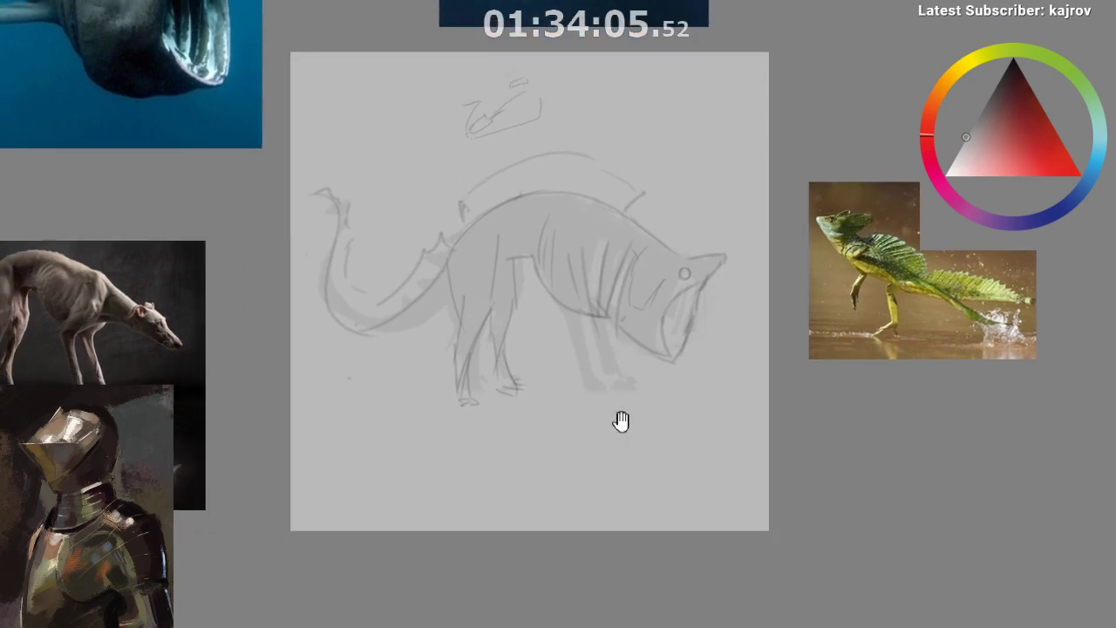
{"action": "left_click_drag", "start_coordinate": [621, 421], "coordinate": [649, 376]}
{"action": "scroll", "coordinate": [614, 387], "scroll_direction": "down", "scroll_amount": 1}
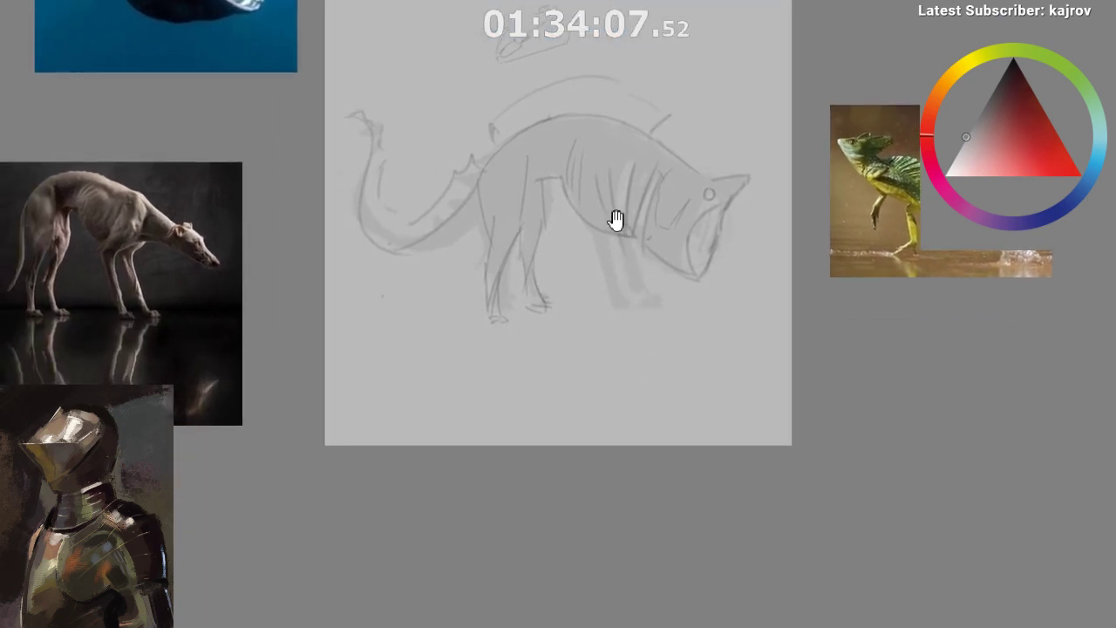
{"action": "left_click_drag", "start_coordinate": [616, 219], "coordinate": [622, 203]}
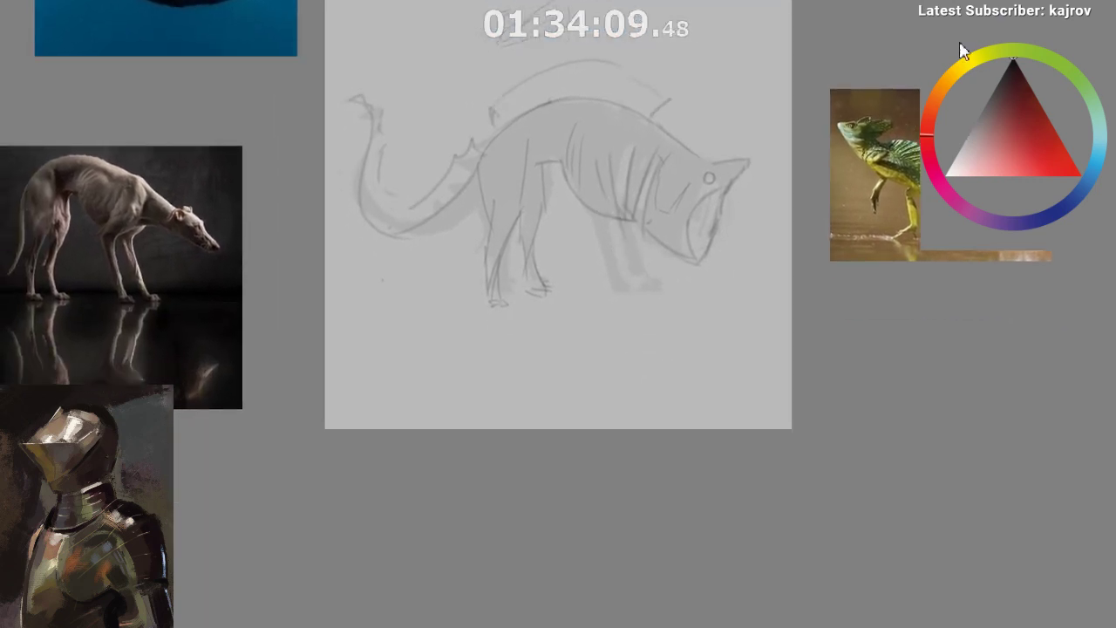
{"action": "left_click_drag", "start_coordinate": [614, 144], "coordinate": [604, 195]}
{"action": "key", "text": "ctrl+z"}
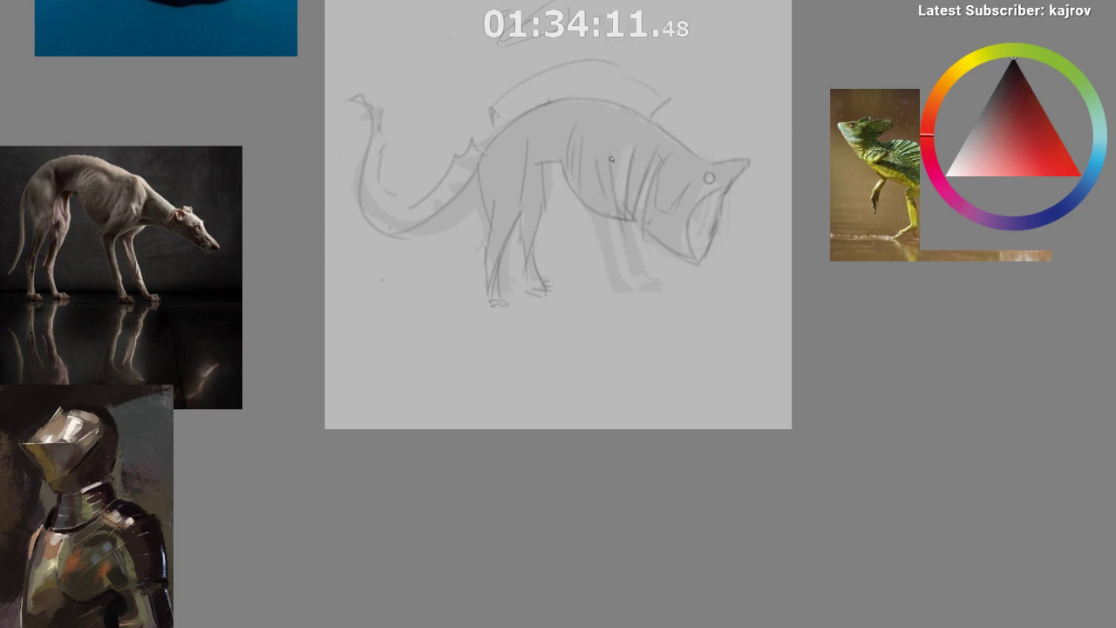
{"action": "key", "text": "ctrl+z"}
{"action": "left_click_drag", "start_coordinate": [609, 155], "coordinate": [590, 213]}
{"action": "key", "text": "ctrl+z"}
{"action": "key", "text": "ctrl+z"}
- Sketch the near foreleg with an angled upper arm, a bent elbow, a straight lower leg and a short foot mark
{"action": "left_click_drag", "start_coordinate": [593, 374], "coordinate": [581, 324]}
{"action": "left_click_drag", "start_coordinate": [575, 162], "coordinate": [601, 243]}
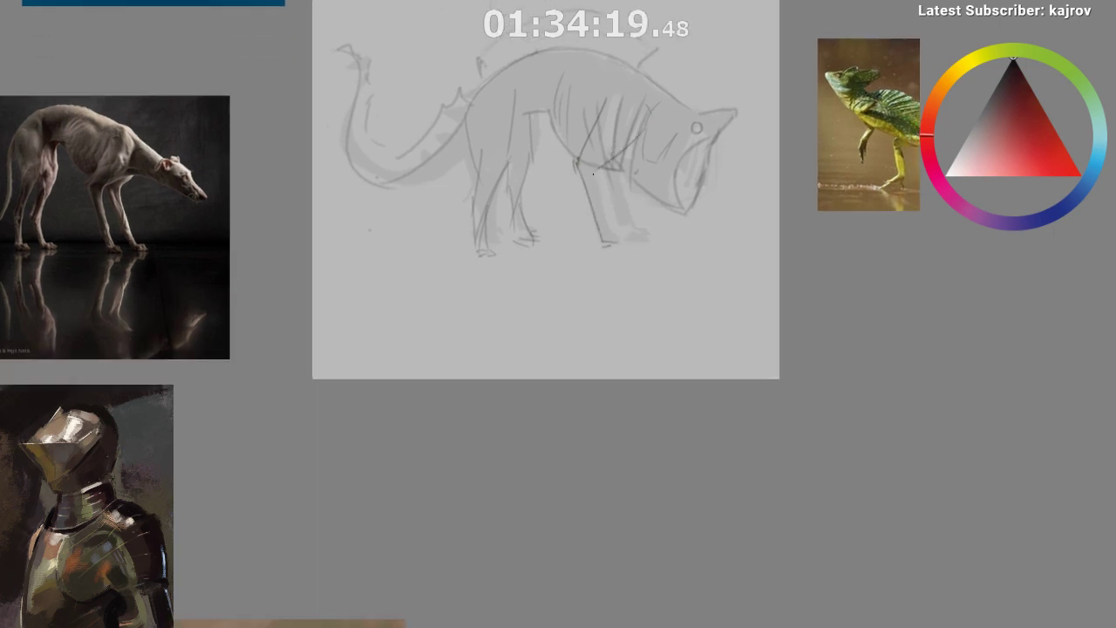
{"action": "left_click_drag", "start_coordinate": [661, 239], "coordinate": [654, 274]}
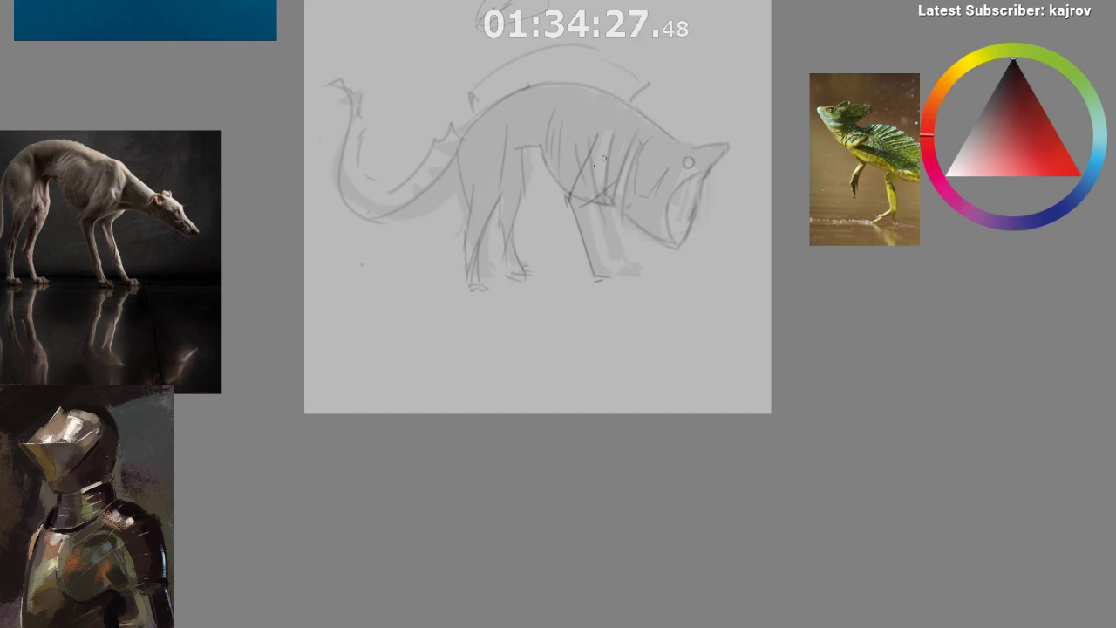
{"action": "mouse_move", "coordinate": [598, 108]}
{"action": "left_mouse_down"}
{"action": "mouse_move", "coordinate": [599, 136]}
{"action": "mouse_move", "coordinate": [622, 102]}
{"action": "mouse_move", "coordinate": [632, 127]}
{"action": "mouse_move", "coordinate": [624, 162]}
{"action": "left_mouse_up"}
{"action": "key", "text": "ctrl+z"}
{"action": "key", "text": "ctrl+z"}
{"action": "left_click_drag", "start_coordinate": [578, 222], "coordinate": [584, 297]}
{"action": "key", "text": "ctrl+z"}
{"action": "key", "text": "ctrl+z"}
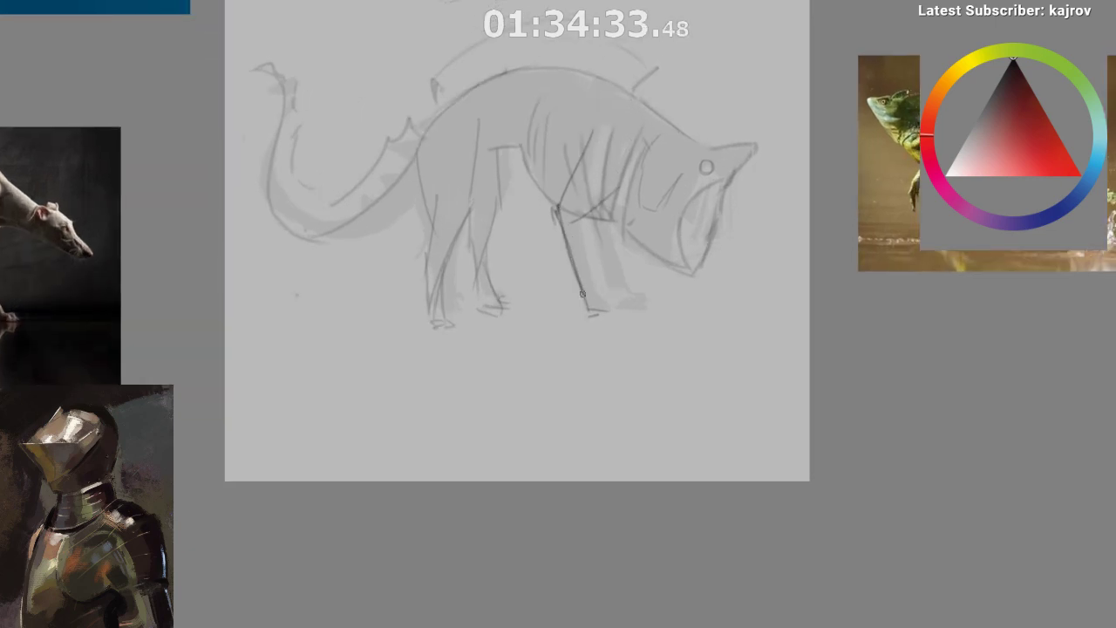
{"action": "key", "text": "ctrl+z"}
- Sketch an angular shoulder blade above the foreleg, with a slanting rear edge and a short arched top line
{"action": "left_click_drag", "start_coordinate": [572, 98], "coordinate": [593, 136]}
{"action": "mouse_move", "coordinate": [572, 101]}
{"action": "left_mouse_down"}
{"action": "mouse_move", "coordinate": [584, 128]}
{"action": "mouse_move", "coordinate": [614, 95]}
{"action": "left_mouse_up"}
{"action": "key", "text": "ctrl+z"}
{"action": "left_click_drag", "start_coordinate": [633, 106], "coordinate": [598, 155]}
{"action": "key", "text": "ctrl+z"}
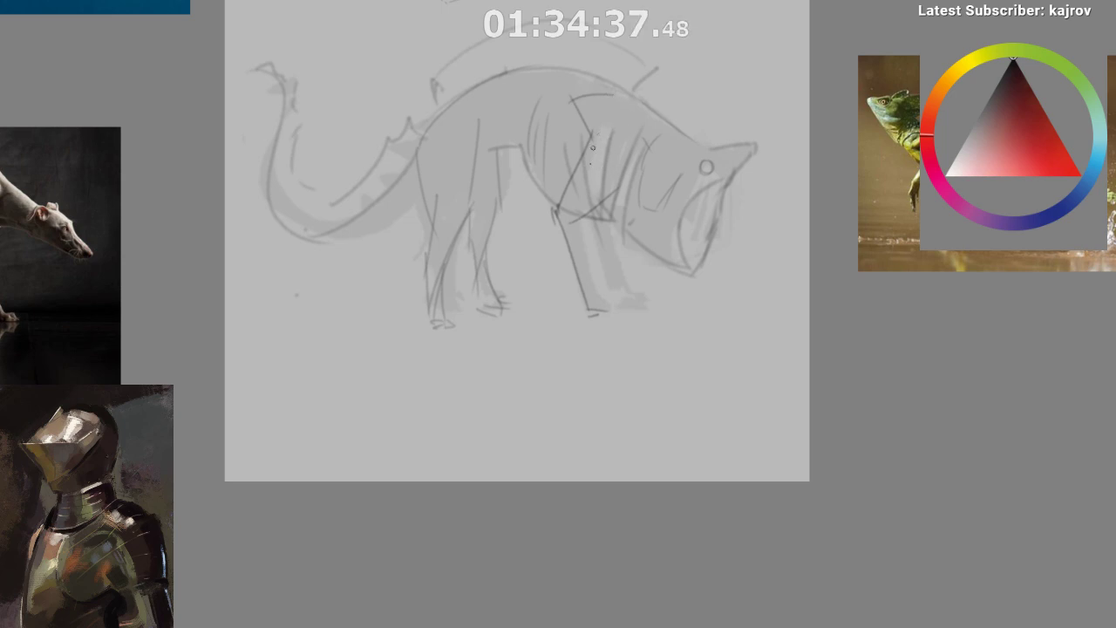
{"action": "left_click_drag", "start_coordinate": [600, 319], "coordinate": [628, 317]}
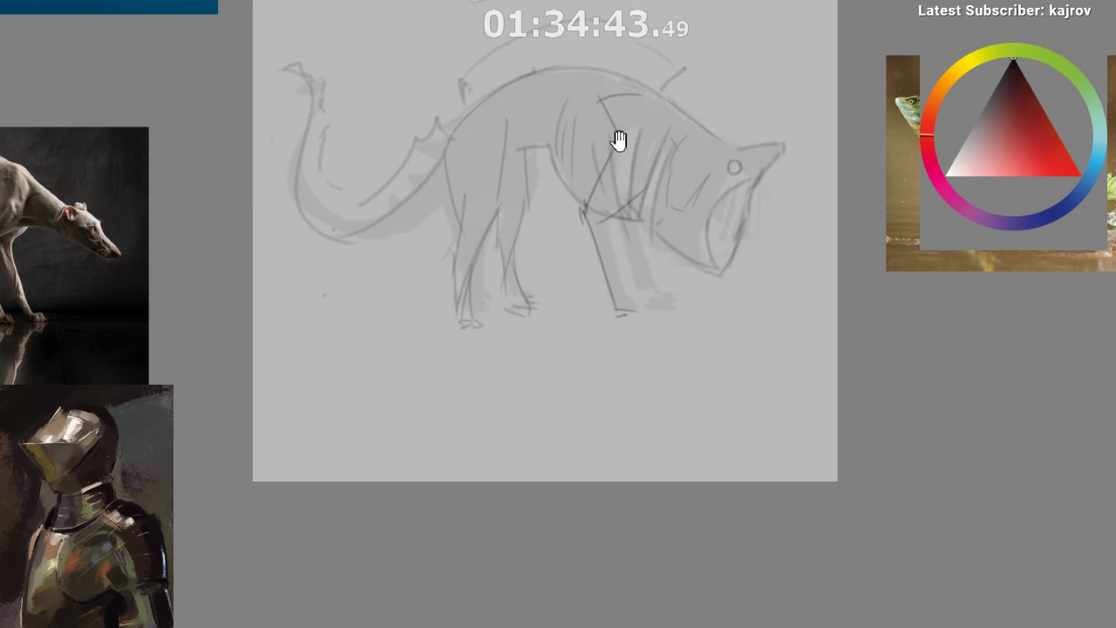
{"action": "mouse_move", "coordinate": [597, 175]}
{"action": "left_mouse_down"}
{"action": "mouse_move", "coordinate": [590, 243]}
{"action": "mouse_move", "coordinate": [613, 263]}
{"action": "left_mouse_up"}
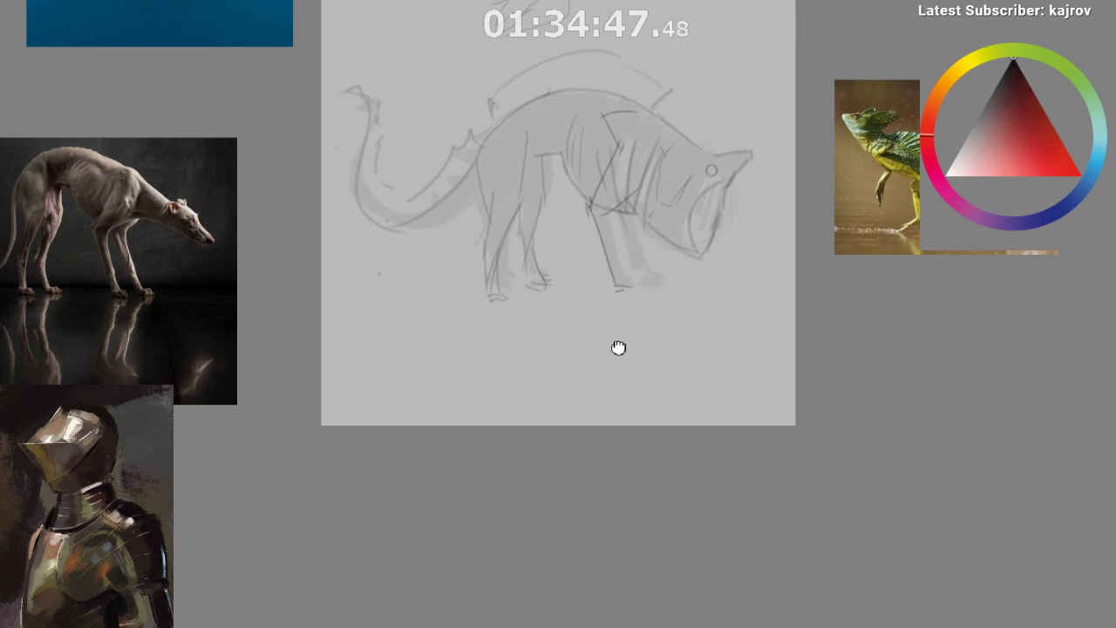
{"action": "left_click_drag", "start_coordinate": [619, 348], "coordinate": [615, 372]}
{"action": "left_click_drag", "start_coordinate": [605, 342], "coordinate": [634, 359]}
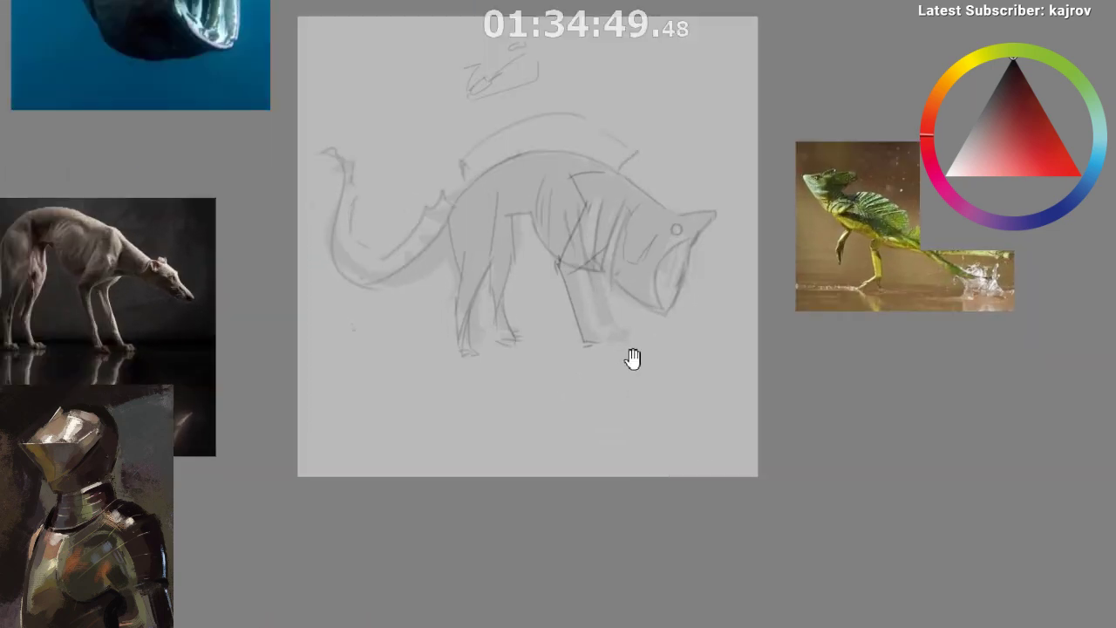
{"action": "key", "text": "l"}
{"action": "mouse_move", "coordinate": [697, 174]}
{"action": "left_mouse_down"}
{"action": "mouse_move", "coordinate": [697, 158]}
{"action": "mouse_move", "coordinate": [685, 159]}
{"action": "left_mouse_up"}
{"action": "key", "text": "ctrl+d"}
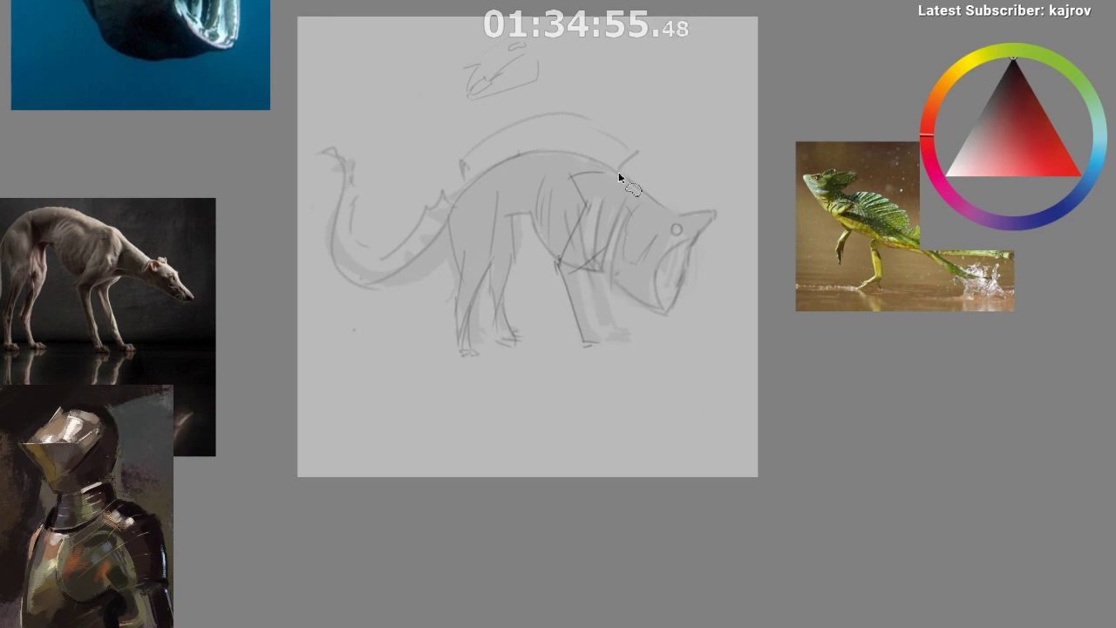
- Sketch the far foreleg beside the near one, with two long straight lower-leg edges and a short foot with toe marks
{"action": "key", "text": "b"}
{"action": "left_click_drag", "start_coordinate": [594, 261], "coordinate": [595, 185]}
{"action": "scroll", "coordinate": [593, 194], "scroll_direction": "up", "scroll_amount": 1}
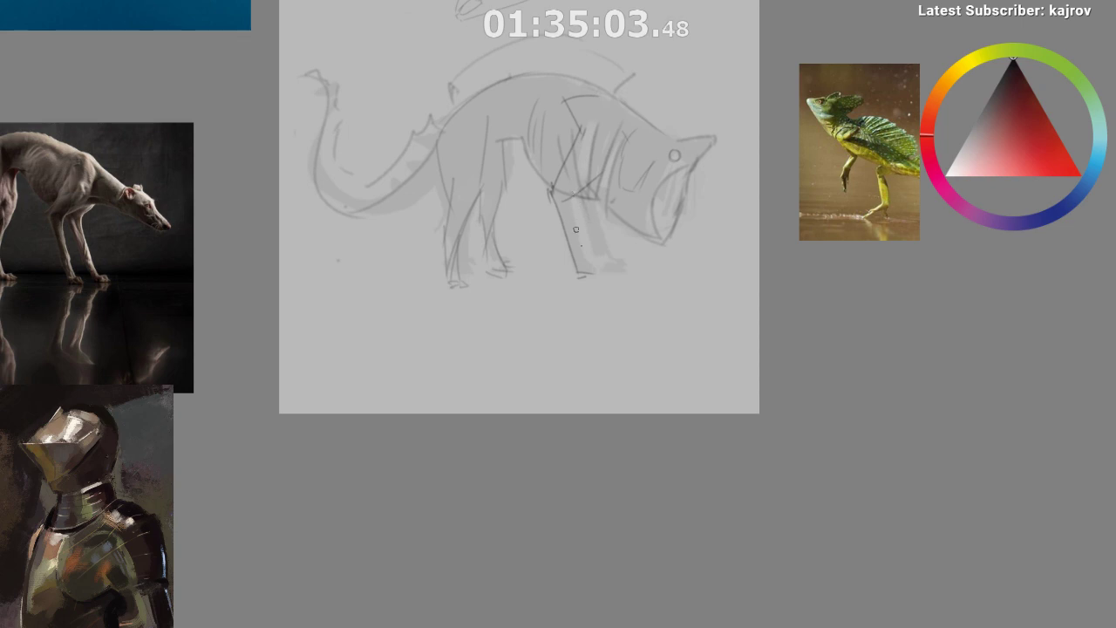
{"action": "left_click_drag", "start_coordinate": [605, 304], "coordinate": [606, 255]}
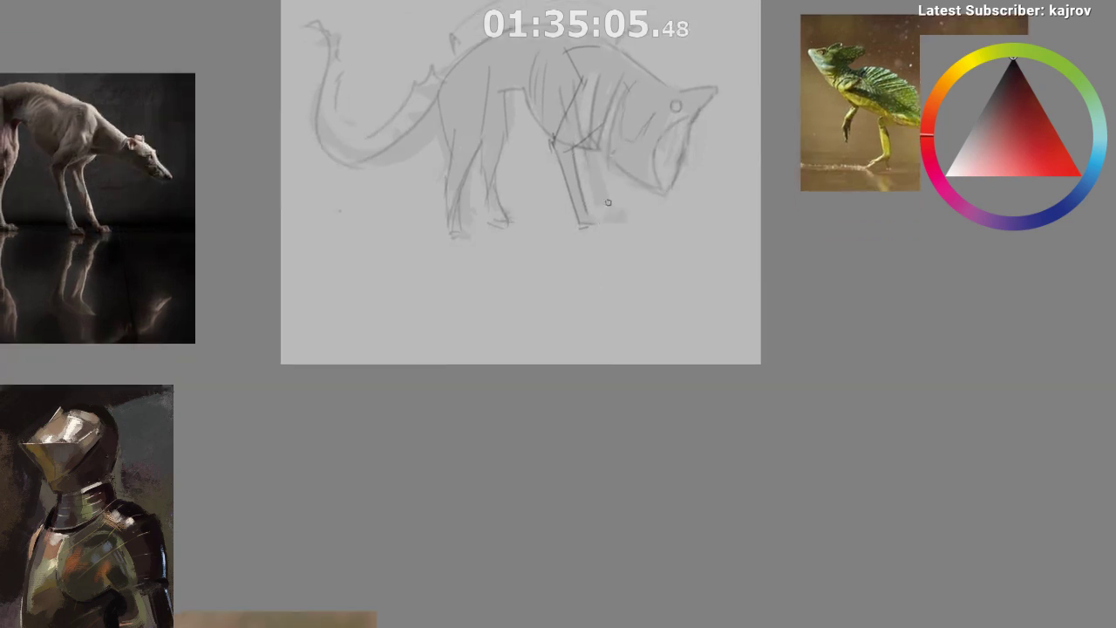
{"action": "key", "text": "ctrl+z"}
{"action": "left_click_drag", "start_coordinate": [590, 153], "coordinate": [614, 212]}
{"action": "key", "text": "ctrl+z"}
{"action": "left_click_drag", "start_coordinate": [588, 152], "coordinate": [611, 212]}
{"action": "left_click_drag", "start_coordinate": [597, 150], "coordinate": [633, 219]}
{"action": "left_click_drag", "start_coordinate": [633, 270], "coordinate": [634, 294]}
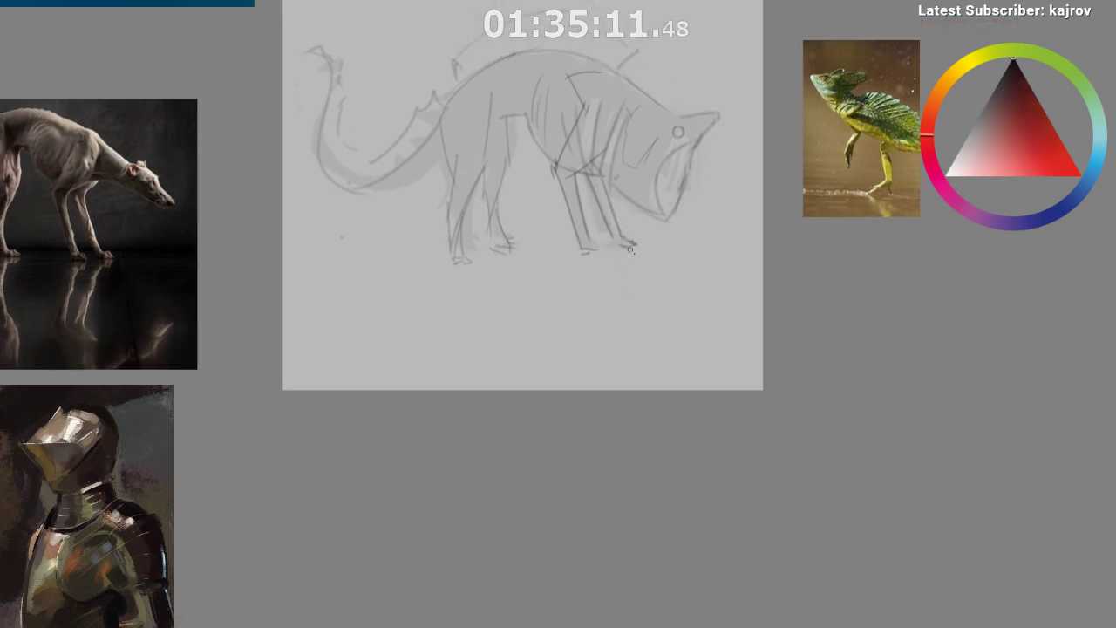
{"action": "left_click_drag", "start_coordinate": [678, 182], "coordinate": [677, 200]}
{"action": "left_click_drag", "start_coordinate": [676, 208], "coordinate": [651, 279]}
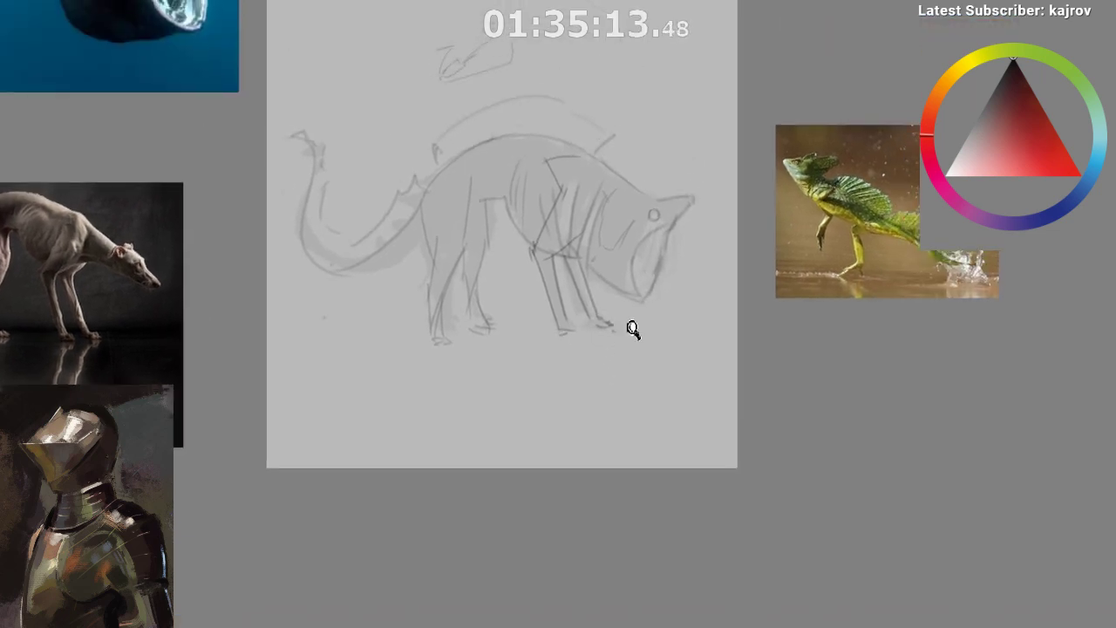
{"action": "left_click_drag", "start_coordinate": [636, 332], "coordinate": [619, 319]}
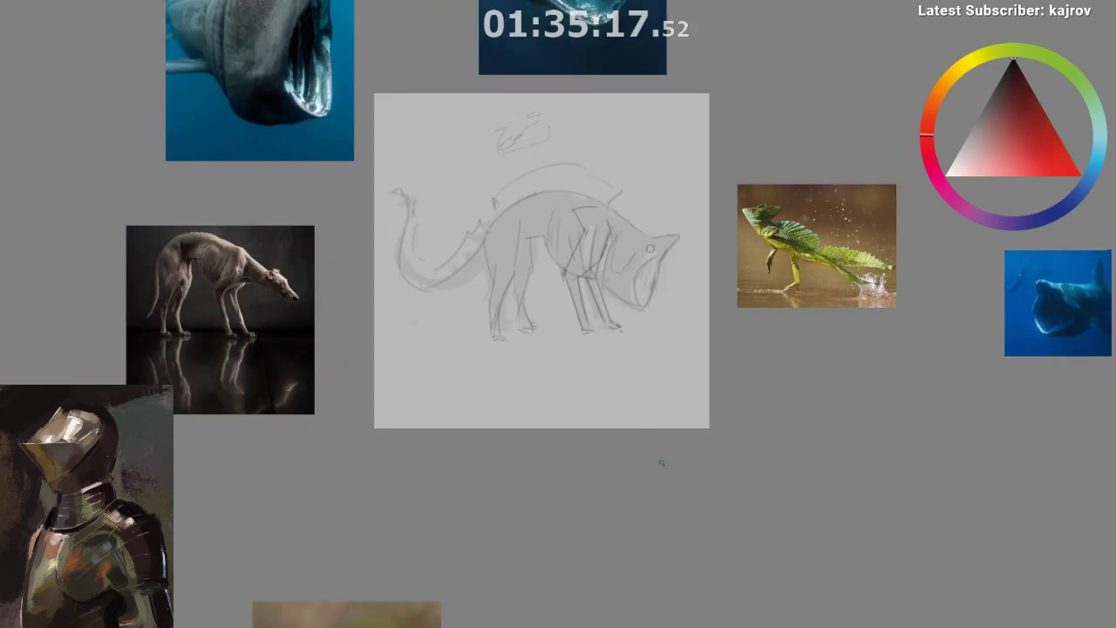
{"action": "left_click_drag", "start_coordinate": [654, 443], "coordinate": [647, 477]}
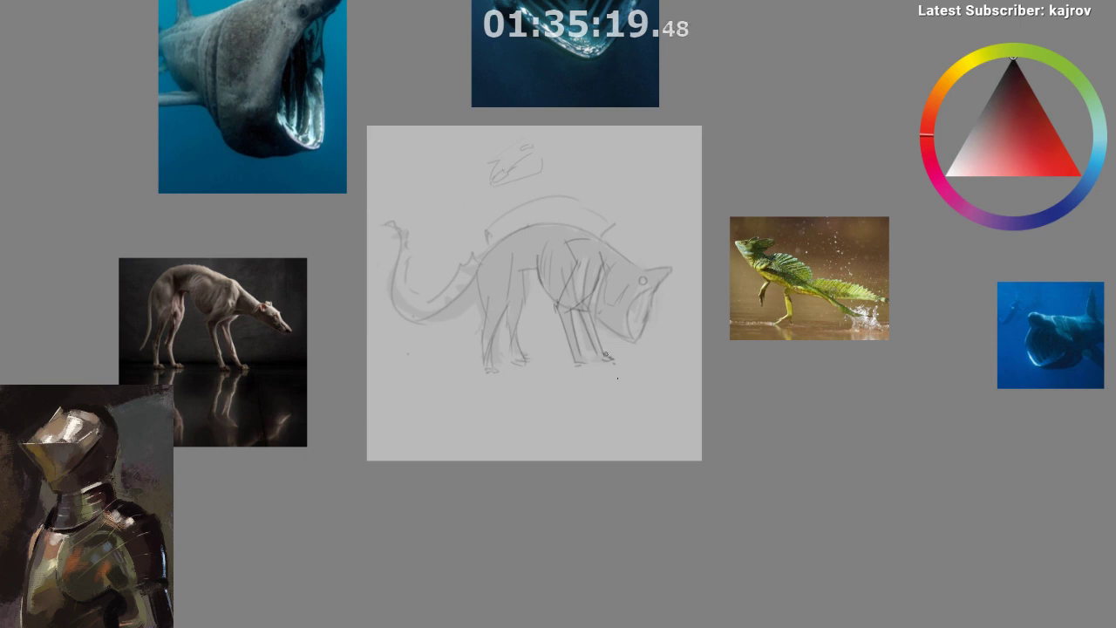
- Select the head with the lasso and shift it forward and slightly down, away from the shoulder
{"action": "scroll", "coordinate": [628, 405], "scroll_direction": "up", "scroll_amount": 1}
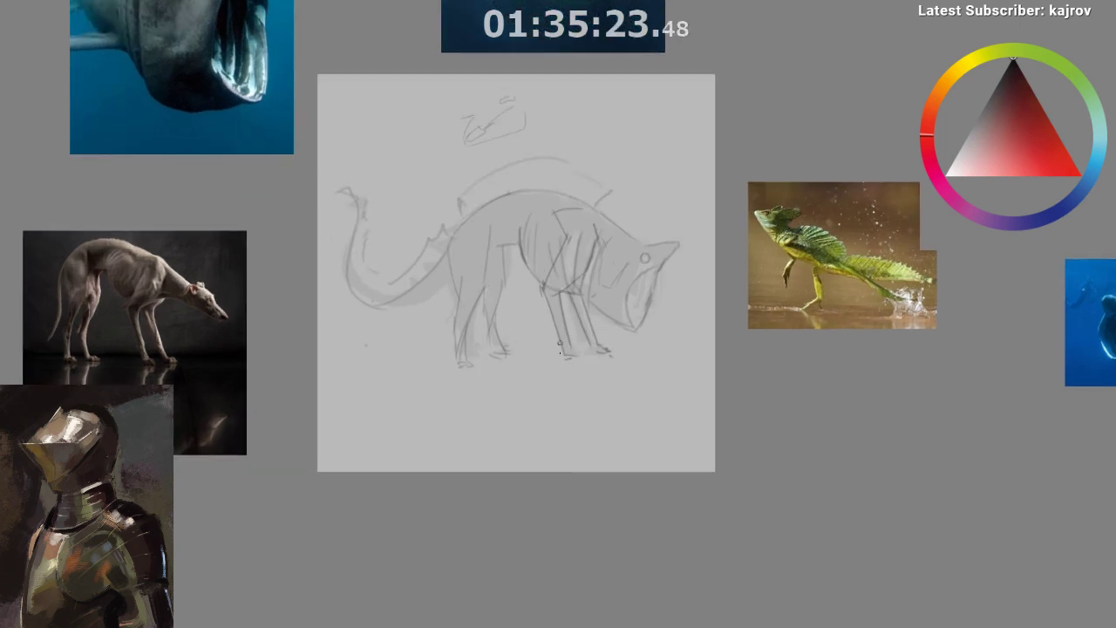
{"action": "scroll", "coordinate": [672, 310], "scroll_direction": "up", "scroll_amount": 1}
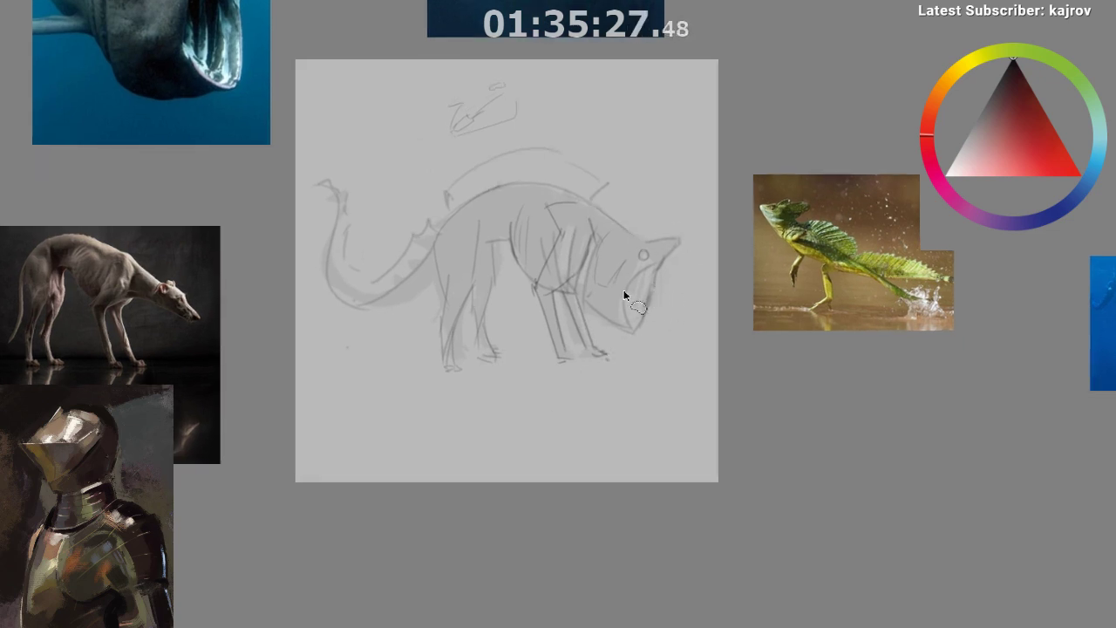
{"action": "mouse_move", "coordinate": [616, 248]}
{"action": "left_mouse_down"}
{"action": "mouse_move", "coordinate": [703, 277]}
{"action": "mouse_move", "coordinate": [602, 229]}
{"action": "left_mouse_up"}
{"action": "key", "text": "ctrl+t"}
{"action": "left_click_drag", "start_coordinate": [669, 291], "coordinate": [697, 299]}
{"action": "key", "text": "Return"}
- Draw the underside of the neck between chest and jaw, and add vertical gill strokes along the neck
{"action": "key", "text": "h"}
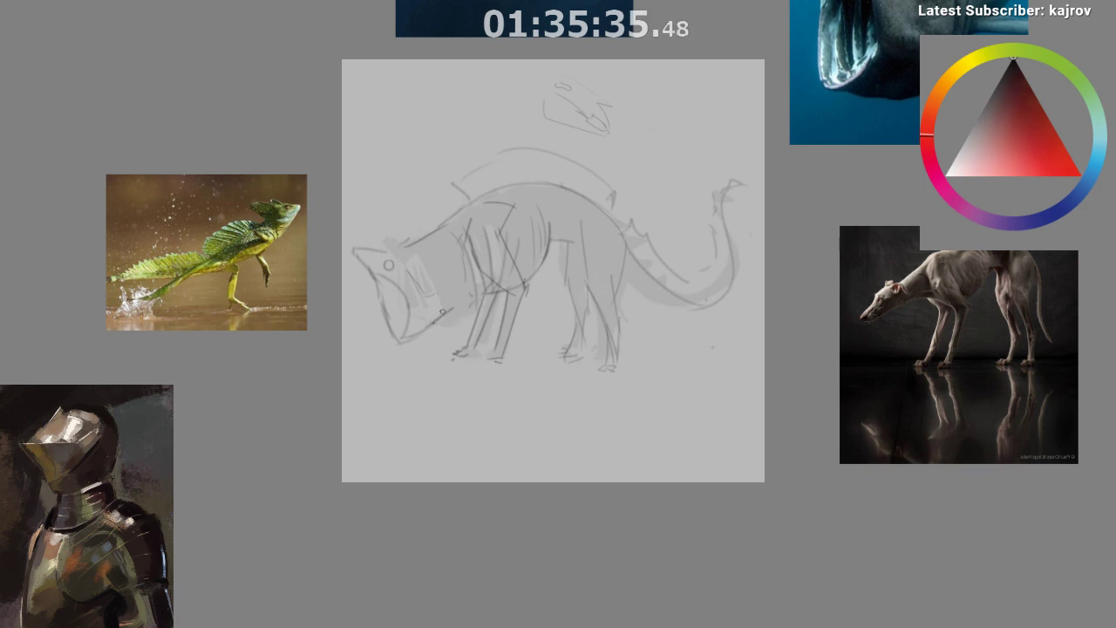
{"action": "key", "text": "m"}
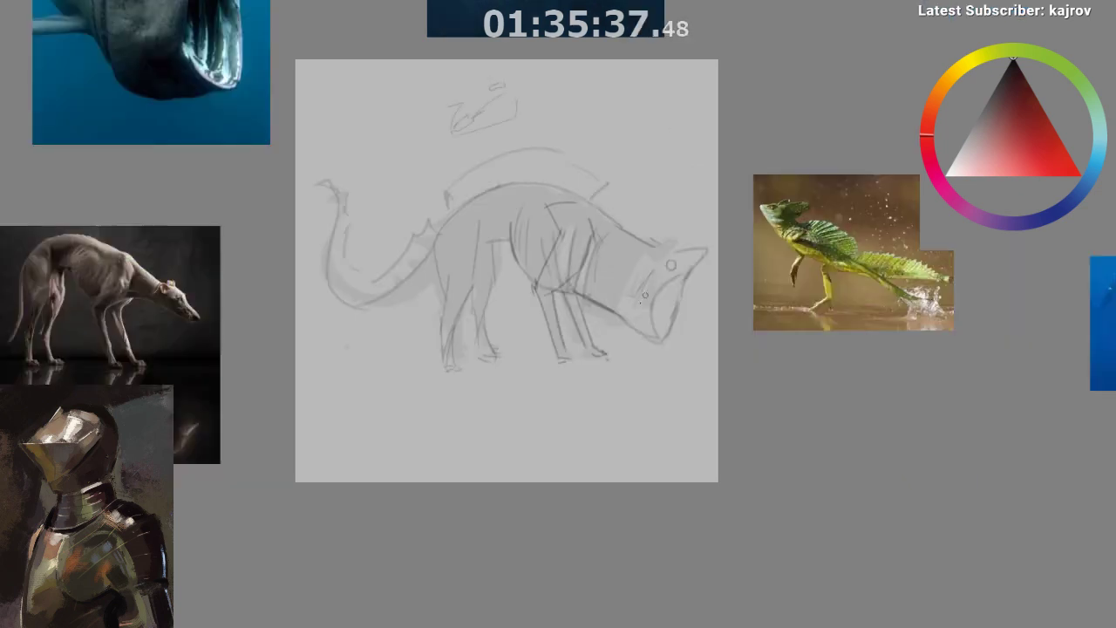
{"action": "mouse_move", "coordinate": [592, 330]}
{"action": "left_mouse_down"}
{"action": "mouse_move", "coordinate": [599, 261]}
{"action": "mouse_move", "coordinate": [618, 243]}
{"action": "mouse_move", "coordinate": [598, 335]}
{"action": "left_mouse_up"}
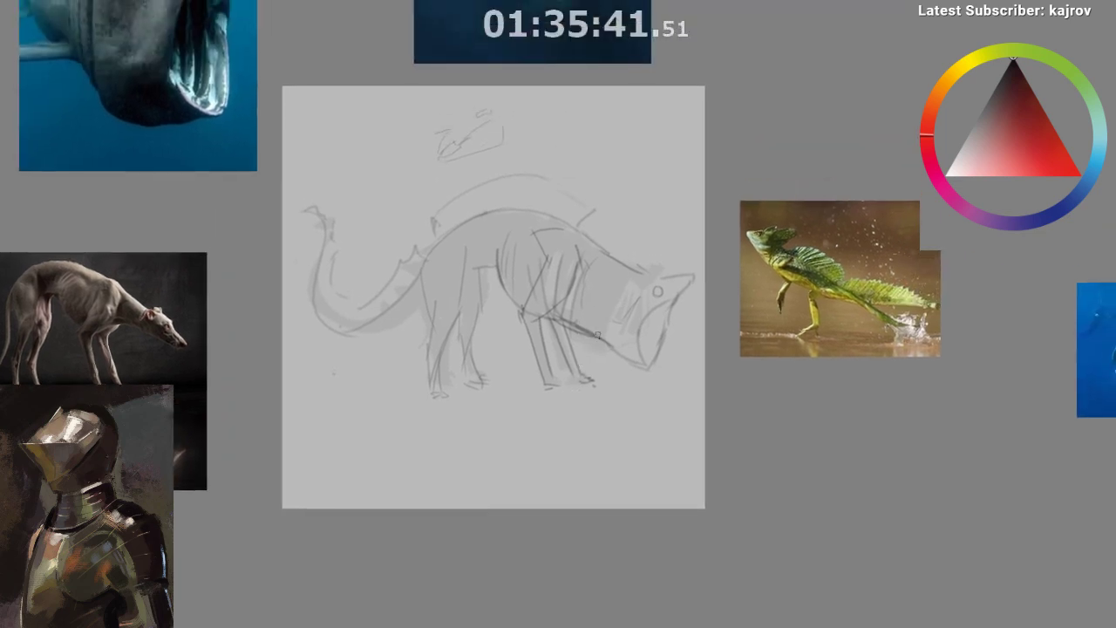
{"action": "left_click_drag", "start_coordinate": [601, 278], "coordinate": [598, 324]}
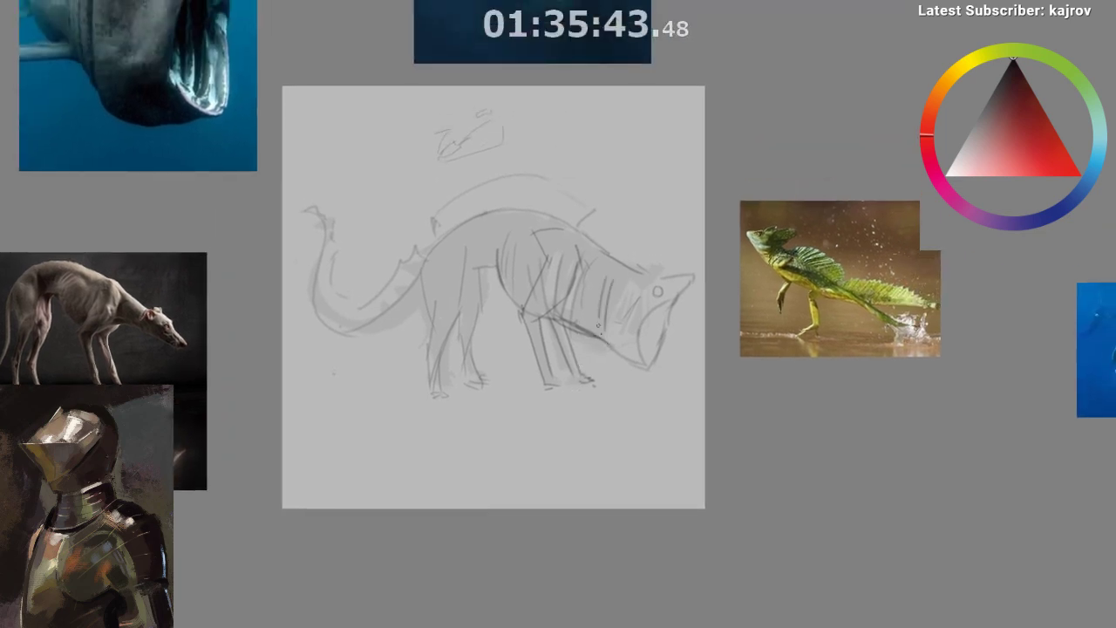
{"action": "left_click_drag", "start_coordinate": [600, 268], "coordinate": [586, 340]}
{"action": "key", "text": "m"}
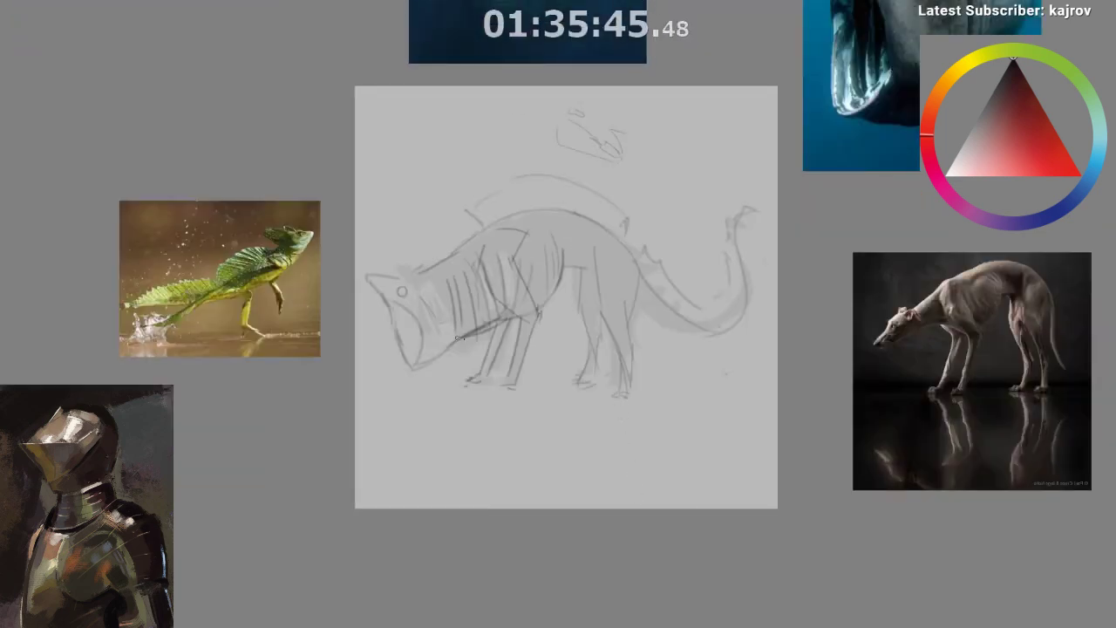
- Darken the arched back contour and the belly line behind the ribs, checking the new strokes by undoing and redoing them
{"action": "mouse_move", "coordinate": [439, 261]}
{"action": "left_mouse_down"}
{"action": "mouse_move", "coordinate": [490, 230]}
{"action": "mouse_move", "coordinate": [596, 218]}
{"action": "mouse_move", "coordinate": [624, 242]}
{"action": "left_mouse_up"}
{"action": "key", "text": "ctrl+z"}
{"action": "mouse_move", "coordinate": [673, 361]}
{"action": "left_mouse_down"}
{"action": "mouse_move", "coordinate": [642, 390]}
{"action": "mouse_move", "coordinate": [580, 346]}
{"action": "mouse_move", "coordinate": [577, 357]}
{"action": "mouse_move", "coordinate": [604, 352]}
{"action": "mouse_move", "coordinate": [588, 448]}
{"action": "left_mouse_up"}
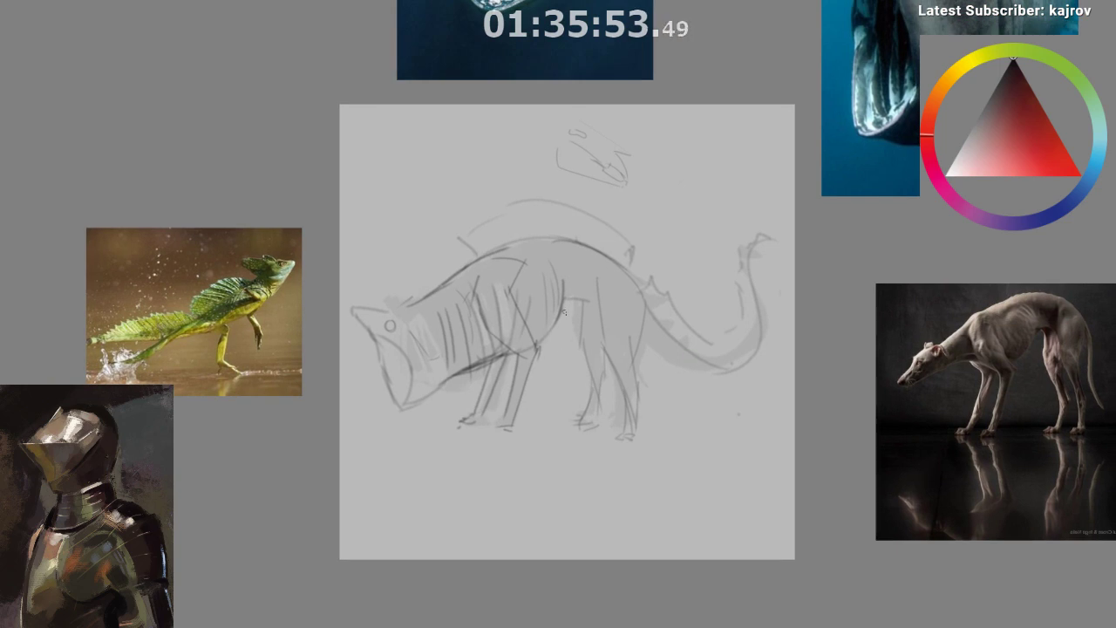
{"action": "left_click_drag", "start_coordinate": [675, 367], "coordinate": [626, 458]}
{"action": "key", "text": "ctrl+z"}
{"action": "key", "text": "ctrl+z"}
{"action": "key", "text": "ctrl+z"}
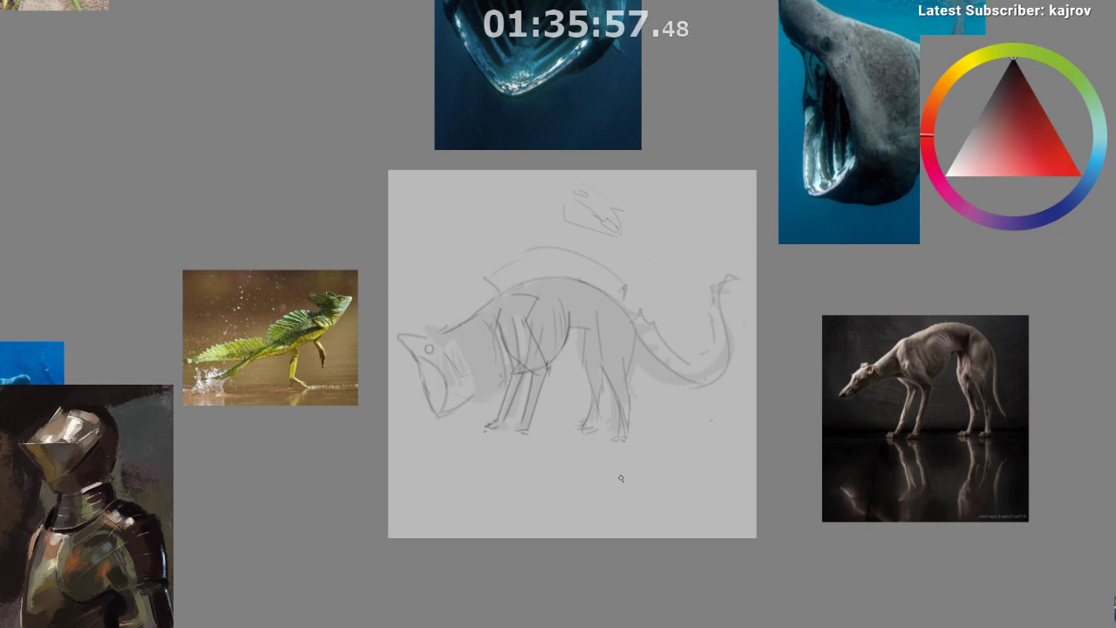
{"action": "key", "text": "ctrl+shift+z"}
{"action": "key", "text": "ctrl+shift+z"}
{"action": "key", "text": "ctrl+shift+z"}
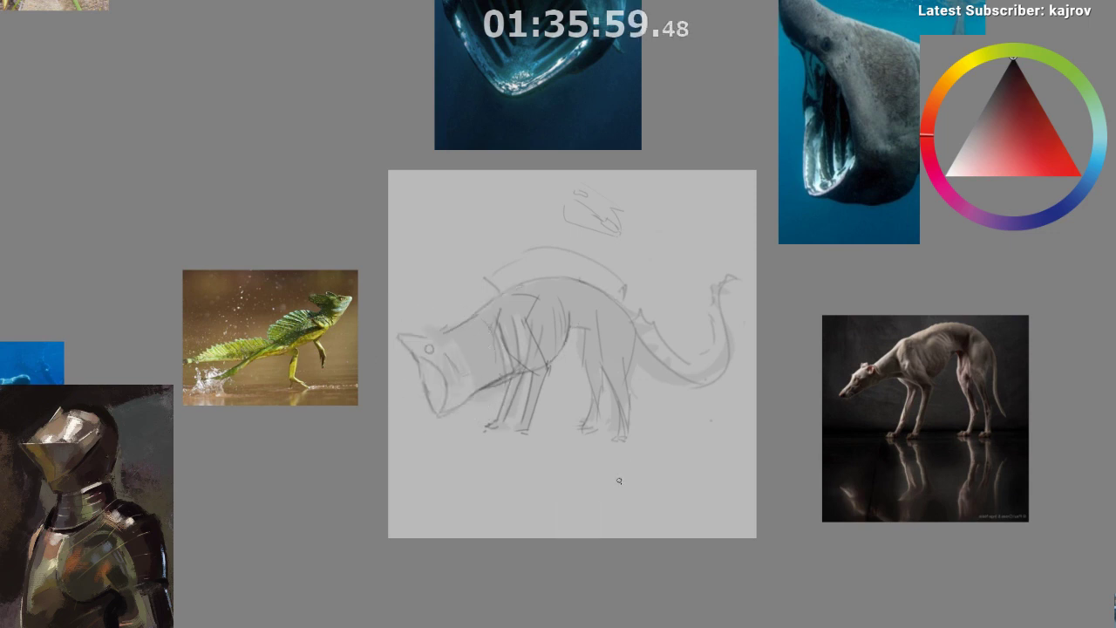
{"action": "key", "text": "m"}
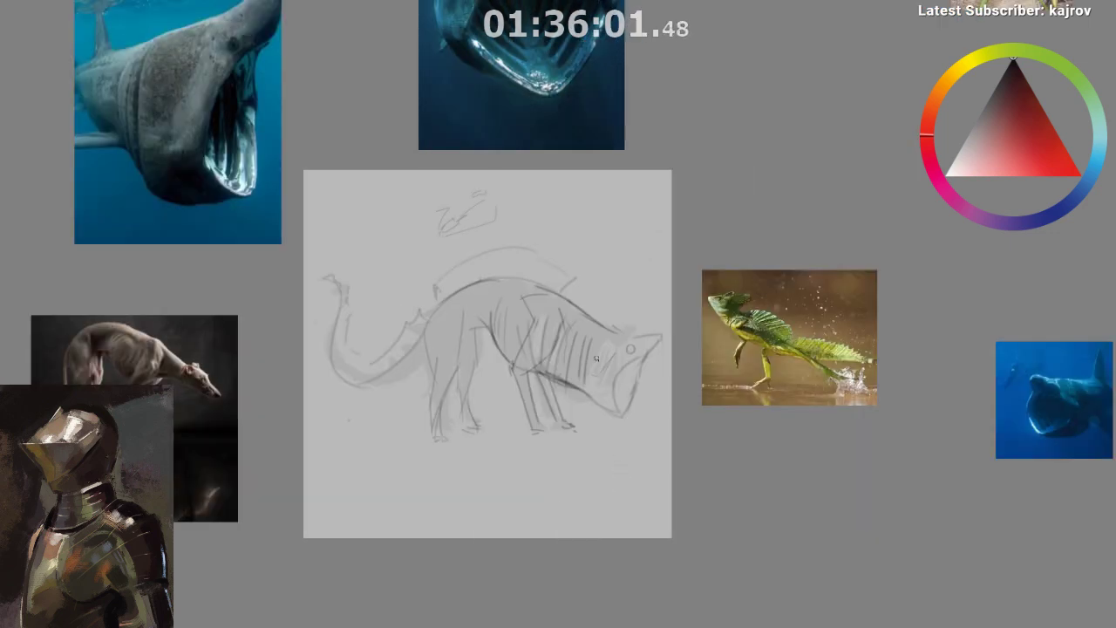
- Strengthen the tail's lower contour and add a broken inner edge with short cross strokes running to the tail base
{"action": "scroll", "coordinate": [597, 412], "scroll_direction": "down", "scroll_amount": 2}
{"action": "scroll", "coordinate": [615, 422], "scroll_direction": "up", "scroll_amount": 1}
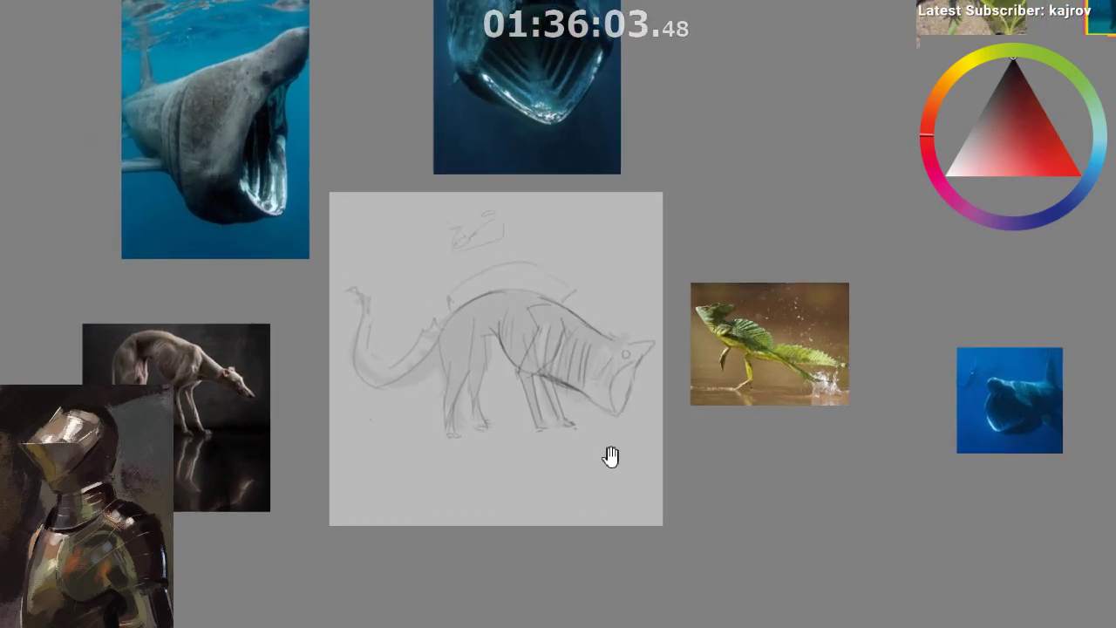
{"action": "mouse_move", "coordinate": [608, 467]}
{"action": "left_mouse_down"}
{"action": "mouse_move", "coordinate": [617, 435]}
{"action": "mouse_move", "coordinate": [596, 465]}
{"action": "left_mouse_up"}
{"action": "scroll", "coordinate": [611, 436], "scroll_direction": "up", "scroll_amount": 1}
{"action": "scroll", "coordinate": [595, 471], "scroll_direction": "down", "scroll_amount": 1}
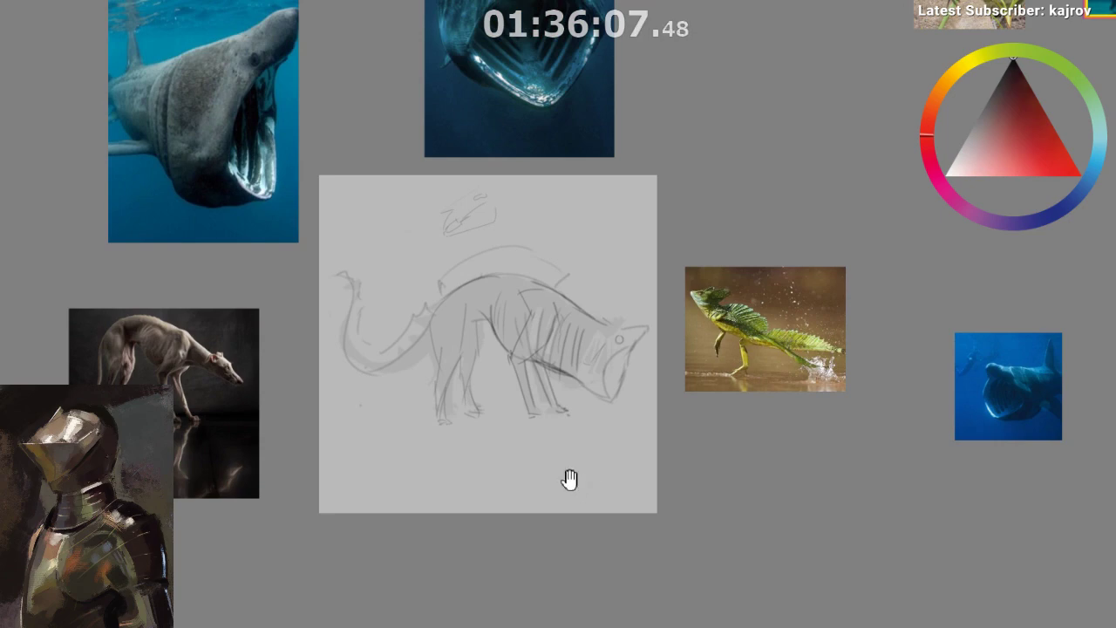
{"action": "left_click_drag", "start_coordinate": [369, 399], "coordinate": [344, 438]}
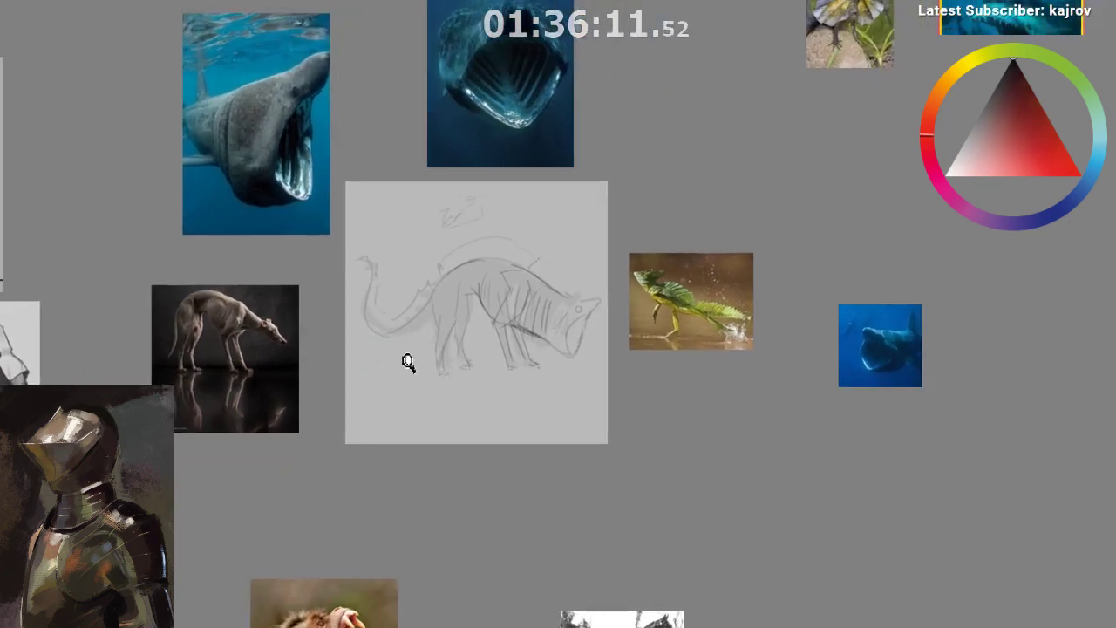
{"action": "left_click_drag", "start_coordinate": [408, 364], "coordinate": [393, 351]}
{"action": "left_click_drag", "start_coordinate": [363, 390], "coordinate": [230, 413]}
{"action": "left_click_drag", "start_coordinate": [232, 413], "coordinate": [202, 411]}
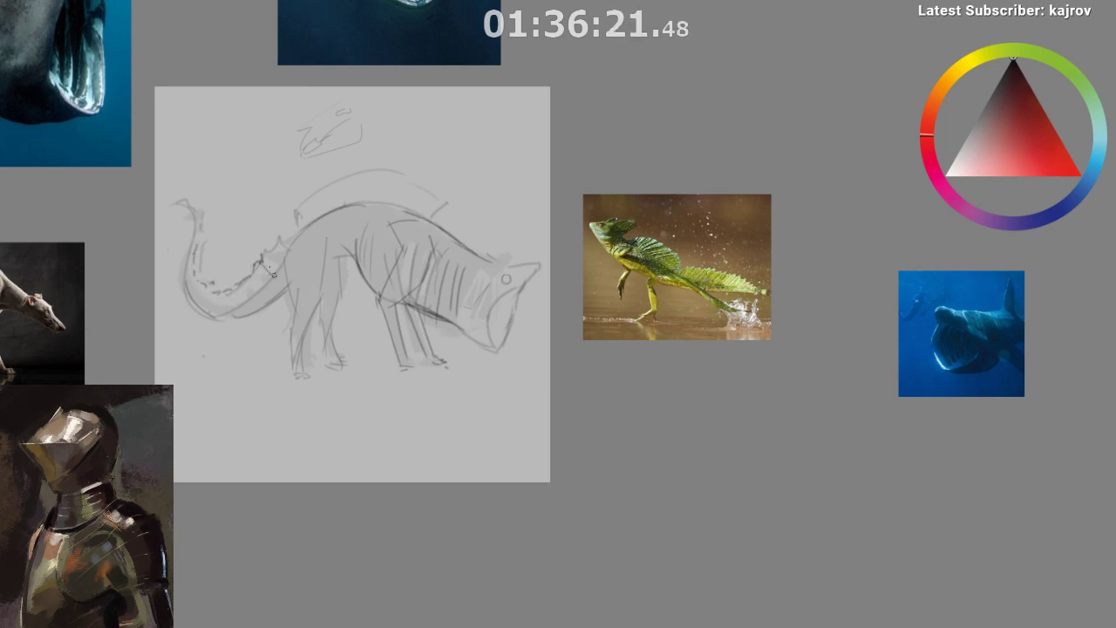
{"action": "left_click_drag", "start_coordinate": [255, 273], "coordinate": [240, 289]}
{"action": "left_click_drag", "start_coordinate": [343, 342], "coordinate": [303, 362]}
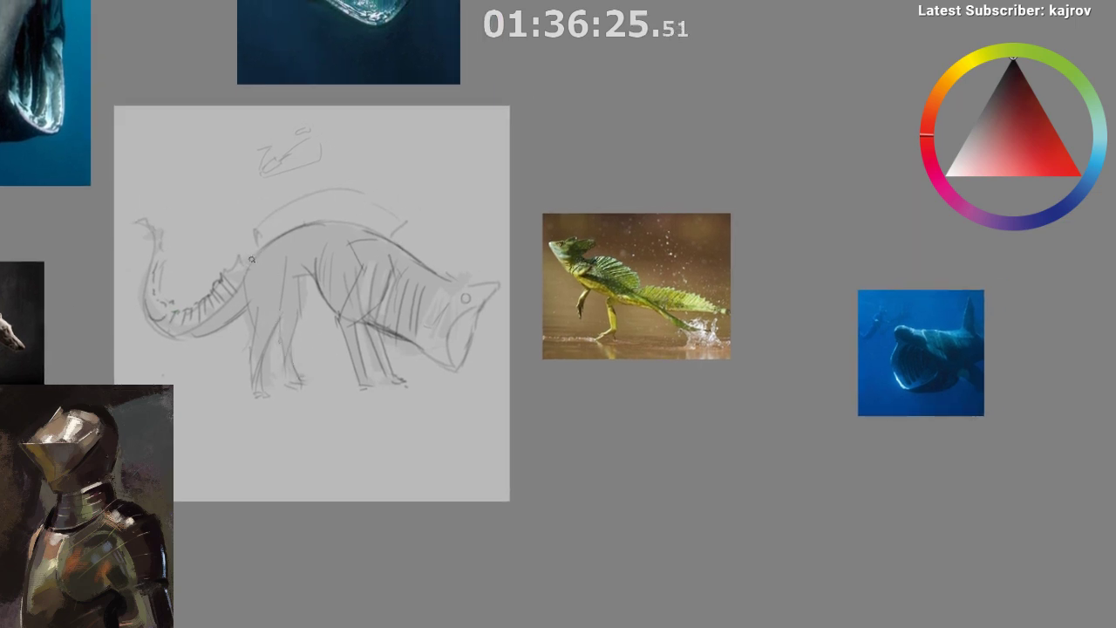
- Outline a tall arched sail over the back from the rump to the shoulder, and darken the neck's top line
{"action": "mouse_move", "coordinate": [256, 261]}
{"action": "left_mouse_down"}
{"action": "mouse_move", "coordinate": [278, 231]}
{"action": "mouse_move", "coordinate": [255, 245]}
{"action": "mouse_move", "coordinate": [305, 198]}
{"action": "left_mouse_up"}
{"action": "key", "text": "ctrl+z"}
{"action": "left_click_drag", "start_coordinate": [259, 225], "coordinate": [340, 194]}
{"action": "key", "text": "ctrl+z"}
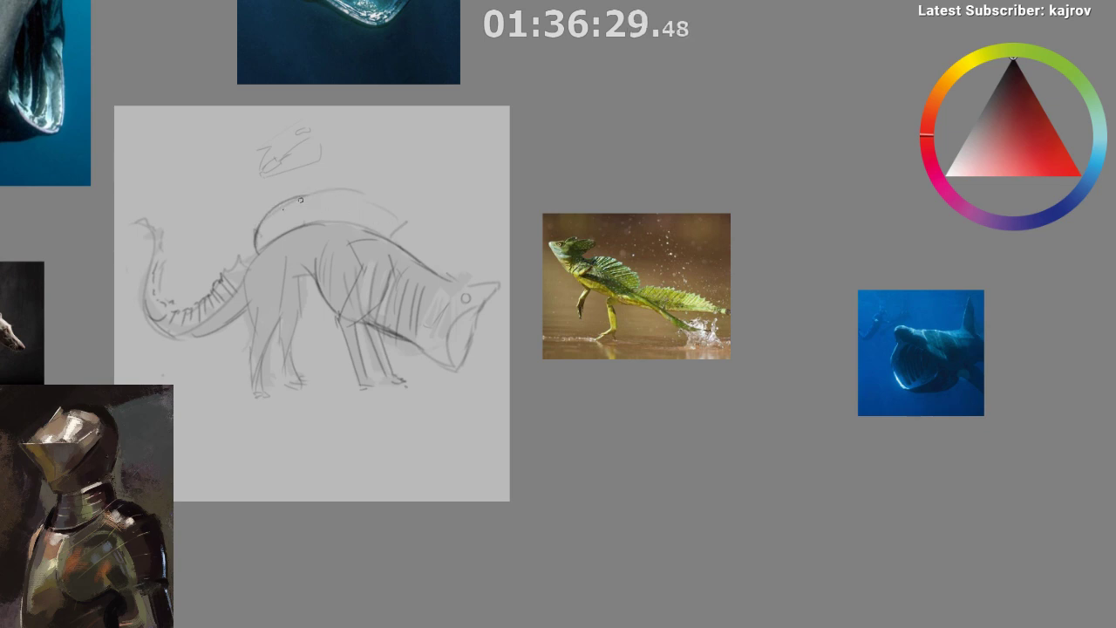
{"action": "key", "text": "ctrl+z"}
{"action": "mouse_move", "coordinate": [263, 209]}
{"action": "left_mouse_down"}
{"action": "mouse_move", "coordinate": [351, 192]}
{"action": "mouse_move", "coordinate": [404, 213]}
{"action": "mouse_move", "coordinate": [392, 221]}
{"action": "left_mouse_up"}
{"action": "key", "text": "ctrl+z"}
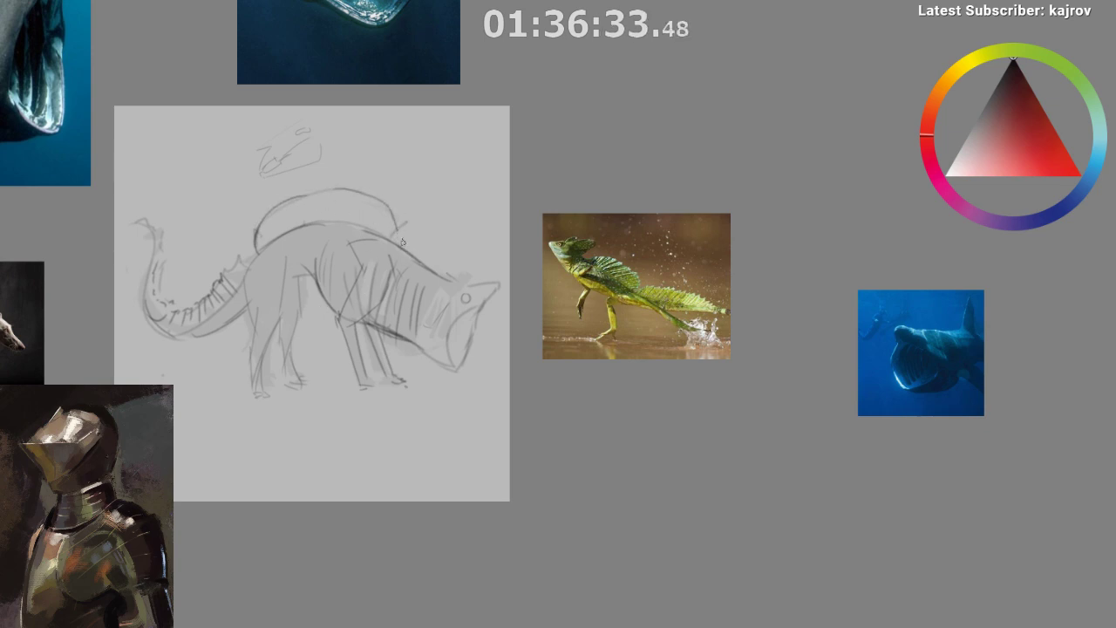
{"action": "left_click_drag", "start_coordinate": [399, 228], "coordinate": [452, 283]}
- Give the back sail a ragged upper edge and fill it with slanting rays from the spine to the rim
{"action": "key", "text": "m"}
{"action": "left_click_drag", "start_coordinate": [538, 290], "coordinate": [297, 267]}
{"action": "mouse_move", "coordinate": [450, 183]}
{"action": "left_mouse_down"}
{"action": "mouse_move", "coordinate": [431, 201]}
{"action": "mouse_move", "coordinate": [454, 168]}
{"action": "mouse_move", "coordinate": [494, 168]}
{"action": "mouse_move", "coordinate": [554, 194]}
{"action": "left_mouse_up"}
{"action": "left_click_drag", "start_coordinate": [479, 167], "coordinate": [458, 205]}
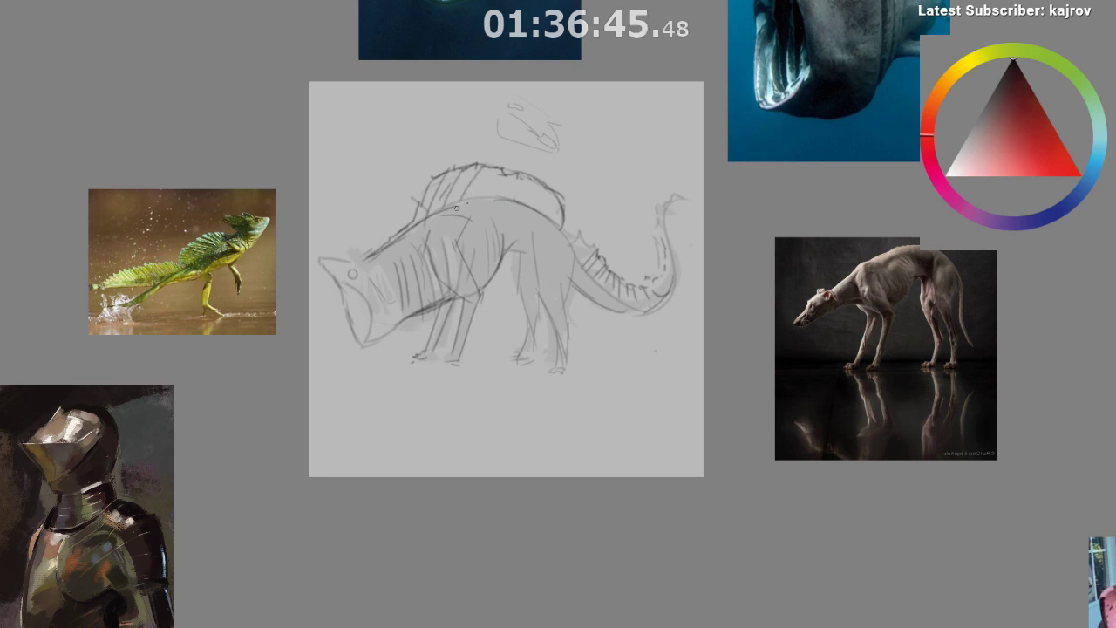
{"action": "left_click_drag", "start_coordinate": [499, 173], "coordinate": [517, 180]}
{"action": "left_click_drag", "start_coordinate": [601, 181], "coordinate": [620, 128]}
{"action": "left_click_drag", "start_coordinate": [573, 189], "coordinate": [616, 272]}
{"action": "mouse_move", "coordinate": [628, 377]}
{"action": "left_mouse_down"}
{"action": "mouse_move", "coordinate": [614, 414]}
{"action": "mouse_move", "coordinate": [648, 388]}
{"action": "left_mouse_up"}
- Select the head with the lasso, shift it slightly up and back toward the neck, and return to the brush without a selection
{"action": "scroll", "coordinate": [614, 414], "scroll_direction": "up", "scroll_amount": 1}
{"action": "key", "text": "m"}
{"action": "left_click_drag", "start_coordinate": [590, 317], "coordinate": [551, 323]}
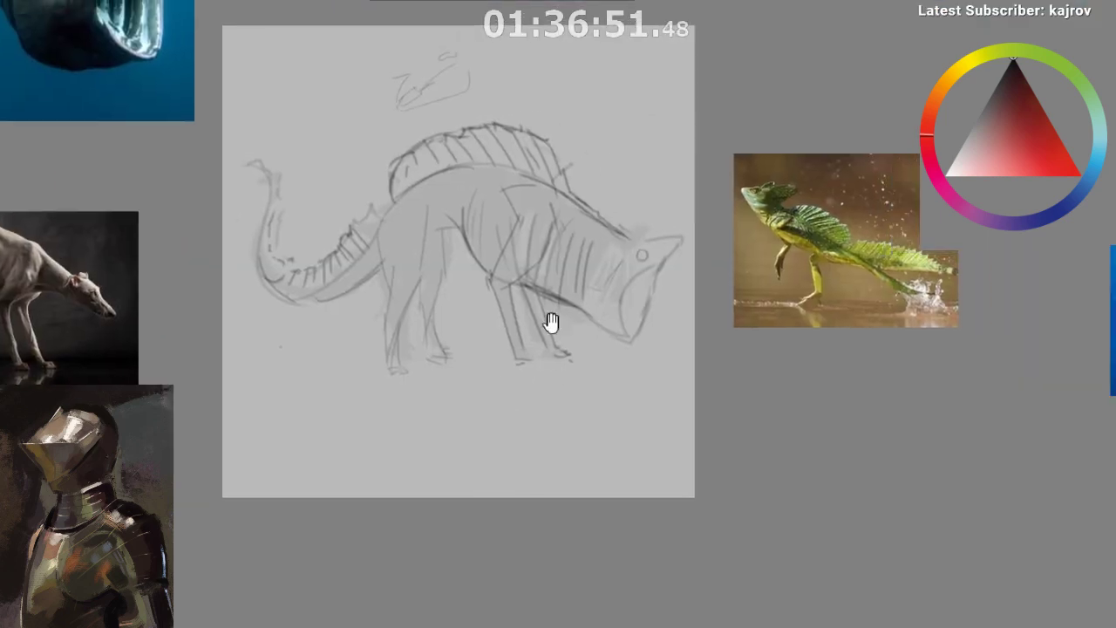
{"action": "key", "text": "l"}
{"action": "mouse_move", "coordinate": [645, 199]}
{"action": "left_mouse_down"}
{"action": "mouse_move", "coordinate": [662, 370]}
{"action": "mouse_move", "coordinate": [647, 199]}
{"action": "mouse_move", "coordinate": [652, 365]}
{"action": "mouse_move", "coordinate": [630, 206]}
{"action": "left_mouse_up"}
{"action": "key", "text": "ctrl+d"}
{"action": "left_click_drag", "start_coordinate": [633, 289], "coordinate": [630, 314]}
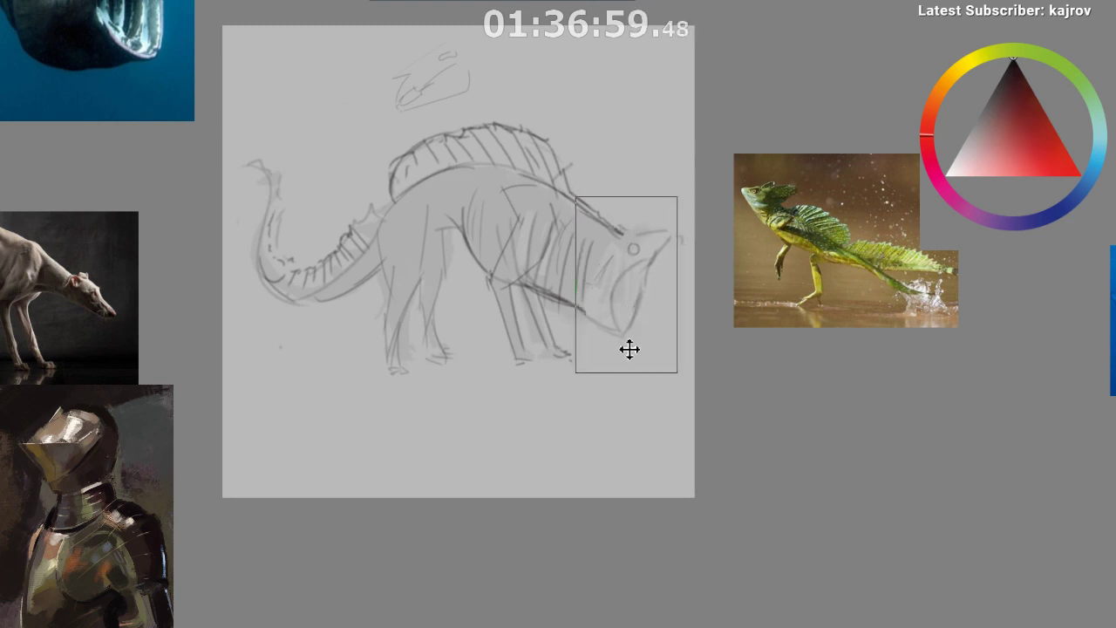
{"action": "key", "text": "Tab"}
{"action": "scroll", "coordinate": [624, 367], "scroll_direction": "up", "scroll_amount": 1}
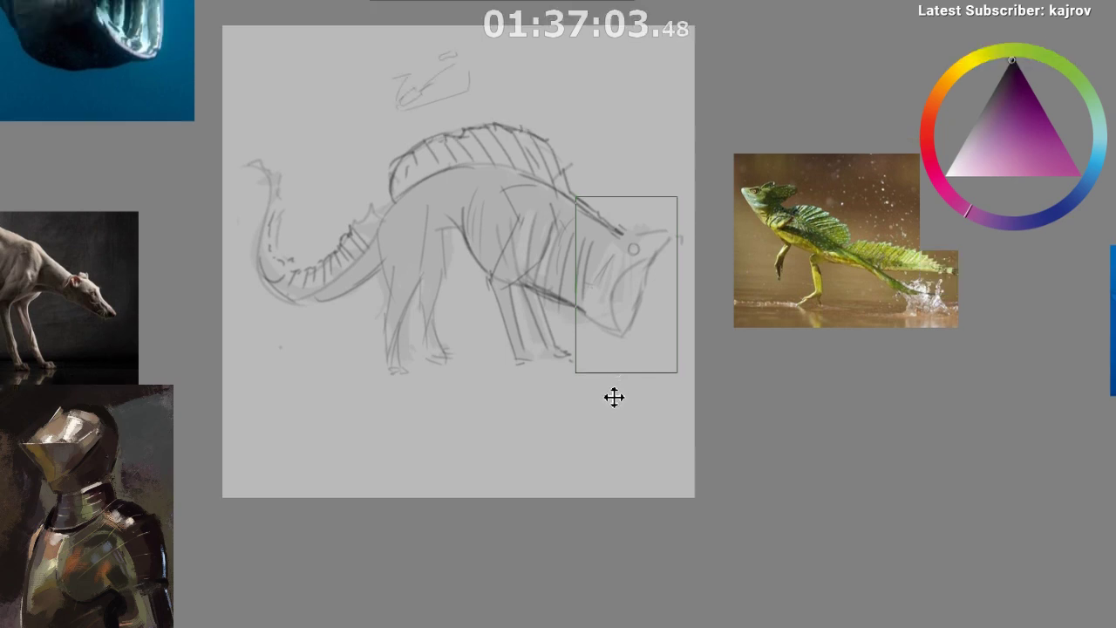
{"action": "key", "text": "Return"}
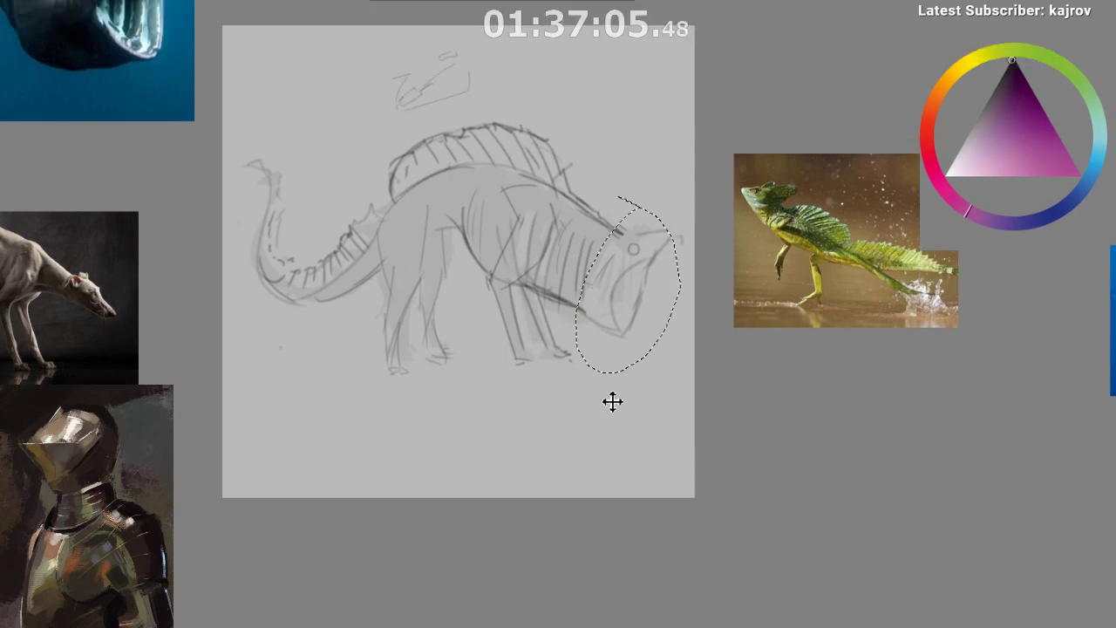
{"action": "key", "text": "m"}
{"action": "key", "text": "b"}
{"action": "key", "text": "ctrl+shift+a"}
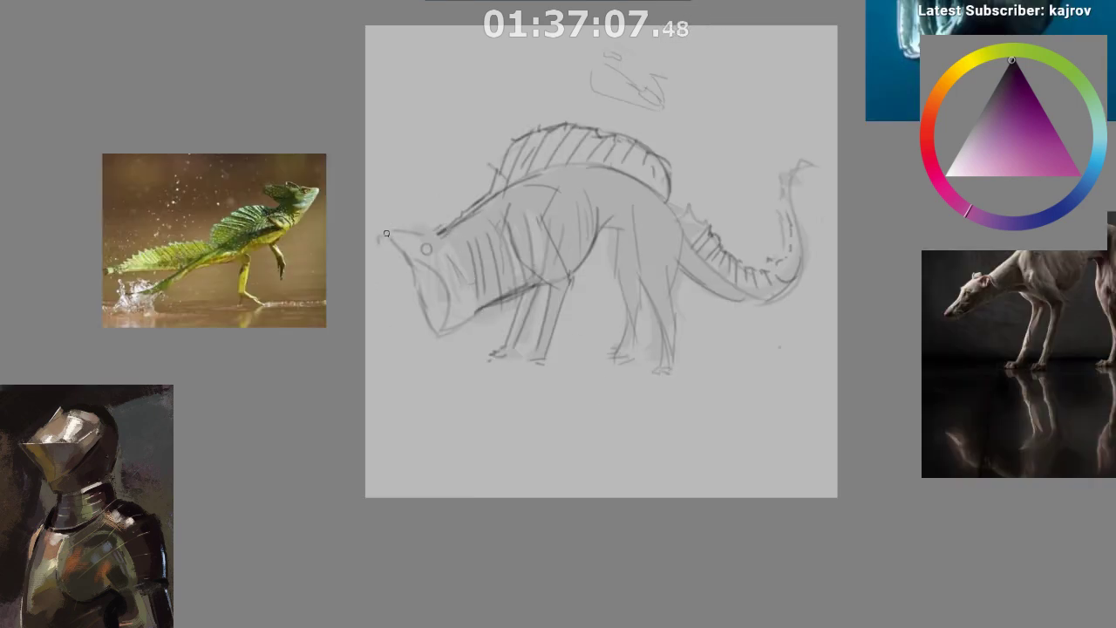
- Redraw the pointed tip of the upper snout and darken the inside of the round eye
{"action": "mouse_move", "coordinate": [397, 257]}
{"action": "left_mouse_down"}
{"action": "mouse_move", "coordinate": [271, 339]}
{"action": "mouse_move", "coordinate": [260, 463]}
{"action": "mouse_move", "coordinate": [274, 443]}
{"action": "left_mouse_up"}
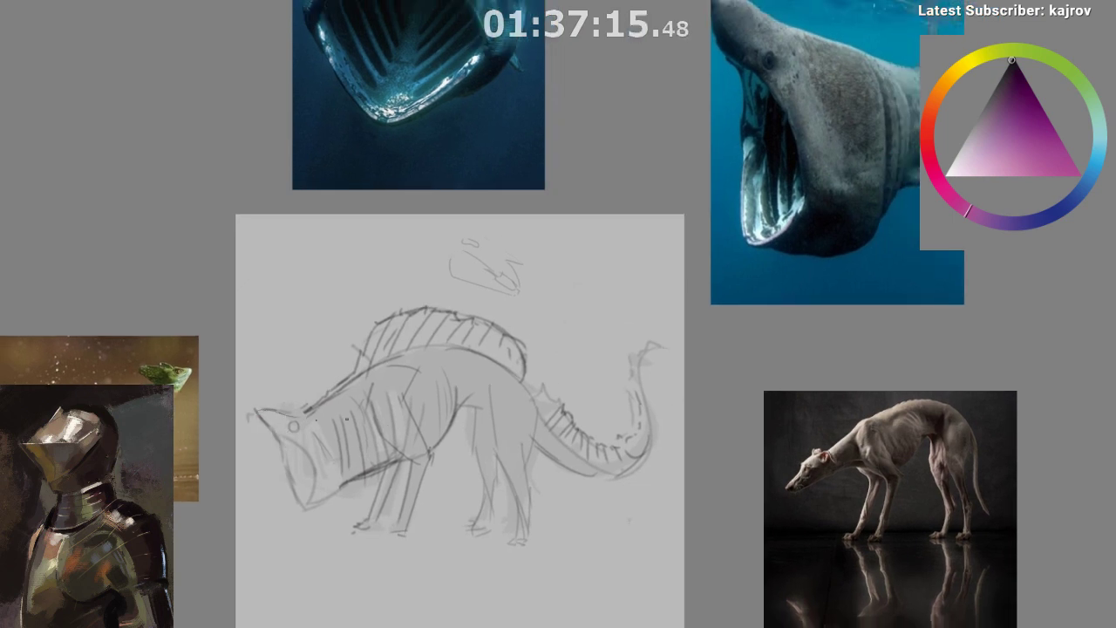
{"action": "left_click_drag", "start_coordinate": [295, 424], "coordinate": [292, 430]}
{"action": "key", "text": "m"}
- Sketch slanting rib-like strokes inside the creature's open mouth
{"action": "left_click_drag", "start_coordinate": [636, 497], "coordinate": [527, 407]}
{"action": "scroll", "coordinate": [650, 438], "scroll_direction": "down", "scroll_amount": 1}
{"action": "left_click_drag", "start_coordinate": [651, 443], "coordinate": [634, 457]}
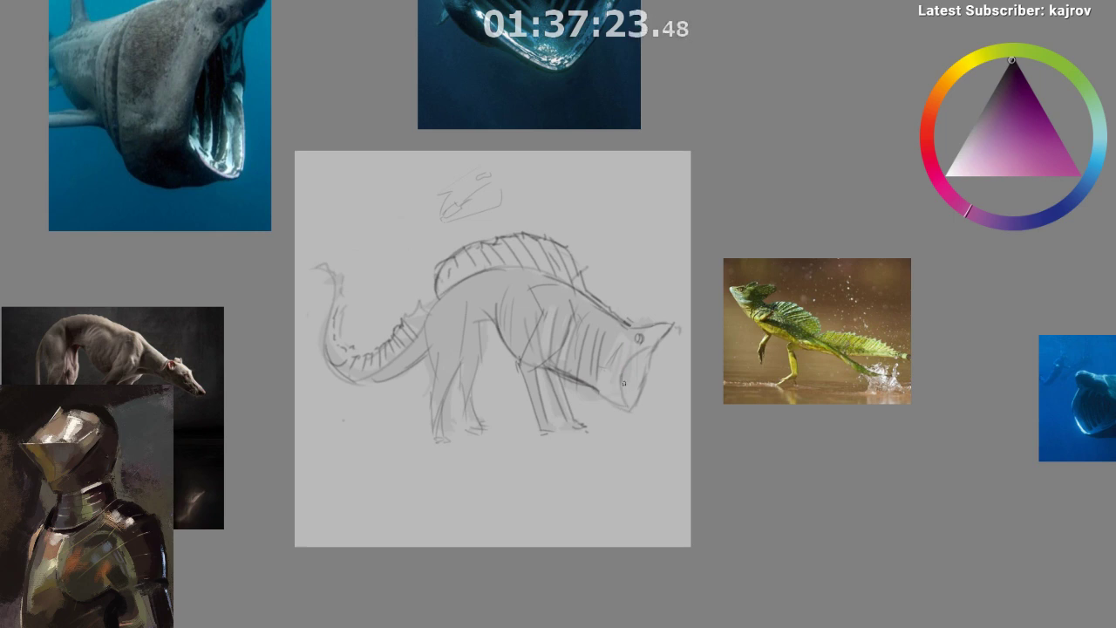
{"action": "left_click_drag", "start_coordinate": [646, 356], "coordinate": [620, 409]}
{"action": "left_click_drag", "start_coordinate": [621, 453], "coordinate": [623, 461]}
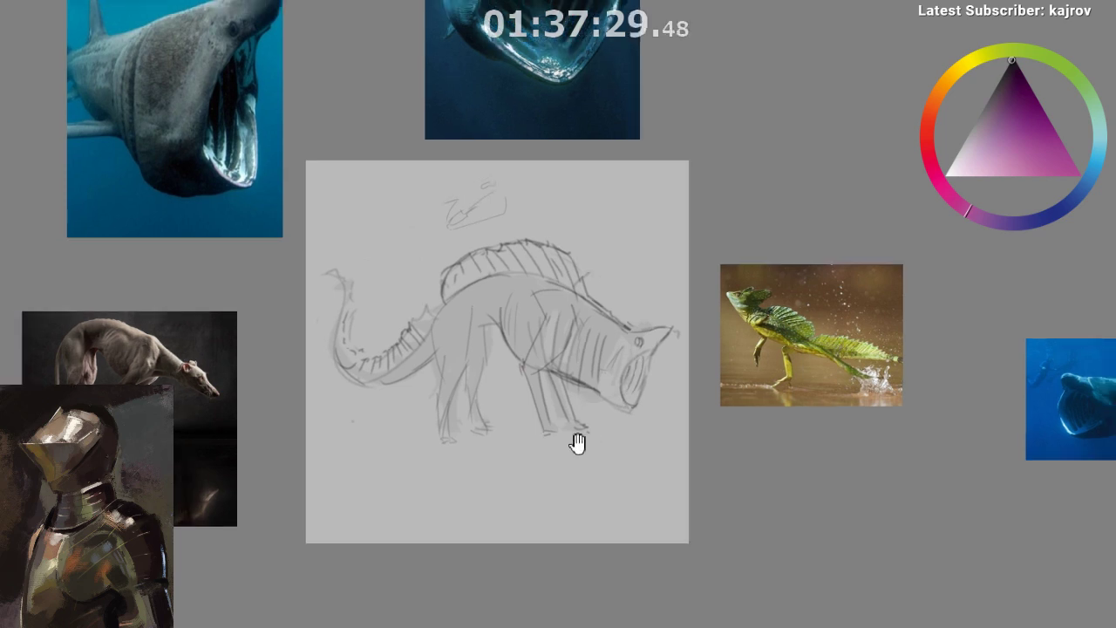
- Examine the whole creature sketch alongside the surrounding shark, greyhound and lizard photos
{"action": "left_click_drag", "start_coordinate": [535, 441], "coordinate": [576, 358]}
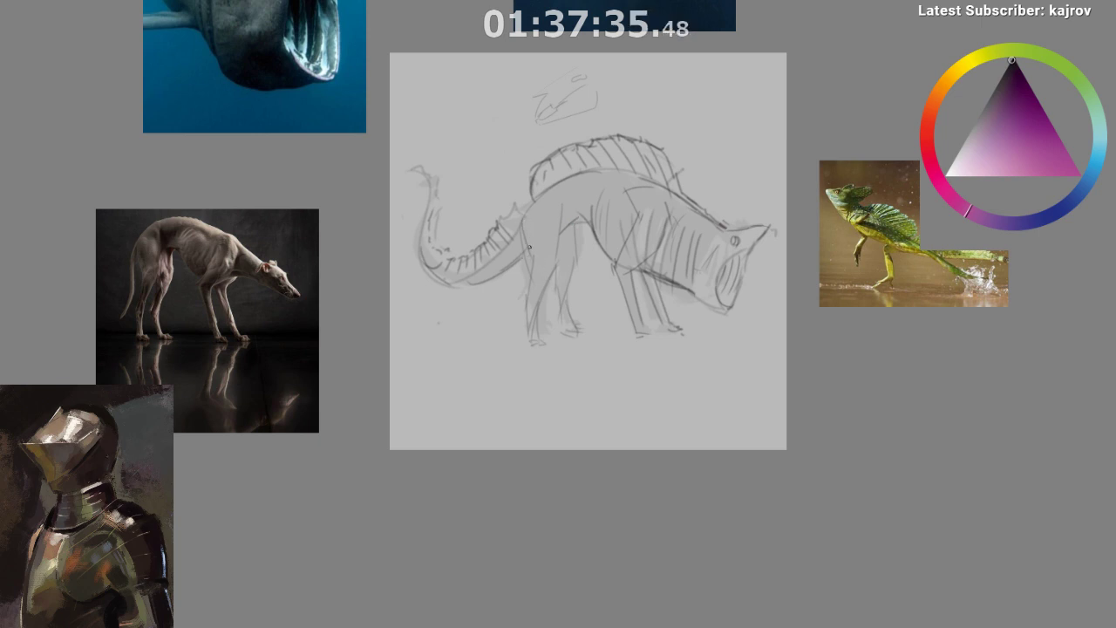
{"action": "left_click_drag", "start_coordinate": [529, 262], "coordinate": [526, 312]}
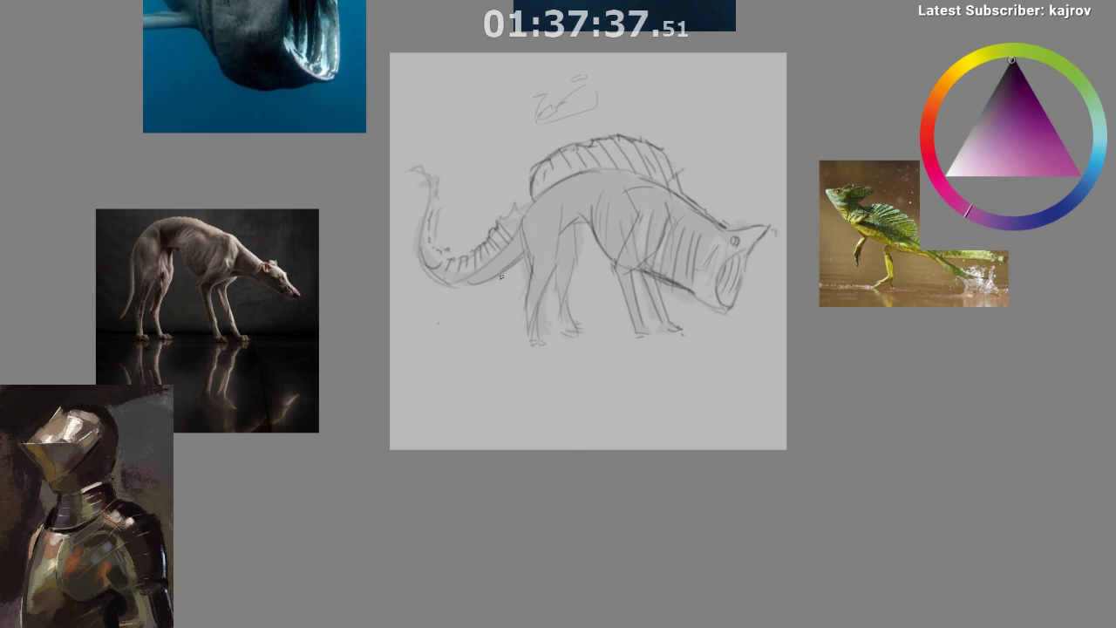
{"action": "left_click_drag", "start_coordinate": [512, 407], "coordinate": [432, 515]}
{"action": "left_click_drag", "start_coordinate": [491, 438], "coordinate": [489, 400]}
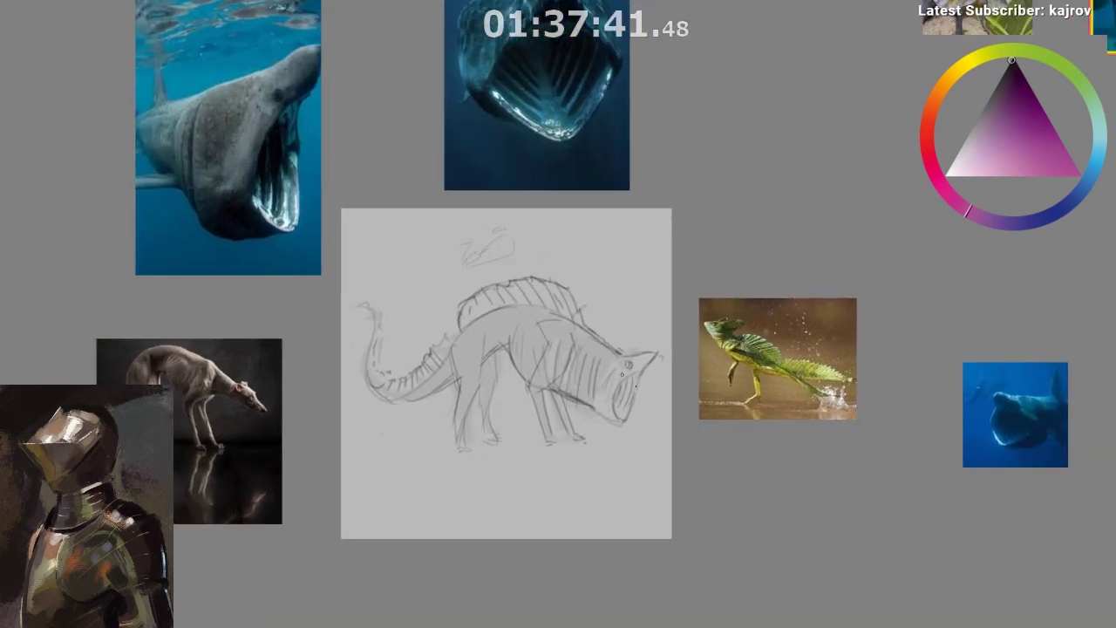
{"action": "left_click_drag", "start_coordinate": [550, 348], "coordinate": [556, 327]}
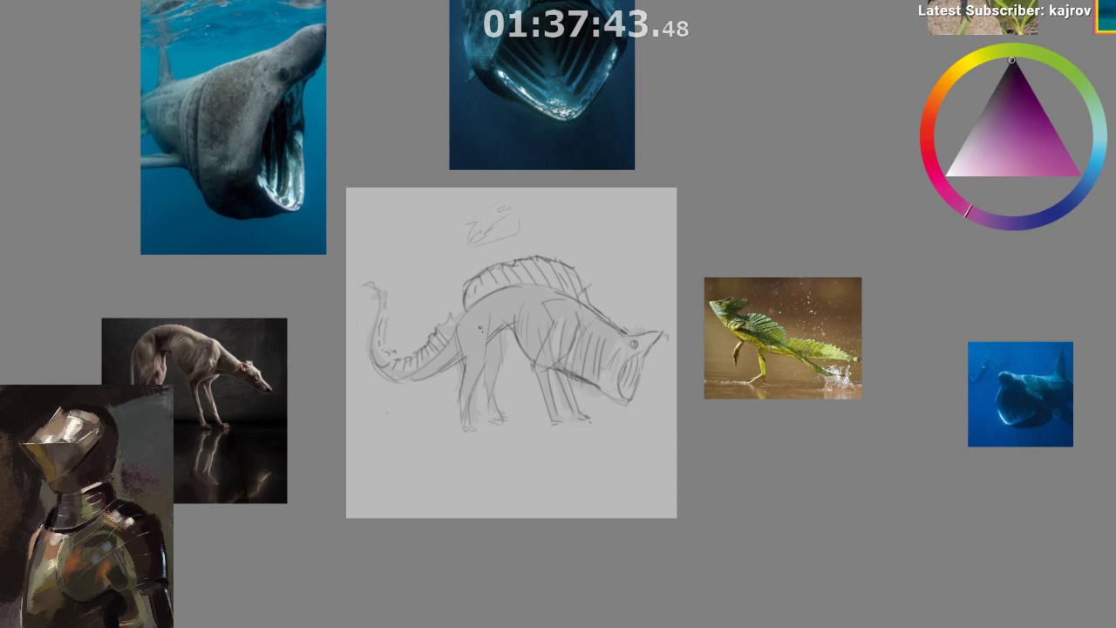
{"action": "left_click_drag", "start_coordinate": [640, 317], "coordinate": [578, 275]}
{"action": "left_click_drag", "start_coordinate": [583, 364], "coordinate": [569, 425]}
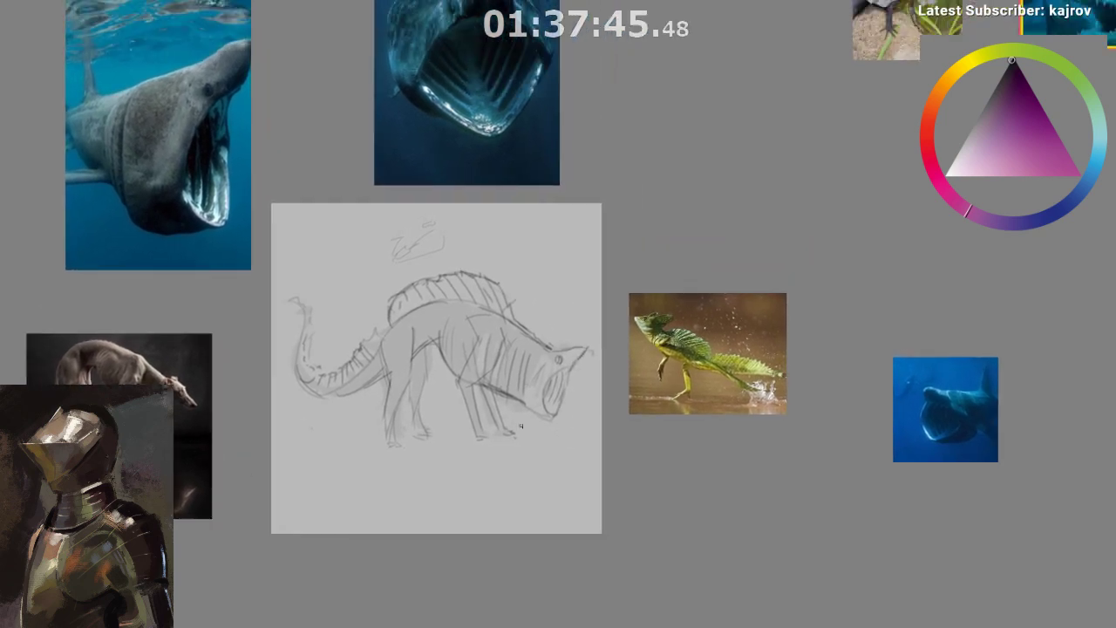
{"action": "left_click_drag", "start_coordinate": [502, 426], "coordinate": [523, 376]}
- Draw a thin horizontal ground line beneath the creature's feet, extending past both the hind and front legs
{"action": "mouse_move", "coordinate": [514, 419]}
{"action": "left_mouse_down"}
{"action": "mouse_move", "coordinate": [546, 334]}
{"action": "mouse_move", "coordinate": [528, 369]}
{"action": "mouse_move", "coordinate": [543, 294]}
{"action": "left_mouse_up"}
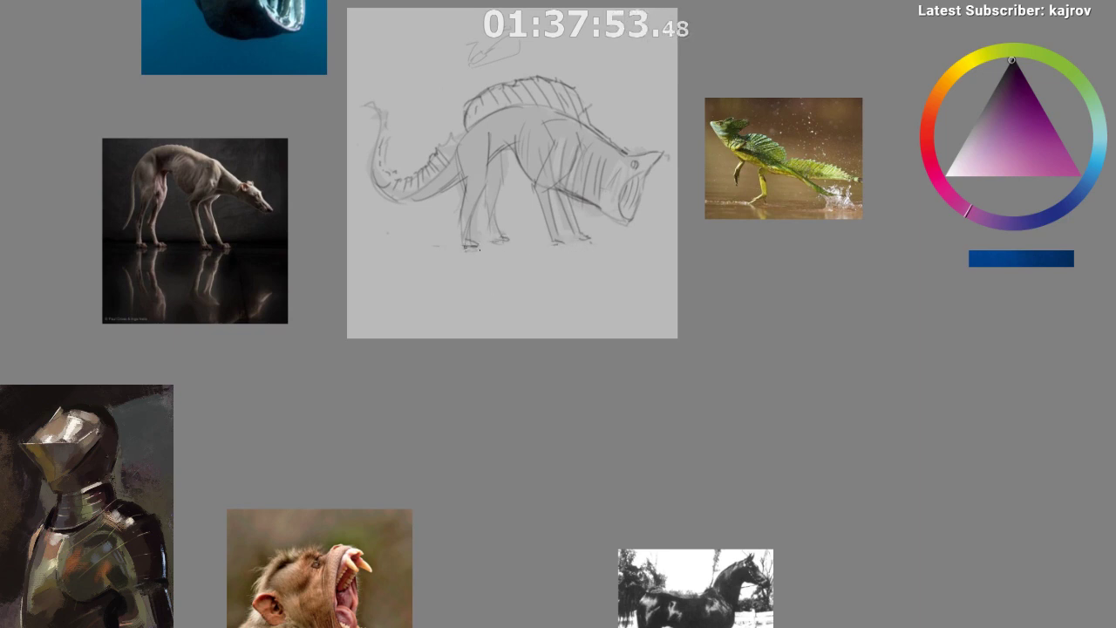
{"action": "key", "text": "ctrl+z"}
{"action": "left_click_drag", "start_coordinate": [444, 245], "coordinate": [476, 246]}
{"action": "left_click_drag", "start_coordinate": [625, 244], "coordinate": [532, 425]}
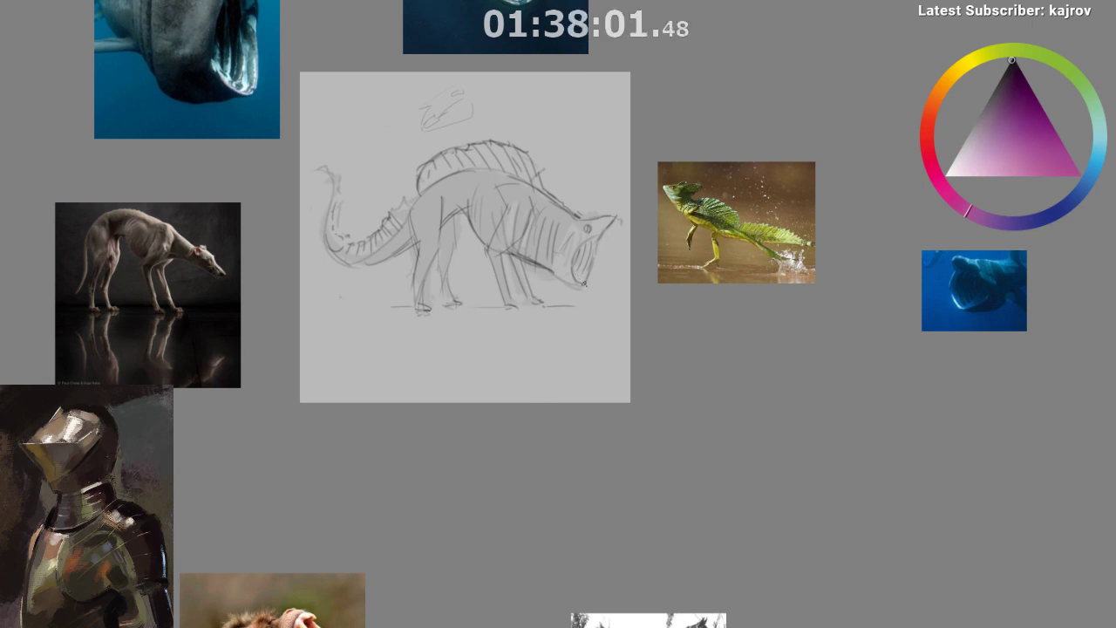
{"action": "mouse_move", "coordinate": [579, 289]}
{"action": "left_mouse_down"}
{"action": "mouse_move", "coordinate": [519, 433]}
{"action": "mouse_move", "coordinate": [529, 399]}
{"action": "mouse_move", "coordinate": [548, 386]}
{"action": "mouse_move", "coordinate": [496, 437]}
{"action": "left_mouse_up"}
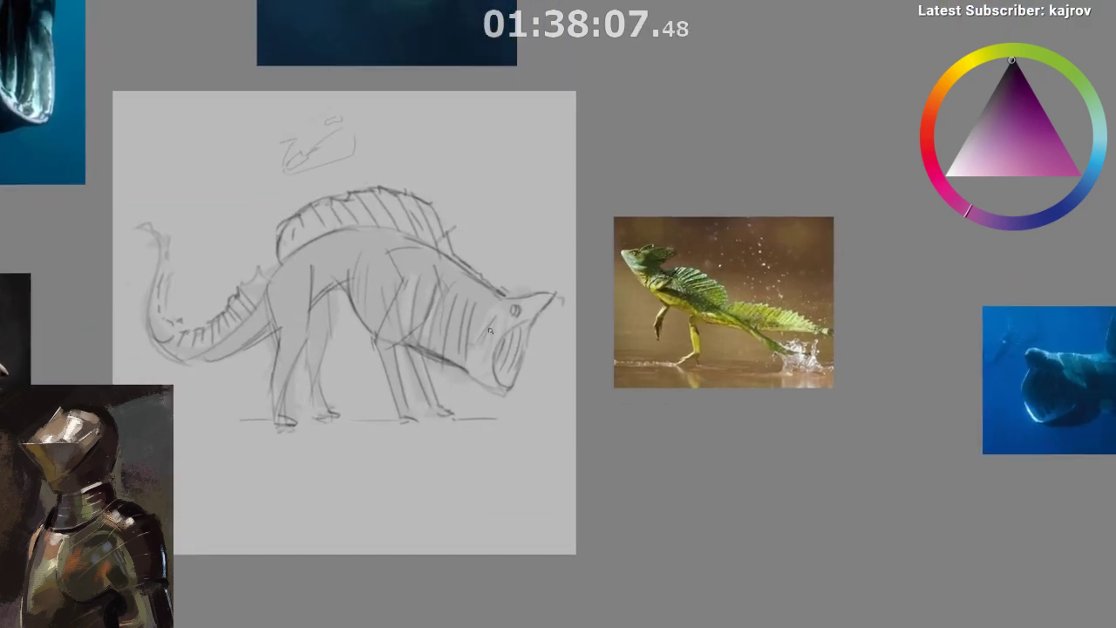
- Sketch a jagged fin-like fringe along the back of the front leg and up the upper arm
{"action": "mouse_move", "coordinate": [336, 170]}
{"action": "left_mouse_down"}
{"action": "mouse_move", "coordinate": [258, 292]}
{"action": "mouse_move", "coordinate": [484, 249]}
{"action": "left_mouse_up"}
{"action": "key", "text": "ctrl+z"}
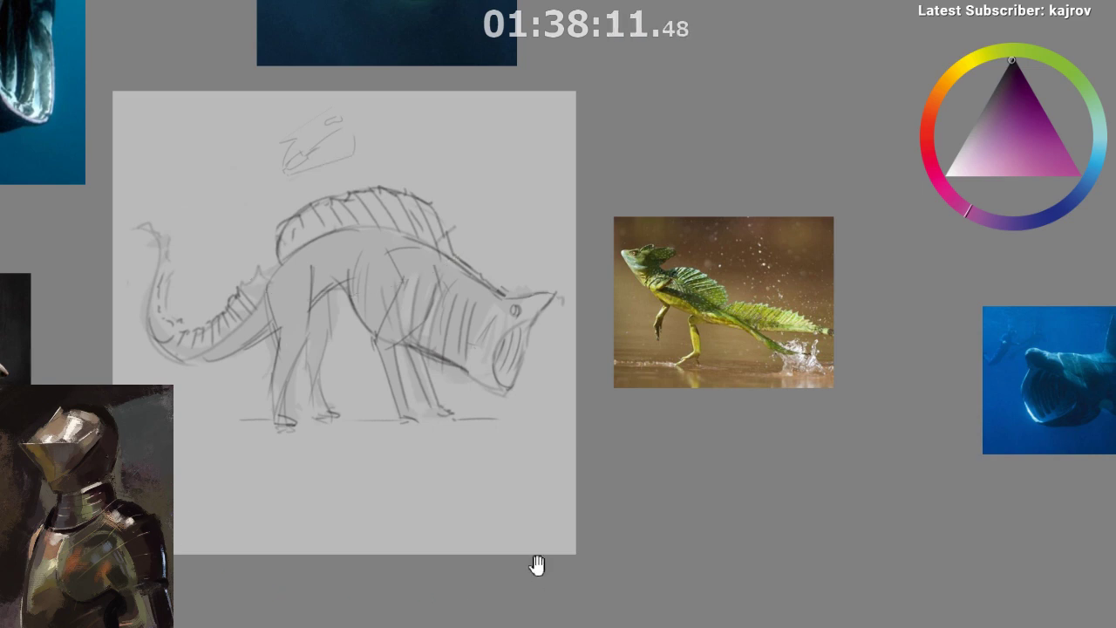
{"action": "left_click_drag", "start_coordinate": [533, 566], "coordinate": [561, 557]}
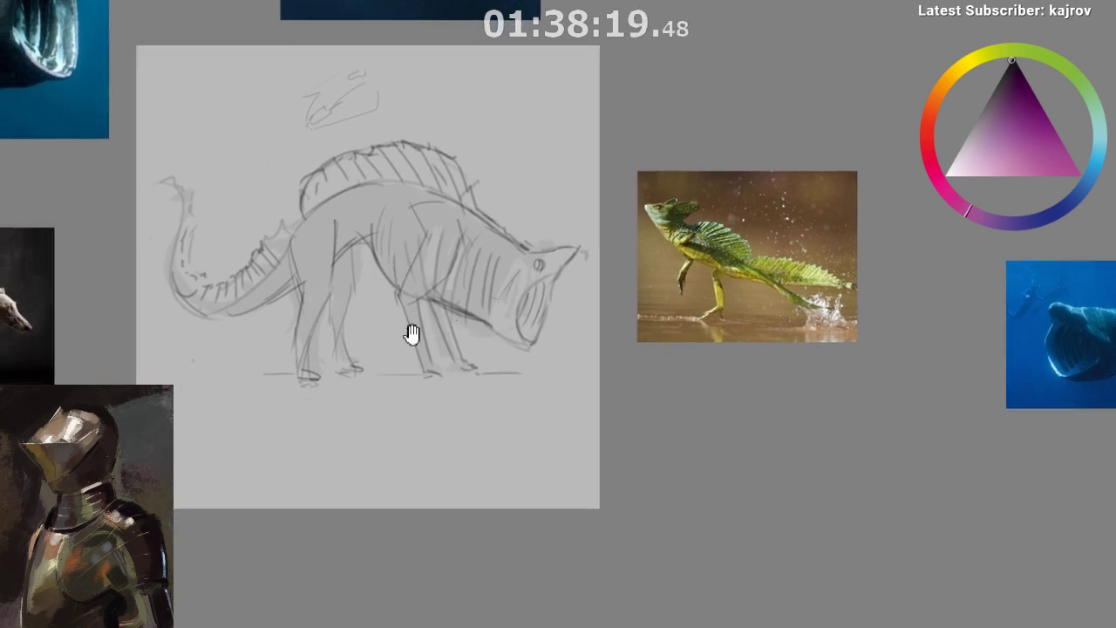
{"action": "left_click_drag", "start_coordinate": [407, 378], "coordinate": [349, 414]}
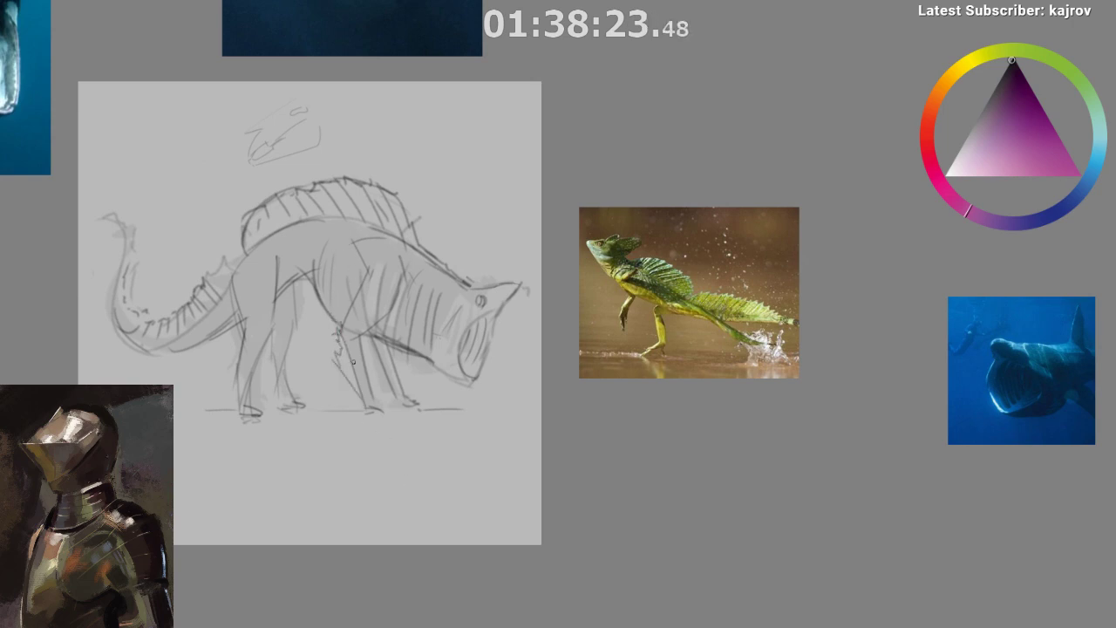
{"action": "left_click_drag", "start_coordinate": [343, 360], "coordinate": [358, 393]}
{"action": "left_click_drag", "start_coordinate": [334, 278], "coordinate": [343, 260]}
{"action": "left_click", "coordinate": [345, 268], "text": "ctrl"}
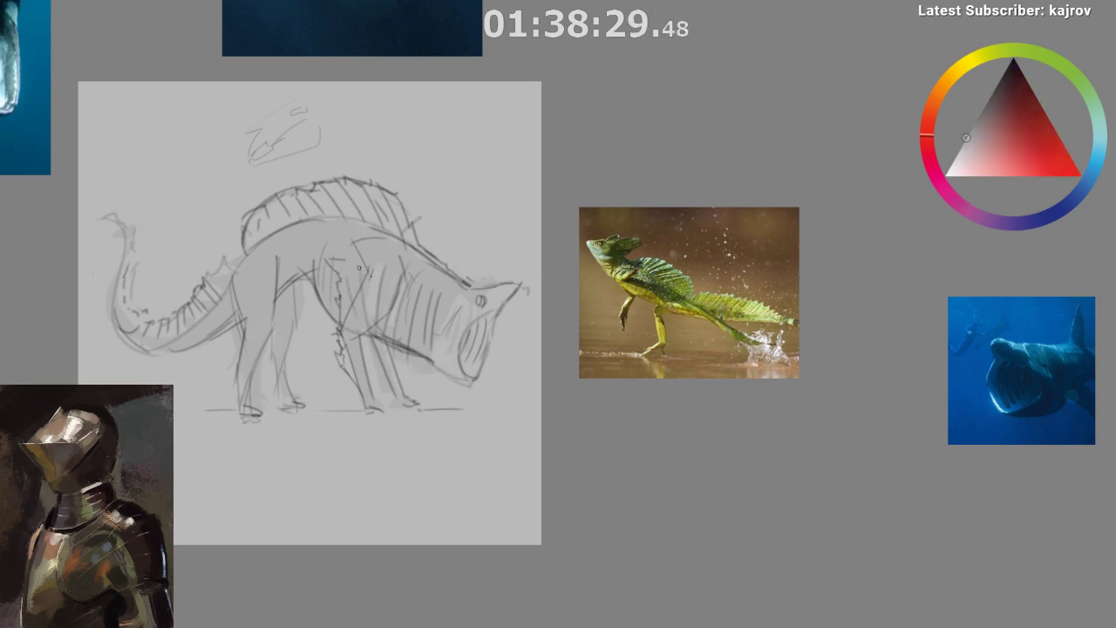
- In mirrored view, reinforce the spiky fringe at the shoulder and add a row of small spots along the upper neck
{"action": "key", "text": "m"}
{"action": "mouse_move", "coordinate": [496, 426]}
{"action": "left_mouse_down"}
{"action": "mouse_move", "coordinate": [354, 399]}
{"action": "mouse_move", "coordinate": [335, 383]}
{"action": "left_mouse_up"}
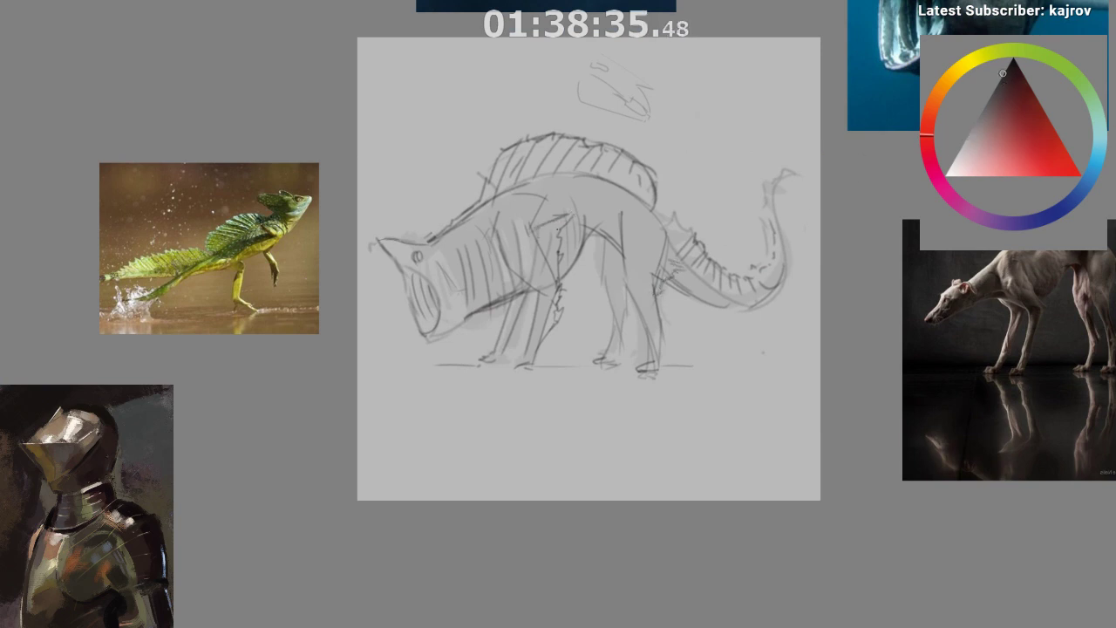
{"action": "left_click_drag", "start_coordinate": [560, 224], "coordinate": [550, 251]}
{"action": "left_click_drag", "start_coordinate": [527, 298], "coordinate": [509, 343]}
{"action": "mouse_move", "coordinate": [515, 398]}
{"action": "left_mouse_down"}
{"action": "mouse_move", "coordinate": [519, 466]}
{"action": "mouse_move", "coordinate": [534, 384]}
{"action": "mouse_move", "coordinate": [553, 356]}
{"action": "mouse_move", "coordinate": [509, 356]}
{"action": "mouse_move", "coordinate": [521, 311]}
{"action": "left_mouse_up"}
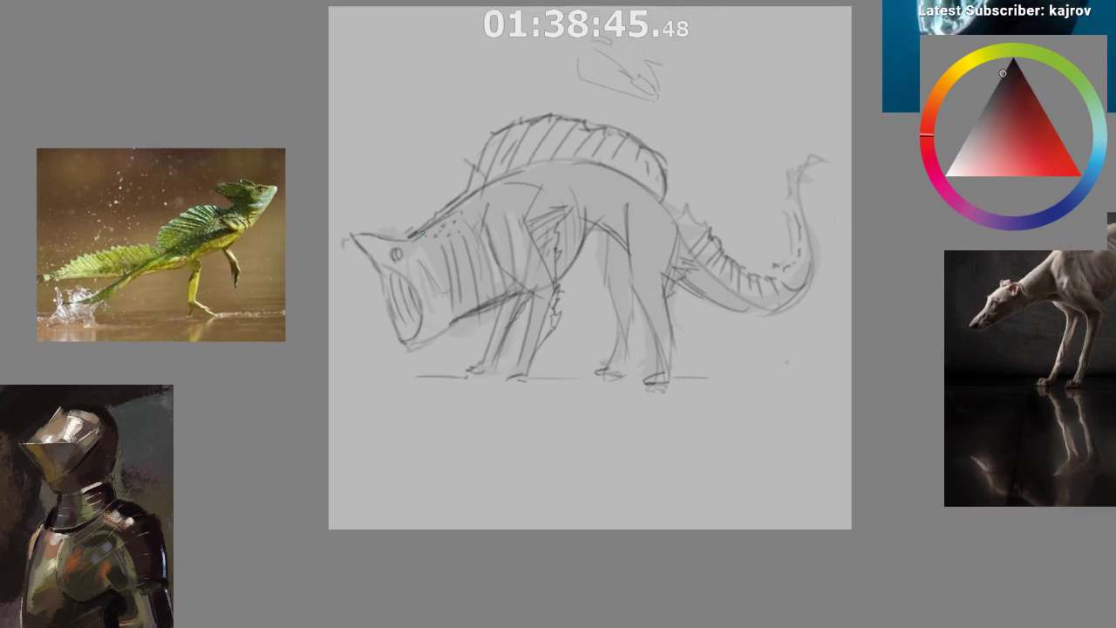
{"action": "left_click_drag", "start_coordinate": [579, 238], "coordinate": [564, 257]}
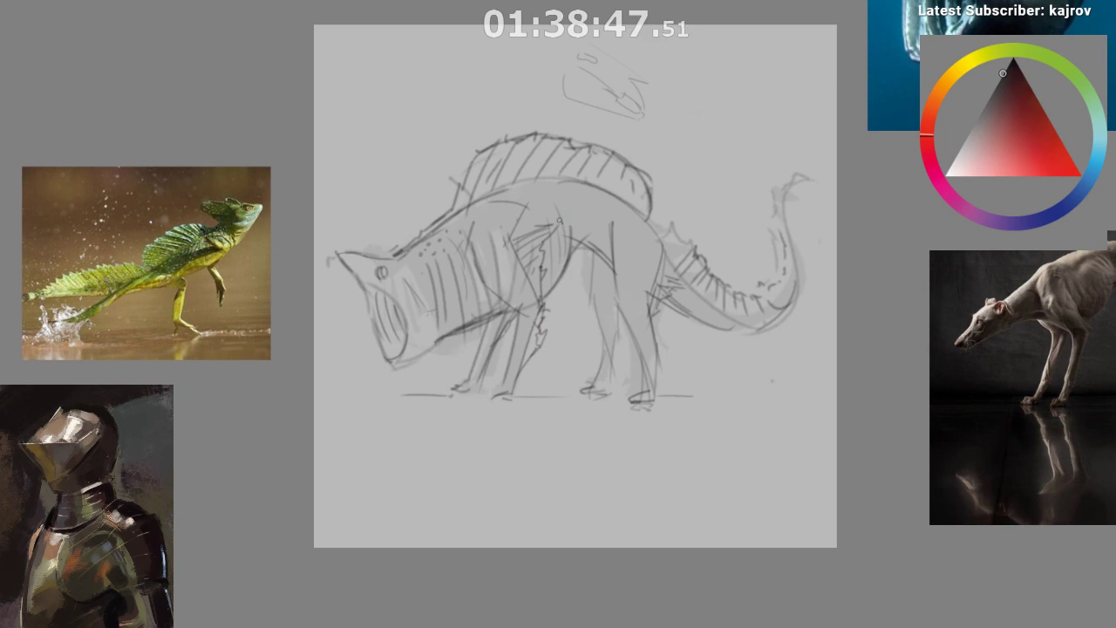
{"action": "key", "text": "m"}
- Check the unmirrored creature sketch as a whole against the shark, greyhound and lizard photos
{"action": "left_click_drag", "start_coordinate": [579, 400], "coordinate": [578, 486]}
{"action": "scroll", "coordinate": [530, 404], "scroll_direction": "down", "scroll_amount": 1}
{"action": "left_click_drag", "start_coordinate": [543, 409], "coordinate": [529, 492]}
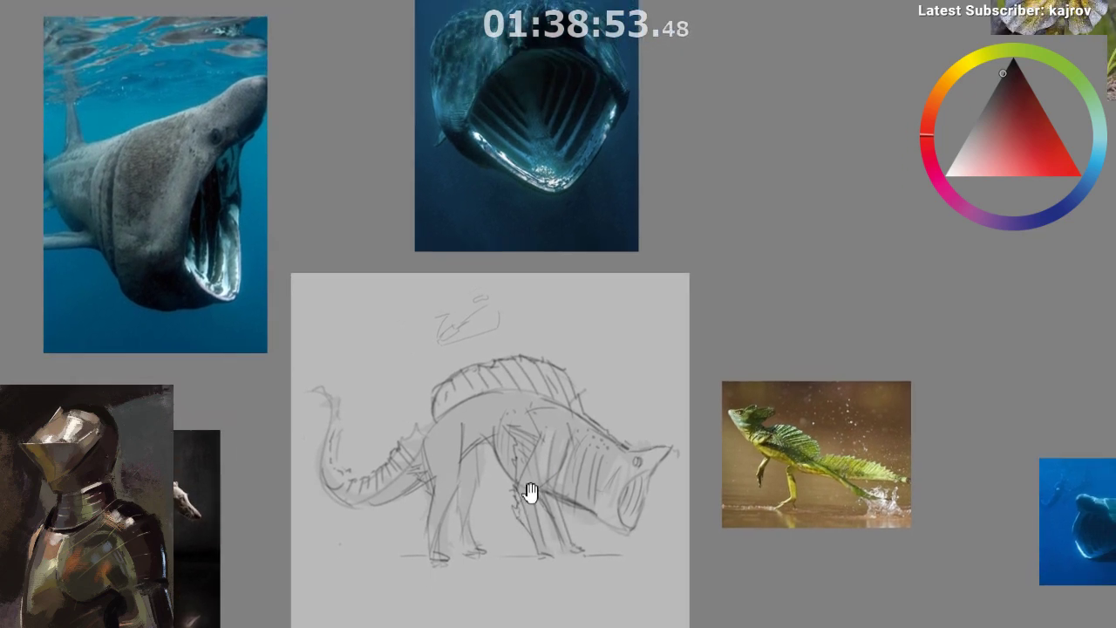
{"action": "left_click_drag", "start_coordinate": [559, 535], "coordinate": [554, 469]}
{"action": "left_click_drag", "start_coordinate": [511, 413], "coordinate": [513, 391]}
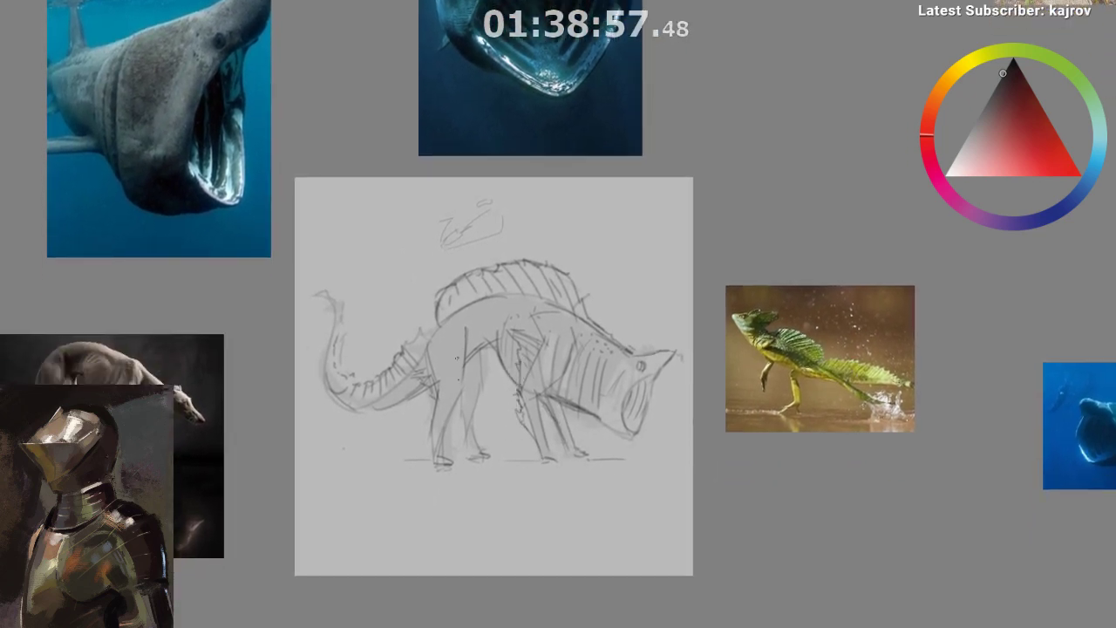
{"action": "left_click_drag", "start_coordinate": [547, 469], "coordinate": [623, 470]}
{"action": "left_click_drag", "start_coordinate": [624, 470], "coordinate": [593, 417]}
{"action": "left_click_drag", "start_coordinate": [592, 416], "coordinate": [595, 391]}
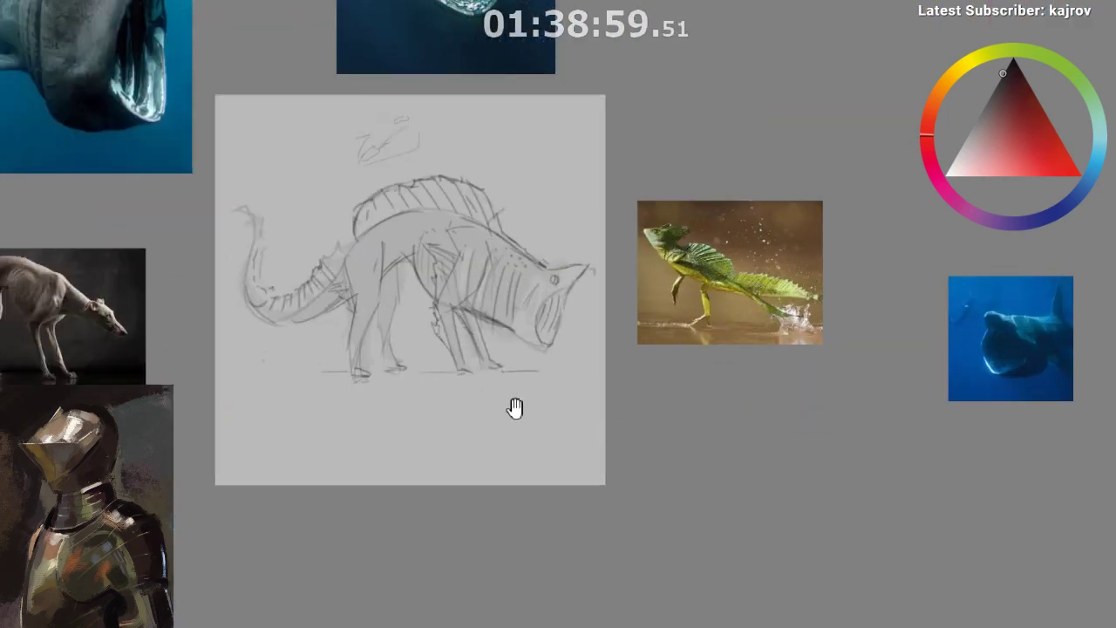
{"action": "left_click_drag", "start_coordinate": [515, 409], "coordinate": [527, 457]}
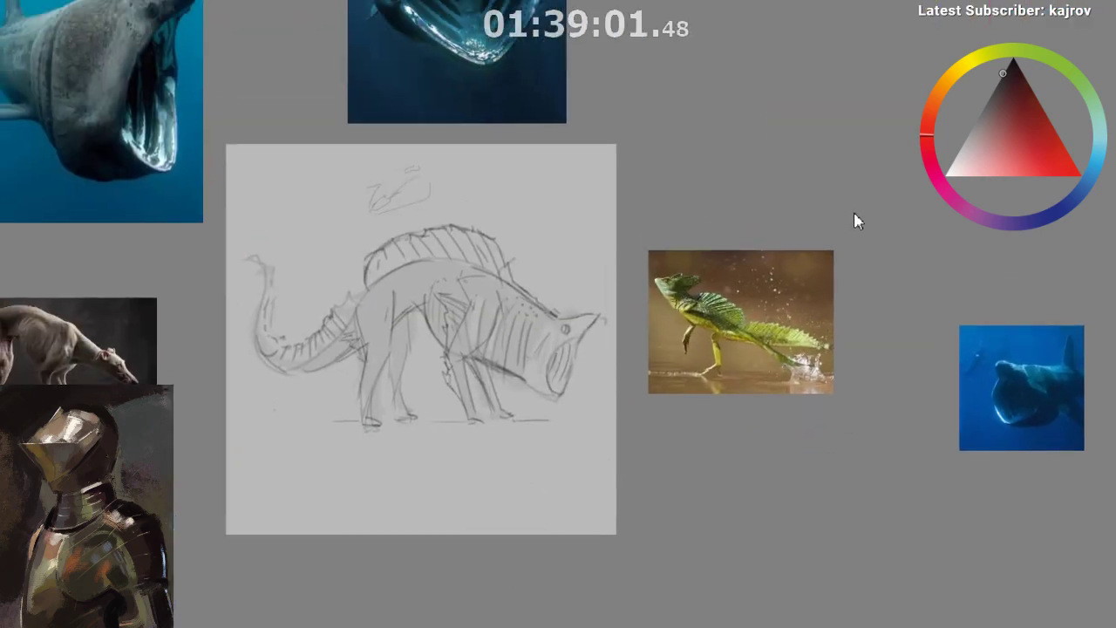
- Erase the small scribble above the sail and fade the creature sketch into a light underlay
{"action": "mouse_move", "coordinate": [374, 209]}
{"action": "left_mouse_down"}
{"action": "mouse_move", "coordinate": [381, 189]}
{"action": "mouse_move", "coordinate": [434, 177]}
{"action": "left_mouse_up"}
{"action": "key", "text": "5"}
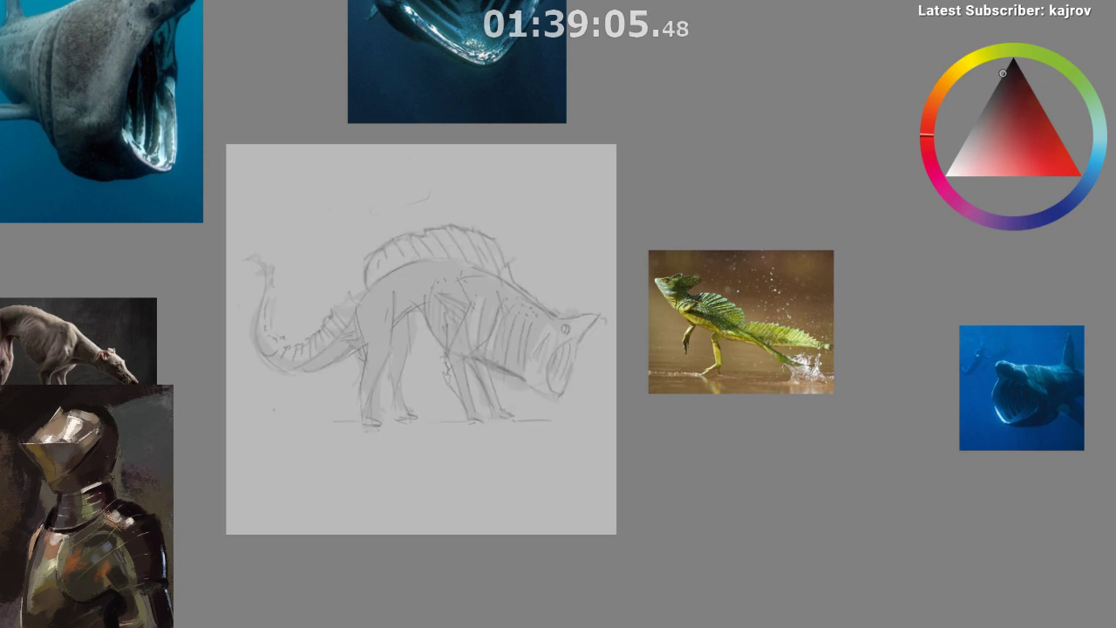
{"action": "key", "text": "x"}
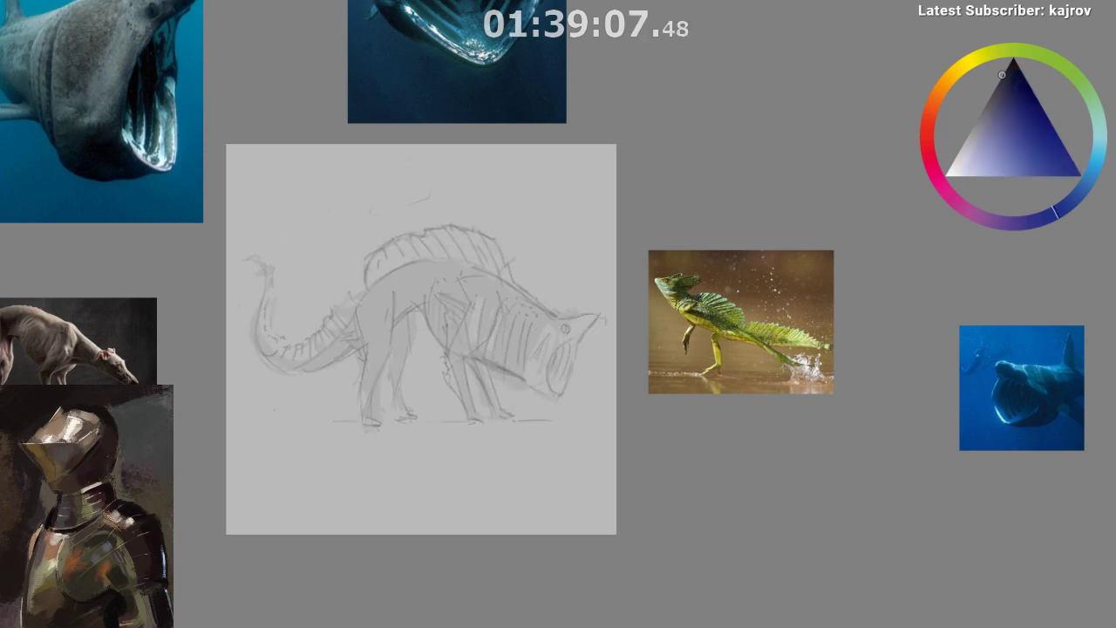
{"action": "key", "text": "Delete"}
{"action": "key", "text": "ctrl+z"}
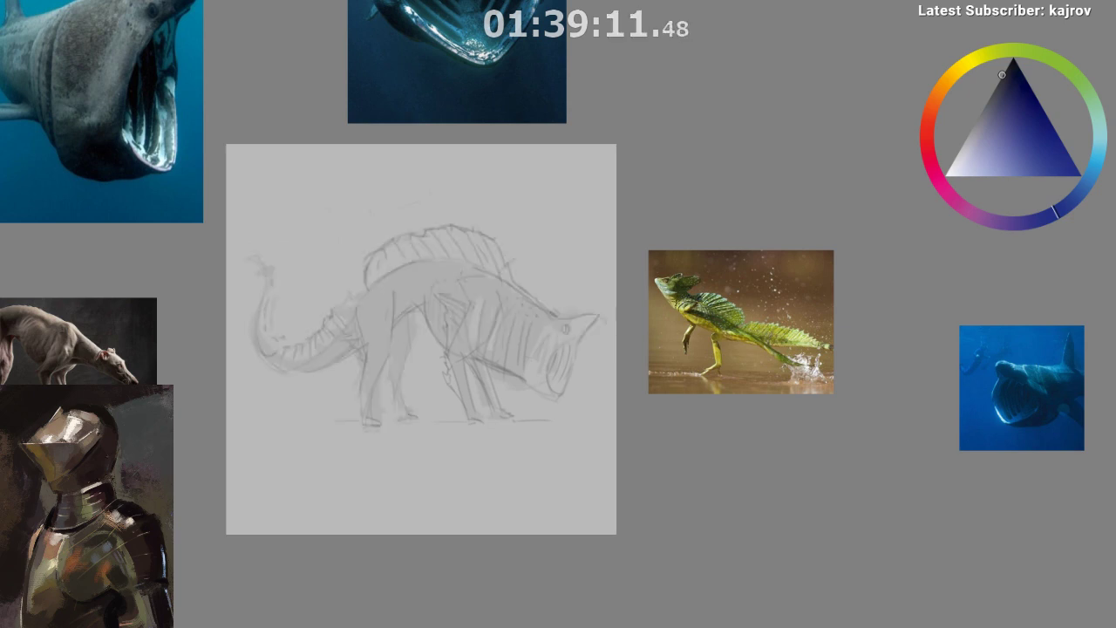
{"action": "scroll", "coordinate": [741, 523], "scroll_direction": "up", "scroll_amount": 1}
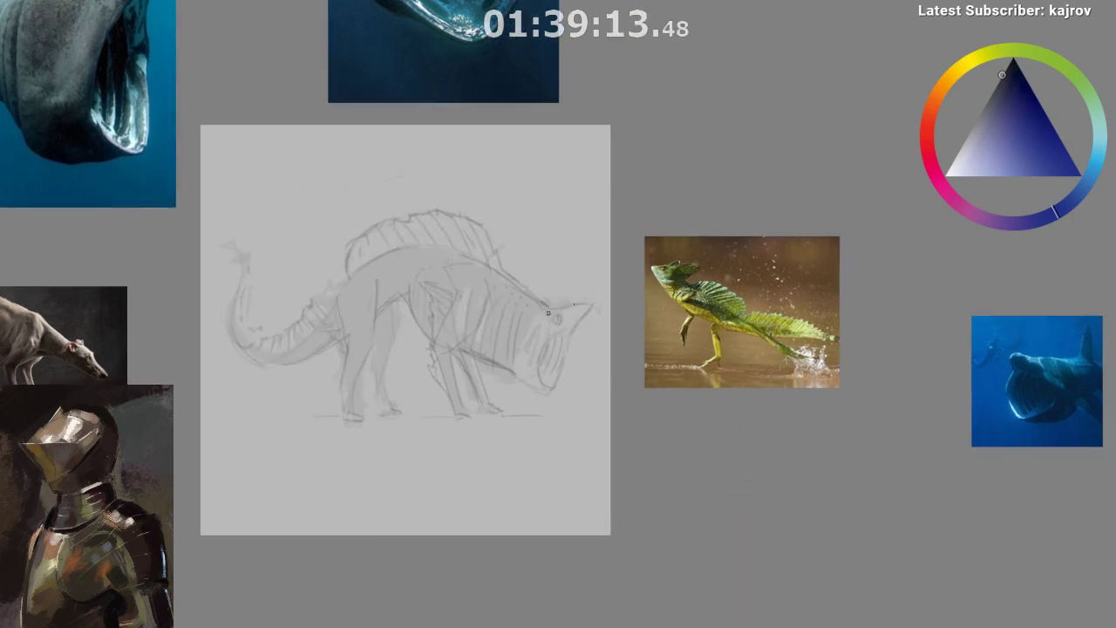
{"action": "left_click_drag", "start_coordinate": [570, 302], "coordinate": [534, 320]}
{"action": "left_click_drag", "start_coordinate": [463, 311], "coordinate": [509, 318]}
{"action": "key", "text": "ctrl+z"}
{"action": "left_click_drag", "start_coordinate": [440, 319], "coordinate": [646, 183]}
{"action": "scroll", "coordinate": [515, 237], "scroll_direction": "up", "scroll_amount": 1}
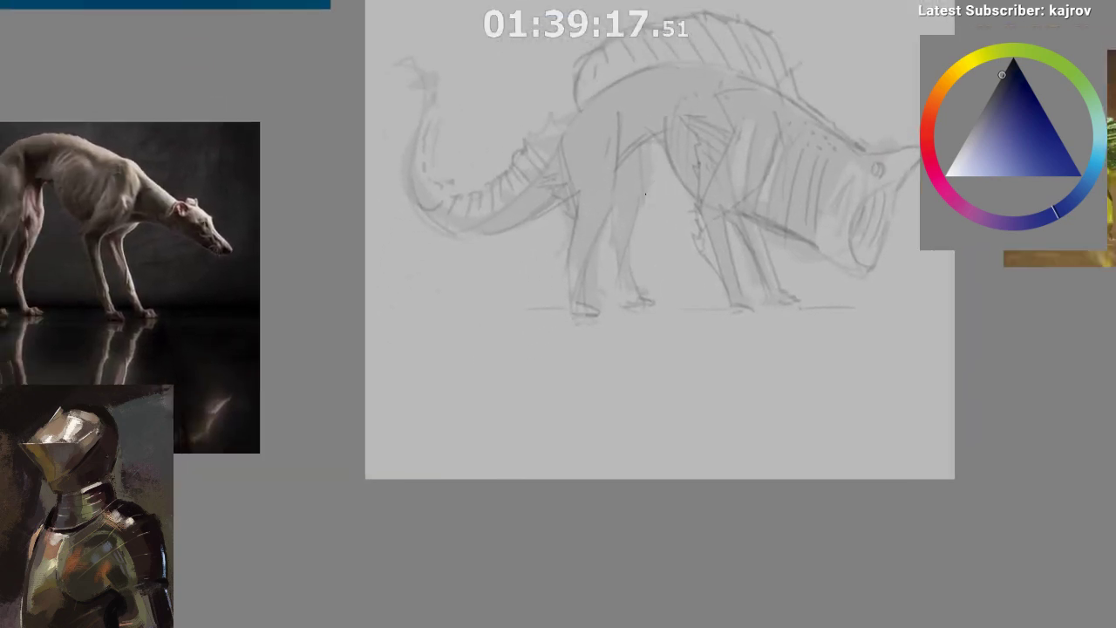
{"action": "scroll", "coordinate": [635, 208], "scroll_direction": "down", "scroll_amount": 2}
{"action": "left_click_drag", "start_coordinate": [600, 451], "coordinate": [518, 530]}
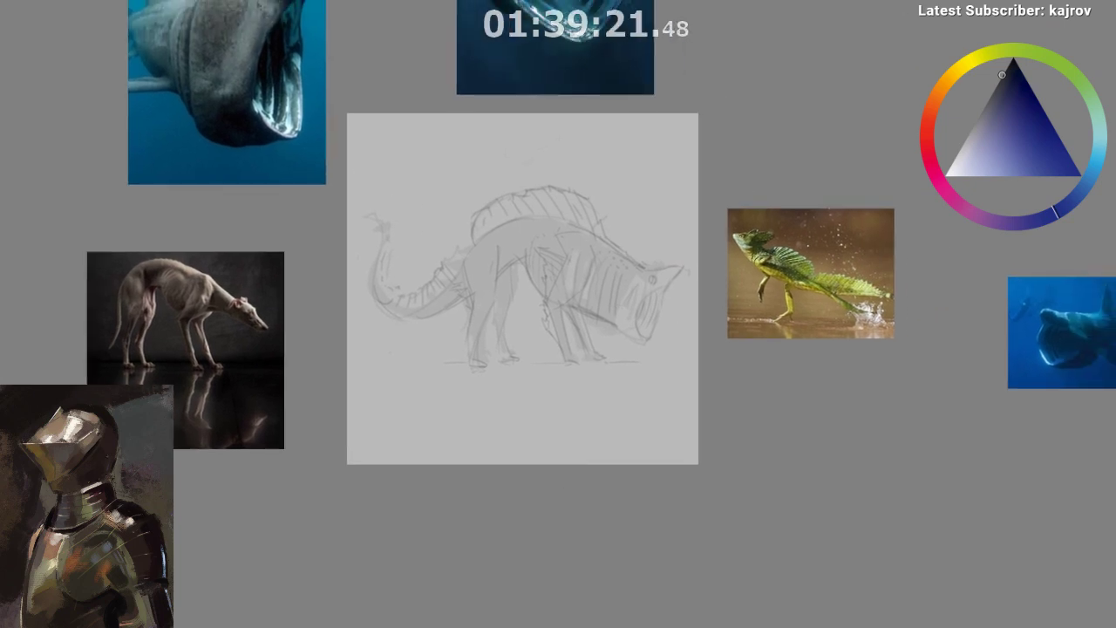
- Show the black silhouette sheet and closely examine the top-row silhouette with the big mouth, gilled neck and spined tail
{"action": "scroll", "coordinate": [422, 281], "scroll_direction": "up", "scroll_amount": 1}
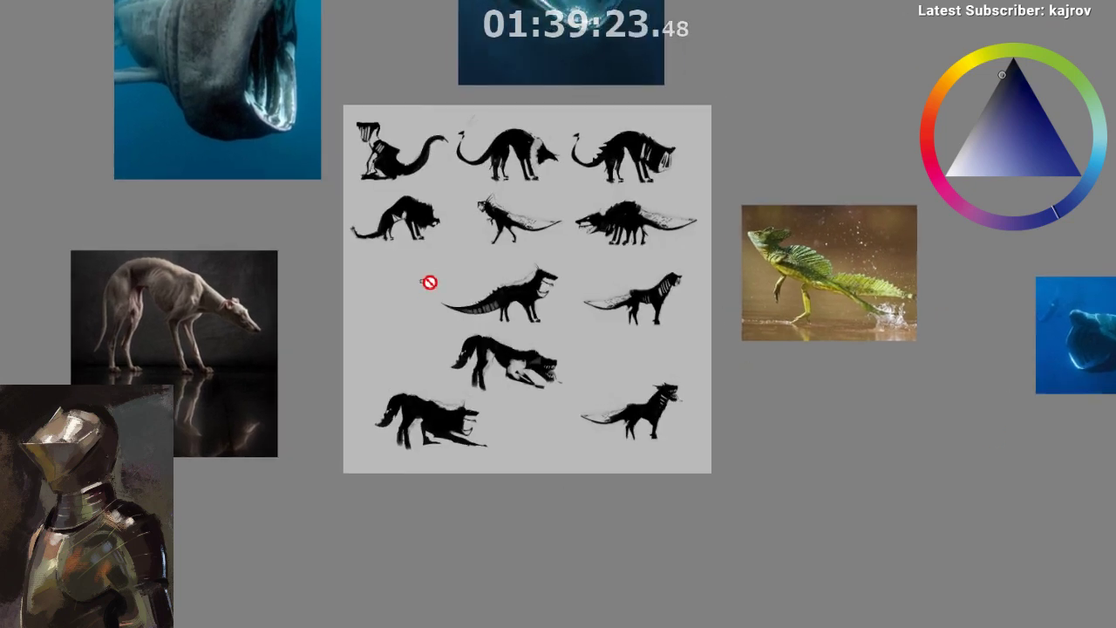
{"action": "scroll", "coordinate": [553, 270], "scroll_direction": "up", "scroll_amount": 4}
{"action": "left_click_drag", "start_coordinate": [506, 242], "coordinate": [394, 338]}
{"action": "scroll", "coordinate": [639, 187], "scroll_direction": "up", "scroll_amount": 4}
{"action": "left_click_drag", "start_coordinate": [675, 115], "coordinate": [534, 435]}
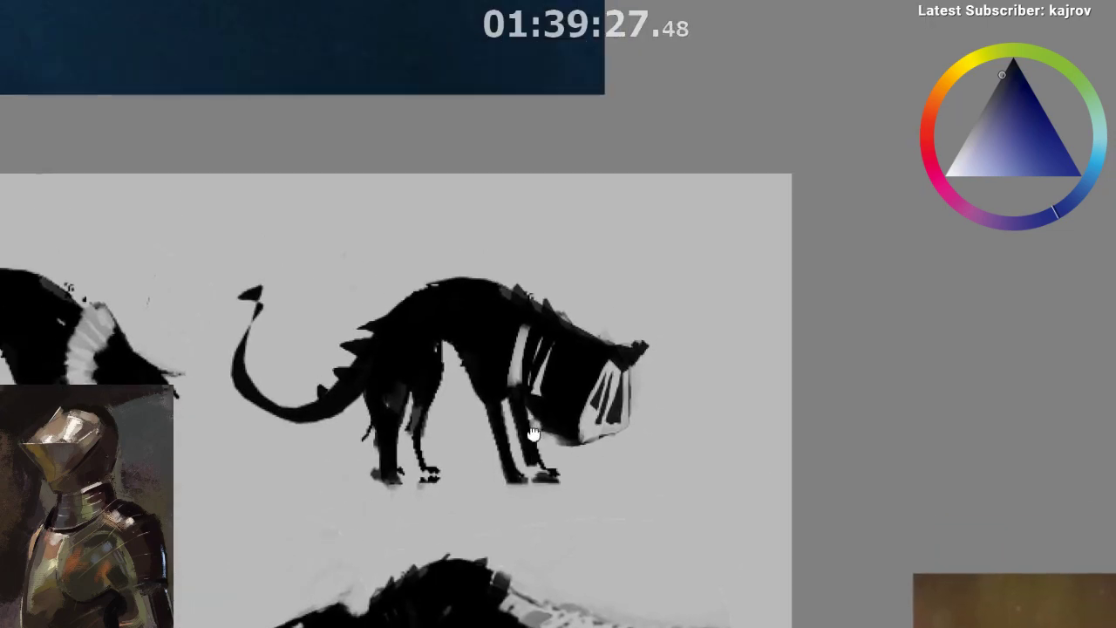
{"action": "scroll", "coordinate": [524, 441], "scroll_direction": "down", "scroll_amount": 5}
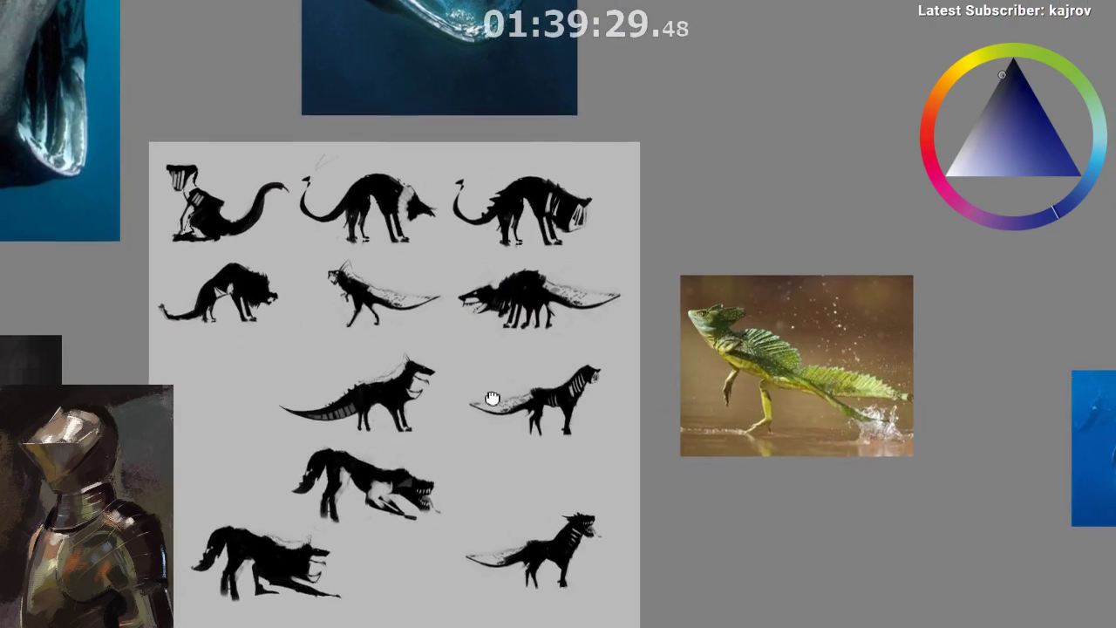
- Compare the remaining creature silhouettes on the sheet, both up close and as a whole
{"action": "left_click_drag", "start_coordinate": [492, 399], "coordinate": [507, 345]}
{"action": "scroll", "coordinate": [491, 416], "scroll_direction": "up", "scroll_amount": 4}
{"action": "scroll", "coordinate": [491, 410], "scroll_direction": "down", "scroll_amount": 2}
{"action": "left_click_drag", "start_coordinate": [478, 420], "coordinate": [544, 421]}
{"action": "scroll", "coordinate": [538, 410], "scroll_direction": "down", "scroll_amount": 2}
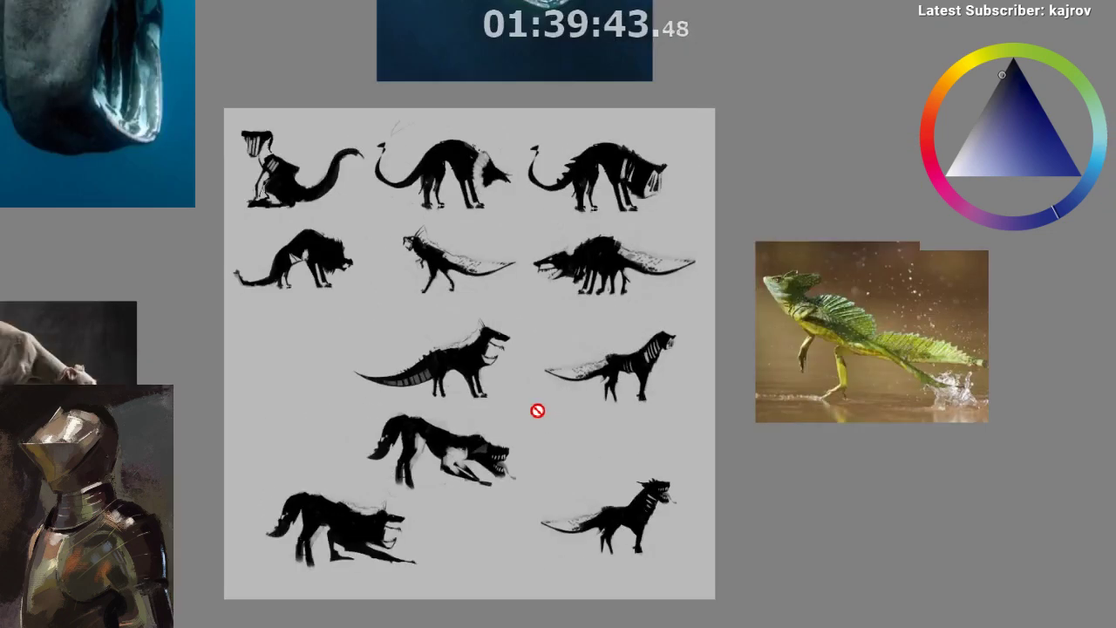
{"action": "scroll", "coordinate": [538, 410], "scroll_direction": "up", "scroll_amount": 2}
{"action": "scroll", "coordinate": [505, 349], "scroll_direction": "down", "scroll_amount": 2}
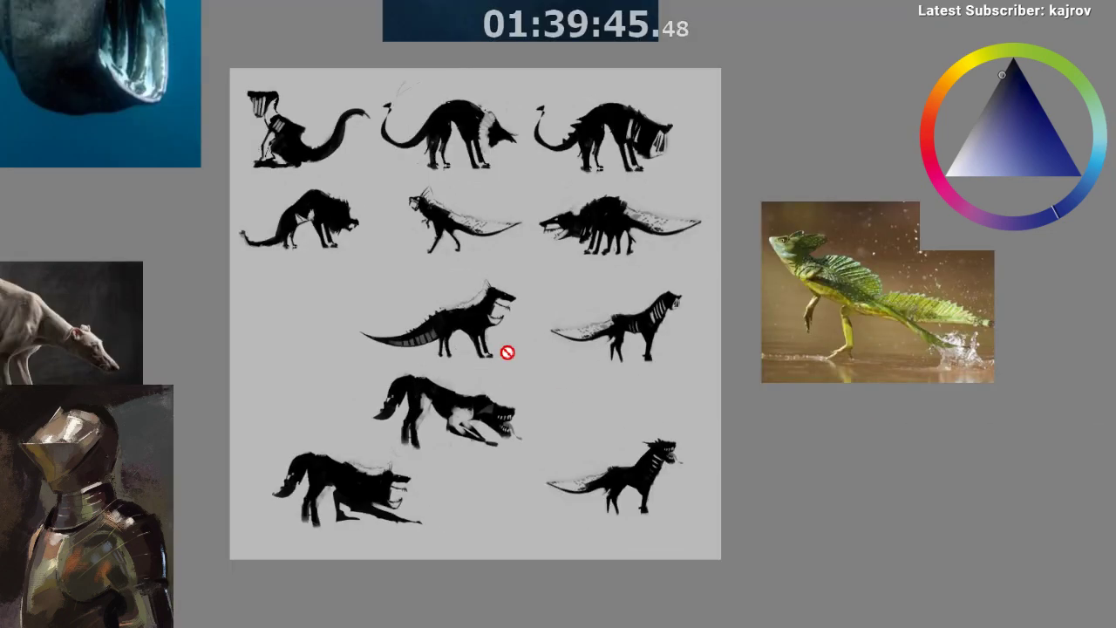
{"action": "left_click_drag", "start_coordinate": [579, 332], "coordinate": [574, 325]}
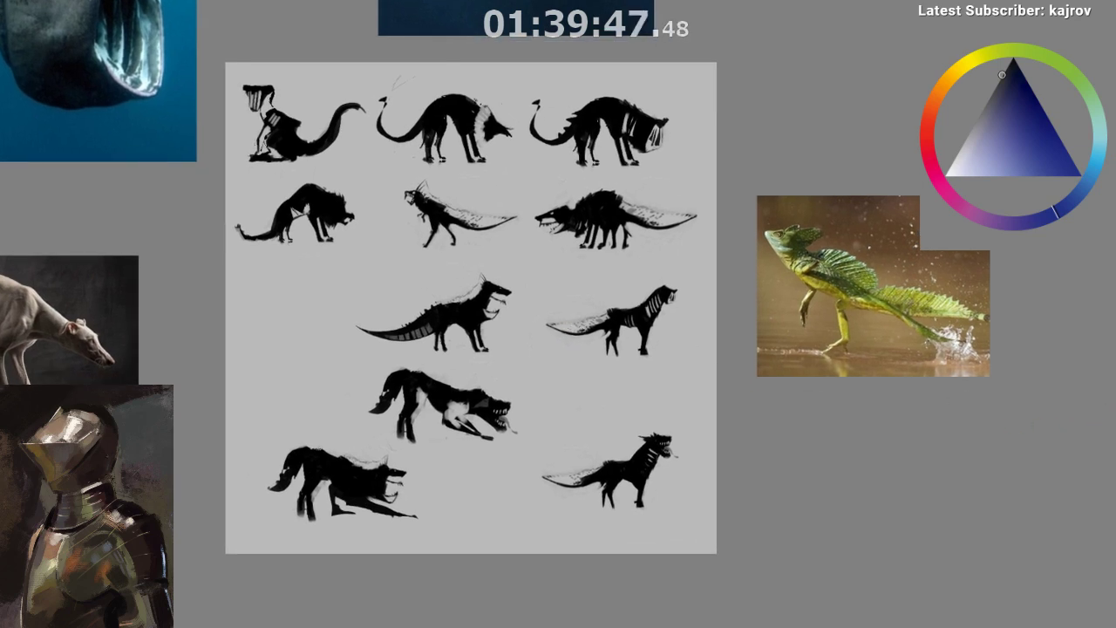
- Hide the silhouette sheet and show the faded creature sketch again
{"action": "key", "text": "ctrl+comma"}
{"action": "key", "text": "ctrl+comma"}
{"action": "key", "text": "ctrl+comma"}
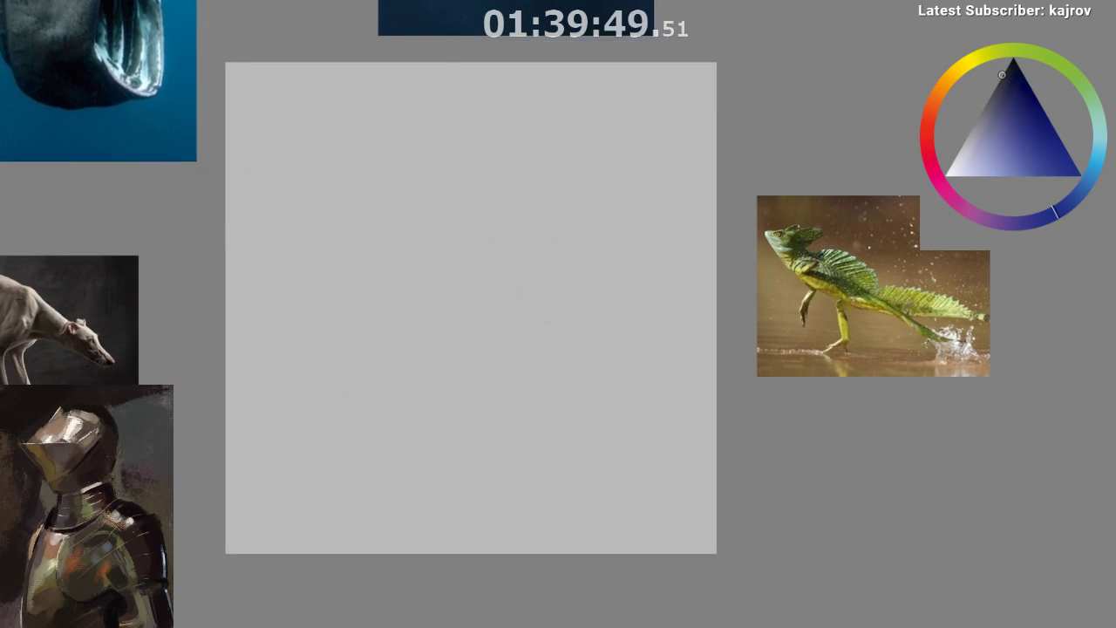
{"action": "key", "text": "ctrl+comma"}
{"action": "key", "text": "ctrl+minus"}
{"action": "key", "text": "ctrl+plus"}
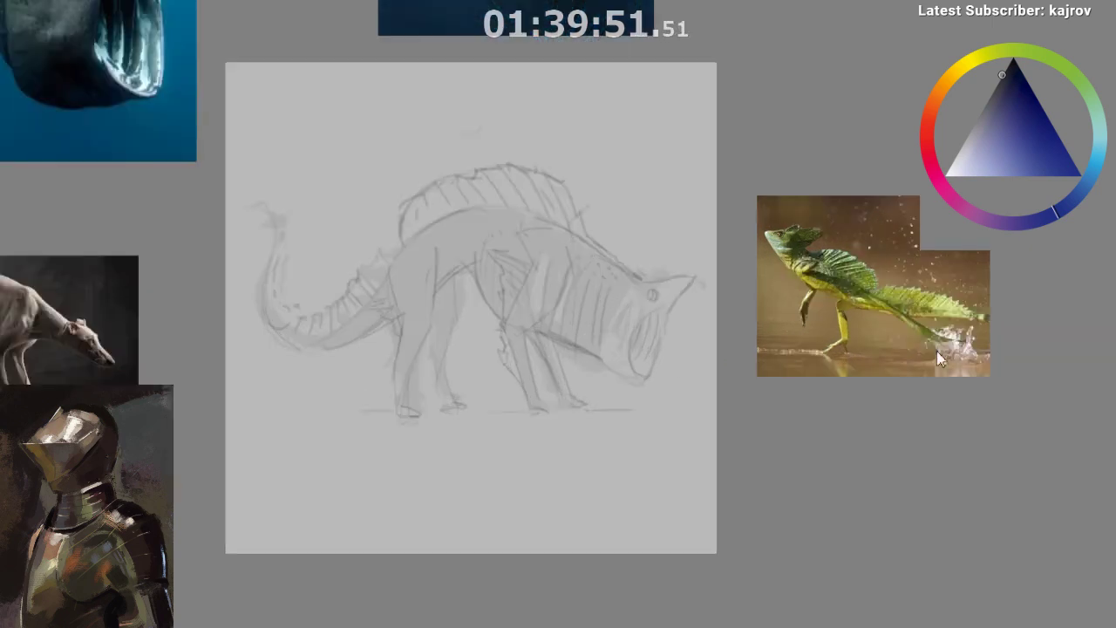
- Show the sheet of small black creature silhouettes again and examine it up close
{"action": "key", "text": "ctrl+z"}
{"action": "key", "text": "ctrl+z"}
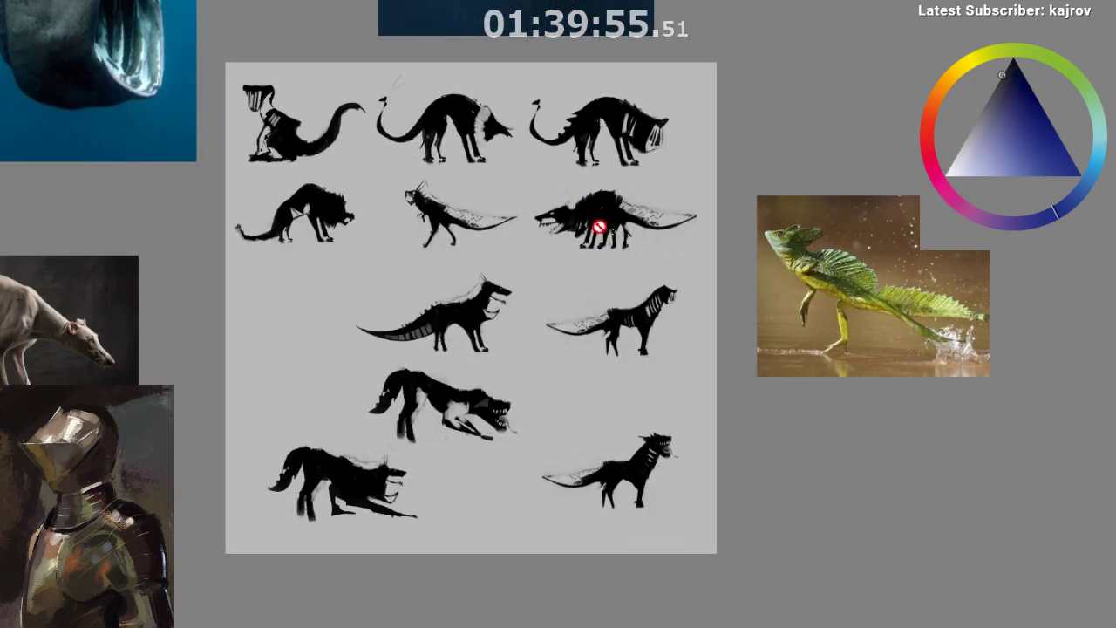
{"action": "scroll", "coordinate": [598, 229], "scroll_direction": "up", "scroll_amount": 3}
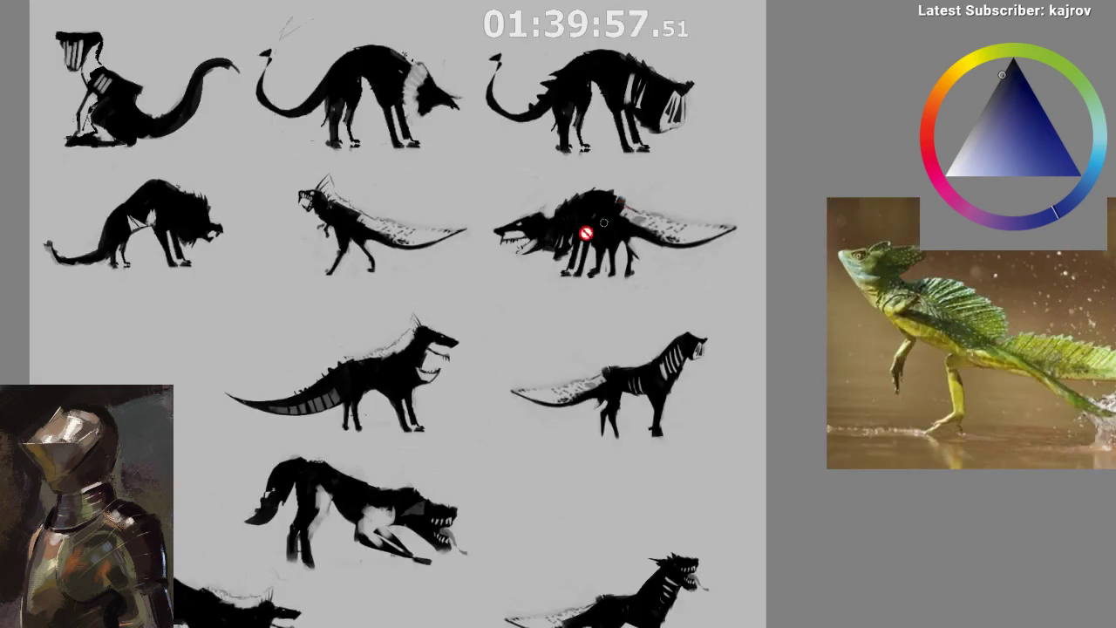
- Show the big mouth tetrapod sheet, compare its three large silhouettes, and return to the faded creature sketch
{"action": "key", "text": "ctrl+z"}
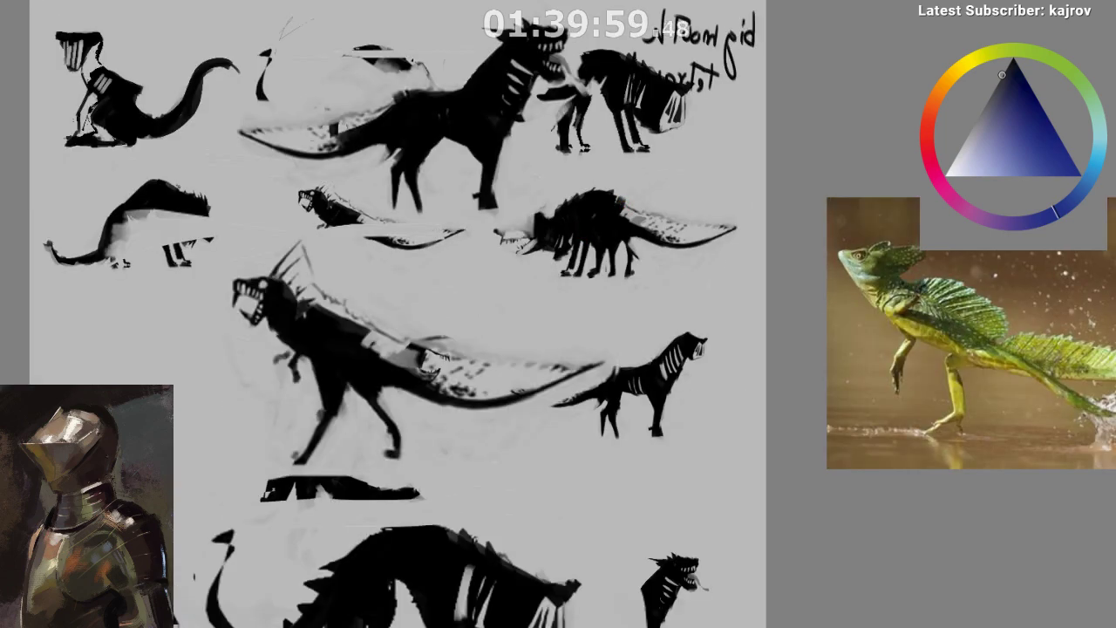
{"action": "key", "text": "ctrl+z"}
{"action": "key", "text": "ctrl+z"}
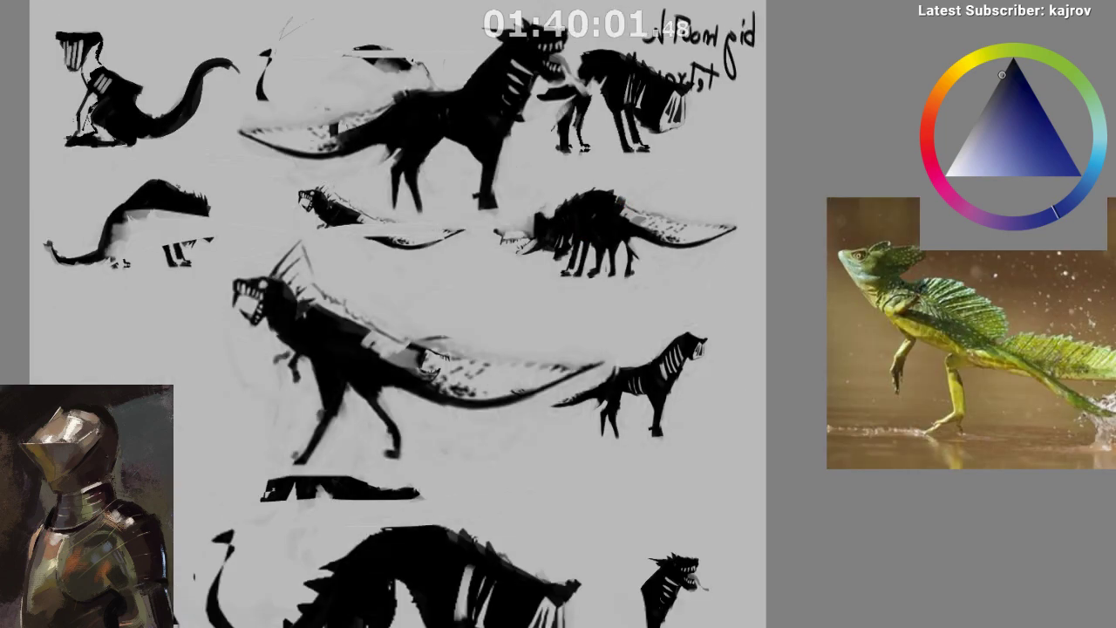
{"action": "key", "text": "ctrl+z"}
{"action": "key", "text": "ctrl+z"}
{"action": "scroll", "coordinate": [722, 444], "scroll_direction": "down", "scroll_amount": 2}
{"action": "left_click_drag", "start_coordinate": [681, 416], "coordinate": [685, 357]}
{"action": "scroll", "coordinate": [680, 301], "scroll_direction": "up", "scroll_amount": 2}
{"action": "scroll", "coordinate": [684, 355], "scroll_direction": "down", "scroll_amount": 1}
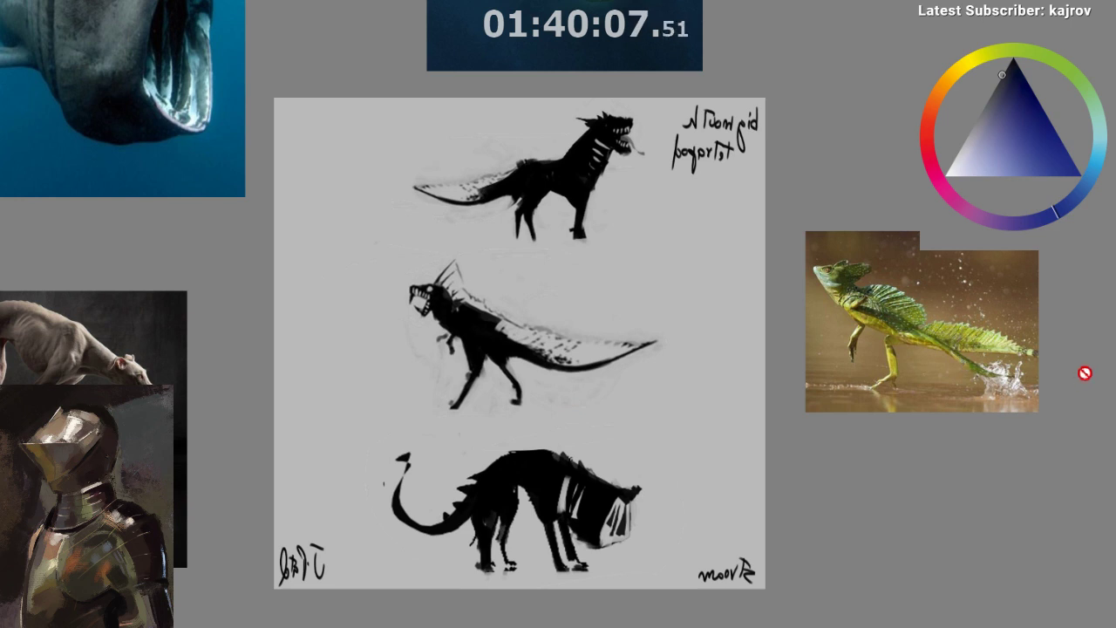
{"action": "left_click_drag", "start_coordinate": [684, 368], "coordinate": [666, 367]}
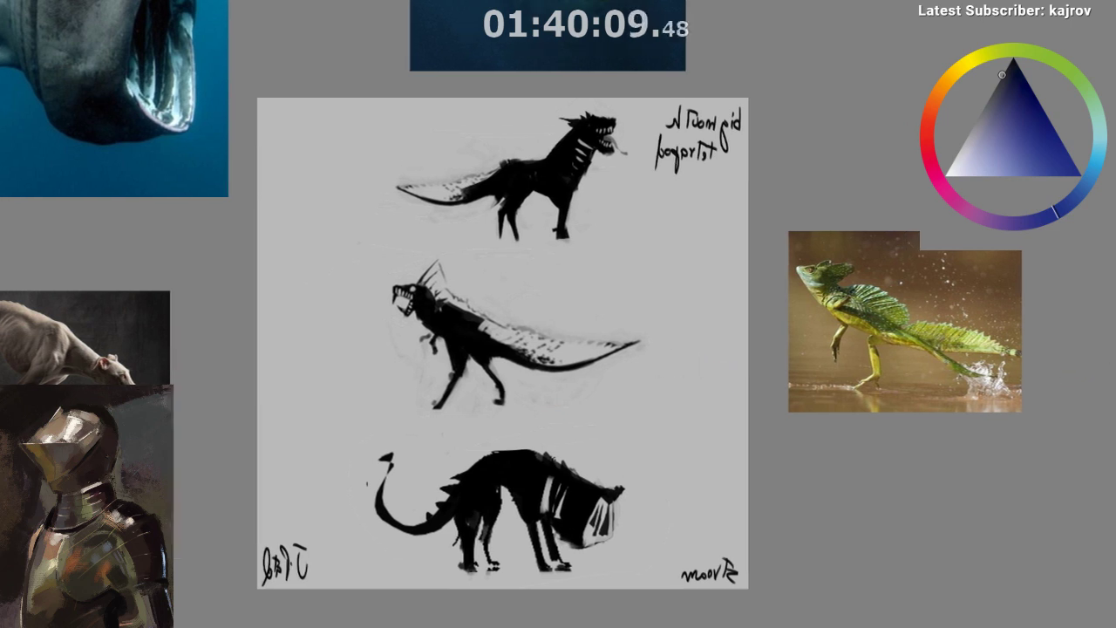
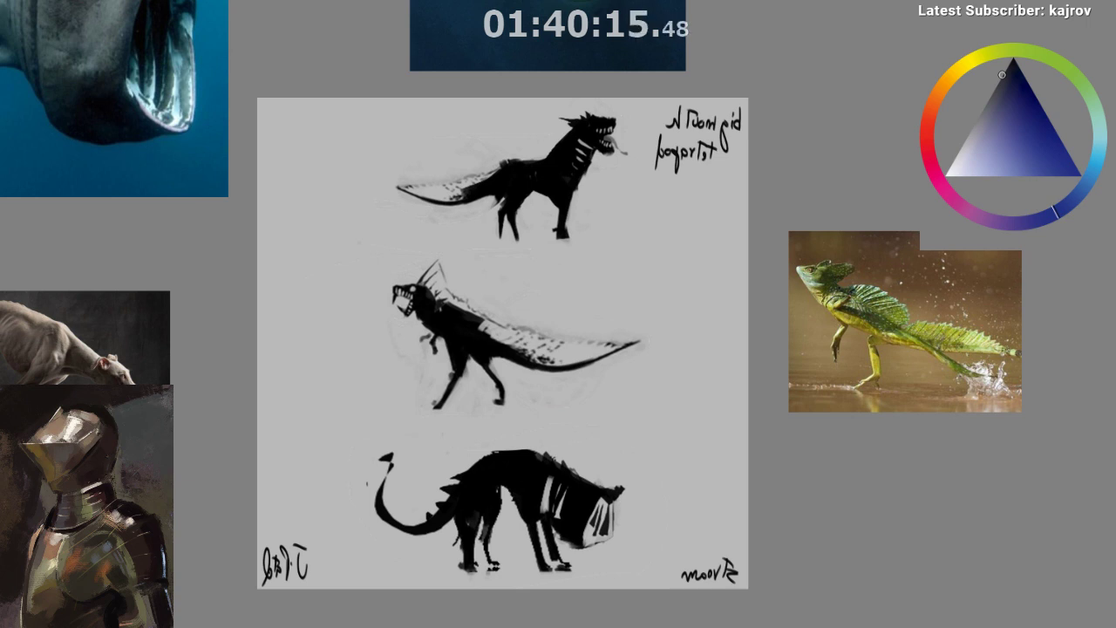
{"action": "key", "text": "ctrl+z"}
{"action": "key", "text": "ctrl+z"}
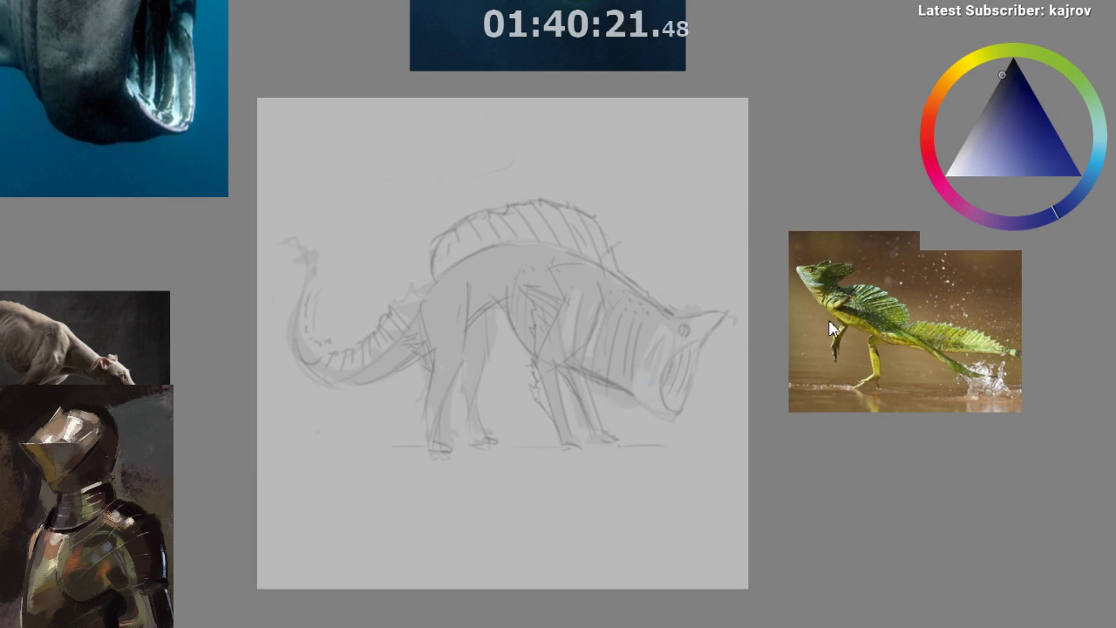
- Draw dark contours for the front and back of the near hind thigh and the back of its lower leg
{"action": "left_click_drag", "start_coordinate": [540, 276], "coordinate": [550, 303]}
{"action": "left_click_drag", "start_coordinate": [577, 267], "coordinate": [620, 204]}
{"action": "left_click_drag", "start_coordinate": [516, 291], "coordinate": [518, 306]}
{"action": "mouse_move", "coordinate": [536, 242]}
{"action": "left_mouse_down"}
{"action": "mouse_move", "coordinate": [538, 184]}
{"action": "mouse_move", "coordinate": [511, 194]}
{"action": "mouse_move", "coordinate": [510, 158]}
{"action": "mouse_move", "coordinate": [508, 213]}
{"action": "mouse_move", "coordinate": [526, 185]}
{"action": "left_mouse_up"}
{"action": "key", "text": "ctrl+z"}
{"action": "key", "text": "ctrl+z"}
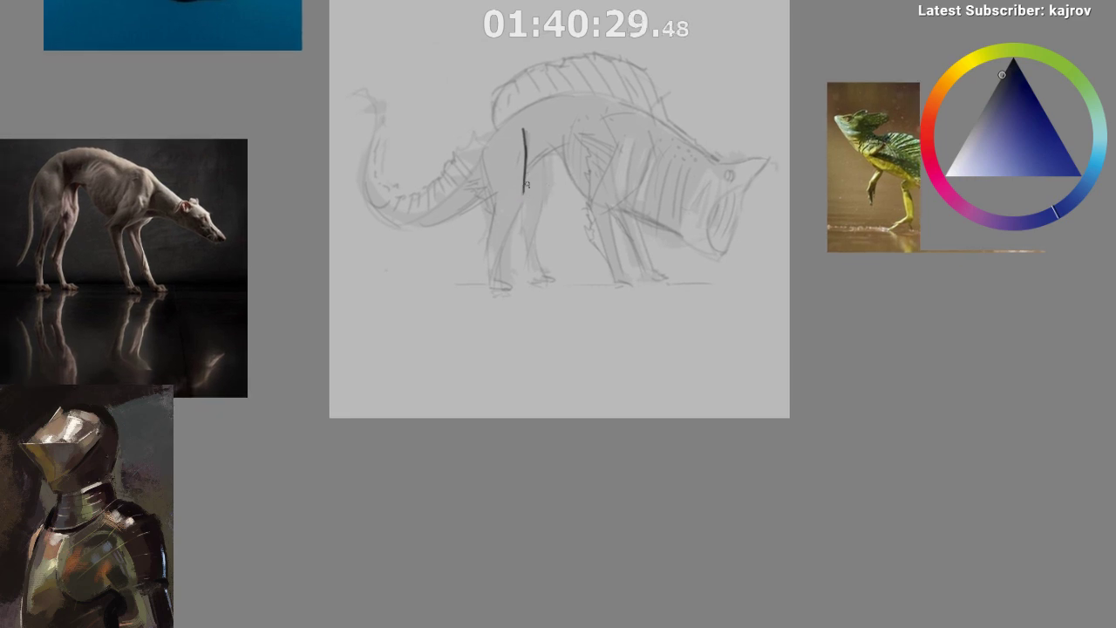
{"action": "mouse_move", "coordinate": [485, 152]}
{"action": "left_mouse_down"}
{"action": "mouse_move", "coordinate": [506, 222]}
{"action": "mouse_move", "coordinate": [493, 197]}
{"action": "left_mouse_up"}
{"action": "key", "text": "ctrl+z"}
{"action": "key", "text": "ctrl+z"}
{"action": "mouse_move", "coordinate": [485, 155]}
{"action": "left_mouse_down"}
{"action": "mouse_move", "coordinate": [495, 203]}
{"action": "mouse_move", "coordinate": [487, 251]}
{"action": "left_mouse_up"}
{"action": "left_click_drag", "start_coordinate": [499, 196], "coordinate": [490, 248]}
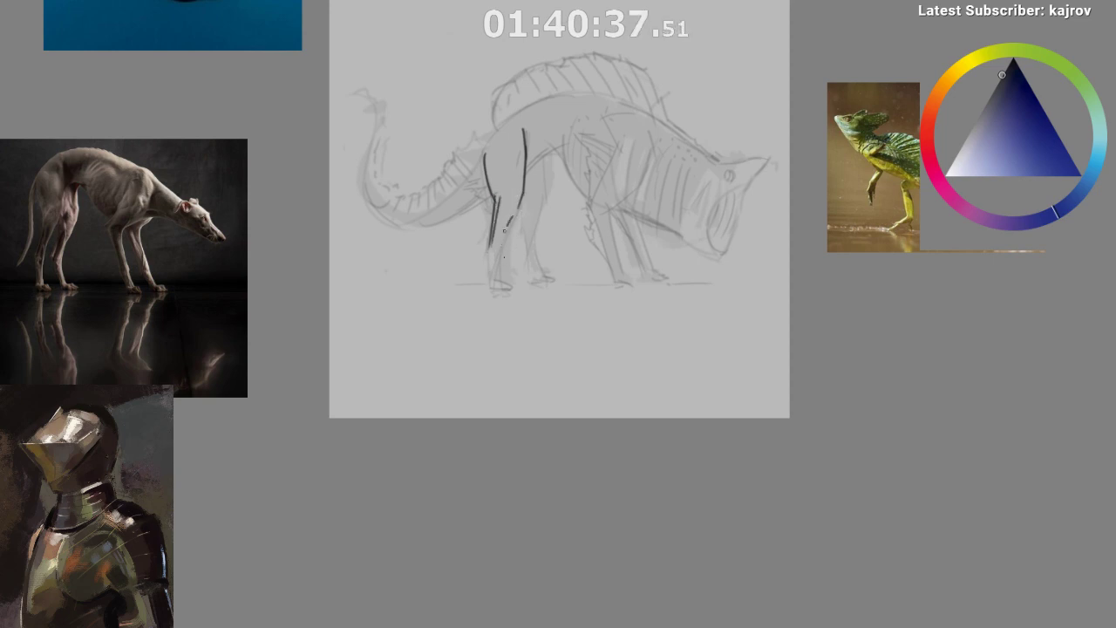
- Draw the front edge of the near hind lower leg down to the ground and outline its foot
{"action": "left_click_drag", "start_coordinate": [522, 200], "coordinate": [501, 246]}
{"action": "left_click_drag", "start_coordinate": [541, 294], "coordinate": [546, 256]}
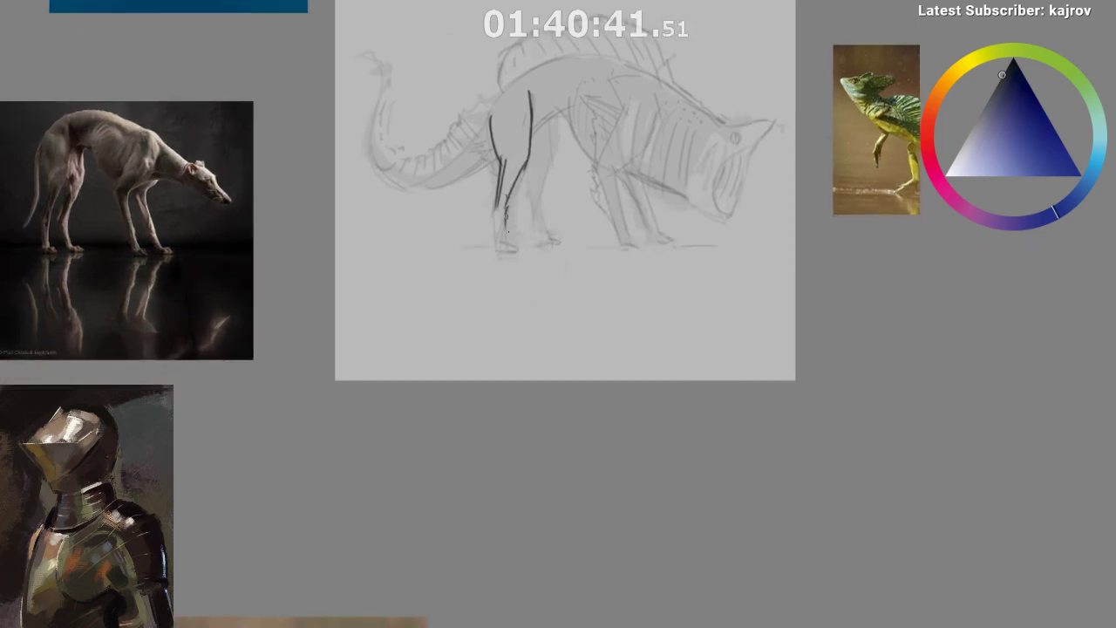
{"action": "mouse_move", "coordinate": [507, 204]}
{"action": "left_mouse_down"}
{"action": "mouse_move", "coordinate": [505, 248]}
{"action": "mouse_move", "coordinate": [519, 248]}
{"action": "left_mouse_up"}
{"action": "left_click_drag", "start_coordinate": [505, 243], "coordinate": [524, 253]}
{"action": "mouse_move", "coordinate": [511, 204]}
{"action": "left_mouse_down"}
{"action": "mouse_move", "coordinate": [508, 253]}
{"action": "mouse_move", "coordinate": [547, 288]}
{"action": "mouse_move", "coordinate": [542, 237]}
{"action": "mouse_move", "coordinate": [552, 248]}
{"action": "mouse_move", "coordinate": [541, 255]}
{"action": "mouse_move", "coordinate": [561, 268]}
{"action": "mouse_move", "coordinate": [555, 310]}
{"action": "mouse_move", "coordinate": [591, 253]}
{"action": "mouse_move", "coordinate": [592, 187]}
{"action": "left_mouse_up"}
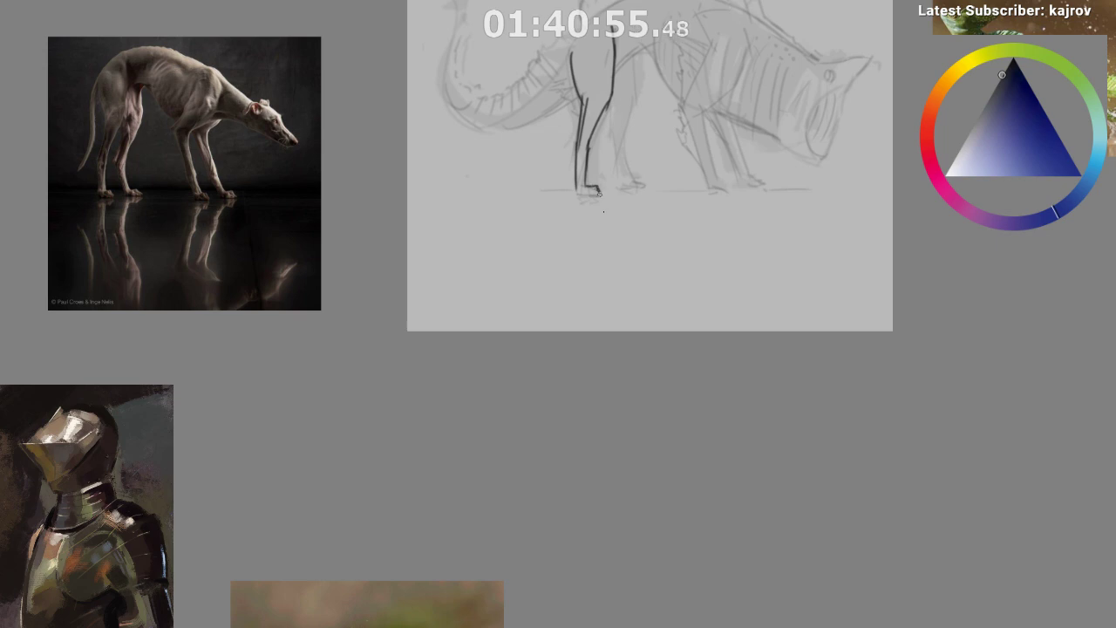
{"action": "left_click_drag", "start_coordinate": [595, 248], "coordinate": [553, 341]}
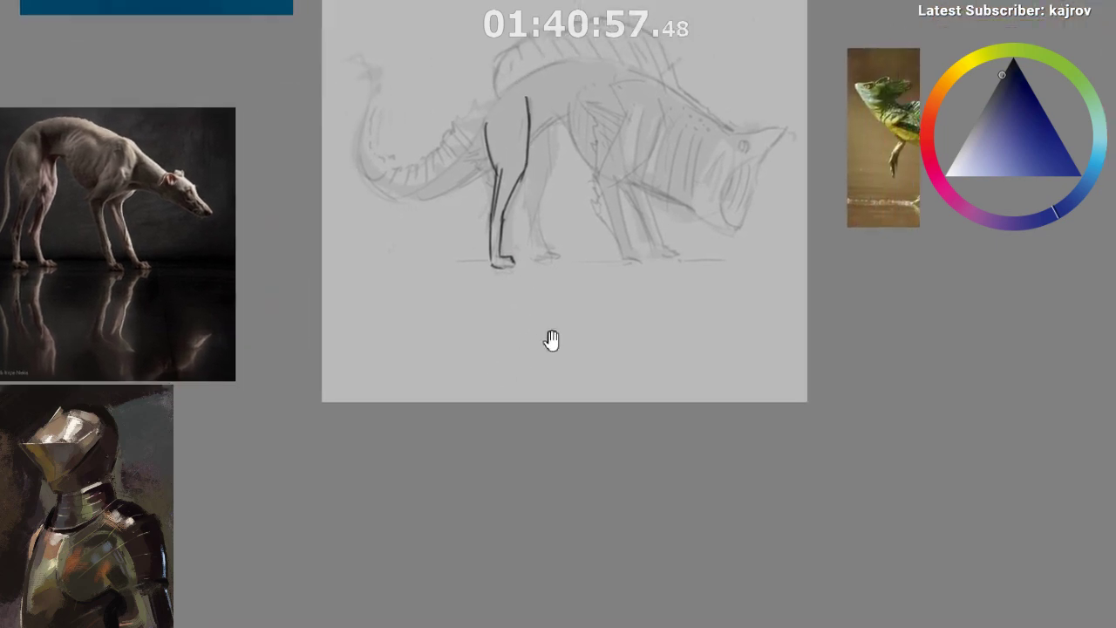
- Add small joint marks at the near hind knee and sample a dark line colour from the drawing
{"action": "left_click_drag", "start_coordinate": [688, 212], "coordinate": [717, 187]}
{"action": "left_click_drag", "start_coordinate": [608, 158], "coordinate": [620, 168]}
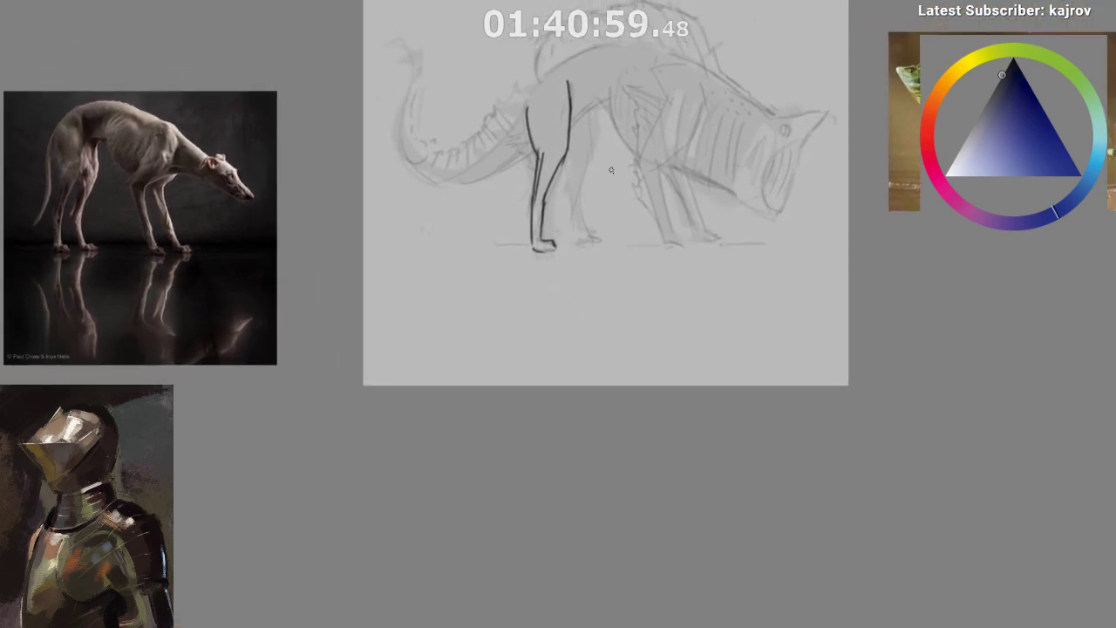
{"action": "left_click_drag", "start_coordinate": [549, 141], "coordinate": [559, 139]}
{"action": "left_click", "coordinate": [555, 146], "text": "ctrl"}
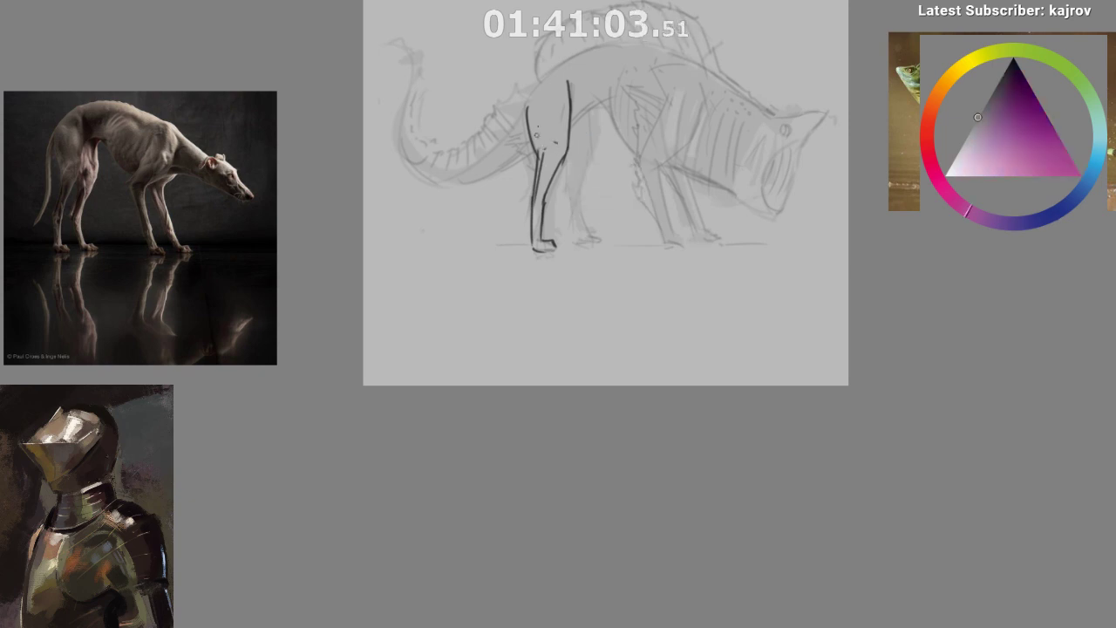
{"action": "left_click_drag", "start_coordinate": [540, 203], "coordinate": [520, 230]}
{"action": "left_click", "coordinate": [553, 130], "text": "ctrl"}
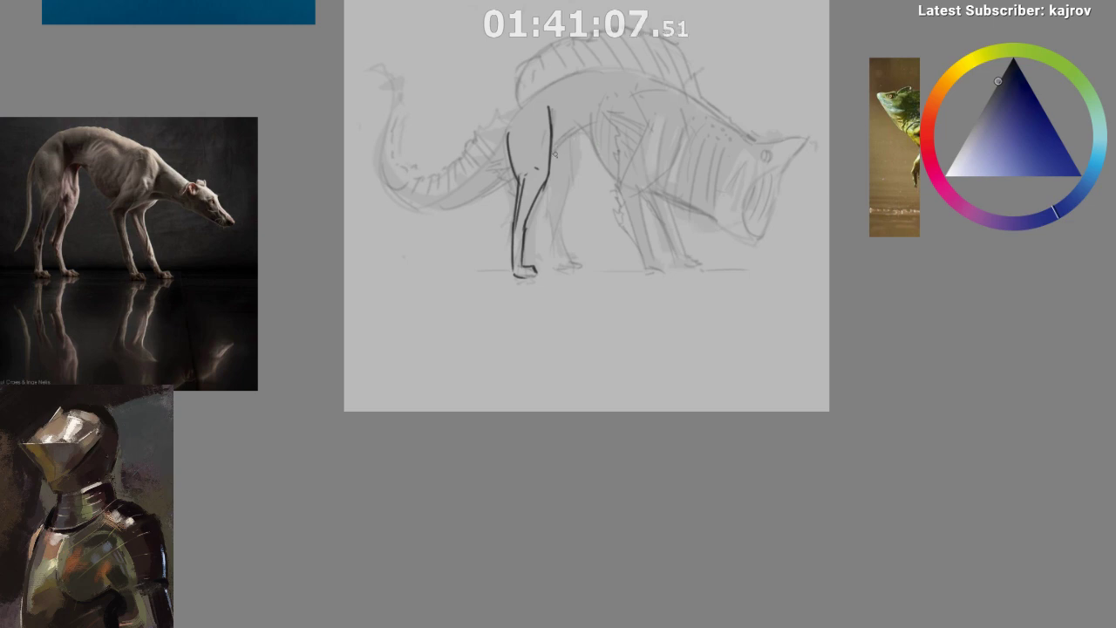
- Draw the arched belly line from the near thigh to the front leg and the underside of the tail root
{"action": "left_click_drag", "start_coordinate": [602, 140], "coordinate": [590, 154]}
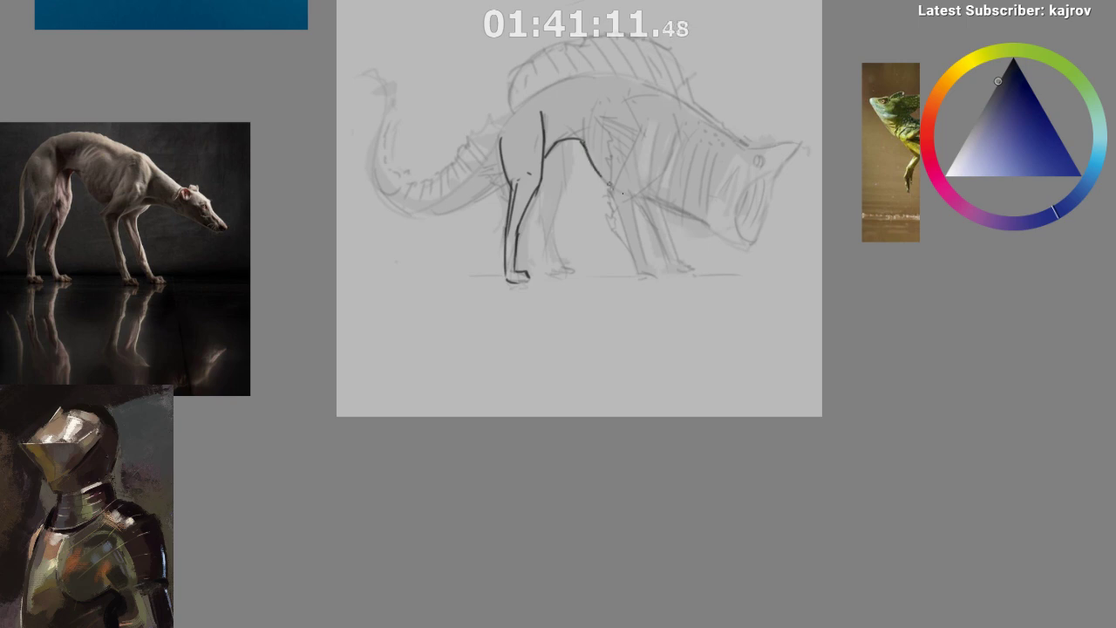
{"action": "key", "text": "ctrl+z"}
{"action": "left_click_drag", "start_coordinate": [710, 226], "coordinate": [611, 182]}
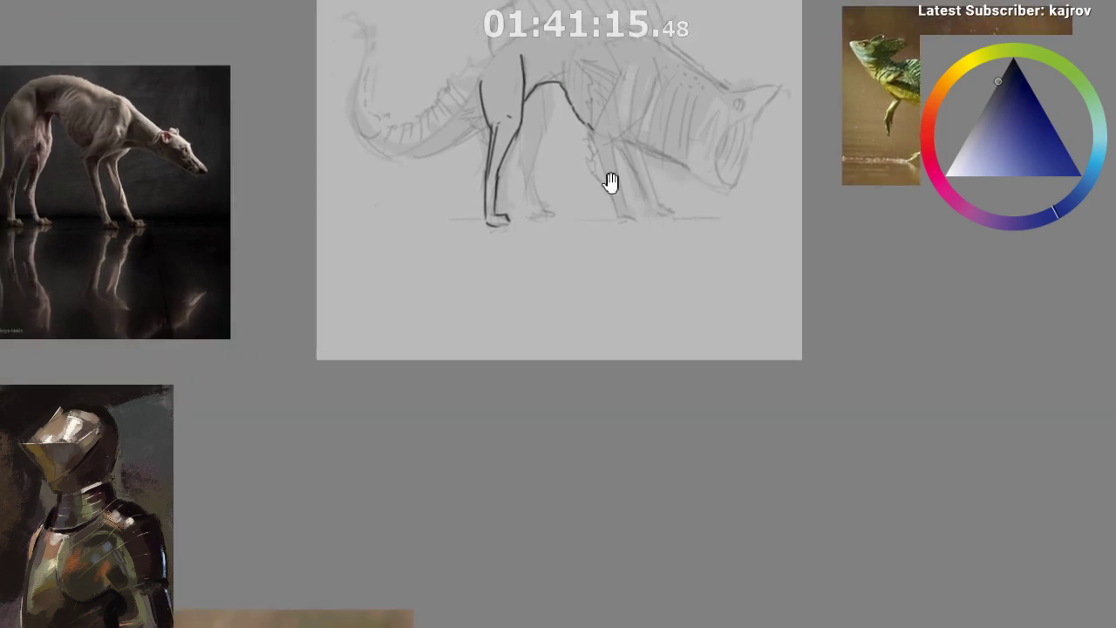
{"action": "left_click_drag", "start_coordinate": [521, 184], "coordinate": [566, 194]}
{"action": "left_click_drag", "start_coordinate": [533, 128], "coordinate": [533, 158]}
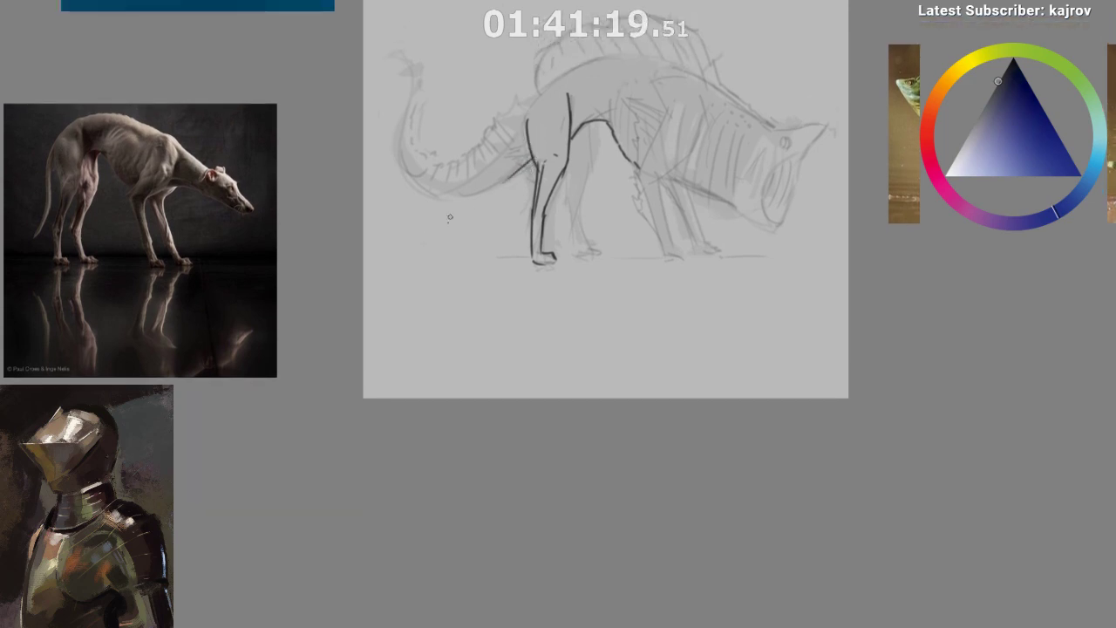
- Draw the long outer curve of the tail from its raised tip to the root and thicken the tip end
{"action": "left_click_drag", "start_coordinate": [440, 368], "coordinate": [437, 438]}
{"action": "left_click_drag", "start_coordinate": [414, 398], "coordinate": [253, 401]}
{"action": "left_click_drag", "start_coordinate": [302, 368], "coordinate": [244, 314]}
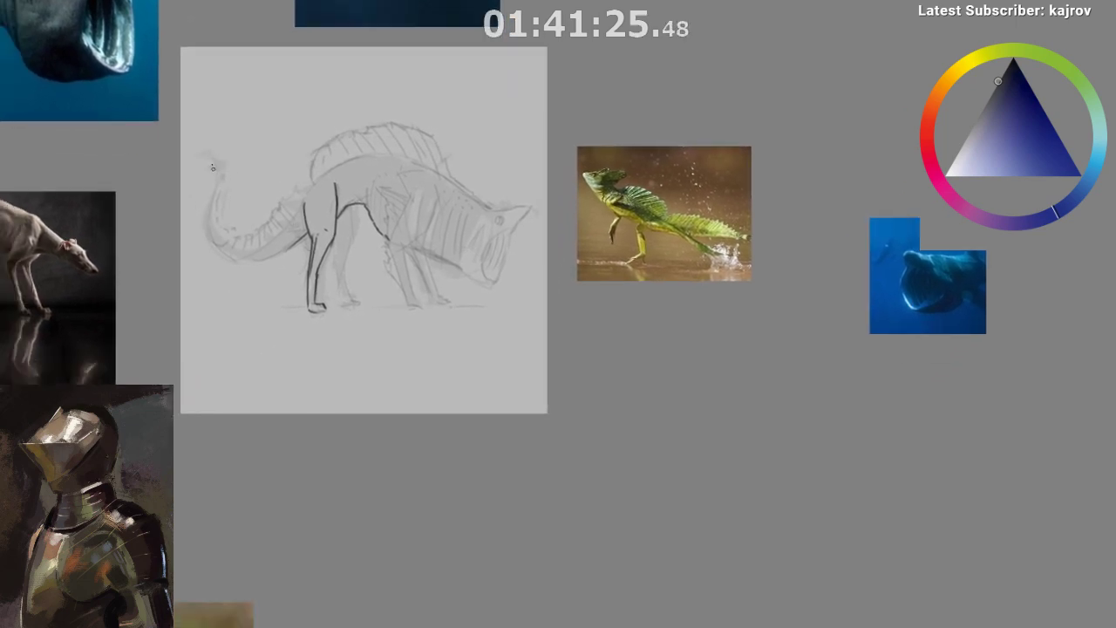
{"action": "key", "text": "ctrl+z"}
{"action": "left_click_drag", "start_coordinate": [210, 161], "coordinate": [226, 260]}
{"action": "left_click_drag", "start_coordinate": [353, 280], "coordinate": [444, 274]}
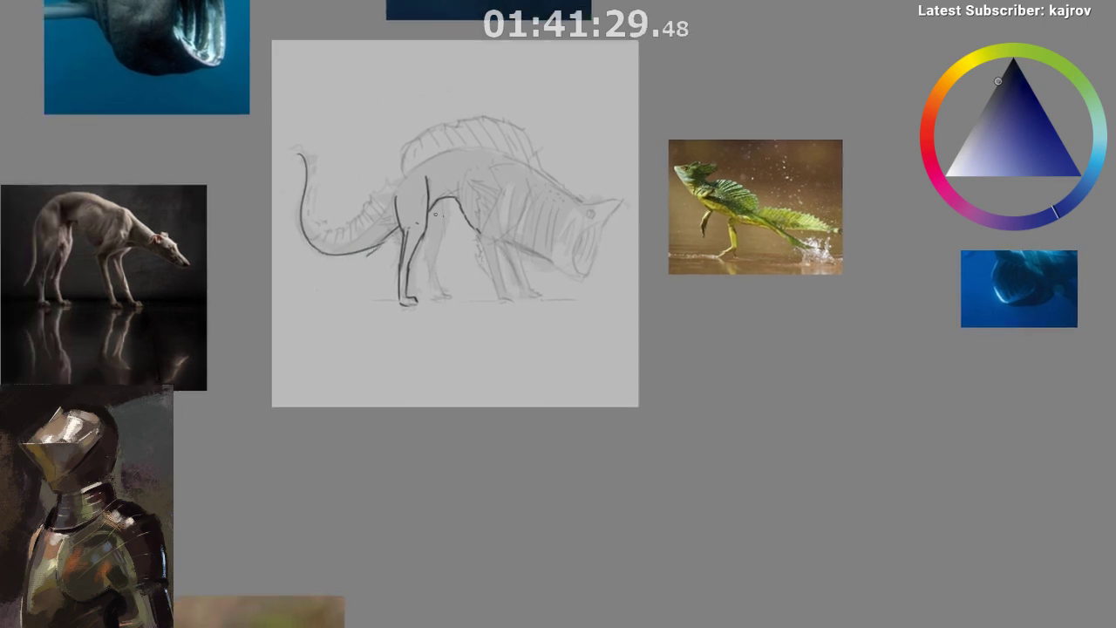
{"action": "left_click_drag", "start_coordinate": [577, 318], "coordinate": [558, 357]}
{"action": "mouse_move", "coordinate": [299, 346]}
{"action": "left_mouse_down"}
{"action": "mouse_move", "coordinate": [218, 281]}
{"action": "mouse_move", "coordinate": [234, 279]}
{"action": "left_mouse_up"}
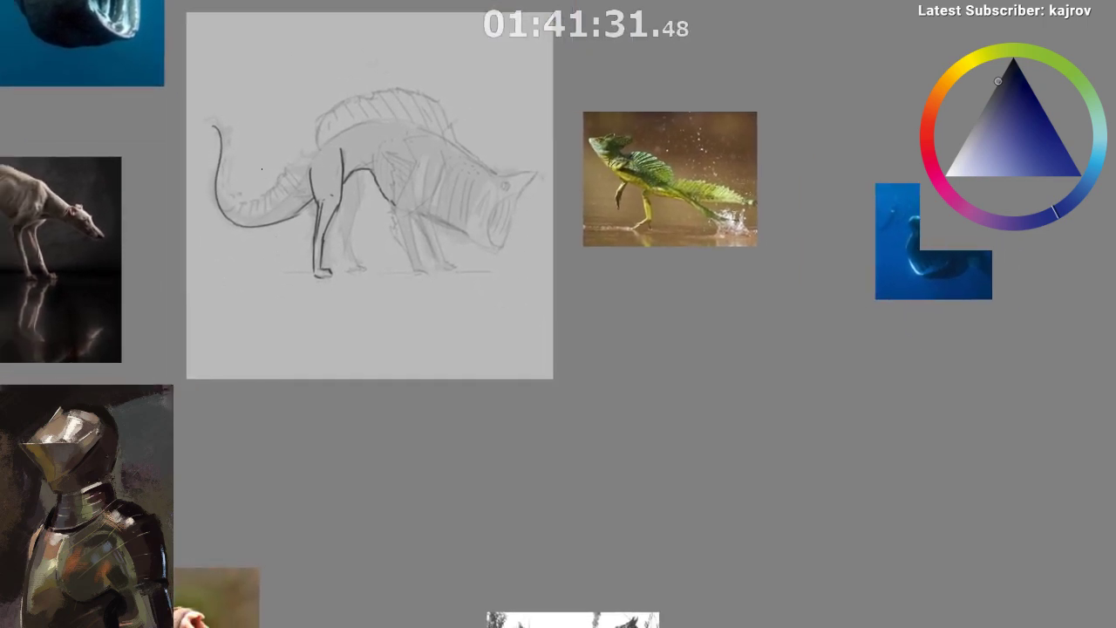
{"action": "left_click_drag", "start_coordinate": [215, 128], "coordinate": [225, 195]}
- Draw the rump contour from the top of the tail root up over the hip
{"action": "left_click_drag", "start_coordinate": [449, 307], "coordinate": [453, 320]}
{"action": "left_click_drag", "start_coordinate": [325, 261], "coordinate": [333, 258]}
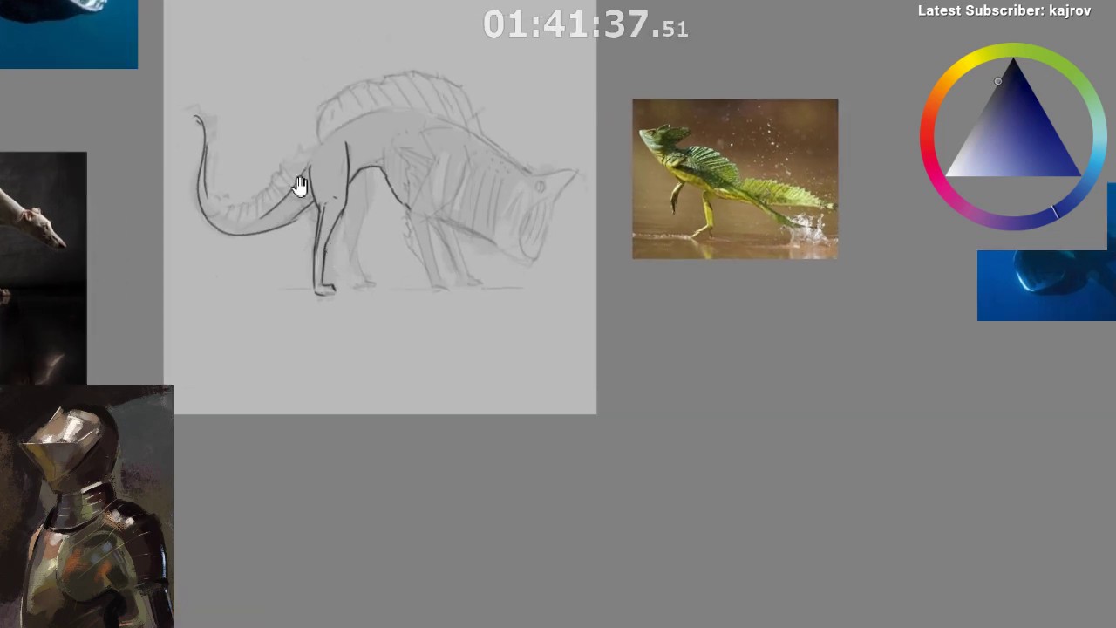
{"action": "mouse_move", "coordinate": [300, 187]}
{"action": "left_mouse_down"}
{"action": "mouse_move", "coordinate": [319, 181]}
{"action": "mouse_move", "coordinate": [355, 128]}
{"action": "left_mouse_up"}
{"action": "left_click_drag", "start_coordinate": [494, 314], "coordinate": [578, 298]}
{"action": "left_click_drag", "start_coordinate": [391, 253], "coordinate": [437, 269]}
{"action": "left_click_drag", "start_coordinate": [437, 269], "coordinate": [441, 256]}
{"action": "left_click_drag", "start_coordinate": [411, 293], "coordinate": [434, 280]}
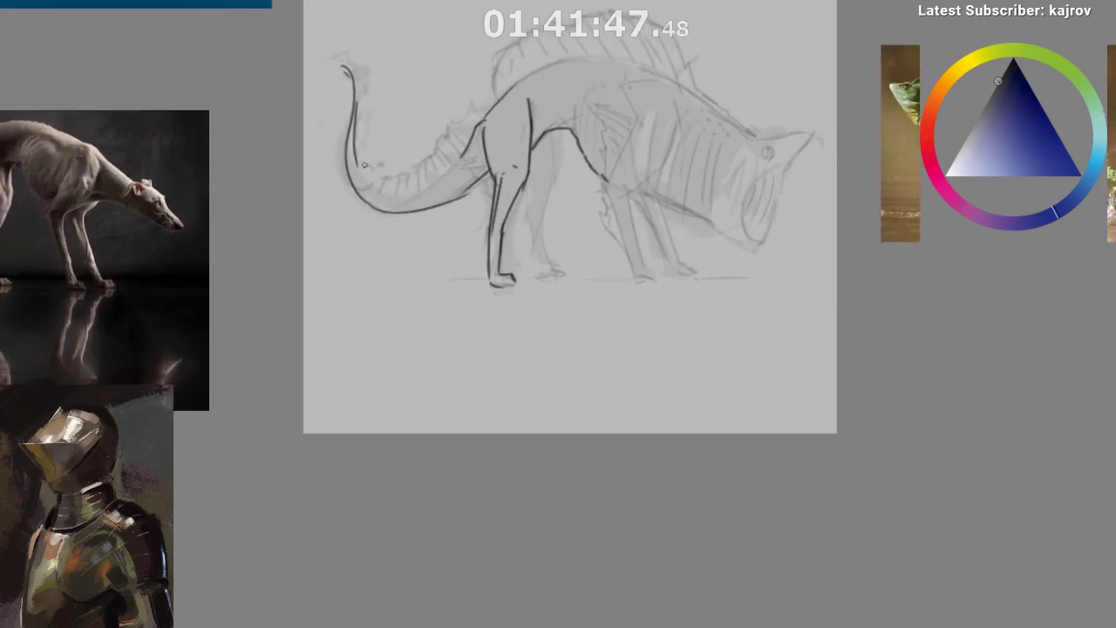
- Draw a jagged, spiny ridge along the inner edge of the tail from its tip to the rump
{"action": "mouse_move", "coordinate": [357, 166]}
{"action": "left_mouse_down"}
{"action": "mouse_move", "coordinate": [399, 204]}
{"action": "mouse_move", "coordinate": [384, 186]}
{"action": "mouse_move", "coordinate": [410, 199]}
{"action": "mouse_move", "coordinate": [449, 177]}
{"action": "left_mouse_up"}
{"action": "key", "text": "ctrl+z"}
{"action": "mouse_move", "coordinate": [416, 271]}
{"action": "left_mouse_down"}
{"action": "mouse_move", "coordinate": [398, 294]}
{"action": "mouse_move", "coordinate": [327, 289]}
{"action": "mouse_move", "coordinate": [321, 236]}
{"action": "left_mouse_up"}
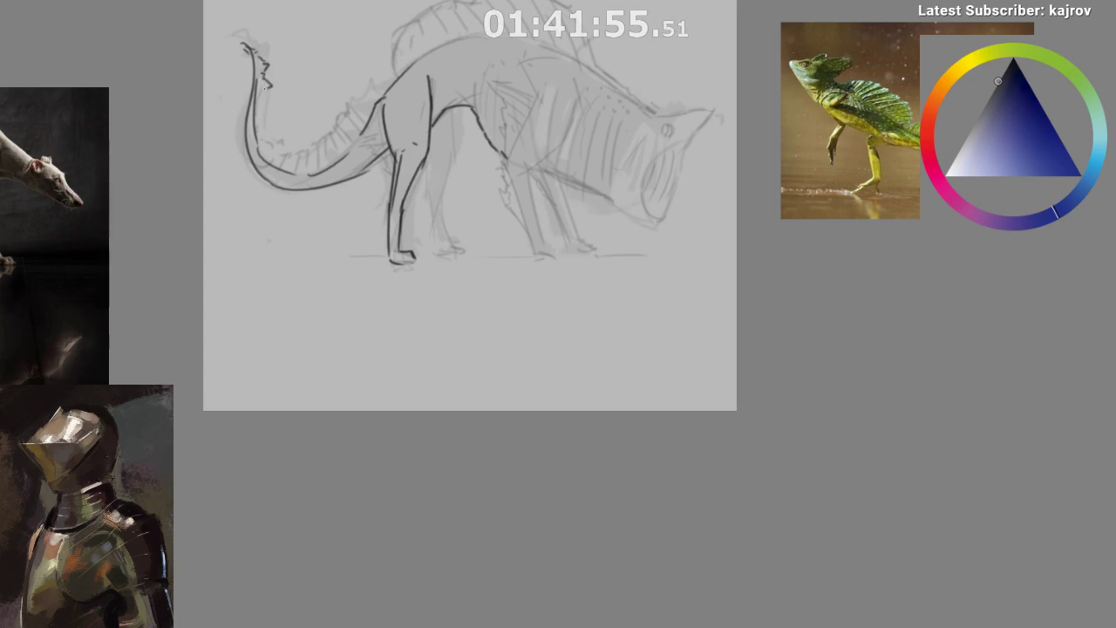
{"action": "mouse_move", "coordinate": [268, 95]}
{"action": "left_mouse_down"}
{"action": "mouse_move", "coordinate": [271, 137]}
{"action": "mouse_move", "coordinate": [298, 149]}
{"action": "mouse_move", "coordinate": [329, 133]}
{"action": "mouse_move", "coordinate": [331, 162]}
{"action": "mouse_move", "coordinate": [323, 151]}
{"action": "mouse_move", "coordinate": [386, 99]}
{"action": "left_mouse_up"}
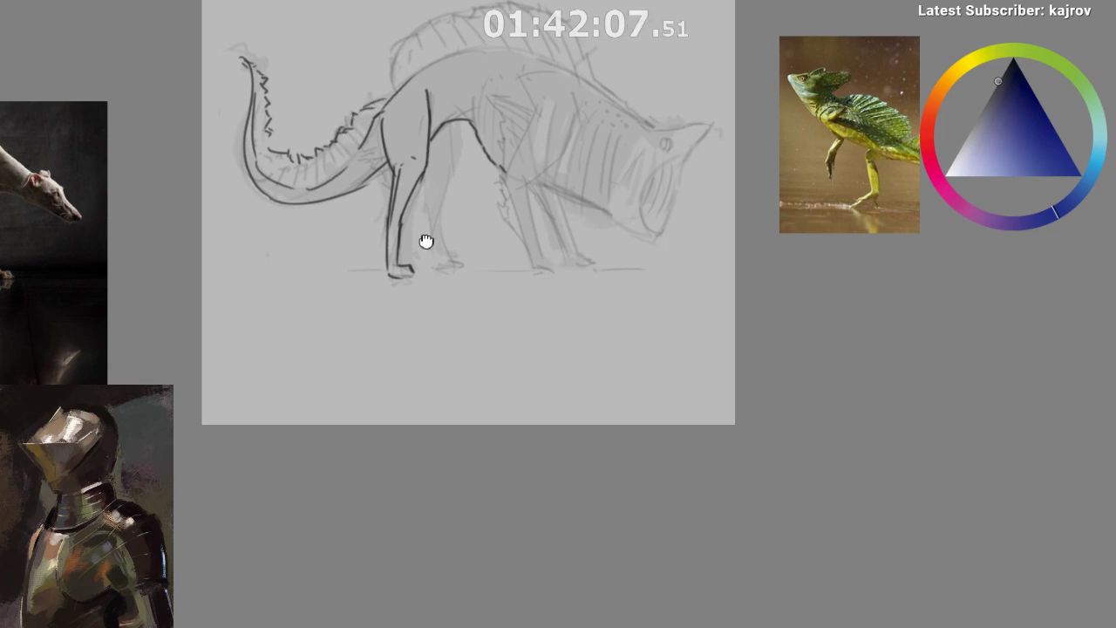
{"action": "left_click_drag", "start_coordinate": [426, 242], "coordinate": [426, 306]}
{"action": "mouse_move", "coordinate": [246, 200]}
{"action": "left_mouse_down"}
{"action": "mouse_move", "coordinate": [234, 152]}
{"action": "mouse_move", "coordinate": [207, 110]}
{"action": "left_mouse_up"}
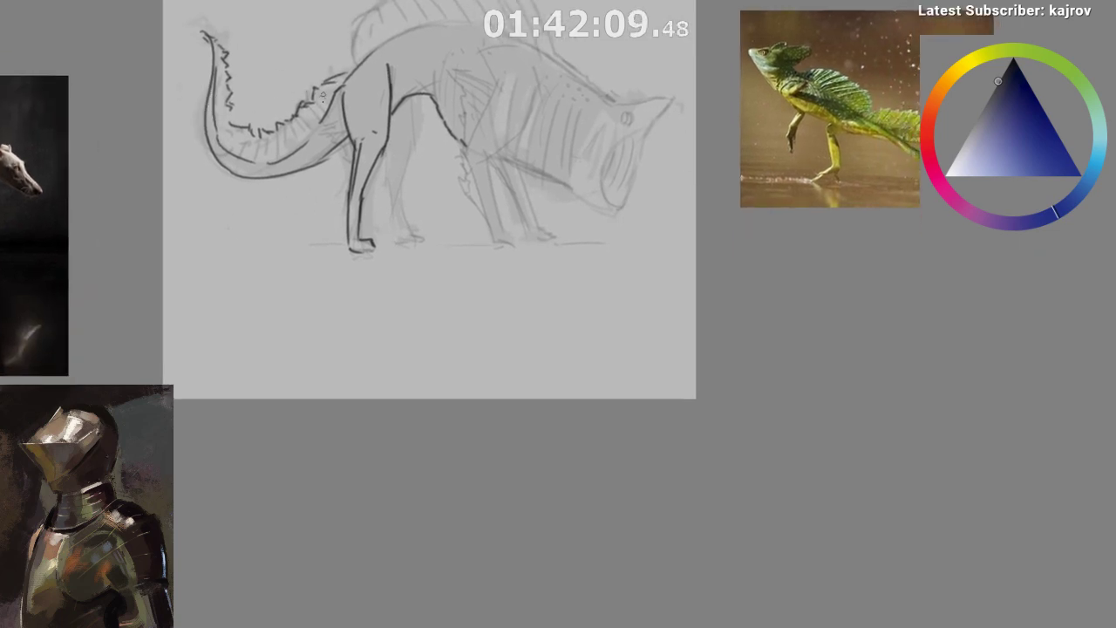
- Mirror the canvas view and hatch short spine lines beneath the jagged ridge along the tail
{"action": "key", "text": "m"}
{"action": "left_click_drag", "start_coordinate": [400, 366], "coordinate": [121, 419]}
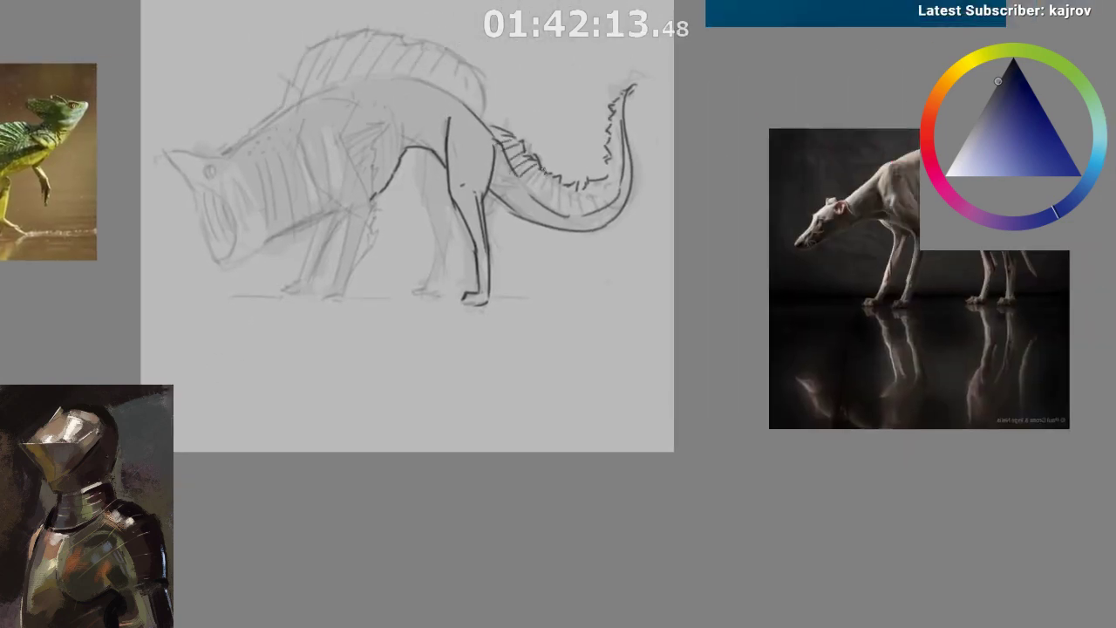
{"action": "mouse_move", "coordinate": [534, 187]}
{"action": "left_mouse_down"}
{"action": "mouse_move", "coordinate": [572, 199]}
{"action": "mouse_move", "coordinate": [589, 190]}
{"action": "mouse_move", "coordinate": [590, 213]}
{"action": "left_mouse_up"}
{"action": "key", "text": "ctrl+z"}
{"action": "key", "text": "ctrl+z"}
{"action": "key", "text": "ctrl+z"}
{"action": "mouse_move", "coordinate": [599, 182]}
{"action": "left_mouse_down"}
{"action": "mouse_move", "coordinate": [599, 208]}
{"action": "mouse_move", "coordinate": [619, 167]}
{"action": "left_mouse_up"}
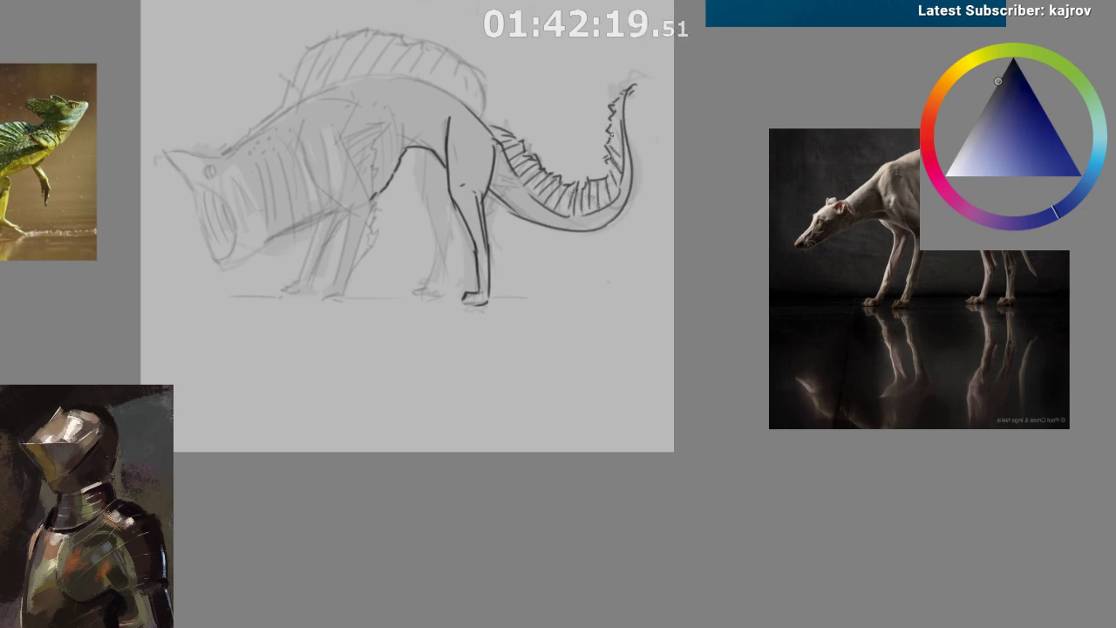
- Restore the unmirrored view and draw the front and back contours of the far hind leg
{"action": "key", "text": "m"}
{"action": "left_click_drag", "start_coordinate": [452, 360], "coordinate": [381, 364]}
{"action": "left_click_drag", "start_coordinate": [559, 392], "coordinate": [337, 406]}
{"action": "mouse_move", "coordinate": [423, 327]}
{"action": "left_mouse_down"}
{"action": "mouse_move", "coordinate": [386, 393]}
{"action": "mouse_move", "coordinate": [259, 294]}
{"action": "mouse_move", "coordinate": [568, 285]}
{"action": "mouse_move", "coordinate": [655, 201]}
{"action": "left_mouse_up"}
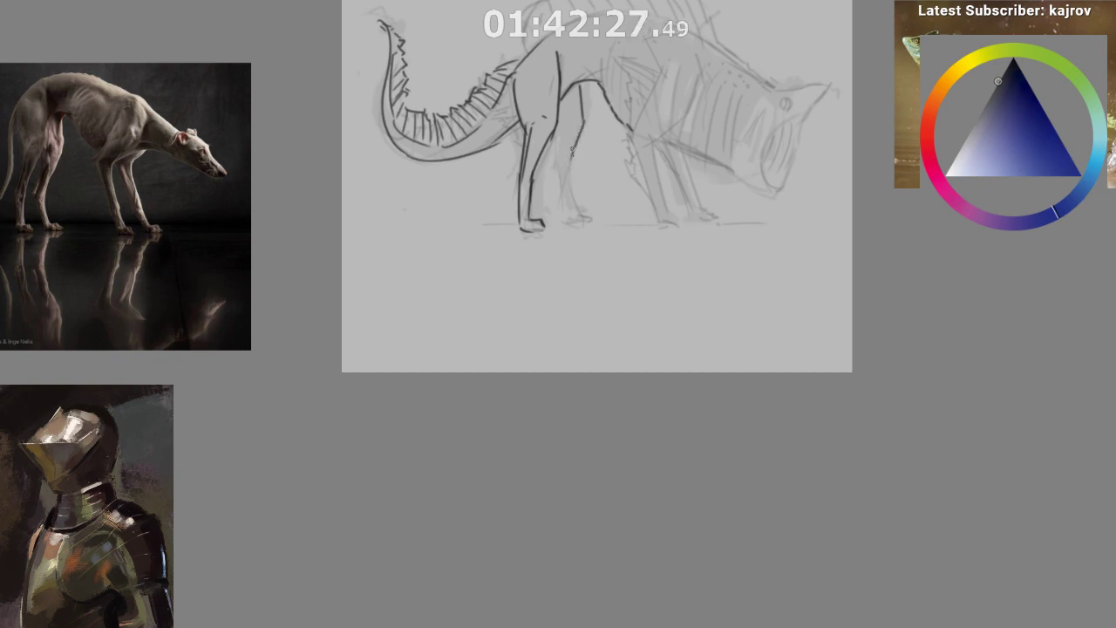
{"action": "left_click_drag", "start_coordinate": [576, 153], "coordinate": [566, 201]}
{"action": "mouse_move", "coordinate": [557, 126]}
{"action": "left_mouse_down"}
{"action": "mouse_move", "coordinate": [558, 205]}
{"action": "mouse_move", "coordinate": [570, 217]}
{"action": "left_mouse_up"}
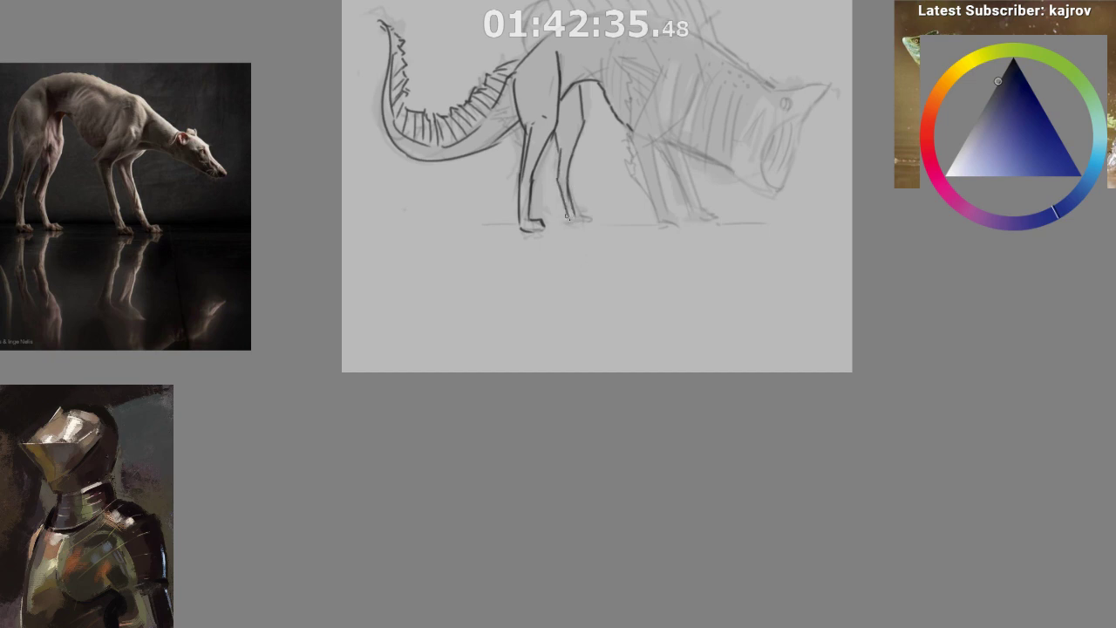
- Outline the foot of the far hind leg where it meets the ground
{"action": "mouse_move", "coordinate": [582, 279]}
{"action": "left_mouse_down"}
{"action": "mouse_move", "coordinate": [550, 347]}
{"action": "mouse_move", "coordinate": [580, 257]}
{"action": "left_mouse_up"}
{"action": "left_click_drag", "start_coordinate": [556, 199], "coordinate": [560, 184]}
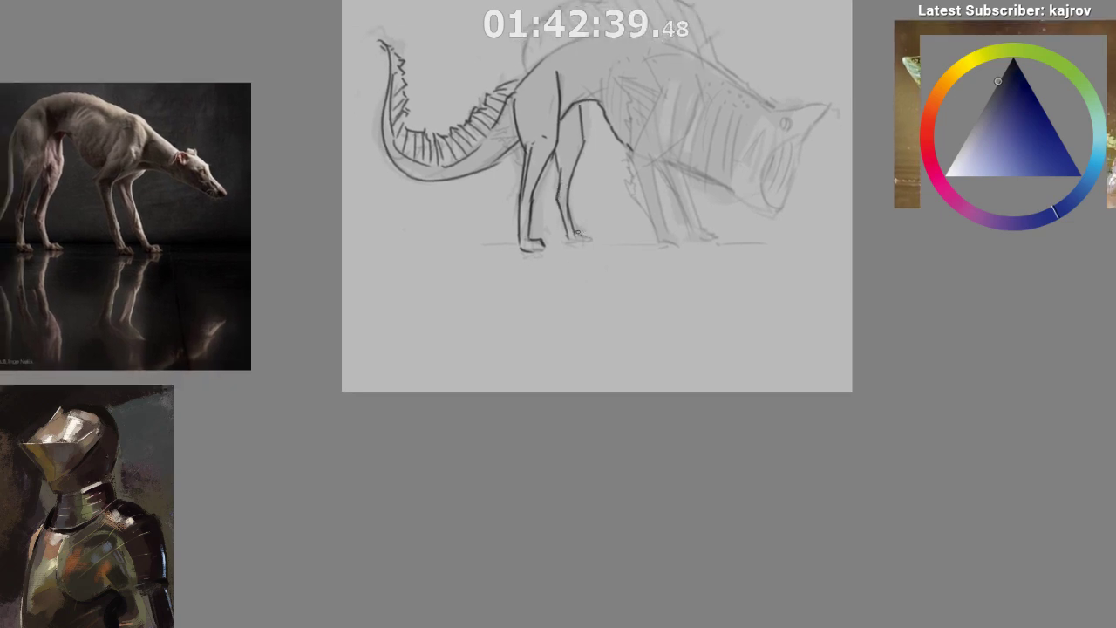
{"action": "left_click_drag", "start_coordinate": [576, 234], "coordinate": [591, 238]}
{"action": "left_click_drag", "start_coordinate": [578, 319], "coordinate": [519, 355]}
{"action": "left_click_drag", "start_coordinate": [545, 244], "coordinate": [574, 176]}
- Draw the back contour from the hip towards the shoulders and the rear edge of the sail
{"action": "mouse_move", "coordinate": [543, 210]}
{"action": "left_mouse_down"}
{"action": "mouse_move", "coordinate": [564, 210]}
{"action": "mouse_move", "coordinate": [539, 199]}
{"action": "mouse_move", "coordinate": [560, 206]}
{"action": "mouse_move", "coordinate": [506, 346]}
{"action": "mouse_move", "coordinate": [510, 401]}
{"action": "left_mouse_up"}
{"action": "left_click_drag", "start_coordinate": [551, 287], "coordinate": [558, 342]}
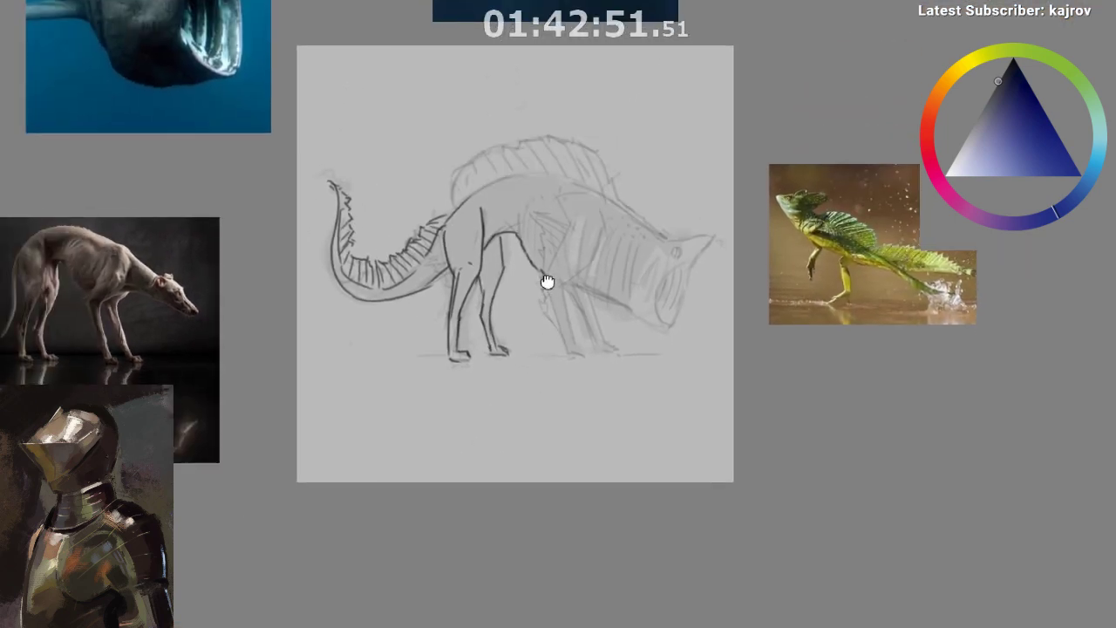
{"action": "left_click_drag", "start_coordinate": [548, 282], "coordinate": [541, 247]}
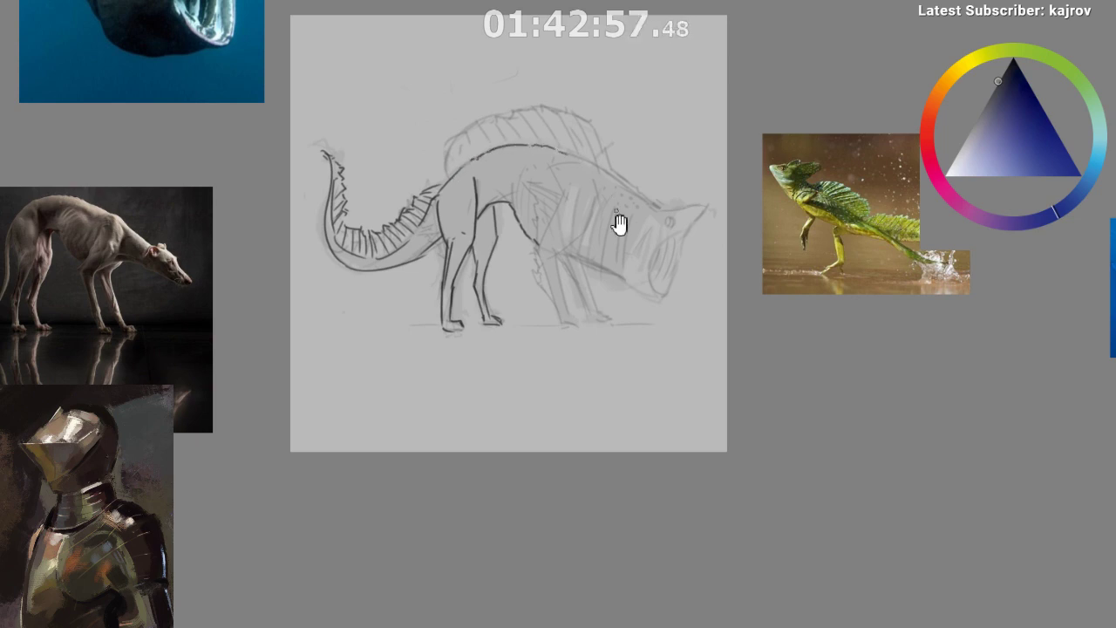
{"action": "mouse_move", "coordinate": [585, 327]}
{"action": "left_mouse_down"}
{"action": "mouse_move", "coordinate": [551, 358]}
{"action": "mouse_move", "coordinate": [465, 287]}
{"action": "mouse_move", "coordinate": [515, 279]}
{"action": "mouse_move", "coordinate": [461, 195]}
{"action": "mouse_move", "coordinate": [375, 149]}
{"action": "mouse_move", "coordinate": [389, 169]}
{"action": "mouse_move", "coordinate": [351, 61]}
{"action": "left_mouse_up"}
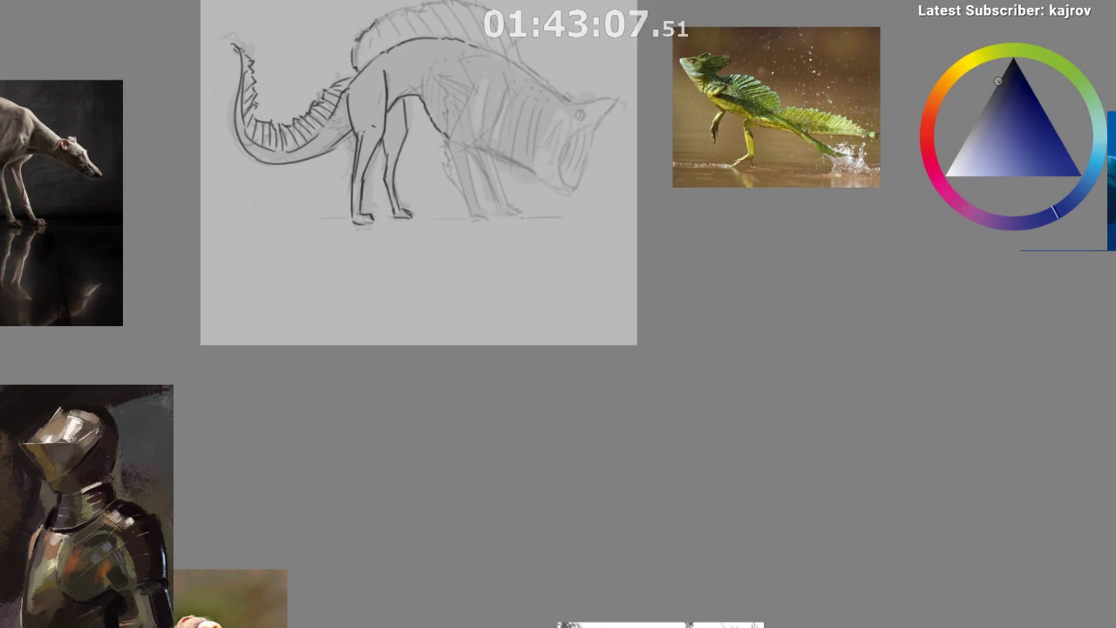
- Redraw the uneven top edge of the back sail with dark strokes over the faded sketch
{"action": "mouse_move", "coordinate": [403, 13]}
{"action": "left_mouse_down"}
{"action": "mouse_move", "coordinate": [400, 29]}
{"action": "mouse_move", "coordinate": [442, 22]}
{"action": "left_mouse_up"}
{"action": "left_click_drag", "start_coordinate": [453, 137], "coordinate": [436, 164]}
{"action": "mouse_move", "coordinate": [425, 48]}
{"action": "left_mouse_down"}
{"action": "mouse_move", "coordinate": [438, 47]}
{"action": "mouse_move", "coordinate": [424, 78]}
{"action": "left_mouse_up"}
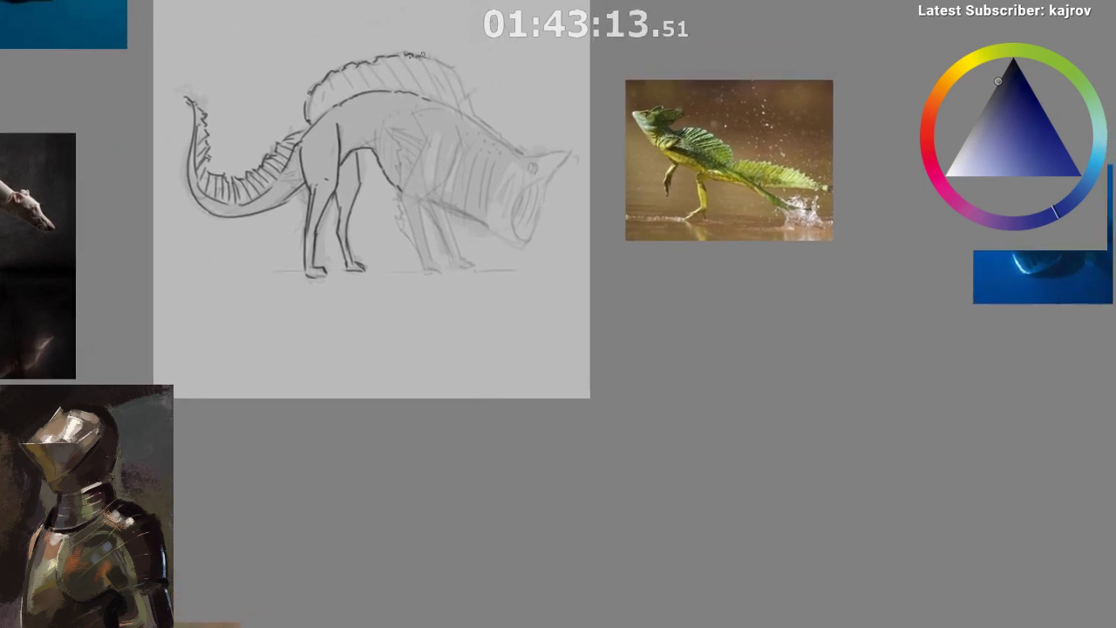
- Mirror the canvas view and draw the front edge of the sail and the jagged ridge along the neck
{"action": "key", "text": "m"}
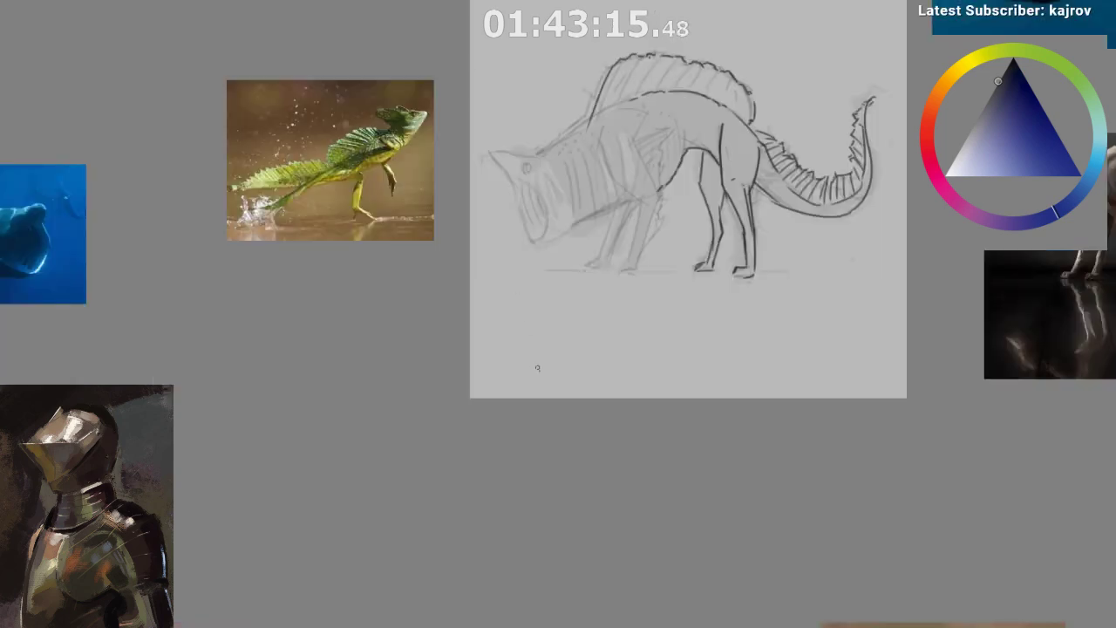
{"action": "left_click_drag", "start_coordinate": [415, 375], "coordinate": [414, 264]}
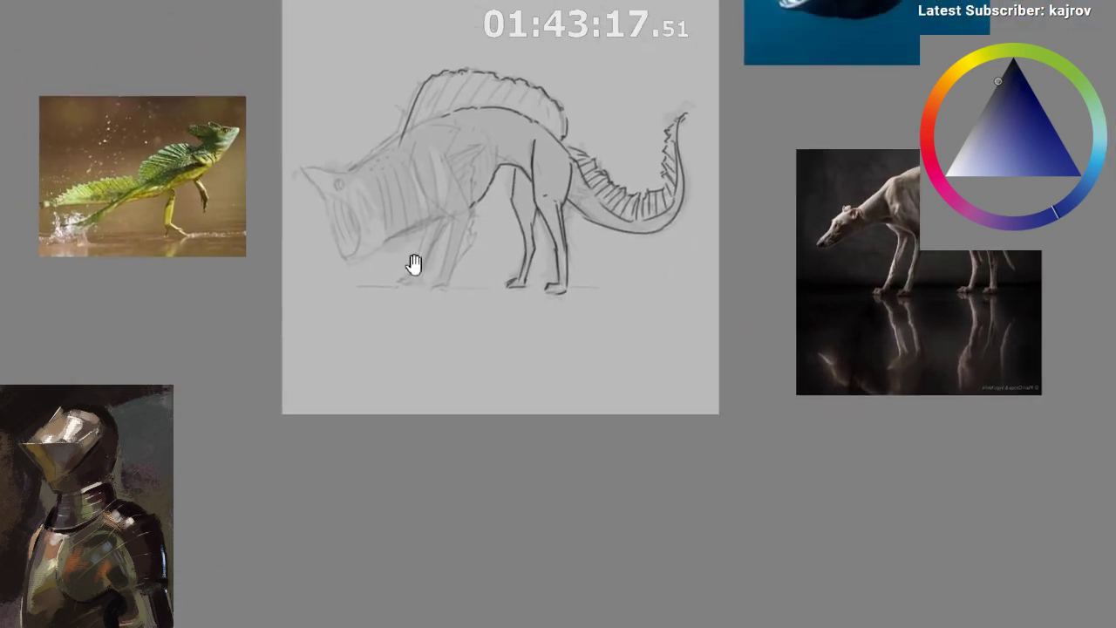
{"action": "left_click_drag", "start_coordinate": [431, 83], "coordinate": [402, 137]}
{"action": "key", "text": "ctrl+z"}
{"action": "mouse_move", "coordinate": [431, 81]}
{"action": "left_mouse_down"}
{"action": "mouse_move", "coordinate": [397, 135]}
{"action": "mouse_move", "coordinate": [358, 164]}
{"action": "mouse_move", "coordinate": [399, 120]}
{"action": "left_mouse_up"}
{"action": "key", "text": "ctrl+z"}
{"action": "key", "text": "ctrl+z"}
{"action": "key", "text": "ctrl+z"}
{"action": "key", "text": "m"}
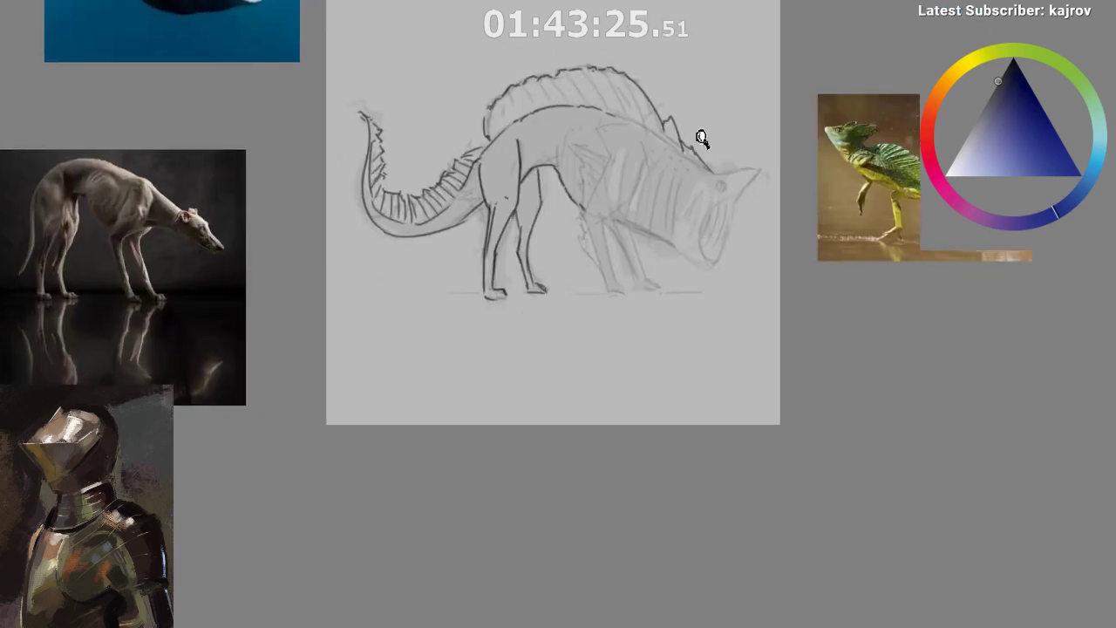
- Try a tall, wide triangular spike on the neck in front of the sail
{"action": "key", "text": "plus"}
{"action": "left_click_drag", "start_coordinate": [671, 249], "coordinate": [656, 345]}
{"action": "left_click_drag", "start_coordinate": [645, 410], "coordinate": [632, 487]}
{"action": "mouse_move", "coordinate": [637, 202]}
{"action": "left_mouse_down"}
{"action": "mouse_move", "coordinate": [649, 144]}
{"action": "mouse_move", "coordinate": [655, 229]}
{"action": "left_mouse_up"}
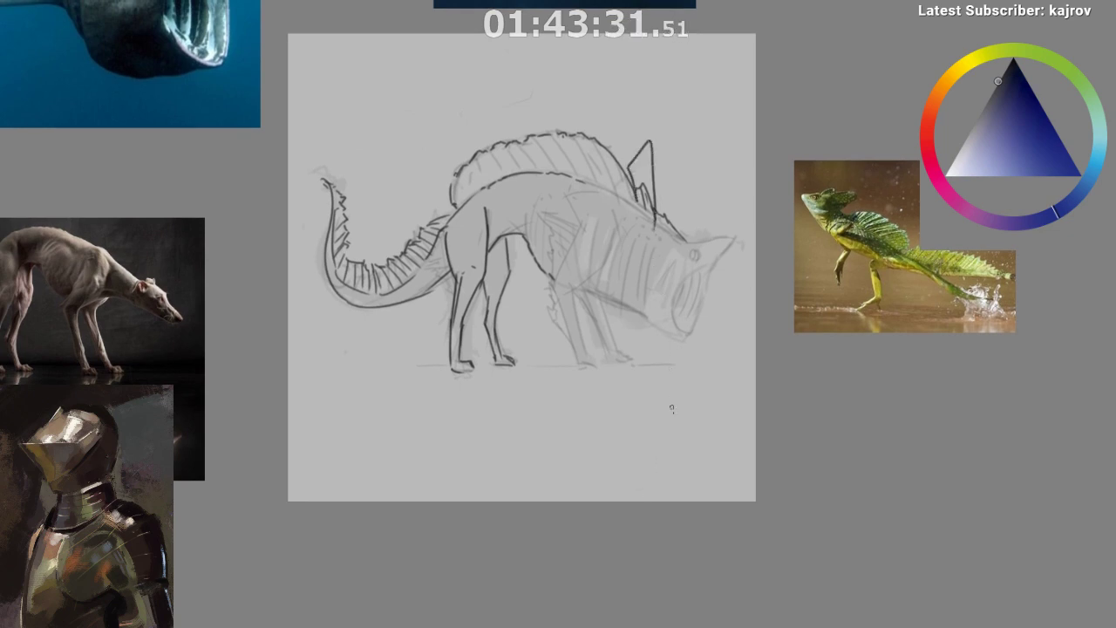
{"action": "mouse_move", "coordinate": [660, 513]}
{"action": "left_mouse_down"}
{"action": "mouse_move", "coordinate": [618, 490]}
{"action": "mouse_move", "coordinate": [593, 508]}
{"action": "mouse_move", "coordinate": [538, 478]}
{"action": "left_mouse_up"}
- Draw a narrower pointed spike between the sail's front edge and the neck ridge, checking it in the mirrored view
{"action": "key", "text": "m"}
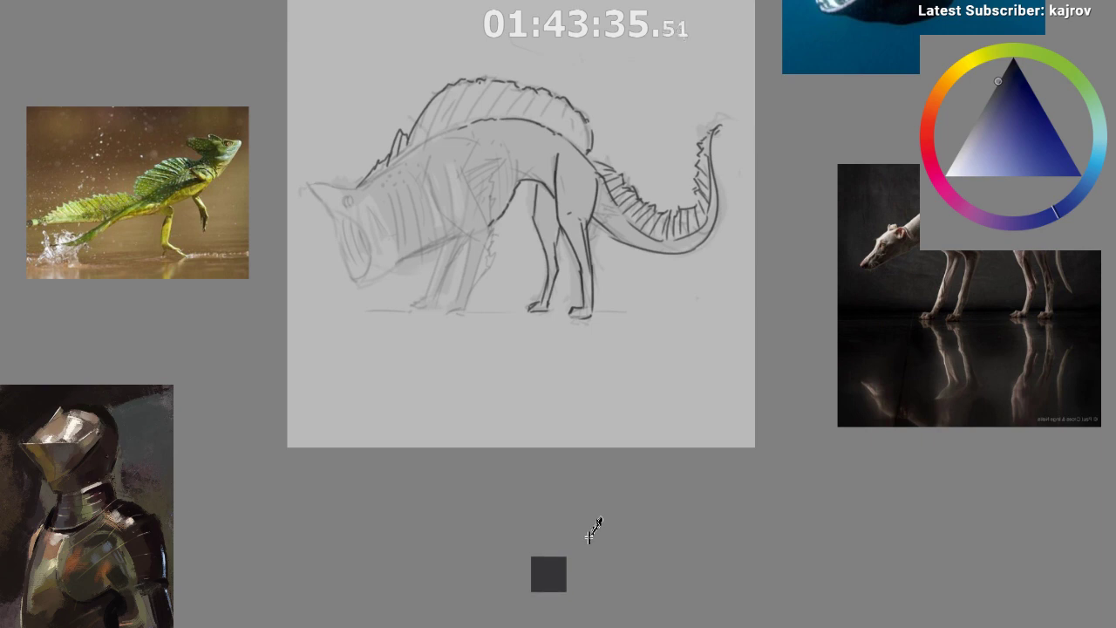
{"action": "key", "text": "ctrl+shift+z"}
{"action": "key", "text": "ctrl+z"}
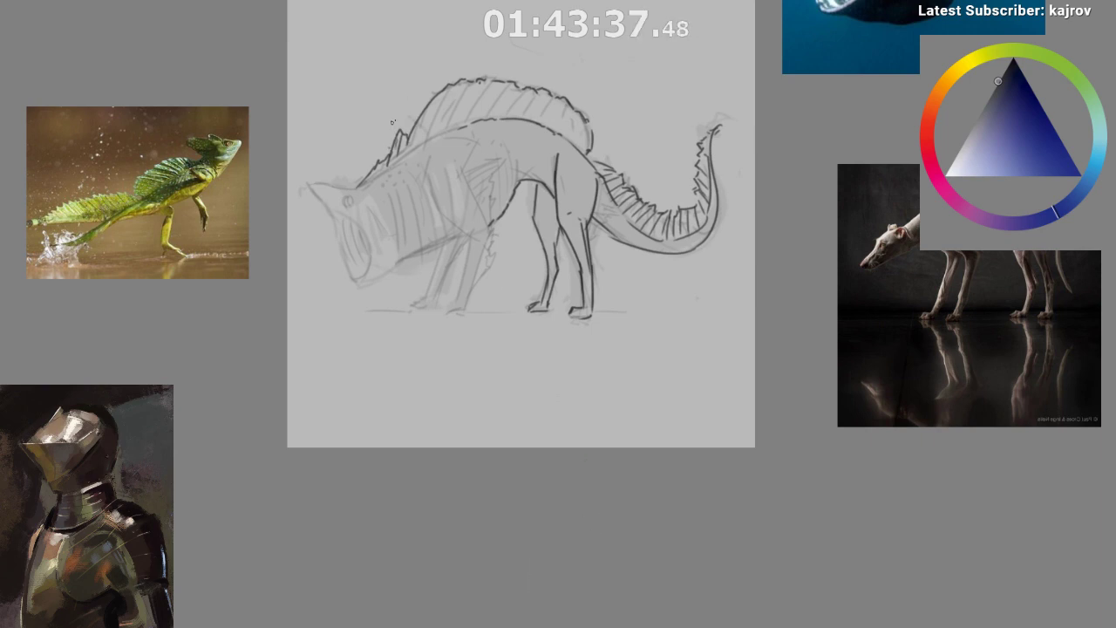
{"action": "left_click_drag", "start_coordinate": [390, 149], "coordinate": [406, 115]}
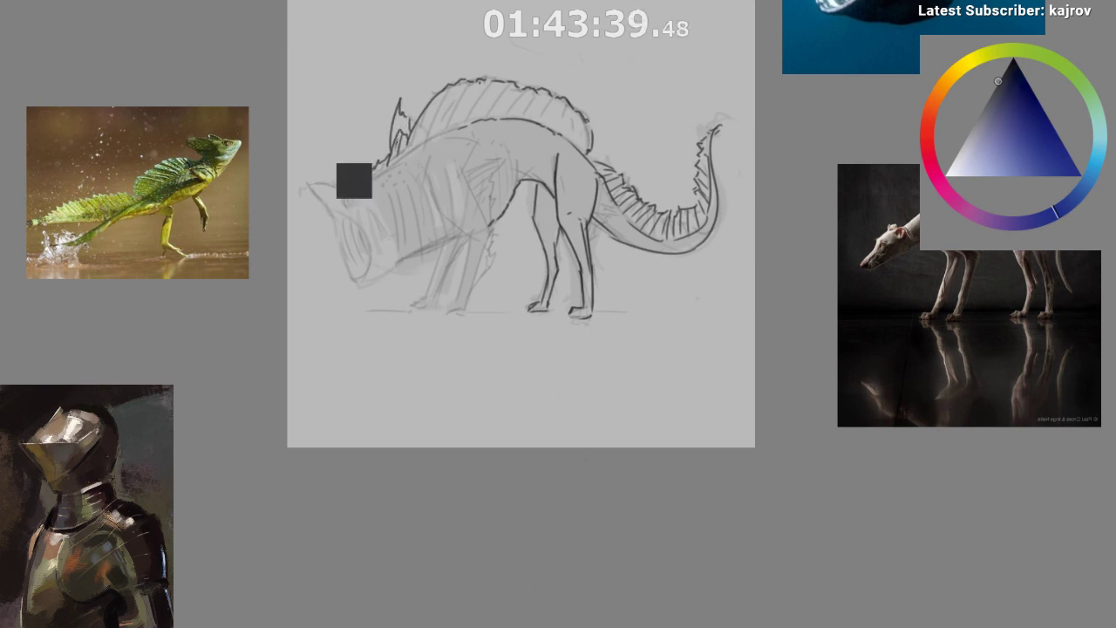
{"action": "key", "text": "ctrl+z"}
{"action": "mouse_move", "coordinate": [390, 159]}
{"action": "left_mouse_down"}
{"action": "mouse_move", "coordinate": [400, 108]}
{"action": "mouse_move", "coordinate": [410, 146]}
{"action": "mouse_move", "coordinate": [389, 159]}
{"action": "left_mouse_up"}
{"action": "key", "text": "ctrl+z"}
{"action": "key", "text": "m"}
- Erase the messy lines inside the neck spike and redraw its inner line
{"action": "left_click_drag", "start_coordinate": [710, 282], "coordinate": [712, 253]}
{"action": "left_click_drag", "start_coordinate": [613, 361], "coordinate": [529, 408]}
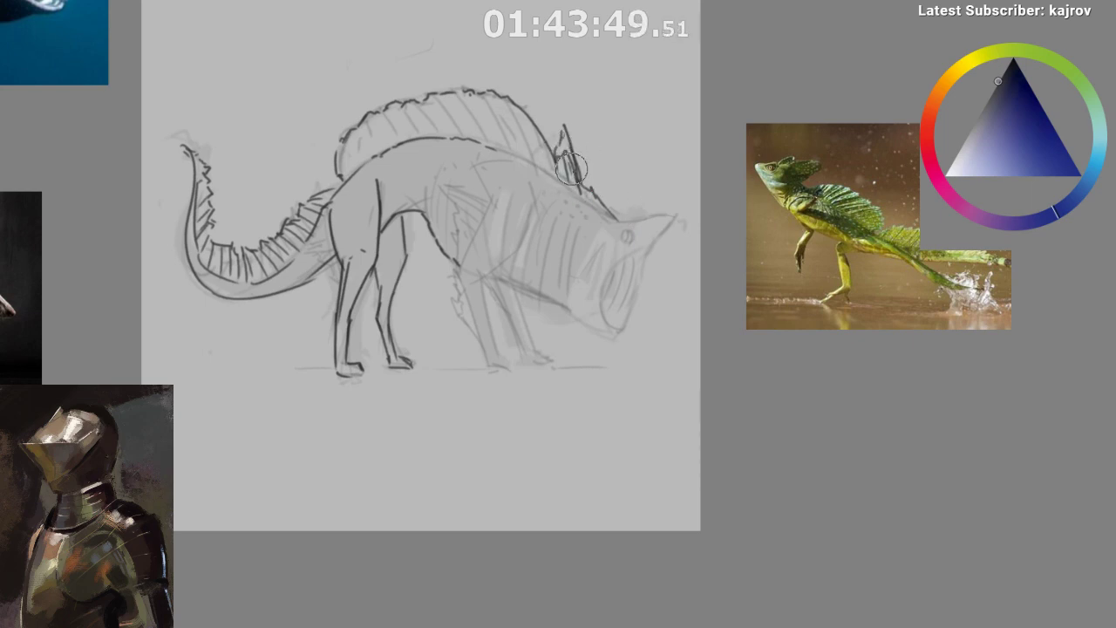
{"action": "mouse_move", "coordinate": [571, 169]}
{"action": "left_mouse_down"}
{"action": "mouse_move", "coordinate": [574, 161]}
{"action": "mouse_move", "coordinate": [569, 169]}
{"action": "left_mouse_up"}
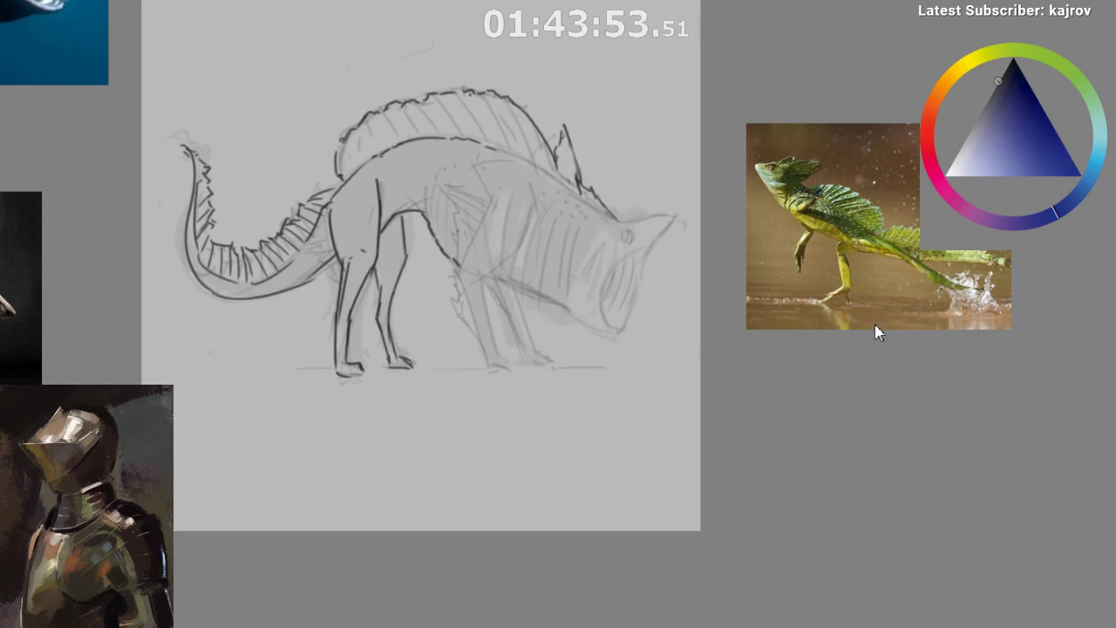
{"action": "left_click_drag", "start_coordinate": [565, 136], "coordinate": [570, 179]}
{"action": "left_click_drag", "start_coordinate": [566, 135], "coordinate": [572, 175]}
{"action": "key", "text": "ctrl+z"}
- Outline the pointed snout and the rim of the wide-open mouth
{"action": "scroll", "coordinate": [628, 276], "scroll_direction": "down", "scroll_amount": 4}
{"action": "mouse_move", "coordinate": [640, 258]}
{"action": "left_mouse_down"}
{"action": "mouse_move", "coordinate": [623, 364]}
{"action": "mouse_move", "coordinate": [569, 324]}
{"action": "mouse_move", "coordinate": [601, 359]}
{"action": "mouse_move", "coordinate": [605, 391]}
{"action": "mouse_move", "coordinate": [615, 381]}
{"action": "mouse_move", "coordinate": [626, 404]}
{"action": "left_mouse_up"}
{"action": "scroll", "coordinate": [596, 299], "scroll_direction": "up", "scroll_amount": 2}
{"action": "scroll", "coordinate": [602, 356], "scroll_direction": "down", "scroll_amount": 1}
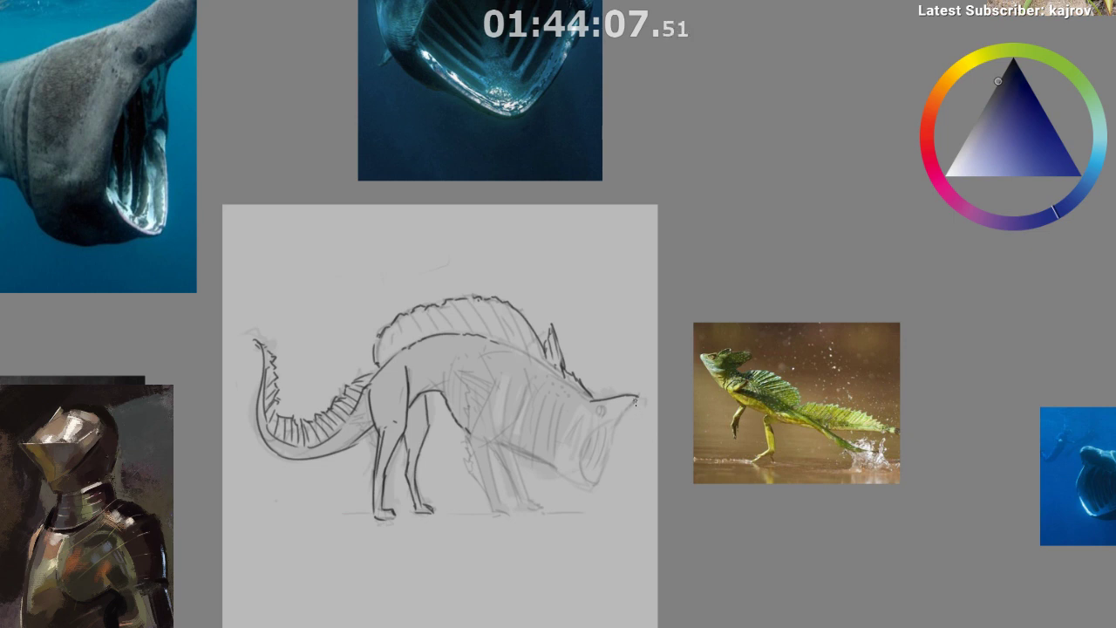
{"action": "left_click_drag", "start_coordinate": [601, 423], "coordinate": [614, 401]}
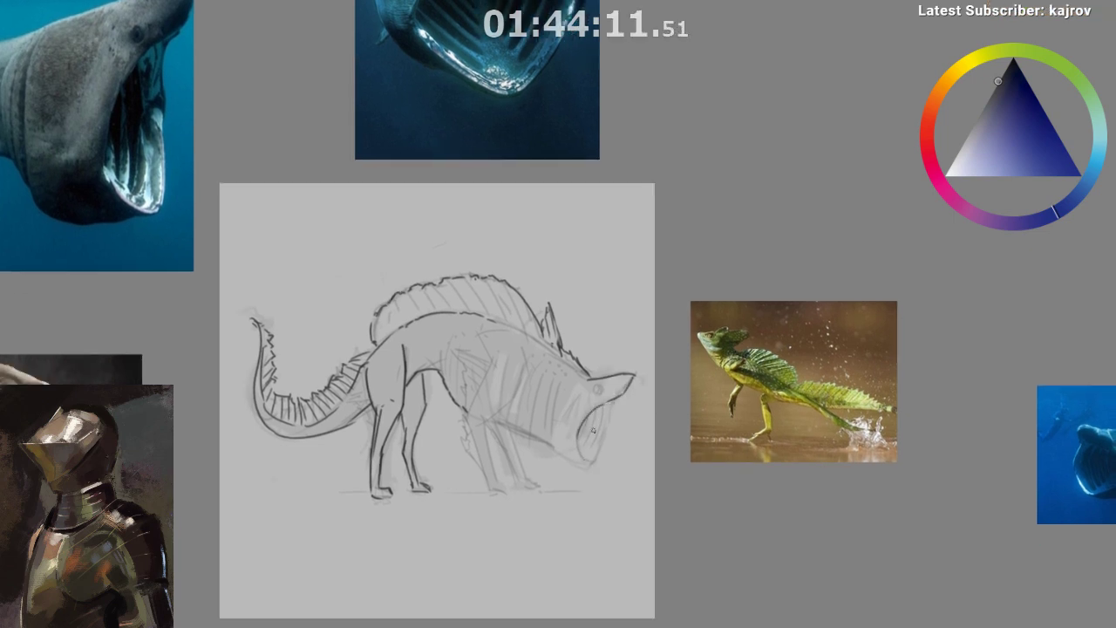
{"action": "left_click_drag", "start_coordinate": [585, 414], "coordinate": [580, 386]}
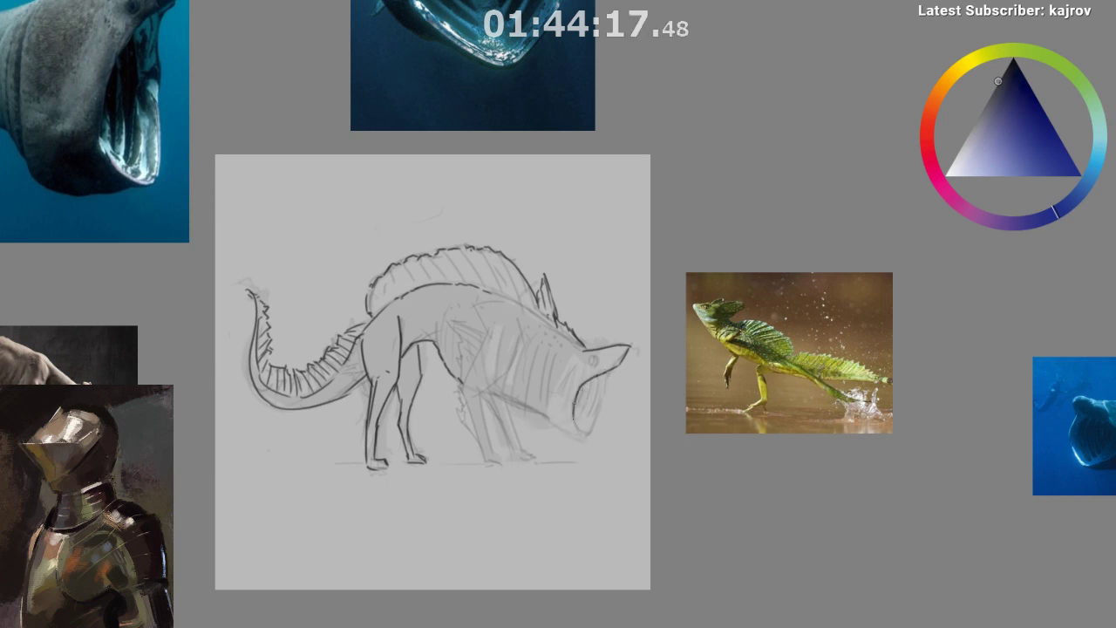
{"action": "left_click_drag", "start_coordinate": [573, 410], "coordinate": [577, 430]}
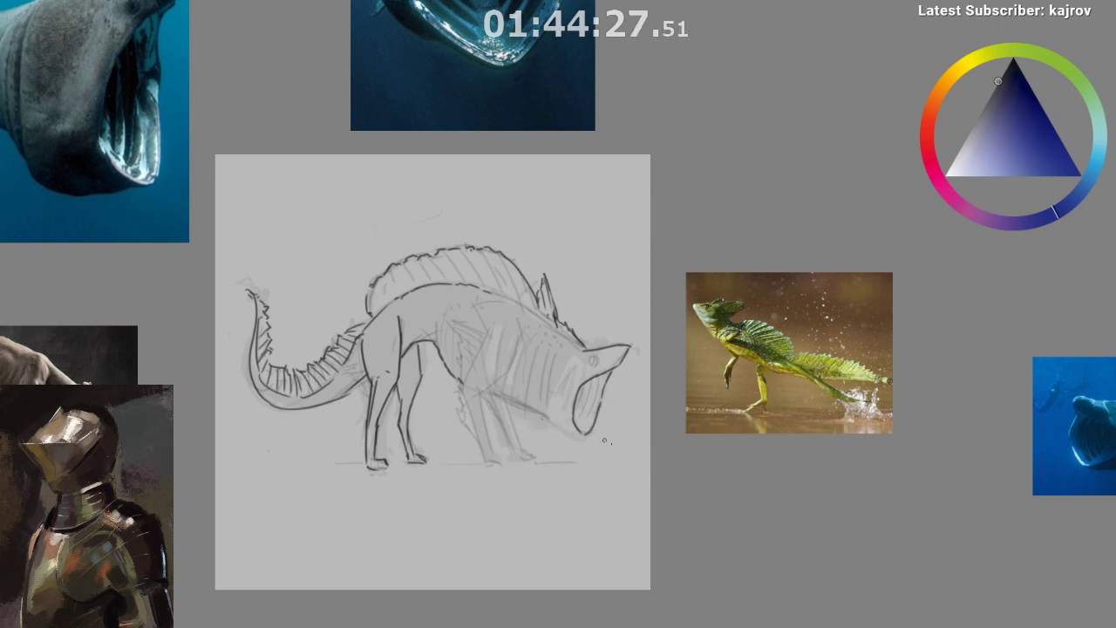
- Draw the underside of the lower jaw and continue it along the throat, using the mirrored view
{"action": "left_click_drag", "start_coordinate": [582, 437], "coordinate": [544, 420]}
{"action": "key", "text": "m"}
{"action": "mouse_move", "coordinate": [488, 489]}
{"action": "left_mouse_down"}
{"action": "mouse_move", "coordinate": [414, 461]}
{"action": "mouse_move", "coordinate": [394, 484]}
{"action": "left_mouse_up"}
{"action": "scroll", "coordinate": [397, 484], "scroll_direction": "down", "scroll_amount": 1}
{"action": "left_click_drag", "start_coordinate": [410, 434], "coordinate": [413, 358]}
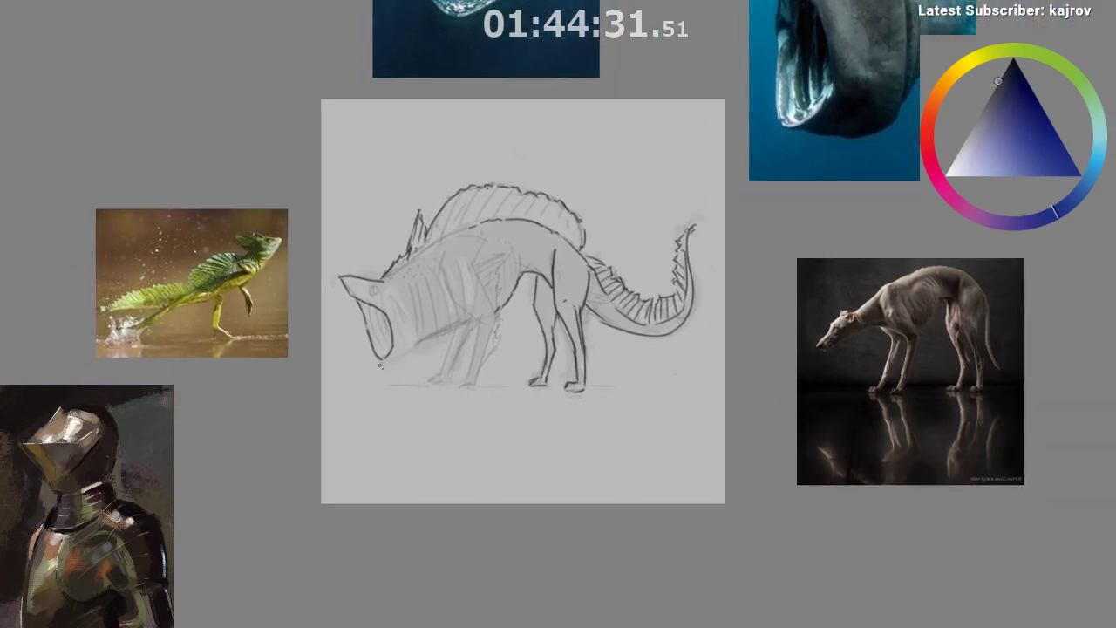
{"action": "left_click_drag", "start_coordinate": [407, 355], "coordinate": [456, 330]}
- Draw curved gill lines behind the head, then restore the unmirrored view
{"action": "left_click_drag", "start_coordinate": [412, 281], "coordinate": [422, 327]}
{"action": "key", "text": "ctrl+z"}
{"action": "left_click_drag", "start_coordinate": [410, 278], "coordinate": [420, 328]}
{"action": "key", "text": "m"}
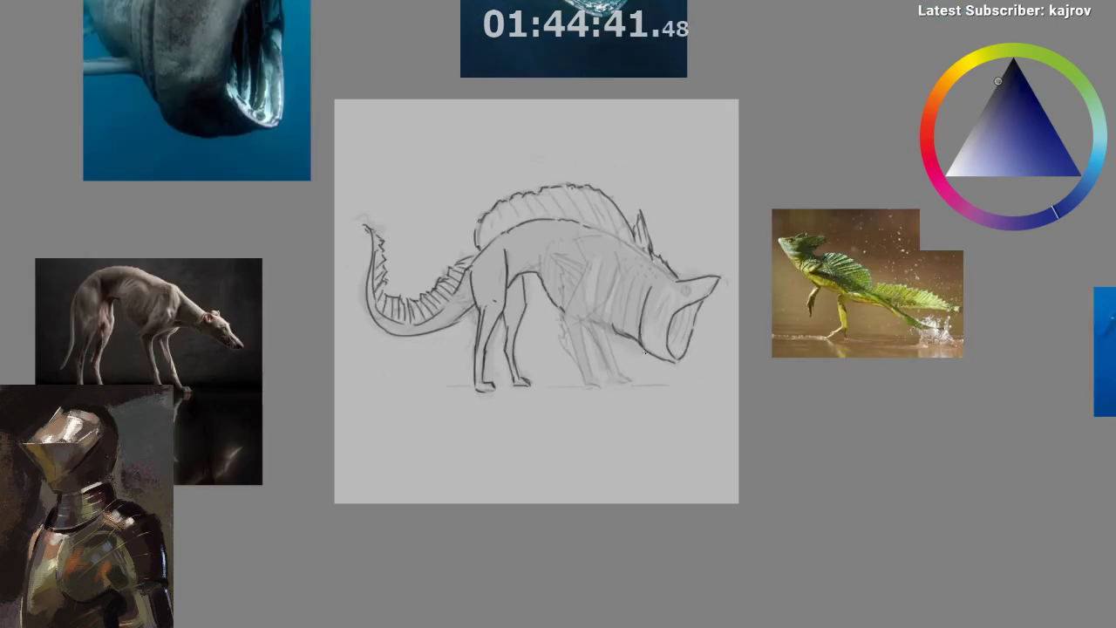
{"action": "left_click_drag", "start_coordinate": [637, 360], "coordinate": [623, 399]}
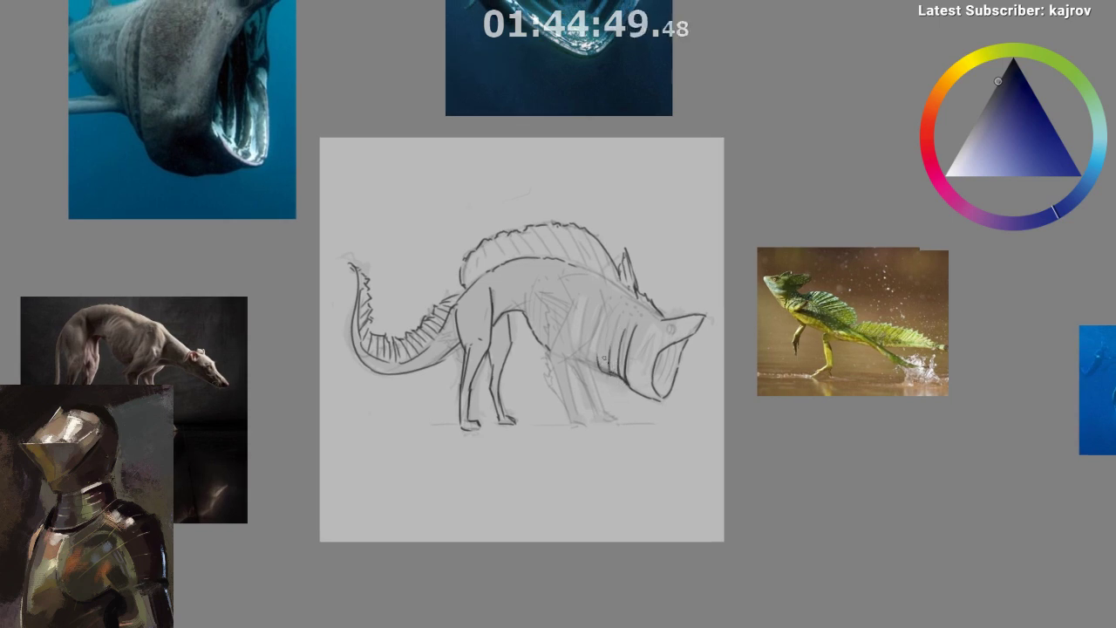
- Draw the small round eye above the mouth and add its pupil and dark rim
{"action": "left_click_drag", "start_coordinate": [690, 341], "coordinate": [666, 399]}
{"action": "left_click_drag", "start_coordinate": [647, 361], "coordinate": [649, 358]}
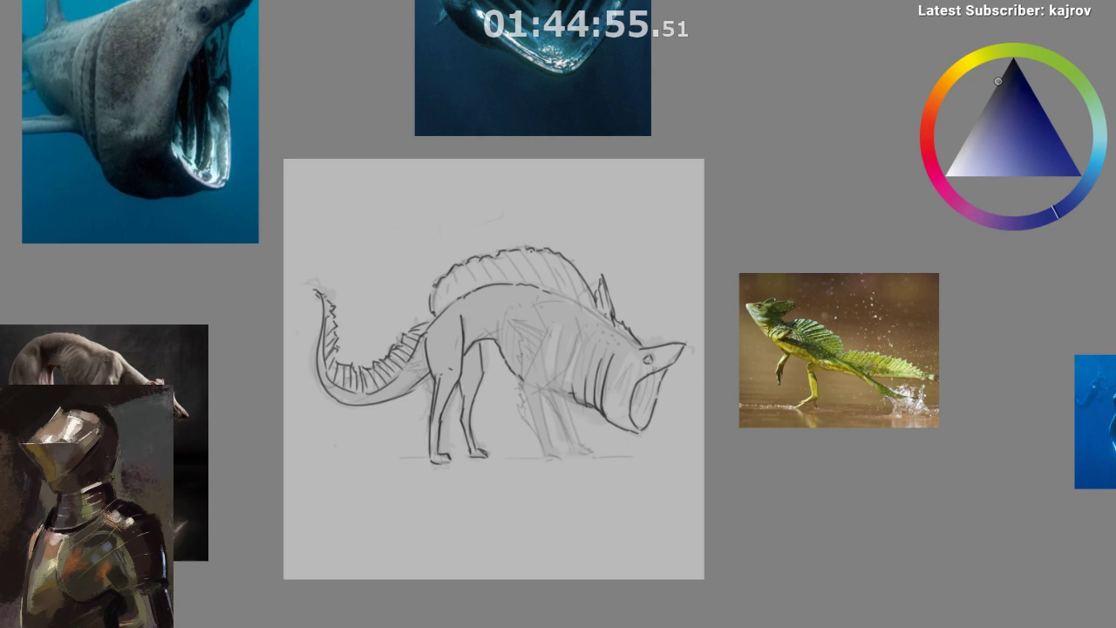
{"action": "scroll", "coordinate": [649, 358], "scroll_direction": "up", "scroll_amount": 3}
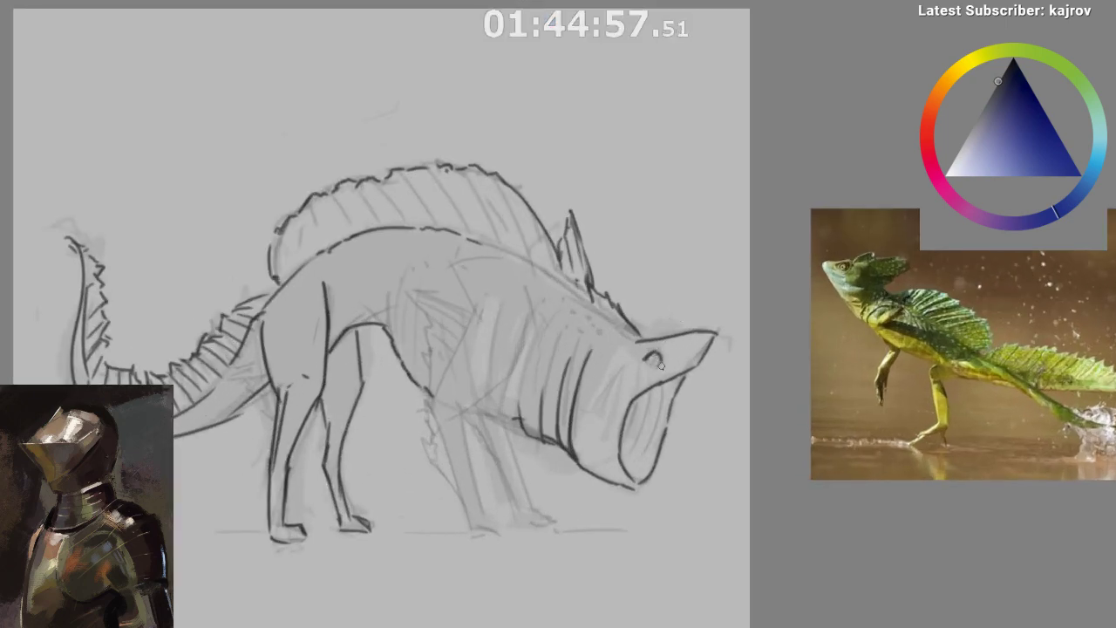
{"action": "left_click_drag", "start_coordinate": [661, 366], "coordinate": [662, 371]}
{"action": "scroll", "coordinate": [681, 458], "scroll_direction": "down", "scroll_amount": 3}
{"action": "scroll", "coordinate": [672, 393], "scroll_direction": "up", "scroll_amount": 5}
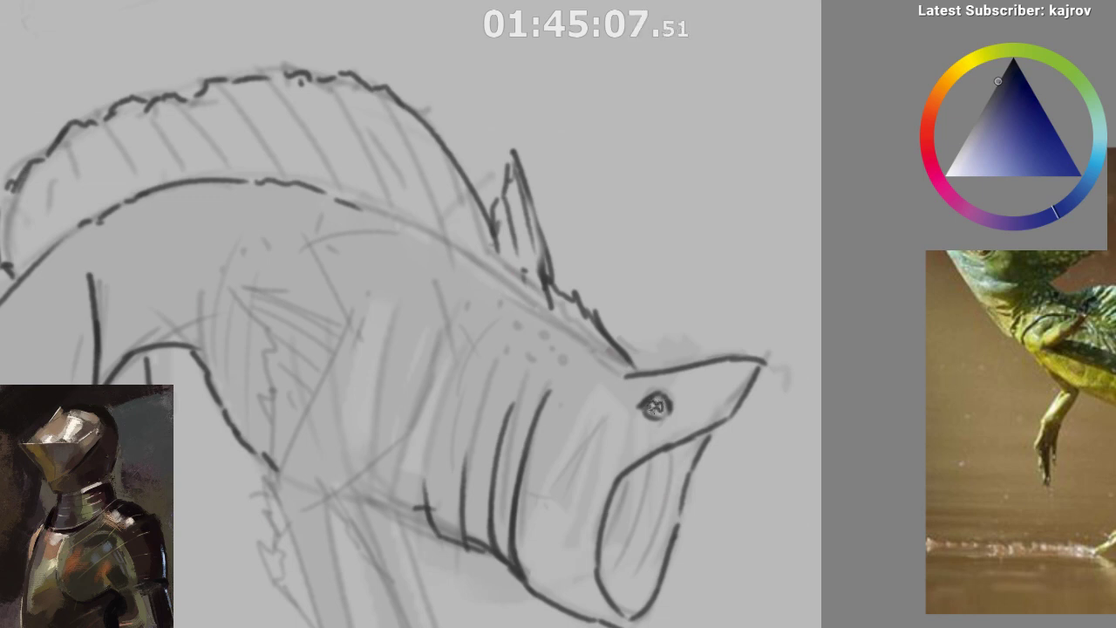
{"action": "scroll", "coordinate": [668, 453], "scroll_direction": "down", "scroll_amount": 4}
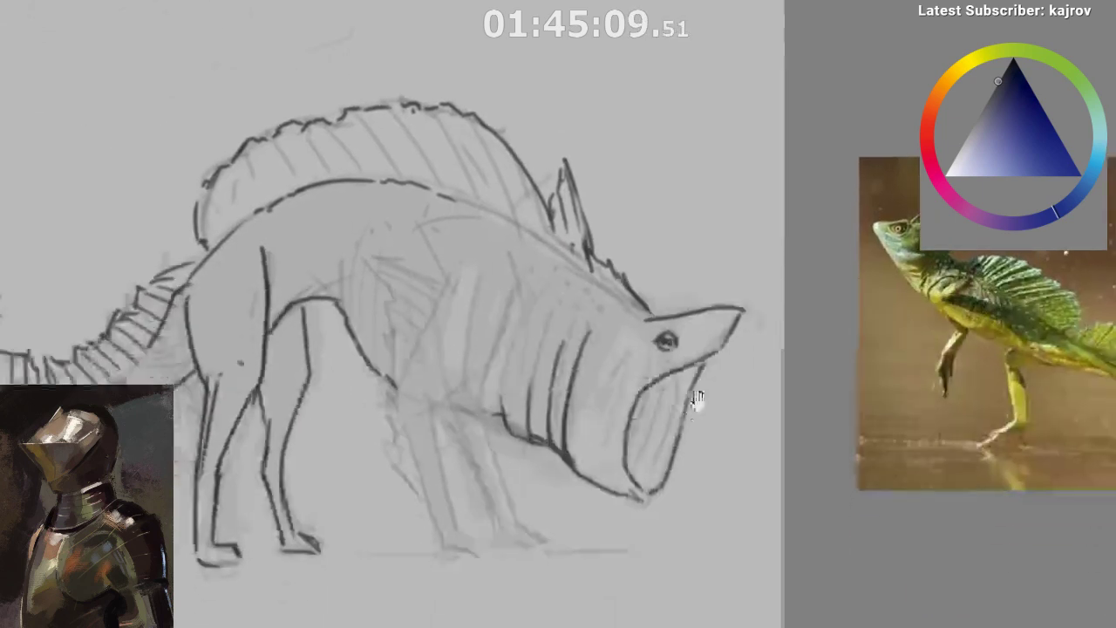
{"action": "scroll", "coordinate": [678, 455], "scroll_direction": "up", "scroll_amount": 2}
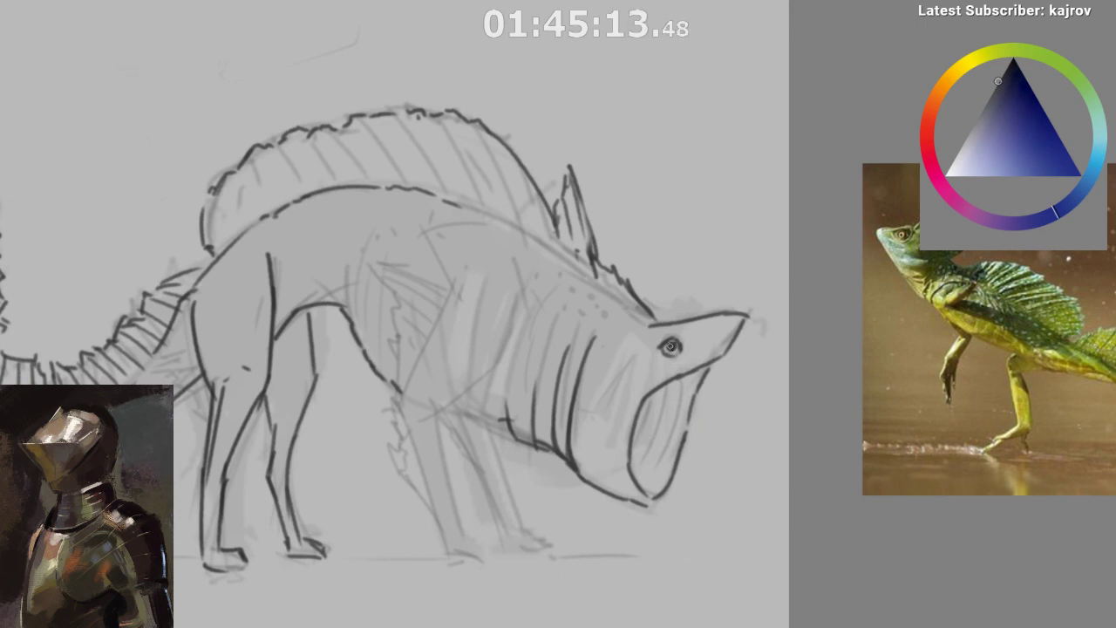
- Refine the lines around the creature's eye, comparing the whole drawing in mirrored and normal view
{"action": "scroll", "coordinate": [697, 445], "scroll_direction": "down", "scroll_amount": 5}
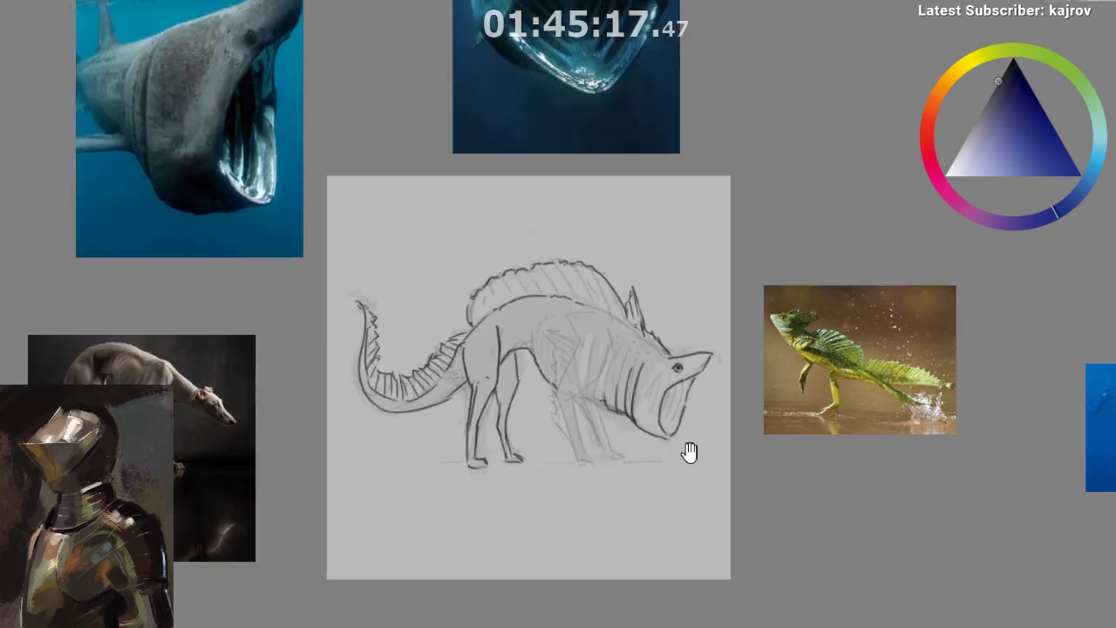
{"action": "scroll", "coordinate": [689, 423], "scroll_direction": "down", "scroll_amount": 2}
{"action": "scroll", "coordinate": [689, 419], "scroll_direction": "up", "scroll_amount": 5}
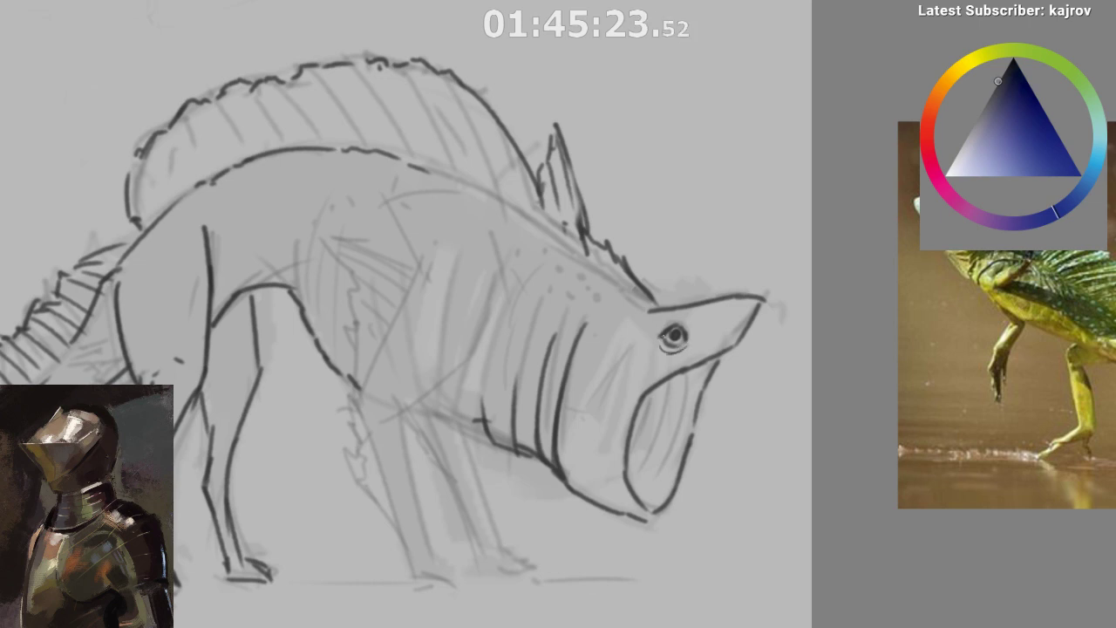
{"action": "left_click_drag", "start_coordinate": [649, 337], "coordinate": [691, 329]}
{"action": "mouse_move", "coordinate": [715, 383]}
{"action": "left_mouse_down"}
{"action": "mouse_move", "coordinate": [653, 504]}
{"action": "mouse_move", "coordinate": [615, 477]}
{"action": "mouse_move", "coordinate": [596, 518]}
{"action": "left_mouse_up"}
{"action": "key", "text": "m"}
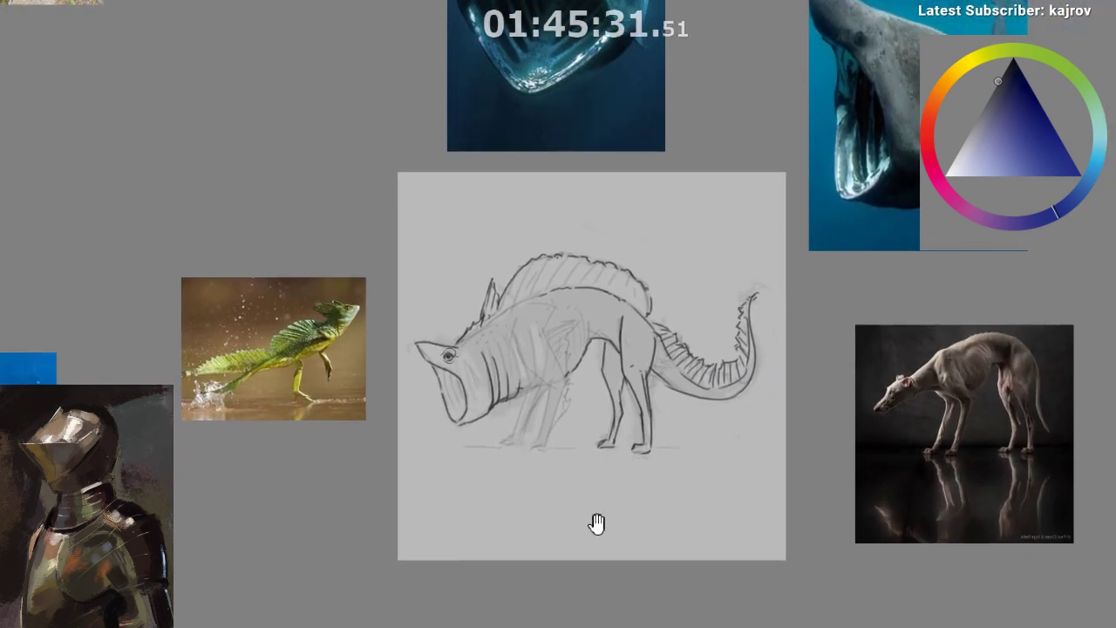
{"action": "key", "text": "m"}
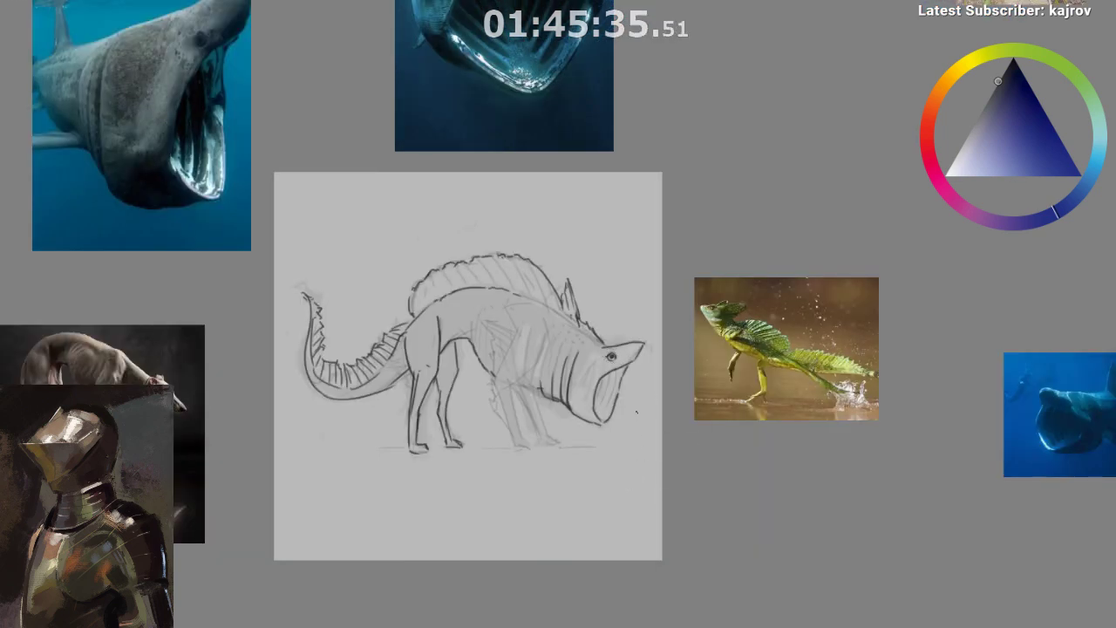
{"action": "left_click_drag", "start_coordinate": [614, 406], "coordinate": [598, 366]}
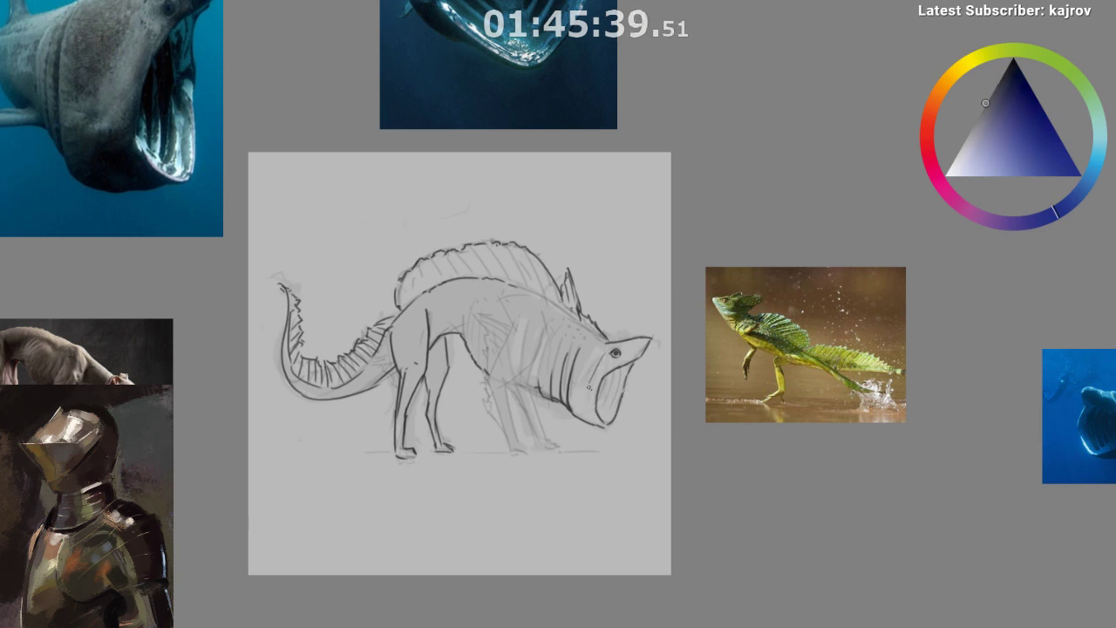
{"action": "left_click_drag", "start_coordinate": [617, 377], "coordinate": [679, 348]}
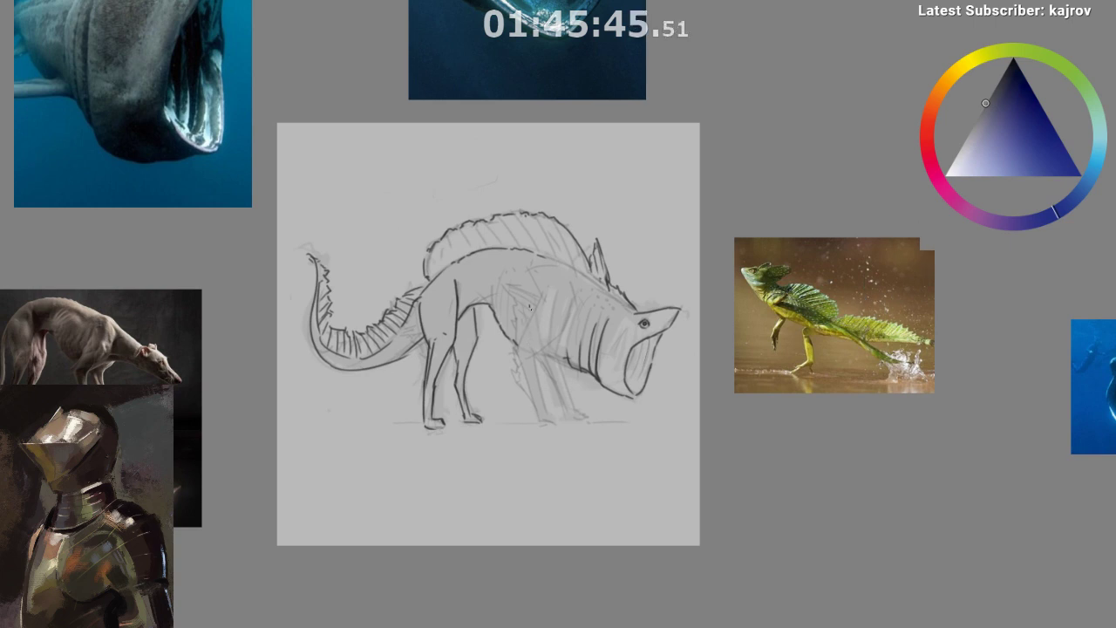
- Outline the spiky fin behind the creature's shoulder, replacing the first stroke with one in a darker sampled grey
{"action": "key", "text": "m"}
{"action": "left_click_drag", "start_coordinate": [526, 392], "coordinate": [590, 235]}
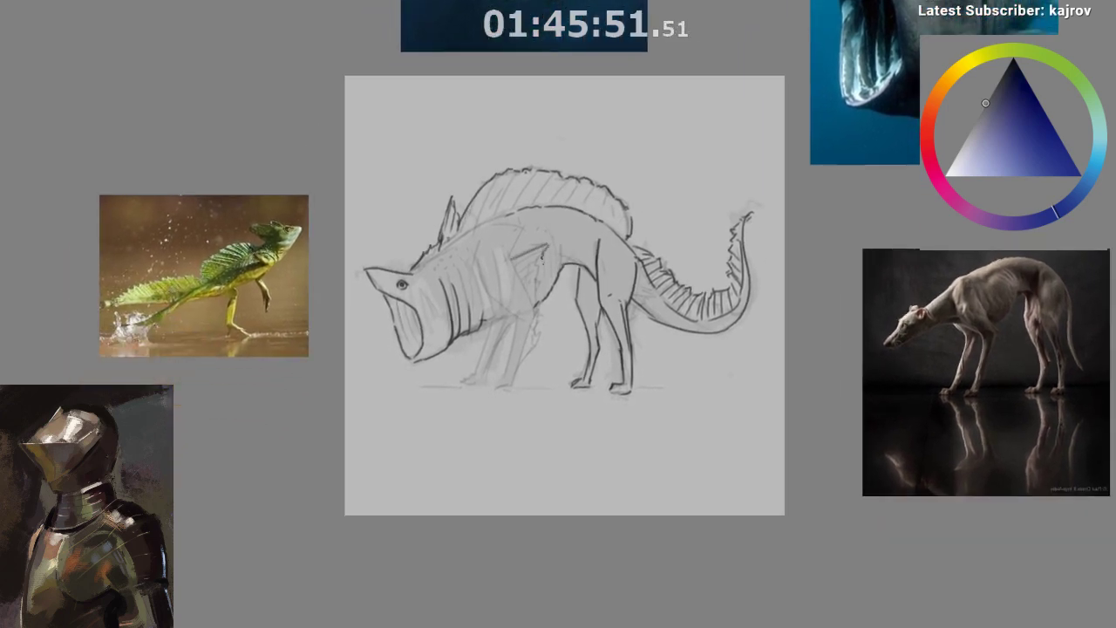
{"action": "left_click_drag", "start_coordinate": [531, 256], "coordinate": [546, 248]}
{"action": "key", "text": "ctrl+z"}
{"action": "left_click", "coordinate": [497, 174], "text": "ctrl"}
{"action": "mouse_move", "coordinate": [539, 262]}
{"action": "left_mouse_down"}
{"action": "mouse_move", "coordinate": [544, 250]}
{"action": "mouse_move", "coordinate": [541, 279]}
{"action": "mouse_move", "coordinate": [509, 232]}
{"action": "mouse_move", "coordinate": [531, 257]}
{"action": "mouse_move", "coordinate": [547, 248]}
{"action": "left_mouse_up"}
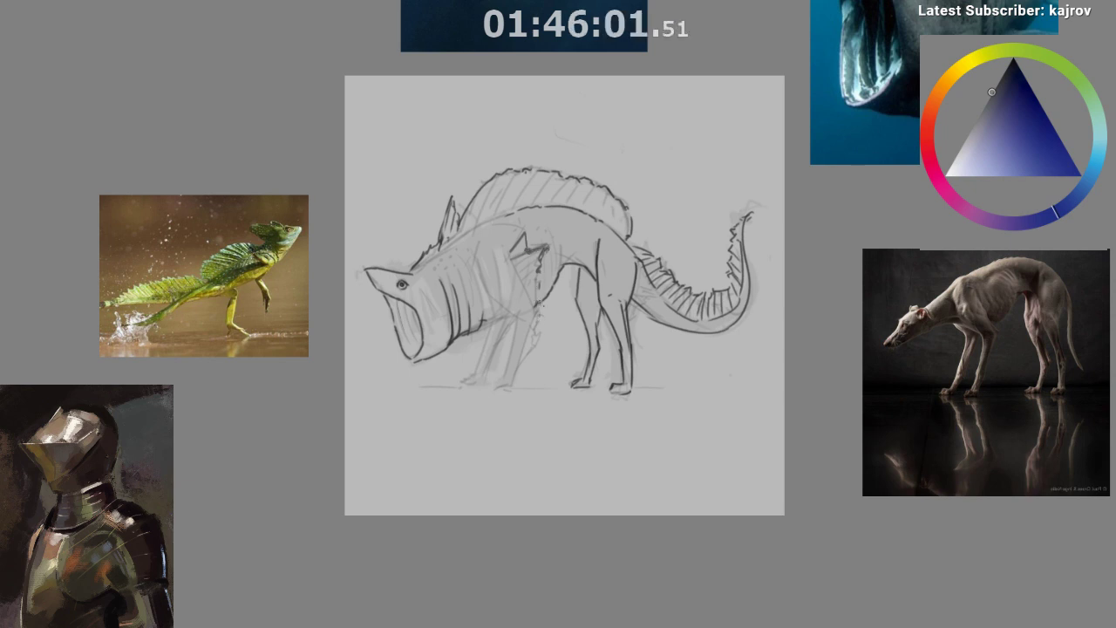
- Draw the ragged edge below the shoulder fin down the back of the front leg and add rays inside the fin
{"action": "key", "text": "m"}
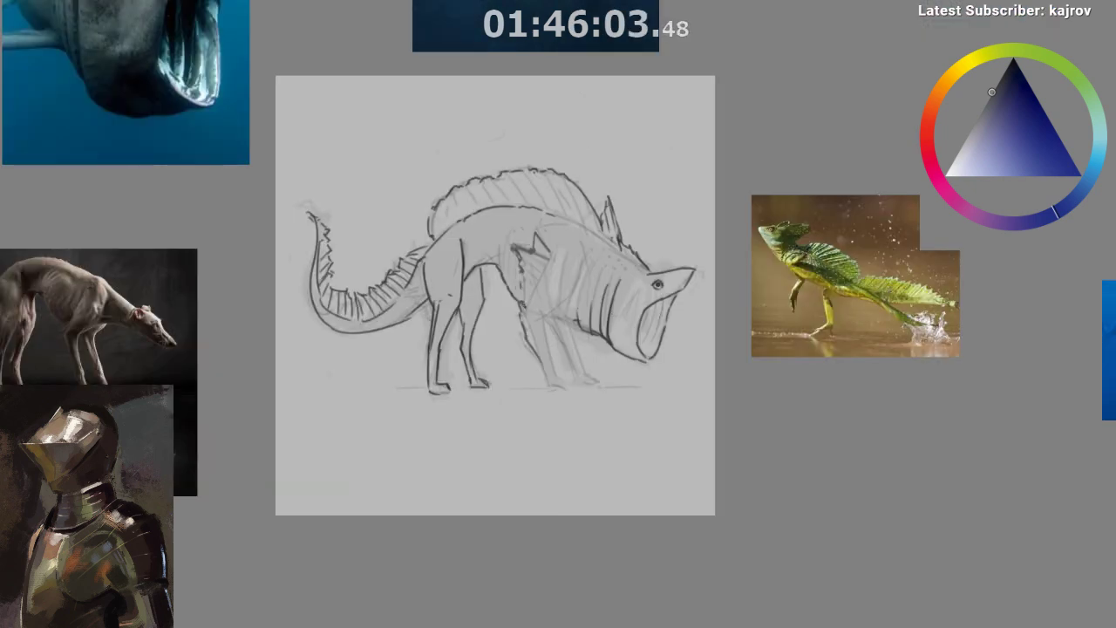
{"action": "left_click_drag", "start_coordinate": [528, 294], "coordinate": [523, 307]}
{"action": "left_click_drag", "start_coordinate": [528, 278], "coordinate": [523, 285]}
{"action": "key", "text": "m"}
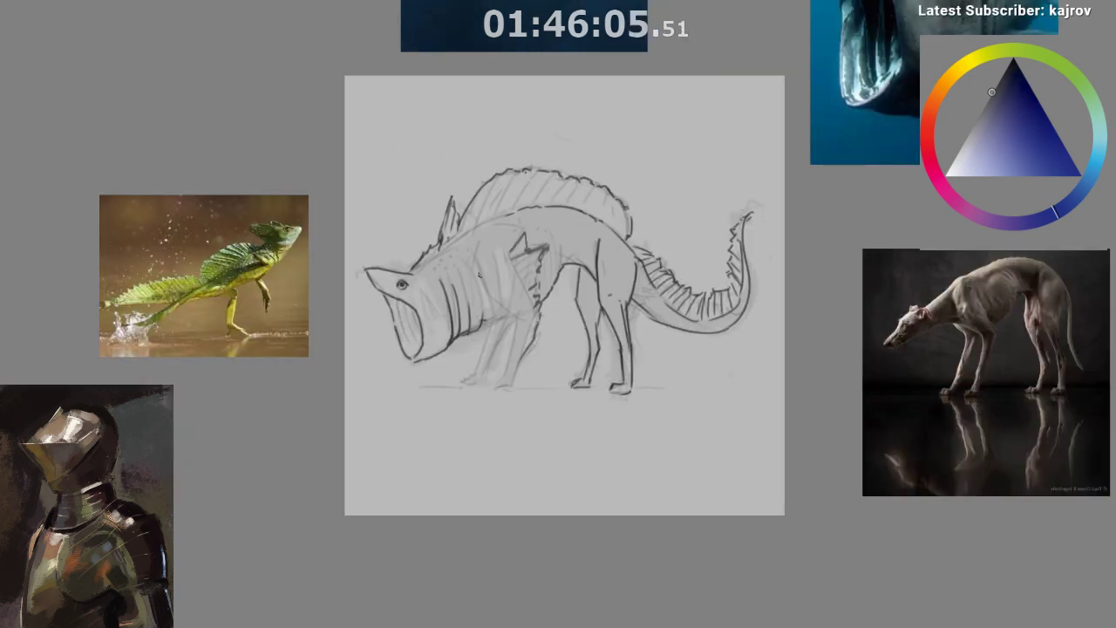
{"action": "left_click_drag", "start_coordinate": [526, 239], "coordinate": [520, 259]}
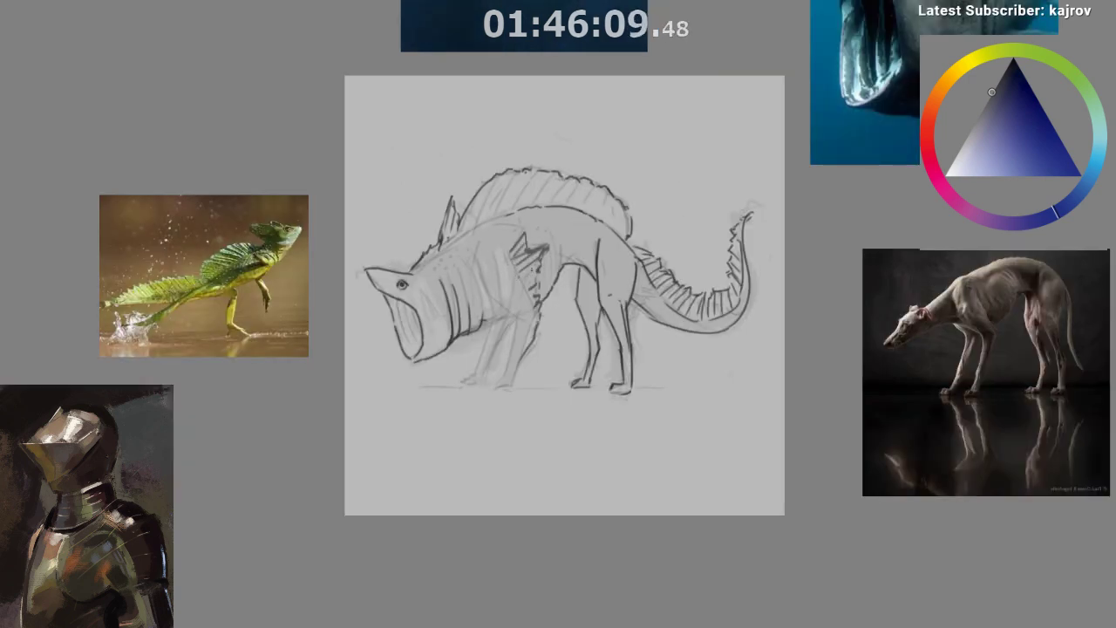
- Outline both front legs and their feet over the rough sketch, using the mirrored greyhound photo as reference
{"action": "left_click_drag", "start_coordinate": [524, 291], "coordinate": [257, 249]}
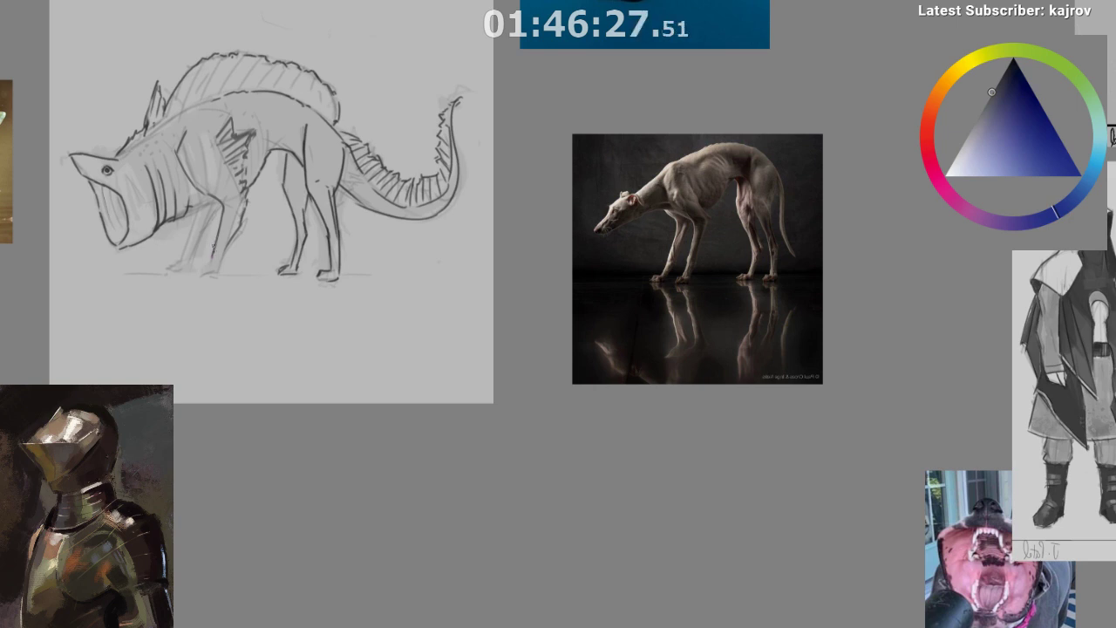
{"action": "left_click_drag", "start_coordinate": [214, 243], "coordinate": [211, 257]}
{"action": "left_click_drag", "start_coordinate": [225, 250], "coordinate": [221, 271]}
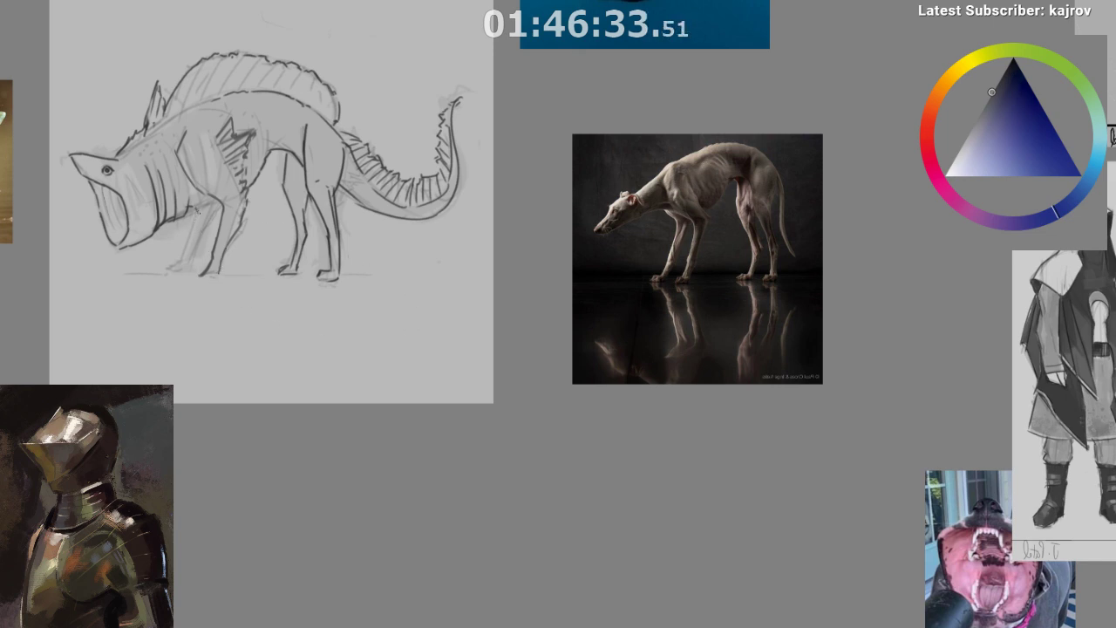
{"action": "mouse_move", "coordinate": [198, 208]}
{"action": "left_mouse_down"}
{"action": "mouse_move", "coordinate": [185, 262]}
{"action": "mouse_move", "coordinate": [170, 273]}
{"action": "mouse_move", "coordinate": [190, 273]}
{"action": "mouse_move", "coordinate": [216, 220]}
{"action": "left_mouse_up"}
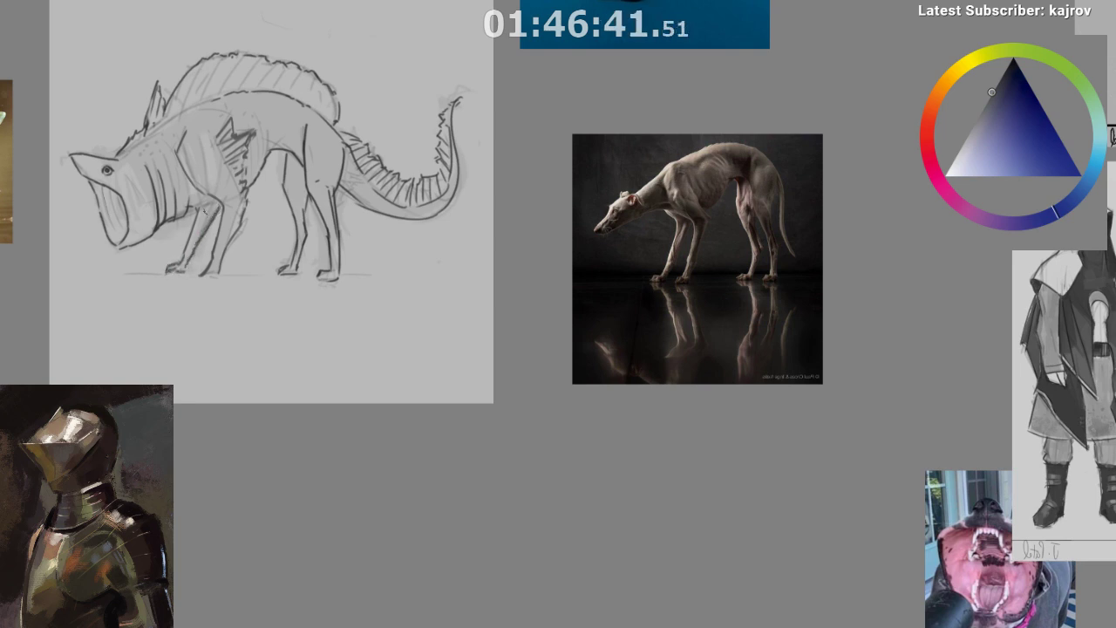
- Return the canvas to the unmirrored view and choose a darker, near-black drawing colour
{"action": "key", "text": "m"}
{"action": "left_click_drag", "start_coordinate": [415, 499], "coordinate": [425, 508]}
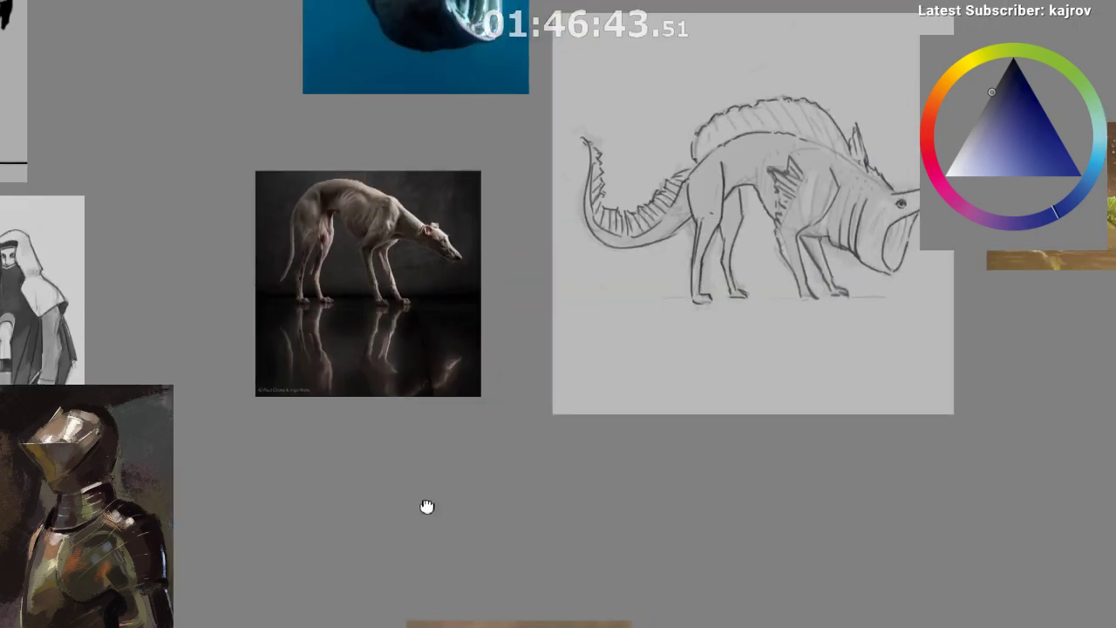
{"action": "left_click_drag", "start_coordinate": [805, 404], "coordinate": [619, 392]}
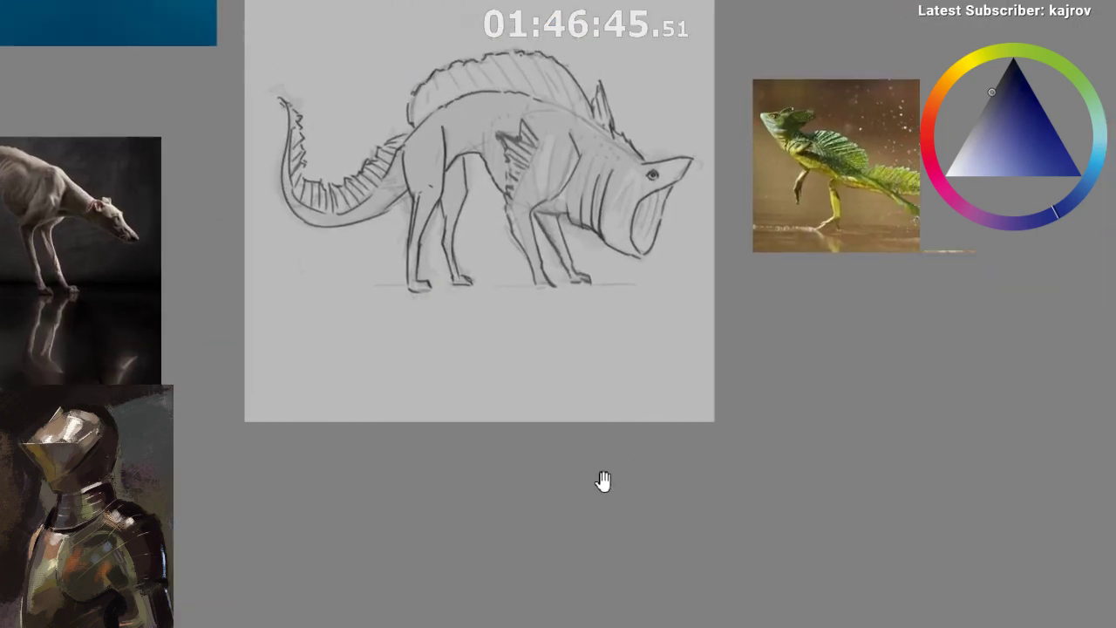
{"action": "left_click_drag", "start_coordinate": [602, 480], "coordinate": [600, 490]}
{"action": "mouse_move", "coordinate": [612, 513]}
{"action": "left_mouse_down"}
{"action": "mouse_move", "coordinate": [627, 490]}
{"action": "mouse_move", "coordinate": [593, 546]}
{"action": "mouse_move", "coordinate": [605, 605]}
{"action": "mouse_move", "coordinate": [608, 566]}
{"action": "left_mouse_up"}
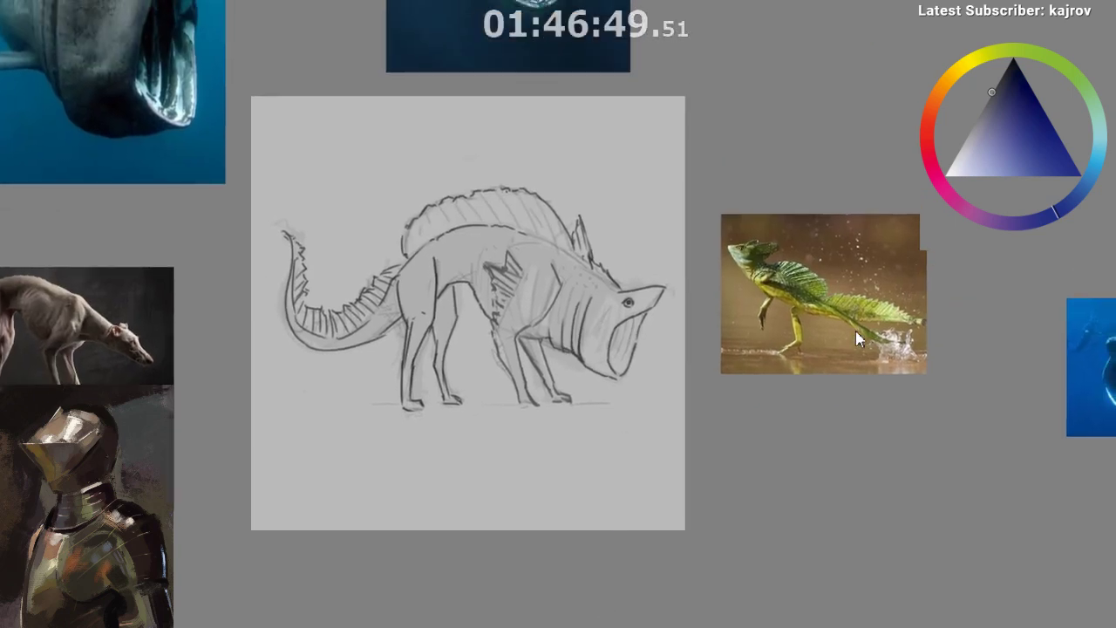
{"action": "left_click_drag", "start_coordinate": [991, 90], "coordinate": [1005, 69]}
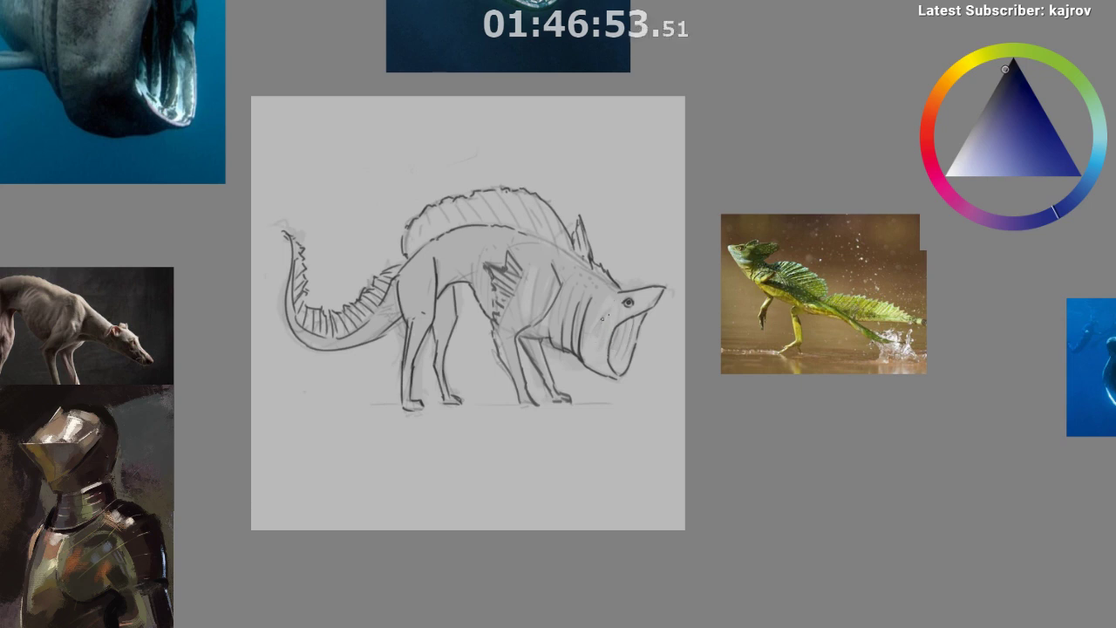
- Redo the undone edits to bring back the faint sketch lines and shading beneath the line art
{"action": "left_click_drag", "start_coordinate": [602, 426], "coordinate": [487, 328]}
{"action": "mouse_move", "coordinate": [492, 324]}
{"action": "left_mouse_down"}
{"action": "mouse_move", "coordinate": [434, 393]}
{"action": "mouse_move", "coordinate": [415, 347]}
{"action": "left_mouse_up"}
{"action": "mouse_move", "coordinate": [465, 289]}
{"action": "left_mouse_down"}
{"action": "mouse_move", "coordinate": [491, 306]}
{"action": "mouse_move", "coordinate": [507, 372]}
{"action": "mouse_move", "coordinate": [546, 378]}
{"action": "left_mouse_up"}
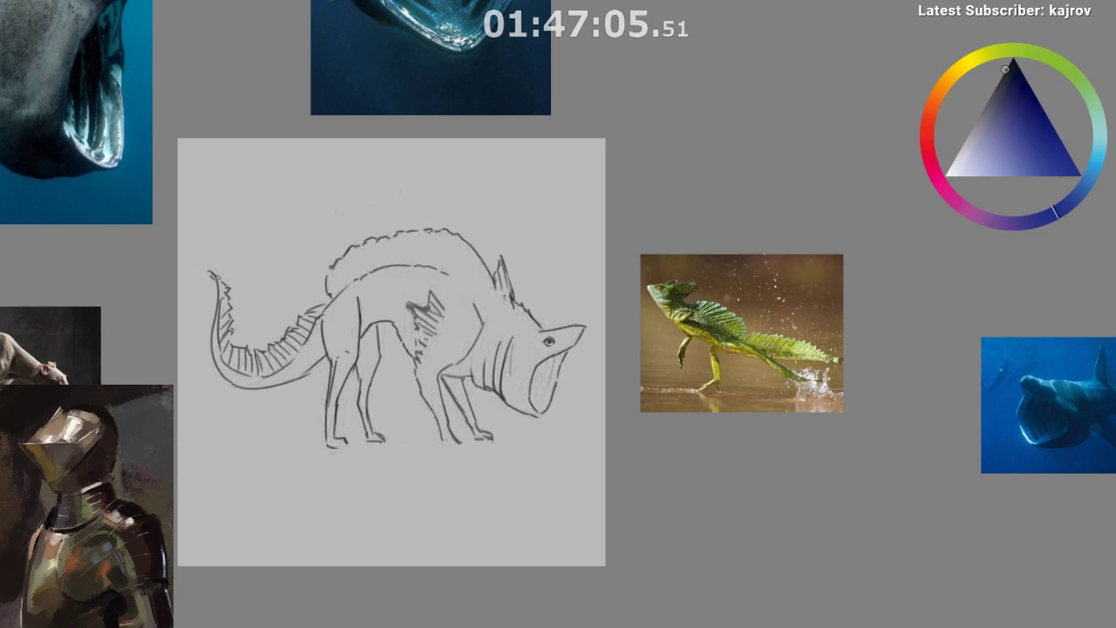
{"action": "key", "text": "ctrl+shift+z"}
{"action": "key", "text": "ctrl+shift+z"}
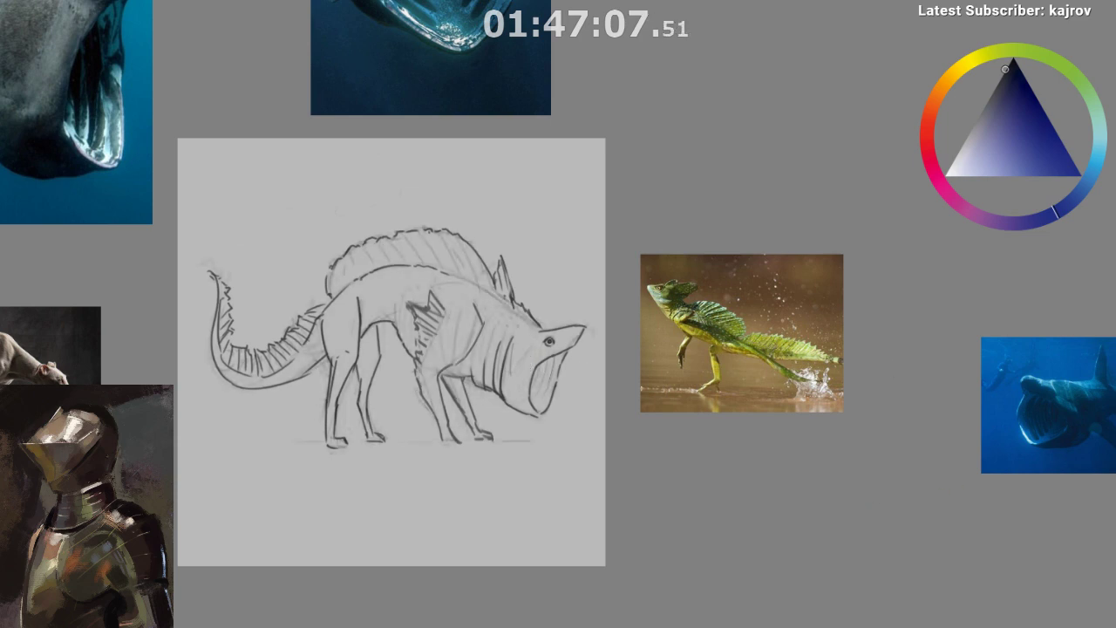
{"action": "left_click_drag", "start_coordinate": [688, 471], "coordinate": [746, 442]}
{"action": "left_click_drag", "start_coordinate": [594, 362], "coordinate": [589, 423]}
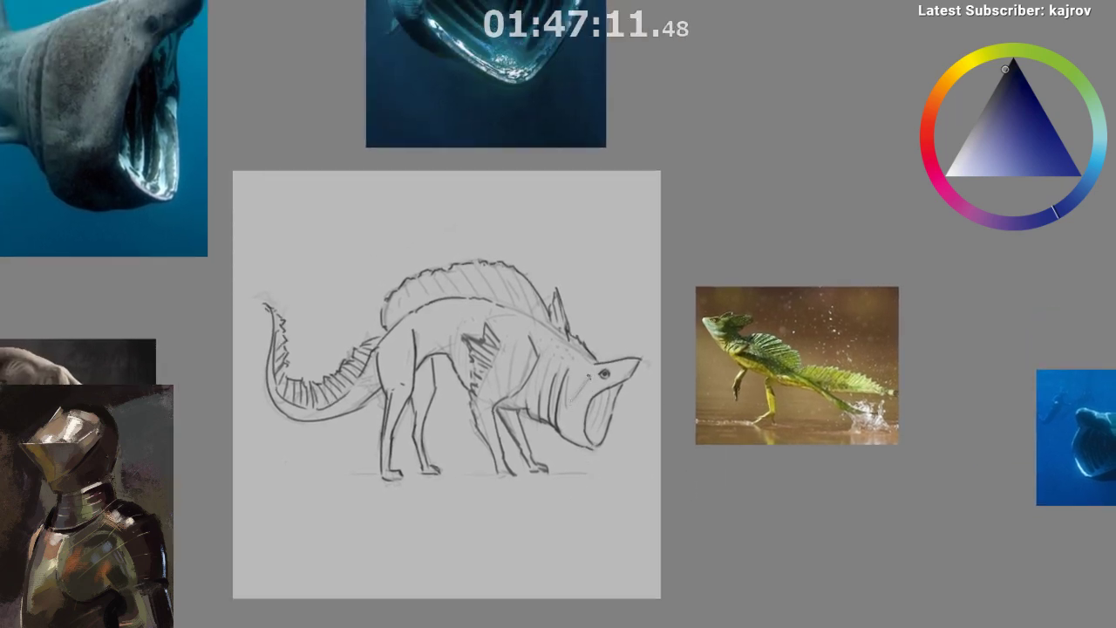
- Add muscle contour lines to the creature's shoulder and upper front leg
{"action": "left_click_drag", "start_coordinate": [544, 388], "coordinate": [542, 419]}
{"action": "left_click_drag", "start_coordinate": [600, 342], "coordinate": [659, 218]}
{"action": "mouse_move", "coordinate": [615, 309]}
{"action": "left_mouse_down"}
{"action": "mouse_move", "coordinate": [636, 304]}
{"action": "mouse_move", "coordinate": [627, 296]}
{"action": "left_mouse_up"}
{"action": "left_click_drag", "start_coordinate": [621, 298], "coordinate": [628, 270]}
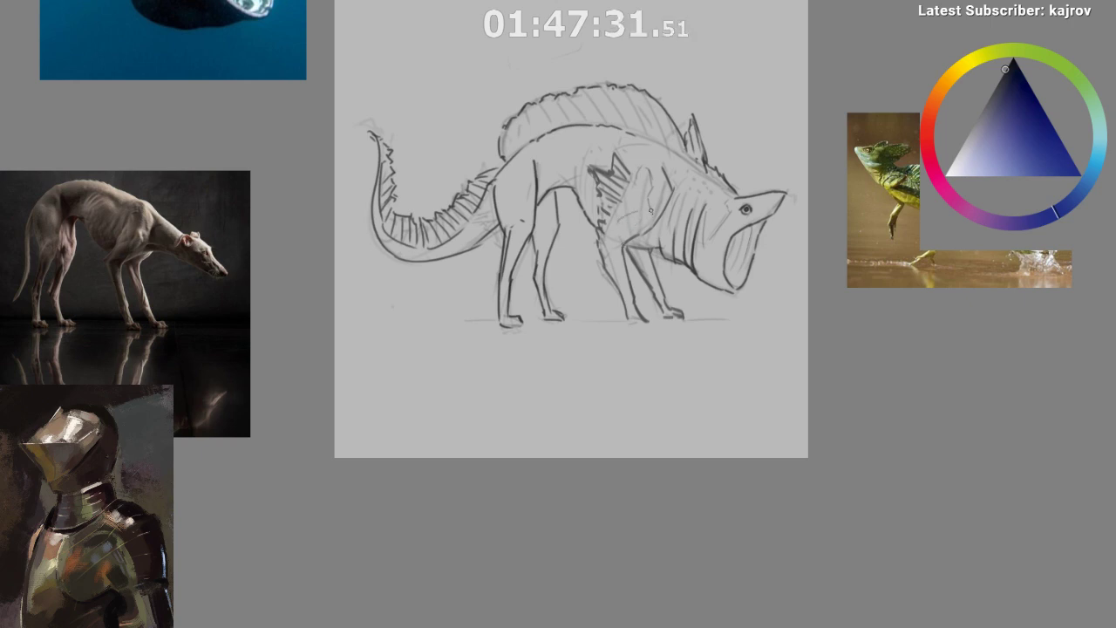
{"action": "left_click_drag", "start_coordinate": [731, 133], "coordinate": [718, 104]}
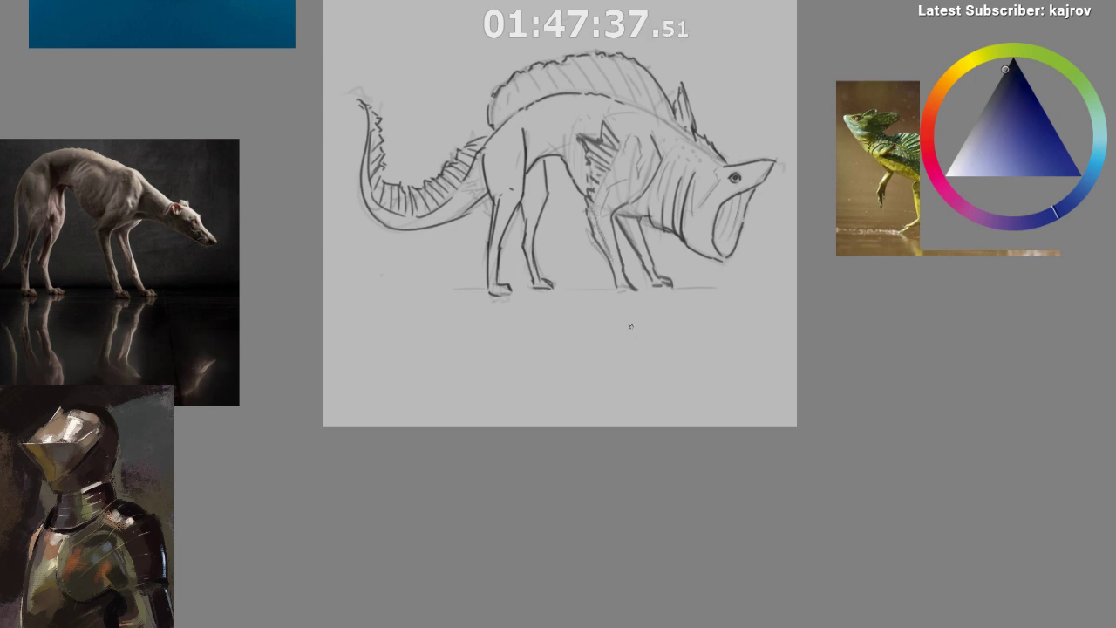
{"action": "left_click_drag", "start_coordinate": [654, 356], "coordinate": [691, 355]}
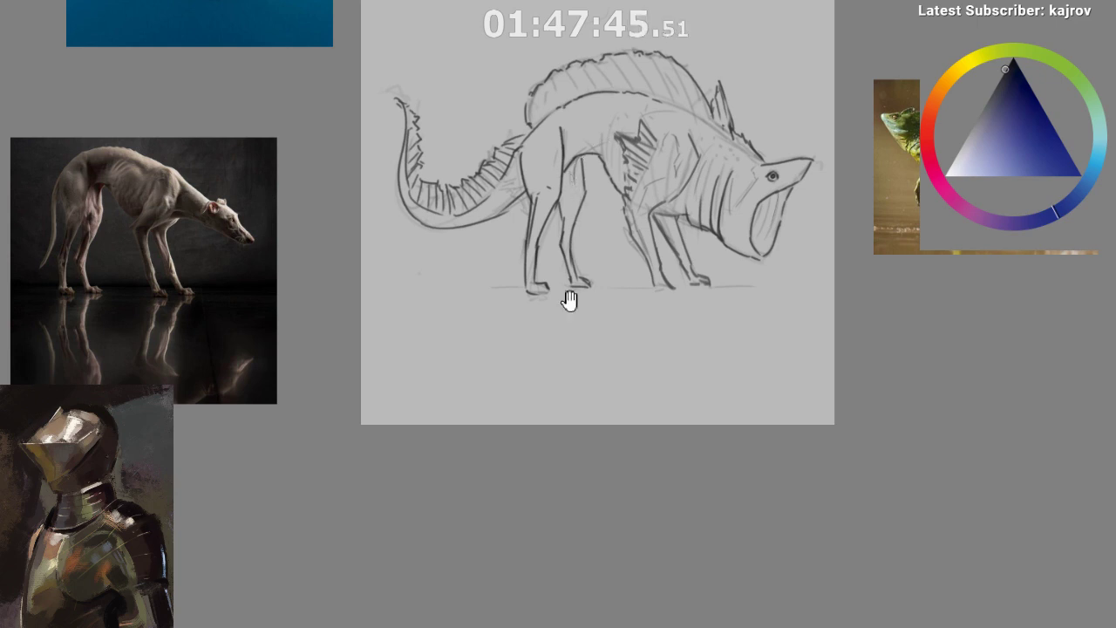
- Draw curved rib lines on the creature's flank between the shoulder fin and the hind leg
{"action": "left_click_drag", "start_coordinate": [566, 299], "coordinate": [543, 381]}
{"action": "left_click_drag", "start_coordinate": [595, 171], "coordinate": [585, 191]}
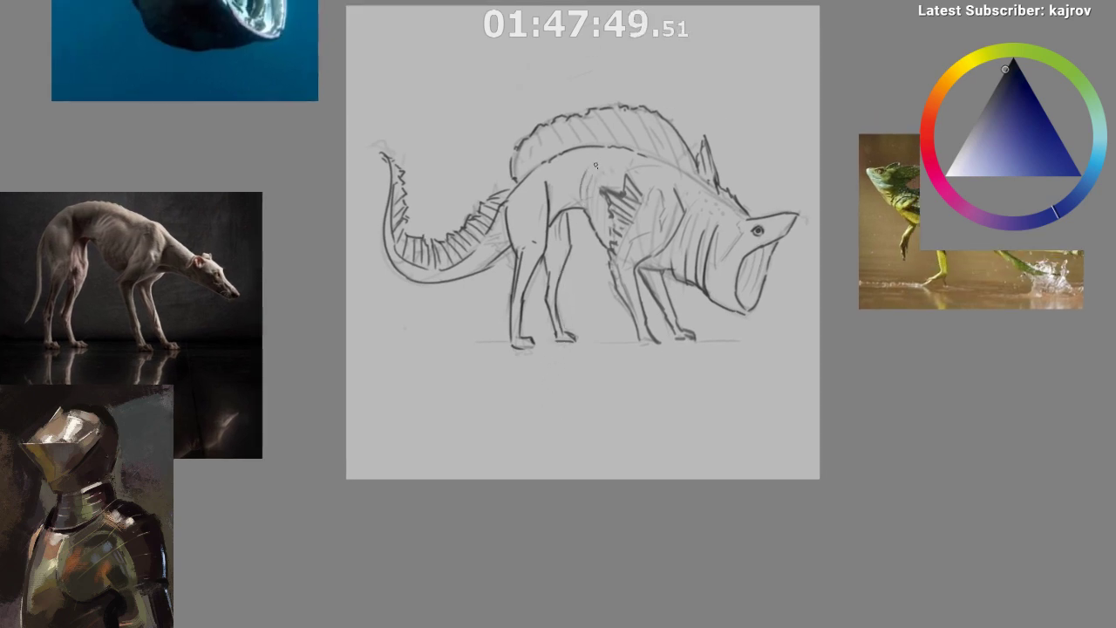
{"action": "left_click_drag", "start_coordinate": [588, 172], "coordinate": [581, 203]}
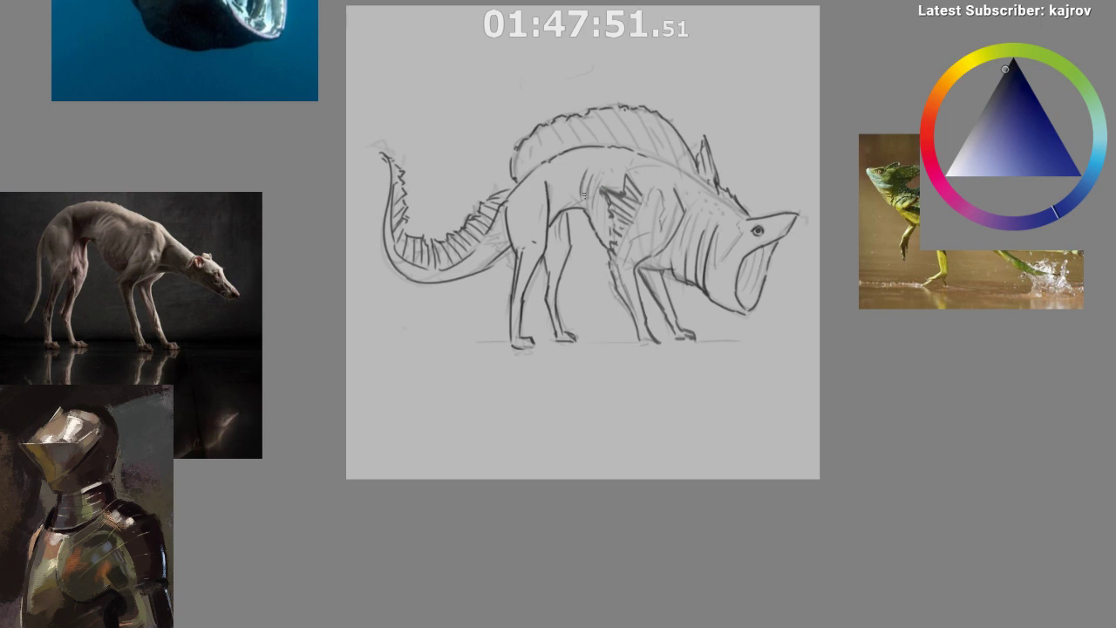
{"action": "left_click_drag", "start_coordinate": [535, 263], "coordinate": [576, 281]}
{"action": "left_click_drag", "start_coordinate": [691, 215], "coordinate": [633, 196]}
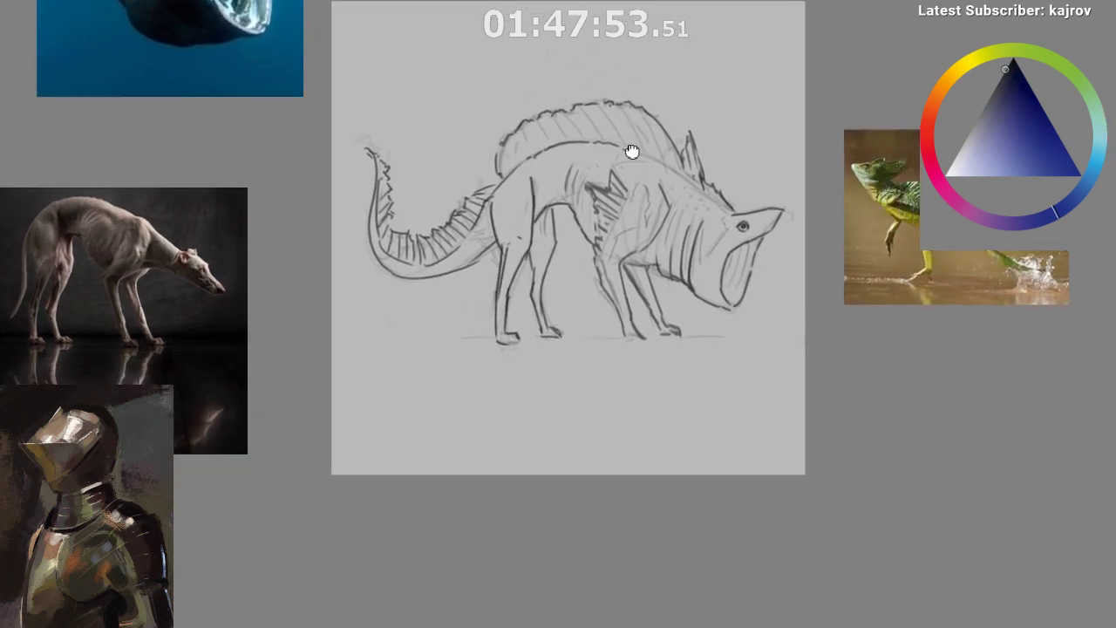
{"action": "left_click_drag", "start_coordinate": [632, 152], "coordinate": [497, 351]}
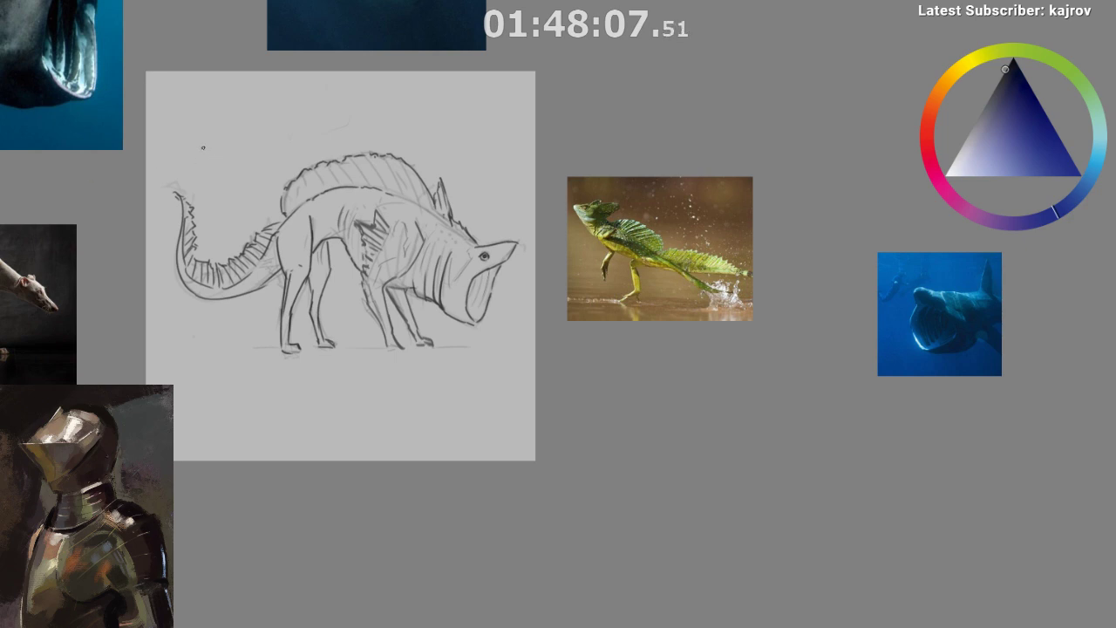
- Examine the creature's overall pose and proportions in both mirrored and normal view
{"action": "left_click_drag", "start_coordinate": [486, 356], "coordinate": [597, 383]}
{"action": "left_click", "coordinate": [1077, 396]}
{"action": "left_click", "coordinate": [1077, 396]}
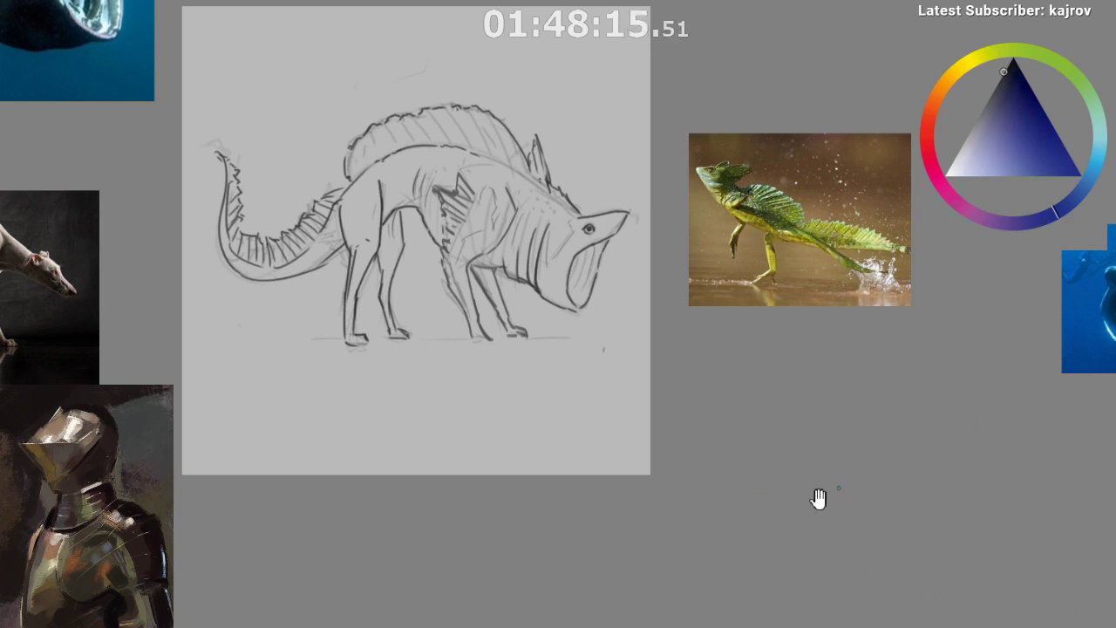
{"action": "left_click_drag", "start_coordinate": [820, 498], "coordinate": [767, 547]}
{"action": "left_click_drag", "start_coordinate": [767, 546], "coordinate": [779, 621]}
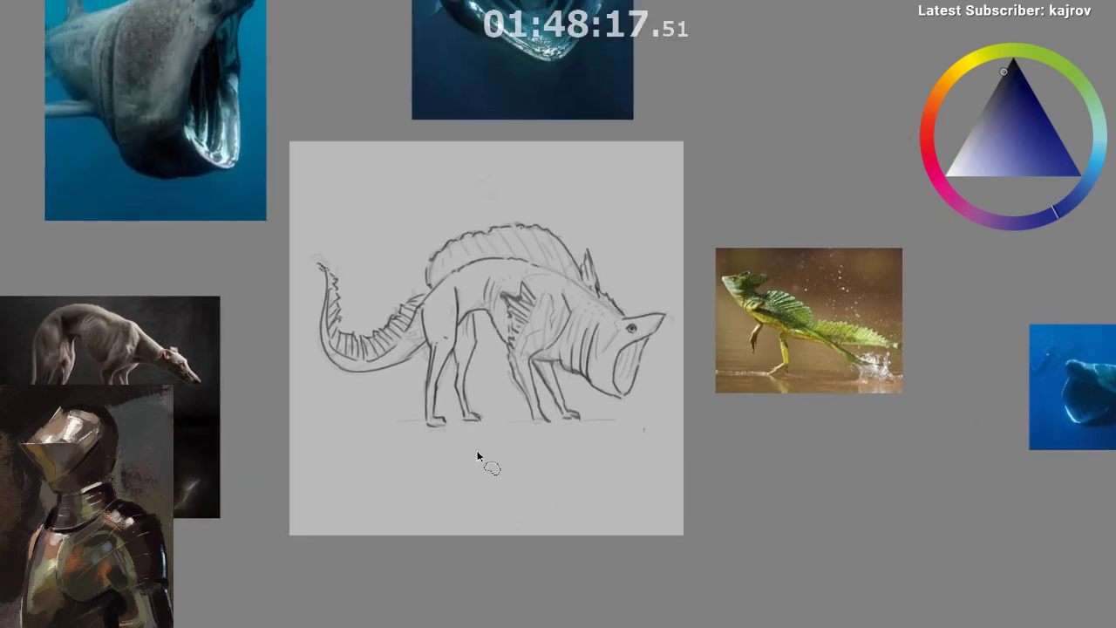
{"action": "key", "text": "m"}
{"action": "left_click_drag", "start_coordinate": [352, 427], "coordinate": [284, 431]}
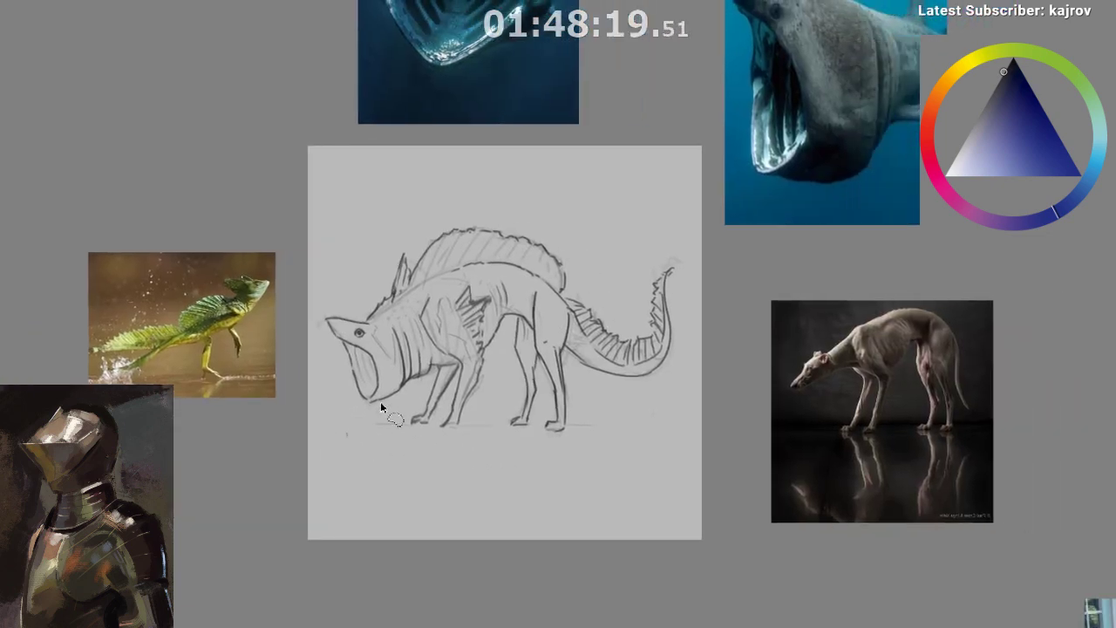
{"action": "scroll", "coordinate": [354, 405], "scroll_direction": "down", "scroll_amount": 1}
{"action": "left_click_drag", "start_coordinate": [419, 506], "coordinate": [422, 457]}
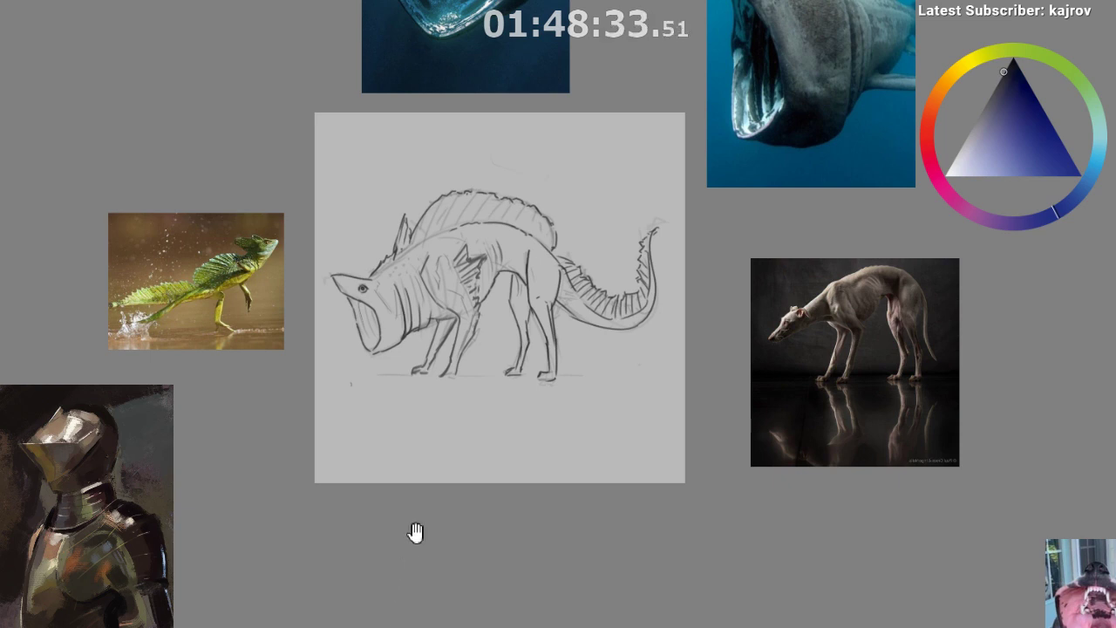
{"action": "scroll", "coordinate": [425, 531], "scroll_direction": "up", "scroll_amount": 3}
{"action": "left_click_drag", "start_coordinate": [426, 531], "coordinate": [416, 566]}
{"action": "scroll", "coordinate": [416, 565], "scroll_direction": "down", "scroll_amount": 1}
{"action": "key", "text": "m"}
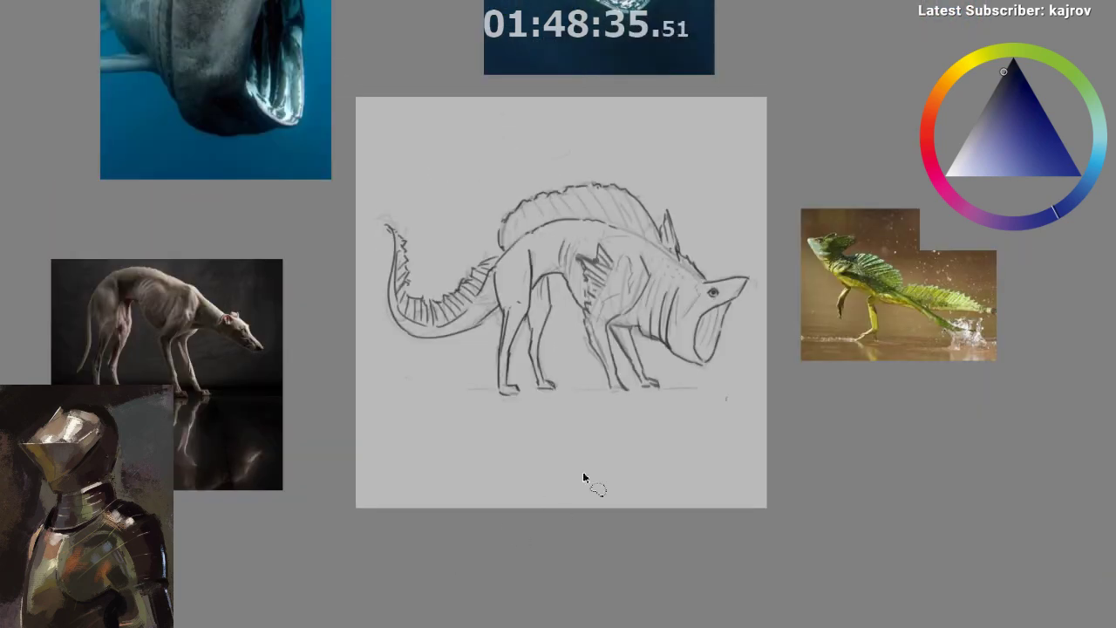
- Lasso the creature's silhouette around the back fin, head, tail and hind legs, closing the selection through the torso
{"action": "scroll", "coordinate": [666, 439], "scroll_direction": "up", "scroll_amount": 1}
{"action": "left_click_drag", "start_coordinate": [665, 439], "coordinate": [568, 496]}
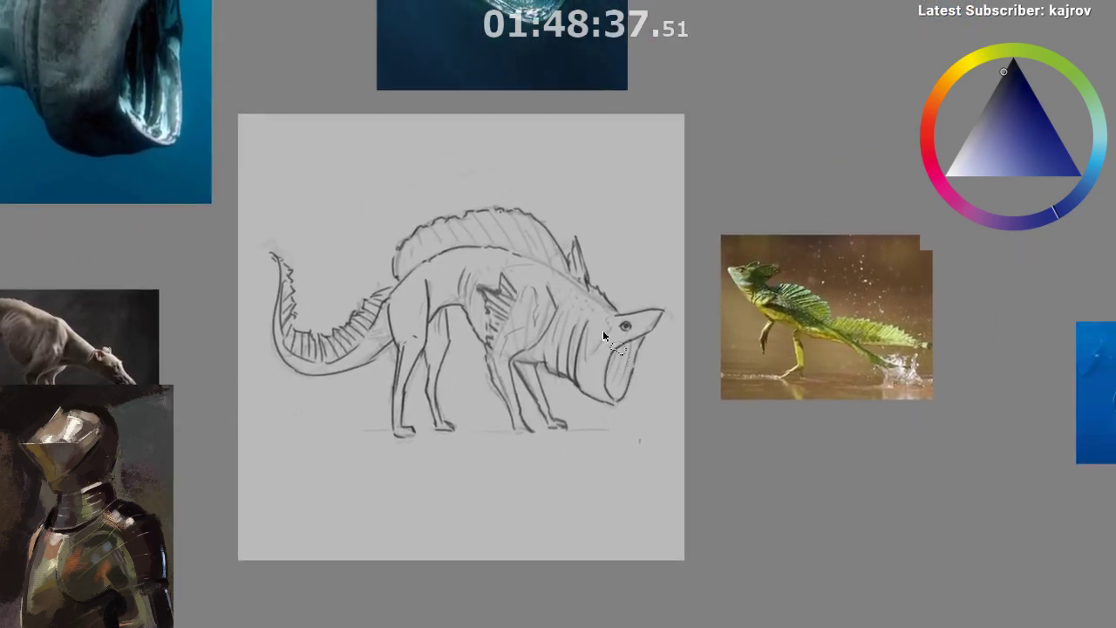
{"action": "left_click_drag", "start_coordinate": [615, 409], "coordinate": [569, 427]}
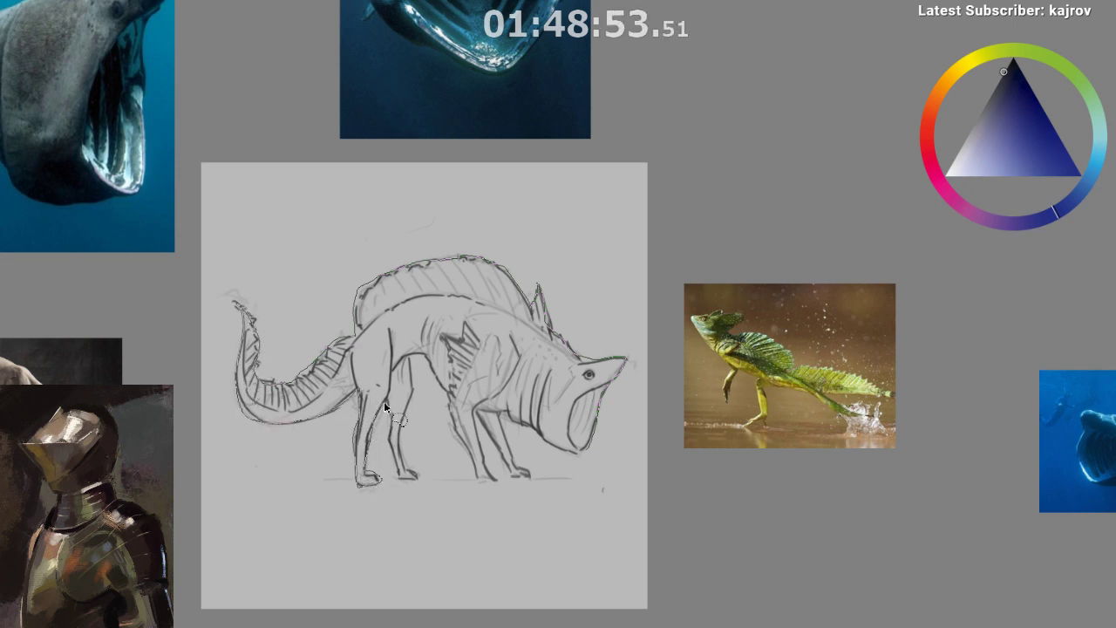
{"action": "left_click_drag", "start_coordinate": [403, 480], "coordinate": [407, 409]}
{"action": "mouse_move", "coordinate": [438, 361]}
{"action": "left_mouse_down"}
{"action": "mouse_move", "coordinate": [493, 390]}
{"action": "mouse_move", "coordinate": [530, 331]}
{"action": "left_mouse_up"}
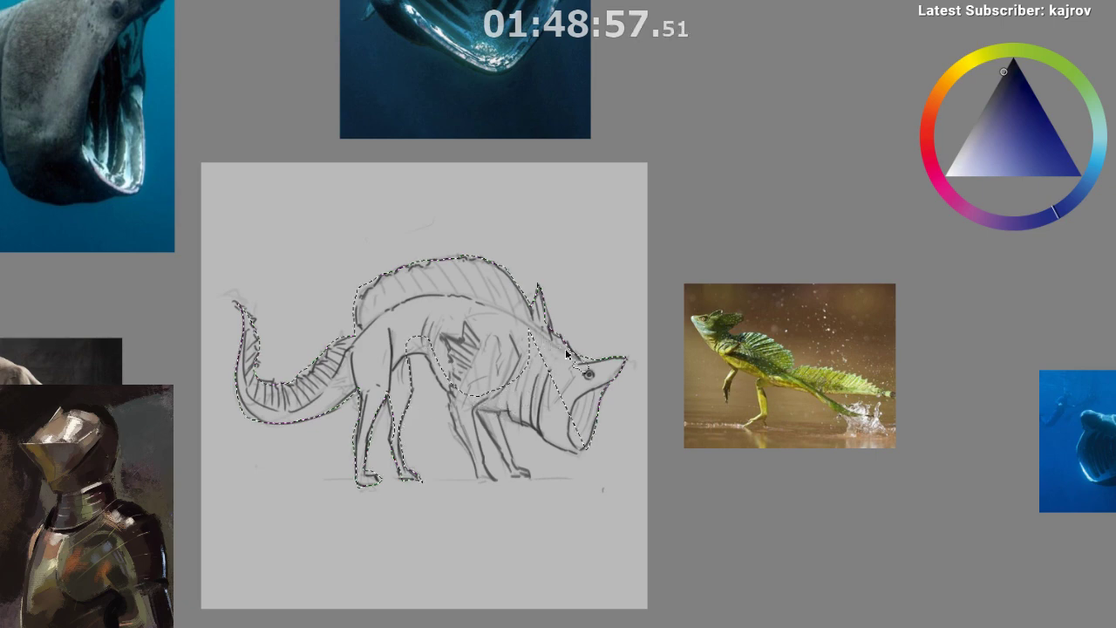
- Add the lower jaw, neck underside and both front legs to the selection while the canvas is mirrored
{"action": "key", "text": "m"}
{"action": "left_click_drag", "start_coordinate": [543, 468], "coordinate": [536, 428], "text": "ctrl"}
{"action": "left_click_drag", "start_coordinate": [537, 428], "coordinate": [473, 384]}
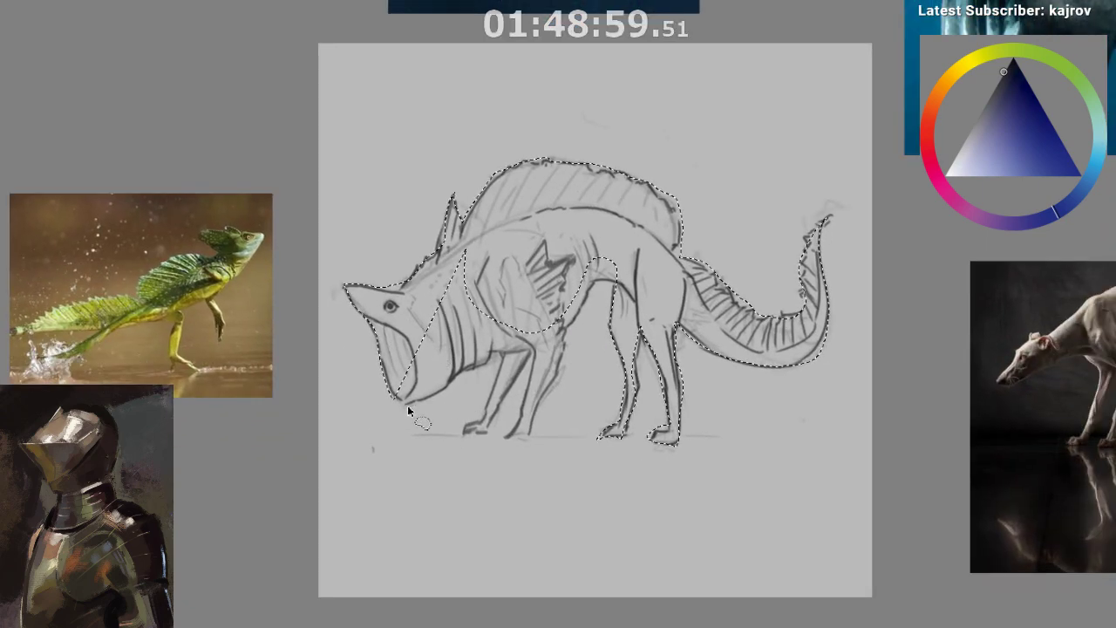
{"action": "mouse_move", "coordinate": [407, 403]}
{"action": "left_mouse_down"}
{"action": "mouse_move", "coordinate": [466, 370]}
{"action": "mouse_move", "coordinate": [493, 394]}
{"action": "mouse_move", "coordinate": [465, 429]}
{"action": "mouse_move", "coordinate": [488, 430]}
{"action": "mouse_move", "coordinate": [567, 299]}
{"action": "left_mouse_up"}
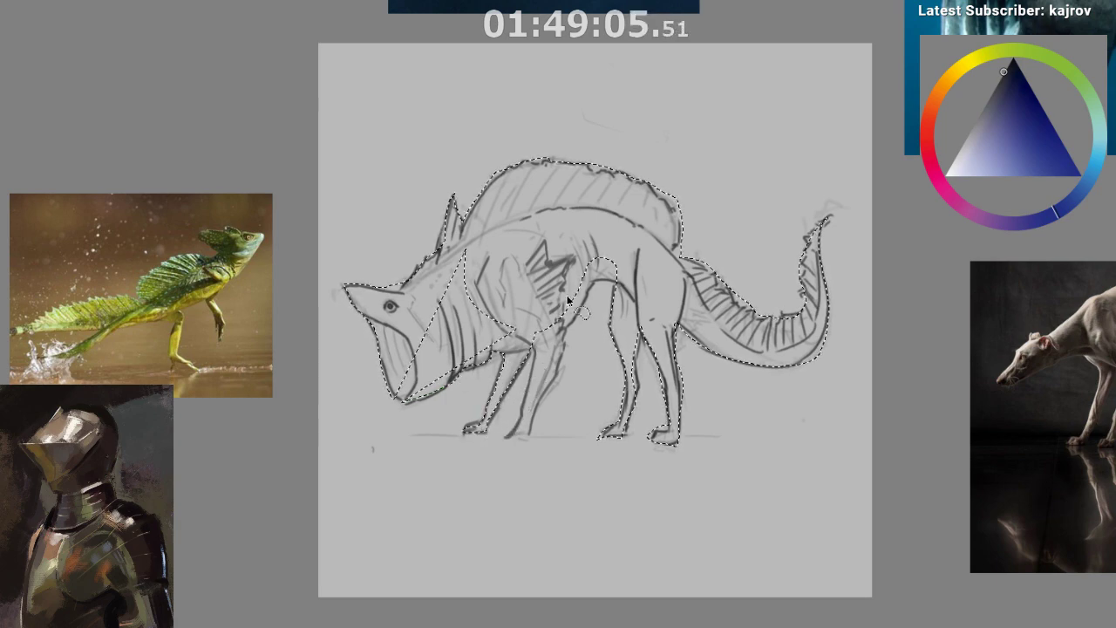
{"action": "mouse_move", "coordinate": [531, 347]}
{"action": "left_mouse_down"}
{"action": "mouse_move", "coordinate": [511, 443]}
{"action": "mouse_move", "coordinate": [532, 436]}
{"action": "mouse_move", "coordinate": [564, 338]}
{"action": "left_mouse_up"}
{"action": "key", "text": "m"}
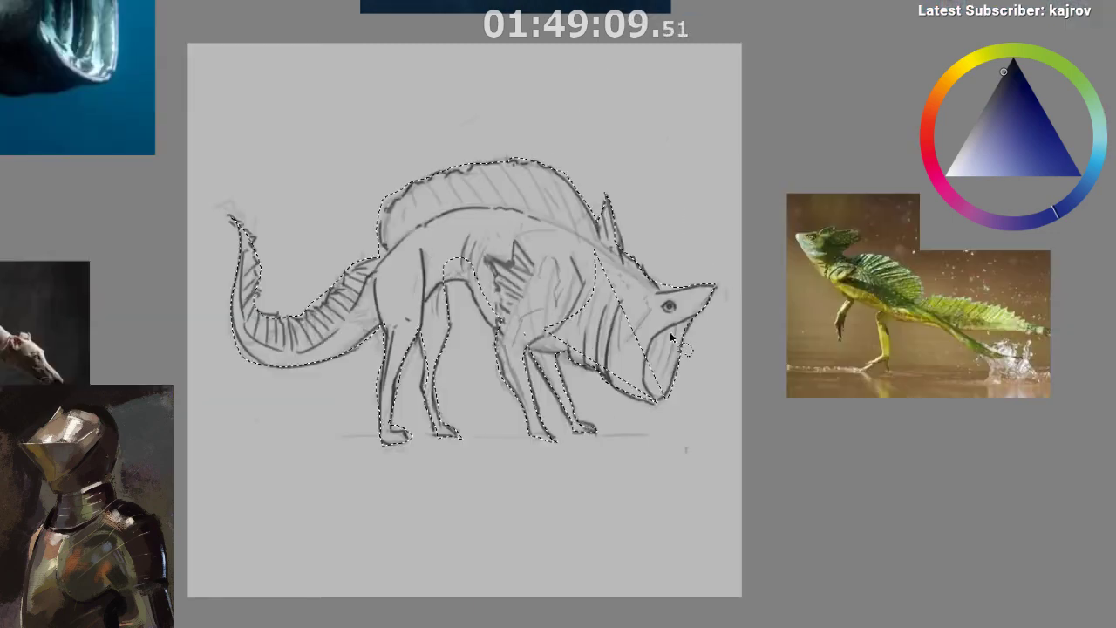
- Correct the selection edge along the belly and add the missing shoulder and neck area to complete the silhouette
{"action": "mouse_move", "coordinate": [469, 280]}
{"action": "left_mouse_down"}
{"action": "mouse_move", "coordinate": [482, 305]}
{"action": "mouse_move", "coordinate": [517, 227]}
{"action": "mouse_move", "coordinate": [436, 288]}
{"action": "left_mouse_up"}
{"action": "mouse_move", "coordinate": [462, 249]}
{"action": "left_mouse_down"}
{"action": "mouse_move", "coordinate": [427, 281]}
{"action": "mouse_move", "coordinate": [455, 293]}
{"action": "left_mouse_up"}
{"action": "left_click_drag", "start_coordinate": [455, 349], "coordinate": [468, 389]}
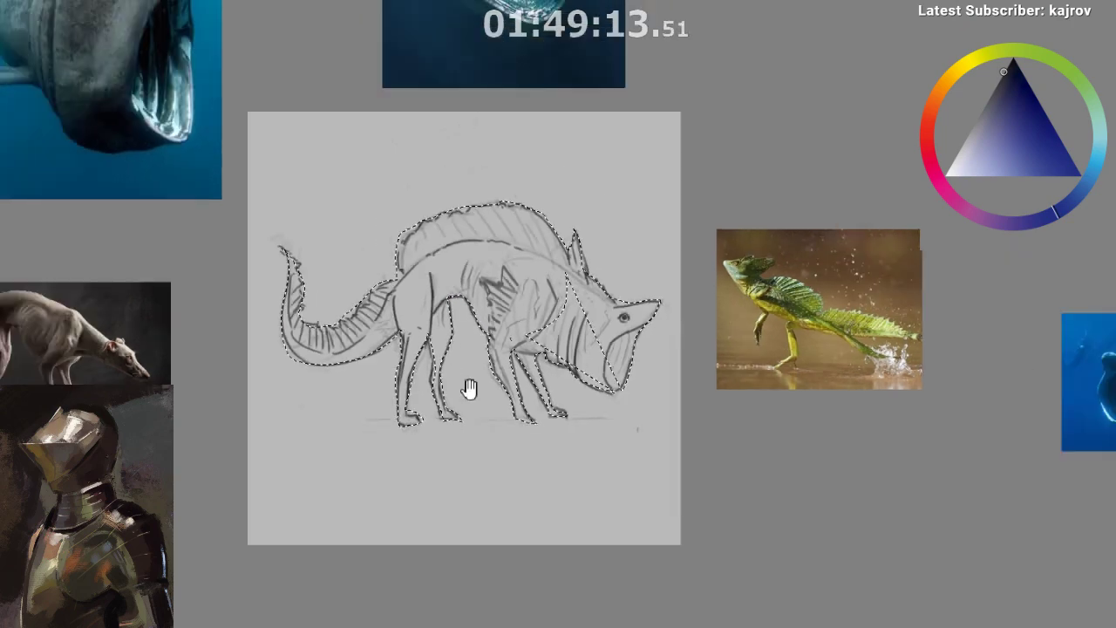
{"action": "left_click_drag", "start_coordinate": [522, 419], "coordinate": [524, 380]}
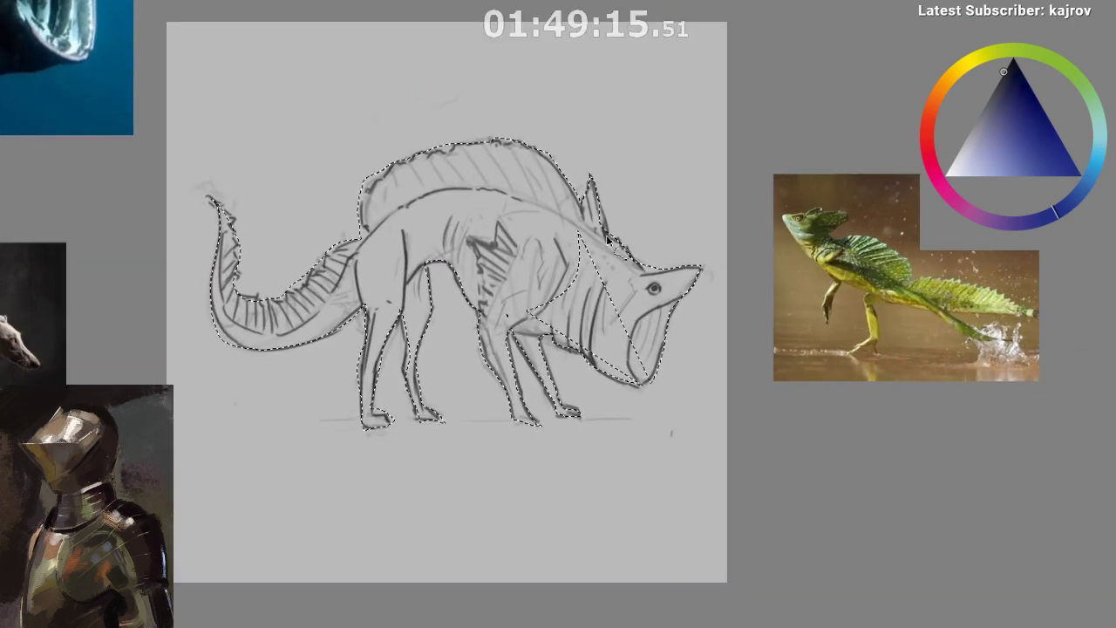
{"action": "mouse_move", "coordinate": [580, 231]}
{"action": "left_mouse_down"}
{"action": "mouse_move", "coordinate": [650, 366]}
{"action": "mouse_move", "coordinate": [648, 385]}
{"action": "mouse_move", "coordinate": [555, 336]}
{"action": "mouse_move", "coordinate": [528, 305]}
{"action": "left_mouse_up"}
{"action": "left_click_drag", "start_coordinate": [656, 388], "coordinate": [638, 383]}
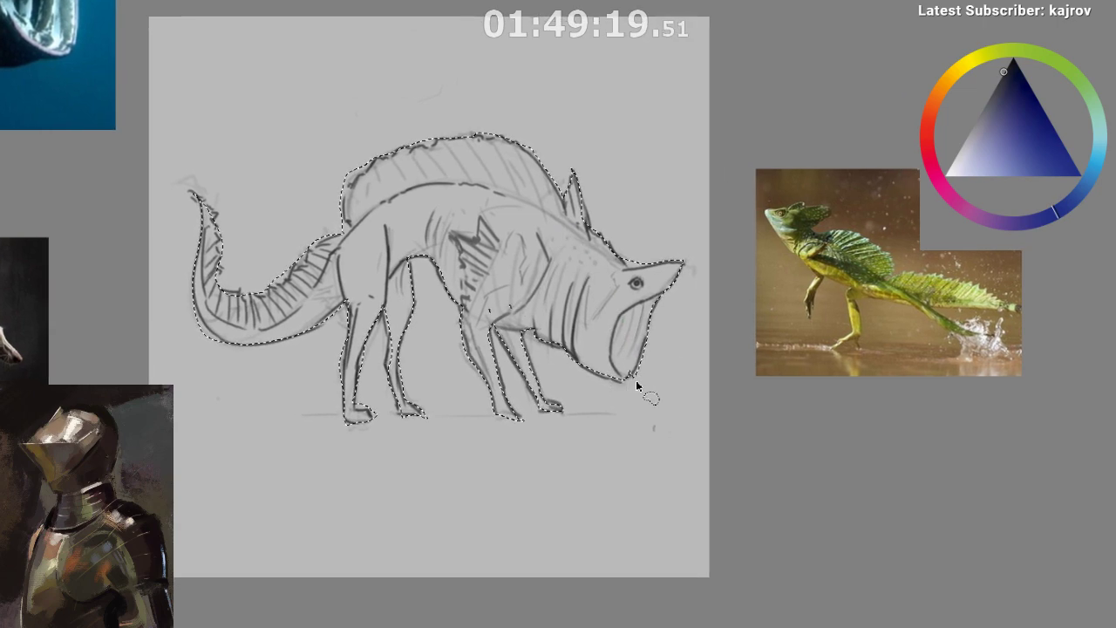
{"action": "scroll", "coordinate": [639, 383], "scroll_direction": "down", "scroll_amount": 1}
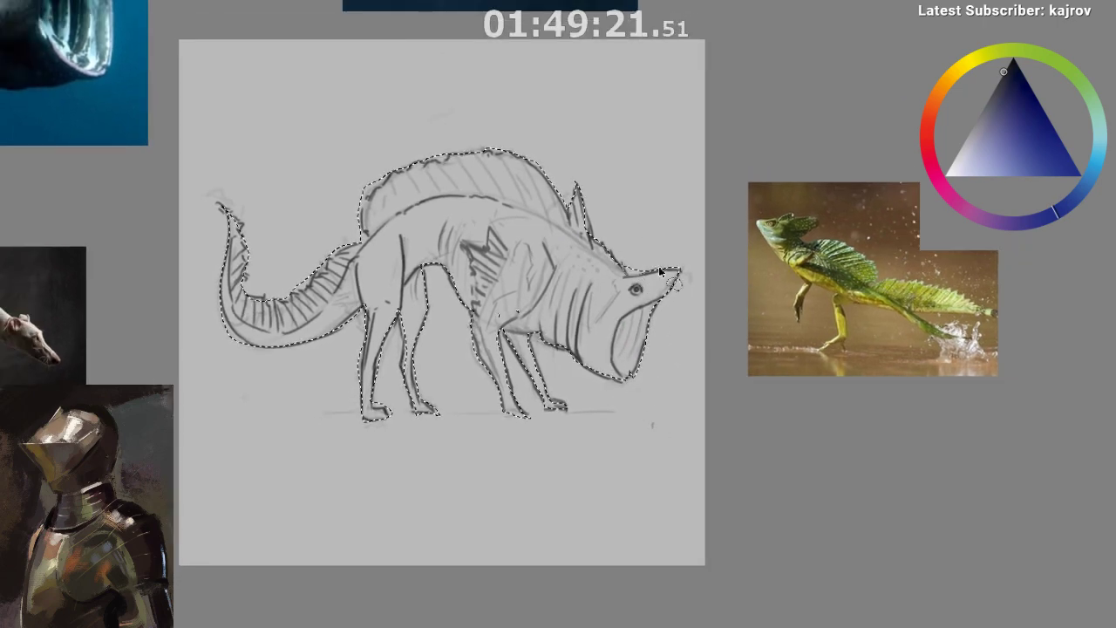
{"action": "scroll", "coordinate": [597, 356], "scroll_direction": "down", "scroll_amount": 1}
{"action": "scroll", "coordinate": [598, 356], "scroll_direction": "down", "scroll_amount": 1}
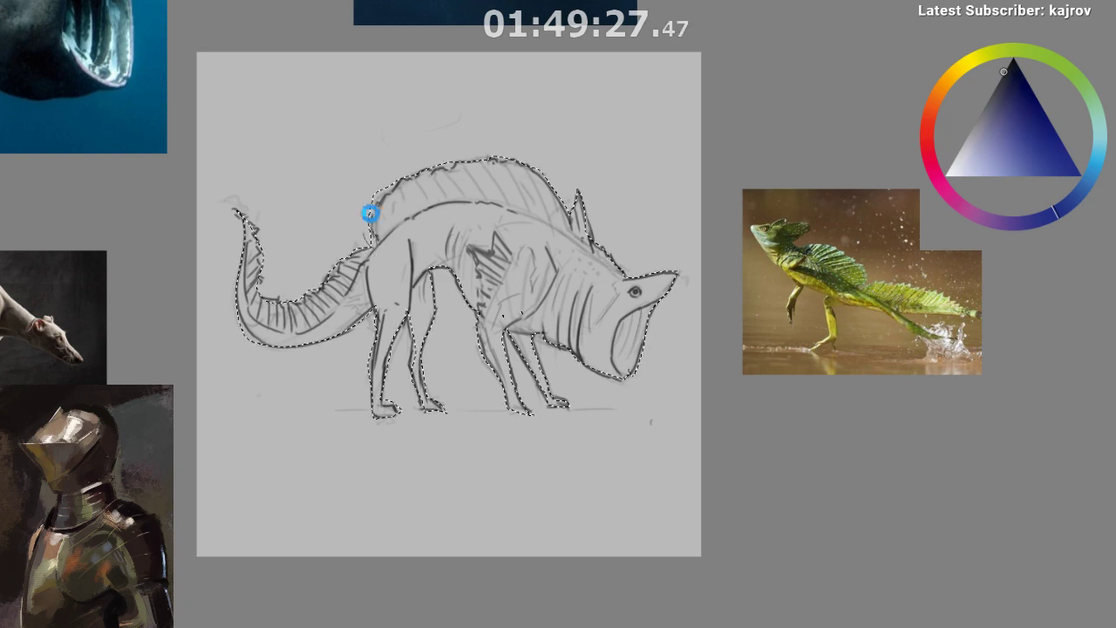
{"action": "scroll", "coordinate": [558, 367], "scroll_direction": "down", "scroll_amount": 1}
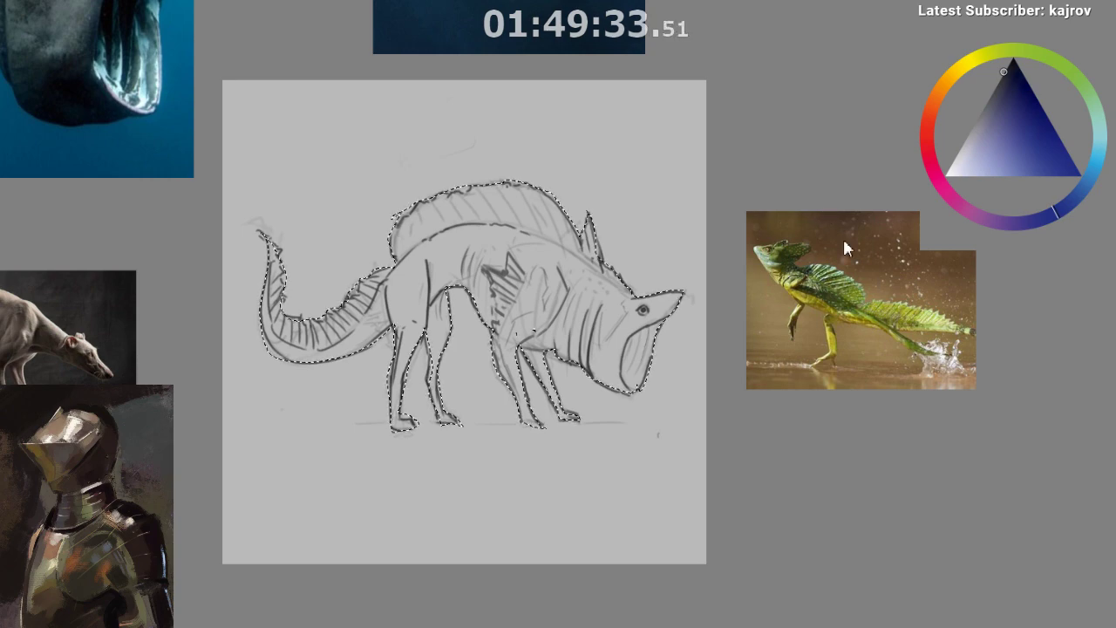
{"action": "left_click_drag", "start_coordinate": [600, 281], "coordinate": [571, 359]}
{"action": "key", "text": "ctrl+z"}
{"action": "left_click_drag", "start_coordinate": [595, 293], "coordinate": [436, 546]}
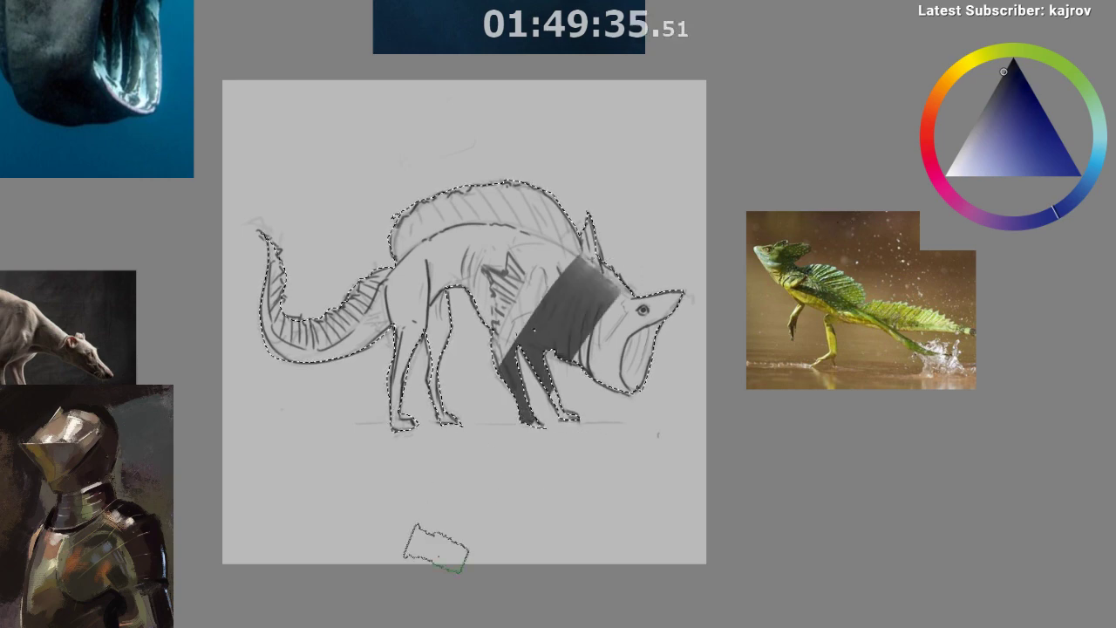
{"action": "key", "text": "ctrl+z"}
{"action": "mouse_move", "coordinate": [609, 301]}
{"action": "left_mouse_down"}
{"action": "mouse_move", "coordinate": [528, 476]}
{"action": "mouse_move", "coordinate": [571, 479]}
{"action": "mouse_move", "coordinate": [640, 451]}
{"action": "mouse_move", "coordinate": [640, 439]}
{"action": "left_mouse_up"}
{"action": "key", "text": "ctrl+z"}
- Choose a lighter dark grey and fill the creature's selected body, head, legs and tail with flat colour
{"action": "scroll", "coordinate": [602, 478], "scroll_direction": "down", "scroll_amount": 3}
{"action": "scroll", "coordinate": [636, 444], "scroll_direction": "up", "scroll_amount": 1}
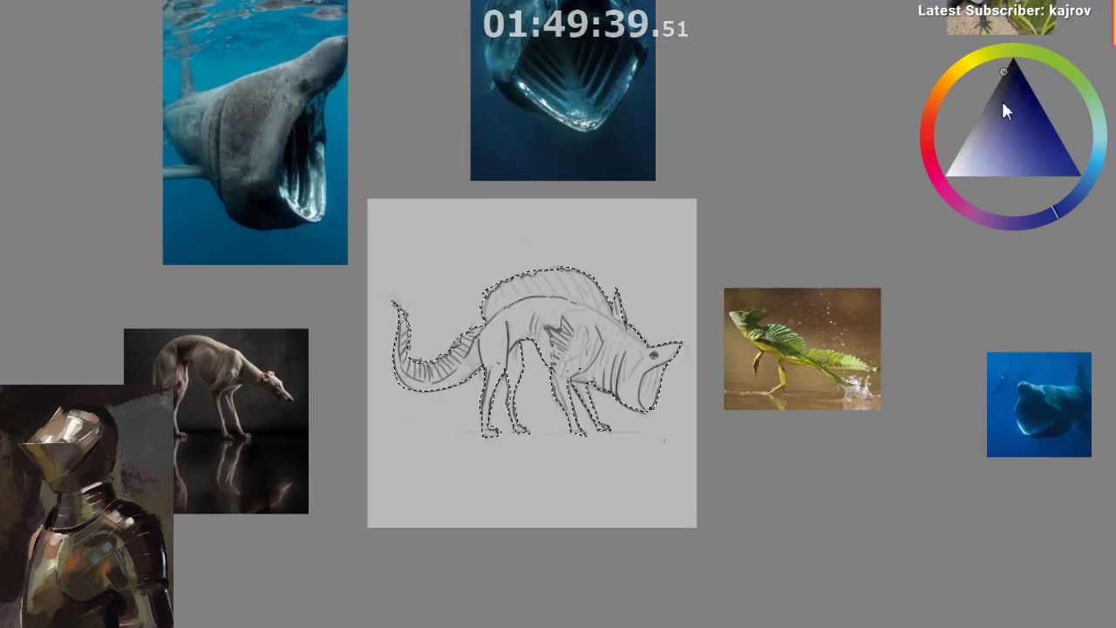
{"action": "left_click", "coordinate": [992, 91]}
{"action": "left_click_drag", "start_coordinate": [578, 354], "coordinate": [599, 408]}
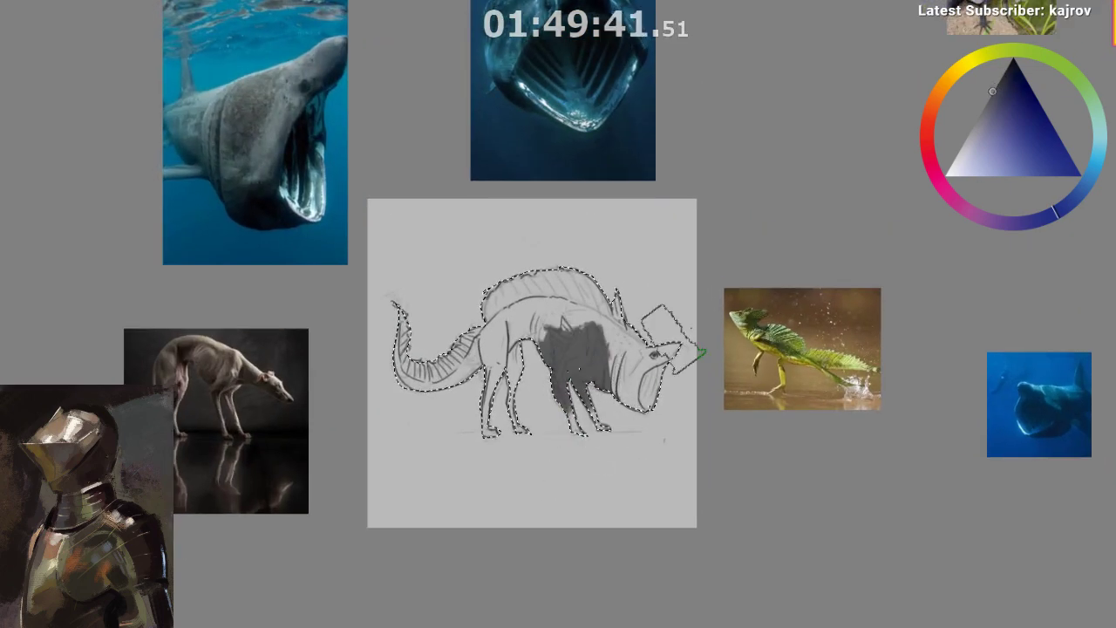
{"action": "left_click", "coordinate": [981, 109]}
{"action": "mouse_move", "coordinate": [581, 357]}
{"action": "left_mouse_down"}
{"action": "mouse_move", "coordinate": [606, 404]}
{"action": "mouse_move", "coordinate": [623, 370]}
{"action": "mouse_move", "coordinate": [643, 382]}
{"action": "mouse_move", "coordinate": [611, 356]}
{"action": "mouse_move", "coordinate": [509, 370]}
{"action": "mouse_move", "coordinate": [462, 400]}
{"action": "mouse_move", "coordinate": [576, 340]}
{"action": "mouse_move", "coordinate": [537, 409]}
{"action": "mouse_move", "coordinate": [448, 383]}
{"action": "mouse_move", "coordinate": [406, 389]}
{"action": "left_mouse_up"}
{"action": "left_click", "coordinate": [604, 384], "text": "alt"}
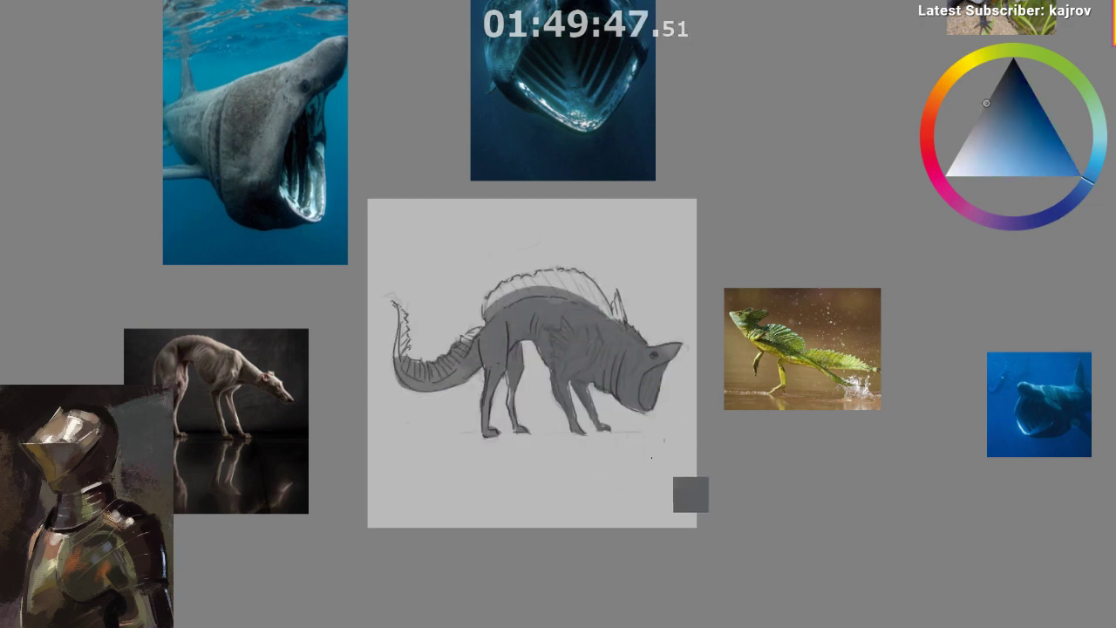
- Mirror the canvas and extend the dark grey fill over the back fin and the front leg edges
{"action": "key", "text": "m"}
{"action": "scroll", "coordinate": [576, 416], "scroll_direction": "up", "scroll_amount": 2}
{"action": "left_click_drag", "start_coordinate": [578, 415], "coordinate": [603, 431]}
{"action": "mouse_move", "coordinate": [433, 302]}
{"action": "left_mouse_down"}
{"action": "mouse_move", "coordinate": [511, 230]}
{"action": "mouse_move", "coordinate": [408, 303]}
{"action": "left_mouse_up"}
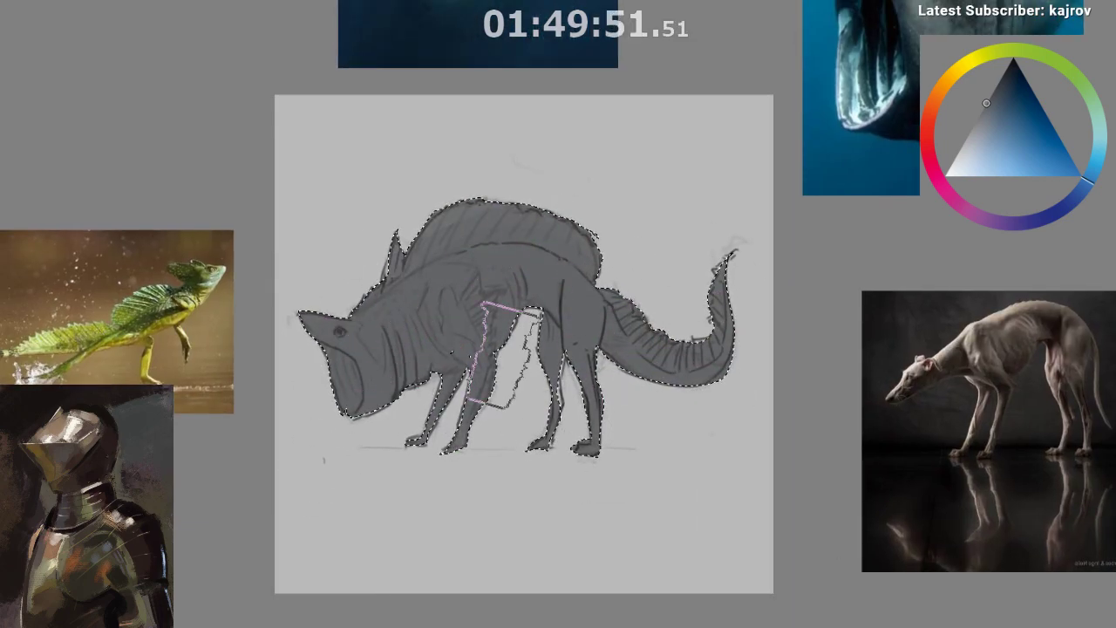
- Paint the creature's back fin and small head spike in light grey, sampling tones from the canvas
{"action": "left_click", "coordinate": [964, 145]}
{"action": "mouse_move", "coordinate": [419, 288]}
{"action": "left_mouse_down"}
{"action": "mouse_move", "coordinate": [510, 145]}
{"action": "mouse_move", "coordinate": [439, 225]}
{"action": "left_mouse_up"}
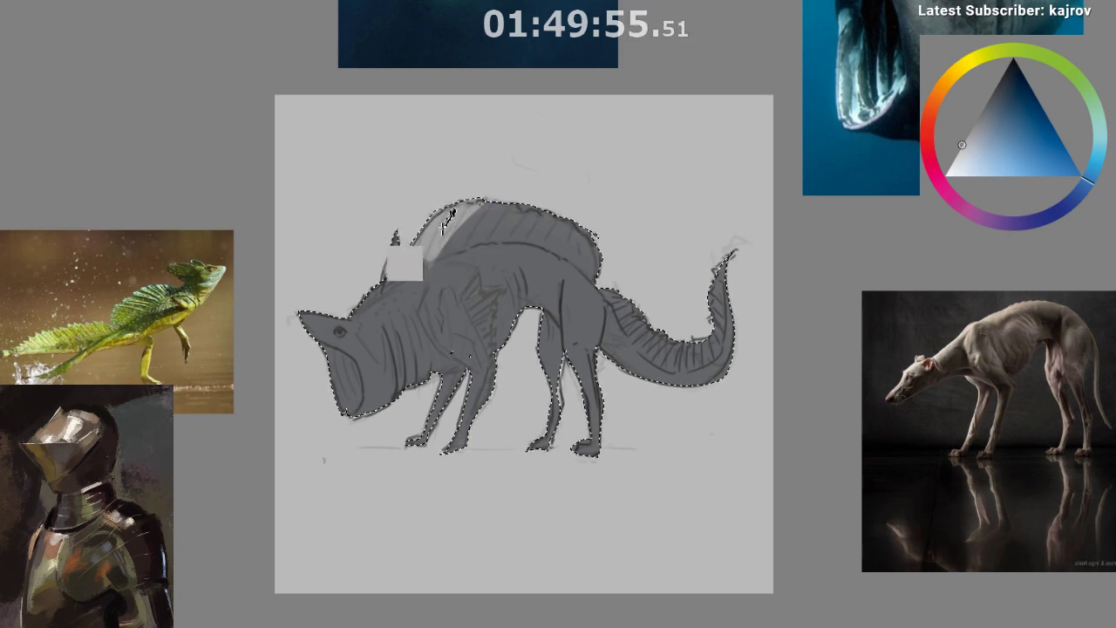
{"action": "left_click", "coordinate": [442, 229], "text": "ctrl"}
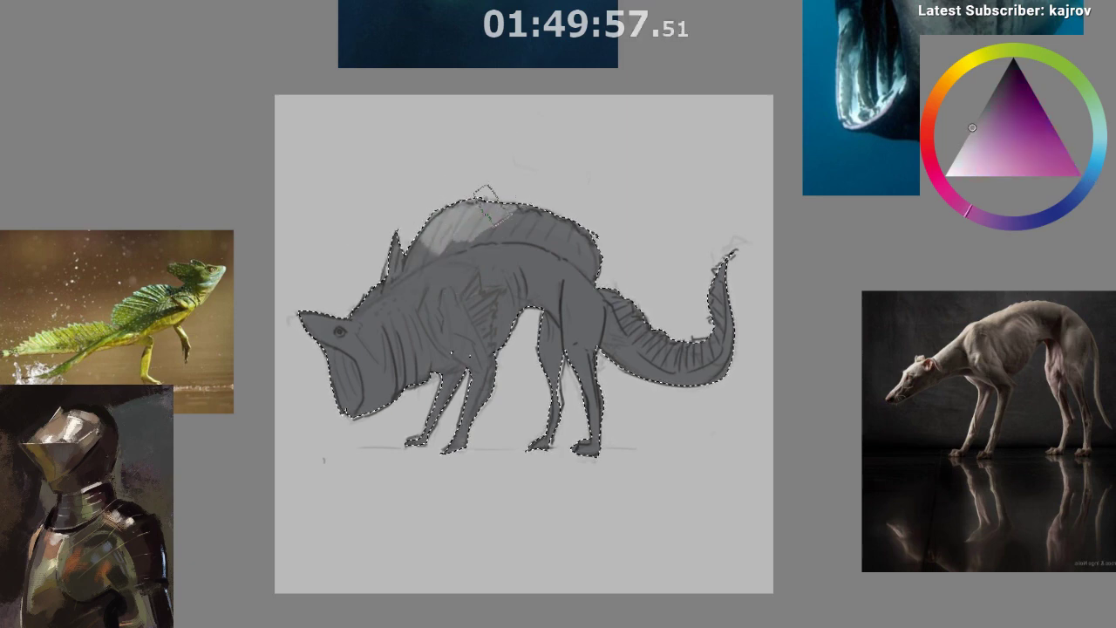
{"action": "left_click_drag", "start_coordinate": [493, 206], "coordinate": [592, 223]}
{"action": "left_click", "coordinate": [961, 147]}
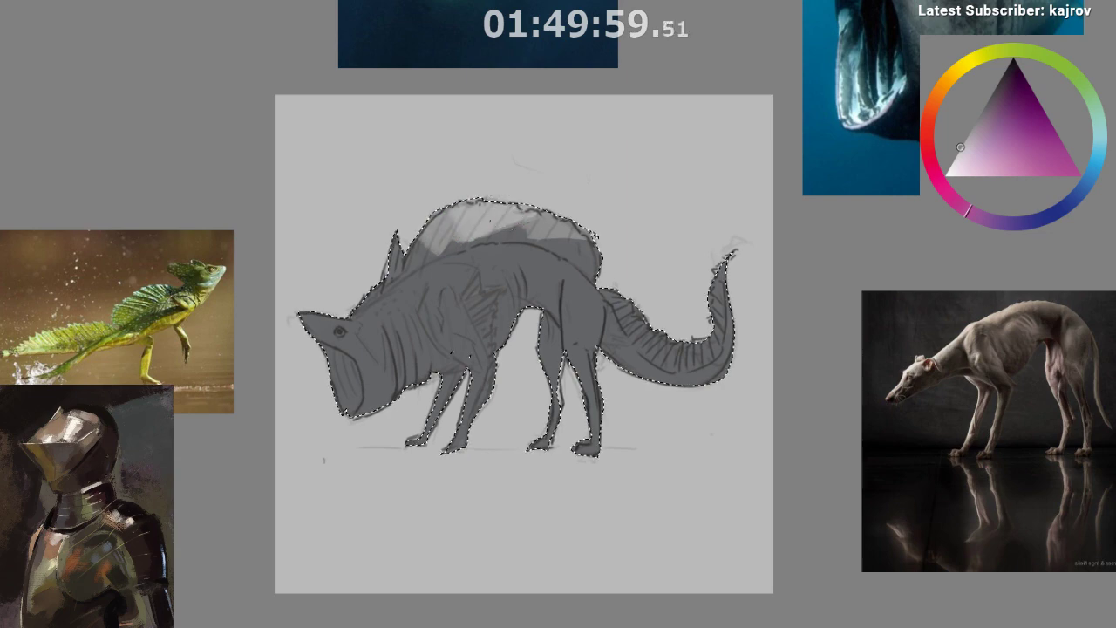
{"action": "left_click", "coordinate": [434, 257], "text": "ctrl"}
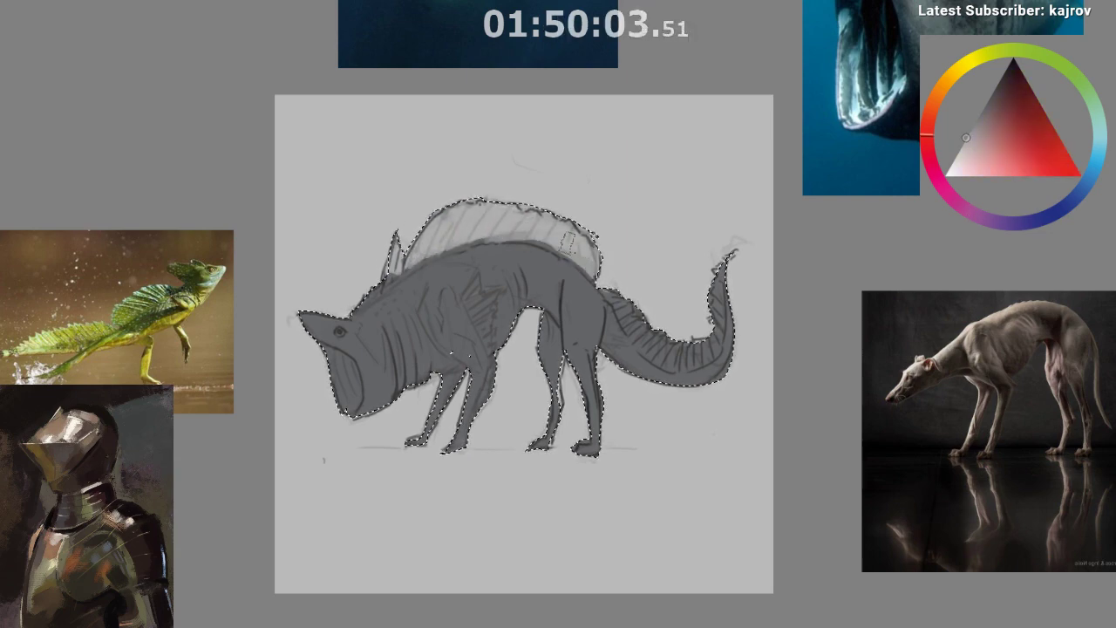
{"action": "left_click_drag", "start_coordinate": [569, 229], "coordinate": [594, 253]}
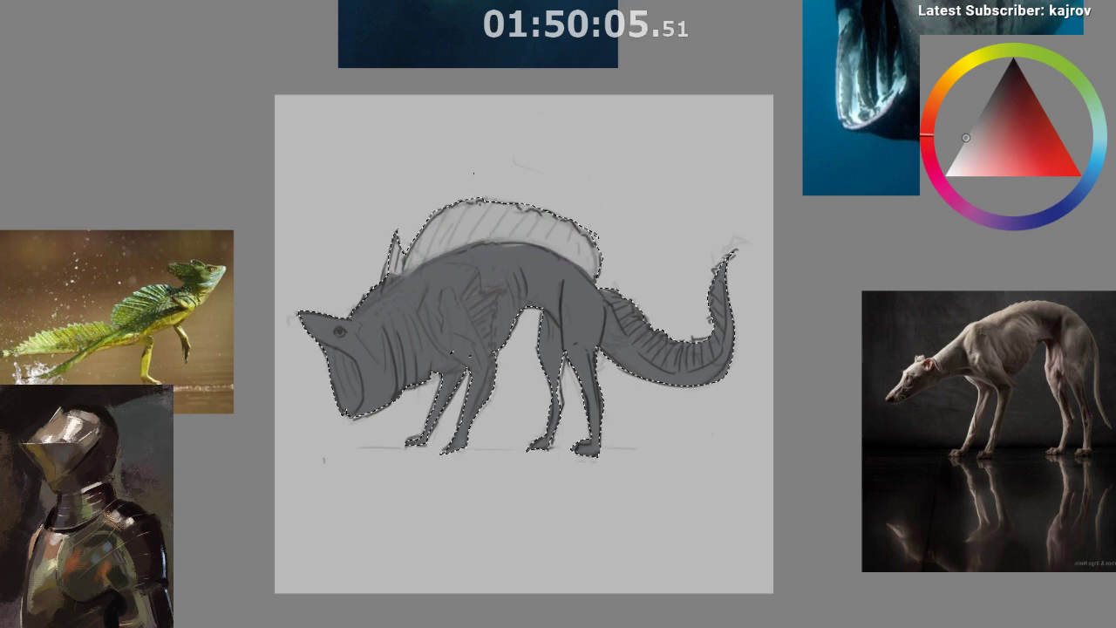
- Return to the normal view and rework the back fin's base into a soft dark-to-light transition with a smaller brush
{"action": "key", "text": "m"}
{"action": "left_click_drag", "start_coordinate": [621, 501], "coordinate": [564, 456]}
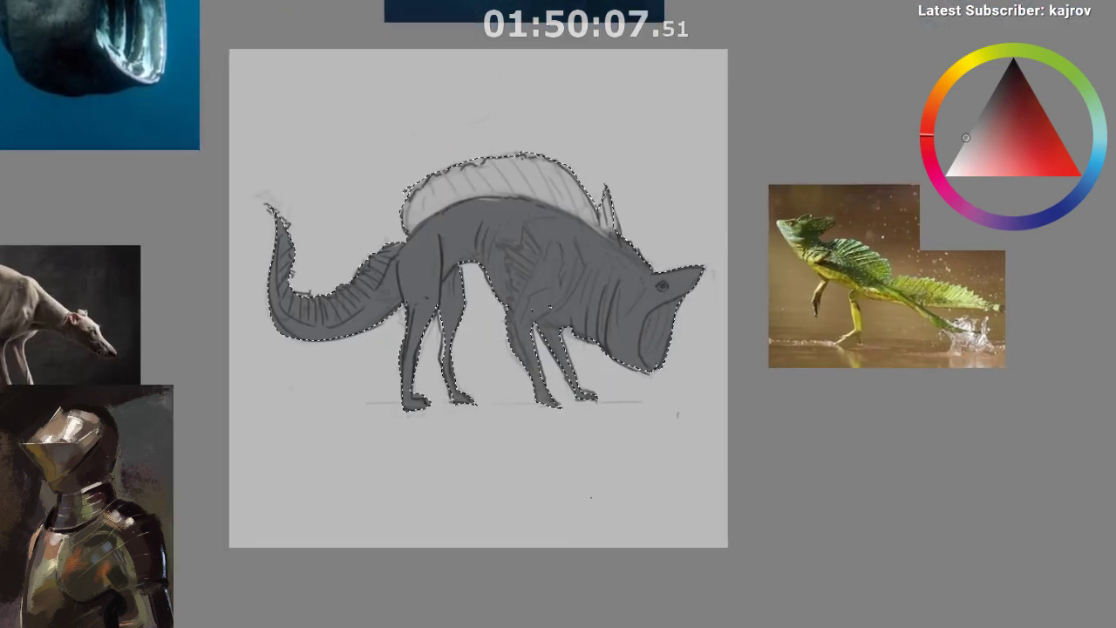
{"action": "left_click_drag", "start_coordinate": [593, 501], "coordinate": [571, 533]}
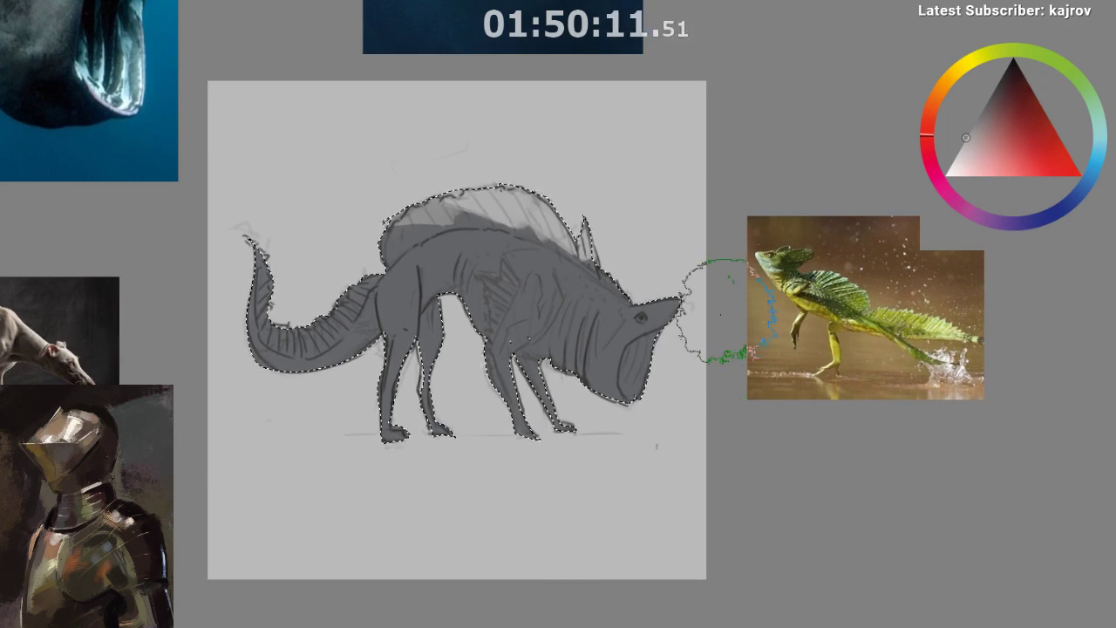
{"action": "key", "text": "bracketleft"}
{"action": "key", "text": "bracketleft"}
{"action": "left_click", "coordinate": [504, 194], "text": "alt"}
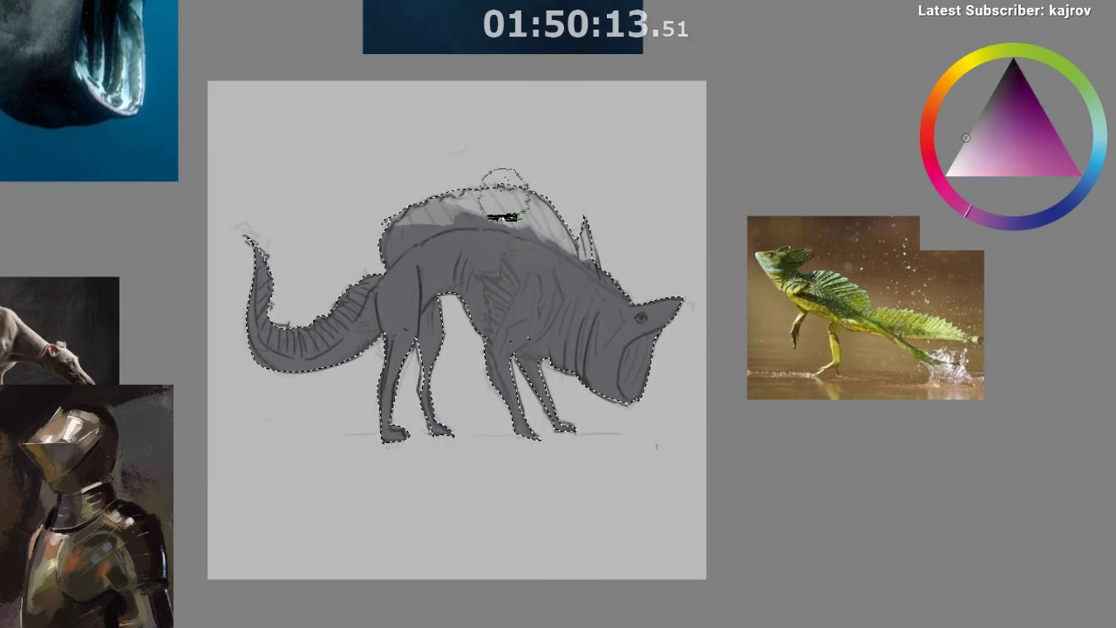
{"action": "left_click_drag", "start_coordinate": [420, 223], "coordinate": [402, 238]}
{"action": "mouse_move", "coordinate": [435, 187]}
{"action": "left_mouse_down"}
{"action": "mouse_move", "coordinate": [405, 223]}
{"action": "mouse_move", "coordinate": [454, 194]}
{"action": "mouse_move", "coordinate": [411, 222]}
{"action": "mouse_move", "coordinate": [461, 209]}
{"action": "mouse_move", "coordinate": [568, 218]}
{"action": "mouse_move", "coordinate": [502, 225]}
{"action": "mouse_move", "coordinate": [571, 227]}
{"action": "mouse_move", "coordinate": [590, 256]}
{"action": "left_mouse_up"}
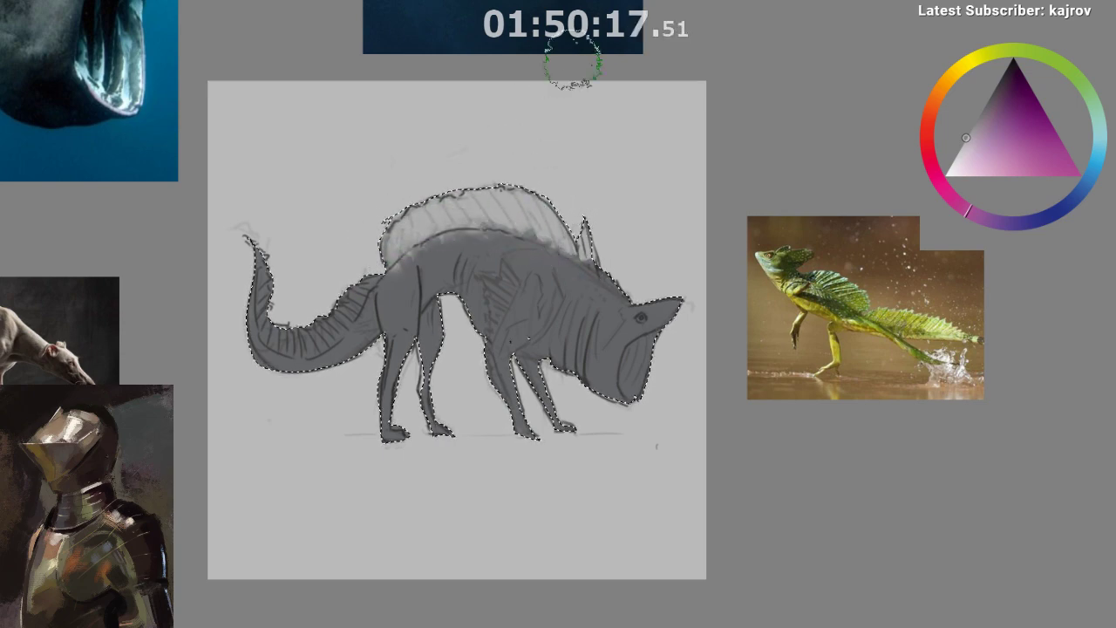
- Paint the spiny ridge along the top of the tail in light grey
{"action": "left_click_drag", "start_coordinate": [412, 424], "coordinate": [452, 410]}
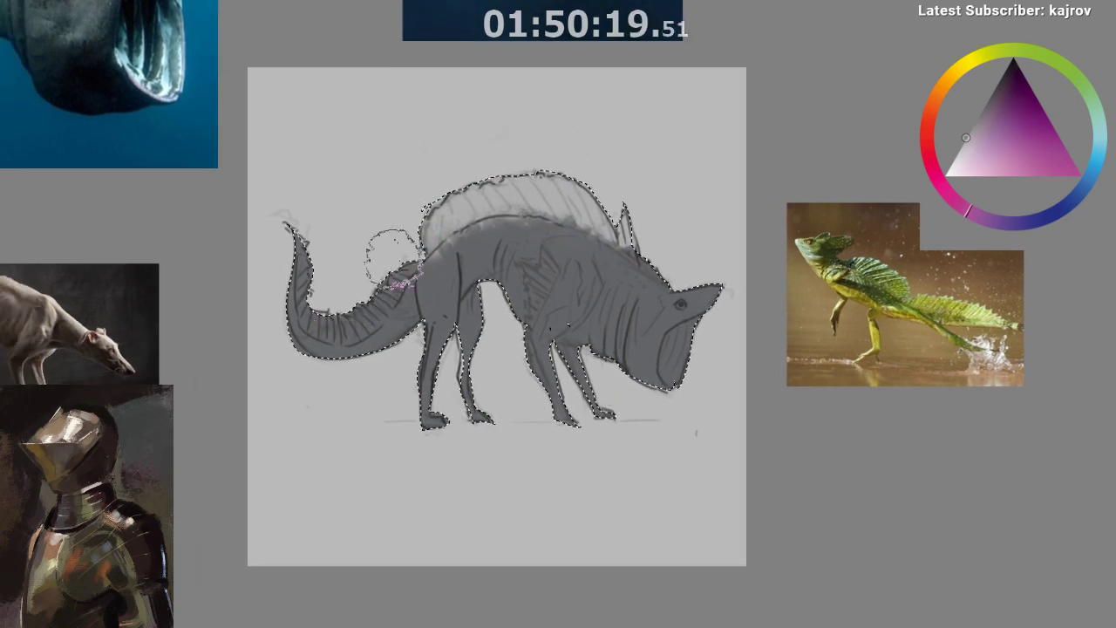
{"action": "mouse_move", "coordinate": [392, 257]}
{"action": "left_mouse_down"}
{"action": "mouse_move", "coordinate": [406, 233]}
{"action": "mouse_move", "coordinate": [379, 284]}
{"action": "mouse_move", "coordinate": [325, 330]}
{"action": "mouse_move", "coordinate": [349, 314]}
{"action": "mouse_move", "coordinate": [312, 220]}
{"action": "mouse_move", "coordinate": [340, 305]}
{"action": "mouse_move", "coordinate": [410, 249]}
{"action": "mouse_move", "coordinate": [426, 267]}
{"action": "mouse_move", "coordinate": [422, 225]}
{"action": "left_mouse_up"}
{"action": "key", "text": "ctrl+d"}
{"action": "left_click_drag", "start_coordinate": [640, 481], "coordinate": [579, 507]}
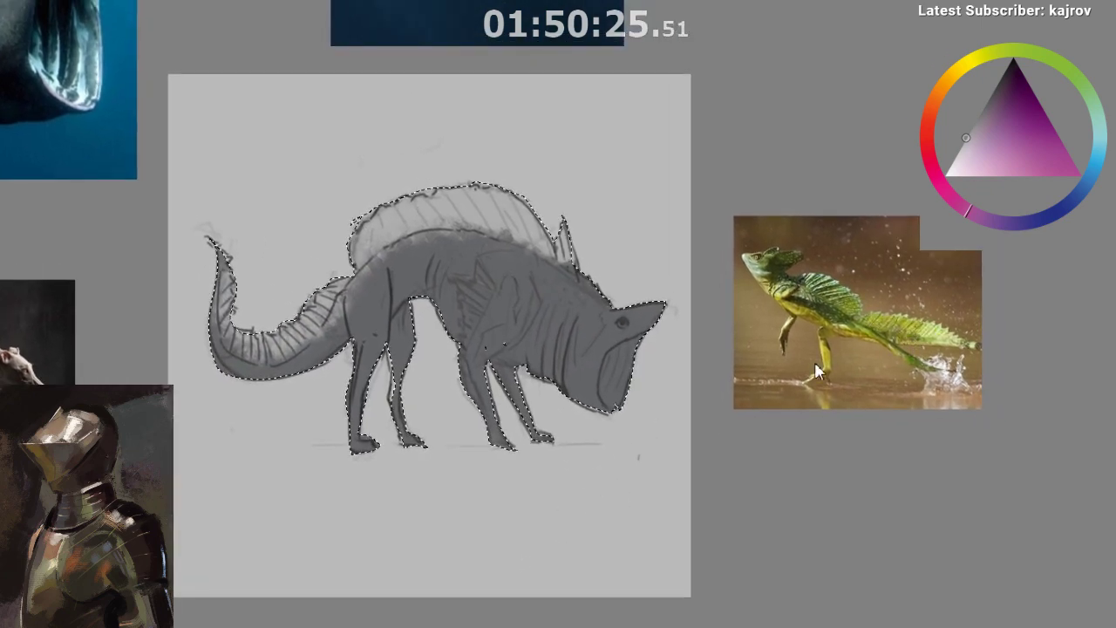
{"action": "scroll", "coordinate": [663, 451], "scroll_direction": "up", "scroll_amount": 1}
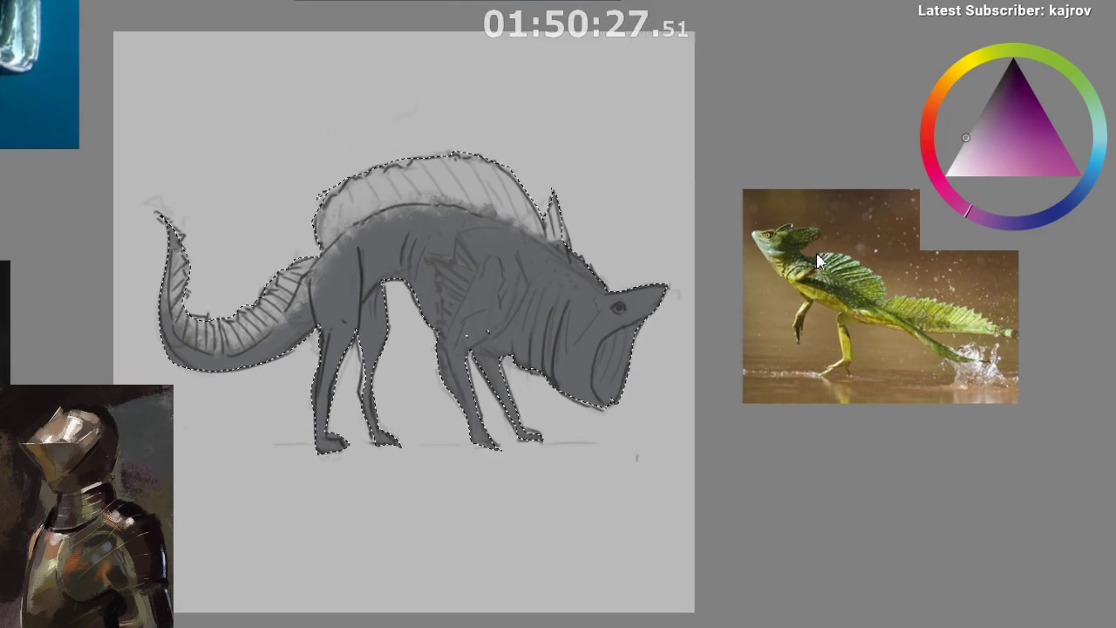
- Deselect the silhouette, mirror the canvas, and lasso the shoulder fin and the outer edges of the legs
{"action": "key", "text": "ctrl+shift+a"}
{"action": "key", "text": "m"}
{"action": "left_click_drag", "start_coordinate": [491, 503], "coordinate": [418, 514]}
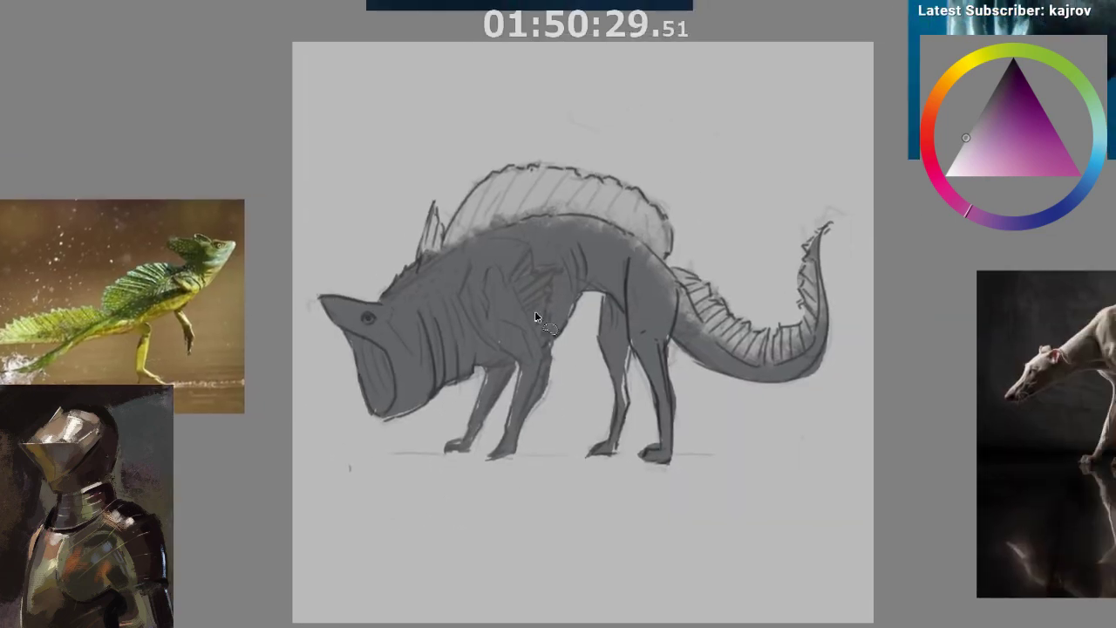
{"action": "left_click_drag", "start_coordinate": [511, 279], "coordinate": [532, 246]}
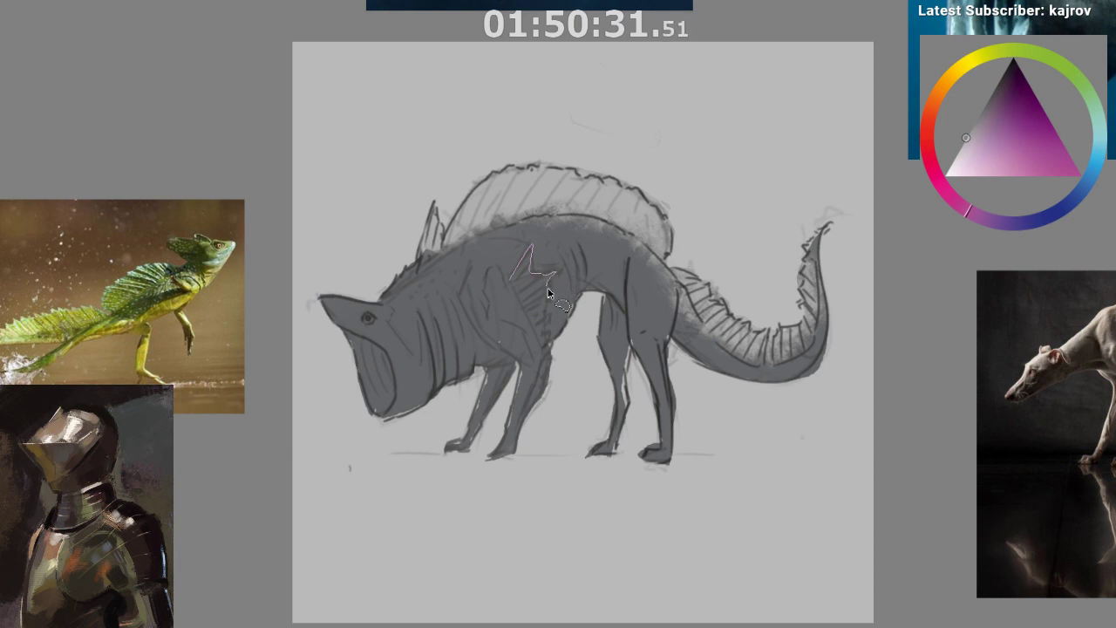
{"action": "mouse_move", "coordinate": [550, 294]}
{"action": "left_mouse_down"}
{"action": "mouse_move", "coordinate": [546, 349]}
{"action": "mouse_move", "coordinate": [515, 275]}
{"action": "mouse_move", "coordinate": [492, 402]}
{"action": "left_mouse_up"}
{"action": "mouse_move", "coordinate": [547, 357]}
{"action": "left_mouse_down"}
{"action": "mouse_move", "coordinate": [534, 378]}
{"action": "mouse_move", "coordinate": [545, 354]}
{"action": "left_mouse_up"}
{"action": "mouse_move", "coordinate": [670, 373]}
{"action": "left_mouse_down"}
{"action": "mouse_move", "coordinate": [689, 334]}
{"action": "mouse_move", "coordinate": [678, 316]}
{"action": "mouse_move", "coordinate": [669, 374]}
{"action": "mouse_move", "coordinate": [628, 440]}
{"action": "left_mouse_up"}
- Brush the selected shoulder fin and leg edges with light grey
{"action": "key", "text": "b"}
{"action": "left_click_drag", "start_coordinate": [536, 283], "coordinate": [510, 437]}
{"action": "key", "text": "ctrl+shift+a"}
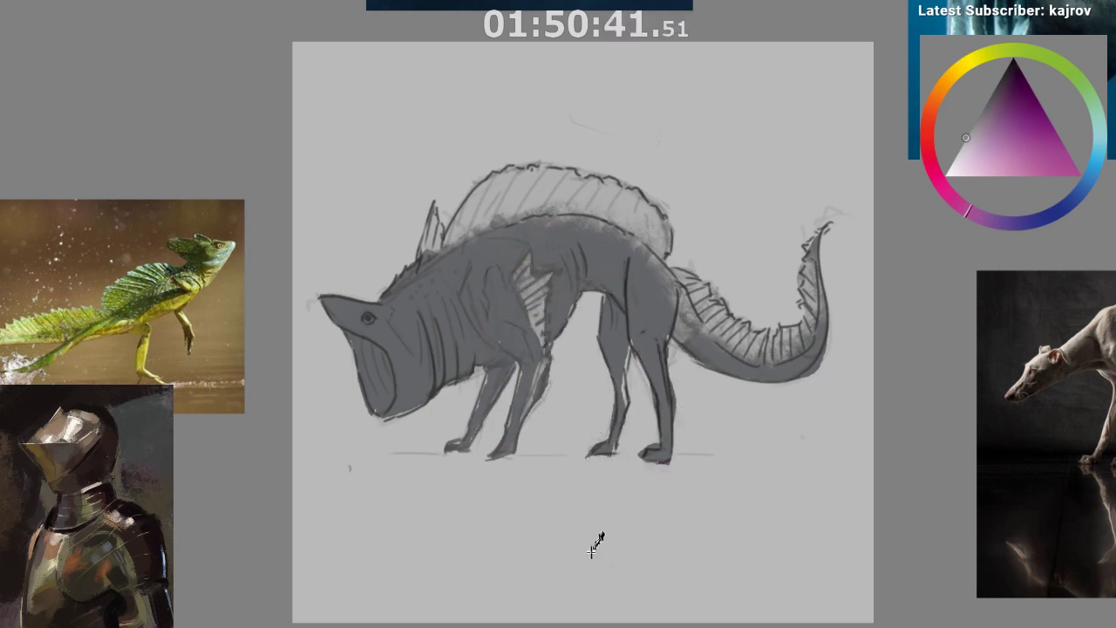
- Examine the creature's two-tone silhouette in normal view, both as a whole and close up
{"action": "key", "text": "m"}
{"action": "left_click_drag", "start_coordinate": [605, 482], "coordinate": [548, 499]}
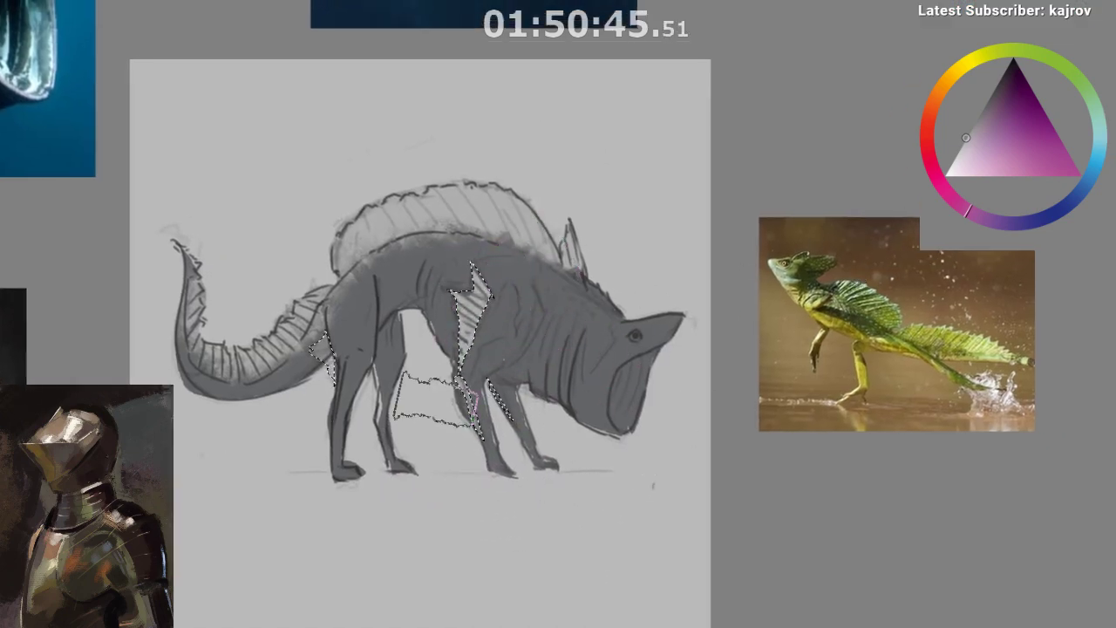
{"action": "scroll", "coordinate": [611, 490], "scroll_direction": "down", "scroll_amount": 2}
{"action": "left_click_drag", "start_coordinate": [610, 490], "coordinate": [616, 514]}
{"action": "scroll", "coordinate": [615, 512], "scroll_direction": "down", "scroll_amount": 1}
{"action": "scroll", "coordinate": [603, 454], "scroll_direction": "up", "scroll_amount": 1}
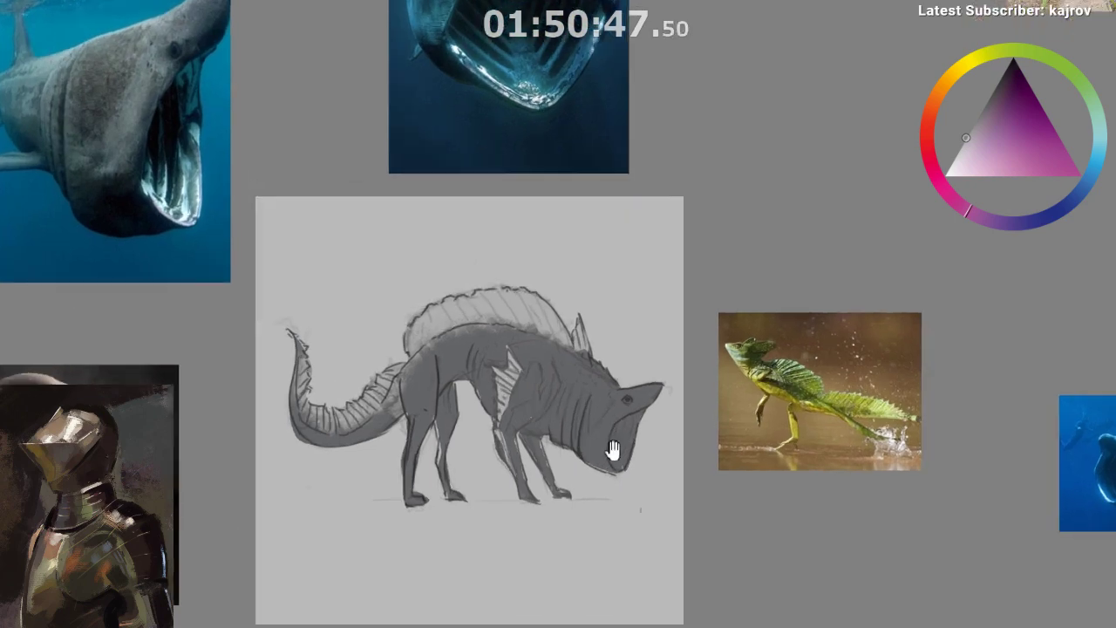
{"action": "left_click_drag", "start_coordinate": [614, 451], "coordinate": [598, 403]}
{"action": "scroll", "coordinate": [598, 404], "scroll_direction": "up", "scroll_amount": 2}
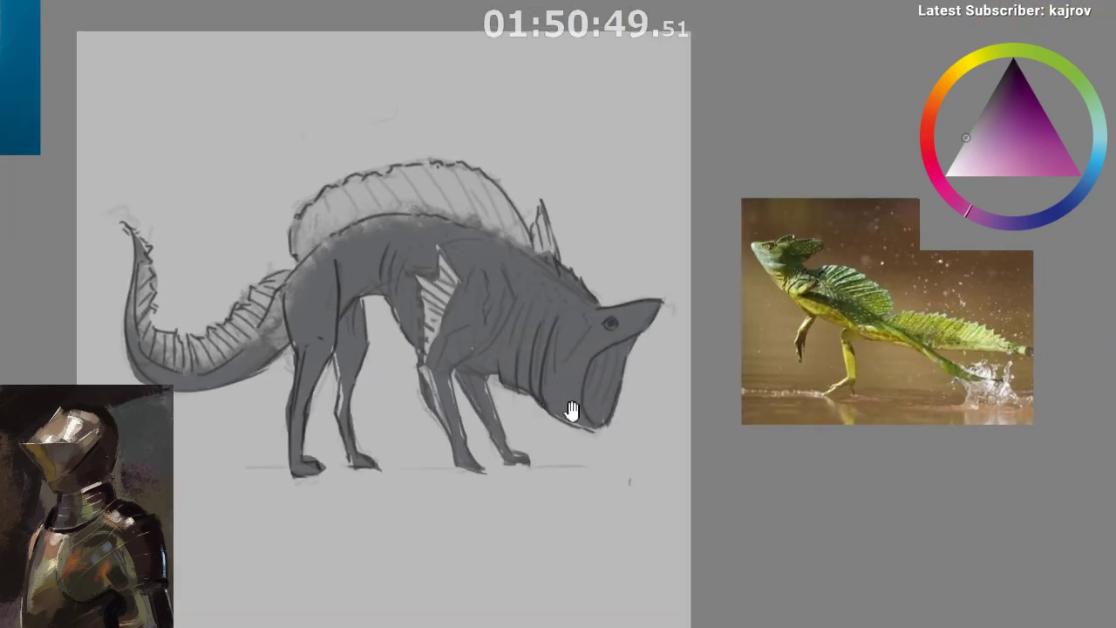
- Compare the creature with and without the detail lines on its fins and body
{"action": "key", "text": "ctrl+comma"}
{"action": "key", "text": "ctrl+comma"}
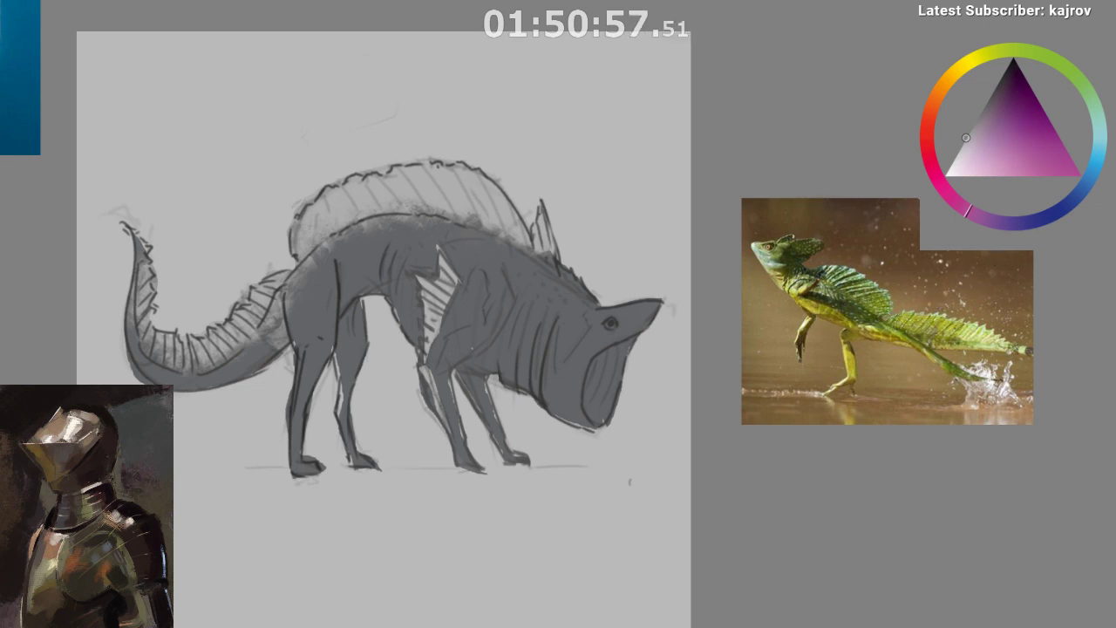
{"action": "key", "text": "ctrl+comma"}
{"action": "key", "text": "ctrl+comma"}
{"action": "key", "text": "ctrl+comma"}
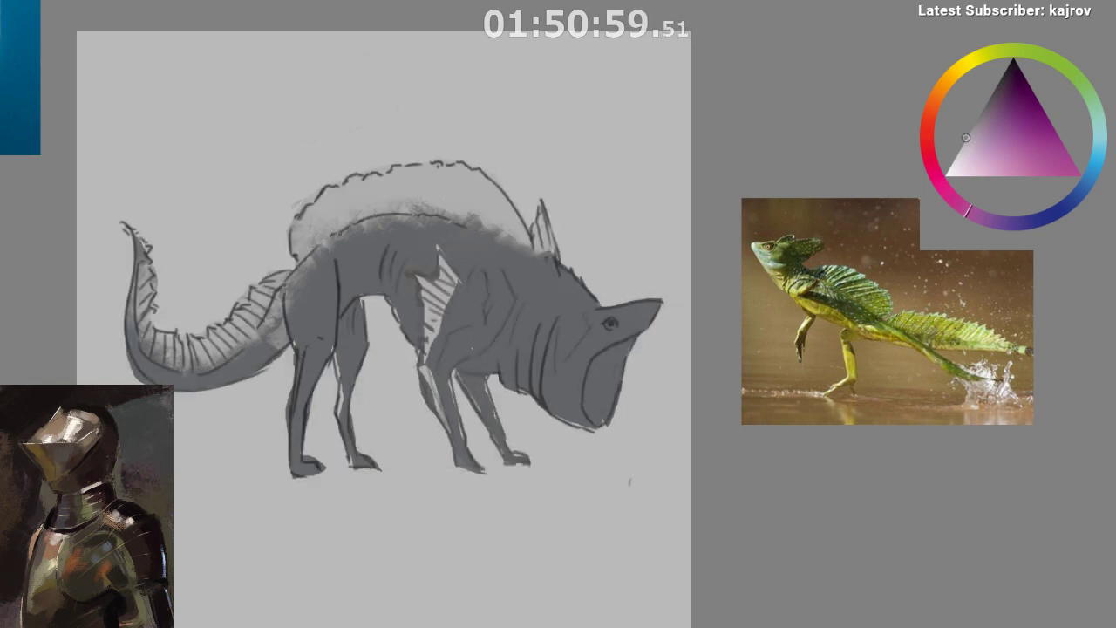
{"action": "key", "text": "ctrl+comma"}
{"action": "key", "text": "ctrl+z"}
{"action": "key", "text": "ctrl+shift+z"}
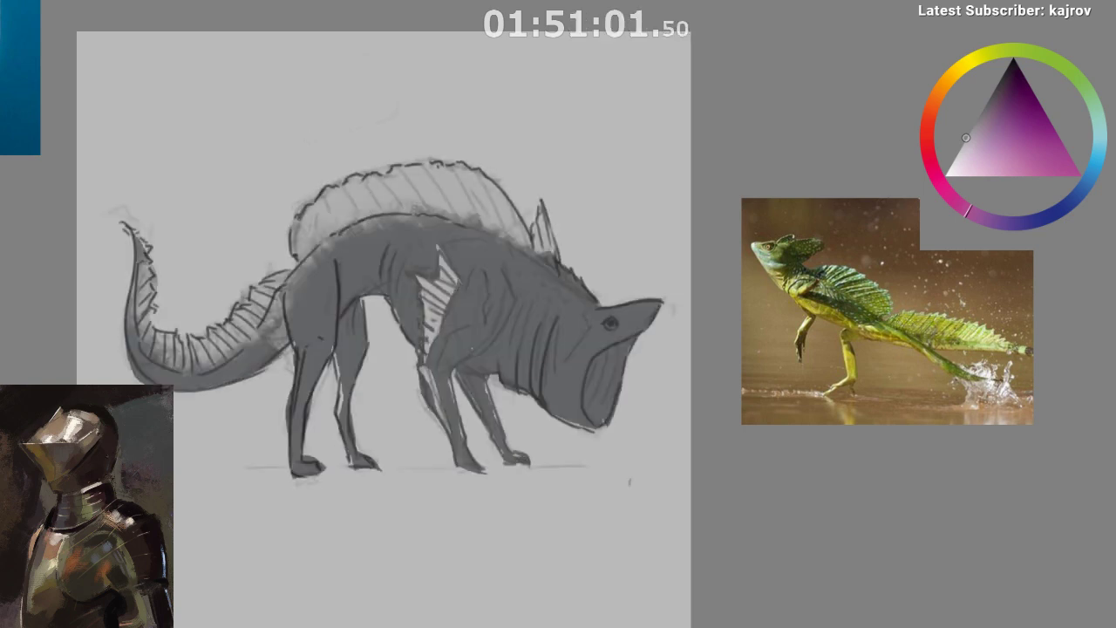
- Darken the line between the upper foreleg and the chest with a near-black brush
{"action": "left_click_drag", "start_coordinate": [485, 353], "coordinate": [497, 336]}
{"action": "key", "text": "ctrl+z"}
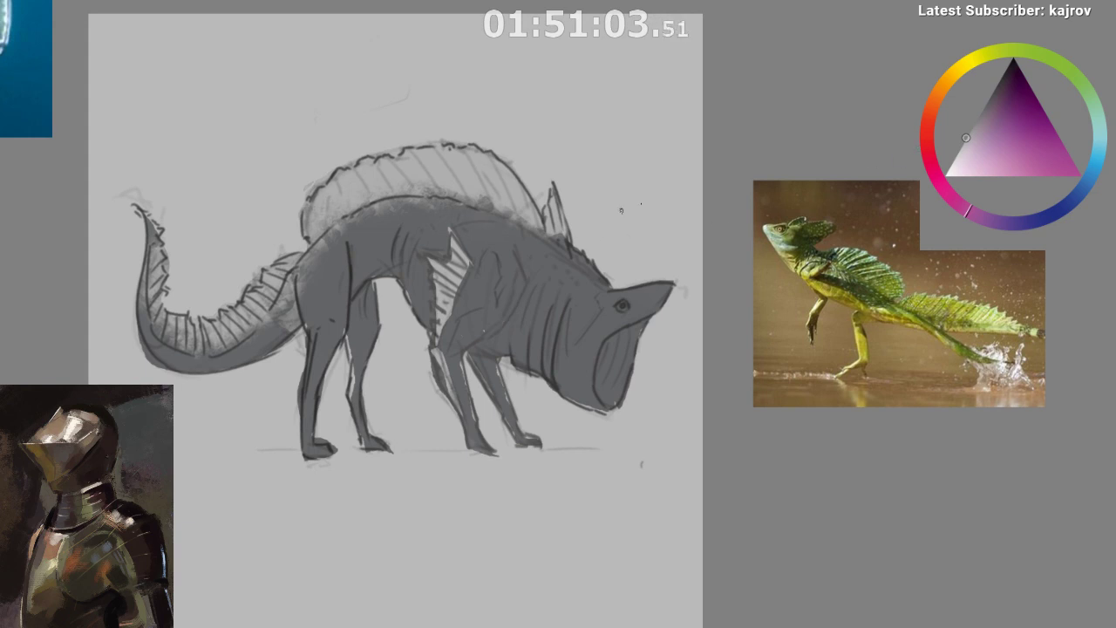
{"action": "left_click_drag", "start_coordinate": [988, 100], "coordinate": [926, 65]}
{"action": "left_click_drag", "start_coordinate": [529, 285], "coordinate": [506, 327]}
{"action": "left_click_drag", "start_coordinate": [499, 341], "coordinate": [506, 299]}
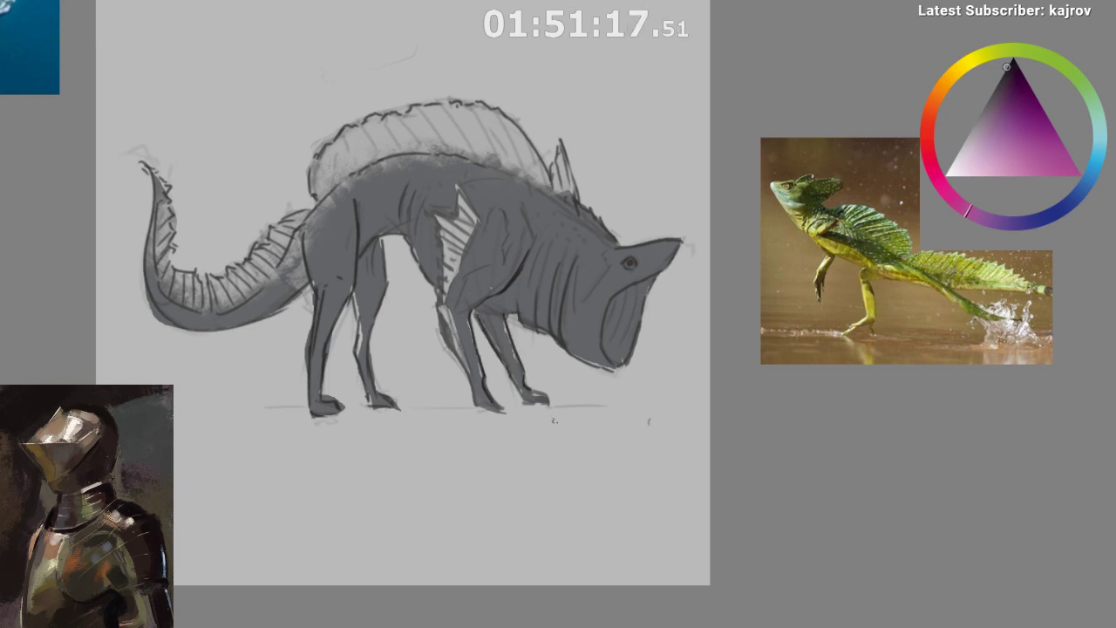
- Mirror the canvas, sketch a small spiny fin behind the hind thigh at the tail base in near-black, and mirror back
{"action": "key", "text": "m"}
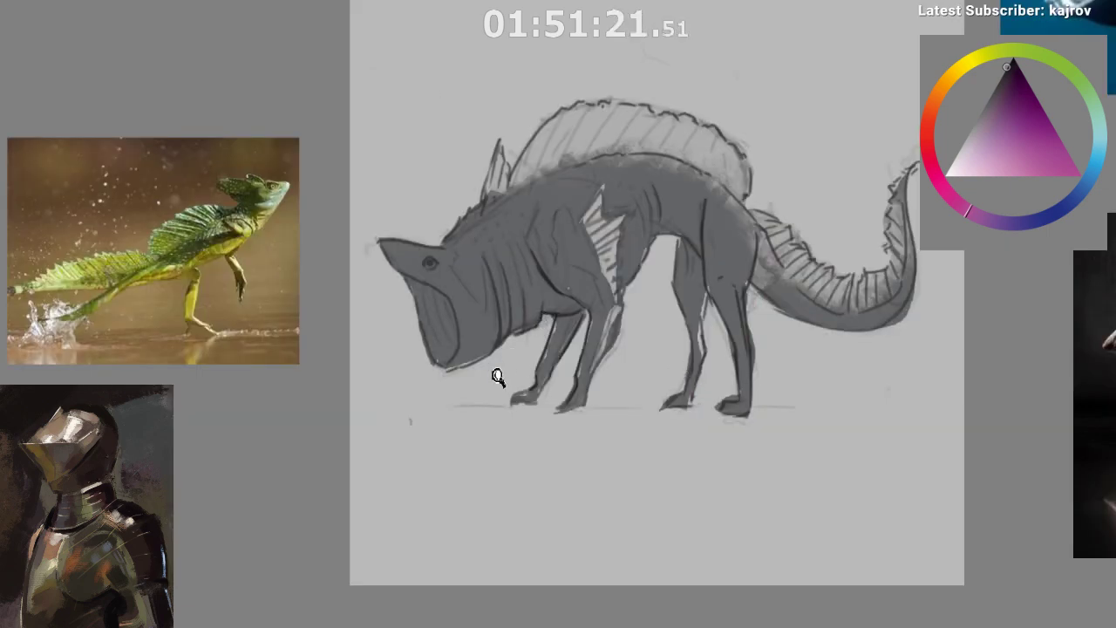
{"action": "scroll", "coordinate": [498, 376], "scroll_direction": "down", "scroll_amount": 3}
{"action": "scroll", "coordinate": [606, 363], "scroll_direction": "up", "scroll_amount": 1}
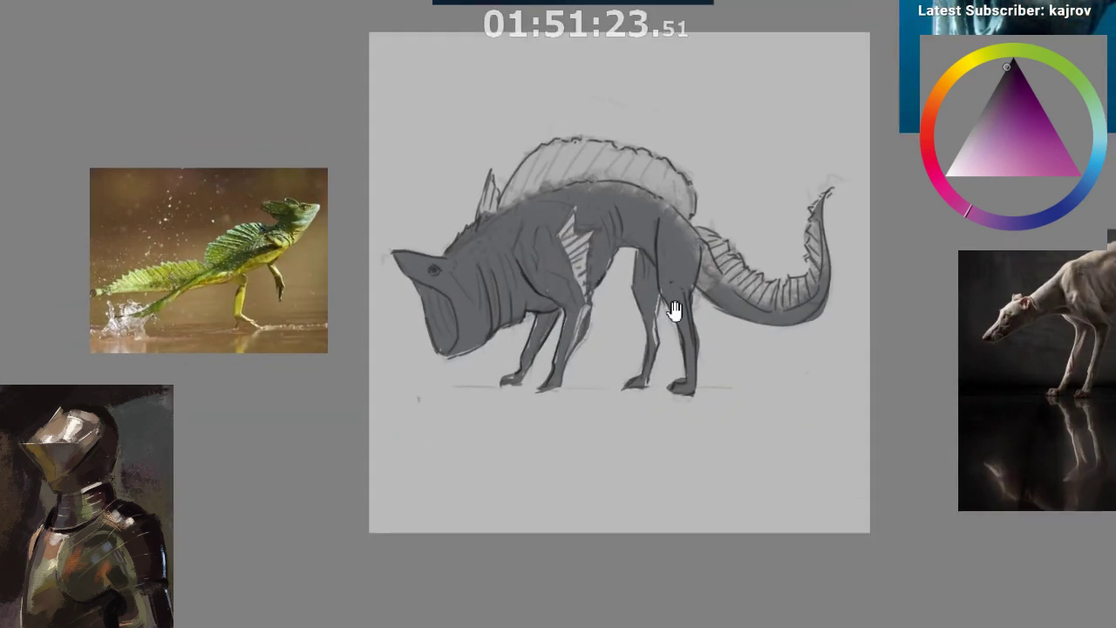
{"action": "left_click_drag", "start_coordinate": [674, 312], "coordinate": [606, 353]}
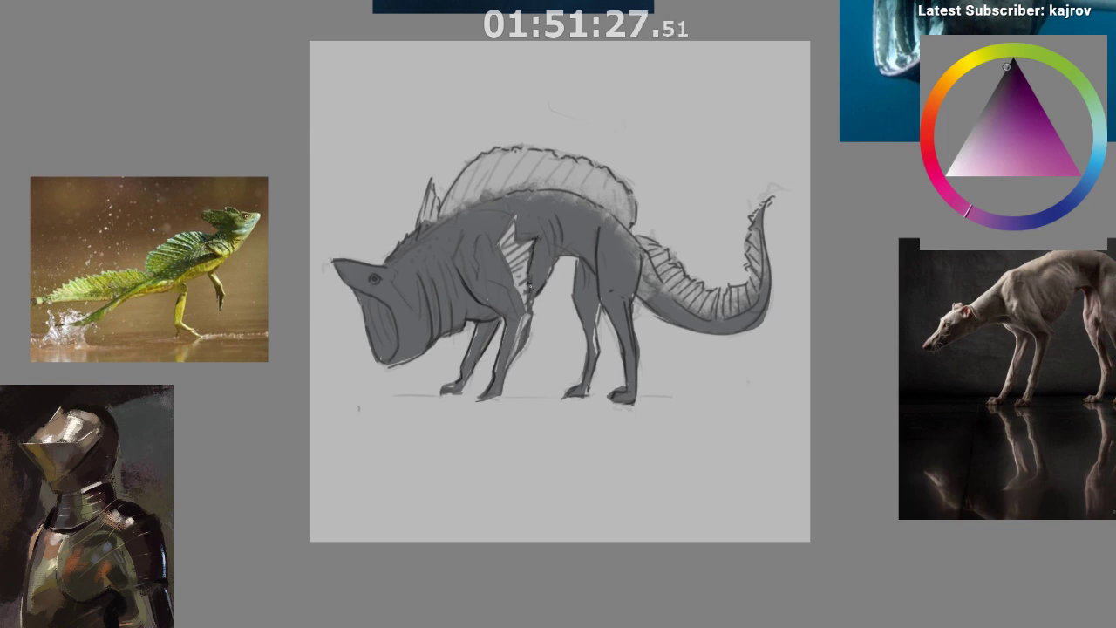
{"action": "left_click_drag", "start_coordinate": [570, 288], "coordinate": [530, 285]}
{"action": "left_click_drag", "start_coordinate": [606, 270], "coordinate": [618, 282]}
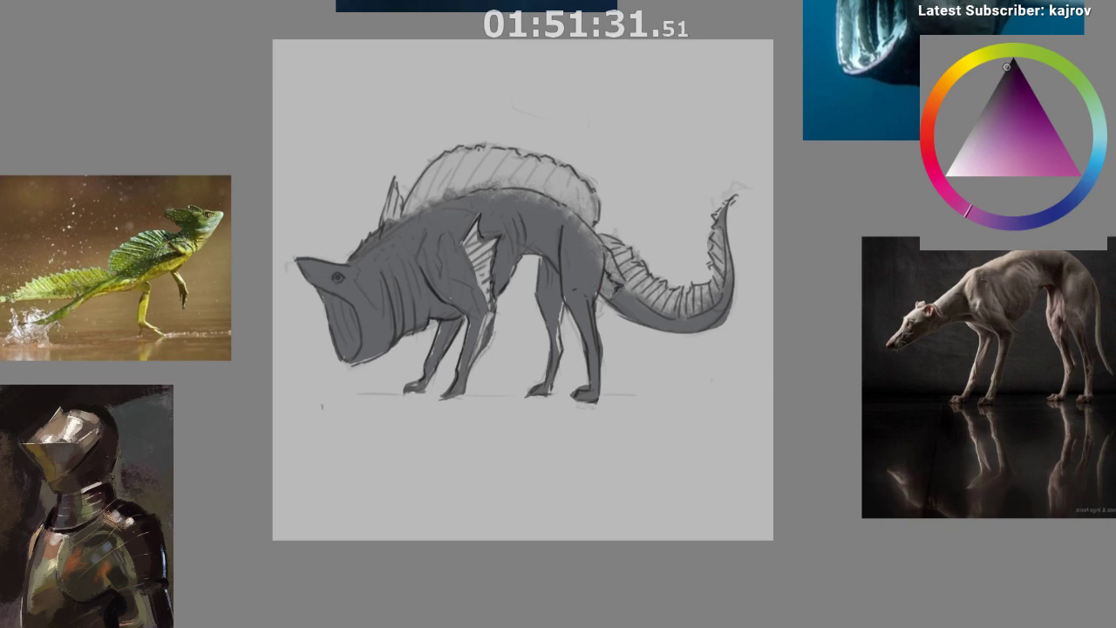
{"action": "left_click_drag", "start_coordinate": [580, 353], "coordinate": [569, 452]}
{"action": "key", "text": "m"}
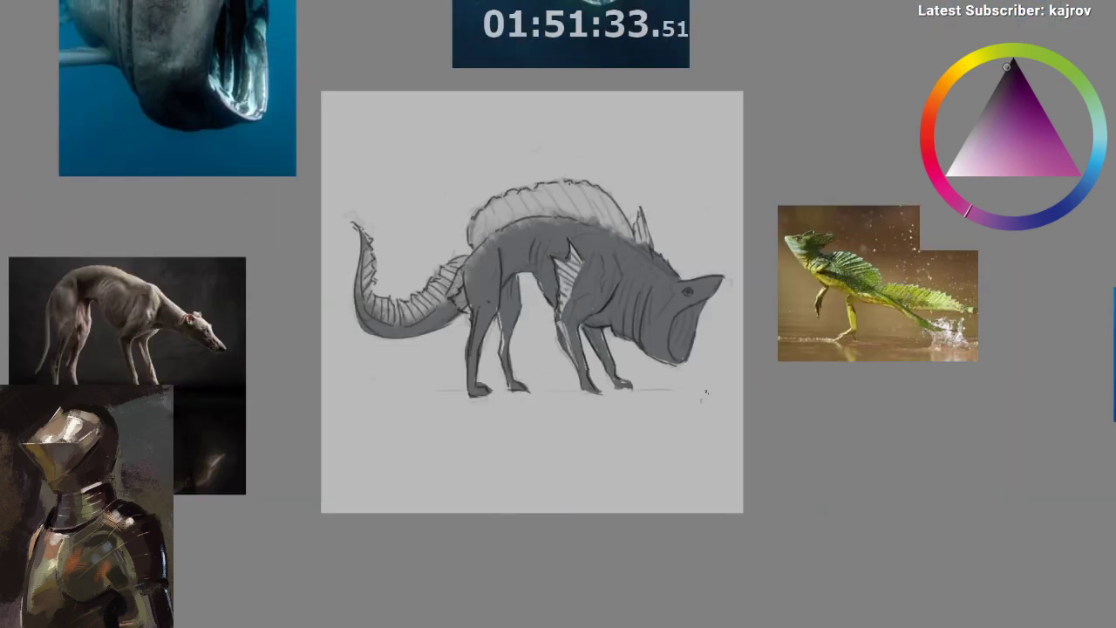
{"action": "left_click_drag", "start_coordinate": [663, 413], "coordinate": [685, 391]}
{"action": "left_click_drag", "start_coordinate": [654, 220], "coordinate": [625, 286]}
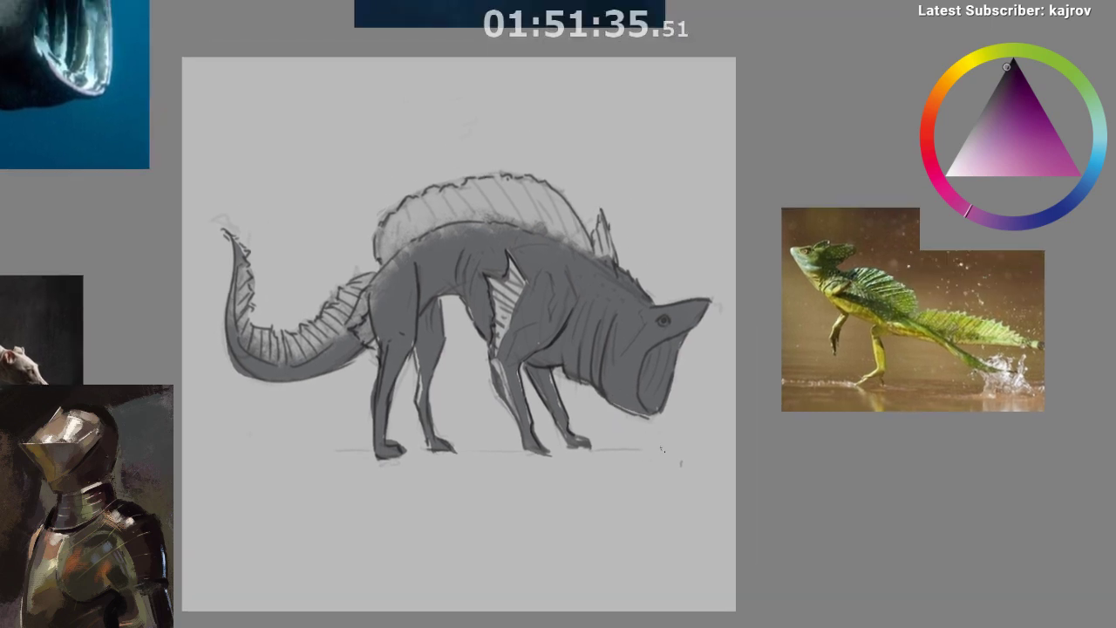
{"action": "left_click_drag", "start_coordinate": [463, 341], "coordinate": [490, 338]}
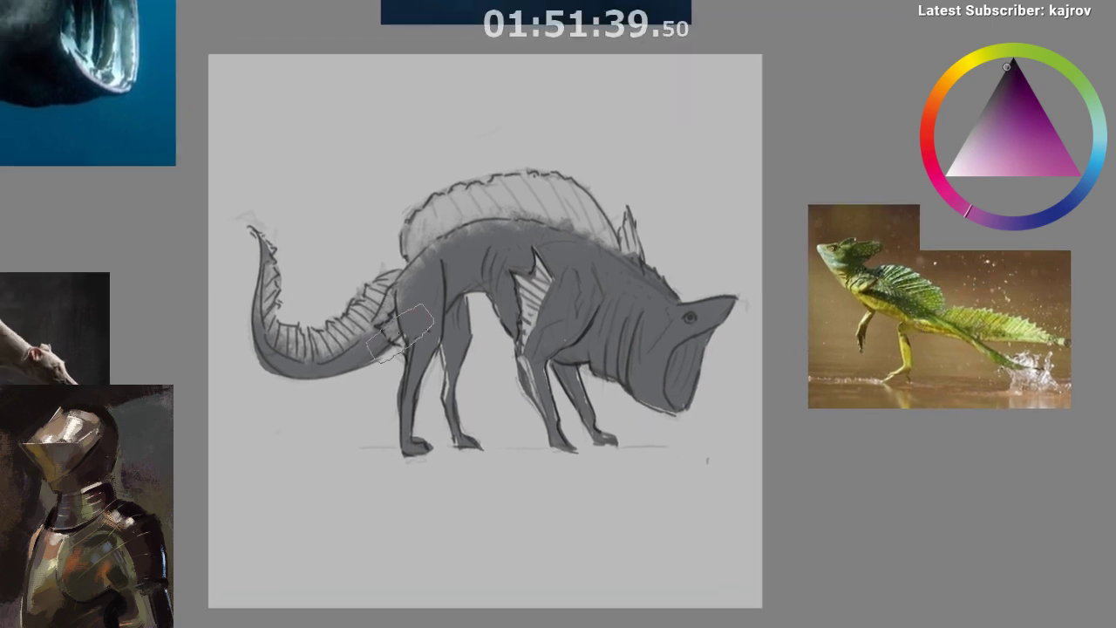
{"action": "left_click_drag", "start_coordinate": [375, 305], "coordinate": [347, 347]}
{"action": "key", "text": "ctrl+z"}
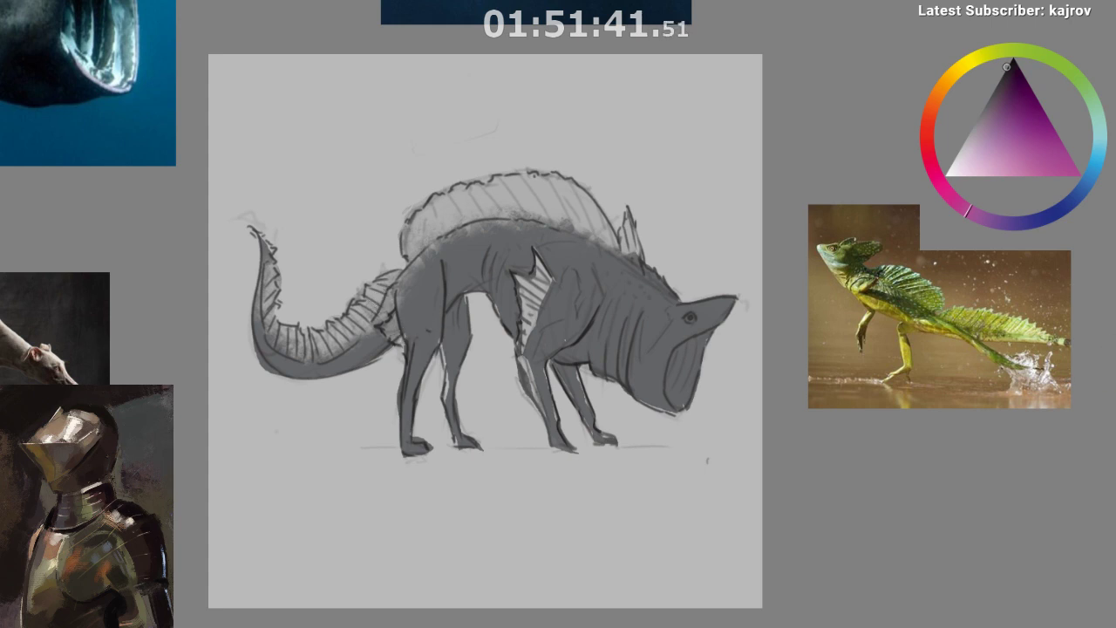
{"action": "left_click_drag", "start_coordinate": [447, 206], "coordinate": [405, 277]}
{"action": "key", "text": "ctrl+z"}
- Sample the greys of the dorsal fin, background, body and shoulder fin from the canvas
{"action": "left_click", "coordinate": [462, 212], "text": "alt"}
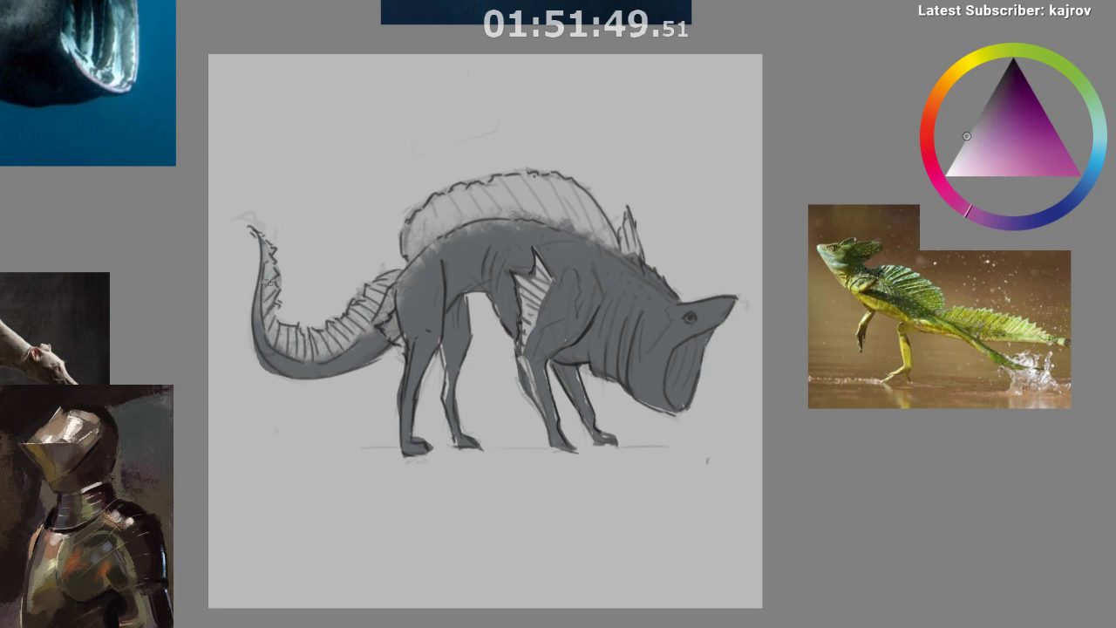
{"action": "left_click", "coordinate": [260, 391], "text": "alt"}
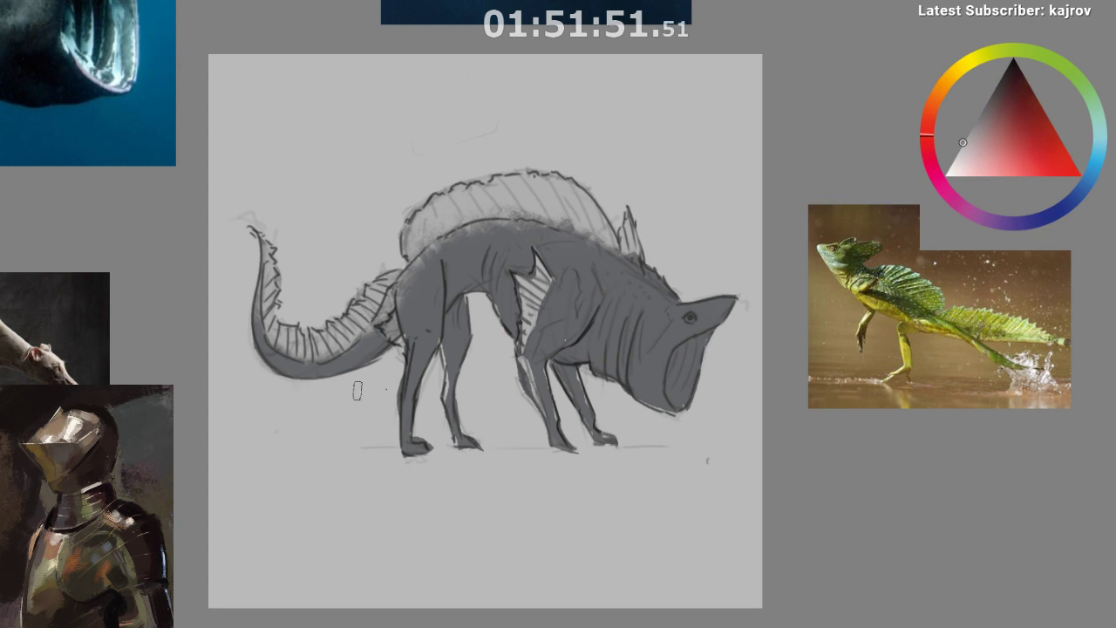
{"action": "left_click_drag", "start_coordinate": [601, 413], "coordinate": [540, 434]}
{"action": "left_click", "coordinate": [523, 367], "text": "alt"}
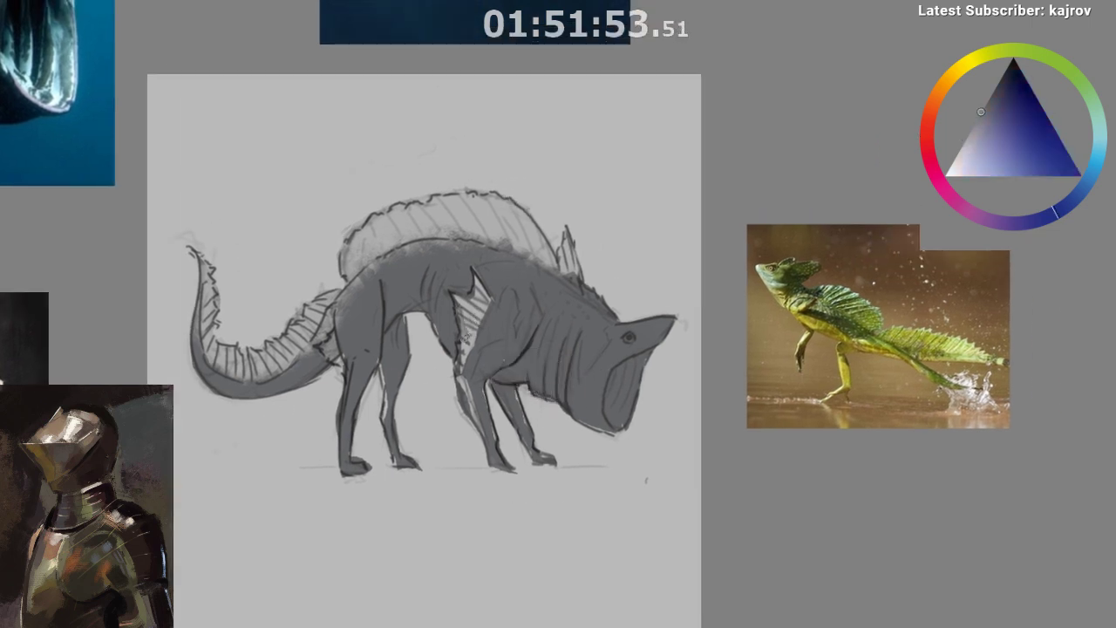
{"action": "left_click", "coordinate": [470, 333], "text": "alt"}
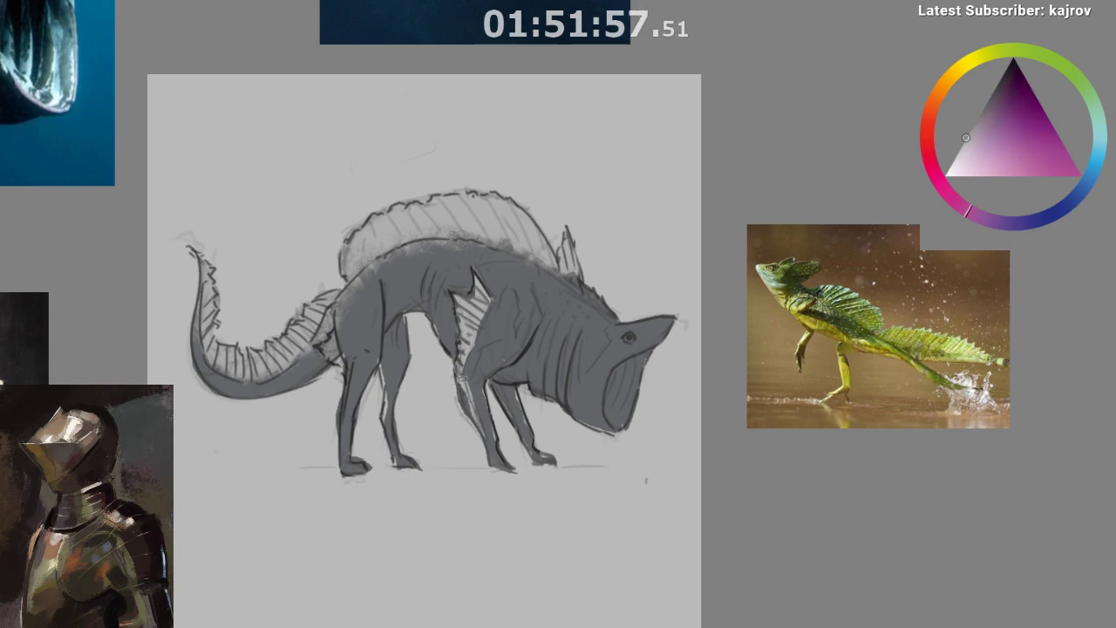
{"action": "scroll", "coordinate": [602, 410], "scroll_direction": "up", "scroll_amount": 2}
{"action": "scroll", "coordinate": [567, 410], "scroll_direction": "down", "scroll_amount": 4}
{"action": "scroll", "coordinate": [573, 440], "scroll_direction": "up", "scroll_amount": 2}
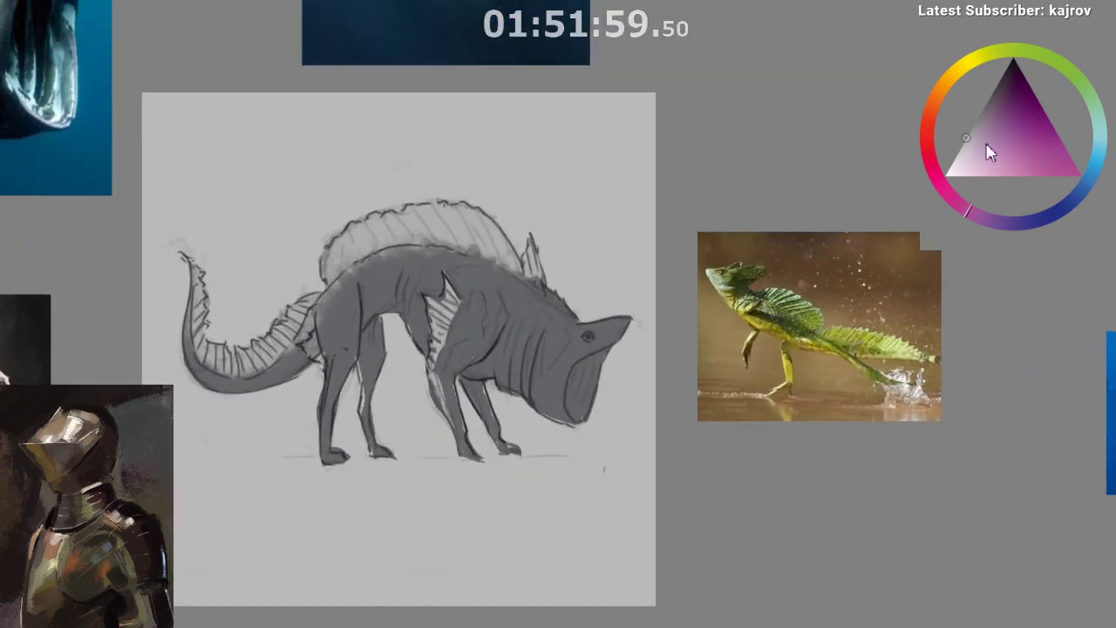
{"action": "left_click", "coordinate": [1012, 60]}
{"action": "left_click_drag", "start_coordinate": [585, 358], "coordinate": [568, 414]}
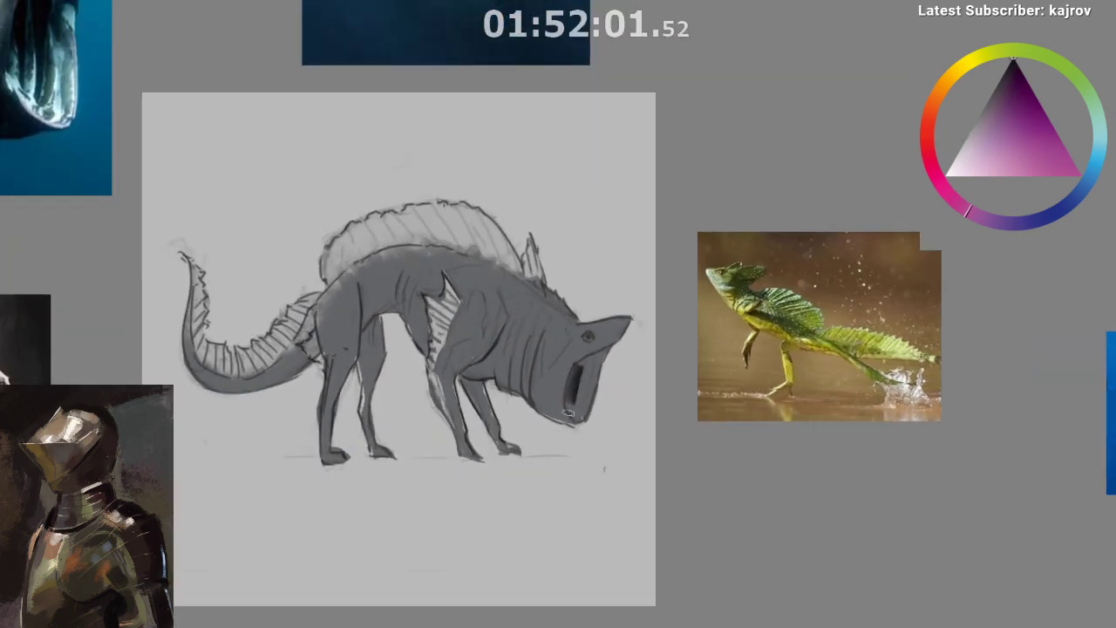
{"action": "key", "text": "ctrl+z"}
- Fill the inside of the creature's open mouth with a bluish near-black and sample that dark tone
{"action": "key", "text": "x"}
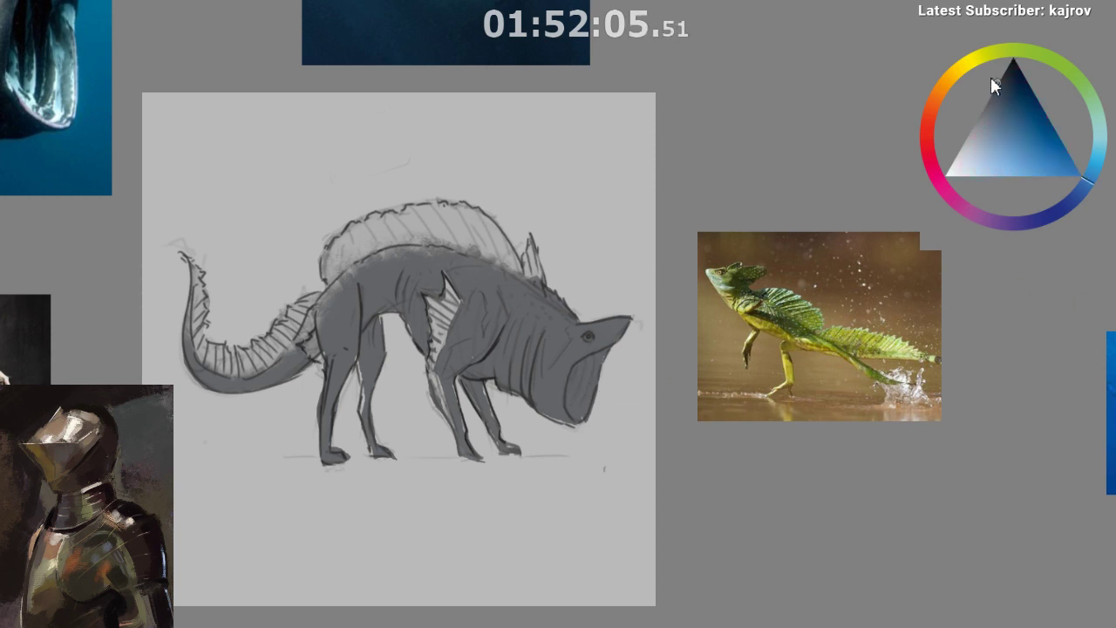
{"action": "mouse_move", "coordinate": [585, 366]}
{"action": "left_mouse_down"}
{"action": "mouse_move", "coordinate": [571, 395]}
{"action": "mouse_move", "coordinate": [582, 403]}
{"action": "mouse_move", "coordinate": [592, 376]}
{"action": "mouse_move", "coordinate": [574, 379]}
{"action": "mouse_move", "coordinate": [605, 355]}
{"action": "mouse_move", "coordinate": [578, 384]}
{"action": "mouse_move", "coordinate": [579, 415]}
{"action": "mouse_move", "coordinate": [576, 382]}
{"action": "mouse_move", "coordinate": [608, 351]}
{"action": "left_mouse_up"}
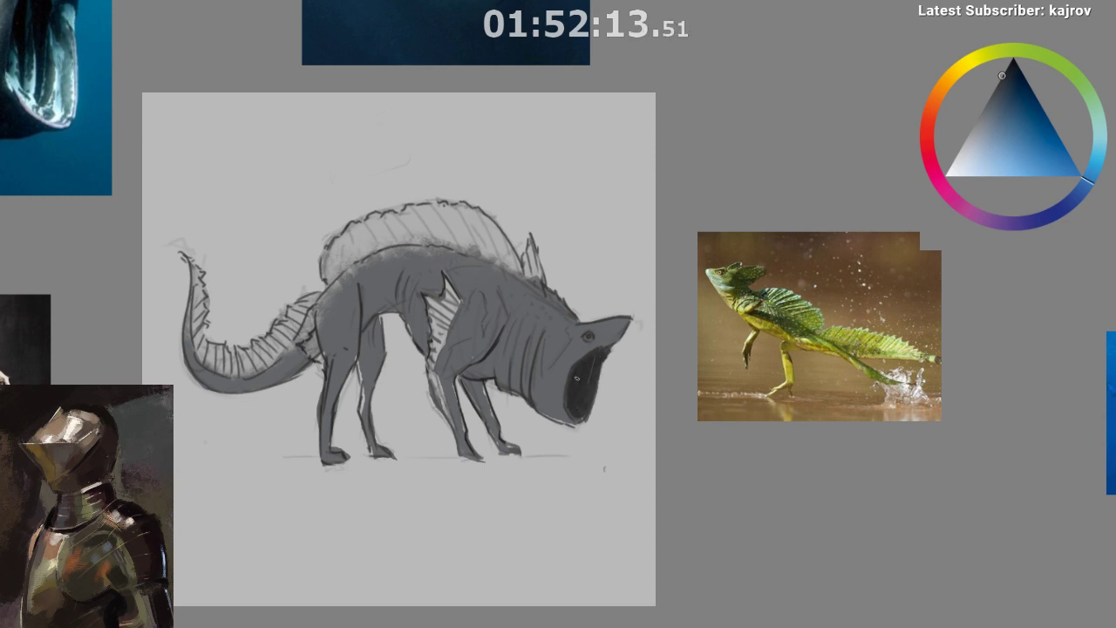
{"action": "left_click_drag", "start_coordinate": [579, 414], "coordinate": [581, 421]}
{"action": "left_click", "coordinate": [580, 421], "text": "ctrl"}
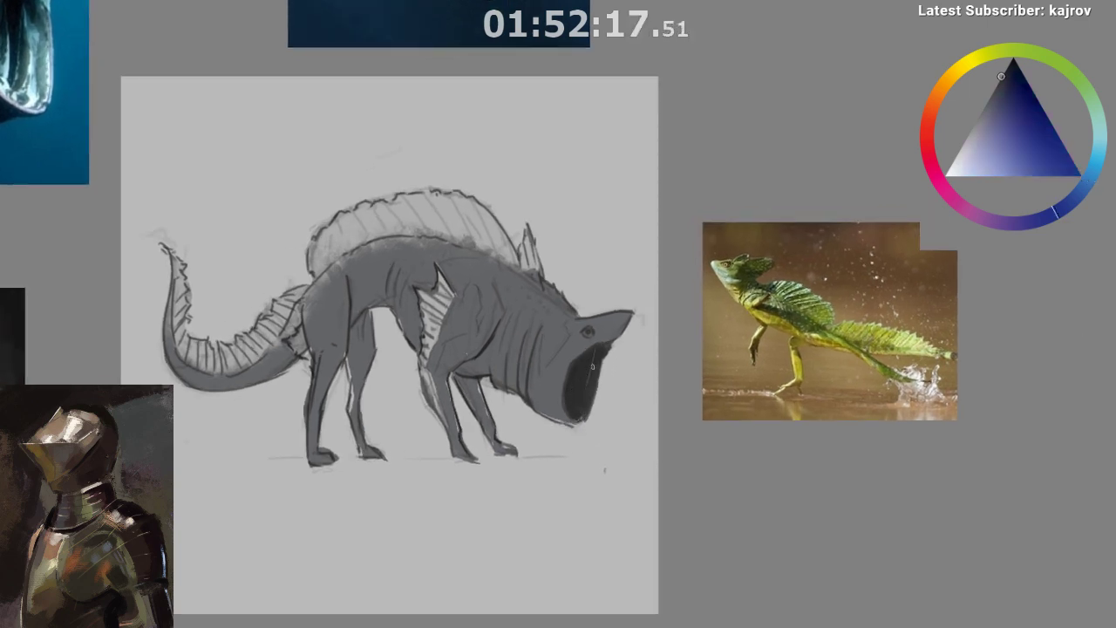
- Mirror the canvas and paint the spiny ridge along the back of the neck in sampled light grey
{"action": "key", "text": "m"}
{"action": "left_click_drag", "start_coordinate": [505, 456], "coordinate": [381, 444]}
{"action": "left_click_drag", "start_coordinate": [613, 393], "coordinate": [618, 404]}
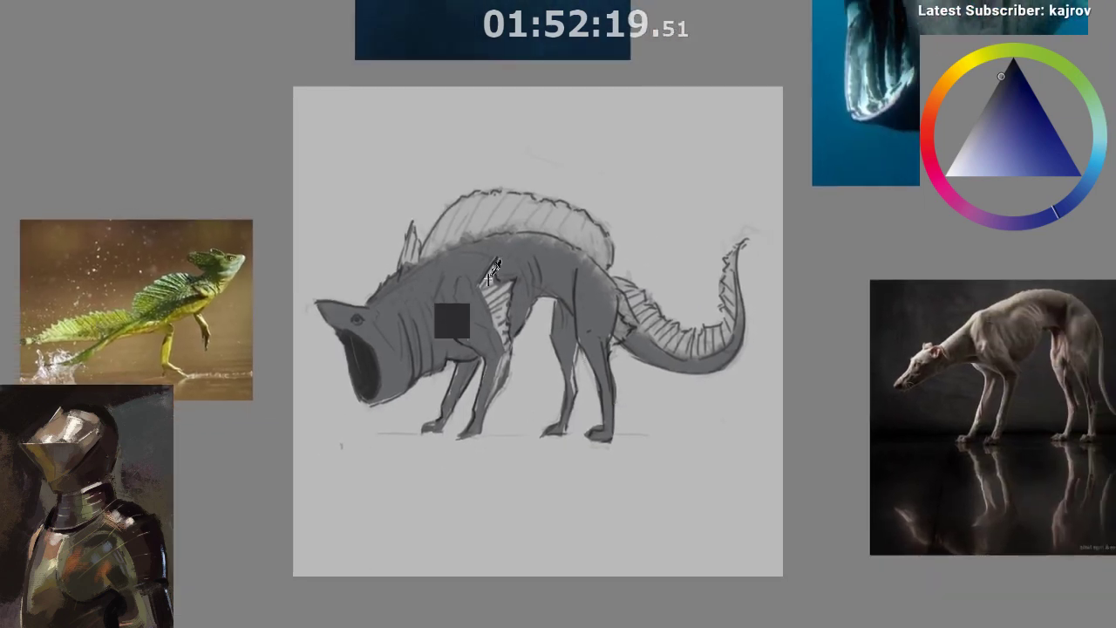
{"action": "left_click", "coordinate": [451, 239], "text": "ctrl"}
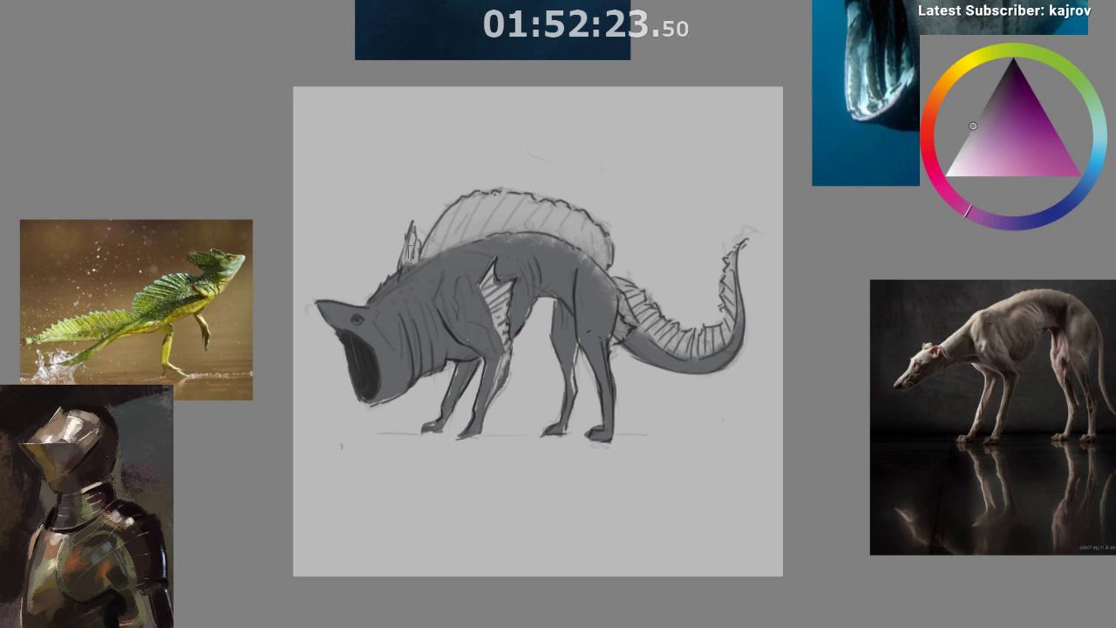
{"action": "left_click", "coordinate": [408, 269], "text": "ctrl"}
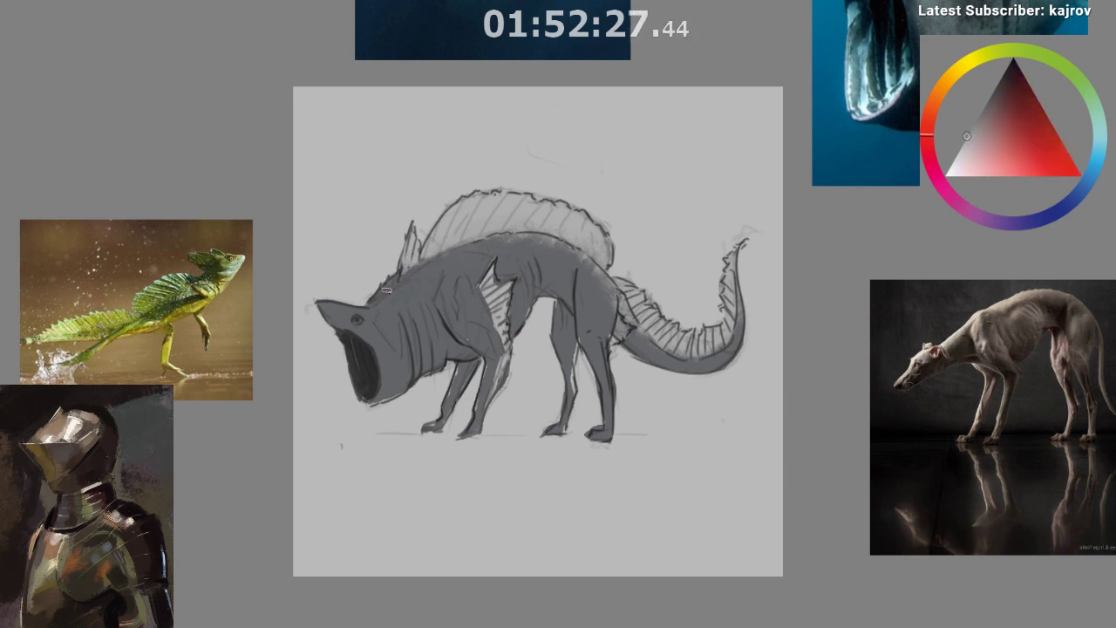
{"action": "scroll", "coordinate": [386, 290], "scroll_direction": "up", "scroll_amount": 1}
{"action": "left_click_drag", "start_coordinate": [398, 296], "coordinate": [400, 305]}
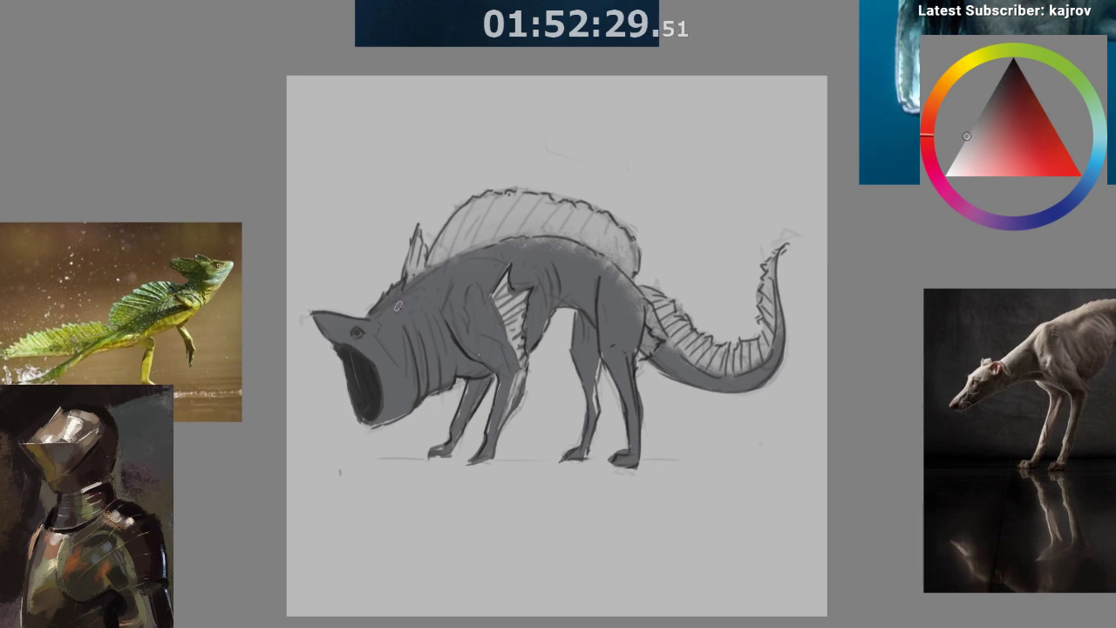
{"action": "left_click", "coordinate": [394, 301], "text": "ctrl"}
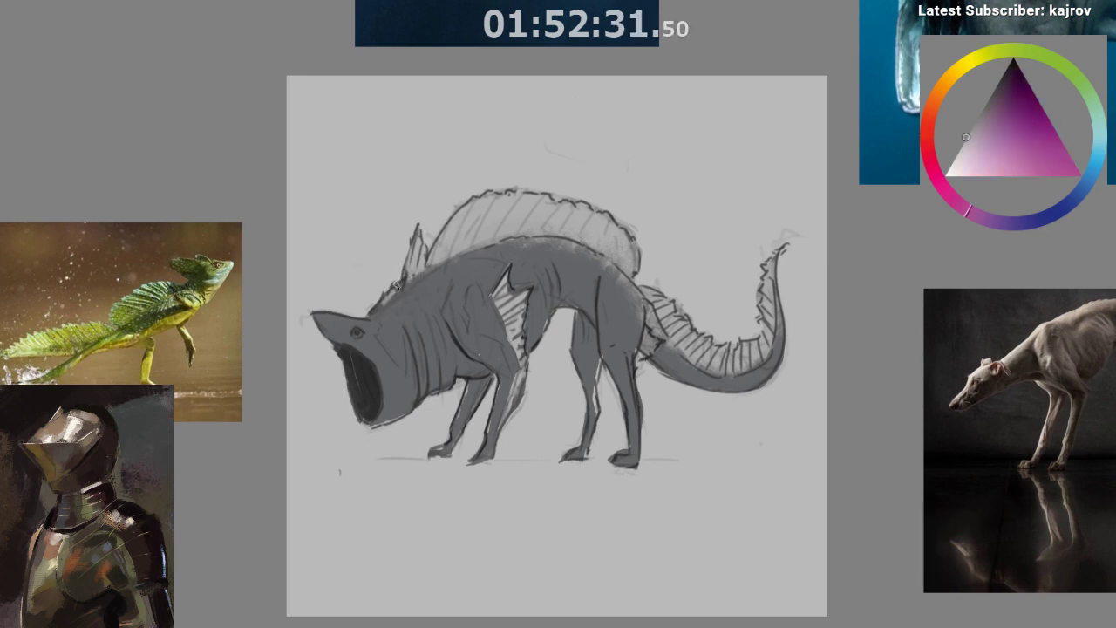
- Mirror the canvas back and touch up the body where the hind thigh meets the tail with its dark grey
{"action": "left_click_drag", "start_coordinate": [568, 458], "coordinate": [529, 493]}
{"action": "scroll", "coordinate": [618, 428], "scroll_direction": "down", "scroll_amount": 1}
{"action": "left_click_drag", "start_coordinate": [619, 461], "coordinate": [596, 457]}
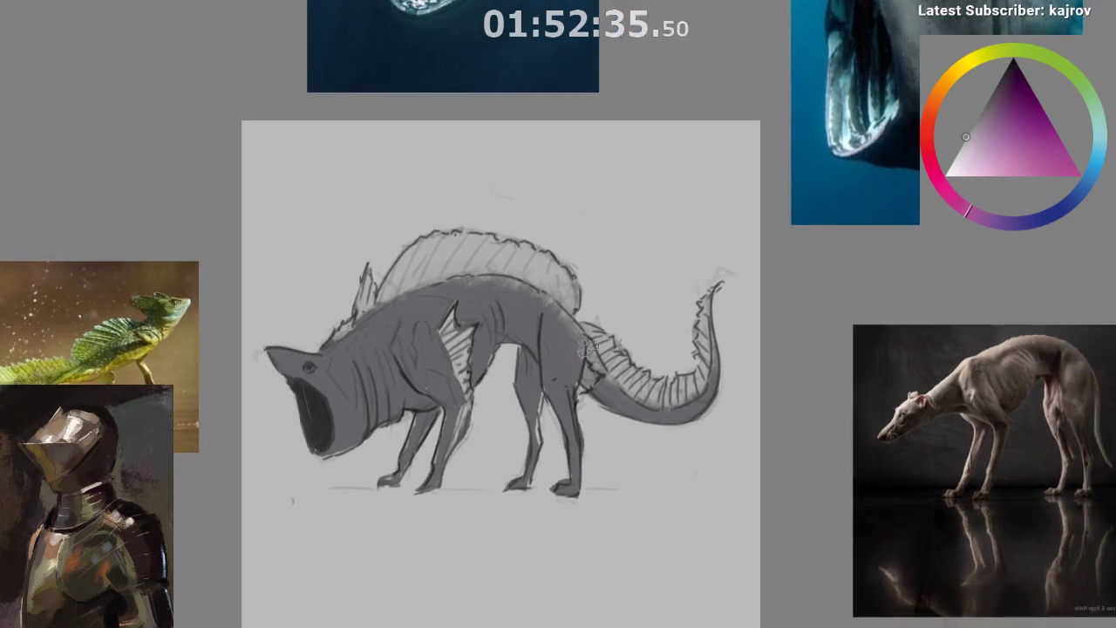
{"action": "left_click", "coordinate": [517, 299], "text": "ctrl"}
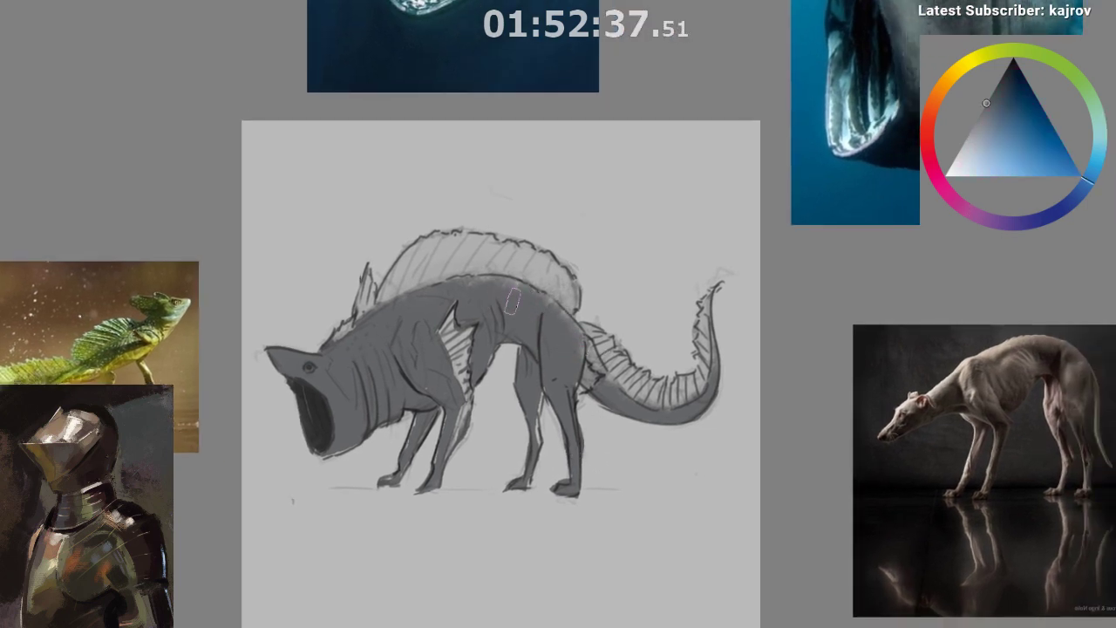
{"action": "key", "text": "m"}
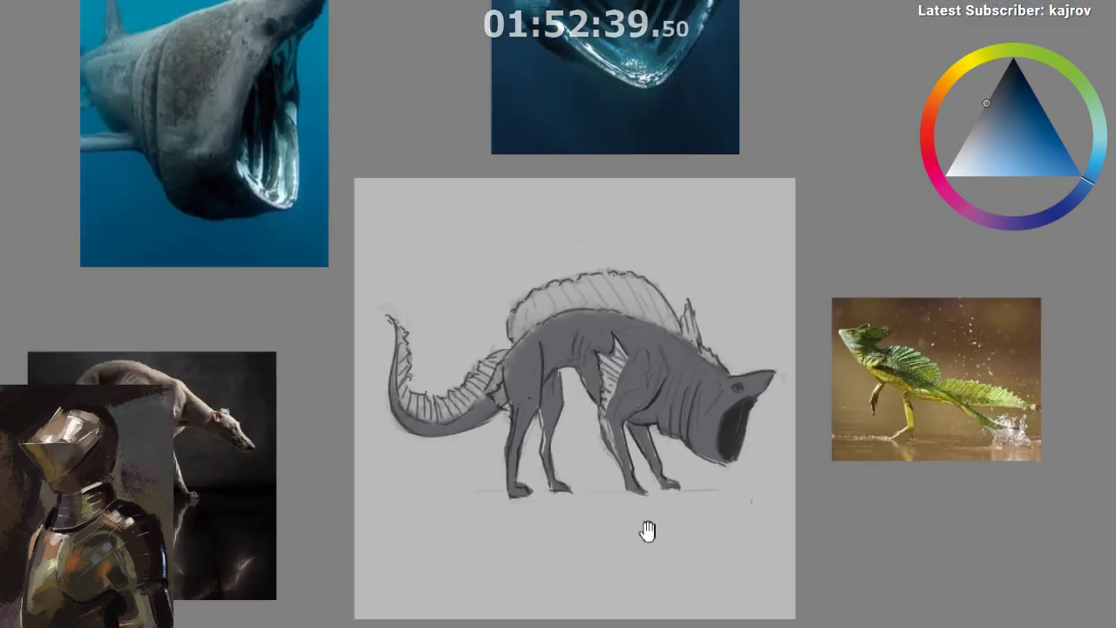
{"action": "mouse_move", "coordinate": [648, 530]}
{"action": "left_mouse_down"}
{"action": "mouse_move", "coordinate": [536, 537]}
{"action": "mouse_move", "coordinate": [601, 529]}
{"action": "mouse_move", "coordinate": [603, 469]}
{"action": "left_mouse_up"}
{"action": "left_click_drag", "start_coordinate": [609, 490], "coordinate": [636, 456]}
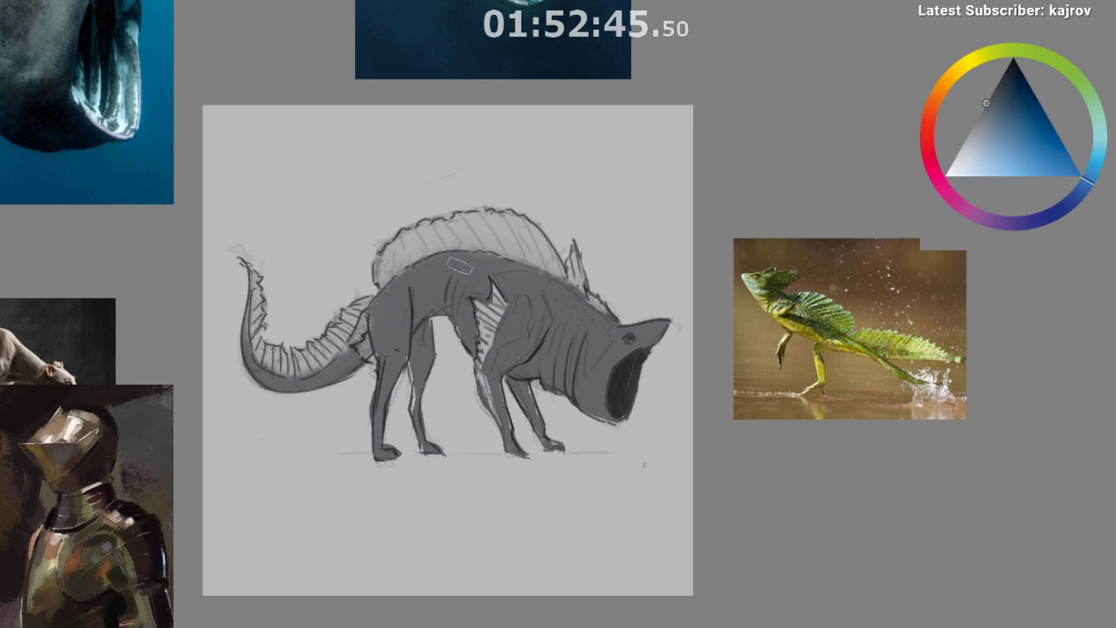
{"action": "left_click", "coordinate": [378, 316], "text": "alt"}
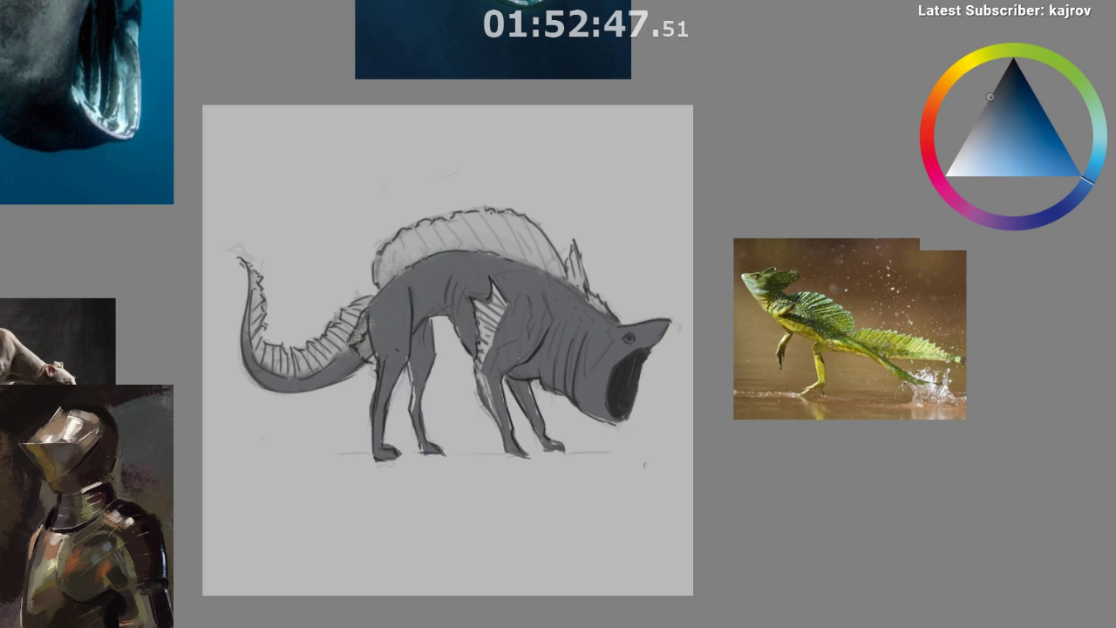
{"action": "left_click_drag", "start_coordinate": [358, 336], "coordinate": [371, 324]}
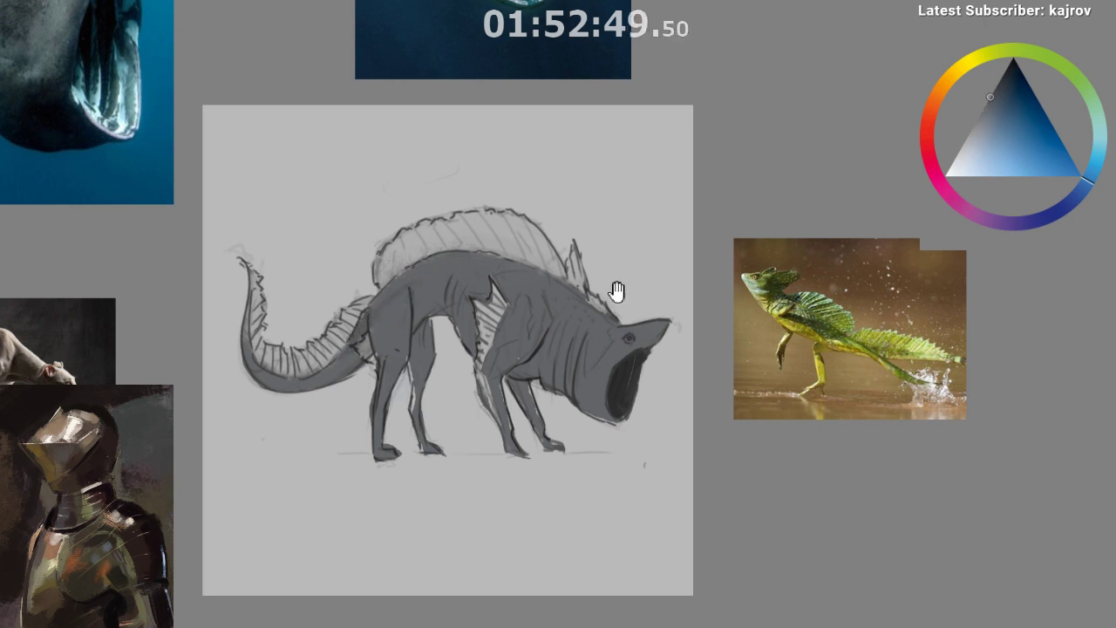
{"action": "scroll", "coordinate": [555, 426], "scroll_direction": "down", "scroll_amount": 1}
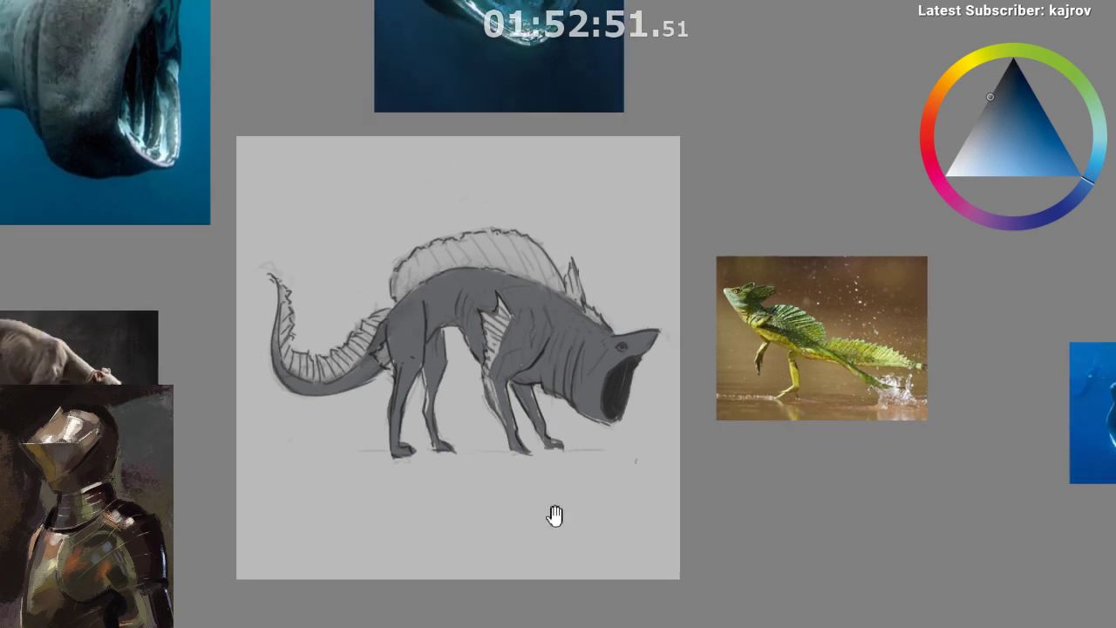
{"action": "scroll", "coordinate": [555, 506], "scroll_direction": "up", "scroll_amount": 1}
{"action": "left_click", "coordinate": [619, 360], "text": "ctrl"}
{"action": "left_click_drag", "start_coordinate": [428, 332], "coordinate": [410, 360]}
{"action": "key", "text": "ctrl+z"}
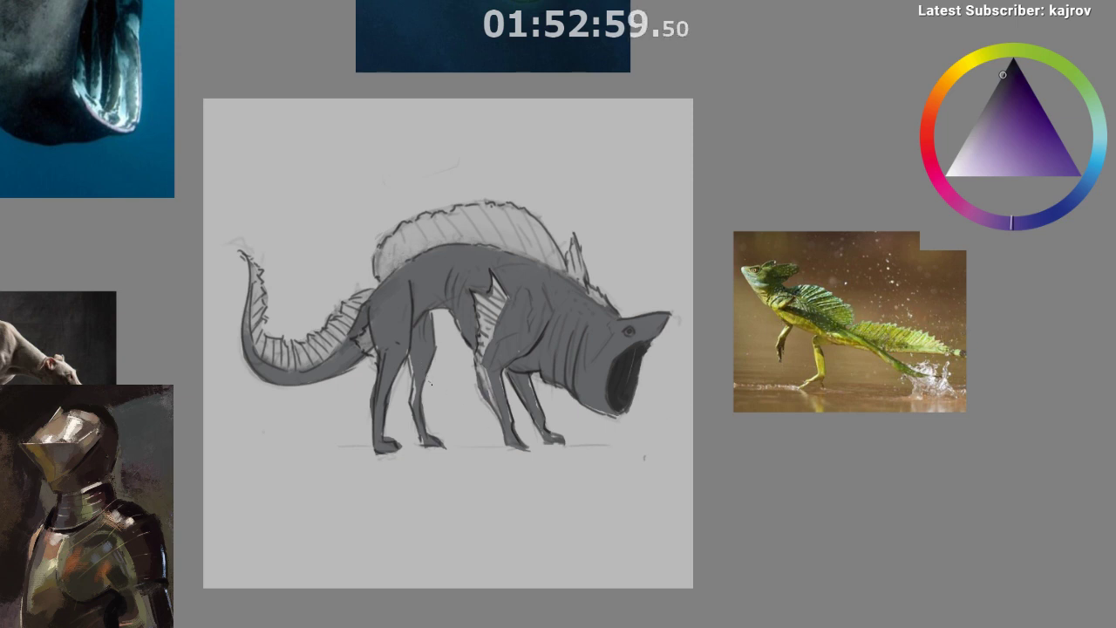
- Shade the creature's far hind leg and far foreleg with a darker bluish grey sampled from the canvas
{"action": "mouse_move", "coordinate": [428, 316]}
{"action": "left_mouse_down"}
{"action": "mouse_move", "coordinate": [408, 356]}
{"action": "mouse_move", "coordinate": [426, 316]}
{"action": "mouse_move", "coordinate": [416, 371]}
{"action": "mouse_move", "coordinate": [424, 343]}
{"action": "left_mouse_up"}
{"action": "key", "text": "ctrl+z"}
{"action": "key", "text": "ctrl+z"}
{"action": "left_click", "coordinate": [423, 343], "text": "ctrl"}
{"action": "scroll", "coordinate": [435, 340], "scroll_direction": "up", "scroll_amount": 1}
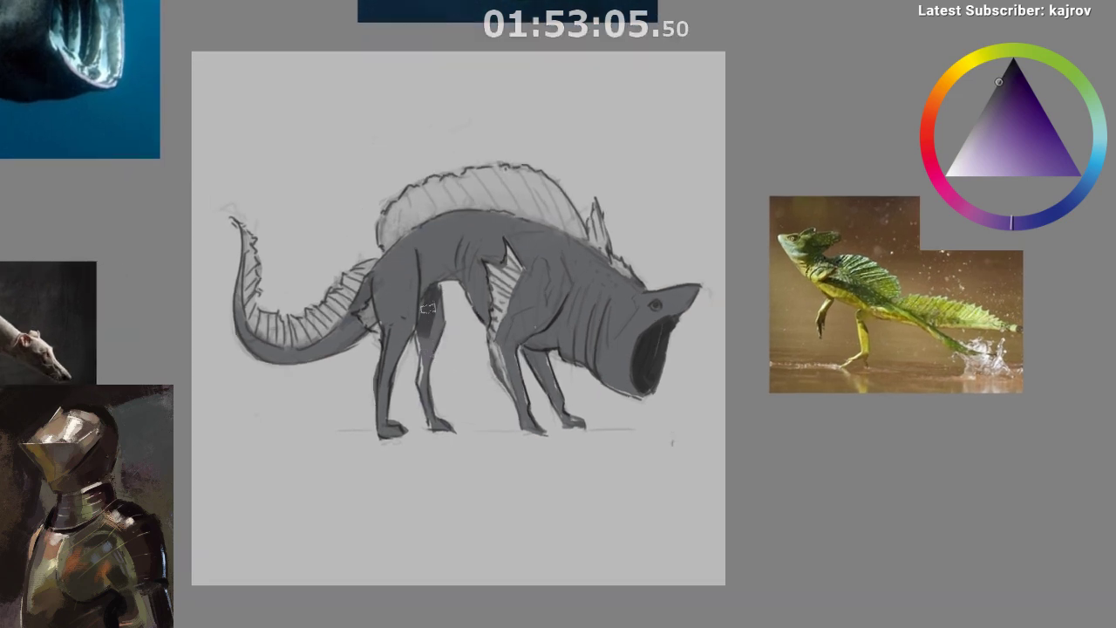
{"action": "left_click", "coordinate": [425, 335], "text": "ctrl"}
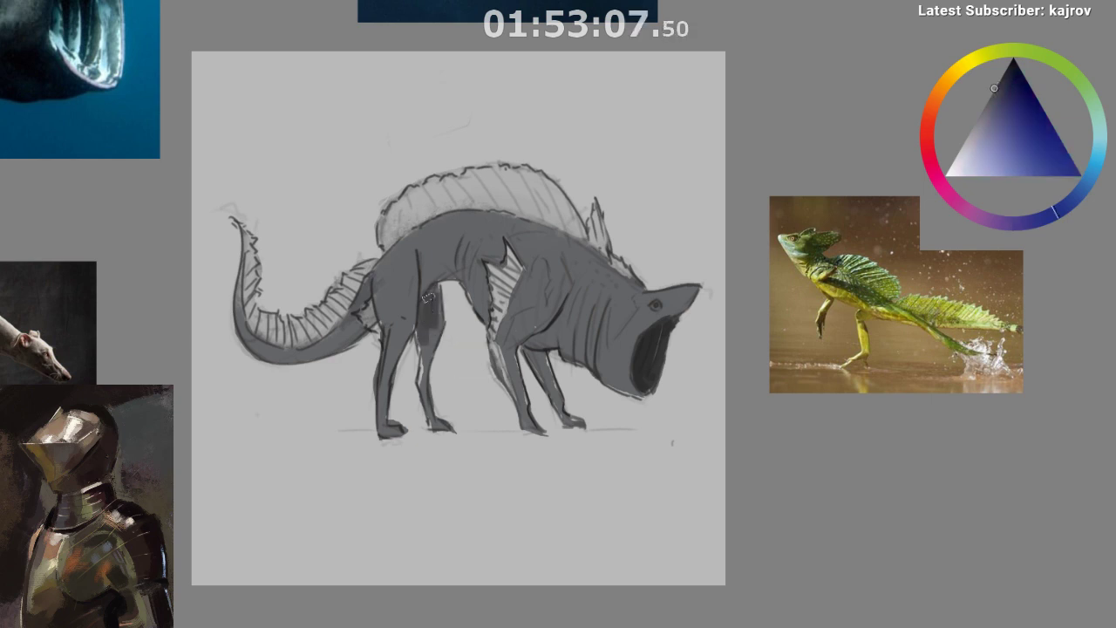
{"action": "mouse_move", "coordinate": [427, 323]}
{"action": "left_mouse_down"}
{"action": "mouse_move", "coordinate": [428, 347]}
{"action": "mouse_move", "coordinate": [440, 319]}
{"action": "left_mouse_up"}
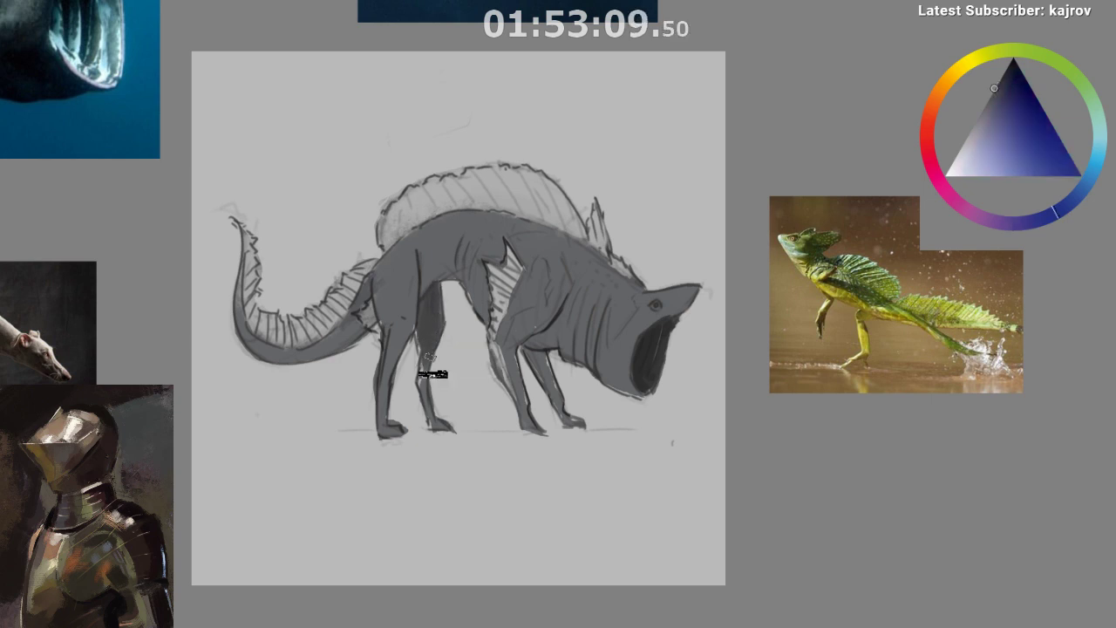
{"action": "left_click_drag", "start_coordinate": [423, 394], "coordinate": [425, 401]}
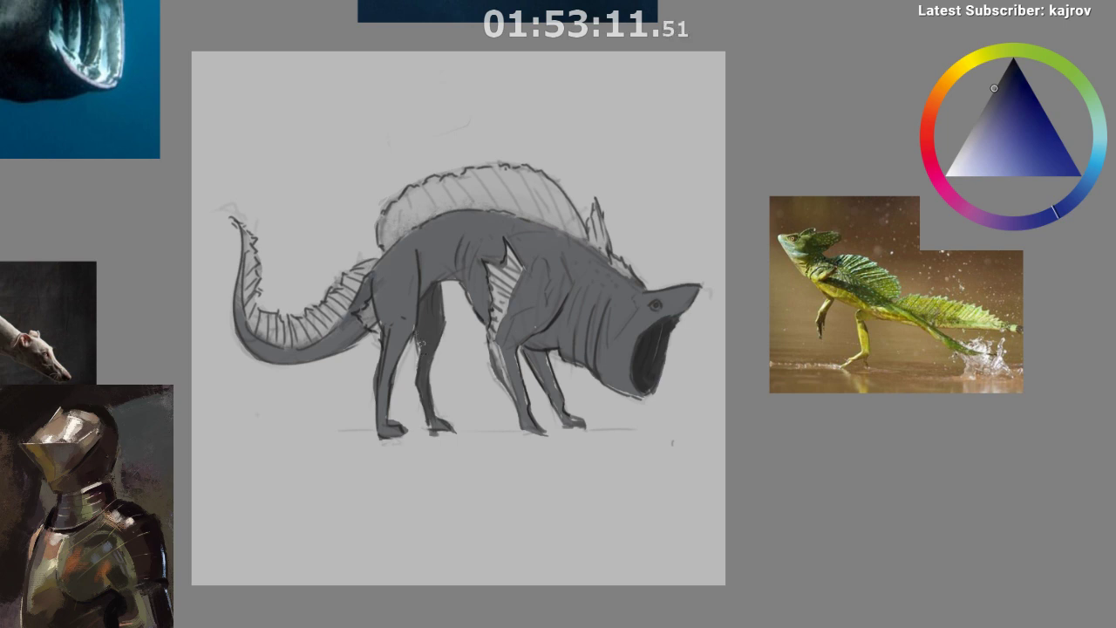
{"action": "left_click_drag", "start_coordinate": [606, 481], "coordinate": [592, 523]}
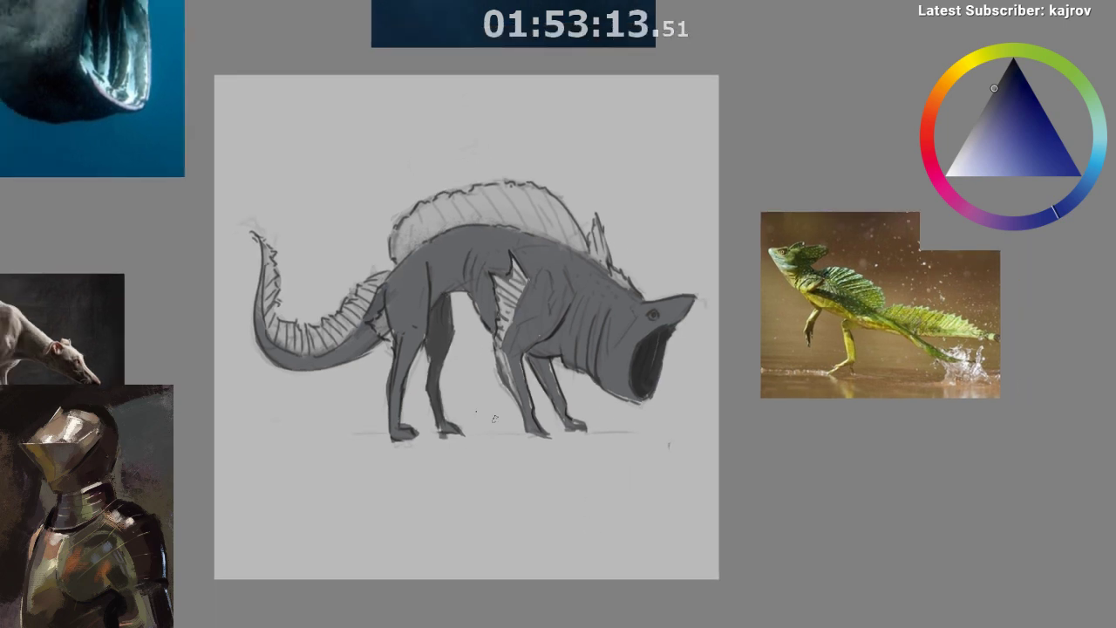
{"action": "mouse_move", "coordinate": [544, 365]}
{"action": "left_mouse_down"}
{"action": "mouse_move", "coordinate": [542, 384]}
{"action": "mouse_move", "coordinate": [548, 369]}
{"action": "left_mouse_up"}
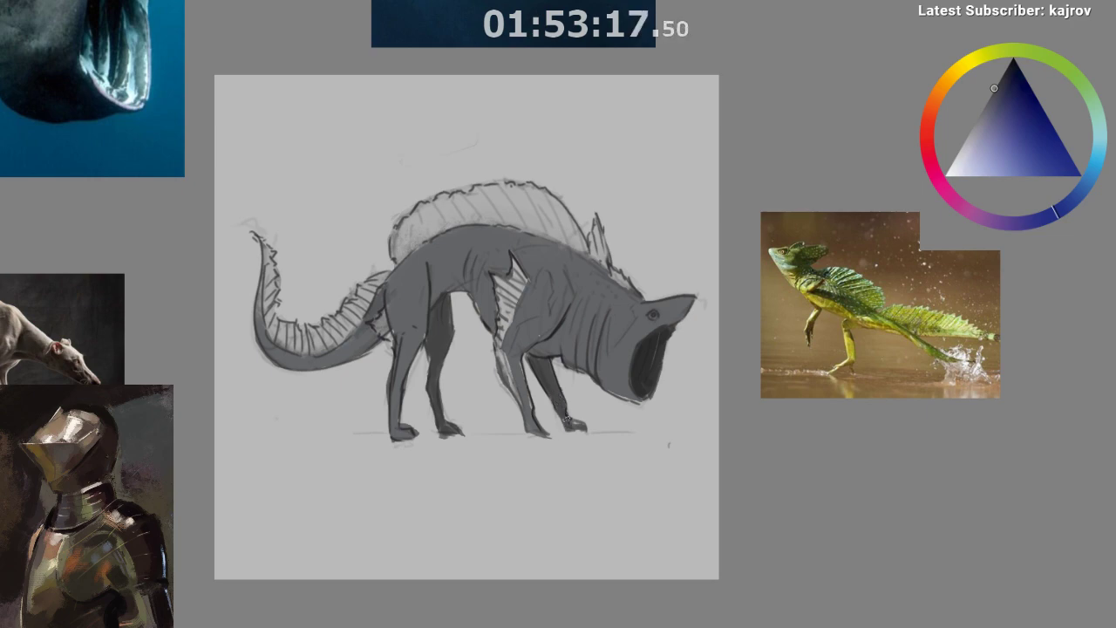
- Mirror the canvas and examine the creature's darkened far legs and overall silhouette beside the reference photos
{"action": "key", "text": "m"}
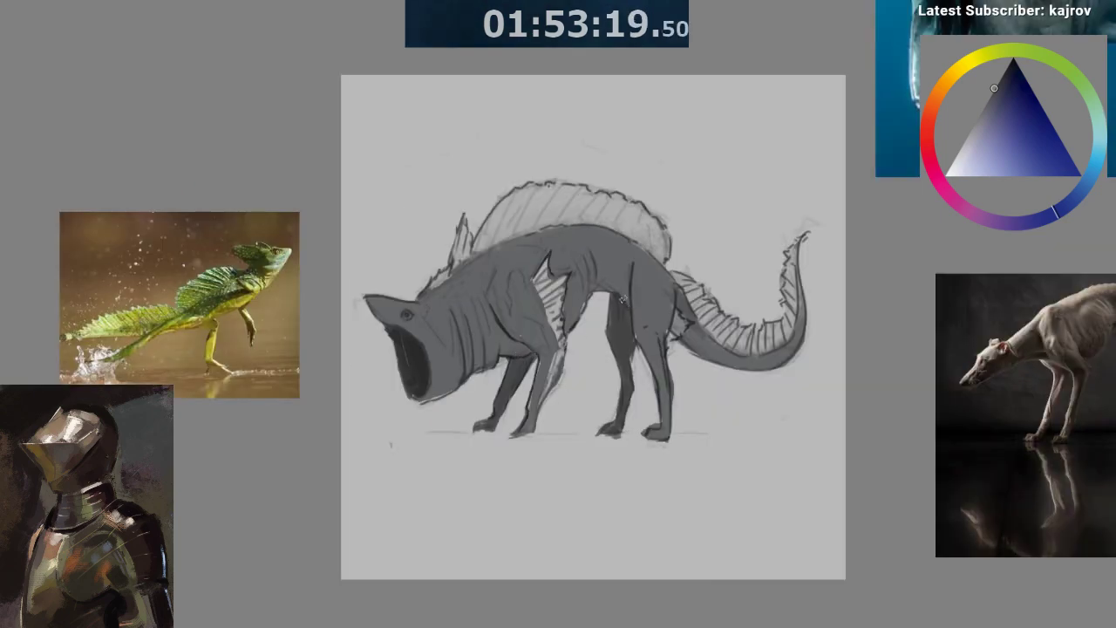
{"action": "mouse_move", "coordinate": [643, 410]}
{"action": "left_mouse_down"}
{"action": "mouse_move", "coordinate": [663, 476]}
{"action": "mouse_move", "coordinate": [511, 481]}
{"action": "mouse_move", "coordinate": [512, 384]}
{"action": "left_mouse_up"}
{"action": "left_click_drag", "start_coordinate": [542, 350], "coordinate": [582, 428]}
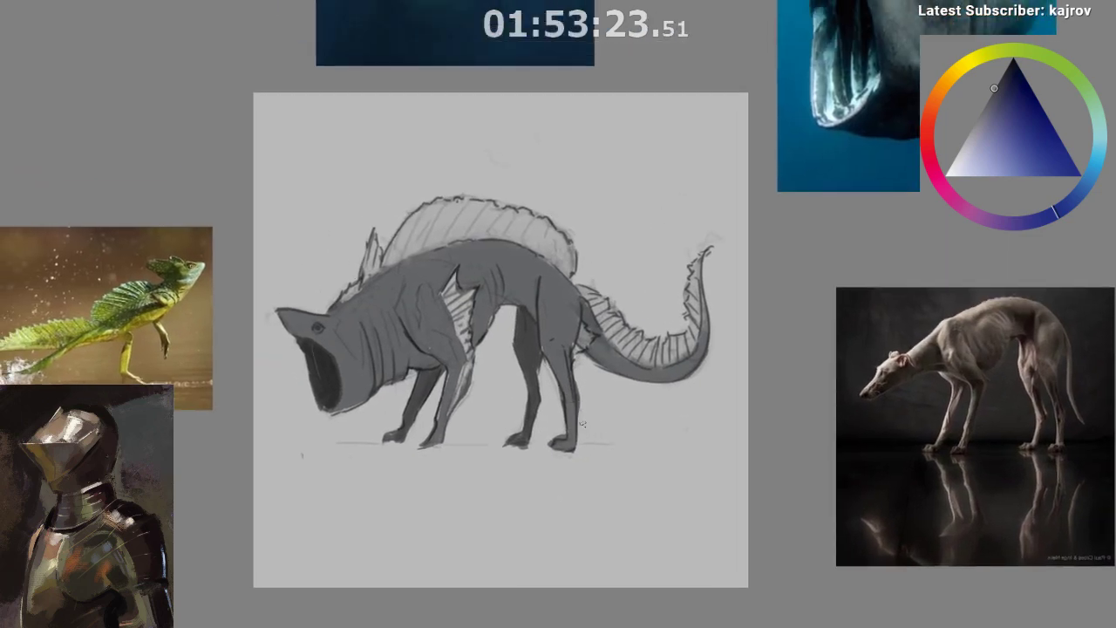
{"action": "scroll", "coordinate": [581, 444], "scroll_direction": "up", "scroll_amount": 1}
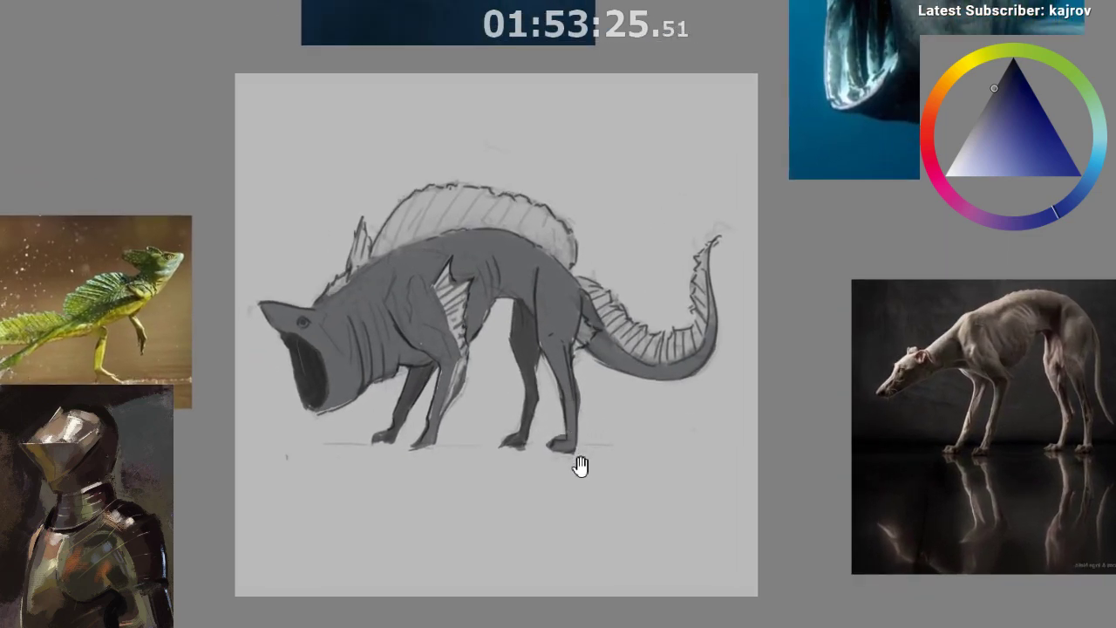
{"action": "left_click_drag", "start_coordinate": [582, 471], "coordinate": [513, 550]}
{"action": "left_click_drag", "start_coordinate": [569, 471], "coordinate": [415, 621]}
{"action": "left_click_drag", "start_coordinate": [546, 454], "coordinate": [652, 329]}
{"action": "scroll", "coordinate": [486, 481], "scroll_direction": "up", "scroll_amount": 3}
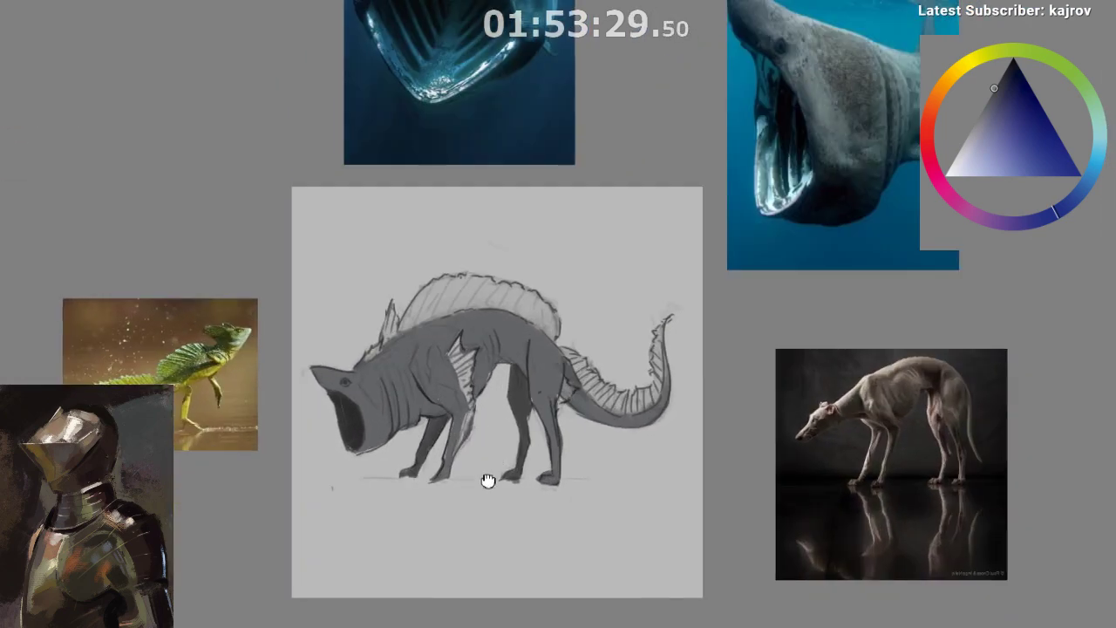
{"action": "left_click_drag", "start_coordinate": [482, 480], "coordinate": [552, 447]}
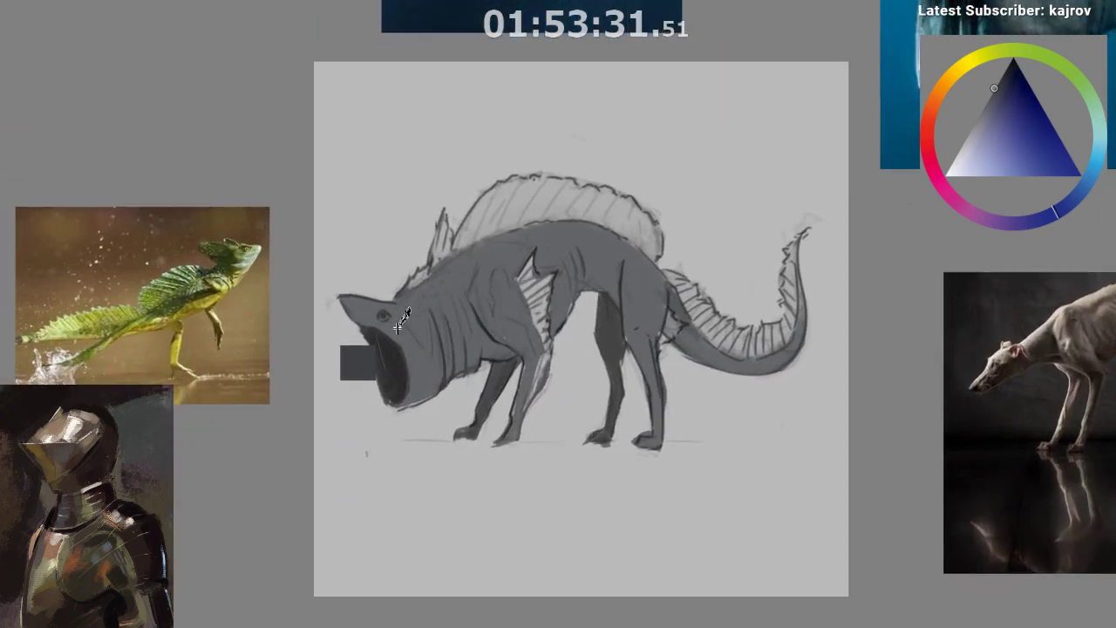
- Paint the creature's eye with a lighter grey sampled from the canvas
{"action": "left_click_drag", "start_coordinate": [395, 420], "coordinate": [394, 450]}
{"action": "left_click", "coordinate": [472, 267], "text": "ctrl"}
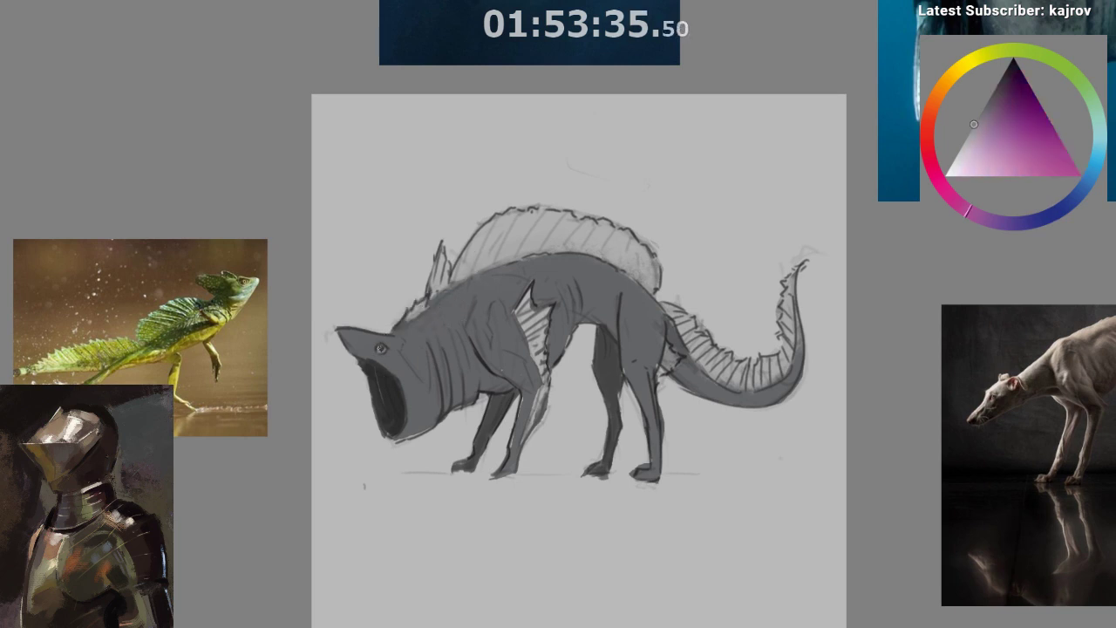
{"action": "left_click_drag", "start_coordinate": [382, 349], "coordinate": [381, 348]}
- Choose a dark bluish grey and paint faint gill bars inside the creature's open mouth
{"action": "mouse_move", "coordinate": [602, 514]}
{"action": "left_mouse_down"}
{"action": "mouse_move", "coordinate": [515, 518]}
{"action": "mouse_move", "coordinate": [566, 494]}
{"action": "mouse_move", "coordinate": [539, 490]}
{"action": "left_mouse_up"}
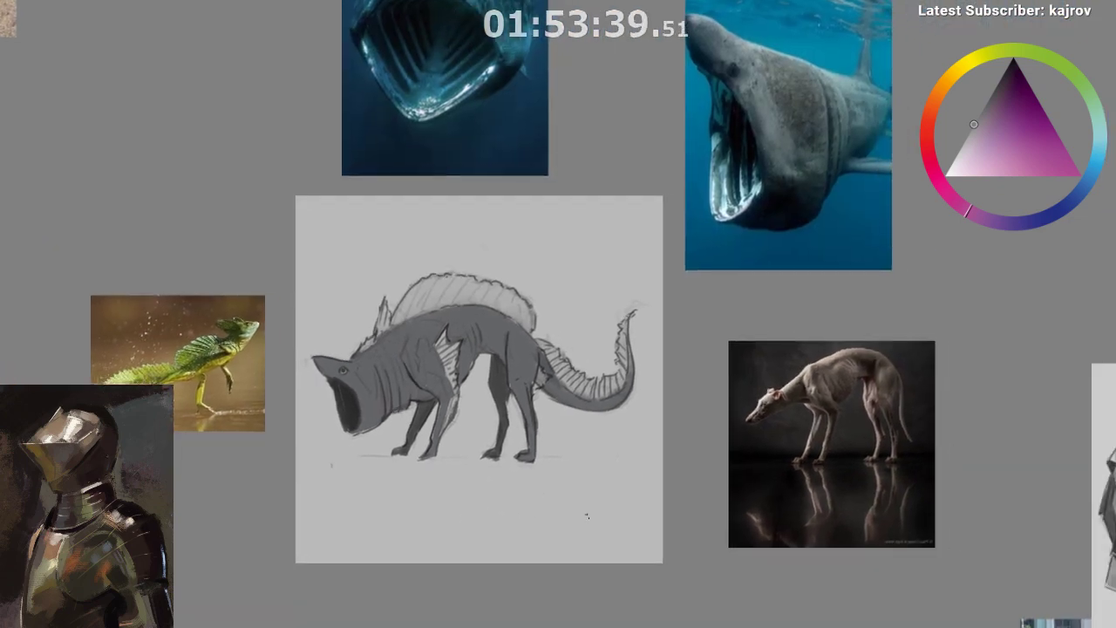
{"action": "scroll", "coordinate": [587, 516], "scroll_direction": "up", "scroll_amount": 4}
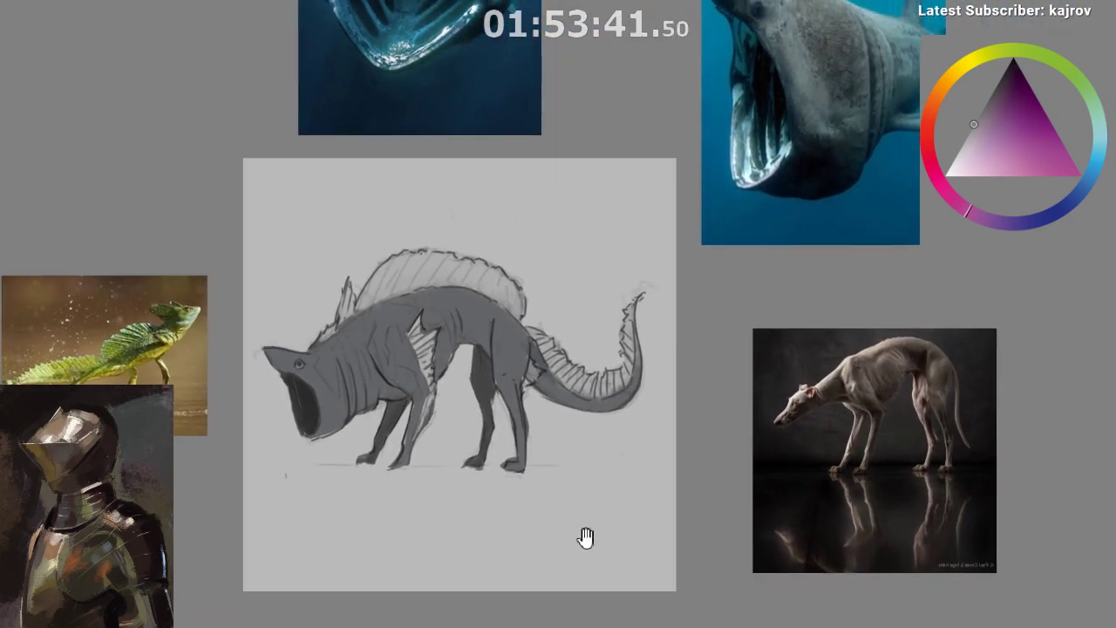
{"action": "left_click_drag", "start_coordinate": [586, 543], "coordinate": [578, 564]}
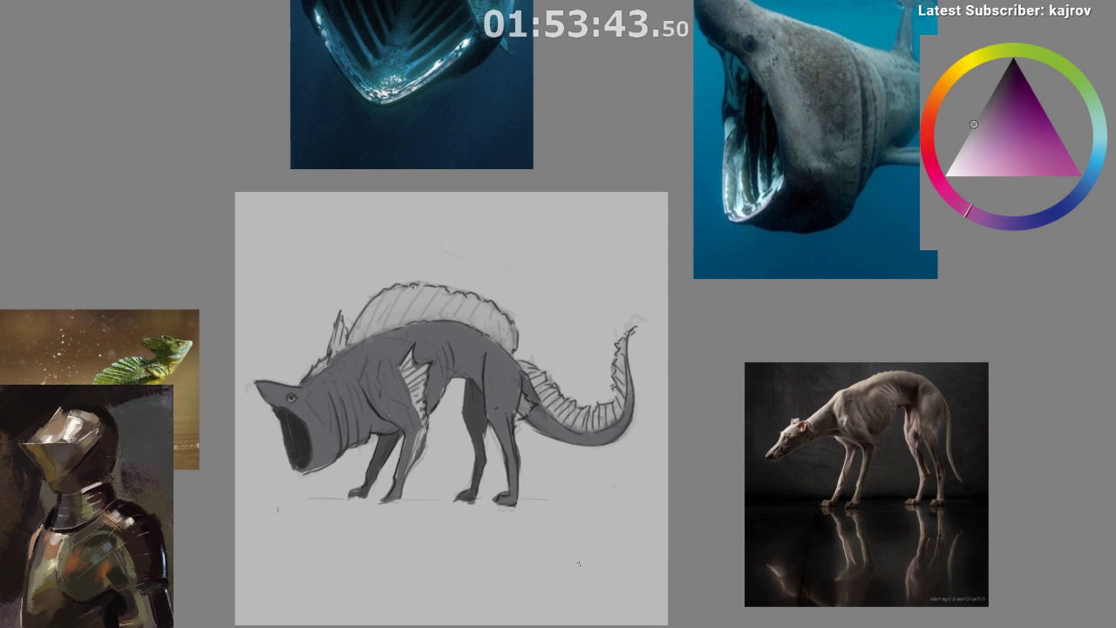
{"action": "left_click_drag", "start_coordinate": [427, 392], "coordinate": [467, 422]}
{"action": "left_click_drag", "start_coordinate": [467, 422], "coordinate": [504, 480]}
{"action": "scroll", "coordinate": [342, 499], "scroll_direction": "up", "scroll_amount": 1}
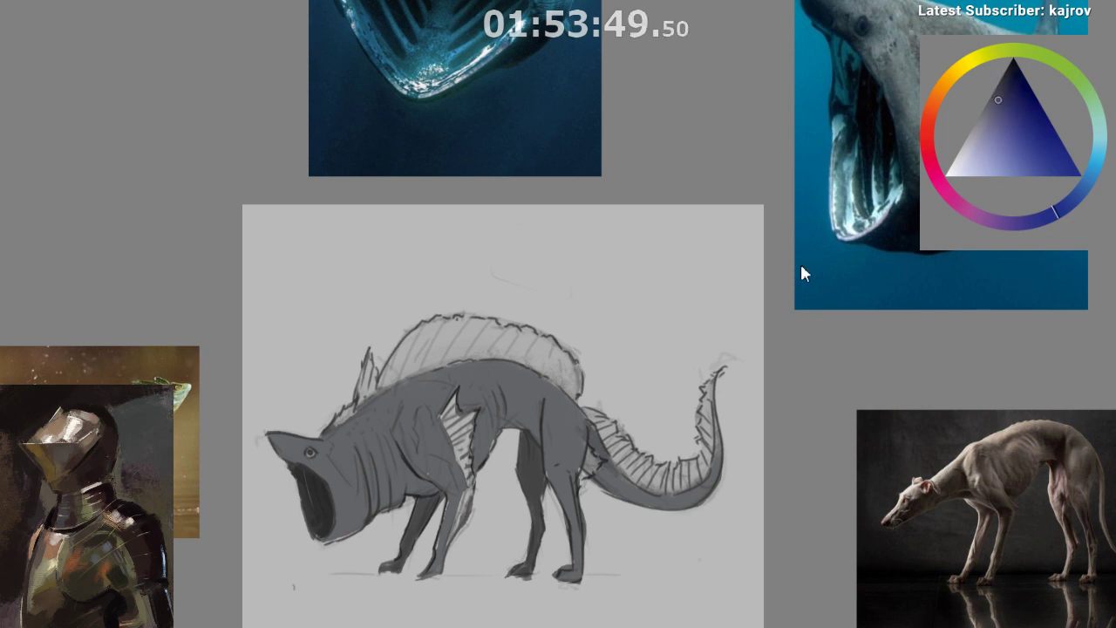
{"action": "left_click", "coordinate": [1002, 77]}
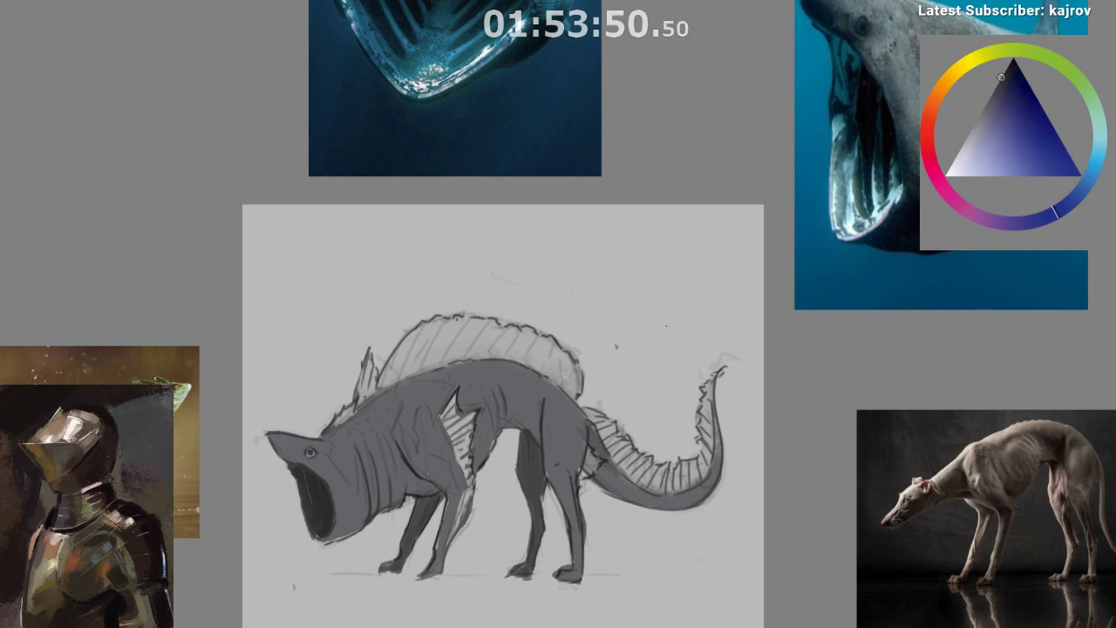
{"action": "left_click", "coordinate": [996, 87]}
{"action": "left_click", "coordinate": [996, 89]}
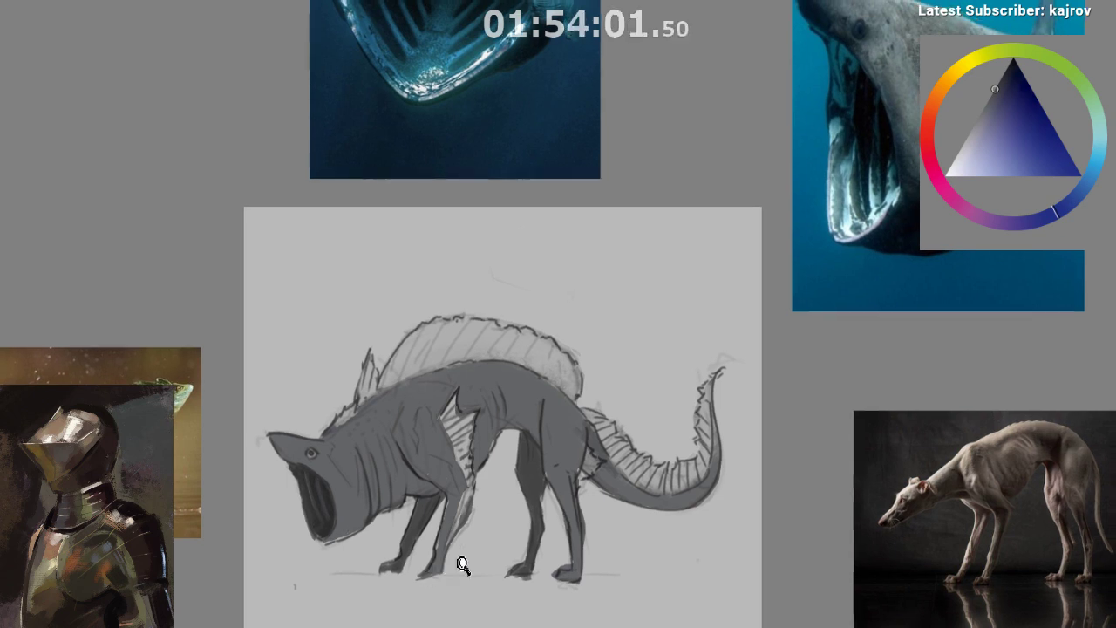
- Mirror the canvas back and test a sampled blue-grey stroke at the upper edge of the open mouth
{"action": "key", "text": "m"}
{"action": "left_click_drag", "start_coordinate": [772, 532], "coordinate": [720, 573]}
{"action": "left_click", "coordinate": [694, 512], "text": "ctrl"}
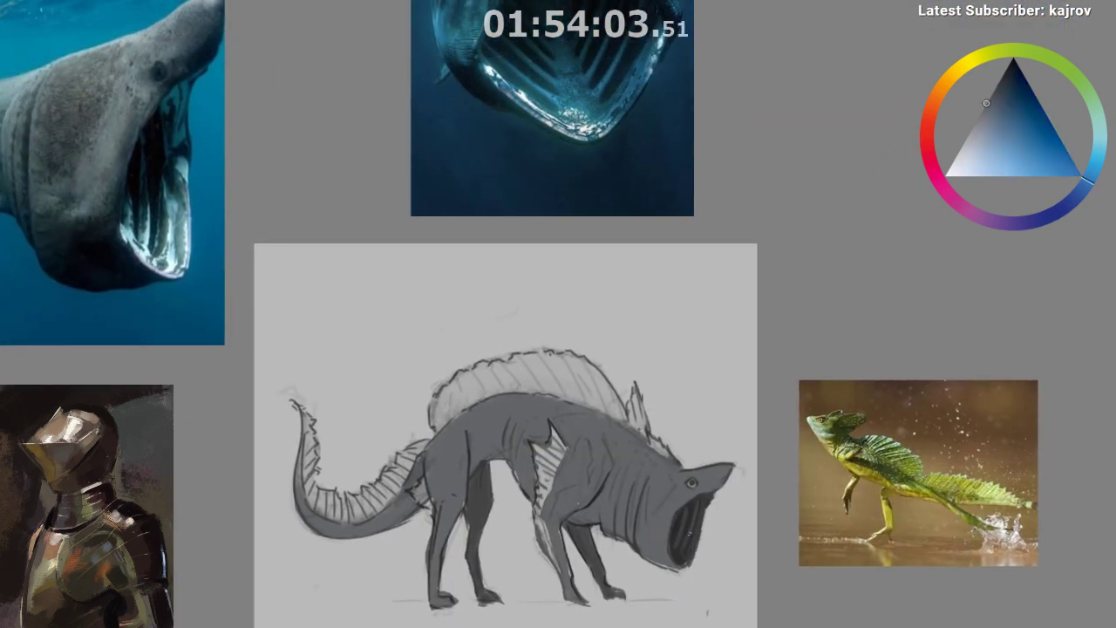
{"action": "mouse_move", "coordinate": [701, 507]}
{"action": "left_mouse_down"}
{"action": "mouse_move", "coordinate": [685, 546]}
{"action": "mouse_move", "coordinate": [691, 500]}
{"action": "left_mouse_up"}
{"action": "key", "text": "ctrl+z"}
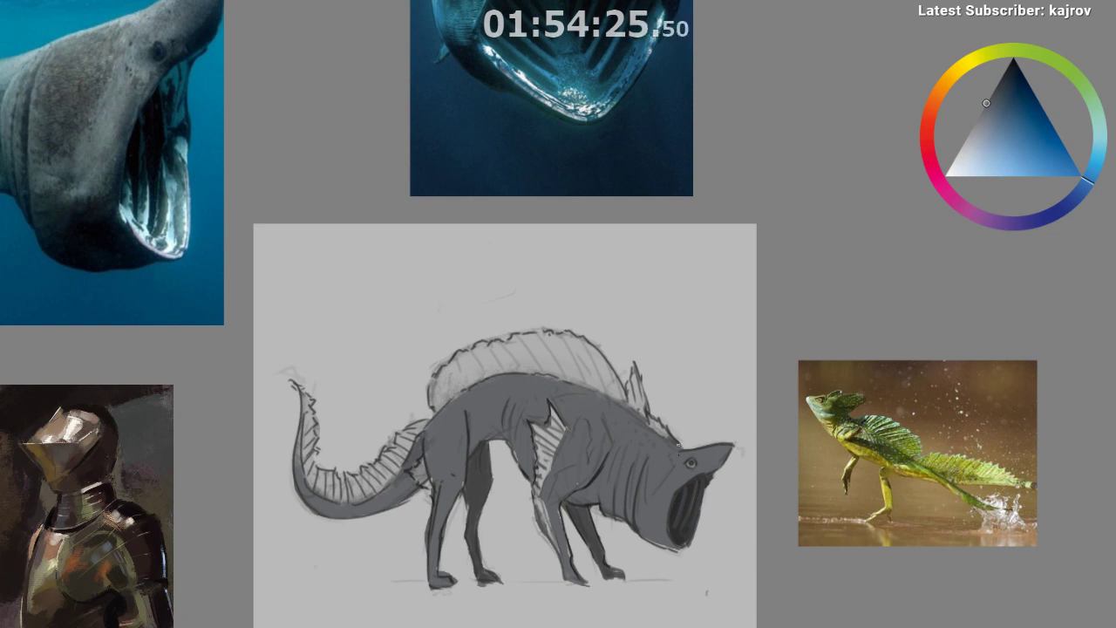
- Try painting light blue-grey gill bars down the inside of the creature's open mouth
{"action": "left_click_drag", "start_coordinate": [625, 438], "coordinate": [569, 300]}
{"action": "mouse_move", "coordinate": [641, 363]}
{"action": "left_mouse_down"}
{"action": "mouse_move", "coordinate": [643, 322]}
{"action": "mouse_move", "coordinate": [610, 402]}
{"action": "left_mouse_up"}
{"action": "left_click", "coordinate": [621, 368], "text": "ctrl"}
{"action": "key", "text": "ctrl+z"}
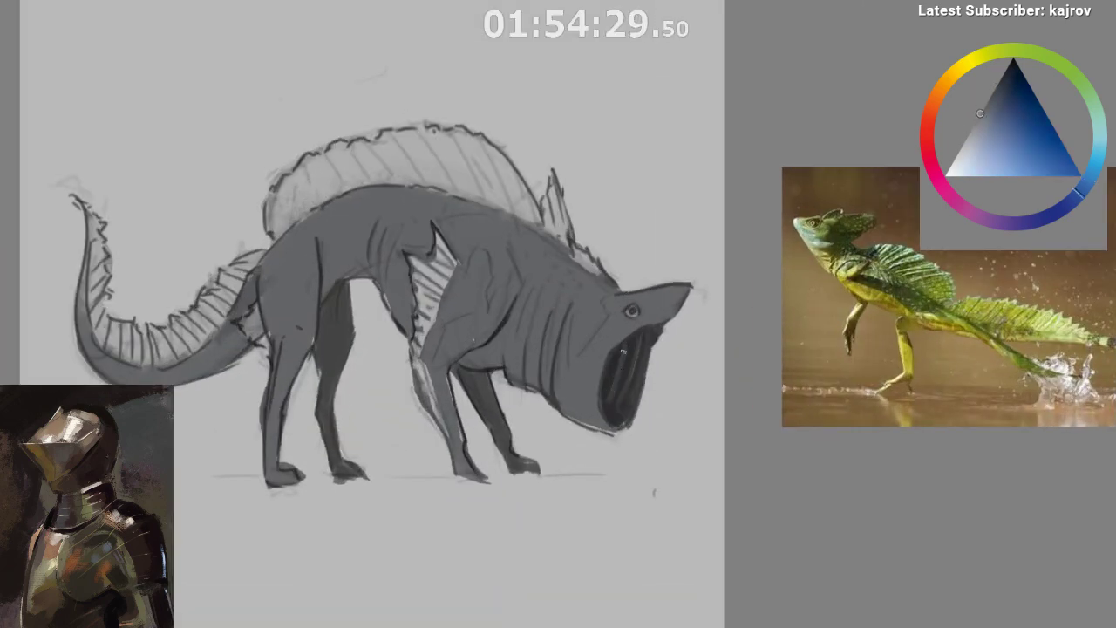
{"action": "left_click_drag", "start_coordinate": [627, 343], "coordinate": [609, 404]}
{"action": "key", "text": "ctrl+z"}
{"action": "left_click_drag", "start_coordinate": [627, 346], "coordinate": [611, 402]}
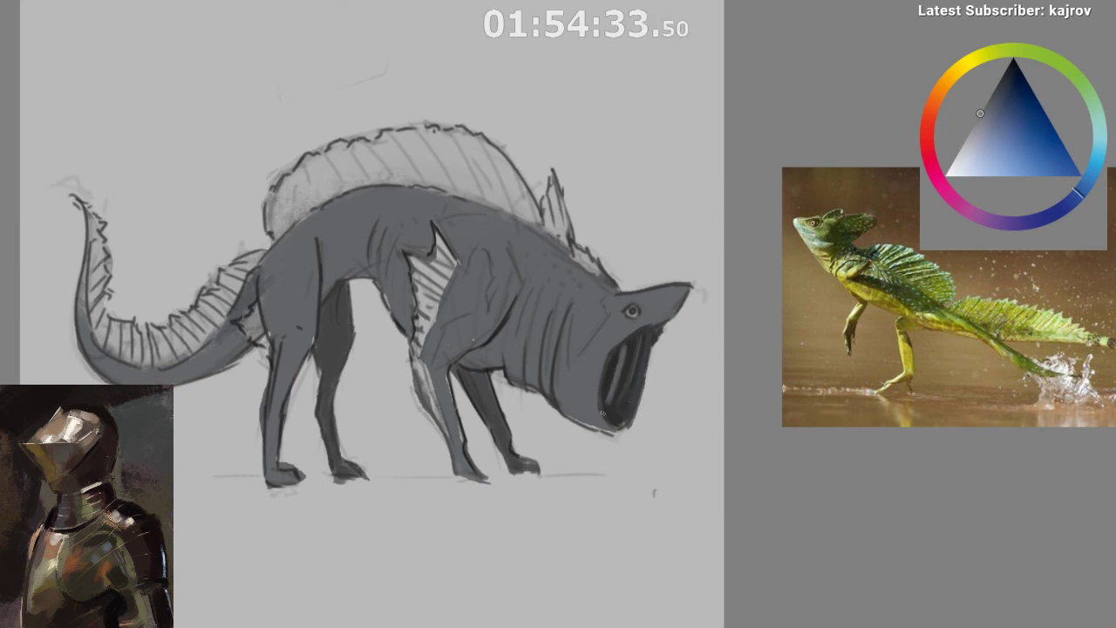
{"action": "left_click", "coordinate": [613, 397], "text": "ctrl"}
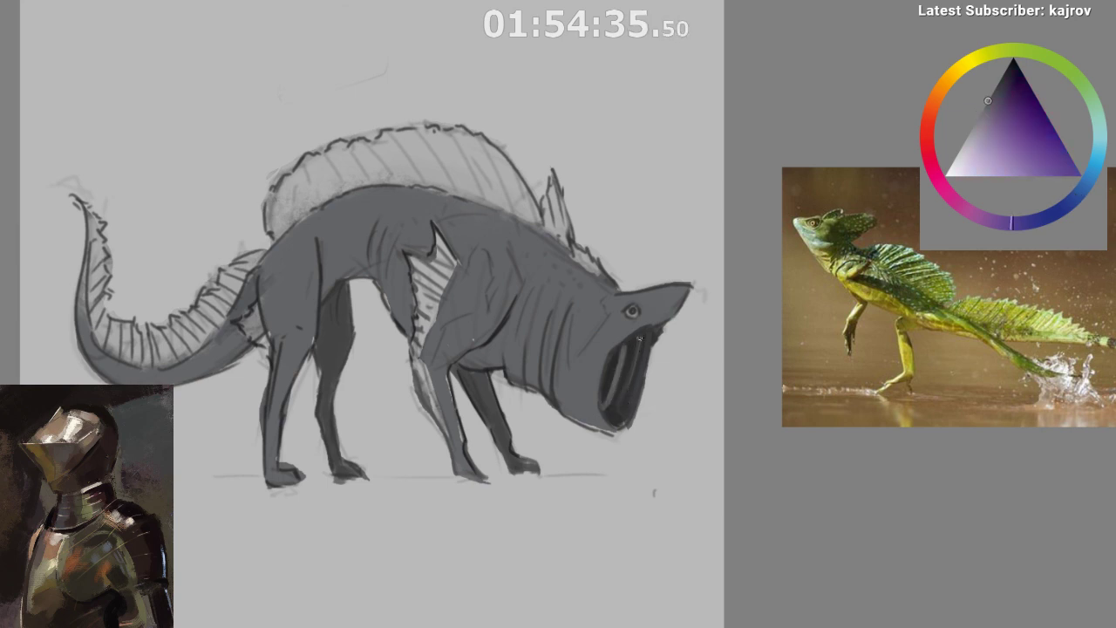
{"action": "mouse_move", "coordinate": [640, 339]}
{"action": "left_mouse_down"}
{"action": "mouse_move", "coordinate": [619, 403]}
{"action": "mouse_move", "coordinate": [632, 384]}
{"action": "left_mouse_up"}
{"action": "key", "text": "ctrl+z"}
{"action": "key", "text": "ctrl+z"}
- Paint subdued dark grey gill bars inside the open mouth and resample its near-black tone
{"action": "left_click", "coordinate": [634, 368], "text": "ctrl"}
{"action": "left_click_drag", "start_coordinate": [643, 341], "coordinate": [608, 403]}
{"action": "left_click_drag", "start_coordinate": [640, 342], "coordinate": [629, 381]}
{"action": "left_click", "coordinate": [636, 364], "text": "ctrl"}
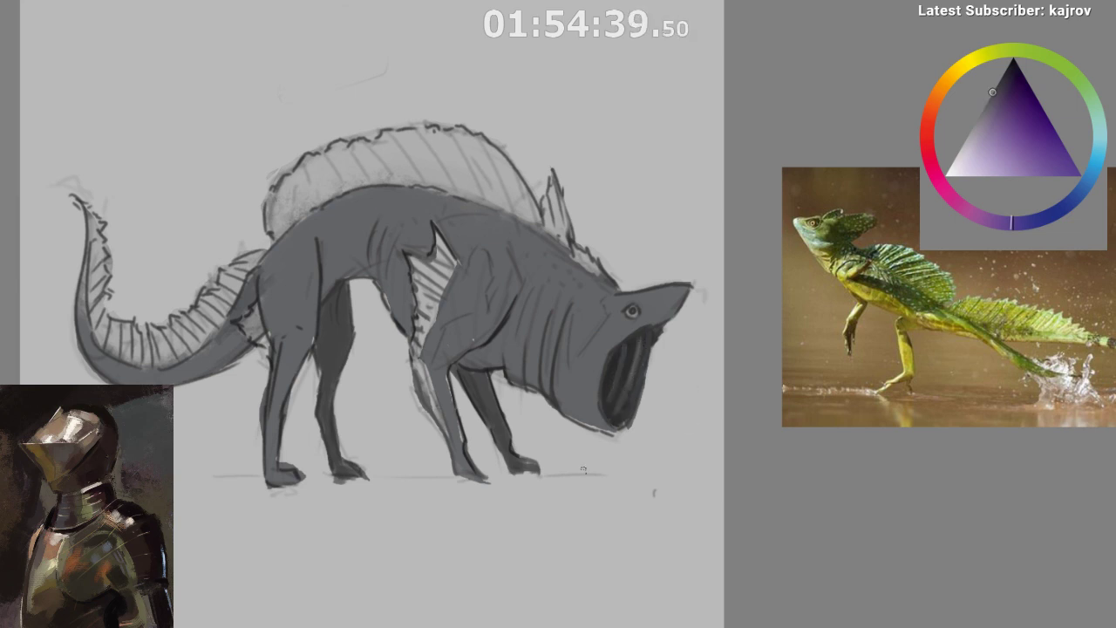
{"action": "left_click", "coordinate": [629, 353], "text": "ctrl"}
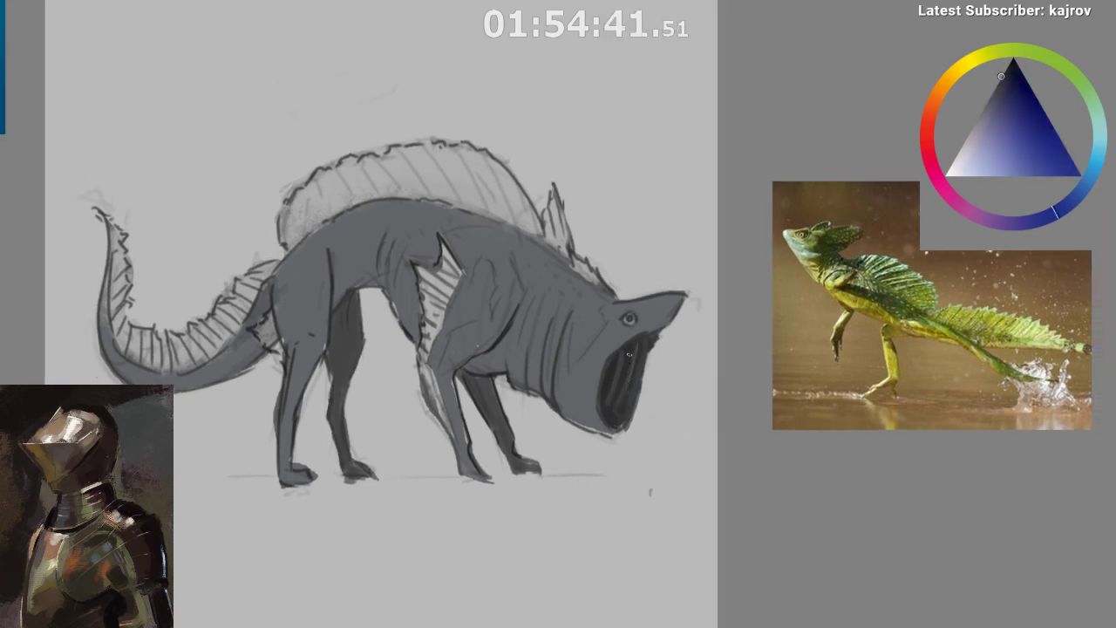
- Darken and blend the gill folds on the neck behind the head with dark greys sampled from the canvas
{"action": "scroll", "coordinate": [622, 486], "scroll_direction": "down", "scroll_amount": 5}
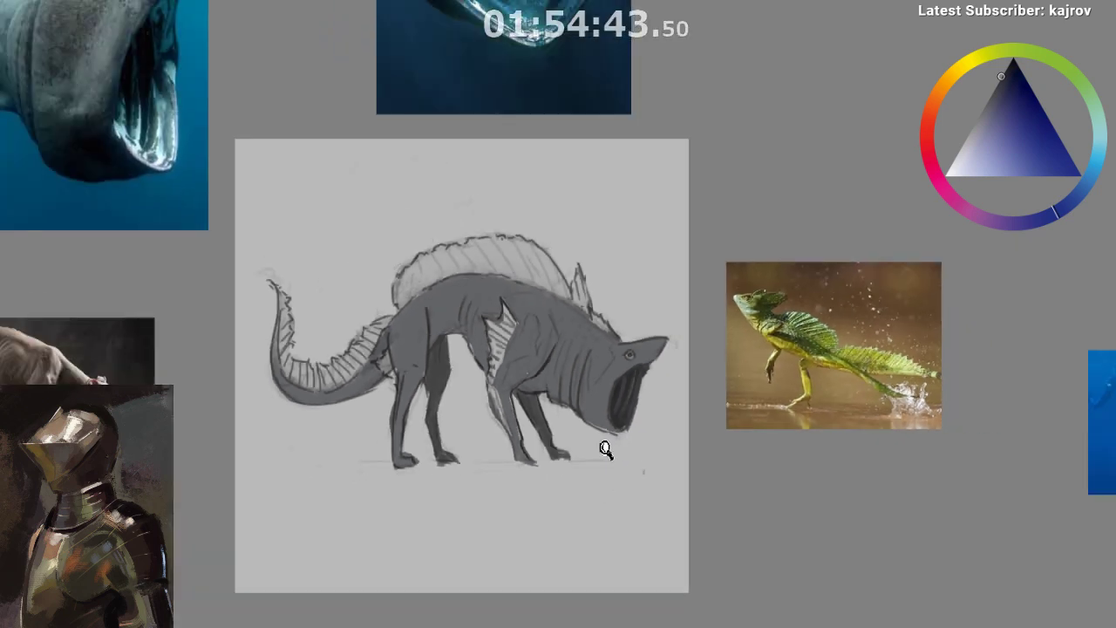
{"action": "left_click_drag", "start_coordinate": [632, 477], "coordinate": [647, 510]}
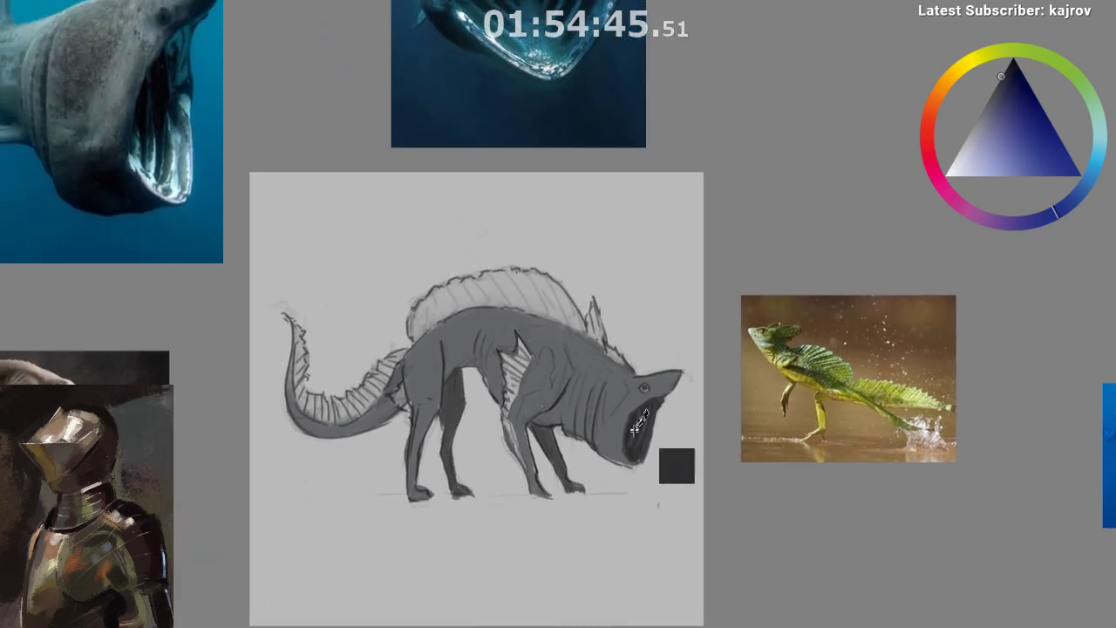
{"action": "mouse_move", "coordinate": [590, 409]}
{"action": "left_mouse_down"}
{"action": "mouse_move", "coordinate": [581, 404]}
{"action": "mouse_move", "coordinate": [583, 427]}
{"action": "mouse_move", "coordinate": [581, 401]}
{"action": "left_mouse_up"}
{"action": "left_click", "coordinate": [590, 406], "text": "ctrl"}
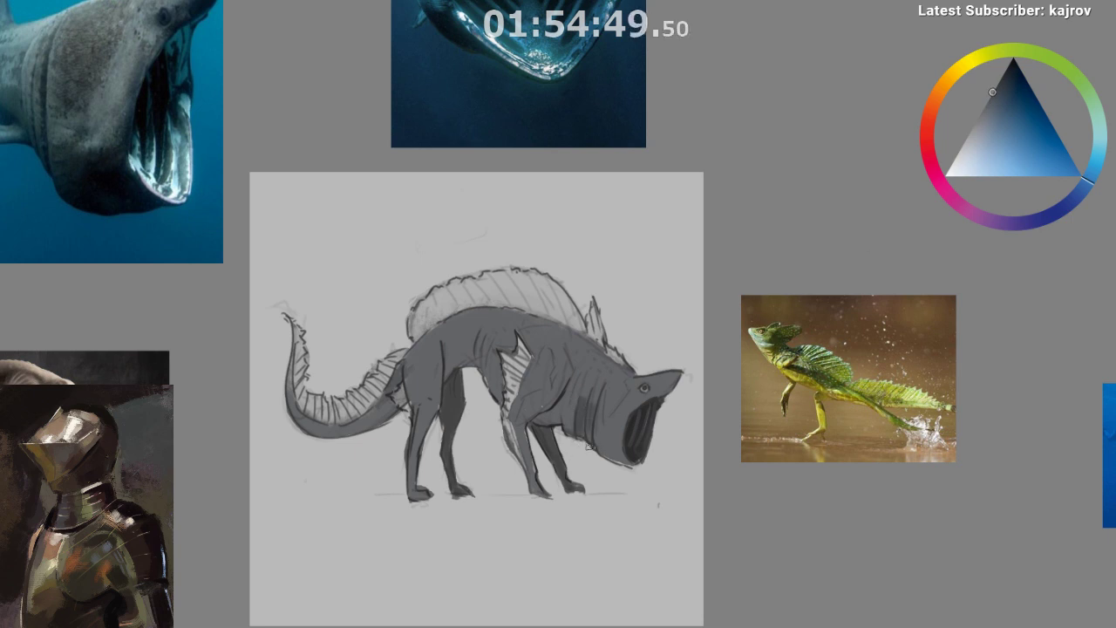
{"action": "left_click", "coordinate": [589, 428], "text": "ctrl"}
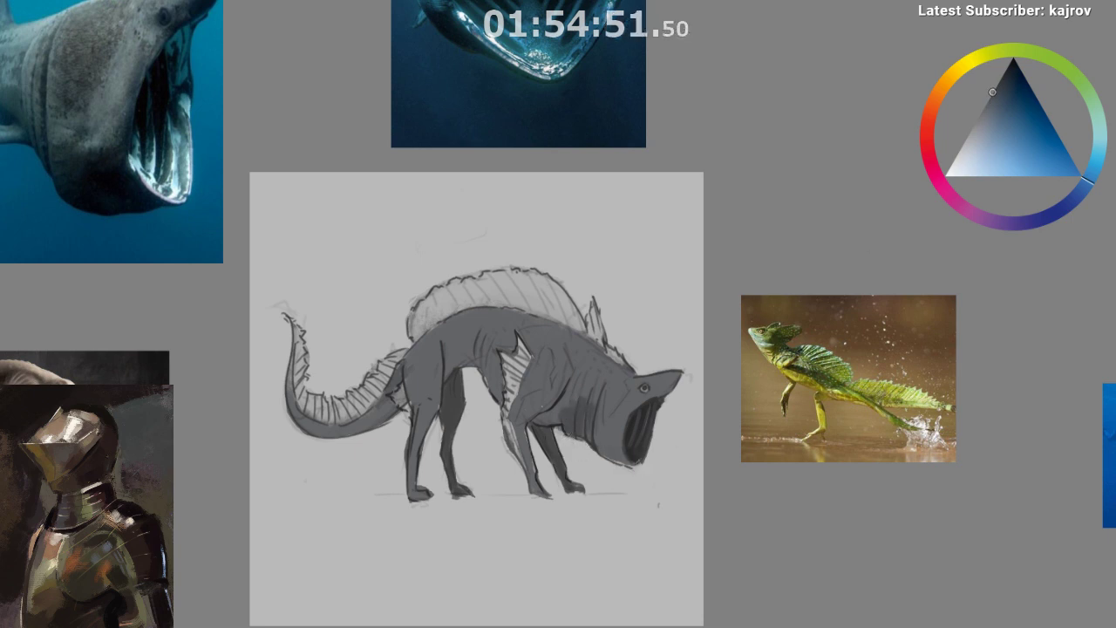
{"action": "left_click", "coordinate": [569, 423], "text": "ctrl"}
{"action": "left_click", "coordinate": [578, 415], "text": "ctrl"}
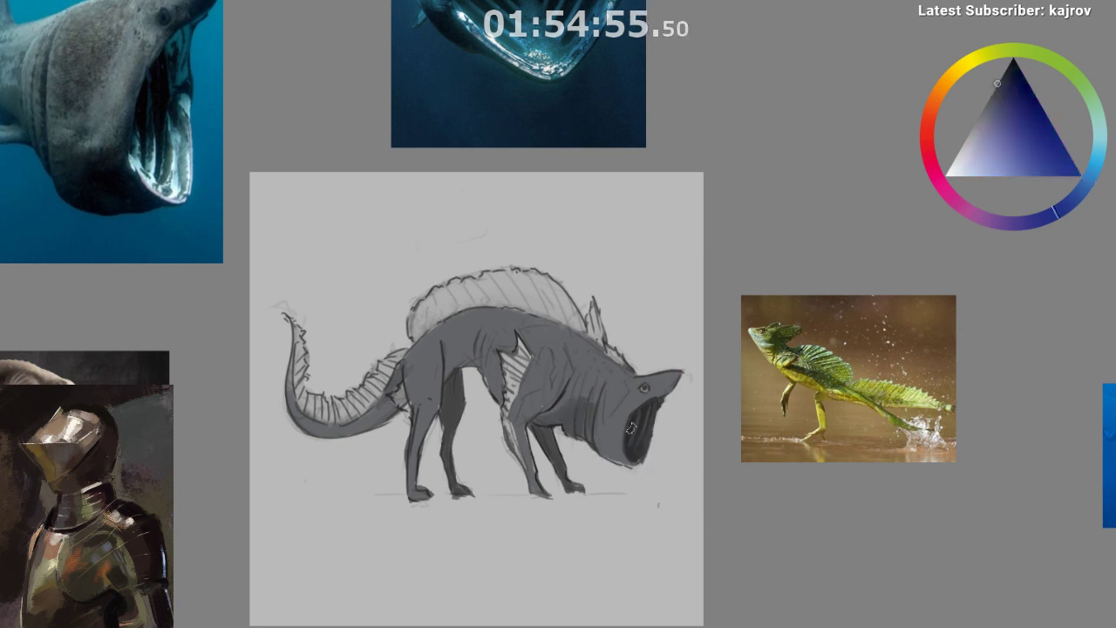
{"action": "left_click", "coordinate": [573, 415], "text": "ctrl"}
- Shade the rear belly in front of the near hind thigh with sampled dark bluish greys
{"action": "mouse_move", "coordinate": [574, 401]}
{"action": "left_mouse_down"}
{"action": "mouse_move", "coordinate": [613, 377]}
{"action": "mouse_move", "coordinate": [592, 417]}
{"action": "mouse_move", "coordinate": [582, 420]}
{"action": "mouse_move", "coordinate": [600, 375]}
{"action": "left_mouse_up"}
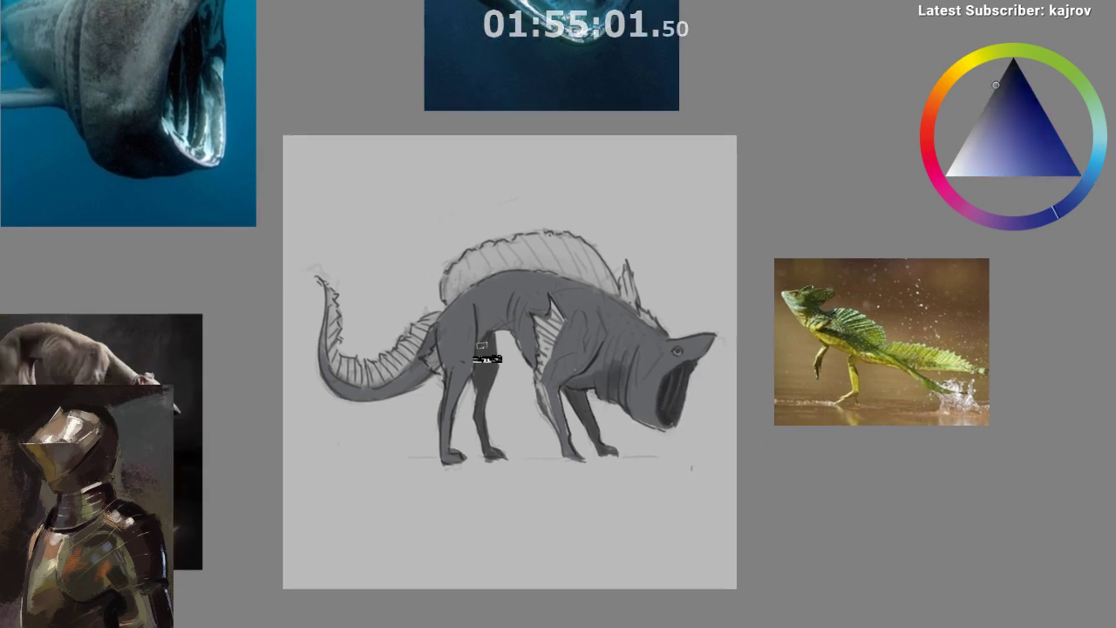
{"action": "left_click_drag", "start_coordinate": [496, 366], "coordinate": [567, 268]}
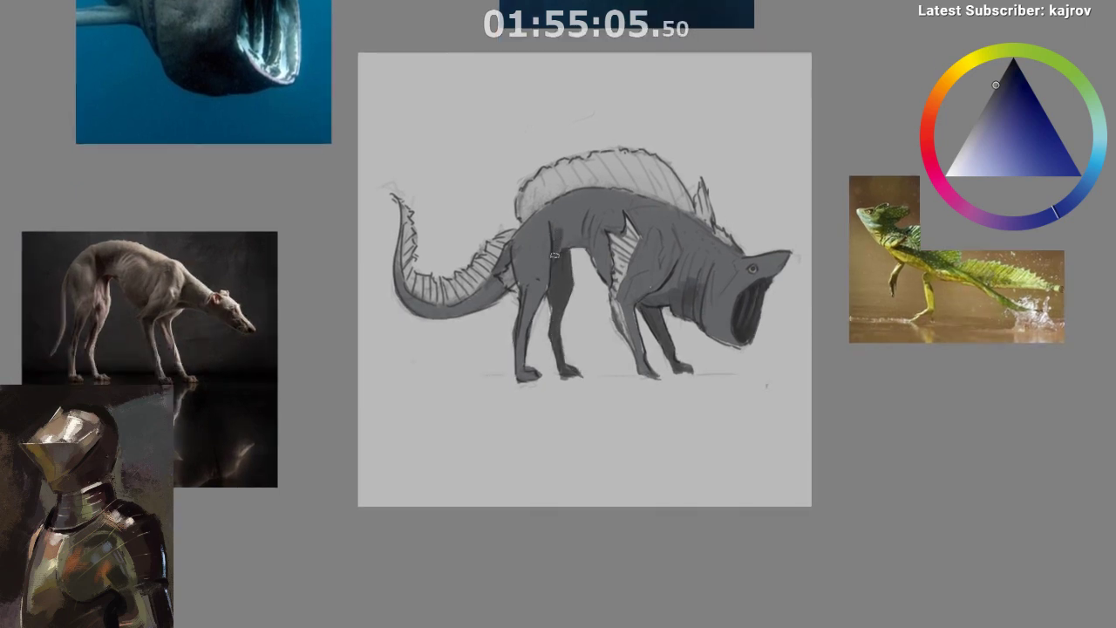
{"action": "left_click", "coordinate": [558, 234], "text": "ctrl"}
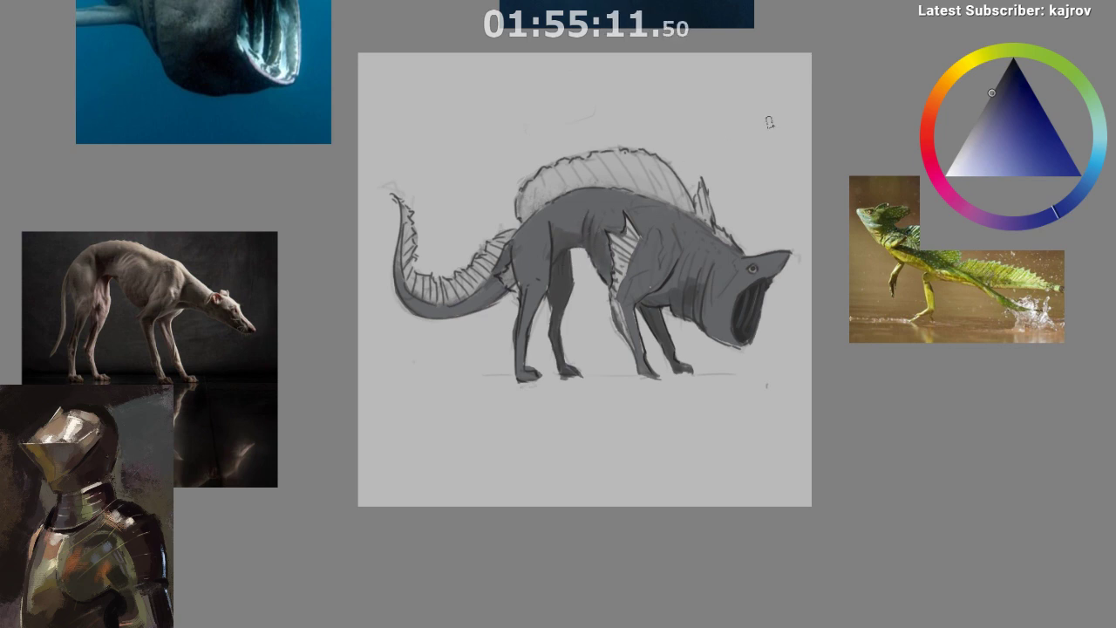
{"action": "scroll", "coordinate": [629, 235], "scroll_direction": "up", "scroll_amount": 2}
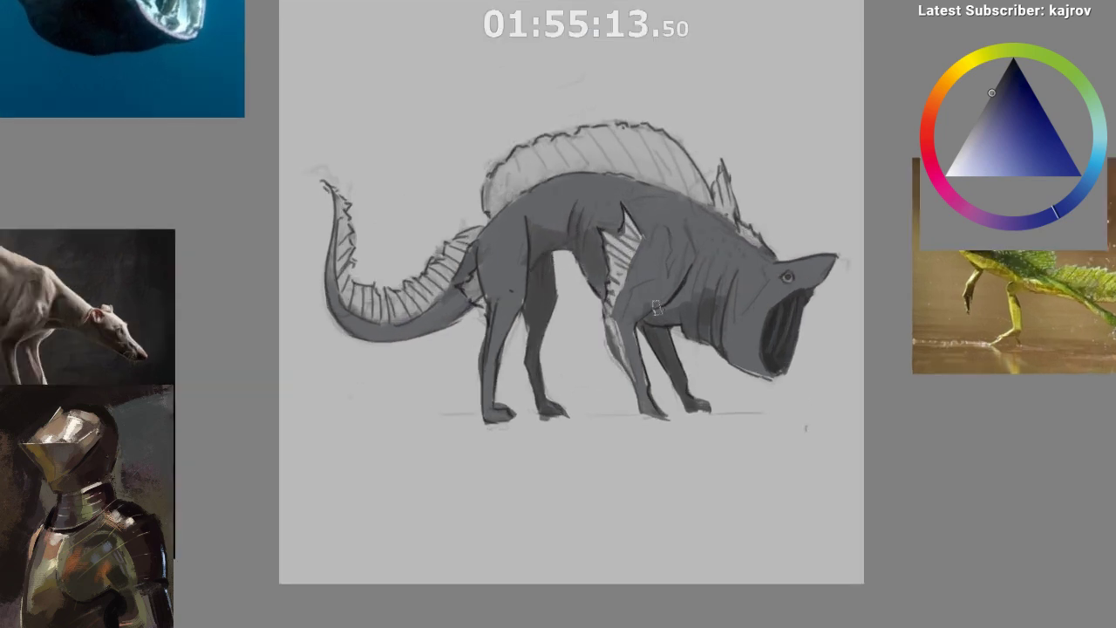
{"action": "left_click", "coordinate": [652, 232], "text": "alt"}
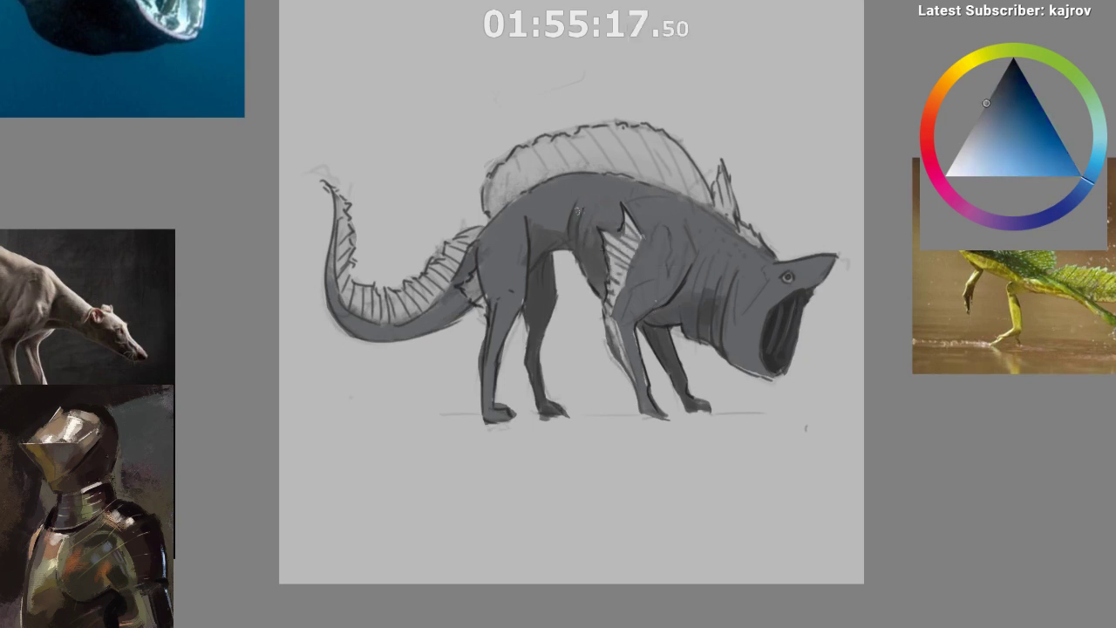
- Shade the neck folds and the lower cheek behind the open mouth with dark bluish greys sampled from the canvas
{"action": "left_click", "coordinate": [589, 233], "text": "alt"}
{"action": "left_click_drag", "start_coordinate": [731, 316], "coordinate": [661, 278]}
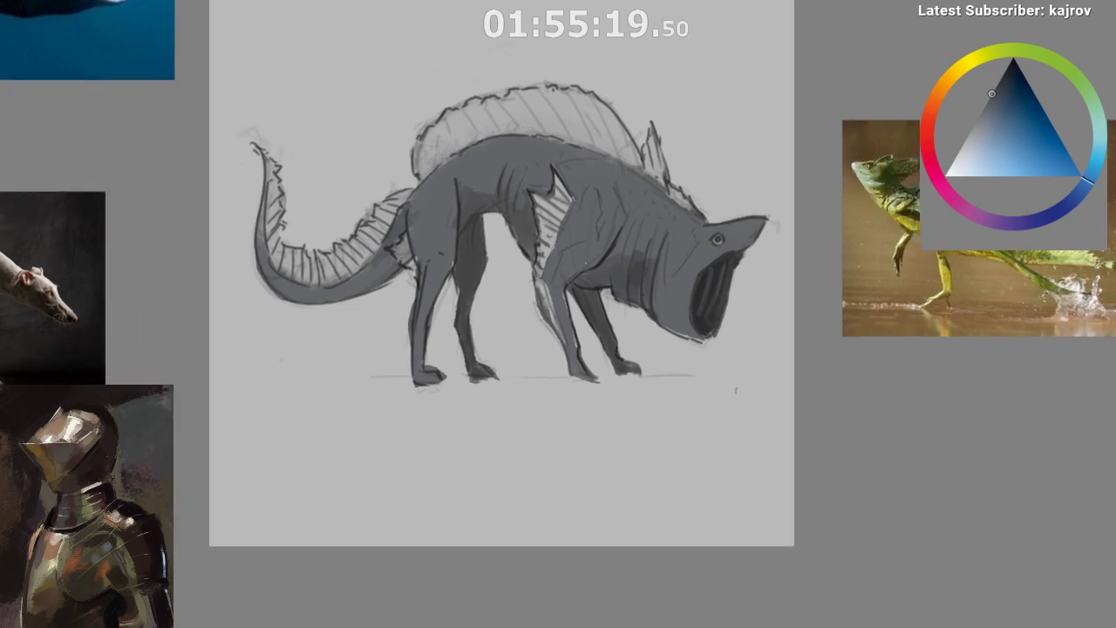
{"action": "left_click", "coordinate": [630, 250], "text": "alt"}
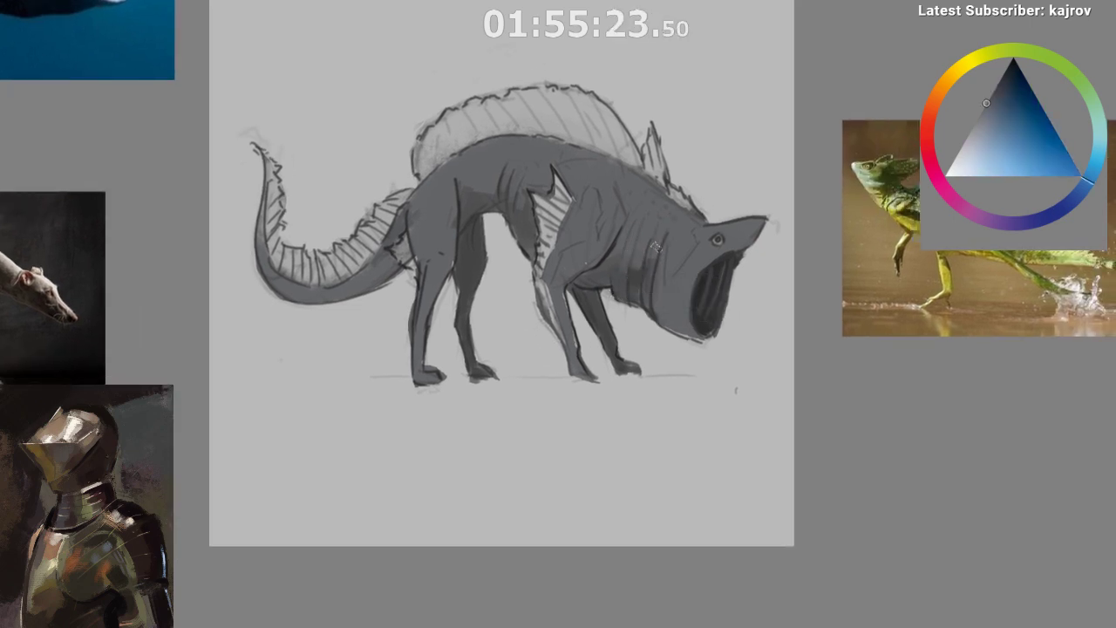
{"action": "left_click_drag", "start_coordinate": [613, 437], "coordinate": [556, 430]}
{"action": "left_click", "coordinate": [592, 279], "text": "ctrl"}
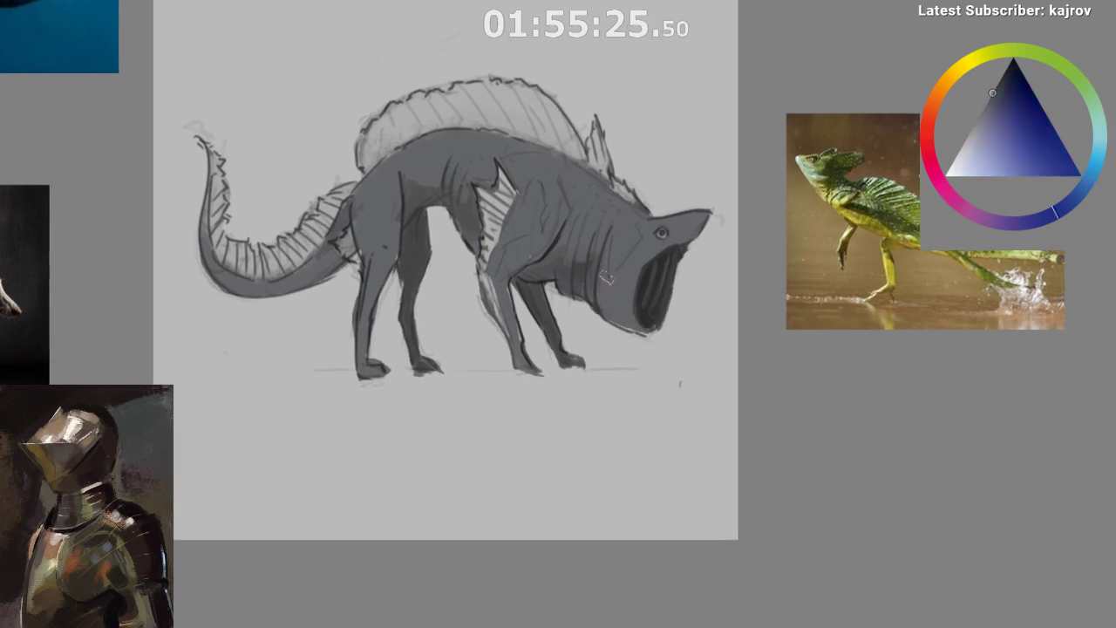
{"action": "mouse_move", "coordinate": [610, 353]}
{"action": "left_mouse_down"}
{"action": "mouse_move", "coordinate": [608, 389]}
{"action": "mouse_move", "coordinate": [622, 274]}
{"action": "mouse_move", "coordinate": [582, 363]}
{"action": "left_mouse_up"}
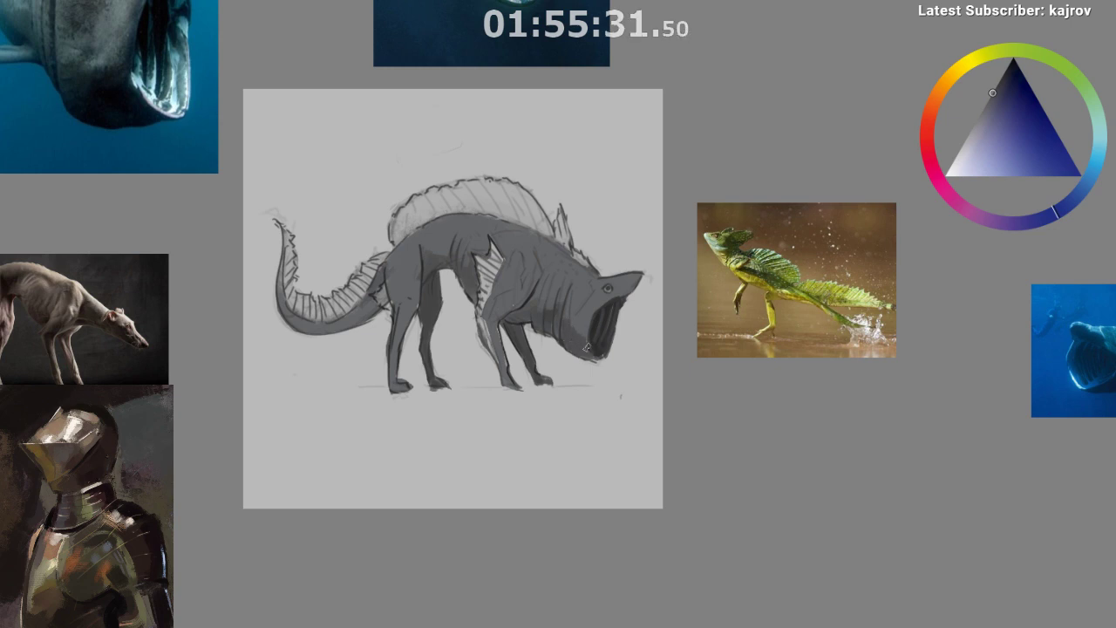
{"action": "left_click", "coordinate": [579, 333], "text": "ctrl"}
{"action": "left_click_drag", "start_coordinate": [597, 337], "coordinate": [581, 381]}
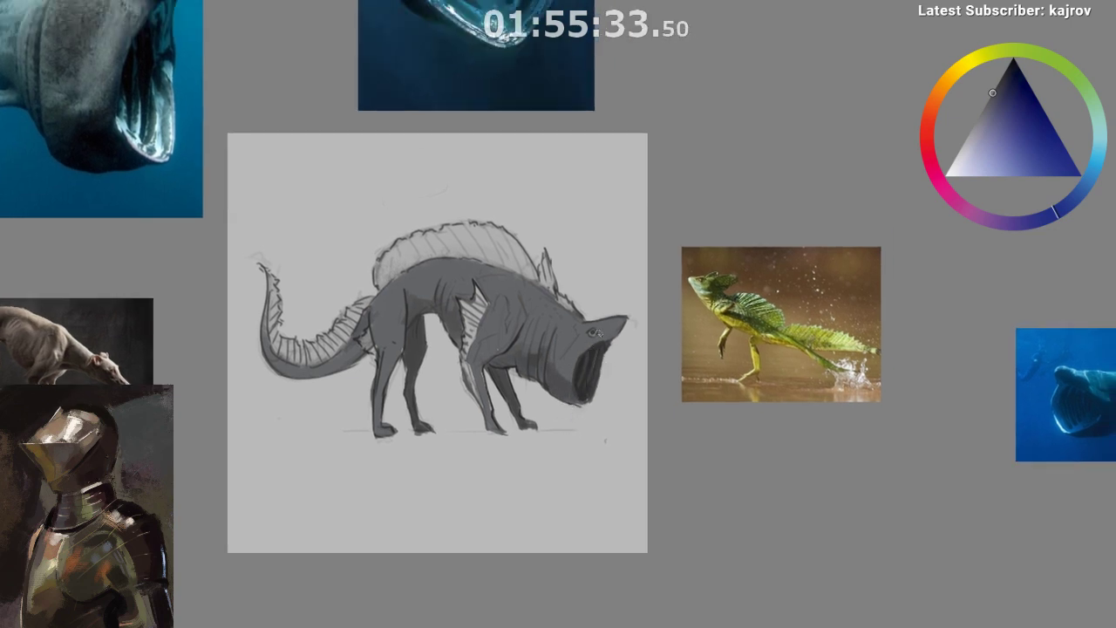
{"action": "left_click_drag", "start_coordinate": [619, 325], "coordinate": [590, 342]}
- Mirror the canvas horizontally and touch up the area between snout and eye above the mouth with a sampled grey
{"action": "key", "text": "m"}
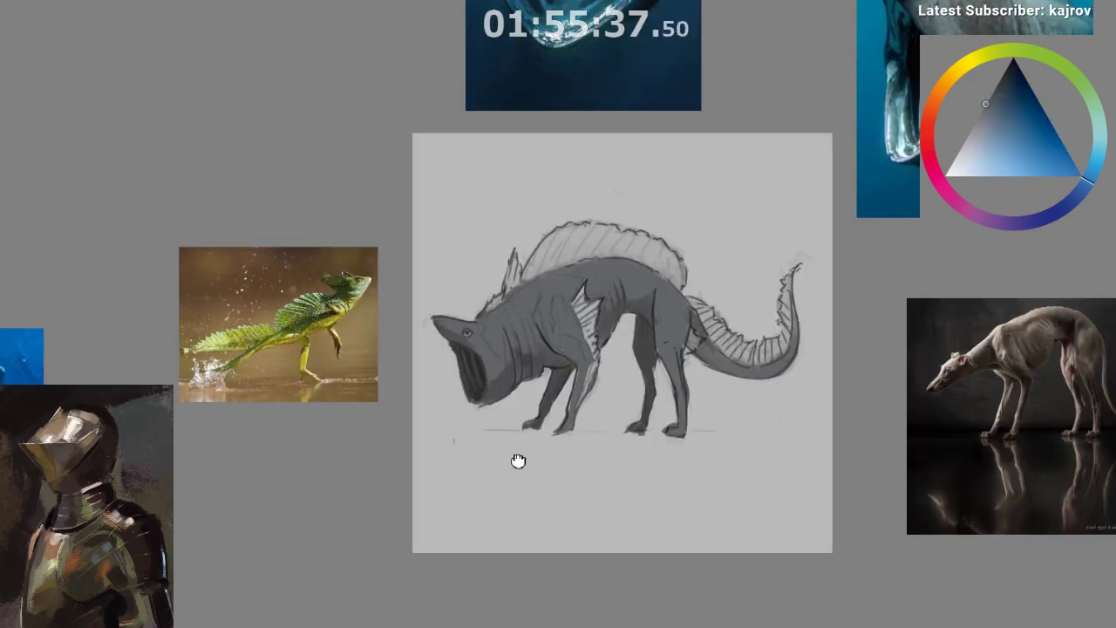
{"action": "mouse_move", "coordinate": [518, 459]}
{"action": "left_mouse_down"}
{"action": "mouse_move", "coordinate": [425, 555]}
{"action": "mouse_move", "coordinate": [384, 627]}
{"action": "left_mouse_up"}
{"action": "left_click", "coordinate": [324, 479], "text": "ctrl"}
{"action": "left_click_drag", "start_coordinate": [334, 466], "coordinate": [317, 481]}
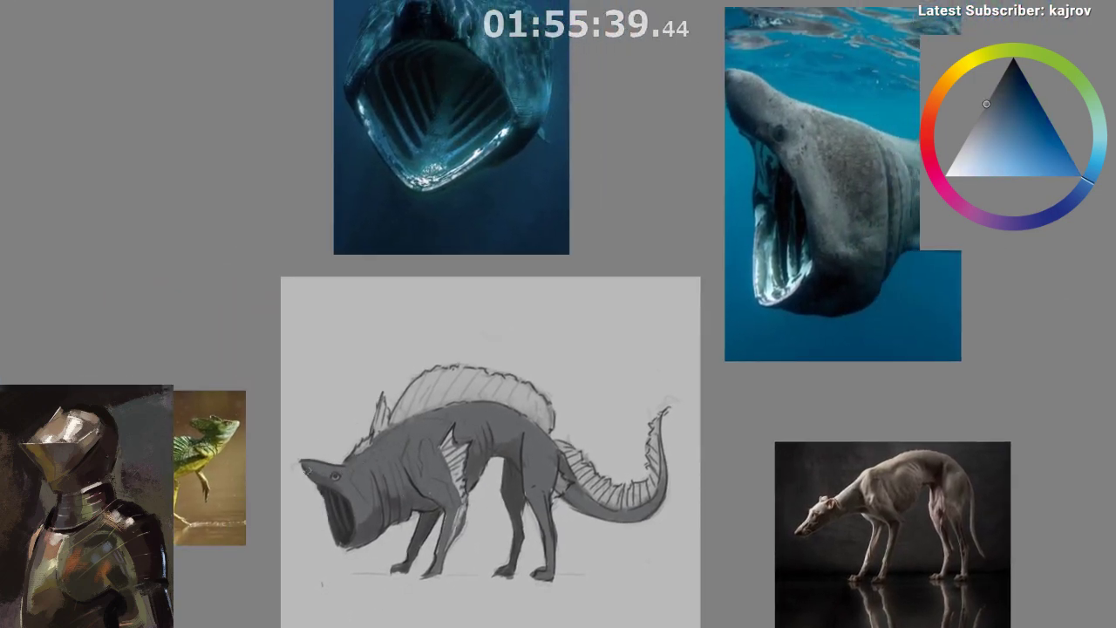
- Study the open mouths and gill folds in the basking shark reference photos and compare them with the creature's head
{"action": "left_click_drag", "start_coordinate": [467, 538], "coordinate": [361, 523]}
{"action": "left_click_drag", "start_coordinate": [625, 150], "coordinate": [737, 88]}
{"action": "scroll", "coordinate": [666, 195], "scroll_direction": "down", "scroll_amount": 4}
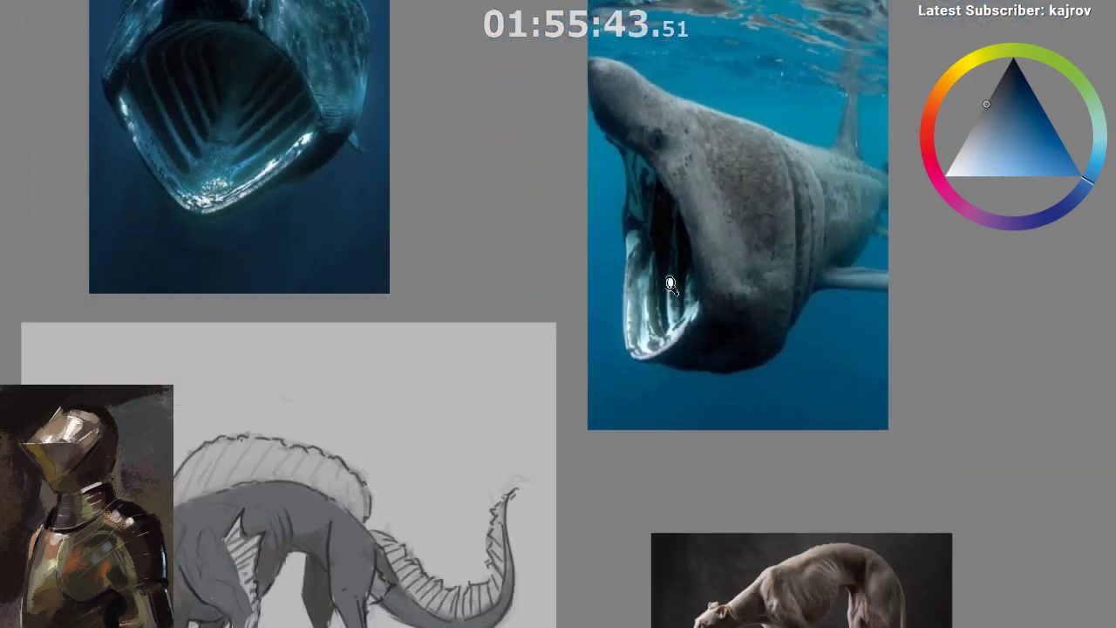
{"action": "left_click_drag", "start_coordinate": [691, 582], "coordinate": [640, 574]}
{"action": "scroll", "coordinate": [641, 573], "scroll_direction": "down", "scroll_amount": 2}
{"action": "left_click_drag", "start_coordinate": [593, 506], "coordinate": [800, 468]}
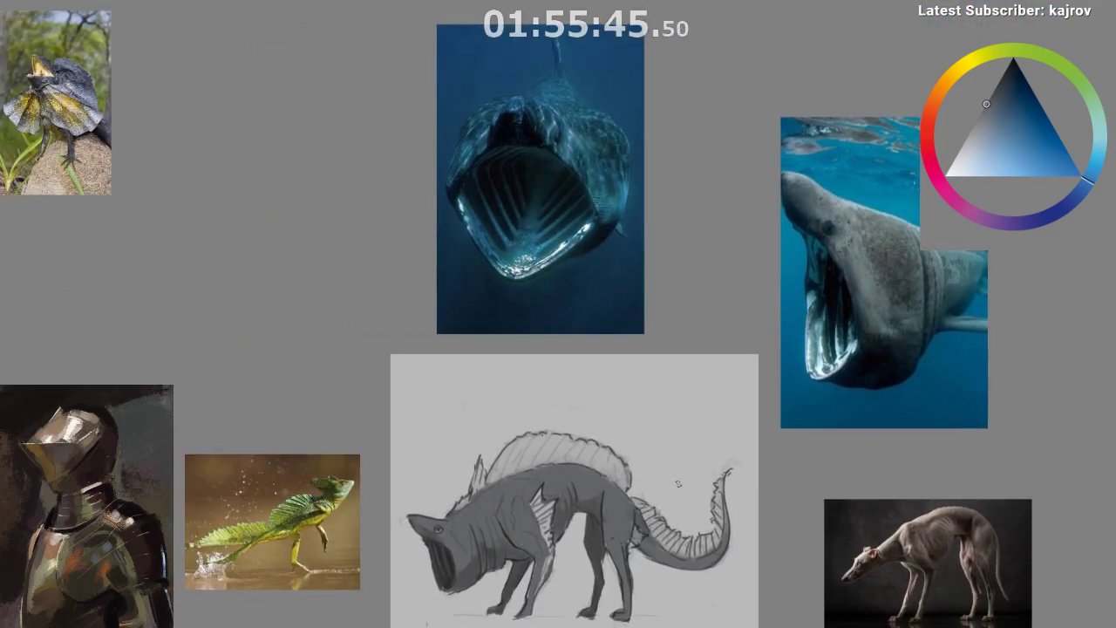
{"action": "left_click_drag", "start_coordinate": [650, 495], "coordinate": [778, 473]}
{"action": "scroll", "coordinate": [669, 511], "scroll_direction": "down", "scroll_amount": 2}
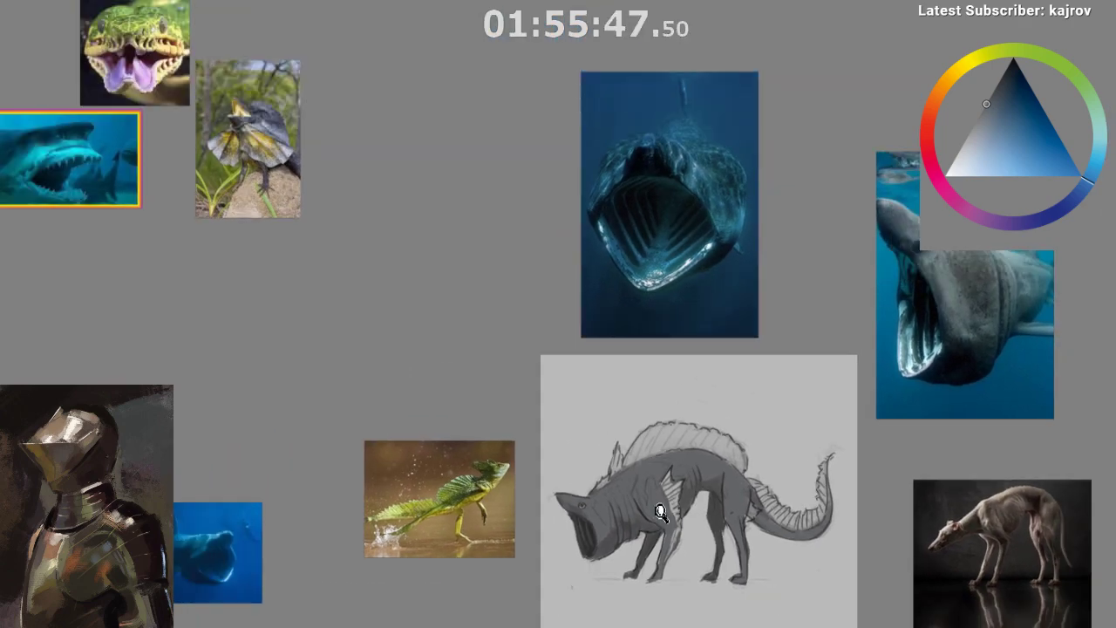
{"action": "scroll", "coordinate": [662, 517], "scroll_direction": "down", "scroll_amount": 2}
{"action": "left_click_drag", "start_coordinate": [614, 499], "coordinate": [617, 510]}
{"action": "scroll", "coordinate": [611, 511], "scroll_direction": "up", "scroll_amount": 1}
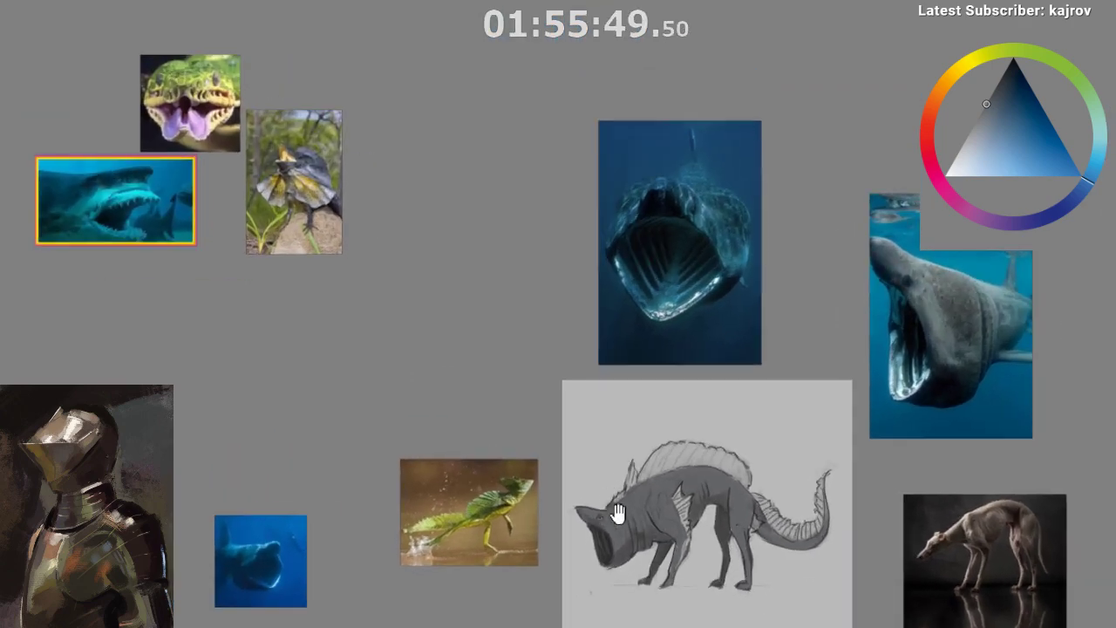
{"action": "left_click_drag", "start_coordinate": [485, 541], "coordinate": [600, 364]}
{"action": "scroll", "coordinate": [515, 284], "scroll_direction": "up", "scroll_amount": 4}
{"action": "scroll", "coordinate": [471, 444], "scroll_direction": "down", "scroll_amount": 2}
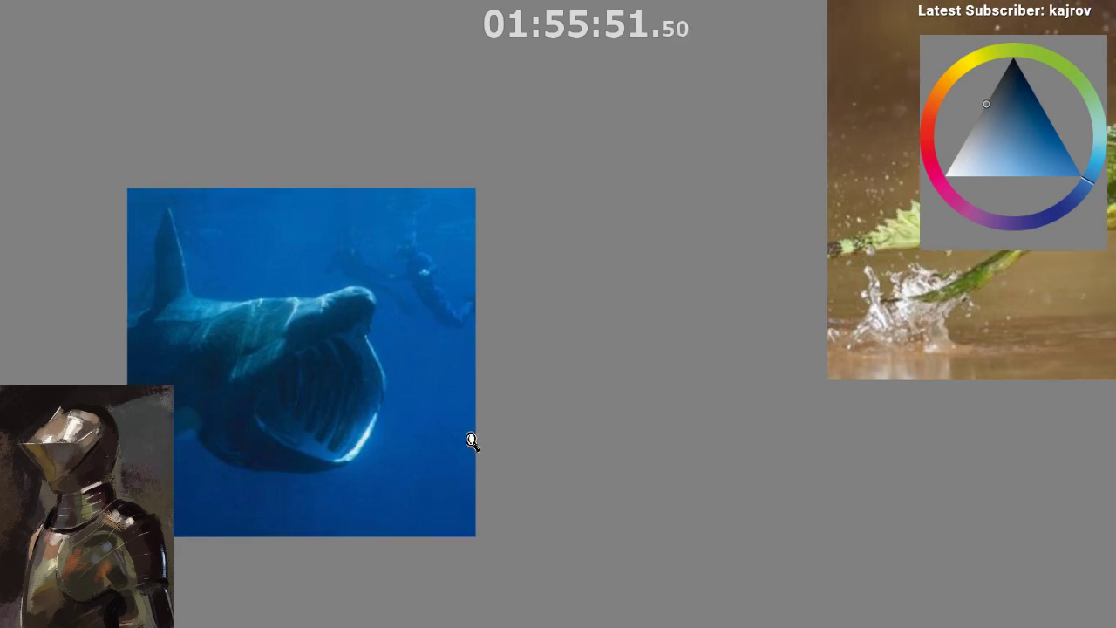
{"action": "left_click_drag", "start_coordinate": [357, 493], "coordinate": [4, 472]}
{"action": "left_click_drag", "start_coordinate": [462, 510], "coordinate": [139, 547]}
{"action": "scroll", "coordinate": [528, 339], "scroll_direction": "up", "scroll_amount": 1}
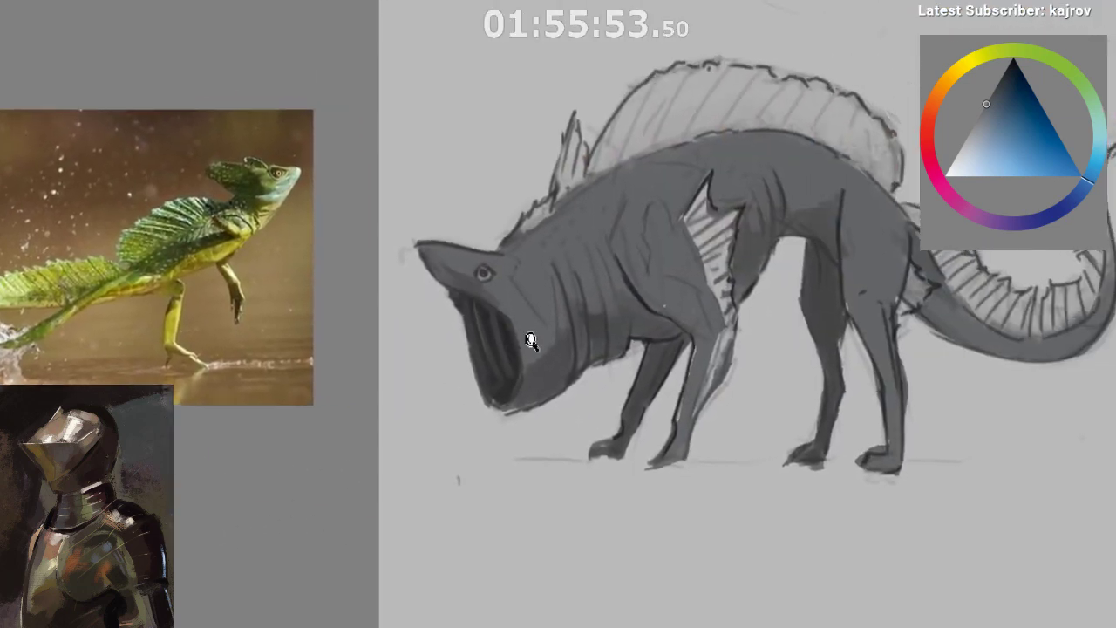
{"action": "left_click_drag", "start_coordinate": [546, 377], "coordinate": [557, 425]}
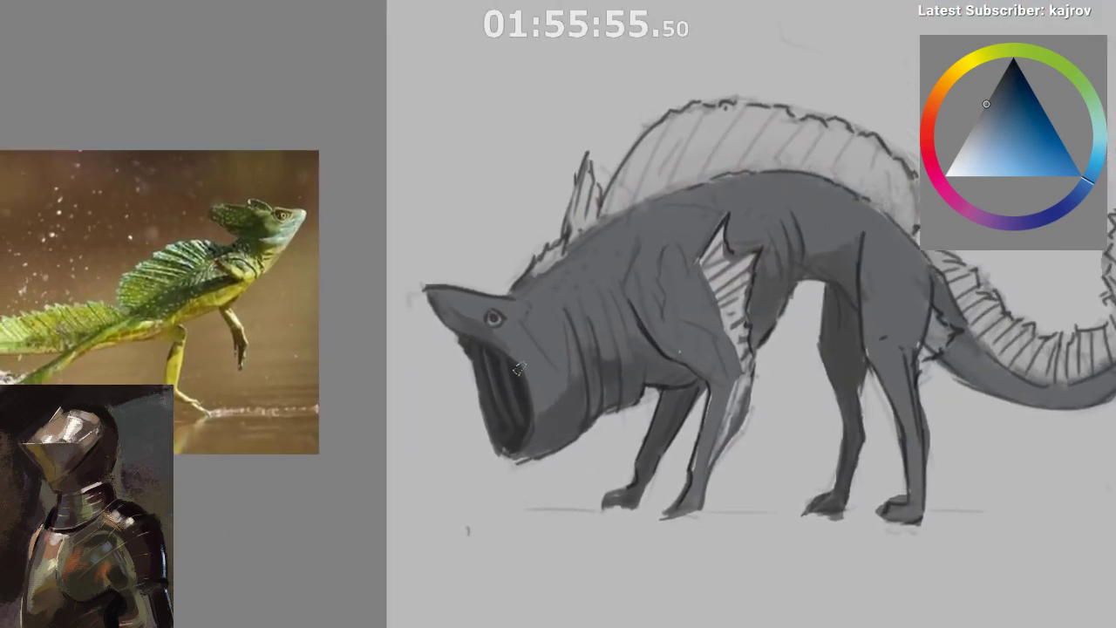
- Darken the upper edge of the mouth beneath the snout with a sampled dark grey, and mirror the canvas back
{"action": "left_click", "coordinate": [464, 330], "text": "ctrl"}
{"action": "left_click_drag", "start_coordinate": [453, 319], "coordinate": [470, 341]}
{"action": "left_click_drag", "start_coordinate": [570, 379], "coordinate": [491, 340]}
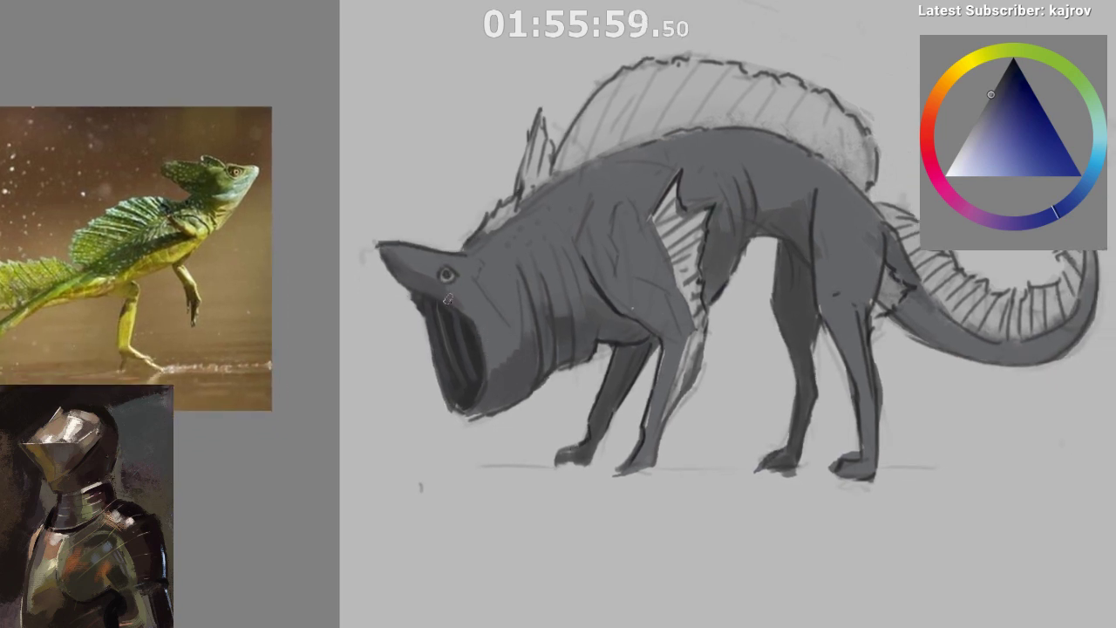
{"action": "scroll", "coordinate": [495, 336], "scroll_direction": "down", "scroll_amount": 3}
{"action": "left_click_drag", "start_coordinate": [539, 460], "coordinate": [524, 529]}
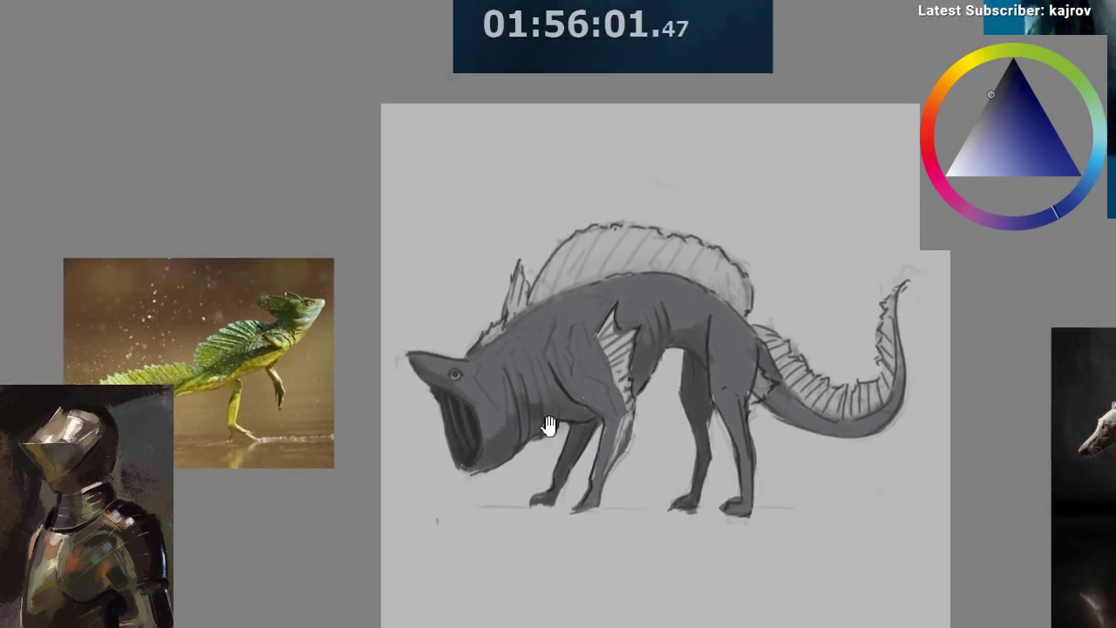
{"action": "left_click_drag", "start_coordinate": [549, 426], "coordinate": [538, 461]}
{"action": "key", "text": "m"}
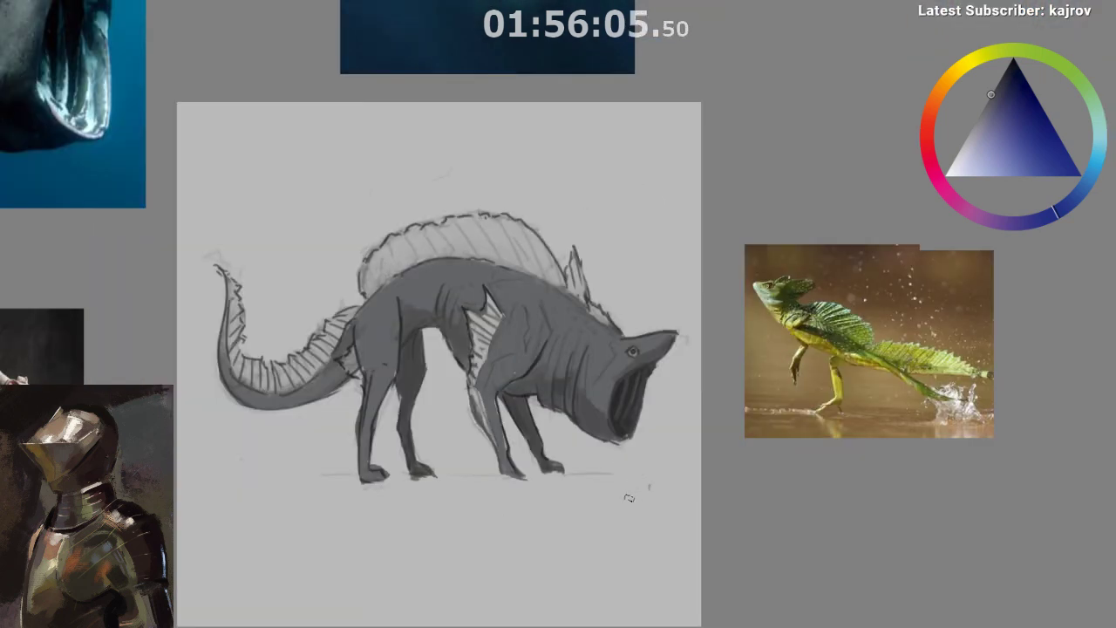
- Paint bolder dark gill slits down the neck folds behind the head with a sampled near-black grey, redoing unsatisfactory strokes
{"action": "left_click_drag", "start_coordinate": [630, 501], "coordinate": [628, 457]}
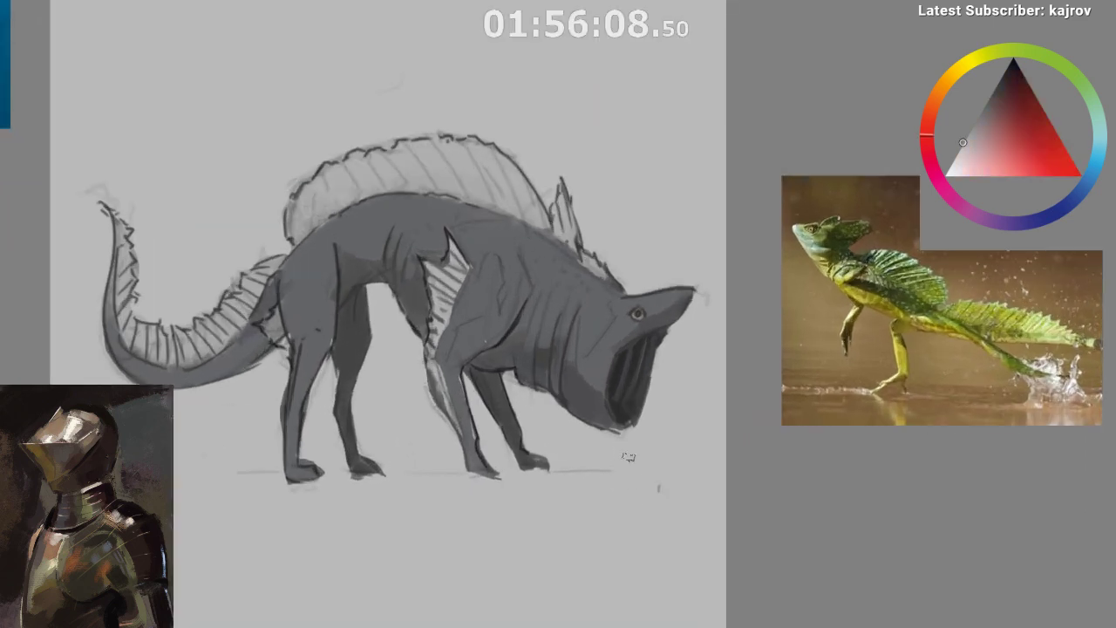
{"action": "left_click", "coordinate": [563, 334], "text": "alt"}
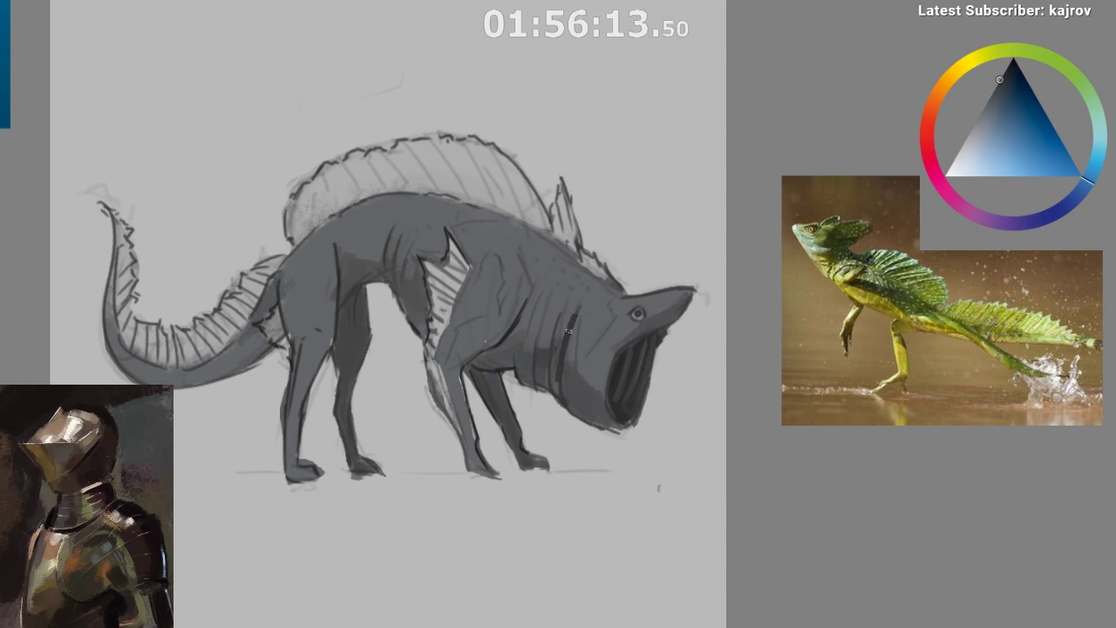
{"action": "mouse_move", "coordinate": [572, 318]}
{"action": "left_mouse_down"}
{"action": "mouse_move", "coordinate": [558, 379]}
{"action": "mouse_move", "coordinate": [558, 322]}
{"action": "mouse_move", "coordinate": [553, 349]}
{"action": "left_mouse_up"}
{"action": "key", "text": "ctrl+z"}
{"action": "left_click_drag", "start_coordinate": [545, 310], "coordinate": [532, 387]}
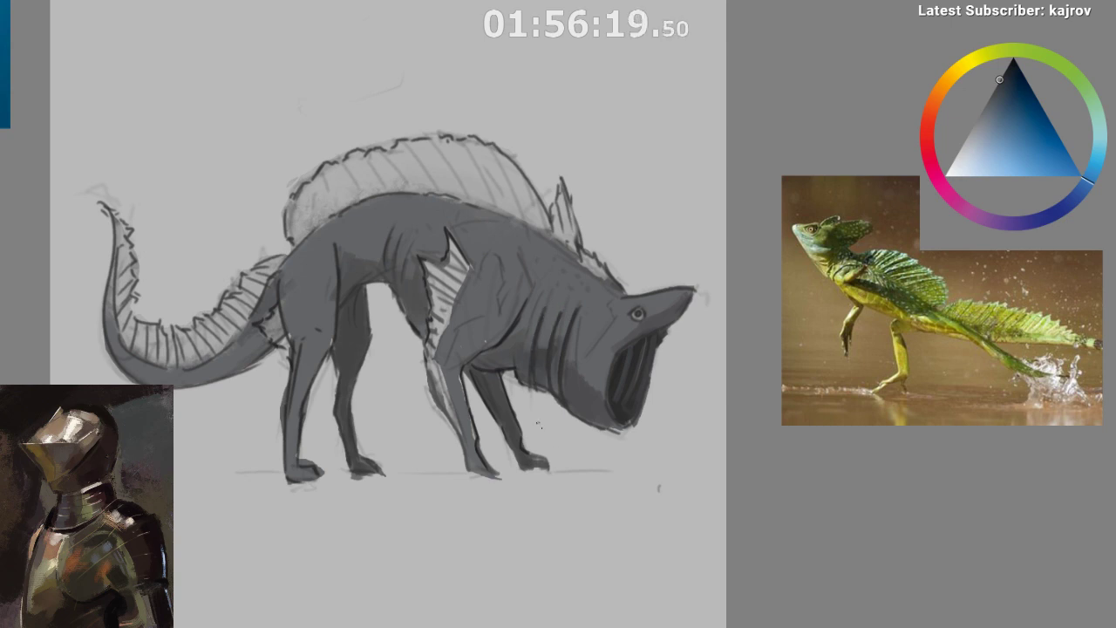
{"action": "key", "text": "ctrl+z"}
{"action": "left_click_drag", "start_coordinate": [539, 321], "coordinate": [532, 344]}
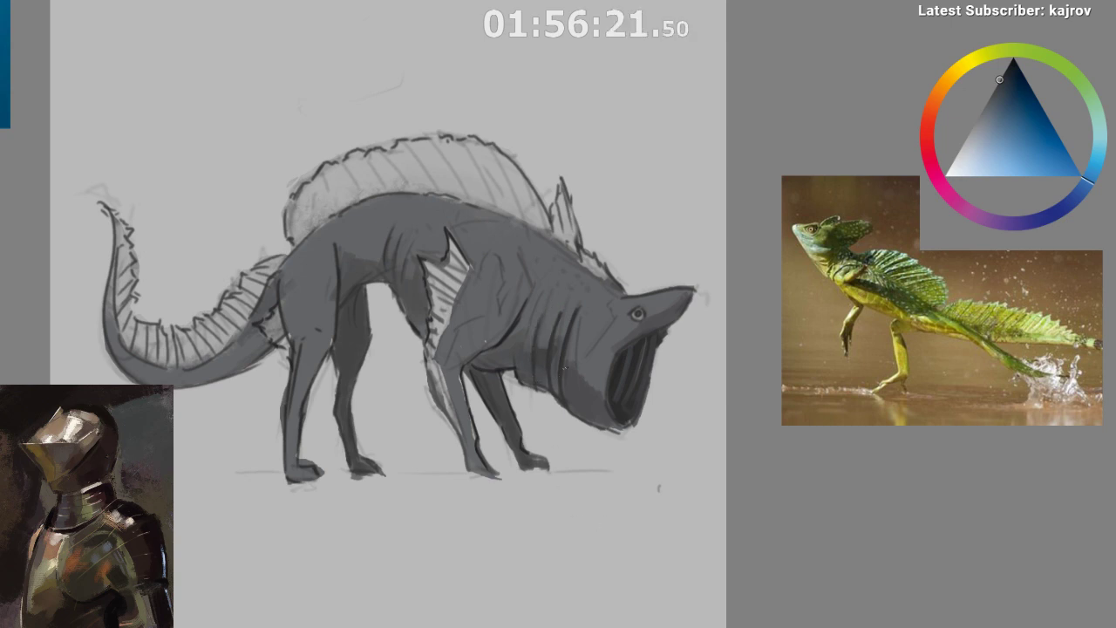
- Shade the near hind thigh and blend its tone with dark greys sampled from the body
{"action": "left_click_drag", "start_coordinate": [715, 413], "coordinate": [621, 395]}
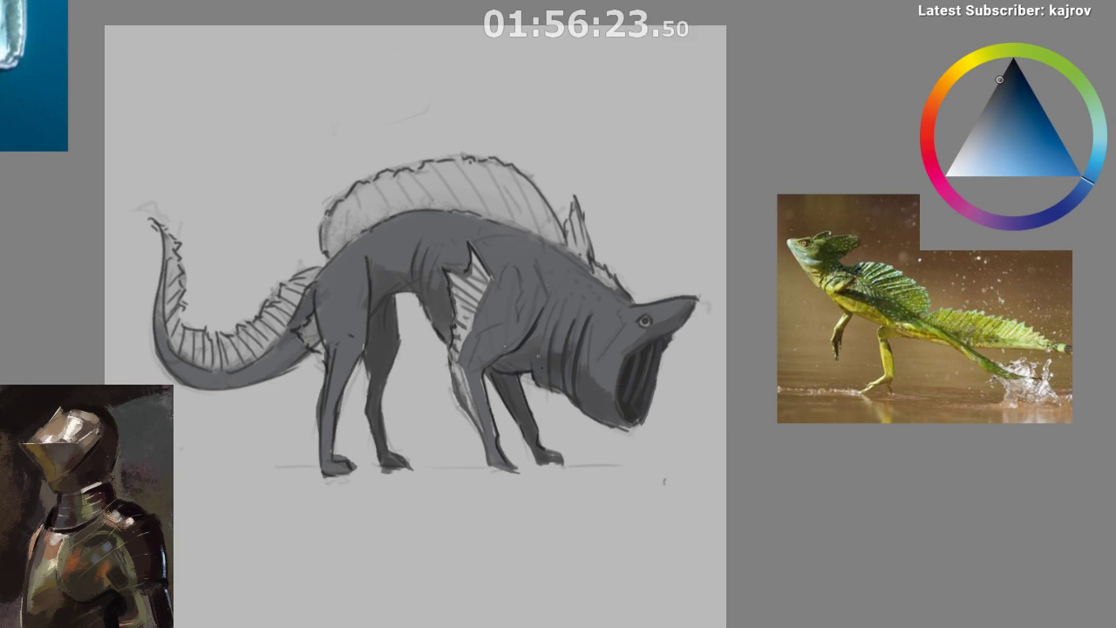
{"action": "left_click_drag", "start_coordinate": [638, 470], "coordinate": [654, 490]}
{"action": "mouse_move", "coordinate": [650, 489]}
{"action": "left_mouse_down"}
{"action": "mouse_move", "coordinate": [621, 488]}
{"action": "mouse_move", "coordinate": [607, 466]}
{"action": "left_mouse_up"}
{"action": "left_click_drag", "start_coordinate": [623, 384], "coordinate": [684, 387]}
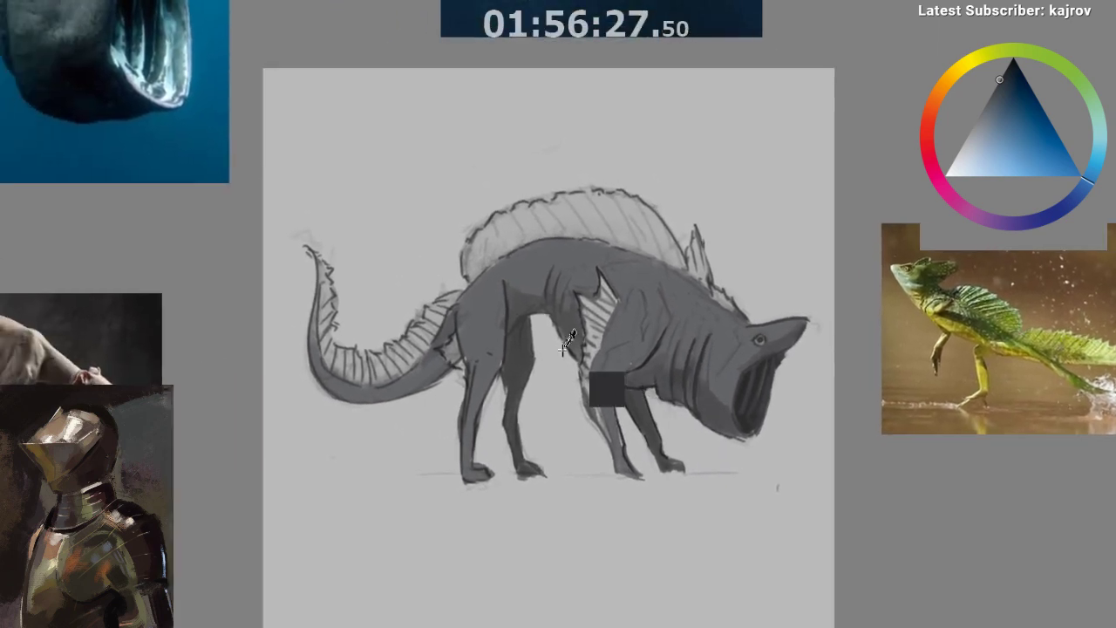
{"action": "left_click", "coordinate": [559, 320], "text": "ctrl"}
{"action": "mouse_move", "coordinate": [468, 391]}
{"action": "left_mouse_down"}
{"action": "mouse_move", "coordinate": [509, 372]}
{"action": "mouse_move", "coordinate": [543, 294]}
{"action": "mouse_move", "coordinate": [541, 331]}
{"action": "mouse_move", "coordinate": [536, 259]}
{"action": "mouse_move", "coordinate": [525, 260]}
{"action": "left_mouse_up"}
{"action": "left_click_drag", "start_coordinate": [536, 213], "coordinate": [523, 248]}
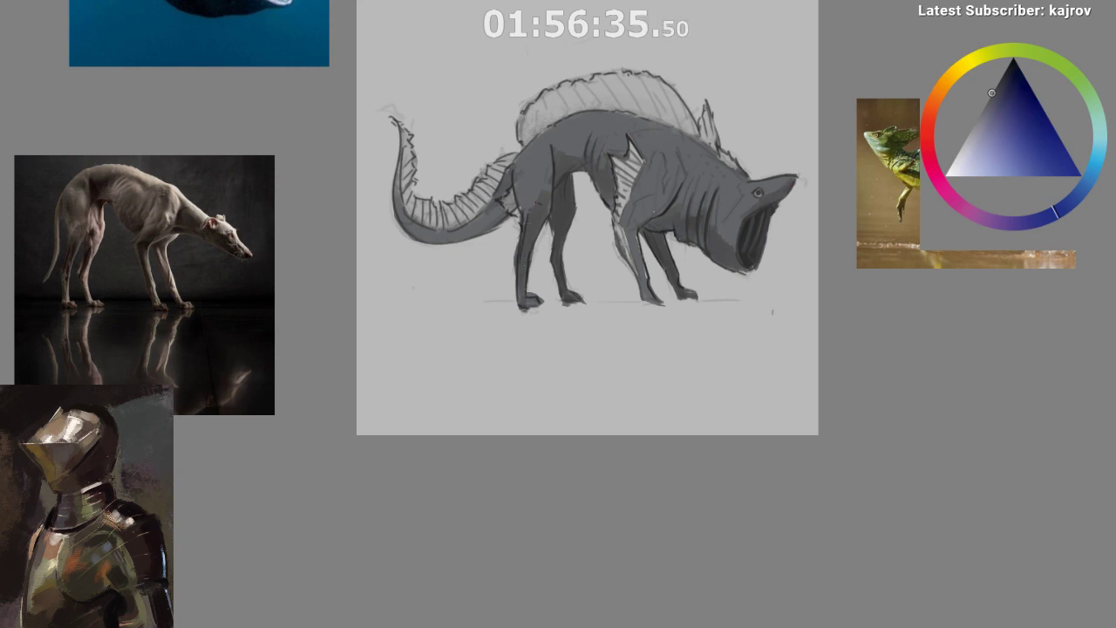
{"action": "left_click", "coordinate": [539, 204], "text": "ctrl"}
{"action": "left_click_drag", "start_coordinate": [549, 158], "coordinate": [549, 188]}
{"action": "left_click", "coordinate": [533, 204], "text": "ctrl"}
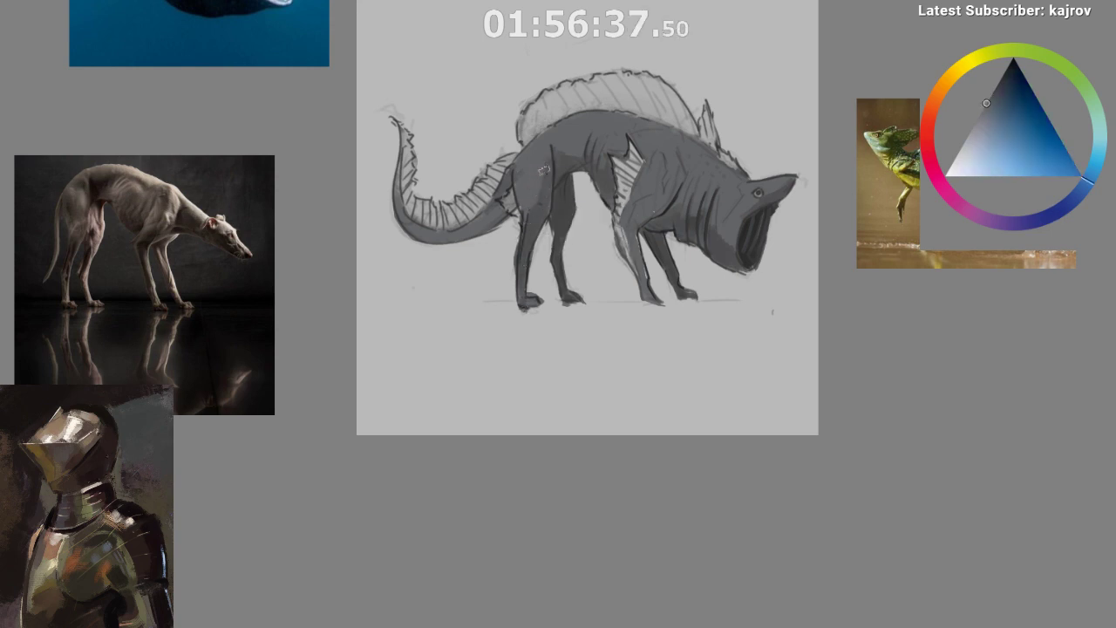
- Shade the underside of the tail with a dark grey sampled from the hind thigh
{"action": "mouse_move", "coordinate": [595, 424]}
{"action": "left_mouse_down"}
{"action": "mouse_move", "coordinate": [584, 439]}
{"action": "mouse_move", "coordinate": [548, 441]}
{"action": "left_mouse_up"}
{"action": "left_click", "coordinate": [491, 235], "text": "ctrl"}
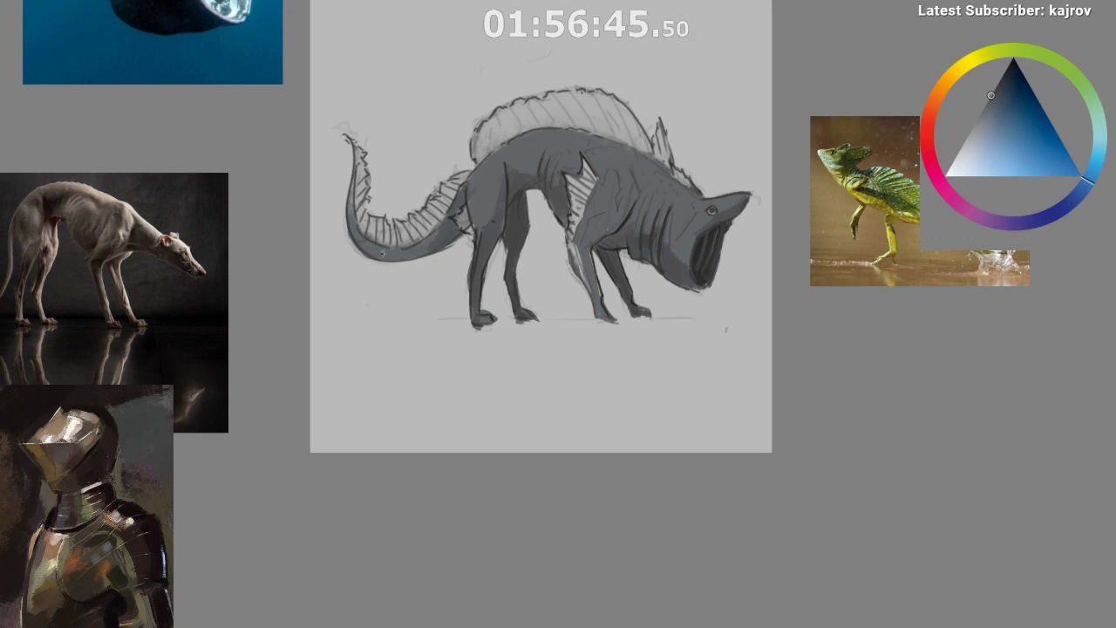
{"action": "left_click_drag", "start_coordinate": [438, 349], "coordinate": [410, 418]}
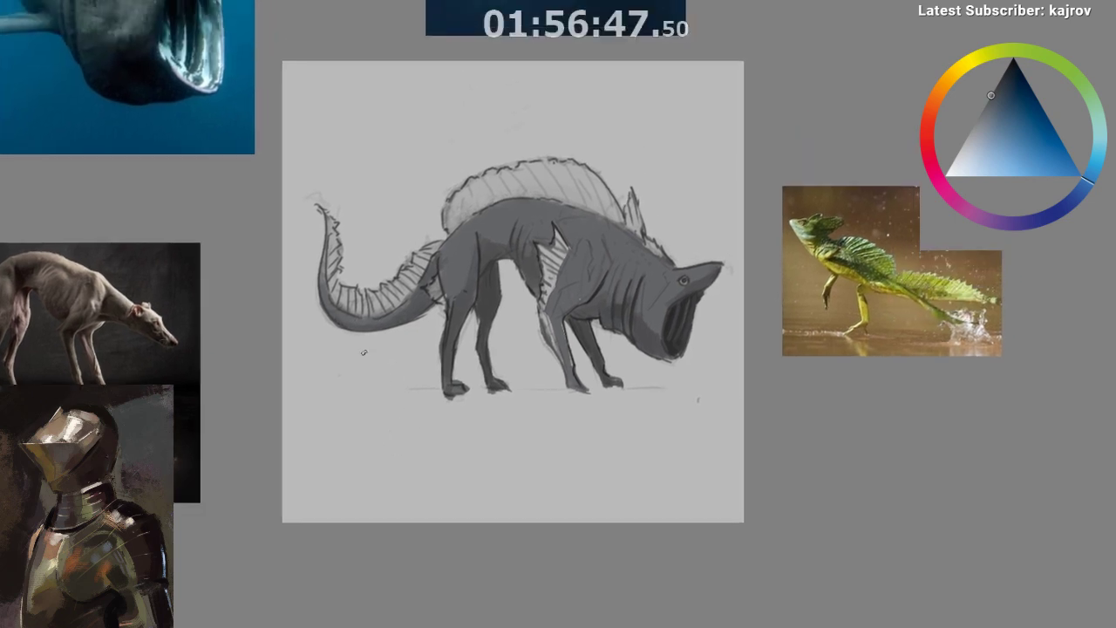
{"action": "mouse_move", "coordinate": [607, 404]}
{"action": "left_mouse_down"}
{"action": "mouse_move", "coordinate": [562, 397]}
{"action": "mouse_move", "coordinate": [579, 423]}
{"action": "mouse_move", "coordinate": [619, 404]}
{"action": "left_mouse_up"}
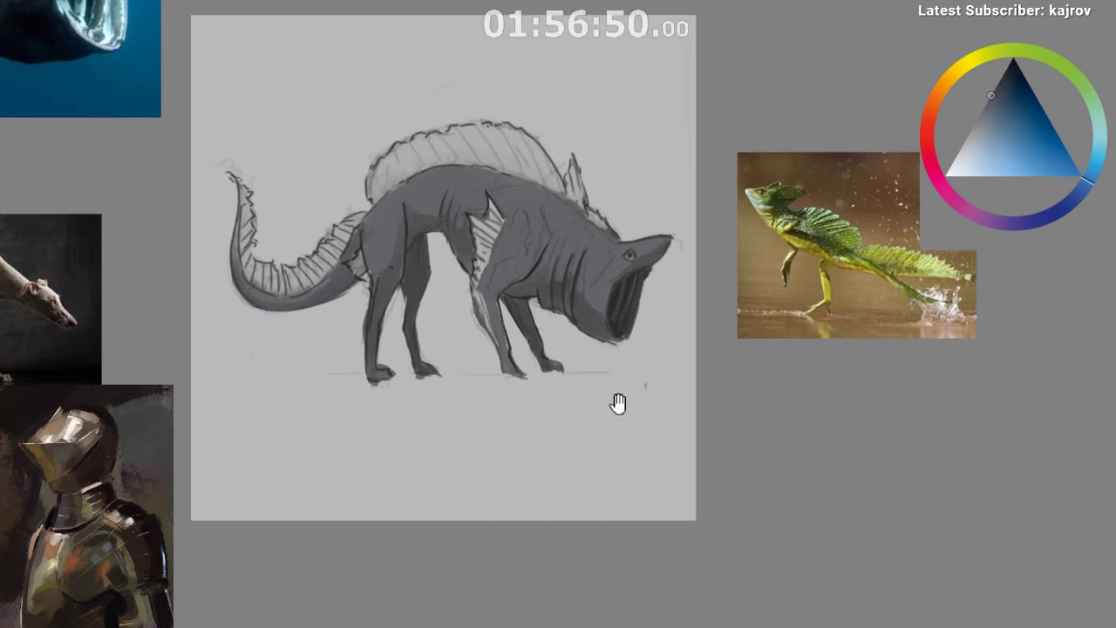
- Deepen the inside of the open mouth between the gill bars with sampled near-black tones
{"action": "left_click", "coordinate": [589, 306], "text": "alt"}
{"action": "mouse_move", "coordinate": [621, 418]}
{"action": "left_mouse_down"}
{"action": "mouse_move", "coordinate": [598, 448]}
{"action": "mouse_move", "coordinate": [611, 516]}
{"action": "mouse_move", "coordinate": [645, 344]}
{"action": "left_mouse_up"}
{"action": "left_click", "coordinate": [642, 348], "text": "ctrl"}
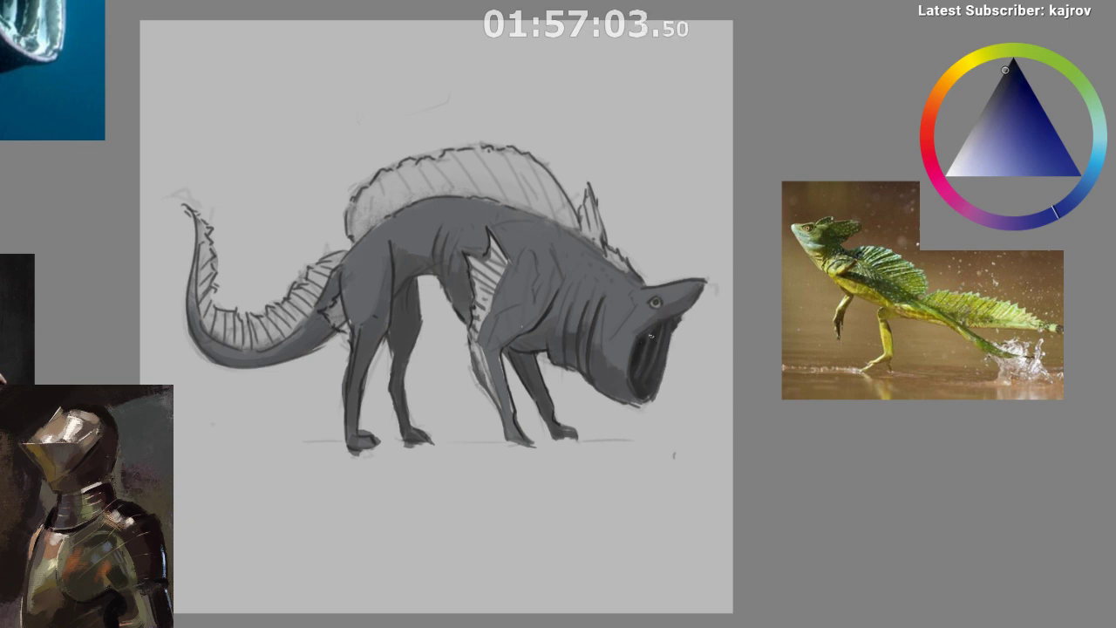
{"action": "left_click", "coordinate": [641, 350], "text": "ctrl"}
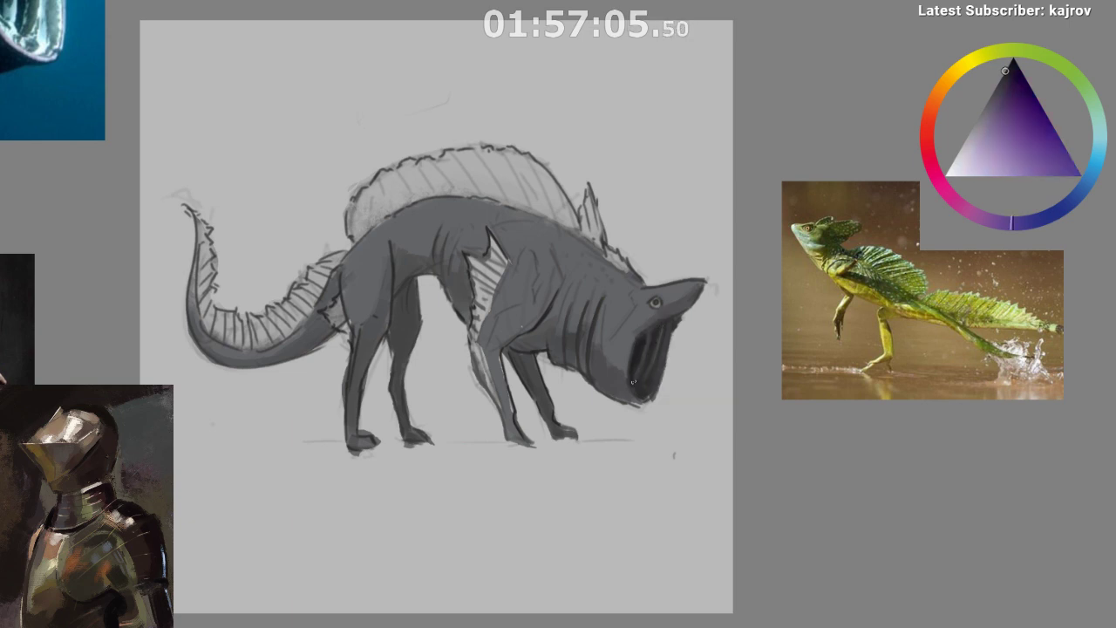
{"action": "left_click_drag", "start_coordinate": [639, 338], "coordinate": [675, 317]}
- Darken the top of the far hind leg beneath the belly on the mirrored canvas, undo excess strokes, and mirror back
{"action": "key", "text": "m"}
{"action": "left_click_drag", "start_coordinate": [574, 468], "coordinate": [562, 502]}
{"action": "left_click_drag", "start_coordinate": [559, 503], "coordinate": [451, 505]}
{"action": "left_click_drag", "start_coordinate": [549, 406], "coordinate": [533, 389]}
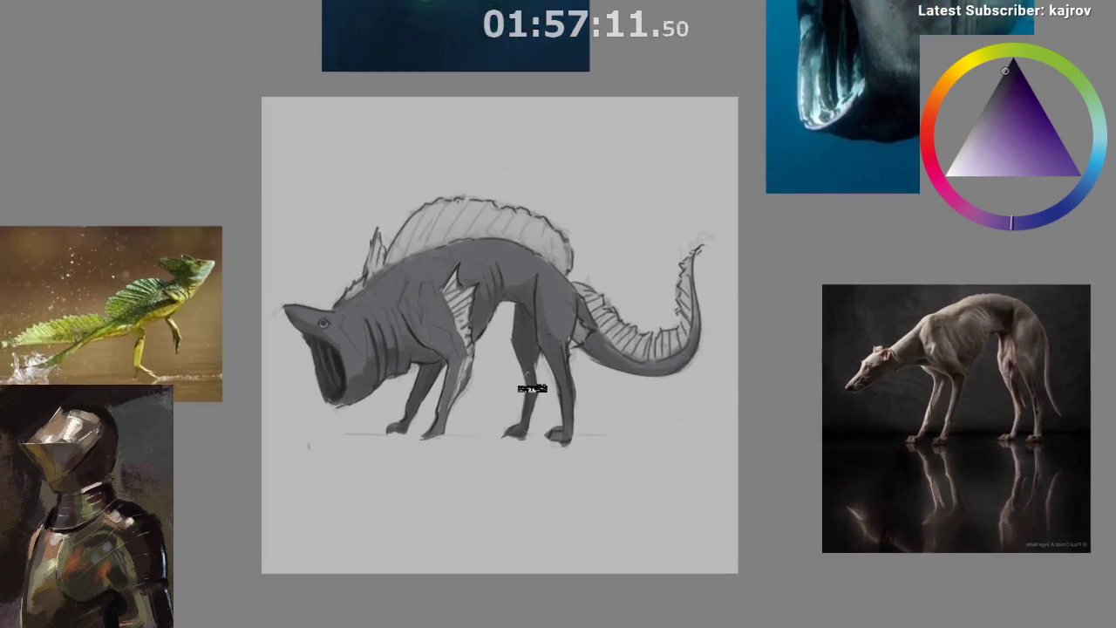
{"action": "left_click_drag", "start_coordinate": [525, 300], "coordinate": [519, 326]}
{"action": "key", "text": "ctrl+z"}
{"action": "key", "text": "ctrl+z"}
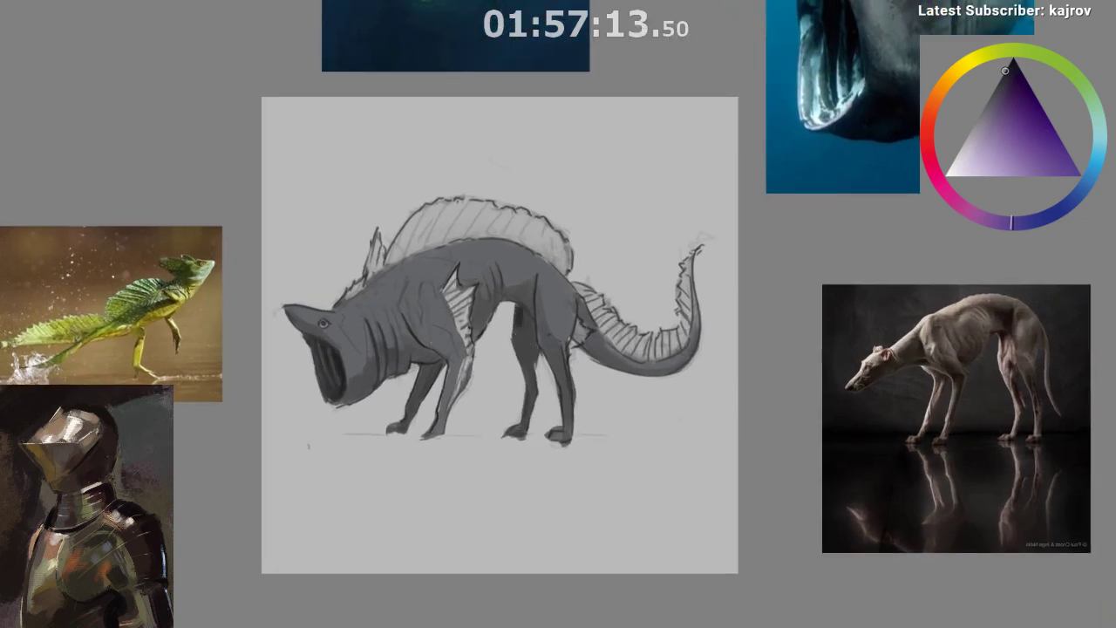
{"action": "left_click", "coordinate": [529, 324], "text": "ctrl"}
{"action": "key", "text": "m"}
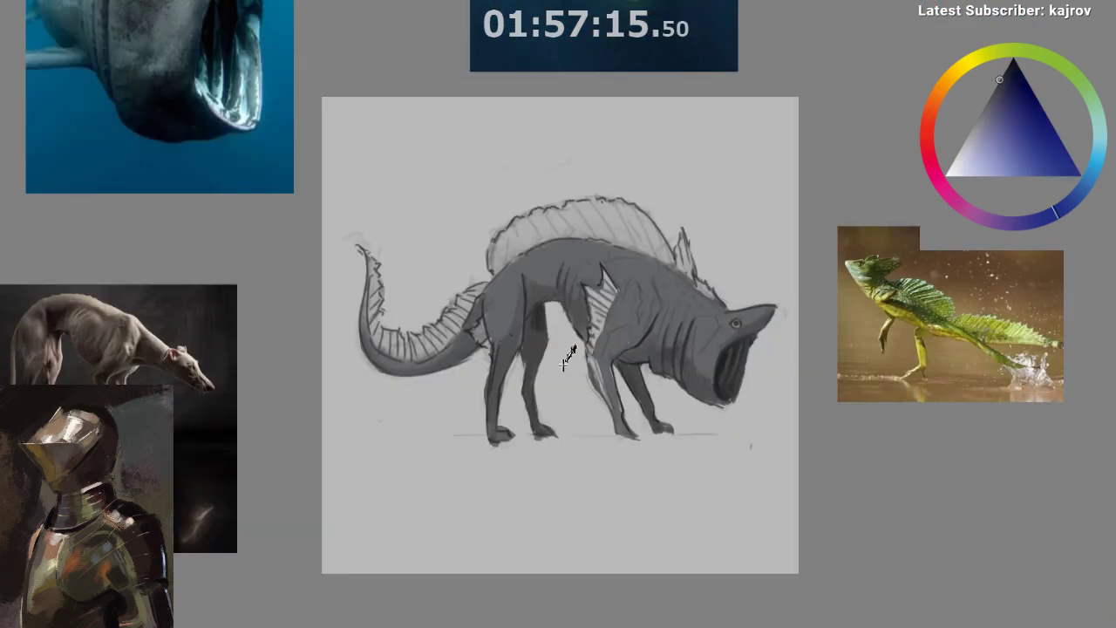
- Examine the creature's head and neck up close and compare them with the surrounding lizard and basking shark references
{"action": "left_click_drag", "start_coordinate": [526, 398], "coordinate": [510, 426]}
{"action": "left_click_drag", "start_coordinate": [462, 439], "coordinate": [322, 404]}
{"action": "left_click_drag", "start_coordinate": [647, 340], "coordinate": [654, 249]}
{"action": "left_click_drag", "start_coordinate": [589, 374], "coordinate": [555, 447]}
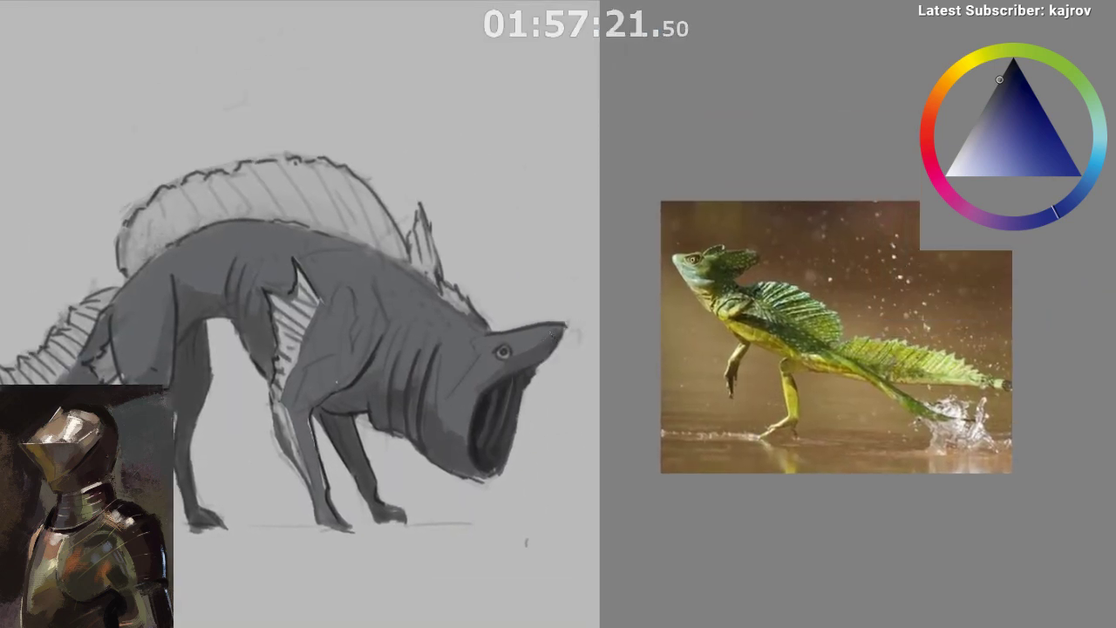
{"action": "left_click_drag", "start_coordinate": [592, 443], "coordinate": [561, 516]}
{"action": "left_click_drag", "start_coordinate": [561, 520], "coordinate": [543, 594]}
{"action": "left_click_drag", "start_coordinate": [559, 501], "coordinate": [548, 593]}
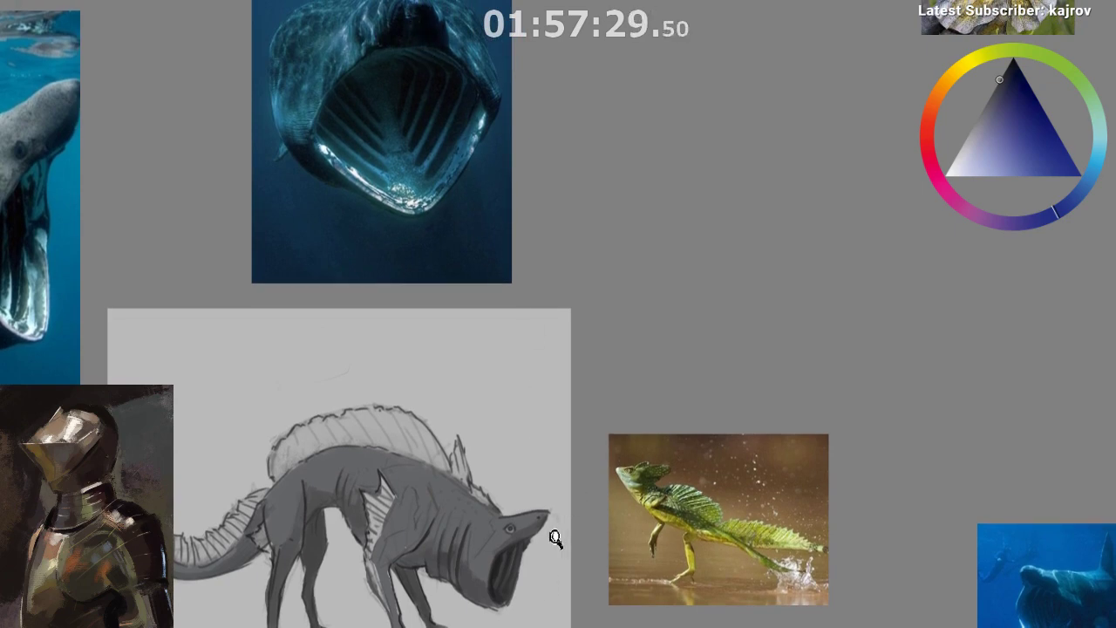
- Try a short dark stroke above the tip of the creature's snout
{"action": "mouse_move", "coordinate": [556, 538]}
{"action": "left_mouse_down"}
{"action": "mouse_move", "coordinate": [533, 472]}
{"action": "mouse_move", "coordinate": [559, 398]}
{"action": "mouse_move", "coordinate": [608, 359]}
{"action": "left_mouse_up"}
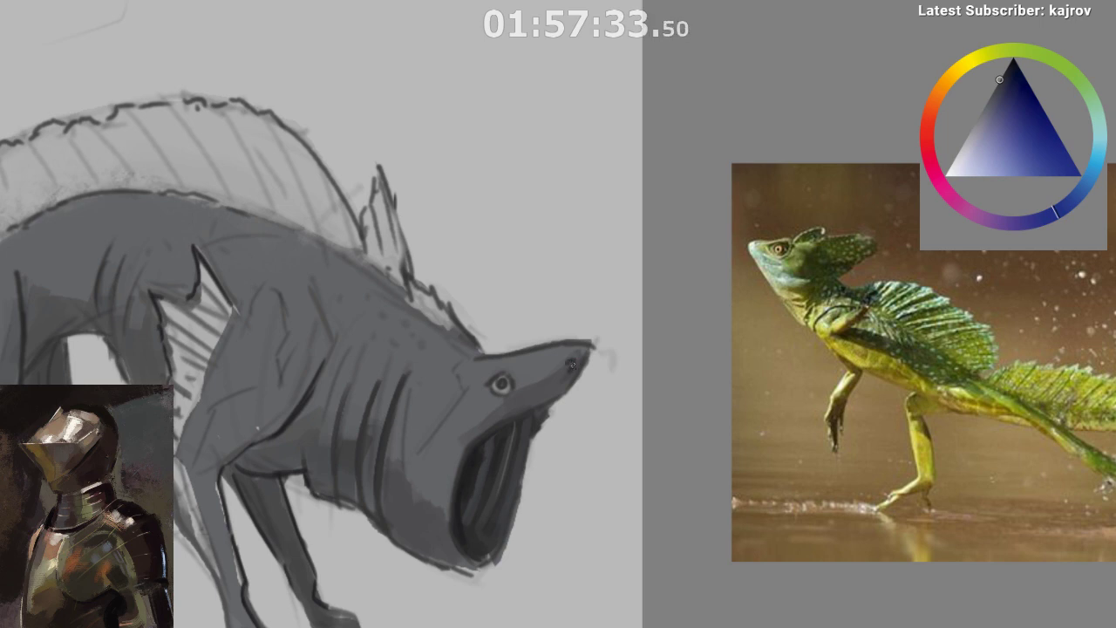
{"action": "left_click_drag", "start_coordinate": [570, 444], "coordinate": [582, 453]}
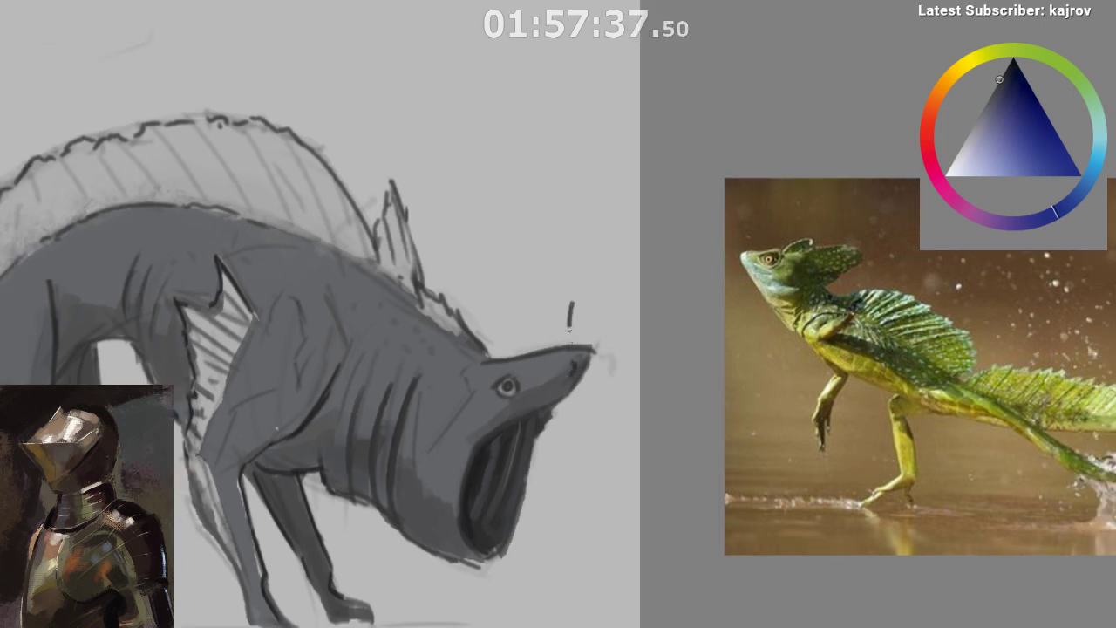
{"action": "left_click_drag", "start_coordinate": [563, 332], "coordinate": [570, 336]}
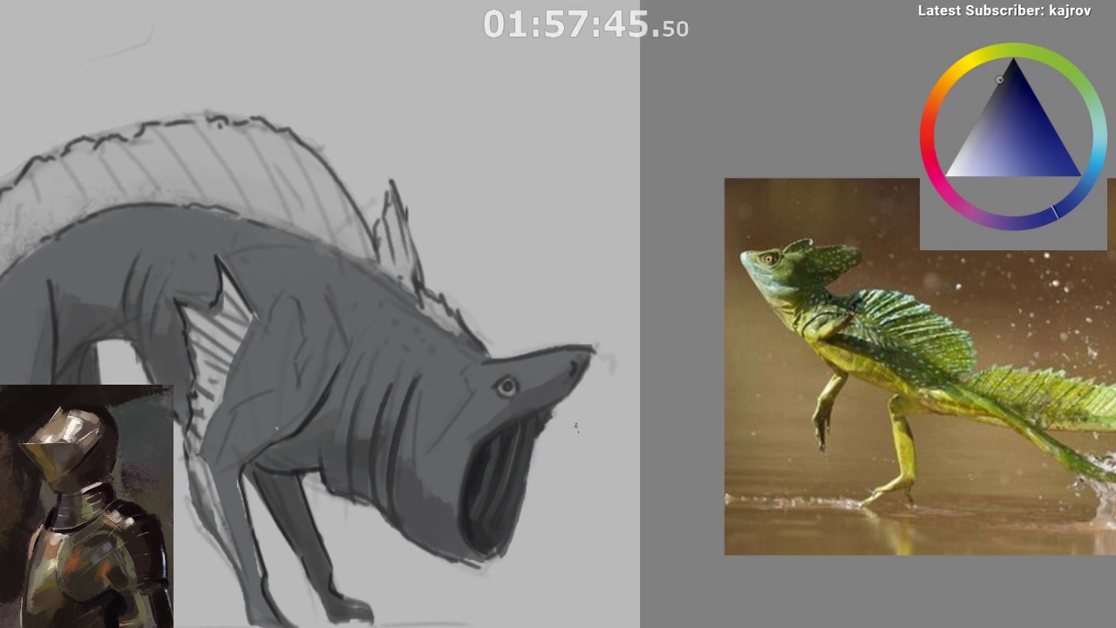
- Touch up the eye and the edge of the open mouth with dark and mid-grey tones sampled from the head
{"action": "scroll", "coordinate": [571, 463], "scroll_direction": "down", "scroll_amount": 3}
{"action": "left_click_drag", "start_coordinate": [598, 456], "coordinate": [648, 386]}
{"action": "scroll", "coordinate": [596, 436], "scroll_direction": "down", "scroll_amount": 1}
{"action": "left_click_drag", "start_coordinate": [590, 361], "coordinate": [605, 353]}
{"action": "scroll", "coordinate": [616, 327], "scroll_direction": "up", "scroll_amount": 4}
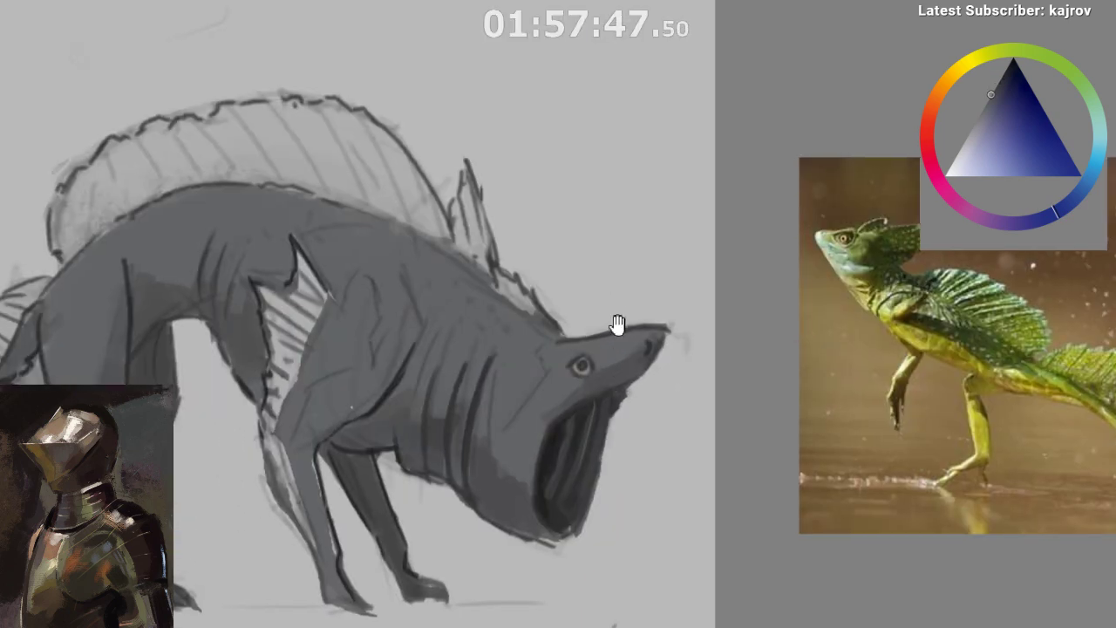
{"action": "scroll", "coordinate": [598, 369], "scroll_direction": "up", "scroll_amount": 2}
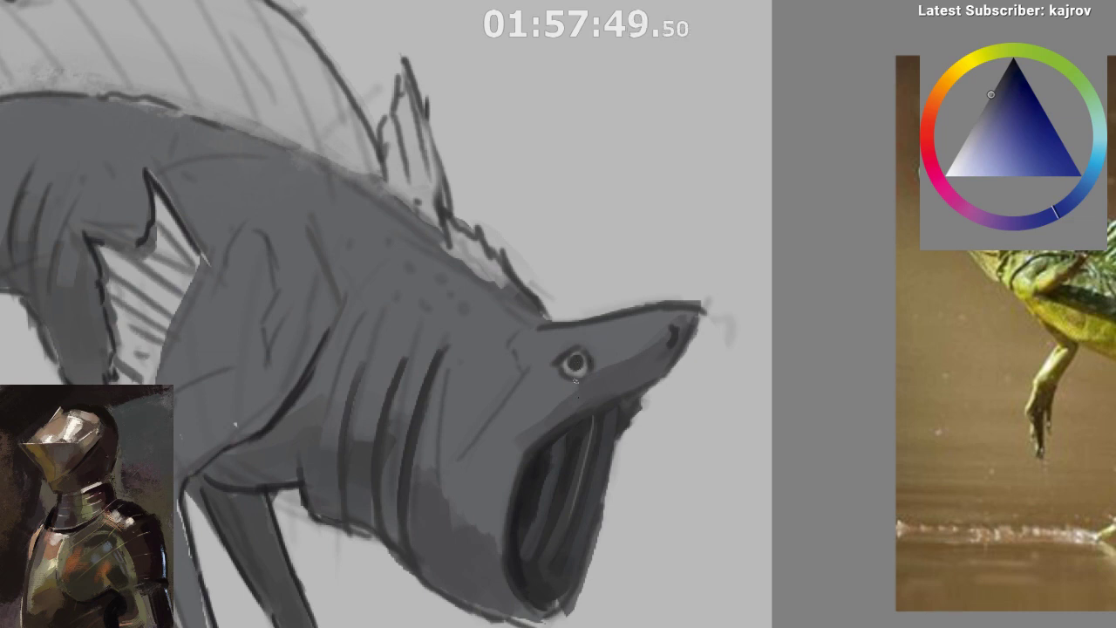
{"action": "left_click", "coordinate": [527, 489], "text": "ctrl"}
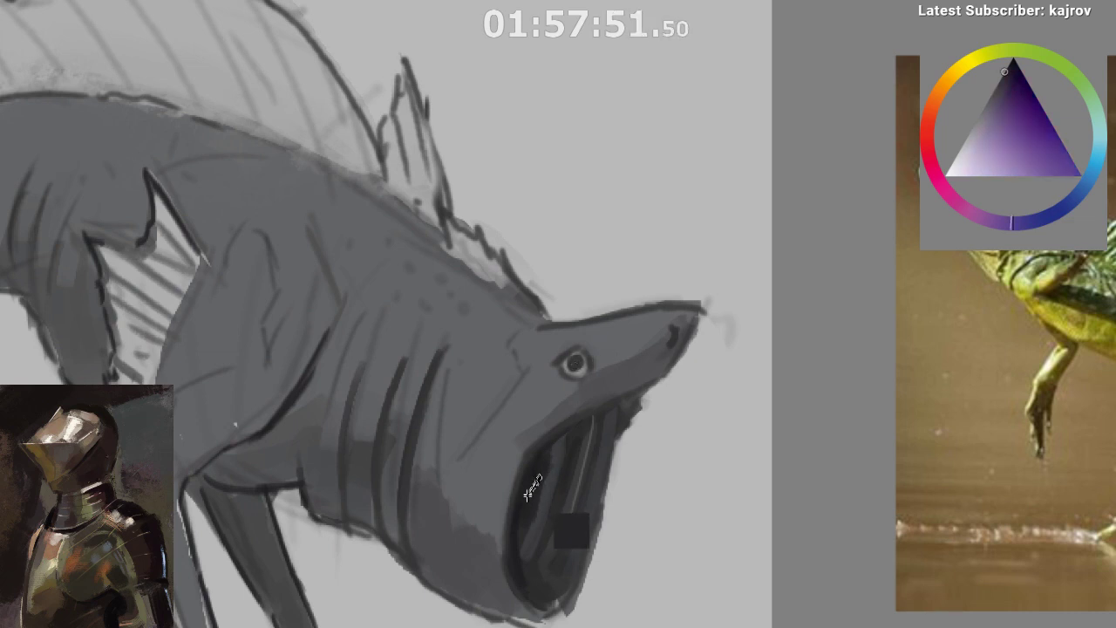
{"action": "left_click", "coordinate": [574, 368], "text": "ctrl"}
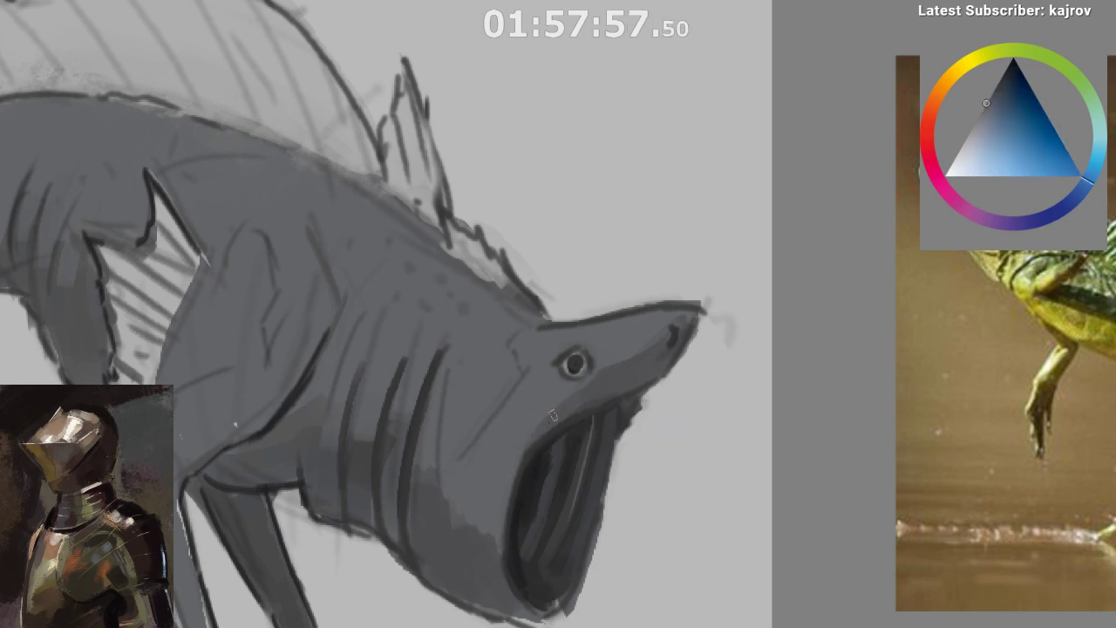
- Mirror the canvas to check the whole creature beside its references, and sample the dark grey of its head
{"action": "key", "text": "m"}
{"action": "left_click_drag", "start_coordinate": [638, 470], "coordinate": [613, 500]}
{"action": "left_click_drag", "start_coordinate": [611, 503], "coordinate": [537, 551]}
{"action": "mouse_move", "coordinate": [530, 529]}
{"action": "left_mouse_down"}
{"action": "mouse_move", "coordinate": [501, 561]}
{"action": "mouse_move", "coordinate": [511, 576]}
{"action": "mouse_move", "coordinate": [406, 484]}
{"action": "mouse_move", "coordinate": [319, 454]}
{"action": "mouse_move", "coordinate": [361, 456]}
{"action": "left_mouse_up"}
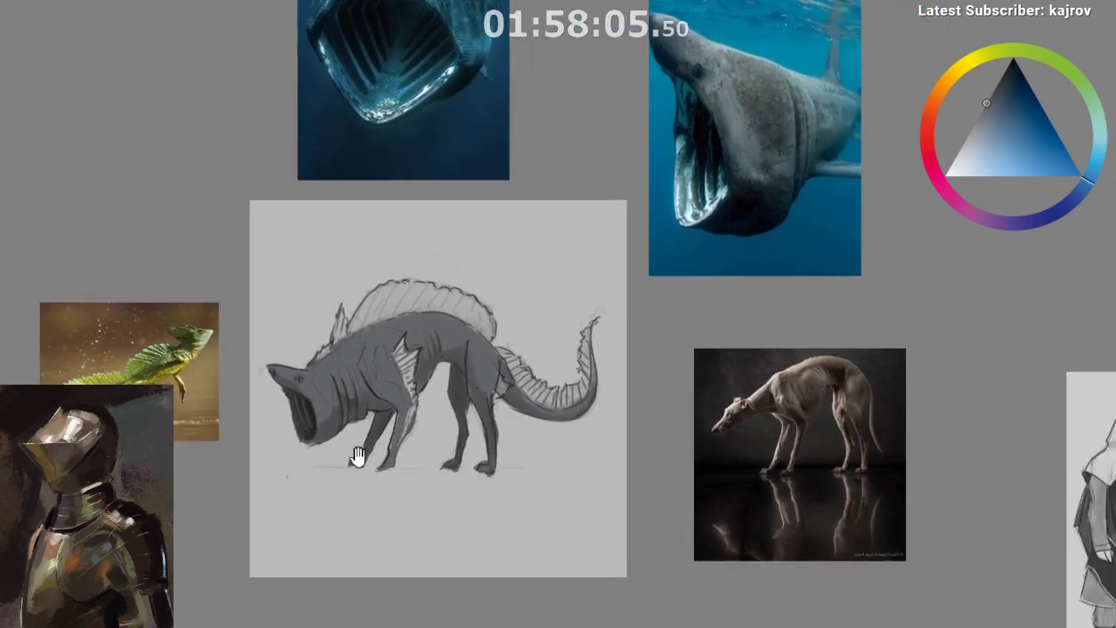
{"action": "left_click", "coordinate": [300, 386], "text": "alt"}
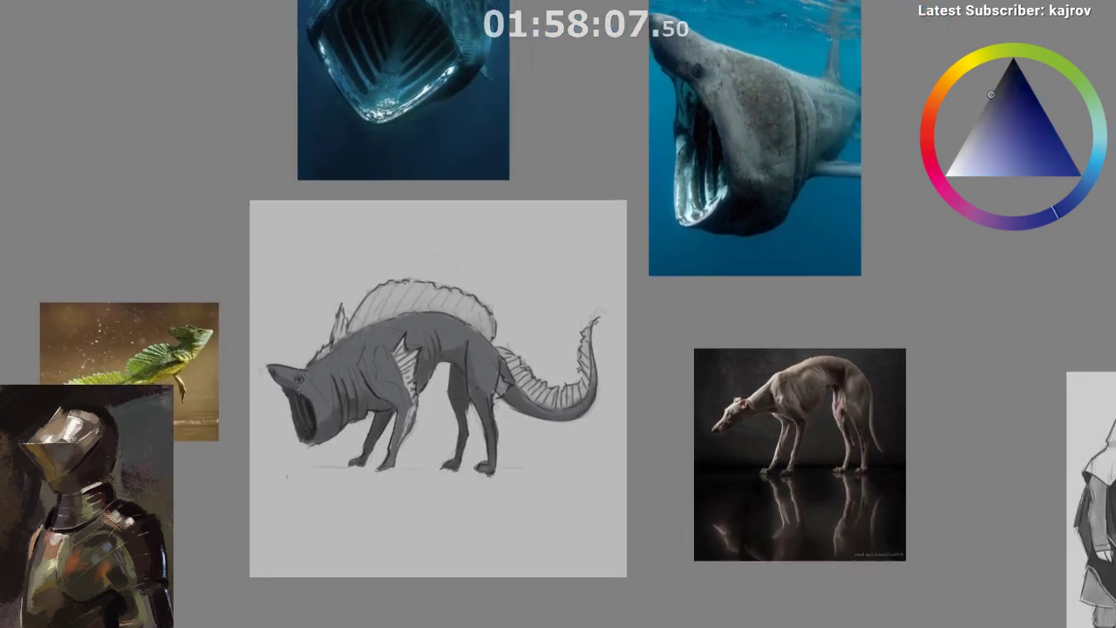
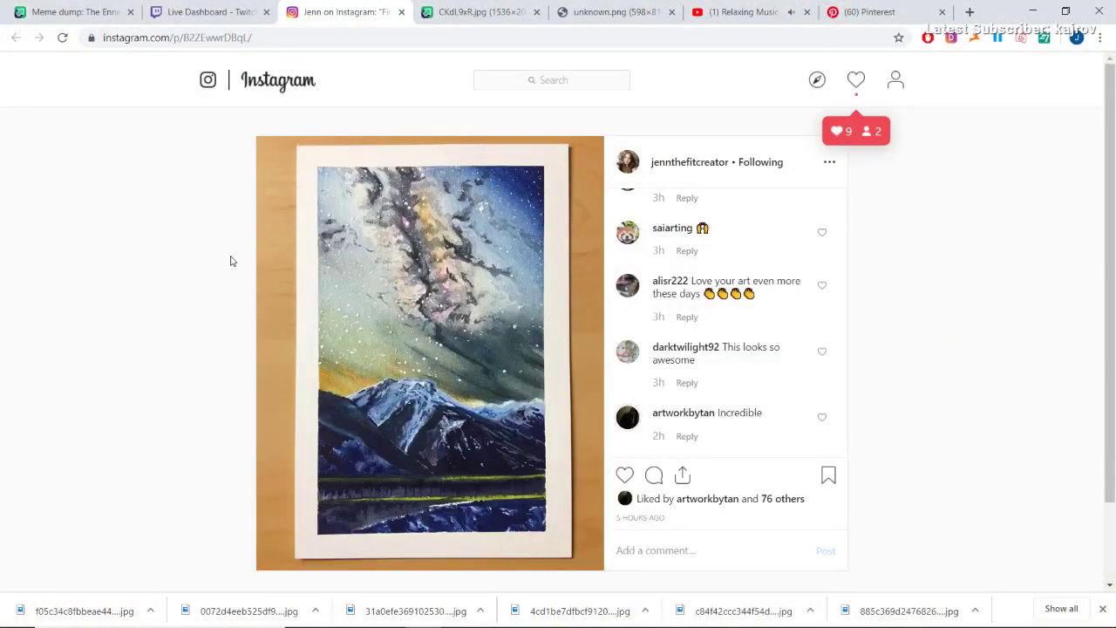
- Switch to the browser and look at the Milky Way landscape painting on Instagram and the cat portrait image
{"action": "scroll", "coordinate": [529, 319], "scroll_direction": "down", "scroll_amount": 1}
{"action": "scroll", "coordinate": [467, 281], "scroll_direction": "up", "scroll_amount": 1}
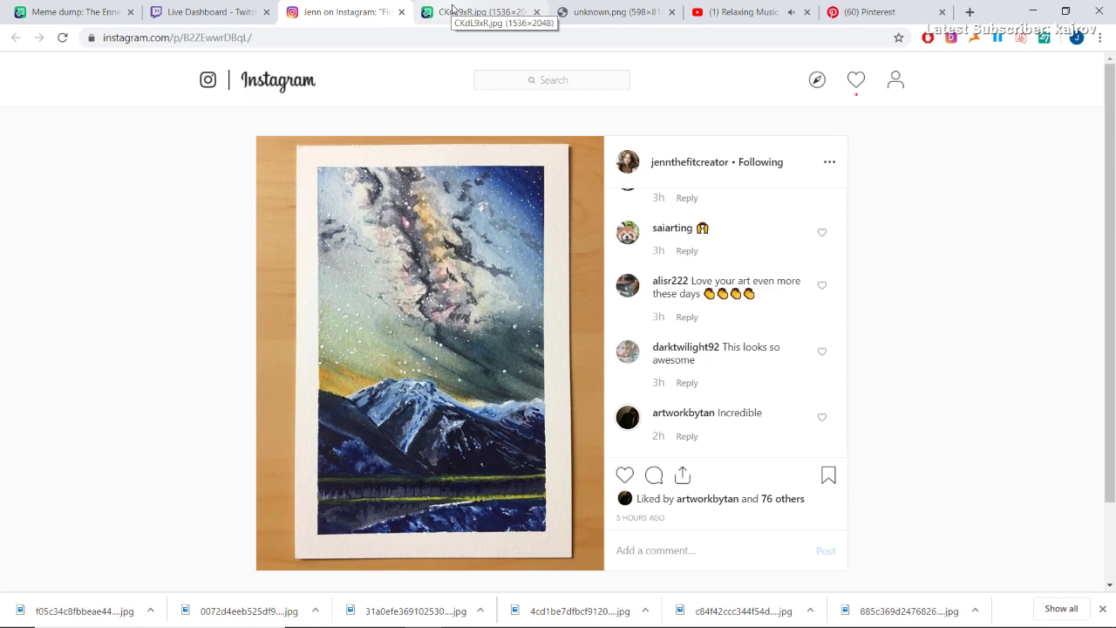
{"action": "left_click", "coordinate": [452, 10]}
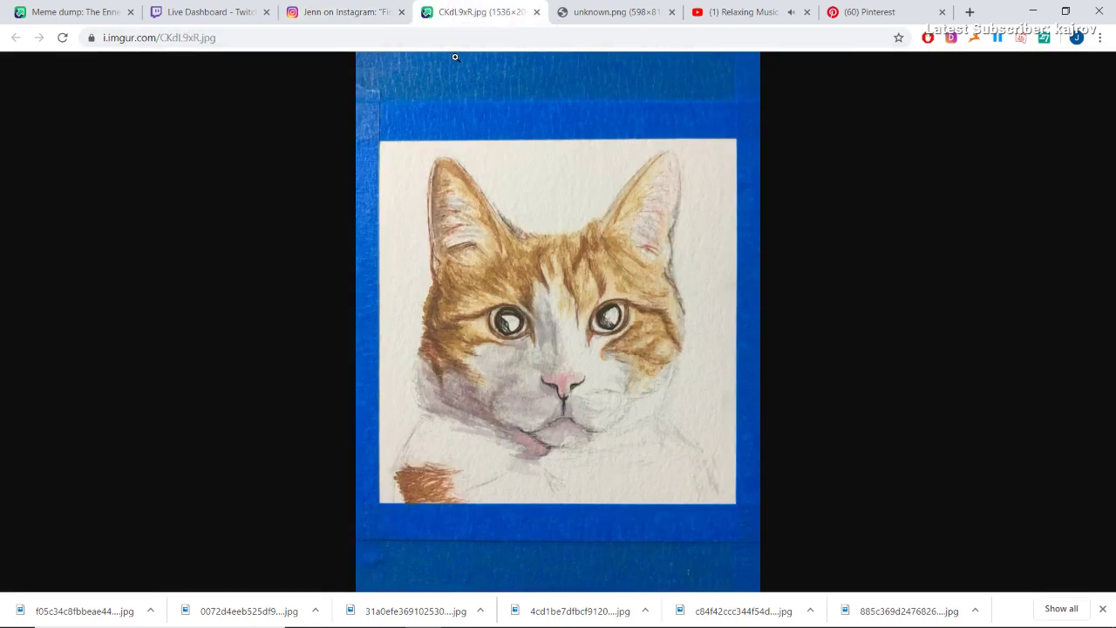
{"action": "left_click", "coordinate": [380, 14]}
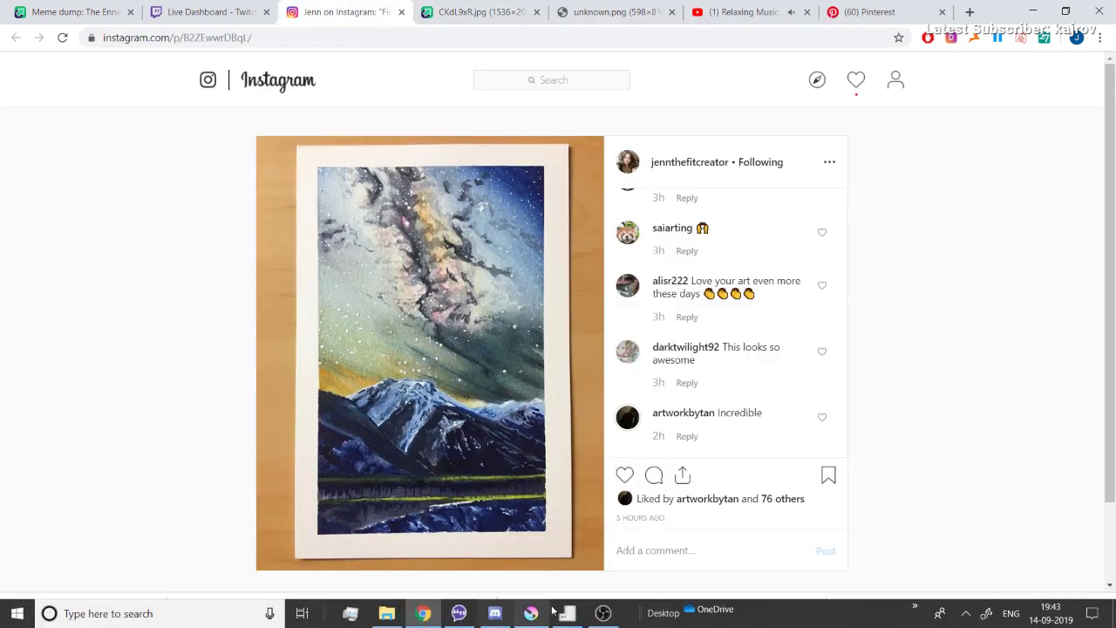
- Like the Milky Way painting post on Instagram, dismiss the dialog, and bring up the post's caption
{"action": "mouse_move", "coordinate": [600, 615]}
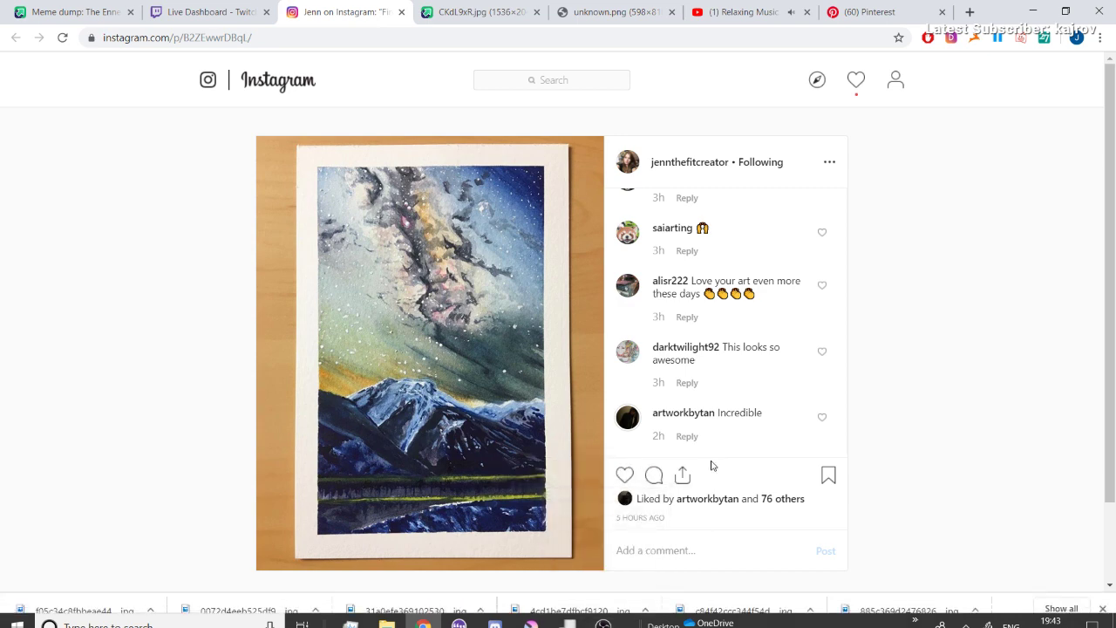
{"action": "left_click", "coordinate": [624, 474]}
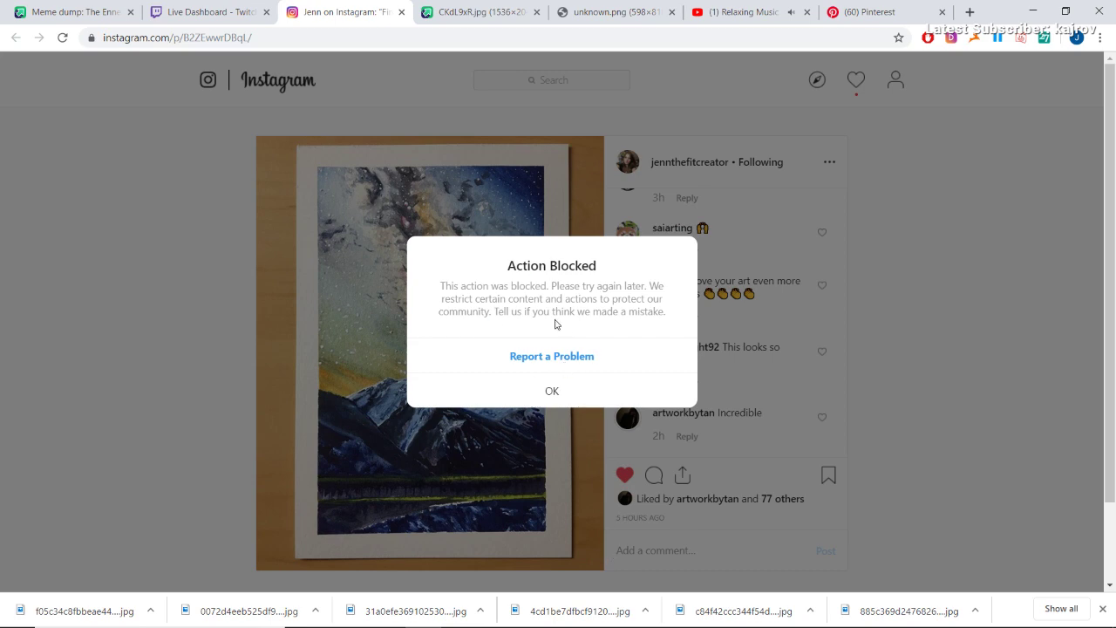
{"action": "left_click", "coordinate": [519, 394]}
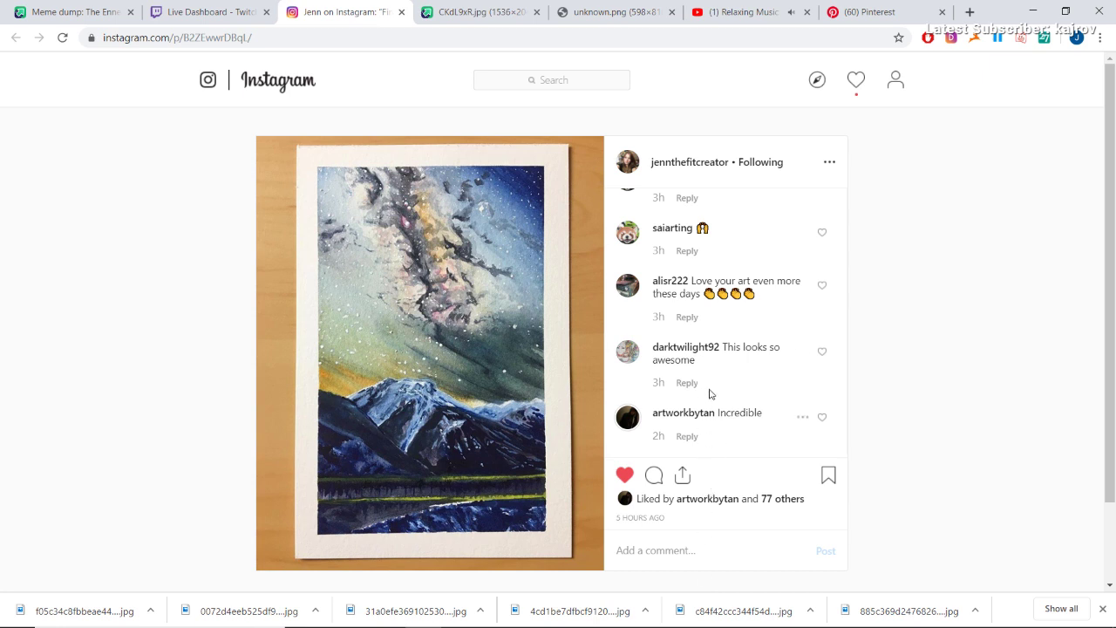
{"action": "scroll", "coordinate": [711, 394], "scroll_direction": "up", "scroll_amount": 5}
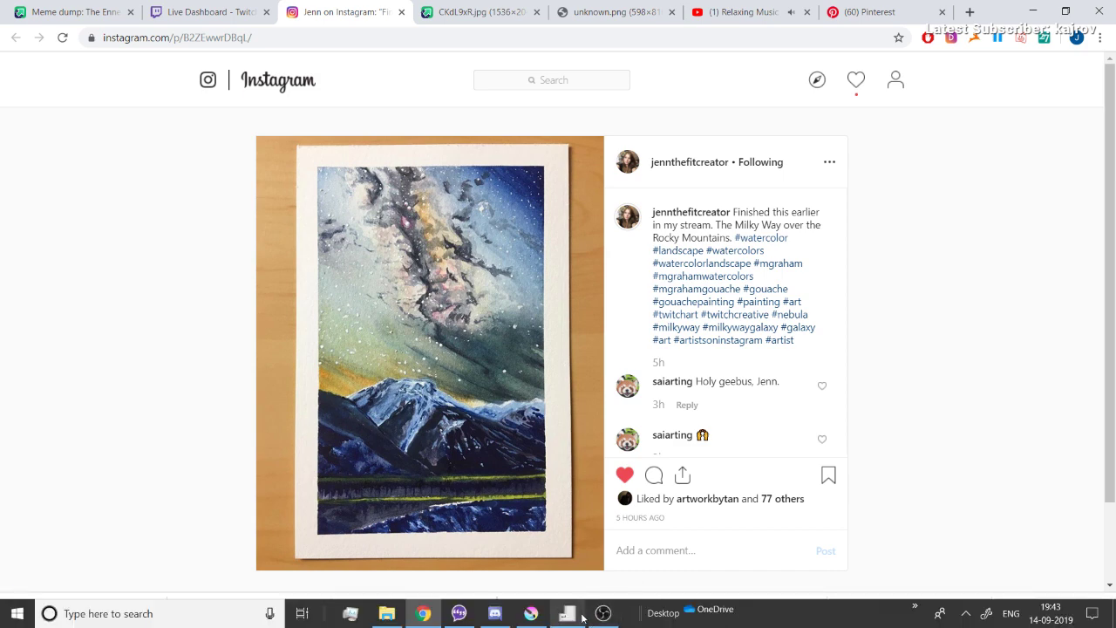
- Switch to OBS and change the stream back to the painting scene
{"action": "mouse_move", "coordinate": [565, 617]}
{"action": "left_click", "coordinate": [603, 614]}
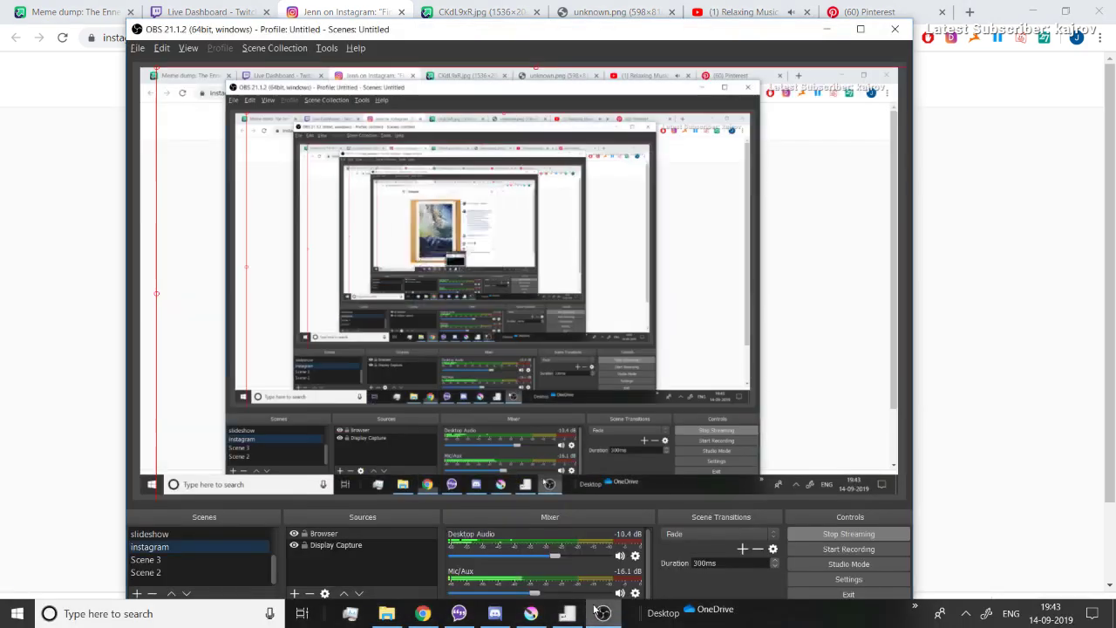
{"action": "left_click", "coordinate": [186, 549]}
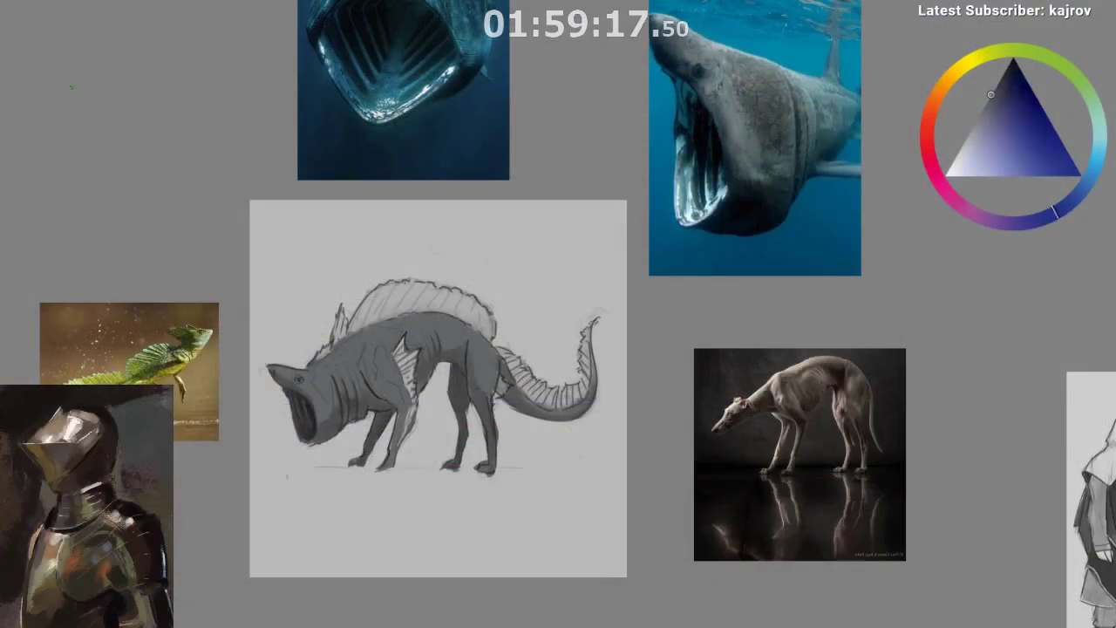
- Choose a slightly lighter blue-grey and brush it onto the cheek behind the creature's eye
{"action": "scroll", "coordinate": [489, 278], "scroll_direction": "up", "scroll_amount": 2}
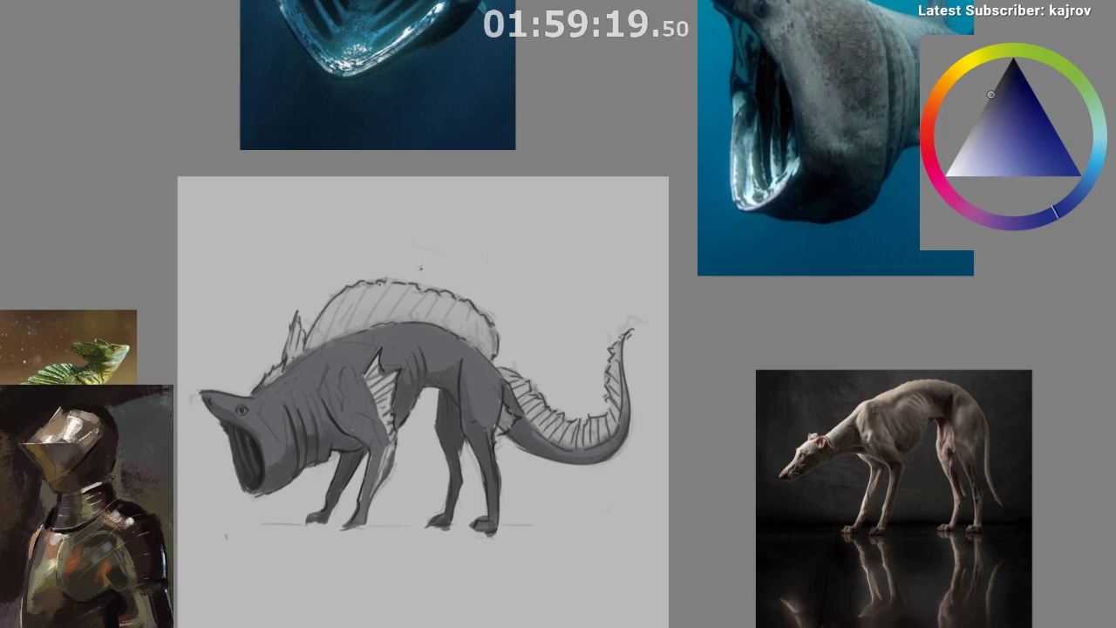
{"action": "scroll", "coordinate": [421, 269], "scroll_direction": "up", "scroll_amount": 1}
{"action": "left_click_drag", "start_coordinate": [352, 200], "coordinate": [477, 130]}
{"action": "mouse_move", "coordinate": [319, 331]}
{"action": "left_mouse_down"}
{"action": "mouse_move", "coordinate": [454, 234]}
{"action": "mouse_move", "coordinate": [508, 157]}
{"action": "left_mouse_up"}
{"action": "key", "text": "ctrl+z"}
{"action": "scroll", "coordinate": [450, 237], "scroll_direction": "down", "scroll_amount": 1}
{"action": "left_click_drag", "start_coordinate": [475, 279], "coordinate": [499, 257]}
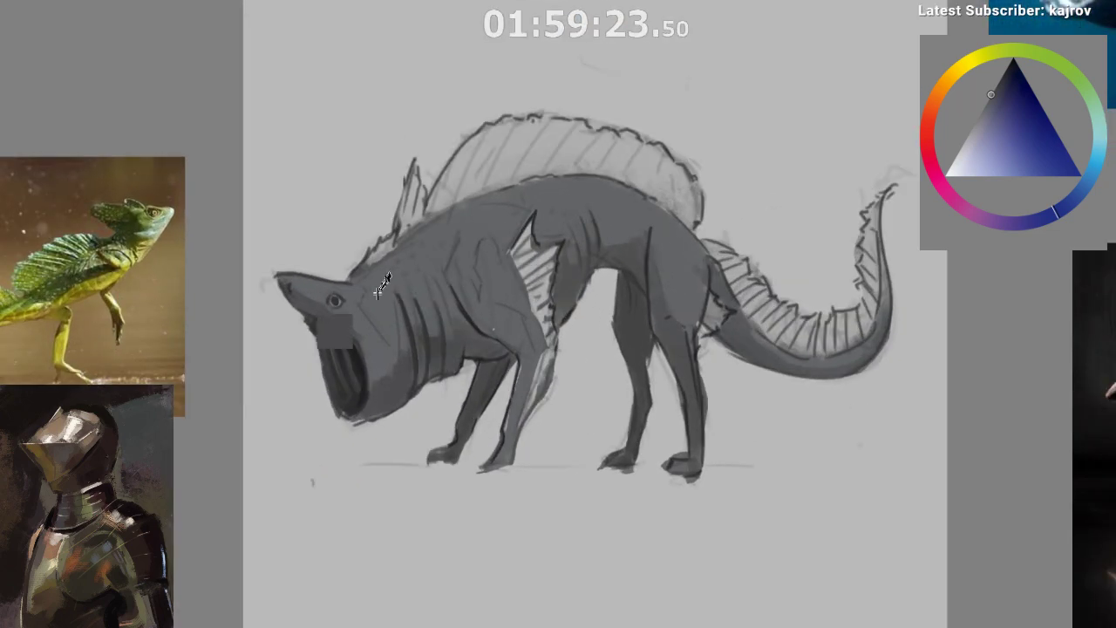
{"action": "left_click", "coordinate": [378, 293]}
{"action": "left_click", "coordinate": [979, 115]}
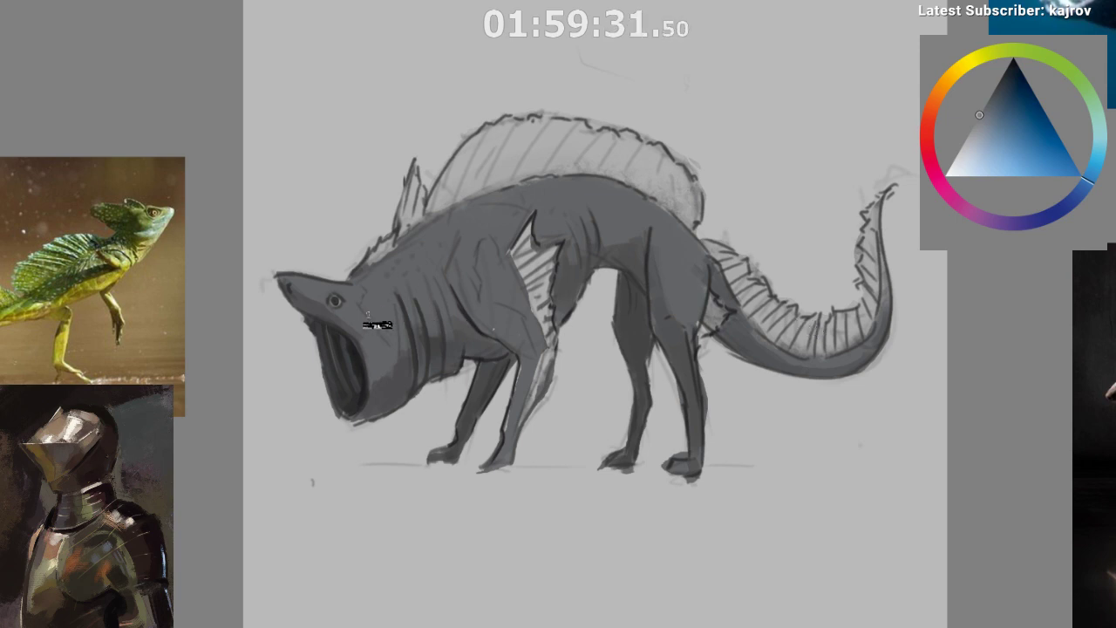
{"action": "left_click_drag", "start_coordinate": [373, 300], "coordinate": [378, 319]}
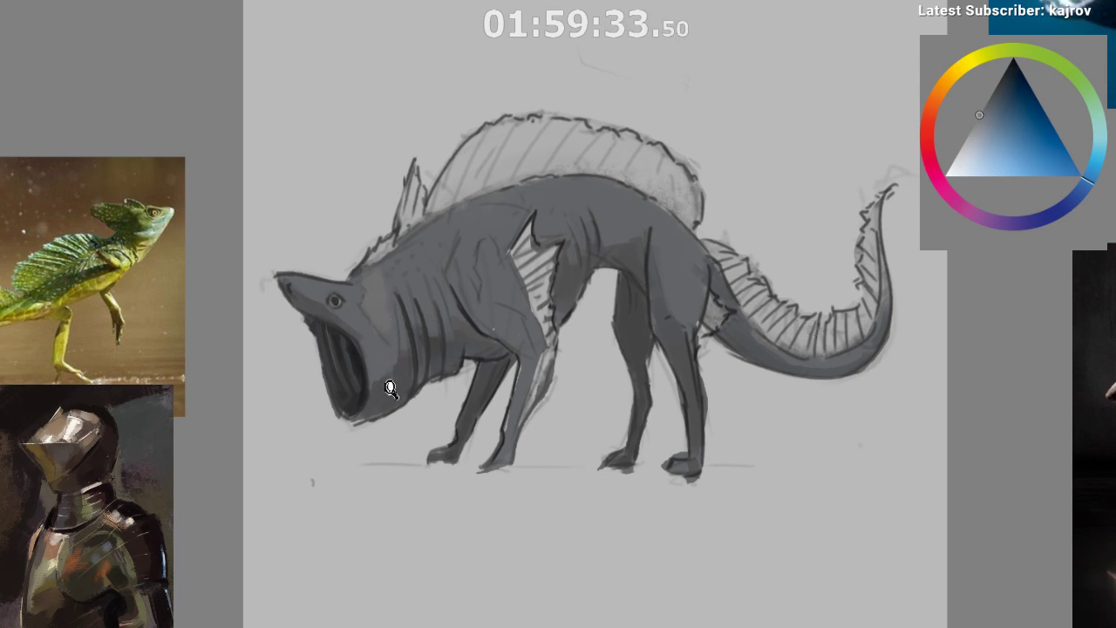
- Lighten the back of the head near the eye with sampled greys, and mirror the canvas
{"action": "mouse_move", "coordinate": [389, 387]}
{"action": "left_mouse_down"}
{"action": "mouse_move", "coordinate": [395, 449]}
{"action": "mouse_move", "coordinate": [298, 522]}
{"action": "left_mouse_up"}
{"action": "left_click_drag", "start_coordinate": [344, 472], "coordinate": [346, 498]}
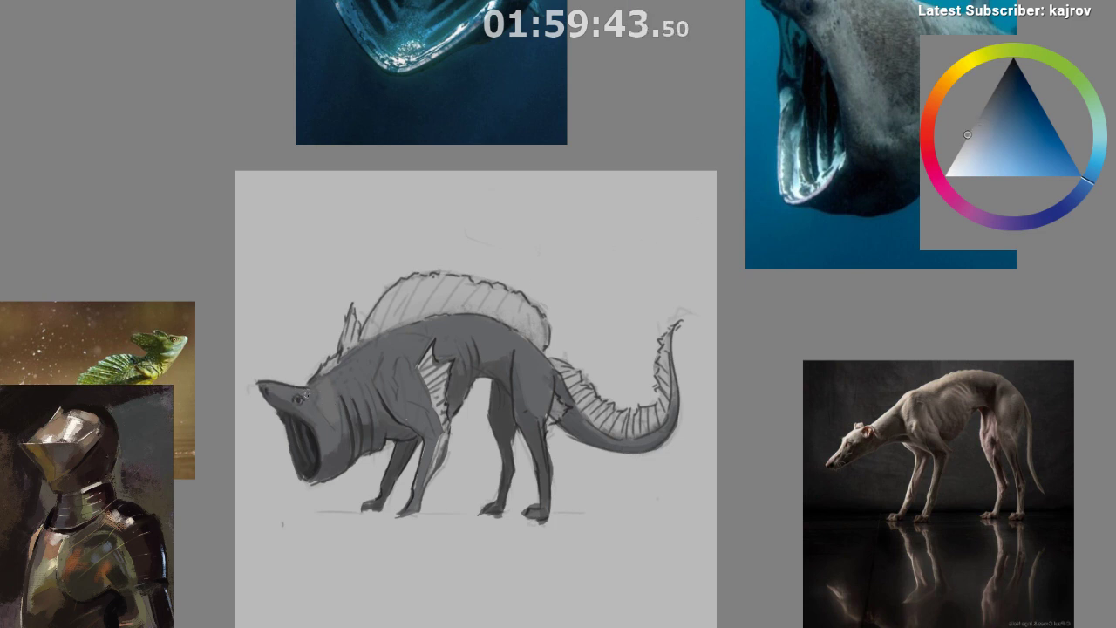
{"action": "left_click", "coordinate": [323, 408], "text": "ctrl"}
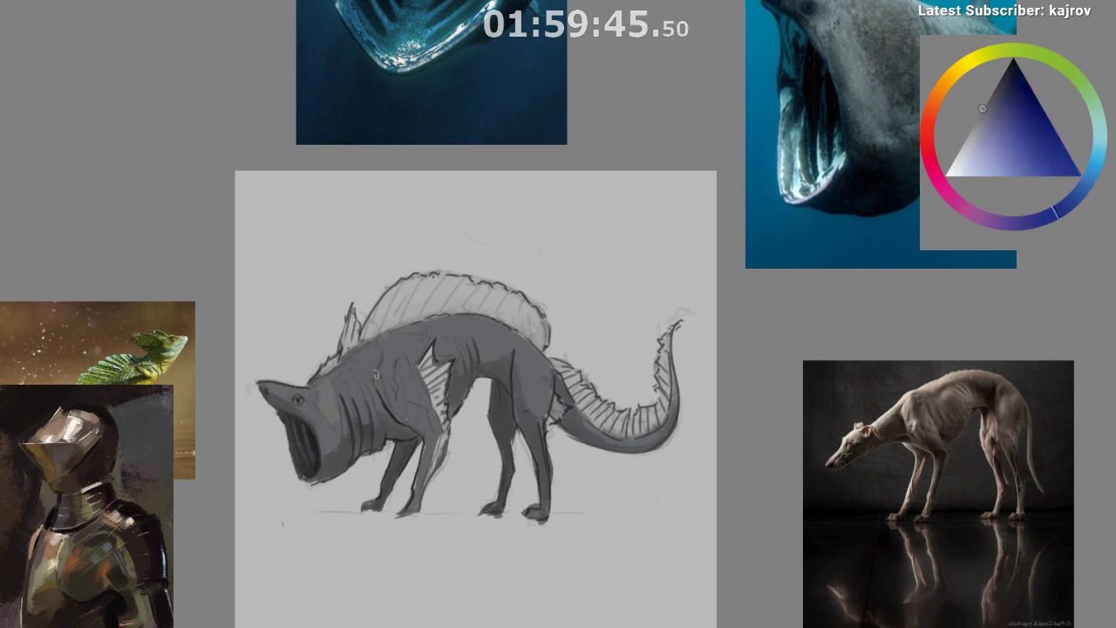
{"action": "key", "text": "m"}
{"action": "left_click_drag", "start_coordinate": [456, 491], "coordinate": [288, 514]}
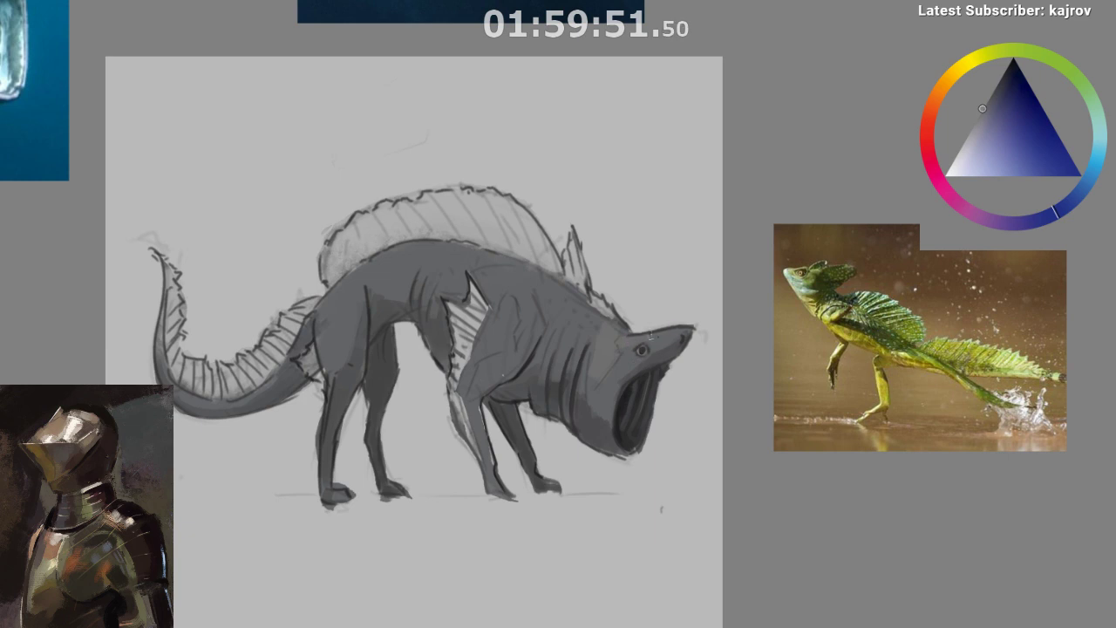
{"action": "left_click_drag", "start_coordinate": [632, 364], "coordinate": [582, 417]}
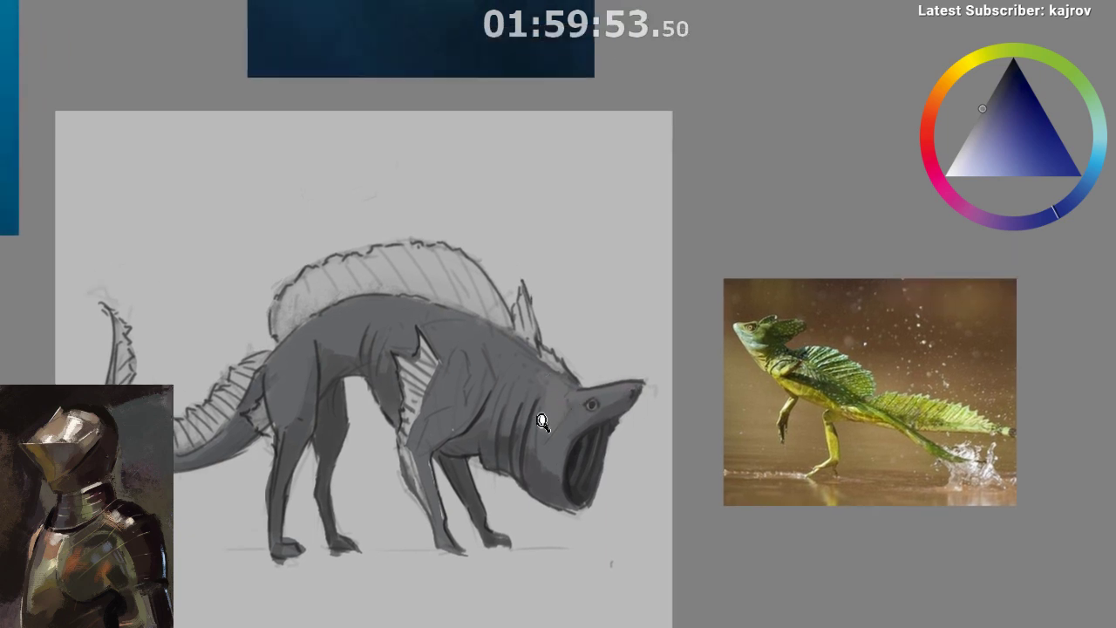
- Brush the lighter grey over the neck beside the gill slits and onto the shoulder muscle
{"action": "scroll", "coordinate": [581, 418], "scroll_direction": "down", "scroll_amount": 3}
{"action": "scroll", "coordinate": [507, 475], "scroll_direction": "down", "scroll_amount": 1}
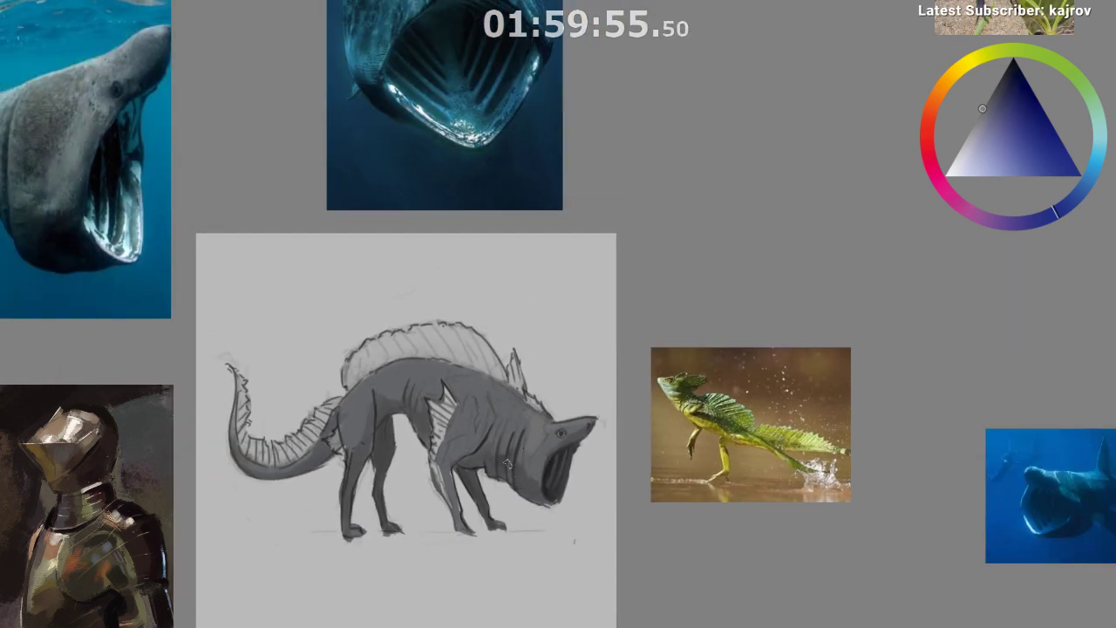
{"action": "left_click_drag", "start_coordinate": [515, 462], "coordinate": [505, 492]}
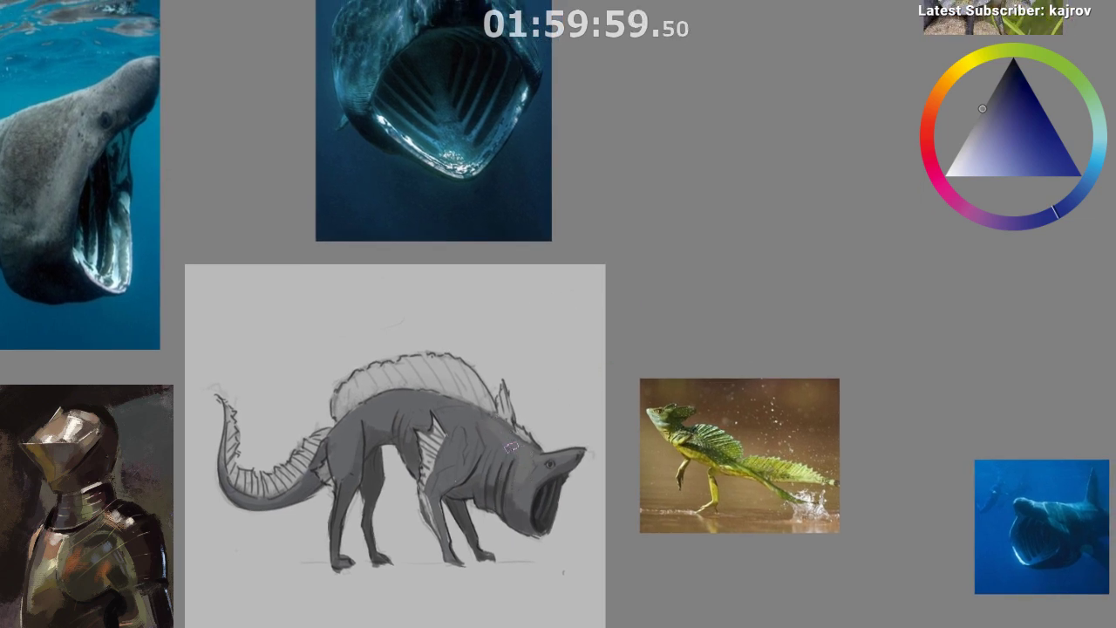
{"action": "left_click_drag", "start_coordinate": [512, 447], "coordinate": [597, 236]}
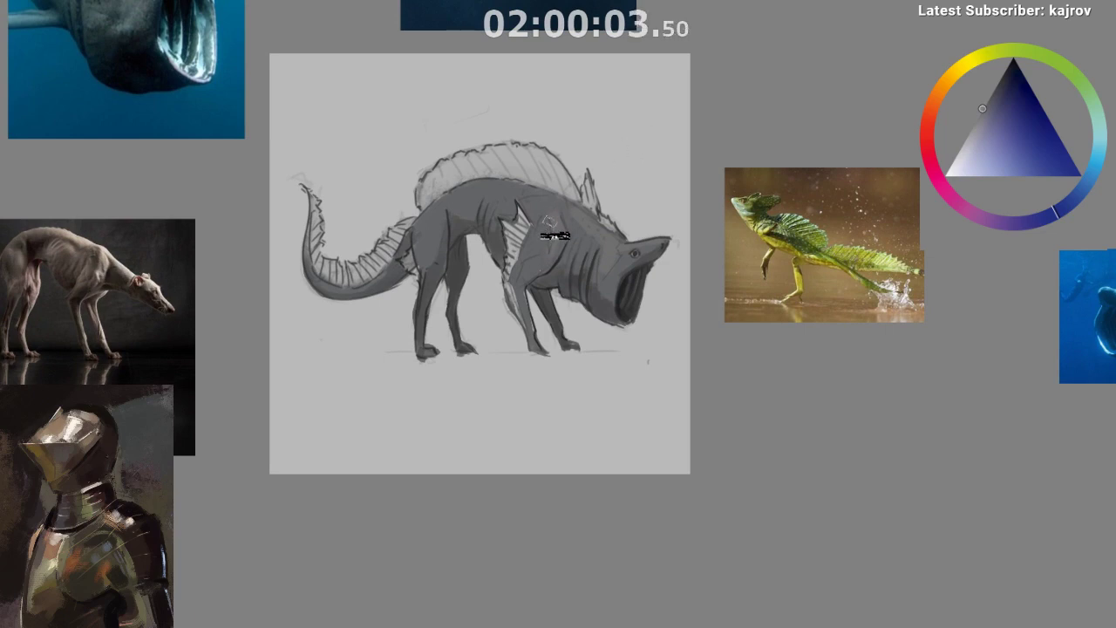
{"action": "left_click_drag", "start_coordinate": [548, 228], "coordinate": [552, 212]}
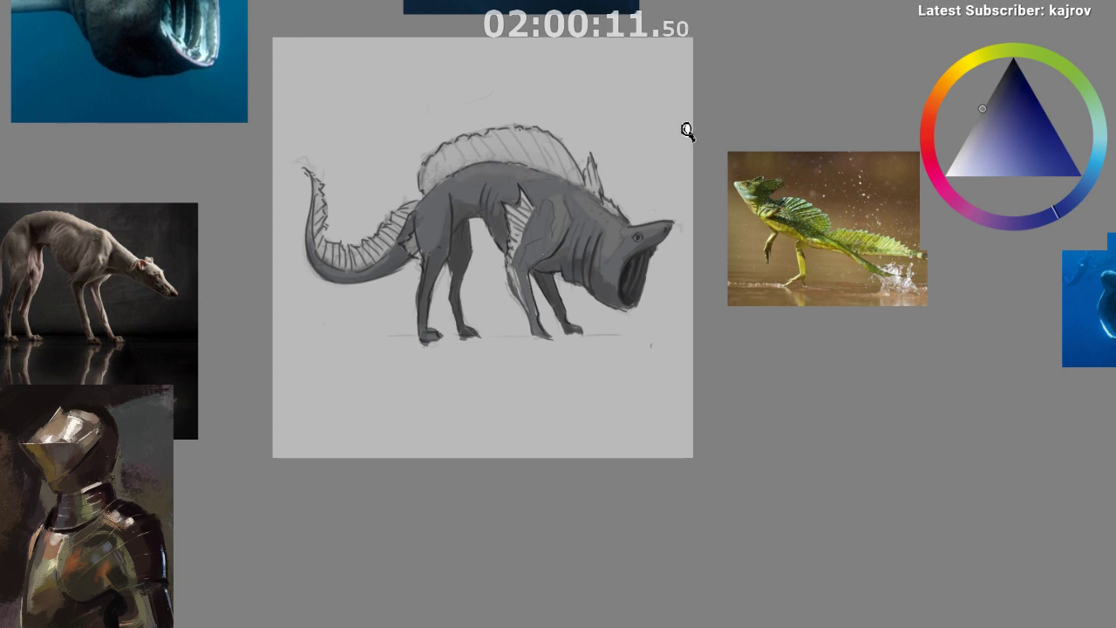
- Add light grey strokes between the rib folds on the creature's flank
{"action": "left_click_drag", "start_coordinate": [634, 141], "coordinate": [581, 164]}
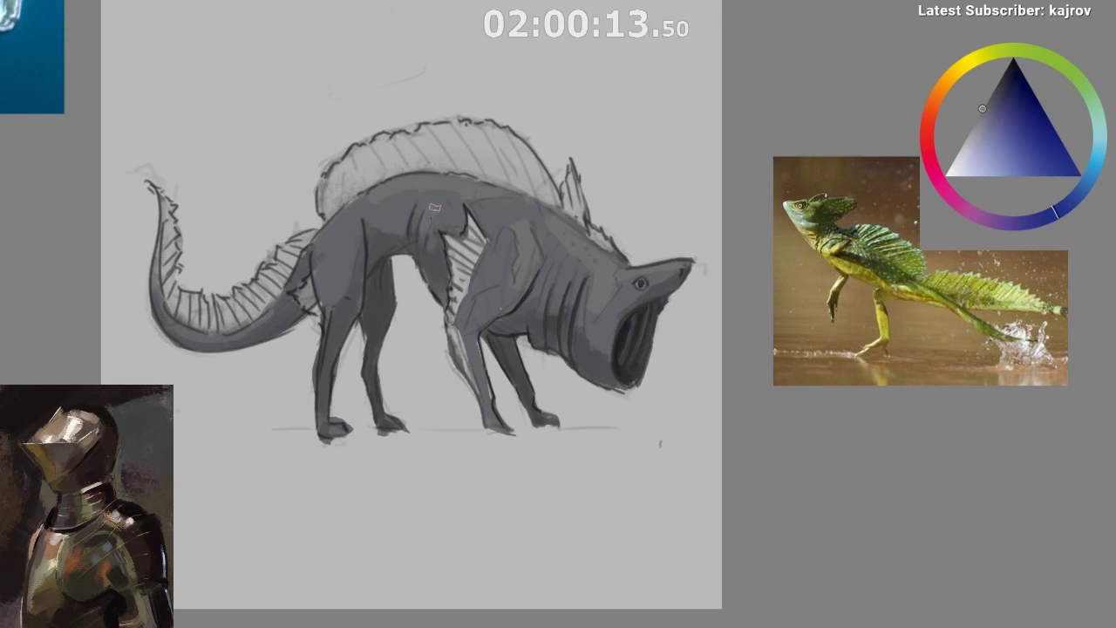
{"action": "left_click_drag", "start_coordinate": [435, 207], "coordinate": [429, 216]}
{"action": "left_click_drag", "start_coordinate": [438, 414], "coordinate": [442, 447]}
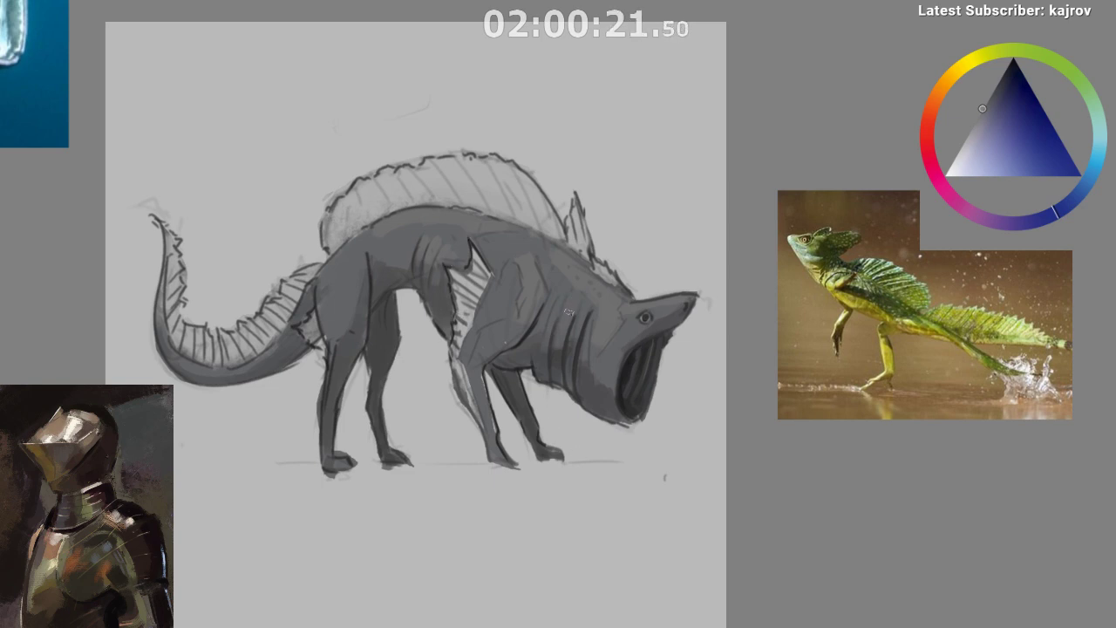
- Mirror the canvas and compare the creature's body and legs with the greyhound reference
{"action": "left_click_drag", "start_coordinate": [556, 410], "coordinate": [613, 399]}
{"action": "key", "text": "m"}
{"action": "left_click_drag", "start_coordinate": [508, 395], "coordinate": [379, 389]}
{"action": "left_click_drag", "start_coordinate": [536, 322], "coordinate": [489, 290]}
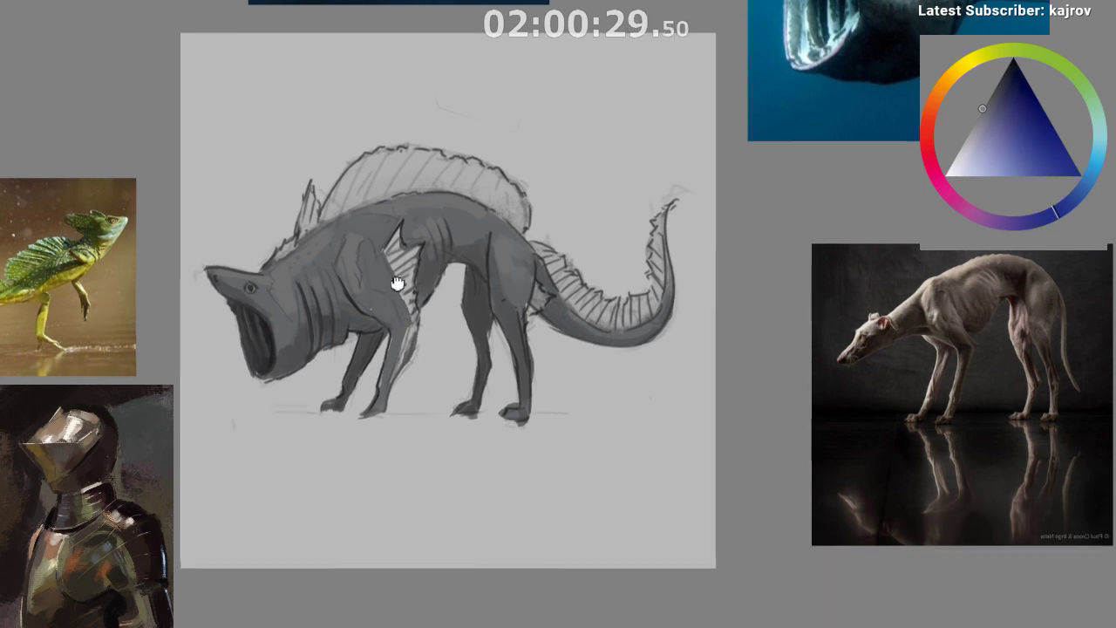
{"action": "left_click_drag", "start_coordinate": [393, 282], "coordinate": [281, 137]}
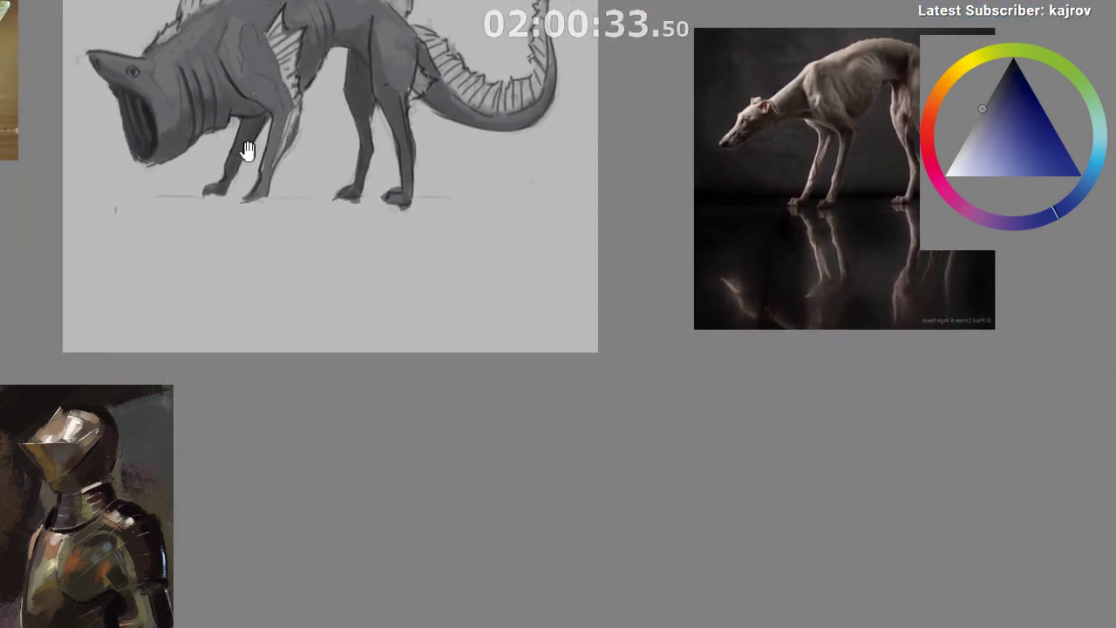
- Sample and adjust greys around the dorsal fin, and touch up the fin's base behind the neck
{"action": "left_click_drag", "start_coordinate": [155, 212], "coordinate": [197, 364]}
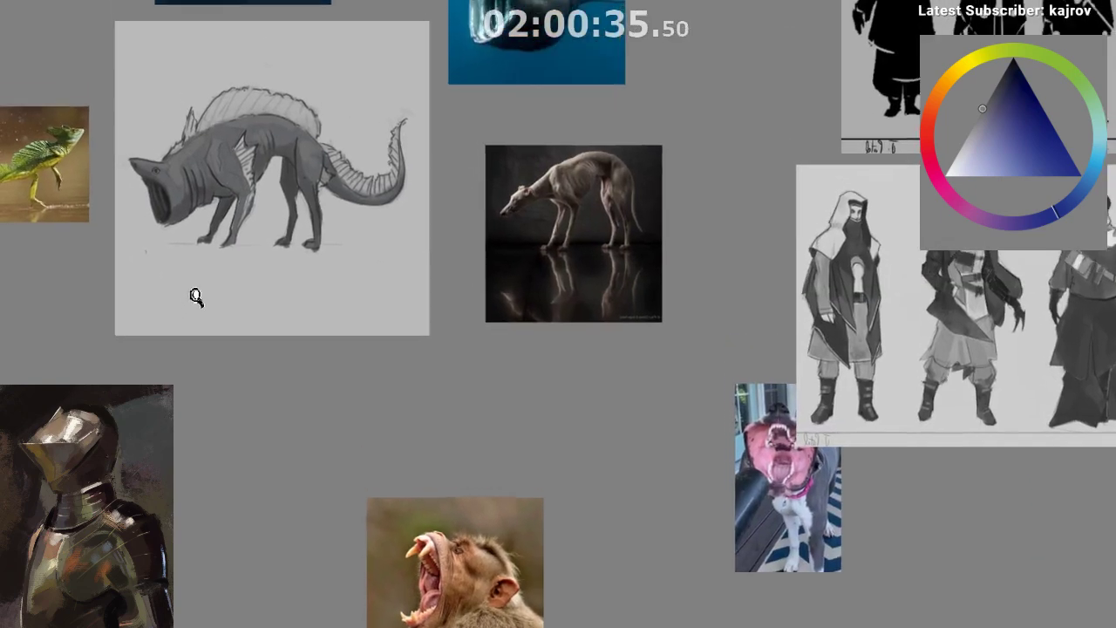
{"action": "left_click_drag", "start_coordinate": [197, 296], "coordinate": [203, 257]}
{"action": "left_click_drag", "start_coordinate": [217, 360], "coordinate": [236, 461]}
{"action": "left_click_drag", "start_coordinate": [236, 347], "coordinate": [241, 398]}
{"action": "left_click", "coordinate": [240, 210], "text": "ctrl"}
{"action": "left_click_drag", "start_coordinate": [248, 217], "coordinate": [288, 224]}
{"action": "left_click_drag", "start_coordinate": [292, 228], "coordinate": [392, 212]}
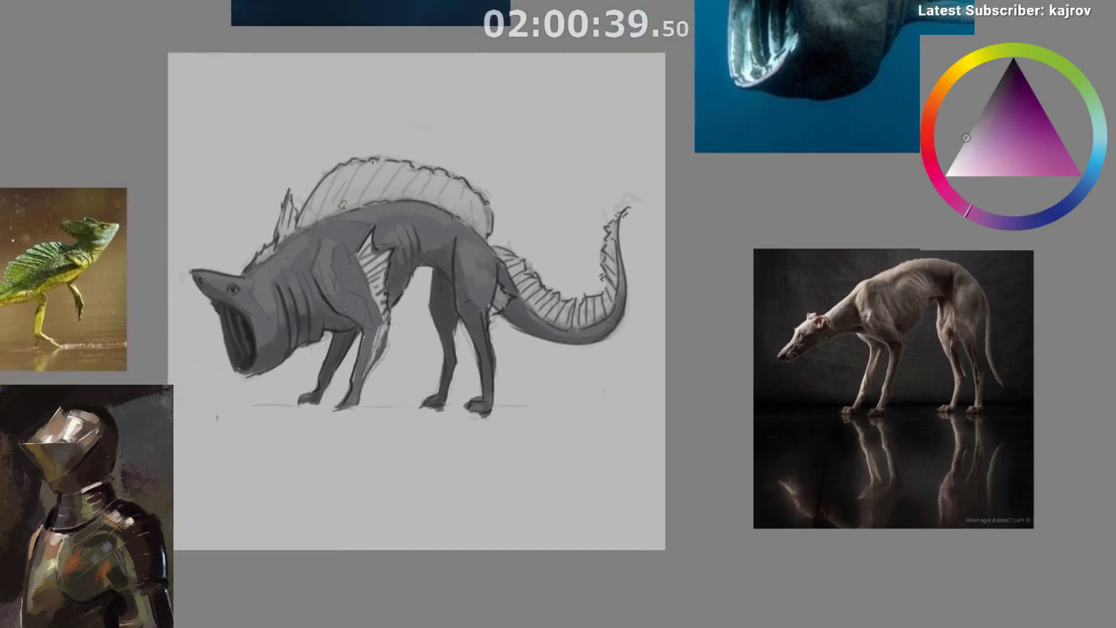
{"action": "left_click", "coordinate": [980, 112]}
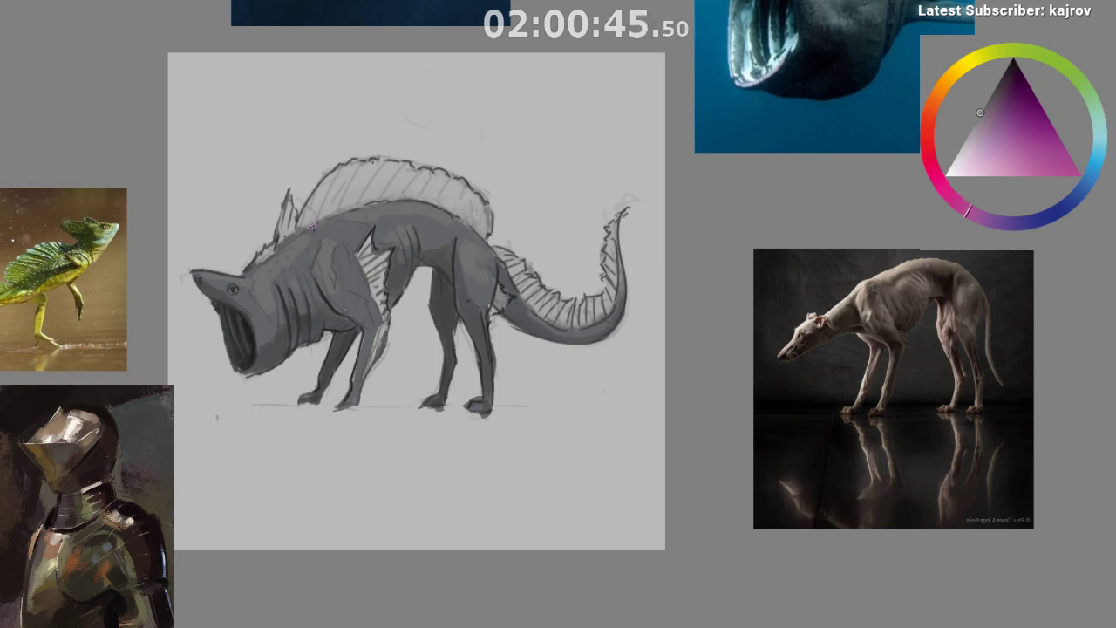
{"action": "left_click", "coordinate": [311, 228], "text": "alt"}
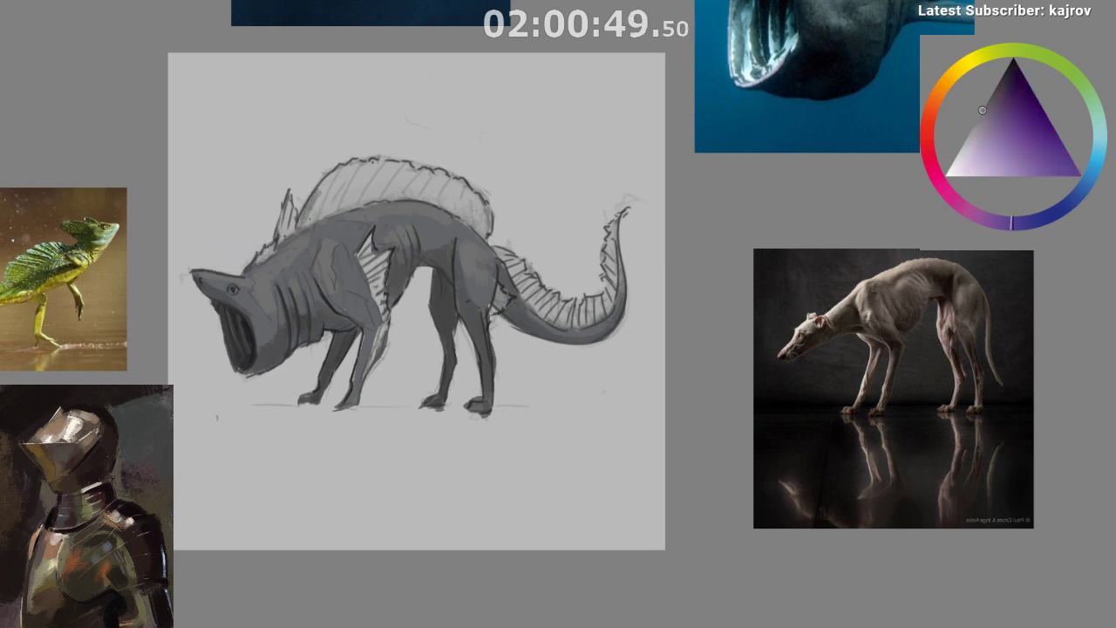
{"action": "left_click", "coordinate": [316, 217], "text": "ctrl"}
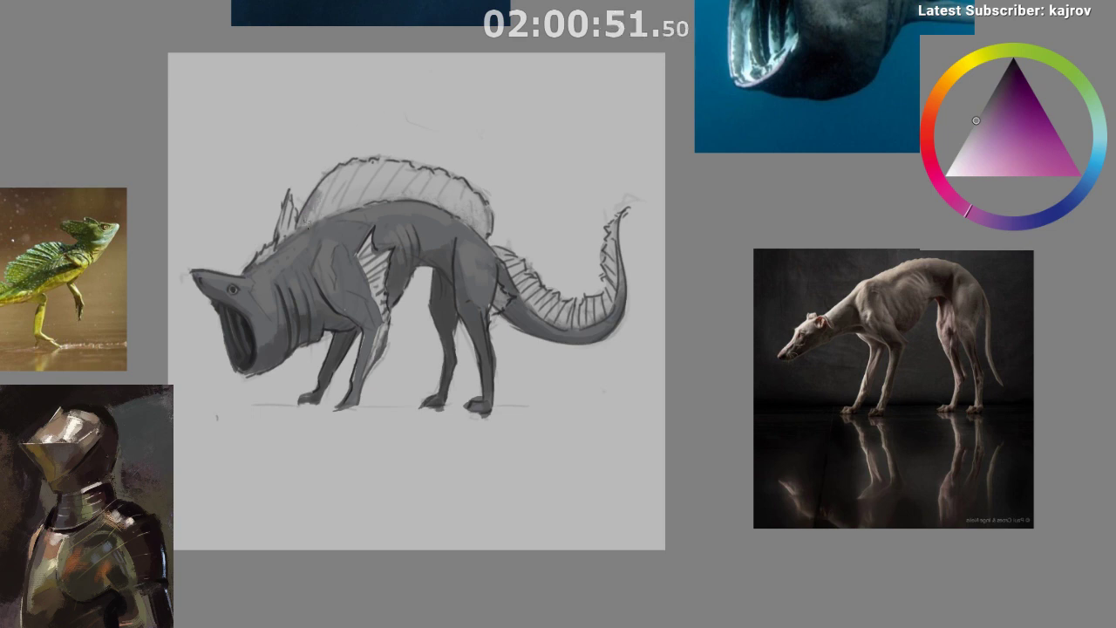
{"action": "left_click", "coordinate": [970, 131]}
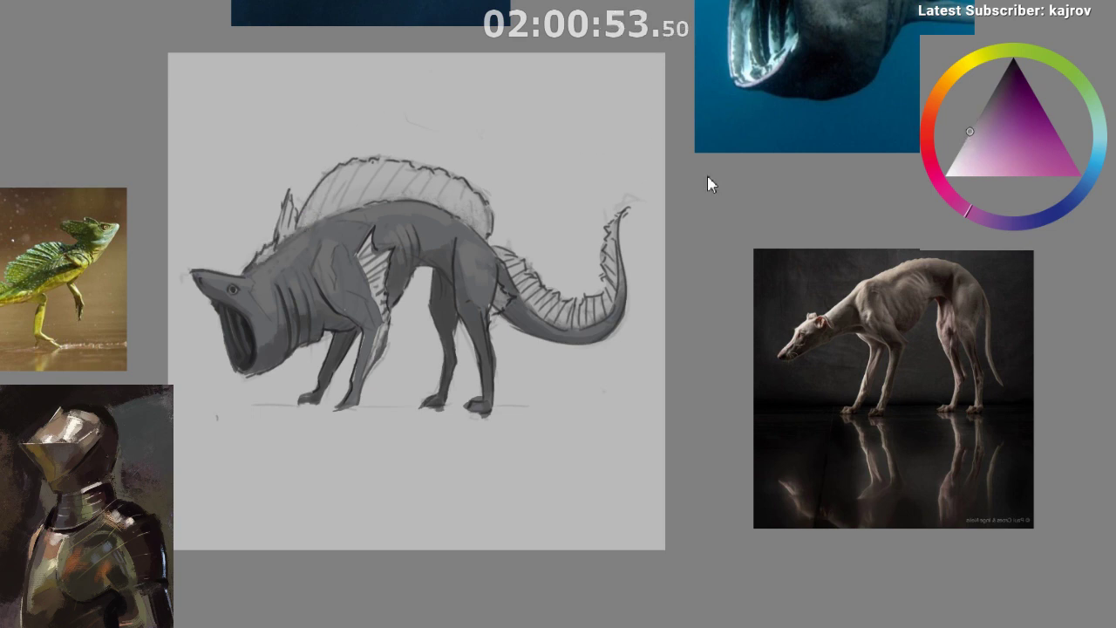
{"action": "left_click", "coordinate": [302, 227], "text": "ctrl"}
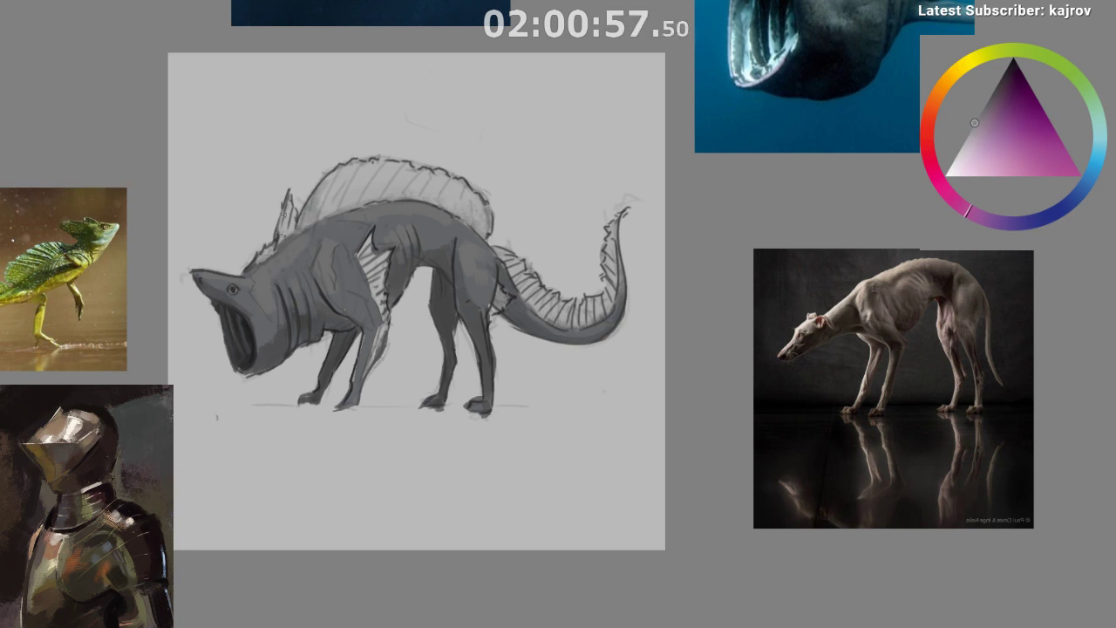
{"action": "left_click_drag", "start_coordinate": [284, 214], "coordinate": [281, 232]}
- Refine the lower near foreleg with a dark grey sampled from the leg
{"action": "left_click_drag", "start_coordinate": [457, 314], "coordinate": [469, 263]}
{"action": "left_click_drag", "start_coordinate": [476, 316], "coordinate": [454, 299]}
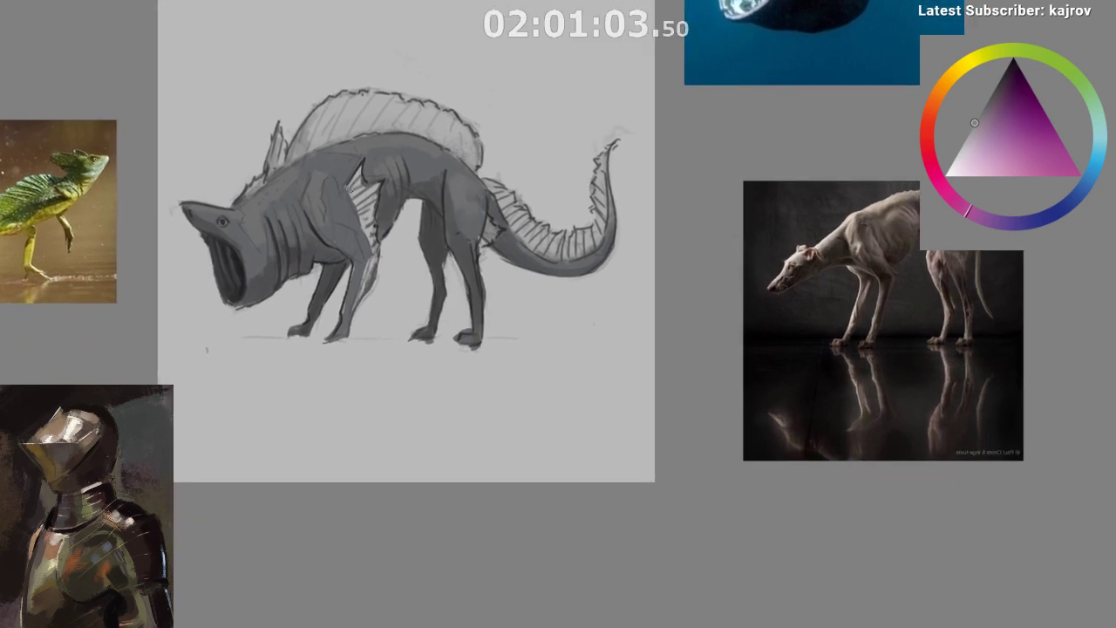
{"action": "left_click_drag", "start_coordinate": [352, 188], "coordinate": [357, 176]}
{"action": "left_click", "coordinate": [361, 282], "text": "alt"}
{"action": "left_click_drag", "start_coordinate": [370, 262], "coordinate": [362, 284]}
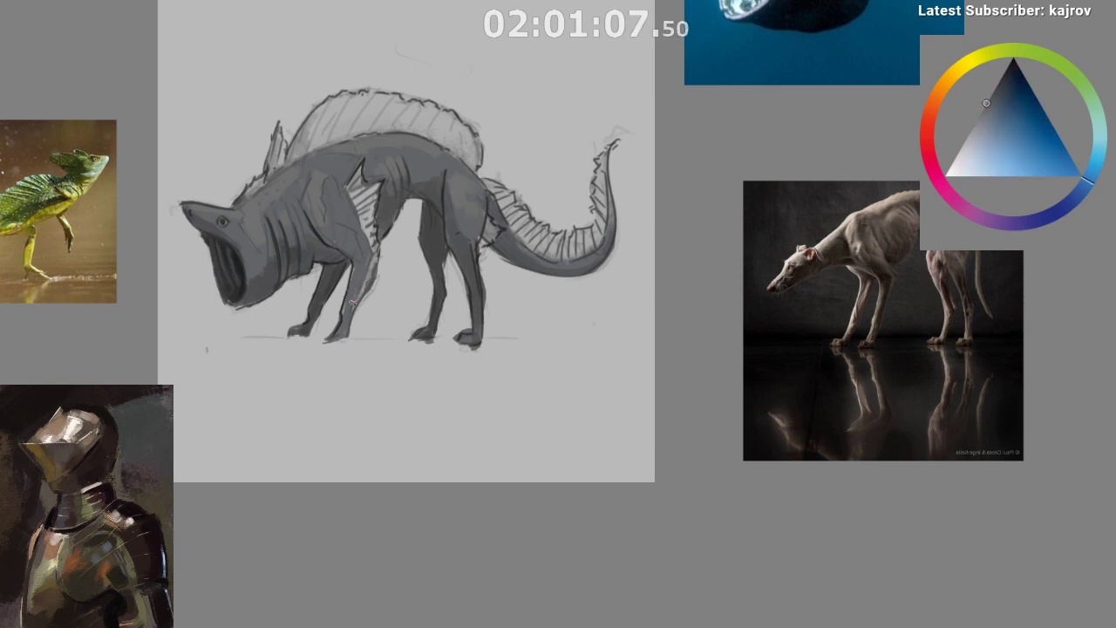
{"action": "mouse_move", "coordinate": [345, 349]}
{"action": "left_mouse_down"}
{"action": "mouse_move", "coordinate": [370, 311]}
{"action": "mouse_move", "coordinate": [367, 291]}
{"action": "left_mouse_up"}
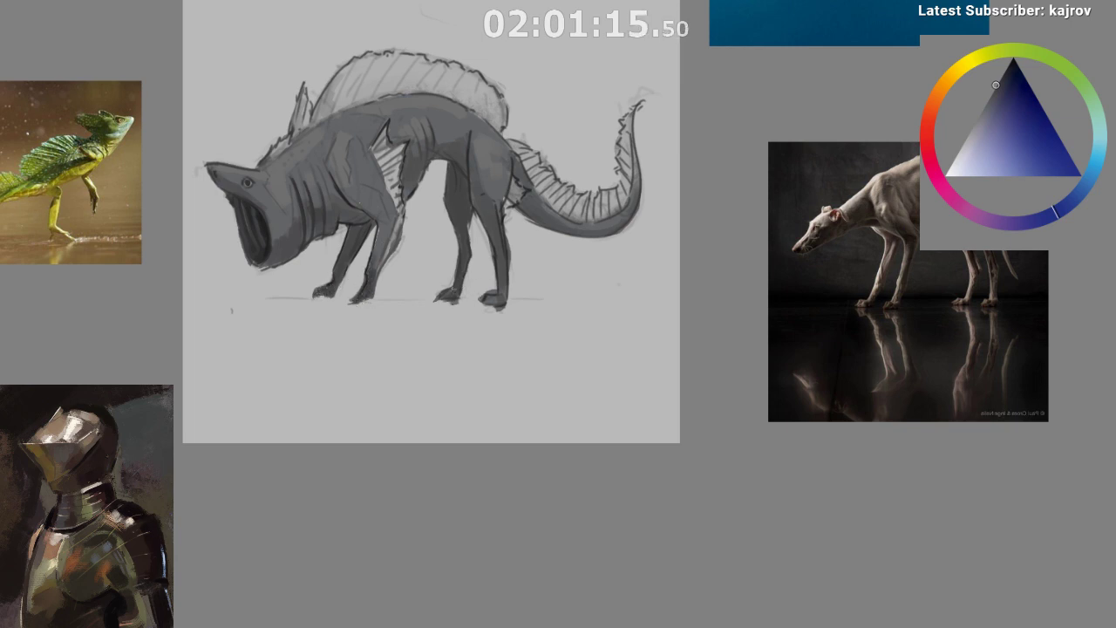
- Sample a light grey, brush it along the upper part of the dorsal fin, and mirror the canvas
{"action": "left_click_drag", "start_coordinate": [500, 323], "coordinate": [494, 350]}
{"action": "left_click", "coordinate": [341, 186], "text": "ctrl"}
{"action": "left_click_drag", "start_coordinate": [437, 258], "coordinate": [508, 356]}
{"action": "left_click", "coordinate": [338, 234], "text": "ctrl"}
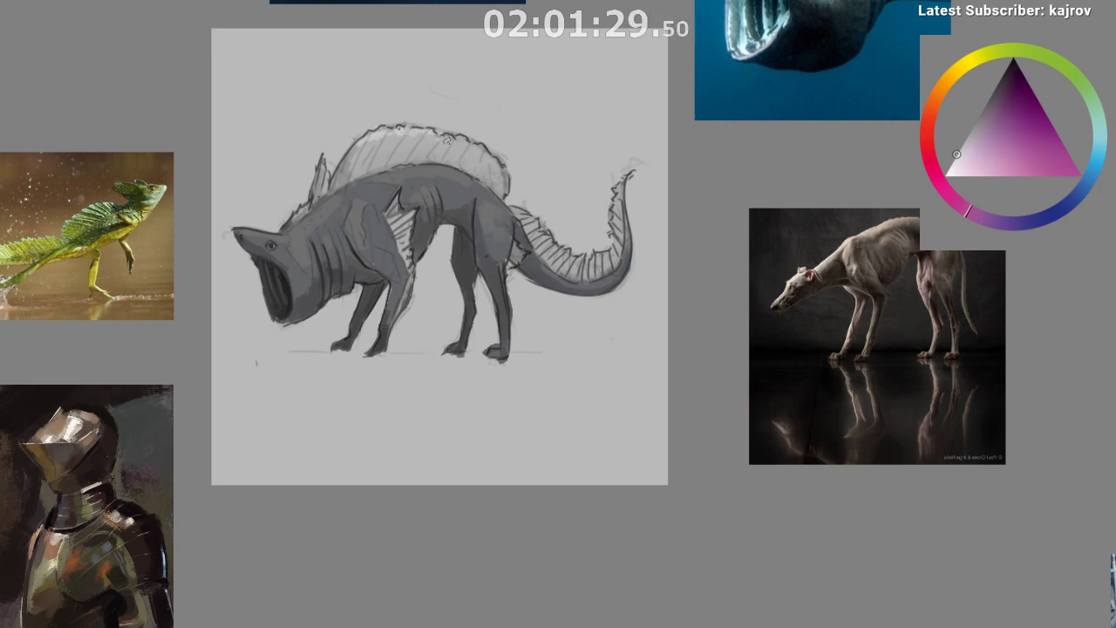
{"action": "key", "text": "m"}
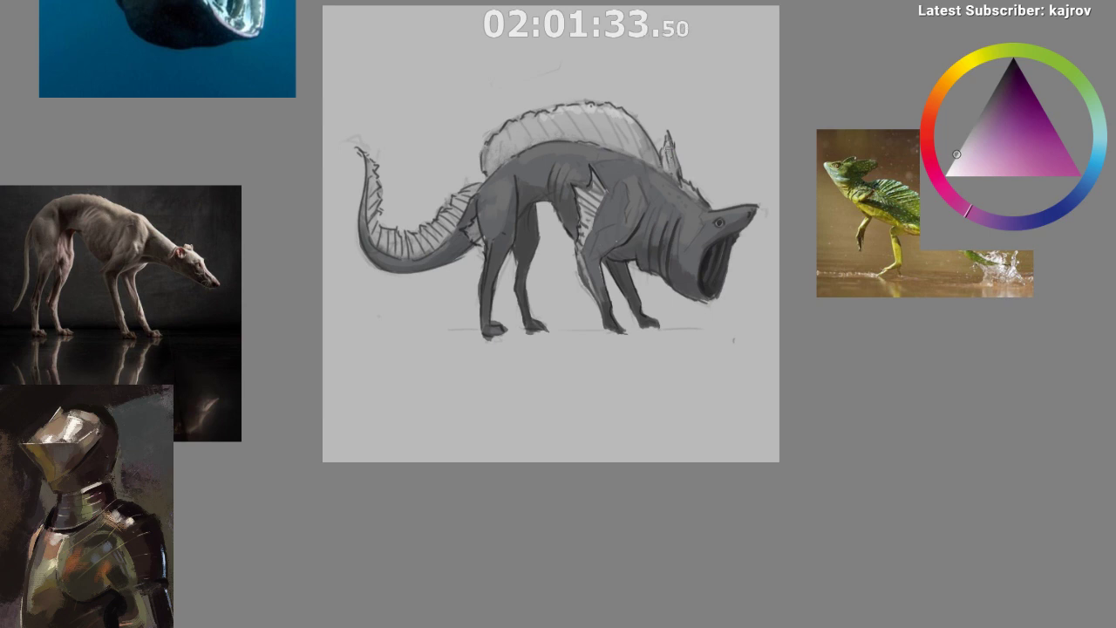
{"action": "left_click_drag", "start_coordinate": [644, 168], "coordinate": [622, 152]}
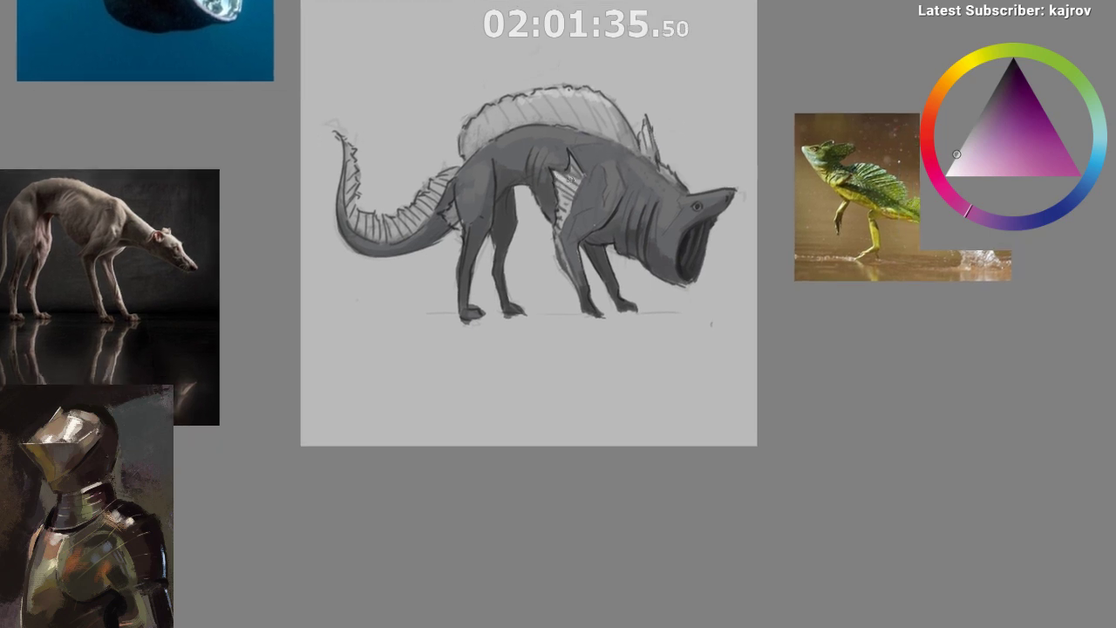
{"action": "left_click_drag", "start_coordinate": [545, 348], "coordinate": [455, 398]}
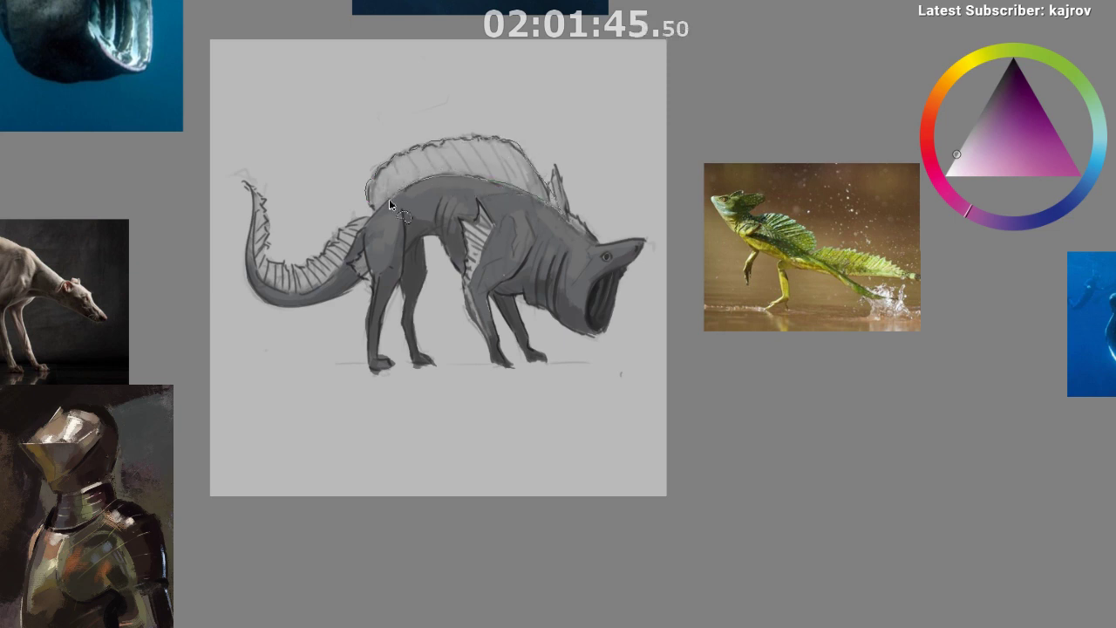
- Lasso the dorsal fin and brush a lighter grey over it with a smaller soft brush
{"action": "left_click_drag", "start_coordinate": [390, 204], "coordinate": [375, 203]}
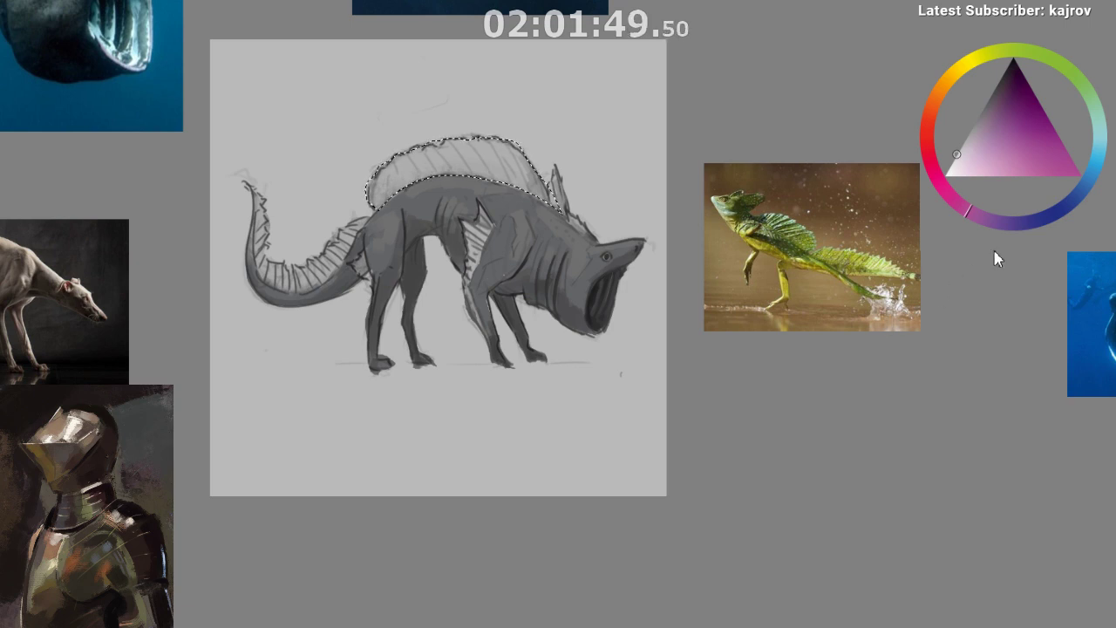
{"action": "left_click", "coordinate": [948, 168]}
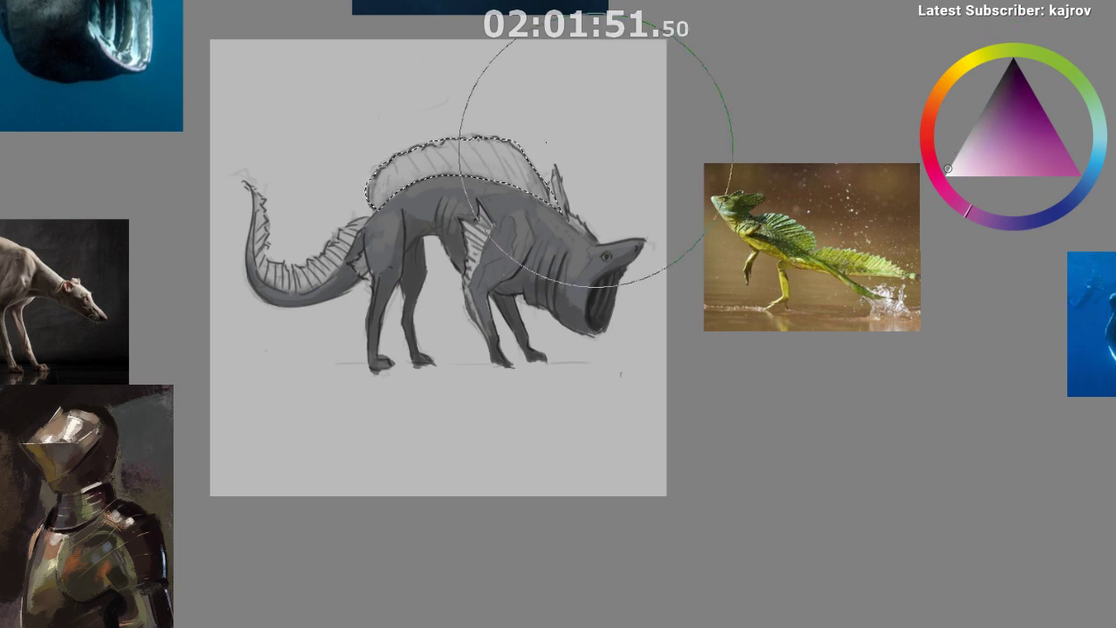
{"action": "key", "text": "ctrl+z"}
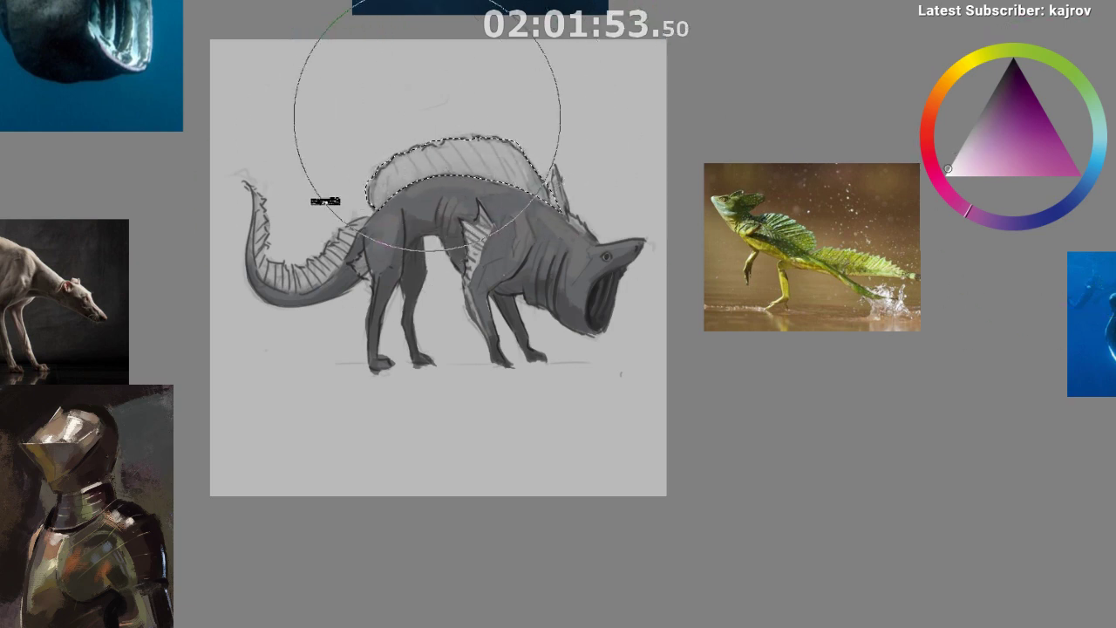
{"action": "key", "text": "bracketleft"}
{"action": "key", "text": "bracketleft"}
{"action": "key", "text": "bracketleft"}
{"action": "key", "text": "bracketleft"}
{"action": "mouse_move", "coordinate": [384, 158]}
{"action": "left_mouse_down"}
{"action": "mouse_move", "coordinate": [515, 105]}
{"action": "mouse_move", "coordinate": [441, 132]}
{"action": "mouse_move", "coordinate": [555, 125]}
{"action": "left_mouse_up"}
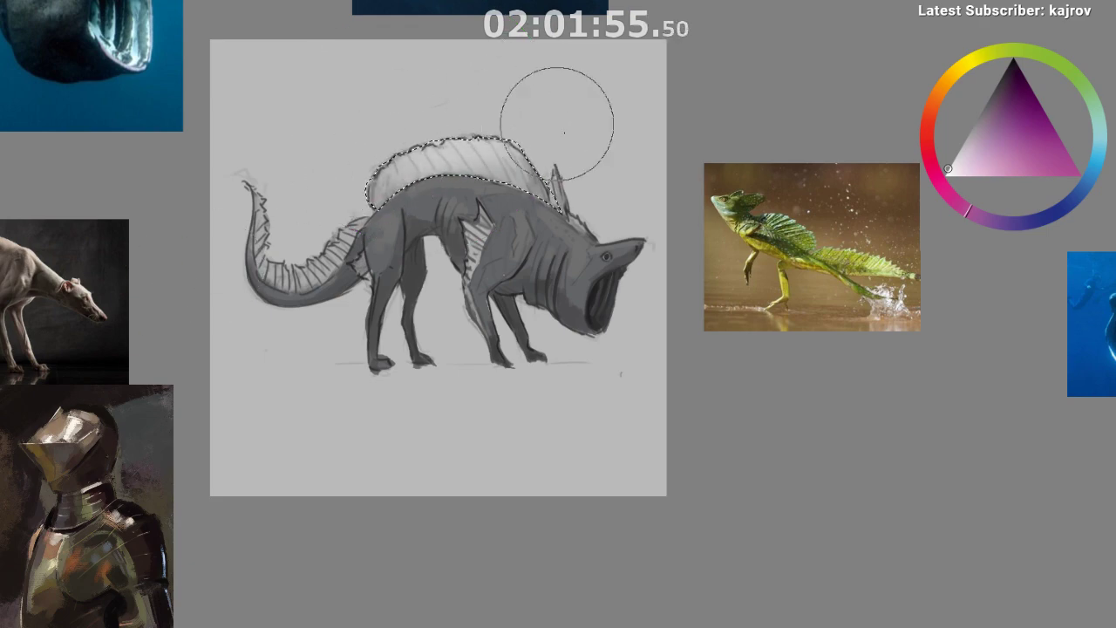
{"action": "key", "text": "ctrl+d"}
- Mirror the canvas, restore the dorsal fin selection, and build up soft light grey at the fin's front before deselecting
{"action": "key", "text": "m"}
{"action": "left_click_drag", "start_coordinate": [501, 498], "coordinate": [332, 486]}
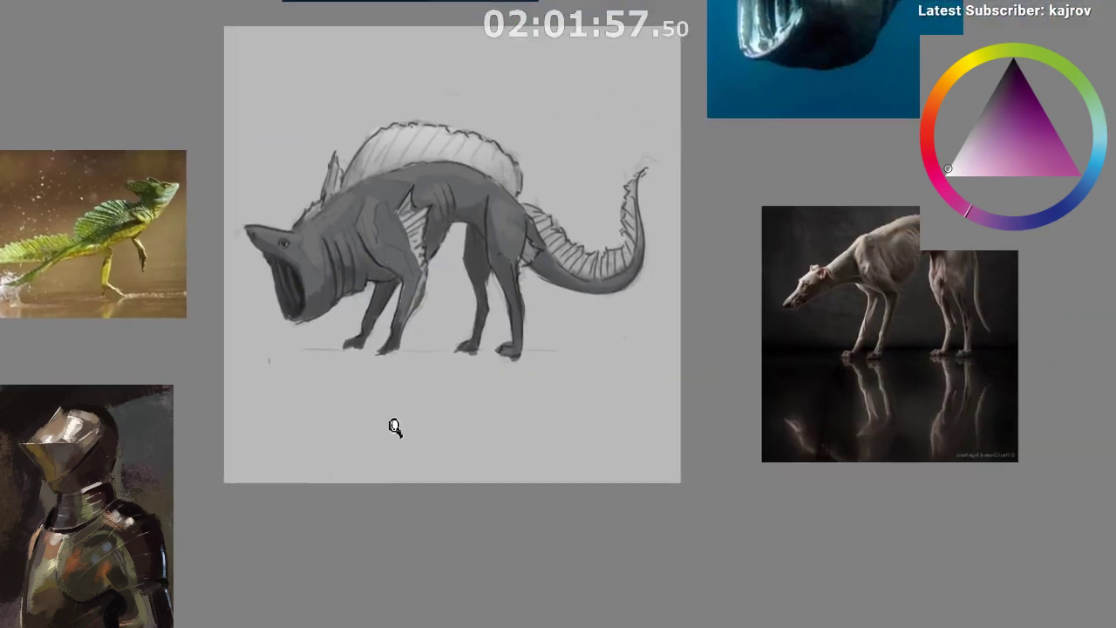
{"action": "left_click_drag", "start_coordinate": [393, 428], "coordinate": [388, 521], "text": "ctrl"}
{"action": "key", "text": "ctrl+h"}
{"action": "key", "text": "ctrl+z"}
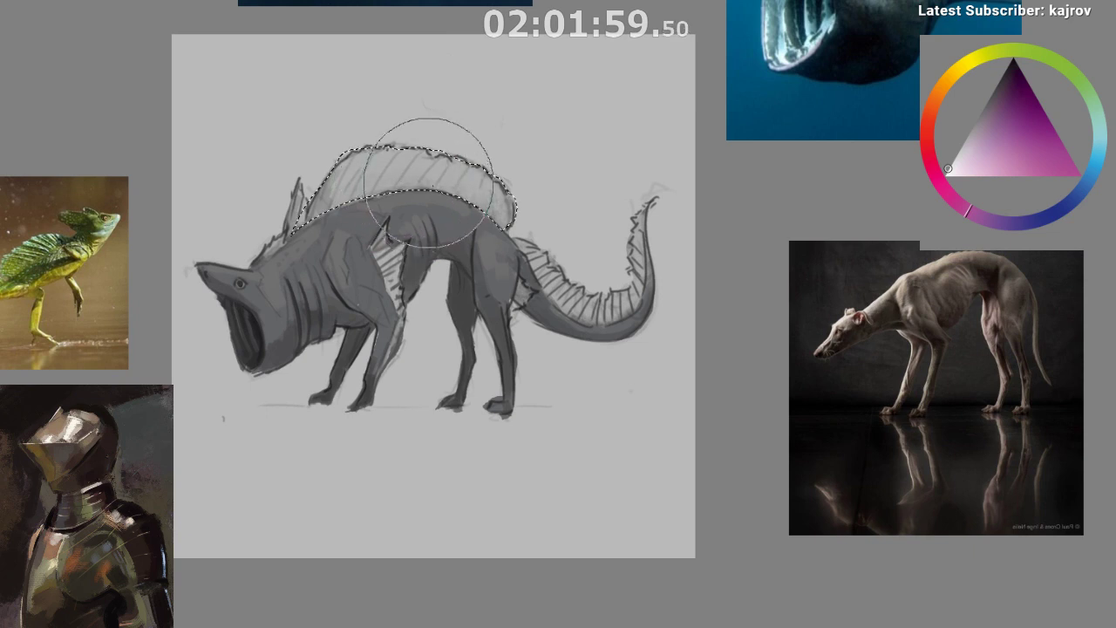
{"action": "mouse_move", "coordinate": [368, 172]}
{"action": "left_mouse_down"}
{"action": "mouse_move", "coordinate": [357, 180]}
{"action": "mouse_move", "coordinate": [441, 177]}
{"action": "left_mouse_up"}
{"action": "mouse_move", "coordinate": [366, 172]}
{"action": "left_mouse_down", "text": "alt"}
{"action": "mouse_move", "coordinate": [335, 172]}
{"action": "mouse_move", "coordinate": [383, 170]}
{"action": "left_mouse_up", "text": "alt"}
{"action": "left_click", "coordinate": [368, 180], "text": "alt"}
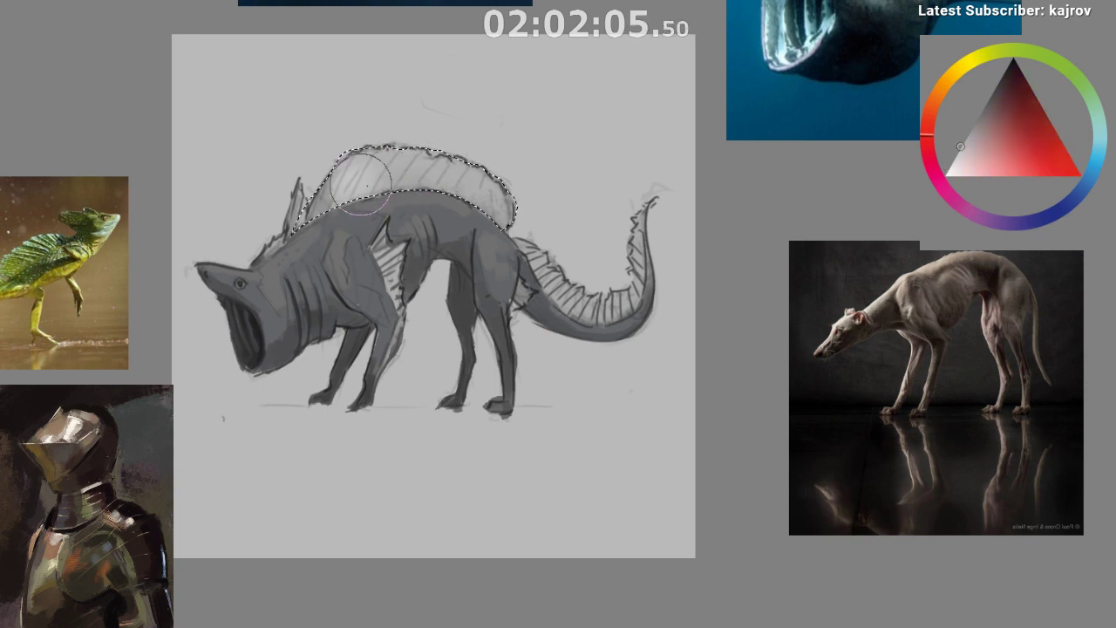
{"action": "key", "text": "ctrl+d"}
- Lasso the ribbed fin behind the near foreleg and shade its lower part with grey sampled from the body
{"action": "scroll", "coordinate": [506, 366], "scroll_direction": "down", "scroll_amount": 1}
{"action": "scroll", "coordinate": [426, 295], "scroll_direction": "up", "scroll_amount": 2}
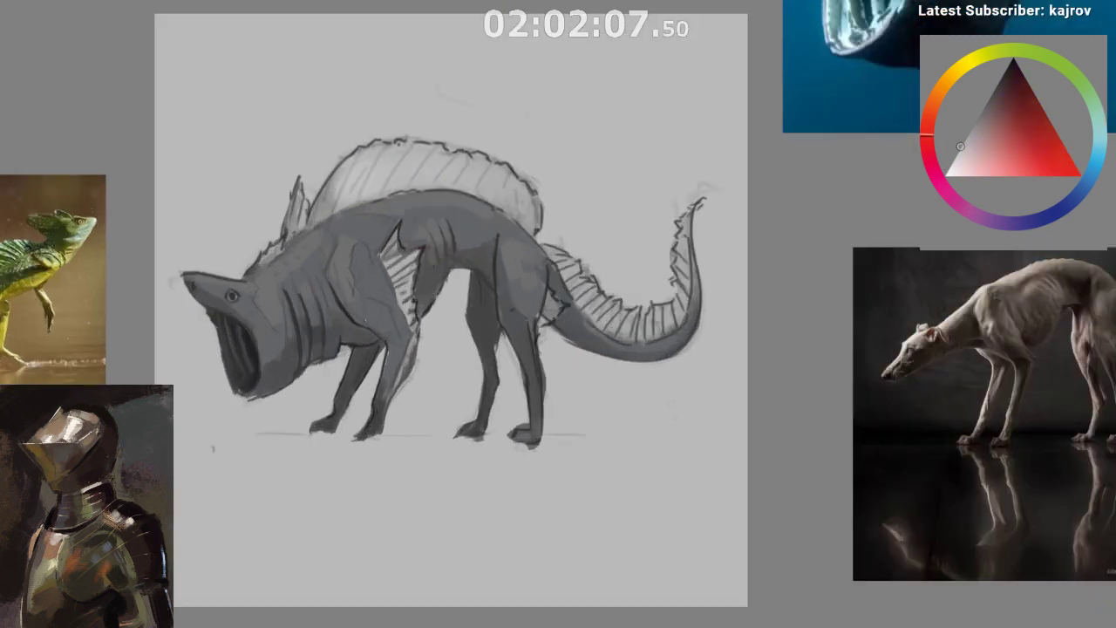
{"action": "mouse_move", "coordinate": [386, 250]}
{"action": "left_mouse_down"}
{"action": "mouse_move", "coordinate": [411, 310]}
{"action": "mouse_move", "coordinate": [389, 240]}
{"action": "left_mouse_up"}
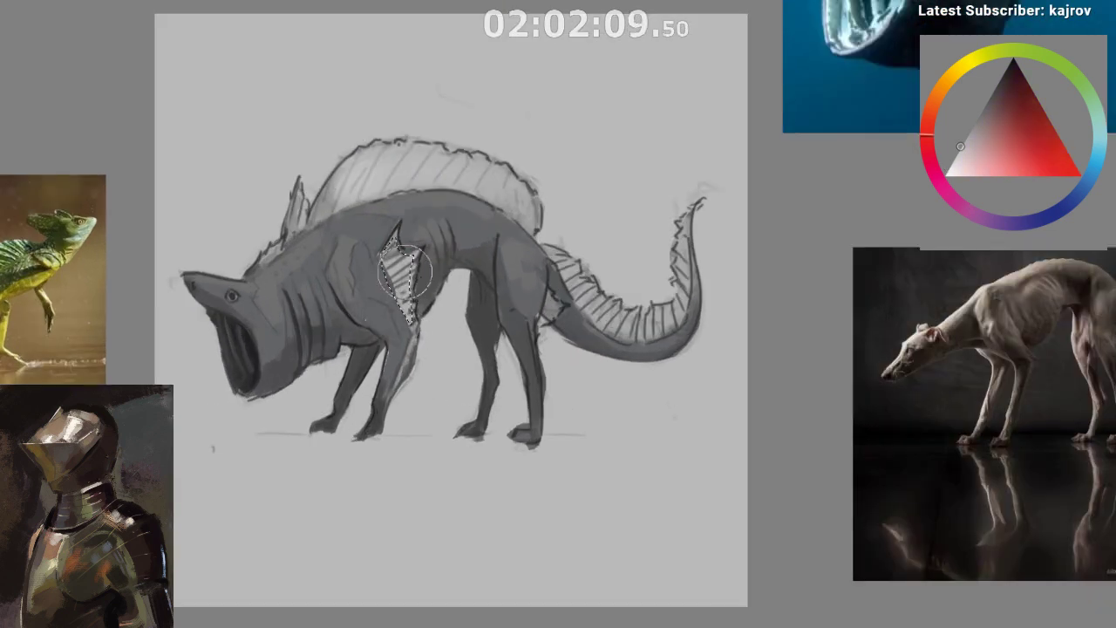
{"action": "key", "text": "b"}
{"action": "left_click", "coordinate": [424, 282], "text": "ctrl"}
{"action": "left_click_drag", "start_coordinate": [415, 312], "coordinate": [428, 407]}
{"action": "key", "text": "ctrl+shift+a"}
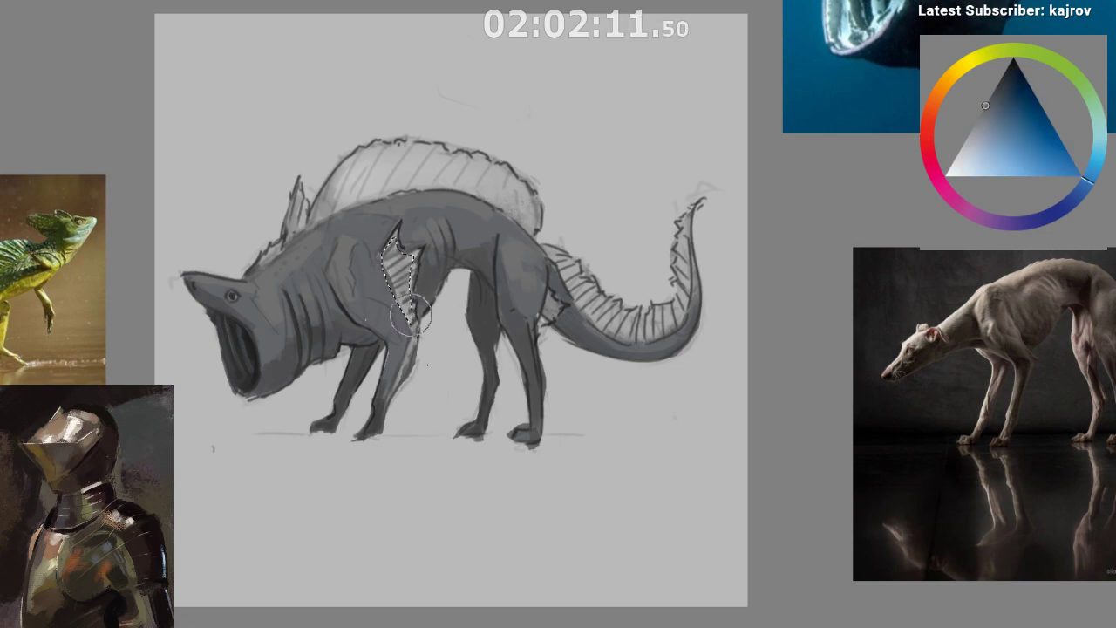
- Mirror the canvas and check the creature's shaded fins and overall silhouette
{"action": "key", "text": "m"}
{"action": "left_click_drag", "start_coordinate": [553, 464], "coordinate": [516, 480]}
{"action": "left_click_drag", "start_coordinate": [484, 463], "coordinate": [279, 404]}
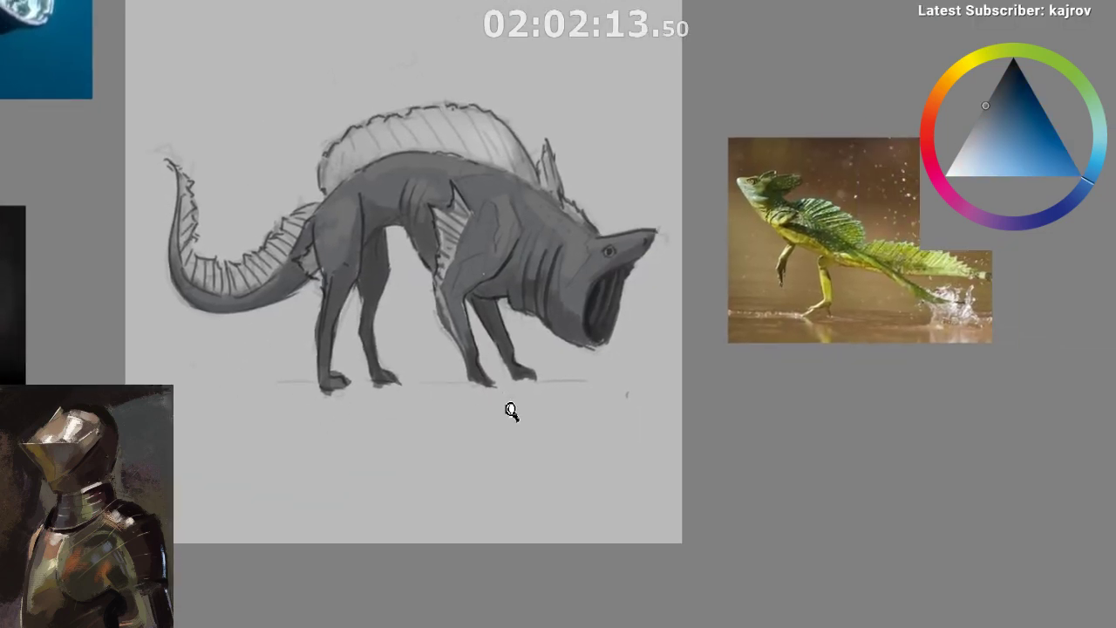
{"action": "left_click_drag", "start_coordinate": [511, 411], "coordinate": [567, 406]}
{"action": "left_click_drag", "start_coordinate": [576, 414], "coordinate": [654, 390]}
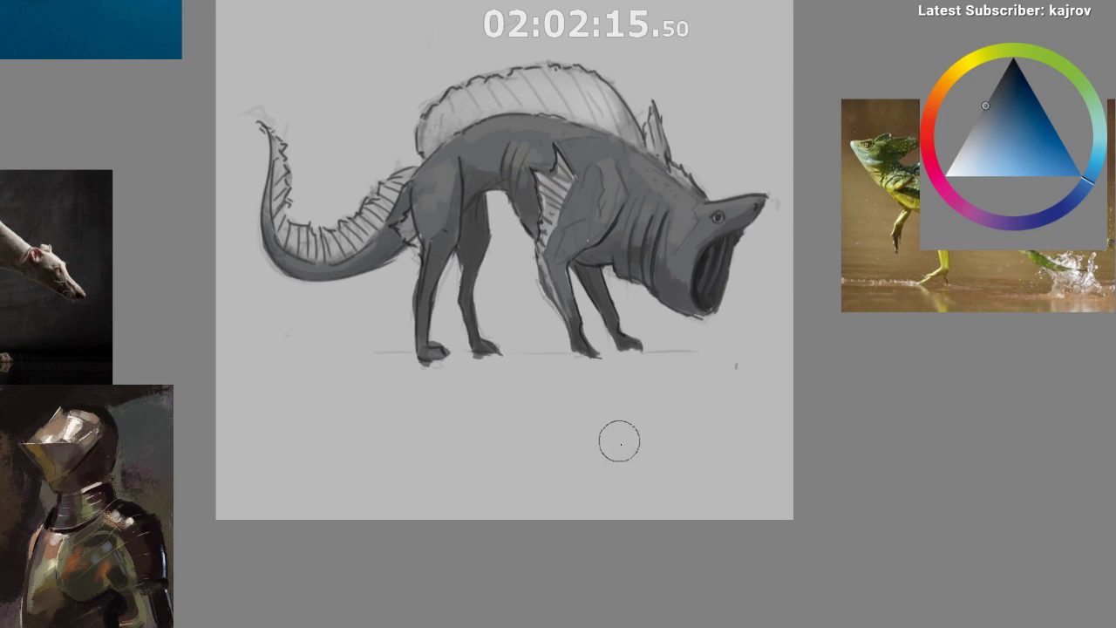
{"action": "mouse_move", "coordinate": [616, 446]}
{"action": "left_mouse_down"}
{"action": "mouse_move", "coordinate": [611, 472]}
{"action": "mouse_move", "coordinate": [553, 490]}
{"action": "mouse_move", "coordinate": [591, 491]}
{"action": "mouse_move", "coordinate": [578, 483]}
{"action": "left_mouse_up"}
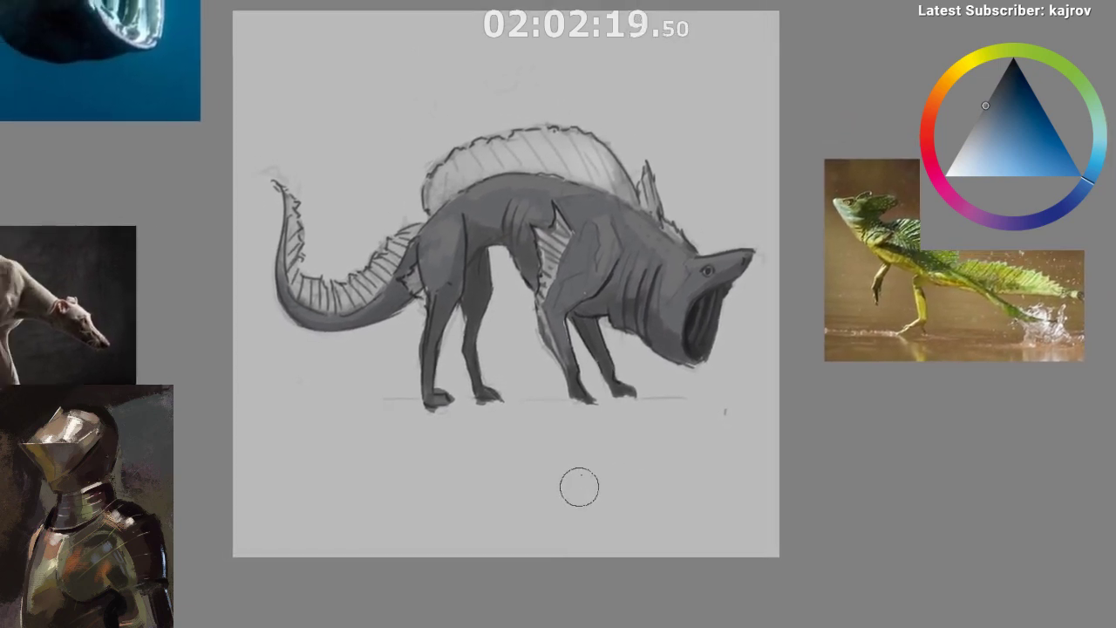
{"action": "left_click_drag", "start_coordinate": [309, 318], "coordinate": [306, 344]}
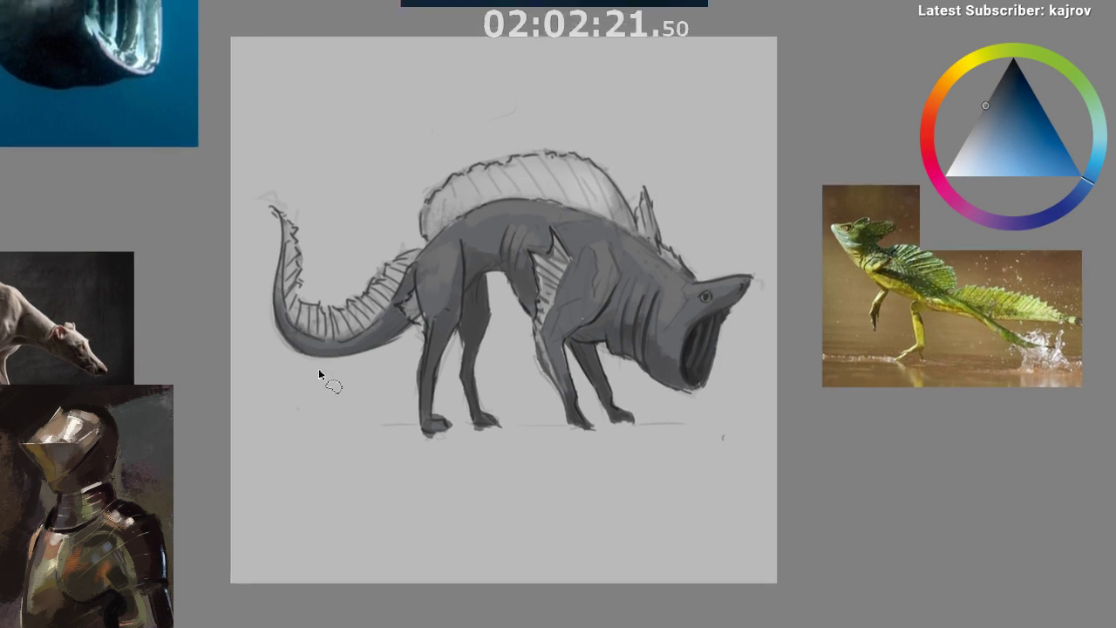
- Mirror the canvas back, lasso the tail fin, and brush a soft light grey across its ribs
{"action": "key", "text": "m"}
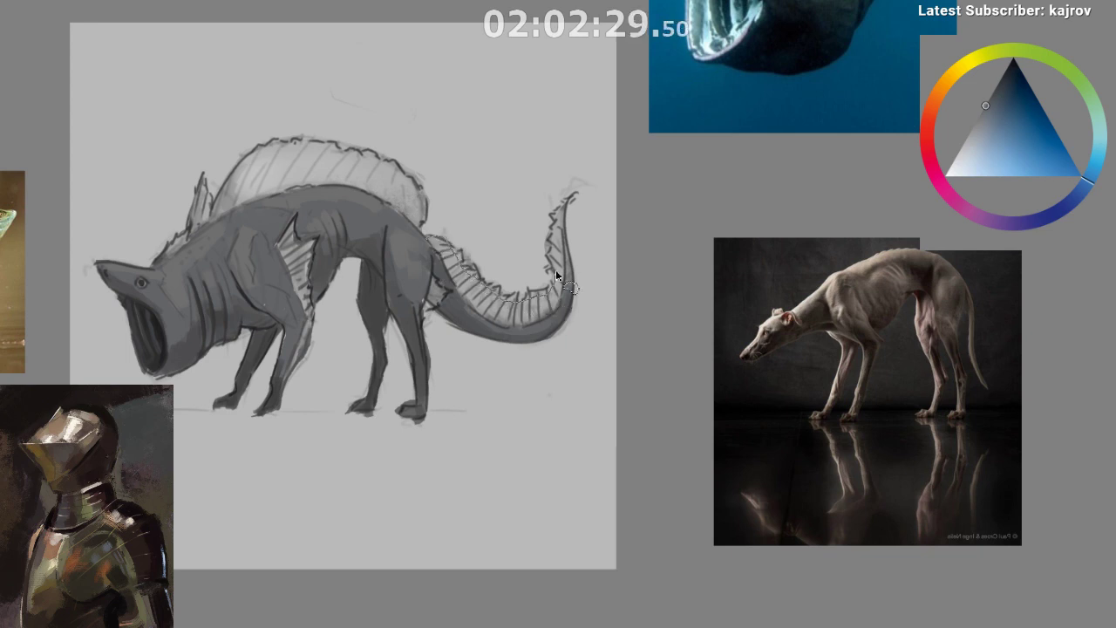
{"action": "mouse_move", "coordinate": [563, 225]}
{"action": "left_mouse_down"}
{"action": "mouse_move", "coordinate": [559, 280]}
{"action": "mouse_move", "coordinate": [540, 320]}
{"action": "mouse_move", "coordinate": [485, 317]}
{"action": "mouse_move", "coordinate": [438, 240]}
{"action": "left_mouse_up"}
{"action": "mouse_move", "coordinate": [444, 366]}
{"action": "left_mouse_down"}
{"action": "mouse_move", "coordinate": [392, 352]}
{"action": "mouse_move", "coordinate": [439, 323]}
{"action": "left_mouse_up"}
{"action": "key", "text": "b"}
{"action": "left_click", "coordinate": [961, 147]}
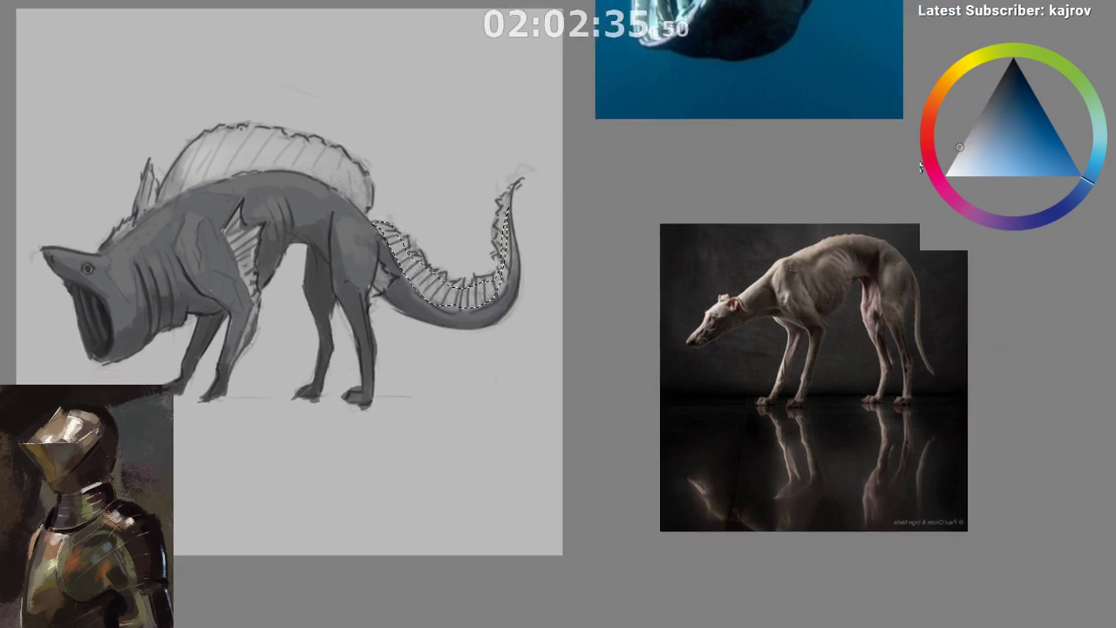
{"action": "mouse_move", "coordinate": [419, 270]}
{"action": "left_mouse_down"}
{"action": "mouse_move", "coordinate": [433, 304]}
{"action": "mouse_move", "coordinate": [447, 301]}
{"action": "mouse_move", "coordinate": [510, 231]}
{"action": "left_mouse_up"}
{"action": "key", "text": "ctrl+d"}
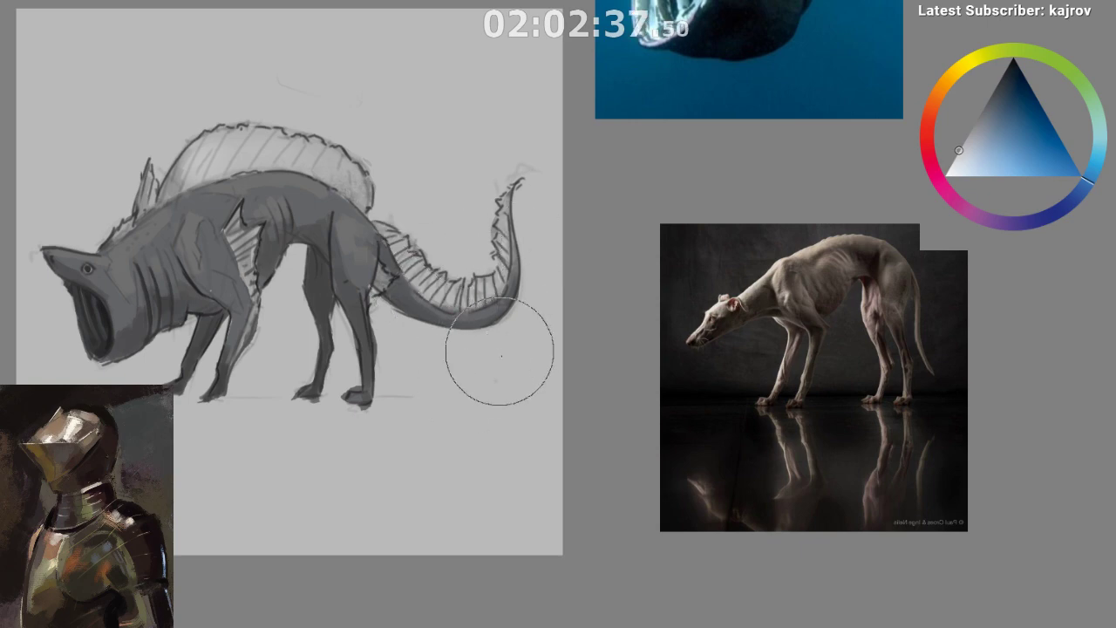
- Examine the shaded fins in mirrored and normal views alongside the lizard and greyhound references
{"action": "key", "text": "m"}
{"action": "scroll", "coordinate": [529, 399], "scroll_direction": "down", "scroll_amount": 1}
{"action": "left_click_drag", "start_coordinate": [480, 533], "coordinate": [281, 515]}
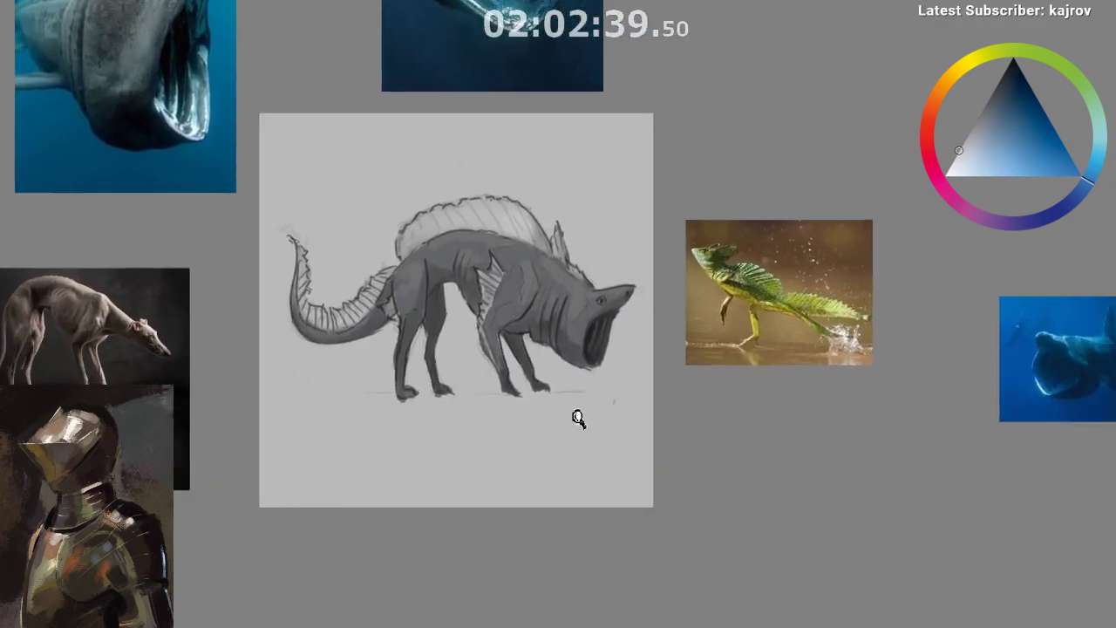
{"action": "scroll", "coordinate": [578, 419], "scroll_direction": "up", "scroll_amount": 1}
{"action": "scroll", "coordinate": [546, 439], "scroll_direction": "up", "scroll_amount": 1}
{"action": "scroll", "coordinate": [526, 436], "scroll_direction": "up", "scroll_amount": 1}
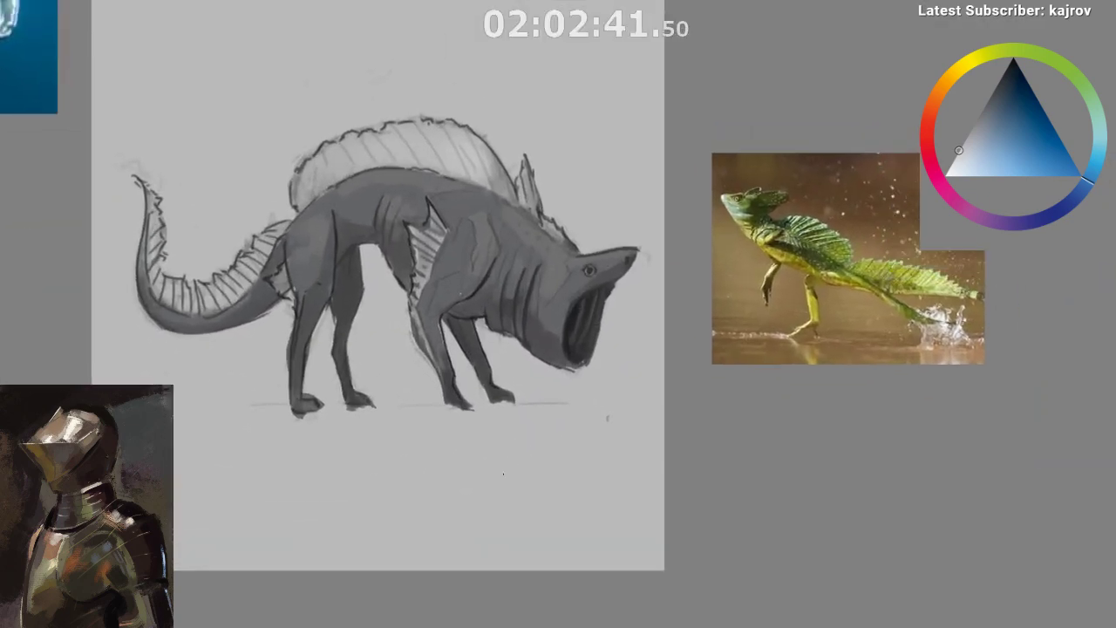
{"action": "left_click_drag", "start_coordinate": [549, 412], "coordinate": [497, 416]}
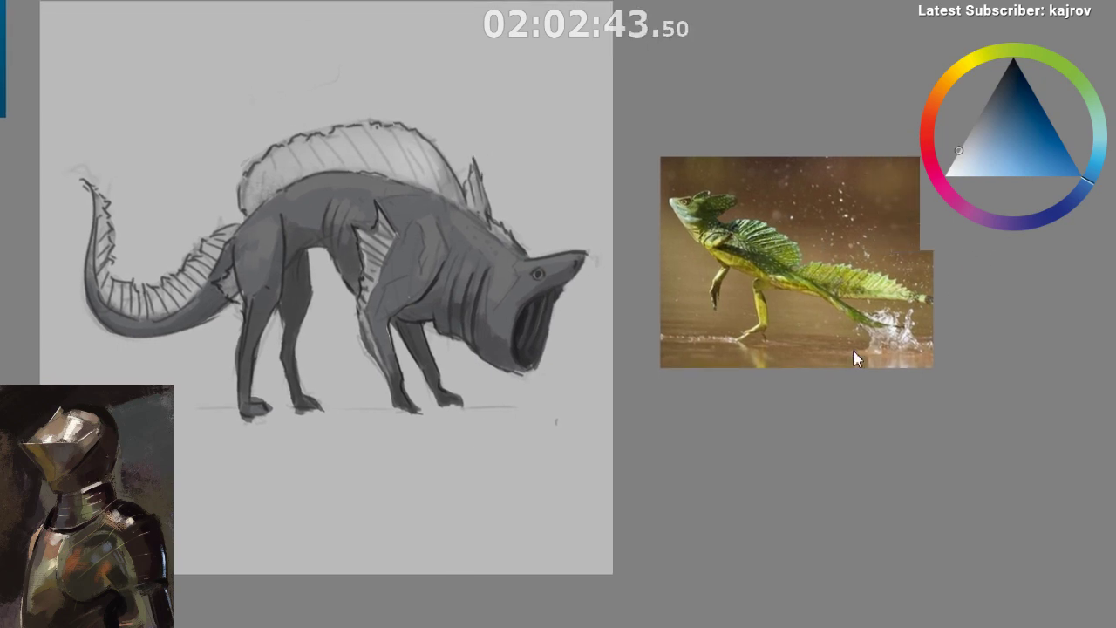
{"action": "left_click_drag", "start_coordinate": [687, 477], "coordinate": [462, 531]}
{"action": "scroll", "coordinate": [677, 508], "scroll_direction": "down", "scroll_amount": 1}
{"action": "key", "text": "m"}
{"action": "scroll", "coordinate": [669, 504], "scroll_direction": "down", "scroll_amount": 1}
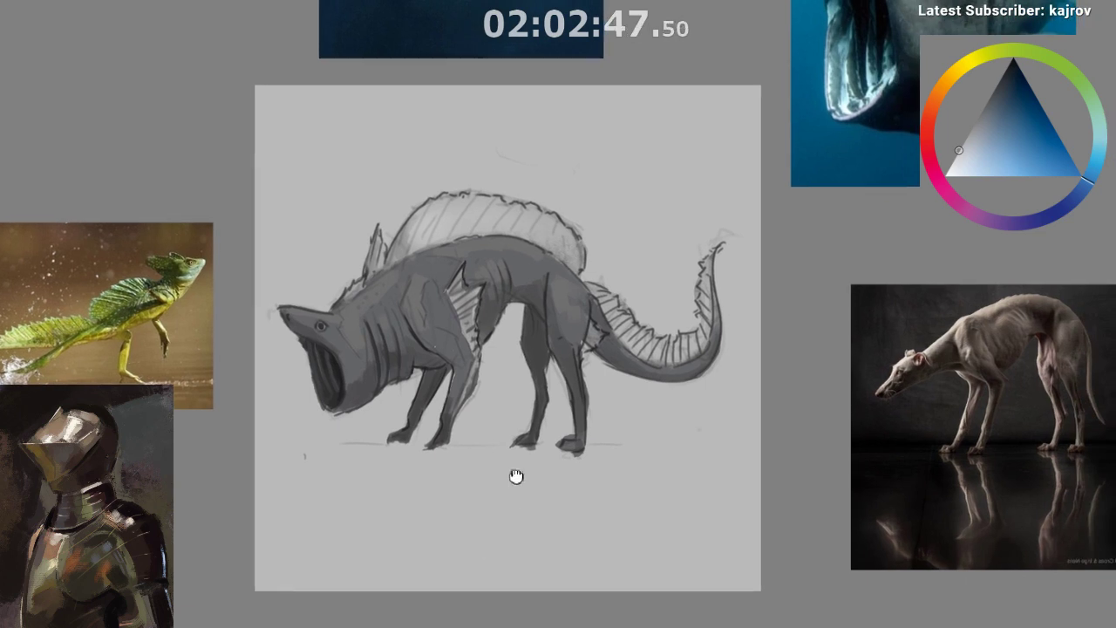
- Switch to the light grey and brush bright highlights along the ridges of the neck's gill slits
{"action": "scroll", "coordinate": [517, 476], "scroll_direction": "down", "scroll_amount": 2}
{"action": "key", "text": "x"}
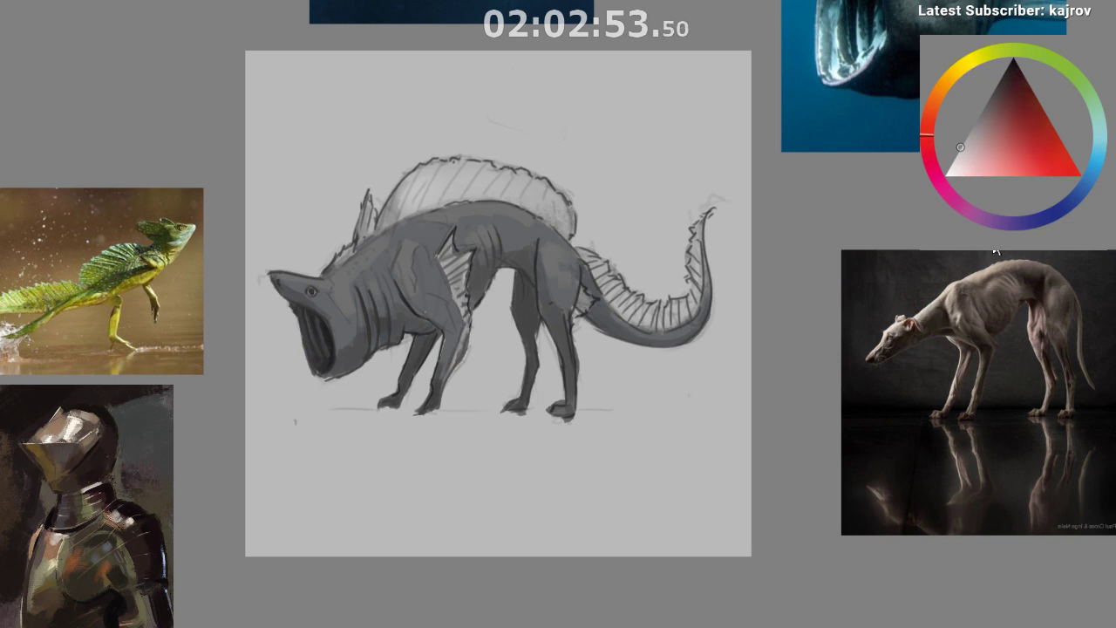
{"action": "left_click_drag", "start_coordinate": [425, 267], "coordinate": [424, 297]}
{"action": "left_click_drag", "start_coordinate": [410, 298], "coordinate": [376, 320]}
{"action": "key", "text": "ctrl+z"}
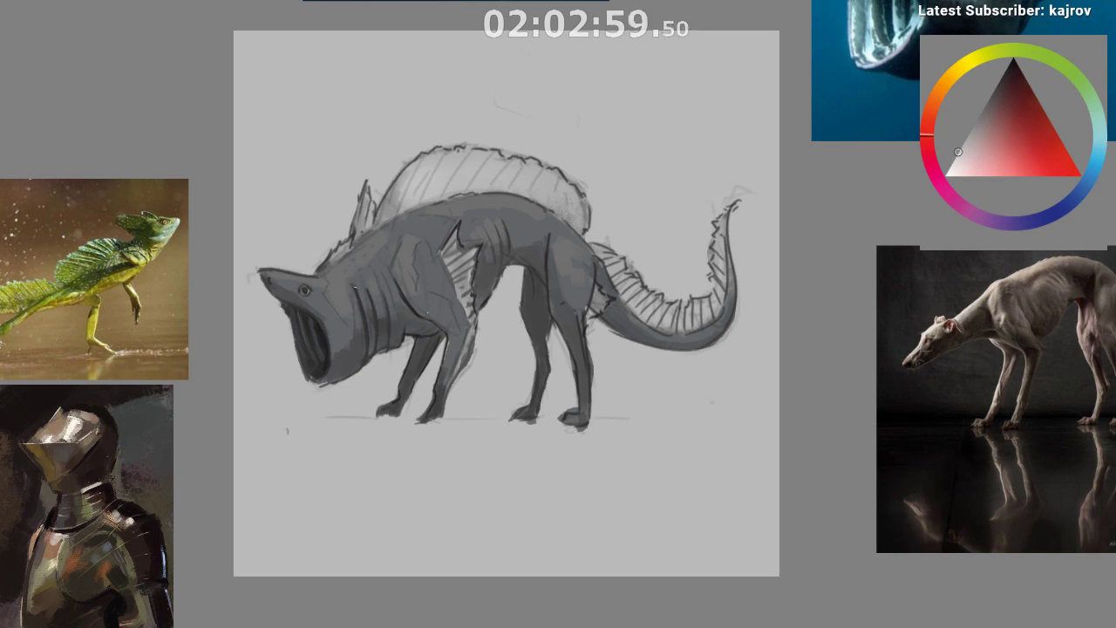
{"action": "left_click_drag", "start_coordinate": [360, 313], "coordinate": [363, 382]}
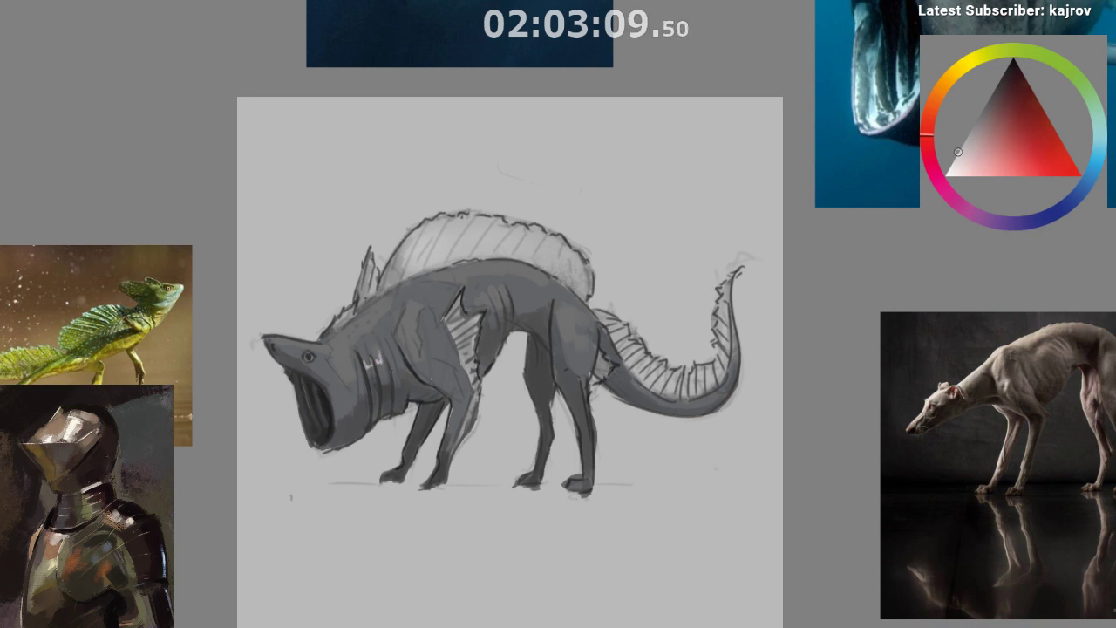
{"action": "left_click_drag", "start_coordinate": [390, 354], "coordinate": [393, 359]}
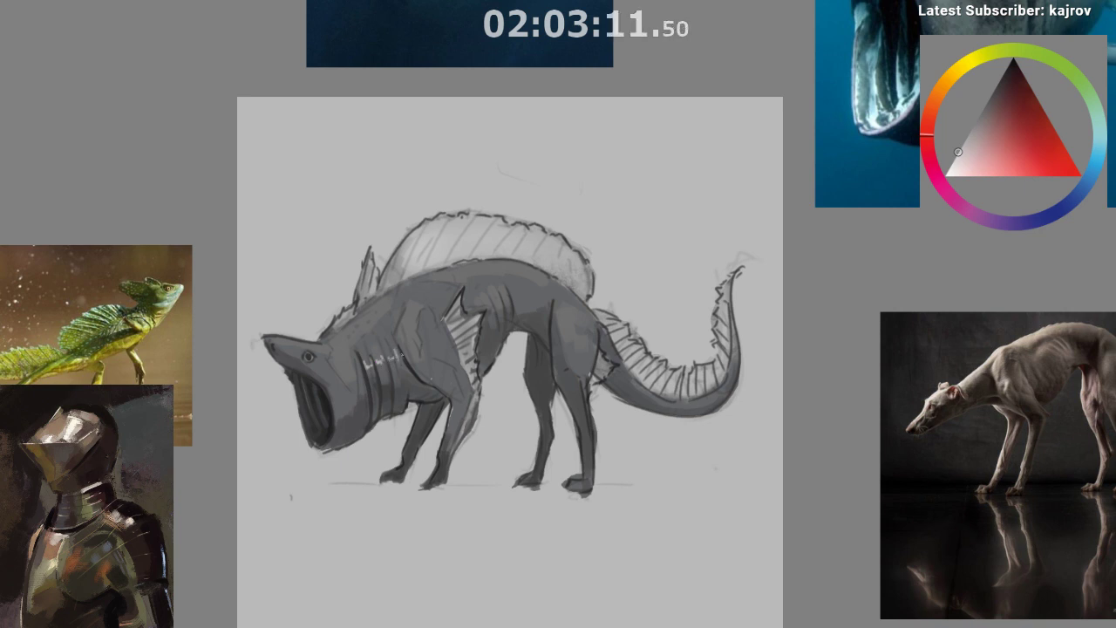
- Dab a light highlight on the cheek behind the eye, checking the creature in mirrored and normal views
{"action": "key", "text": "m"}
{"action": "left_click_drag", "start_coordinate": [703, 386], "coordinate": [597, 349]}
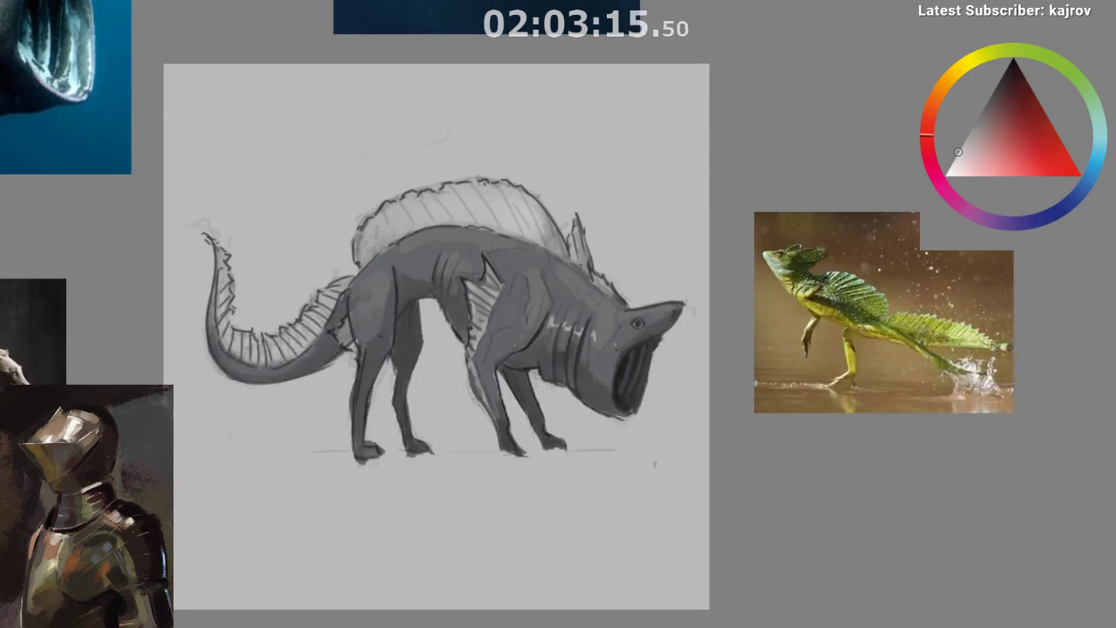
{"action": "key", "text": "m"}
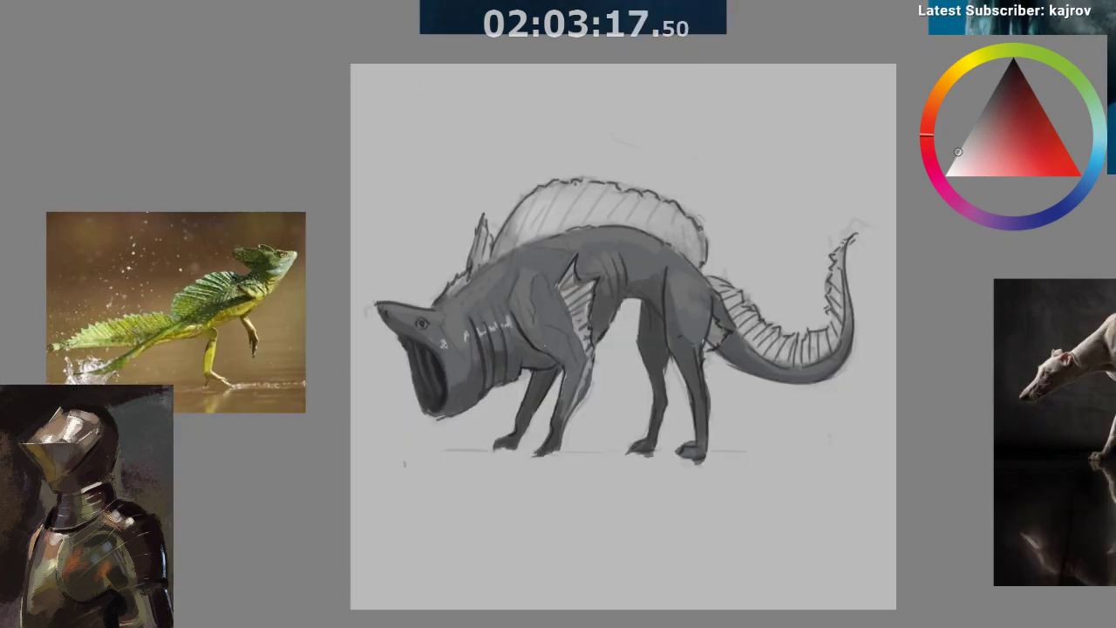
{"action": "left_click_drag", "start_coordinate": [495, 456], "coordinate": [396, 463]}
{"action": "scroll", "coordinate": [409, 436], "scroll_direction": "down", "scroll_amount": 1}
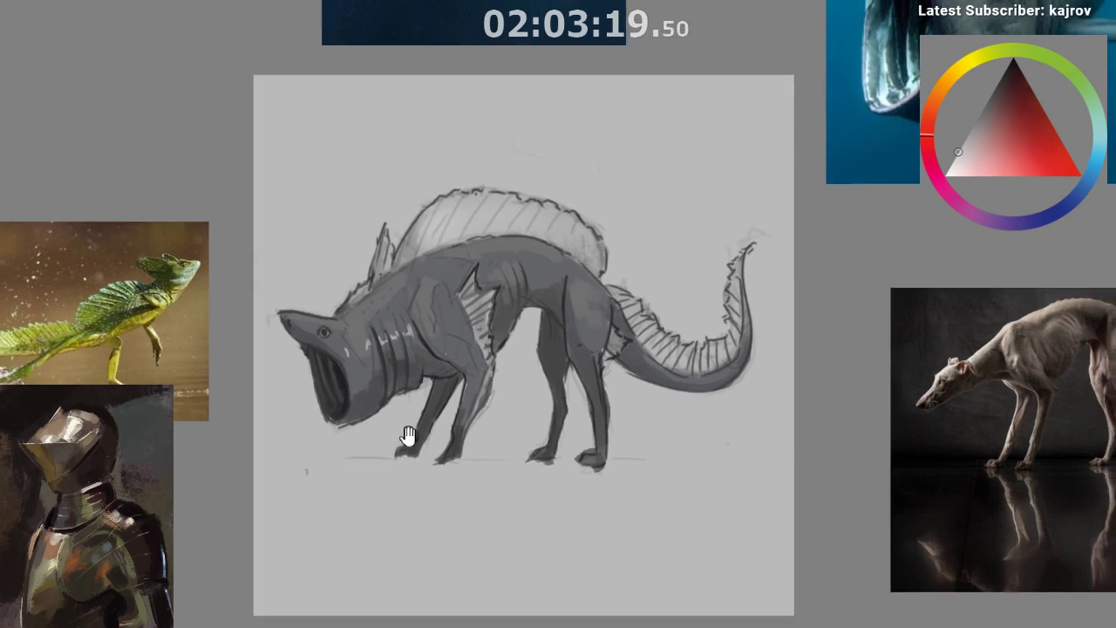
- Extend the cheek highlight behind the eye and soften it with greys sampled from the head
{"action": "scroll", "coordinate": [408, 436], "scroll_direction": "down", "scroll_amount": 1}
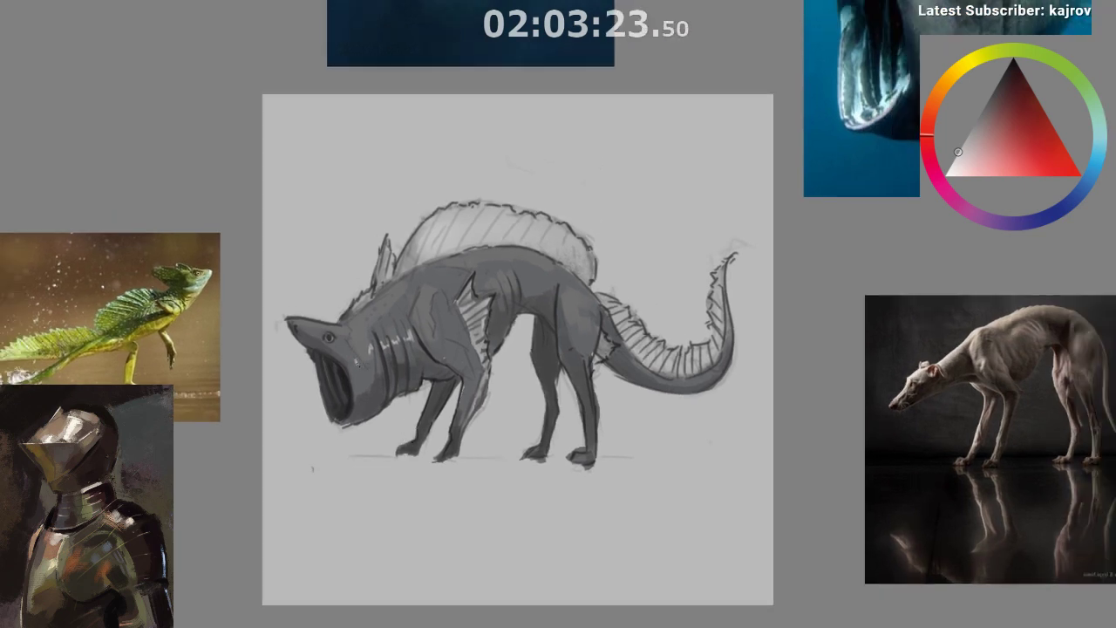
{"action": "left_click_drag", "start_coordinate": [469, 409], "coordinate": [406, 462]}
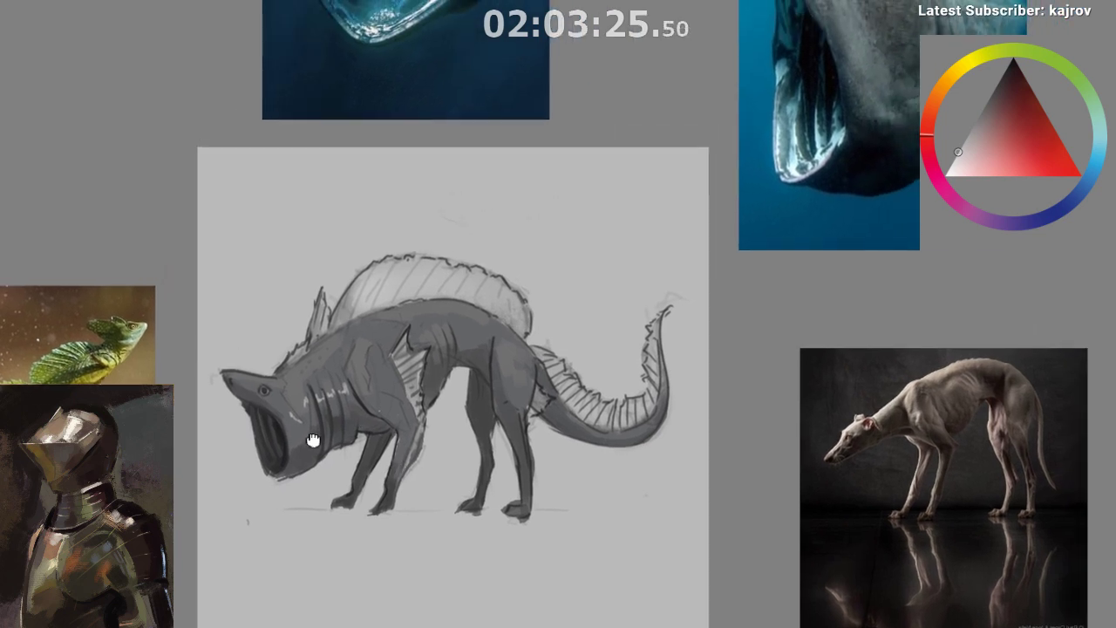
{"action": "left_click_drag", "start_coordinate": [312, 440], "coordinate": [324, 470]}
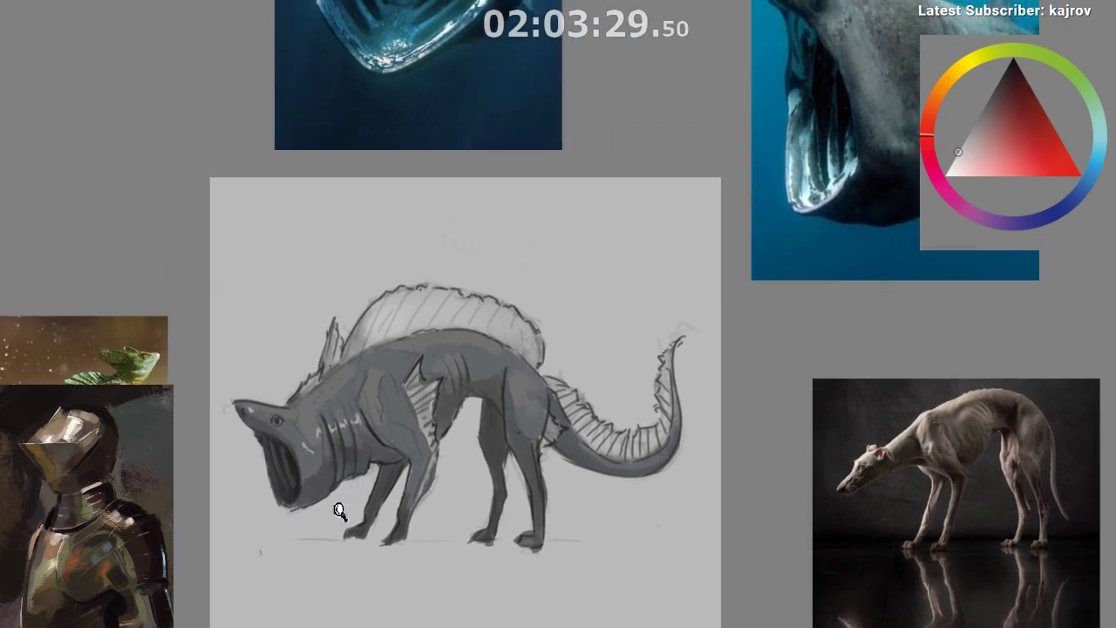
{"action": "left_click_drag", "start_coordinate": [340, 511], "coordinate": [523, 541]}
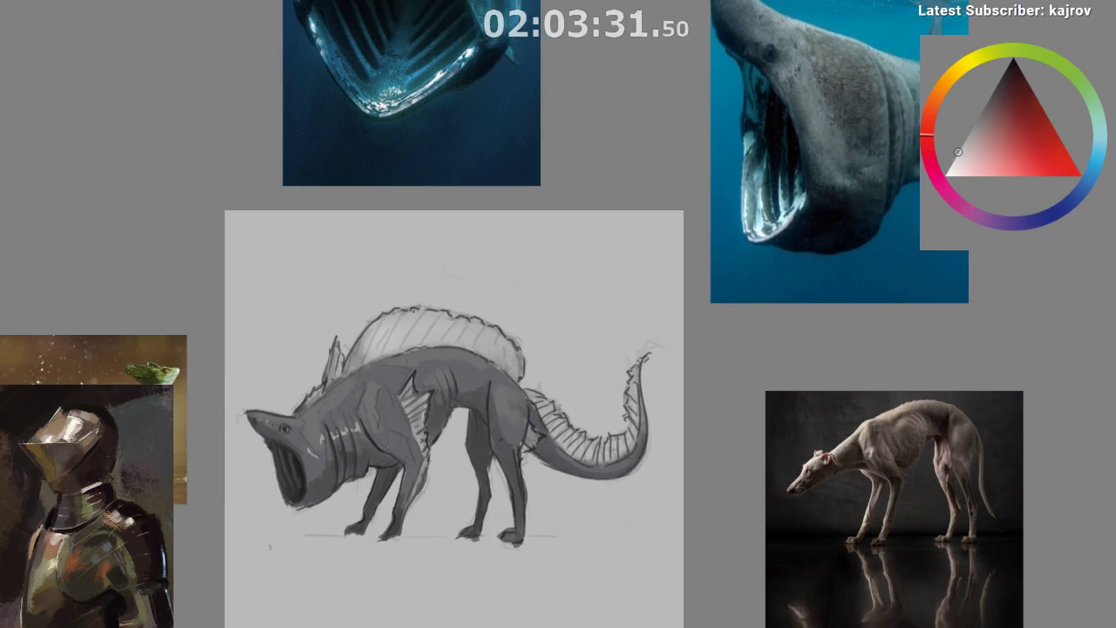
{"action": "left_click", "coordinate": [267, 422], "text": "ctrl"}
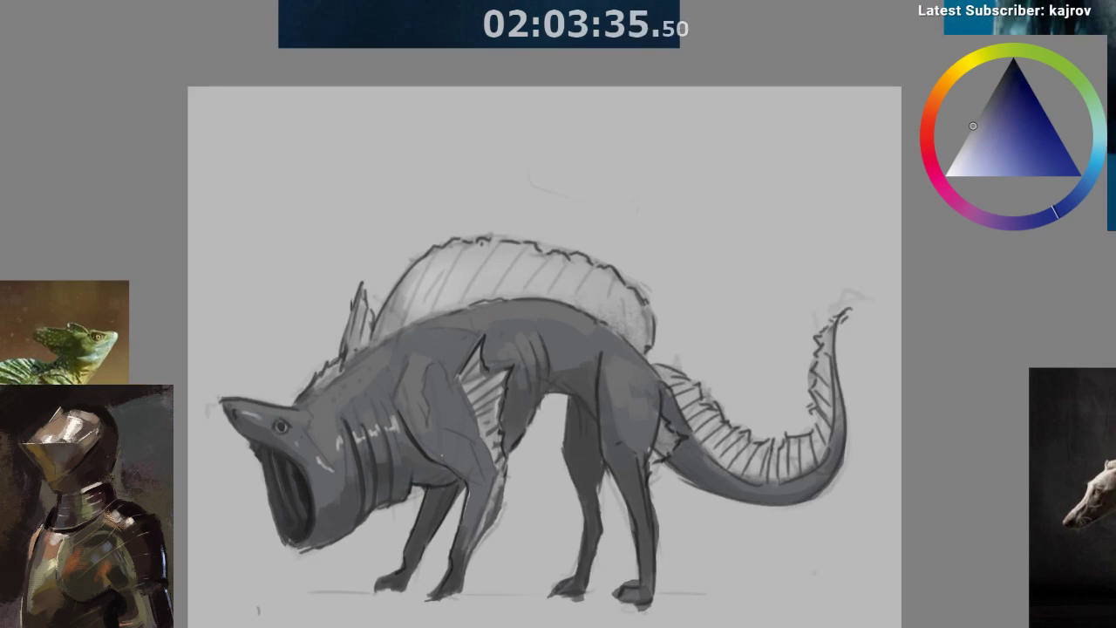
{"action": "left_click", "coordinate": [326, 466], "text": "alt"}
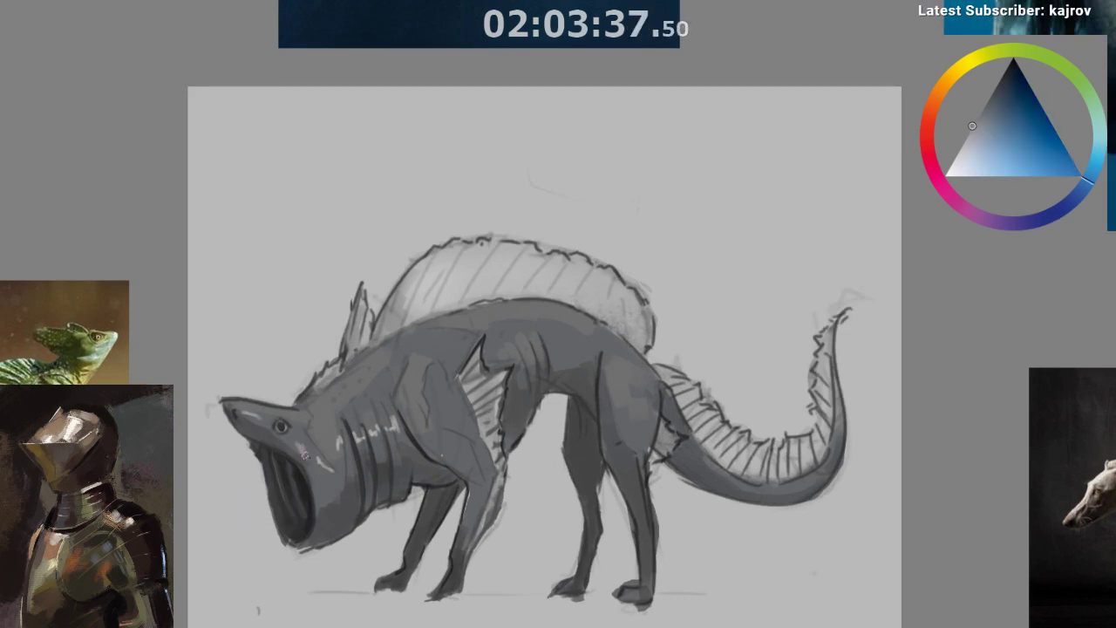
- Mirror the canvas and brush light grey accents on the near shoulder with adjusted and sampled greys
{"action": "key", "text": "m"}
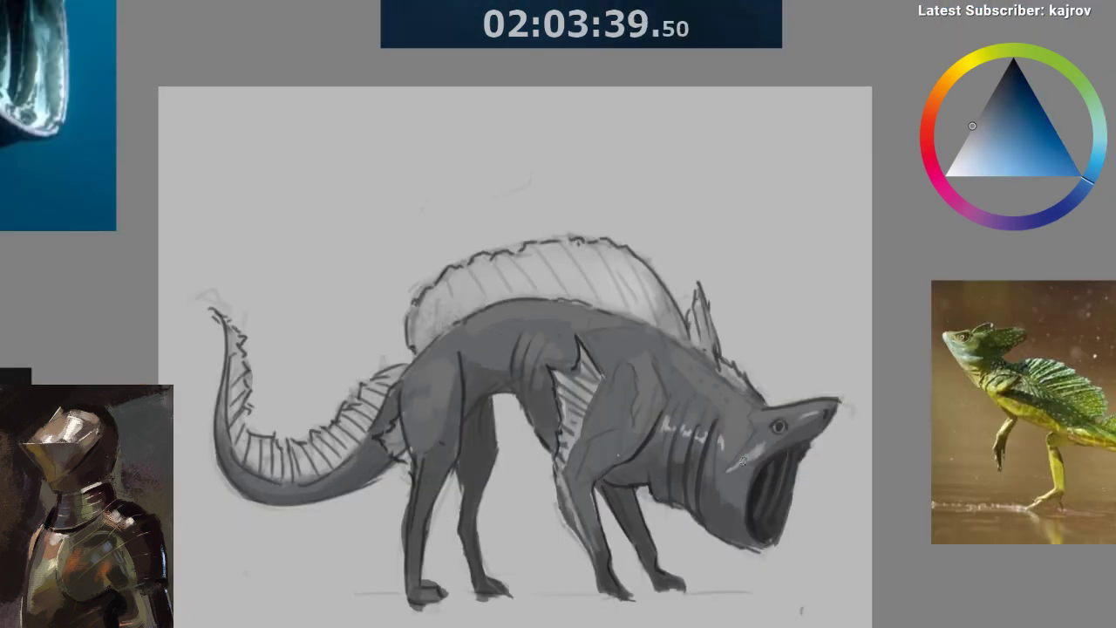
{"action": "mouse_move", "coordinate": [694, 480]}
{"action": "left_mouse_down"}
{"action": "mouse_move", "coordinate": [634, 498]}
{"action": "mouse_move", "coordinate": [618, 524]}
{"action": "left_mouse_up"}
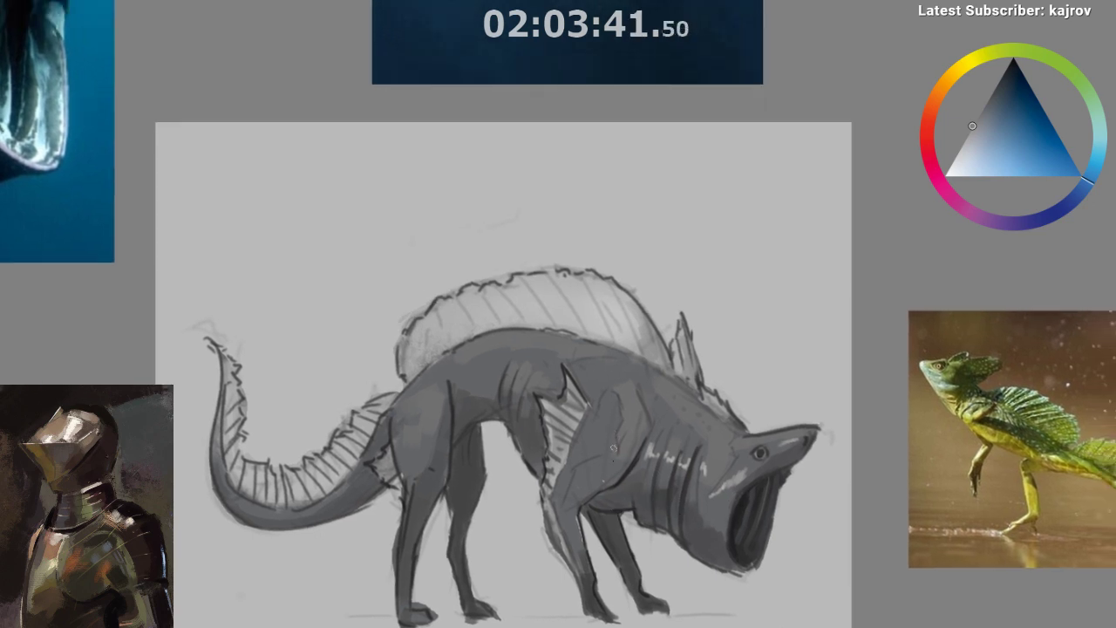
{"action": "left_click_drag", "start_coordinate": [605, 479], "coordinate": [622, 468]}
{"action": "scroll", "coordinate": [665, 471], "scroll_direction": "down", "scroll_amount": 2}
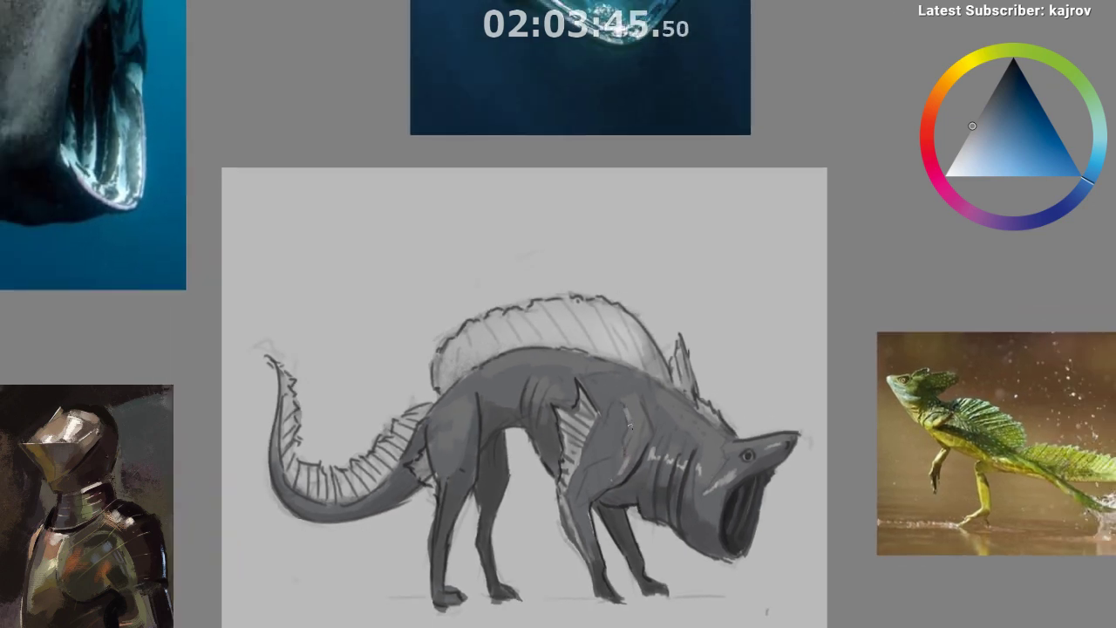
{"action": "left_click", "coordinate": [979, 148]}
{"action": "left_click", "coordinate": [628, 423], "text": "ctrl"}
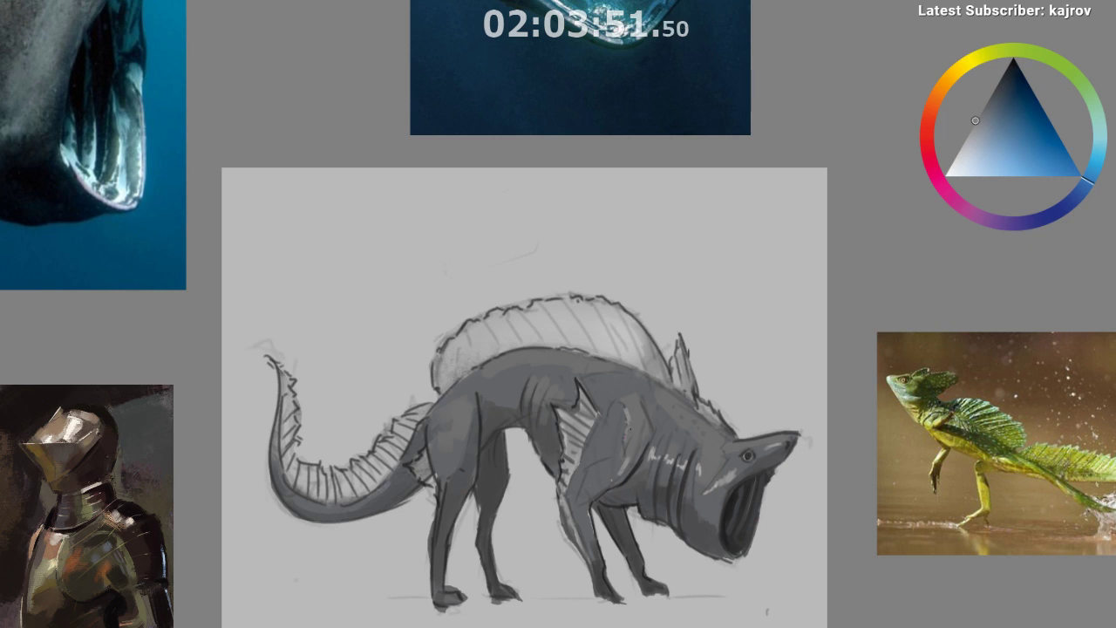
- Pick a lighter grey, highlight the near shoulder muscle, and blend it with grey sampled from the body
{"action": "left_click", "coordinate": [965, 147]}
{"action": "left_click_drag", "start_coordinate": [625, 408], "coordinate": [629, 426]}
{"action": "left_click", "coordinate": [649, 456], "text": "ctrl"}
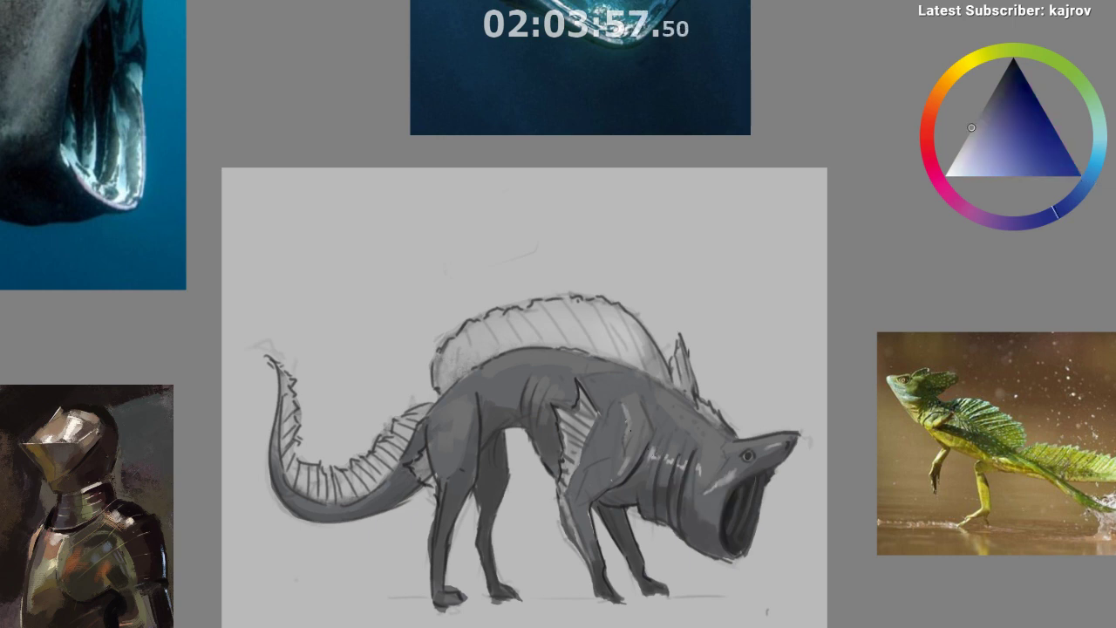
{"action": "scroll", "coordinate": [621, 464], "scroll_direction": "down", "scroll_amount": 1}
{"action": "left_click_drag", "start_coordinate": [621, 462], "coordinate": [613, 450]}
- Choose a lighter blue-tinted grey and brush highlights on the flank's ribs behind the side fin
{"action": "left_click", "coordinate": [696, 476], "text": "ctrl"}
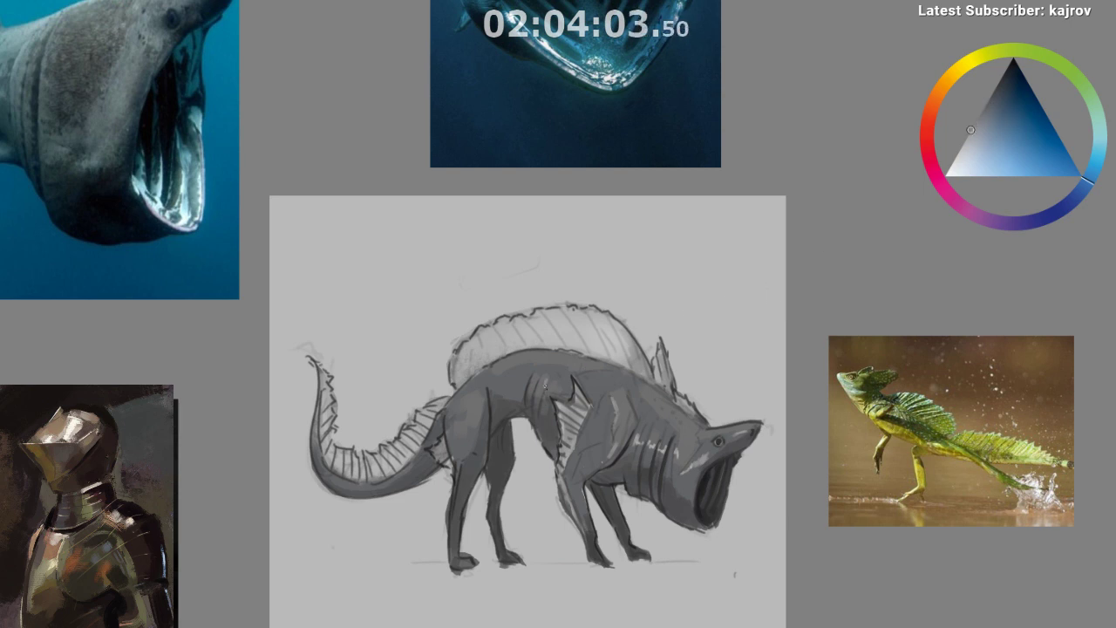
{"action": "left_click", "coordinate": [965, 142]}
{"action": "left_click_drag", "start_coordinate": [705, 322], "coordinate": [670, 288]}
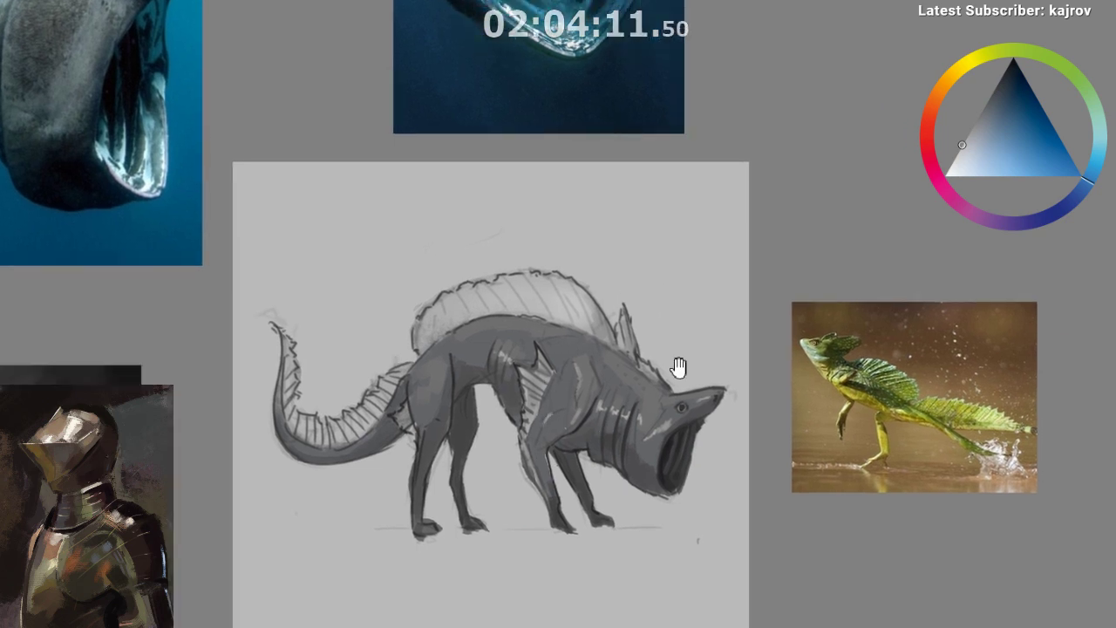
{"action": "left_click_drag", "start_coordinate": [679, 367], "coordinate": [662, 332]}
{"action": "scroll", "coordinate": [663, 332], "scroll_direction": "down", "scroll_amount": 1}
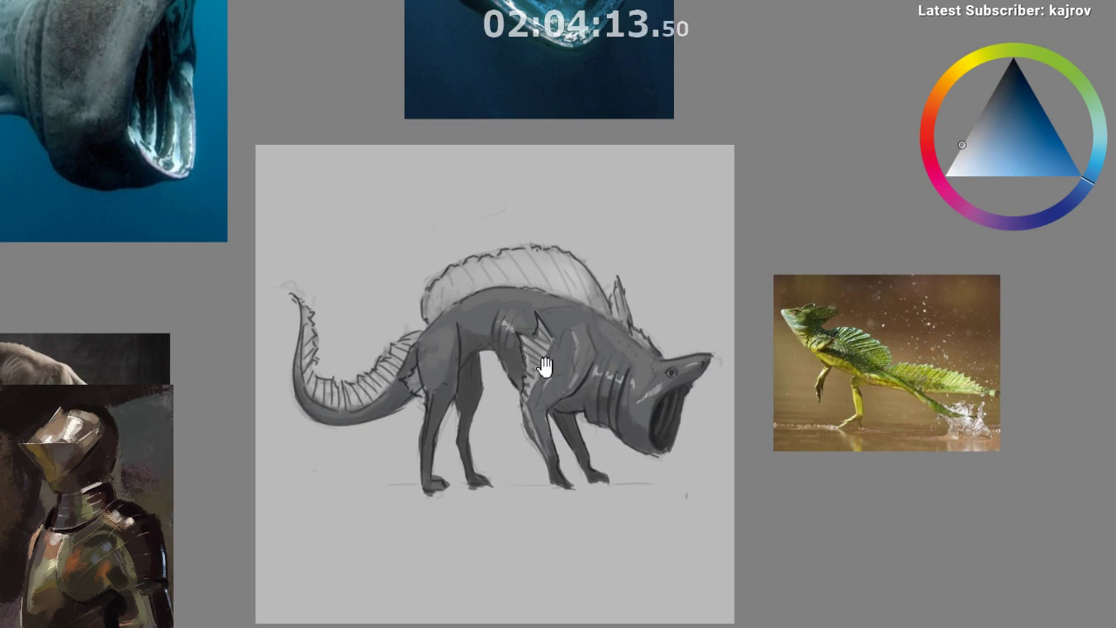
{"action": "left_click_drag", "start_coordinate": [614, 454], "coordinate": [623, 478]}
{"action": "scroll", "coordinate": [647, 454], "scroll_direction": "up", "scroll_amount": 1}
{"action": "left_click_drag", "start_coordinate": [537, 437], "coordinate": [560, 445]}
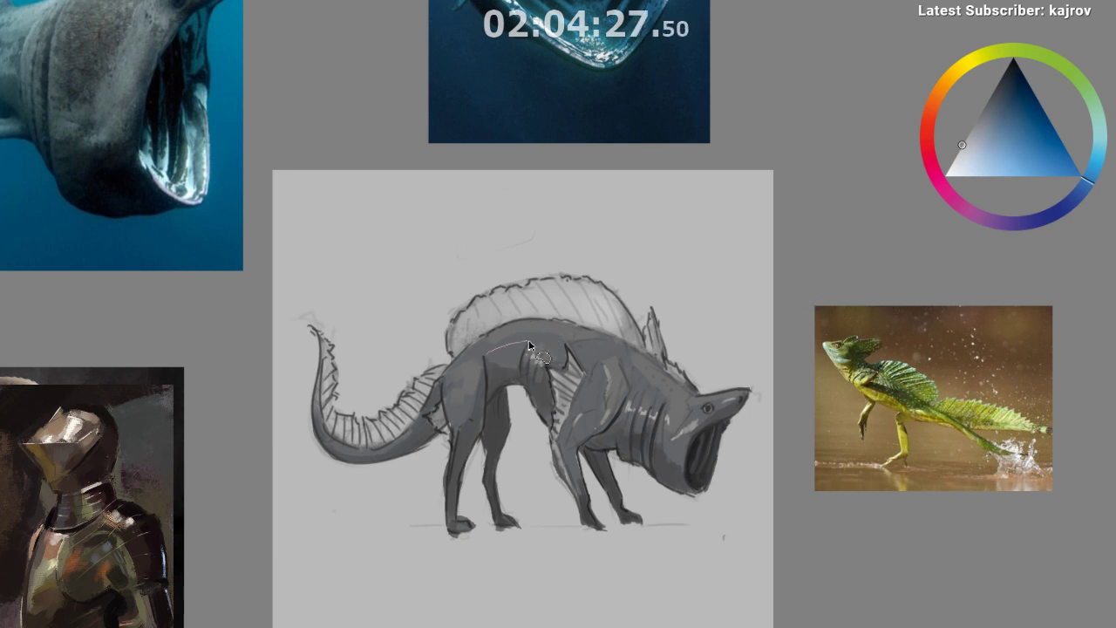
- Lasso a curved strip of flank between the ribs and thigh, fill it with light highlight patches, and deselect
{"action": "mouse_move", "coordinate": [486, 353]}
{"action": "left_mouse_down"}
{"action": "mouse_move", "coordinate": [518, 348]}
{"action": "mouse_move", "coordinate": [487, 362]}
{"action": "mouse_move", "coordinate": [523, 343]}
{"action": "mouse_move", "coordinate": [489, 354]}
{"action": "mouse_move", "coordinate": [513, 348]}
{"action": "mouse_move", "coordinate": [520, 358]}
{"action": "mouse_move", "coordinate": [486, 358]}
{"action": "left_mouse_up"}
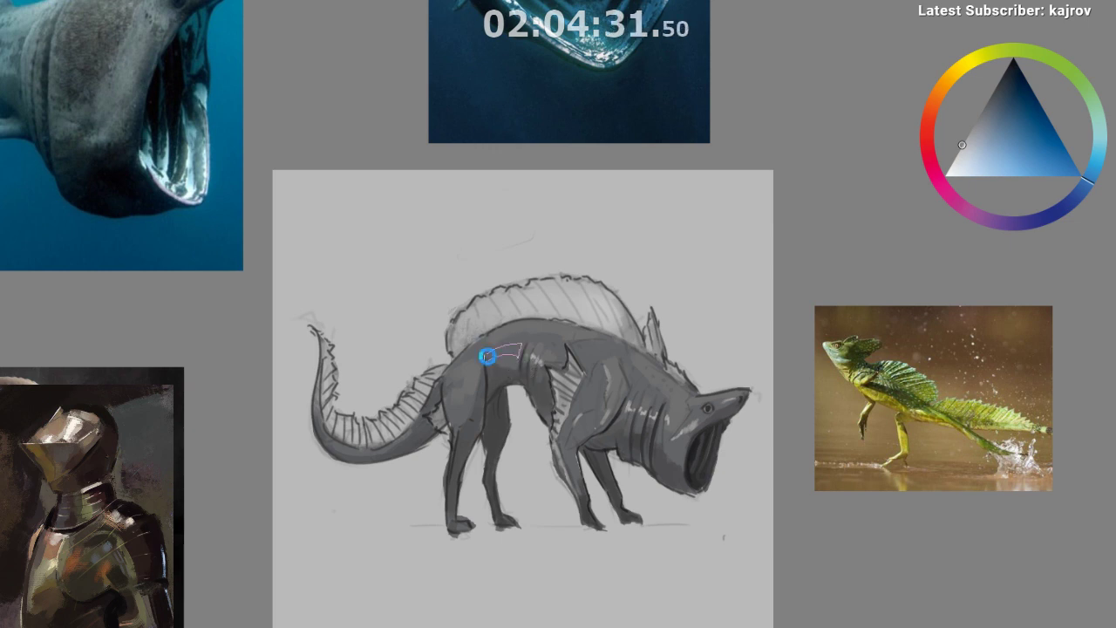
{"action": "scroll", "coordinate": [476, 388], "scroll_direction": "up", "scroll_amount": 4}
{"action": "mouse_move", "coordinate": [559, 297]}
{"action": "left_mouse_down"}
{"action": "mouse_move", "coordinate": [560, 329]}
{"action": "mouse_move", "coordinate": [543, 330]}
{"action": "mouse_move", "coordinate": [523, 358]}
{"action": "mouse_move", "coordinate": [492, 363]}
{"action": "left_mouse_up"}
{"action": "key", "text": "ctrl+z"}
{"action": "key", "text": "ctrl+shift+a"}
{"action": "left_click_drag", "start_coordinate": [571, 486], "coordinate": [558, 419]}
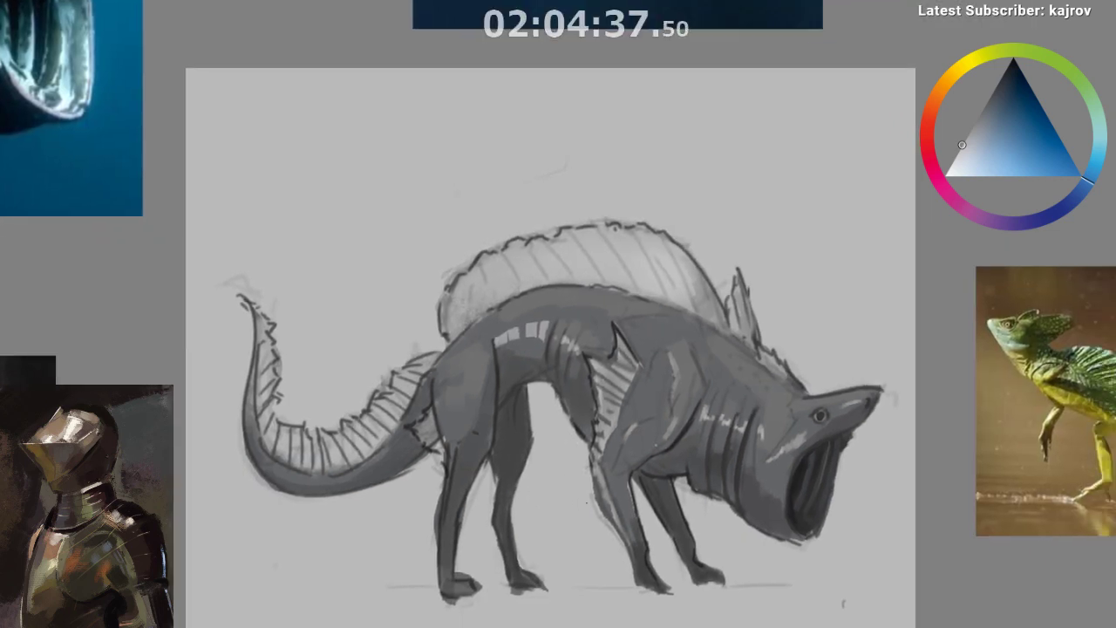
- Mirror the canvas back and dab a light highlight on the near hind thigh using sampled greys
{"action": "key", "text": "m"}
{"action": "left_click_drag", "start_coordinate": [606, 508], "coordinate": [586, 451]}
{"action": "scroll", "coordinate": [585, 451], "scroll_direction": "down", "scroll_amount": 2}
{"action": "scroll", "coordinate": [608, 439], "scroll_direction": "up", "scroll_amount": 1}
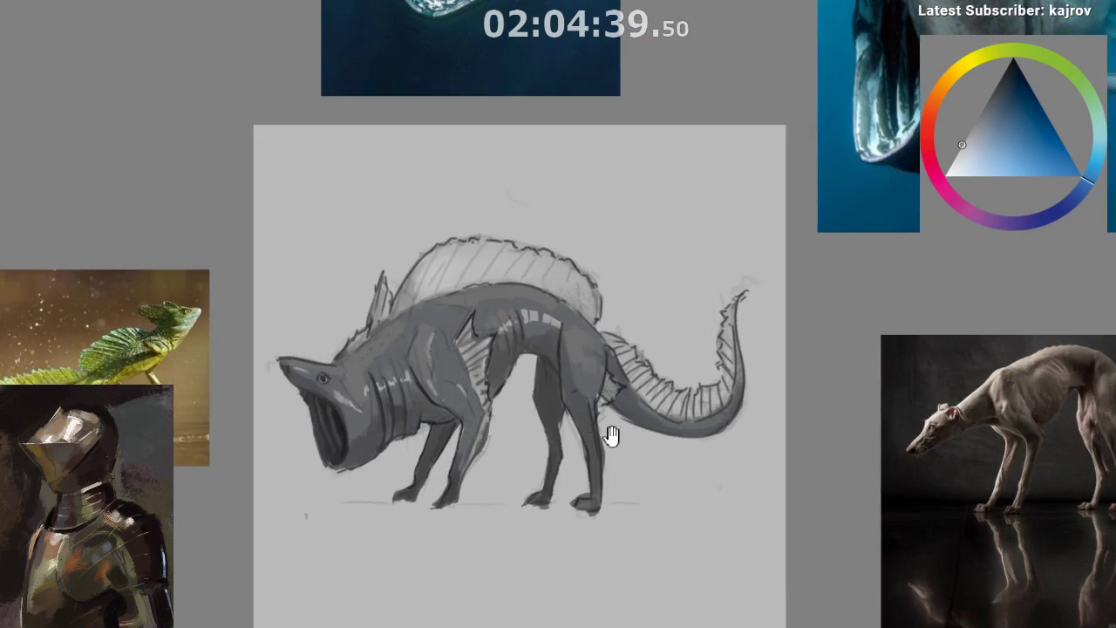
{"action": "scroll", "coordinate": [603, 466], "scroll_direction": "up", "scroll_amount": 1}
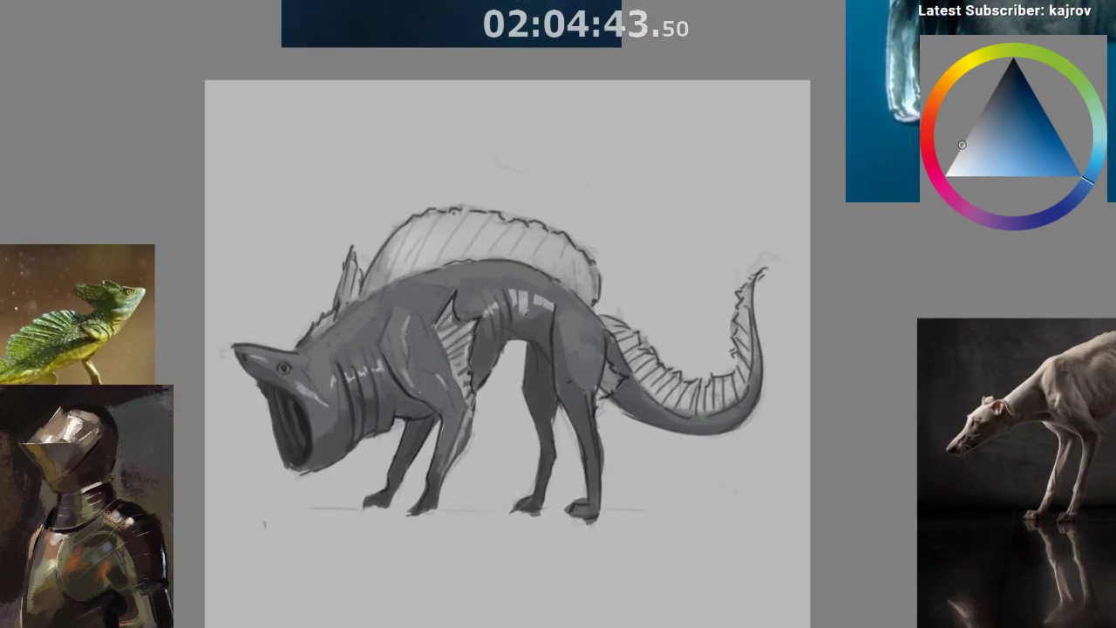
{"action": "left_click", "coordinate": [524, 309], "text": "ctrl"}
{"action": "left_click_drag", "start_coordinate": [602, 330], "coordinate": [588, 314]}
{"action": "left_click", "coordinate": [535, 279], "text": "ctrl"}
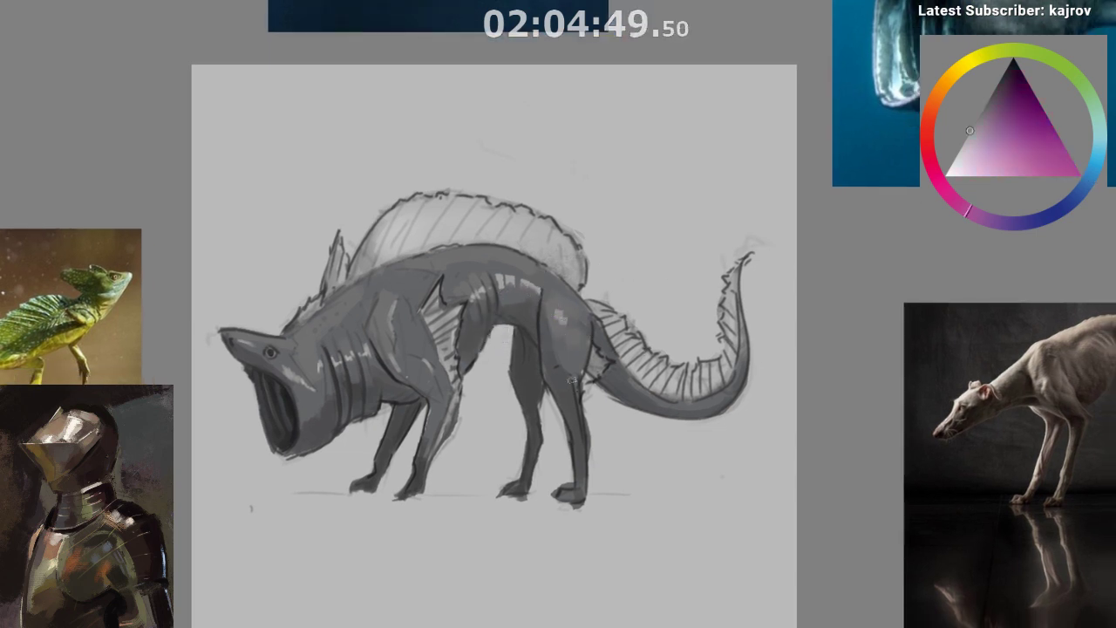
- Mirror the canvas, lengthen the thigh highlight down the near hind leg with sampled grey, and undo the last stray stroke
{"action": "key", "text": "m"}
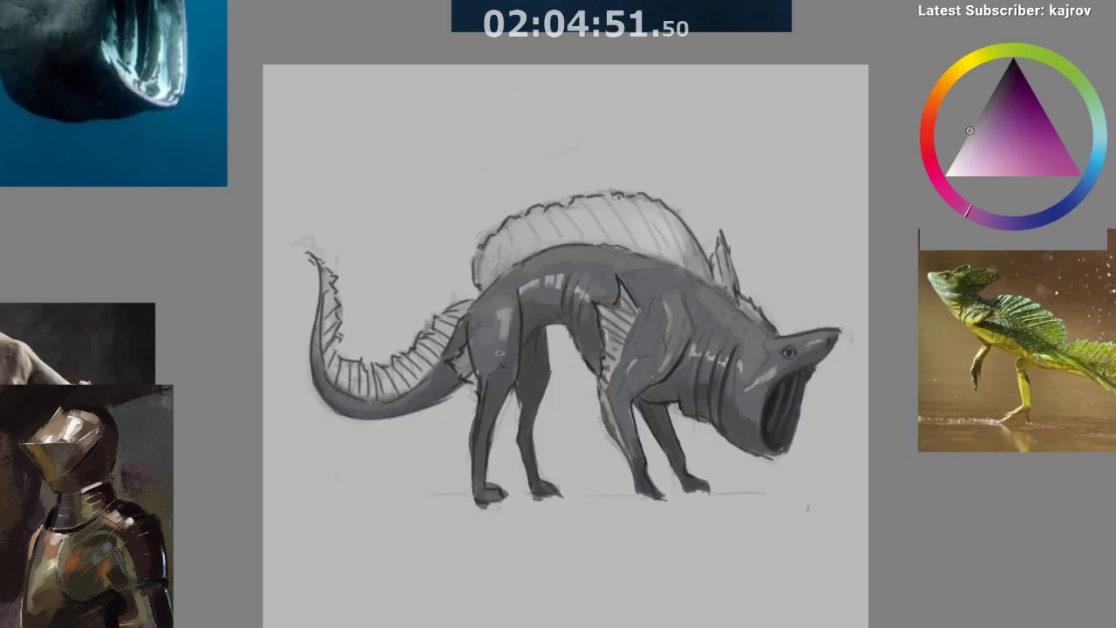
{"action": "left_click", "coordinate": [500, 351], "text": "ctrl"}
{"action": "left_click_drag", "start_coordinate": [501, 334], "coordinate": [494, 357]}
{"action": "left_click_drag", "start_coordinate": [436, 503], "coordinate": [339, 485]}
{"action": "left_click_drag", "start_coordinate": [585, 285], "coordinate": [581, 316]}
{"action": "key", "text": "ctrl+z"}
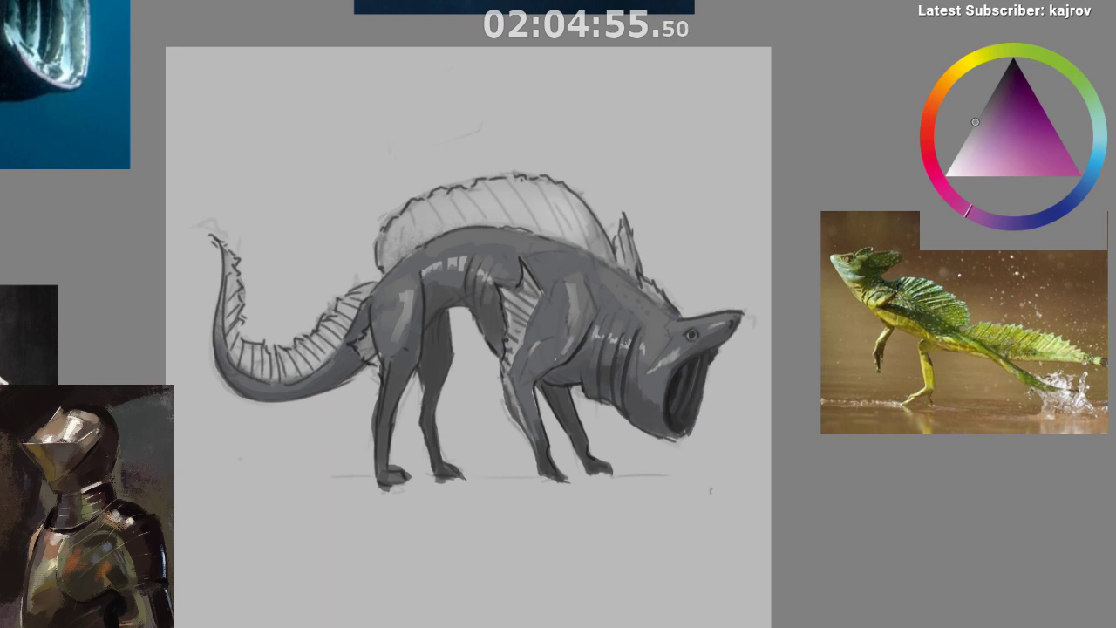
- Mirror the canvas and brush the dorsal fin's membrane above the back with a range of sampled light greys
{"action": "left_click_drag", "start_coordinate": [630, 415], "coordinate": [602, 407]}
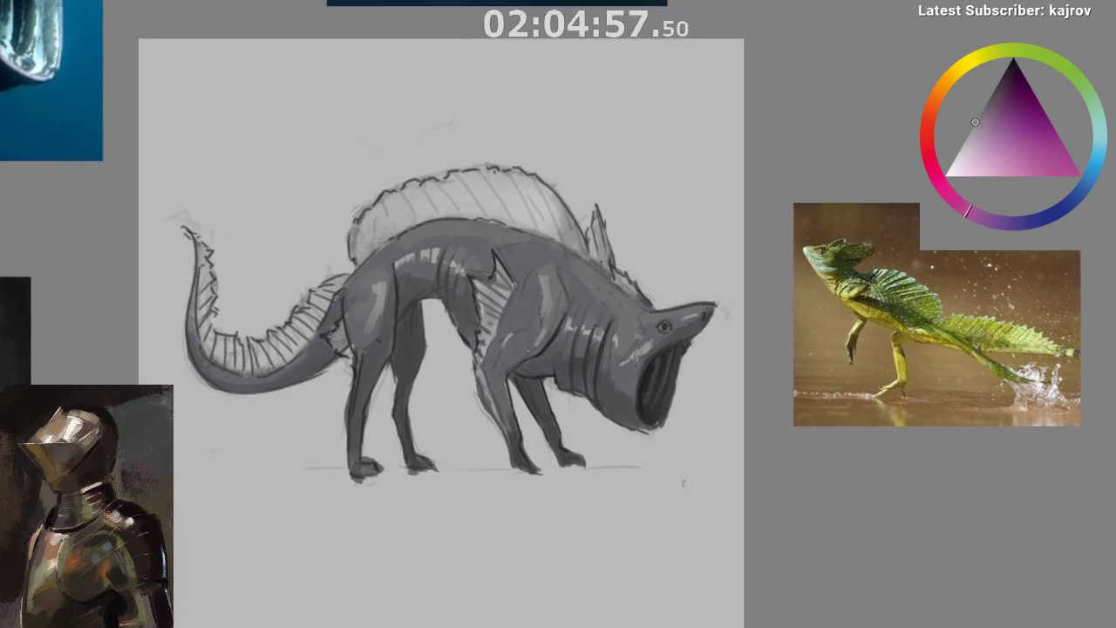
{"action": "left_click", "coordinate": [626, 370], "text": "ctrl"}
{"action": "left_click_drag", "start_coordinate": [651, 460], "coordinate": [664, 487]}
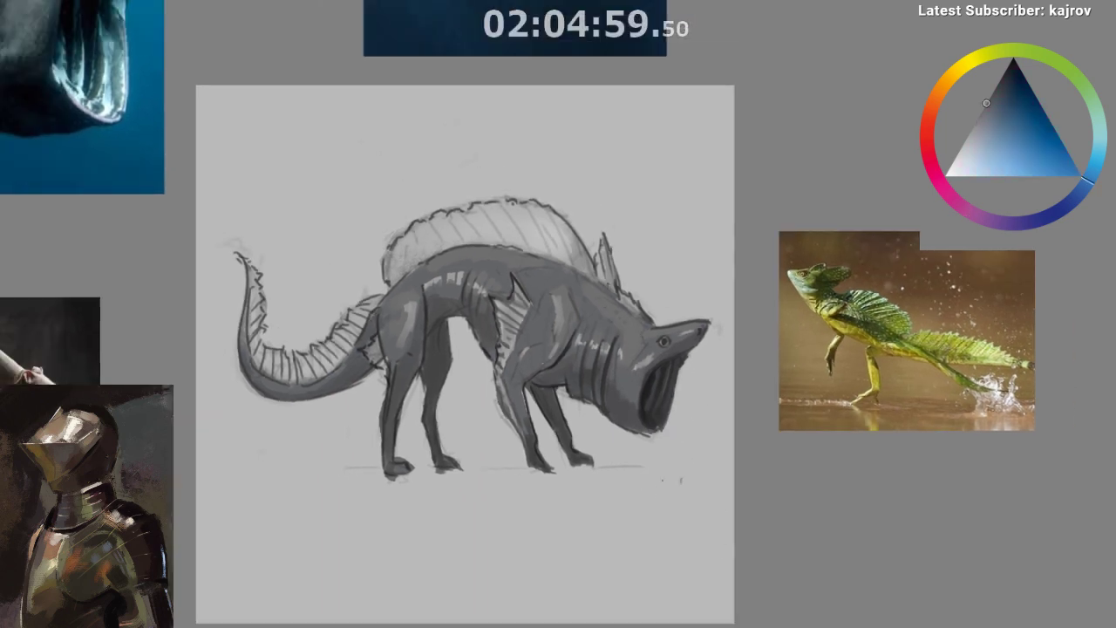
{"action": "key", "text": "m"}
{"action": "left_click_drag", "start_coordinate": [610, 465], "coordinate": [561, 435]}
{"action": "left_click_drag", "start_coordinate": [627, 437], "coordinate": [644, 534]}
{"action": "left_click", "coordinate": [500, 294], "text": "ctrl"}
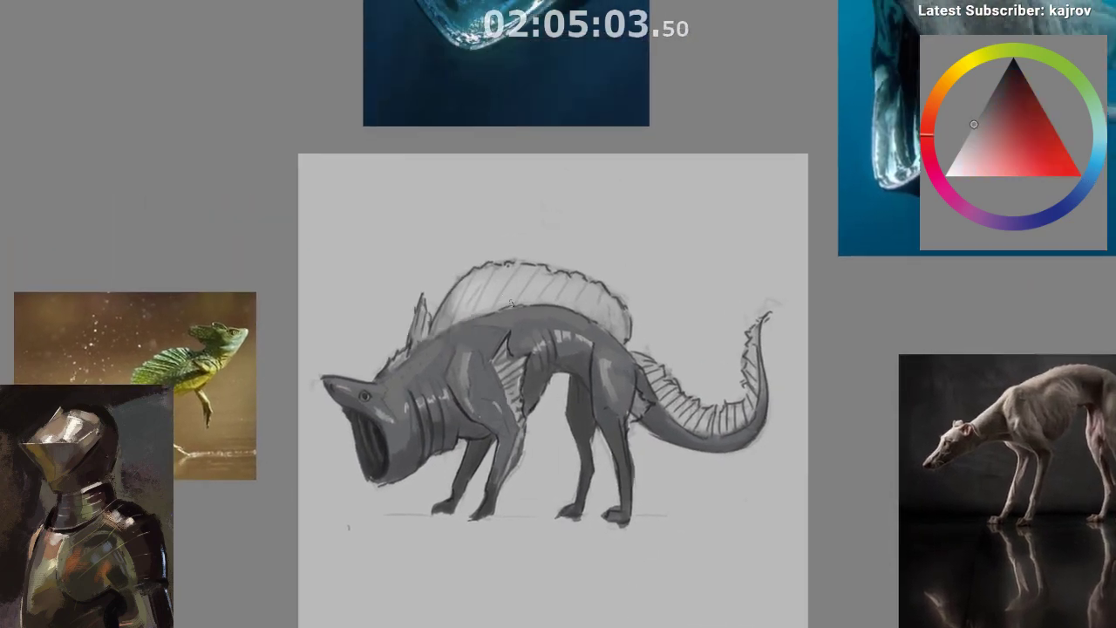
{"action": "left_click", "coordinate": [527, 283], "text": "ctrl"}
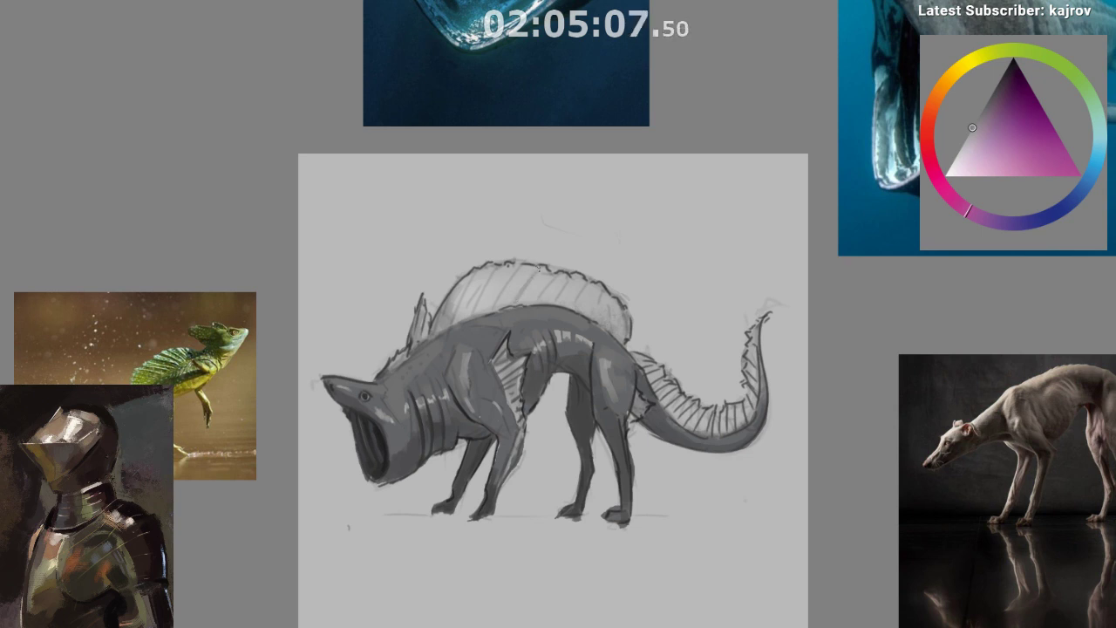
{"action": "left_click", "coordinate": [501, 302], "text": "ctrl"}
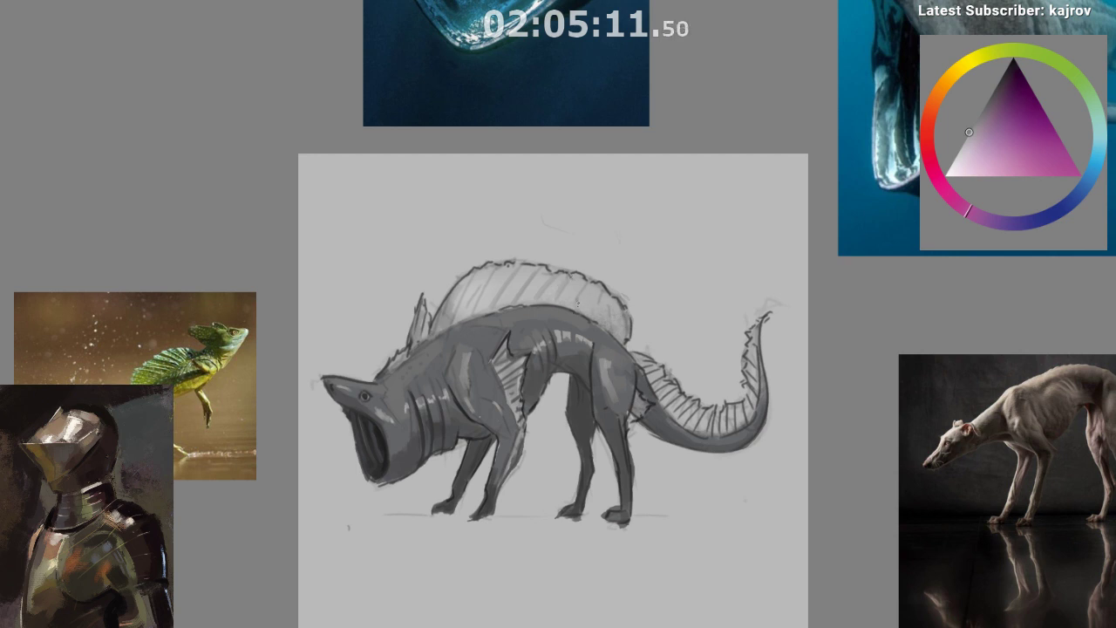
{"action": "left_click", "coordinate": [454, 308], "text": "ctrl"}
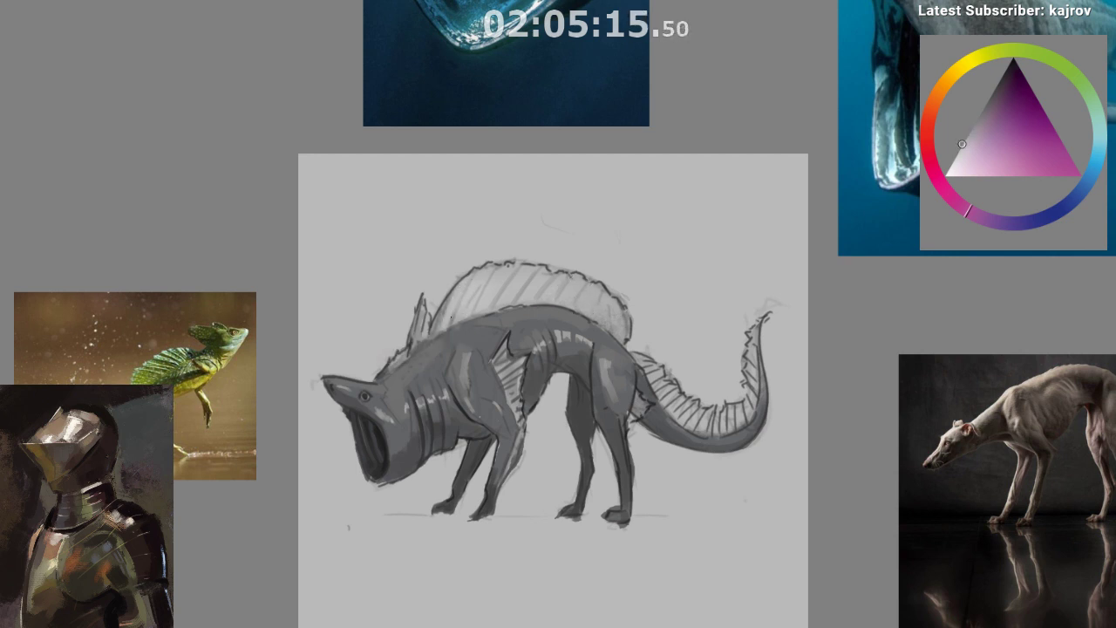
{"action": "left_click", "coordinate": [462, 290], "text": "ctrl"}
- Touch up the side fin's pointed tip with a sampled dark grey and pick a light grey from the dorsal fin
{"action": "left_click_drag", "start_coordinate": [504, 355], "coordinate": [526, 361]}
{"action": "left_click_drag", "start_coordinate": [556, 472], "coordinate": [553, 440]}
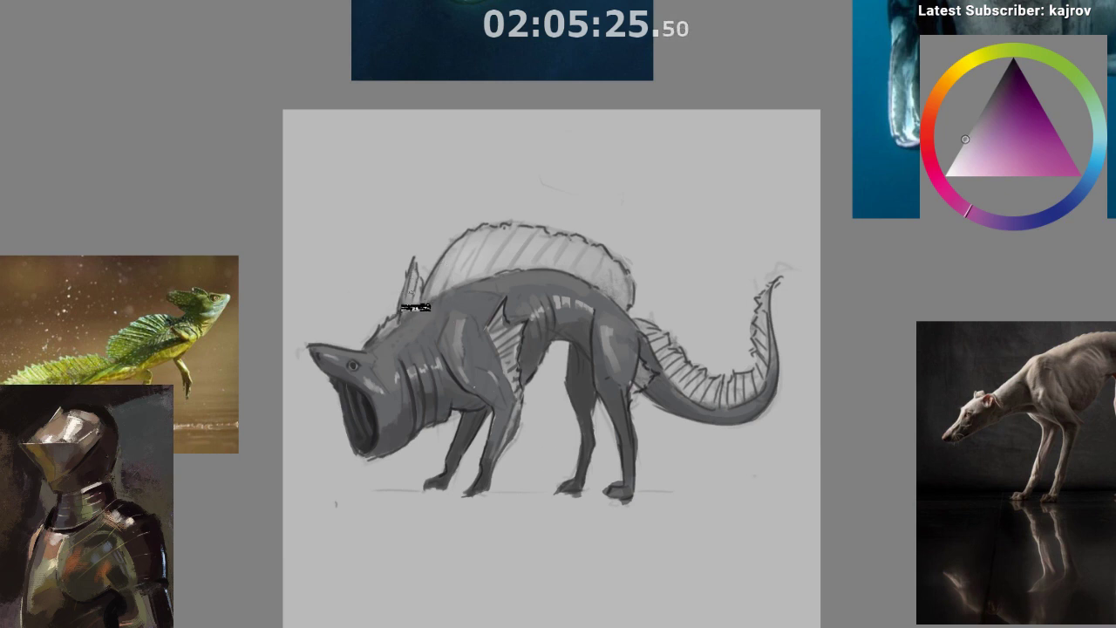
{"action": "left_click_drag", "start_coordinate": [504, 375], "coordinate": [506, 352]}
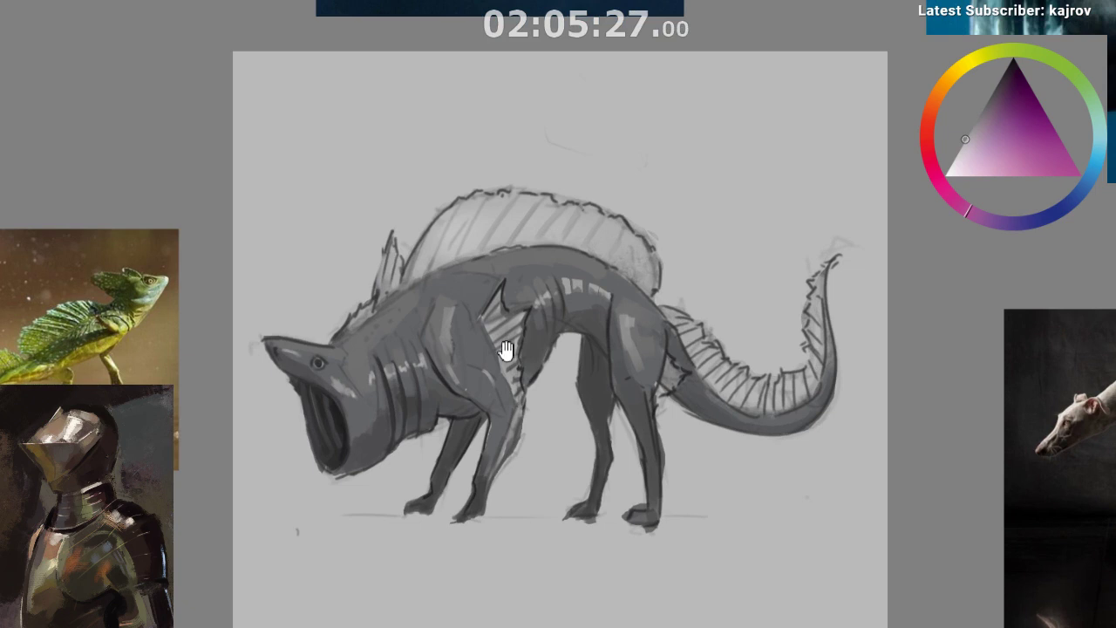
{"action": "left_click", "coordinate": [493, 297], "text": "ctrl"}
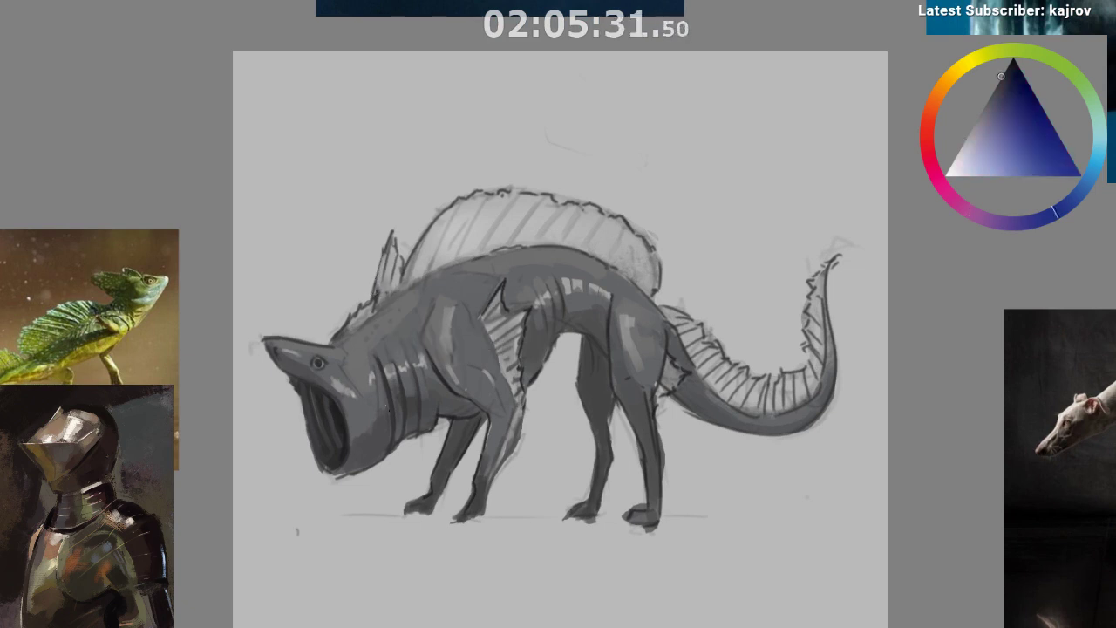
{"action": "left_click_drag", "start_coordinate": [423, 468], "coordinate": [416, 444]}
{"action": "left_click", "coordinate": [426, 237], "text": "ctrl"}
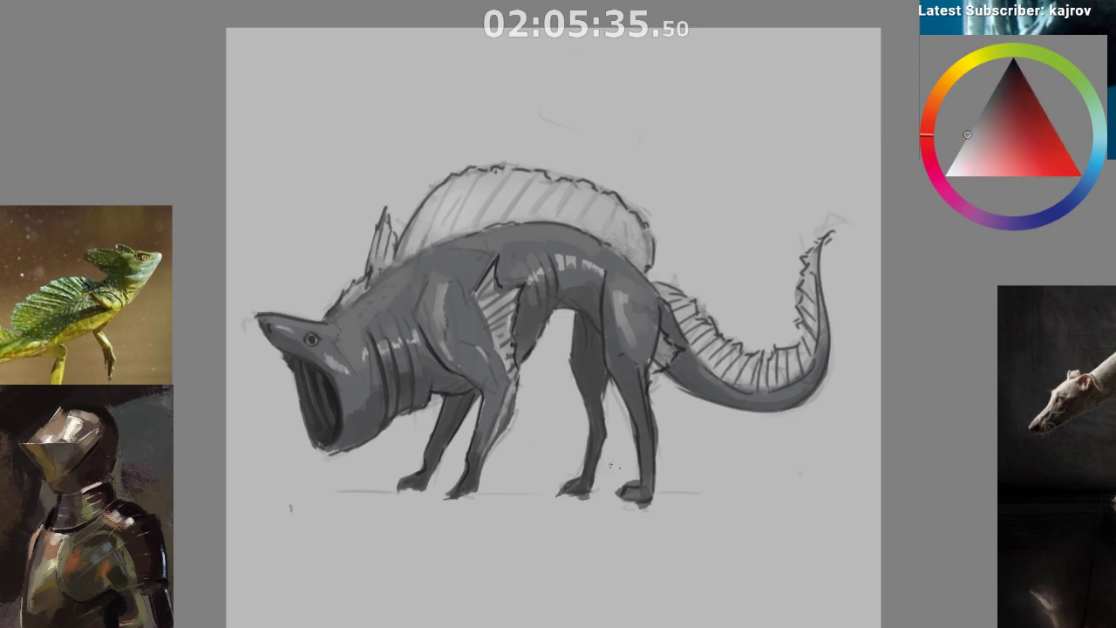
- Mirror the canvas back and refine the dorsal fin's rays with sampled greys
{"action": "key", "text": "m"}
{"action": "left_click_drag", "start_coordinate": [608, 503], "coordinate": [584, 513]}
{"action": "left_click_drag", "start_coordinate": [584, 512], "coordinate": [515, 502]}
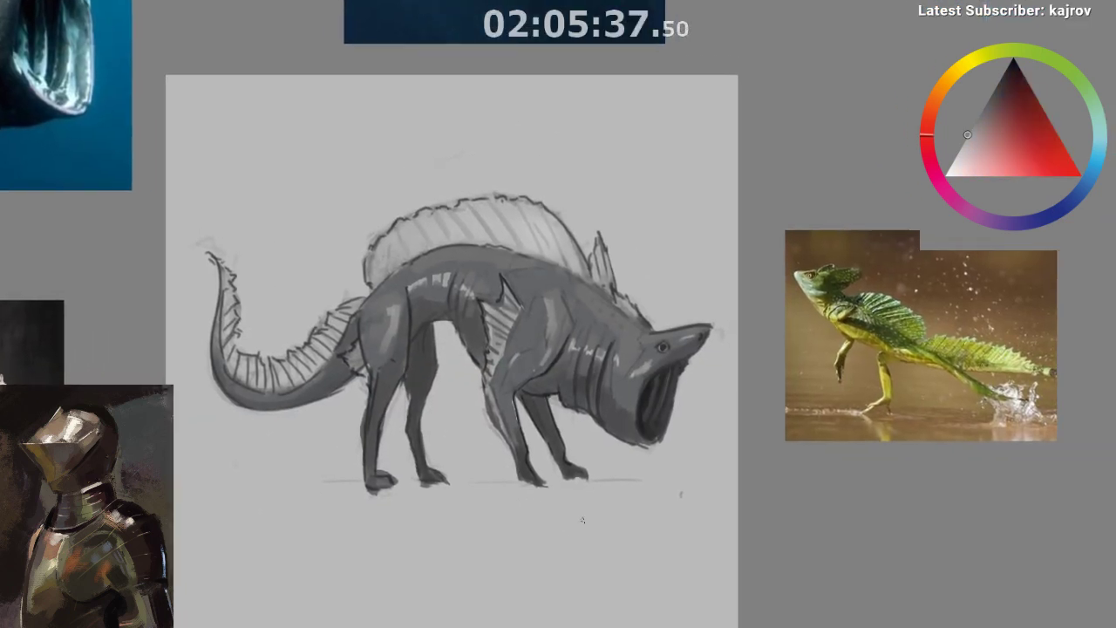
{"action": "left_click_drag", "start_coordinate": [593, 496], "coordinate": [673, 461]}
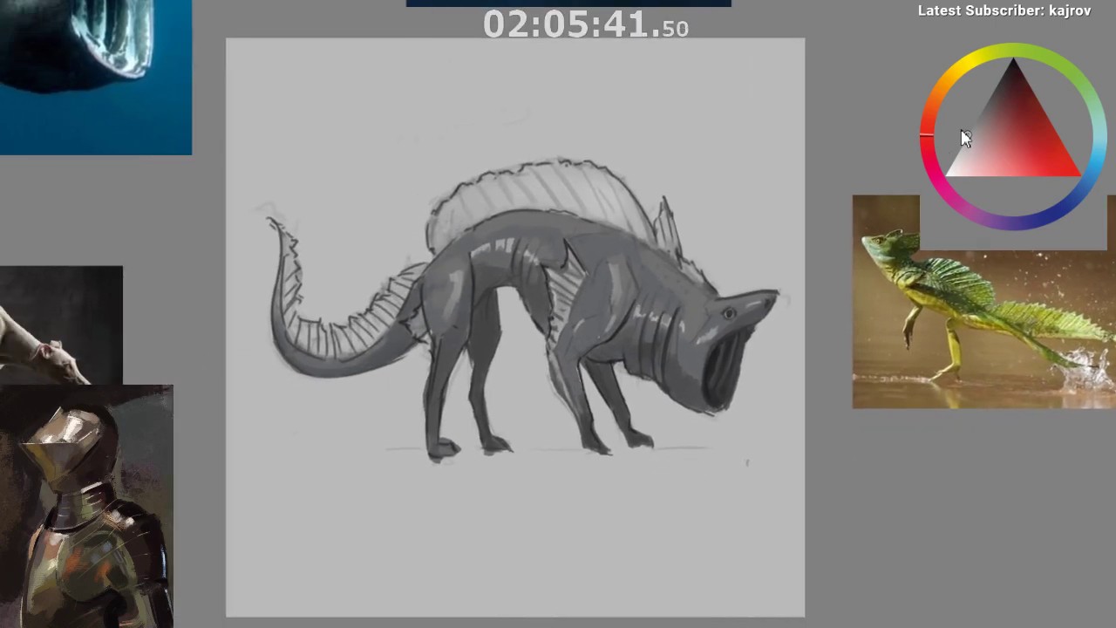
{"action": "left_click", "coordinate": [540, 180], "text": "ctrl"}
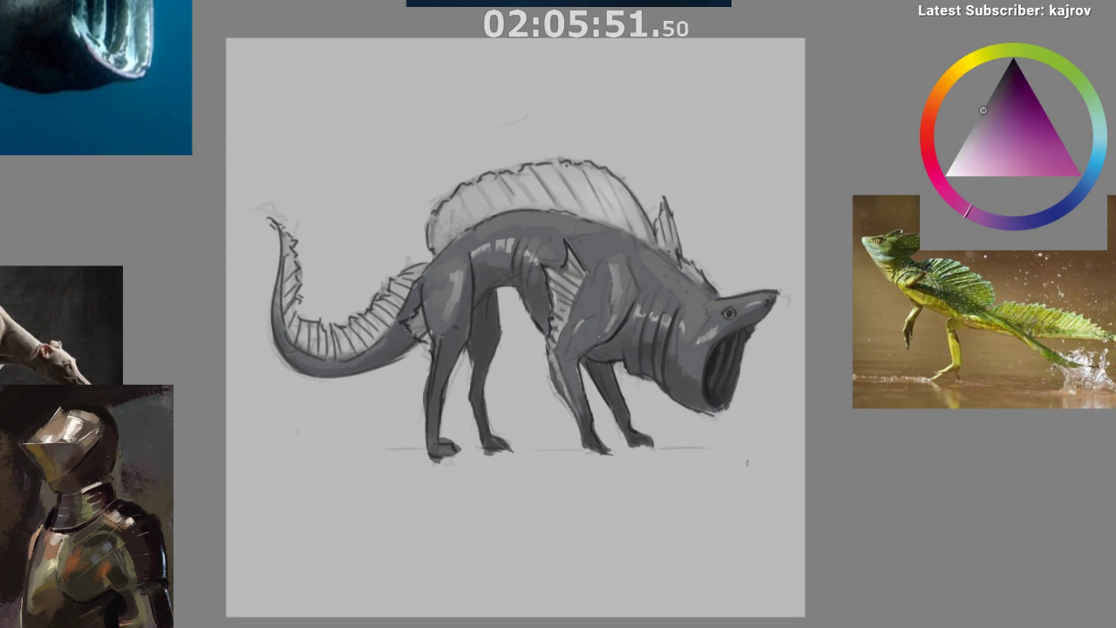
- Lasso small separate patches on the neck, cheek, shoulder and near hind thigh as one combined selection
{"action": "left_click_drag", "start_coordinate": [640, 506], "coordinate": [591, 468]}
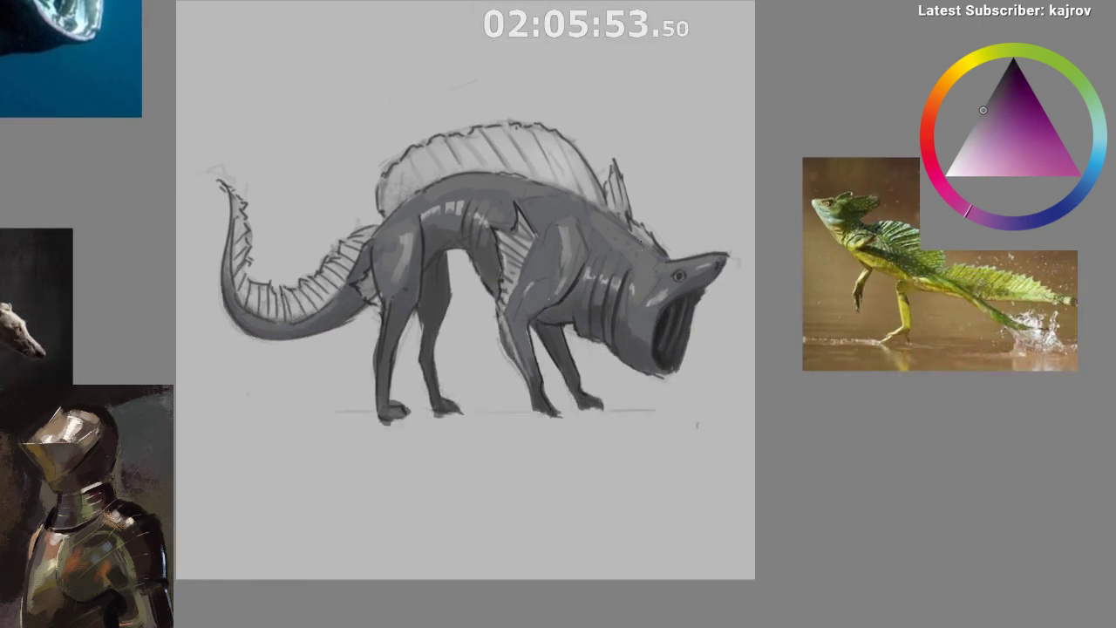
{"action": "mouse_move", "coordinate": [653, 433]}
{"action": "left_mouse_down"}
{"action": "mouse_move", "coordinate": [620, 486]}
{"action": "mouse_move", "coordinate": [648, 427]}
{"action": "left_mouse_up"}
{"action": "left_click_drag", "start_coordinate": [606, 476], "coordinate": [574, 510]}
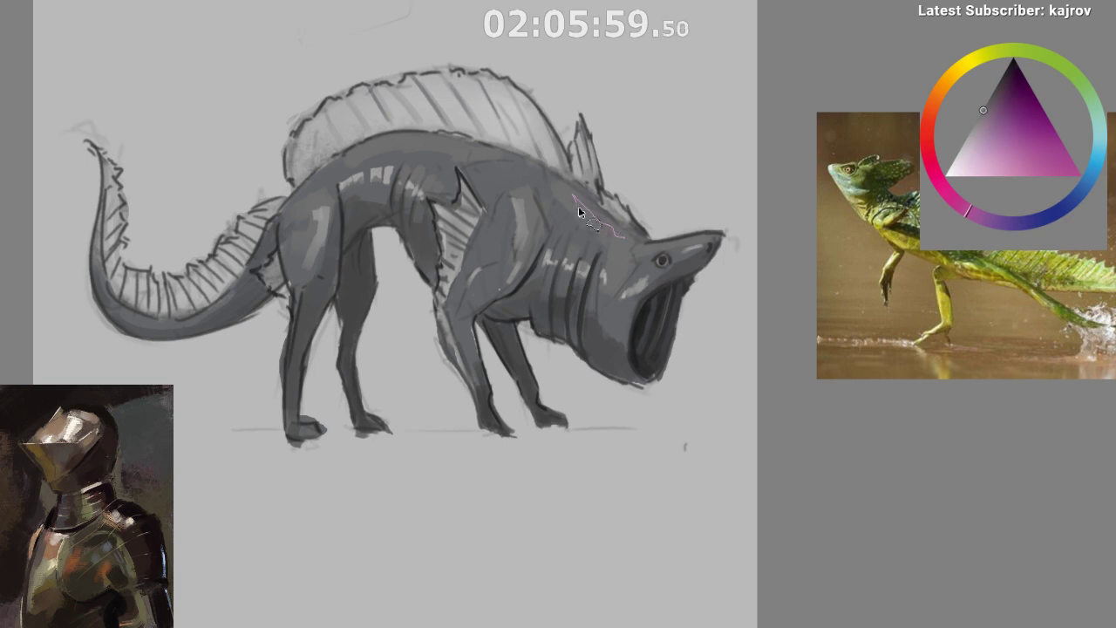
{"action": "left_click_drag", "start_coordinate": [578, 212], "coordinate": [608, 247]}
{"action": "mouse_move", "coordinate": [605, 291]}
{"action": "left_mouse_down"}
{"action": "mouse_move", "coordinate": [615, 320]}
{"action": "mouse_move", "coordinate": [604, 292]}
{"action": "mouse_move", "coordinate": [623, 266]}
{"action": "left_mouse_up"}
{"action": "mouse_move", "coordinate": [497, 218]}
{"action": "left_mouse_down"}
{"action": "mouse_move", "coordinate": [493, 237]}
{"action": "mouse_move", "coordinate": [499, 220]}
{"action": "left_mouse_up"}
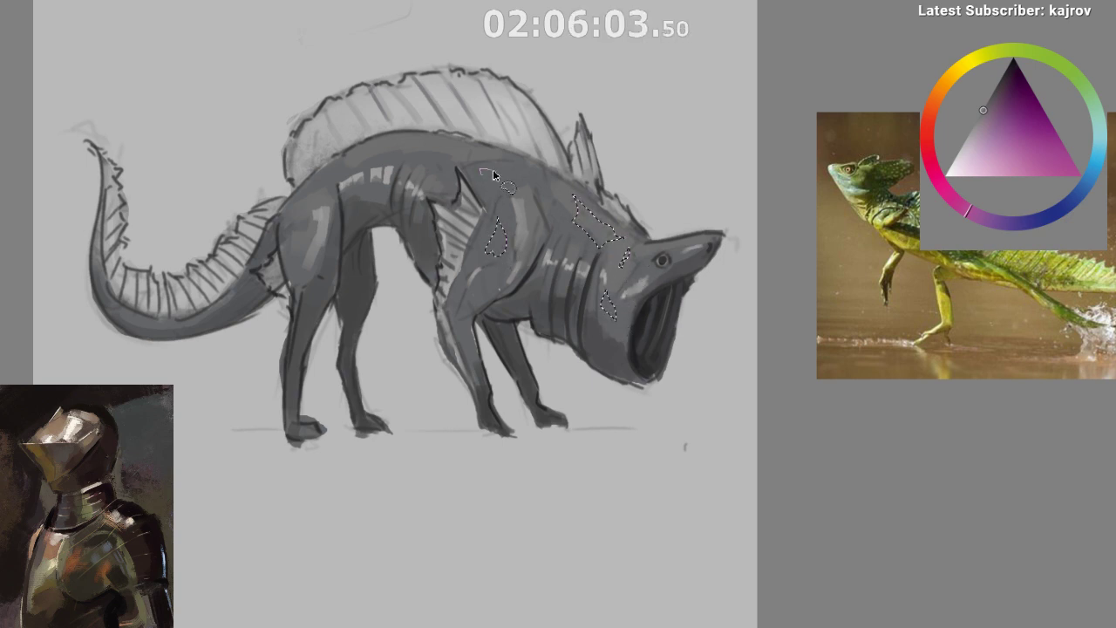
{"action": "left_click_drag", "start_coordinate": [481, 171], "coordinate": [482, 169]}
{"action": "left_click_drag", "start_coordinate": [307, 195], "coordinate": [310, 196]}
- Choose a lighter purple-tinted grey, stipple the selected neck and cheek patches with a speckle brush, and undo the last action
{"action": "left_click", "coordinate": [967, 136]}
{"action": "key", "text": "b"}
{"action": "key", "text": "ctrl+shift+a"}
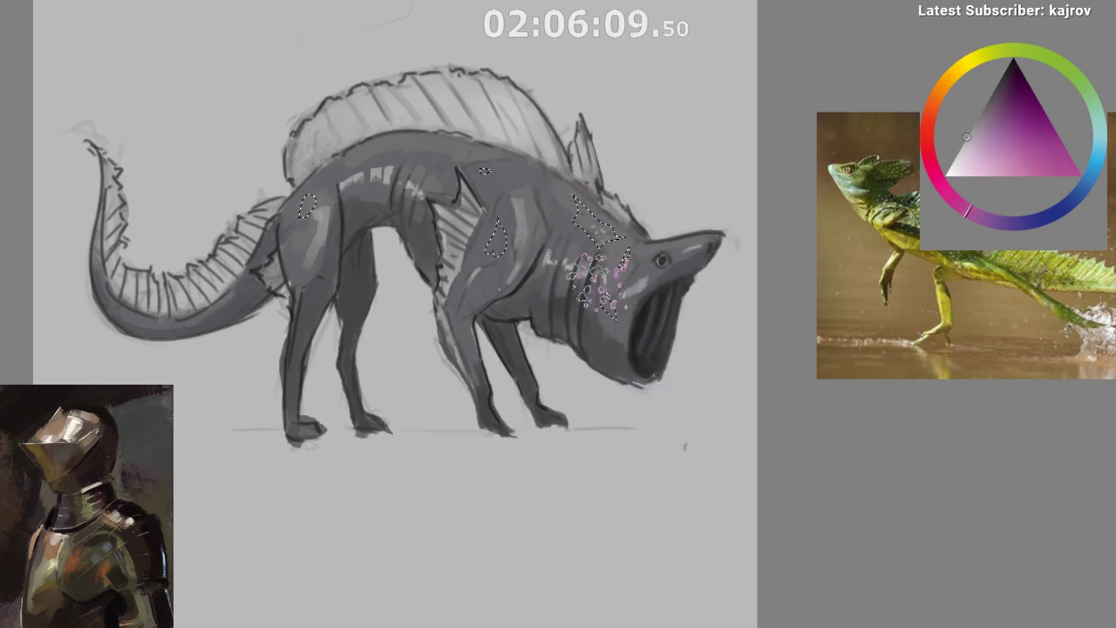
{"action": "key", "text": "ctrl+z"}
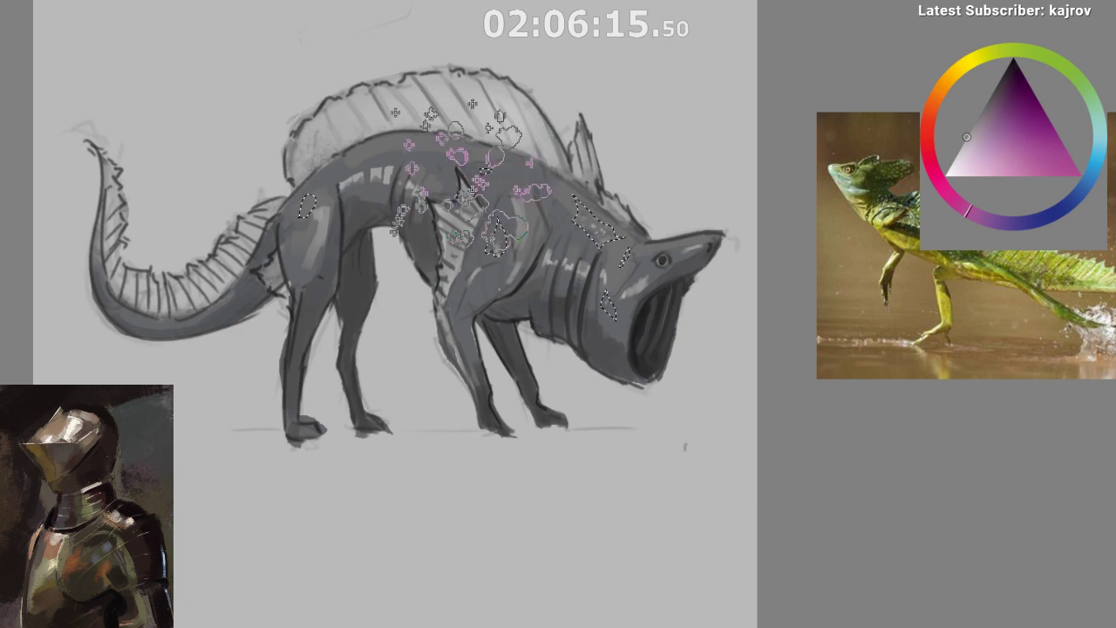
- Extend the selection over the upper shoulder, stipple light grey speckles inside it, and undo the last stroke
{"action": "mouse_move", "coordinate": [495, 223]}
{"action": "left_mouse_down"}
{"action": "mouse_move", "coordinate": [481, 190]}
{"action": "mouse_move", "coordinate": [514, 172]}
{"action": "left_mouse_up"}
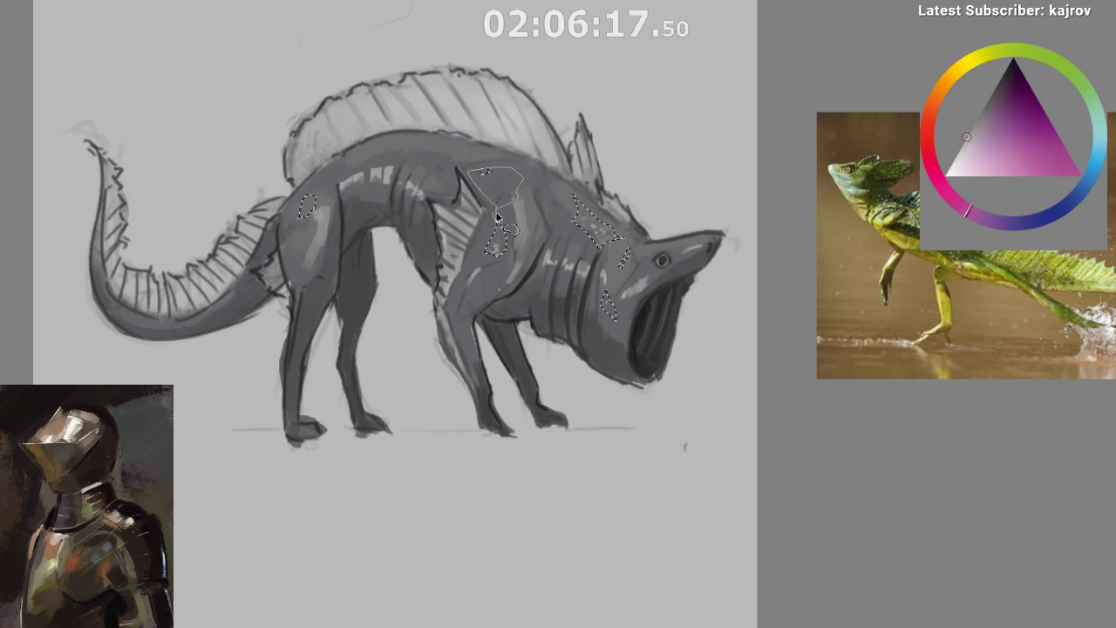
{"action": "left_click_drag", "start_coordinate": [496, 213], "coordinate": [497, 224]}
{"action": "key", "text": "b"}
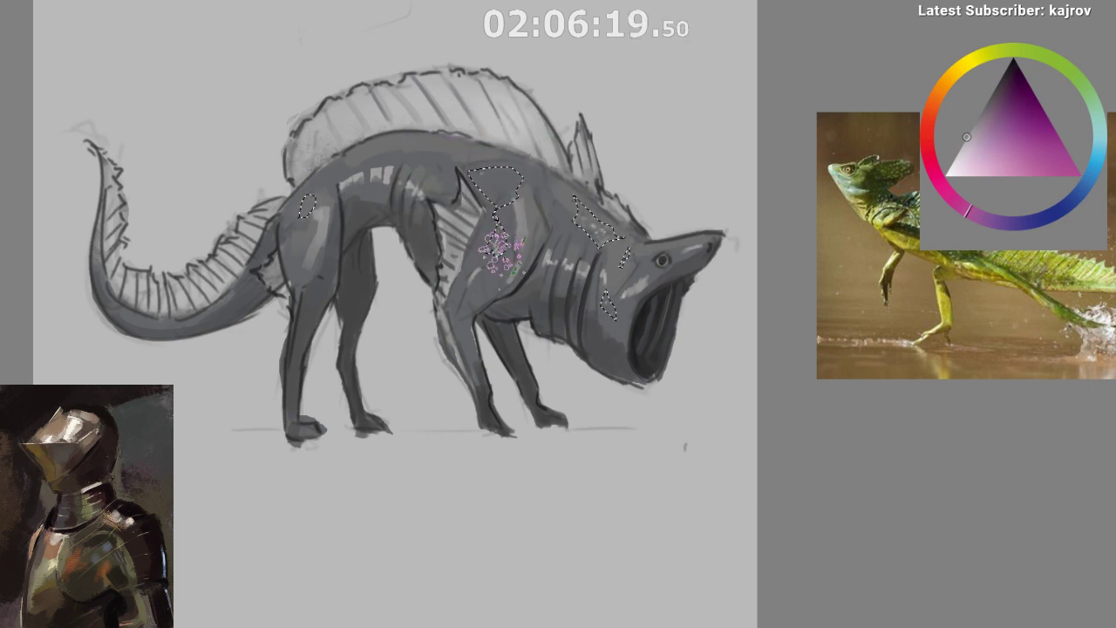
{"action": "mouse_move", "coordinate": [492, 181]}
{"action": "left_mouse_down"}
{"action": "mouse_move", "coordinate": [502, 193]}
{"action": "mouse_move", "coordinate": [495, 240]}
{"action": "left_mouse_up"}
{"action": "key", "text": "ctrl+z"}
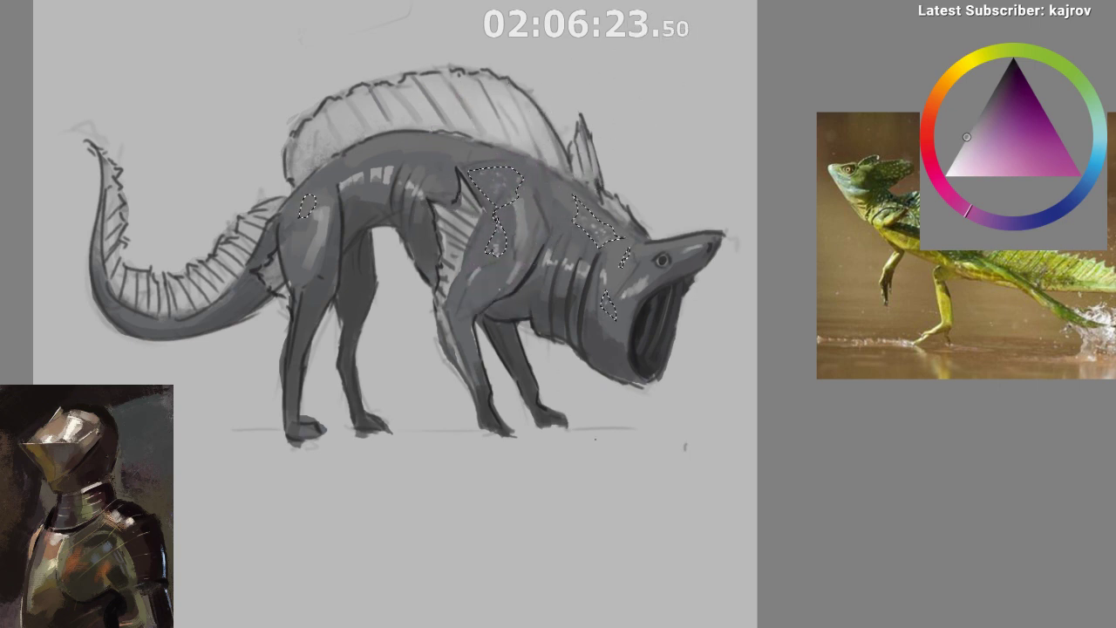
- Mirror the canvas, lasso a larger patch on the near hind thigh, and stipple it with a smaller speckle brush
{"action": "key", "text": "ctrl+shift+a"}
{"action": "key", "text": "m"}
{"action": "mouse_move", "coordinate": [648, 464]}
{"action": "left_mouse_down"}
{"action": "mouse_move", "coordinate": [578, 459]}
{"action": "mouse_move", "coordinate": [508, 421]}
{"action": "mouse_move", "coordinate": [467, 429]}
{"action": "left_mouse_up"}
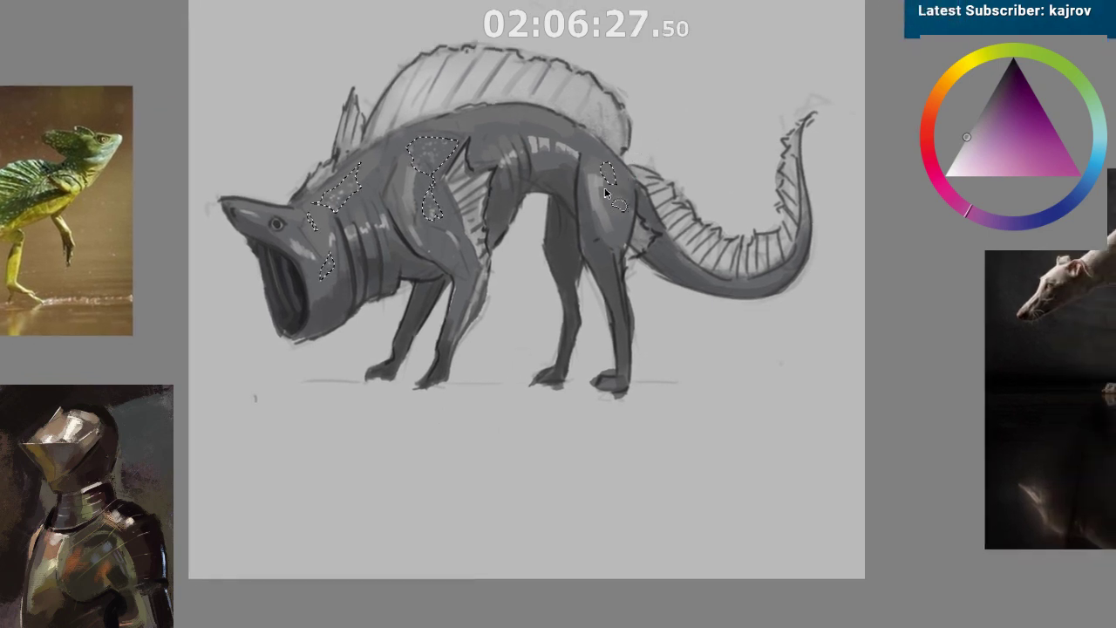
{"action": "mouse_move", "coordinate": [606, 194]}
{"action": "left_mouse_down"}
{"action": "mouse_move", "coordinate": [614, 234]}
{"action": "mouse_move", "coordinate": [629, 212]}
{"action": "mouse_move", "coordinate": [610, 174]}
{"action": "left_mouse_up"}
{"action": "key", "text": "b"}
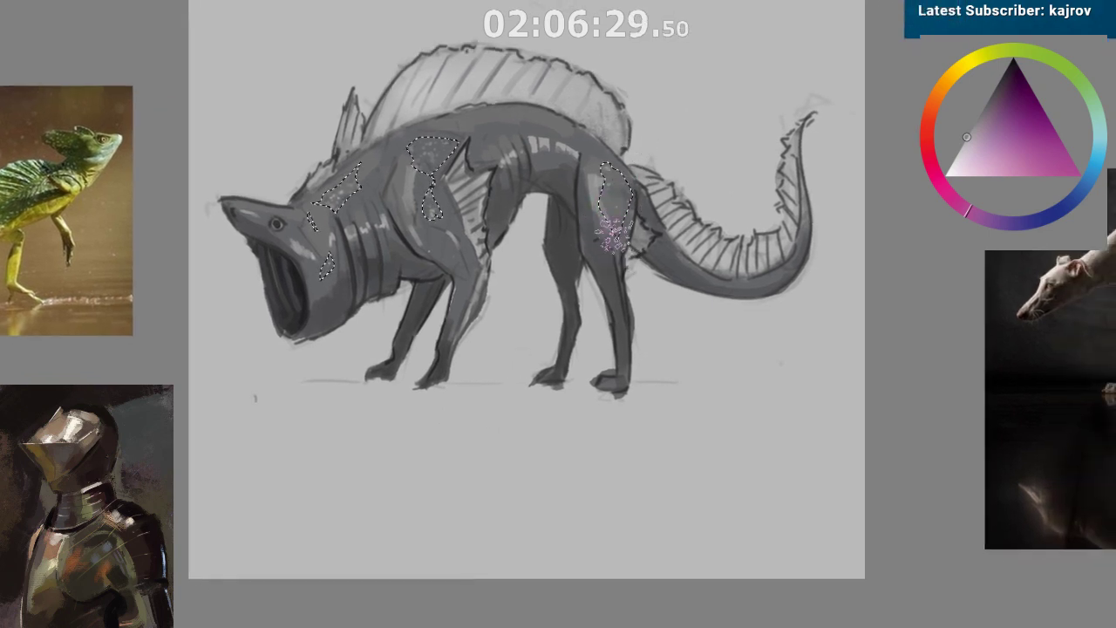
{"action": "key", "text": "bracketleft"}
{"action": "key", "text": "bracketleft"}
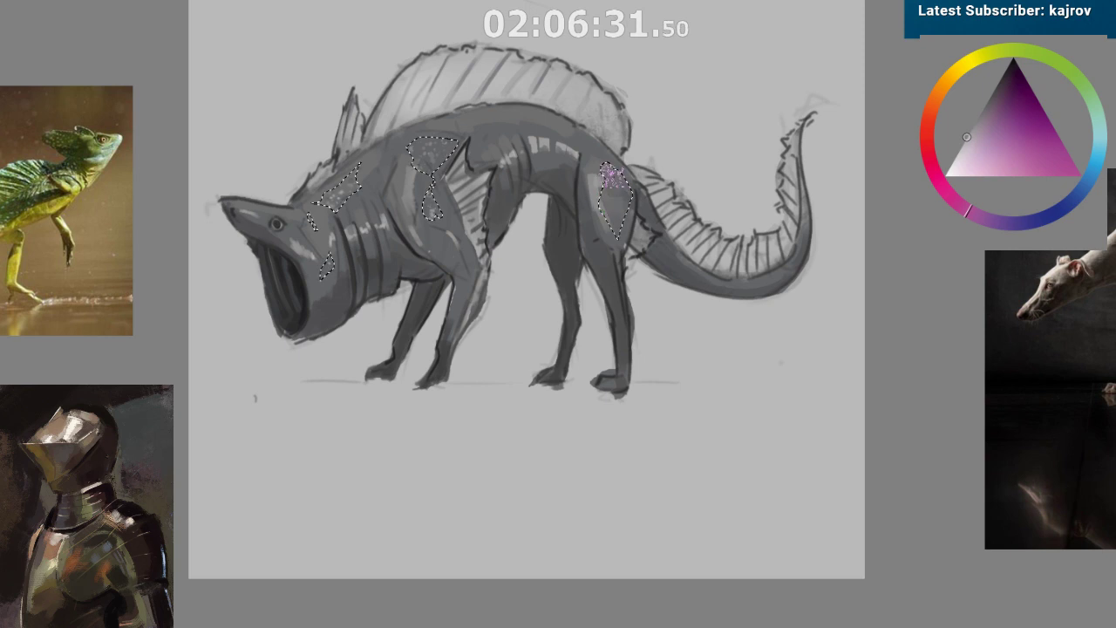
{"action": "left_click_drag", "start_coordinate": [613, 175], "coordinate": [617, 205]}
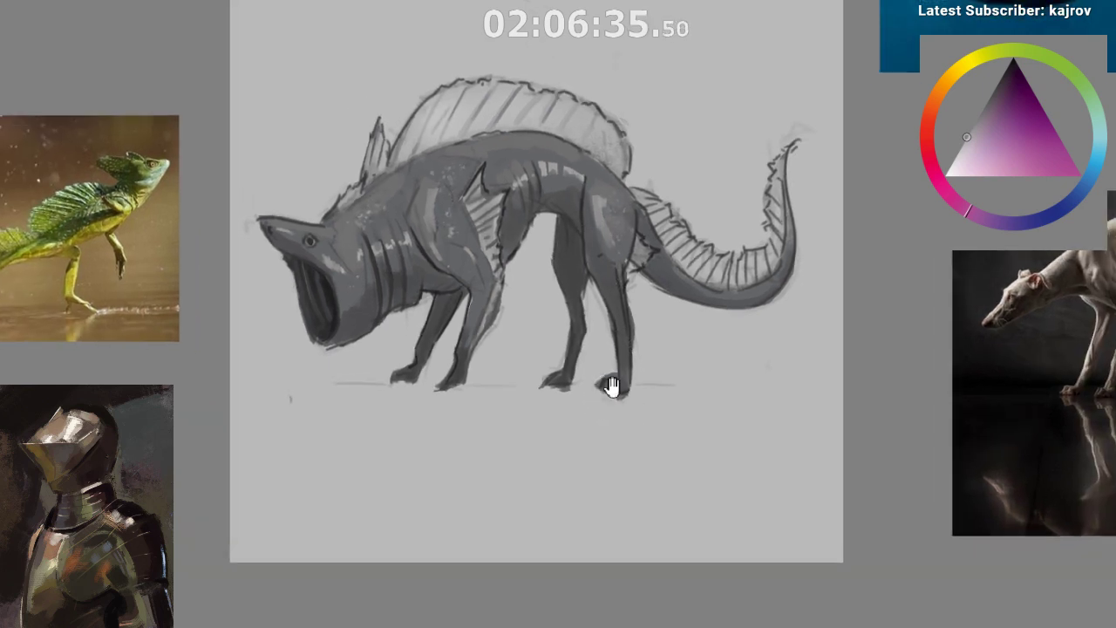
- Lasso a small patch behind the eye, stipple it with light grey speckles, and mirror the canvas back
{"action": "left_click_drag", "start_coordinate": [463, 247], "coordinate": [611, 392]}
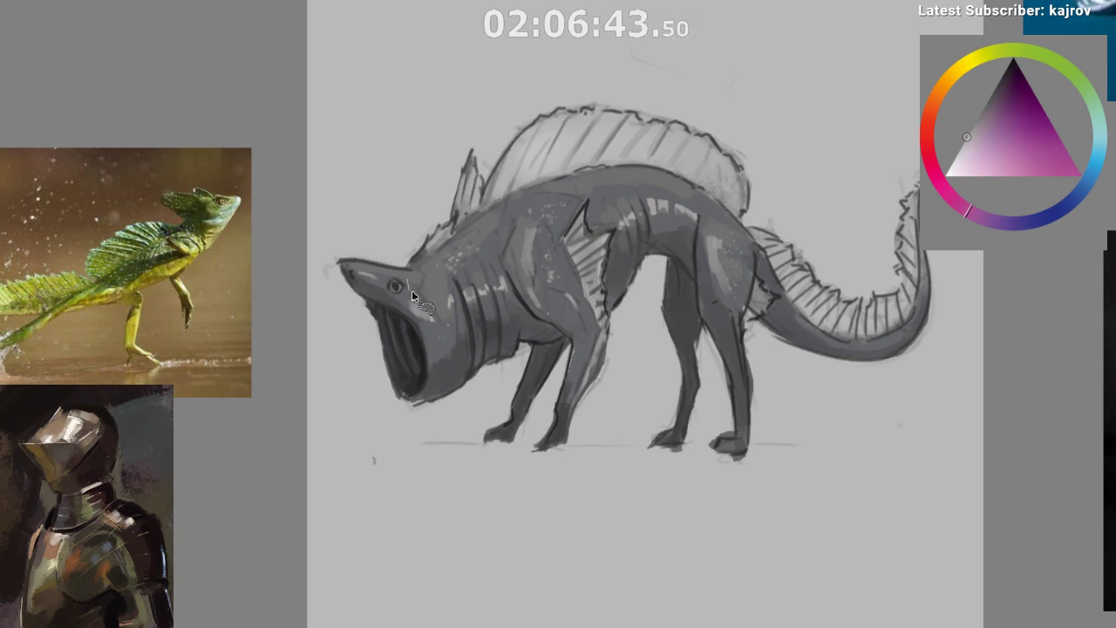
{"action": "left_click_drag", "start_coordinate": [403, 287], "coordinate": [431, 300]}
{"action": "key", "text": "m"}
{"action": "left_click_drag", "start_coordinate": [624, 379], "coordinate": [584, 422]}
{"action": "left_click_drag", "start_coordinate": [504, 437], "coordinate": [400, 386]}
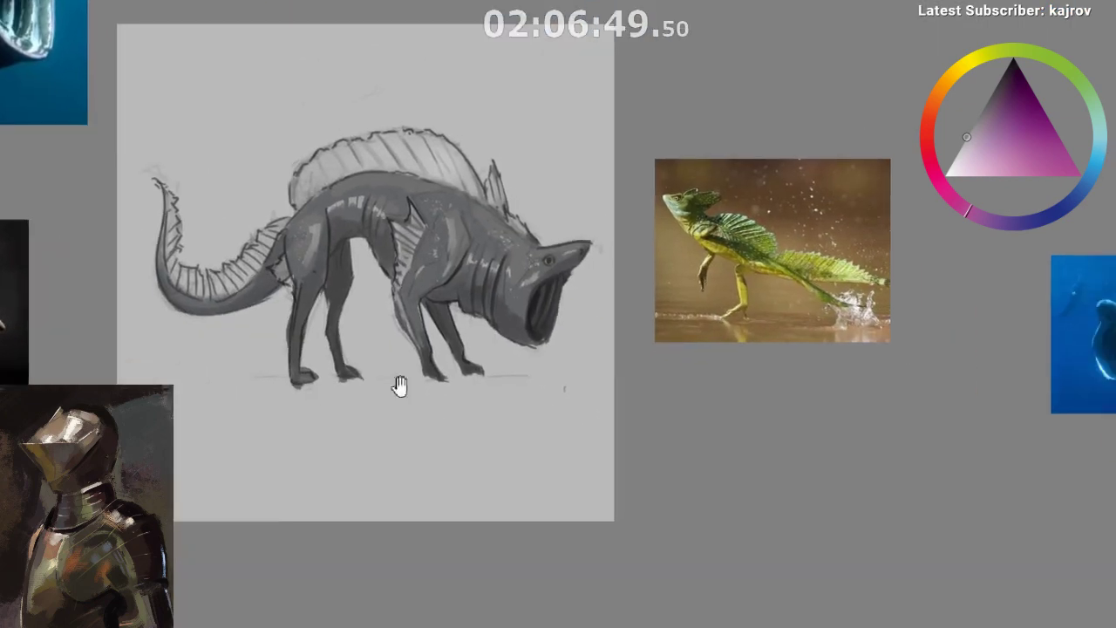
- Brush lighter grey strips along the gill ridges inside the creature's open mouth
{"action": "scroll", "coordinate": [568, 253], "scroll_direction": "up", "scroll_amount": 2}
{"action": "scroll", "coordinate": [544, 427], "scroll_direction": "down", "scroll_amount": 1}
{"action": "scroll", "coordinate": [545, 412], "scroll_direction": "up", "scroll_amount": 2}
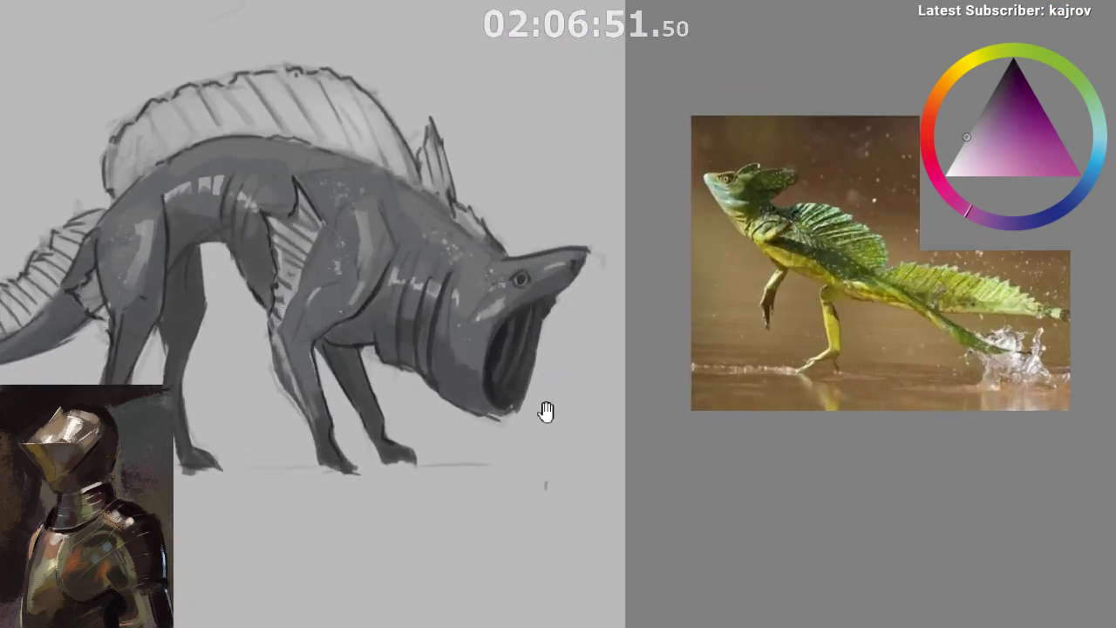
{"action": "scroll", "coordinate": [543, 410], "scroll_direction": "down", "scroll_amount": 1}
{"action": "mouse_move", "coordinate": [556, 382]}
{"action": "left_mouse_down"}
{"action": "mouse_move", "coordinate": [555, 331]}
{"action": "mouse_move", "coordinate": [510, 340]}
{"action": "left_mouse_up"}
{"action": "left_click_drag", "start_coordinate": [509, 448], "coordinate": [517, 400]}
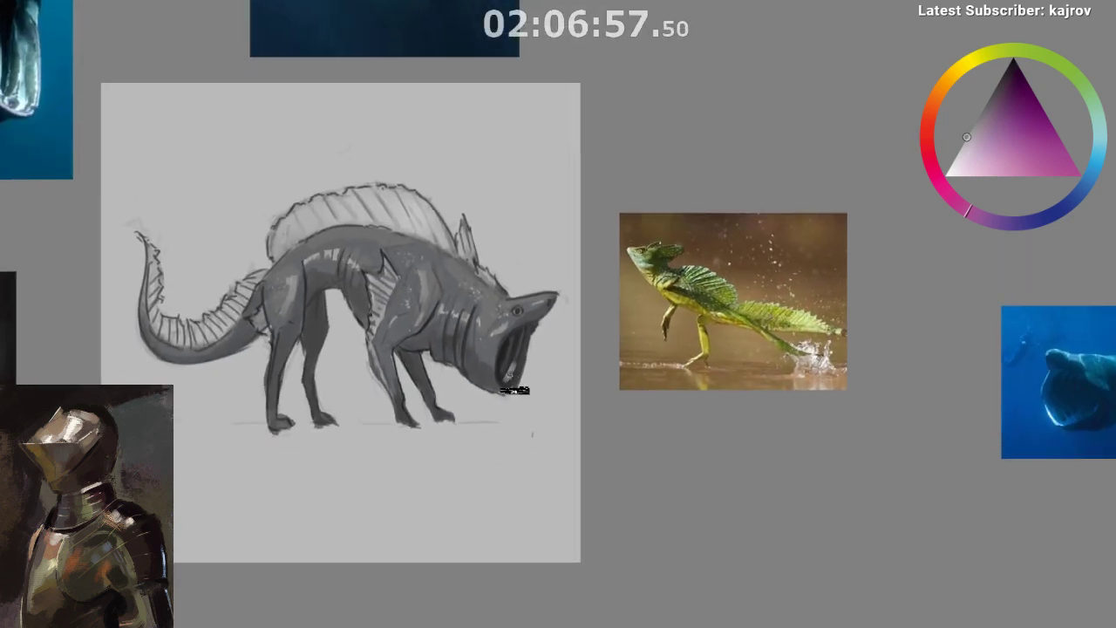
{"action": "left_click", "coordinate": [507, 379], "text": "ctrl"}
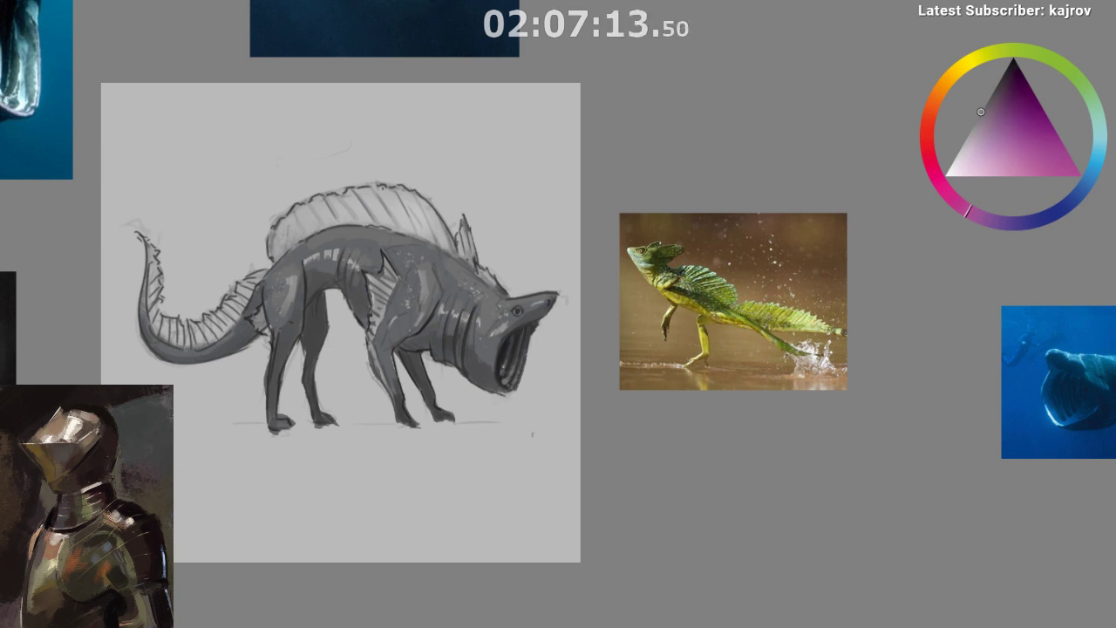
- Mirror the canvas and refine the dark gaps between the mouth's inner ridges with sampled dark greys
{"action": "key", "text": "m"}
{"action": "scroll", "coordinate": [572, 351], "scroll_direction": "up", "scroll_amount": 1}
{"action": "left_click", "coordinate": [542, 350], "text": "ctrl"}
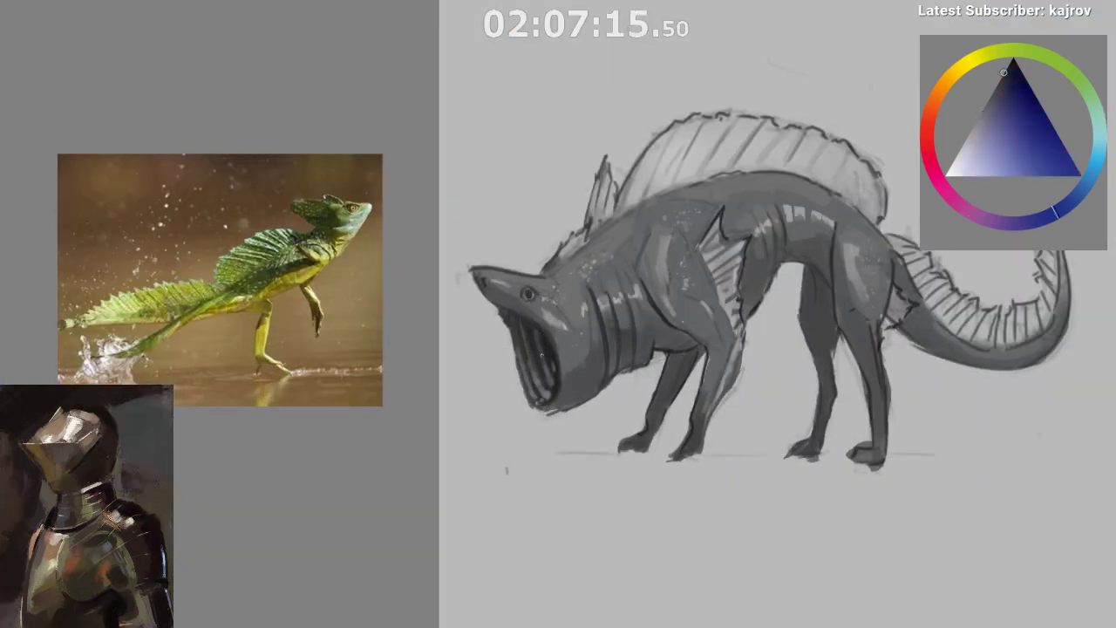
{"action": "left_click", "coordinate": [533, 358], "text": "ctrl"}
{"action": "left_click", "coordinate": [523, 346], "text": "ctrl"}
- Mirror the canvas and refine the dark rim and inner edge of the open mouth below the snout with sampled dark greys
{"action": "key", "text": "m"}
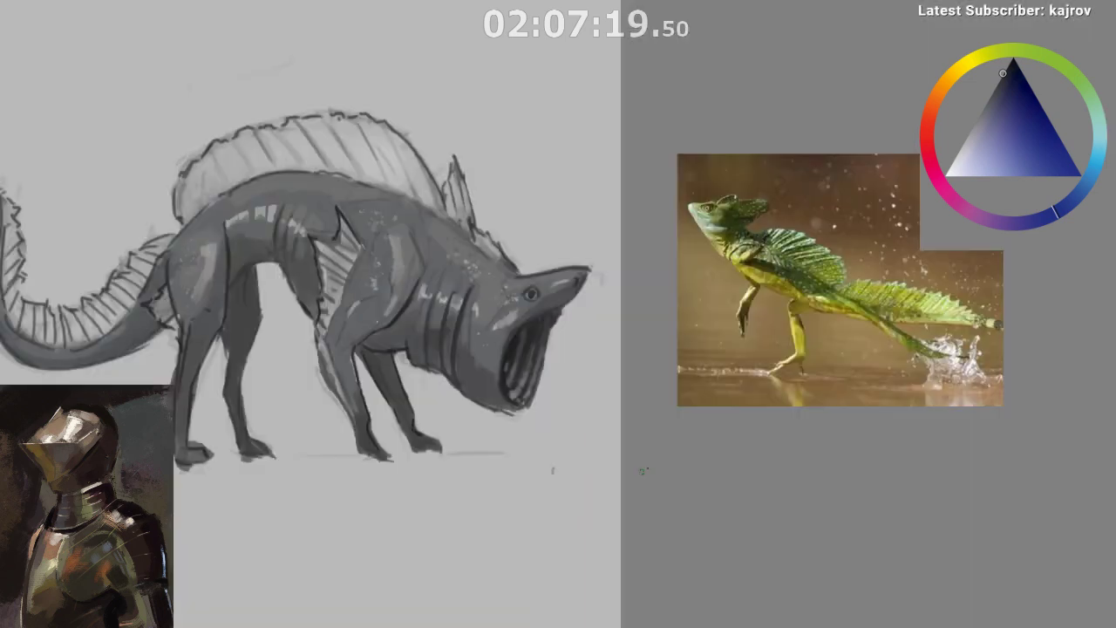
{"action": "mouse_move", "coordinate": [527, 308]}
{"action": "left_mouse_down"}
{"action": "mouse_move", "coordinate": [546, 323]}
{"action": "mouse_move", "coordinate": [563, 289]}
{"action": "mouse_move", "coordinate": [518, 335]}
{"action": "left_mouse_up"}
{"action": "left_click", "coordinate": [543, 307], "text": "ctrl"}
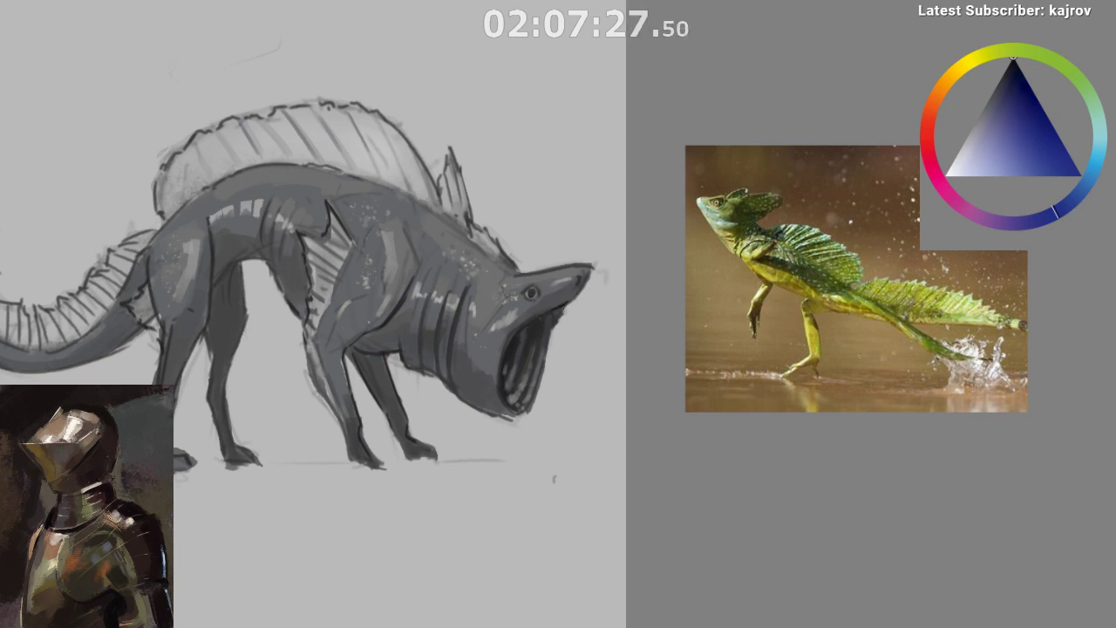
{"action": "scroll", "coordinate": [610, 270], "scroll_direction": "down", "scroll_amount": 2}
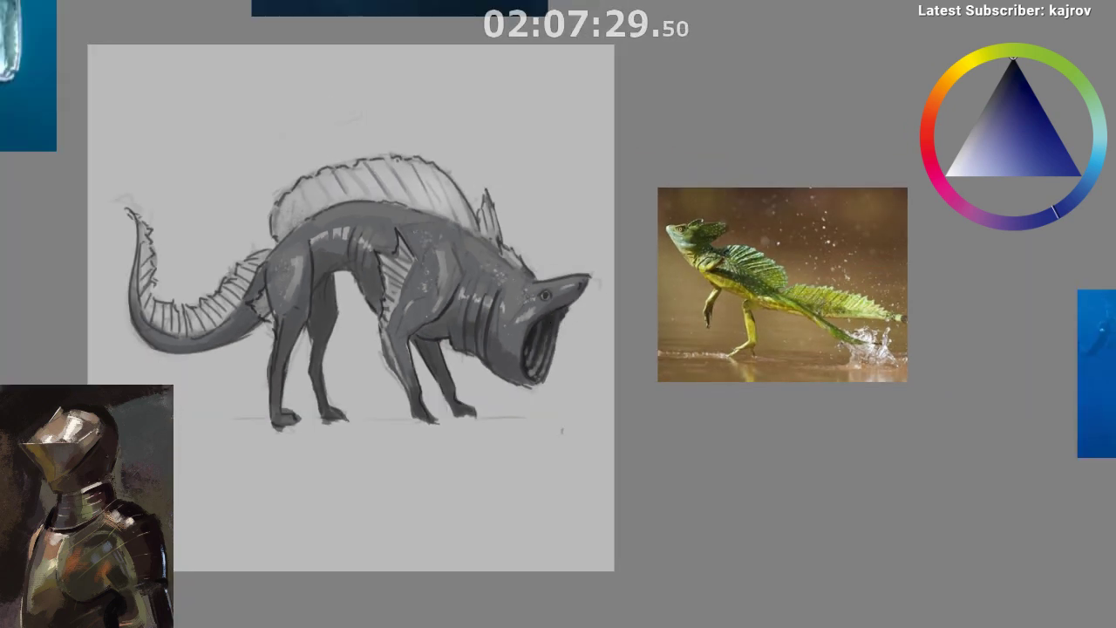
{"action": "left_click", "coordinate": [532, 325], "text": "ctrl"}
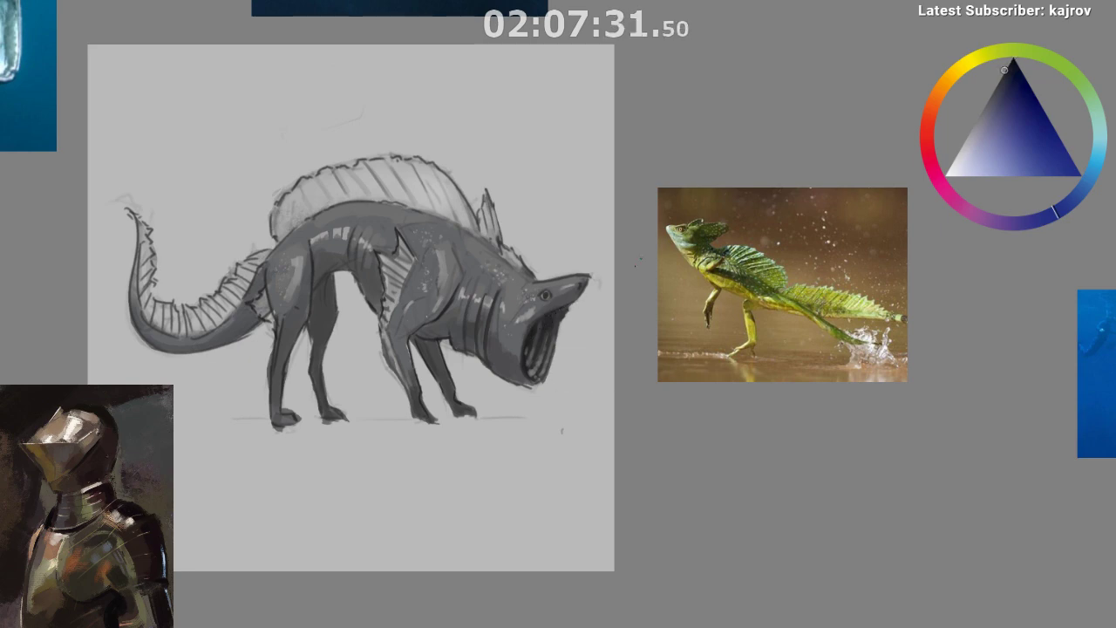
{"action": "mouse_move", "coordinate": [554, 300]}
{"action": "left_mouse_down"}
{"action": "mouse_move", "coordinate": [568, 302]}
{"action": "mouse_move", "coordinate": [543, 322]}
{"action": "mouse_move", "coordinate": [531, 370]}
{"action": "mouse_move", "coordinate": [554, 289]}
{"action": "left_mouse_up"}
{"action": "left_click", "coordinate": [541, 237], "text": "ctrl"}
{"action": "left_click", "coordinate": [999, 79]}
{"action": "left_click", "coordinate": [512, 335], "text": "ctrl"}
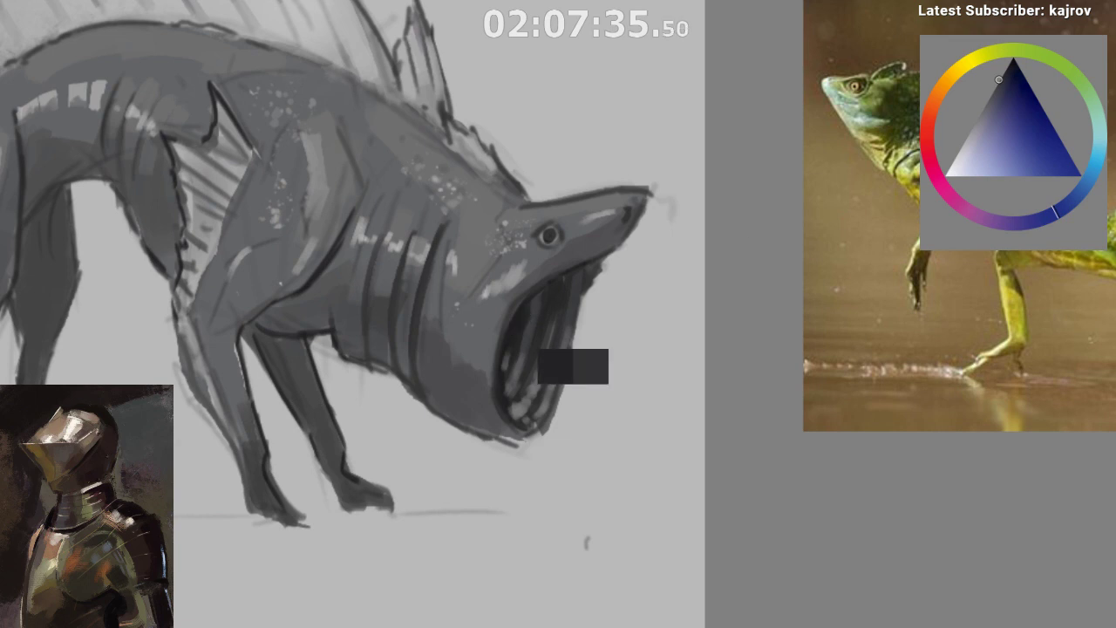
- Sample a light grey, dab a small glint into the creature's eye, and mirror the canvas back
{"action": "left_click_drag", "start_coordinate": [548, 236], "coordinate": [551, 232]}
{"action": "left_click", "coordinate": [514, 274], "text": "ctrl"}
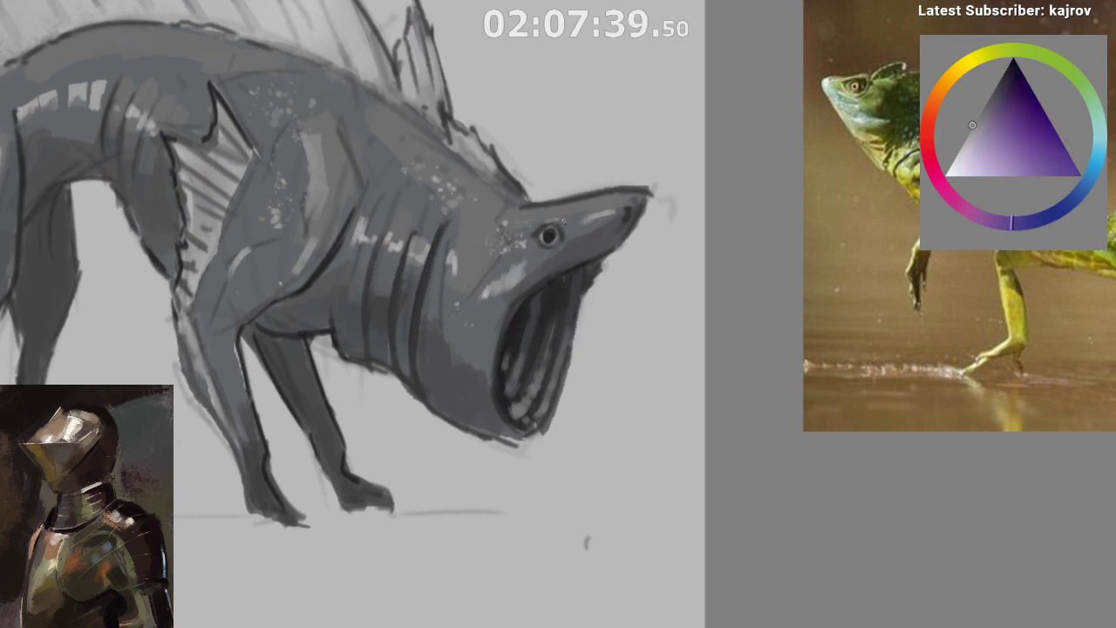
{"action": "key", "text": "ctrl+z"}
{"action": "left_click_drag", "start_coordinate": [588, 287], "coordinate": [570, 302]}
{"action": "left_click_drag", "start_coordinate": [567, 340], "coordinate": [563, 370]}
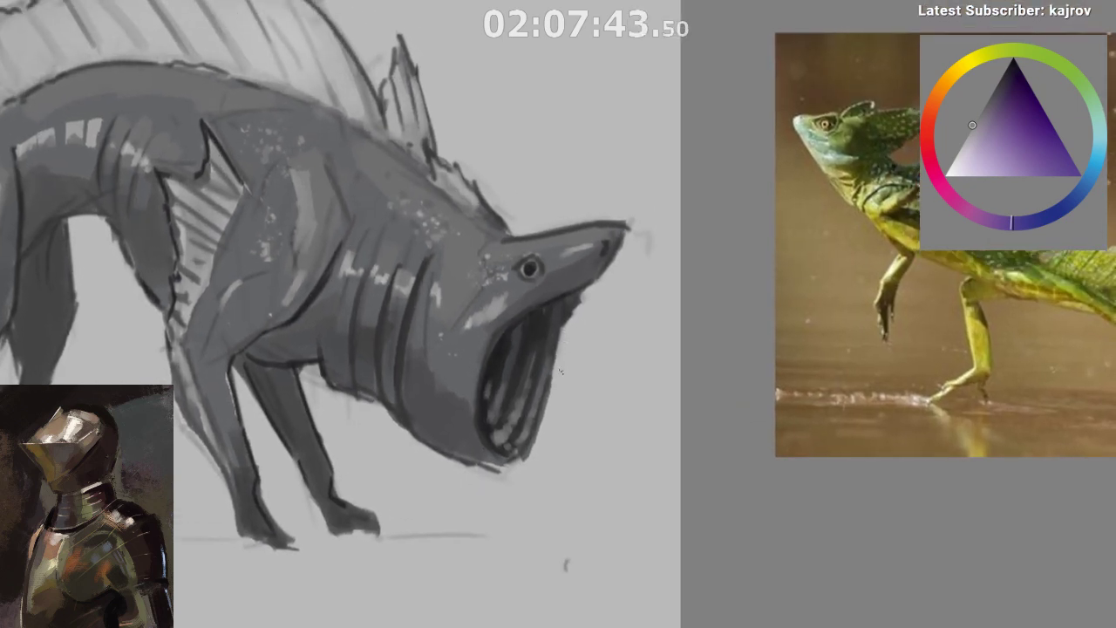
{"action": "left_click", "coordinate": [531, 272], "text": "ctrl"}
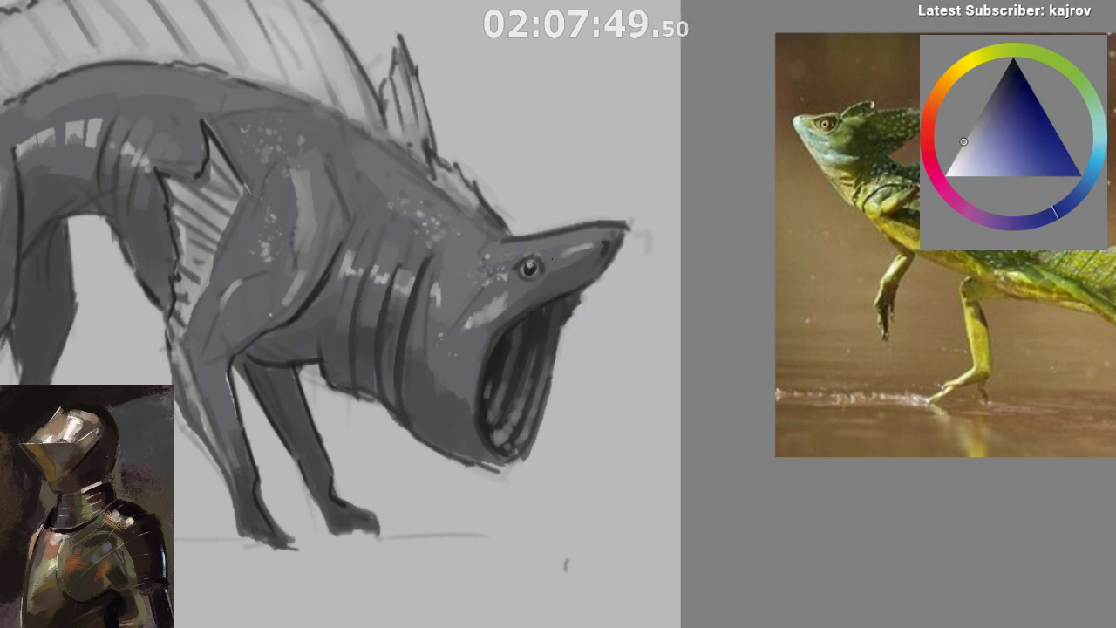
{"action": "scroll", "coordinate": [569, 367], "scroll_direction": "down", "scroll_amount": 1}
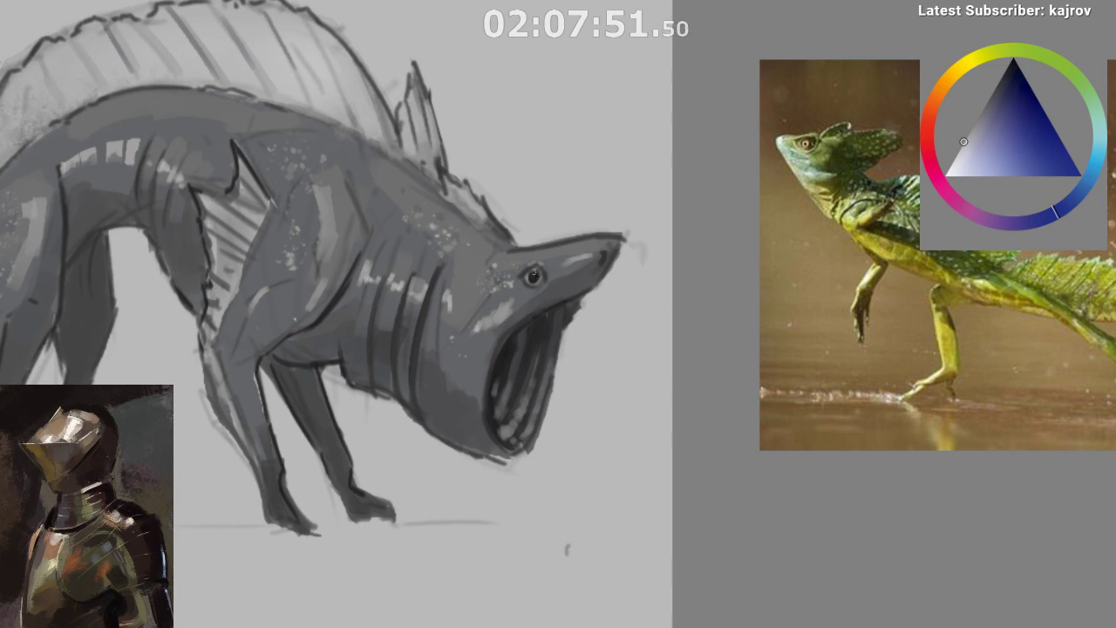
{"action": "left_click_drag", "start_coordinate": [634, 402], "coordinate": [544, 451]}
{"action": "key", "text": "m"}
{"action": "scroll", "coordinate": [542, 451], "scroll_direction": "up", "scroll_amount": 4}
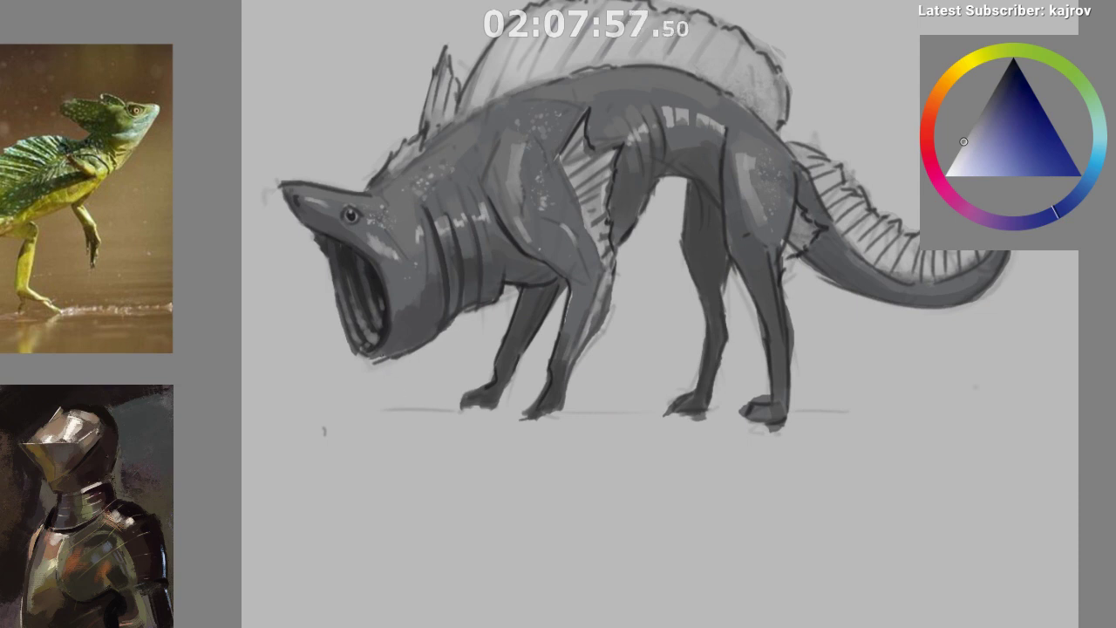
- Touch up the lower jaw's rim with a sampled mid grey, mirror the canvas, and undo the last strokes
{"action": "left_click", "coordinate": [376, 357], "text": "alt"}
{"action": "left_click_drag", "start_coordinate": [372, 359], "coordinate": [365, 358]}
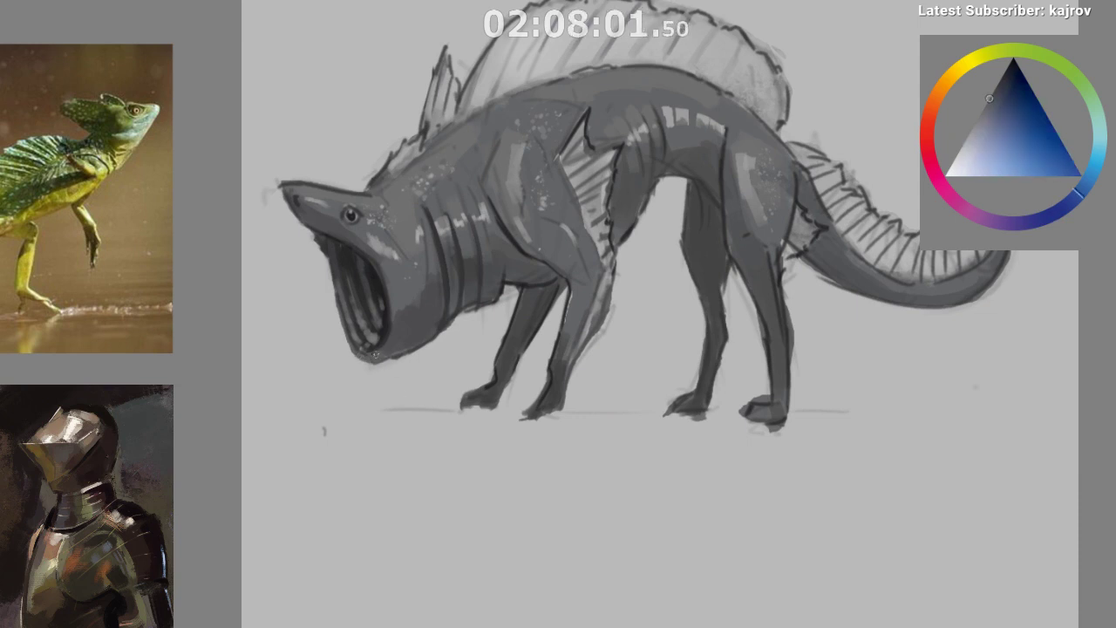
{"action": "key", "text": "m"}
{"action": "left_click_drag", "start_coordinate": [608, 490], "coordinate": [560, 475]}
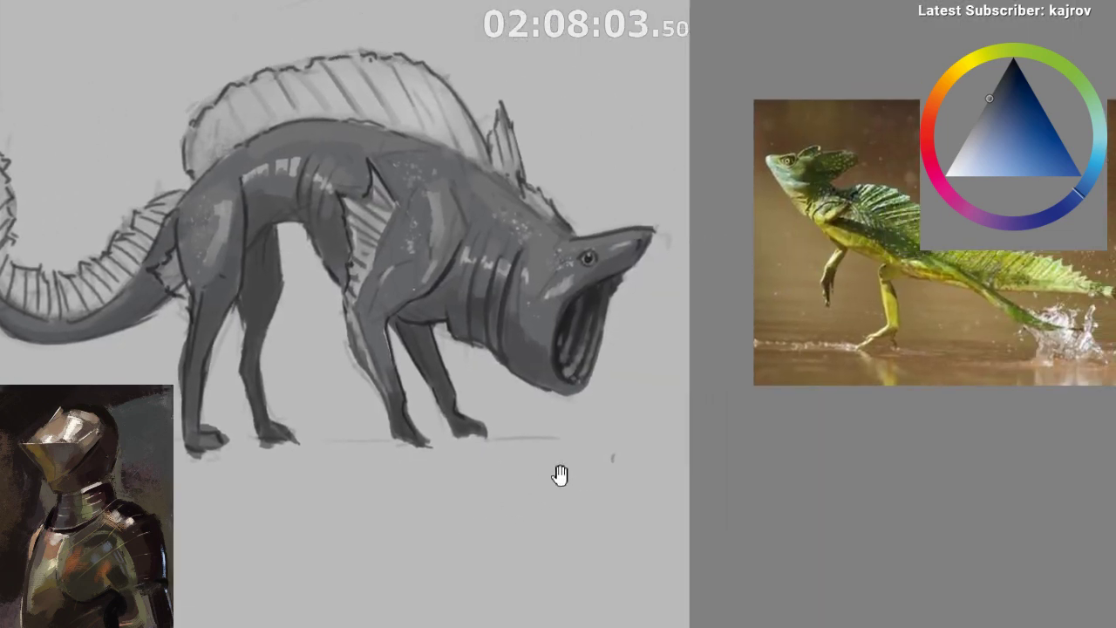
{"action": "left_click_drag", "start_coordinate": [622, 427], "coordinate": [571, 380]}
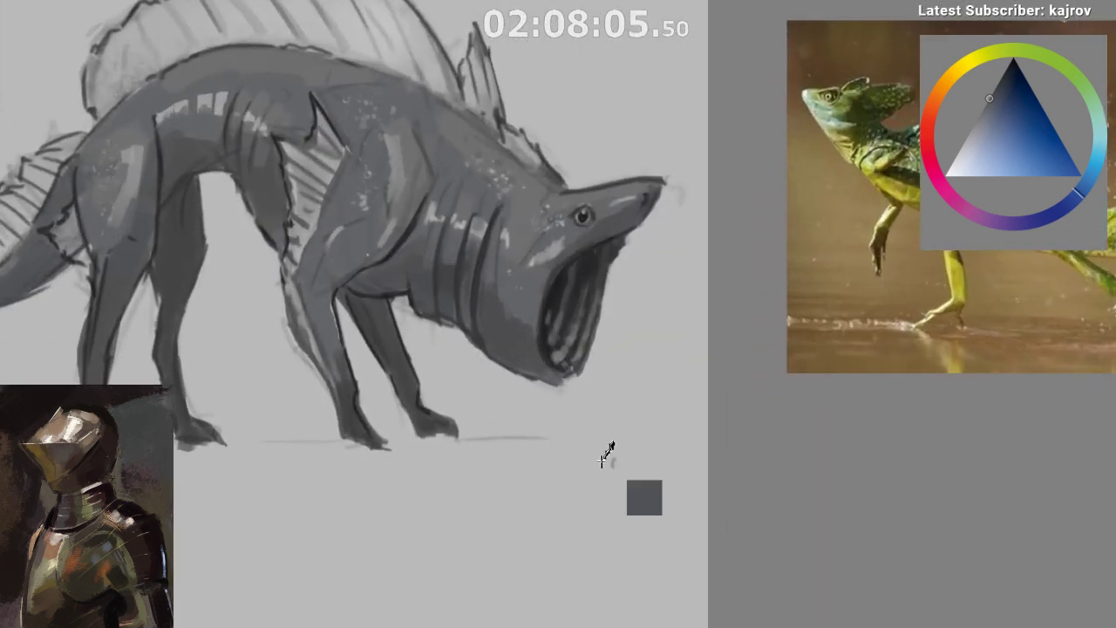
{"action": "key", "text": "ctrl+z"}
{"action": "key", "text": "ctrl+z"}
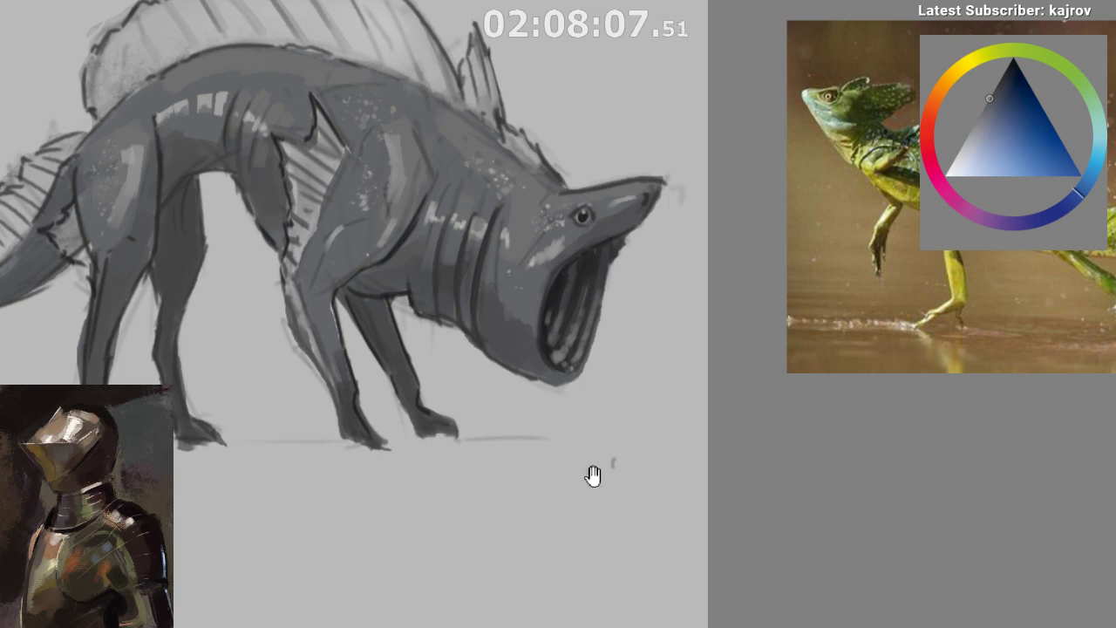
- Clean up the outline under the lower jaw with a sampled dark grey and mirror the canvas back
{"action": "left_click_drag", "start_coordinate": [593, 473], "coordinate": [573, 480]}
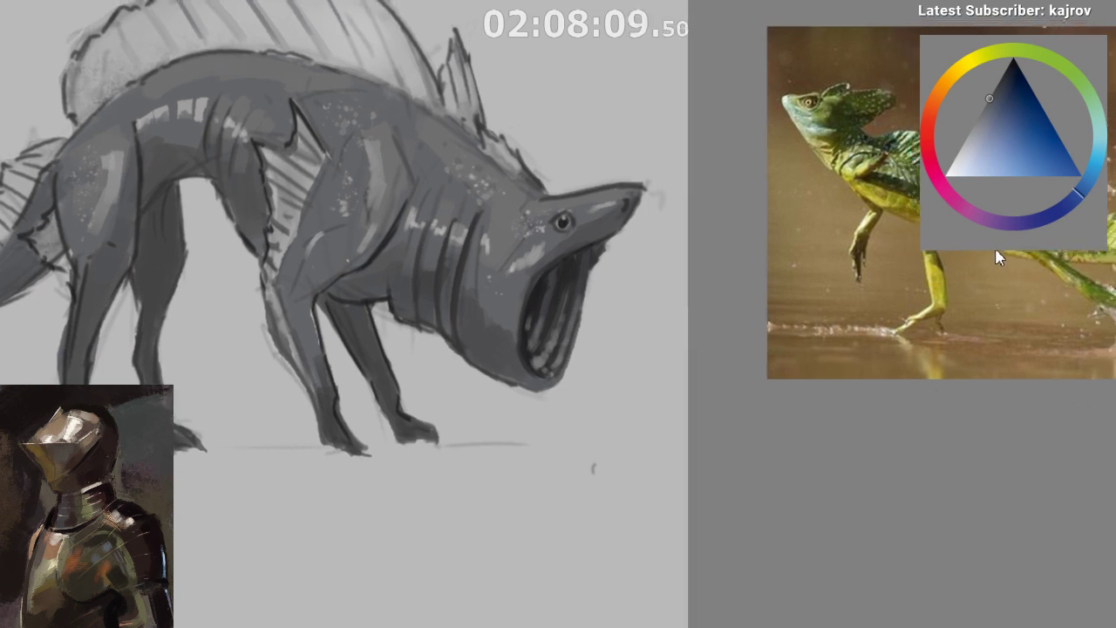
{"action": "left_click", "coordinate": [513, 395], "text": "ctrl"}
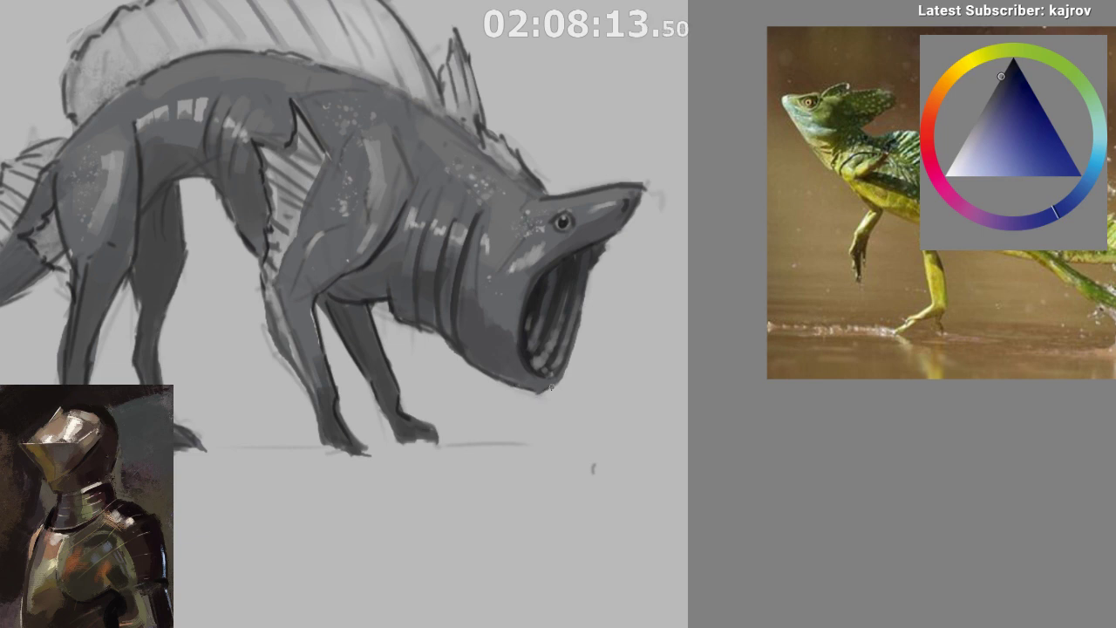
{"action": "left_click_drag", "start_coordinate": [538, 395], "coordinate": [562, 374]}
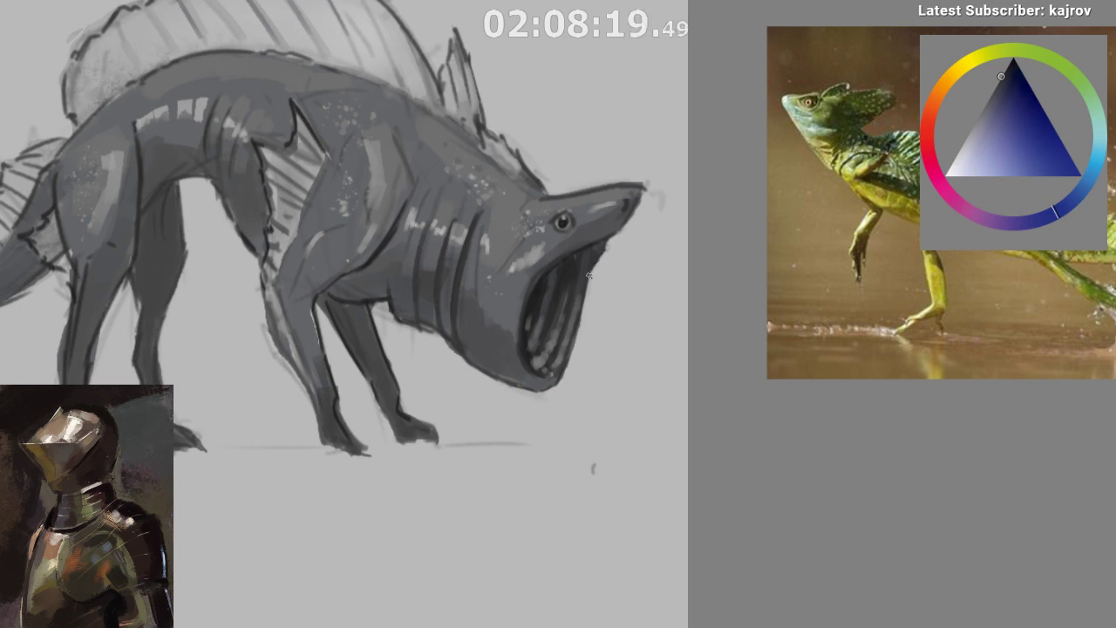
{"action": "key", "text": "m"}
{"action": "left_click_drag", "start_coordinate": [605, 458], "coordinate": [434, 489]}
{"action": "left_click_drag", "start_coordinate": [509, 437], "coordinate": [526, 381]}
{"action": "scroll", "coordinate": [526, 381], "scroll_direction": "up", "scroll_amount": 5}
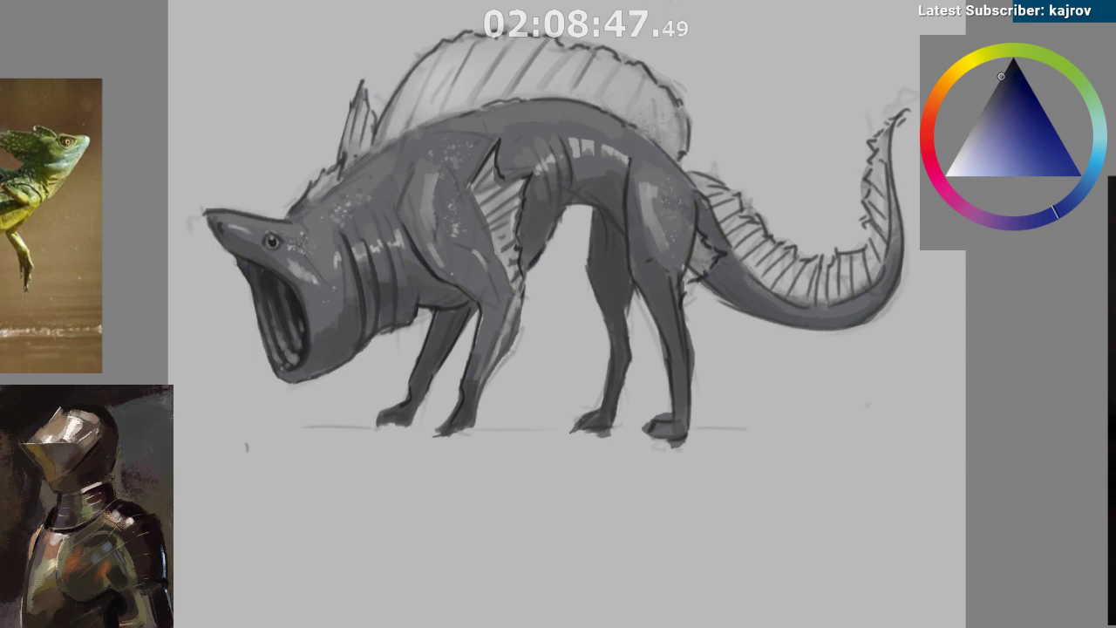
- Look over the earlier portrait studies of the dark-haired woman in white and return to the creature sketch
{"action": "scroll", "coordinate": [191, 359], "scroll_direction": "down", "scroll_amount": 8}
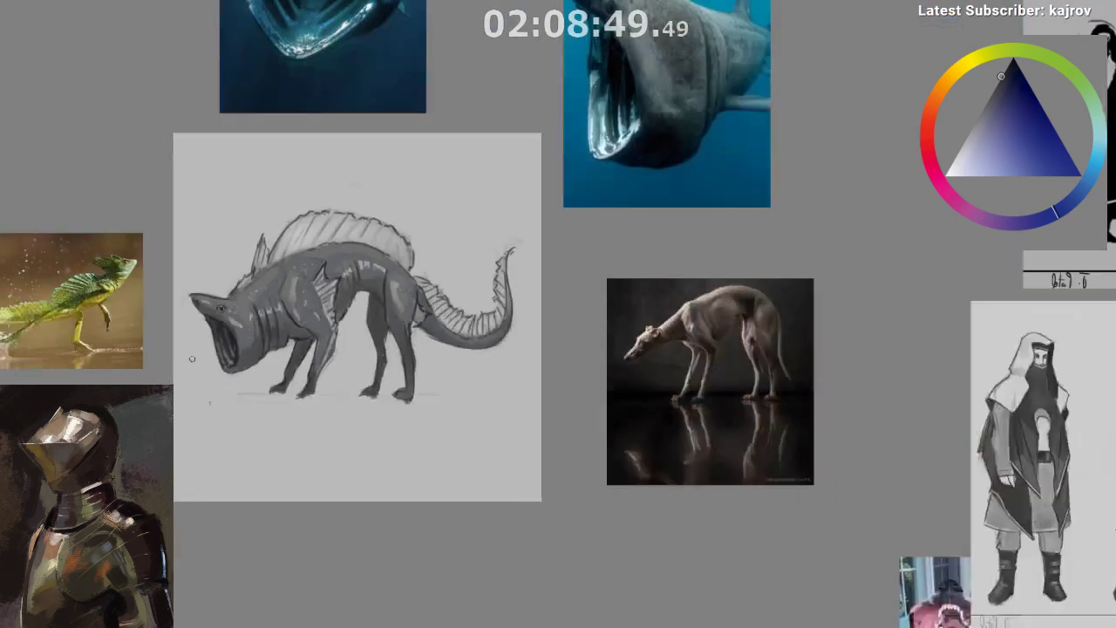
{"action": "scroll", "coordinate": [190, 359], "scroll_direction": "up", "scroll_amount": 2}
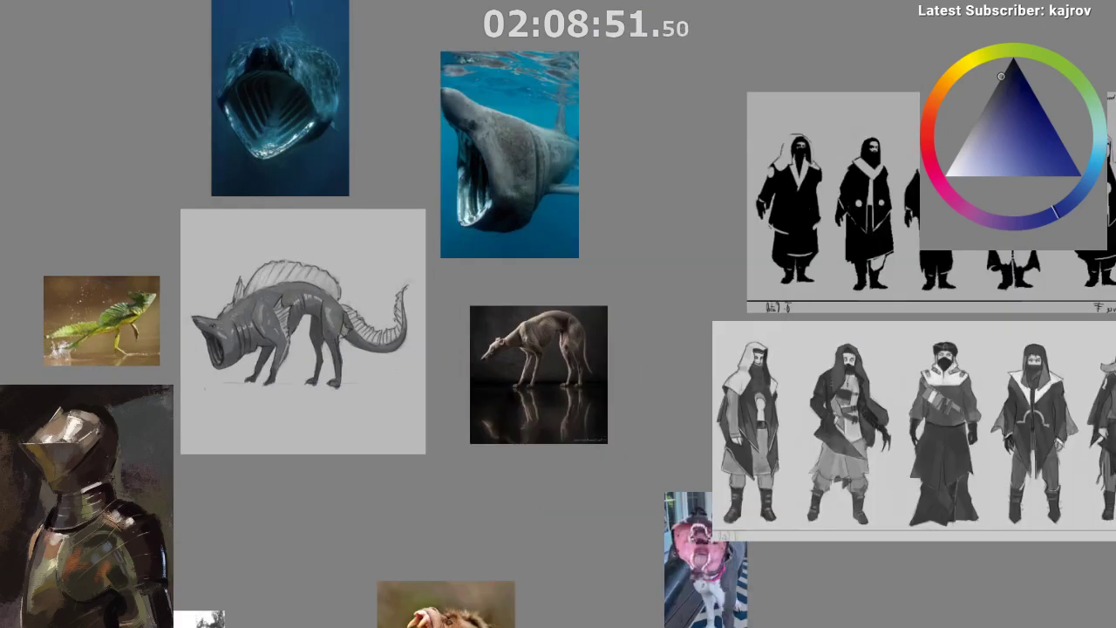
{"action": "left_click_drag", "start_coordinate": [291, 14], "coordinate": [290, 610]}
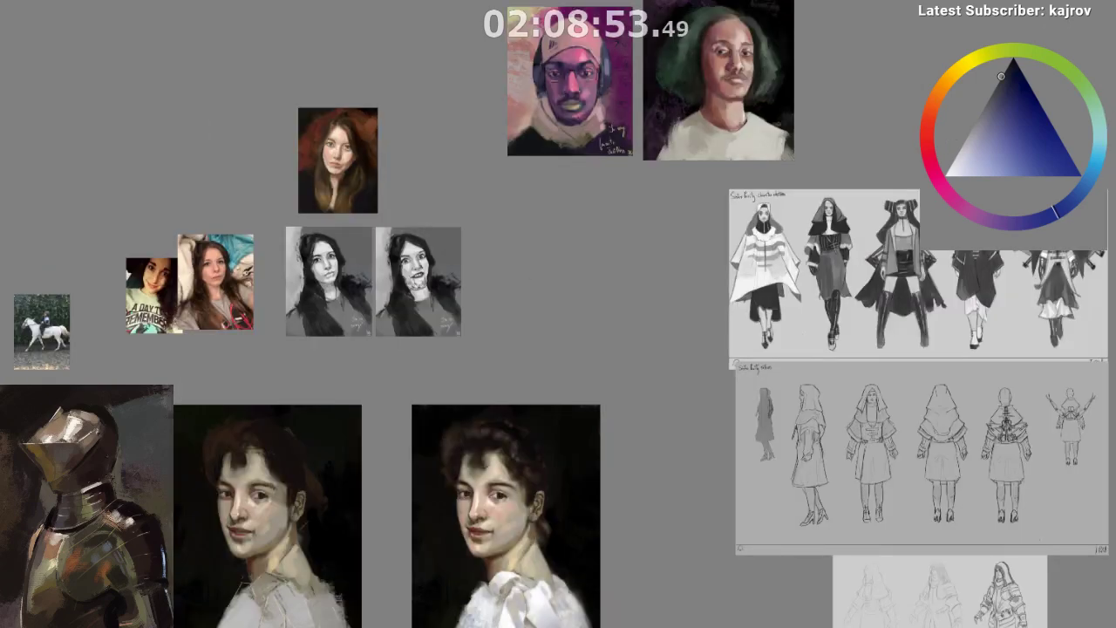
{"action": "left_click_drag", "start_coordinate": [529, 612], "coordinate": [529, 352]}
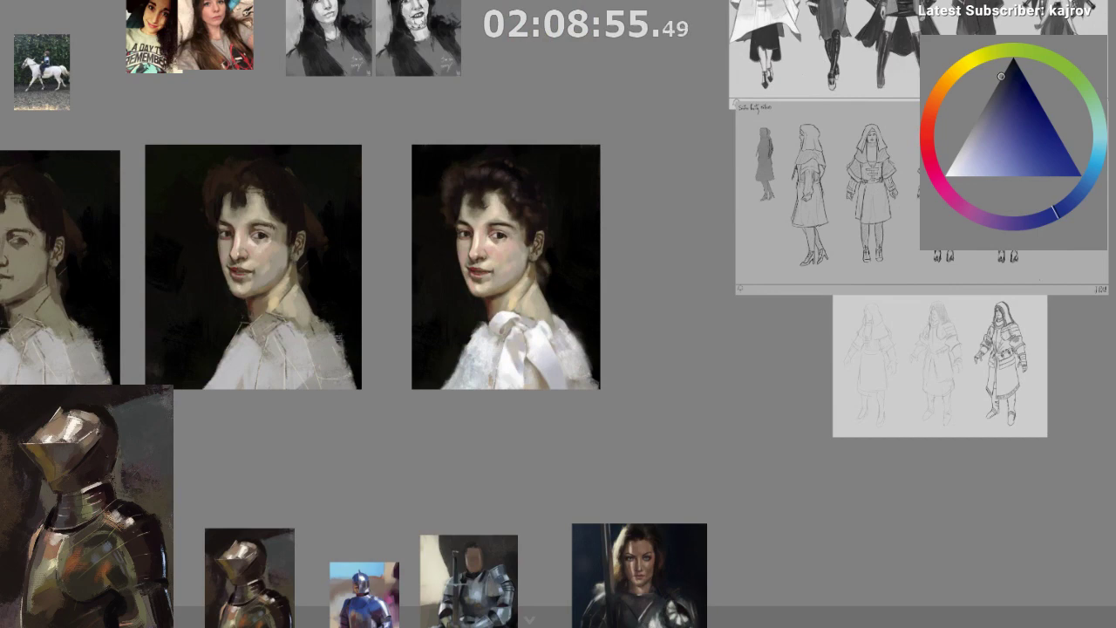
{"action": "left_click_drag", "start_coordinate": [194, 347], "coordinate": [332, 346]}
{"action": "scroll", "coordinate": [326, 347], "scroll_direction": "up", "scroll_amount": 5}
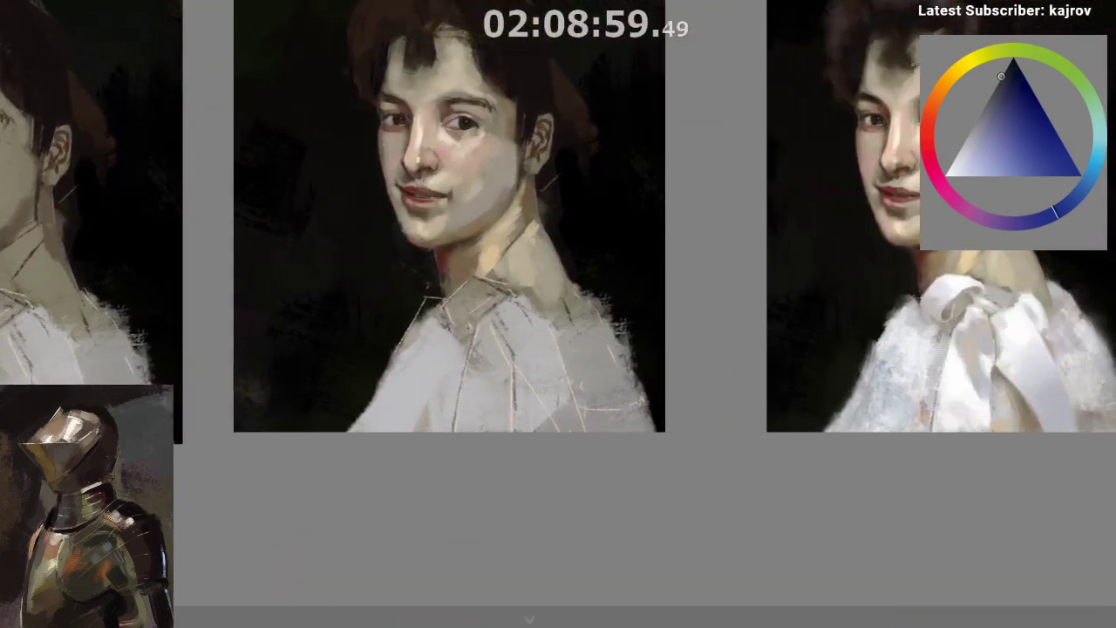
{"action": "left_click_drag", "start_coordinate": [752, 626], "coordinate": [540, 626]}
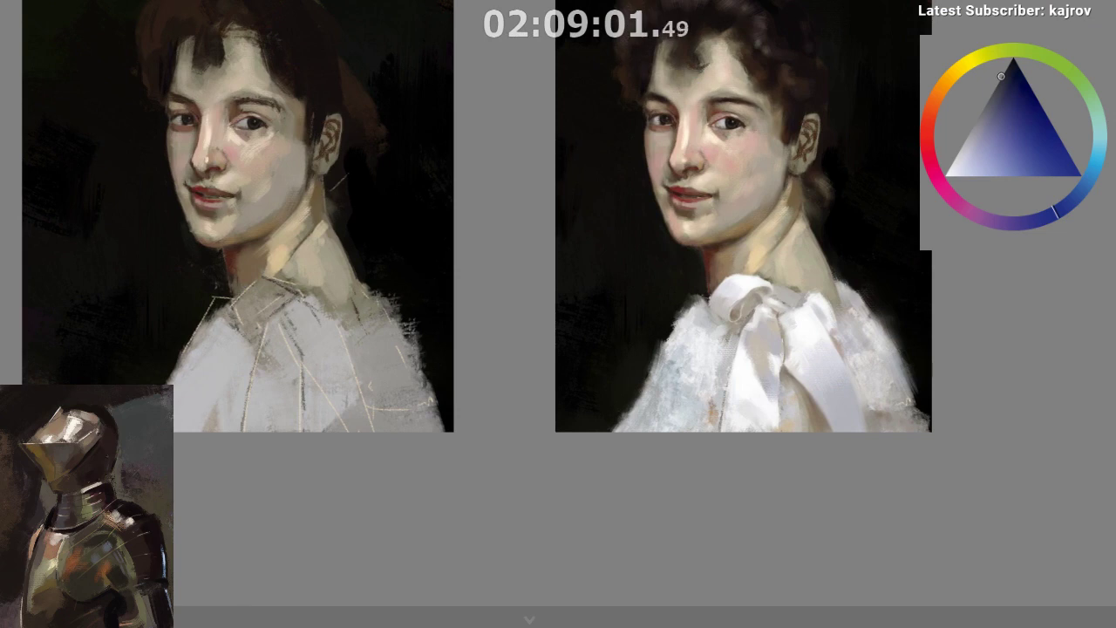
{"action": "scroll", "coordinate": [129, 467], "scroll_direction": "down", "scroll_amount": 3}
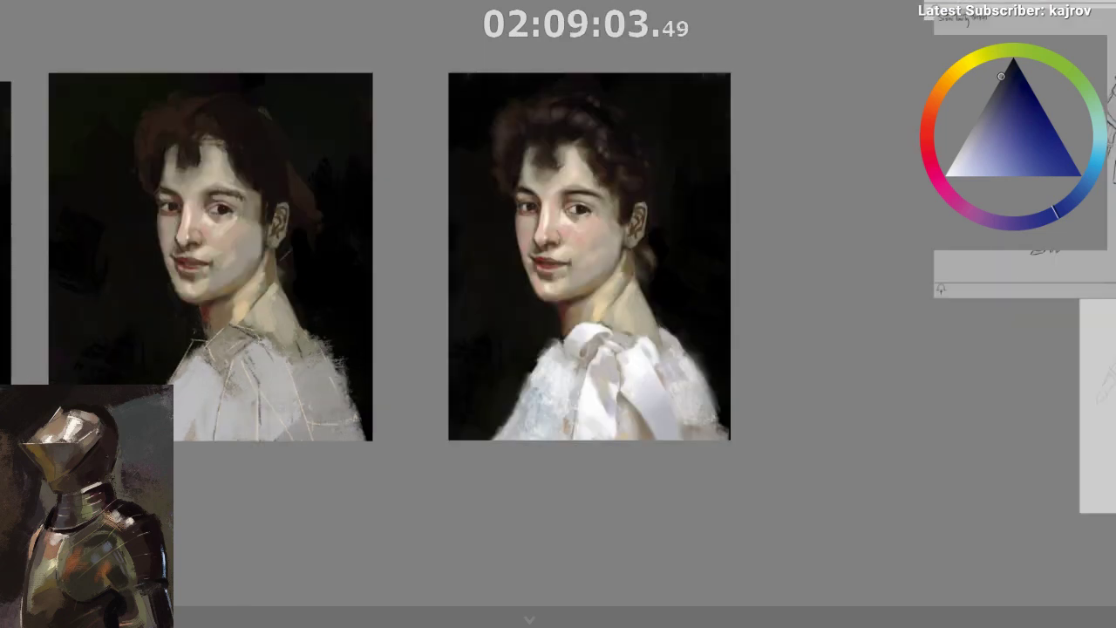
{"action": "left_click_drag", "start_coordinate": [130, 466], "coordinate": [422, 466]}
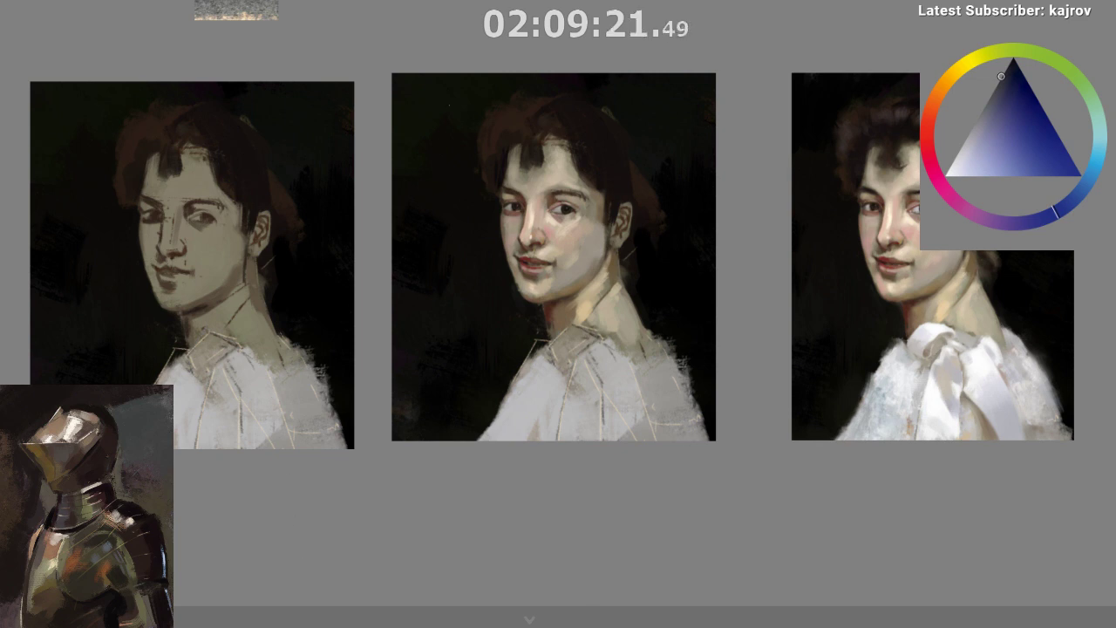
{"action": "key", "text": "alt+Tab"}
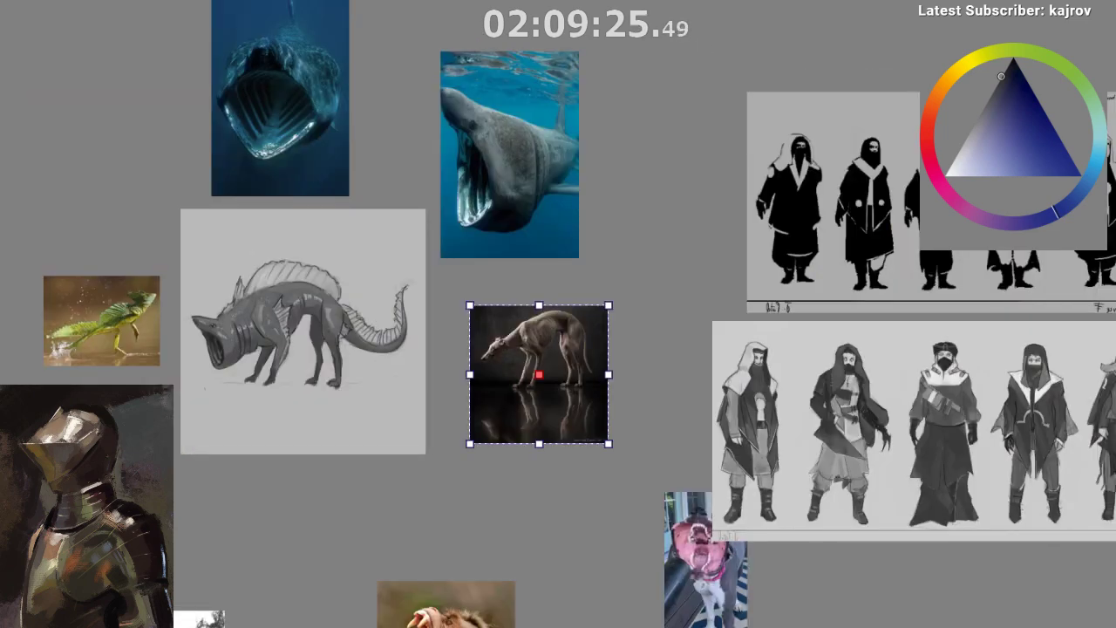
- Switch to the brush, sample a dark grey from the creature, and brush shading low on the body behind the gills
{"action": "scroll", "coordinate": [253, 319], "scroll_direction": "up", "scroll_amount": 2}
{"action": "key", "text": "b"}
{"action": "left_click_drag", "start_coordinate": [255, 228], "coordinate": [404, 165]}
{"action": "scroll", "coordinate": [432, 314], "scroll_direction": "up", "scroll_amount": 2}
{"action": "left_click_drag", "start_coordinate": [447, 345], "coordinate": [464, 347]}
{"action": "left_click", "coordinate": [385, 307], "text": "ctrl"}
{"action": "left_click_drag", "start_coordinate": [381, 330], "coordinate": [404, 330]}
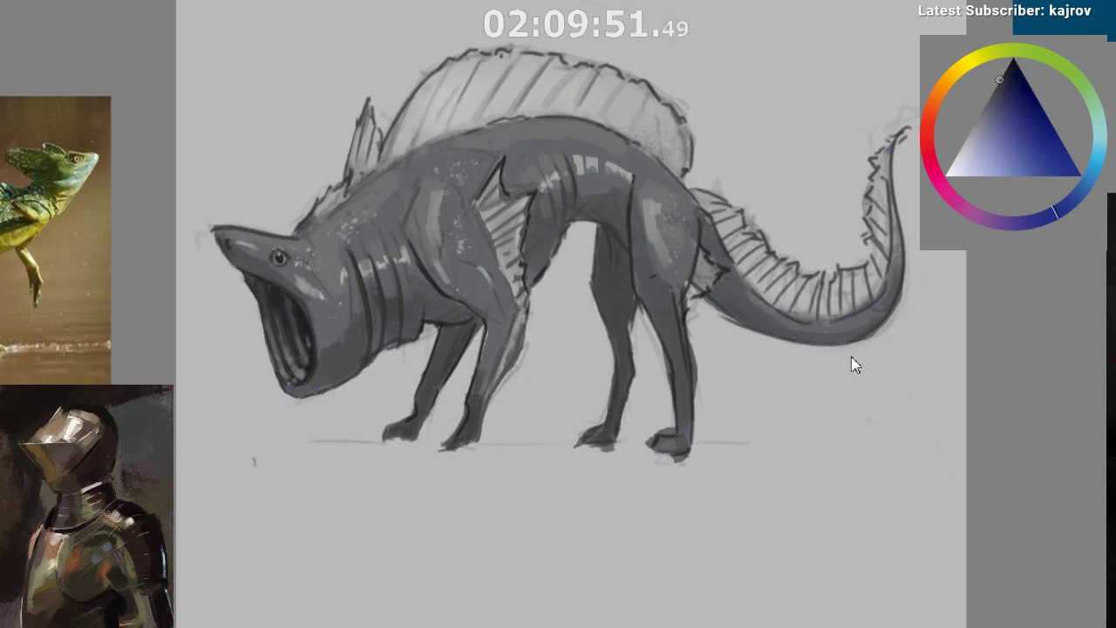
- Pick a darker grey, mirror the canvas, and paint a dark band along the lower gills to beneath the near shoulder
{"action": "left_click", "coordinate": [1004, 72]}
{"action": "mouse_move", "coordinate": [353, 316]}
{"action": "left_mouse_down"}
{"action": "mouse_move", "coordinate": [354, 333]}
{"action": "mouse_move", "coordinate": [325, 354]}
{"action": "mouse_move", "coordinate": [361, 312]}
{"action": "left_mouse_up"}
{"action": "key", "text": "ctrl+z"}
{"action": "mouse_move", "coordinate": [360, 346]}
{"action": "left_mouse_down"}
{"action": "mouse_move", "coordinate": [360, 312]}
{"action": "mouse_move", "coordinate": [372, 333]}
{"action": "mouse_move", "coordinate": [378, 309]}
{"action": "mouse_move", "coordinate": [405, 312]}
{"action": "mouse_move", "coordinate": [454, 297]}
{"action": "left_mouse_up"}
{"action": "key", "text": "ctrl+z"}
{"action": "key", "text": "m"}
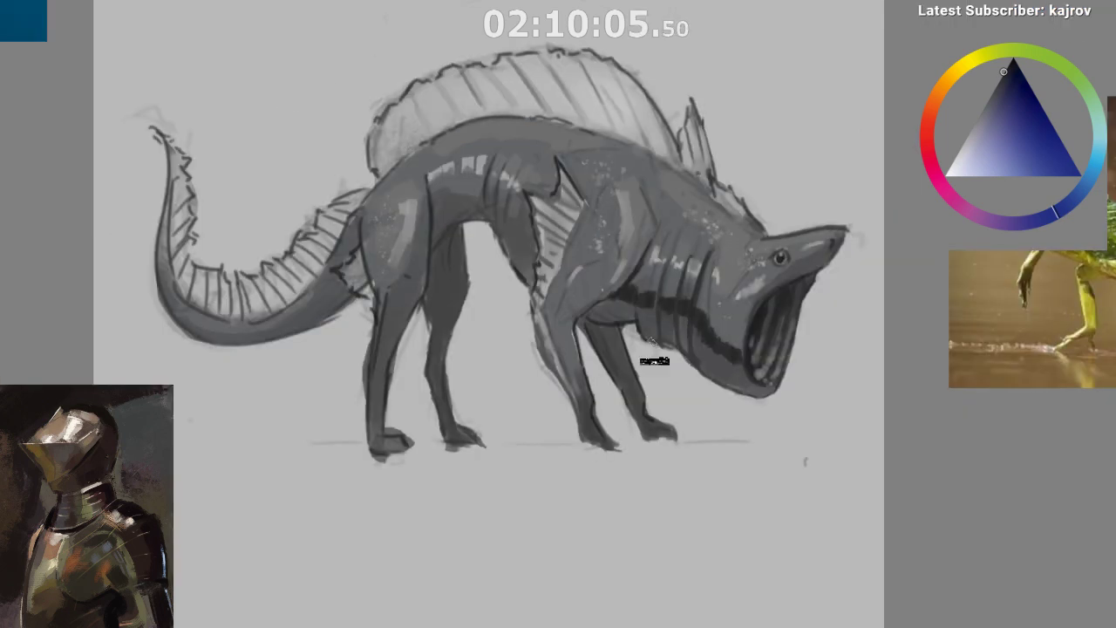
{"action": "left_click_drag", "start_coordinate": [611, 316], "coordinate": [640, 305]}
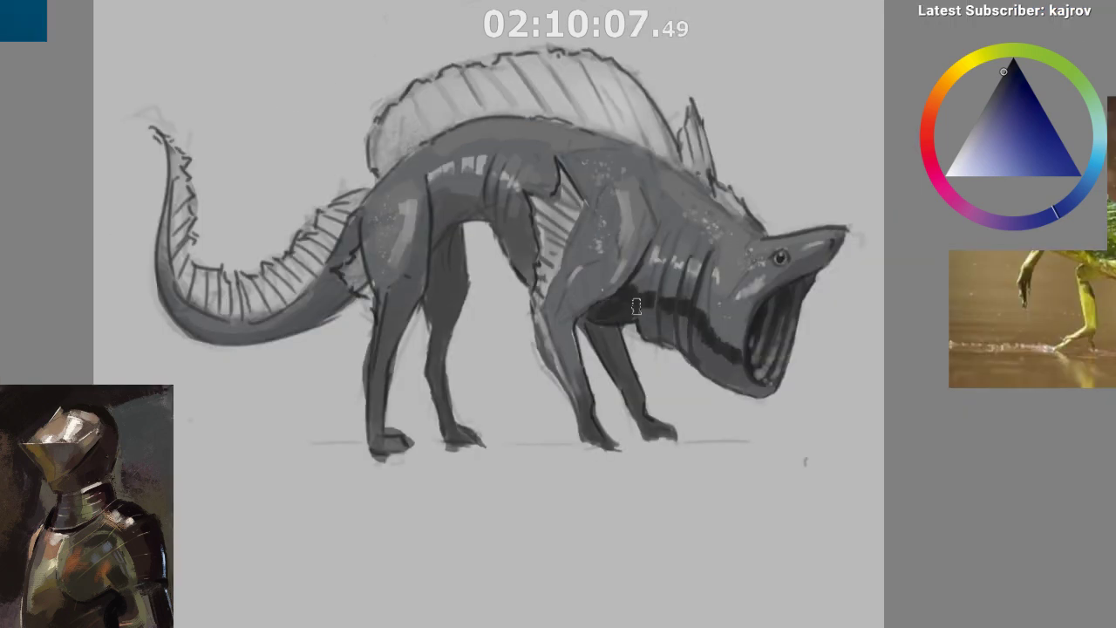
{"action": "mouse_move", "coordinate": [633, 390]}
{"action": "left_mouse_down"}
{"action": "mouse_move", "coordinate": [578, 408]}
{"action": "mouse_move", "coordinate": [531, 406]}
{"action": "left_mouse_up"}
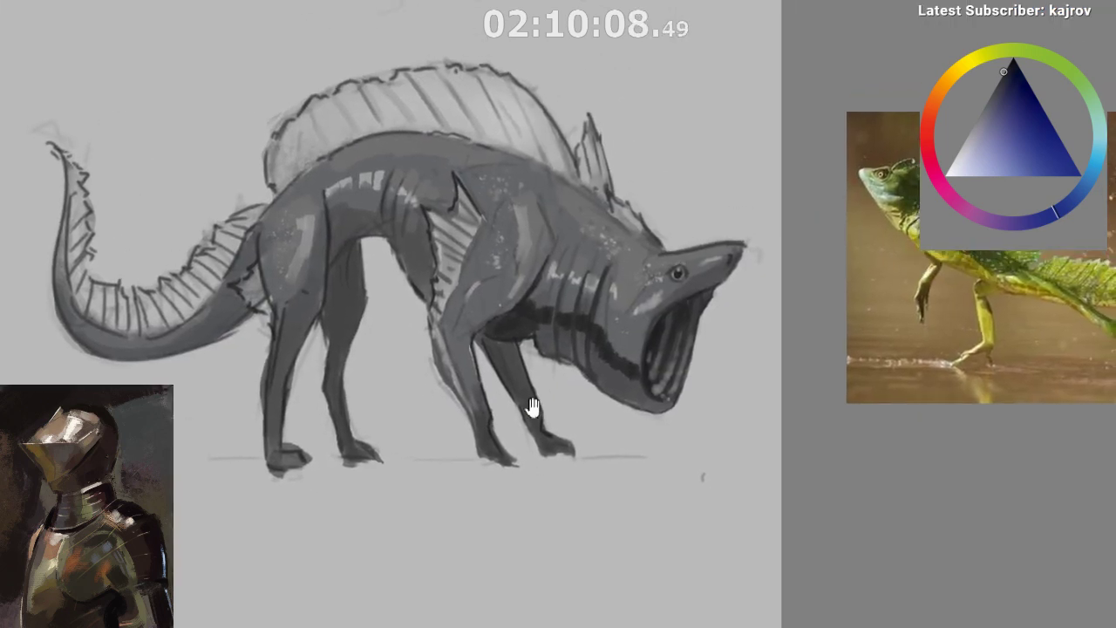
- Paint dark grey patches along the underside of the belly and across the near hind leg below the thigh
{"action": "left_click", "coordinate": [414, 237], "text": "alt"}
{"action": "mouse_move", "coordinate": [413, 234]}
{"action": "left_mouse_down"}
{"action": "mouse_move", "coordinate": [426, 259]}
{"action": "mouse_move", "coordinate": [464, 186]}
{"action": "mouse_move", "coordinate": [419, 247]}
{"action": "mouse_move", "coordinate": [390, 224]}
{"action": "left_mouse_up"}
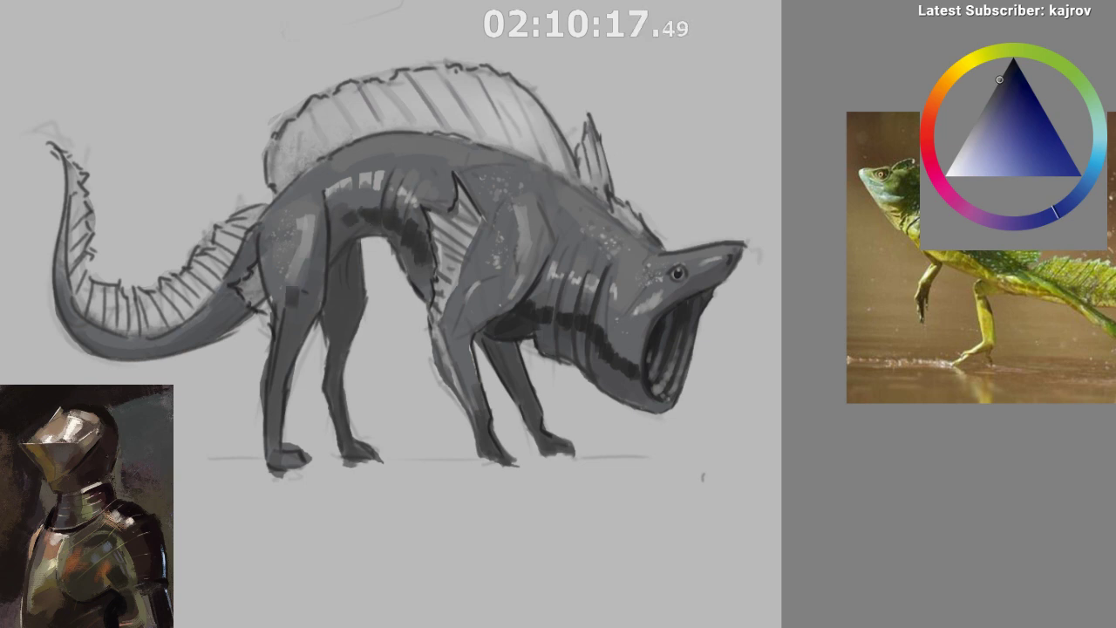
{"action": "left_click_drag", "start_coordinate": [291, 304], "coordinate": [286, 316]}
{"action": "left_click_drag", "start_coordinate": [584, 154], "coordinate": [693, 143]}
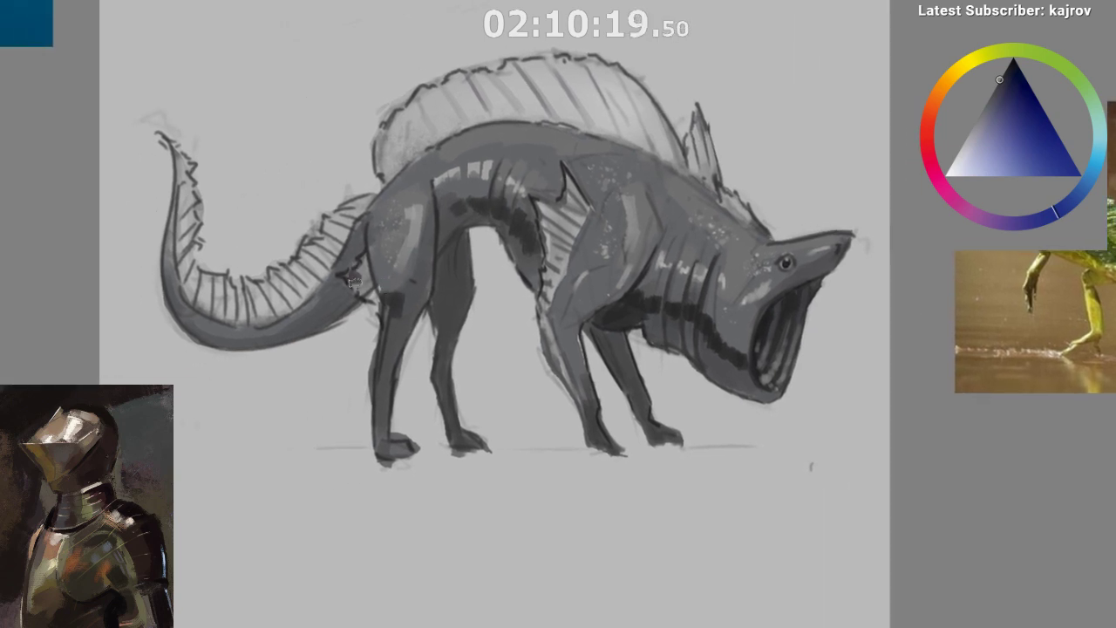
- Mirror the canvas and extend the dark grey marking along the base of the tail
{"action": "key", "text": "m"}
{"action": "left_click_drag", "start_coordinate": [316, 443], "coordinate": [296, 436]}
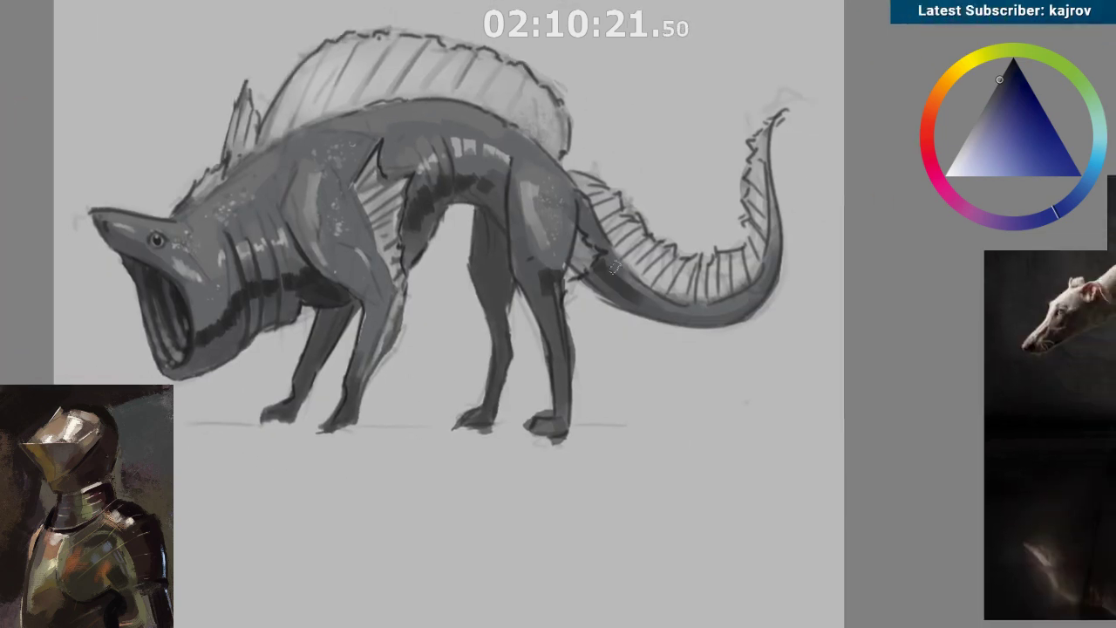
{"action": "mouse_move", "coordinate": [612, 288]}
{"action": "left_mouse_down"}
{"action": "mouse_move", "coordinate": [659, 311]}
{"action": "mouse_move", "coordinate": [650, 317]}
{"action": "left_mouse_up"}
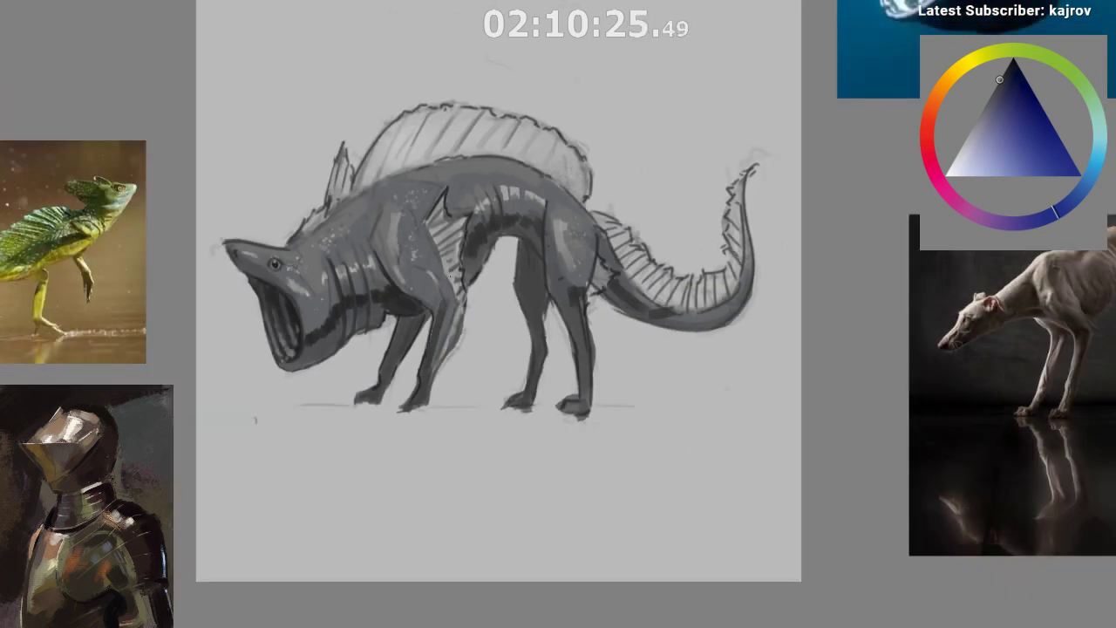
- Sample grey from the creature's body and touch up the shading on the near shoulder
{"action": "left_click", "coordinate": [387, 308], "text": "alt"}
{"action": "mouse_move", "coordinate": [423, 251]}
{"action": "left_mouse_down"}
{"action": "mouse_move", "coordinate": [438, 282]}
{"action": "mouse_move", "coordinate": [429, 258]}
{"action": "left_mouse_up"}
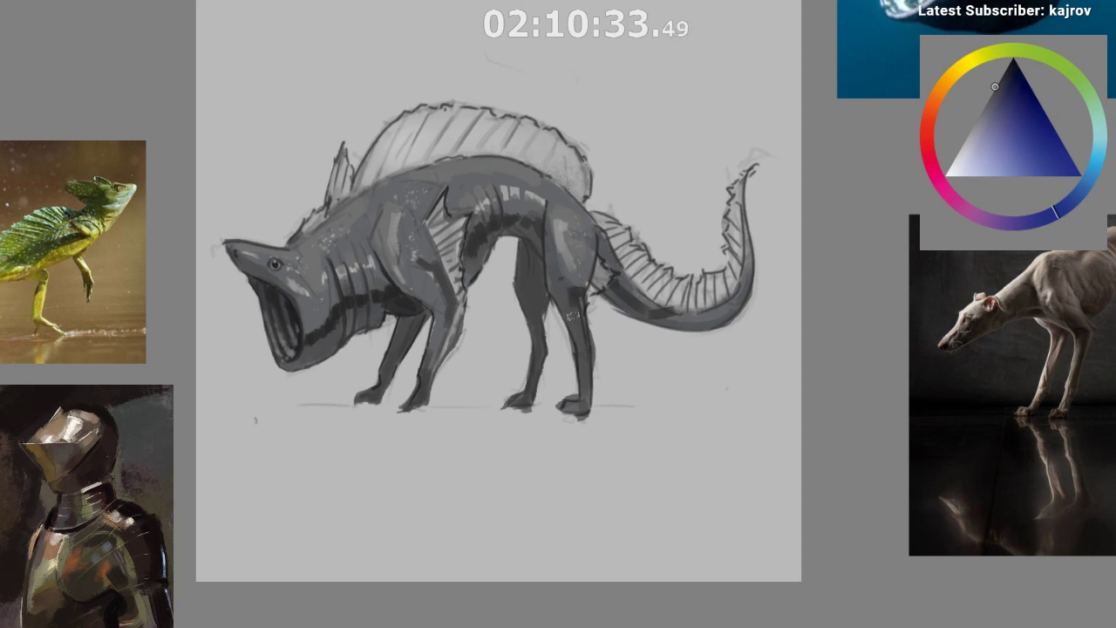
{"action": "left_click", "coordinate": [534, 295], "text": "alt"}
- Mirror the canvas, soften the dark body markings, and merge their layer down
{"action": "key", "text": "m"}
{"action": "left_click_drag", "start_coordinate": [541, 504], "coordinate": [333, 497]}
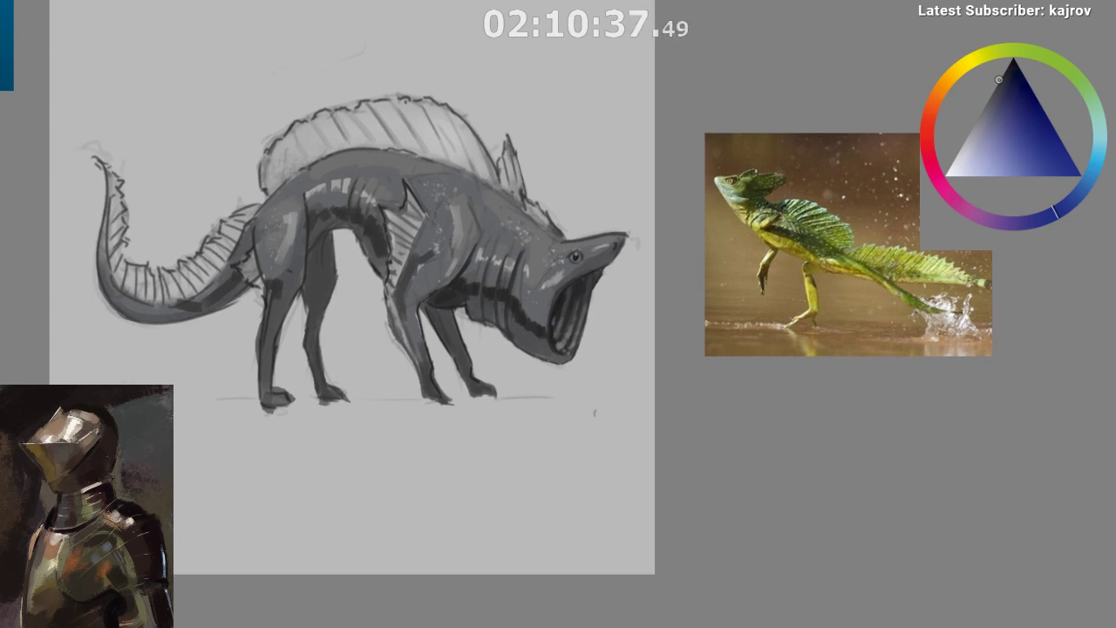
{"action": "key", "text": "ctrl+e"}
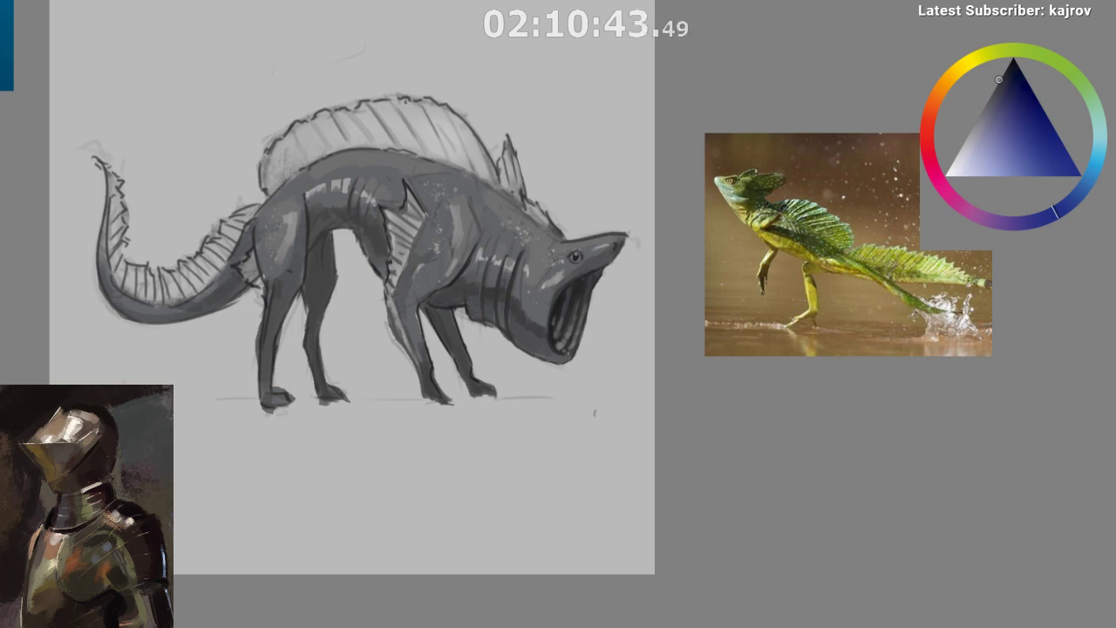
- Mirror the canvas, sample nearby greys, and retouch the belly edge behind the foreleg fin and the underside of the jaw
{"action": "key", "text": "m"}
{"action": "mouse_move", "coordinate": [872, 474]}
{"action": "left_mouse_down"}
{"action": "mouse_move", "coordinate": [830, 535]}
{"action": "mouse_move", "coordinate": [637, 522]}
{"action": "left_mouse_up"}
{"action": "scroll", "coordinate": [630, 527], "scroll_direction": "up", "scroll_amount": 1}
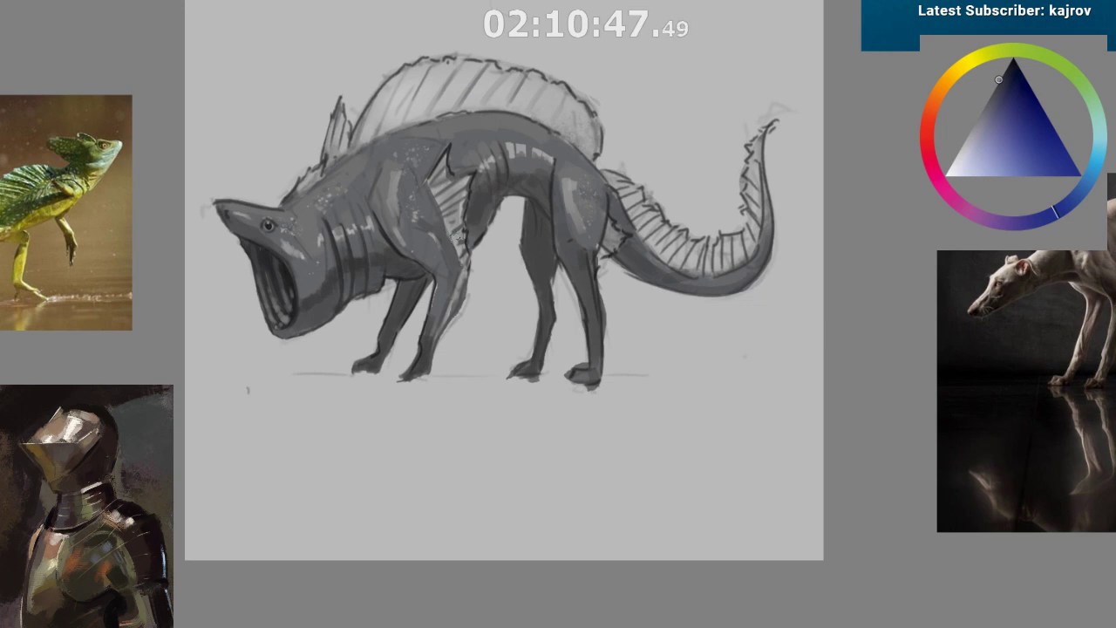
{"action": "scroll", "coordinate": [478, 228], "scroll_direction": "up", "scroll_amount": 1}
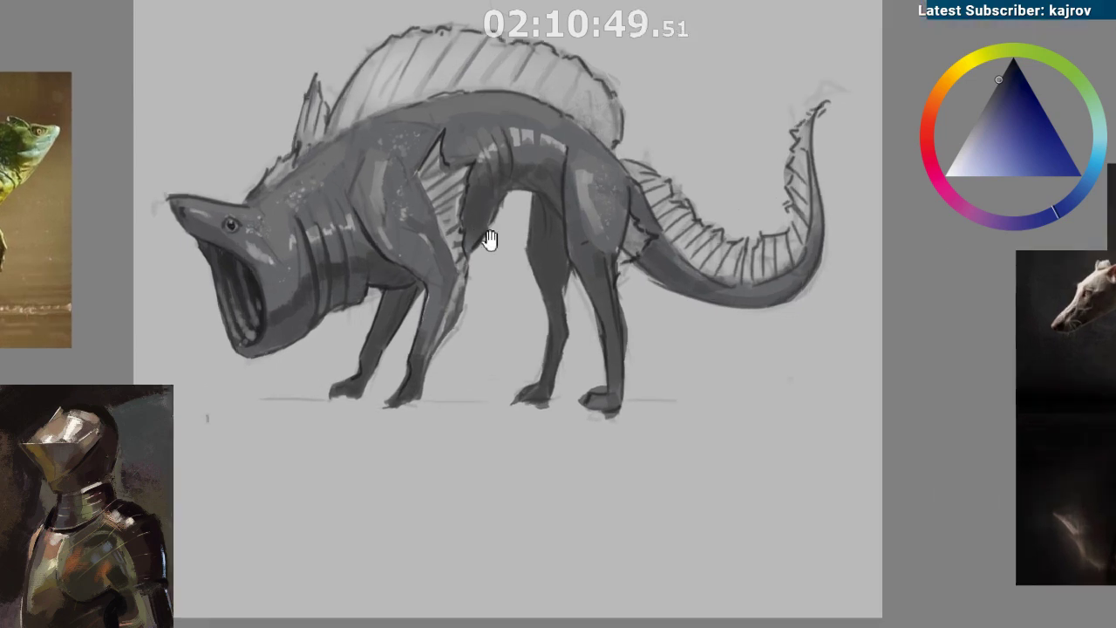
{"action": "left_click_drag", "start_coordinate": [491, 241], "coordinate": [492, 265]}
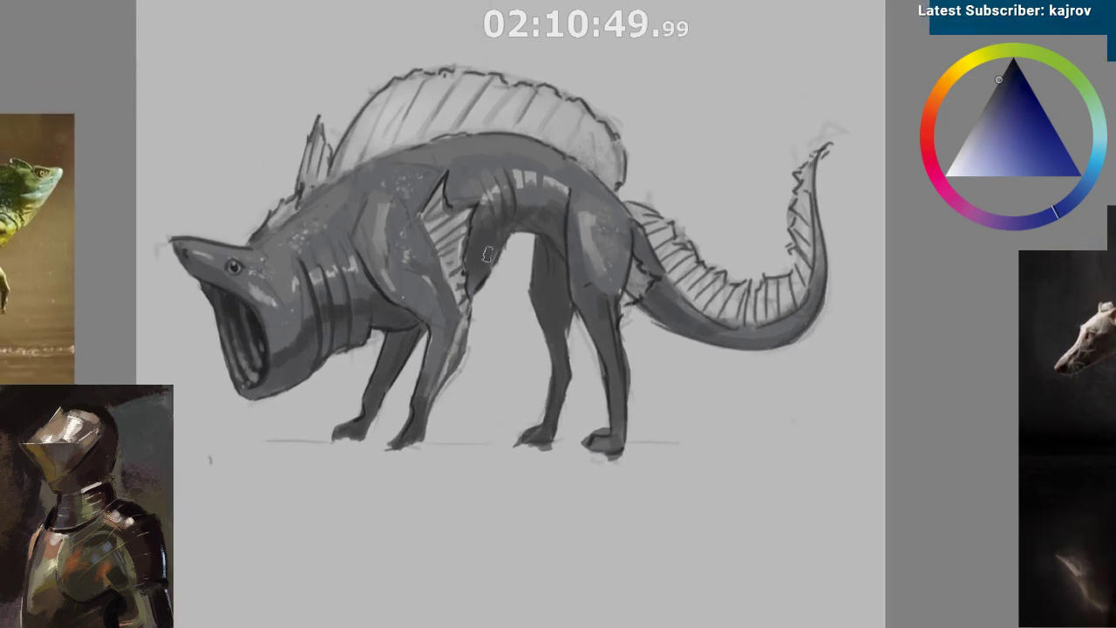
{"action": "left_click_drag", "start_coordinate": [481, 321], "coordinate": [485, 347]}
{"action": "left_click", "coordinate": [477, 299], "text": "ctrl"}
{"action": "left_click", "coordinate": [533, 240], "text": "ctrl"}
{"action": "mouse_move", "coordinate": [533, 234]}
{"action": "left_mouse_down"}
{"action": "mouse_move", "coordinate": [534, 248]}
{"action": "mouse_move", "coordinate": [530, 234]}
{"action": "left_mouse_up"}
{"action": "left_click", "coordinate": [298, 394], "text": "ctrl"}
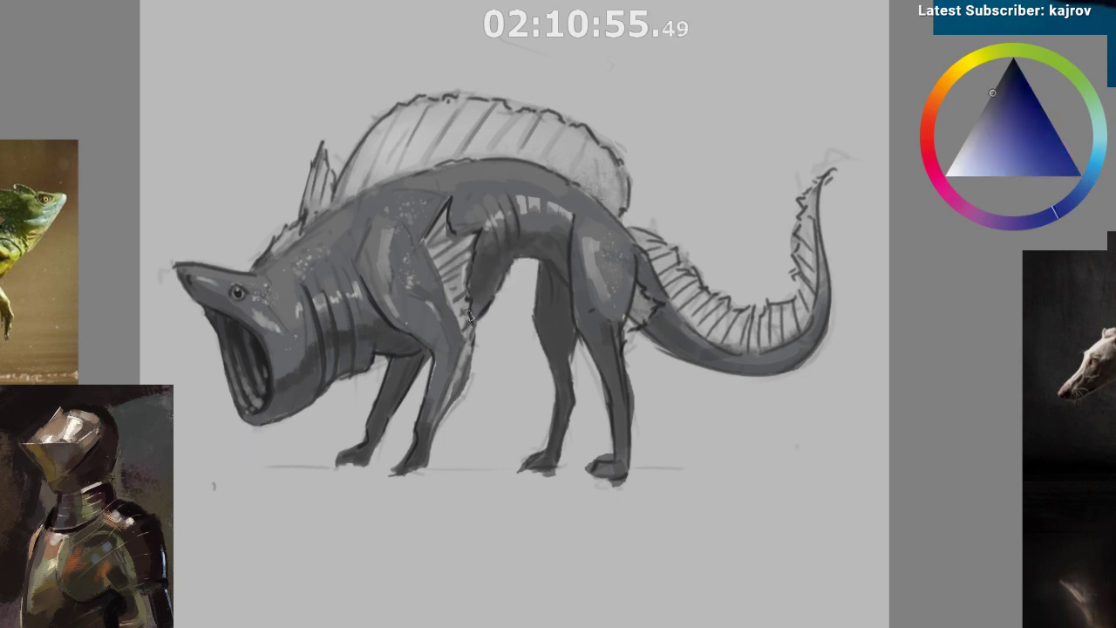
{"action": "left_click", "coordinate": [476, 242], "text": "ctrl"}
{"action": "left_click", "coordinate": [302, 393], "text": "ctrl"}
{"action": "key", "text": "m"}
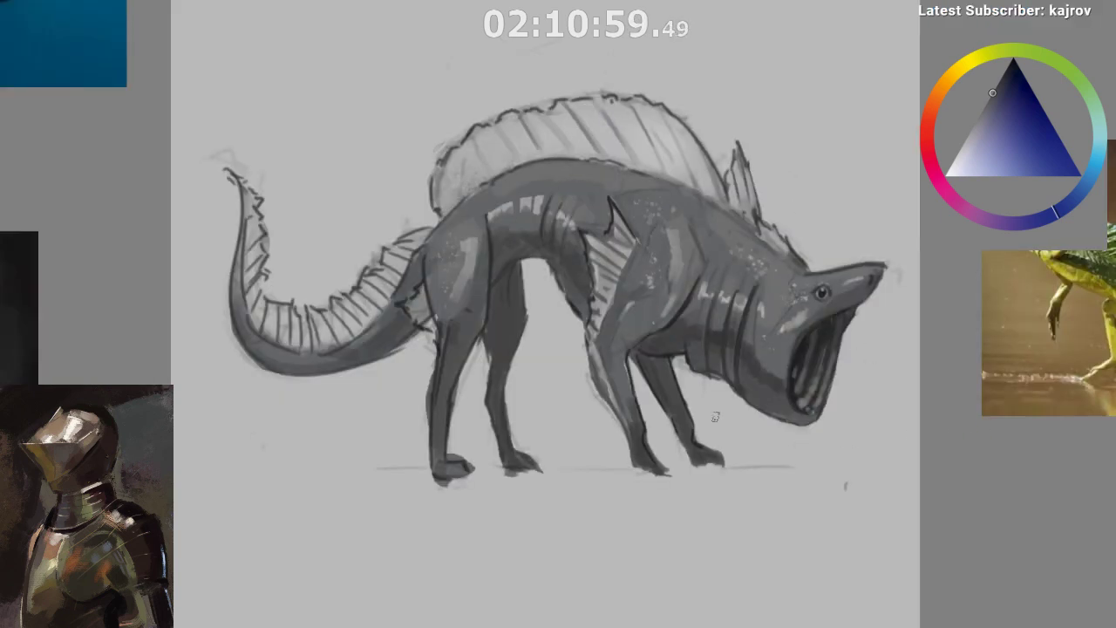
- Pick a lighter grey, dab small touches along the lower edge of the tail, and check them with the canvas mirrored
{"action": "scroll", "coordinate": [535, 374], "scroll_direction": "down", "scroll_amount": 1}
{"action": "scroll", "coordinate": [495, 418], "scroll_direction": "down", "scroll_amount": 2}
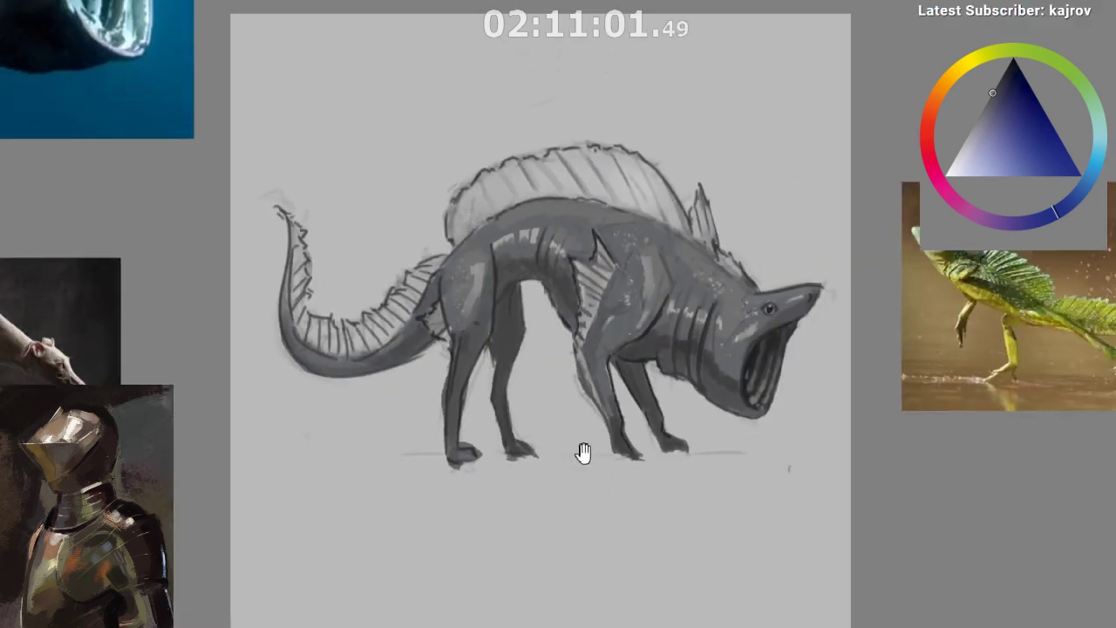
{"action": "left_click_drag", "start_coordinate": [583, 454], "coordinate": [462, 446]}
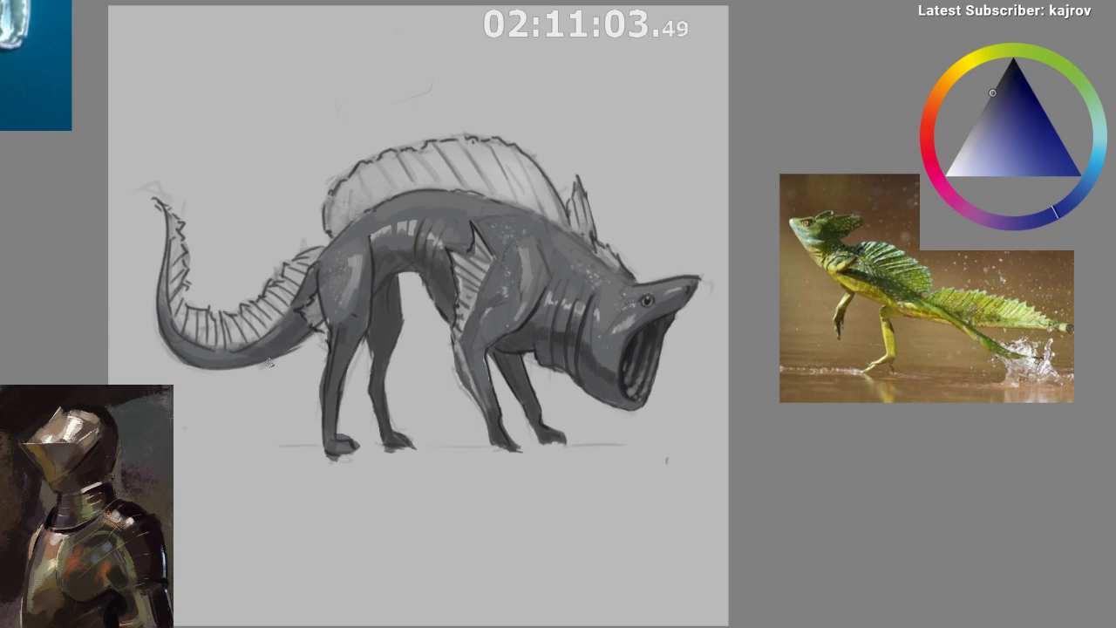
{"action": "left_click", "coordinate": [395, 279], "text": "ctrl"}
{"action": "left_click", "coordinate": [994, 122]}
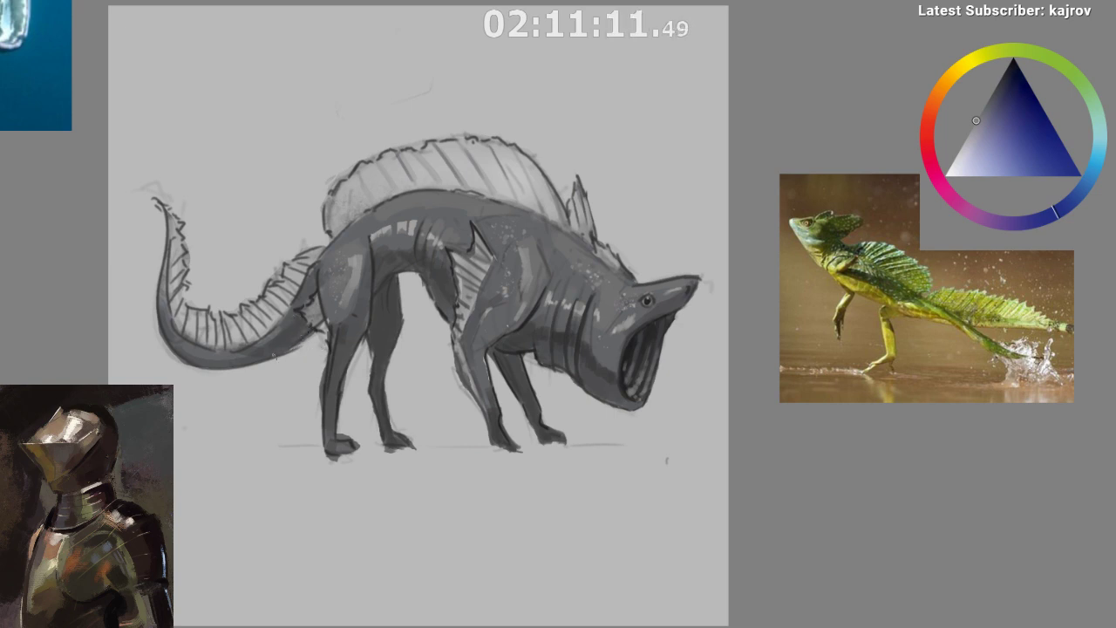
{"action": "key", "text": "m"}
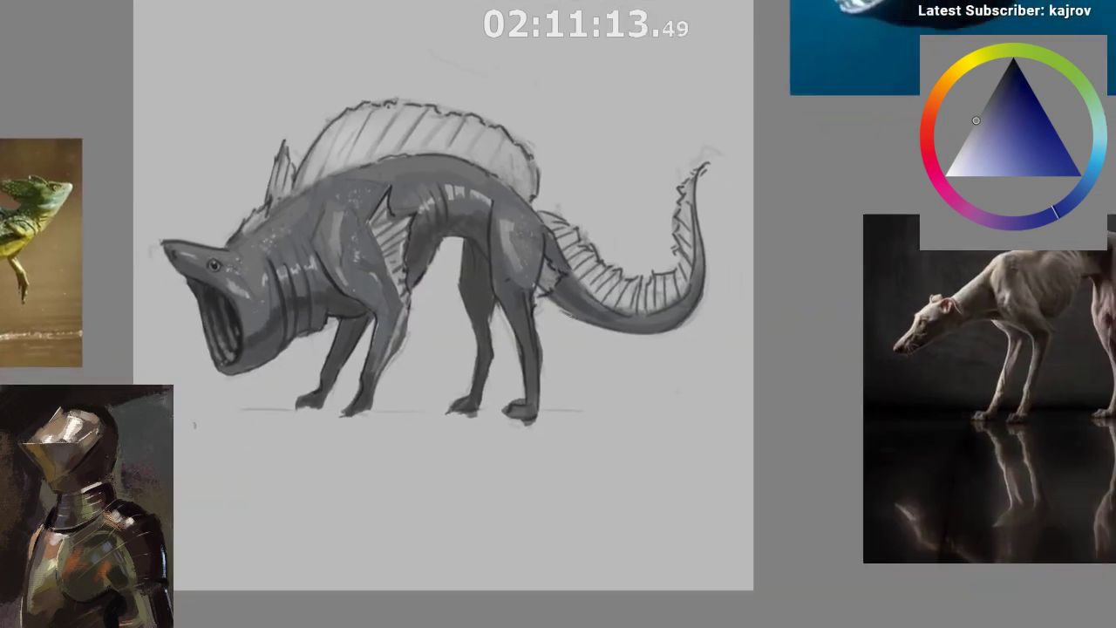
{"action": "key", "text": "m"}
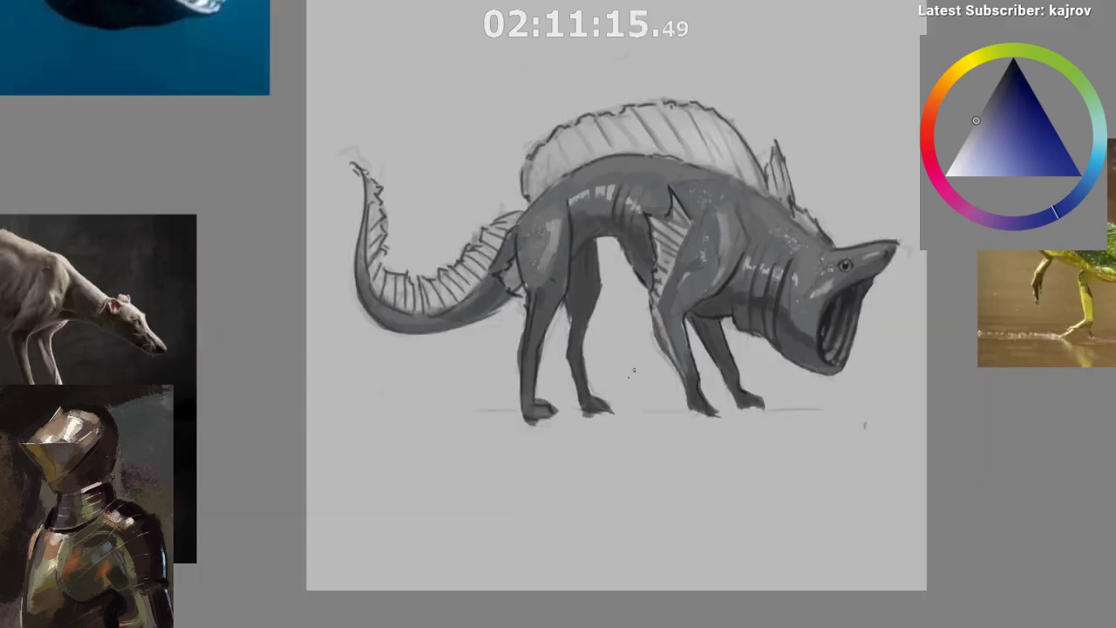
- Pick a near-black, reinforce the outline along the tail's underside, and undo the last stroke
{"action": "left_click_drag", "start_coordinate": [456, 384], "coordinate": [795, 284]}
{"action": "left_click_drag", "start_coordinate": [795, 284], "coordinate": [816, 238]}
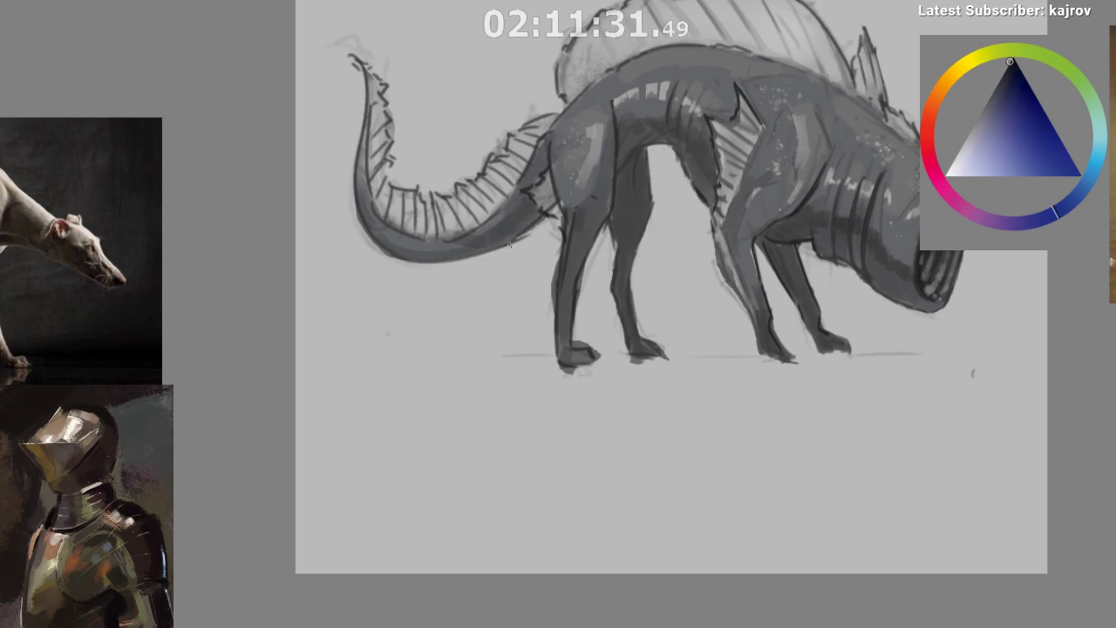
{"action": "key", "text": "m"}
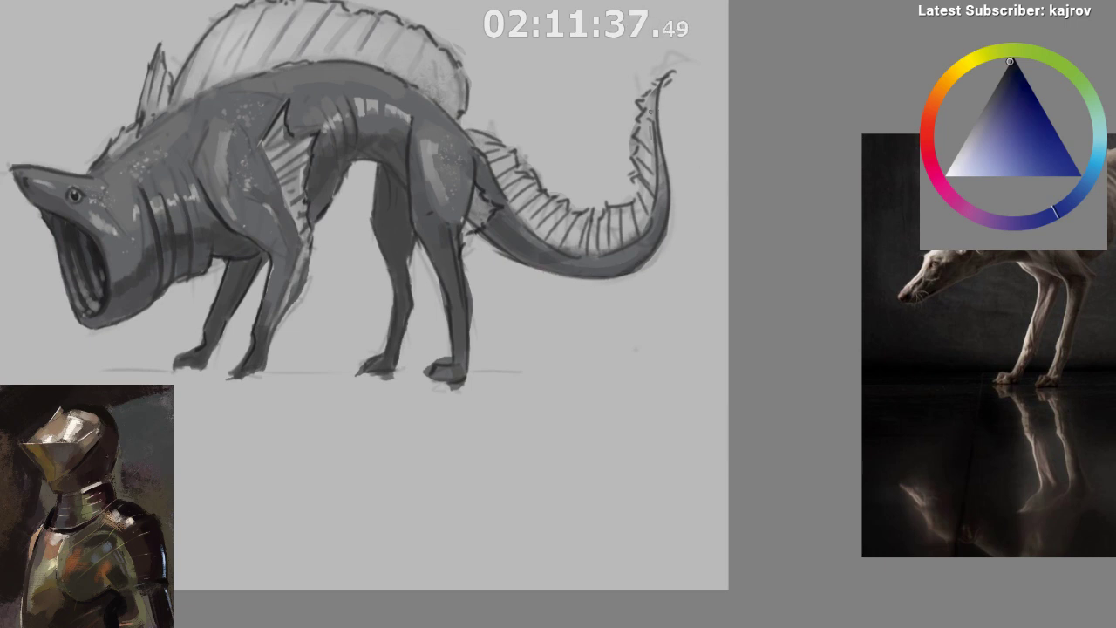
{"action": "key", "text": "ctrl+z"}
{"action": "mouse_move", "coordinate": [648, 159]}
{"action": "left_mouse_down"}
{"action": "mouse_move", "coordinate": [654, 225]}
{"action": "mouse_move", "coordinate": [622, 406]}
{"action": "left_mouse_up"}
{"action": "key", "text": "m"}
{"action": "left_click_drag", "start_coordinate": [637, 482], "coordinate": [459, 516]}
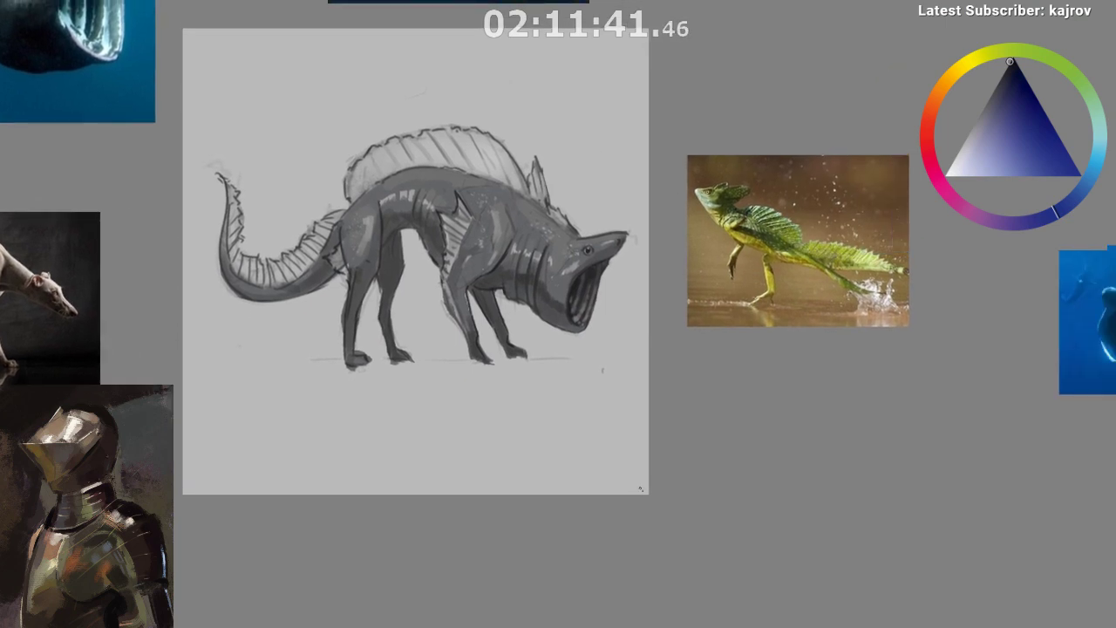
- Draw small dark toes and claws under the near hind paw and the near front paw
{"action": "scroll", "coordinate": [420, 371], "scroll_direction": "up", "scroll_amount": 2}
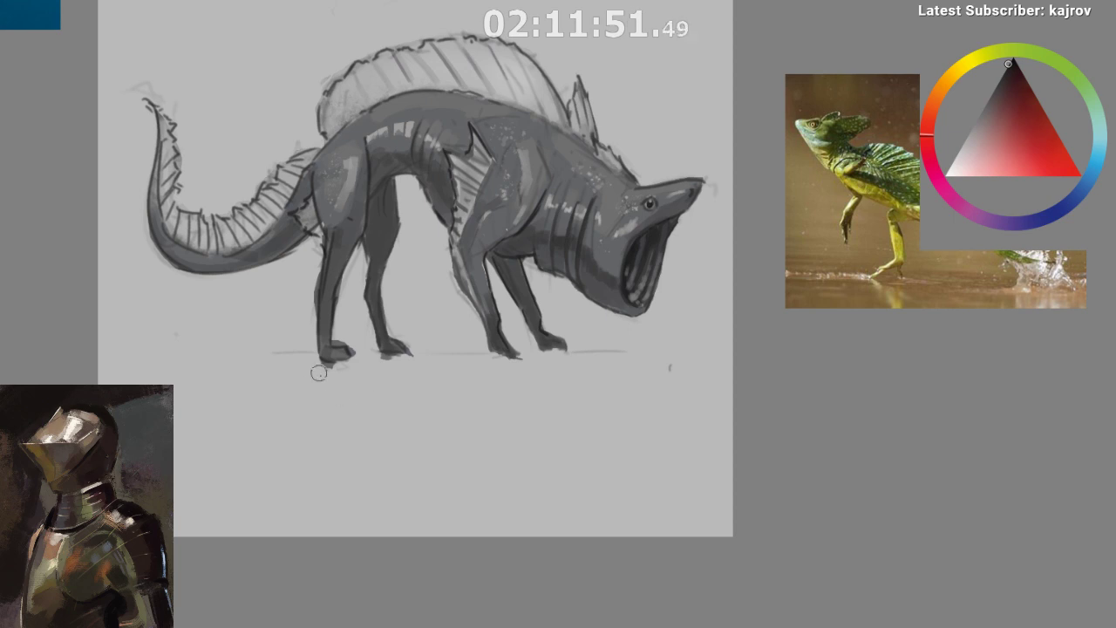
{"action": "left_click_drag", "start_coordinate": [318, 373], "coordinate": [350, 384]}
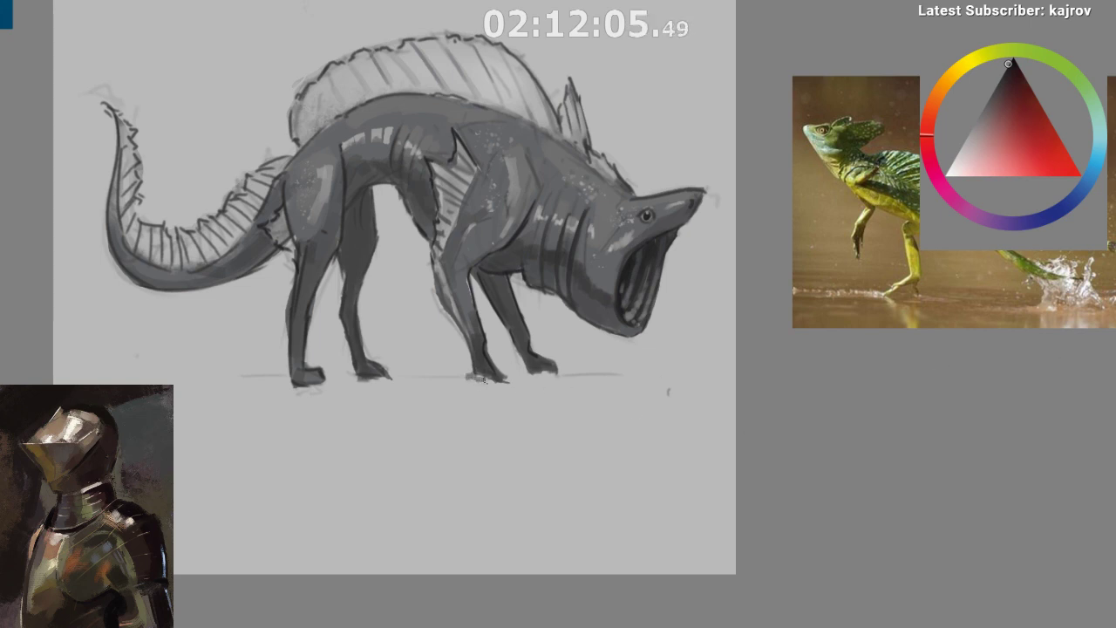
{"action": "left_click_drag", "start_coordinate": [483, 381], "coordinate": [502, 381]}
{"action": "left_click", "coordinate": [1000, 79]}
{"action": "left_click", "coordinate": [478, 370], "text": "alt"}
{"action": "left_click_drag", "start_coordinate": [480, 370], "coordinate": [474, 380]}
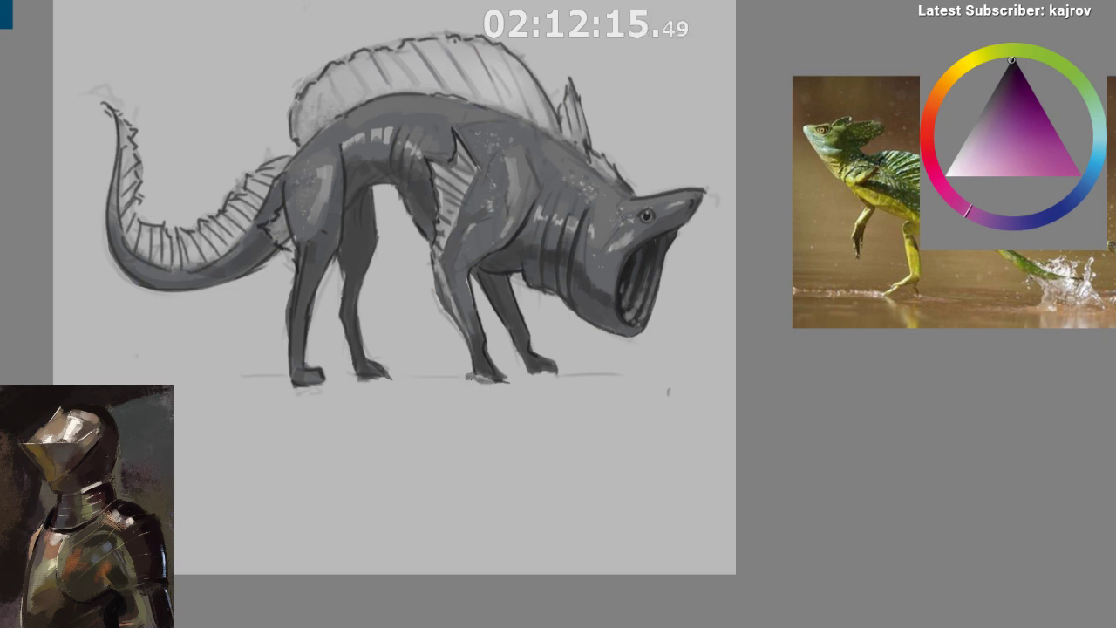
{"action": "left_click_drag", "start_coordinate": [479, 379], "coordinate": [503, 383]}
- Sample a dark grey from the creature and define the toes on the far front paw and near hind paw
{"action": "left_click", "coordinate": [542, 288], "text": "ctrl"}
{"action": "left_click", "coordinate": [621, 289], "text": "ctrl"}
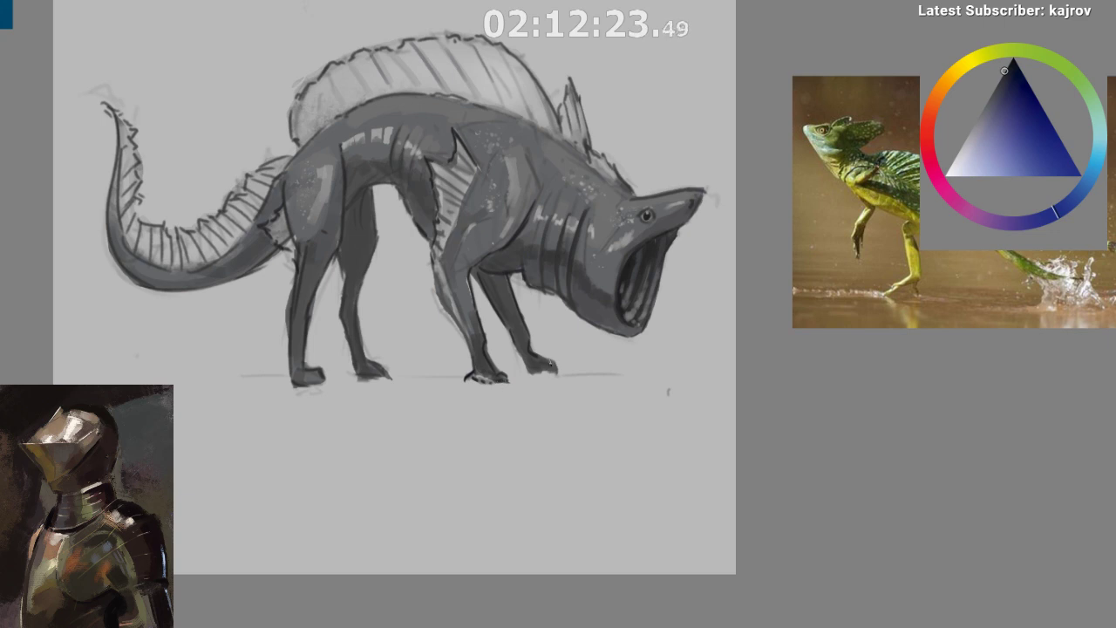
{"action": "mouse_move", "coordinate": [528, 362]}
{"action": "left_mouse_down"}
{"action": "mouse_move", "coordinate": [518, 375]}
{"action": "mouse_move", "coordinate": [498, 374]}
{"action": "mouse_move", "coordinate": [543, 364]}
{"action": "left_mouse_up"}
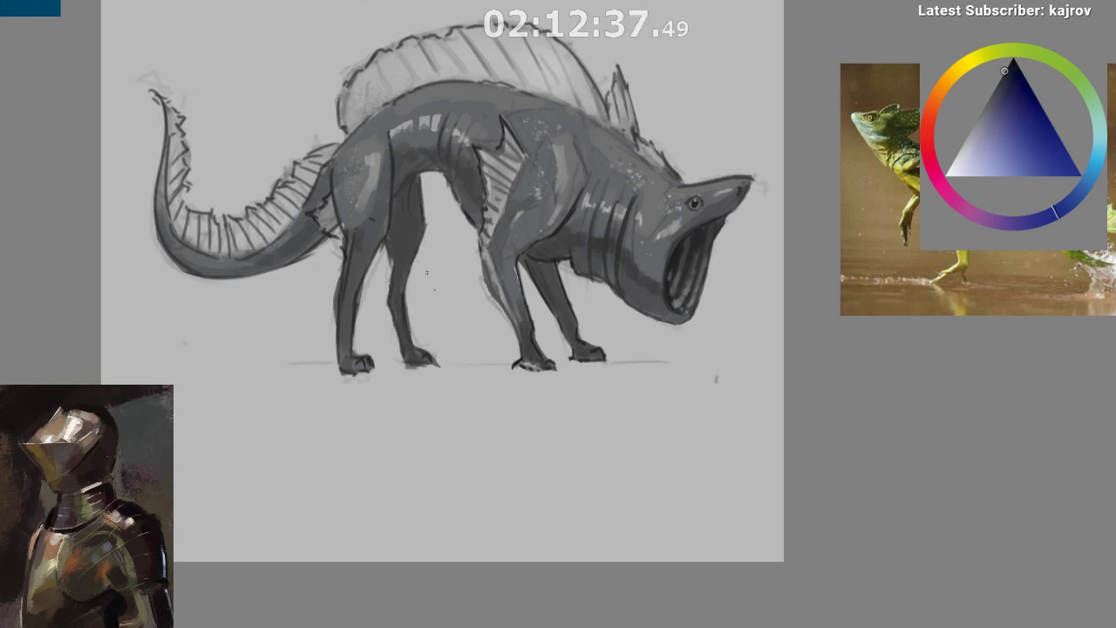
{"action": "left_click_drag", "start_coordinate": [489, 415], "coordinate": [466, 465]}
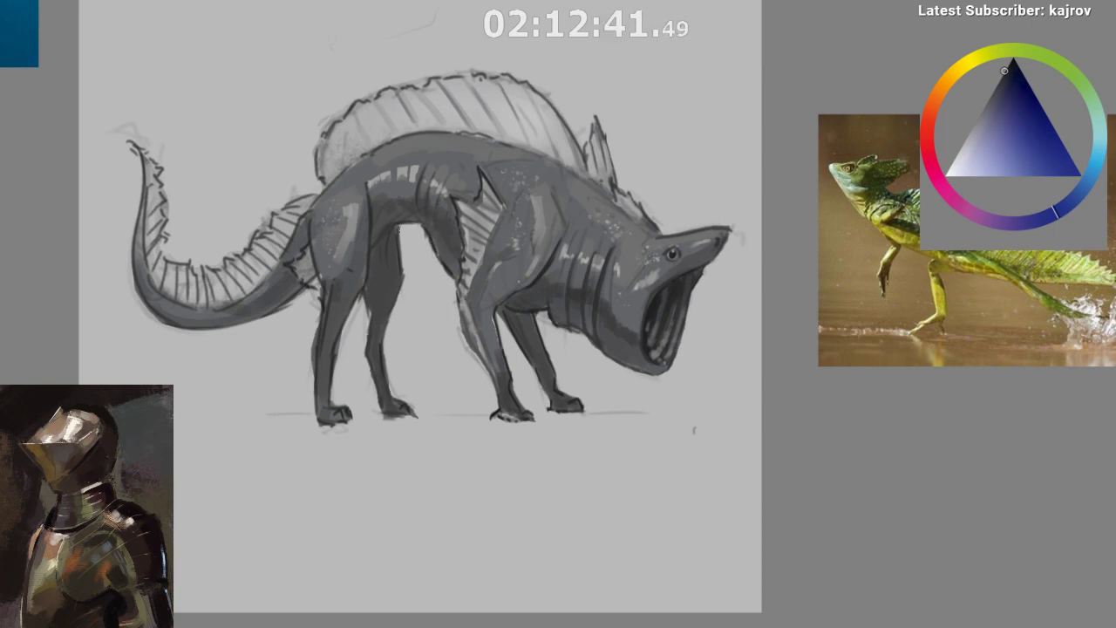
{"action": "scroll", "coordinate": [570, 468], "scroll_direction": "up", "scroll_amount": 2}
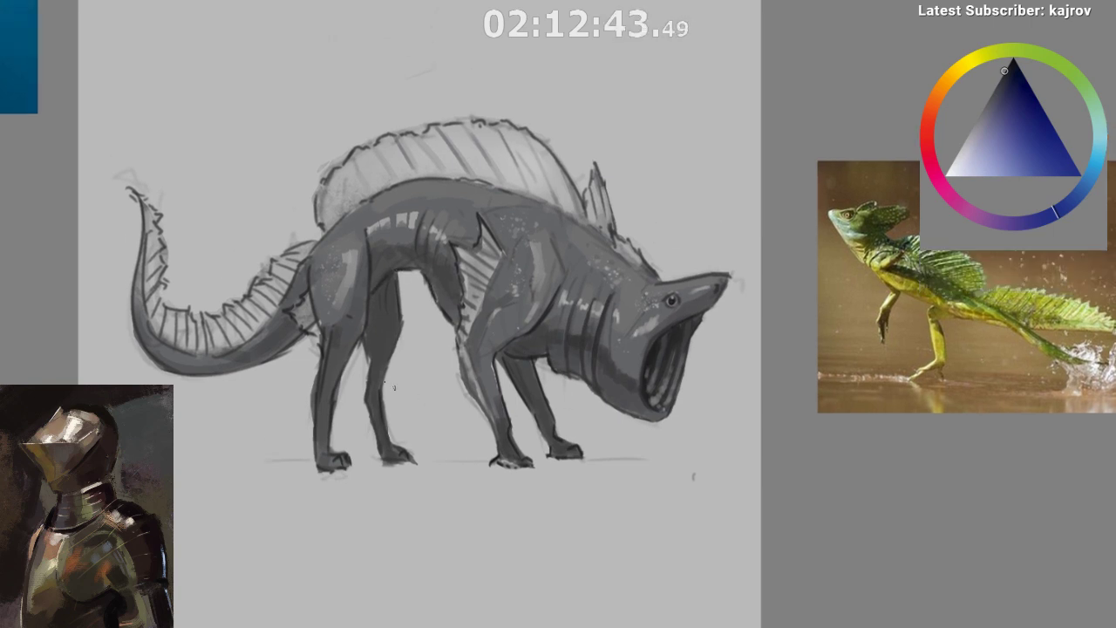
- Mirror the canvas, pick a slightly lighter dark grey, and touch up the shading beneath the throat and on the near hind leg
{"action": "key", "text": "m"}
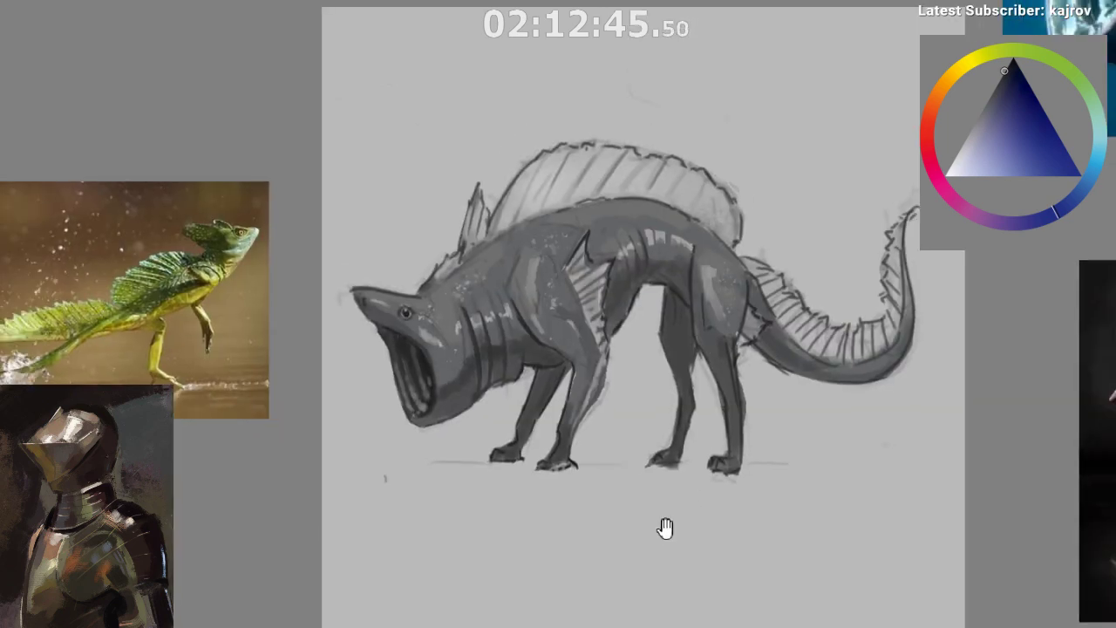
{"action": "left_click_drag", "start_coordinate": [574, 395], "coordinate": [573, 383]}
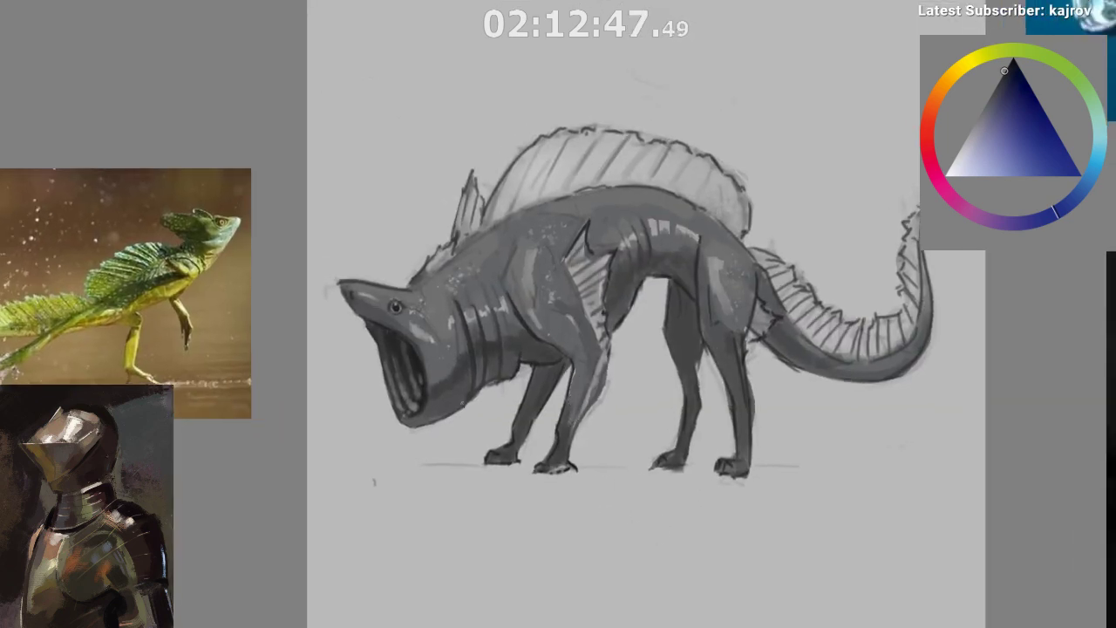
{"action": "left_click", "coordinate": [1000, 81]}
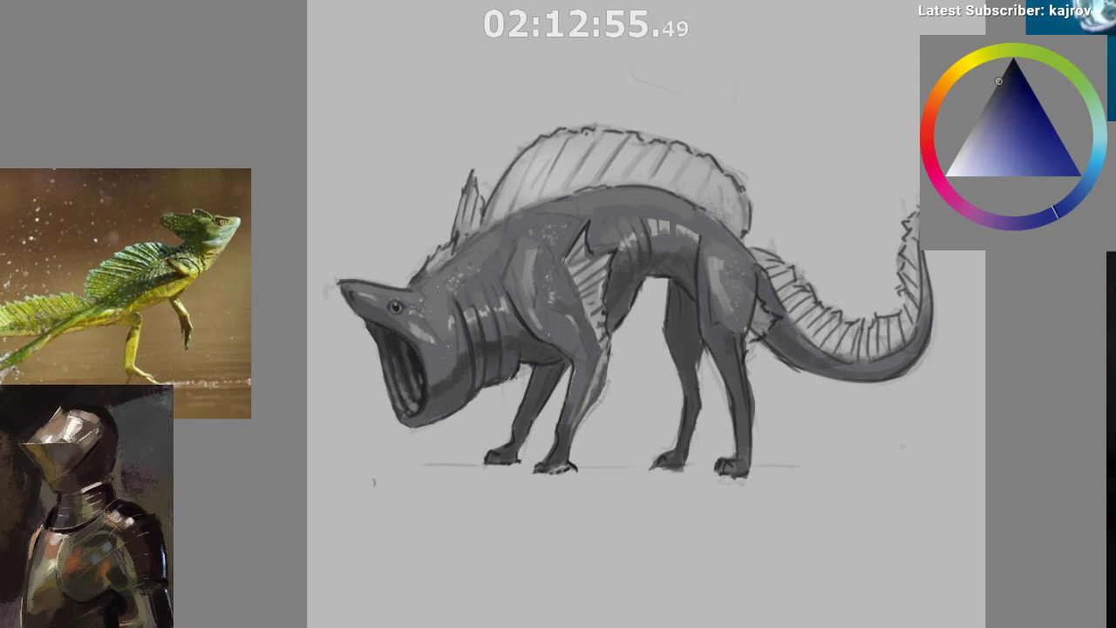
{"action": "left_click_drag", "start_coordinate": [509, 421], "coordinate": [348, 474]}
{"action": "mouse_move", "coordinate": [491, 463]}
{"action": "left_mouse_down"}
{"action": "mouse_move", "coordinate": [568, 451]}
{"action": "mouse_move", "coordinate": [579, 466]}
{"action": "mouse_move", "coordinate": [511, 445]}
{"action": "mouse_move", "coordinate": [543, 452]}
{"action": "left_mouse_up"}
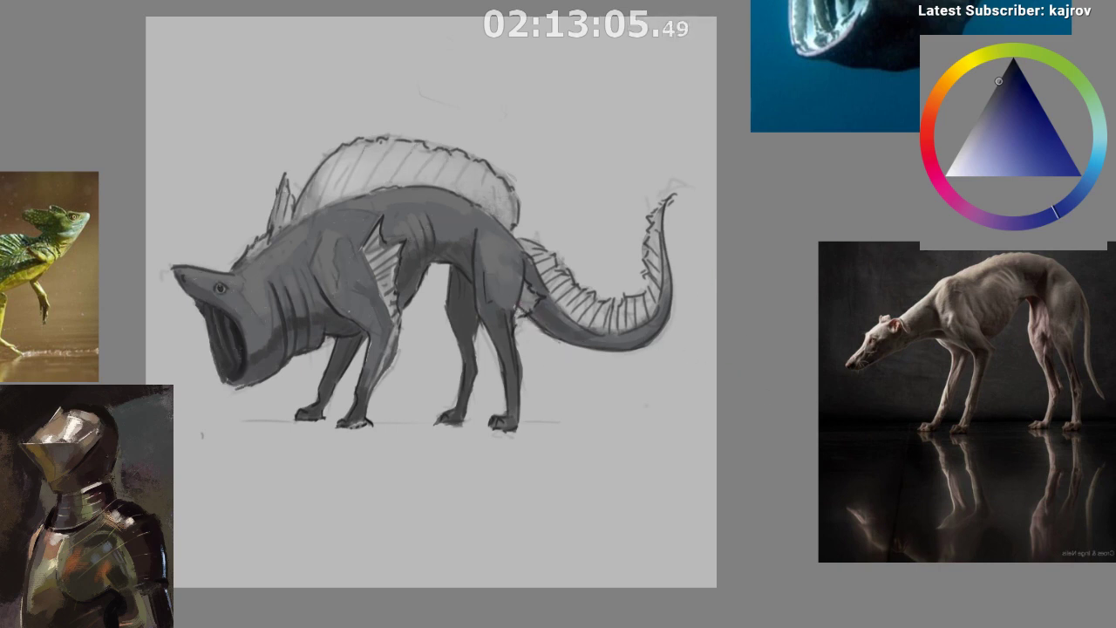
{"action": "left_click", "coordinate": [999, 79]}
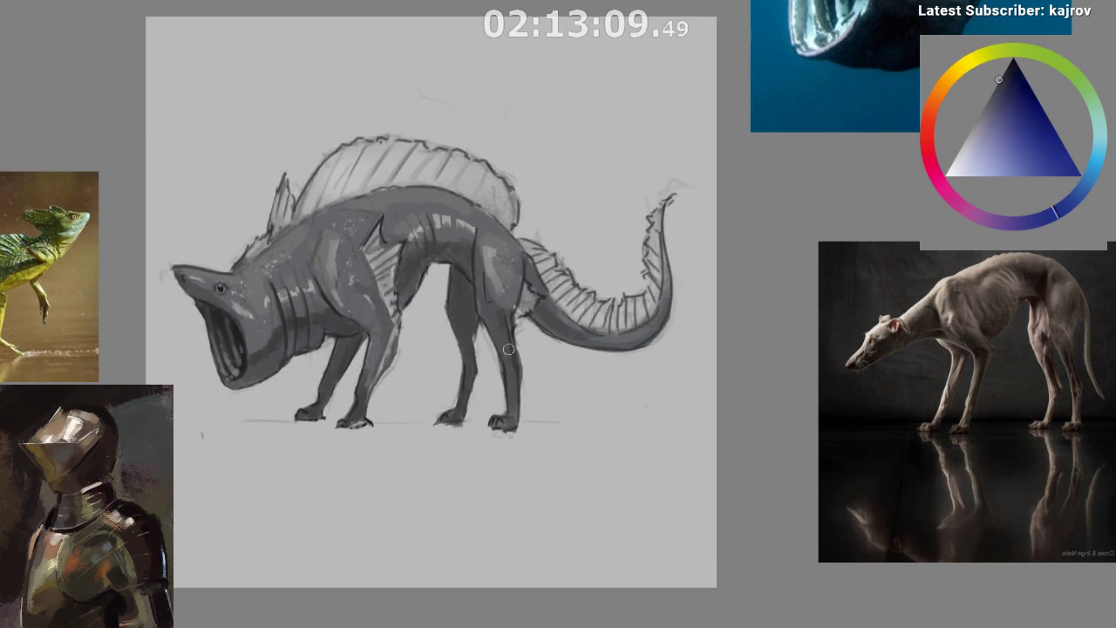
- Sample greys around the small fin behind the thigh and clean up the back edge of the near hind leg
{"action": "left_click_drag", "start_coordinate": [558, 471], "coordinate": [602, 436]}
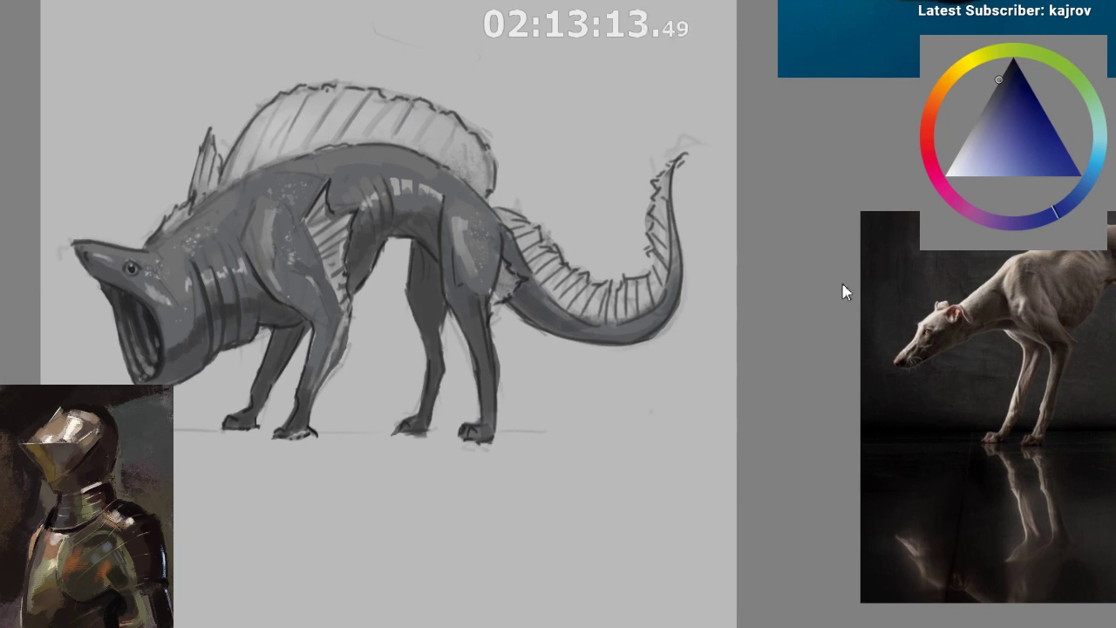
{"action": "left_click", "coordinate": [506, 282], "text": "alt"}
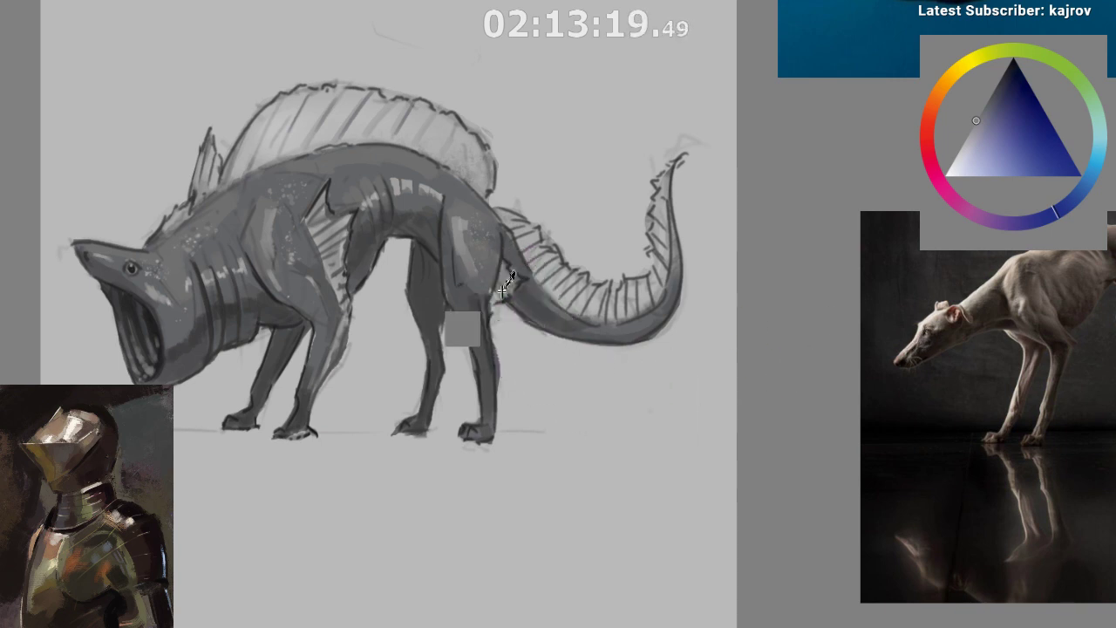
{"action": "left_click", "coordinate": [478, 316], "text": "ctrl"}
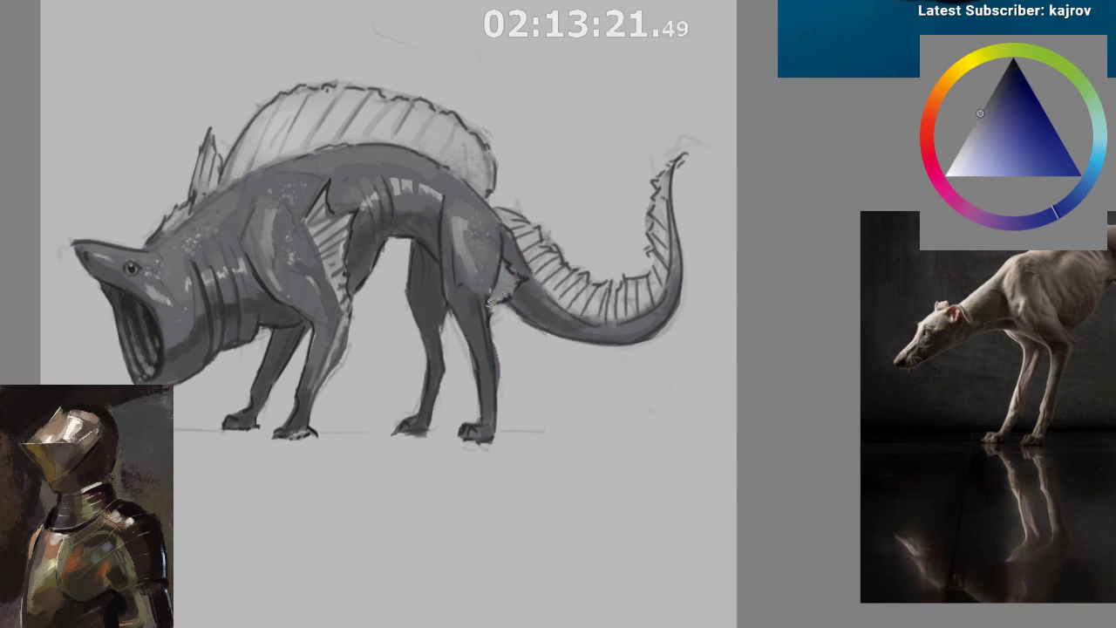
{"action": "left_click", "coordinate": [488, 289], "text": "ctrl"}
{"action": "key", "text": "m"}
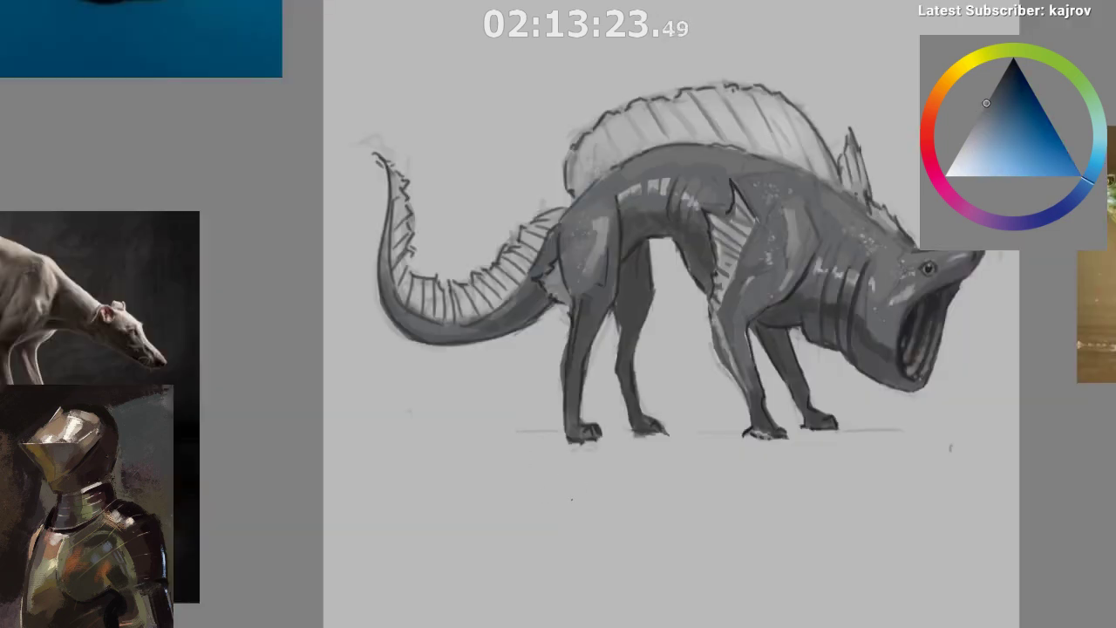
- Sample greys from the hind legs and refine the shading on the near hind thigh in the mirrored view
{"action": "left_click", "coordinate": [575, 314], "text": "ctrl"}
{"action": "left_click_drag", "start_coordinate": [589, 456], "coordinate": [488, 457]}
{"action": "left_click_drag", "start_coordinate": [560, 310], "coordinate": [536, 401], "text": "ctrl"}
{"action": "left_click_drag", "start_coordinate": [513, 412], "coordinate": [455, 417]}
{"action": "left_click_drag", "start_coordinate": [645, 409], "coordinate": [633, 447], "text": "ctrl"}
{"action": "scroll", "coordinate": [626, 435], "scroll_direction": "up", "scroll_amount": 2}
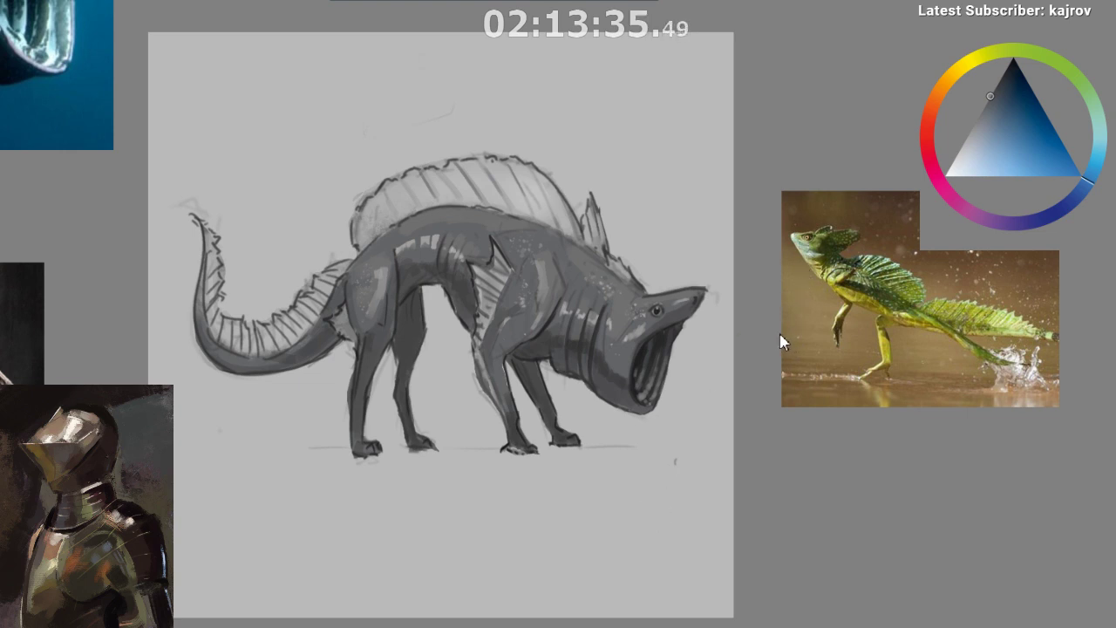
- Mirror the canvas, sample greys from the near front paw and the background, and clean up the edges of both front paws
{"action": "left_click", "coordinate": [1009, 126]}
{"action": "left_click", "coordinate": [491, 186], "text": "ctrl"}
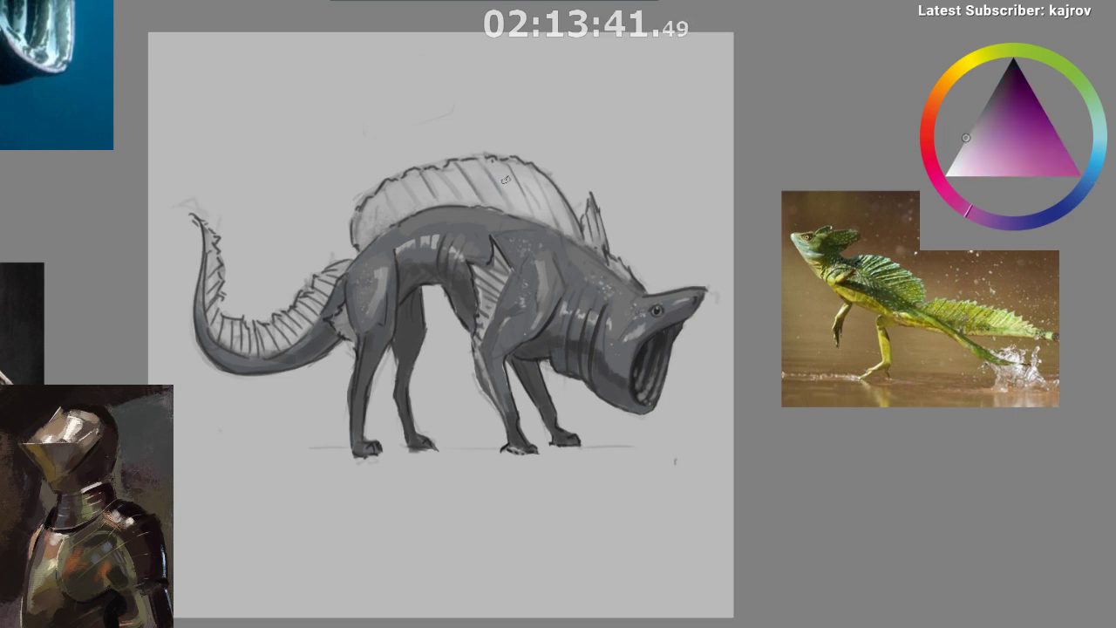
{"action": "key", "text": "m"}
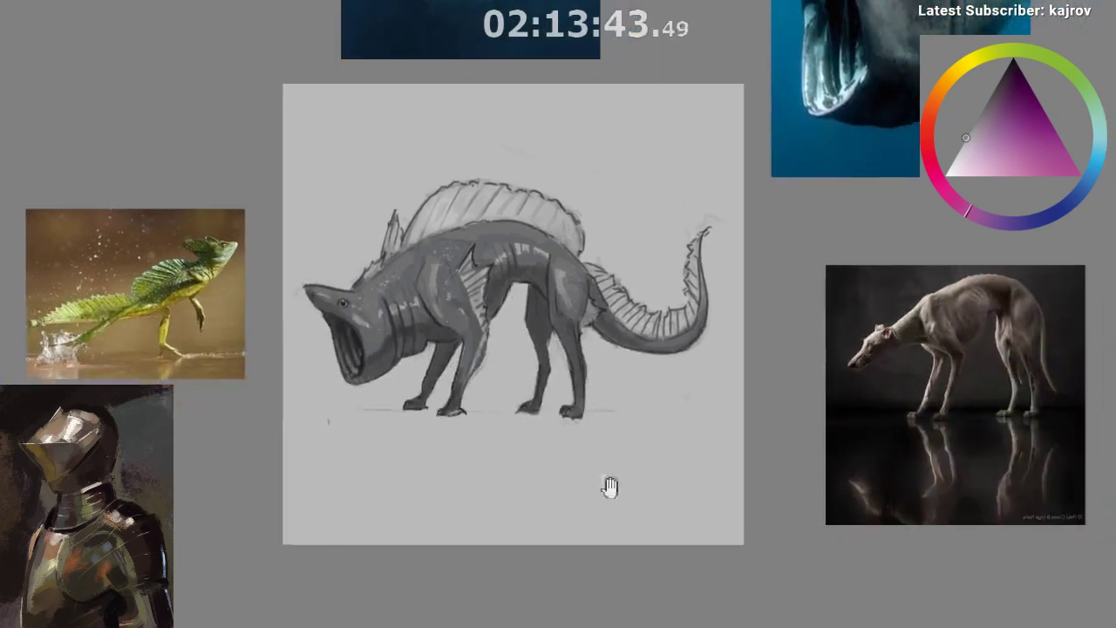
{"action": "left_click_drag", "start_coordinate": [611, 510], "coordinate": [504, 452]}
{"action": "left_click_drag", "start_coordinate": [475, 440], "coordinate": [555, 420]}
{"action": "left_click", "coordinate": [425, 306], "text": "ctrl"}
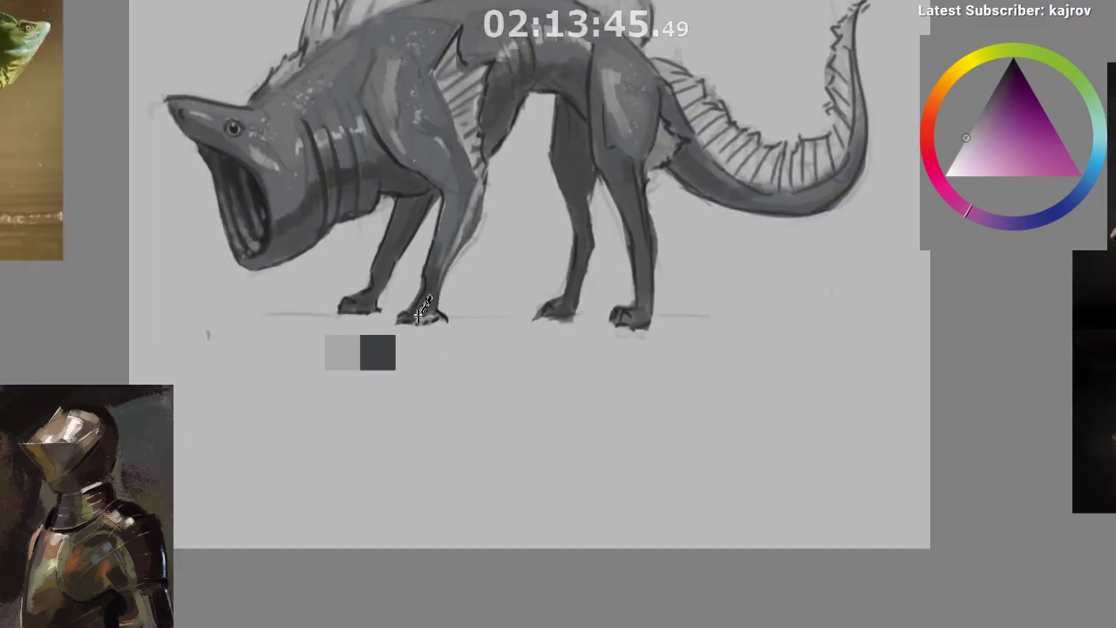
{"action": "left_click_drag", "start_coordinate": [427, 320], "coordinate": [432, 316]}
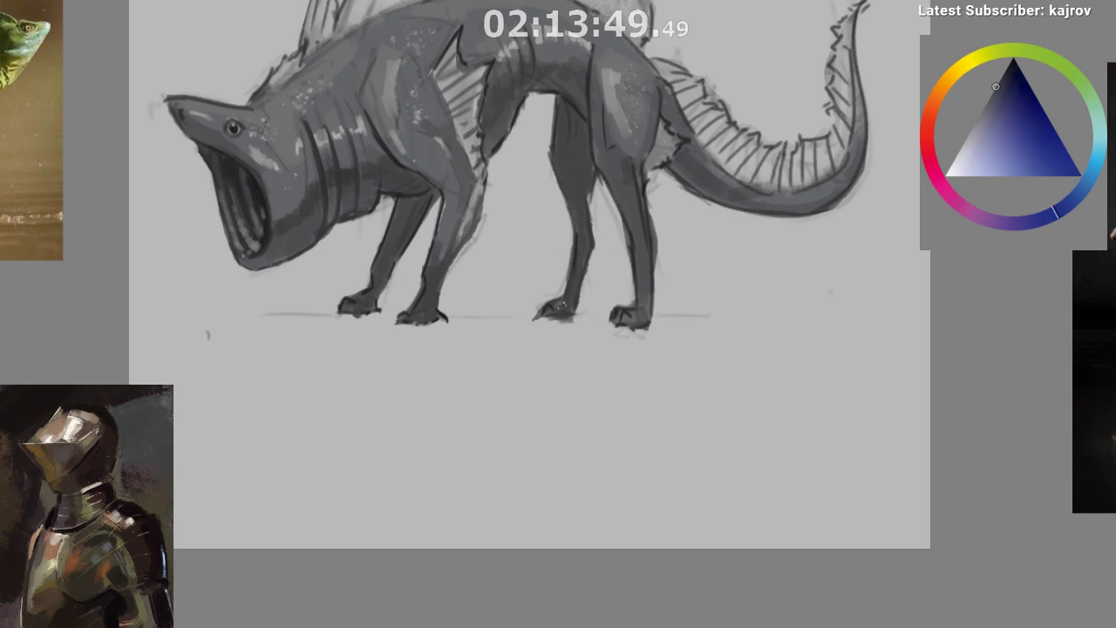
{"action": "left_click", "coordinate": [347, 293], "text": "ctrl"}
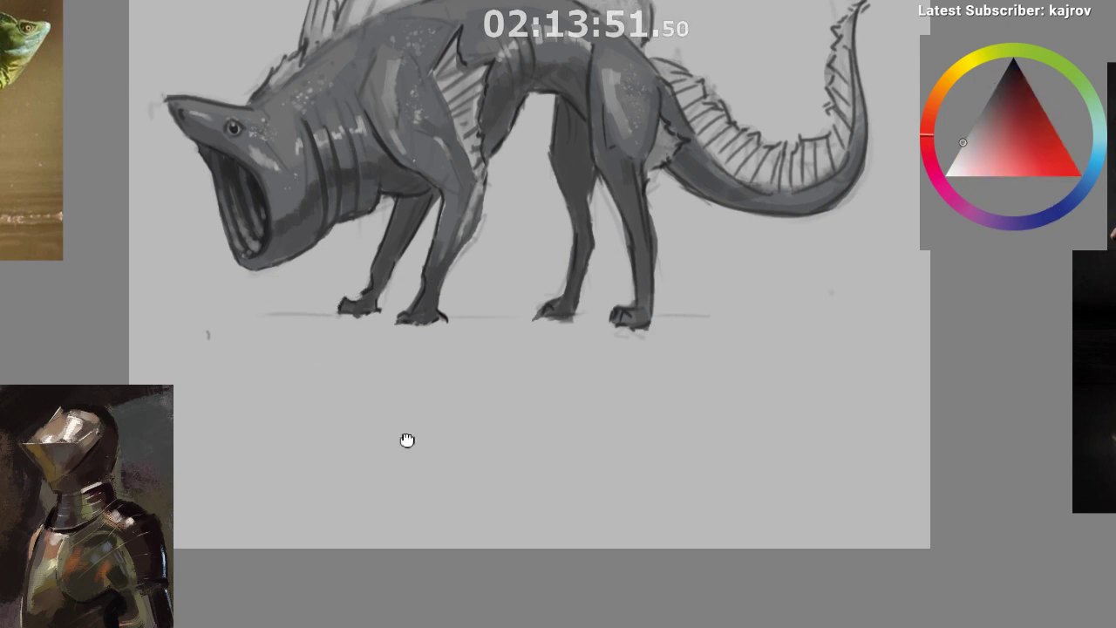
- Sample dark greys from the hind legs and darken the shading along the far hind leg
{"action": "left_click_drag", "start_coordinate": [407, 440], "coordinate": [400, 493]}
{"action": "left_click_drag", "start_coordinate": [601, 371], "coordinate": [570, 471]}
{"action": "left_click", "coordinate": [558, 294], "text": "ctrl"}
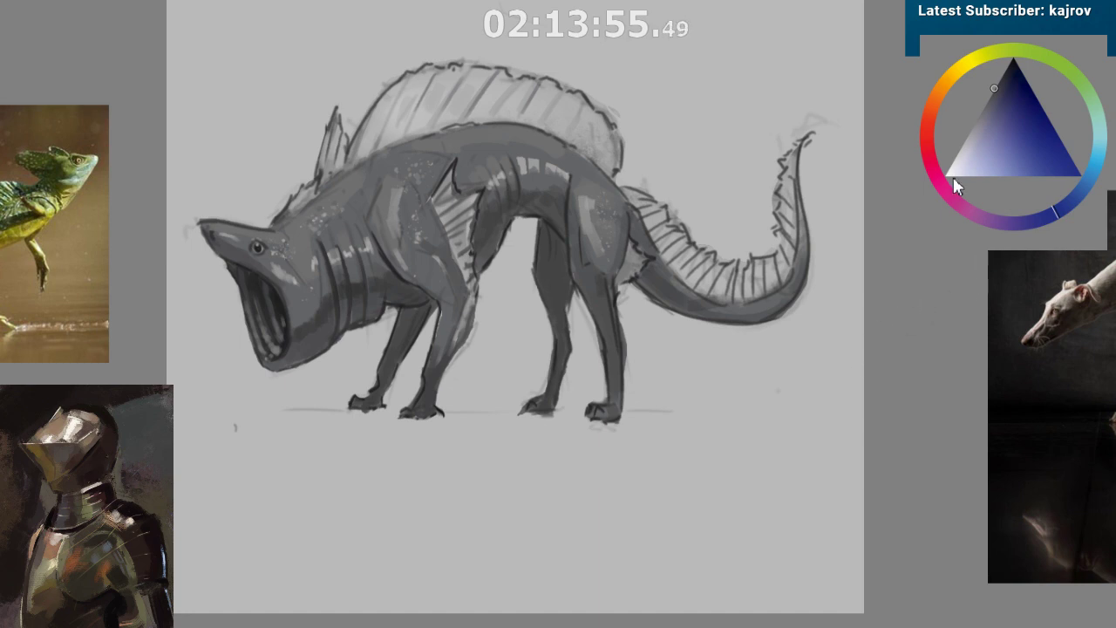
{"action": "left_click", "coordinate": [603, 286], "text": "ctrl"}
{"action": "left_click_drag", "start_coordinate": [535, 272], "coordinate": [543, 307]}
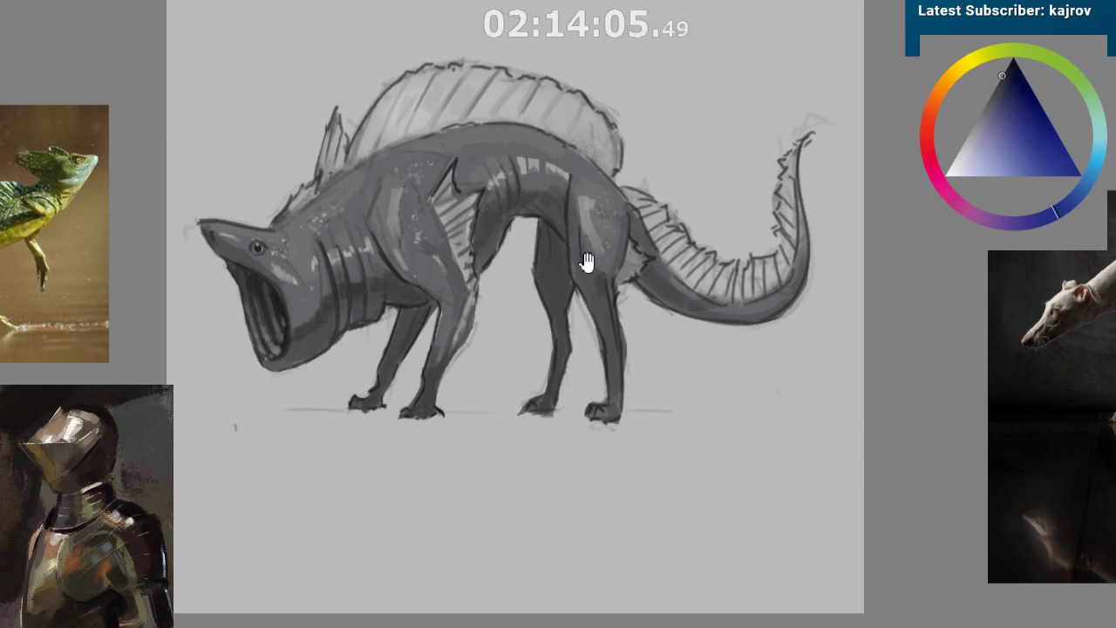
- Flip the canvas back and examine the whole creature's shading and silhouette
{"action": "left_click_drag", "start_coordinate": [588, 264], "coordinate": [608, 543]}
{"action": "key", "text": "m"}
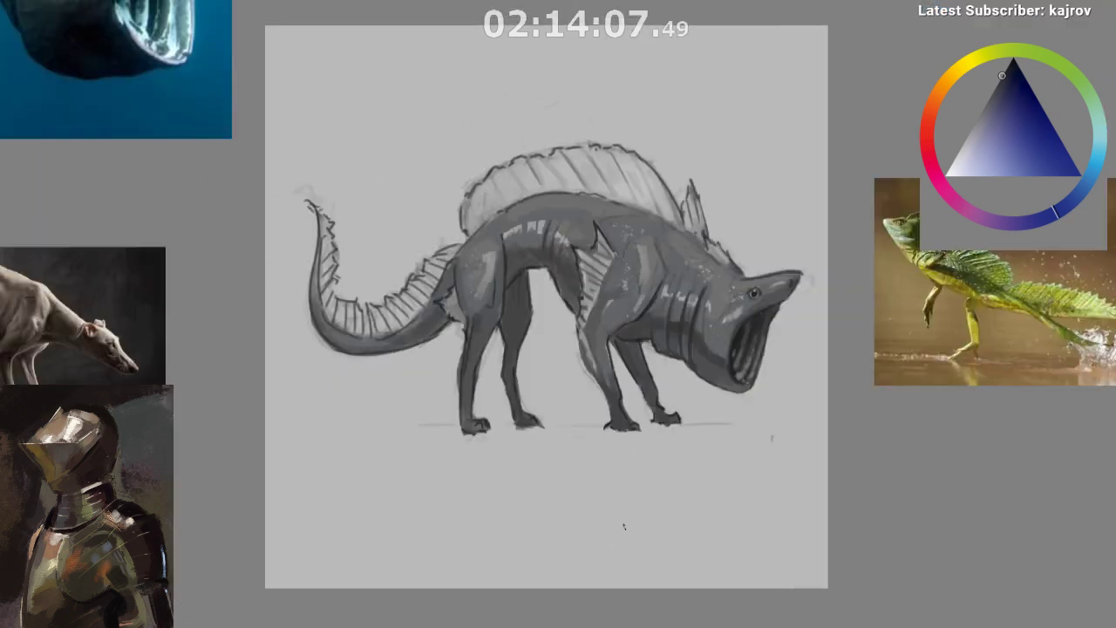
{"action": "left_click_drag", "start_coordinate": [560, 489], "coordinate": [469, 432]}
{"action": "left_click_drag", "start_coordinate": [513, 500], "coordinate": [535, 518]}
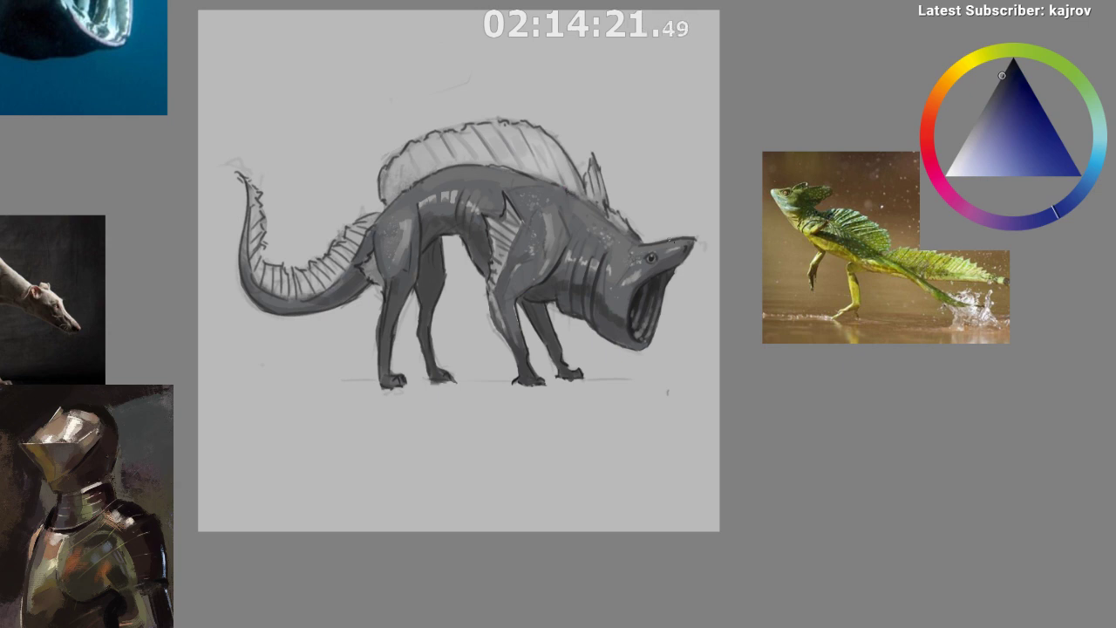
{"action": "scroll", "coordinate": [614, 209], "scroll_direction": "up", "scroll_amount": 1}
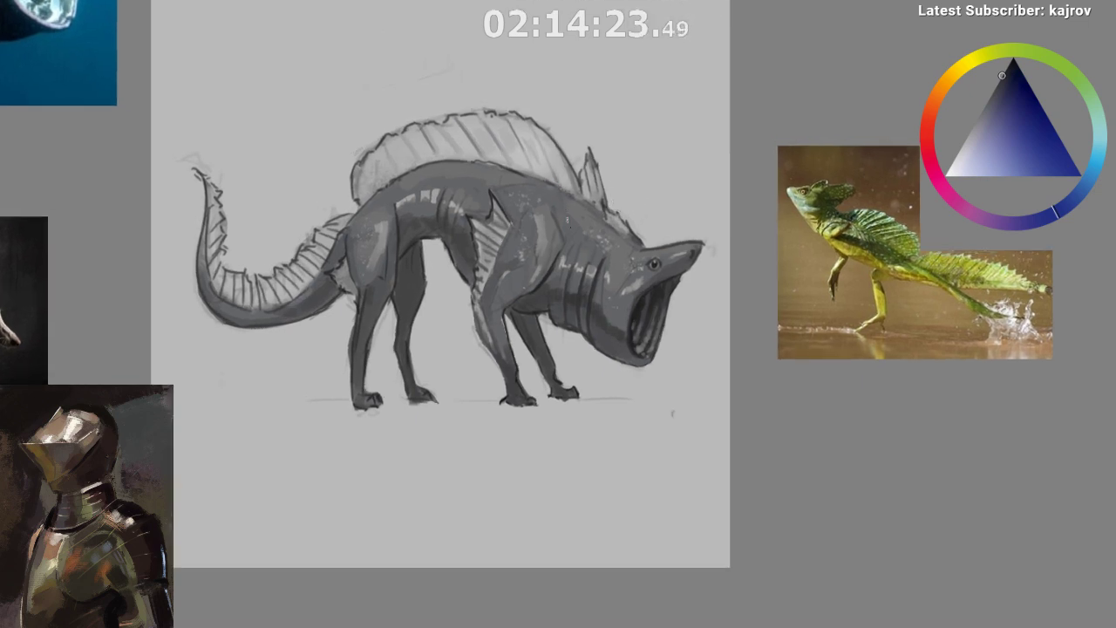
{"action": "left_click_drag", "start_coordinate": [579, 320], "coordinate": [574, 344]}
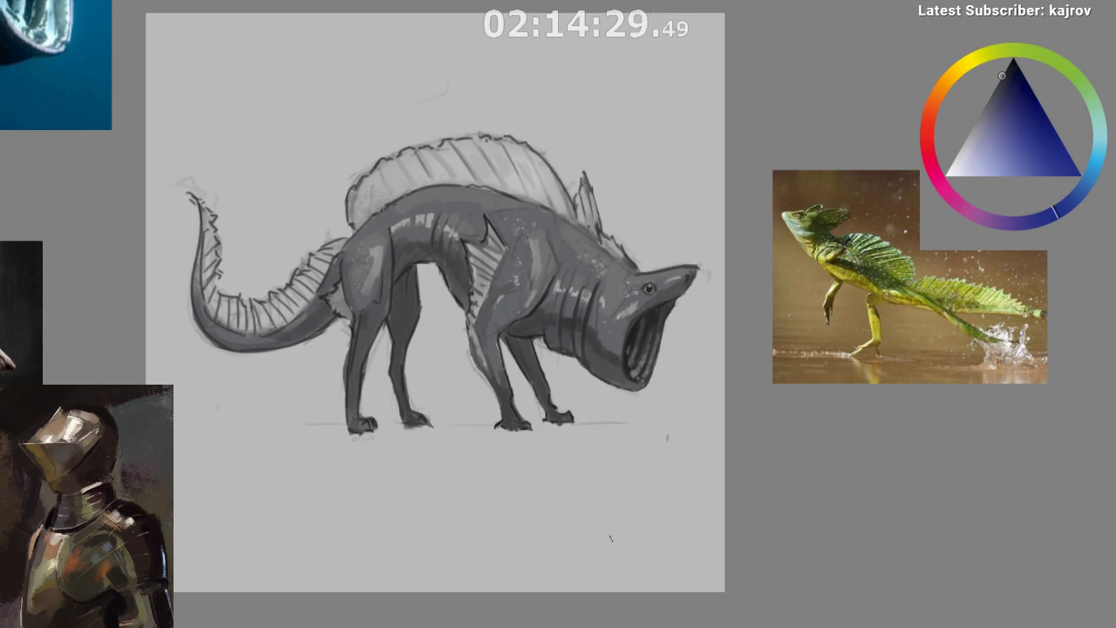
{"action": "scroll", "coordinate": [616, 528], "scroll_direction": "up", "scroll_amount": 1}
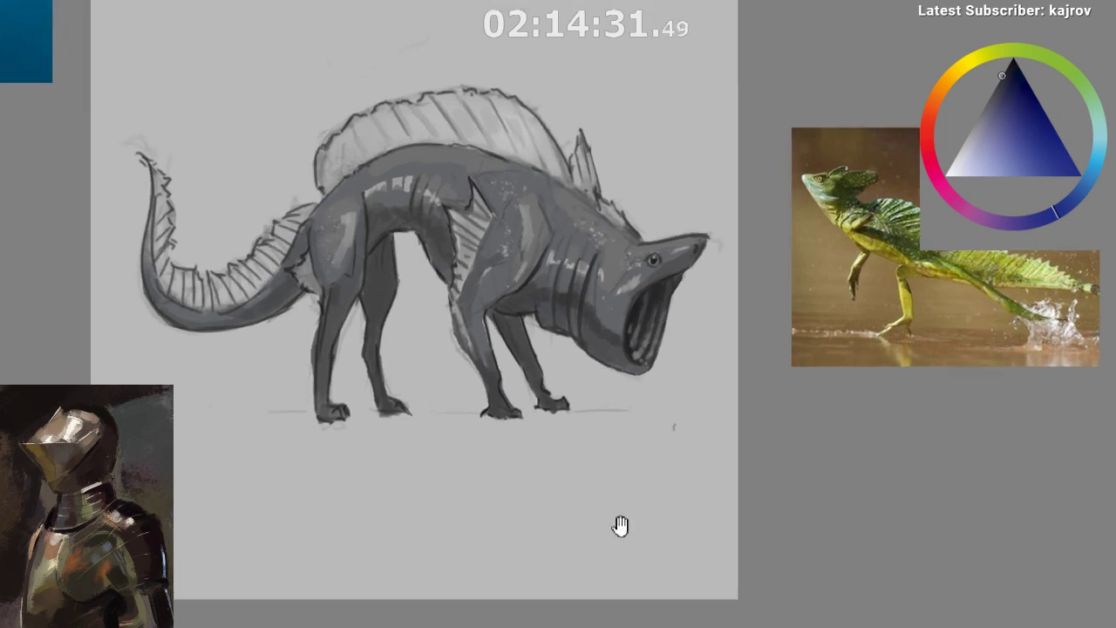
{"action": "left_click_drag", "start_coordinate": [620, 526], "coordinate": [617, 514]}
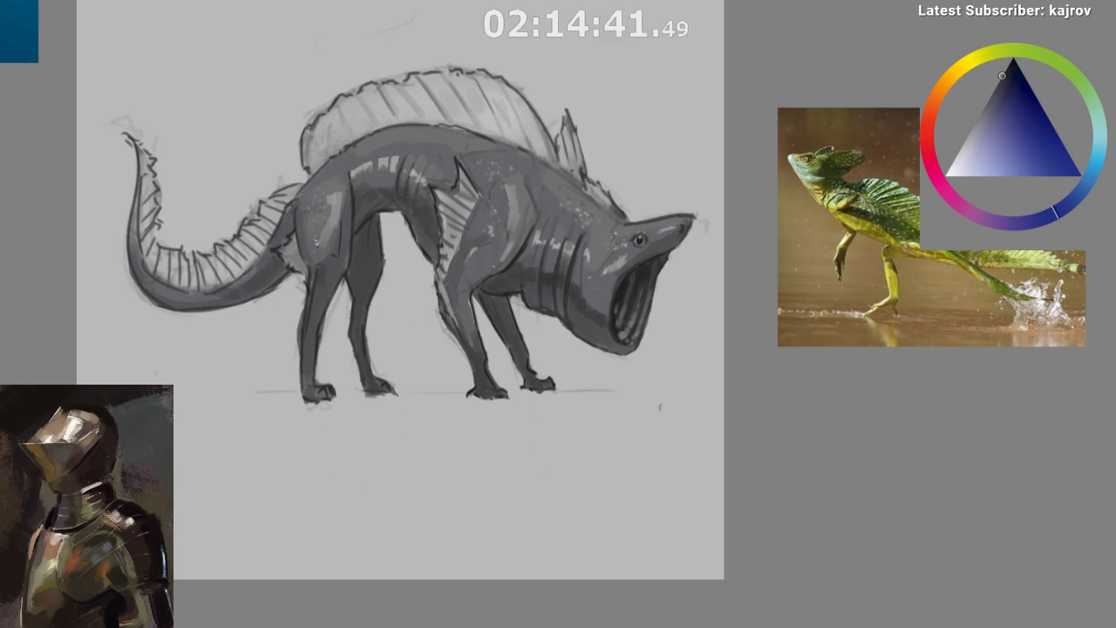
{"action": "left_click_drag", "start_coordinate": [415, 387], "coordinate": [428, 497]}
{"action": "left_click_drag", "start_coordinate": [603, 392], "coordinate": [615, 356]}
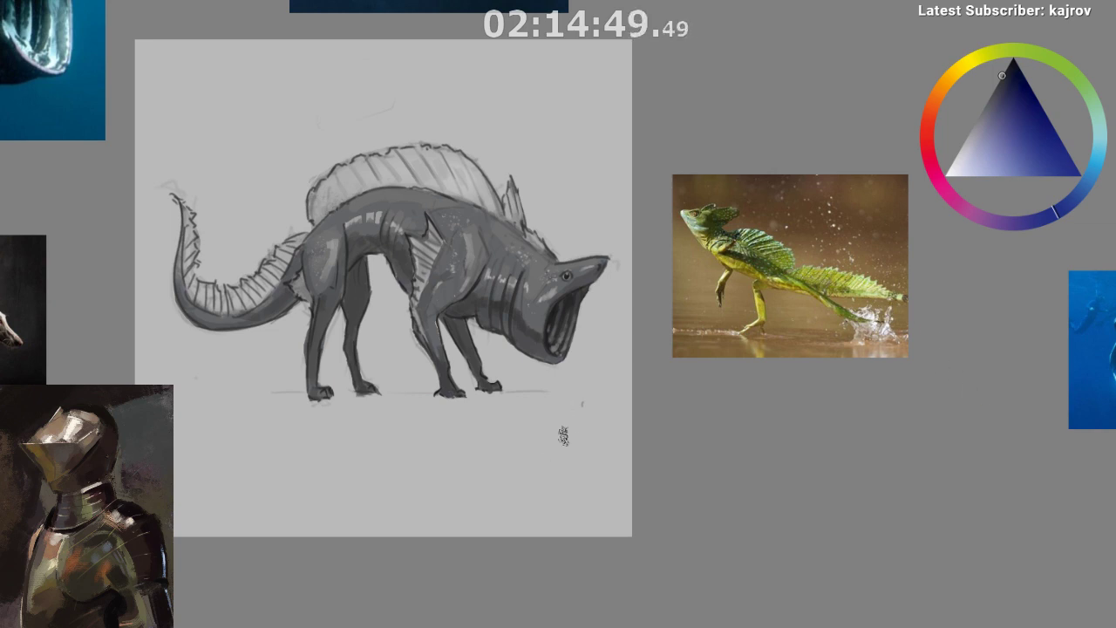
- Sample the background grey, paint out the stray marks near the snout and below the head, and check the creature in the mirrored view
{"action": "left_click", "coordinate": [587, 401], "text": "ctrl"}
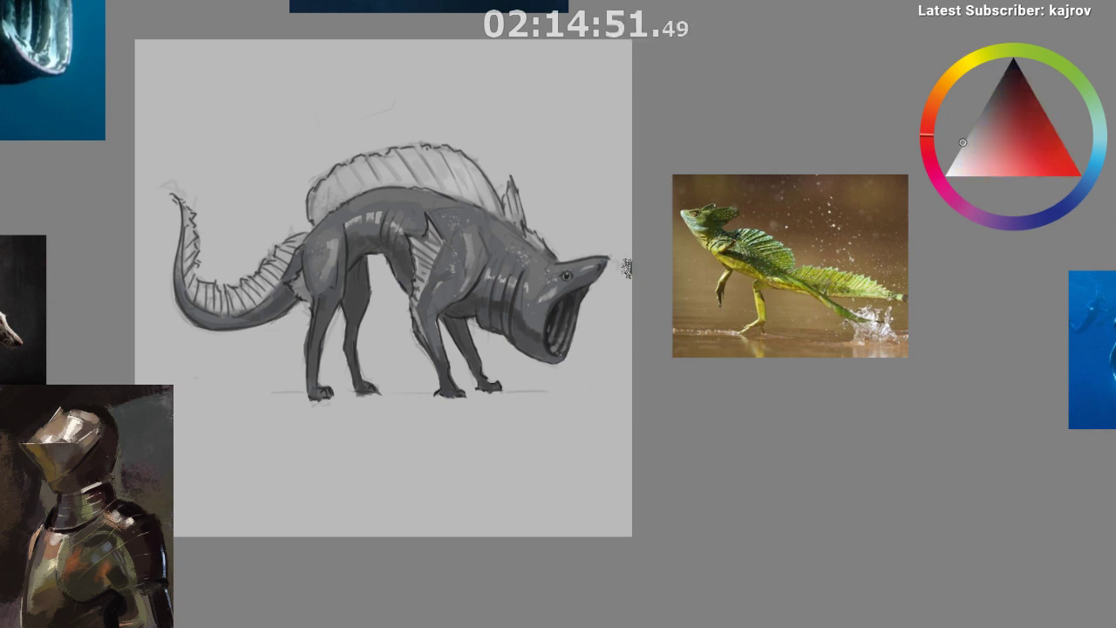
{"action": "key", "text": "m"}
{"action": "left_click_drag", "start_coordinate": [600, 476], "coordinate": [574, 511]}
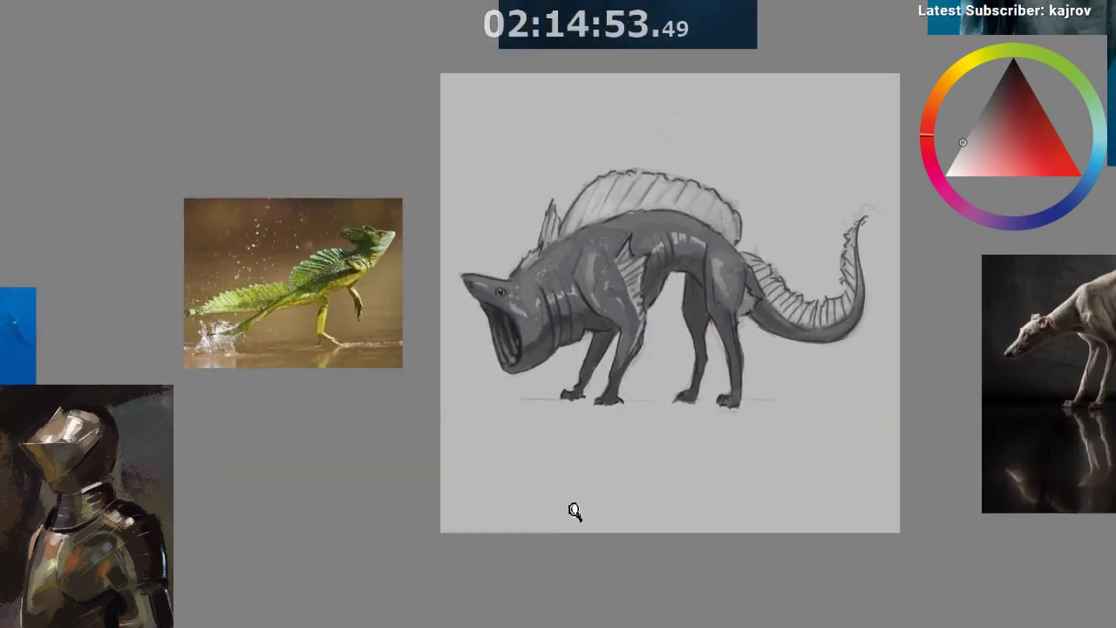
{"action": "left_click_drag", "start_coordinate": [680, 487], "coordinate": [509, 490]}
{"action": "left_click_drag", "start_coordinate": [560, 531], "coordinate": [580, 490]}
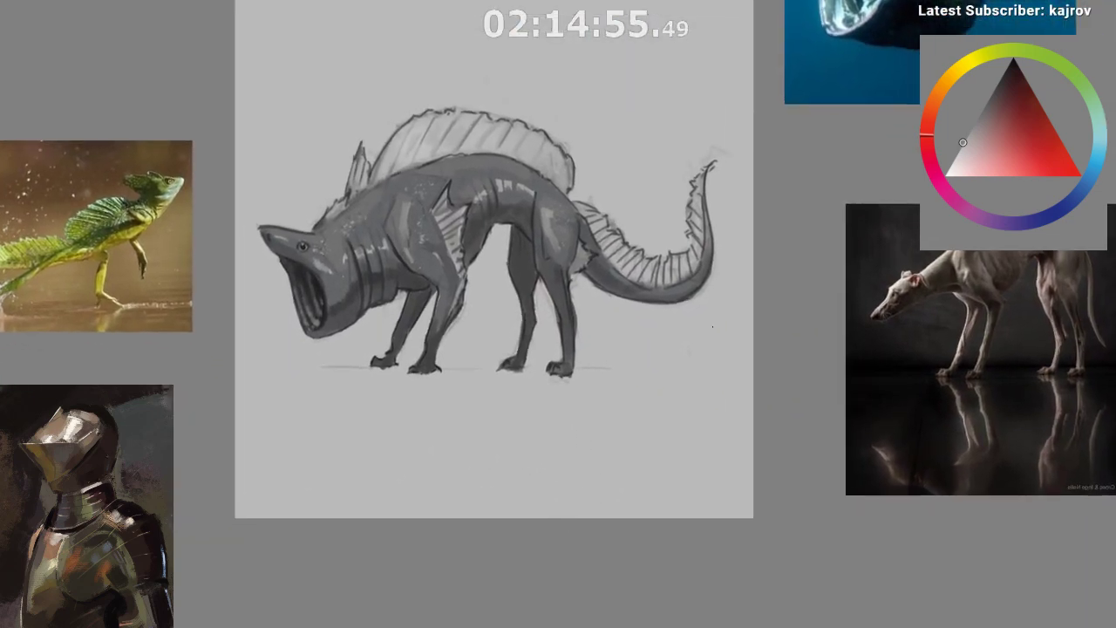
{"action": "key", "text": "m"}
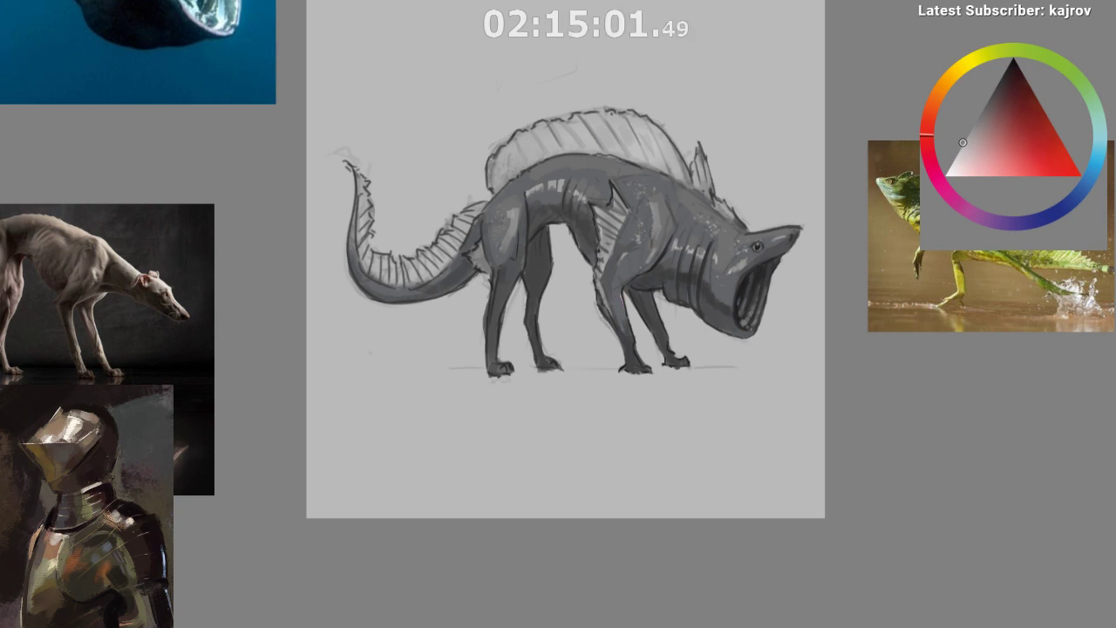
- Transform the creature drawing, scaling it down to roughly half the canvas width and placing it in the canvas's upper-left corner
{"action": "key", "text": "ctrl+t"}
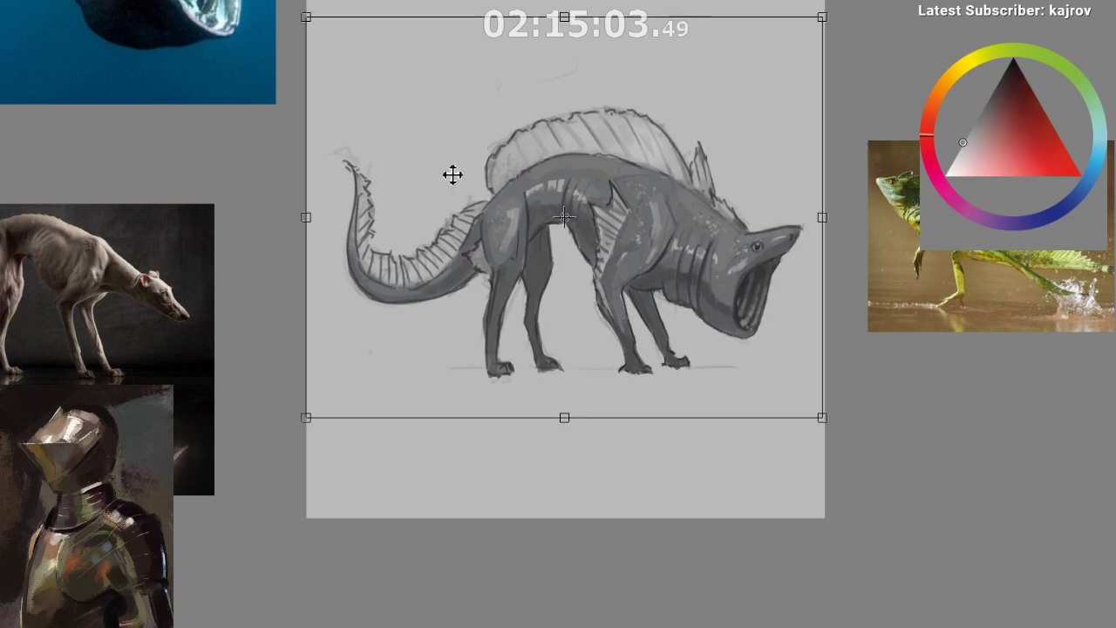
{"action": "left_click_drag", "start_coordinate": [491, 97], "coordinate": [344, 160]}
{"action": "left_click_drag", "start_coordinate": [674, 78], "coordinate": [476, 229]}
{"action": "mouse_move", "coordinate": [392, 391]}
{"action": "left_mouse_down"}
{"action": "mouse_move", "coordinate": [588, 109]}
{"action": "mouse_move", "coordinate": [529, 224]}
{"action": "left_mouse_up"}
{"action": "left_click_drag", "start_coordinate": [536, 202], "coordinate": [537, 216]}
{"action": "left_click_drag", "start_coordinate": [631, 45], "coordinate": [613, 61]}
{"action": "left_click_drag", "start_coordinate": [531, 209], "coordinate": [488, 211]}
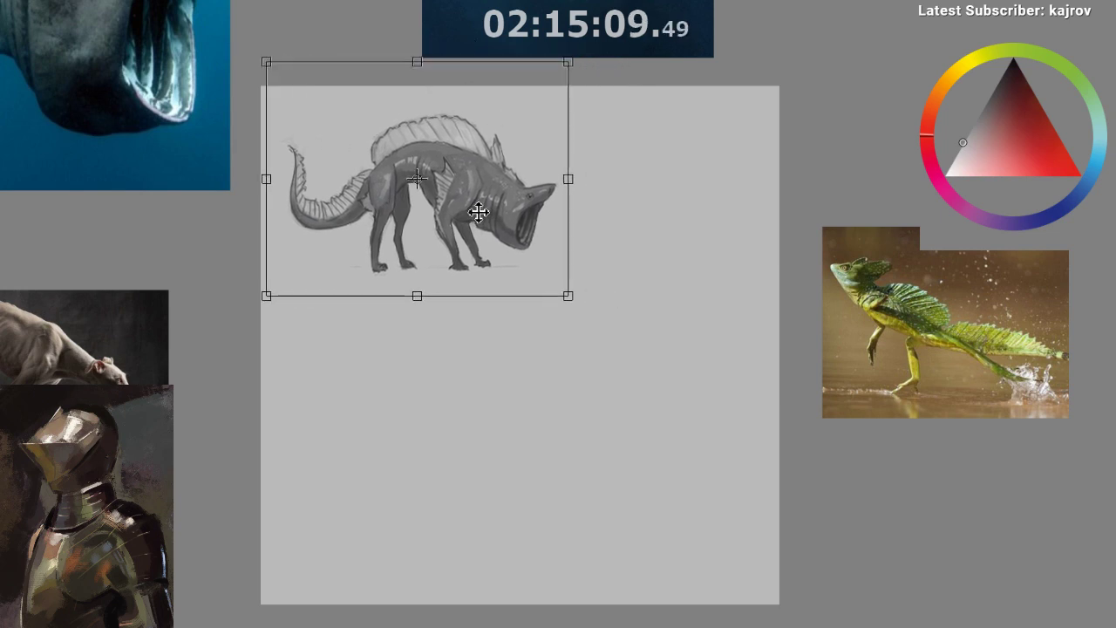
{"action": "key", "text": "Return"}
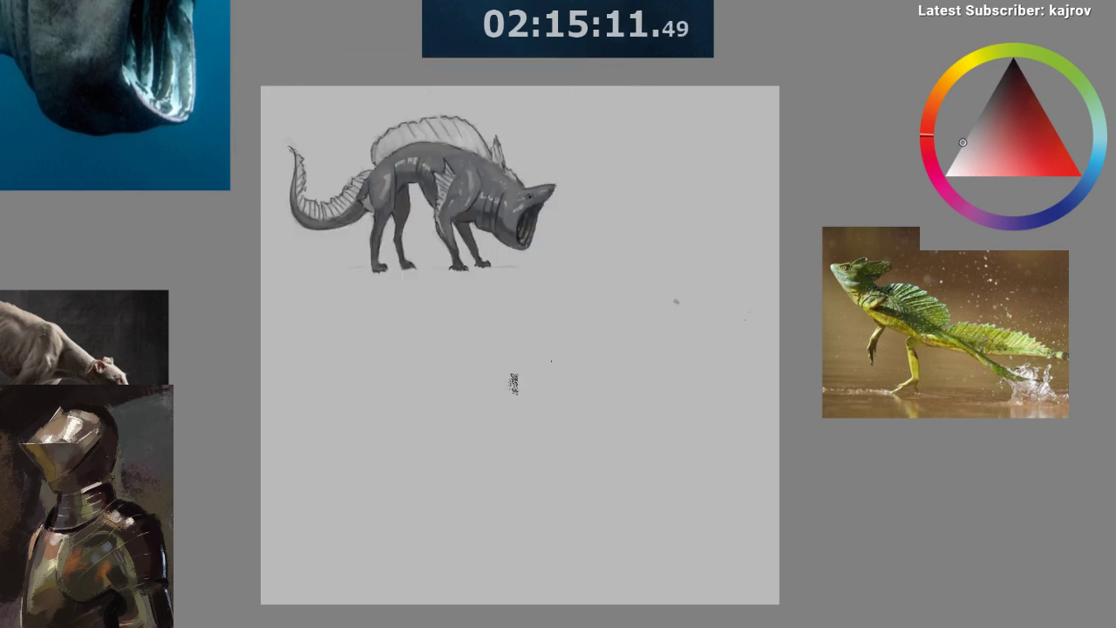
{"action": "left_click_drag", "start_coordinate": [560, 377], "coordinate": [544, 363]}
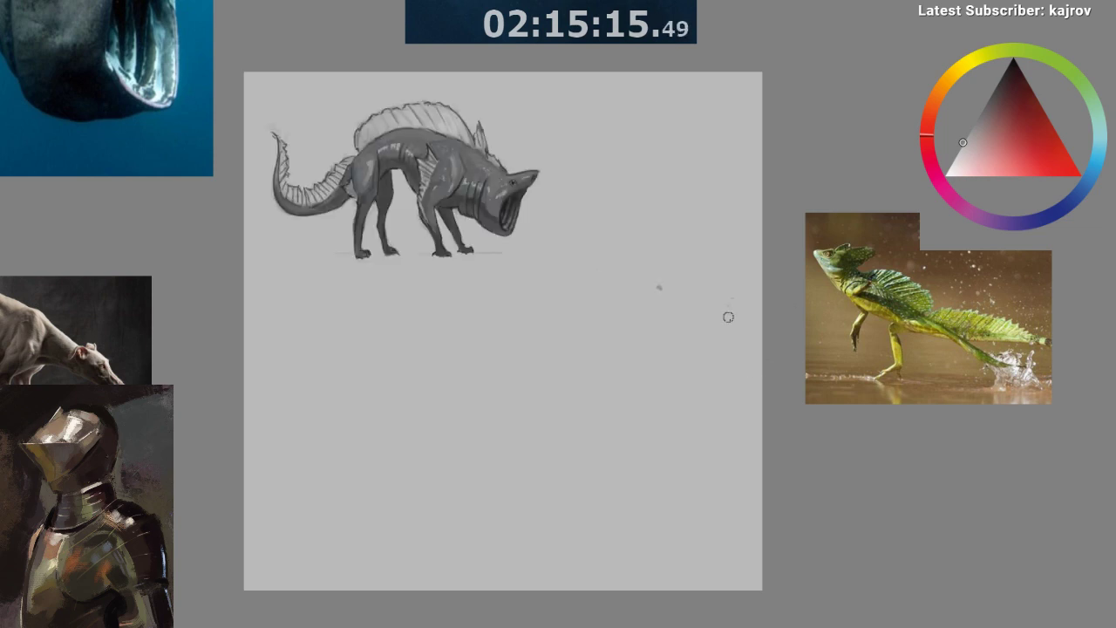
{"action": "key", "text": "e"}
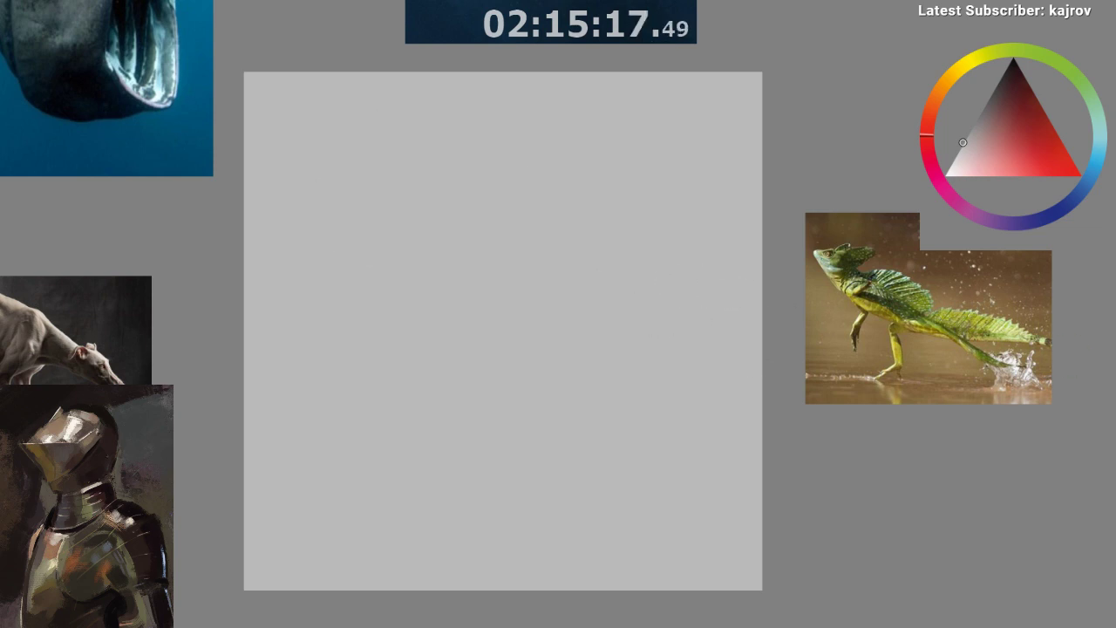
{"action": "key", "text": "ctrl+z"}
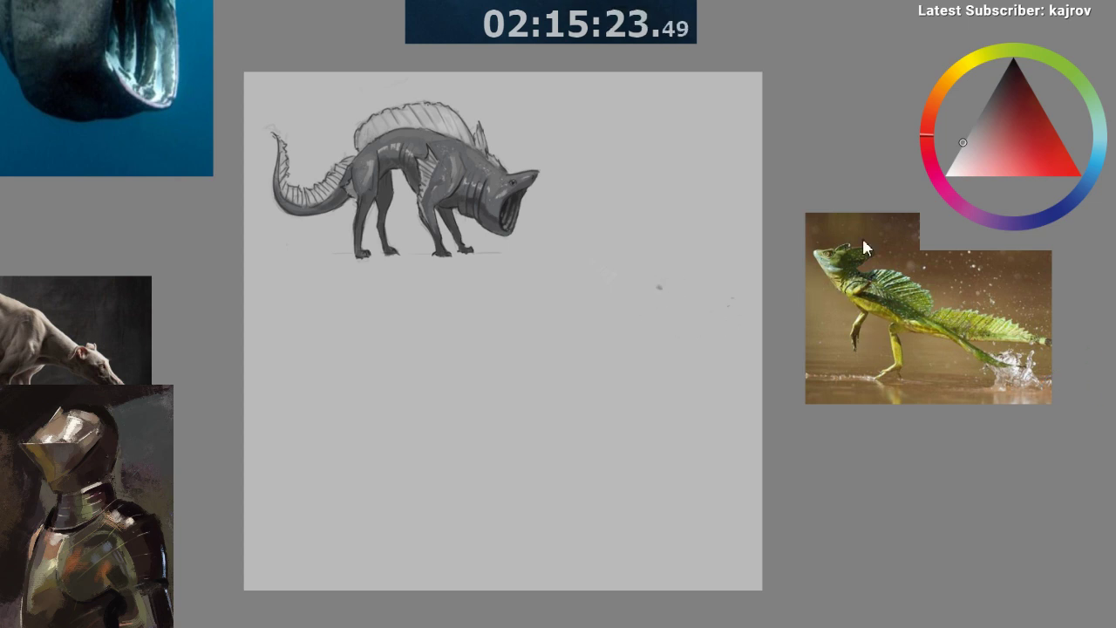
- Look over the reference board around the canvas, including the hooded character sheets and the animal photos
{"action": "left_click_drag", "start_coordinate": [658, 300], "coordinate": [660, 282]}
{"action": "left_click_drag", "start_coordinate": [655, 355], "coordinate": [670, 359]}
{"action": "mouse_move", "coordinate": [728, 496]}
{"action": "left_mouse_down"}
{"action": "mouse_move", "coordinate": [723, 518]}
{"action": "mouse_move", "coordinate": [697, 535]}
{"action": "mouse_move", "coordinate": [808, 566]}
{"action": "mouse_move", "coordinate": [436, 416]}
{"action": "mouse_move", "coordinate": [481, 479]}
{"action": "mouse_move", "coordinate": [881, 425]}
{"action": "mouse_move", "coordinate": [981, 423]}
{"action": "left_mouse_up"}
{"action": "left_click_drag", "start_coordinate": [620, 483], "coordinate": [870, 510]}
{"action": "left_click_drag", "start_coordinate": [633, 416], "coordinate": [675, 384]}
{"action": "left_click_drag", "start_coordinate": [645, 496], "coordinate": [643, 570]}
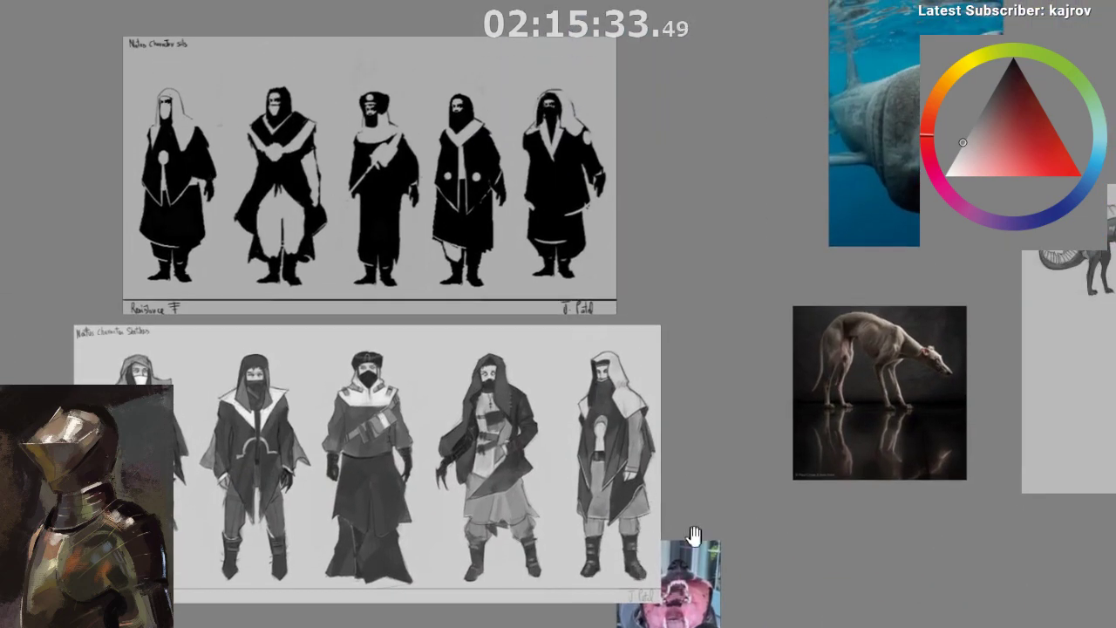
{"action": "left_click_drag", "start_coordinate": [746, 549], "coordinate": [699, 476]}
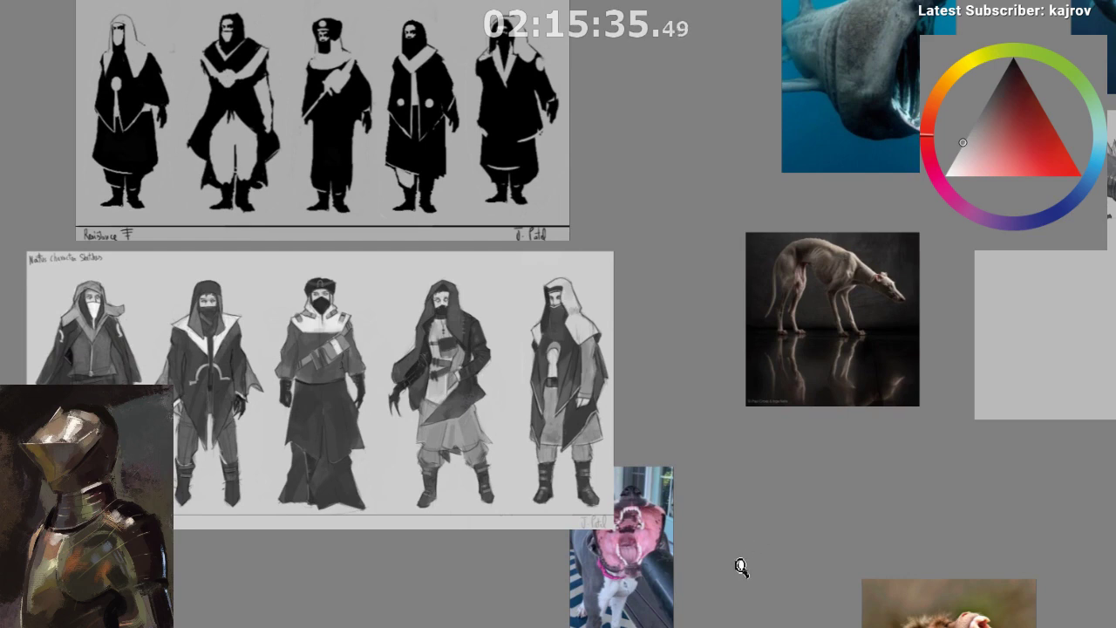
- Move the shaded shark-headed creature down the creature sheet to just above the lowest black silhouette
{"action": "left_click_drag", "start_coordinate": [740, 567], "coordinate": [702, 571]}
{"action": "left_click_drag", "start_coordinate": [824, 568], "coordinate": [438, 503]}
{"action": "mouse_move", "coordinate": [759, 472]}
{"action": "left_mouse_down"}
{"action": "mouse_move", "coordinate": [610, 548]}
{"action": "mouse_move", "coordinate": [595, 483]}
{"action": "mouse_move", "coordinate": [706, 412]}
{"action": "left_mouse_up"}
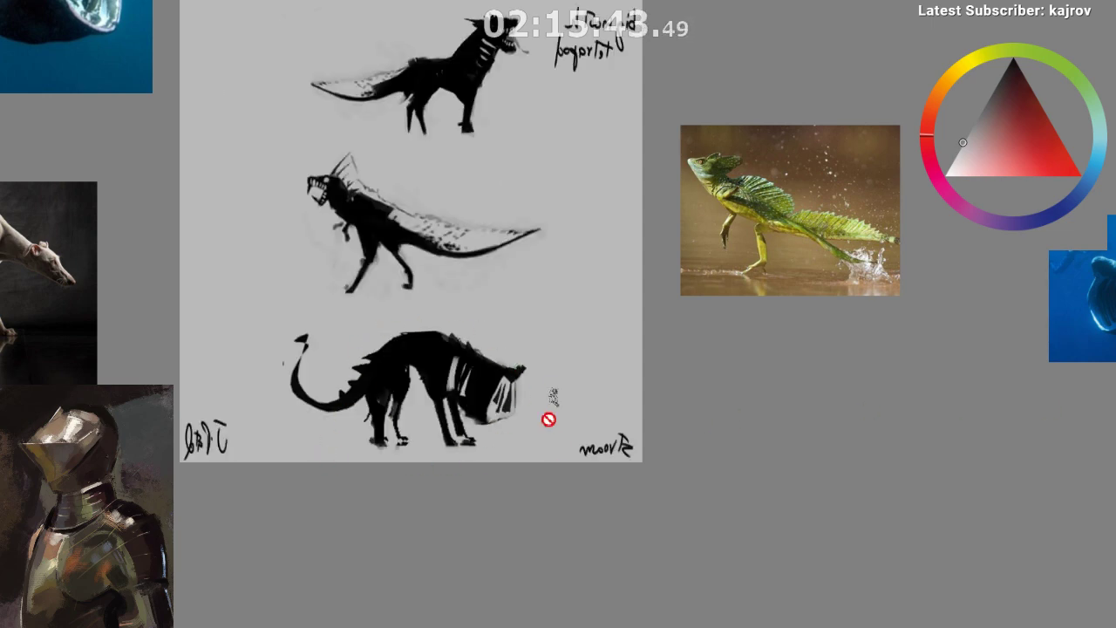
{"action": "left_click_drag", "start_coordinate": [440, 413], "coordinate": [440, 408]}
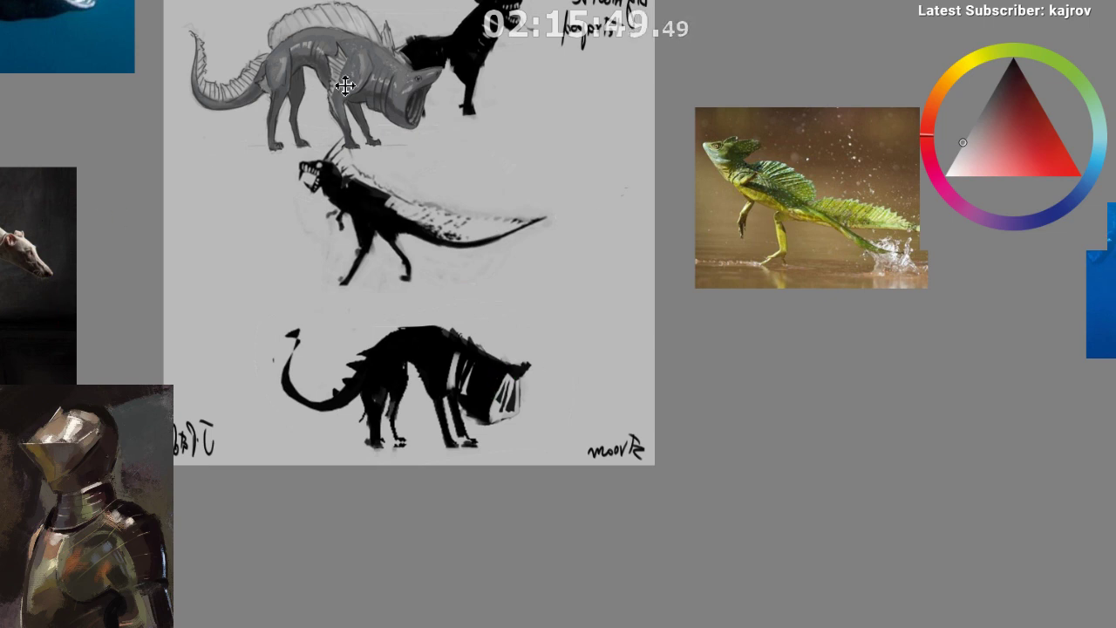
{"action": "mouse_move", "coordinate": [341, 82]}
{"action": "left_mouse_down"}
{"action": "mouse_move", "coordinate": [373, 157]}
{"action": "mouse_move", "coordinate": [487, 339]}
{"action": "mouse_move", "coordinate": [579, 287]}
{"action": "mouse_move", "coordinate": [590, 361]}
{"action": "mouse_move", "coordinate": [478, 255]}
{"action": "left_mouse_up"}
{"action": "scroll", "coordinate": [479, 436], "scroll_direction": "up", "scroll_amount": 2}
{"action": "left_click_drag", "start_coordinate": [472, 415], "coordinate": [456, 527]}
{"action": "left_click_drag", "start_coordinate": [524, 230], "coordinate": [521, 217]}
{"action": "scroll", "coordinate": [495, 296], "scroll_direction": "down", "scroll_amount": 1}
{"action": "scroll", "coordinate": [515, 384], "scroll_direction": "up", "scroll_amount": 1}
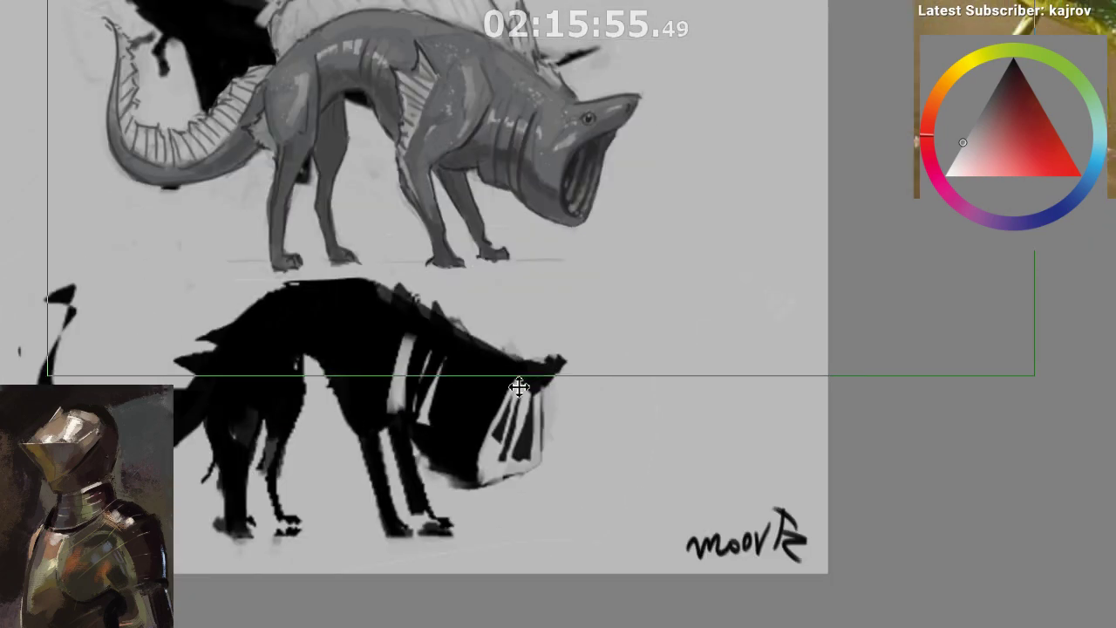
- Compare the shaded creature with the silhouette below it, and undo the creature's last move
{"action": "key", "text": "b"}
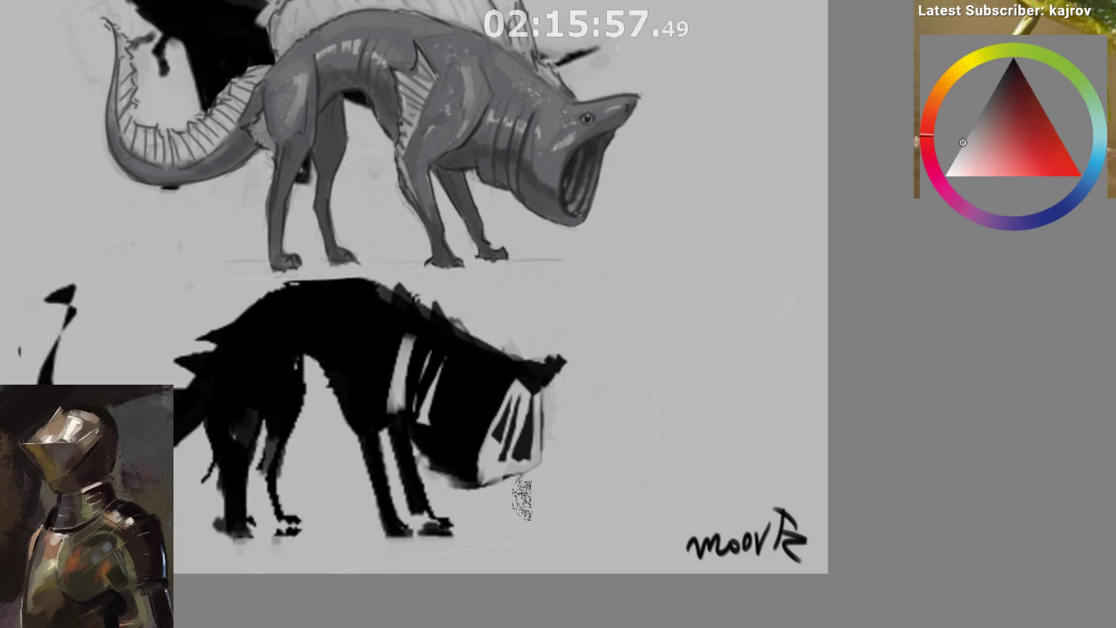
{"action": "scroll", "coordinate": [523, 495], "scroll_direction": "down", "scroll_amount": 1}
{"action": "left_click_drag", "start_coordinate": [535, 393], "coordinate": [532, 428]}
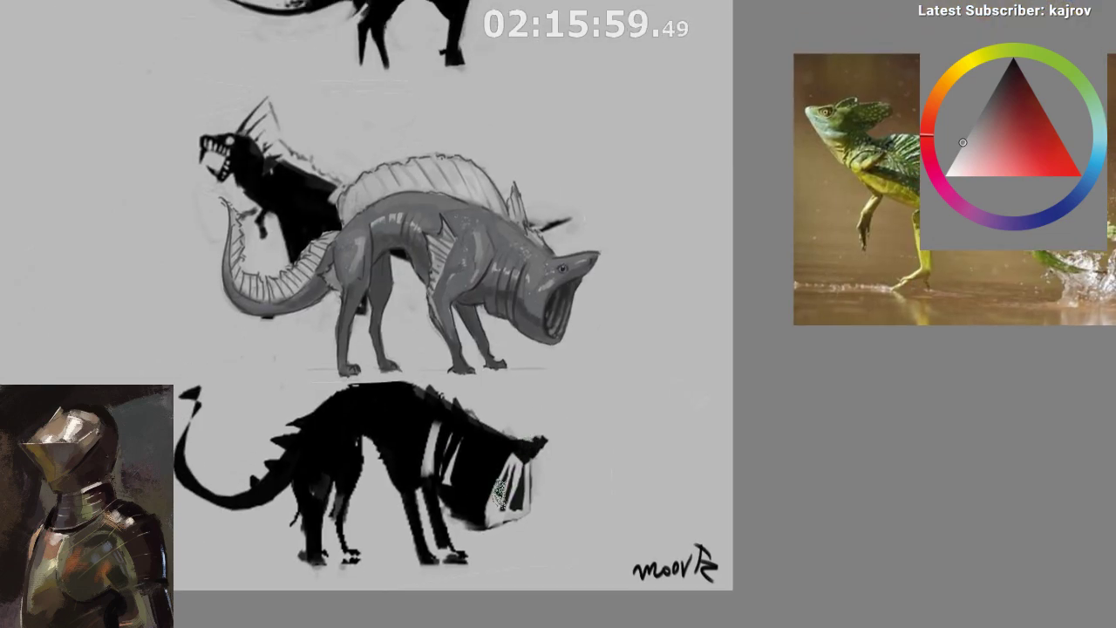
{"action": "scroll", "coordinate": [495, 478], "scroll_direction": "down", "scroll_amount": 1}
{"action": "scroll", "coordinate": [494, 477], "scroll_direction": "up", "scroll_amount": 1}
{"action": "left_click_drag", "start_coordinate": [510, 418], "coordinate": [505, 420]}
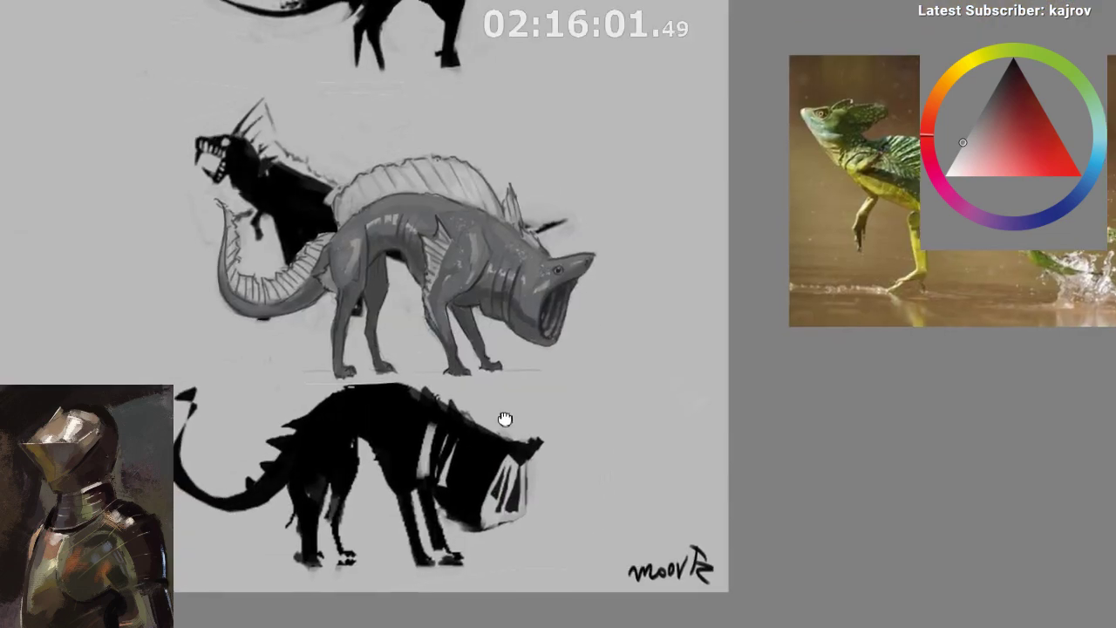
{"action": "scroll", "coordinate": [505, 419], "scroll_direction": "down", "scroll_amount": 3}
{"action": "key", "text": "ctrl+z"}
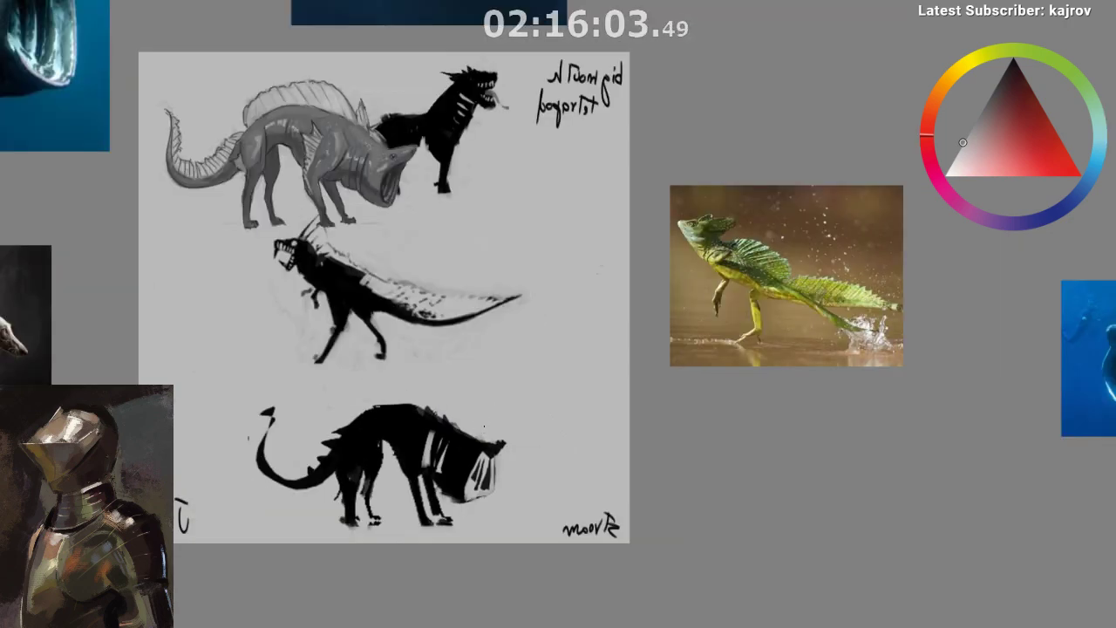
- Remove the black silhouettes and handwritten notes from the creature sheet, keeping only the shaded creature
{"action": "scroll", "coordinate": [480, 421], "scroll_direction": "down", "scroll_amount": 1}
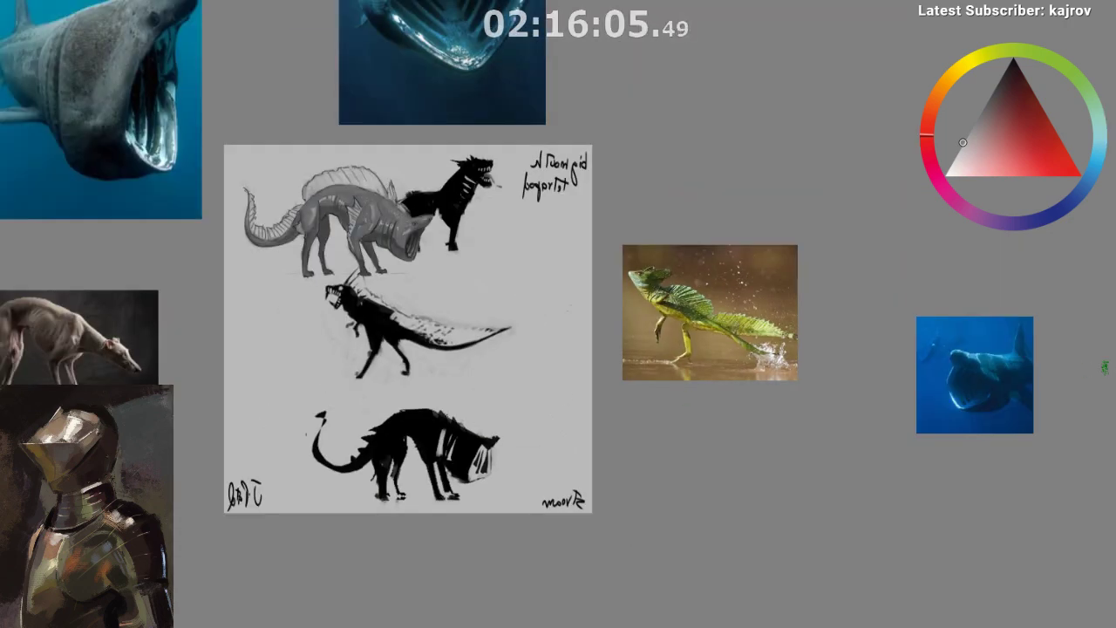
{"action": "key", "text": "Delete"}
{"action": "left_click_drag", "start_coordinate": [352, 328], "coordinate": [415, 349]}
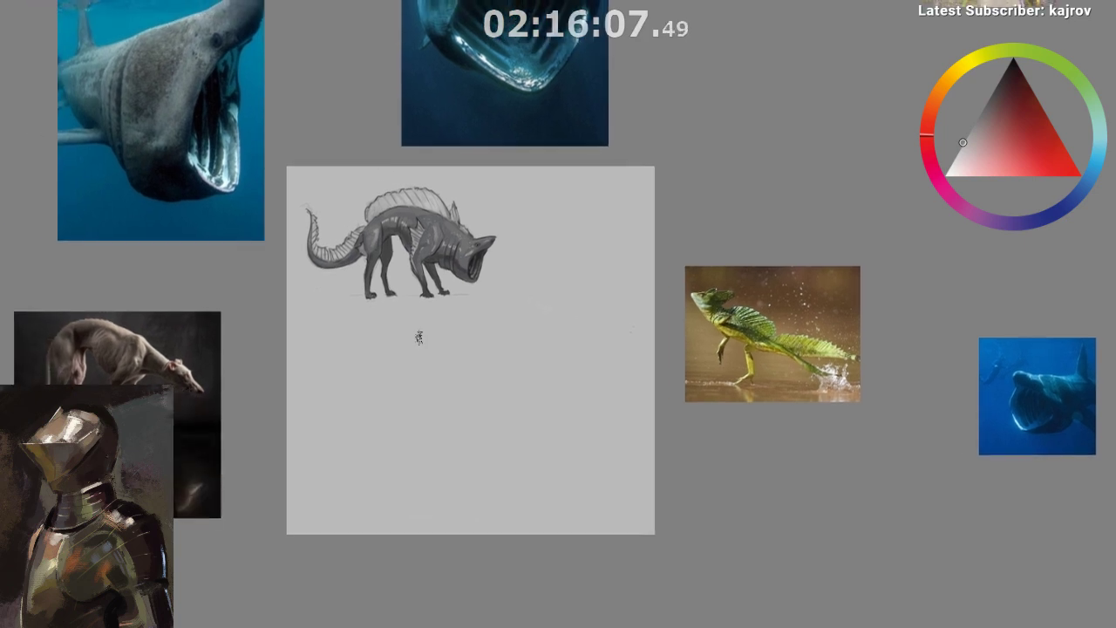
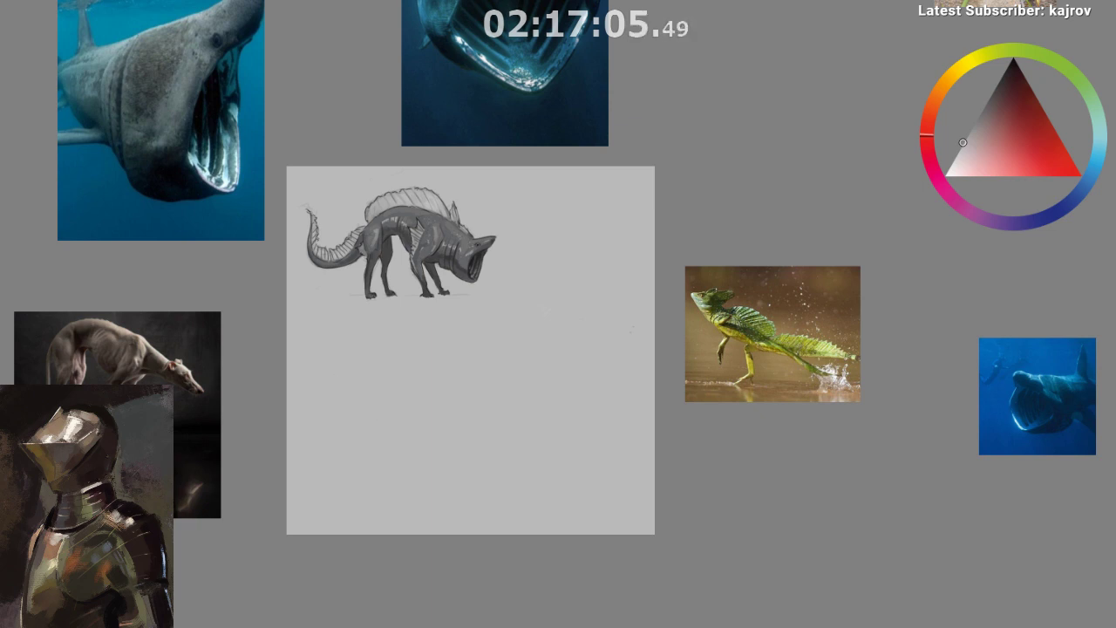
- Look at the image of the robed, skull-faced figure in another open document and return to the creature sheet
{"action": "key", "text": "ctrl+Tab"}
{"action": "scroll", "coordinate": [432, 311], "scroll_direction": "down", "scroll_amount": 2}
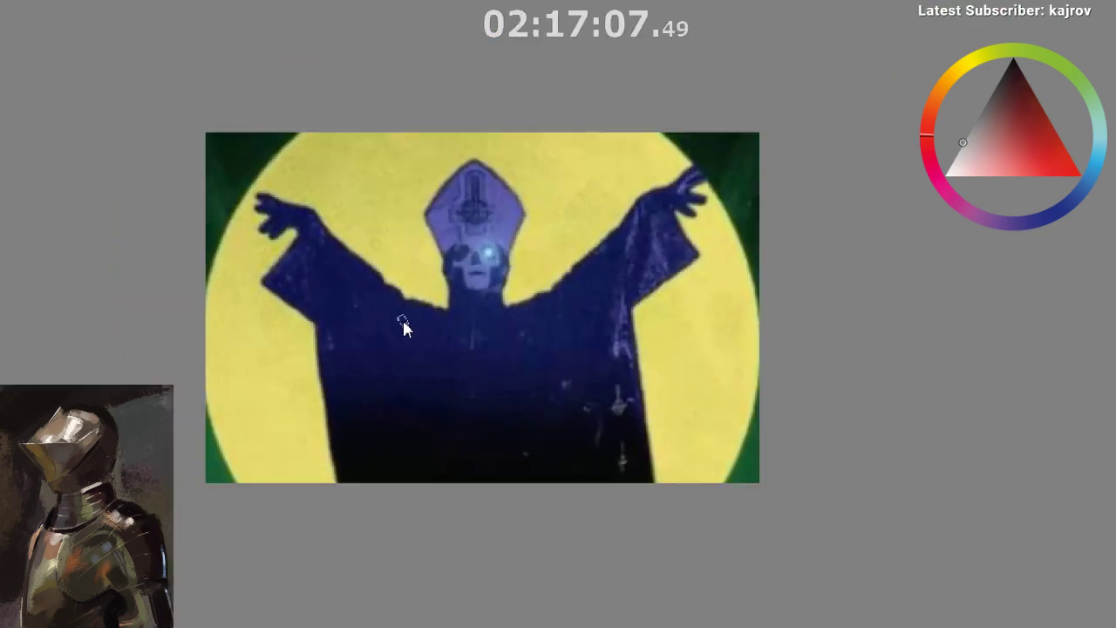
{"action": "scroll", "coordinate": [403, 323], "scroll_direction": "up", "scroll_amount": 1}
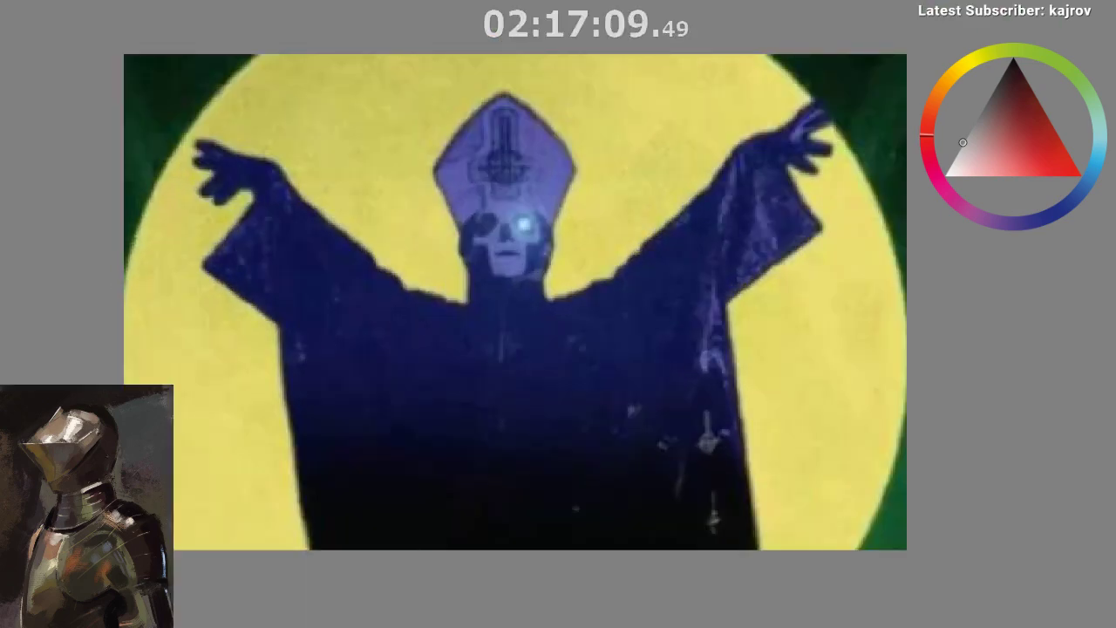
{"action": "key", "text": "ctrl+Tab"}
{"action": "scroll", "coordinate": [370, 212], "scroll_direction": "down", "scroll_amount": 1}
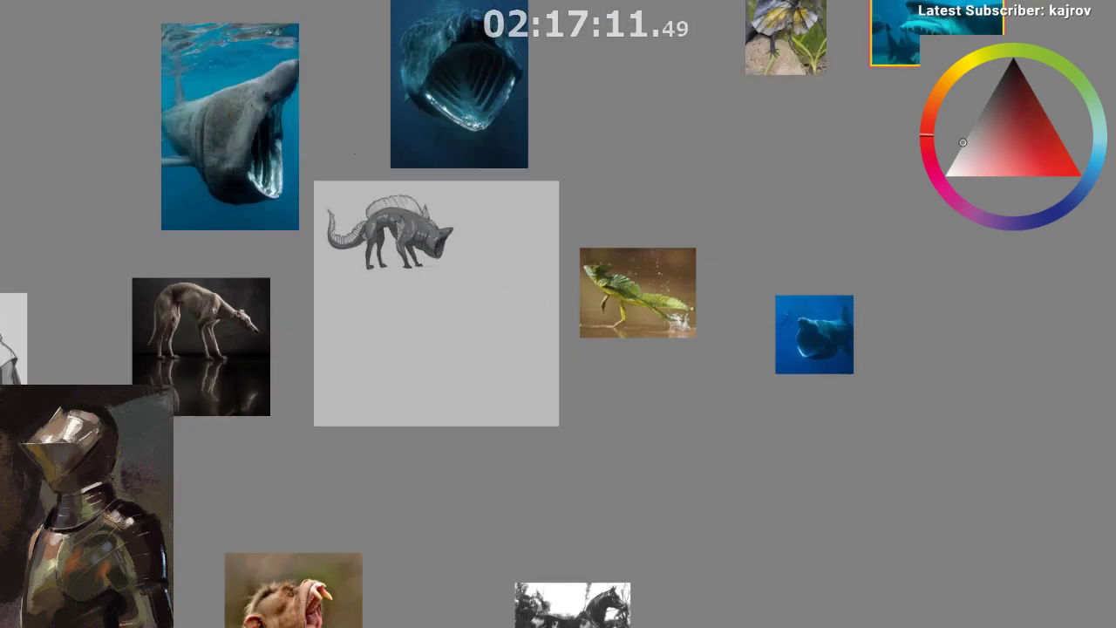
- Examine the reference photos of the open-mouthed dog and the screaming monkey around the creature sheet
{"action": "scroll", "coordinate": [225, 162], "scroll_direction": "down", "scroll_amount": 1}
{"action": "left_click_drag", "start_coordinate": [268, 162], "coordinate": [242, 163]}
{"action": "left_click_drag", "start_coordinate": [539, 144], "coordinate": [548, 187]}
{"action": "left_click_drag", "start_coordinate": [285, 154], "coordinate": [562, 15]}
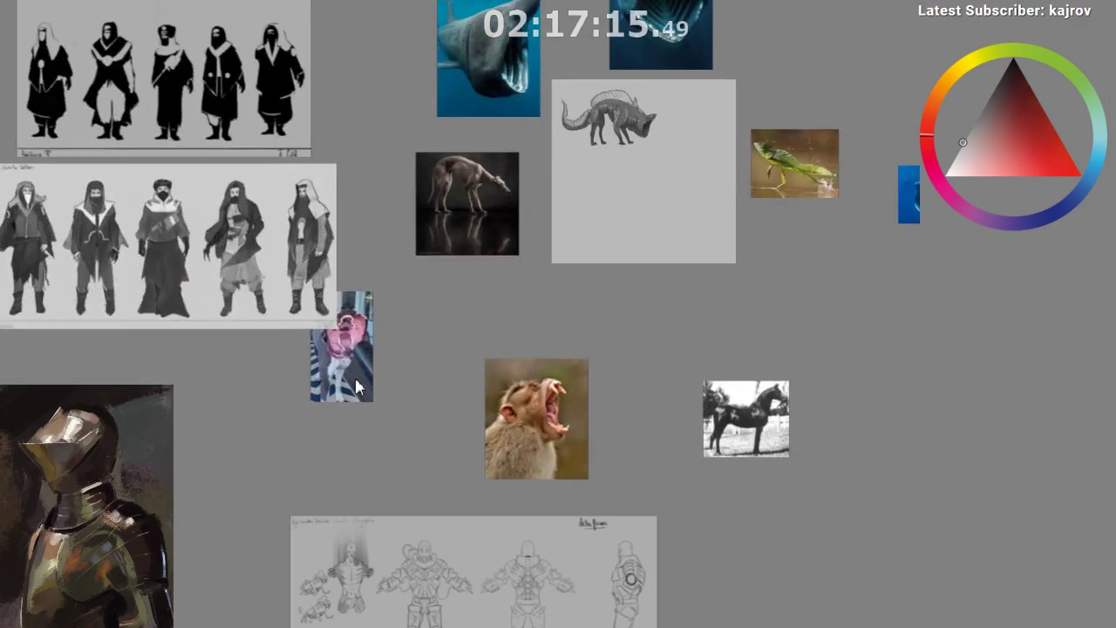
{"action": "left_click_drag", "start_coordinate": [351, 375], "coordinate": [398, 398]}
{"action": "scroll", "coordinate": [392, 389], "scroll_direction": "up", "scroll_amount": 2}
{"action": "left_click", "coordinate": [551, 334]}
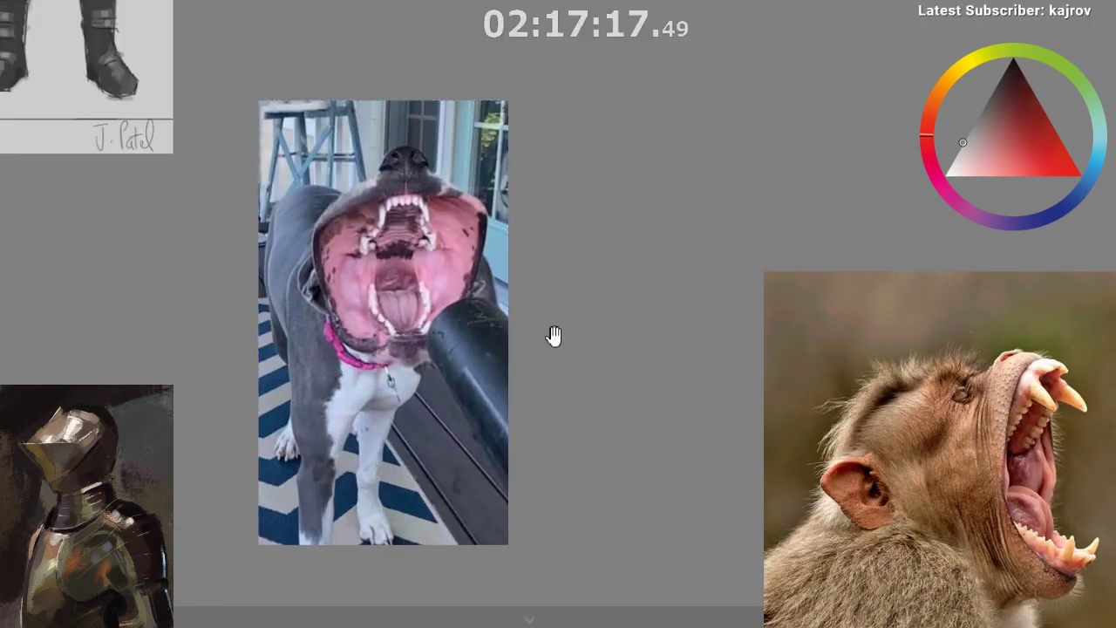
{"action": "left_click_drag", "start_coordinate": [550, 334], "coordinate": [523, 385]}
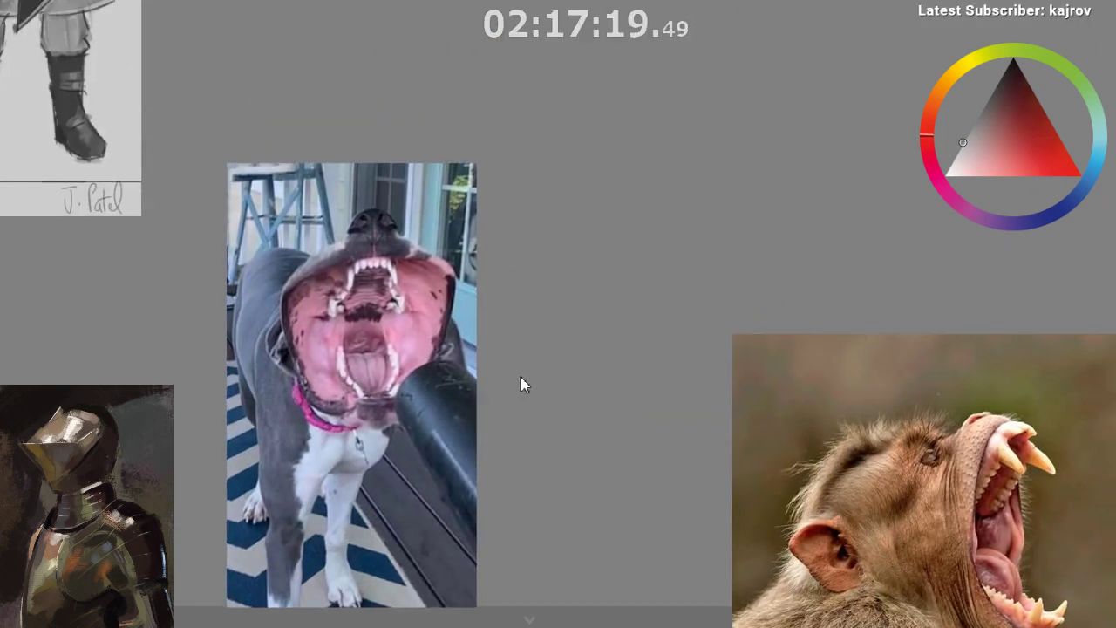
- Return to the creature sheet and examine the shaded creature beside the surrounding animal references
{"action": "scroll", "coordinate": [523, 384], "scroll_direction": "down", "scroll_amount": 3}
{"action": "left_click_drag", "start_coordinate": [629, 172], "coordinate": [462, 373]}
{"action": "scroll", "coordinate": [461, 373], "scroll_direction": "down", "scroll_amount": 2}
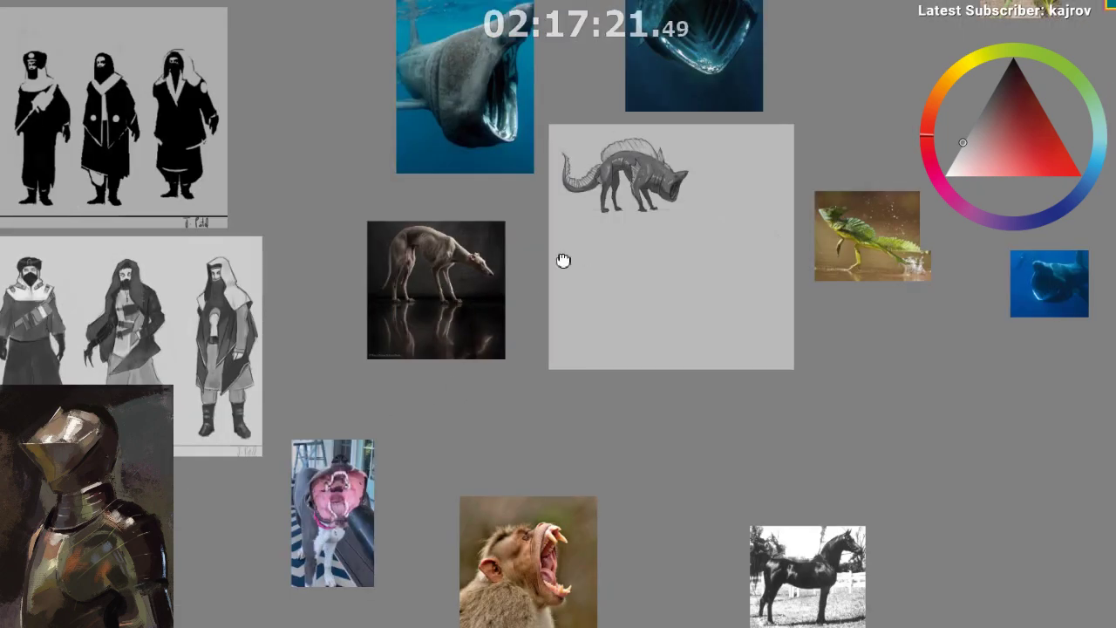
{"action": "left_click_drag", "start_coordinate": [564, 260], "coordinate": [361, 327]}
{"action": "scroll", "coordinate": [451, 212], "scroll_direction": "up", "scroll_amount": 5}
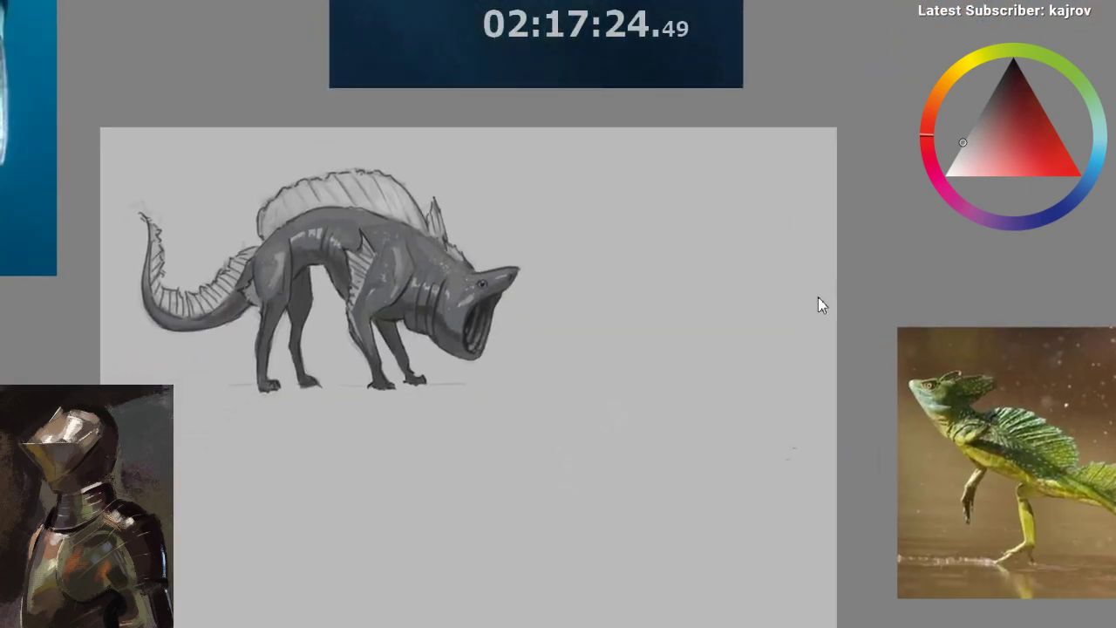
{"action": "scroll", "coordinate": [665, 345], "scroll_direction": "down", "scroll_amount": 2}
{"action": "left_click_drag", "start_coordinate": [666, 320], "coordinate": [576, 321]}
{"action": "scroll", "coordinate": [668, 277], "scroll_direction": "up", "scroll_amount": 2}
{"action": "scroll", "coordinate": [664, 276], "scroll_direction": "down", "scroll_amount": 1}
- Switch to the armoured dinosaur document and bring the small human scale figure in front of the dinosaur into view
{"action": "key", "text": "ctrl+Tab"}
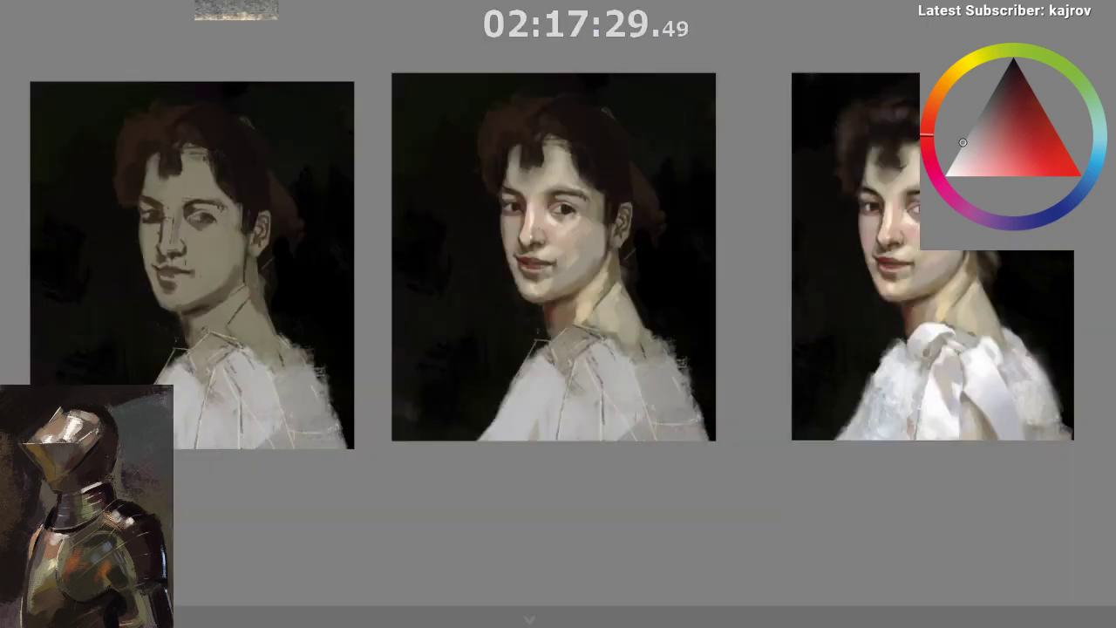
{"action": "key", "text": "alt+Tab"}
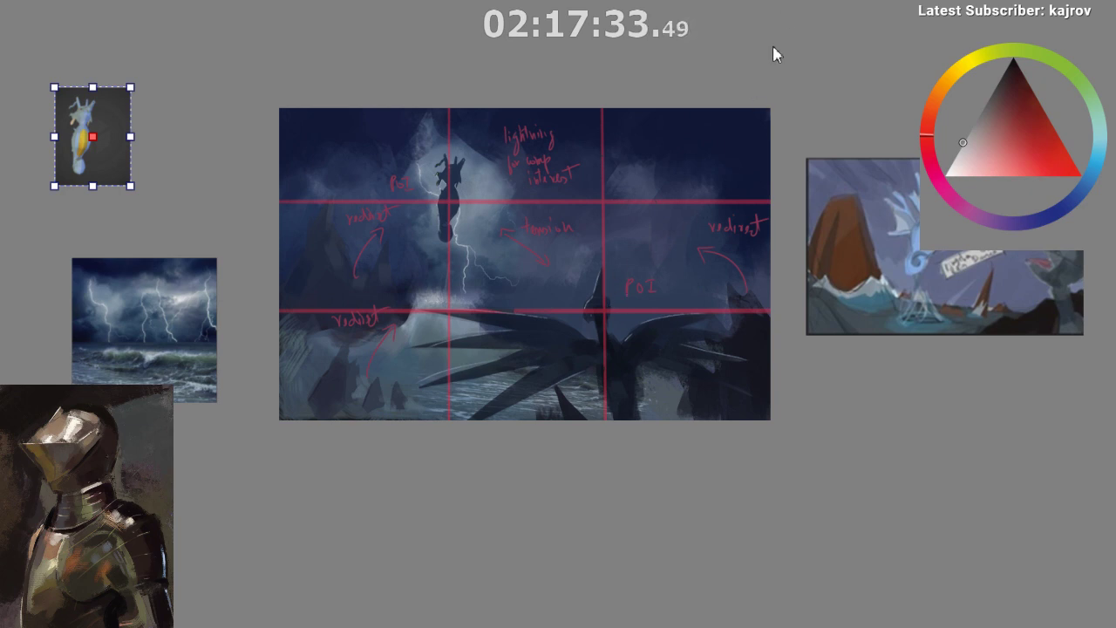
{"action": "key", "text": "alt+Tab"}
{"action": "key", "text": "alt+Tab"}
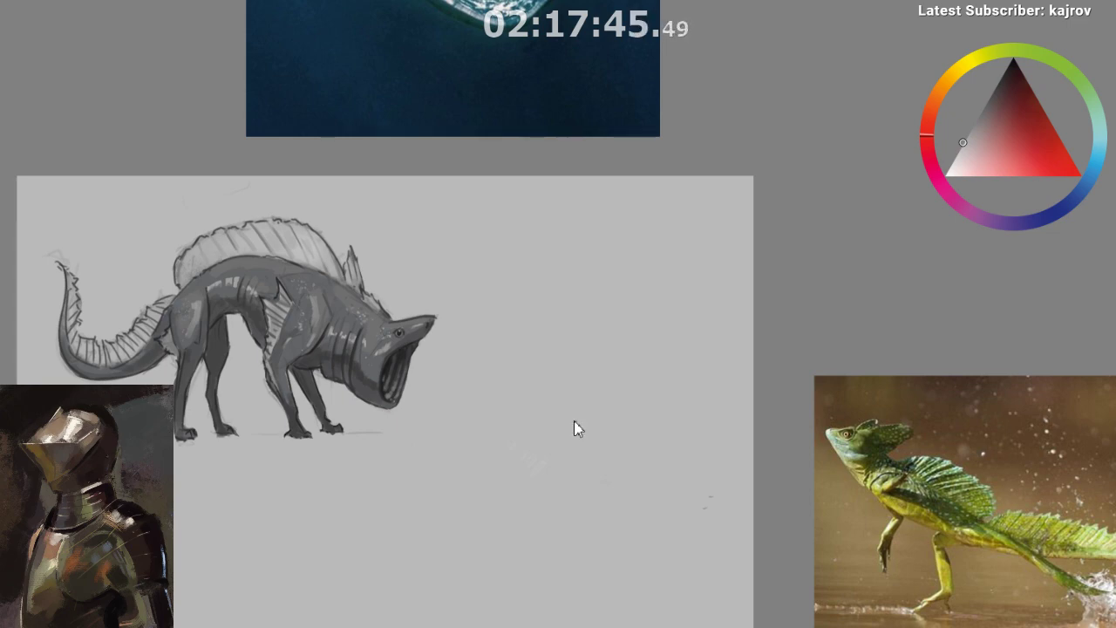
{"action": "key", "text": "ctrl+Tab"}
{"action": "left_click_drag", "start_coordinate": [569, 486], "coordinate": [539, 516]}
{"action": "mouse_move", "coordinate": [539, 517]}
{"action": "left_mouse_down"}
{"action": "mouse_move", "coordinate": [433, 436]}
{"action": "mouse_move", "coordinate": [603, 419]}
{"action": "mouse_move", "coordinate": [696, 429]}
{"action": "left_mouse_up"}
{"action": "left_click_drag", "start_coordinate": [598, 261], "coordinate": [650, 263]}
{"action": "mouse_move", "coordinate": [453, 403]}
{"action": "left_mouse_down"}
{"action": "mouse_move", "coordinate": [759, 294]}
{"action": "mouse_move", "coordinate": [837, 294]}
{"action": "left_mouse_up"}
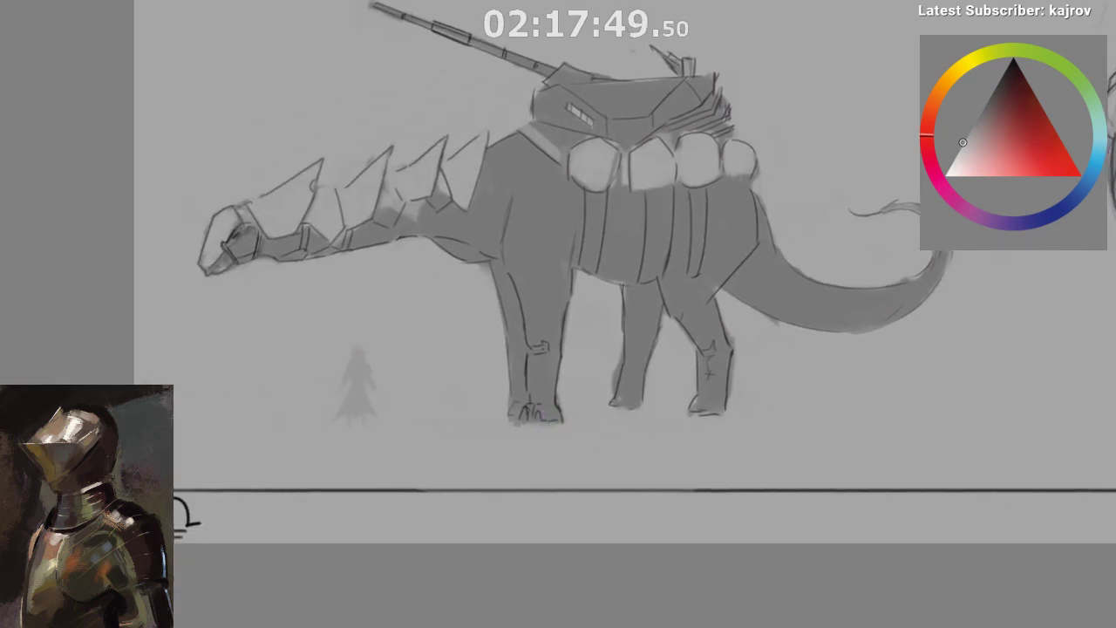
- Try to isolate the human scale figure with a lasso selection and by toggling the shading layer's visibility
{"action": "key", "text": "l"}
{"action": "mouse_move", "coordinate": [350, 327]}
{"action": "left_mouse_down"}
{"action": "mouse_move", "coordinate": [405, 371]}
{"action": "mouse_move", "coordinate": [389, 455]}
{"action": "left_mouse_up"}
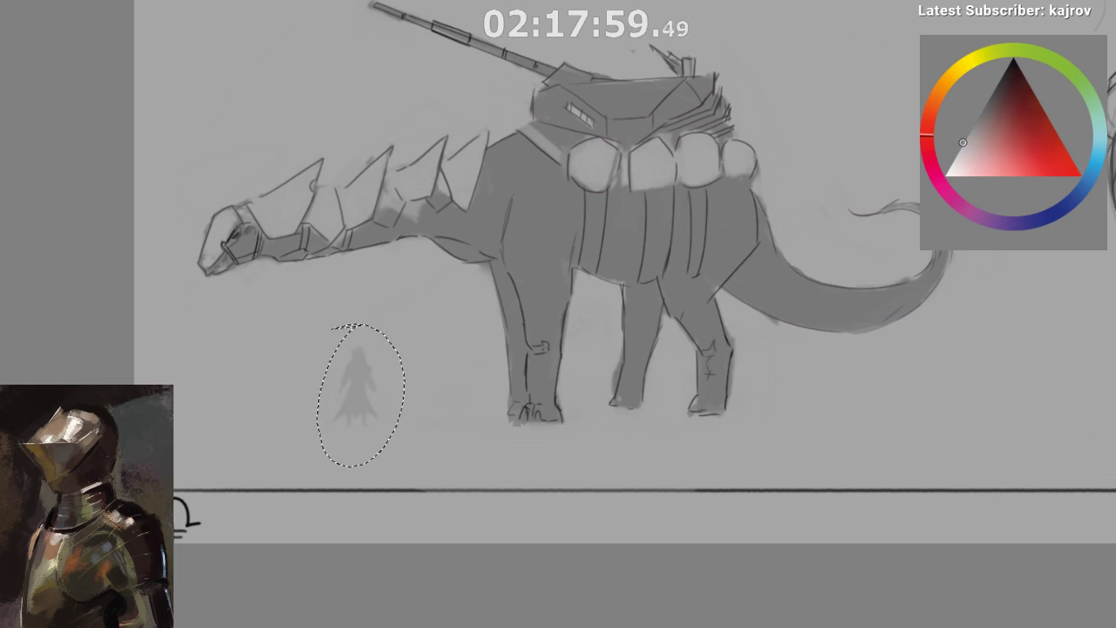
{"action": "key", "text": "ctrl+shift+a"}
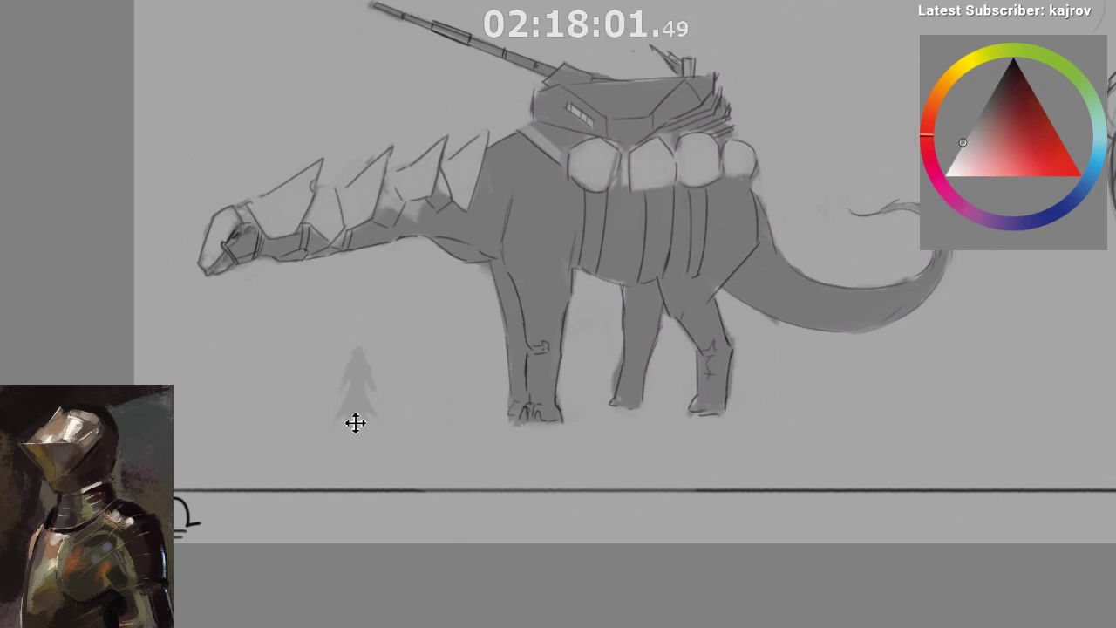
{"action": "left_click_drag", "start_coordinate": [233, 317], "coordinate": [204, 320]}
{"action": "key", "text": "ctrl+comma"}
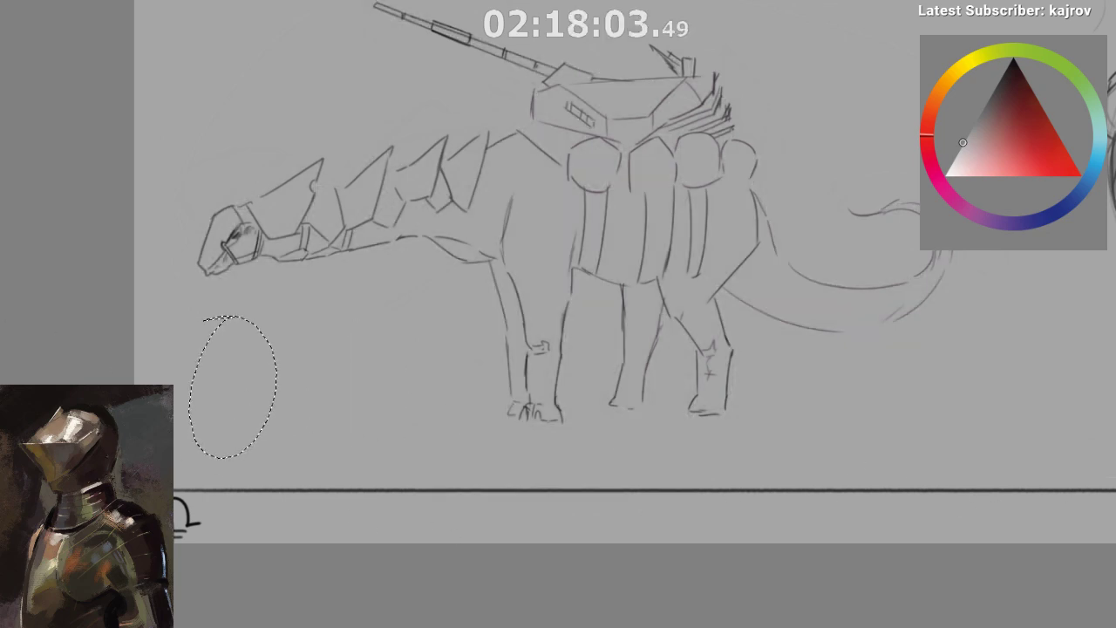
{"action": "key", "text": "ctrl+comma"}
{"action": "key", "text": "ctrl+shift+a"}
- Lasso the human scale figure in front of the dinosaur, copy it, and return to the creature sheet
{"action": "mouse_move", "coordinate": [357, 326]}
{"action": "left_mouse_down"}
{"action": "mouse_move", "coordinate": [341, 343]}
{"action": "mouse_move", "coordinate": [332, 317]}
{"action": "left_mouse_up"}
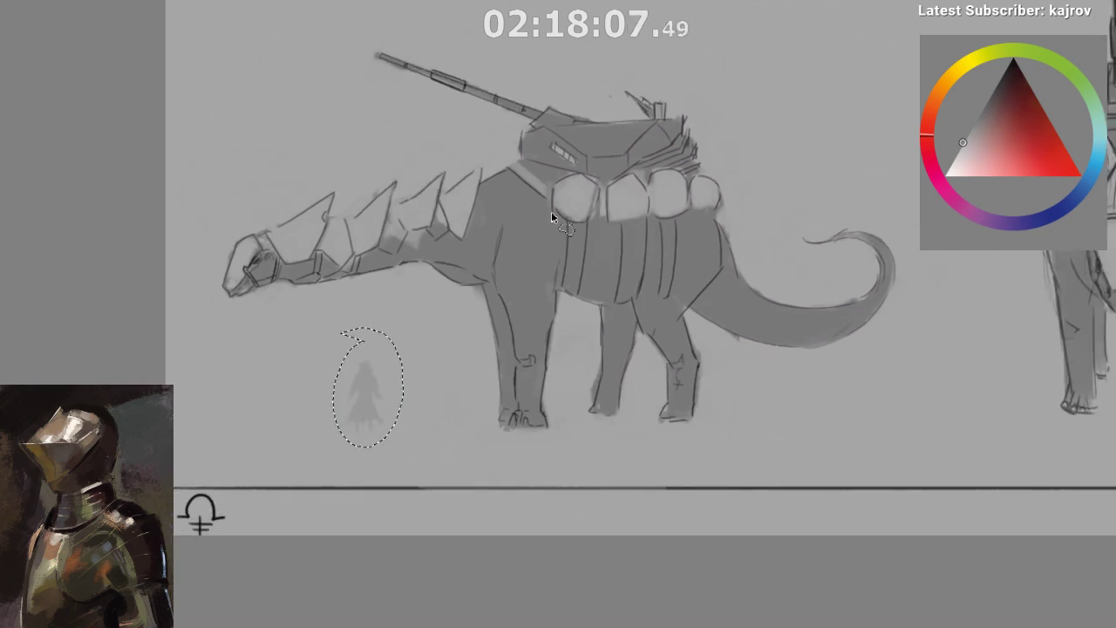
{"action": "scroll", "coordinate": [436, 411], "scroll_direction": "down", "scroll_amount": 1}
{"action": "key", "text": "ctrl+Tab"}
{"action": "key", "text": "ctrl+Tab"}
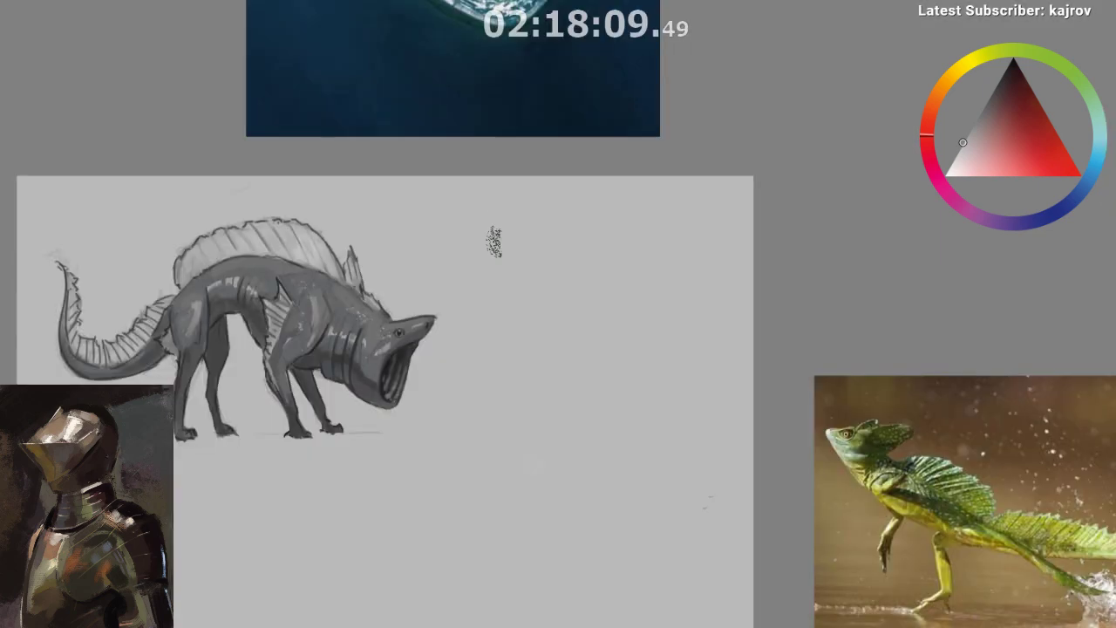
- Paste the human scale figure into the creature sheet and place it directly in front of the creature's open mouth
{"action": "scroll", "coordinate": [464, 493], "scroll_direction": "down", "scroll_amount": 1}
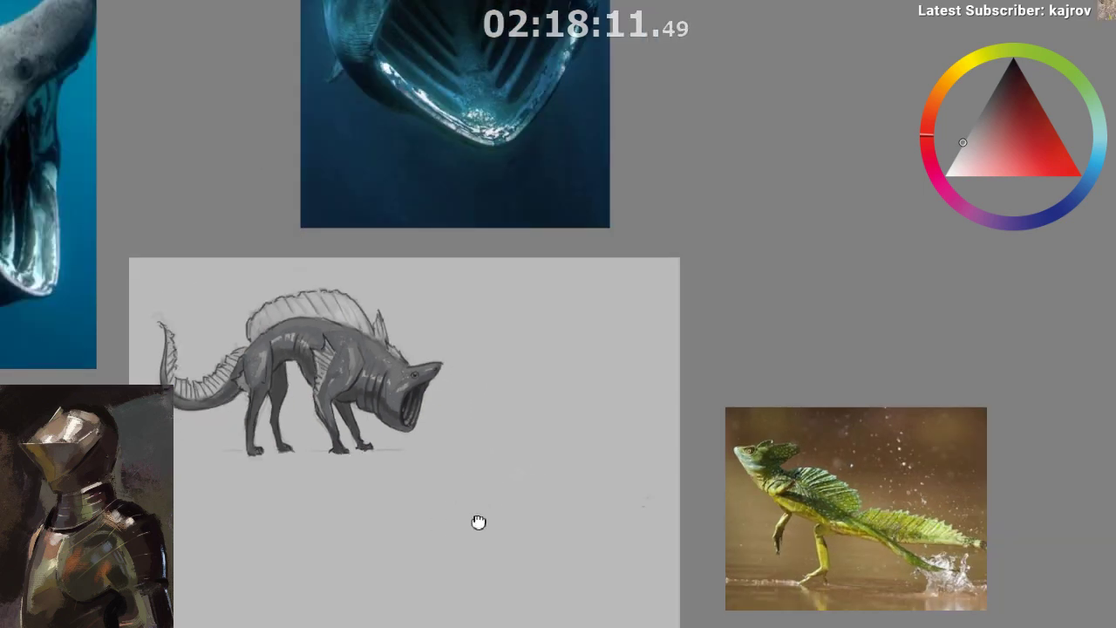
{"action": "left_click_drag", "start_coordinate": [530, 404], "coordinate": [530, 265]}
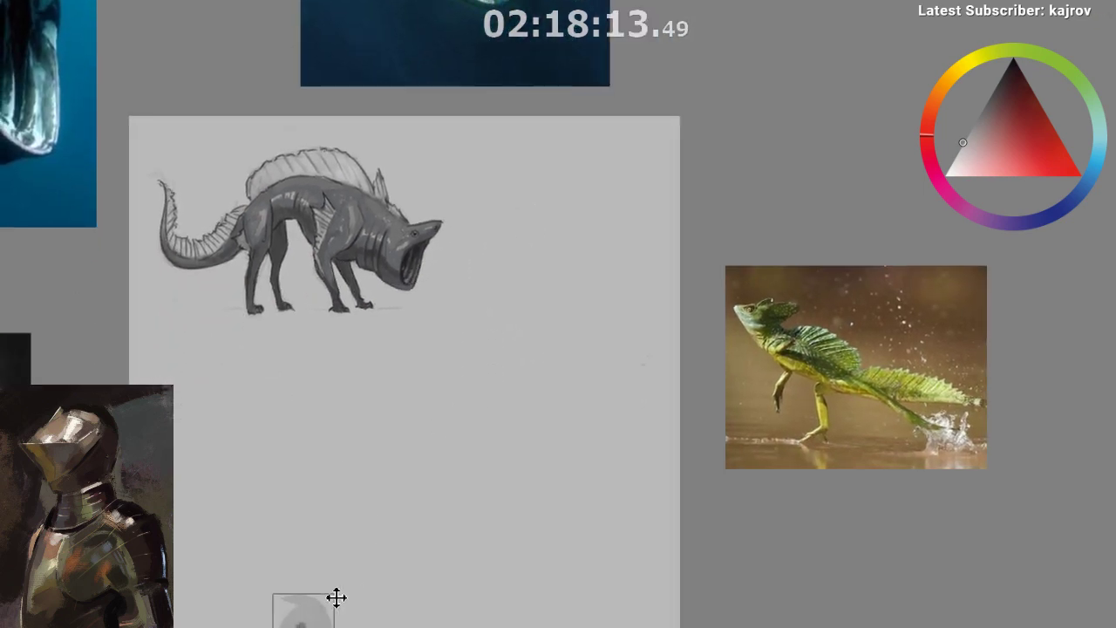
{"action": "left_click_drag", "start_coordinate": [330, 602], "coordinate": [511, 244]}
{"action": "scroll", "coordinate": [511, 237], "scroll_direction": "up", "scroll_amount": 3}
{"action": "mouse_move", "coordinate": [471, 317]}
{"action": "left_mouse_down"}
{"action": "mouse_move", "coordinate": [457, 329]}
{"action": "mouse_move", "coordinate": [461, 321]}
{"action": "left_mouse_up"}
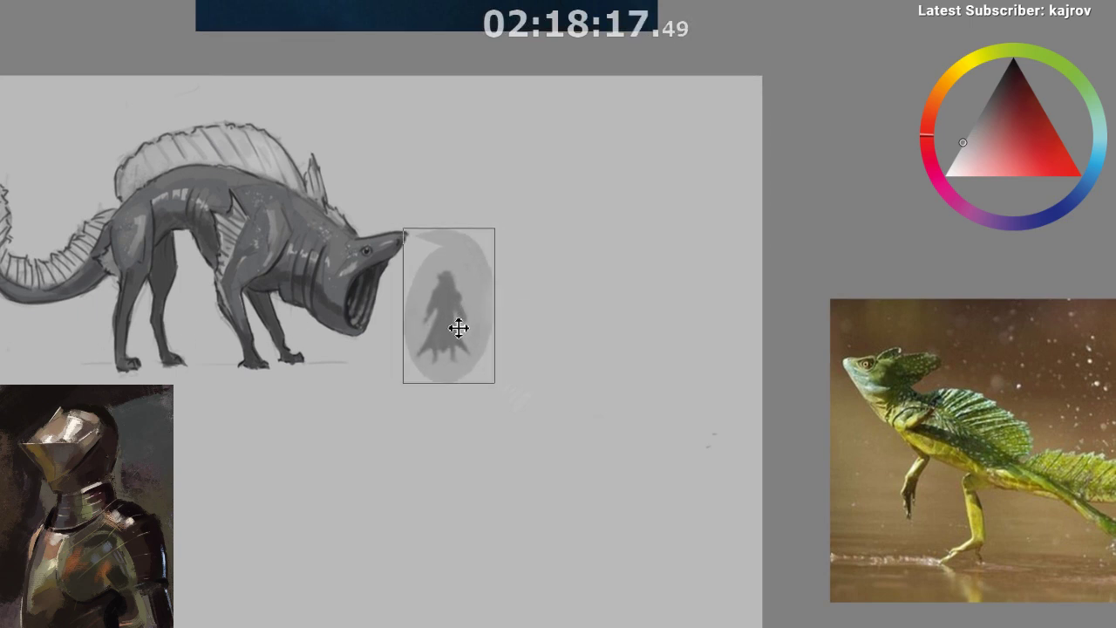
{"action": "left_click_drag", "start_coordinate": [447, 515], "coordinate": [437, 527]}
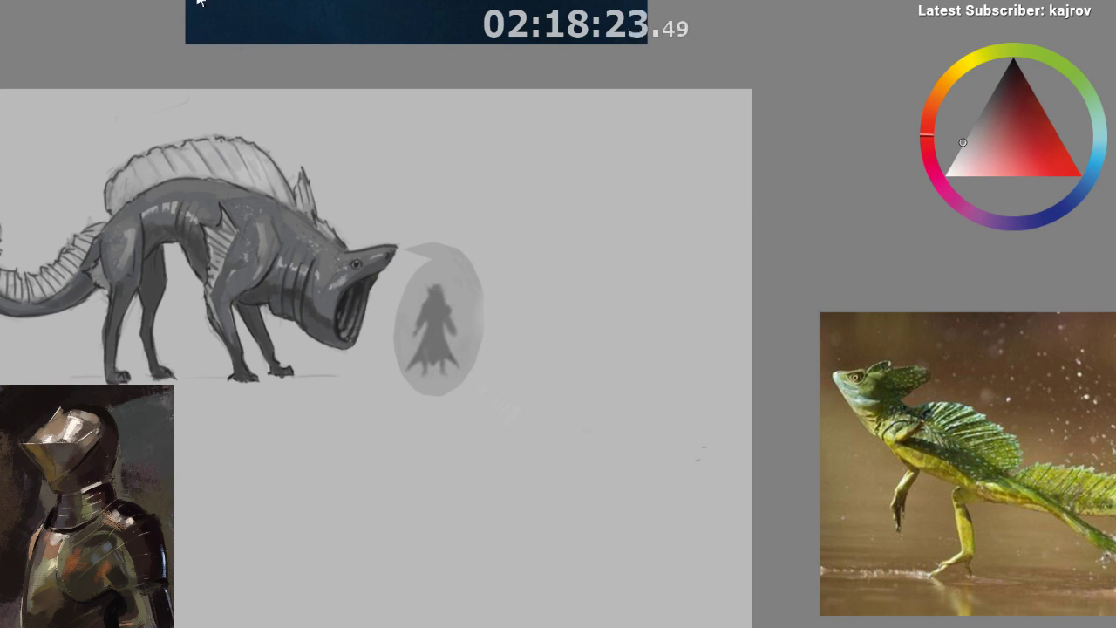
- Adjust the pasted scale figure's tones to a pure black silhouette on a white background
{"action": "left_click", "coordinate": [347, 0]}
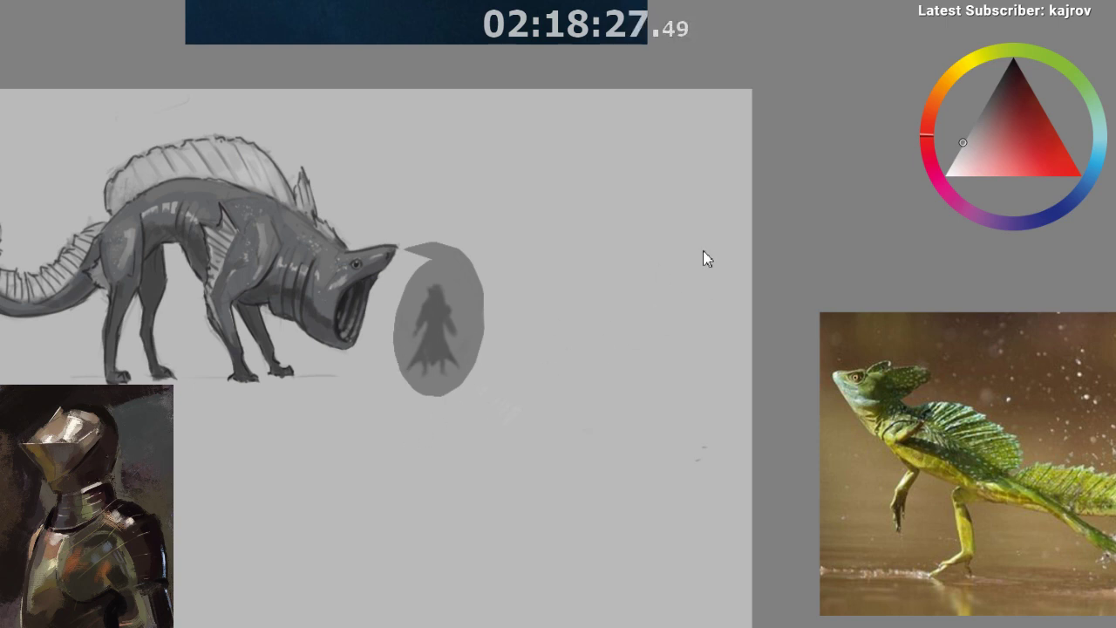
{"action": "left_click", "coordinate": [778, 337]}
{"action": "scroll", "coordinate": [487, 397], "scroll_direction": "down", "scroll_amount": 1}
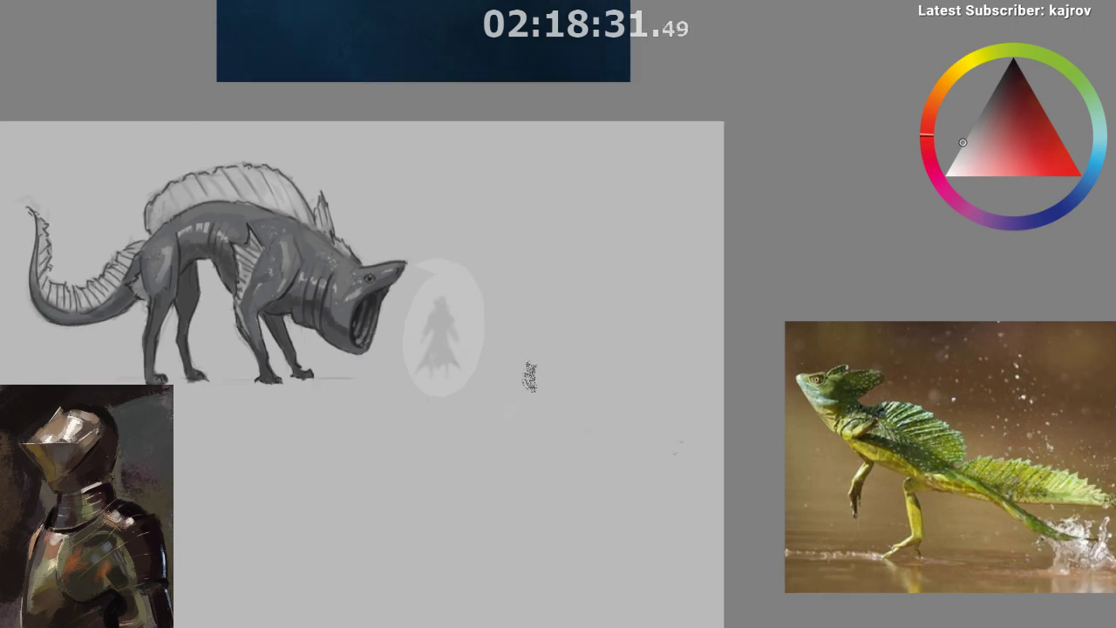
{"action": "left_click", "coordinate": [905, 345]}
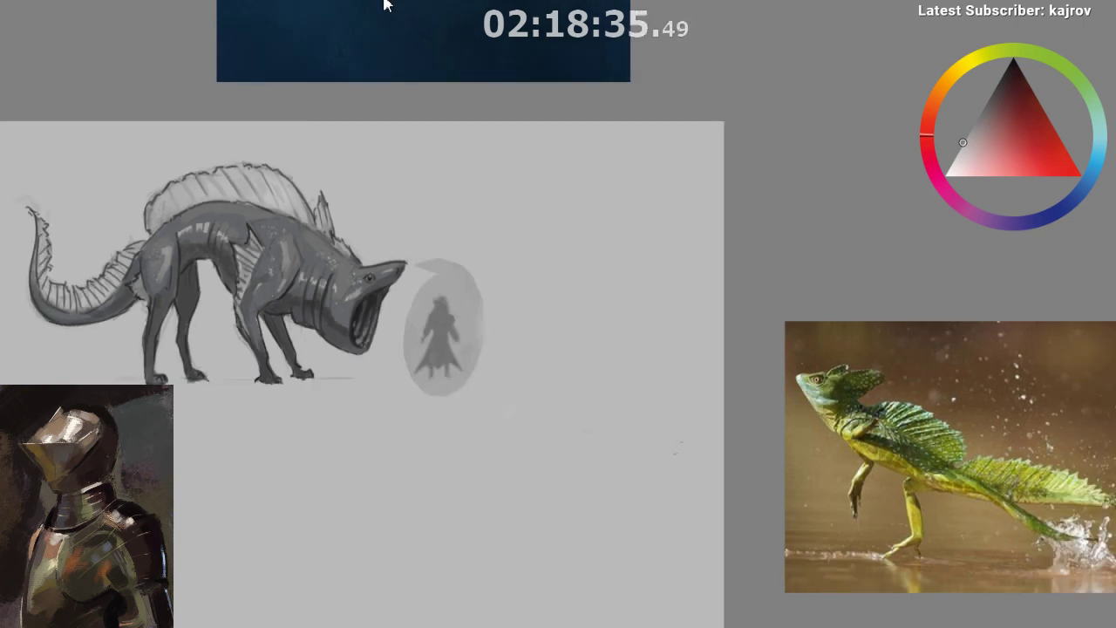
{"action": "key", "text": "0"}
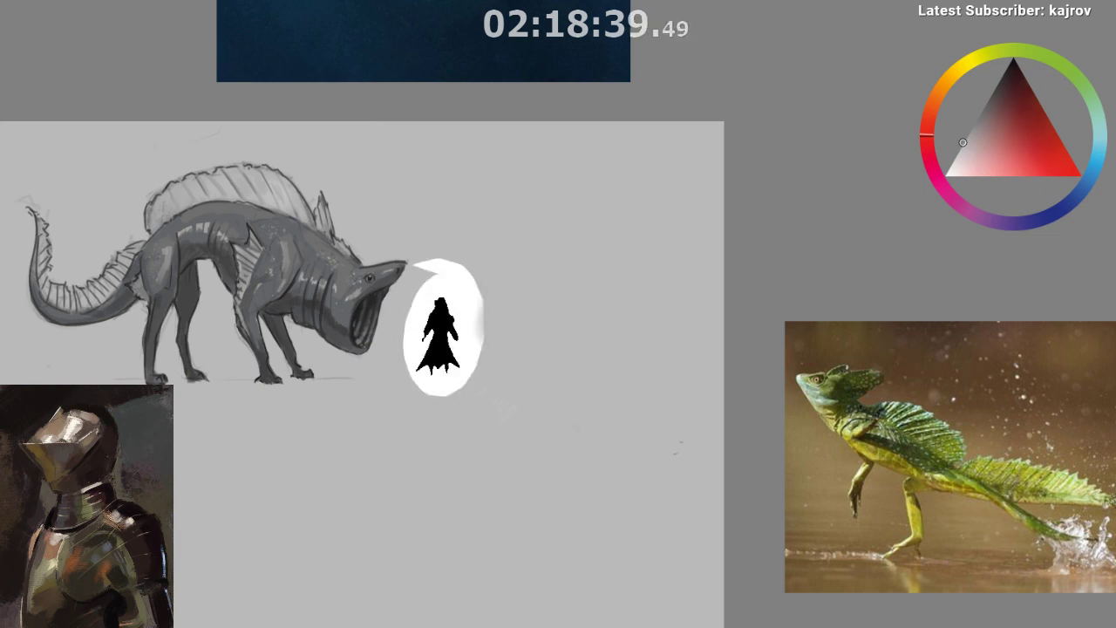
- Remove the white surround from the black scale figure and lower its layer opacity to a pale grey silhouette
{"action": "left_click", "coordinate": [367, 54]}
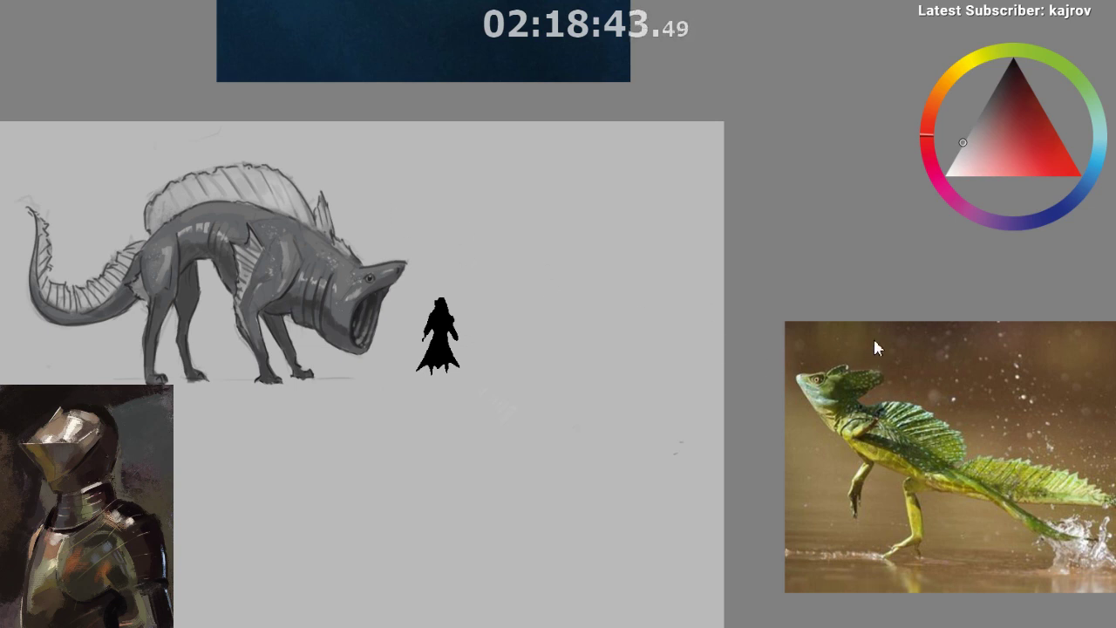
{"action": "key", "text": "1"}
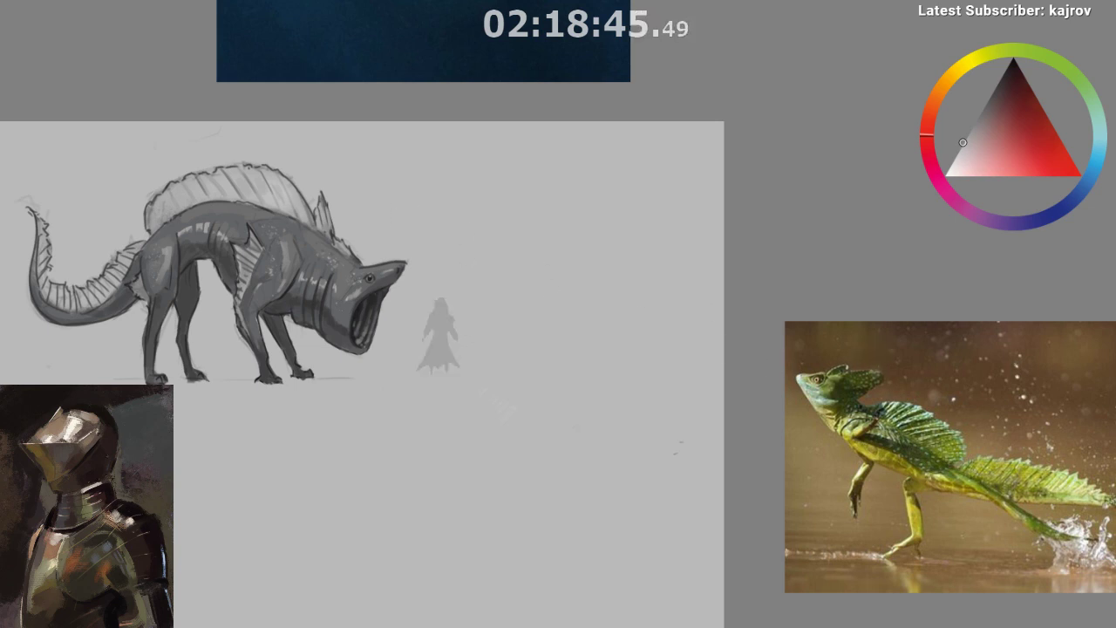
{"action": "left_click_drag", "start_coordinate": [478, 356], "coordinate": [511, 351]}
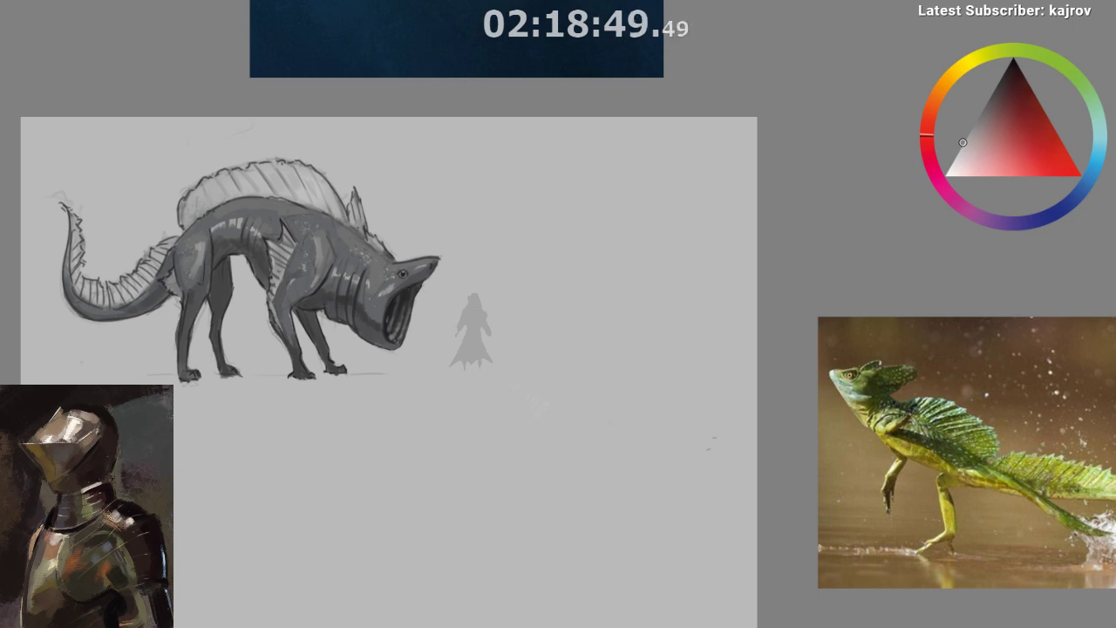
- Fade the scale silhouette further and nudge it into place in front of the creature's open mouth
{"action": "key", "text": "t"}
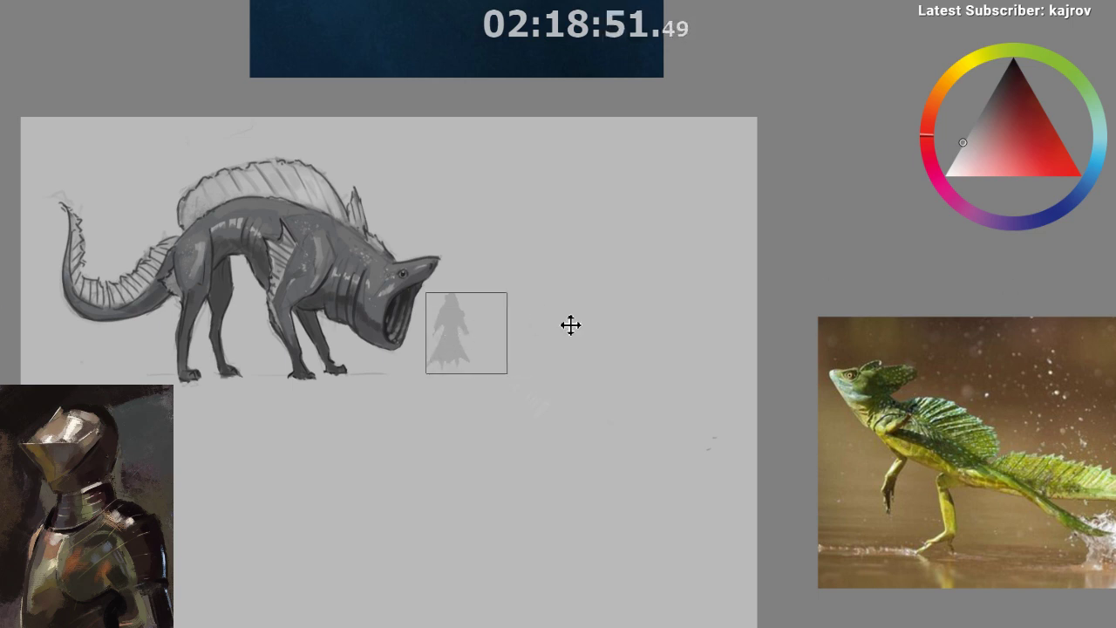
{"action": "left_click_drag", "start_coordinate": [570, 326], "coordinate": [584, 326]}
{"action": "key", "text": "Return"}
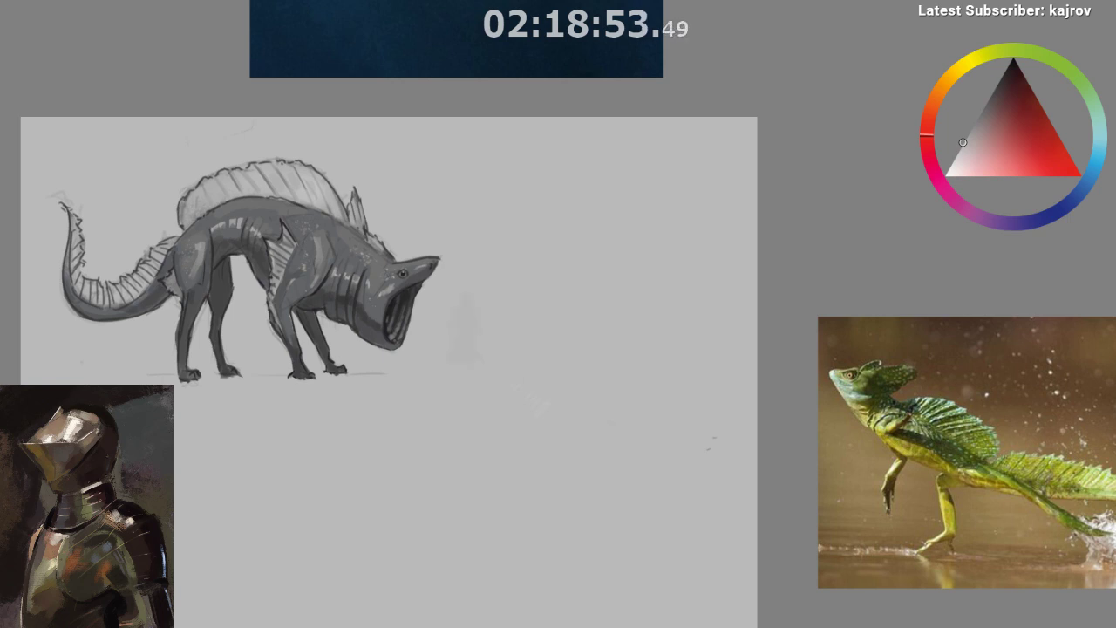
{"action": "key", "text": "t"}
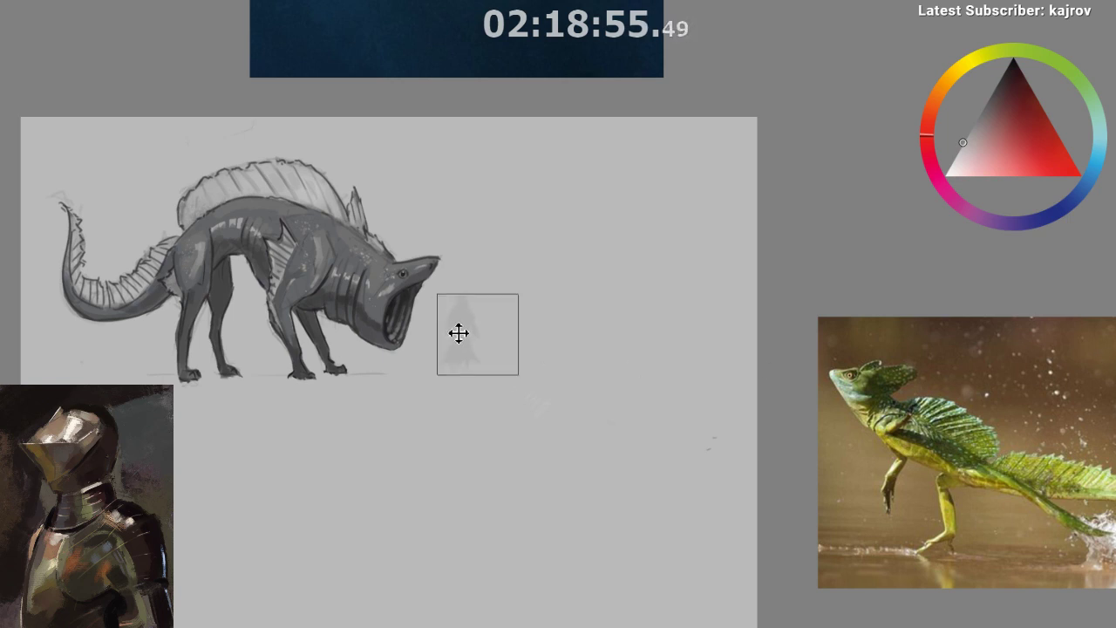
{"action": "scroll", "coordinate": [461, 339], "scroll_direction": "up", "scroll_amount": 2}
{"action": "scroll", "coordinate": [461, 339], "scroll_direction": "up", "scroll_amount": 2}
{"action": "key", "text": "Return"}
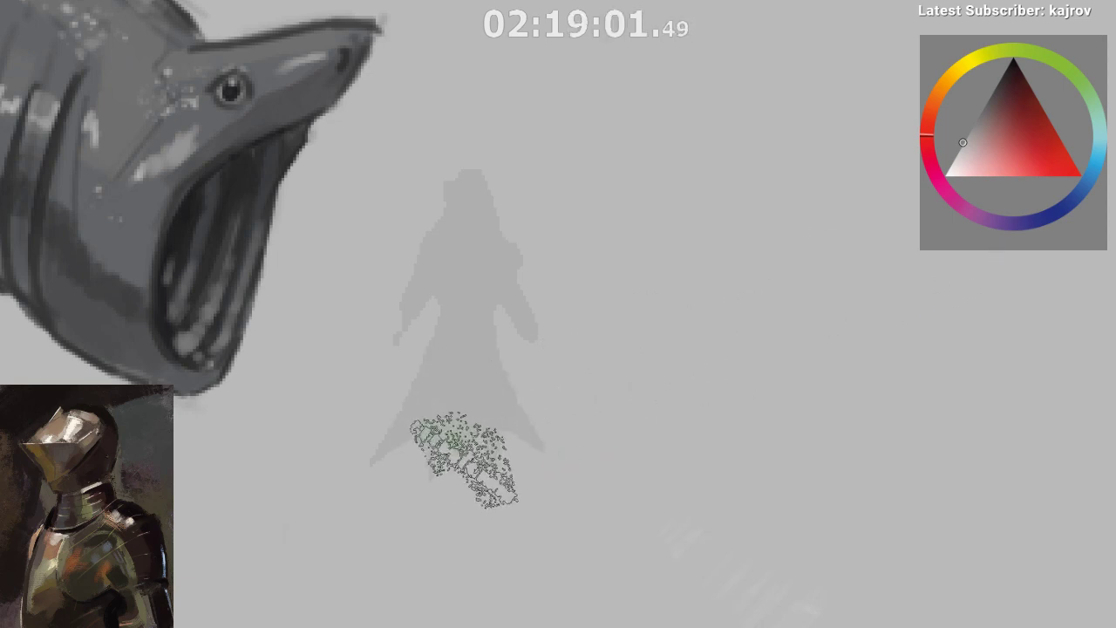
- Paint feet under the scale silhouette's coat in black on its faint layer
{"action": "left_click_drag", "start_coordinate": [461, 448], "coordinate": [519, 346]}
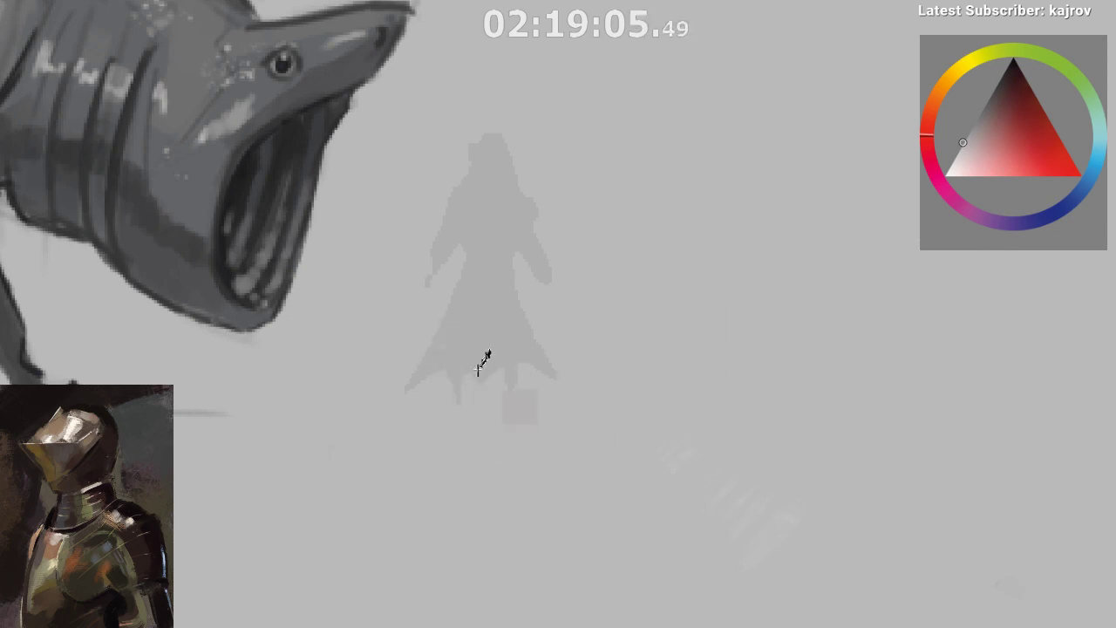
{"action": "left_click", "coordinate": [478, 357], "text": "alt"}
{"action": "left_click_drag", "start_coordinate": [1001, 165], "coordinate": [1010, 57]}
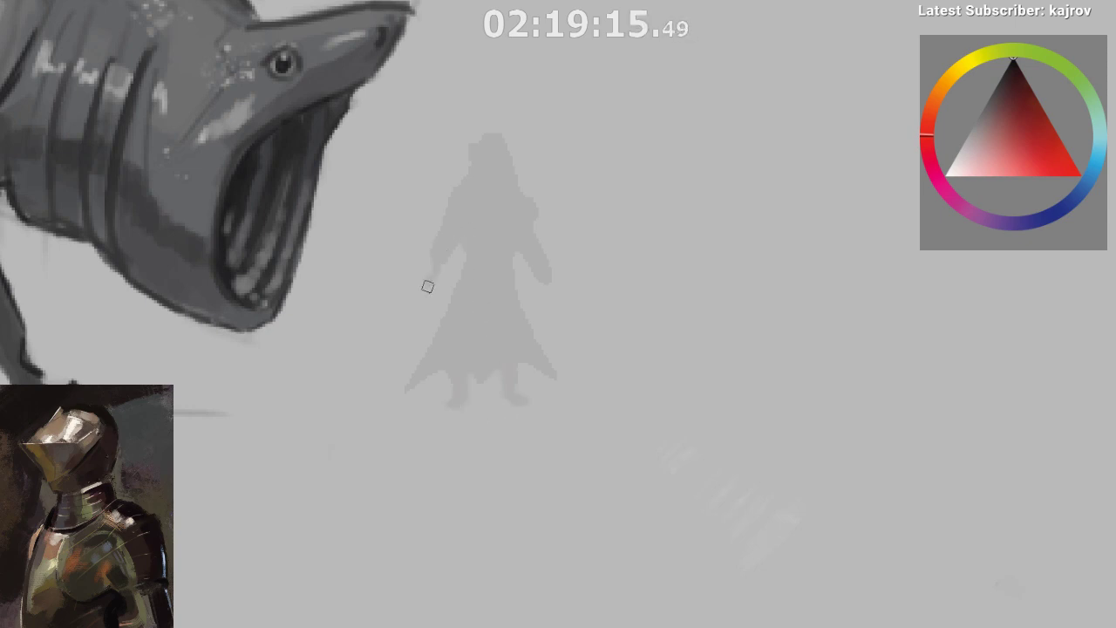
{"action": "left_click_drag", "start_coordinate": [526, 349], "coordinate": [552, 375]}
{"action": "scroll", "coordinate": [541, 401], "scroll_direction": "down", "scroll_amount": 3}
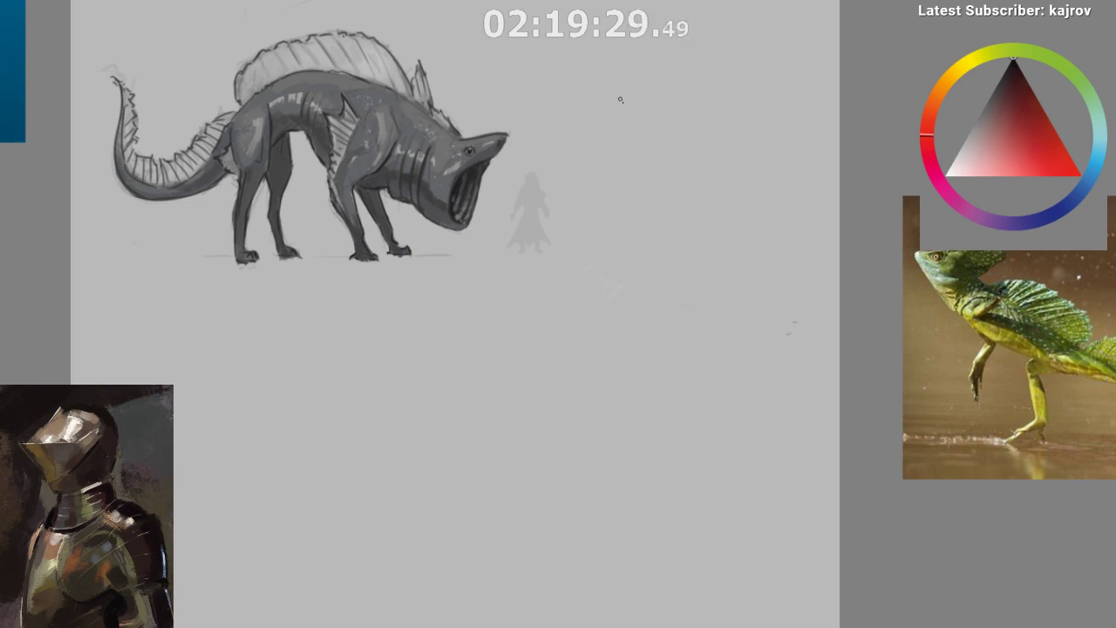
- Switch to the picture of the robed skull-faced figure and choose a strong red for drawing over it
{"action": "key", "text": "ctrl+Tab"}
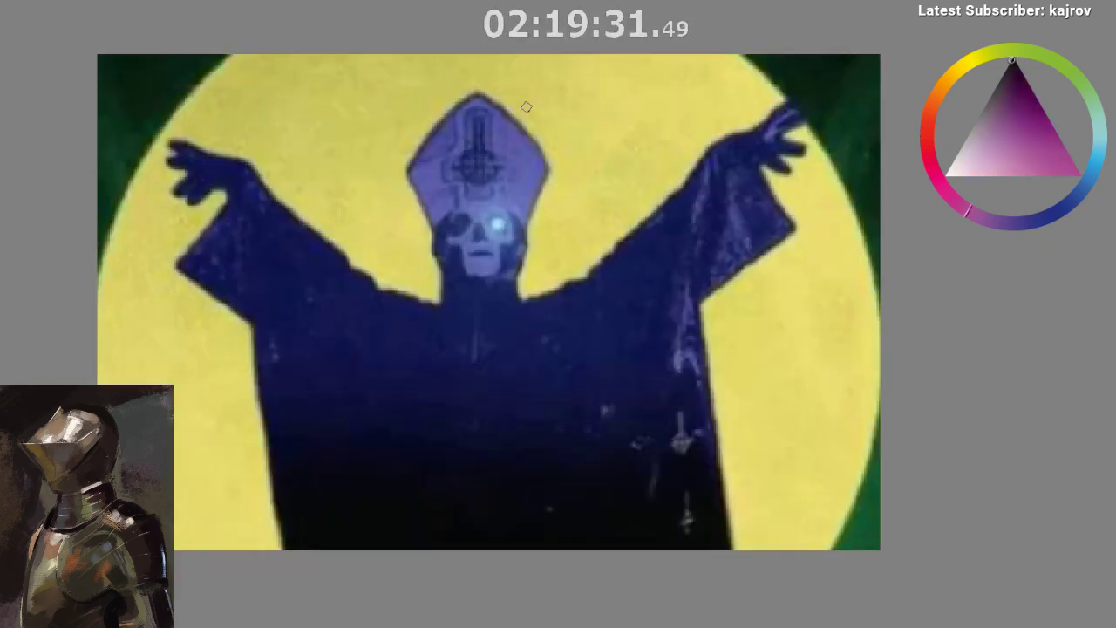
{"action": "scroll", "coordinate": [494, 467], "scroll_direction": "up", "scroll_amount": 2}
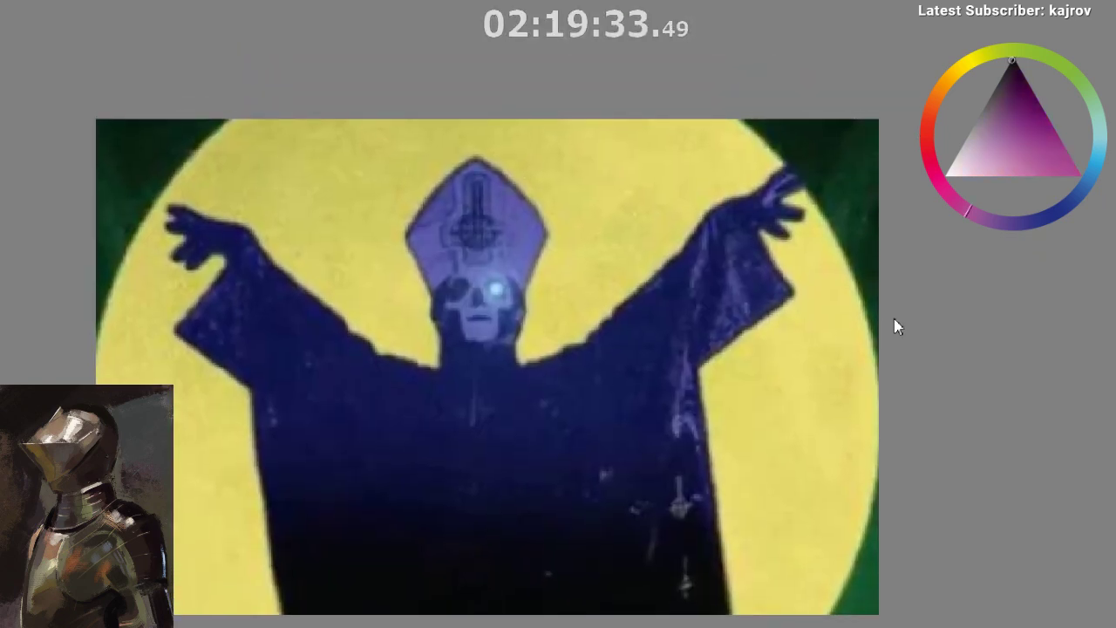
{"action": "left_click", "coordinate": [938, 108]}
{"action": "left_click", "coordinate": [1004, 149]}
{"action": "scroll", "coordinate": [428, 232], "scroll_direction": "left", "scroll_amount": 3}
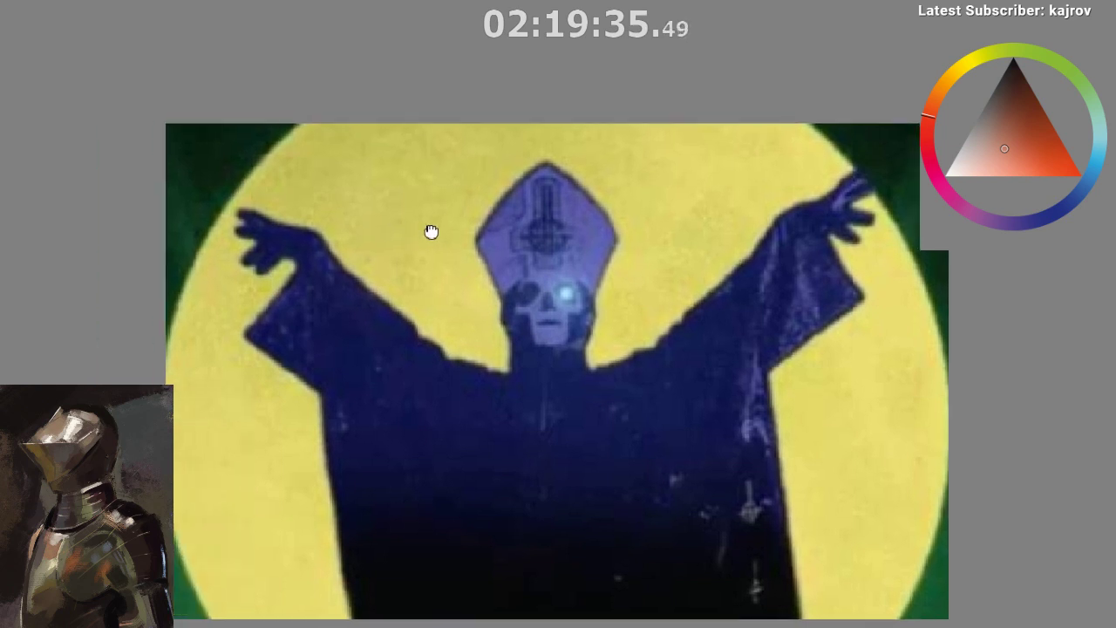
{"action": "left_click", "coordinate": [924, 132]}
{"action": "left_click", "coordinate": [1029, 162]}
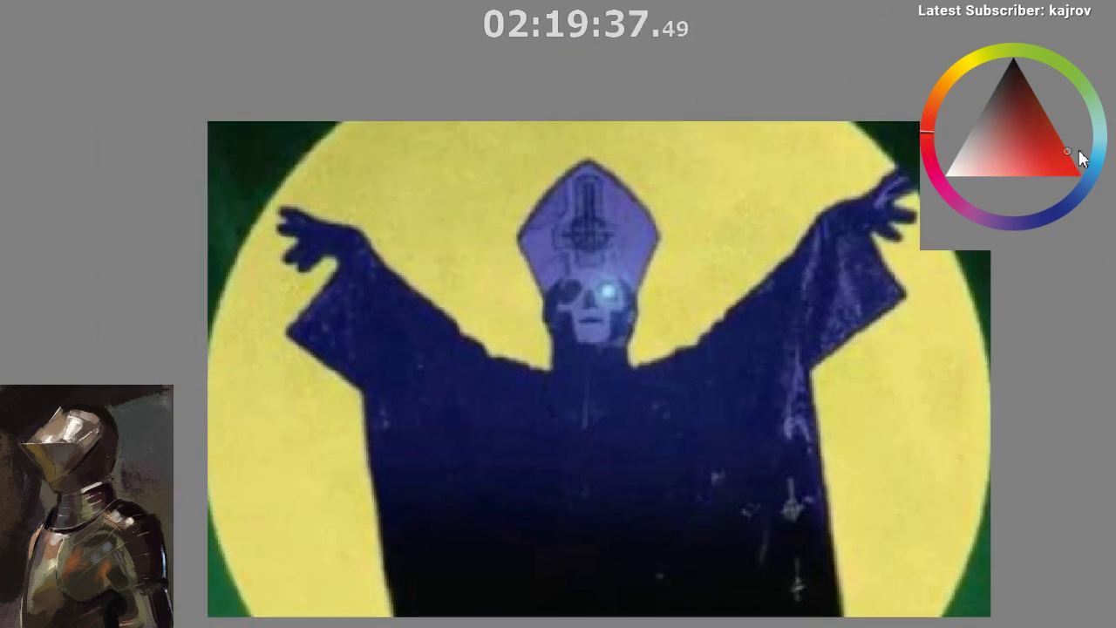
{"action": "mouse_move", "coordinate": [436, 212]}
{"action": "left_mouse_down"}
{"action": "mouse_move", "coordinate": [354, 294]}
{"action": "mouse_move", "coordinate": [371, 292]}
{"action": "left_mouse_up"}
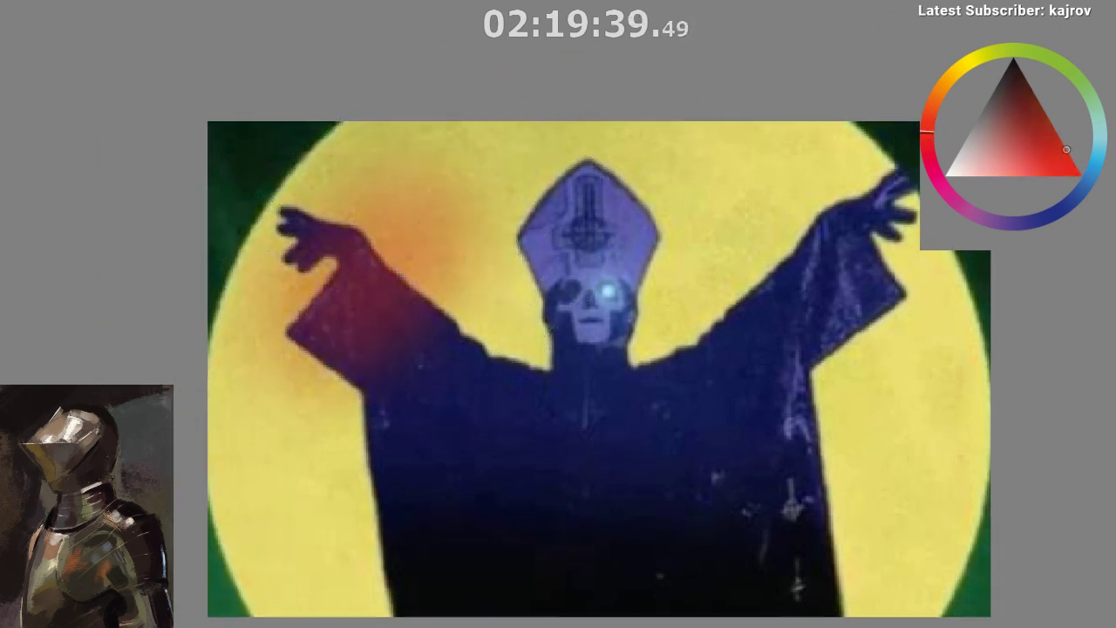
{"action": "key", "text": "ctrl+z"}
- Draw thin red lines across the wrist of the figure's raised hand on the image's left side
{"action": "scroll", "coordinate": [336, 204], "scroll_direction": "up", "scroll_amount": 3}
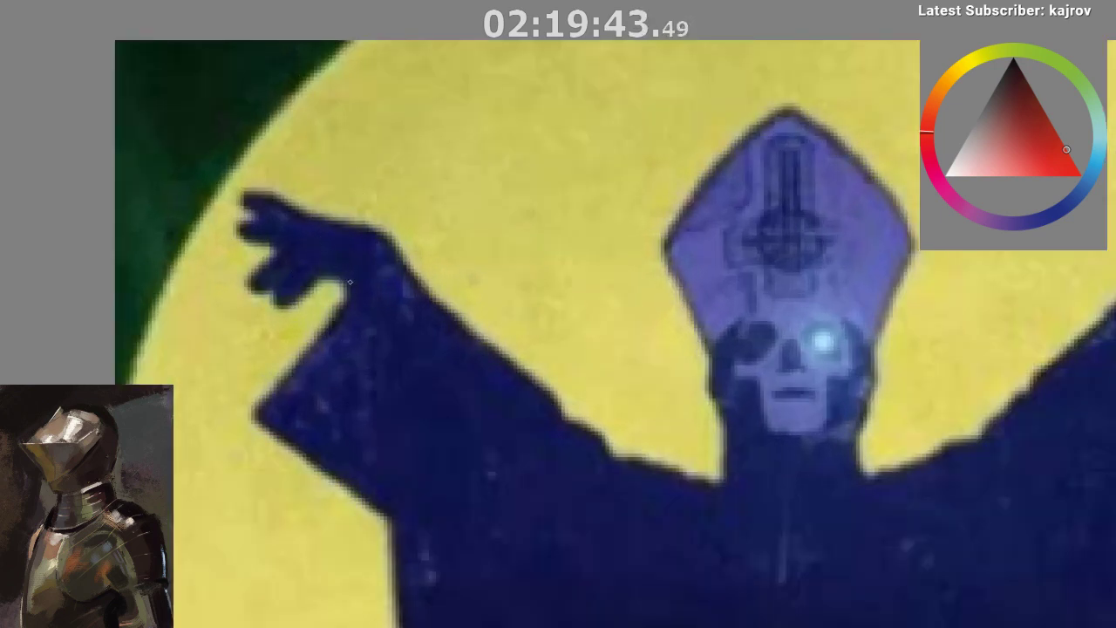
{"action": "left_click", "coordinate": [1009, 103]}
{"action": "mouse_move", "coordinate": [345, 277]}
{"action": "left_mouse_down"}
{"action": "mouse_move", "coordinate": [373, 237]}
{"action": "mouse_move", "coordinate": [392, 245]}
{"action": "left_mouse_up"}
{"action": "key", "text": "ctrl+z"}
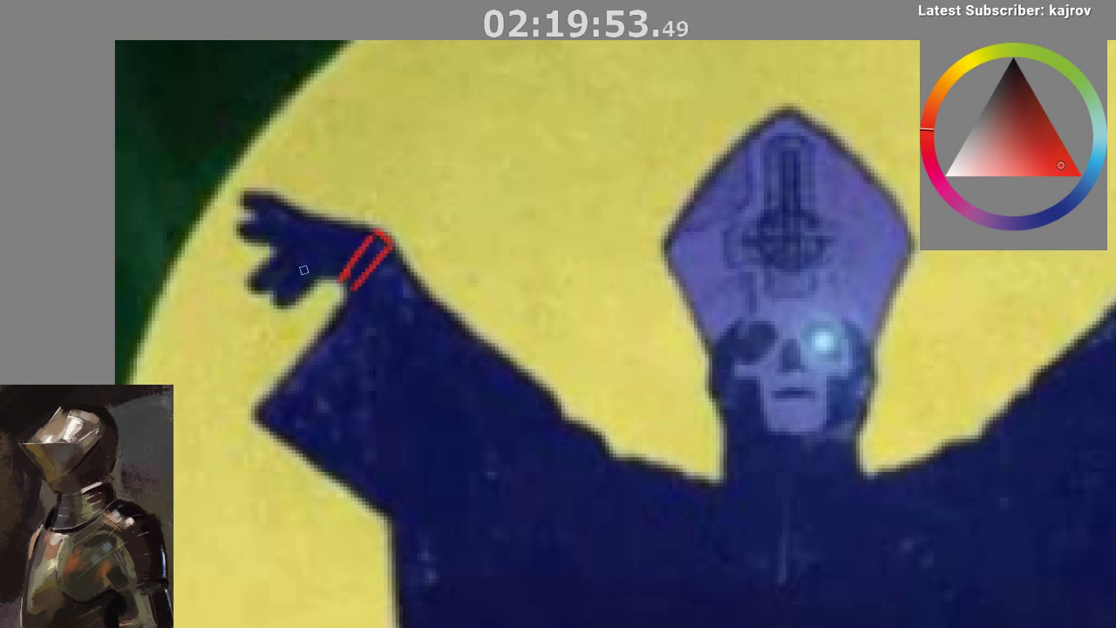
- Sketch the planes of the palm's heel in red next to the wrist lines
{"action": "left_click_drag", "start_coordinate": [302, 269], "coordinate": [342, 266]}
{"action": "key", "text": "ctrl+z"}
{"action": "left_click_drag", "start_coordinate": [299, 271], "coordinate": [342, 265]}
{"action": "key", "text": "ctrl+z"}
{"action": "key", "text": "ctrl+z"}
{"action": "key", "text": "ctrl+z"}
- Outline the back of the same hand and the tip of its lowest finger in red
{"action": "mouse_move", "coordinate": [302, 226]}
{"action": "left_mouse_down"}
{"action": "mouse_move", "coordinate": [303, 255]}
{"action": "mouse_move", "coordinate": [356, 280]}
{"action": "mouse_move", "coordinate": [387, 236]}
{"action": "mouse_move", "coordinate": [366, 268]}
{"action": "mouse_move", "coordinate": [296, 221]}
{"action": "mouse_move", "coordinate": [393, 247]}
{"action": "mouse_move", "coordinate": [313, 249]}
{"action": "mouse_move", "coordinate": [335, 273]}
{"action": "mouse_move", "coordinate": [306, 253]}
{"action": "mouse_move", "coordinate": [265, 292]}
{"action": "left_mouse_up"}
{"action": "key", "text": "ctrl+z"}
{"action": "key", "text": "ctrl+z"}
{"action": "key", "text": "ctrl+z"}
{"action": "key", "text": "ctrl+z"}
{"action": "key", "text": "ctrl+z"}
{"action": "key", "text": "ctrl+z"}
{"action": "left_click_drag", "start_coordinate": [272, 301], "coordinate": [299, 297]}
{"action": "key", "text": "ctrl+z"}
{"action": "key", "text": "ctrl+z"}
{"action": "key", "text": "ctrl+z"}
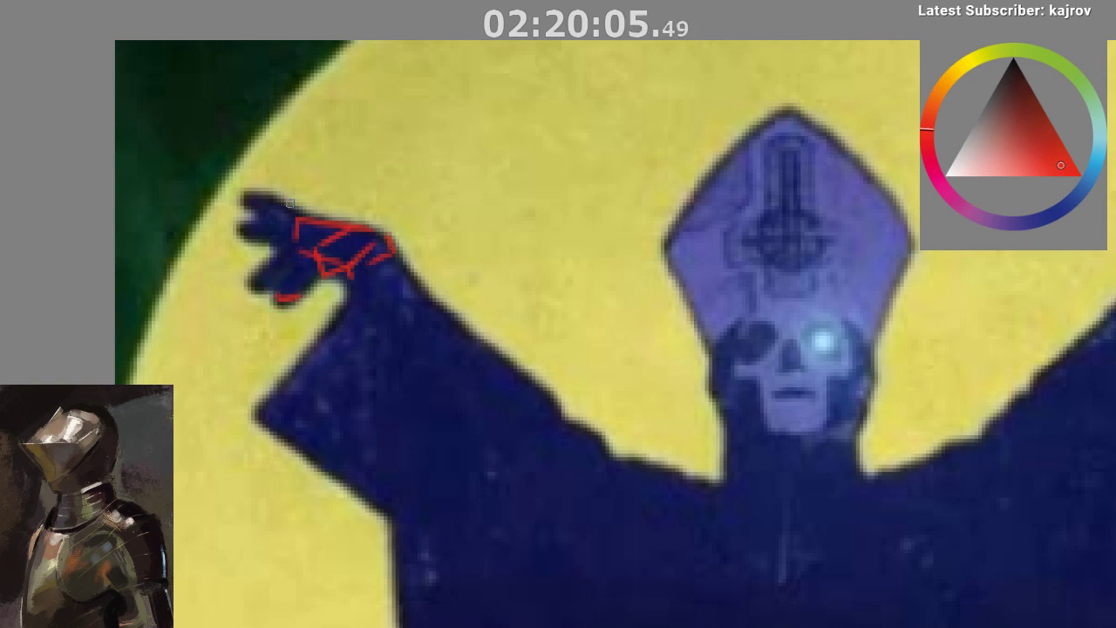
- Draw the knuckle line and outline the two upper fingers of the hand in red
{"action": "mouse_move", "coordinate": [297, 213]}
{"action": "left_mouse_down"}
{"action": "mouse_move", "coordinate": [254, 194]}
{"action": "mouse_move", "coordinate": [247, 207]}
{"action": "left_mouse_up"}
{"action": "left_click_drag", "start_coordinate": [247, 206], "coordinate": [297, 251]}
{"action": "key", "text": "ctrl+z"}
{"action": "left_click_drag", "start_coordinate": [298, 246], "coordinate": [297, 272]}
{"action": "key", "text": "ctrl+z"}
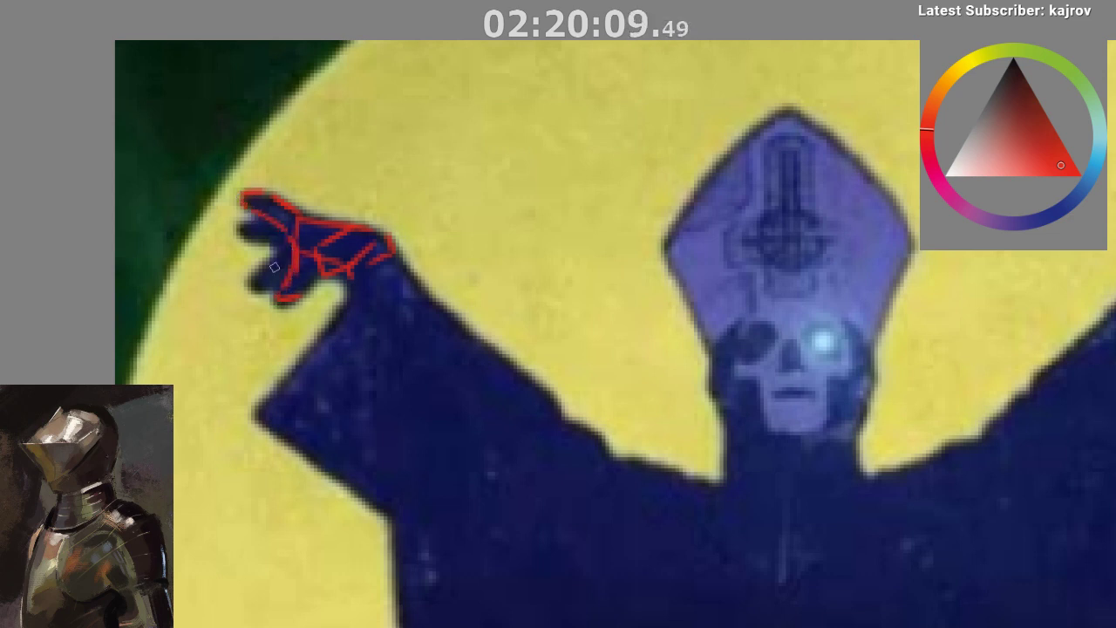
{"action": "key", "text": "ctrl+z"}
{"action": "left_click_drag", "start_coordinate": [270, 225], "coordinate": [241, 232]}
{"action": "left_click_drag", "start_coordinate": [243, 237], "coordinate": [286, 242]}
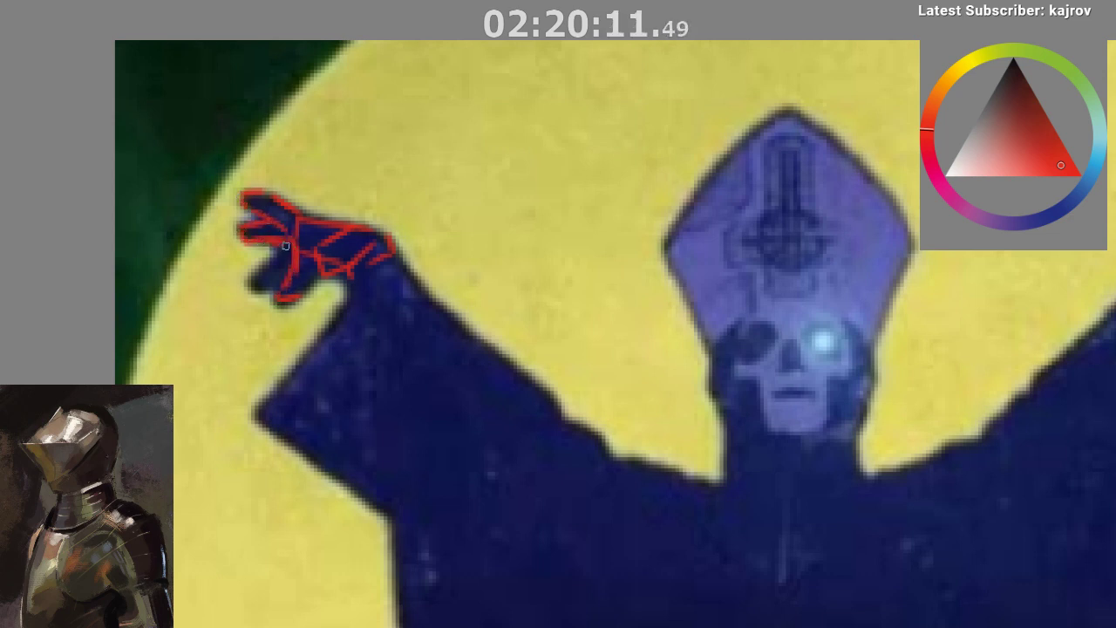
- Flip the canvas horizontally and outline the hand's lower fingers in red
{"action": "key", "text": "m"}
{"action": "left_click_drag", "start_coordinate": [471, 411], "coordinate": [173, 380]}
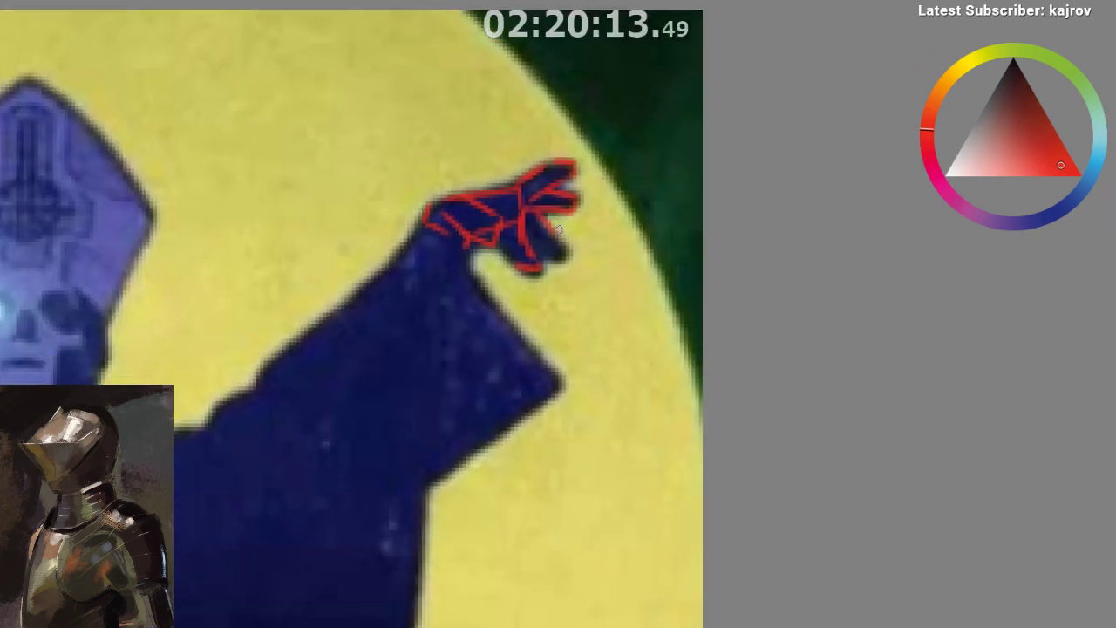
{"action": "key", "text": "ctrl+z"}
{"action": "left_click_drag", "start_coordinate": [539, 218], "coordinate": [562, 252]}
{"action": "left_click_drag", "start_coordinate": [531, 228], "coordinate": [558, 252]}
{"action": "key", "text": "ctrl+z"}
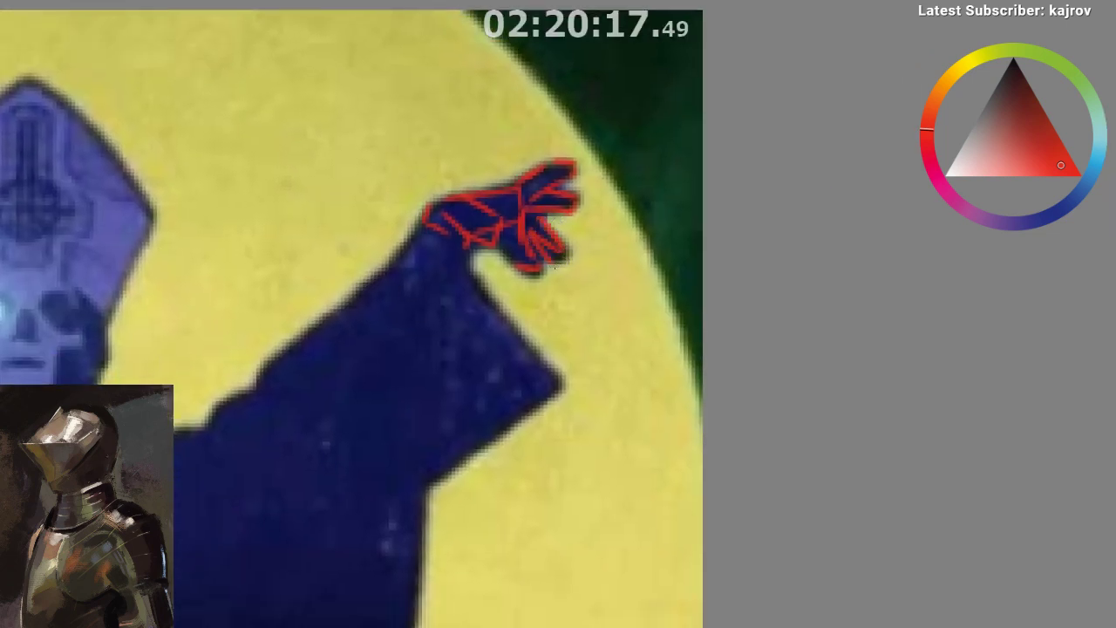
- Flip the canvas back and reinforce the red contours where the fingers meet the hand
{"action": "key", "text": "m"}
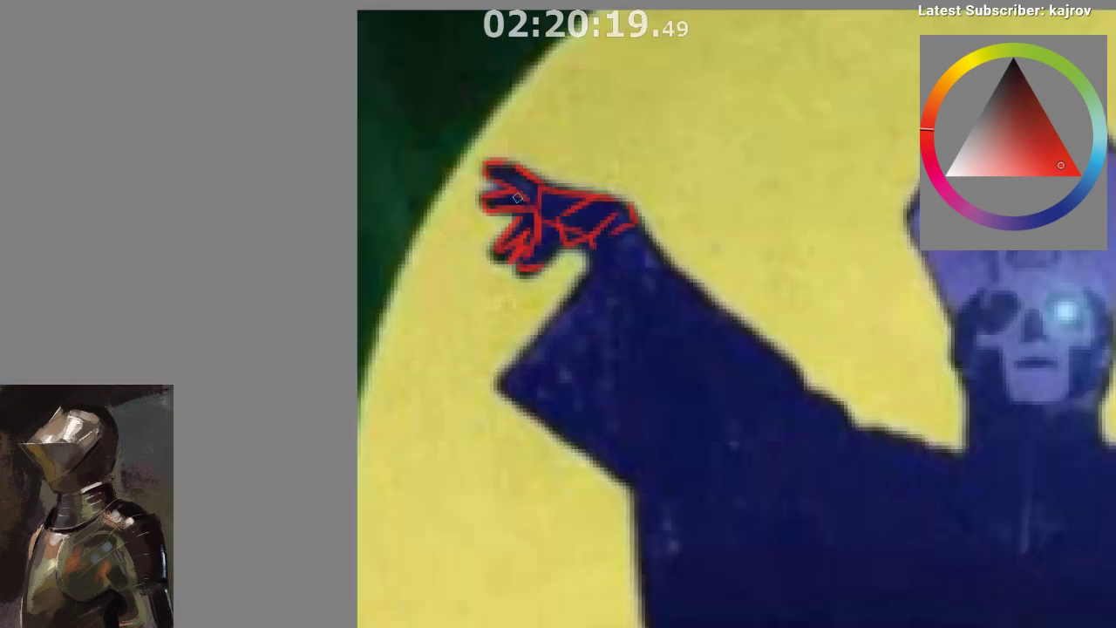
{"action": "left_click_drag", "start_coordinate": [480, 370], "coordinate": [376, 383]}
{"action": "mouse_move", "coordinate": [463, 299]}
{"action": "left_mouse_down"}
{"action": "mouse_move", "coordinate": [479, 234]}
{"action": "mouse_move", "coordinate": [377, 272]}
{"action": "left_mouse_up"}
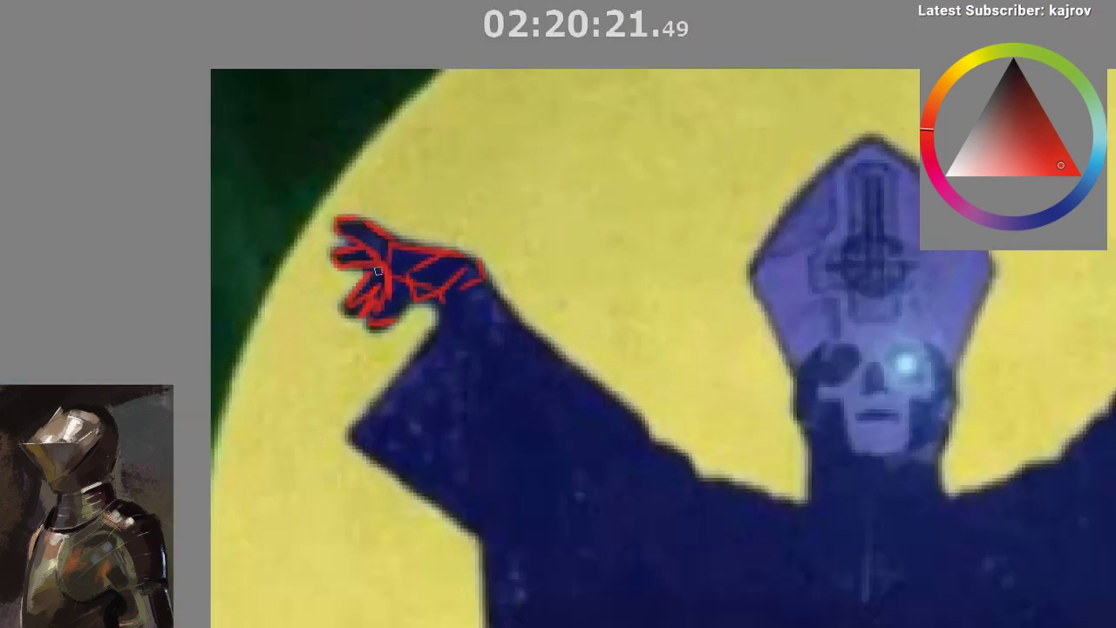
{"action": "left_click_drag", "start_coordinate": [359, 222], "coordinate": [387, 245]}
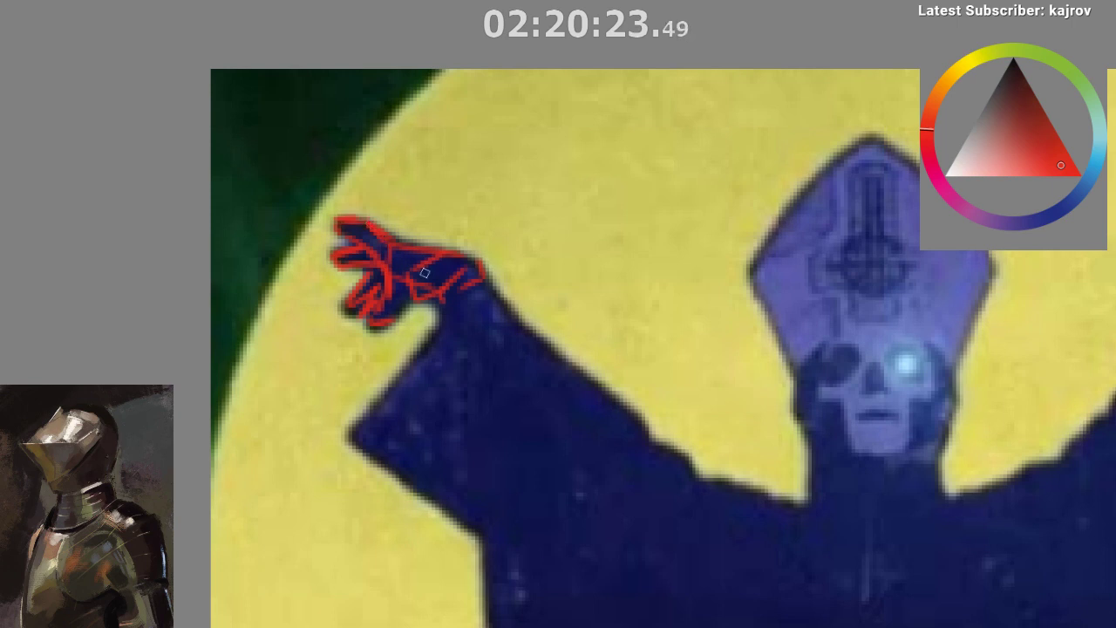
{"action": "mouse_move", "coordinate": [486, 337]}
{"action": "left_mouse_down"}
{"action": "mouse_move", "coordinate": [474, 361]}
{"action": "mouse_move", "coordinate": [441, 379]}
{"action": "mouse_move", "coordinate": [465, 339]}
{"action": "mouse_move", "coordinate": [446, 323]}
{"action": "left_mouse_up"}
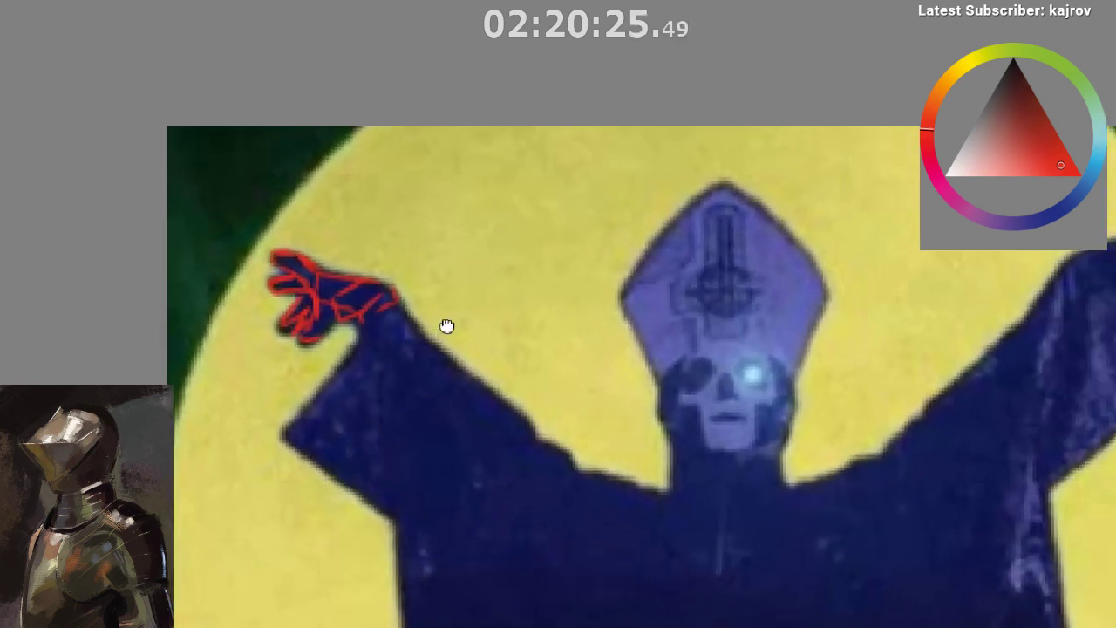
- Sketch a larger red study of the open hand in the yellow area between the traced hand and the mitre
{"action": "mouse_move", "coordinate": [577, 211]}
{"action": "left_mouse_down"}
{"action": "mouse_move", "coordinate": [522, 214]}
{"action": "mouse_move", "coordinate": [458, 183]}
{"action": "mouse_move", "coordinate": [436, 197]}
{"action": "mouse_move", "coordinate": [482, 215]}
{"action": "mouse_move", "coordinate": [509, 300]}
{"action": "mouse_move", "coordinate": [491, 325]}
{"action": "mouse_move", "coordinate": [523, 321]}
{"action": "mouse_move", "coordinate": [583, 255]}
{"action": "mouse_move", "coordinate": [627, 234]}
{"action": "left_mouse_up"}
{"action": "mouse_move", "coordinate": [453, 225]}
{"action": "left_mouse_down"}
{"action": "mouse_move", "coordinate": [441, 249]}
{"action": "mouse_move", "coordinate": [481, 237]}
{"action": "mouse_move", "coordinate": [511, 251]}
{"action": "mouse_move", "coordinate": [477, 250]}
{"action": "mouse_move", "coordinate": [487, 232]}
{"action": "mouse_move", "coordinate": [466, 286]}
{"action": "left_mouse_up"}
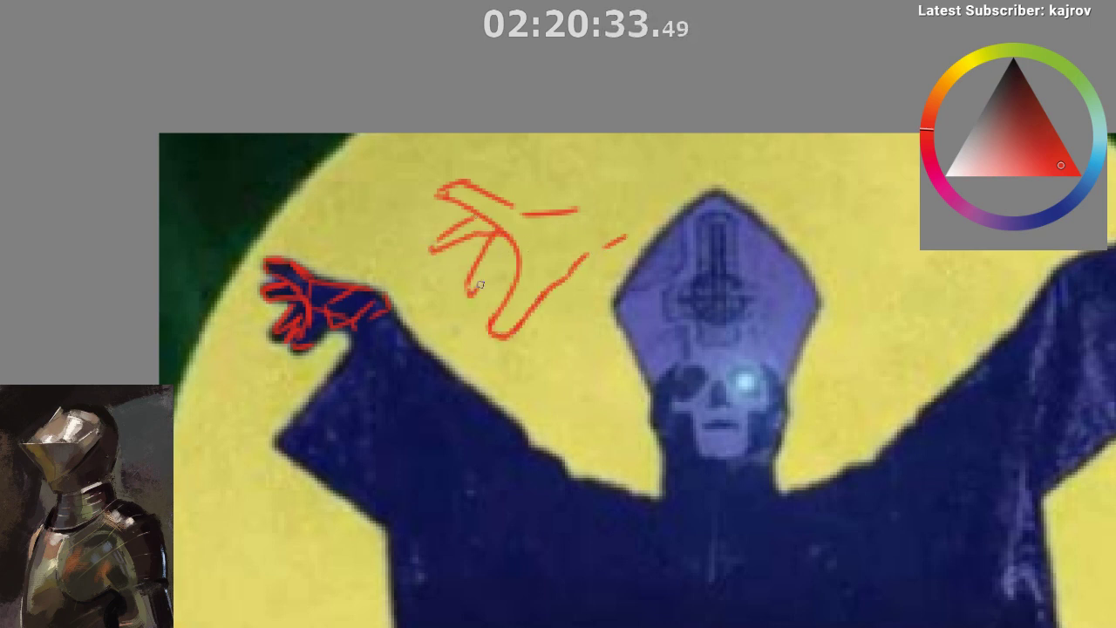
{"action": "mouse_move", "coordinate": [495, 251]}
{"action": "left_mouse_down"}
{"action": "mouse_move", "coordinate": [474, 289]}
{"action": "mouse_move", "coordinate": [515, 266]}
{"action": "left_mouse_up"}
{"action": "left_click_drag", "start_coordinate": [549, 307], "coordinate": [536, 377]}
{"action": "left_click_drag", "start_coordinate": [545, 386], "coordinate": [527, 411]}
- Trace the fingers and thumb of the figure's other raised hand in red
{"action": "left_click_drag", "start_coordinate": [653, 487], "coordinate": [615, 413]}
{"action": "scroll", "coordinate": [628, 472], "scroll_direction": "up", "scroll_amount": 2}
{"action": "left_click_drag", "start_coordinate": [621, 500], "coordinate": [500, 560]}
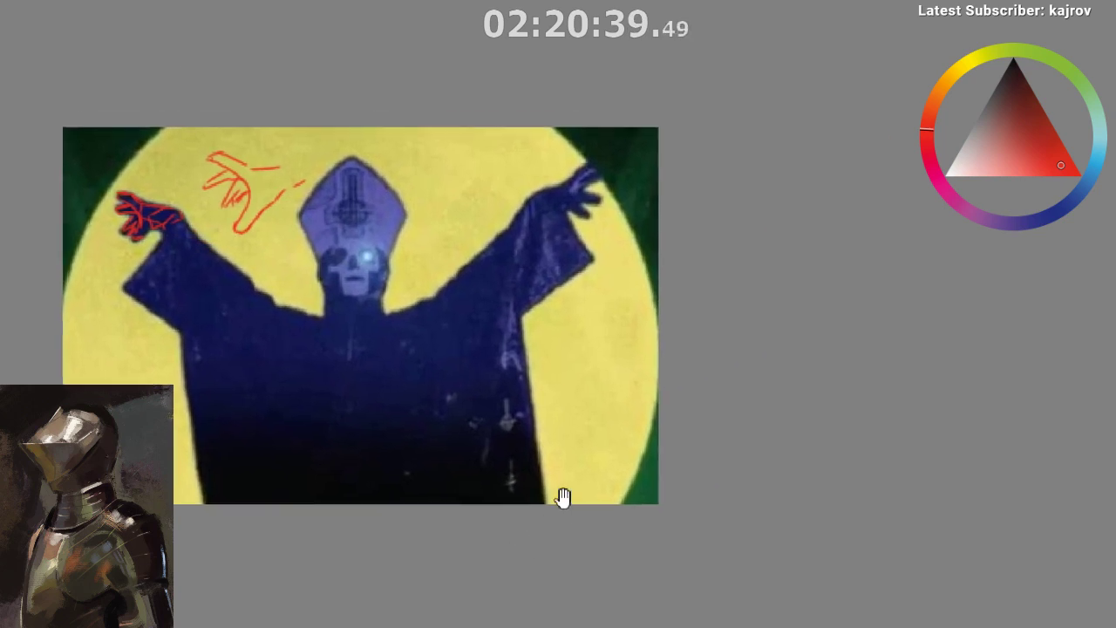
{"action": "scroll", "coordinate": [607, 409], "scroll_direction": "up", "scroll_amount": 4}
{"action": "left_click_drag", "start_coordinate": [606, 409], "coordinate": [556, 532]}
{"action": "left_click_drag", "start_coordinate": [450, 211], "coordinate": [444, 347]}
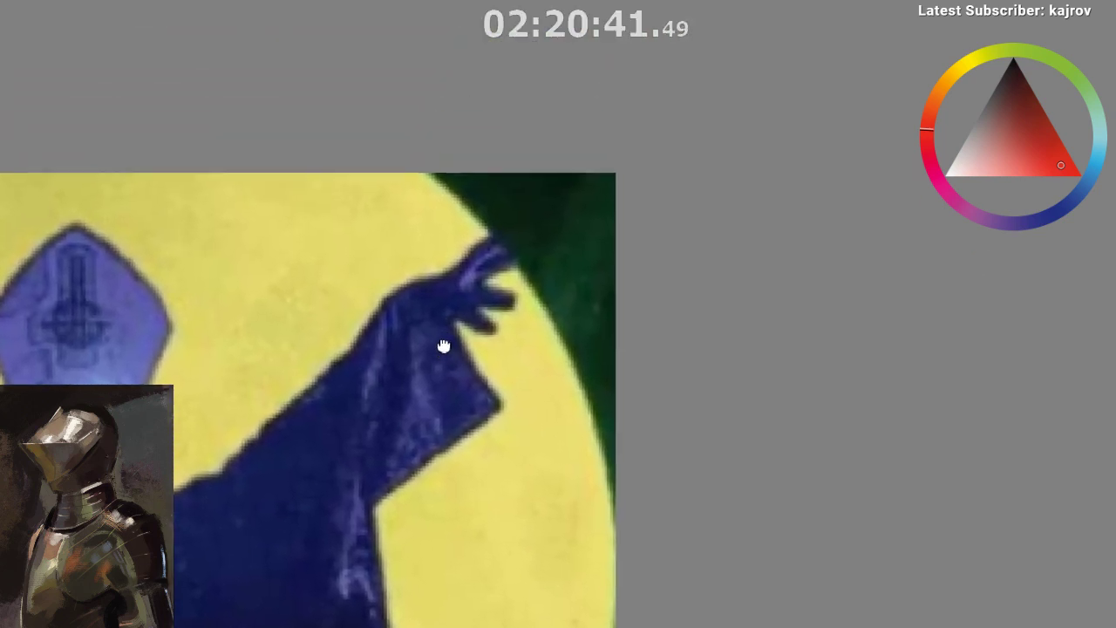
{"action": "key", "text": "ctrl+z"}
{"action": "mouse_move", "coordinate": [459, 301]}
{"action": "left_mouse_down"}
{"action": "mouse_move", "coordinate": [506, 307]}
{"action": "mouse_move", "coordinate": [463, 320]}
{"action": "mouse_move", "coordinate": [448, 293]}
{"action": "mouse_move", "coordinate": [486, 249]}
{"action": "mouse_move", "coordinate": [516, 239]}
{"action": "mouse_move", "coordinate": [474, 282]}
{"action": "mouse_move", "coordinate": [510, 241]}
{"action": "left_mouse_up"}
{"action": "key", "text": "ctrl+z"}
{"action": "mouse_move", "coordinate": [510, 243]}
{"action": "left_mouse_down"}
{"action": "mouse_move", "coordinate": [484, 280]}
{"action": "mouse_move", "coordinate": [511, 258]}
{"action": "left_mouse_up"}
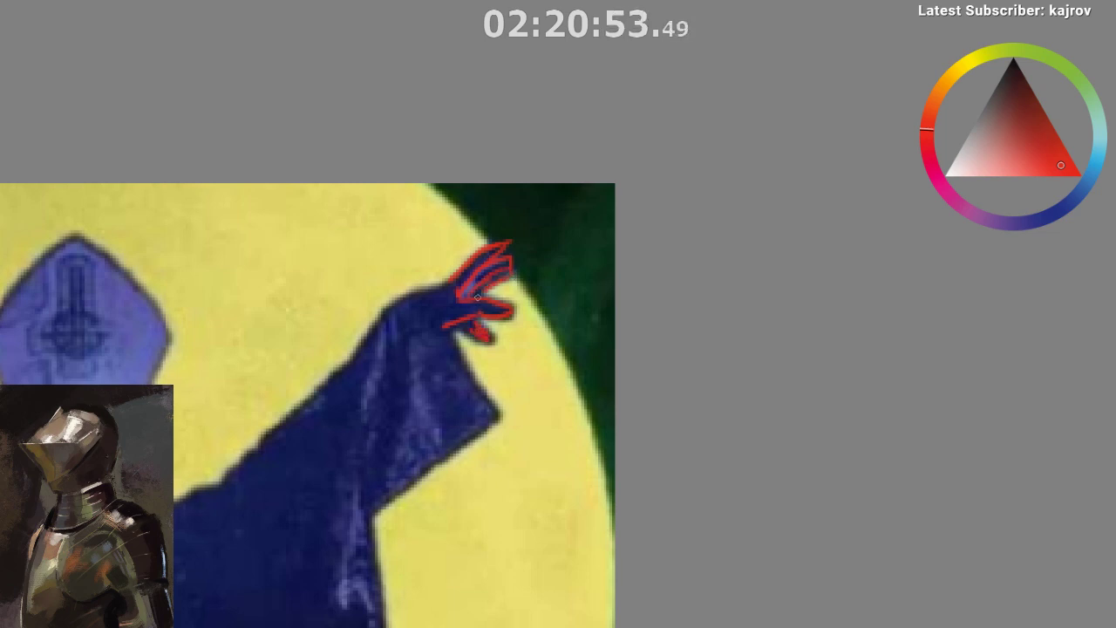
- Outline that hand's wrist and the start of the forearm in red, marking the wrist and knuckle bends with small arrows
{"action": "scroll", "coordinate": [480, 301], "scroll_direction": "down", "scroll_amount": 1}
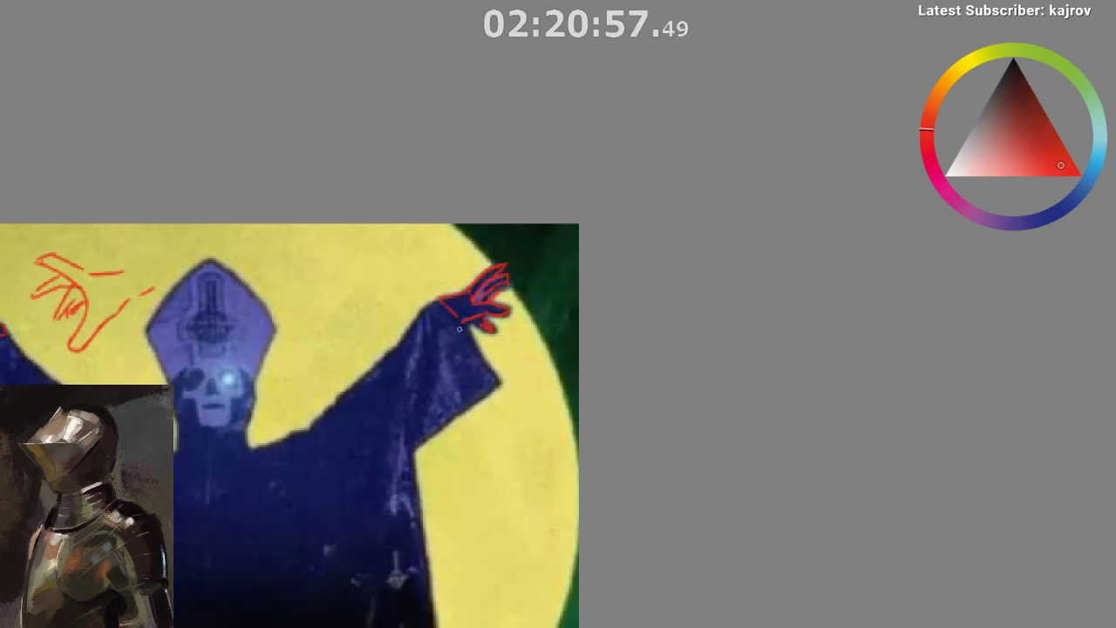
{"action": "scroll", "coordinate": [440, 298], "scroll_direction": "up", "scroll_amount": 1}
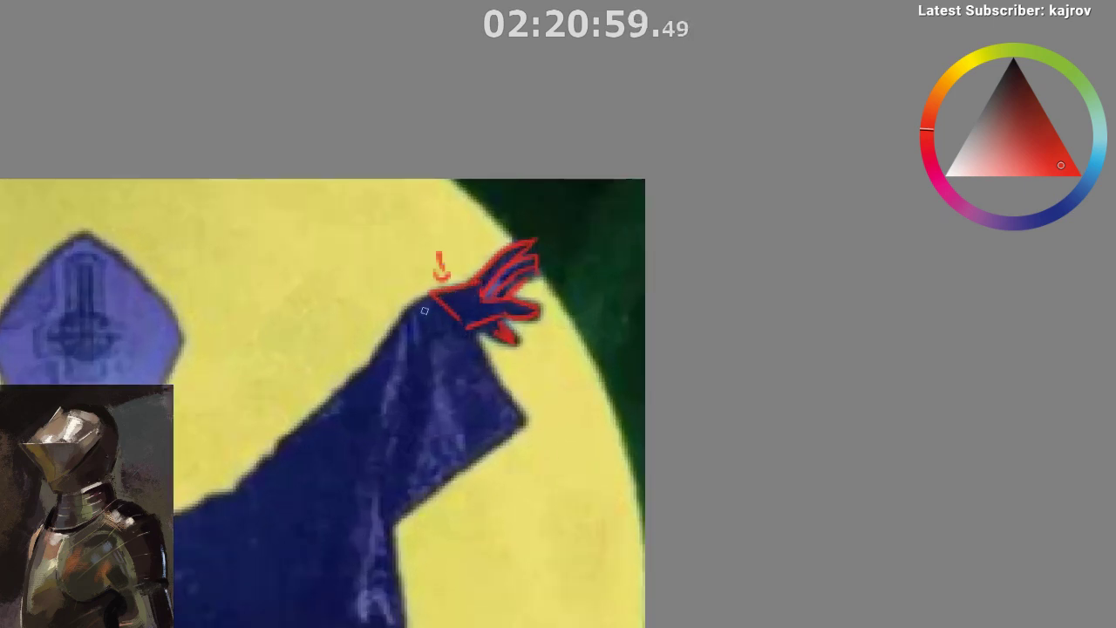
{"action": "left_click_drag", "start_coordinate": [478, 248], "coordinate": [485, 258]}
{"action": "left_click_drag", "start_coordinate": [412, 307], "coordinate": [455, 342]}
{"action": "key", "text": "ctrl+z"}
{"action": "mouse_move", "coordinate": [454, 341]}
{"action": "left_mouse_down"}
{"action": "mouse_move", "coordinate": [466, 328]}
{"action": "mouse_move", "coordinate": [389, 358]}
{"action": "mouse_move", "coordinate": [319, 425]}
{"action": "mouse_move", "coordinate": [418, 384]}
{"action": "mouse_move", "coordinate": [339, 469]}
{"action": "left_mouse_up"}
{"action": "left_click_drag", "start_coordinate": [398, 427], "coordinate": [447, 318]}
{"action": "key", "text": "ctrl+z"}
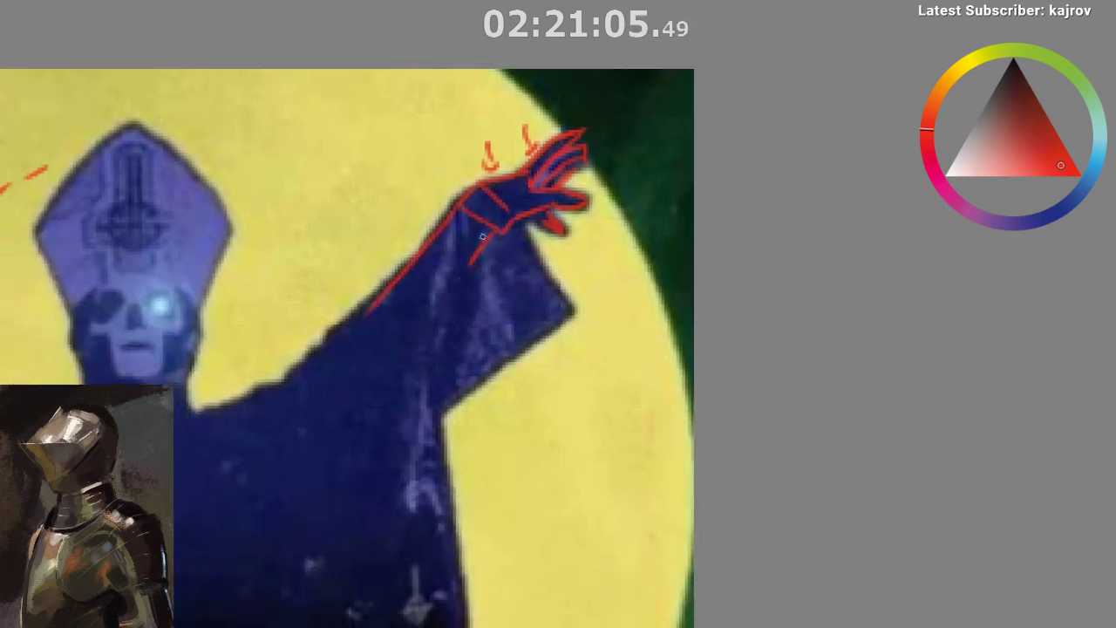
- Draw the upper and lower contours of the arm under the sleeve in red, from the wrist to the shoulder
{"action": "left_click_drag", "start_coordinate": [483, 241], "coordinate": [391, 376]}
{"action": "left_click_drag", "start_coordinate": [364, 307], "coordinate": [286, 373]}
{"action": "left_click_drag", "start_coordinate": [259, 389], "coordinate": [240, 400]}
{"action": "left_click_drag", "start_coordinate": [371, 330], "coordinate": [247, 403]}
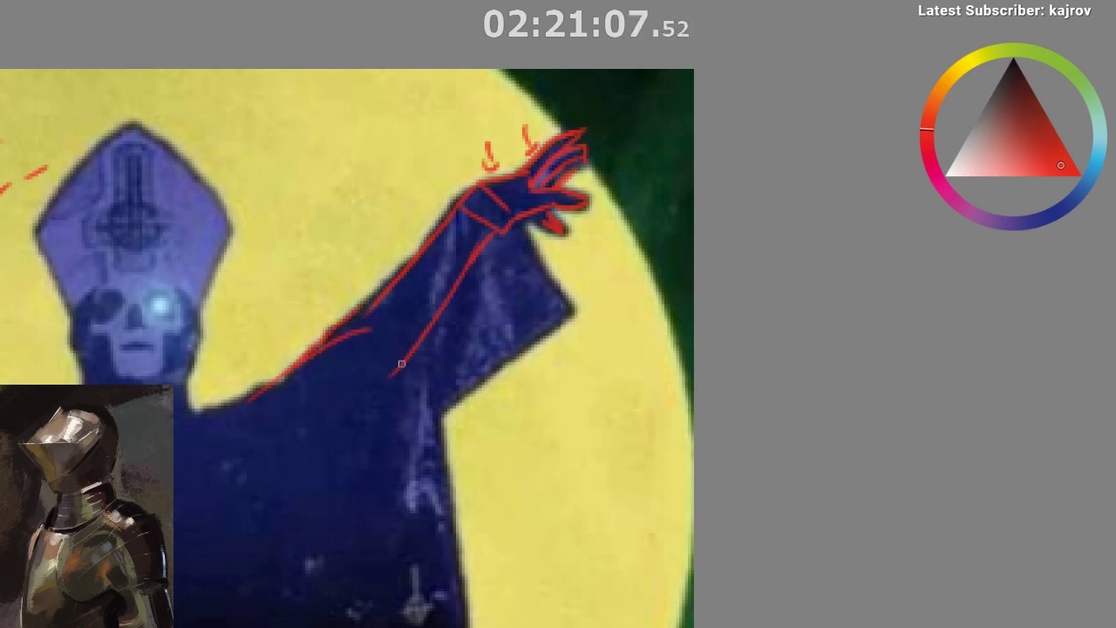
{"action": "left_click_drag", "start_coordinate": [394, 377], "coordinate": [266, 494]}
{"action": "left_click_drag", "start_coordinate": [342, 436], "coordinate": [426, 369]}
- Sketch short red form lines around the elbow between the arm's upper and lower contours
{"action": "mouse_move", "coordinate": [336, 324]}
{"action": "left_mouse_down"}
{"action": "mouse_move", "coordinate": [274, 347]}
{"action": "mouse_move", "coordinate": [368, 318]}
{"action": "left_mouse_up"}
{"action": "key", "text": "ctrl+z"}
{"action": "left_click_drag", "start_coordinate": [377, 316], "coordinate": [437, 260]}
{"action": "key", "text": "ctrl+z"}
{"action": "mouse_move", "coordinate": [359, 338]}
{"action": "left_mouse_down"}
{"action": "mouse_move", "coordinate": [426, 270]}
{"action": "mouse_move", "coordinate": [471, 244]}
{"action": "mouse_move", "coordinate": [454, 288]}
{"action": "left_mouse_up"}
{"action": "key", "text": "ctrl+z"}
{"action": "key", "text": "ctrl+z"}
{"action": "scroll", "coordinate": [425, 387], "scroll_direction": "down", "scroll_amount": 2}
{"action": "mouse_move", "coordinate": [471, 419]}
{"action": "left_mouse_down"}
{"action": "mouse_move", "coordinate": [501, 484]}
{"action": "mouse_move", "coordinate": [512, 452]}
{"action": "mouse_move", "coordinate": [588, 386]}
{"action": "left_mouse_up"}
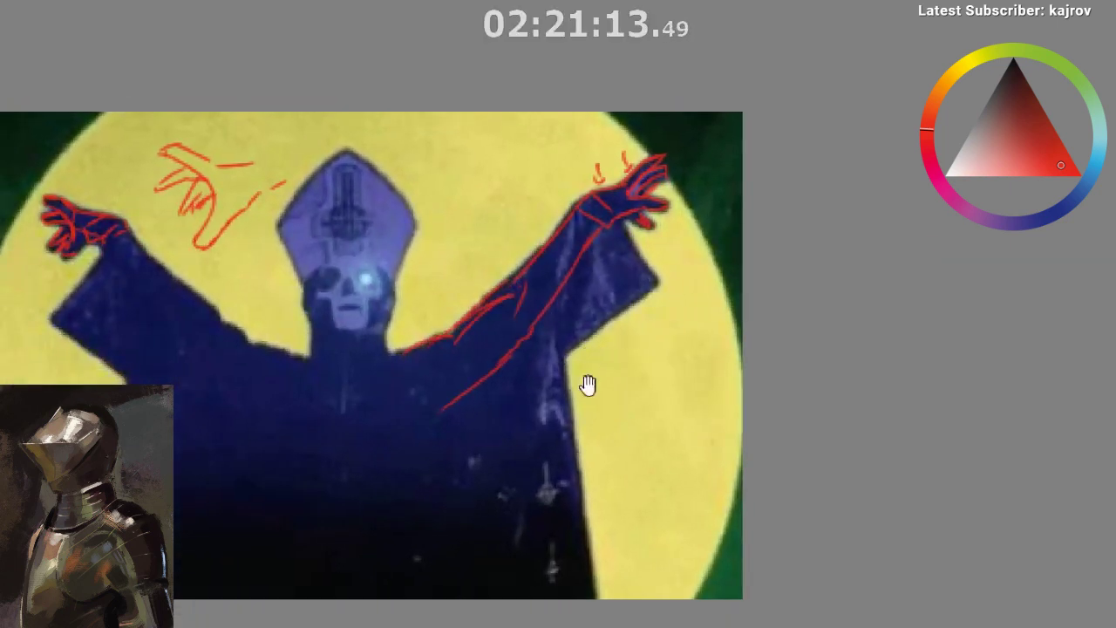
- Draw the side of the torso in red from the armpit down, plus the chest muscle's lower edge running toward the sternum
{"action": "left_click_drag", "start_coordinate": [481, 381], "coordinate": [445, 447]}
{"action": "key", "text": "ctrl+z"}
{"action": "mouse_move", "coordinate": [479, 384]}
{"action": "left_mouse_down"}
{"action": "mouse_move", "coordinate": [442, 470]}
{"action": "mouse_move", "coordinate": [420, 584]}
{"action": "left_mouse_up"}
{"action": "key", "text": "ctrl+z"}
{"action": "key", "text": "ctrl+z"}
{"action": "left_click_drag", "start_coordinate": [439, 411], "coordinate": [379, 473]}
- Draw the chest's centre line, the neck and collarbone lines, and a short line where the shoulder meets the chest in red
{"action": "left_click_drag", "start_coordinate": [348, 388], "coordinate": [346, 459]}
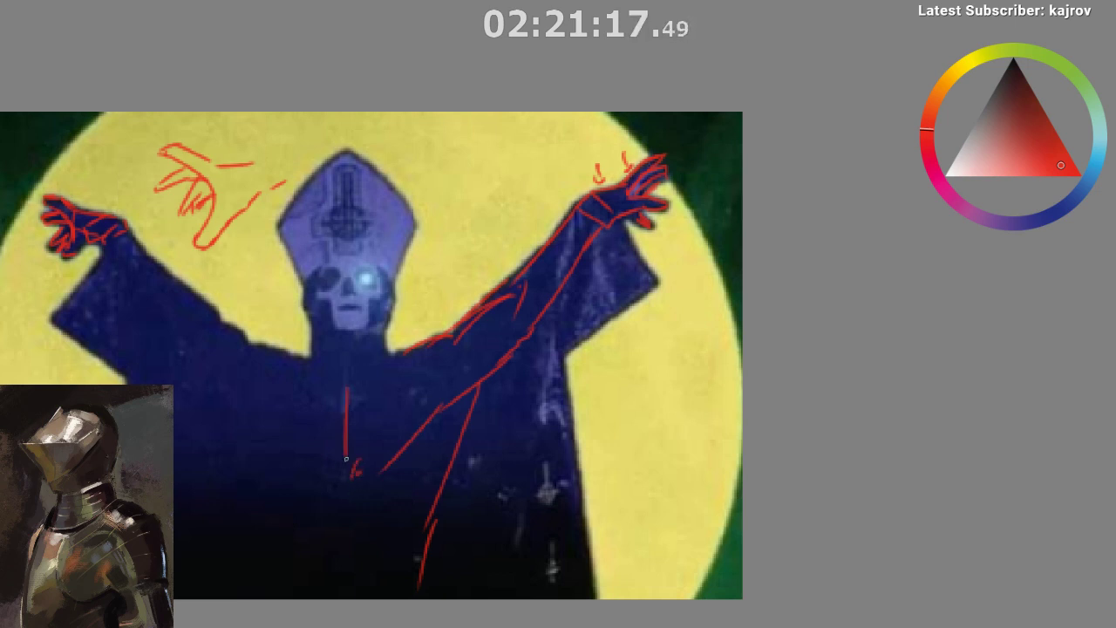
{"action": "mouse_move", "coordinate": [365, 342]}
{"action": "left_mouse_down"}
{"action": "mouse_move", "coordinate": [349, 386]}
{"action": "mouse_move", "coordinate": [384, 323]}
{"action": "mouse_move", "coordinate": [382, 372]}
{"action": "left_mouse_up"}
{"action": "left_click_drag", "start_coordinate": [376, 385], "coordinate": [364, 393]}
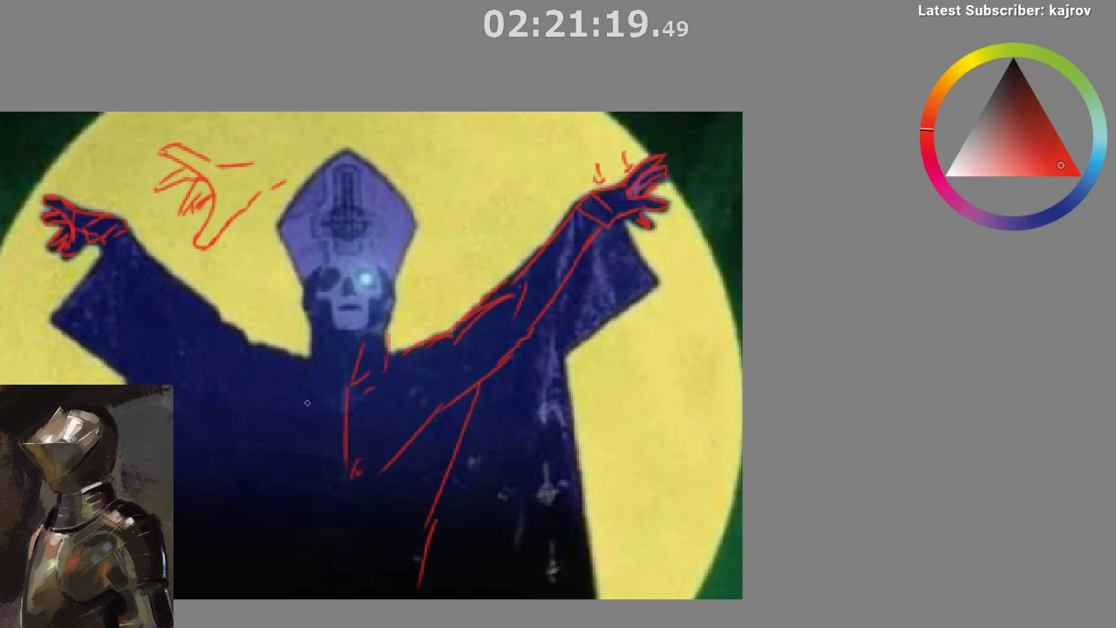
{"action": "scroll", "coordinate": [413, 454], "scroll_direction": "down", "scroll_amount": 1}
{"action": "left_click_drag", "start_coordinate": [557, 471], "coordinate": [526, 504]}
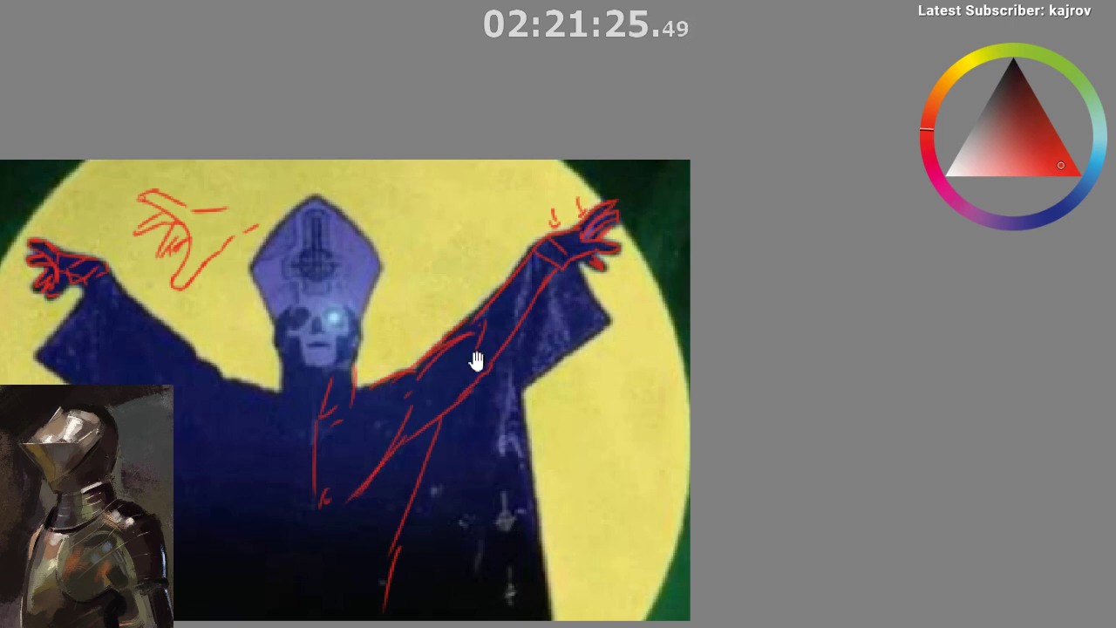
- Examine the red arm, shoulder and chest overlay up close and against the whole figure
{"action": "scroll", "coordinate": [576, 332], "scroll_direction": "up", "scroll_amount": 2}
{"action": "left_click_drag", "start_coordinate": [586, 327], "coordinate": [543, 406]}
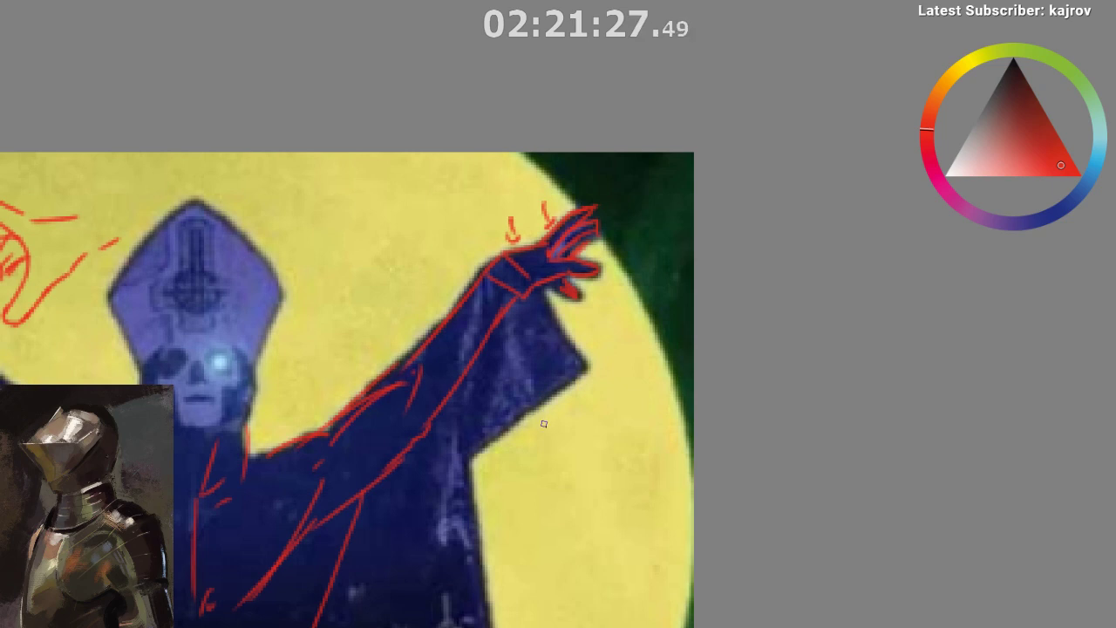
{"action": "scroll", "coordinate": [543, 428], "scroll_direction": "up", "scroll_amount": 1}
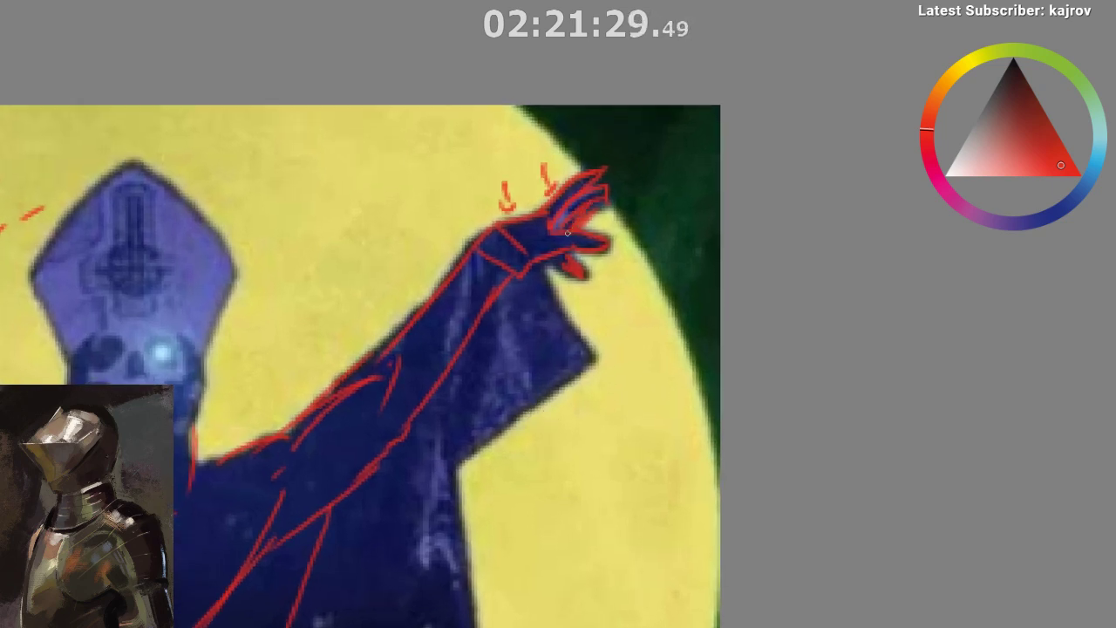
{"action": "scroll", "coordinate": [569, 405], "scroll_direction": "down", "scroll_amount": 2}
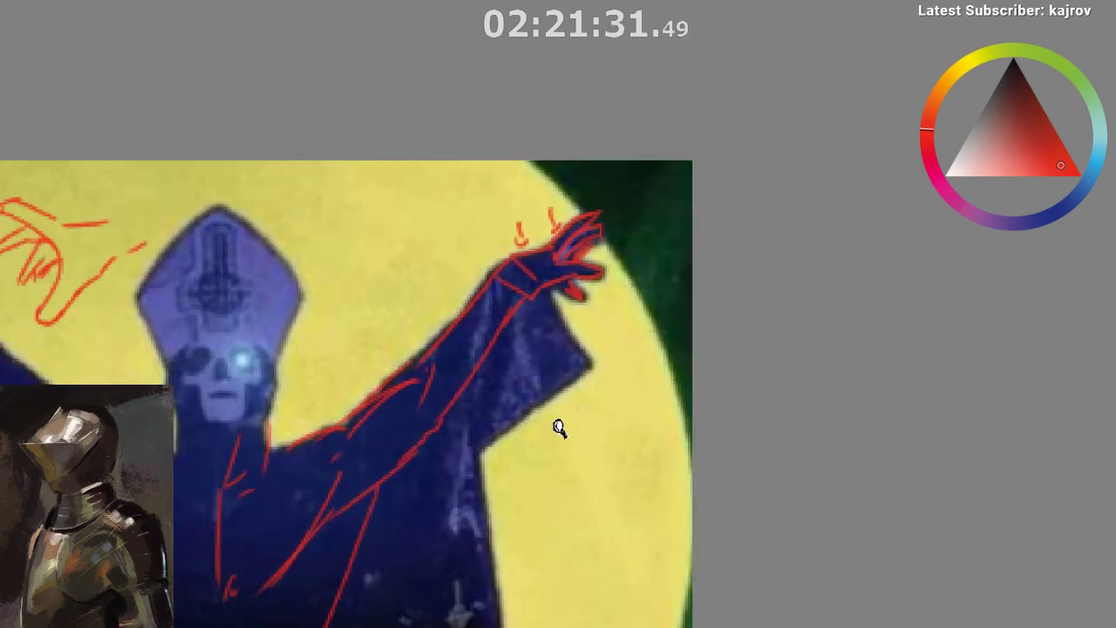
{"action": "scroll", "coordinate": [551, 473], "scroll_direction": "down", "scroll_amount": 1}
{"action": "left_click_drag", "start_coordinate": [551, 474], "coordinate": [583, 389]}
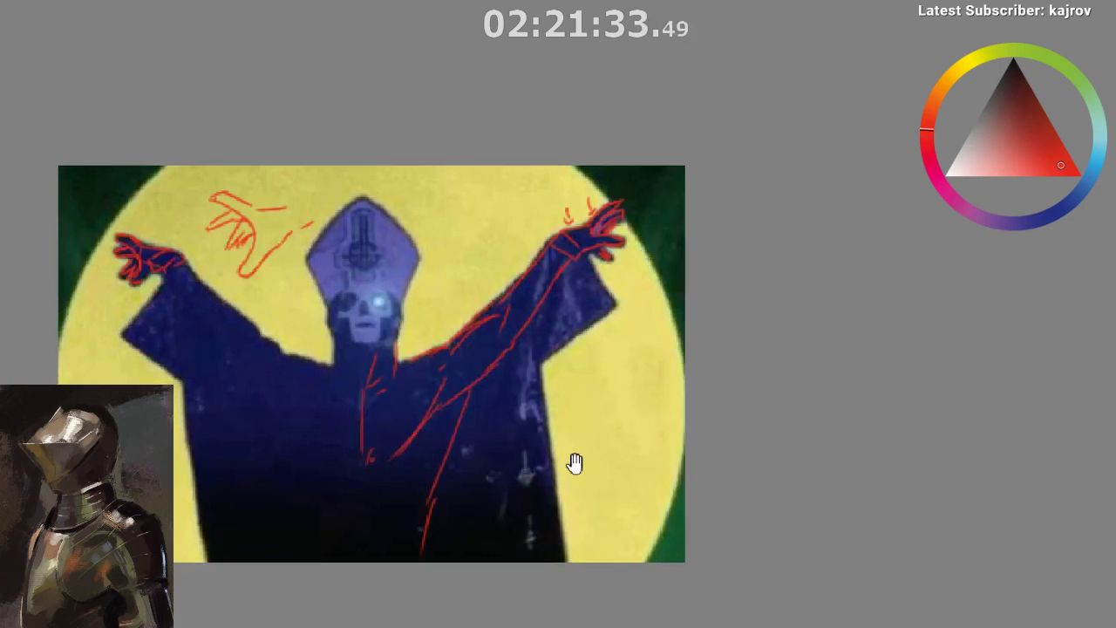
{"action": "mouse_move", "coordinate": [561, 462]}
{"action": "left_mouse_down"}
{"action": "mouse_move", "coordinate": [561, 443]}
{"action": "mouse_move", "coordinate": [558, 479]}
{"action": "left_mouse_up"}
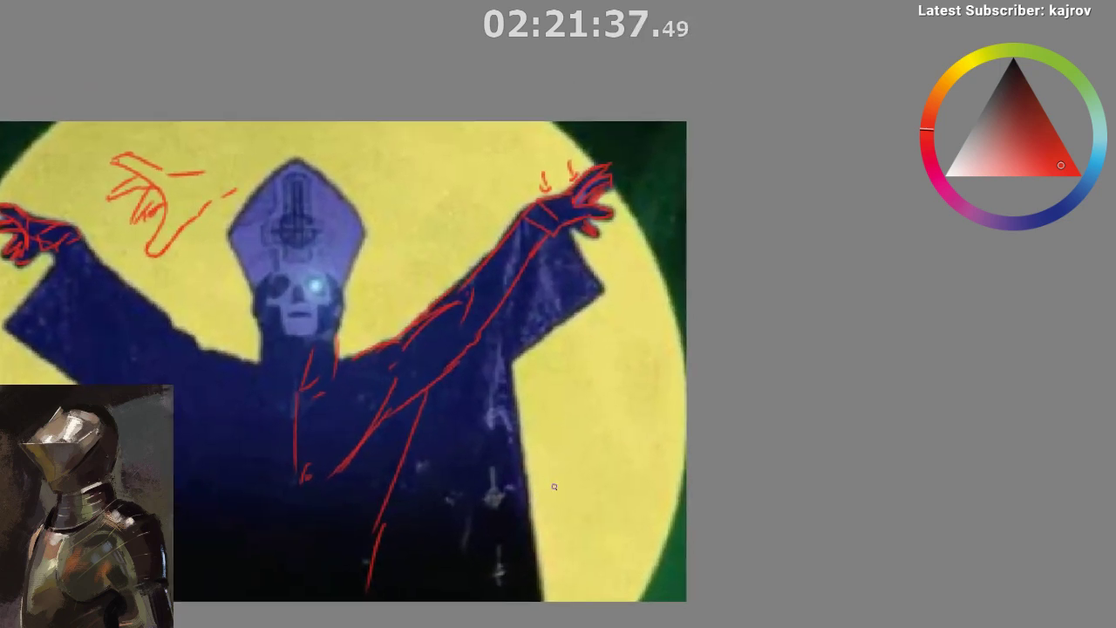
{"action": "left_click_drag", "start_coordinate": [547, 488], "coordinate": [561, 486]}
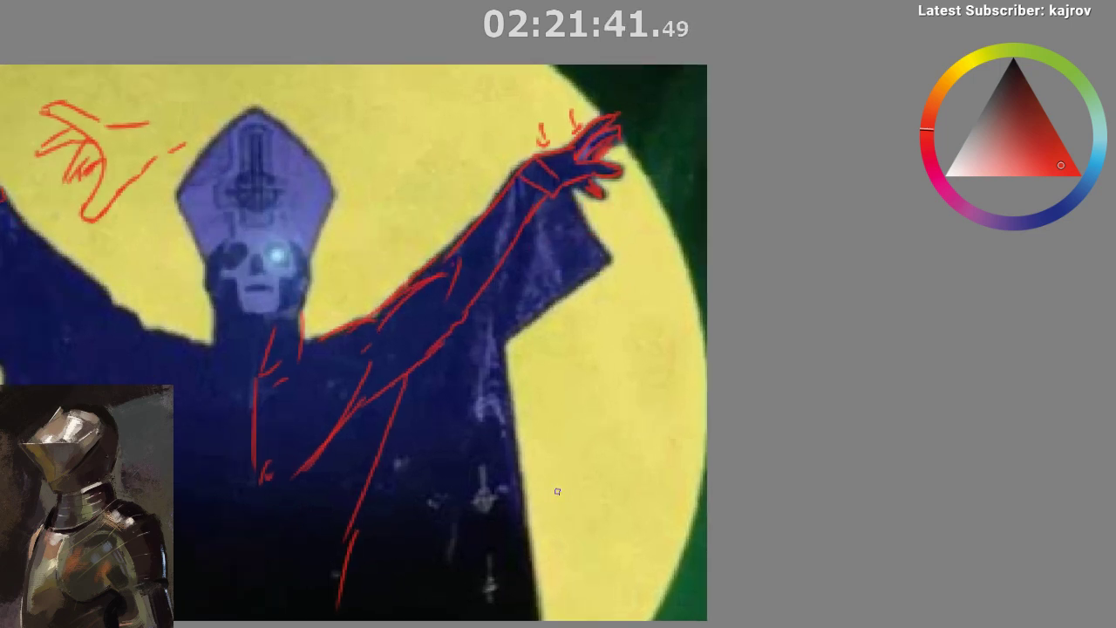
{"action": "left_click_drag", "start_coordinate": [557, 493], "coordinate": [549, 522]}
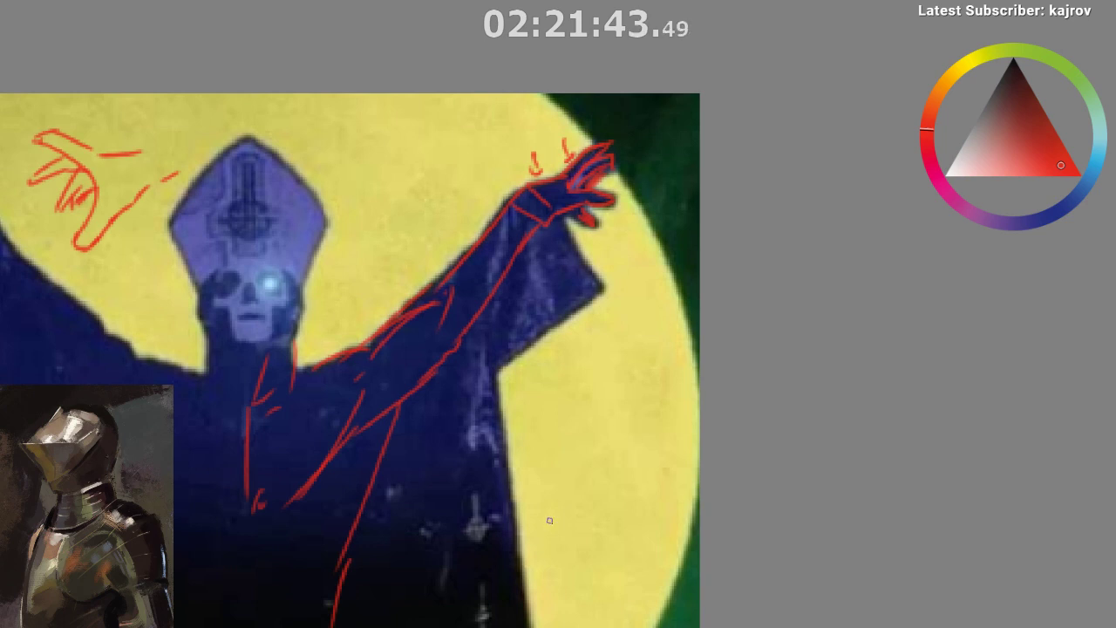
- Sketch a small separate forearm in red between the hat and the raised arm, with a bent wrist and curled fingers
{"action": "left_click_drag", "start_coordinate": [355, 184], "coordinate": [391, 136]}
{"action": "key", "text": "ctrl+z"}
{"action": "mouse_move", "coordinate": [340, 246]}
{"action": "left_mouse_down"}
{"action": "mouse_move", "coordinate": [388, 166]}
{"action": "mouse_move", "coordinate": [440, 162]}
{"action": "mouse_move", "coordinate": [426, 161]}
{"action": "mouse_move", "coordinate": [444, 150]}
{"action": "mouse_move", "coordinate": [404, 190]}
{"action": "left_mouse_up"}
{"action": "key", "text": "ctrl+z"}
{"action": "key", "text": "ctrl+z"}
{"action": "key", "text": "ctrl+z"}
{"action": "key", "text": "ctrl+z"}
{"action": "key", "text": "ctrl+z"}
{"action": "key", "text": "ctrl+z"}
{"action": "left_click_drag", "start_coordinate": [404, 191], "coordinate": [371, 245]}
{"action": "key", "text": "ctrl+z"}
{"action": "left_click_drag", "start_coordinate": [406, 191], "coordinate": [378, 265]}
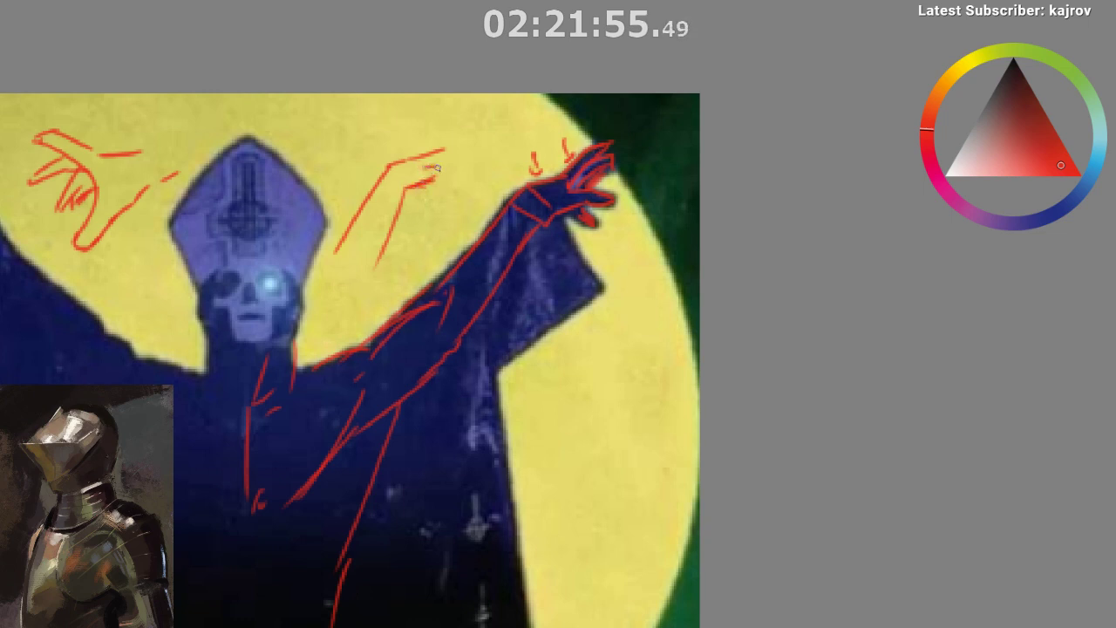
{"action": "mouse_move", "coordinate": [426, 165]}
{"action": "left_mouse_down"}
{"action": "mouse_move", "coordinate": [462, 176]}
{"action": "mouse_move", "coordinate": [436, 151]}
{"action": "mouse_move", "coordinate": [449, 137]}
{"action": "mouse_move", "coordinate": [480, 157]}
{"action": "mouse_move", "coordinate": [432, 204]}
{"action": "left_mouse_up"}
{"action": "key", "text": "ctrl+z"}
{"action": "key", "text": "ctrl+z"}
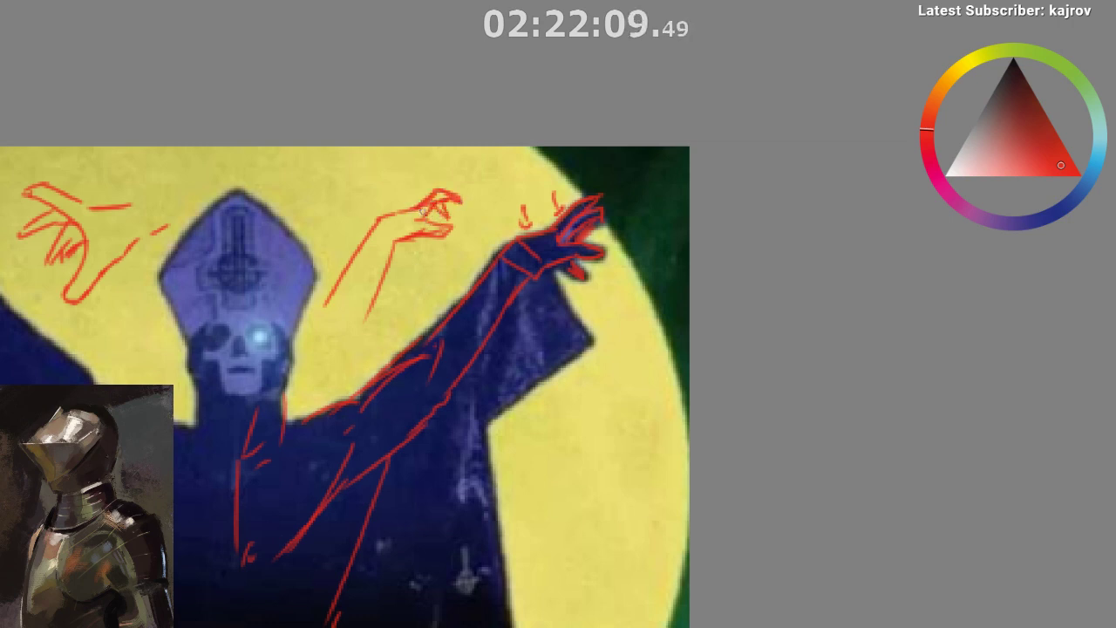
- Check the red hand and arm sketches in a mirrored view of the whole picture
{"action": "key", "text": "m"}
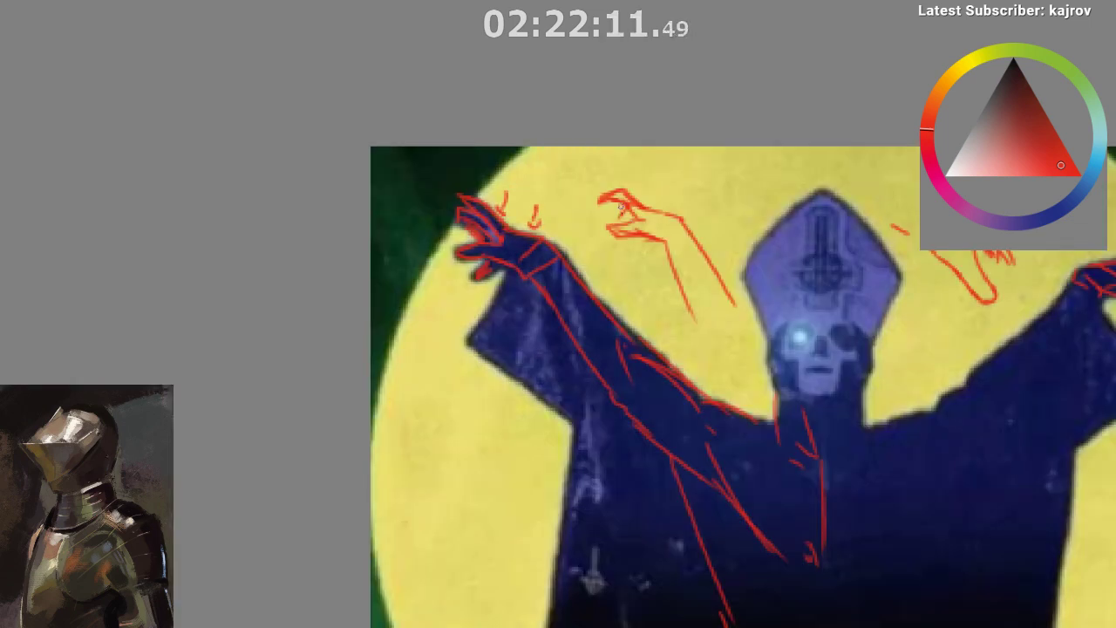
{"action": "left_click_drag", "start_coordinate": [625, 205], "coordinate": [615, 217]}
{"action": "left_click_drag", "start_coordinate": [604, 365], "coordinate": [601, 408]}
{"action": "left_click_drag", "start_coordinate": [600, 406], "coordinate": [496, 357]}
{"action": "left_click_drag", "start_coordinate": [556, 287], "coordinate": [558, 248]}
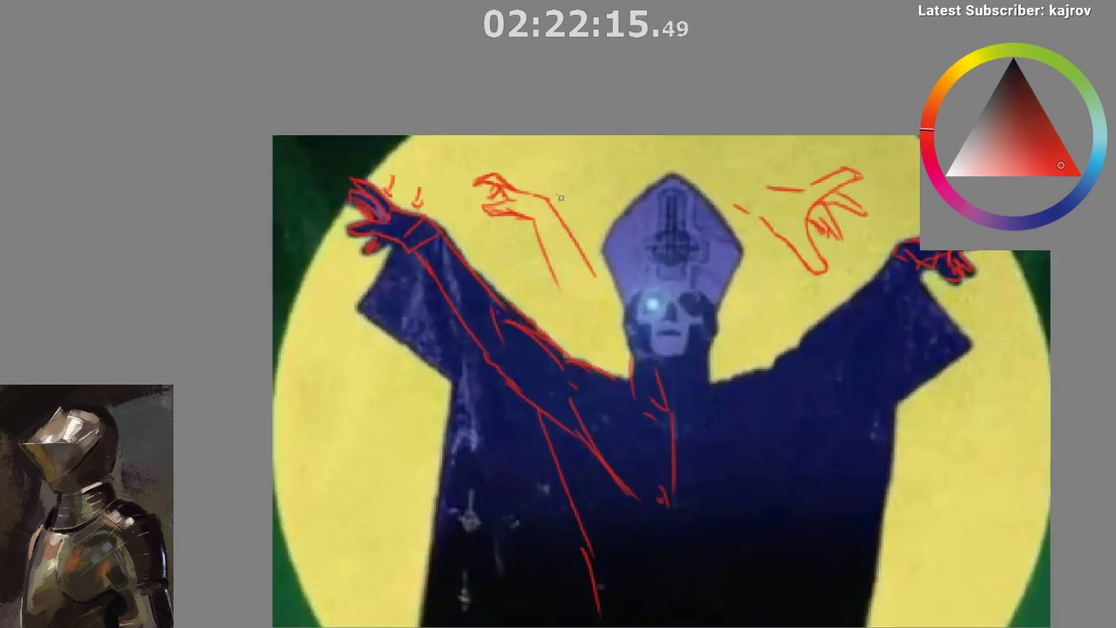
{"action": "scroll", "coordinate": [663, 381], "scroll_direction": "down", "scroll_amount": 3}
{"action": "key", "text": "m"}
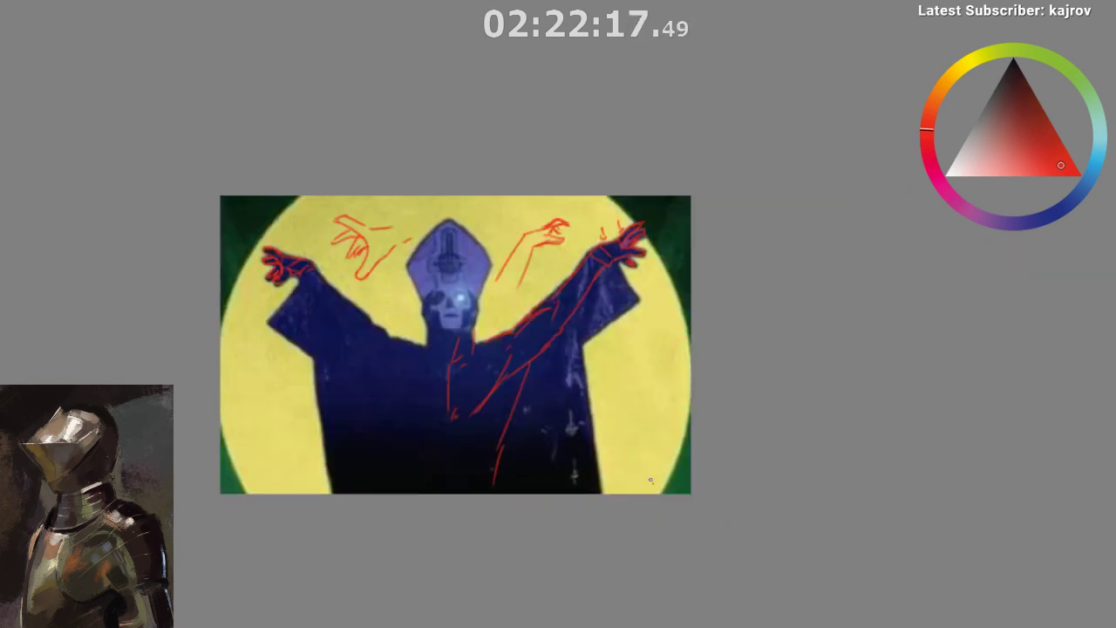
- Erase the curled fingers of the small separate arm sketch and redraw them spread and pointing upward in red
{"action": "scroll", "coordinate": [662, 459], "scroll_direction": "up", "scroll_amount": 3}
{"action": "left_click_drag", "start_coordinate": [649, 481], "coordinate": [614, 523]}
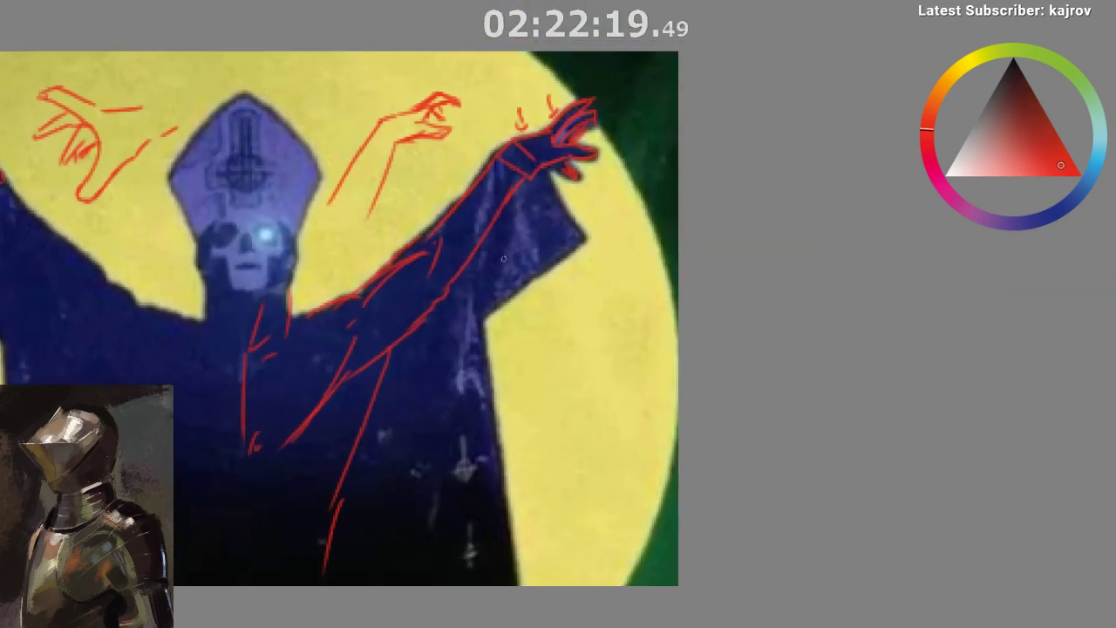
{"action": "left_click_drag", "start_coordinate": [421, 200], "coordinate": [410, 300]}
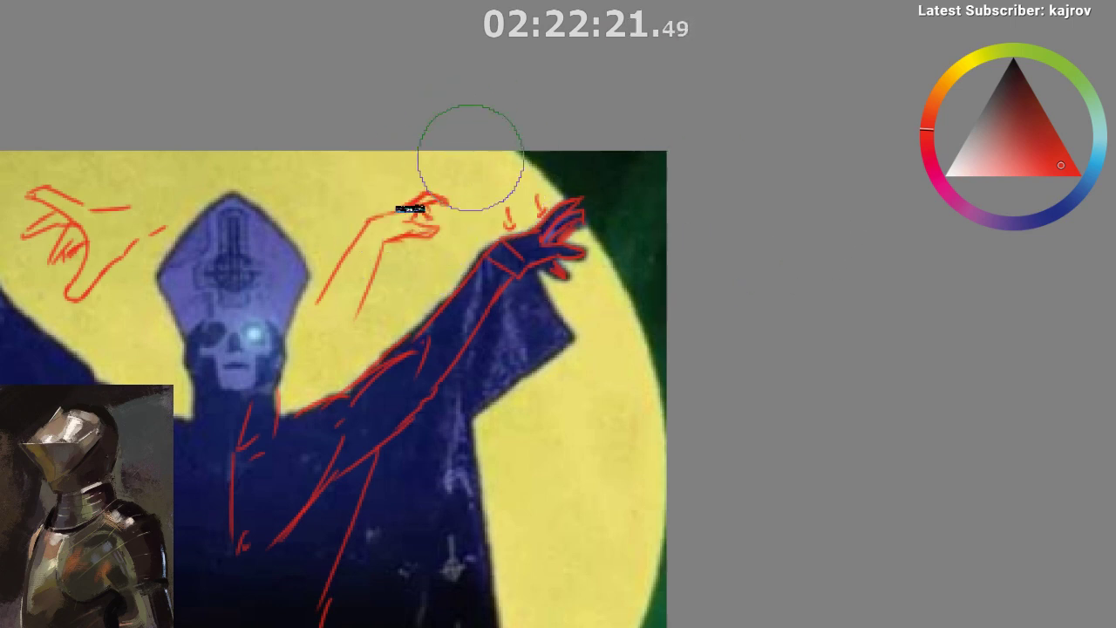
{"action": "left_click_drag", "start_coordinate": [445, 187], "coordinate": [438, 194]}
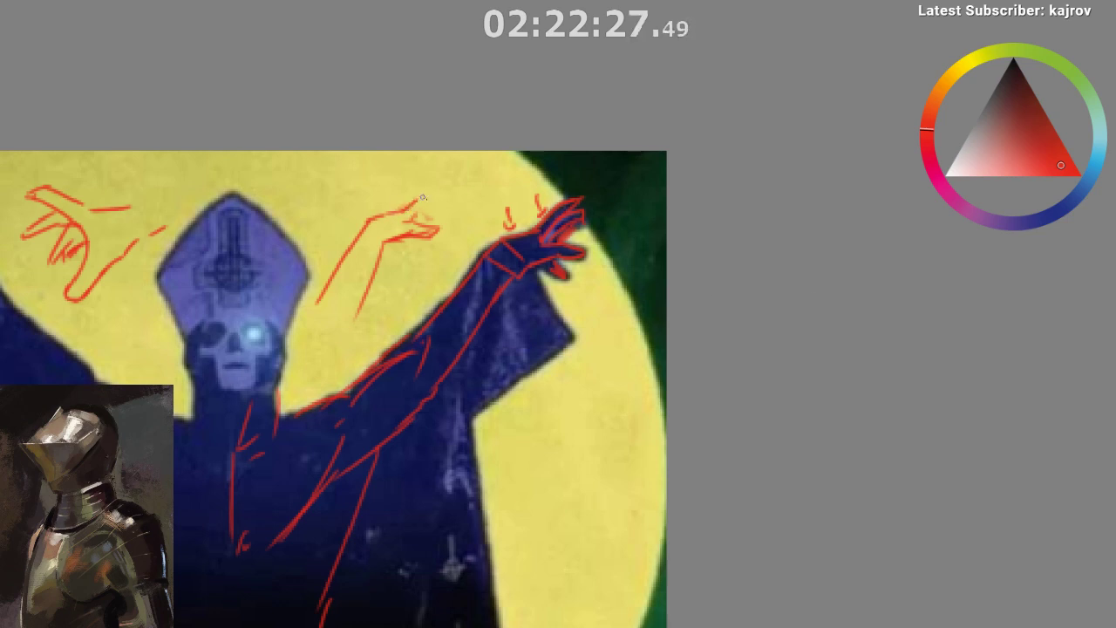
{"action": "key", "text": "ctrl+z"}
{"action": "left_click_drag", "start_coordinate": [447, 188], "coordinate": [445, 188]}
{"action": "left_click_drag", "start_coordinate": [413, 225], "coordinate": [426, 199]}
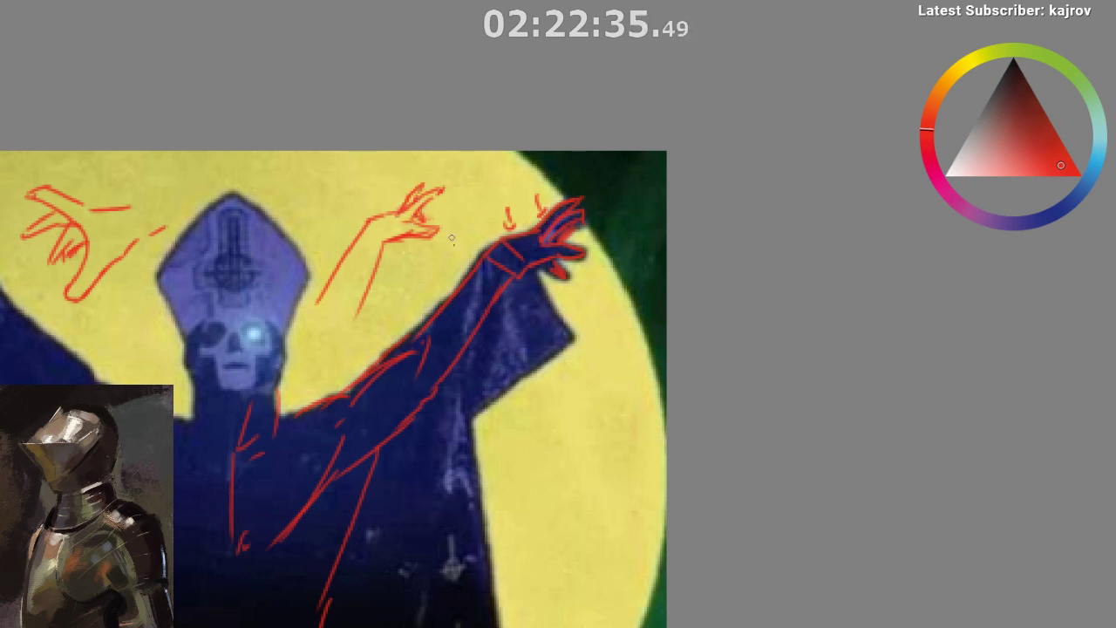
- Compare the redrawn fingers with the other hands in a mirrored view of the full figure
{"action": "scroll", "coordinate": [442, 244], "scroll_direction": "down", "scroll_amount": 1}
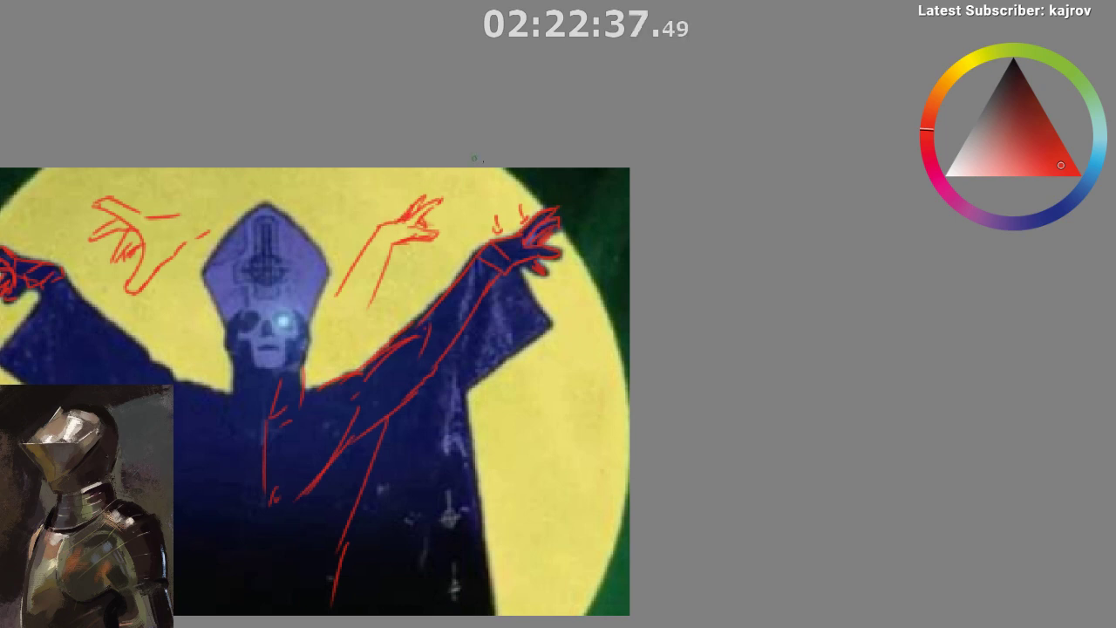
{"action": "scroll", "coordinate": [558, 340], "scroll_direction": "down", "scroll_amount": 1}
{"action": "scroll", "coordinate": [551, 343], "scroll_direction": "up", "scroll_amount": 2}
{"action": "key", "text": "m"}
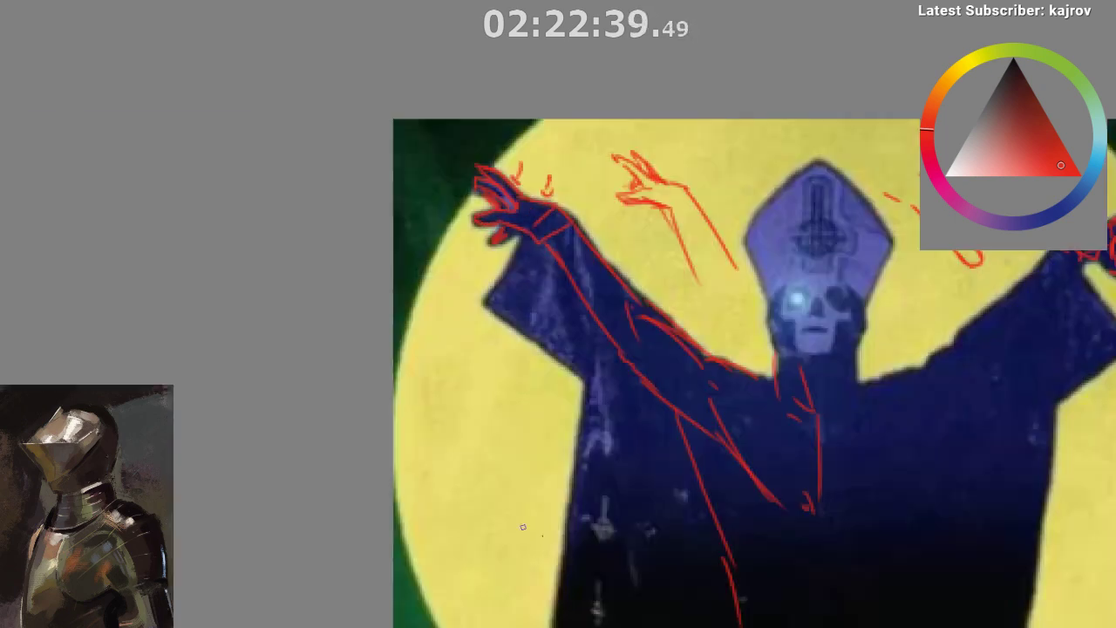
{"action": "scroll", "coordinate": [561, 550], "scroll_direction": "down", "scroll_amount": 2}
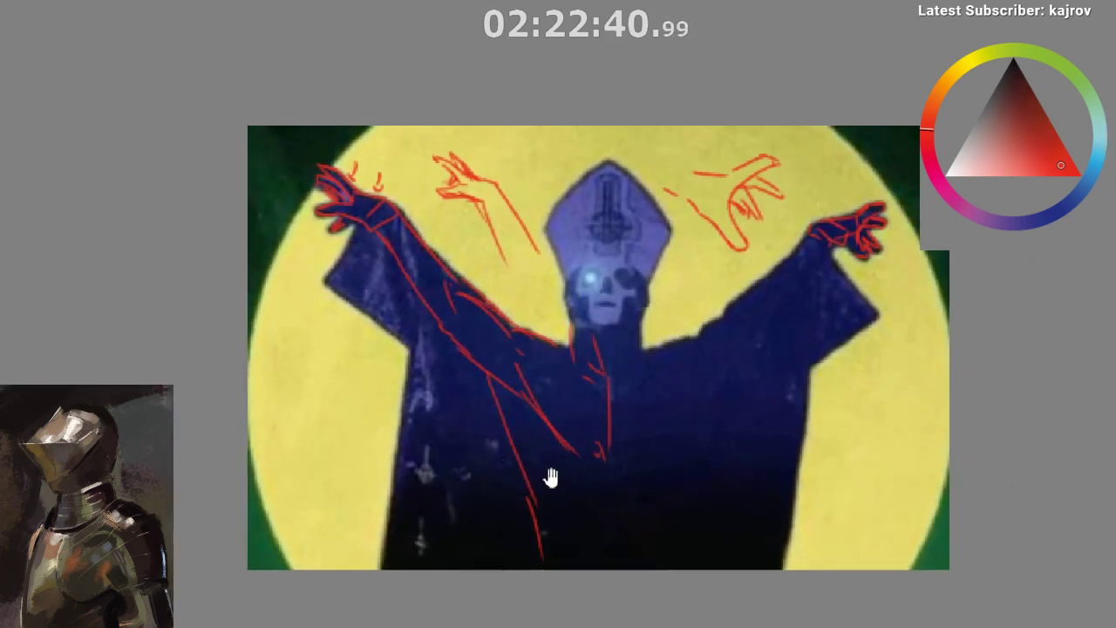
{"action": "left_click_drag", "start_coordinate": [552, 478], "coordinate": [483, 452]}
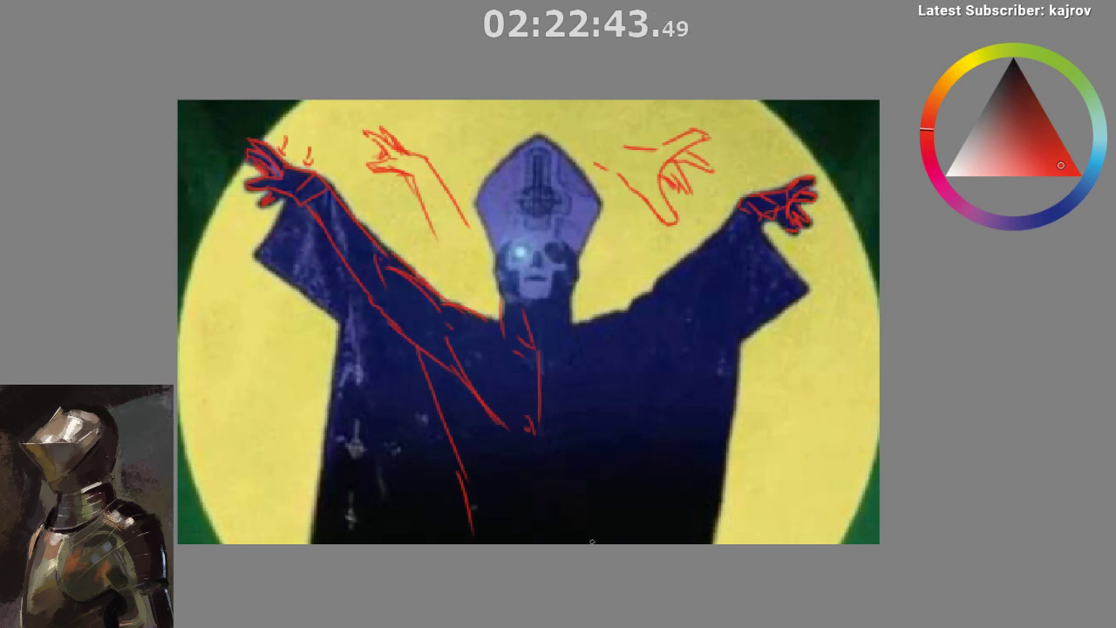
{"action": "scroll", "coordinate": [610, 523], "scroll_direction": "down", "scroll_amount": 2}
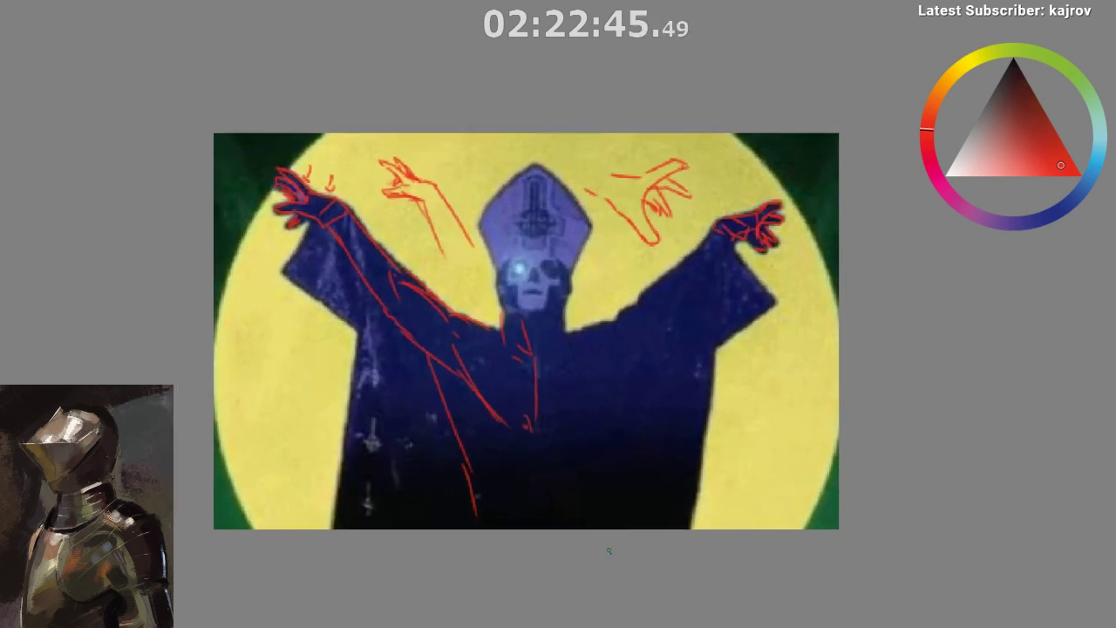
{"action": "key", "text": "m"}
- Clear the red overlay to compare it with the bare robed figure, and restore the drawing
{"action": "mouse_move", "coordinate": [608, 567]}
{"action": "left_mouse_down"}
{"action": "mouse_move", "coordinate": [602, 527]}
{"action": "mouse_move", "coordinate": [599, 583]}
{"action": "left_mouse_up"}
{"action": "left_click_drag", "start_coordinate": [620, 623], "coordinate": [595, 580]}
{"action": "left_click_drag", "start_coordinate": [595, 580], "coordinate": [580, 553]}
{"action": "left_click_drag", "start_coordinate": [584, 563], "coordinate": [598, 550]}
{"action": "mouse_move", "coordinate": [620, 510]}
{"action": "left_mouse_down"}
{"action": "mouse_move", "coordinate": [591, 543]}
{"action": "mouse_move", "coordinate": [589, 573]}
{"action": "left_mouse_up"}
{"action": "scroll", "coordinate": [606, 523], "scroll_direction": "up", "scroll_amount": 1}
{"action": "scroll", "coordinate": [598, 564], "scroll_direction": "up", "scroll_amount": 1}
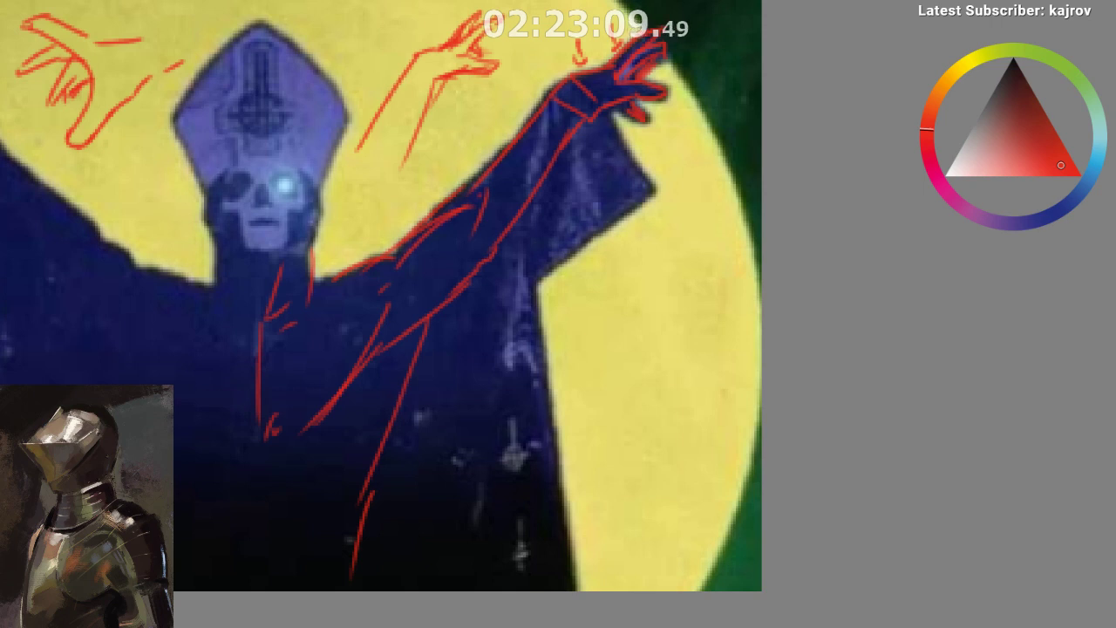
{"action": "key", "text": "Delete"}
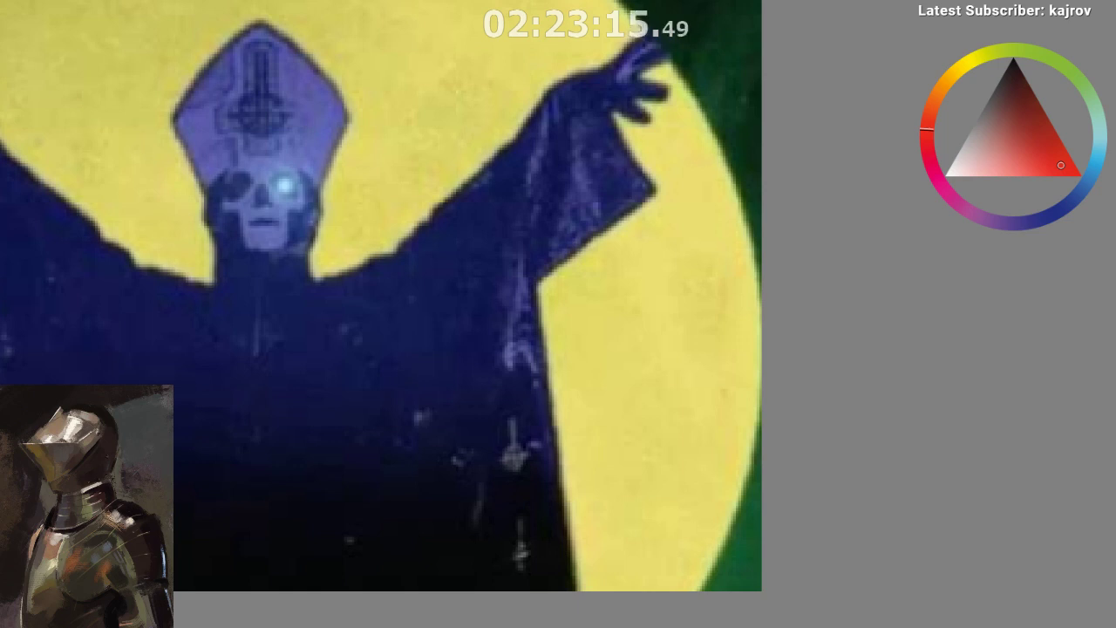
{"action": "key", "text": "ctrl+z"}
{"action": "key", "text": "ctrl+shift+z"}
{"action": "key", "text": "ctrl+z"}
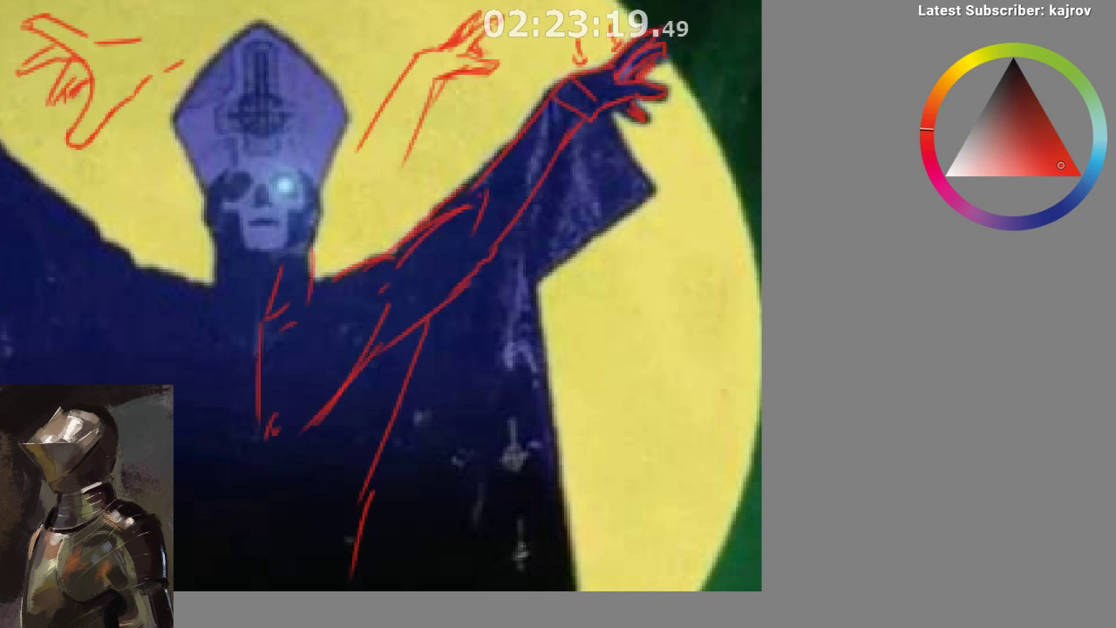
- Sketch a simple splayed hand outline beside the robe in red, and add an arrow and curved marks around the two upper hands
{"action": "mouse_move", "coordinate": [608, 304]}
{"action": "left_mouse_down"}
{"action": "mouse_move", "coordinate": [676, 261]}
{"action": "mouse_move", "coordinate": [679, 326]}
{"action": "mouse_move", "coordinate": [621, 377]}
{"action": "mouse_move", "coordinate": [614, 288]}
{"action": "left_mouse_up"}
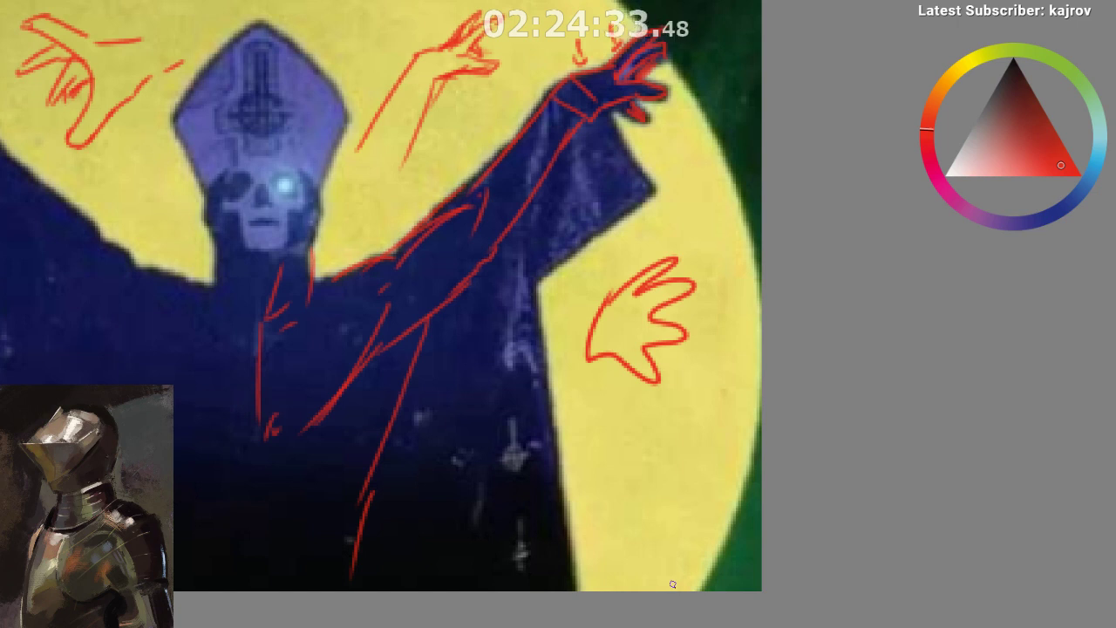
{"action": "mouse_move", "coordinate": [455, 98]}
{"action": "left_mouse_down"}
{"action": "mouse_move", "coordinate": [453, 139]}
{"action": "mouse_move", "coordinate": [470, 106]}
{"action": "left_mouse_up"}
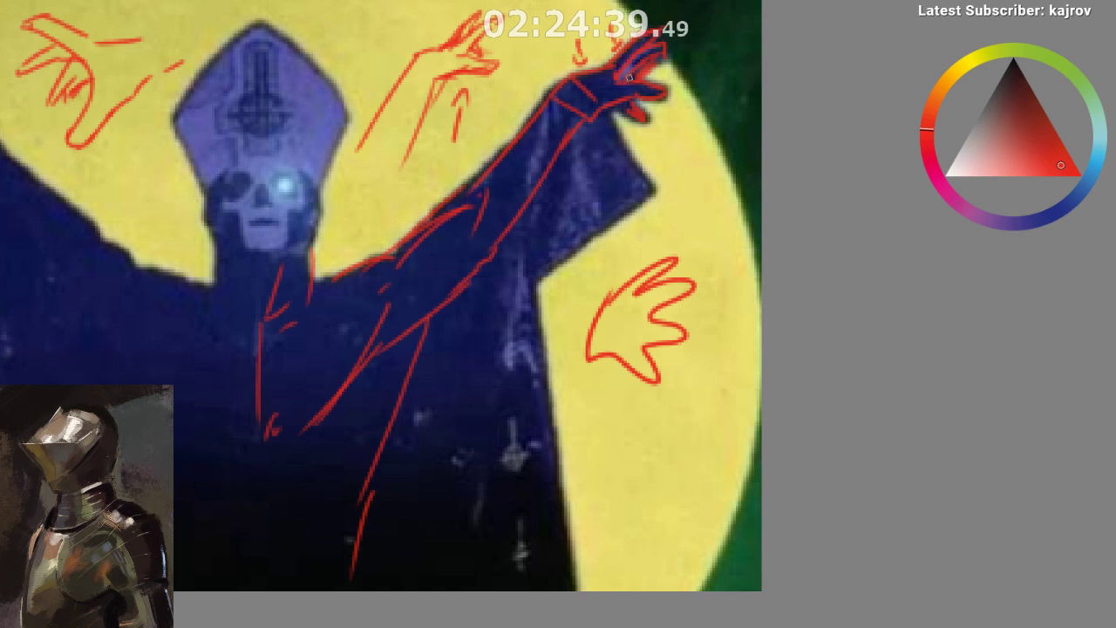
{"action": "mouse_move", "coordinate": [561, 4]}
{"action": "left_mouse_down"}
{"action": "mouse_move", "coordinate": [567, 30]}
{"action": "mouse_move", "coordinate": [582, 35]}
{"action": "left_mouse_up"}
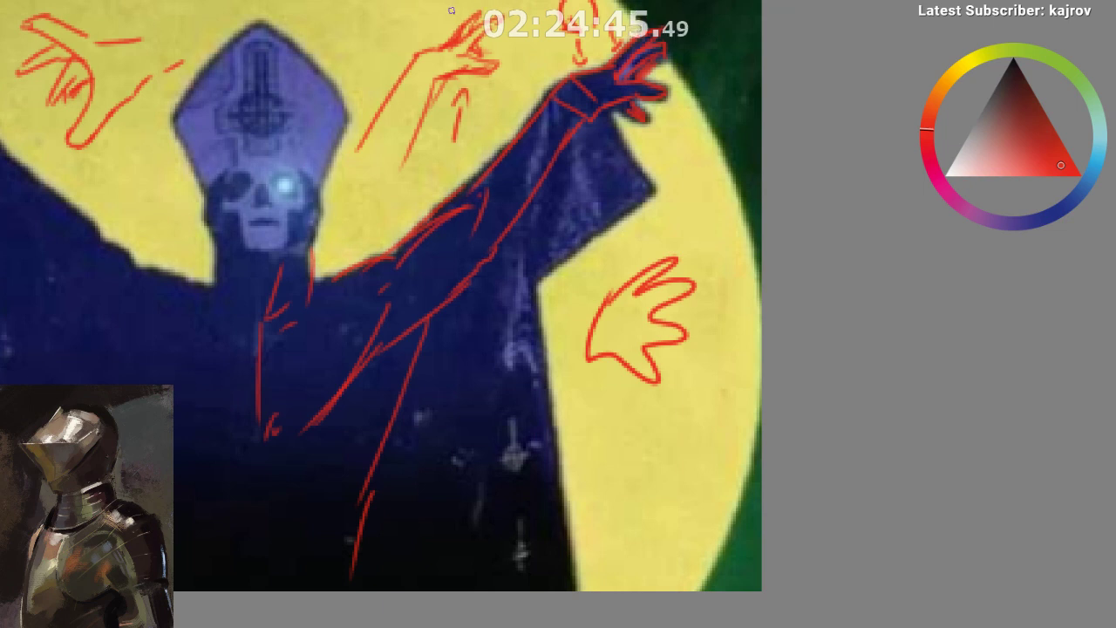
{"action": "left_click_drag", "start_coordinate": [458, 20], "coordinate": [440, 1]}
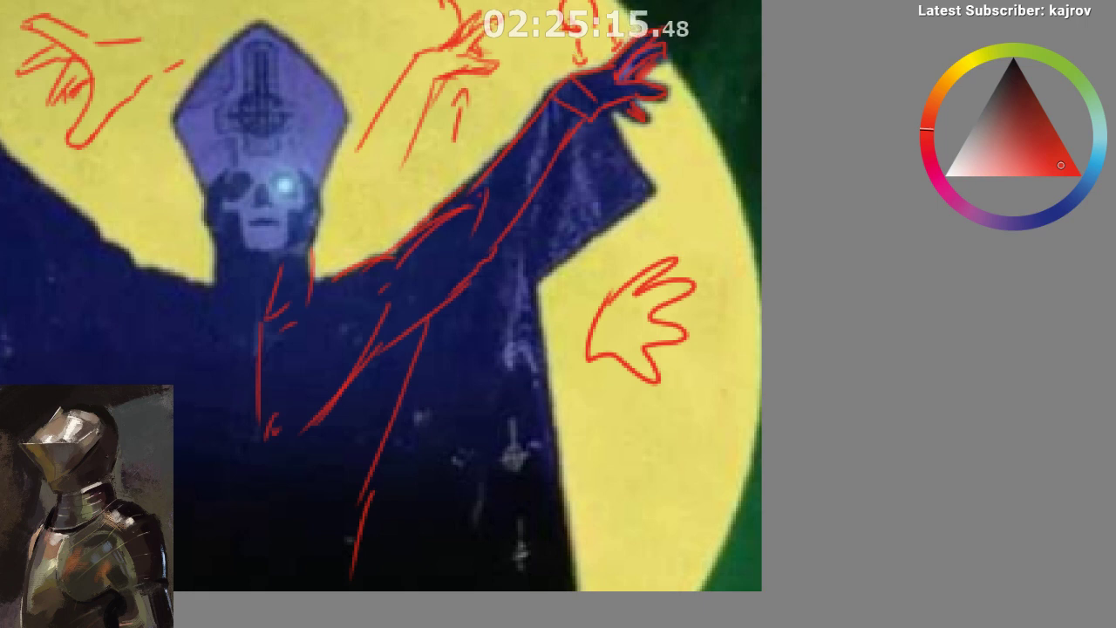
- Return to the shark-headed creature drawing and examine it together with the scale silhouette and the surrounding reference photos
{"action": "key", "text": "ctrl+Tab"}
{"action": "scroll", "coordinate": [353, 133], "scroll_direction": "up", "scroll_amount": 3}
{"action": "scroll", "coordinate": [354, 133], "scroll_direction": "down", "scroll_amount": 3}
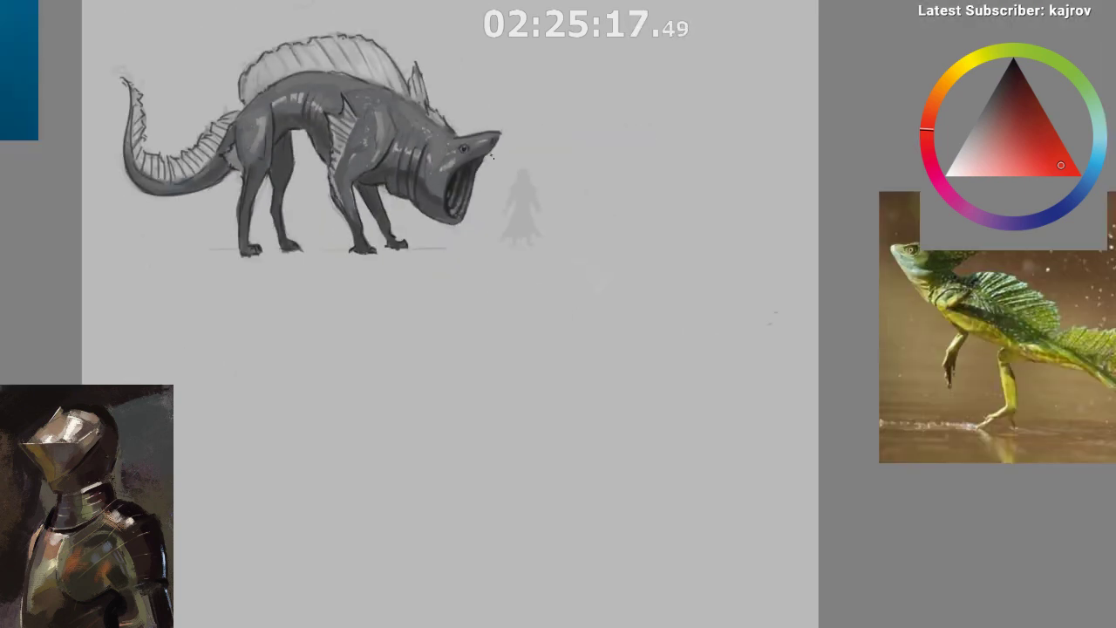
{"action": "scroll", "coordinate": [499, 177], "scroll_direction": "down", "scroll_amount": 2}
{"action": "scroll", "coordinate": [469, 299], "scroll_direction": "up", "scroll_amount": 2}
{"action": "scroll", "coordinate": [482, 186], "scroll_direction": "down", "scroll_amount": 1}
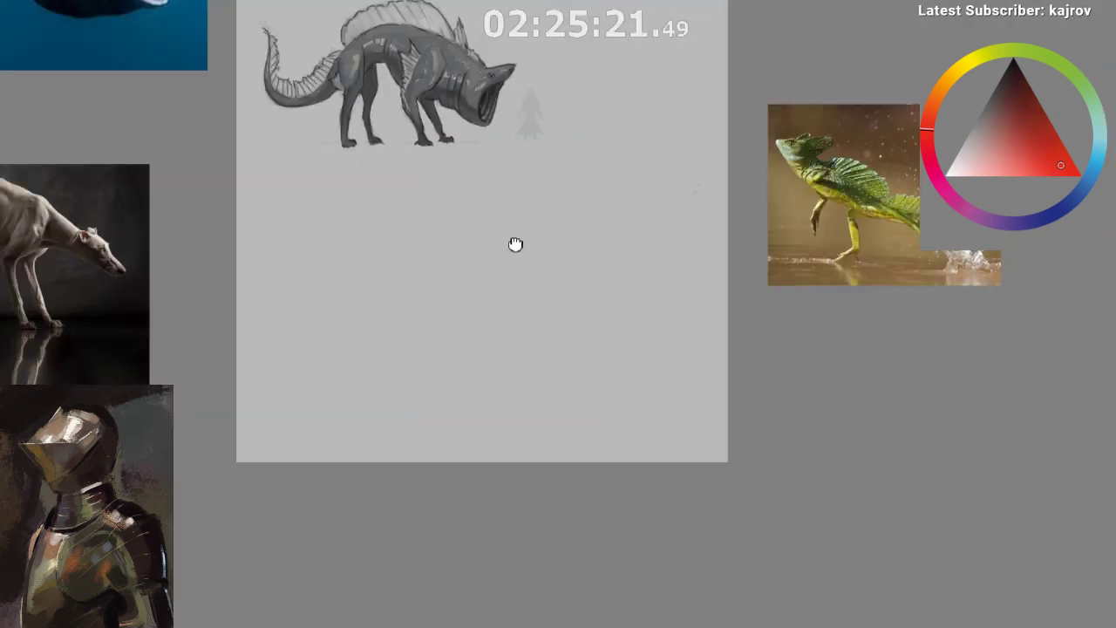
{"action": "left_click_drag", "start_coordinate": [516, 244], "coordinate": [538, 376]}
{"action": "scroll", "coordinate": [541, 331], "scroll_direction": "down", "scroll_amount": 1}
{"action": "scroll", "coordinate": [540, 323], "scroll_direction": "up", "scroll_amount": 1}
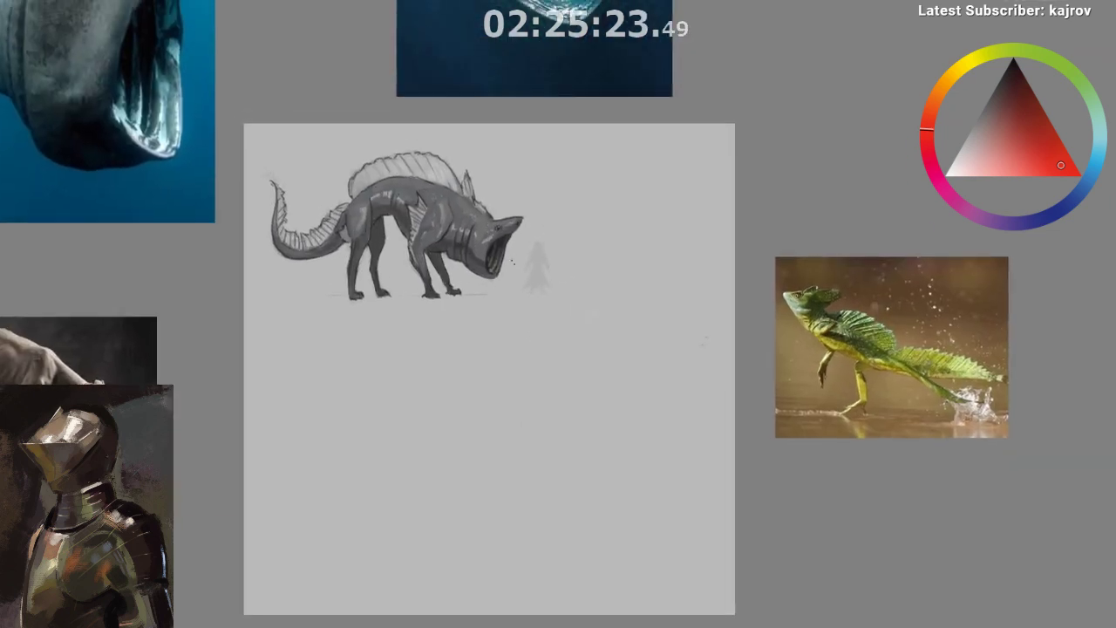
{"action": "scroll", "coordinate": [515, 279], "scroll_direction": "up", "scroll_amount": 4}
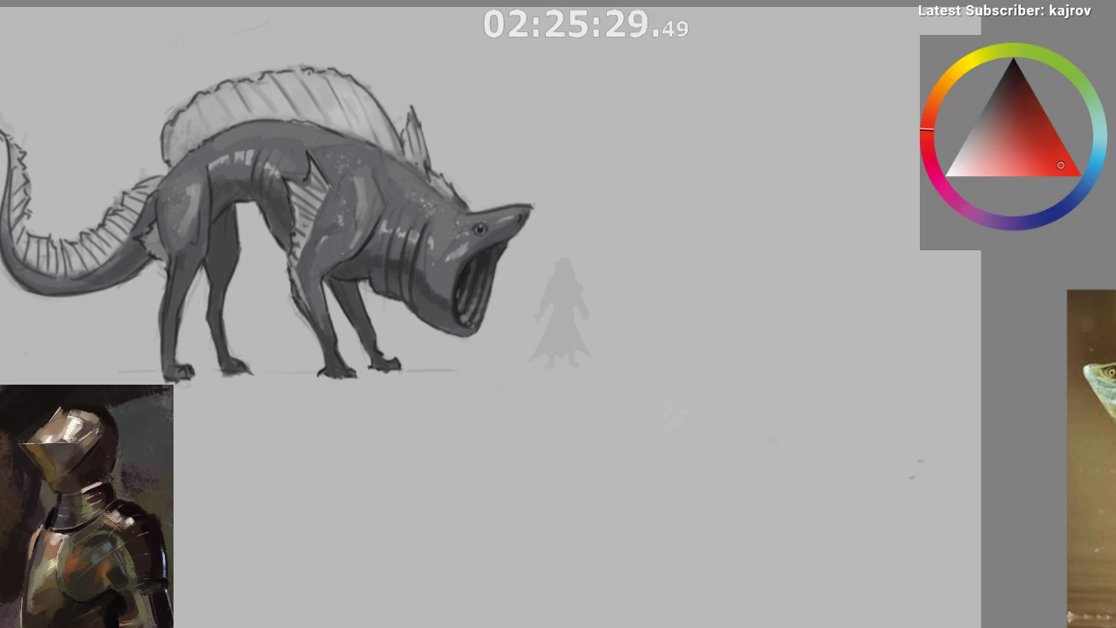
- Scale up the shark-headed creature drawing with its human silhouette and reposition it within the upper half of the gray canvas
{"action": "scroll", "coordinate": [225, 315], "scroll_direction": "down", "scroll_amount": 4}
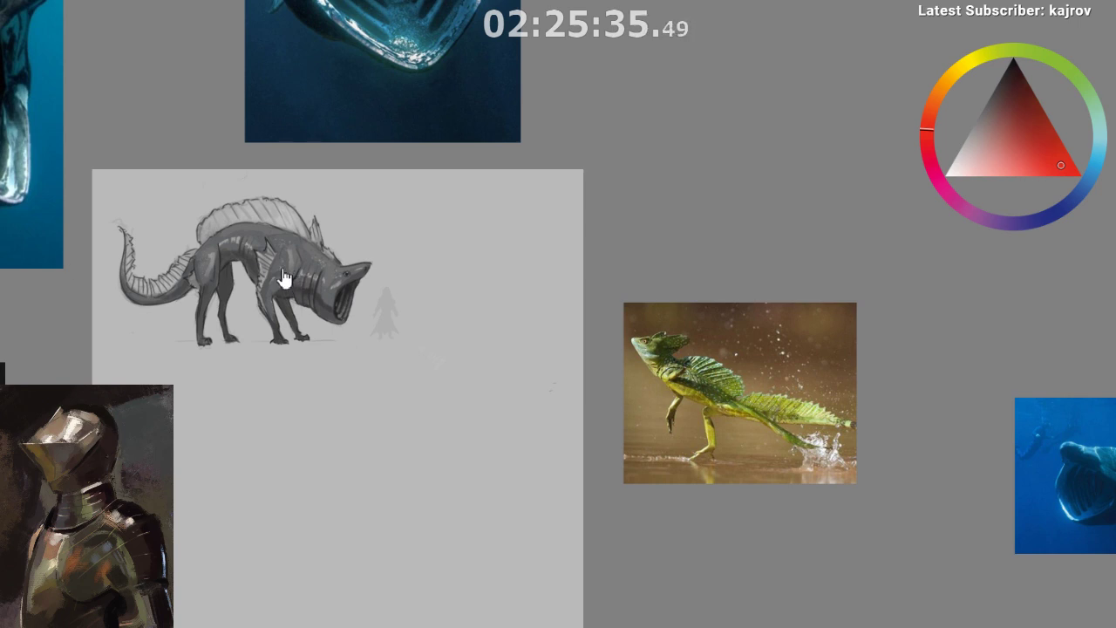
{"action": "key", "text": "ctrl+t"}
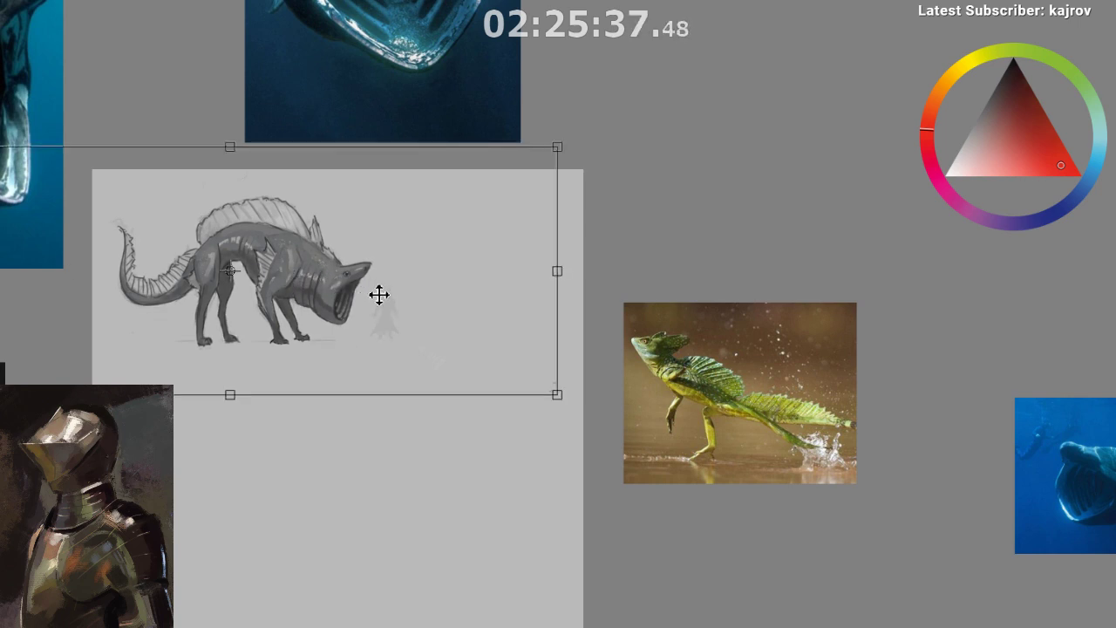
{"action": "mouse_move", "coordinate": [421, 270]}
{"action": "left_mouse_down"}
{"action": "mouse_move", "coordinate": [479, 276]}
{"action": "mouse_move", "coordinate": [514, 301]}
{"action": "left_mouse_up"}
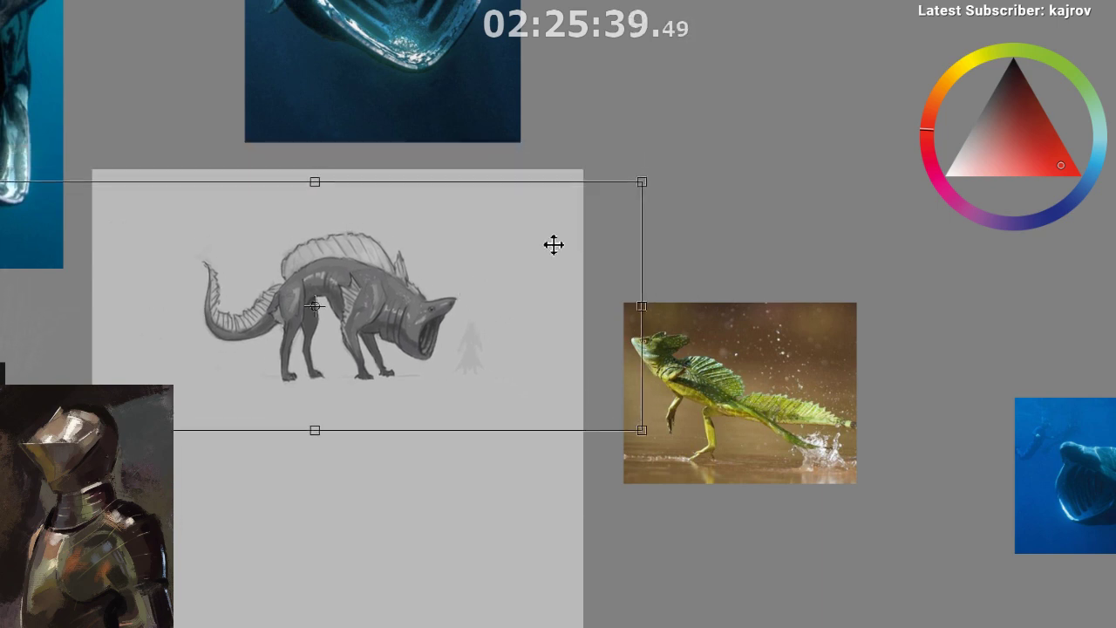
{"action": "left_click_drag", "start_coordinate": [642, 185], "coordinate": [756, 138]}
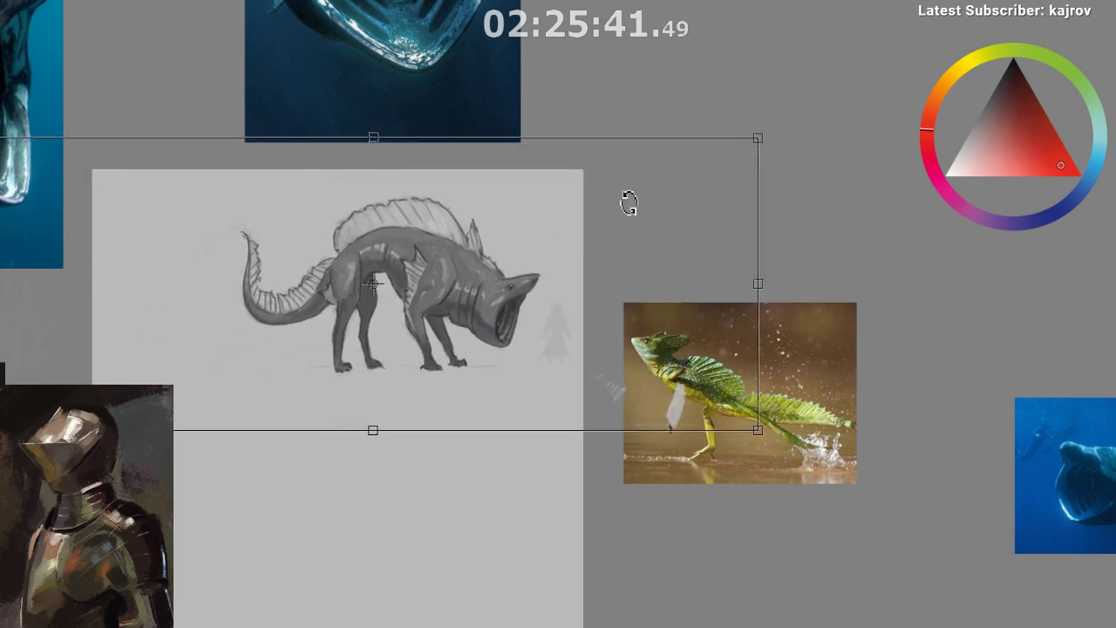
{"action": "key", "text": "ctrl+z"}
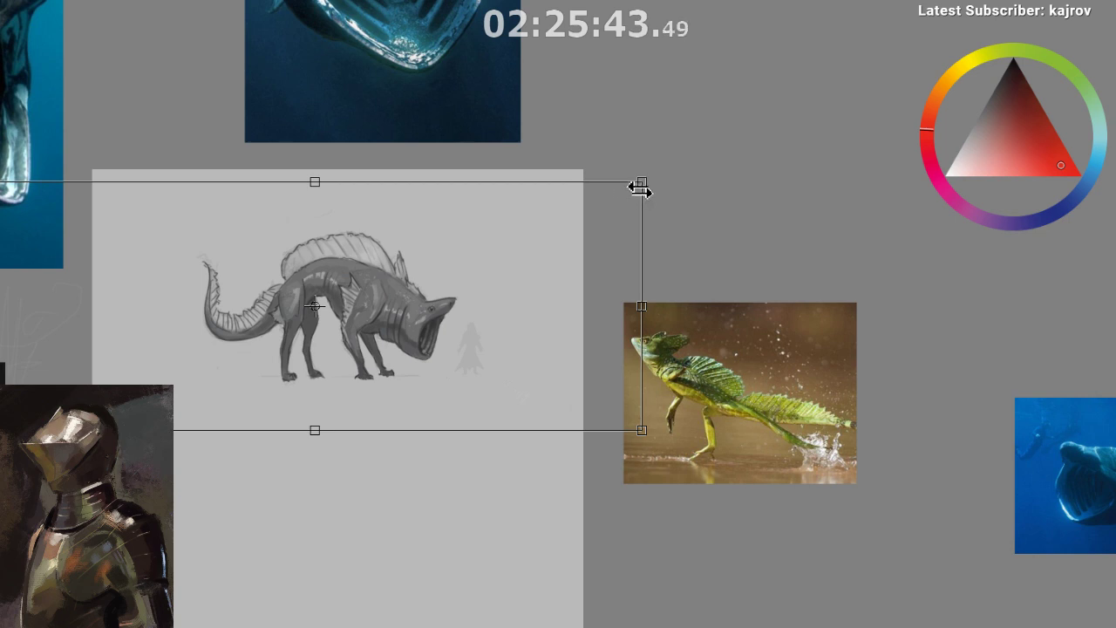
{"action": "mouse_move", "coordinate": [646, 180]}
{"action": "left_mouse_down"}
{"action": "mouse_move", "coordinate": [681, 151]}
{"action": "mouse_move", "coordinate": [872, 98]}
{"action": "left_mouse_up"}
{"action": "left_click_drag", "start_coordinate": [472, 274], "coordinate": [348, 290]}
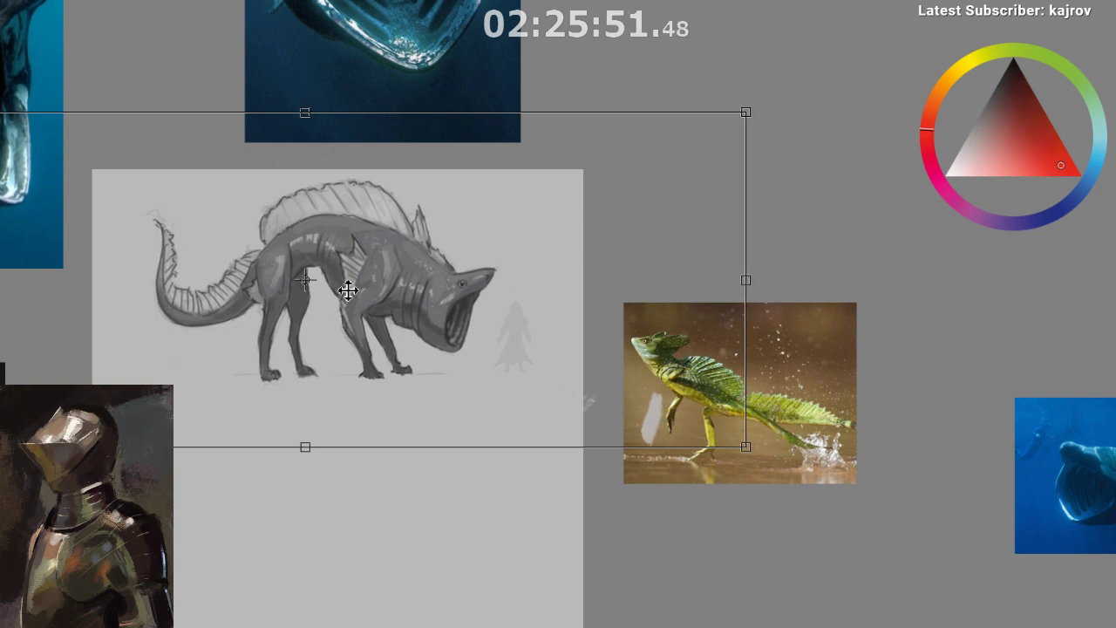
{"action": "key", "text": "Return"}
{"action": "scroll", "coordinate": [324, 344], "scroll_direction": "up", "scroll_amount": 1}
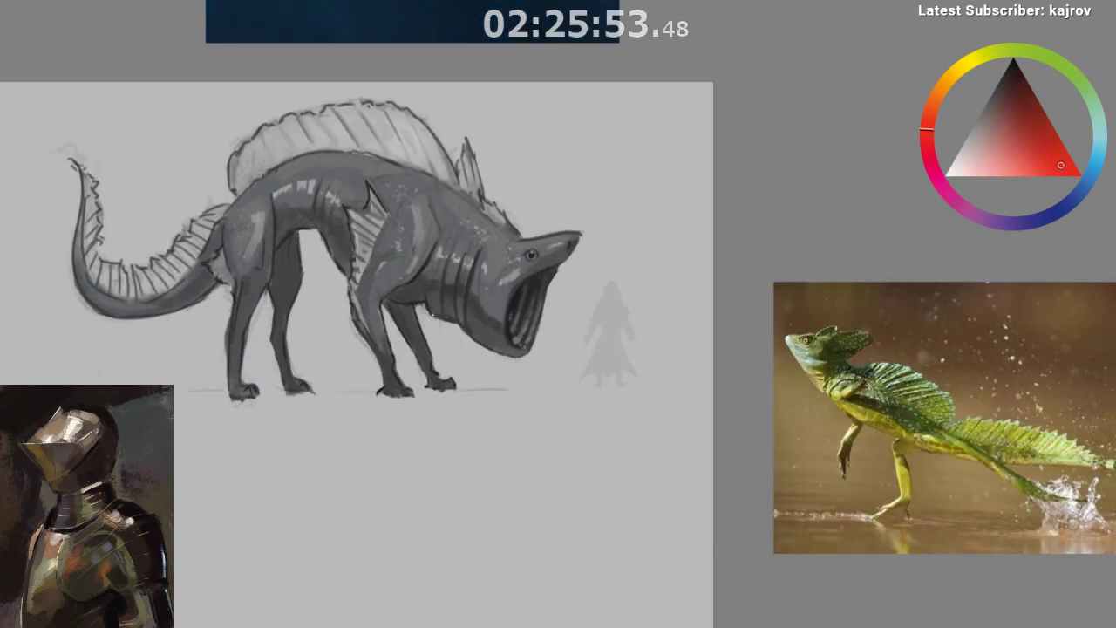
- Examine the enlarged creature drawing on its canvas in relation to the basilisk lizard and basking shark photos
{"action": "scroll", "coordinate": [422, 327], "scroll_direction": "down", "scroll_amount": 1}
{"action": "left_click_drag", "start_coordinate": [457, 311], "coordinate": [465, 263]}
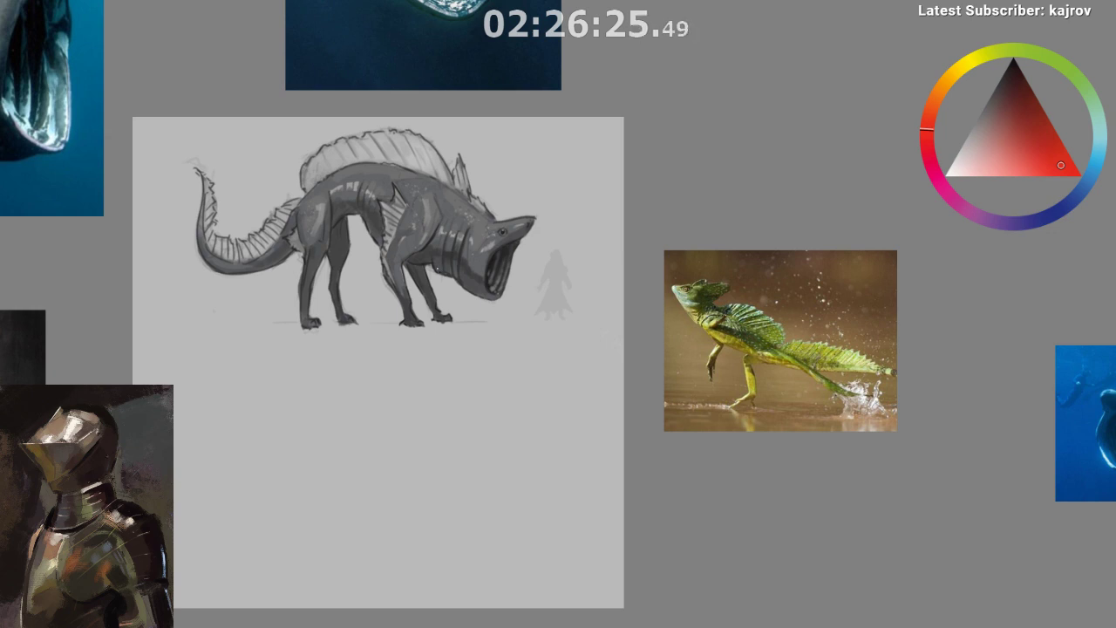
{"action": "scroll", "coordinate": [384, 445], "scroll_direction": "up", "scroll_amount": 1}
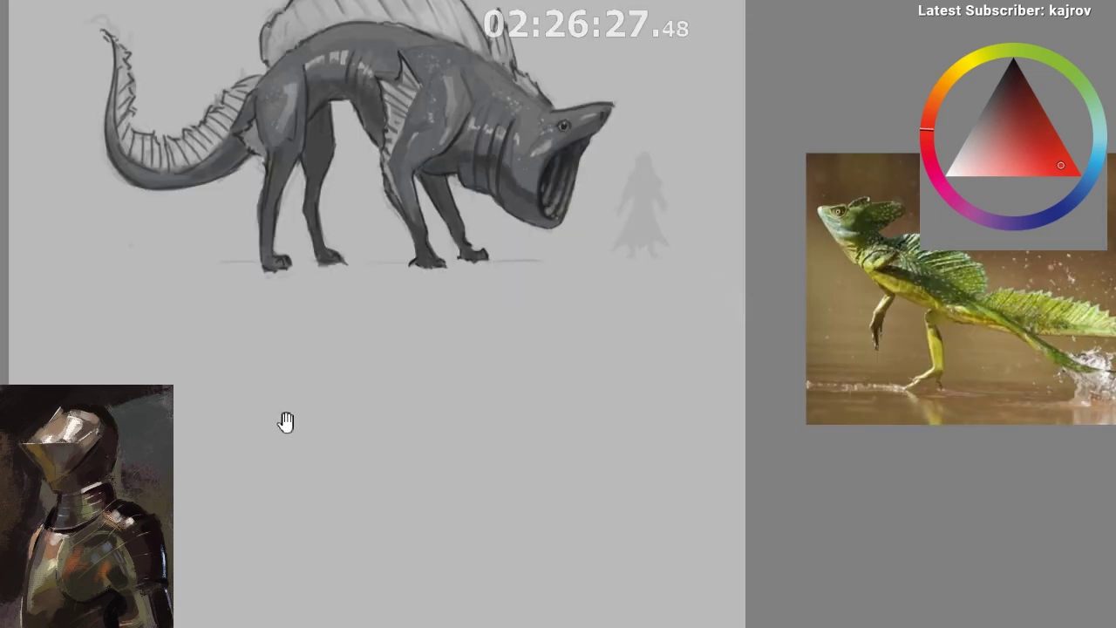
{"action": "mouse_move", "coordinate": [287, 421]}
{"action": "left_mouse_down"}
{"action": "mouse_move", "coordinate": [411, 326]}
{"action": "mouse_move", "coordinate": [375, 407]}
{"action": "left_mouse_up"}
{"action": "scroll", "coordinate": [395, 405], "scroll_direction": "down", "scroll_amount": 1}
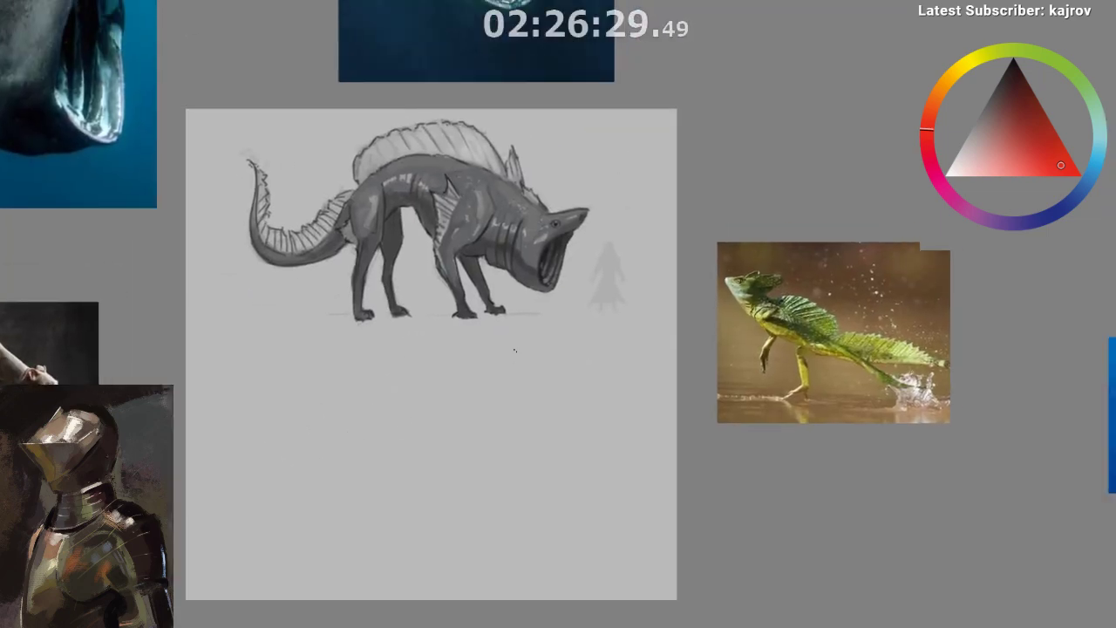
{"action": "left_click_drag", "start_coordinate": [490, 344], "coordinate": [463, 353]}
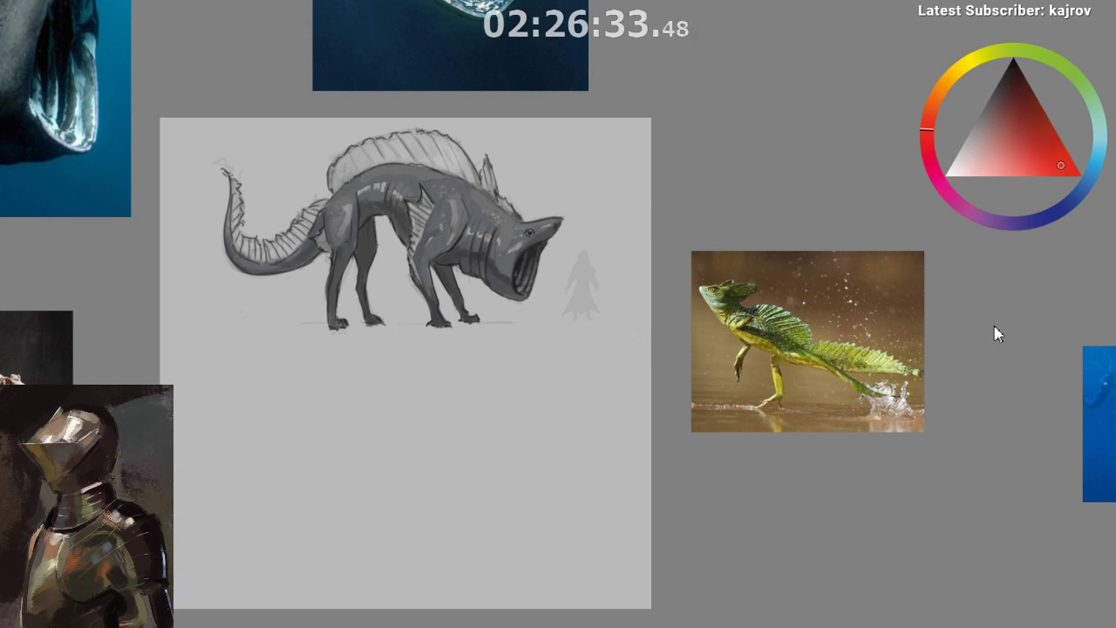
- Compare the creature drawing with the three black silhouette thumbnails underneath it, and restore the view of the drawing alone
{"action": "key", "text": "ctrl+z"}
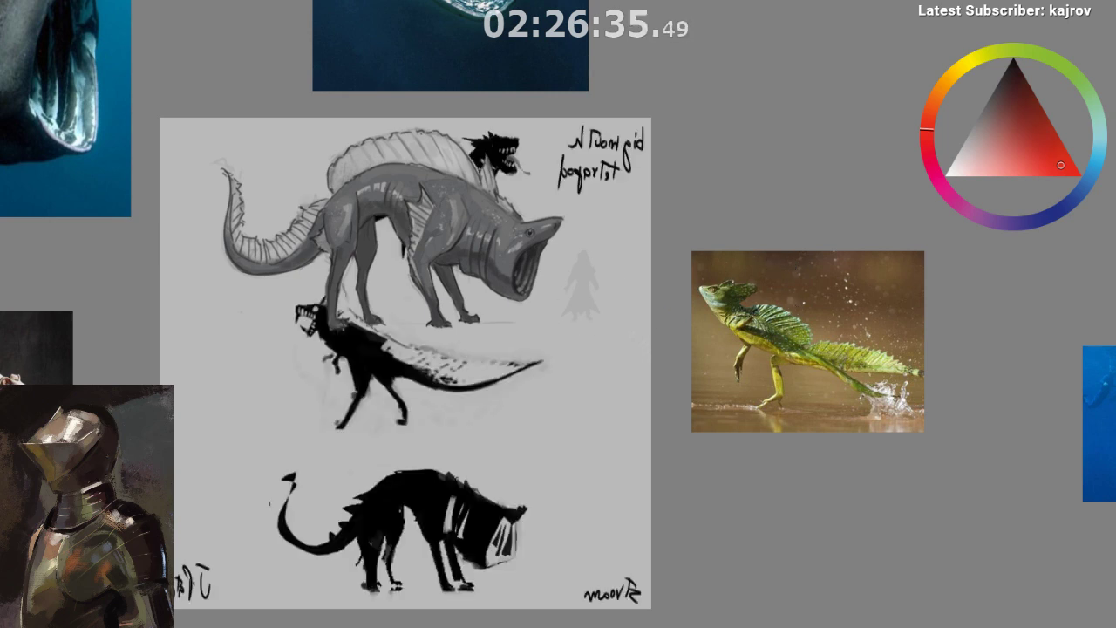
{"action": "left_click", "coordinate": [980, 379]}
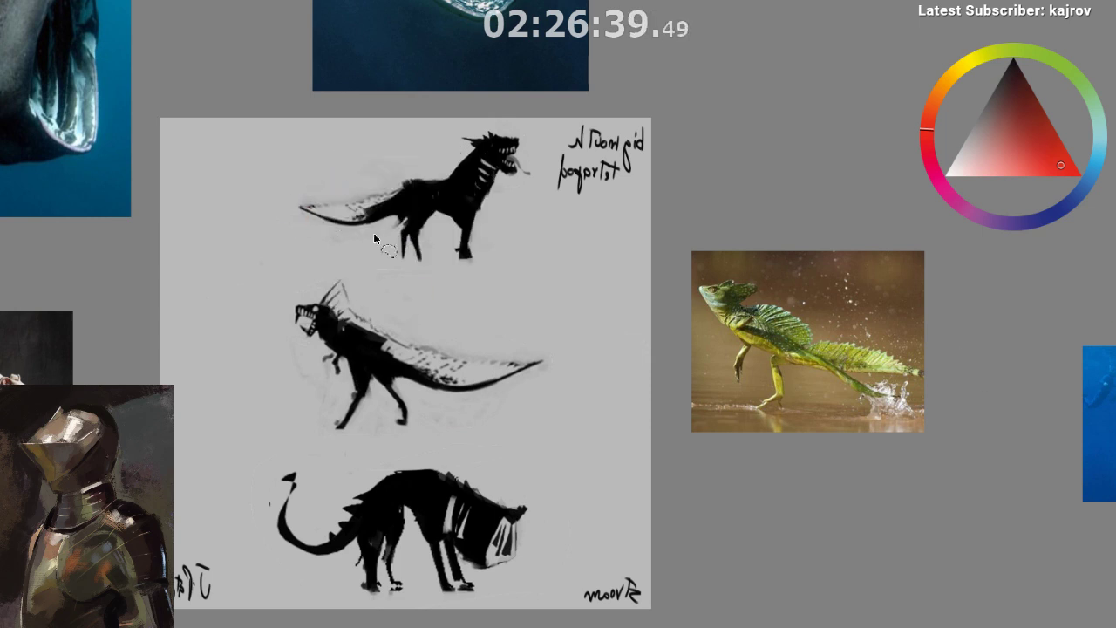
{"action": "left_click", "coordinate": [980, 379]}
{"action": "mouse_move", "coordinate": [310, 166]}
{"action": "left_mouse_down"}
{"action": "mouse_move", "coordinate": [294, 180]}
{"action": "mouse_move", "coordinate": [546, 202]}
{"action": "mouse_move", "coordinate": [307, 168]}
{"action": "left_mouse_up"}
{"action": "left_click_drag", "start_coordinate": [416, 379], "coordinate": [405, 407]}
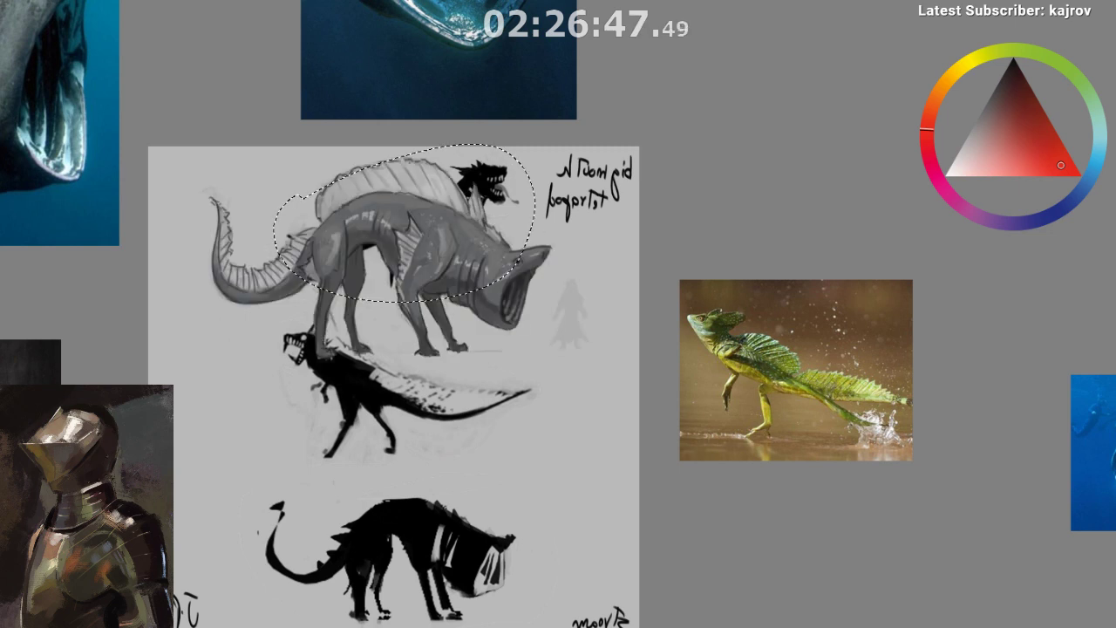
{"action": "key", "text": "ctrl+d"}
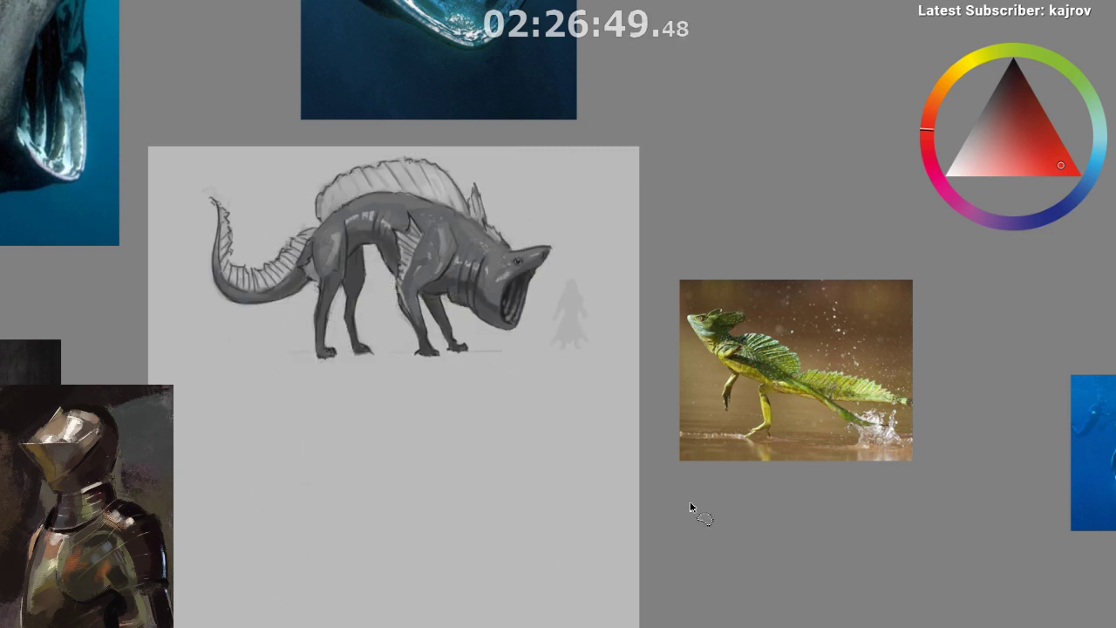
{"action": "mouse_move", "coordinate": [689, 507]}
{"action": "left_mouse_down"}
{"action": "mouse_move", "coordinate": [658, 498]}
{"action": "mouse_move", "coordinate": [650, 472]}
{"action": "left_mouse_up"}
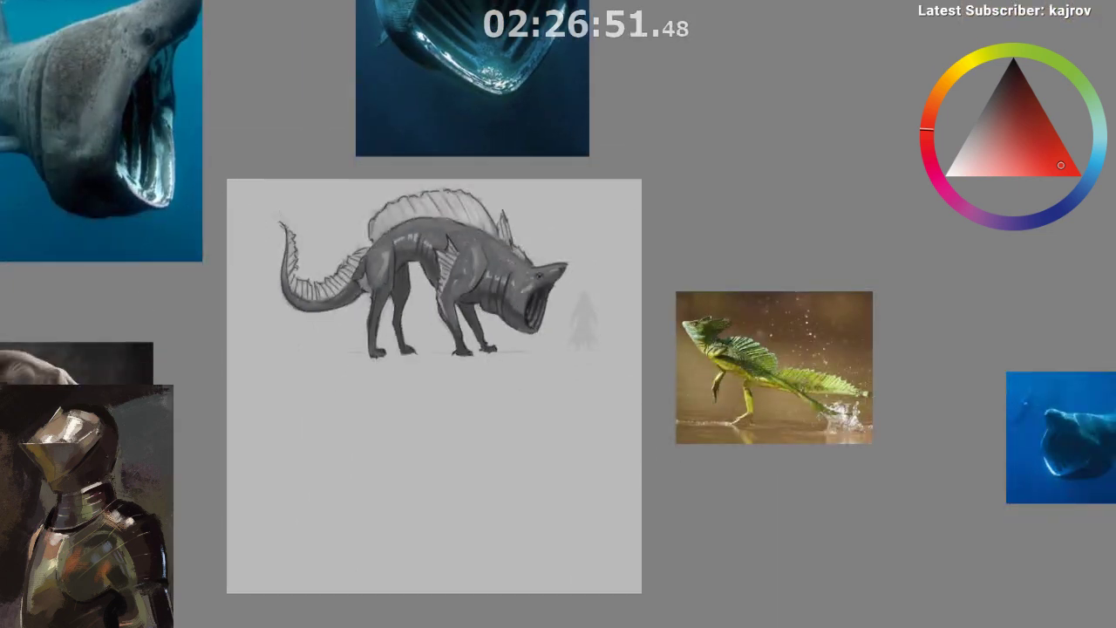
- Clear the gray background outside a rectangular selection around the creature and its scale silhouette
{"action": "key", "text": "ctrl+r"}
{"action": "left_click_drag", "start_coordinate": [249, 180], "coordinate": [628, 385]}
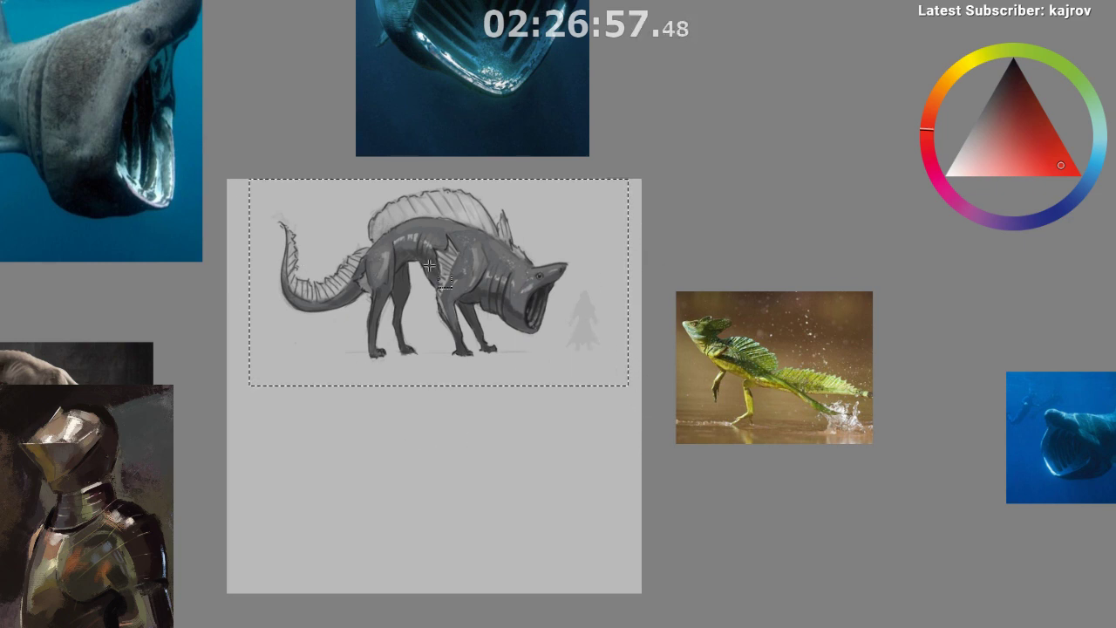
{"action": "key", "text": "ctrl+shift+i"}
{"action": "key", "text": "Delete"}
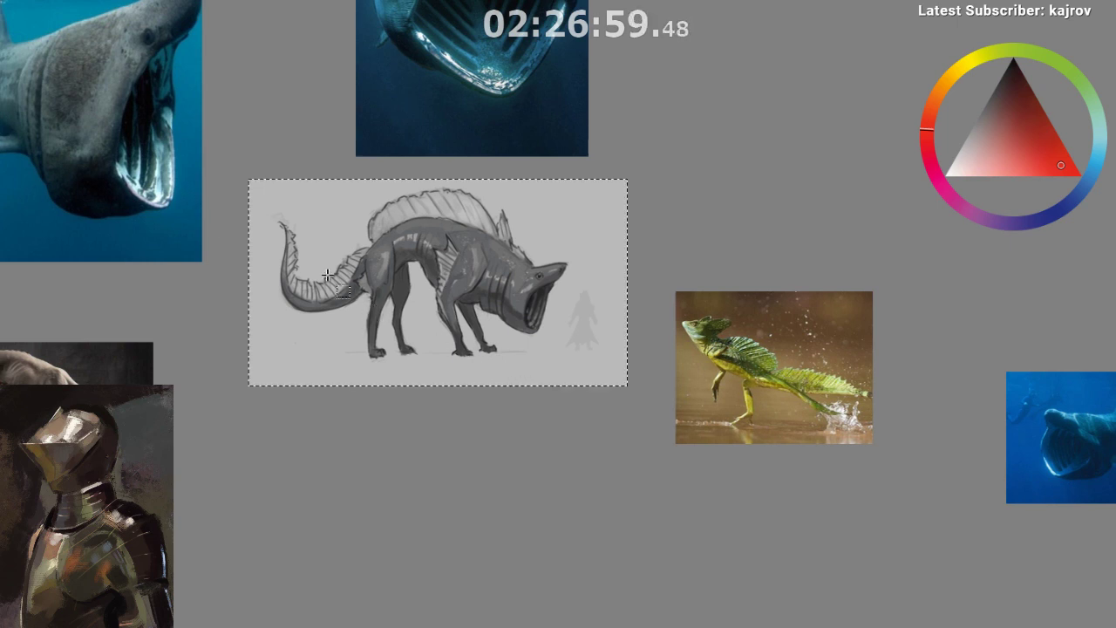
{"action": "left_click_drag", "start_coordinate": [179, 147], "coordinate": [173, 164]}
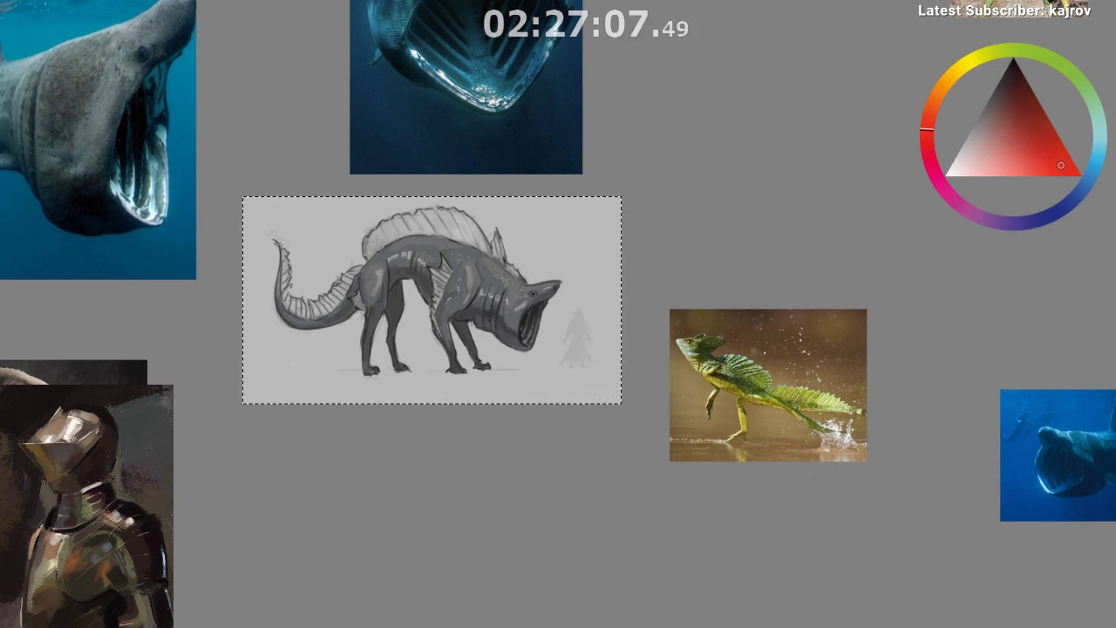
- Restore the full gray canvas and move the floating cropped copy of the creature drawing clear of the greyhound photo
{"action": "key", "text": "ctrl+z"}
{"action": "key", "text": "ctrl+z"}
{"action": "key", "text": "ctrl+z"}
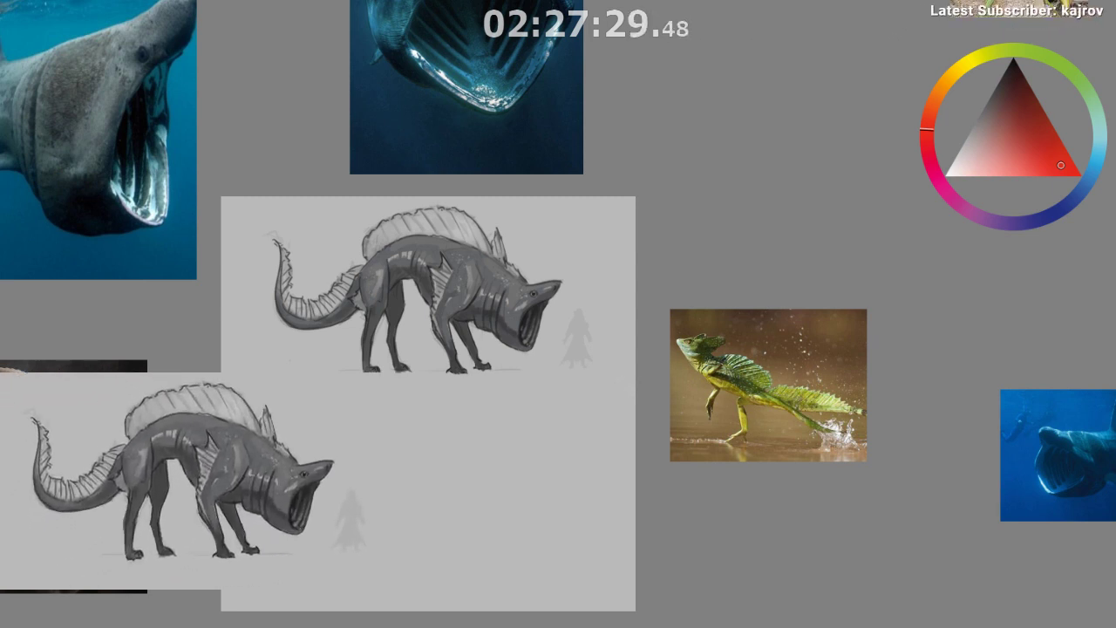
{"action": "mouse_move", "coordinate": [192, 480]}
{"action": "left_mouse_down"}
{"action": "mouse_move", "coordinate": [159, 534]}
{"action": "mouse_move", "coordinate": [192, 518]}
{"action": "mouse_move", "coordinate": [171, 518]}
{"action": "mouse_move", "coordinate": [107, 560]}
{"action": "mouse_move", "coordinate": [150, 559]}
{"action": "left_mouse_up"}
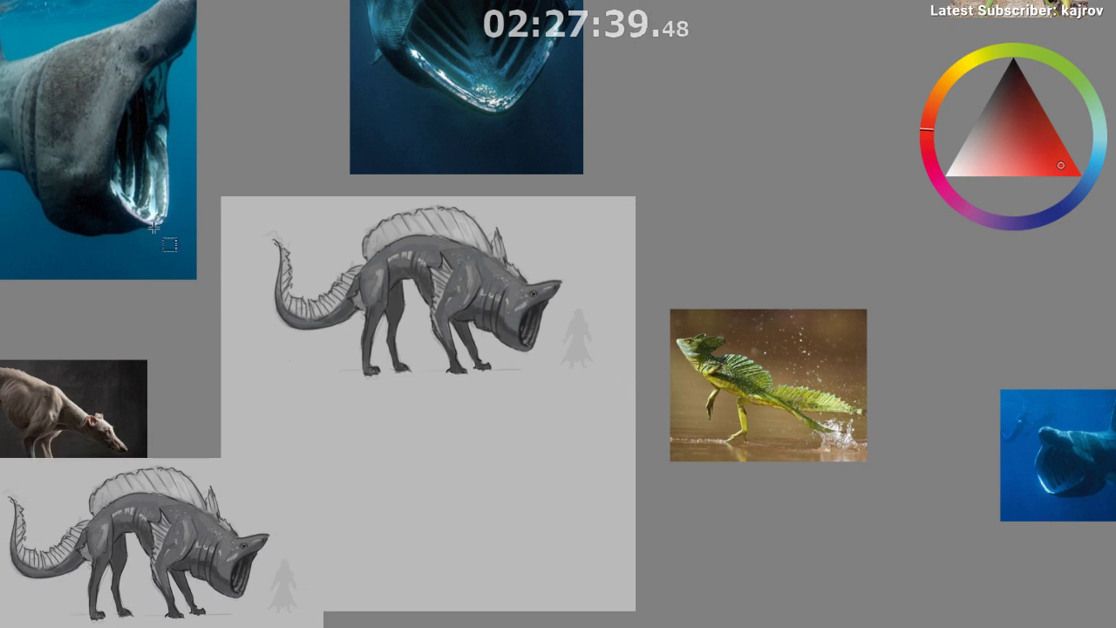
- Remove the shark-headed creature from the gray canvas and show only the long-tailed, open-jawed black silhouette thumbnail
{"action": "scroll", "coordinate": [210, 215], "scroll_direction": "up", "scroll_amount": 1}
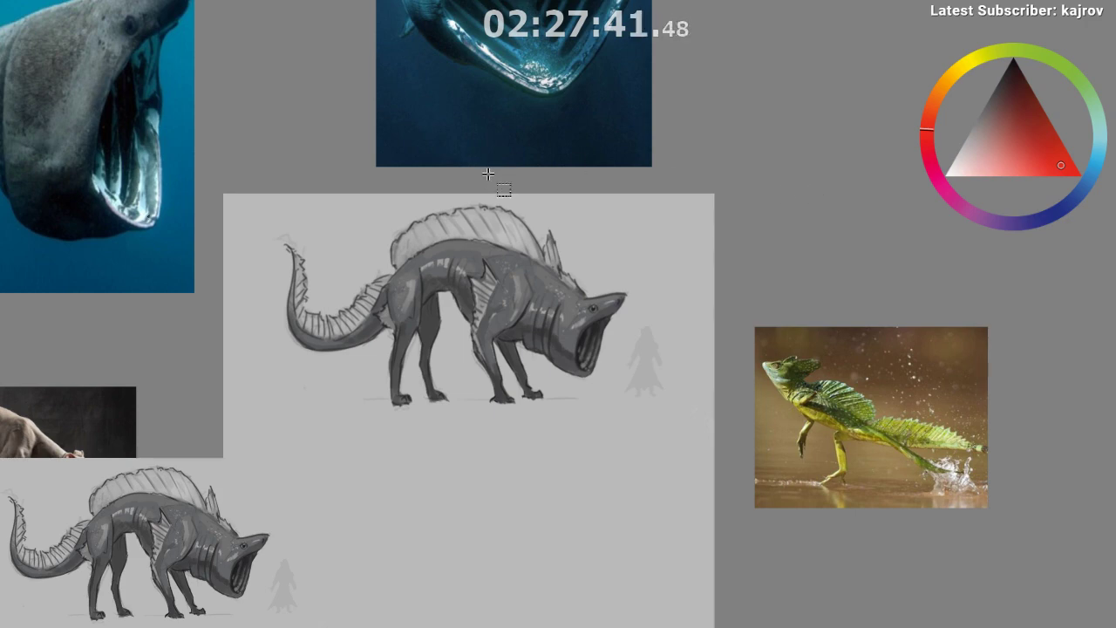
{"action": "scroll", "coordinate": [497, 186], "scroll_direction": "up", "scroll_amount": 1}
{"action": "left_click_drag", "start_coordinate": [513, 147], "coordinate": [650, 31]}
{"action": "scroll", "coordinate": [546, 139], "scroll_direction": "down", "scroll_amount": 1}
{"action": "left_click_drag", "start_coordinate": [581, 179], "coordinate": [564, 150]}
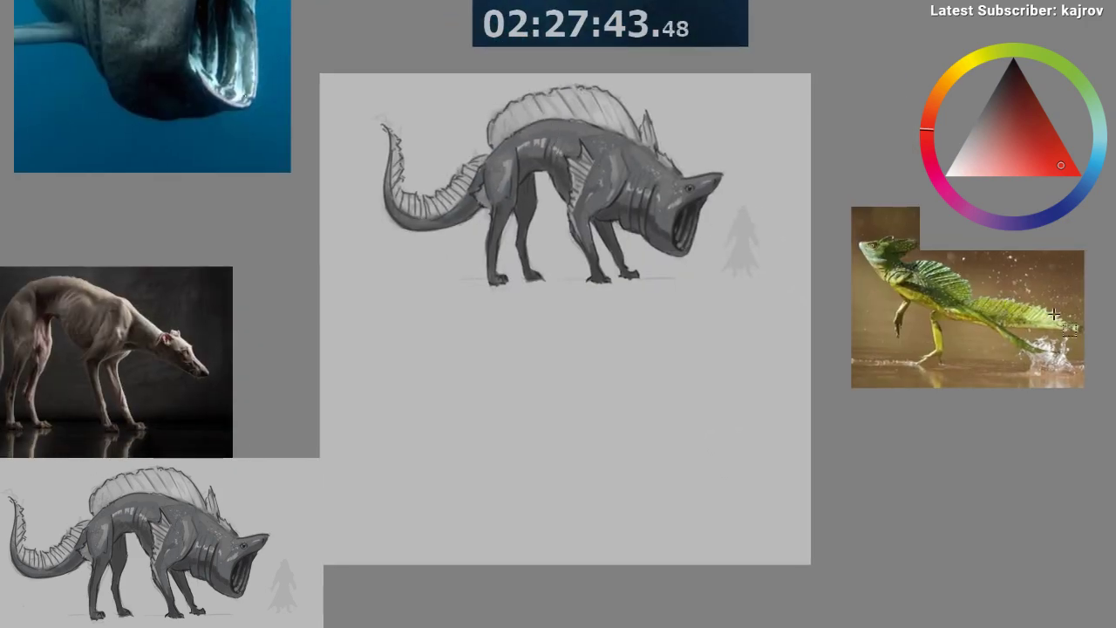
{"action": "key", "text": "Delete"}
{"action": "key", "text": "ctrl+v"}
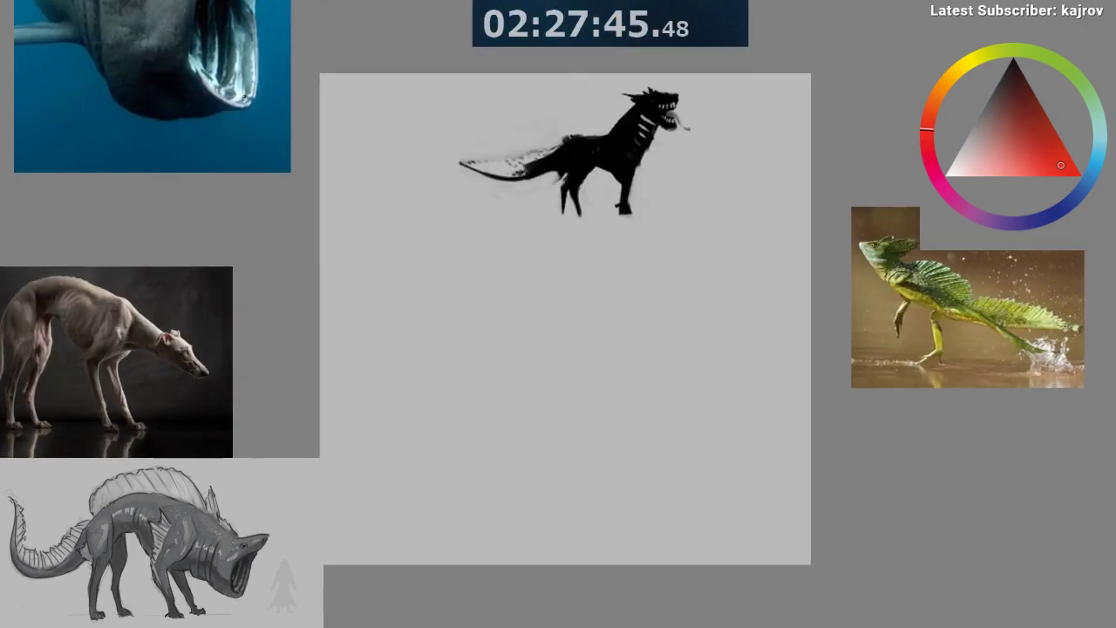
- Survey the animal reference photos and robed character line-ups arranged around the silhouette canvas
{"action": "scroll", "coordinate": [568, 314], "scroll_direction": "up", "scroll_amount": 1}
{"action": "scroll", "coordinate": [523, 255], "scroll_direction": "down", "scroll_amount": 2}
{"action": "left_click_drag", "start_coordinate": [483, 254], "coordinate": [433, 254]}
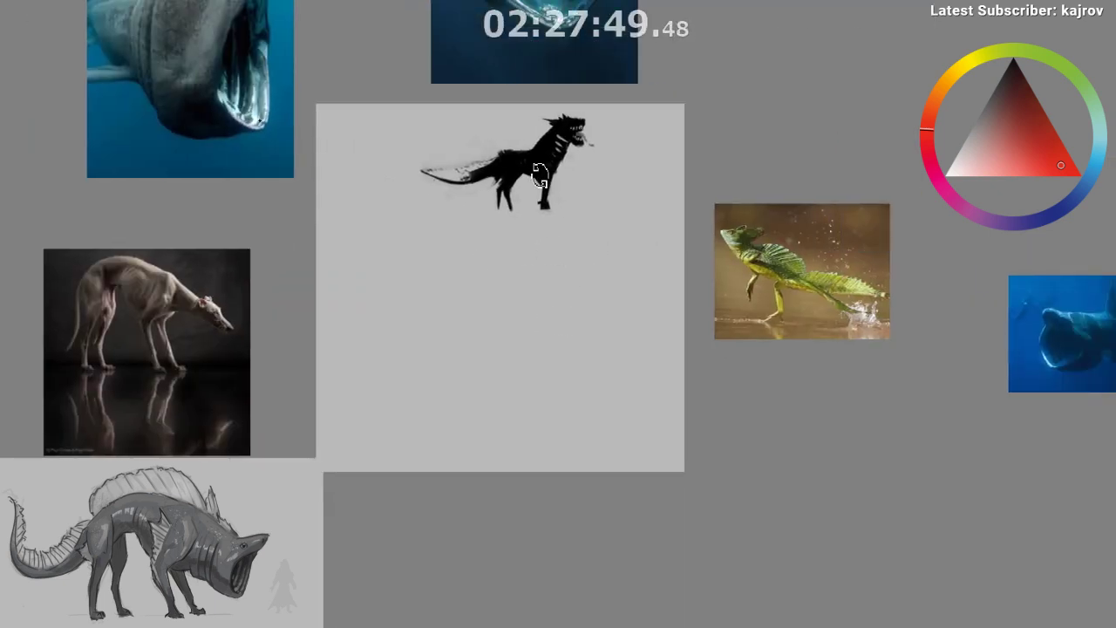
{"action": "left_click_drag", "start_coordinate": [525, 223], "coordinate": [453, 368]}
{"action": "scroll", "coordinate": [454, 368], "scroll_direction": "down", "scroll_amount": 2}
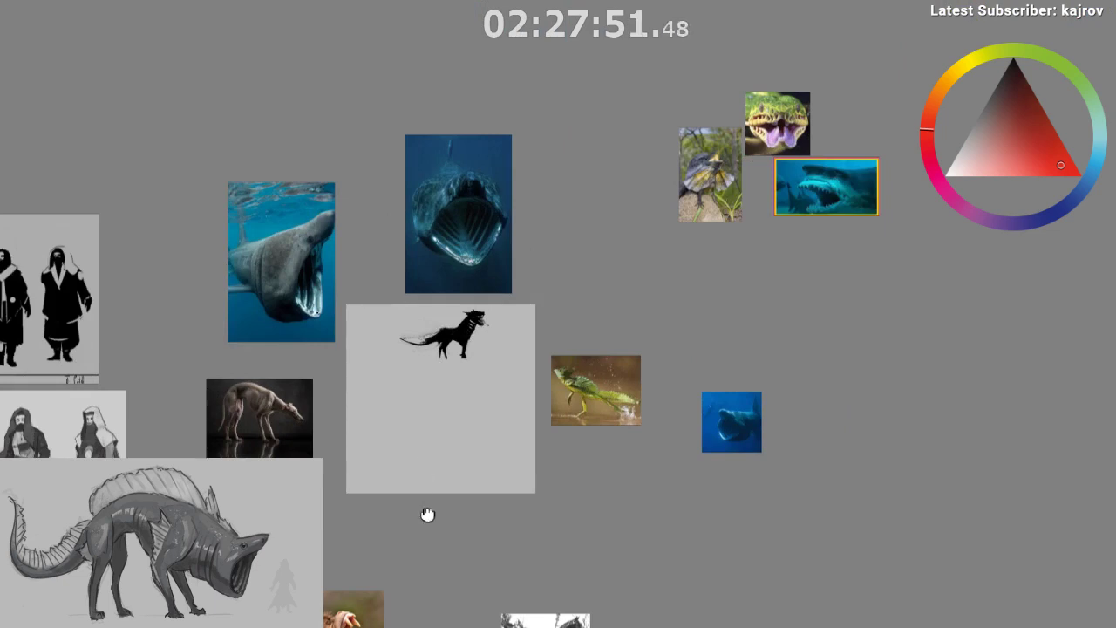
{"action": "left_click_drag", "start_coordinate": [406, 578], "coordinate": [429, 415]}
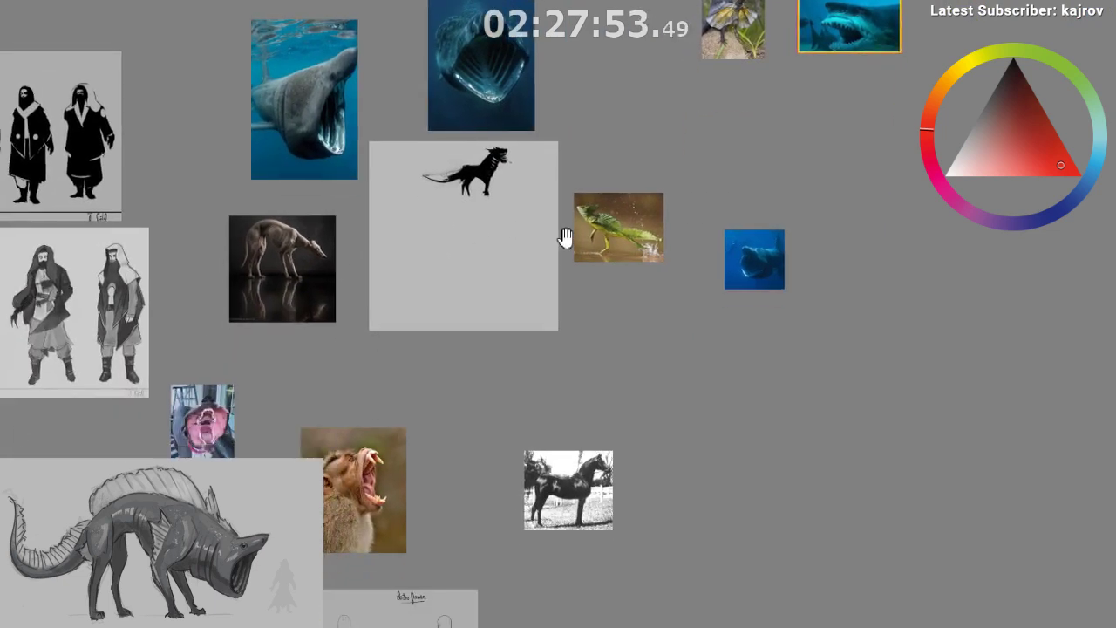
{"action": "left_click_drag", "start_coordinate": [559, 267], "coordinate": [520, 363]}
{"action": "left_click_drag", "start_coordinate": [522, 360], "coordinate": [478, 427]}
{"action": "left_click_drag", "start_coordinate": [564, 345], "coordinate": [558, 193]}
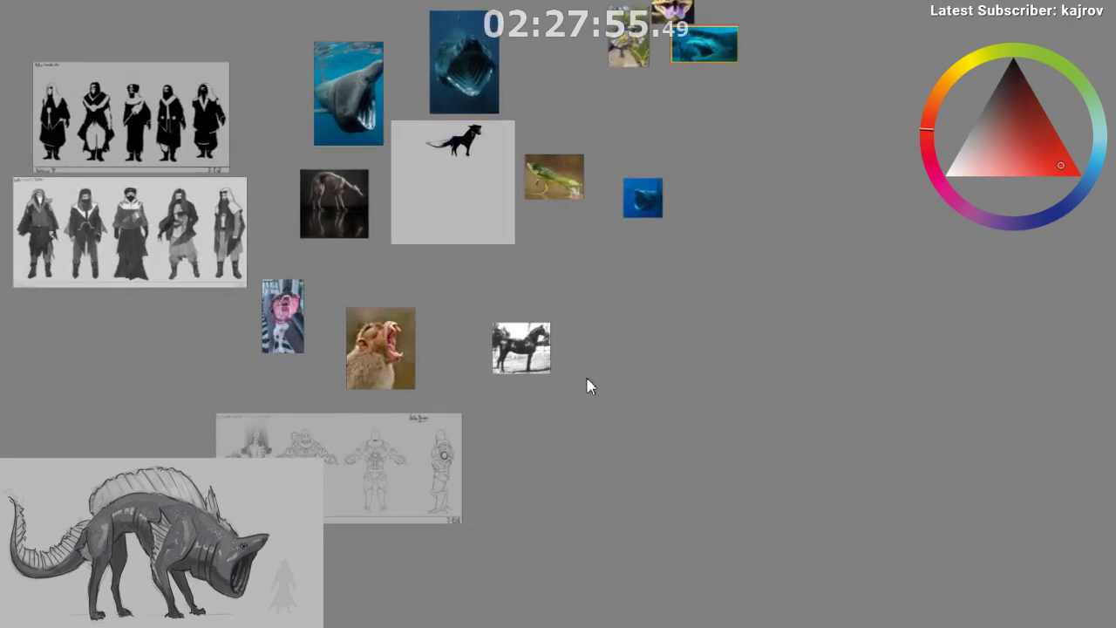
{"action": "left_click_drag", "start_coordinate": [605, 399], "coordinate": [567, 499]}
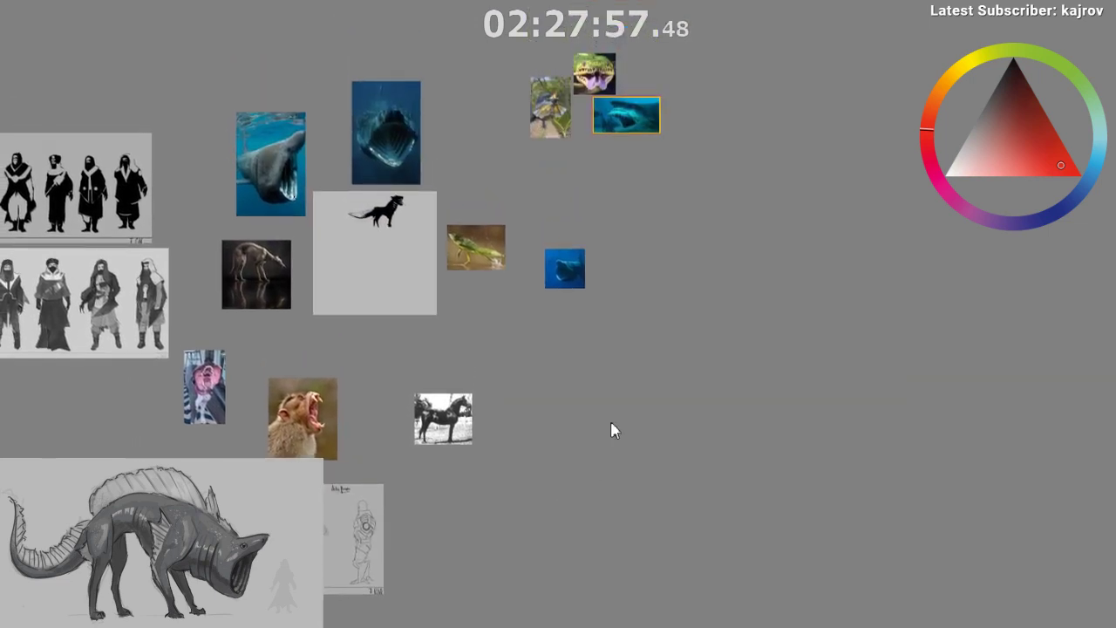
{"action": "left_click_drag", "start_coordinate": [471, 356], "coordinate": [519, 475]}
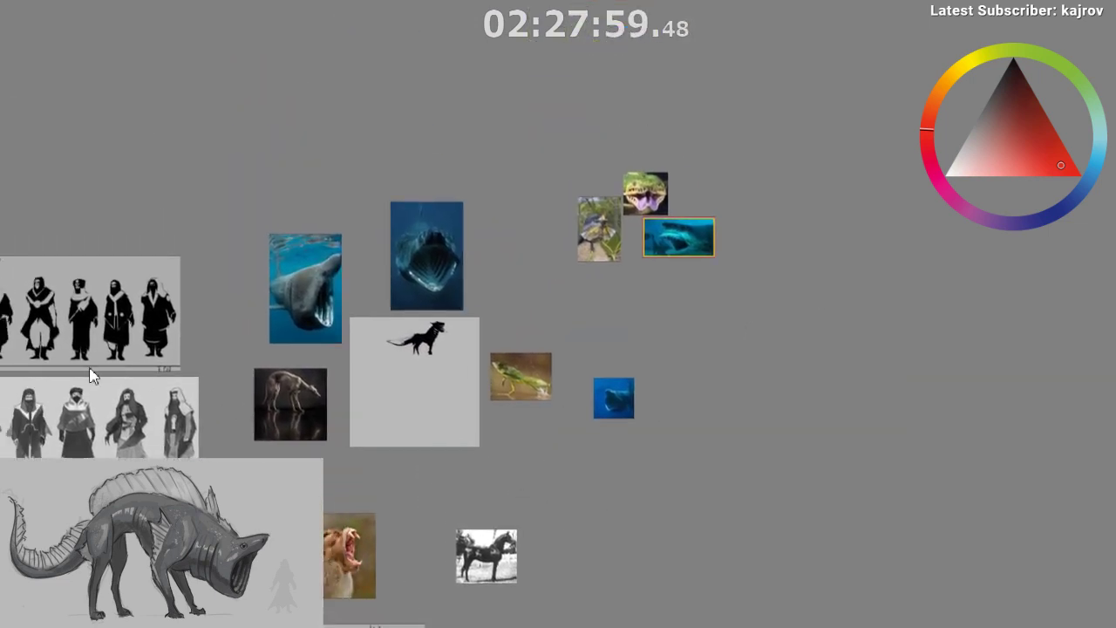
- Move the two large basking shark photos away from the silhouette canvas and group them together
{"action": "left_click_drag", "start_coordinate": [306, 287], "coordinate": [739, 446]}
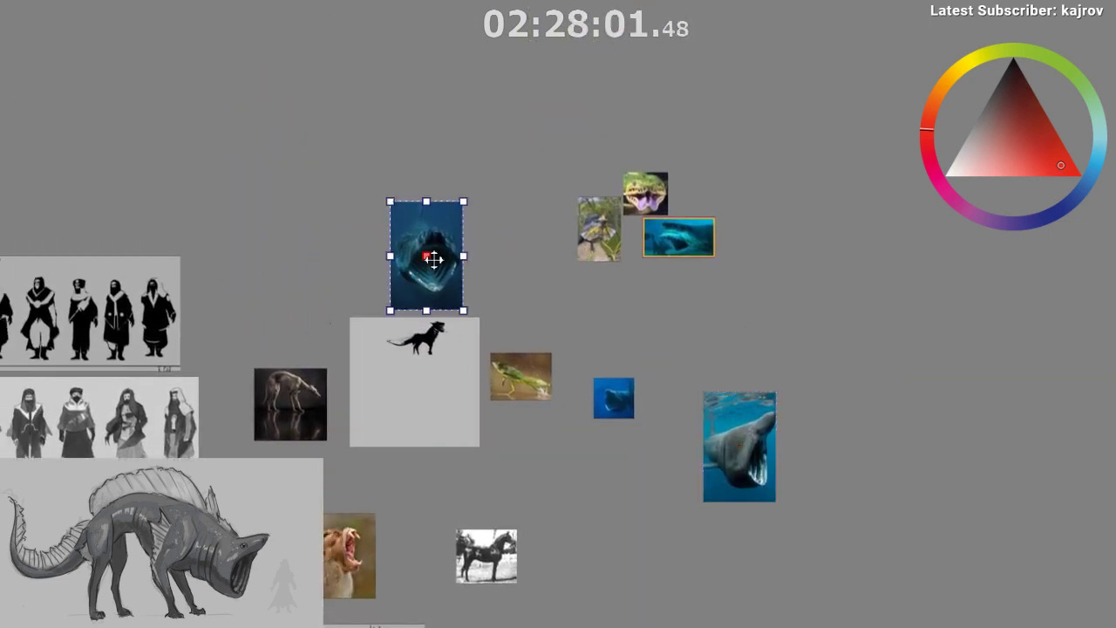
{"action": "left_click_drag", "start_coordinate": [442, 267], "coordinate": [751, 413]}
{"action": "scroll", "coordinate": [590, 416], "scroll_direction": "up", "scroll_amount": 2}
- Place the running basilisk and frilled lizard photos side by side above the silhouette canvas
{"action": "left_click_drag", "start_coordinate": [510, 365], "coordinate": [342, 214]}
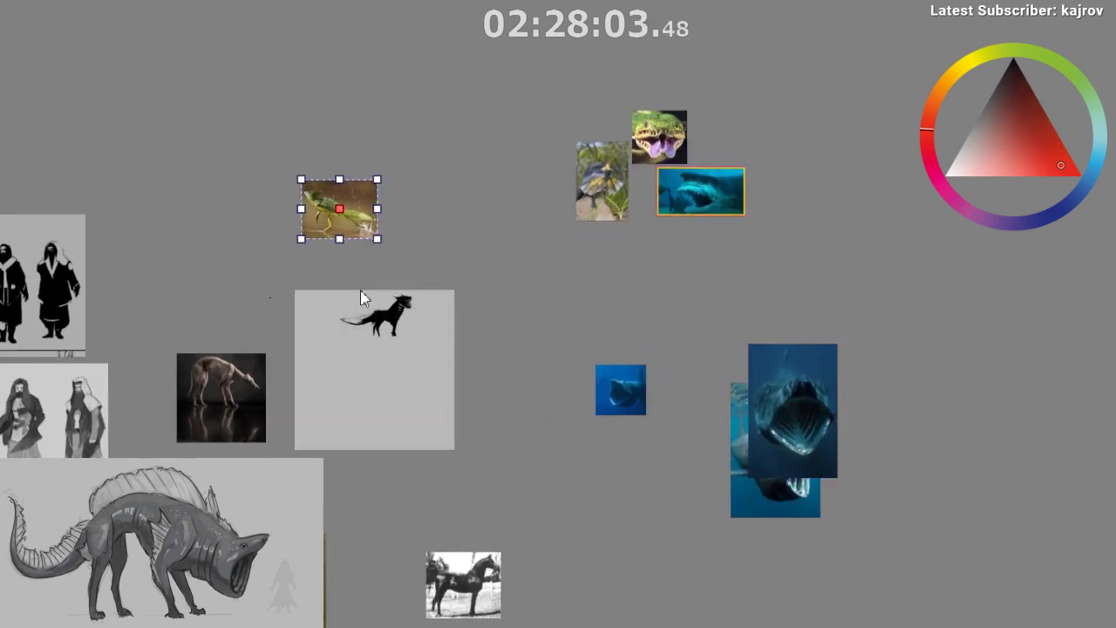
{"action": "left_click", "coordinate": [600, 189]}
{"action": "left_click_drag", "start_coordinate": [599, 189], "coordinate": [421, 223]}
- Gather the yellow-framed shark and small blue shark photos with the basking sharks, and place the green snake photo above them
{"action": "left_click", "coordinate": [671, 151]}
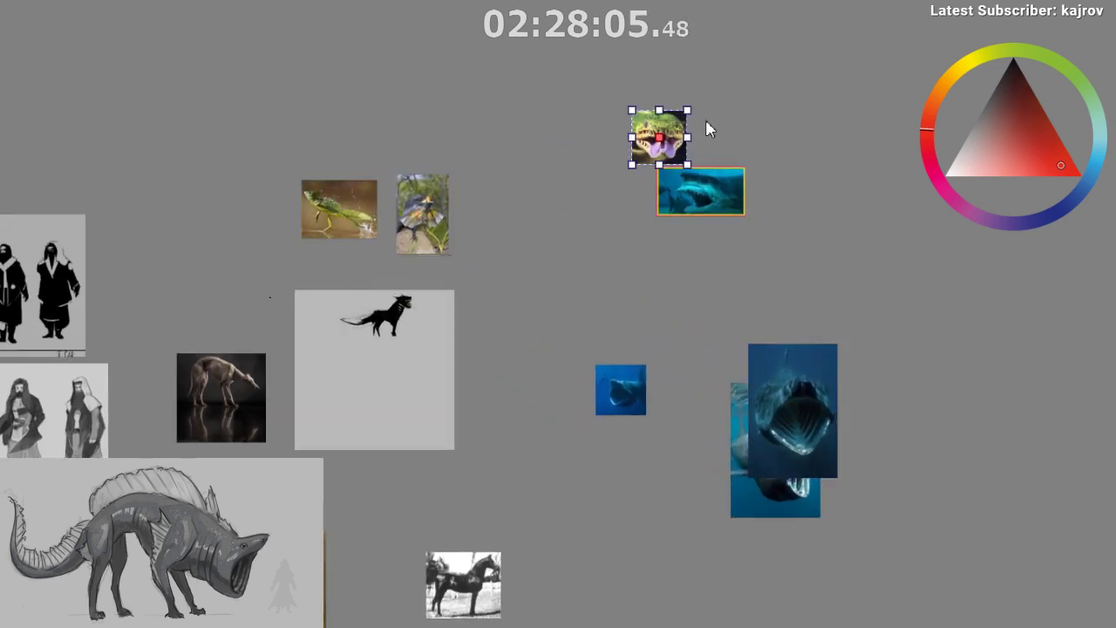
{"action": "left_click", "coordinate": [698, 192]}
{"action": "left_click_drag", "start_coordinate": [696, 208], "coordinate": [746, 366]}
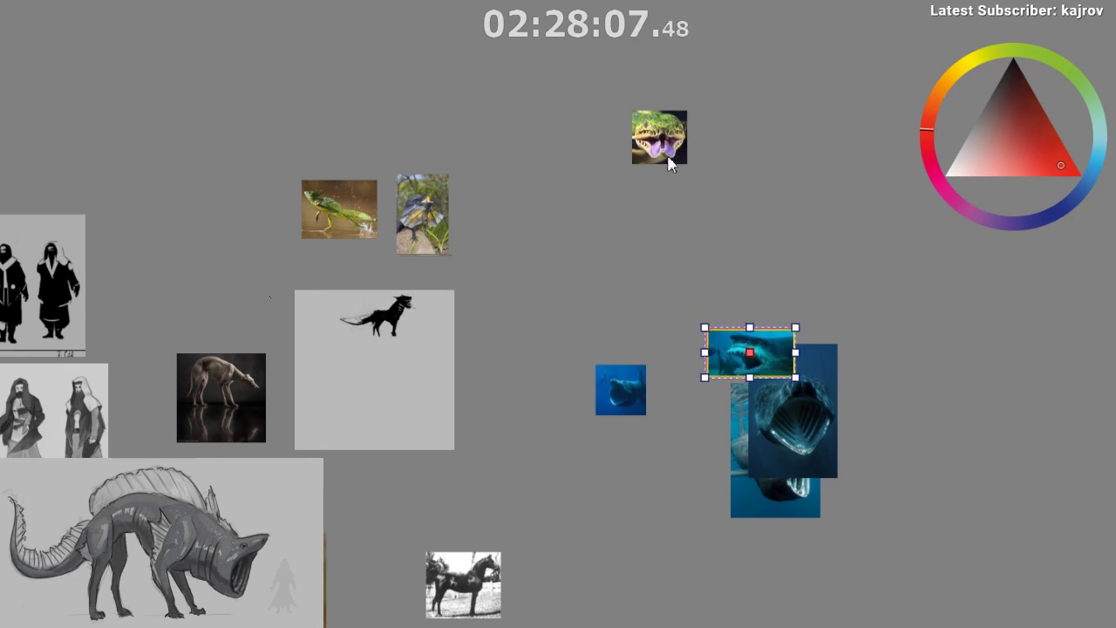
{"action": "left_click_drag", "start_coordinate": [672, 162], "coordinate": [753, 237]}
{"action": "left_click", "coordinate": [620, 389]}
{"action": "left_click_drag", "start_coordinate": [621, 389], "coordinate": [725, 307]}
- Place the horse and pink open-mouthed animal photos beside the silhouette canvas, and move the greyhound photo below the shark group
{"action": "left_click_drag", "start_coordinate": [481, 608], "coordinate": [526, 295]}
{"action": "left_click_drag", "start_coordinate": [243, 399], "coordinate": [770, 549]}
{"action": "left_click_drag", "start_coordinate": [284, 554], "coordinate": [498, 355]}
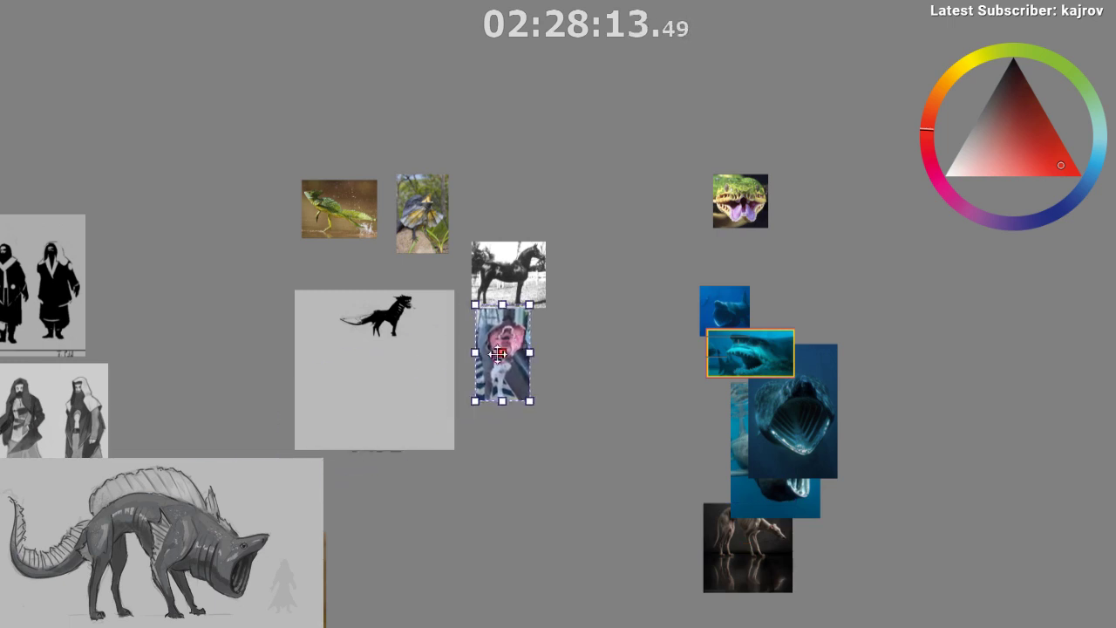
- Place the open-mouthed monkey photo below the open-mouthed dog photo beside the silhouette canvas
{"action": "left_click_drag", "start_coordinate": [292, 575], "coordinate": [416, 536]}
{"action": "mouse_move", "coordinate": [327, 558]}
{"action": "left_mouse_down"}
{"action": "mouse_move", "coordinate": [623, 541]}
{"action": "mouse_move", "coordinate": [690, 550]}
{"action": "mouse_move", "coordinate": [549, 462]}
{"action": "left_mouse_up"}
{"action": "left_click_drag", "start_coordinate": [551, 363], "coordinate": [607, 242]}
{"action": "left_click_drag", "start_coordinate": [430, 318], "coordinate": [479, 262]}
{"action": "left_click_drag", "start_coordinate": [467, 340], "coordinate": [534, 404]}
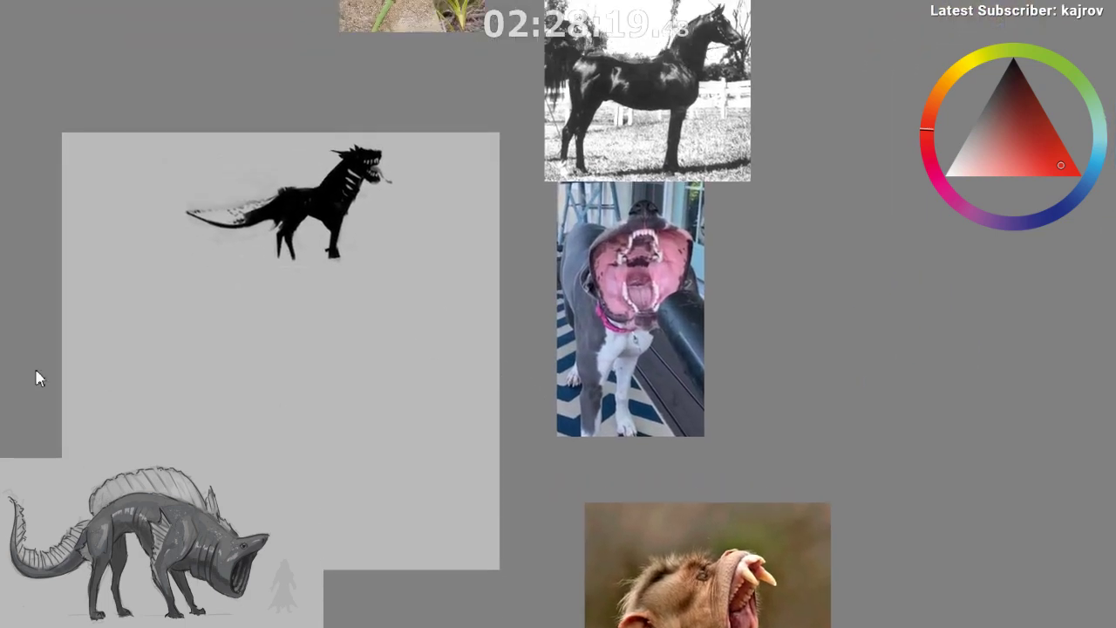
- Move the black creature silhouette toward the middle of its canvas and enlarge it to nearly the full canvas width
{"action": "left_click", "coordinate": [288, 201]}
{"action": "left_click_drag", "start_coordinate": [287, 201], "coordinate": [201, 392]}
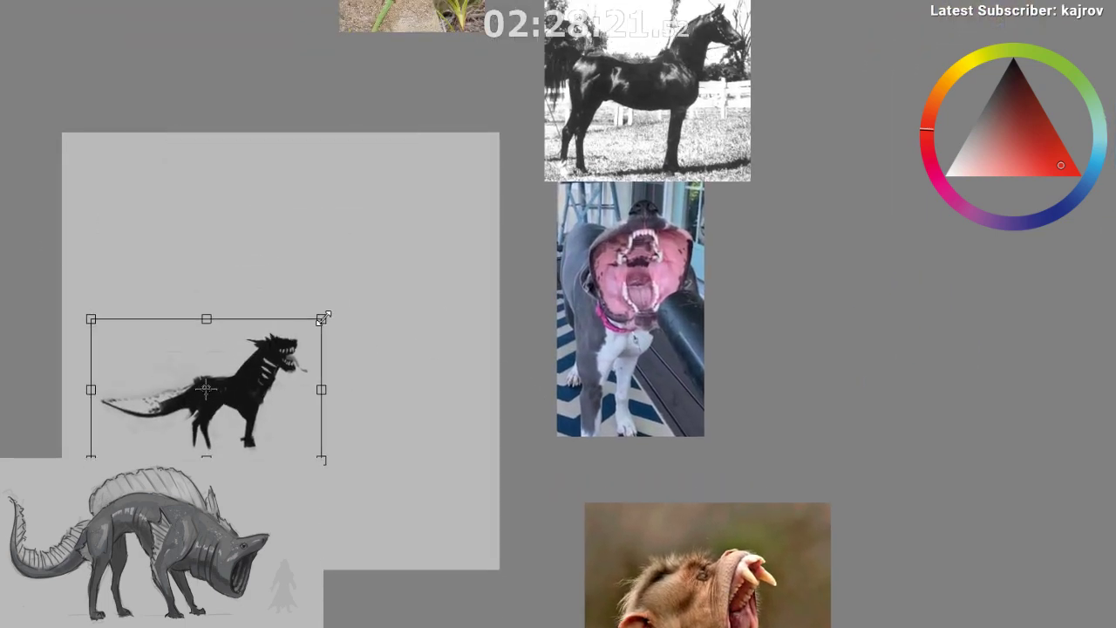
{"action": "left_click_drag", "start_coordinate": [323, 316], "coordinate": [482, 208]}
{"action": "left_click_drag", "start_coordinate": [384, 309], "coordinate": [359, 309]}
{"action": "left_click_drag", "start_coordinate": [457, 232], "coordinate": [511, 193]}
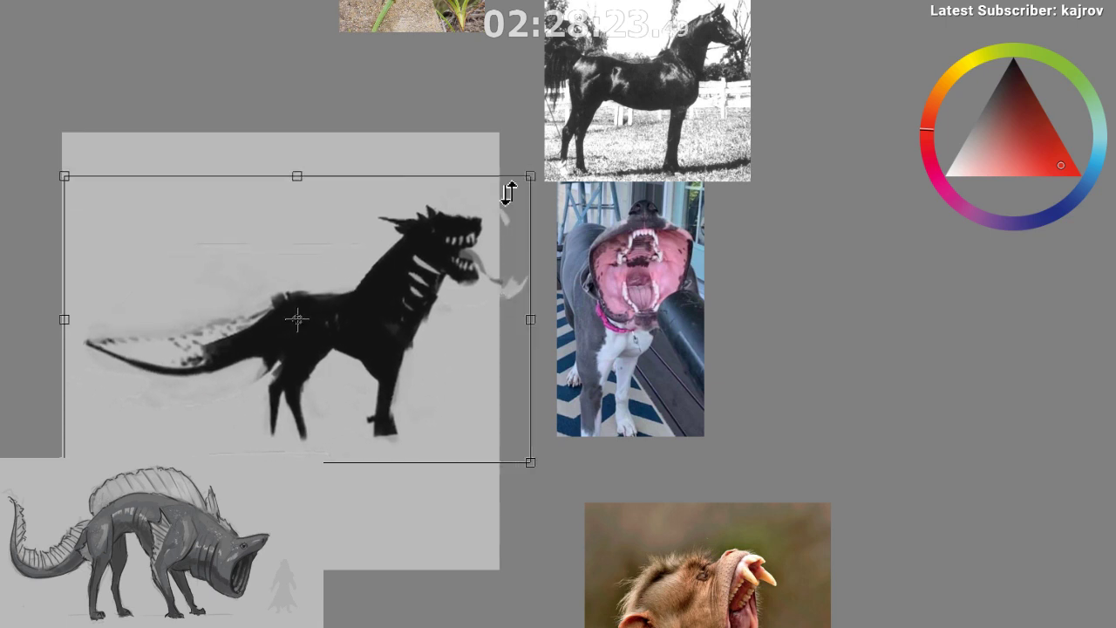
{"action": "left_click_drag", "start_coordinate": [393, 303], "coordinate": [449, 274]}
{"action": "key", "text": "Return"}
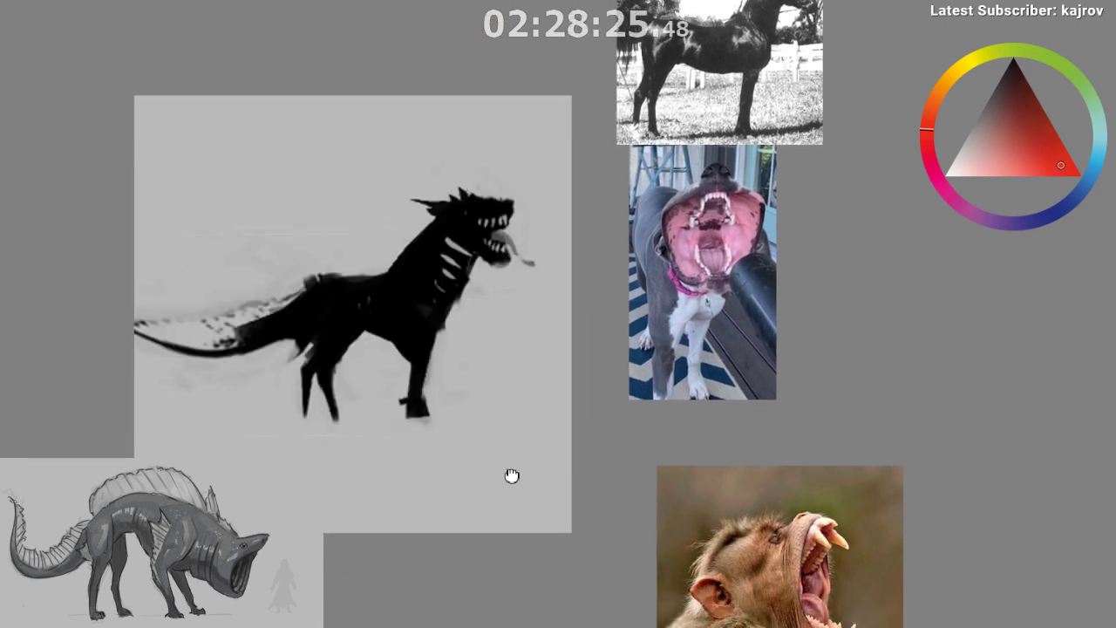
- Fade the creature silhouette to a pale grey underlay and choose black as the drawing colour
{"action": "left_click_drag", "start_coordinate": [511, 473], "coordinate": [507, 488]}
{"action": "left_click_drag", "start_coordinate": [507, 489], "coordinate": [488, 502]}
{"action": "left_click_drag", "start_coordinate": [580, 409], "coordinate": [563, 461]}
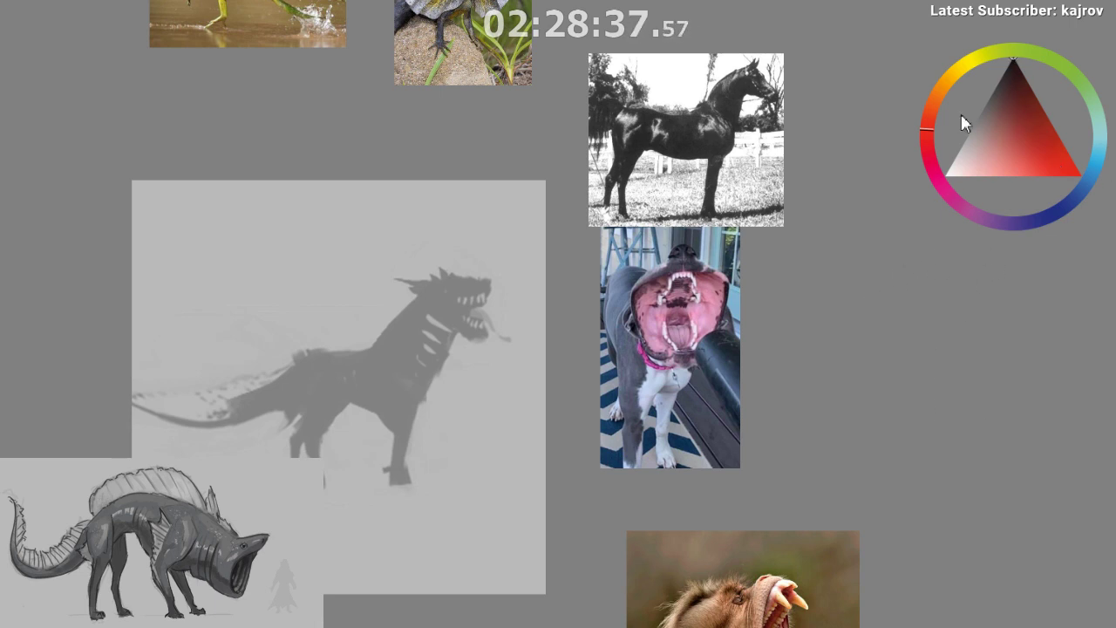
{"action": "left_click", "coordinate": [1011, 60]}
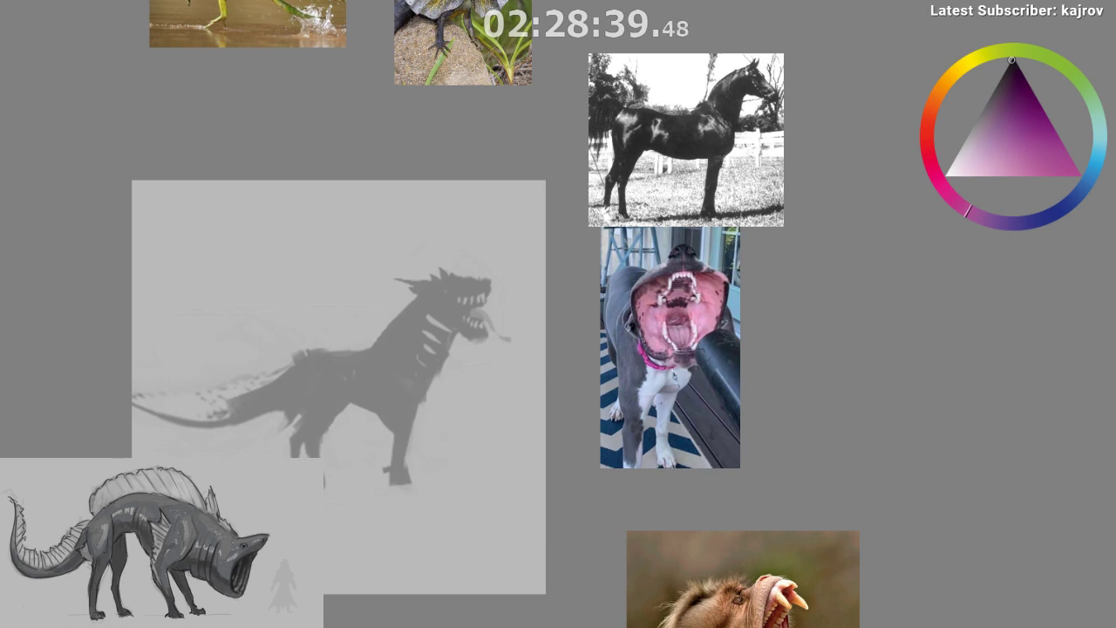
- Sketch the nape line, spiky ears, snout tip and curved open-mouth contour over the faded silhouette
{"action": "left_click_drag", "start_coordinate": [426, 361], "coordinate": [437, 337]}
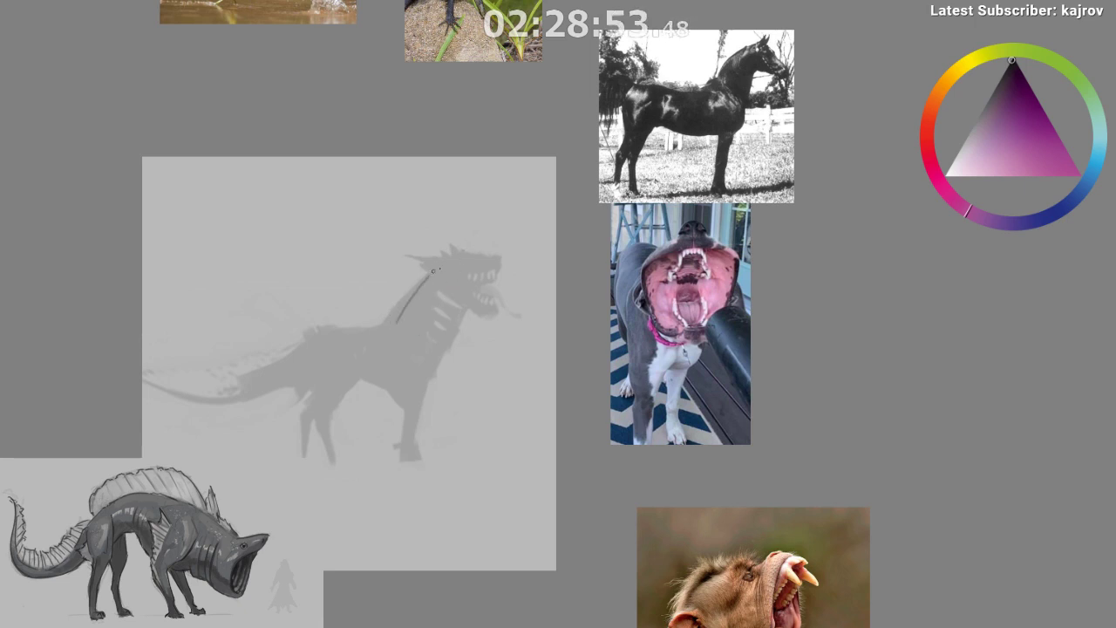
{"action": "left_click_drag", "start_coordinate": [448, 284], "coordinate": [385, 299]}
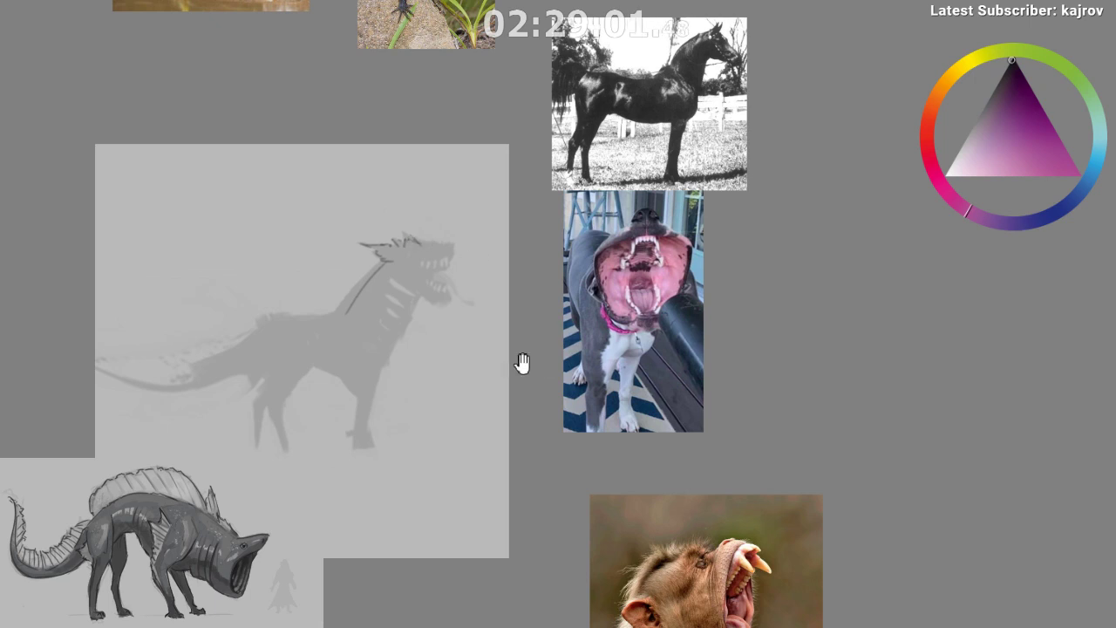
{"action": "left_click_drag", "start_coordinate": [449, 376], "coordinate": [438, 341]}
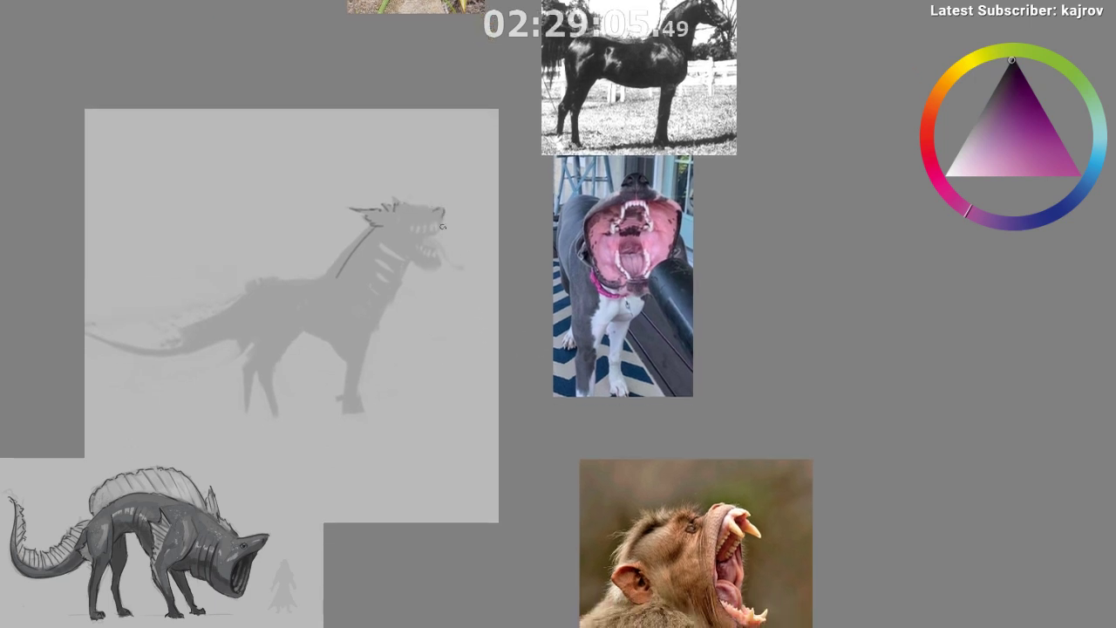
{"action": "left_click_drag", "start_coordinate": [337, 436], "coordinate": [341, 393]}
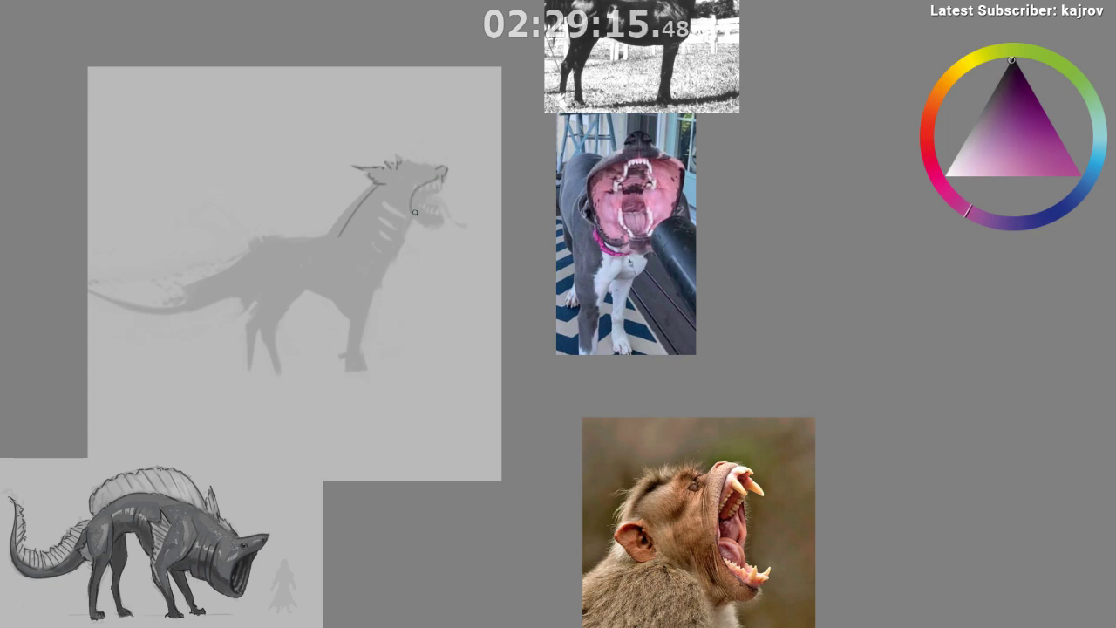
{"action": "mouse_move", "coordinate": [414, 211]}
{"action": "left_mouse_down"}
{"action": "mouse_move", "coordinate": [417, 224]}
{"action": "mouse_move", "coordinate": [434, 218]}
{"action": "left_mouse_up"}
{"action": "key", "text": "ctrl+z"}
- Mirror the view and draw the underside of the creature's lower jaw back toward the throat
{"action": "key", "text": "m"}
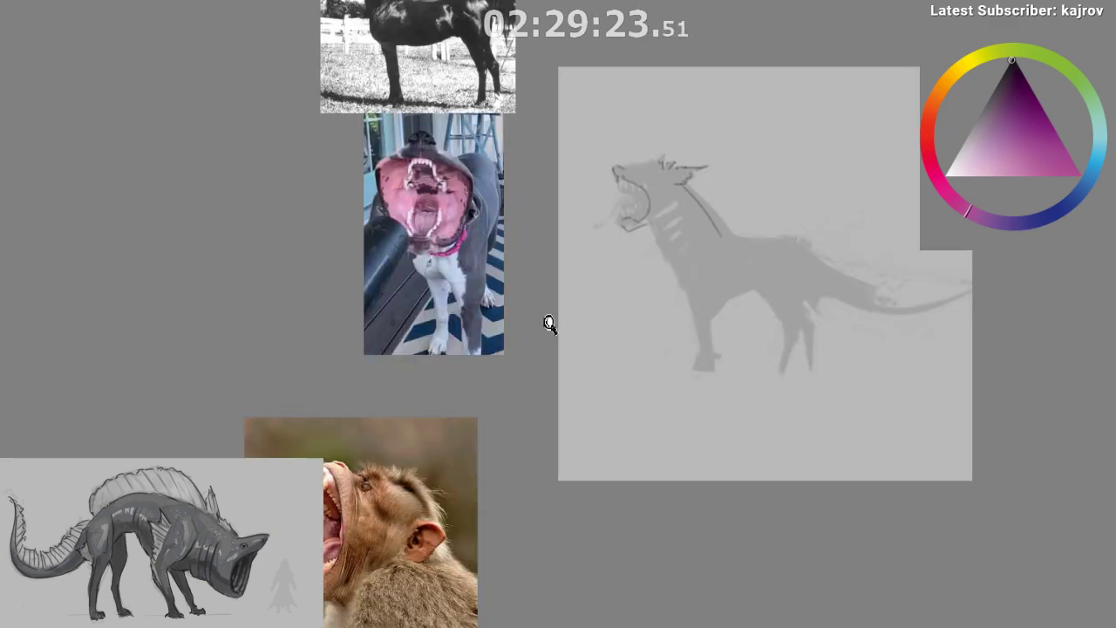
{"action": "left_click_drag", "start_coordinate": [551, 324], "coordinate": [545, 228]}
{"action": "left_click_drag", "start_coordinate": [624, 264], "coordinate": [444, 353]}
{"action": "left_click_drag", "start_coordinate": [495, 366], "coordinate": [496, 250]}
{"action": "key", "text": "ctrl+z"}
{"action": "mouse_move", "coordinate": [444, 220]}
{"action": "left_mouse_down"}
{"action": "mouse_move", "coordinate": [462, 240]}
{"action": "mouse_move", "coordinate": [462, 223]}
{"action": "mouse_move", "coordinate": [478, 216]}
{"action": "mouse_move", "coordinate": [458, 236]}
{"action": "mouse_move", "coordinate": [521, 218]}
{"action": "mouse_move", "coordinate": [455, 226]}
{"action": "mouse_move", "coordinate": [514, 230]}
{"action": "left_mouse_up"}
{"action": "key", "text": "ctrl+z"}
{"action": "key", "text": "ctrl+z"}
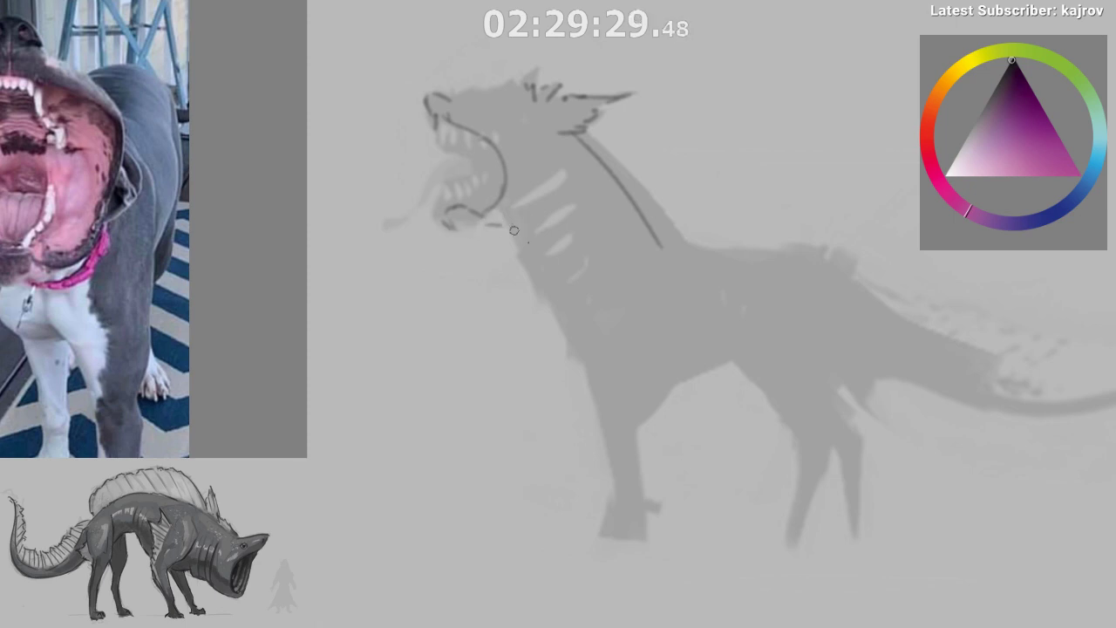
{"action": "scroll", "coordinate": [524, 271], "scroll_direction": "up", "scroll_amount": 2}
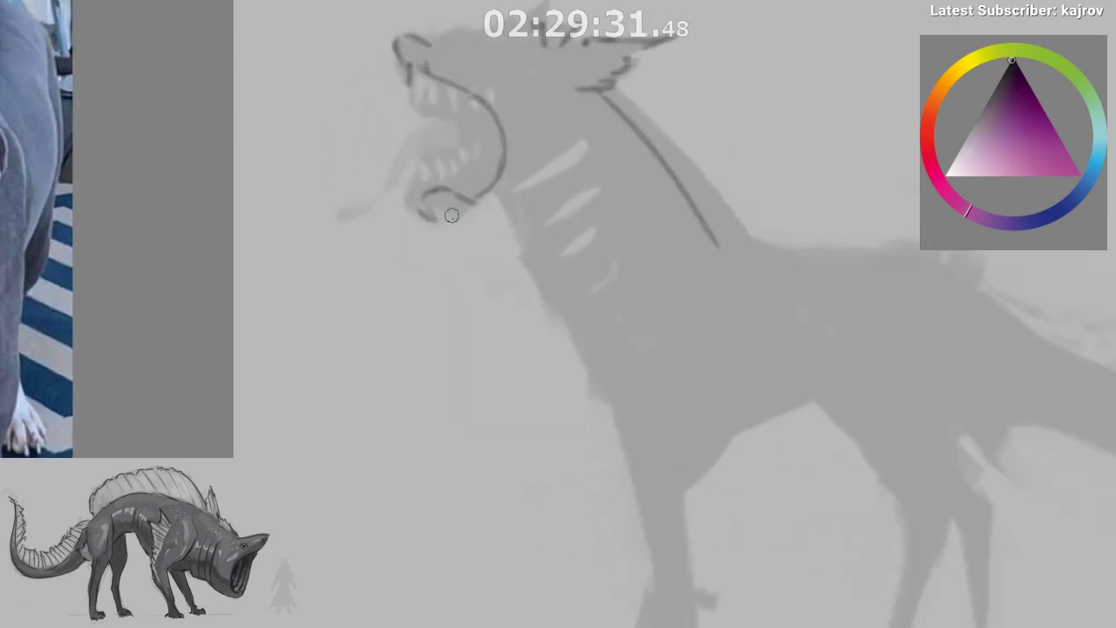
{"action": "left_click_drag", "start_coordinate": [427, 218], "coordinate": [508, 177]}
{"action": "key", "text": "ctrl+z"}
{"action": "key", "text": "ctrl+z"}
{"action": "left_click_drag", "start_coordinate": [442, 220], "coordinate": [534, 188]}
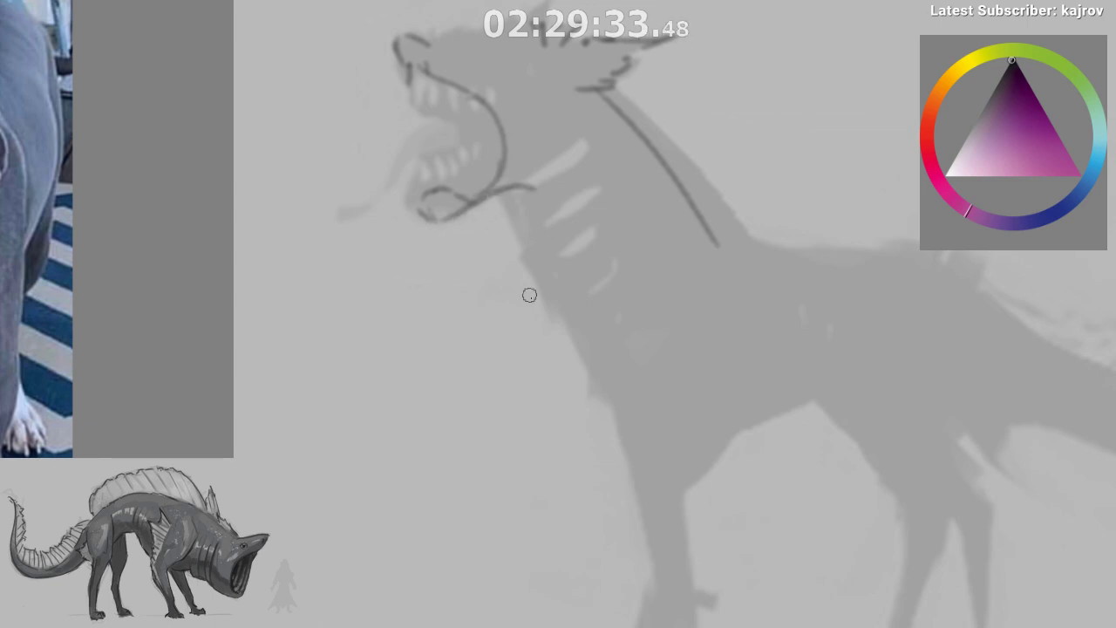
- Try short strokes hanging beneath the lower jaw and an alternative jaw underside line
{"action": "left_click_drag", "start_coordinate": [476, 249], "coordinate": [476, 208]}
{"action": "left_click_drag", "start_coordinate": [468, 233], "coordinate": [487, 216]}
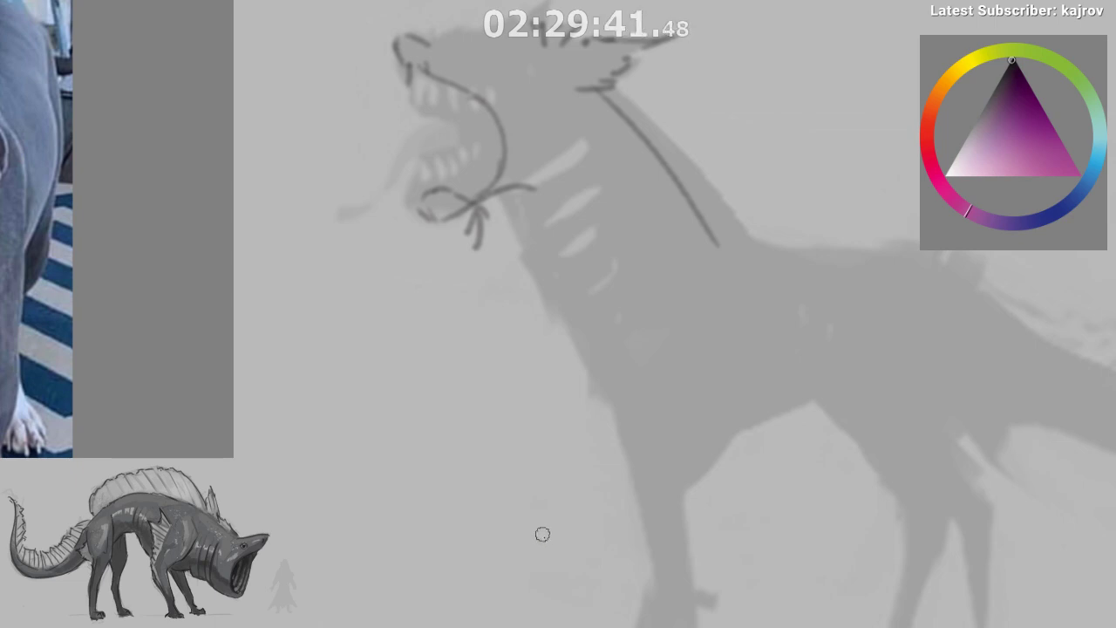
{"action": "key", "text": "ctrl+z"}
{"action": "key", "text": "ctrl+z"}
{"action": "key", "text": "ctrl+z"}
{"action": "left_click_drag", "start_coordinate": [431, 218], "coordinate": [529, 219]}
{"action": "key", "text": "ctrl+z"}
- Flip the view back and refine the lower jaw's outline, joining its underside to the throat
{"action": "key", "text": "m"}
{"action": "left_click_drag", "start_coordinate": [618, 459], "coordinate": [543, 533]}
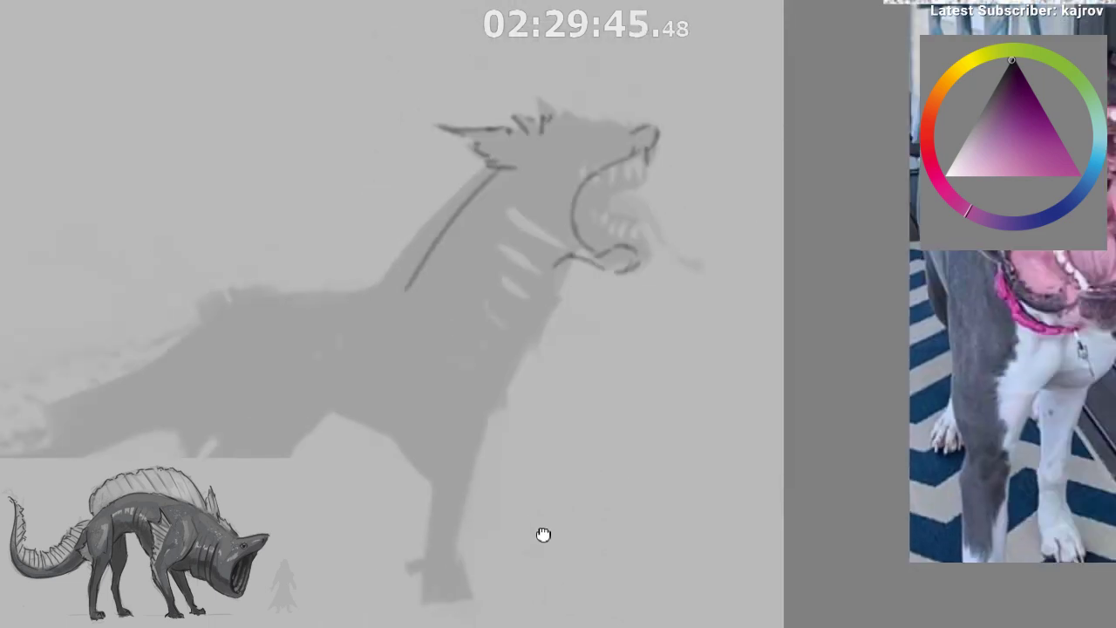
{"action": "left_click_drag", "start_coordinate": [494, 429], "coordinate": [383, 335]}
{"action": "left_click_drag", "start_coordinate": [382, 335], "coordinate": [388, 388]}
{"action": "left_click_drag", "start_coordinate": [436, 348], "coordinate": [473, 354]}
{"action": "left_click_drag", "start_coordinate": [467, 301], "coordinate": [475, 277]}
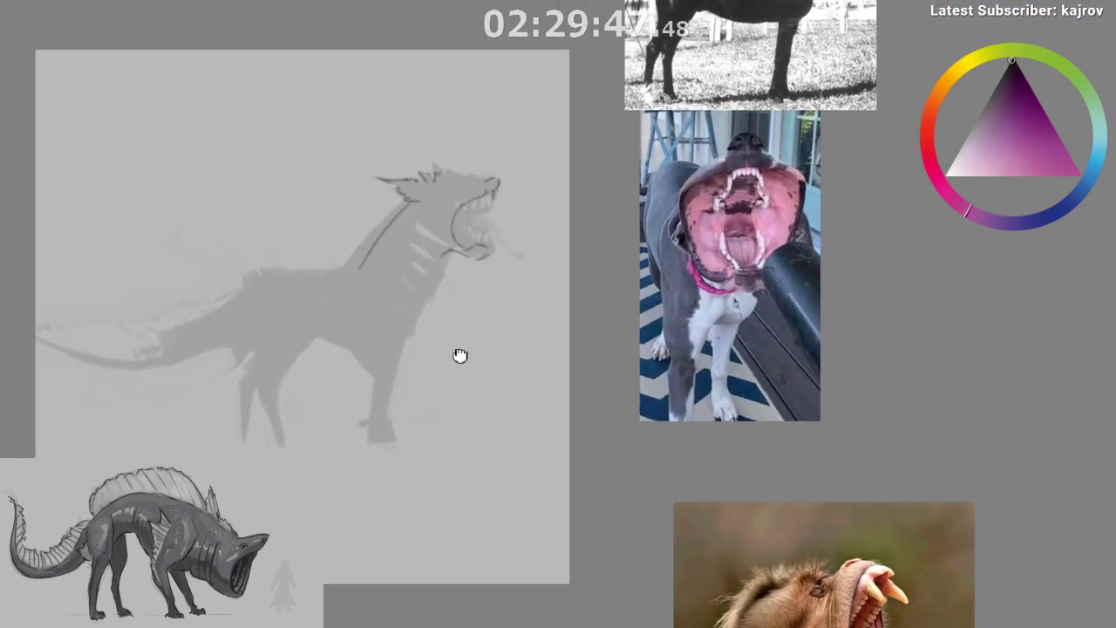
{"action": "left_click_drag", "start_coordinate": [459, 356], "coordinate": [453, 399]}
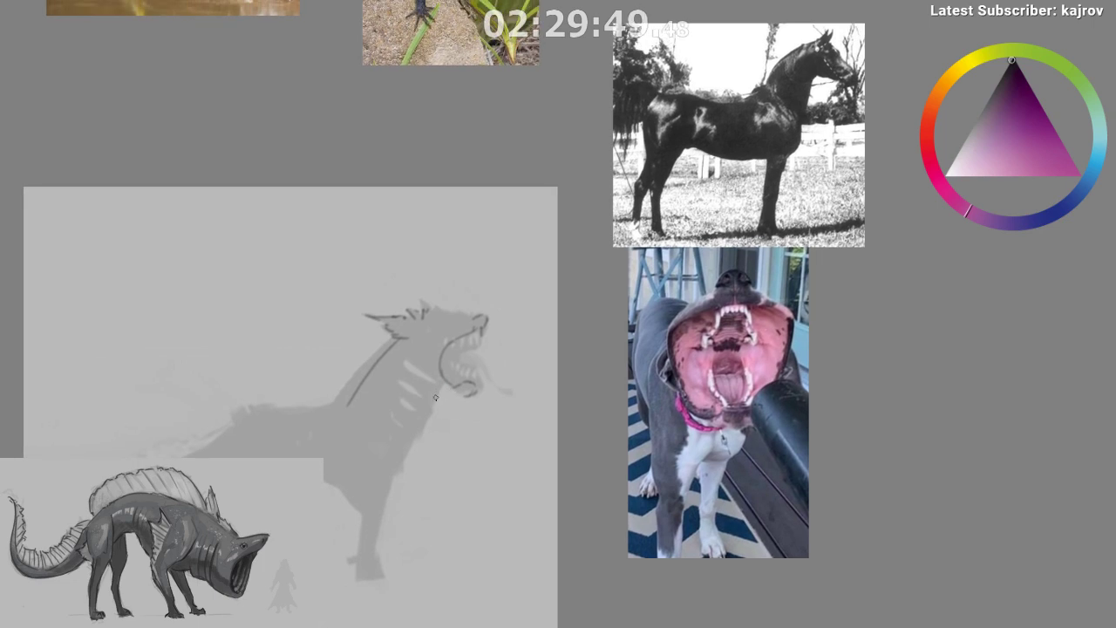
{"action": "left_click_drag", "start_coordinate": [441, 392], "coordinate": [455, 396]}
{"action": "left_click_drag", "start_coordinate": [493, 395], "coordinate": [499, 334]}
{"action": "mouse_move", "coordinate": [465, 358]}
{"action": "left_mouse_down"}
{"action": "mouse_move", "coordinate": [448, 396]}
{"action": "mouse_move", "coordinate": [458, 398]}
{"action": "mouse_move", "coordinate": [478, 346]}
{"action": "left_mouse_up"}
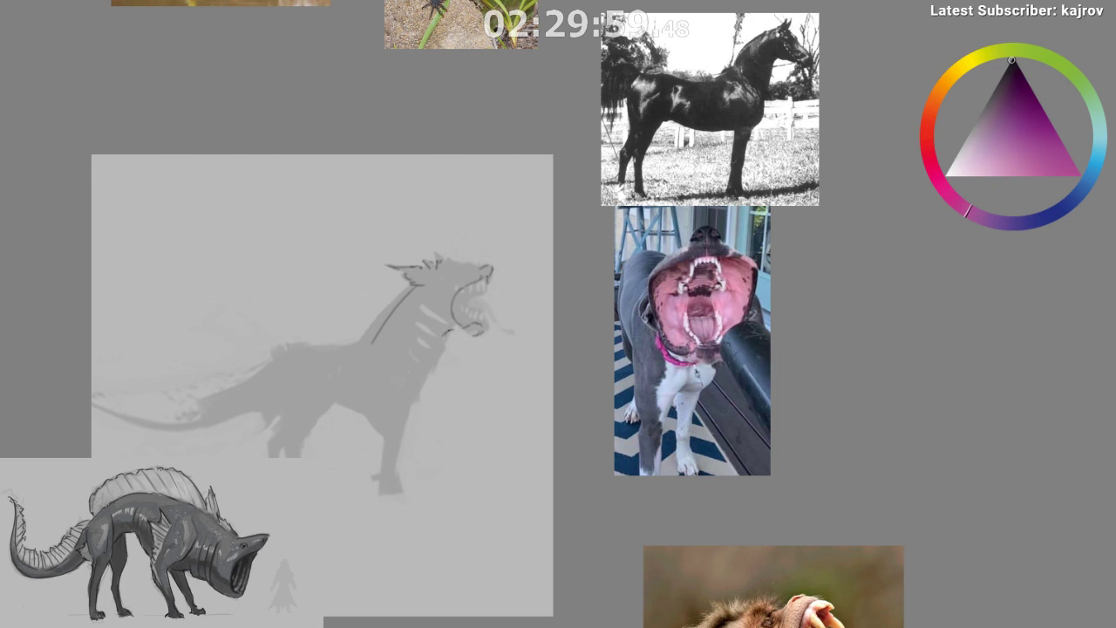
{"action": "left_click_drag", "start_coordinate": [460, 369], "coordinate": [387, 252]}
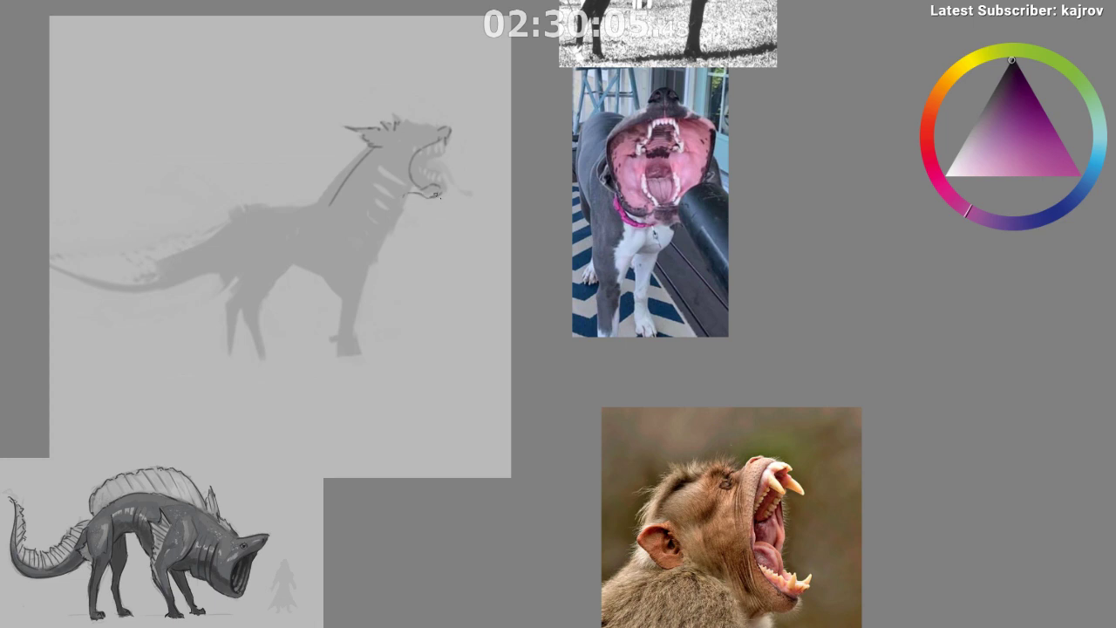
{"action": "left_click_drag", "start_coordinate": [432, 194], "coordinate": [366, 250]}
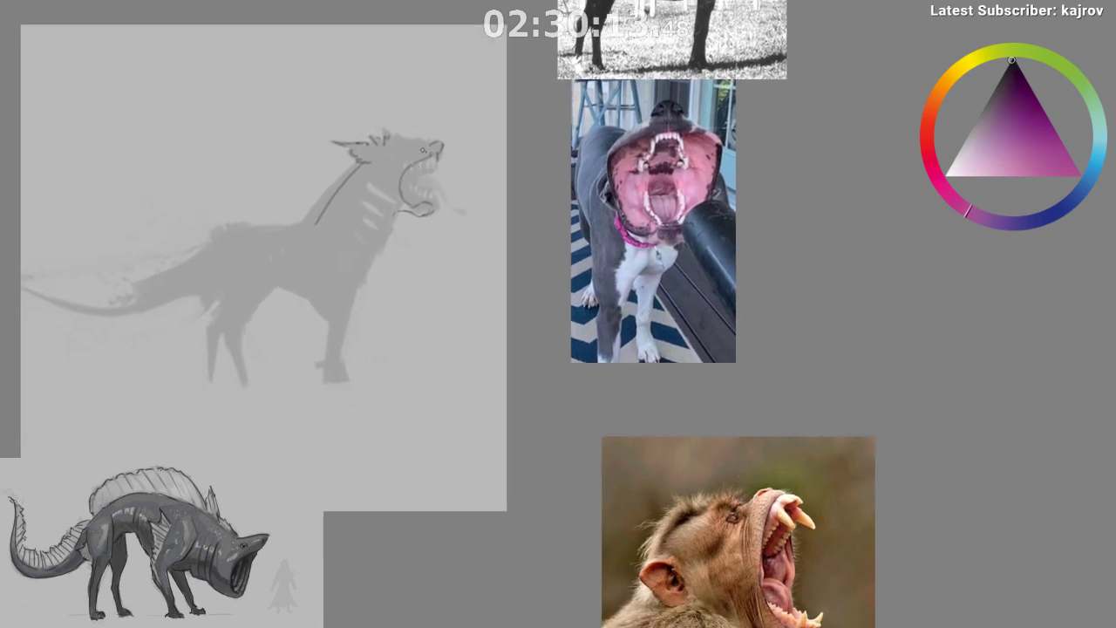
- Draw the inner lip line, fangs, lower teeth and tongue inside the creature's open mouth
{"action": "left_click_drag", "start_coordinate": [308, 215], "coordinate": [304, 215]}
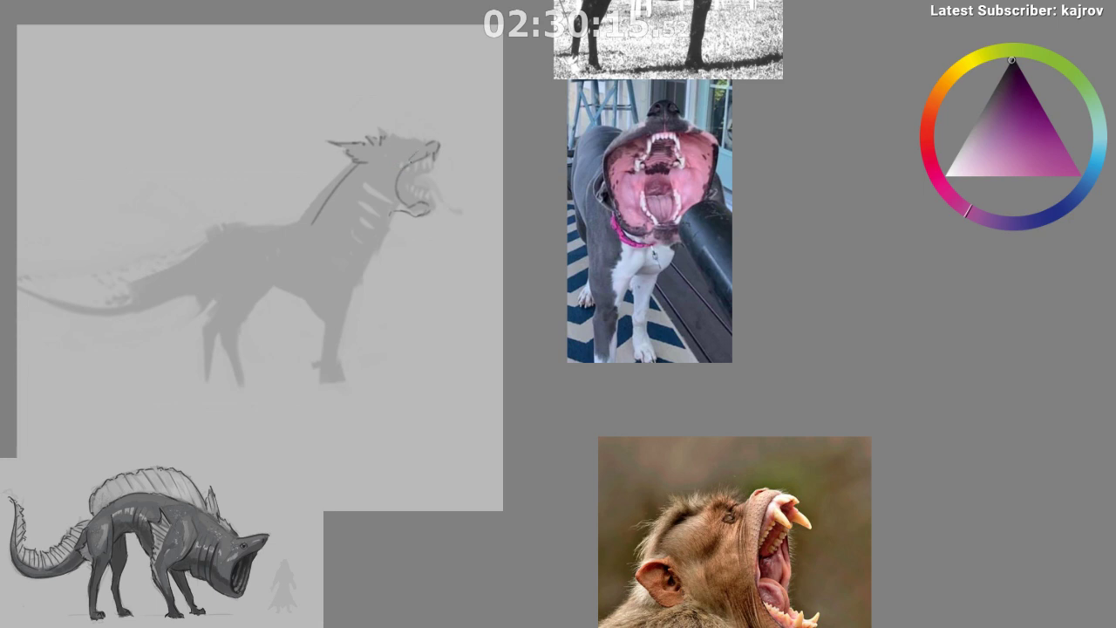
{"action": "left_click_drag", "start_coordinate": [402, 164], "coordinate": [391, 203]}
{"action": "left_click_drag", "start_coordinate": [353, 301], "coordinate": [374, 300]}
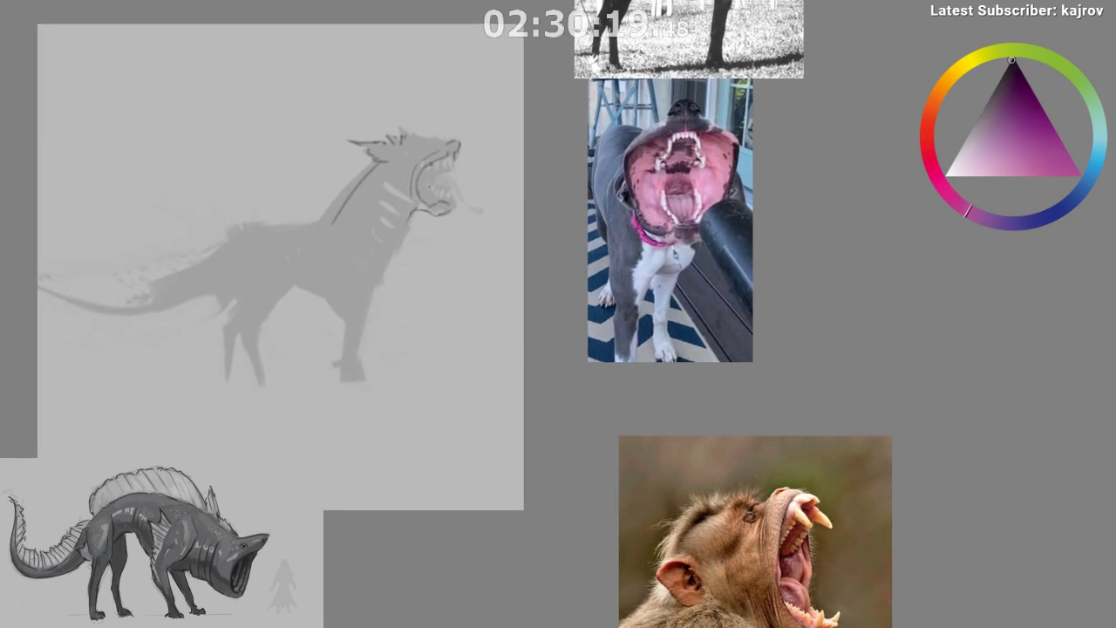
{"action": "left_click_drag", "start_coordinate": [438, 159], "coordinate": [422, 194]}
{"action": "left_click_drag", "start_coordinate": [438, 292], "coordinate": [426, 306]}
{"action": "key", "text": "ctrl+z"}
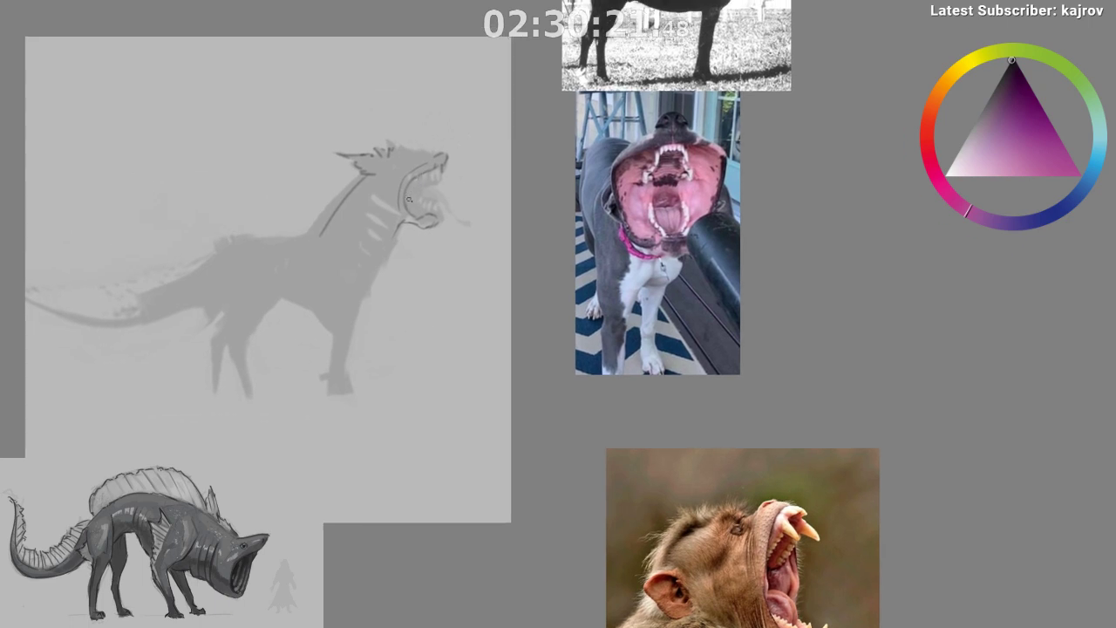
{"action": "left_click_drag", "start_coordinate": [422, 182], "coordinate": [393, 162]}
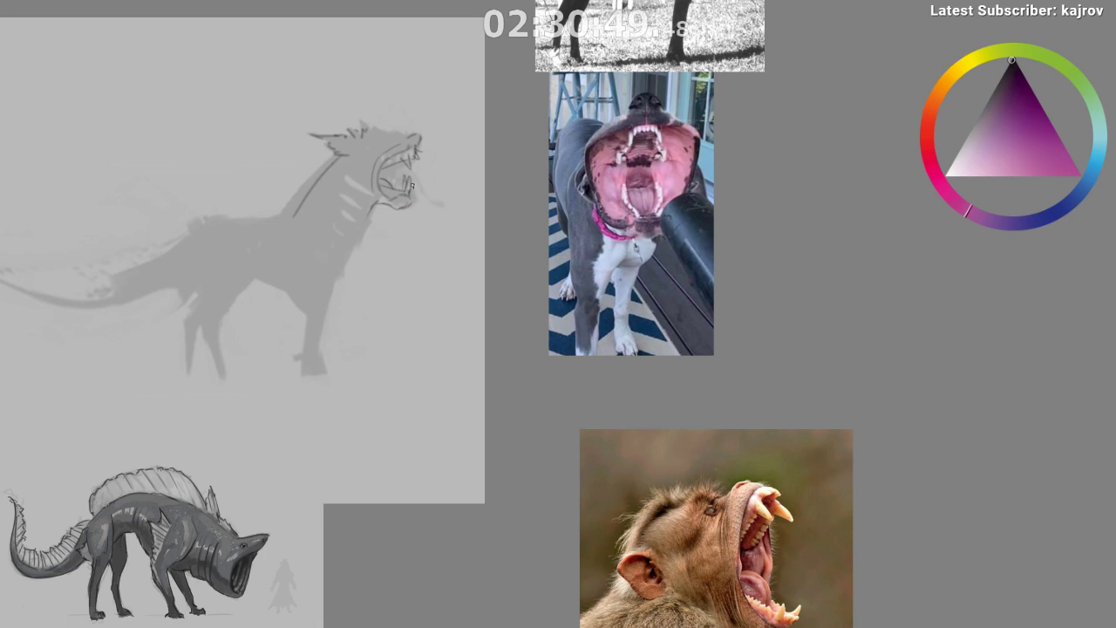
{"action": "left_click_drag", "start_coordinate": [543, 403], "coordinate": [530, 394]}
{"action": "scroll", "coordinate": [537, 386], "scroll_direction": "up", "scroll_amount": 1}
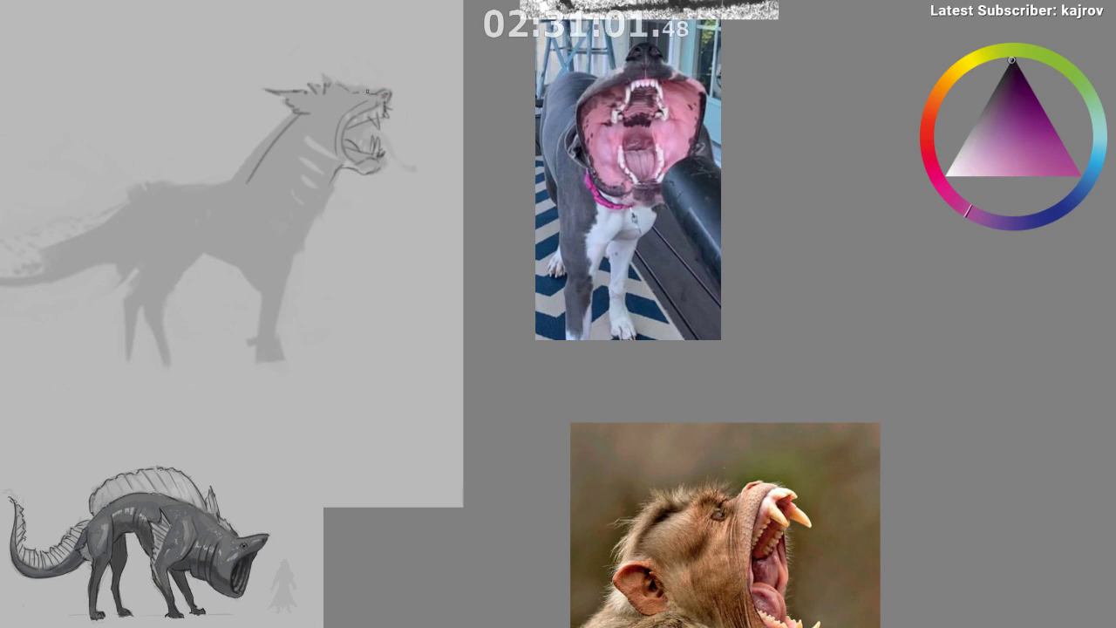
- Mirror the view and sketch the creature's eye, brow and the cheek contour behind the jaw
{"action": "key", "text": "m"}
{"action": "left_click_drag", "start_coordinate": [475, 288], "coordinate": [413, 287]}
{"action": "left_click_drag", "start_coordinate": [685, 125], "coordinate": [646, 66]}
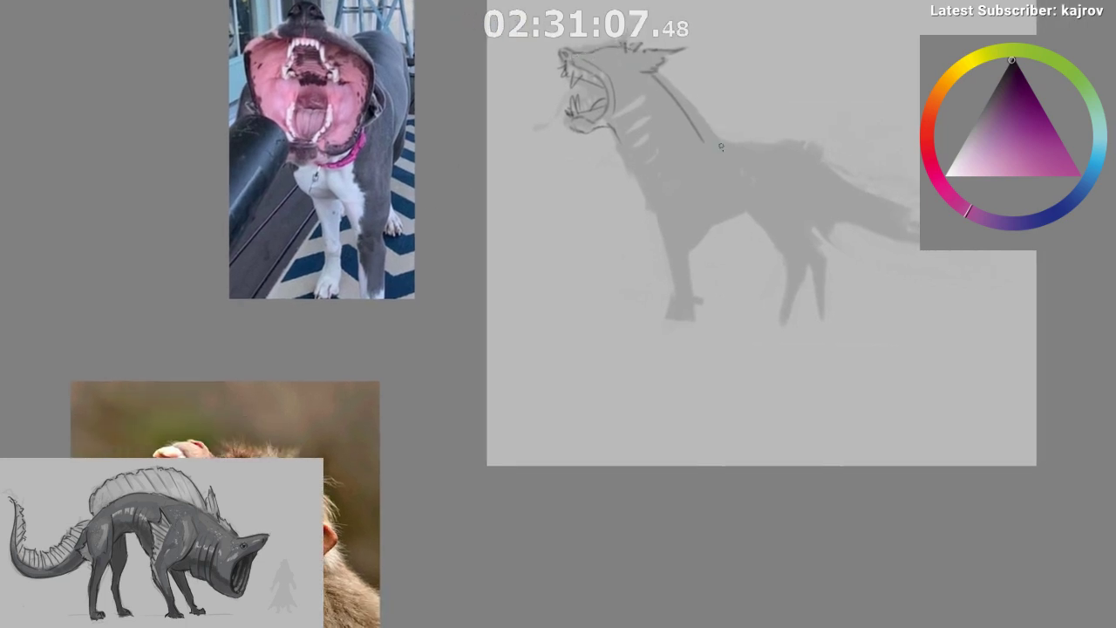
{"action": "left_click_drag", "start_coordinate": [658, 153], "coordinate": [639, 140]}
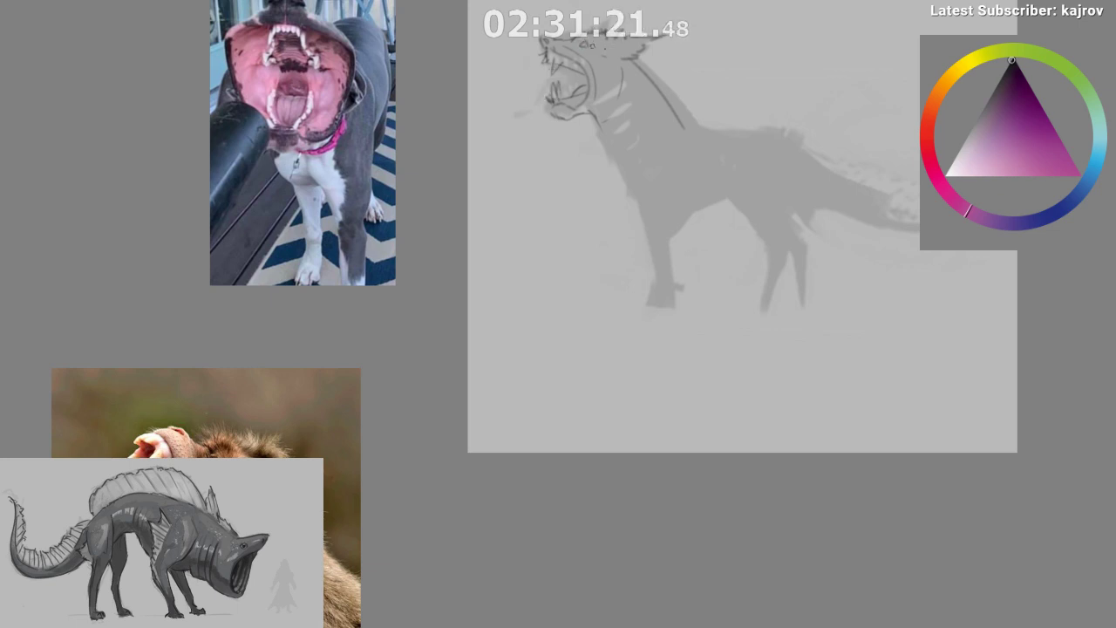
{"action": "left_click_drag", "start_coordinate": [643, 192], "coordinate": [587, 235]}
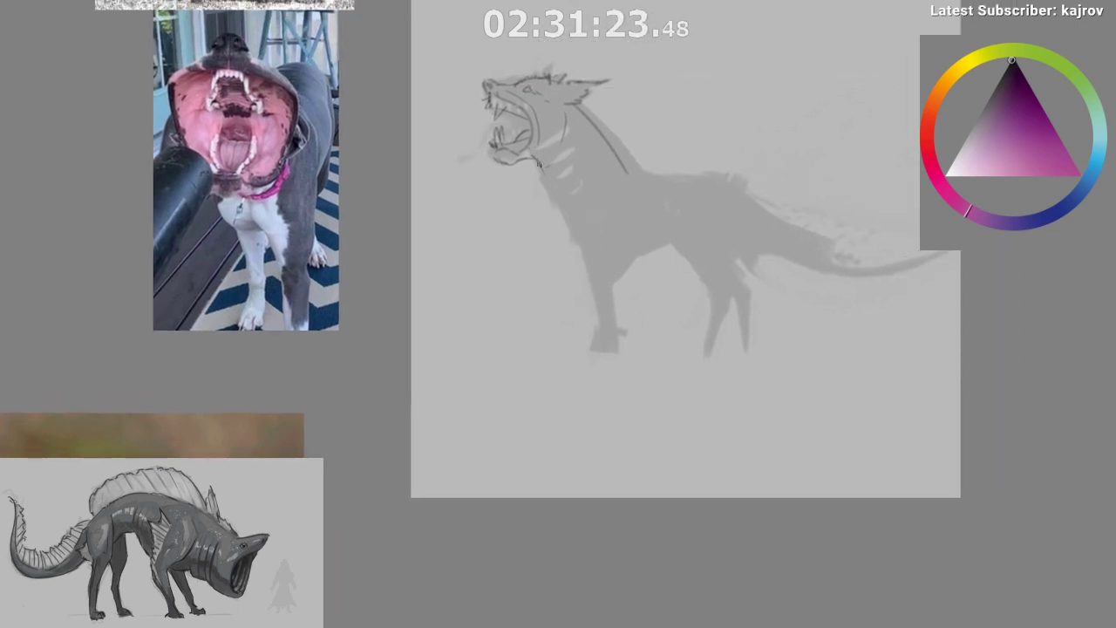
- Flip the view back and refine the upper throat line, chin and lower mouth interior
{"action": "key", "text": "m"}
{"action": "left_click_drag", "start_coordinate": [618, 416], "coordinate": [512, 458]}
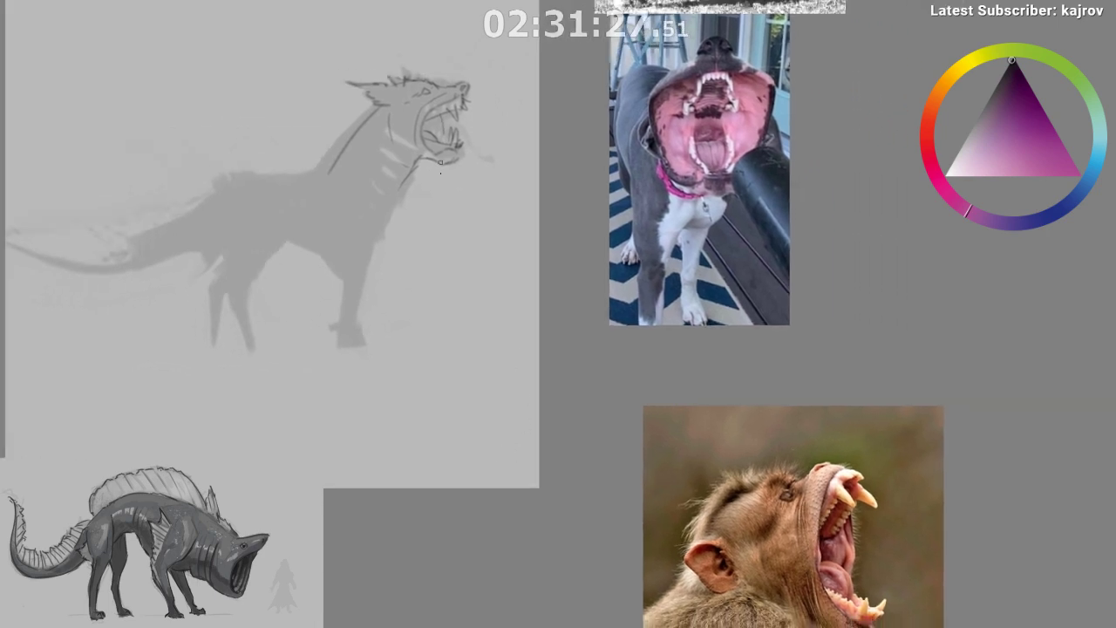
{"action": "left_click_drag", "start_coordinate": [406, 352], "coordinate": [378, 506]}
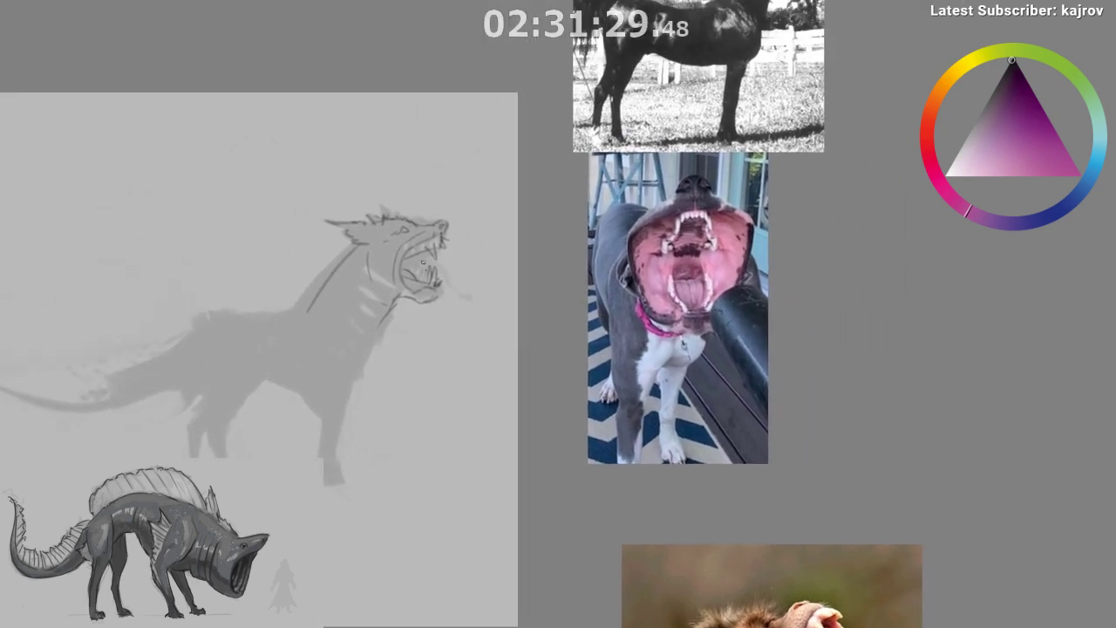
{"action": "mouse_move", "coordinate": [425, 256]}
{"action": "left_mouse_down"}
{"action": "mouse_move", "coordinate": [409, 278]}
{"action": "mouse_move", "coordinate": [412, 251]}
{"action": "left_mouse_up"}
{"action": "left_click_drag", "start_coordinate": [339, 298], "coordinate": [357, 175]}
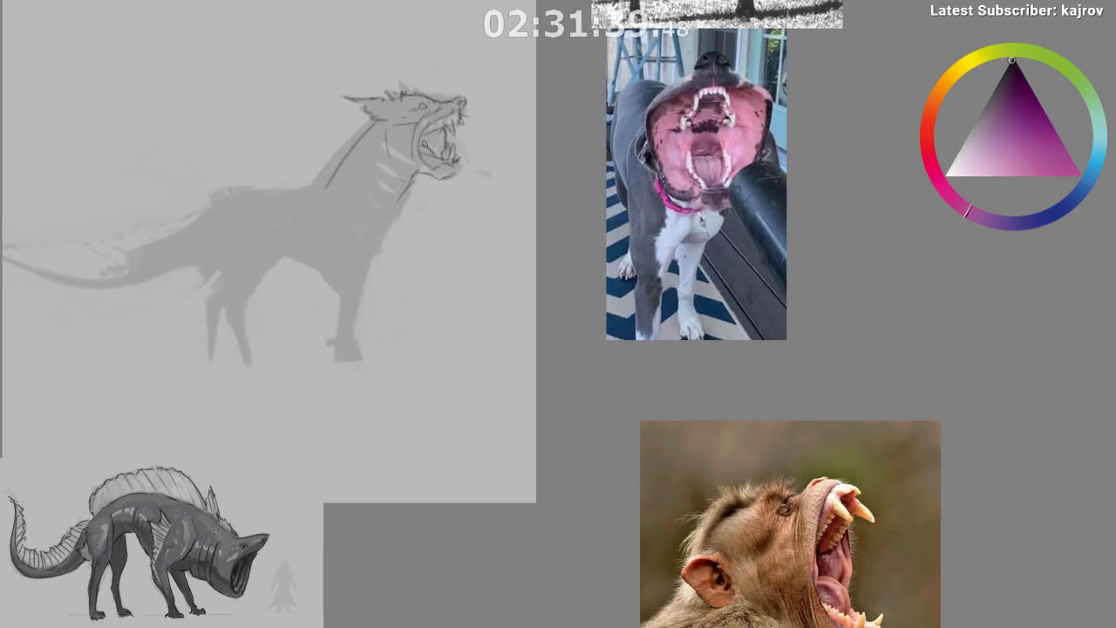
{"action": "left_click_drag", "start_coordinate": [358, 346], "coordinate": [358, 299]}
- Draw the front contour of the neck from the throat down to the chest
{"action": "left_click_drag", "start_coordinate": [313, 337], "coordinate": [334, 296]}
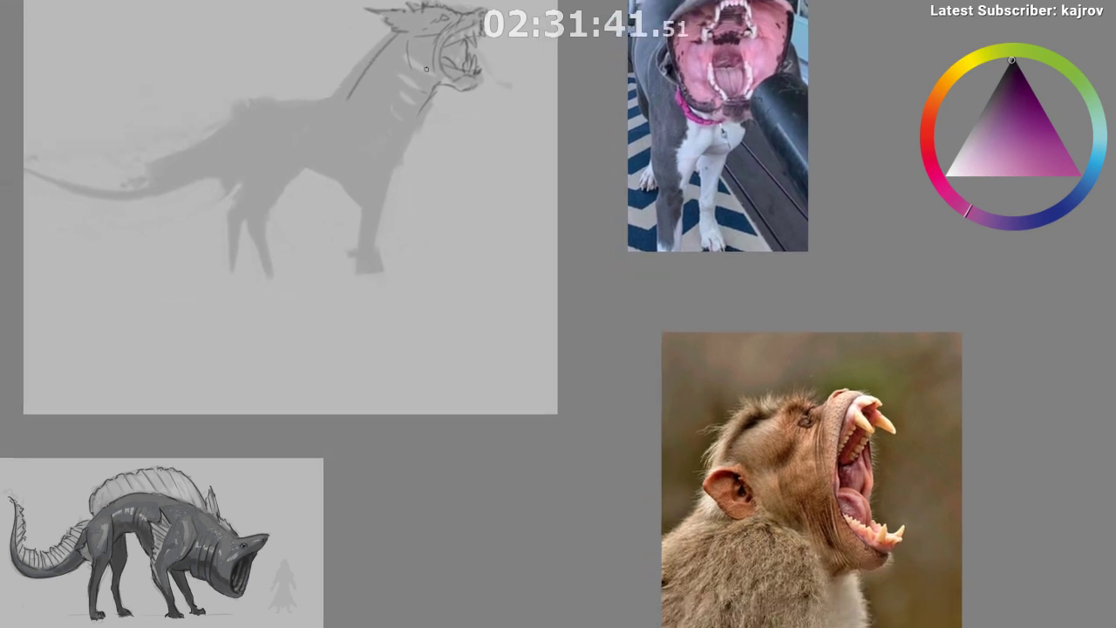
{"action": "mouse_move", "coordinate": [423, 64]}
{"action": "left_mouse_down"}
{"action": "mouse_move", "coordinate": [433, 122]}
{"action": "mouse_move", "coordinate": [433, 91]}
{"action": "mouse_move", "coordinate": [395, 165]}
{"action": "left_mouse_up"}
{"action": "key", "text": "ctrl+z"}
{"action": "key", "text": "ctrl+z"}
{"action": "left_click_drag", "start_coordinate": [428, 96], "coordinate": [389, 174]}
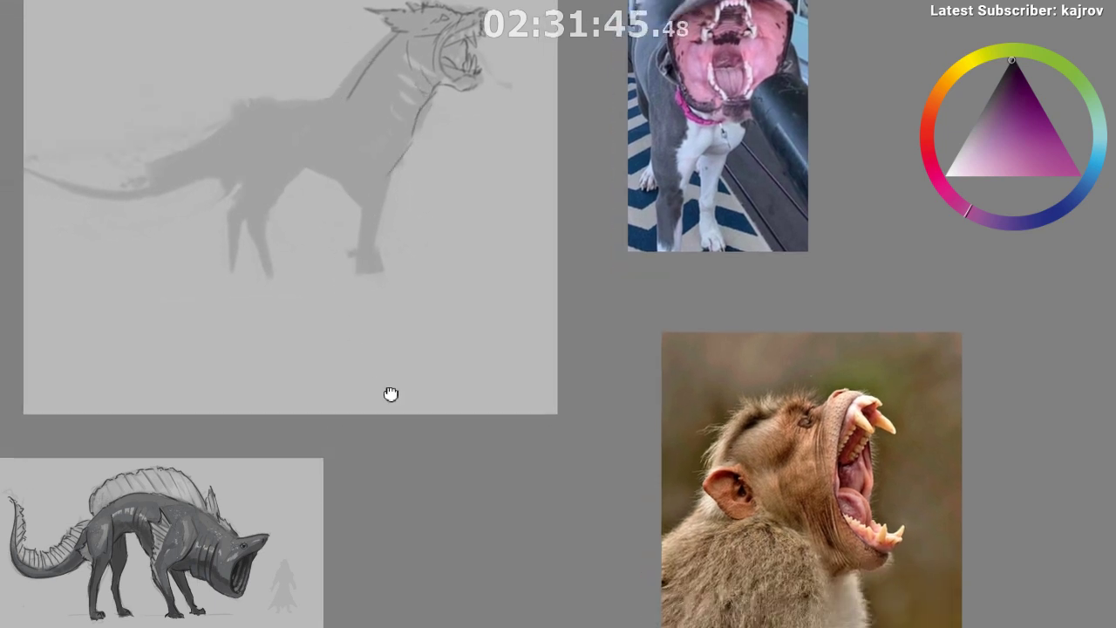
{"action": "left_click_drag", "start_coordinate": [391, 395], "coordinate": [406, 451]}
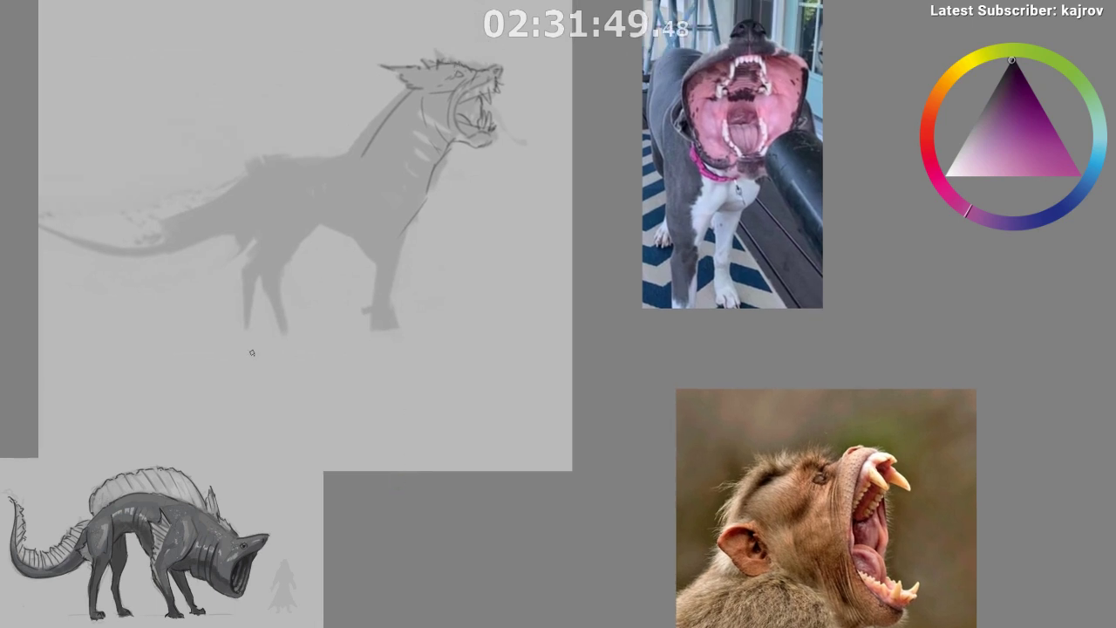
- Refine the line work of the creature's eye and brow on the head
{"action": "scroll", "coordinate": [489, 44], "scroll_direction": "up", "scroll_amount": 5}
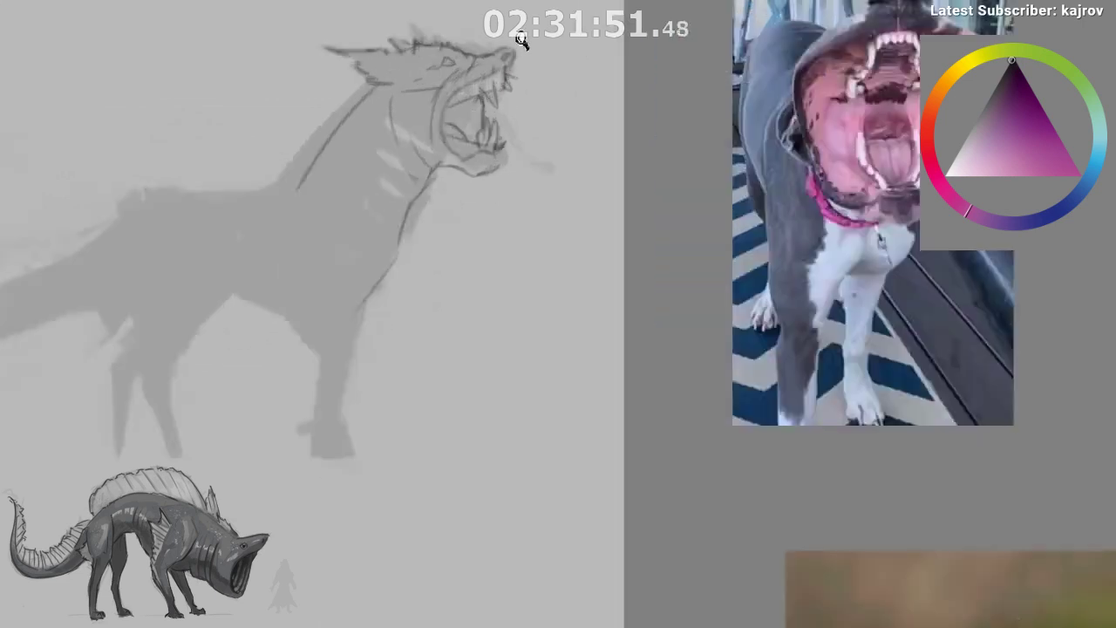
{"action": "left_click_drag", "start_coordinate": [459, 241], "coordinate": [448, 293]}
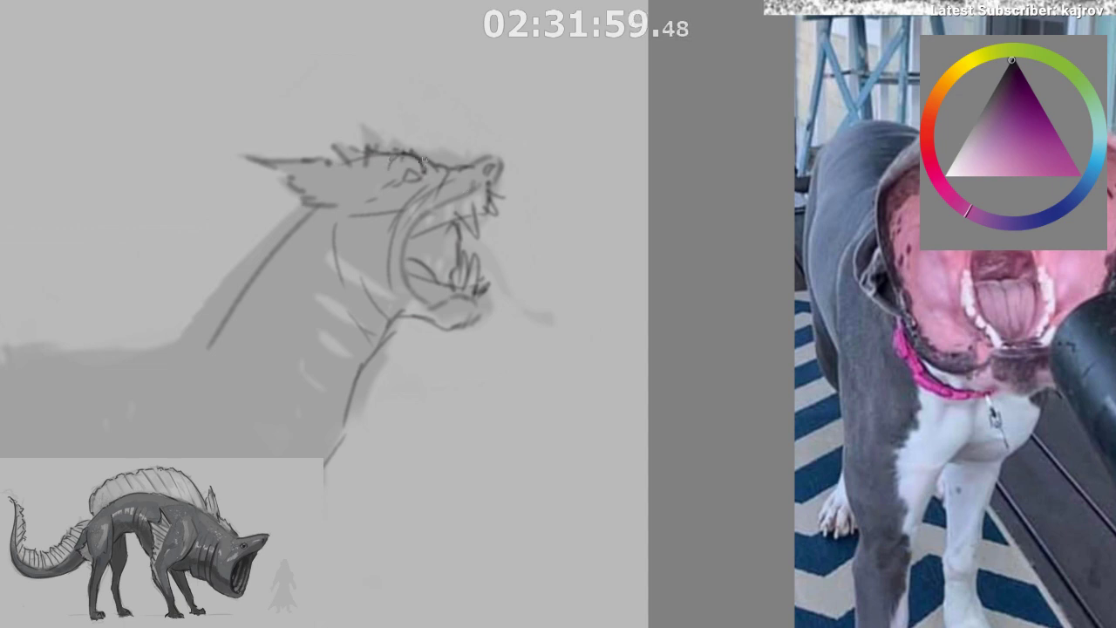
{"action": "mouse_move", "coordinate": [403, 174]}
{"action": "left_mouse_down"}
{"action": "mouse_move", "coordinate": [423, 175]}
{"action": "mouse_move", "coordinate": [404, 181]}
{"action": "left_mouse_up"}
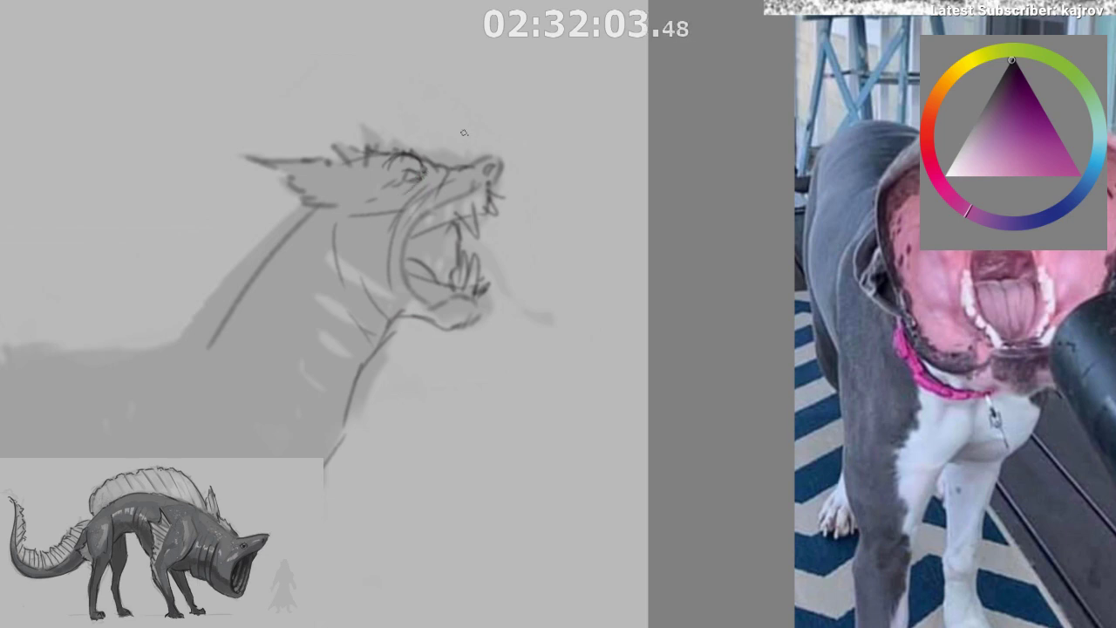
{"action": "scroll", "coordinate": [417, 266], "scroll_direction": "down", "scroll_amount": 2}
{"action": "left_click_drag", "start_coordinate": [482, 201], "coordinate": [479, 168]}
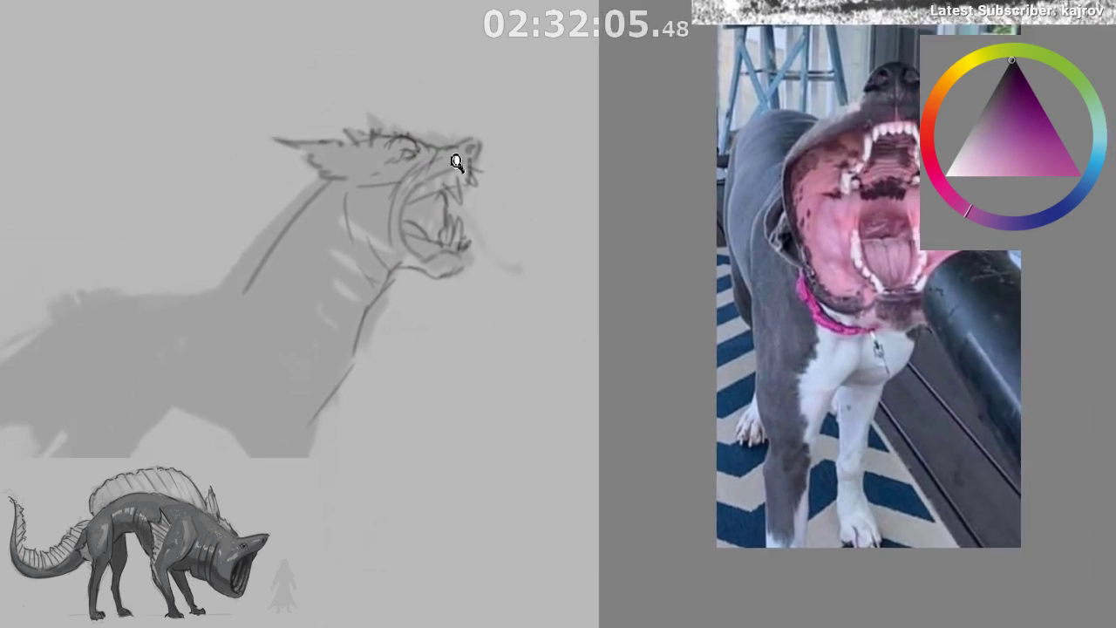
{"action": "left_click_drag", "start_coordinate": [410, 94], "coordinate": [403, 124]}
{"action": "key", "text": "ctrl+z"}
{"action": "key", "text": "ctrl+z"}
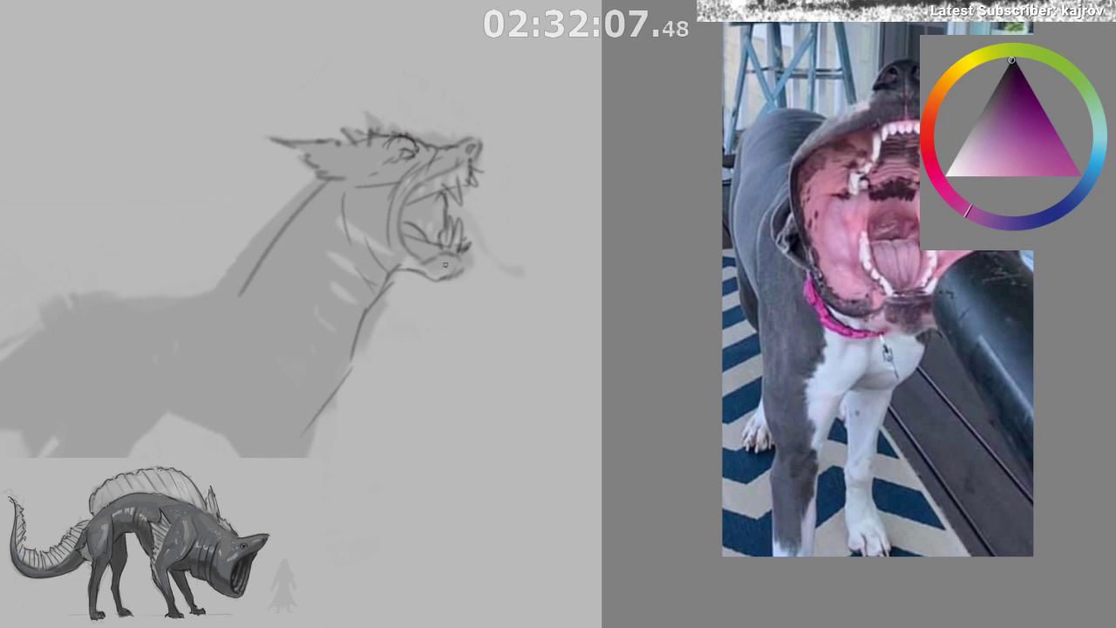
- Darken the contour of the creature's open mouth and check the head in mirrored view
{"action": "left_click_drag", "start_coordinate": [422, 279], "coordinate": [410, 298]}
{"action": "mouse_move", "coordinate": [435, 259]}
{"action": "left_mouse_down"}
{"action": "mouse_move", "coordinate": [444, 212]}
{"action": "mouse_move", "coordinate": [474, 205]}
{"action": "left_mouse_up"}
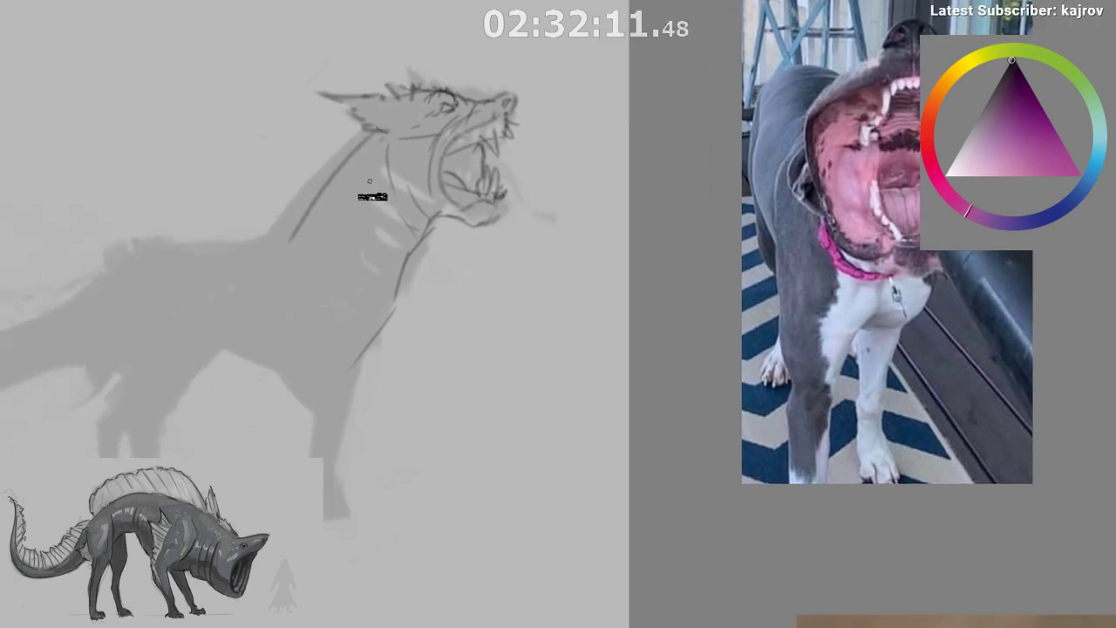
{"action": "left_click_drag", "start_coordinate": [366, 224], "coordinate": [354, 235]}
{"action": "left_click_drag", "start_coordinate": [472, 244], "coordinate": [513, 246]}
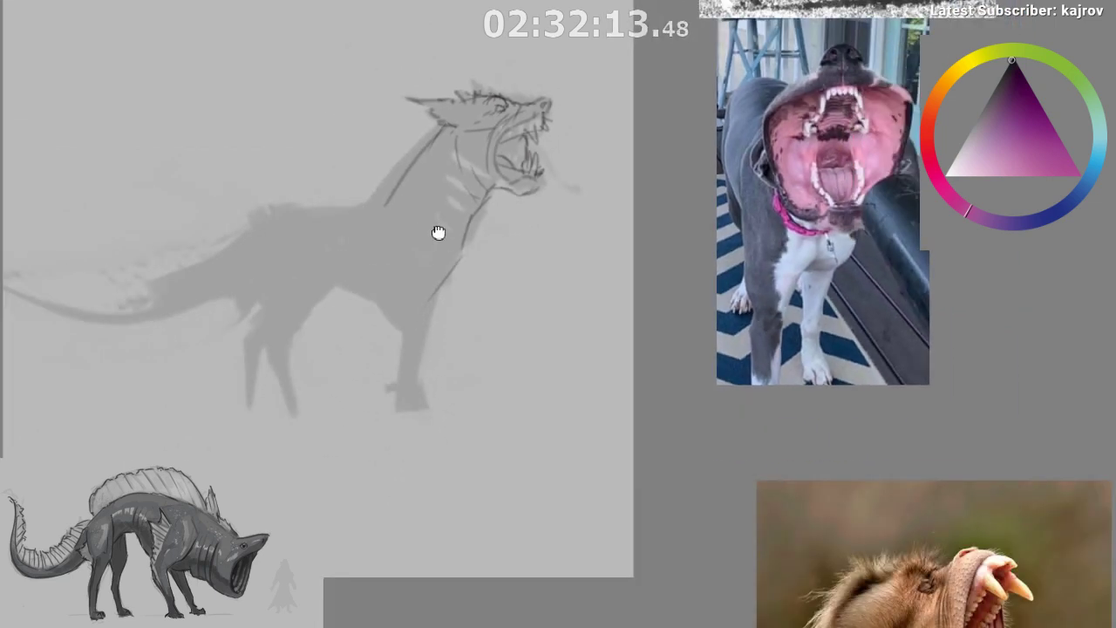
{"action": "mouse_move", "coordinate": [438, 232]}
{"action": "left_mouse_down"}
{"action": "mouse_move", "coordinate": [352, 199]}
{"action": "mouse_move", "coordinate": [281, 240]}
{"action": "left_mouse_up"}
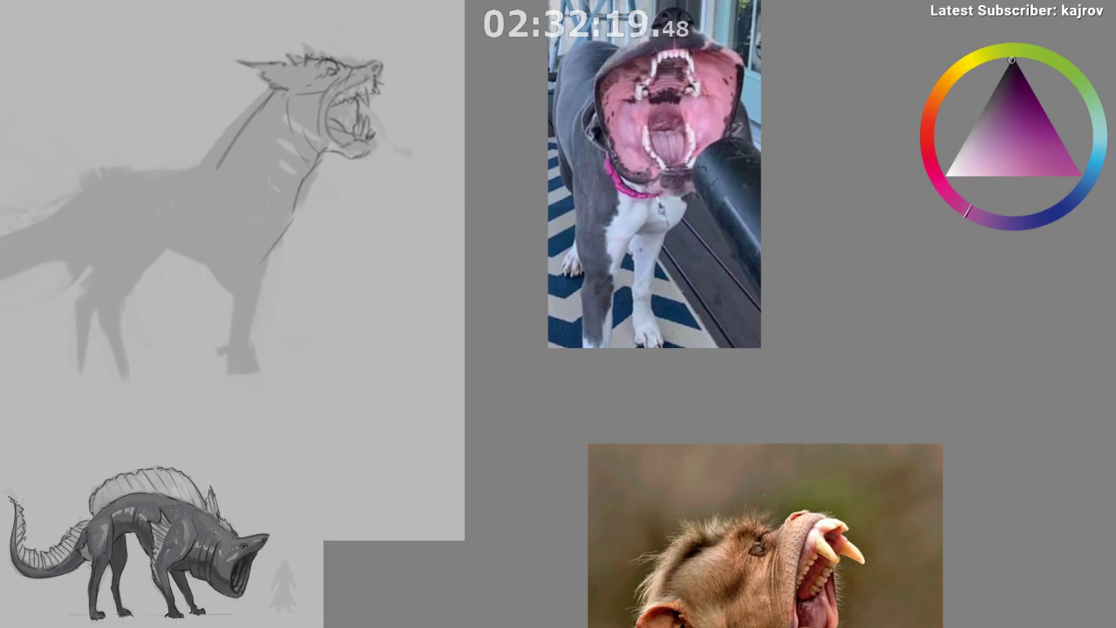
{"action": "left_click_drag", "start_coordinate": [325, 147], "coordinate": [334, 117]}
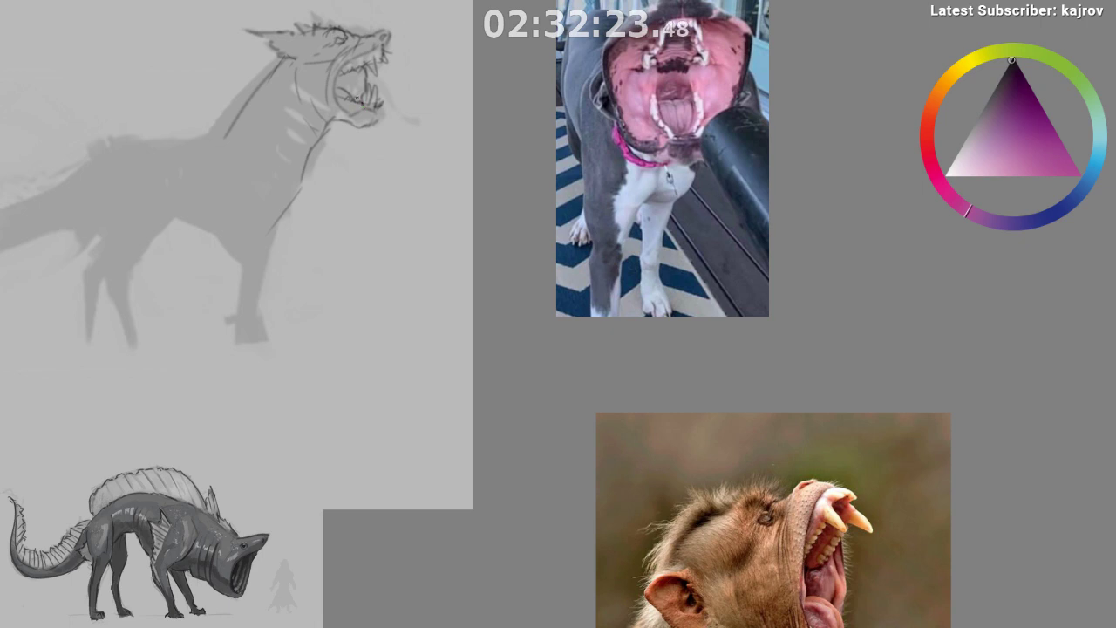
{"action": "key", "text": "m"}
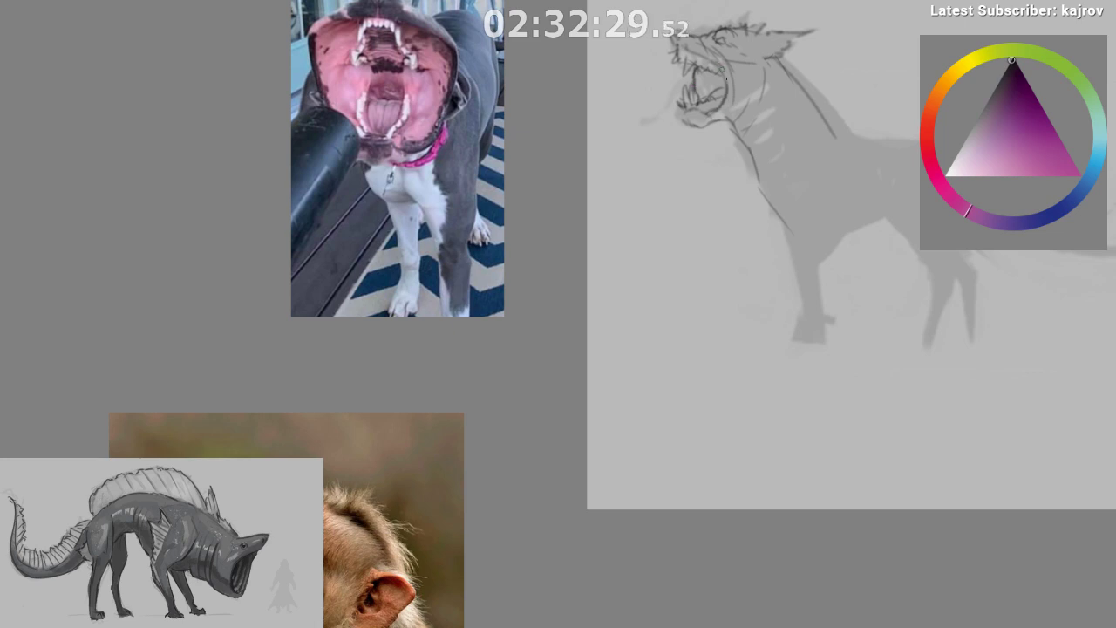
{"action": "key", "text": "m"}
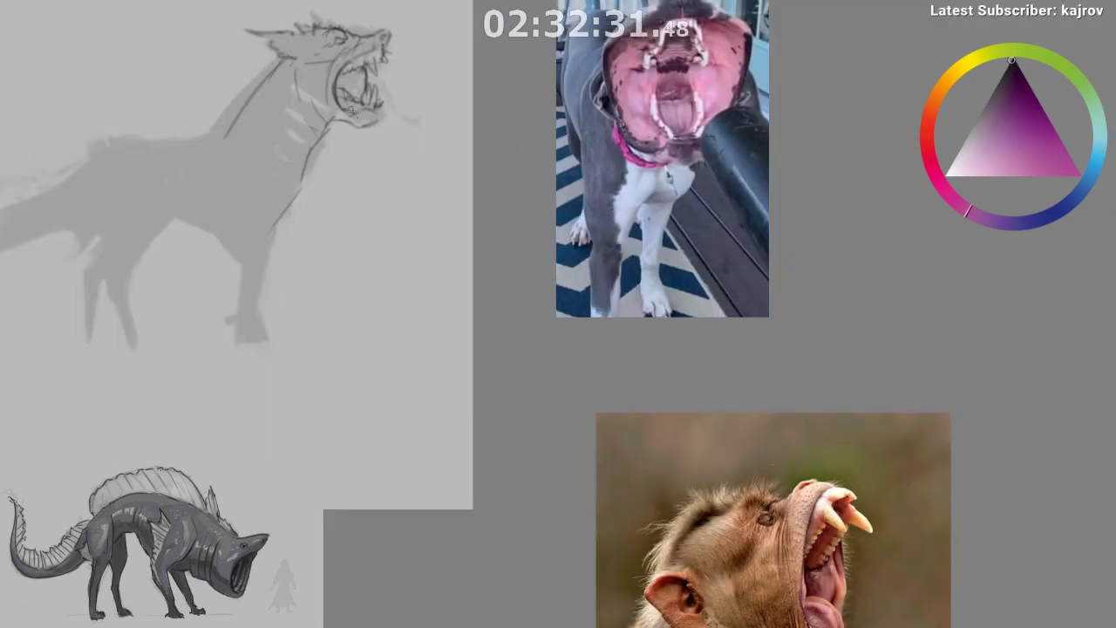
- Draw a second contour line along the back of the neck from the ear toward the shoulders
{"action": "mouse_move", "coordinate": [388, 157]}
{"action": "left_mouse_down"}
{"action": "mouse_move", "coordinate": [423, 232]}
{"action": "mouse_move", "coordinate": [424, 247]}
{"action": "mouse_move", "coordinate": [398, 265]}
{"action": "mouse_move", "coordinate": [408, 294]}
{"action": "mouse_move", "coordinate": [428, 288]}
{"action": "left_mouse_up"}
{"action": "left_click_drag", "start_coordinate": [467, 325], "coordinate": [481, 354]}
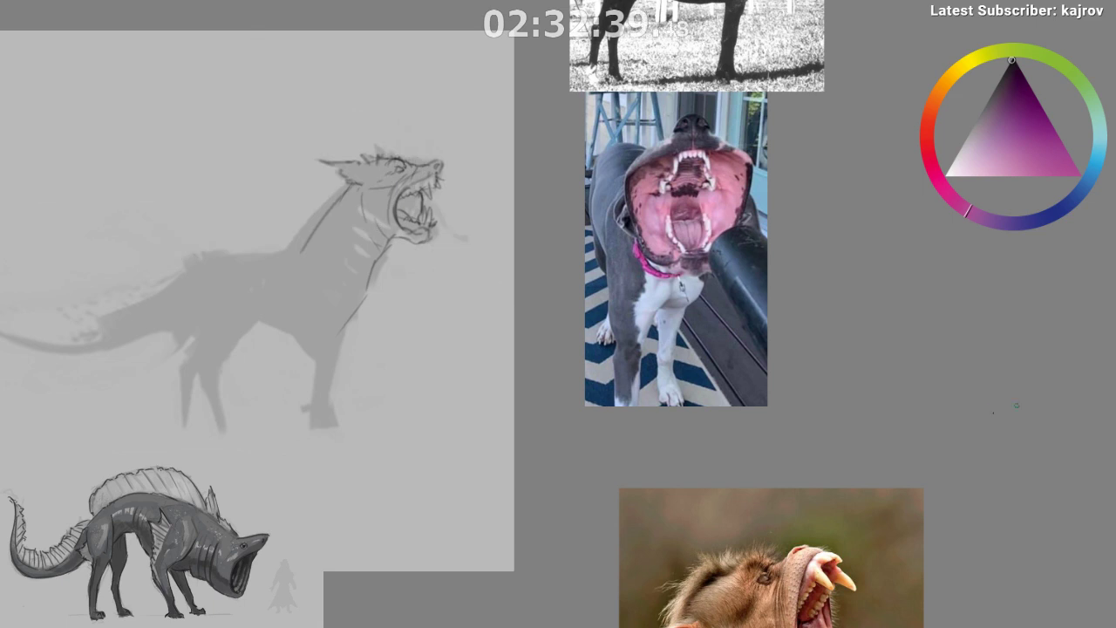
{"action": "left_click_drag", "start_coordinate": [592, 374], "coordinate": [614, 296]}
{"action": "left_click_drag", "start_coordinate": [346, 149], "coordinate": [296, 186]}
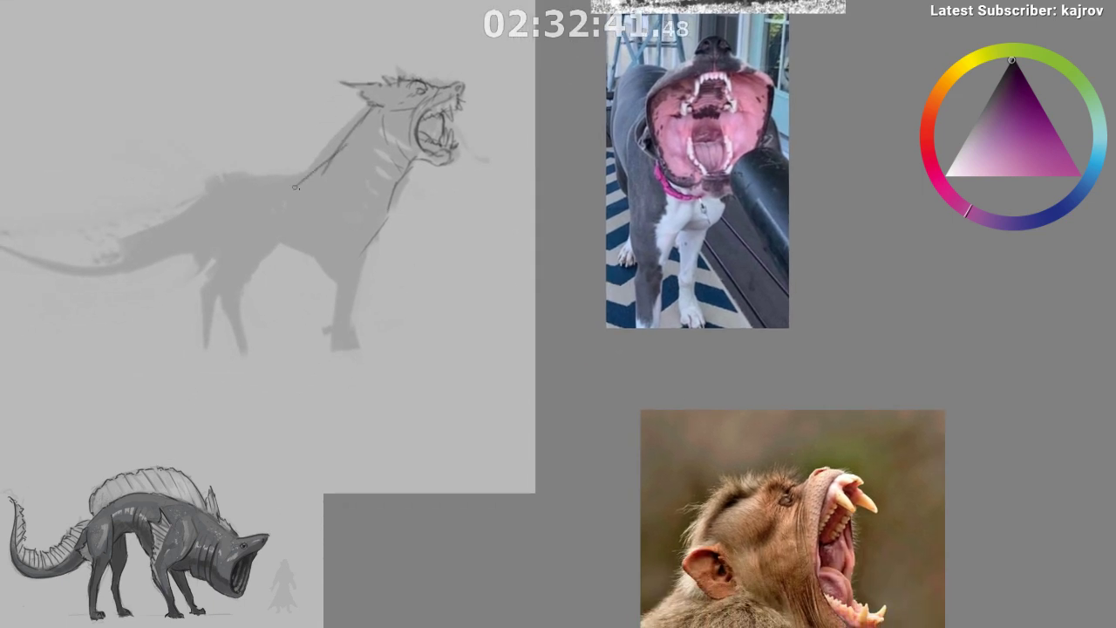
{"action": "left_click_drag", "start_coordinate": [379, 174], "coordinate": [392, 111]}
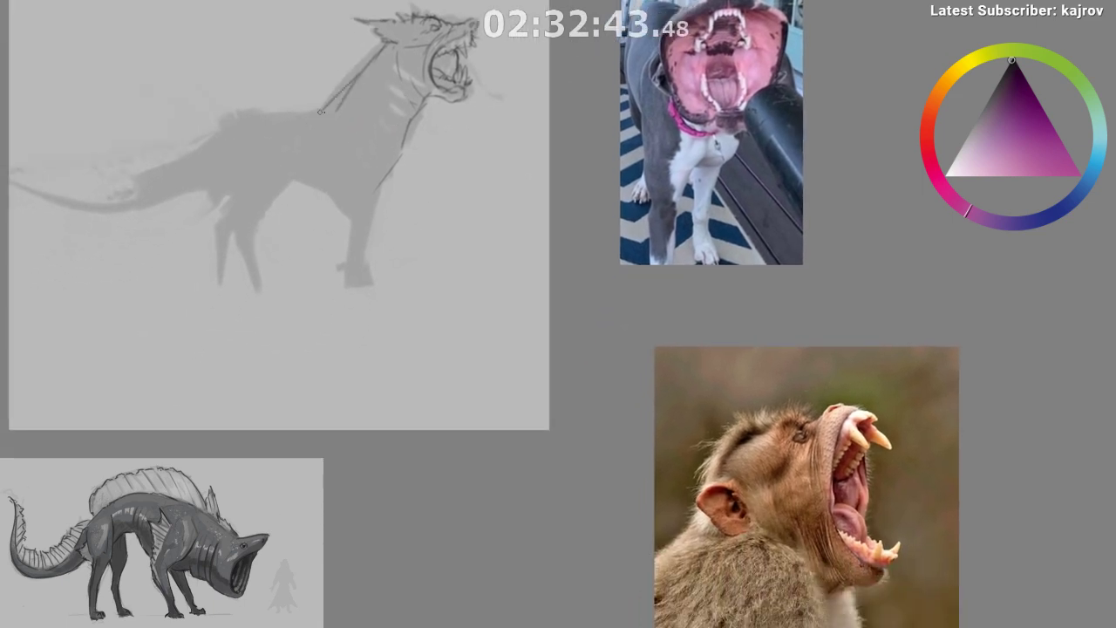
{"action": "scroll", "coordinate": [279, 209], "scroll_direction": "down", "scroll_amount": 2}
{"action": "scroll", "coordinate": [296, 410], "scroll_direction": "down", "scroll_amount": 1}
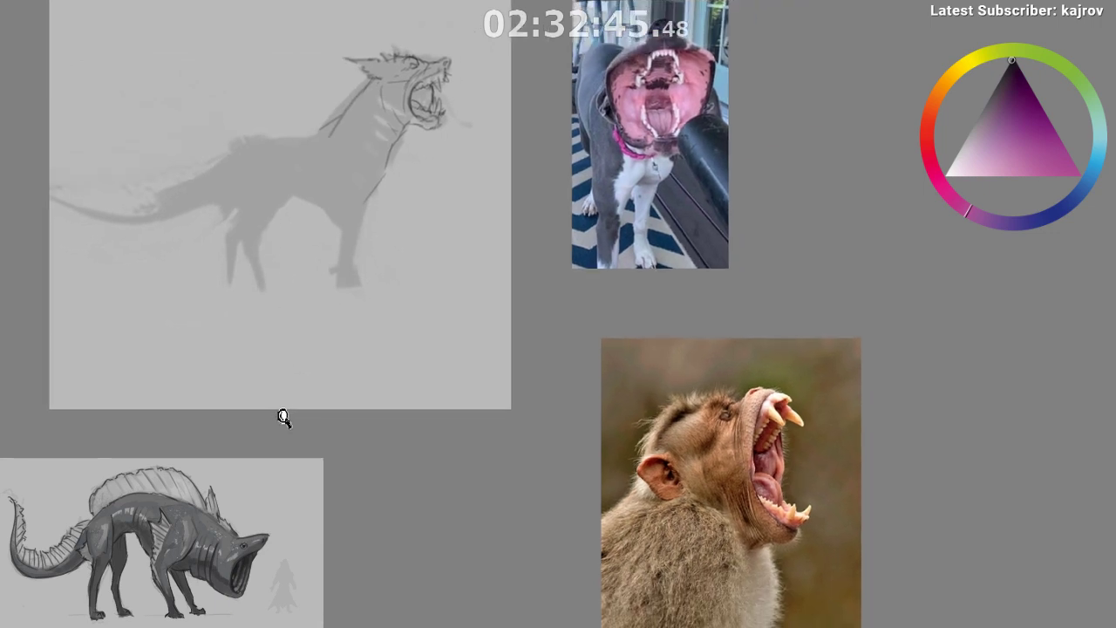
{"action": "left_click_drag", "start_coordinate": [296, 425], "coordinate": [291, 460]}
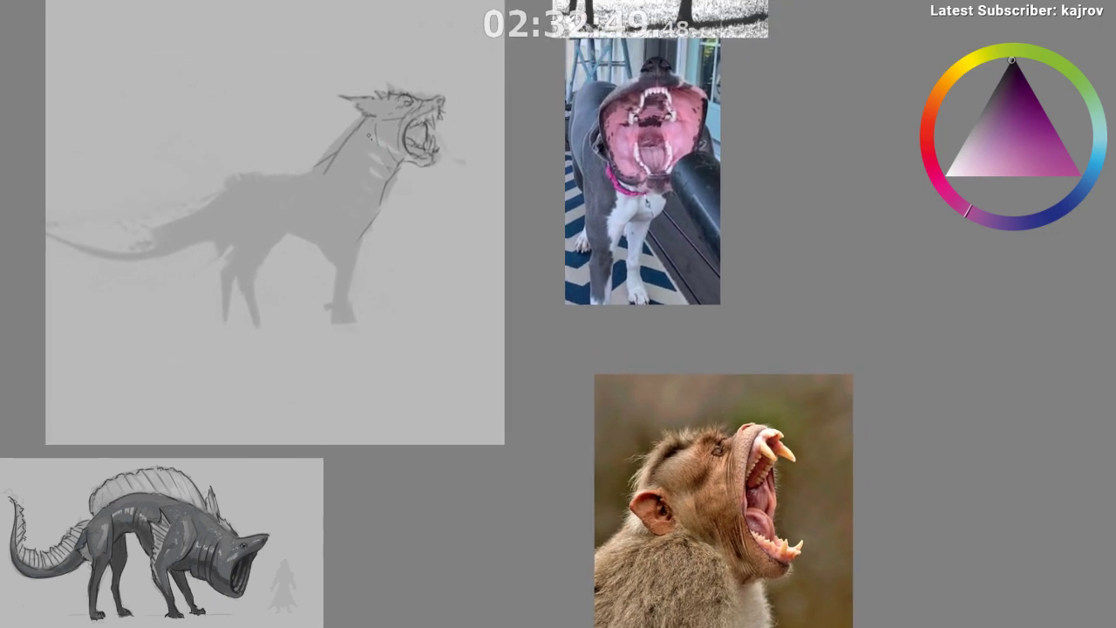
- Sketch curved skin folds across the throat and upper neck, working in mirrored view, and flip the view back
{"action": "left_click_drag", "start_coordinate": [373, 135], "coordinate": [384, 163]}
{"action": "key", "text": "m"}
{"action": "left_click_drag", "start_coordinate": [690, 157], "coordinate": [697, 151]}
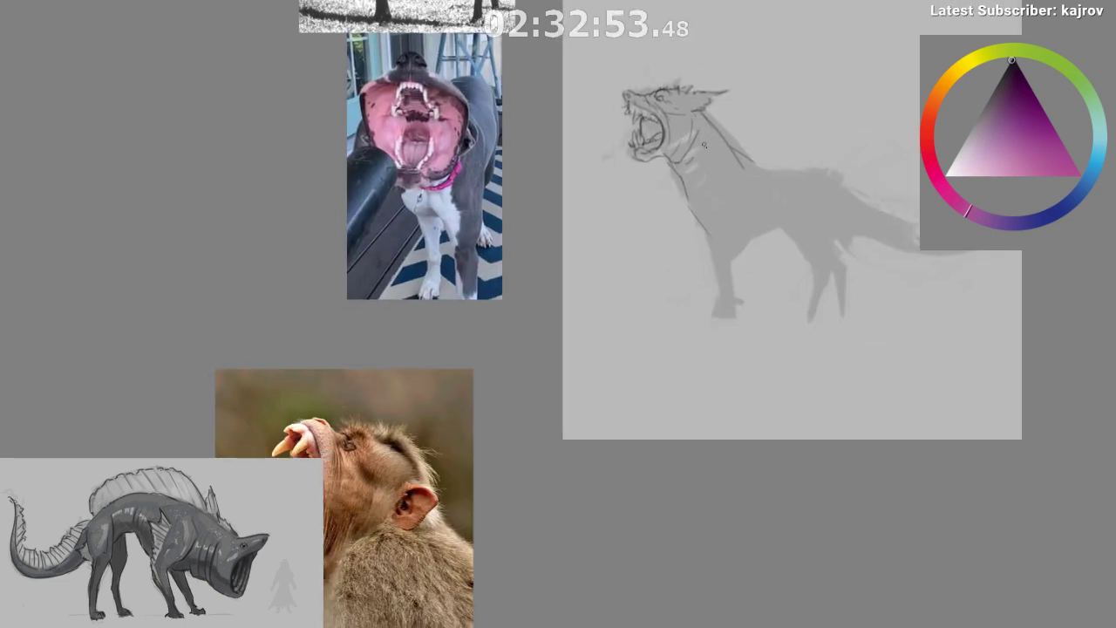
{"action": "mouse_move", "coordinate": [684, 167]}
{"action": "left_mouse_down"}
{"action": "mouse_move", "coordinate": [703, 157]}
{"action": "mouse_move", "coordinate": [701, 186]}
{"action": "mouse_move", "coordinate": [717, 170]}
{"action": "left_mouse_up"}
{"action": "key", "text": "m"}
{"action": "scroll", "coordinate": [456, 218], "scroll_direction": "up", "scroll_amount": 2}
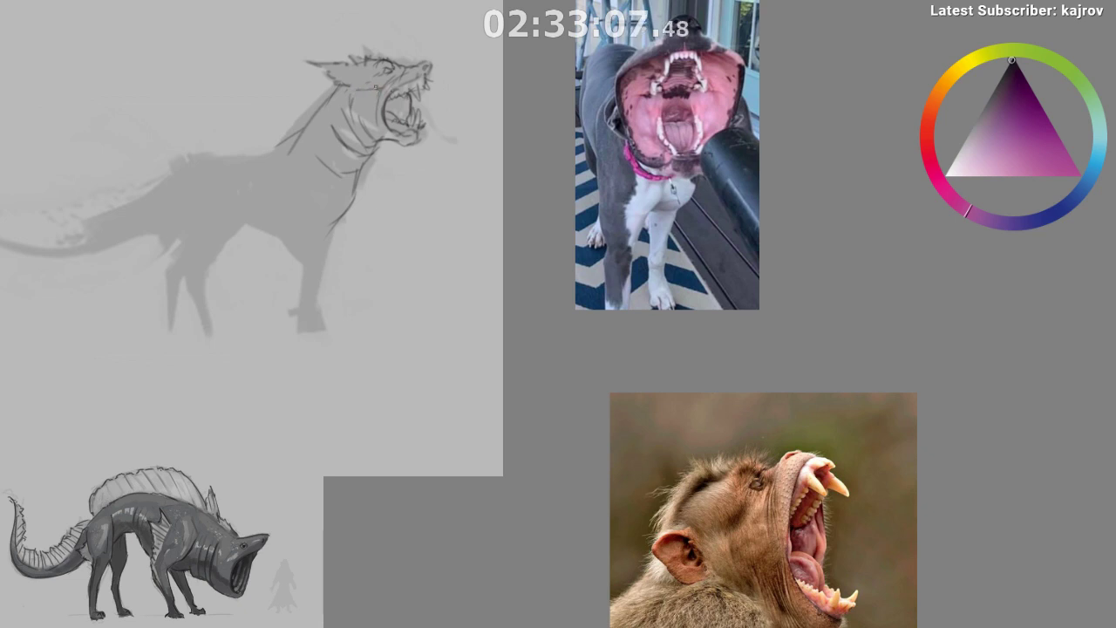
- Reinforce the eye and chest lines and extend the back-of-neck contour down to the withers
{"action": "scroll", "coordinate": [473, 277], "scroll_direction": "up", "scroll_amount": 2}
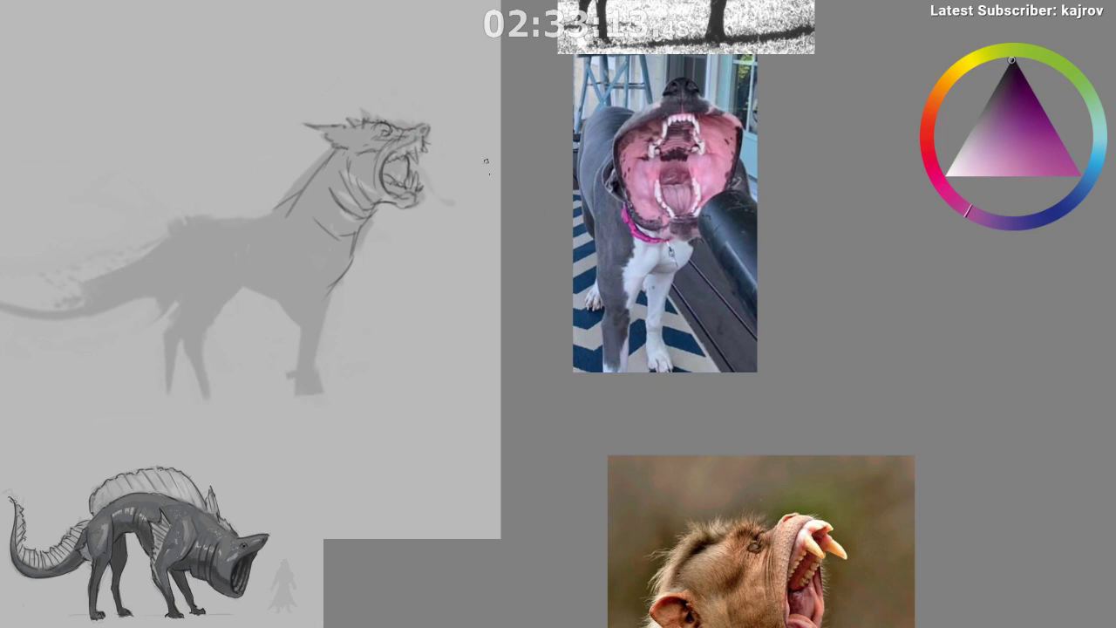
{"action": "left_click_drag", "start_coordinate": [482, 267], "coordinate": [485, 260]}
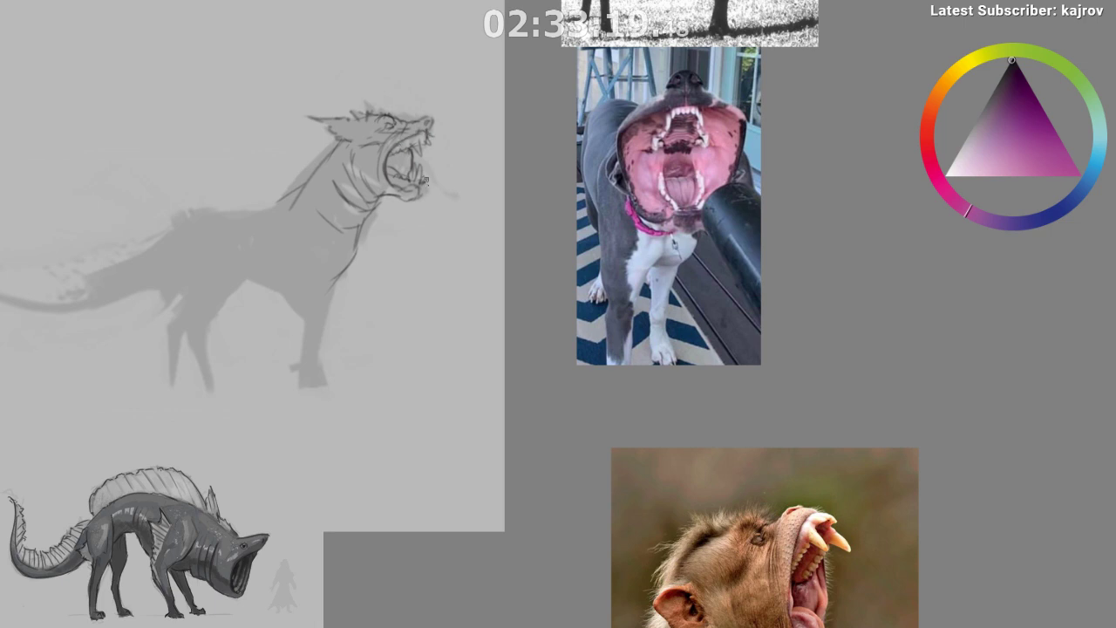
{"action": "mouse_move", "coordinate": [410, 341]}
{"action": "left_mouse_down"}
{"action": "mouse_move", "coordinate": [418, 306]}
{"action": "mouse_move", "coordinate": [409, 351]}
{"action": "left_mouse_up"}
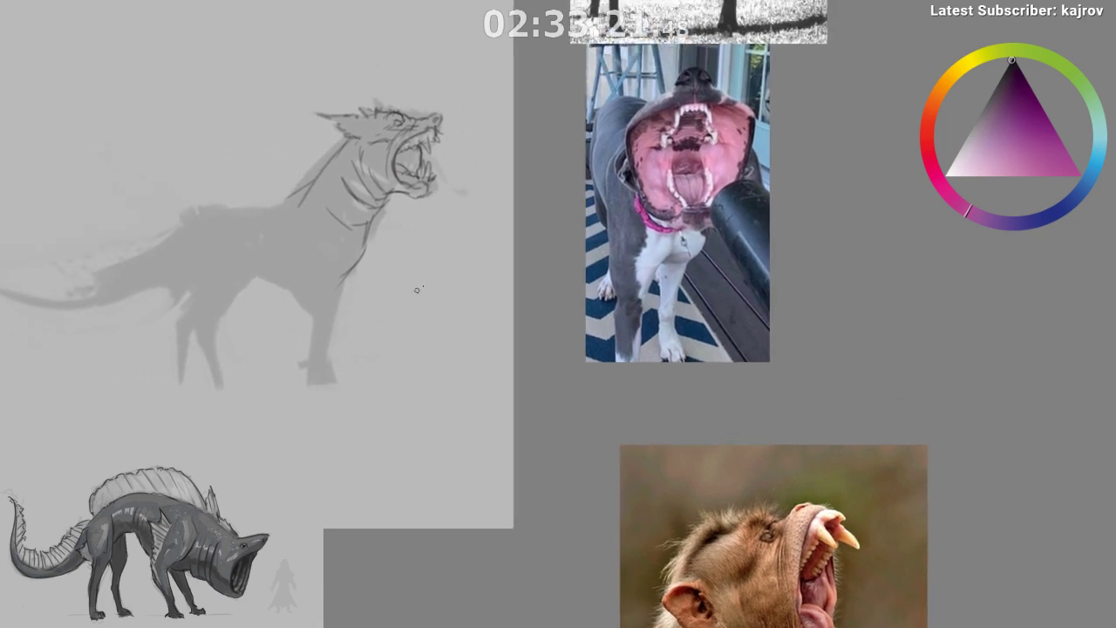
{"action": "left_click_drag", "start_coordinate": [361, 287], "coordinate": [424, 291]}
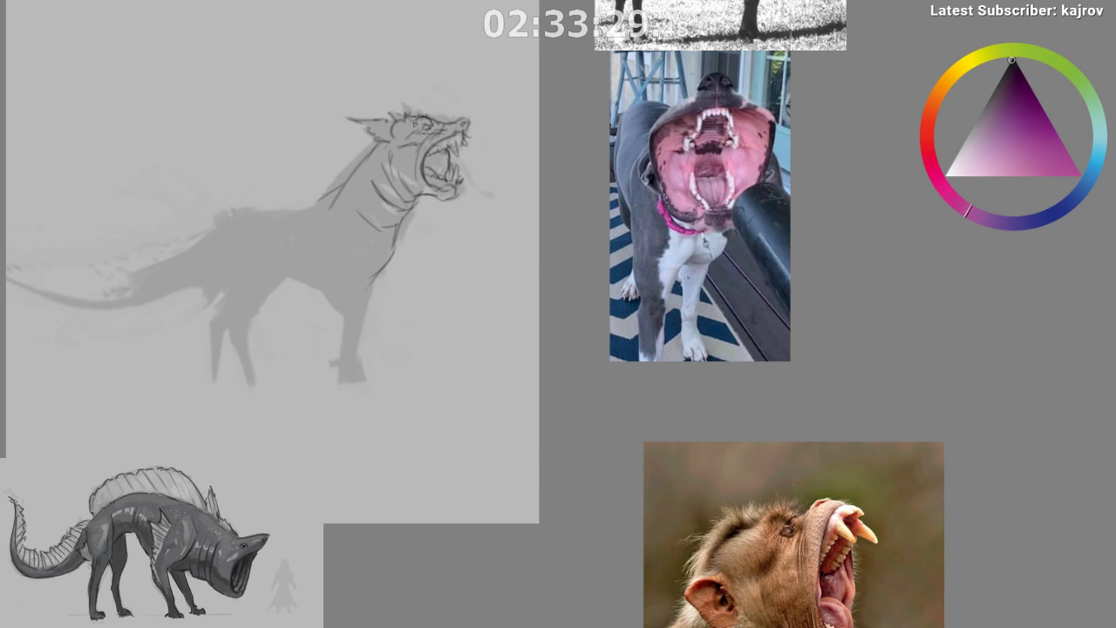
{"action": "left_click_drag", "start_coordinate": [484, 234], "coordinate": [500, 175]}
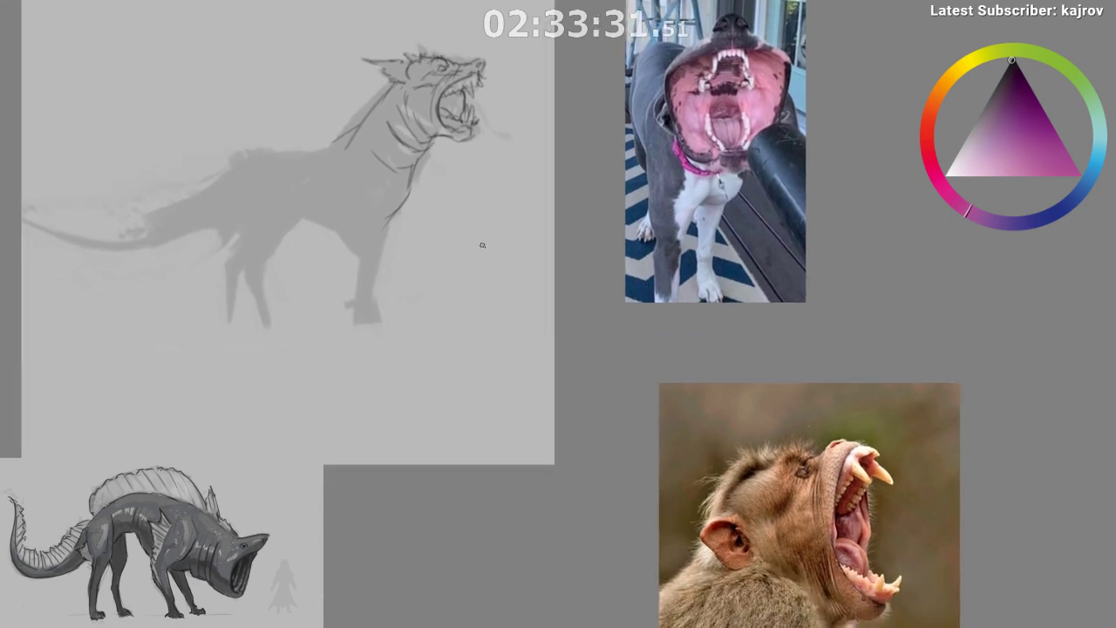
{"action": "left_click_drag", "start_coordinate": [481, 242], "coordinate": [459, 391]}
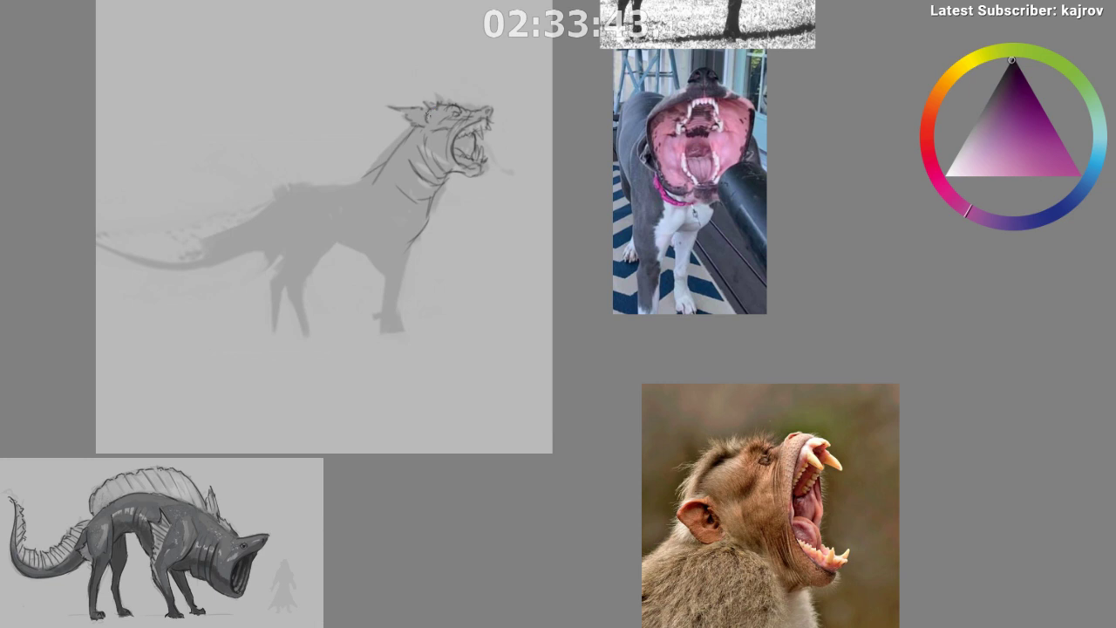
{"action": "left_click_drag", "start_coordinate": [466, 284], "coordinate": [454, 386]}
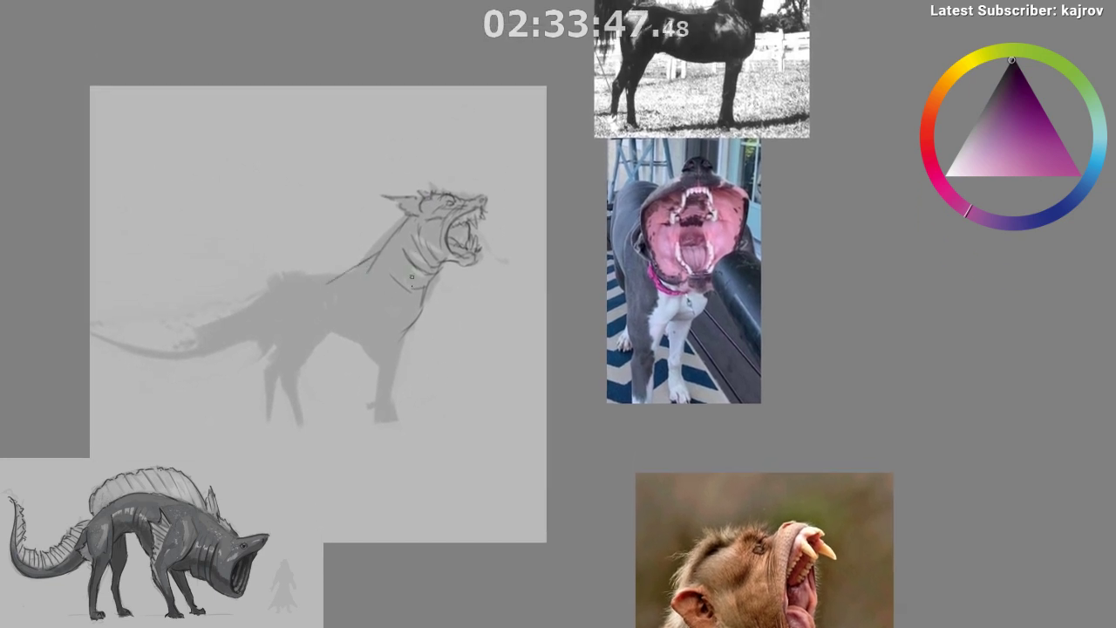
- Move the greyhound reference photo from the shark pictures to beside the sketch canvas
{"action": "scroll", "coordinate": [371, 392], "scroll_direction": "down", "scroll_amount": 4}
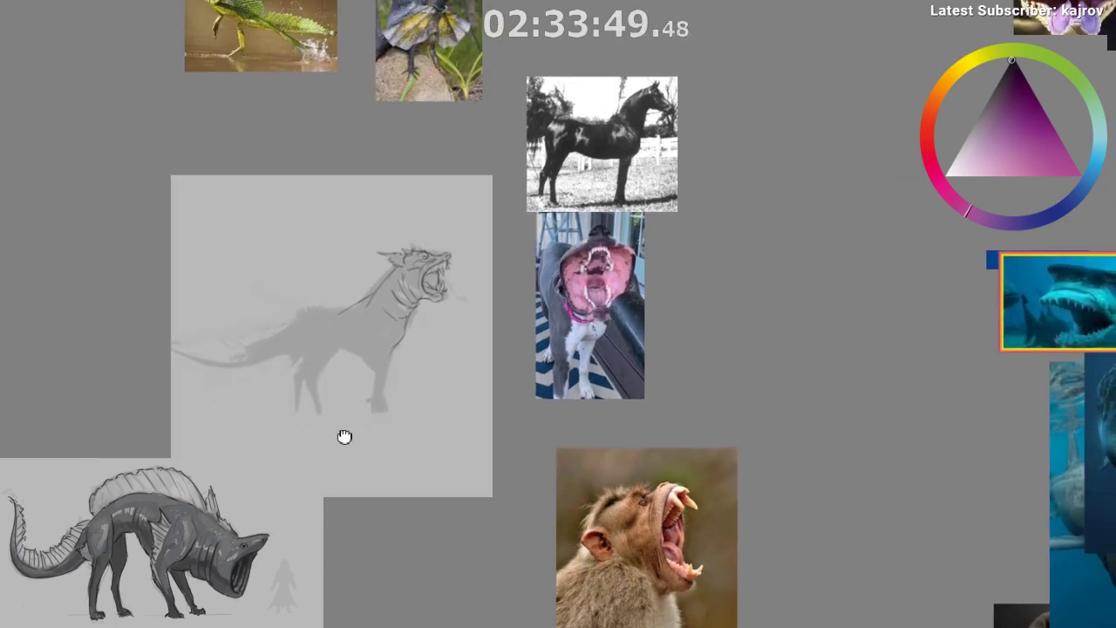
{"action": "scroll", "coordinate": [321, 251], "scroll_direction": "down", "scroll_amount": 3}
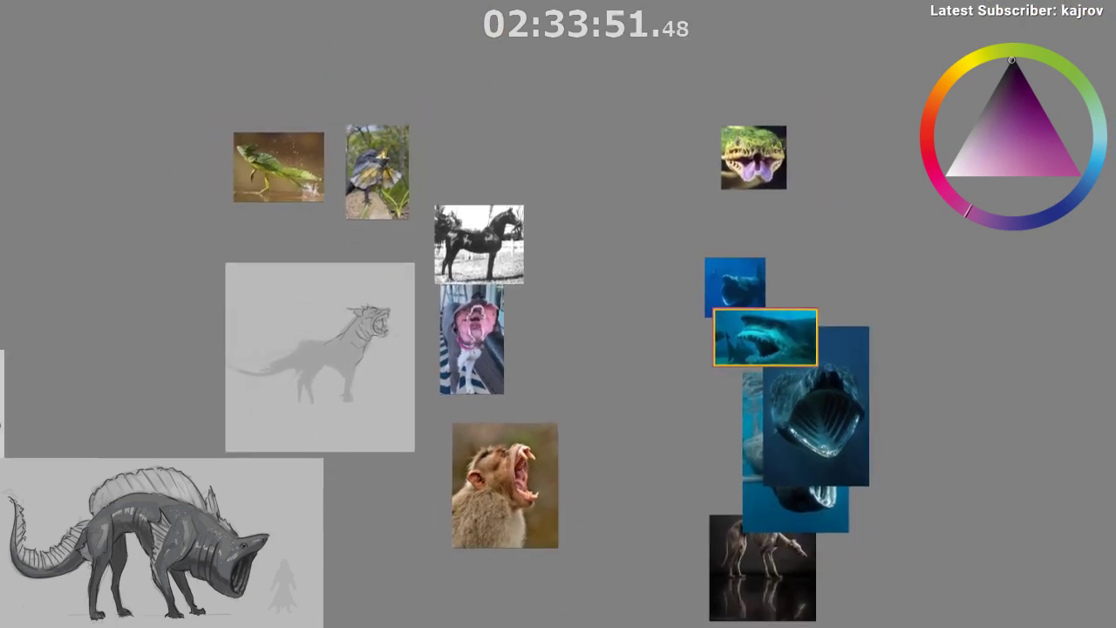
{"action": "mouse_move", "coordinate": [738, 573]}
{"action": "left_mouse_down"}
{"action": "mouse_move", "coordinate": [253, 492]}
{"action": "mouse_move", "coordinate": [124, 335]}
{"action": "left_mouse_up"}
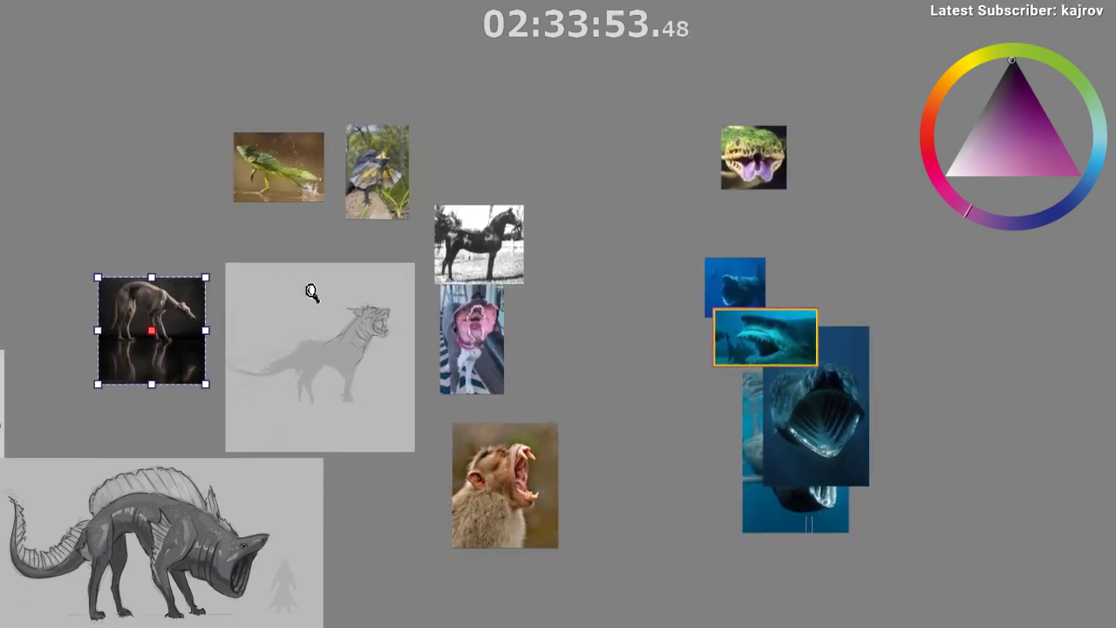
{"action": "scroll", "coordinate": [355, 298], "scroll_direction": "up", "scroll_amount": 3}
{"action": "left_click_drag", "start_coordinate": [369, 335], "coordinate": [480, 180]}
{"action": "scroll", "coordinate": [465, 349], "scroll_direction": "down", "scroll_amount": 1}
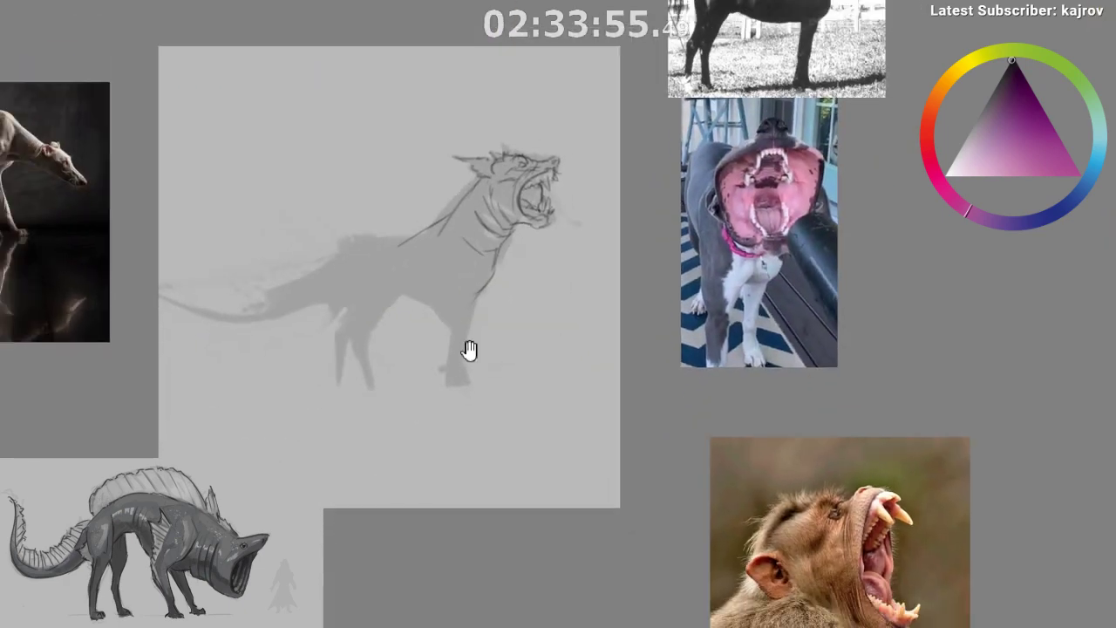
- Try a long front contour for the foreleg, running from the chest to below the silhouette's foot
{"action": "scroll", "coordinate": [465, 349], "scroll_direction": "down", "scroll_amount": 1}
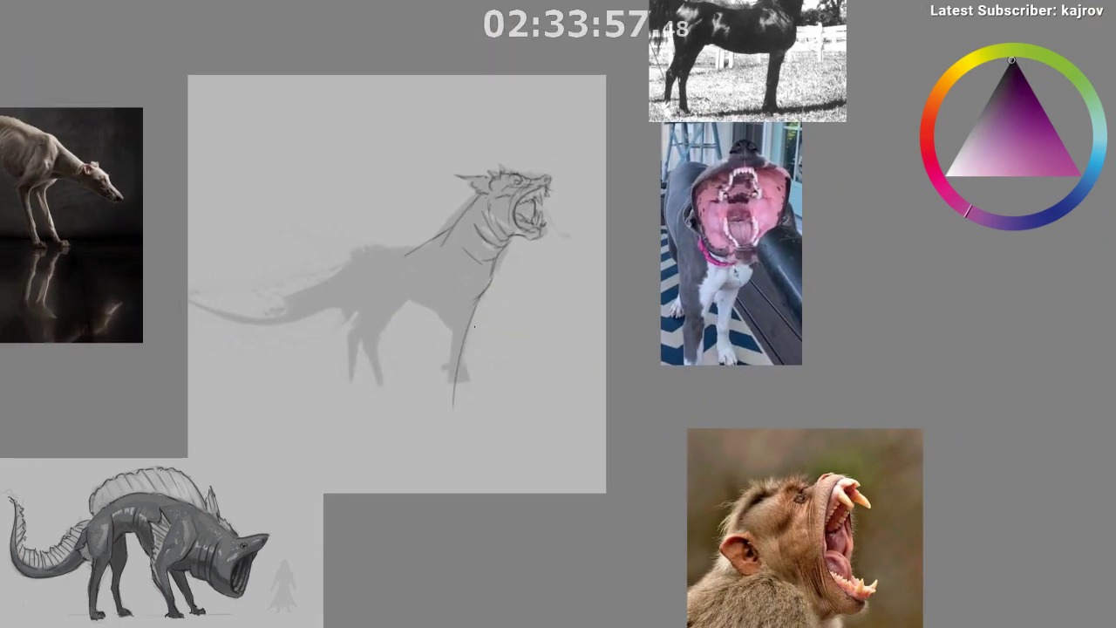
{"action": "mouse_move", "coordinate": [480, 304]}
{"action": "left_mouse_down"}
{"action": "mouse_move", "coordinate": [453, 414]}
{"action": "mouse_move", "coordinate": [452, 358]}
{"action": "mouse_move", "coordinate": [472, 399]}
{"action": "left_mouse_up"}
{"action": "key", "text": "ctrl+z"}
{"action": "key", "text": "ctrl+z"}
{"action": "left_click_drag", "start_coordinate": [483, 286], "coordinate": [455, 403]}
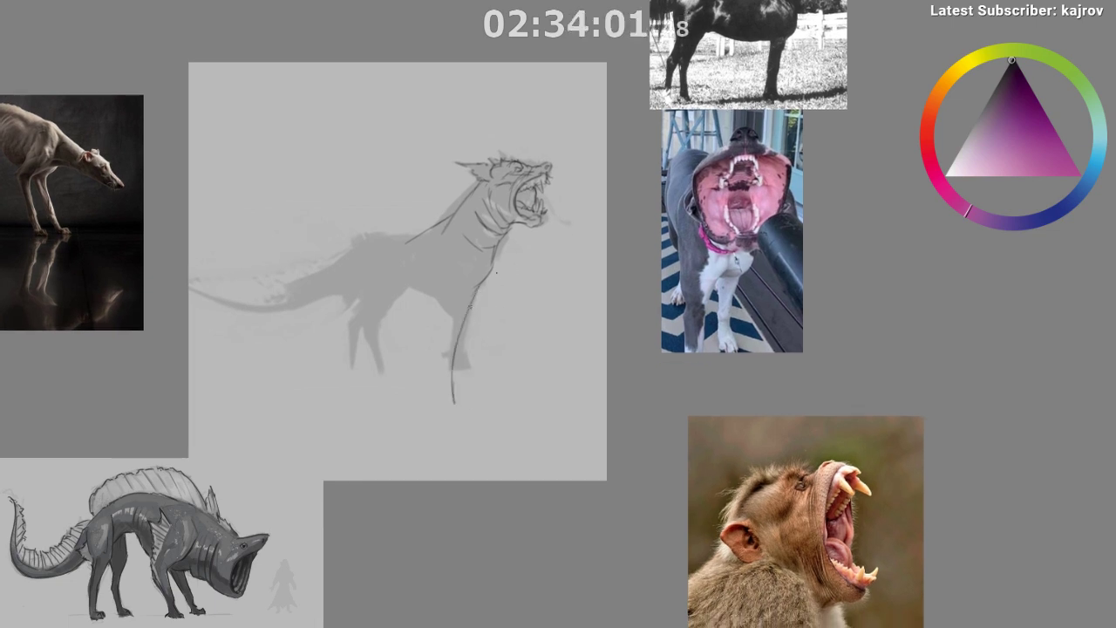
- Try a rear contour for the foreleg and a belly line, and undo the leg and belly strokes
{"action": "left_click_drag", "start_coordinate": [448, 288], "coordinate": [437, 423]}
{"action": "key", "text": "ctrl+z"}
{"action": "left_click_drag", "start_coordinate": [442, 289], "coordinate": [439, 378]}
{"action": "key", "text": "ctrl+z"}
{"action": "left_click_drag", "start_coordinate": [439, 288], "coordinate": [443, 399]}
{"action": "key", "text": "ctrl+z"}
{"action": "left_click_drag", "start_coordinate": [370, 289], "coordinate": [434, 310]}
{"action": "left_click_drag", "start_coordinate": [439, 305], "coordinate": [374, 301]}
{"action": "key", "text": "ctrl+z"}
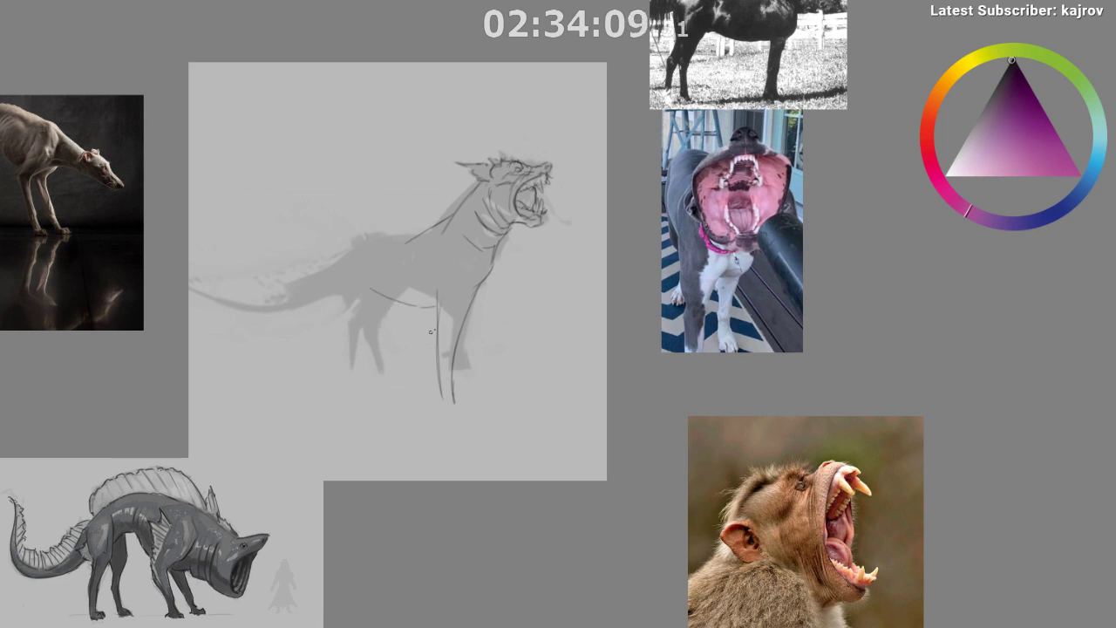
{"action": "key", "text": "ctrl+z"}
{"action": "key", "text": "ctrl+z"}
{"action": "key", "text": "ctrl+z"}
{"action": "key", "text": "ctrl+z"}
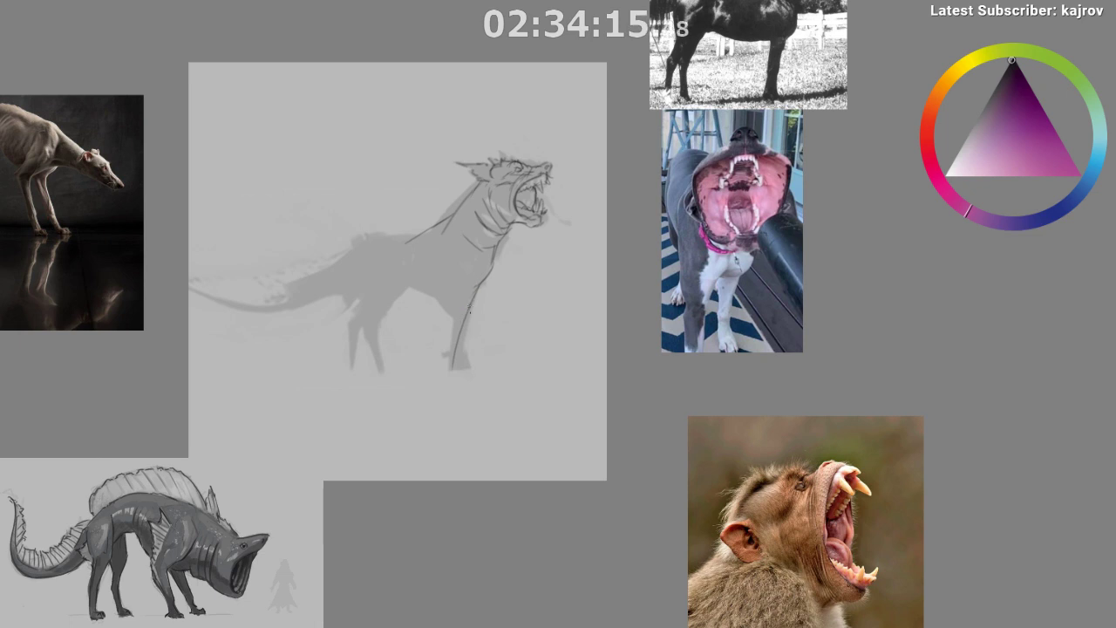
- Draw the foreleg's front and rear contours and rough in its paw, flipping the view to check the shape
{"action": "left_click_drag", "start_coordinate": [469, 292], "coordinate": [457, 383]}
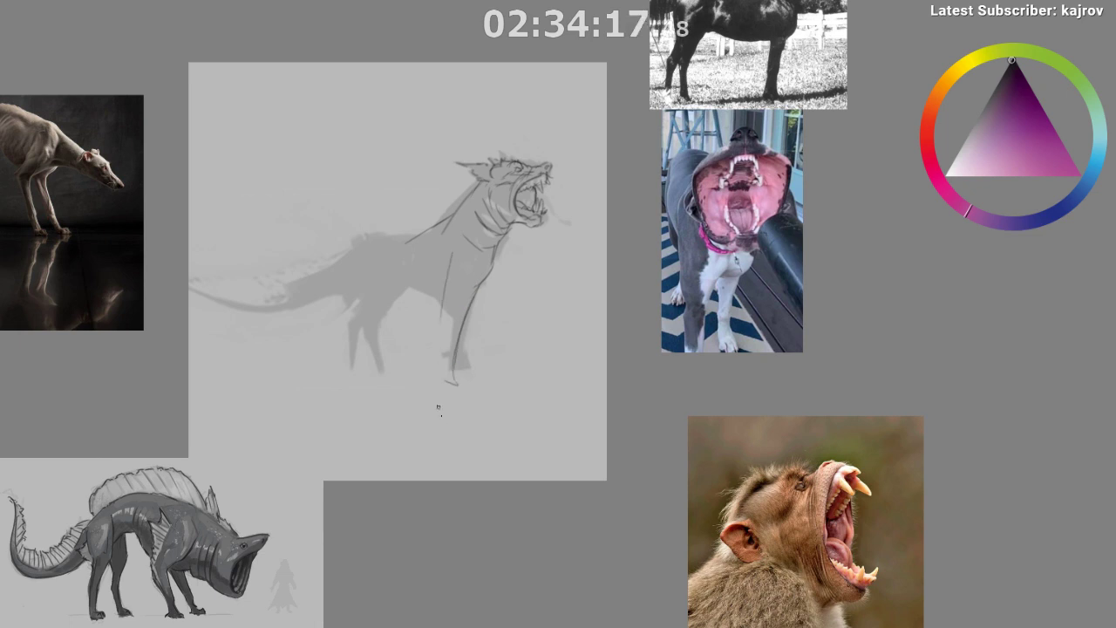
{"action": "key", "text": "m"}
{"action": "mouse_move", "coordinate": [374, 460]}
{"action": "left_mouse_down"}
{"action": "mouse_move", "coordinate": [351, 466]}
{"action": "mouse_move", "coordinate": [382, 476]}
{"action": "left_mouse_up"}
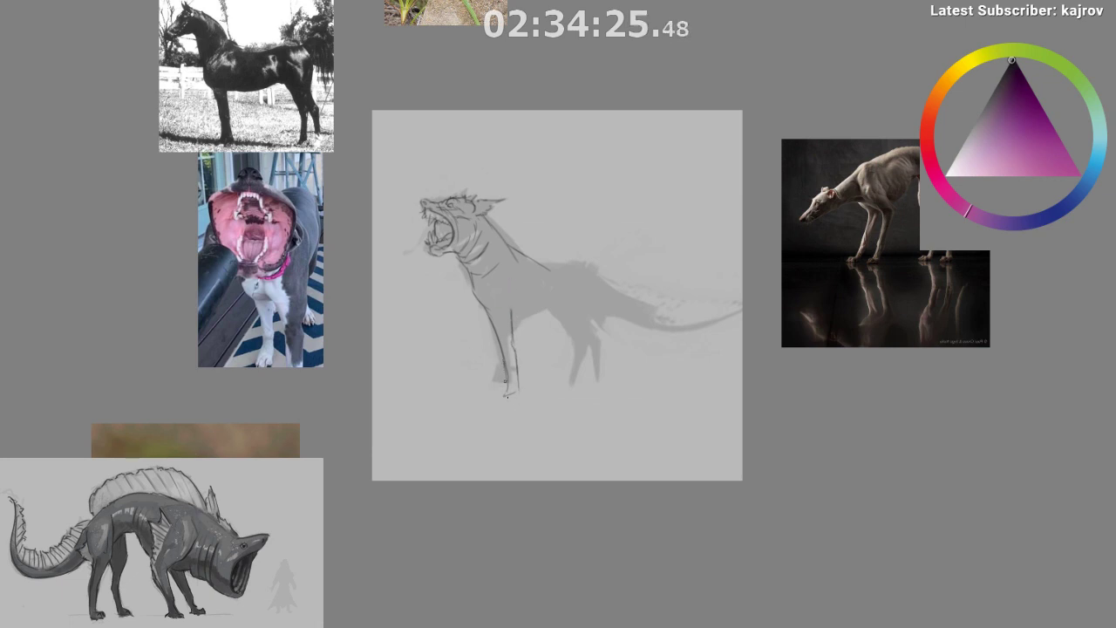
- Round off the front paw and draw the belly line from the foreleg to the hind leg, flipping the view
{"action": "mouse_move", "coordinate": [491, 325]}
{"action": "left_mouse_down"}
{"action": "mouse_move", "coordinate": [503, 377]}
{"action": "mouse_move", "coordinate": [494, 392]}
{"action": "left_mouse_up"}
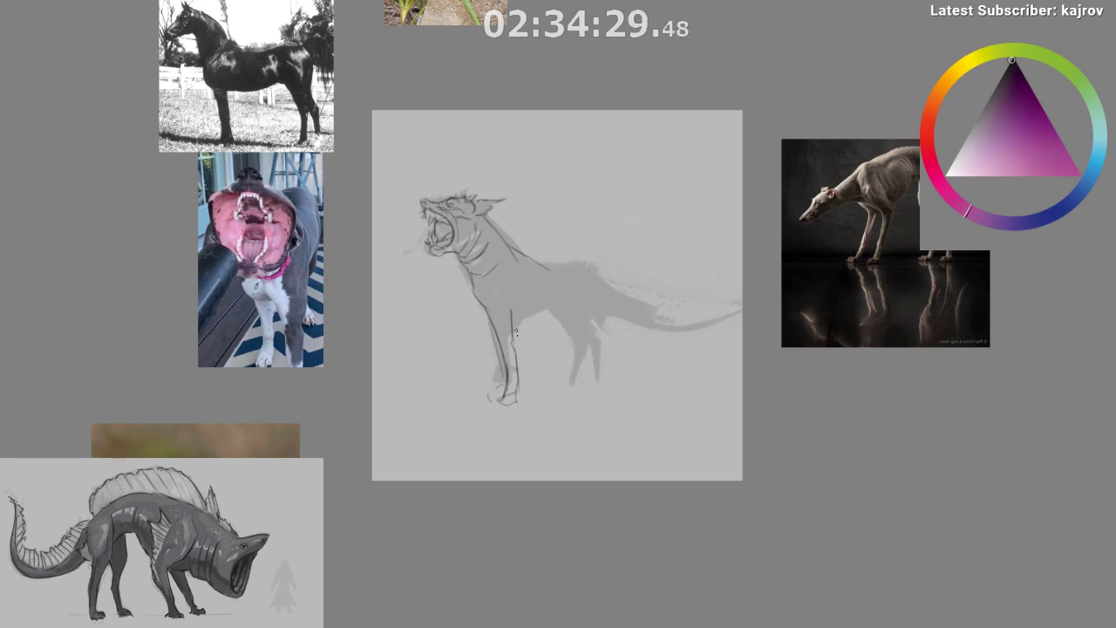
{"action": "mouse_move", "coordinate": [555, 326]}
{"action": "left_mouse_down"}
{"action": "mouse_move", "coordinate": [577, 320]}
{"action": "mouse_move", "coordinate": [557, 328]}
{"action": "left_mouse_up"}
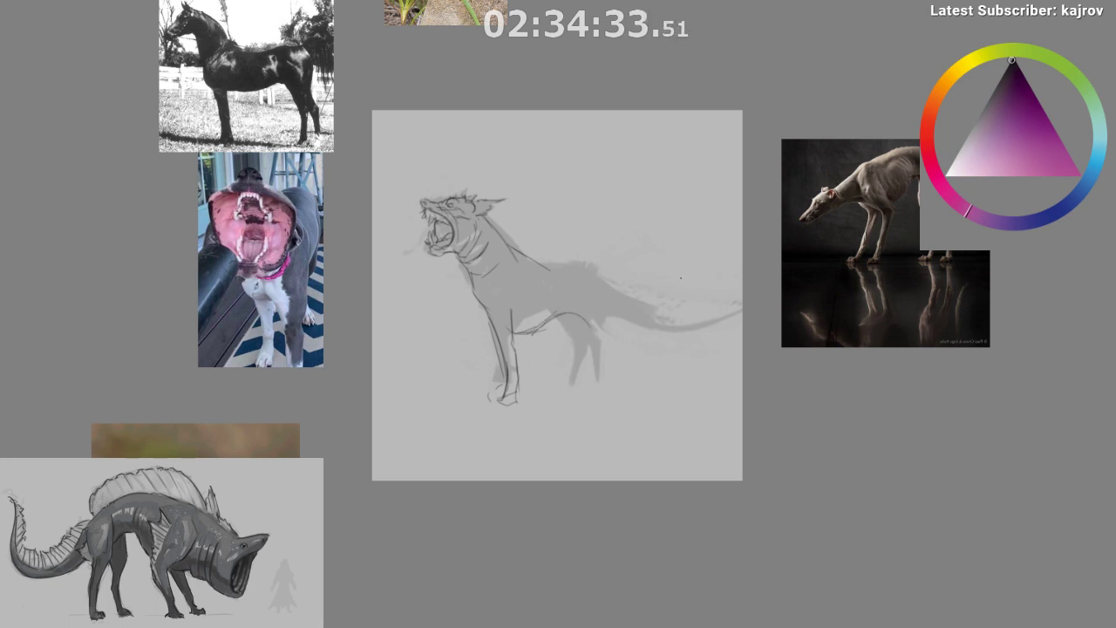
{"action": "key", "text": "m"}
{"action": "left_click_drag", "start_coordinate": [480, 444], "coordinate": [448, 435]}
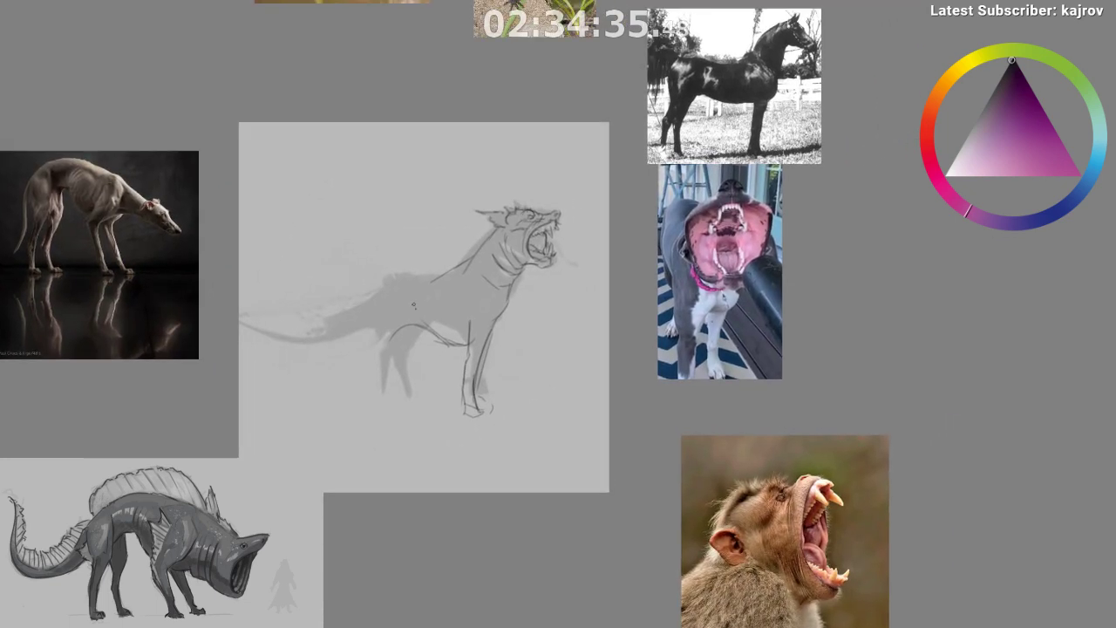
- Sketch the hindquarters with a hind leg line, a curved rump and the back contour up to the neck
{"action": "left_click_drag", "start_coordinate": [413, 333], "coordinate": [396, 385]}
{"action": "mouse_move", "coordinate": [415, 434]}
{"action": "left_mouse_down"}
{"action": "mouse_move", "coordinate": [381, 429]}
{"action": "mouse_move", "coordinate": [374, 413]}
{"action": "left_mouse_up"}
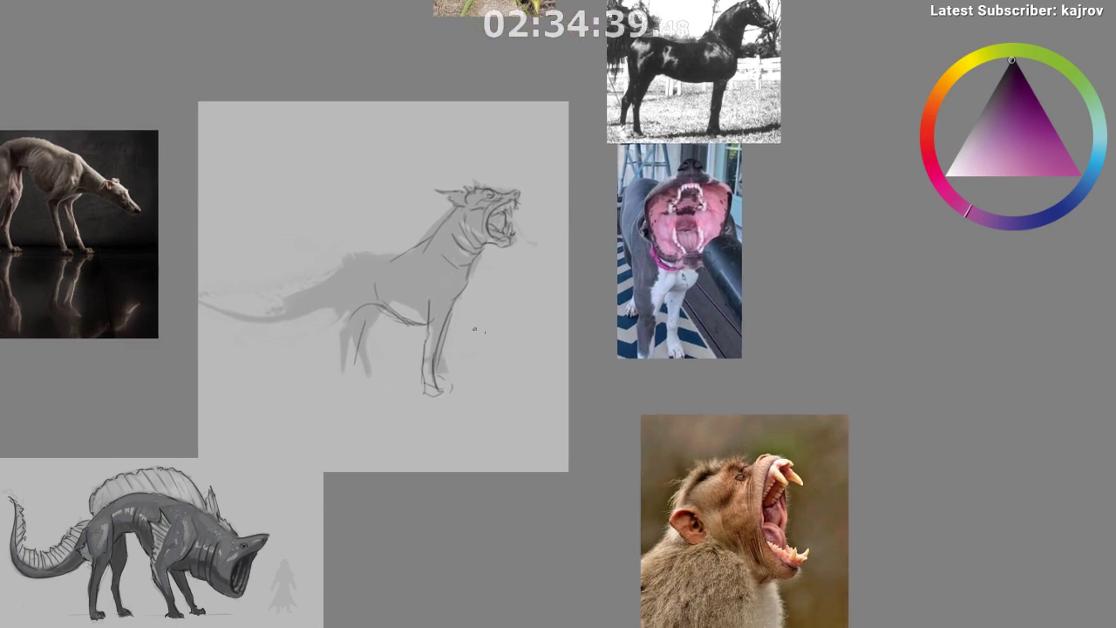
{"action": "left_click_drag", "start_coordinate": [329, 280], "coordinate": [340, 316]}
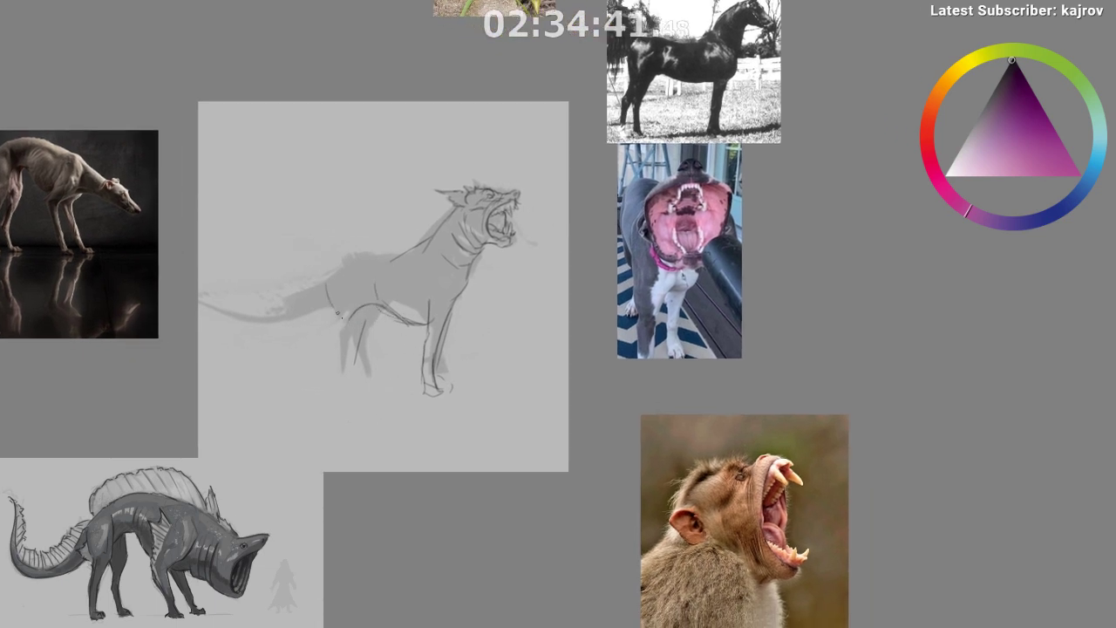
{"action": "mouse_move", "coordinate": [321, 279]}
{"action": "left_mouse_down"}
{"action": "mouse_move", "coordinate": [348, 256]}
{"action": "mouse_move", "coordinate": [394, 262]}
{"action": "left_mouse_up"}
{"action": "scroll", "coordinate": [547, 330], "scroll_direction": "down", "scroll_amount": 2}
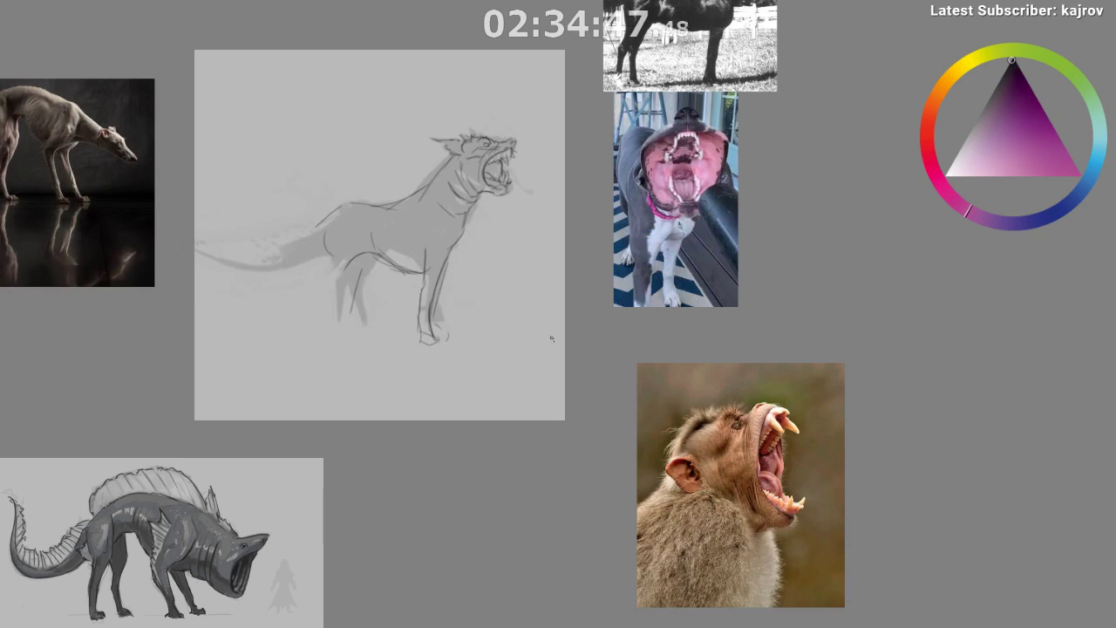
{"action": "left_click_drag", "start_coordinate": [320, 404], "coordinate": [342, 412]}
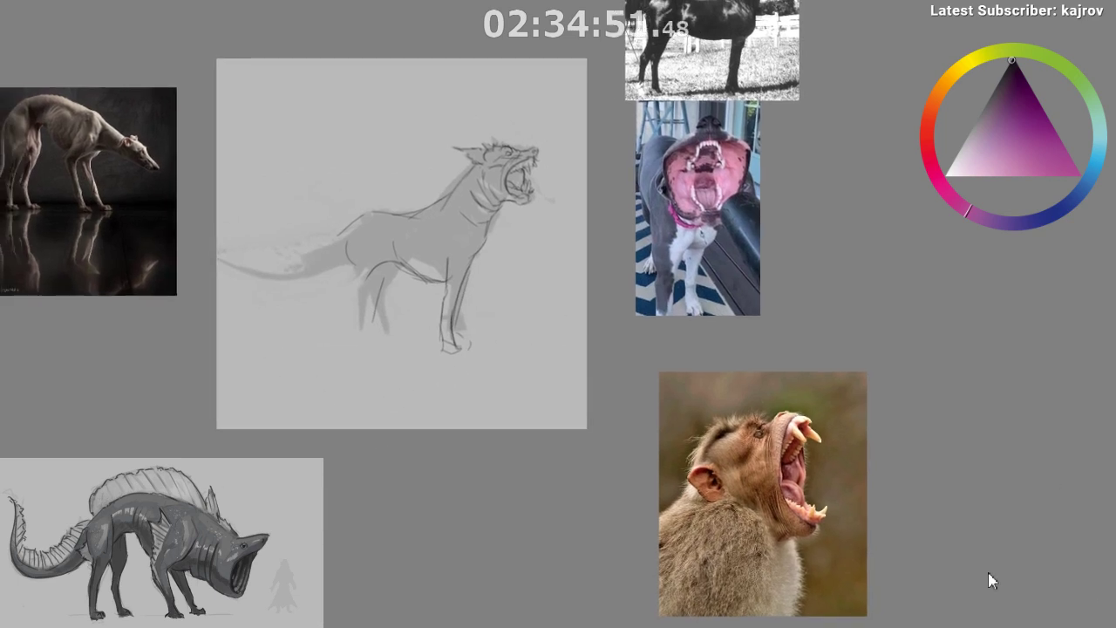
- Scale the creature sketch and silhouette down slightly on the canvas, comparing the sizes with undo and redo
{"action": "key", "text": "ctrl+t"}
{"action": "left_click_drag", "start_coordinate": [580, 108], "coordinate": [547, 138]}
{"action": "left_click_drag", "start_coordinate": [476, 214], "coordinate": [501, 200]}
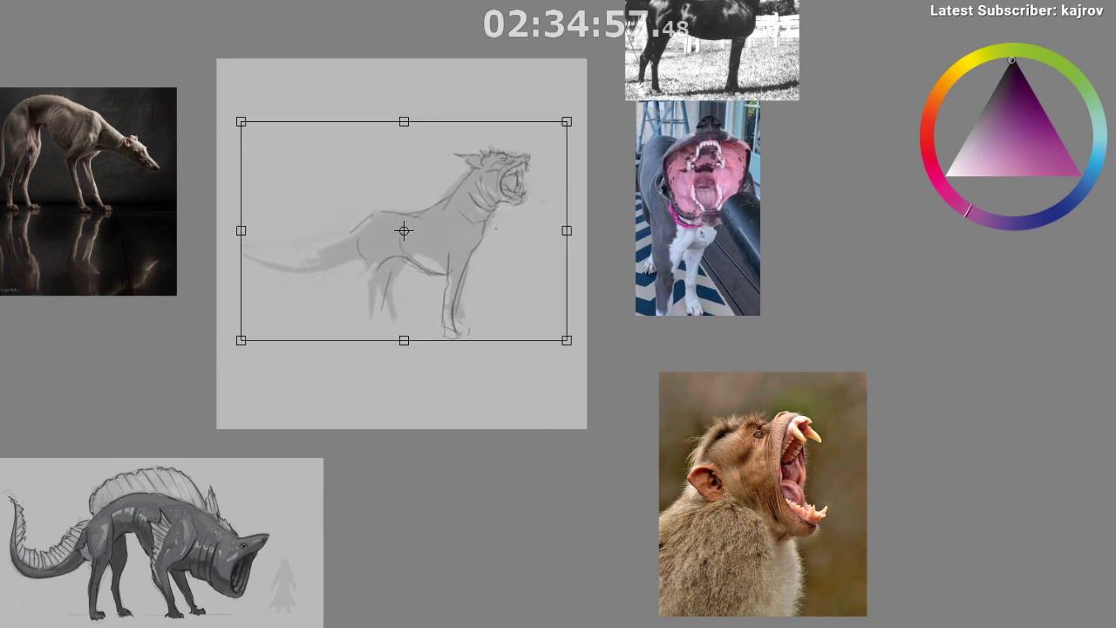
{"action": "key", "text": "Return"}
{"action": "mouse_move", "coordinate": [487, 232]}
{"action": "left_mouse_down"}
{"action": "mouse_move", "coordinate": [500, 235]}
{"action": "mouse_move", "coordinate": [494, 271]}
{"action": "mouse_move", "coordinate": [470, 286]}
{"action": "left_mouse_up"}
{"action": "key", "text": "ctrl+z"}
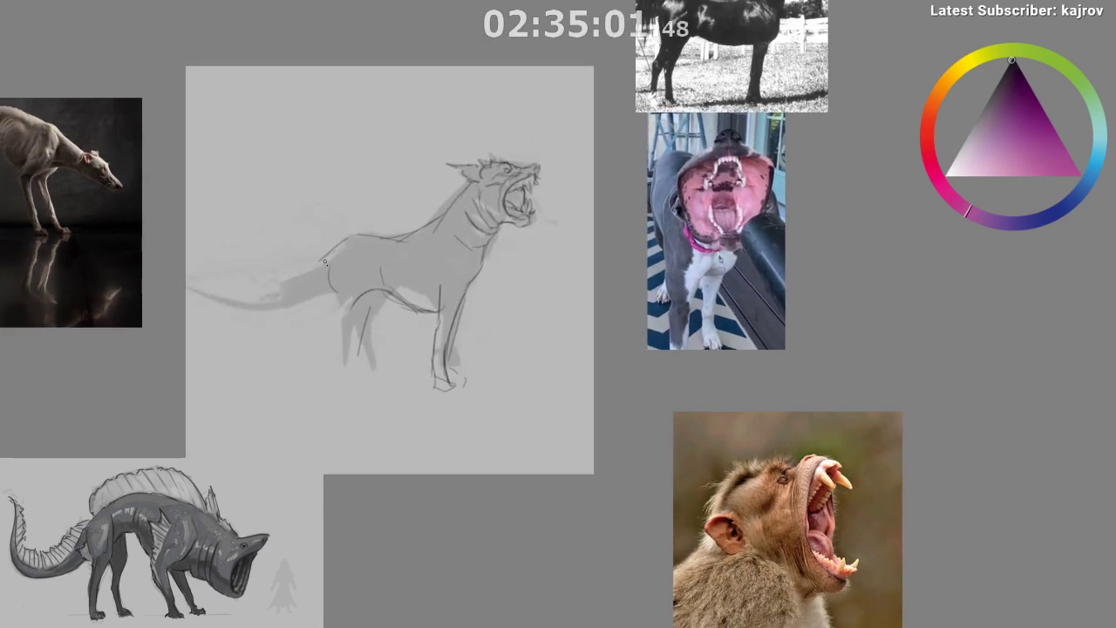
{"action": "key", "text": "ctrl+z"}
{"action": "key", "text": "ctrl+z"}
{"action": "key", "text": "ctrl+z"}
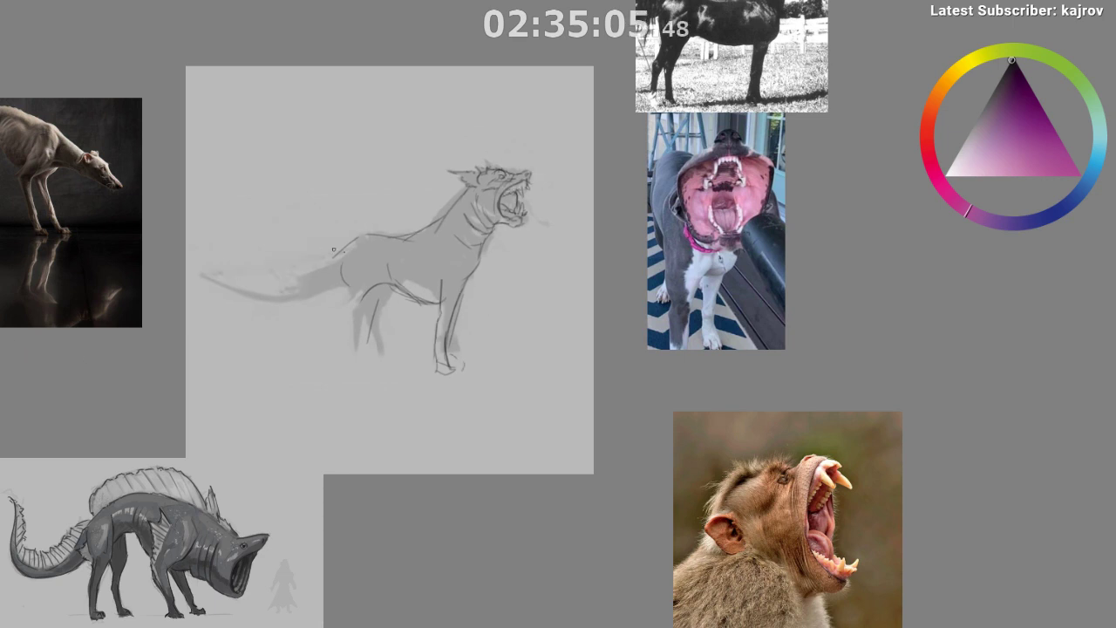
{"action": "key", "text": "ctrl+z"}
{"action": "key", "text": "ctrl+shift+z"}
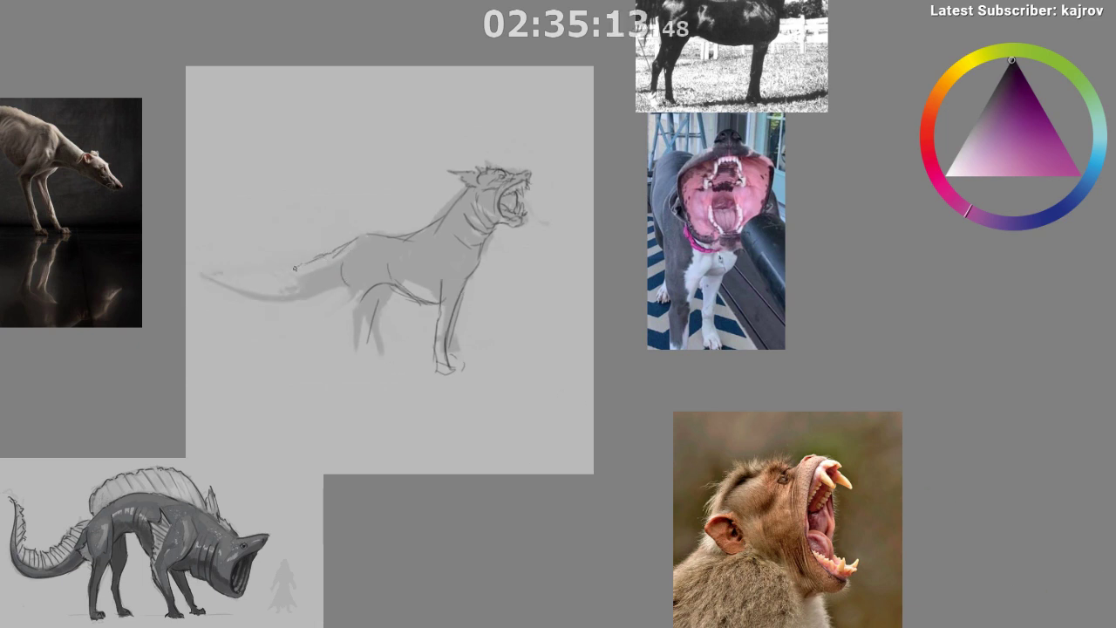
- Draw the tail's upper and lower contours from the rump out toward the canvas edge
{"action": "mouse_move", "coordinate": [295, 268]}
{"action": "left_mouse_down"}
{"action": "mouse_move", "coordinate": [203, 272]}
{"action": "mouse_move", "coordinate": [234, 292]}
{"action": "left_mouse_up"}
{"action": "left_click_drag", "start_coordinate": [464, 331], "coordinate": [485, 333]}
{"action": "mouse_move", "coordinate": [216, 295]}
{"action": "left_mouse_down"}
{"action": "mouse_move", "coordinate": [302, 304]}
{"action": "mouse_move", "coordinate": [347, 292]}
{"action": "mouse_move", "coordinate": [268, 307]}
{"action": "left_mouse_up"}
{"action": "key", "text": "ctrl+z"}
{"action": "left_click_drag", "start_coordinate": [347, 295], "coordinate": [324, 299]}
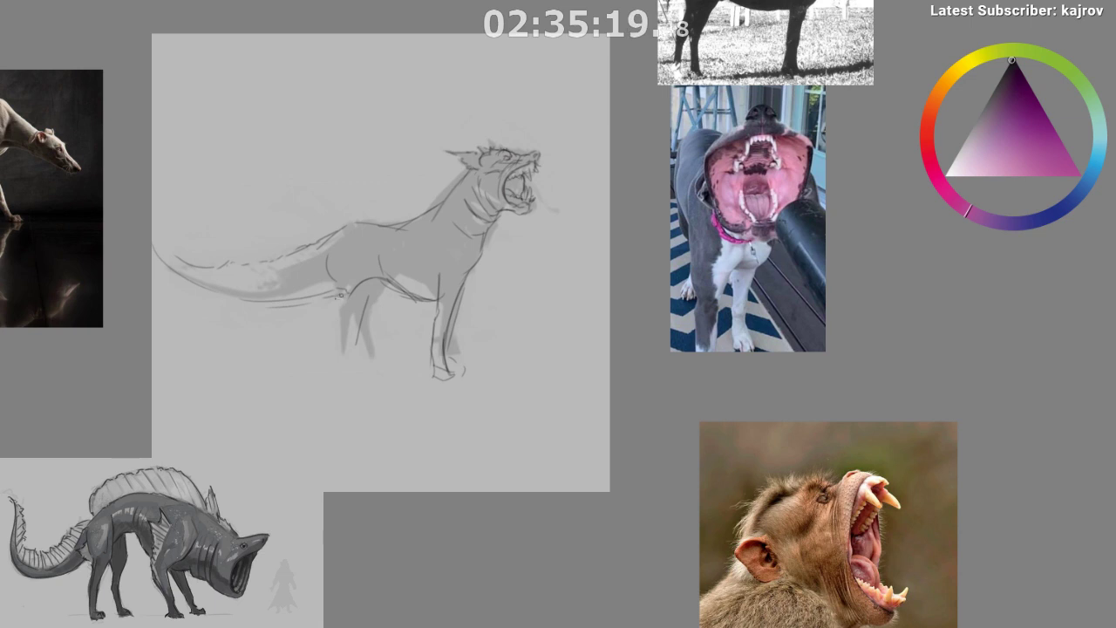
{"action": "key", "text": "ctrl+z"}
{"action": "left_click_drag", "start_coordinate": [443, 428], "coordinate": [422, 459]}
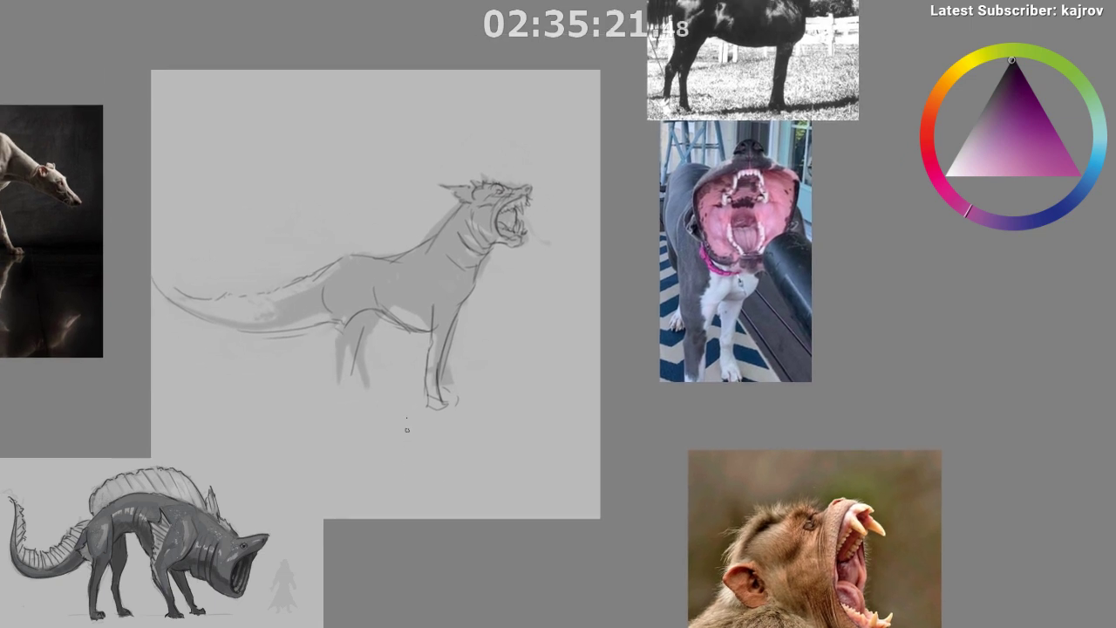
- Try several hind leg contours from the thigh to below the silhouette's feet, undoing the strokes
{"action": "left_click_drag", "start_coordinate": [375, 289], "coordinate": [352, 363]}
{"action": "mouse_move", "coordinate": [364, 323]}
{"action": "left_mouse_down"}
{"action": "mouse_move", "coordinate": [323, 389]}
{"action": "mouse_move", "coordinate": [380, 295]}
{"action": "left_mouse_up"}
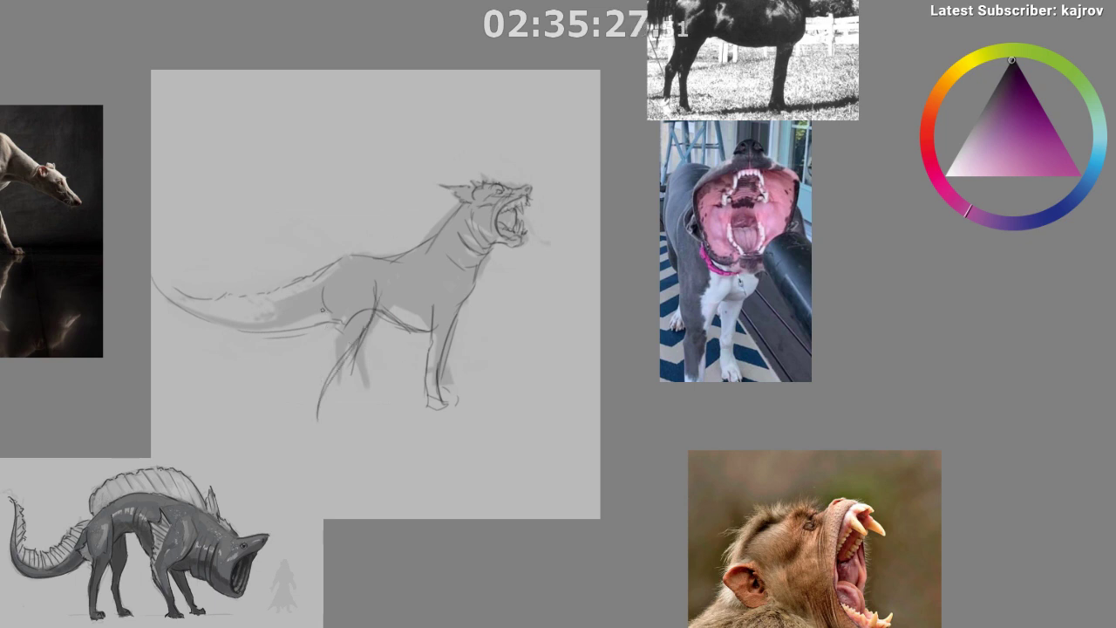
{"action": "key", "text": "ctrl+z"}
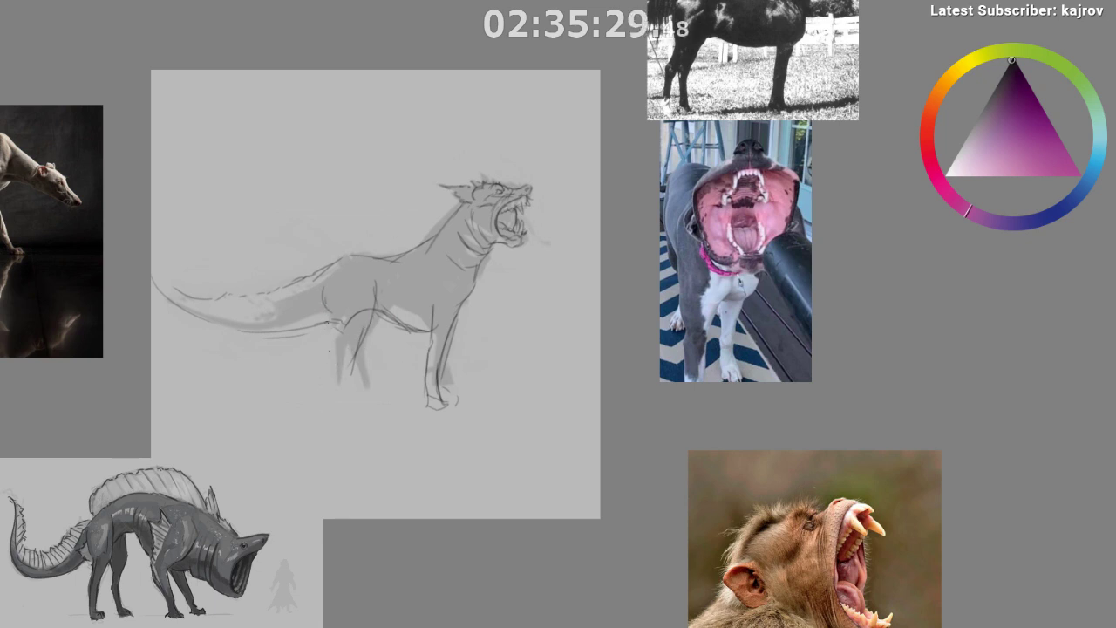
{"action": "left_click_drag", "start_coordinate": [370, 321], "coordinate": [327, 419]}
{"action": "key", "text": "ctrl+z"}
{"action": "mouse_move", "coordinate": [327, 345]}
{"action": "left_mouse_down"}
{"action": "mouse_move", "coordinate": [324, 407]}
{"action": "mouse_move", "coordinate": [338, 418]}
{"action": "left_mouse_up"}
{"action": "key", "text": "ctrl+z"}
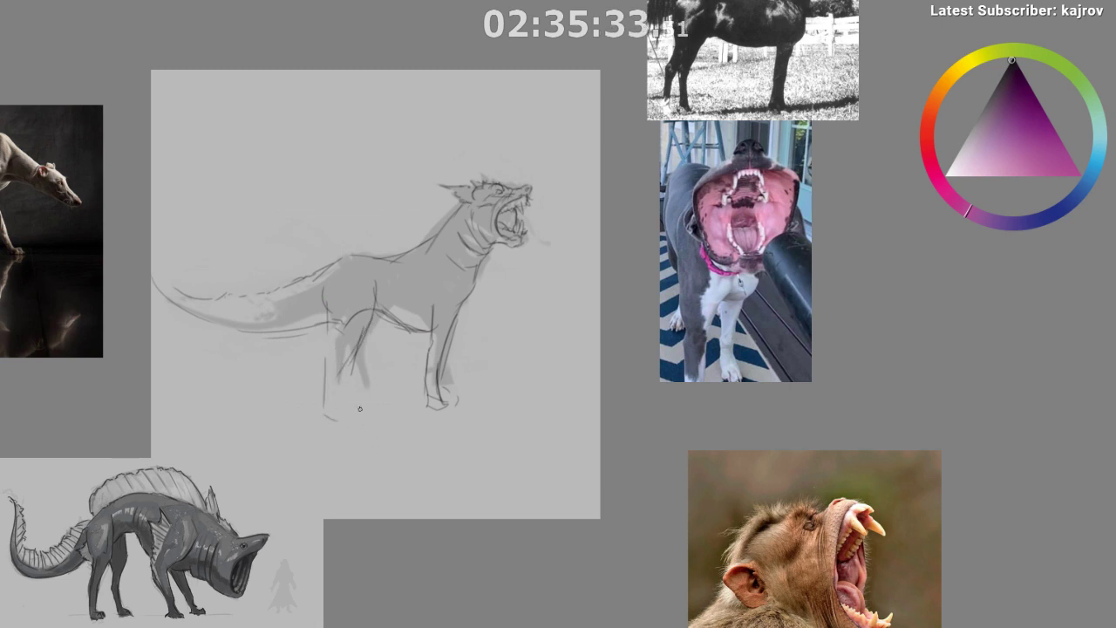
{"action": "left_click_drag", "start_coordinate": [322, 367], "coordinate": [323, 363]}
{"action": "key", "text": "ctrl+z"}
{"action": "key", "text": "ctrl+z"}
- Draw a long, slightly sloping ground line across the feet, undoing the strokes that miss the wanted placement
{"action": "left_click_drag", "start_coordinate": [303, 419], "coordinate": [503, 418]}
{"action": "key", "text": "ctrl+z"}
{"action": "left_click_drag", "start_coordinate": [350, 411], "coordinate": [502, 406]}
{"action": "key", "text": "ctrl+z"}
{"action": "key", "text": "ctrl+z"}
{"action": "left_click_drag", "start_coordinate": [349, 425], "coordinate": [506, 410]}
{"action": "key", "text": "ctrl+z"}
{"action": "left_click_drag", "start_coordinate": [310, 408], "coordinate": [449, 397]}
{"action": "key", "text": "ctrl+z"}
{"action": "key", "text": "ctrl+z"}
{"action": "key", "text": "ctrl+z"}
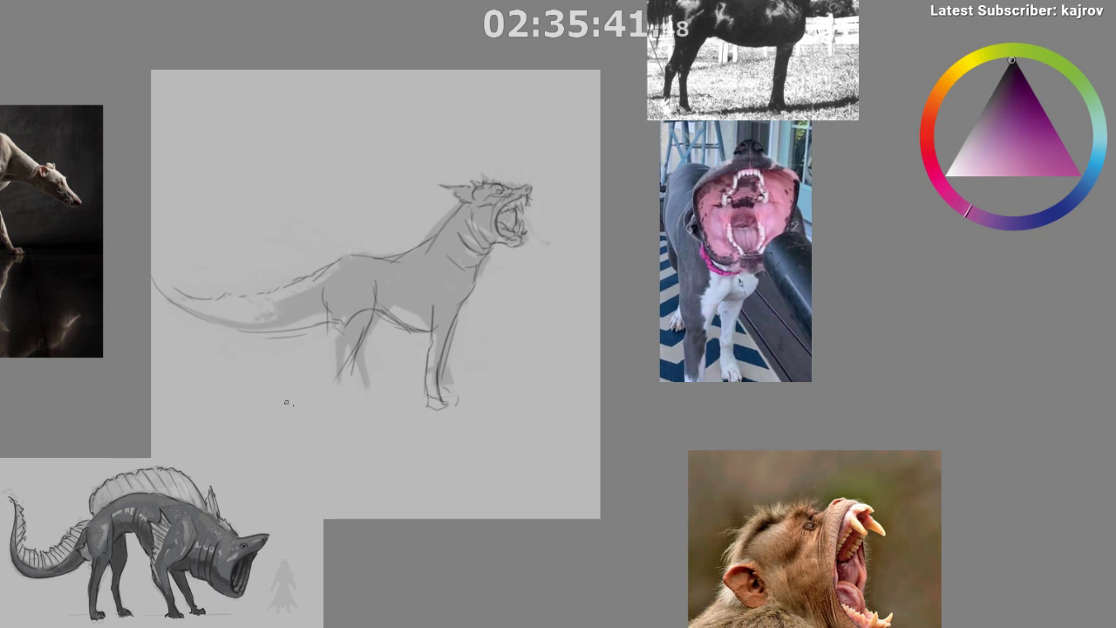
{"action": "left_click_drag", "start_coordinate": [521, 392], "coordinate": [314, 402]}
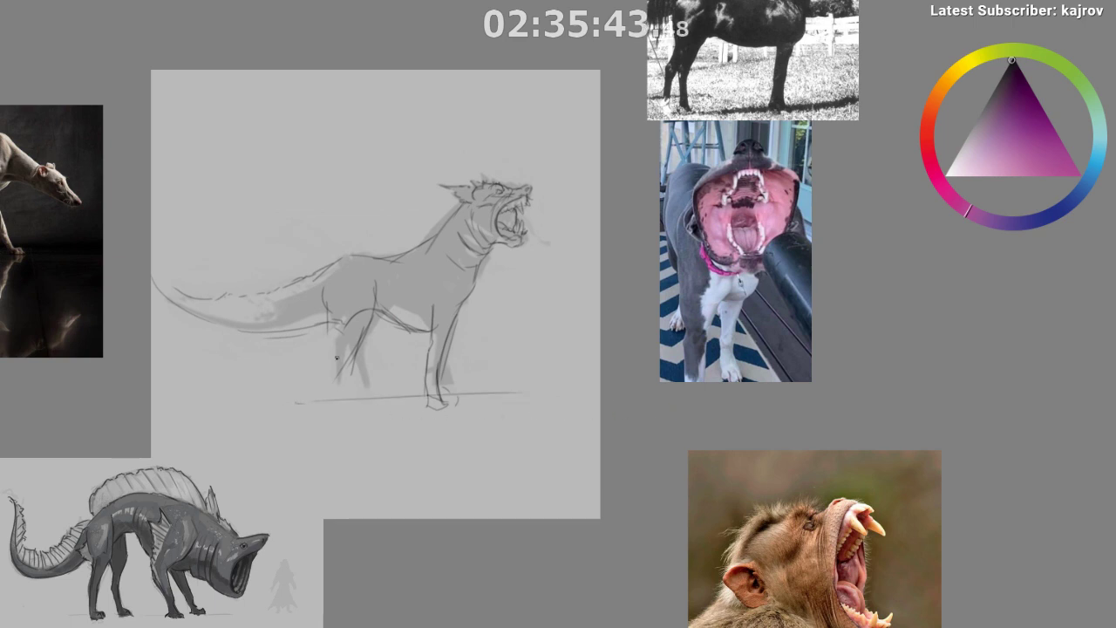
- Draw the near hind leg's contours from the rump down to a foot below the ground line
{"action": "key", "text": "ctrl+z"}
{"action": "left_click_drag", "start_coordinate": [326, 298], "coordinate": [319, 434]}
{"action": "key", "text": "ctrl+z"}
{"action": "key", "text": "ctrl+z"}
{"action": "key", "text": "ctrl+z"}
{"action": "left_click_drag", "start_coordinate": [317, 379], "coordinate": [317, 439]}
{"action": "key", "text": "ctrl+z"}
{"action": "mouse_move", "coordinate": [317, 365]}
{"action": "left_mouse_down"}
{"action": "mouse_move", "coordinate": [324, 424]}
{"action": "mouse_move", "coordinate": [332, 381]}
{"action": "mouse_move", "coordinate": [322, 438]}
{"action": "left_mouse_up"}
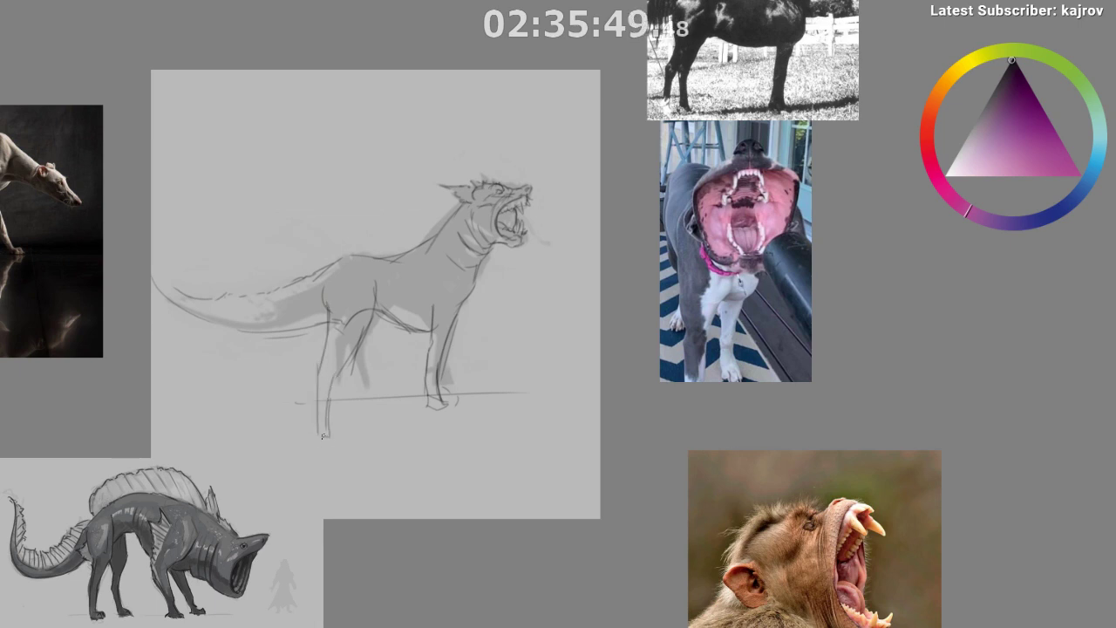
- Sketch the second hind leg behind the near one, with a bent hock and a small foot
{"action": "left_click_drag", "start_coordinate": [476, 272], "coordinate": [477, 271]}
{"action": "mouse_move", "coordinate": [307, 308]}
{"action": "left_mouse_down"}
{"action": "mouse_move", "coordinate": [313, 367]}
{"action": "mouse_move", "coordinate": [323, 350]}
{"action": "left_mouse_up"}
{"action": "key", "text": "ctrl+z"}
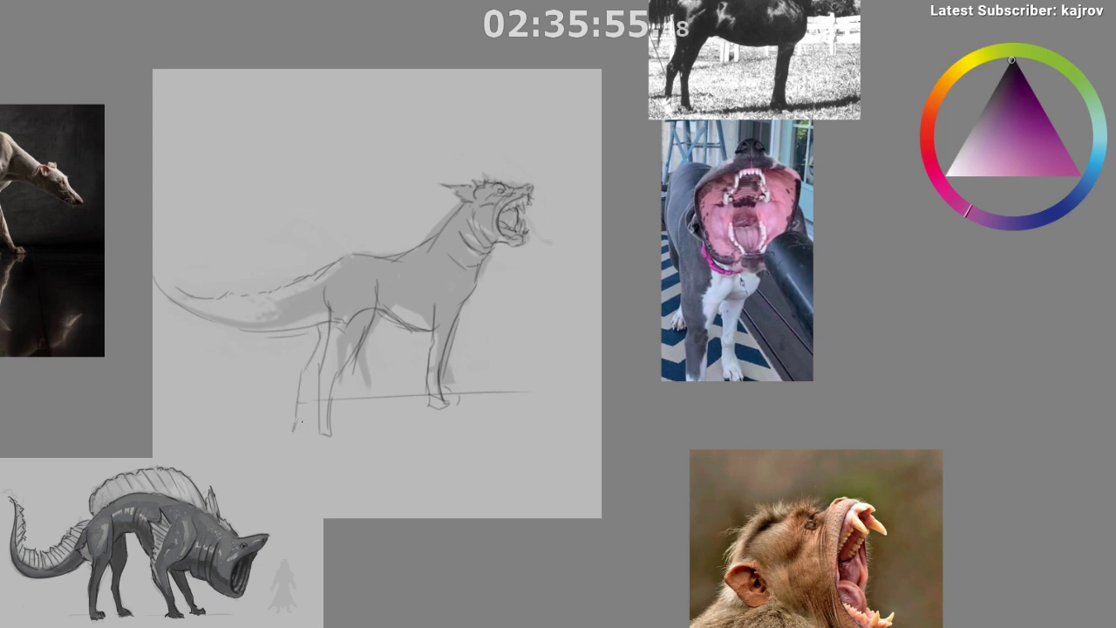
{"action": "mouse_move", "coordinate": [301, 424]}
{"action": "left_mouse_down"}
{"action": "mouse_move", "coordinate": [319, 375]}
{"action": "mouse_move", "coordinate": [292, 425]}
{"action": "left_mouse_up"}
{"action": "left_click_drag", "start_coordinate": [489, 396], "coordinate": [498, 401]}
{"action": "left_click_drag", "start_coordinate": [422, 406], "coordinate": [385, 417]}
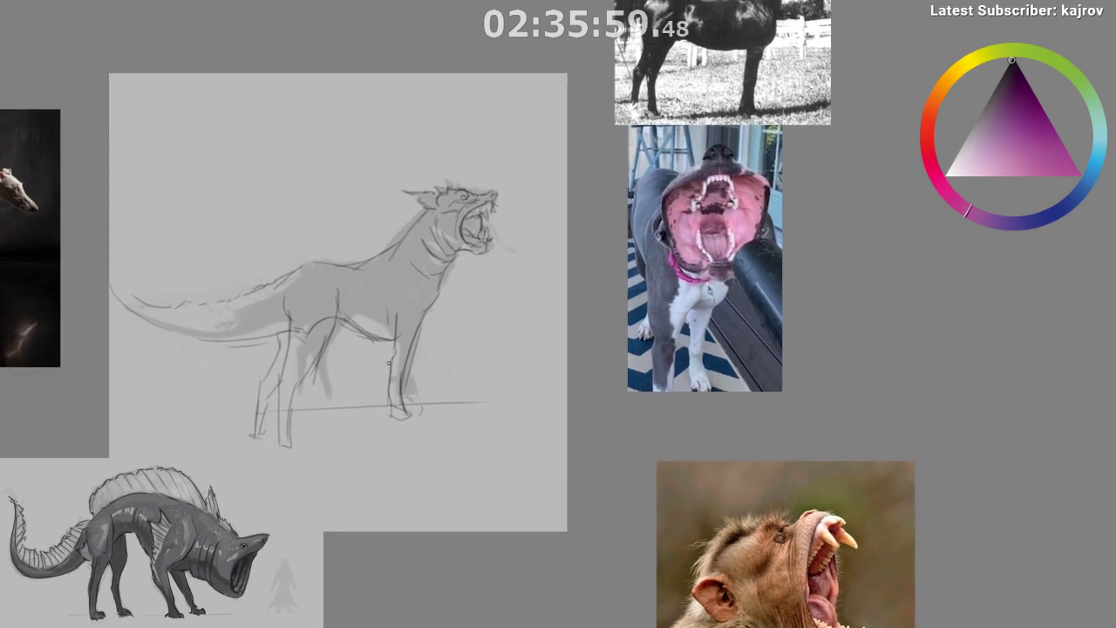
- Lengthen the near foreleg below the ground line and redraw its foot at the new length
{"action": "left_click_drag", "start_coordinate": [407, 312], "coordinate": [397, 438]}
{"action": "left_click_drag", "start_coordinate": [395, 376], "coordinate": [403, 449]}
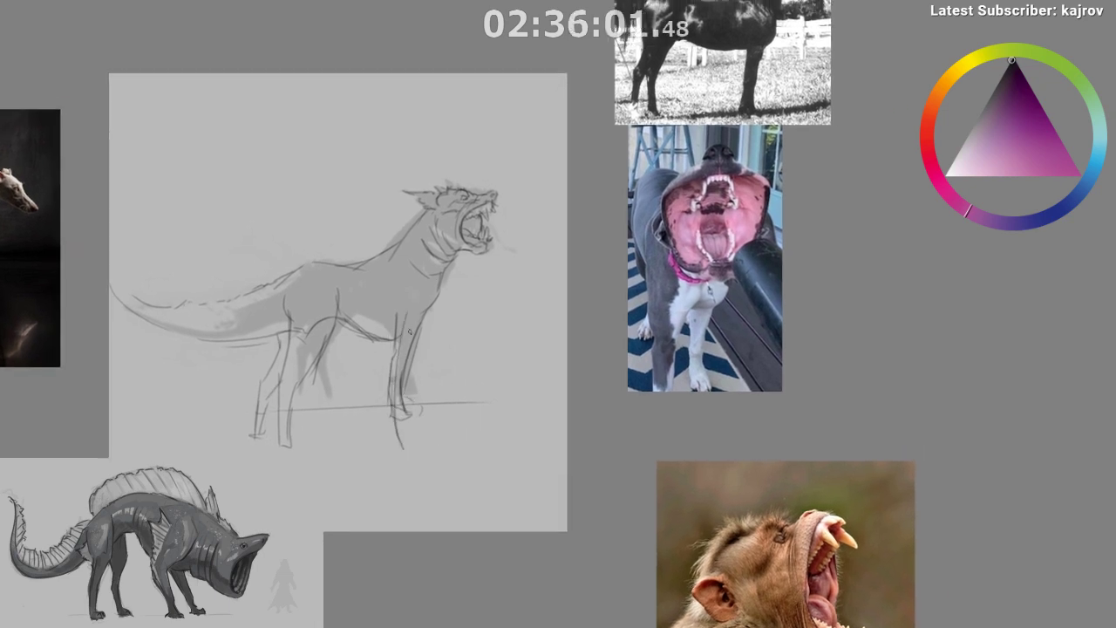
{"action": "key", "text": "ctrl+z"}
{"action": "left_click_drag", "start_coordinate": [408, 296], "coordinate": [404, 442]}
{"action": "key", "text": "ctrl+z"}
{"action": "mouse_move", "coordinate": [396, 359]}
{"action": "left_mouse_down"}
{"action": "mouse_move", "coordinate": [405, 442]}
{"action": "mouse_move", "coordinate": [418, 441]}
{"action": "left_mouse_up"}
{"action": "mouse_move", "coordinate": [403, 442]}
{"action": "left_mouse_down"}
{"action": "mouse_move", "coordinate": [418, 444]}
{"action": "mouse_move", "coordinate": [401, 441]}
{"action": "left_mouse_up"}
{"action": "key", "text": "ctrl+z"}
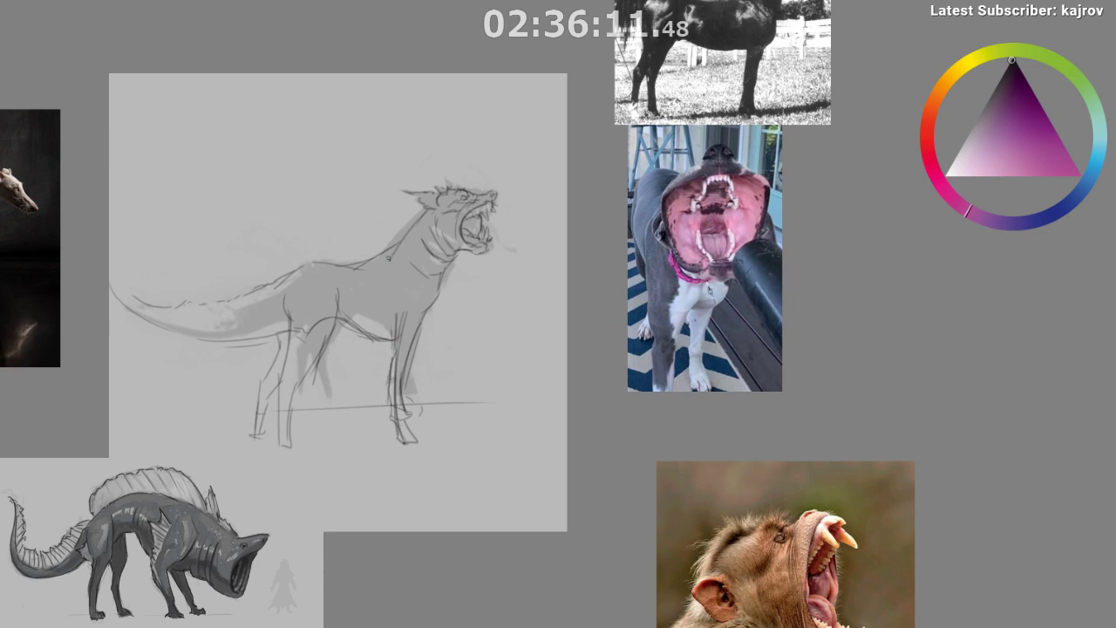
- Sketch an angular shoulder blade outline above the foreleg, checking it in the flipped view
{"action": "left_click_drag", "start_coordinate": [420, 264], "coordinate": [498, 229]}
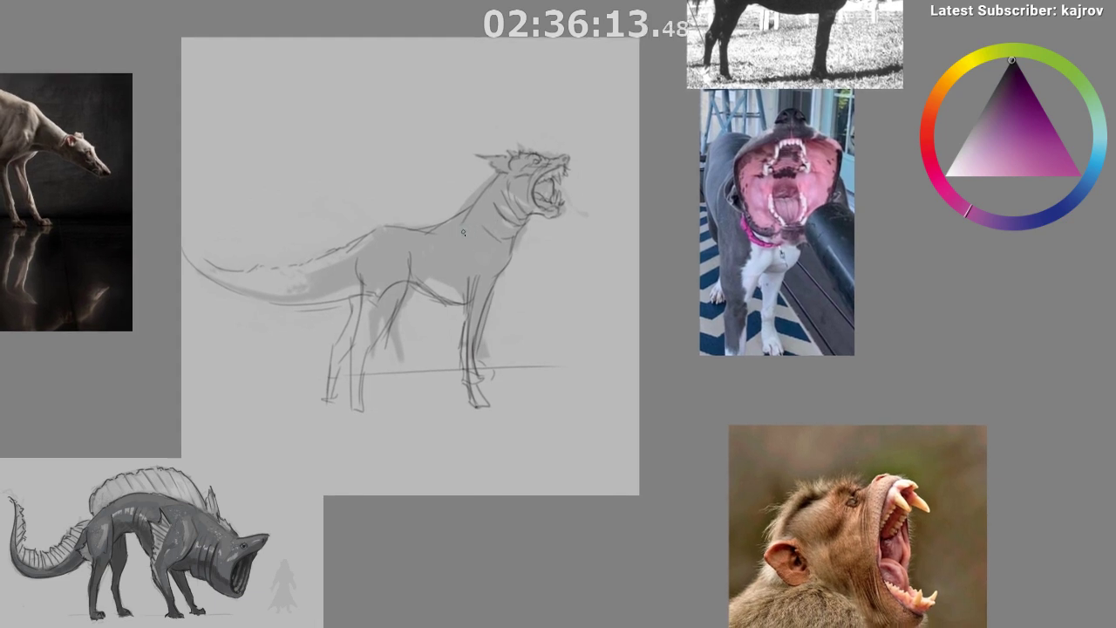
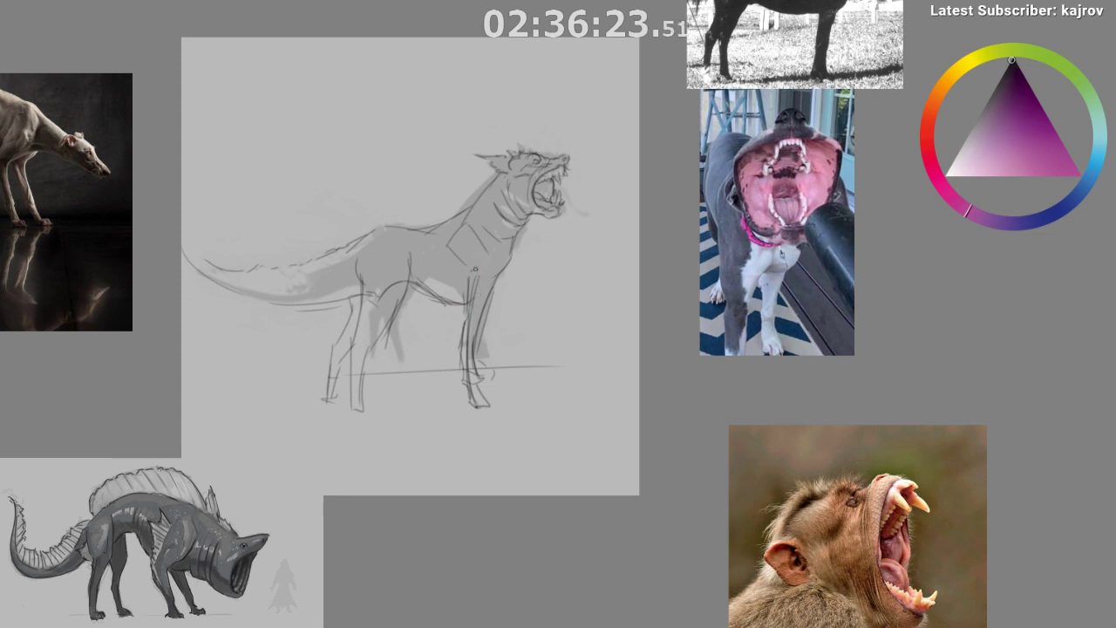
{"action": "left_click_drag", "start_coordinate": [481, 336], "coordinate": [478, 356]}
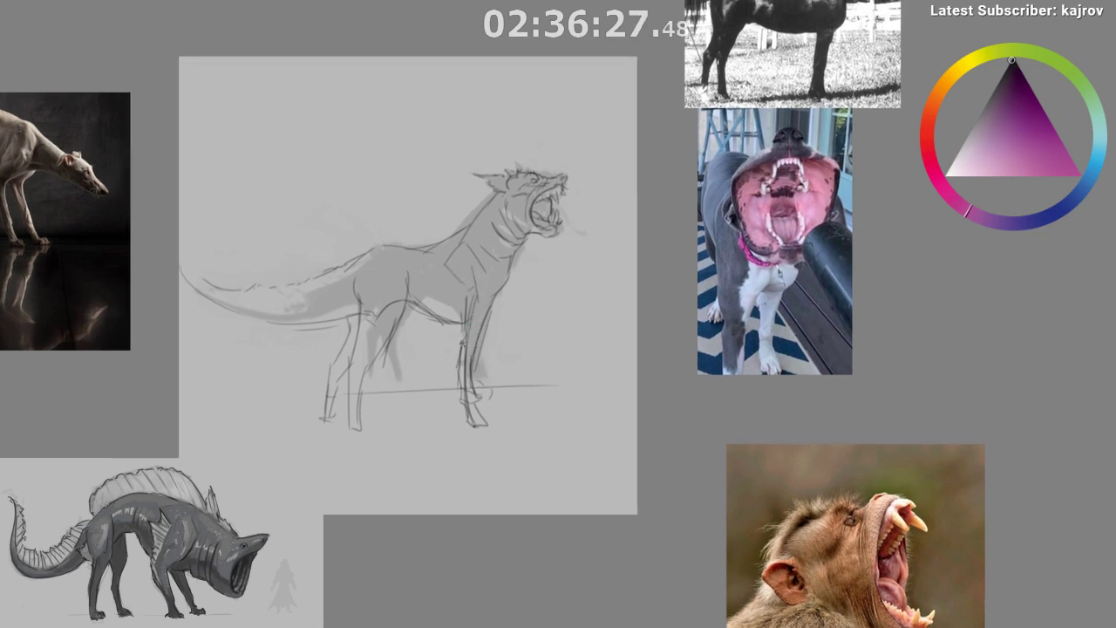
{"action": "left_click_drag", "start_coordinate": [465, 363], "coordinate": [465, 370]}
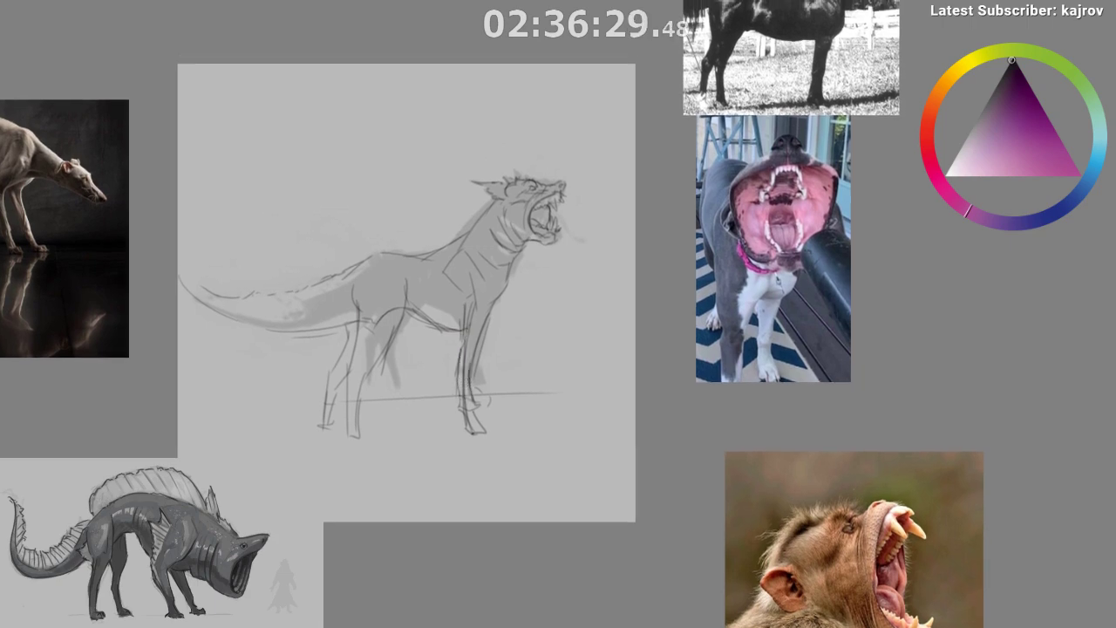
{"action": "left_click_drag", "start_coordinate": [453, 280], "coordinate": [460, 321]}
{"action": "key", "text": "m"}
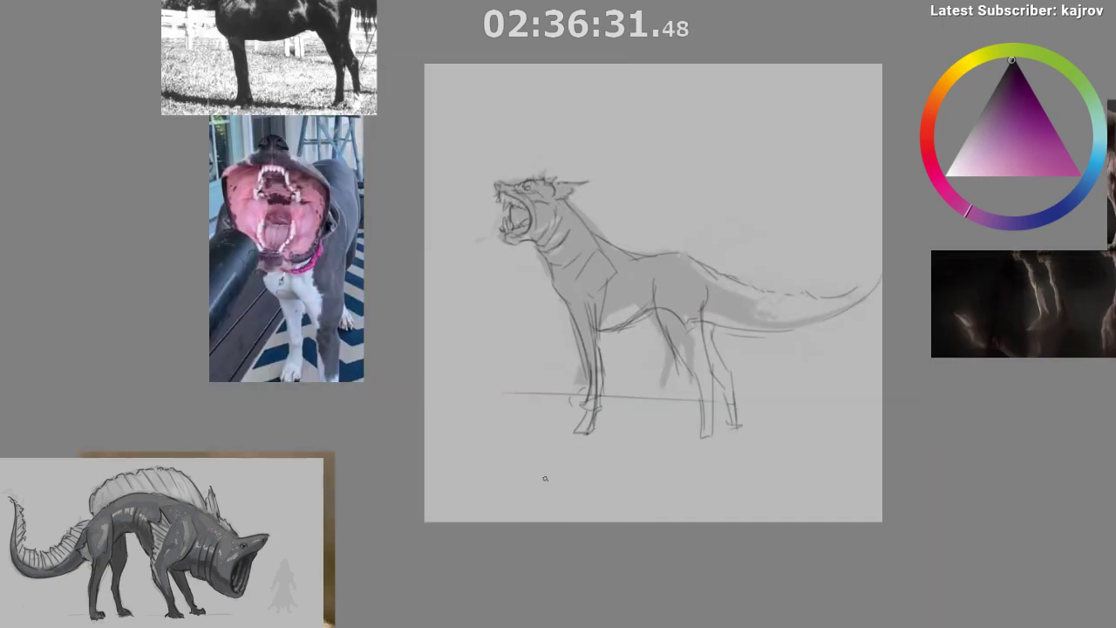
{"action": "left_click_drag", "start_coordinate": [533, 485], "coordinate": [535, 517], "text": "ctrl"}
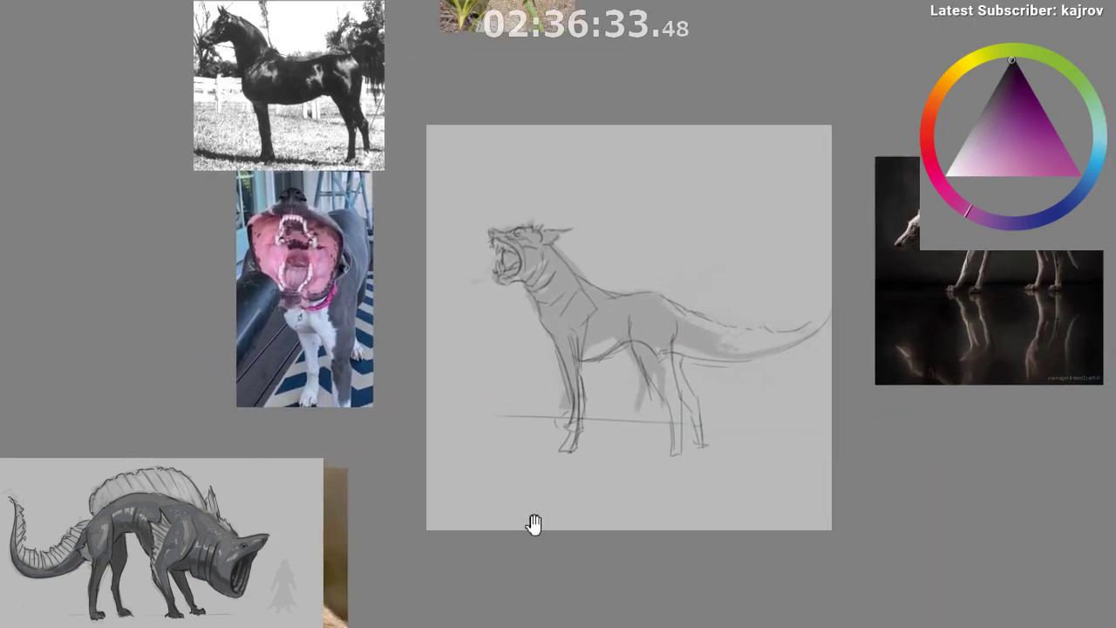
{"action": "key", "text": "ctrl+z"}
{"action": "left_click_drag", "start_coordinate": [580, 308], "coordinate": [561, 330]}
{"action": "left_click_drag", "start_coordinate": [573, 546], "coordinate": [528, 524]}
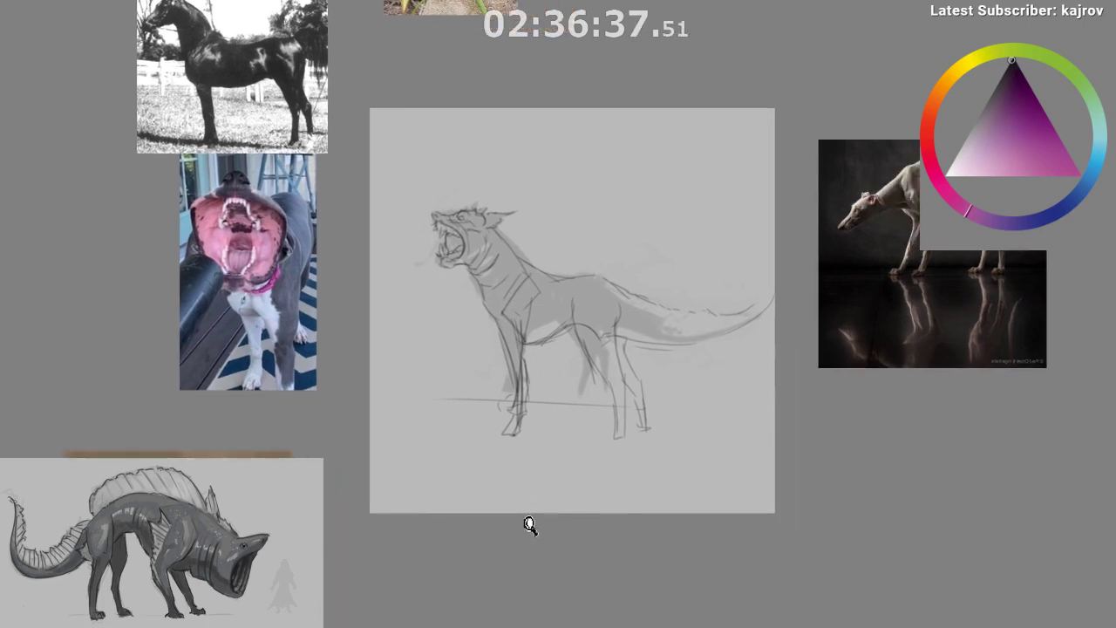
- Try extra shoulder and upper foreleg construction lines and undo those strokes
{"action": "scroll", "coordinate": [530, 540], "scroll_direction": "down", "scroll_amount": 1}
{"action": "scroll", "coordinate": [533, 523], "scroll_direction": "up", "scroll_amount": 2}
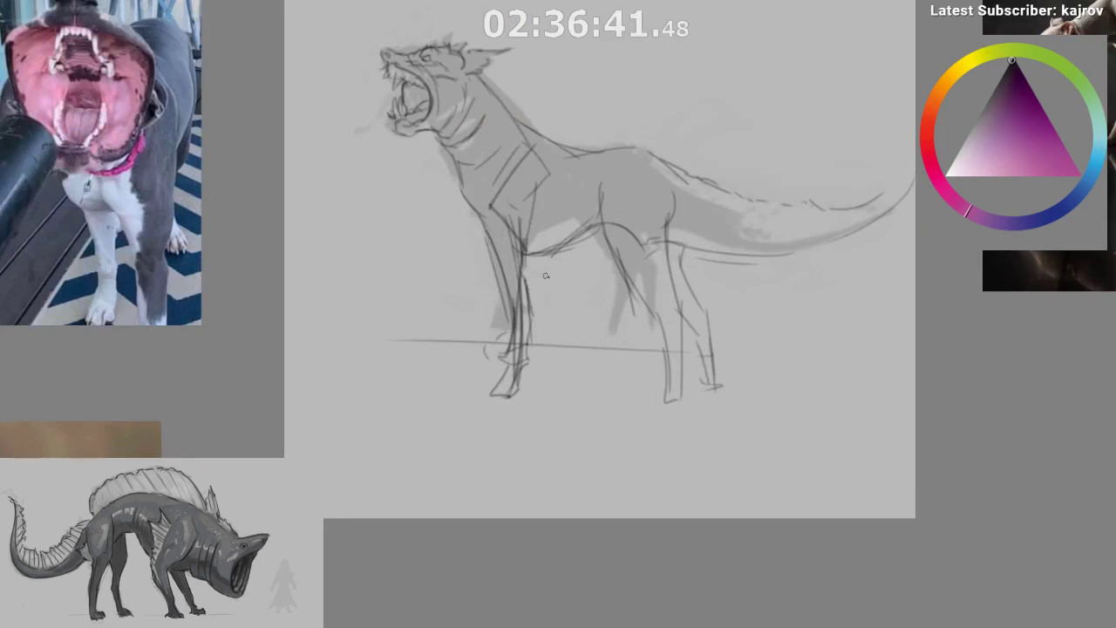
{"action": "mouse_move", "coordinate": [534, 304]}
{"action": "left_mouse_down"}
{"action": "mouse_move", "coordinate": [506, 374]}
{"action": "mouse_move", "coordinate": [499, 433]}
{"action": "left_mouse_up"}
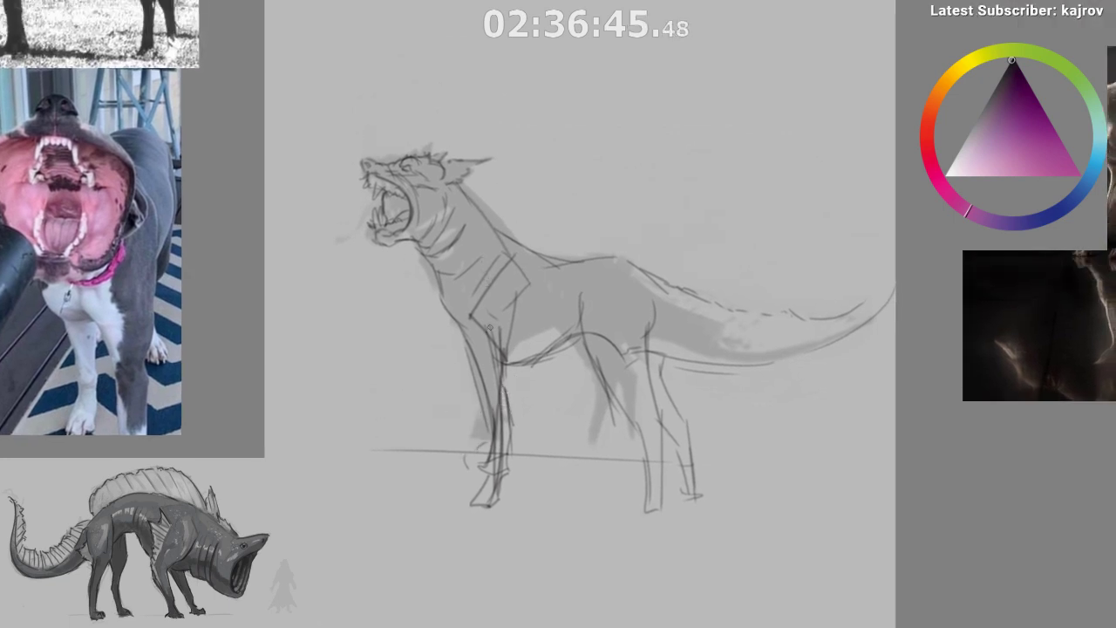
{"action": "mouse_move", "coordinate": [485, 334]}
{"action": "left_mouse_down"}
{"action": "mouse_move", "coordinate": [541, 305]}
{"action": "mouse_move", "coordinate": [489, 333]}
{"action": "left_mouse_up"}
{"action": "mouse_move", "coordinate": [496, 246]}
{"action": "left_mouse_down"}
{"action": "mouse_move", "coordinate": [473, 305]}
{"action": "mouse_move", "coordinate": [489, 398]}
{"action": "left_mouse_up"}
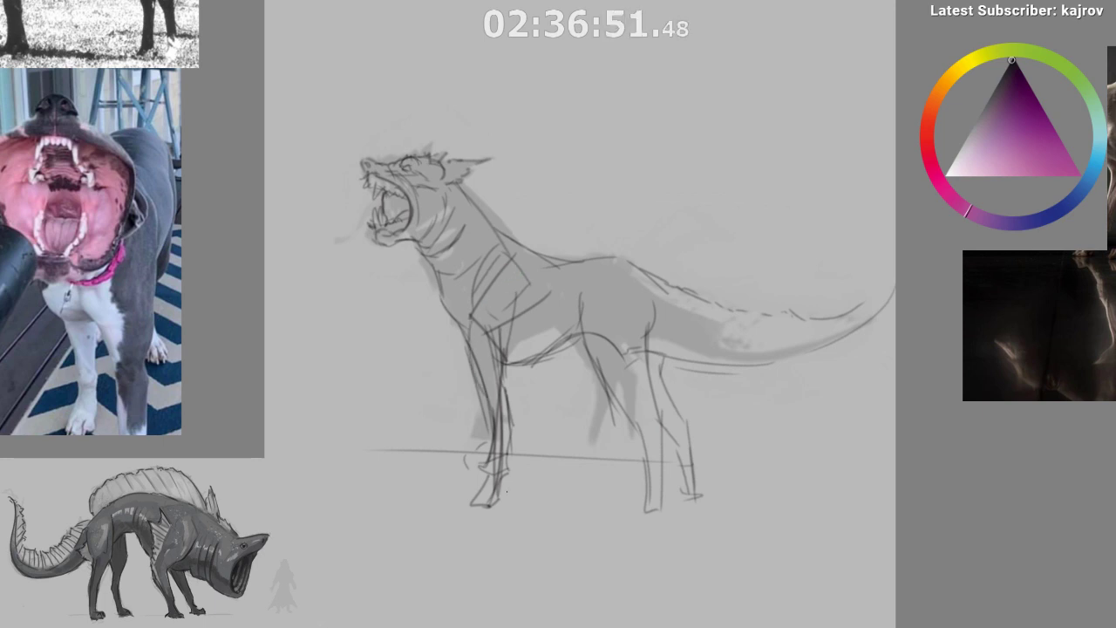
{"action": "key", "text": "ctrl+z"}
{"action": "key", "text": "ctrl+z"}
{"action": "key", "text": "ctrl+z"}
{"action": "key", "text": "ctrl+z"}
{"action": "key", "text": "ctrl+z"}
{"action": "key", "text": "ctrl+z"}
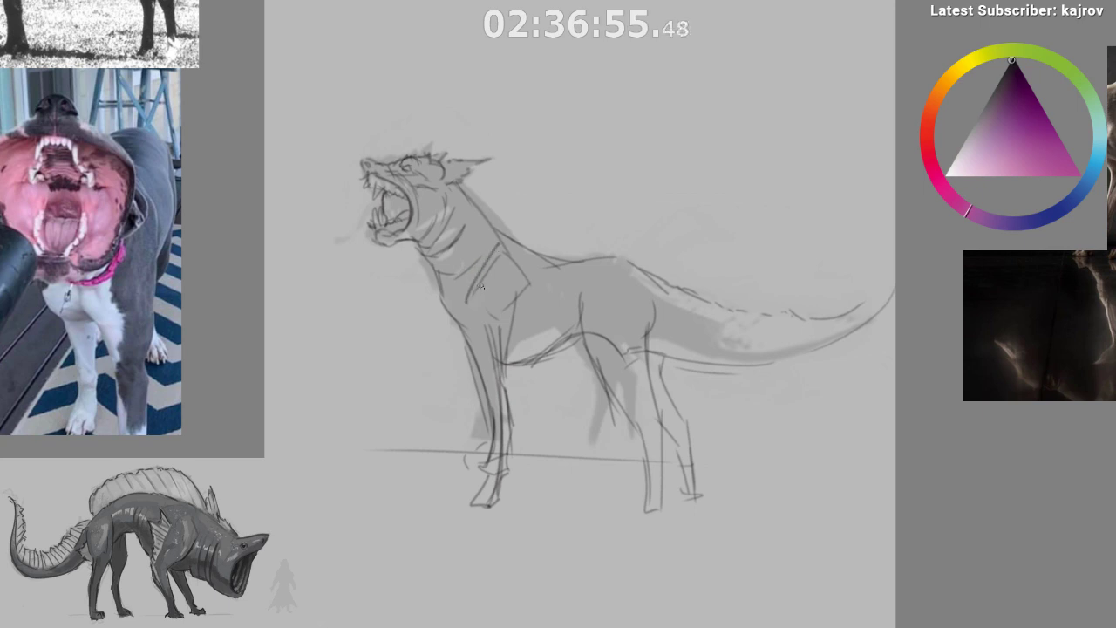
- Set the brush colour to a red hue and touch up the creature's chest and shoulder lines in the flipped view
{"action": "left_click", "coordinate": [927, 149]}
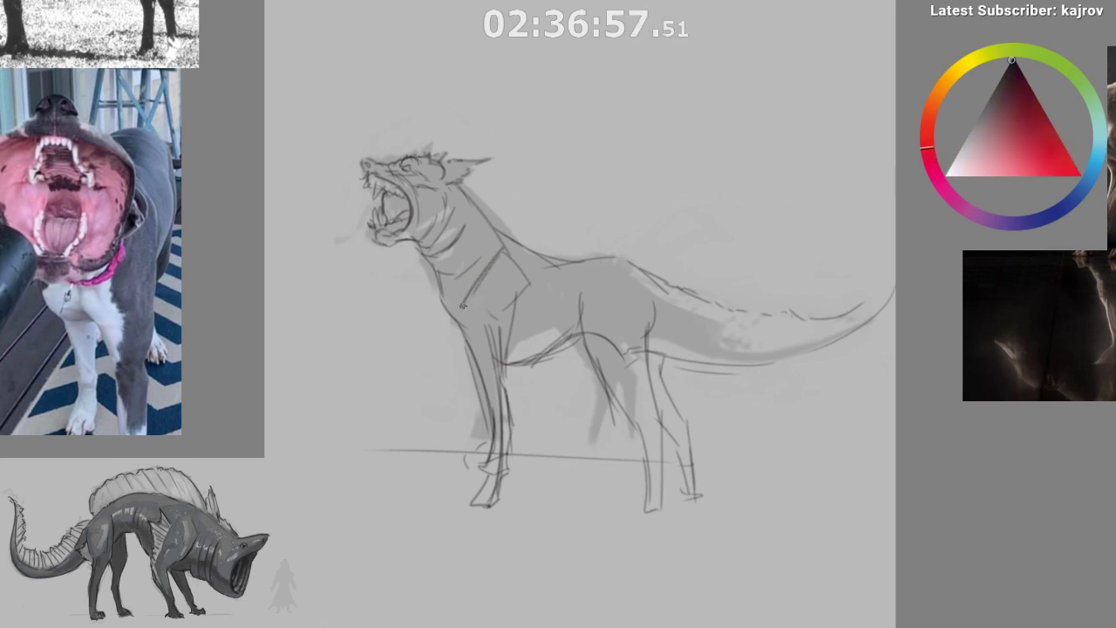
{"action": "key", "text": "m"}
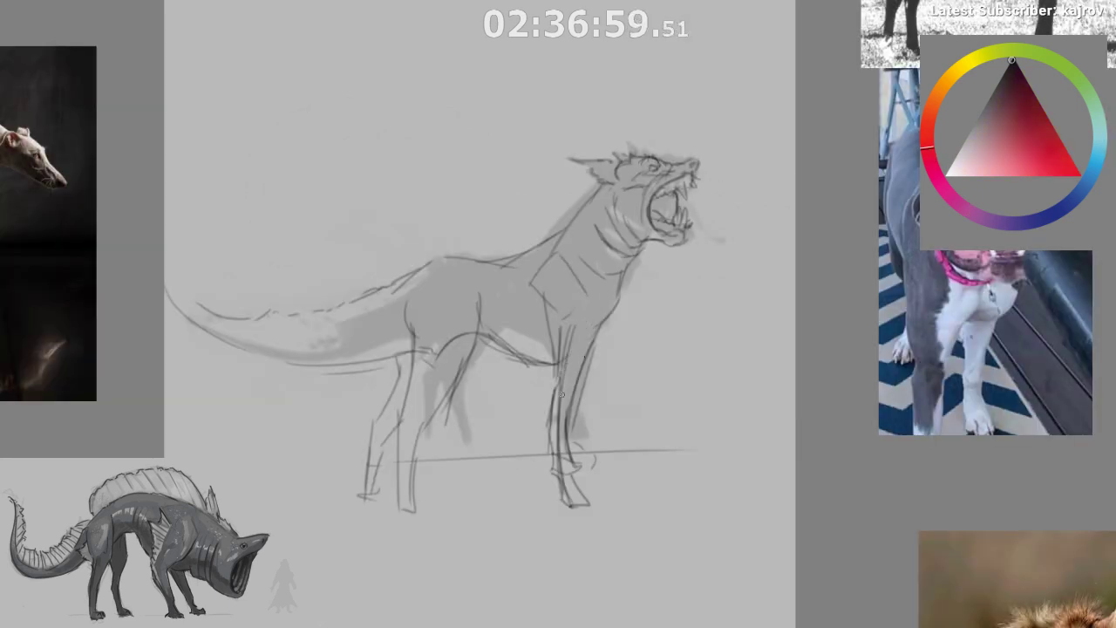
{"action": "scroll", "coordinate": [589, 440], "scroll_direction": "down", "scroll_amount": 1}
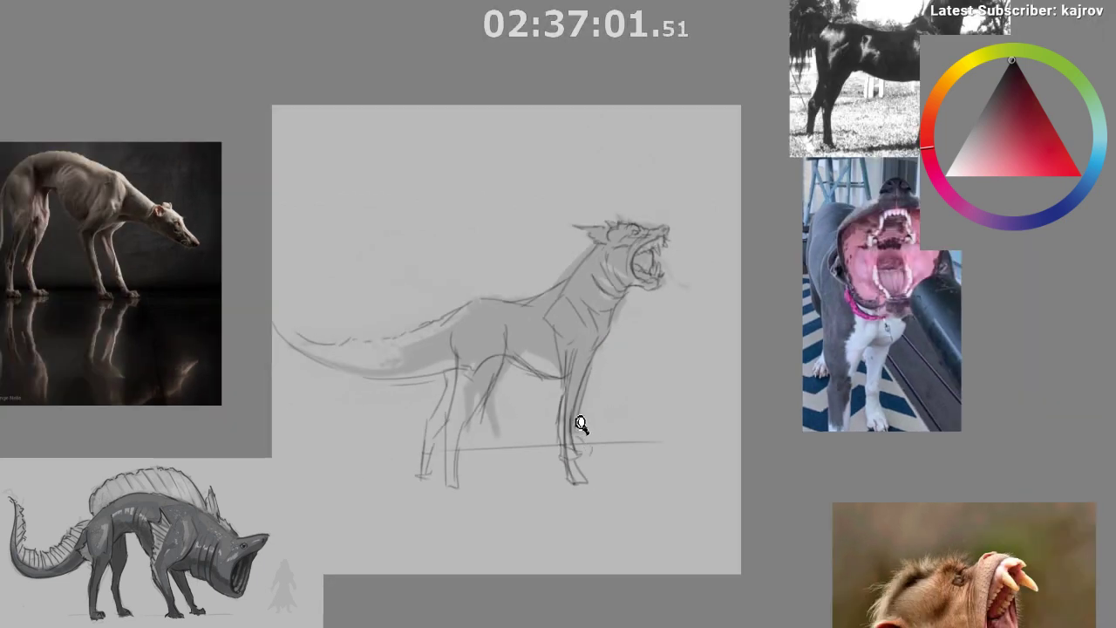
{"action": "scroll", "coordinate": [582, 440], "scroll_direction": "up", "scroll_amount": 1}
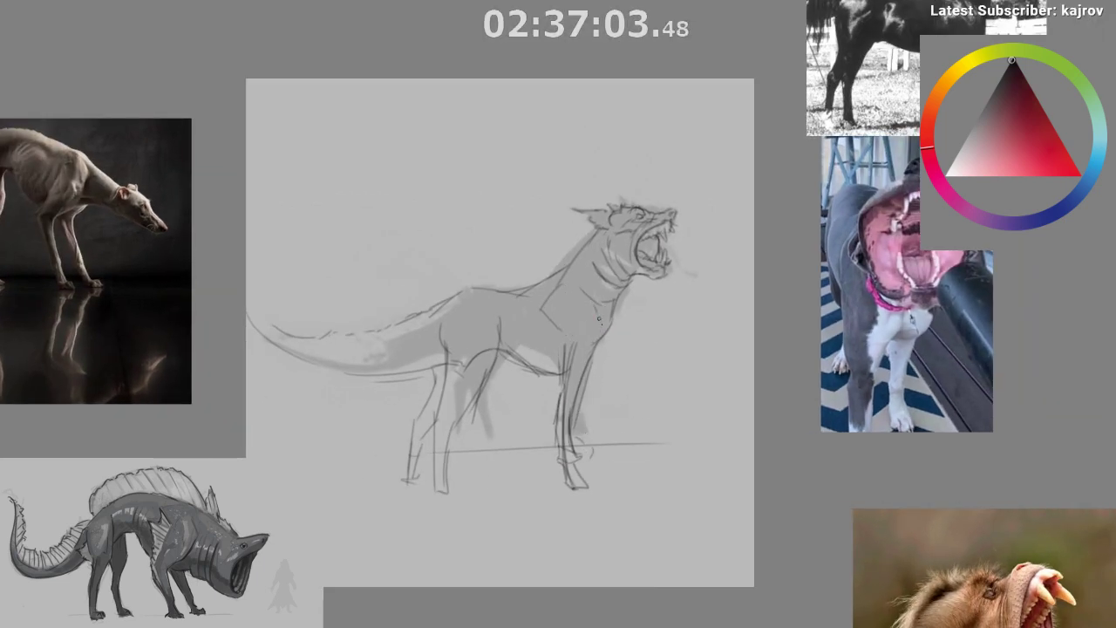
{"action": "mouse_move", "coordinate": [572, 405]}
{"action": "left_mouse_down"}
{"action": "mouse_move", "coordinate": [540, 448]}
{"action": "mouse_move", "coordinate": [573, 354]}
{"action": "left_mouse_up"}
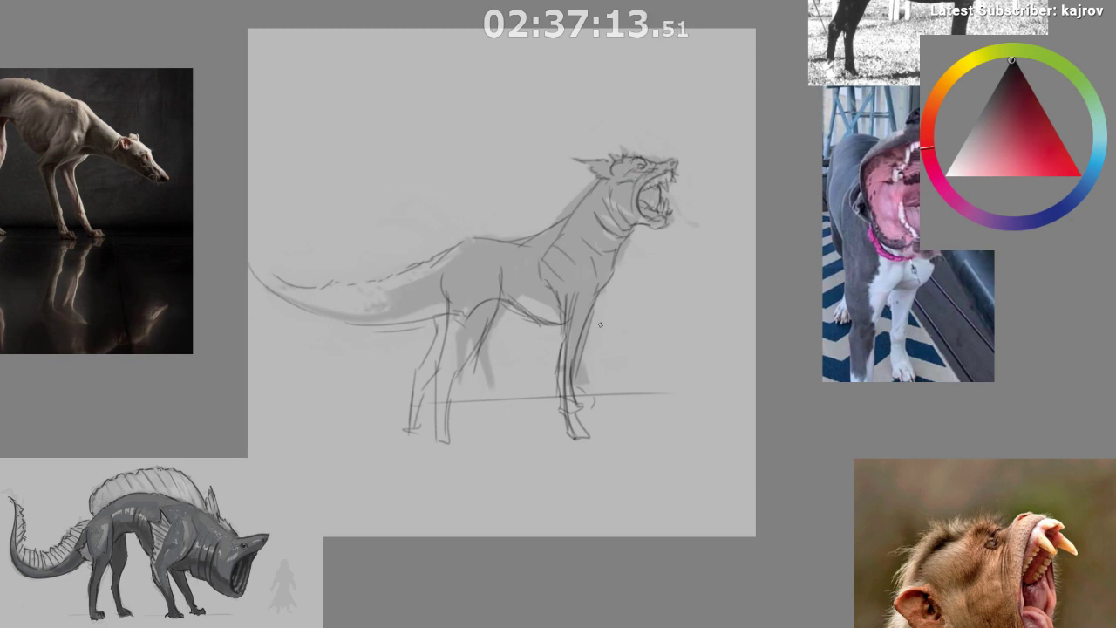
{"action": "left_click_drag", "start_coordinate": [588, 239], "coordinate": [573, 255]}
{"action": "left_click_drag", "start_coordinate": [593, 379], "coordinate": [537, 444]}
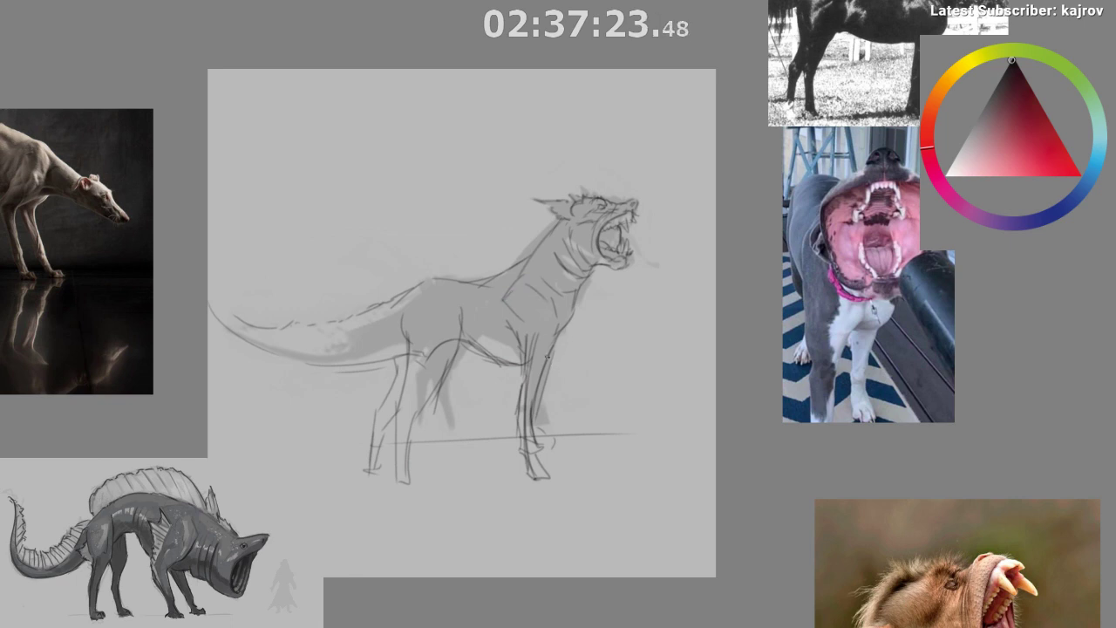
{"action": "left_click_drag", "start_coordinate": [529, 468], "coordinate": [553, 368]}
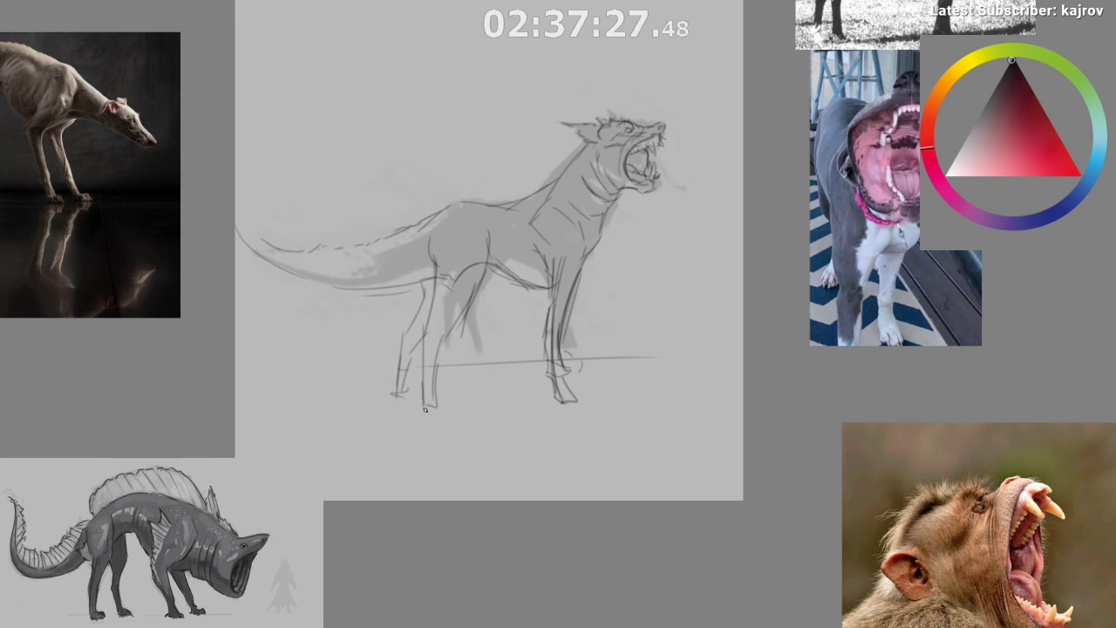
- Sketch flat feet on both hind legs, firm up the farther shin, and refine the front foot of the near foreleg
{"action": "mouse_move", "coordinate": [429, 406]}
{"action": "left_mouse_down"}
{"action": "mouse_move", "coordinate": [413, 410]}
{"action": "mouse_move", "coordinate": [445, 414]}
{"action": "left_mouse_up"}
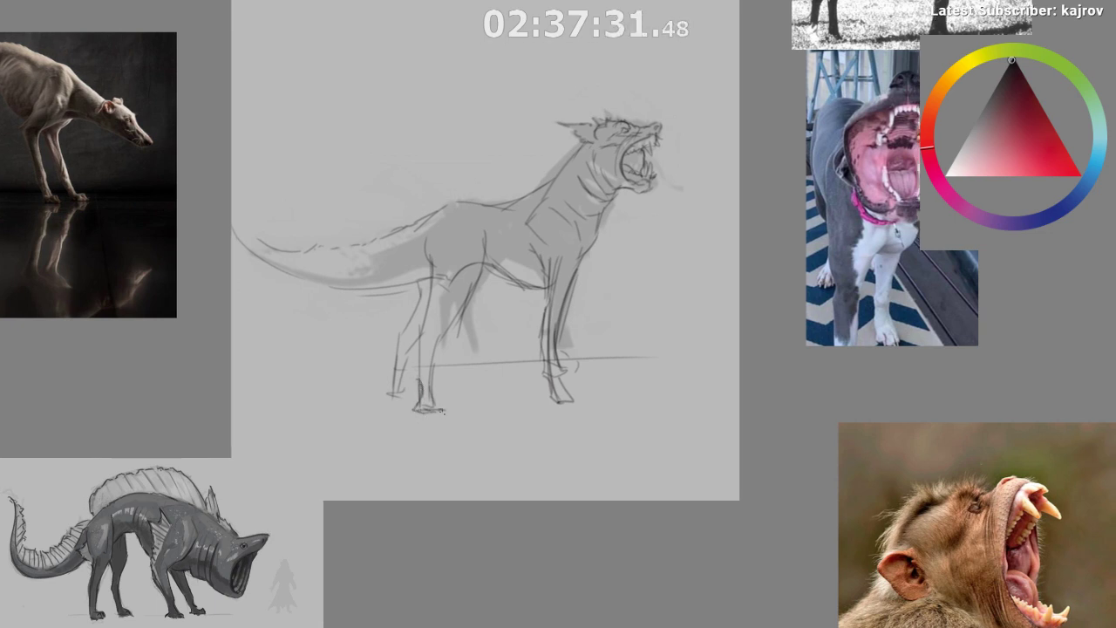
{"action": "mouse_move", "coordinate": [396, 376]}
{"action": "left_mouse_down"}
{"action": "mouse_move", "coordinate": [389, 392]}
{"action": "mouse_move", "coordinate": [405, 396]}
{"action": "left_mouse_up"}
{"action": "left_click_drag", "start_coordinate": [402, 337], "coordinate": [396, 373]}
{"action": "left_click_drag", "start_coordinate": [426, 296], "coordinate": [412, 322]}
{"action": "left_click_drag", "start_coordinate": [509, 317], "coordinate": [505, 350]}
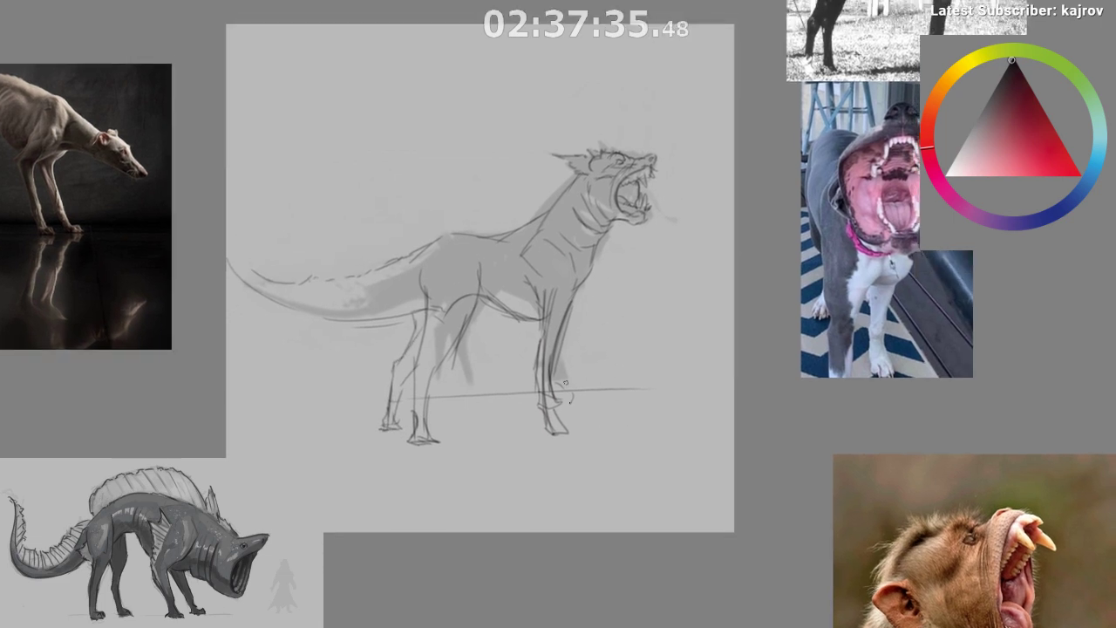
{"action": "left_click_drag", "start_coordinate": [556, 406], "coordinate": [559, 430]}
{"action": "left_click_drag", "start_coordinate": [623, 378], "coordinate": [620, 389]}
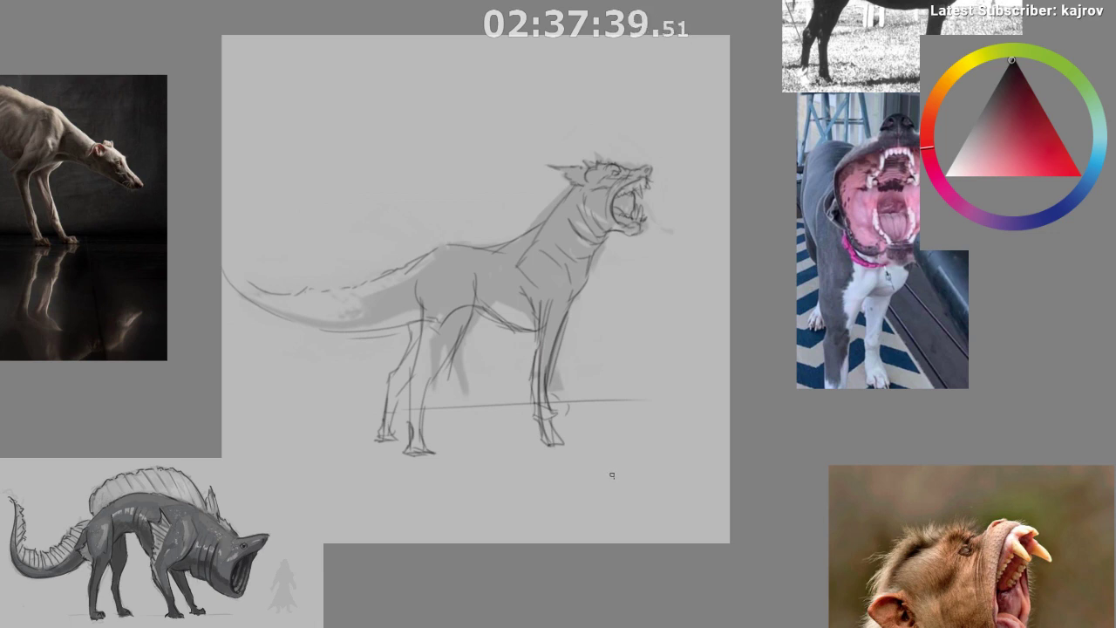
- Draw a fin edge along the upper side of the tail and fill it with short slanted rays
{"action": "mouse_move", "coordinate": [243, 286]}
{"action": "left_mouse_down"}
{"action": "mouse_move", "coordinate": [297, 309]}
{"action": "mouse_move", "coordinate": [338, 309]}
{"action": "mouse_move", "coordinate": [389, 297]}
{"action": "mouse_move", "coordinate": [451, 249]}
{"action": "left_mouse_up"}
{"action": "key", "text": "m"}
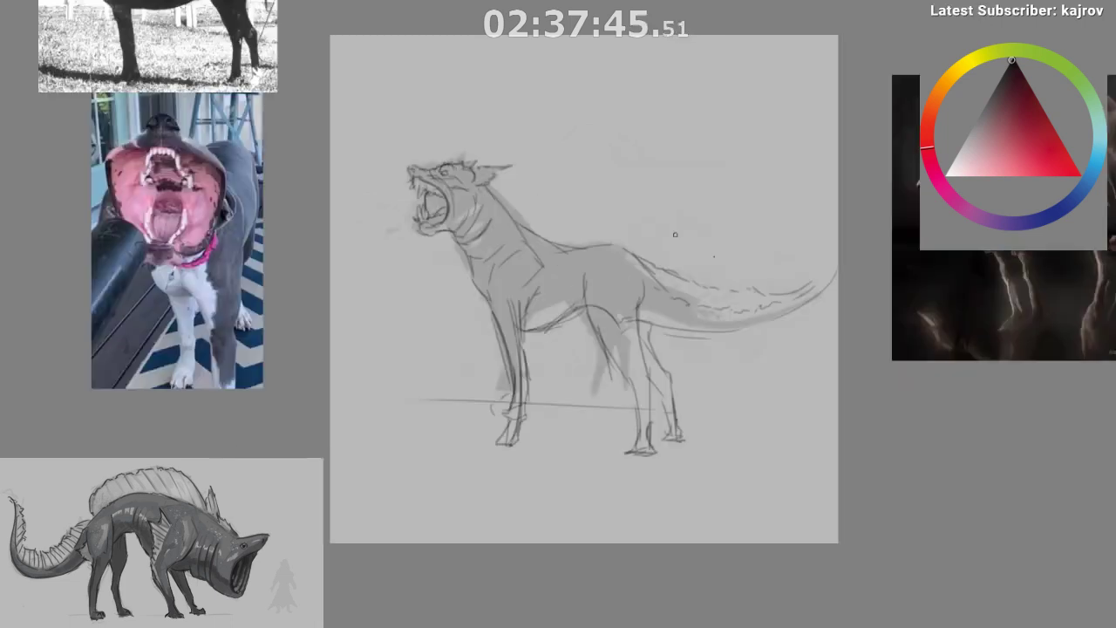
{"action": "left_click_drag", "start_coordinate": [537, 356], "coordinate": [341, 324]}
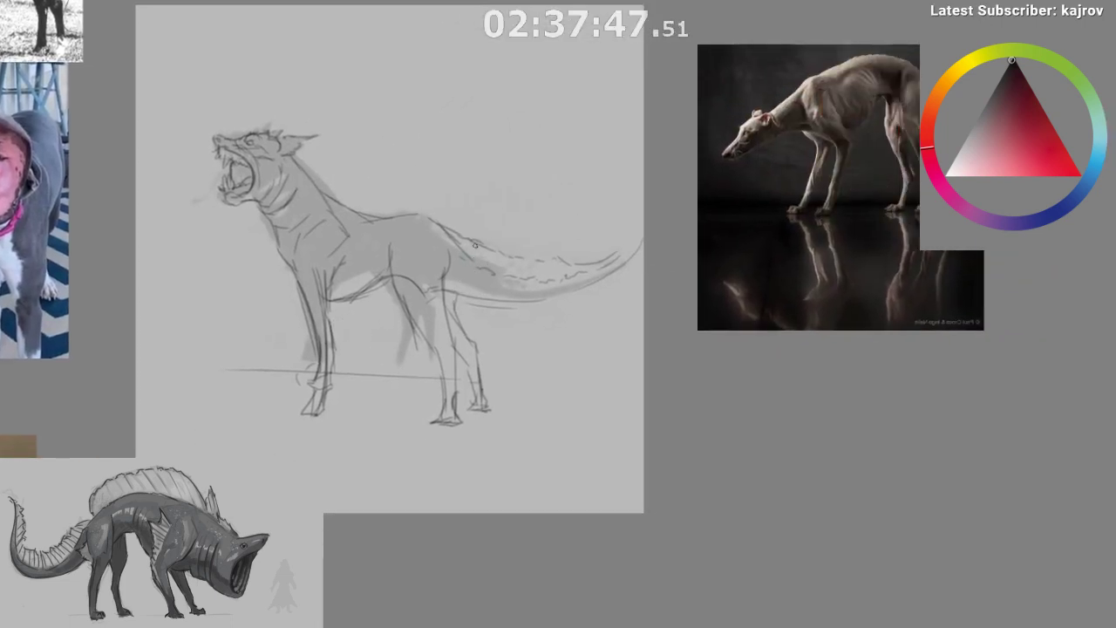
{"action": "mouse_move", "coordinate": [475, 247]}
{"action": "left_mouse_down"}
{"action": "mouse_move", "coordinate": [495, 271]}
{"action": "mouse_move", "coordinate": [530, 273]}
{"action": "left_mouse_up"}
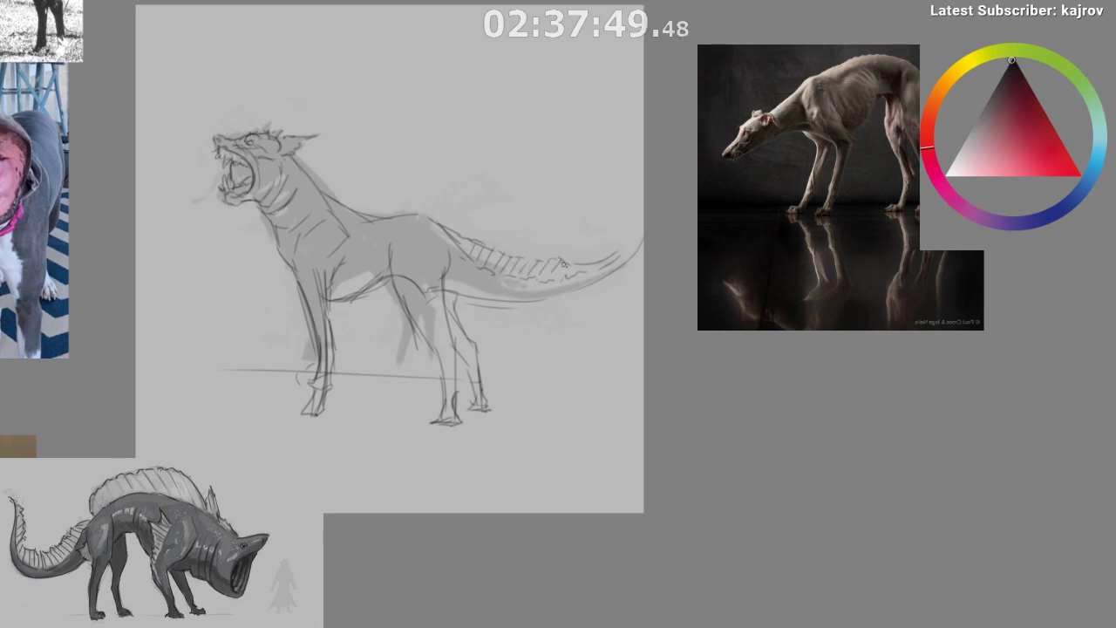
{"action": "left_click_drag", "start_coordinate": [604, 198], "coordinate": [556, 240]}
{"action": "left_click_drag", "start_coordinate": [533, 369], "coordinate": [516, 435]}
{"action": "key", "text": "ctrl+z"}
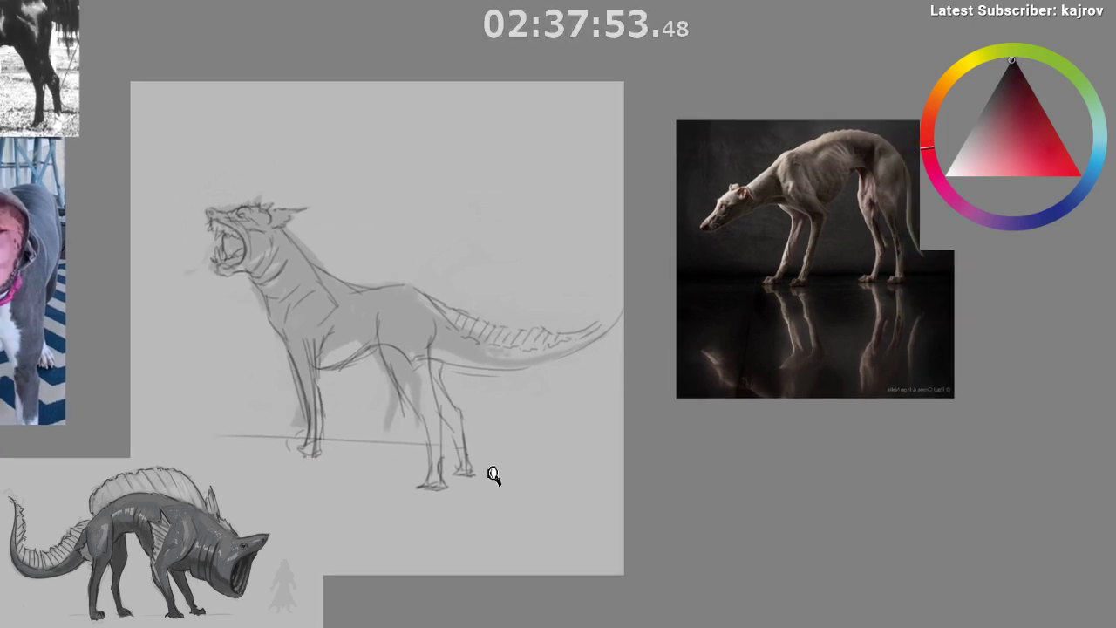
- Try a ribbed membrane of slanted strokes between the near foreleg's elbow and the belly, checking it in the flipped view
{"action": "scroll", "coordinate": [494, 474], "scroll_direction": "up", "scroll_amount": 1}
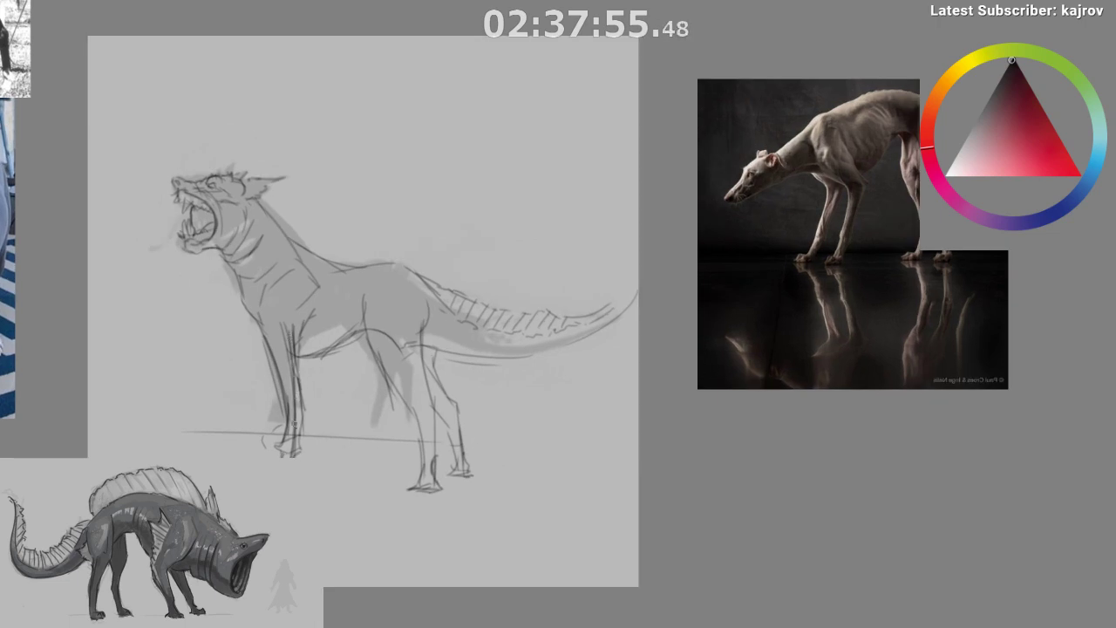
{"action": "left_click_drag", "start_coordinate": [299, 379], "coordinate": [360, 300]}
{"action": "left_click_drag", "start_coordinate": [324, 349], "coordinate": [353, 312]}
{"action": "key", "text": "ctrl+z"}
{"action": "key", "text": "ctrl+z"}
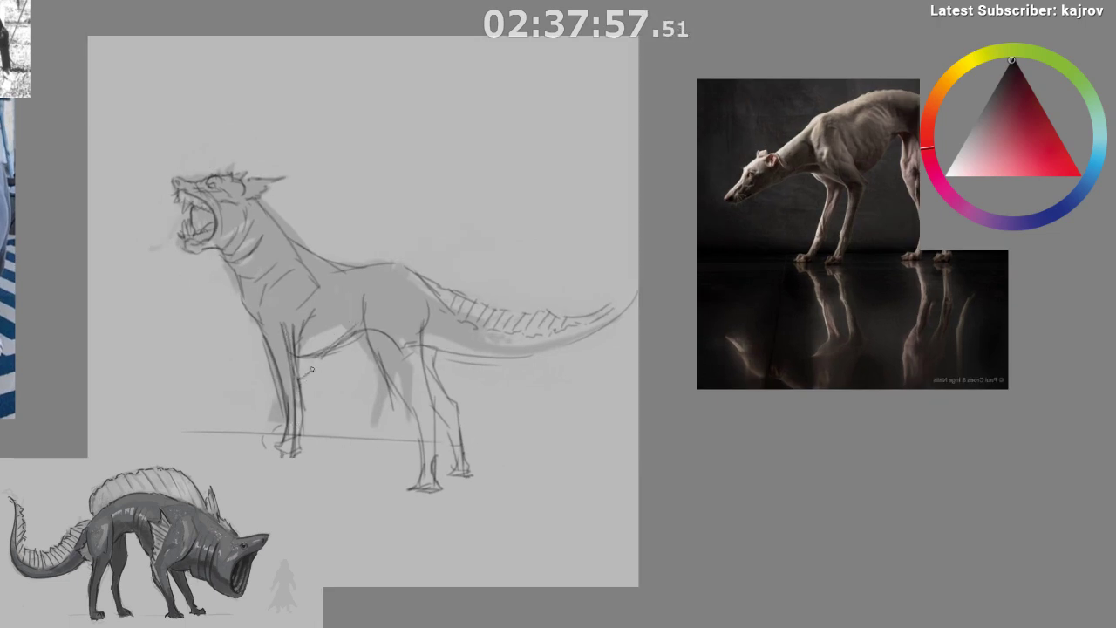
{"action": "left_click_drag", "start_coordinate": [309, 371], "coordinate": [323, 351]}
{"action": "mouse_move", "coordinate": [355, 315]}
{"action": "left_mouse_down"}
{"action": "mouse_move", "coordinate": [330, 343]}
{"action": "mouse_move", "coordinate": [340, 308]}
{"action": "mouse_move", "coordinate": [300, 373]}
{"action": "left_mouse_up"}
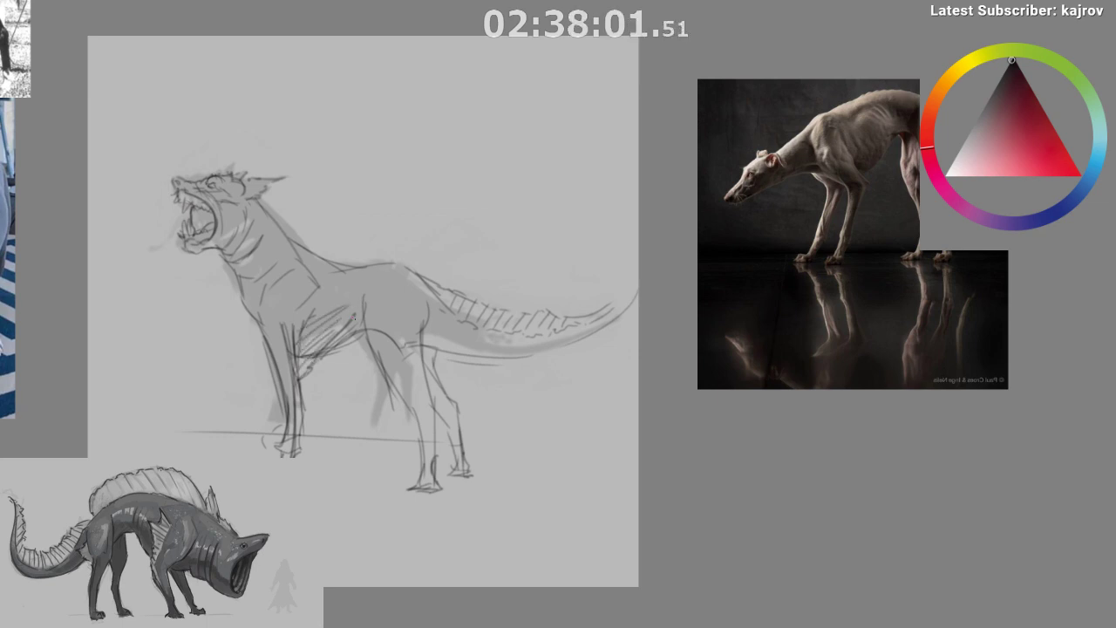
{"action": "key", "text": "m"}
{"action": "mouse_move", "coordinate": [592, 492]}
{"action": "left_mouse_down"}
{"action": "mouse_move", "coordinate": [523, 483]}
{"action": "mouse_move", "coordinate": [417, 442]}
{"action": "left_mouse_up"}
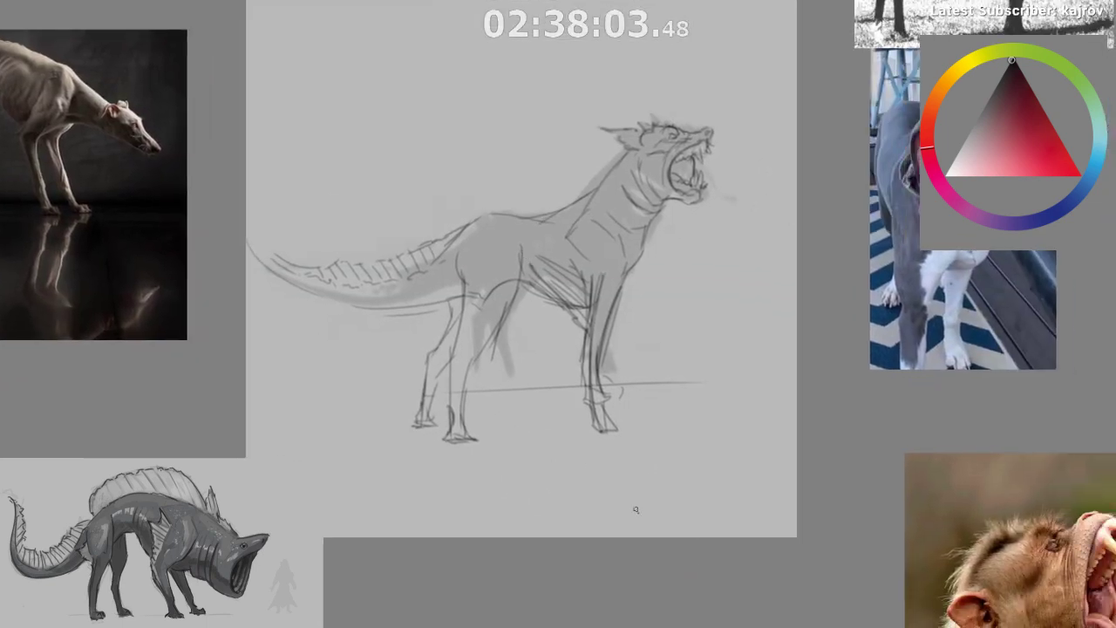
{"action": "mouse_move", "coordinate": [640, 489]}
{"action": "left_mouse_down"}
{"action": "mouse_move", "coordinate": [622, 520]}
{"action": "mouse_move", "coordinate": [624, 507]}
{"action": "left_mouse_up"}
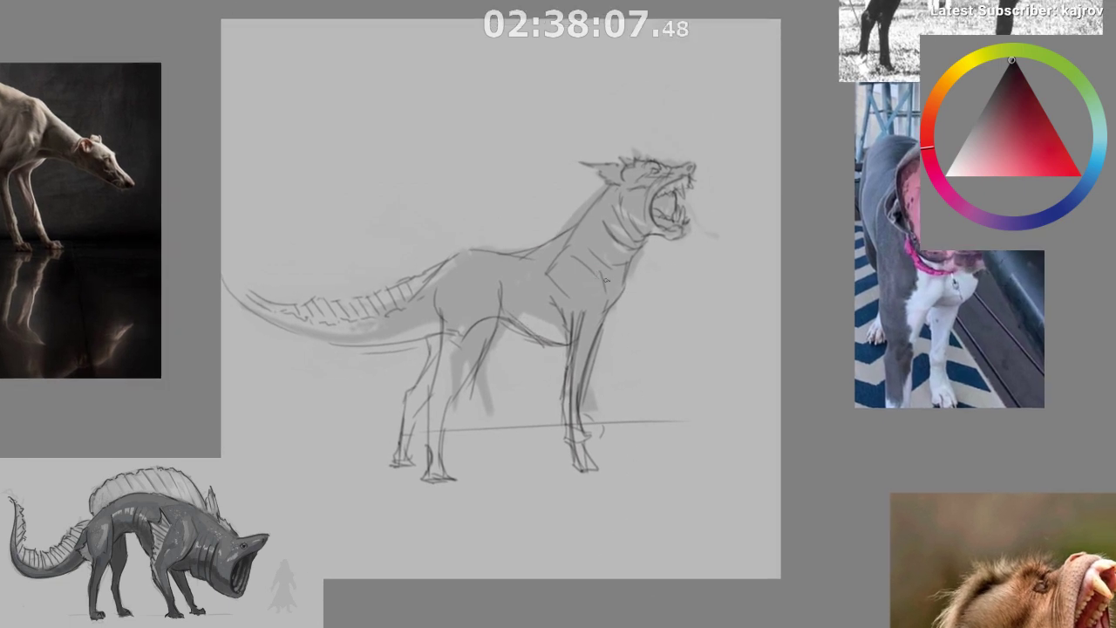
- Add angular fold lines on the lower neck and chest, and sketch extra pointed spikes behind the ear
{"action": "left_click_drag", "start_coordinate": [620, 207], "coordinate": [629, 225]}
{"action": "left_click_drag", "start_coordinate": [610, 279], "coordinate": [644, 216]}
{"action": "left_click_drag", "start_coordinate": [656, 415], "coordinate": [609, 410]}
{"action": "key", "text": "m"}
{"action": "left_click_drag", "start_coordinate": [602, 527], "coordinate": [602, 562], "text": "ctrl"}
{"action": "left_click_drag", "start_coordinate": [602, 561], "coordinate": [521, 528]}
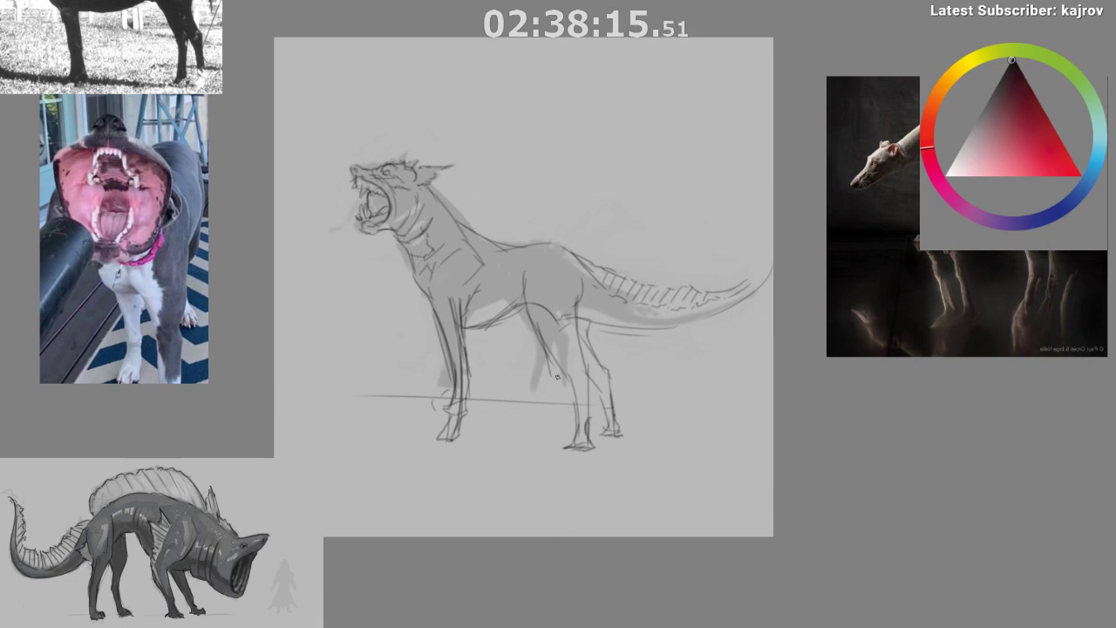
{"action": "mouse_move", "coordinate": [427, 166]}
{"action": "left_mouse_down"}
{"action": "mouse_move", "coordinate": [452, 164]}
{"action": "mouse_move", "coordinate": [437, 181]}
{"action": "mouse_move", "coordinate": [459, 180]}
{"action": "left_mouse_up"}
{"action": "mouse_move", "coordinate": [458, 181]}
{"action": "left_mouse_down"}
{"action": "mouse_move", "coordinate": [439, 197]}
{"action": "mouse_move", "coordinate": [420, 177]}
{"action": "left_mouse_up"}
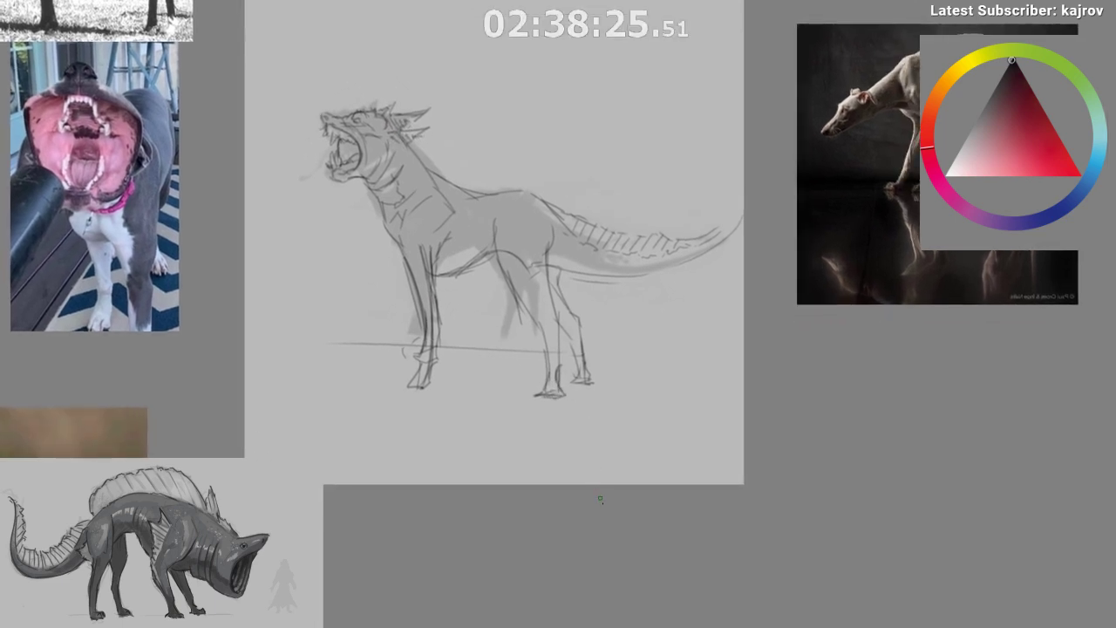
- Redraw the lower end of the near foreleg with a firmer ankle and a pointed foot
{"action": "left_click_drag", "start_coordinate": [418, 359], "coordinate": [404, 394]}
{"action": "left_click_drag", "start_coordinate": [405, 394], "coordinate": [424, 392]}
{"action": "left_click_drag", "start_coordinate": [431, 353], "coordinate": [425, 390]}
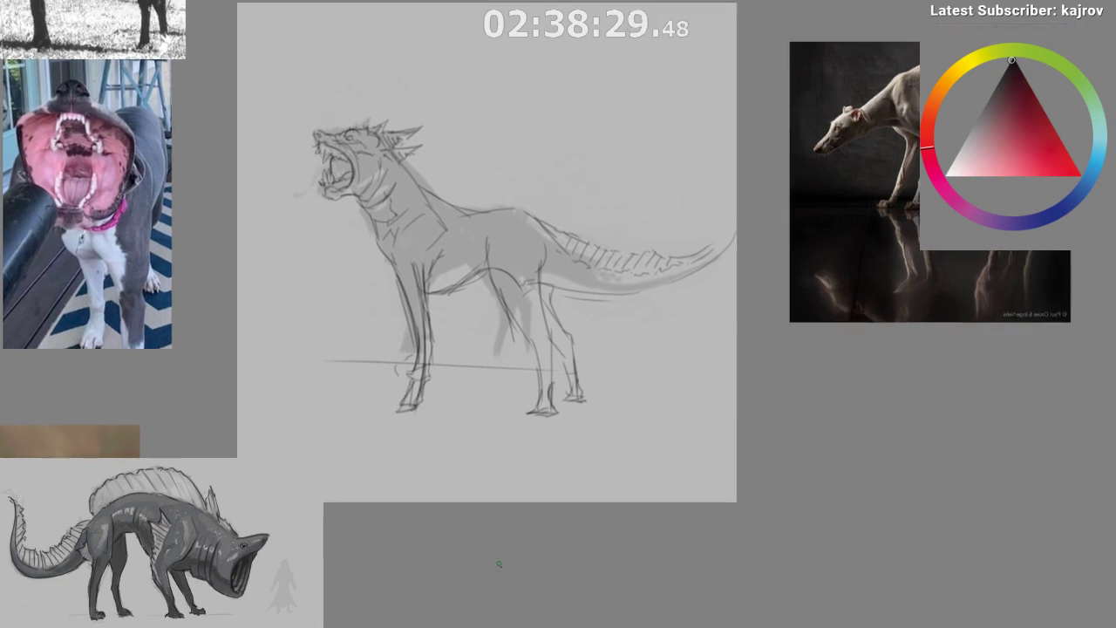
- Sketch the far foreleg raised forward with a bent knee and small hanging foot, and add a short mark behind the near elbow
{"action": "left_click_drag", "start_coordinate": [501, 572], "coordinate": [429, 529]}
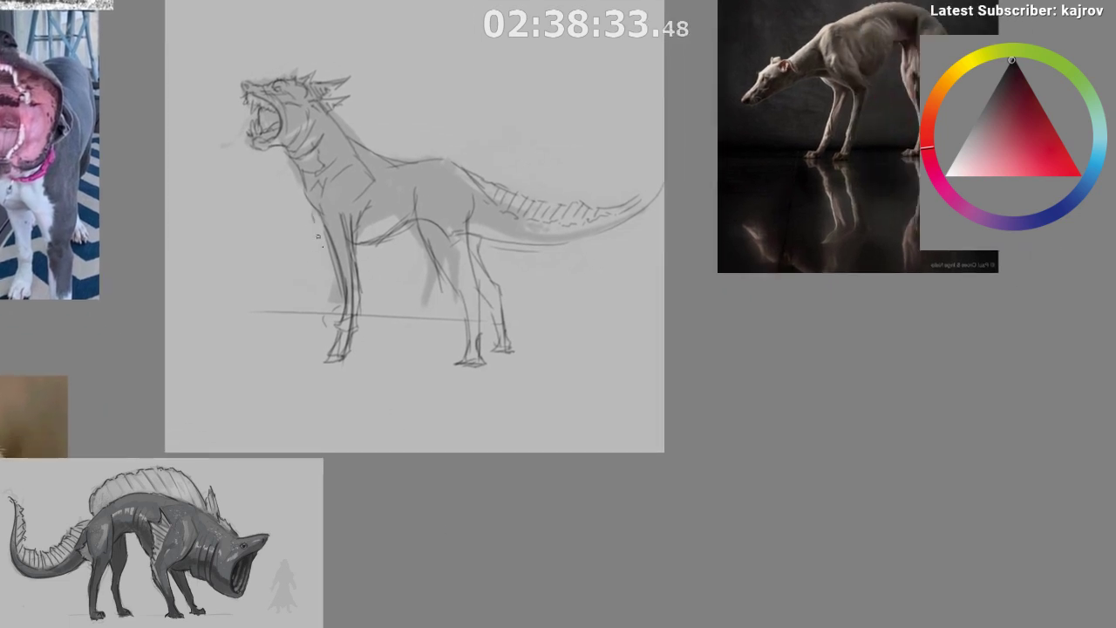
{"action": "mouse_move", "coordinate": [321, 219]}
{"action": "left_mouse_down"}
{"action": "mouse_move", "coordinate": [329, 261]}
{"action": "mouse_move", "coordinate": [296, 290]}
{"action": "left_mouse_up"}
{"action": "mouse_move", "coordinate": [328, 252]}
{"action": "left_mouse_down"}
{"action": "mouse_move", "coordinate": [294, 300]}
{"action": "mouse_move", "coordinate": [294, 330]}
{"action": "left_mouse_up"}
{"action": "mouse_move", "coordinate": [305, 324]}
{"action": "left_mouse_down"}
{"action": "mouse_move", "coordinate": [305, 307]}
{"action": "mouse_move", "coordinate": [346, 266]}
{"action": "left_mouse_up"}
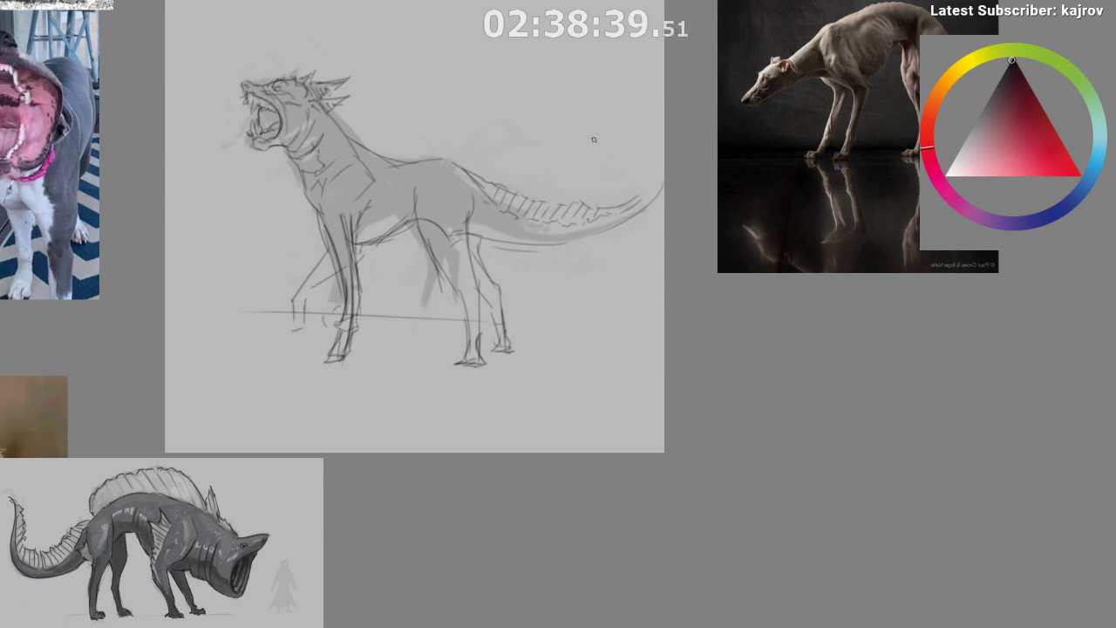
{"action": "key", "text": "ctrl+z"}
{"action": "left_click_drag", "start_coordinate": [306, 298], "coordinate": [335, 271]}
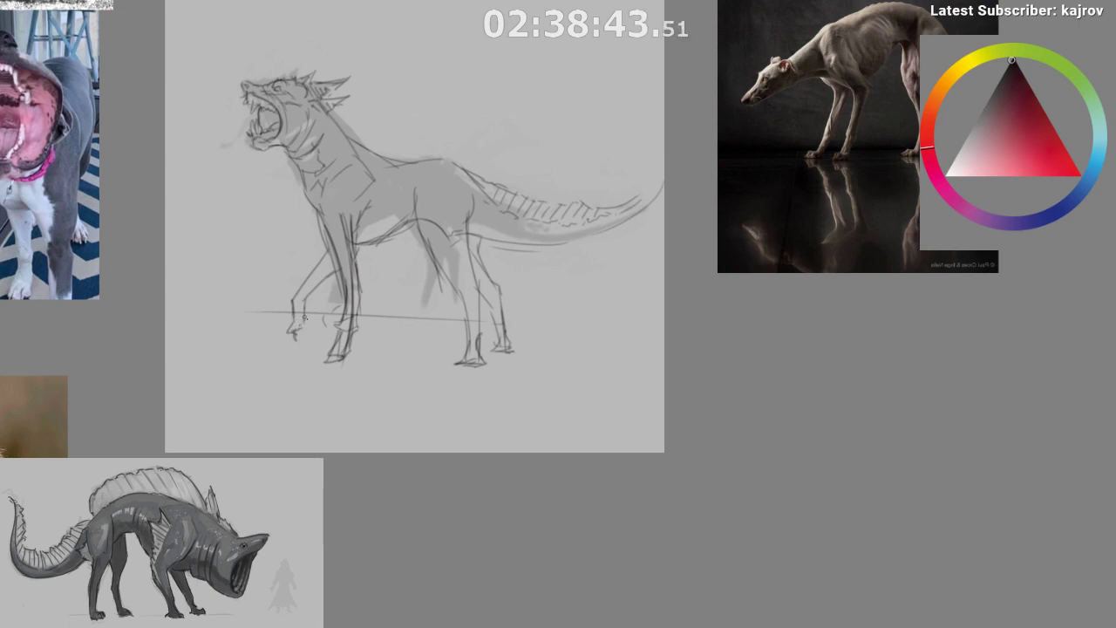
{"action": "left_click_drag", "start_coordinate": [457, 363], "coordinate": [462, 418]}
{"action": "left_click_drag", "start_coordinate": [369, 304], "coordinate": [370, 317]}
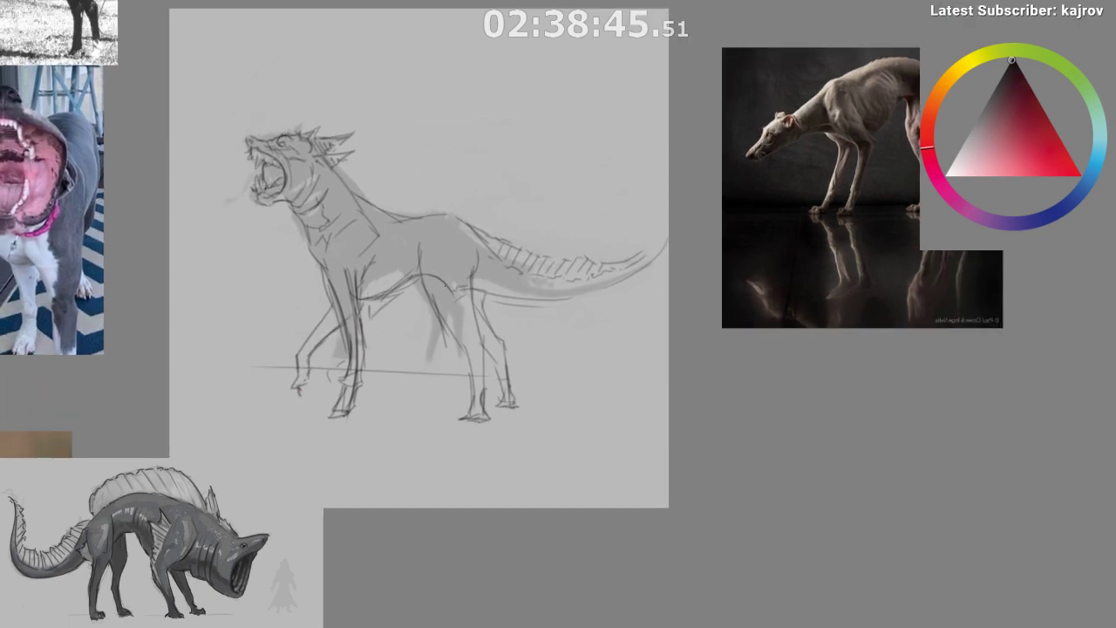
- Draw a ridge of uneven spikes from the back of the neck along the back, and check it in the flipped view
{"action": "scroll", "coordinate": [591, 535], "scroll_direction": "up", "scroll_amount": 2}
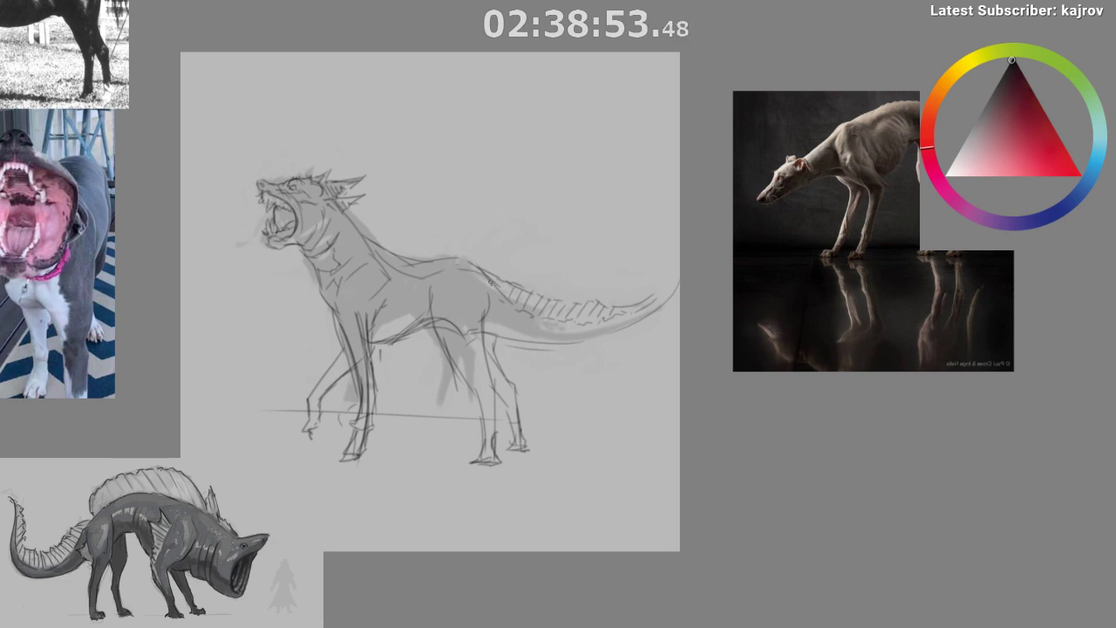
{"action": "left_click_drag", "start_coordinate": [378, 237], "coordinate": [397, 210]}
{"action": "key", "text": "ctrl+z"}
{"action": "mouse_move", "coordinate": [397, 210]}
{"action": "left_mouse_down"}
{"action": "mouse_move", "coordinate": [390, 237]}
{"action": "mouse_move", "coordinate": [416, 262]}
{"action": "mouse_move", "coordinate": [382, 233]}
{"action": "mouse_move", "coordinate": [393, 273]}
{"action": "mouse_move", "coordinate": [390, 251]}
{"action": "mouse_move", "coordinate": [410, 248]}
{"action": "mouse_move", "coordinate": [417, 269]}
{"action": "mouse_move", "coordinate": [484, 275]}
{"action": "mouse_move", "coordinate": [436, 257]}
{"action": "left_mouse_up"}
{"action": "key", "text": "m"}
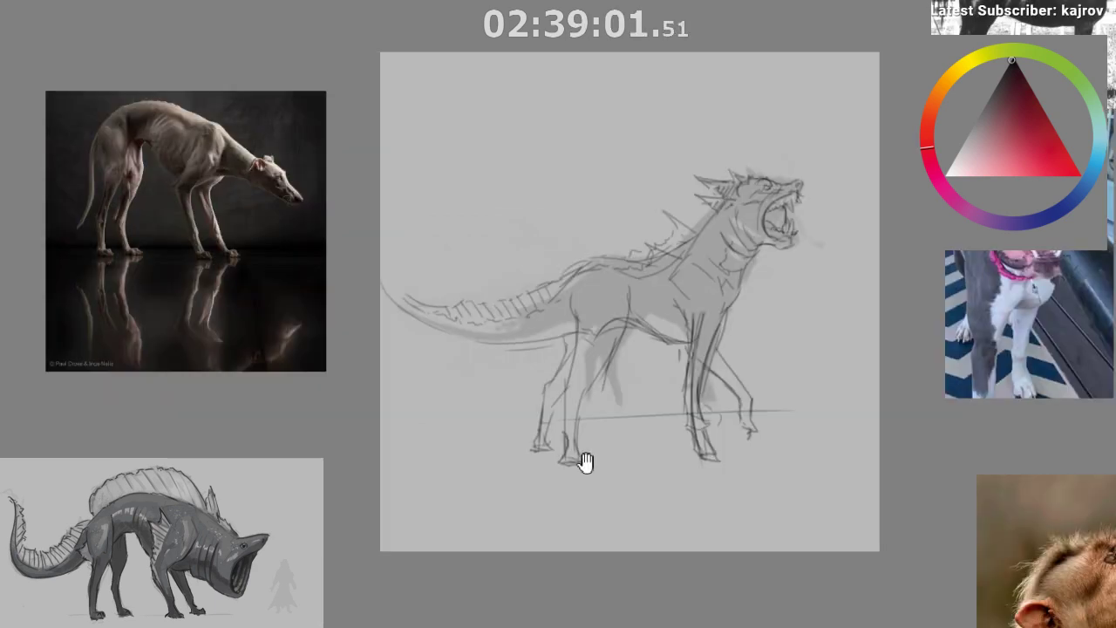
{"action": "left_click_drag", "start_coordinate": [585, 463], "coordinate": [443, 414]}
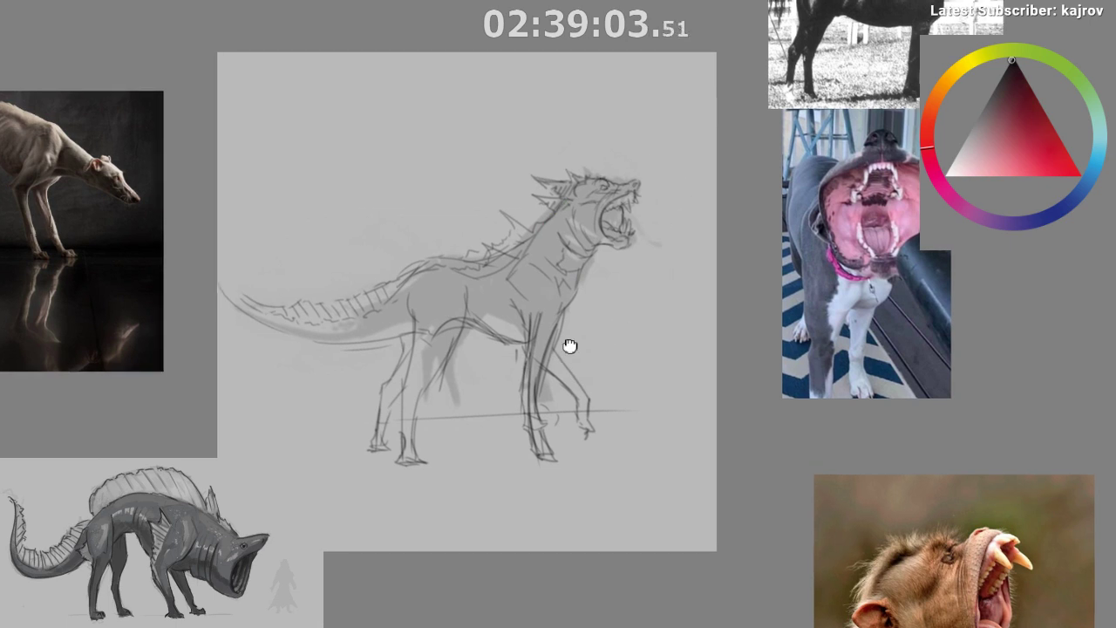
{"action": "left_click_drag", "start_coordinate": [570, 349], "coordinate": [542, 318]}
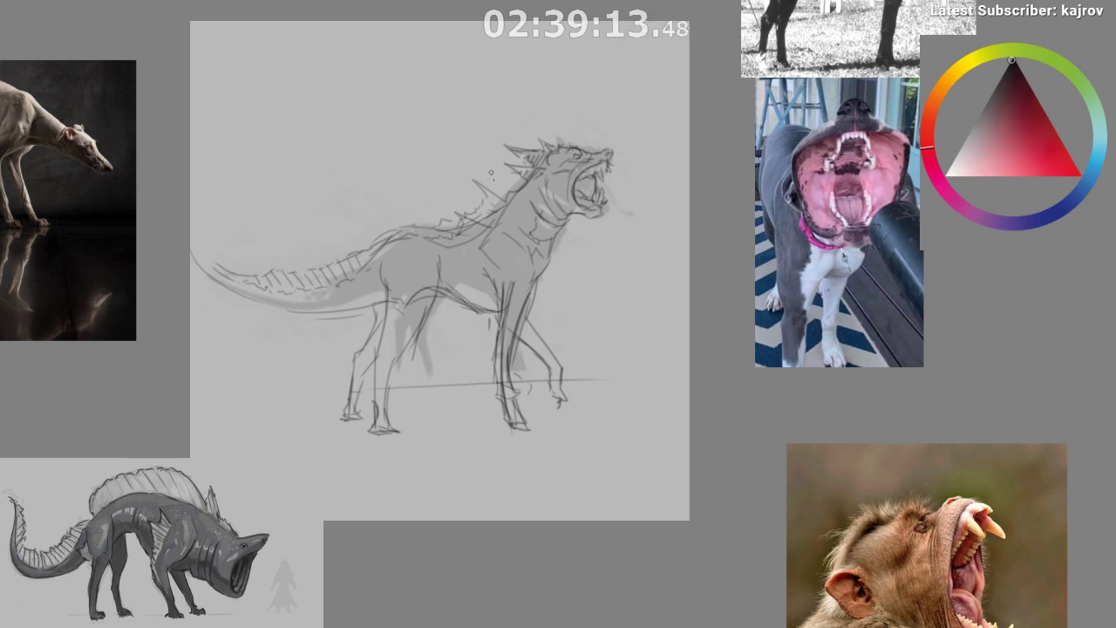
- Try a long line over the back from the neck spikes towards the hips, undo it and review the whole creature
{"action": "left_click_drag", "start_coordinate": [501, 180], "coordinate": [348, 221]}
{"action": "key", "text": "ctrl+z"}
{"action": "mouse_move", "coordinate": [549, 241]}
{"action": "left_mouse_down"}
{"action": "mouse_move", "coordinate": [468, 369]}
{"action": "mouse_move", "coordinate": [456, 421]}
{"action": "mouse_move", "coordinate": [448, 411]}
{"action": "mouse_move", "coordinate": [469, 376]}
{"action": "left_mouse_up"}
{"action": "scroll", "coordinate": [341, 506], "scroll_direction": "down", "scroll_amount": 3}
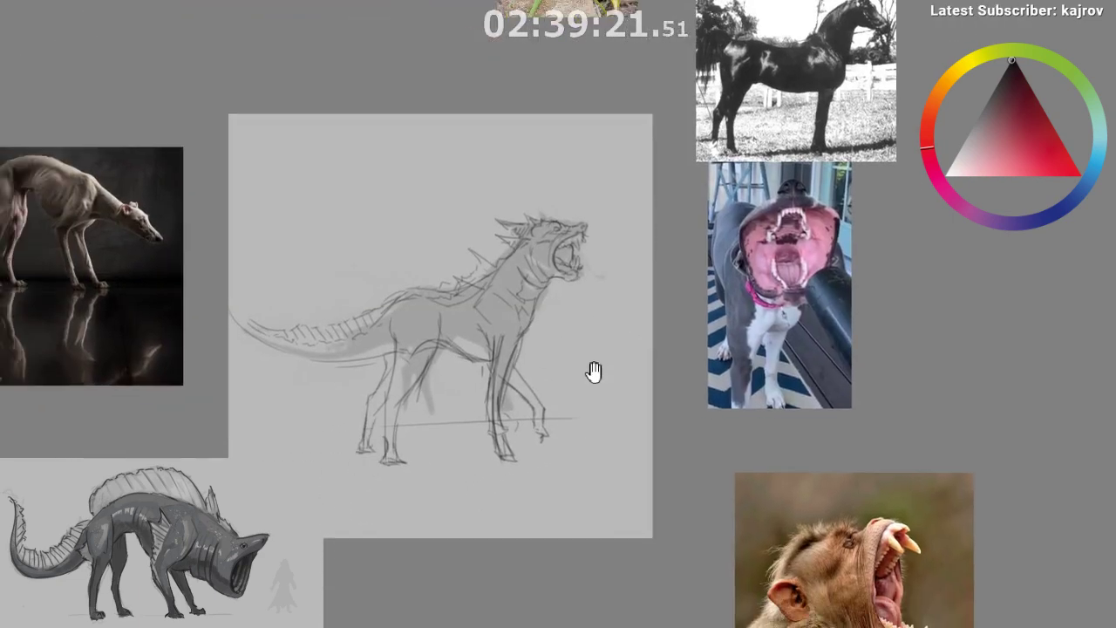
{"action": "scroll", "coordinate": [589, 367], "scroll_direction": "up", "scroll_amount": 3}
{"action": "left_click_drag", "start_coordinate": [615, 426], "coordinate": [656, 385]}
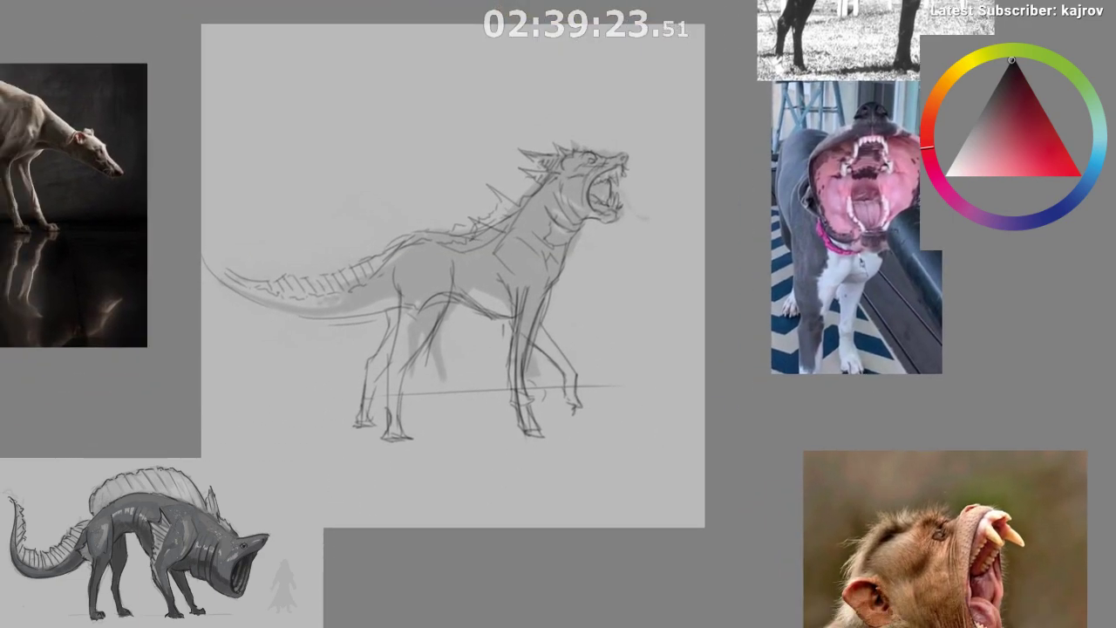
- Fade the line sketch, sample a dark tone from the near foreleg as the brush colour, and make a small test stroke
{"action": "key", "text": "5"}
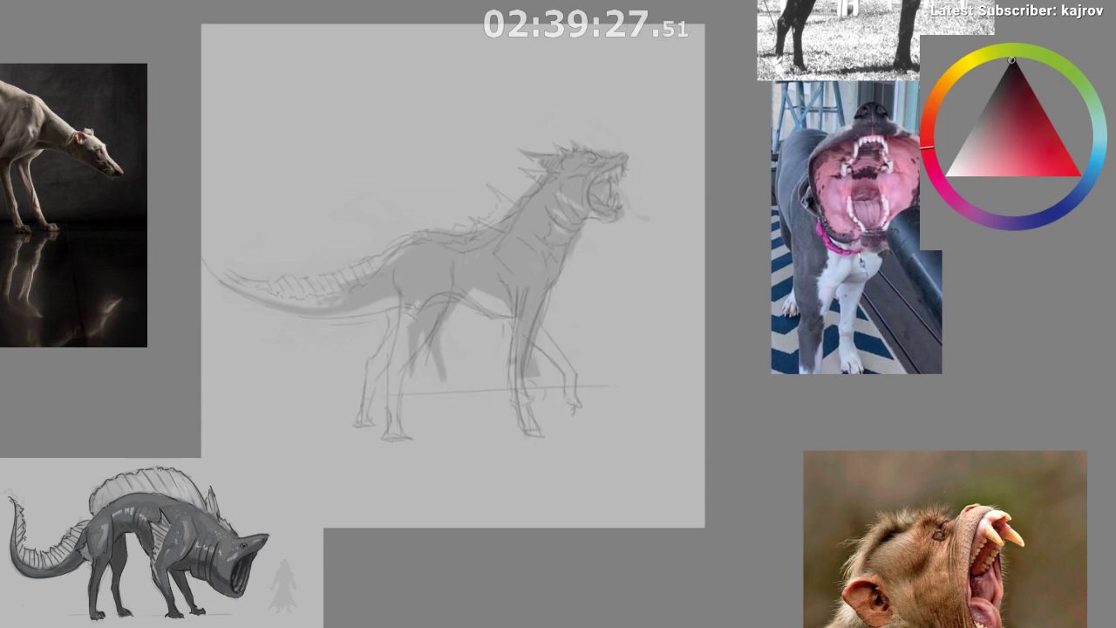
{"action": "left_click", "coordinate": [515, 349], "text": "ctrl"}
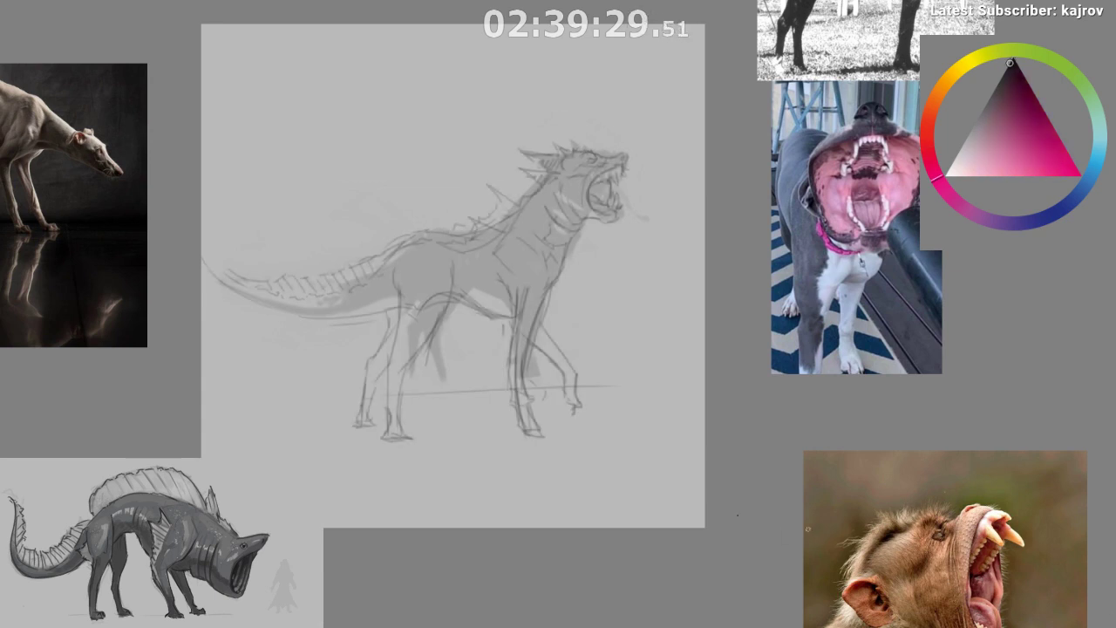
{"action": "left_click_drag", "start_coordinate": [670, 497], "coordinate": [675, 472]}
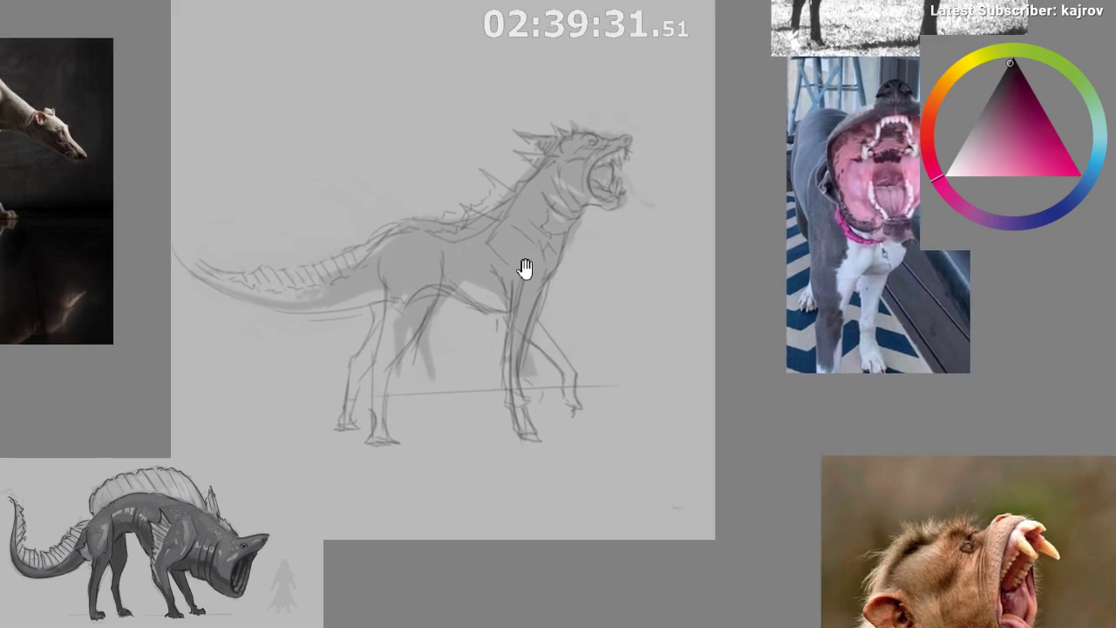
- Move the open-mouthed dog photo aside and place the monkey photo beside the creature's head as the mouth reference
{"action": "mouse_move", "coordinate": [524, 270]}
{"action": "left_mouse_down"}
{"action": "mouse_move", "coordinate": [531, 298]}
{"action": "mouse_move", "coordinate": [518, 312]}
{"action": "left_mouse_up"}
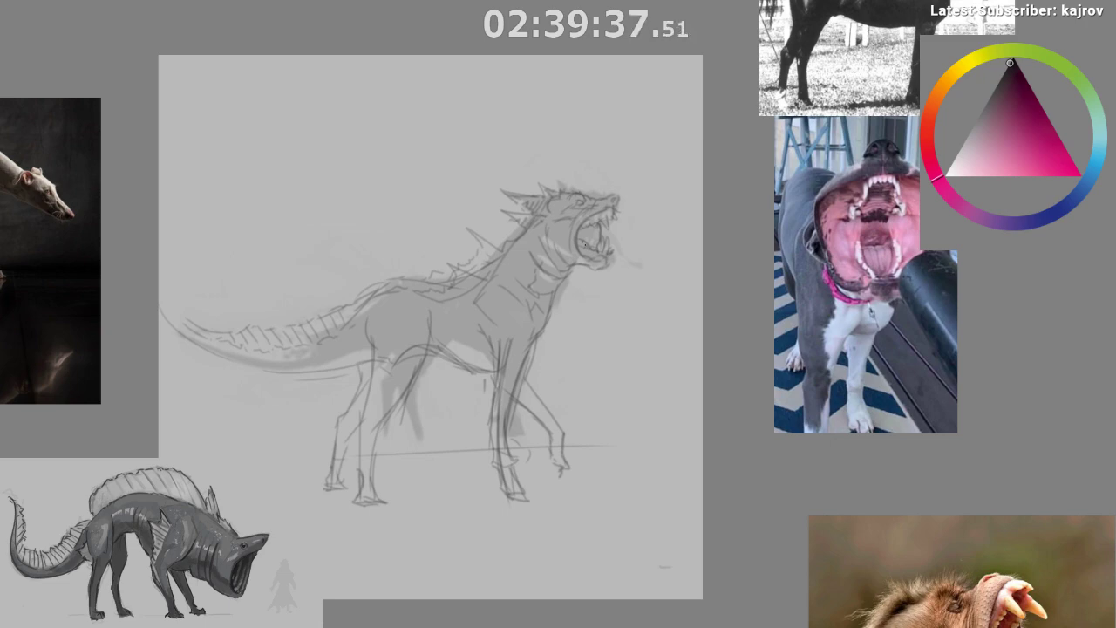
{"action": "left_click_drag", "start_coordinate": [513, 337], "coordinate": [324, 370]}
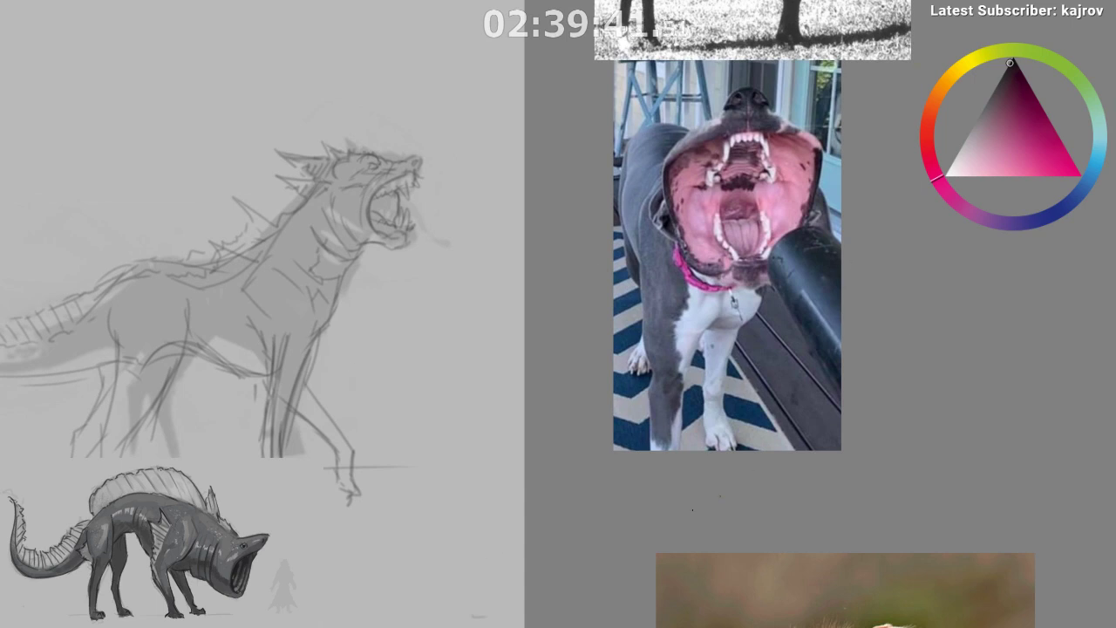
{"action": "mouse_move", "coordinate": [428, 572]}
{"action": "left_mouse_down"}
{"action": "mouse_move", "coordinate": [434, 581]}
{"action": "mouse_move", "coordinate": [410, 498]}
{"action": "left_mouse_up"}
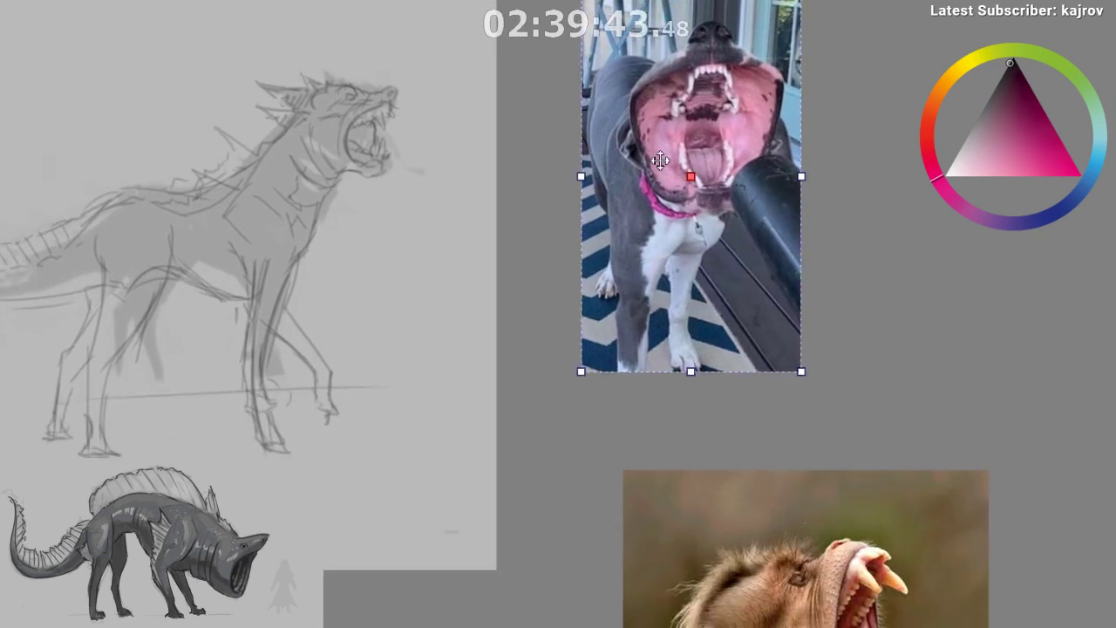
{"action": "left_click_drag", "start_coordinate": [660, 161], "coordinate": [854, 116]}
{"action": "left_click_drag", "start_coordinate": [729, 574], "coordinate": [562, 237]}
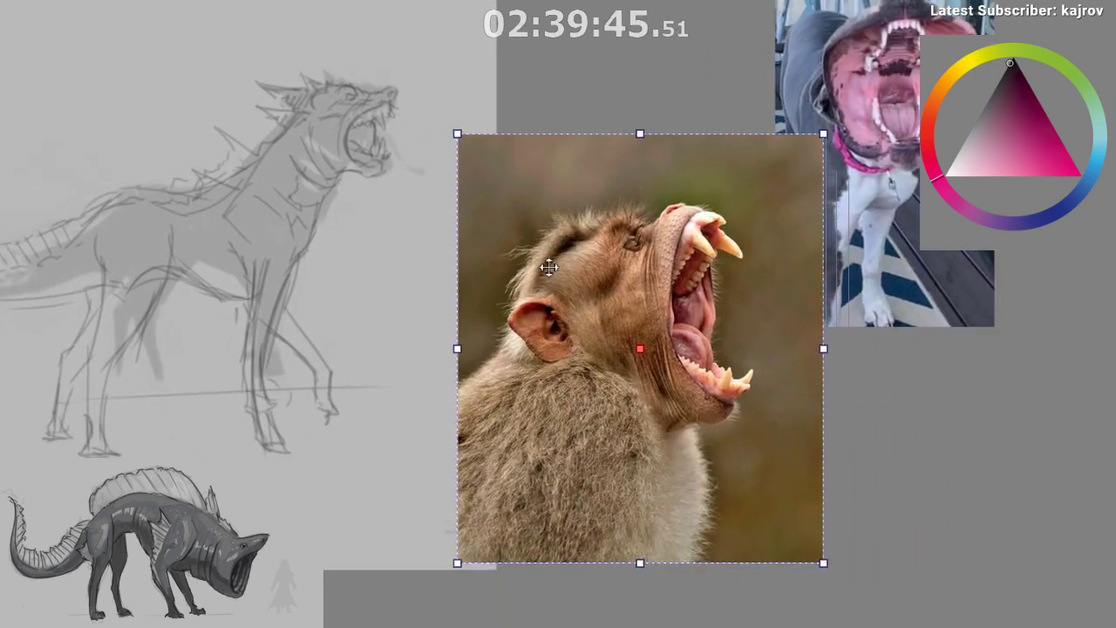
{"action": "left_click_drag", "start_coordinate": [371, 394], "coordinate": [285, 421]}
{"action": "key", "text": "b"}
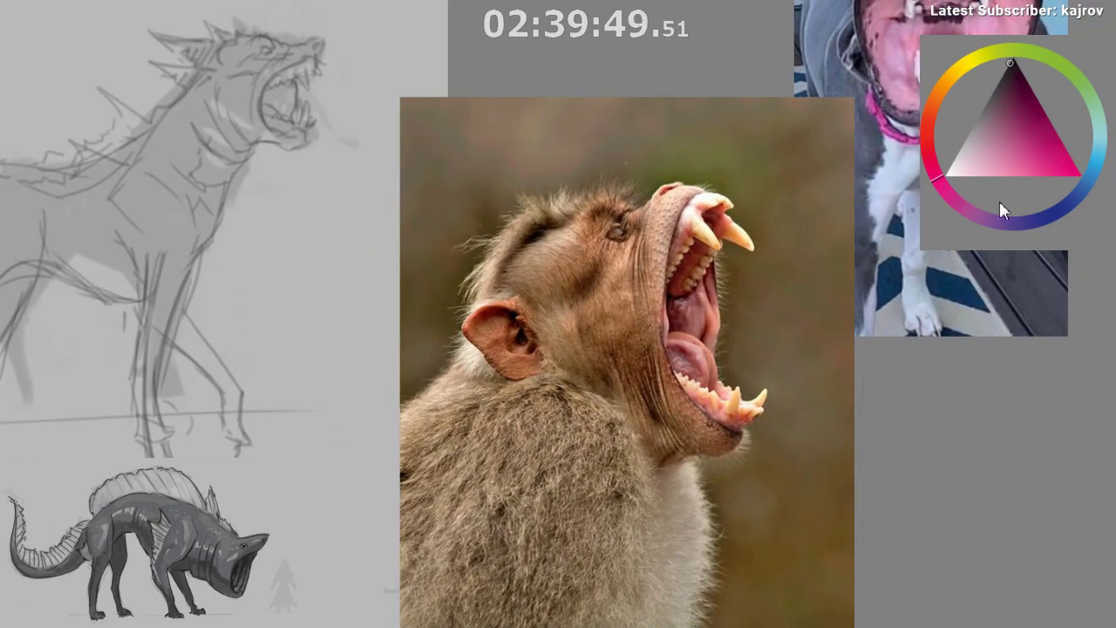
- Choose a near-black brush colour, fade the line sketch further and hide the grey silhouette beneath it
{"action": "left_click", "coordinate": [1014, 61]}
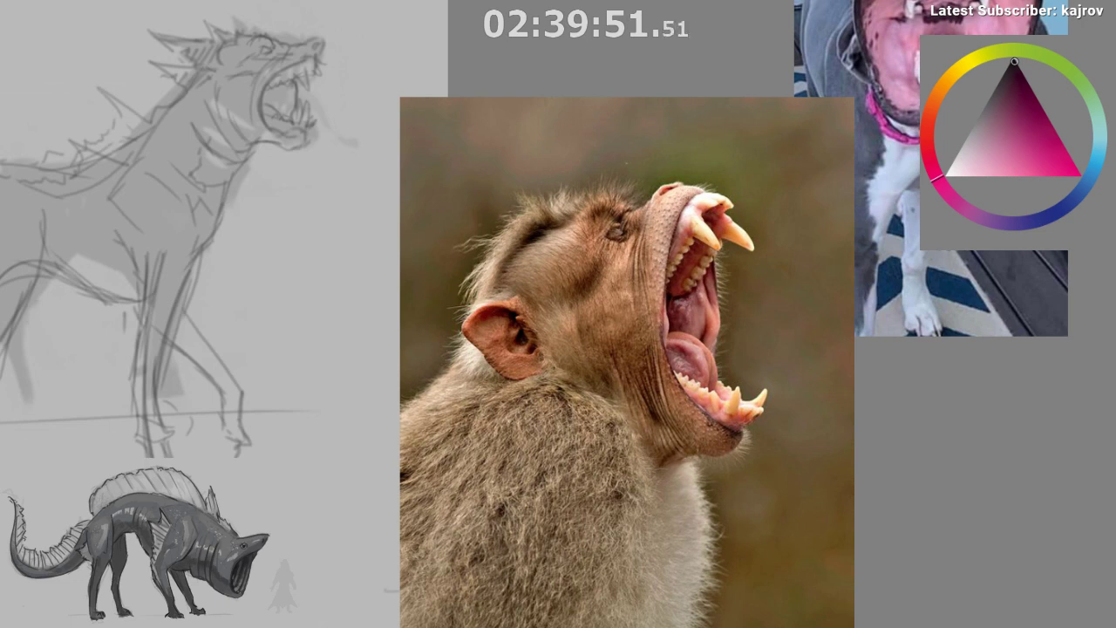
{"action": "left_click", "coordinate": [1012, 64]}
{"action": "key", "text": "5"}
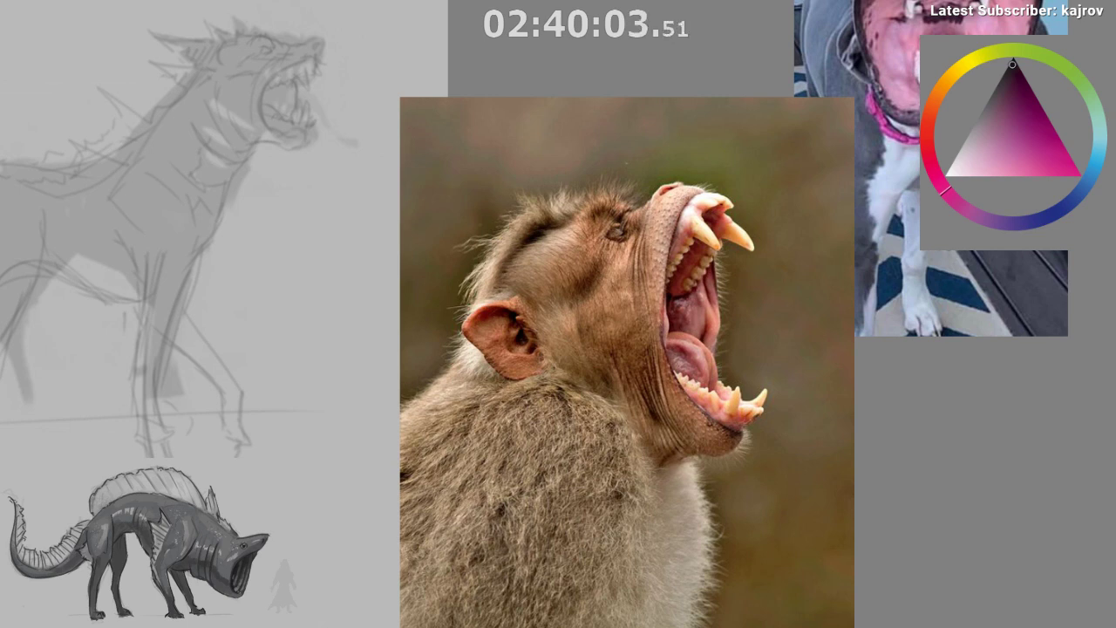
{"action": "key", "text": "ctrl+z"}
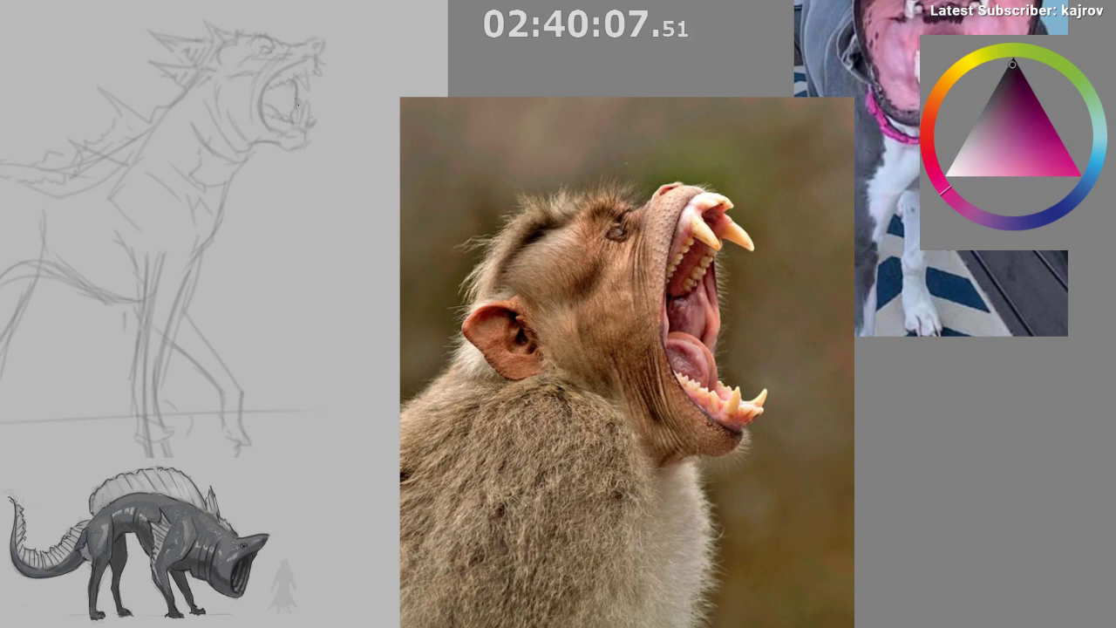
- Set a slightly lighter dark brush colour and ink the upper edge of the open mouth from the jaw corner to the snout
{"action": "mouse_move", "coordinate": [308, 130]}
{"action": "left_mouse_down"}
{"action": "mouse_move", "coordinate": [350, 184]}
{"action": "mouse_move", "coordinate": [255, 175]}
{"action": "left_mouse_up"}
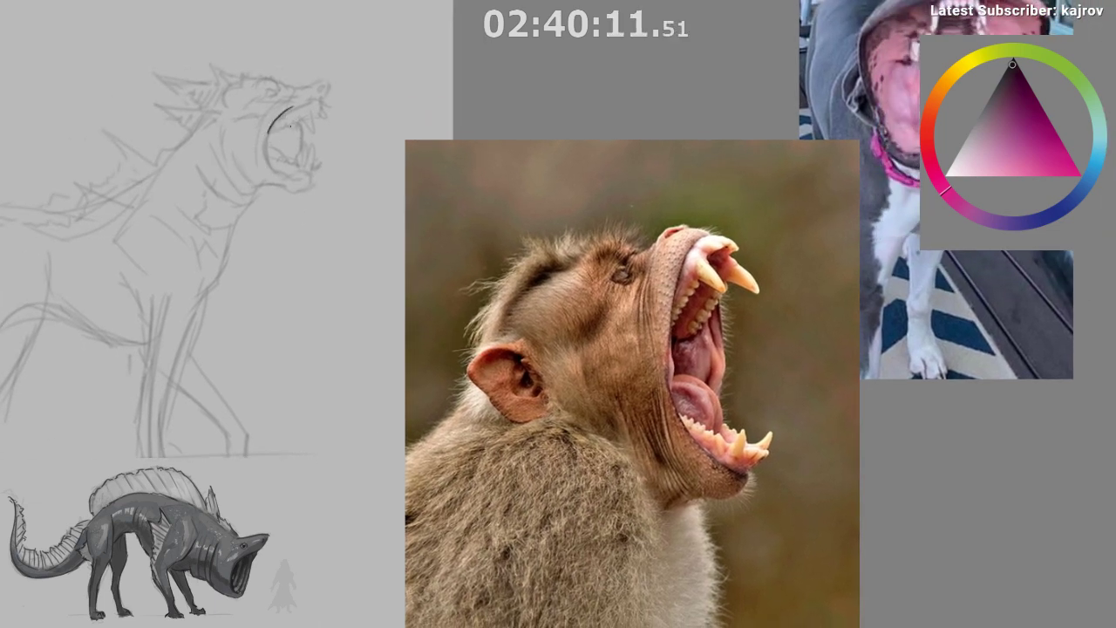
{"action": "key", "text": "ctrl+z"}
{"action": "left_click", "coordinate": [1003, 75]}
{"action": "left_click_drag", "start_coordinate": [269, 137], "coordinate": [300, 108]}
{"action": "key", "text": "ctrl+z"}
{"action": "left_click_drag", "start_coordinate": [266, 134], "coordinate": [315, 102]}
{"action": "mouse_move", "coordinate": [292, 137]}
{"action": "left_mouse_down"}
{"action": "mouse_move", "coordinate": [306, 149]}
{"action": "mouse_move", "coordinate": [273, 164]}
{"action": "left_mouse_up"}
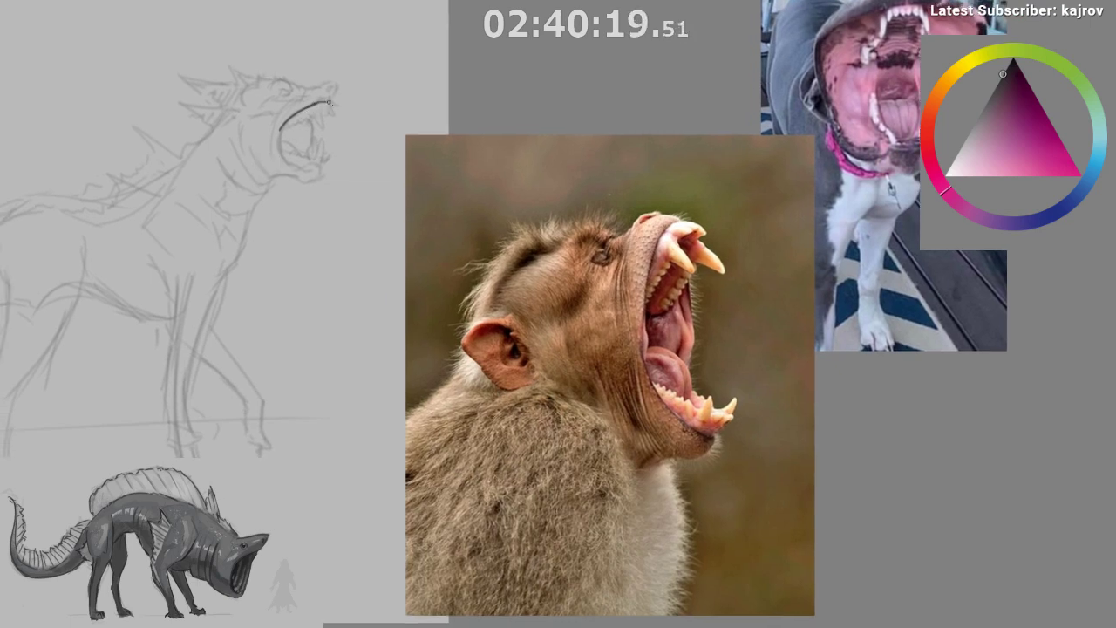
- Ink the tip of the snout with a small dark nose, redoing the last mark
{"action": "left_click_drag", "start_coordinate": [331, 101], "coordinate": [333, 99]}
{"action": "left_click_drag", "start_coordinate": [256, 239], "coordinate": [252, 242]}
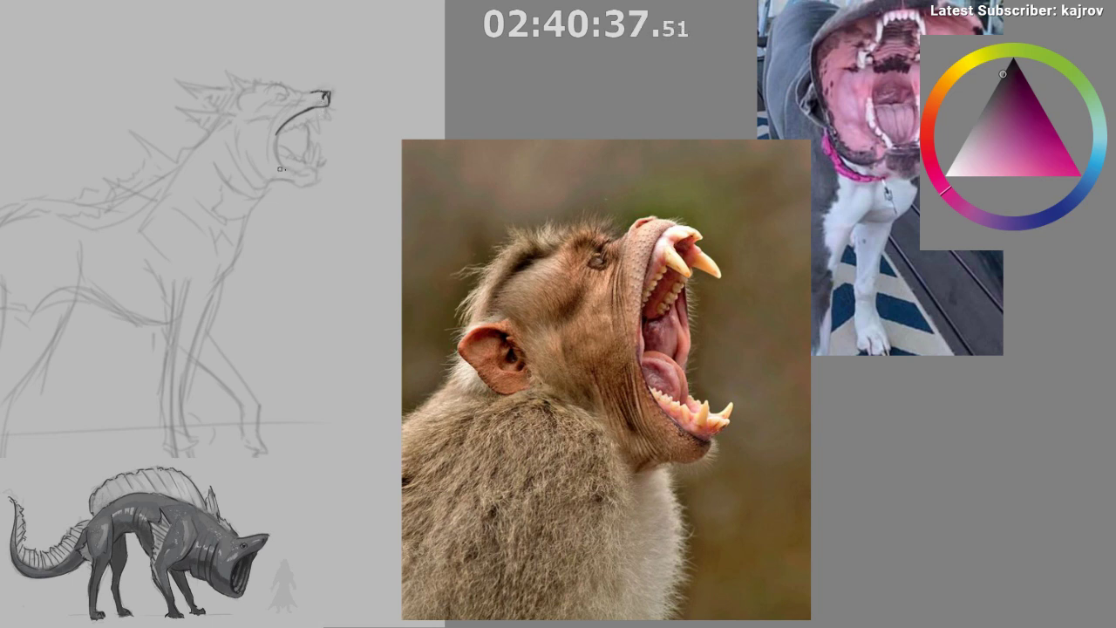
{"action": "key", "text": "ctrl+z"}
{"action": "left_click_drag", "start_coordinate": [326, 91], "coordinate": [321, 94]}
- In the mirrored view, ink the upper front fang and a row of pointed teeth along the upper jaw
{"action": "key", "text": "m"}
{"action": "left_click_drag", "start_coordinate": [397, 392], "coordinate": [229, 341]}
{"action": "scroll", "coordinate": [655, 111], "scroll_direction": "up", "scroll_amount": 1}
{"action": "mouse_move", "coordinate": [638, 181]}
{"action": "left_mouse_down"}
{"action": "mouse_move", "coordinate": [632, 200]}
{"action": "mouse_move", "coordinate": [628, 136]}
{"action": "left_mouse_up"}
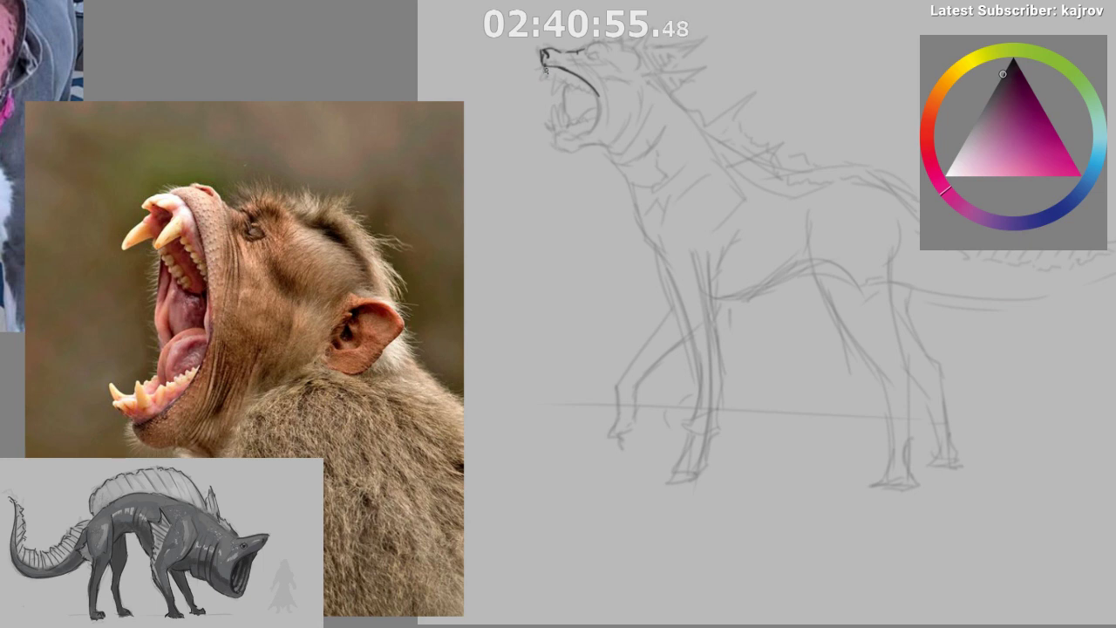
{"action": "left_click_drag", "start_coordinate": [544, 66], "coordinate": [551, 78]}
{"action": "mouse_move", "coordinate": [553, 77]}
{"action": "left_mouse_down"}
{"action": "mouse_move", "coordinate": [555, 95]}
{"action": "mouse_move", "coordinate": [561, 82]}
{"action": "left_mouse_up"}
{"action": "key", "text": "ctrl+z"}
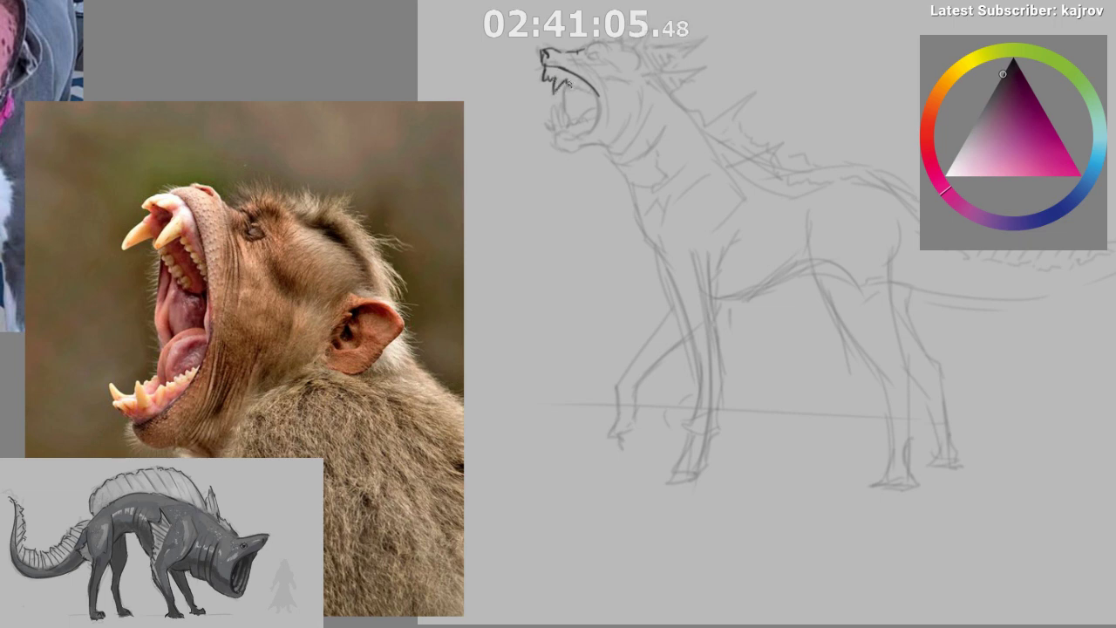
{"action": "mouse_move", "coordinate": [567, 81]}
{"action": "left_mouse_down"}
{"action": "mouse_move", "coordinate": [597, 108]}
{"action": "mouse_move", "coordinate": [589, 91]}
{"action": "mouse_move", "coordinate": [594, 142]}
{"action": "left_mouse_up"}
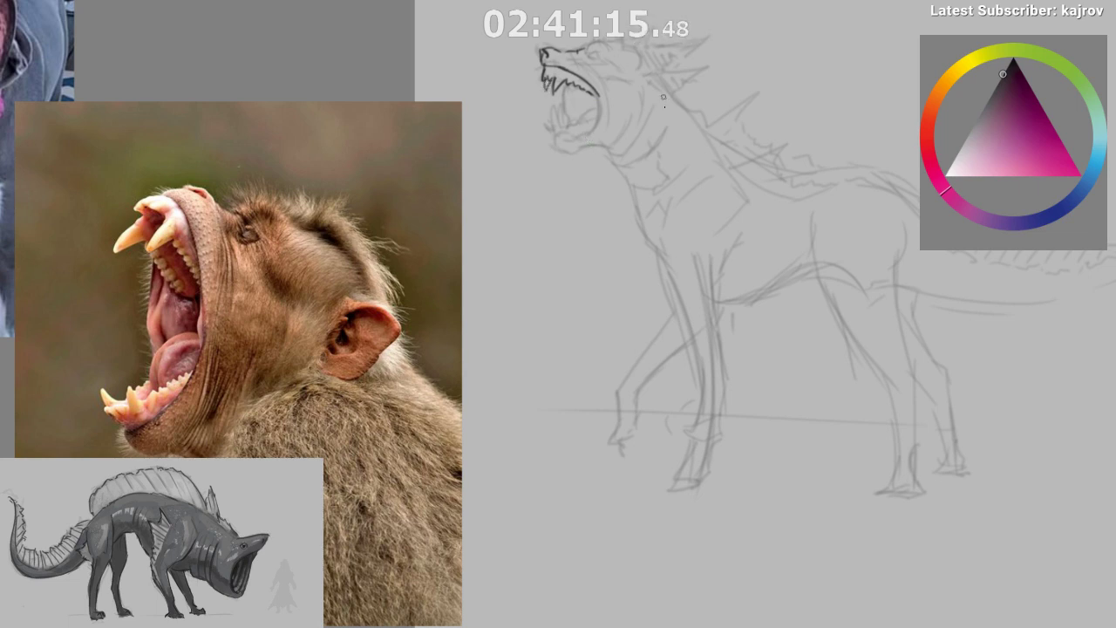
{"action": "left_click_drag", "start_coordinate": [615, 223], "coordinate": [612, 245]}
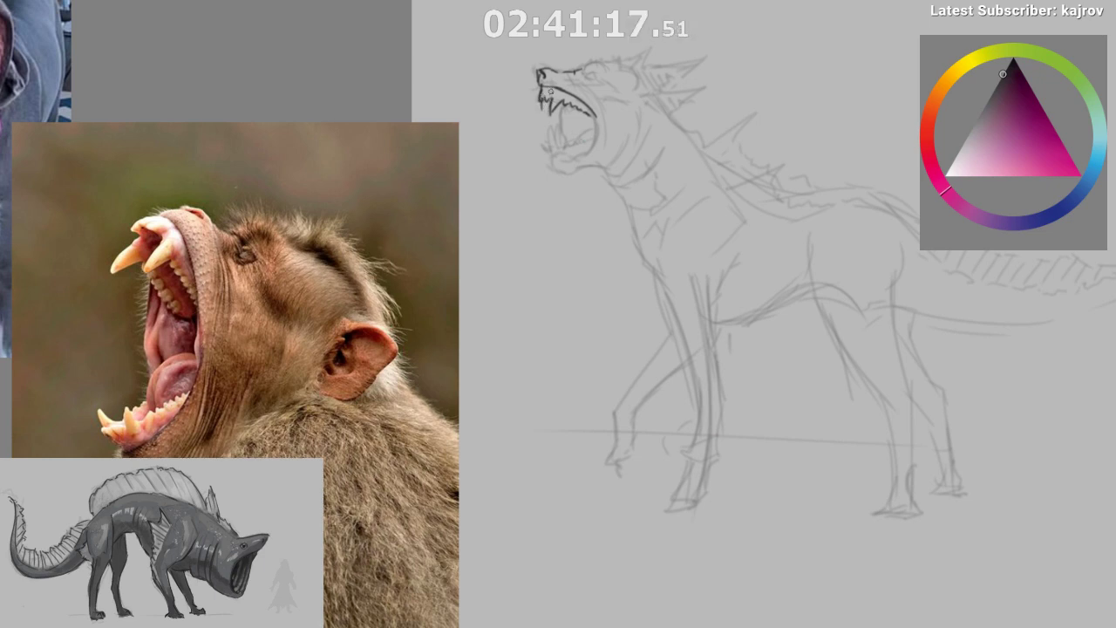
{"action": "left_click_drag", "start_coordinate": [547, 97], "coordinate": [585, 111]}
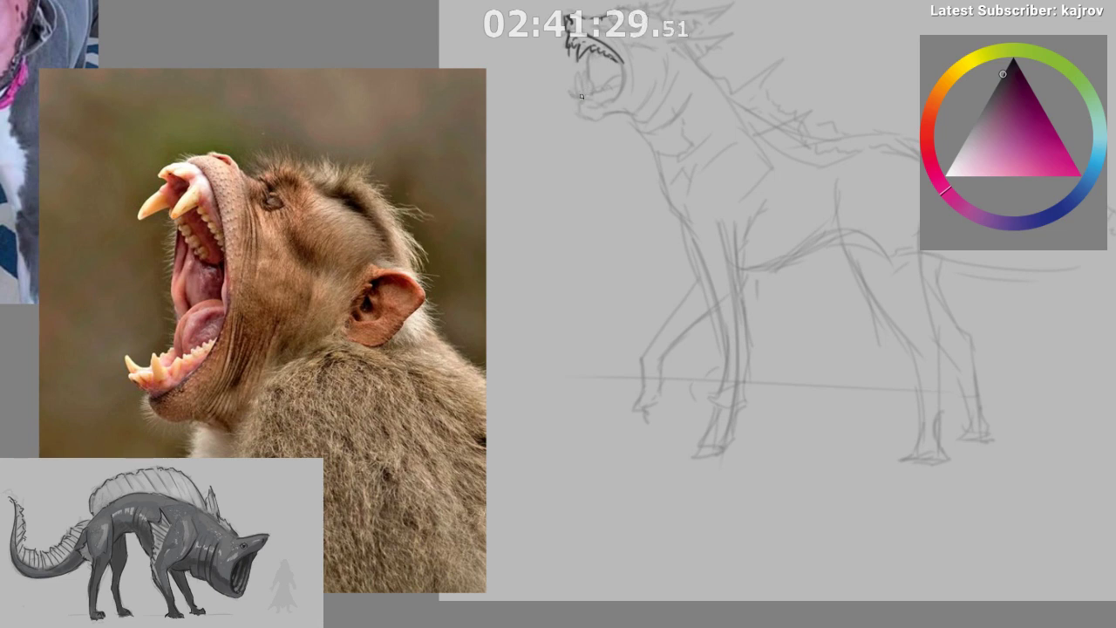
- Ink the lower front fangs, the row of lower teeth and the curved back edge of the mouth
{"action": "mouse_move", "coordinate": [583, 83]}
{"action": "left_mouse_down"}
{"action": "mouse_move", "coordinate": [589, 102]}
{"action": "mouse_move", "coordinate": [637, 80]}
{"action": "mouse_move", "coordinate": [599, 75]}
{"action": "left_mouse_up"}
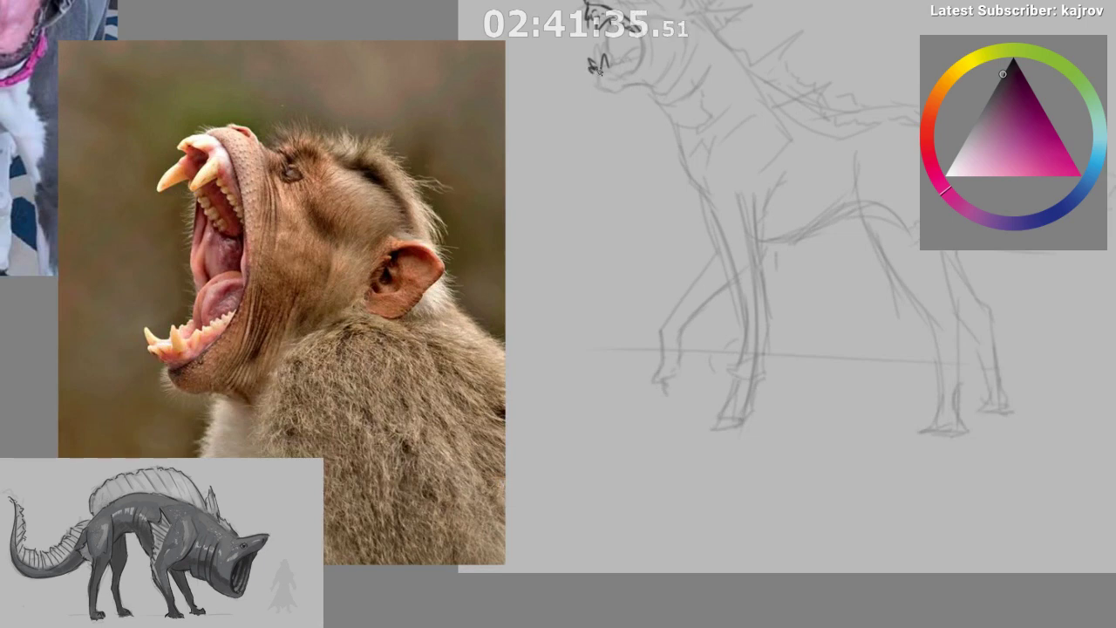
{"action": "left_click_drag", "start_coordinate": [611, 68], "coordinate": [621, 64]}
{"action": "key", "text": "ctrl+z"}
{"action": "left_click_drag", "start_coordinate": [604, 183], "coordinate": [589, 212]}
{"action": "mouse_move", "coordinate": [598, 74]}
{"action": "left_mouse_down"}
{"action": "mouse_move", "coordinate": [599, 60]}
{"action": "mouse_move", "coordinate": [600, 91]}
{"action": "left_mouse_up"}
{"action": "key", "text": "ctrl+z"}
{"action": "key", "text": "ctrl+z"}
{"action": "key", "text": "ctrl+z"}
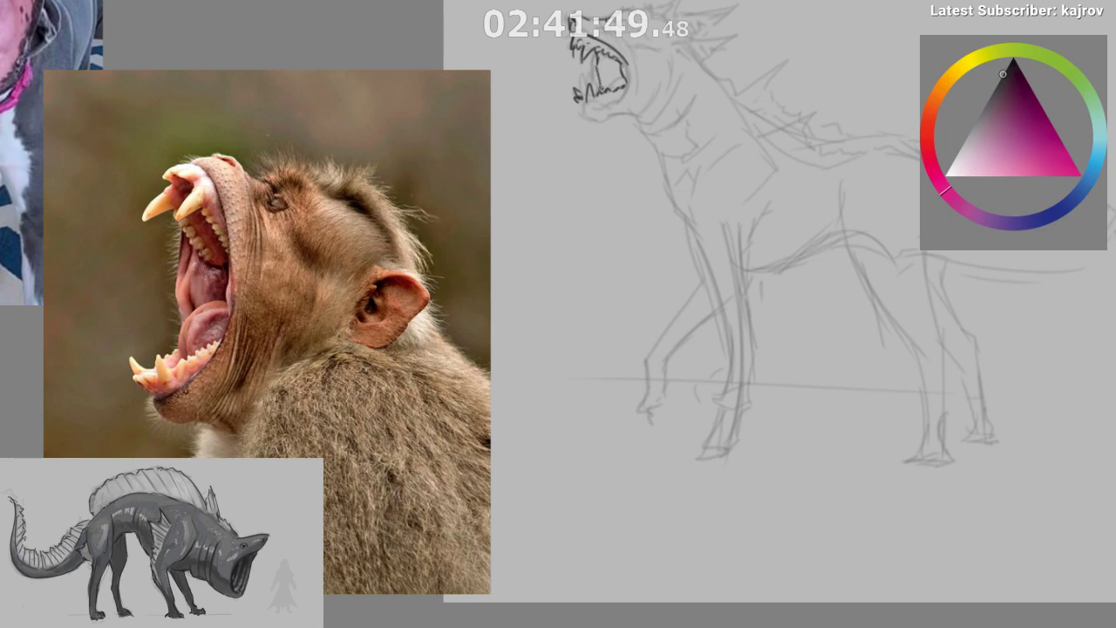
- Return to the unmirrored view and add inner lines between the upper and lower teeth, undoing a stray stroke
{"action": "key", "text": "m"}
{"action": "mouse_move", "coordinate": [529, 398]}
{"action": "left_mouse_down"}
{"action": "mouse_move", "coordinate": [451, 402]}
{"action": "mouse_move", "coordinate": [367, 511]}
{"action": "left_mouse_up"}
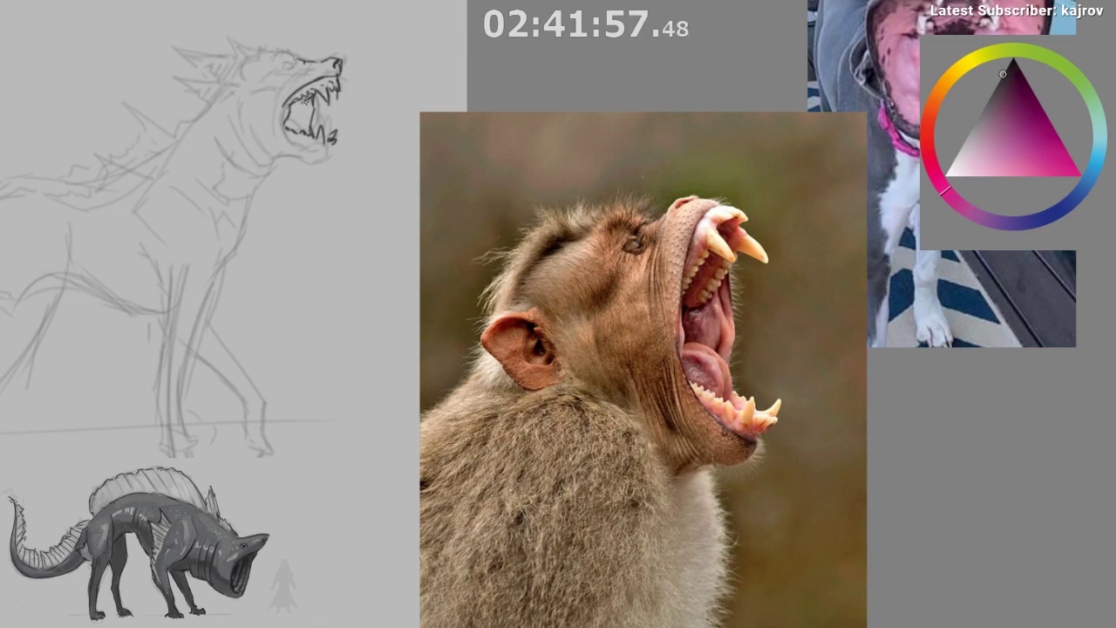
{"action": "left_click_drag", "start_coordinate": [308, 120], "coordinate": [324, 99]}
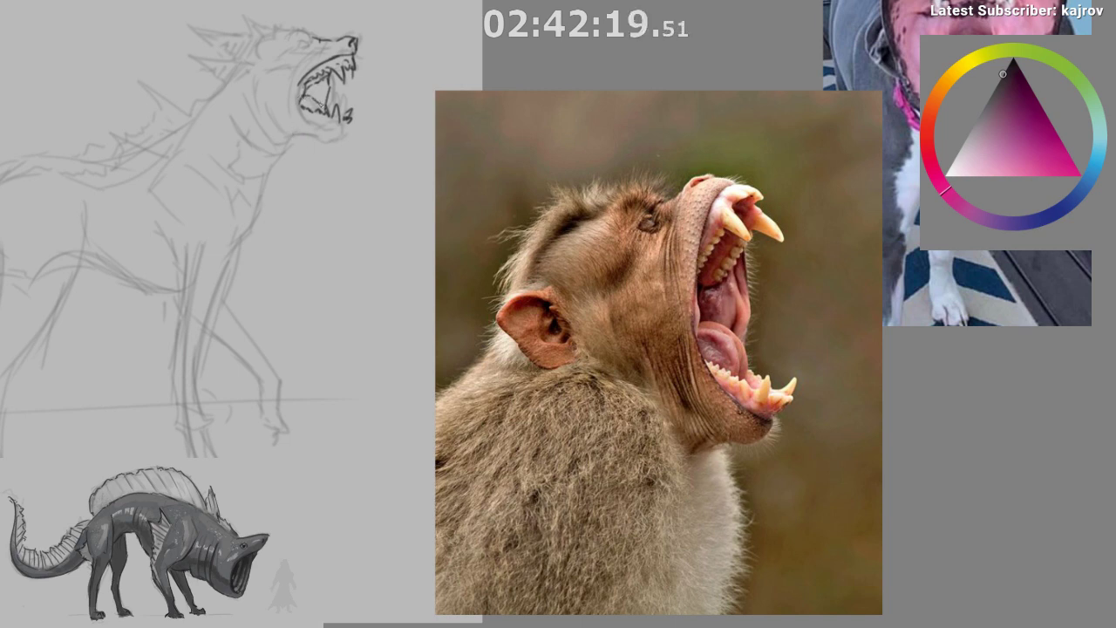
{"action": "left_click_drag", "start_coordinate": [320, 172], "coordinate": [318, 172]}
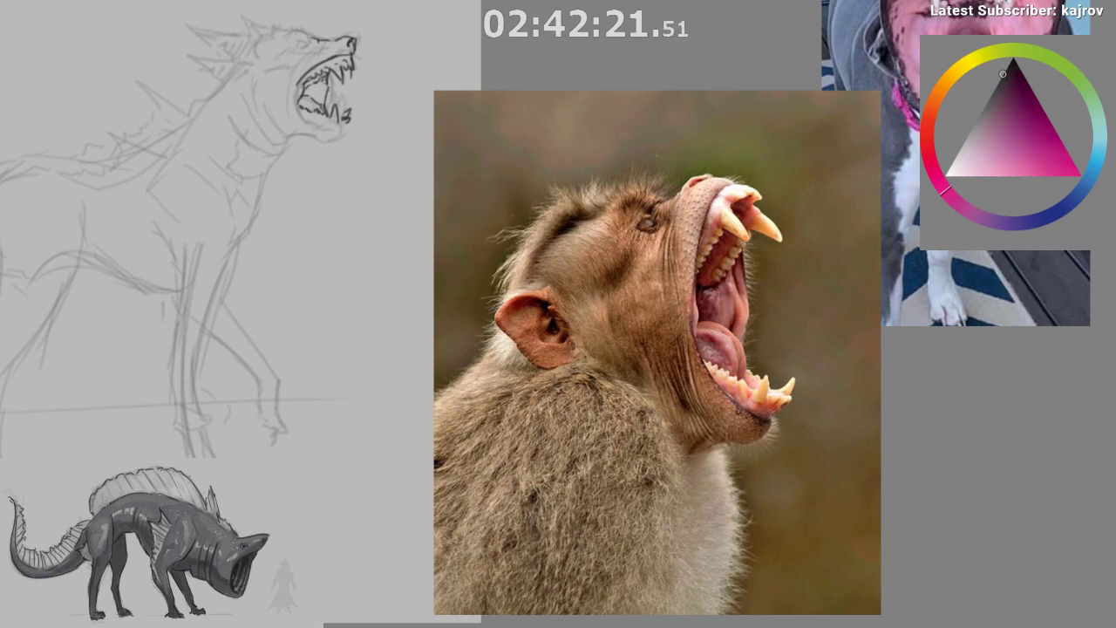
{"action": "left_click_drag", "start_coordinate": [319, 241], "coordinate": [317, 271]}
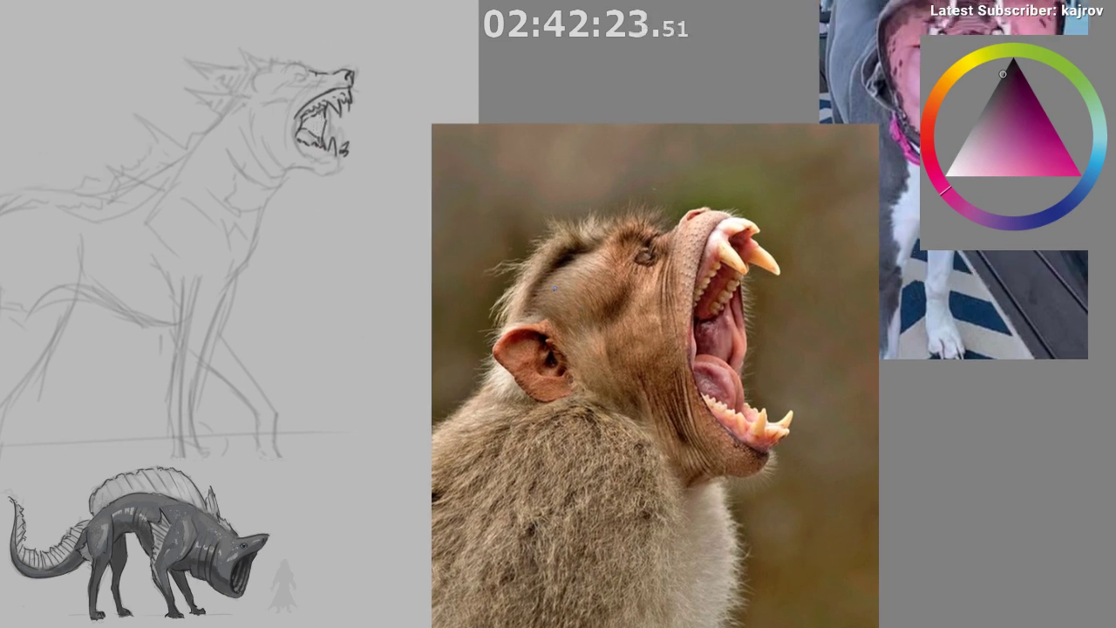
{"action": "left_click_drag", "start_coordinate": [352, 192], "coordinate": [370, 188]}
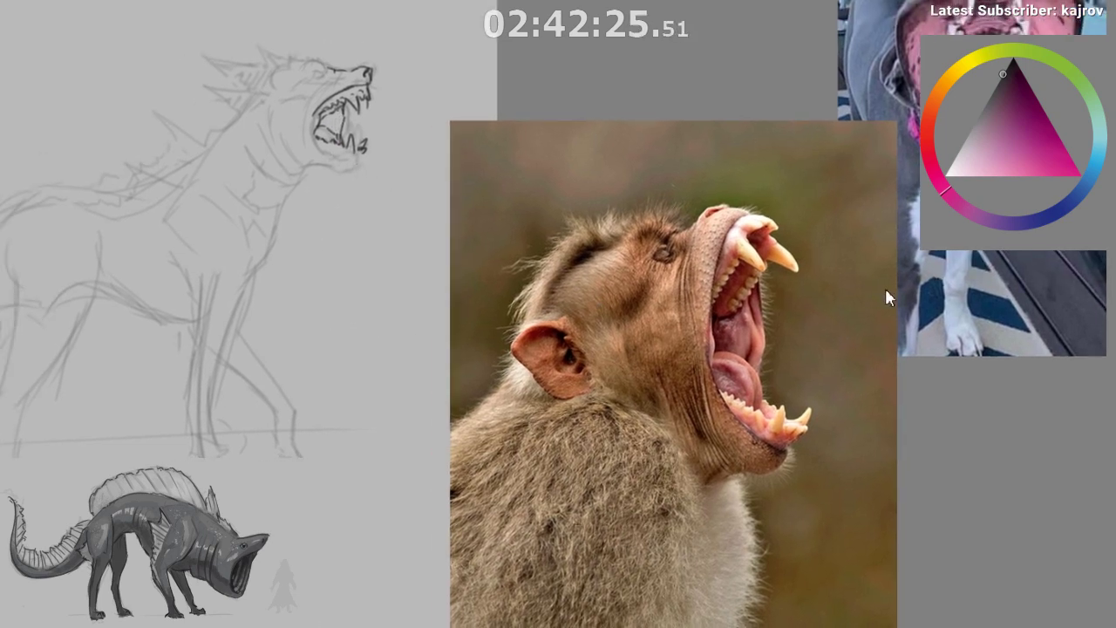
{"action": "mouse_move", "coordinate": [339, 111]}
{"action": "left_mouse_down"}
{"action": "mouse_move", "coordinate": [307, 149]}
{"action": "mouse_move", "coordinate": [346, 113]}
{"action": "mouse_move", "coordinate": [353, 138]}
{"action": "left_mouse_up"}
{"action": "key", "text": "ctrl+z"}
{"action": "left_click_drag", "start_coordinate": [338, 230], "coordinate": [326, 184]}
{"action": "left_click_drag", "start_coordinate": [548, 394], "coordinate": [511, 385]}
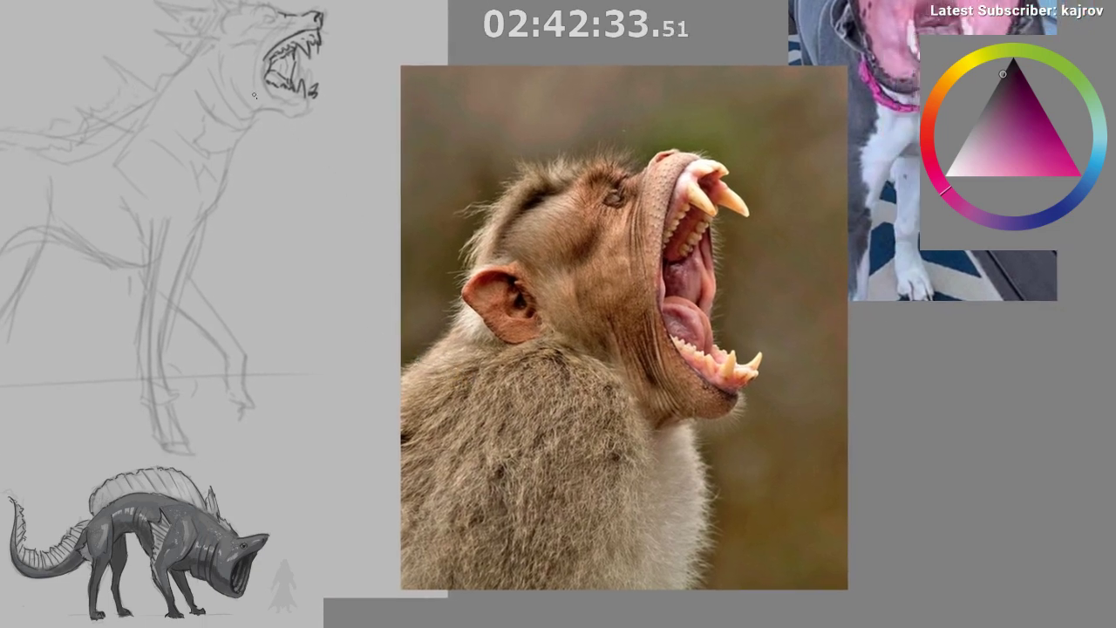
- In the mirrored view, refine the inside of the mouth and ink the outer lip around the jaw corner to the chin
{"action": "key", "text": "m"}
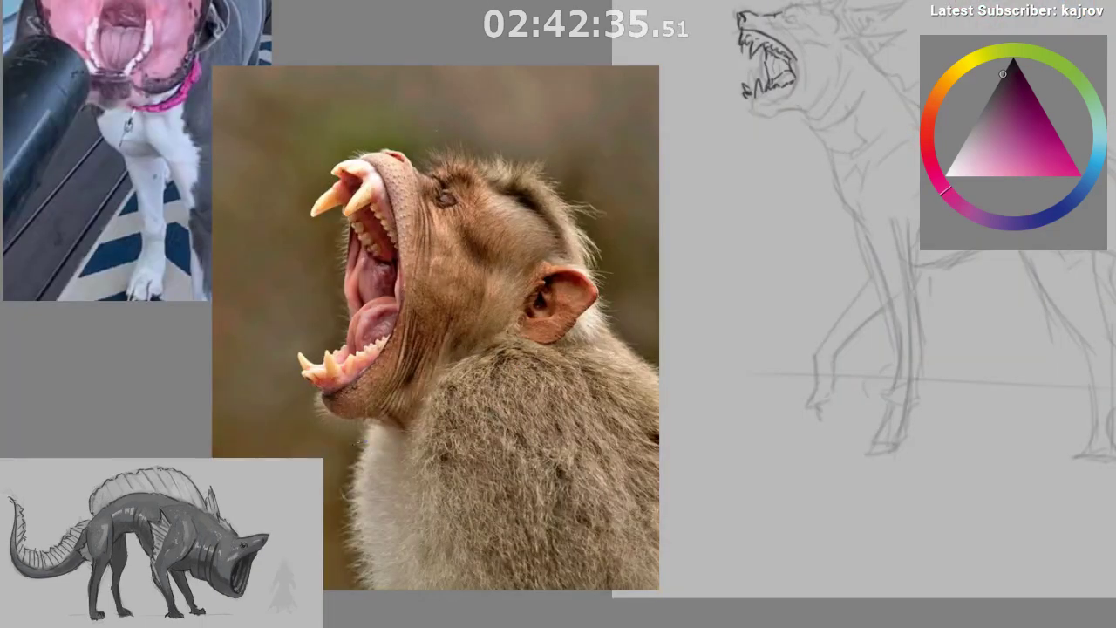
{"action": "left_click_drag", "start_coordinate": [364, 417], "coordinate": [265, 426]}
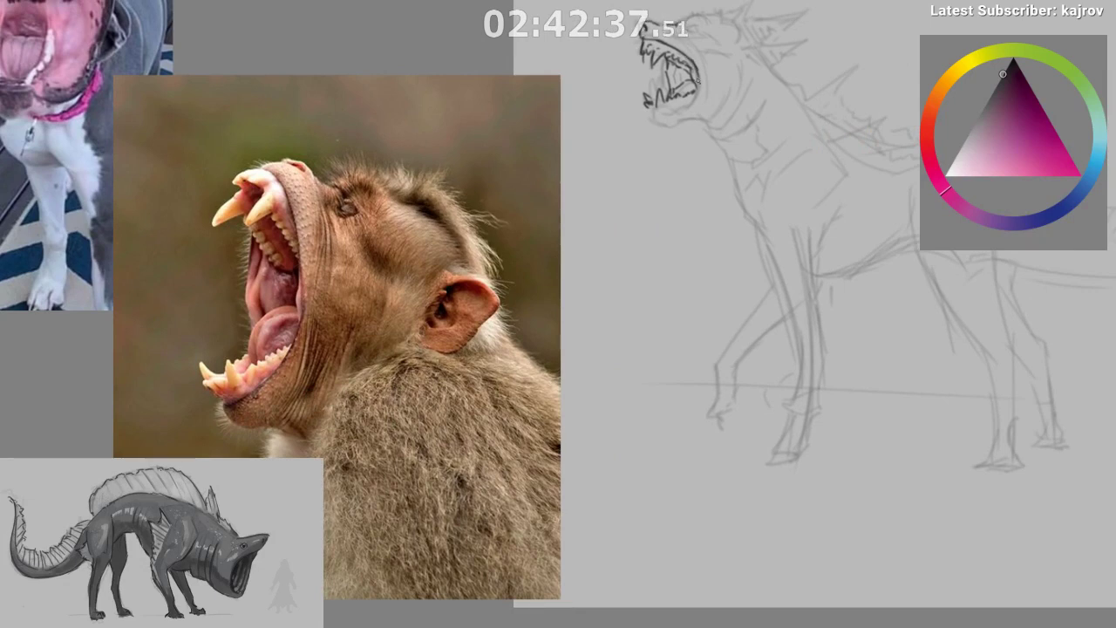
{"action": "mouse_move", "coordinate": [694, 61]}
{"action": "left_mouse_down"}
{"action": "mouse_move", "coordinate": [700, 89]}
{"action": "mouse_move", "coordinate": [699, 80]}
{"action": "mouse_move", "coordinate": [674, 91]}
{"action": "left_mouse_up"}
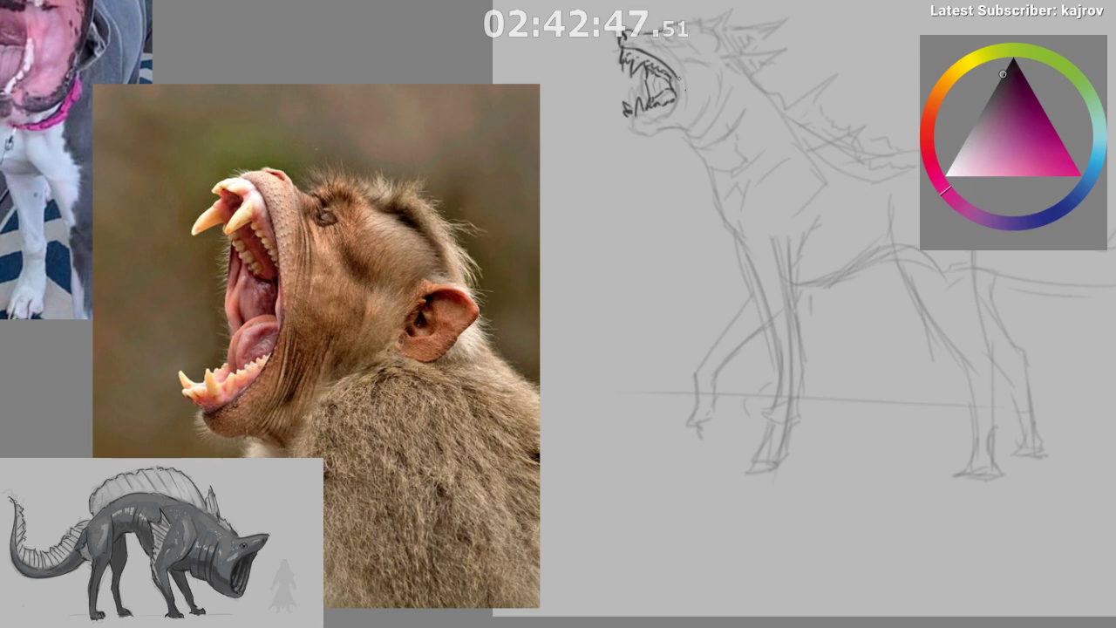
{"action": "mouse_move", "coordinate": [680, 73]}
{"action": "left_mouse_down"}
{"action": "mouse_move", "coordinate": [669, 126]}
{"action": "mouse_move", "coordinate": [684, 100]}
{"action": "mouse_move", "coordinate": [651, 140]}
{"action": "mouse_move", "coordinate": [664, 118]}
{"action": "mouse_move", "coordinate": [670, 125]}
{"action": "mouse_move", "coordinate": [635, 123]}
{"action": "left_mouse_up"}
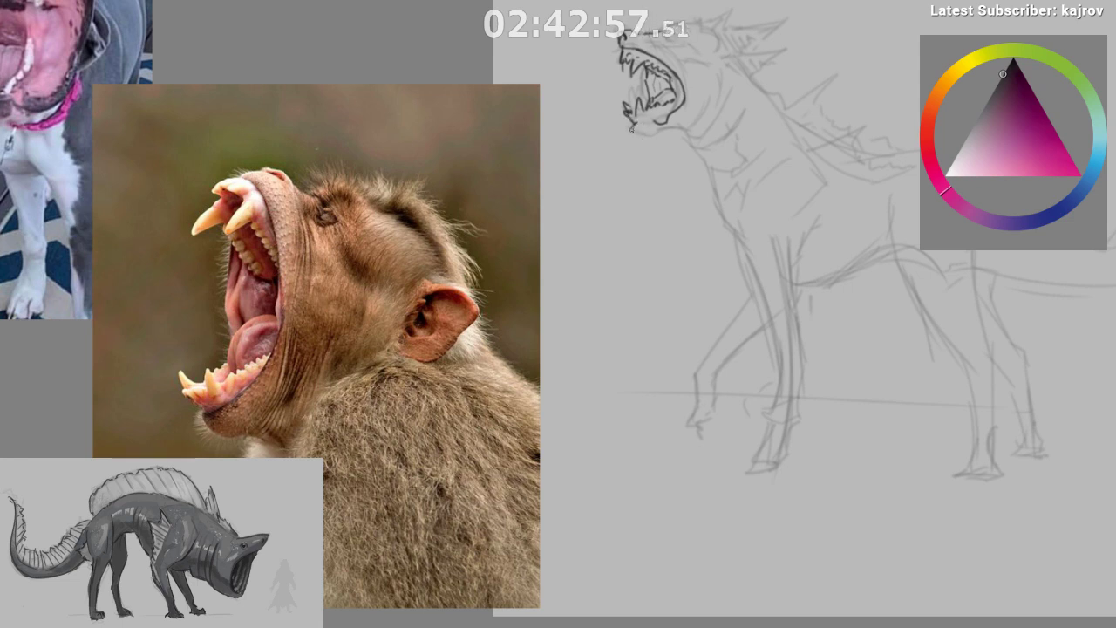
- Ink the underside of the lower jaw from the chin towards the throat, sampling a softer dark grey from the existing lines
{"action": "left_click_drag", "start_coordinate": [631, 129], "coordinate": [679, 130]}
{"action": "key", "text": "ctrl+z"}
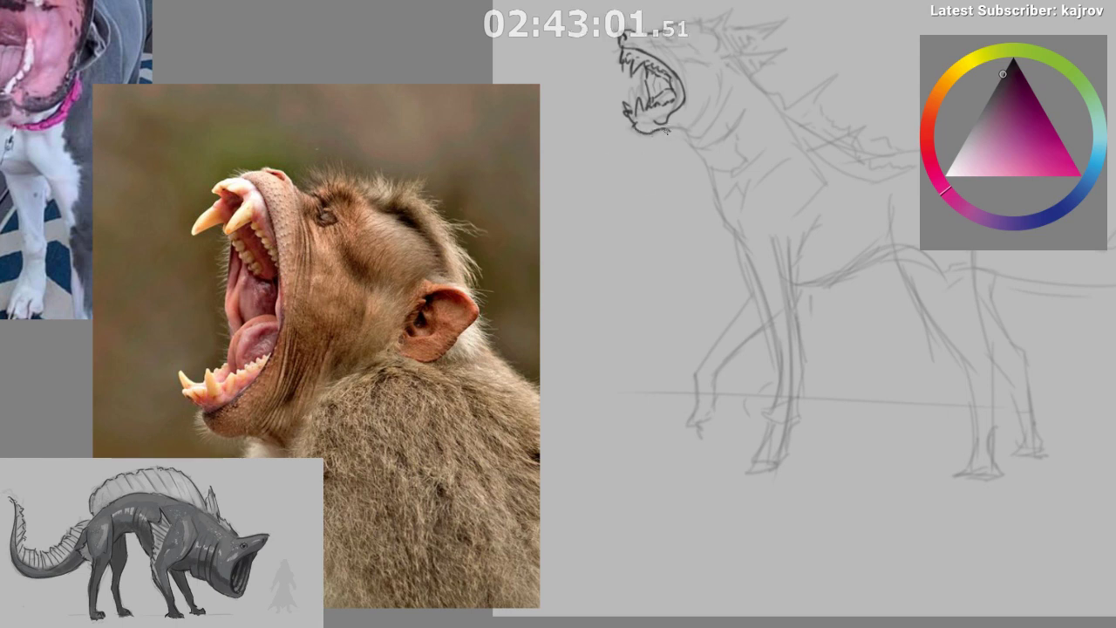
{"action": "left_click_drag", "start_coordinate": [672, 126], "coordinate": [690, 105]}
{"action": "left_click", "coordinate": [665, 131], "text": "ctrl"}
{"action": "left_click", "coordinate": [674, 115], "text": "ctrl"}
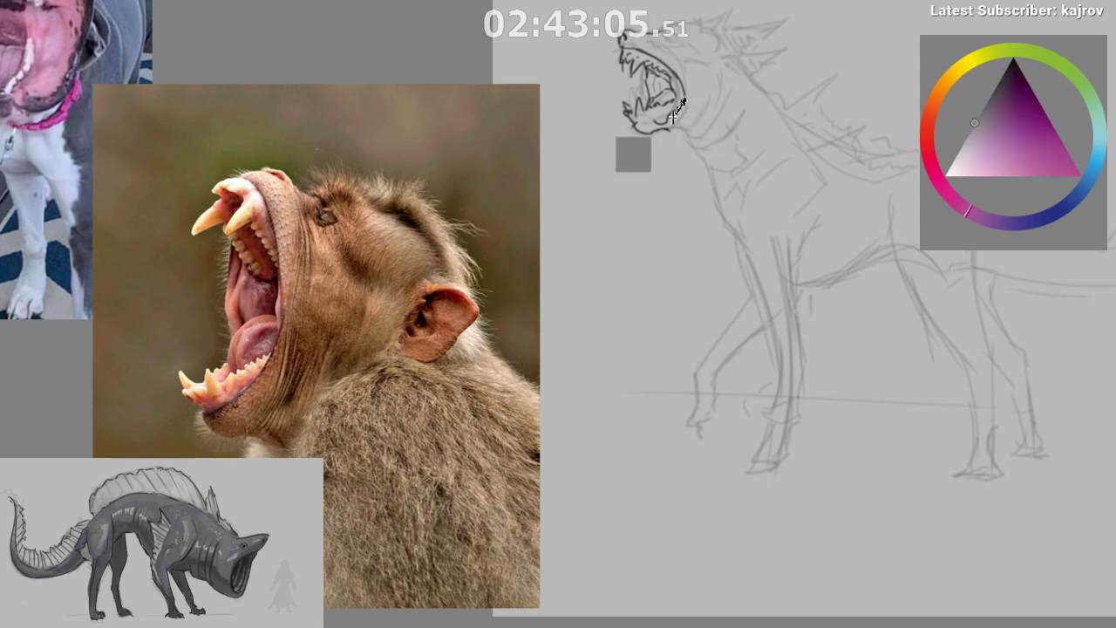
{"action": "left_click", "coordinate": [673, 130], "text": "ctrl"}
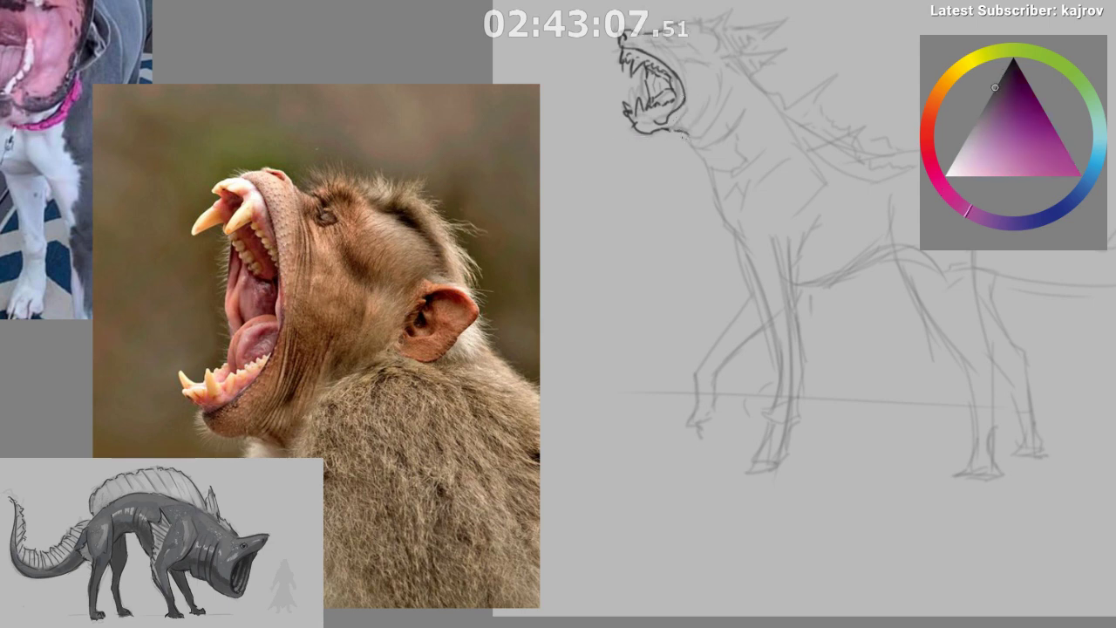
- In the unmirrored view, ink a jagged, shaggy outline from the throat down the chest to the near foreleg
{"action": "key", "text": "m"}
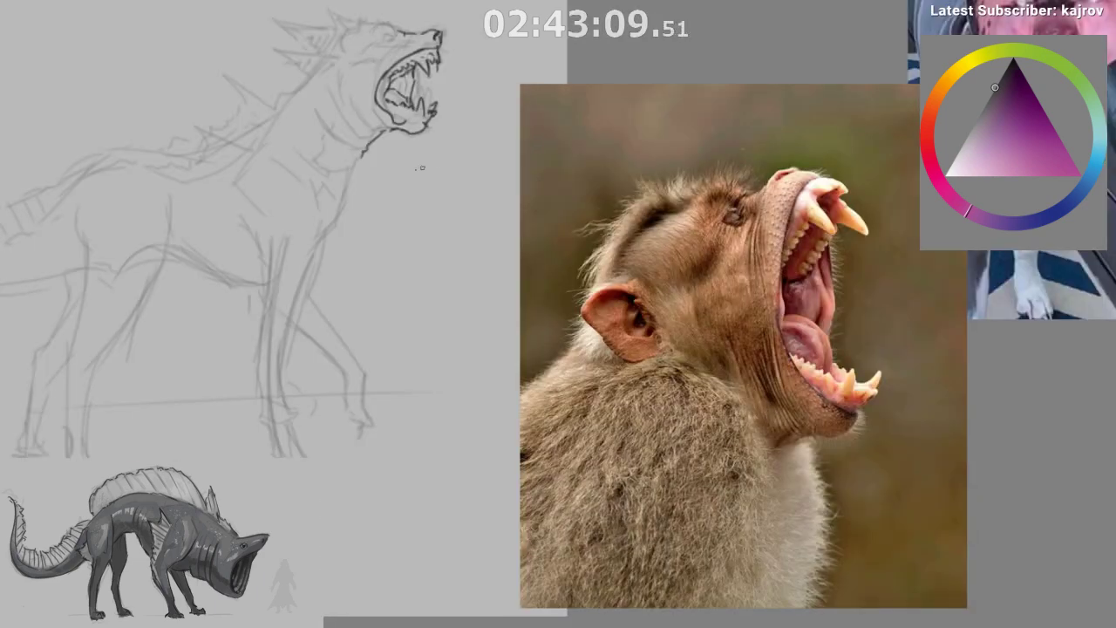
{"action": "left_click_drag", "start_coordinate": [360, 157], "coordinate": [352, 193]}
{"action": "key", "text": "ctrl+z"}
{"action": "left_click_drag", "start_coordinate": [411, 235], "coordinate": [430, 228]}
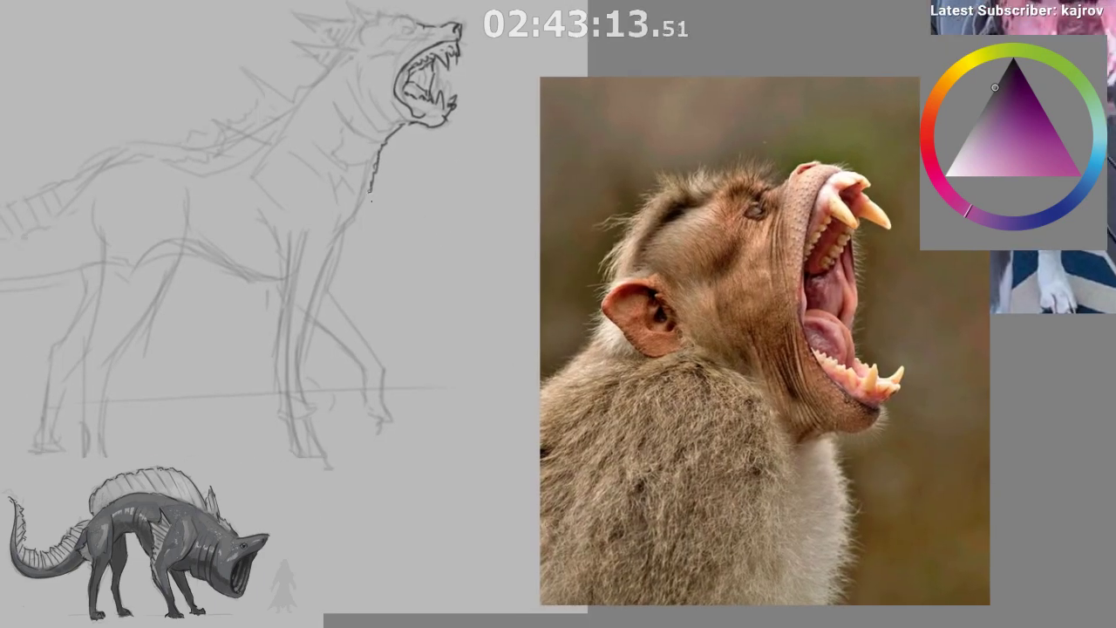
{"action": "mouse_move", "coordinate": [371, 189]}
{"action": "left_mouse_down"}
{"action": "mouse_move", "coordinate": [320, 293]}
{"action": "mouse_move", "coordinate": [387, 291]}
{"action": "left_mouse_up"}
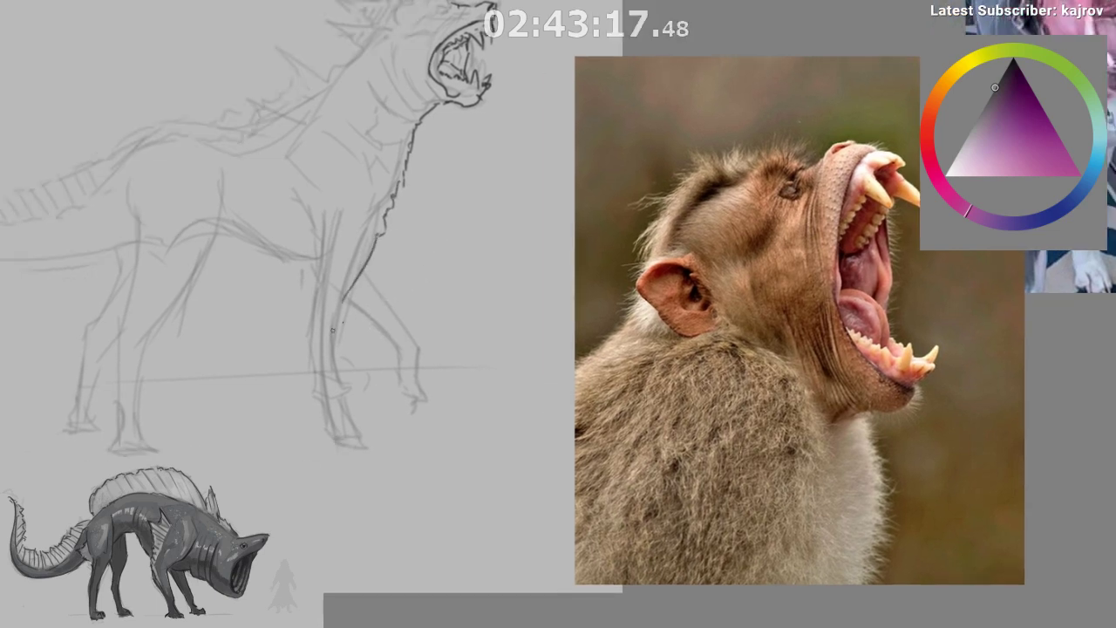
- Ink a short section of the belly line just behind the near foreleg's elbow
{"action": "mouse_move", "coordinate": [332, 331]}
{"action": "left_mouse_down"}
{"action": "mouse_move", "coordinate": [476, 308]}
{"action": "mouse_move", "coordinate": [495, 330]}
{"action": "left_mouse_up"}
{"action": "left_click_drag", "start_coordinate": [309, 264], "coordinate": [328, 286]}
{"action": "left_click_drag", "start_coordinate": [344, 336], "coordinate": [372, 281]}
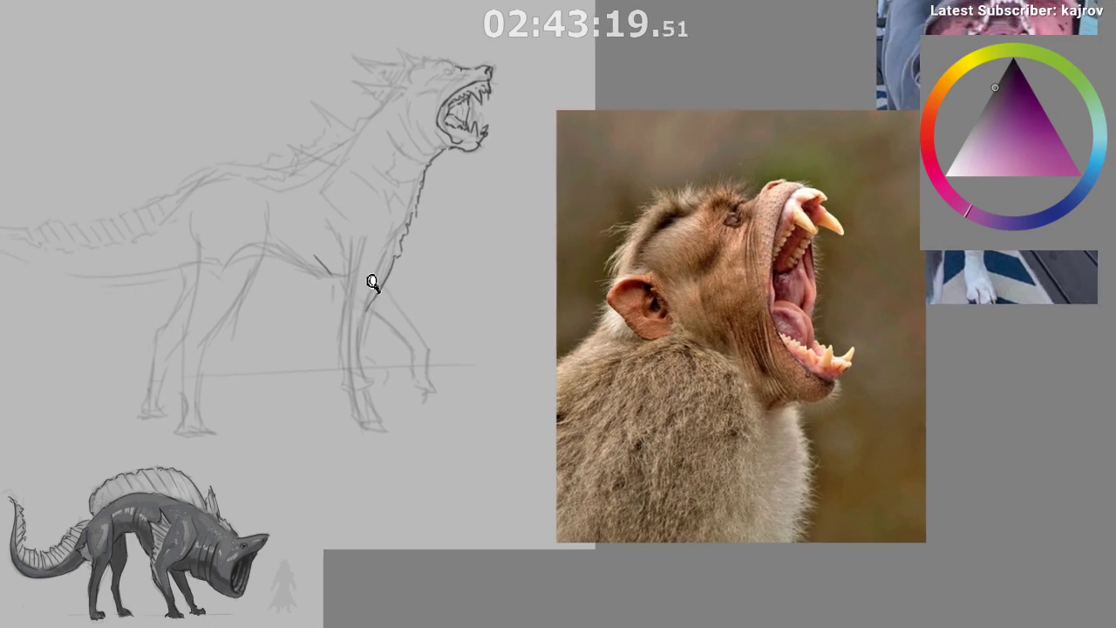
- Ink the top of the creature's snout, the brow ridge and the eye over the faded sketch
{"action": "mouse_move", "coordinate": [403, 349]}
{"action": "left_mouse_down"}
{"action": "mouse_move", "coordinate": [352, 352]}
{"action": "mouse_move", "coordinate": [305, 374]}
{"action": "mouse_move", "coordinate": [359, 239]}
{"action": "mouse_move", "coordinate": [336, 350]}
{"action": "left_mouse_up"}
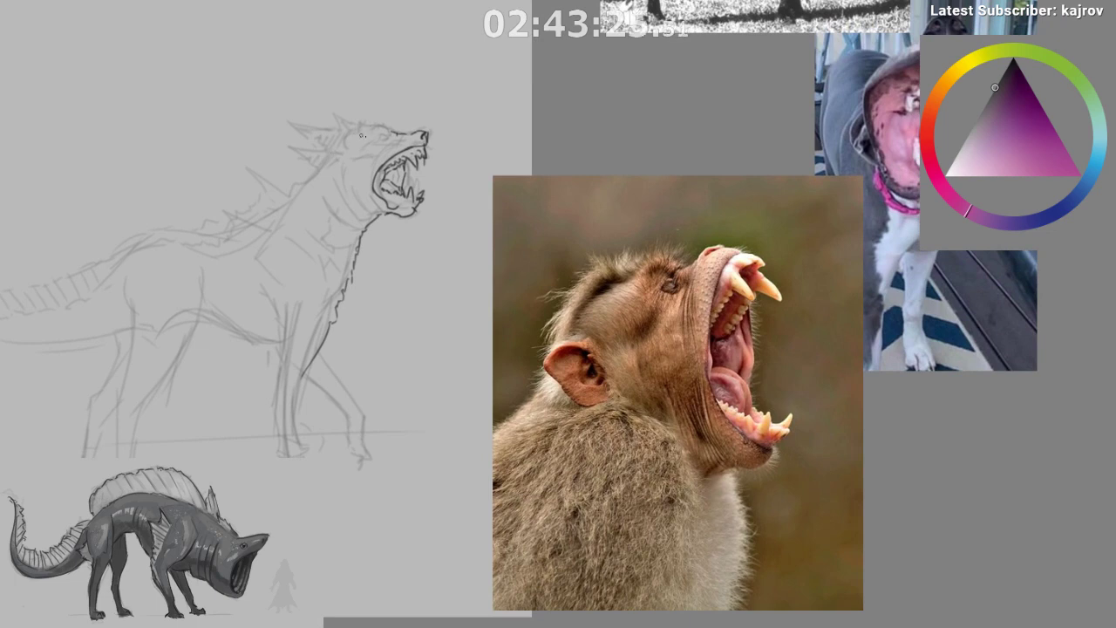
{"action": "left_click_drag", "start_coordinate": [363, 136], "coordinate": [389, 121]}
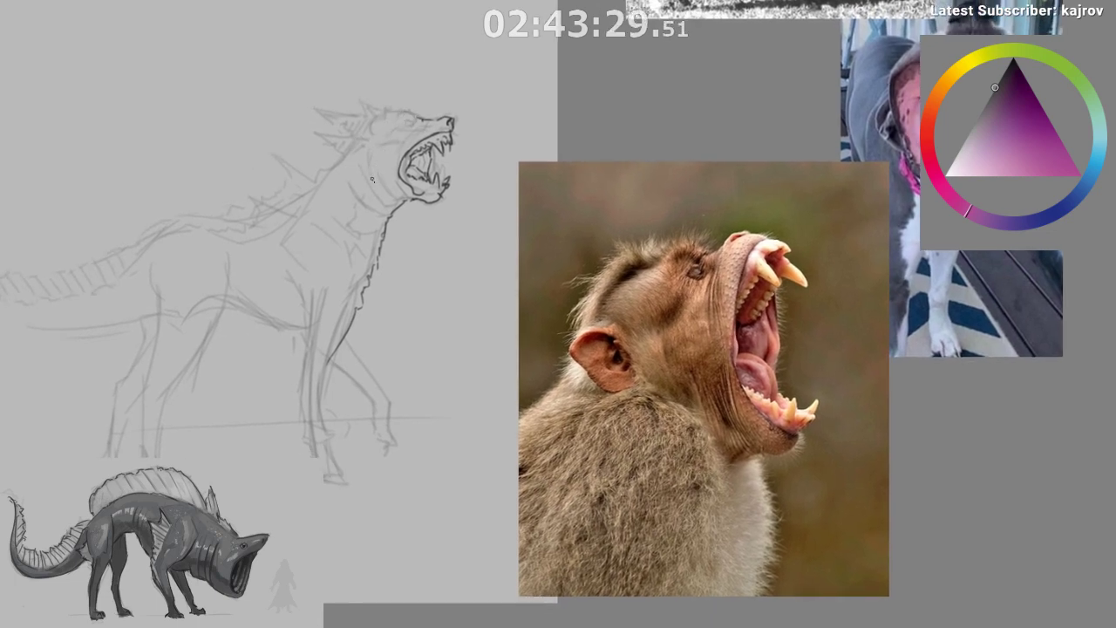
{"action": "mouse_move", "coordinate": [372, 179]}
{"action": "left_mouse_down"}
{"action": "mouse_move", "coordinate": [393, 160]}
{"action": "mouse_move", "coordinate": [393, 177]}
{"action": "mouse_move", "coordinate": [331, 192]}
{"action": "left_mouse_up"}
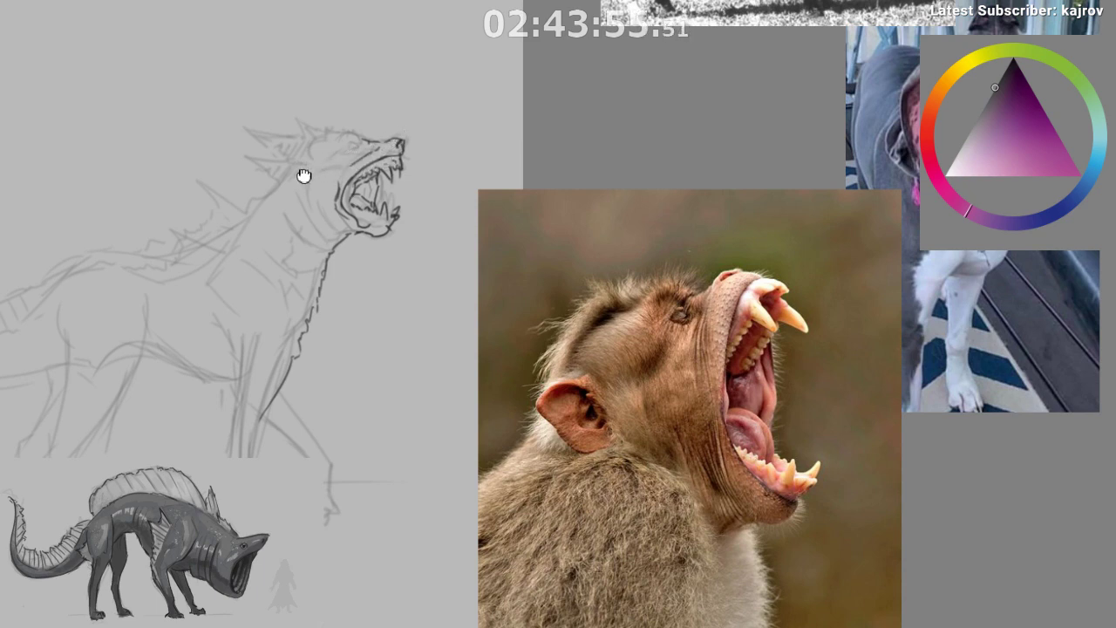
{"action": "left_click_drag", "start_coordinate": [303, 175], "coordinate": [316, 178]}
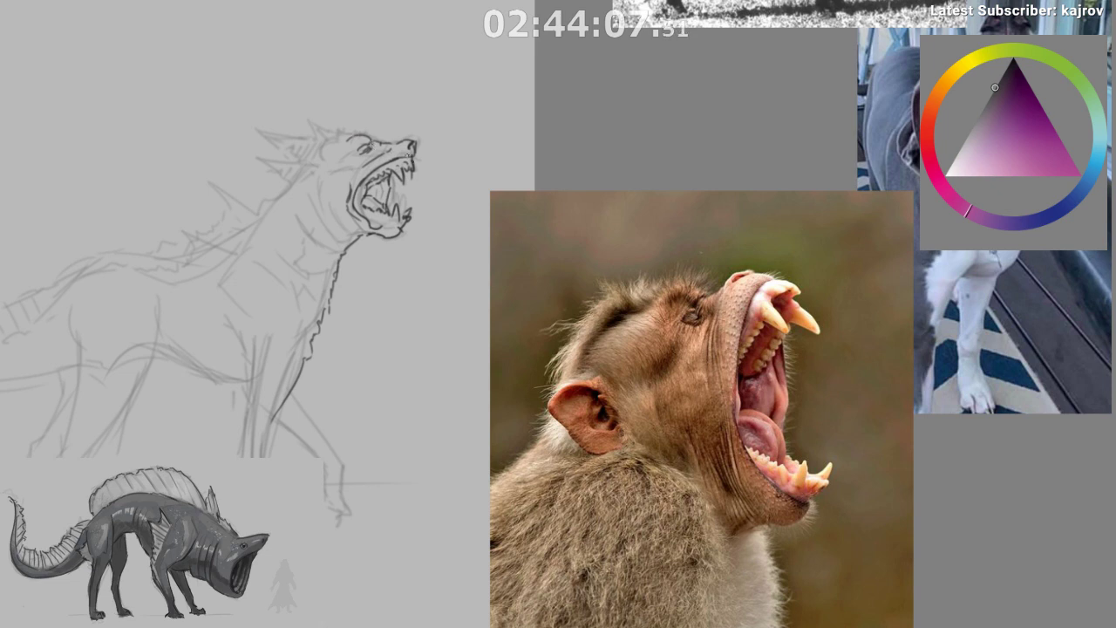
{"action": "left_click_drag", "start_coordinate": [375, 186], "coordinate": [372, 201]}
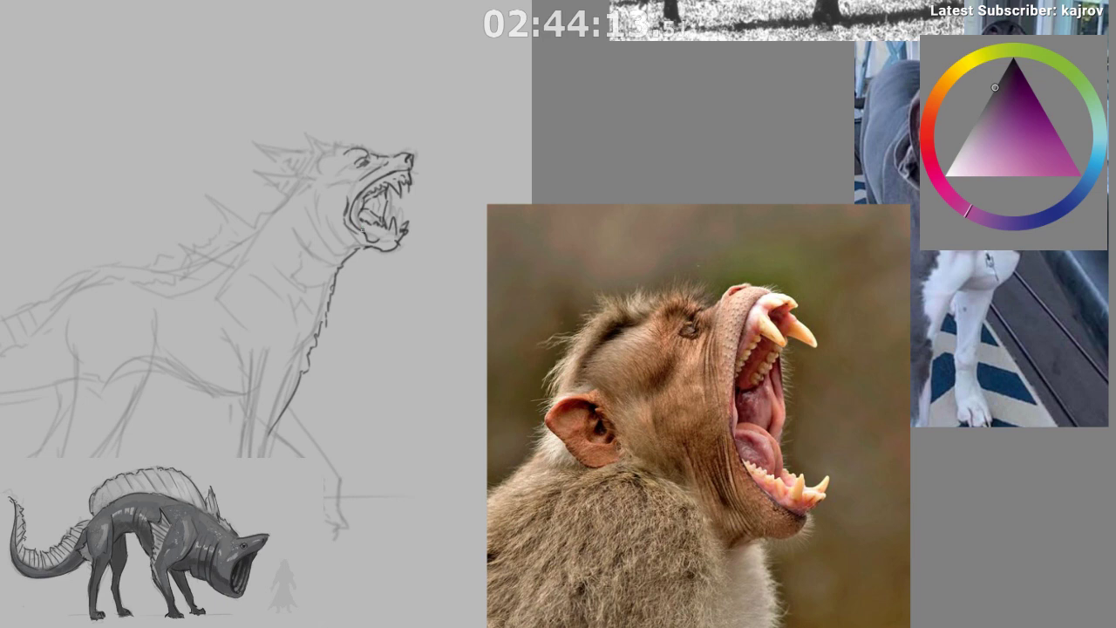
- Ink short shaggy fur strokes along the top of the forehead behind the brow
{"action": "left_click_drag", "start_coordinate": [353, 245], "coordinate": [379, 247]}
{"action": "key", "text": "ctrl+z"}
{"action": "left_click_drag", "start_coordinate": [364, 189], "coordinate": [370, 189]}
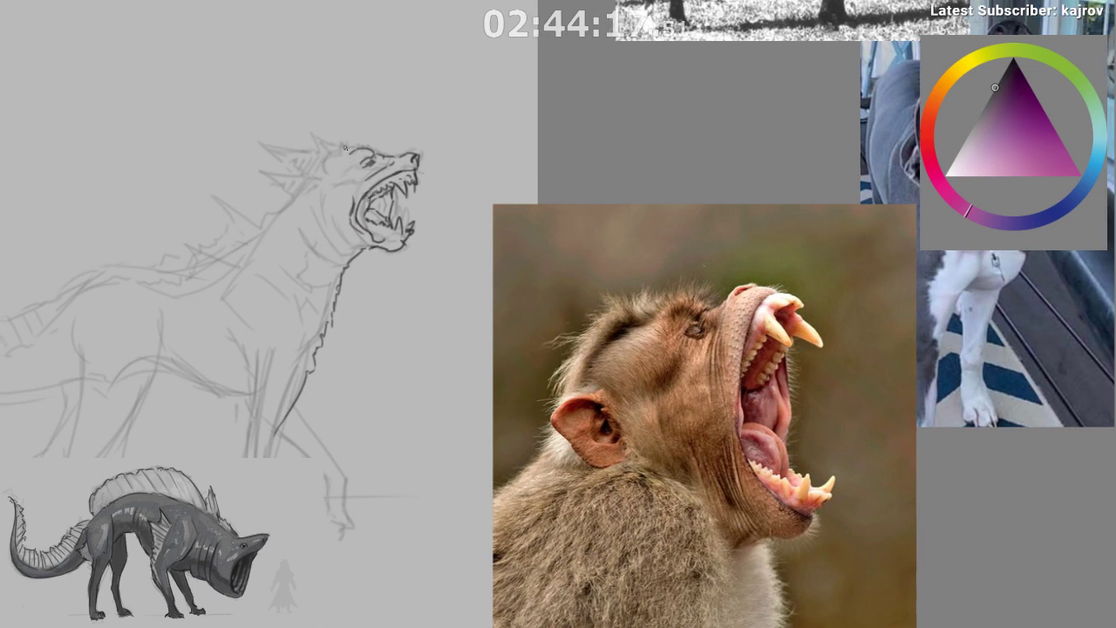
{"action": "mouse_move", "coordinate": [343, 145]}
{"action": "left_mouse_down"}
{"action": "mouse_move", "coordinate": [375, 145]}
{"action": "mouse_move", "coordinate": [327, 152]}
{"action": "left_mouse_up"}
{"action": "left_click_drag", "start_coordinate": [547, 270], "coordinate": [540, 217]}
{"action": "scroll", "coordinate": [474, 404], "scroll_direction": "right", "scroll_amount": 2}
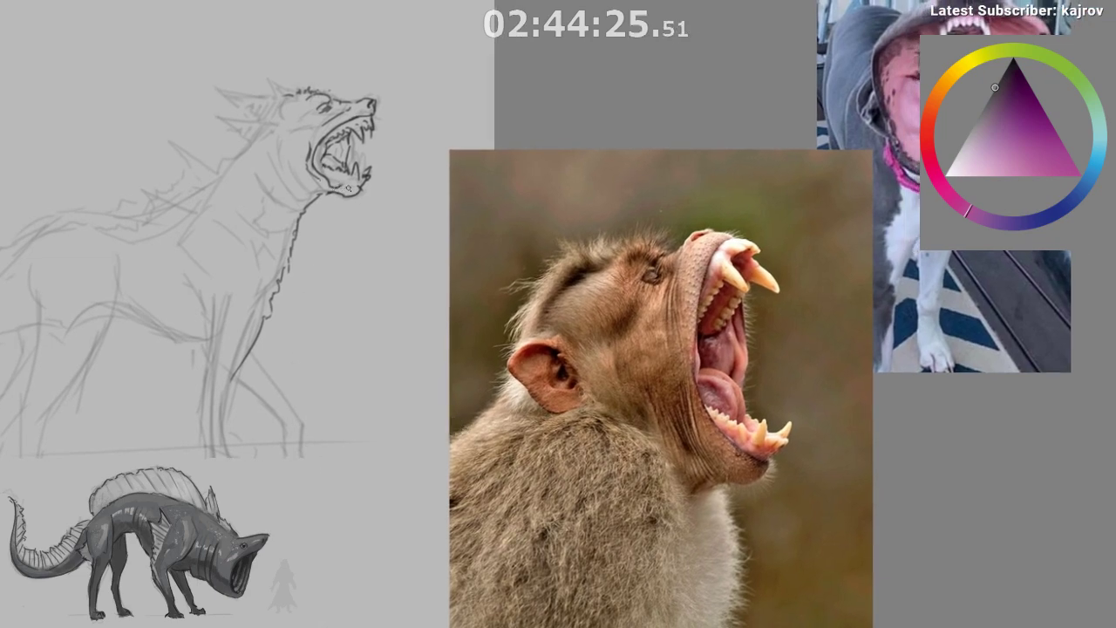
- In the mirrored view, ink the cheek and jaw folds behind the corner of the open mouth
{"action": "key", "text": "m"}
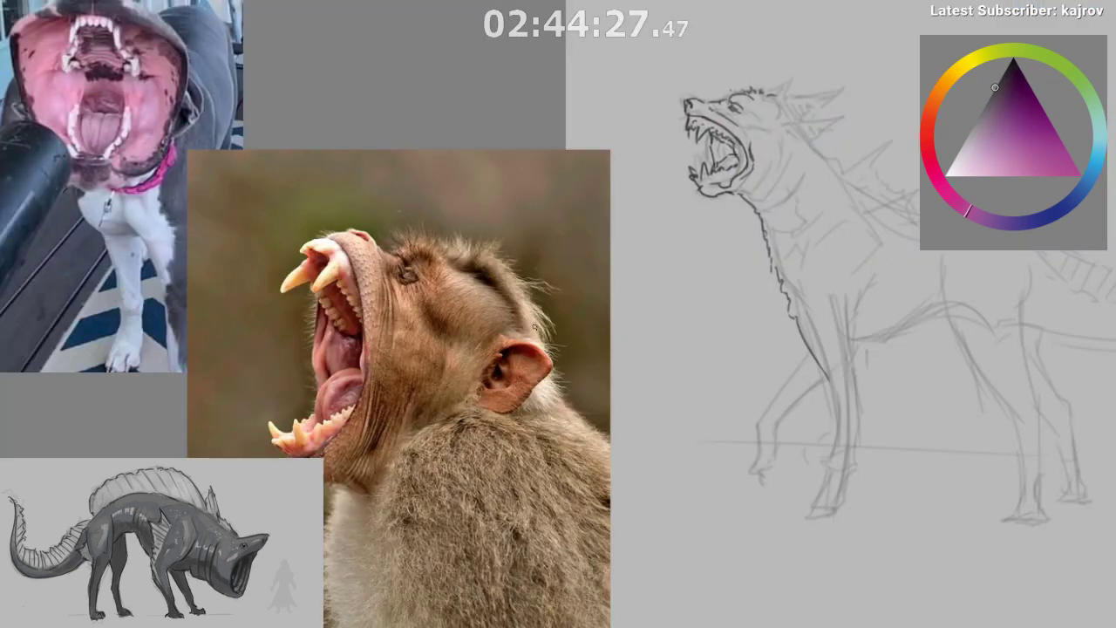
{"action": "scroll", "coordinate": [523, 288], "scroll_direction": "right", "scroll_amount": 4}
{"action": "scroll", "coordinate": [605, 187], "scroll_direction": "down", "scroll_amount": 1}
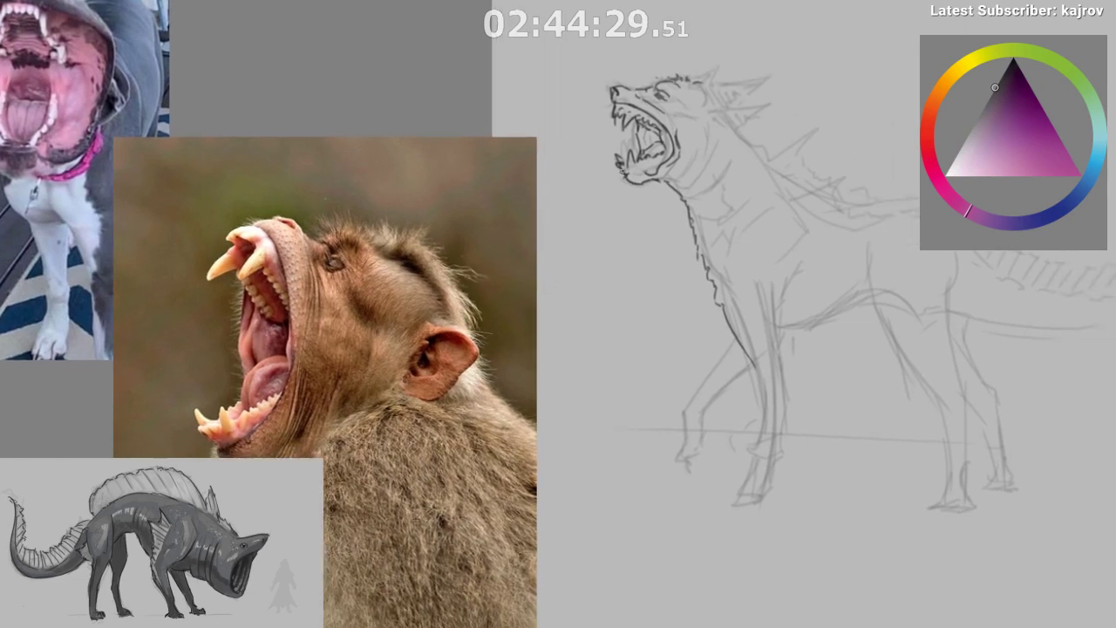
{"action": "scroll", "coordinate": [648, 267], "scroll_direction": "right", "scroll_amount": 2}
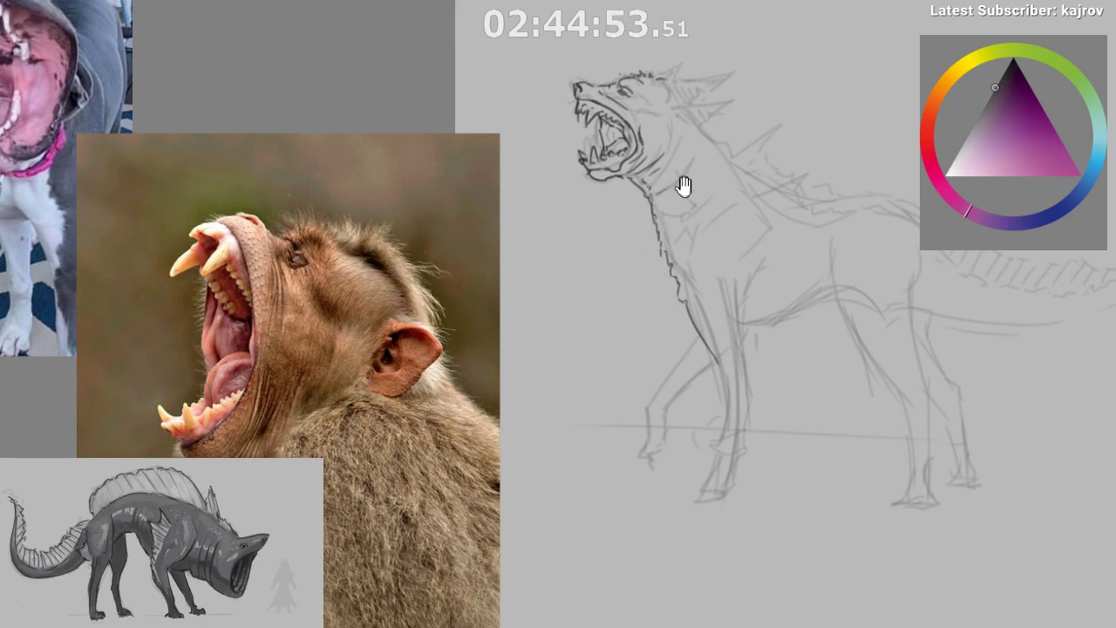
{"action": "mouse_move", "coordinate": [658, 219]}
{"action": "left_mouse_down"}
{"action": "mouse_move", "coordinate": [640, 249]}
{"action": "mouse_move", "coordinate": [621, 253]}
{"action": "left_mouse_up"}
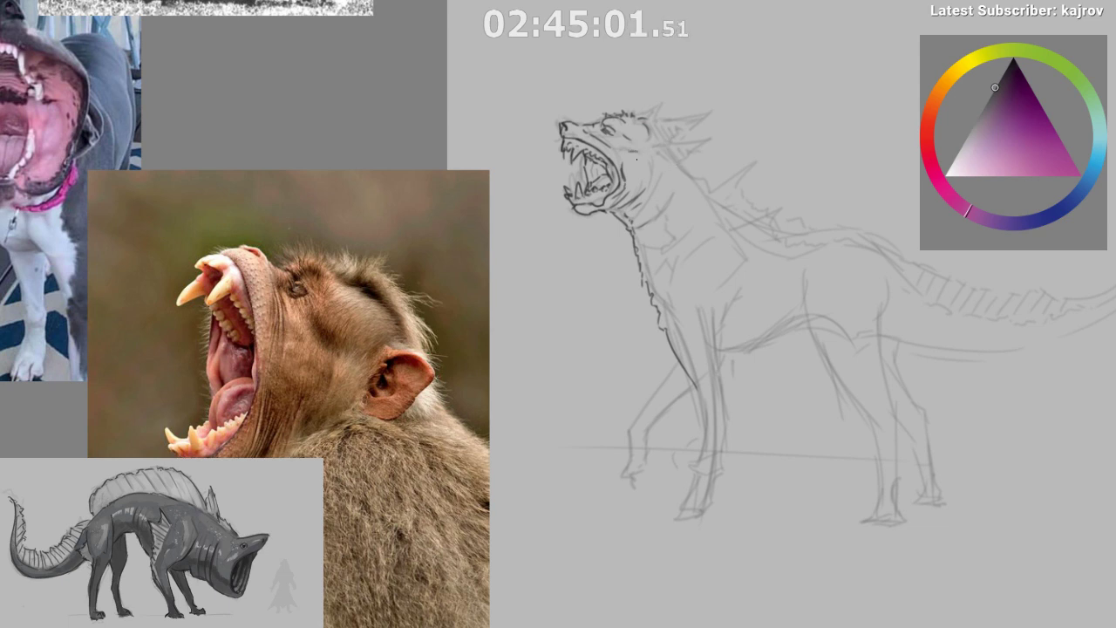
{"action": "left_click_drag", "start_coordinate": [598, 232], "coordinate": [576, 228]}
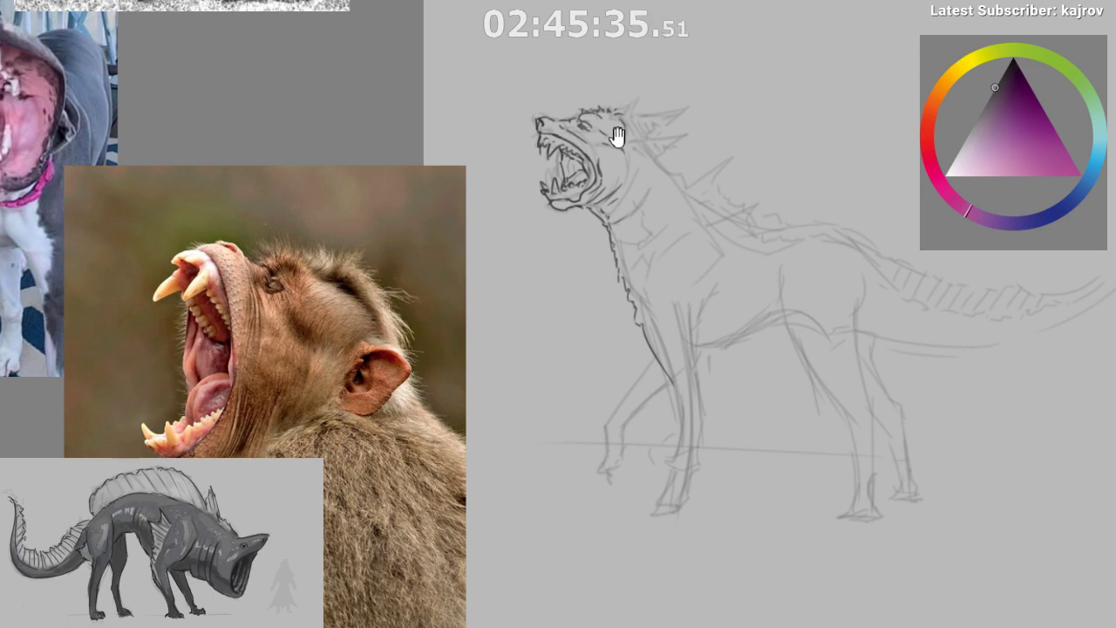
- Ink the pointed ear behind the forehead fur and start the back-of-neck line below it
{"action": "left_click_drag", "start_coordinate": [620, 140], "coordinate": [609, 116]}
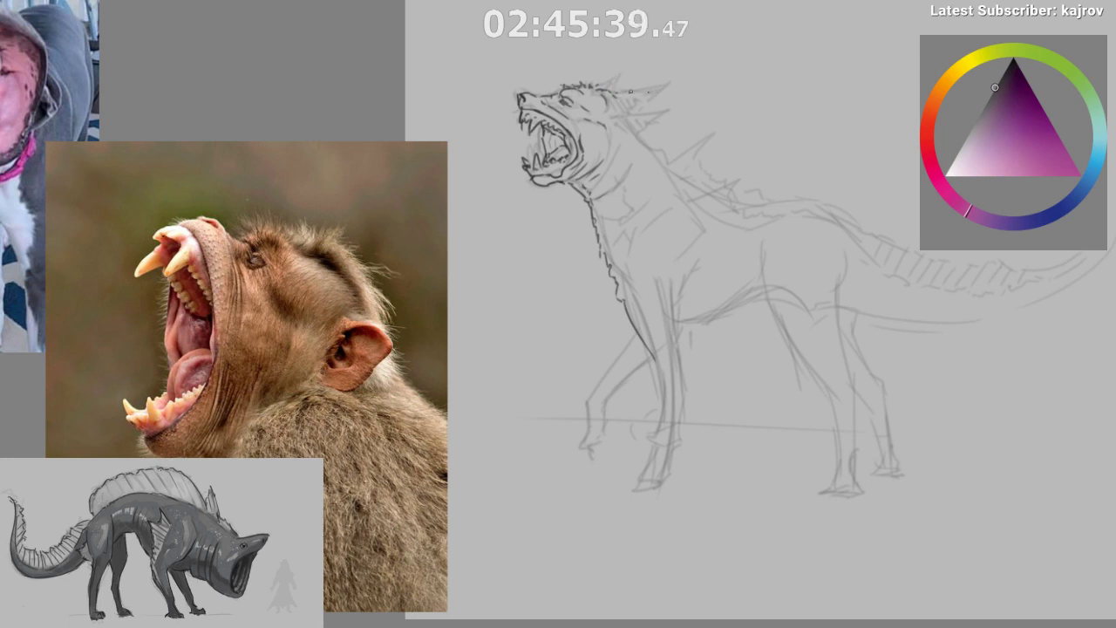
{"action": "mouse_move", "coordinate": [653, 107]}
{"action": "left_mouse_down"}
{"action": "mouse_move", "coordinate": [605, 142]}
{"action": "mouse_move", "coordinate": [610, 164]}
{"action": "left_mouse_up"}
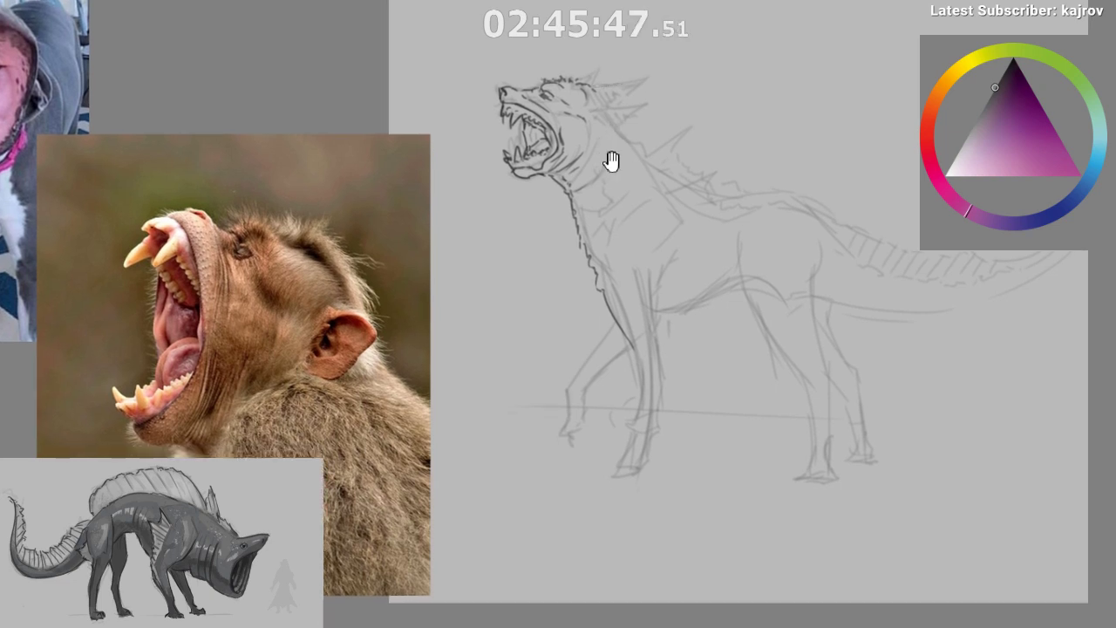
{"action": "mouse_move", "coordinate": [595, 169]}
{"action": "left_mouse_down"}
{"action": "mouse_move", "coordinate": [584, 155]}
{"action": "mouse_move", "coordinate": [593, 146]}
{"action": "mouse_move", "coordinate": [601, 165]}
{"action": "left_mouse_up"}
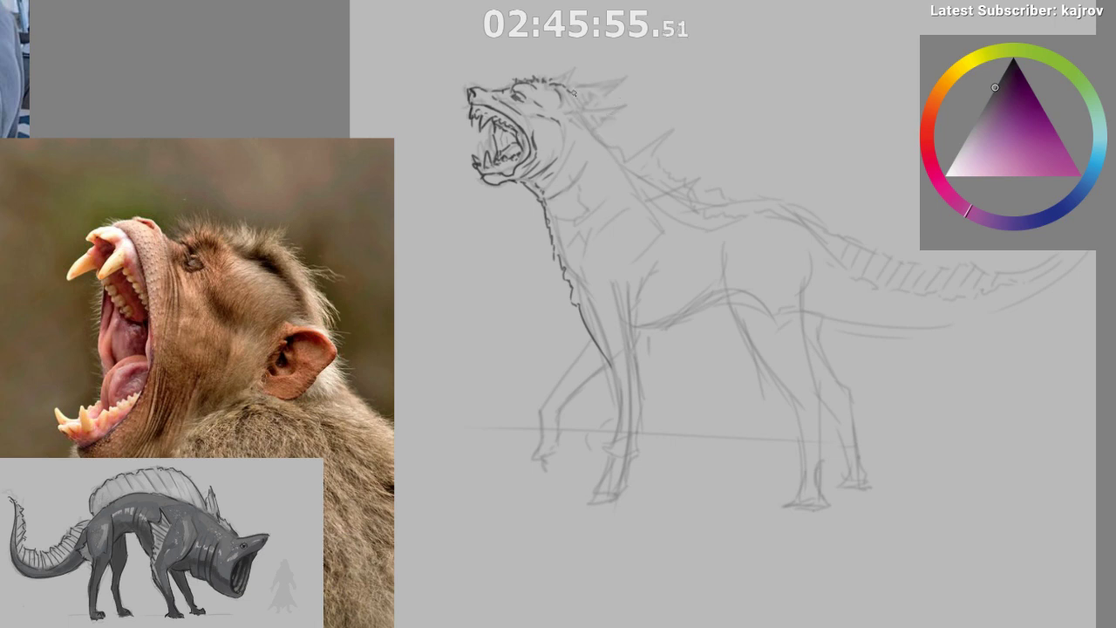
{"action": "mouse_move", "coordinate": [579, 90]}
{"action": "left_mouse_down"}
{"action": "mouse_move", "coordinate": [616, 95]}
{"action": "mouse_move", "coordinate": [592, 130]}
{"action": "mouse_move", "coordinate": [636, 184]}
{"action": "left_mouse_up"}
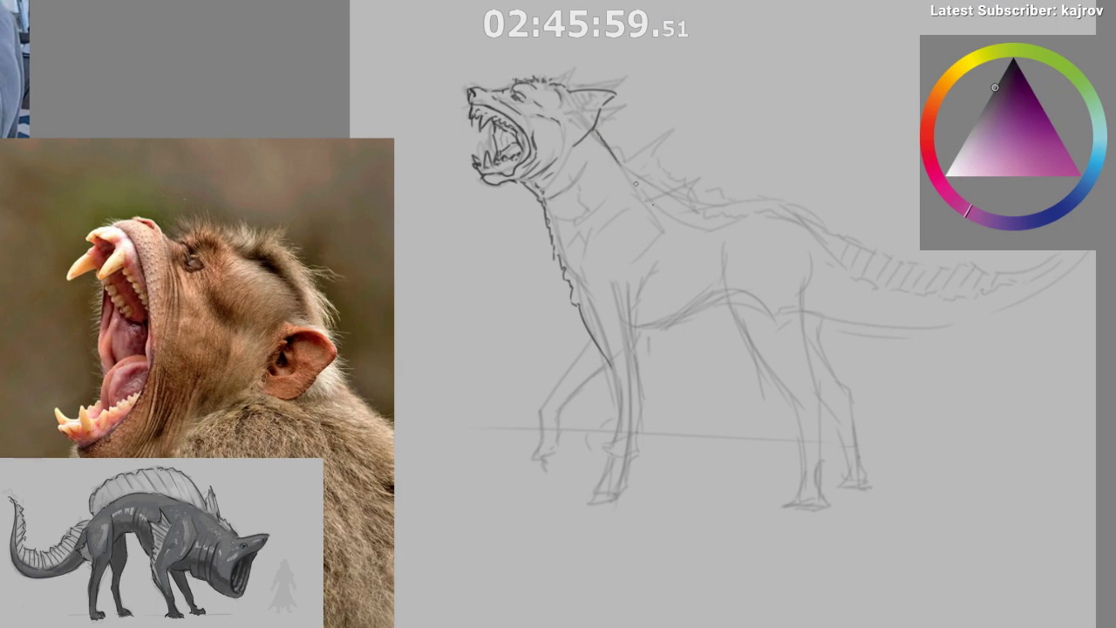
- Return to the unmirrored view and carry the back-of-neck line on towards the shoulders
{"action": "key", "text": "m"}
{"action": "left_click_drag", "start_coordinate": [453, 150], "coordinate": [388, 201]}
{"action": "left_click_drag", "start_coordinate": [321, 393], "coordinate": [304, 393]}
{"action": "mouse_move", "coordinate": [546, 231]}
{"action": "left_mouse_down"}
{"action": "mouse_move", "coordinate": [428, 282]}
{"action": "mouse_move", "coordinate": [299, 314]}
{"action": "left_mouse_up"}
{"action": "left_click_drag", "start_coordinate": [404, 301], "coordinate": [636, 213]}
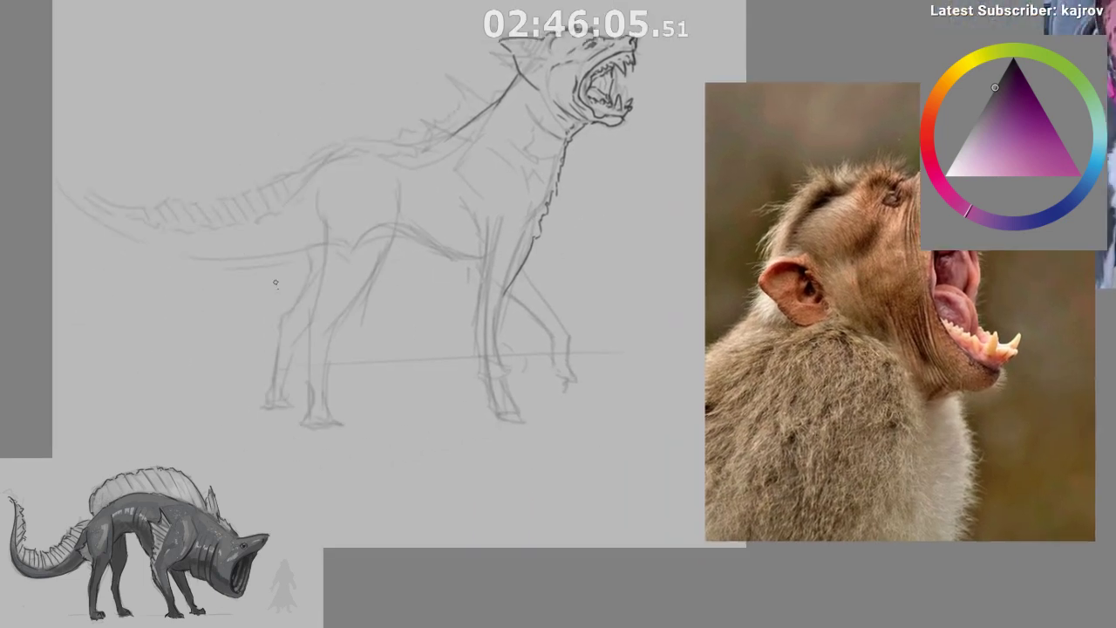
{"action": "left_click_drag", "start_coordinate": [244, 267], "coordinate": [210, 2]}
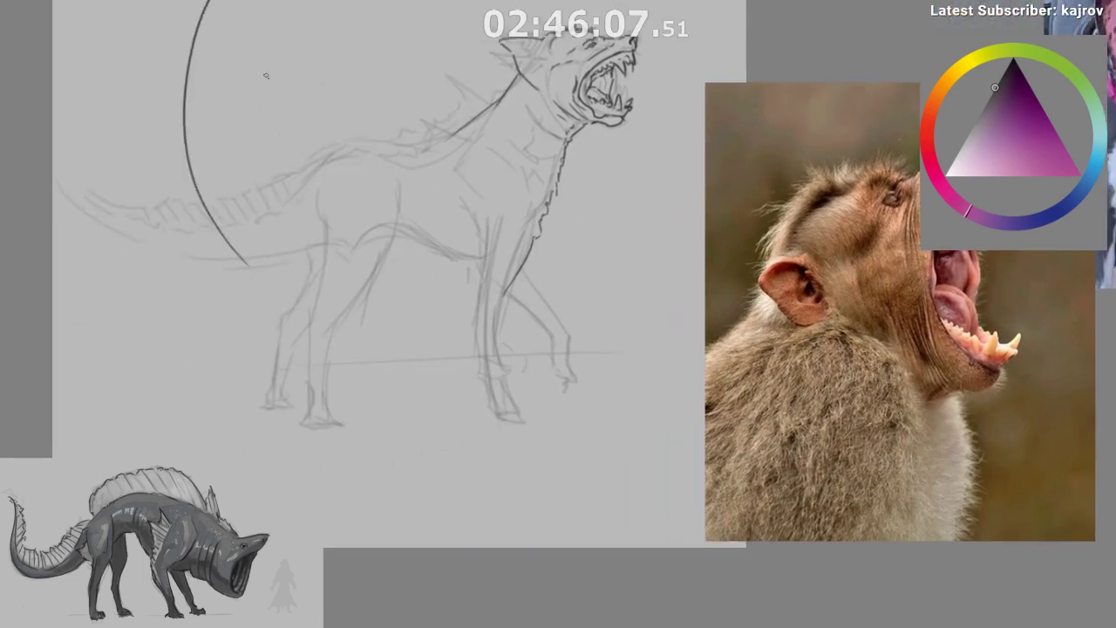
{"action": "left_click_drag", "start_coordinate": [353, 453], "coordinate": [330, 498]}
{"action": "key", "text": "ctrl+z"}
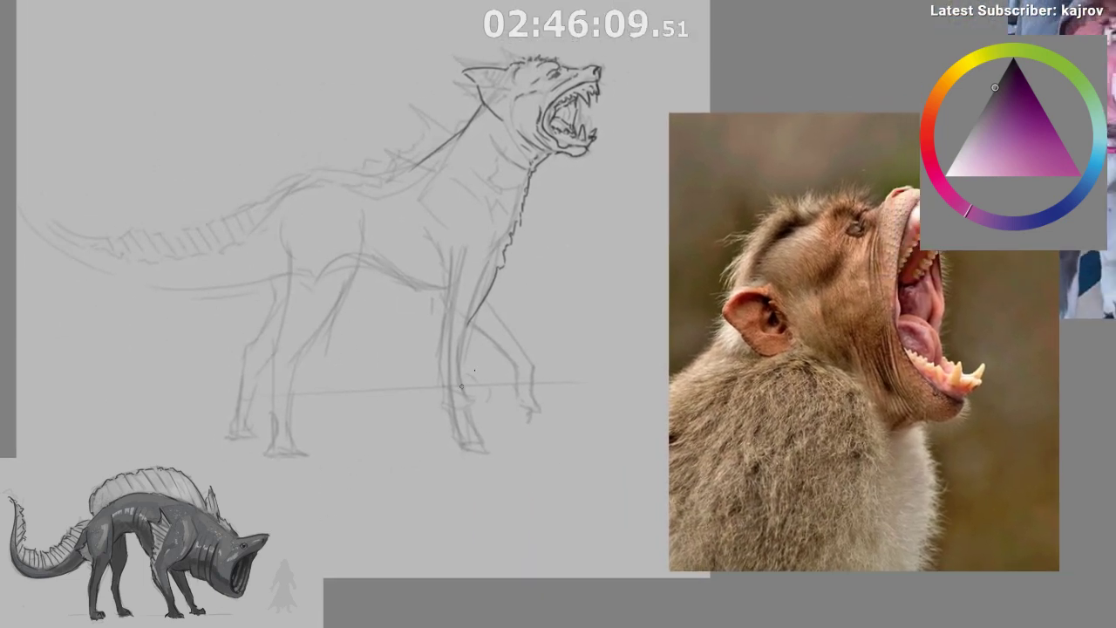
- Ink the inner ear opening and the folds at the base of the ear
{"action": "left_click_drag", "start_coordinate": [358, 451], "coordinate": [312, 454]}
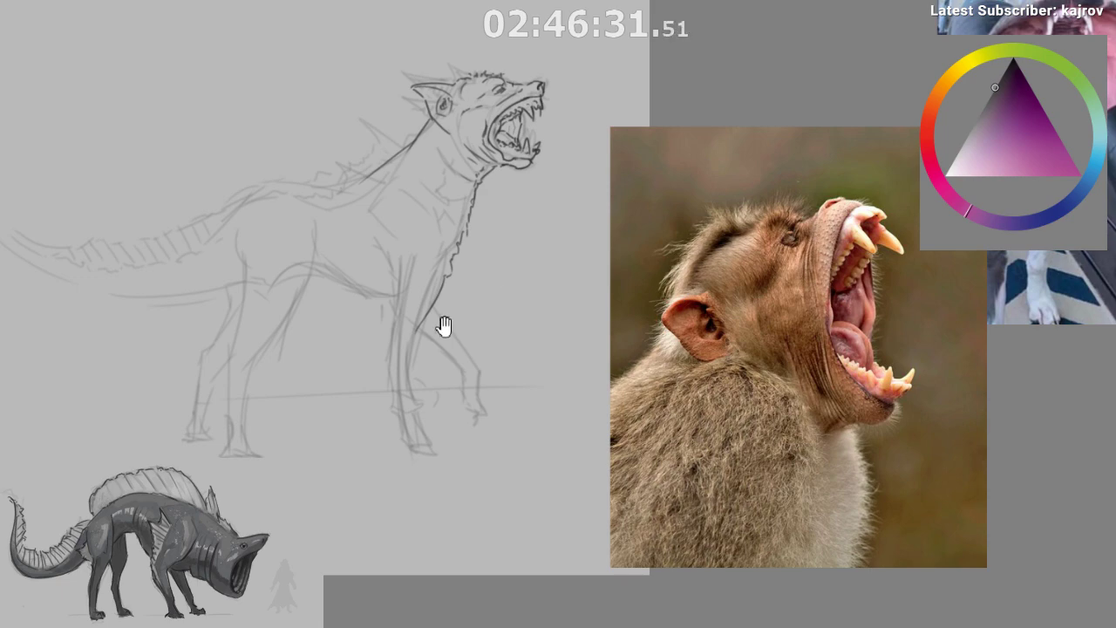
{"action": "mouse_move", "coordinate": [443, 326]}
{"action": "left_mouse_down"}
{"action": "mouse_move", "coordinate": [349, 303]}
{"action": "mouse_move", "coordinate": [319, 389]}
{"action": "left_mouse_up"}
{"action": "scroll", "coordinate": [364, 310], "scroll_direction": "up", "scroll_amount": 1}
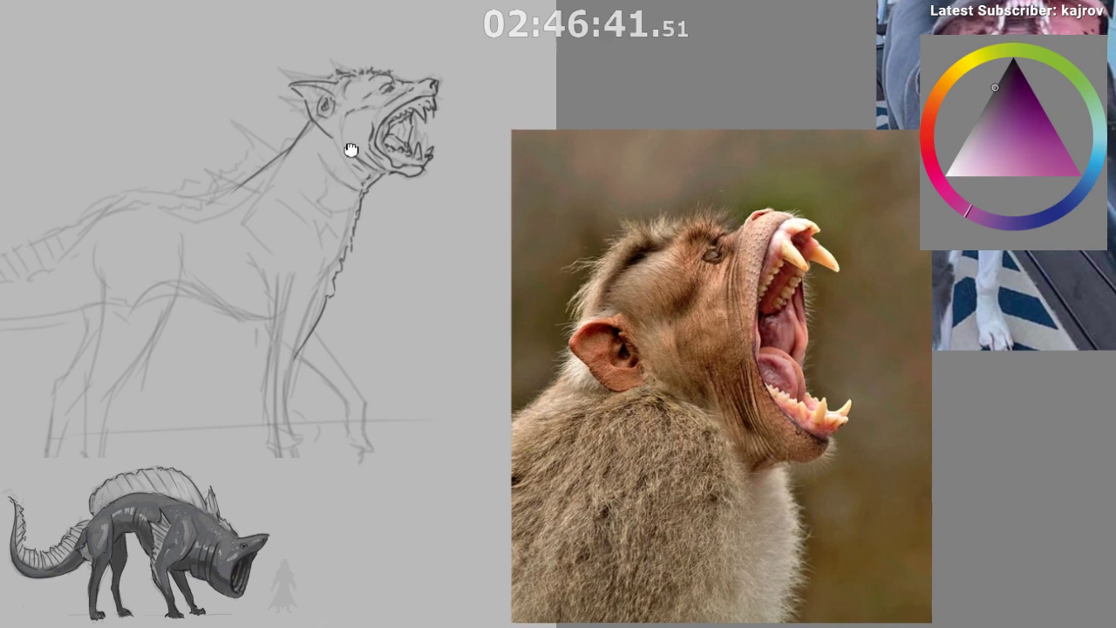
- Ink a jagged, furry belly line from the flank forward to the near foreleg's elbow
{"action": "left_click_drag", "start_coordinate": [351, 149], "coordinate": [373, 114]}
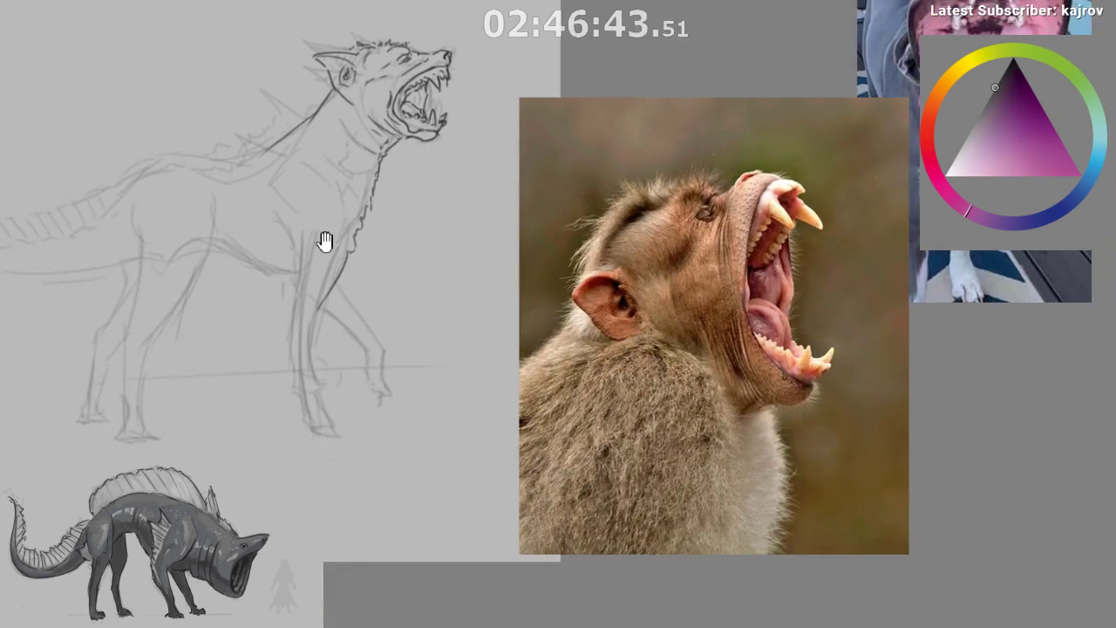
{"action": "left_click_drag", "start_coordinate": [323, 242], "coordinate": [328, 230]}
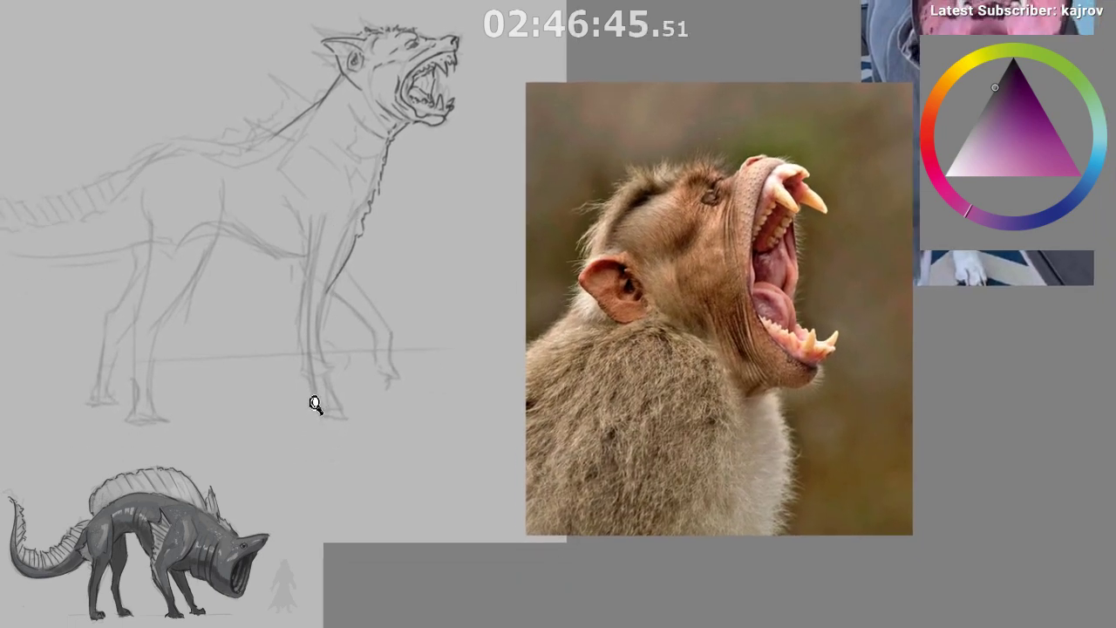
{"action": "scroll", "coordinate": [327, 394], "scroll_direction": "down", "scroll_amount": 1}
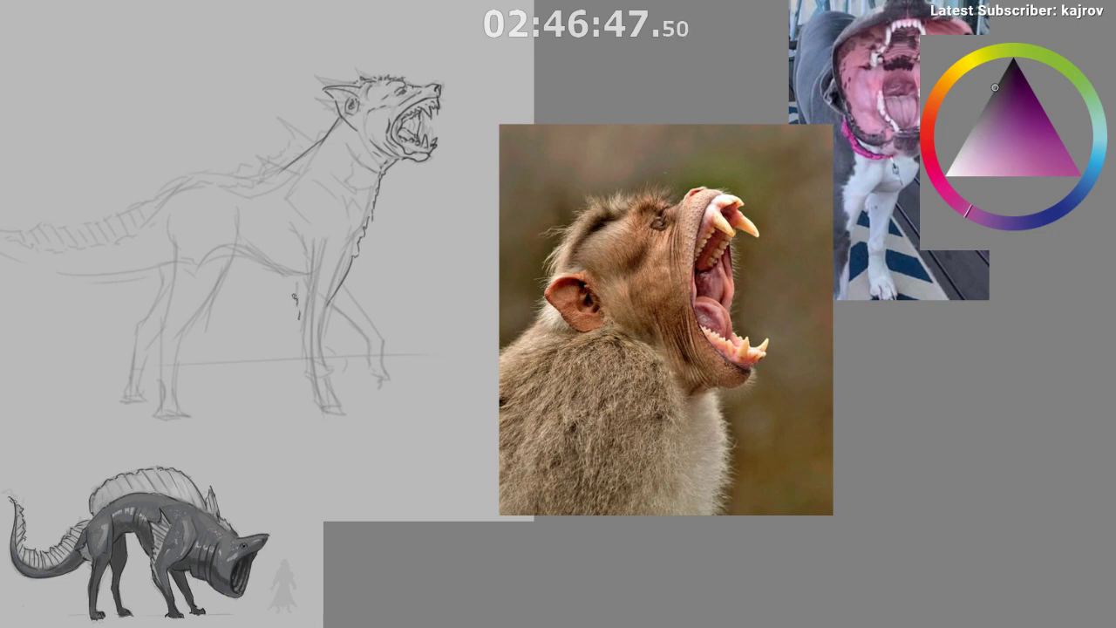
{"action": "left_click_drag", "start_coordinate": [295, 298], "coordinate": [220, 248]}
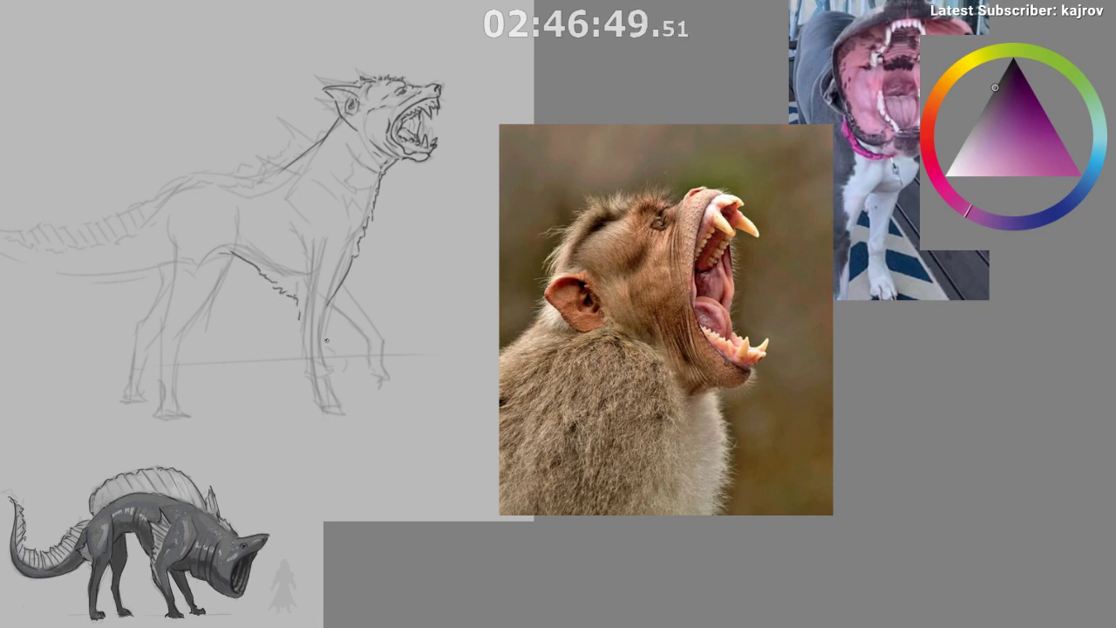
{"action": "key", "text": "ctrl+z"}
- Ink the back edge of the near foreleg from the elbow down, redrawing the first strokes, and outline the leg to its paw
{"action": "left_click_drag", "start_coordinate": [289, 305], "coordinate": [298, 339]}
{"action": "left_click_drag", "start_coordinate": [299, 335], "coordinate": [305, 351]}
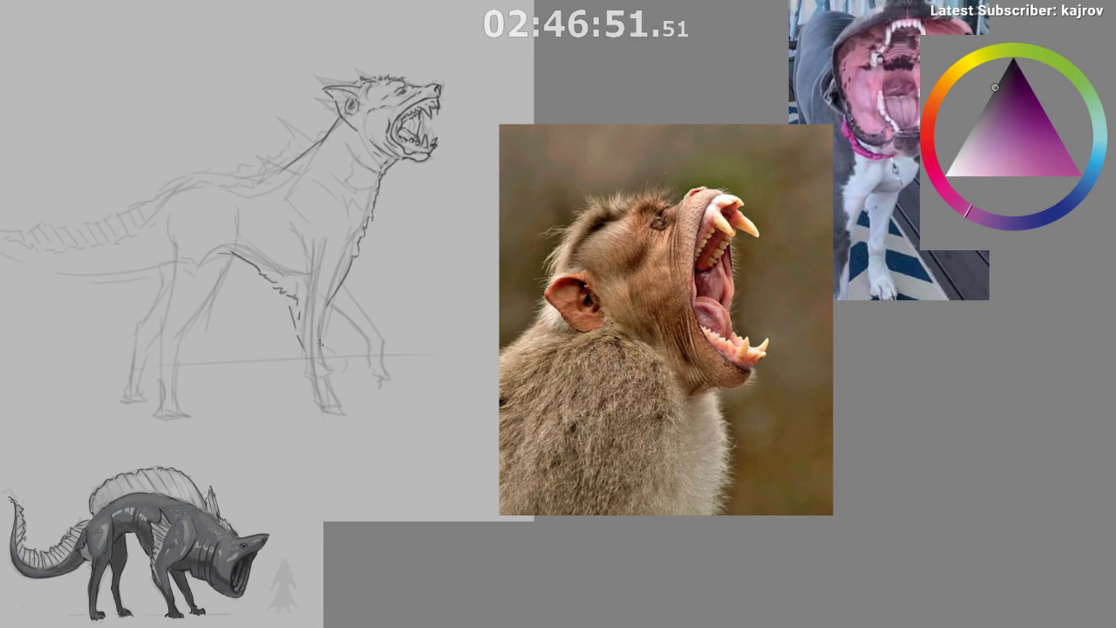
{"action": "key", "text": "ctrl+z"}
{"action": "key", "text": "ctrl+z"}
{"action": "mouse_move", "coordinate": [291, 298]}
{"action": "left_mouse_down"}
{"action": "mouse_move", "coordinate": [295, 330]}
{"action": "mouse_move", "coordinate": [306, 359]}
{"action": "left_mouse_up"}
{"action": "left_click_drag", "start_coordinate": [357, 522], "coordinate": [337, 522]}
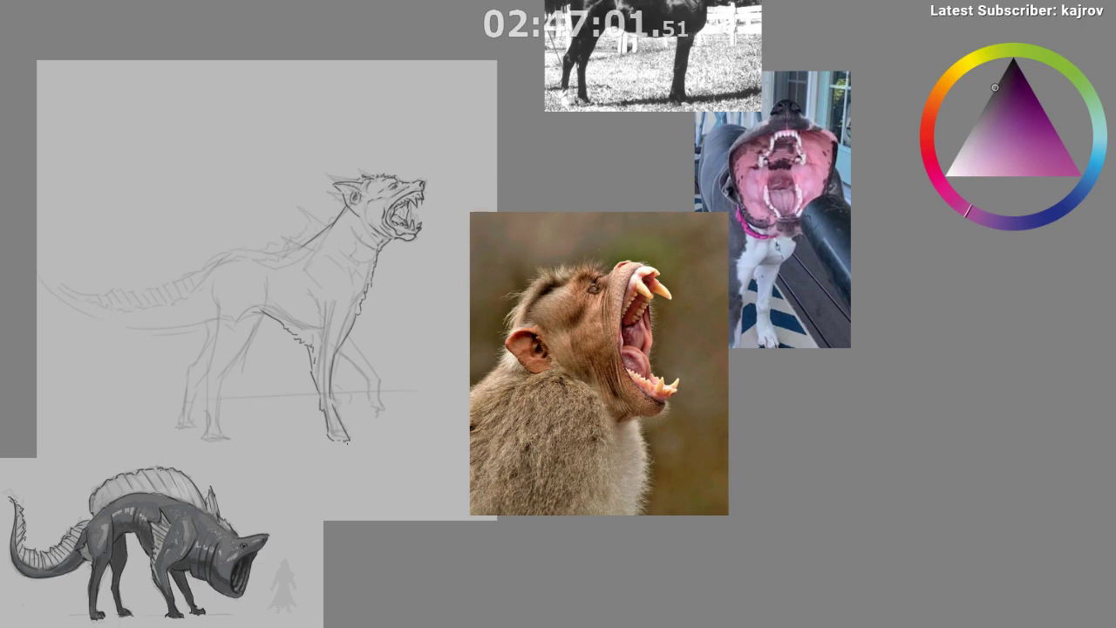
- In the mirrored view, rework the near foreleg's lower outline and ink its paw and toes
{"action": "key", "text": "m"}
{"action": "left_click_drag", "start_coordinate": [434, 533], "coordinate": [280, 525]}
{"action": "left_click_drag", "start_coordinate": [593, 403], "coordinate": [601, 367]}
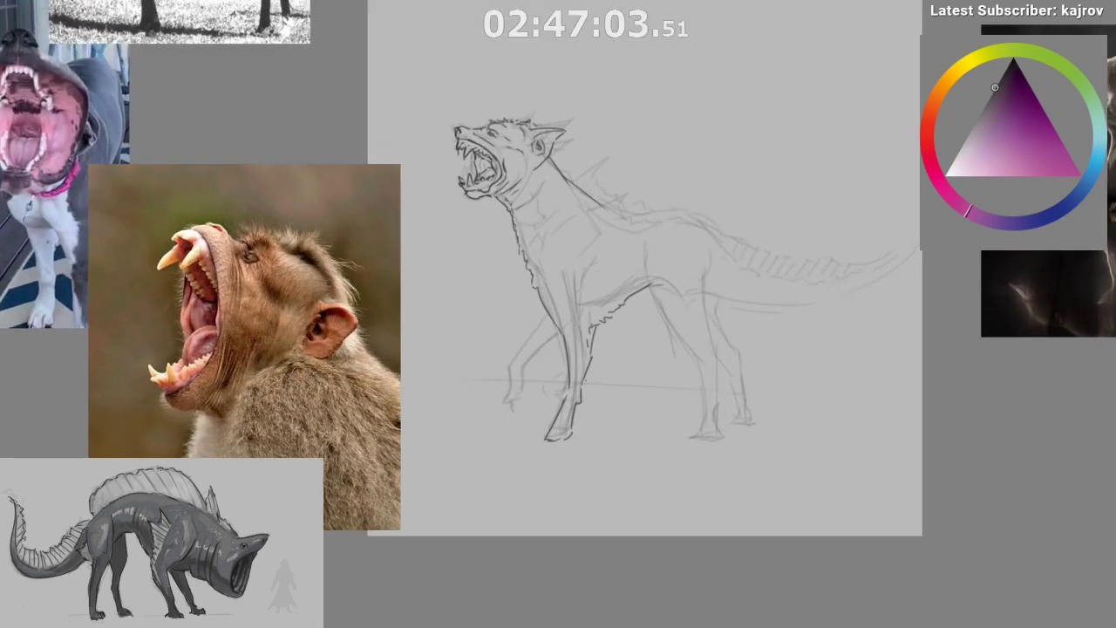
{"action": "key", "text": "ctrl+z"}
{"action": "mouse_move", "coordinate": [543, 428]}
{"action": "left_mouse_down"}
{"action": "mouse_move", "coordinate": [486, 374]}
{"action": "mouse_move", "coordinate": [478, 392]}
{"action": "mouse_move", "coordinate": [503, 391]}
{"action": "mouse_move", "coordinate": [482, 390]}
{"action": "mouse_move", "coordinate": [495, 380]}
{"action": "mouse_move", "coordinate": [486, 390]}
{"action": "left_mouse_up"}
{"action": "key", "text": "ctrl+z"}
{"action": "key", "text": "ctrl+z"}
{"action": "key", "text": "ctrl+z"}
{"action": "key", "text": "ctrl+z"}
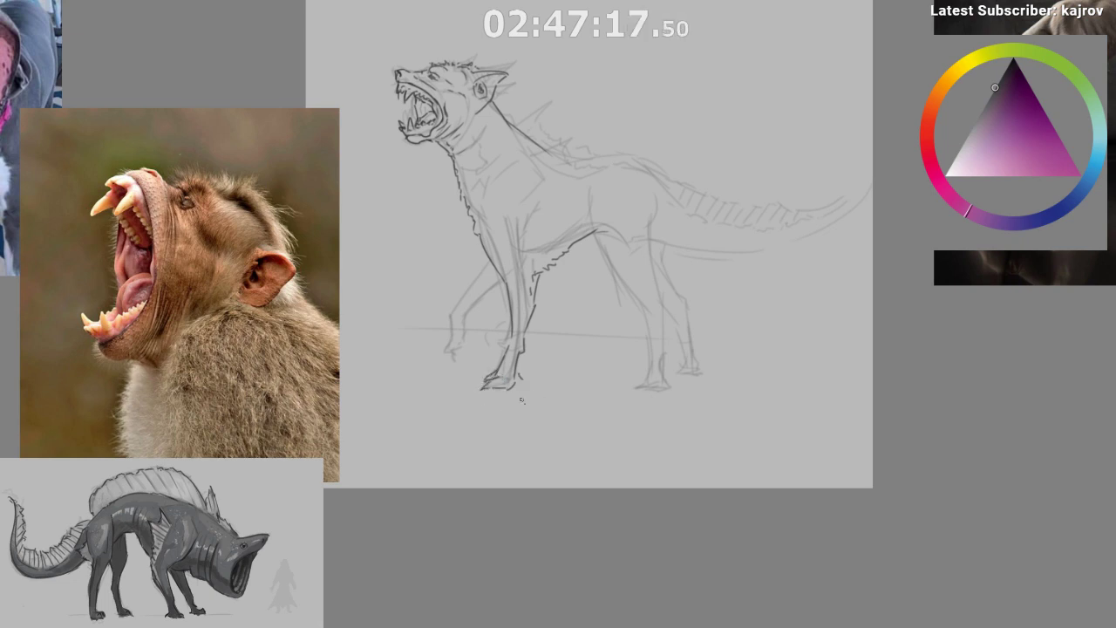
{"action": "mouse_move", "coordinate": [513, 416]}
{"action": "left_mouse_down"}
{"action": "mouse_move", "coordinate": [438, 419]}
{"action": "mouse_move", "coordinate": [413, 402]}
{"action": "left_mouse_up"}
{"action": "key", "text": "ctrl+z"}
- Ink the raised far foreleg from the chest down to its hanging paw, redrawing the first stroke
{"action": "left_click_drag", "start_coordinate": [413, 276], "coordinate": [382, 316]}
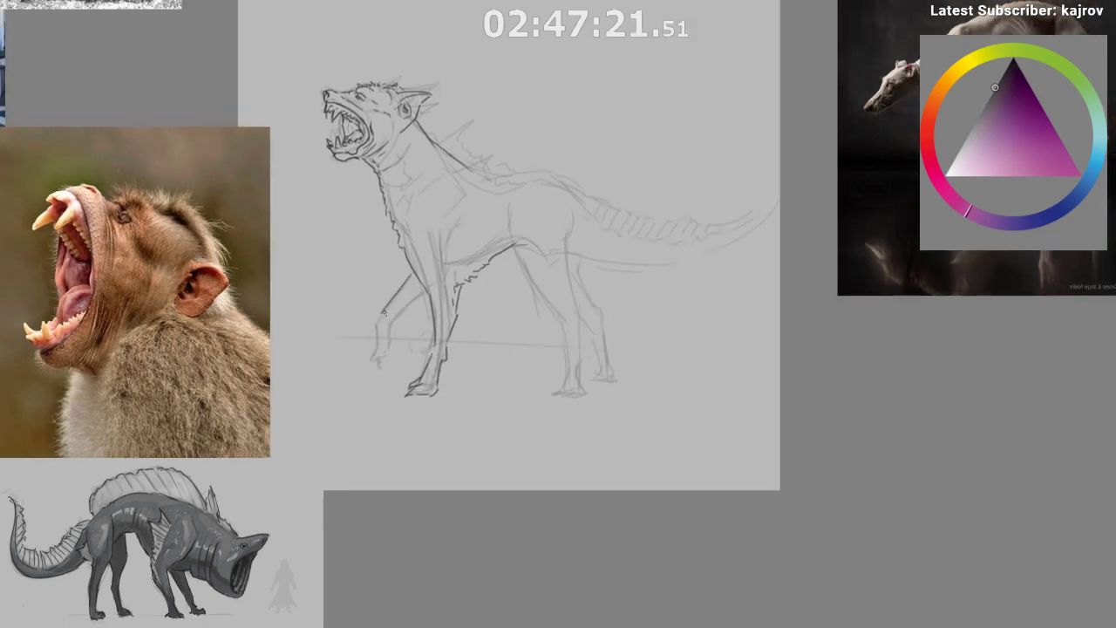
{"action": "key", "text": "ctrl+z"}
{"action": "mouse_move", "coordinate": [411, 277]}
{"action": "left_mouse_down"}
{"action": "mouse_move", "coordinate": [374, 329]}
{"action": "mouse_move", "coordinate": [381, 363]}
{"action": "mouse_move", "coordinate": [373, 348]}
{"action": "mouse_move", "coordinate": [377, 339]}
{"action": "mouse_move", "coordinate": [376, 361]}
{"action": "mouse_move", "coordinate": [403, 310]}
{"action": "left_mouse_up"}
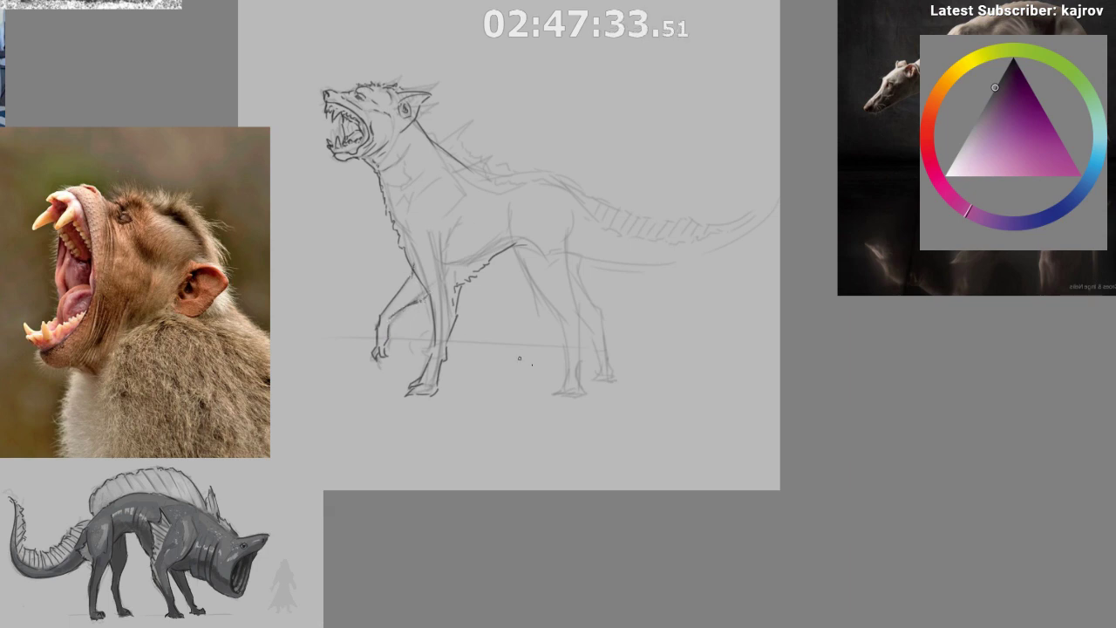
{"action": "left_click_drag", "start_coordinate": [552, 353], "coordinate": [531, 341]}
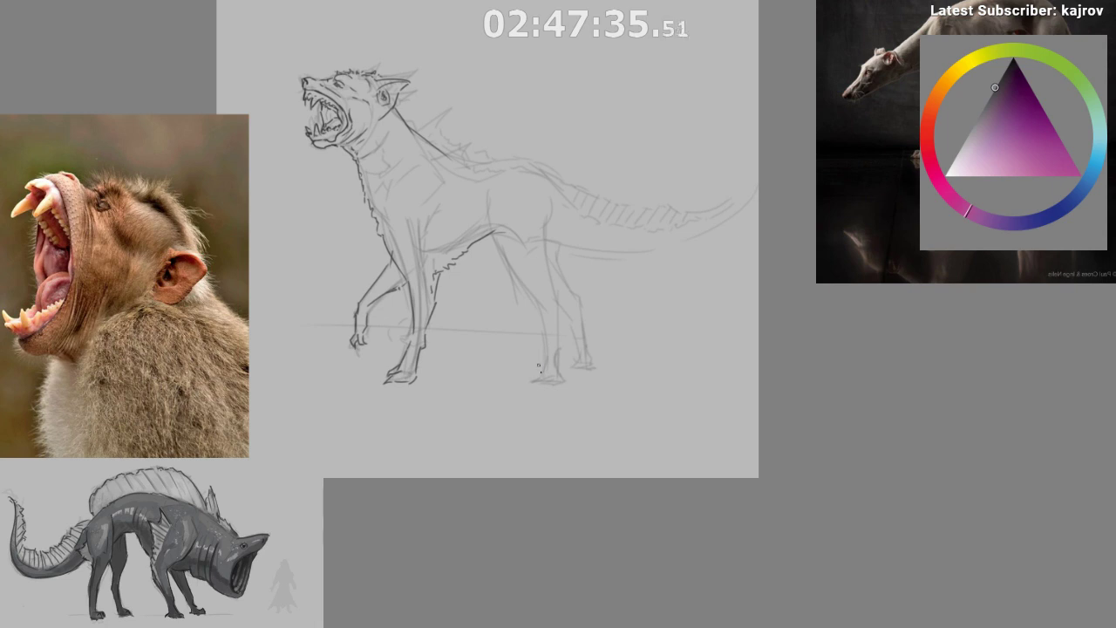
{"action": "left_click_drag", "start_coordinate": [533, 453], "coordinate": [529, 473]}
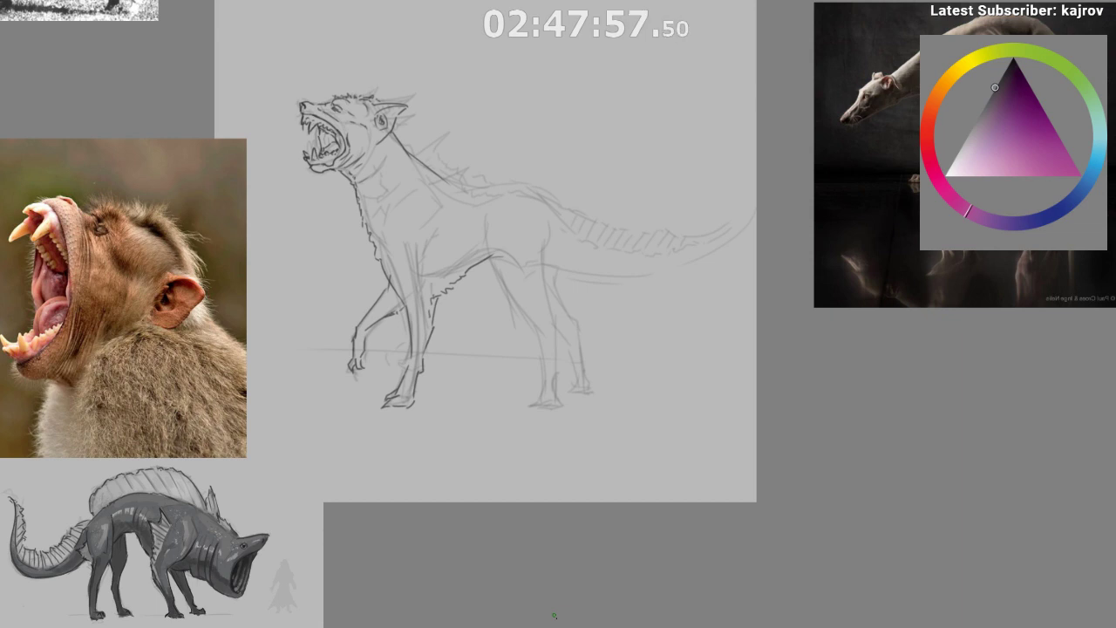
{"action": "left_click_drag", "start_coordinate": [444, 177], "coordinate": [455, 204]}
{"action": "left_click_drag", "start_coordinate": [533, 274], "coordinate": [591, 324]}
{"action": "mouse_move", "coordinate": [526, 339]}
{"action": "left_mouse_down"}
{"action": "mouse_move", "coordinate": [528, 398]}
{"action": "mouse_move", "coordinate": [513, 410]}
{"action": "left_mouse_up"}
{"action": "key", "text": "ctrl+z"}
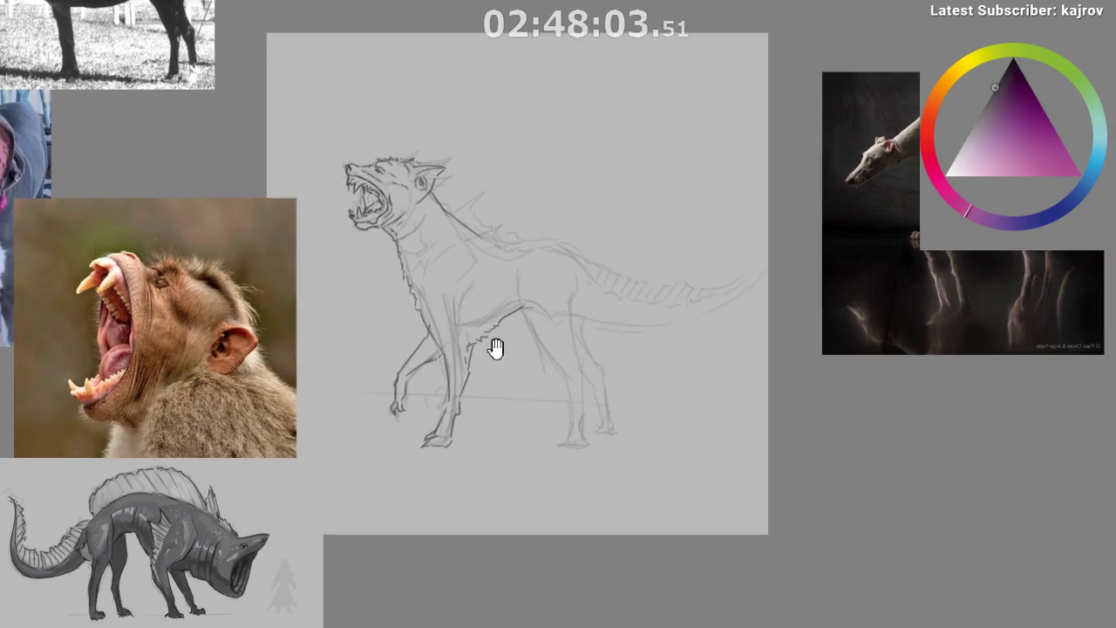
{"action": "left_click_drag", "start_coordinate": [496, 349], "coordinate": [478, 242]}
{"action": "left_click_drag", "start_coordinate": [476, 299], "coordinate": [464, 329]}
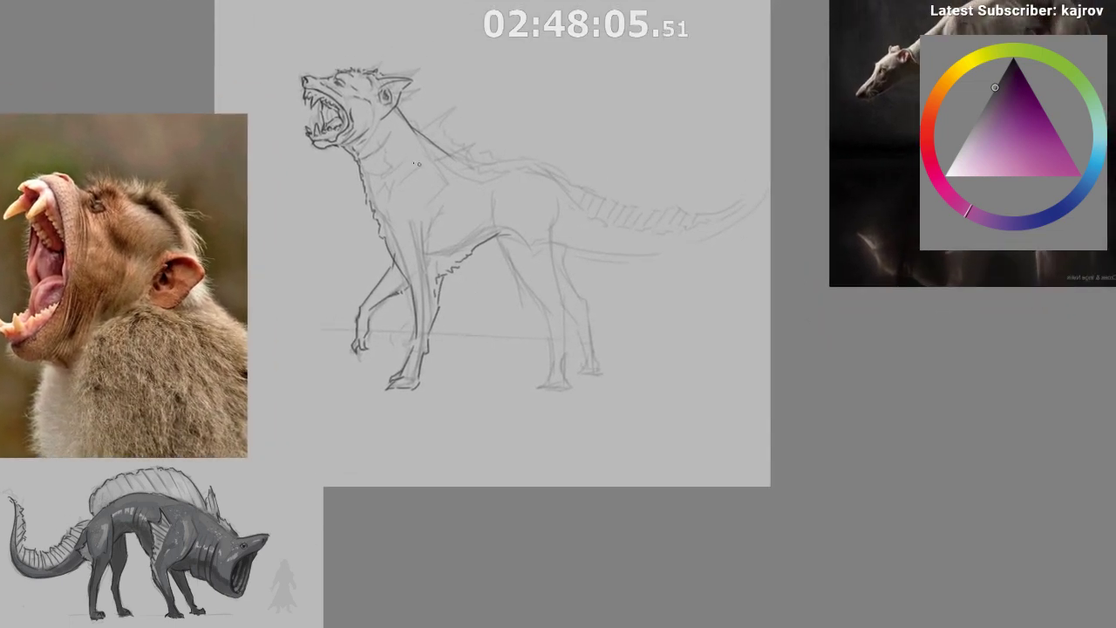
- Ink short fold and fur marks around the neck base and shoulder, redrawing the first strokes in the mirrored view
{"action": "mouse_move", "coordinate": [371, 146]}
{"action": "left_mouse_down"}
{"action": "mouse_move", "coordinate": [380, 186]}
{"action": "mouse_move", "coordinate": [392, 143]}
{"action": "left_mouse_up"}
{"action": "key", "text": "ctrl+z"}
{"action": "key", "text": "ctrl+z"}
{"action": "key", "text": "m"}
{"action": "mouse_move", "coordinate": [454, 376]}
{"action": "left_mouse_down"}
{"action": "mouse_move", "coordinate": [254, 328]}
{"action": "mouse_move", "coordinate": [177, 363]}
{"action": "left_mouse_up"}
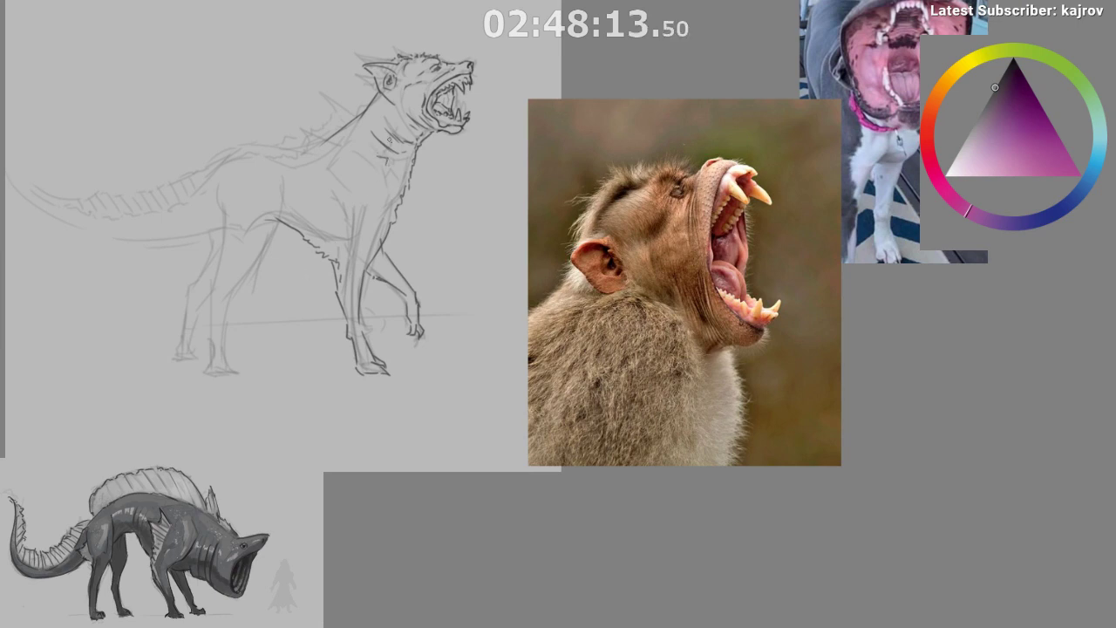
{"action": "key", "text": "ctrl+z"}
{"action": "left_click_drag", "start_coordinate": [371, 140], "coordinate": [398, 192]}
{"action": "left_click_drag", "start_coordinate": [344, 409], "coordinate": [337, 460]}
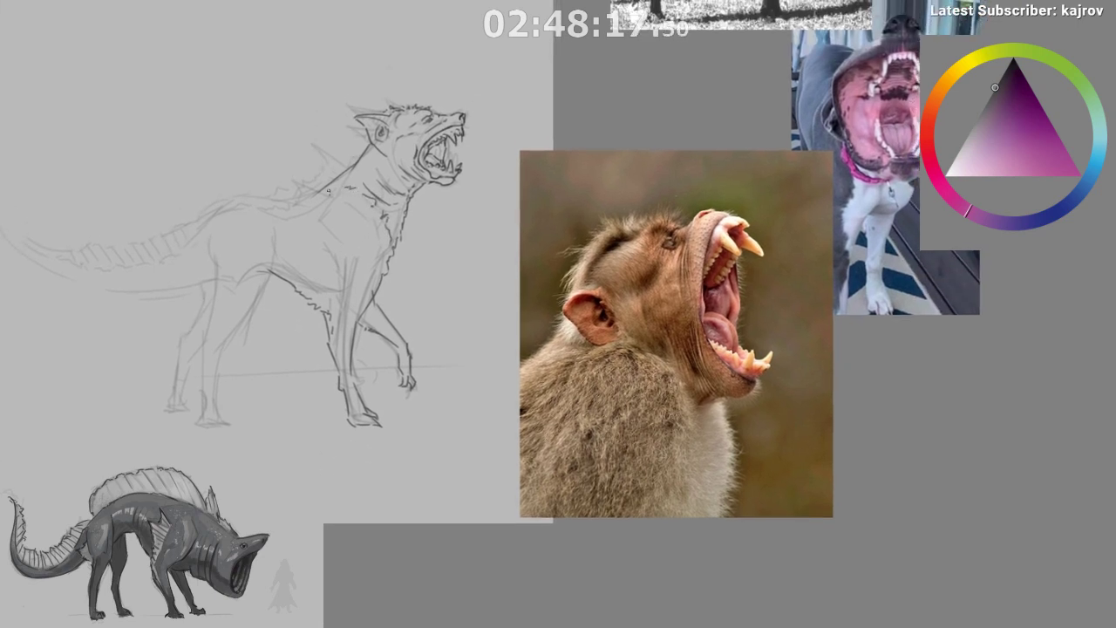
{"action": "left_click_drag", "start_coordinate": [378, 306], "coordinate": [379, 321]}
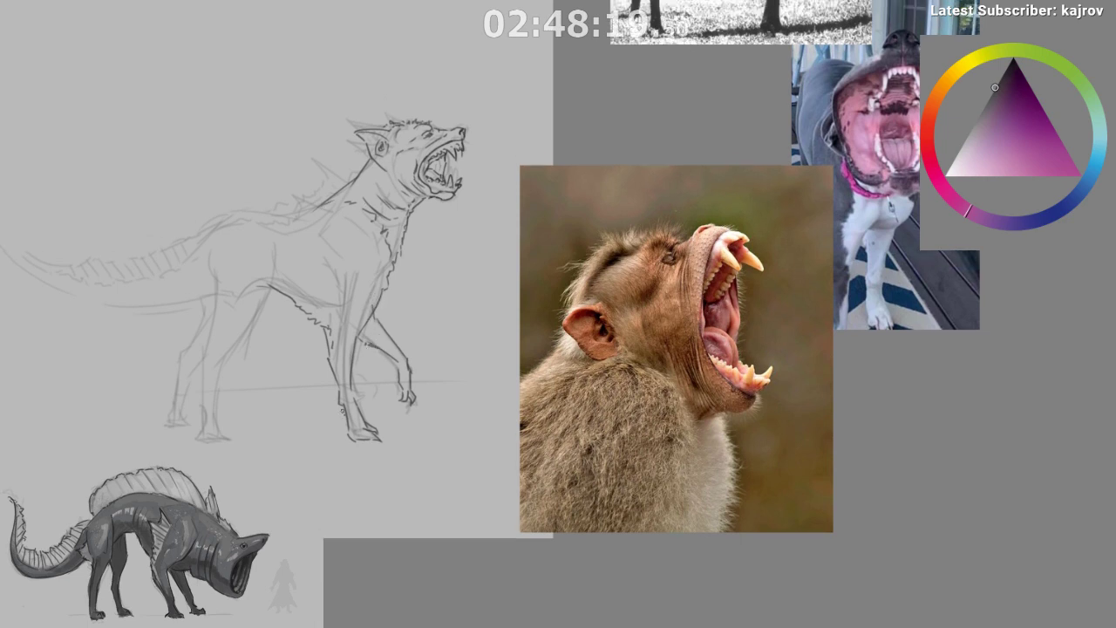
{"action": "left_click_drag", "start_coordinate": [337, 418], "coordinate": [357, 398]}
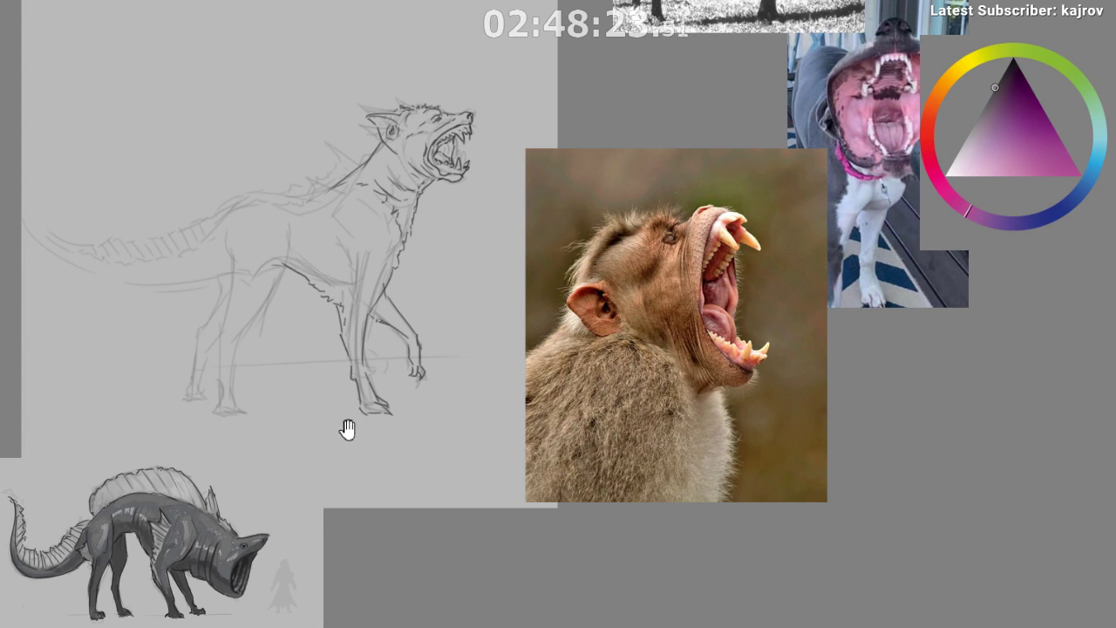
{"action": "left_click_drag", "start_coordinate": [347, 429], "coordinate": [352, 421]}
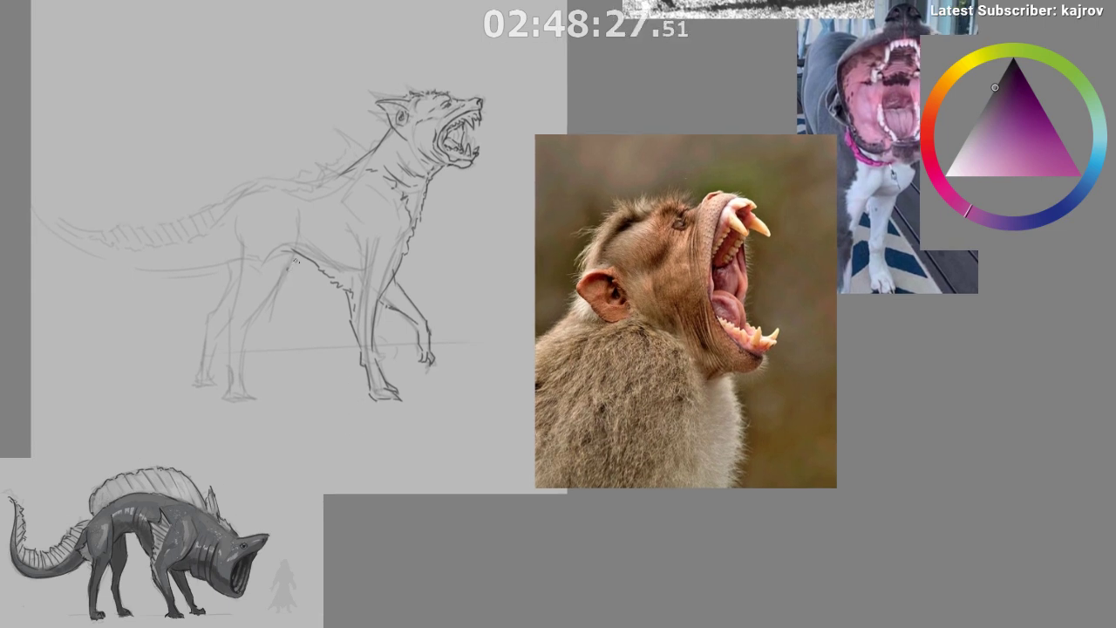
- Ink the front edge of the near hind leg from the groin down to the paw, redrawing the unsatisfactory strokes
{"action": "mouse_move", "coordinate": [298, 258]}
{"action": "left_mouse_down"}
{"action": "mouse_move", "coordinate": [237, 331]}
{"action": "mouse_move", "coordinate": [239, 347]}
{"action": "left_mouse_up"}
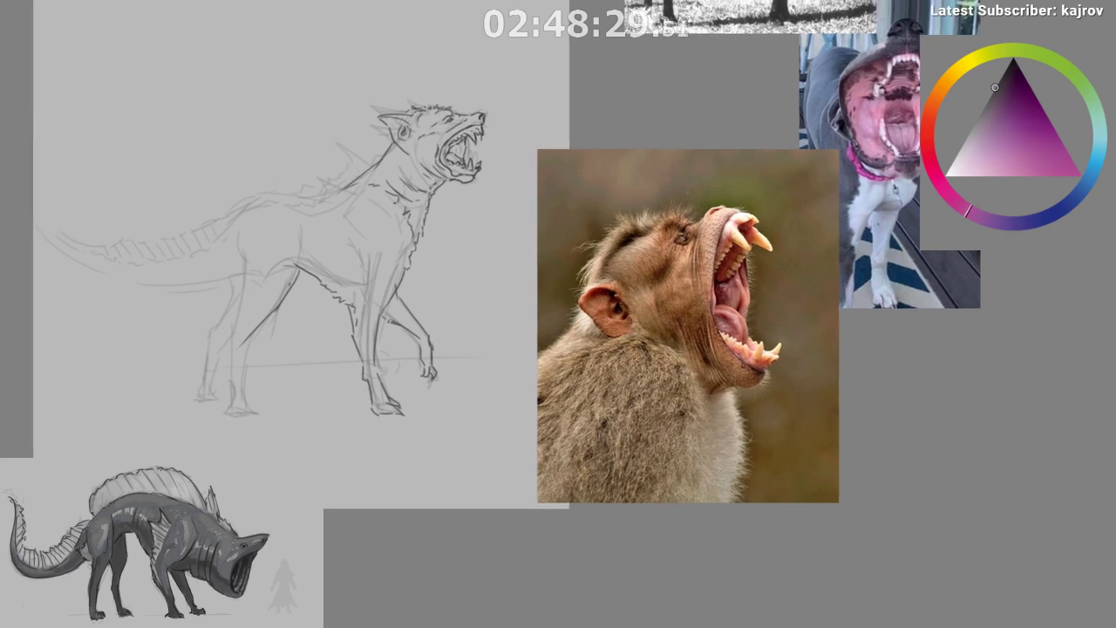
{"action": "key", "text": "ctrl+z"}
{"action": "left_click_drag", "start_coordinate": [259, 477], "coordinate": [222, 477]}
{"action": "left_click_drag", "start_coordinate": [344, 478], "coordinate": [381, 492]}
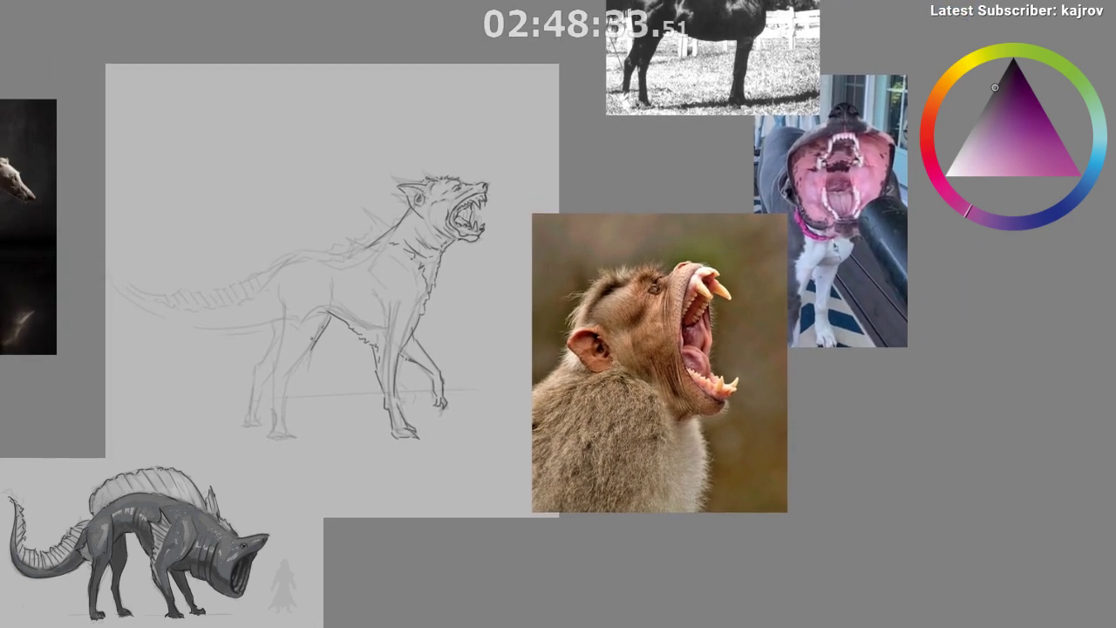
{"action": "left_click_drag", "start_coordinate": [315, 342], "coordinate": [280, 385]}
{"action": "key", "text": "ctrl+z"}
{"action": "mouse_move", "coordinate": [309, 350]}
{"action": "left_mouse_down"}
{"action": "mouse_move", "coordinate": [287, 381]}
{"action": "mouse_move", "coordinate": [290, 439]}
{"action": "left_mouse_up"}
{"action": "key", "text": "ctrl+z"}
{"action": "key", "text": "ctrl+z"}
{"action": "key", "text": "ctrl+z"}
- Ink the back line between the shoulders and hips and the rear contour of the near thigh
{"action": "mouse_move", "coordinate": [276, 334]}
{"action": "left_mouse_down"}
{"action": "mouse_move", "coordinate": [281, 264]}
{"action": "mouse_move", "coordinate": [364, 246]}
{"action": "left_mouse_up"}
{"action": "key", "text": "ctrl+z"}
{"action": "key", "text": "ctrl+z"}
{"action": "key", "text": "ctrl+z"}
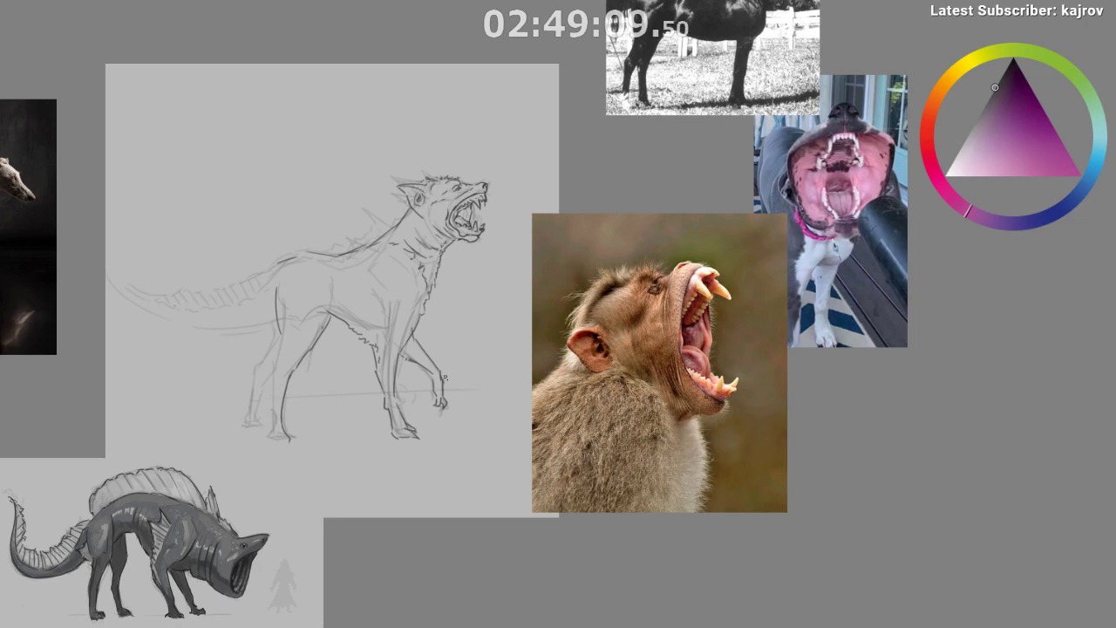
- In the flipped view, ink the start of the tail's underside and the top of the far hind leg behind the thigh
{"action": "key", "text": "m"}
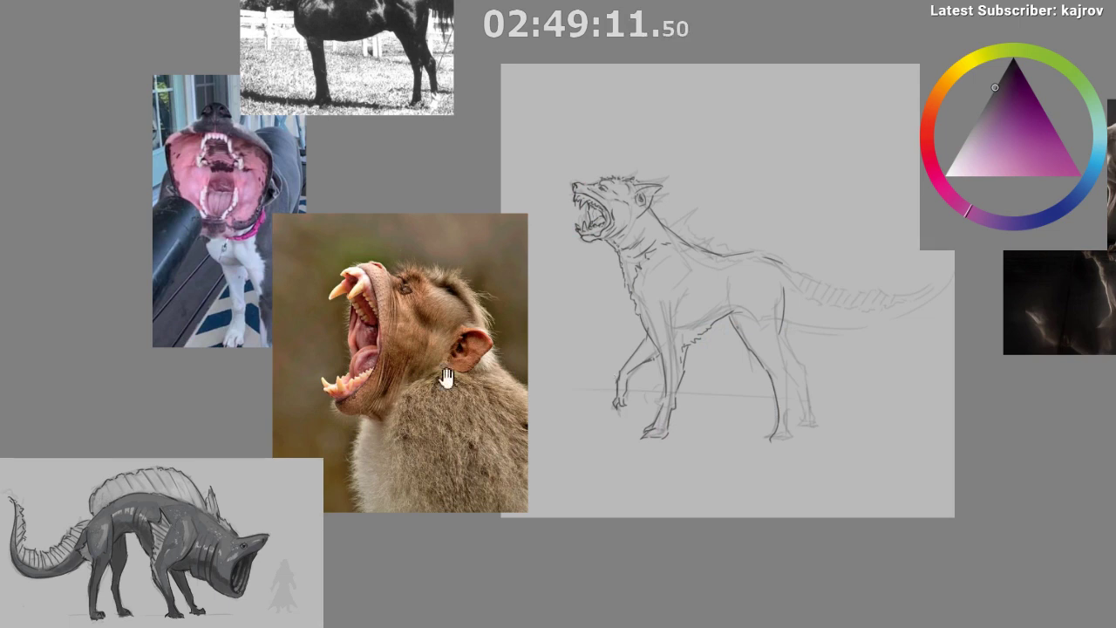
{"action": "left_click_drag", "start_coordinate": [580, 496], "coordinate": [420, 504]}
{"action": "left_click_drag", "start_coordinate": [579, 387], "coordinate": [533, 358]}
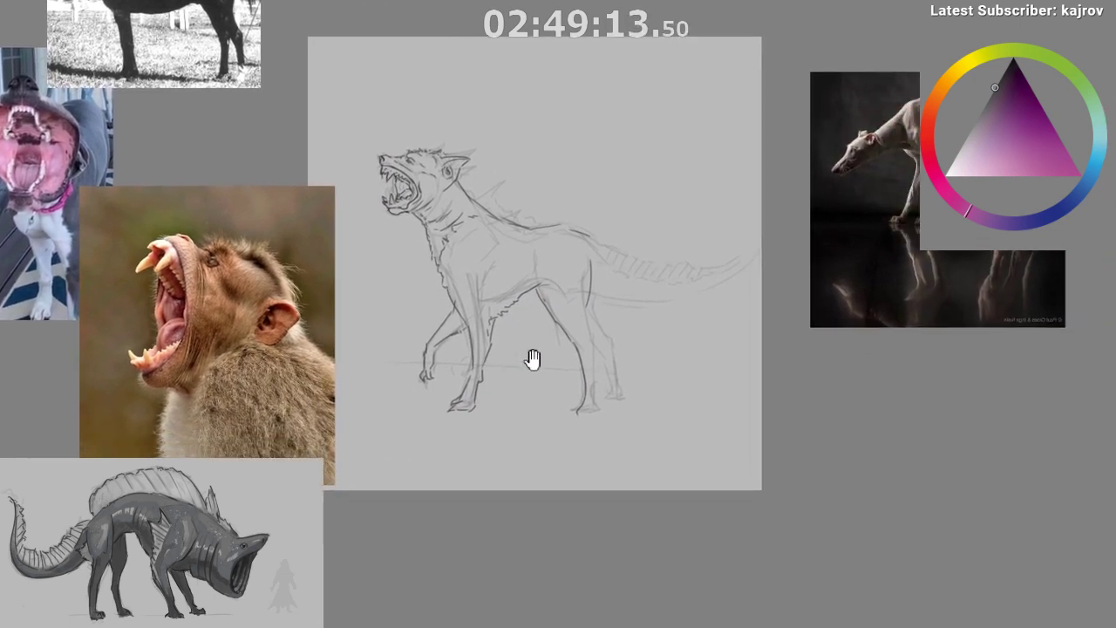
{"action": "scroll", "coordinate": [491, 251], "scroll_direction": "up", "scroll_amount": 1}
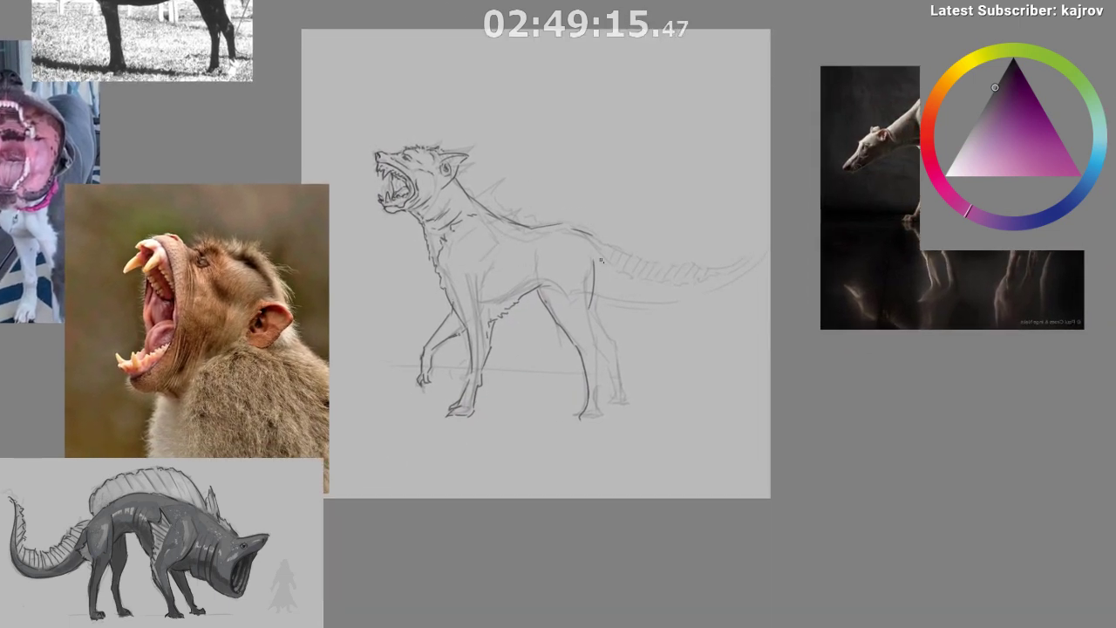
{"action": "left_click_drag", "start_coordinate": [596, 310], "coordinate": [593, 345]}
{"action": "key", "text": "ctrl+z"}
{"action": "mouse_move", "coordinate": [593, 301]}
{"action": "left_mouse_down"}
{"action": "mouse_move", "coordinate": [593, 338]}
{"action": "mouse_move", "coordinate": [612, 289]}
{"action": "mouse_move", "coordinate": [595, 315]}
{"action": "mouse_move", "coordinate": [654, 303]}
{"action": "left_mouse_up"}
{"action": "key", "text": "ctrl+z"}
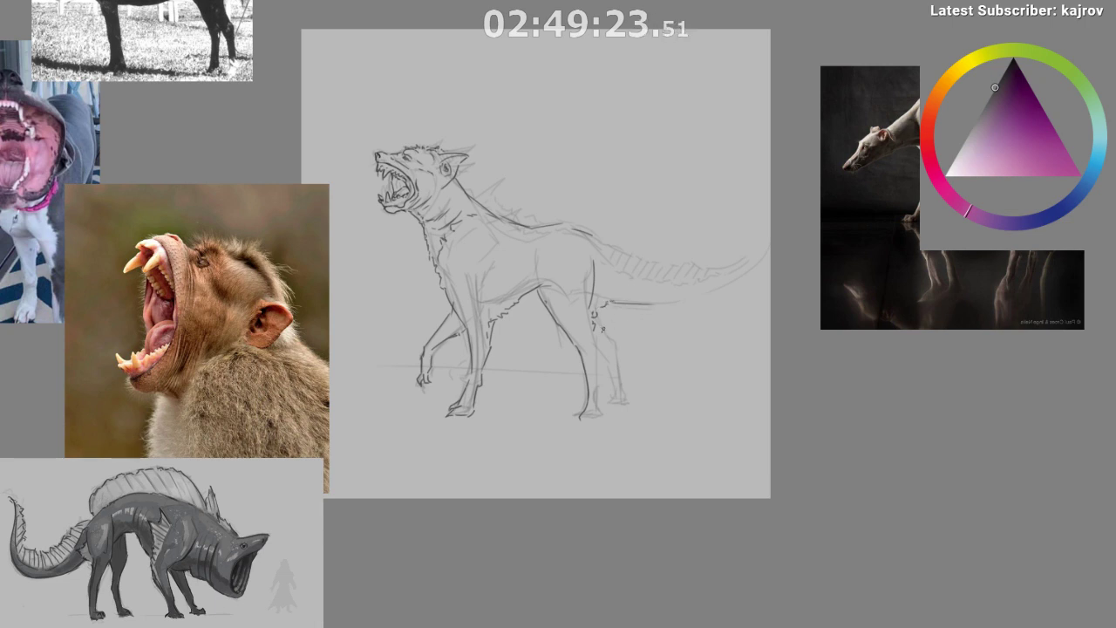
- Ink the near hind leg's lower section and paw, and outline the far hind leg down to its foot
{"action": "mouse_move", "coordinate": [589, 327]}
{"action": "left_mouse_down"}
{"action": "mouse_move", "coordinate": [596, 397]}
{"action": "mouse_move", "coordinate": [578, 427]}
{"action": "mouse_move", "coordinate": [601, 441]}
{"action": "mouse_move", "coordinate": [608, 368]}
{"action": "mouse_move", "coordinate": [576, 415]}
{"action": "left_mouse_up"}
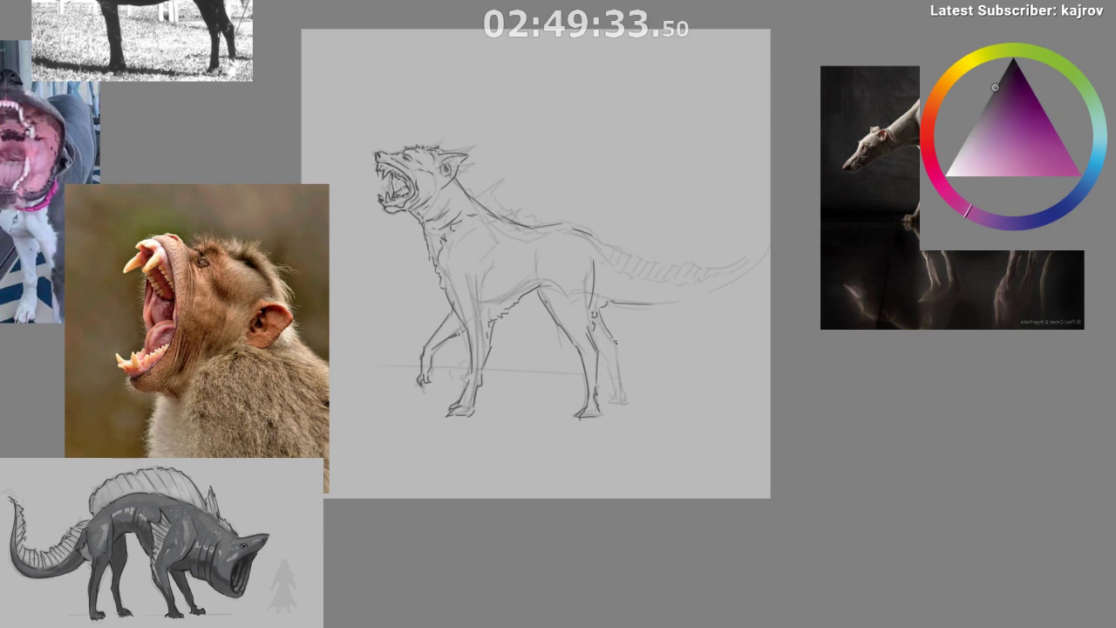
{"action": "left_click_drag", "start_coordinate": [602, 322], "coordinate": [619, 384]}
{"action": "mouse_move", "coordinate": [601, 342]}
{"action": "left_mouse_down"}
{"action": "mouse_move", "coordinate": [605, 405]}
{"action": "mouse_move", "coordinate": [626, 404]}
{"action": "left_mouse_up"}
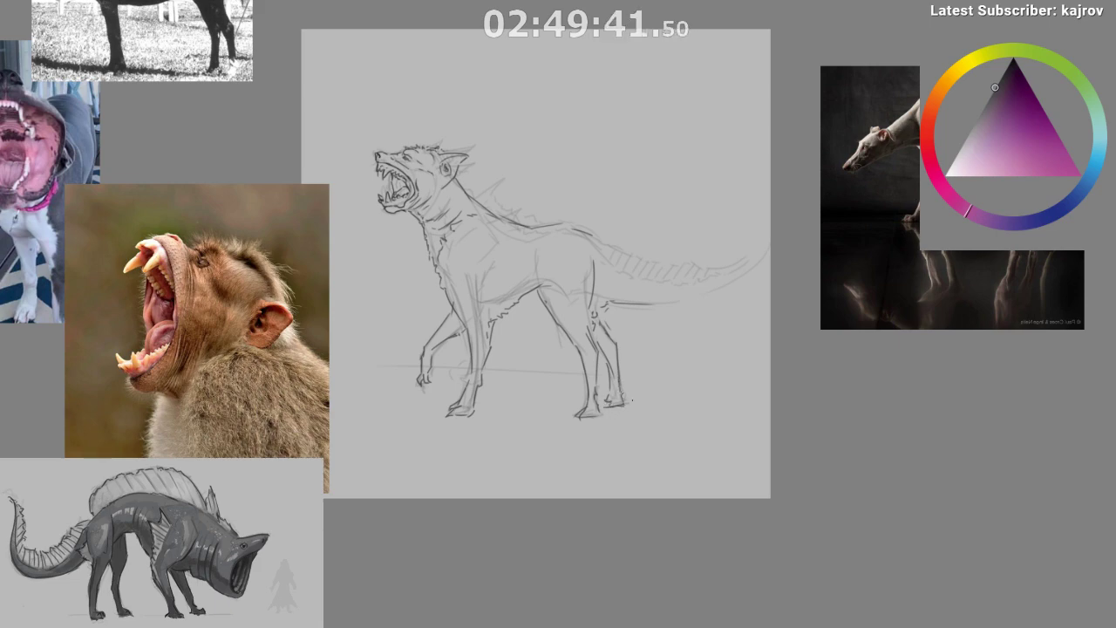
- In the mirrored view, rework the far hind foot and ink its paw and toes
{"action": "key", "text": "m"}
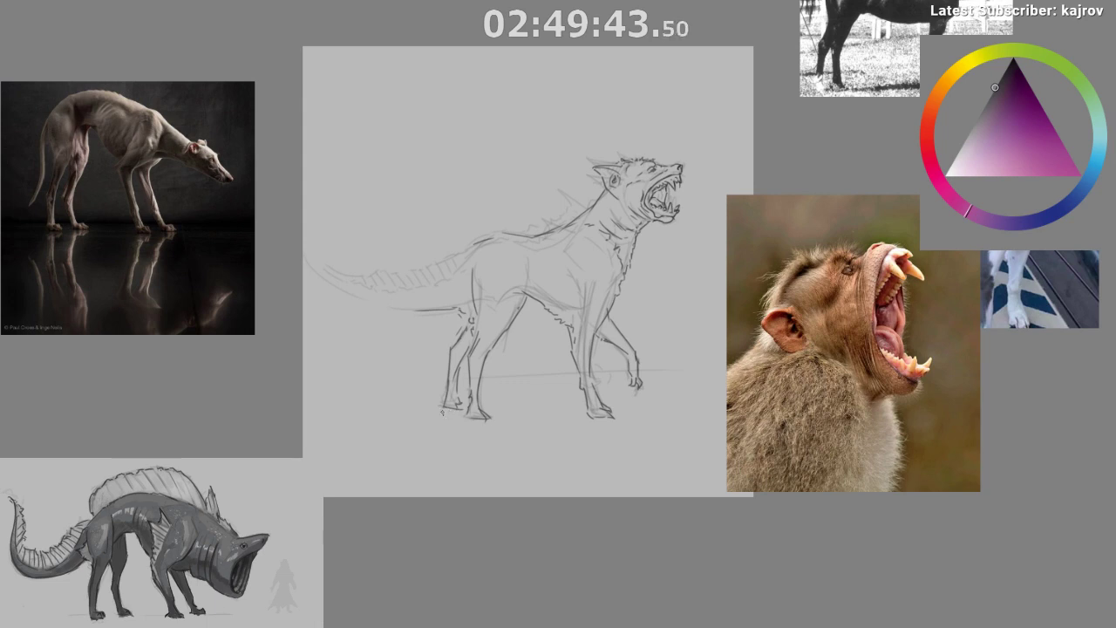
{"action": "key", "text": "ctrl+z"}
{"action": "left_click_drag", "start_coordinate": [579, 507], "coordinate": [565, 496]}
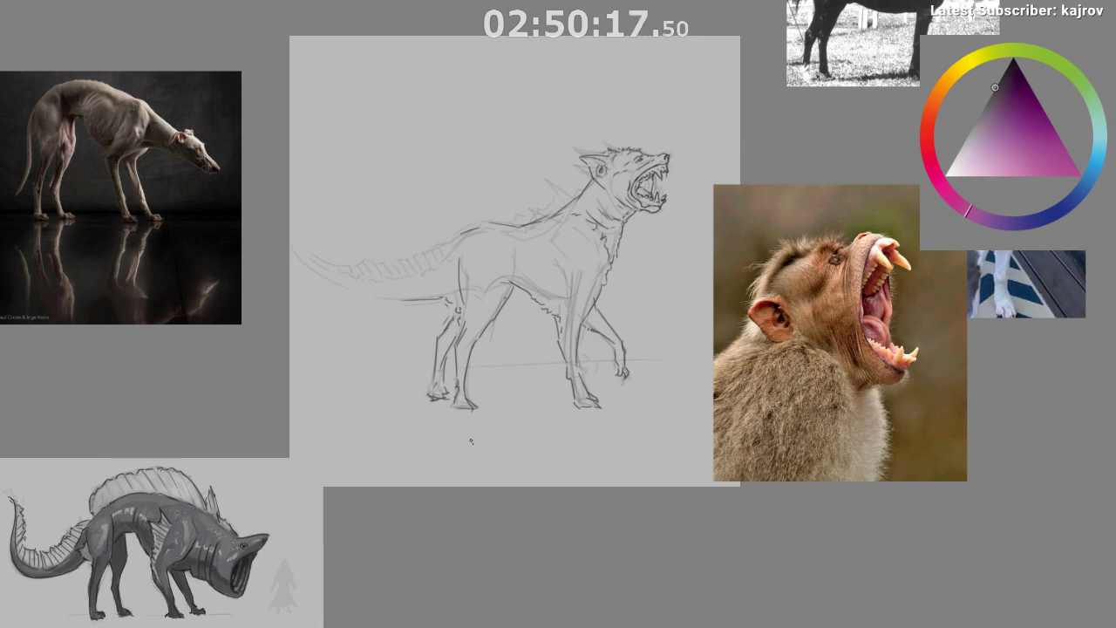
{"action": "left_click_drag", "start_coordinate": [547, 261], "coordinate": [538, 293]}
- Flip the view back and ink the upper edge of the tail base, continuing from the rump
{"action": "key", "text": "m"}
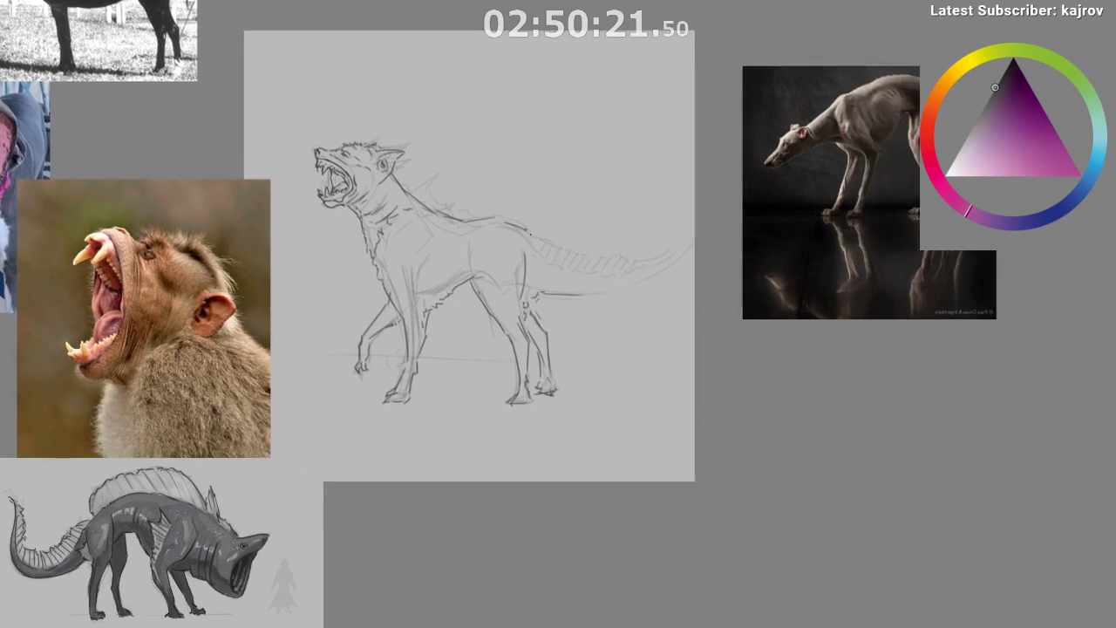
{"action": "left_click_drag", "start_coordinate": [532, 235], "coordinate": [577, 253]}
{"action": "left_click_drag", "start_coordinate": [618, 443], "coordinate": [621, 434]}
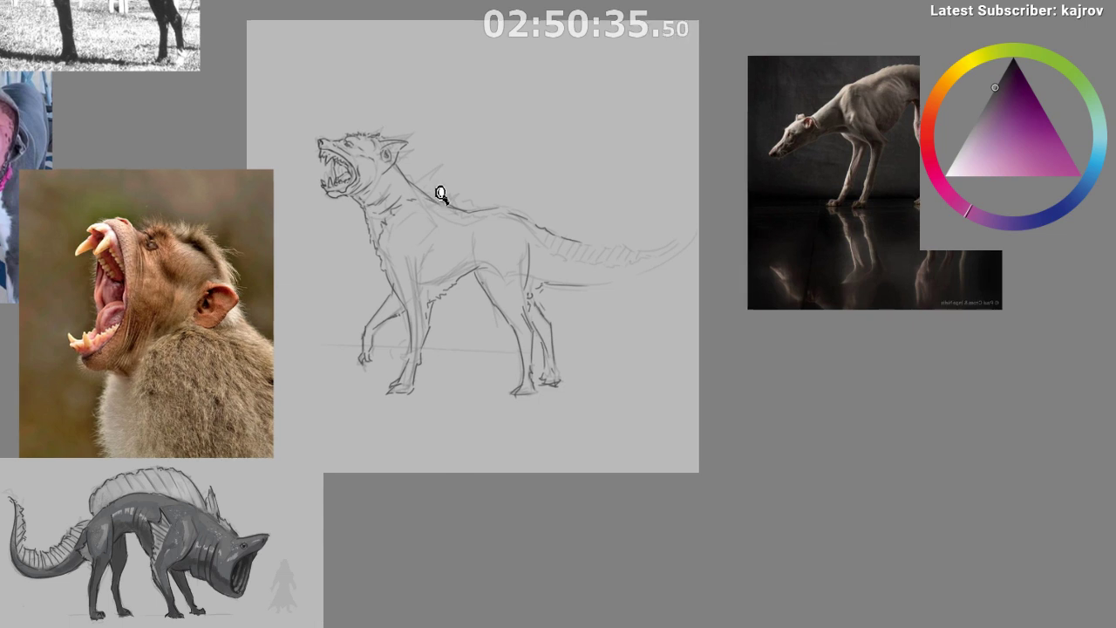
- Ink a spiky fur ridge from behind the ear down the nape to the shoulders, with short marks along the upper back
{"action": "scroll", "coordinate": [432, 185], "scroll_direction": "up", "scroll_amount": 2}
{"action": "left_click_drag", "start_coordinate": [394, 164], "coordinate": [459, 213]}
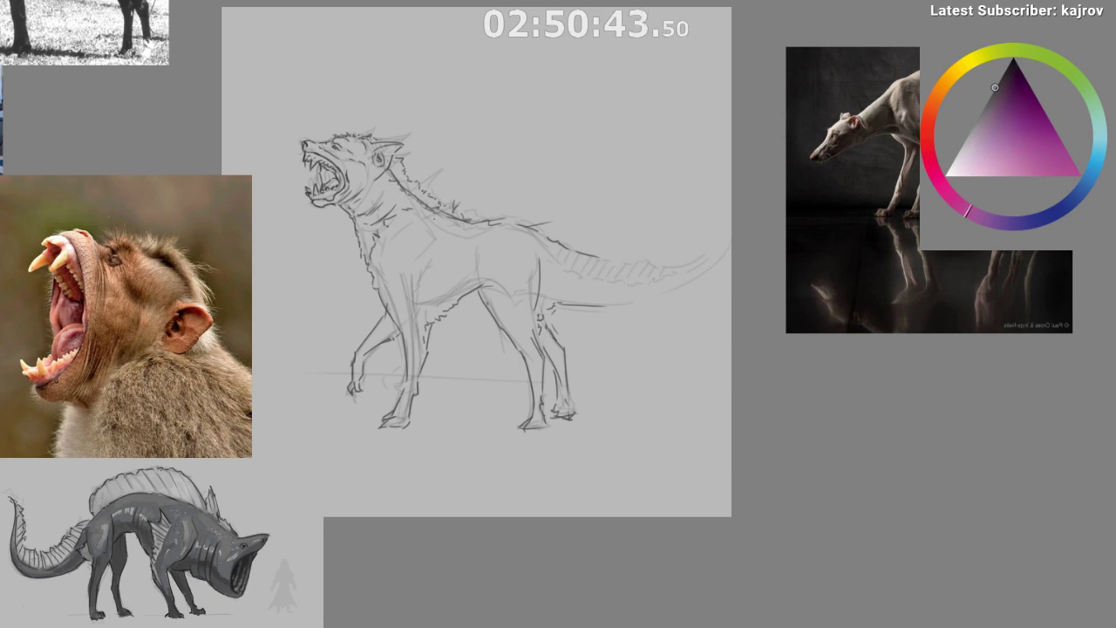
{"action": "left_click_drag", "start_coordinate": [434, 218], "coordinate": [451, 224]}
{"action": "left_click_drag", "start_coordinate": [628, 349], "coordinate": [511, 336]}
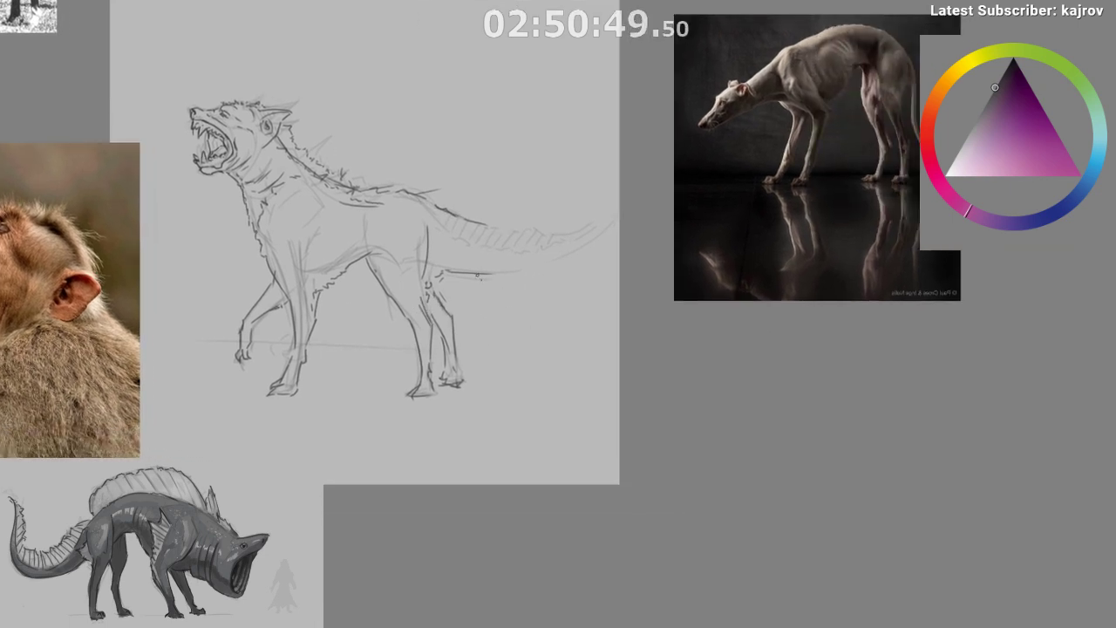
{"action": "left_click_drag", "start_coordinate": [477, 275], "coordinate": [512, 334]}
{"action": "left_click_drag", "start_coordinate": [486, 372], "coordinate": [480, 384]}
{"action": "left_click_drag", "start_coordinate": [541, 319], "coordinate": [529, 366]}
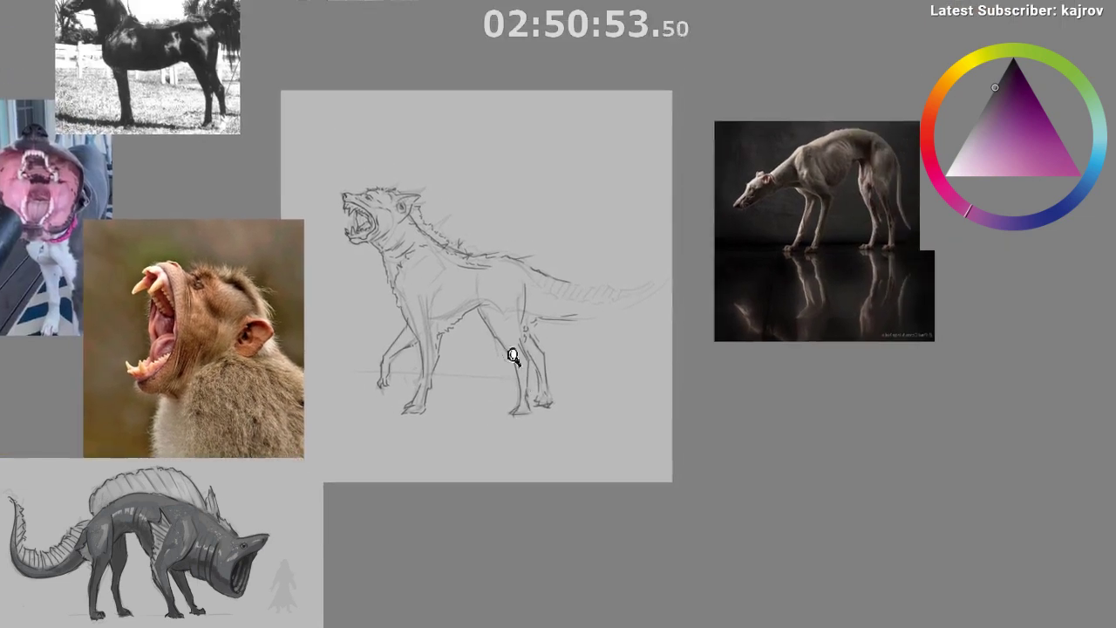
- Ink the flank contour and the lower edge of the ribcage between the shoulder and near thigh
{"action": "scroll", "coordinate": [513, 356], "scroll_direction": "up", "scroll_amount": 1}
{"action": "left_click_drag", "start_coordinate": [476, 281], "coordinate": [477, 305]}
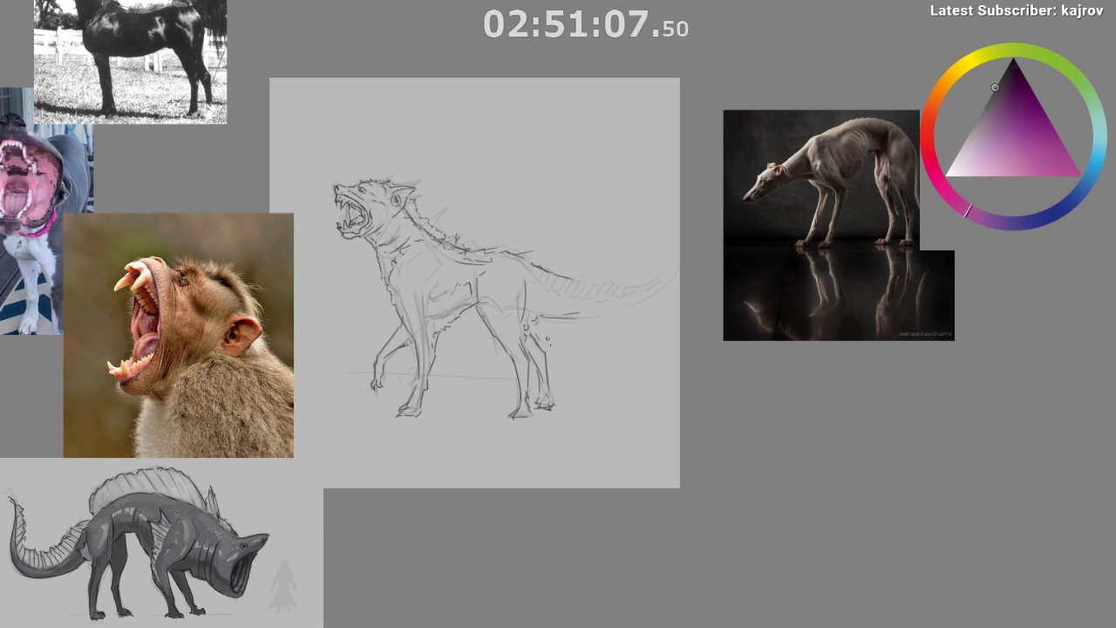
{"action": "left_click_drag", "start_coordinate": [554, 378], "coordinate": [535, 361]}
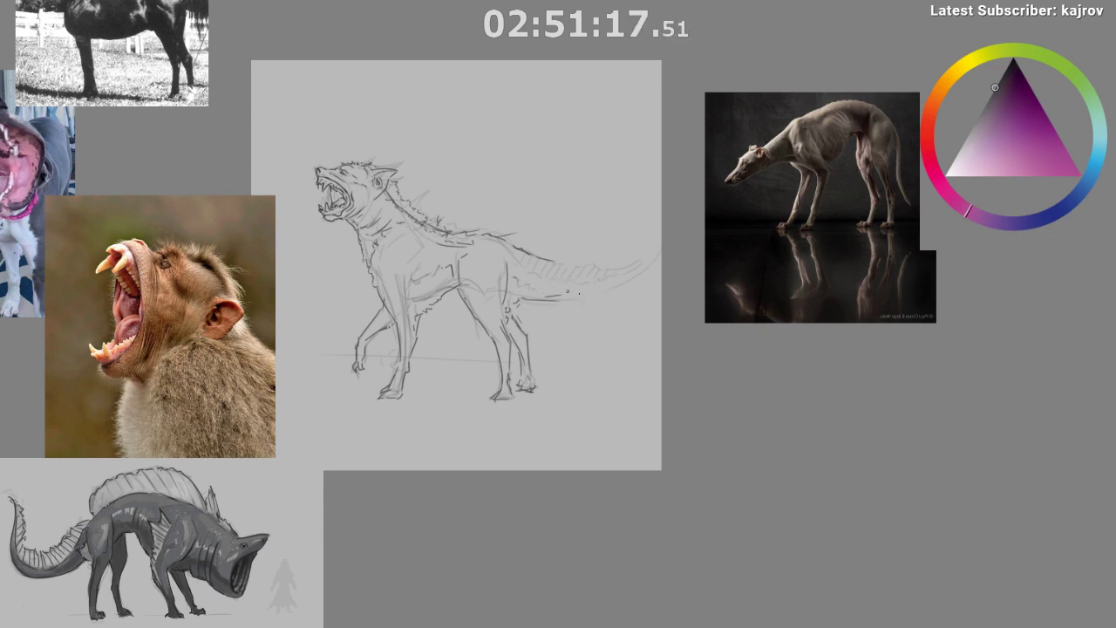
- Extend the inked underside of the tail outward in a rising curve, redrawing the far end
{"action": "left_click_drag", "start_coordinate": [543, 291], "coordinate": [600, 288]}
{"action": "left_click_drag", "start_coordinate": [464, 348], "coordinate": [487, 348]}
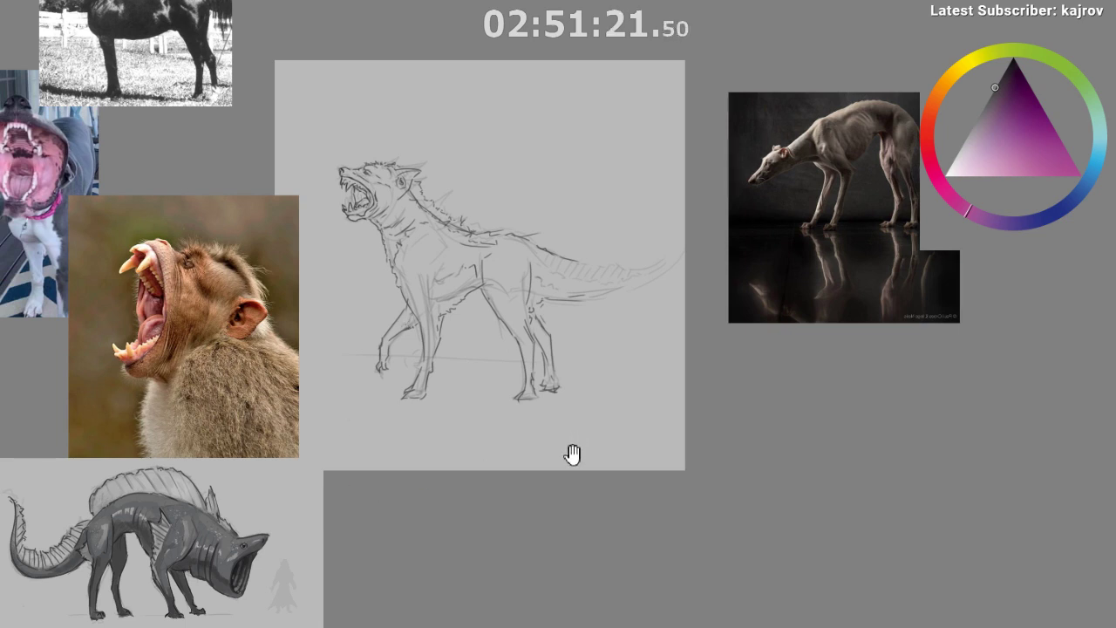
{"action": "mouse_move", "coordinate": [572, 429]}
{"action": "left_mouse_down"}
{"action": "mouse_move", "coordinate": [579, 437]}
{"action": "mouse_move", "coordinate": [564, 440]}
{"action": "left_mouse_up"}
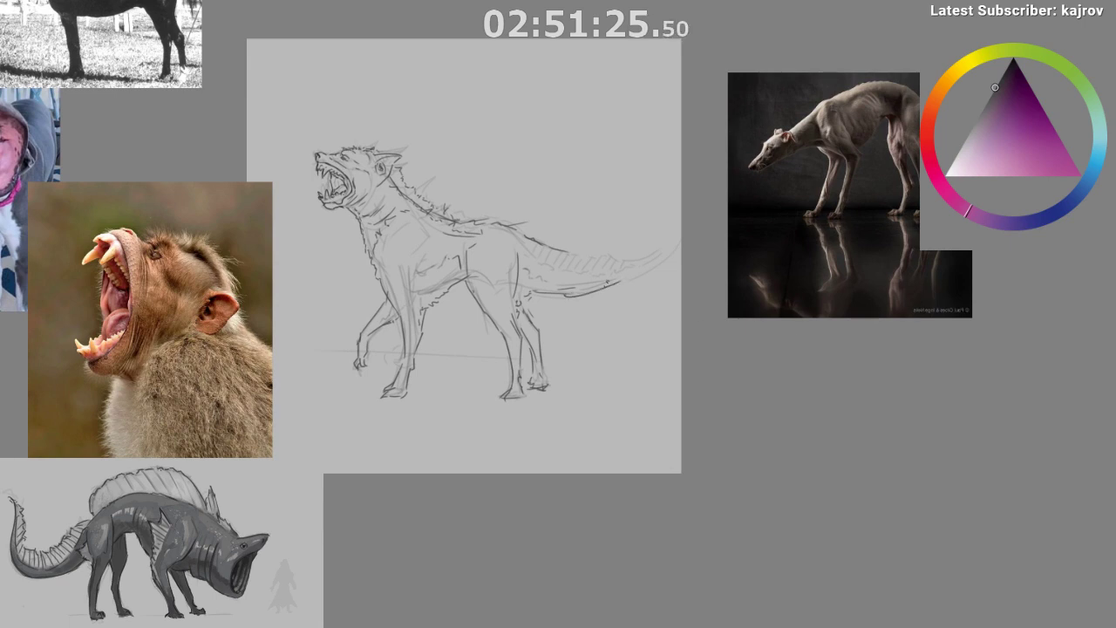
{"action": "left_click_drag", "start_coordinate": [575, 294], "coordinate": [676, 253]}
{"action": "key", "text": "ctrl+z"}
{"action": "left_click_drag", "start_coordinate": [566, 294], "coordinate": [647, 271]}
- Try several tall, upward-sweeping tail tips in the mirrored view and undo them
{"action": "key", "text": "m"}
{"action": "left_click_drag", "start_coordinate": [410, 472], "coordinate": [375, 490]}
{"action": "mouse_move", "coordinate": [351, 260]}
{"action": "left_mouse_down"}
{"action": "mouse_move", "coordinate": [371, 282]}
{"action": "mouse_move", "coordinate": [354, 202]}
{"action": "left_mouse_up"}
{"action": "key", "text": "ctrl+z"}
{"action": "key", "text": "ctrl+z"}
{"action": "left_click_drag", "start_coordinate": [386, 297], "coordinate": [353, 206]}
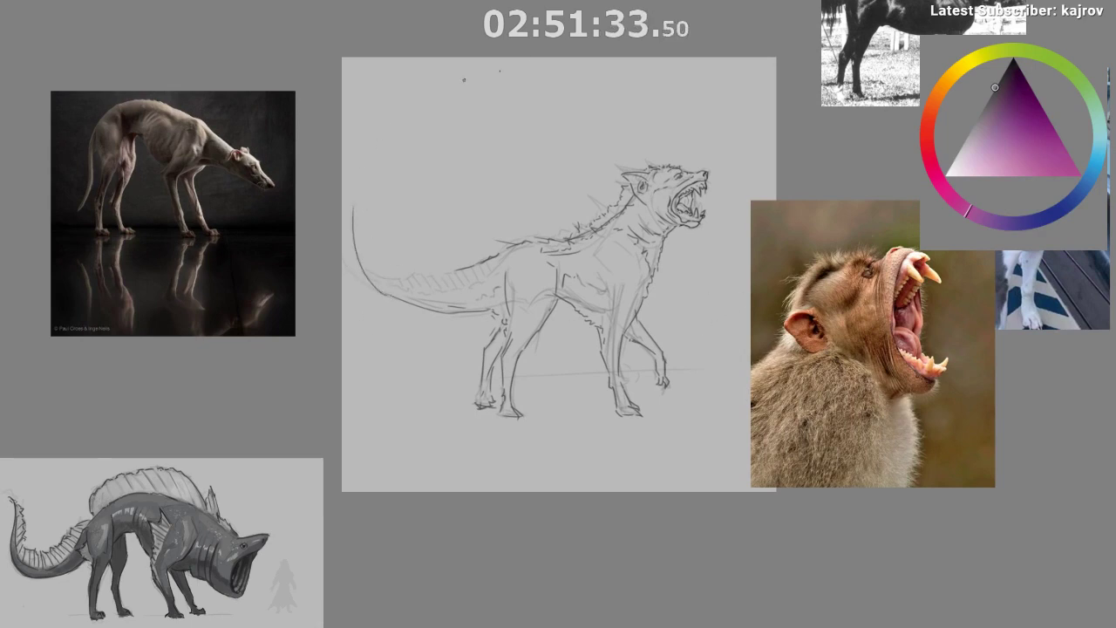
{"action": "left_click_drag", "start_coordinate": [645, 379], "coordinate": [586, 441]}
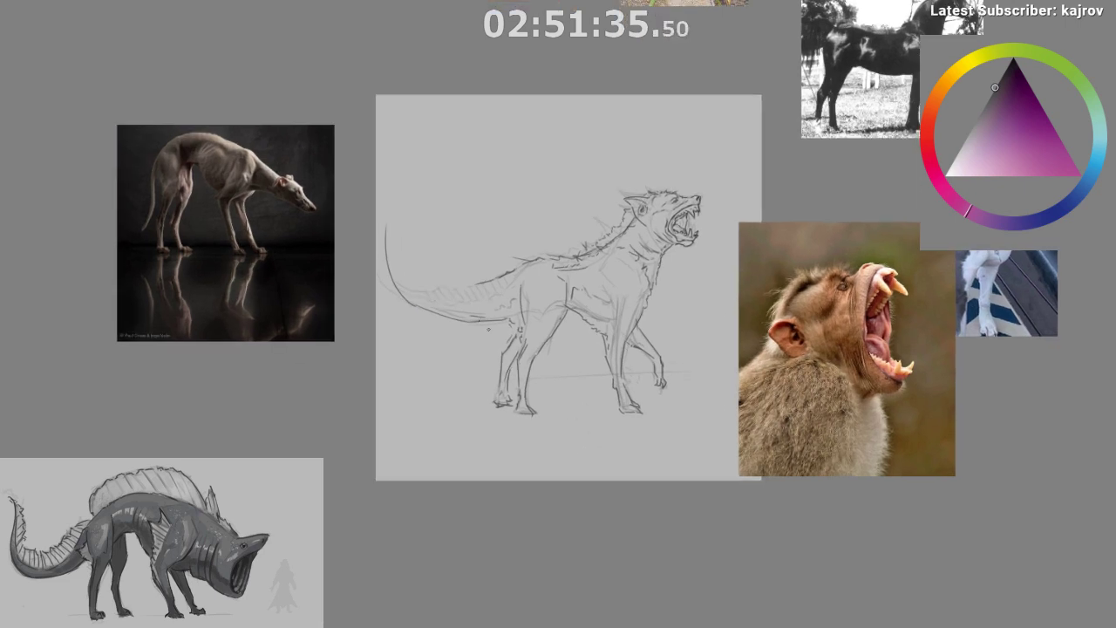
{"action": "key", "text": "ctrl+z"}
- Ink the tail's outer curve so its tip curls up and back toward the body, replacing the rejected strokes
{"action": "mouse_move", "coordinate": [415, 304]}
{"action": "left_mouse_down"}
{"action": "mouse_move", "coordinate": [392, 274]}
{"action": "mouse_move", "coordinate": [416, 227]}
{"action": "left_mouse_up"}
{"action": "key", "text": "ctrl+z"}
{"action": "left_click_drag", "start_coordinate": [414, 303], "coordinate": [410, 229]}
{"action": "key", "text": "ctrl+z"}
{"action": "mouse_move", "coordinate": [415, 304]}
{"action": "left_mouse_down"}
{"action": "mouse_move", "coordinate": [395, 253]}
{"action": "mouse_move", "coordinate": [431, 243]}
{"action": "mouse_move", "coordinate": [412, 303]}
{"action": "left_mouse_up"}
{"action": "key", "text": "ctrl+z"}
{"action": "left_click_drag", "start_coordinate": [410, 251], "coordinate": [422, 294]}
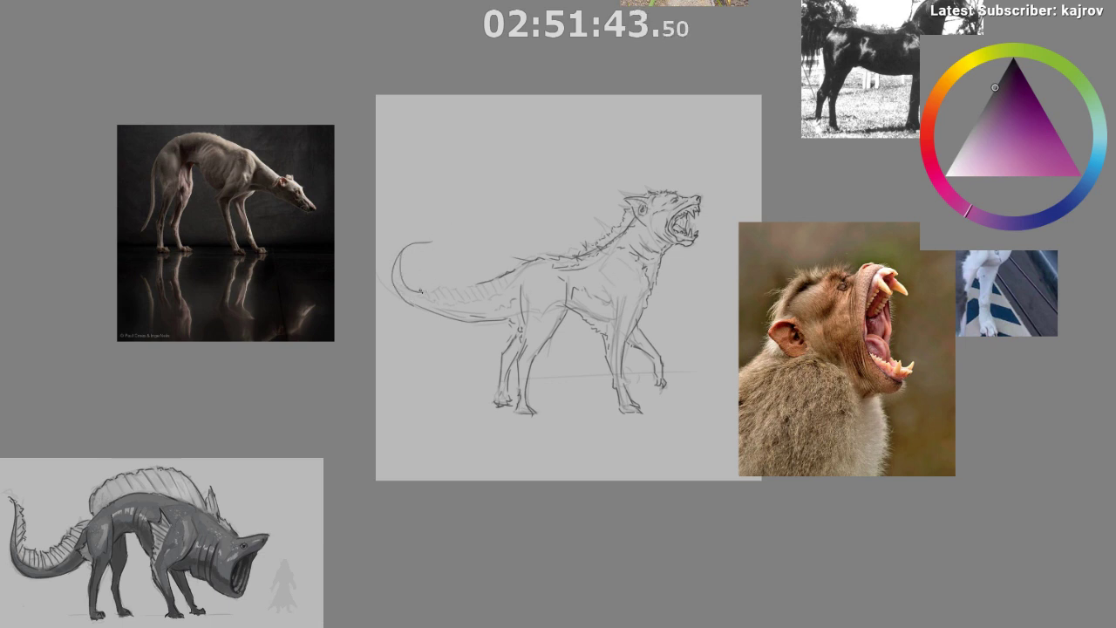
{"action": "key", "text": "ctrl+z"}
{"action": "left_click_drag", "start_coordinate": [410, 249], "coordinate": [441, 311]}
{"action": "scroll", "coordinate": [654, 425], "scroll_direction": "down", "scroll_amount": 1}
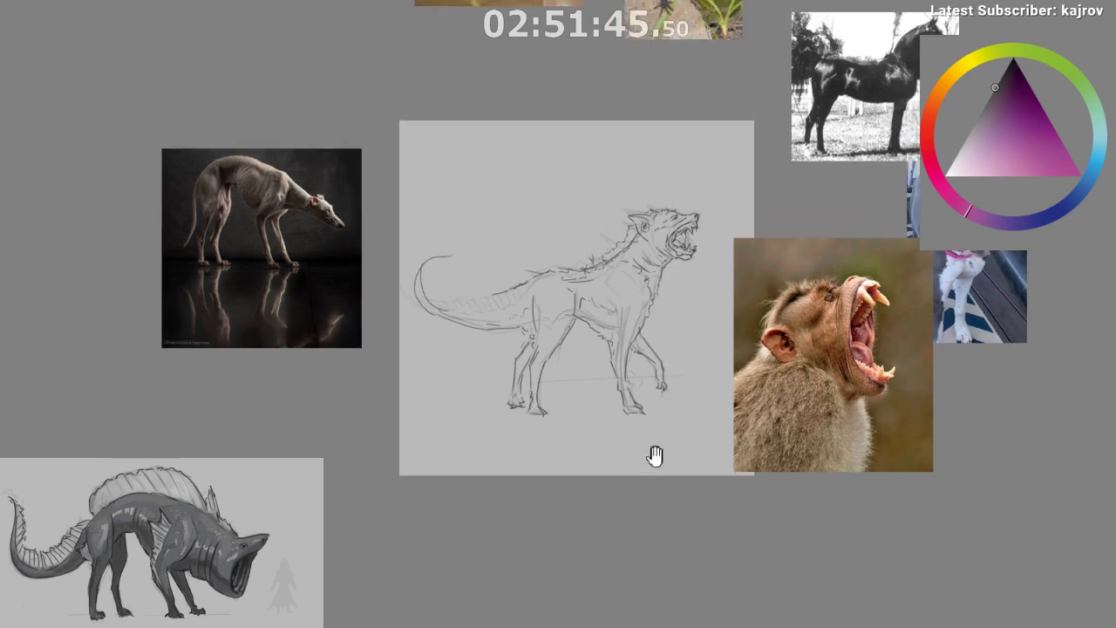
{"action": "scroll", "coordinate": [636, 490], "scroll_direction": "up", "scroll_amount": 1}
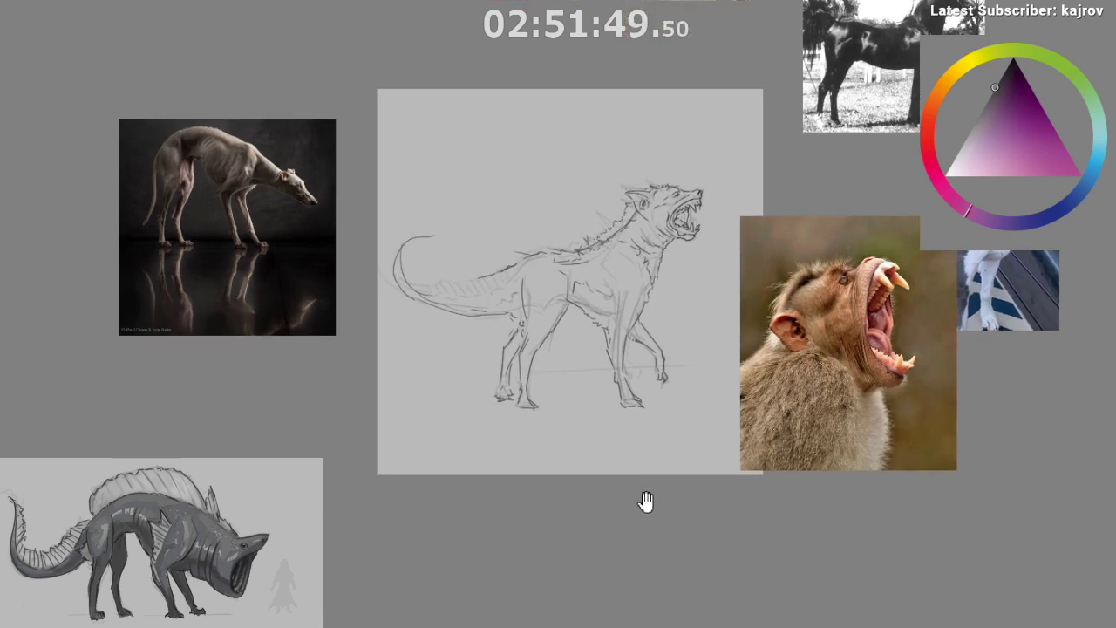
- Flip the view back, set the brush to dark grey, and ink a jagged upper edge along the tail to its curl
{"action": "key", "text": "m"}
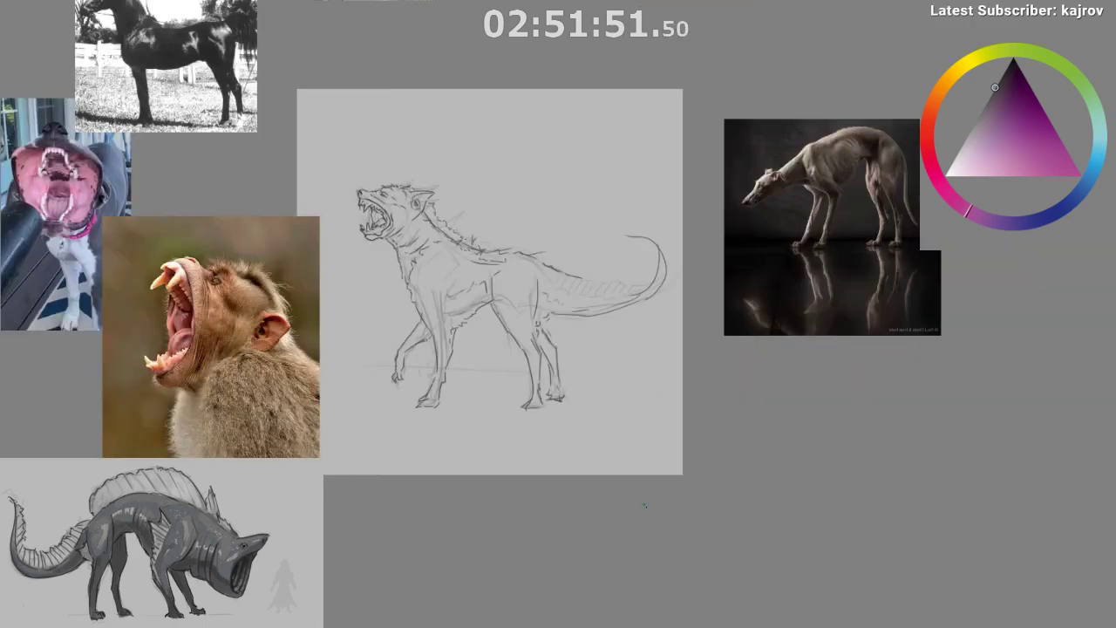
{"action": "scroll", "coordinate": [643, 462], "scroll_direction": "up", "scroll_amount": 2}
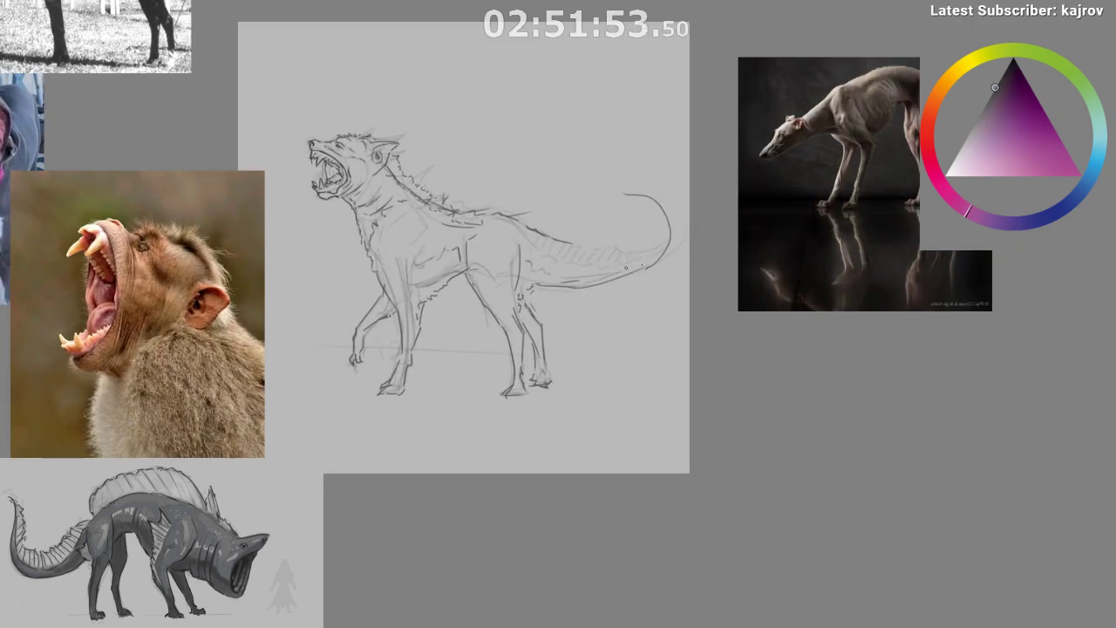
{"action": "left_click", "coordinate": [665, 237], "text": "ctrl"}
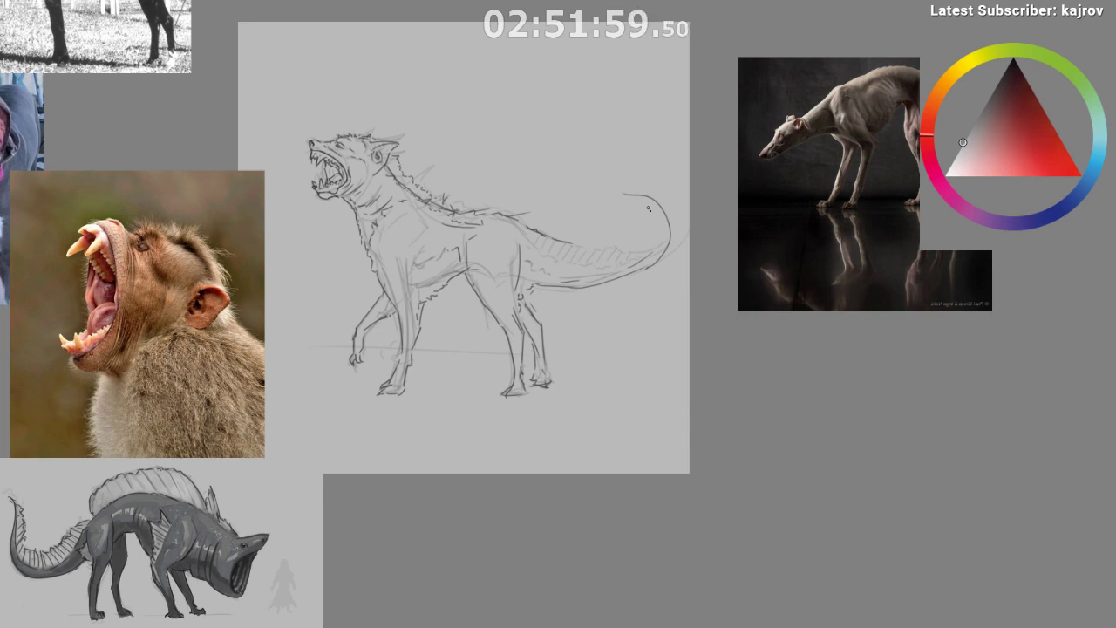
{"action": "left_click", "coordinate": [995, 89]}
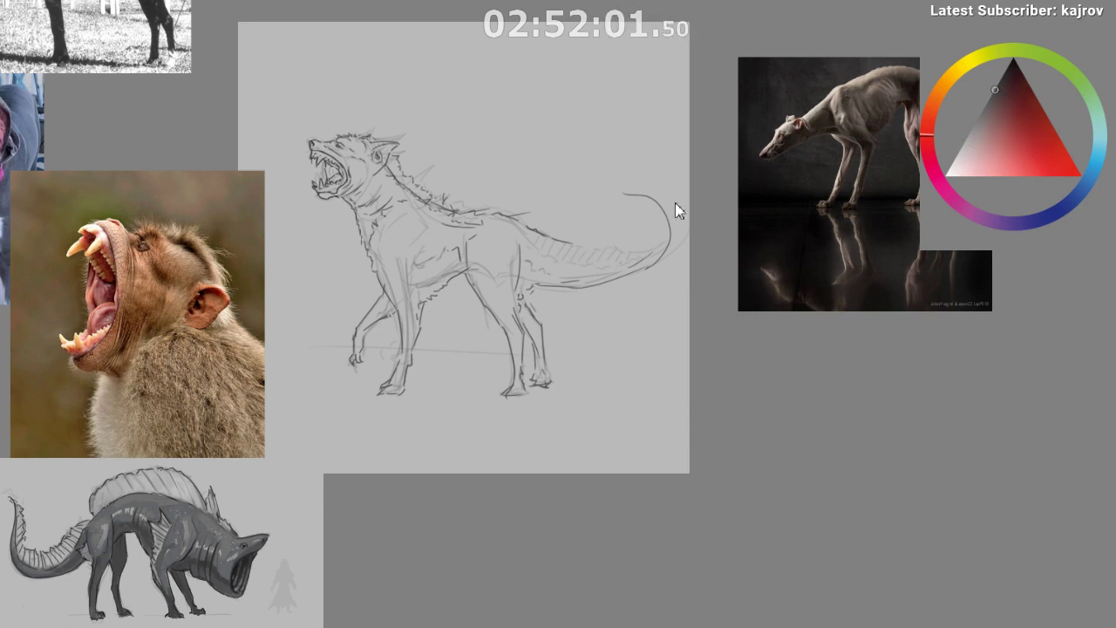
{"action": "mouse_move", "coordinate": [579, 251]}
{"action": "left_mouse_down"}
{"action": "mouse_move", "coordinate": [668, 240]}
{"action": "mouse_move", "coordinate": [645, 197]}
{"action": "mouse_move", "coordinate": [675, 206]}
{"action": "left_mouse_up"}
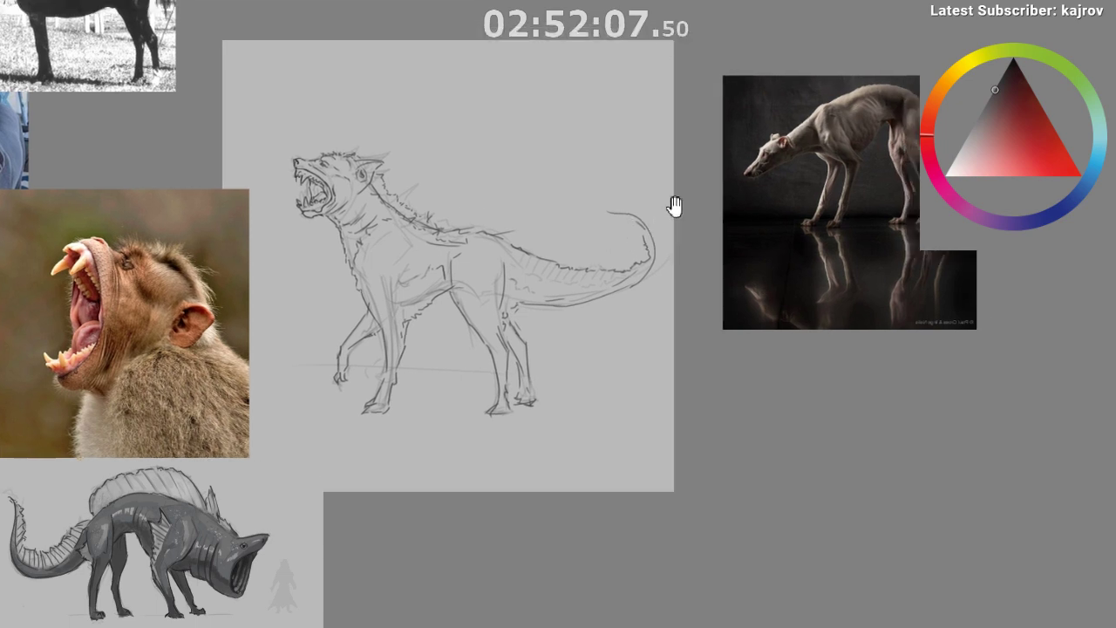
- Undo the last tail strokes, including a trial mark inside the tail's curl
{"action": "key", "text": "ctrl+z"}
{"action": "key", "text": "ctrl+z"}
{"action": "mouse_move", "coordinate": [629, 270]}
{"action": "left_mouse_down"}
{"action": "mouse_move", "coordinate": [637, 220]}
{"action": "mouse_move", "coordinate": [614, 217]}
{"action": "mouse_move", "coordinate": [649, 260]}
{"action": "left_mouse_up"}
{"action": "key", "text": "ctrl+z"}
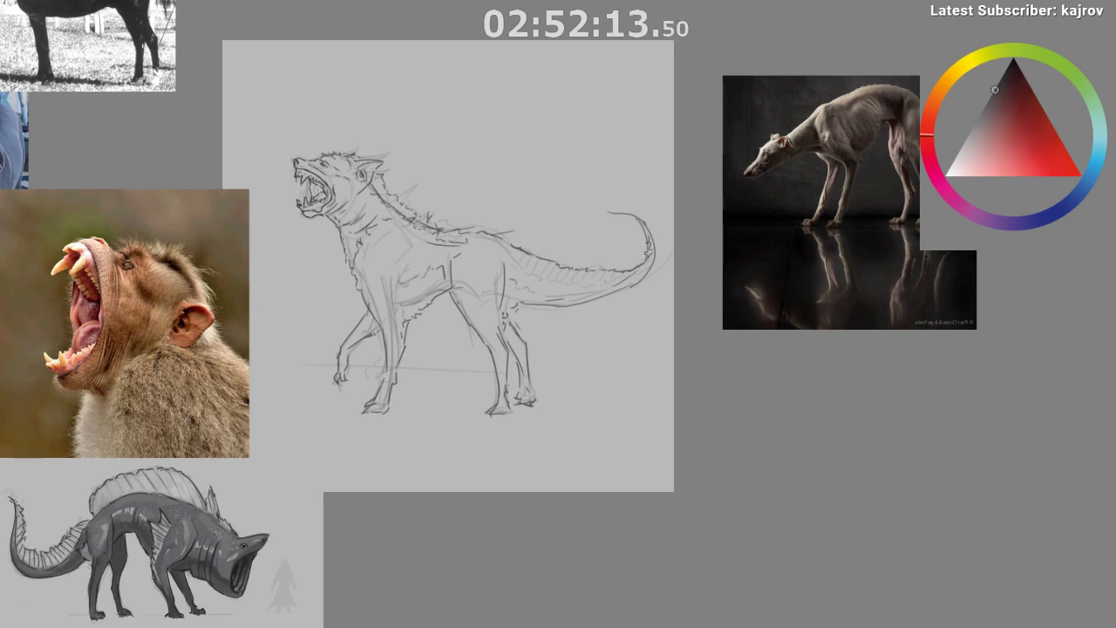
- Mirror the view and ink a ragged fur line from the tail base over the rump, ending in a pointed tuft
{"action": "key", "text": "m"}
{"action": "left_click_drag", "start_coordinate": [491, 416], "coordinate": [367, 399]}
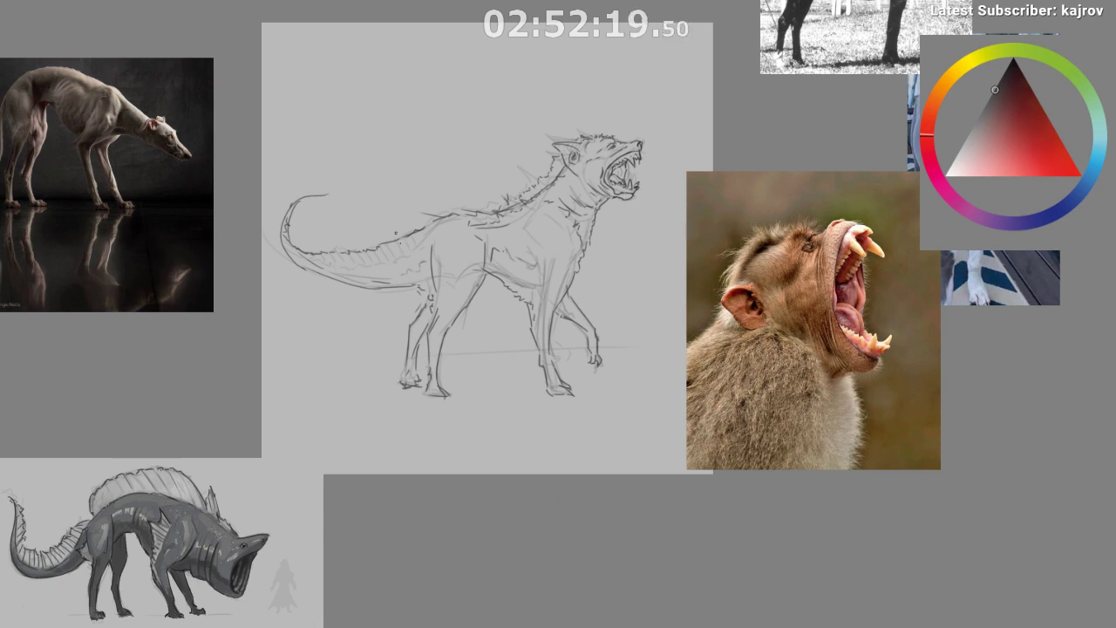
{"action": "mouse_move", "coordinate": [394, 248]}
{"action": "left_mouse_down"}
{"action": "mouse_move", "coordinate": [437, 212]}
{"action": "mouse_move", "coordinate": [480, 215]}
{"action": "left_mouse_up"}
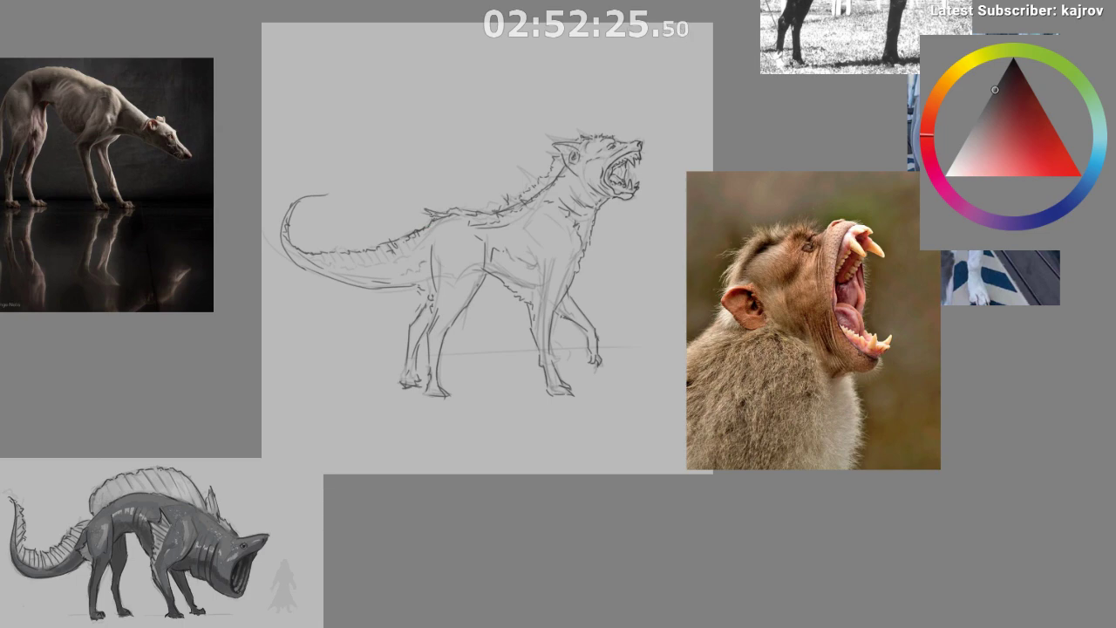
{"action": "left_click_drag", "start_coordinate": [594, 324], "coordinate": [604, 305]}
- Flip the view back and examine the whole creature's silhouette, pose and proportions at different magnifications
{"action": "key", "text": "m"}
{"action": "left_click_drag", "start_coordinate": [566, 348], "coordinate": [523, 463]}
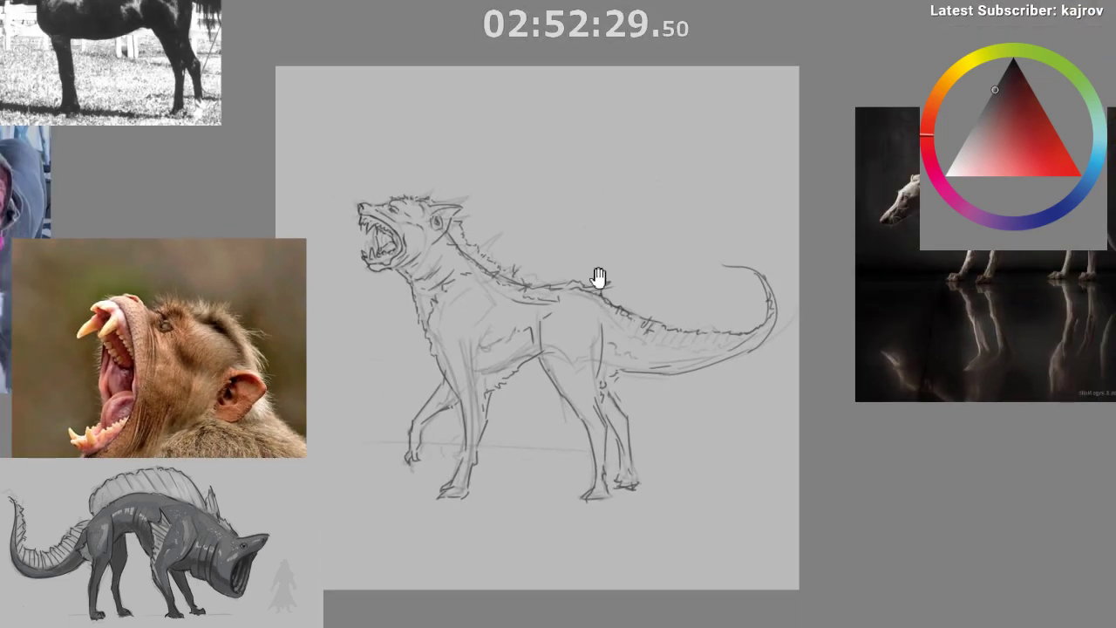
{"action": "left_click_drag", "start_coordinate": [594, 239], "coordinate": [590, 164]}
{"action": "scroll", "coordinate": [588, 386], "scroll_direction": "down", "scroll_amount": 2}
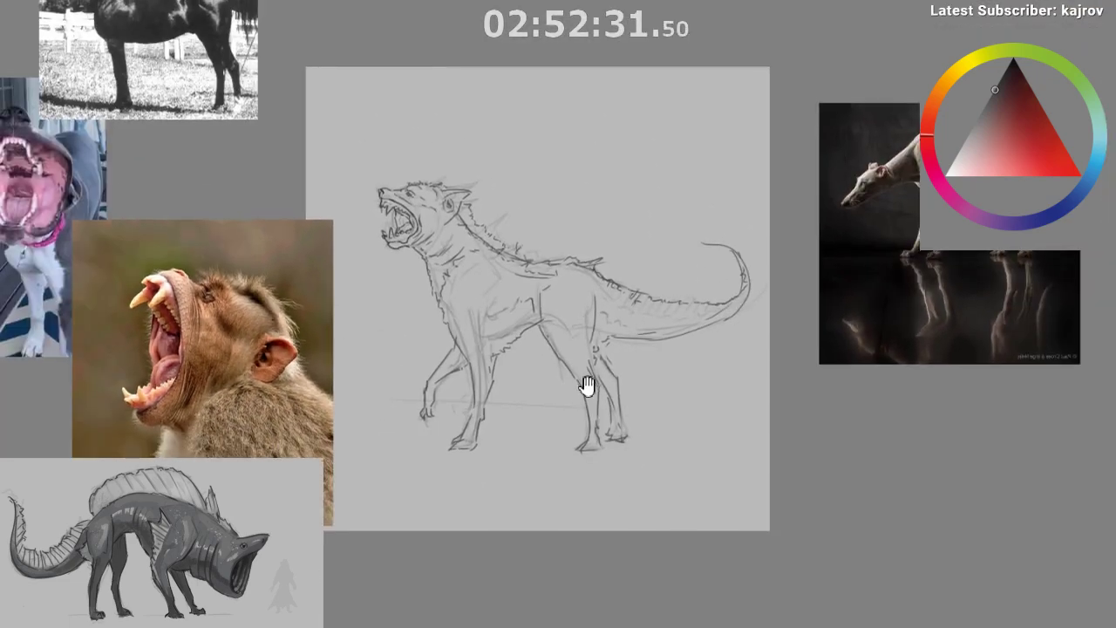
{"action": "scroll", "coordinate": [602, 436], "scroll_direction": "up", "scroll_amount": 1}
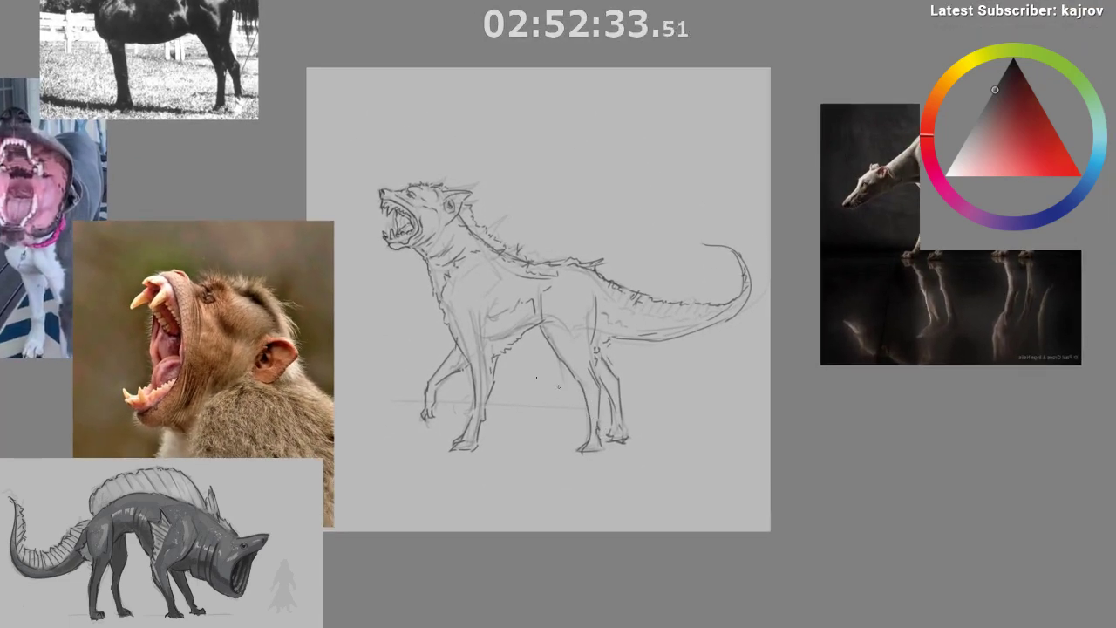
{"action": "left_click_drag", "start_coordinate": [470, 335], "coordinate": [451, 275]}
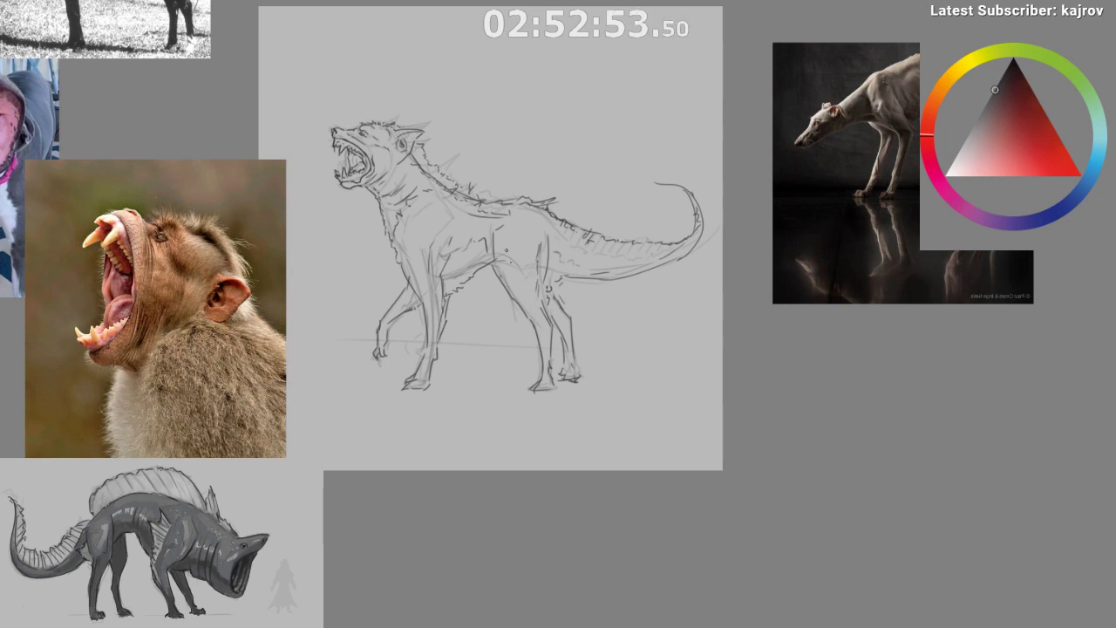
{"action": "left_click_drag", "start_coordinate": [451, 390], "coordinate": [462, 419]}
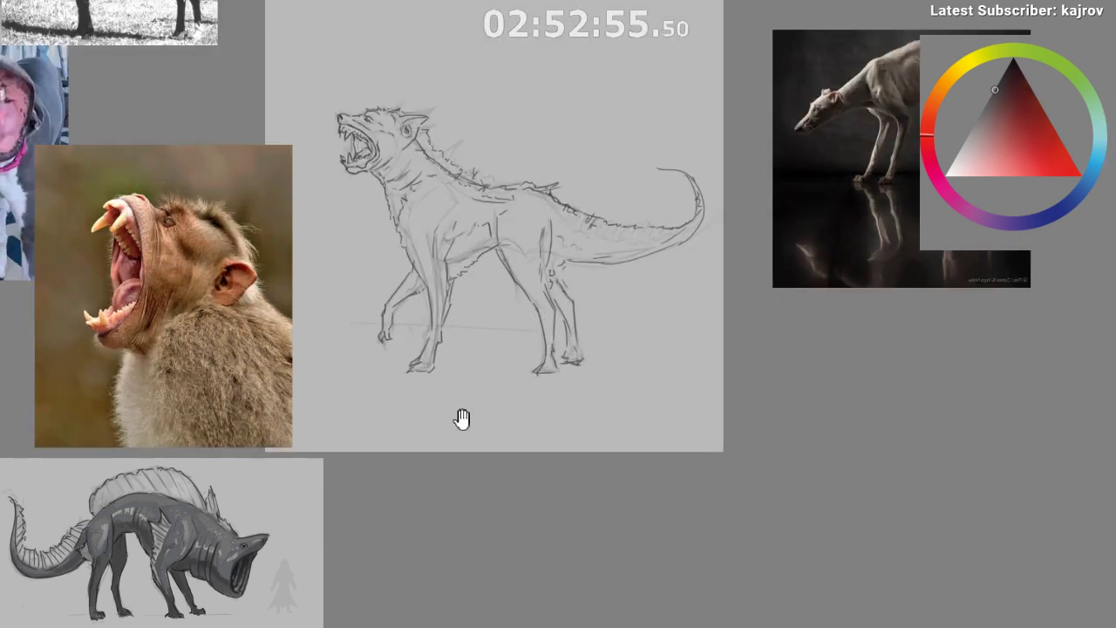
{"action": "left_click_drag", "start_coordinate": [515, 386], "coordinate": [553, 341]}
- Try a long stroke along the tail, undo it, and recheck the tail and hindquarters
{"action": "left_click_drag", "start_coordinate": [602, 258], "coordinate": [698, 233]}
{"action": "key", "text": "ctrl+z"}
{"action": "left_click_drag", "start_coordinate": [518, 412], "coordinate": [528, 446]}
{"action": "left_click_drag", "start_coordinate": [566, 255], "coordinate": [585, 248]}
{"action": "left_click_drag", "start_coordinate": [590, 358], "coordinate": [588, 371]}
{"action": "left_click_drag", "start_coordinate": [597, 436], "coordinate": [602, 498]}
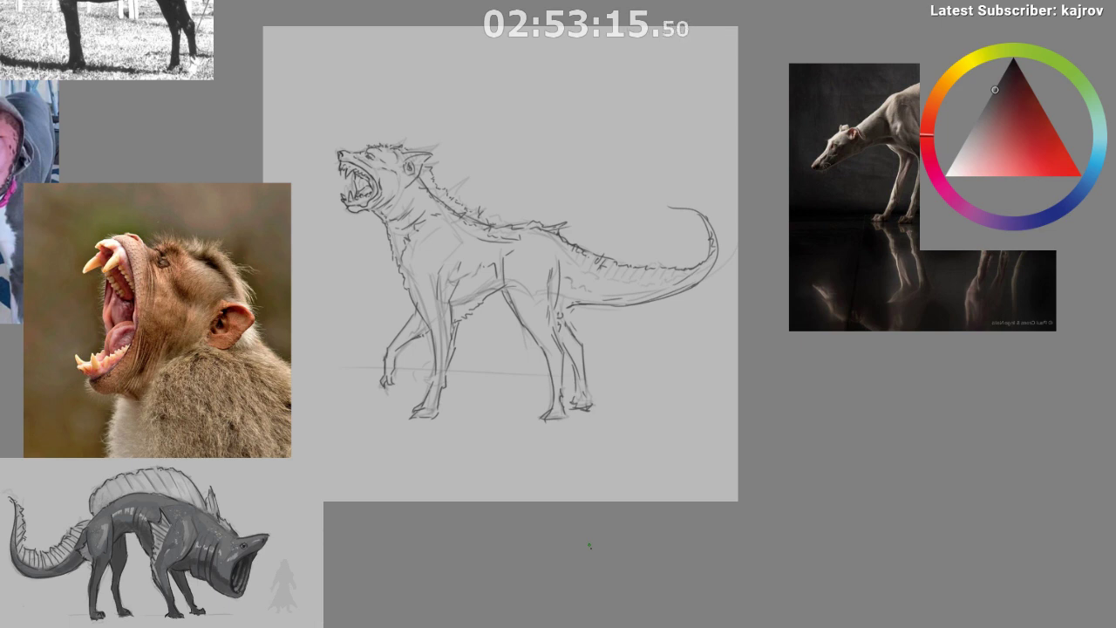
- Check the drawing mirrored, return it to its original direction, and define the creature's eye and brow with short dark strokes
{"action": "key", "text": "m"}
{"action": "left_click_drag", "start_coordinate": [643, 543], "coordinate": [567, 550]}
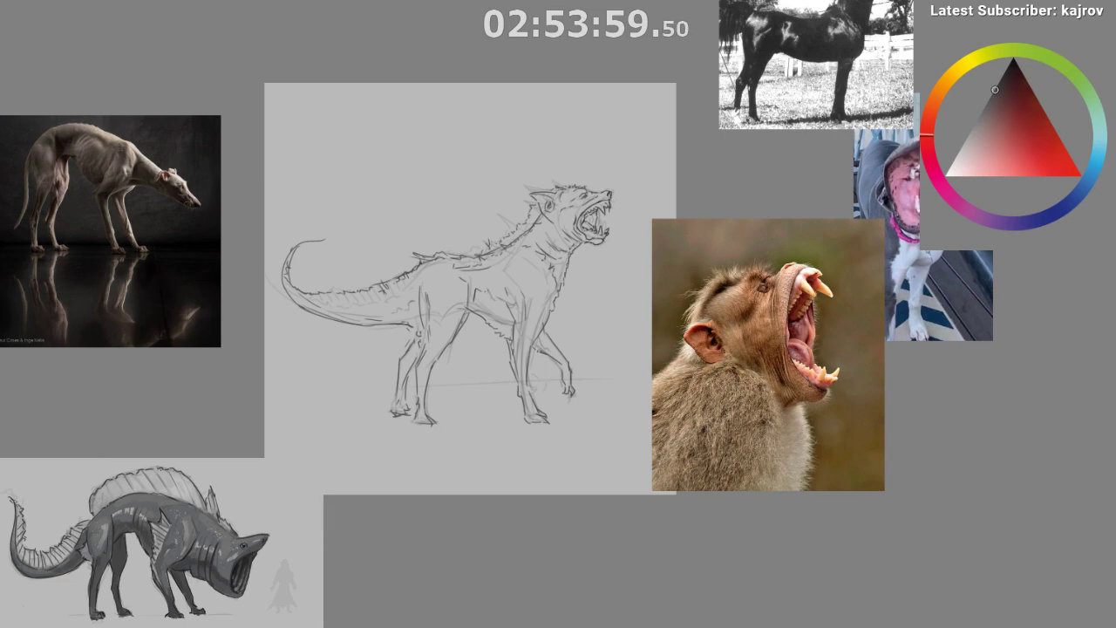
{"action": "key", "text": "m"}
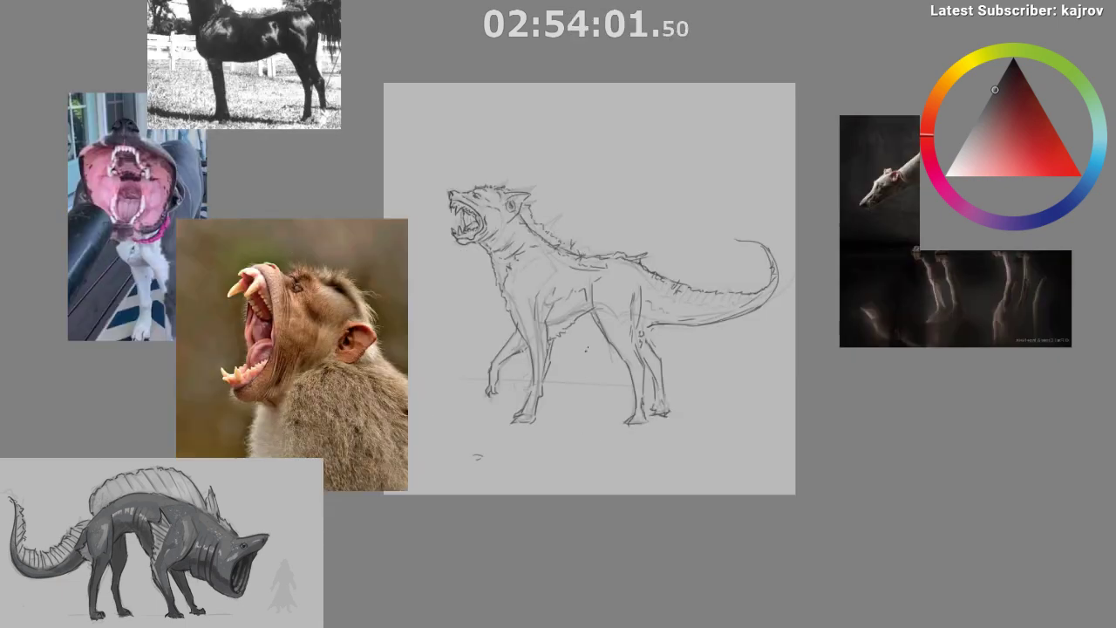
{"action": "left_click_drag", "start_coordinate": [490, 190], "coordinate": [506, 164]}
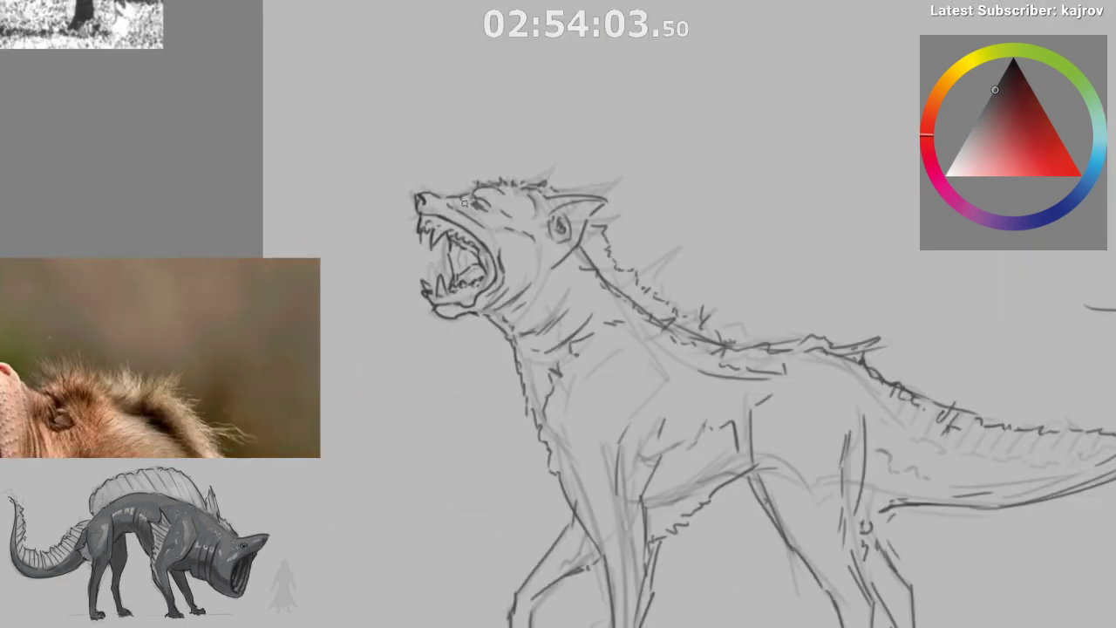
{"action": "left_click_drag", "start_coordinate": [475, 203], "coordinate": [468, 203]}
{"action": "mouse_move", "coordinate": [482, 205]}
{"action": "left_mouse_down"}
{"action": "mouse_move", "coordinate": [523, 199]}
{"action": "mouse_move", "coordinate": [493, 210]}
{"action": "left_mouse_up"}
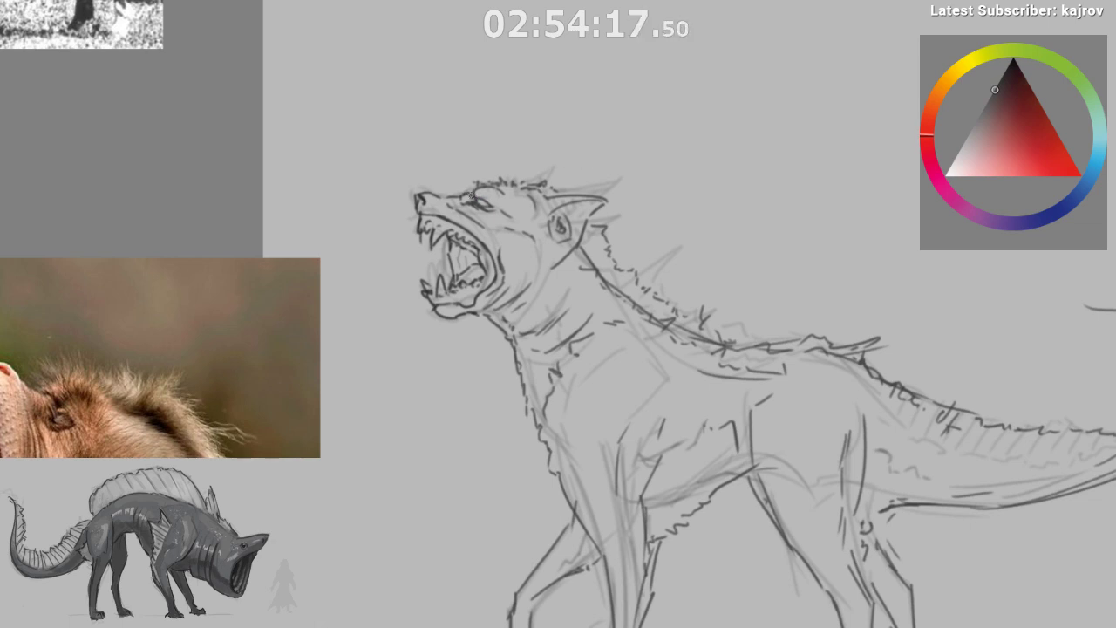
{"action": "left_click_drag", "start_coordinate": [466, 332], "coordinate": [494, 393]}
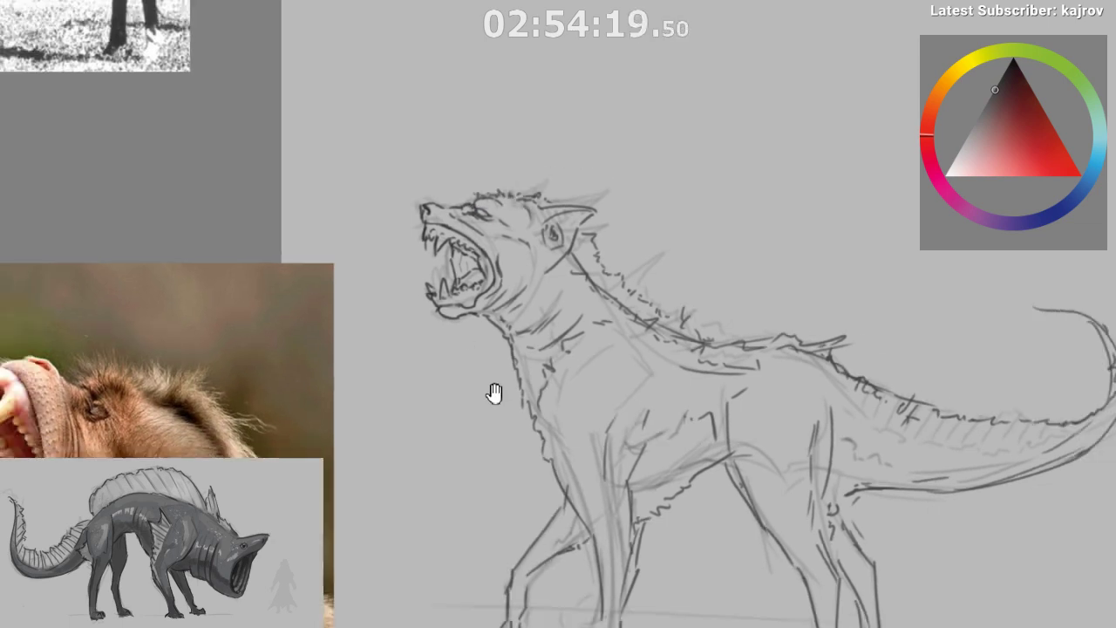
- Examine the snarling creature sketch from the head along the spine and tail down to the paws
{"action": "mouse_move", "coordinate": [550, 502]}
{"action": "left_mouse_down"}
{"action": "mouse_move", "coordinate": [553, 511]}
{"action": "mouse_move", "coordinate": [548, 495]}
{"action": "left_mouse_up"}
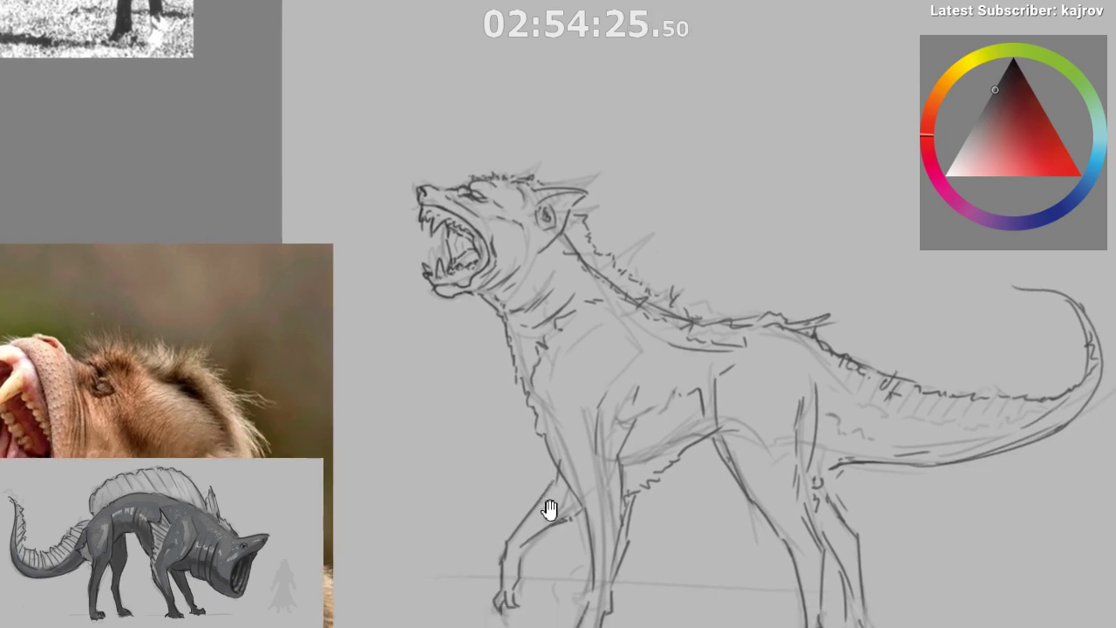
{"action": "mouse_move", "coordinate": [558, 526]}
{"action": "left_mouse_down"}
{"action": "mouse_move", "coordinate": [532, 525]}
{"action": "mouse_move", "coordinate": [546, 533]}
{"action": "mouse_move", "coordinate": [531, 521]}
{"action": "left_mouse_up"}
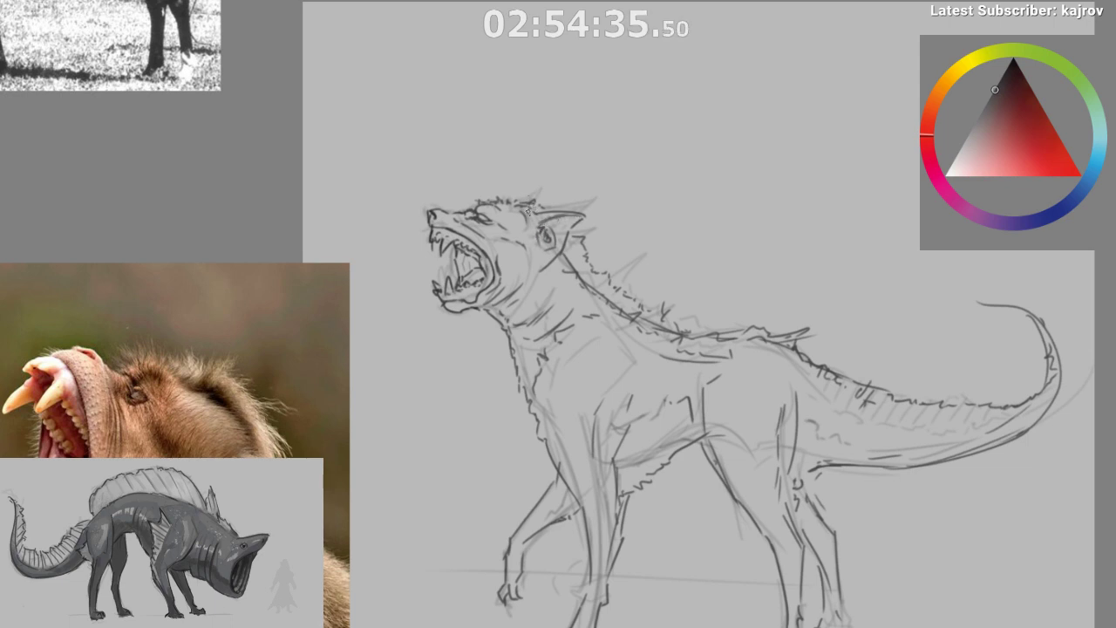
{"action": "left_click_drag", "start_coordinate": [522, 207], "coordinate": [533, 216]}
{"action": "mouse_move", "coordinate": [549, 299]}
{"action": "left_mouse_down"}
{"action": "mouse_move", "coordinate": [554, 249]}
{"action": "mouse_move", "coordinate": [539, 274]}
{"action": "mouse_move", "coordinate": [543, 297]}
{"action": "mouse_move", "coordinate": [547, 259]}
{"action": "mouse_move", "coordinate": [534, 289]}
{"action": "left_mouse_up"}
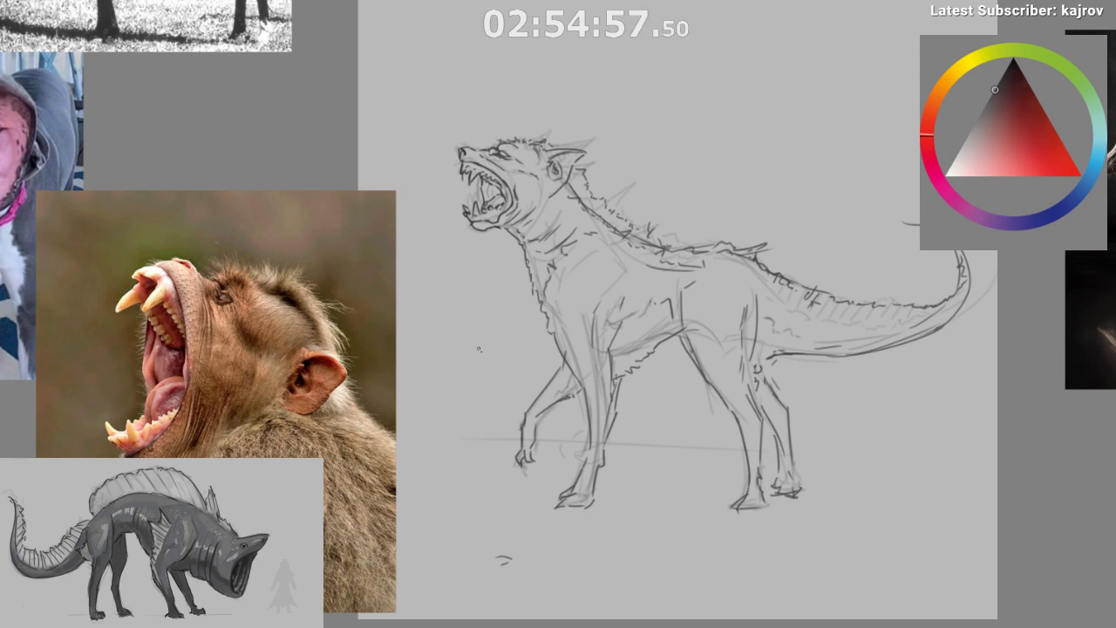
{"action": "left_click_drag", "start_coordinate": [474, 182], "coordinate": [507, 314]}
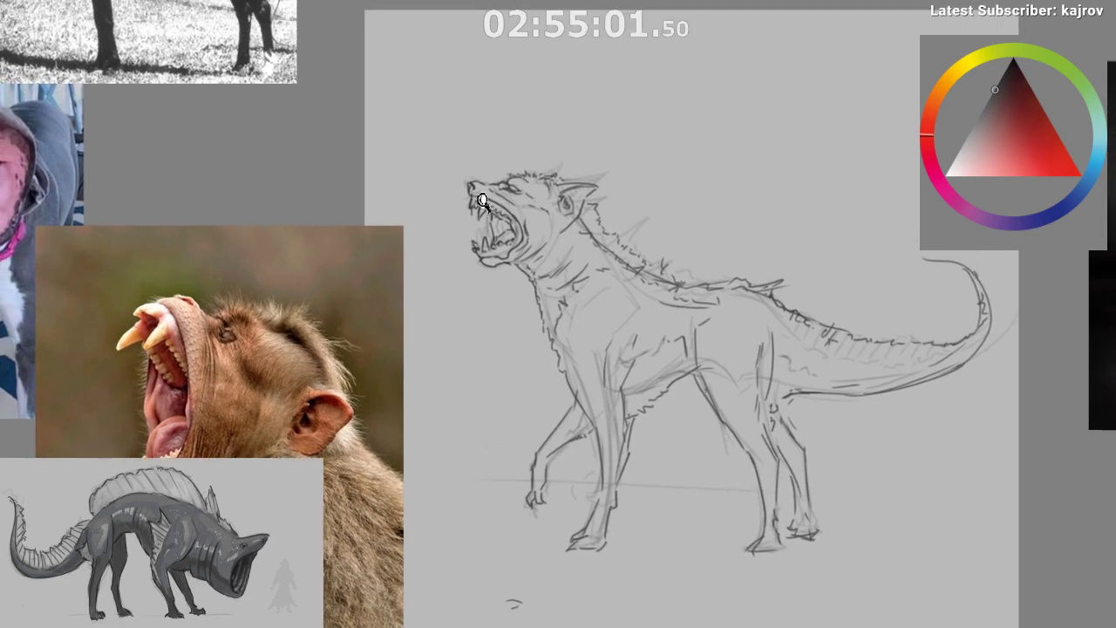
{"action": "scroll", "coordinate": [485, 206], "scroll_direction": "up", "scroll_amount": 2}
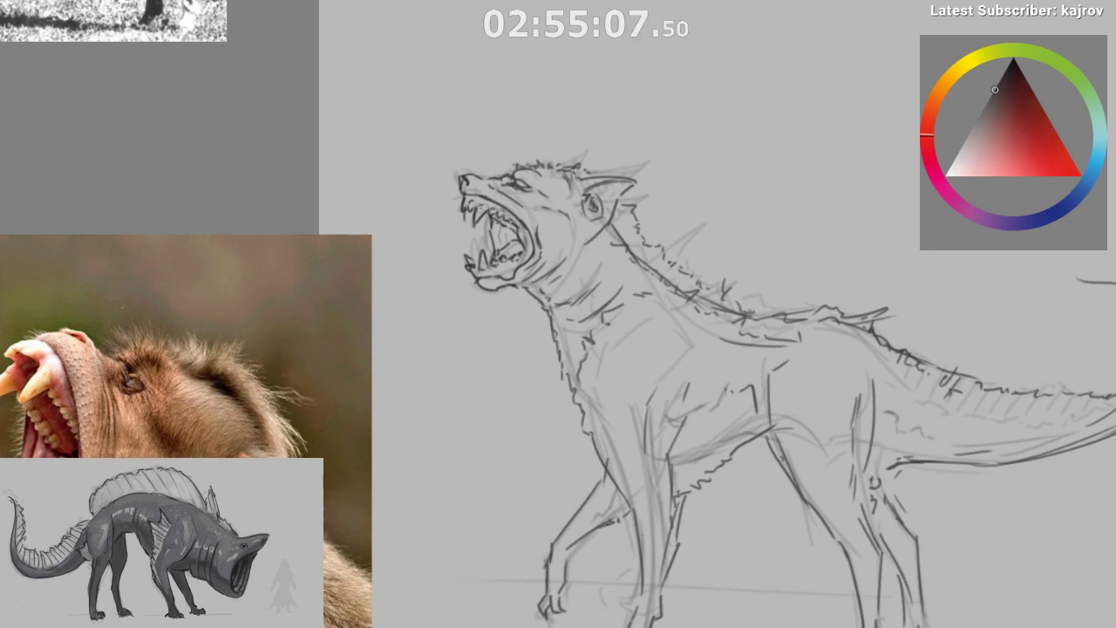
{"action": "mouse_move", "coordinate": [480, 304]}
{"action": "left_mouse_down"}
{"action": "mouse_move", "coordinate": [547, 230]}
{"action": "mouse_move", "coordinate": [575, 142]}
{"action": "left_mouse_up"}
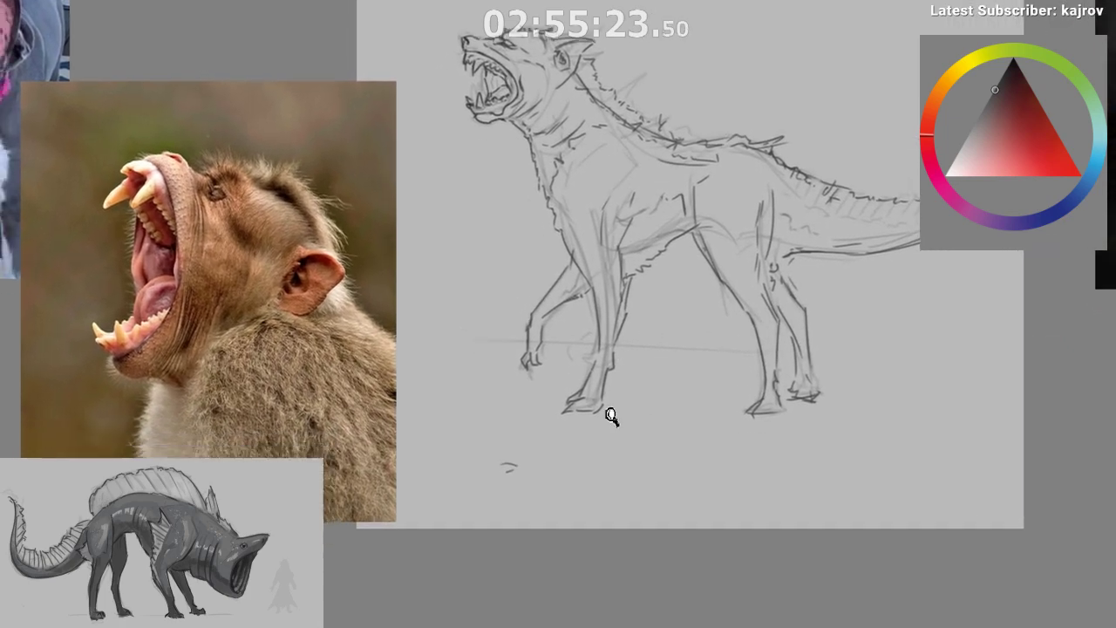
{"action": "mouse_move", "coordinate": [579, 444]}
{"action": "left_mouse_down"}
{"action": "mouse_move", "coordinate": [591, 450]}
{"action": "mouse_move", "coordinate": [558, 511]}
{"action": "mouse_move", "coordinate": [523, 526]}
{"action": "left_mouse_up"}
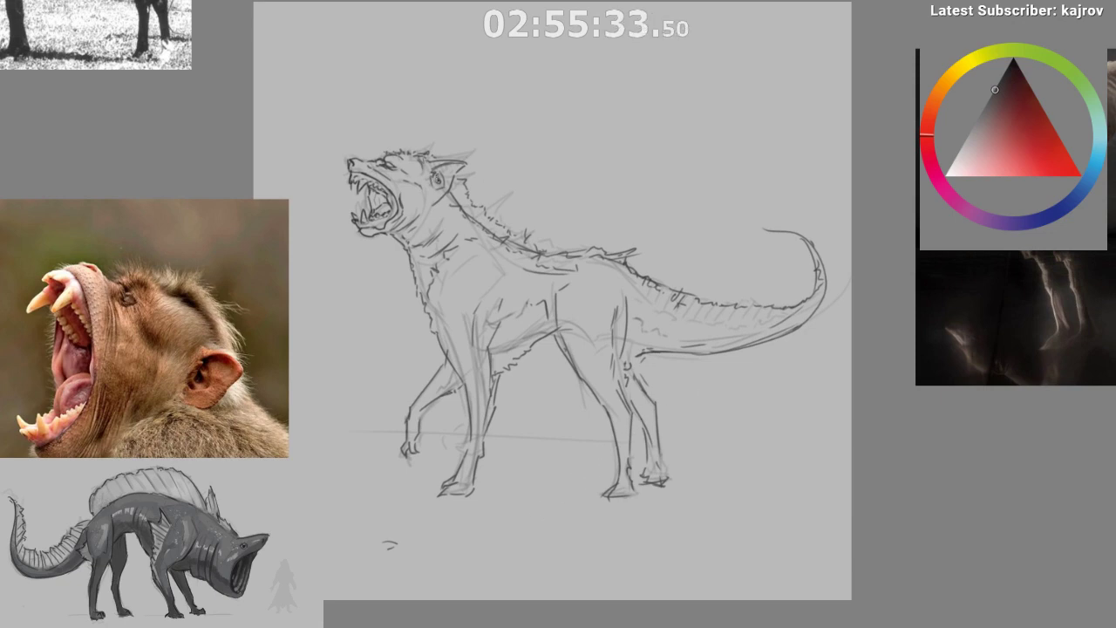
{"action": "left_click_drag", "start_coordinate": [429, 182], "coordinate": [442, 175]}
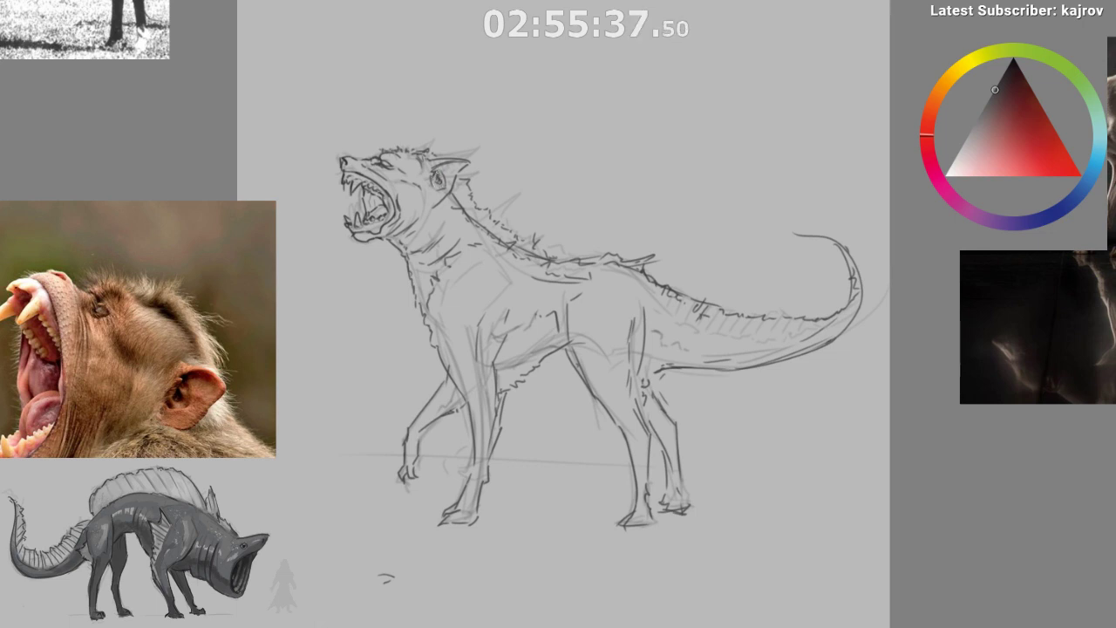
{"action": "mouse_move", "coordinate": [436, 172]}
{"action": "left_mouse_down"}
{"action": "mouse_move", "coordinate": [464, 170]}
{"action": "mouse_move", "coordinate": [421, 169]}
{"action": "mouse_move", "coordinate": [415, 149]}
{"action": "mouse_move", "coordinate": [425, 158]}
{"action": "mouse_move", "coordinate": [389, 136]}
{"action": "mouse_move", "coordinate": [434, 88]}
{"action": "mouse_move", "coordinate": [428, 176]}
{"action": "mouse_move", "coordinate": [404, 215]}
{"action": "mouse_move", "coordinate": [444, 314]}
{"action": "left_mouse_up"}
{"action": "mouse_move", "coordinate": [526, 449]}
{"action": "left_mouse_down"}
{"action": "mouse_move", "coordinate": [555, 506]}
{"action": "mouse_move", "coordinate": [532, 411]}
{"action": "left_mouse_up"}
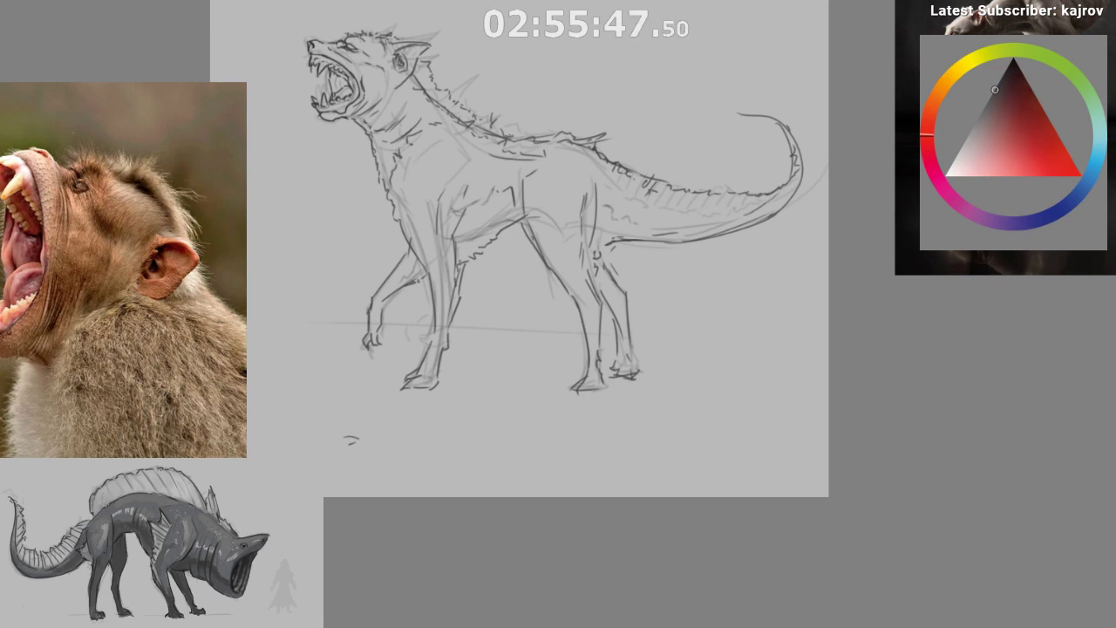
- Paint out the small stray mark below the creature's raised front paw with the sampled light grey background colour
{"action": "left_click_drag", "start_coordinate": [347, 411], "coordinate": [358, 485]}
{"action": "key", "text": "ctrl+z"}
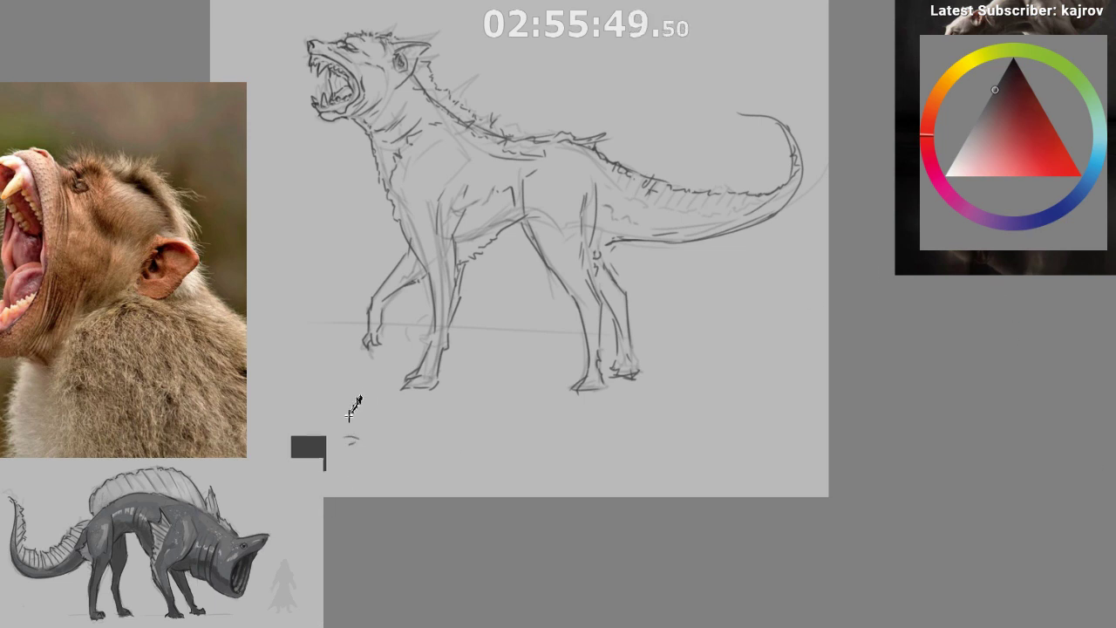
{"action": "left_click", "coordinate": [349, 415], "text": "ctrl"}
{"action": "mouse_move", "coordinate": [347, 438]}
{"action": "left_mouse_down"}
{"action": "mouse_move", "coordinate": [359, 442]}
{"action": "mouse_move", "coordinate": [369, 519]}
{"action": "left_mouse_up"}
{"action": "scroll", "coordinate": [653, 551], "scroll_direction": "down", "scroll_amount": 1}
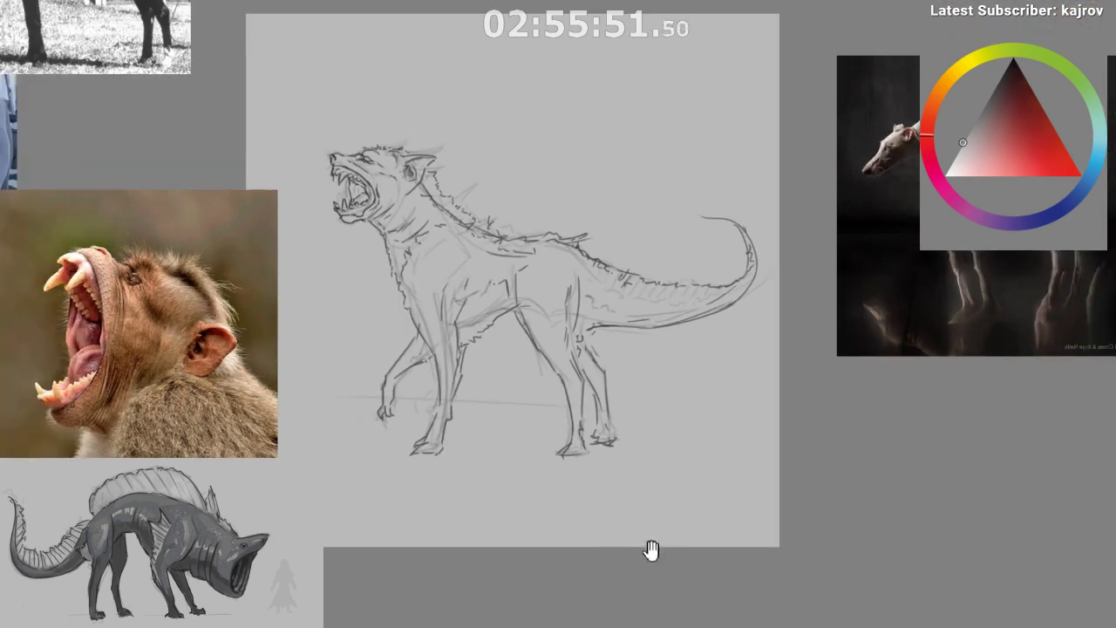
{"action": "left_click_drag", "start_coordinate": [652, 551], "coordinate": [640, 532]}
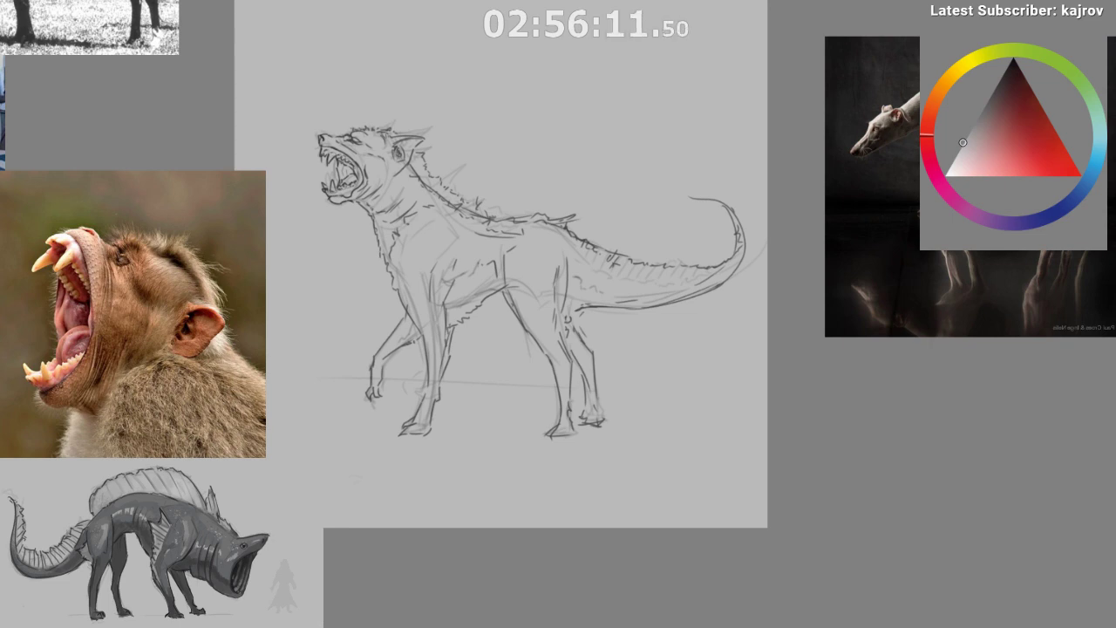
- Remove the faint construction sketch beneath the creature, keeping only the clean line art
{"action": "key", "text": "ctrl+comma"}
{"action": "key", "text": "ctrl+comma"}
{"action": "key", "text": "ctrl+comma"}
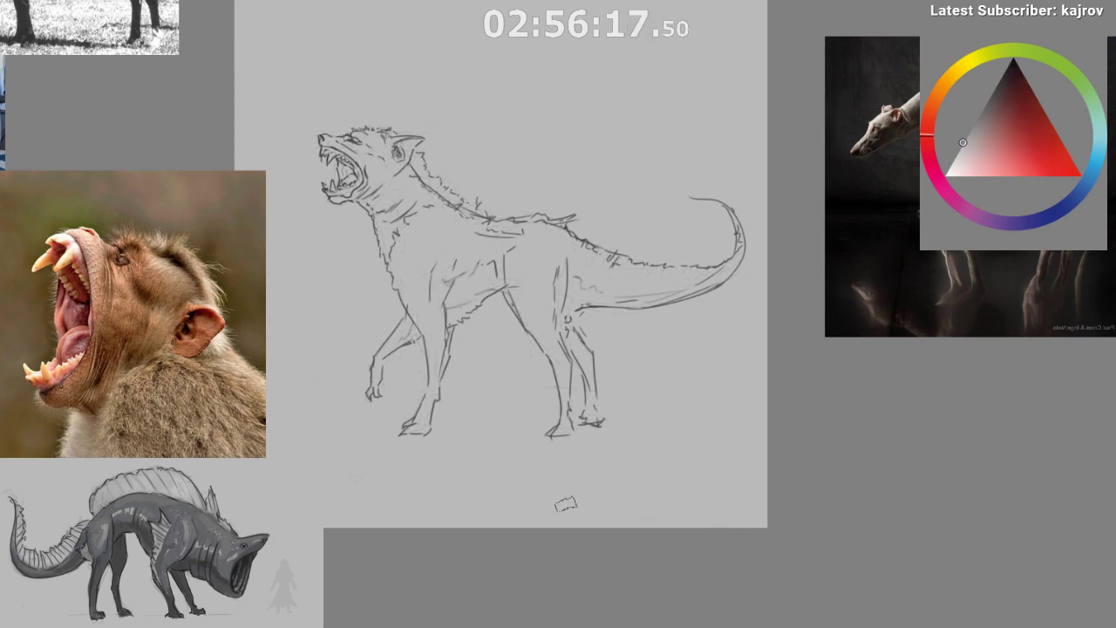
{"action": "left_click_drag", "start_coordinate": [559, 504], "coordinate": [575, 510]}
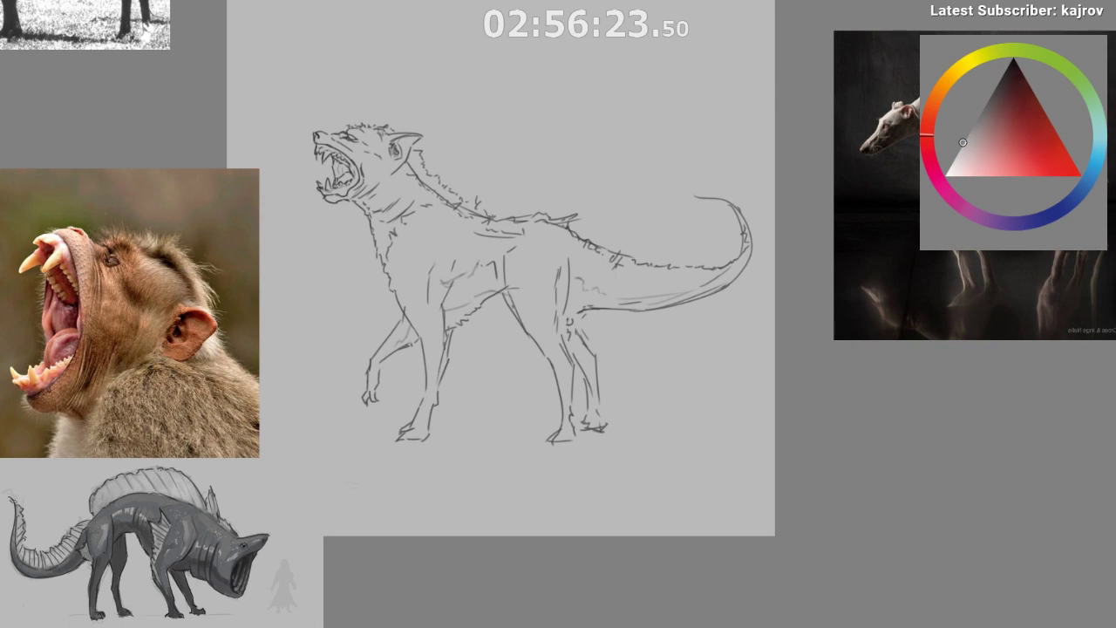
{"action": "key", "text": "Delete"}
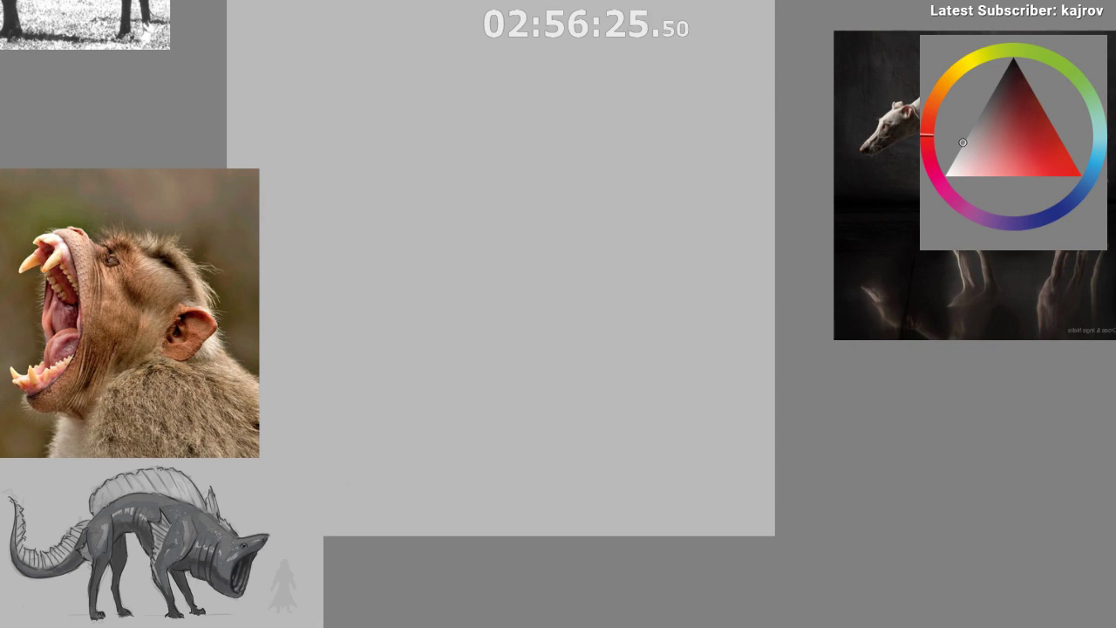
{"action": "key", "text": "ctrl+z"}
{"action": "key", "text": "ctrl+z"}
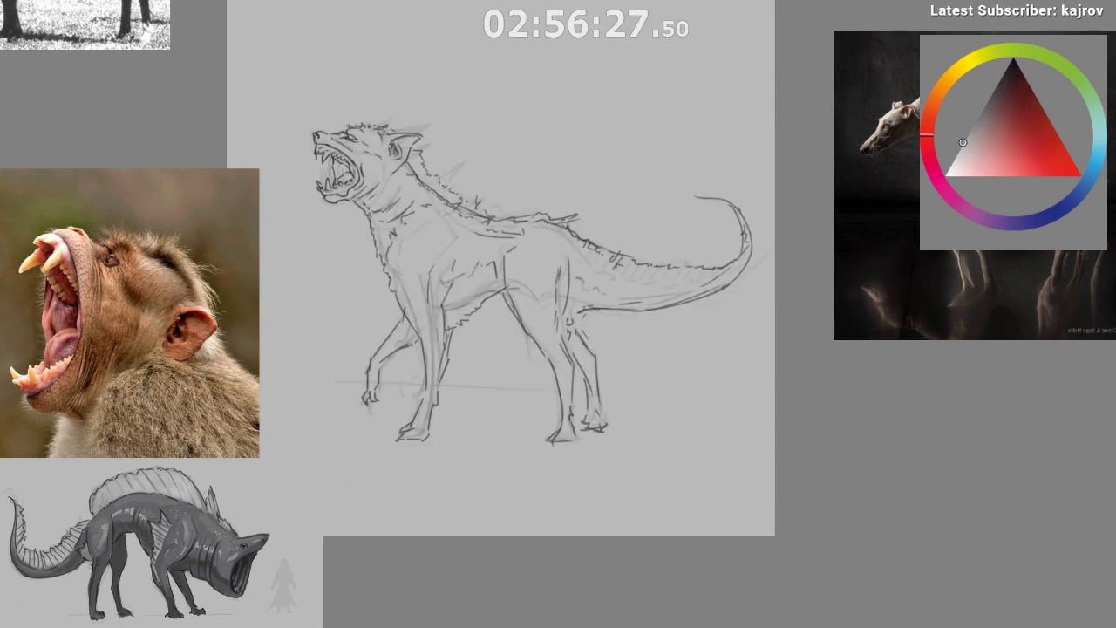
{"action": "key", "text": "Delete"}
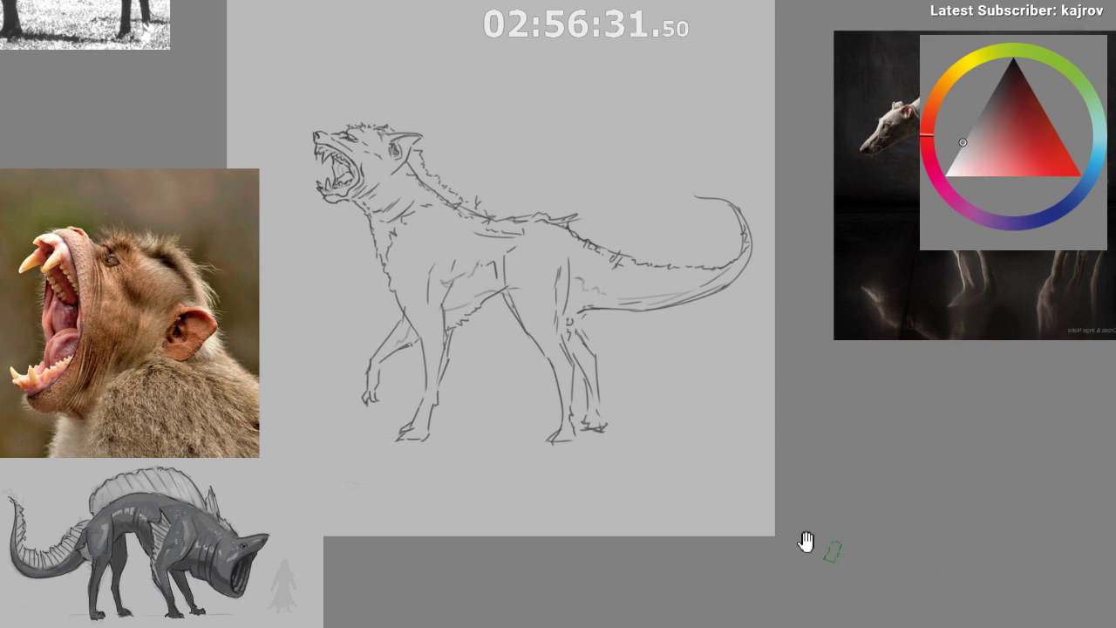
- Try pasting the finned creature painting onto the canvas and transforming it
{"action": "left_click_drag", "start_coordinate": [553, 444], "coordinate": [552, 487]}
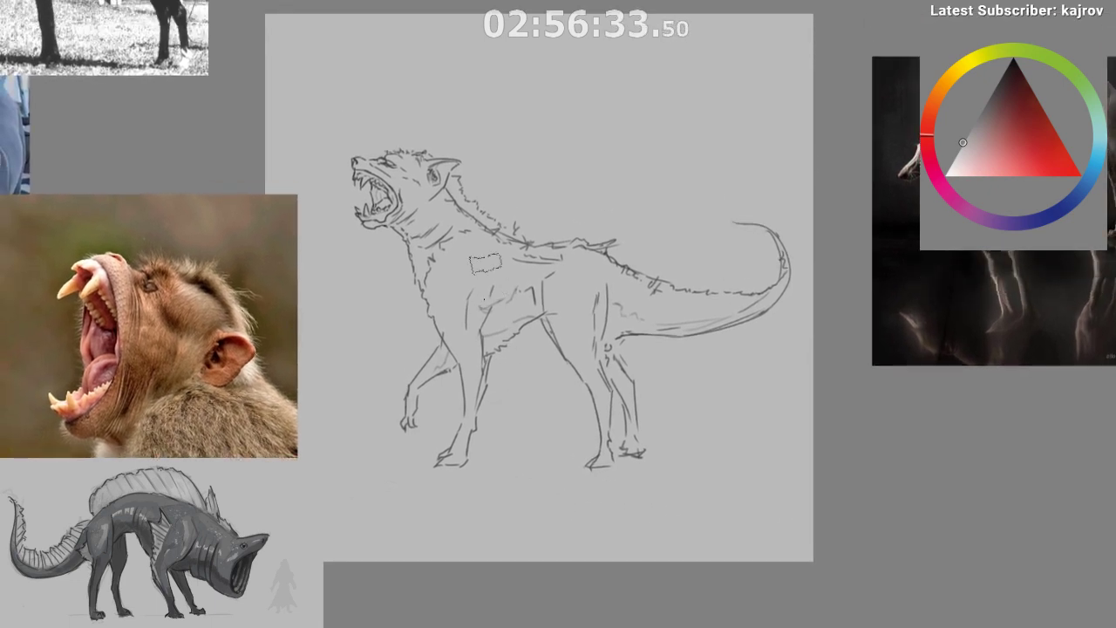
{"action": "left_click_drag", "start_coordinate": [505, 422], "coordinate": [520, 454]}
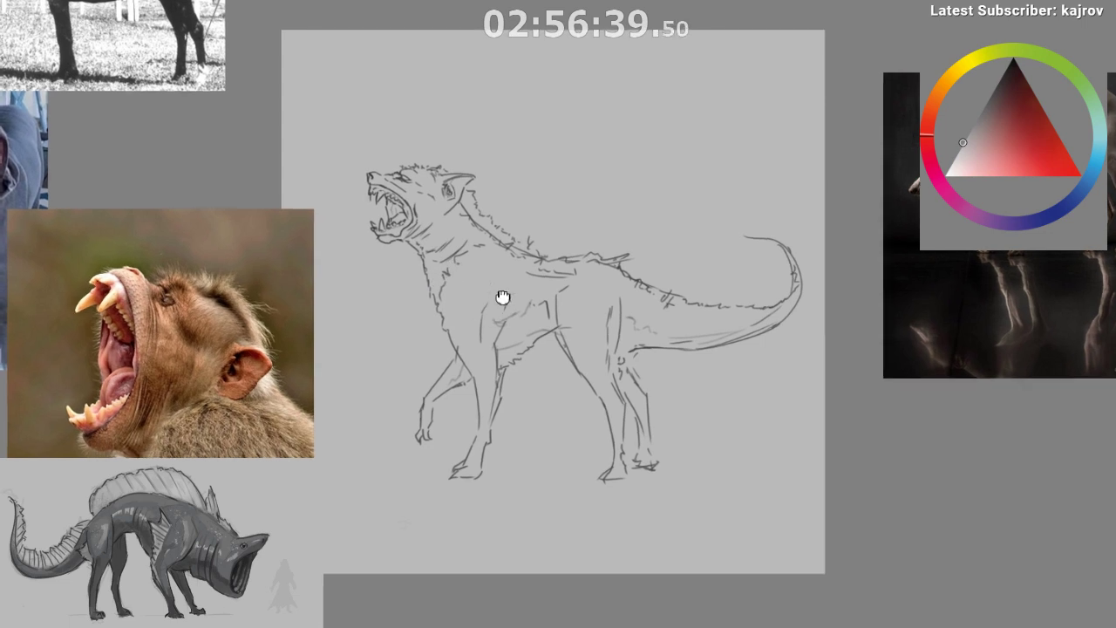
{"action": "left_click_drag", "start_coordinate": [498, 300], "coordinate": [510, 259]}
{"action": "left_click", "coordinate": [987, 102]}
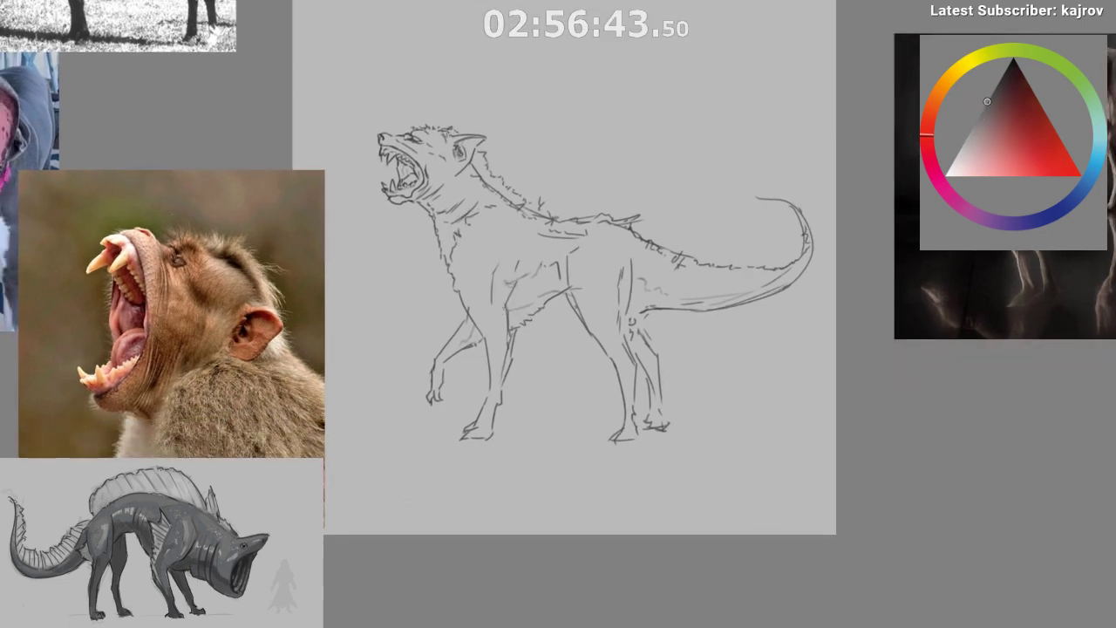
{"action": "key", "text": "ctrl+v"}
{"action": "left_click_drag", "start_coordinate": [816, 545], "coordinate": [800, 591]}
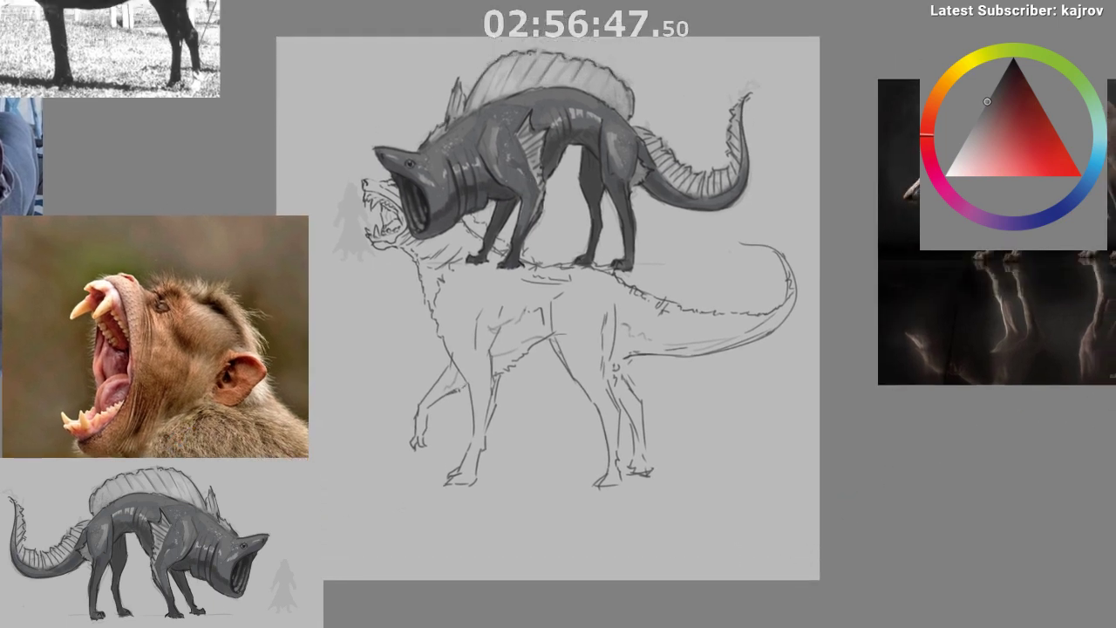
{"action": "key", "text": "ctrl+t"}
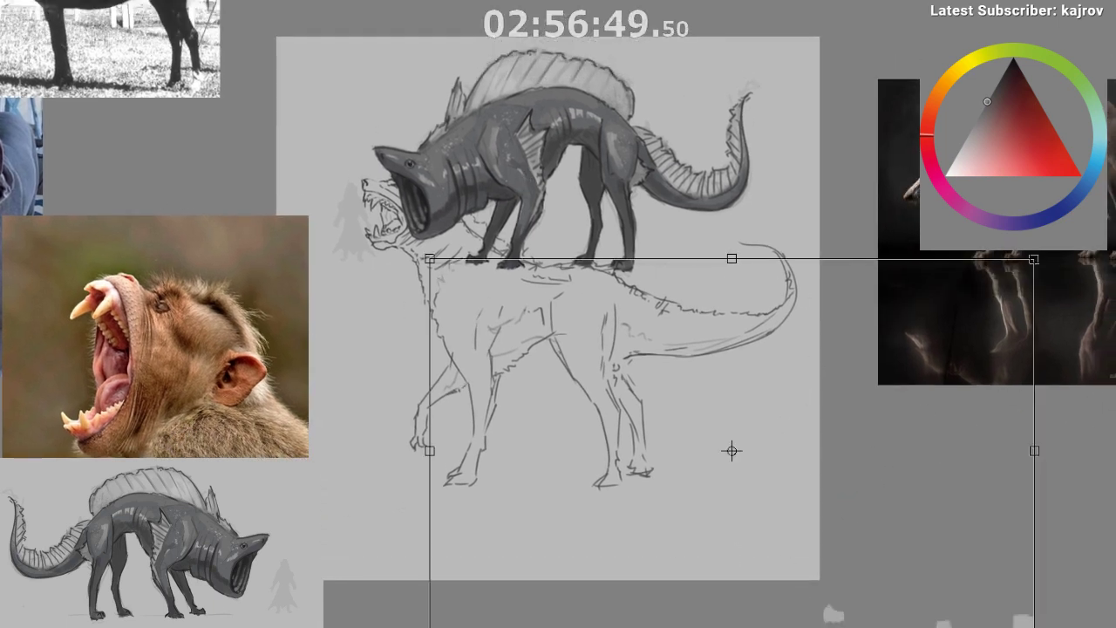
{"action": "left_click", "coordinate": [942, 503]}
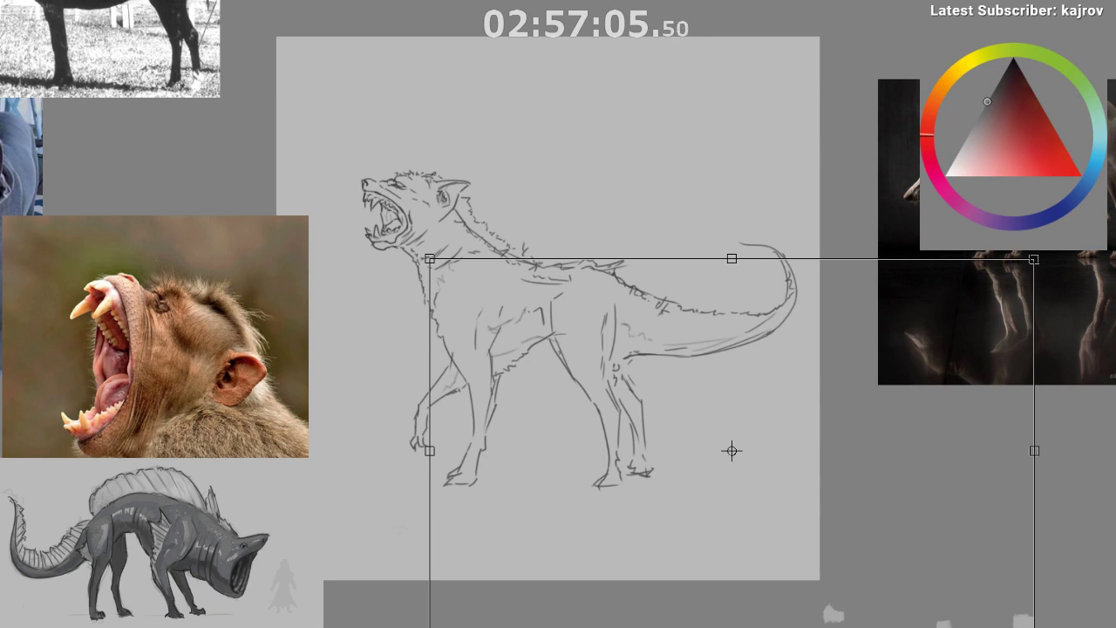
- Scale the monkey reference image to less than half its size and move it down beside the canvas
{"action": "left_click", "coordinate": [282, 332]}
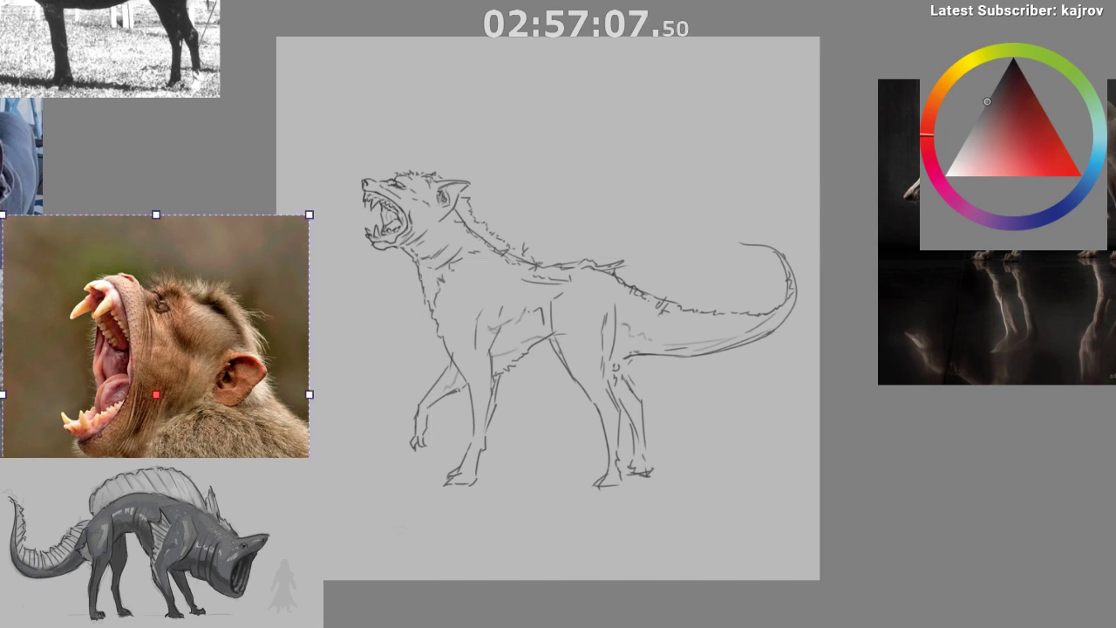
{"action": "scroll", "coordinate": [162, 420], "scroll_direction": "down", "scroll_amount": 1}
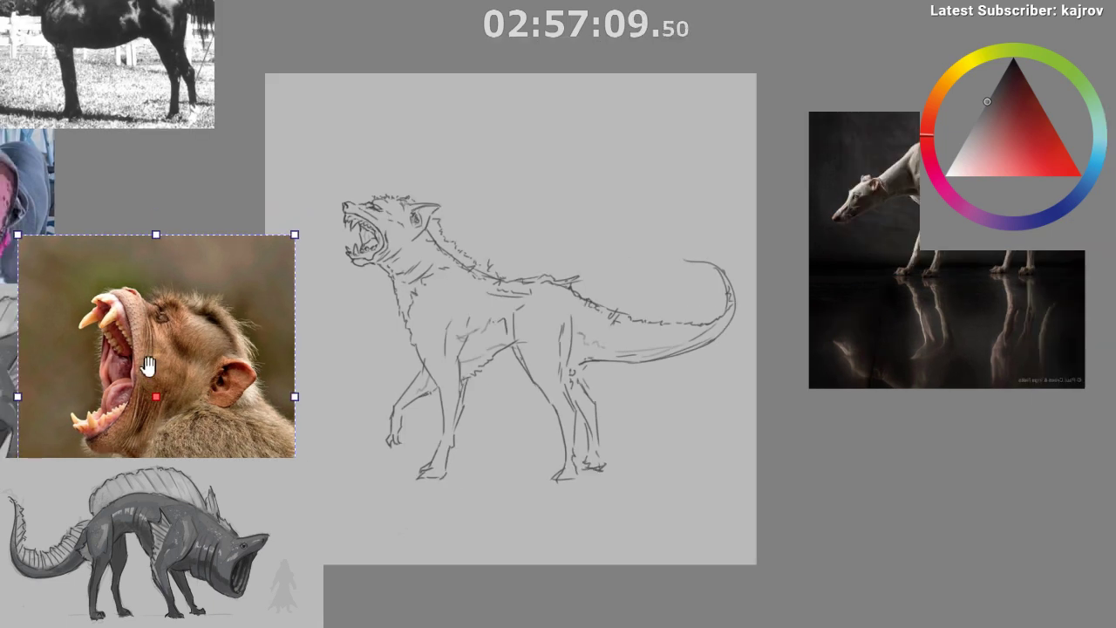
{"action": "left_click_drag", "start_coordinate": [148, 367], "coordinate": [152, 257]}
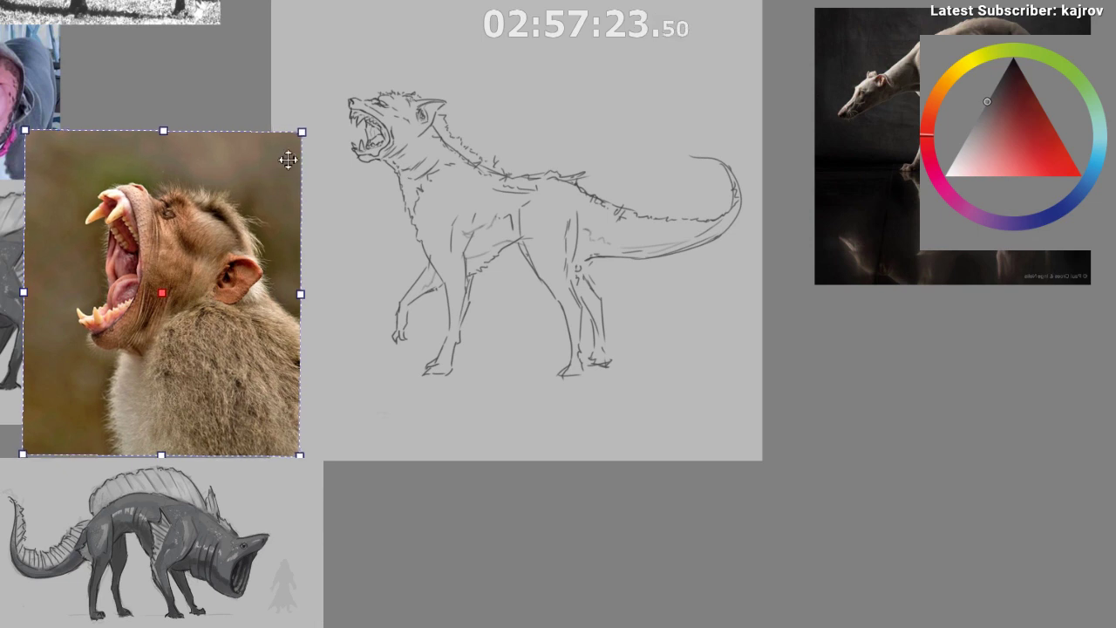
{"action": "left_click_drag", "start_coordinate": [300, 132], "coordinate": [136, 296]}
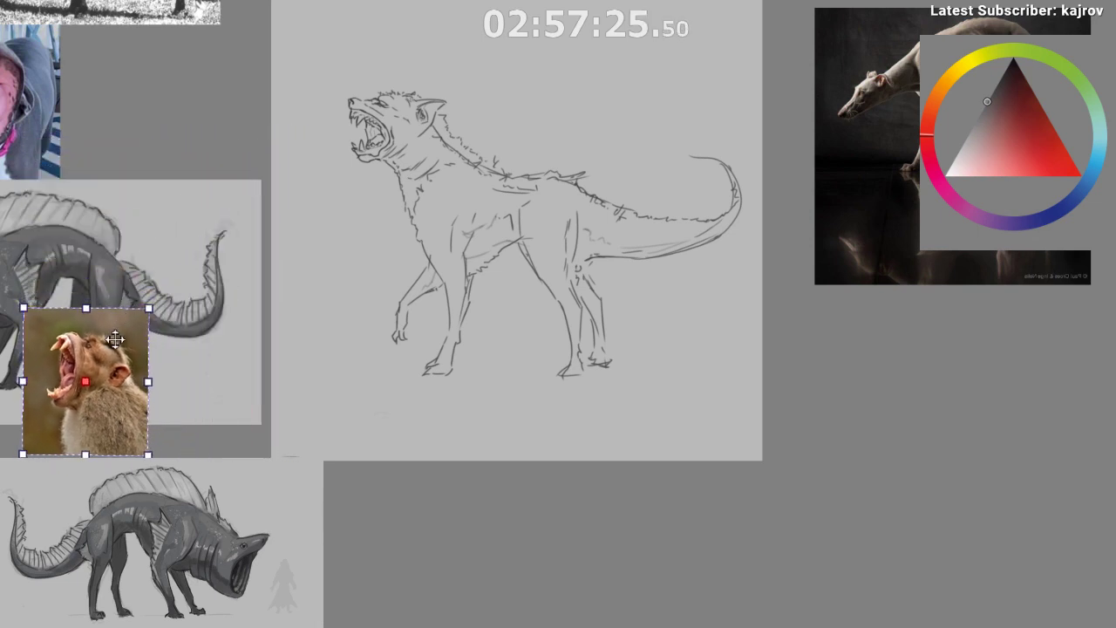
{"action": "left_click_drag", "start_coordinate": [115, 339], "coordinate": [159, 414]}
- Move the finned creature reference above the monkey picture and scale it down to fit beside the line art
{"action": "left_click_drag", "start_coordinate": [96, 323], "coordinate": [218, 170]}
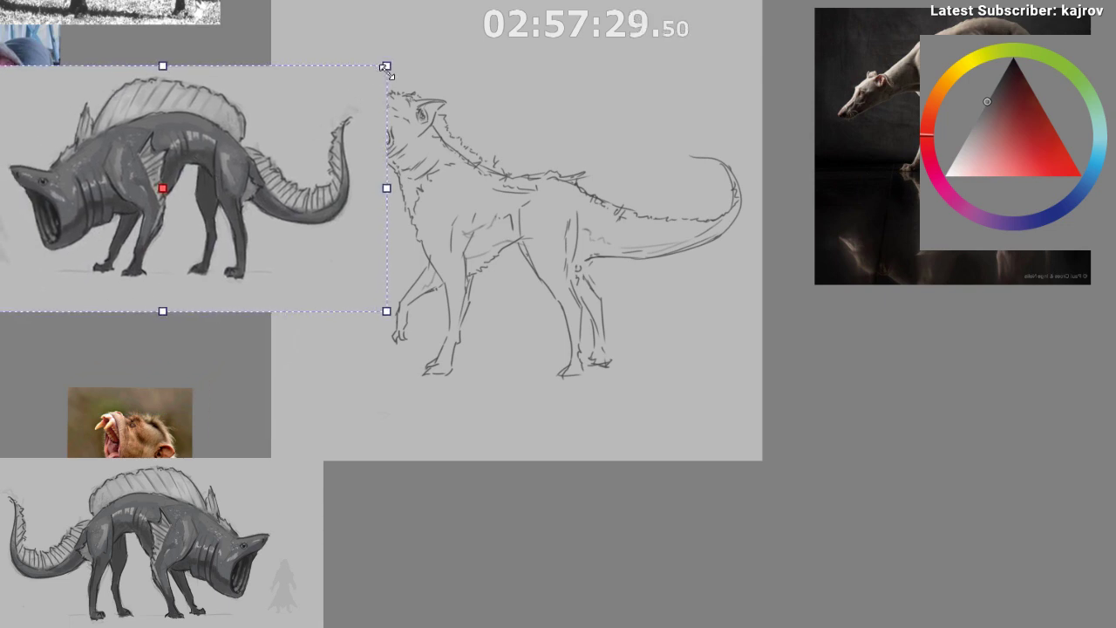
{"action": "left_click_drag", "start_coordinate": [385, 66], "coordinate": [272, 125]}
{"action": "left_click_drag", "start_coordinate": [208, 219], "coordinate": [255, 218]}
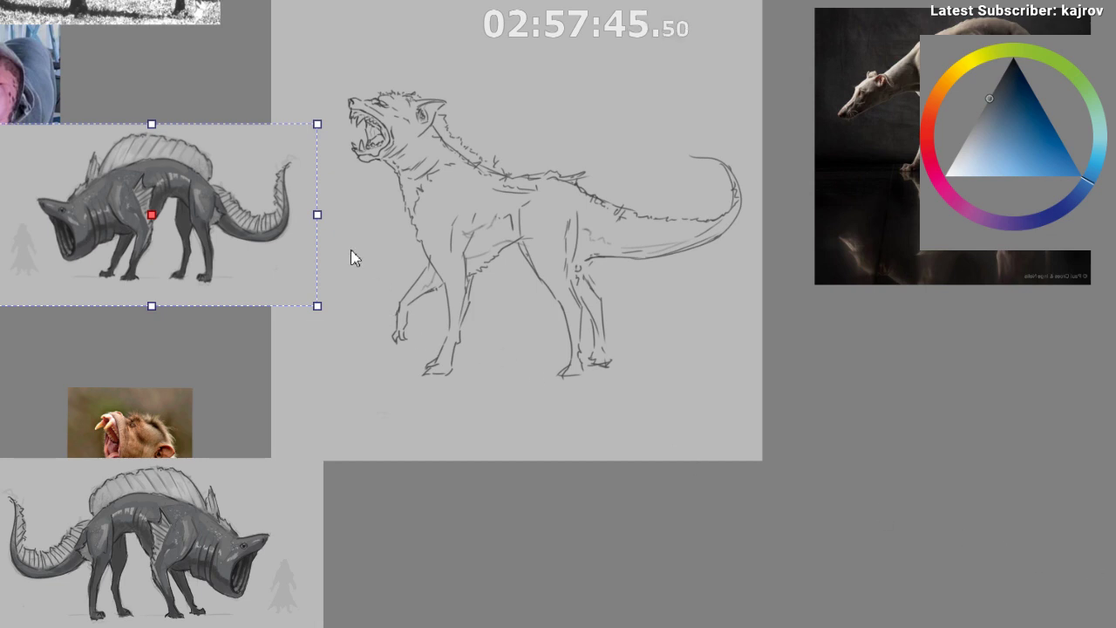
- Paint the first broad dark blue-grey strokes down the creature's neck and chest with a flat brush
{"action": "scroll", "coordinate": [351, 258], "scroll_direction": "up", "scroll_amount": 1}
{"action": "key", "text": "b"}
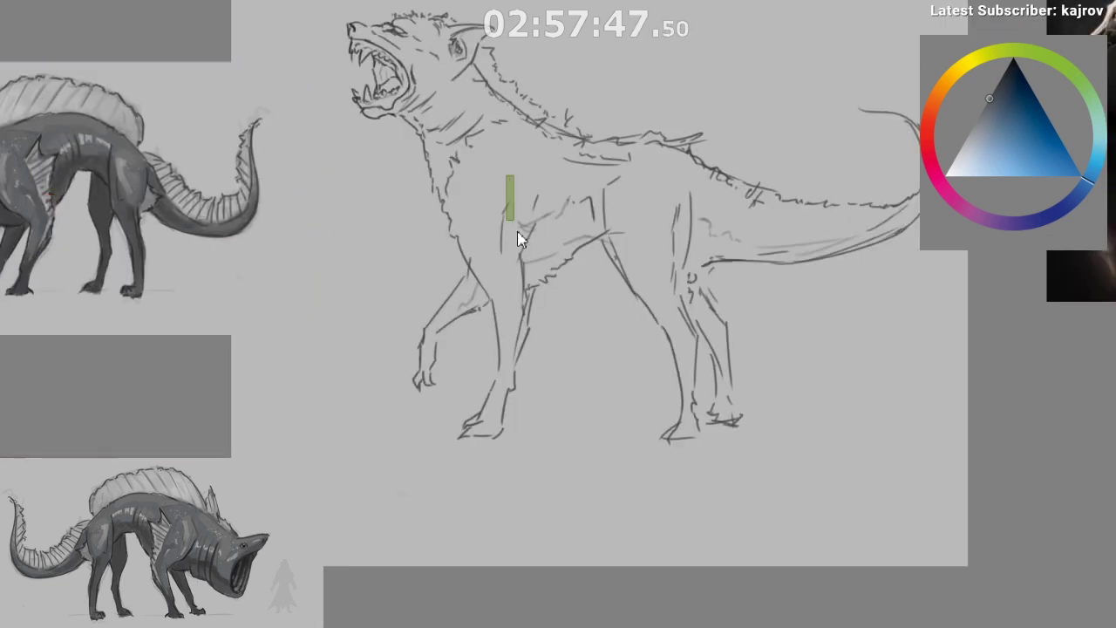
{"action": "mouse_move", "coordinate": [521, 274]}
{"action": "left_mouse_down"}
{"action": "mouse_move", "coordinate": [509, 364]}
{"action": "mouse_move", "coordinate": [538, 442]}
{"action": "left_mouse_up"}
{"action": "scroll", "coordinate": [542, 471], "scroll_direction": "down", "scroll_amount": 1}
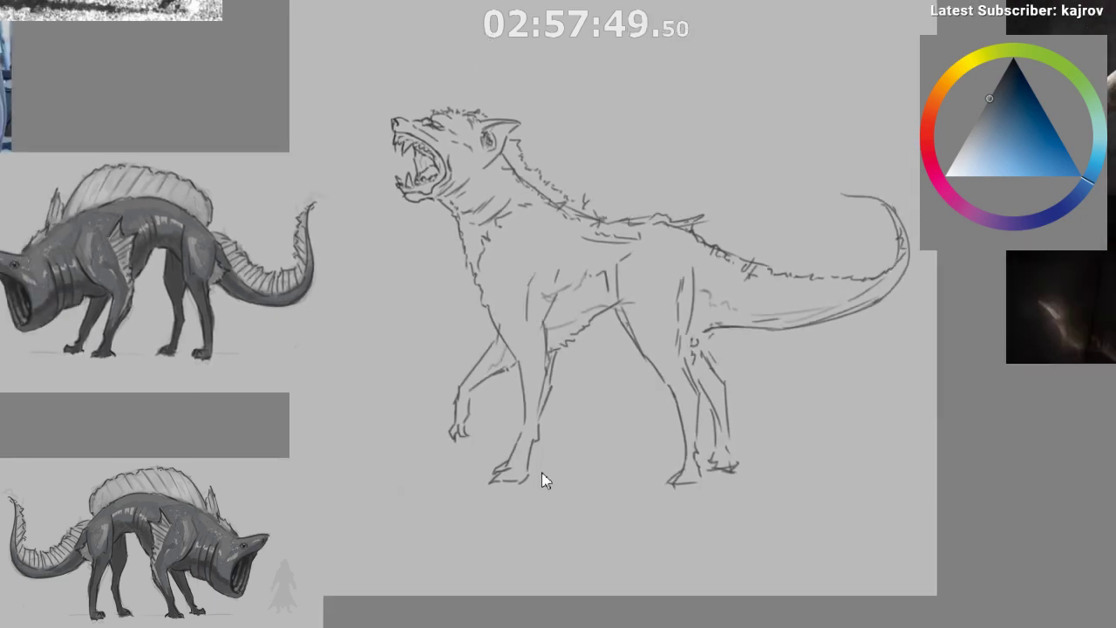
{"action": "left_click_drag", "start_coordinate": [491, 214], "coordinate": [513, 298]}
{"action": "scroll", "coordinate": [505, 328], "scroll_direction": "down", "scroll_amount": 1}
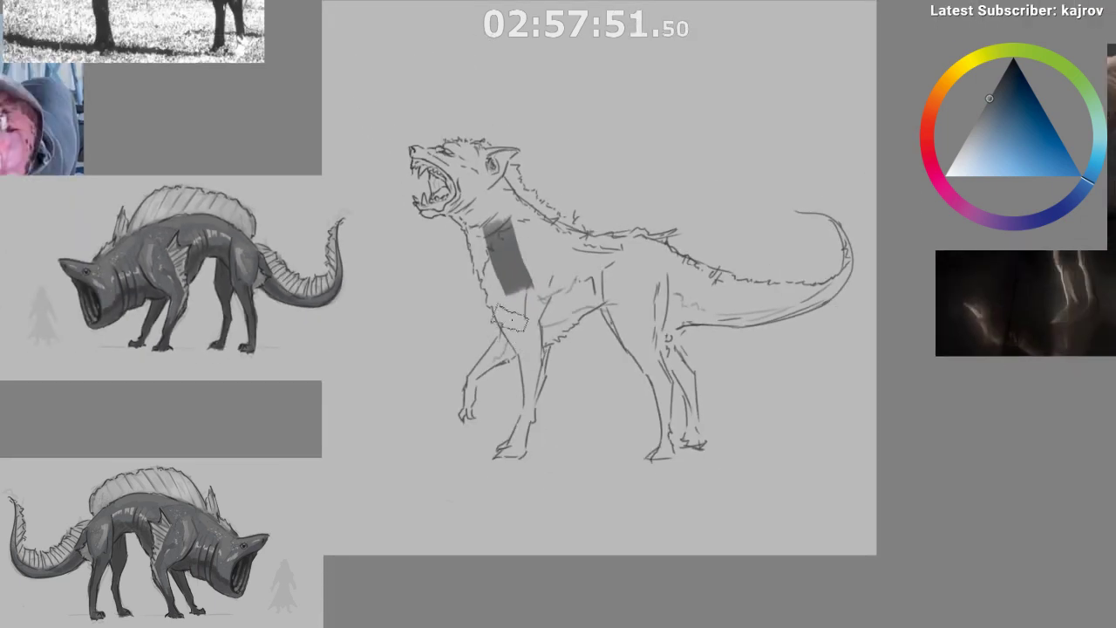
{"action": "left_click_drag", "start_coordinate": [493, 208], "coordinate": [522, 301]}
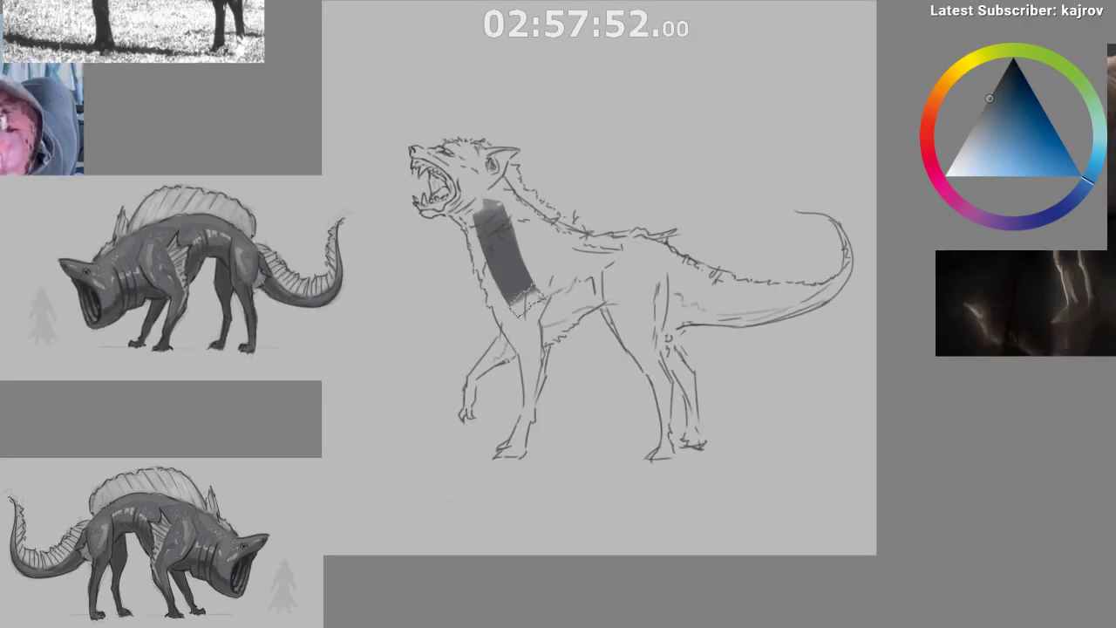
- Block in the rest of the creature's neck, chest and shoulder with flat dark blue-grey
{"action": "left_click", "coordinate": [500, 260], "text": "ctrl"}
{"action": "mouse_move", "coordinate": [481, 210]}
{"action": "left_mouse_down"}
{"action": "mouse_move", "coordinate": [508, 300]}
{"action": "mouse_move", "coordinate": [492, 258]}
{"action": "mouse_move", "coordinate": [501, 291]}
{"action": "mouse_move", "coordinate": [532, 292]}
{"action": "mouse_move", "coordinate": [545, 250]}
{"action": "mouse_move", "coordinate": [568, 255]}
{"action": "mouse_move", "coordinate": [521, 254]}
{"action": "mouse_move", "coordinate": [527, 317]}
{"action": "mouse_move", "coordinate": [563, 388]}
{"action": "left_mouse_up"}
{"action": "key", "text": "ctrl+z"}
{"action": "left_click", "coordinate": [521, 255], "text": "ctrl"}
{"action": "key", "text": "ctrl+z"}
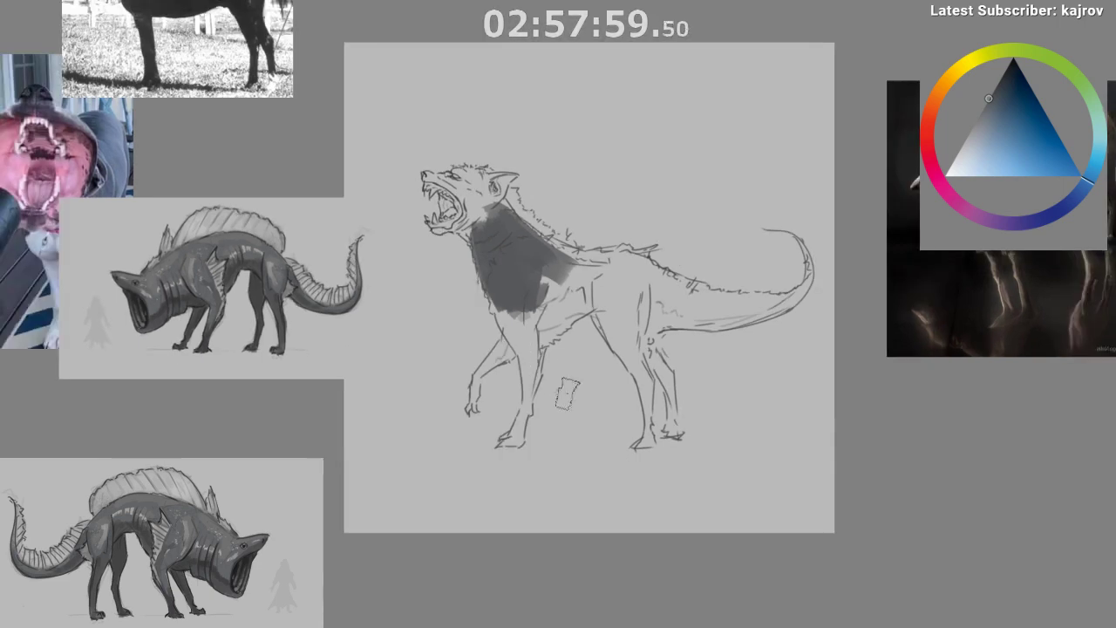
{"action": "left_click_drag", "start_coordinate": [531, 336], "coordinate": [534, 331]}
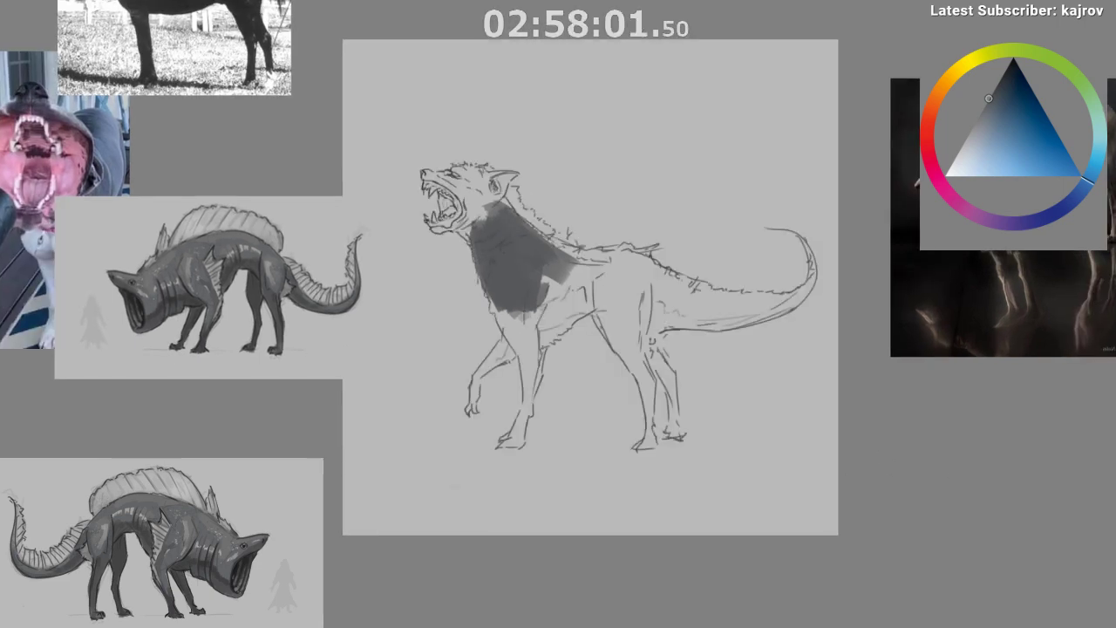
- Extend the flat dark blue-grey across the creature's belly and onto the haunch, undoing the stray strokes
{"action": "mouse_move", "coordinate": [516, 287]}
{"action": "left_mouse_down"}
{"action": "mouse_move", "coordinate": [530, 348]}
{"action": "mouse_move", "coordinate": [512, 298]}
{"action": "mouse_move", "coordinate": [566, 289]}
{"action": "mouse_move", "coordinate": [555, 307]}
{"action": "mouse_move", "coordinate": [598, 302]}
{"action": "mouse_move", "coordinate": [630, 274]}
{"action": "mouse_move", "coordinate": [628, 337]}
{"action": "mouse_move", "coordinate": [643, 364]}
{"action": "mouse_move", "coordinate": [614, 331]}
{"action": "mouse_move", "coordinate": [641, 356]}
{"action": "mouse_move", "coordinate": [627, 338]}
{"action": "mouse_move", "coordinate": [659, 397]}
{"action": "left_mouse_up"}
{"action": "left_click", "coordinate": [654, 398], "text": "ctrl"}
{"action": "key", "text": "ctrl+z"}
{"action": "key", "text": "ctrl+z"}
{"action": "key", "text": "ctrl+z"}
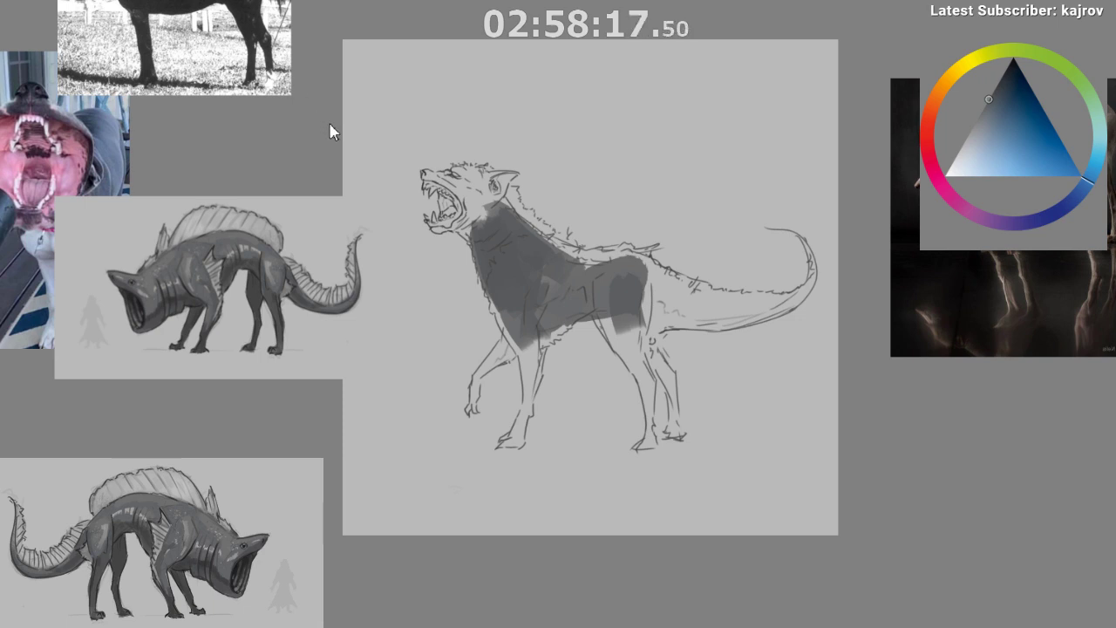
{"action": "key", "text": "ctrl+z"}
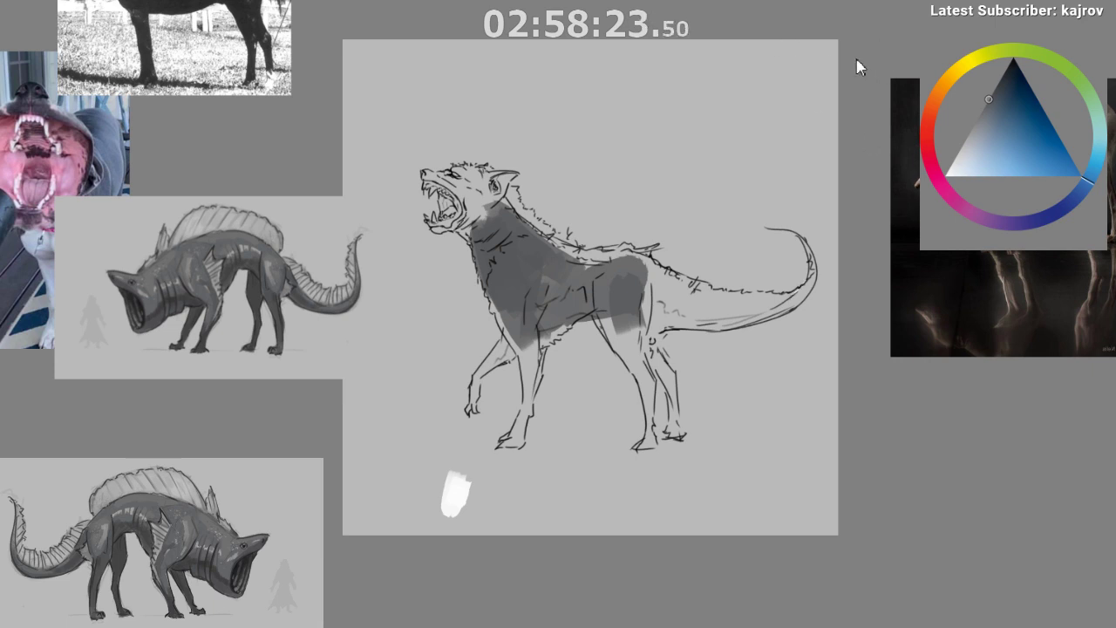
- Sample the light grey canvas background and paint over the white mark below the creature
{"action": "scroll", "coordinate": [671, 447], "scroll_direction": "up", "scroll_amount": 3}
{"action": "left_click_drag", "start_coordinate": [625, 390], "coordinate": [620, 363]}
{"action": "scroll", "coordinate": [618, 365], "scroll_direction": "down", "scroll_amount": 3}
{"action": "left_click_drag", "start_coordinate": [537, 360], "coordinate": [434, 393]}
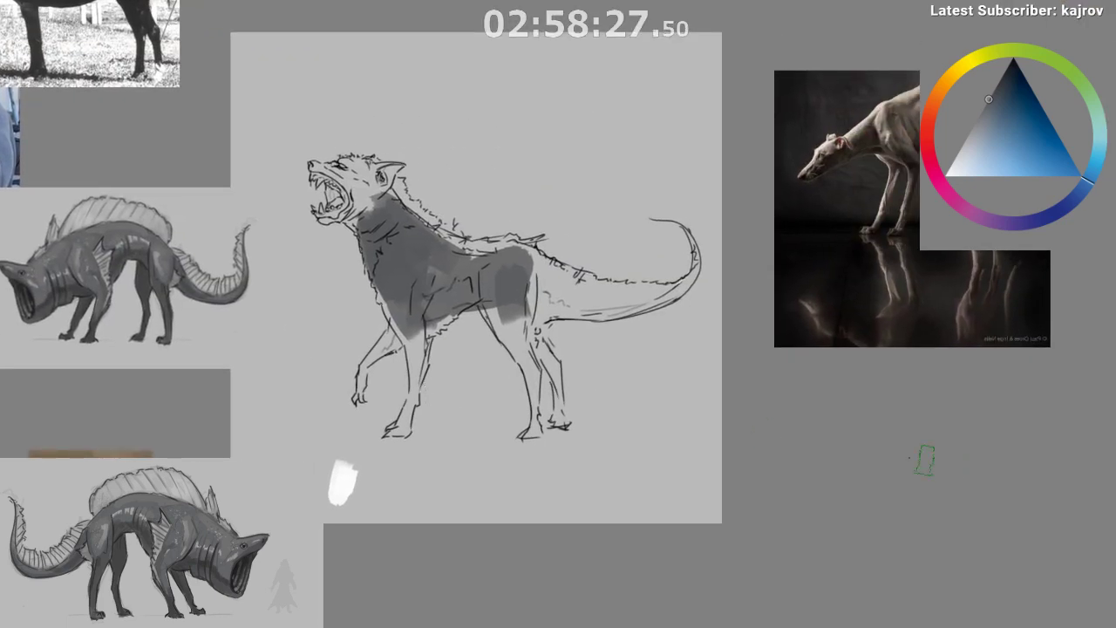
{"action": "left_click", "coordinate": [378, 499], "text": "alt"}
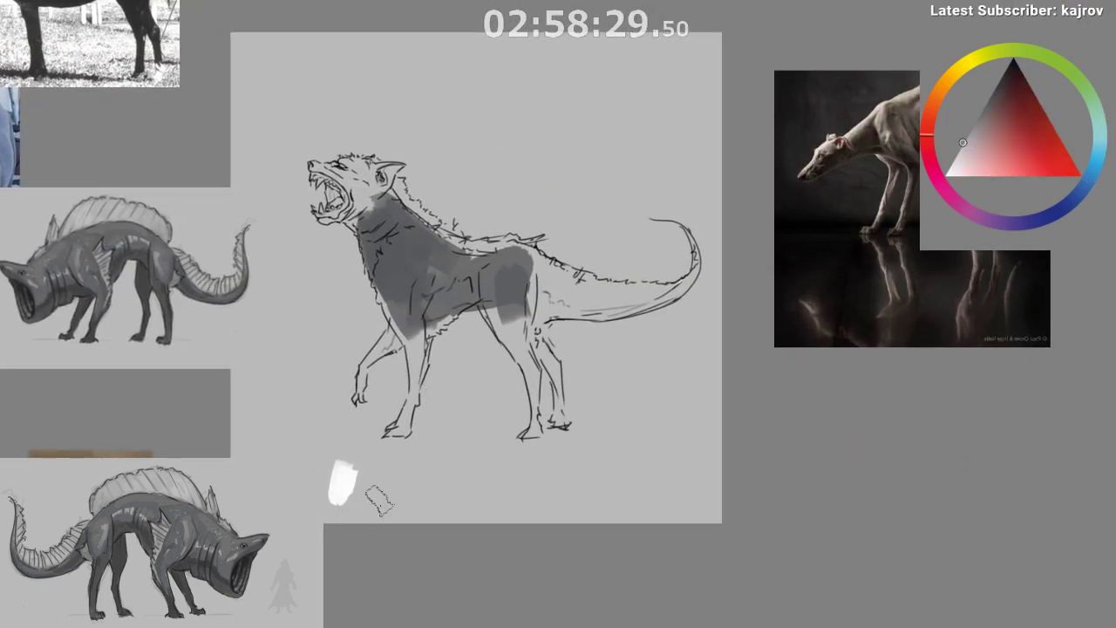
{"action": "left_click_drag", "start_coordinate": [356, 457], "coordinate": [337, 489]}
{"action": "left_click_drag", "start_coordinate": [443, 489], "coordinate": [478, 494]}
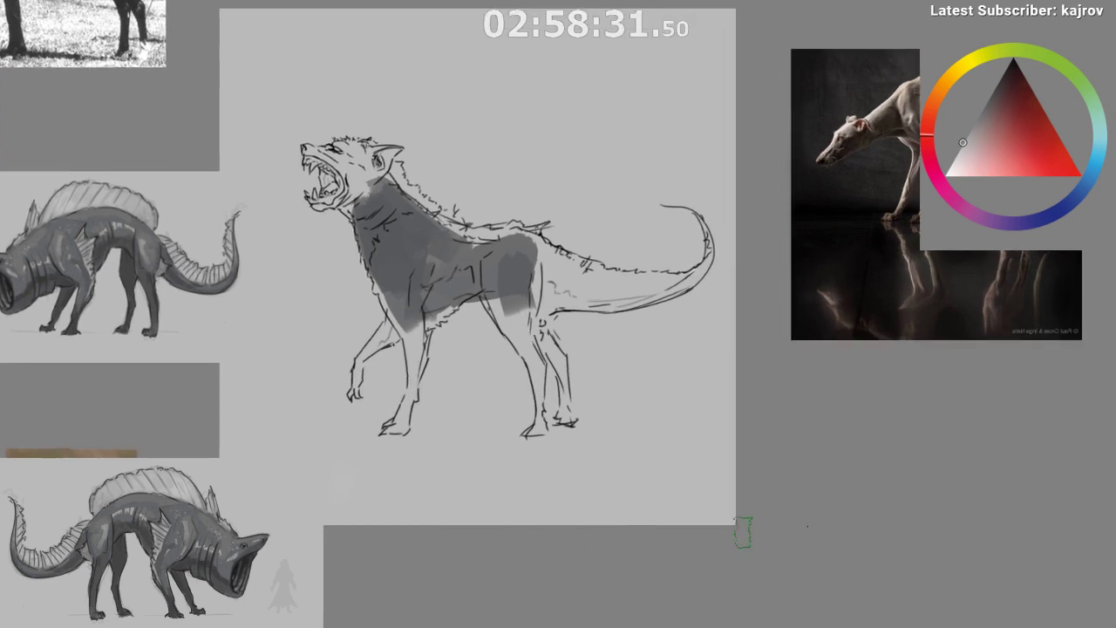
- Sample the body's dark blue-grey and paint it down the creature's near front leg
{"action": "left_click", "coordinate": [400, 290], "text": "ctrl"}
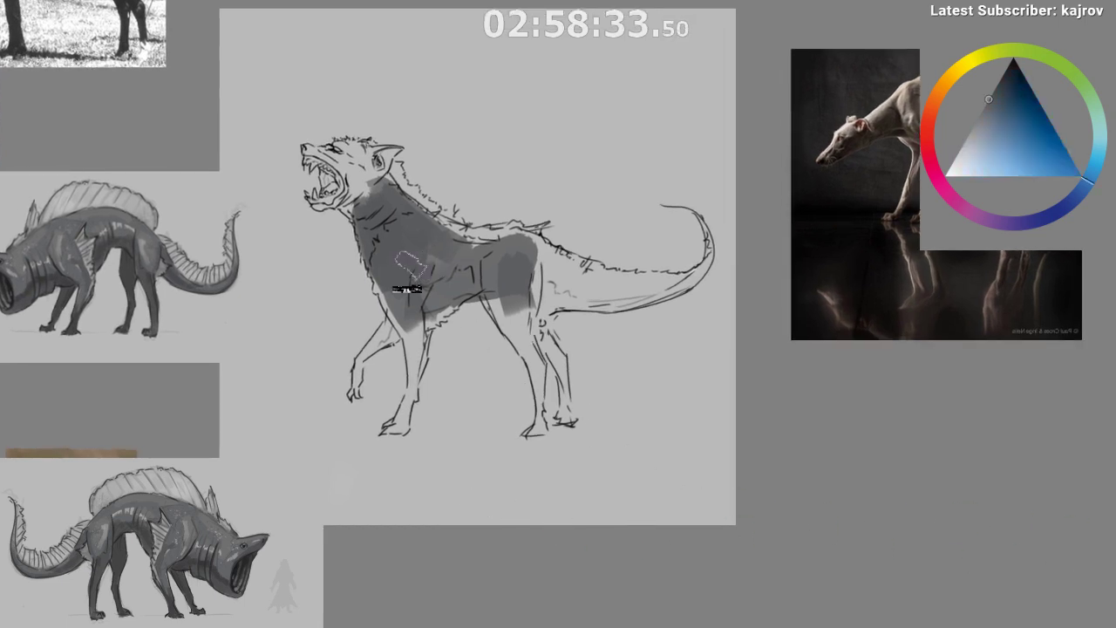
{"action": "mouse_move", "coordinate": [395, 285]}
{"action": "left_mouse_down"}
{"action": "mouse_move", "coordinate": [410, 351]}
{"action": "mouse_move", "coordinate": [391, 305]}
{"action": "mouse_move", "coordinate": [391, 294]}
{"action": "mouse_move", "coordinate": [417, 367]}
{"action": "left_mouse_up"}
{"action": "left_click_drag", "start_coordinate": [414, 319], "coordinate": [416, 385]}
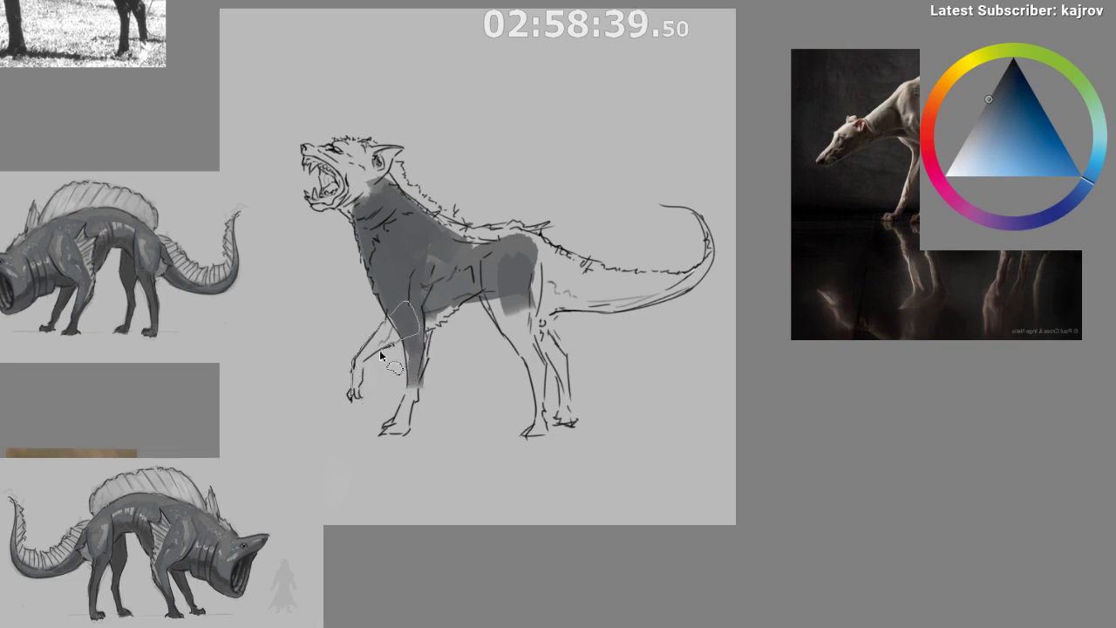
- Lasso the outlines of the raised foreleg, the standing front leg and the belly edge
{"action": "left_click_drag", "start_coordinate": [359, 404], "coordinate": [352, 399]}
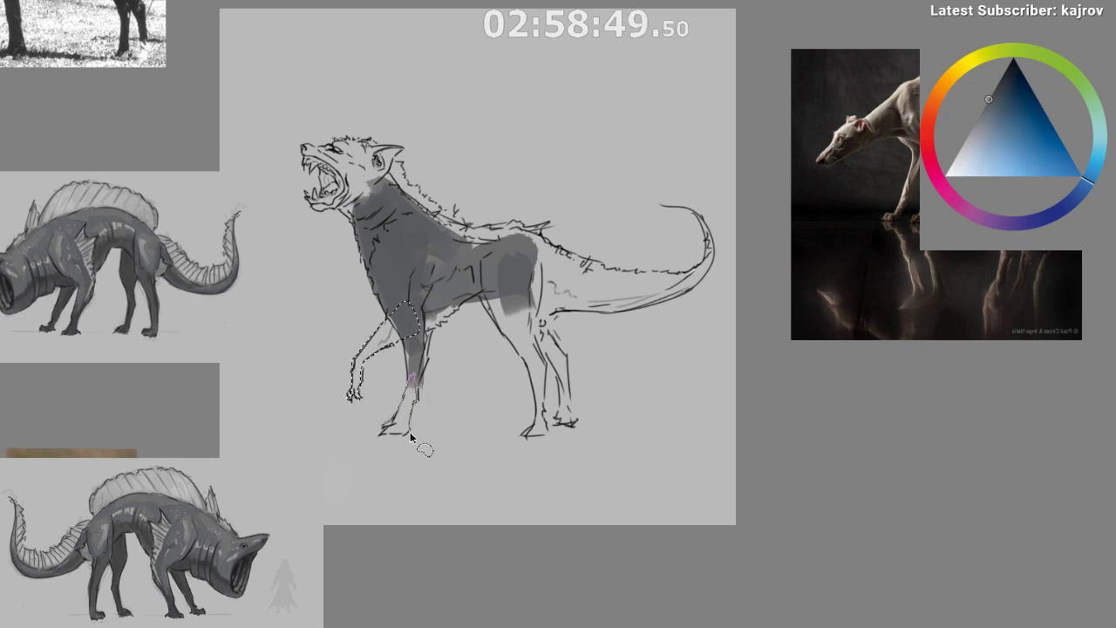
{"action": "left_click_drag", "start_coordinate": [394, 427], "coordinate": [410, 375]}
{"action": "mouse_move", "coordinate": [402, 330]}
{"action": "left_mouse_down"}
{"action": "mouse_move", "coordinate": [429, 312]}
{"action": "mouse_move", "coordinate": [426, 368]}
{"action": "mouse_move", "coordinate": [408, 341]}
{"action": "mouse_move", "coordinate": [474, 284]}
{"action": "mouse_move", "coordinate": [422, 303]}
{"action": "left_mouse_up"}
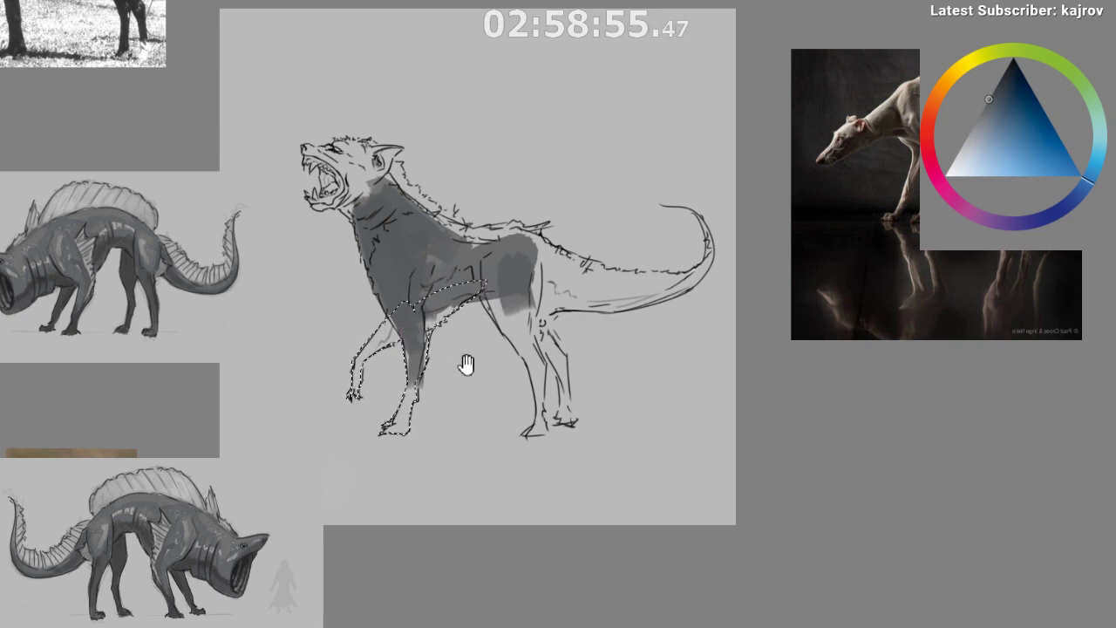
{"action": "left_click_drag", "start_coordinate": [465, 363], "coordinate": [417, 369]}
- Add the hind legs, tail, back, head and chest to the lasso selection to cover the whole silhouette
{"action": "mouse_move", "coordinate": [432, 279]}
{"action": "left_mouse_down"}
{"action": "mouse_move", "coordinate": [484, 383]}
{"action": "mouse_move", "coordinate": [489, 416]}
{"action": "mouse_move", "coordinate": [474, 443]}
{"action": "mouse_move", "coordinate": [503, 442]}
{"action": "mouse_move", "coordinate": [491, 339]}
{"action": "left_mouse_up"}
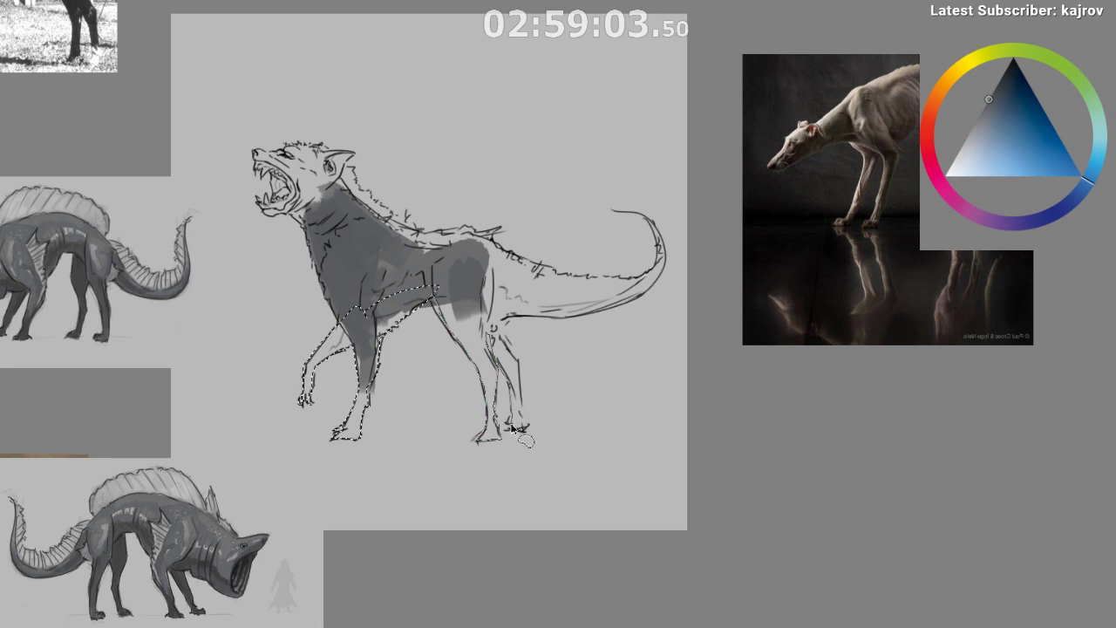
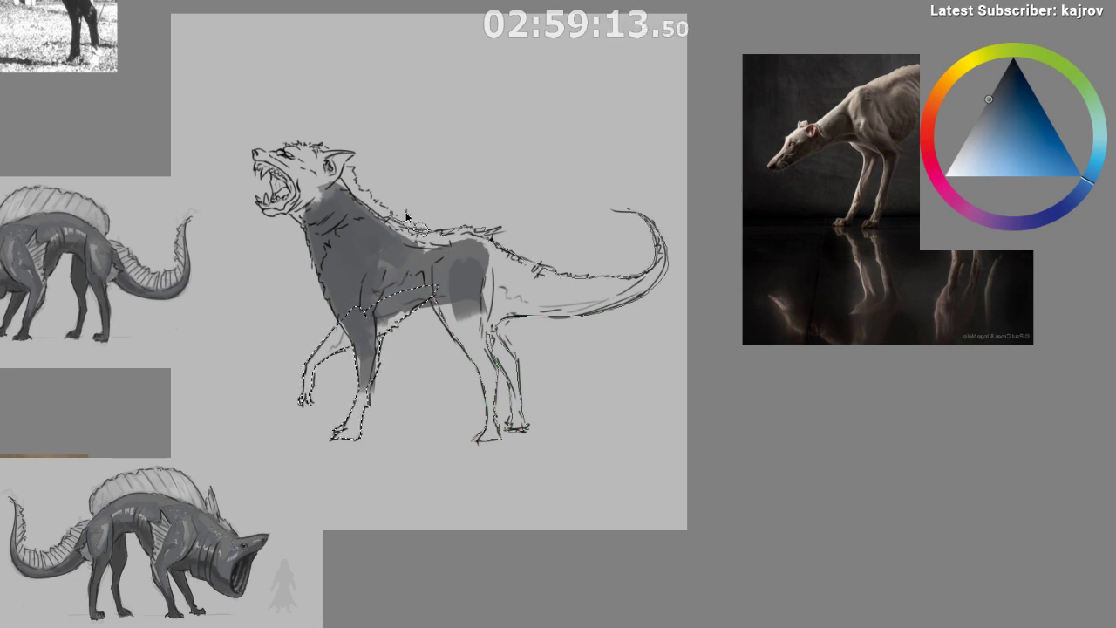
{"action": "mouse_move", "coordinate": [406, 216]}
{"action": "left_mouse_down"}
{"action": "mouse_move", "coordinate": [358, 185]}
{"action": "mouse_move", "coordinate": [348, 163]}
{"action": "mouse_move", "coordinate": [359, 156]}
{"action": "mouse_move", "coordinate": [299, 145]}
{"action": "mouse_move", "coordinate": [253, 153]}
{"action": "mouse_move", "coordinate": [275, 196]}
{"action": "mouse_move", "coordinate": [255, 200]}
{"action": "mouse_move", "coordinate": [267, 220]}
{"action": "mouse_move", "coordinate": [310, 251]}
{"action": "left_mouse_up"}
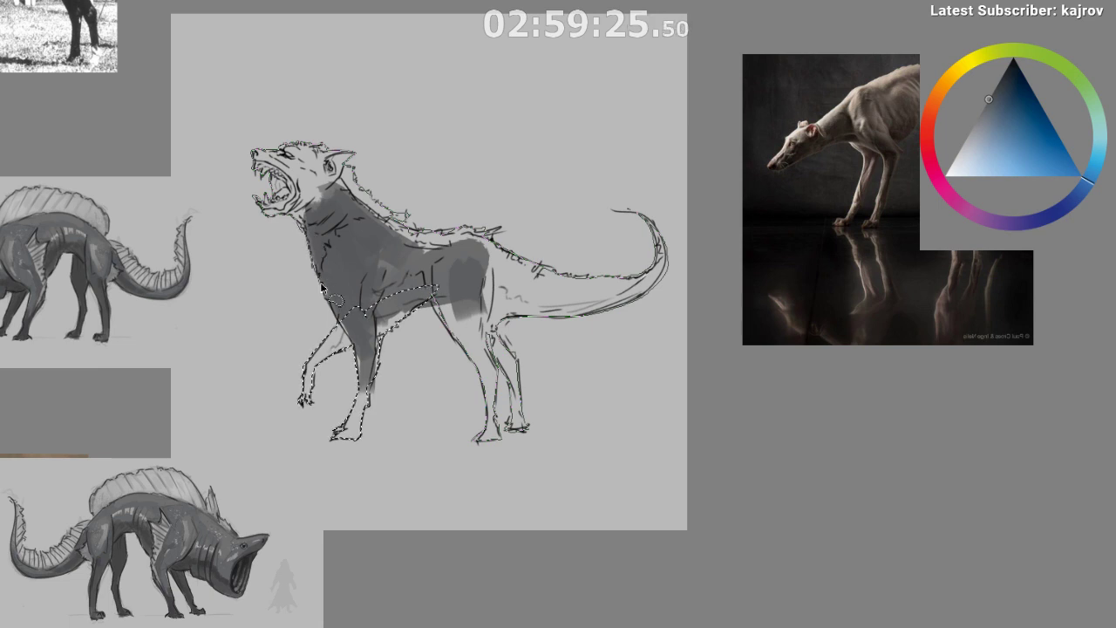
{"action": "left_click_drag", "start_coordinate": [339, 322], "coordinate": [428, 424]}
- Brush the selected silhouette full of flat dark blue-grey and clear the selection
{"action": "key", "text": "b"}
{"action": "mouse_move", "coordinate": [501, 284]}
{"action": "left_mouse_down"}
{"action": "mouse_move", "coordinate": [515, 399]}
{"action": "mouse_move", "coordinate": [525, 382]}
{"action": "mouse_move", "coordinate": [311, 444]}
{"action": "mouse_move", "coordinate": [366, 236]}
{"action": "mouse_move", "coordinate": [253, 205]}
{"action": "left_mouse_up"}
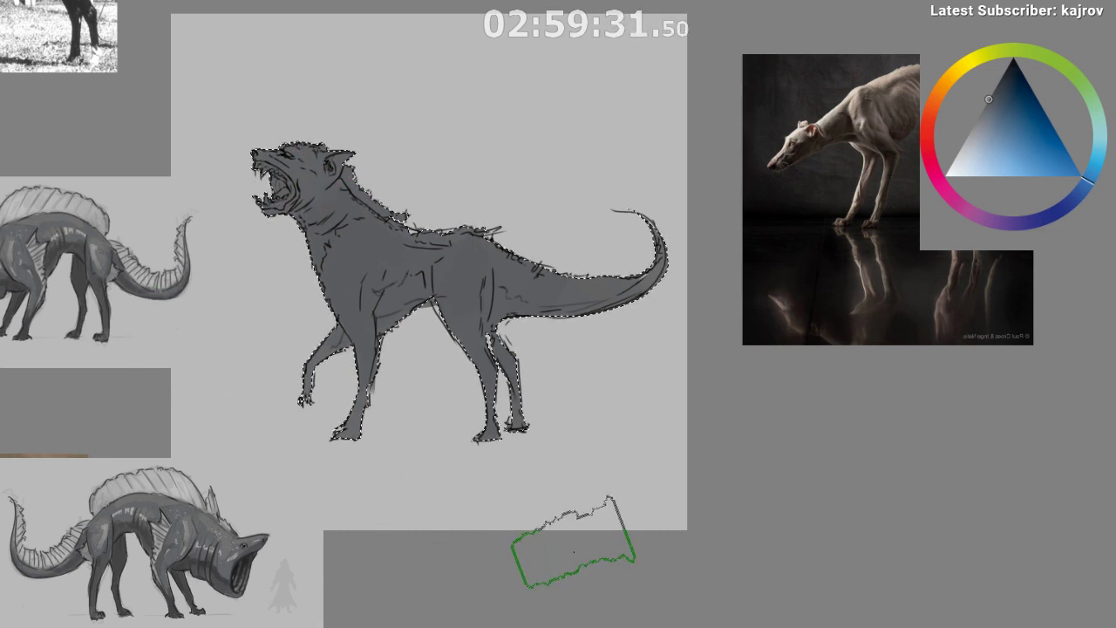
{"action": "key", "text": "ctrl+d"}
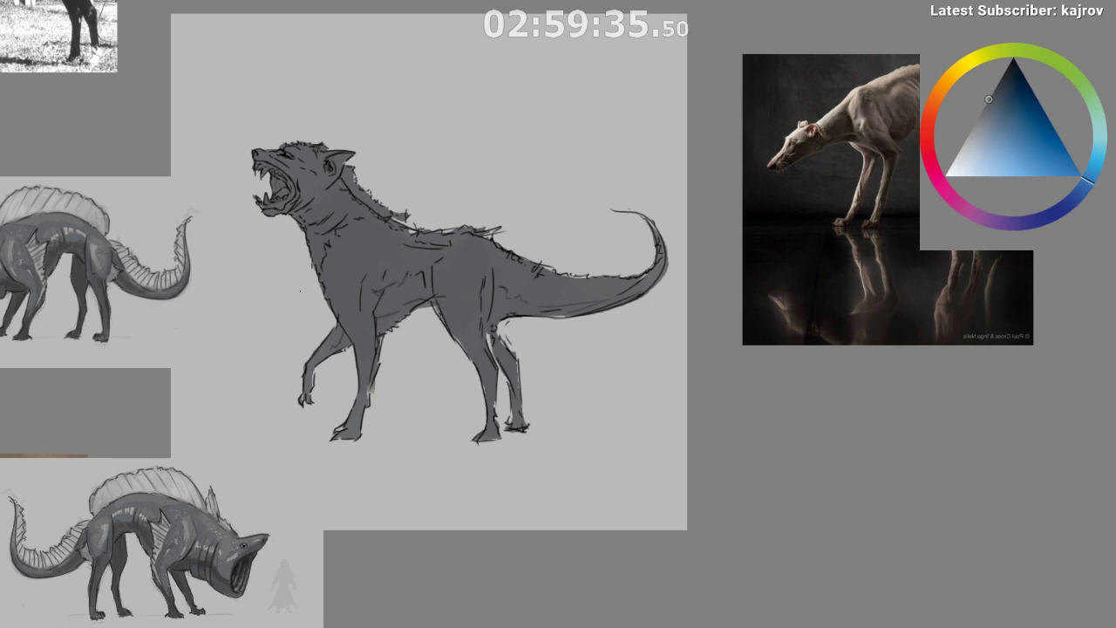
- Try a stroke along the shoulder and back in the blue-grey sampled from the finned creature reference, and undo it
{"action": "left_click", "coordinate": [31, 258], "text": "alt"}
{"action": "left_click_drag", "start_coordinate": [338, 224], "coordinate": [445, 254]}
{"action": "key", "text": "ctrl+z"}
{"action": "key", "text": "ctrl+z"}
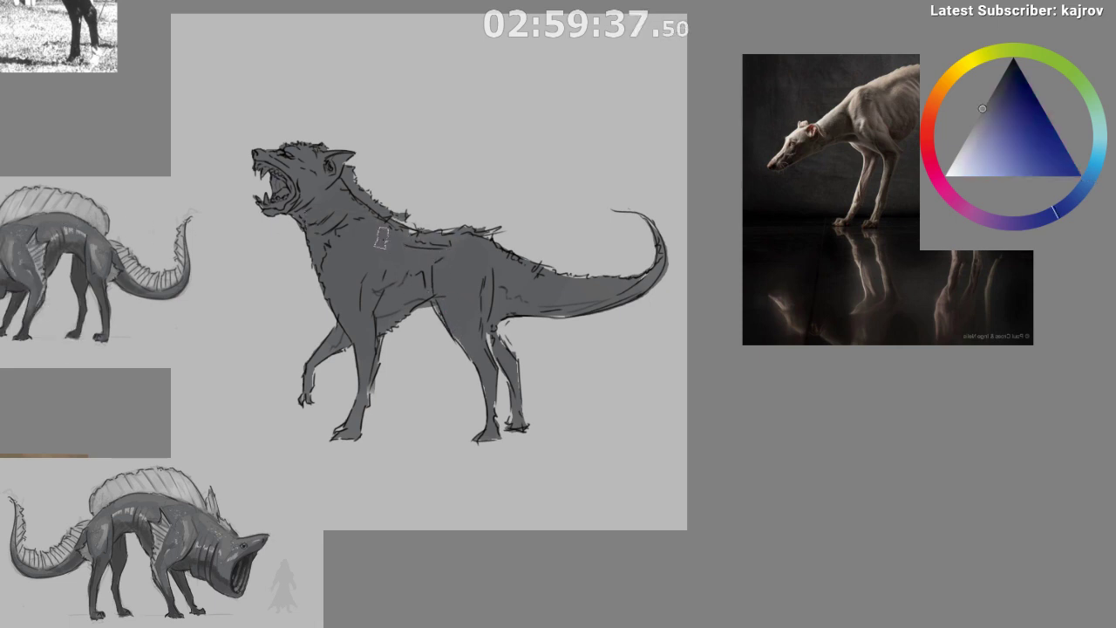
- Resample the body's dark blue-grey and touch up the gaps and edges along the creature's mane and outline
{"action": "left_click", "coordinate": [393, 229], "text": "ctrl"}
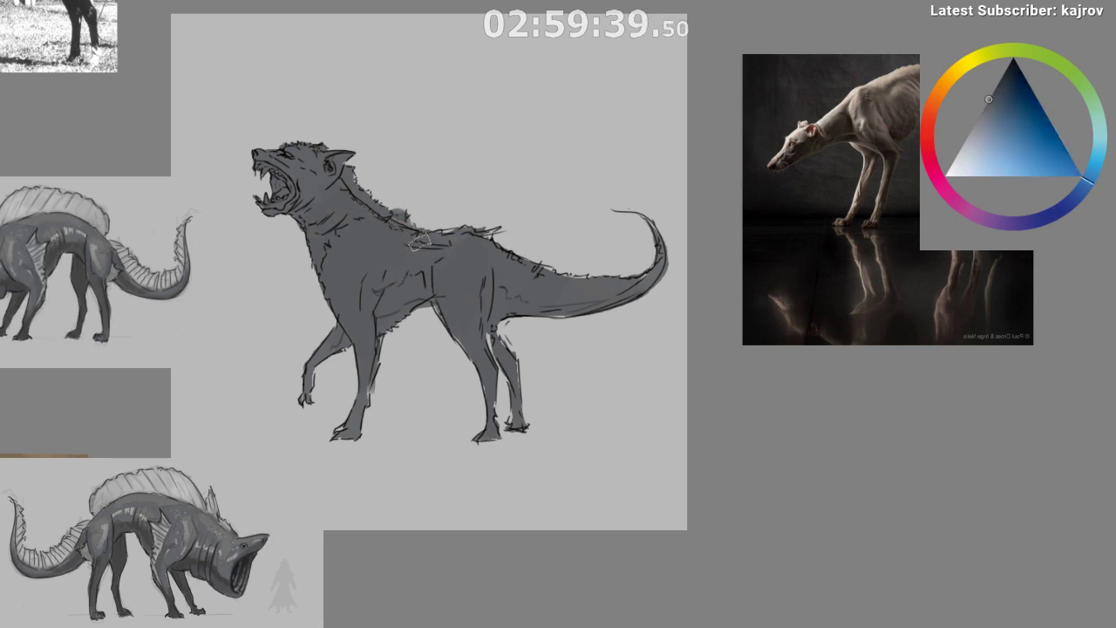
{"action": "left_click_drag", "start_coordinate": [552, 280], "coordinate": [505, 284]}
{"action": "left_click_drag", "start_coordinate": [541, 442], "coordinate": [576, 436]}
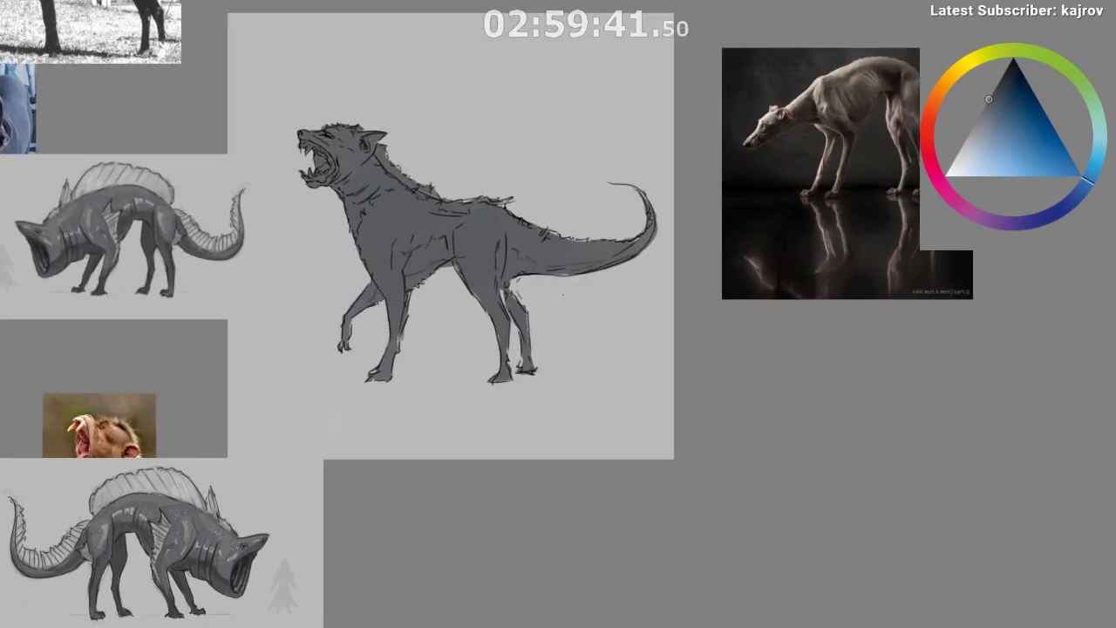
{"action": "left_click", "coordinate": [529, 247], "text": "alt"}
{"action": "scroll", "coordinate": [496, 314], "scroll_direction": "up", "scroll_amount": 4}
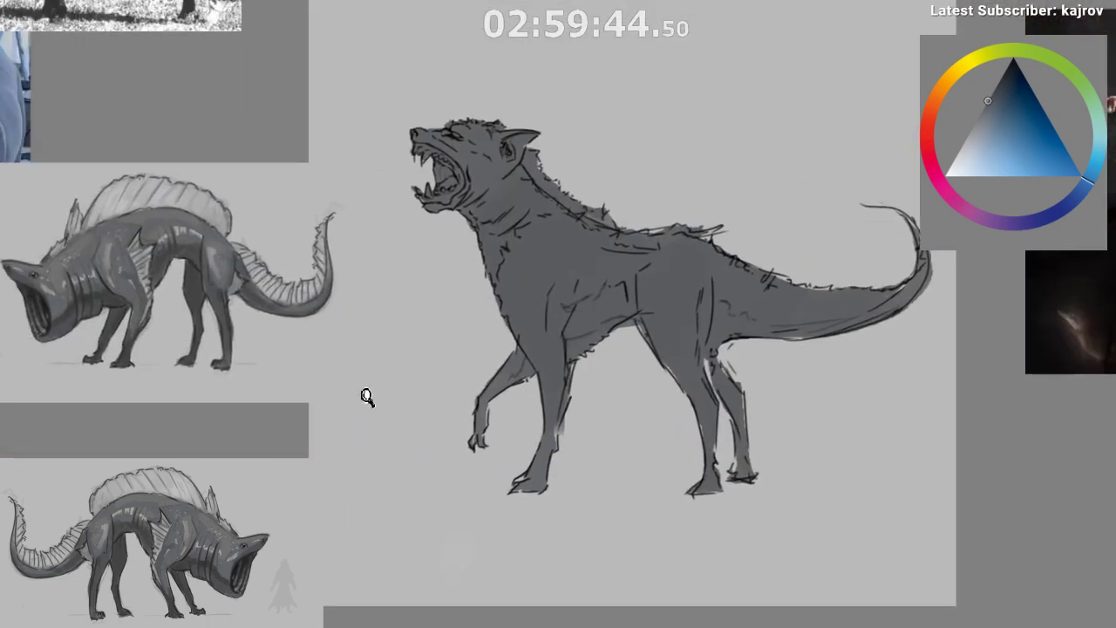
{"action": "left_click_drag", "start_coordinate": [367, 397], "coordinate": [455, 336]}
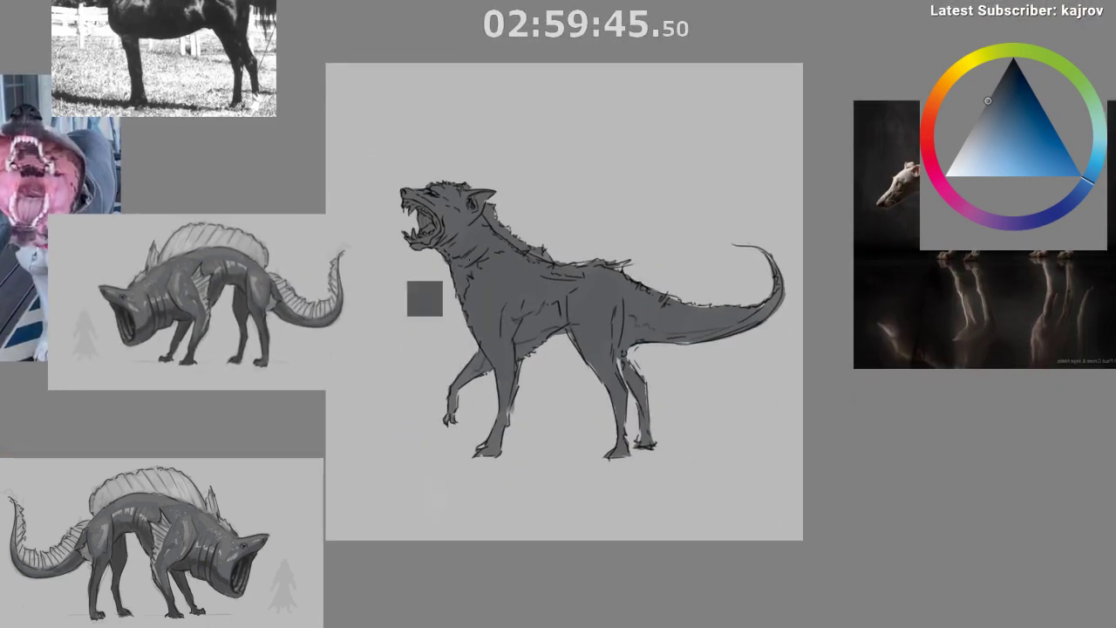
{"action": "left_click", "coordinate": [490, 297], "text": "ctrl"}
{"action": "left_click_drag", "start_coordinate": [491, 443], "coordinate": [435, 384]}
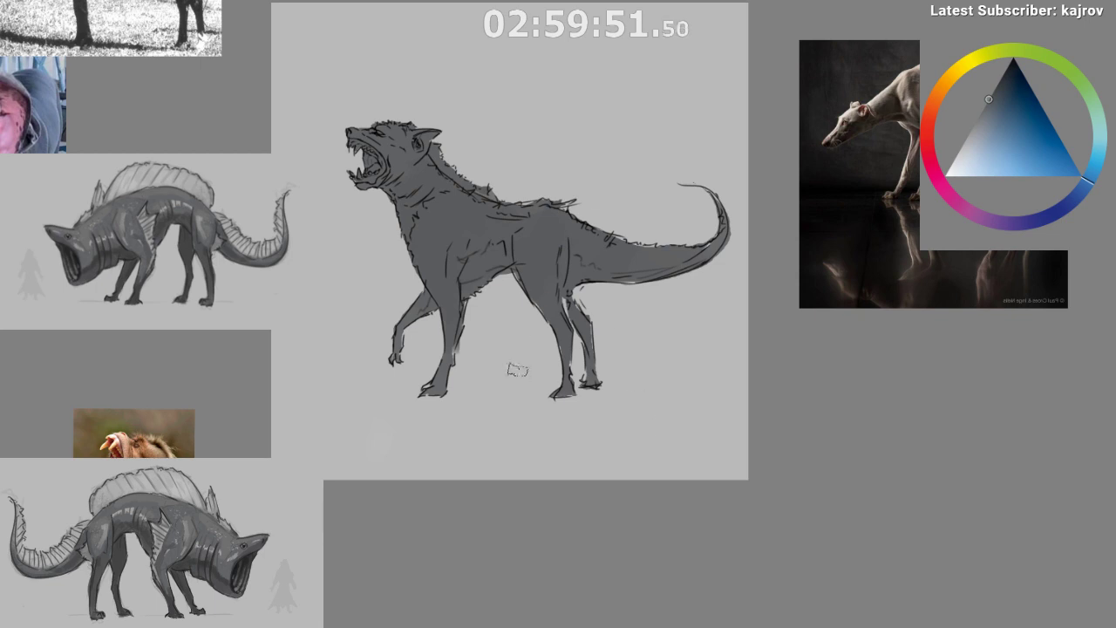
- Repaint the creature's body and neck in slightly lighter greys sampled from the finned creature reference
{"action": "left_click", "coordinate": [166, 199], "text": "ctrl"}
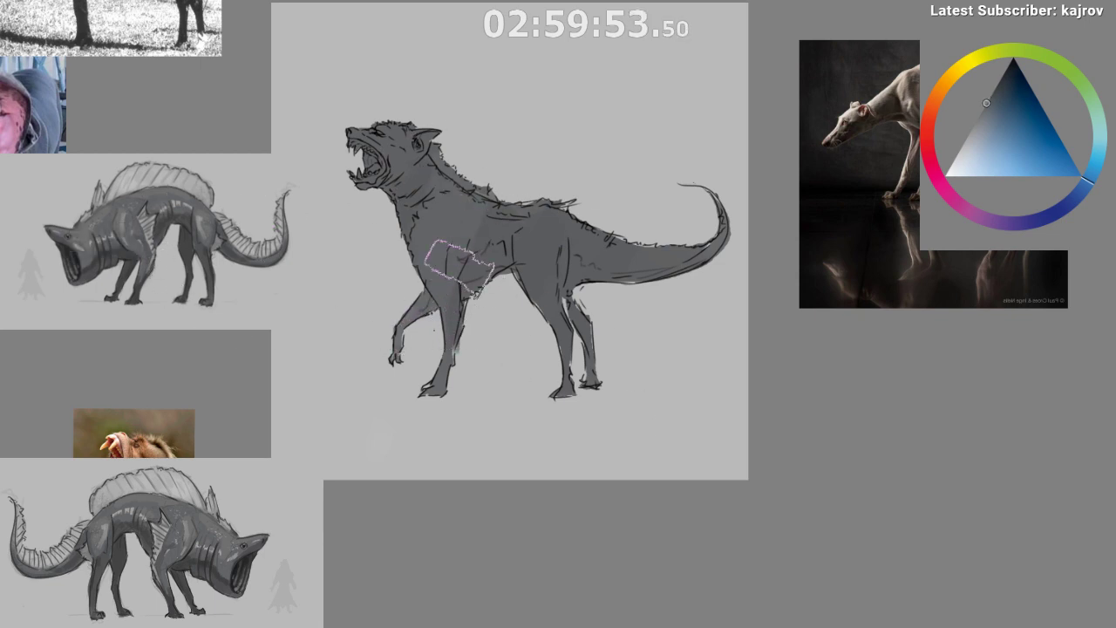
{"action": "left_click", "coordinate": [123, 238], "text": "ctrl"}
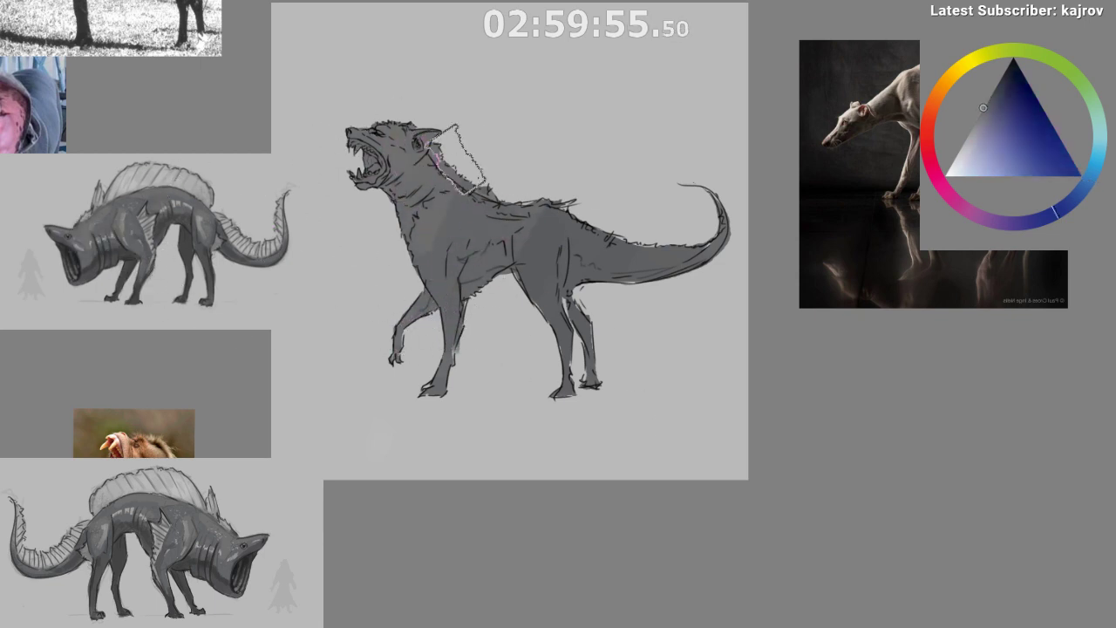
{"action": "mouse_move", "coordinate": [453, 159]}
{"action": "left_mouse_down"}
{"action": "mouse_move", "coordinate": [610, 286]}
{"action": "mouse_move", "coordinate": [509, 362]}
{"action": "mouse_move", "coordinate": [373, 224]}
{"action": "mouse_move", "coordinate": [414, 172]}
{"action": "left_mouse_up"}
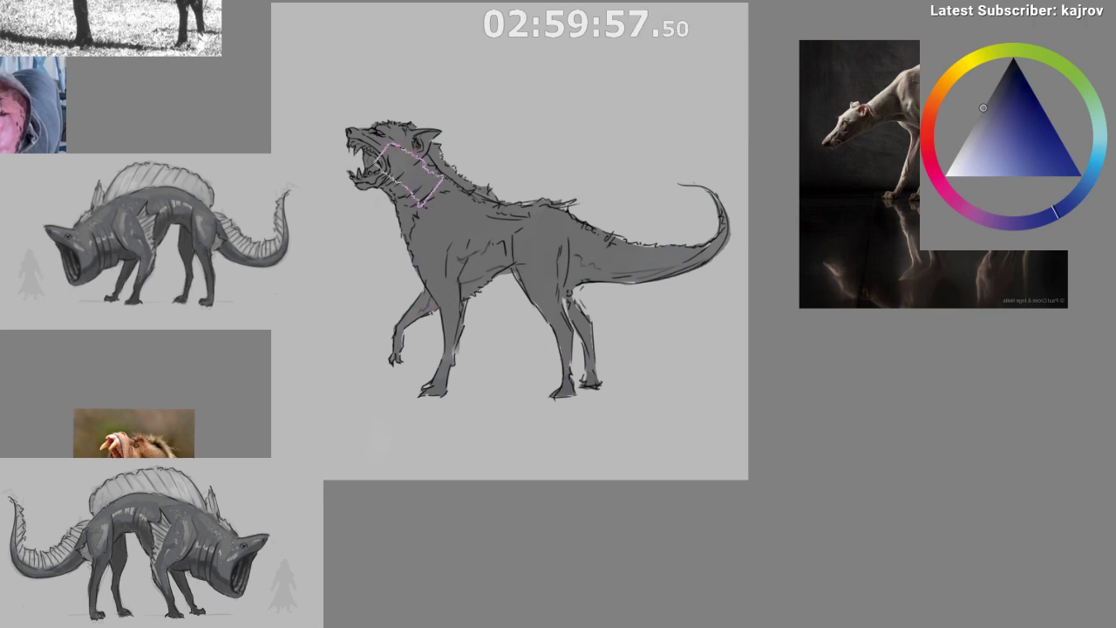
- Sample the near-black blue from the finned reference creature's open mouth and bring the snarling head into close view
{"action": "scroll", "coordinate": [374, 253], "scroll_direction": "up", "scroll_amount": 3}
{"action": "mouse_move", "coordinate": [374, 289]}
{"action": "left_mouse_down"}
{"action": "mouse_move", "coordinate": [501, 312]}
{"action": "mouse_move", "coordinate": [477, 264]}
{"action": "mouse_move", "coordinate": [540, 234]}
{"action": "left_mouse_up"}
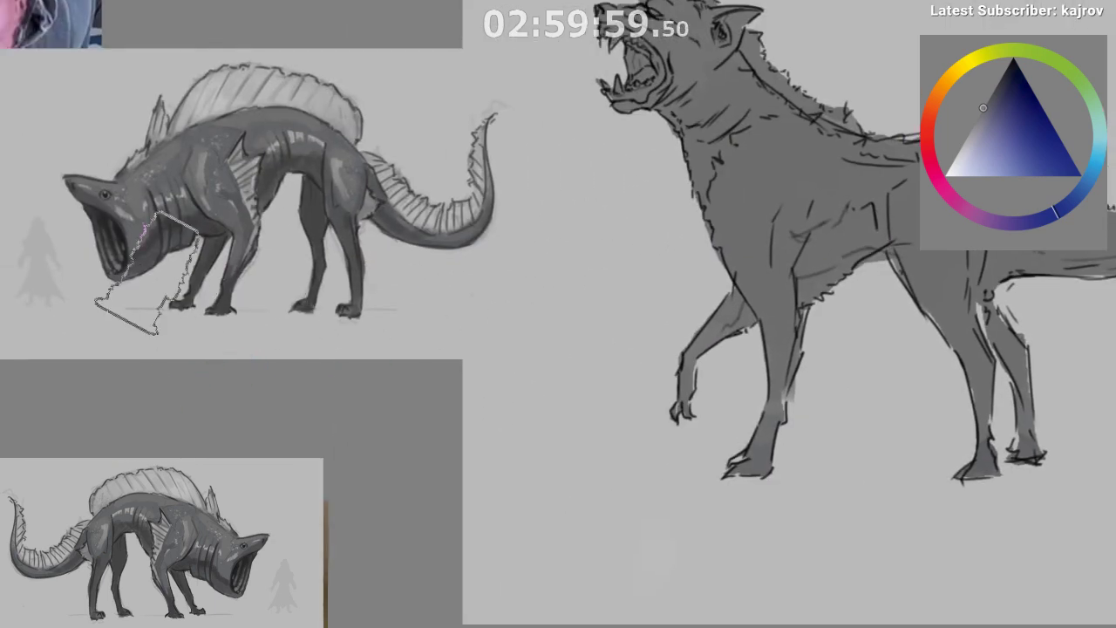
{"action": "left_click", "coordinate": [117, 234], "text": "ctrl"}
{"action": "left_click", "coordinate": [115, 240], "text": "ctrl"}
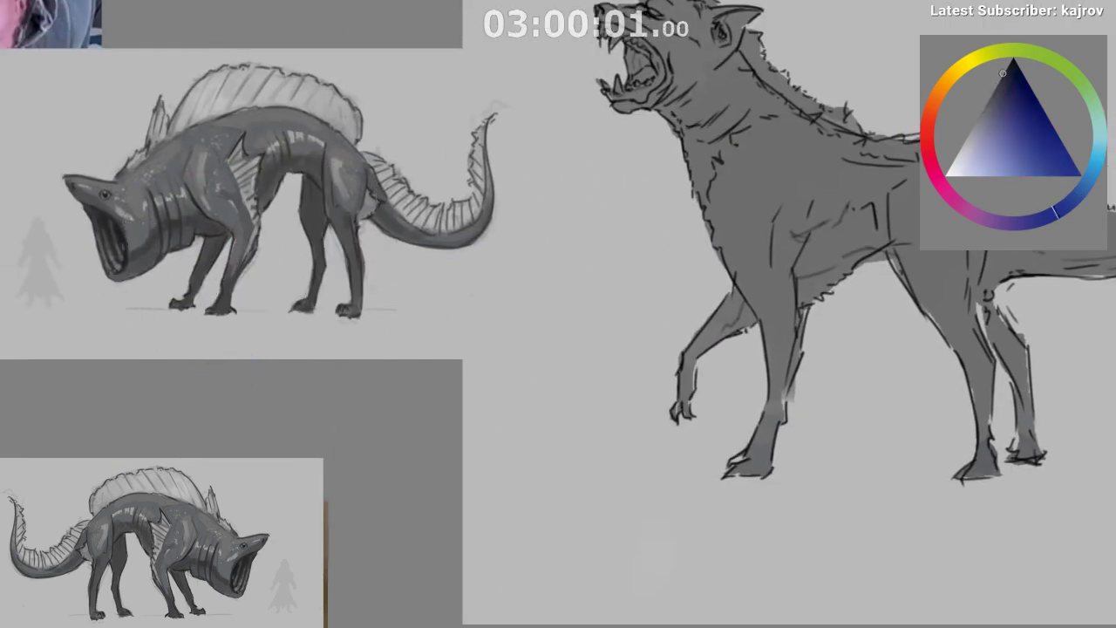
{"action": "left_click", "coordinate": [628, 61], "text": "ctrl"}
{"action": "left_click_drag", "start_coordinate": [555, 203], "coordinate": [396, 419]}
{"action": "left_click", "coordinate": [482, 259], "text": "ctrl"}
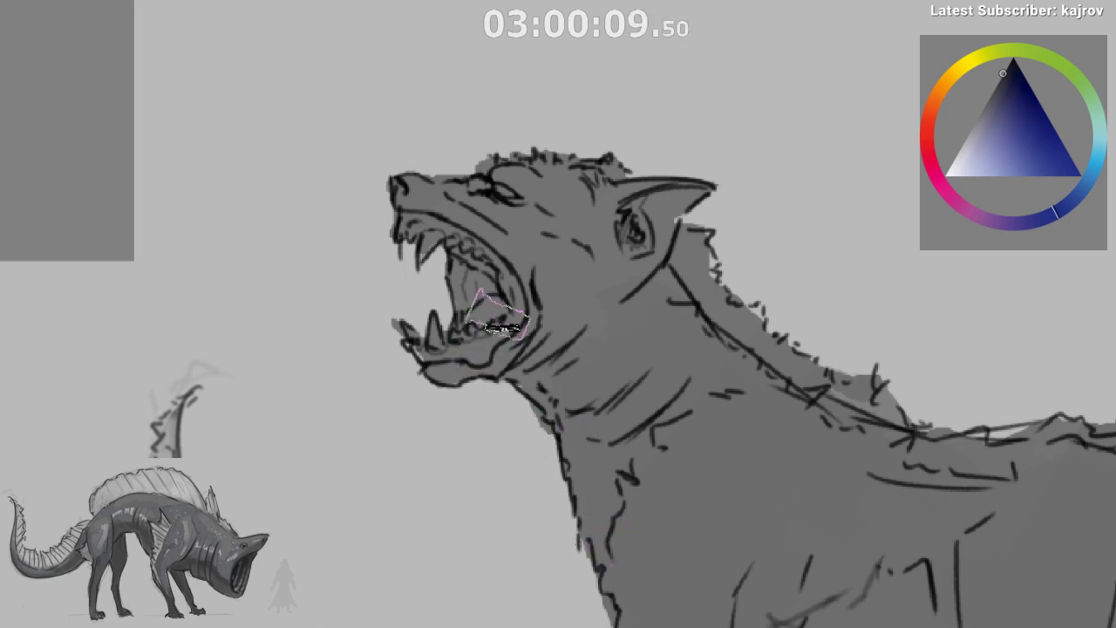
- Paint the creature's lips and gums near-black around the lower jaw, mouth corner and upper jaw
{"action": "left_click_drag", "start_coordinate": [501, 328], "coordinate": [471, 318]}
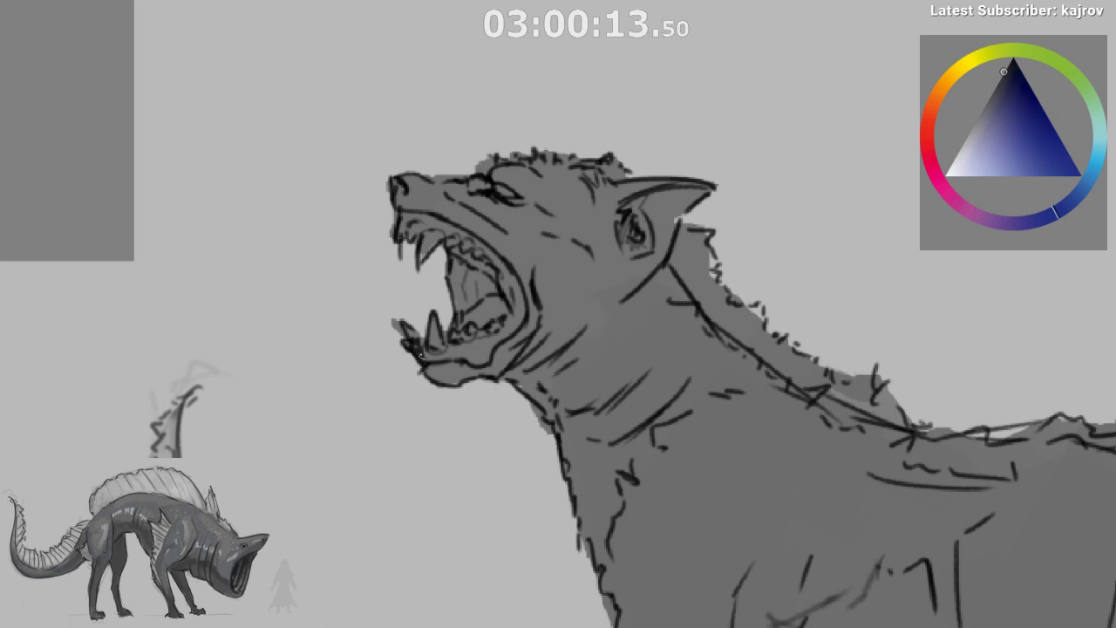
{"action": "left_click_drag", "start_coordinate": [422, 356], "coordinate": [443, 359]}
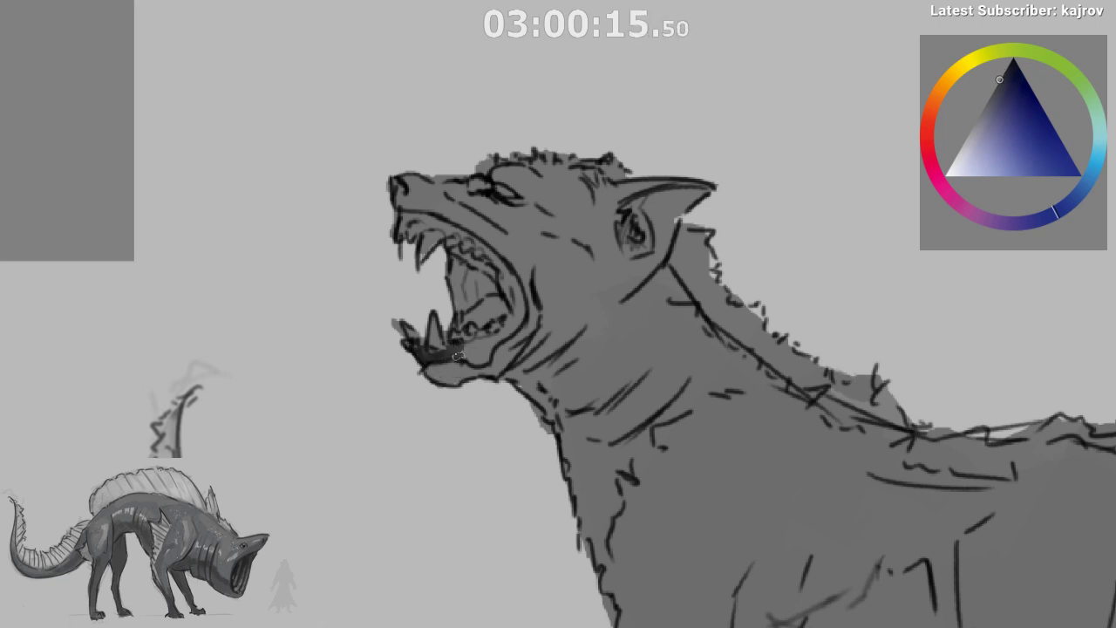
{"action": "mouse_move", "coordinate": [454, 353]}
{"action": "left_mouse_down"}
{"action": "mouse_move", "coordinate": [478, 354]}
{"action": "mouse_move", "coordinate": [513, 330]}
{"action": "mouse_move", "coordinate": [517, 299]}
{"action": "mouse_move", "coordinate": [483, 250]}
{"action": "mouse_move", "coordinate": [480, 283]}
{"action": "mouse_move", "coordinate": [472, 273]}
{"action": "left_mouse_up"}
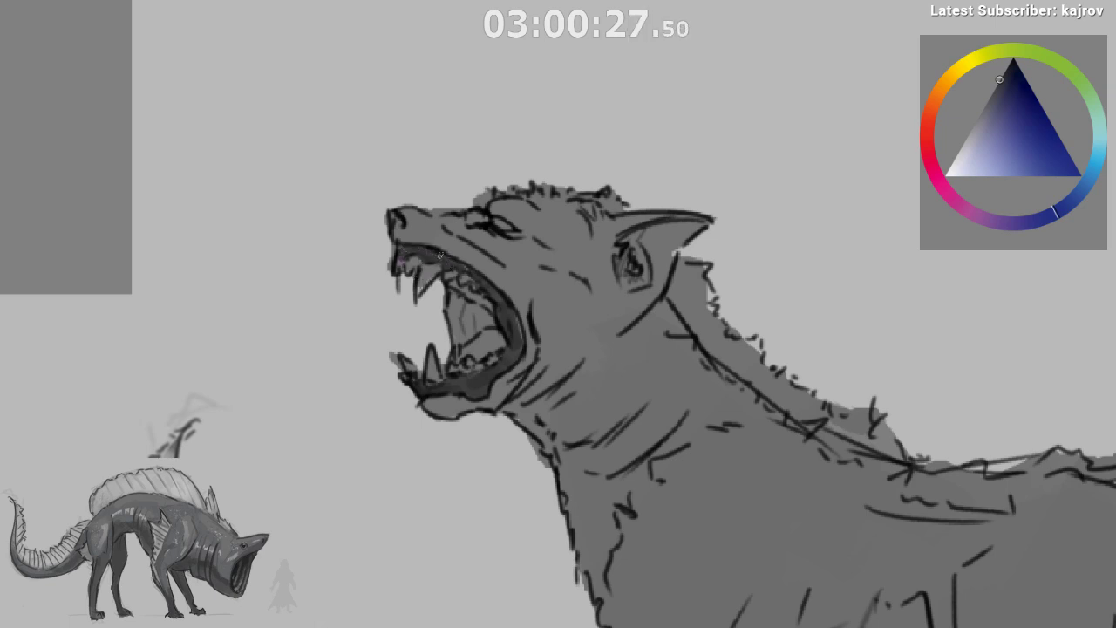
{"action": "left_click_drag", "start_coordinate": [513, 375], "coordinate": [473, 440]}
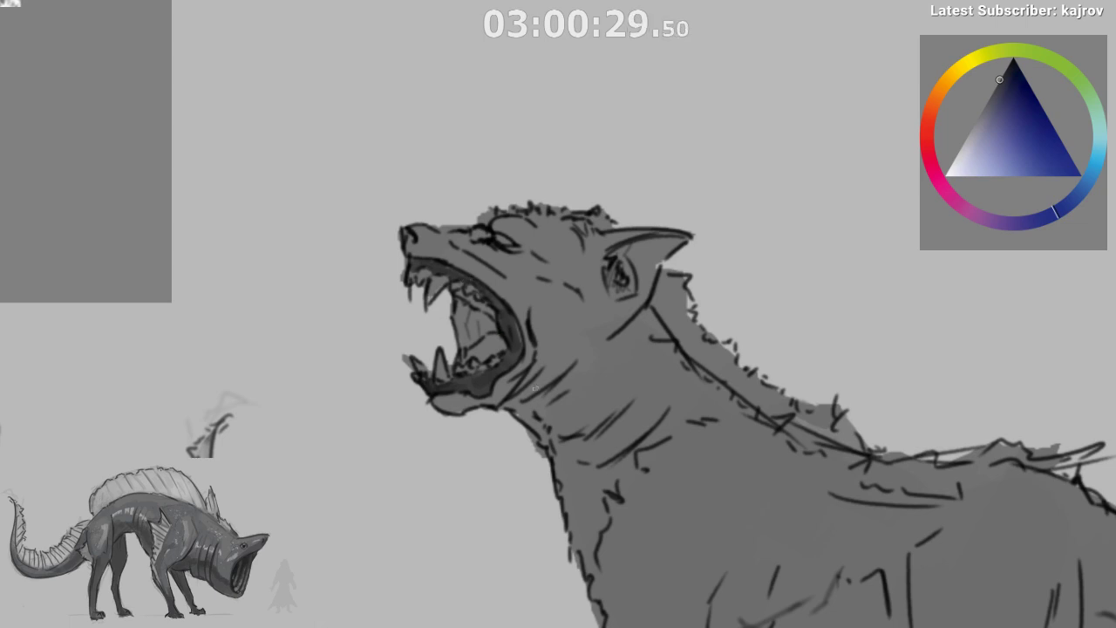
- Shade the inside of the creature's mouth and throat dark, checking the head in a mirrored view
{"action": "scroll", "coordinate": [510, 409], "scroll_direction": "down", "scroll_amount": 1}
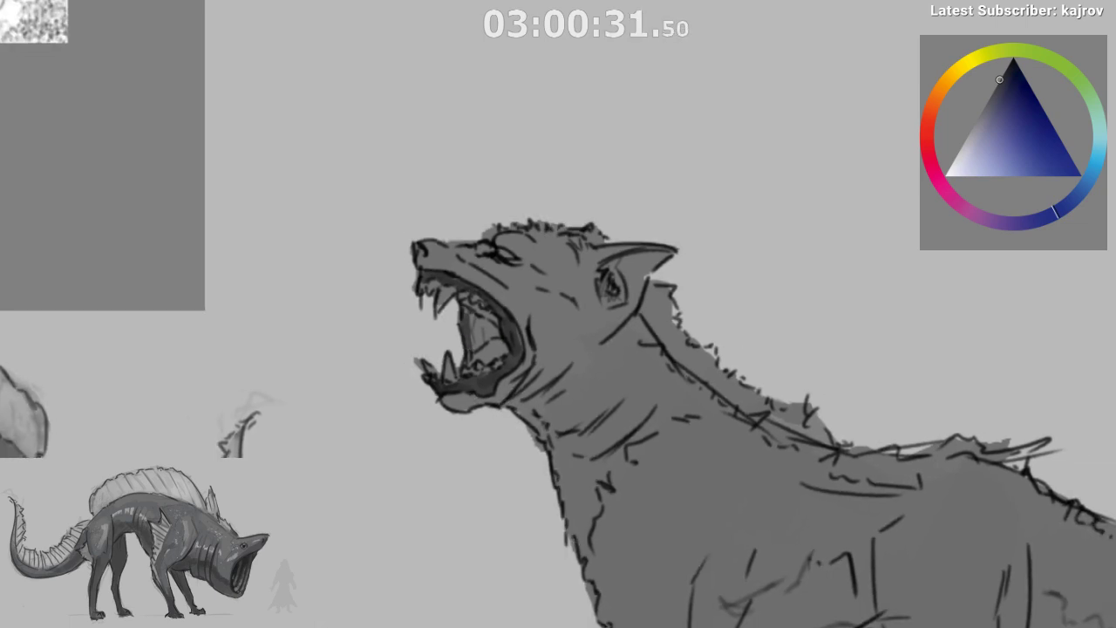
{"action": "left_click_drag", "start_coordinate": [468, 313], "coordinate": [472, 342]}
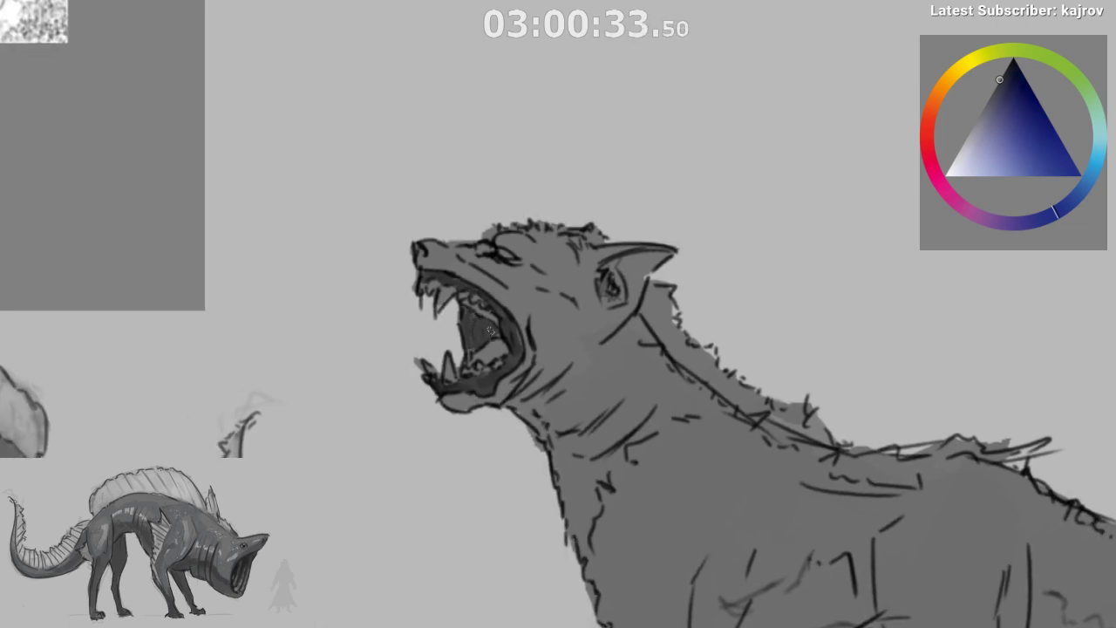
{"action": "key", "text": "m"}
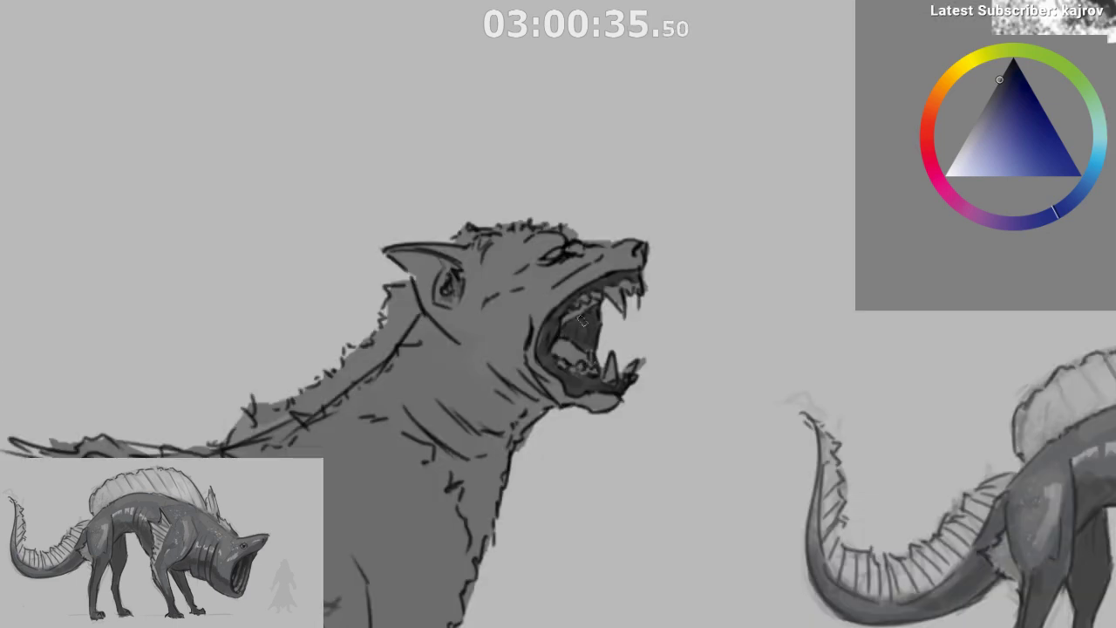
{"action": "scroll", "coordinate": [582, 321], "scroll_direction": "down", "scroll_amount": 3}
{"action": "scroll", "coordinate": [596, 276], "scroll_direction": "up", "scroll_amount": 2}
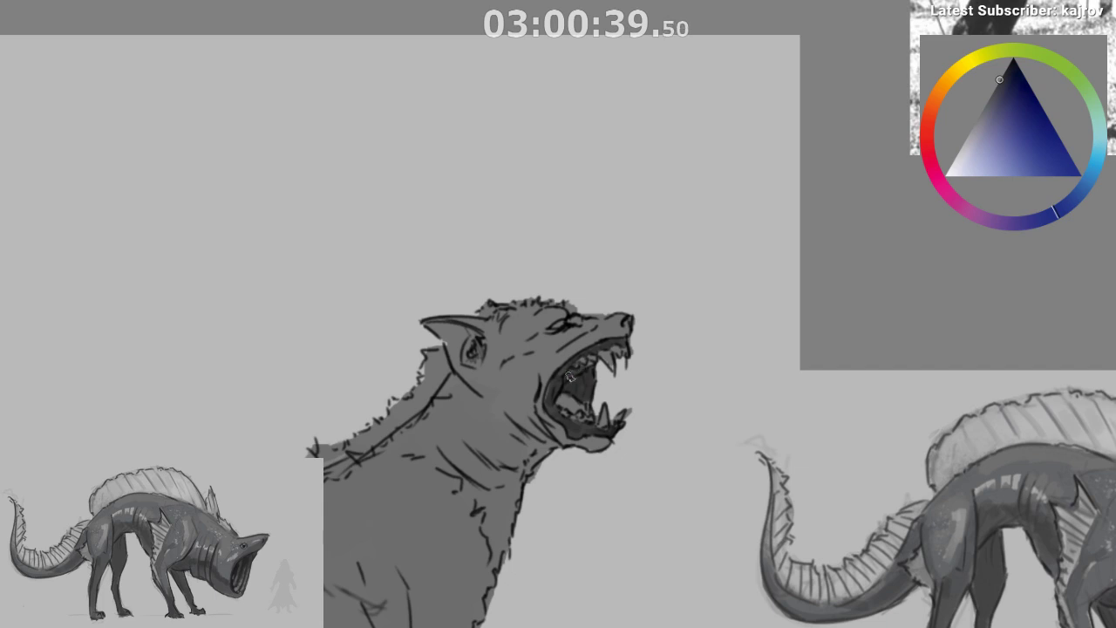
{"action": "mouse_move", "coordinate": [577, 405]}
{"action": "left_mouse_down"}
{"action": "mouse_move", "coordinate": [564, 399]}
{"action": "mouse_move", "coordinate": [584, 408]}
{"action": "left_mouse_up"}
{"action": "key", "text": "m"}
- Darken the inside of the creature's ear with the same near-black tone
{"action": "left_click_drag", "start_coordinate": [573, 495], "coordinate": [609, 497]}
{"action": "mouse_move", "coordinate": [609, 495]}
{"action": "left_mouse_down"}
{"action": "mouse_move", "coordinate": [552, 340]}
{"action": "mouse_move", "coordinate": [543, 367]}
{"action": "mouse_move", "coordinate": [565, 357]}
{"action": "mouse_move", "coordinate": [546, 326]}
{"action": "mouse_move", "coordinate": [514, 308]}
{"action": "mouse_move", "coordinate": [512, 241]}
{"action": "left_mouse_up"}
{"action": "left_click_drag", "start_coordinate": [506, 145], "coordinate": [508, 165]}
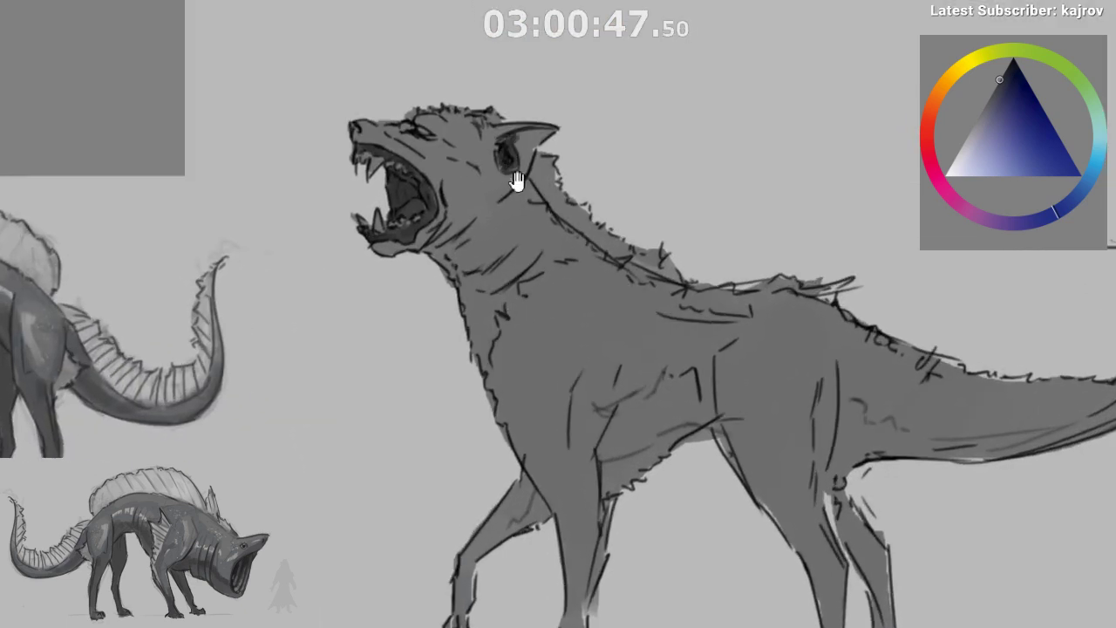
- Shade the outer flap of the creature's ear dark grey and sample tones around its base
{"action": "scroll", "coordinate": [511, 175], "scroll_direction": "down", "scroll_amount": 2}
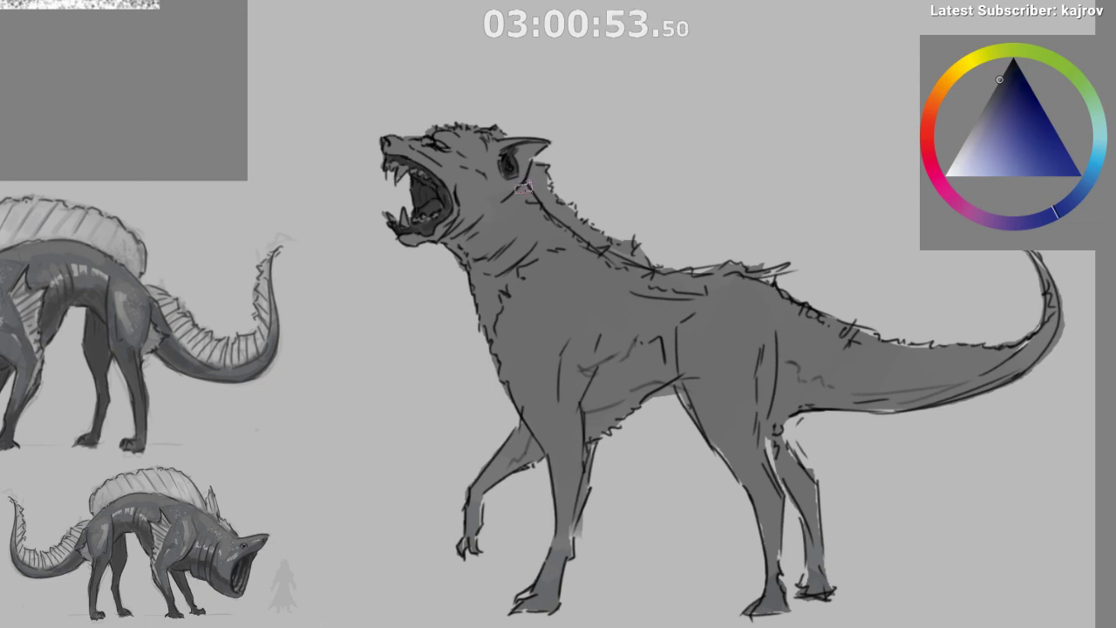
{"action": "left_click_drag", "start_coordinate": [523, 163], "coordinate": [546, 141]}
{"action": "left_click", "coordinate": [518, 155], "text": "ctrl"}
{"action": "left_click", "coordinate": [522, 159], "text": "ctrl"}
{"action": "left_click", "coordinate": [522, 164], "text": "ctrl"}
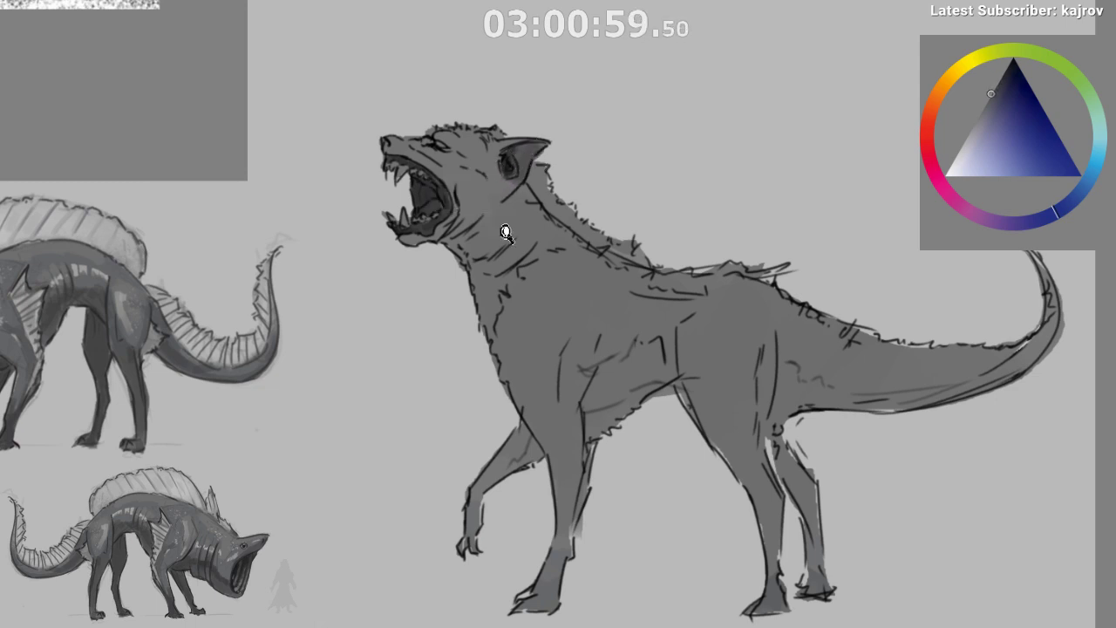
- Examine the flat-filled creature at several zoom levels, from the whole figure to the head and shoulders
{"action": "left_click_drag", "start_coordinate": [506, 232], "coordinate": [491, 328]}
{"action": "left_click_drag", "start_coordinate": [477, 397], "coordinate": [448, 376]}
{"action": "left_click_drag", "start_coordinate": [497, 347], "coordinate": [523, 397]}
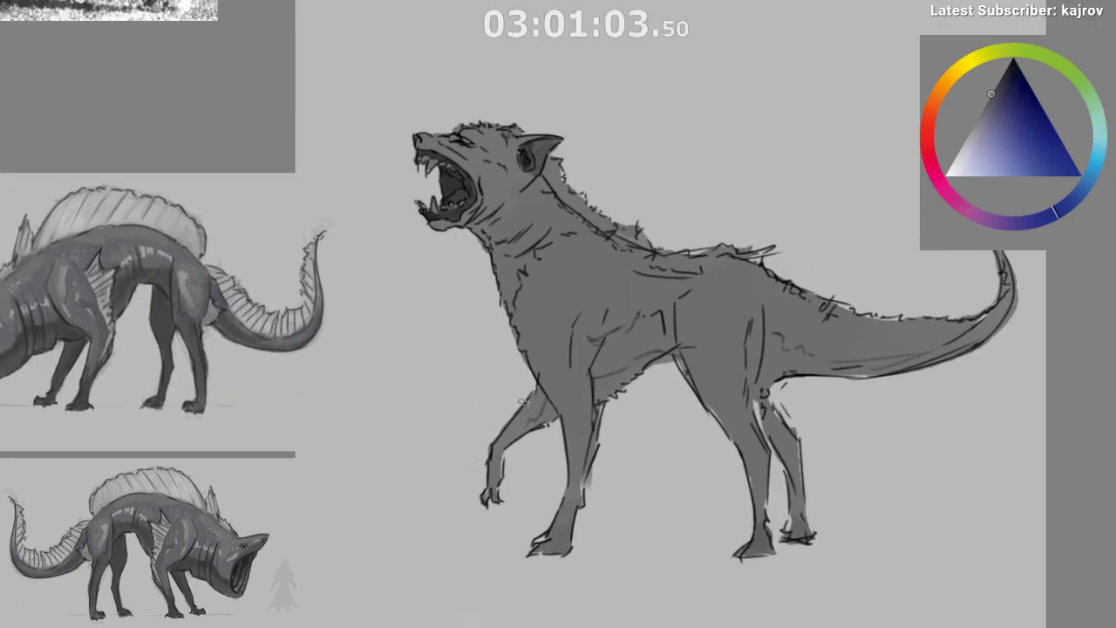
{"action": "left_click", "coordinate": [463, 197], "text": "ctrl"}
{"action": "left_click_drag", "start_coordinate": [537, 322], "coordinate": [529, 386]}
{"action": "left_click_drag", "start_coordinate": [556, 449], "coordinate": [519, 452]}
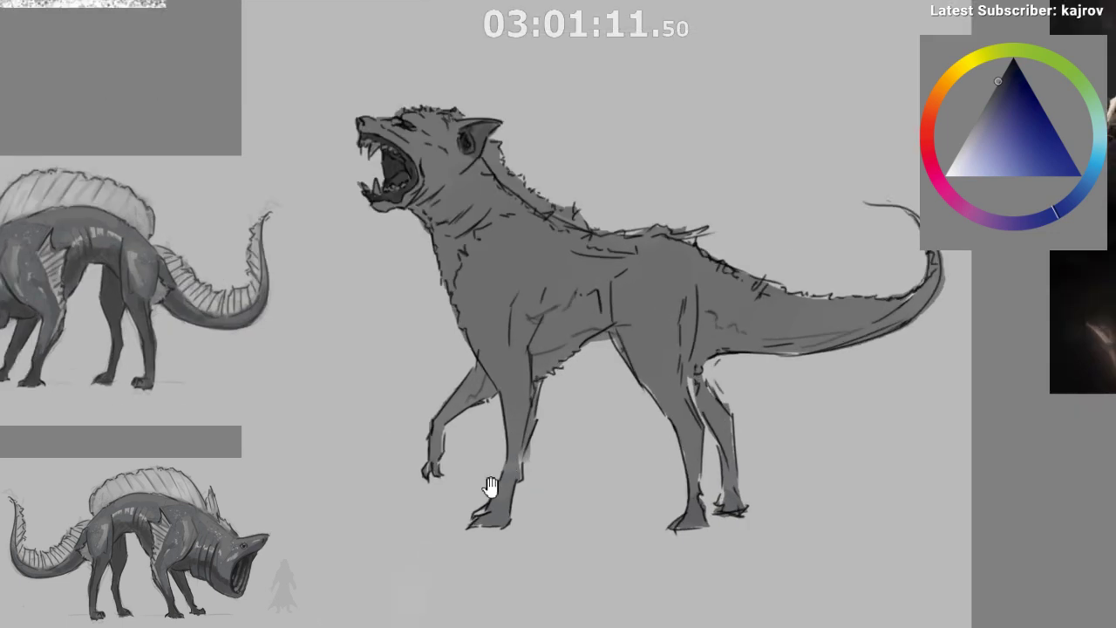
{"action": "left_click_drag", "start_coordinate": [490, 487], "coordinate": [461, 541]}
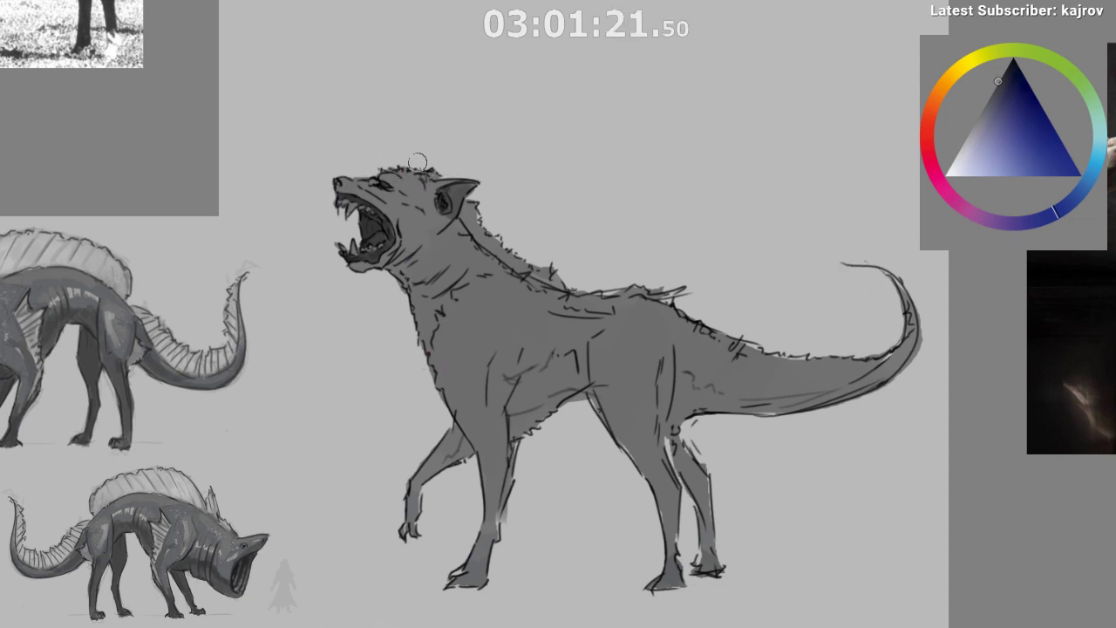
{"action": "left_click_drag", "start_coordinate": [522, 272], "coordinate": [540, 382]}
{"action": "mouse_move", "coordinate": [520, 484]}
{"action": "left_mouse_down"}
{"action": "mouse_move", "coordinate": [514, 491]}
{"action": "mouse_move", "coordinate": [498, 473]}
{"action": "left_mouse_up"}
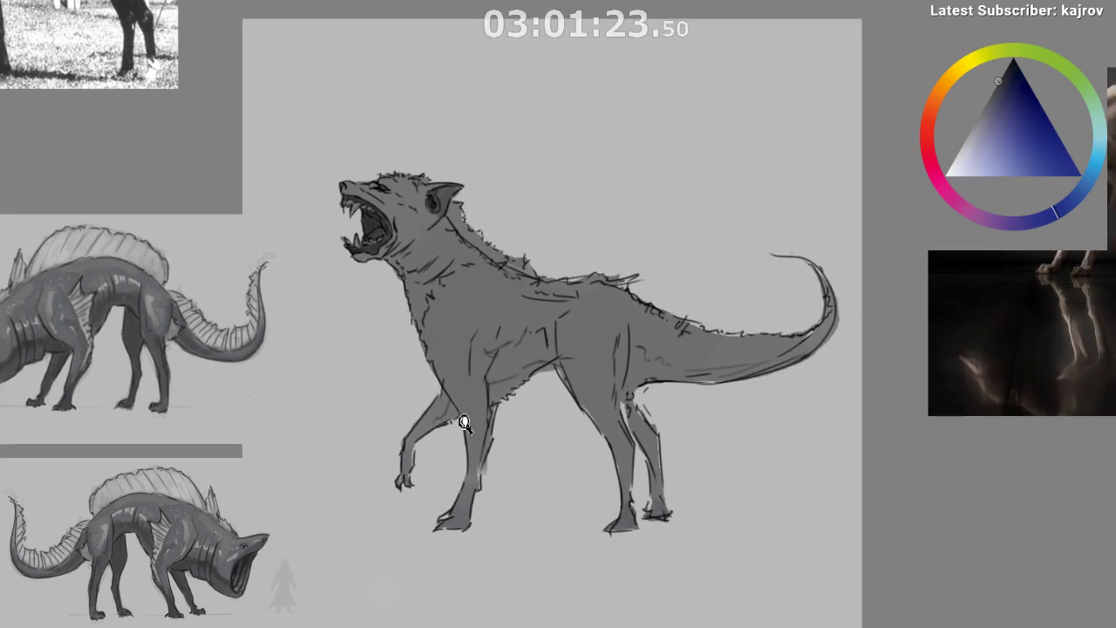
{"action": "left_click_drag", "start_coordinate": [465, 423], "coordinate": [833, 295]}
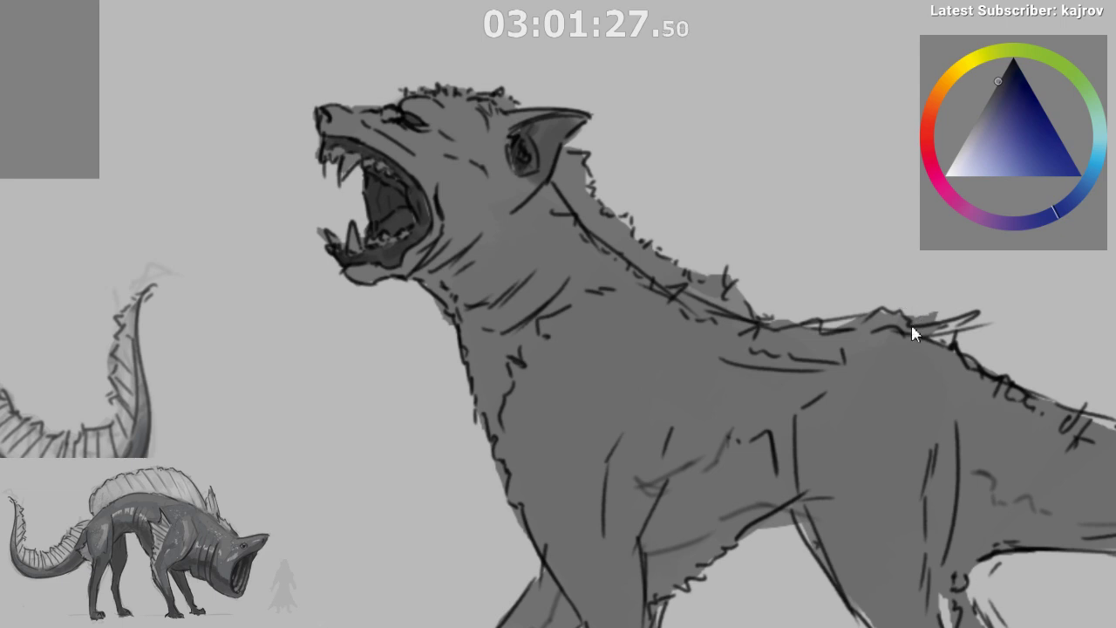
{"action": "mouse_move", "coordinate": [613, 395]}
{"action": "left_mouse_down"}
{"action": "mouse_move", "coordinate": [591, 449]}
{"action": "mouse_move", "coordinate": [602, 480]}
{"action": "mouse_move", "coordinate": [594, 487]}
{"action": "left_mouse_up"}
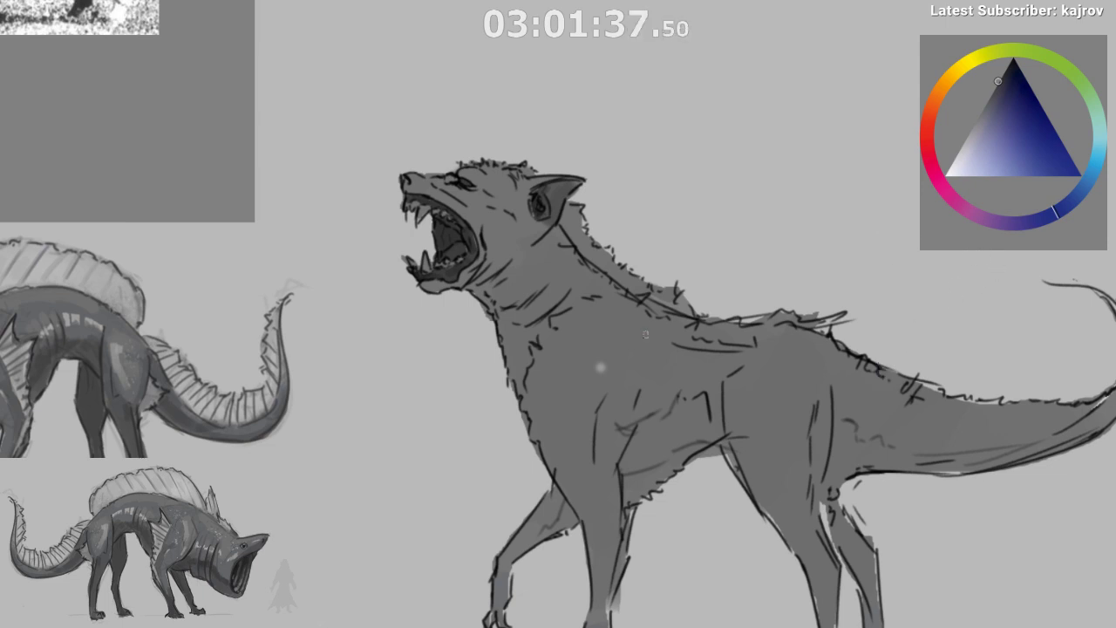
- Block in a darker grey shadow on the creature's neck behind the jaw, undoing misplaced strokes
{"action": "mouse_move", "coordinate": [545, 269]}
{"action": "left_mouse_down"}
{"action": "mouse_move", "coordinate": [544, 342]}
{"action": "mouse_move", "coordinate": [512, 375]}
{"action": "mouse_move", "coordinate": [499, 379]}
{"action": "mouse_move", "coordinate": [451, 334]}
{"action": "mouse_move", "coordinate": [462, 366]}
{"action": "left_mouse_up"}
{"action": "key", "text": "ctrl+z"}
{"action": "left_click_drag", "start_coordinate": [466, 360], "coordinate": [428, 309]}
{"action": "mouse_move", "coordinate": [444, 392]}
{"action": "left_mouse_down"}
{"action": "mouse_move", "coordinate": [431, 397]}
{"action": "mouse_move", "coordinate": [428, 375]}
{"action": "left_mouse_up"}
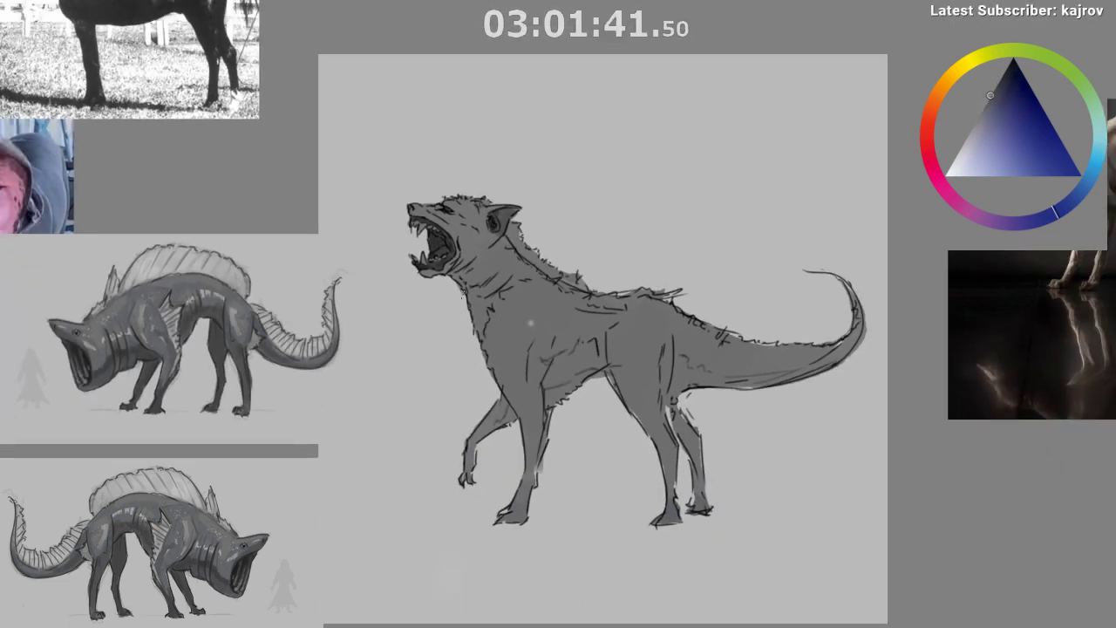
{"action": "mouse_move", "coordinate": [461, 291]}
{"action": "left_mouse_down"}
{"action": "mouse_move", "coordinate": [490, 260]}
{"action": "mouse_move", "coordinate": [468, 286]}
{"action": "mouse_move", "coordinate": [492, 344]}
{"action": "mouse_move", "coordinate": [523, 309]}
{"action": "left_mouse_up"}
{"action": "left_click_drag", "start_coordinate": [523, 354], "coordinate": [499, 359]}
{"action": "mouse_move", "coordinate": [549, 371]}
{"action": "left_mouse_down"}
{"action": "mouse_move", "coordinate": [535, 302]}
{"action": "mouse_move", "coordinate": [554, 302]}
{"action": "mouse_move", "coordinate": [577, 269]}
{"action": "left_mouse_up"}
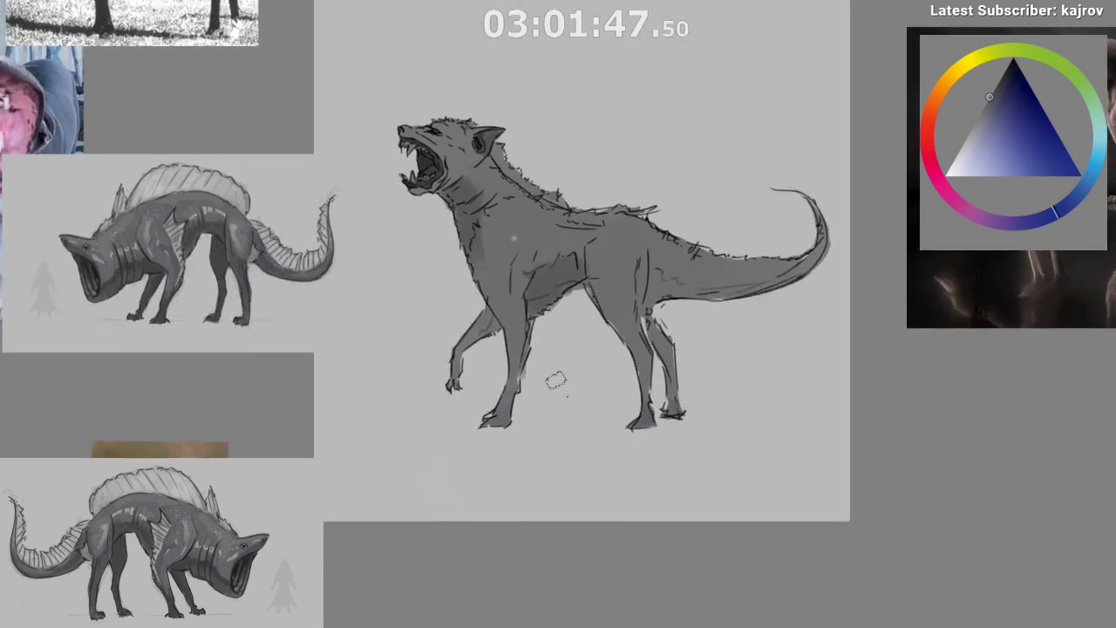
{"action": "key", "text": "ctrl+z"}
{"action": "key", "text": "ctrl+z"}
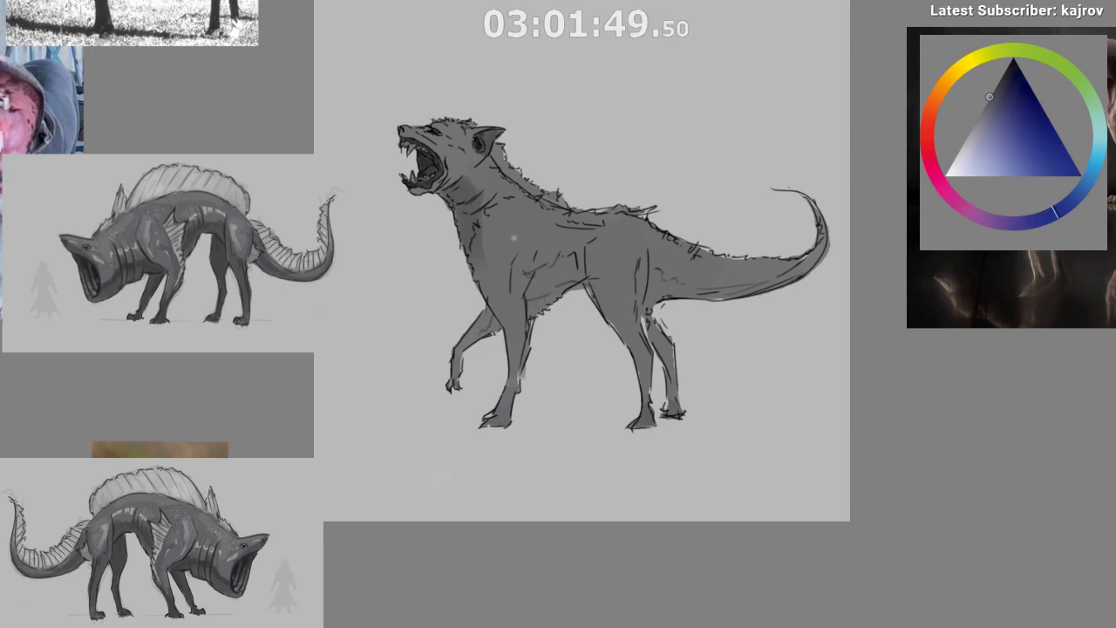
- Shade the belly, the underside of the tail and the far hind leg with the darker grey
{"action": "mouse_move", "coordinate": [556, 266]}
{"action": "left_mouse_down"}
{"action": "mouse_move", "coordinate": [542, 325]}
{"action": "mouse_move", "coordinate": [577, 297]}
{"action": "mouse_move", "coordinate": [570, 307]}
{"action": "mouse_move", "coordinate": [597, 320]}
{"action": "left_mouse_up"}
{"action": "left_click_drag", "start_coordinate": [553, 370], "coordinate": [487, 384]}
{"action": "mouse_move", "coordinate": [625, 306]}
{"action": "left_mouse_down"}
{"action": "mouse_move", "coordinate": [611, 304]}
{"action": "mouse_move", "coordinate": [726, 297]}
{"action": "left_mouse_up"}
{"action": "left_click_drag", "start_coordinate": [595, 359], "coordinate": [546, 366]}
{"action": "left_click_drag", "start_coordinate": [707, 281], "coordinate": [598, 307]}
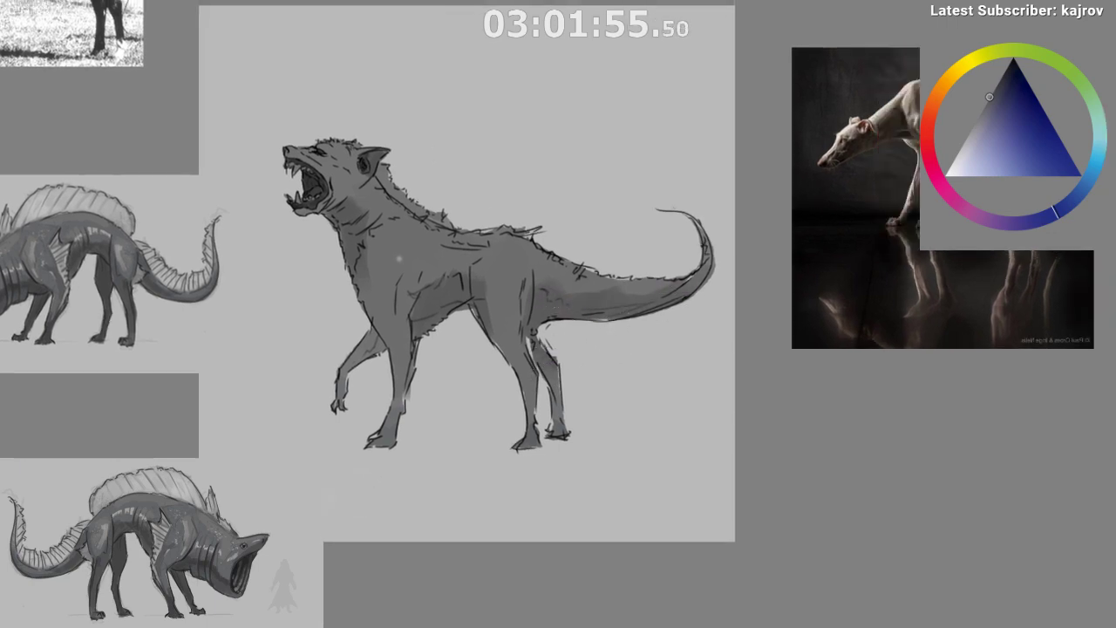
{"action": "left_click_drag", "start_coordinate": [542, 360], "coordinate": [560, 403]}
{"action": "left_click_drag", "start_coordinate": [360, 356], "coordinate": [374, 342]}
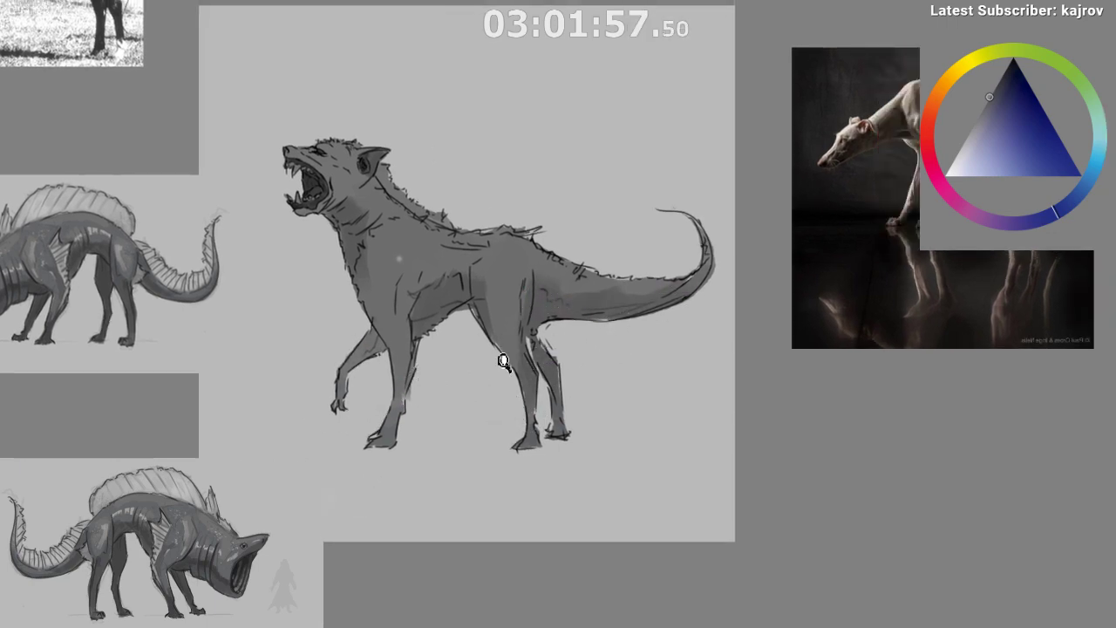
- Extend the dark grey shadow down the front legs and the near hind leg
{"action": "mouse_move", "coordinate": [532, 377]}
{"action": "left_mouse_down"}
{"action": "mouse_move", "coordinate": [611, 285]}
{"action": "mouse_move", "coordinate": [658, 266]}
{"action": "left_mouse_up"}
{"action": "scroll", "coordinate": [539, 446], "scroll_direction": "down", "scroll_amount": 2}
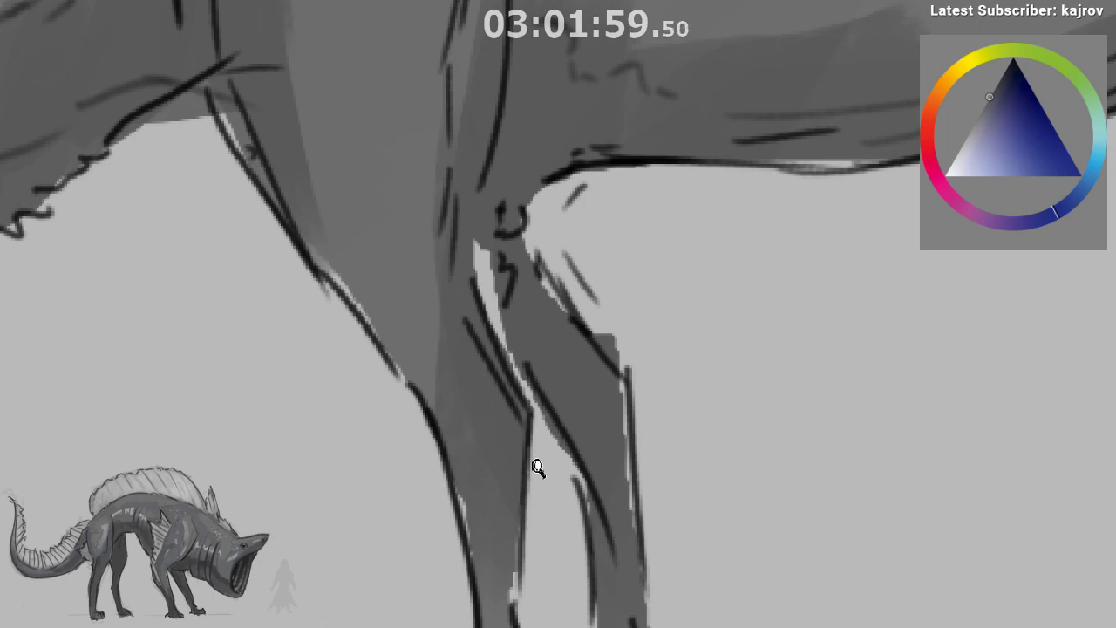
{"action": "scroll", "coordinate": [532, 465], "scroll_direction": "down", "scroll_amount": 4}
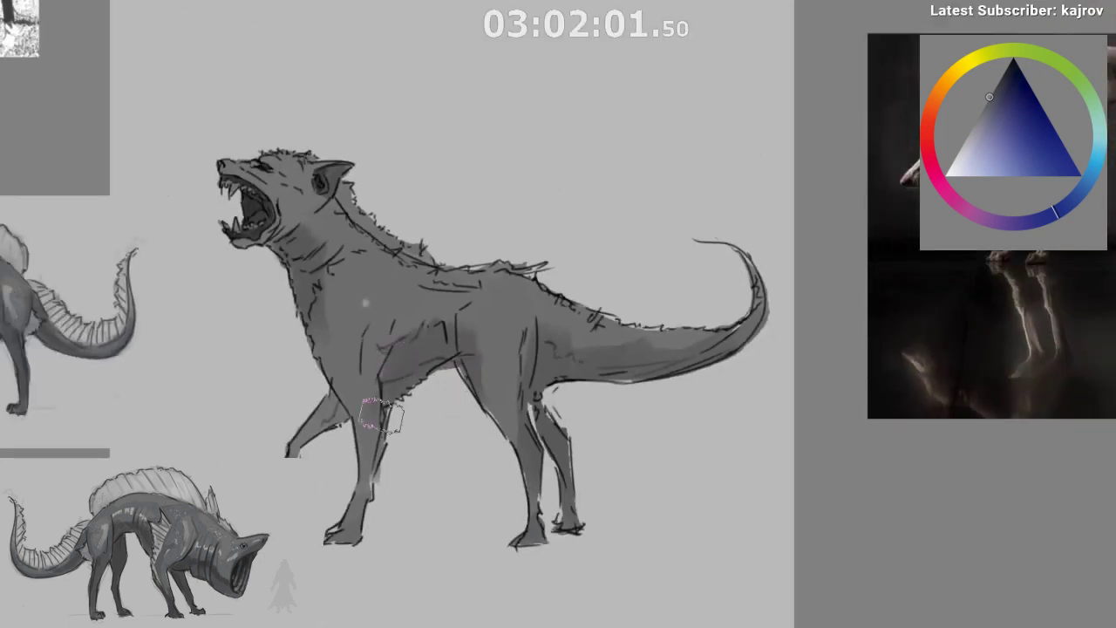
{"action": "left_click_drag", "start_coordinate": [384, 373], "coordinate": [375, 464]}
{"action": "left_click_drag", "start_coordinate": [488, 384], "coordinate": [508, 438]}
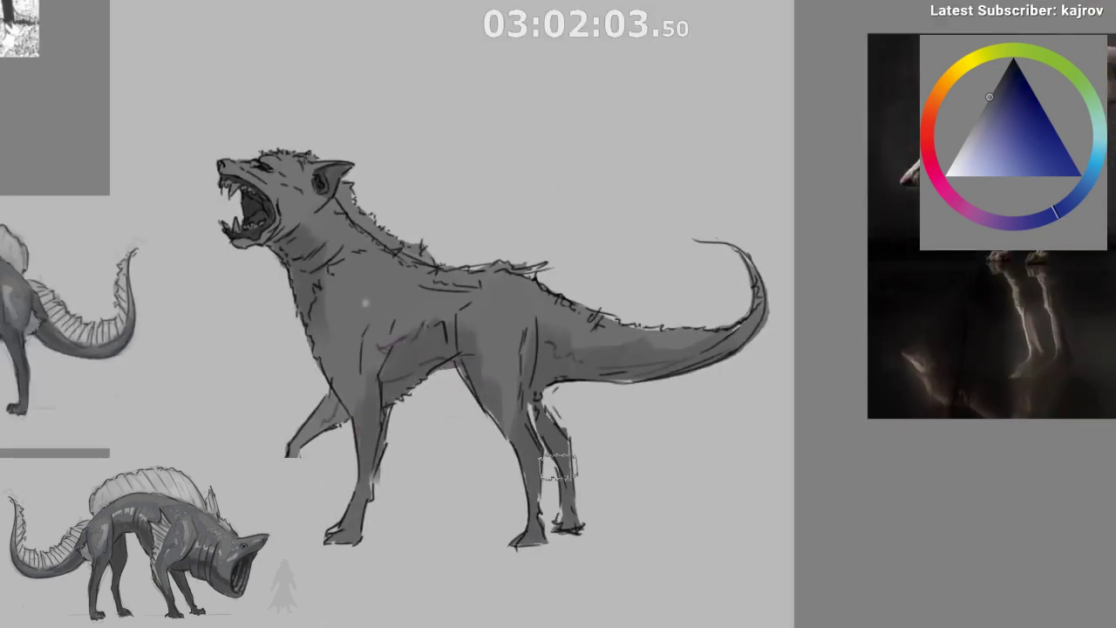
{"action": "left_click_drag", "start_coordinate": [508, 391], "coordinate": [515, 442]}
{"action": "left_click_drag", "start_coordinate": [344, 399], "coordinate": [295, 449]}
- Blend the shoulder and thigh shading using grey tones sampled from the creature's body
{"action": "mouse_move", "coordinate": [335, 355]}
{"action": "left_mouse_down"}
{"action": "mouse_move", "coordinate": [354, 417]}
{"action": "mouse_move", "coordinate": [351, 365]}
{"action": "left_mouse_up"}
{"action": "mouse_move", "coordinate": [473, 340]}
{"action": "left_mouse_down"}
{"action": "mouse_move", "coordinate": [572, 391]}
{"action": "mouse_move", "coordinate": [523, 358]}
{"action": "mouse_move", "coordinate": [491, 376]}
{"action": "mouse_move", "coordinate": [499, 389]}
{"action": "mouse_move", "coordinate": [505, 339]}
{"action": "mouse_move", "coordinate": [523, 359]}
{"action": "left_mouse_up"}
{"action": "left_click", "coordinate": [347, 324], "text": "alt"}
{"action": "mouse_move", "coordinate": [347, 324]}
{"action": "left_mouse_down"}
{"action": "mouse_move", "coordinate": [354, 359]}
{"action": "mouse_move", "coordinate": [336, 296]}
{"action": "mouse_move", "coordinate": [362, 343]}
{"action": "mouse_move", "coordinate": [345, 349]}
{"action": "mouse_move", "coordinate": [351, 383]}
{"action": "mouse_move", "coordinate": [387, 320]}
{"action": "mouse_move", "coordinate": [508, 291]}
{"action": "mouse_move", "coordinate": [498, 389]}
{"action": "mouse_move", "coordinate": [478, 359]}
{"action": "mouse_move", "coordinate": [508, 325]}
{"action": "mouse_move", "coordinate": [493, 386]}
{"action": "mouse_move", "coordinate": [495, 343]}
{"action": "left_mouse_up"}
{"action": "left_click", "coordinate": [404, 323], "text": "alt"}
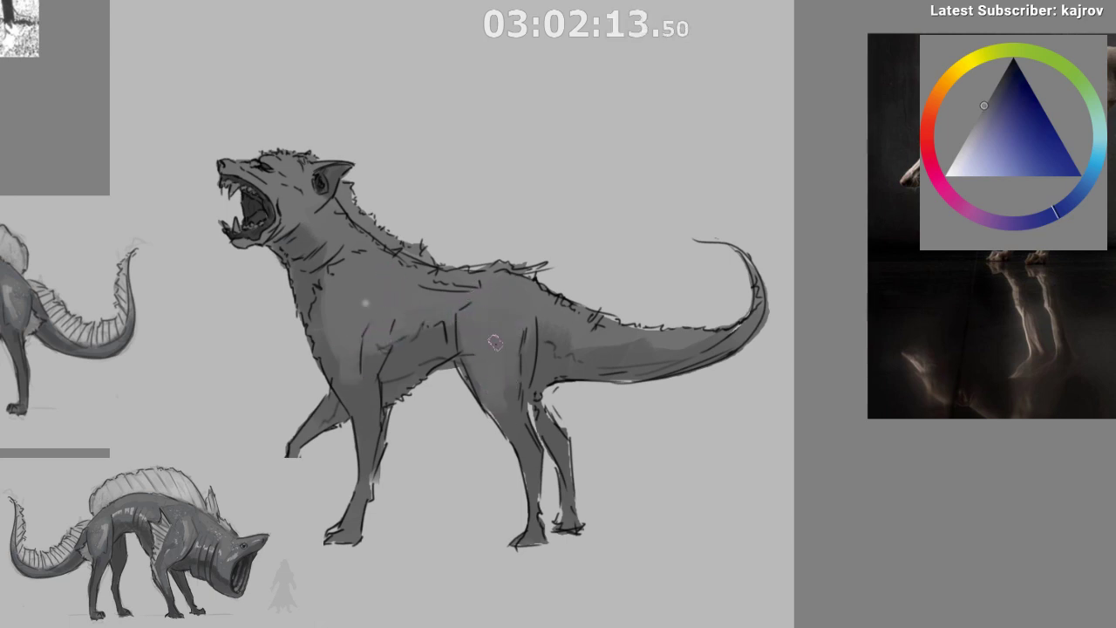
- Rework the throat and front-of-chest shading with sampled greys, undoing the last stroke
{"action": "left_click", "coordinate": [316, 250], "text": "ctrl"}
{"action": "mouse_move", "coordinate": [298, 249]}
{"action": "left_mouse_down"}
{"action": "mouse_move", "coordinate": [325, 226]}
{"action": "mouse_move", "coordinate": [309, 236]}
{"action": "mouse_move", "coordinate": [329, 246]}
{"action": "mouse_move", "coordinate": [284, 244]}
{"action": "mouse_move", "coordinate": [287, 221]}
{"action": "left_mouse_up"}
{"action": "left_click", "coordinate": [297, 252], "text": "alt"}
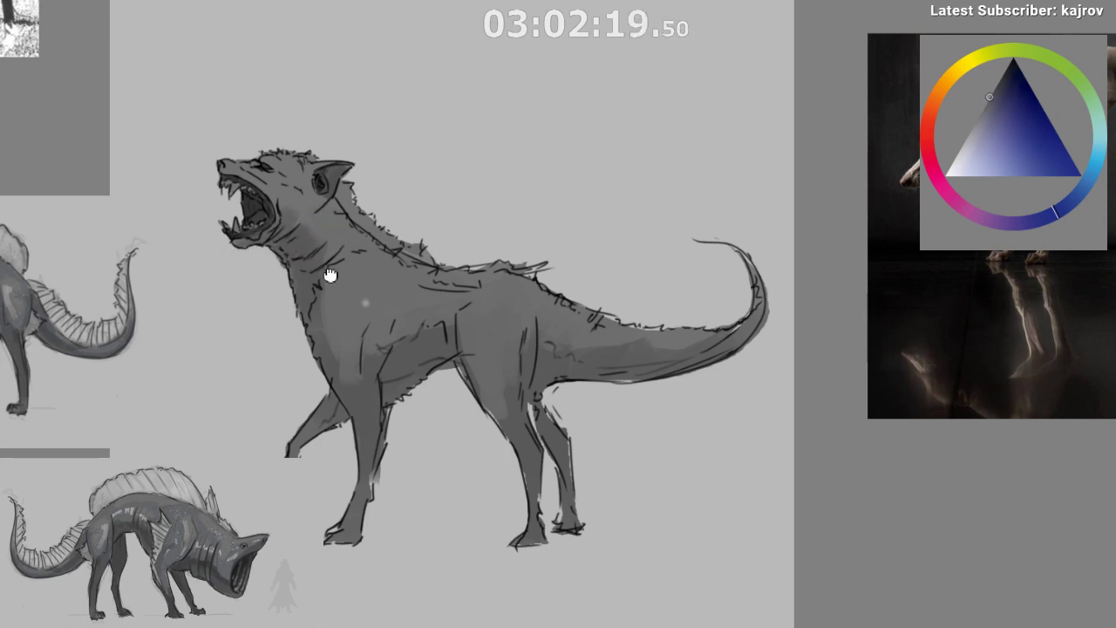
{"action": "left_click_drag", "start_coordinate": [329, 276], "coordinate": [345, 289]}
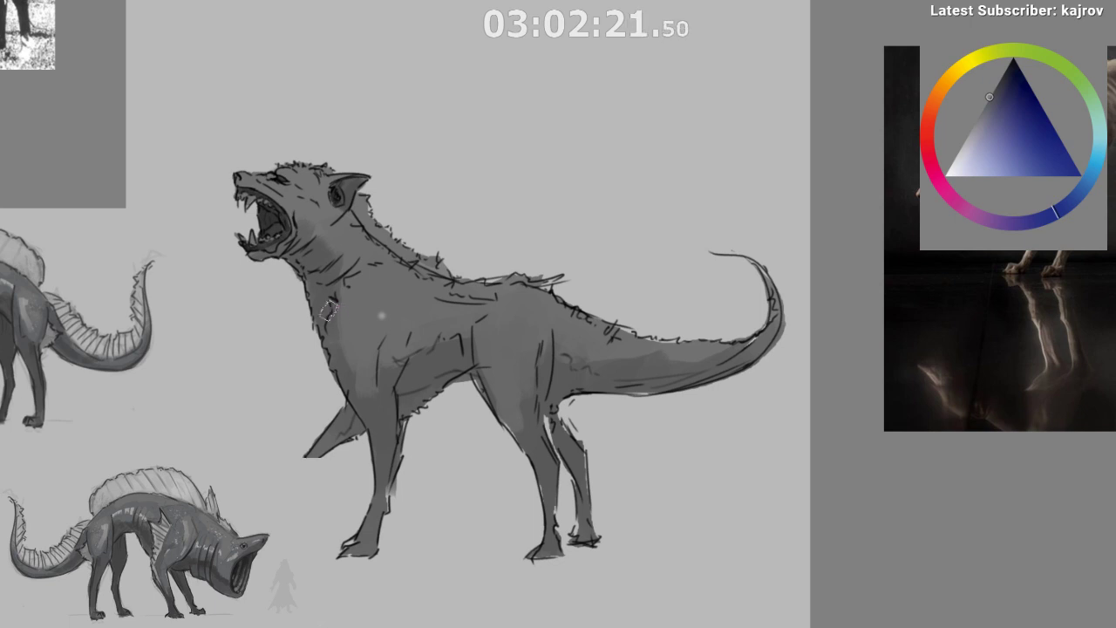
{"action": "left_click", "coordinate": [301, 271], "text": "ctrl"}
{"action": "mouse_move", "coordinate": [316, 232]}
{"action": "left_mouse_down"}
{"action": "mouse_move", "coordinate": [301, 278]}
{"action": "mouse_move", "coordinate": [316, 272]}
{"action": "mouse_move", "coordinate": [312, 283]}
{"action": "left_mouse_up"}
{"action": "key", "text": "ctrl+z"}
- Fill the light gap between the upper hind legs in a mirrored view, review the whole figure and restore the orientation
{"action": "key", "text": "m"}
{"action": "left_click_drag", "start_coordinate": [583, 521], "coordinate": [591, 583]}
{"action": "left_click_drag", "start_coordinate": [594, 505], "coordinate": [616, 483]}
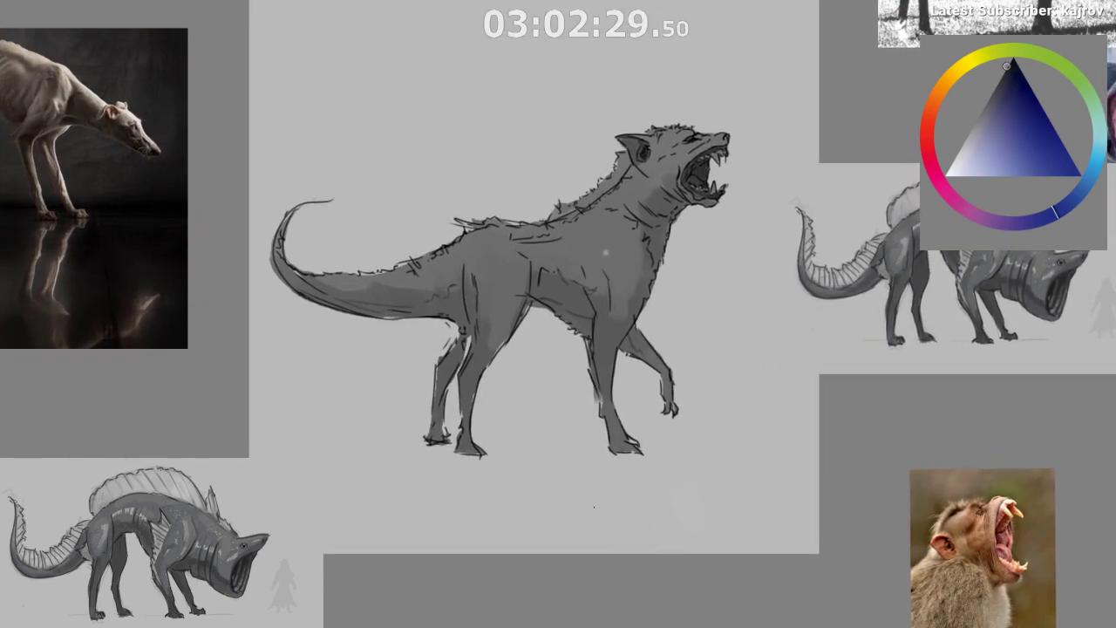
{"action": "left_click", "coordinate": [465, 344], "text": "ctrl"}
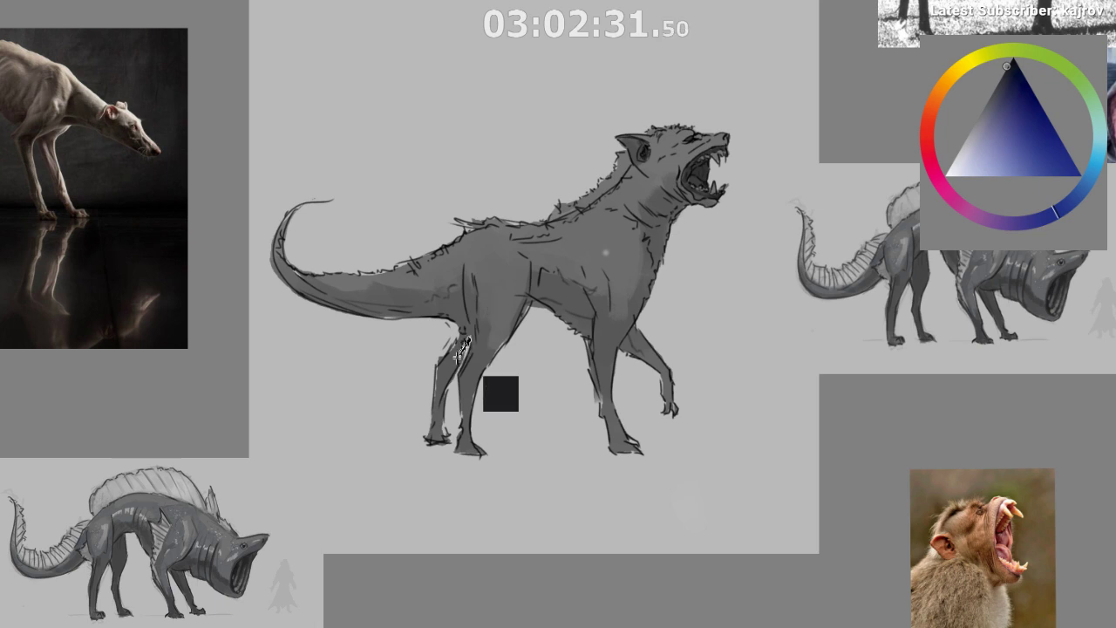
{"action": "left_click_drag", "start_coordinate": [469, 340], "coordinate": [454, 394]}
{"action": "left_click_drag", "start_coordinate": [543, 433], "coordinate": [544, 443]}
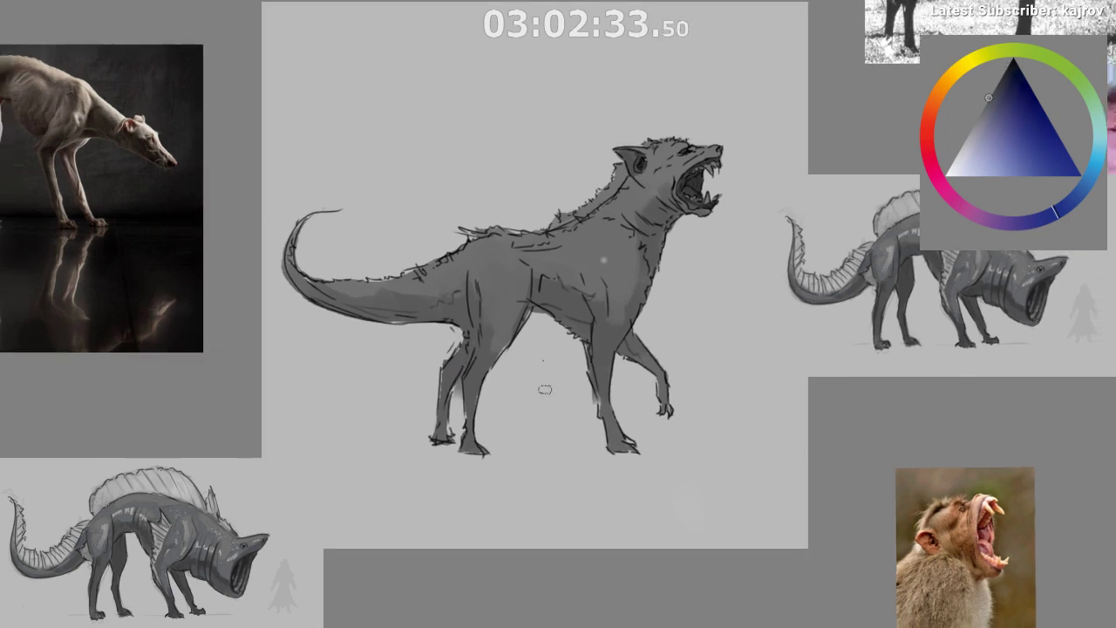
{"action": "left_click", "coordinate": [515, 326], "text": "ctrl"}
{"action": "scroll", "coordinate": [613, 449], "scroll_direction": "down", "scroll_amount": 1}
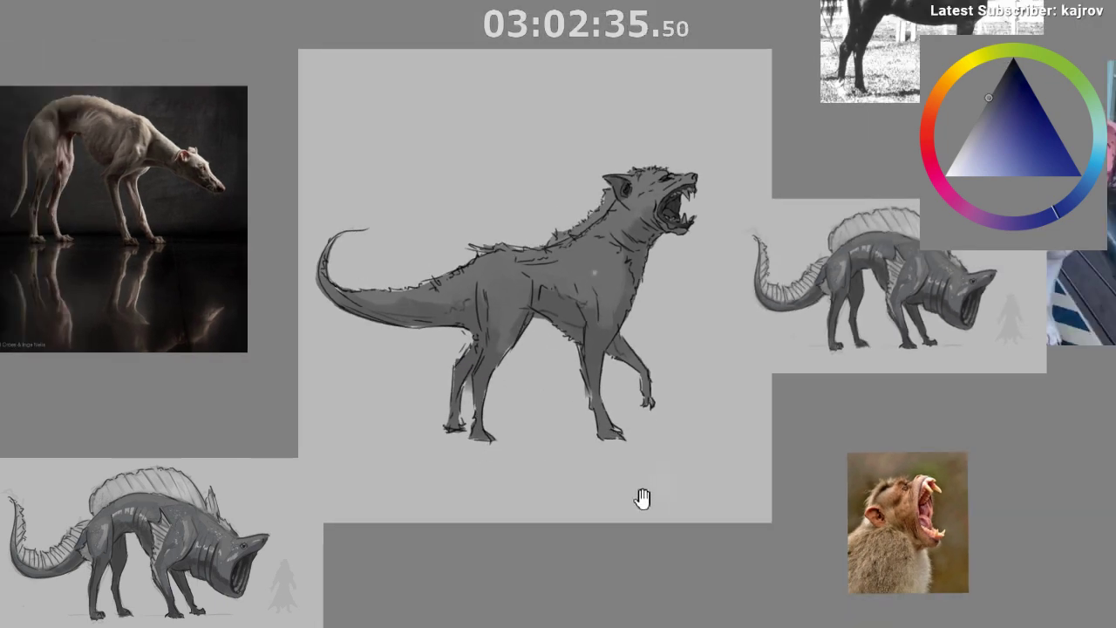
{"action": "scroll", "coordinate": [650, 506], "scroll_direction": "down", "scroll_amount": 1}
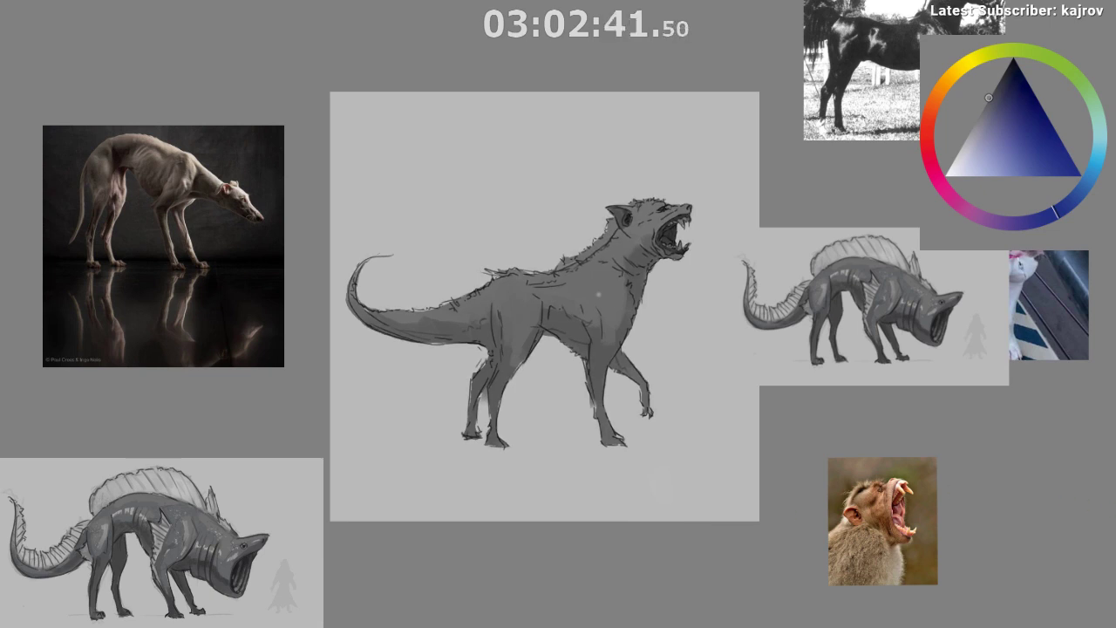
{"action": "key", "text": "m"}
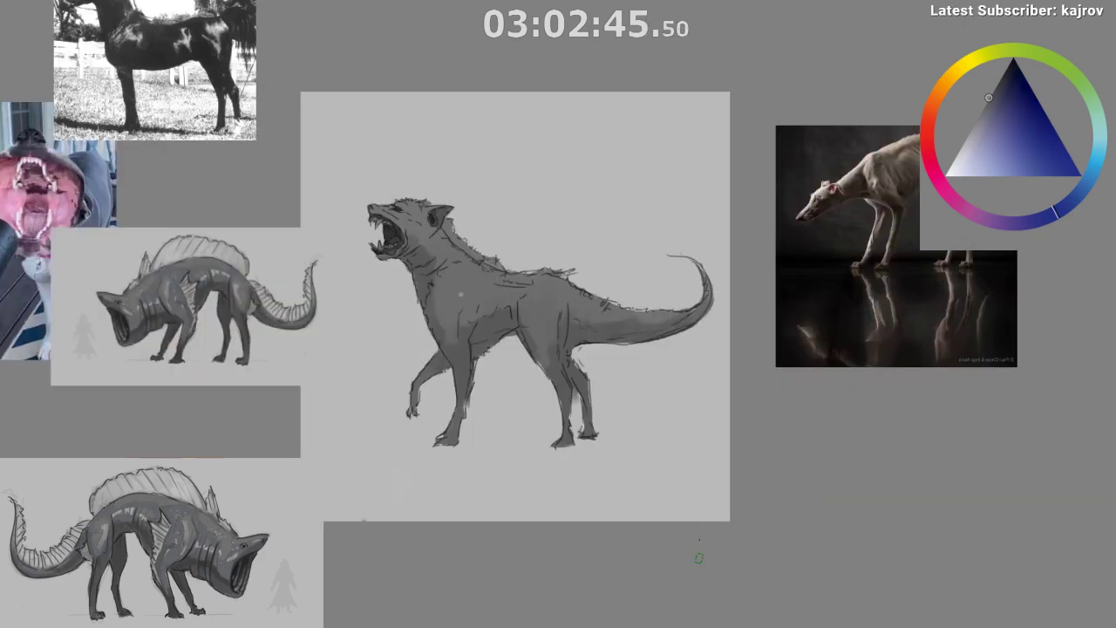
- Choose a light bluish grey, paint the creature's upper fangs, and switch to a neutral light grey
{"action": "scroll", "coordinate": [419, 209], "scroll_direction": "up", "scroll_amount": 5}
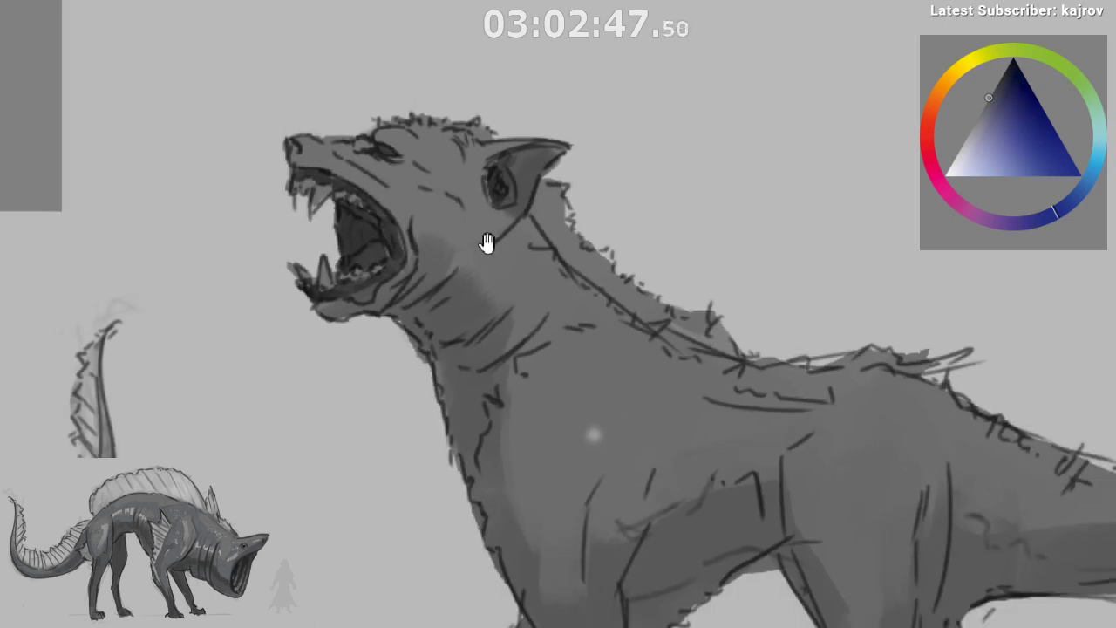
{"action": "left_click", "coordinate": [968, 135]}
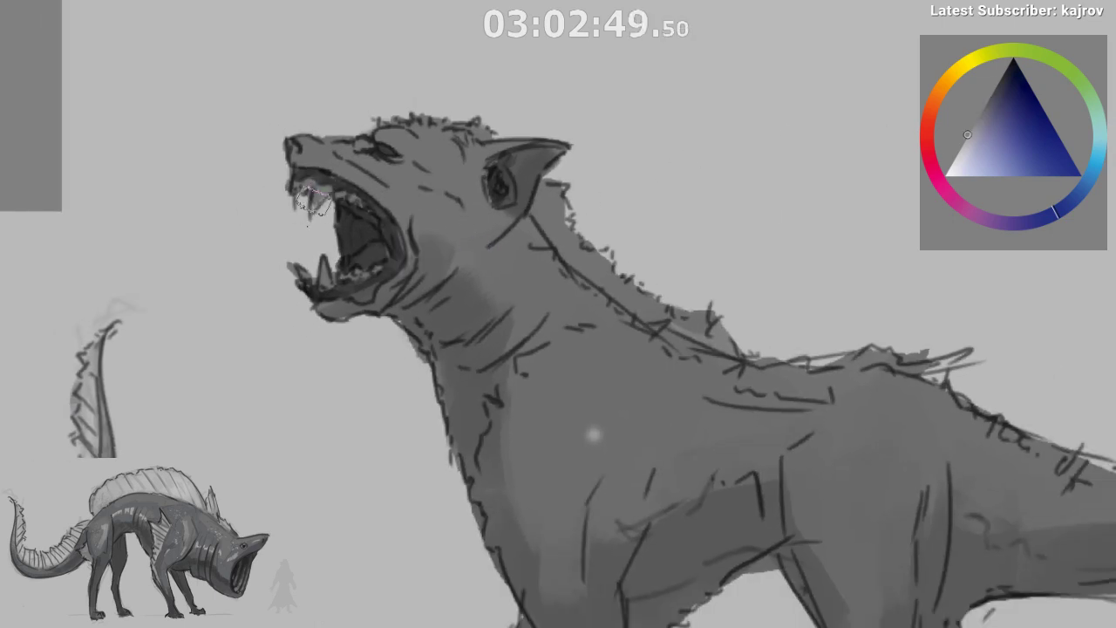
{"action": "left_click_drag", "start_coordinate": [310, 201], "coordinate": [312, 229]}
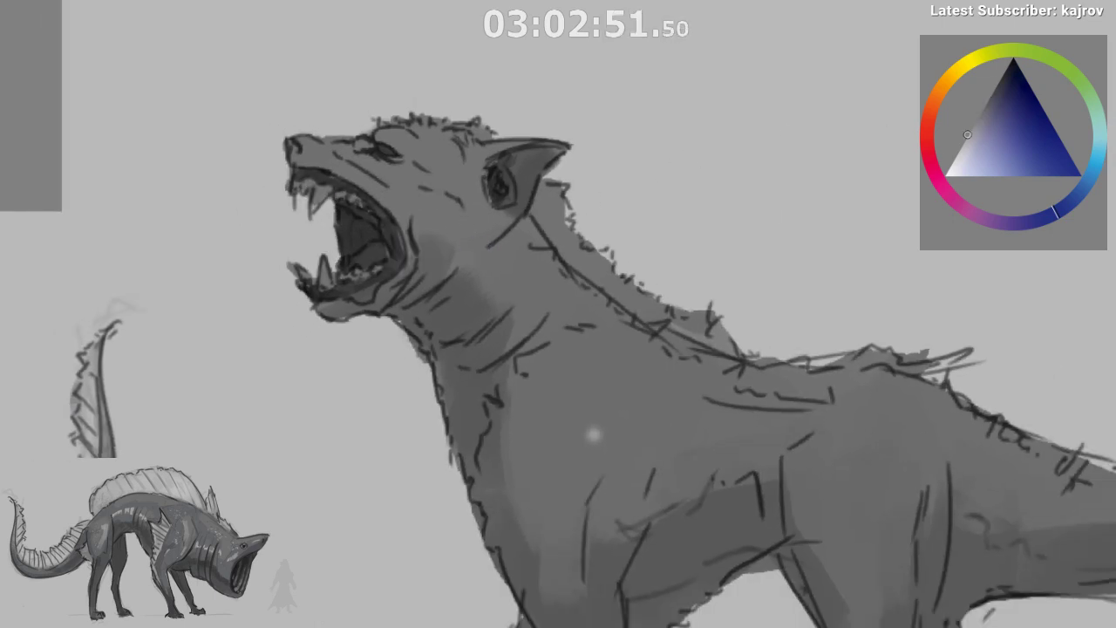
{"action": "left_click", "coordinate": [594, 435], "text": "ctrl"}
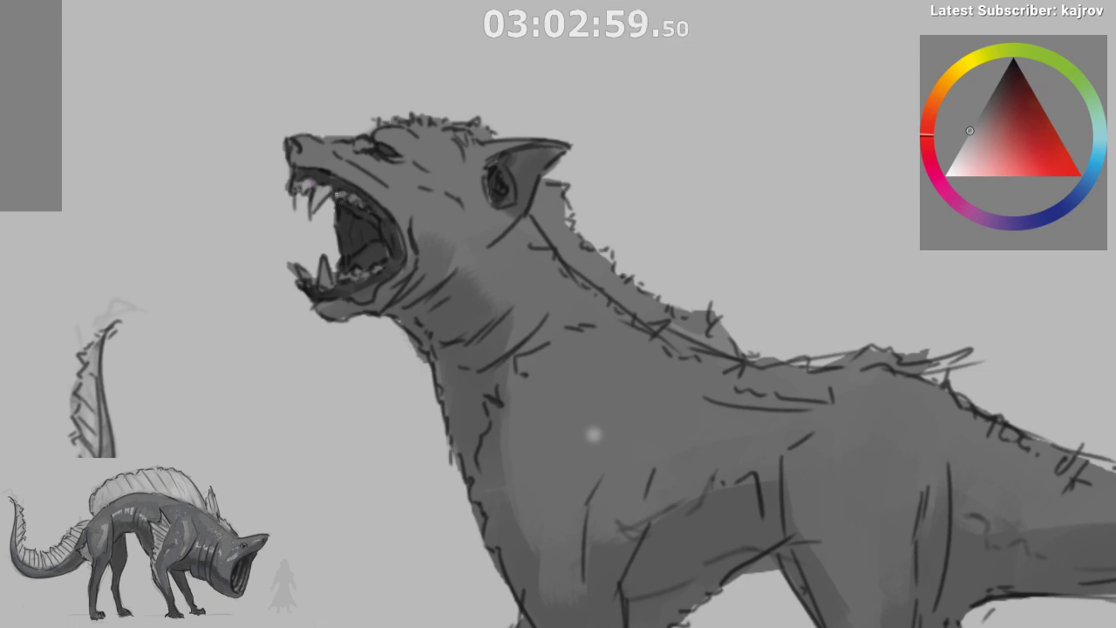
- Paint the upper back teeth, the large lower fang and the lower back teeth light grey
{"action": "left_click_drag", "start_coordinate": [337, 194], "coordinate": [345, 198]}
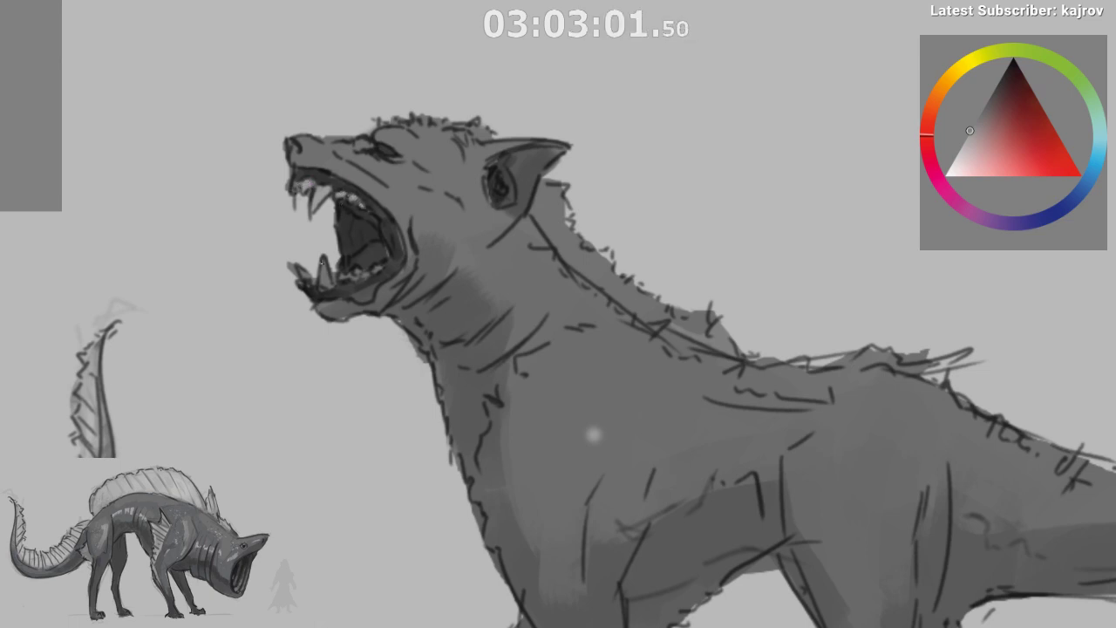
{"action": "left_click_drag", "start_coordinate": [322, 263], "coordinate": [327, 284]}
{"action": "left_click_drag", "start_coordinate": [354, 272], "coordinate": [352, 278]}
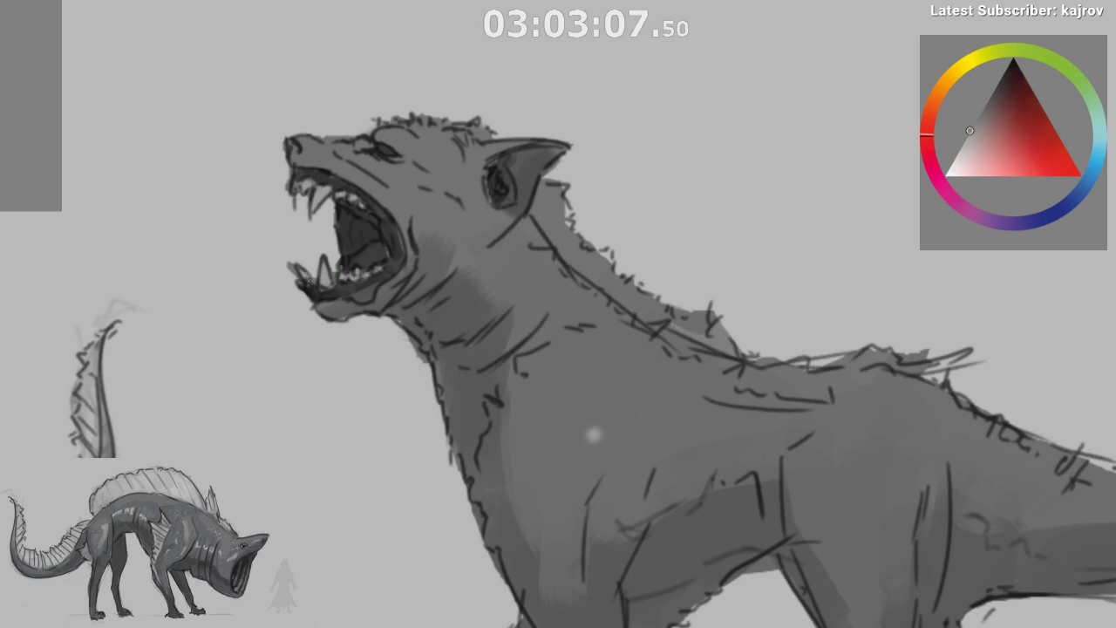
- Clean up the tip of the lower jaw with the sampled background grey and check the whole creature
{"action": "left_click", "coordinate": [288, 297], "text": "alt"}
{"action": "left_click_drag", "start_coordinate": [292, 260], "coordinate": [292, 277]}
{"action": "left_click", "coordinate": [324, 390], "text": "alt"}
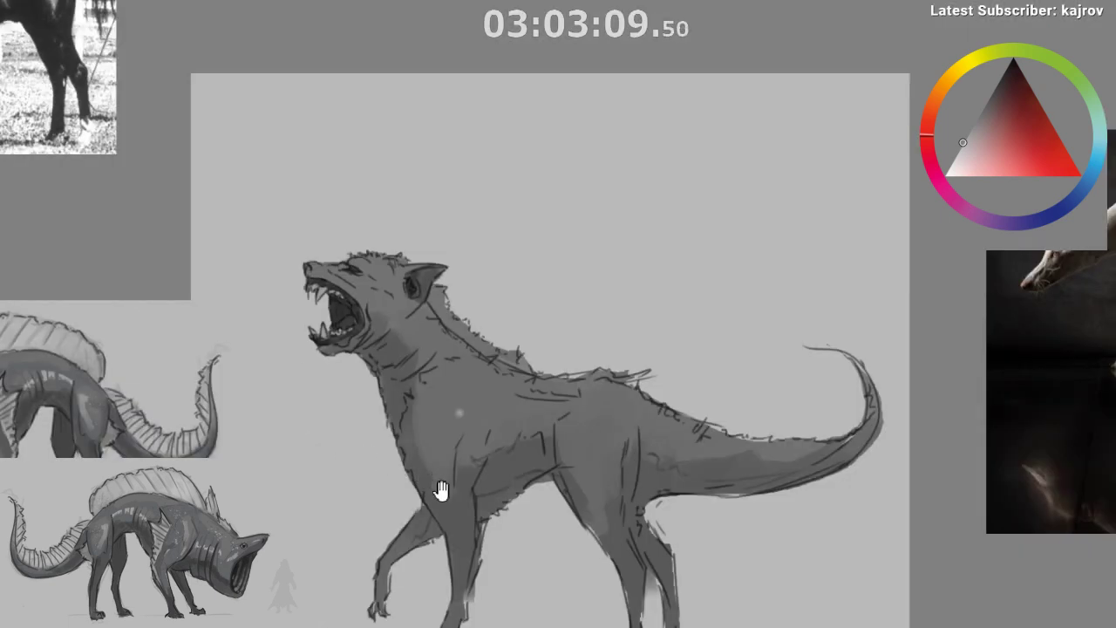
{"action": "left_click_drag", "start_coordinate": [440, 490], "coordinate": [428, 429]}
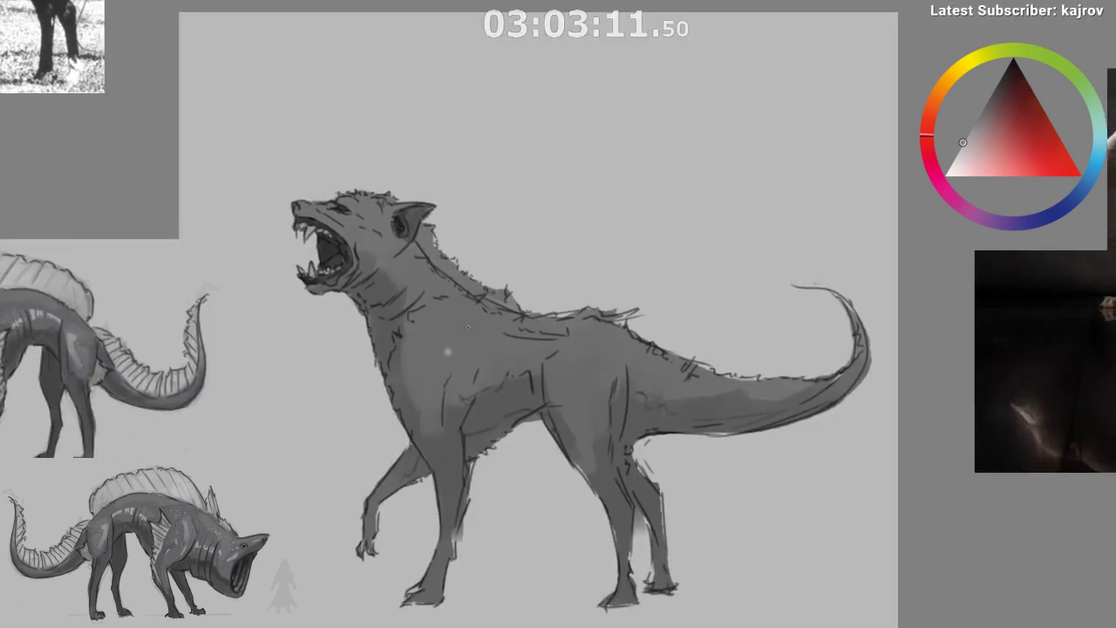
{"action": "left_click", "coordinate": [421, 340], "text": "alt"}
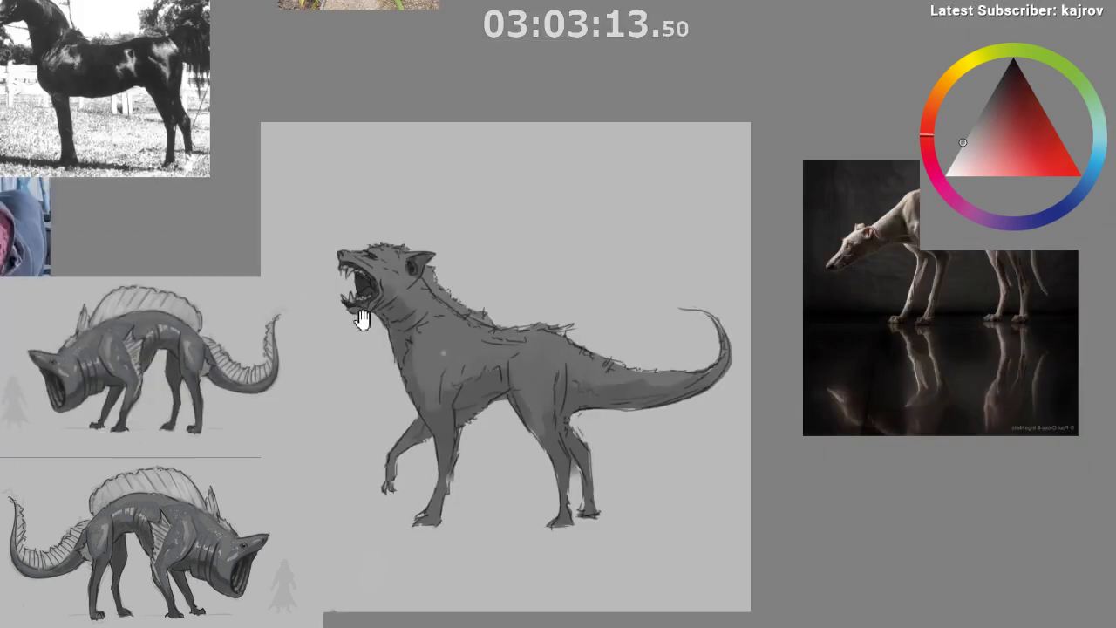
{"action": "left_click_drag", "start_coordinate": [361, 320], "coordinate": [398, 251]}
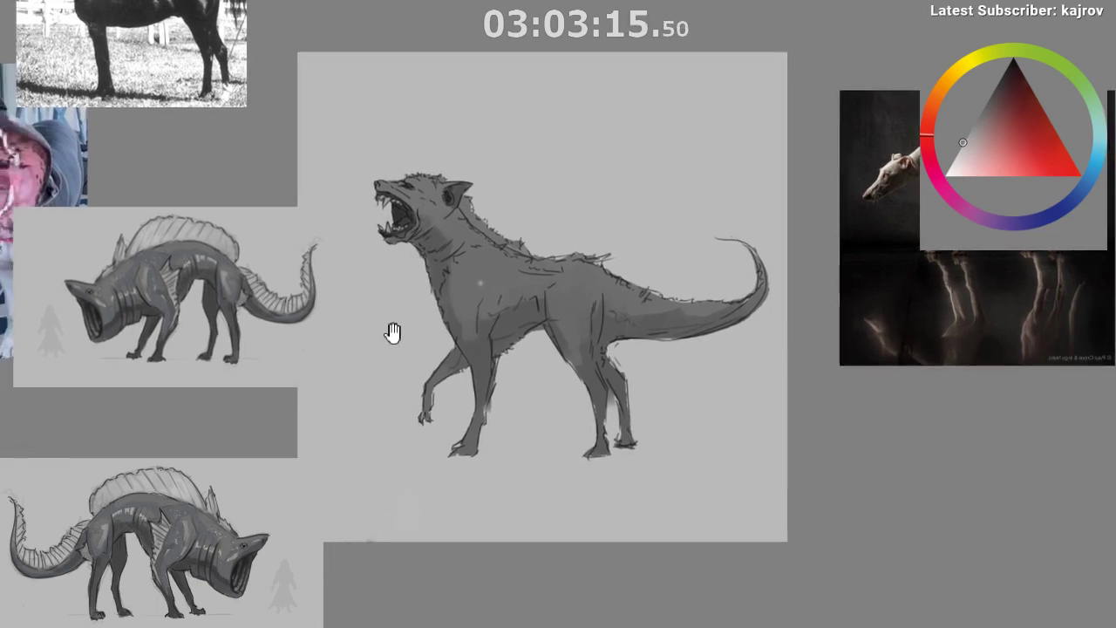
- Shade the creature's cheek and the neck folds behind the open jaw with greys sampled from its head
{"action": "left_click_drag", "start_coordinate": [392, 333], "coordinate": [406, 279]}
{"action": "scroll", "coordinate": [261, 415], "scroll_direction": "up", "scroll_amount": 5}
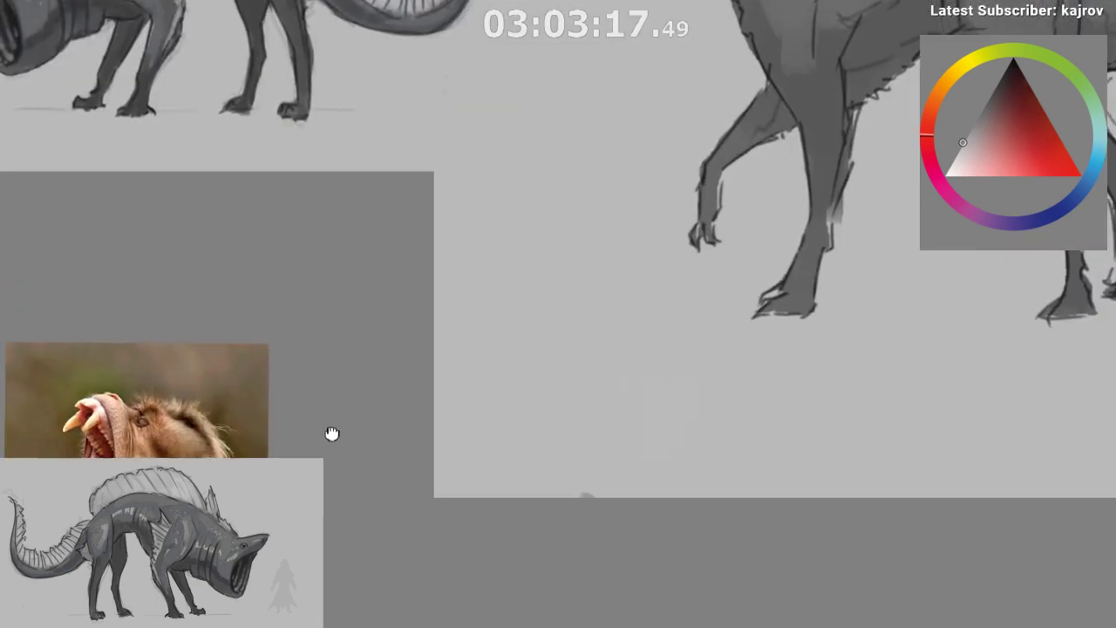
{"action": "left_click_drag", "start_coordinate": [332, 434], "coordinate": [365, 427]}
{"action": "left_click_drag", "start_coordinate": [411, 304], "coordinate": [294, 451]}
{"action": "left_click_drag", "start_coordinate": [463, 297], "coordinate": [328, 534]}
{"action": "scroll", "coordinate": [497, 189], "scroll_direction": "up", "scroll_amount": 2}
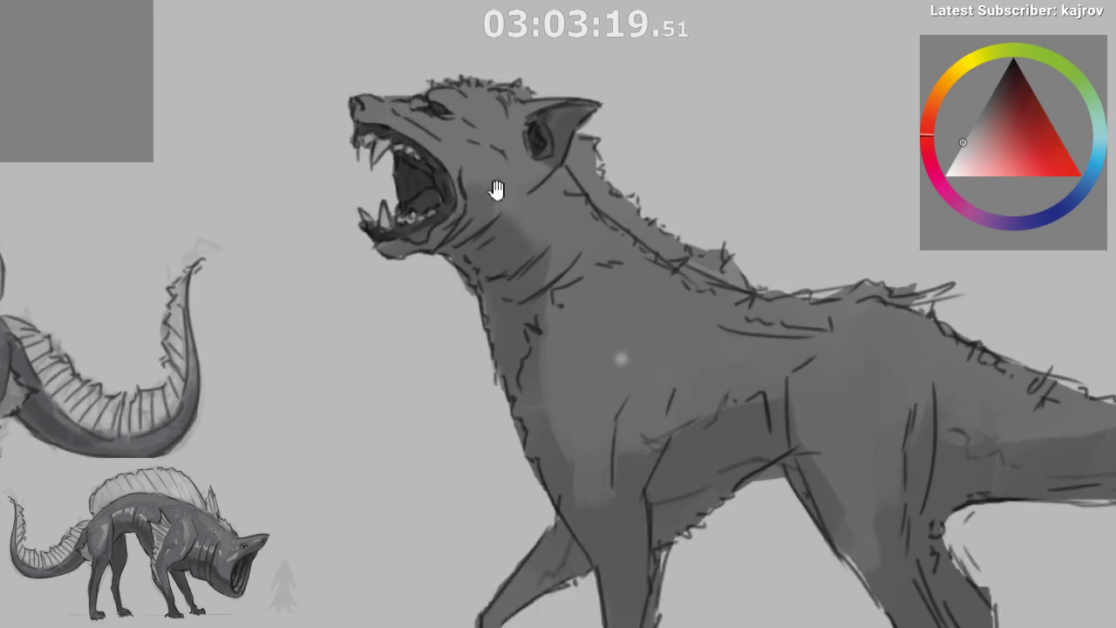
{"action": "left_click_drag", "start_coordinate": [497, 189], "coordinate": [496, 231]}
{"action": "left_click", "coordinate": [453, 201], "text": "alt"}
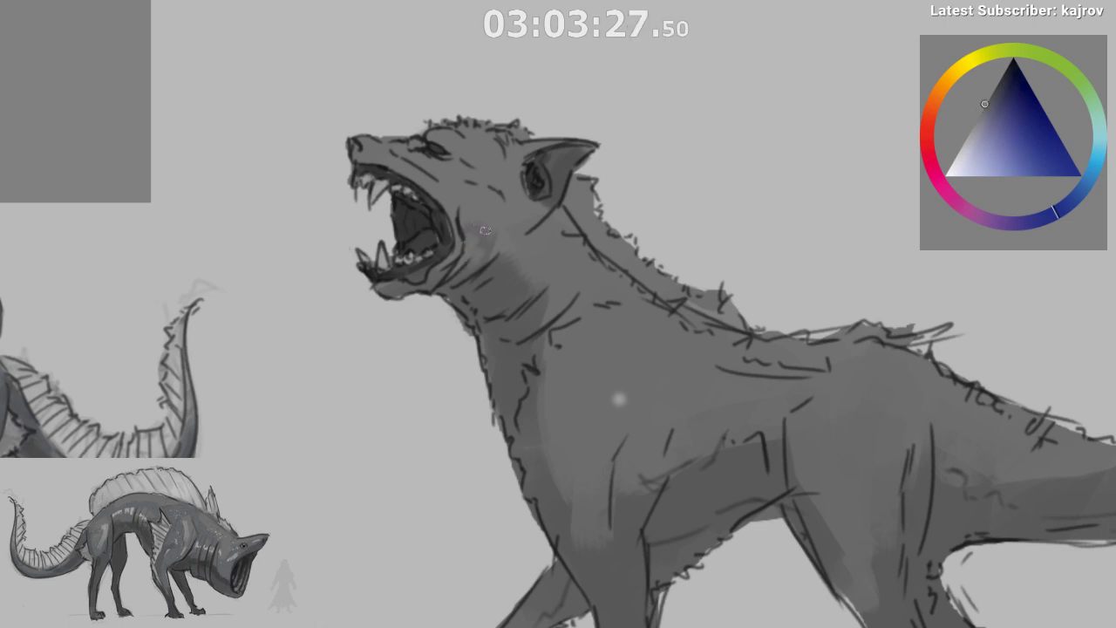
{"action": "left_click", "coordinate": [483, 256], "text": "alt"}
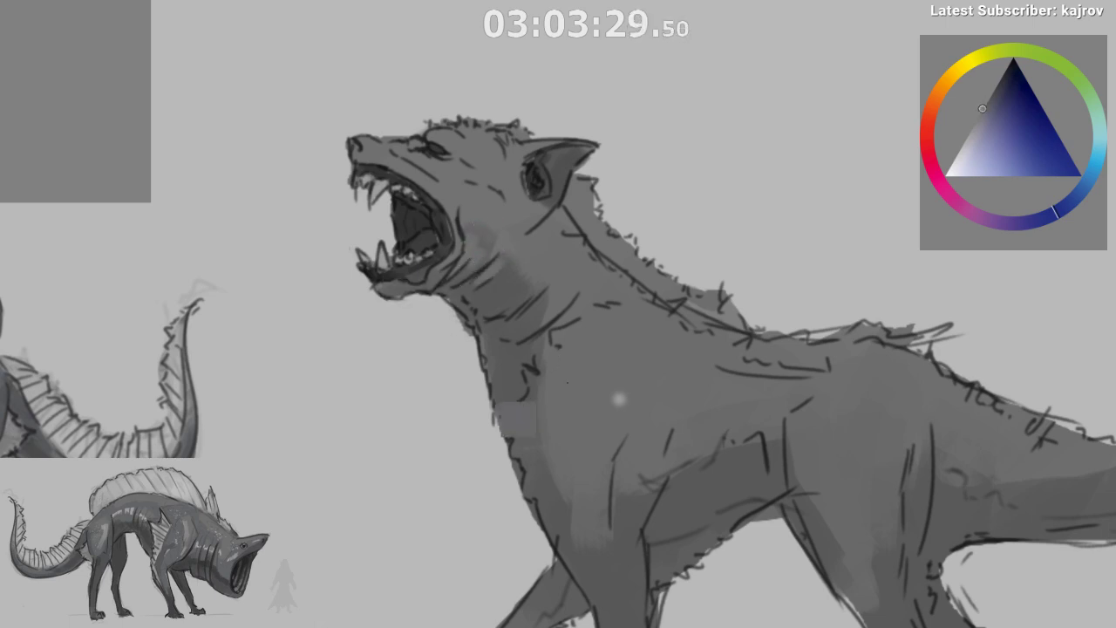
- Blend the throat and neck shadow with sampled greys in a mirrored view
{"action": "key", "text": "m"}
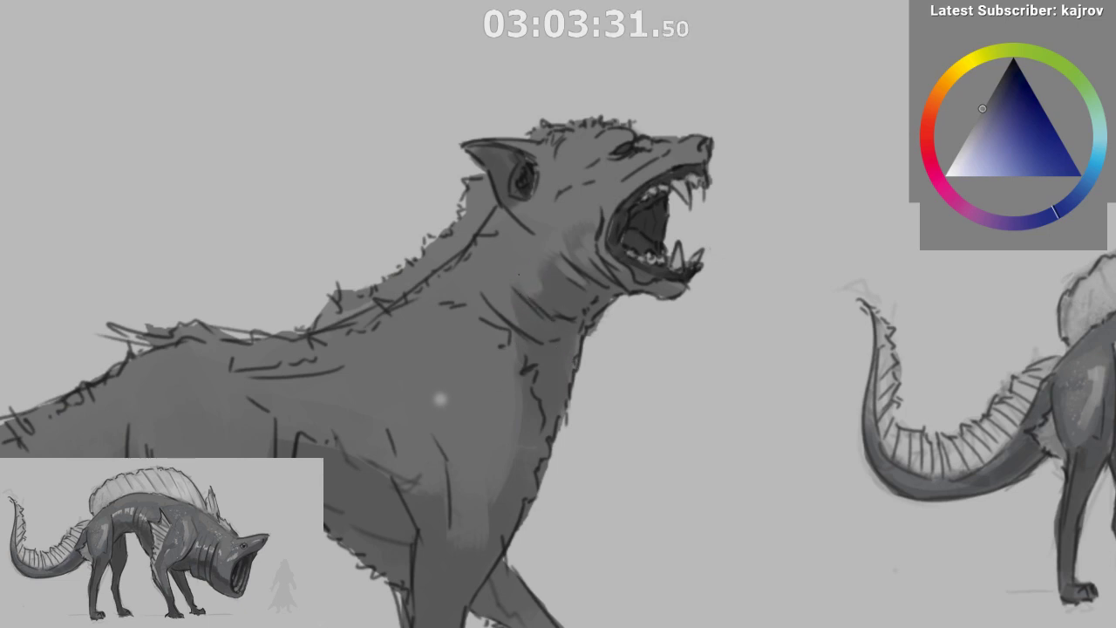
{"action": "left_click", "coordinate": [522, 300], "text": "ctrl"}
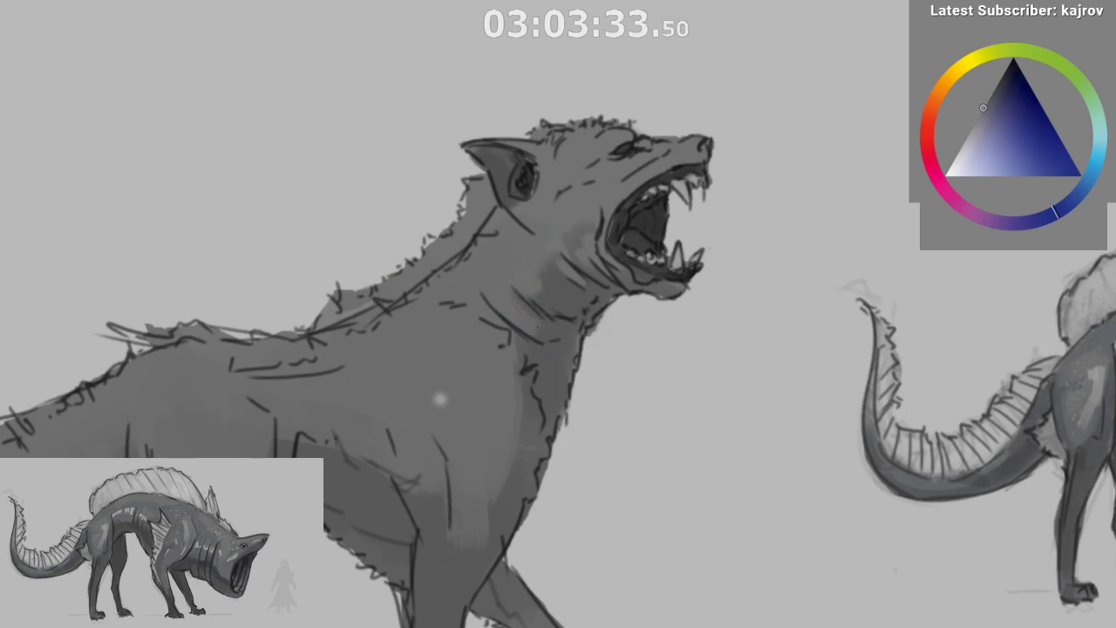
{"action": "left_click", "coordinate": [536, 326], "text": "ctrl"}
{"action": "left_click", "coordinate": [531, 317], "text": "ctrl"}
{"action": "left_click", "coordinate": [509, 346], "text": "ctrl"}
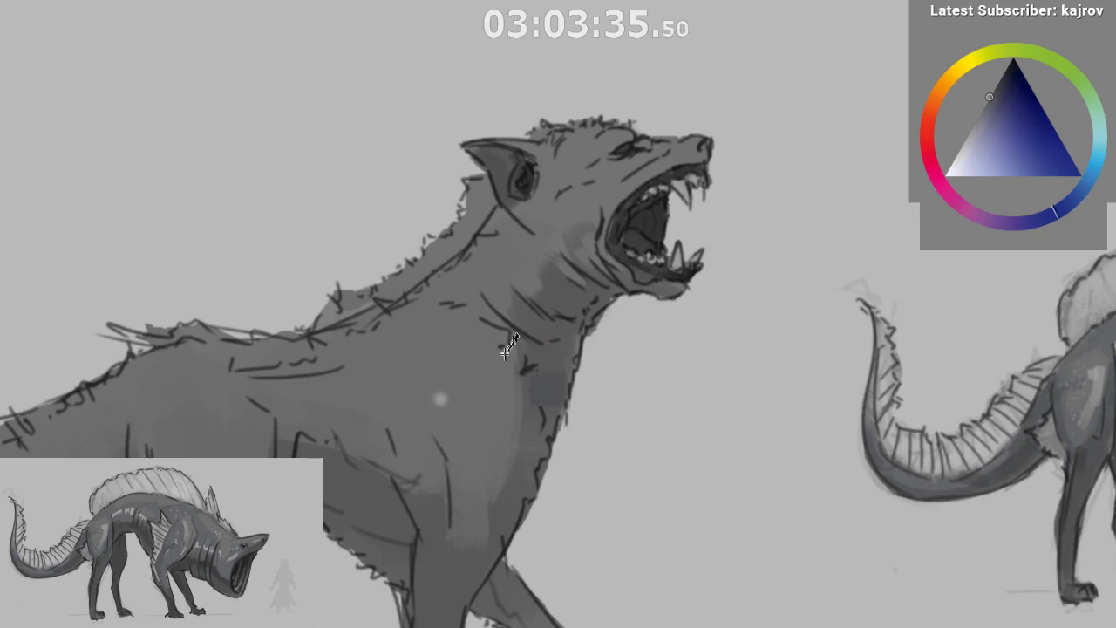
{"action": "left_click_drag", "start_coordinate": [510, 346], "coordinate": [523, 370]}
- Paint out the light spot on the shoulder with sampled grey and soften the tone above the foreleg
{"action": "left_click", "coordinate": [449, 402], "text": "ctrl"}
{"action": "left_click_drag", "start_coordinate": [443, 403], "coordinate": [441, 399]}
{"action": "left_click_drag", "start_coordinate": [463, 429], "coordinate": [465, 464]}
{"action": "left_click", "coordinate": [465, 464], "text": "alt"}
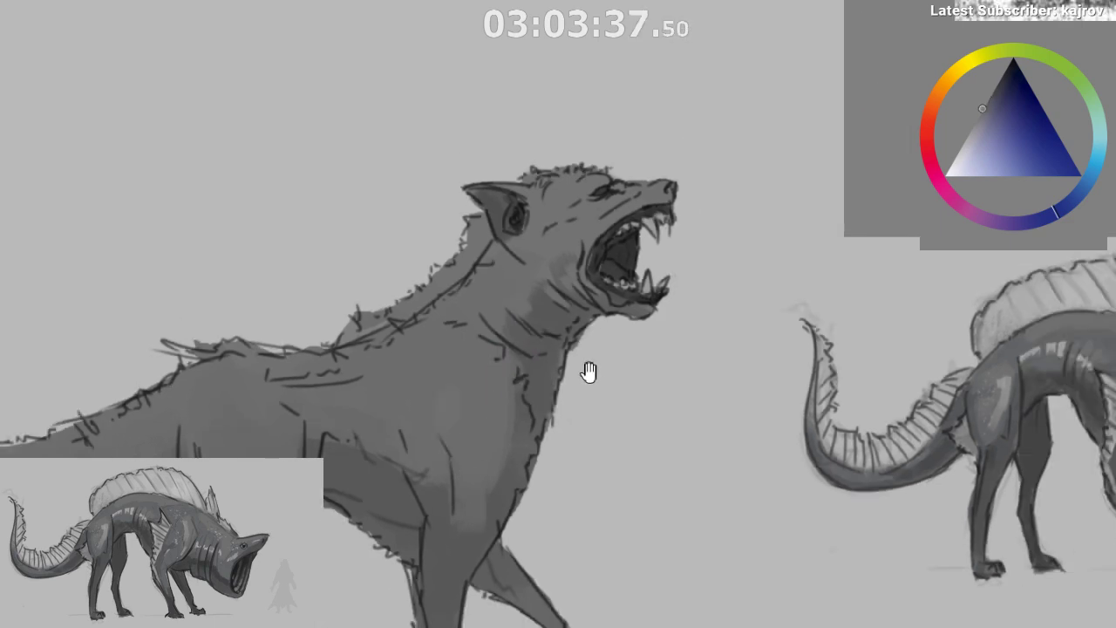
{"action": "left_click", "coordinate": [576, 431], "text": "alt"}
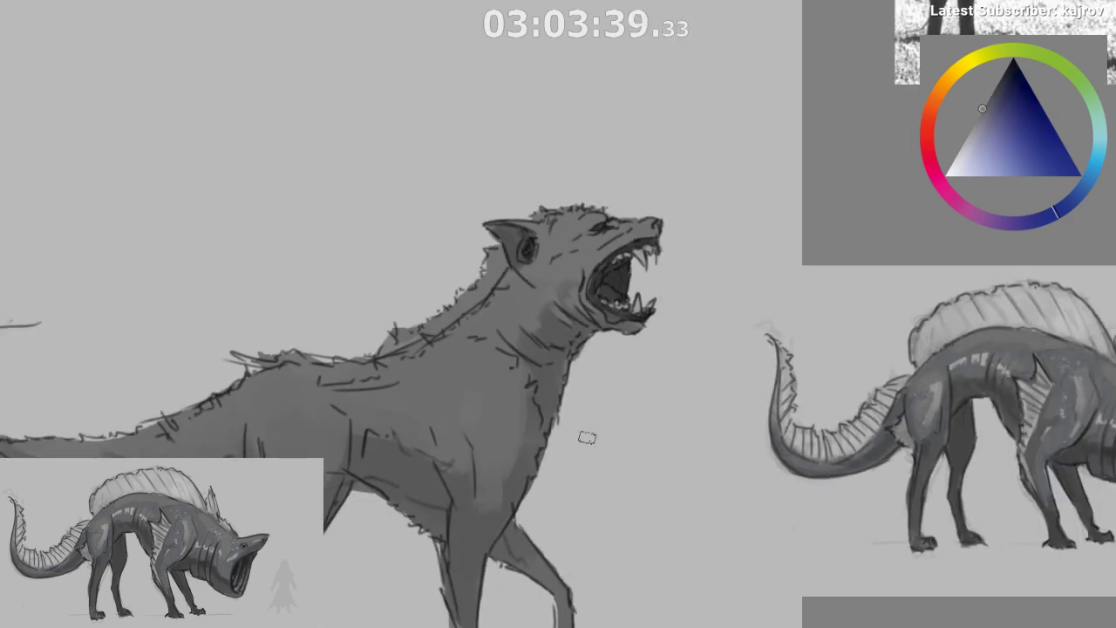
{"action": "left_click_drag", "start_coordinate": [531, 451], "coordinate": [499, 414]}
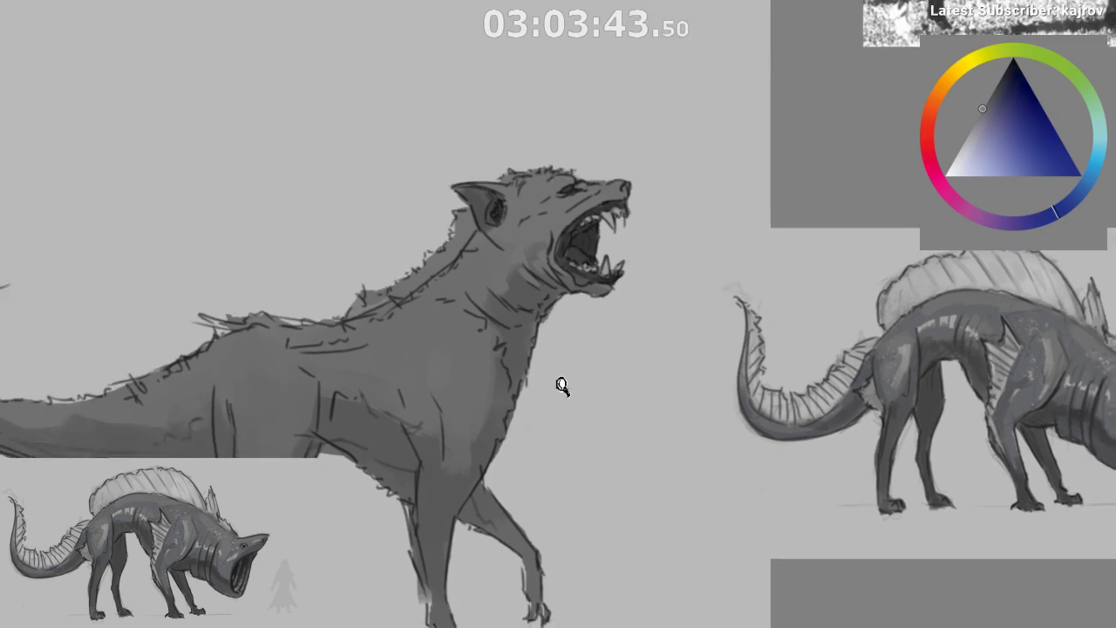
- Choose a lighter grey, brighten the creature's shoulder and chest, and restore the view's orientation
{"action": "scroll", "coordinate": [563, 393], "scroll_direction": "up", "scroll_amount": 1}
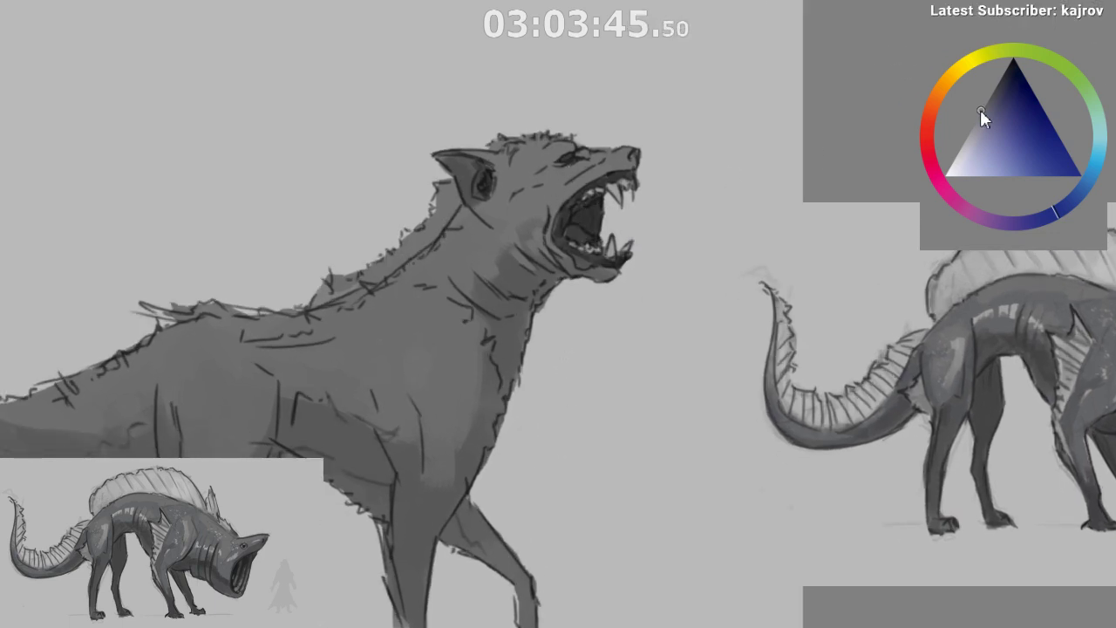
{"action": "left_click_drag", "start_coordinate": [424, 365], "coordinate": [423, 385]}
{"action": "key", "text": "ctrl+z"}
{"action": "mouse_move", "coordinate": [431, 326]}
{"action": "left_mouse_down"}
{"action": "mouse_move", "coordinate": [430, 386]}
{"action": "mouse_move", "coordinate": [449, 335]}
{"action": "mouse_move", "coordinate": [442, 394]}
{"action": "mouse_move", "coordinate": [396, 323]}
{"action": "mouse_move", "coordinate": [339, 343]}
{"action": "left_mouse_up"}
{"action": "left_click", "coordinate": [974, 124]}
{"action": "left_click", "coordinate": [442, 366], "text": "alt"}
{"action": "mouse_move", "coordinate": [428, 349]}
{"action": "left_mouse_down"}
{"action": "mouse_move", "coordinate": [419, 453]}
{"action": "mouse_move", "coordinate": [436, 515]}
{"action": "left_mouse_up"}
{"action": "key", "text": "m"}
{"action": "left_click_drag", "start_coordinate": [556, 474], "coordinate": [435, 462]}
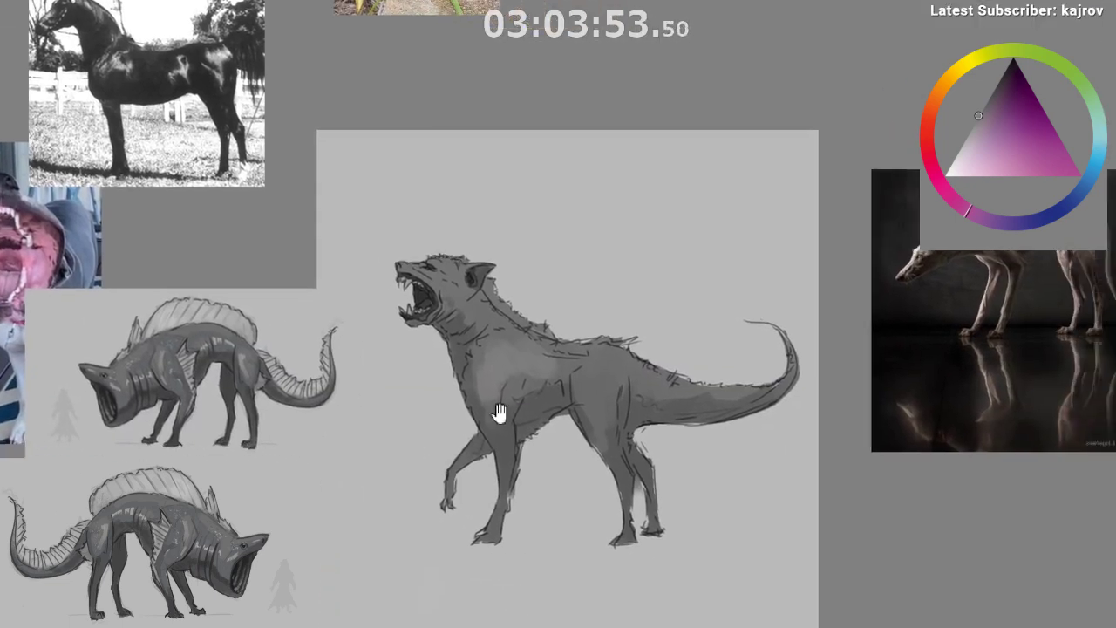
- Touch up the creature's forehead, cheek and neck with greys sampled from the head and neck
{"action": "left_click_drag", "start_coordinate": [497, 351], "coordinate": [497, 334]}
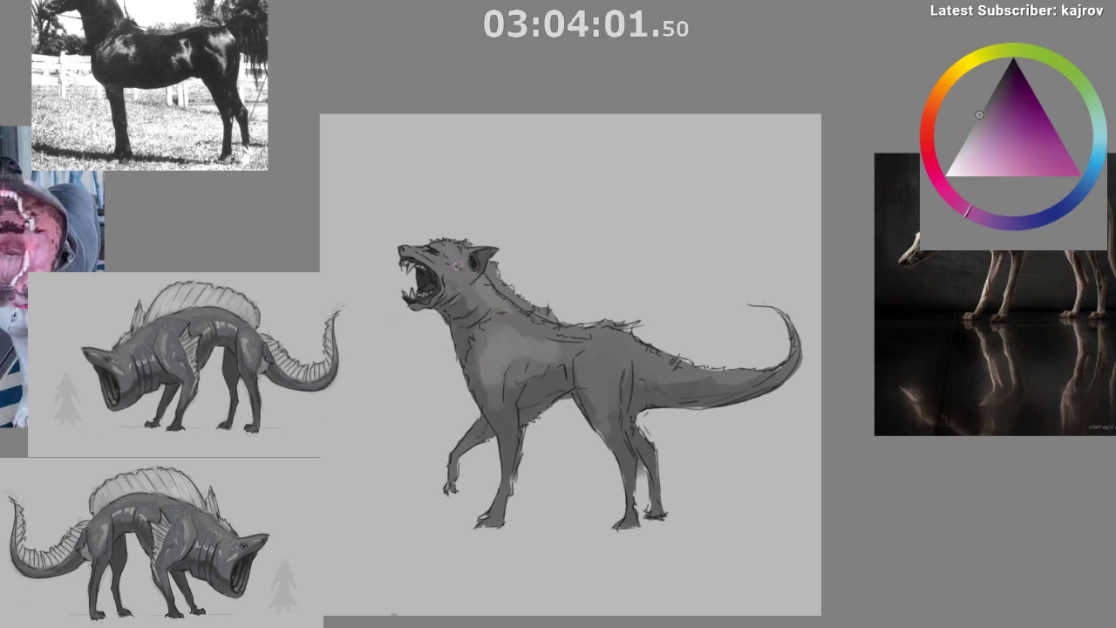
{"action": "left_click", "coordinate": [445, 254], "text": "alt"}
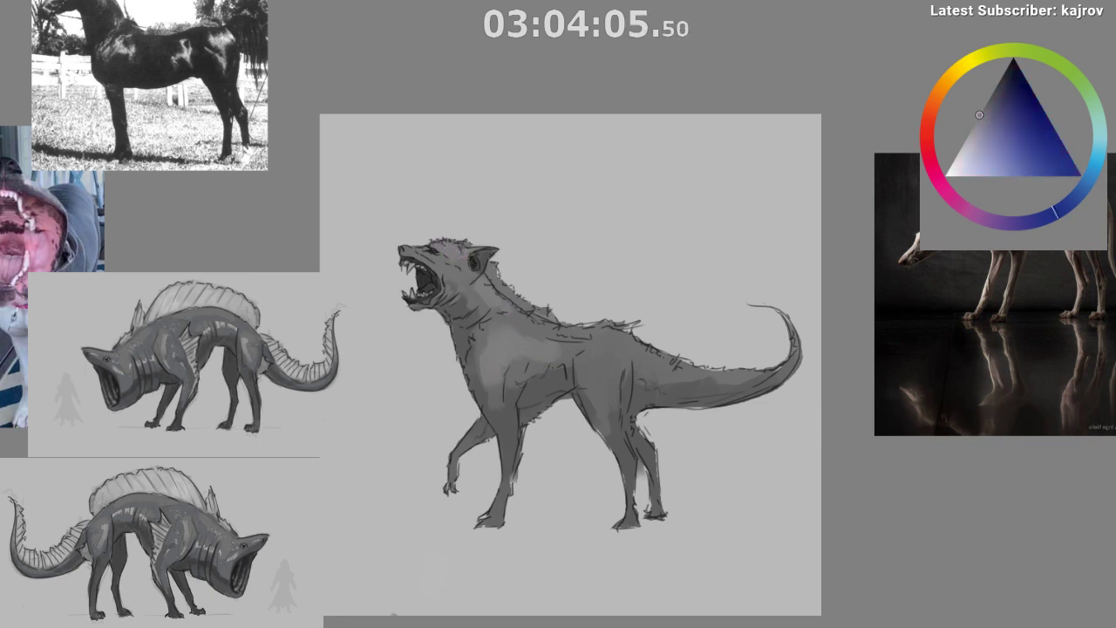
{"action": "left_click", "coordinate": [485, 286], "text": "alt"}
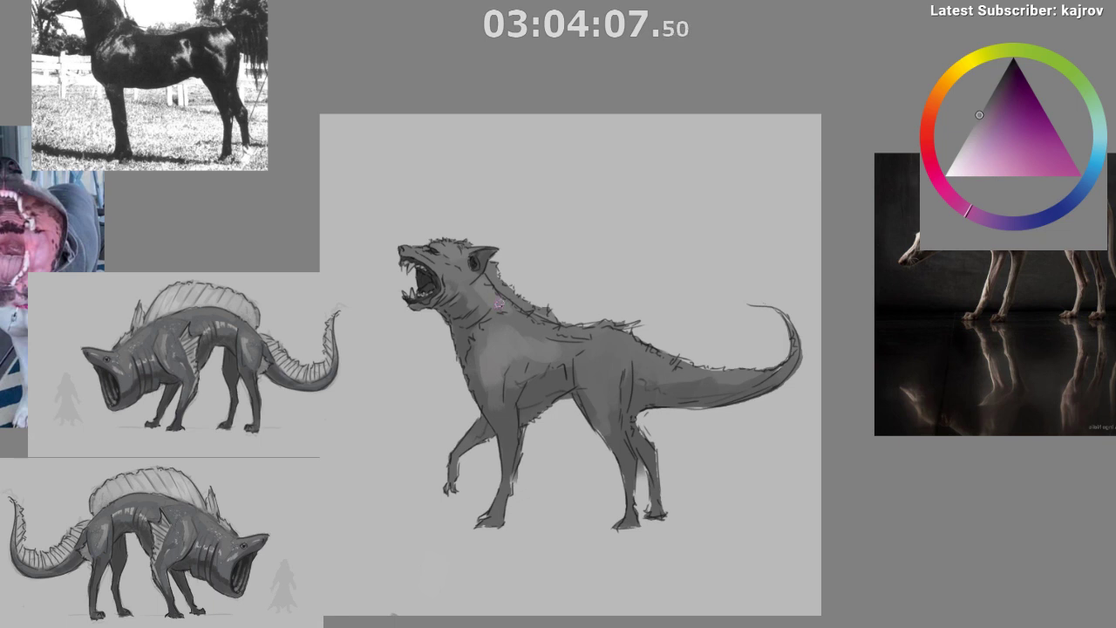
{"action": "left_click", "coordinate": [493, 292], "text": "ctrl"}
{"action": "left_click", "coordinate": [434, 252], "text": "ctrl"}
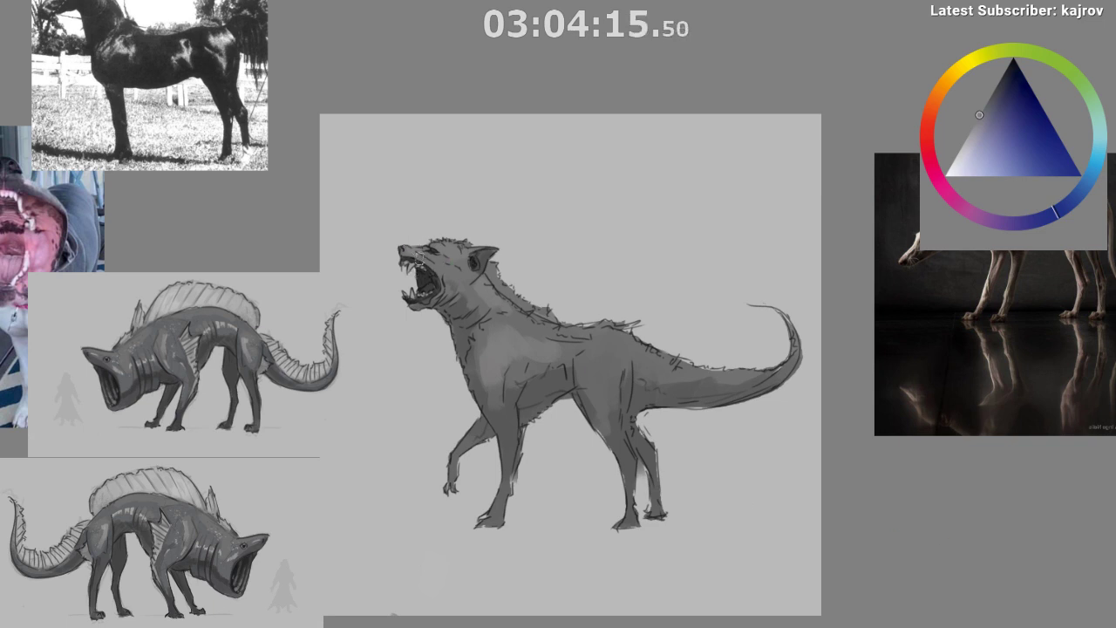
{"action": "left_click_drag", "start_coordinate": [563, 457], "coordinate": [513, 401]}
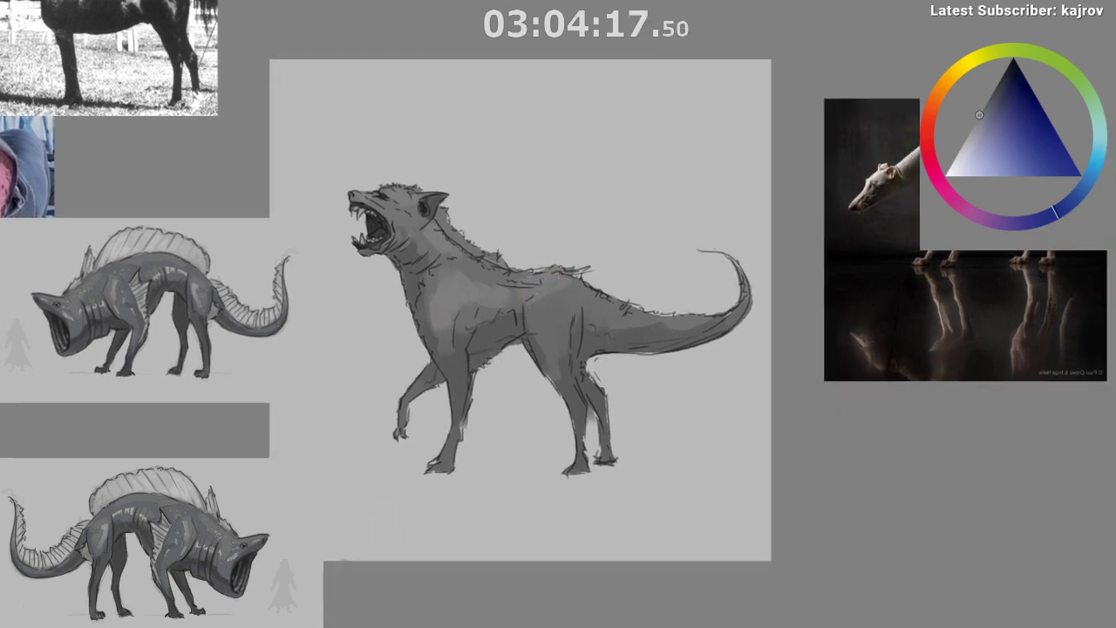
- Lighten the creature's back and haunch in a mirrored view and restore the orientation
{"action": "key", "text": "m"}
{"action": "left_click_drag", "start_coordinate": [643, 448], "coordinate": [472, 466]}
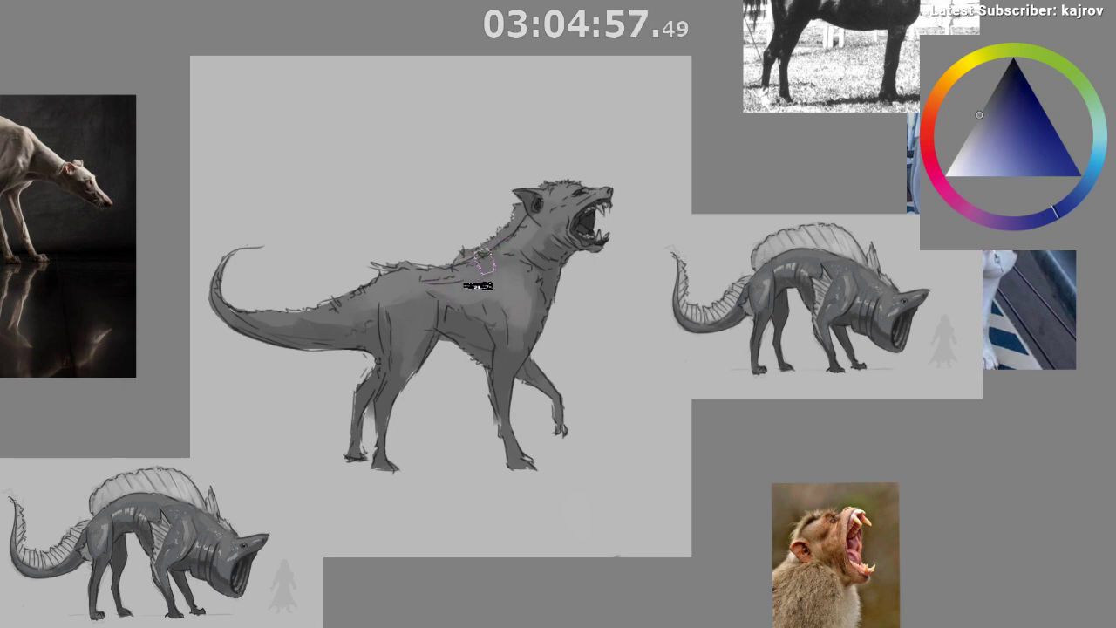
{"action": "key", "text": "m"}
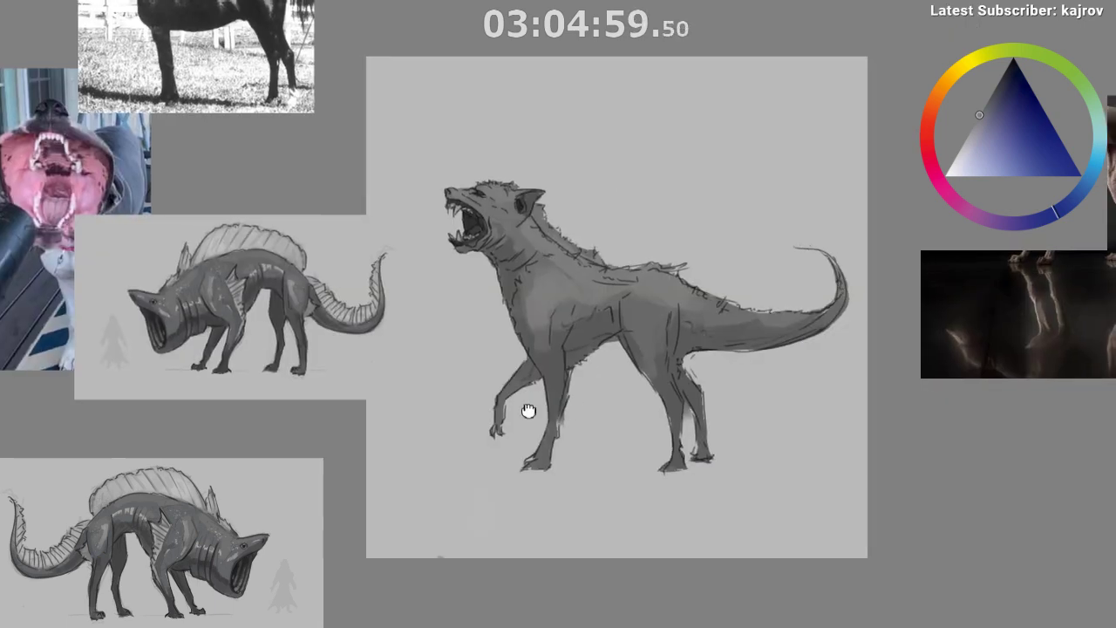
{"action": "mouse_move", "coordinate": [546, 350]}
{"action": "left_mouse_down"}
{"action": "mouse_move", "coordinate": [558, 320]}
{"action": "mouse_move", "coordinate": [546, 346]}
{"action": "left_mouse_up"}
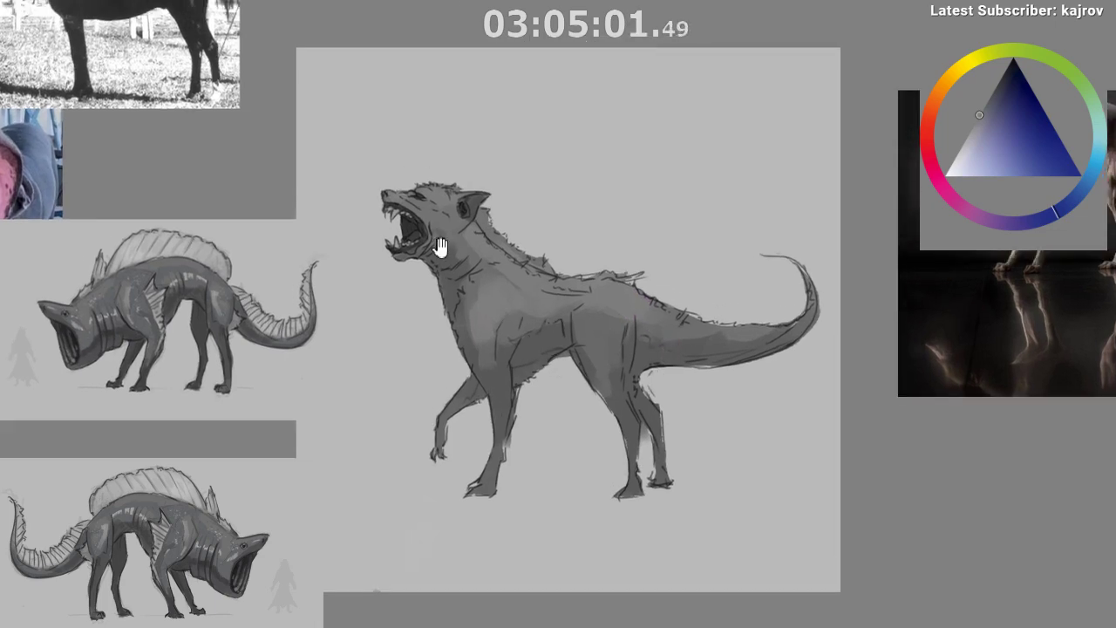
- Paint the mane along the back of the neck dark grey and even out its tone with a sampled value
{"action": "left_click_drag", "start_coordinate": [440, 248], "coordinate": [440, 261]}
{"action": "scroll", "coordinate": [491, 194], "scroll_direction": "up", "scroll_amount": 2}
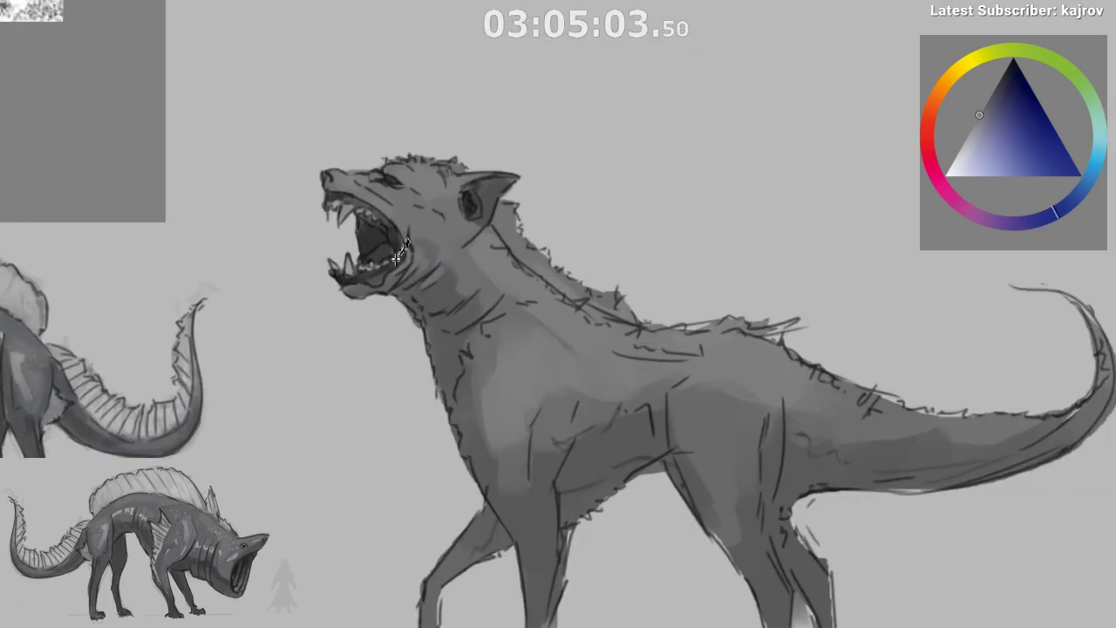
{"action": "mouse_move", "coordinate": [522, 206]}
{"action": "left_mouse_down"}
{"action": "mouse_move", "coordinate": [518, 237]}
{"action": "mouse_move", "coordinate": [545, 263]}
{"action": "mouse_move", "coordinate": [611, 308]}
{"action": "mouse_move", "coordinate": [550, 251]}
{"action": "mouse_move", "coordinate": [655, 307]}
{"action": "left_mouse_up"}
{"action": "mouse_move", "coordinate": [548, 272]}
{"action": "left_mouse_down"}
{"action": "mouse_move", "coordinate": [641, 311]}
{"action": "mouse_move", "coordinate": [610, 311]}
{"action": "left_mouse_up"}
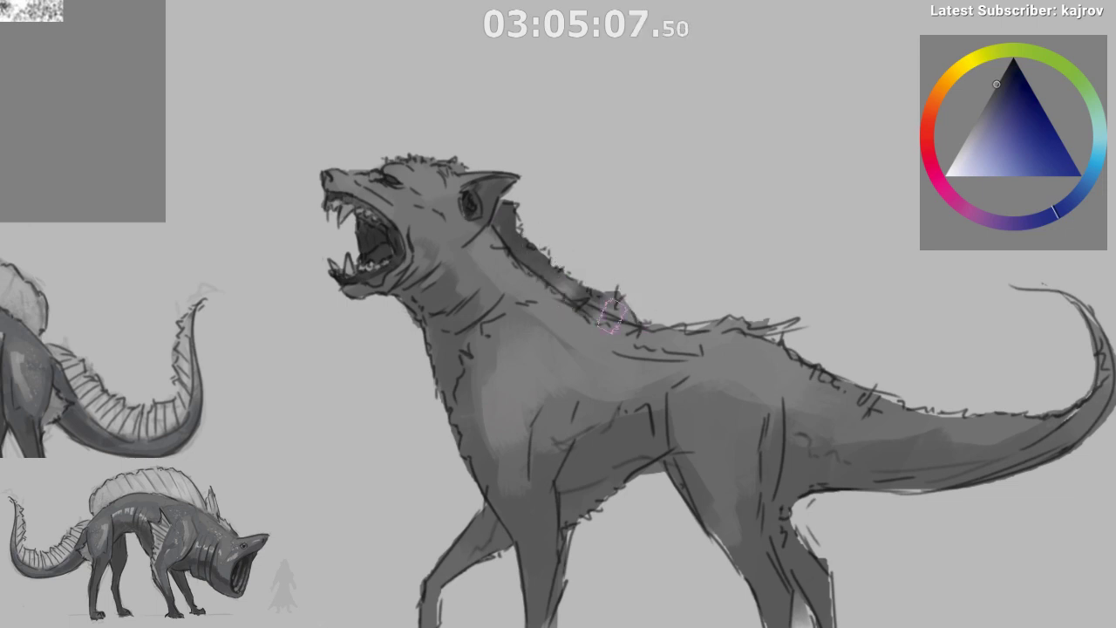
{"action": "left_click", "coordinate": [602, 304], "text": "ctrl"}
{"action": "mouse_move", "coordinate": [565, 276]}
{"action": "left_mouse_down"}
{"action": "mouse_move", "coordinate": [656, 309]}
{"action": "mouse_move", "coordinate": [624, 349]}
{"action": "left_mouse_up"}
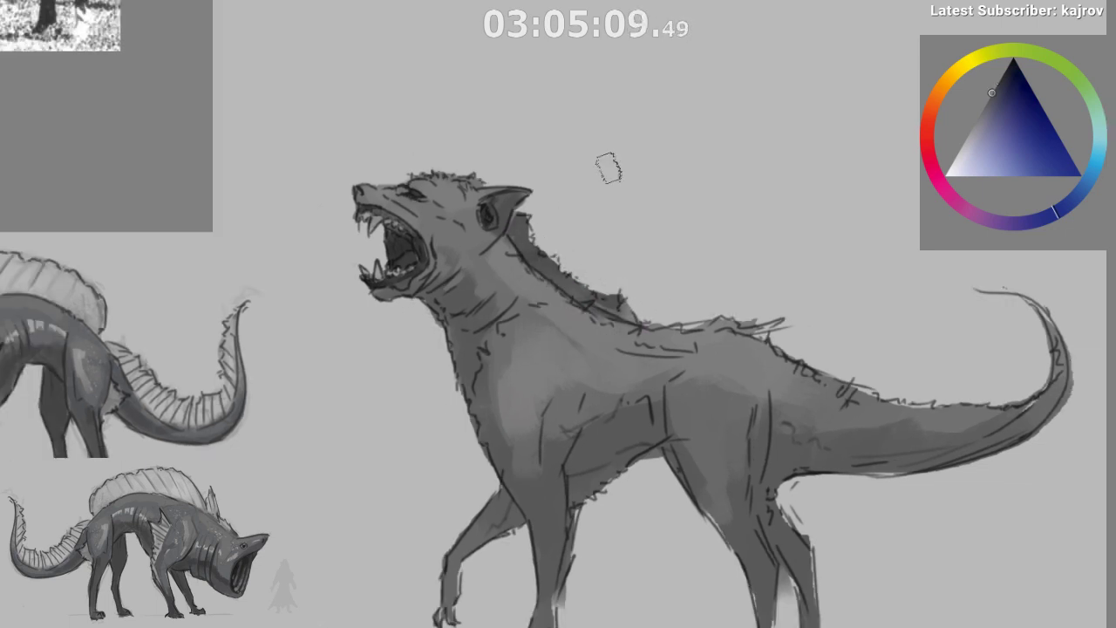
- Darken the ragged spikes of the crest above the rump with the mane's dark grey
{"action": "left_click_drag", "start_coordinate": [618, 305], "coordinate": [487, 385]}
{"action": "scroll", "coordinate": [632, 351], "scroll_direction": "up", "scroll_amount": 1}
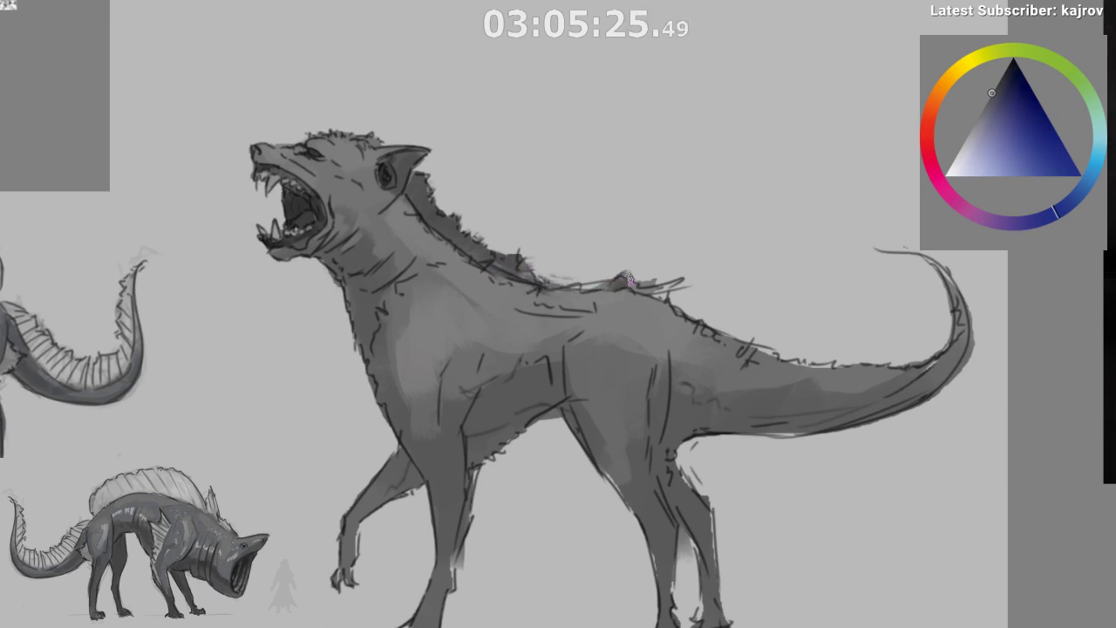
{"action": "mouse_move", "coordinate": [630, 281]}
{"action": "left_mouse_down"}
{"action": "mouse_move", "coordinate": [682, 291]}
{"action": "mouse_move", "coordinate": [672, 284]}
{"action": "mouse_move", "coordinate": [673, 301]}
{"action": "left_mouse_up"}
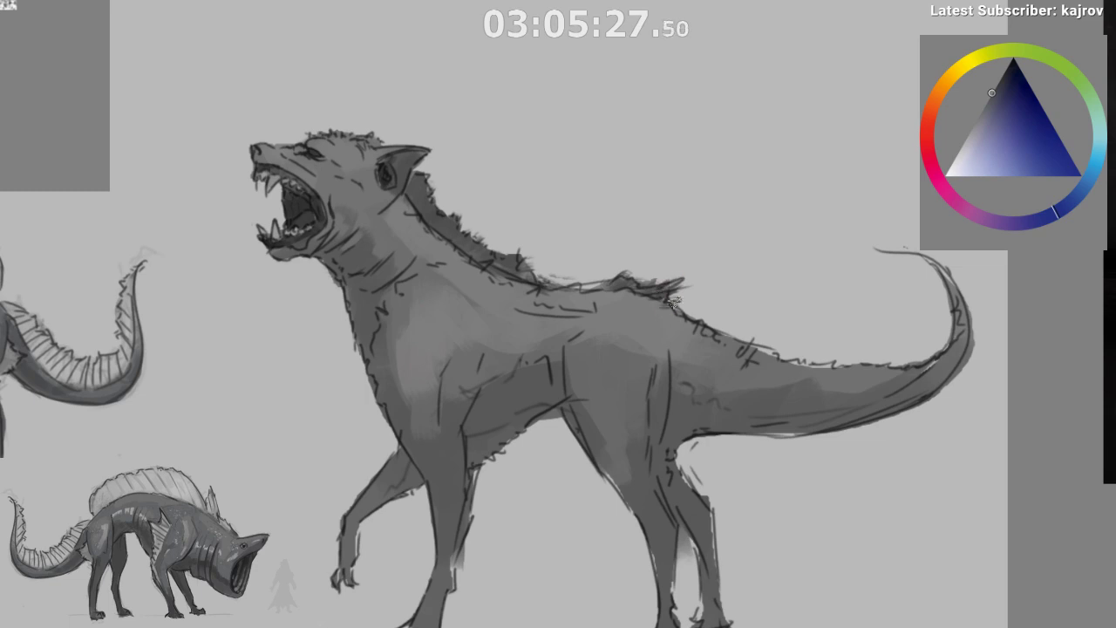
- Choose a near-black bluish grey and paint the fur shadow on the belly behind the foreleg, using both view orientations
{"action": "left_click_drag", "start_coordinate": [630, 410], "coordinate": [564, 388]}
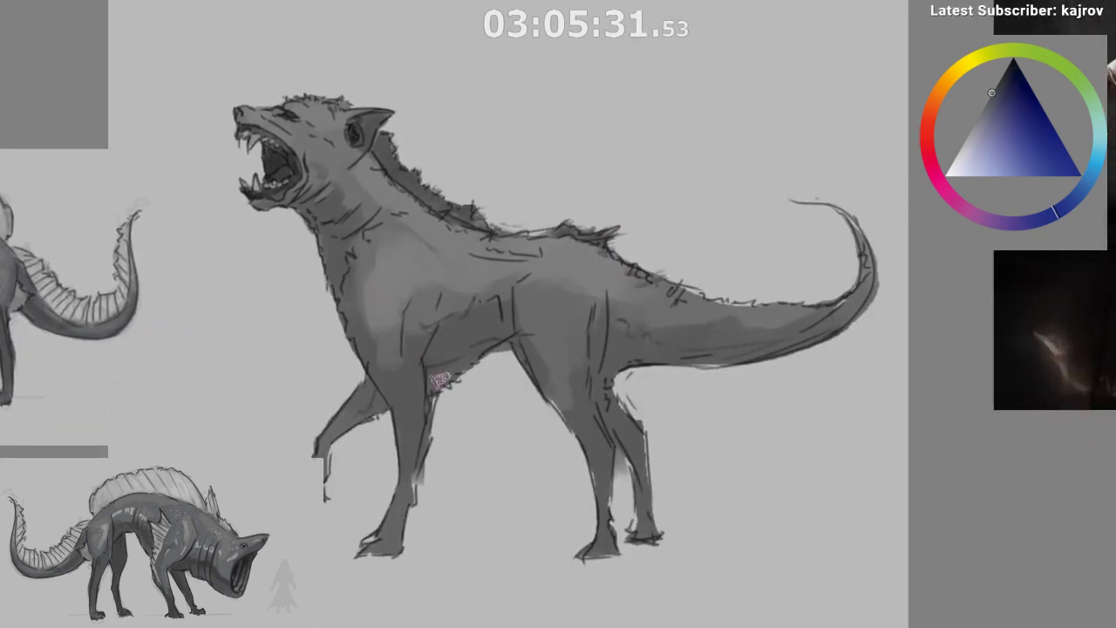
{"action": "left_click_drag", "start_coordinate": [606, 461], "coordinate": [540, 455]}
{"action": "left_click", "coordinate": [384, 357], "text": "ctrl"}
{"action": "left_click", "coordinate": [1005, 69]}
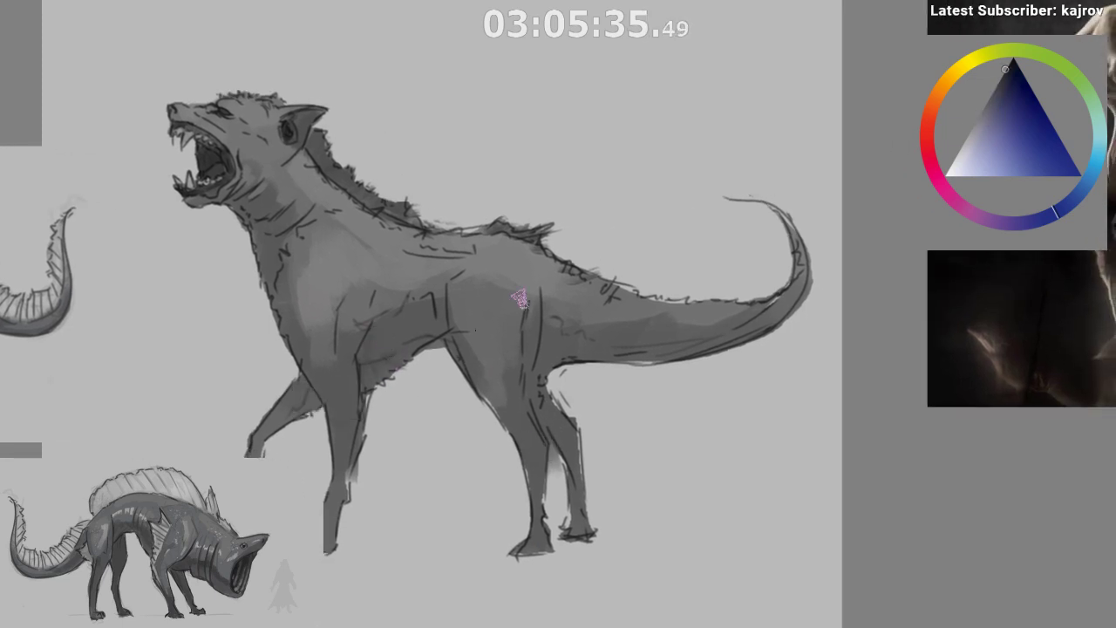
{"action": "mouse_move", "coordinate": [375, 326]}
{"action": "left_mouse_down"}
{"action": "mouse_move", "coordinate": [366, 387]}
{"action": "mouse_move", "coordinate": [368, 354]}
{"action": "mouse_move", "coordinate": [388, 373]}
{"action": "mouse_move", "coordinate": [419, 345]}
{"action": "left_mouse_up"}
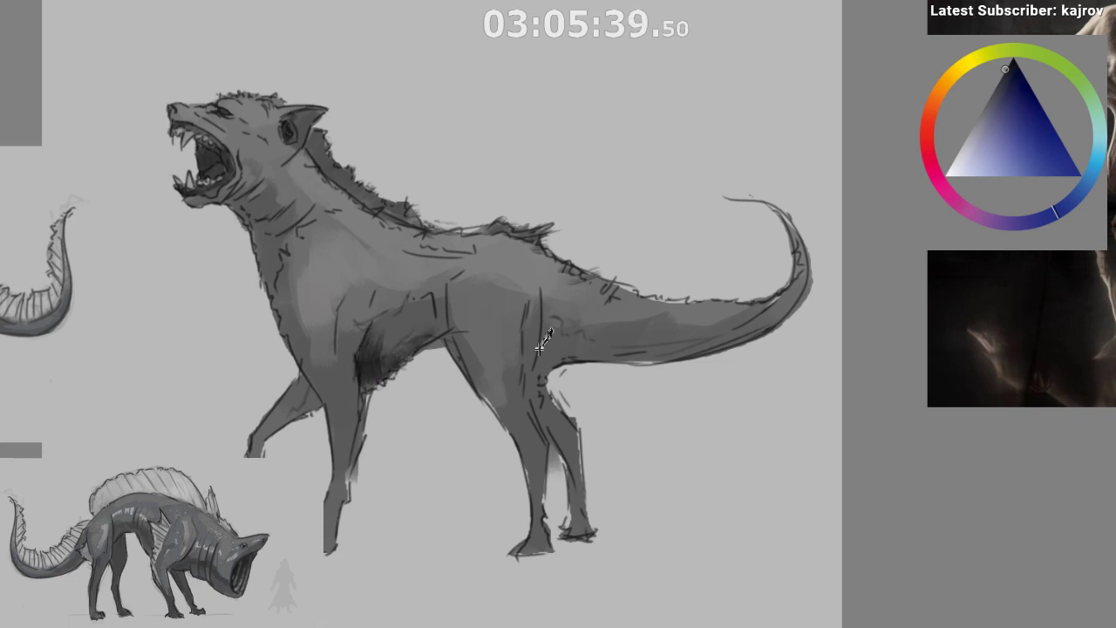
{"action": "key", "text": "m"}
{"action": "scroll", "coordinate": [570, 493], "scroll_direction": "up", "scroll_amount": 2}
{"action": "mouse_move", "coordinate": [590, 406]}
{"action": "left_mouse_down"}
{"action": "mouse_move", "coordinate": [558, 357]}
{"action": "mouse_move", "coordinate": [536, 390]}
{"action": "mouse_move", "coordinate": [542, 421]}
{"action": "mouse_move", "coordinate": [538, 354]}
{"action": "mouse_move", "coordinate": [532, 387]}
{"action": "mouse_move", "coordinate": [542, 346]}
{"action": "left_mouse_up"}
{"action": "left_click_drag", "start_coordinate": [570, 432], "coordinate": [550, 410]}
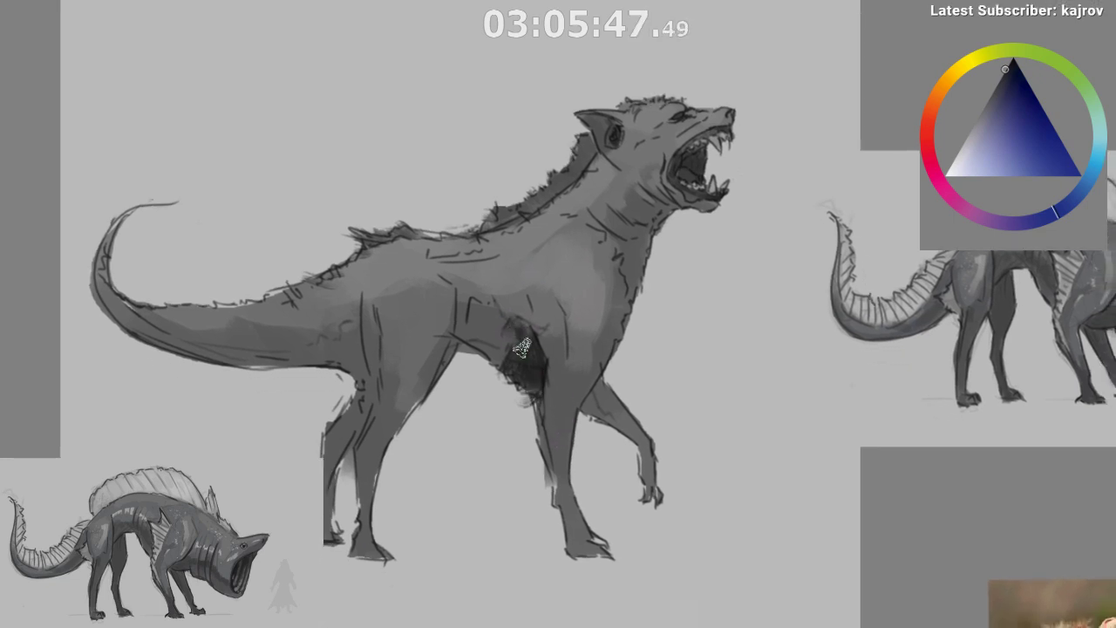
{"action": "mouse_move", "coordinate": [521, 348]}
{"action": "left_mouse_down"}
{"action": "mouse_move", "coordinate": [512, 320]}
{"action": "mouse_move", "coordinate": [504, 326]}
{"action": "mouse_move", "coordinate": [537, 377]}
{"action": "left_mouse_up"}
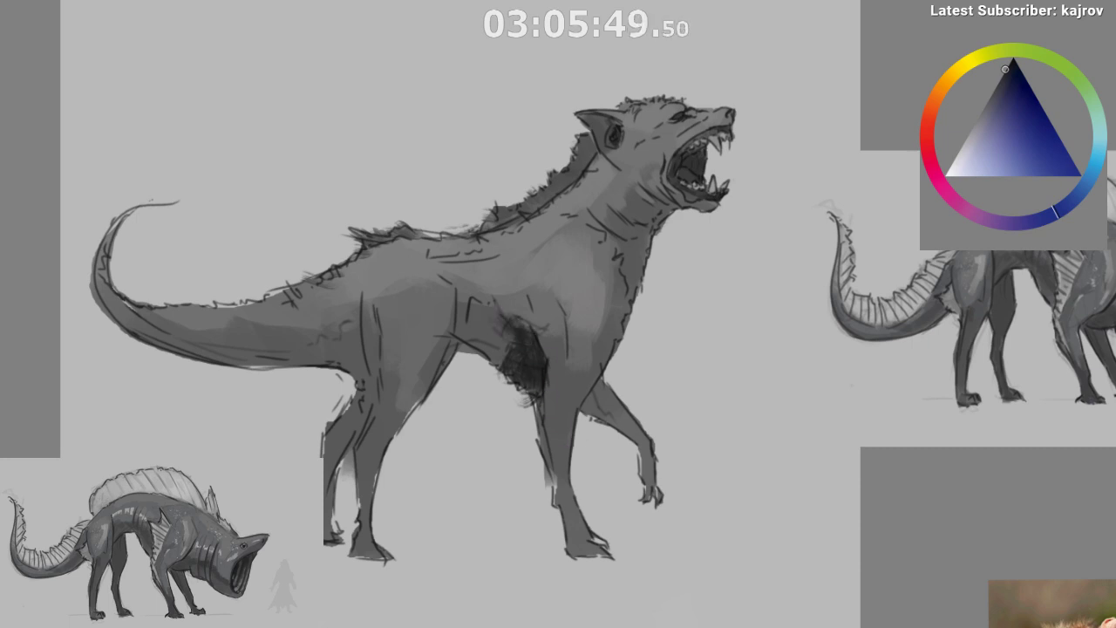
- Paint a sampled dark grey shadow under the tail base and behind the thigh, and restore the view's orientation
{"action": "left_click", "coordinate": [380, 387], "text": "alt"}
{"action": "mouse_move", "coordinate": [353, 336]}
{"action": "left_mouse_down"}
{"action": "mouse_move", "coordinate": [363, 401]}
{"action": "mouse_move", "coordinate": [359, 345]}
{"action": "mouse_move", "coordinate": [300, 362]}
{"action": "left_mouse_up"}
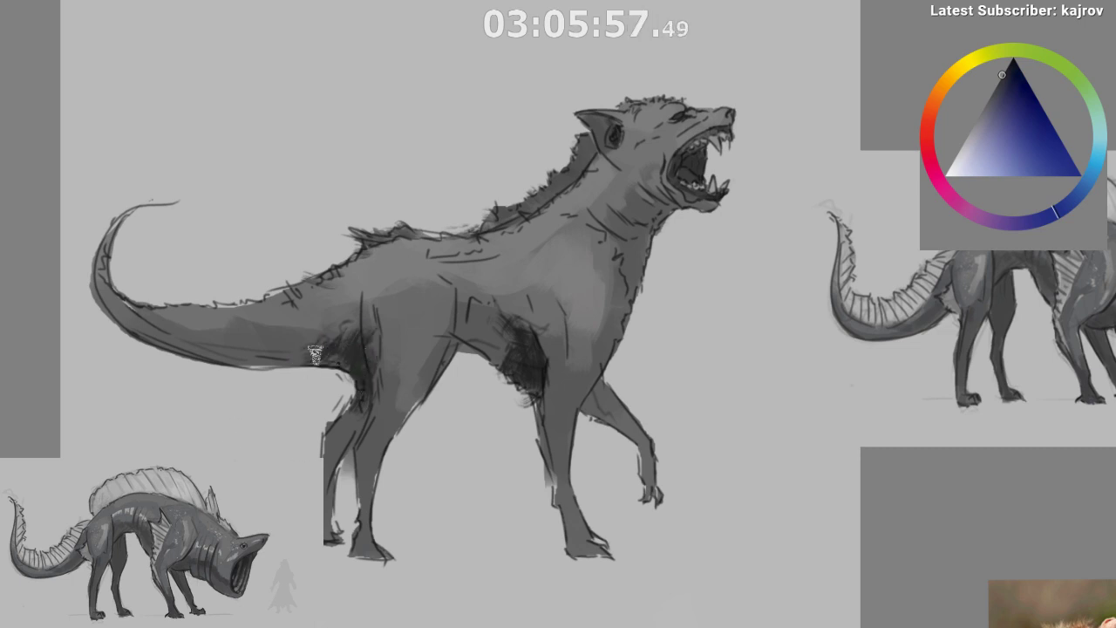
{"action": "key", "text": "m"}
{"action": "left_click_drag", "start_coordinate": [604, 407], "coordinate": [499, 376]}
{"action": "mouse_move", "coordinate": [611, 340]}
{"action": "left_mouse_down"}
{"action": "mouse_move", "coordinate": [606, 354]}
{"action": "mouse_move", "coordinate": [650, 325]}
{"action": "mouse_move", "coordinate": [701, 347]}
{"action": "mouse_move", "coordinate": [701, 330]}
{"action": "mouse_move", "coordinate": [688, 329]}
{"action": "left_mouse_up"}
{"action": "key", "text": "ctrl+z"}
{"action": "key", "text": "ctrl+z"}
- Extend the dark belly fur towards the hind leg, darken the fur on the crown and mane, and check the whole creature
{"action": "left_click_drag", "start_coordinate": [641, 382], "coordinate": [631, 424]}
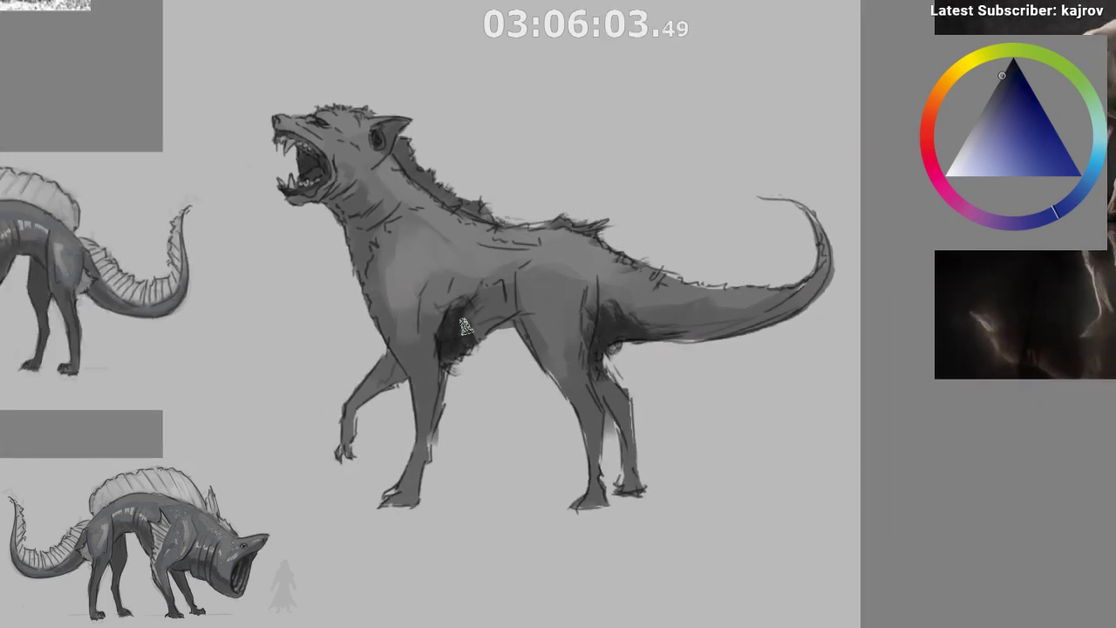
{"action": "mouse_move", "coordinate": [465, 327]}
{"action": "left_mouse_down"}
{"action": "mouse_move", "coordinate": [498, 327]}
{"action": "mouse_move", "coordinate": [484, 331]}
{"action": "mouse_move", "coordinate": [510, 310]}
{"action": "left_mouse_up"}
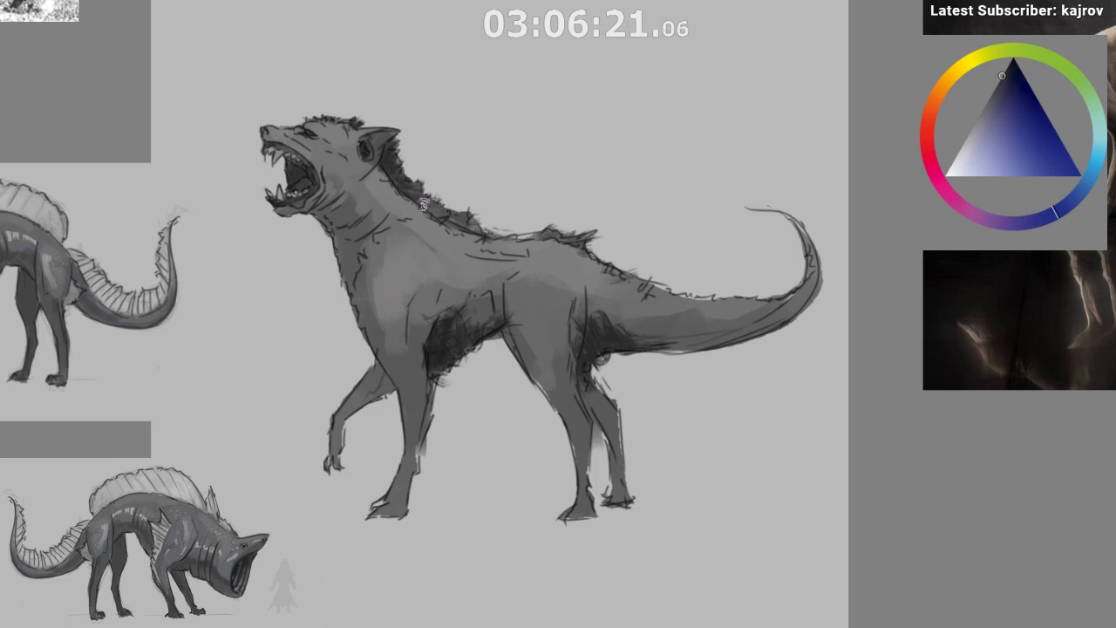
{"action": "left_click_drag", "start_coordinate": [425, 204], "coordinate": [475, 223]}
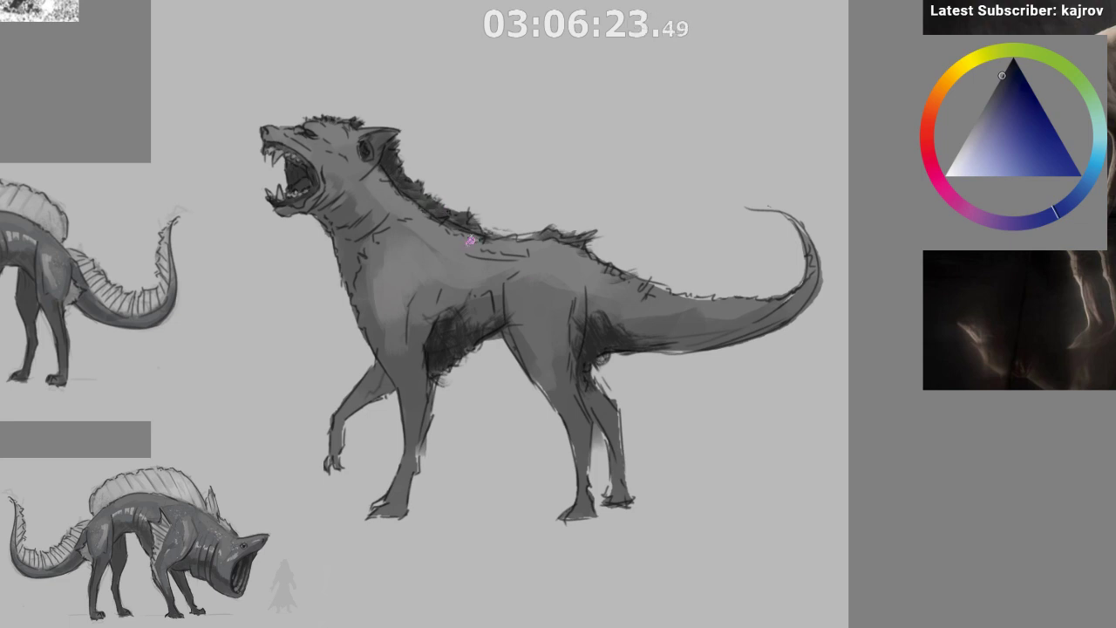
{"action": "left_click_drag", "start_coordinate": [612, 382], "coordinate": [545, 449]}
{"action": "mouse_move", "coordinate": [567, 444]}
{"action": "left_mouse_down"}
{"action": "mouse_move", "coordinate": [589, 413]}
{"action": "mouse_move", "coordinate": [581, 392]}
{"action": "left_mouse_up"}
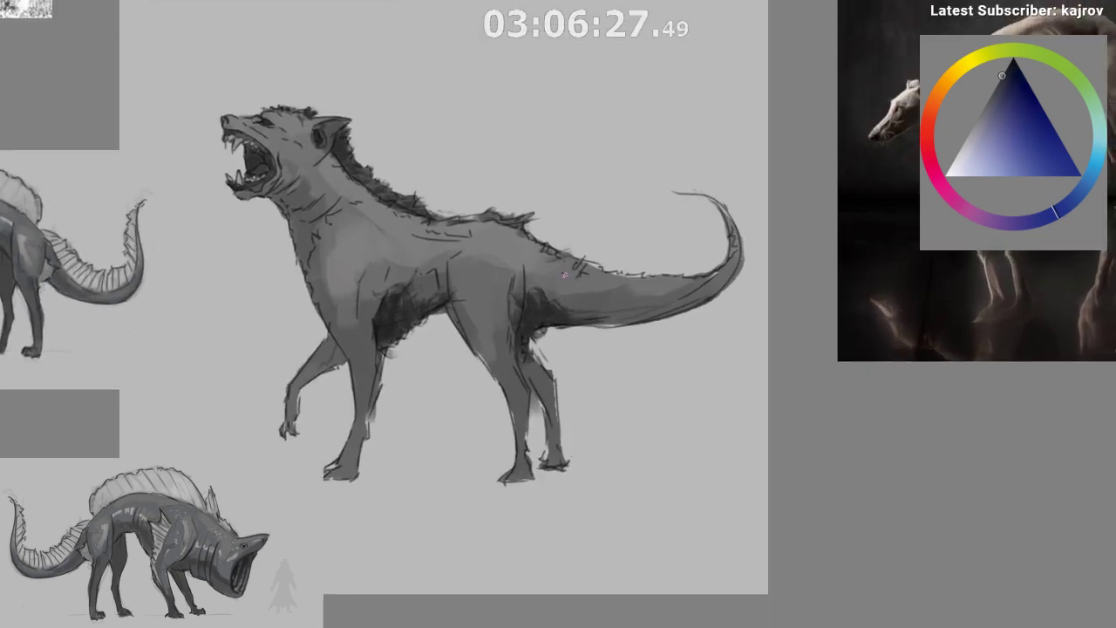
- Darken the fur along the upper edge of the tail, from the rump towards the tip, with sampled dark greys
{"action": "left_click", "coordinate": [568, 271], "text": "alt"}
{"action": "left_click_drag", "start_coordinate": [567, 263], "coordinate": [675, 281]}
{"action": "left_click", "coordinate": [566, 269], "text": "ctrl"}
{"action": "left_click", "coordinate": [580, 260], "text": "ctrl"}
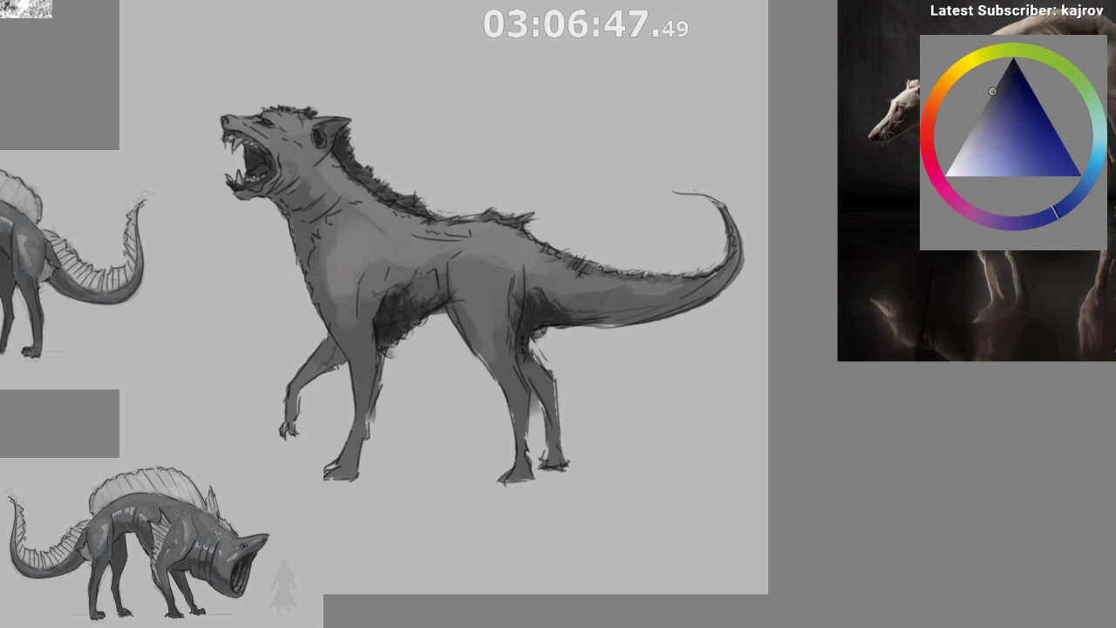
- Mirror the view and deepen the shadow under the tail base and behind the thigh with sampled dark greys
{"action": "key", "text": "m"}
{"action": "scroll", "coordinate": [664, 352], "scroll_direction": "down", "scroll_amount": 2}
{"action": "left_click_drag", "start_coordinate": [601, 478], "coordinate": [371, 460]}
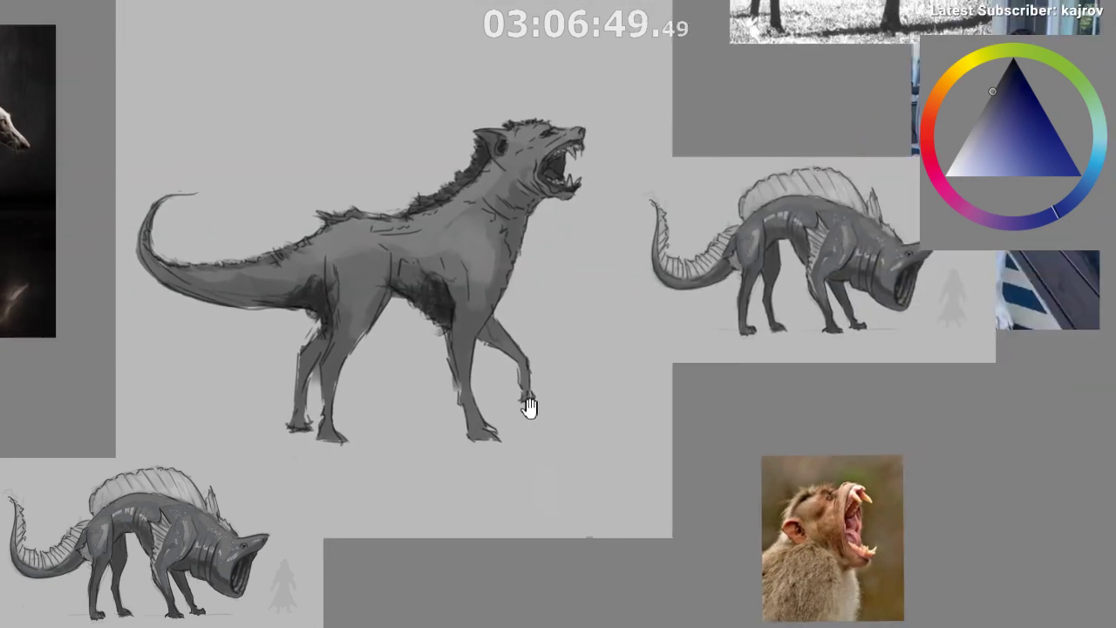
{"action": "scroll", "coordinate": [523, 386], "scroll_direction": "up", "scroll_amount": 1}
{"action": "scroll", "coordinate": [508, 454], "scroll_direction": "down", "scroll_amount": 1}
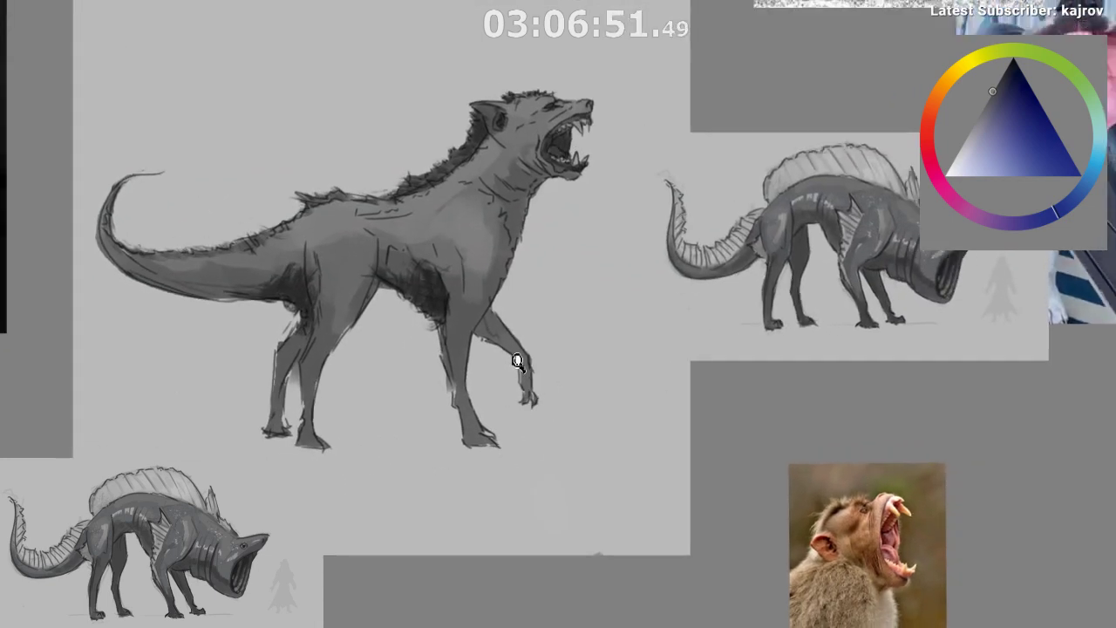
{"action": "left_click", "coordinate": [427, 290], "text": "ctrl"}
{"action": "left_click", "coordinate": [293, 276], "text": "ctrl"}
{"action": "left_click_drag", "start_coordinate": [219, 300], "coordinate": [253, 300]}
{"action": "left_click", "coordinate": [306, 288], "text": "alt"}
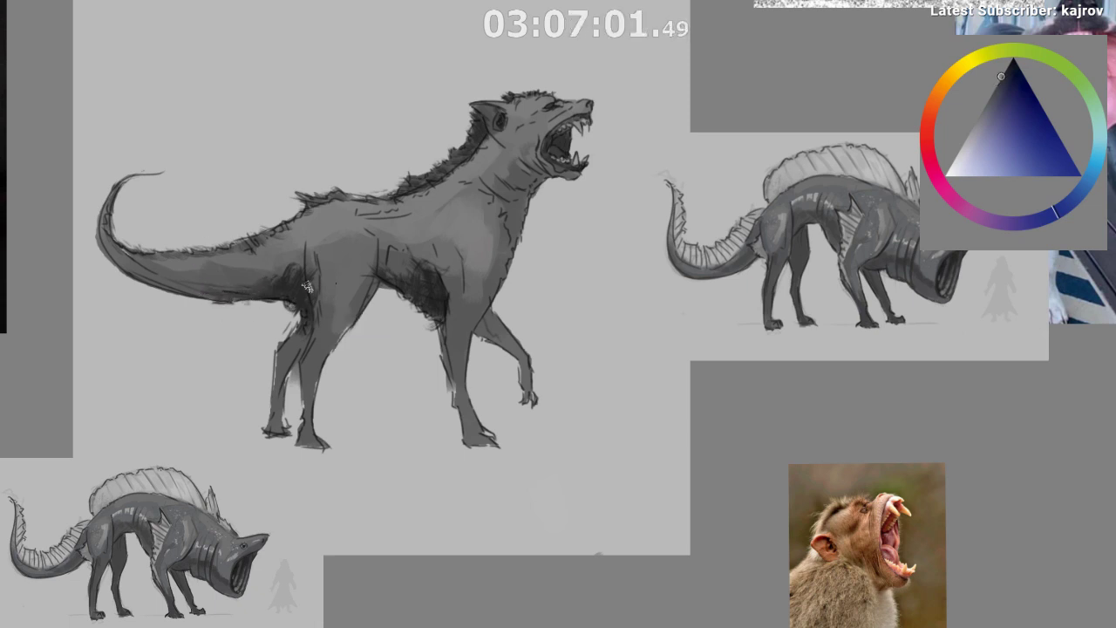
- Paint dark fur down the front of the throat and chest, and restore the view's orientation
{"action": "left_click_drag", "start_coordinate": [512, 211], "coordinate": [519, 303]}
{"action": "left_click", "coordinate": [501, 285], "text": "ctrl"}
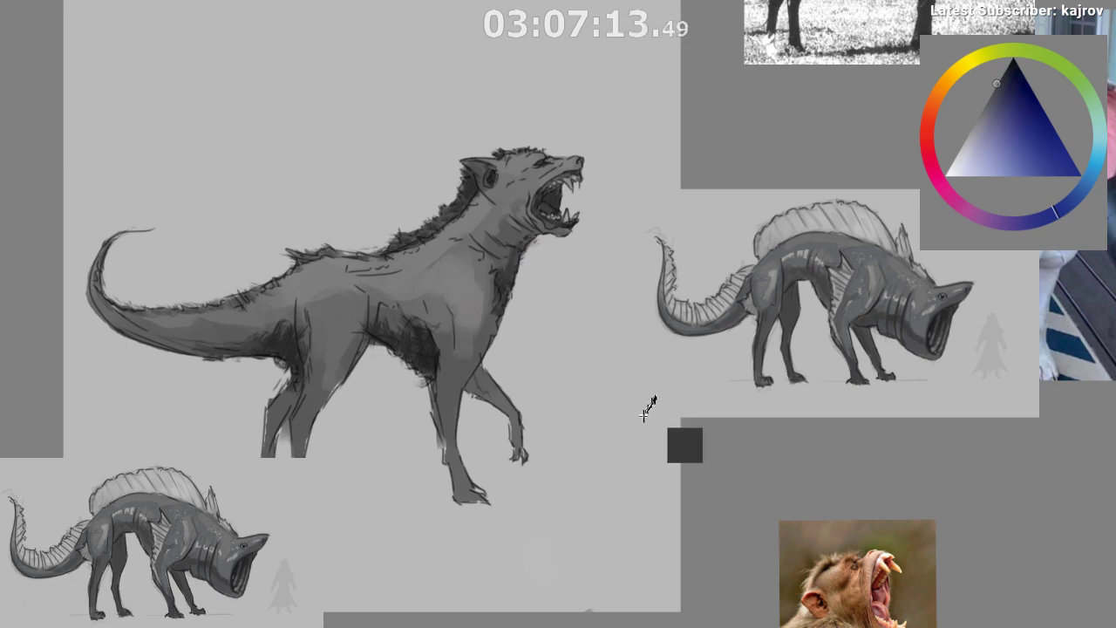
{"action": "key", "text": "m"}
{"action": "mouse_move", "coordinate": [559, 489]}
{"action": "left_mouse_down"}
{"action": "mouse_move", "coordinate": [518, 526]}
{"action": "mouse_move", "coordinate": [490, 523]}
{"action": "mouse_move", "coordinate": [567, 490]}
{"action": "left_mouse_up"}
{"action": "mouse_move", "coordinate": [626, 462]}
{"action": "left_mouse_down"}
{"action": "mouse_move", "coordinate": [631, 475]}
{"action": "mouse_move", "coordinate": [587, 499]}
{"action": "mouse_move", "coordinate": [590, 466]}
{"action": "left_mouse_up"}
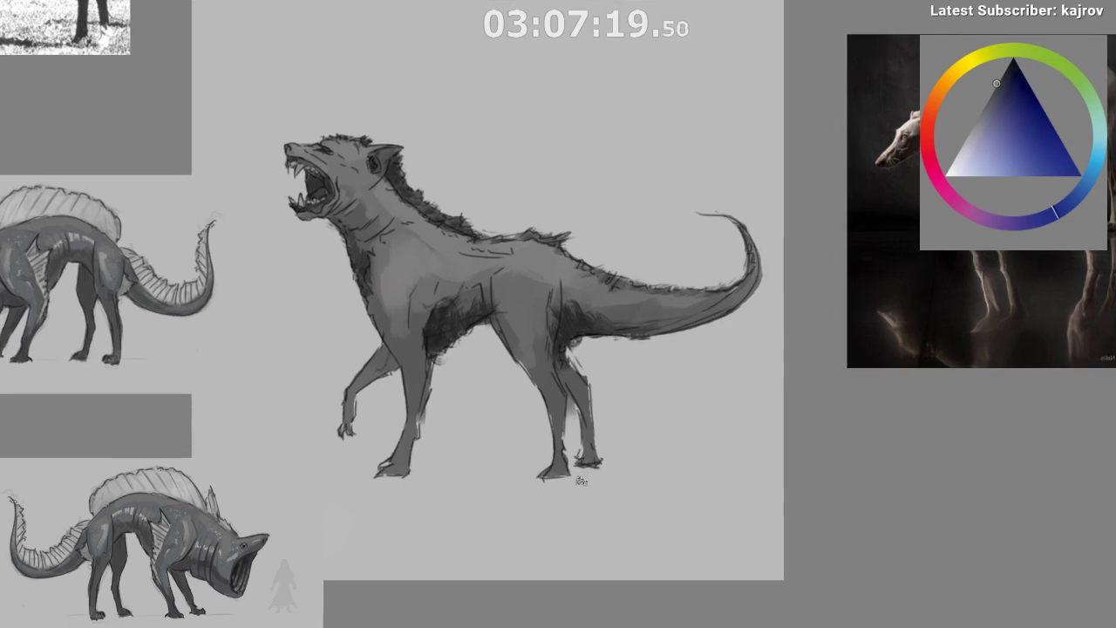
- Touch up the back crest with dark grey and clean the silhouette along the back and under the tail using the background grey
{"action": "left_click", "coordinate": [466, 328], "text": "ctrl"}
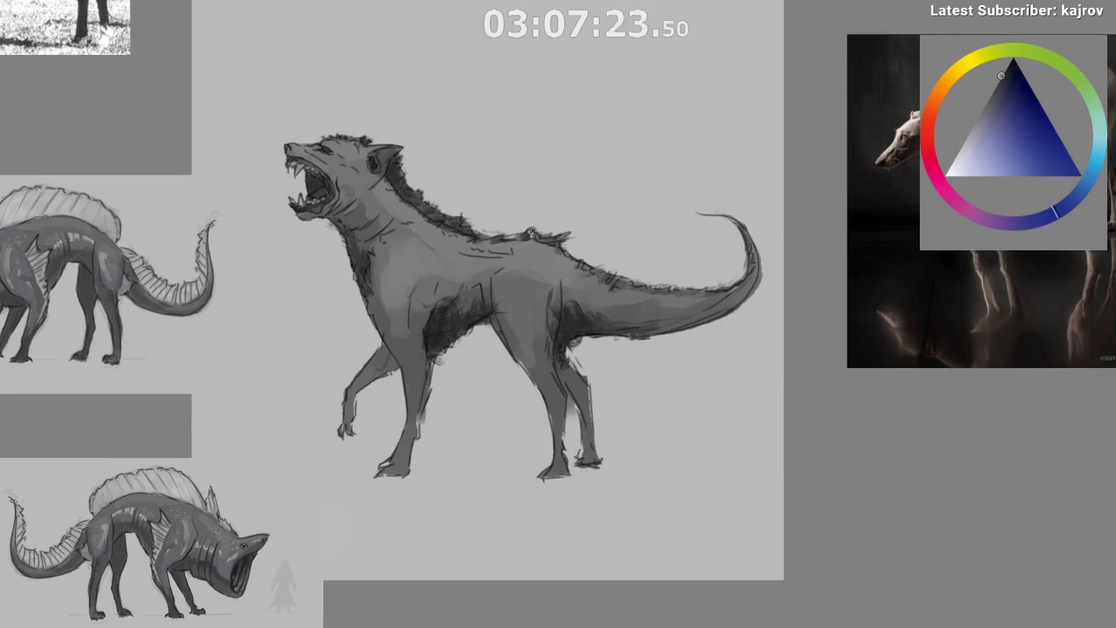
{"action": "left_click_drag", "start_coordinate": [544, 232], "coordinate": [684, 399]}
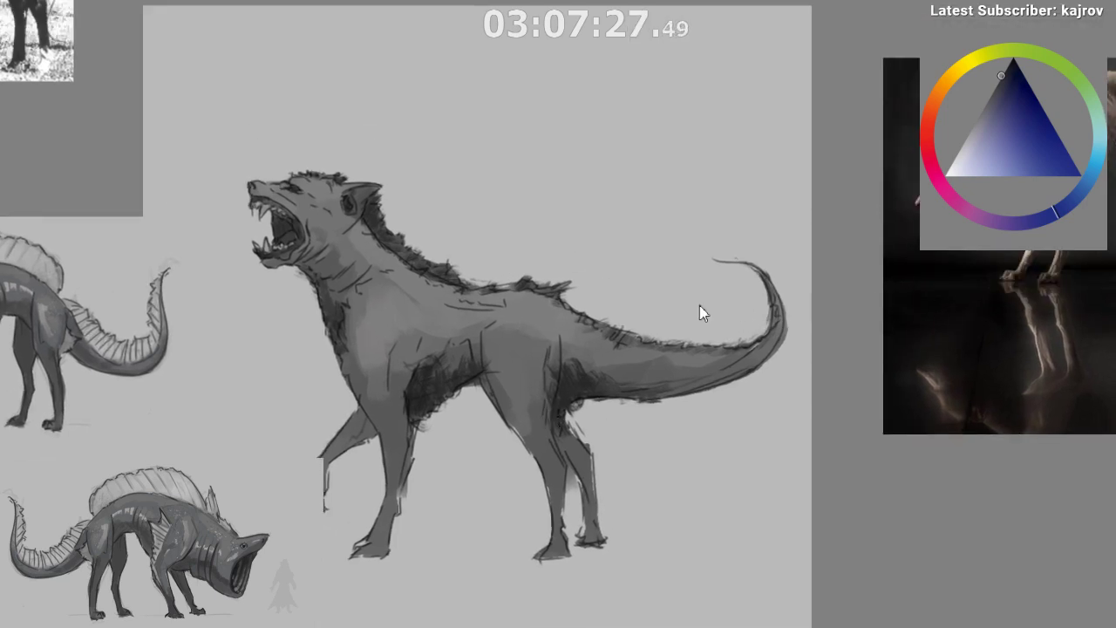
{"action": "left_click", "coordinate": [511, 245], "text": "ctrl"}
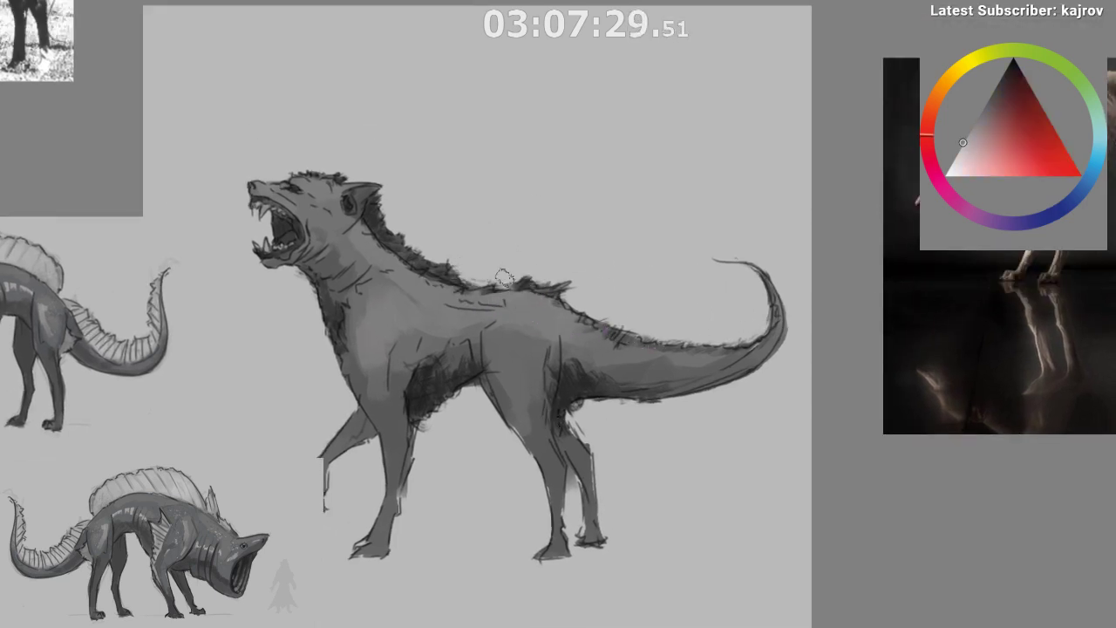
{"action": "key", "text": "/"}
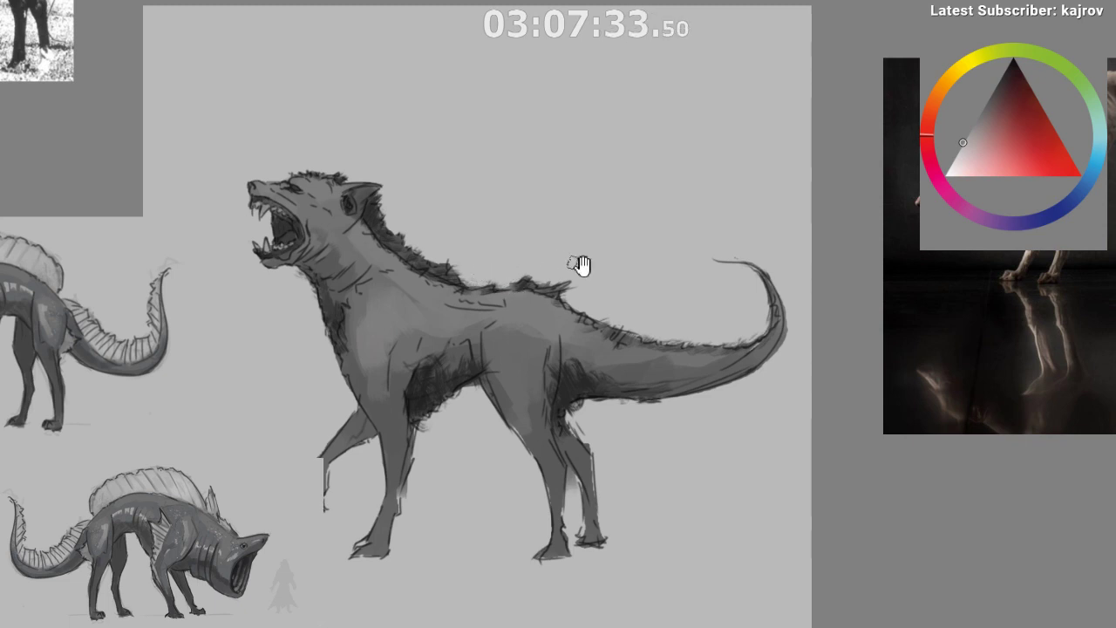
{"action": "mouse_move", "coordinate": [595, 307]}
{"action": "left_mouse_down"}
{"action": "mouse_move", "coordinate": [610, 354]}
{"action": "mouse_move", "coordinate": [615, 344]}
{"action": "mouse_move", "coordinate": [595, 446]}
{"action": "mouse_move", "coordinate": [438, 474]}
{"action": "left_mouse_up"}
{"action": "left_click", "coordinate": [434, 503]}
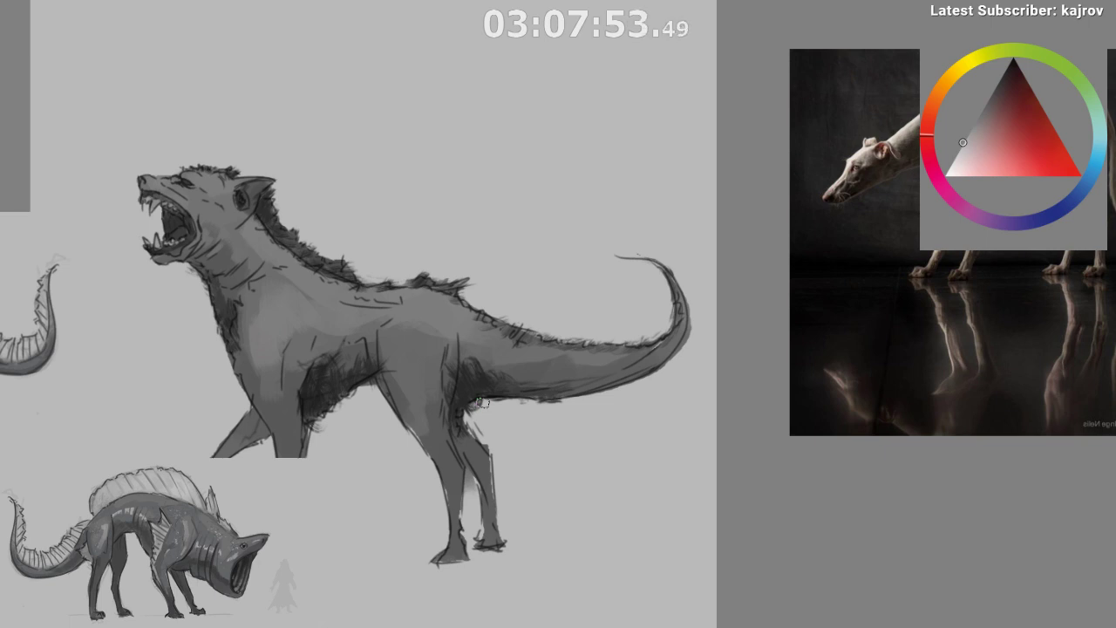
- Blend the shadow at the tail base into the rump and upper tail with sampled dark and mid greys
{"action": "mouse_move", "coordinate": [541, 390]}
{"action": "left_mouse_down"}
{"action": "mouse_move", "coordinate": [573, 319]}
{"action": "mouse_move", "coordinate": [559, 381]}
{"action": "left_mouse_up"}
{"action": "left_click", "coordinate": [495, 361], "text": "ctrl"}
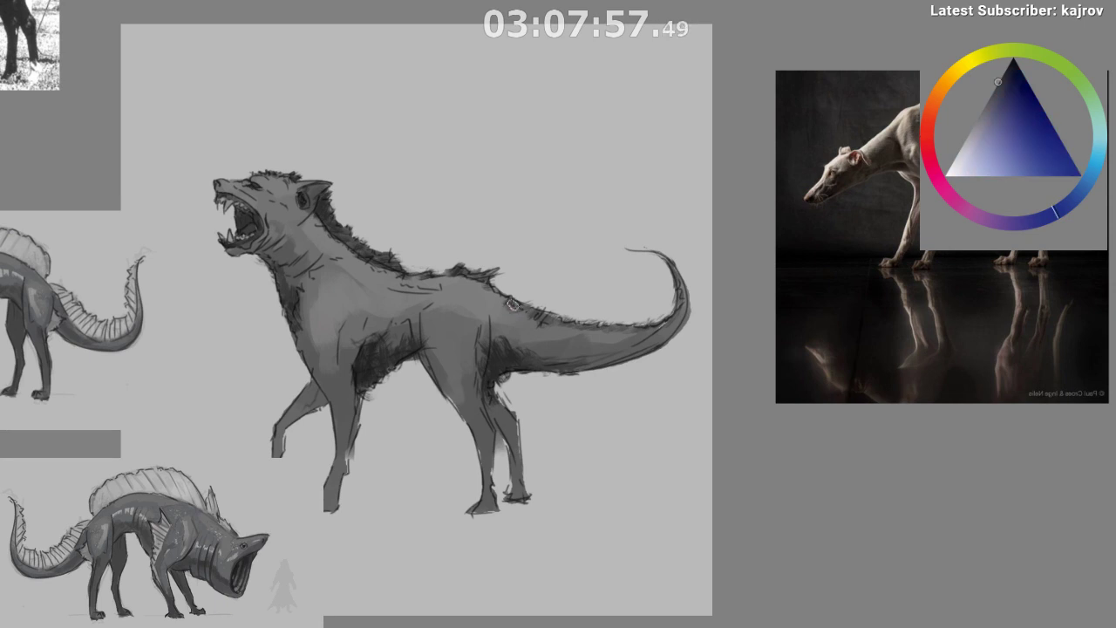
{"action": "left_click", "coordinate": [513, 308], "text": "ctrl"}
{"action": "scroll", "coordinate": [532, 330], "scroll_direction": "up", "scroll_amount": 1}
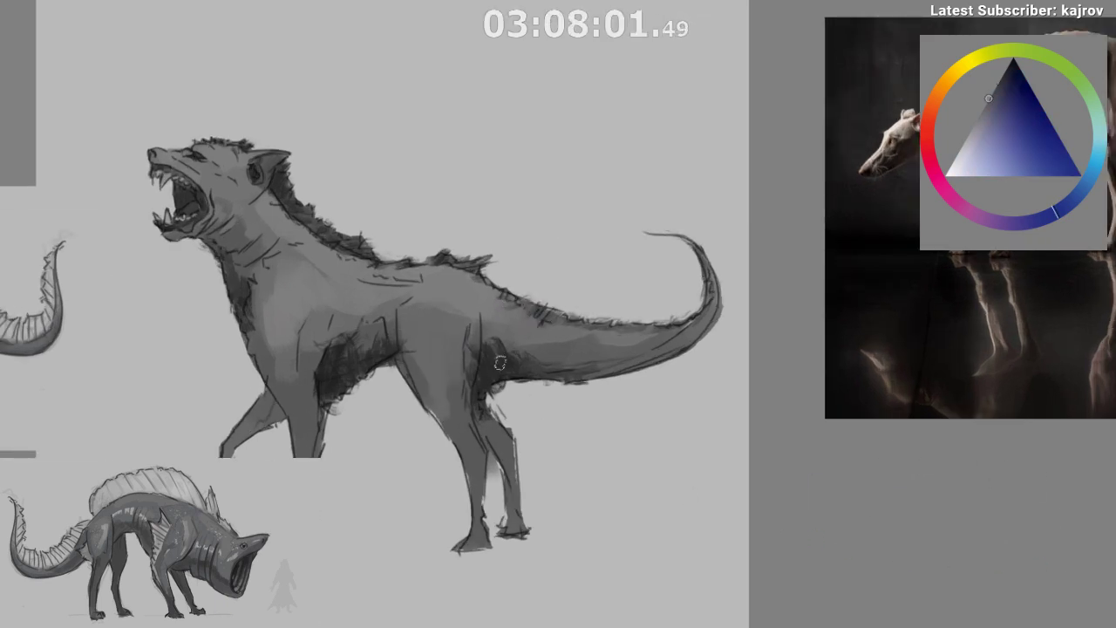
{"action": "left_click", "coordinate": [539, 313], "text": "ctrl"}
{"action": "left_click", "coordinate": [572, 329], "text": "ctrl"}
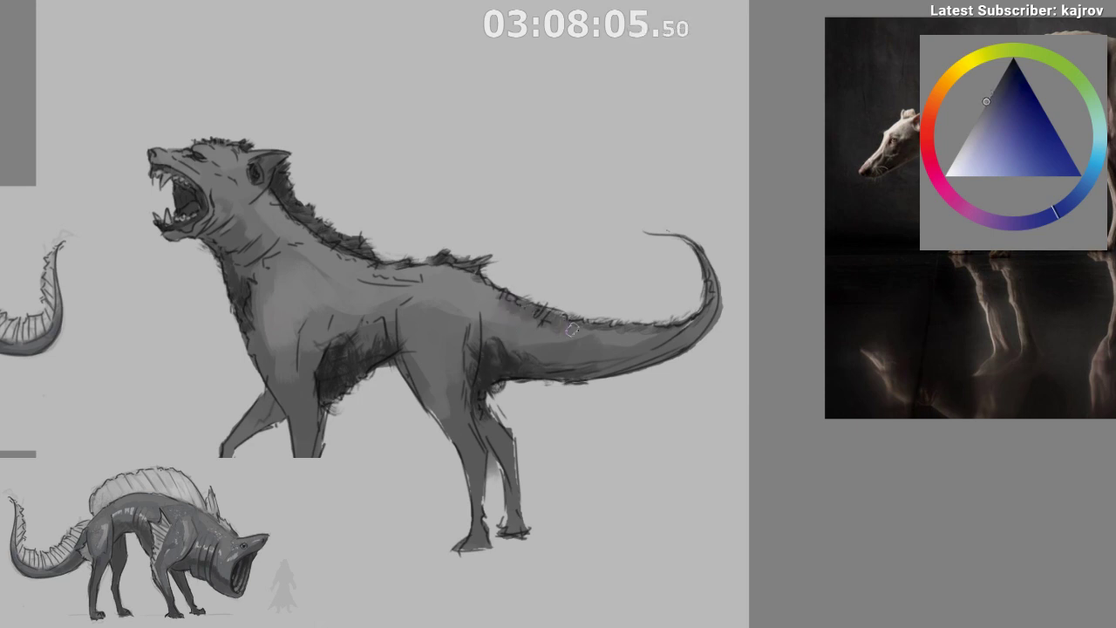
- Mirror the view and touch up the forehead with a lighter sampled grey
{"action": "key", "text": "m"}
{"action": "left_click_drag", "start_coordinate": [705, 512], "coordinate": [726, 547]}
{"action": "left_click_drag", "start_coordinate": [726, 548], "coordinate": [432, 513]}
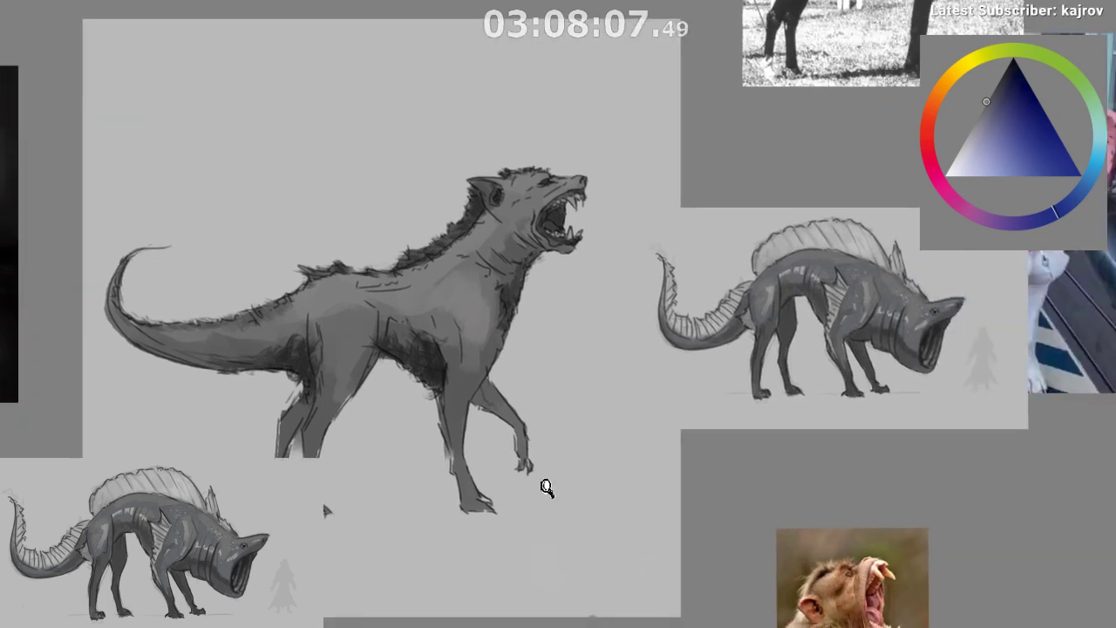
{"action": "left_click_drag", "start_coordinate": [546, 485], "coordinate": [511, 559]}
{"action": "left_click", "coordinate": [462, 337], "text": "ctrl"}
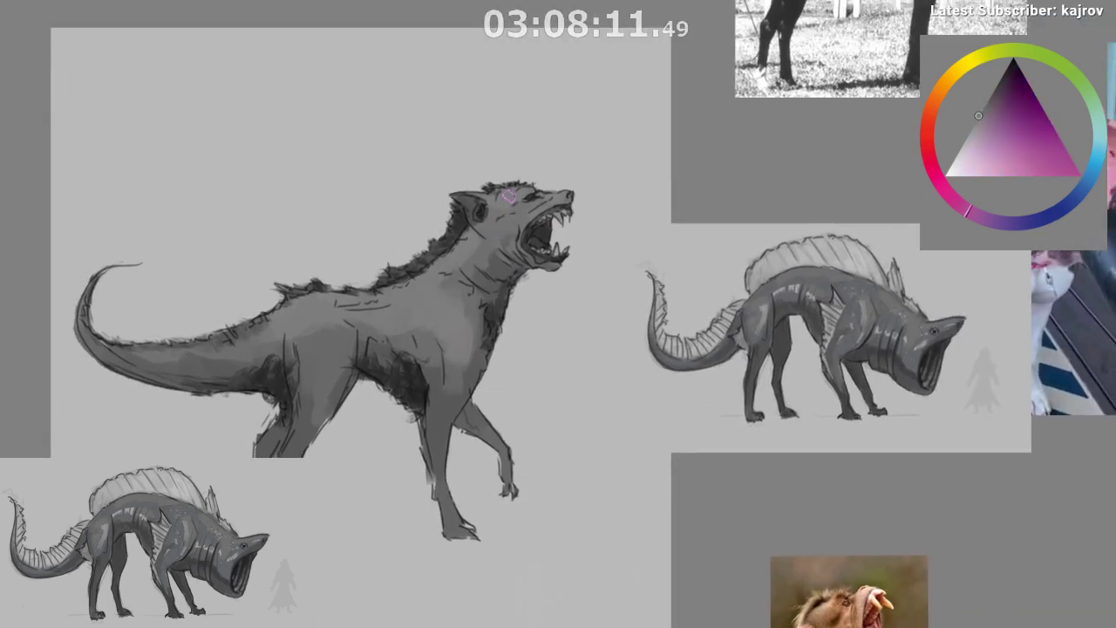
{"action": "scroll", "coordinate": [569, 366], "scroll_direction": "down", "scroll_amount": 1}
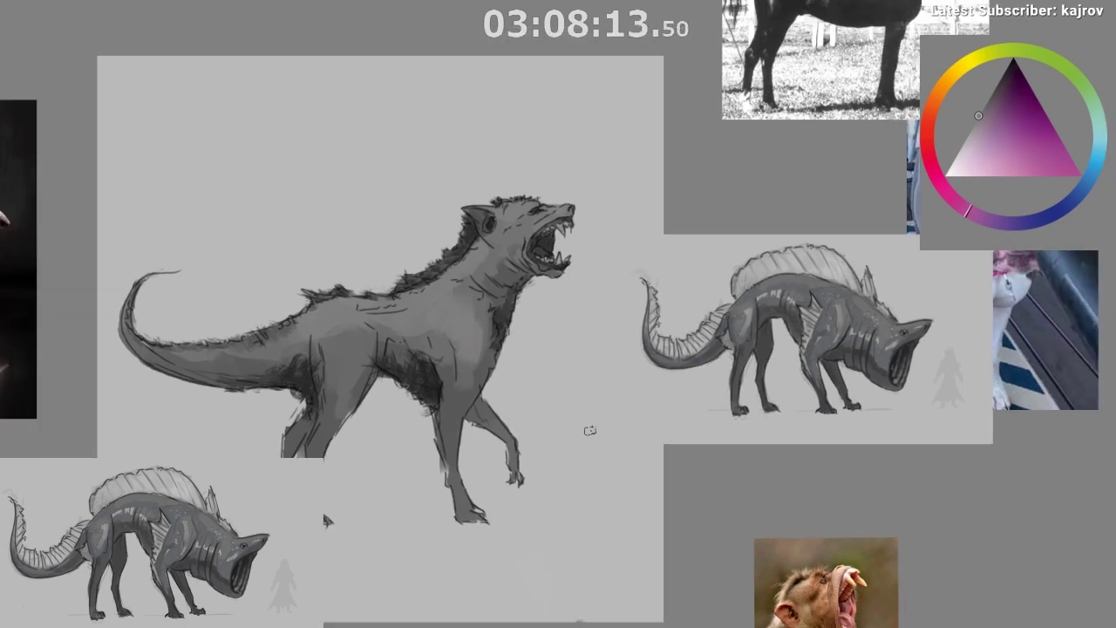
- Refine the grey transition between rump, thigh and tail, and check the whole creature in both view orientations
{"action": "left_click", "coordinate": [330, 318], "text": "ctrl"}
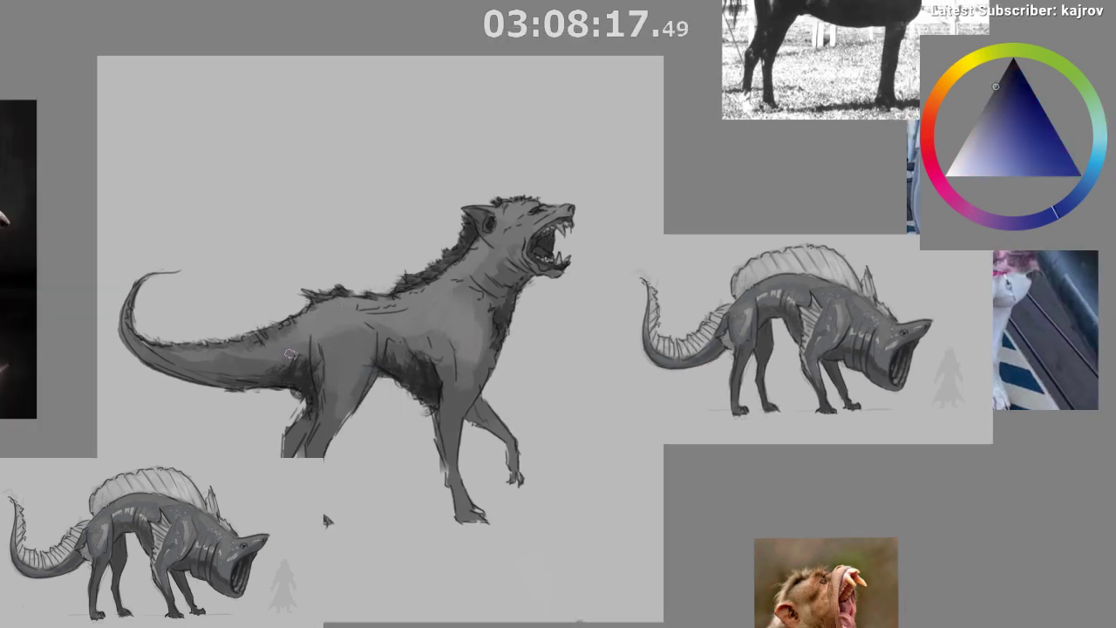
{"action": "left_click", "coordinate": [298, 354], "text": "ctrl"}
{"action": "left_click", "coordinate": [300, 351], "text": "ctrl"}
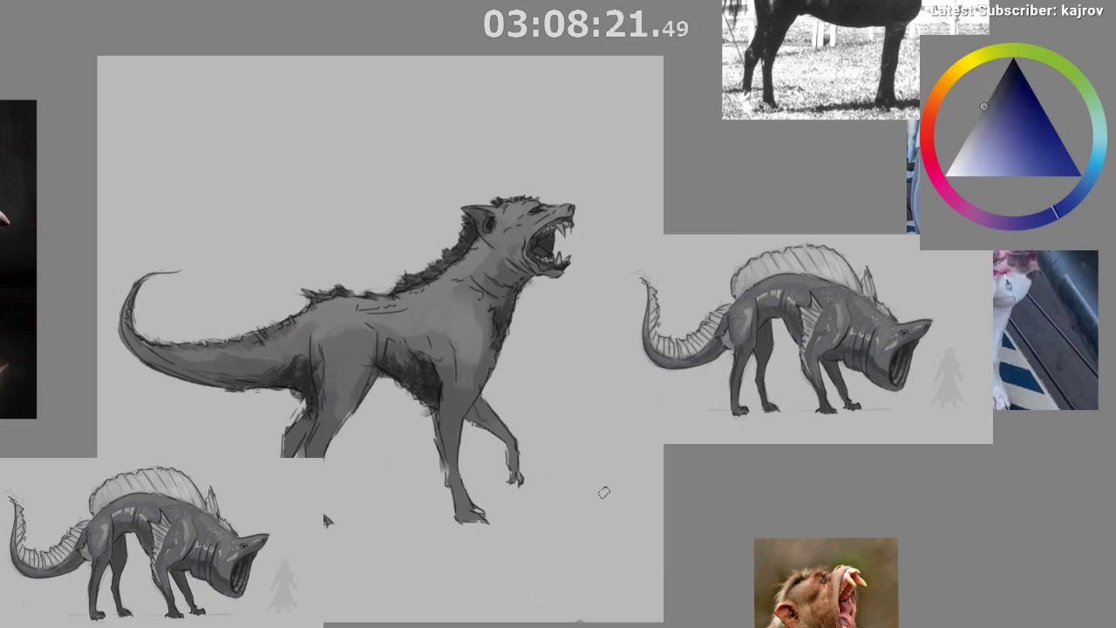
{"action": "left_click_drag", "start_coordinate": [602, 508], "coordinate": [591, 556]}
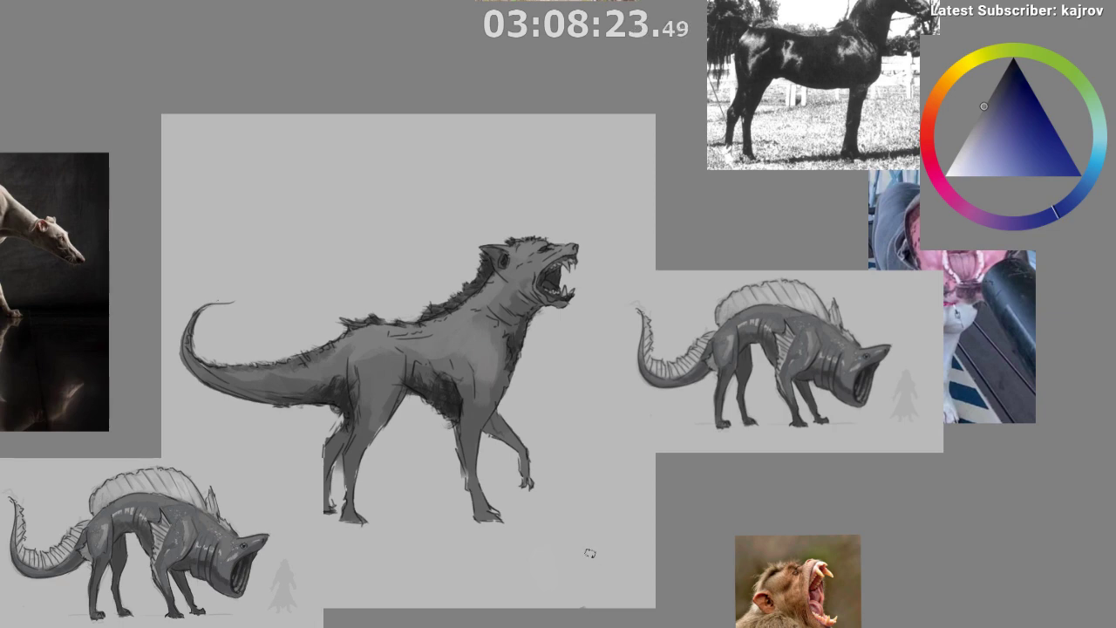
{"action": "key", "text": "m"}
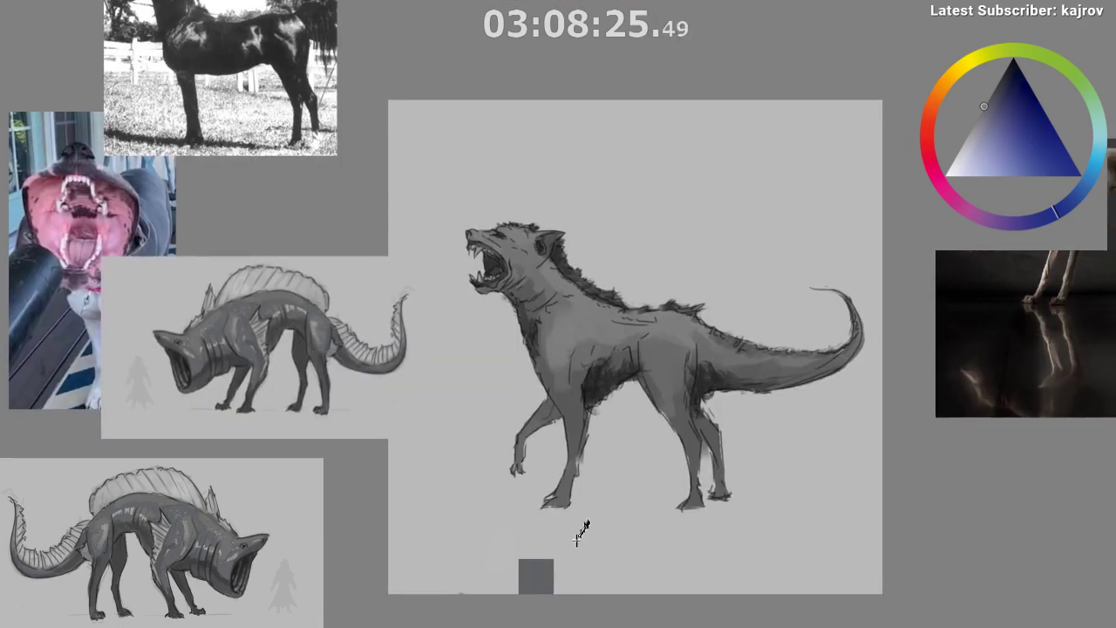
{"action": "scroll", "coordinate": [695, 511], "scroll_direction": "down", "scroll_amount": 2}
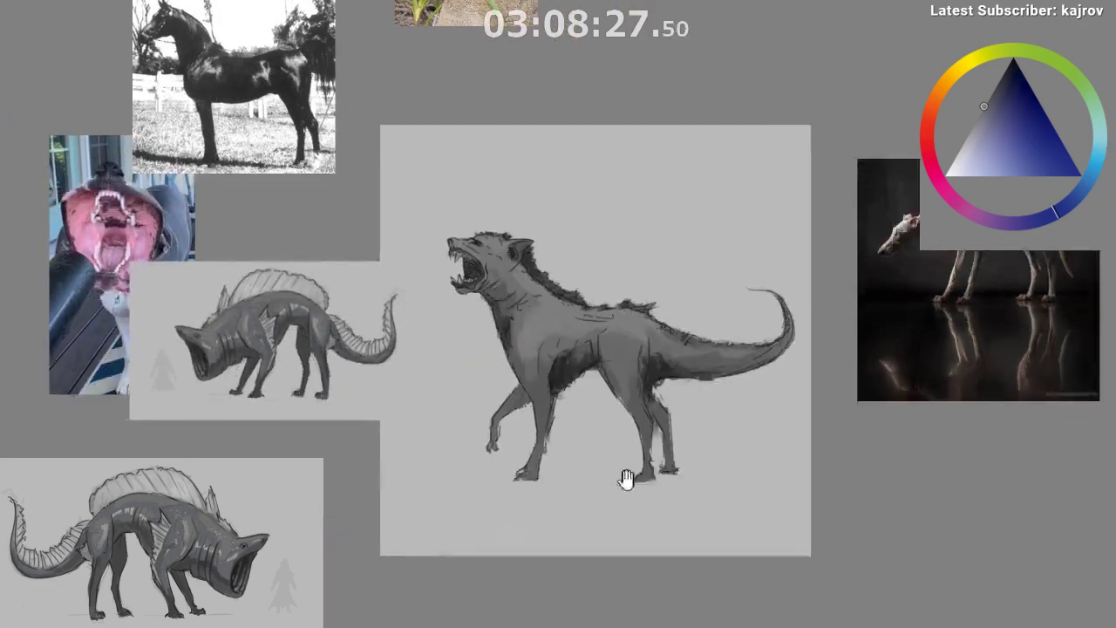
{"action": "scroll", "coordinate": [626, 478], "scroll_direction": "up", "scroll_amount": 2}
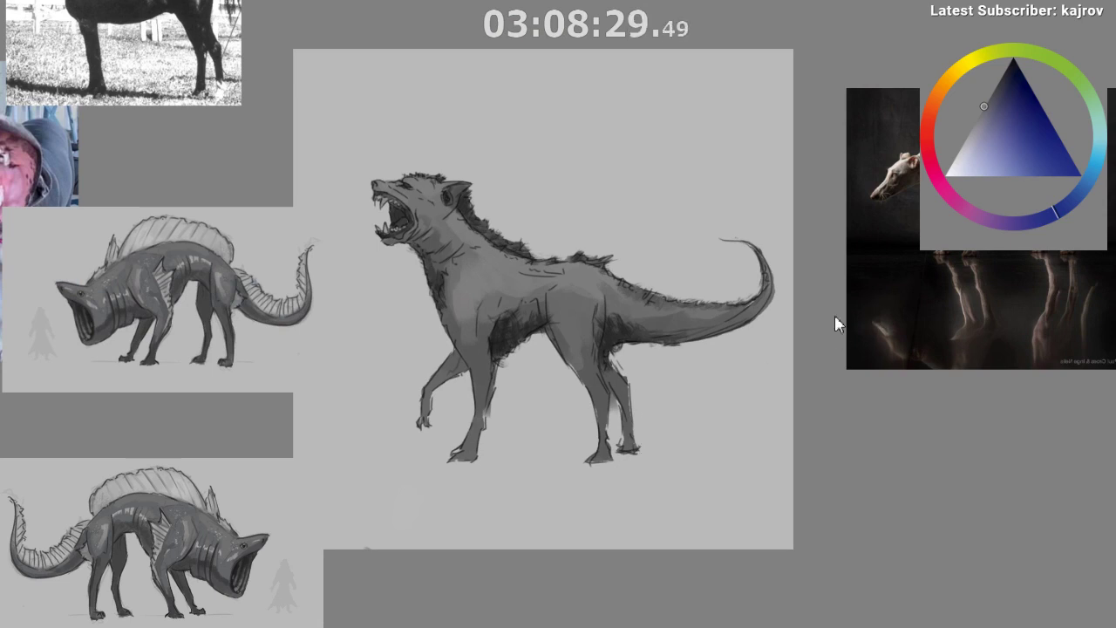
- Brush a lighter bluish grey over the back and the hip to bring out the form
{"action": "left_click", "coordinate": [565, 297], "text": "alt"}
{"action": "mouse_move", "coordinate": [560, 295]}
{"action": "left_mouse_down"}
{"action": "mouse_move", "coordinate": [564, 335]}
{"action": "mouse_move", "coordinate": [561, 312]}
{"action": "left_mouse_up"}
{"action": "left_click_drag", "start_coordinate": [597, 507], "coordinate": [589, 517]}
{"action": "left_click", "coordinate": [558, 297], "text": "alt"}
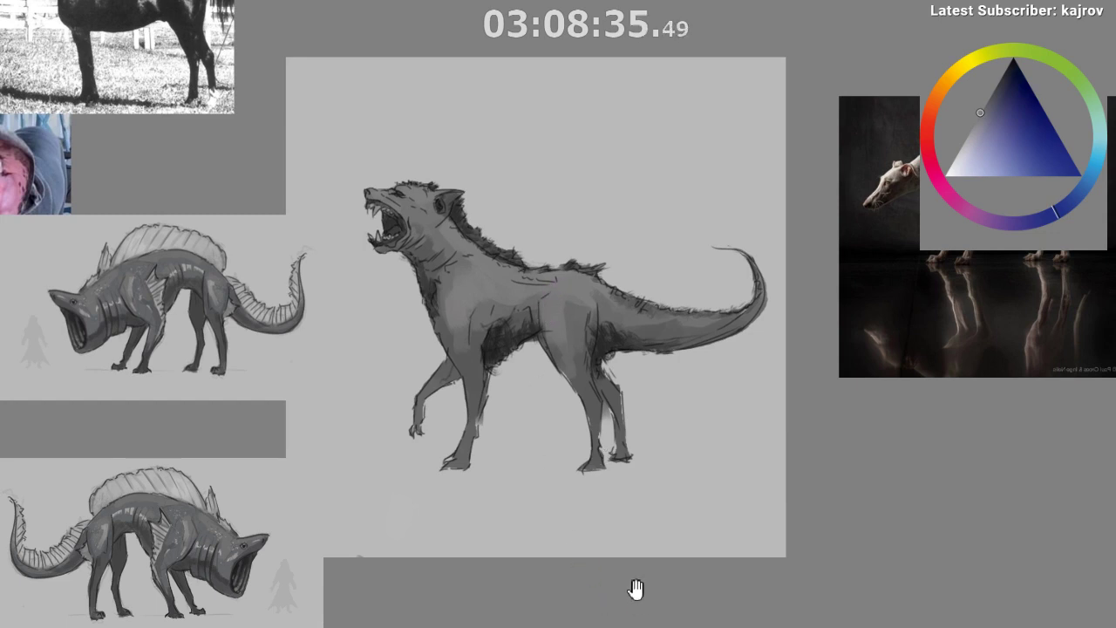
{"action": "left_click_drag", "start_coordinate": [636, 591], "coordinate": [640, 603]}
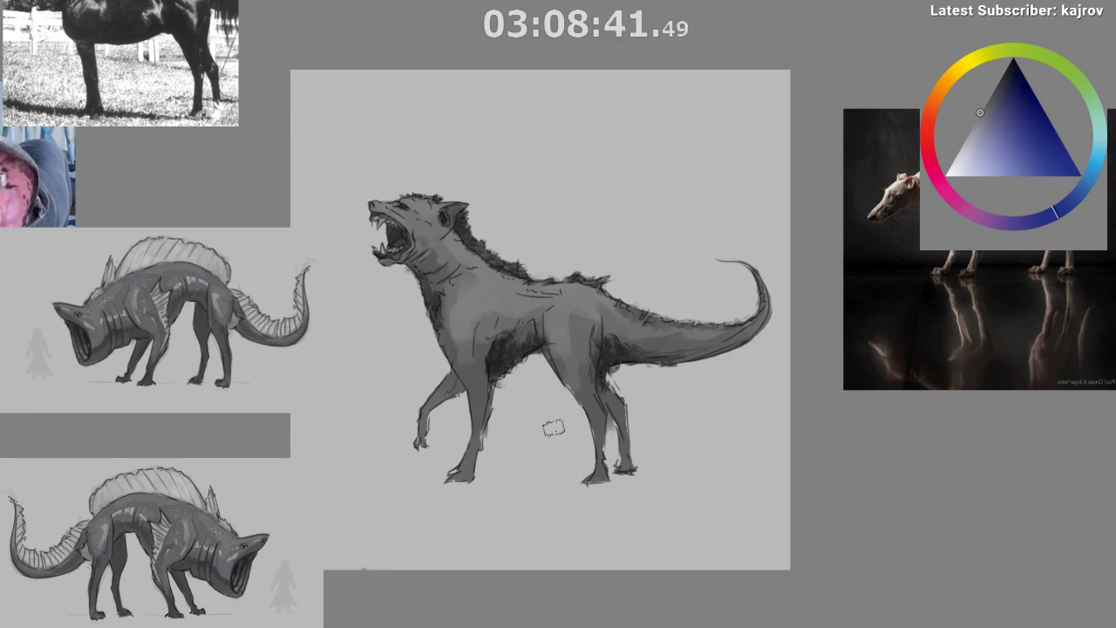
{"action": "left_click_drag", "start_coordinate": [552, 435], "coordinate": [556, 425]}
{"action": "mouse_move", "coordinate": [560, 442]}
{"action": "left_mouse_down"}
{"action": "mouse_move", "coordinate": [555, 478]}
{"action": "mouse_move", "coordinate": [555, 452]}
{"action": "left_mouse_up"}
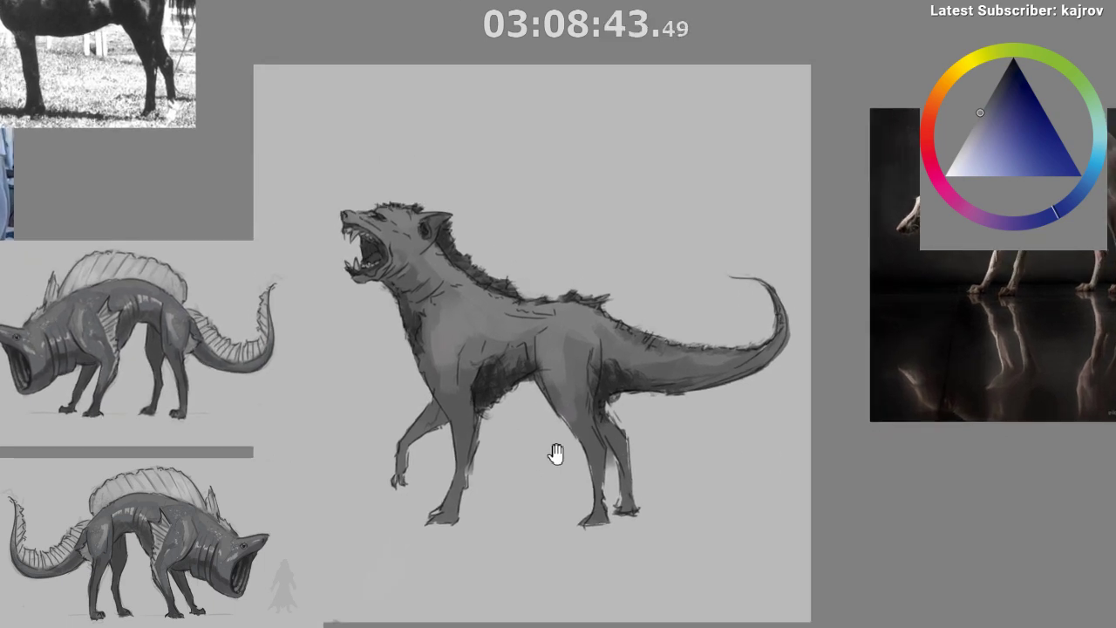
{"action": "scroll", "coordinate": [537, 452], "scroll_direction": "up", "scroll_amount": 3}
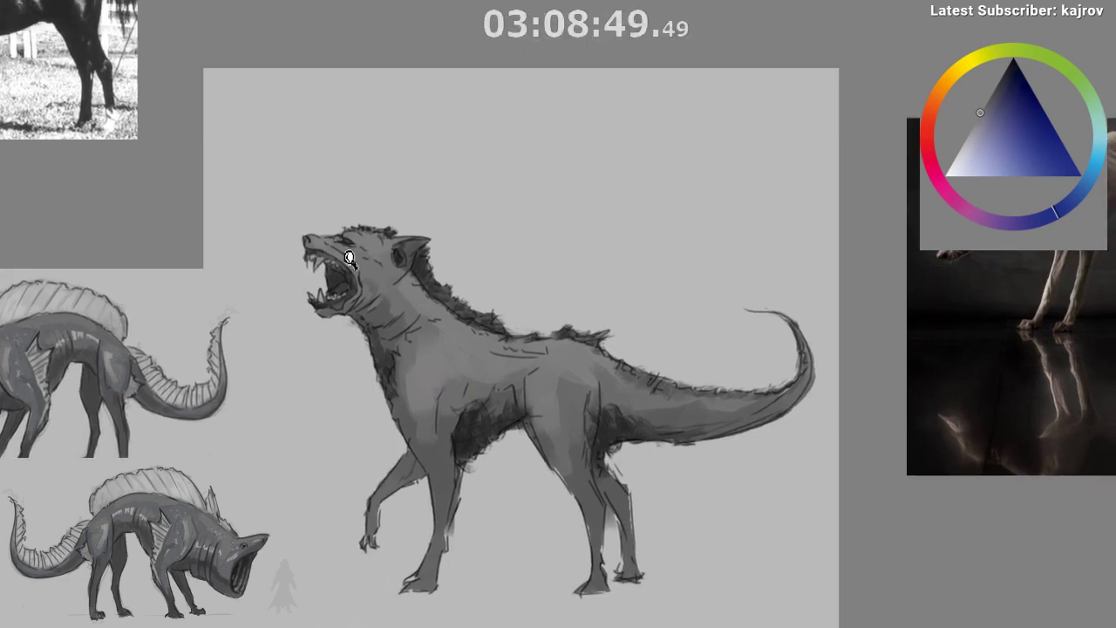
- Refine the muzzle and darken the nose tip with sampled greys, and check the whole creature
{"action": "left_click_drag", "start_coordinate": [352, 256], "coordinate": [504, 359]}
{"action": "left_click", "coordinate": [435, 374], "text": "ctrl"}
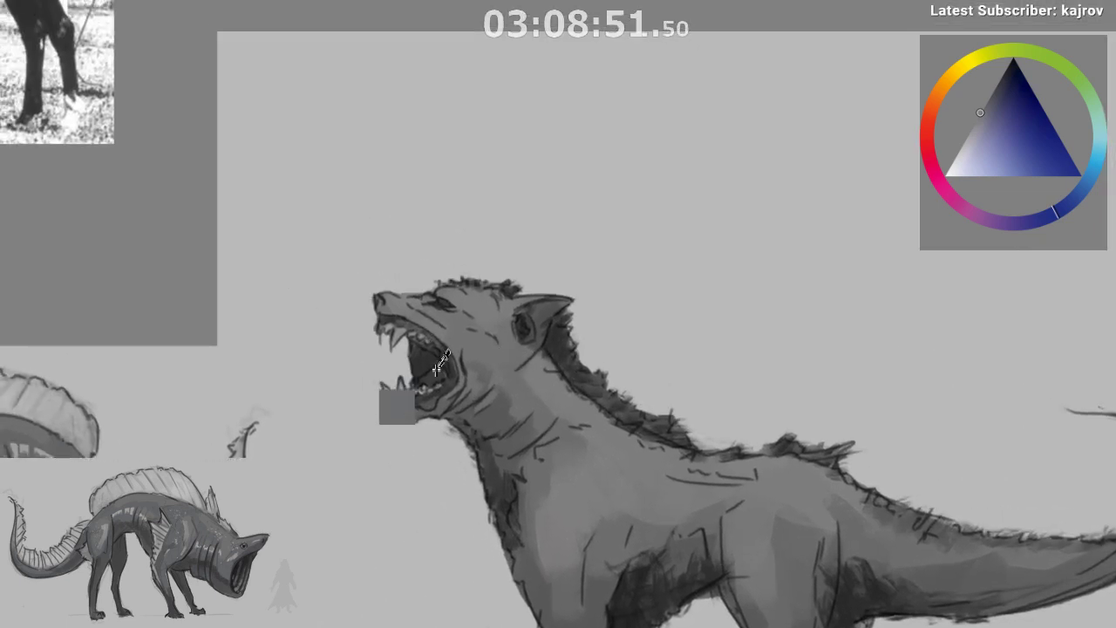
{"action": "left_click", "coordinate": [395, 315], "text": "ctrl"}
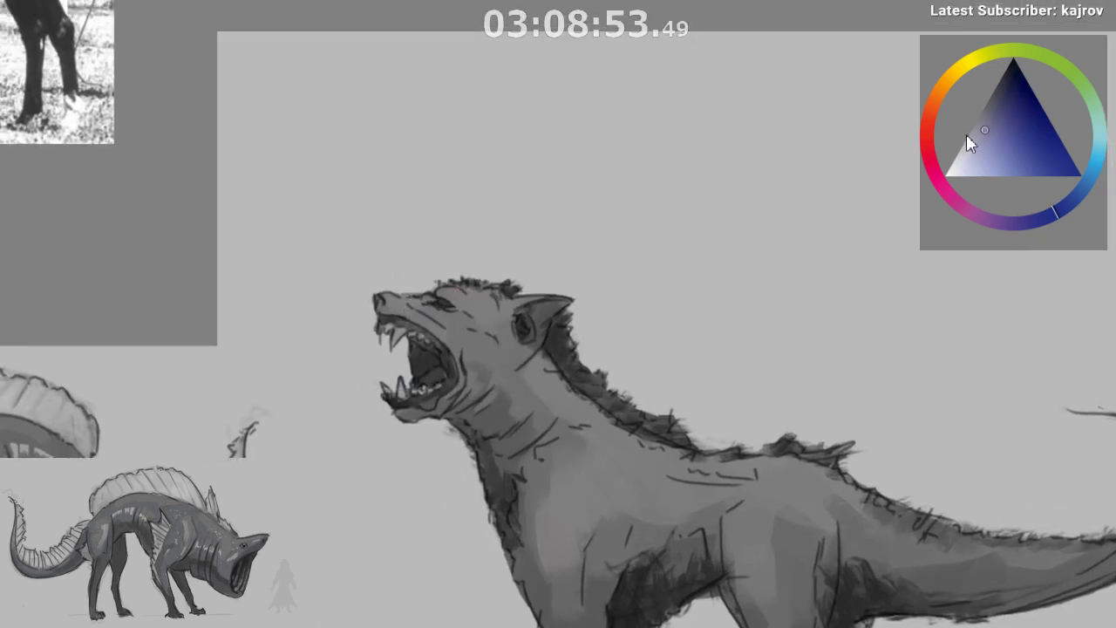
{"action": "left_click", "coordinate": [378, 299], "text": "ctrl"}
{"action": "left_click_drag", "start_coordinate": [380, 300], "coordinate": [382, 307]}
{"action": "left_click_drag", "start_coordinate": [497, 427], "coordinate": [610, 369]}
{"action": "left_click_drag", "start_coordinate": [621, 330], "coordinate": [592, 230]}
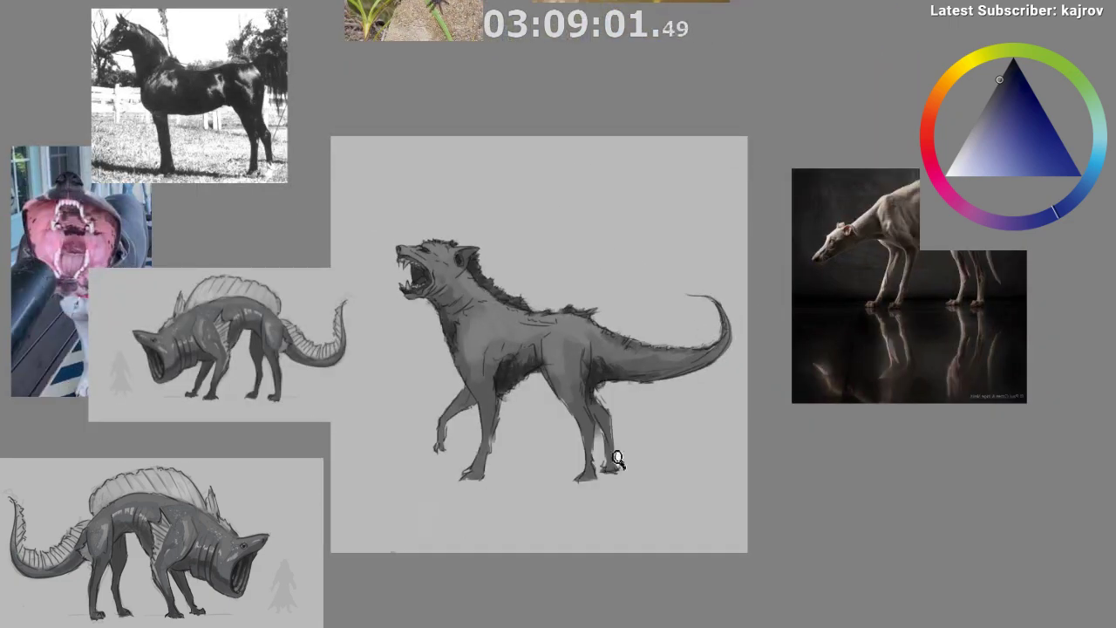
{"action": "scroll", "coordinate": [611, 461], "scroll_direction": "up", "scroll_amount": 2}
{"action": "scroll", "coordinate": [437, 268], "scroll_direction": "up", "scroll_amount": 2}
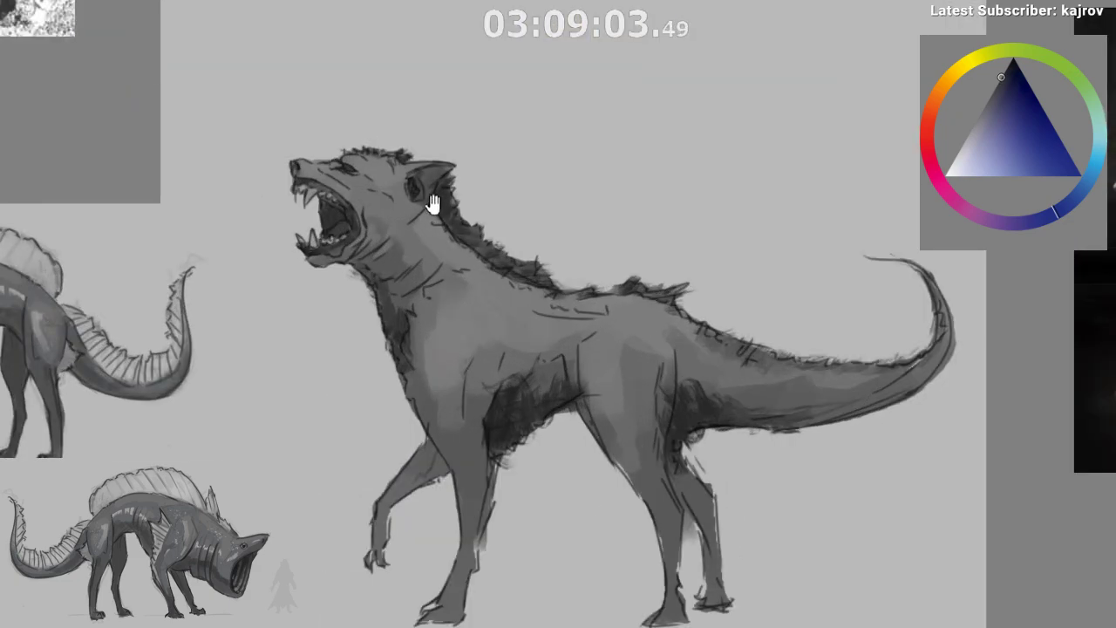
- Choose a light grey and brush highlights around the brow and cheek, checking the head in the mirrored view
{"action": "left_click", "coordinate": [962, 144]}
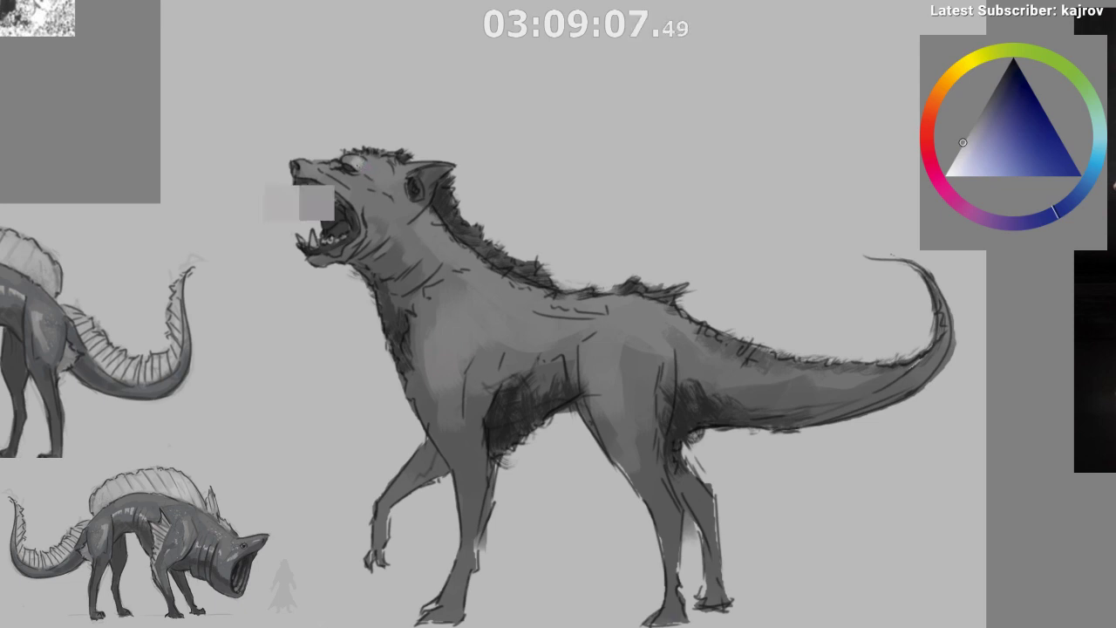
{"action": "left_click", "coordinate": [359, 162], "text": "ctrl"}
{"action": "left_click_drag", "start_coordinate": [373, 164], "coordinate": [388, 168]}
{"action": "key", "text": "m"}
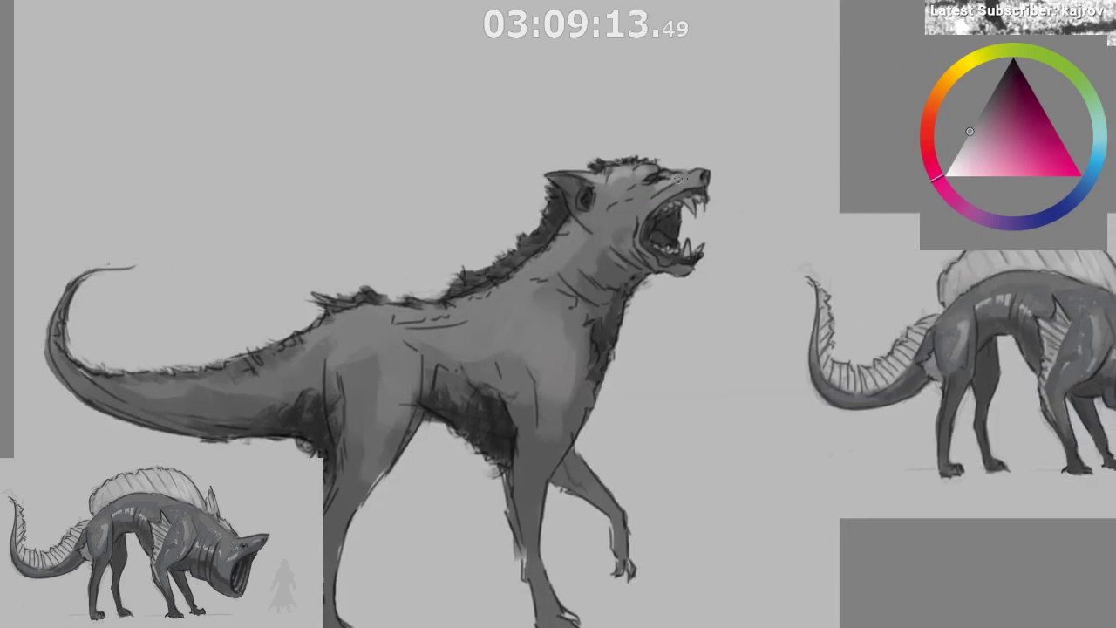
{"action": "left_click_drag", "start_coordinate": [721, 265], "coordinate": [570, 477]}
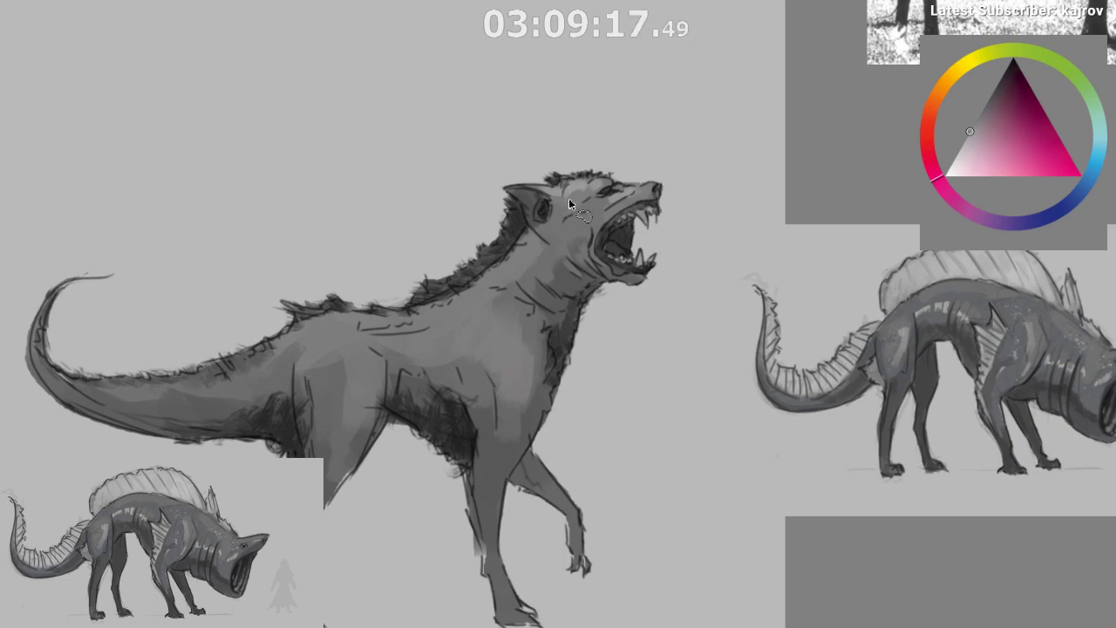
{"action": "mouse_move", "coordinate": [555, 320]}
{"action": "left_mouse_down"}
{"action": "mouse_move", "coordinate": [561, 429]}
{"action": "mouse_move", "coordinate": [568, 369]}
{"action": "mouse_move", "coordinate": [551, 336]}
{"action": "left_mouse_up"}
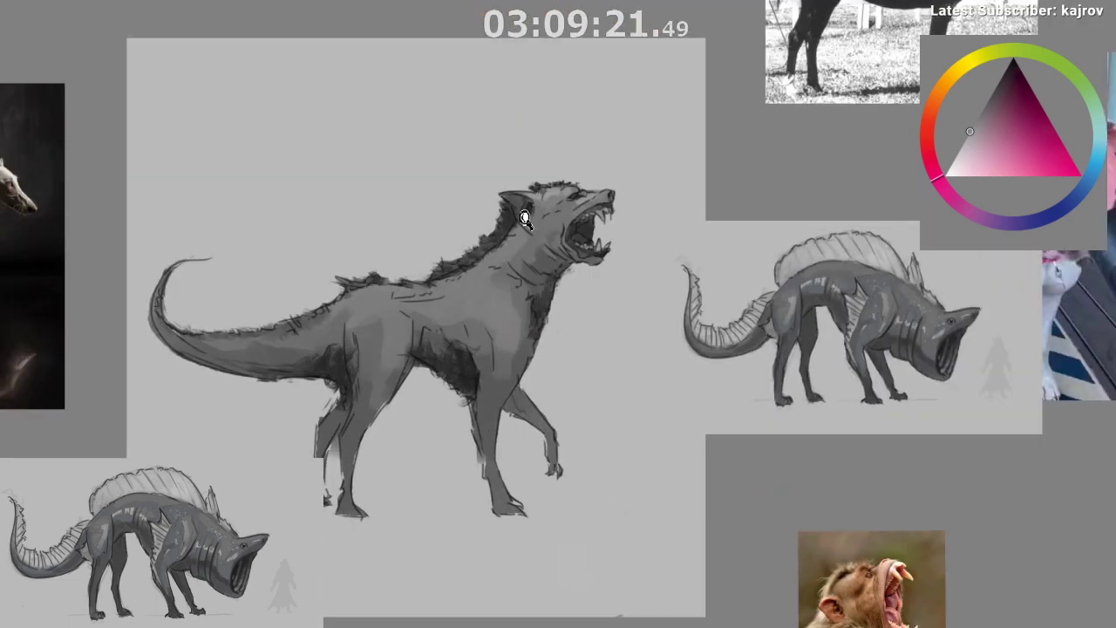
- Outline narrow, tapered stripe selections across the creature's neck, shoulder and ribs
{"action": "scroll", "coordinate": [528, 207], "scroll_direction": "up", "scroll_amount": 1}
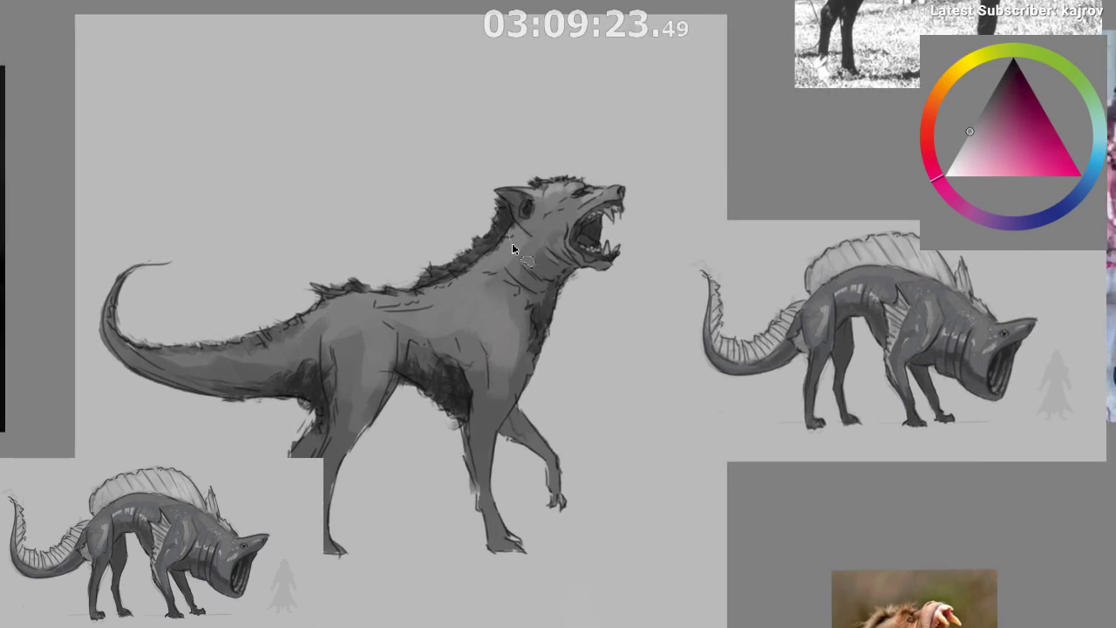
{"action": "mouse_move", "coordinate": [524, 263]}
{"action": "left_mouse_down"}
{"action": "mouse_move", "coordinate": [520, 231]}
{"action": "mouse_move", "coordinate": [517, 276]}
{"action": "mouse_move", "coordinate": [503, 256]}
{"action": "mouse_move", "coordinate": [520, 273]}
{"action": "mouse_move", "coordinate": [501, 250]}
{"action": "mouse_move", "coordinate": [515, 276]}
{"action": "mouse_move", "coordinate": [511, 257]}
{"action": "mouse_move", "coordinate": [481, 278]}
{"action": "mouse_move", "coordinate": [496, 284]}
{"action": "mouse_move", "coordinate": [510, 327]}
{"action": "mouse_move", "coordinate": [492, 257]}
{"action": "mouse_move", "coordinate": [475, 295]}
{"action": "mouse_move", "coordinate": [487, 377]}
{"action": "mouse_move", "coordinate": [488, 311]}
{"action": "mouse_move", "coordinate": [465, 332]}
{"action": "left_mouse_up"}
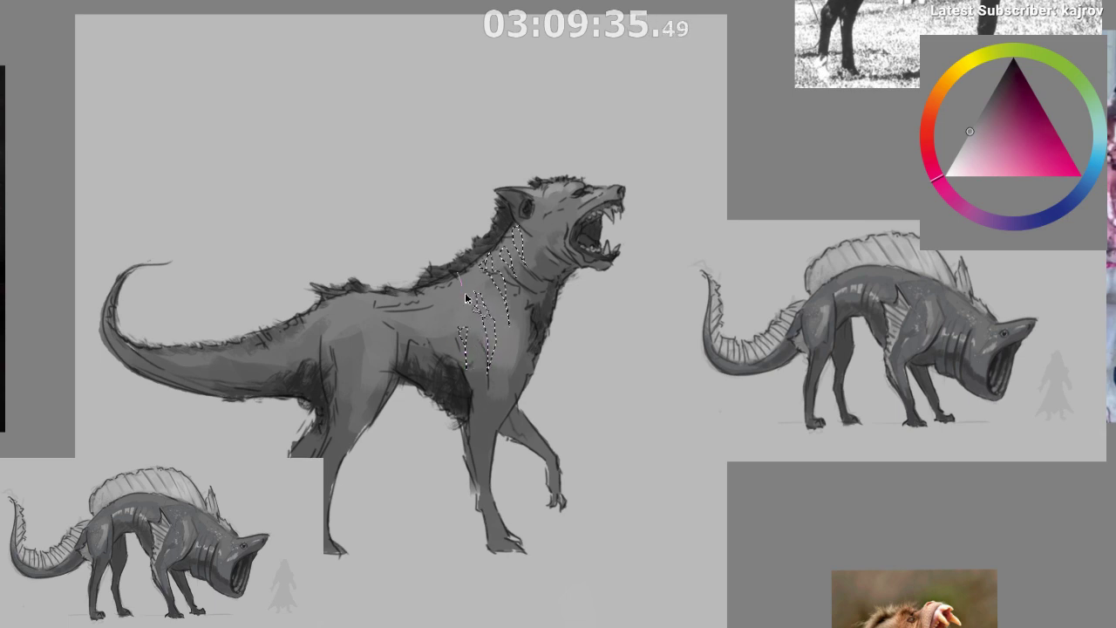
{"action": "key", "text": "m"}
{"action": "left_click_drag", "start_coordinate": [615, 485], "coordinate": [504, 482]}
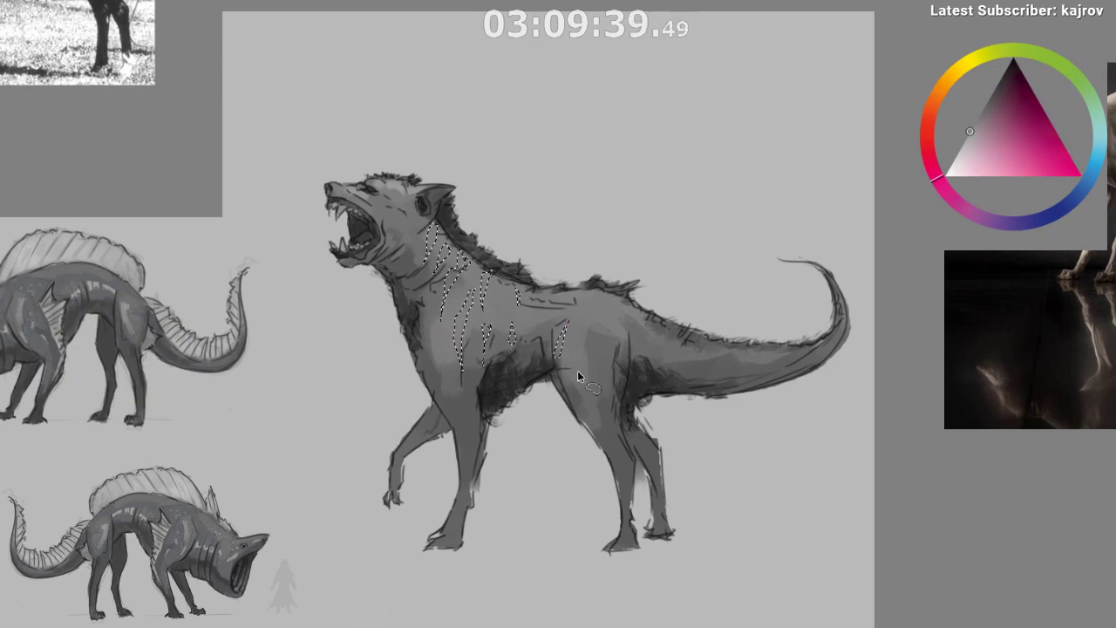
- Add more stripe-shaped selections over the flank, hip, thigh, tail and brow
{"action": "mouse_move", "coordinate": [558, 345]}
{"action": "left_mouse_down"}
{"action": "mouse_move", "coordinate": [569, 334]}
{"action": "mouse_move", "coordinate": [561, 368]}
{"action": "mouse_move", "coordinate": [572, 408]}
{"action": "mouse_move", "coordinate": [592, 384]}
{"action": "mouse_move", "coordinate": [604, 406]}
{"action": "mouse_move", "coordinate": [571, 351]}
{"action": "left_mouse_up"}
{"action": "mouse_move", "coordinate": [597, 295]}
{"action": "left_mouse_down"}
{"action": "mouse_move", "coordinate": [620, 318]}
{"action": "mouse_move", "coordinate": [593, 293]}
{"action": "left_mouse_up"}
{"action": "left_click_drag", "start_coordinate": [620, 348], "coordinate": [591, 334]}
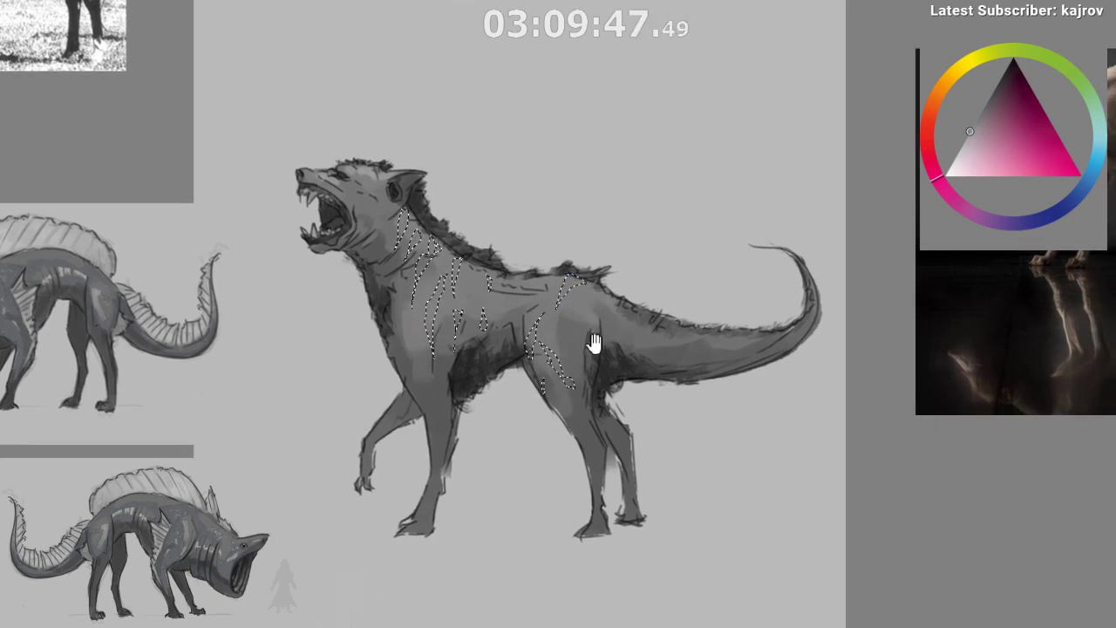
{"action": "left_click_drag", "start_coordinate": [570, 406], "coordinate": [551, 406]}
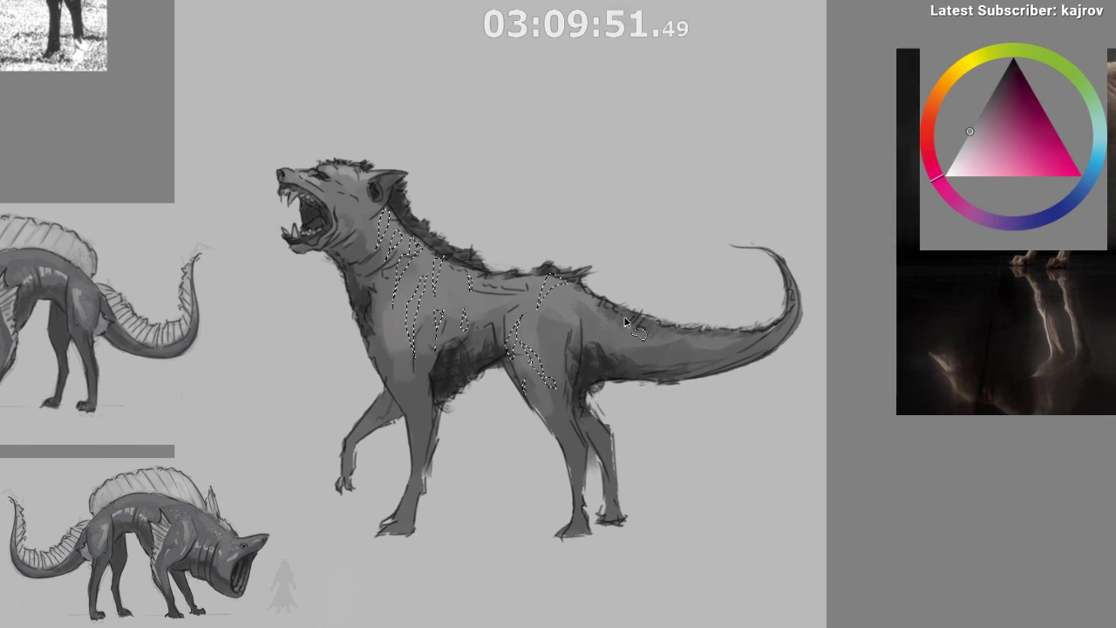
{"action": "mouse_move", "coordinate": [625, 314]}
{"action": "left_mouse_down"}
{"action": "mouse_move", "coordinate": [634, 355]}
{"action": "mouse_move", "coordinate": [631, 335]}
{"action": "mouse_move", "coordinate": [652, 338]}
{"action": "mouse_move", "coordinate": [673, 374]}
{"action": "mouse_move", "coordinate": [692, 372]}
{"action": "mouse_move", "coordinate": [678, 333]}
{"action": "mouse_move", "coordinate": [685, 351]}
{"action": "mouse_move", "coordinate": [682, 342]}
{"action": "mouse_move", "coordinate": [719, 338]}
{"action": "mouse_move", "coordinate": [718, 368]}
{"action": "mouse_move", "coordinate": [715, 342]}
{"action": "left_mouse_up"}
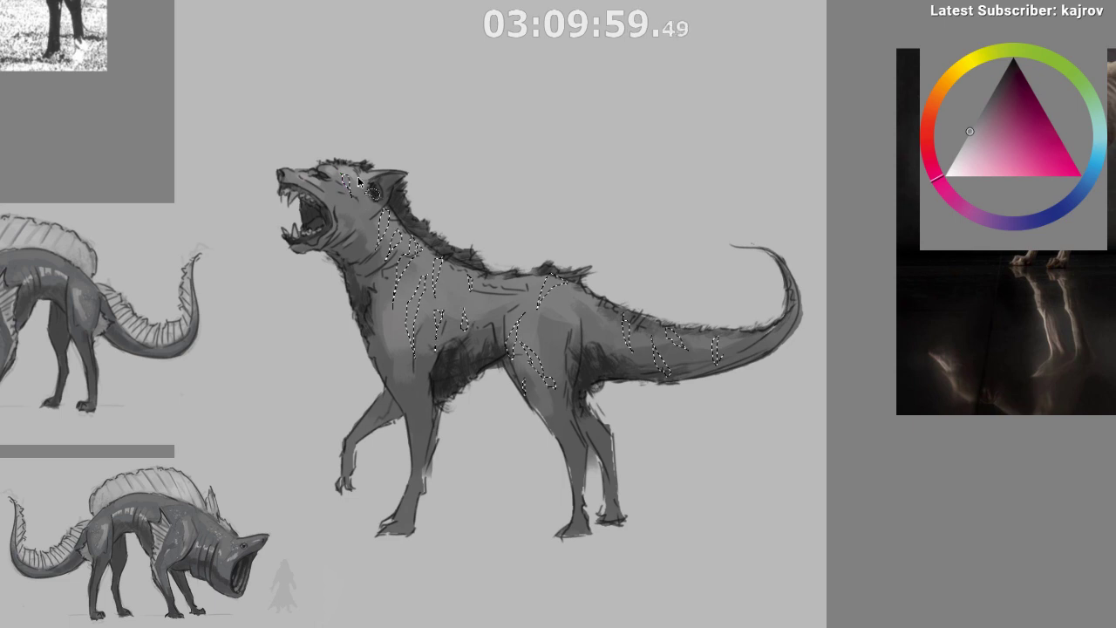
{"action": "mouse_move", "coordinate": [436, 166]}
{"action": "left_mouse_down"}
{"action": "mouse_move", "coordinate": [406, 463]}
{"action": "mouse_move", "coordinate": [459, 221]}
{"action": "left_mouse_up"}
- Brush textured light grey into all the selected stripes and clear the selection
{"action": "mouse_move", "coordinate": [541, 284]}
{"action": "left_mouse_down"}
{"action": "mouse_move", "coordinate": [602, 387]}
{"action": "mouse_move", "coordinate": [583, 521]}
{"action": "left_mouse_up"}
{"action": "left_click_drag", "start_coordinate": [660, 531], "coordinate": [640, 541]}
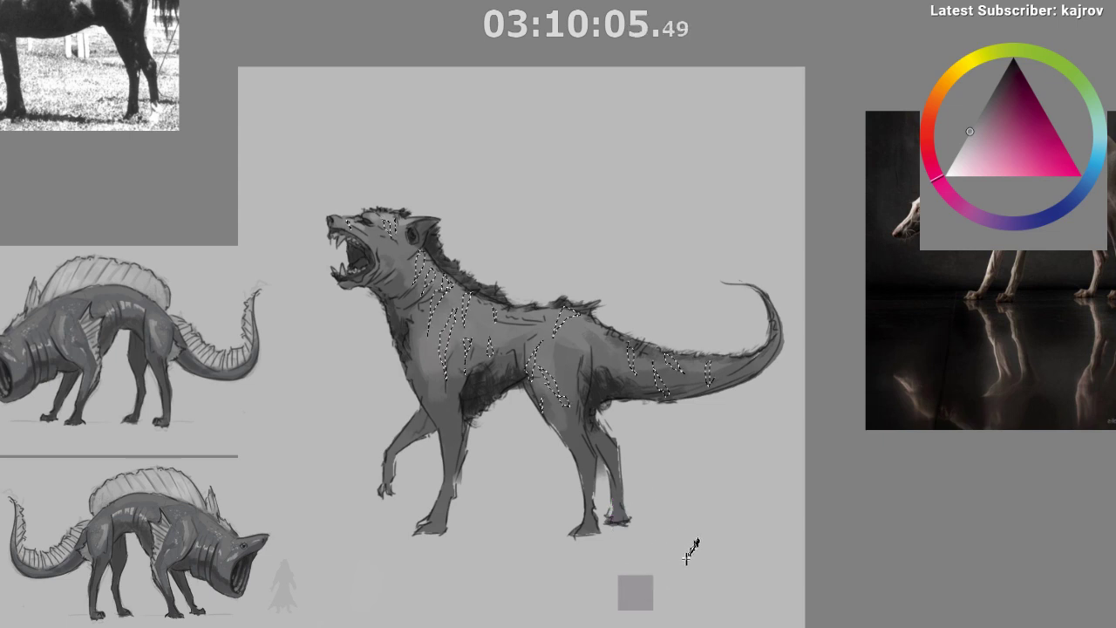
{"action": "left_click", "coordinate": [1115, 467]}
{"action": "key", "text": "ctrl+shift+z"}
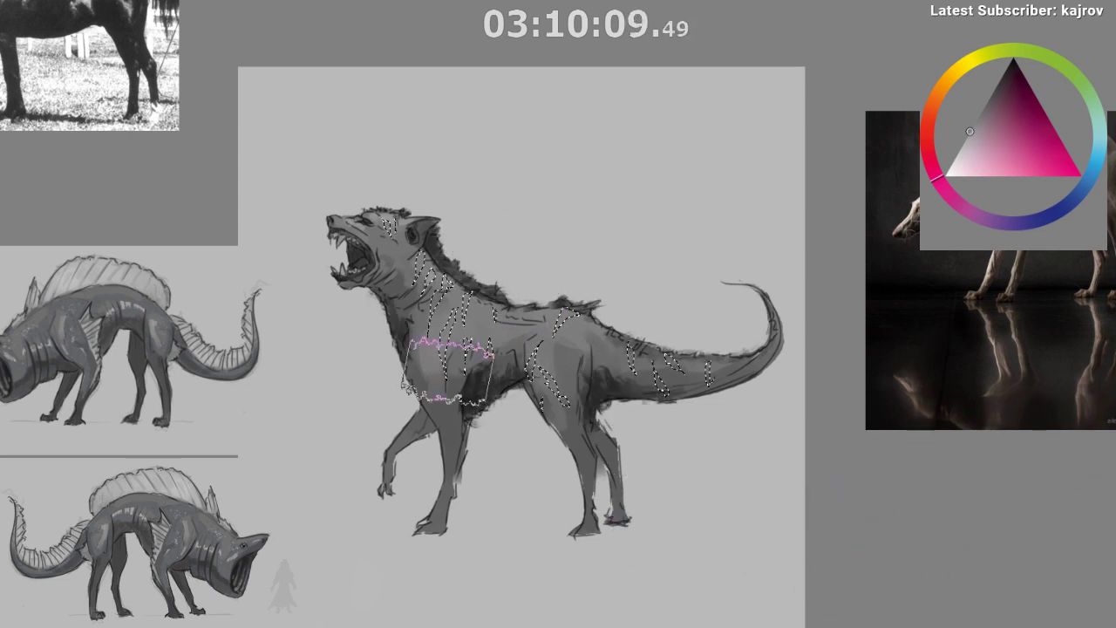
{"action": "left_click_drag", "start_coordinate": [452, 381], "coordinate": [516, 377]}
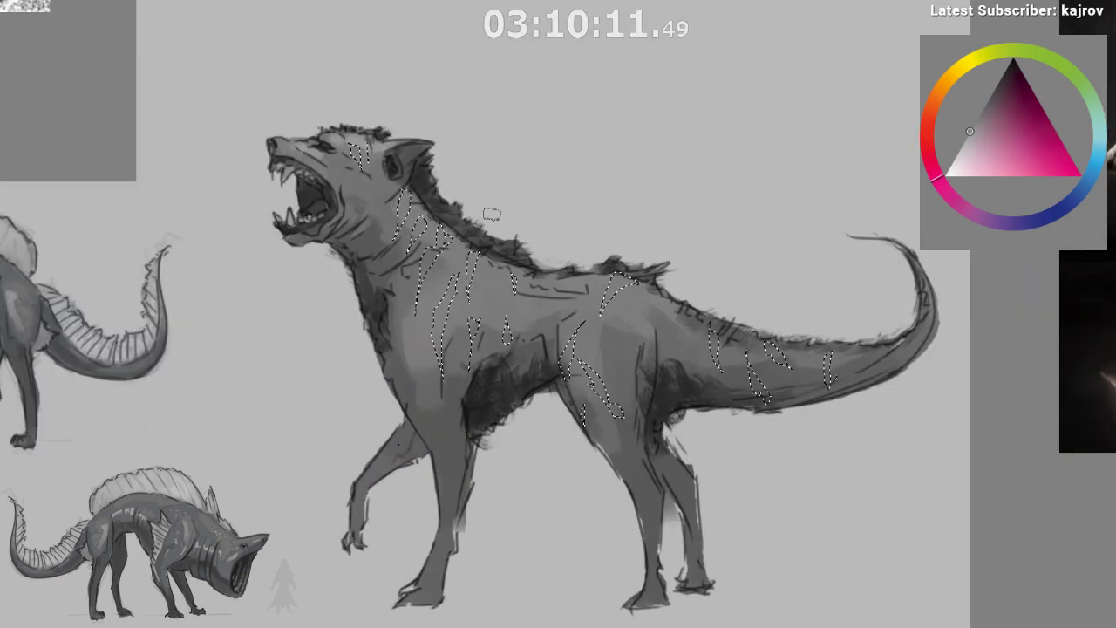
{"action": "mouse_move", "coordinate": [471, 333]}
{"action": "left_mouse_down"}
{"action": "mouse_move", "coordinate": [411, 439]}
{"action": "mouse_move", "coordinate": [469, 335]}
{"action": "left_mouse_up"}
{"action": "mouse_move", "coordinate": [400, 375]}
{"action": "left_mouse_down"}
{"action": "mouse_move", "coordinate": [565, 476]}
{"action": "mouse_move", "coordinate": [667, 375]}
{"action": "left_mouse_up"}
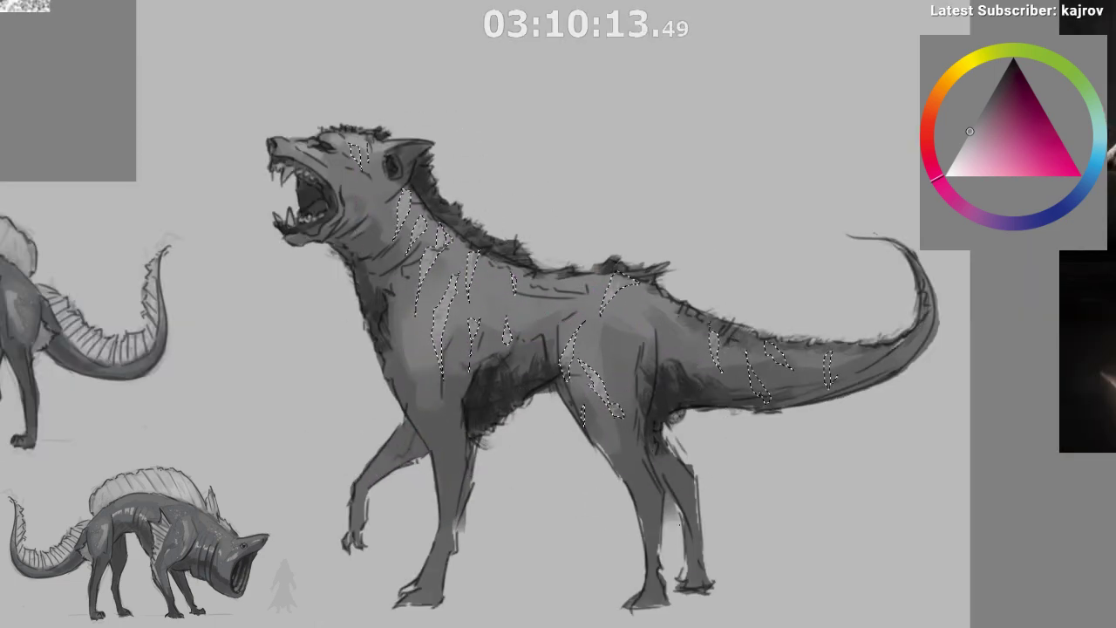
{"action": "key", "text": "ctrl+d"}
- Outline small markings along the creature's back and hip, brush them light grey and clear the selection
{"action": "left_click_drag", "start_coordinate": [585, 541], "coordinate": [518, 545]}
{"action": "left_click_drag", "start_coordinate": [518, 545], "coordinate": [510, 545]}
{"action": "left_click_drag", "start_coordinate": [547, 555], "coordinate": [340, 586]}
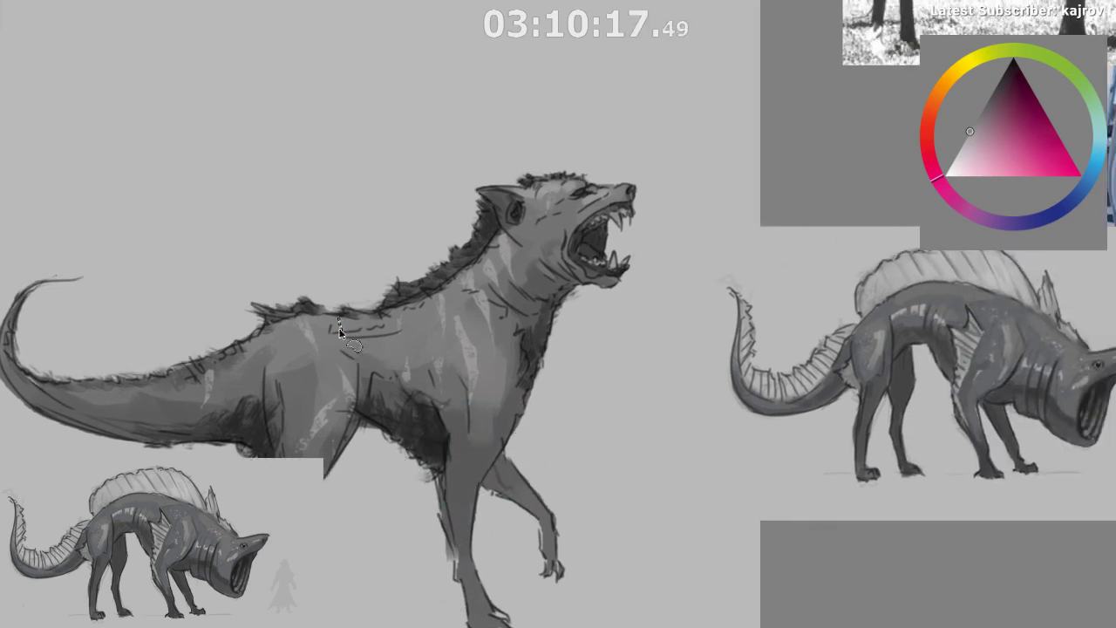
{"action": "mouse_move", "coordinate": [334, 339]}
{"action": "left_mouse_down"}
{"action": "mouse_move", "coordinate": [412, 319]}
{"action": "mouse_move", "coordinate": [399, 336]}
{"action": "mouse_move", "coordinate": [335, 337]}
{"action": "mouse_move", "coordinate": [396, 326]}
{"action": "left_mouse_up"}
{"action": "key", "text": "ctrl+d"}
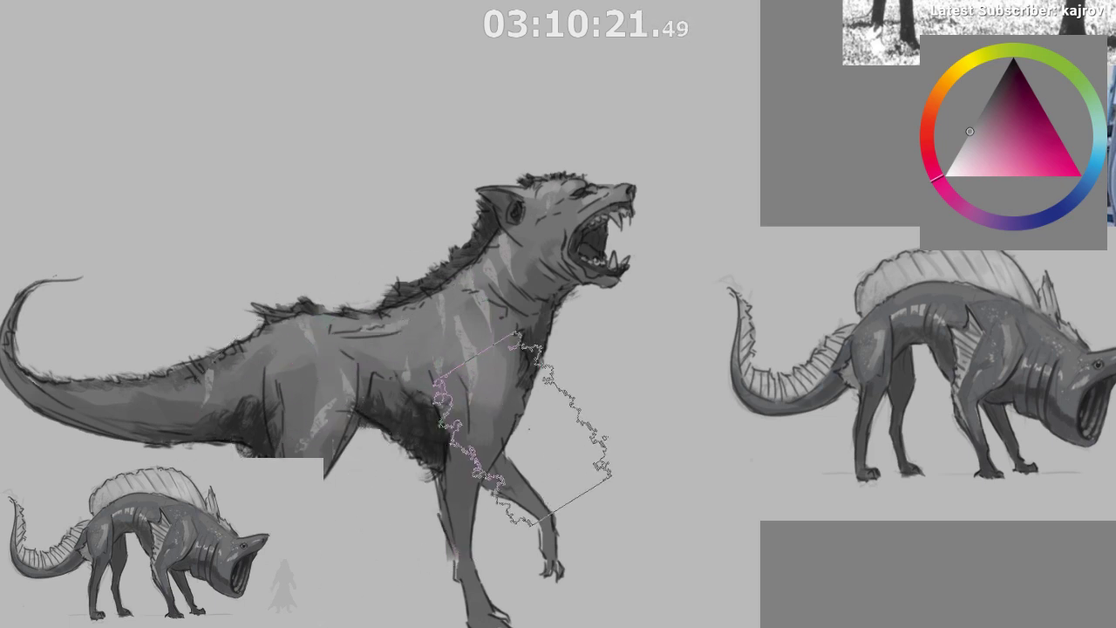
- Outline short stripes on the lower thigh, compare them with the finned creature's markings, and brush them with sampled light grey
{"action": "left_click_drag", "start_coordinate": [538, 398], "coordinate": [537, 382]}
{"action": "key", "text": "l"}
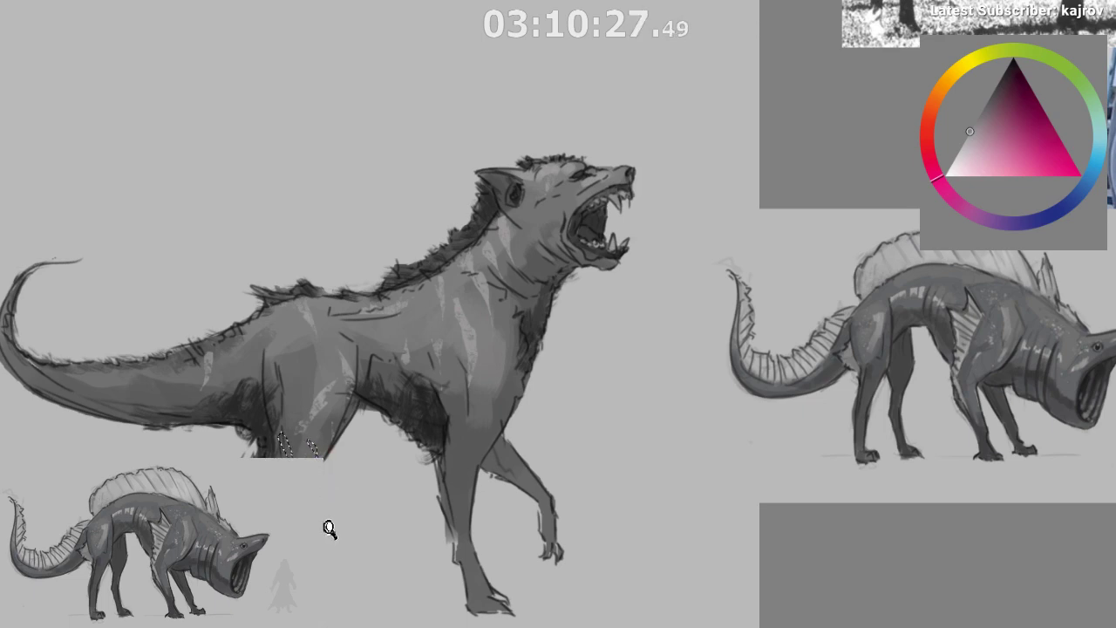
{"action": "left_click_drag", "start_coordinate": [327, 532], "coordinate": [225, 555]}
{"action": "left_click_drag", "start_coordinate": [614, 513], "coordinate": [340, 483]}
{"action": "left_click_drag", "start_coordinate": [594, 359], "coordinate": [693, 274]}
{"action": "scroll", "coordinate": [692, 274], "scroll_direction": "up", "scroll_amount": 3}
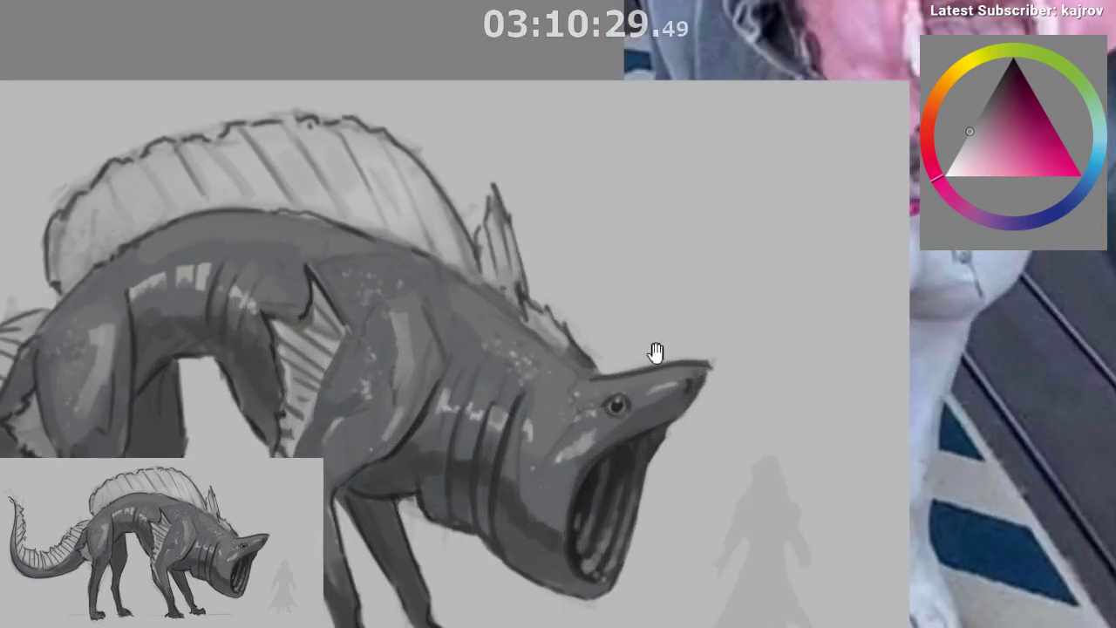
{"action": "scroll", "coordinate": [636, 381], "scroll_direction": "down", "scroll_amount": 6}
{"action": "scroll", "coordinate": [519, 478], "scroll_direction": "up", "scroll_amount": 6}
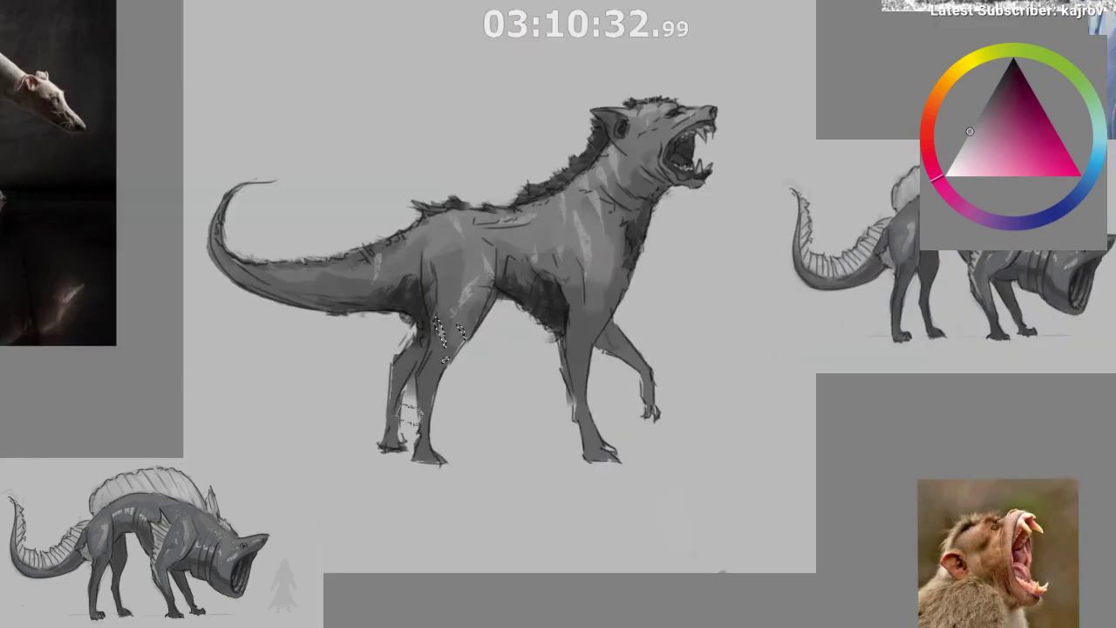
{"action": "mouse_move", "coordinate": [410, 415]}
{"action": "left_mouse_down"}
{"action": "mouse_move", "coordinate": [415, 425]}
{"action": "mouse_move", "coordinate": [410, 411]}
{"action": "left_mouse_up"}
{"action": "left_click", "coordinate": [415, 408], "text": "ctrl"}
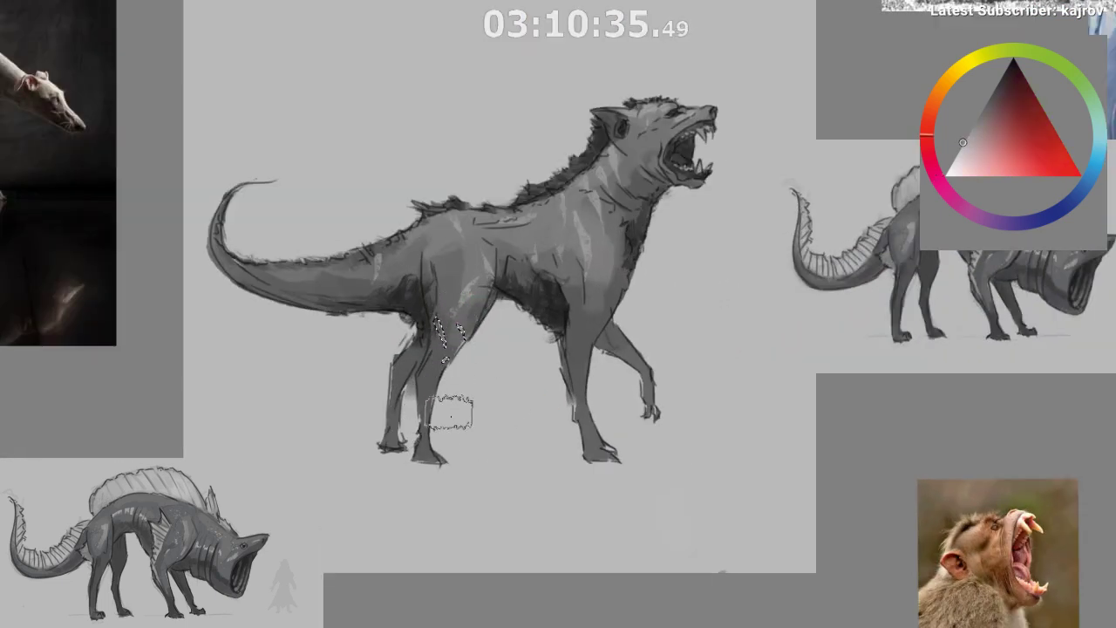
{"action": "key", "text": "ctrl+d"}
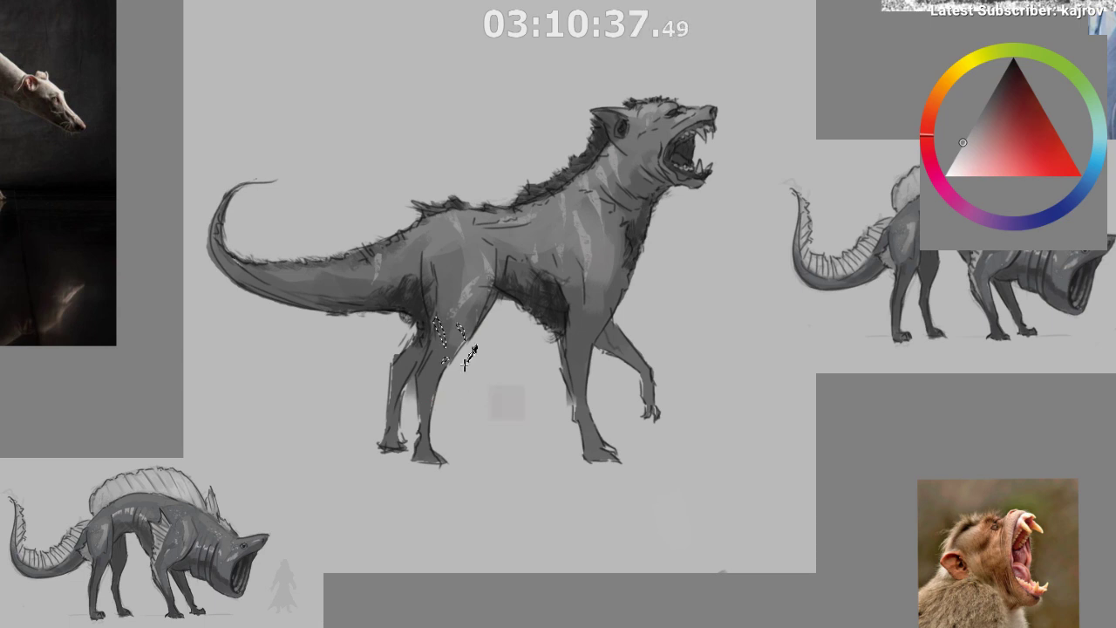
- Outline a patch along the top of the muzzle and brush light grey texture into it
{"action": "left_click_drag", "start_coordinate": [532, 423], "coordinate": [474, 471]}
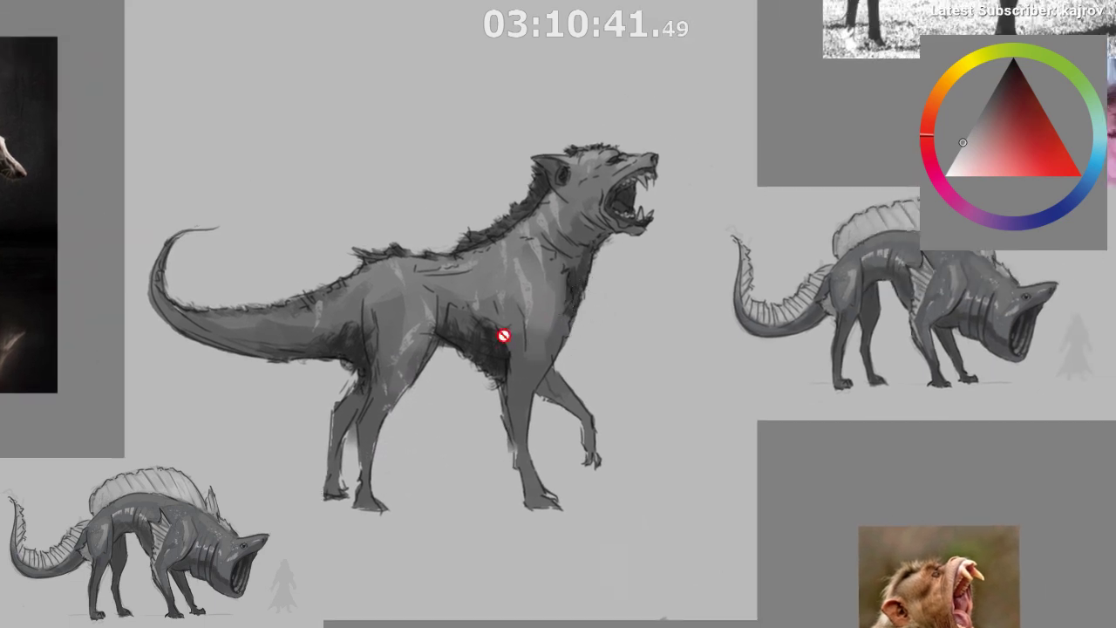
{"action": "scroll", "coordinate": [503, 340], "scroll_direction": "up", "scroll_amount": 3}
{"action": "left_click_drag", "start_coordinate": [494, 392], "coordinate": [454, 434]}
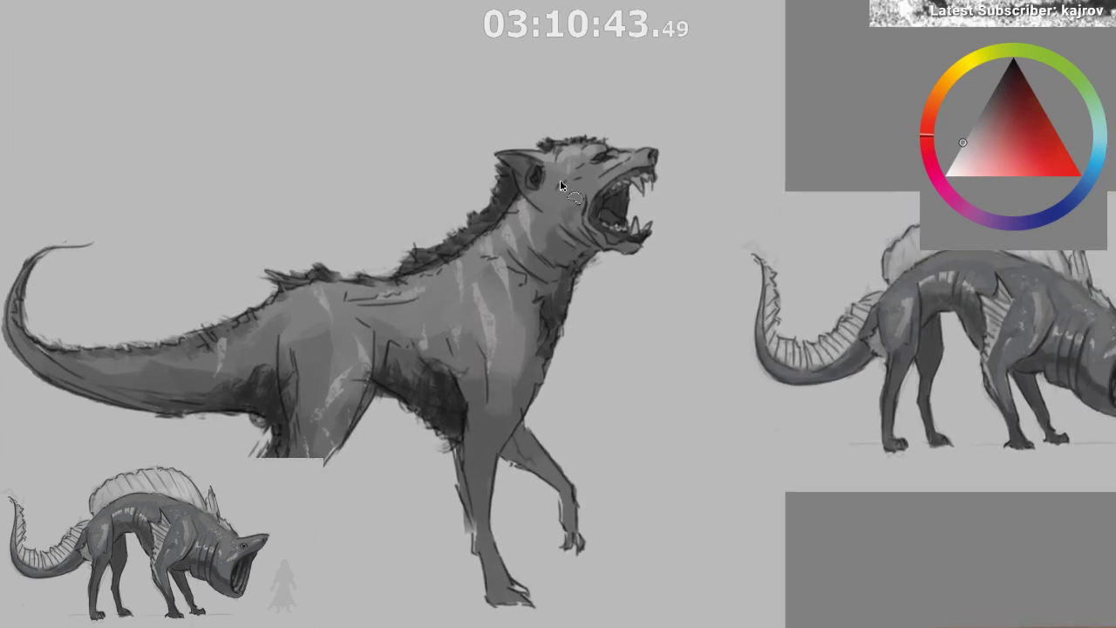
{"action": "left_click_drag", "start_coordinate": [538, 258], "coordinate": [473, 319]}
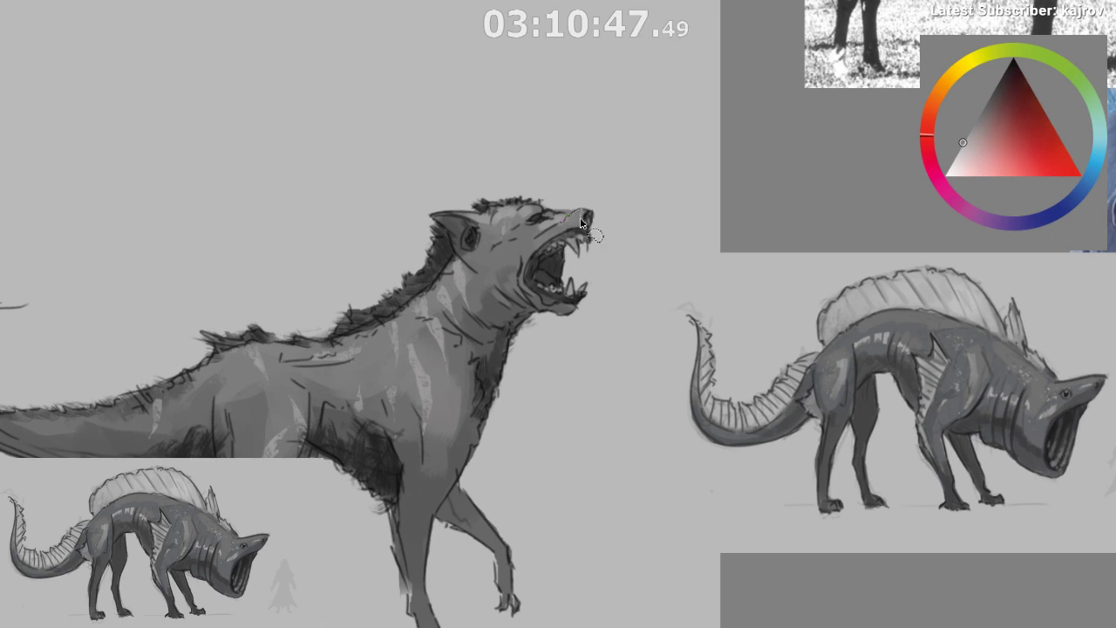
{"action": "mouse_move", "coordinate": [583, 211]}
{"action": "left_mouse_down"}
{"action": "mouse_move", "coordinate": [552, 231]}
{"action": "mouse_move", "coordinate": [581, 217]}
{"action": "mouse_move", "coordinate": [550, 255]}
{"action": "left_mouse_up"}
{"action": "key", "text": "m"}
{"action": "scroll", "coordinate": [582, 396], "scroll_direction": "up", "scroll_amount": 2}
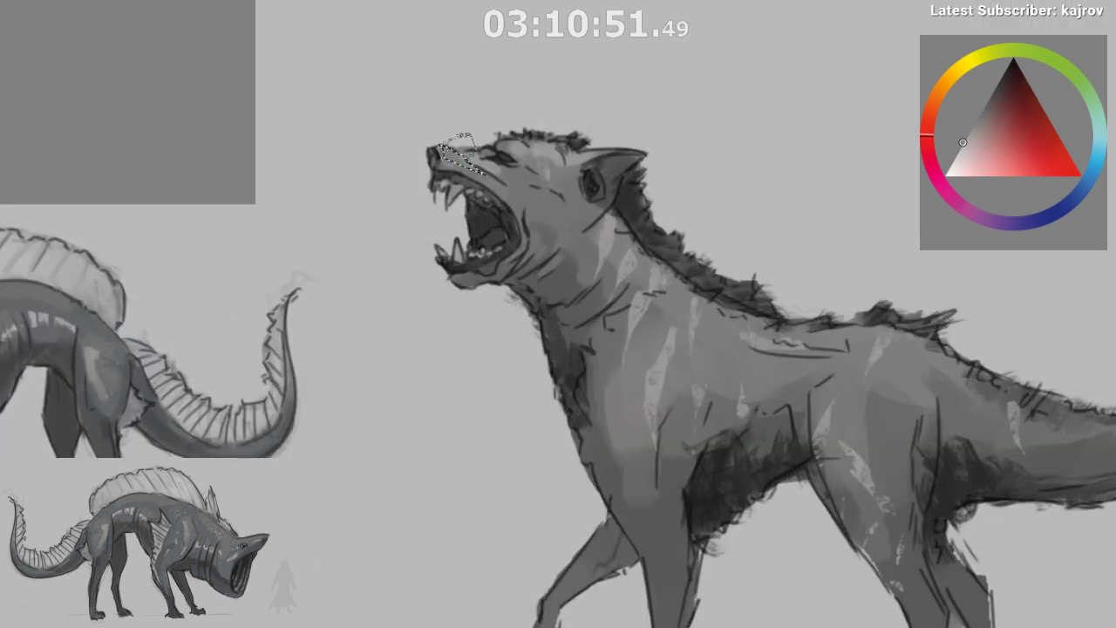
{"action": "left_click_drag", "start_coordinate": [502, 381], "coordinate": [476, 463]}
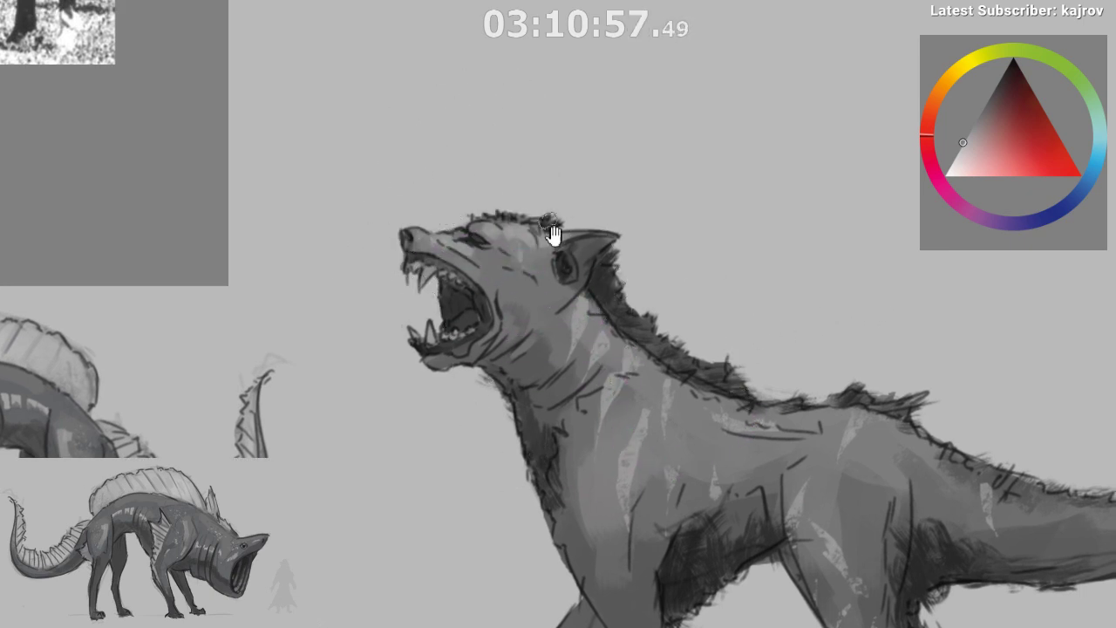
- Sample greys from the creature and paint the eye as a pale shape beneath the dark brow
{"action": "scroll", "coordinate": [523, 381], "scroll_direction": "down", "scroll_amount": 3}
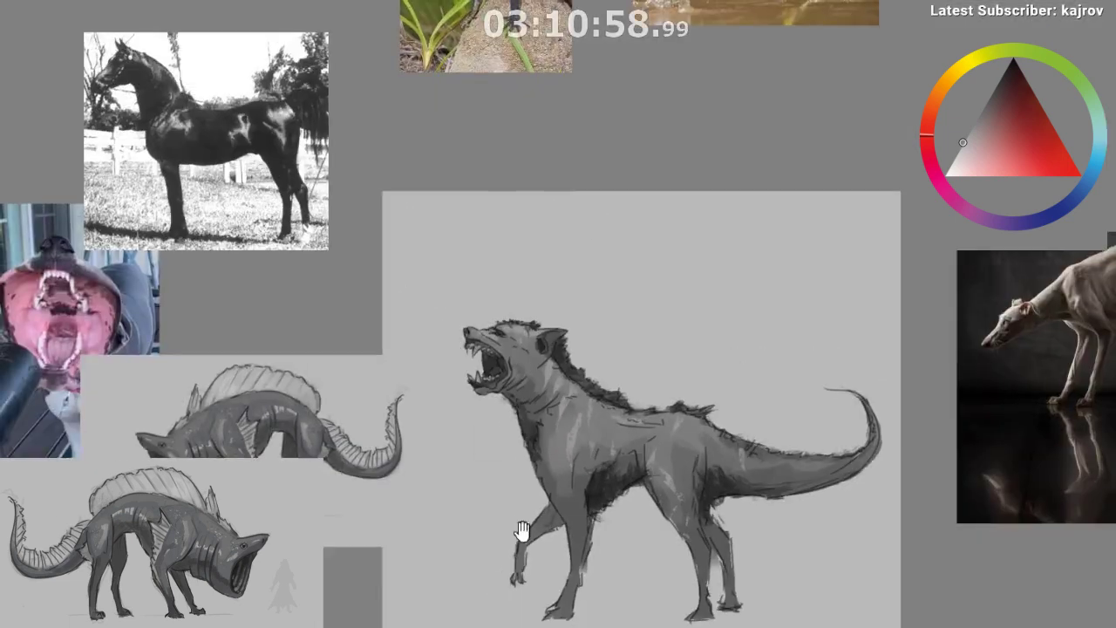
{"action": "left_click_drag", "start_coordinate": [523, 530], "coordinate": [488, 482]}
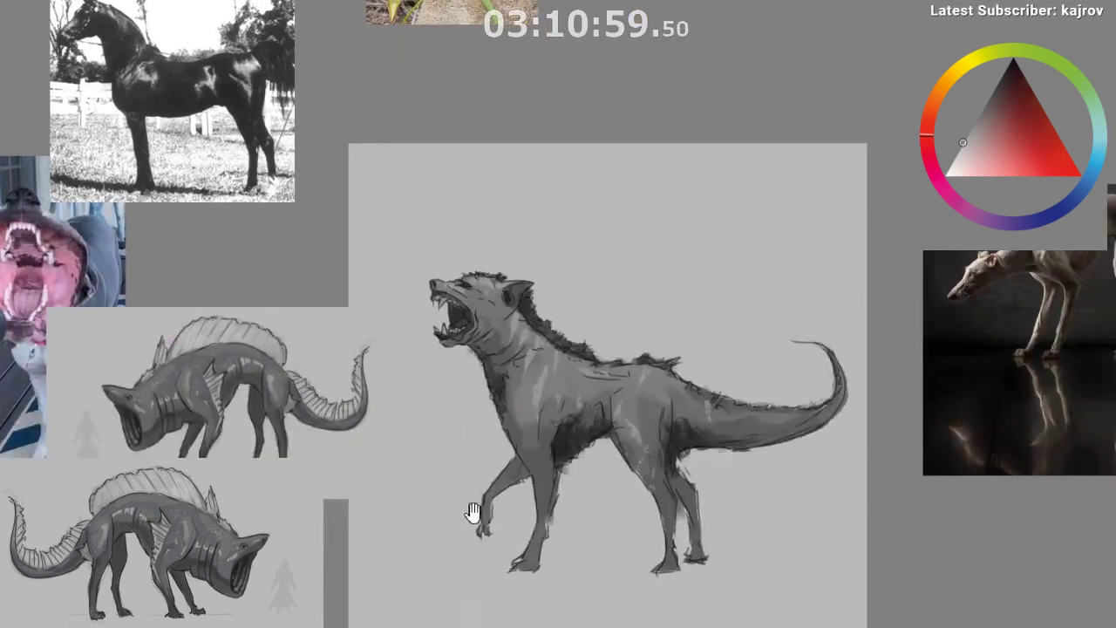
{"action": "left_click", "coordinate": [498, 441], "text": "ctrl"}
{"action": "left_click_drag", "start_coordinate": [496, 189], "coordinate": [487, 431]}
{"action": "left_click_drag", "start_coordinate": [453, 331], "coordinate": [471, 280]}
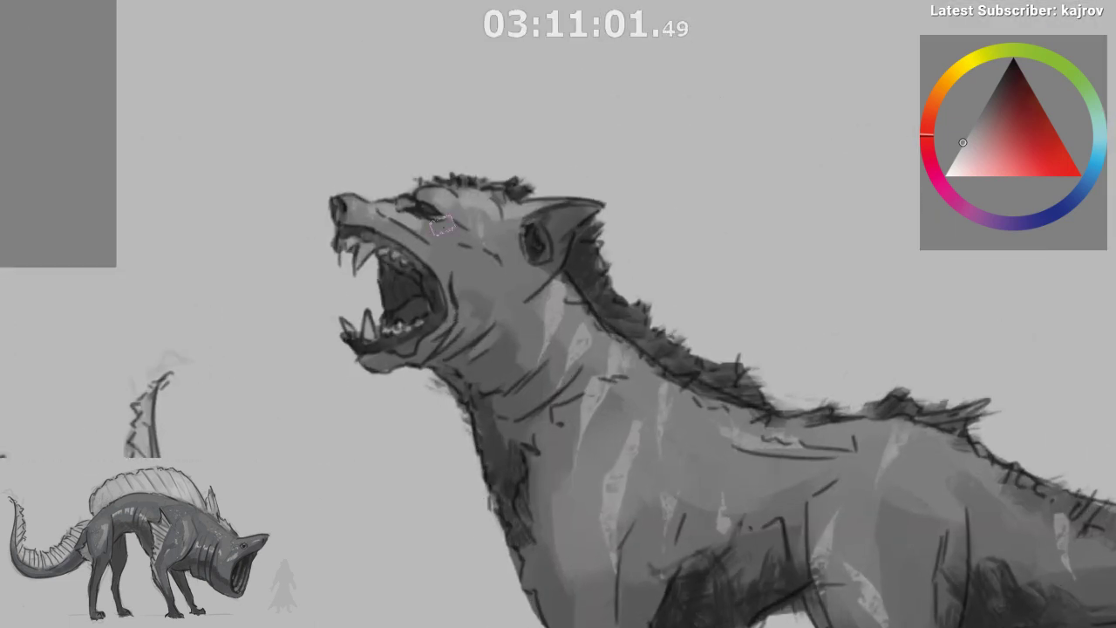
{"action": "left_click", "coordinate": [408, 222], "text": "ctrl"}
{"action": "left_click_drag", "start_coordinate": [978, 130], "coordinate": [970, 131]}
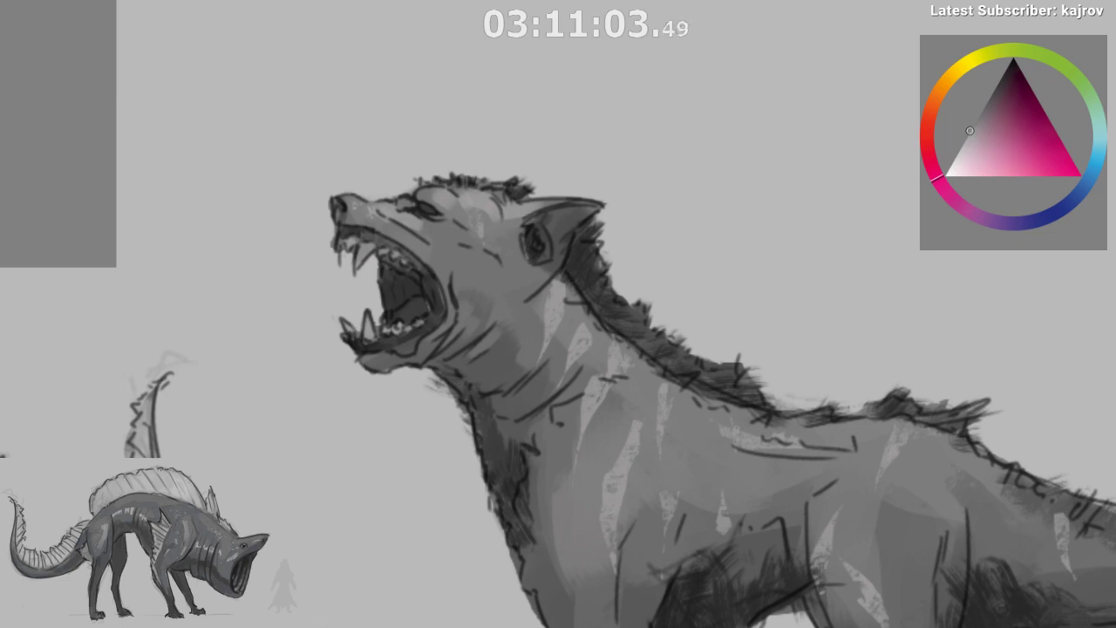
{"action": "left_click", "coordinate": [427, 222], "text": "ctrl"}
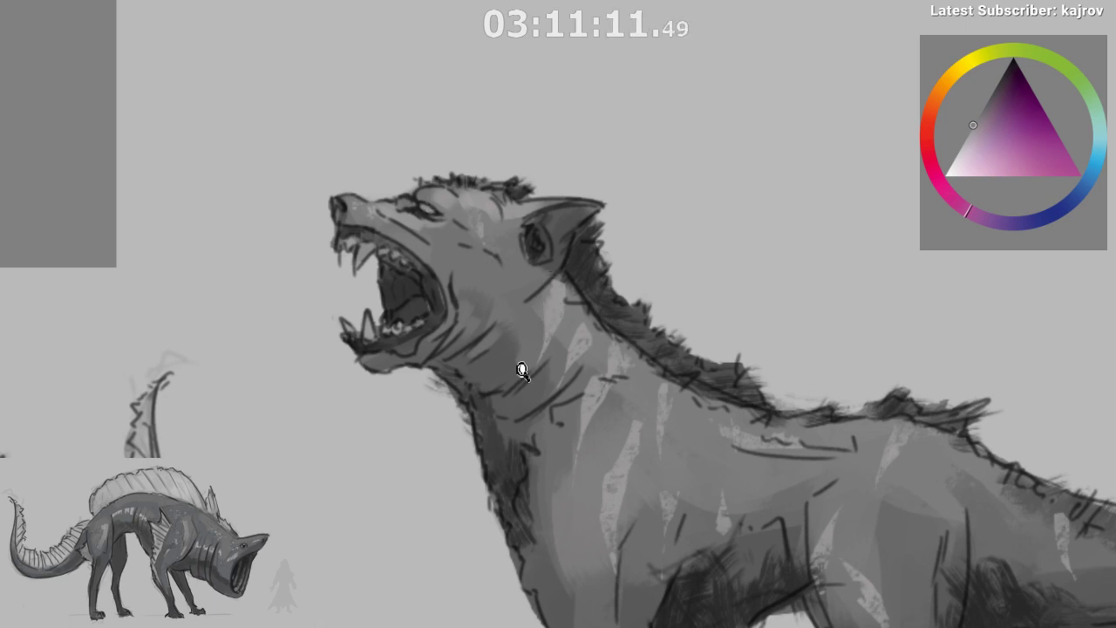
- Check the whole creature, choose a lighter grey and brush it over the upper fangs
{"action": "scroll", "coordinate": [544, 347], "scroll_direction": "down", "scroll_amount": 3}
{"action": "left_click_drag", "start_coordinate": [508, 402], "coordinate": [488, 264]}
{"action": "scroll", "coordinate": [500, 281], "scroll_direction": "down", "scroll_amount": 2}
{"action": "left_click_drag", "start_coordinate": [505, 425], "coordinate": [442, 422]}
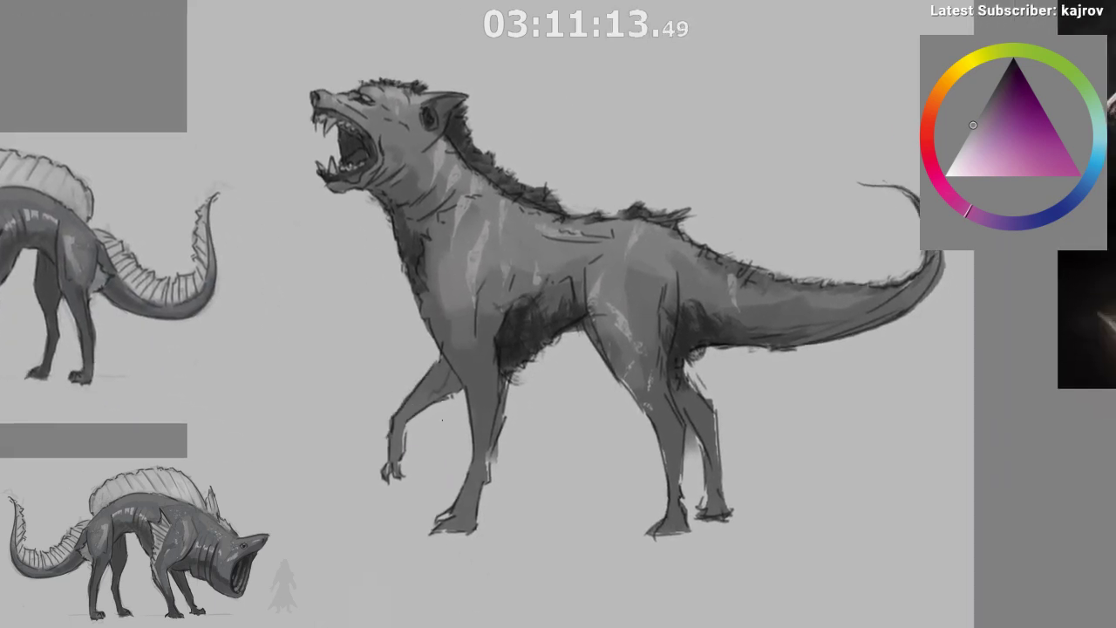
{"action": "scroll", "coordinate": [380, 179], "scroll_direction": "up", "scroll_amount": 3}
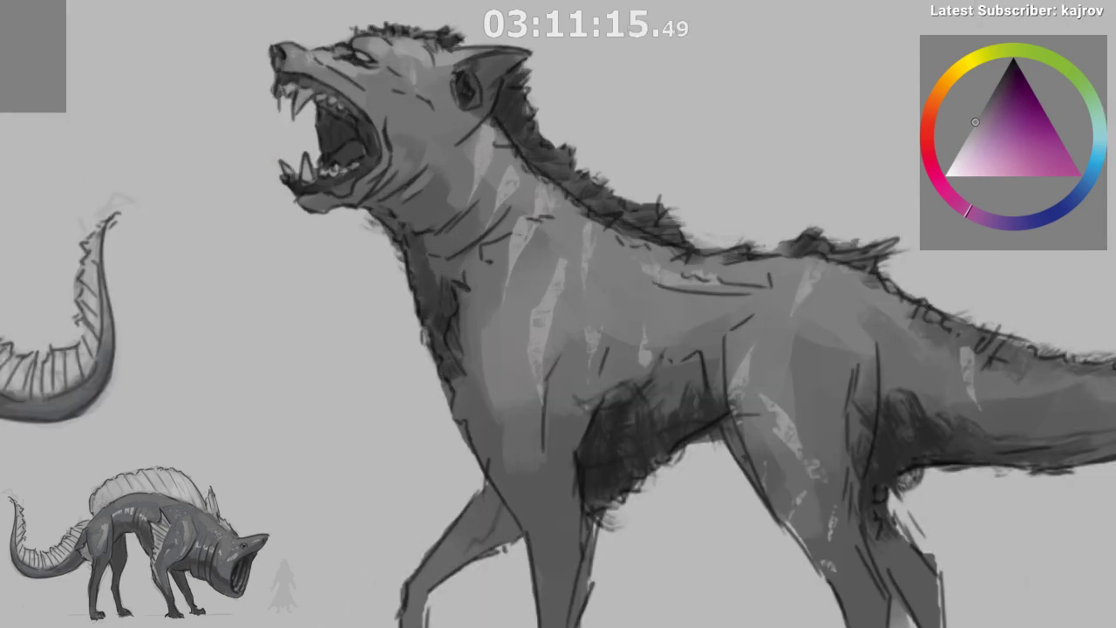
{"action": "left_click", "coordinate": [961, 146]}
{"action": "left_click_drag", "start_coordinate": [303, 154], "coordinate": [305, 170]}
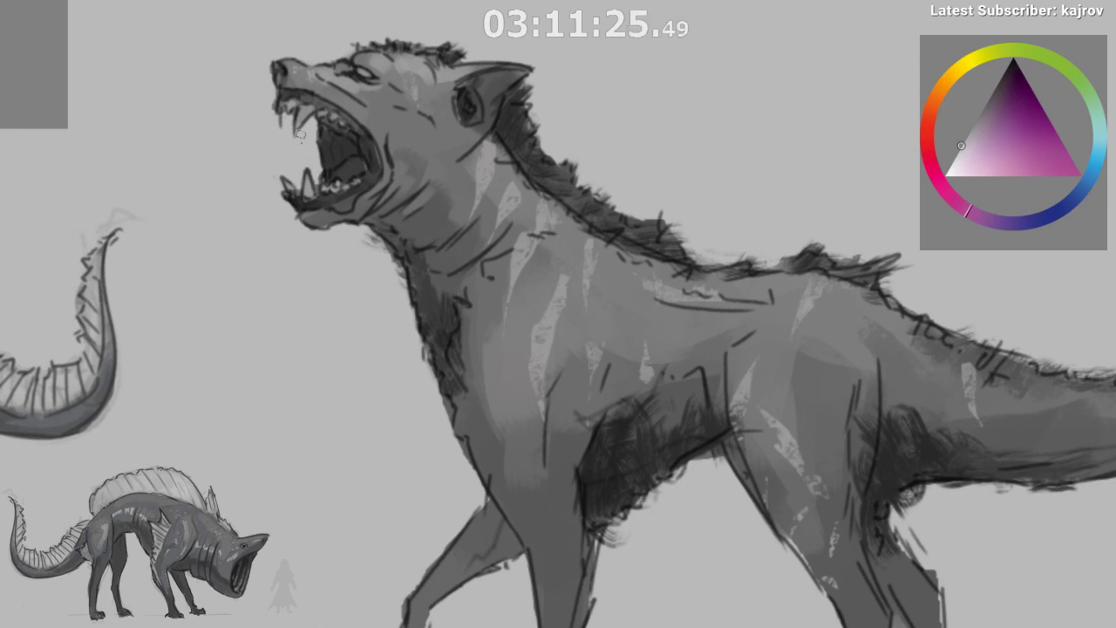
- Refine the remaining fangs and teeth with light grey in the mirrored view, and check the whole creature
{"action": "left_click_drag", "start_coordinate": [393, 387], "coordinate": [370, 415]}
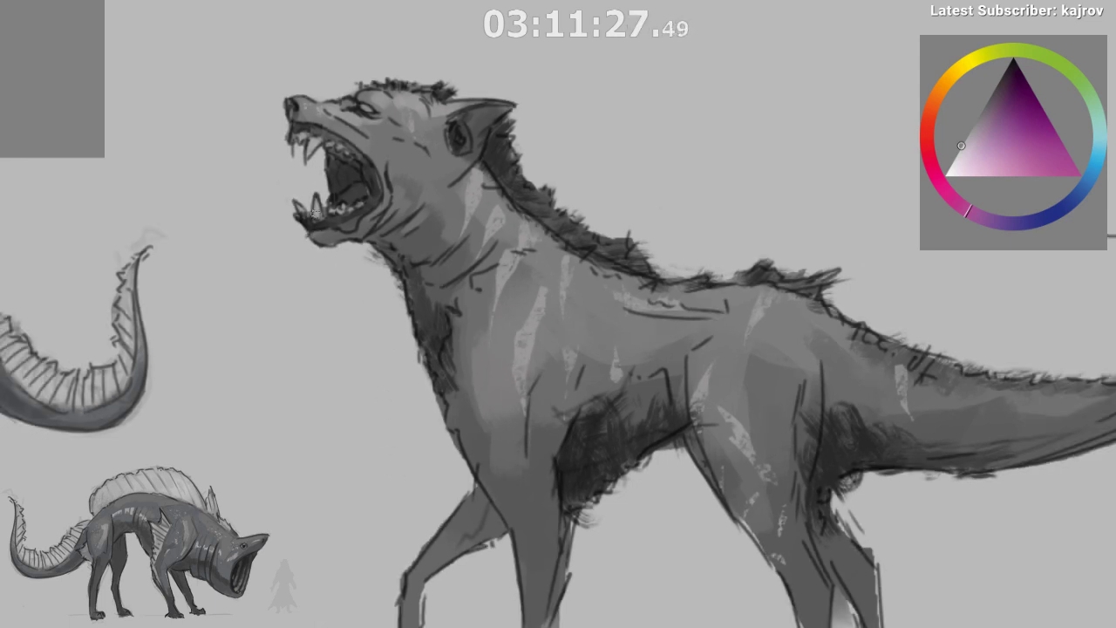
{"action": "key", "text": "h"}
{"action": "left_click_drag", "start_coordinate": [565, 352], "coordinate": [450, 374]}
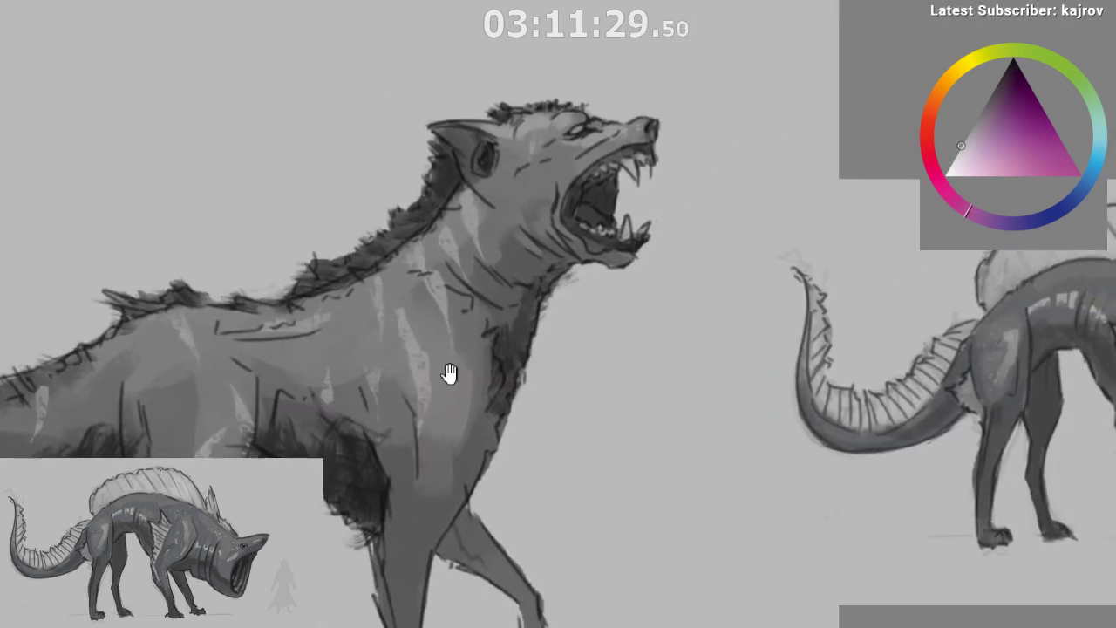
{"action": "left_click_drag", "start_coordinate": [639, 198], "coordinate": [699, 198]}
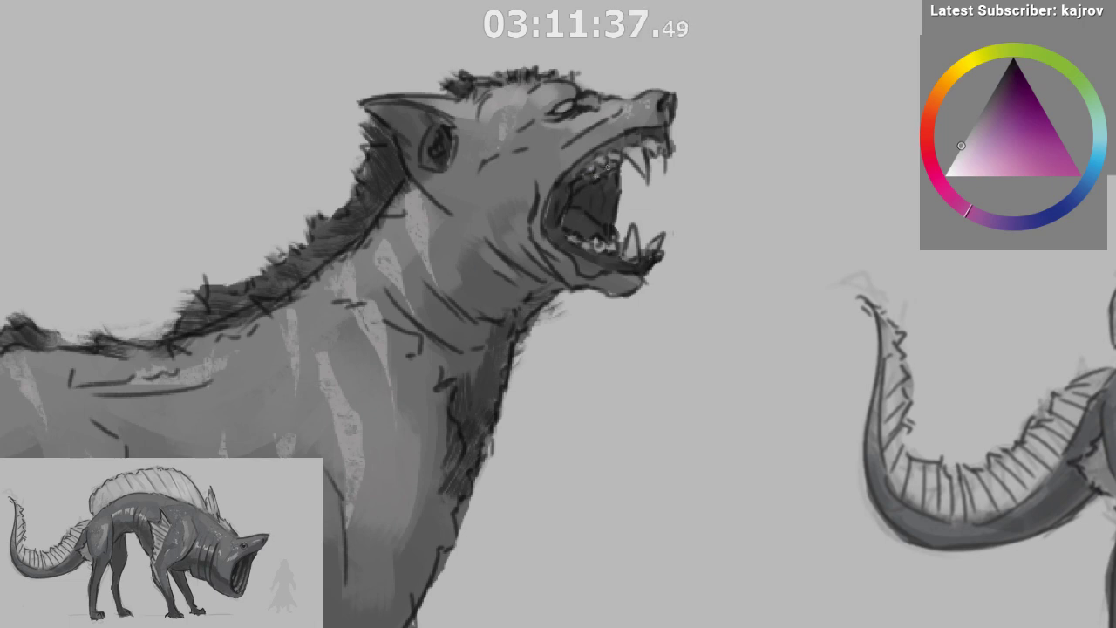
{"action": "scroll", "coordinate": [628, 392], "scroll_direction": "down", "scroll_amount": 3}
{"action": "key", "text": "m"}
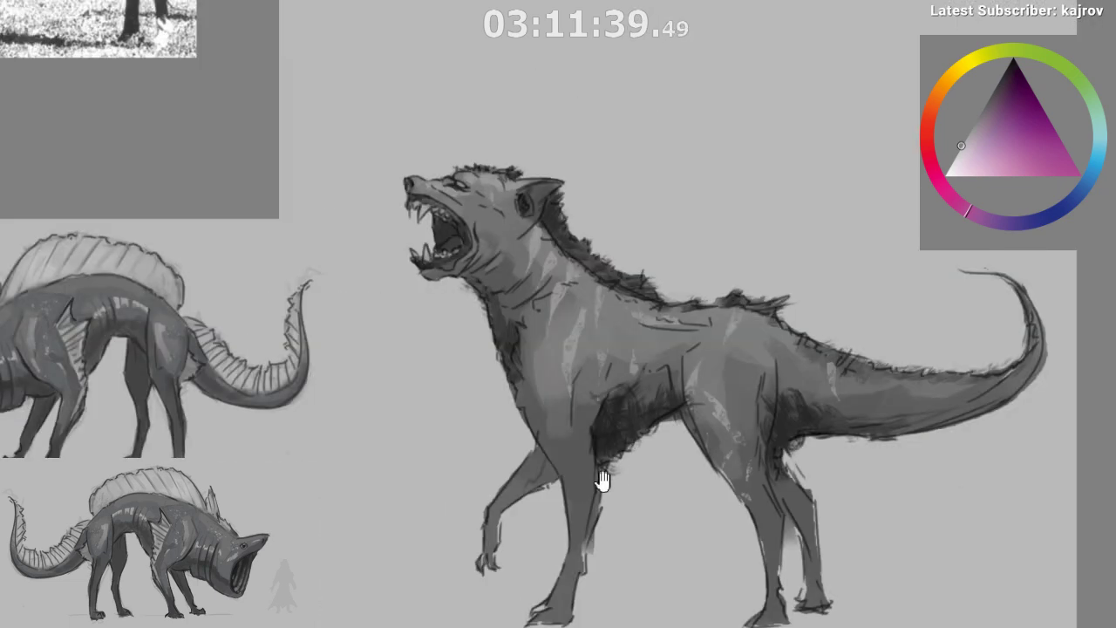
{"action": "left_click_drag", "start_coordinate": [601, 480], "coordinate": [585, 475]}
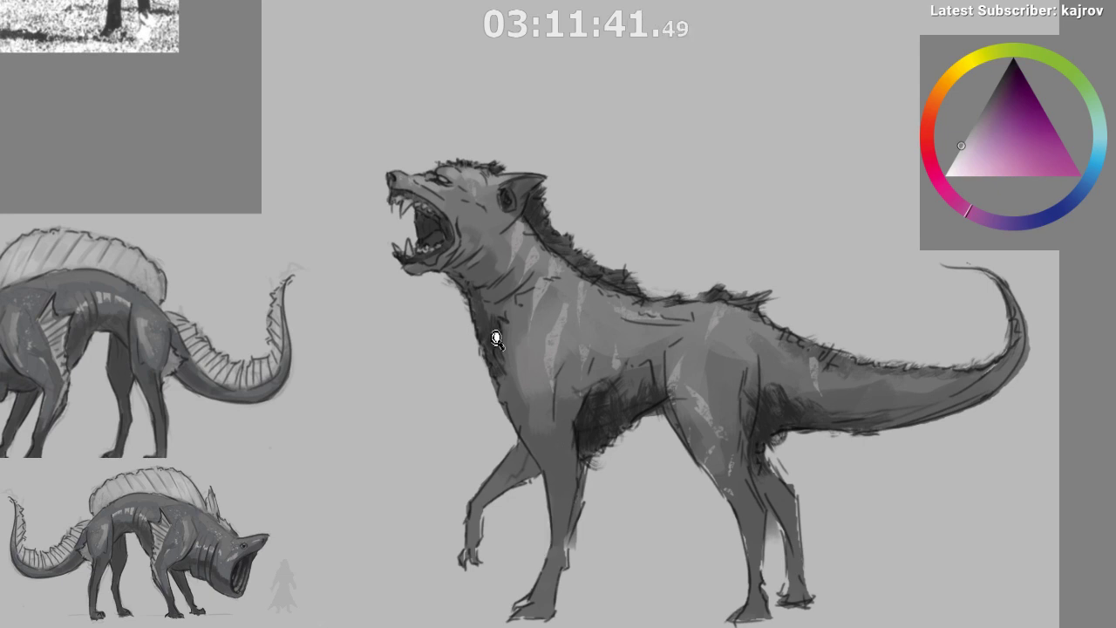
- Sample a dark grey from the open mouth and brush it along the underside of the lower jaw
{"action": "scroll", "coordinate": [498, 337], "scroll_direction": "up", "scroll_amount": 2}
{"action": "left_click", "coordinate": [413, 215], "text": "ctrl"}
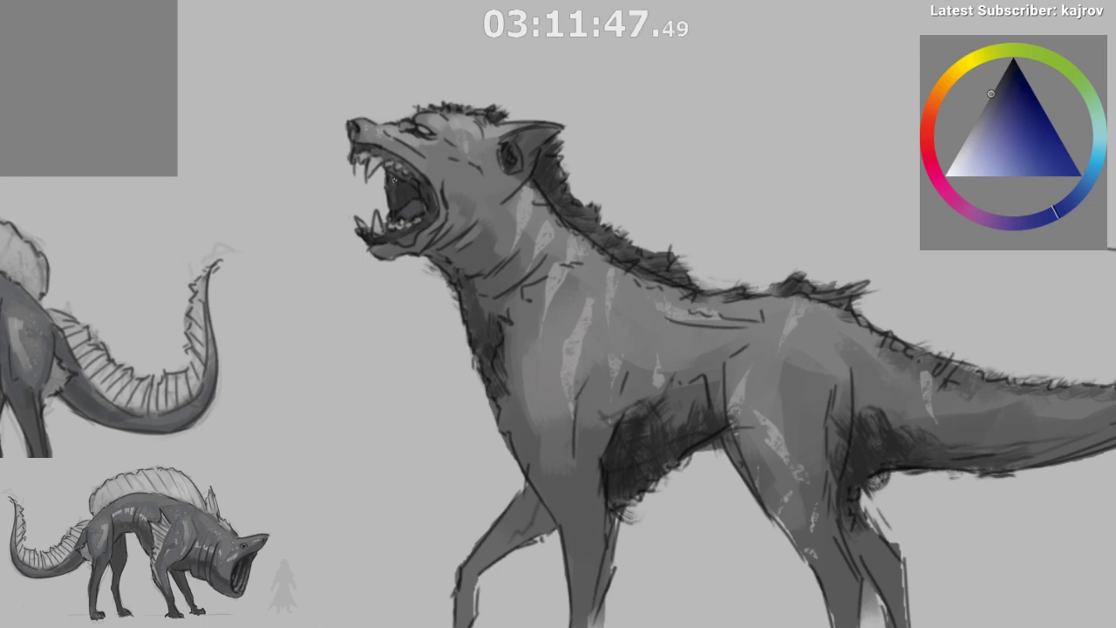
{"action": "left_click_drag", "start_coordinate": [456, 429], "coordinate": [486, 464]}
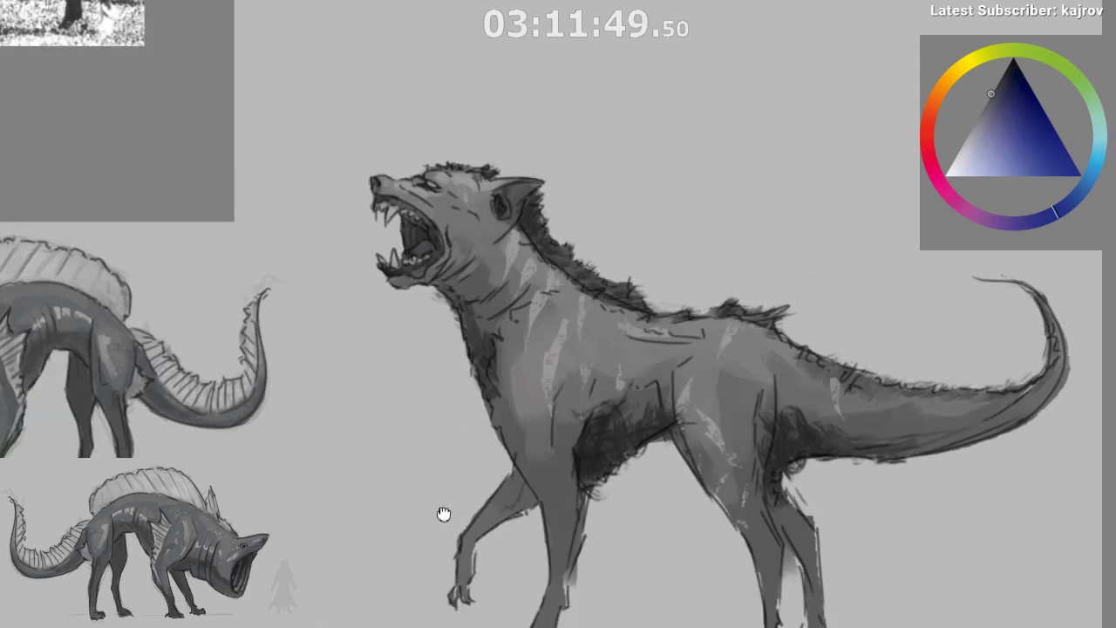
{"action": "left_click_drag", "start_coordinate": [444, 514], "coordinate": [301, 453]}
{"action": "left_click_drag", "start_coordinate": [421, 312], "coordinate": [349, 285]}
{"action": "left_click_drag", "start_coordinate": [299, 238], "coordinate": [311, 231]}
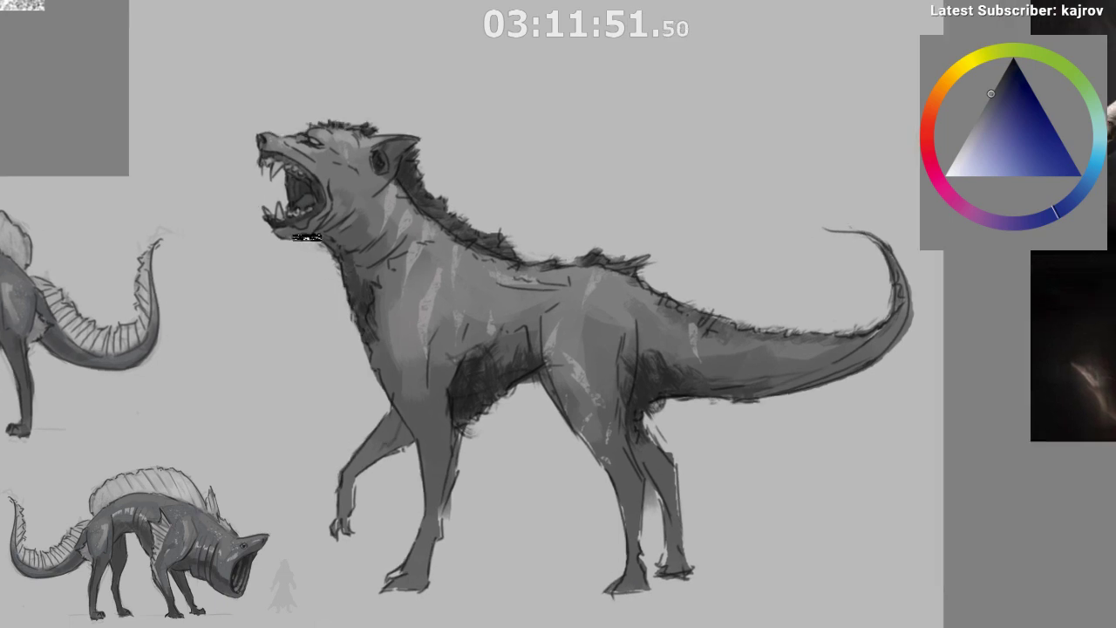
{"action": "mouse_move", "coordinate": [573, 488]}
{"action": "left_mouse_down"}
{"action": "mouse_move", "coordinate": [534, 452]}
{"action": "mouse_move", "coordinate": [563, 498]}
{"action": "left_mouse_up"}
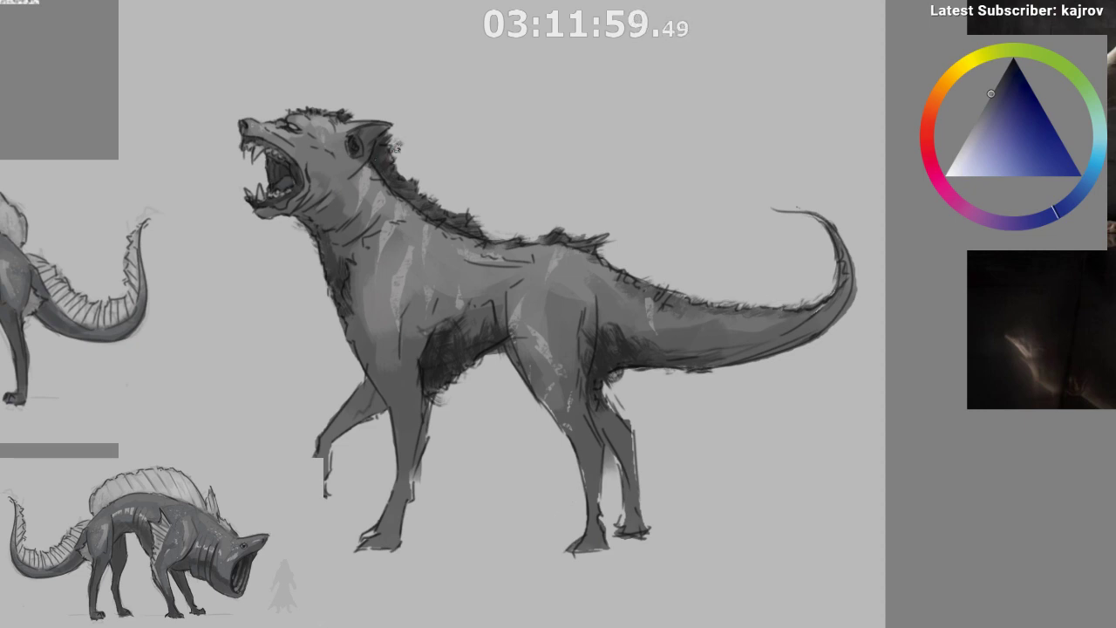
- Sample dark greys from the creature and brush small fur tufts behind the ear and beneath the raised foreleg
{"action": "left_click", "coordinate": [383, 159], "text": "ctrl"}
{"action": "mouse_move", "coordinate": [385, 147]}
{"action": "left_mouse_down"}
{"action": "mouse_move", "coordinate": [397, 137]}
{"action": "mouse_move", "coordinate": [392, 155]}
{"action": "left_mouse_up"}
{"action": "left_click_drag", "start_coordinate": [468, 428], "coordinate": [451, 394]}
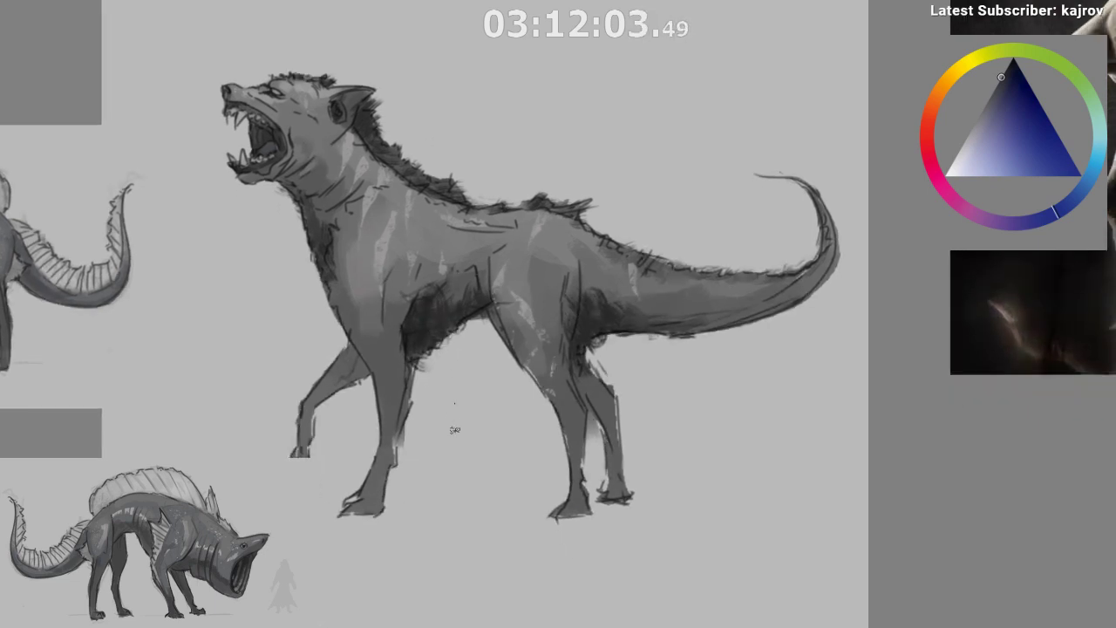
{"action": "left_click", "coordinate": [303, 183], "text": "ctrl"}
{"action": "left_click_drag", "start_coordinate": [445, 363], "coordinate": [391, 329]}
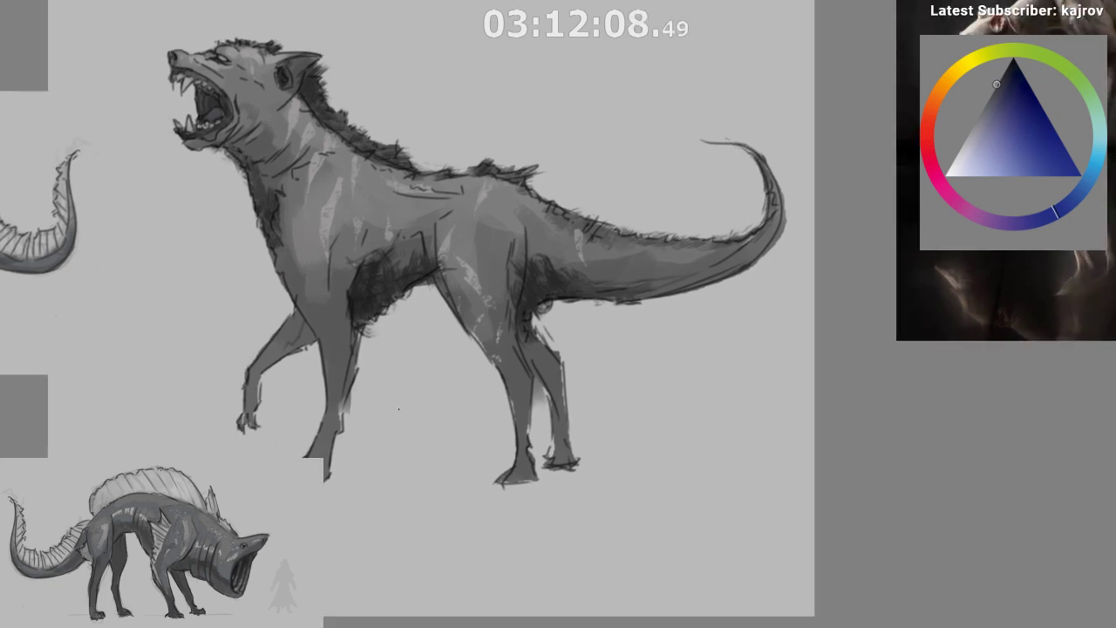
{"action": "left_click", "coordinate": [309, 349], "text": "ctrl"}
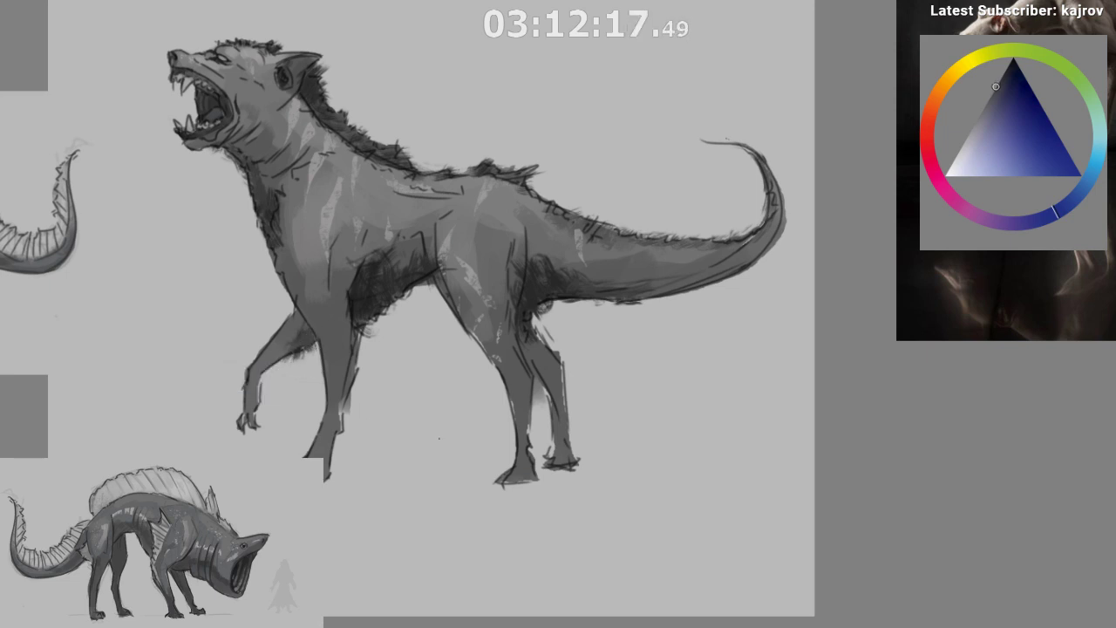
- In the mirrored view, brush dark grey fur down the back edge of the standing foreleg
{"action": "key", "text": "m"}
{"action": "left_click_drag", "start_coordinate": [471, 513], "coordinate": [328, 488]}
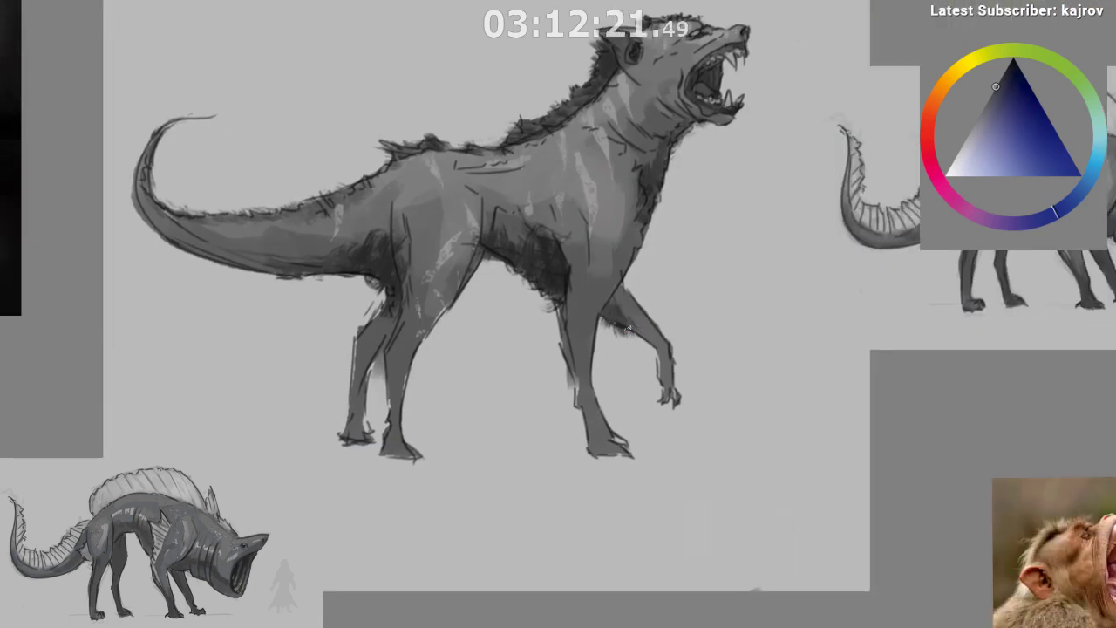
{"action": "left_click_drag", "start_coordinate": [593, 344], "coordinate": [548, 307]}
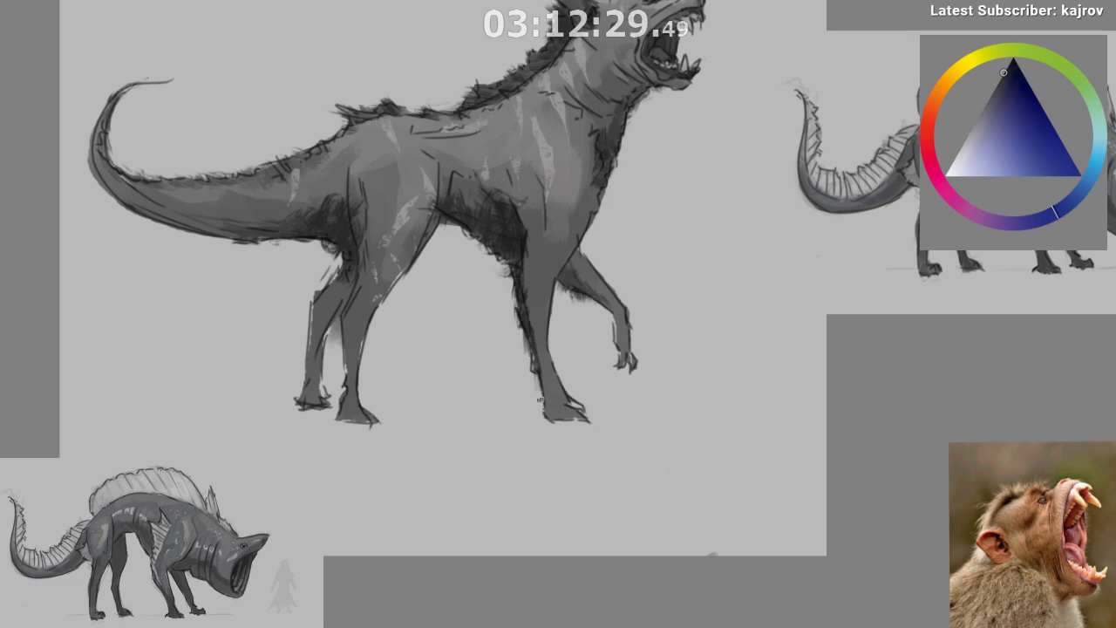
{"action": "left_click_drag", "start_coordinate": [537, 498], "coordinate": [533, 510]}
{"action": "left_click", "coordinate": [507, 262], "text": "ctrl"}
{"action": "mouse_move", "coordinate": [516, 367]}
{"action": "left_mouse_down"}
{"action": "mouse_move", "coordinate": [511, 396]}
{"action": "mouse_move", "coordinate": [503, 303]}
{"action": "left_mouse_up"}
{"action": "left_click", "coordinate": [512, 385], "text": "ctrl"}
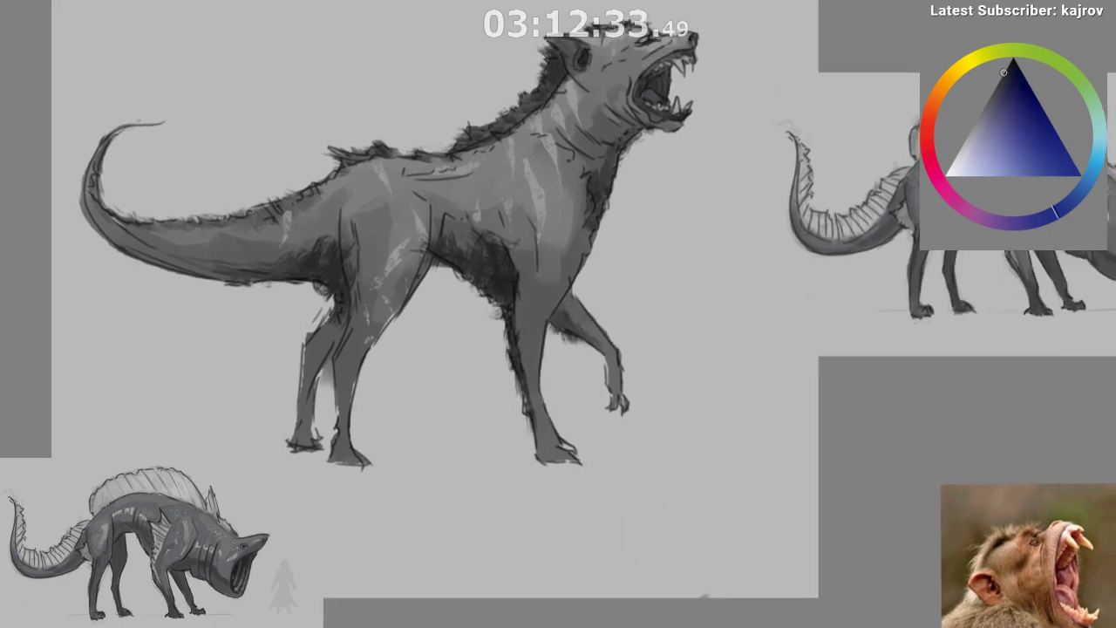
{"action": "left_click", "coordinate": [1002, 75]}
- Restore the unmirrored view and brush mid and dark grey fur strokes into the belly and groin shadows
{"action": "key", "text": "m"}
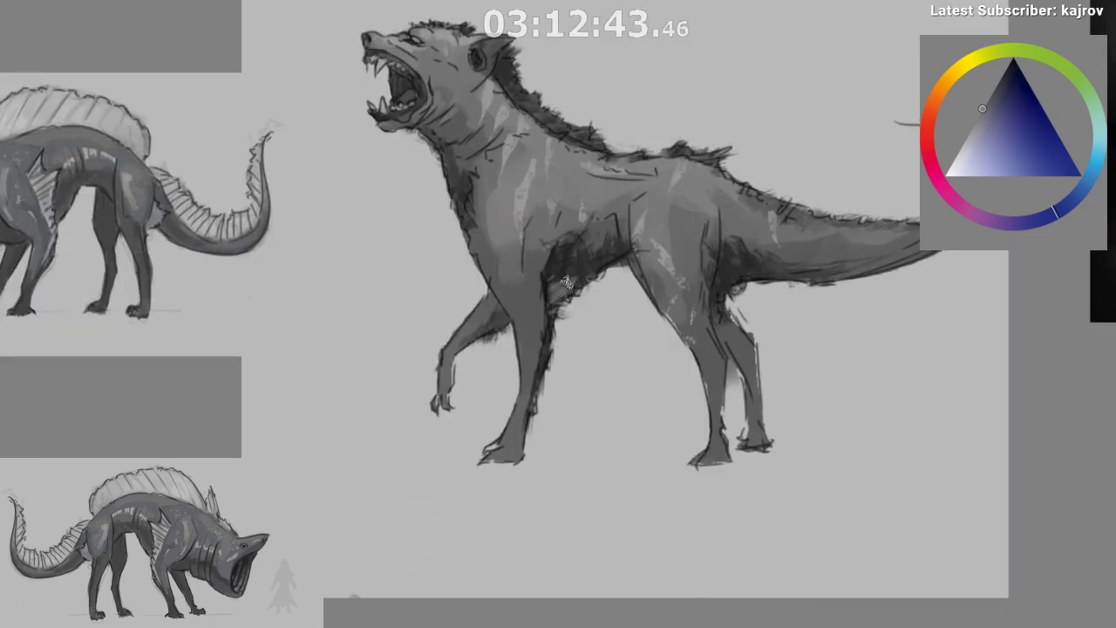
{"action": "left_click_drag", "start_coordinate": [728, 312], "coordinate": [611, 264]}
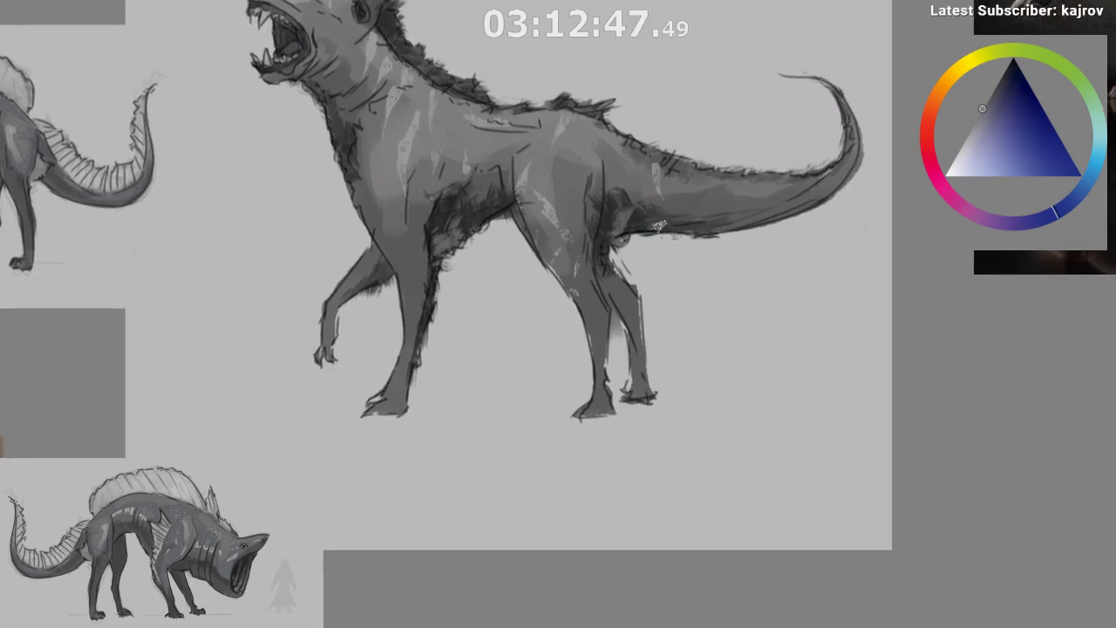
{"action": "left_click_drag", "start_coordinate": [654, 226], "coordinate": [603, 384]}
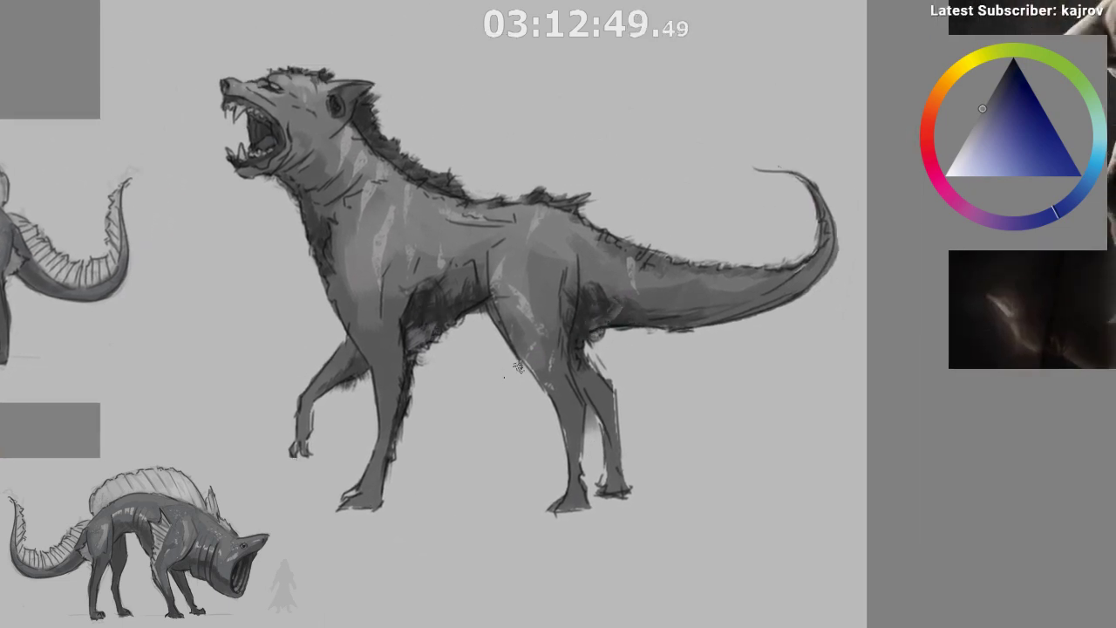
{"action": "left_click_drag", "start_coordinate": [400, 183], "coordinate": [413, 186]}
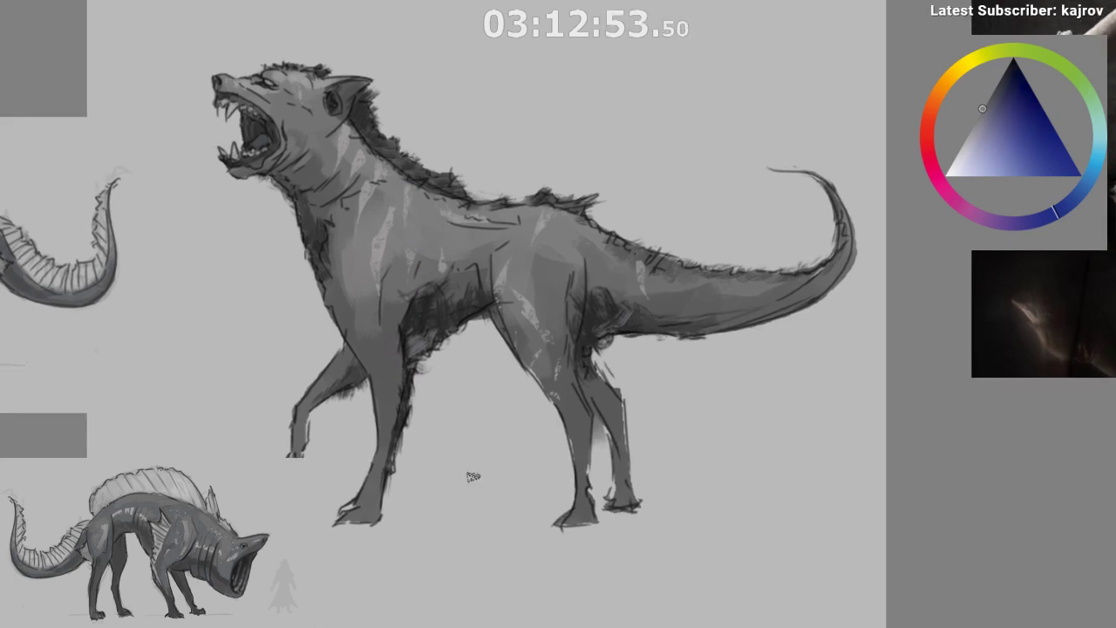
{"action": "left_click", "coordinate": [464, 266], "text": "ctrl"}
{"action": "left_click_drag", "start_coordinate": [588, 470], "coordinate": [580, 454]}
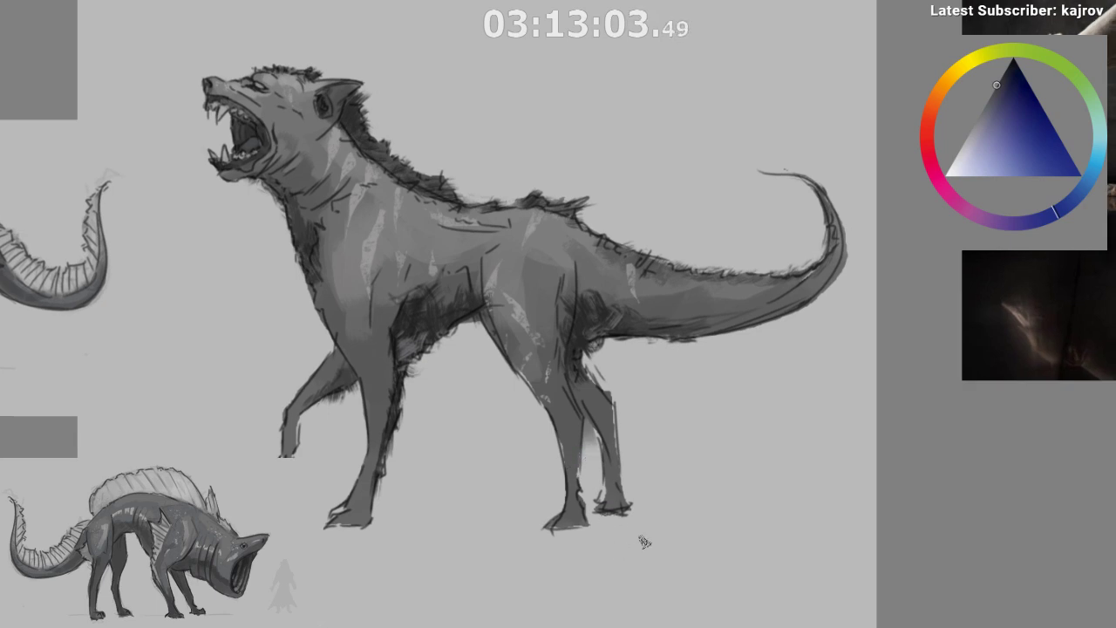
- Outline a stripe on the upper hind thigh, brush a sampled light grey into it and deselect
{"action": "left_click_drag", "start_coordinate": [556, 237], "coordinate": [584, 291]}
{"action": "key", "text": "b"}
{"action": "left_click", "coordinate": [529, 233], "text": "alt"}
{"action": "left_click_drag", "start_coordinate": [564, 248], "coordinate": [569, 267]}
{"action": "key", "text": "ctrl+d"}
- In the mirrored view, outline stripe markings on both forelegs and the far hind leg and brush sampled grey into them
{"action": "key", "text": "ctrl+shift+h"}
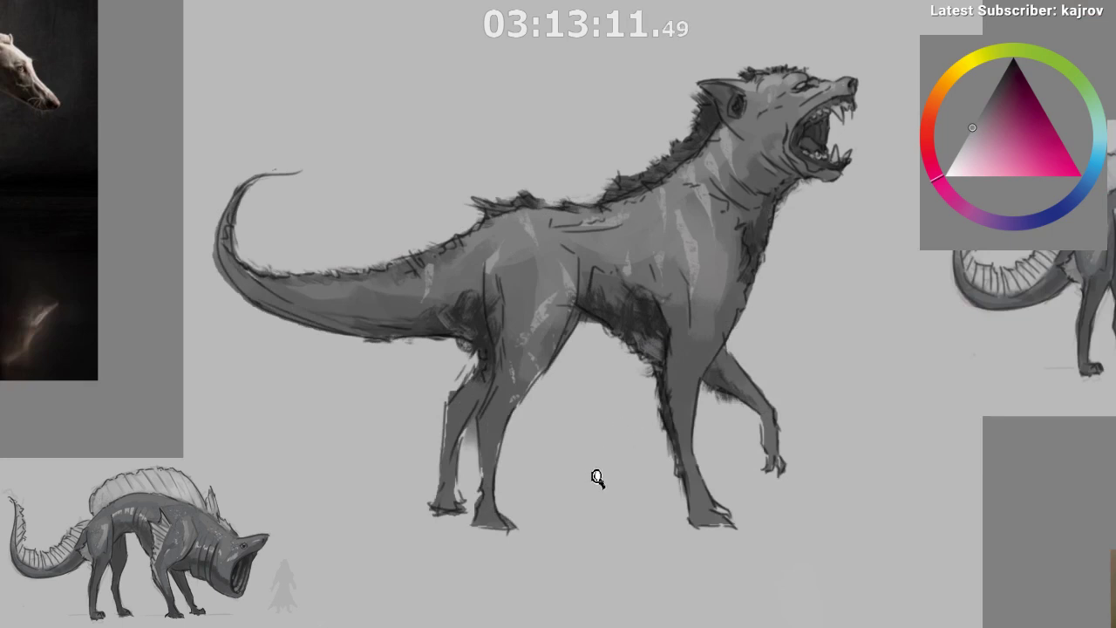
{"action": "left_click_drag", "start_coordinate": [598, 476], "coordinate": [586, 479]}
{"action": "left_click_drag", "start_coordinate": [460, 502], "coordinate": [305, 498]}
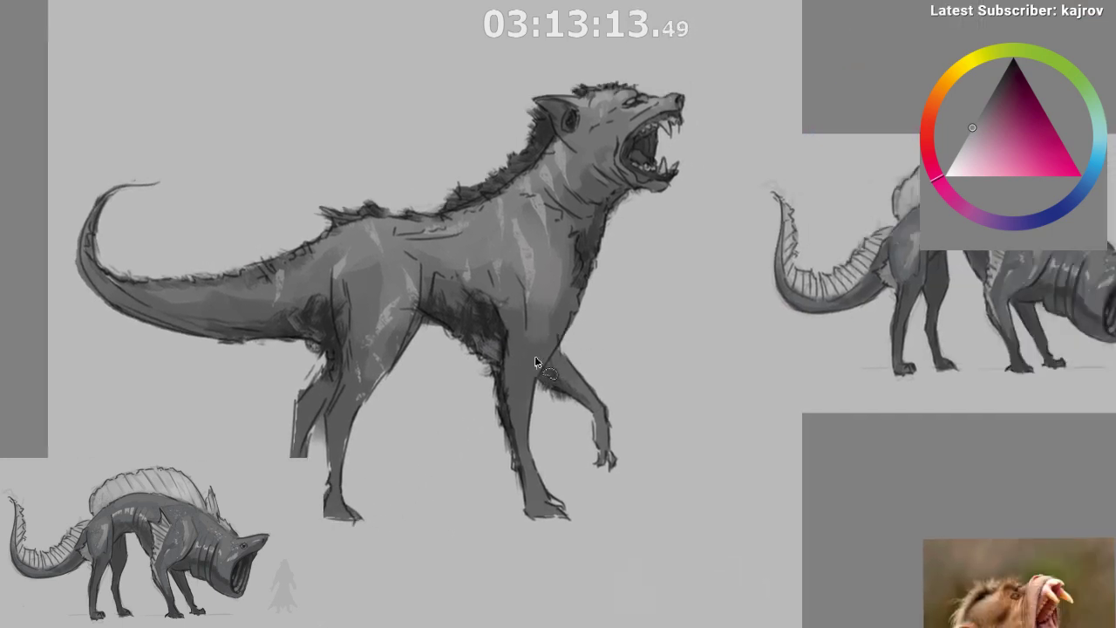
{"action": "mouse_move", "coordinate": [548, 363]}
{"action": "left_mouse_down"}
{"action": "mouse_move", "coordinate": [516, 409]}
{"action": "mouse_move", "coordinate": [564, 367]}
{"action": "mouse_move", "coordinate": [565, 381]}
{"action": "mouse_move", "coordinate": [571, 366]}
{"action": "mouse_move", "coordinate": [565, 374]}
{"action": "mouse_move", "coordinate": [585, 382]}
{"action": "mouse_move", "coordinate": [577, 372]}
{"action": "mouse_move", "coordinate": [594, 403]}
{"action": "left_mouse_up"}
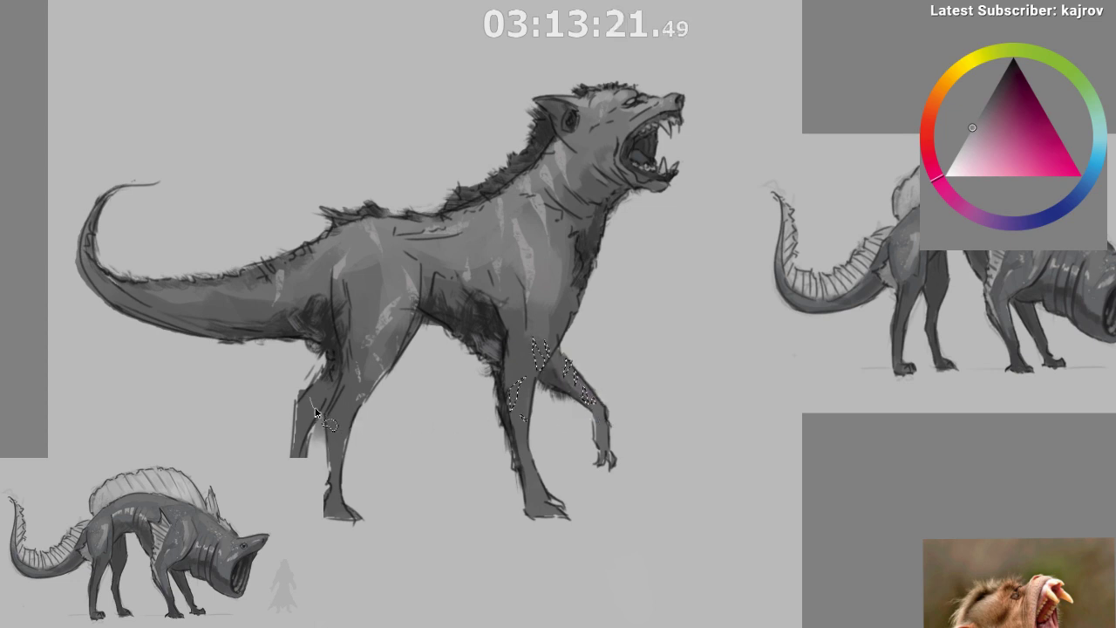
{"action": "left_click_drag", "start_coordinate": [319, 386], "coordinate": [303, 410]}
{"action": "left_click", "coordinate": [380, 295], "text": "alt"}
{"action": "key", "text": "ctrl+d"}
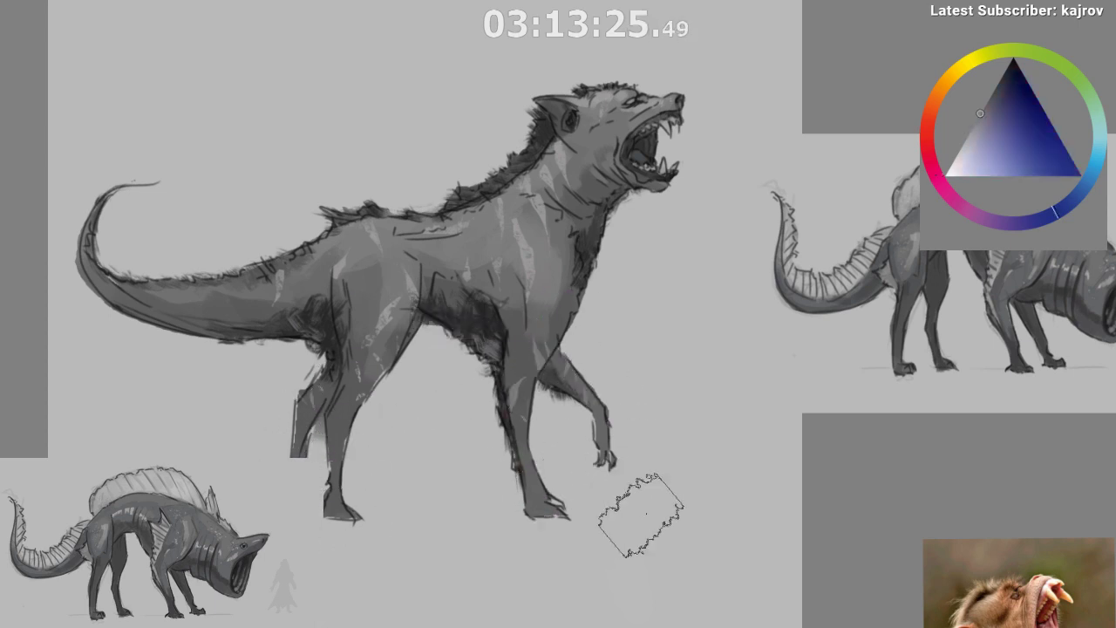
- Restore the unmirrored view, outline a thin stripe on the lower standing foreleg and brush grey texture into it
{"action": "left_click_drag", "start_coordinate": [630, 494], "coordinate": [599, 511]}
{"action": "key", "text": "F2"}
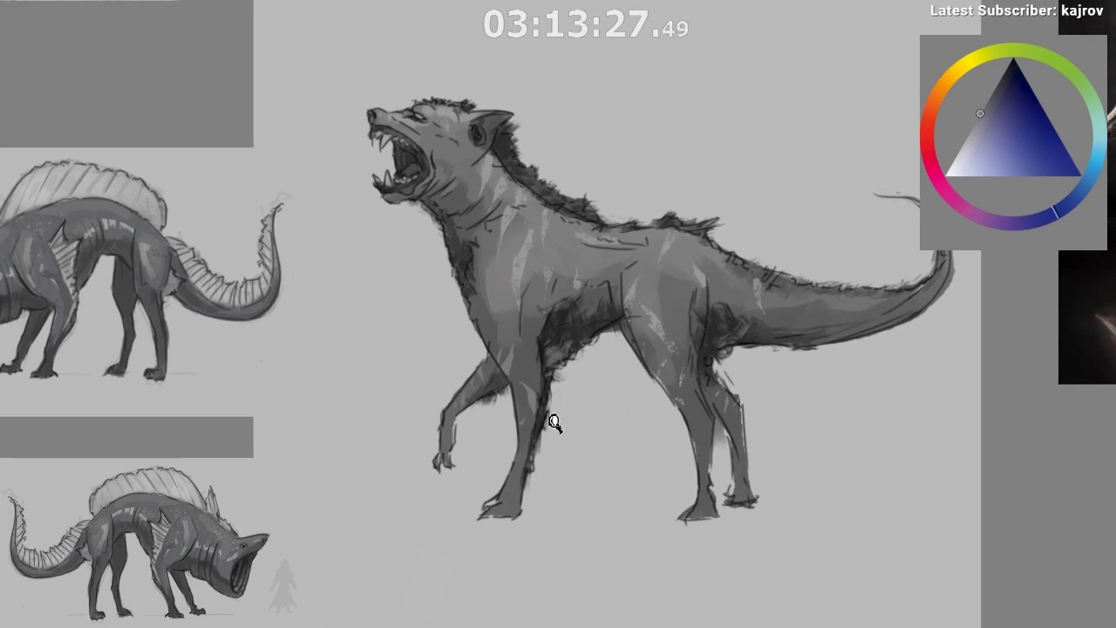
{"action": "left_click_drag", "start_coordinate": [565, 421], "coordinate": [599, 389]}
{"action": "mouse_move", "coordinate": [526, 451]}
{"action": "left_mouse_down"}
{"action": "mouse_move", "coordinate": [529, 416]}
{"action": "mouse_move", "coordinate": [519, 510]}
{"action": "left_mouse_up"}
{"action": "key", "text": "b"}
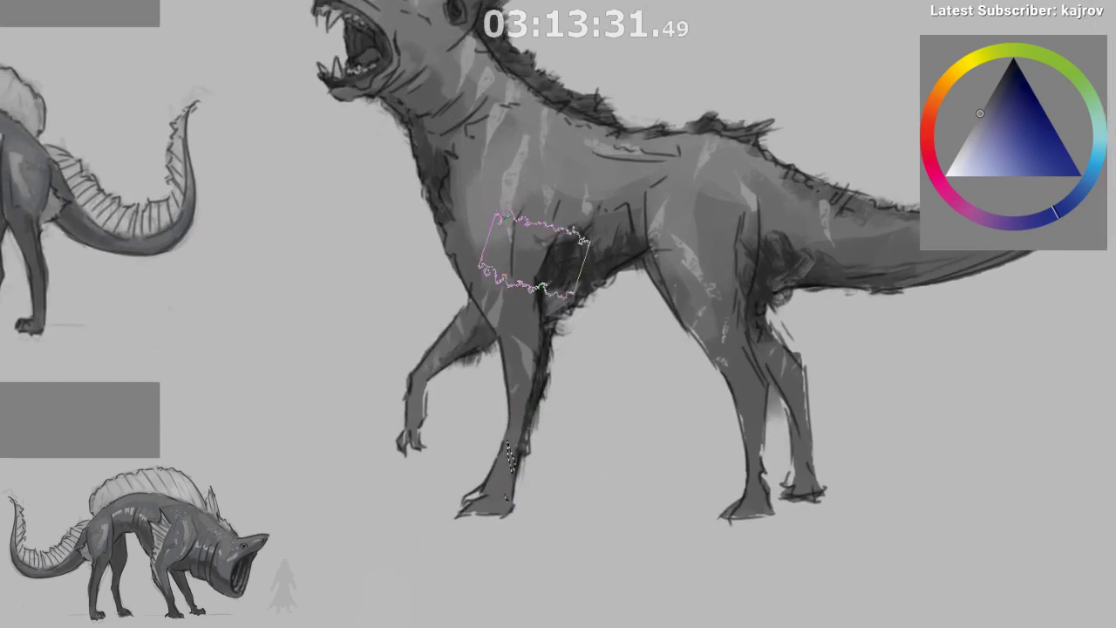
{"action": "key", "text": "ctrl+d"}
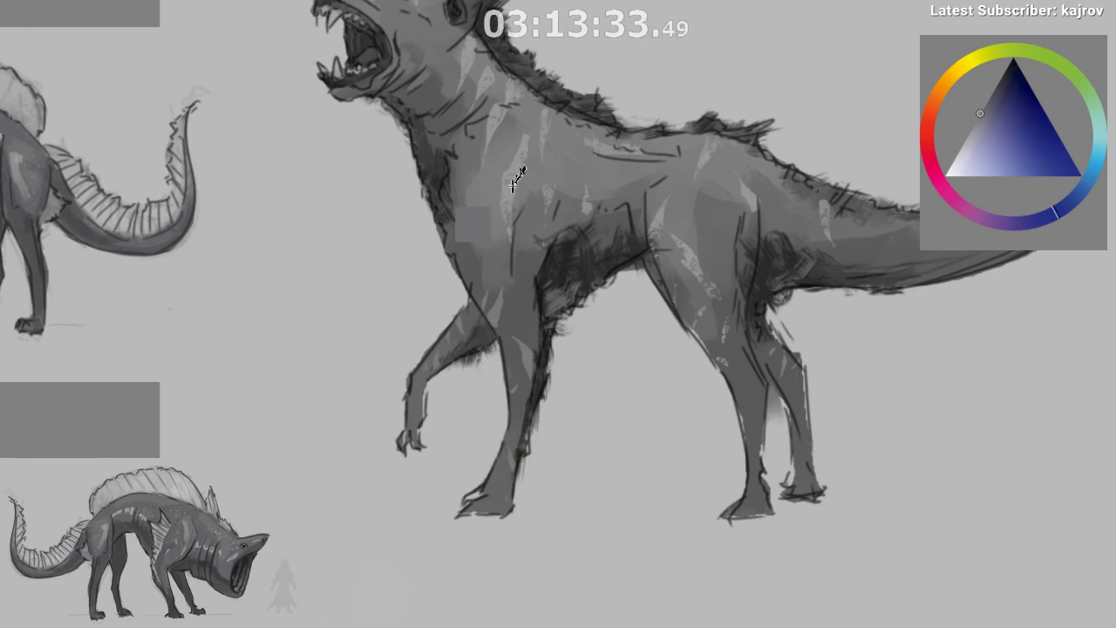
{"action": "left_click", "coordinate": [518, 176], "text": "alt"}
{"action": "left_click_drag", "start_coordinate": [516, 398], "coordinate": [516, 436]}
{"action": "mouse_move", "coordinate": [523, 479]}
{"action": "left_mouse_down"}
{"action": "mouse_move", "coordinate": [473, 483]}
{"action": "mouse_move", "coordinate": [425, 464]}
{"action": "left_mouse_up"}
{"action": "left_click_drag", "start_coordinate": [478, 373], "coordinate": [477, 377]}
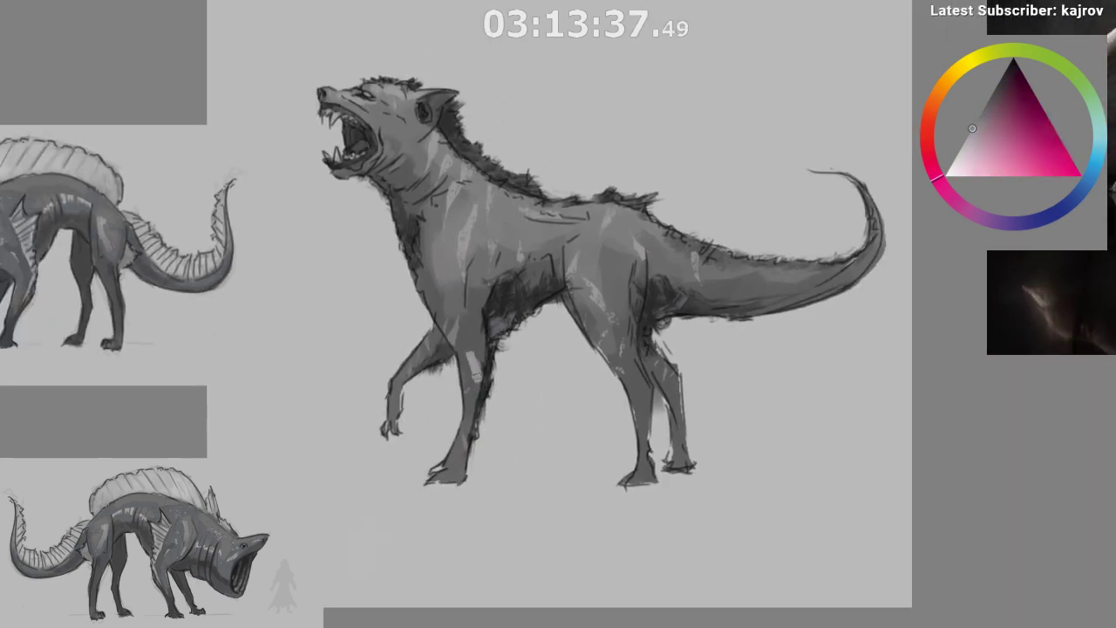
{"action": "key", "text": "ctrl+z"}
- Sample leg and background greys and clean up the hind legs and the smudge between them
{"action": "left_click_drag", "start_coordinate": [501, 533], "coordinate": [423, 525]}
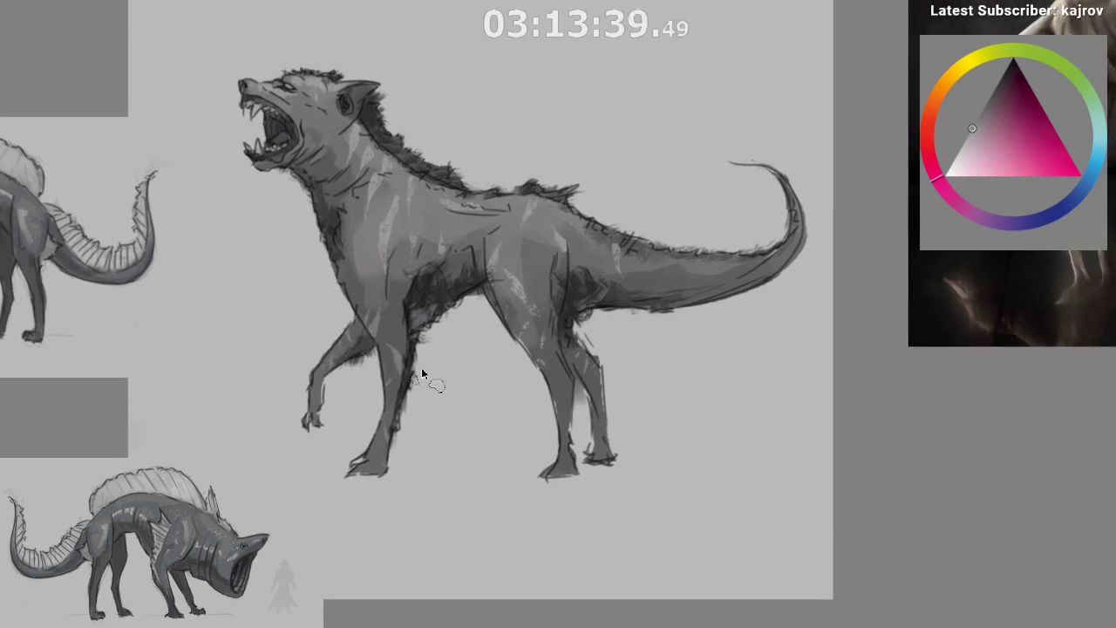
{"action": "left_click", "coordinate": [551, 355], "text": "ctrl"}
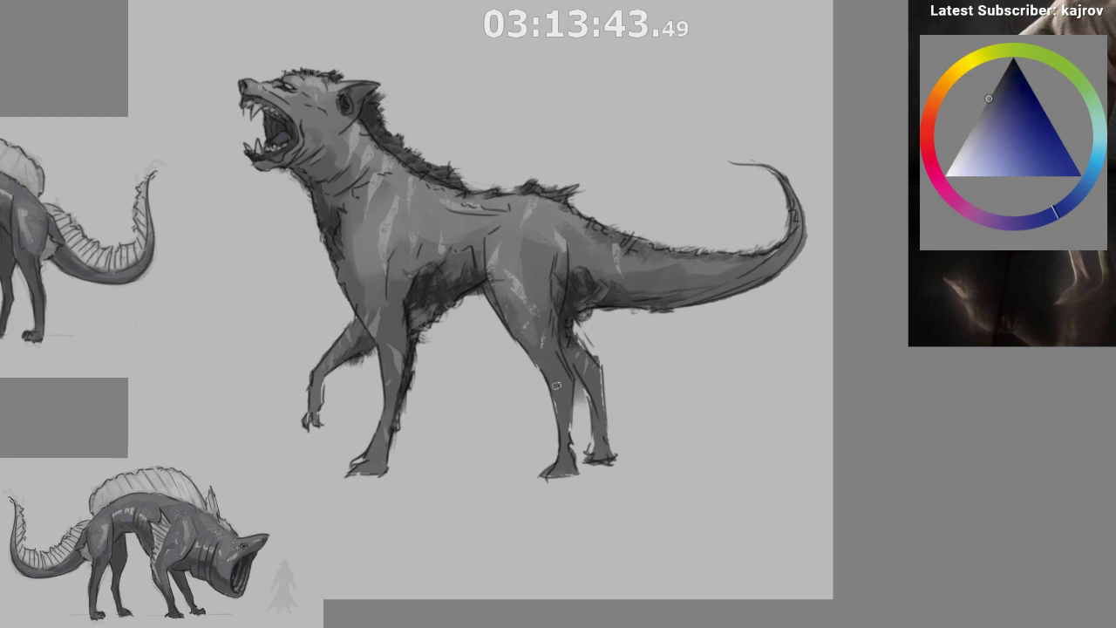
{"action": "left_click_drag", "start_coordinate": [605, 451], "coordinate": [593, 472]}
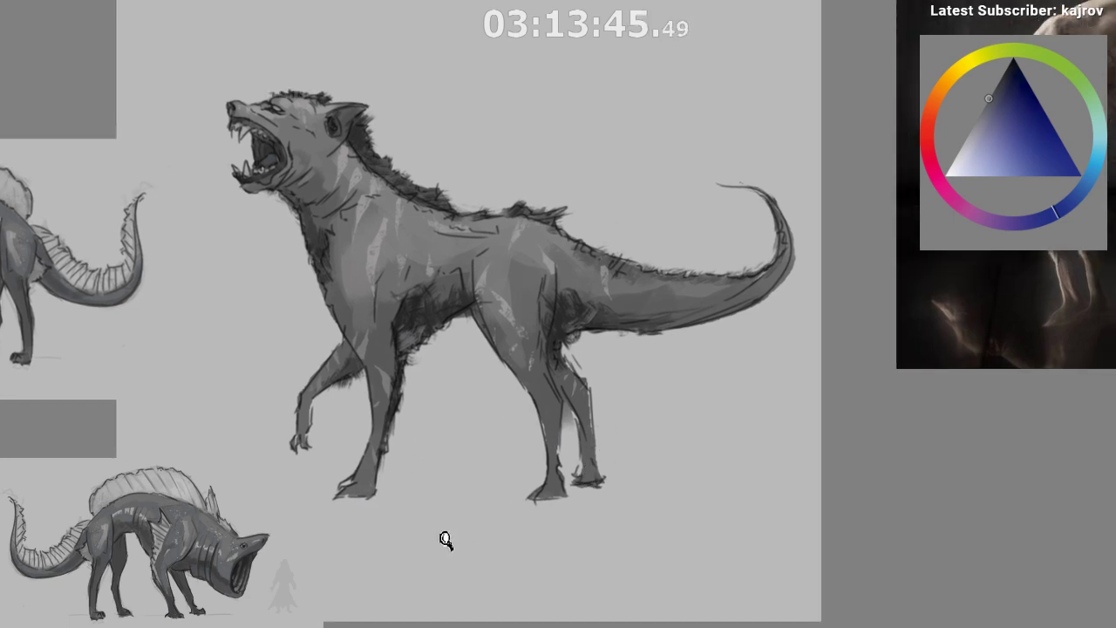
{"action": "left_click_drag", "start_coordinate": [445, 540], "coordinate": [436, 536]}
{"action": "left_click_drag", "start_coordinate": [458, 521], "coordinate": [455, 503]}
{"action": "left_click", "coordinate": [559, 408], "text": "ctrl"}
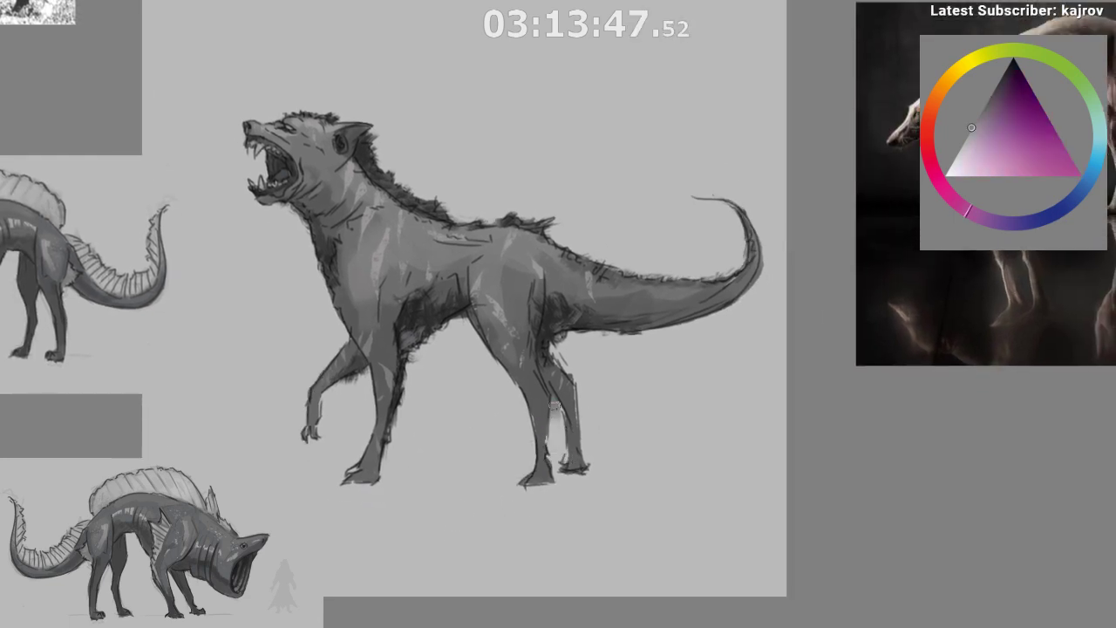
{"action": "left_click", "coordinate": [561, 434], "text": "ctrl"}
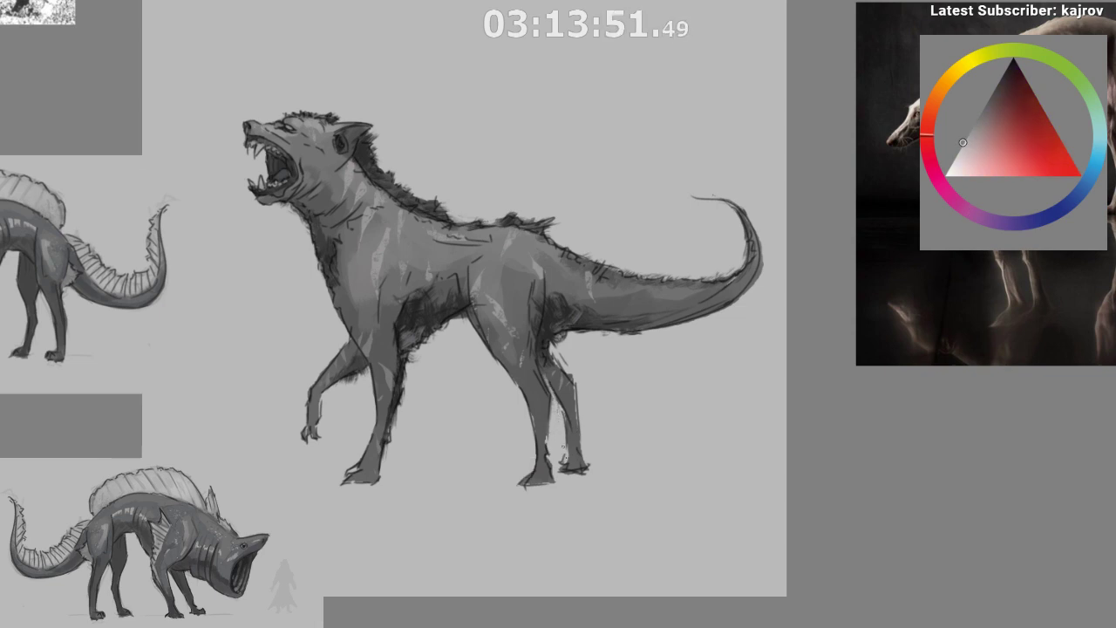
{"action": "left_click", "coordinate": [562, 401], "text": "ctrl"}
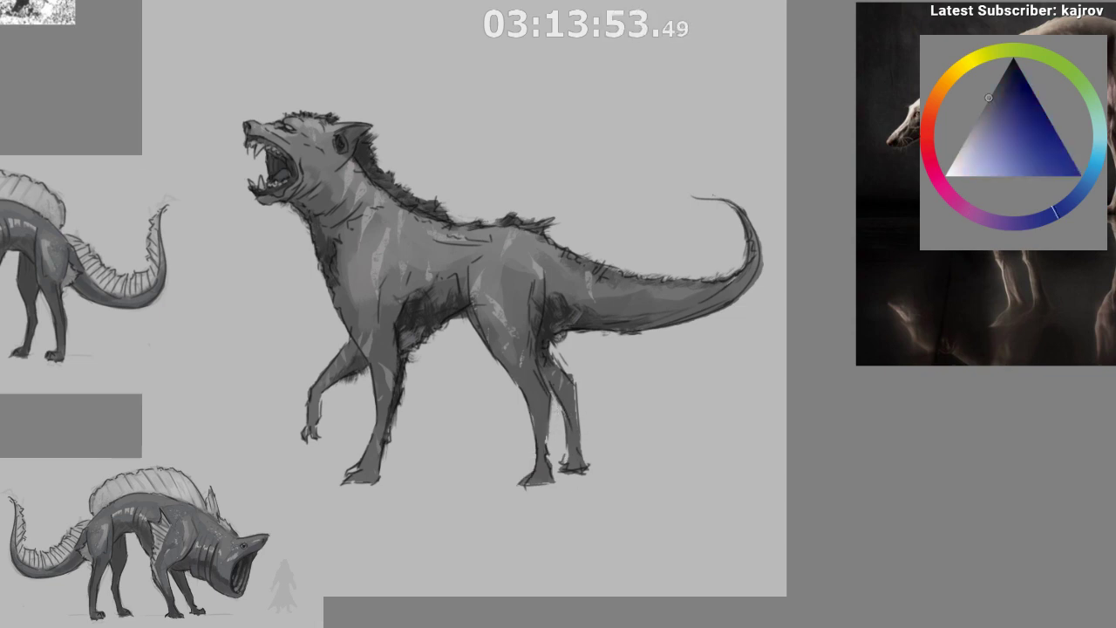
- Sample a dark grey and brush shadow and fur texture onto the hind legs and belly in the mirrored view
{"action": "left_click", "coordinate": [545, 349], "text": "ctrl"}
{"action": "key", "text": "m"}
{"action": "left_click_drag", "start_coordinate": [595, 552], "coordinate": [469, 541]}
{"action": "left_click_drag", "start_coordinate": [561, 486], "coordinate": [530, 513]}
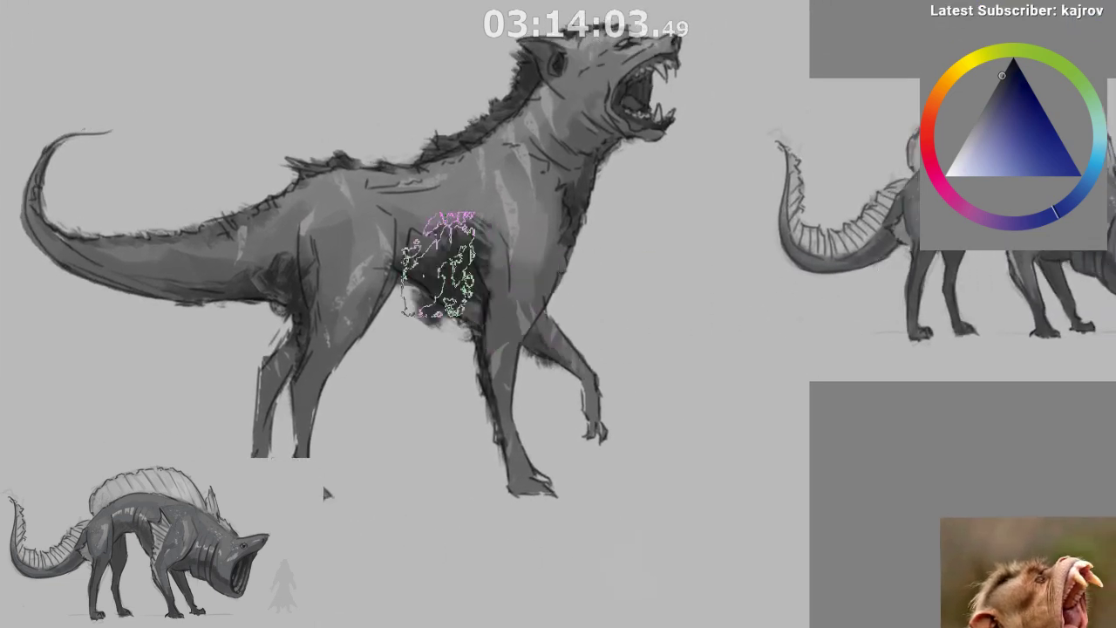
{"action": "scroll", "coordinate": [510, 511], "scroll_direction": "down", "scroll_amount": 4}
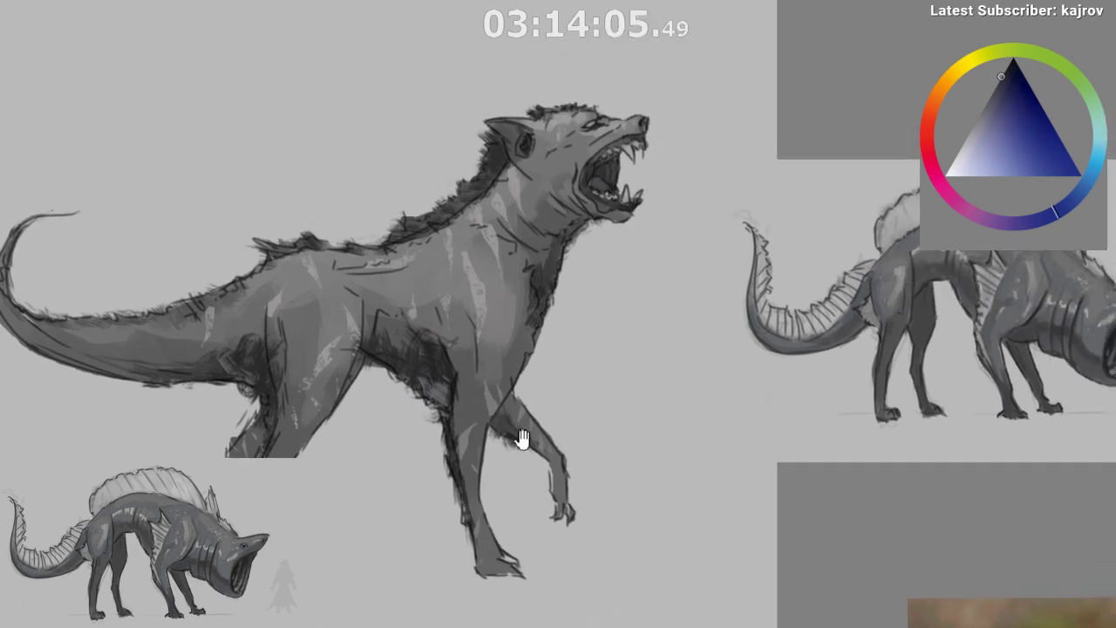
- Flip the canvas view, sample greys from the chest and shoulder, and blend the shading there
{"action": "key", "text": "m"}
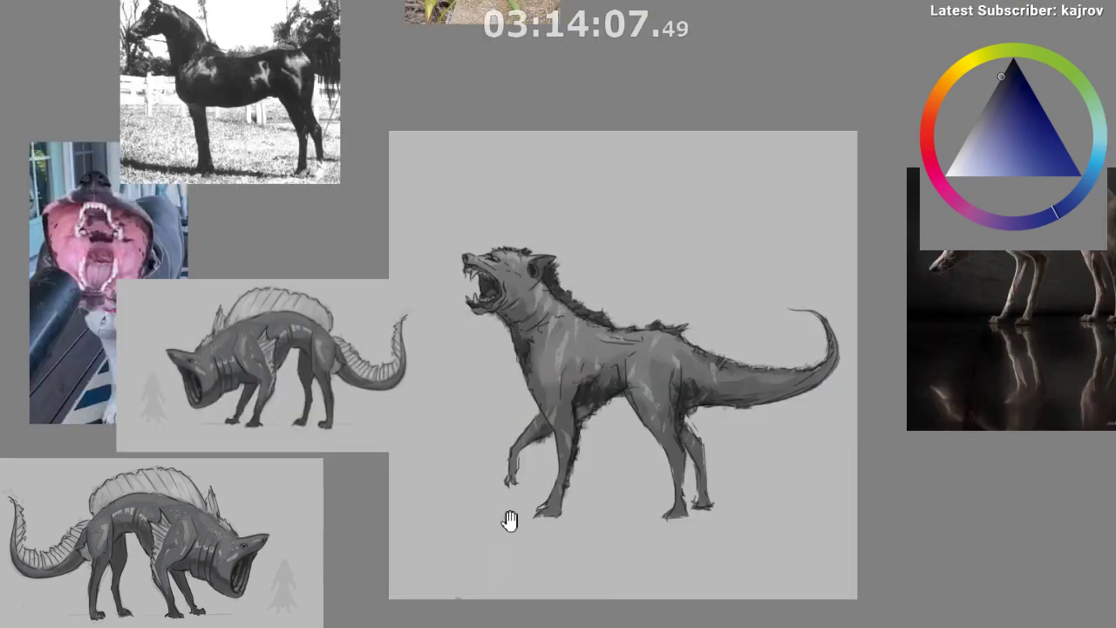
{"action": "left_click_drag", "start_coordinate": [537, 485], "coordinate": [543, 456]}
{"action": "left_click_drag", "start_coordinate": [537, 504], "coordinate": [419, 515]}
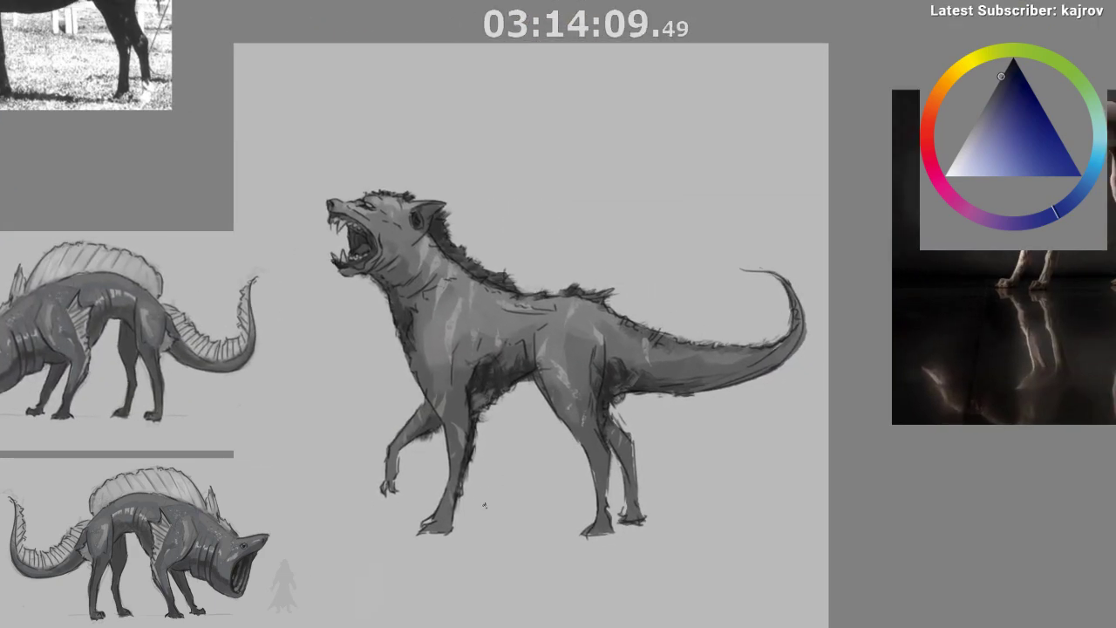
{"action": "left_click", "coordinate": [430, 370], "text": "ctrl"}
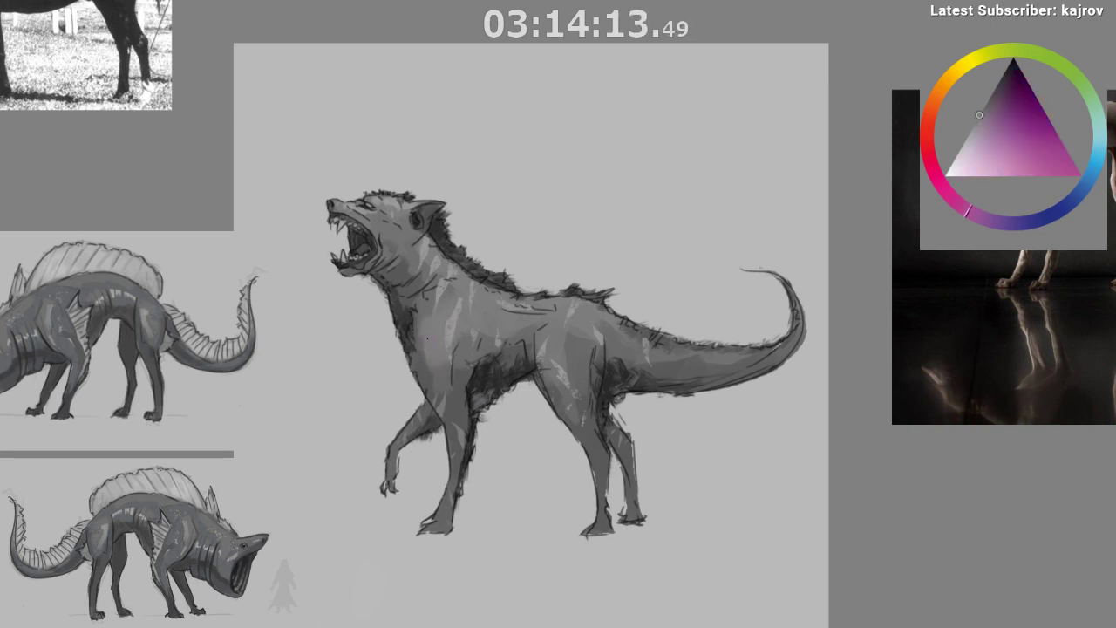
{"action": "left_click", "coordinate": [460, 300], "text": "ctrl"}
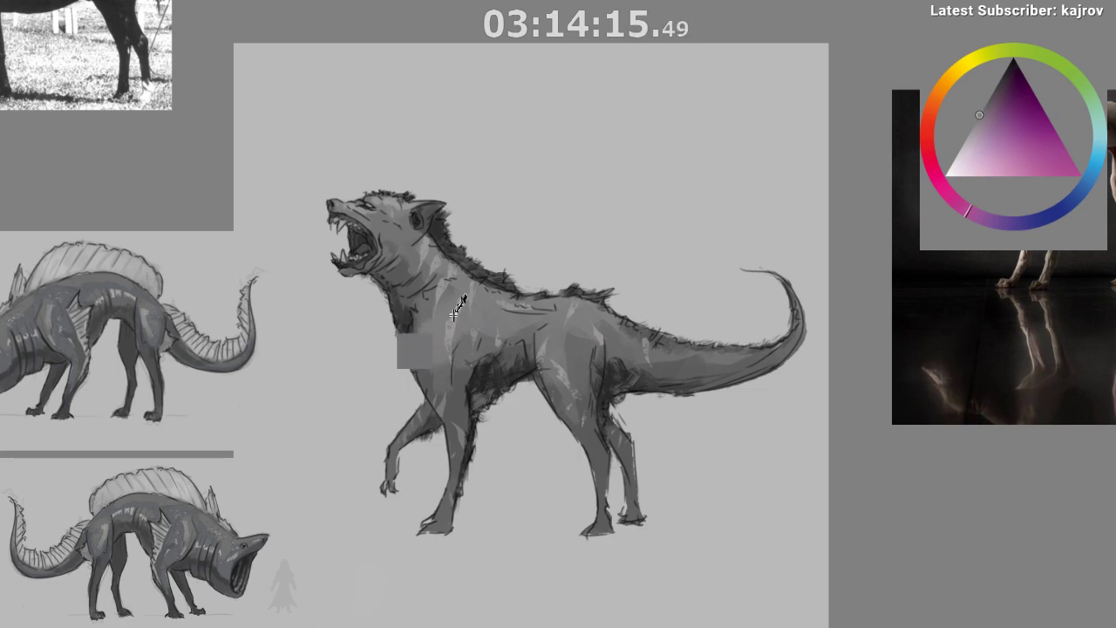
{"action": "left_click_drag", "start_coordinate": [389, 228], "coordinate": [474, 279]}
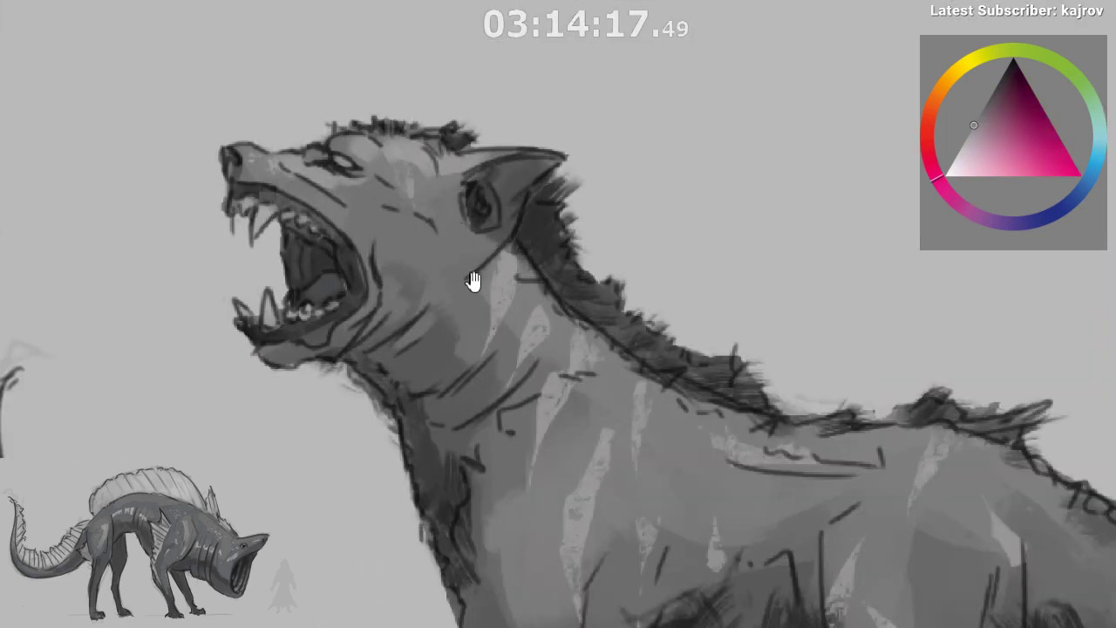
{"action": "left_click_drag", "start_coordinate": [539, 470], "coordinate": [670, 540]}
{"action": "left_click_drag", "start_coordinate": [712, 577], "coordinate": [585, 411]}
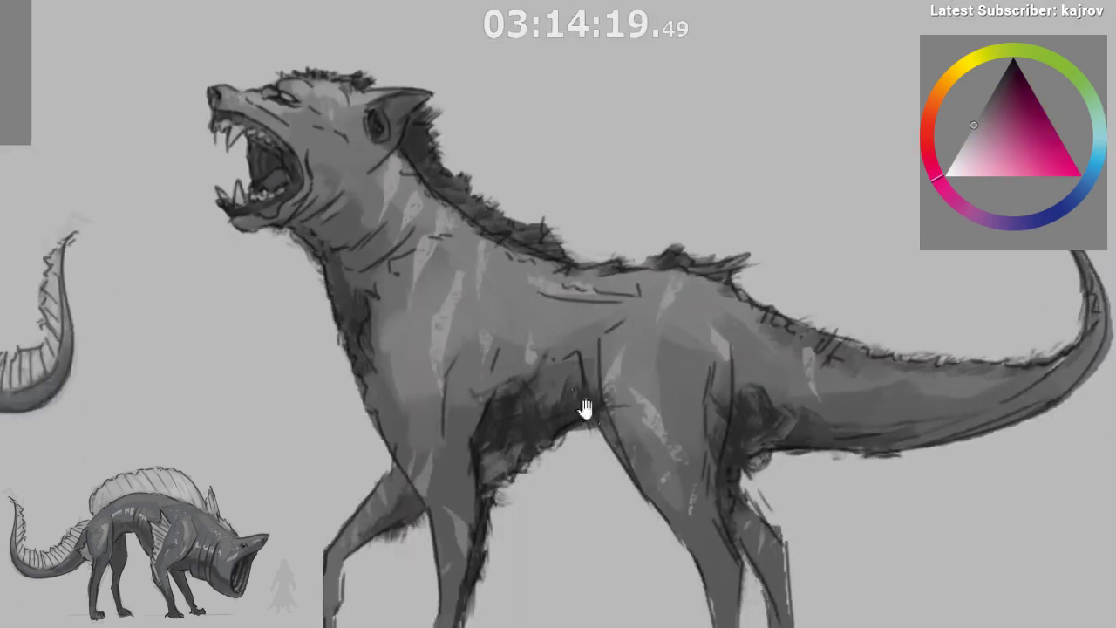
{"action": "left_click_drag", "start_coordinate": [616, 464], "coordinate": [596, 506]}
{"action": "left_click_drag", "start_coordinate": [707, 480], "coordinate": [598, 416]}
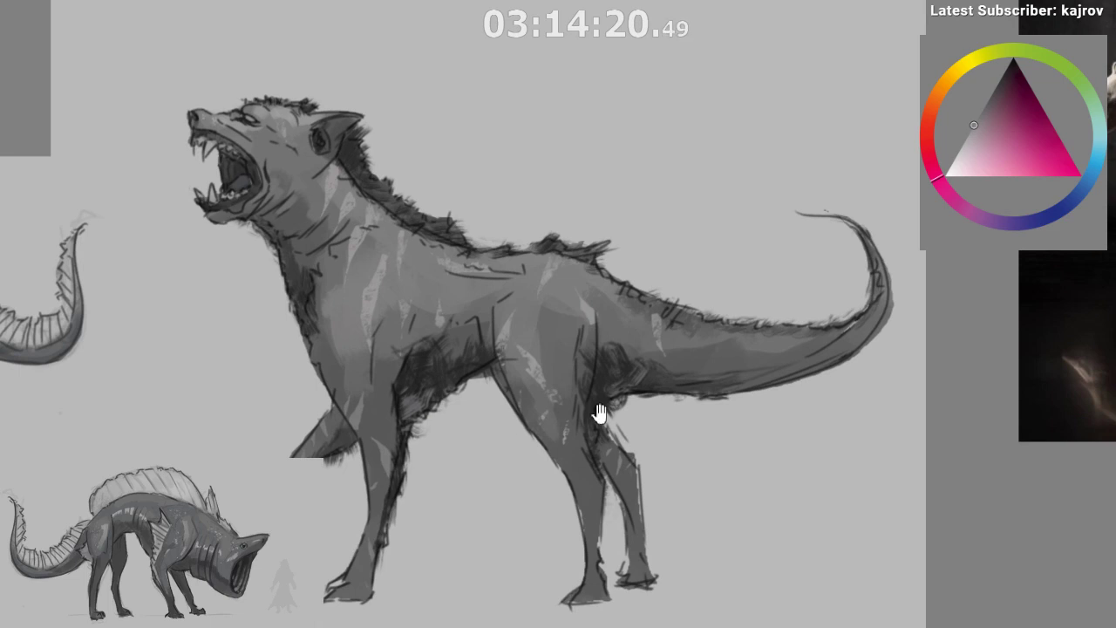
- Sample a dark grey from the fur behind the ear and try thickening the mane down the neck
{"action": "left_click", "coordinate": [358, 158], "text": "ctrl"}
{"action": "mouse_move", "coordinate": [372, 155]}
{"action": "left_mouse_down"}
{"action": "mouse_move", "coordinate": [371, 182]}
{"action": "mouse_move", "coordinate": [410, 191]}
{"action": "mouse_move", "coordinate": [412, 210]}
{"action": "mouse_move", "coordinate": [367, 156]}
{"action": "mouse_move", "coordinate": [373, 125]}
{"action": "mouse_move", "coordinate": [463, 253]}
{"action": "mouse_move", "coordinate": [513, 263]}
{"action": "left_mouse_up"}
{"action": "mouse_move", "coordinate": [543, 360]}
{"action": "left_mouse_down"}
{"action": "mouse_move", "coordinate": [535, 403]}
{"action": "mouse_move", "coordinate": [582, 510]}
{"action": "mouse_move", "coordinate": [572, 478]}
{"action": "left_mouse_up"}
{"action": "left_click_drag", "start_coordinate": [558, 449], "coordinate": [545, 525]}
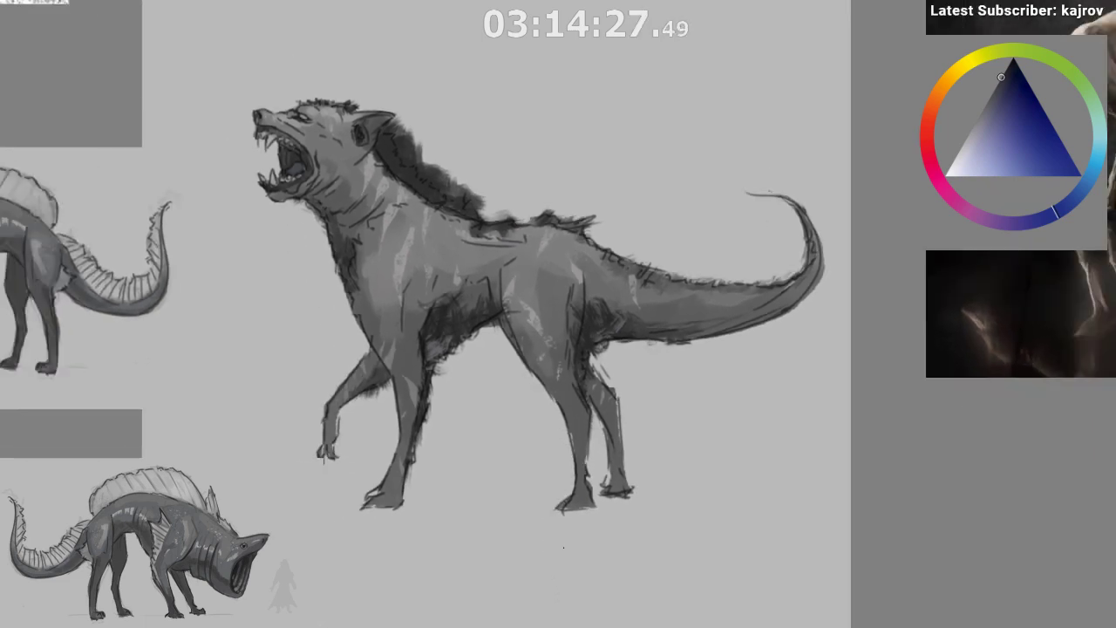
- Undo the dark strokes added to the mane
{"action": "key", "text": "ctrl+z"}
{"action": "key", "text": "ctrl+z"}
{"action": "key", "text": "ctrl+z"}
{"action": "key", "text": "ctrl+z"}
{"action": "key", "text": "ctrl+z"}
{"action": "key", "text": "ctrl+z"}
{"action": "key", "text": "ctrl+z"}
{"action": "key", "text": "ctrl+z"}
{"action": "key", "text": "ctrl+z"}
{"action": "key", "text": "ctrl+z"}
{"action": "key", "text": "ctrl+z"}
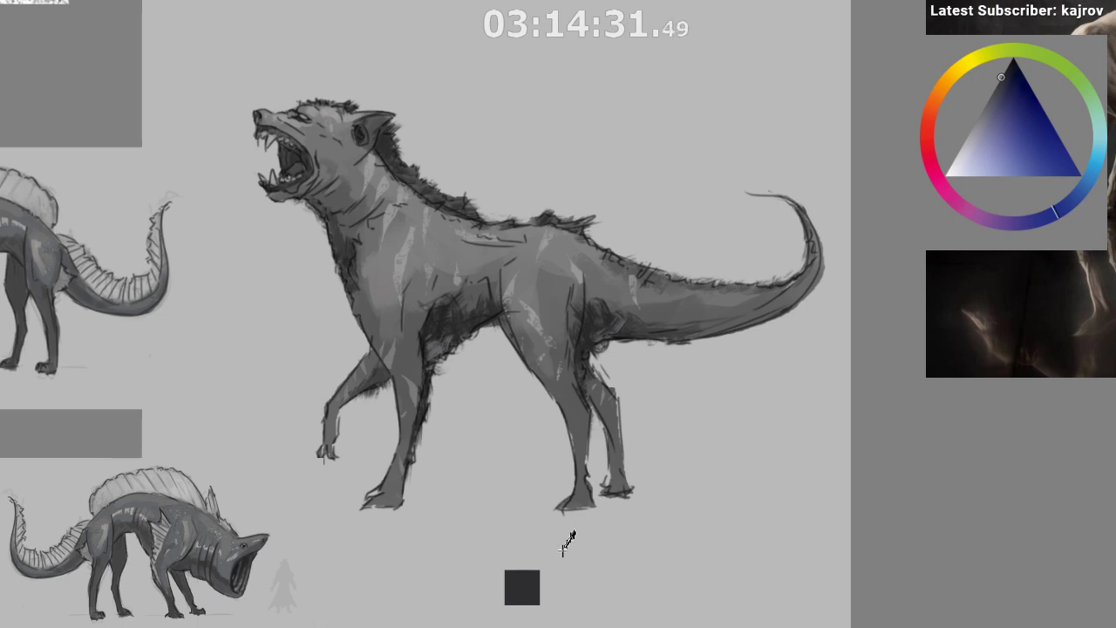
- Set the colour to black and darken the tail tip with a large soft brush, undoing the stray stroke
{"action": "left_click_drag", "start_coordinate": [582, 522], "coordinate": [503, 534]}
{"action": "left_click_drag", "start_coordinate": [578, 471], "coordinate": [586, 464]}
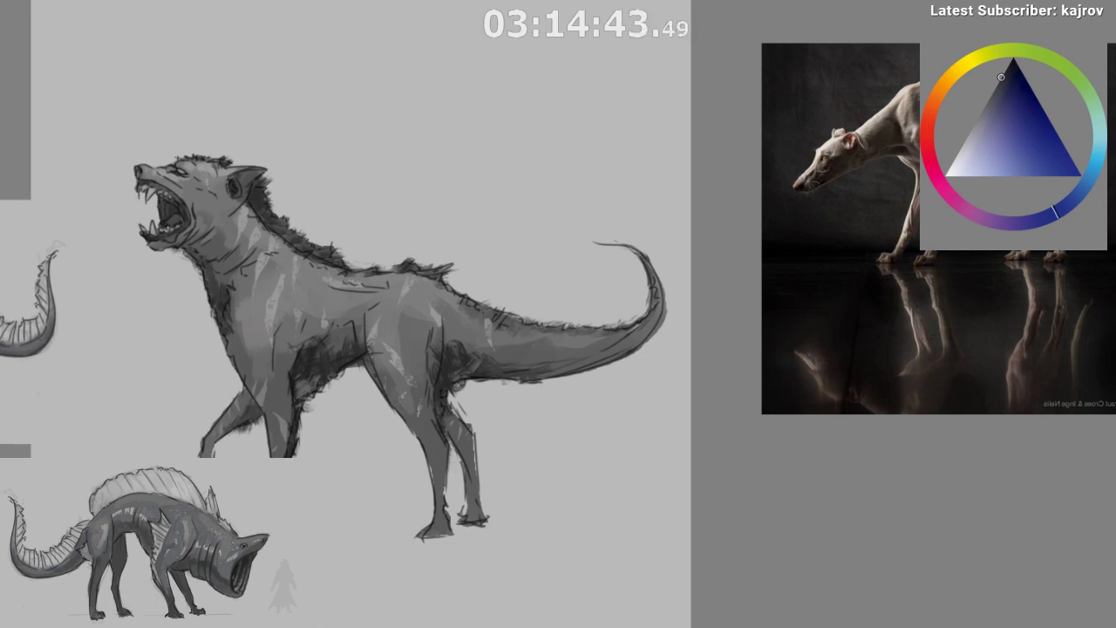
{"action": "left_click", "coordinate": [1014, 58]}
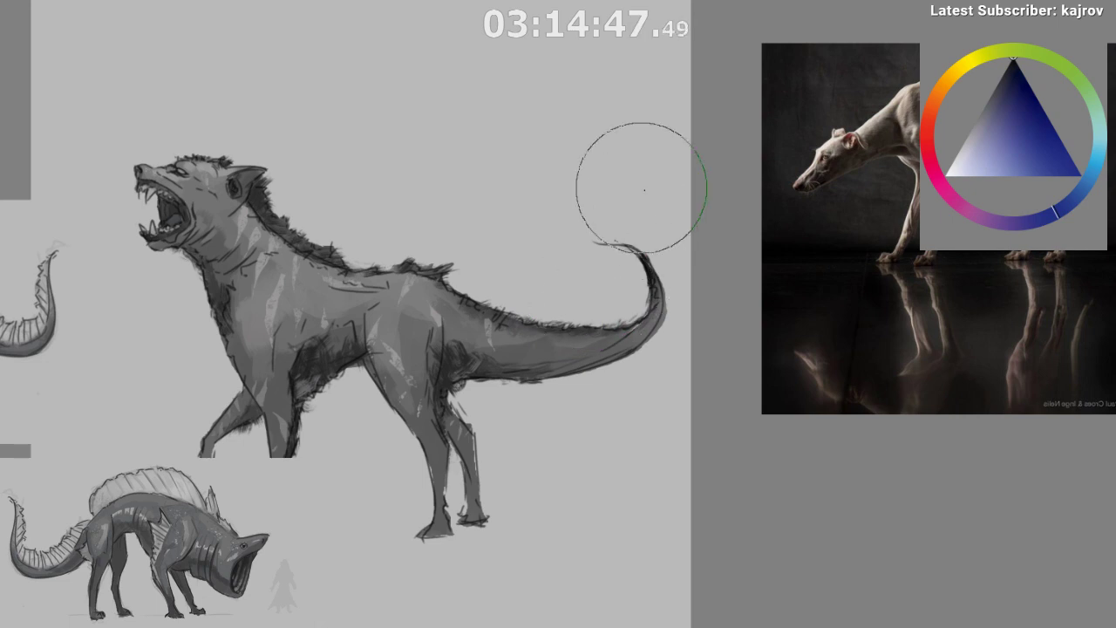
{"action": "left_click_drag", "start_coordinate": [650, 411], "coordinate": [642, 411]}
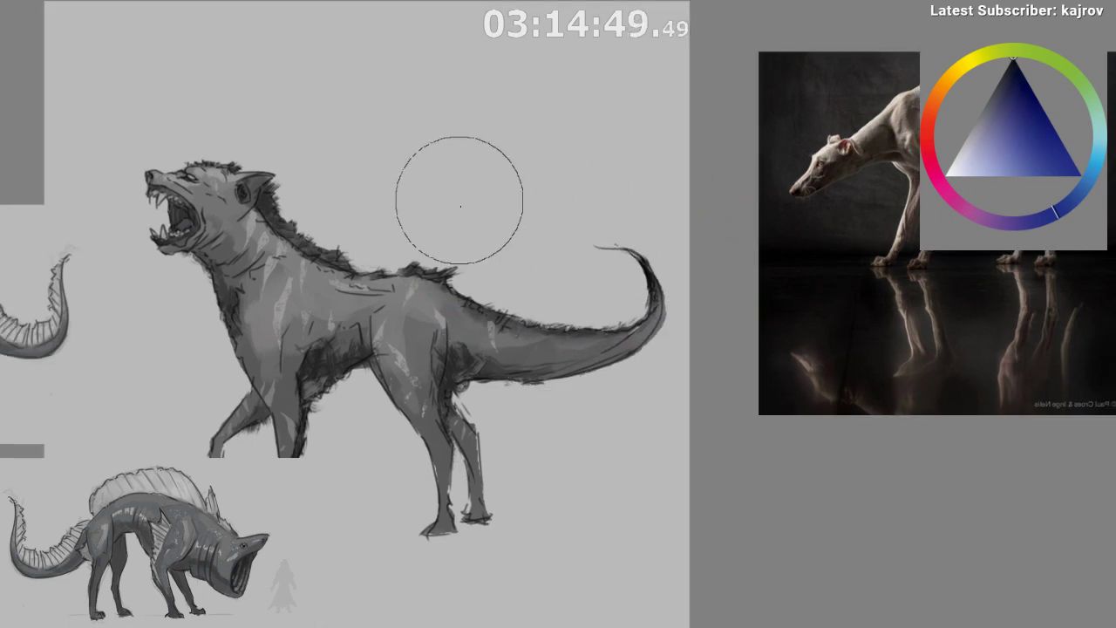
{"action": "left_click_drag", "start_coordinate": [307, 193], "coordinate": [335, 194]}
{"action": "key", "text": "ctrl+z"}
{"action": "key", "text": "bracketleft"}
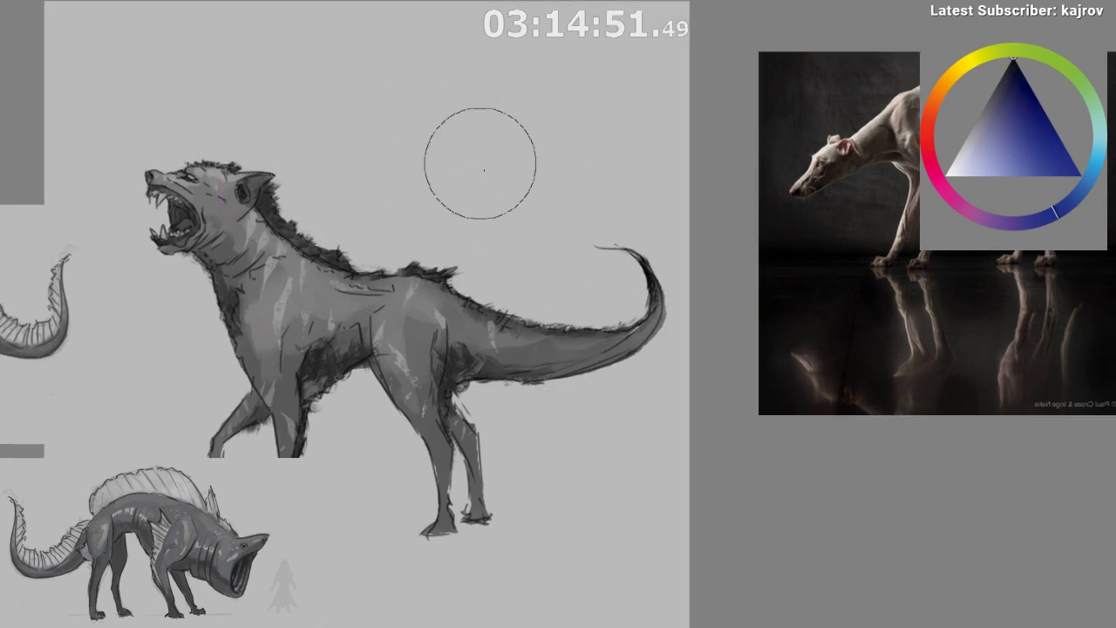
- Resize the soft black brush and darken the feet in the mirrored view, undoing excess strokes and restoring the unmirrored view
{"action": "left_click_drag", "start_coordinate": [509, 366], "coordinate": [523, 419]}
{"action": "key", "text": "m"}
{"action": "left_click_drag", "start_coordinate": [448, 536], "coordinate": [254, 530]}
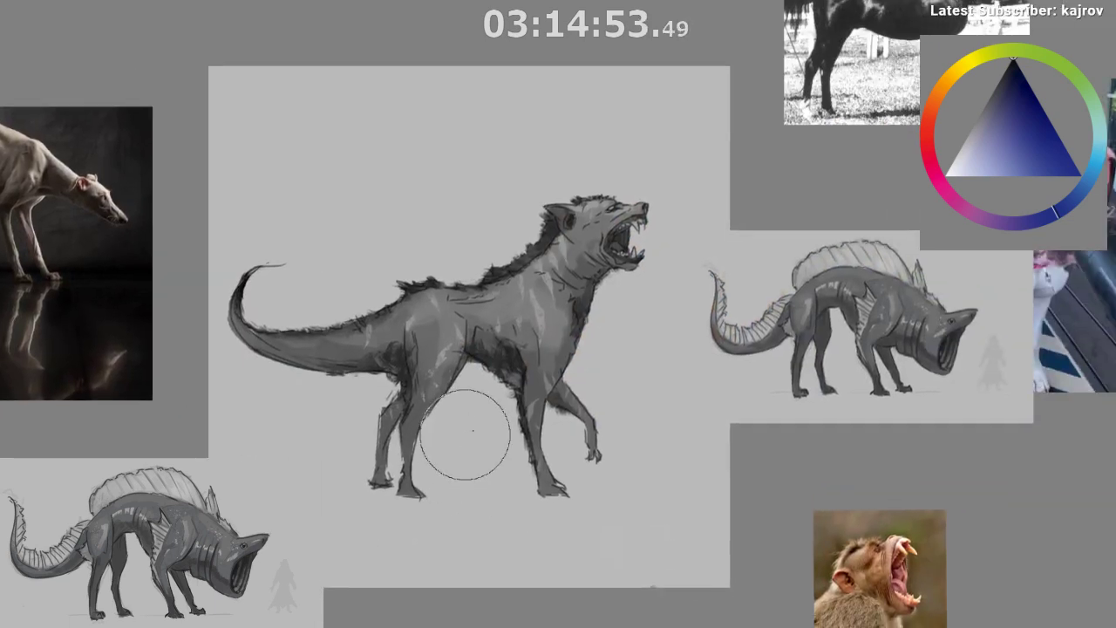
{"action": "left_click_drag", "start_coordinate": [413, 545], "coordinate": [383, 547]}
{"action": "key", "text": "ctrl+z"}
{"action": "key", "text": "bracketright"}
{"action": "left_click_drag", "start_coordinate": [408, 441], "coordinate": [409, 488]}
{"action": "left_click_drag", "start_coordinate": [396, 424], "coordinate": [397, 458]}
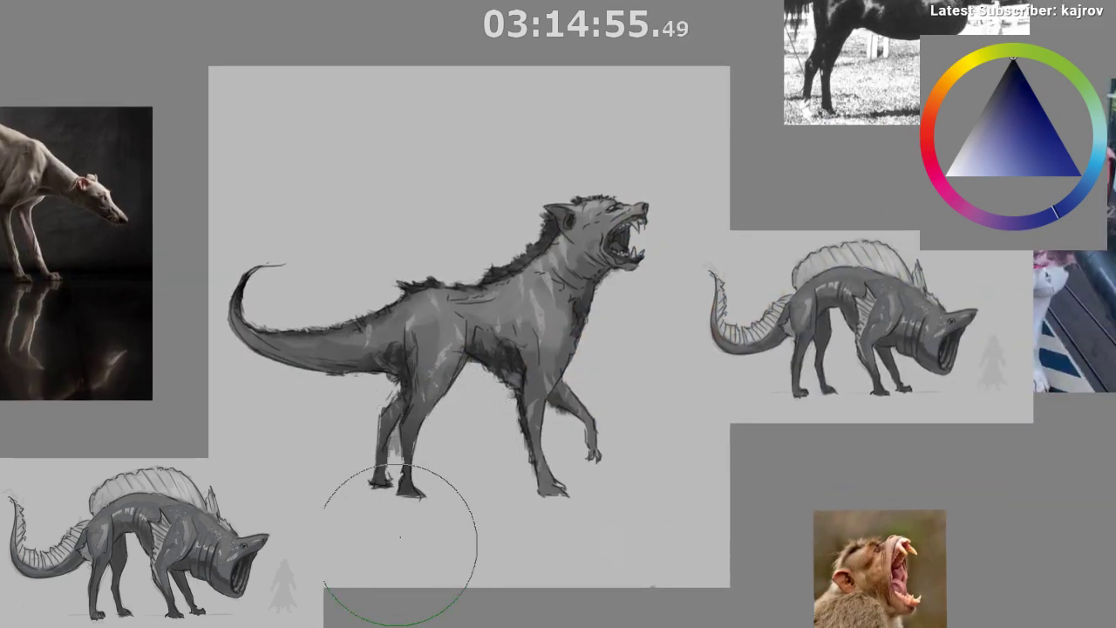
{"action": "key", "text": "ctrl+z"}
{"action": "key", "text": "ctrl+z"}
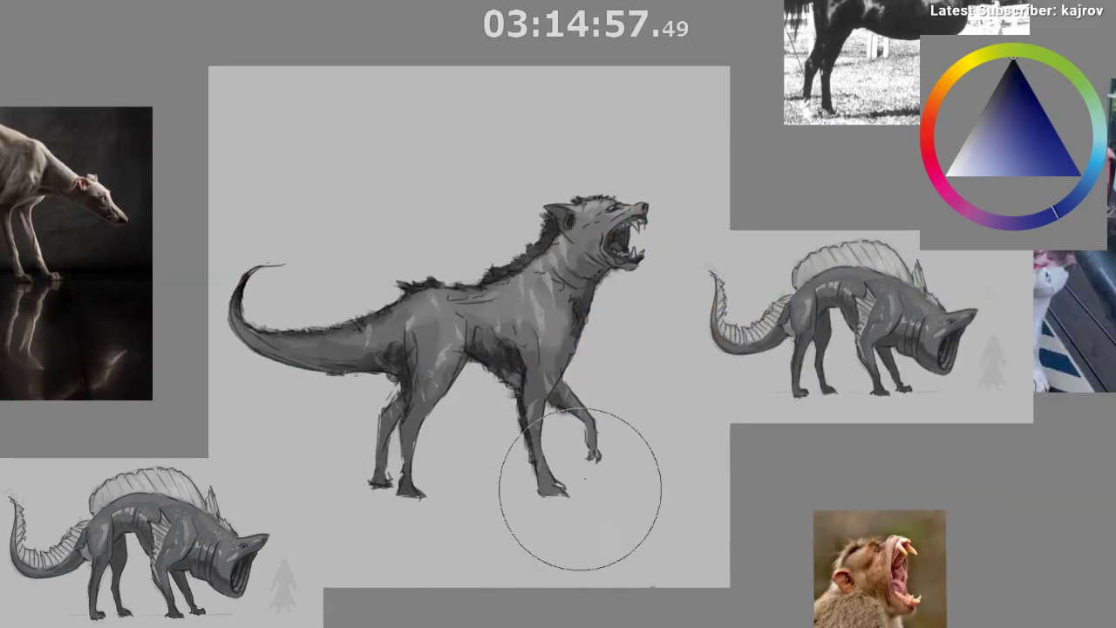
{"action": "key", "text": "m"}
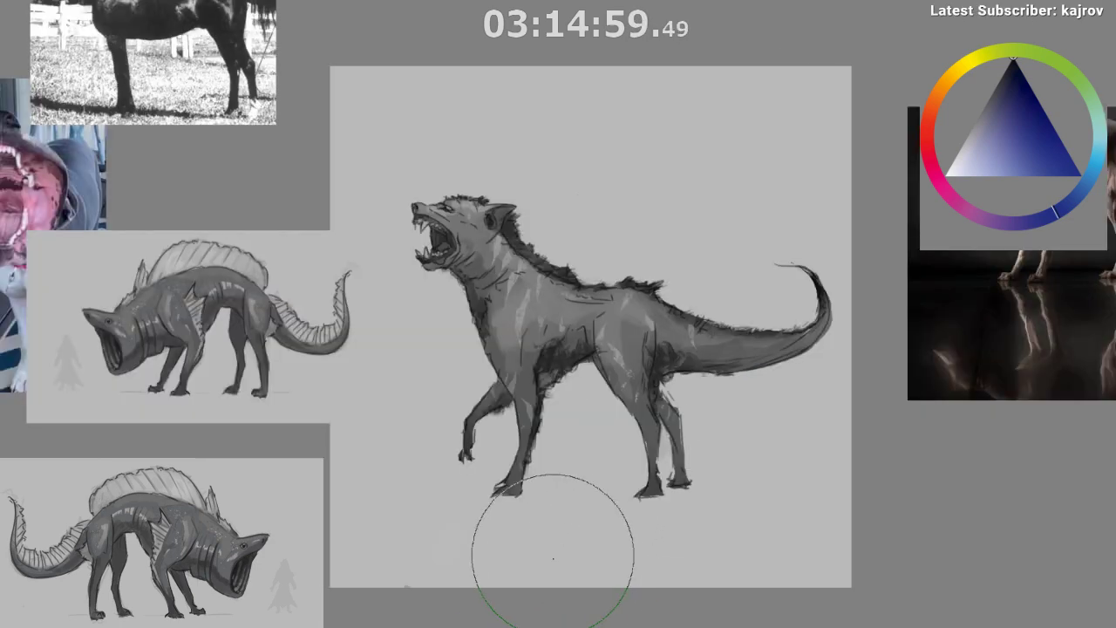
{"action": "left_click_drag", "start_coordinate": [459, 558], "coordinate": [415, 545]}
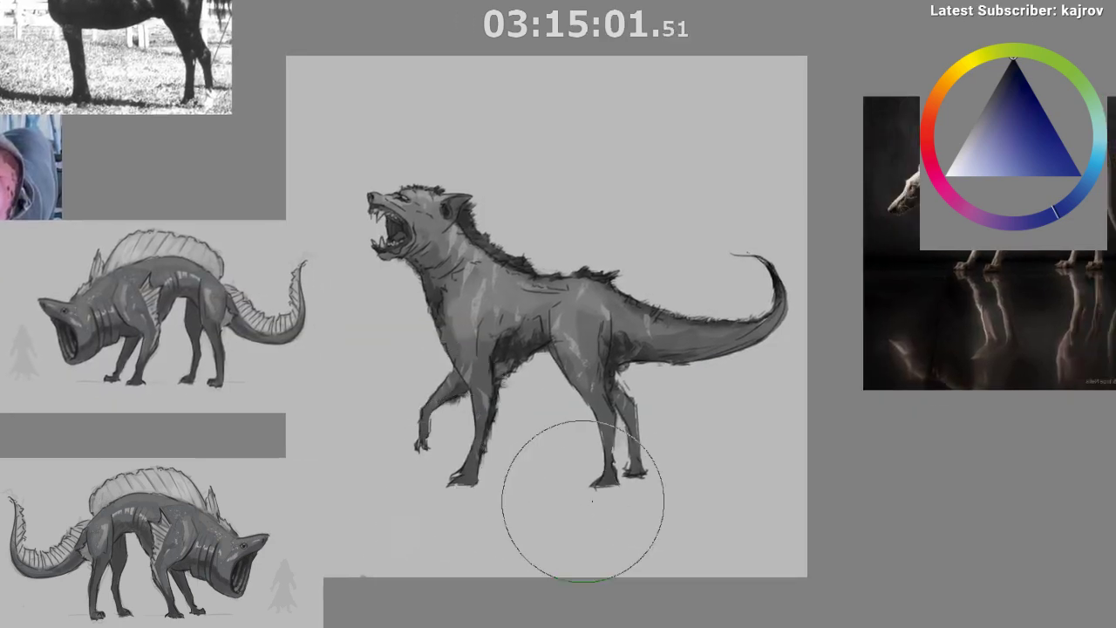
{"action": "left_click_drag", "start_coordinate": [606, 513], "coordinate": [463, 535]}
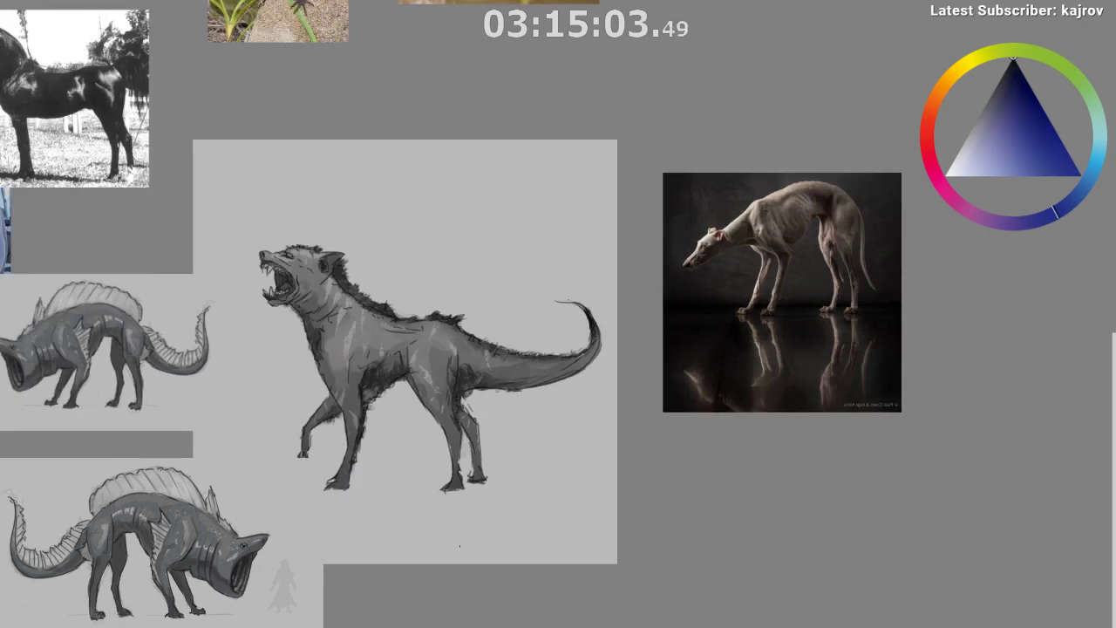
- Sample a near-black tone from the fur beneath the tail base, try a stroke near the throat and undo it
{"action": "key", "text": "ctrl"}
{"action": "key", "text": "ctrl"}
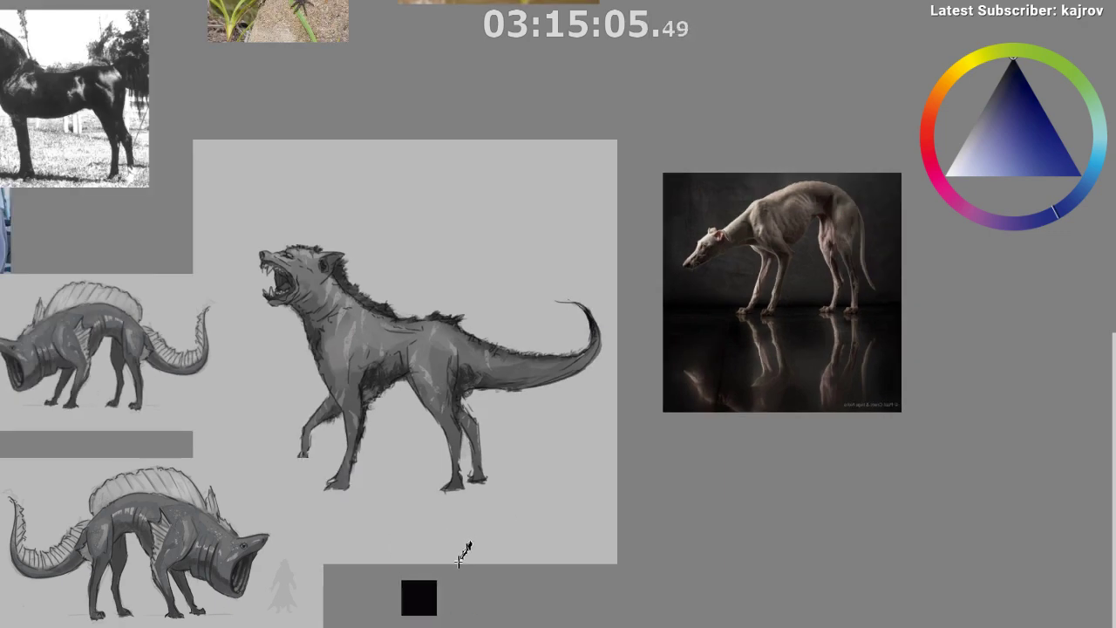
{"action": "left_click_drag", "start_coordinate": [459, 536], "coordinate": [568, 504]}
{"action": "left_click_drag", "start_coordinate": [457, 415], "coordinate": [627, 515]}
{"action": "left_click", "coordinate": [689, 405], "text": "alt"}
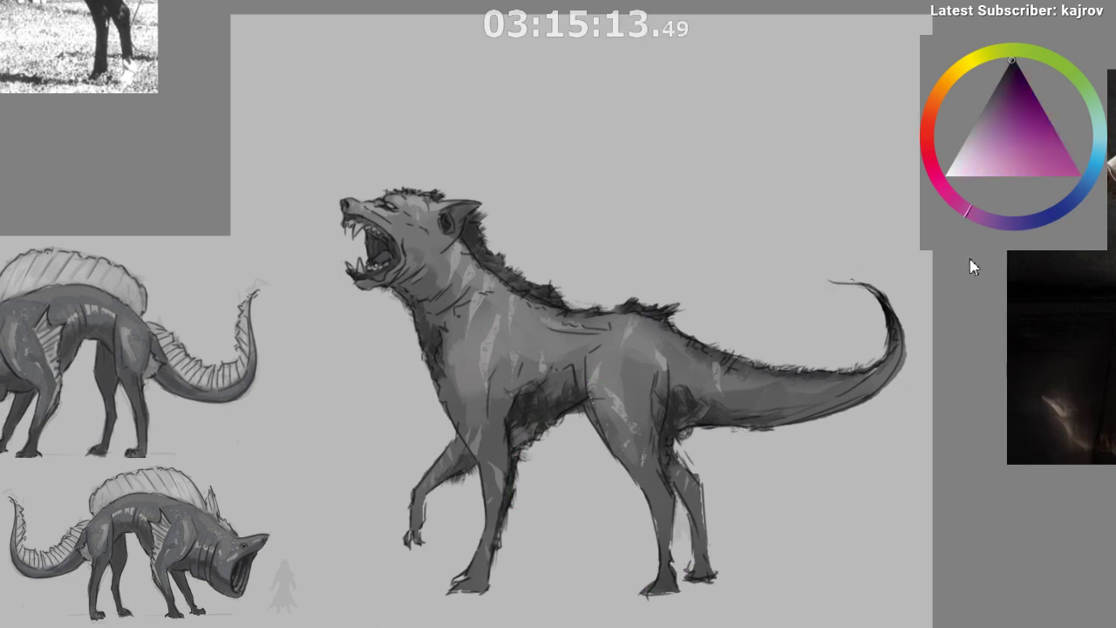
{"action": "left_click_drag", "start_coordinate": [423, 330], "coordinate": [407, 278]}
{"action": "key", "text": "ctrl+z"}
- Sample mid greys from the cheek and blend the shading on the cheek and jaw
{"action": "scroll", "coordinate": [404, 257], "scroll_direction": "up", "scroll_amount": 3}
{"action": "left_click", "coordinate": [409, 216], "text": "alt"}
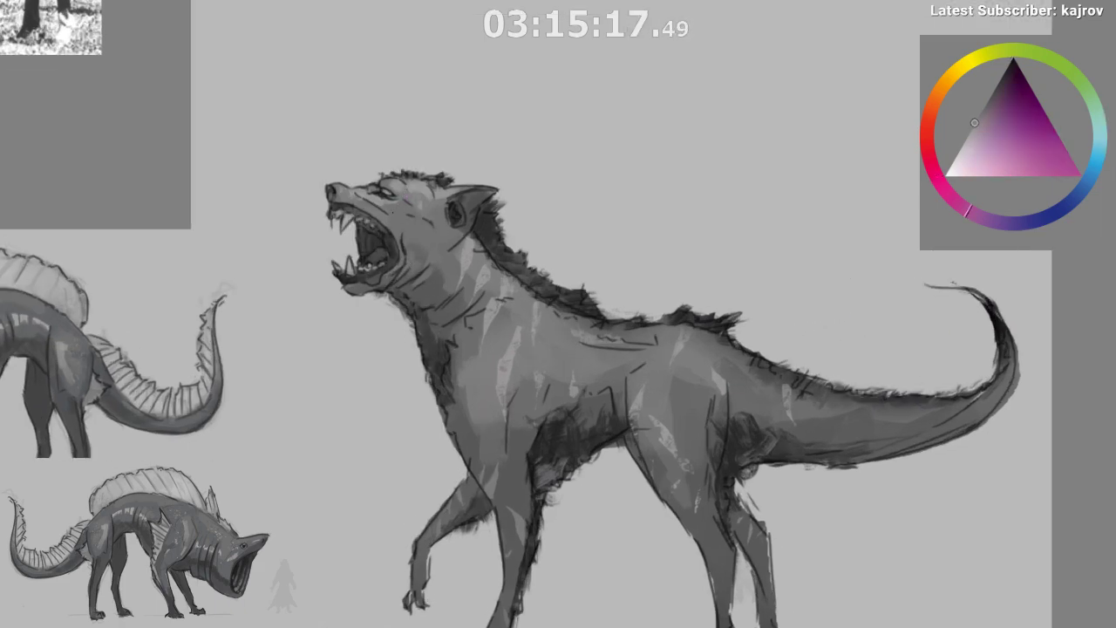
{"action": "scroll", "coordinate": [410, 216], "scroll_direction": "down", "scroll_amount": 3}
{"action": "mouse_move", "coordinate": [526, 449]}
{"action": "left_mouse_down"}
{"action": "mouse_move", "coordinate": [426, 478]}
{"action": "mouse_move", "coordinate": [498, 442]}
{"action": "mouse_move", "coordinate": [488, 439]}
{"action": "mouse_move", "coordinate": [496, 391]}
{"action": "left_mouse_up"}
{"action": "left_click_drag", "start_coordinate": [518, 422], "coordinate": [586, 358]}
{"action": "mouse_move", "coordinate": [545, 401]}
{"action": "left_mouse_down"}
{"action": "mouse_move", "coordinate": [554, 373]}
{"action": "mouse_move", "coordinate": [491, 496]}
{"action": "mouse_move", "coordinate": [630, 559]}
{"action": "left_mouse_up"}
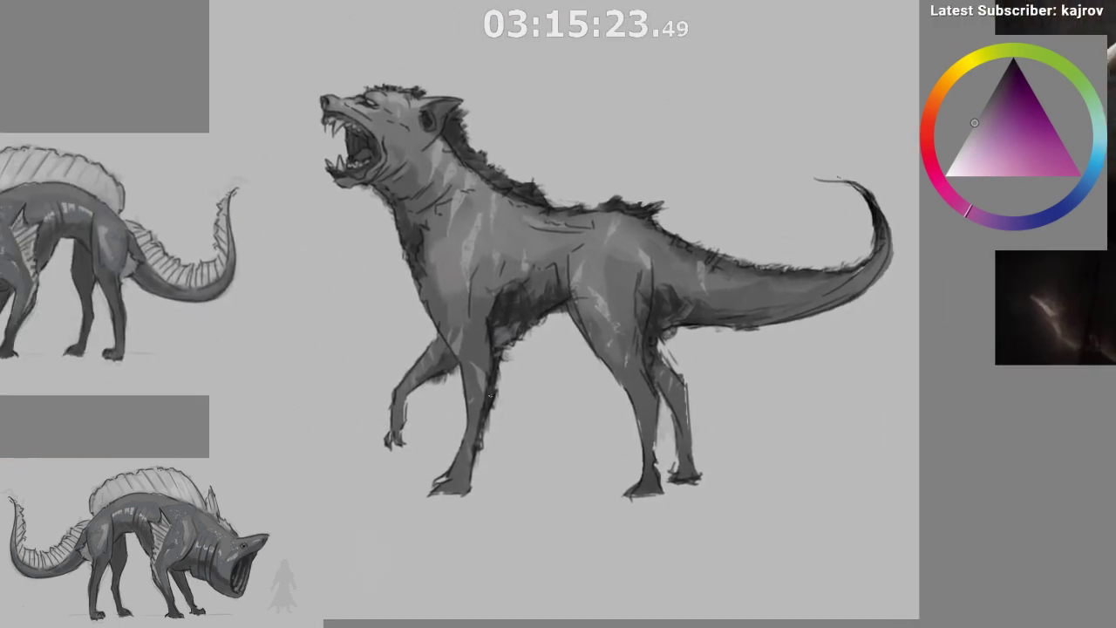
{"action": "left_click_drag", "start_coordinate": [400, 198], "coordinate": [434, 135]}
{"action": "left_click", "coordinate": [404, 155], "text": "ctrl"}
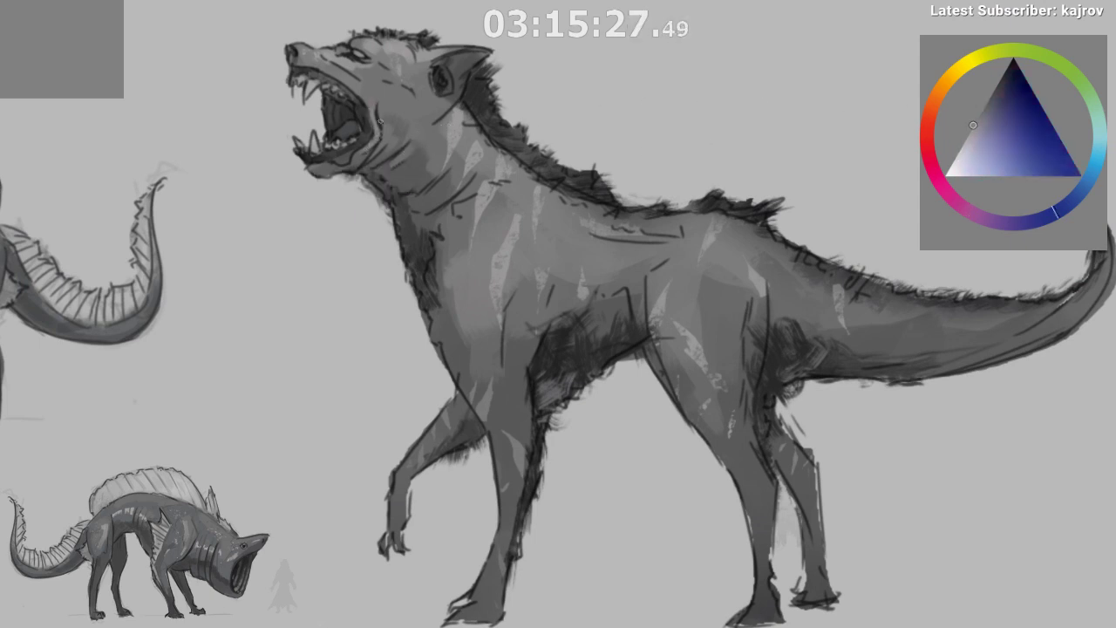
{"action": "left_click_drag", "start_coordinate": [389, 189], "coordinate": [380, 230]}
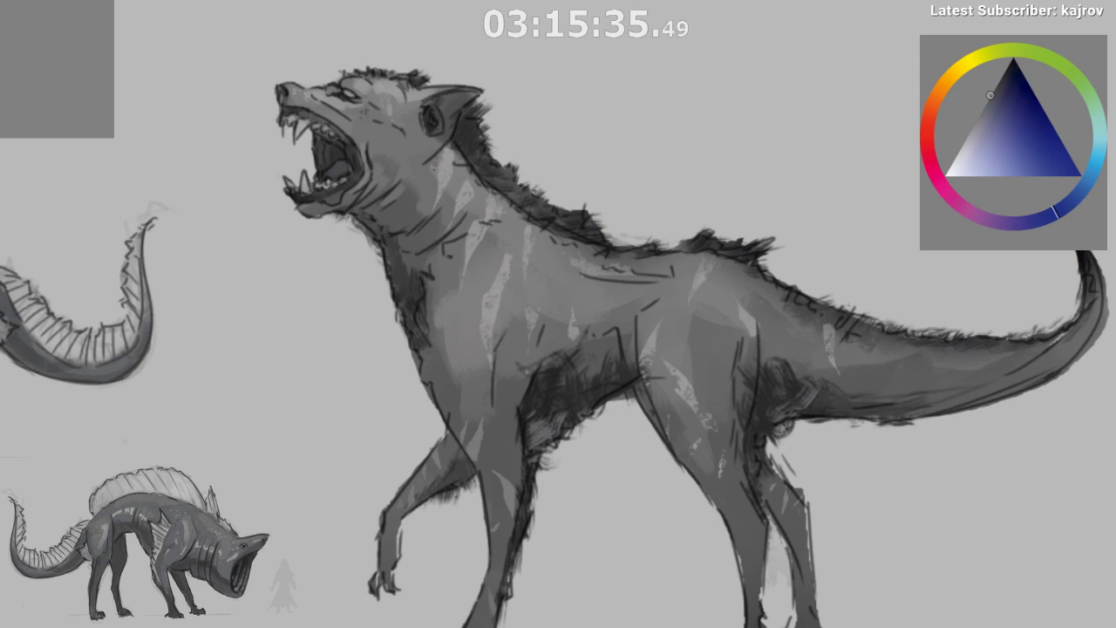
- Sample a neck grey and touch up the neck and throat shading in the mirrored view
{"action": "left_click", "coordinate": [436, 138], "text": "ctrl"}
{"action": "key", "text": "m"}
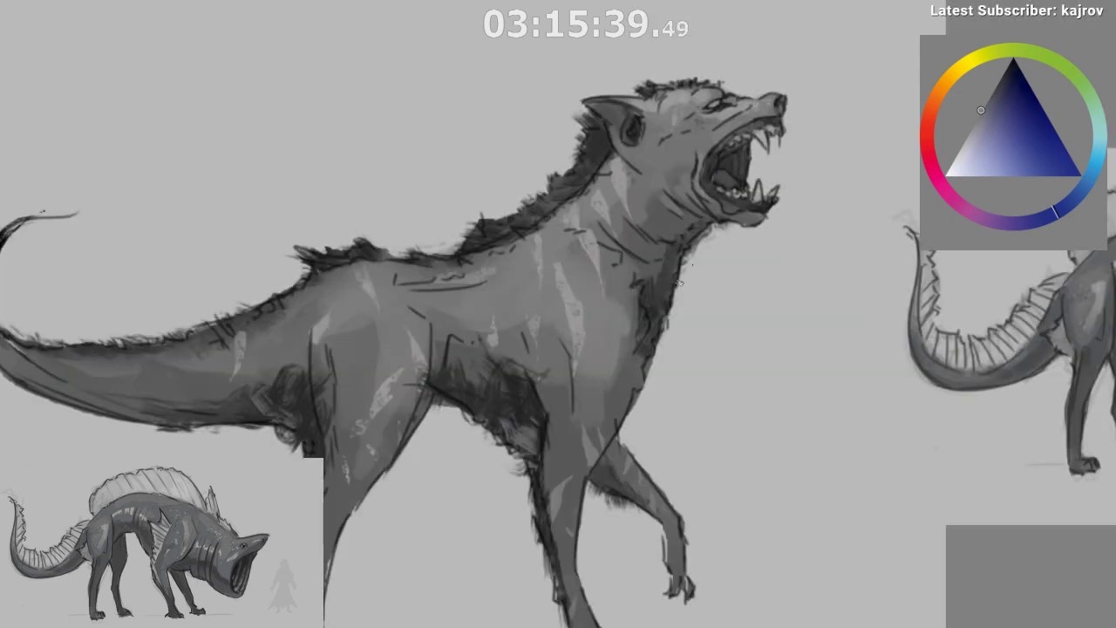
{"action": "left_click_drag", "start_coordinate": [635, 253], "coordinate": [605, 431]}
{"action": "left_click_drag", "start_coordinate": [675, 463], "coordinate": [592, 400]}
{"action": "left_click_drag", "start_coordinate": [529, 451], "coordinate": [574, 426]}
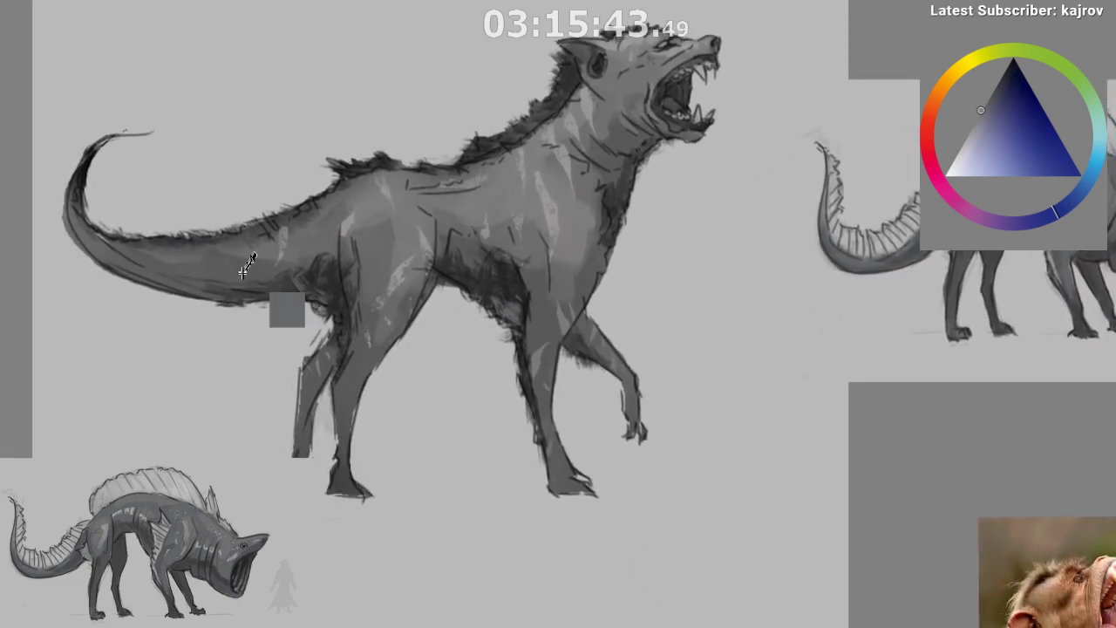
- Sample greys from the middle of the tail and blend its shading, restoring the unmirrored view
{"action": "left_click", "coordinate": [218, 259], "text": "ctrl"}
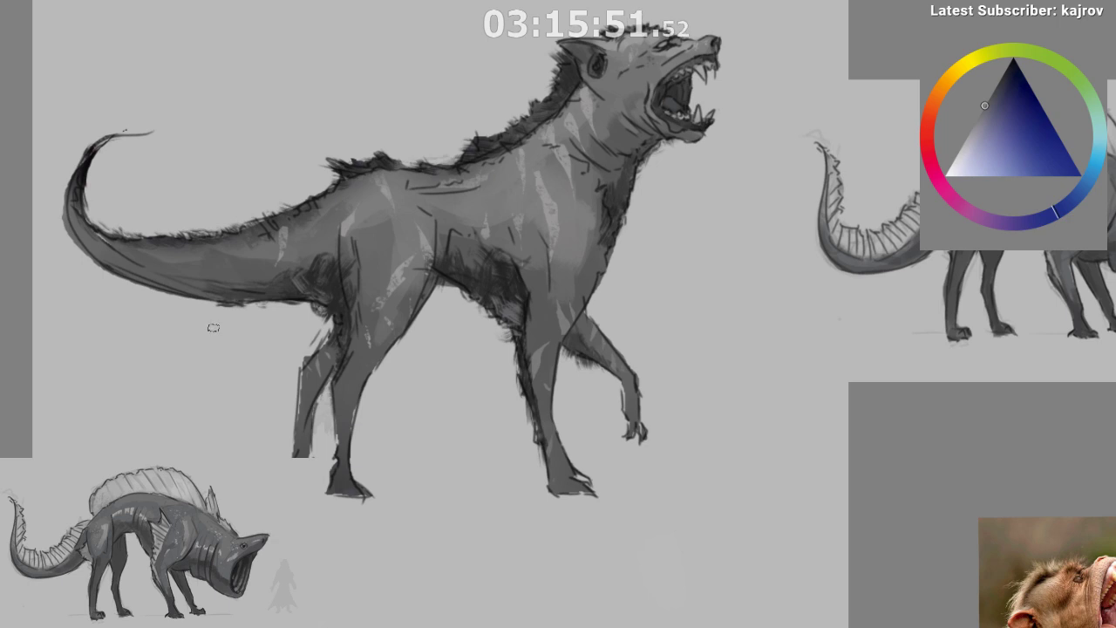
{"action": "left_click", "coordinate": [220, 259], "text": "ctrl"}
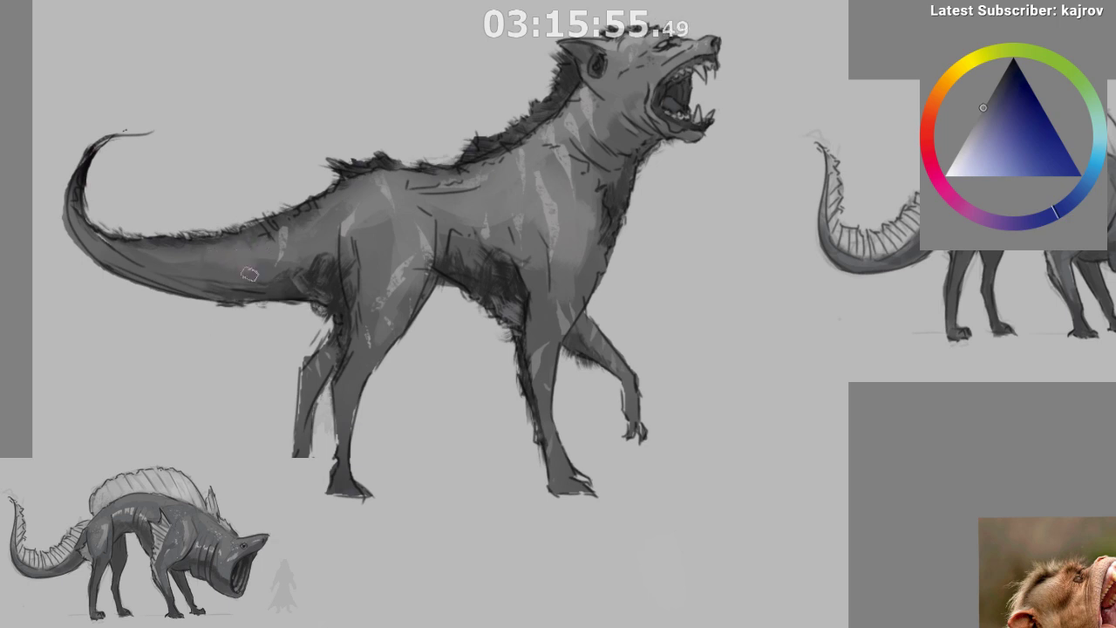
{"action": "left_click_drag", "start_coordinate": [336, 494], "coordinate": [377, 508]}
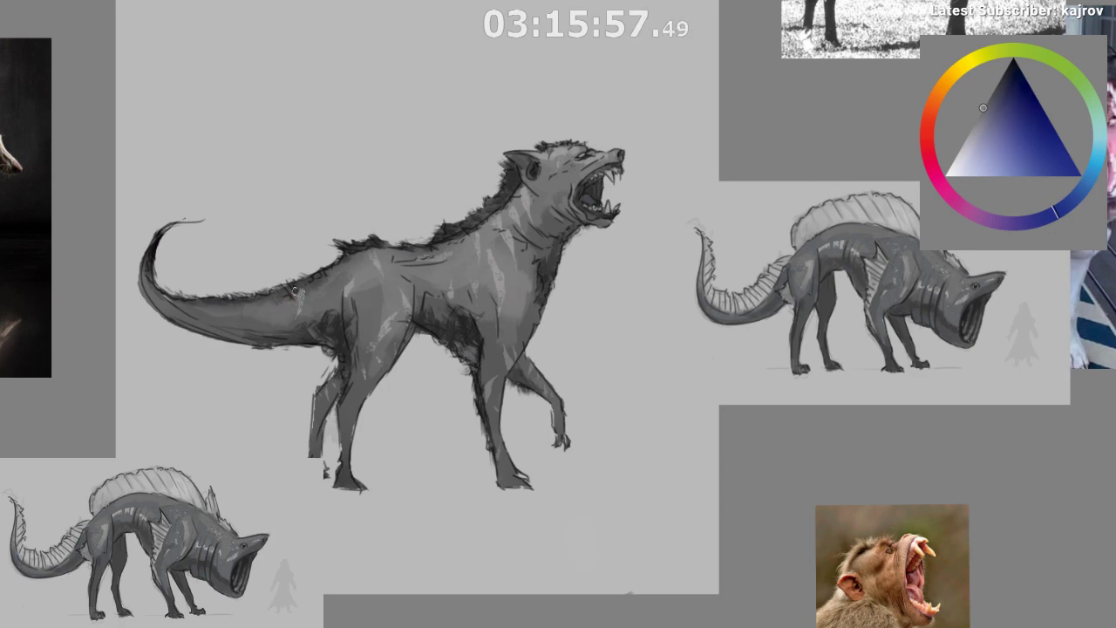
{"action": "key", "text": "m"}
{"action": "left_click_drag", "start_coordinate": [554, 507], "coordinate": [281, 444]}
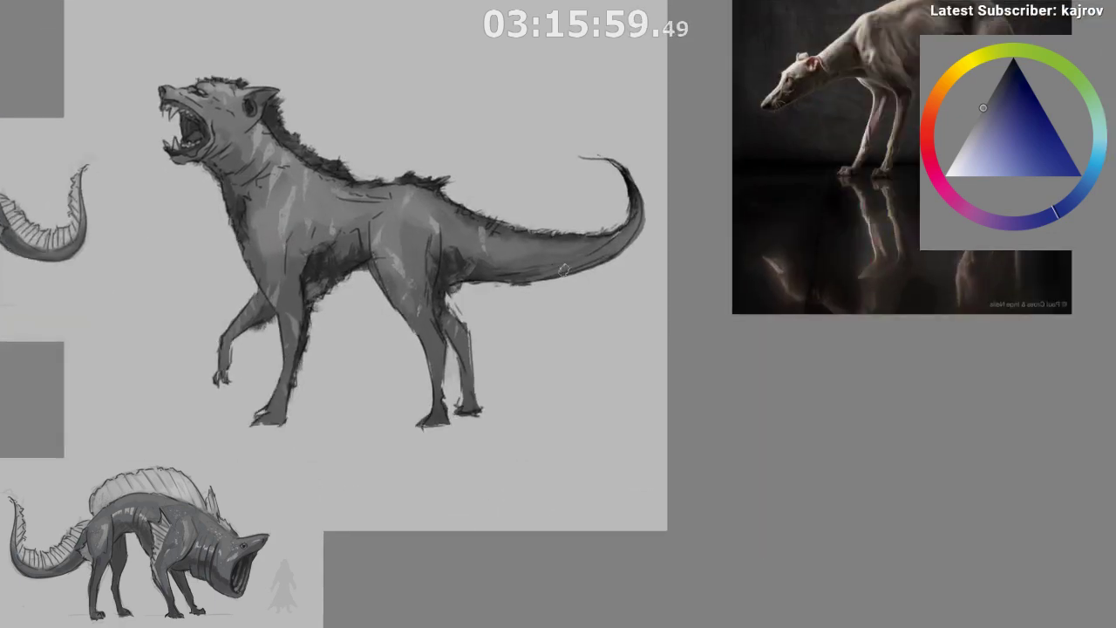
- Sample darker tail greys and paint over the rough lines along the tail's underside, checking it in both view orientations
{"action": "left_click", "coordinate": [524, 249], "text": "ctrl"}
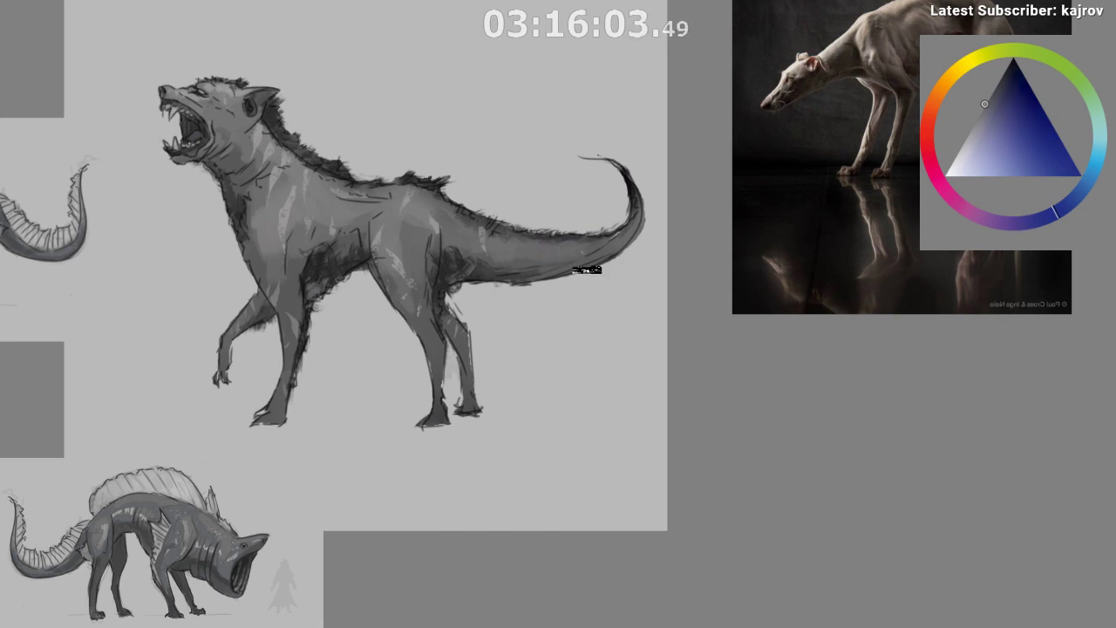
{"action": "key", "text": "m"}
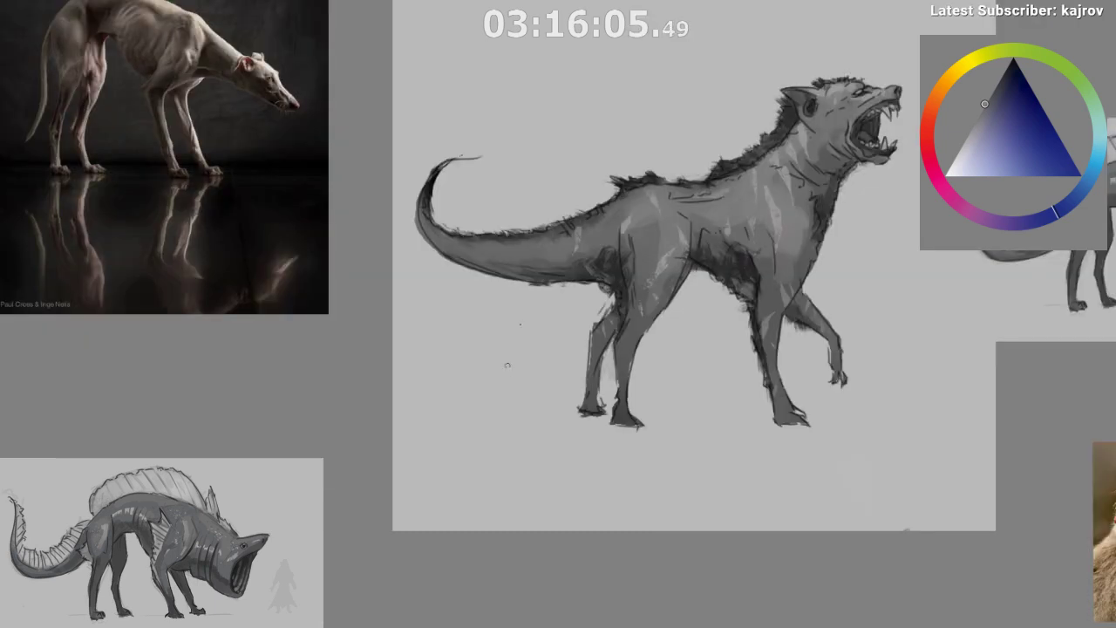
{"action": "left_click", "coordinate": [539, 274], "text": "ctrl"}
{"action": "left_click_drag", "start_coordinate": [514, 267], "coordinate": [543, 263]}
{"action": "mouse_move", "coordinate": [593, 289]}
{"action": "left_mouse_down"}
{"action": "mouse_move", "coordinate": [506, 451]}
{"action": "mouse_move", "coordinate": [325, 492]}
{"action": "left_mouse_up"}
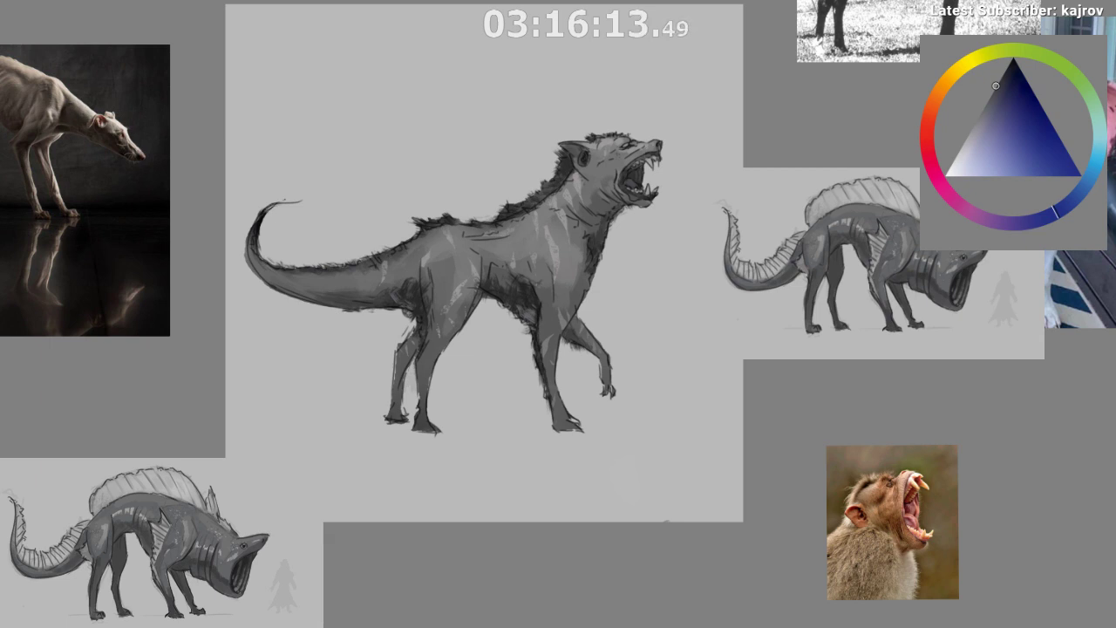
{"action": "key", "text": "m"}
{"action": "left_click_drag", "start_coordinate": [516, 580], "coordinate": [382, 616]}
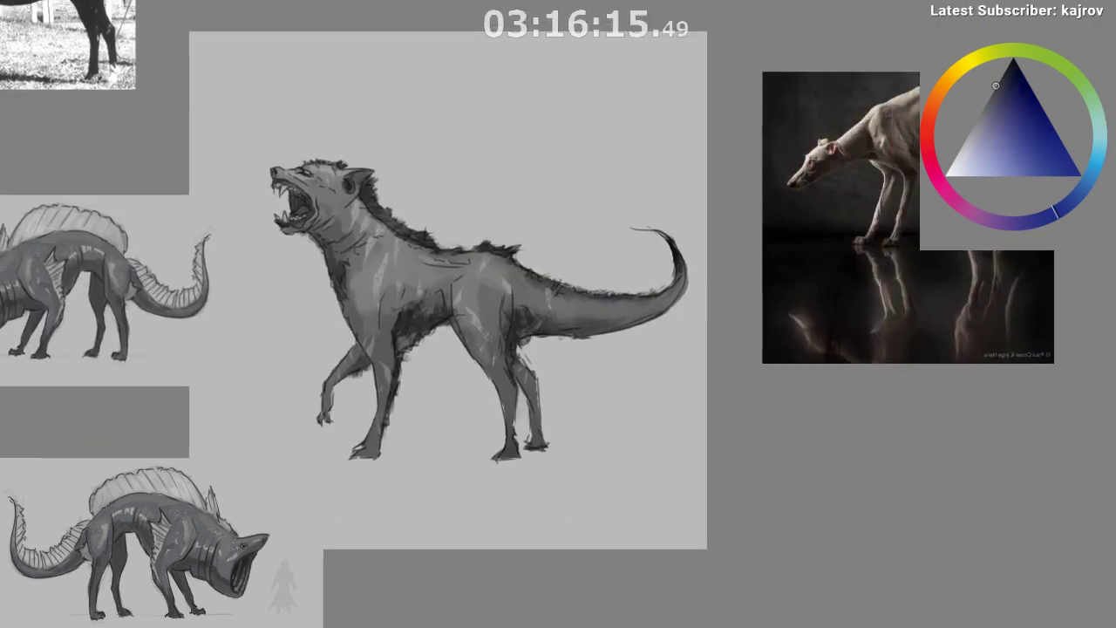
- Sample dark greys from the tail's base and blend the shadow along the underside of the tail
{"action": "left_click", "coordinate": [559, 336], "text": "ctrl"}
{"action": "left_click_drag", "start_coordinate": [598, 324], "coordinate": [554, 327]}
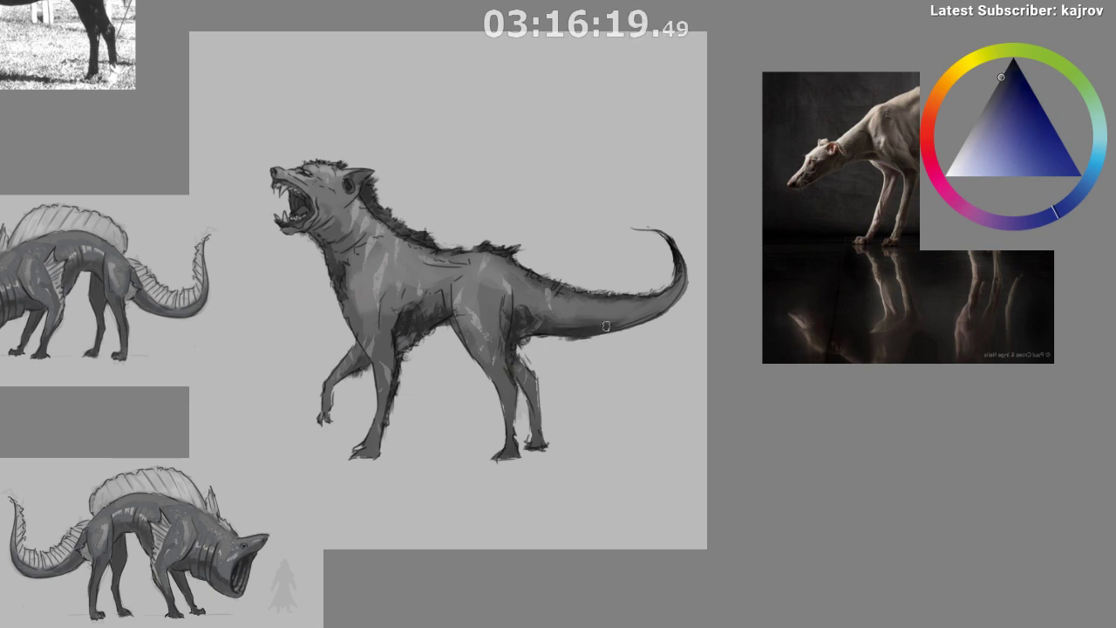
{"action": "left_click_drag", "start_coordinate": [580, 325], "coordinate": [616, 322]}
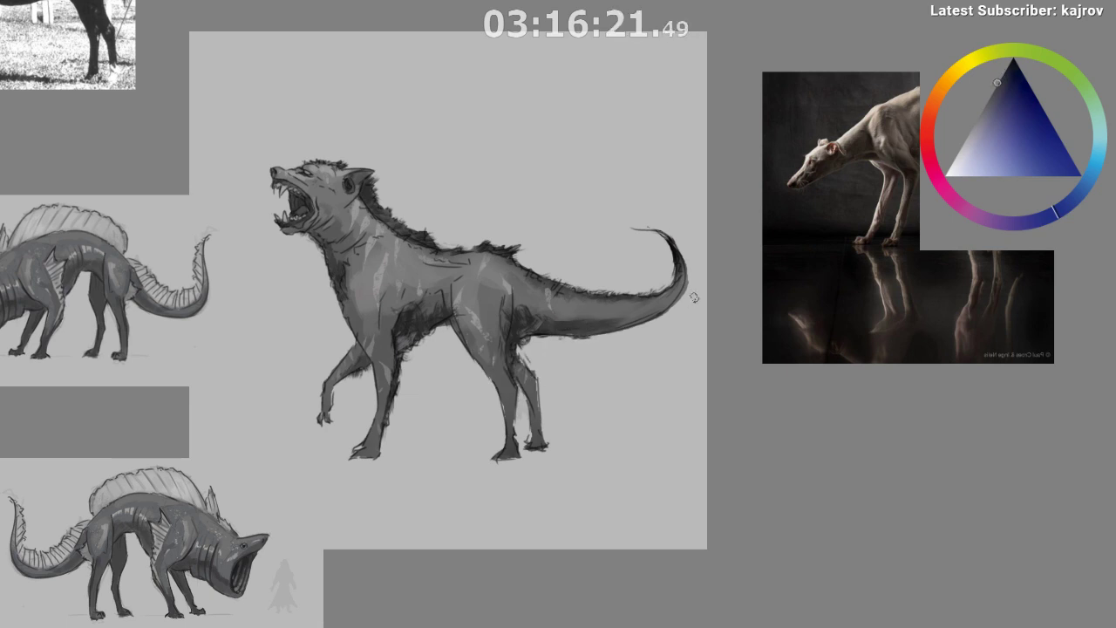
- Flip the view to its unmirrored orientation, sample tail greys and blend the shading along the tail's curve
{"action": "key", "text": "m"}
{"action": "scroll", "coordinate": [548, 342], "scroll_direction": "up", "scroll_amount": 1}
{"action": "left_click", "coordinate": [458, 322], "text": "ctrl"}
{"action": "left_click_drag", "start_coordinate": [379, 301], "coordinate": [434, 316]}
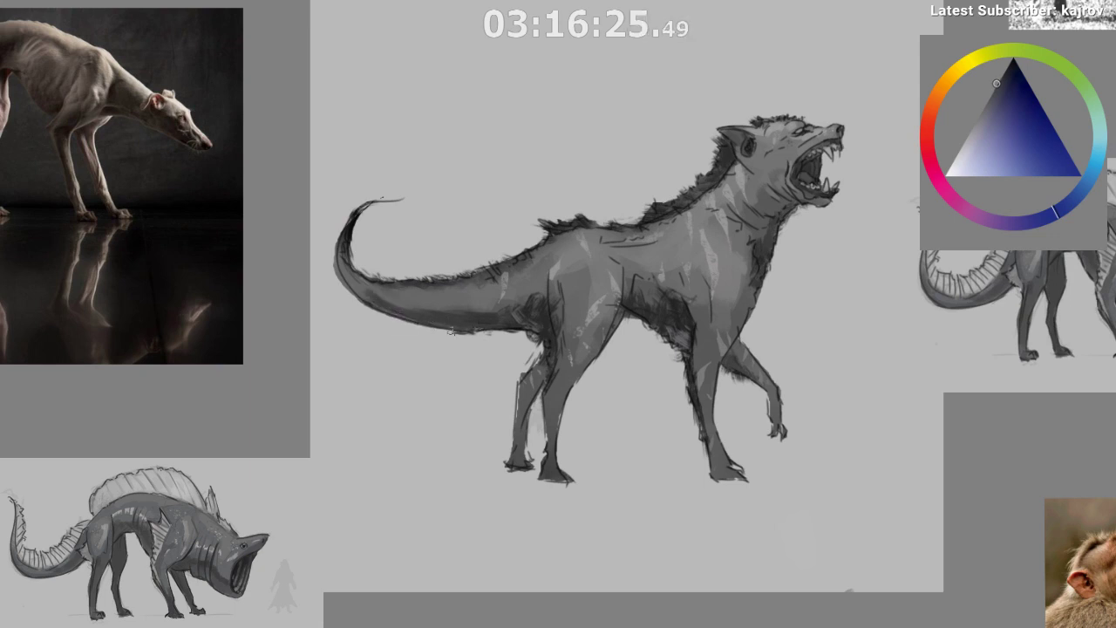
{"action": "left_click", "coordinate": [371, 296], "text": "ctrl"}
{"action": "left_click_drag", "start_coordinate": [493, 456], "coordinate": [364, 467]}
{"action": "left_click_drag", "start_coordinate": [363, 469], "coordinate": [225, 461]}
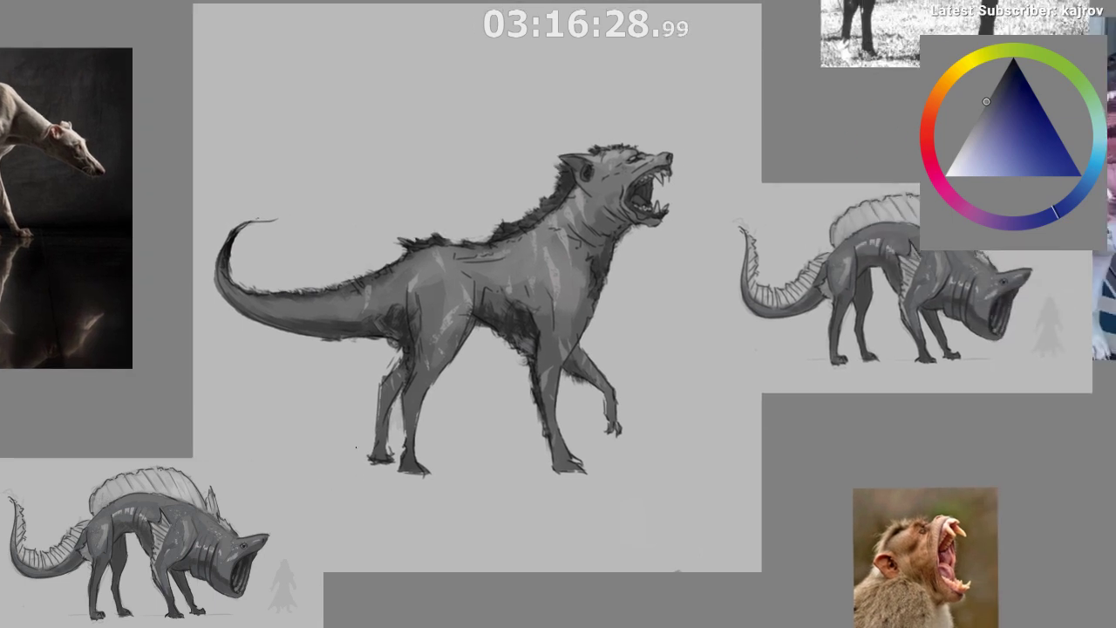
- Sample the background grey and a dark fur grey, rework the edge under the tail's base and check it mirrored
{"action": "left_click", "coordinate": [305, 360], "text": "ctrl"}
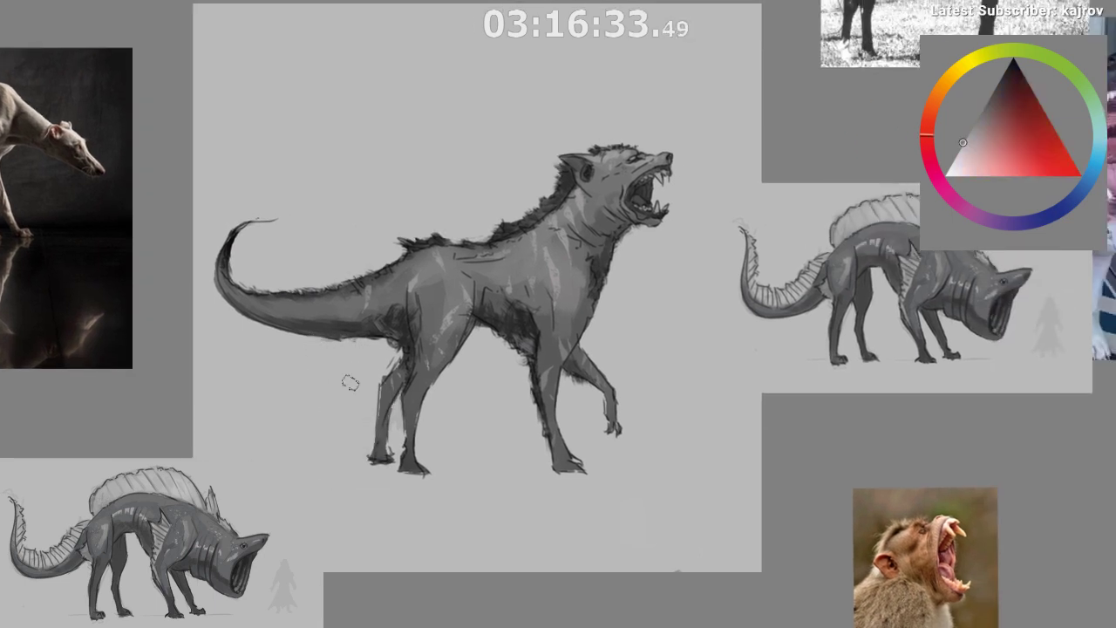
{"action": "left_click_drag", "start_coordinate": [346, 392], "coordinate": [362, 361]}
{"action": "left_click", "coordinate": [424, 240], "text": "ctrl"}
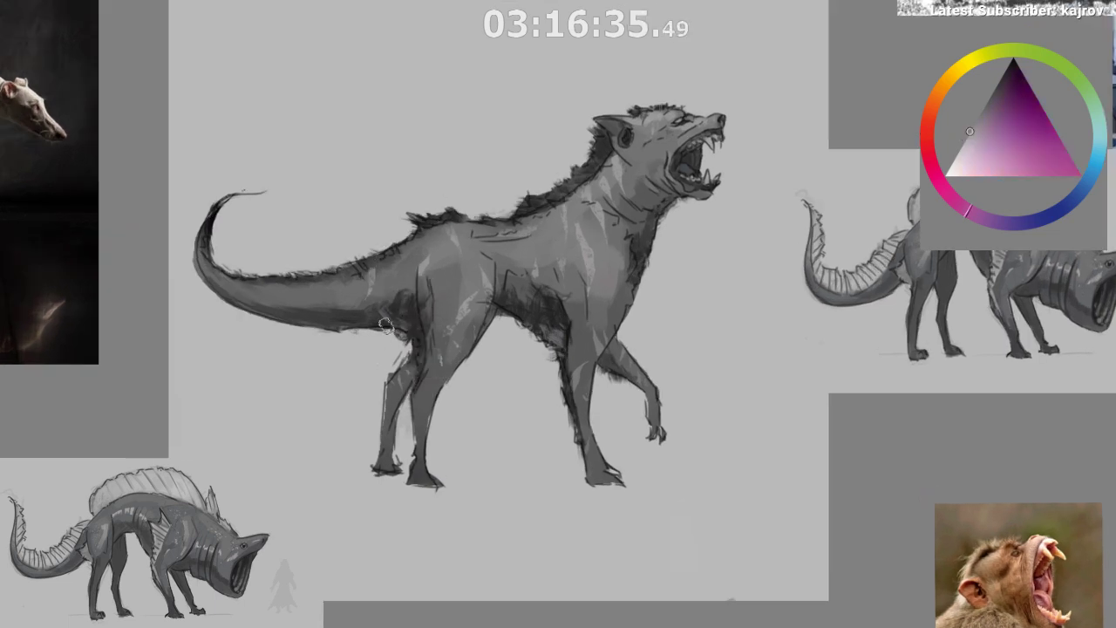
{"action": "left_click", "coordinate": [417, 230], "text": "ctrl"}
{"action": "left_click_drag", "start_coordinate": [400, 327], "coordinate": [408, 335]}
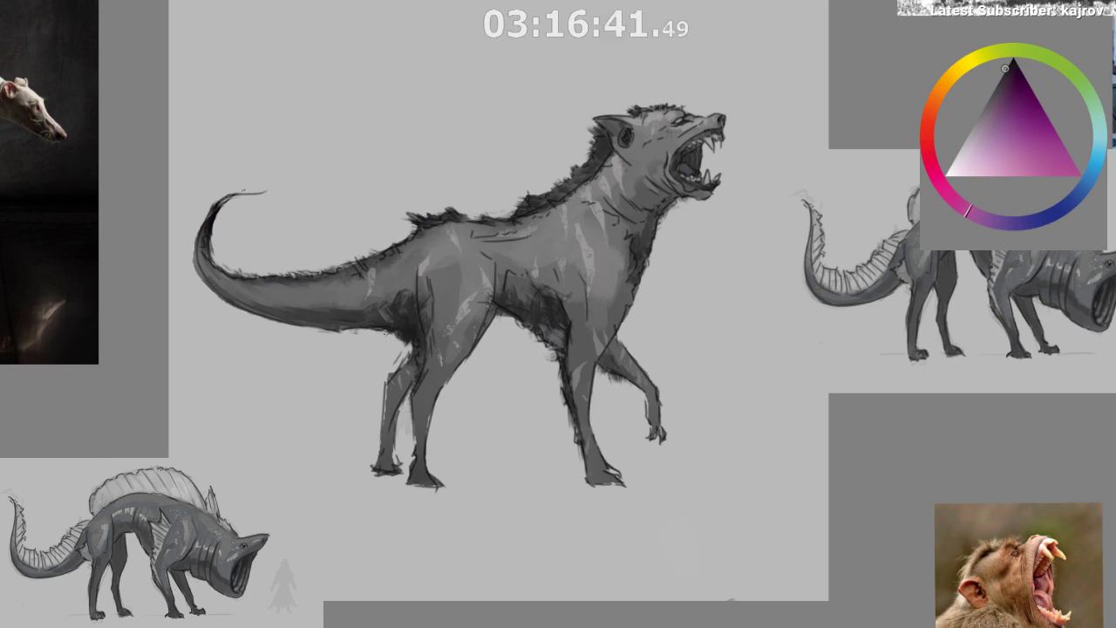
{"action": "key", "text": "m"}
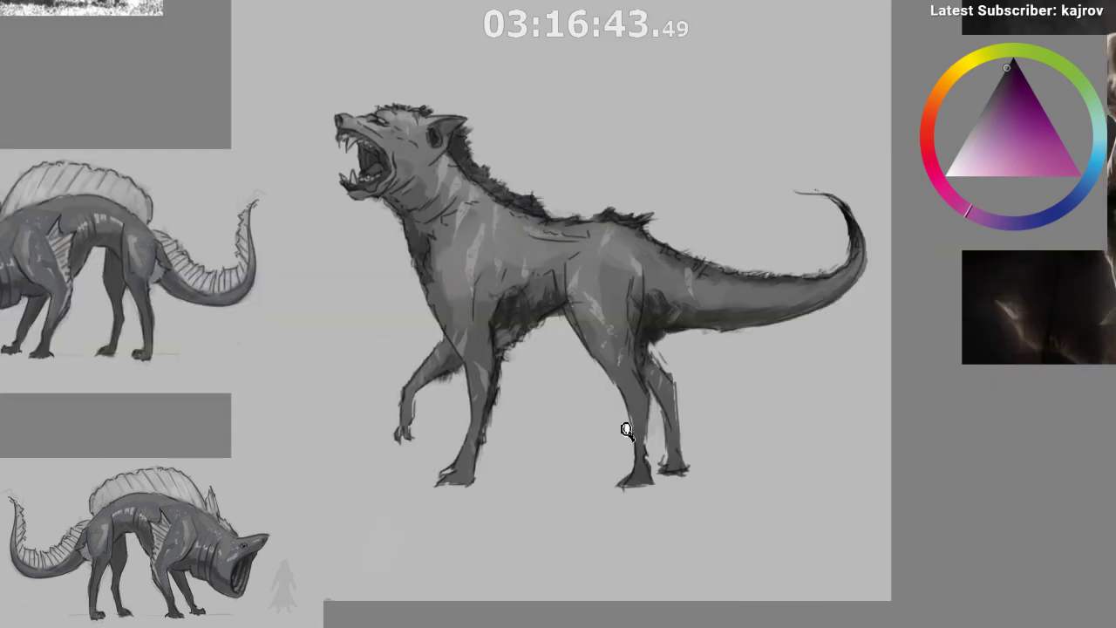
- Paste the sheet of vehicle and armoured beast silhouettes into the empty area below the creature references
{"action": "left_click_drag", "start_coordinate": [626, 428], "coordinate": [607, 458]}
{"action": "left_click_drag", "start_coordinate": [520, 468], "coordinate": [373, 462]}
{"action": "left_click_drag", "start_coordinate": [568, 410], "coordinate": [544, 474]}
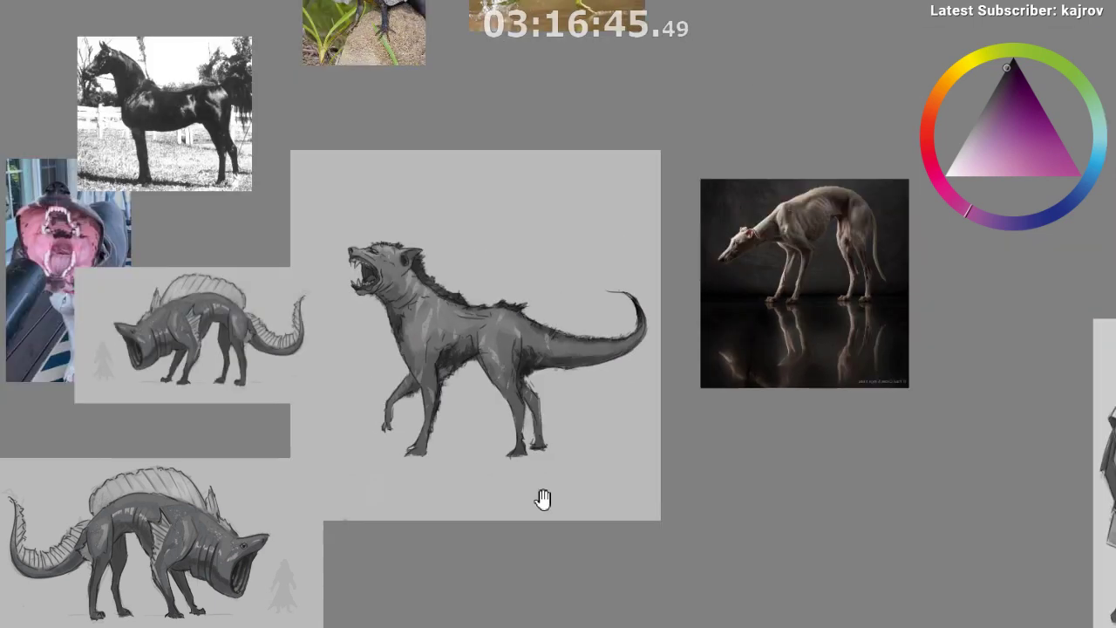
{"action": "left_click_drag", "start_coordinate": [513, 382], "coordinate": [490, 191]}
{"action": "left_click_drag", "start_coordinate": [509, 388], "coordinate": [420, 510]}
{"action": "mouse_move", "coordinate": [402, 477]}
{"action": "left_mouse_down"}
{"action": "mouse_move", "coordinate": [175, 429]}
{"action": "mouse_move", "coordinate": [452, 245]}
{"action": "left_mouse_up"}
{"action": "left_click_drag", "start_coordinate": [439, 329], "coordinate": [777, 471]}
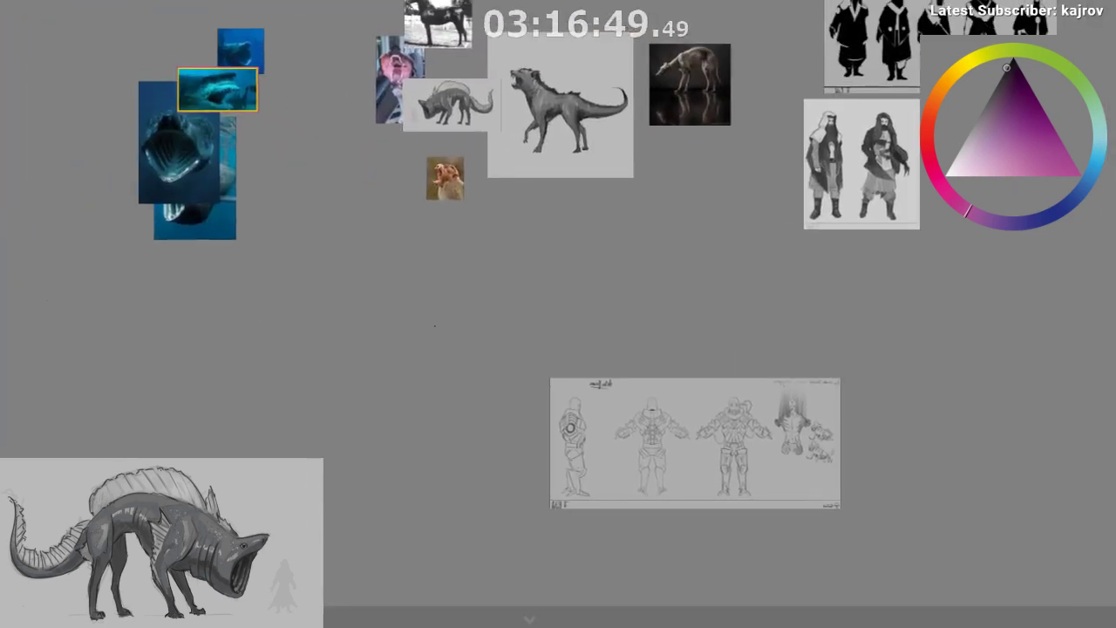
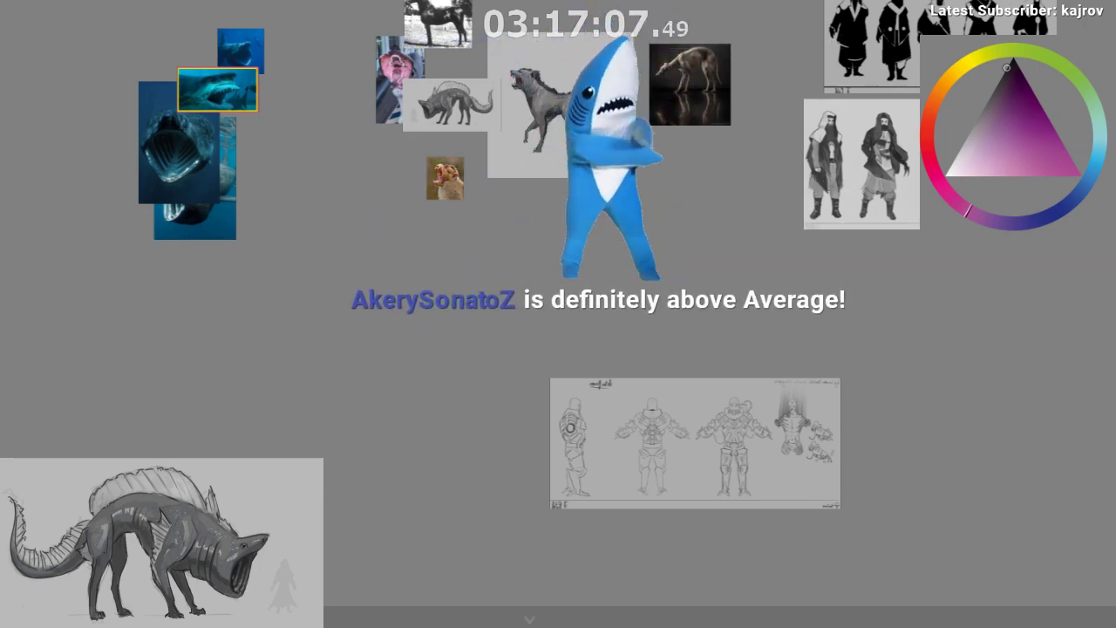
{"action": "key", "text": "ctrl+v"}
{"action": "scroll", "coordinate": [299, 432], "scroll_direction": "down", "scroll_amount": 1}
{"action": "left_click_drag", "start_coordinate": [181, 507], "coordinate": [447, 464]}
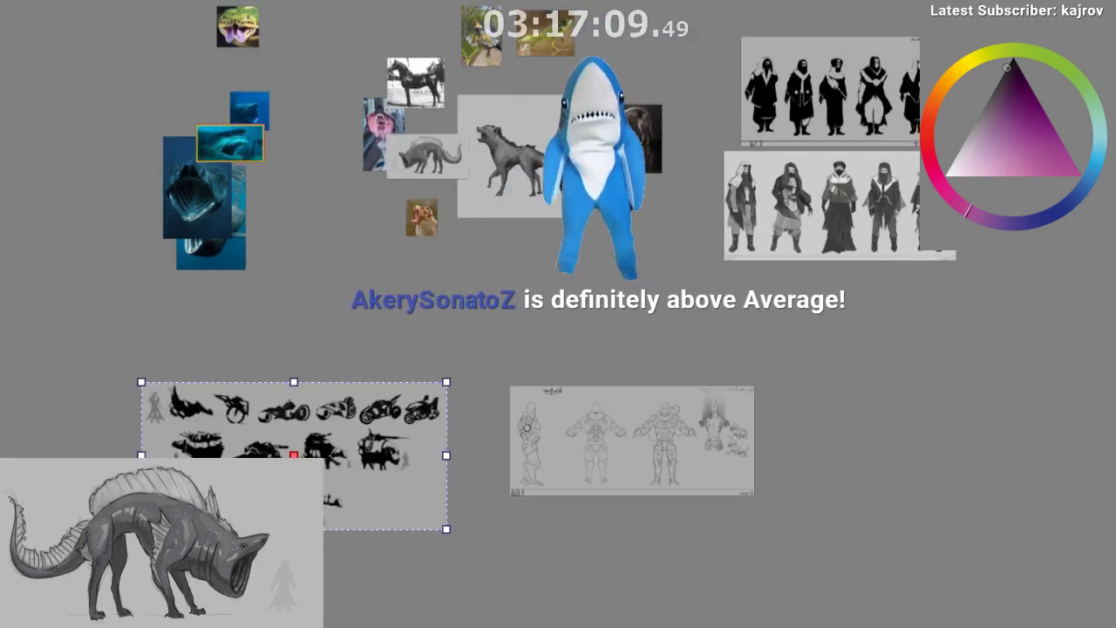
- Inspect the pasted silhouette sheet and move it up to leave free space beneath it
{"action": "scroll", "coordinate": [288, 466], "scroll_direction": "up", "scroll_amount": 6}
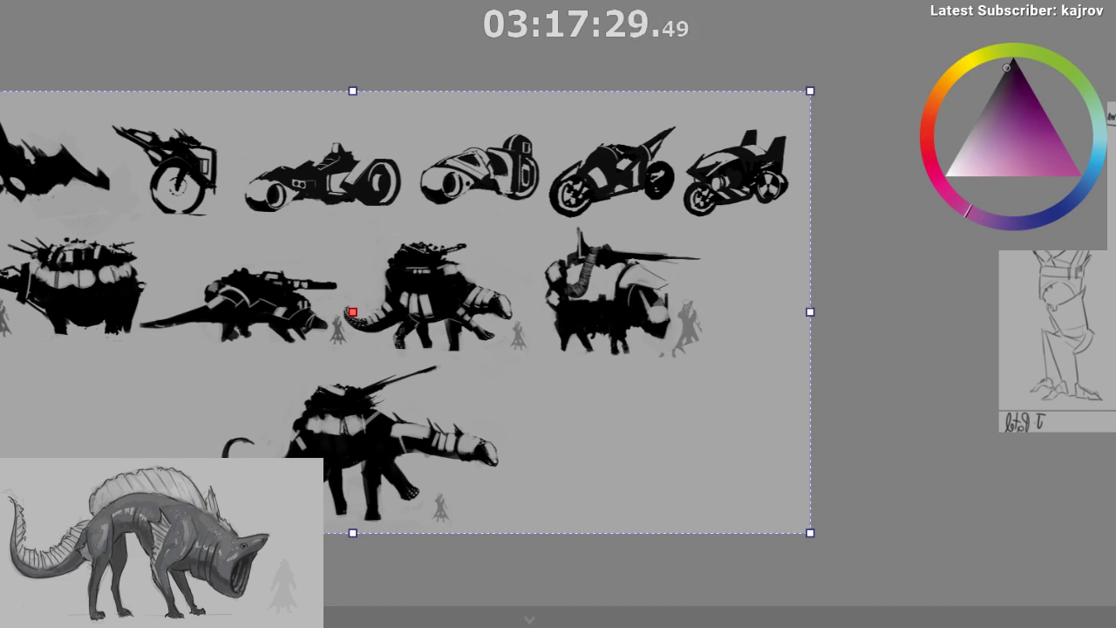
{"action": "scroll", "coordinate": [359, 450], "scroll_direction": "down", "scroll_amount": 2}
{"action": "scroll", "coordinate": [357, 493], "scroll_direction": "up", "scroll_amount": 3}
{"action": "scroll", "coordinate": [356, 493], "scroll_direction": "down", "scroll_amount": 2}
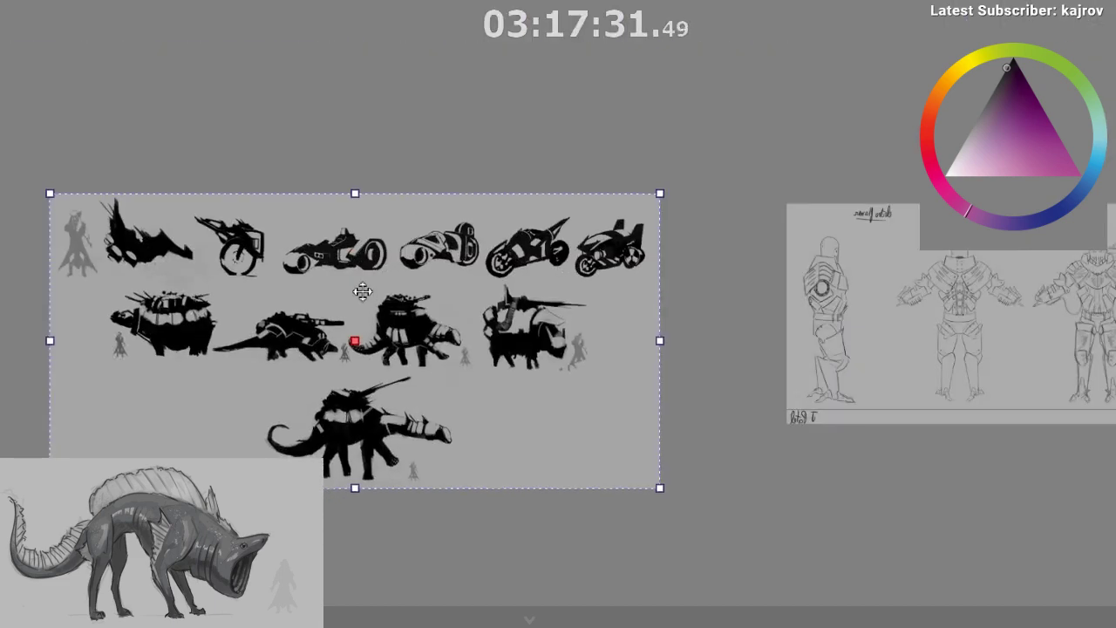
{"action": "left_click_drag", "start_coordinate": [363, 292], "coordinate": [358, 184]}
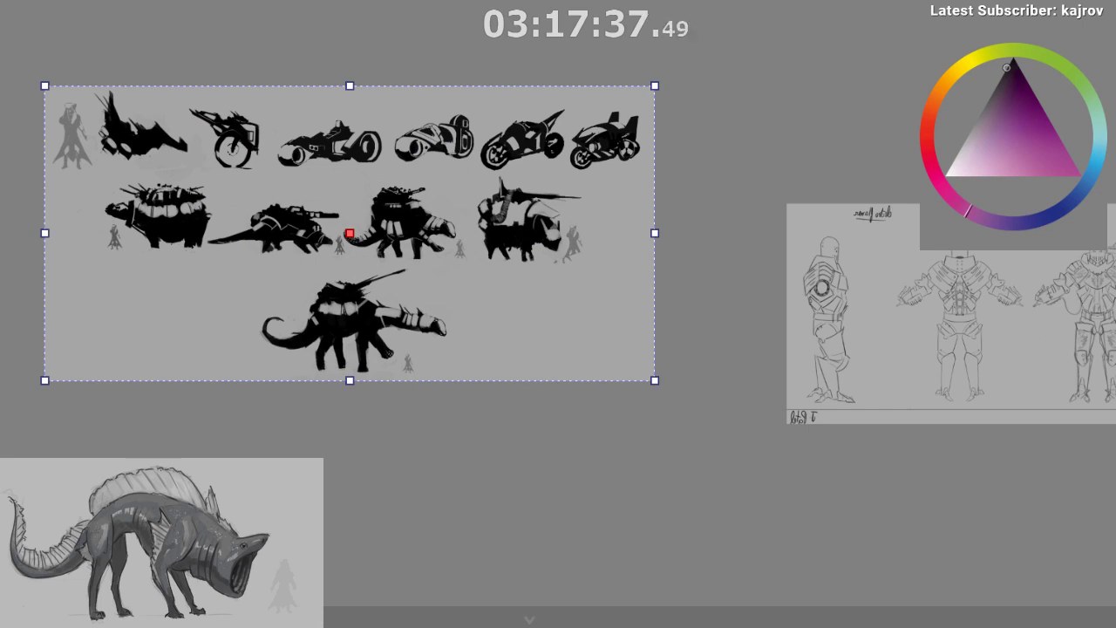
{"action": "left_click_drag", "start_coordinate": [372, 334], "coordinate": [387, 219]}
- Paste the "Large beast" design sheet, place it below the silhouette sheet and commit its position
{"action": "key", "text": "ctrl+v"}
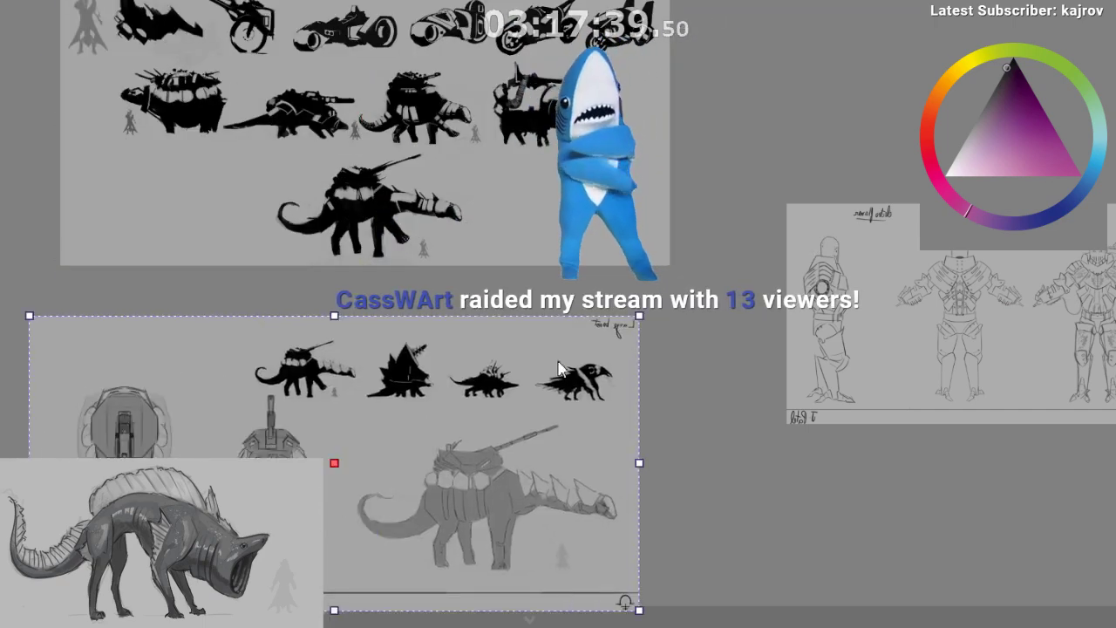
{"action": "left_click_drag", "start_coordinate": [559, 367], "coordinate": [645, 357]}
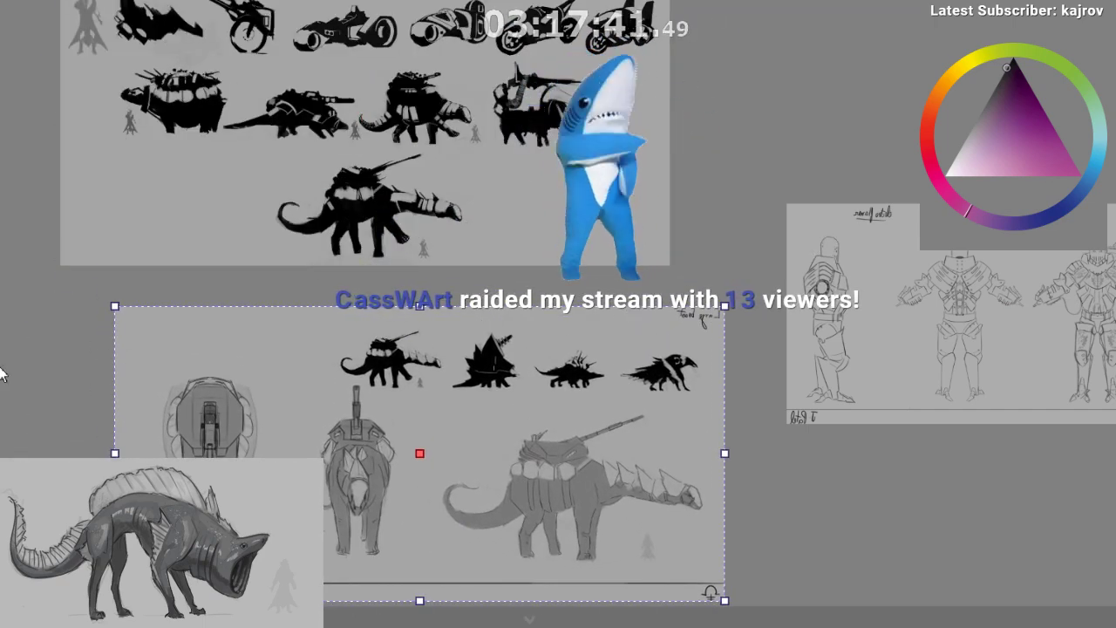
{"action": "key", "text": "Return"}
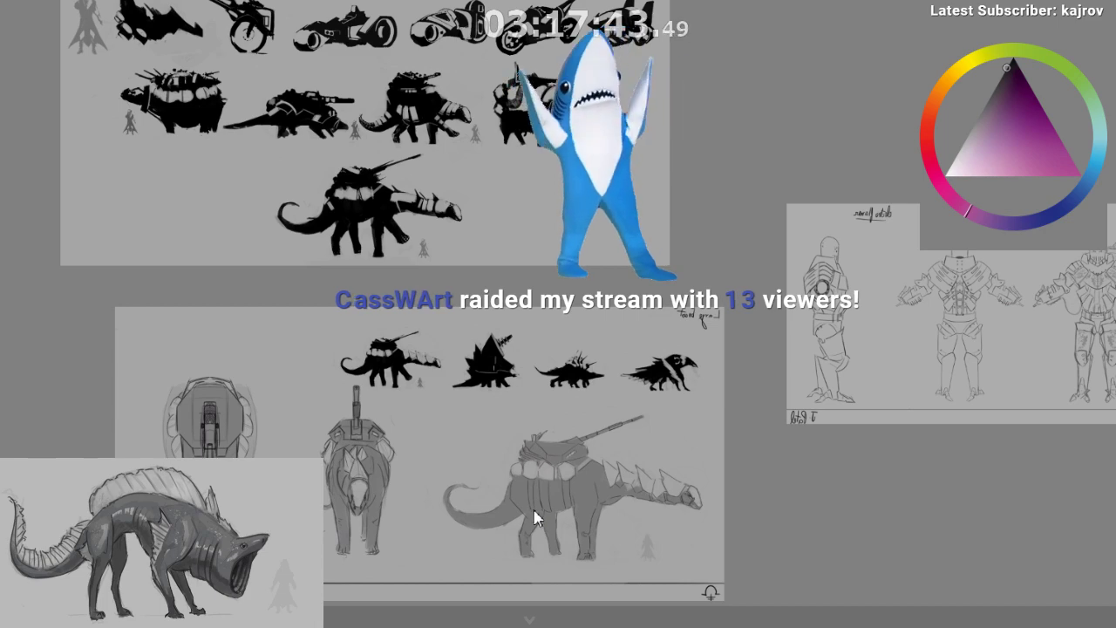
- Restore the unmirrored view and examine the "Large beast" sheet's drawings alongside the silhouette sheet above it
{"action": "key", "text": "m"}
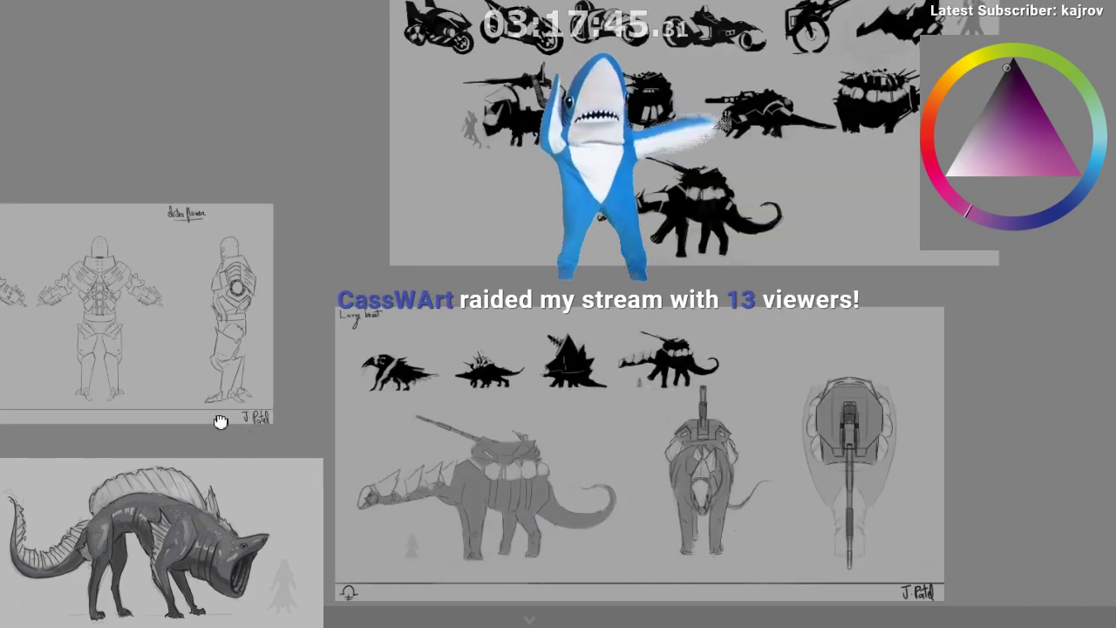
{"action": "left_click_drag", "start_coordinate": [448, 504], "coordinate": [282, 431]}
{"action": "scroll", "coordinate": [402, 400], "scroll_direction": "up", "scroll_amount": 1}
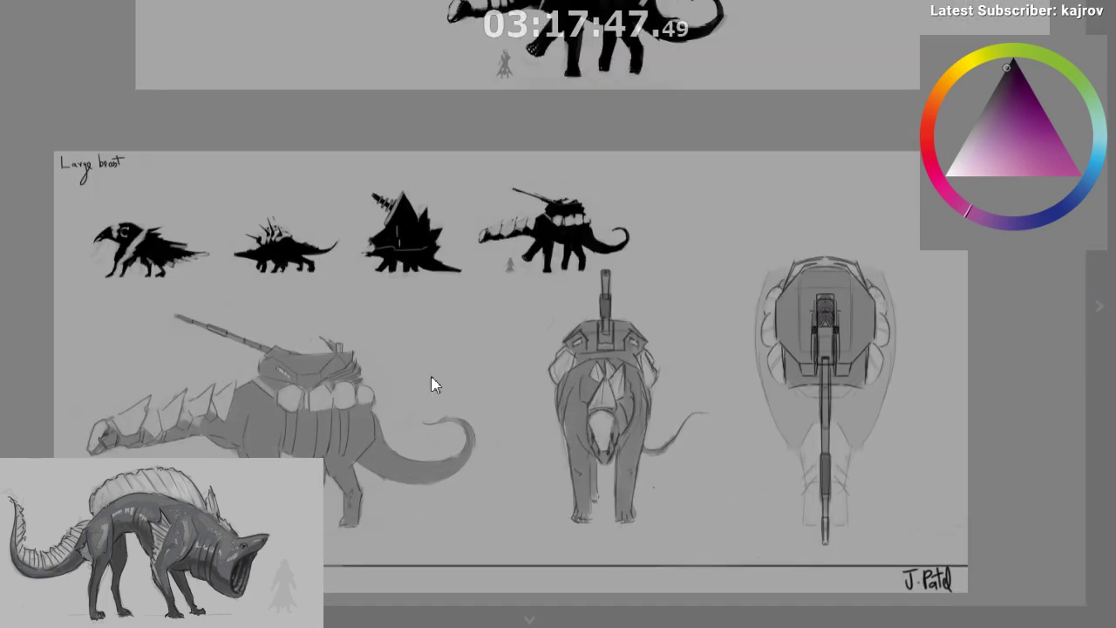
{"action": "scroll", "coordinate": [284, 429], "scroll_direction": "up", "scroll_amount": 1}
{"action": "left_click_drag", "start_coordinate": [281, 429], "coordinate": [388, 396]}
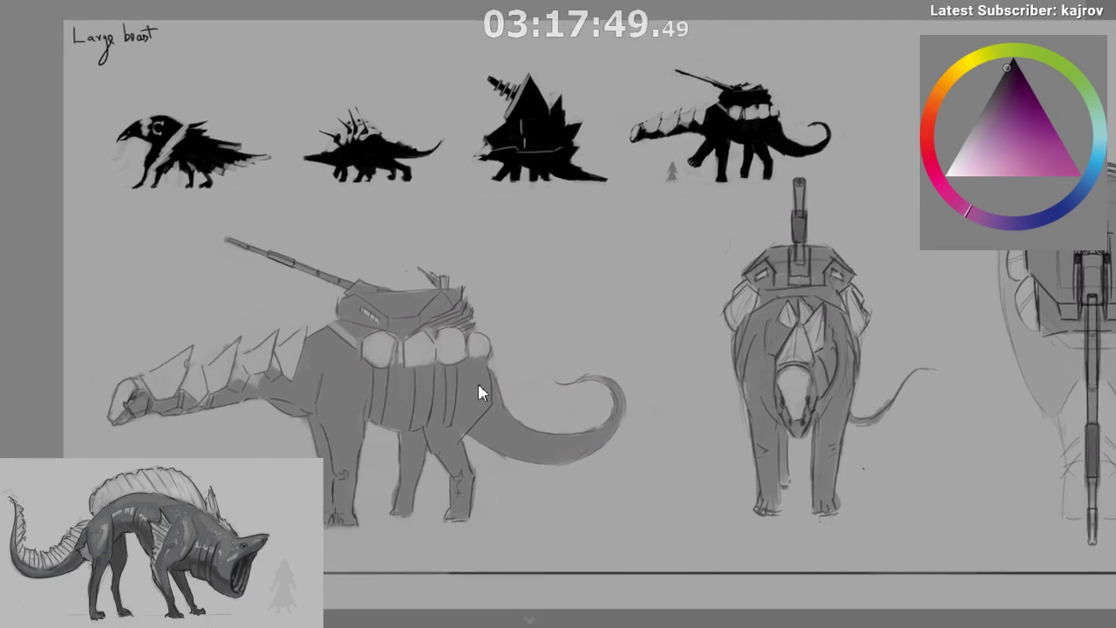
{"action": "scroll", "coordinate": [477, 385], "scroll_direction": "down", "scroll_amount": 1}
{"action": "scroll", "coordinate": [477, 393], "scroll_direction": "down", "scroll_amount": 3}
{"action": "left_click_drag", "start_coordinate": [489, 319], "coordinate": [396, 464]}
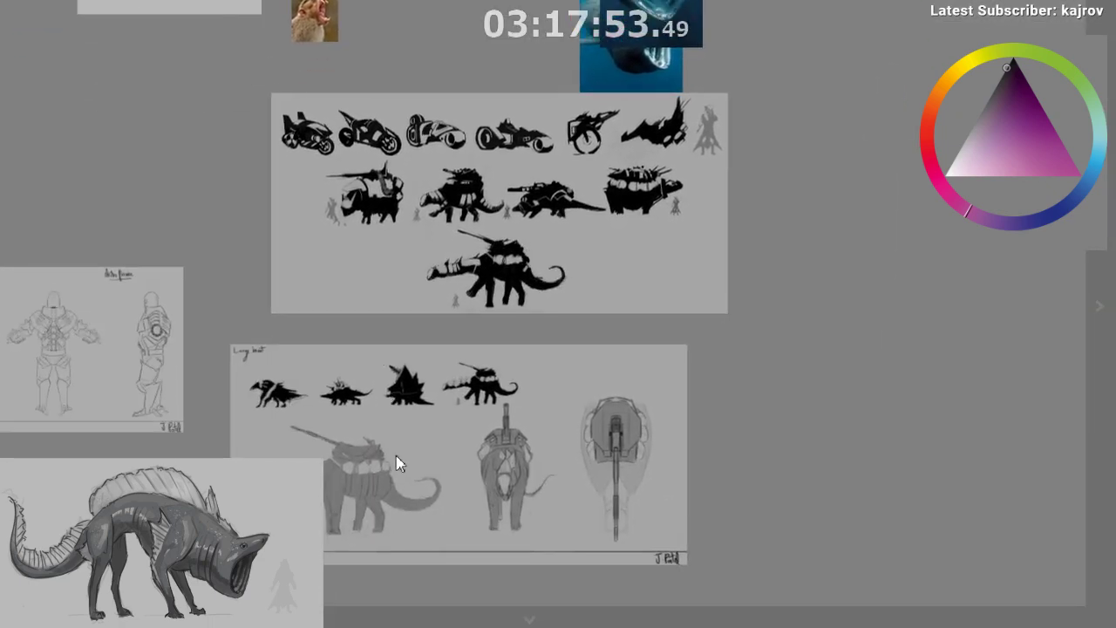
{"action": "scroll", "coordinate": [287, 382], "scroll_direction": "up", "scroll_amount": 1}
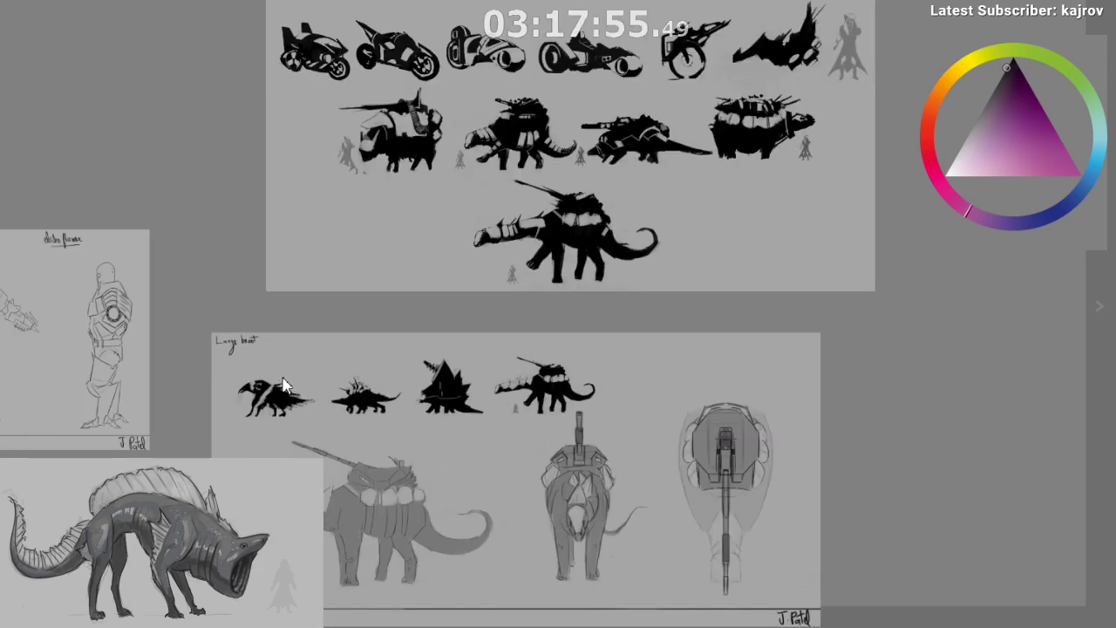
{"action": "left_click_drag", "start_coordinate": [157, 177], "coordinate": [296, 502]}
{"action": "left_click_drag", "start_coordinate": [191, 180], "coordinate": [292, 373]}
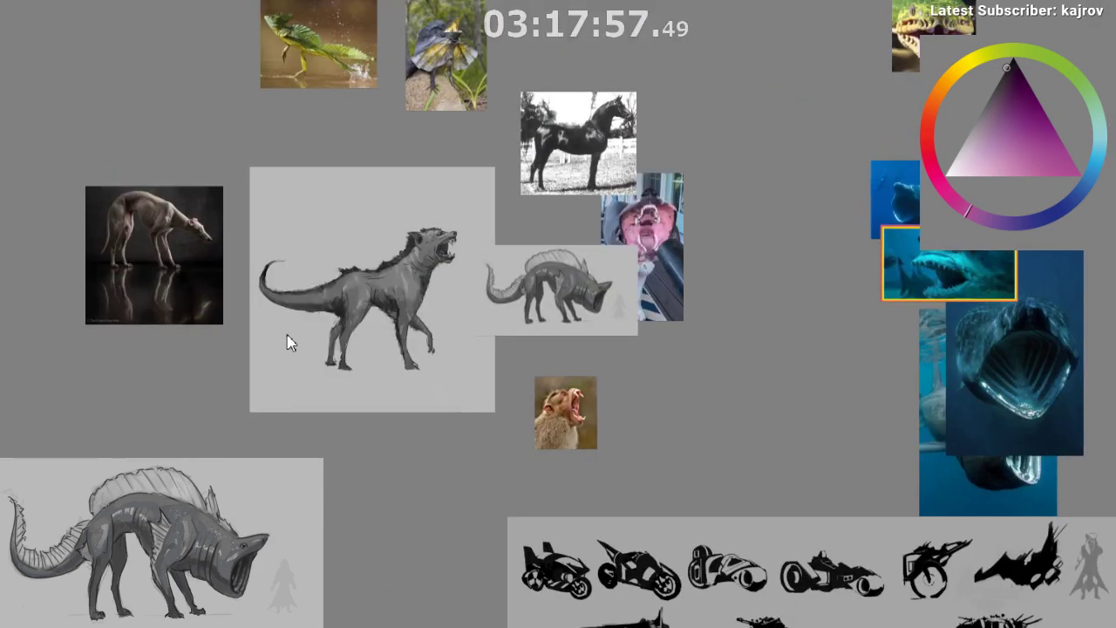
{"action": "scroll", "coordinate": [288, 337], "scroll_direction": "up", "scroll_amount": 2}
{"action": "scroll", "coordinate": [501, 176], "scroll_direction": "up", "scroll_amount": 1}
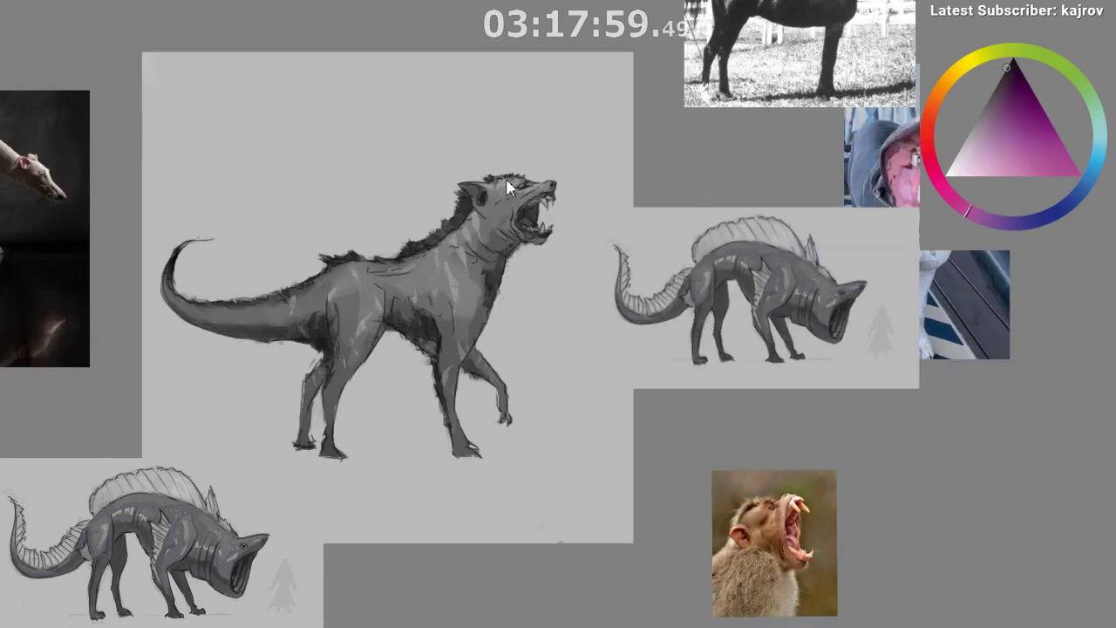
{"action": "left_click_drag", "start_coordinate": [488, 149], "coordinate": [371, 134]}
{"action": "key", "text": "ctrl+t"}
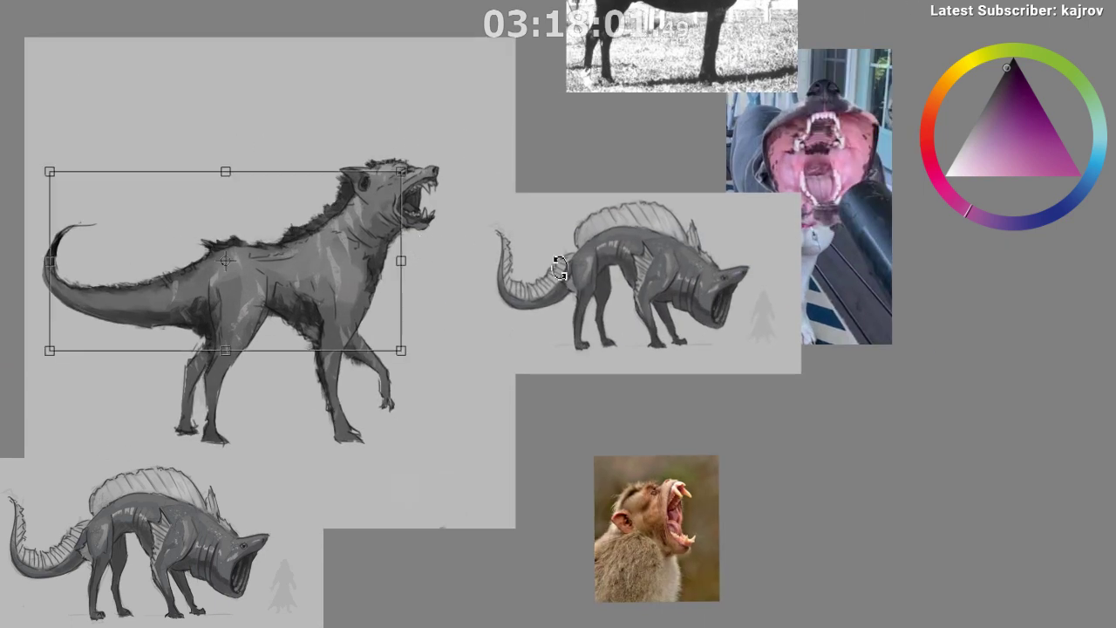
{"action": "key", "text": "Escape"}
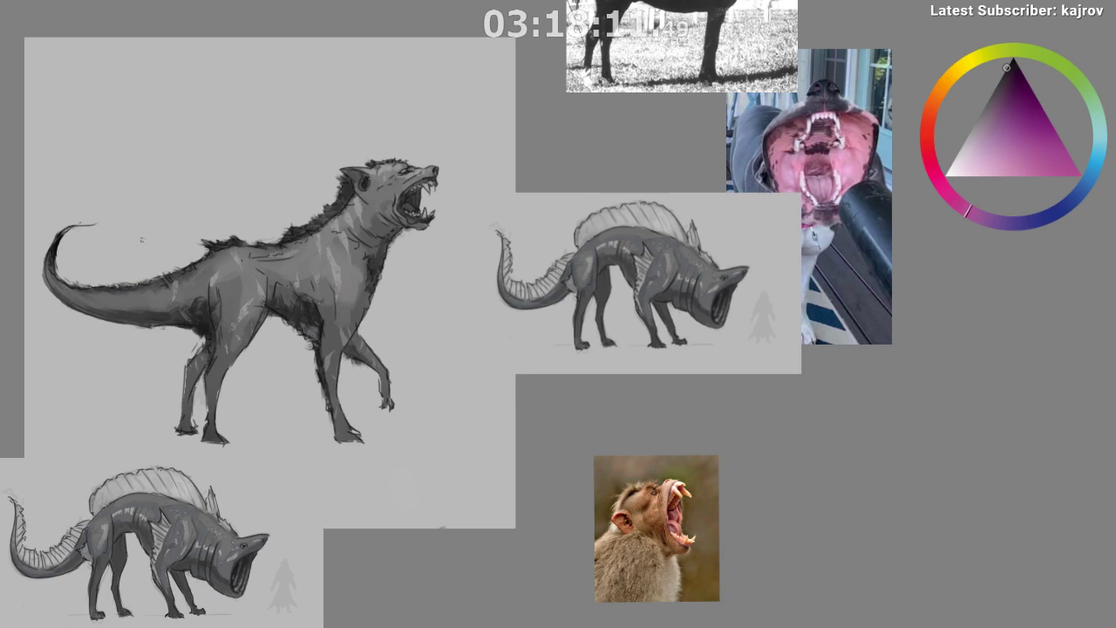
- Review the robed character, vehicle and beast sheets across the board and compare them with the snarling creature
{"action": "scroll", "coordinate": [393, 287], "scroll_direction": "down", "scroll_amount": 10}
{"action": "left_click_drag", "start_coordinate": [96, 303], "coordinate": [307, 335]}
{"action": "scroll", "coordinate": [307, 335], "scroll_direction": "up", "scroll_amount": 2}
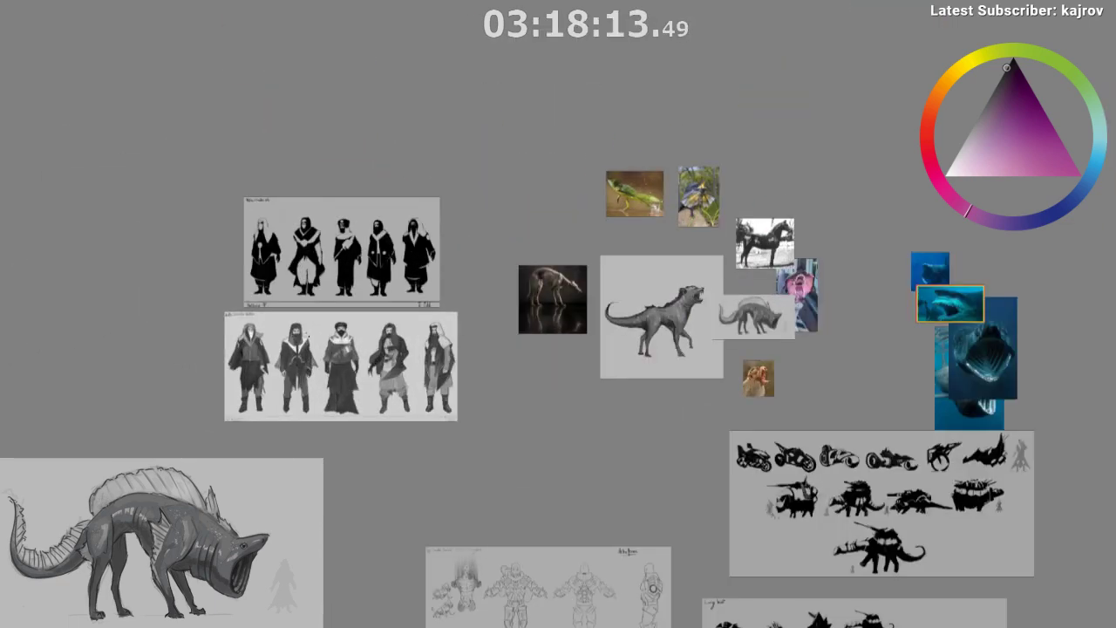
{"action": "scroll", "coordinate": [307, 334], "scroll_direction": "up", "scroll_amount": 5}
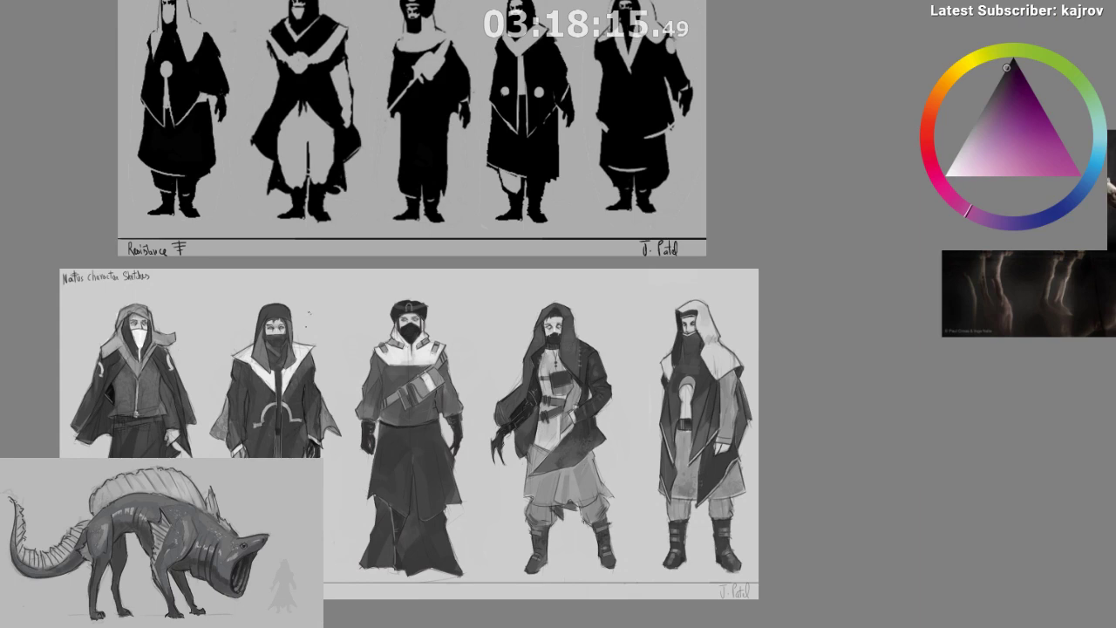
{"action": "scroll", "coordinate": [420, 400], "scroll_direction": "down", "scroll_amount": 2}
{"action": "left_click_drag", "start_coordinate": [451, 333], "coordinate": [212, 307]}
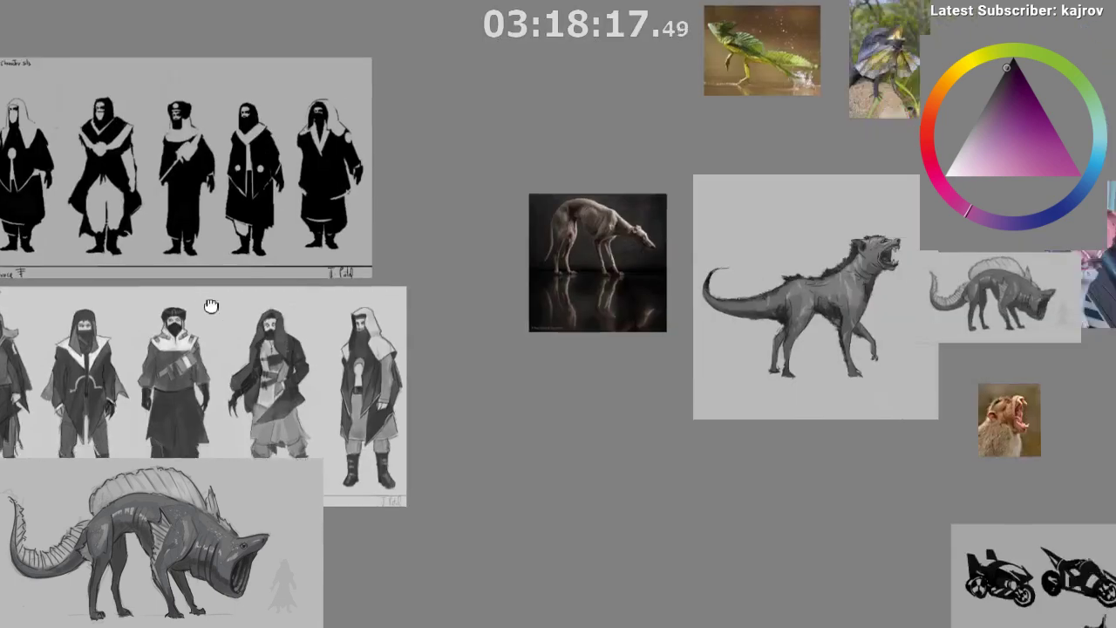
{"action": "left_click_drag", "start_coordinate": [317, 317], "coordinate": [110, 287]}
{"action": "left_click_drag", "start_coordinate": [449, 280], "coordinate": [133, 284]}
{"action": "scroll", "coordinate": [133, 283], "scroll_direction": "down", "scroll_amount": 1}
{"action": "left_click_drag", "start_coordinate": [344, 431], "coordinate": [249, 287]}
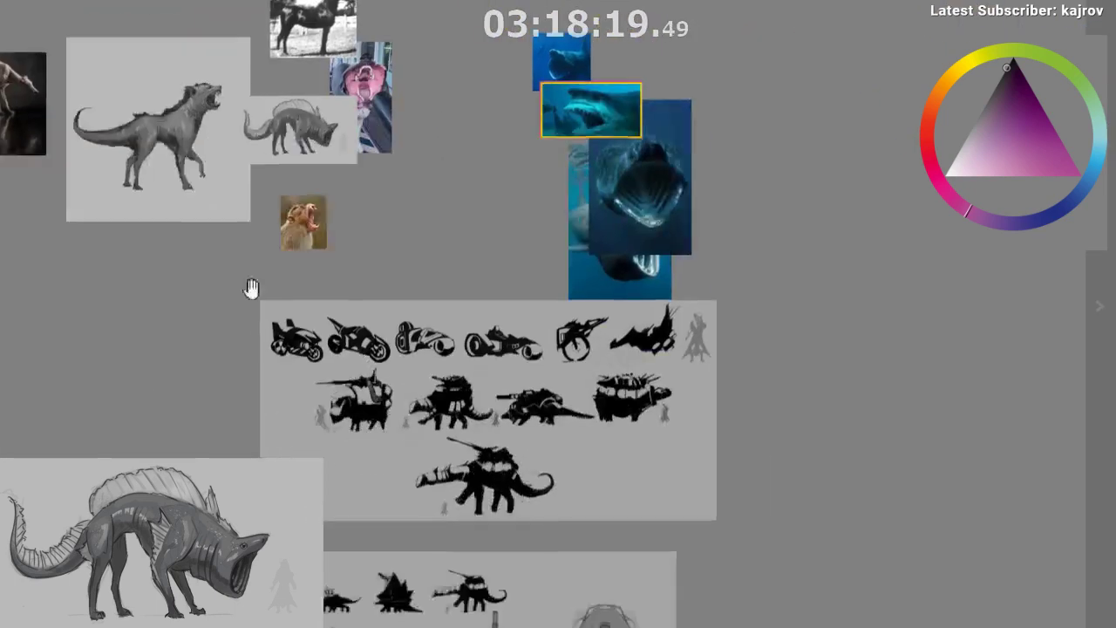
{"action": "left_click_drag", "start_coordinate": [273, 368], "coordinate": [239, 250]}
{"action": "scroll", "coordinate": [328, 287], "scroll_direction": "up", "scroll_amount": 2}
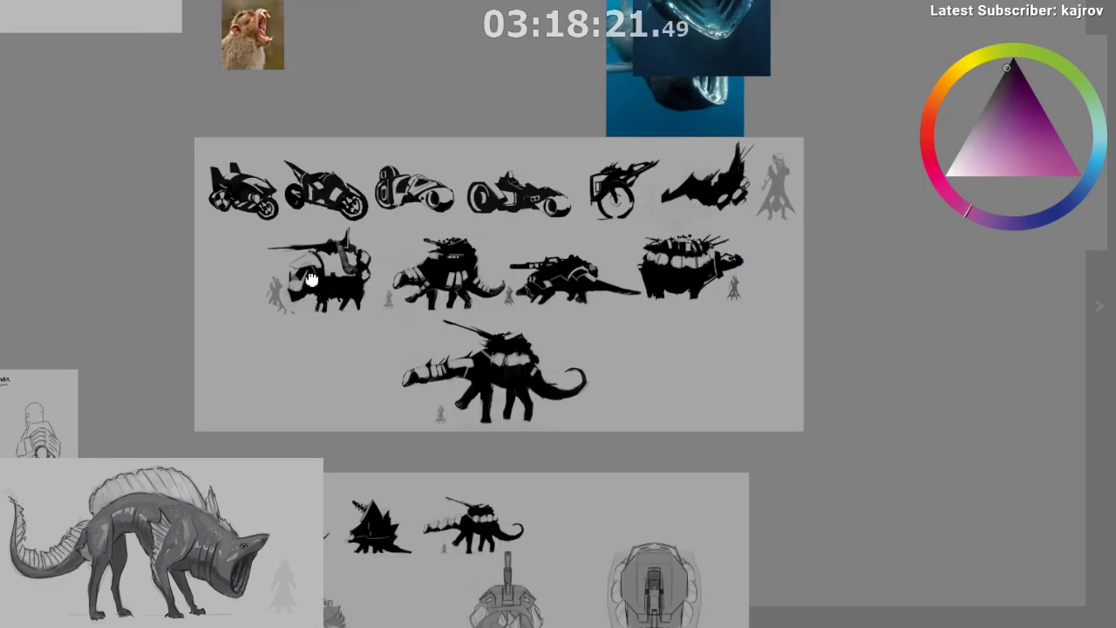
{"action": "scroll", "coordinate": [287, 298], "scroll_direction": "up", "scroll_amount": 1}
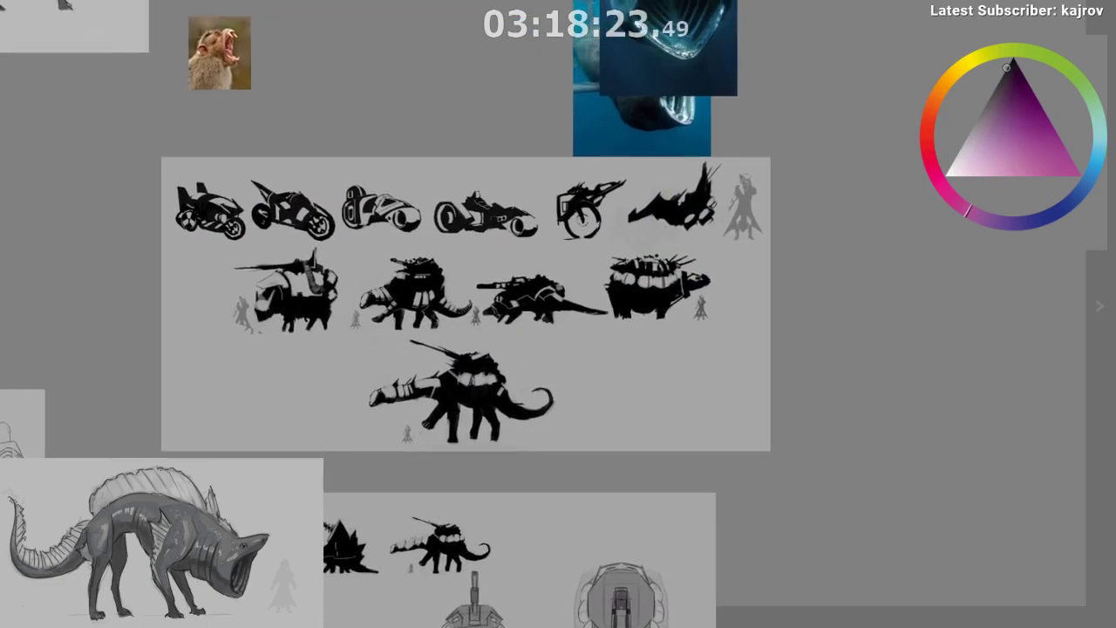
{"action": "left_click_drag", "start_coordinate": [423, 335], "coordinate": [436, 129]}
{"action": "mouse_move", "coordinate": [532, 336]}
{"action": "left_mouse_down"}
{"action": "mouse_move", "coordinate": [594, 417]}
{"action": "mouse_move", "coordinate": [706, 507]}
{"action": "left_mouse_up"}
{"action": "scroll", "coordinate": [354, 256], "scroll_direction": "down", "scroll_amount": 3}
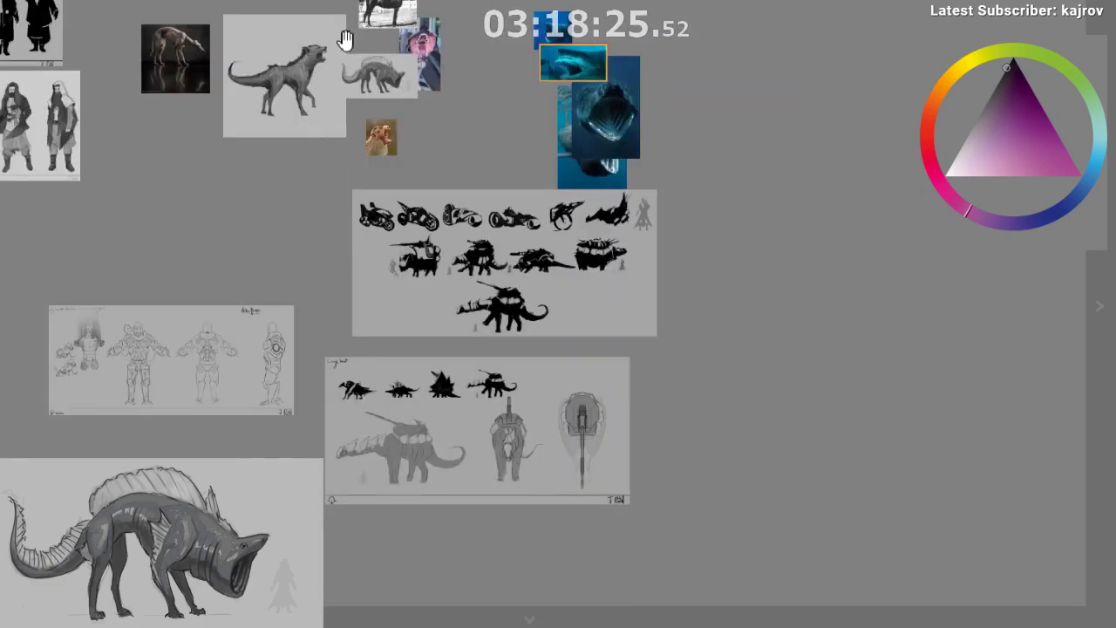
{"action": "left_click_drag", "start_coordinate": [345, 46], "coordinate": [400, 171]}
{"action": "scroll", "coordinate": [398, 174], "scroll_direction": "up", "scroll_amount": 4}
{"action": "scroll", "coordinate": [398, 178], "scroll_direction": "up", "scroll_amount": 1}
{"action": "scroll", "coordinate": [337, 154], "scroll_direction": "up", "scroll_amount": 1}
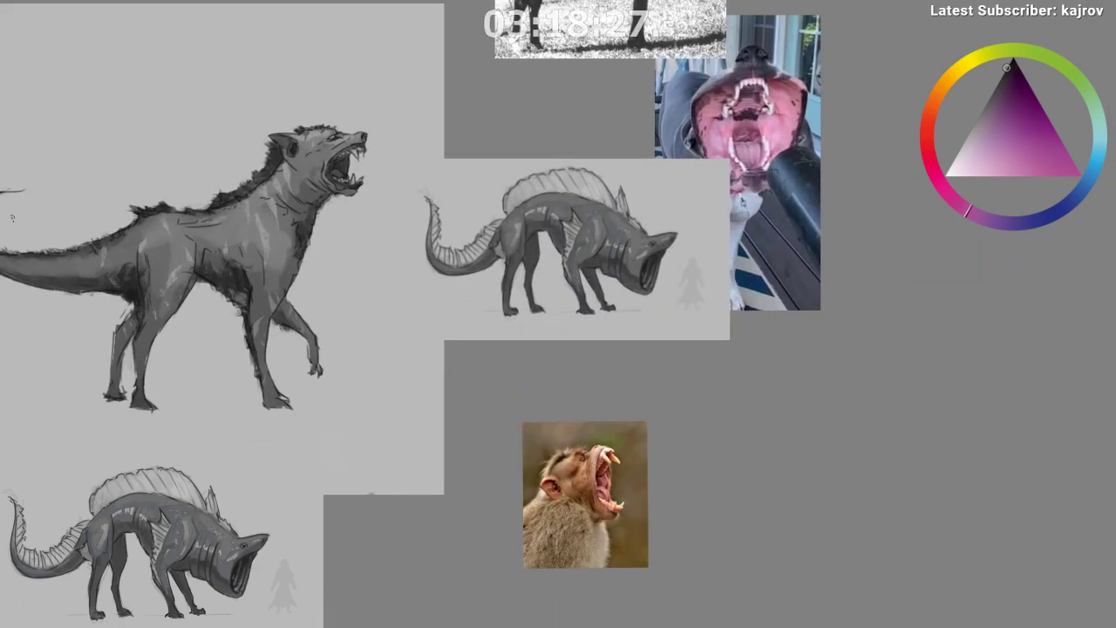
- Select the finned, wide-mouthed creature sheet beside the snarling creature and enlarge it proportionally with Free Transform
{"action": "key", "text": "ctrl+t"}
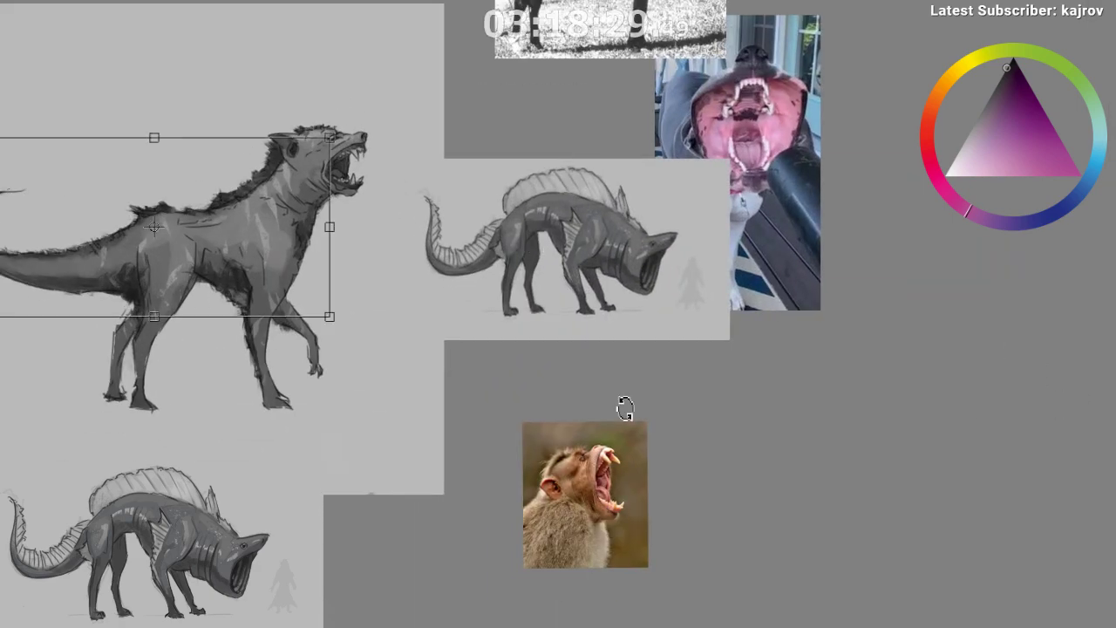
{"action": "left_click", "coordinate": [424, 344]}
{"action": "left_click", "coordinate": [499, 247]}
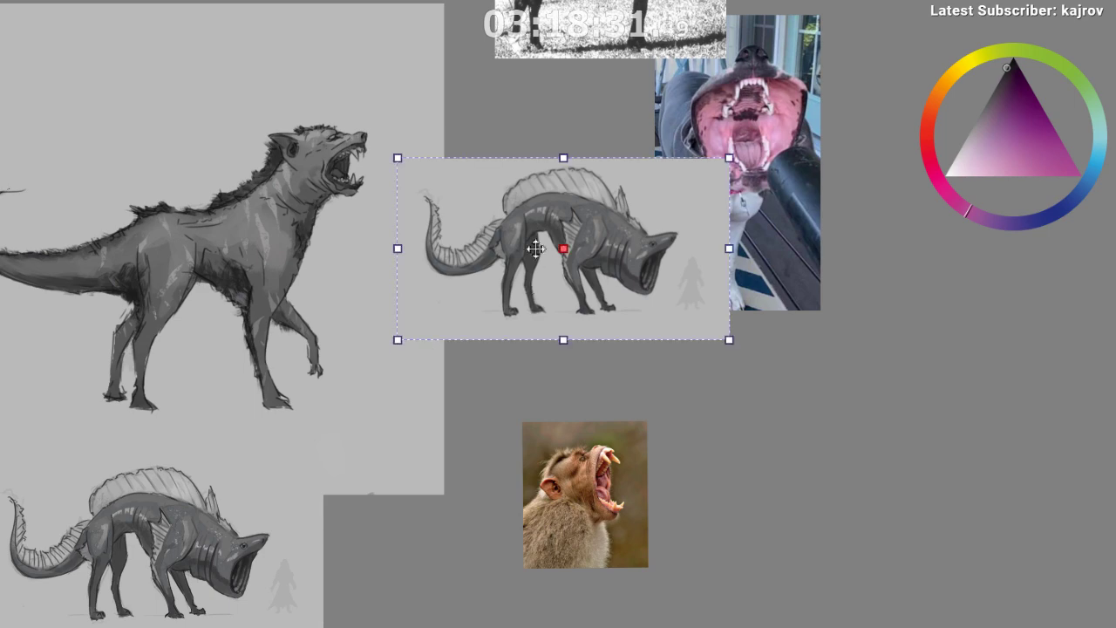
{"action": "left_click_drag", "start_coordinate": [498, 246], "coordinate": [443, 406]}
{"action": "left_click_drag", "start_coordinate": [672, 315], "coordinate": [834, 226]}
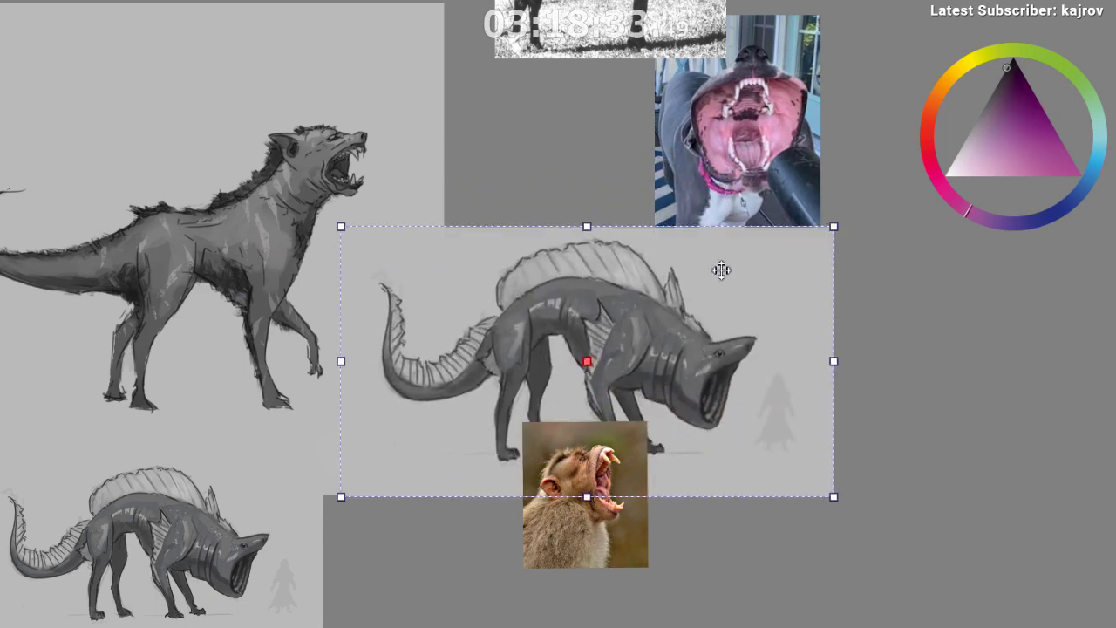
- Move the enlarged finned creature sheet directly below the silhouette sheet, leaving a narrow gap between them
{"action": "left_click_drag", "start_coordinate": [490, 377], "coordinate": [205, 453]}
{"action": "left_click_drag", "start_coordinate": [260, 484], "coordinate": [343, 421]}
{"action": "left_click_drag", "start_coordinate": [364, 376], "coordinate": [345, 437]}
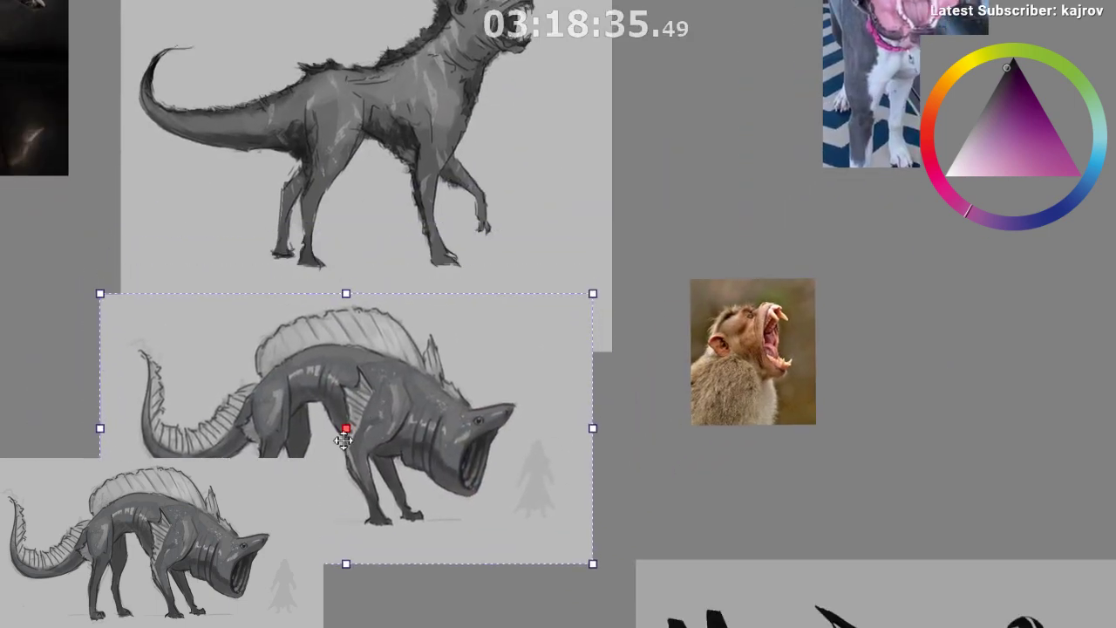
{"action": "scroll", "coordinate": [346, 436], "scroll_direction": "down", "scroll_amount": 1}
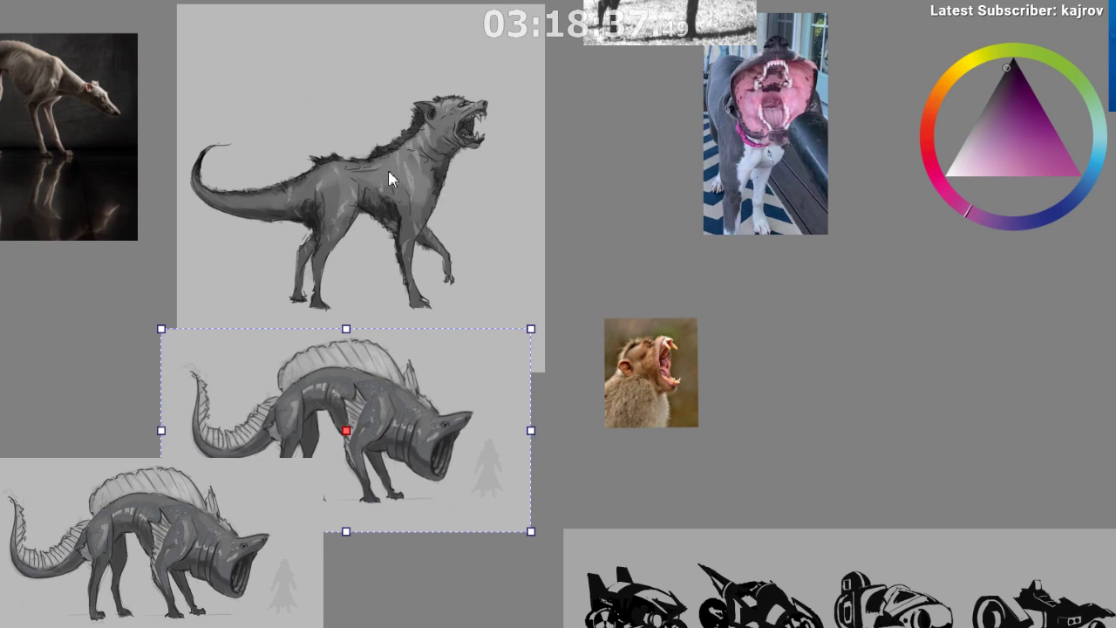
{"action": "left_click_drag", "start_coordinate": [368, 419], "coordinate": [374, 419]}
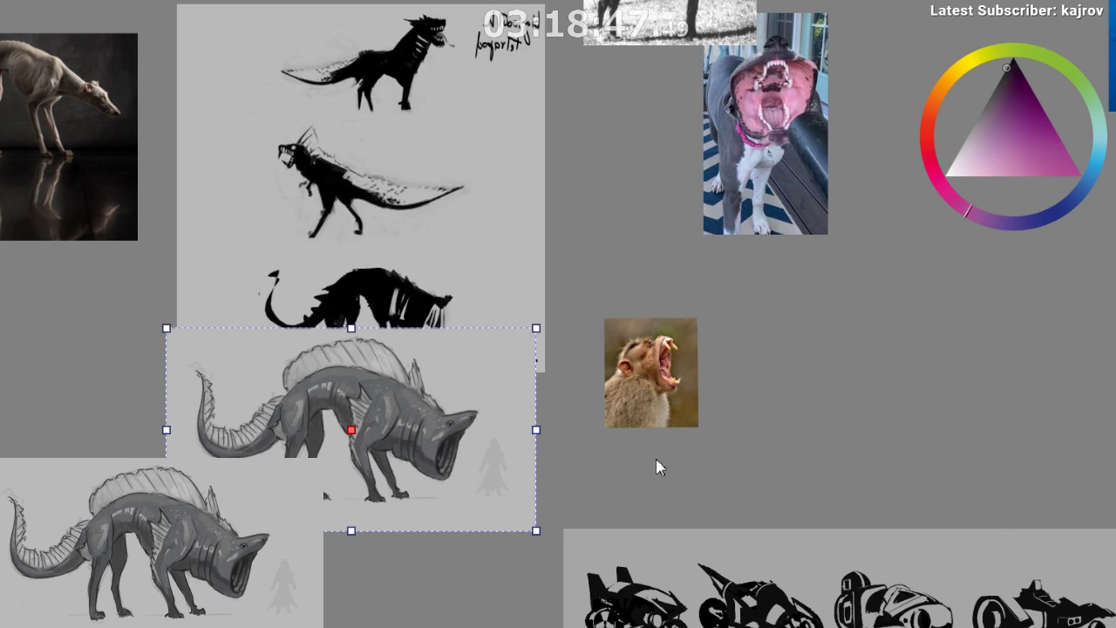
{"action": "left_click_drag", "start_coordinate": [400, 385], "coordinate": [419, 449]}
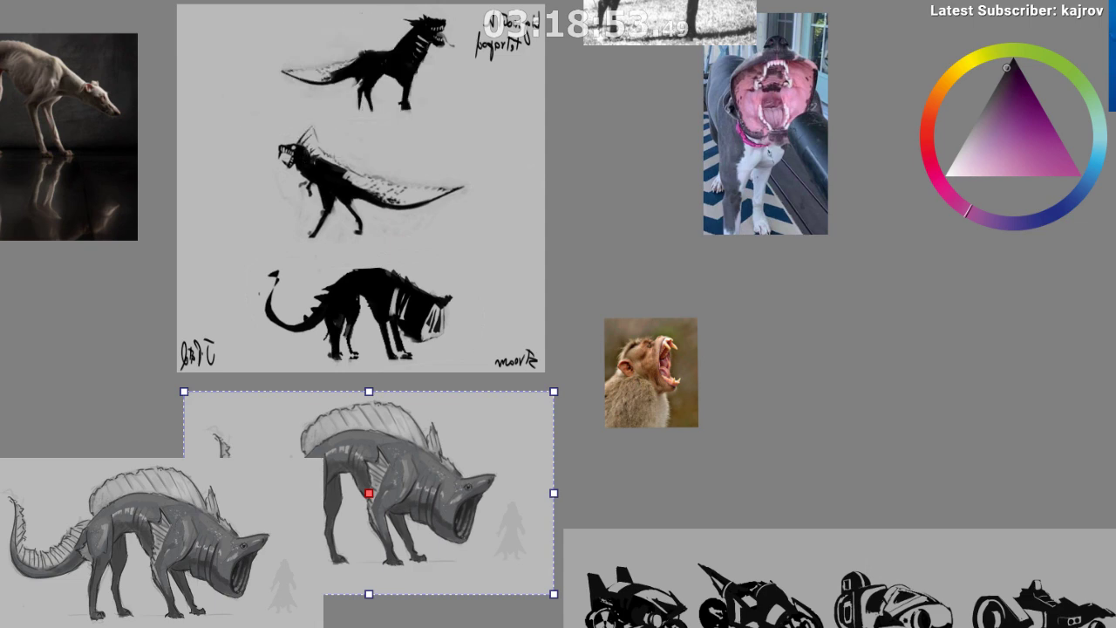
- Compare the snarling creature's pose and forms with the three black silhouettes behind it and the finned creature below
{"action": "scroll", "coordinate": [549, 192], "scroll_direction": "up", "scroll_amount": 2}
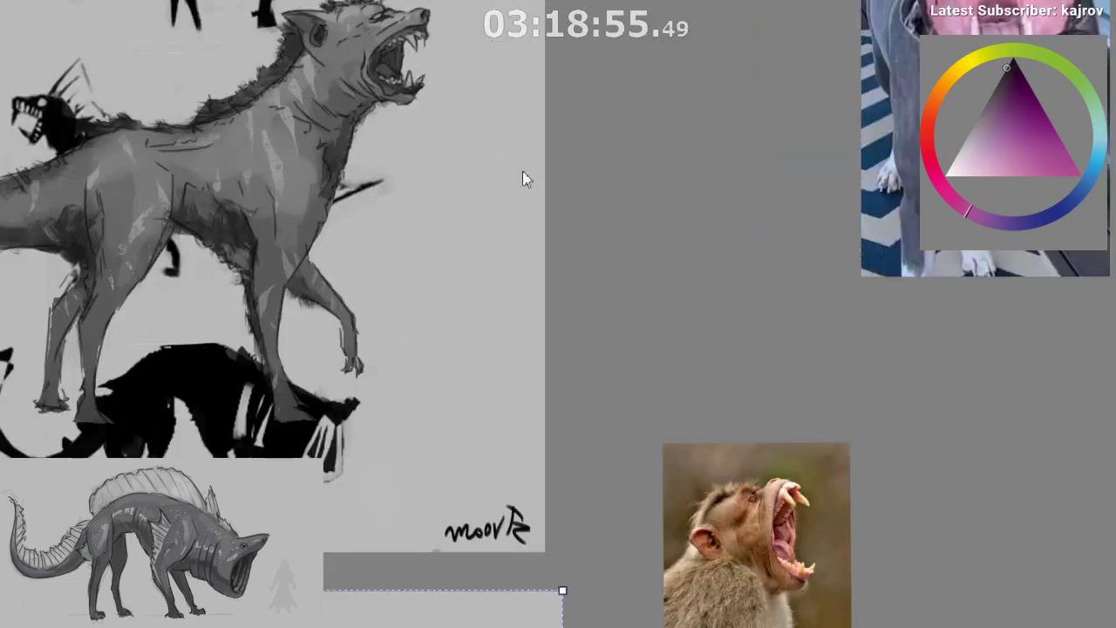
{"action": "left_click_drag", "start_coordinate": [430, 92], "coordinate": [632, 223]}
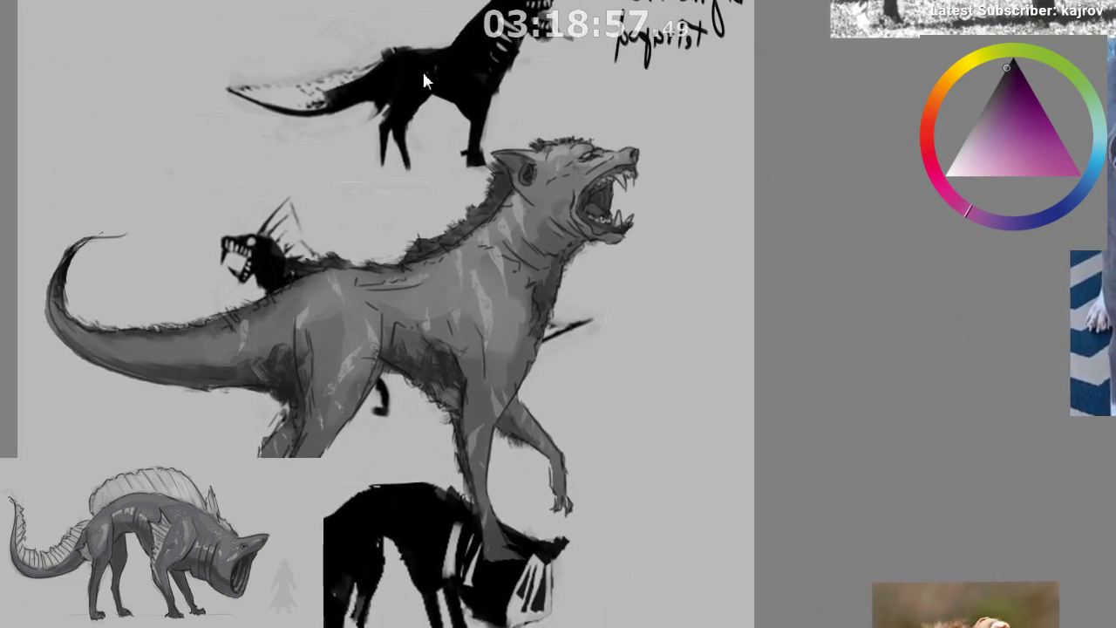
{"action": "scroll", "coordinate": [439, 403], "scroll_direction": "down", "scroll_amount": 3}
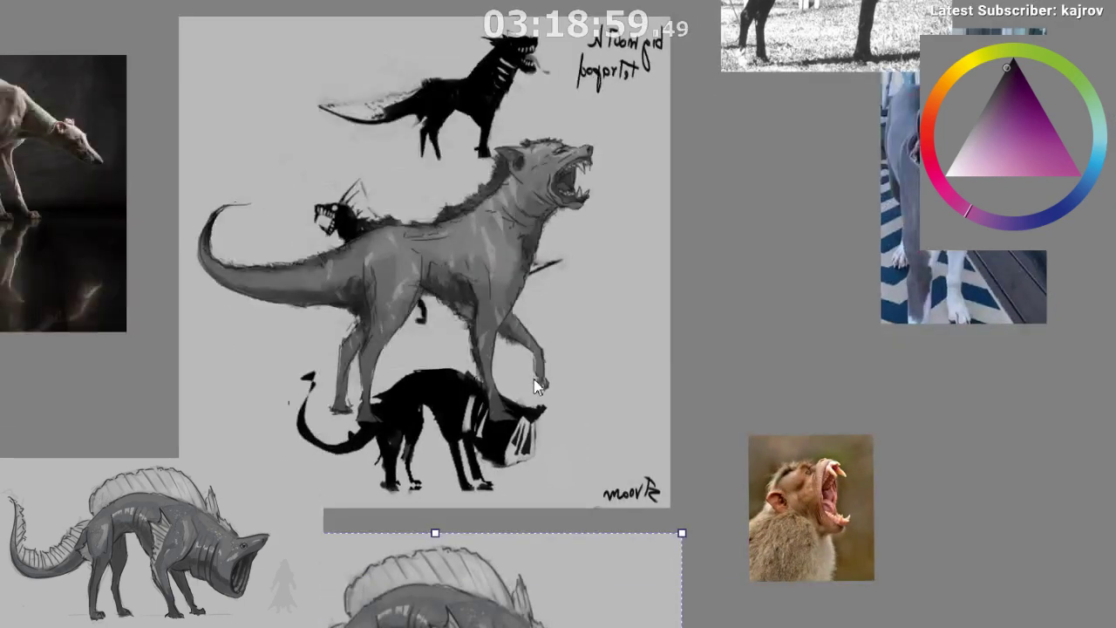
{"action": "scroll", "coordinate": [534, 397], "scroll_direction": "down", "scroll_amount": 2}
{"action": "left_click_drag", "start_coordinate": [544, 419], "coordinate": [540, 341]}
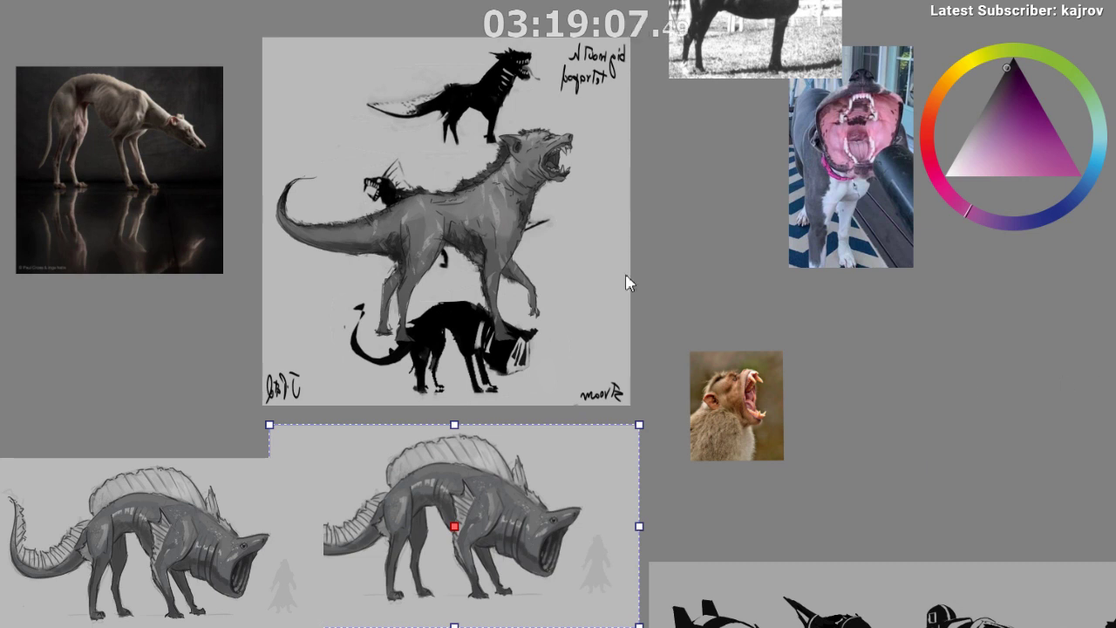
- Switch to the painting studies document and review the stages of the woman's portrait and the two men's portraits
{"action": "left_click", "coordinate": [366, 36]}
{"action": "scroll", "coordinate": [535, 324], "scroll_direction": "down", "scroll_amount": 2}
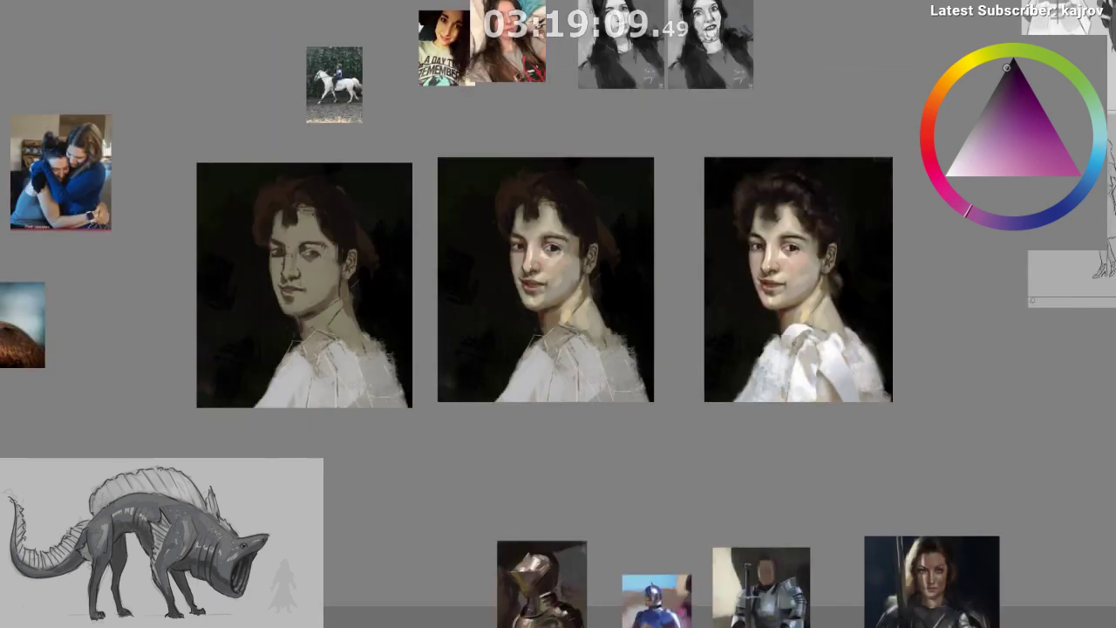
{"action": "scroll", "coordinate": [654, 313], "scroll_direction": "up", "scroll_amount": 2}
{"action": "left_click_drag", "start_coordinate": [513, 218], "coordinate": [476, 211]}
{"action": "scroll", "coordinate": [424, 200], "scroll_direction": "down", "scroll_amount": 2}
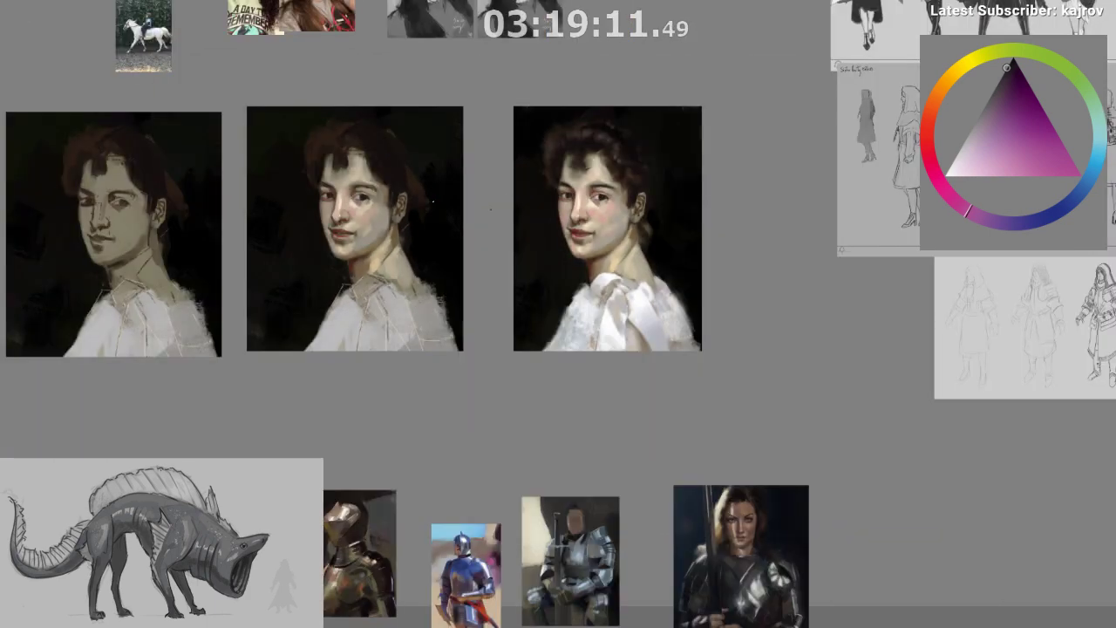
{"action": "mouse_move", "coordinate": [597, 390]}
{"action": "left_mouse_down"}
{"action": "mouse_move", "coordinate": [601, 416]}
{"action": "mouse_move", "coordinate": [496, 200]}
{"action": "mouse_move", "coordinate": [458, 341]}
{"action": "left_mouse_up"}
{"action": "mouse_move", "coordinate": [461, 138]}
{"action": "left_mouse_down"}
{"action": "mouse_move", "coordinate": [511, 503]}
{"action": "mouse_move", "coordinate": [331, 355]}
{"action": "mouse_move", "coordinate": [211, 534]}
{"action": "left_mouse_up"}
{"action": "scroll", "coordinate": [422, 260], "scroll_direction": "up", "scroll_amount": 3}
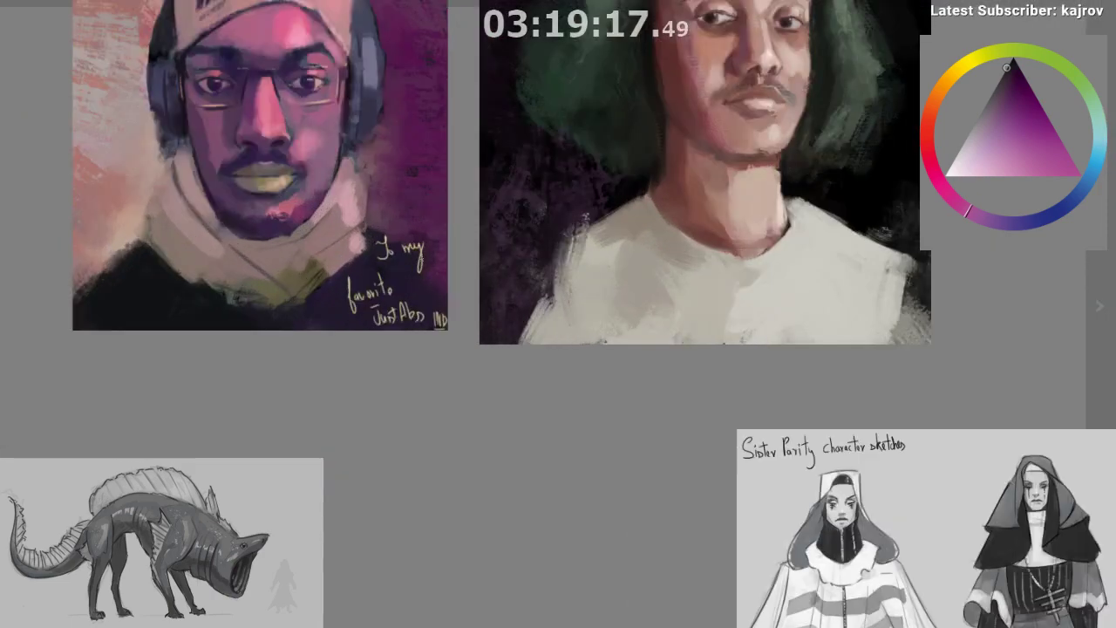
{"action": "left_click_drag", "start_coordinate": [438, 212], "coordinate": [361, 361]}
{"action": "scroll", "coordinate": [359, 434], "scroll_direction": "down", "scroll_amount": 1}
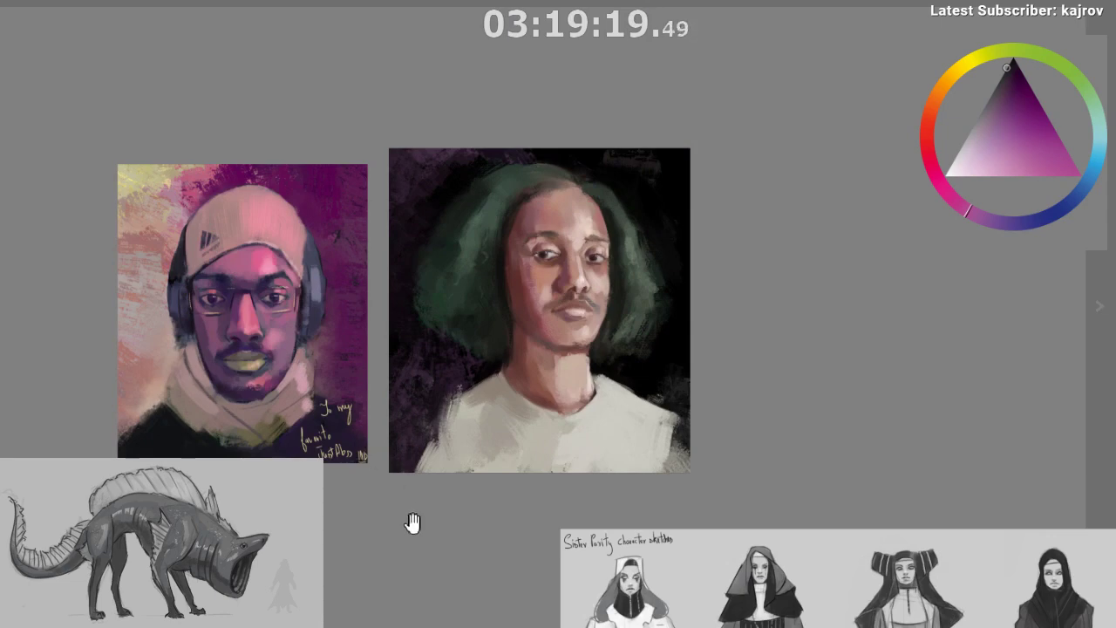
{"action": "left_click_drag", "start_coordinate": [389, 508], "coordinate": [411, 157]}
{"action": "scroll", "coordinate": [325, 401], "scroll_direction": "down", "scroll_amount": 1}
{"action": "left_click_drag", "start_coordinate": [268, 583], "coordinate": [516, 31]}
{"action": "scroll", "coordinate": [464, 218], "scroll_direction": "down", "scroll_amount": 1}
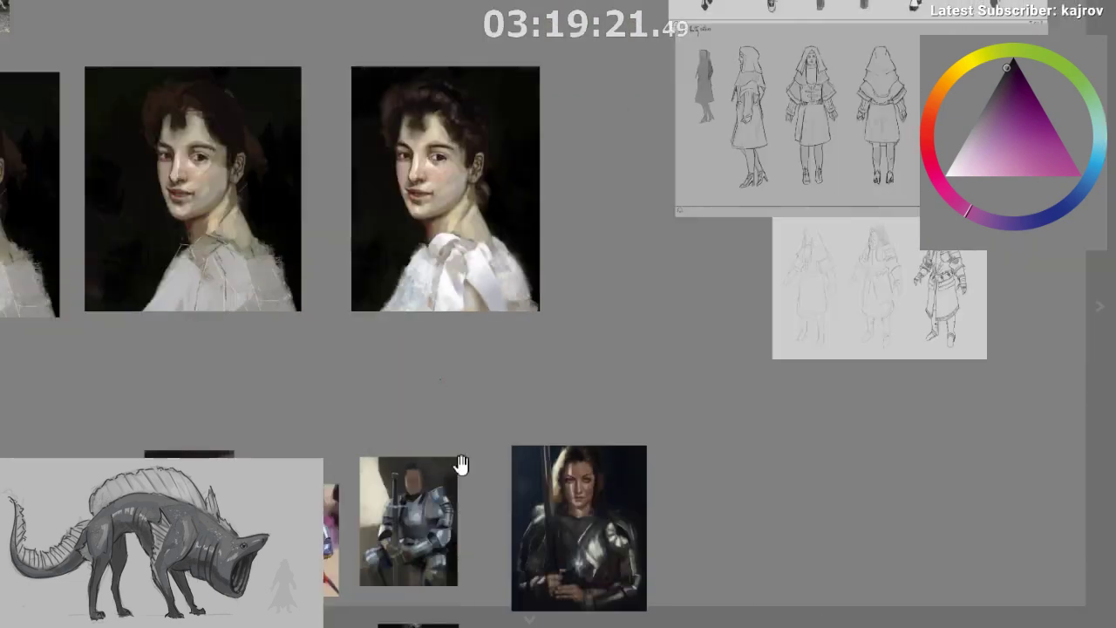
- Examine the armour, runner, figure and horse studies, followed by the greyscale wolf and lion paintings
{"action": "left_click_drag", "start_coordinate": [460, 465], "coordinate": [496, 185]}
{"action": "scroll", "coordinate": [447, 397], "scroll_direction": "up", "scroll_amount": 1}
{"action": "left_click_drag", "start_coordinate": [388, 342], "coordinate": [507, 159]}
{"action": "scroll", "coordinate": [458, 298], "scroll_direction": "up", "scroll_amount": 1}
{"action": "left_click_drag", "start_coordinate": [223, 512], "coordinate": [433, 216]}
{"action": "scroll", "coordinate": [433, 216], "scroll_direction": "down", "scroll_amount": 1}
{"action": "left_click_drag", "start_coordinate": [389, 599], "coordinate": [394, 295]}
{"action": "scroll", "coordinate": [395, 294], "scroll_direction": "down", "scroll_amount": 1}
{"action": "left_click_drag", "start_coordinate": [345, 189], "coordinate": [215, 29]}
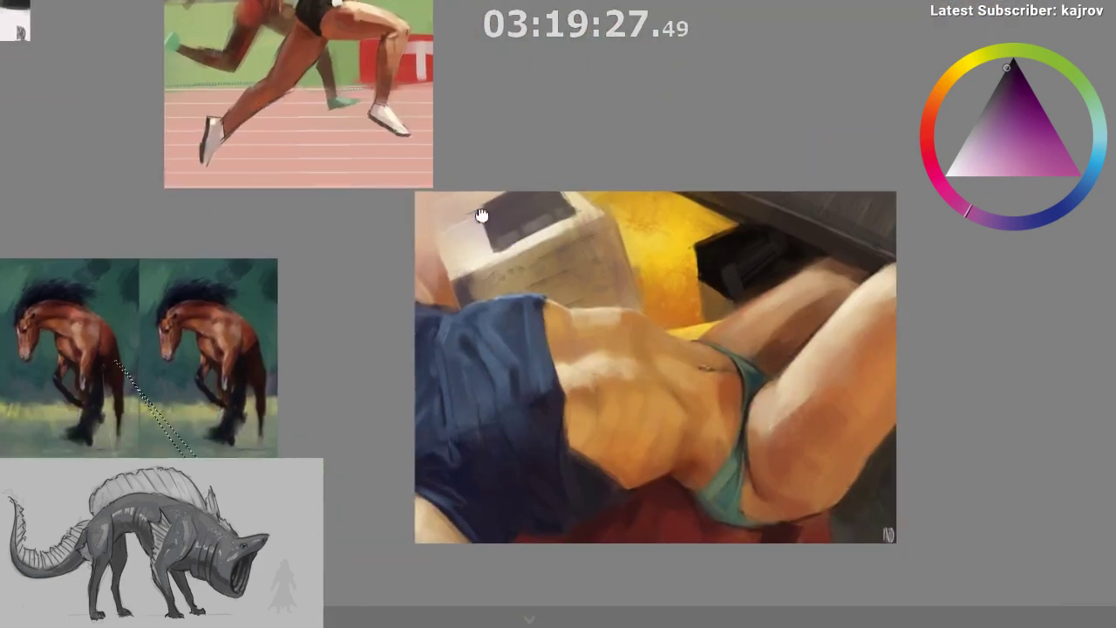
{"action": "left_click_drag", "start_coordinate": [481, 215], "coordinate": [890, 401]}
{"action": "left_click_drag", "start_coordinate": [401, 213], "coordinate": [779, 381]}
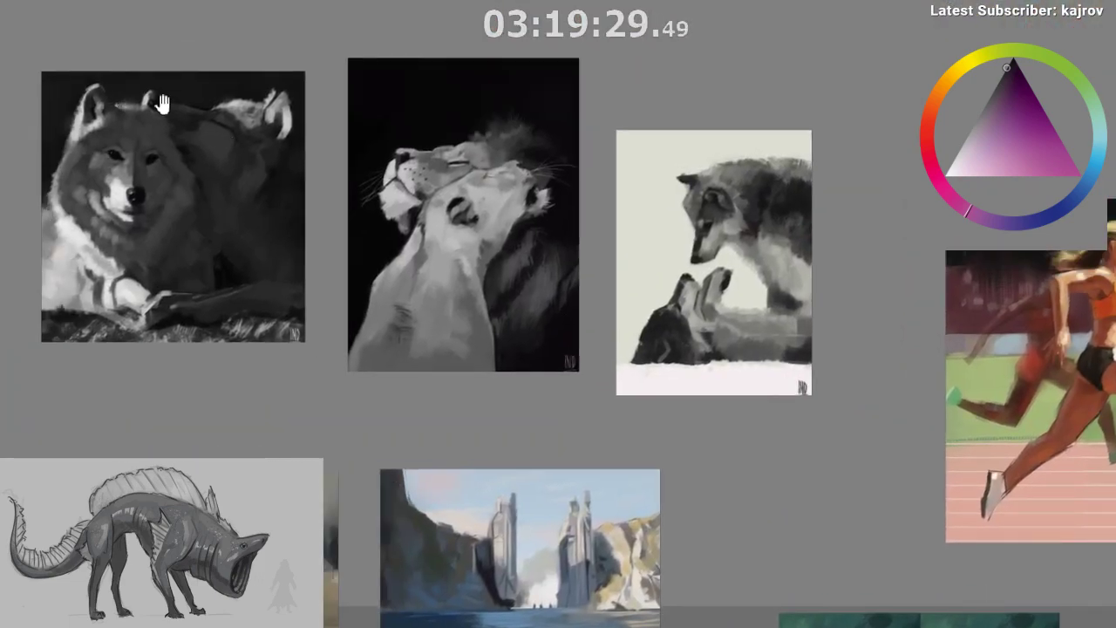
{"action": "left_click_drag", "start_coordinate": [530, 314], "coordinate": [500, 282]}
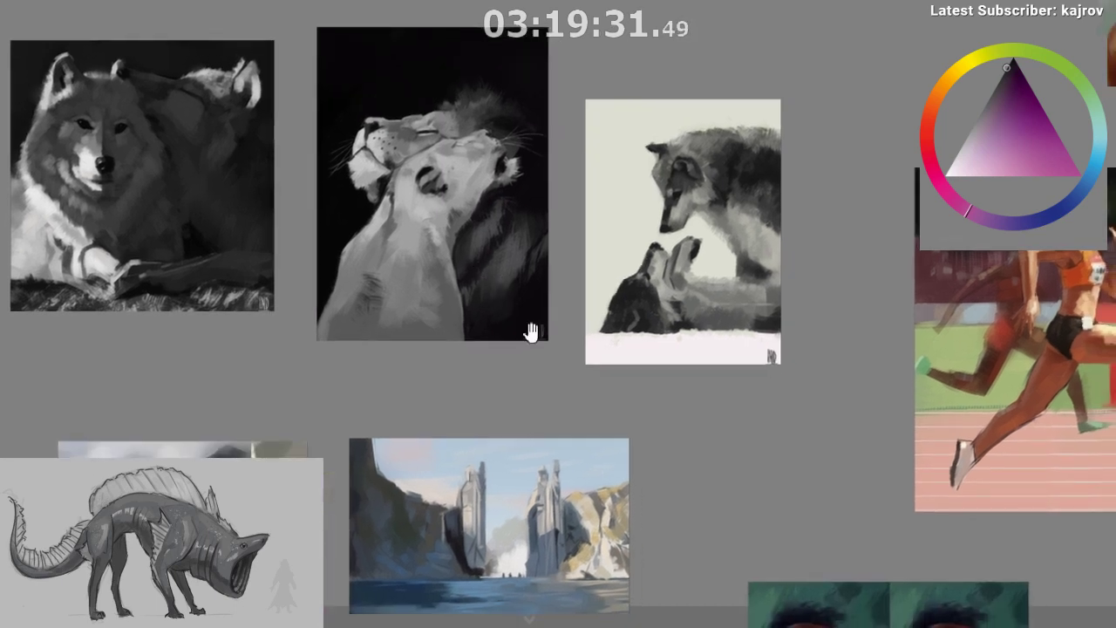
{"action": "left_click_drag", "start_coordinate": [544, 369], "coordinate": [563, 324]}
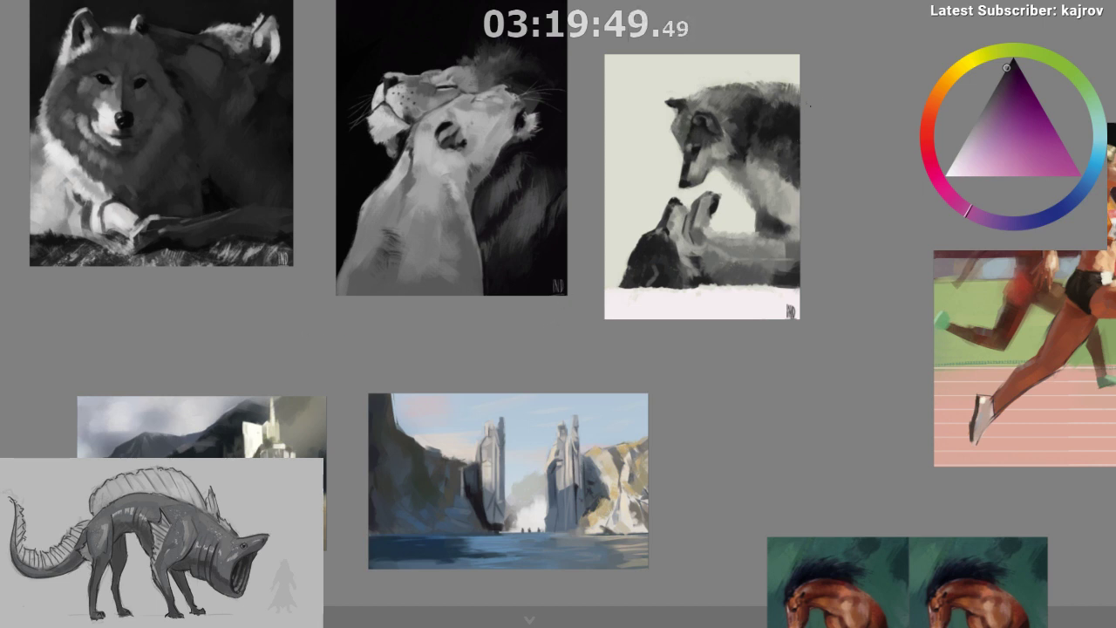
- Look through the other open documents, including the "Large beast" sheet and the painting studies, and return to the creature board
{"action": "key", "text": "ctrl+Tab"}
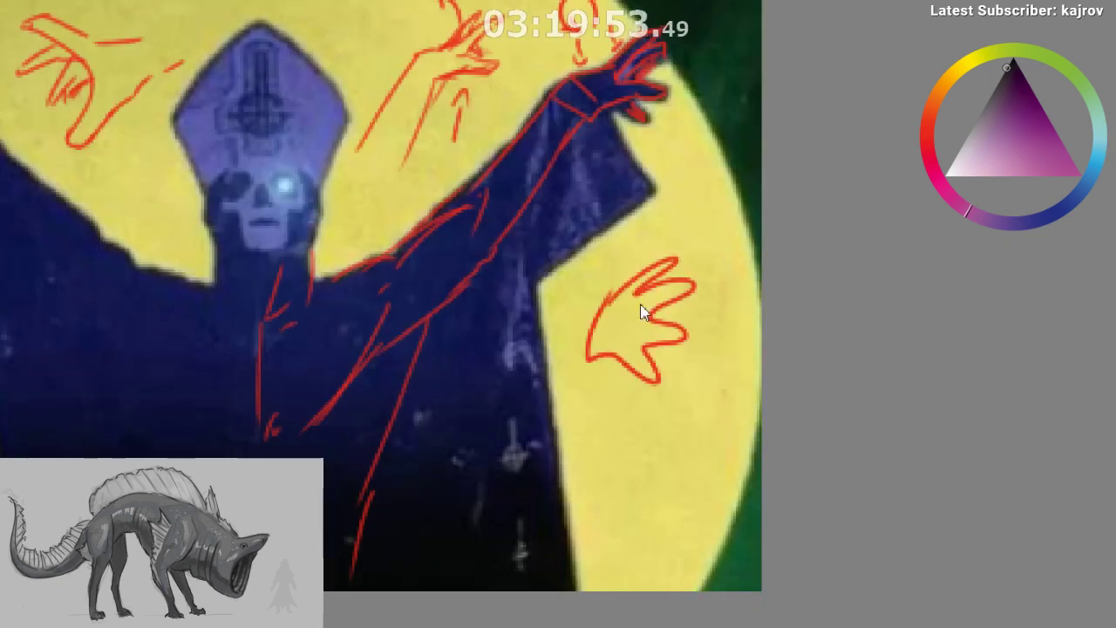
{"action": "key", "text": "alt+Tab"}
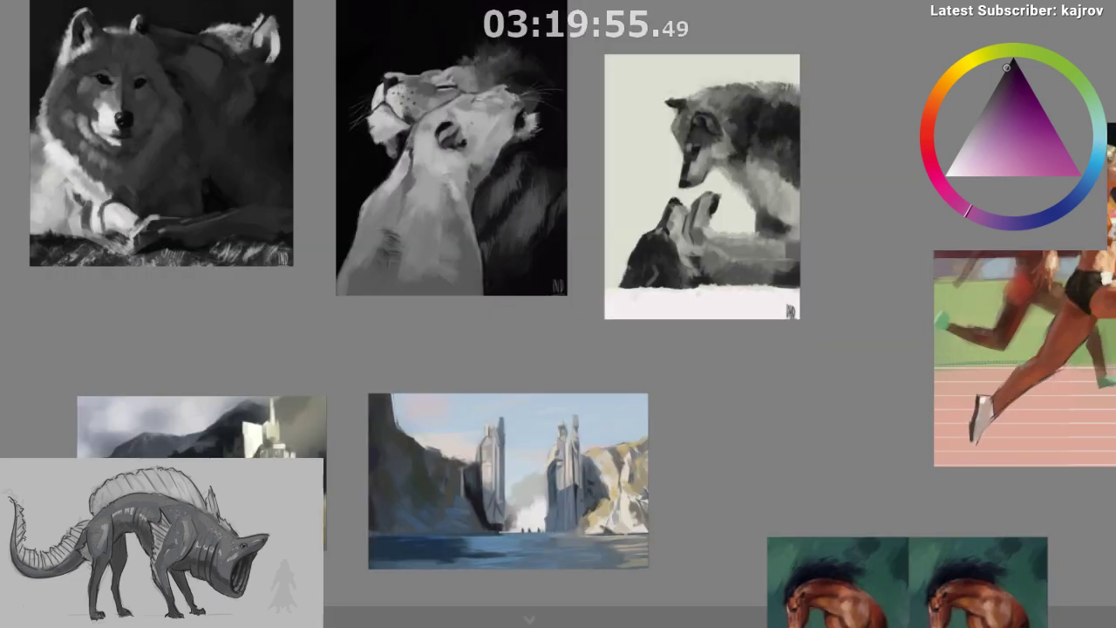
{"action": "key", "text": "ctrl+Tab"}
{"action": "scroll", "coordinate": [528, 136], "scroll_direction": "down", "scroll_amount": 5}
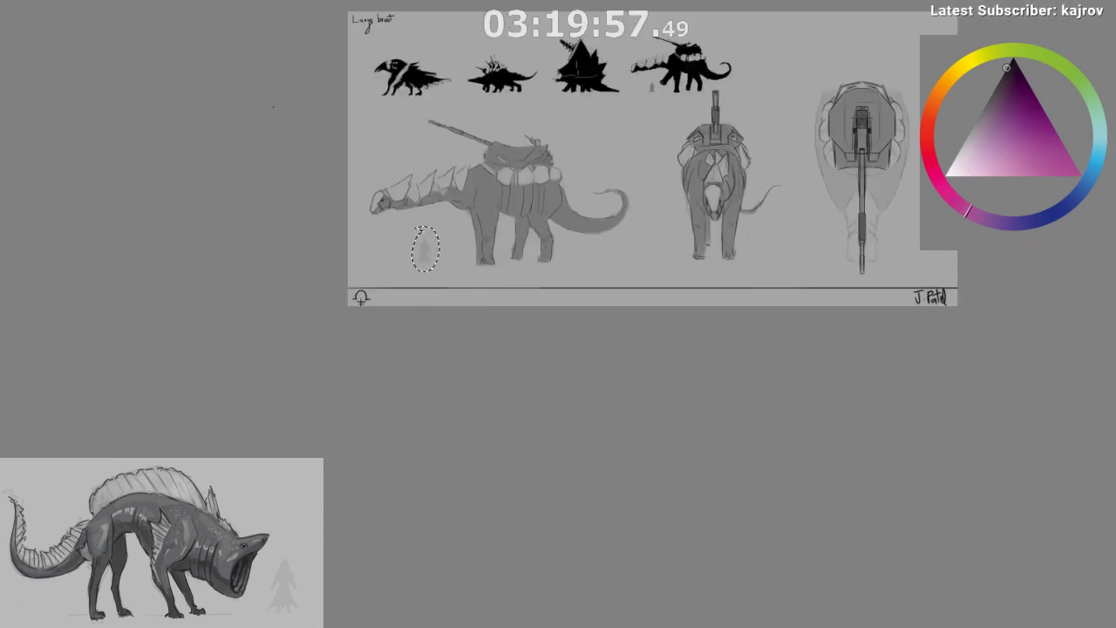
{"action": "left_click_drag", "start_coordinate": [568, 67], "coordinate": [382, 321]}
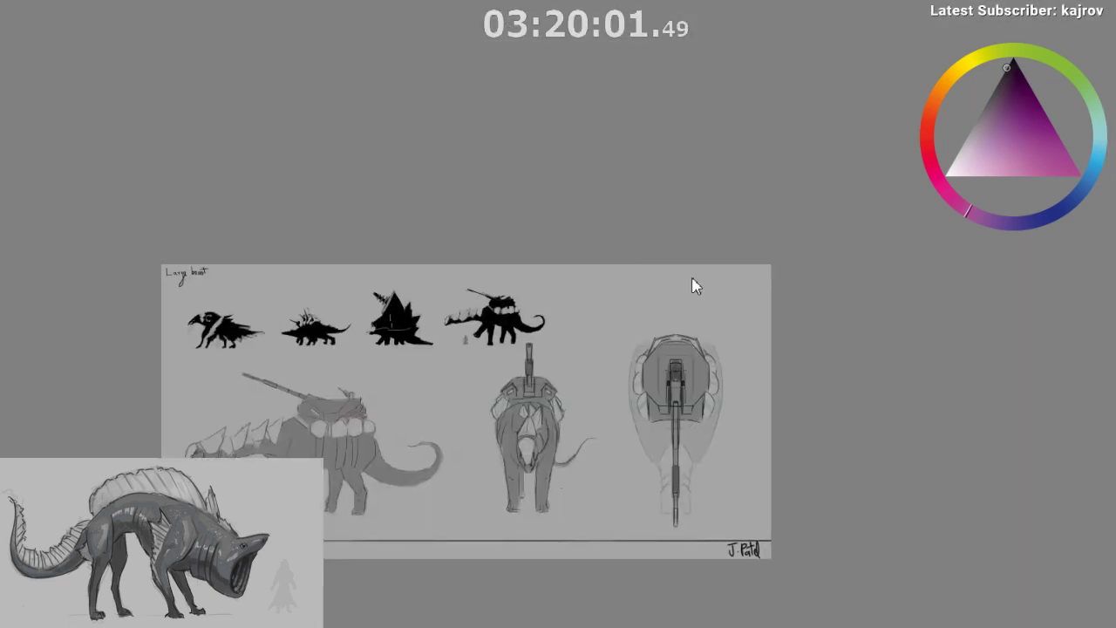
{"action": "scroll", "coordinate": [611, 256], "scroll_direction": "down", "scroll_amount": 5}
{"action": "left_click_drag", "start_coordinate": [563, 108], "coordinate": [516, 164]}
{"action": "scroll", "coordinate": [587, 387], "scroll_direction": "up", "scroll_amount": 5}
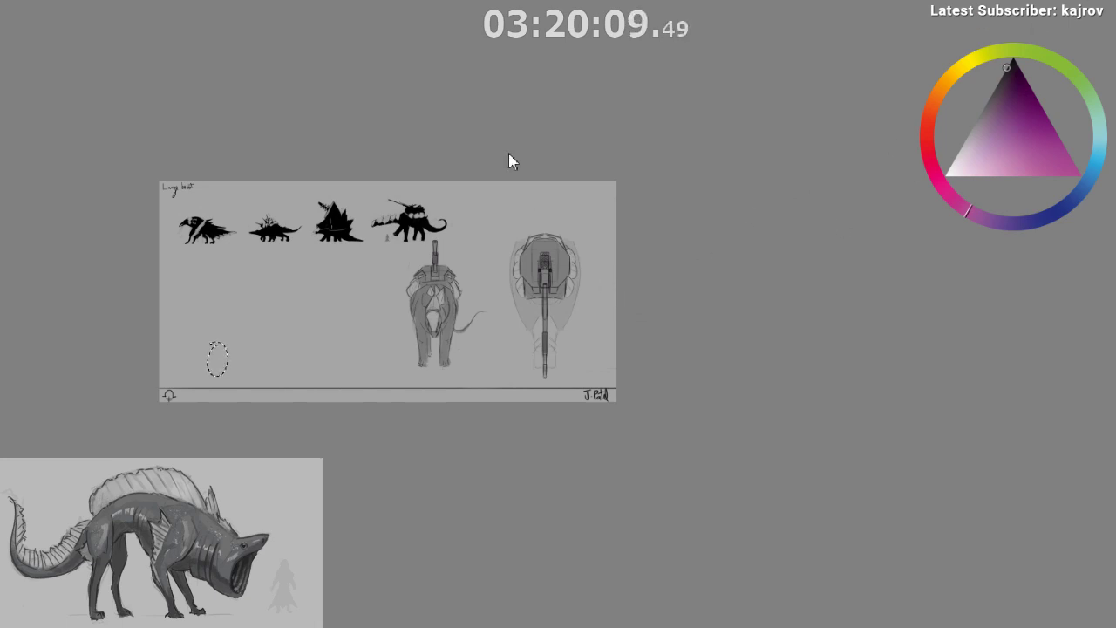
{"action": "key", "text": "alt+Tab"}
{"action": "scroll", "coordinate": [385, 264], "scroll_direction": "down", "scroll_amount": 2}
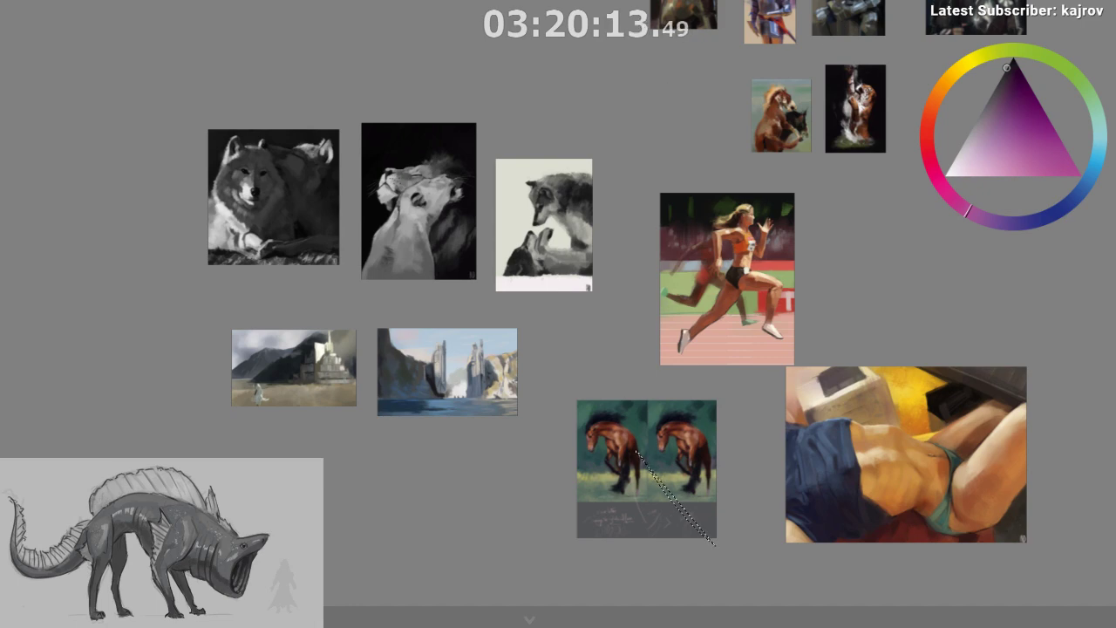
{"action": "key", "text": "ctrl+Tab"}
{"action": "scroll", "coordinate": [469, 212], "scroll_direction": "up", "scroll_amount": 2}
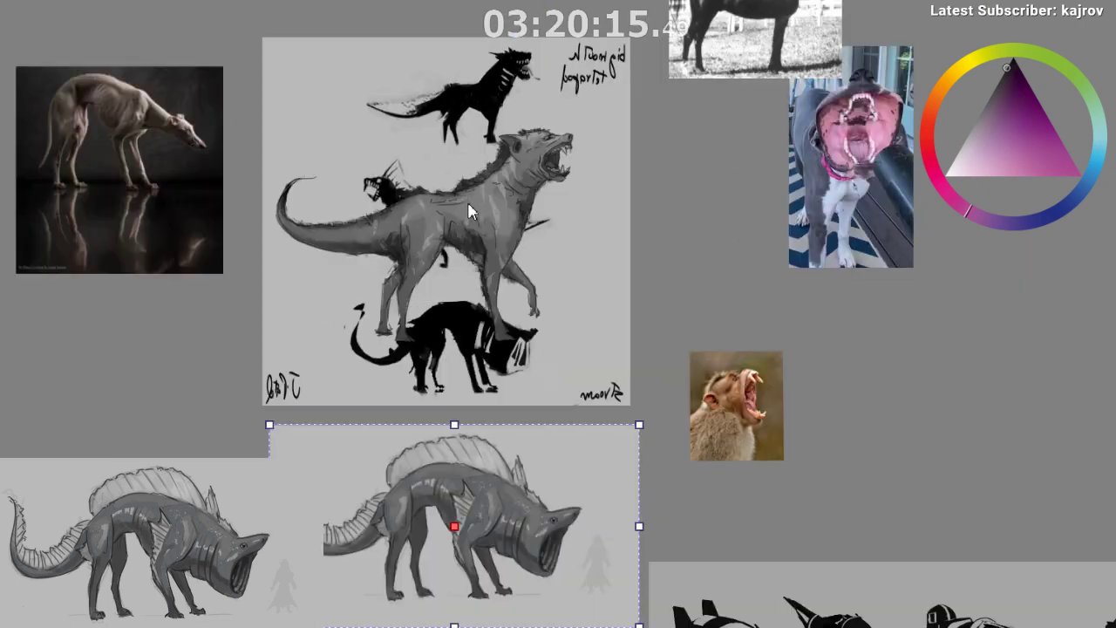
- Commit the enlarged finned creature sheet's placement and examine it at different scales with the snarling creature and silhouettes
{"action": "scroll", "coordinate": [470, 212], "scroll_direction": "up", "scroll_amount": 1}
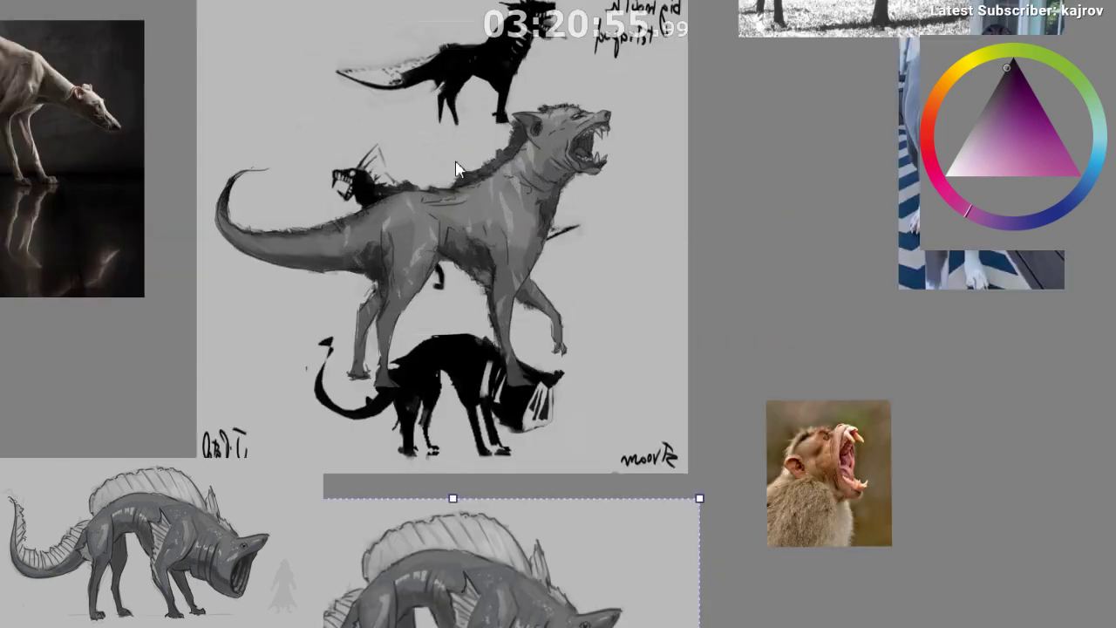
{"action": "scroll", "coordinate": [453, 151], "scroll_direction": "down", "scroll_amount": 2}
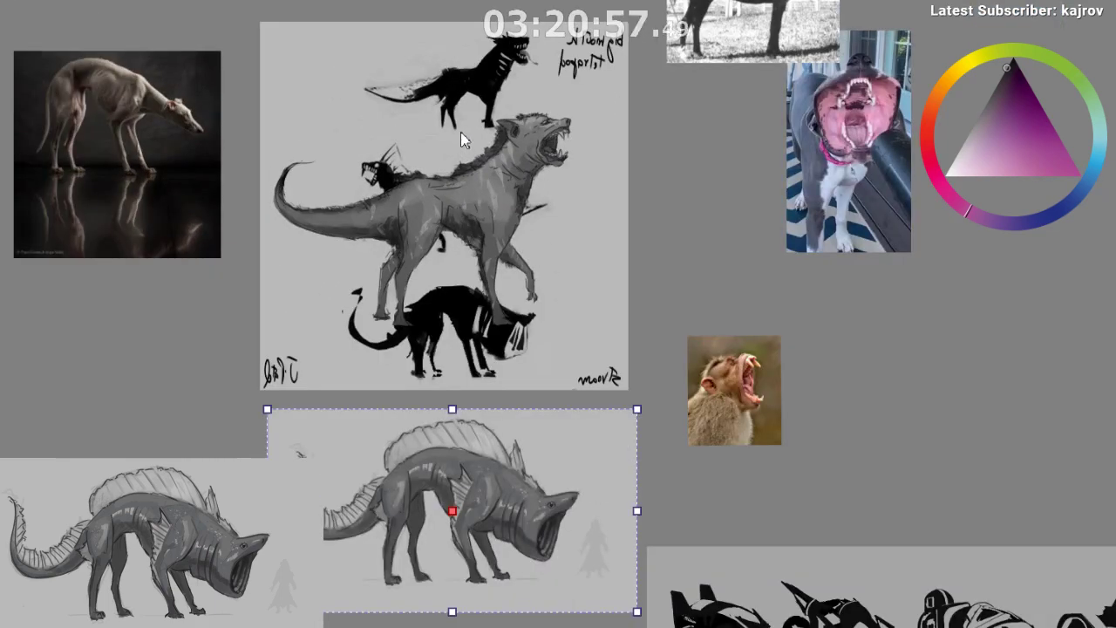
{"action": "left_click", "coordinate": [496, 188]}
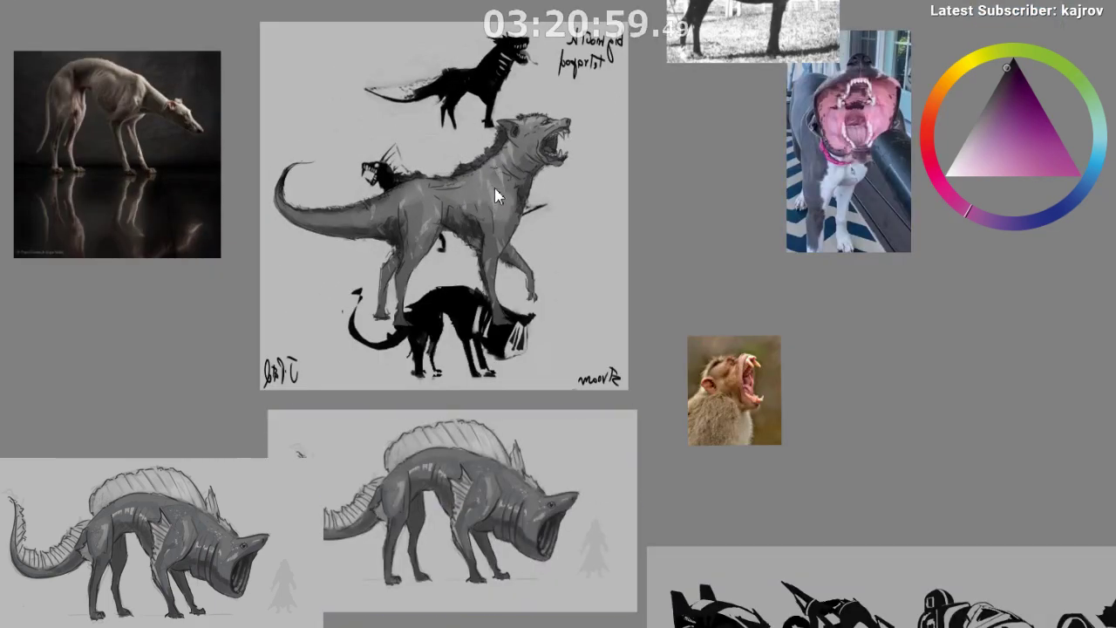
{"action": "scroll", "coordinate": [496, 196], "scroll_direction": "up", "scroll_amount": 2}
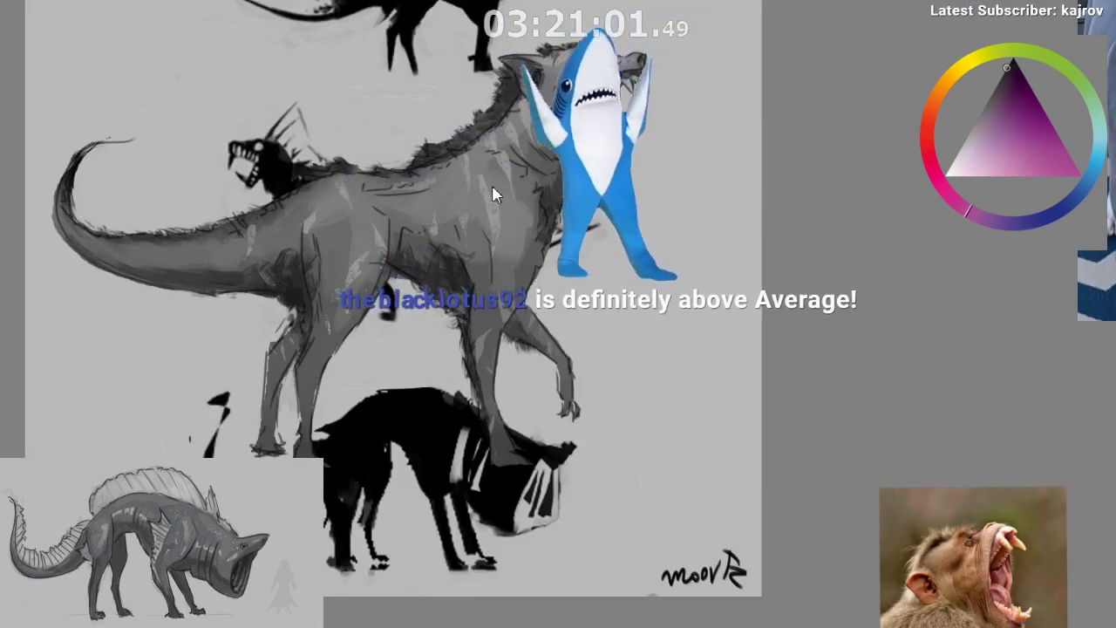
{"action": "scroll", "coordinate": [493, 195], "scroll_direction": "down", "scroll_amount": 2}
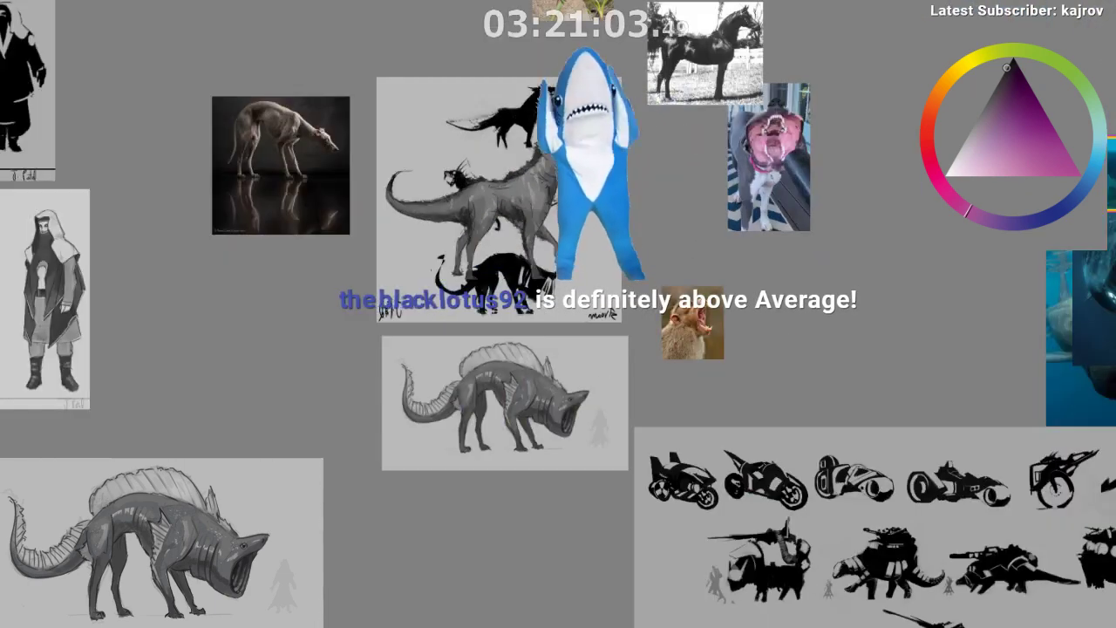
{"action": "scroll", "coordinate": [582, 198], "scroll_direction": "up", "scroll_amount": 2}
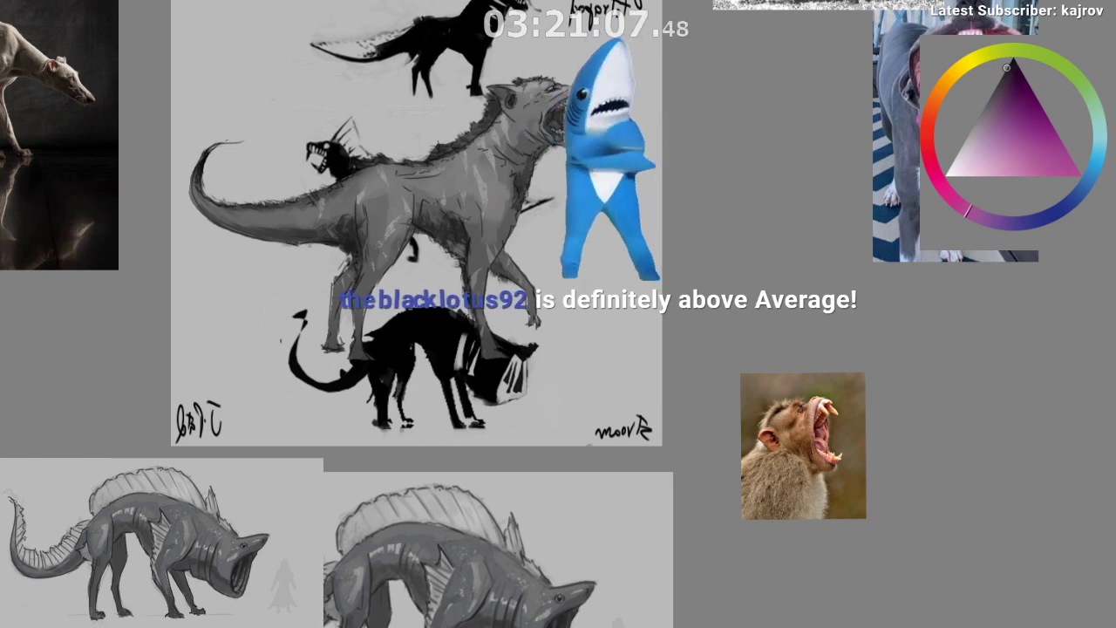
{"action": "scroll", "coordinate": [582, 198], "scroll_direction": "down", "scroll_amount": 2}
{"action": "scroll", "coordinate": [584, 200], "scroll_direction": "up", "scroll_amount": 2}
{"action": "scroll", "coordinate": [583, 201], "scroll_direction": "down", "scroll_amount": 2}
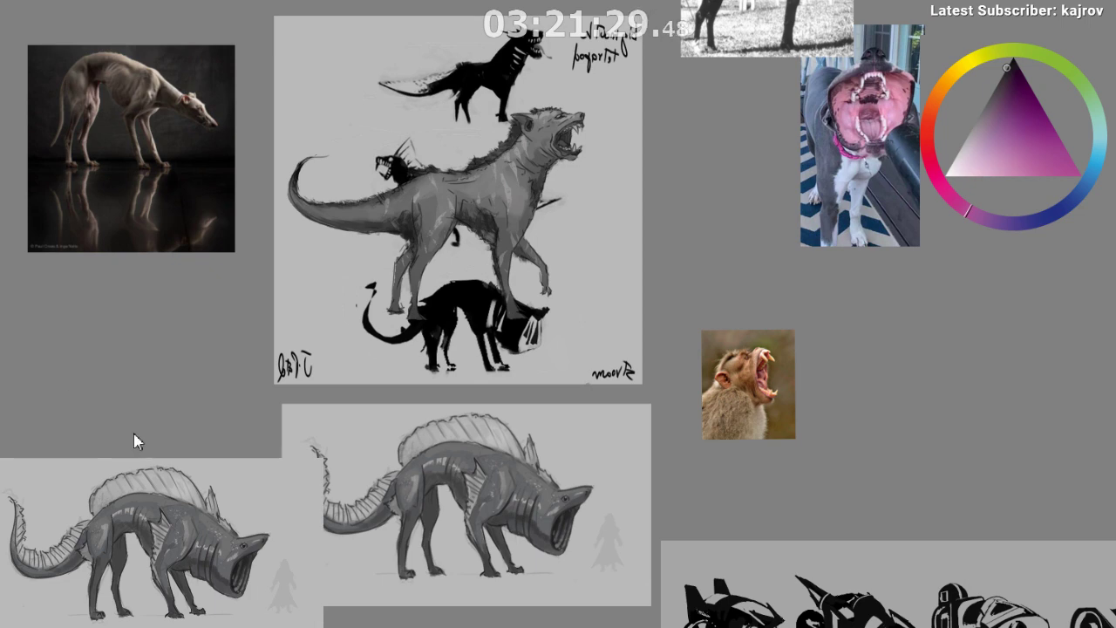
- Paste the painting of the duckling beside the black dog onto the board and place it below the finned creature sheet
{"action": "key", "text": "ctrl+v"}
{"action": "scroll", "coordinate": [206, 493], "scroll_direction": "down", "scroll_amount": 2}
{"action": "left_click_drag", "start_coordinate": [205, 493], "coordinate": [193, 546]}
{"action": "left_click_drag", "start_coordinate": [1115, 240], "coordinate": [1115, 343]}
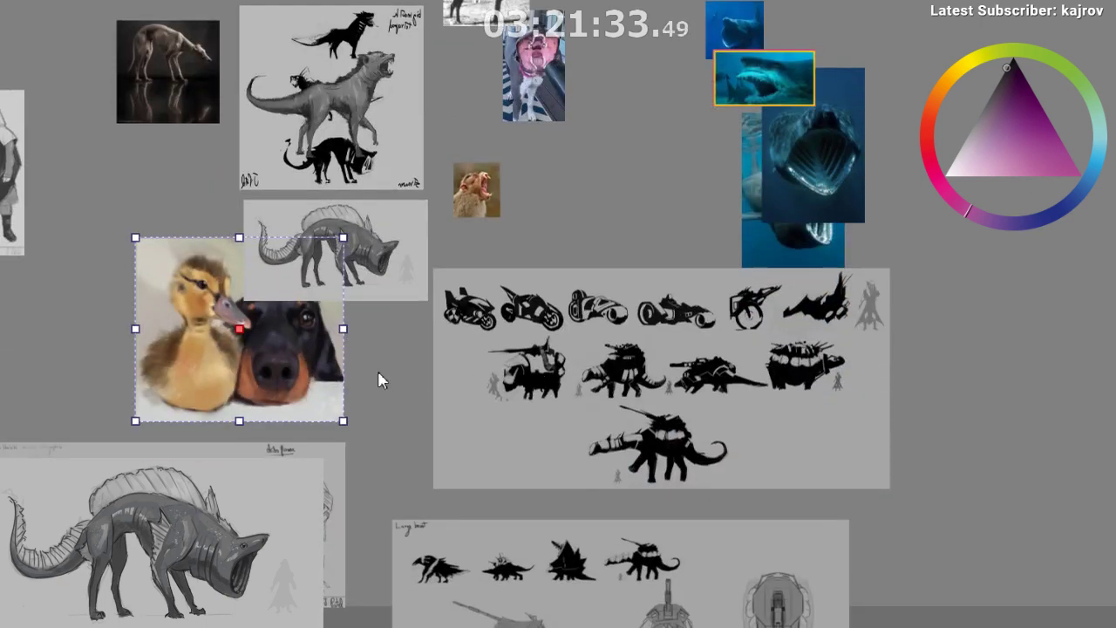
{"action": "mouse_move", "coordinate": [289, 368]}
{"action": "left_mouse_down"}
{"action": "mouse_move", "coordinate": [326, 428]}
{"action": "mouse_move", "coordinate": [340, 418]}
{"action": "mouse_move", "coordinate": [407, 447]}
{"action": "left_mouse_up"}
{"action": "scroll", "coordinate": [305, 424], "scroll_direction": "up", "scroll_amount": 3}
{"action": "left_click", "coordinate": [600, 404]}
{"action": "scroll", "coordinate": [350, 404], "scroll_direction": "up", "scroll_amount": 1}
{"action": "left_click_drag", "start_coordinate": [444, 387], "coordinate": [478, 381]}
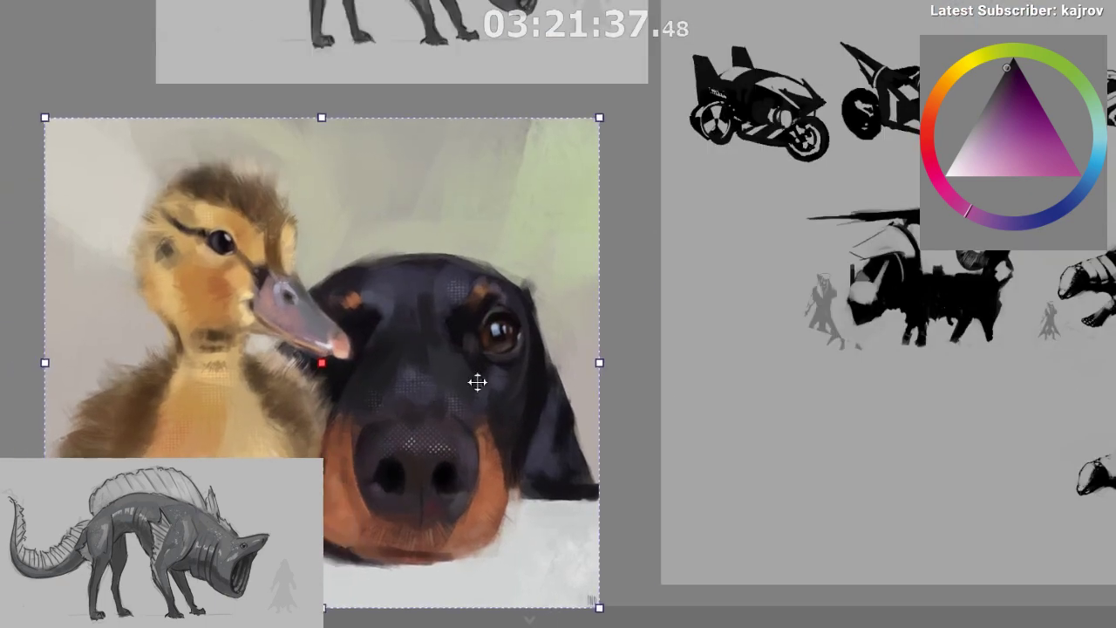
{"action": "left_click", "coordinate": [688, 341]}
{"action": "left_click", "coordinate": [628, 340]}
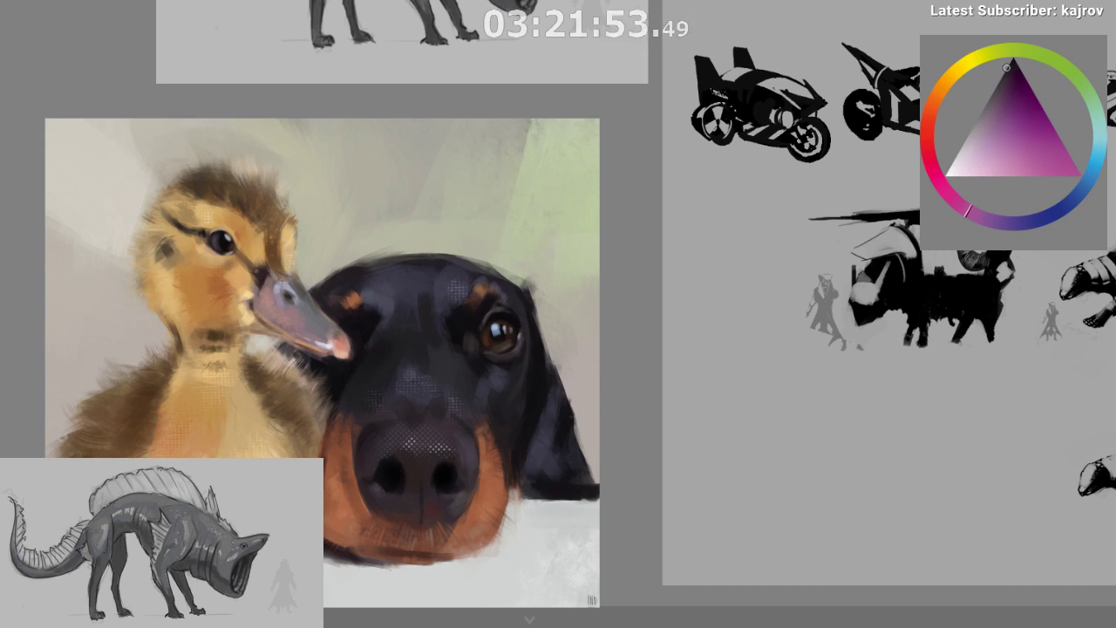
- Paste the fiery unicorn painting next to the duckling portrait and shift the neighbouring character sheet slightly away from it
{"action": "scroll", "coordinate": [479, 311], "scroll_direction": "down", "scroll_amount": 5}
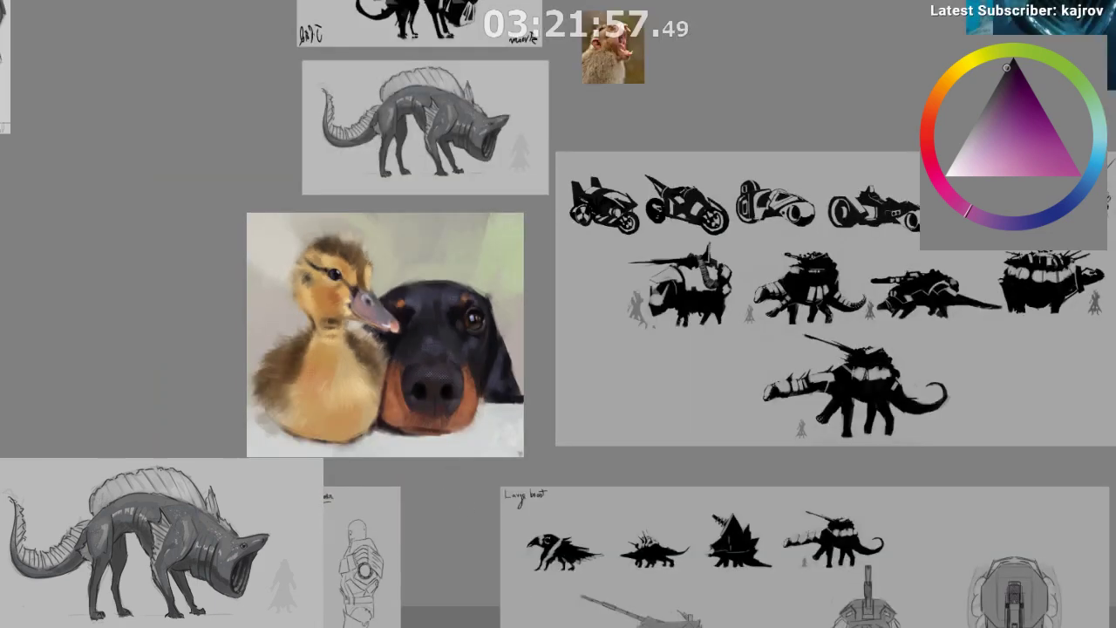
{"action": "left_click_drag", "start_coordinate": [534, 617], "coordinate": [598, 617]}
{"action": "scroll", "coordinate": [571, 92], "scroll_direction": "up", "scroll_amount": 4}
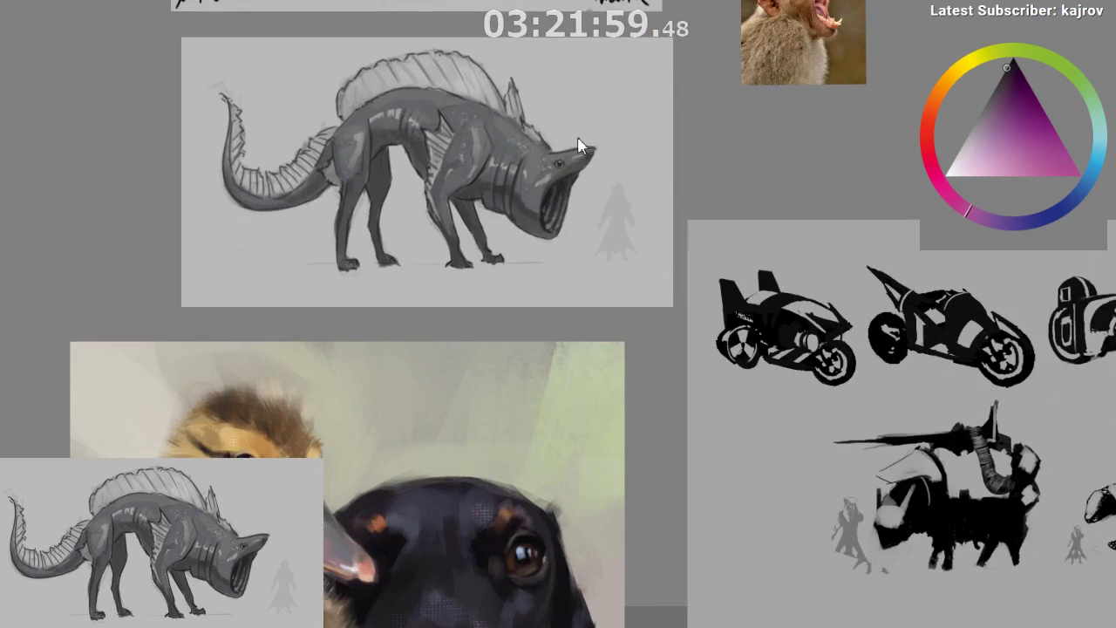
{"action": "scroll", "coordinate": [580, 150], "scroll_direction": "down", "scroll_amount": 2}
{"action": "scroll", "coordinate": [574, 157], "scroll_direction": "down", "scroll_amount": 2}
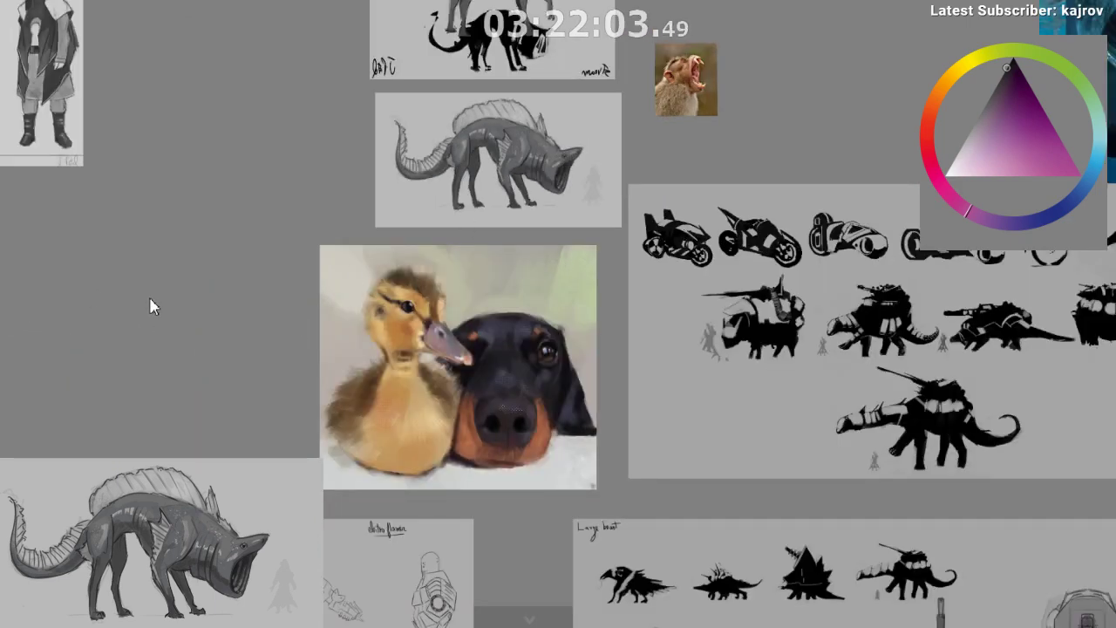
{"action": "key", "text": "ctrl+v"}
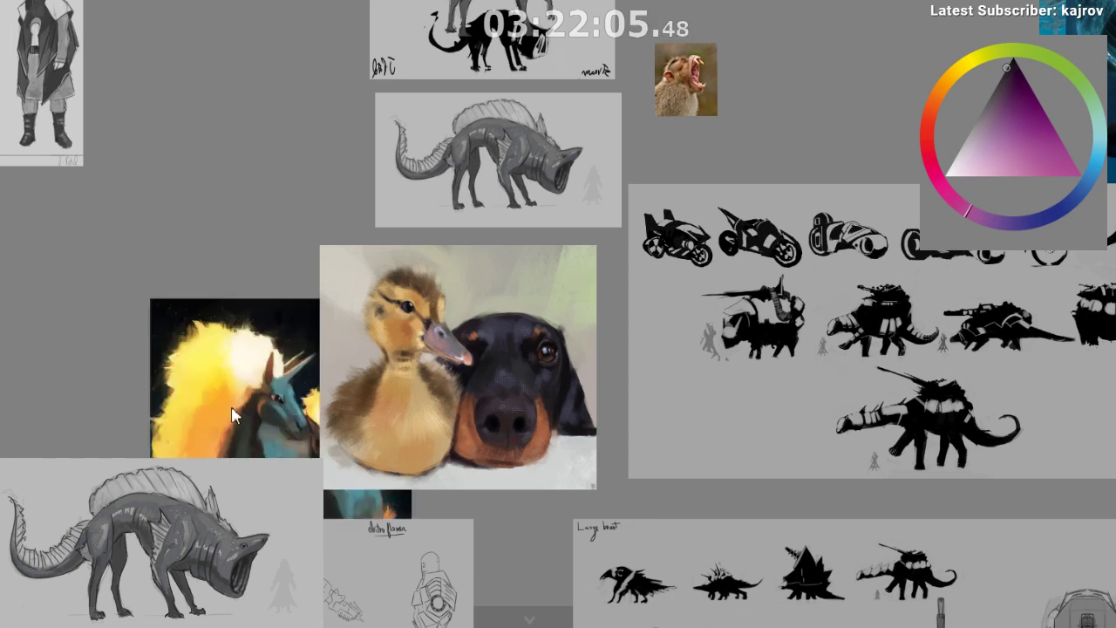
{"action": "left_click_drag", "start_coordinate": [230, 408], "coordinate": [143, 239]}
{"action": "left_click_drag", "start_coordinate": [37, 92], "coordinate": [11, 54]}
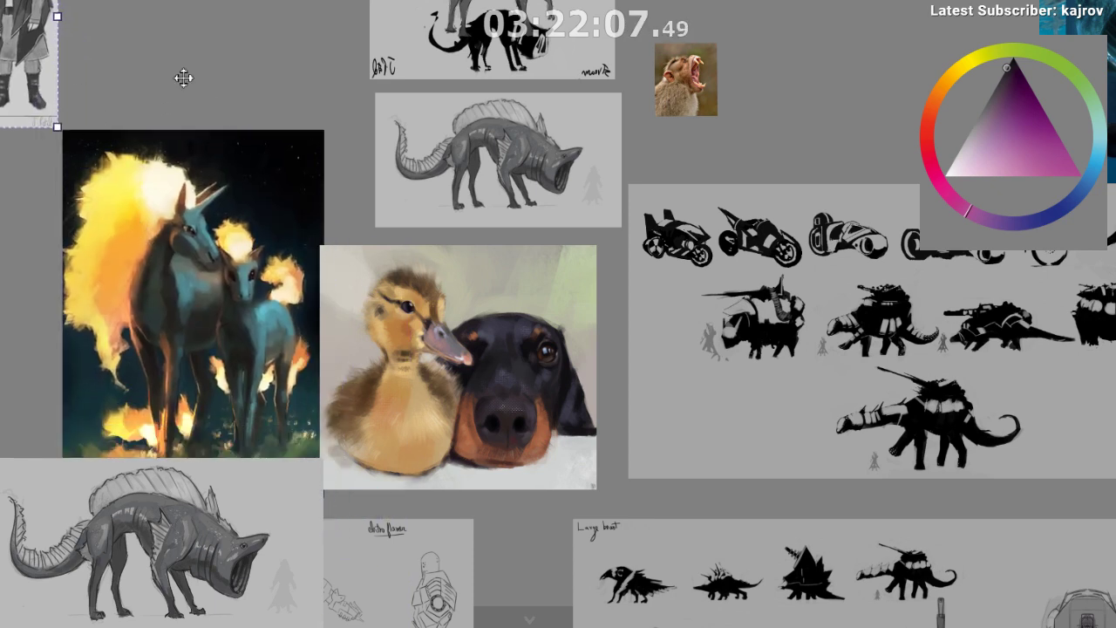
{"action": "left_click", "coordinate": [184, 78]}
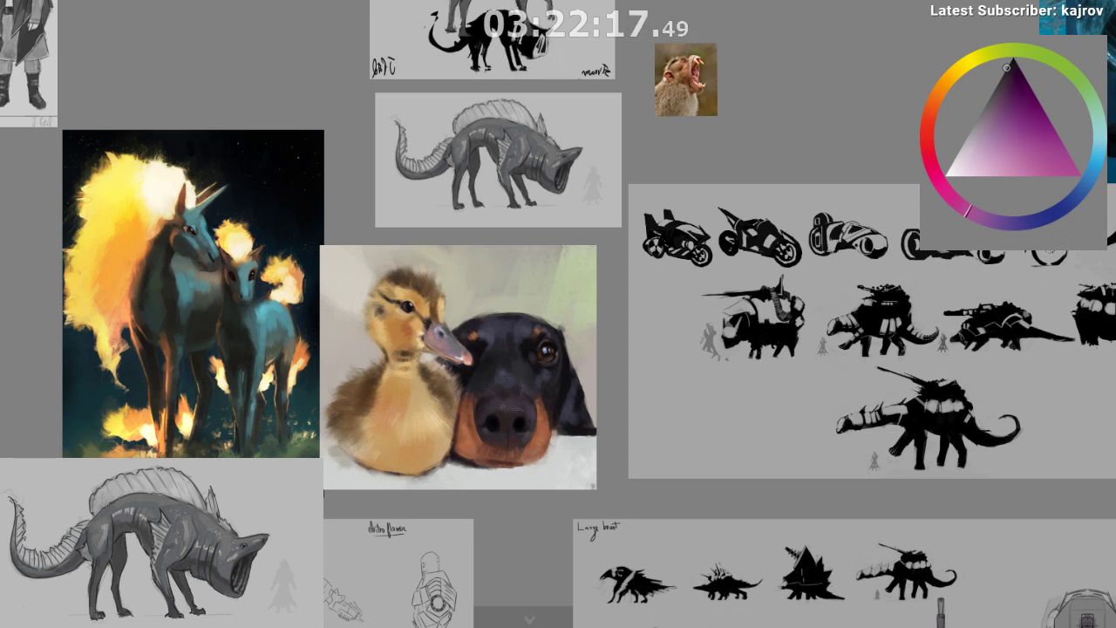
- Move the unicorn painting farther out and place the painting of the dog with four ducklings beside the duckling portrait
{"action": "left_click_drag", "start_coordinate": [254, 293], "coordinate": [27, 339]}
{"action": "mouse_move", "coordinate": [313, 404]}
{"action": "left_mouse_down"}
{"action": "mouse_move", "coordinate": [137, 284]}
{"action": "mouse_move", "coordinate": [112, 249]}
{"action": "left_mouse_up"}
{"action": "left_click_drag", "start_coordinate": [180, 290], "coordinate": [160, 282]}
{"action": "left_click", "coordinate": [442, 513]}
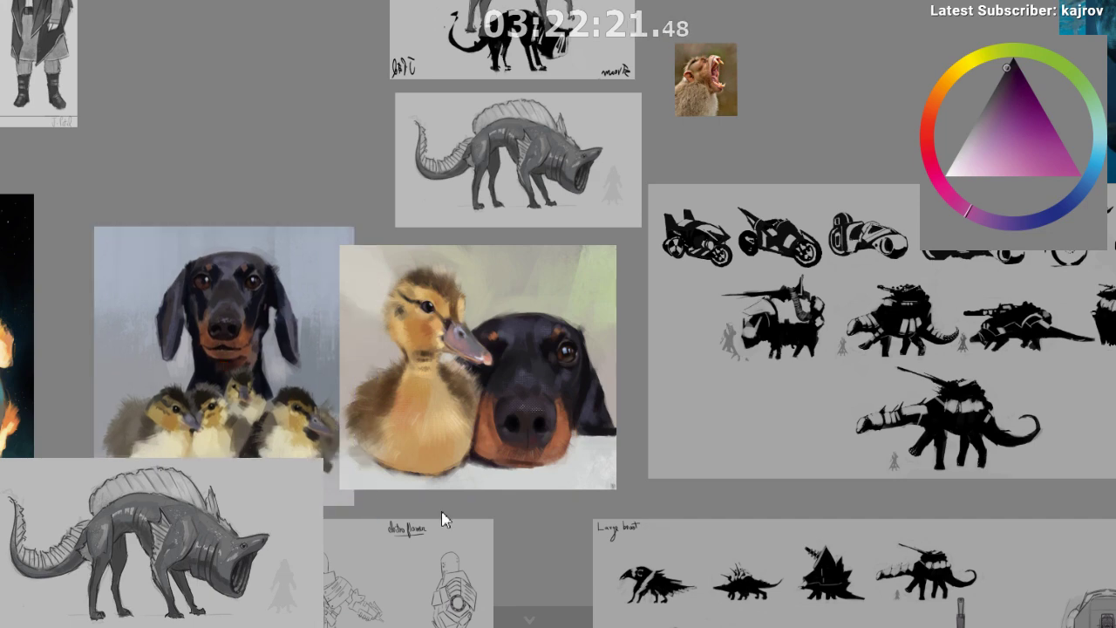
{"action": "scroll", "coordinate": [222, 403], "scroll_direction": "up", "scroll_amount": 2}
{"action": "scroll", "coordinate": [221, 403], "scroll_direction": "down", "scroll_amount": 2}
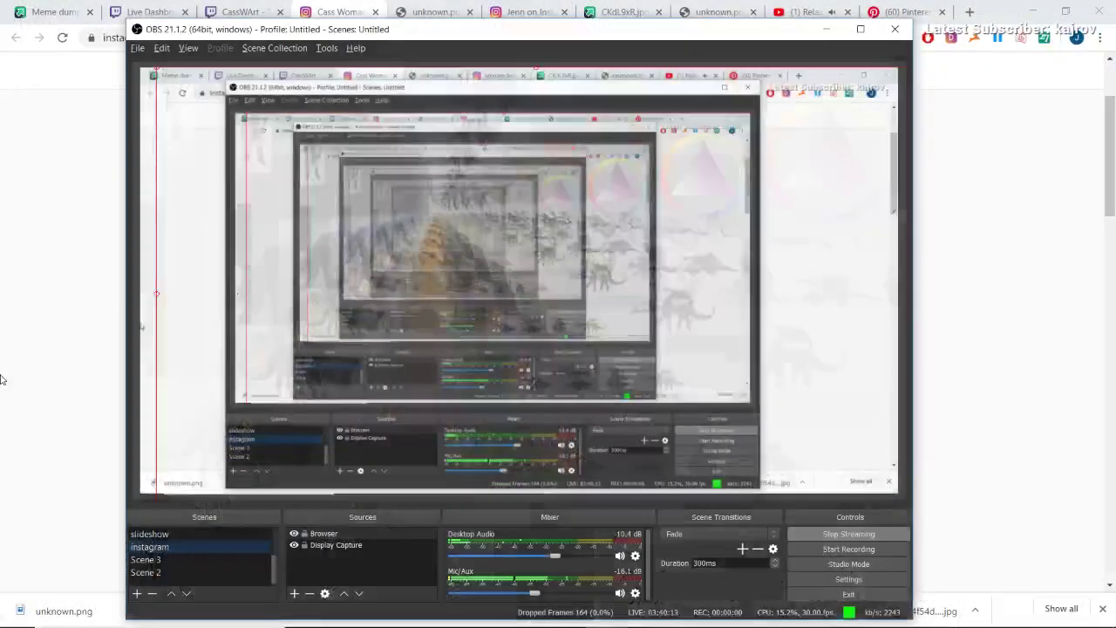
- Switch to the mural artist's Instagram profile in the browser and try to follow the account back
{"action": "left_click", "coordinate": [115, 398]}
{"action": "scroll", "coordinate": [117, 398], "scroll_direction": "up", "scroll_amount": 3}
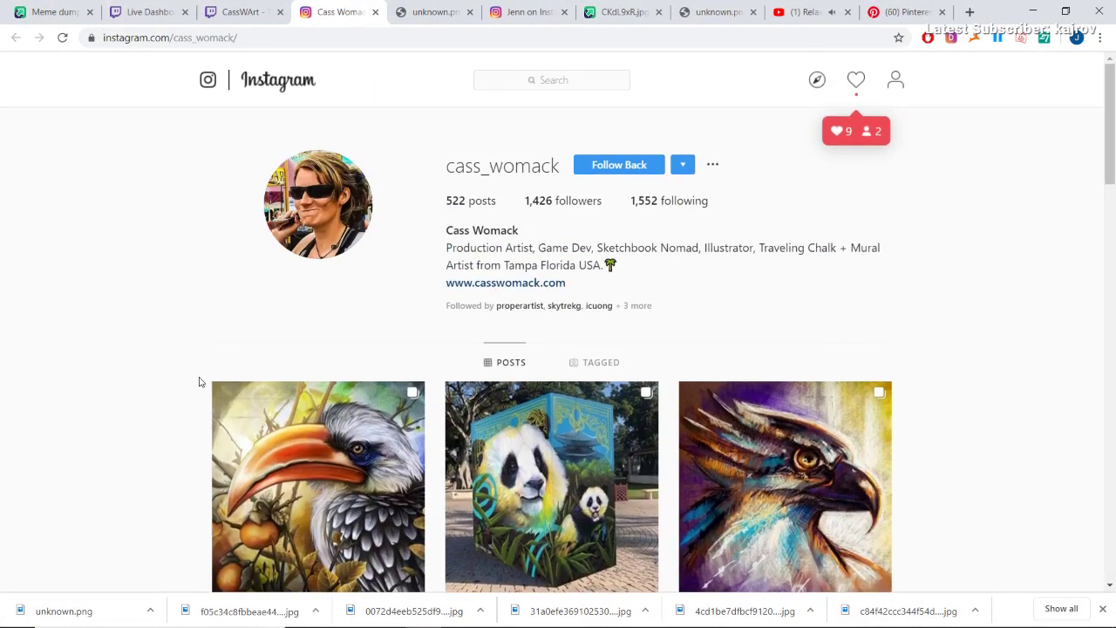
{"action": "left_click", "coordinate": [640, 173]}
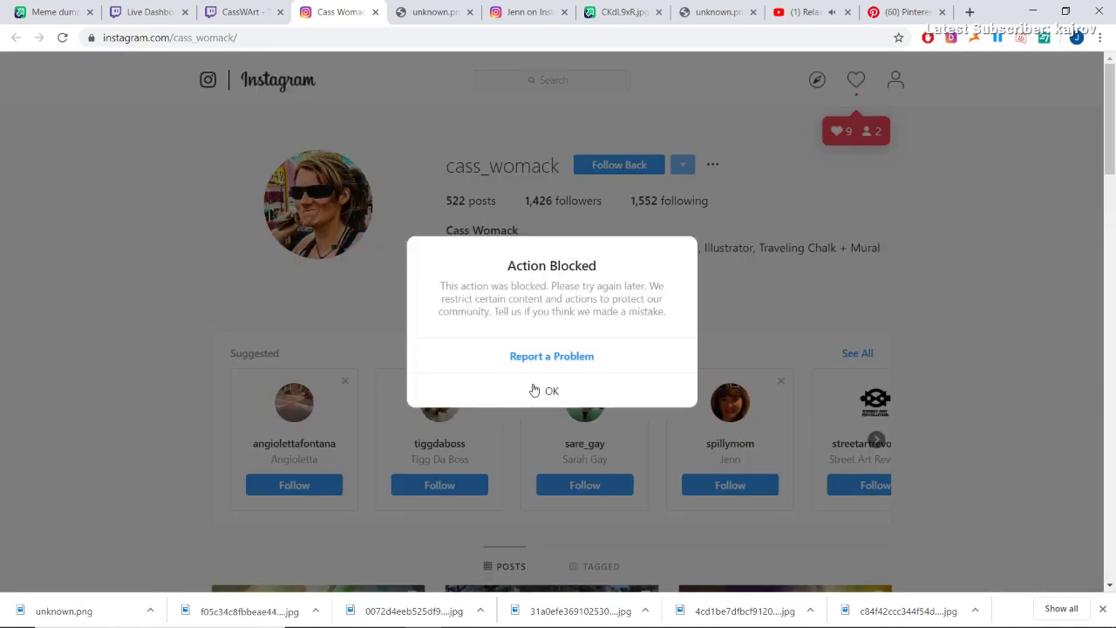
{"action": "left_click", "coordinate": [536, 394]}
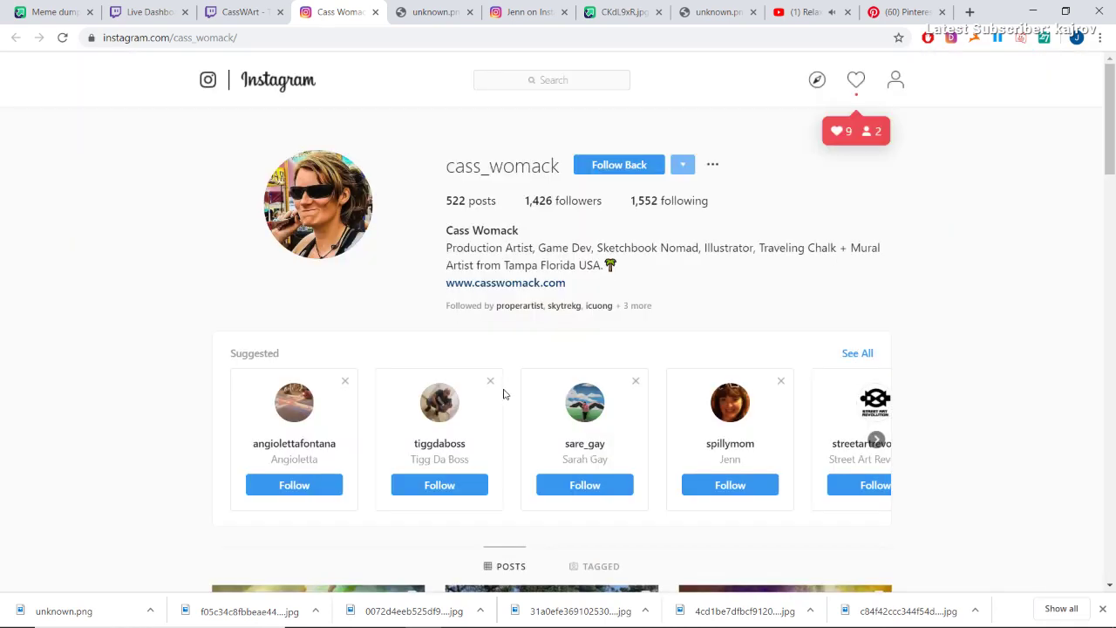
- Browse the profile's posts and view the chalk painting of the crowned woman at full size
{"action": "scroll", "coordinate": [497, 393], "scroll_direction": "down", "scroll_amount": 3}
{"action": "scroll", "coordinate": [471, 406], "scroll_direction": "down", "scroll_amount": 1}
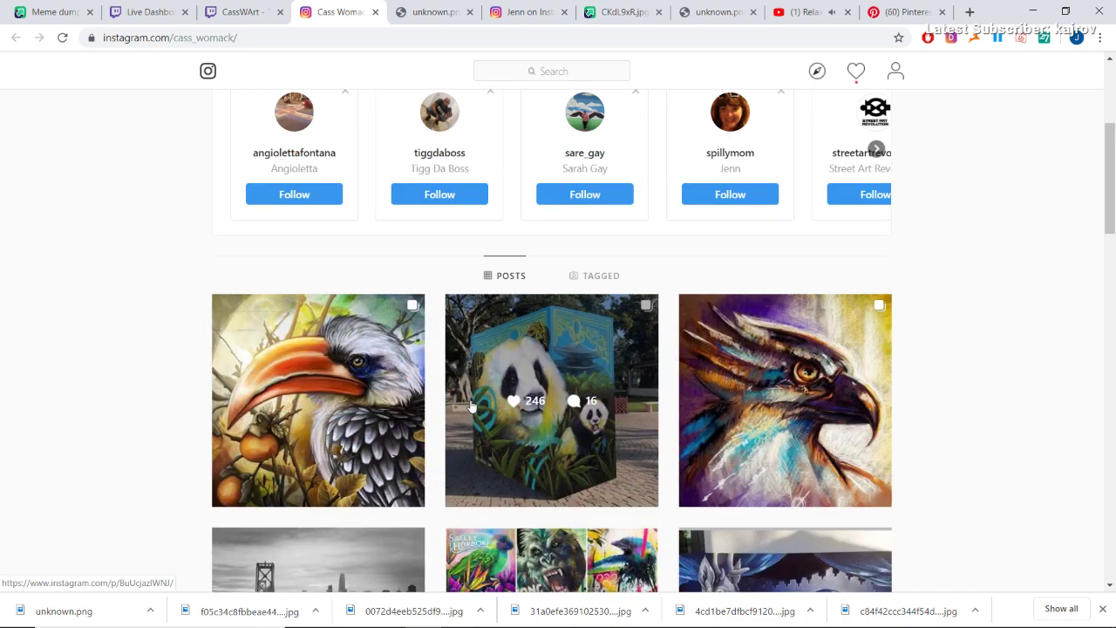
{"action": "scroll", "coordinate": [471, 405], "scroll_direction": "down", "scroll_amount": 2}
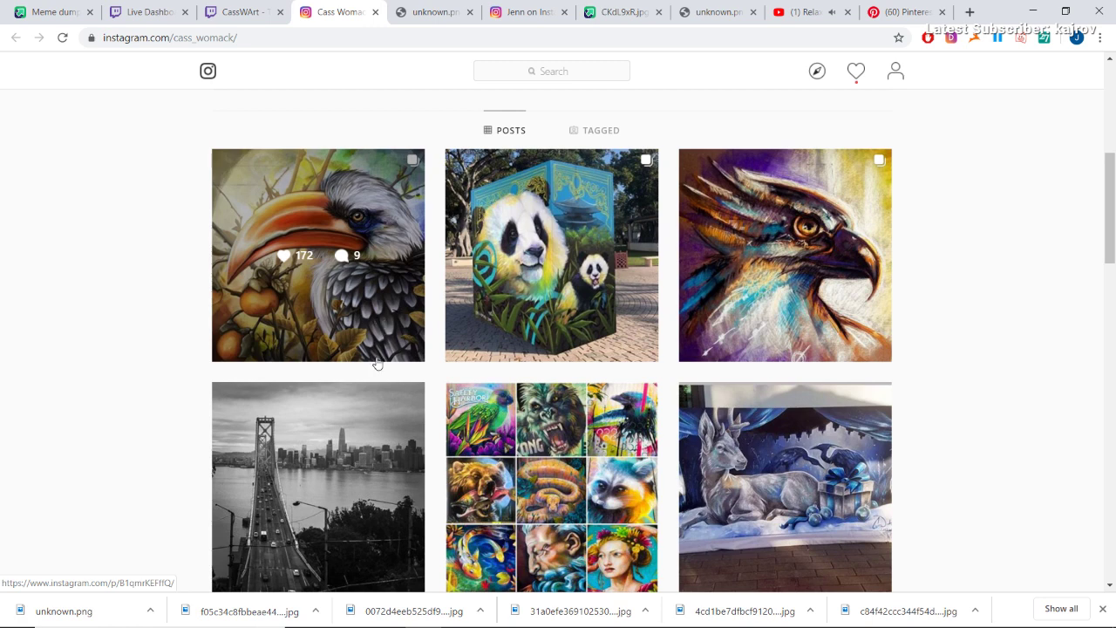
{"action": "scroll", "coordinate": [358, 392], "scroll_direction": "down", "scroll_amount": 1}
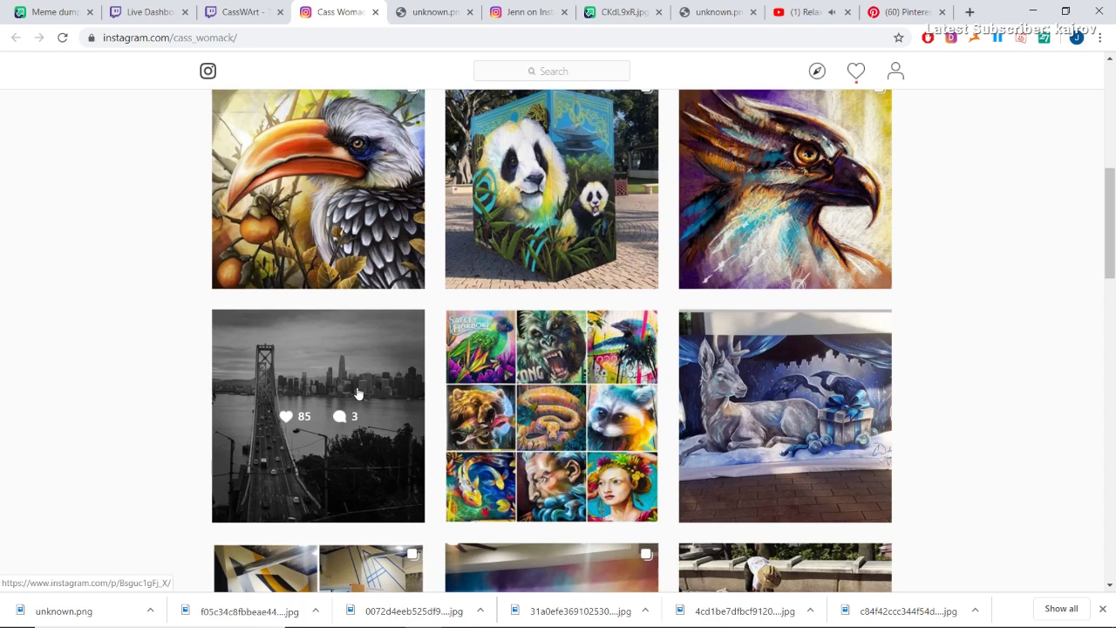
{"action": "scroll", "coordinate": [357, 394], "scroll_direction": "down", "scroll_amount": 5}
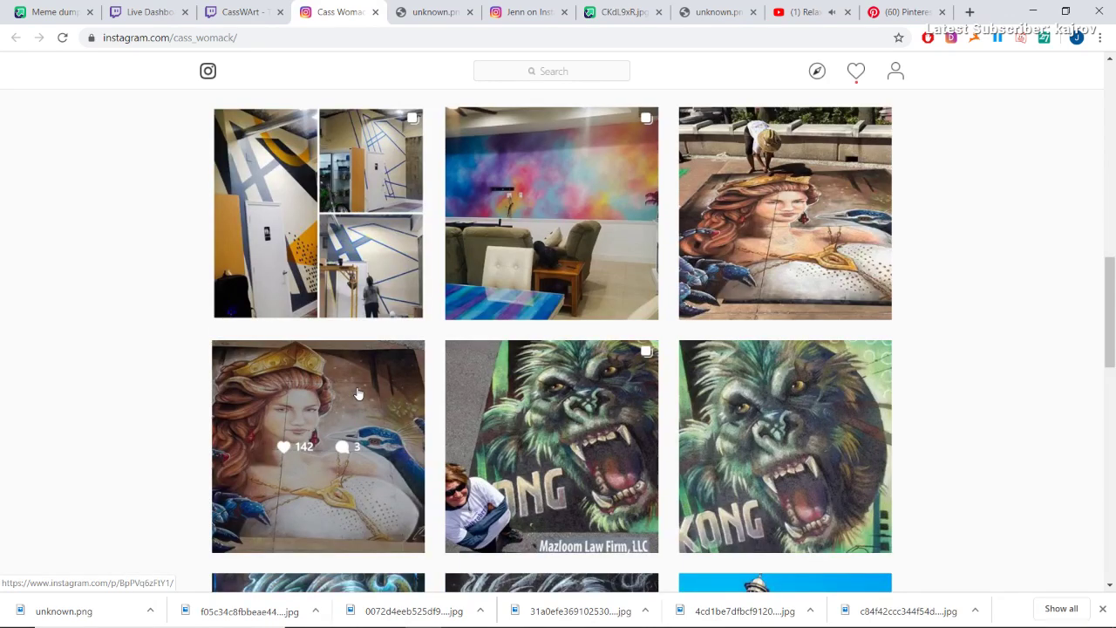
{"action": "left_click", "coordinate": [725, 189]}
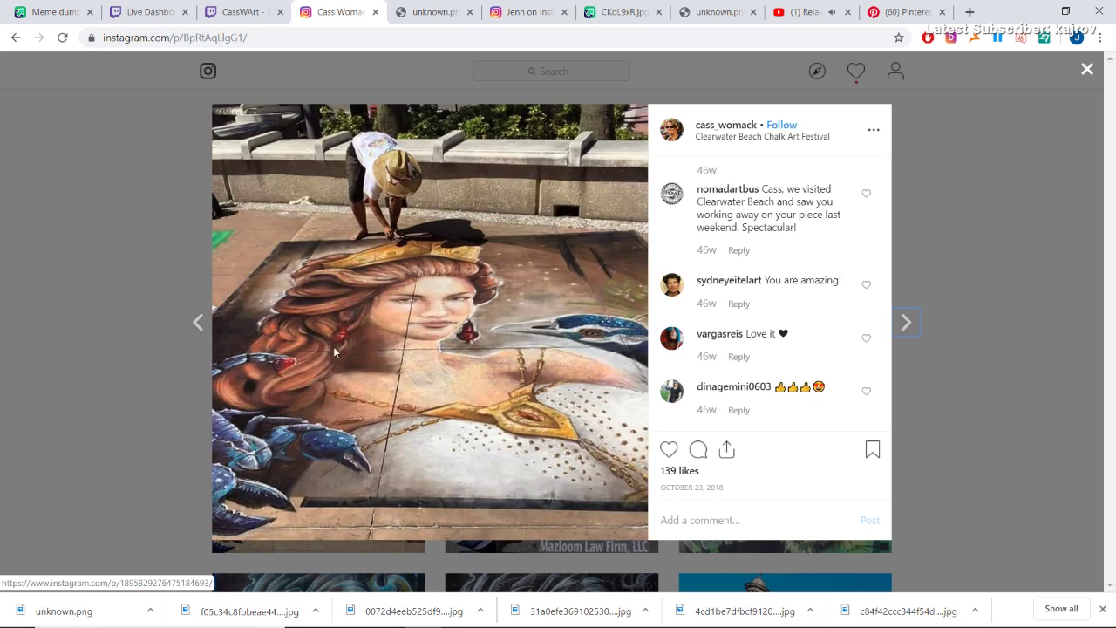
{"action": "left_click", "coordinate": [125, 386]}
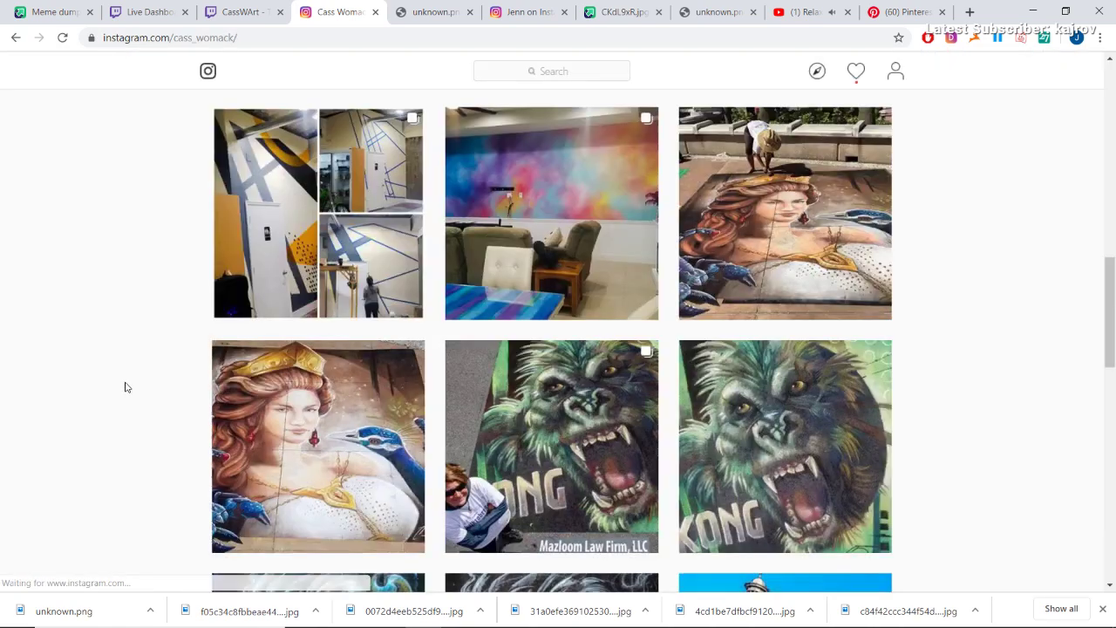
- Examine the hornbill post image by image, from the finished painting through its progress stages to the greyscale sketch and back
{"action": "scroll", "coordinate": [145, 381], "scroll_direction": "down", "scroll_amount": 3}
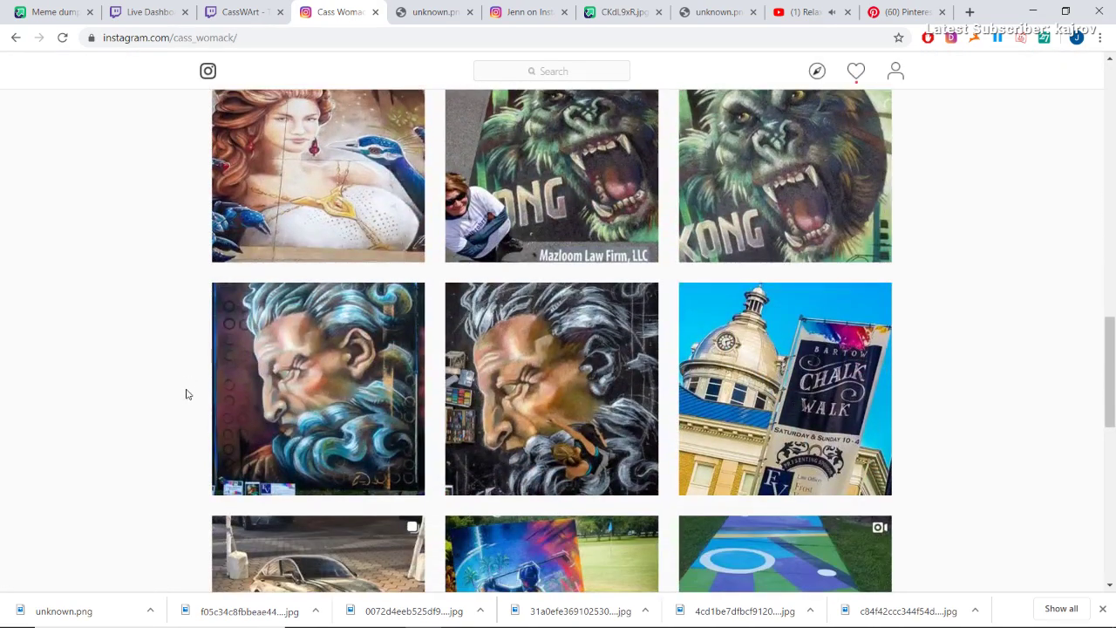
{"action": "scroll", "coordinate": [186, 394], "scroll_direction": "up", "scroll_amount": 6}
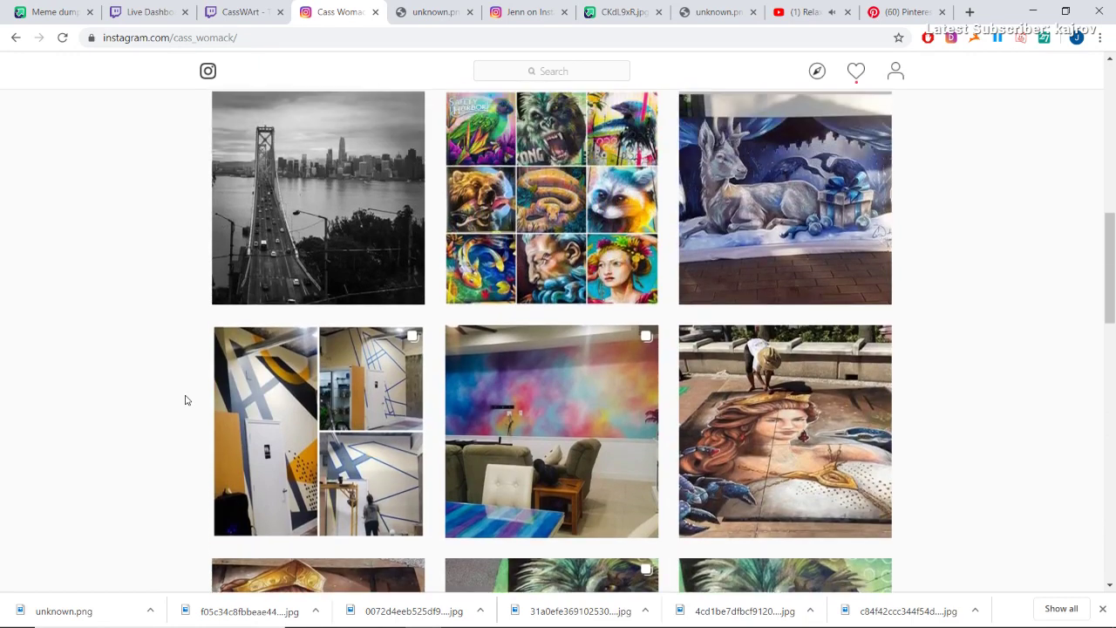
{"action": "scroll", "coordinate": [187, 398], "scroll_direction": "up", "scroll_amount": 4}
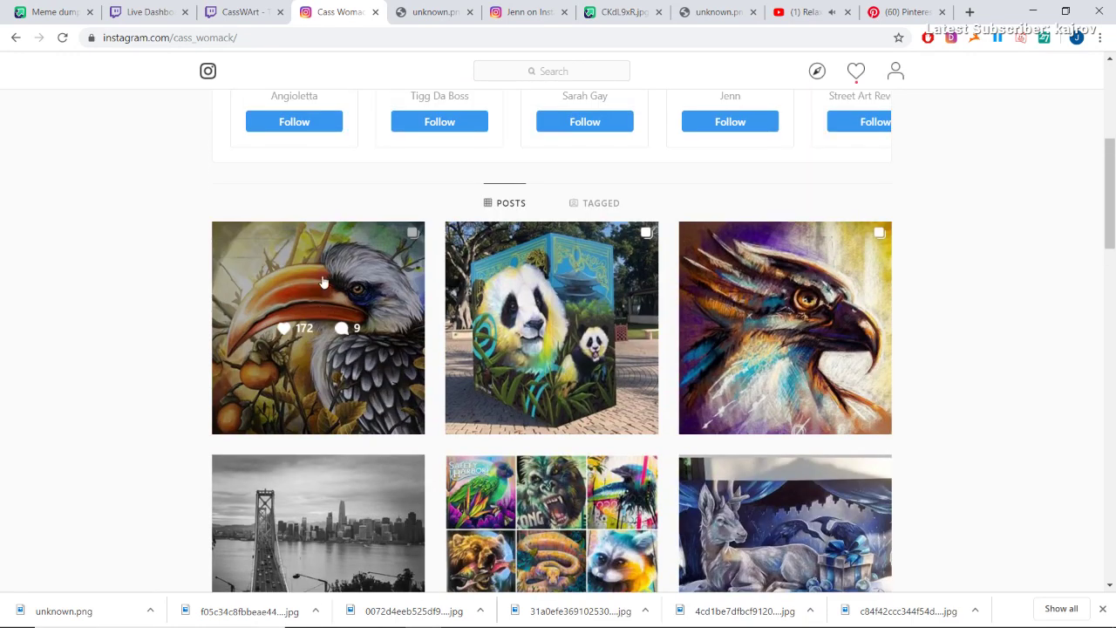
{"action": "left_click", "coordinate": [351, 257]}
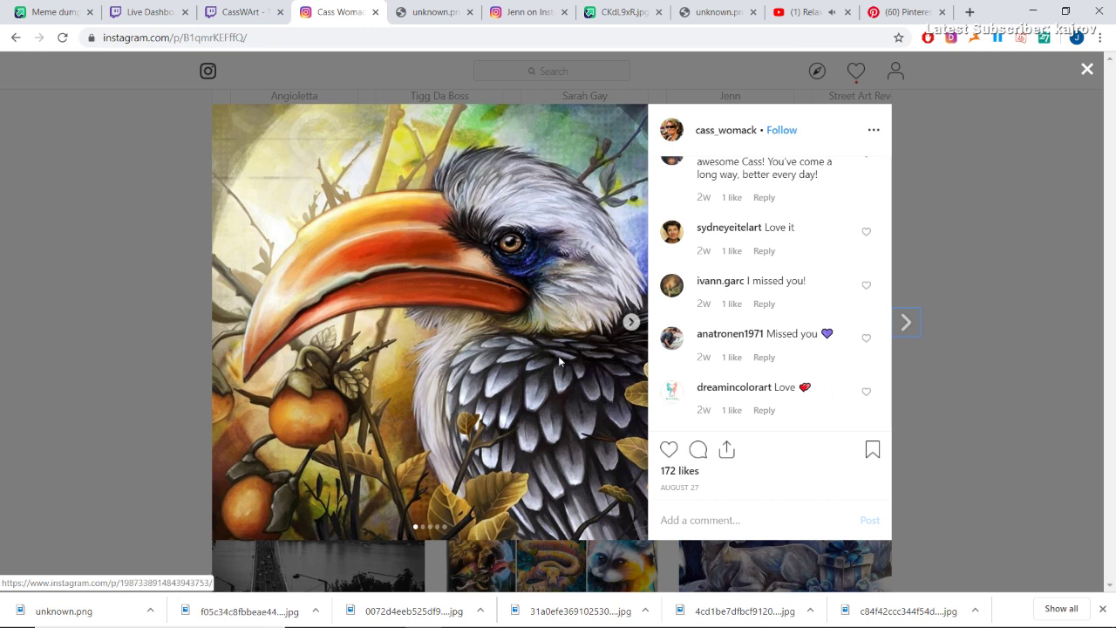
{"action": "left_click", "coordinate": [628, 323]}
{"action": "left_click", "coordinate": [628, 322]}
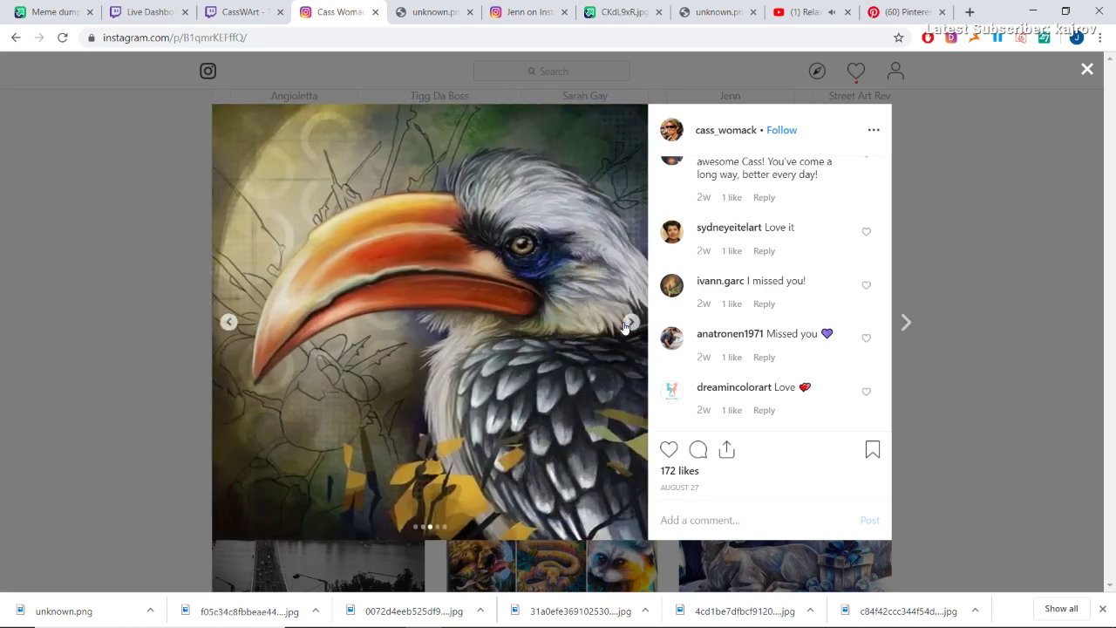
{"action": "left_click", "coordinate": [630, 323]}
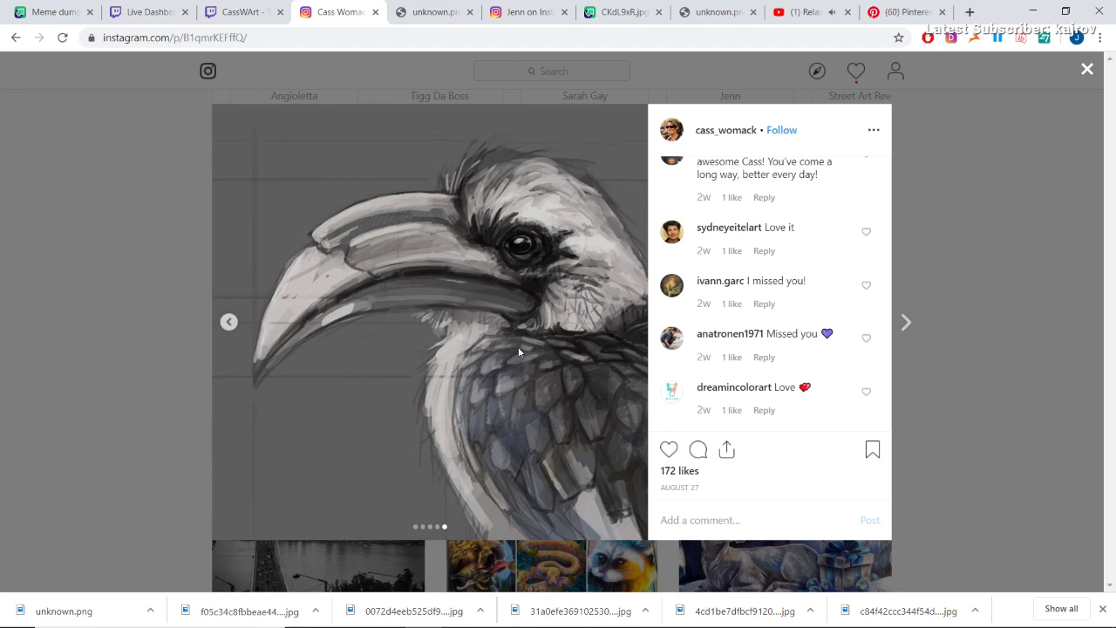
{"action": "left_click", "coordinate": [237, 327]}
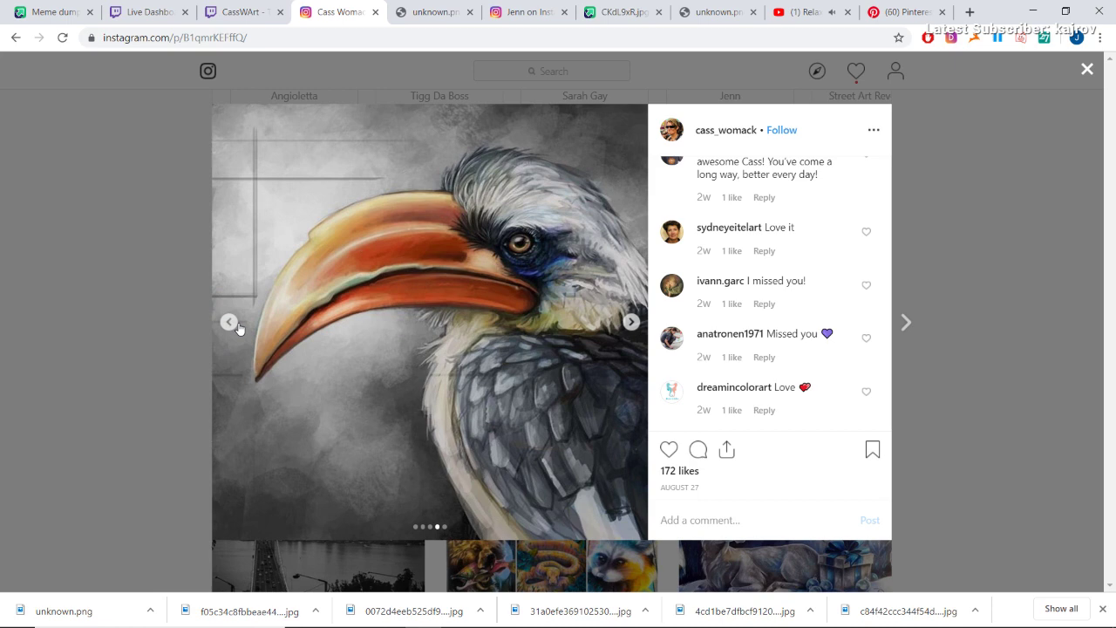
{"action": "left_click", "coordinate": [218, 318]}
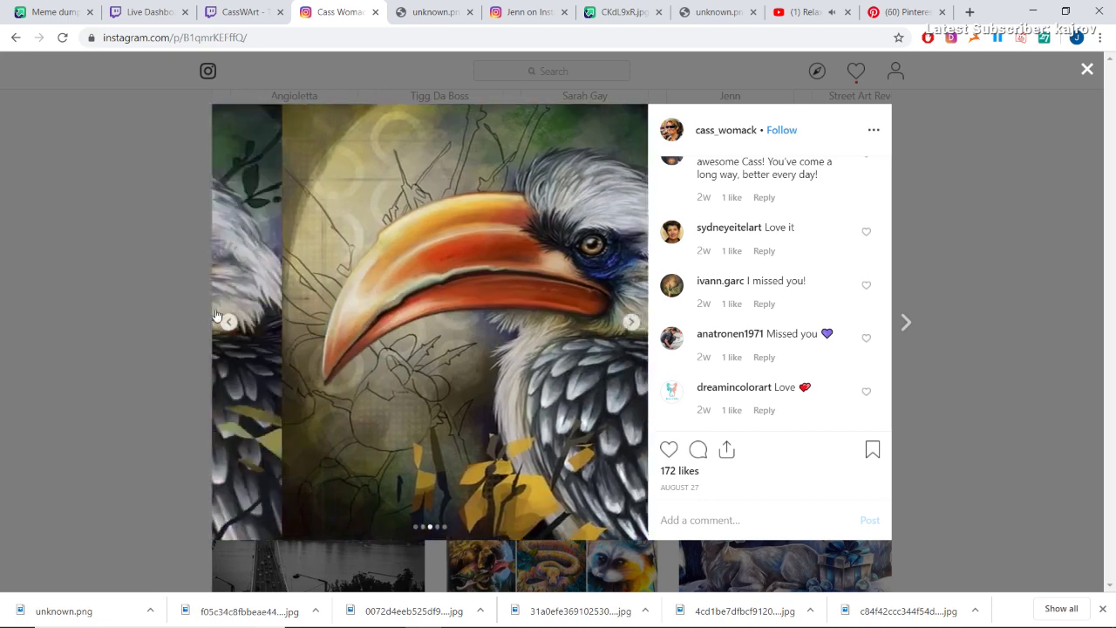
{"action": "left_click", "coordinate": [218, 316]}
{"action": "left_click", "coordinate": [218, 316]}
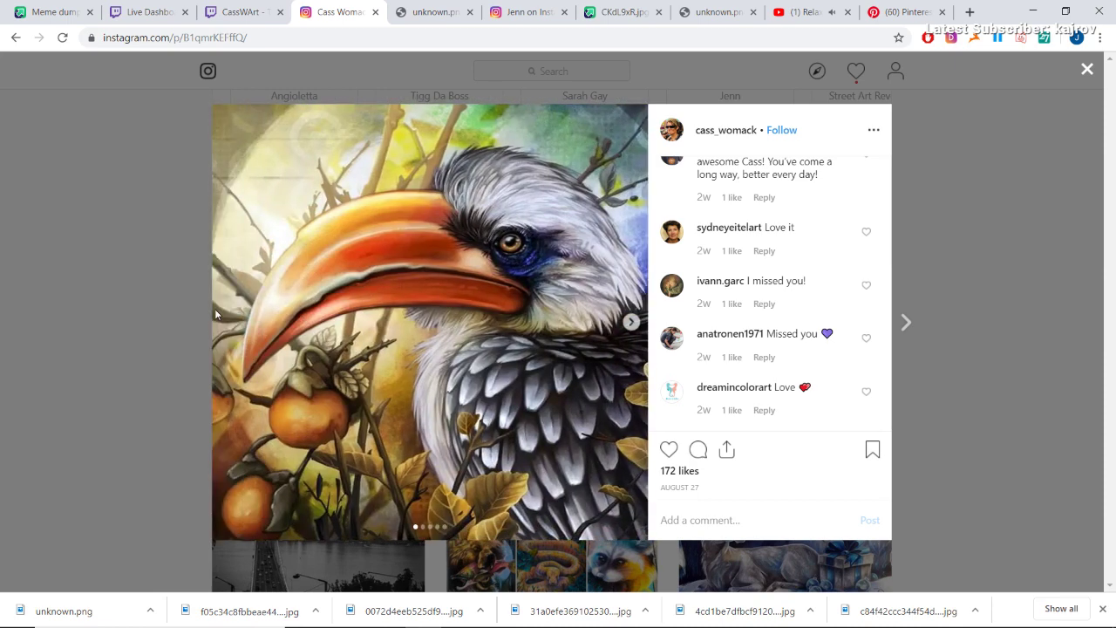
{"action": "left_click", "coordinate": [15, 362]}
- View the painted panda box post at full size, and reopen the hornbill post for another look
{"action": "scroll", "coordinate": [174, 357], "scroll_direction": "down", "scroll_amount": 2}
{"action": "left_click", "coordinate": [485, 266]}
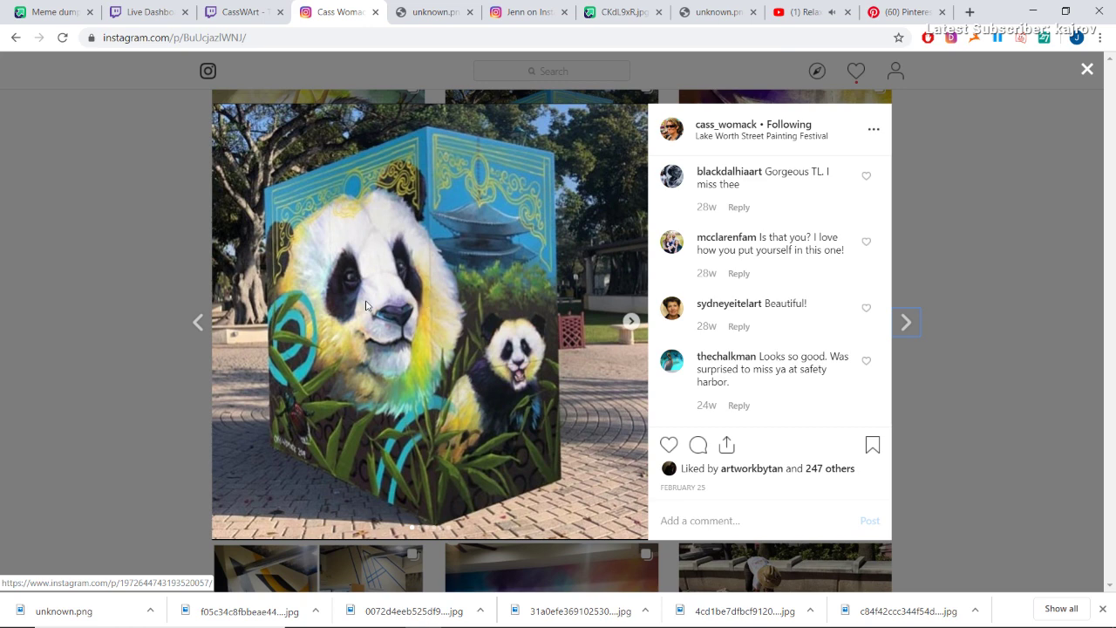
{"action": "left_click", "coordinate": [3, 323]}
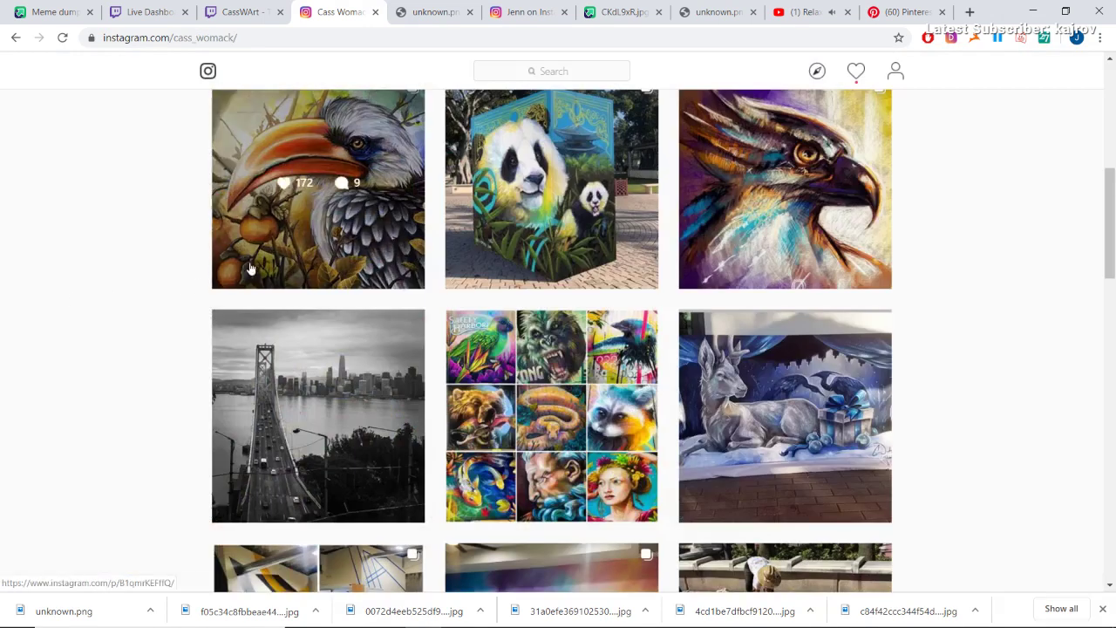
{"action": "left_click", "coordinate": [261, 261]}
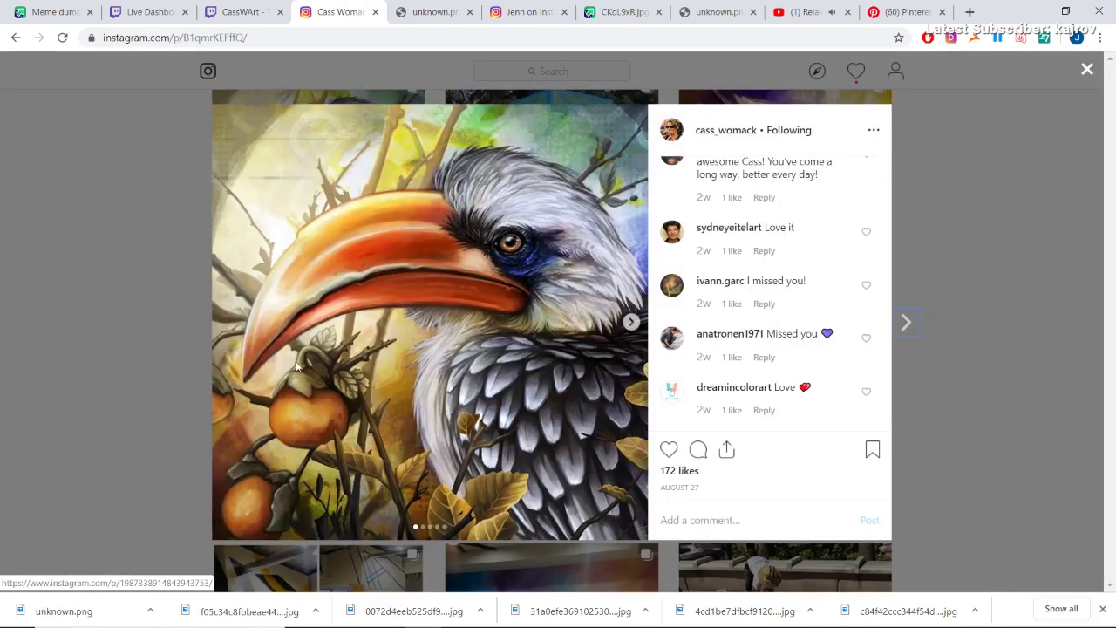
{"action": "key", "text": "Escape"}
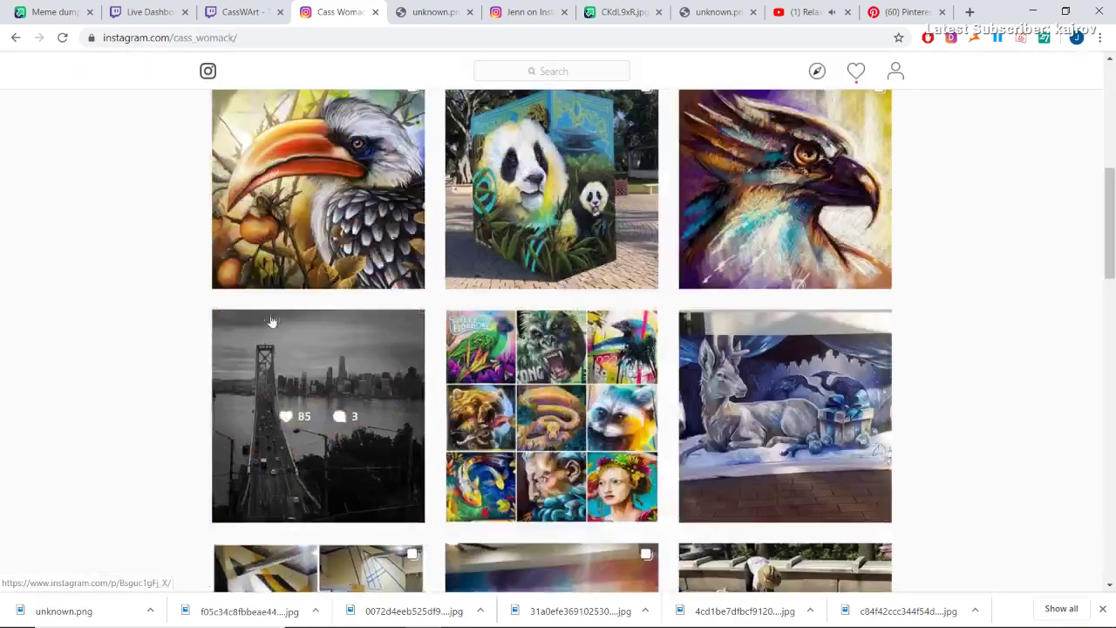
- Look further down the profile's chalk art posts, and change the OBS scene to return to the creature board
{"action": "scroll", "coordinate": [279, 318], "scroll_direction": "down", "scroll_amount": 2}
{"action": "scroll", "coordinate": [279, 319], "scroll_direction": "down", "scroll_amount": 5}
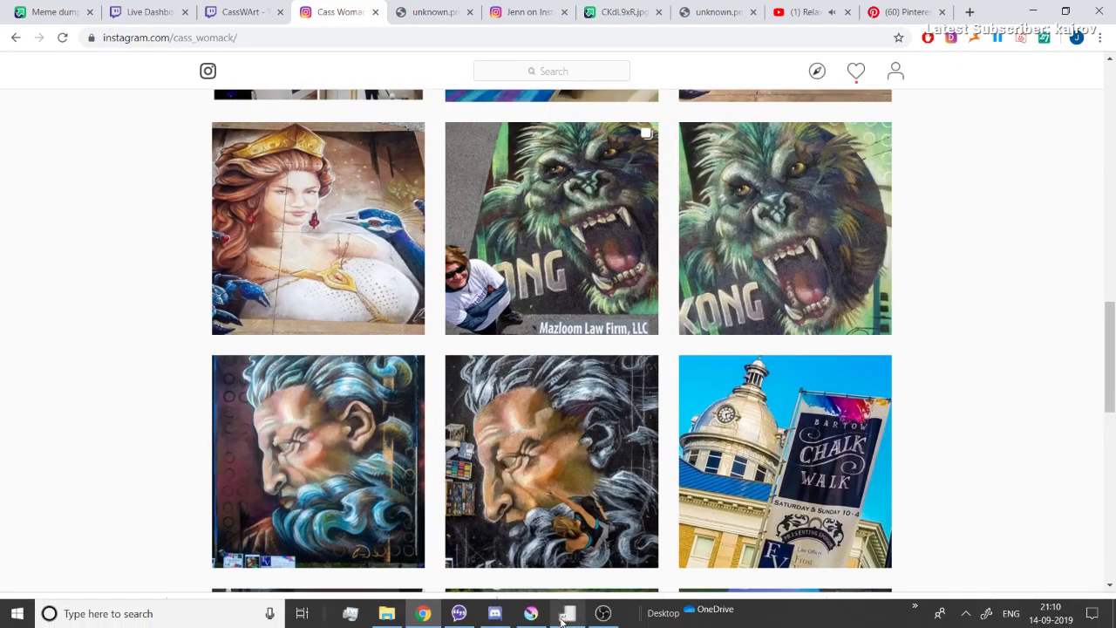
{"action": "left_click", "coordinate": [603, 614]}
{"action": "left_click", "coordinate": [185, 544]}
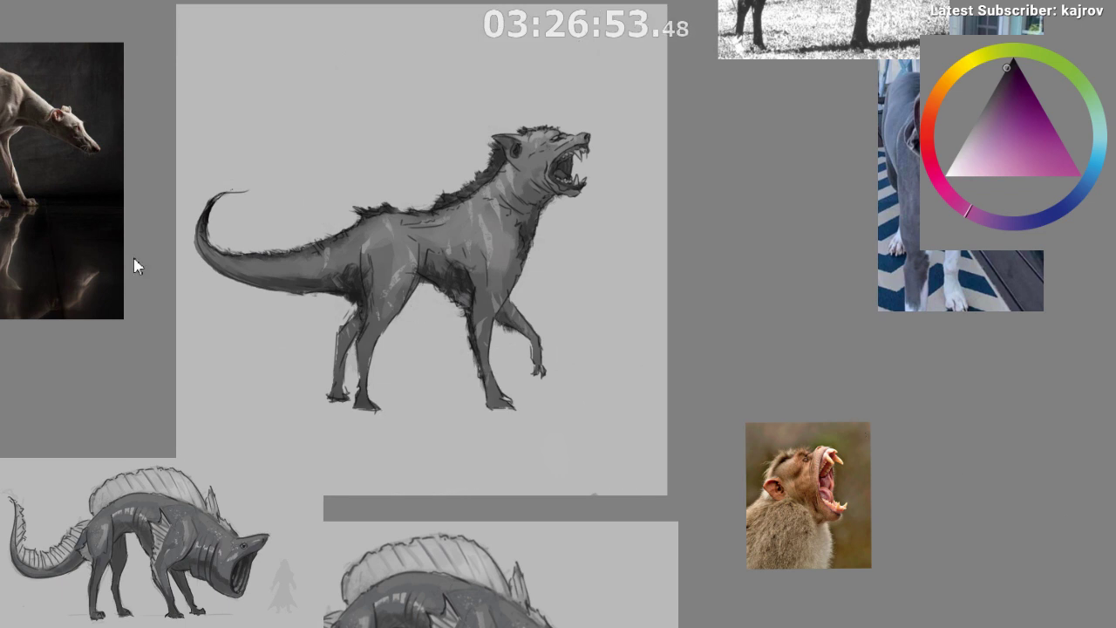
{"action": "key", "text": "ctrl+t"}
{"action": "left_click_drag", "start_coordinate": [521, 252], "coordinate": [522, 210]}
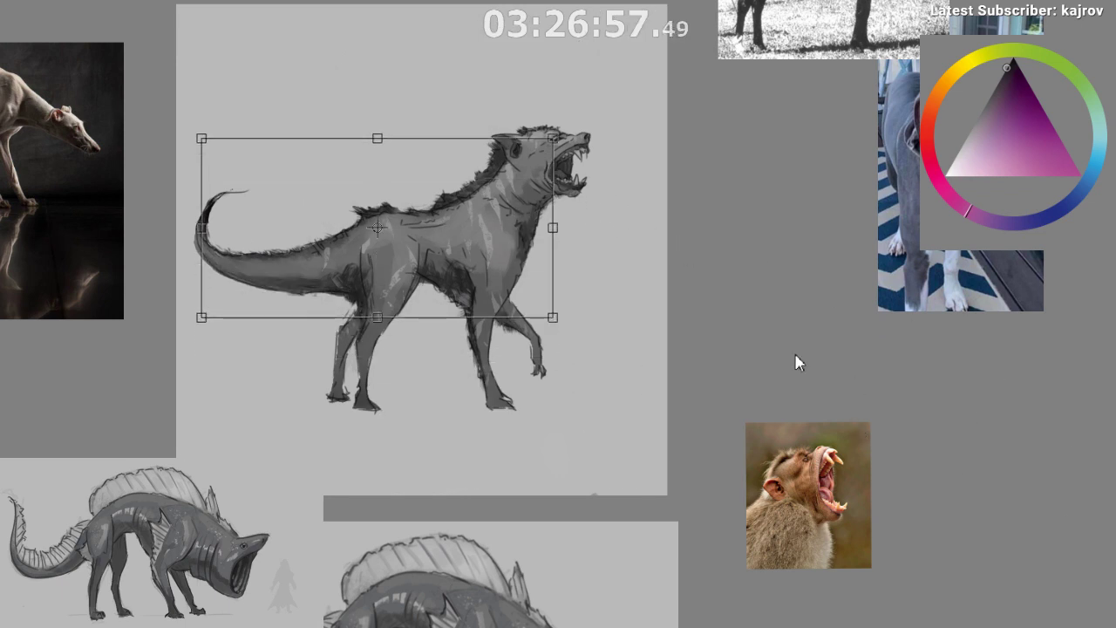
{"action": "key", "text": "Return"}
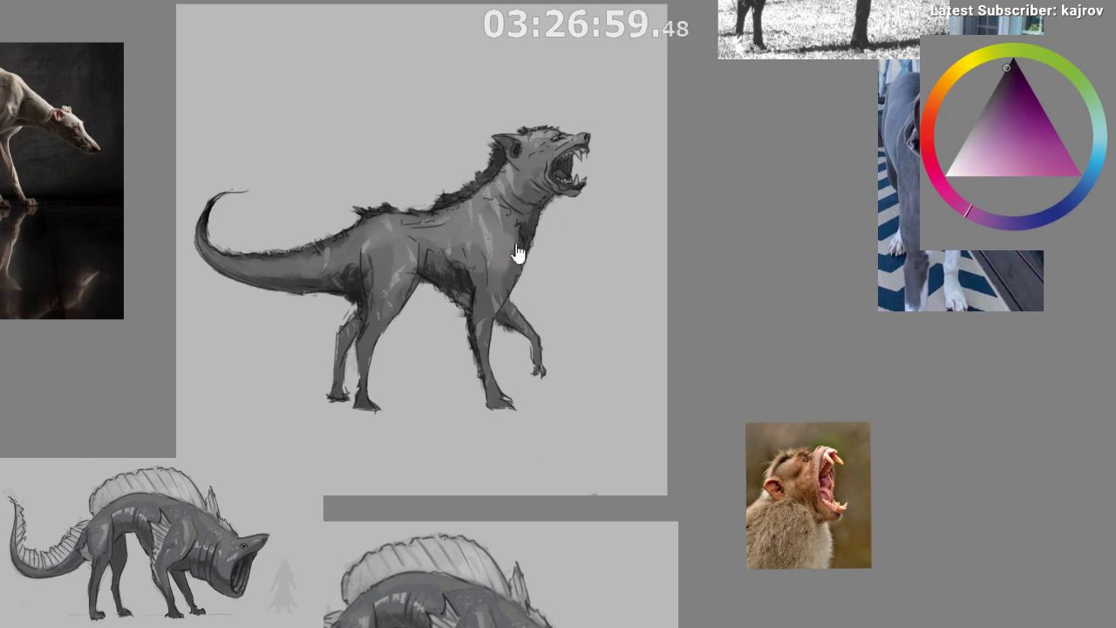
- Scale down the snarling long-tailed creature and move it into the lower half of the canvas
{"action": "key", "text": "ctrl+t"}
{"action": "left_click_drag", "start_coordinate": [603, 123], "coordinate": [513, 236]}
{"action": "mouse_move", "coordinate": [418, 283]}
{"action": "left_mouse_down"}
{"action": "mouse_move", "coordinate": [511, 304]}
{"action": "mouse_move", "coordinate": [511, 317]}
{"action": "left_mouse_up"}
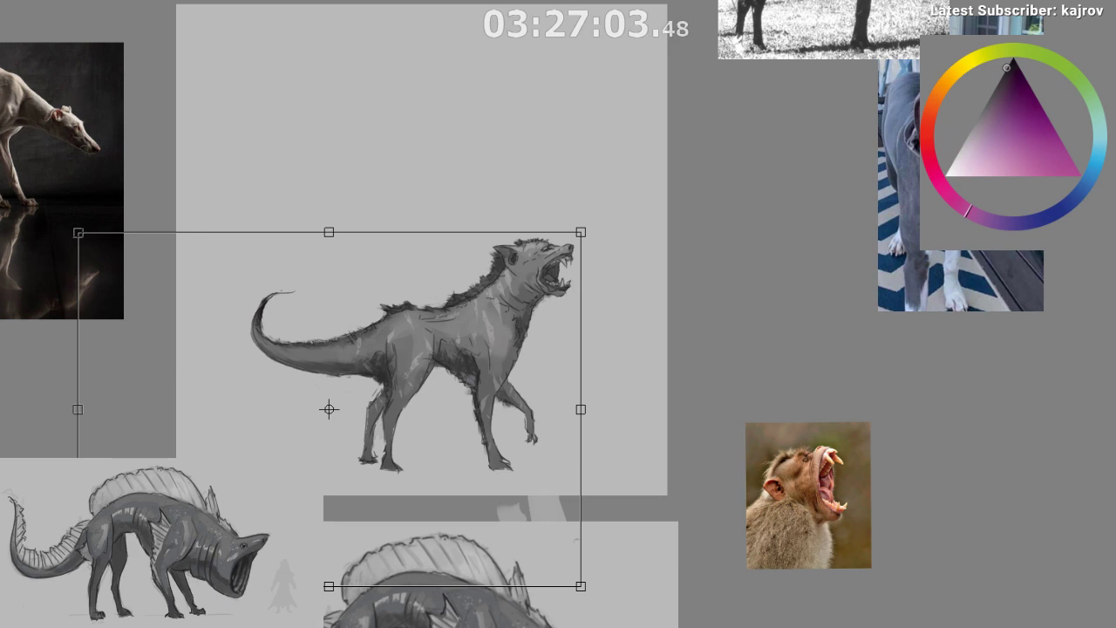
{"action": "key", "text": "Return"}
- Move the sail-backed creature slightly to the right so it sits above the snarling creature
{"action": "key", "text": "ctrl+t"}
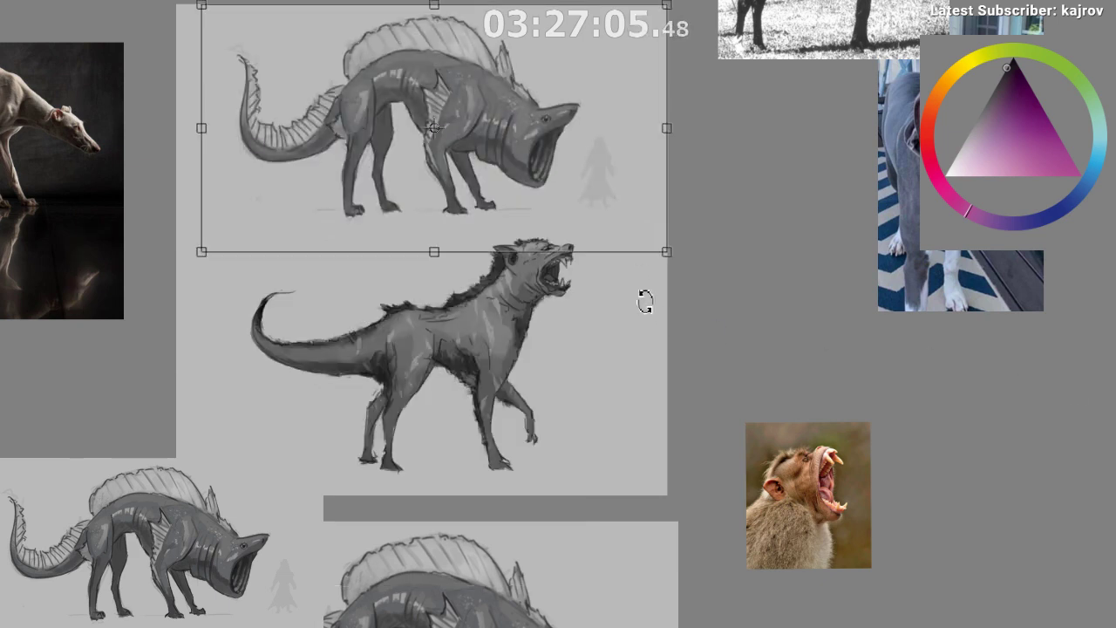
{"action": "left_click_drag", "start_coordinate": [545, 162], "coordinate": [562, 164]}
{"action": "key", "text": "Return"}
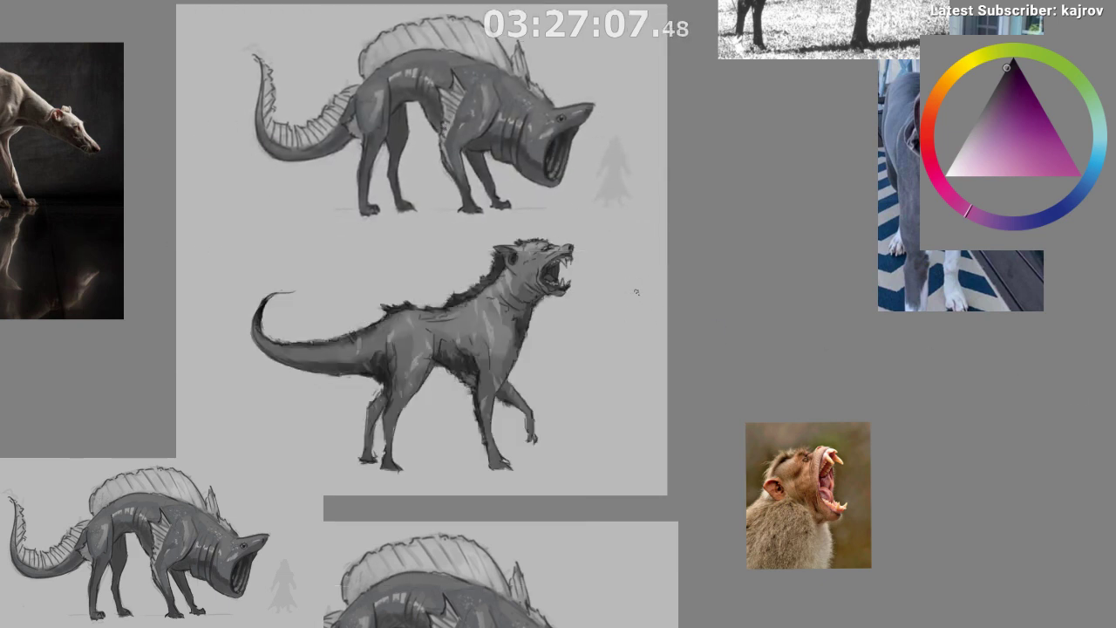
- Hide the snarling creature, leaving only the sail-backed creature on the canvas
{"action": "left_click_drag", "start_coordinate": [631, 319], "coordinate": [590, 330]}
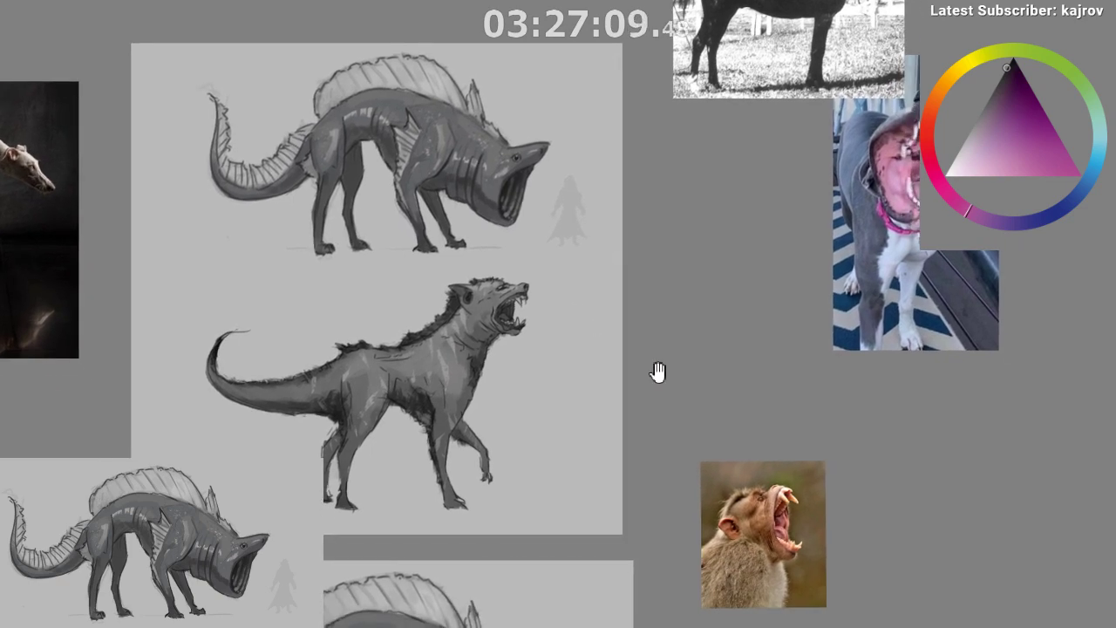
{"action": "left_click_drag", "start_coordinate": [658, 374], "coordinate": [536, 331]}
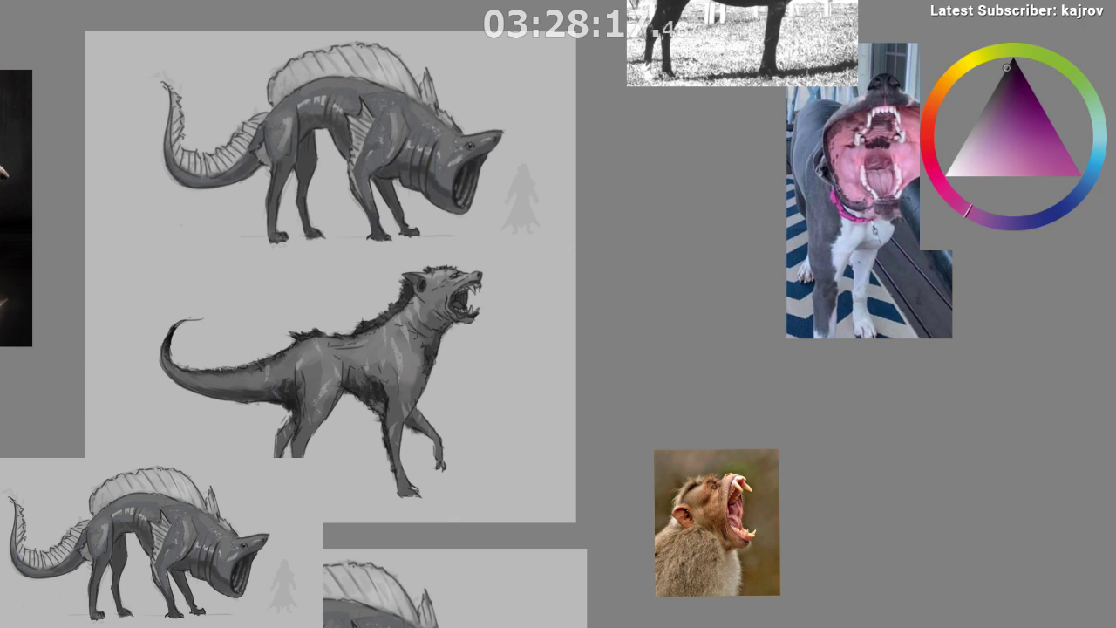
{"action": "left_click", "coordinate": [1113, 235]}
{"action": "left_click", "coordinate": [1113, 236]}
{"action": "left_click", "coordinate": [1113, 235]}
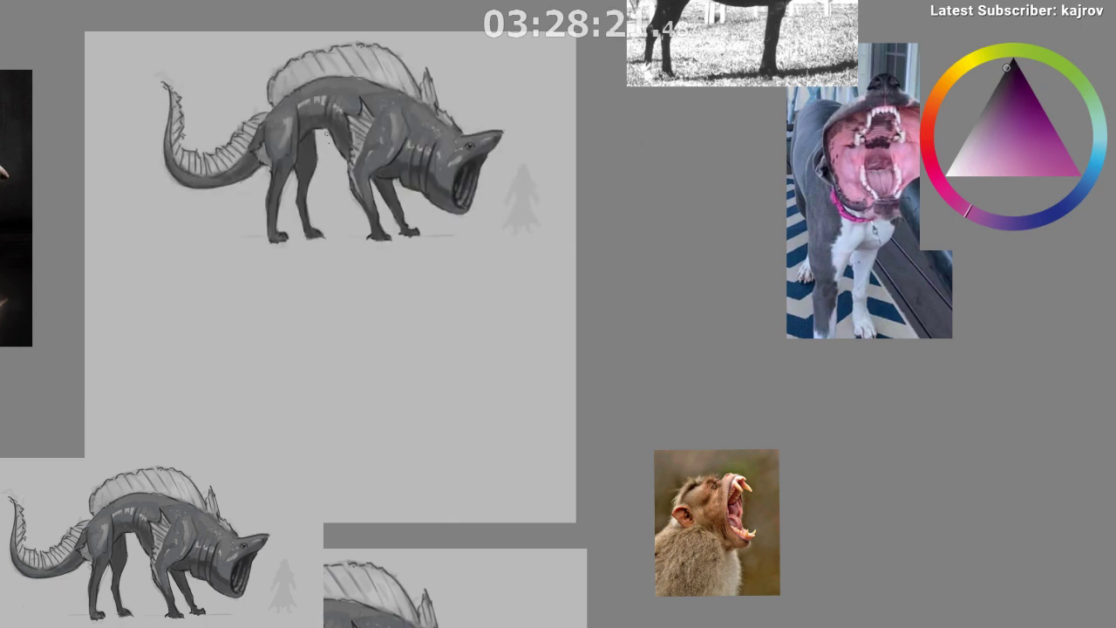
- Show the sheet of black creature silhouettes, examine its thumbnails up close, and bring the sail-backed creature back over them
{"action": "scroll", "coordinate": [328, 141], "scroll_direction": "up", "scroll_amount": 4}
{"action": "scroll", "coordinate": [352, 153], "scroll_direction": "down", "scroll_amount": 3}
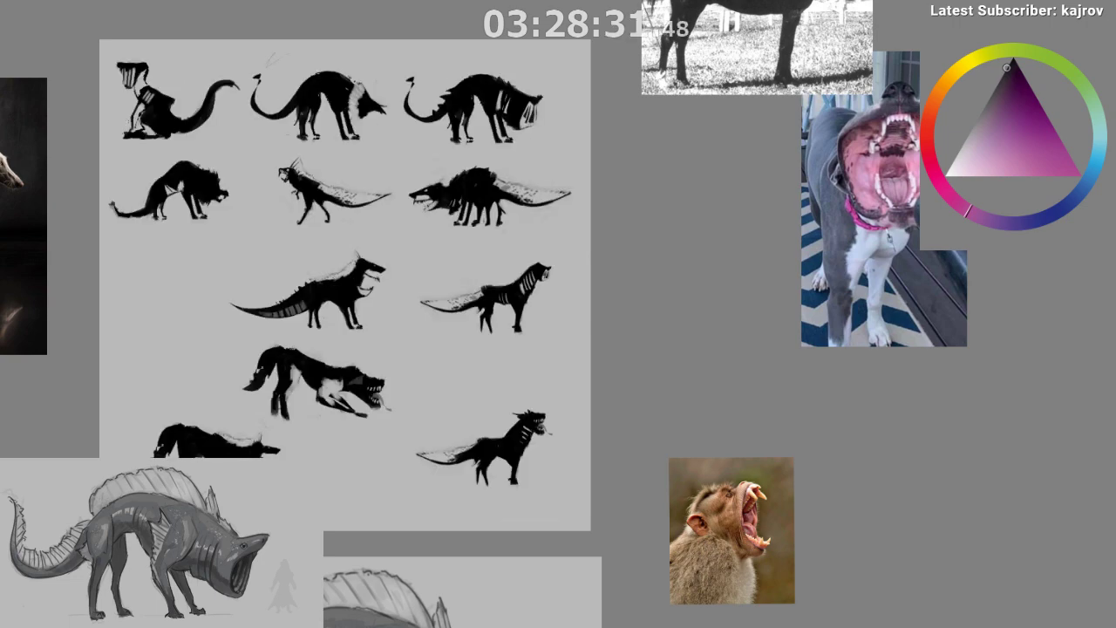
{"action": "scroll", "coordinate": [509, 47], "scroll_direction": "up", "scroll_amount": 2}
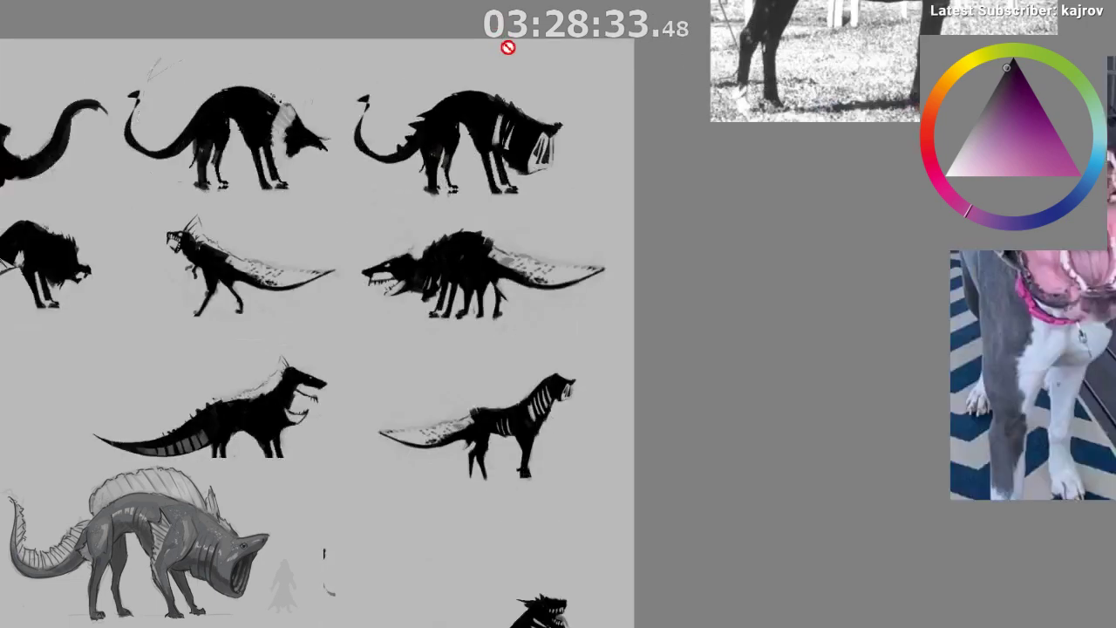
{"action": "scroll", "coordinate": [508, 47], "scroll_direction": "up", "scroll_amount": 3}
{"action": "scroll", "coordinate": [627, 253], "scroll_direction": "down", "scroll_amount": 3}
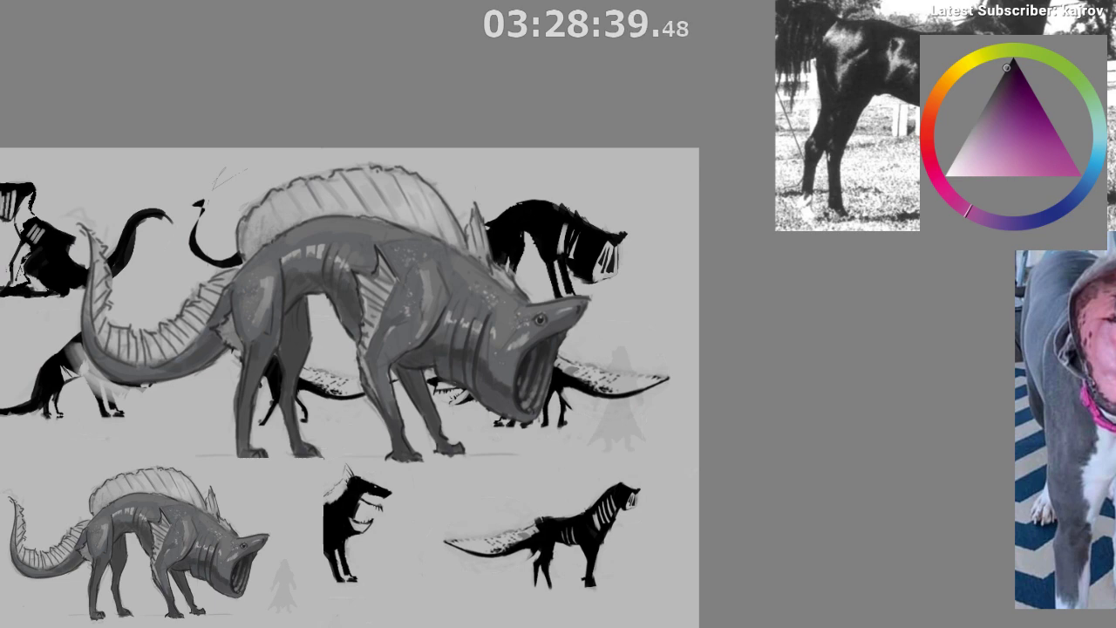
- Remove the black silhouette thumbnails from the canvas and move the sail-backed creature into its upper half
{"action": "left_click_drag", "start_coordinate": [312, 302], "coordinate": [355, 414]}
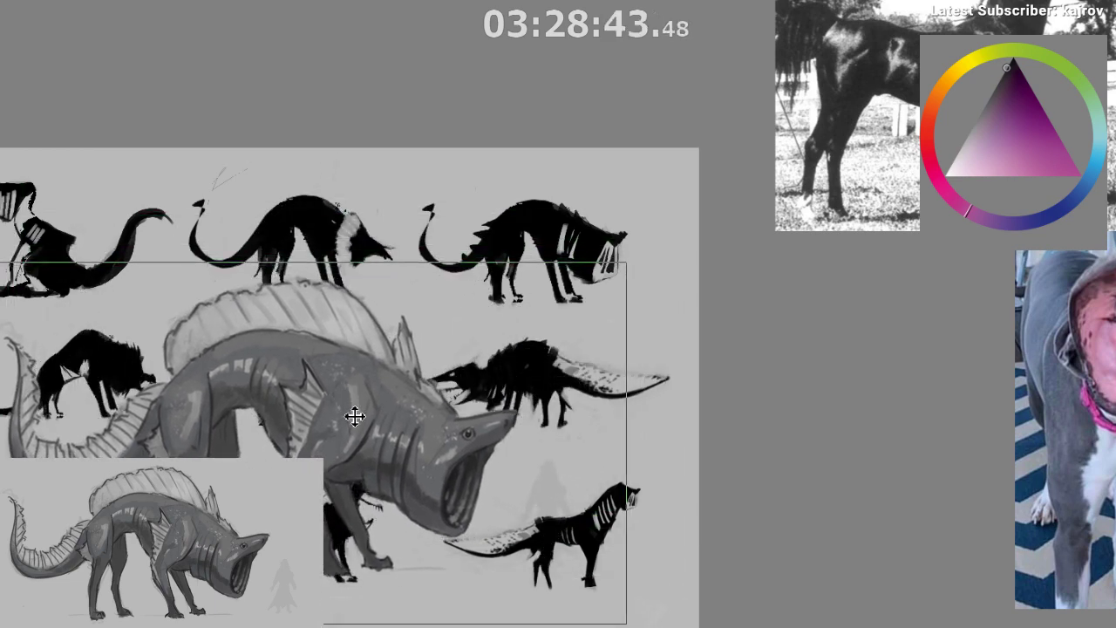
{"action": "scroll", "coordinate": [344, 357], "scroll_direction": "down", "scroll_amount": 4}
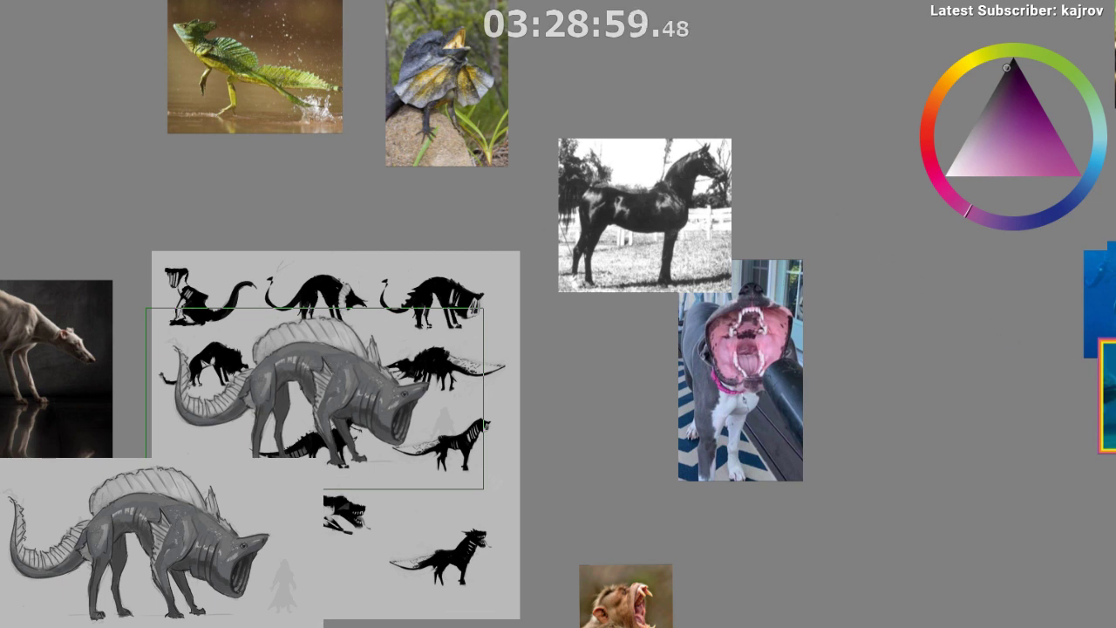
{"action": "key", "text": "Delete"}
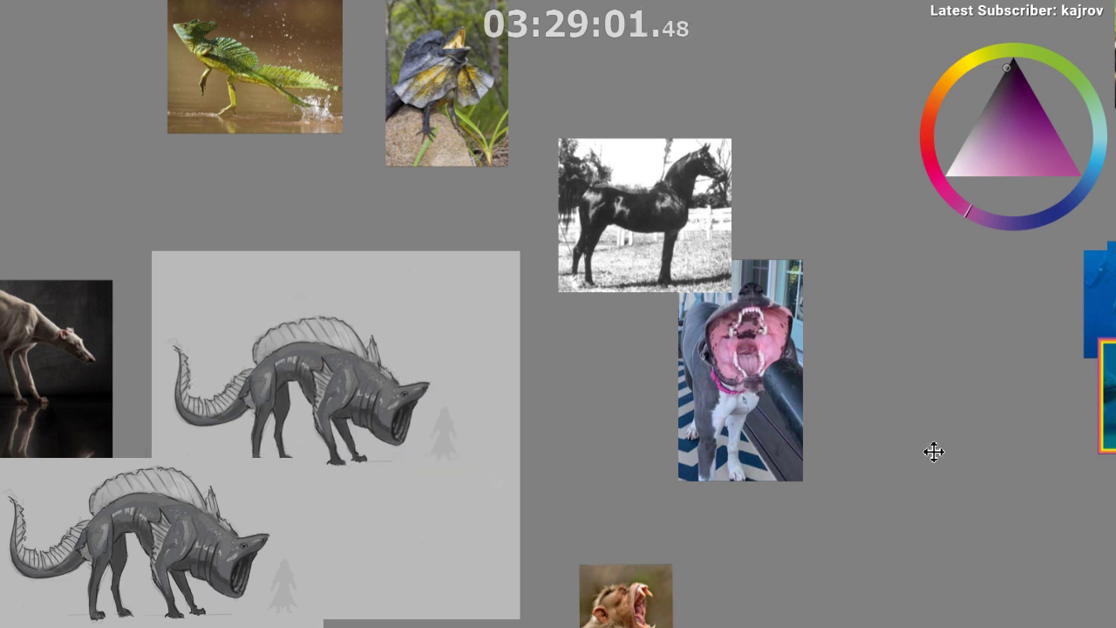
{"action": "left_click", "coordinate": [349, 369]}
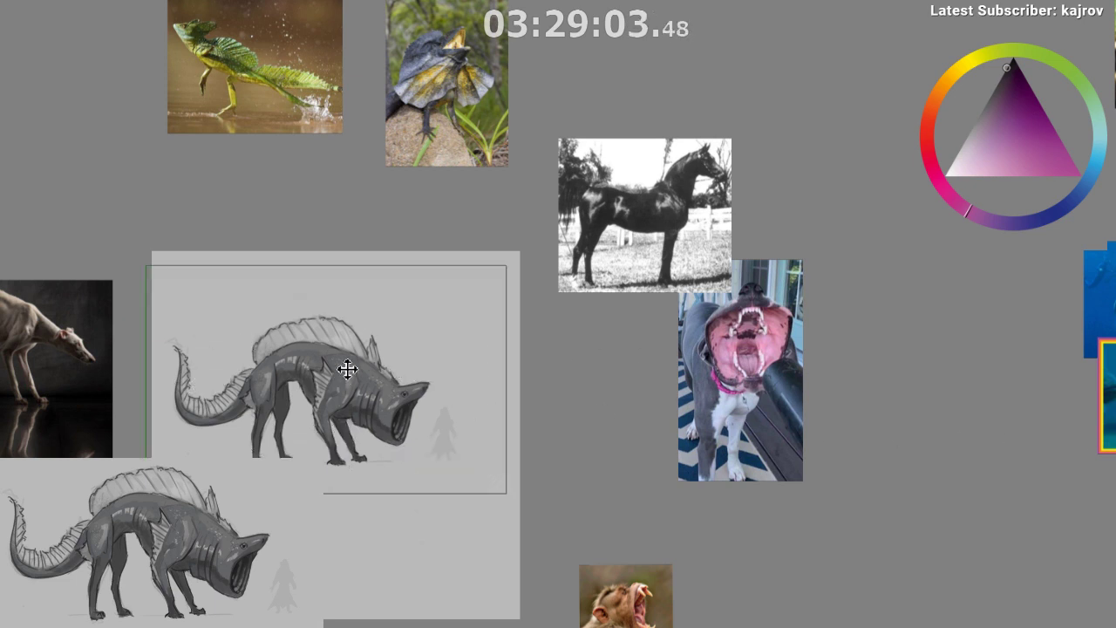
{"action": "left_click_drag", "start_coordinate": [348, 369], "coordinate": [358, 319]}
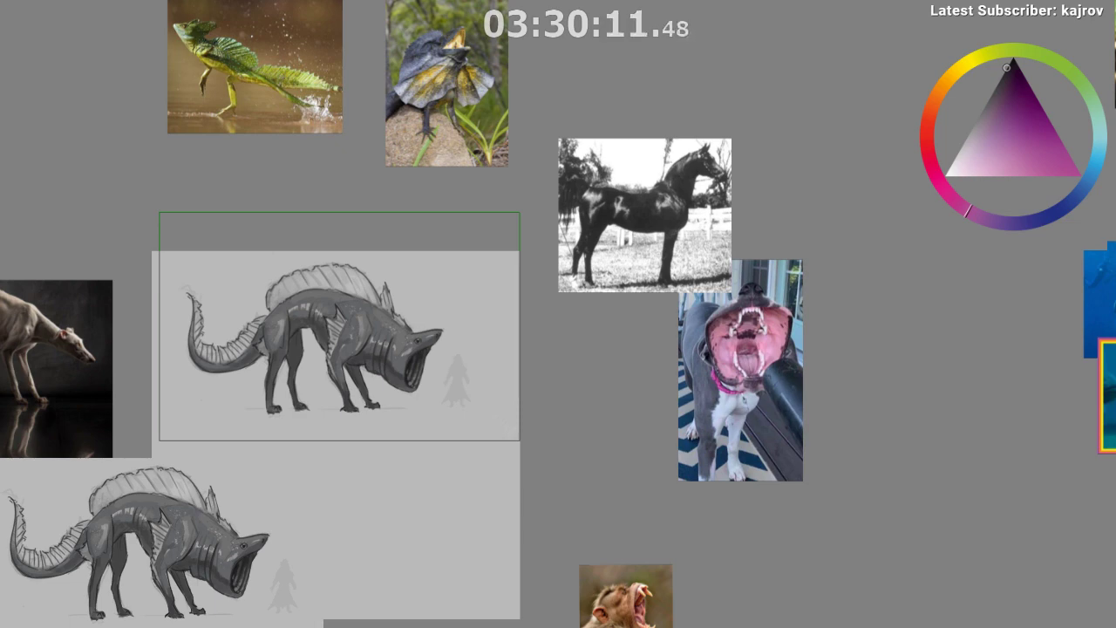
{"action": "scroll", "coordinate": [367, 336], "scroll_direction": "up", "scroll_amount": 2}
{"action": "scroll", "coordinate": [367, 337], "scroll_direction": "down", "scroll_amount": 2}
{"action": "scroll", "coordinate": [208, 313], "scroll_direction": "down", "scroll_amount": 1}
{"action": "scroll", "coordinate": [200, 320], "scroll_direction": "up", "scroll_amount": 1}
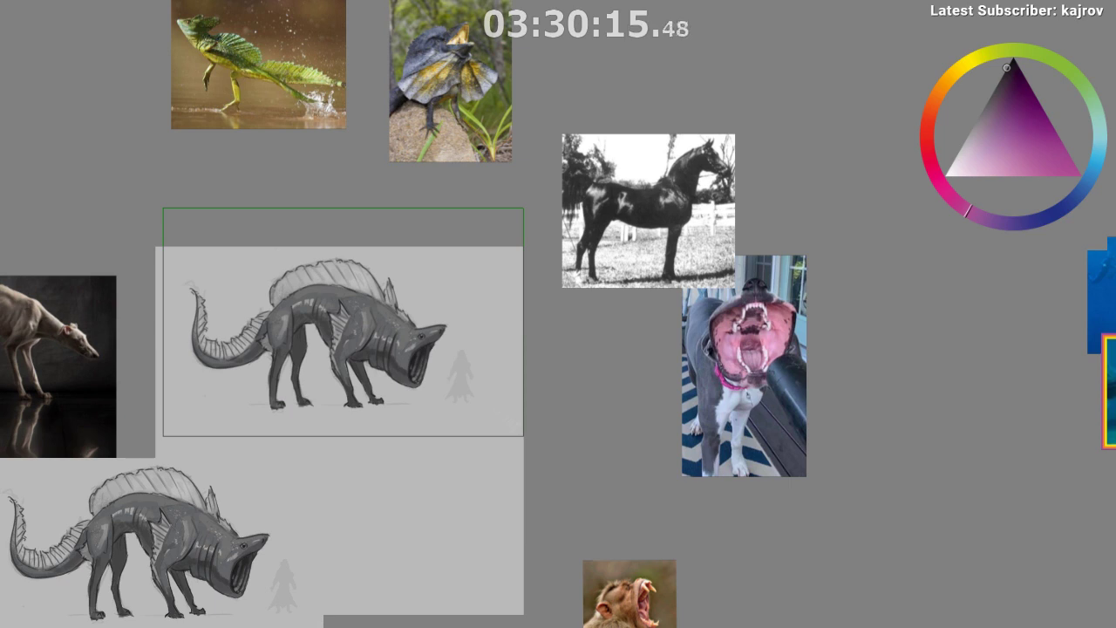